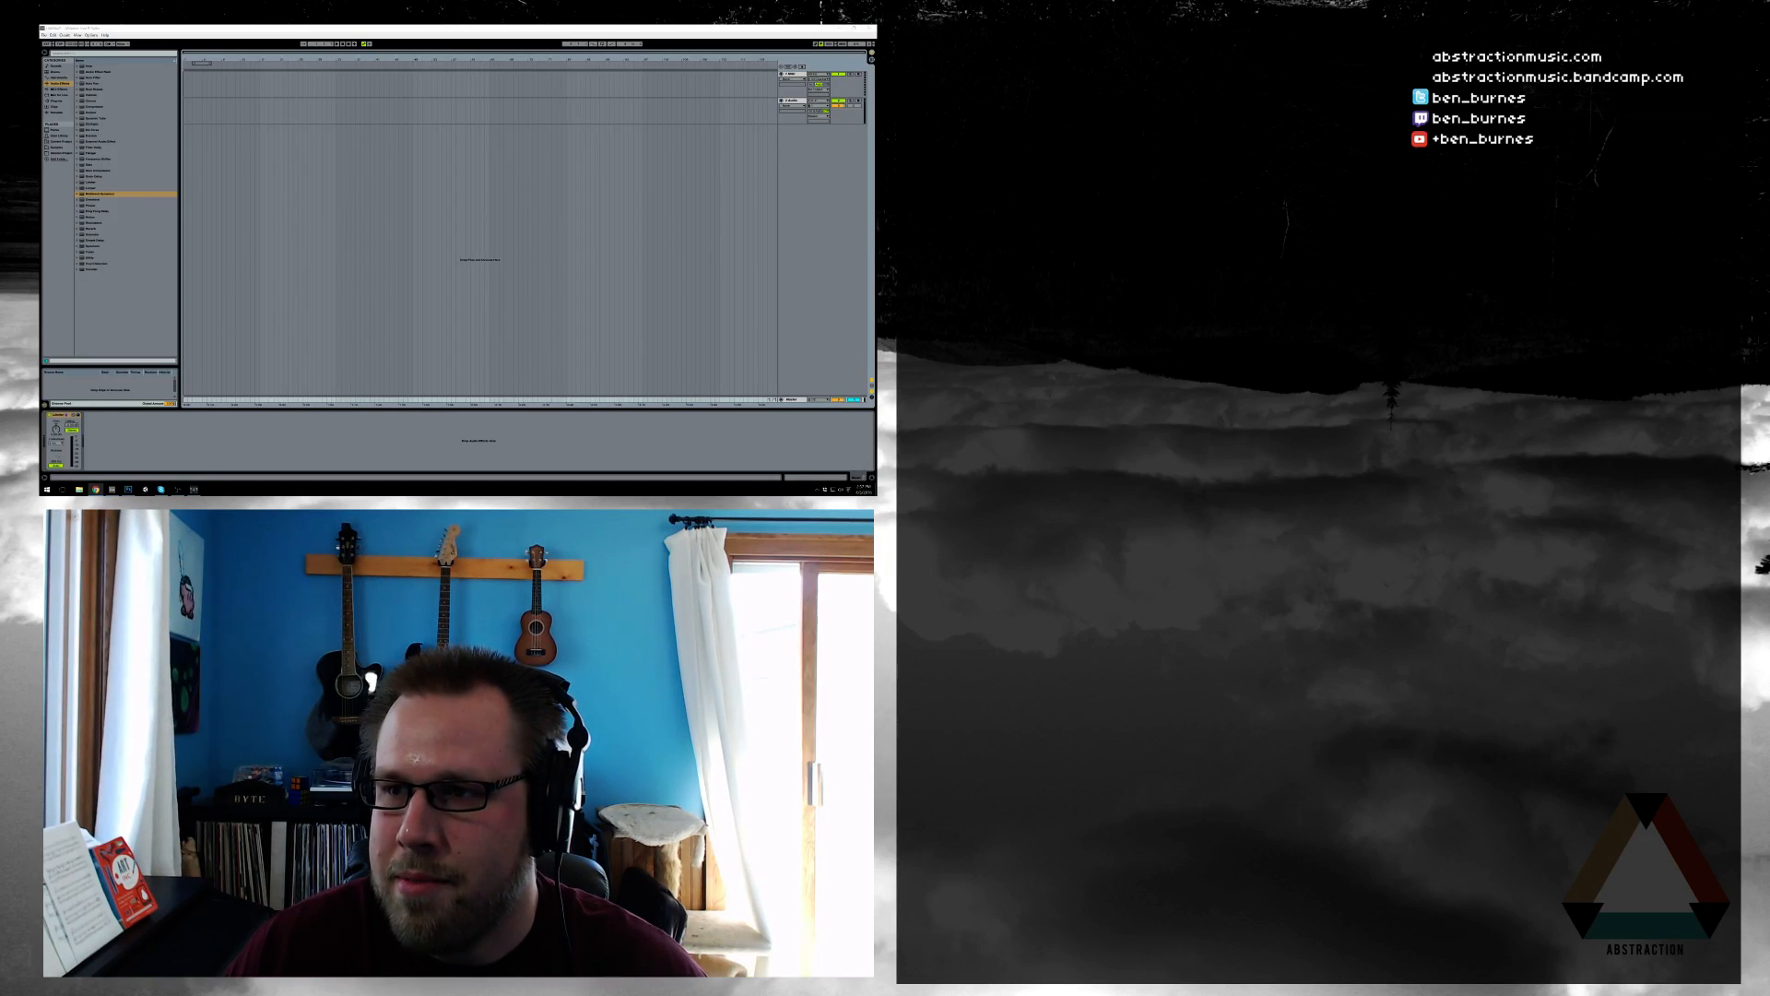
# - Open abstractionmusic.com in a new browser window, enlarge it to view the Music page, and close the browser
pyautogui.click(95, 489)
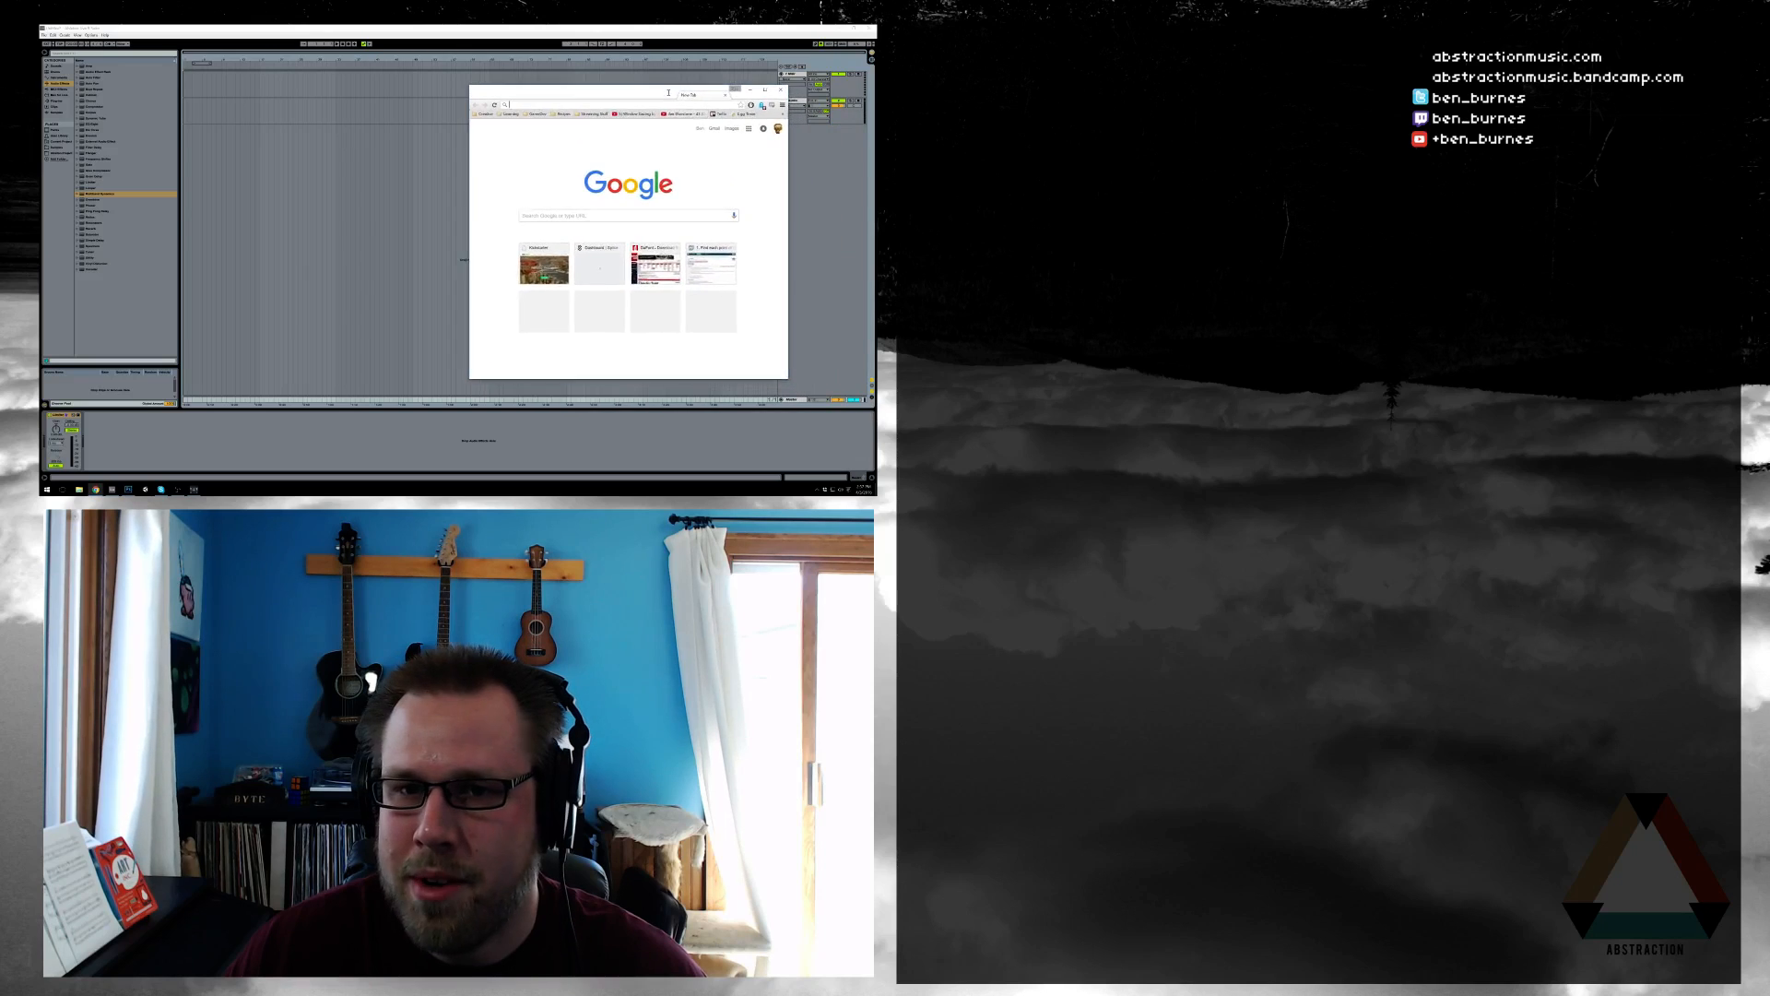
pyautogui.moveTo(669, 92); pyautogui.dragTo(466, 112)
pyautogui.write('abstractionmusic.bandcamp.com')
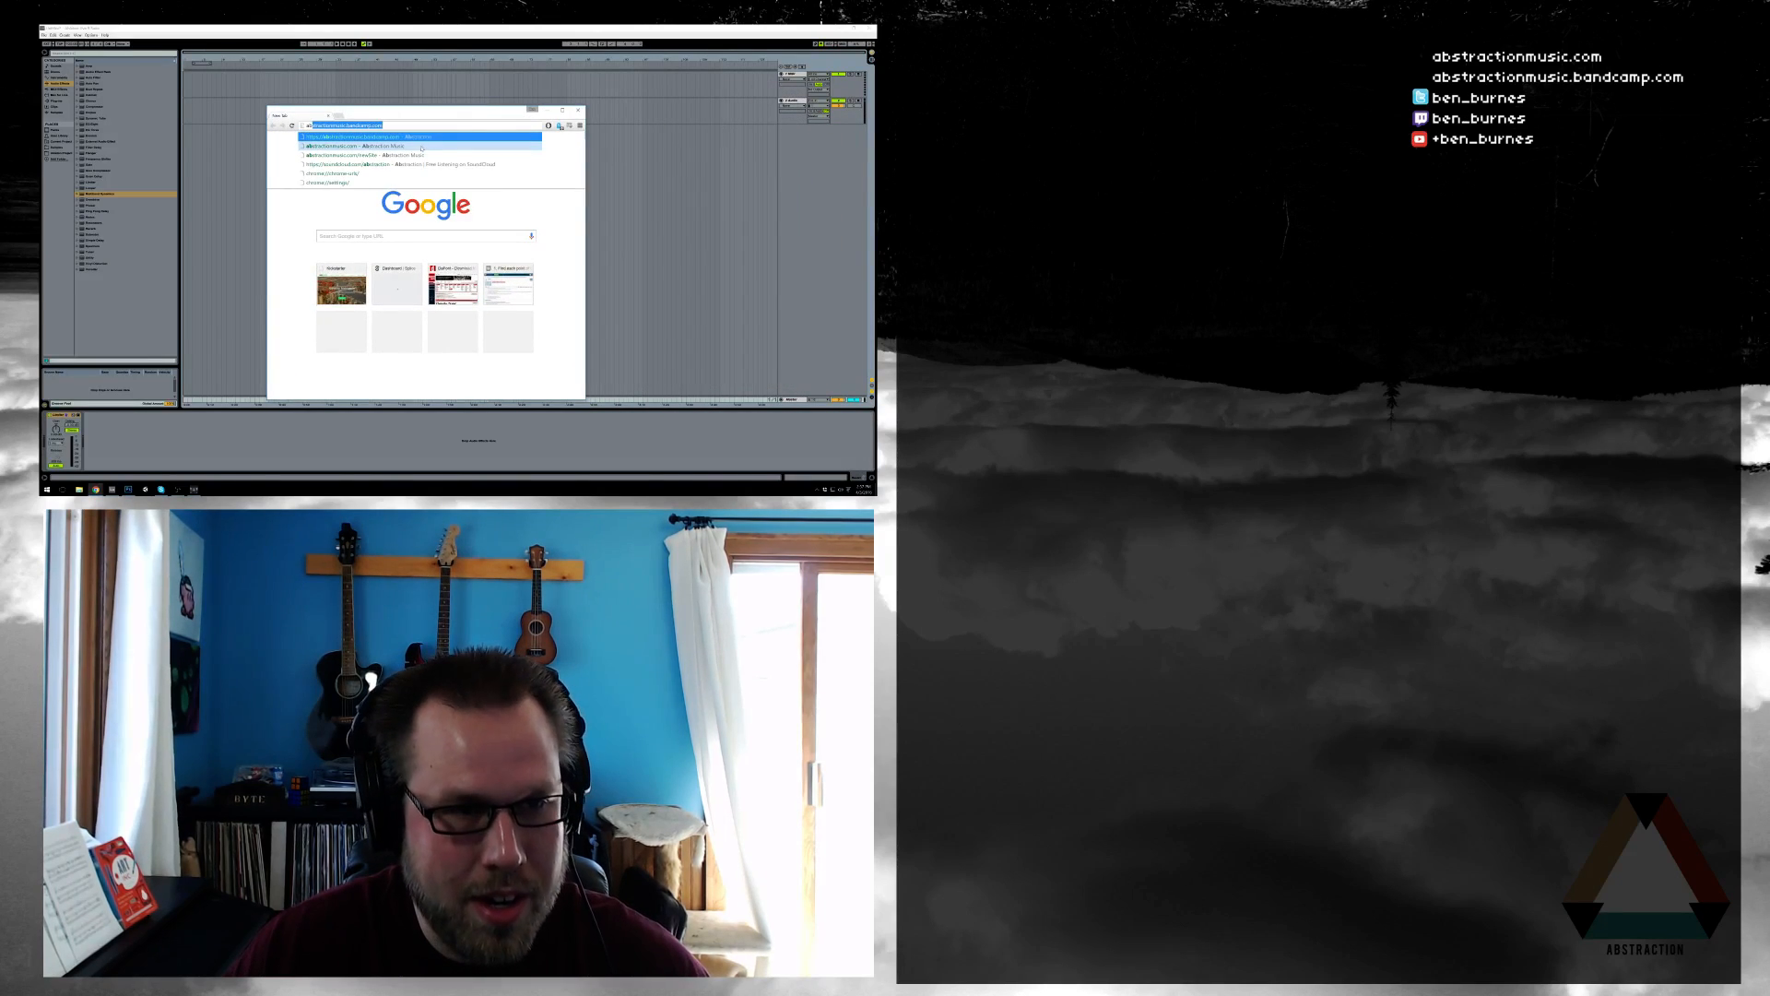
pyautogui.click(428, 147)
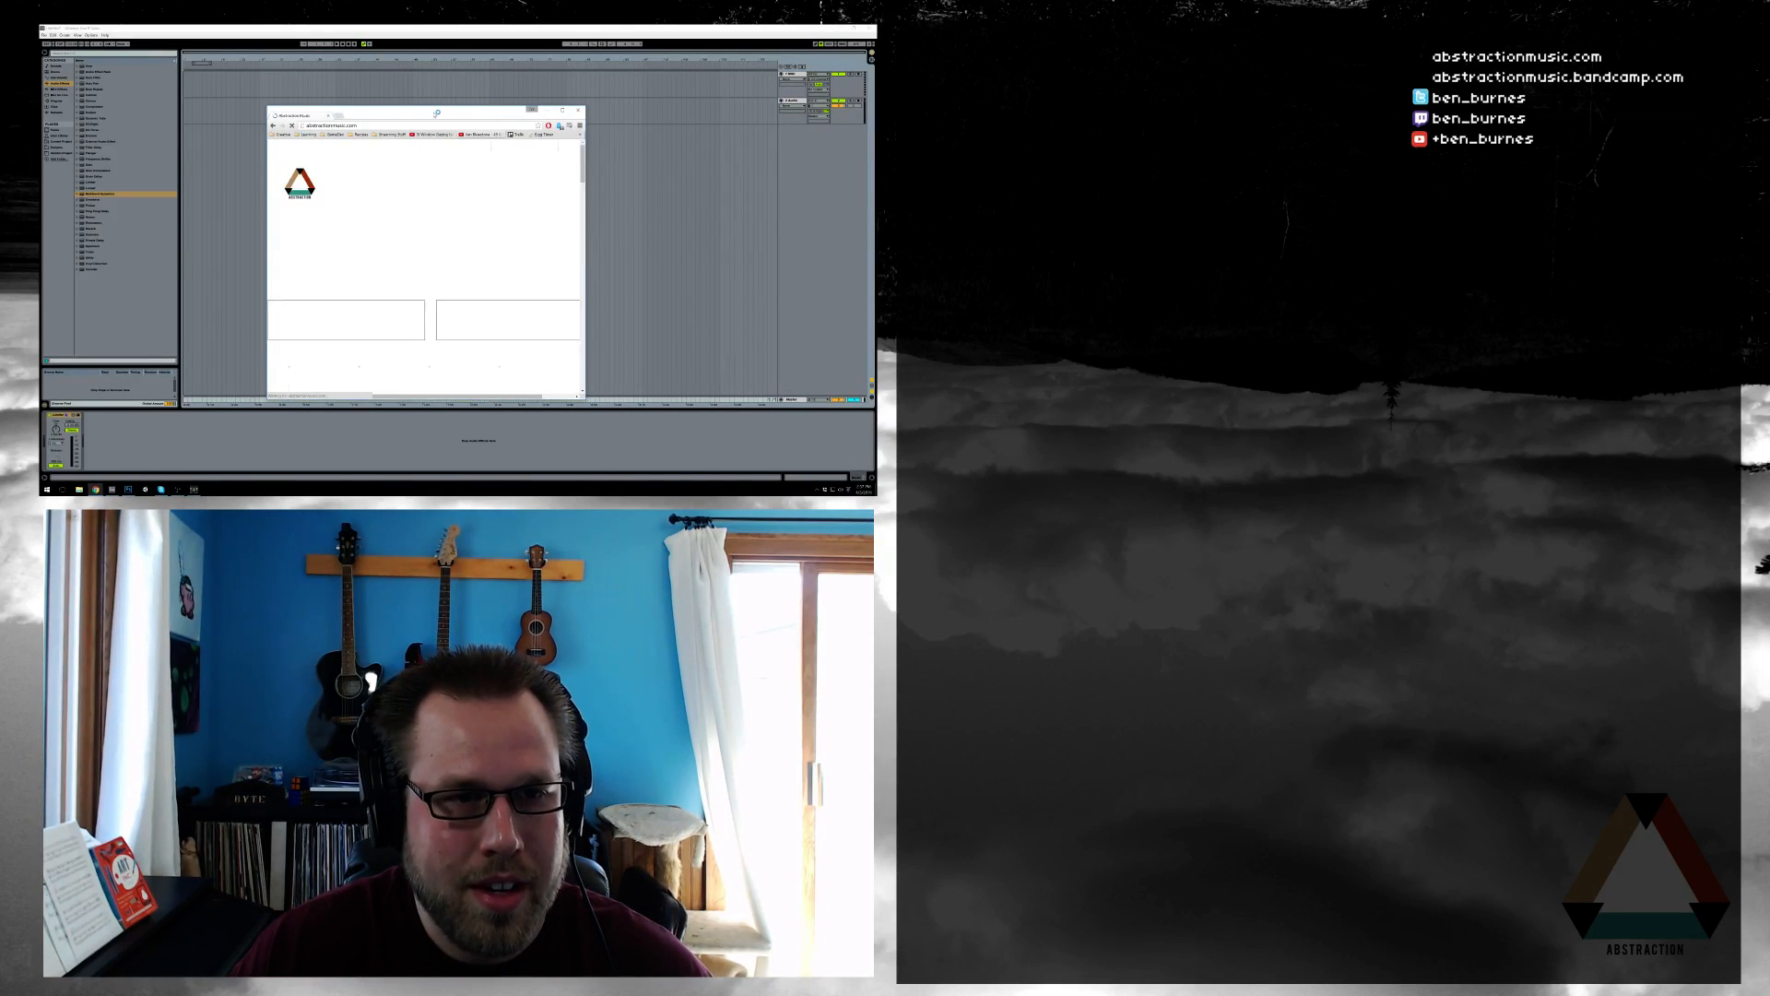
pyautogui.moveTo(443, 112); pyautogui.dragTo(476, 26)
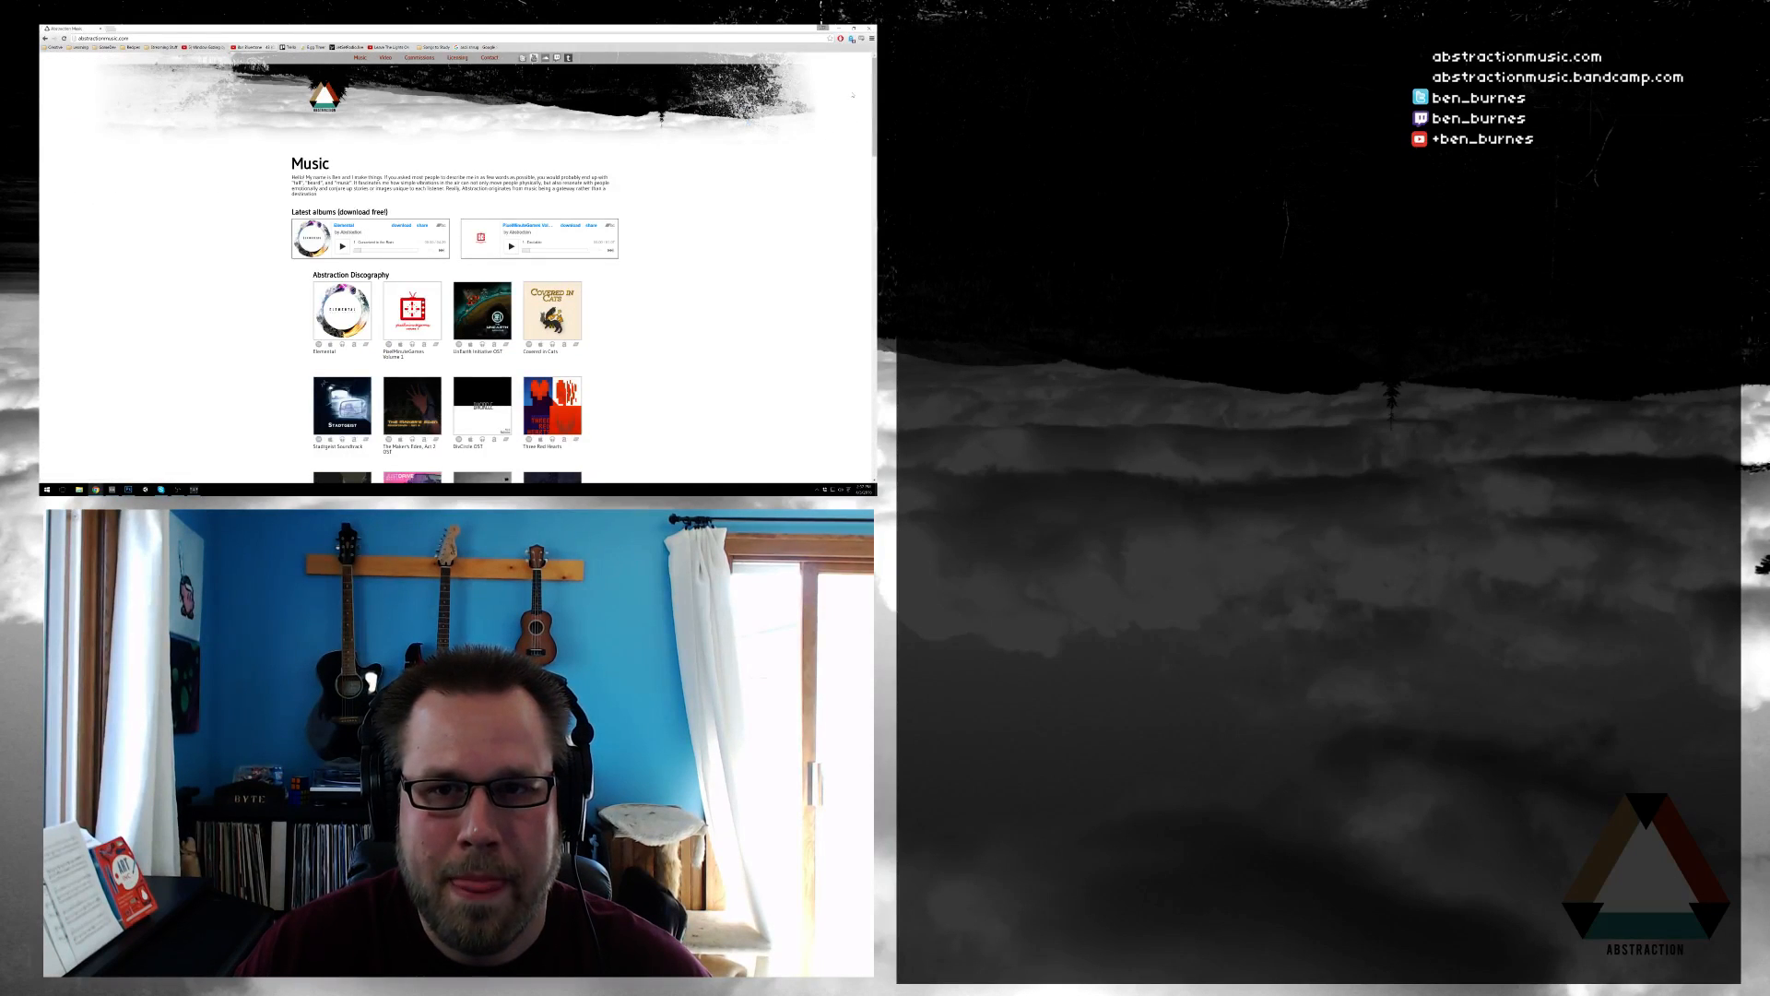
pyautogui.moveTo(872, 69)
pyautogui.mouseDown()
pyautogui.moveTo(825, 392)
pyautogui.moveTo(851, 427)
pyautogui.moveTo(833, 340)
pyautogui.moveTo(838, 399)
pyautogui.moveTo(860, 54)
pyautogui.mouseUp()
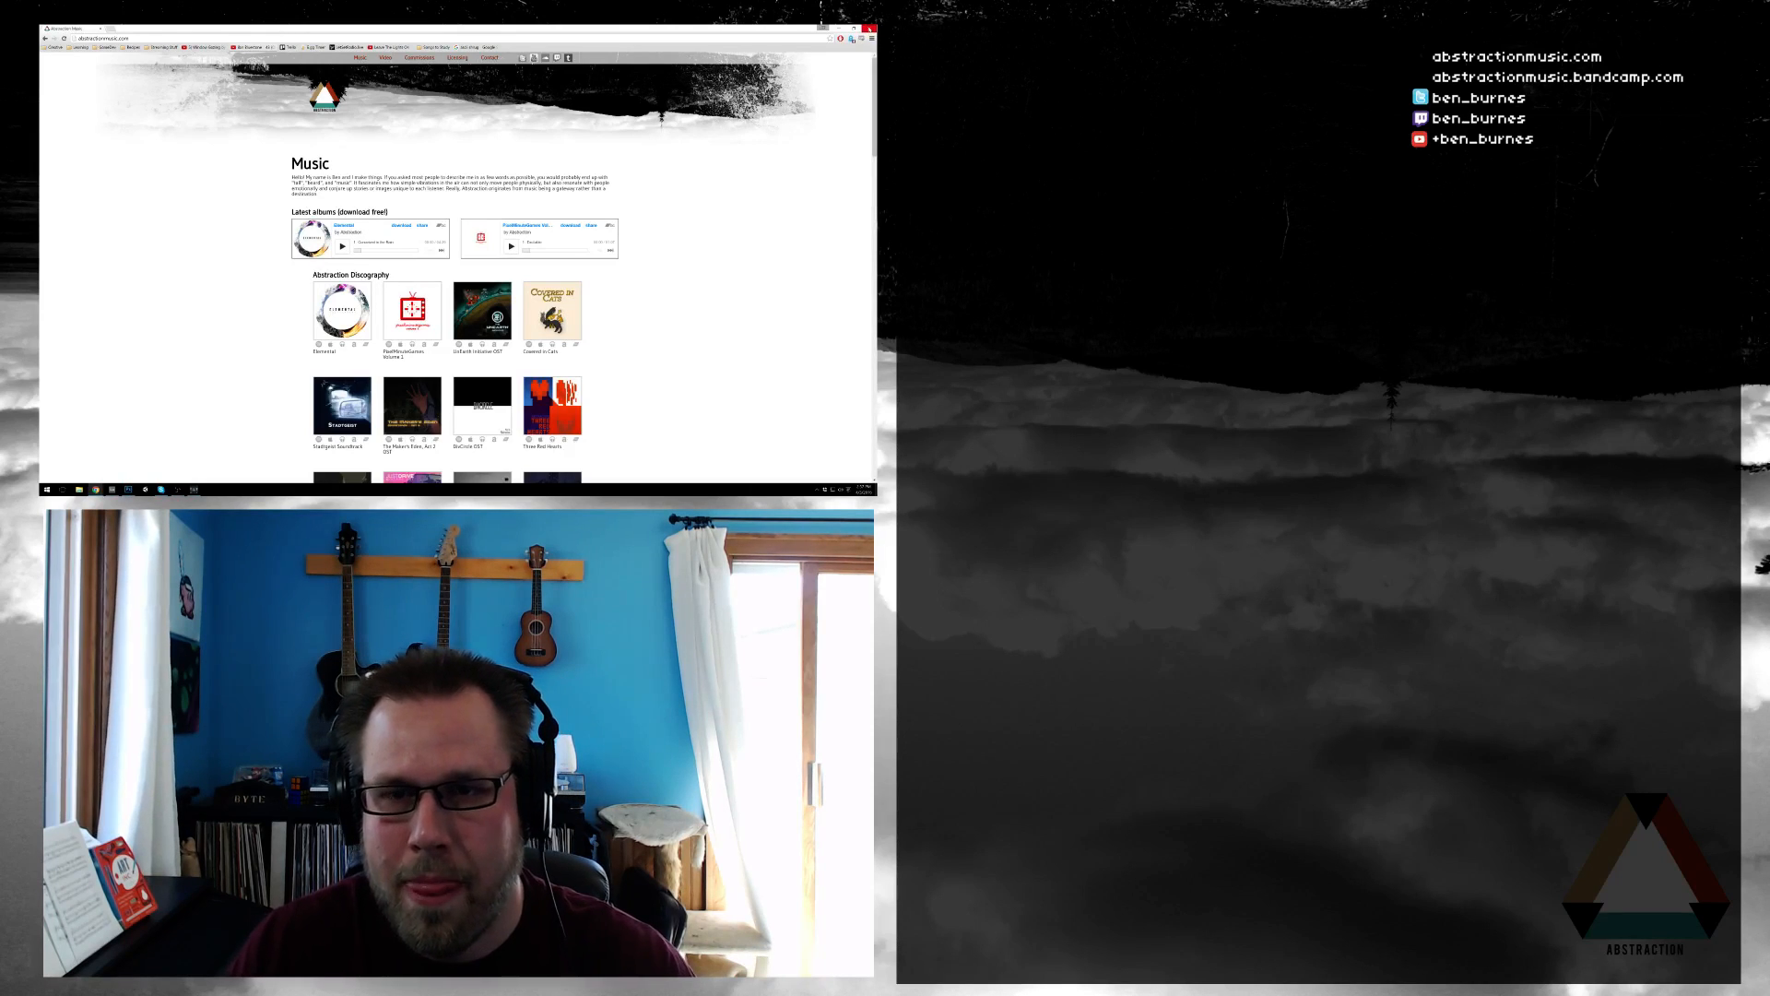
pyautogui.click(868, 29)
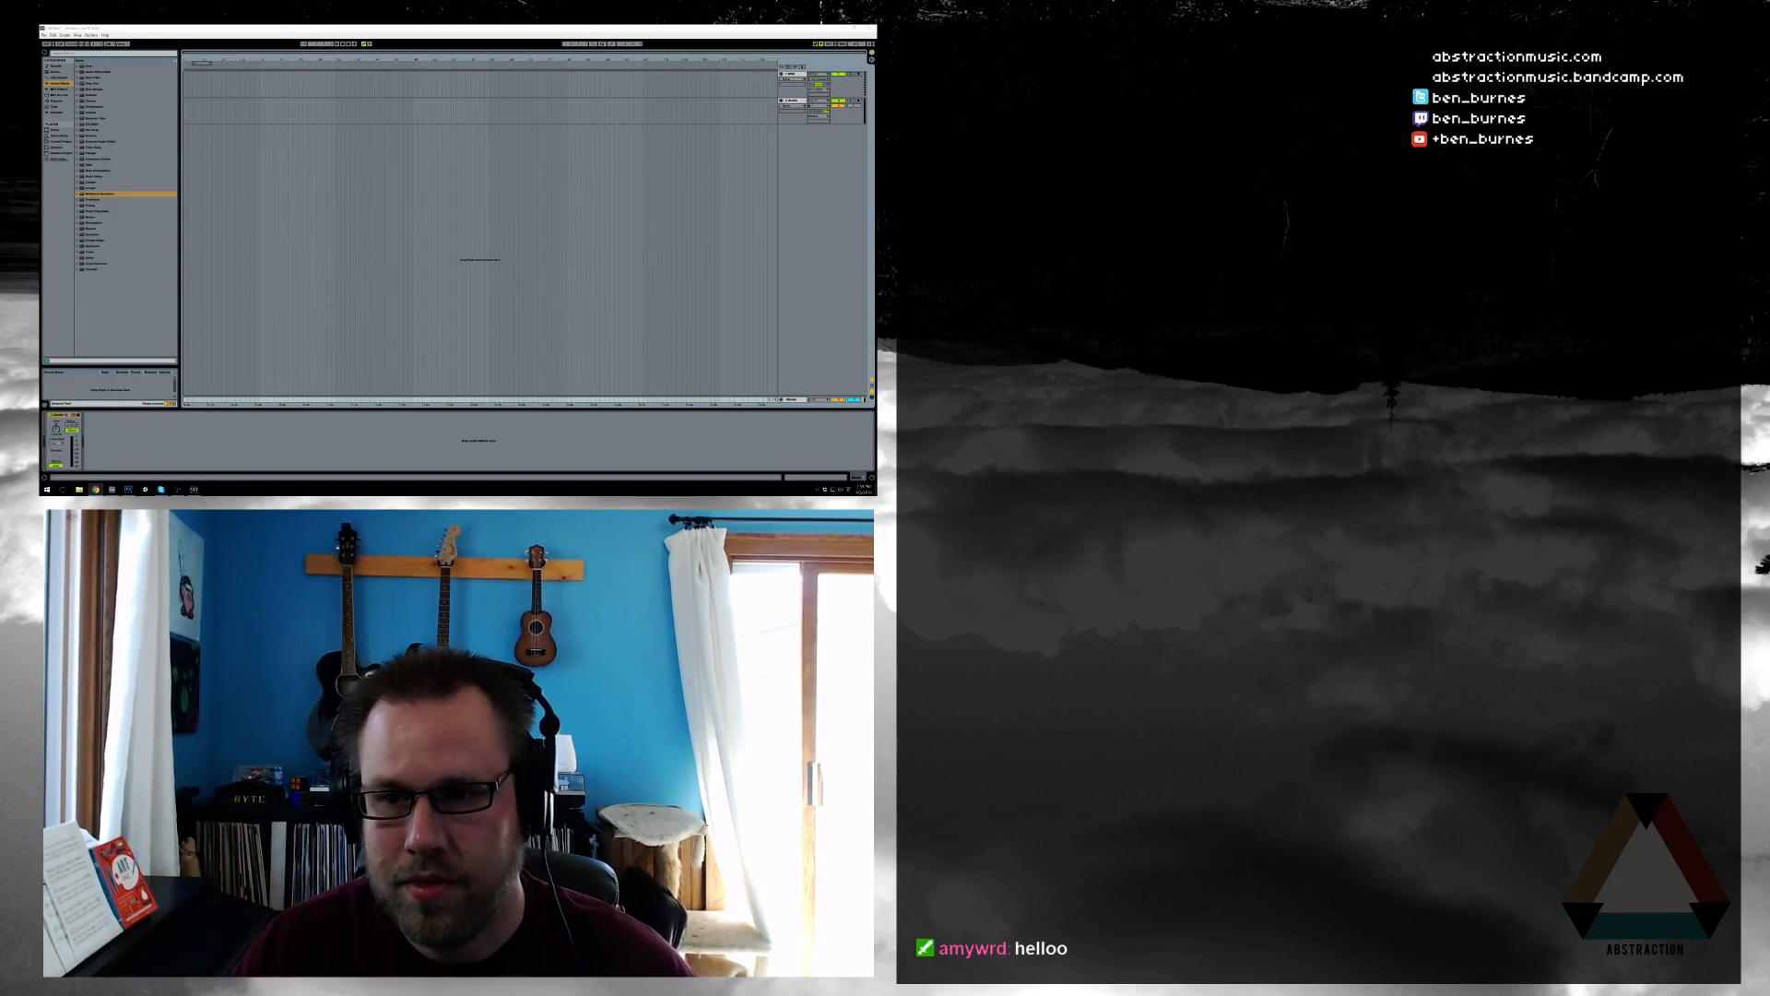
# - Bring the browser window with the playing video over the arrangement to view it, and move it away again
pyautogui.click(393, 126)
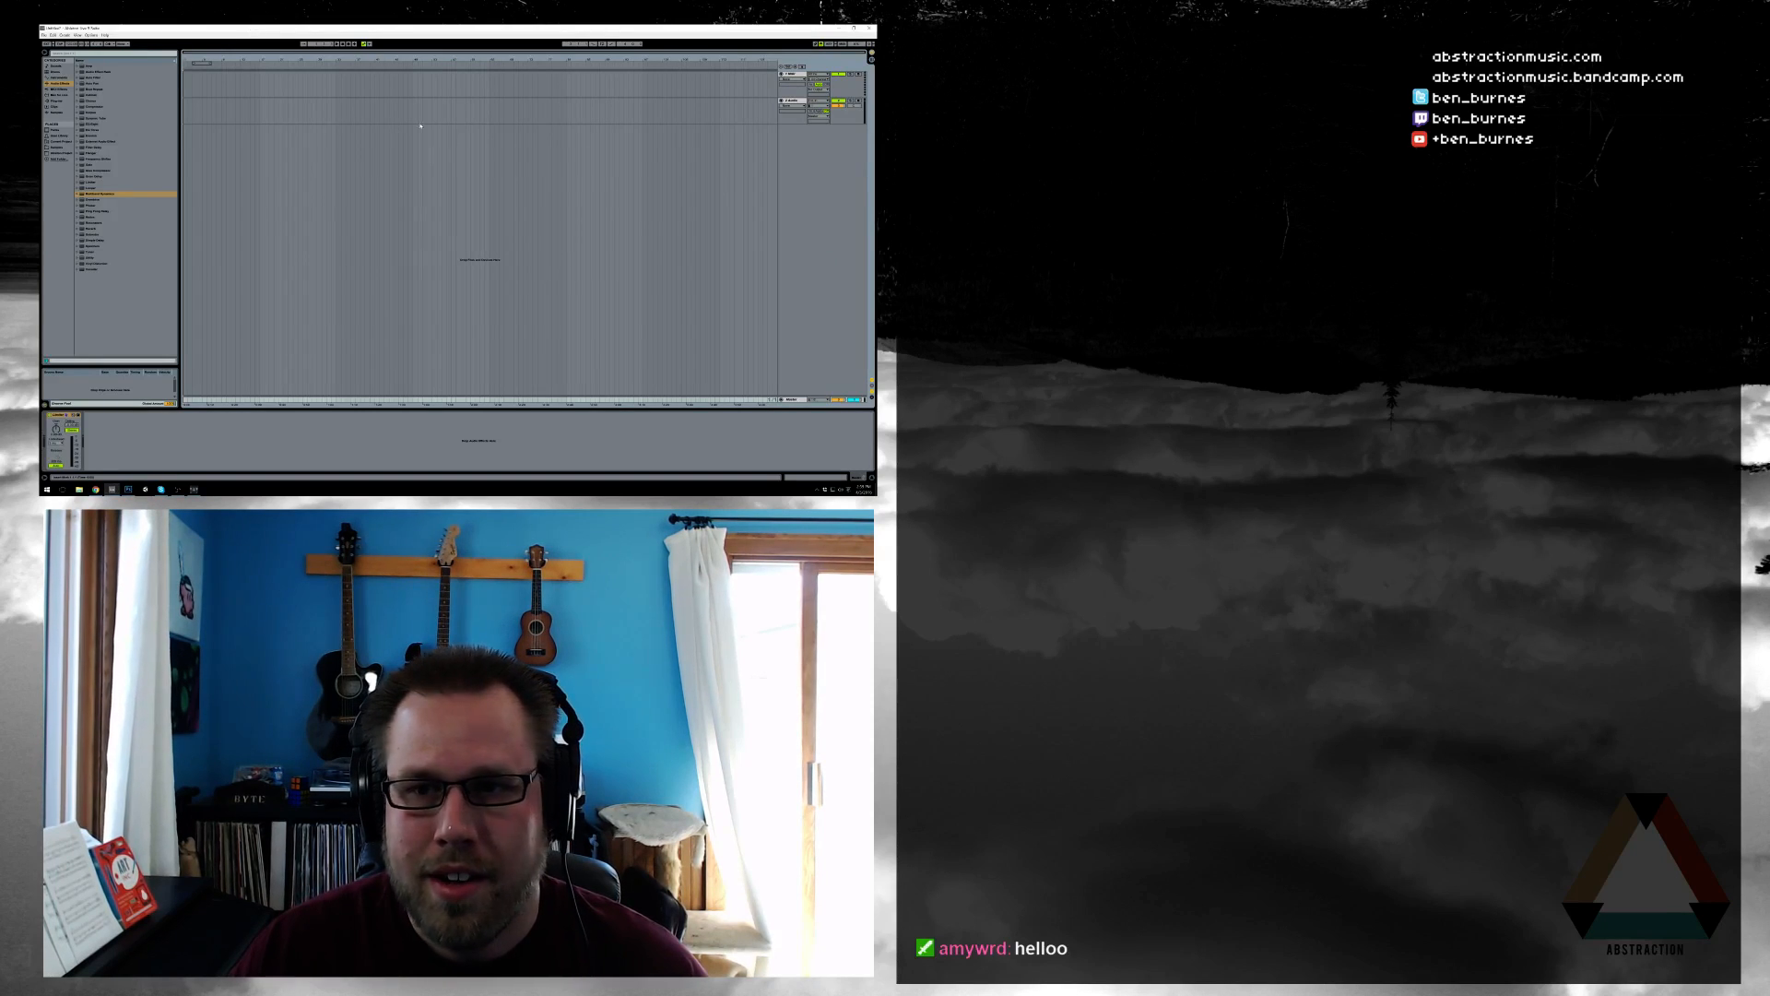
pyautogui.hotkey('alt', 'Tab')
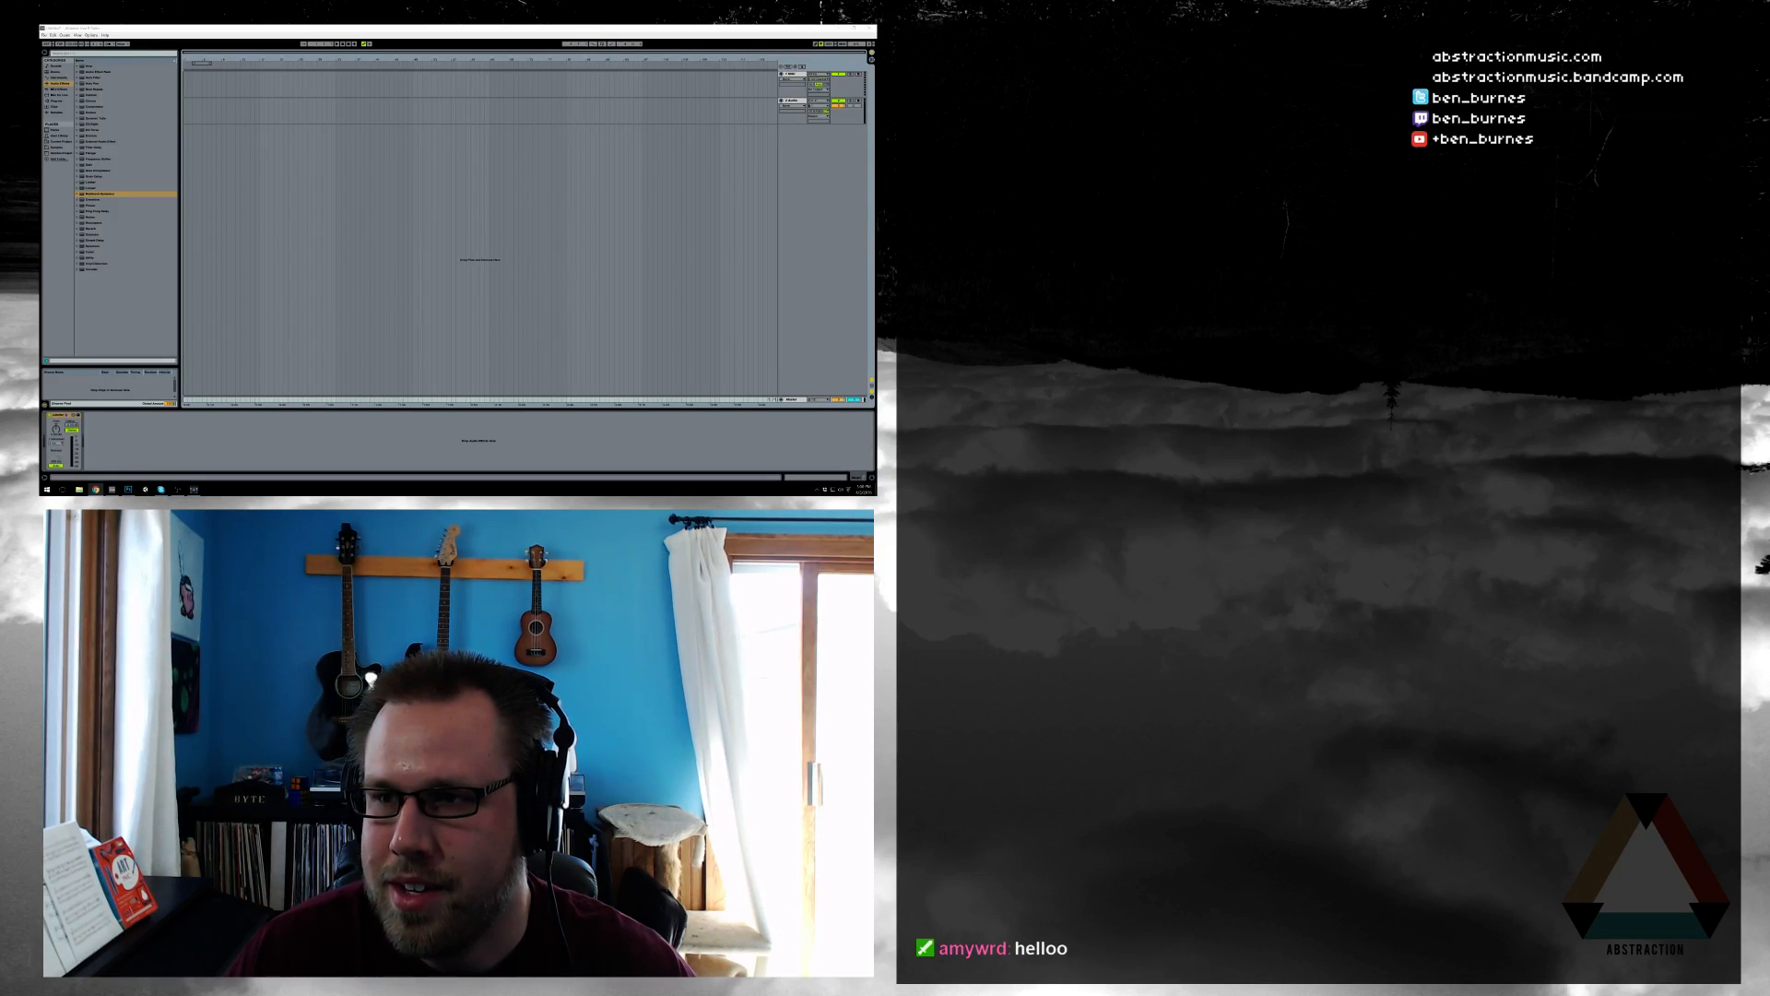
pyautogui.moveTo(875, 53); pyautogui.dragTo(631, 83)
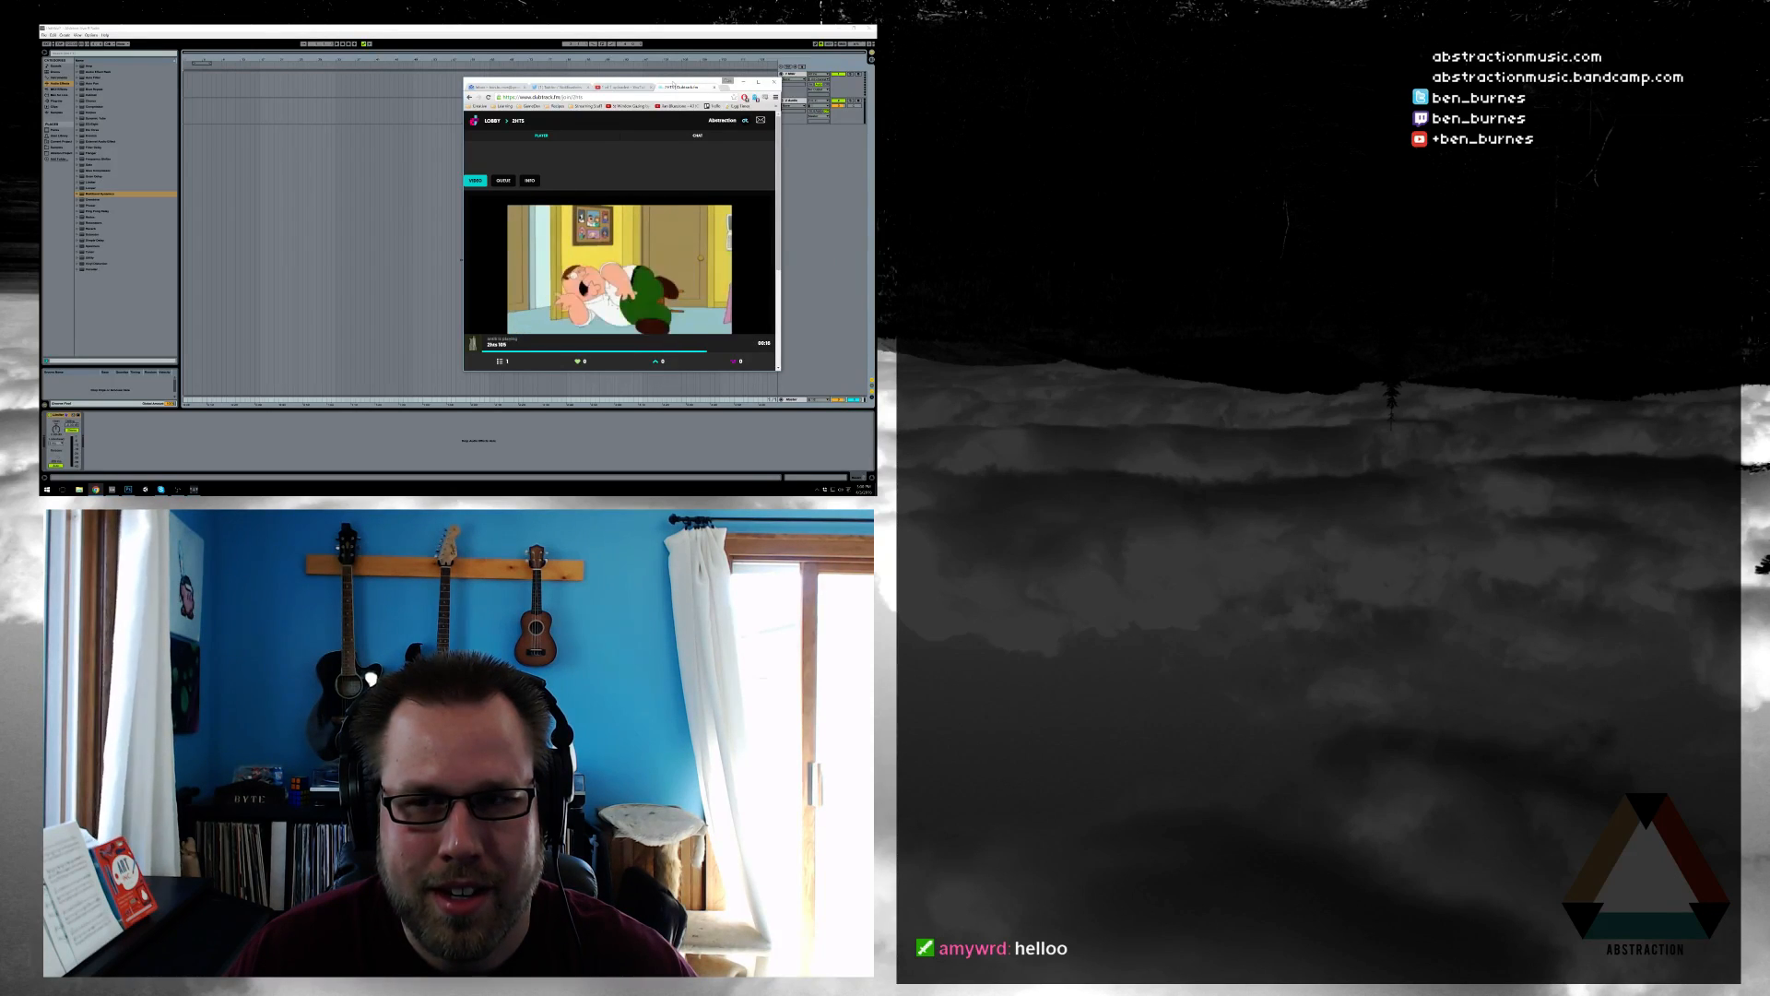
pyautogui.moveTo(671, 85); pyautogui.dragTo(668, 86)
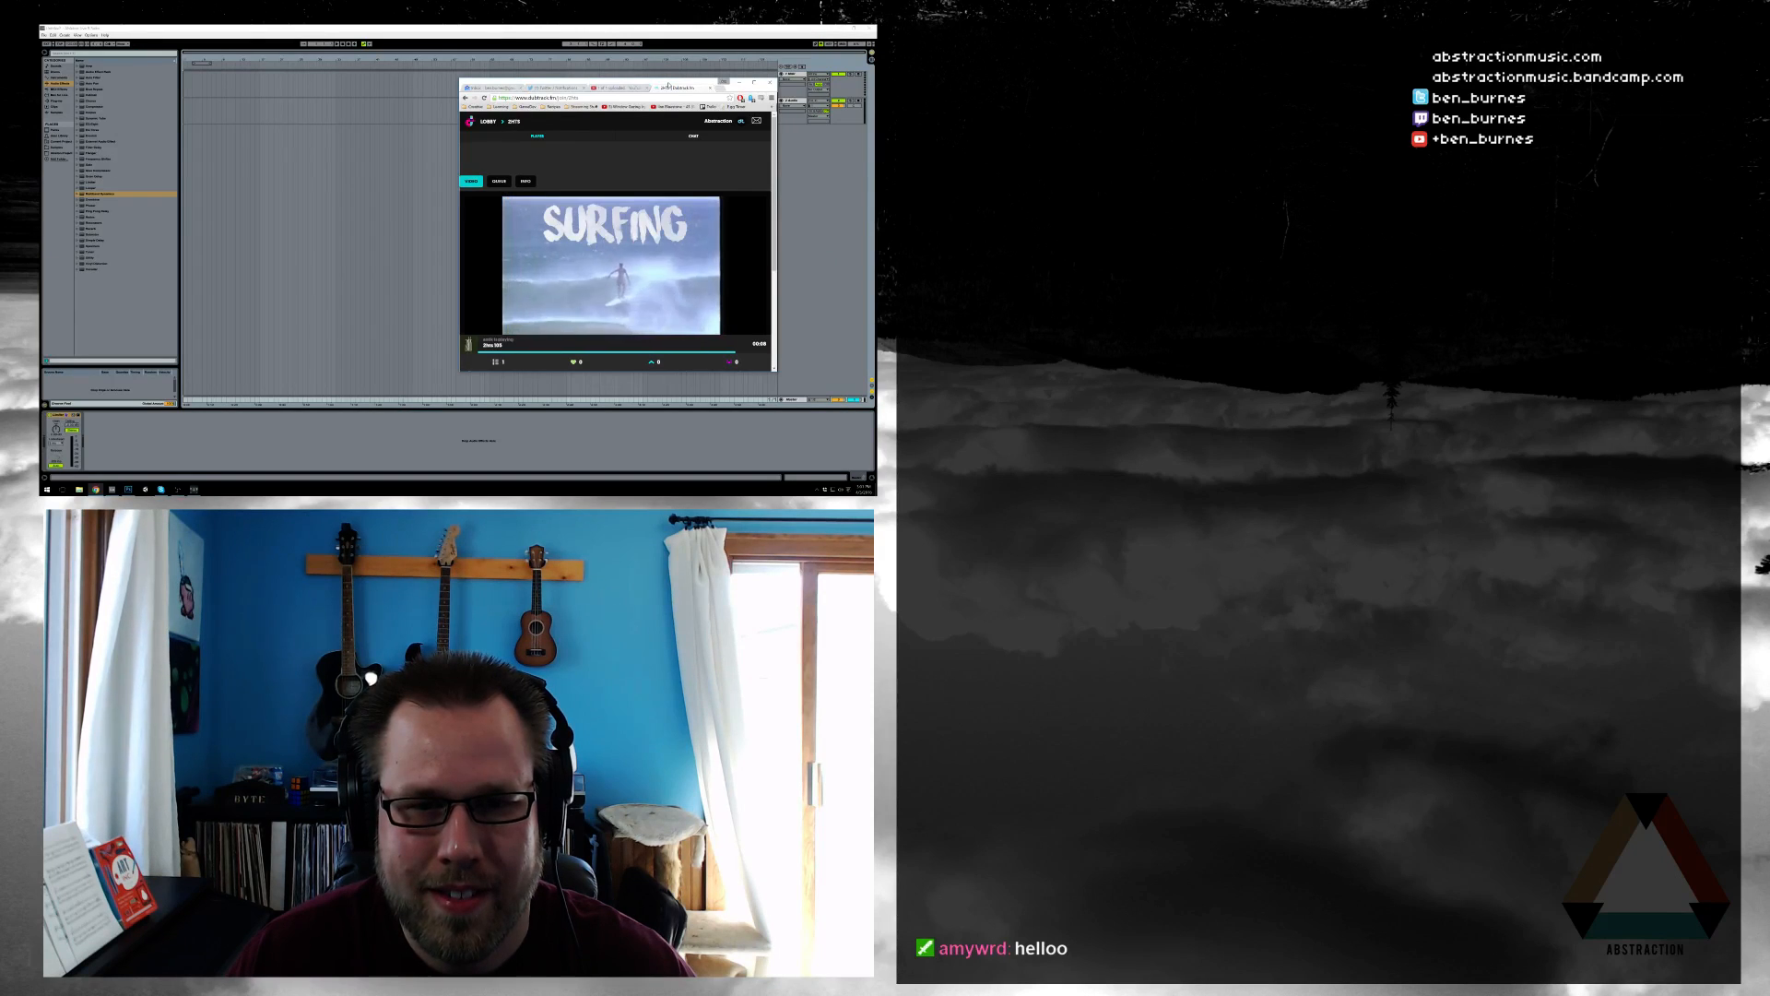
pyautogui.moveTo(668, 84); pyautogui.dragTo(874, 85)
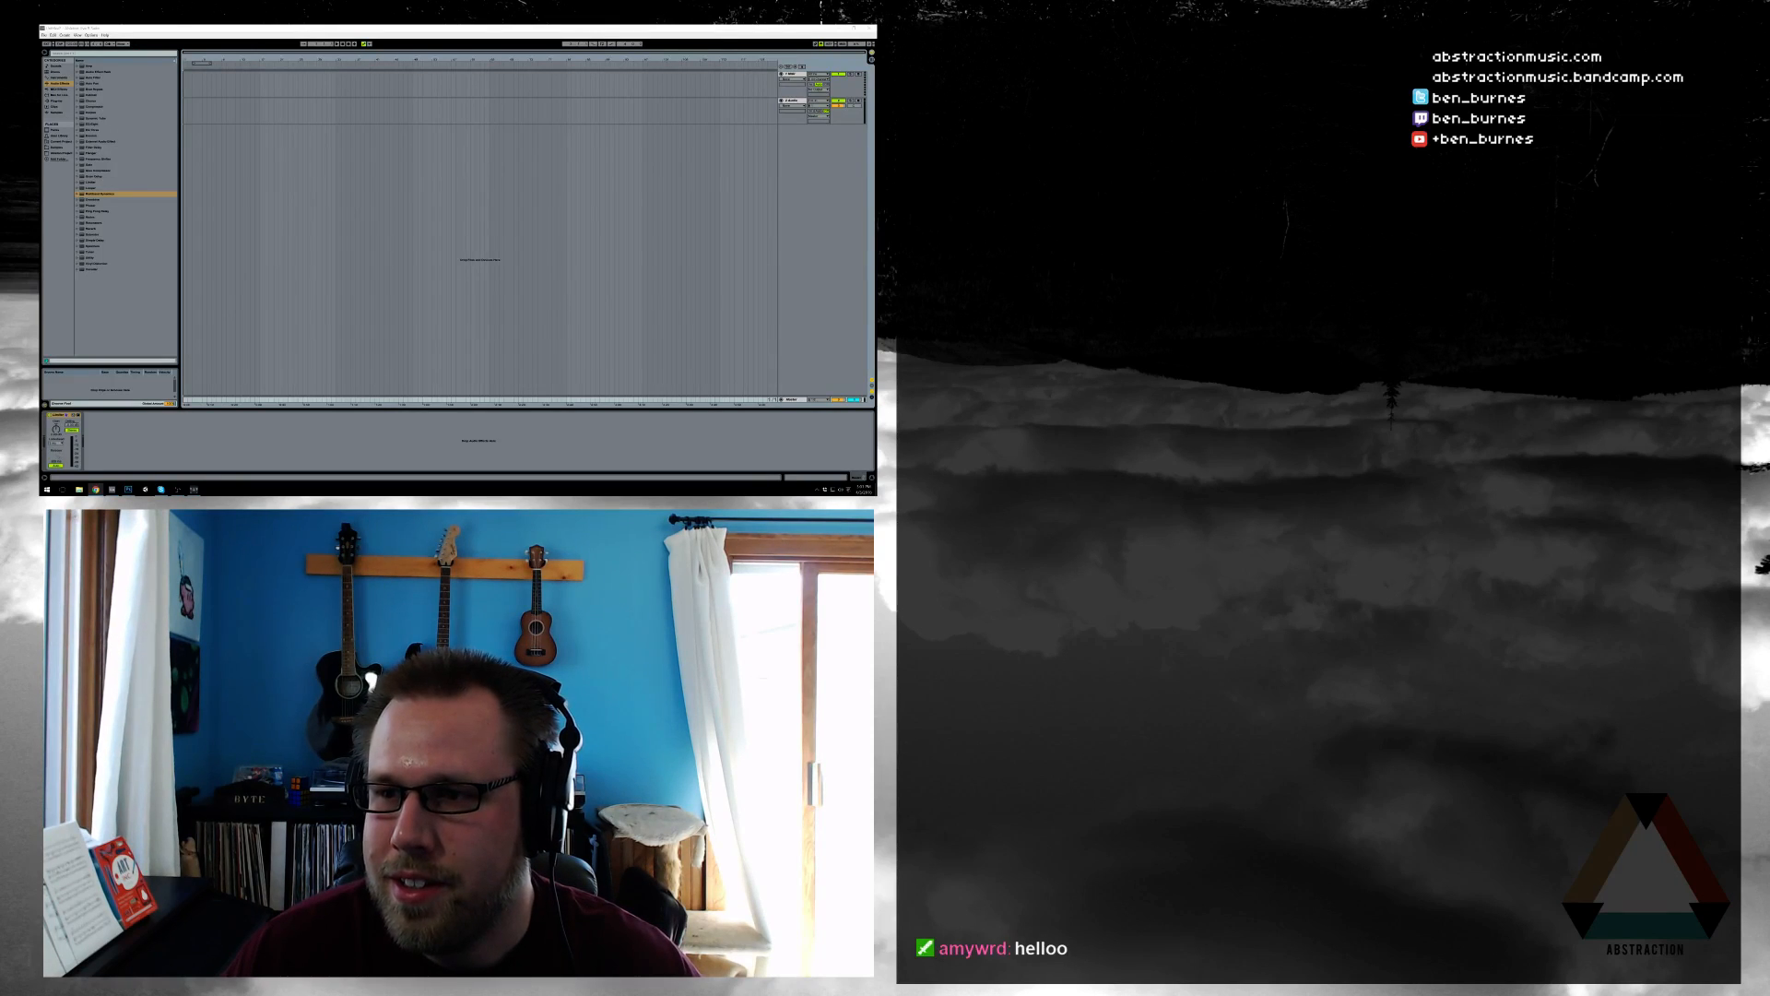
# - Open the Google countdown timer in Firefox, start it at 2 hours, and switch back to Ableton Live
pyautogui.press('super')
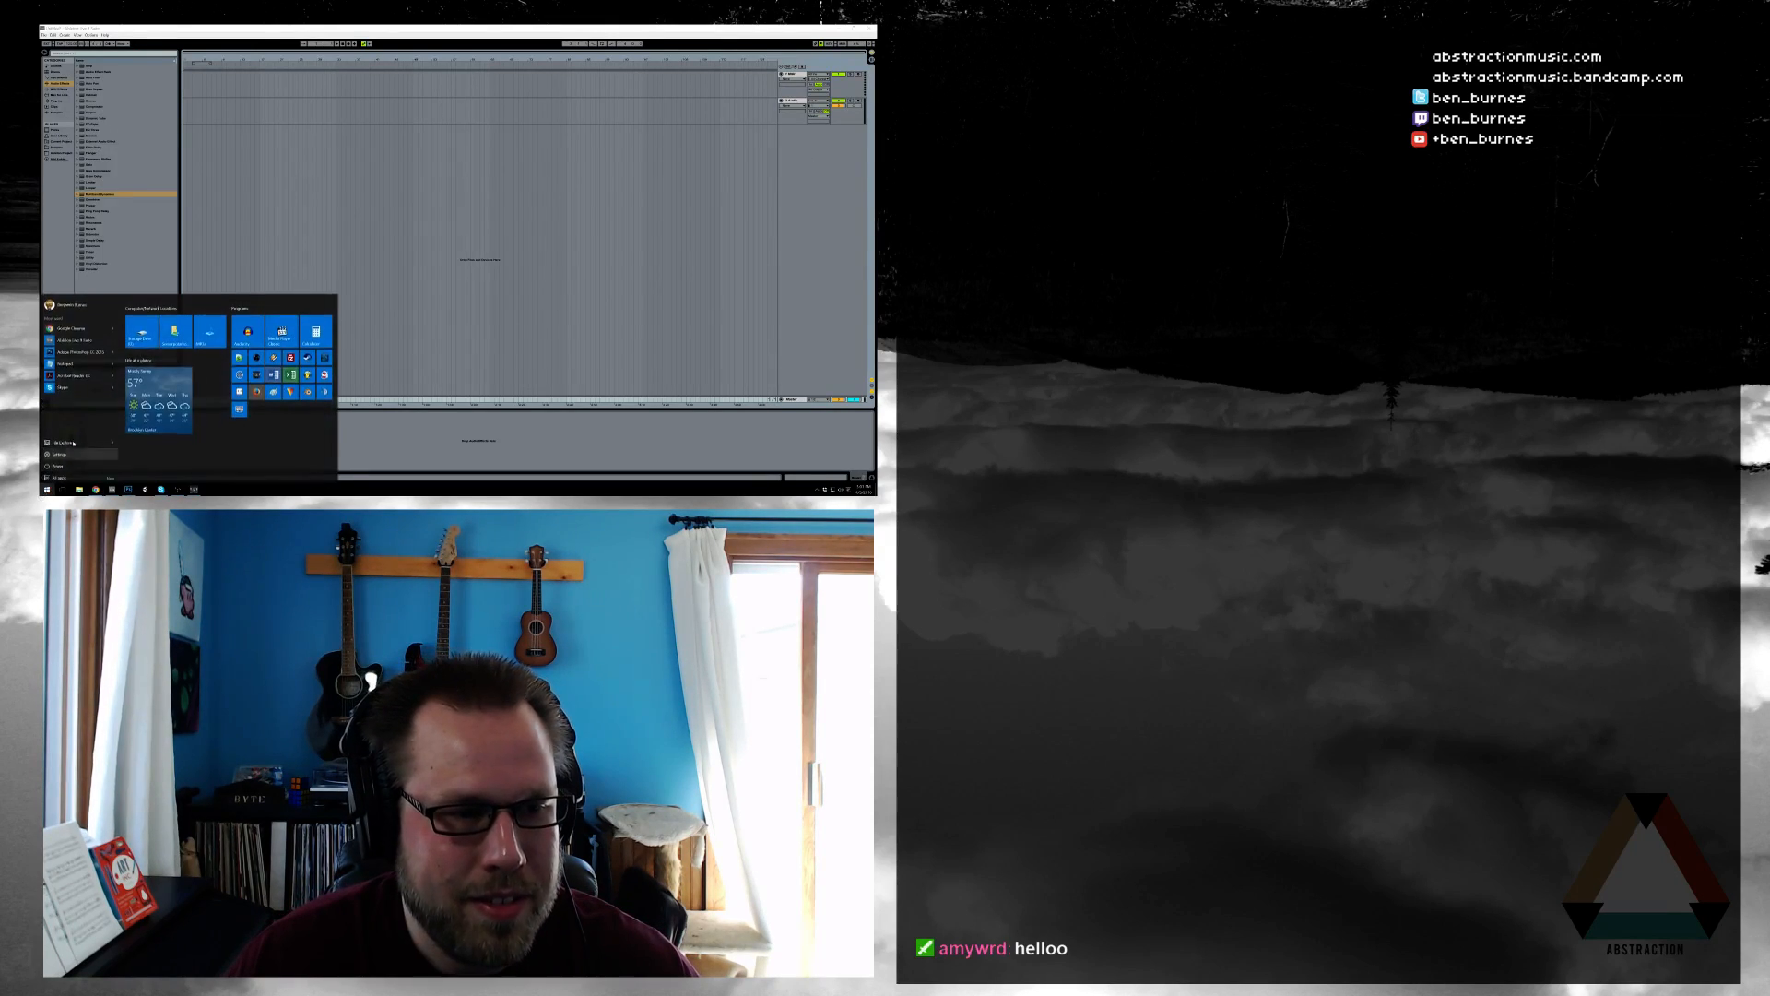
pyautogui.click(257, 393)
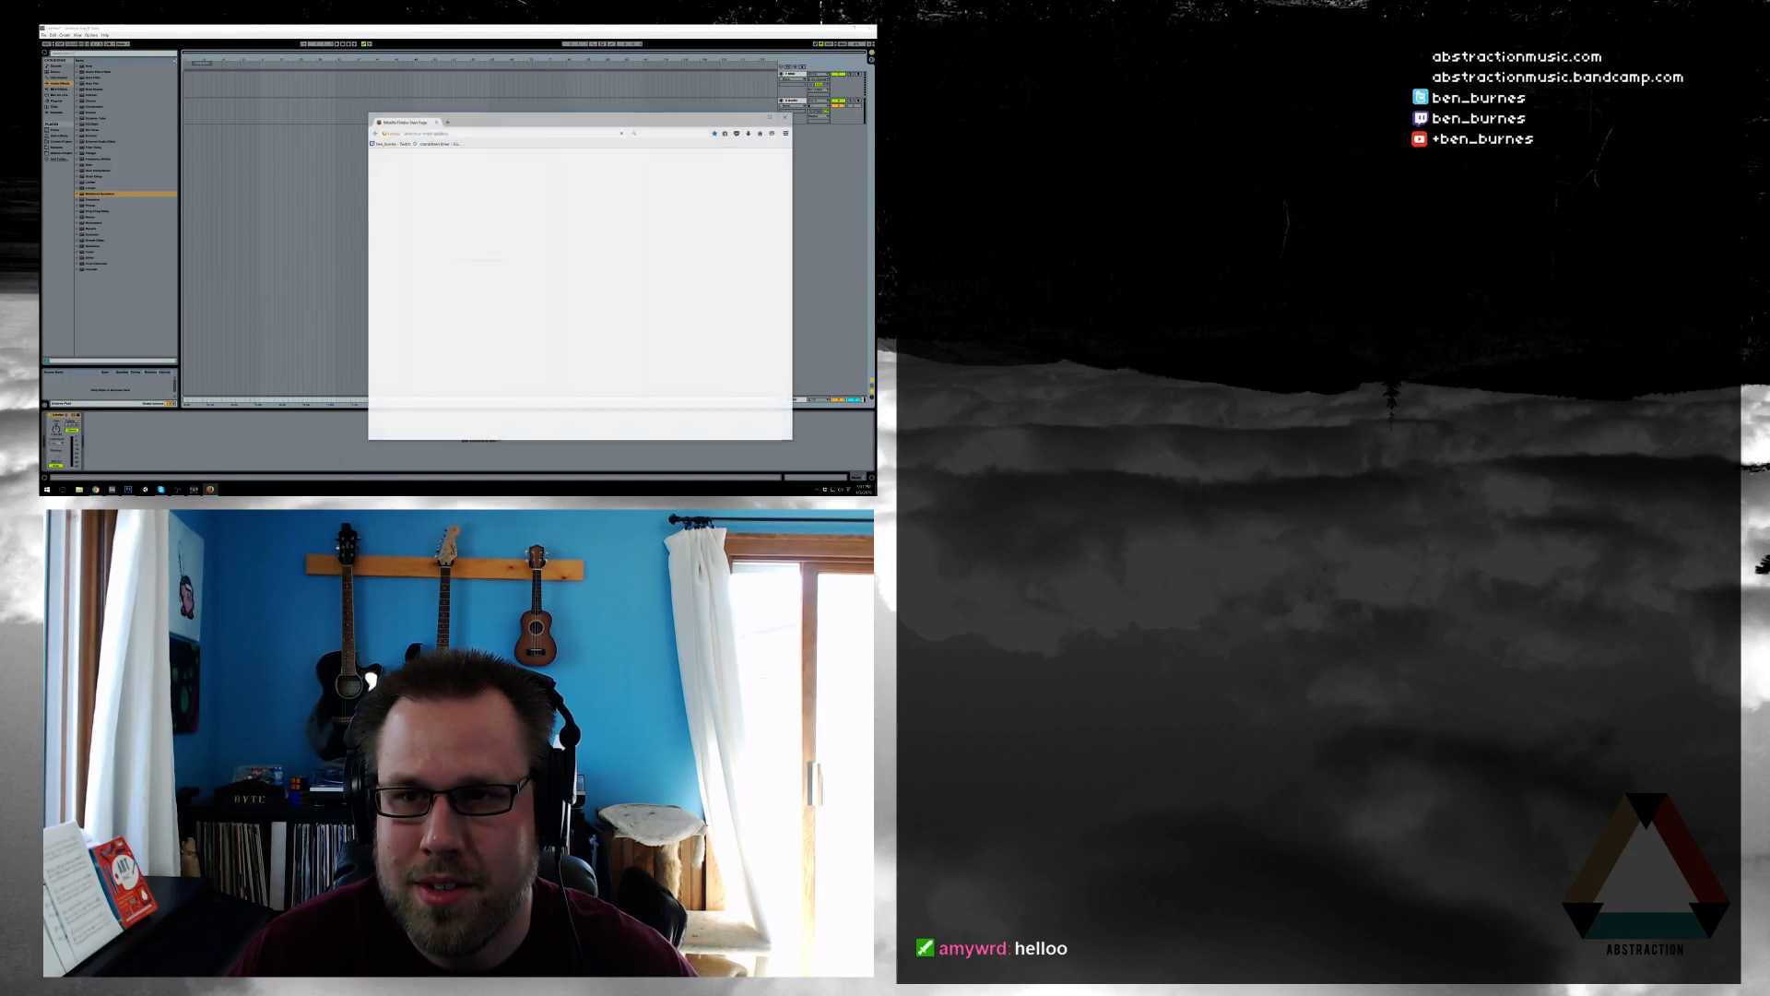
pyautogui.click(437, 143)
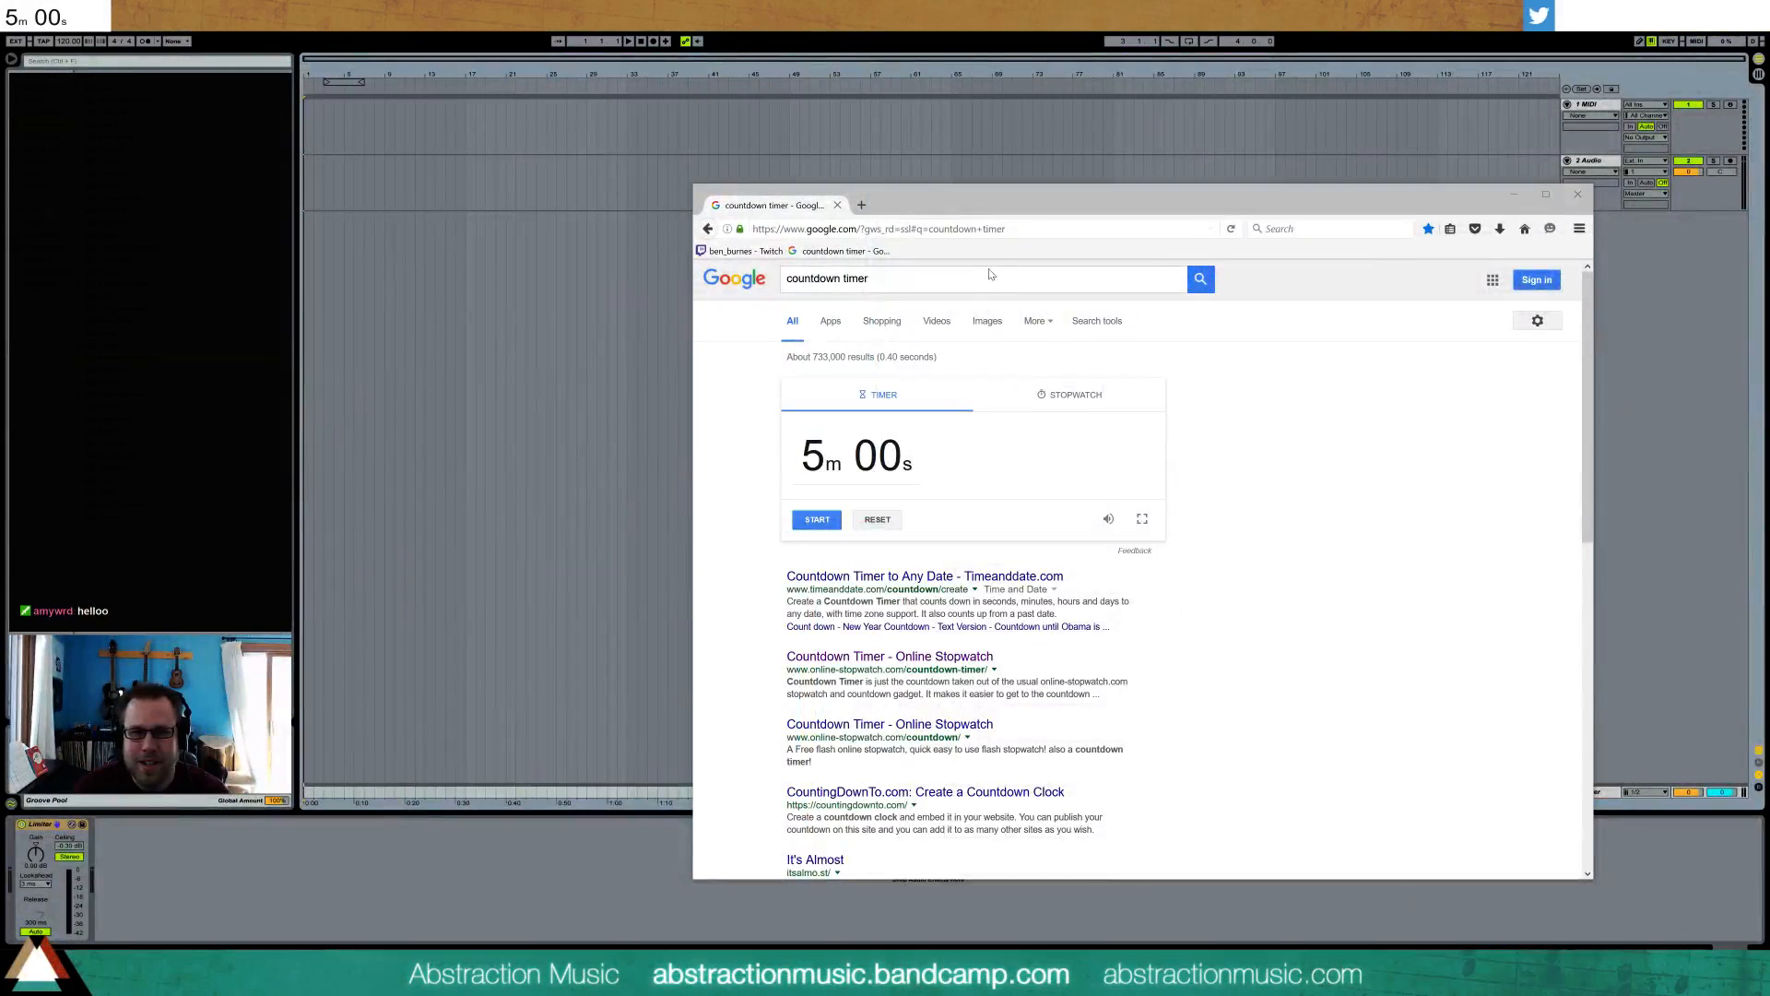
pyautogui.click(879, 478)
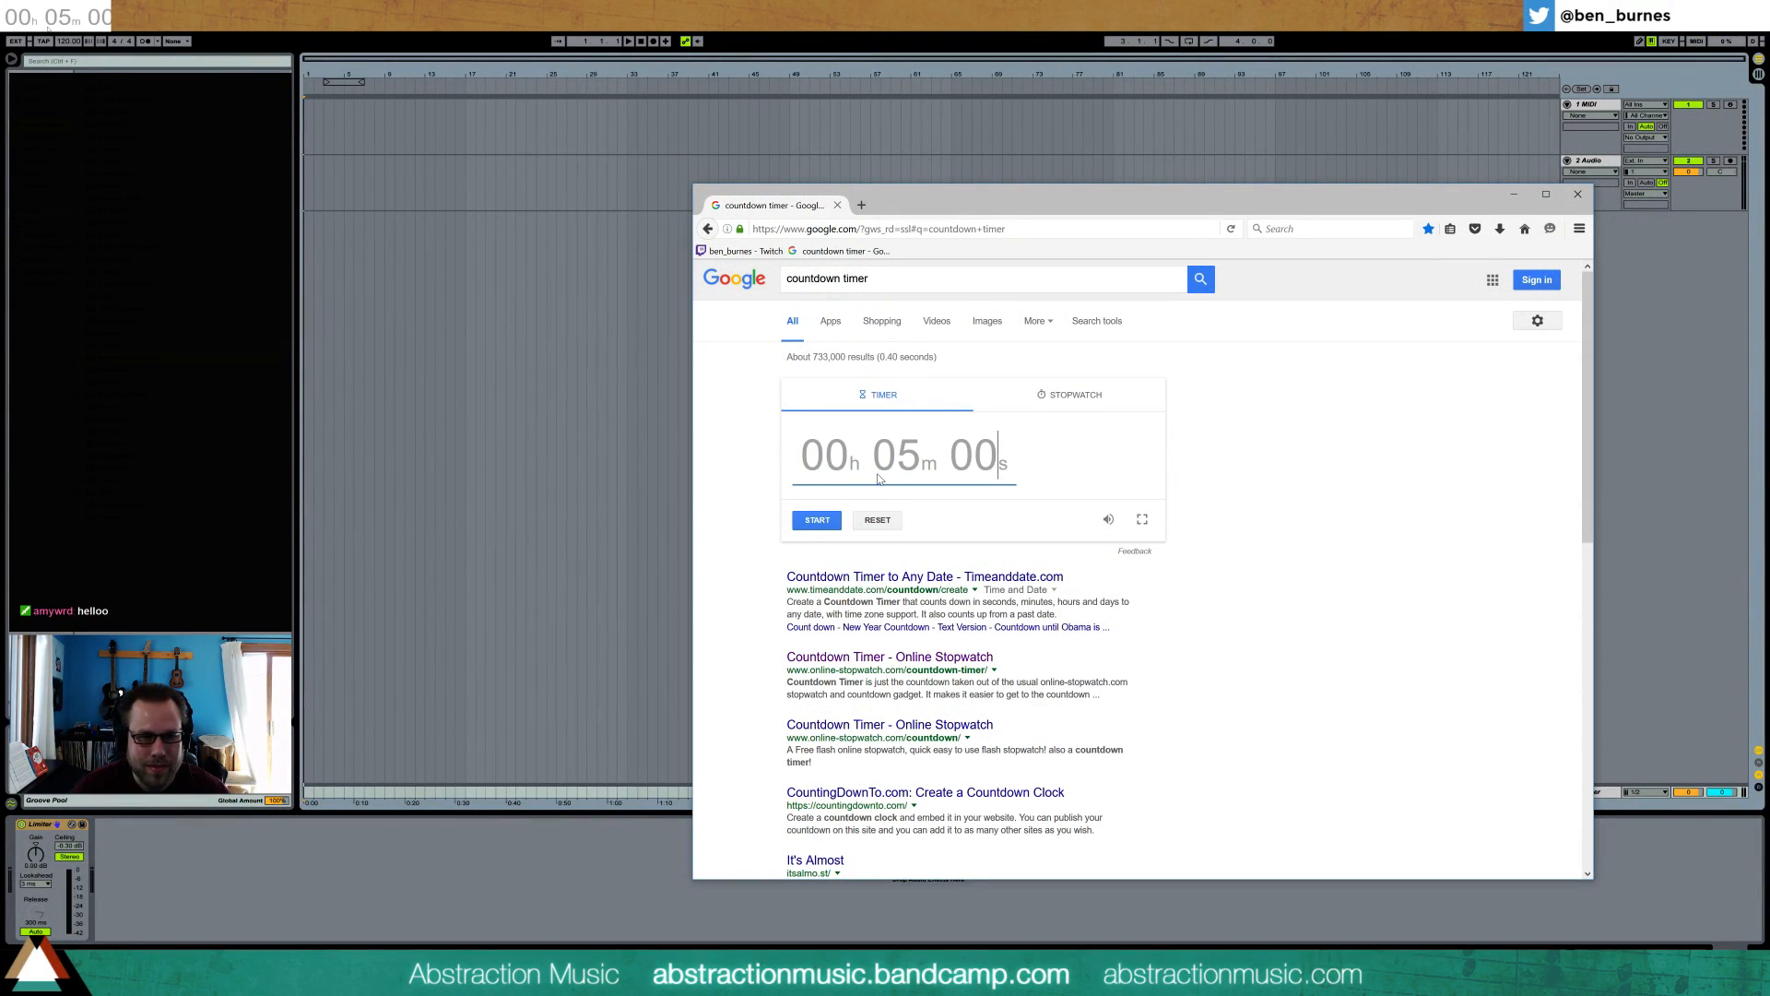
pyautogui.write('20000')
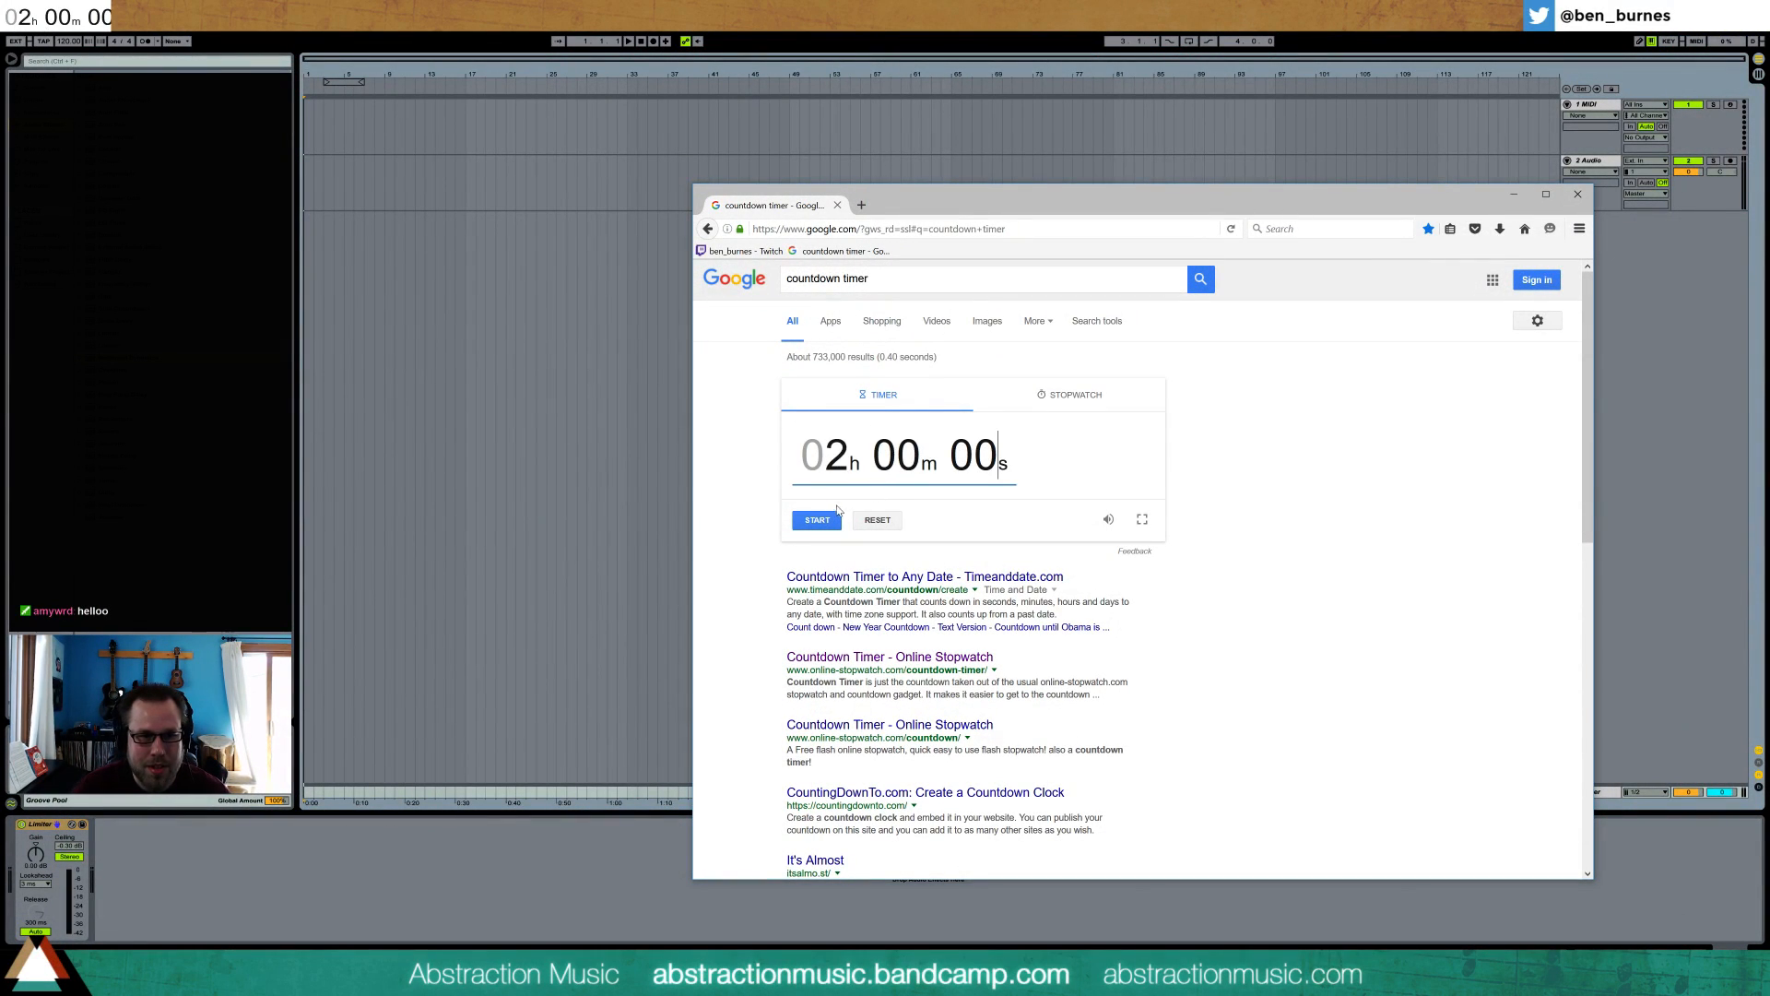
pyautogui.click(835, 519)
pyautogui.hotkey('alt', 'Tab')
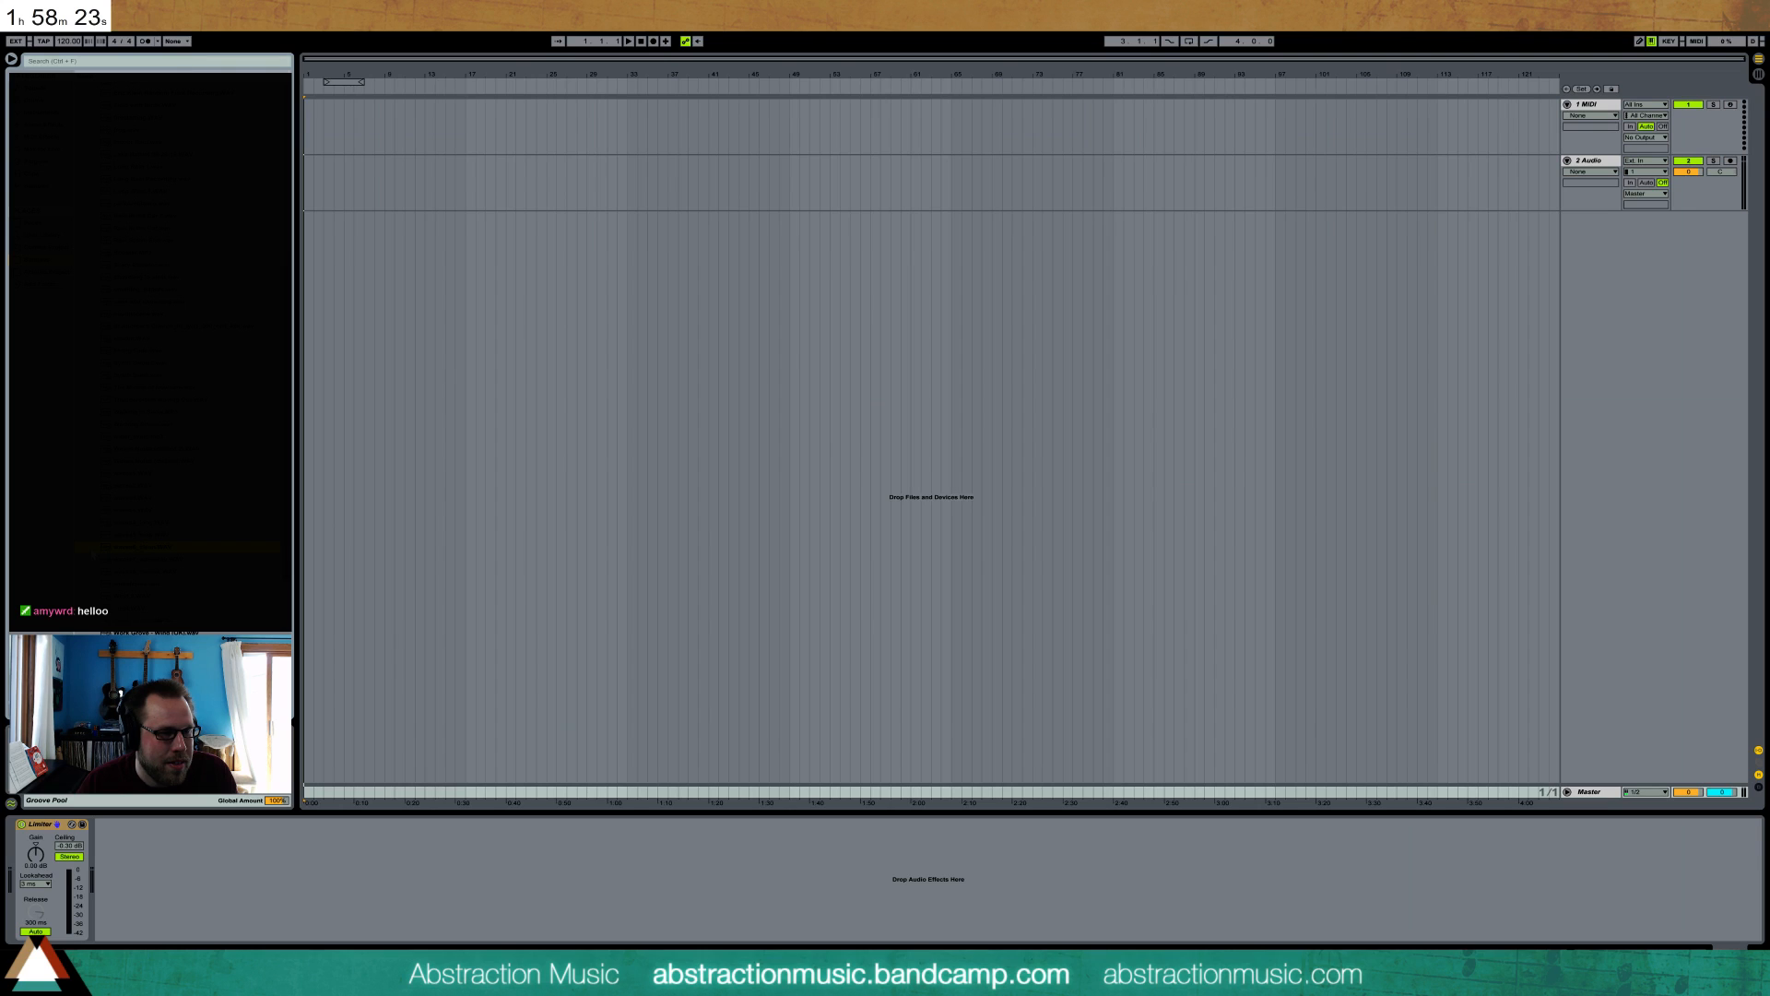
# - Place the audio sample on the 2 Audio track, audition it, and shorten the clip from its end
pyautogui.moveTo(93, 550); pyautogui.dragTo(404, 168)
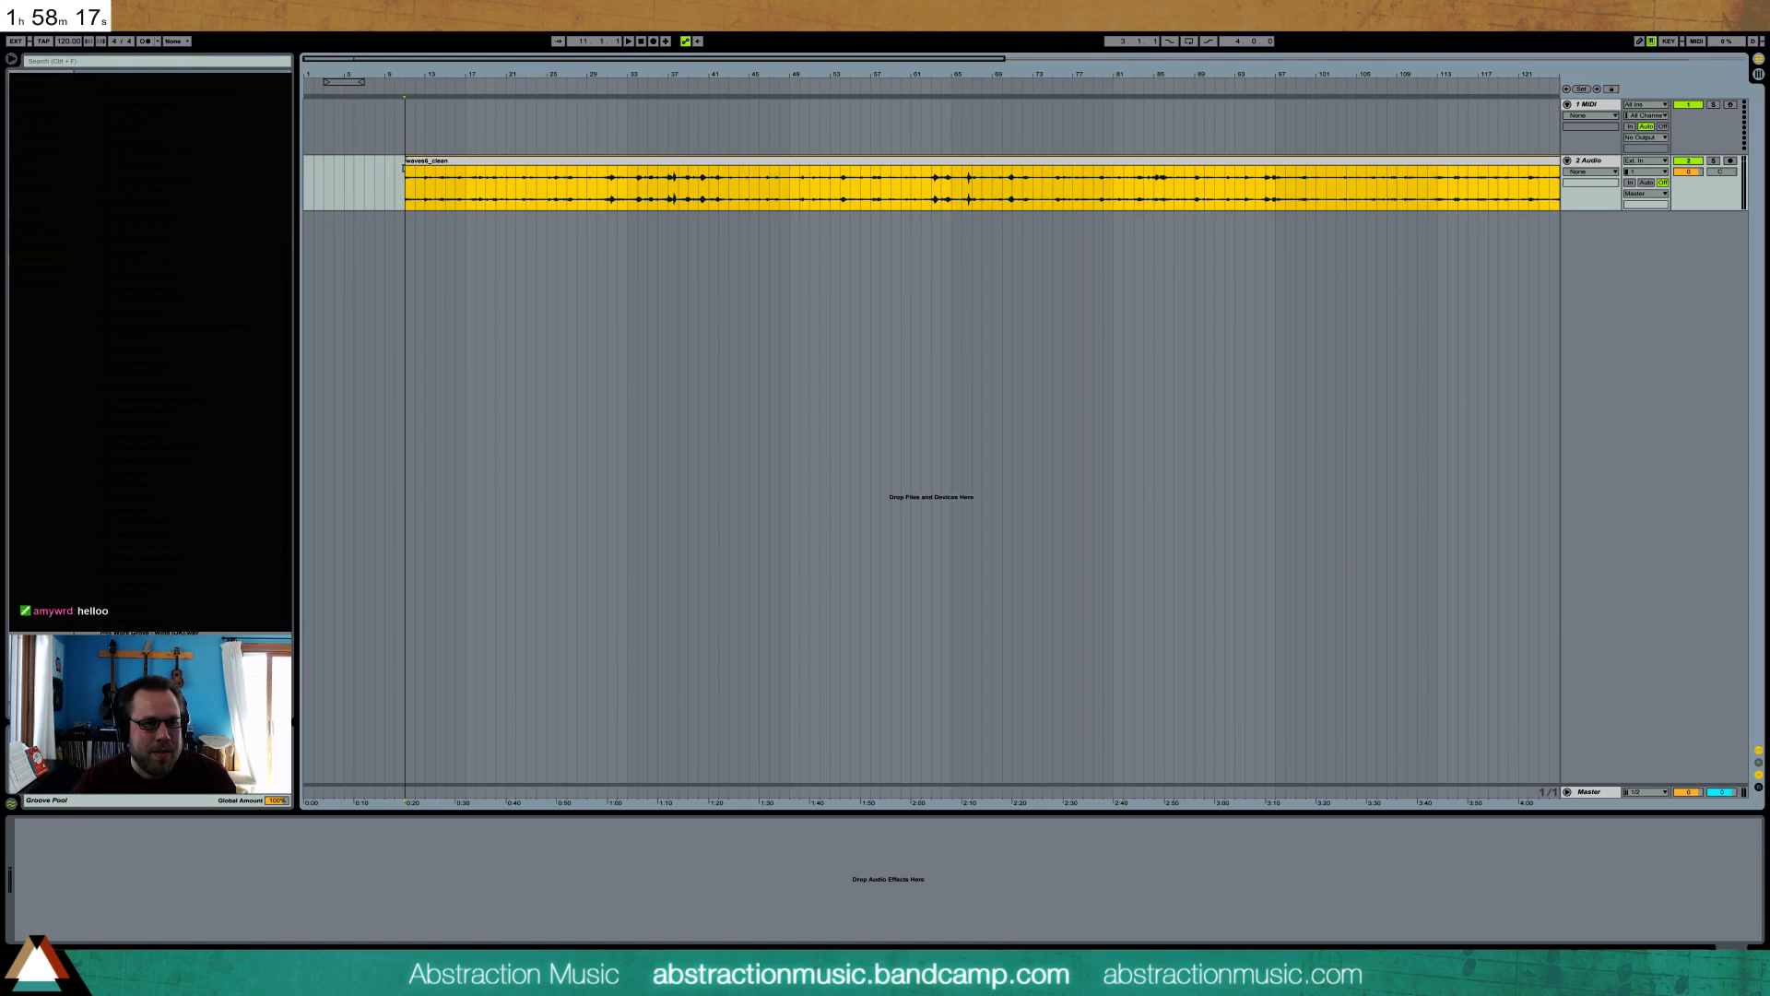
pyautogui.press('space')
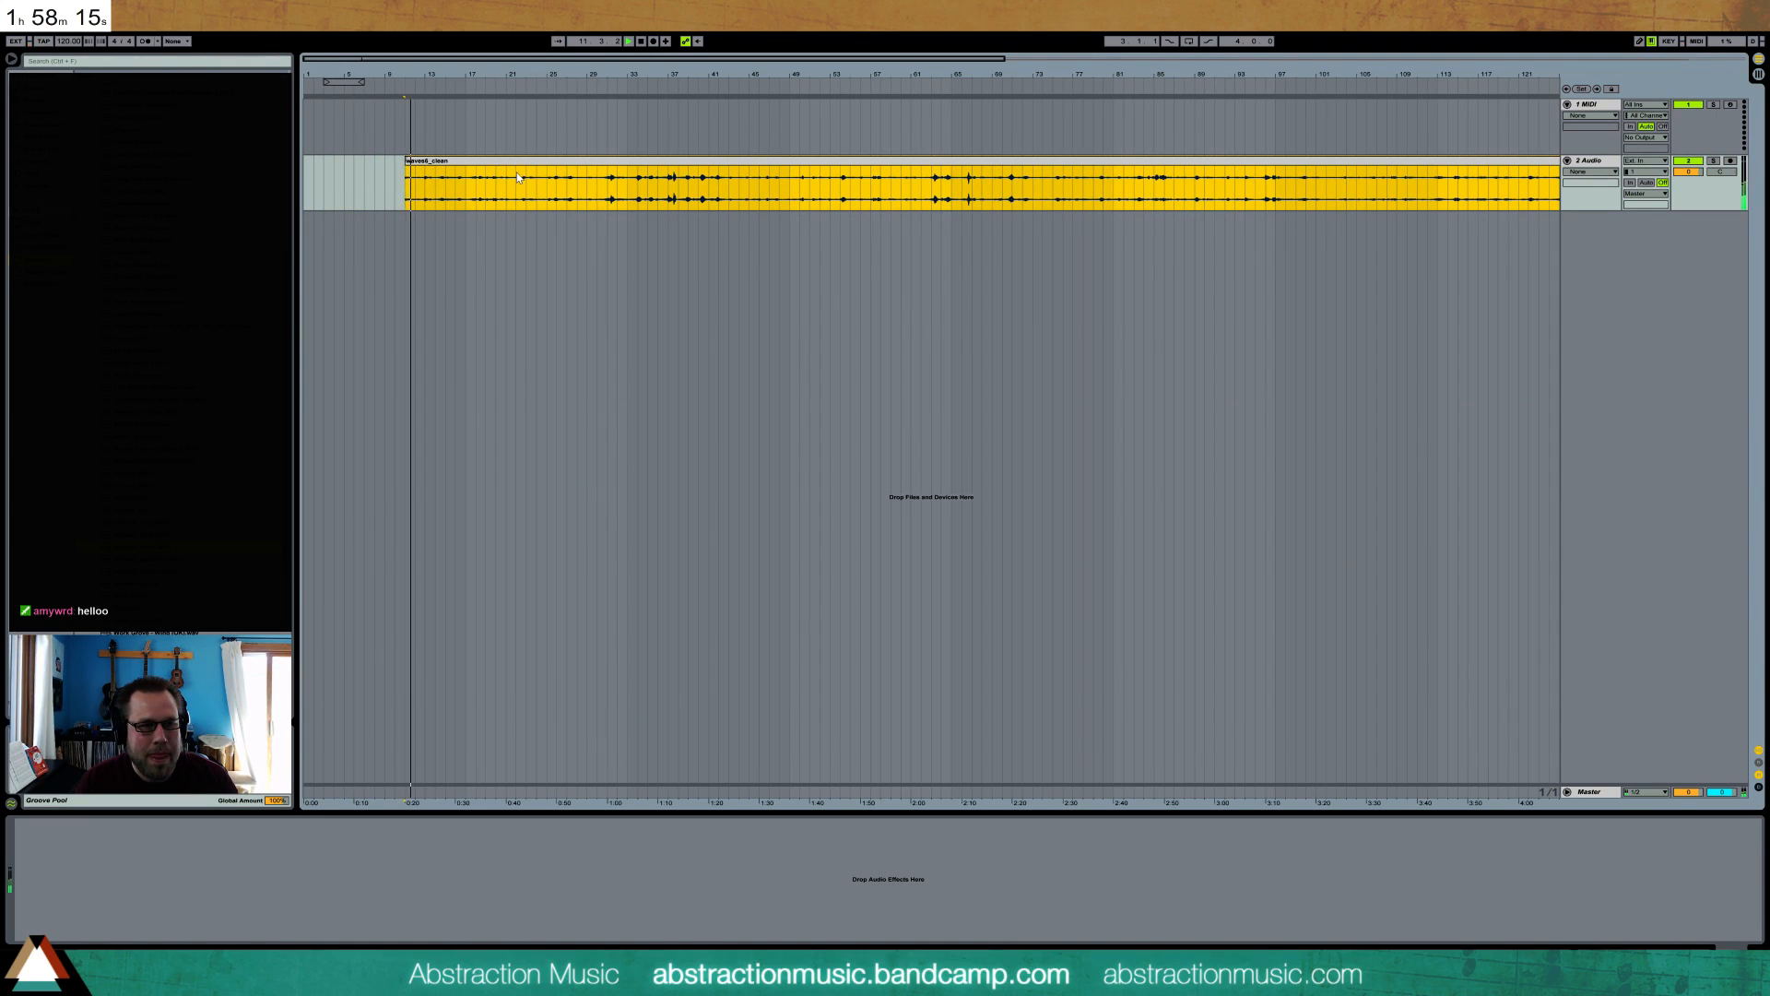
pyautogui.moveTo(719, 59); pyautogui.dragTo(719, 18)
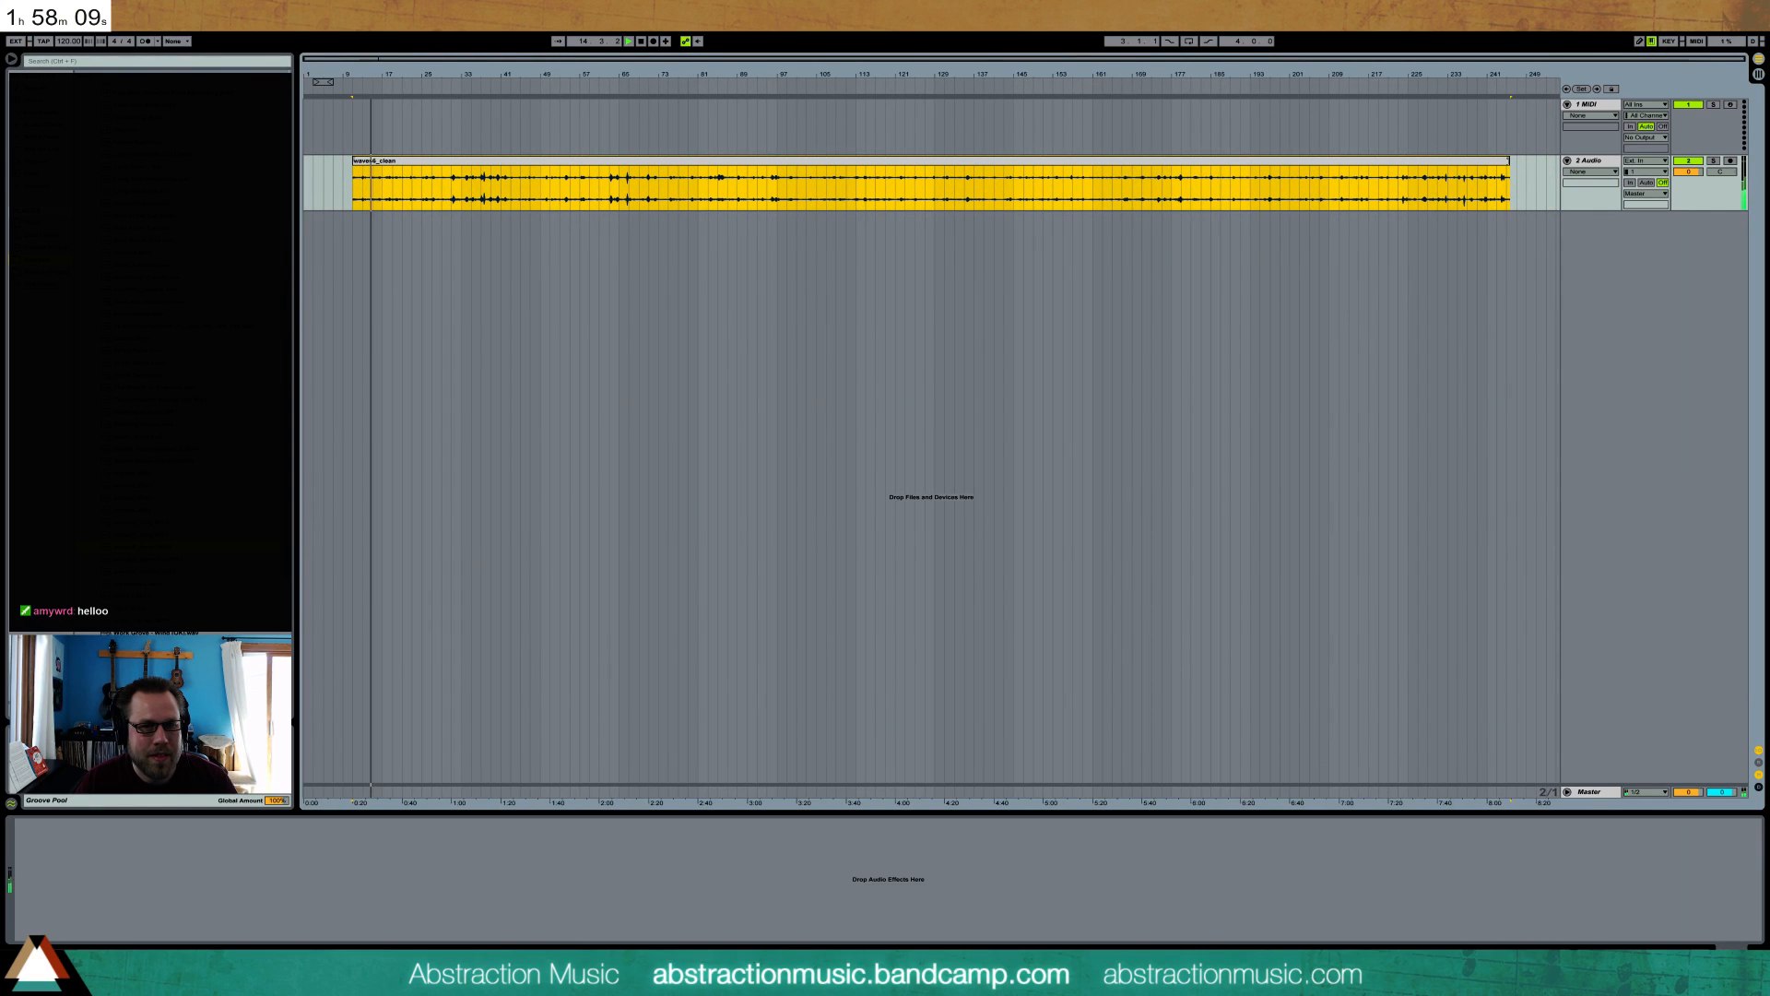
pyautogui.moveTo(1508, 160); pyautogui.dragTo(671, 159)
pyautogui.moveTo(366, 59); pyautogui.dragTo(332, 59)
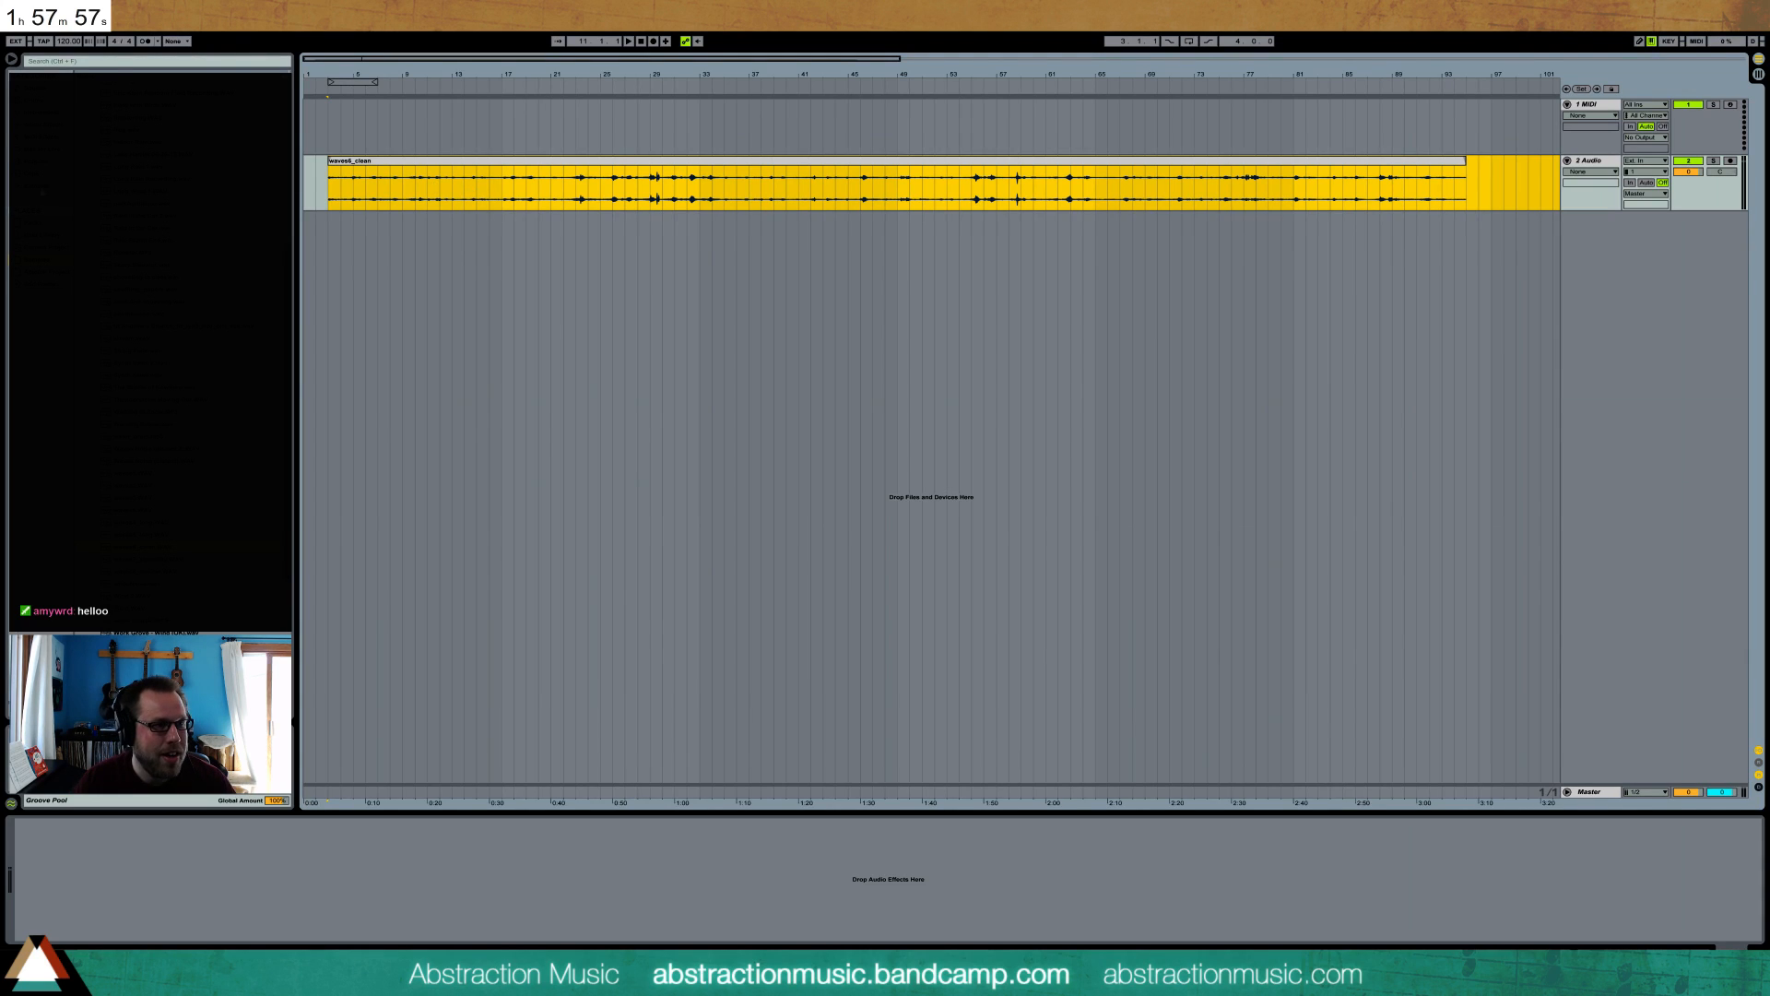
# - Load Kontakt 5 on the first MIDI track with the Scarbee Mark I instrument from the Vintage Keys library
pyautogui.click(37, 162)
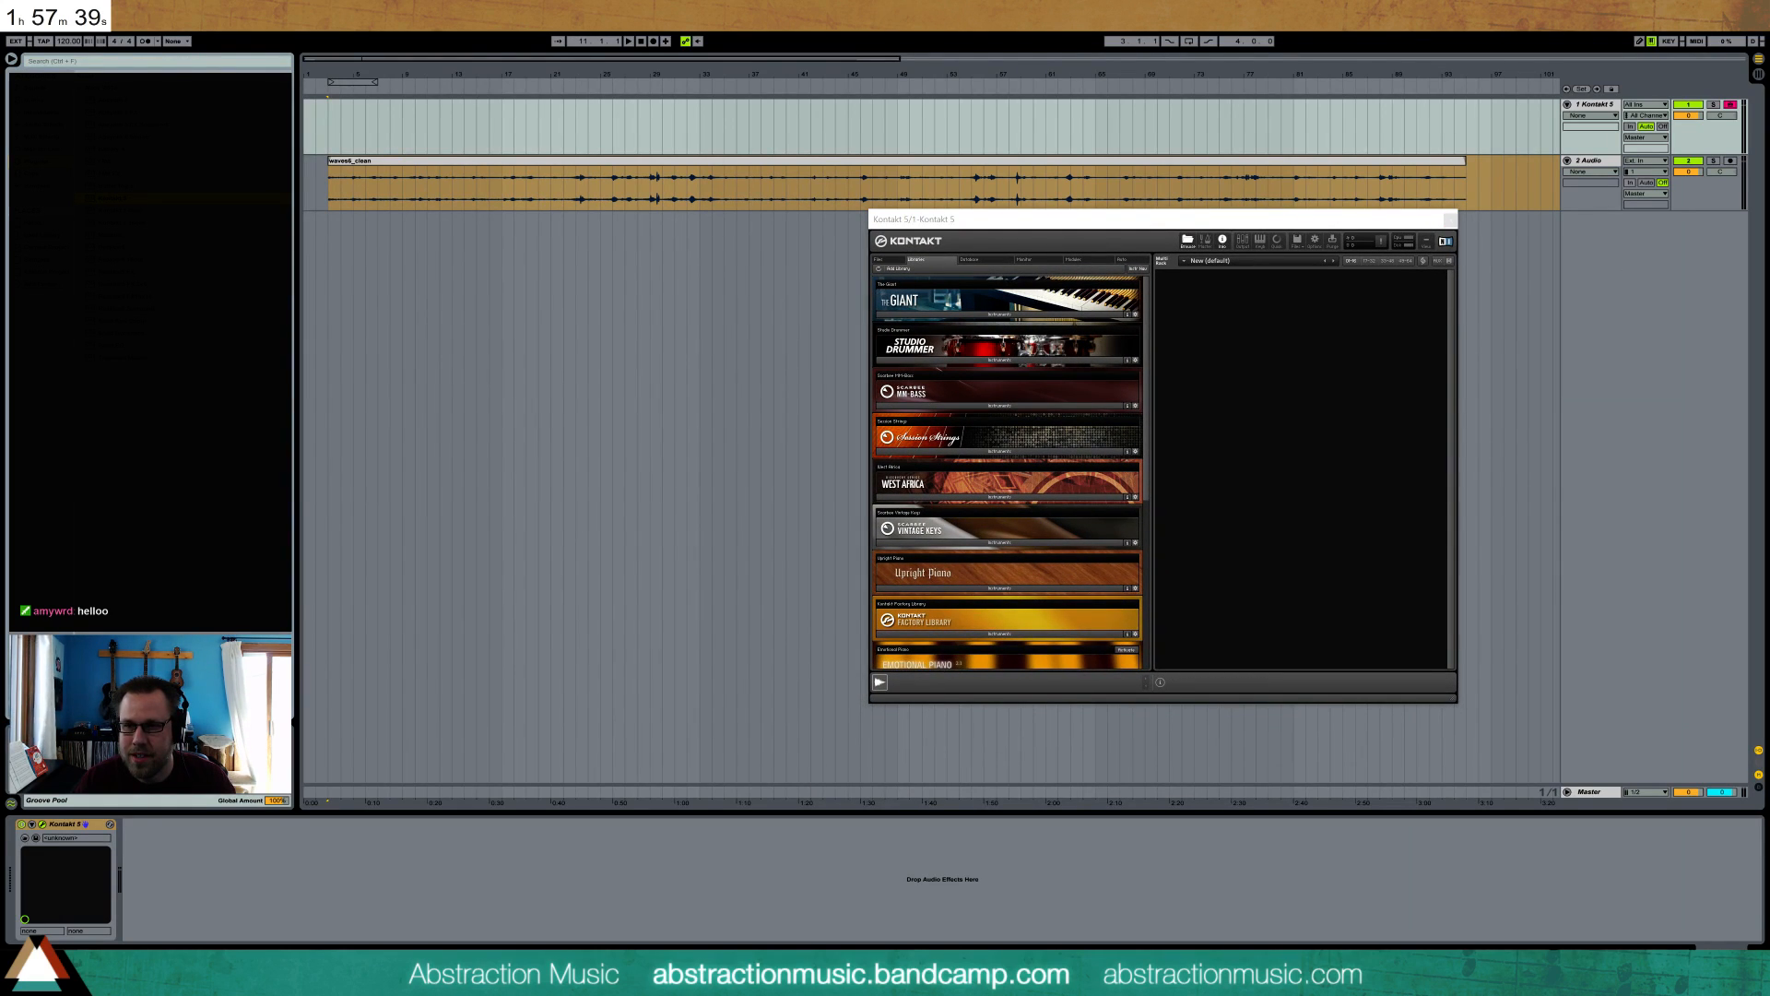
pyautogui.click(1186, 463)
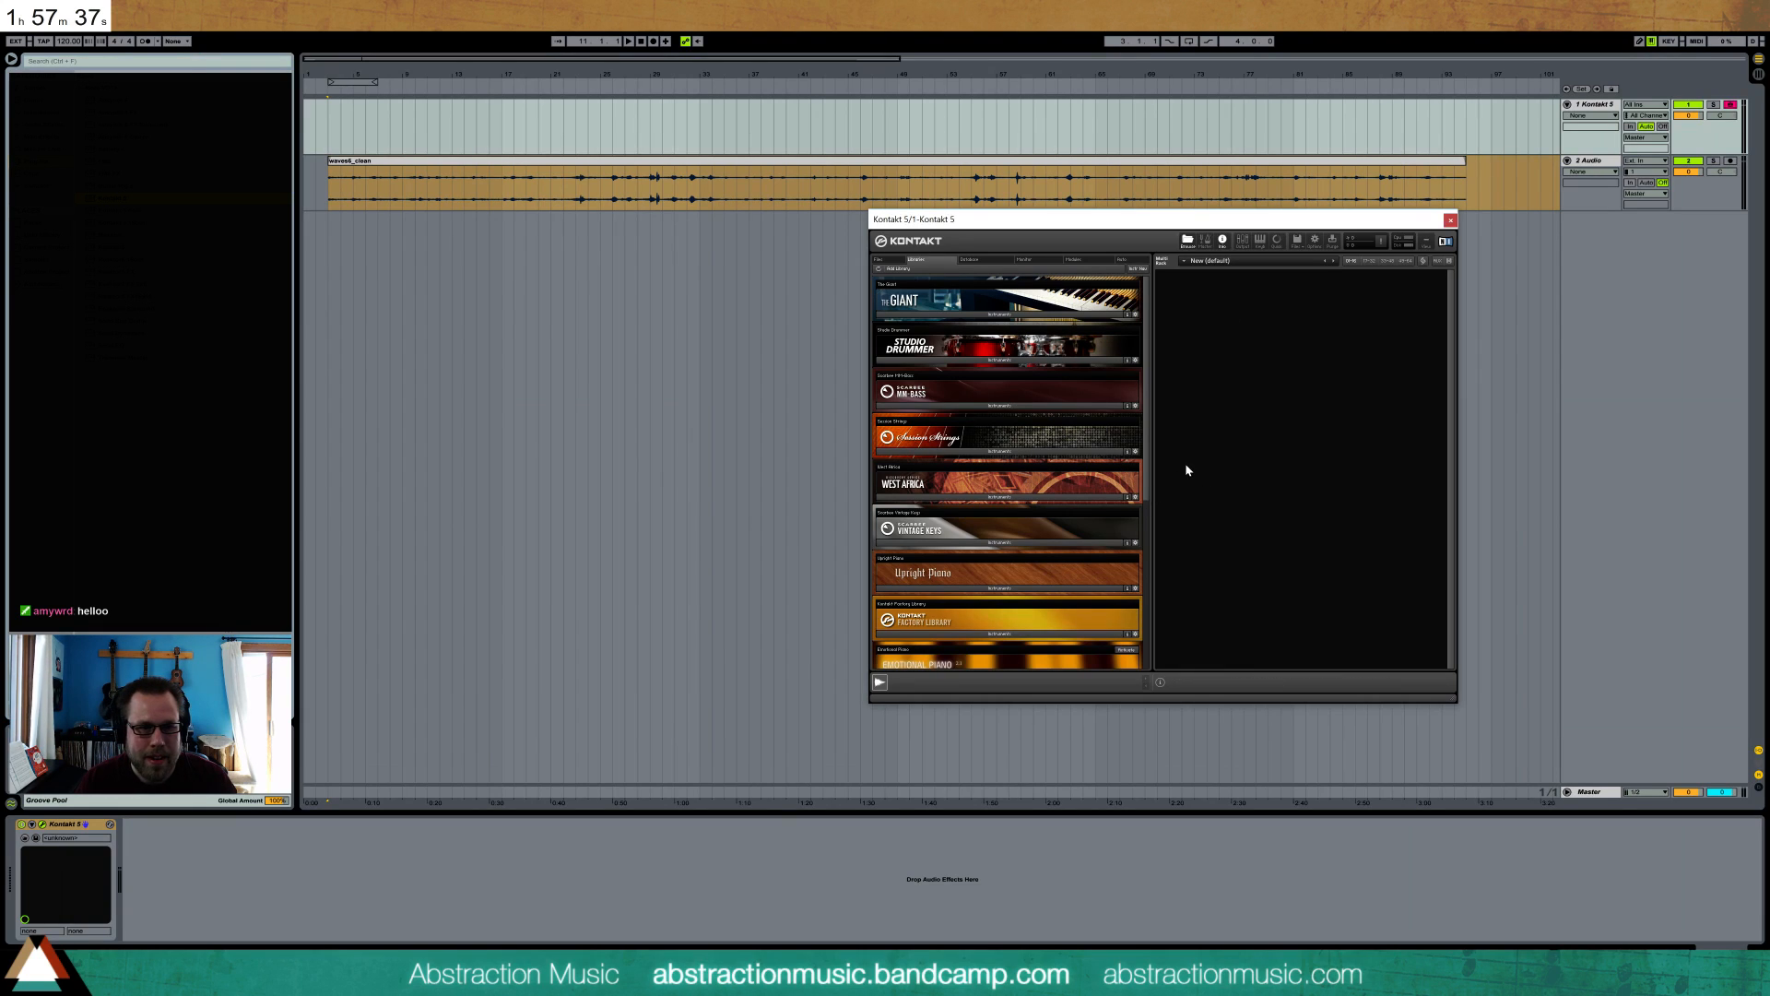
pyautogui.click(1014, 547)
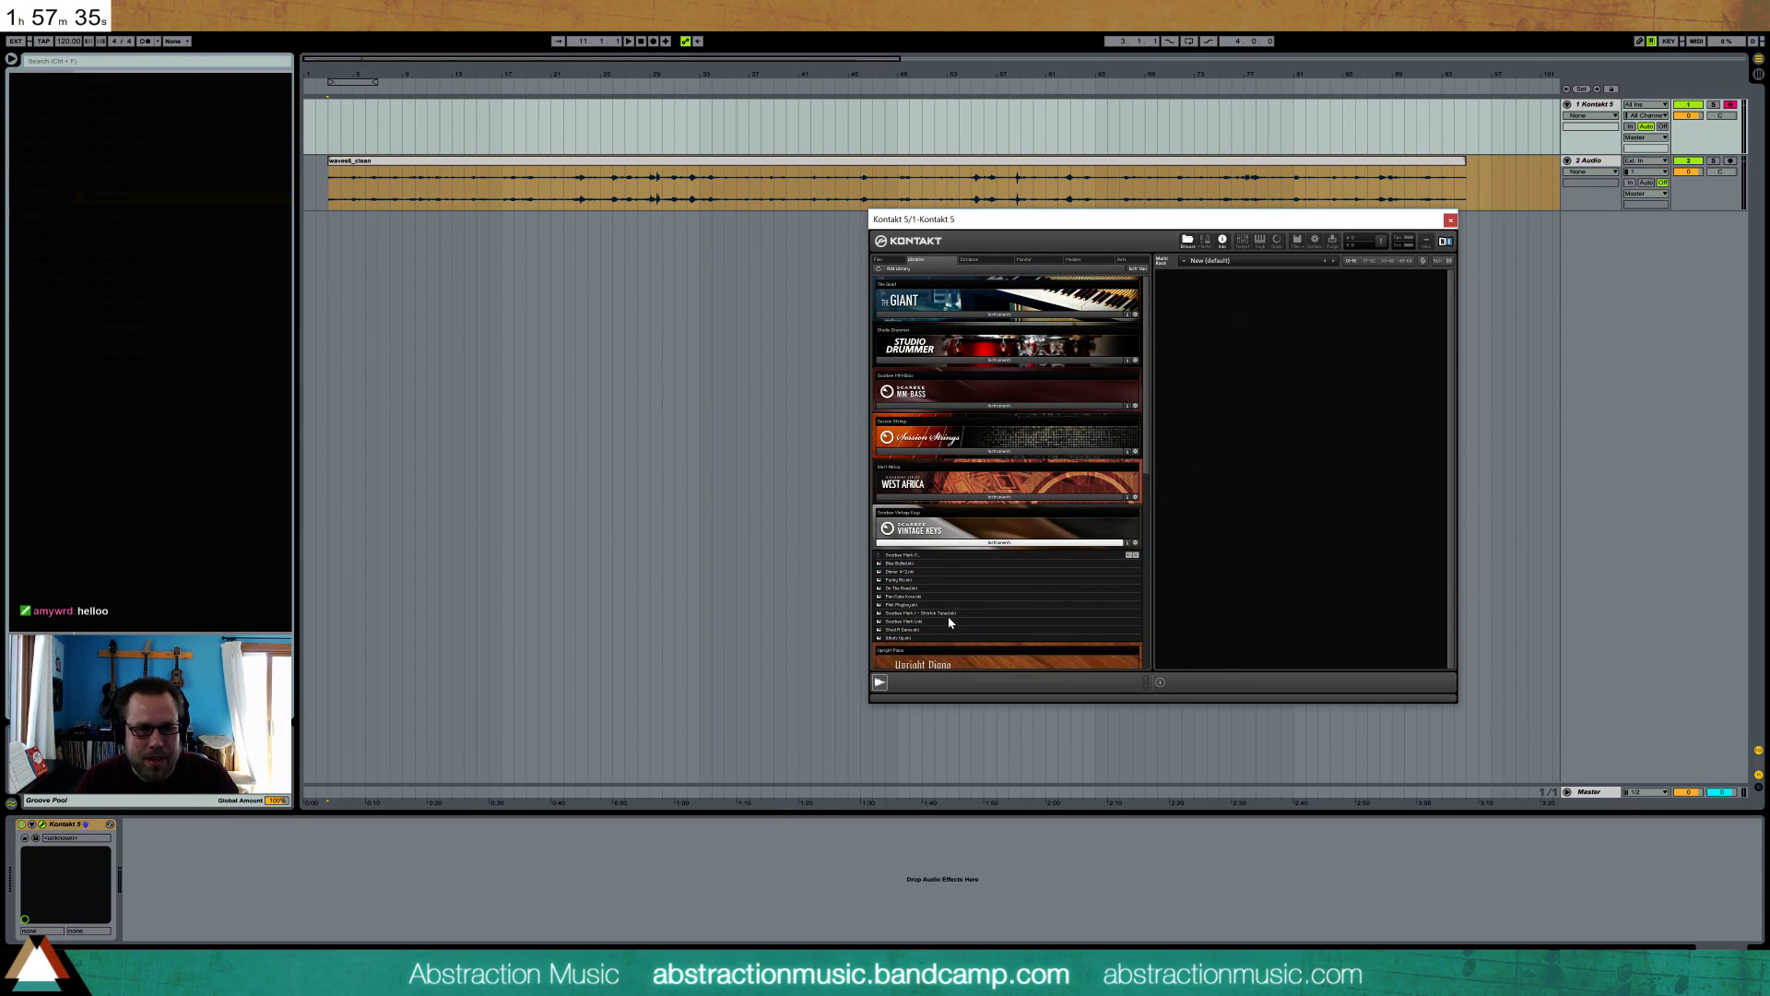
pyautogui.click(950, 621)
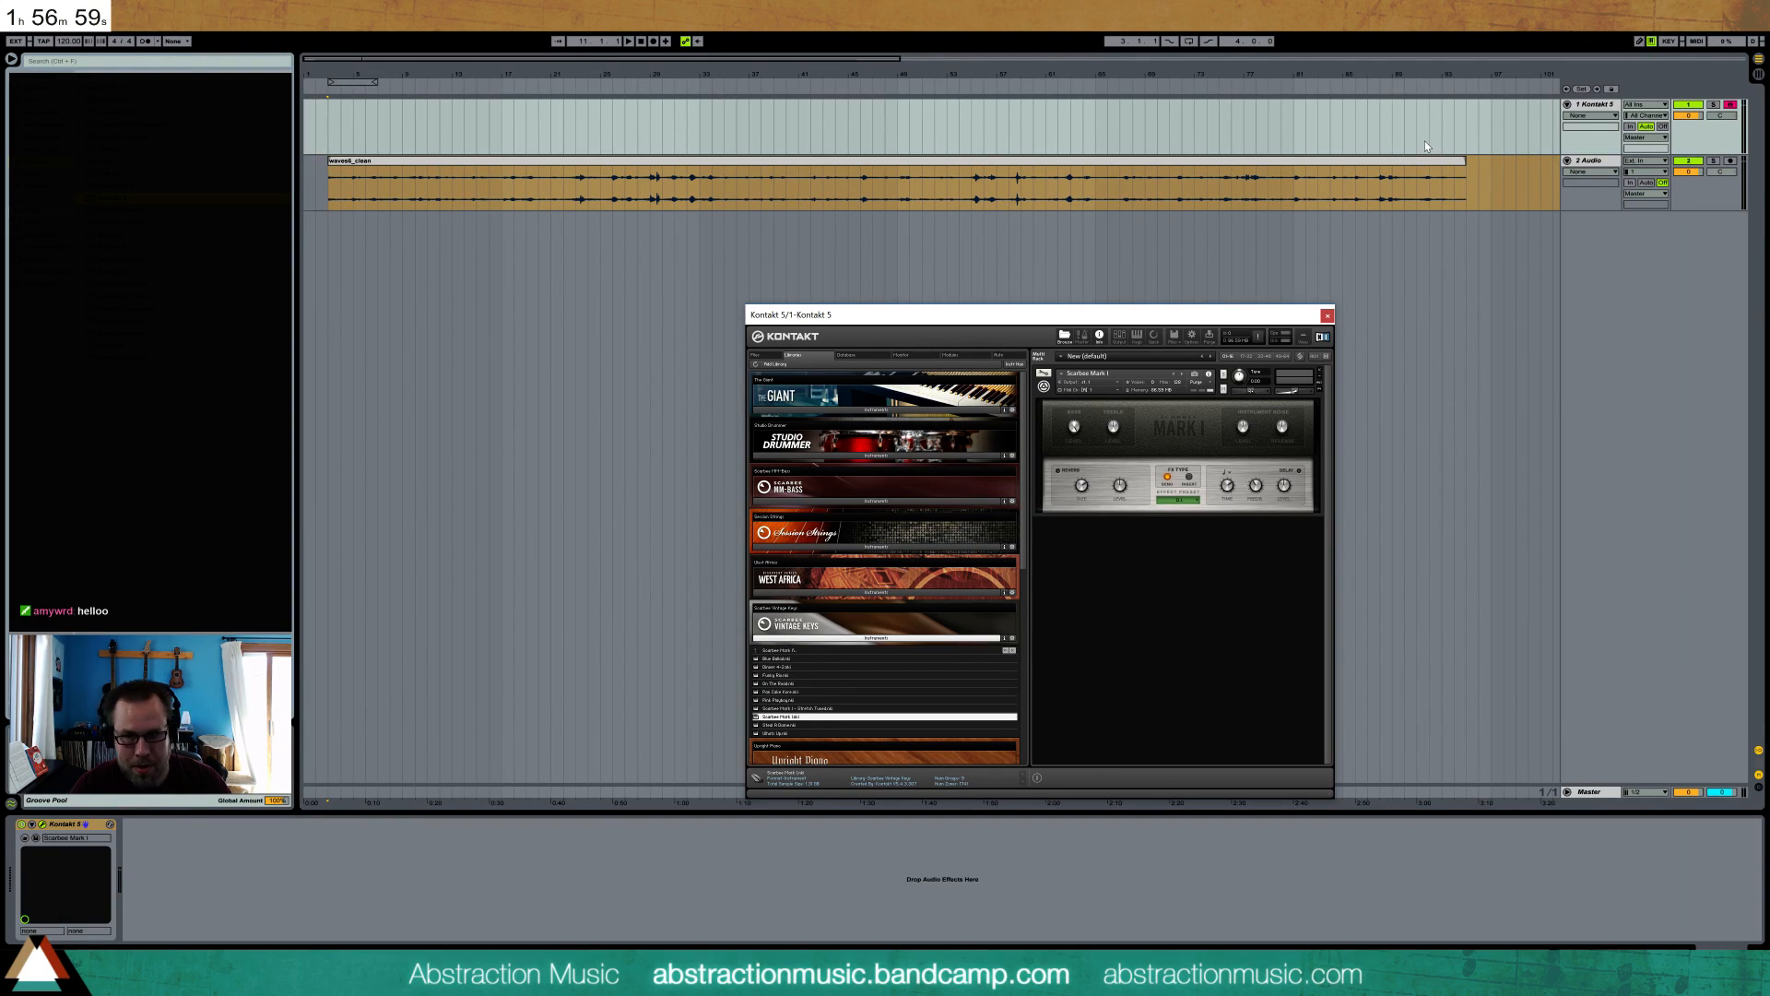
# - Insert a new MIDI track below the Kontakt 5 track and load an empty Drum Rack on it
pyautogui.click(1593, 106)
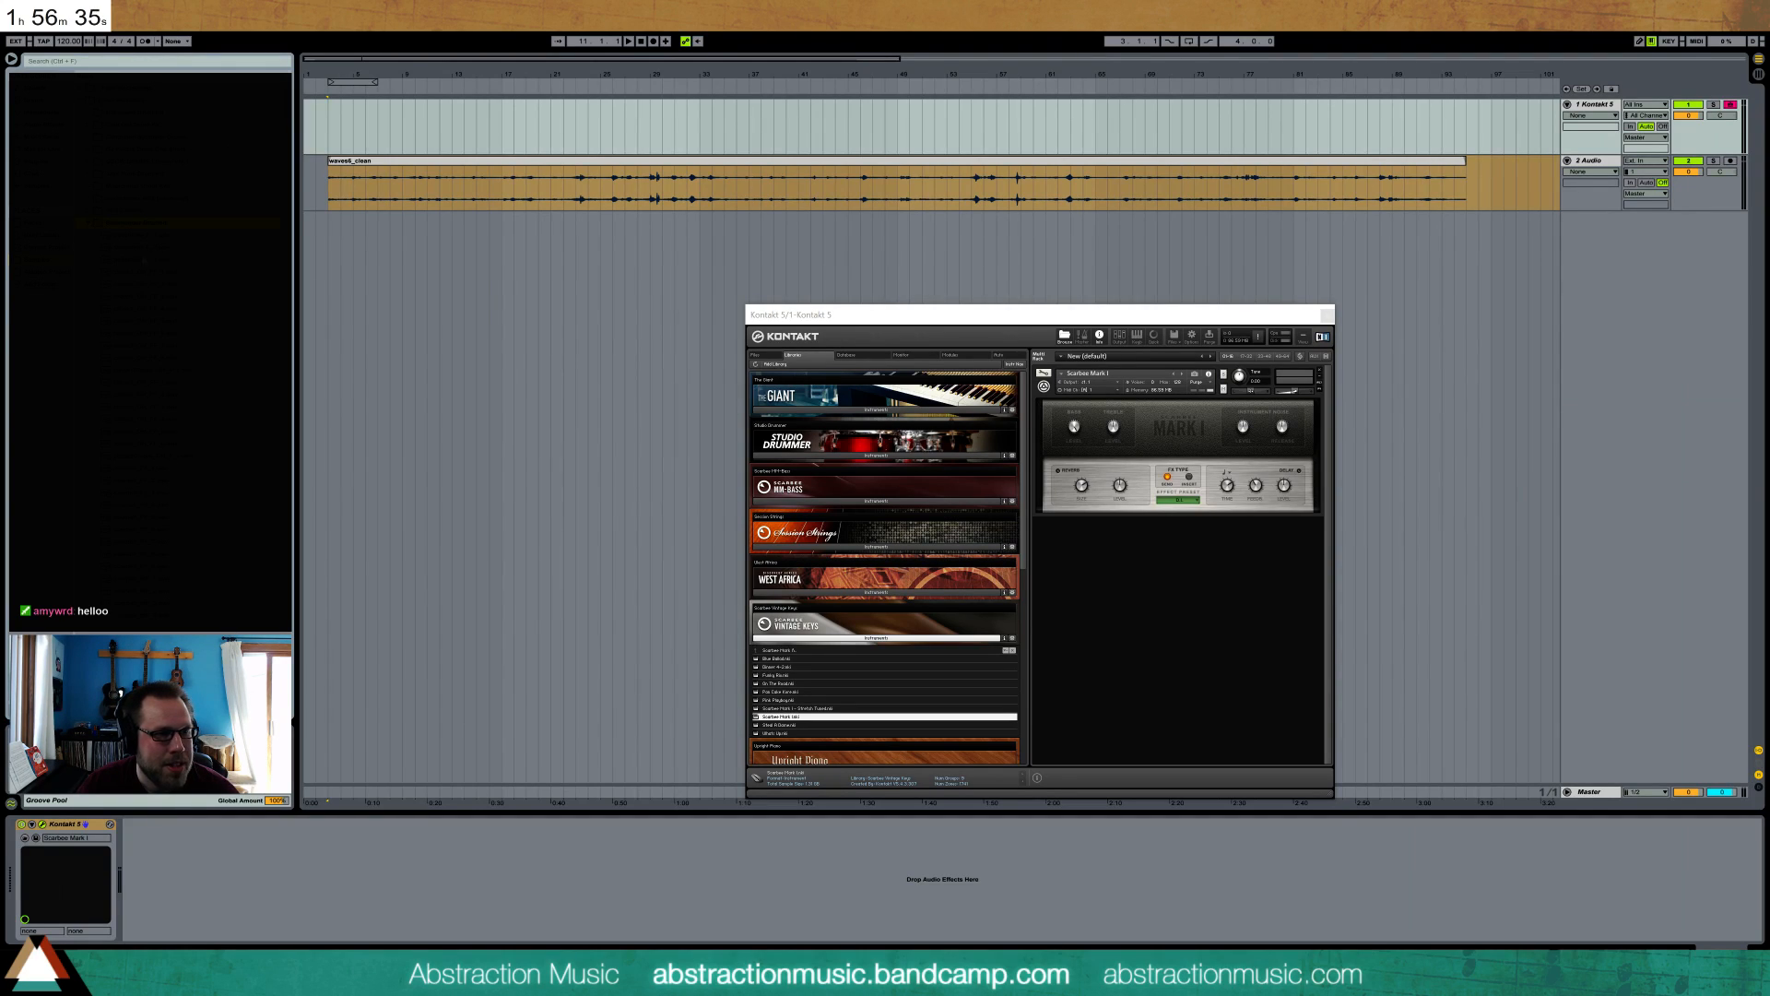
pyautogui.hotkey('ctrl', 'shift', 't')
pyautogui.click(1590, 166)
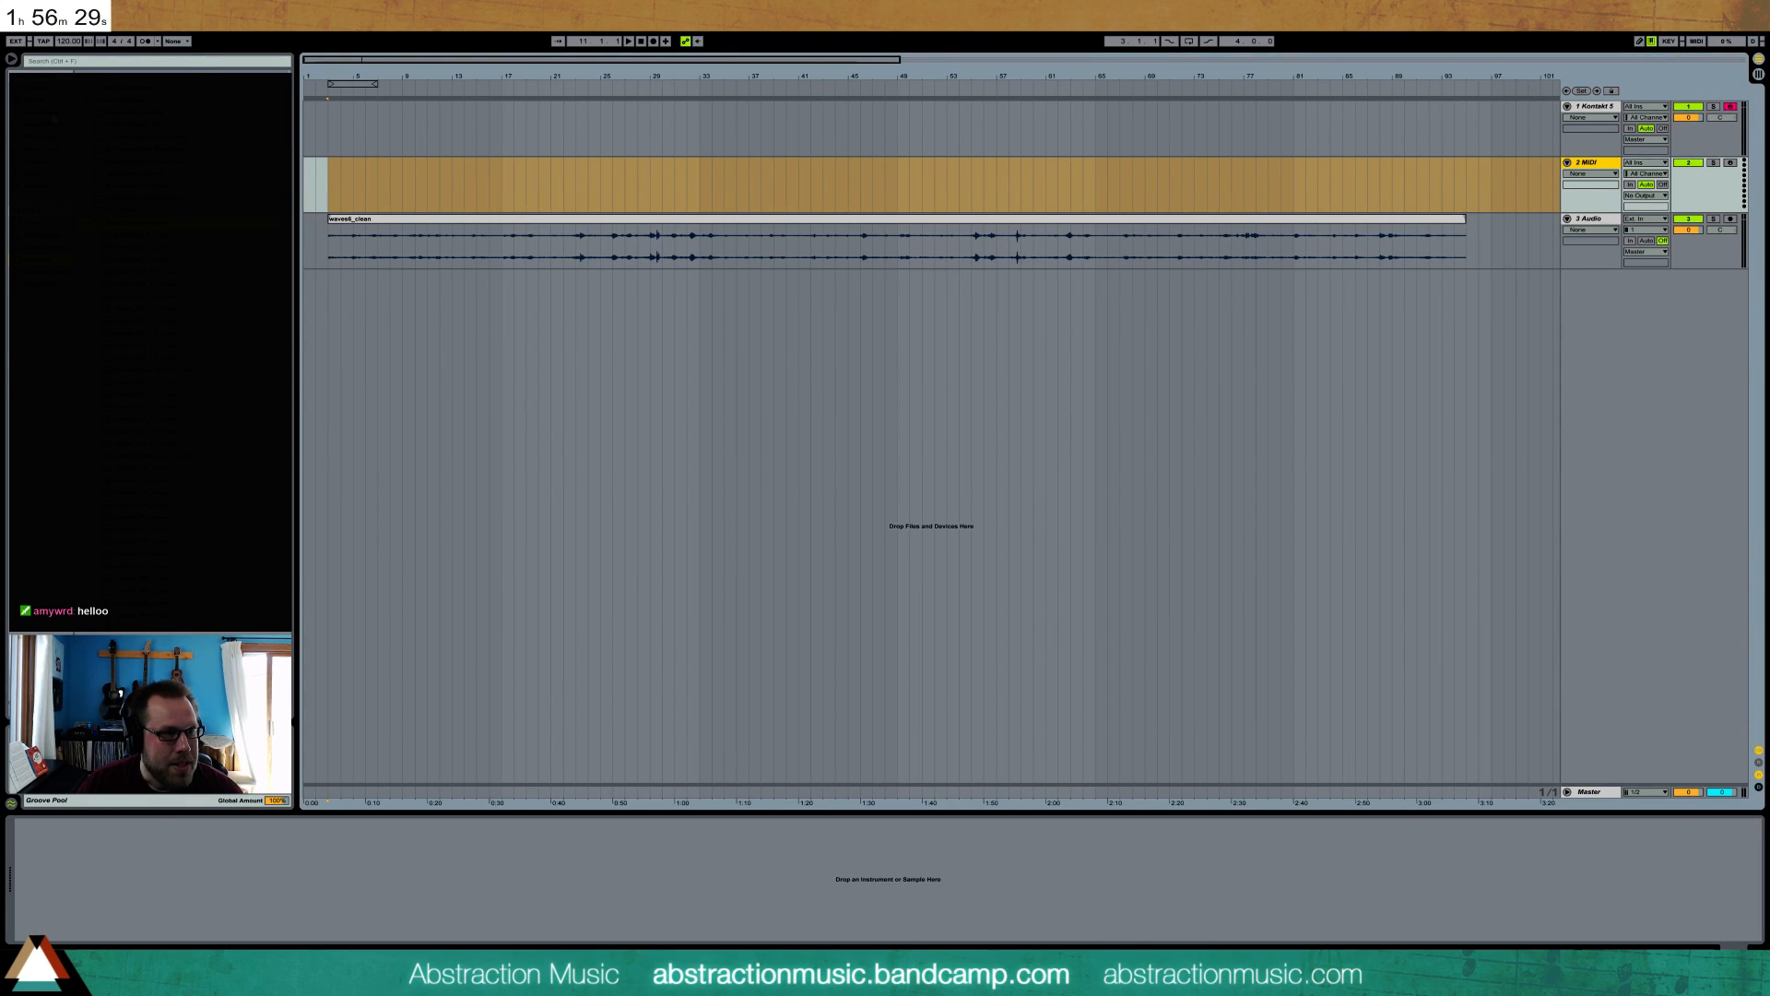
pyautogui.click(52, 115)
pyautogui.moveTo(118, 113); pyautogui.dragTo(123, 901)
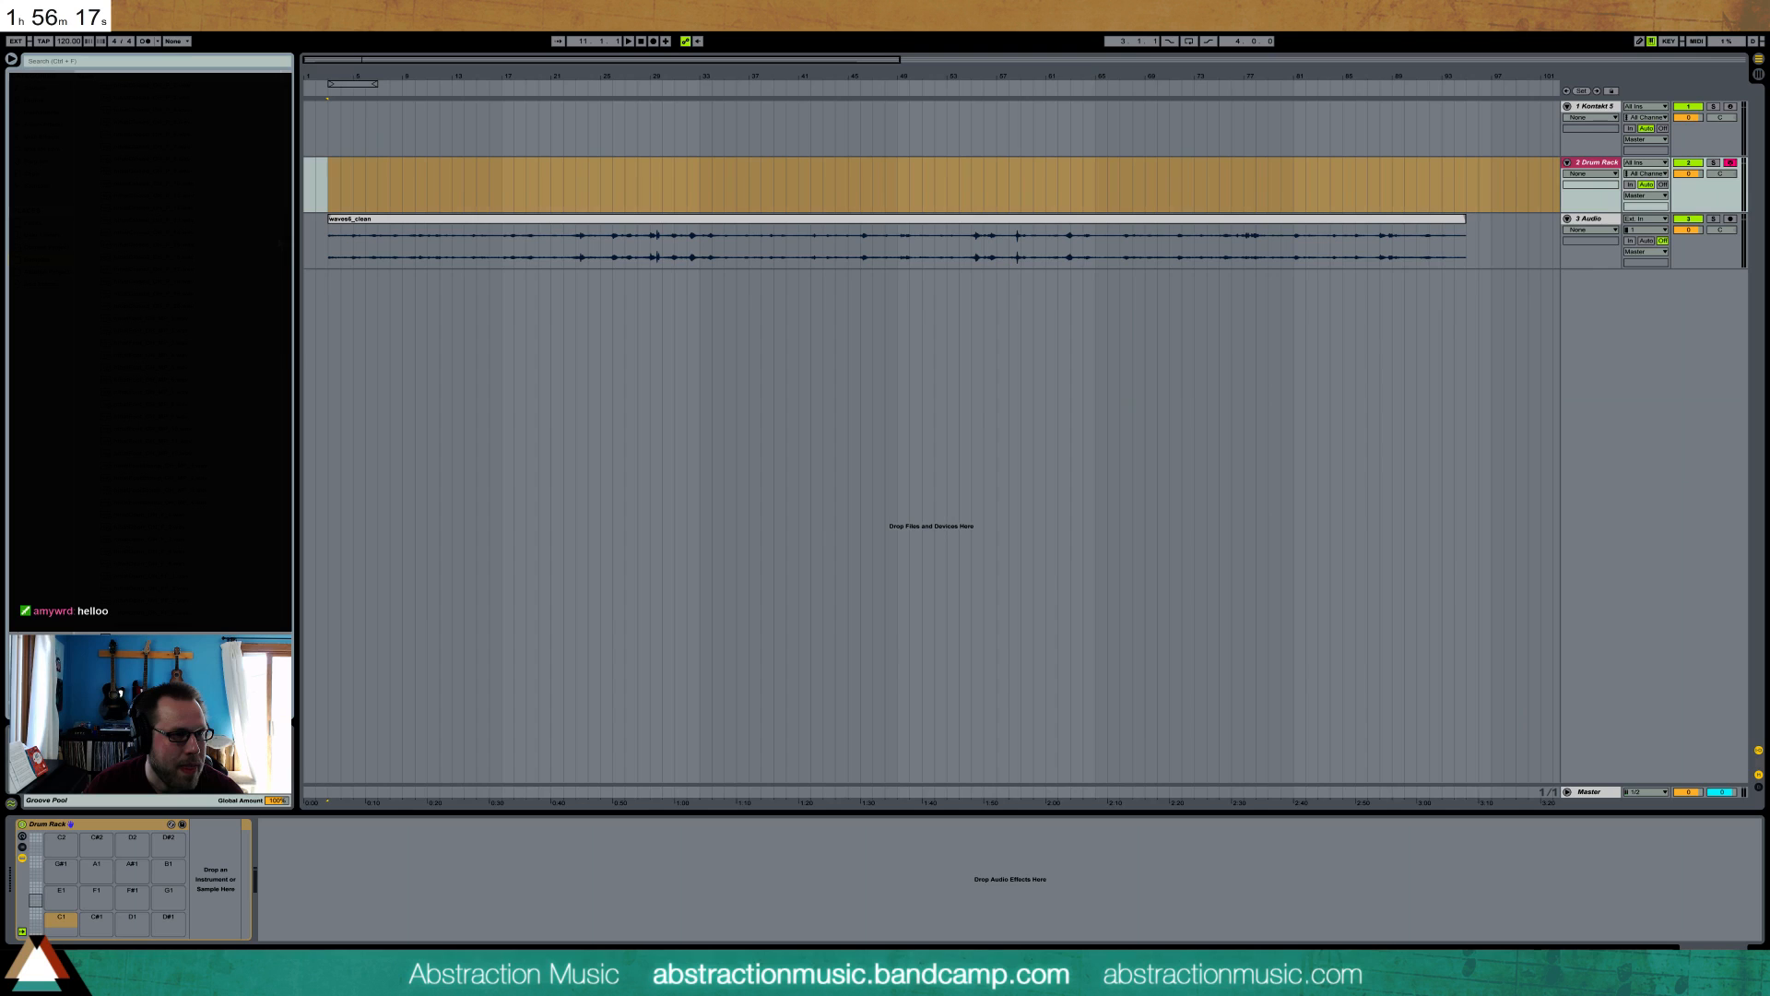
# - Load closed hi-hat samples on the Drum Rack's E1 and F1 pads and an open hi-hat sample on F#1
pyautogui.moveTo(157, 195); pyautogui.dragTo(61, 897)
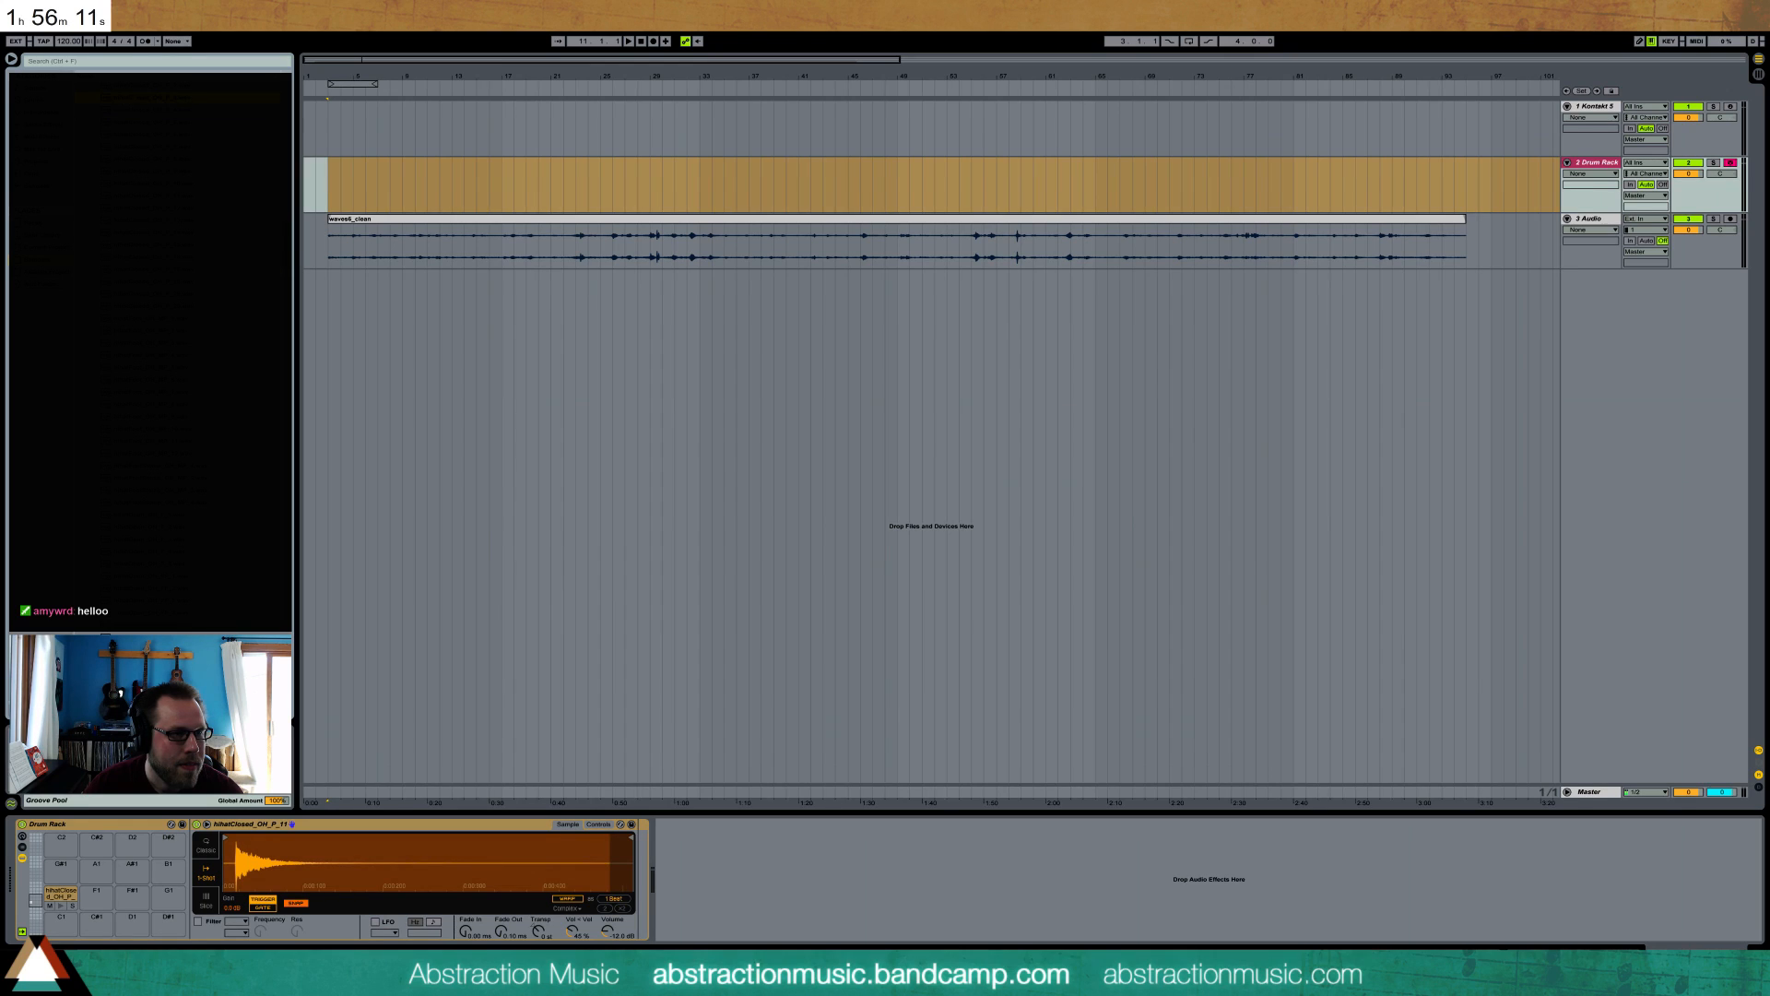
pyautogui.moveTo(61, 895); pyautogui.dragTo(135, 896)
pyautogui.moveTo(103, 894)
pyautogui.mouseDown()
pyautogui.moveTo(65, 895)
pyautogui.moveTo(98, 895)
pyautogui.mouseUp()
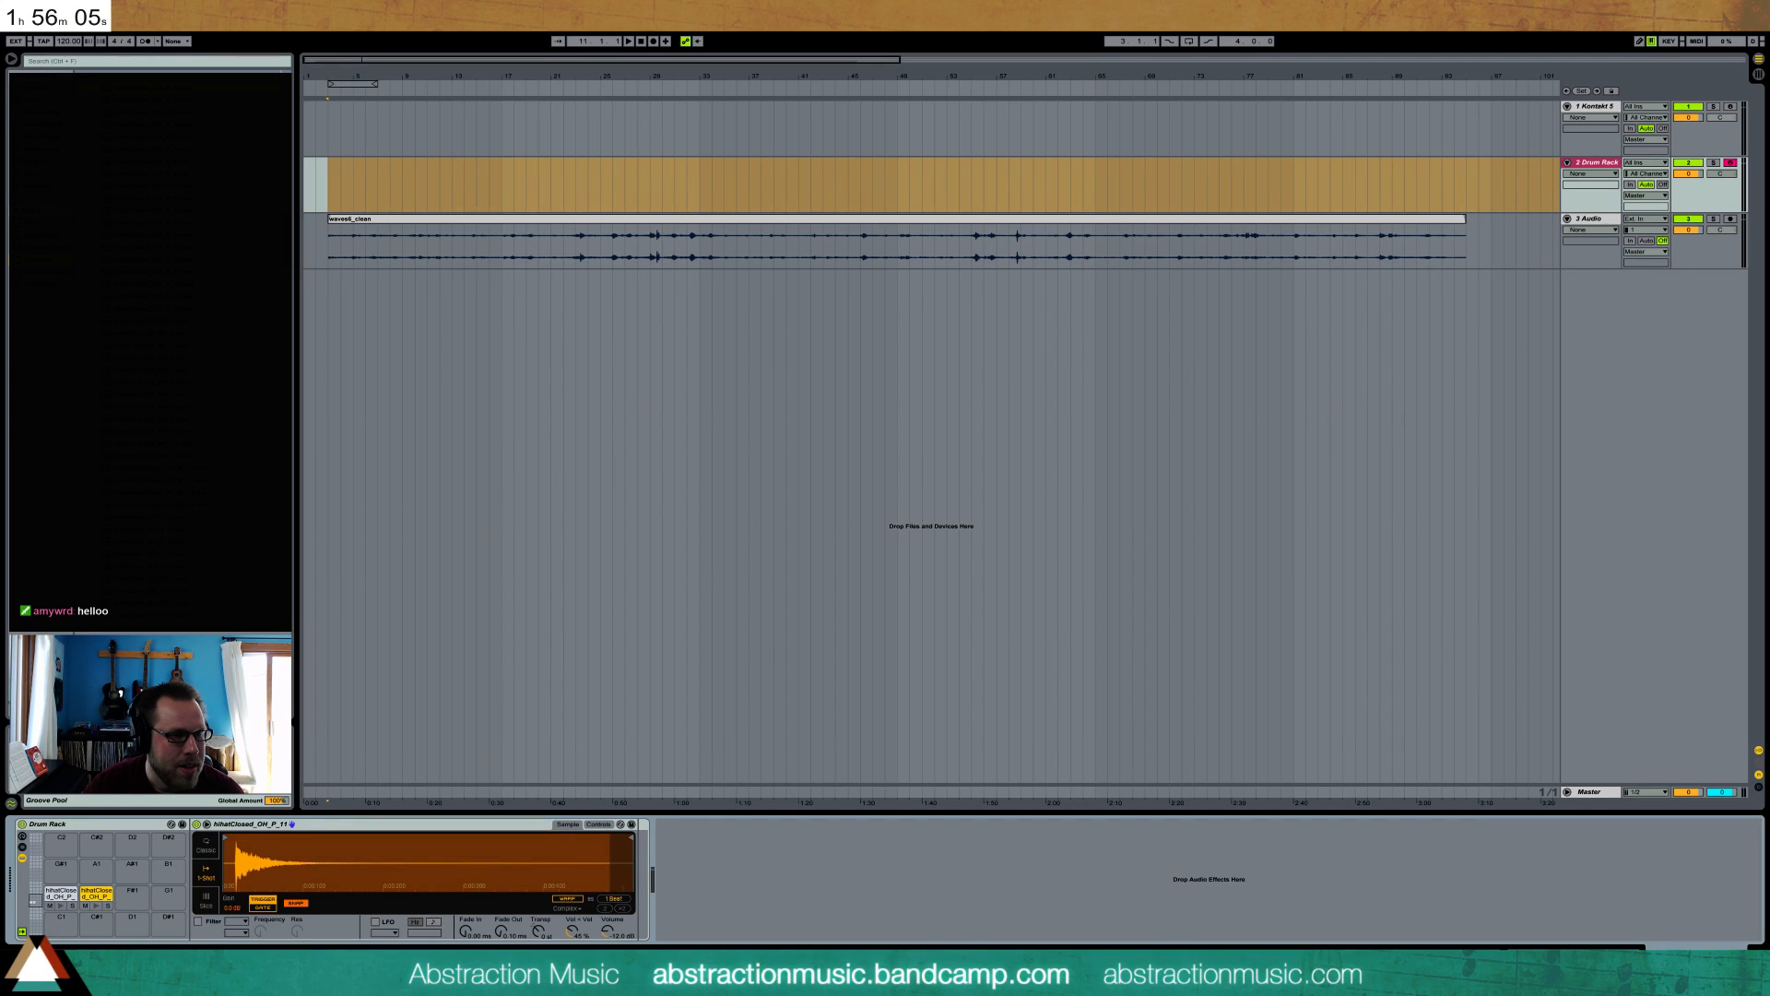
pyautogui.click(157, 544)
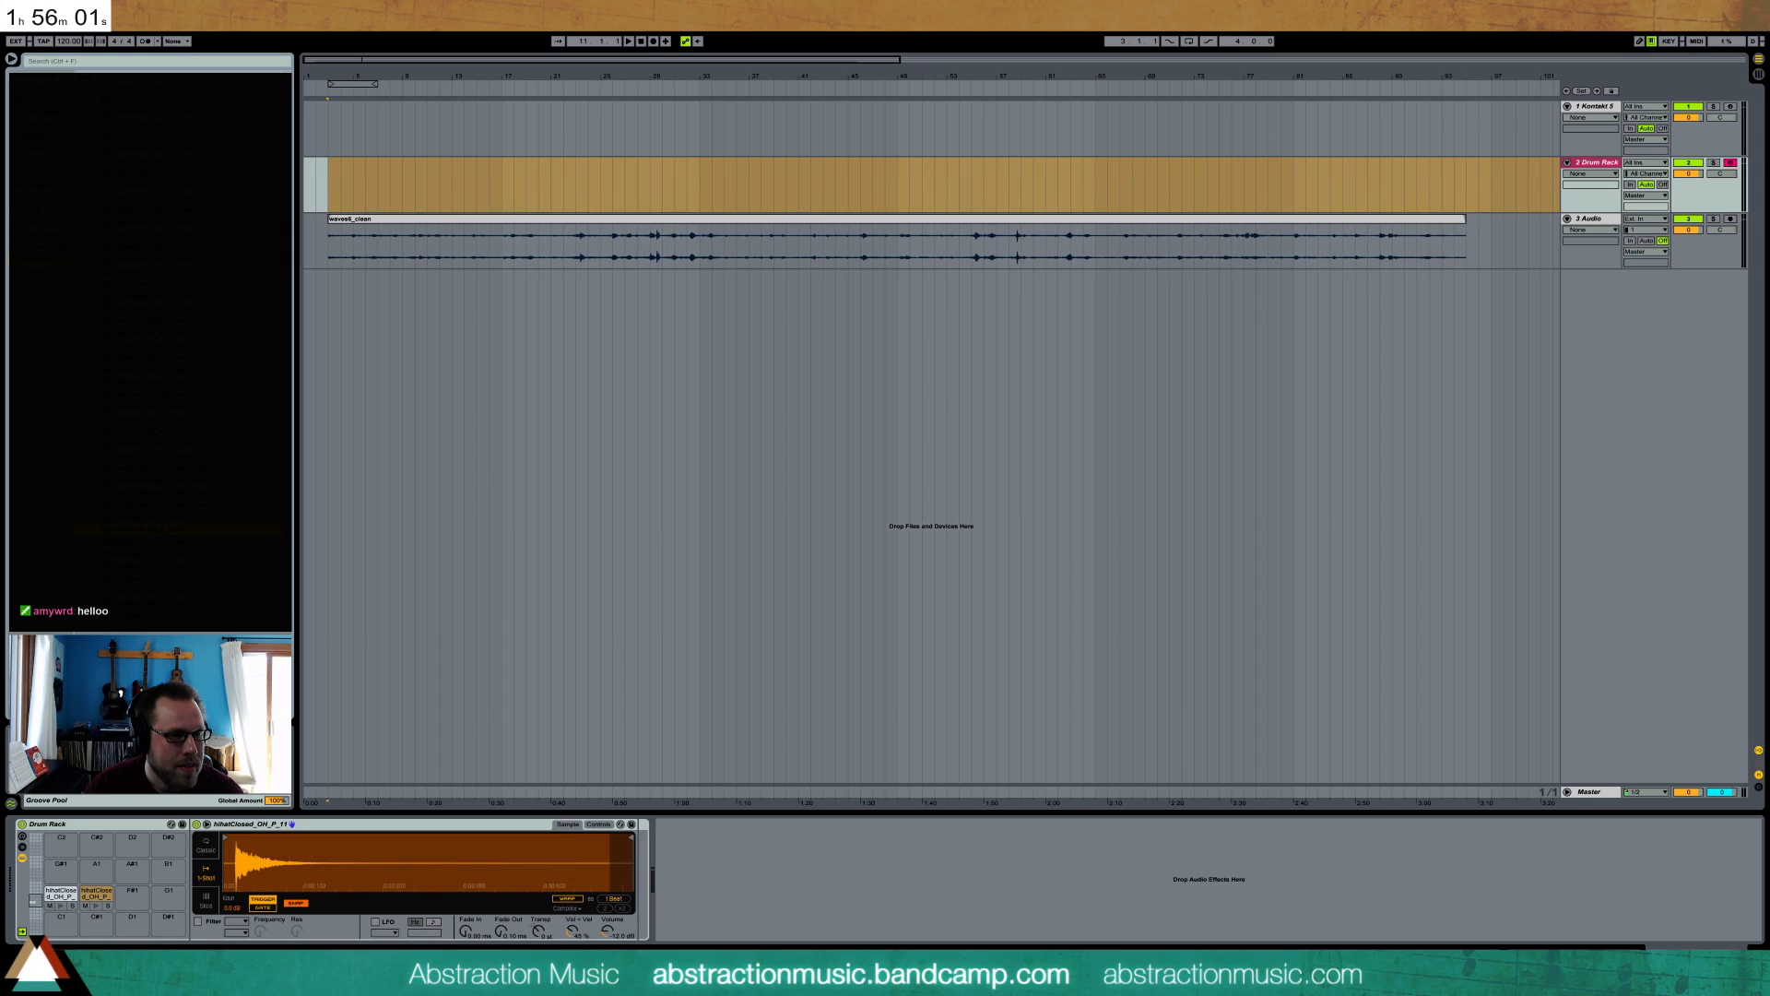
pyautogui.moveTo(150, 529); pyautogui.dragTo(133, 895)
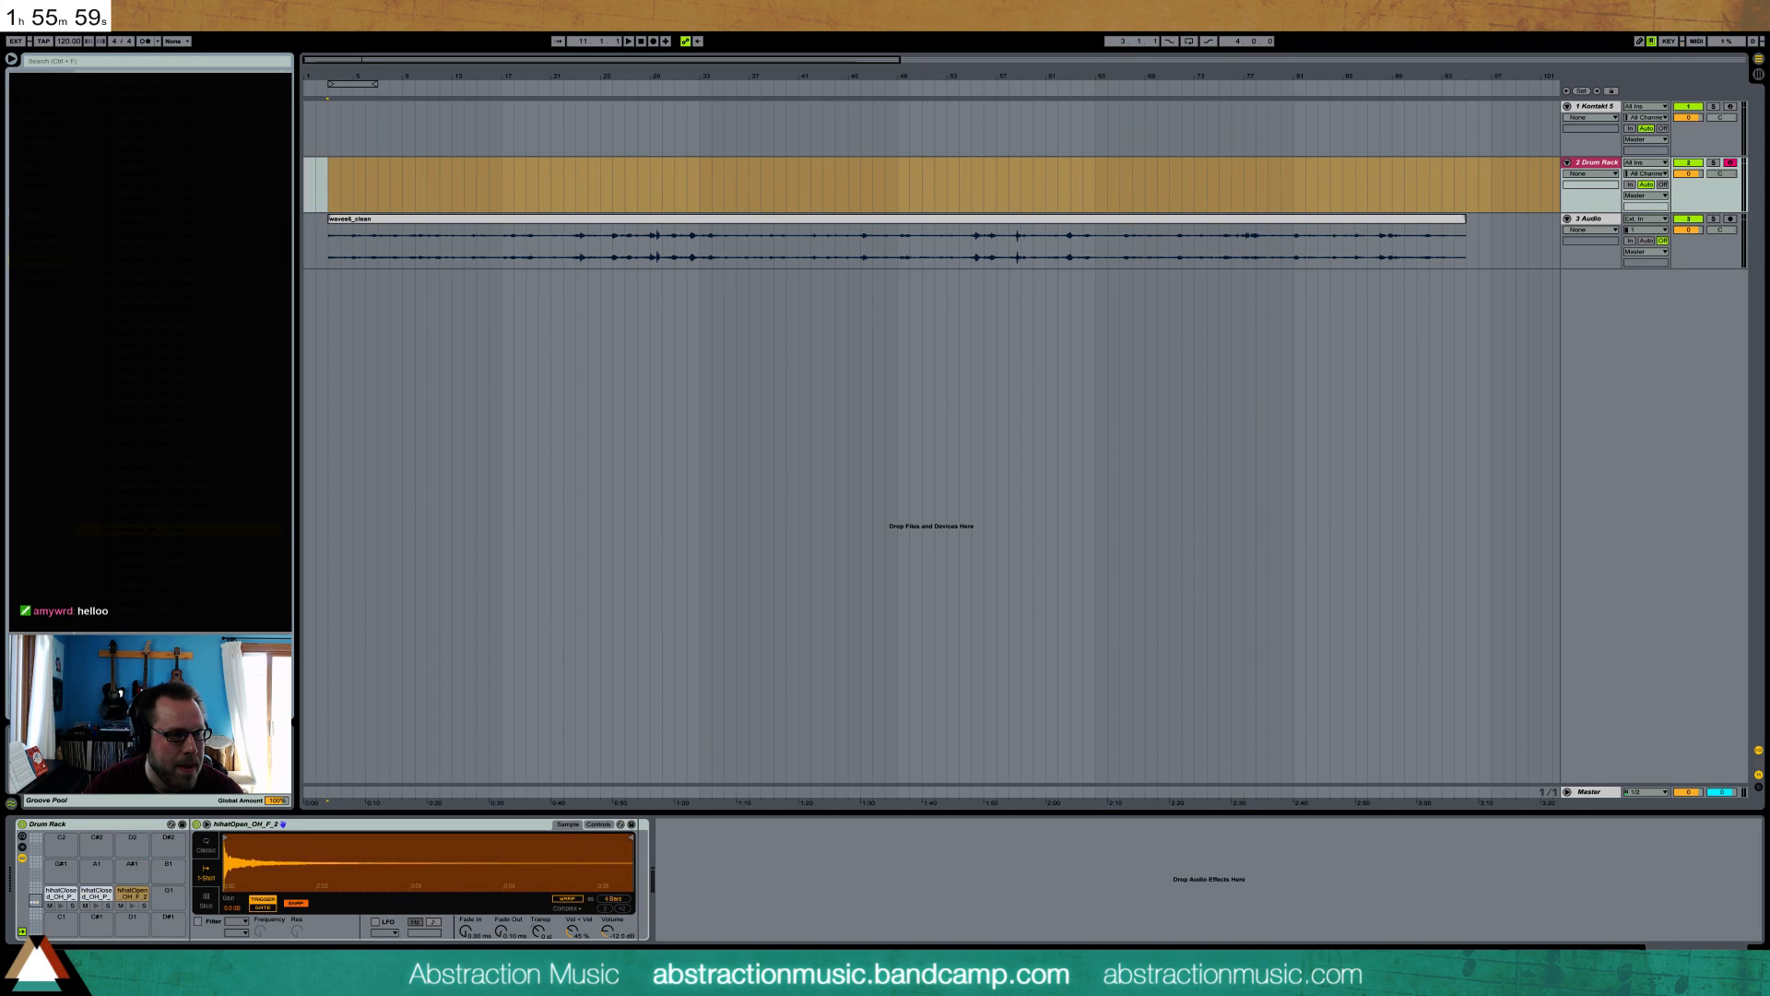
# - Load a kick sample on the Drum Rack's C1 pad and a snare stick sample on C#1
pyautogui.scroll(-10, 286, 426)
pyautogui.moveTo(139, 284); pyautogui.dragTo(61, 921)
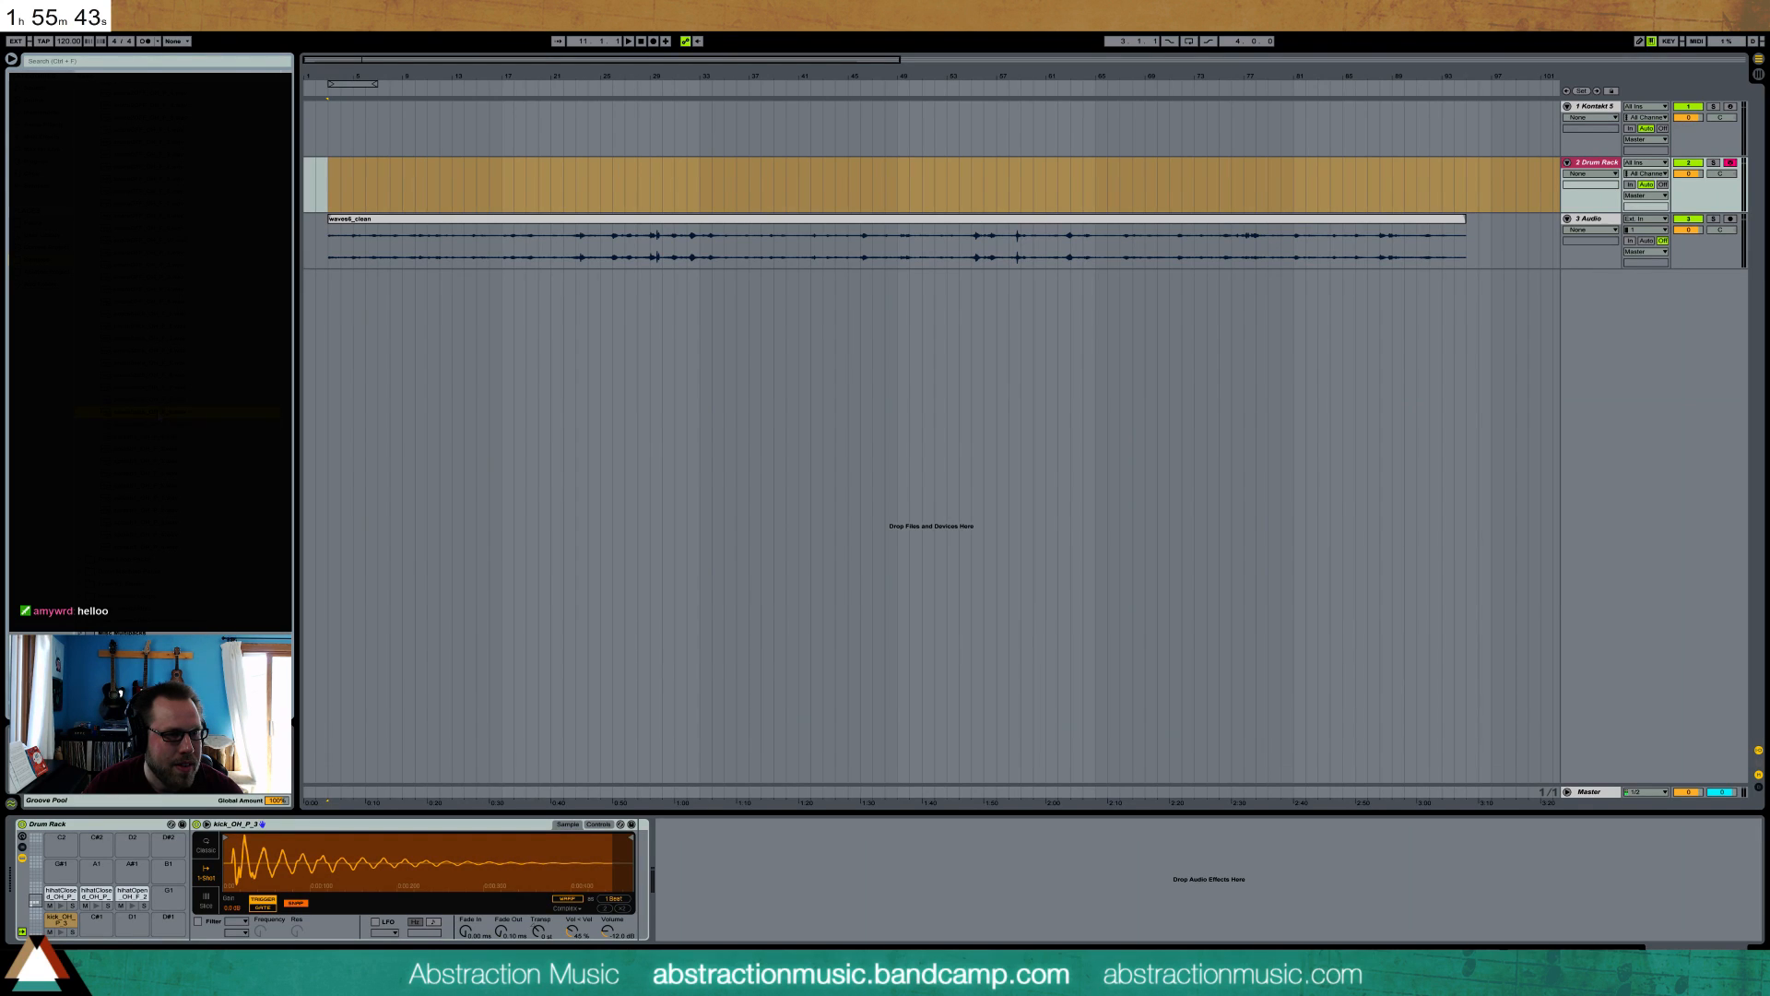
pyautogui.moveTo(147, 400); pyautogui.dragTo(98, 922)
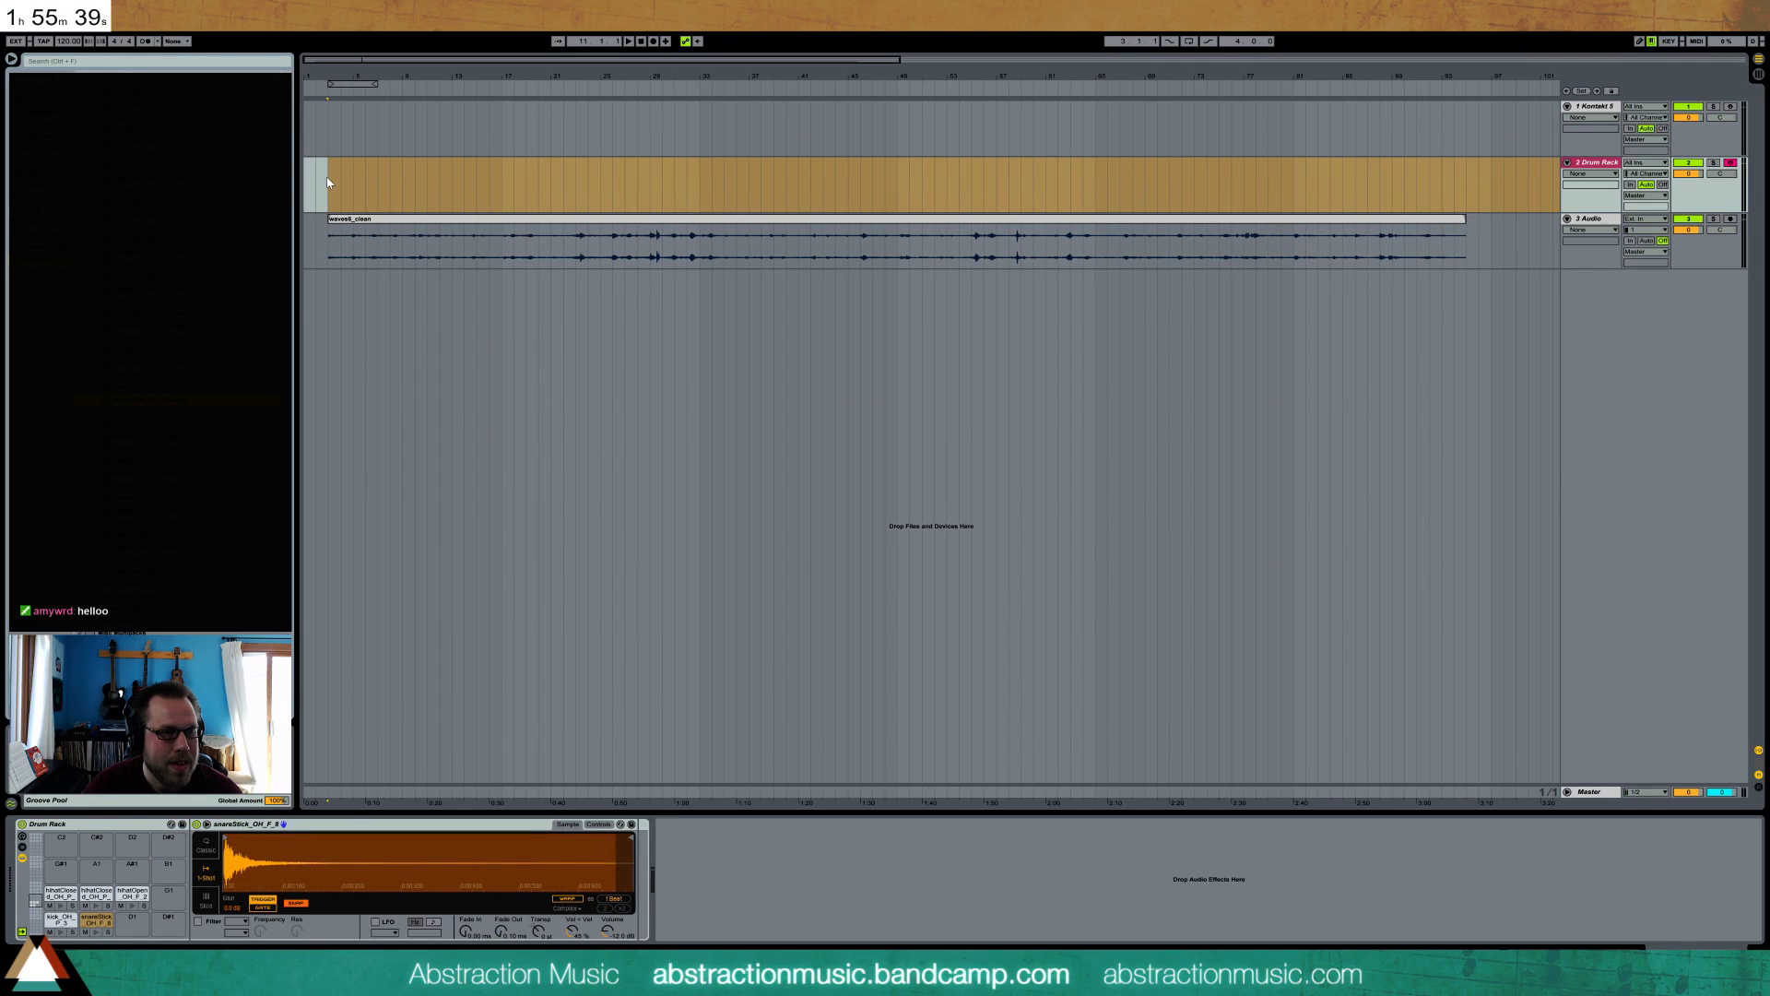
# - Tap in a tempo and set the project tempo to 130 BPM
pyautogui.click(43, 41)
pyautogui.click(43, 41)
pyautogui.click(44, 41)
pyautogui.click(43, 41)
pyautogui.write('130')
pyautogui.press('Return')
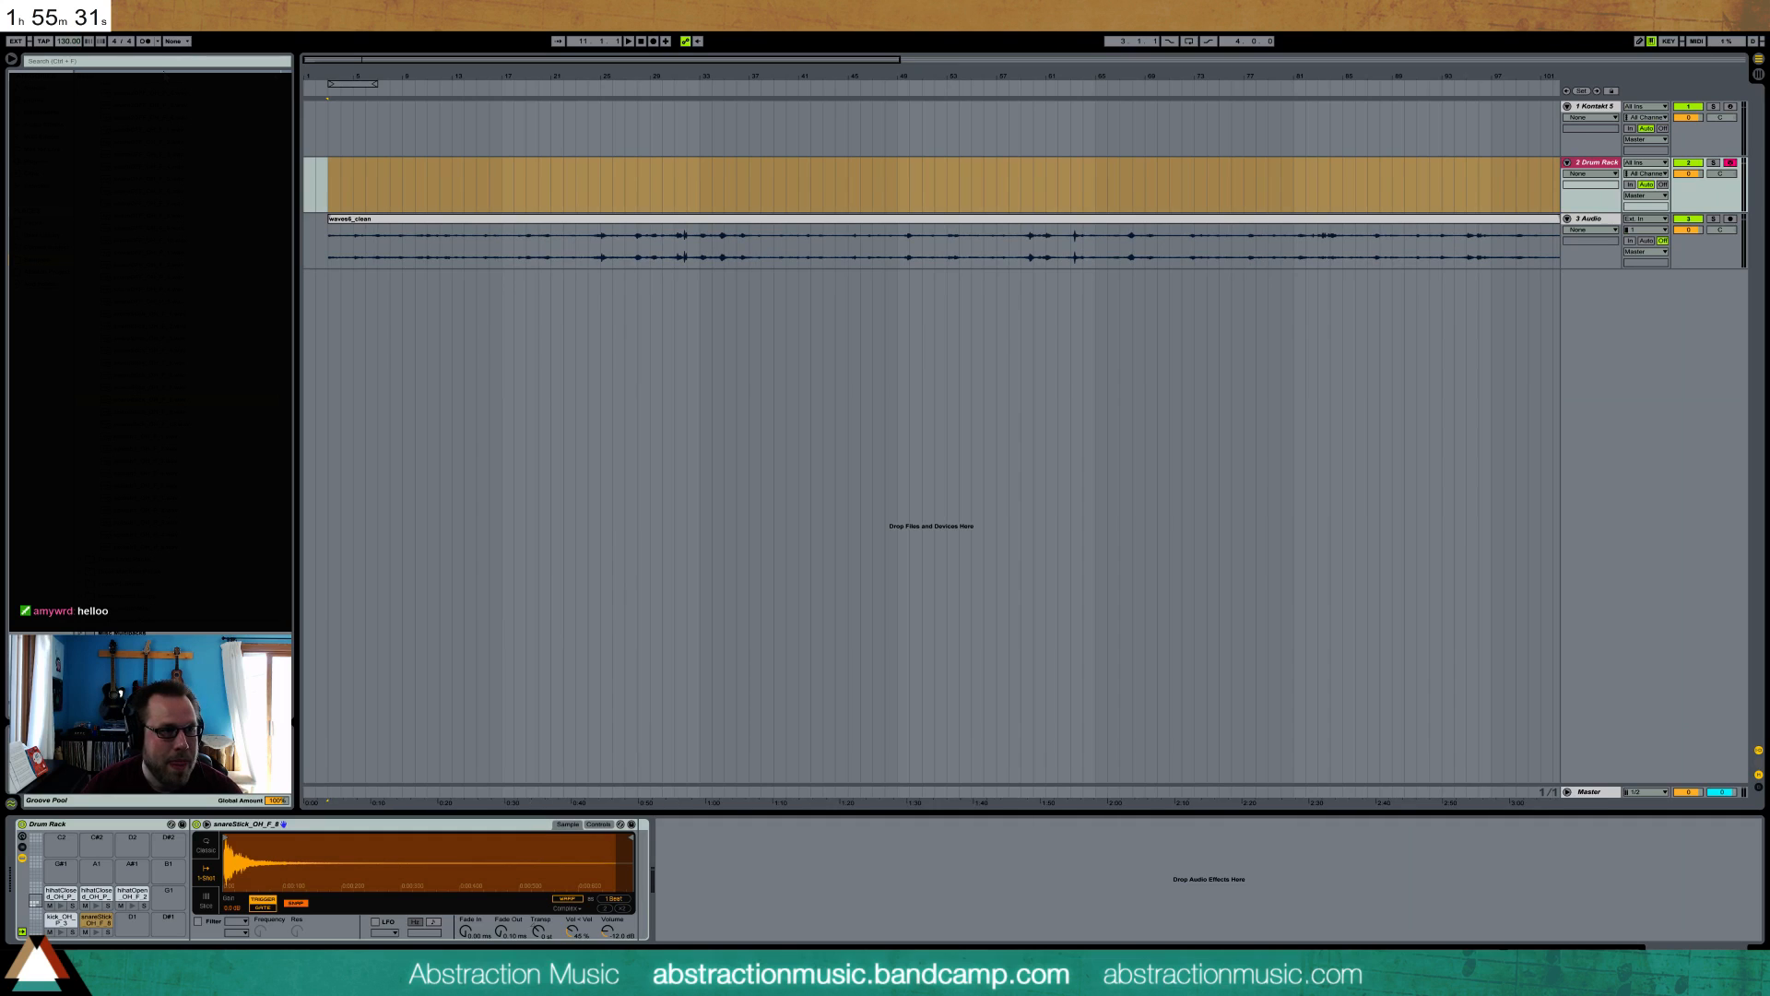
# - Create a two-bar MIDI clip at bar 3 on the Drum Rack track and place a kick note on its first beat
pyautogui.click(326, 184)
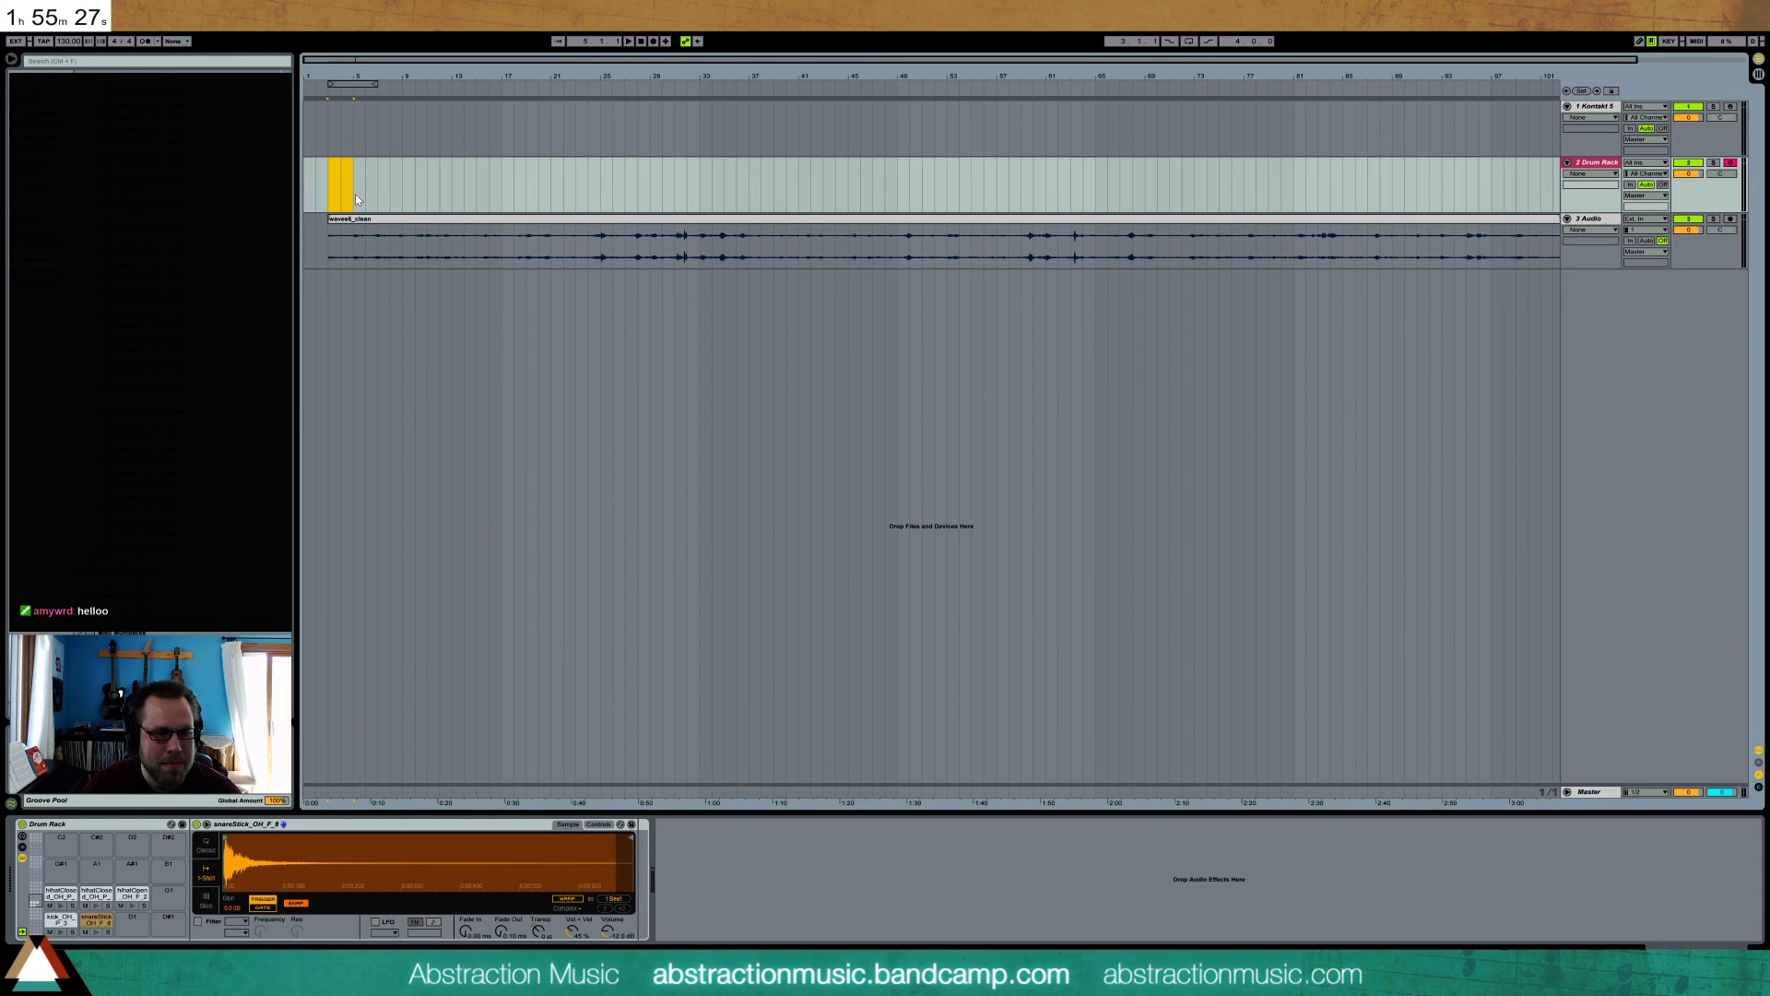
pyautogui.hotkey('ctrl', 'shift', 'm')
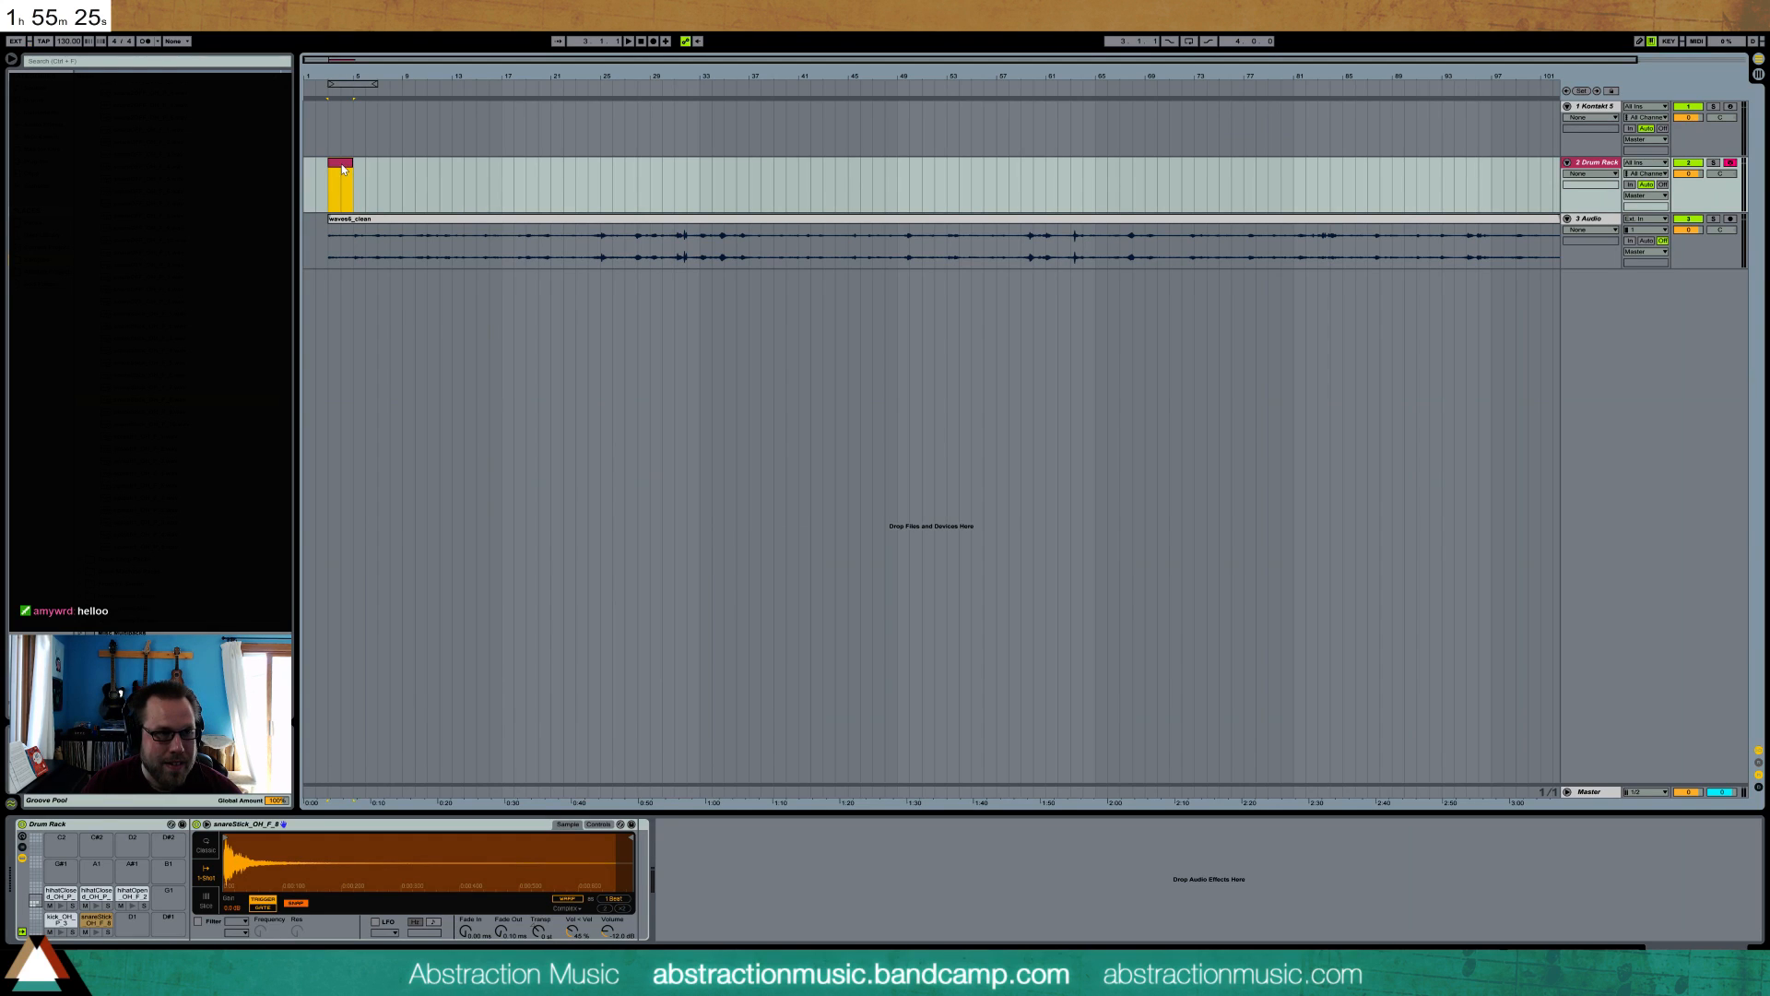
pyautogui.doubleClick(347, 186)
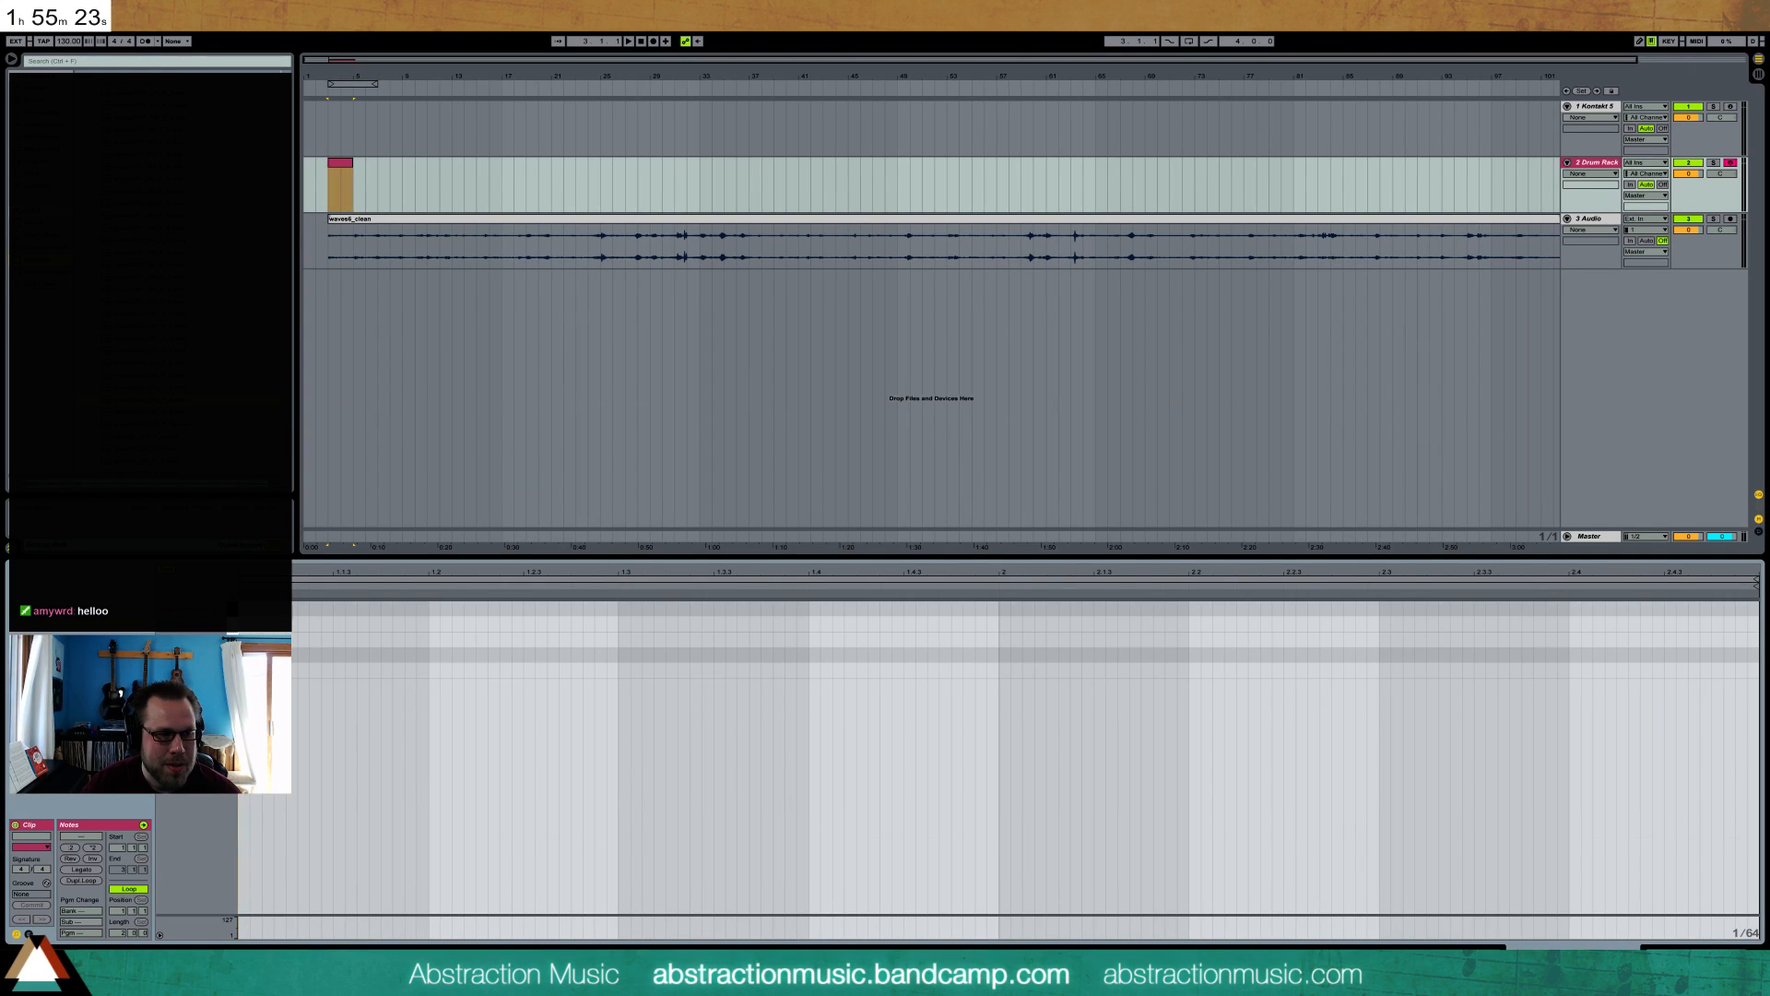
pyautogui.doubleClick(344, 668)
pyautogui.moveTo(356, 671); pyautogui.dragTo(332, 670)
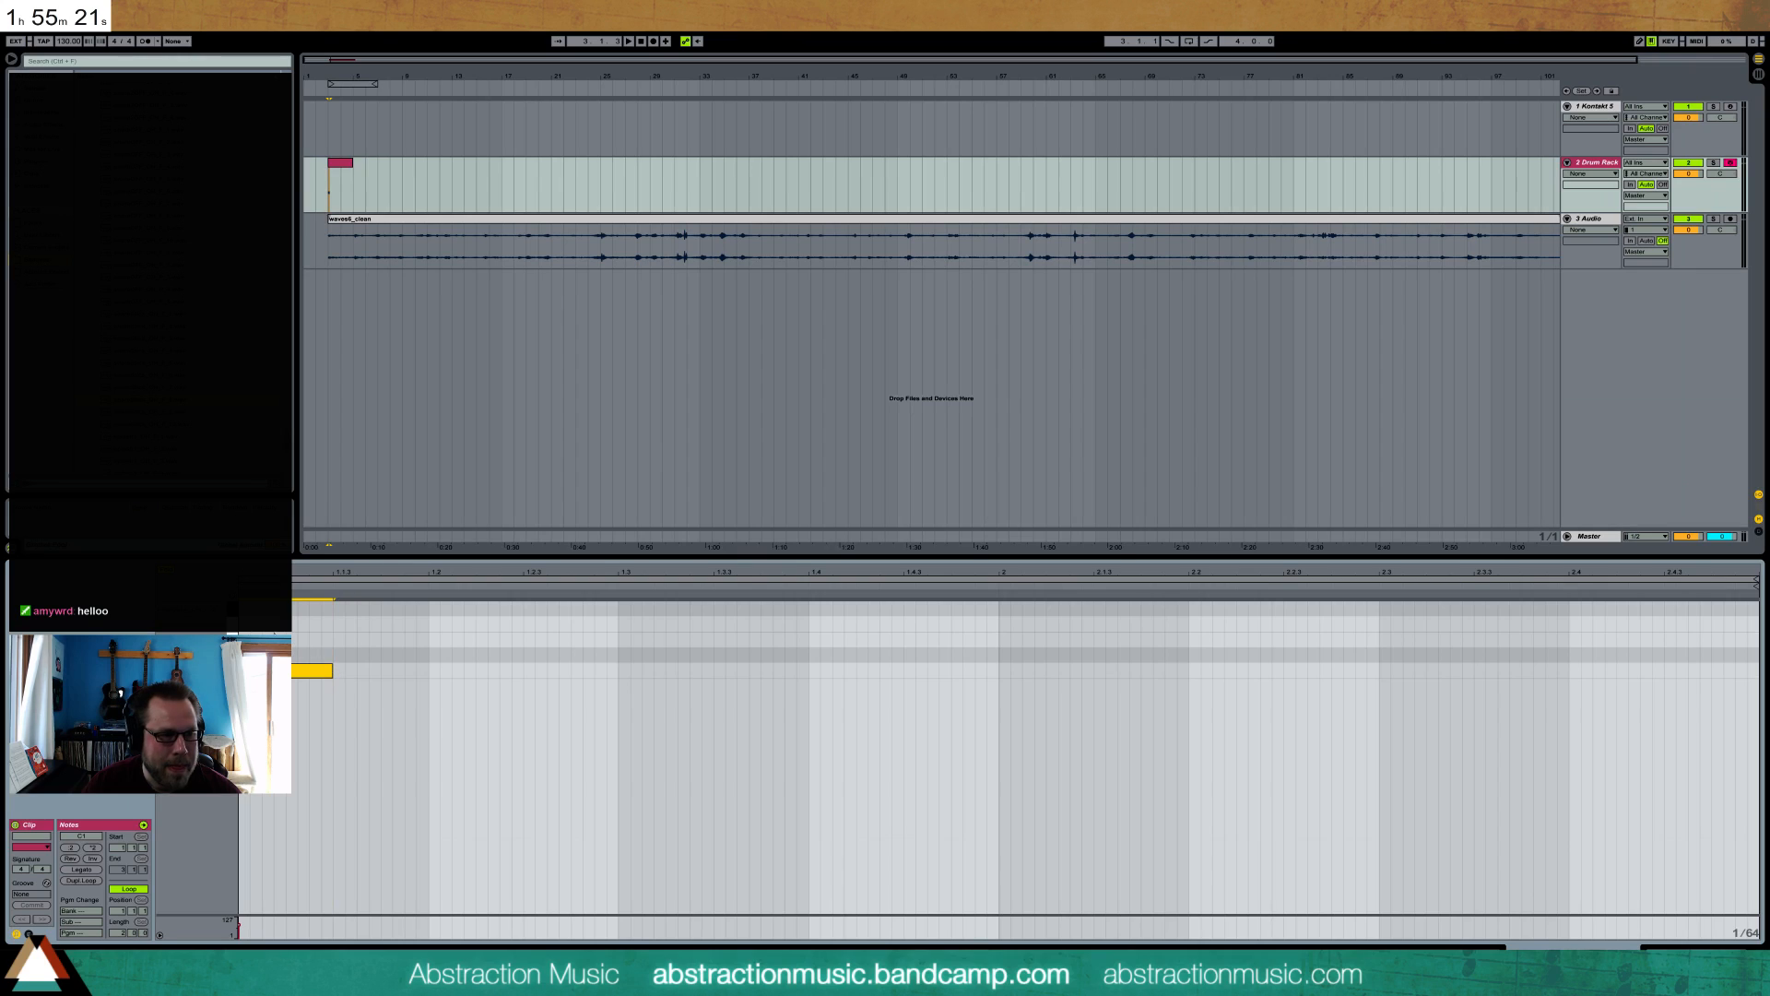
# - Fill both bars of the clip with eighth-note closed hi-hats alternating between the E1 and F1 samples, starting on beat 1
pyautogui.doubleClick(245, 638)
pyautogui.moveTo(245, 637)
pyautogui.mouseDown()
pyautogui.moveTo(328, 628)
pyautogui.moveTo(278, 654)
pyautogui.mouseUp()
pyautogui.hotkey('ctrl', 'd')
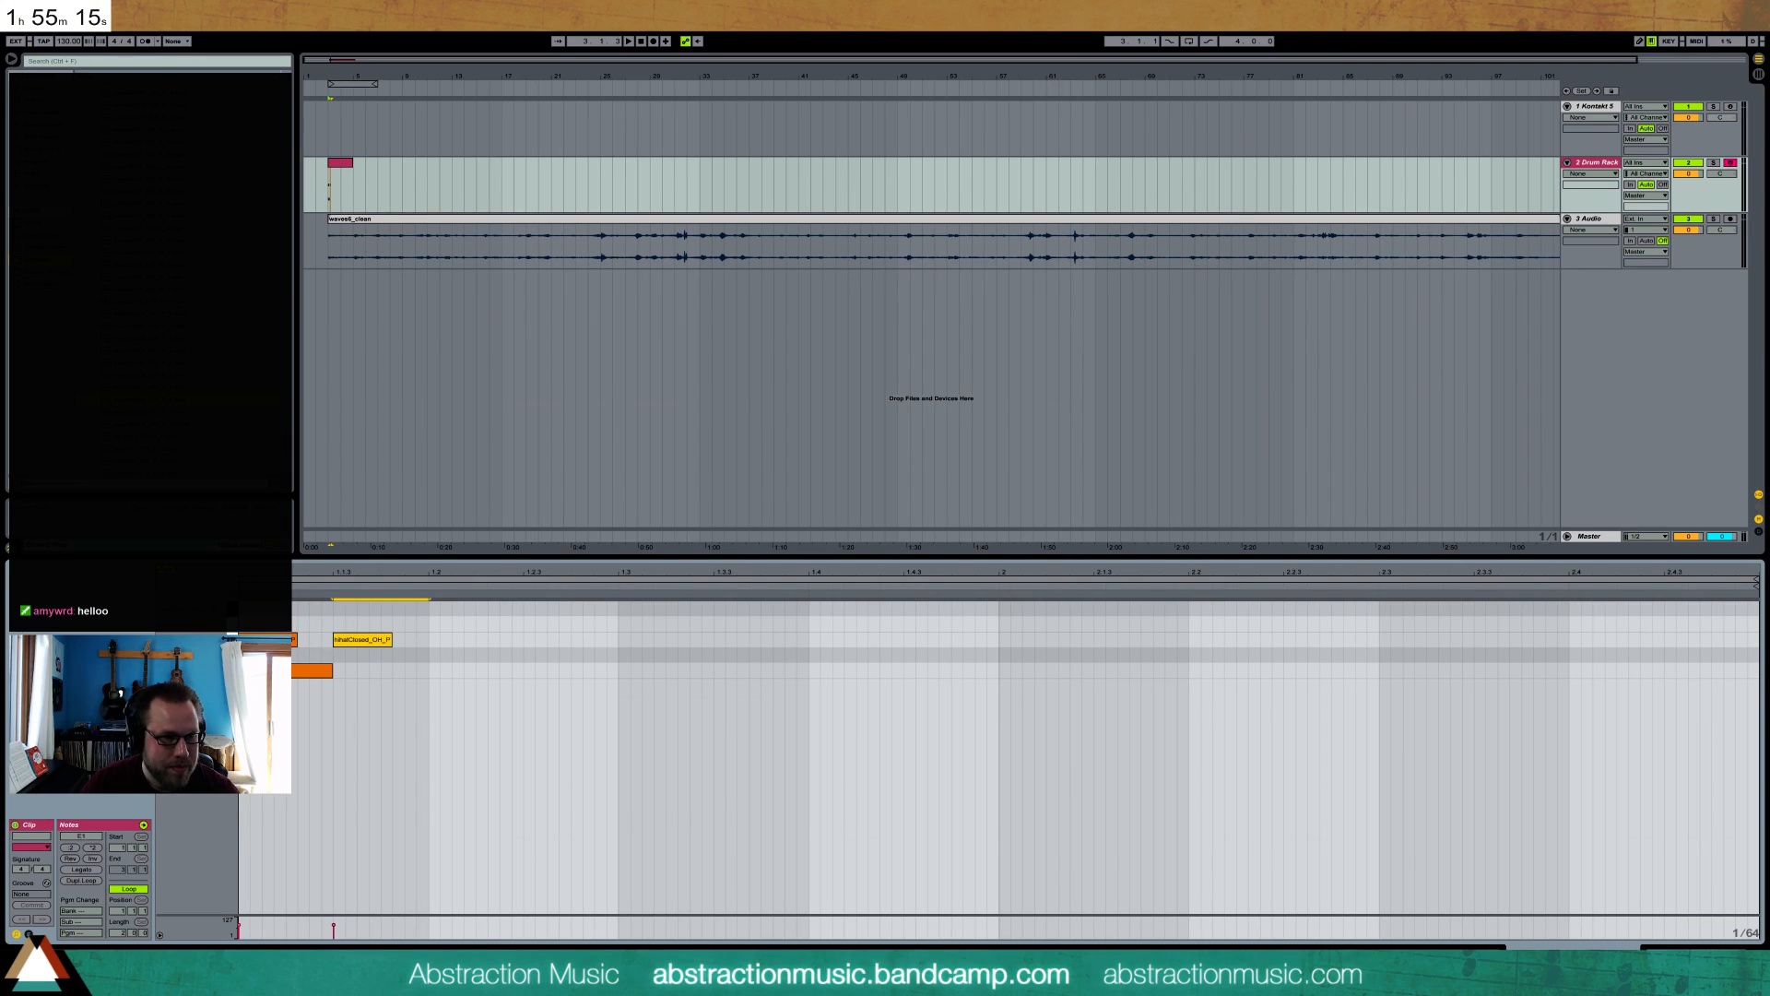
pyautogui.moveTo(429, 606); pyautogui.dragTo(276, 652)
pyautogui.hotkey('ctrl', 'd')
pyautogui.hotkey('ctrl', 'd')
pyautogui.hotkey('ctrl', 'd')
pyautogui.hotkey('ctrl', 'd')
pyautogui.hotkey('ctrl', 'd')
pyautogui.hotkey('ctrl', 'd')
pyautogui.hotkey('ctrl', 'd')
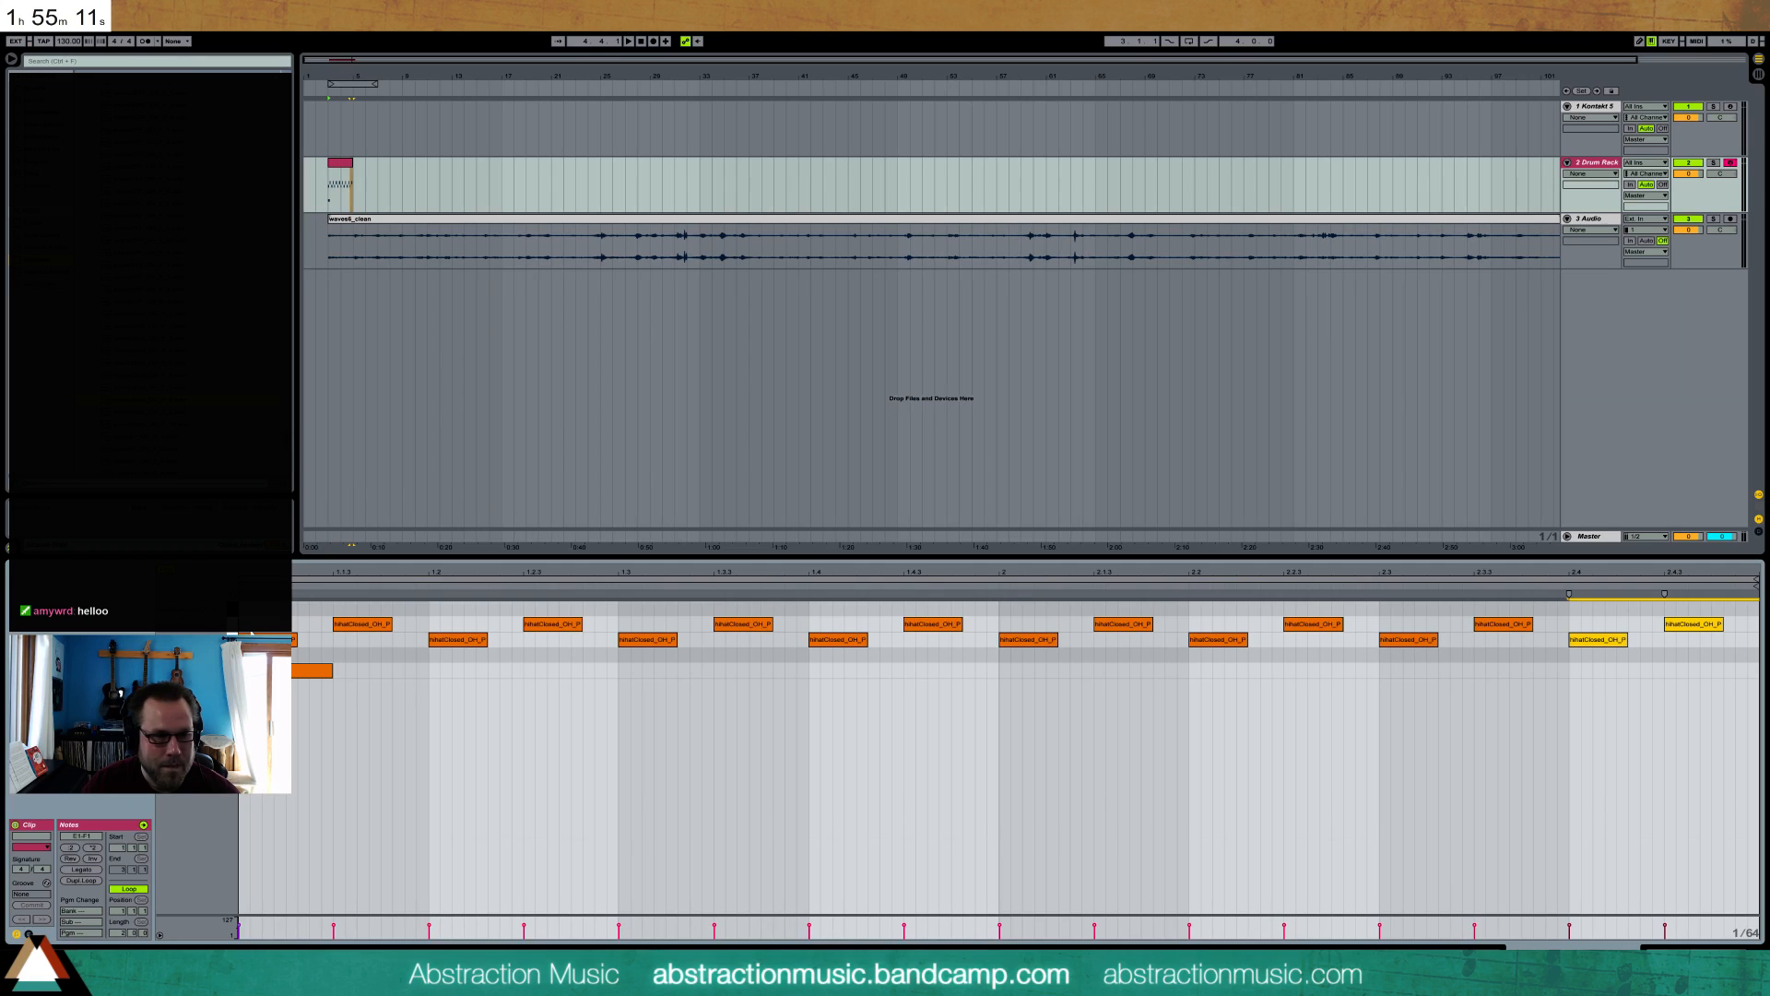
# - Lower the velocity of the offbeat F1 closed hi-hats and replace the last one at 2.4.3 with an open hi-hat
pyautogui.click(229, 624)
pyautogui.moveTo(334, 925); pyautogui.dragTo(334, 931)
pyautogui.click(600, 664)
pyautogui.press('space')
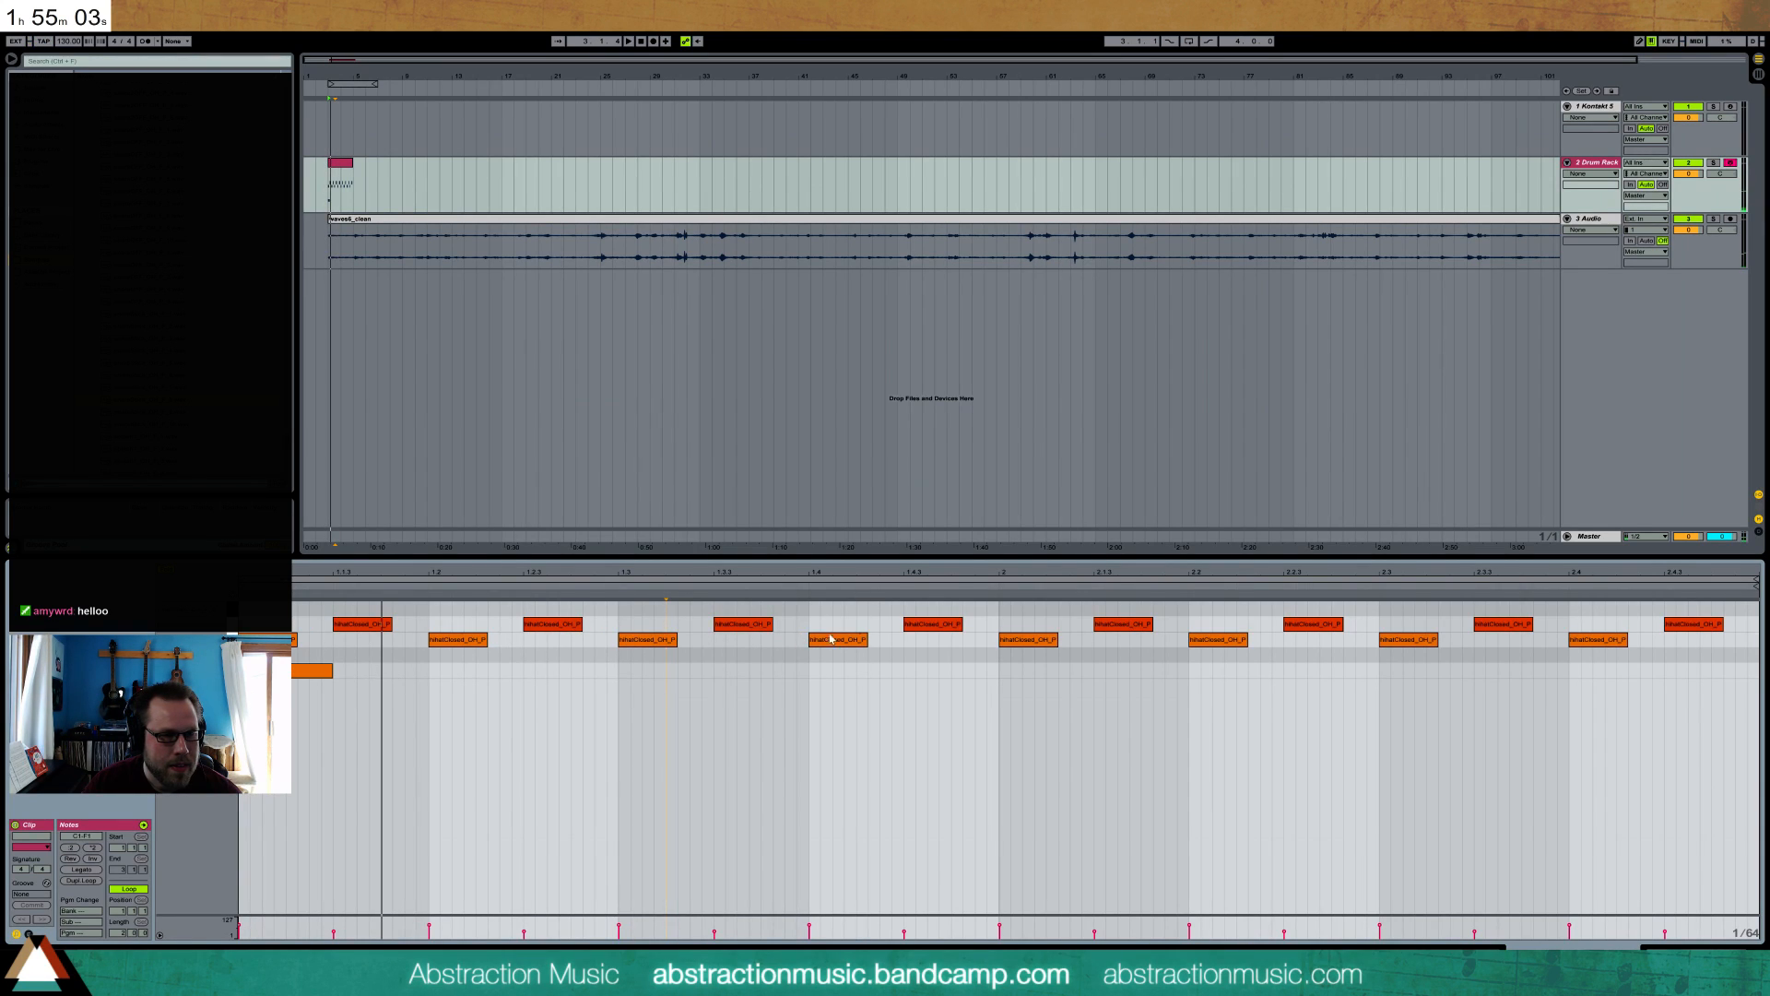
pyautogui.doubleClick(1671, 608)
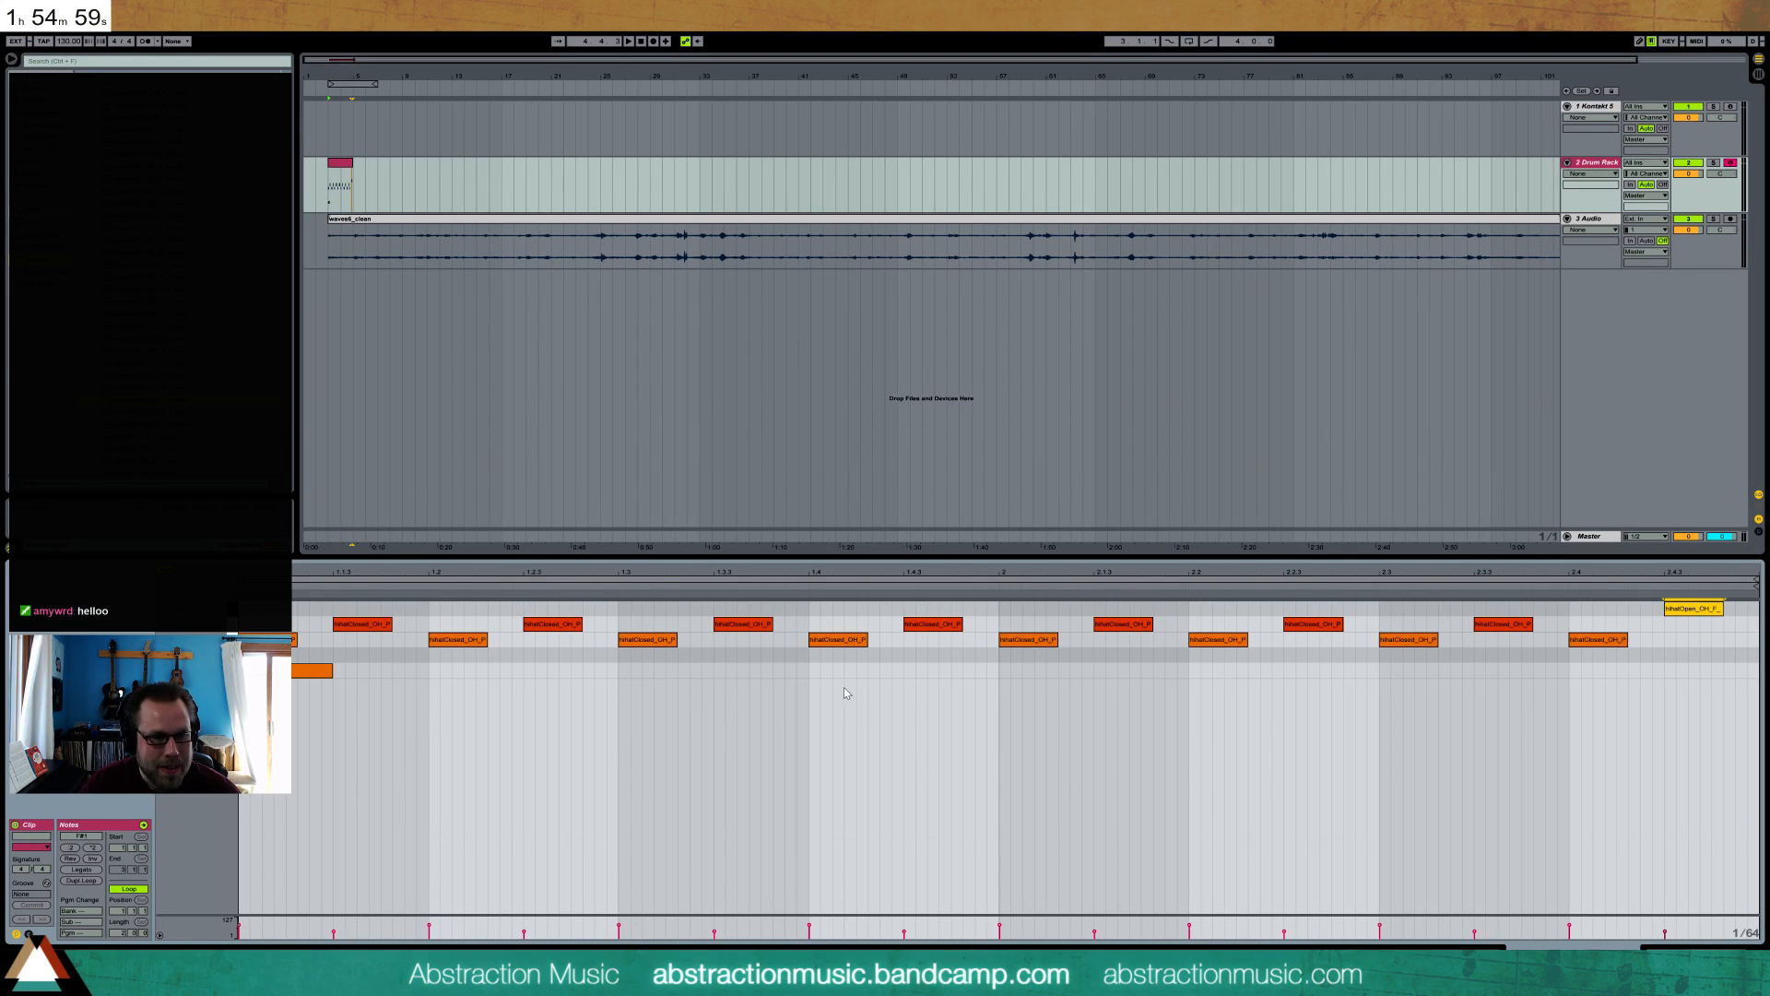
# - Add kick notes at 1.4.3 and 2.1 and raise the velocity of the kick notes
pyautogui.doubleClick(913, 671)
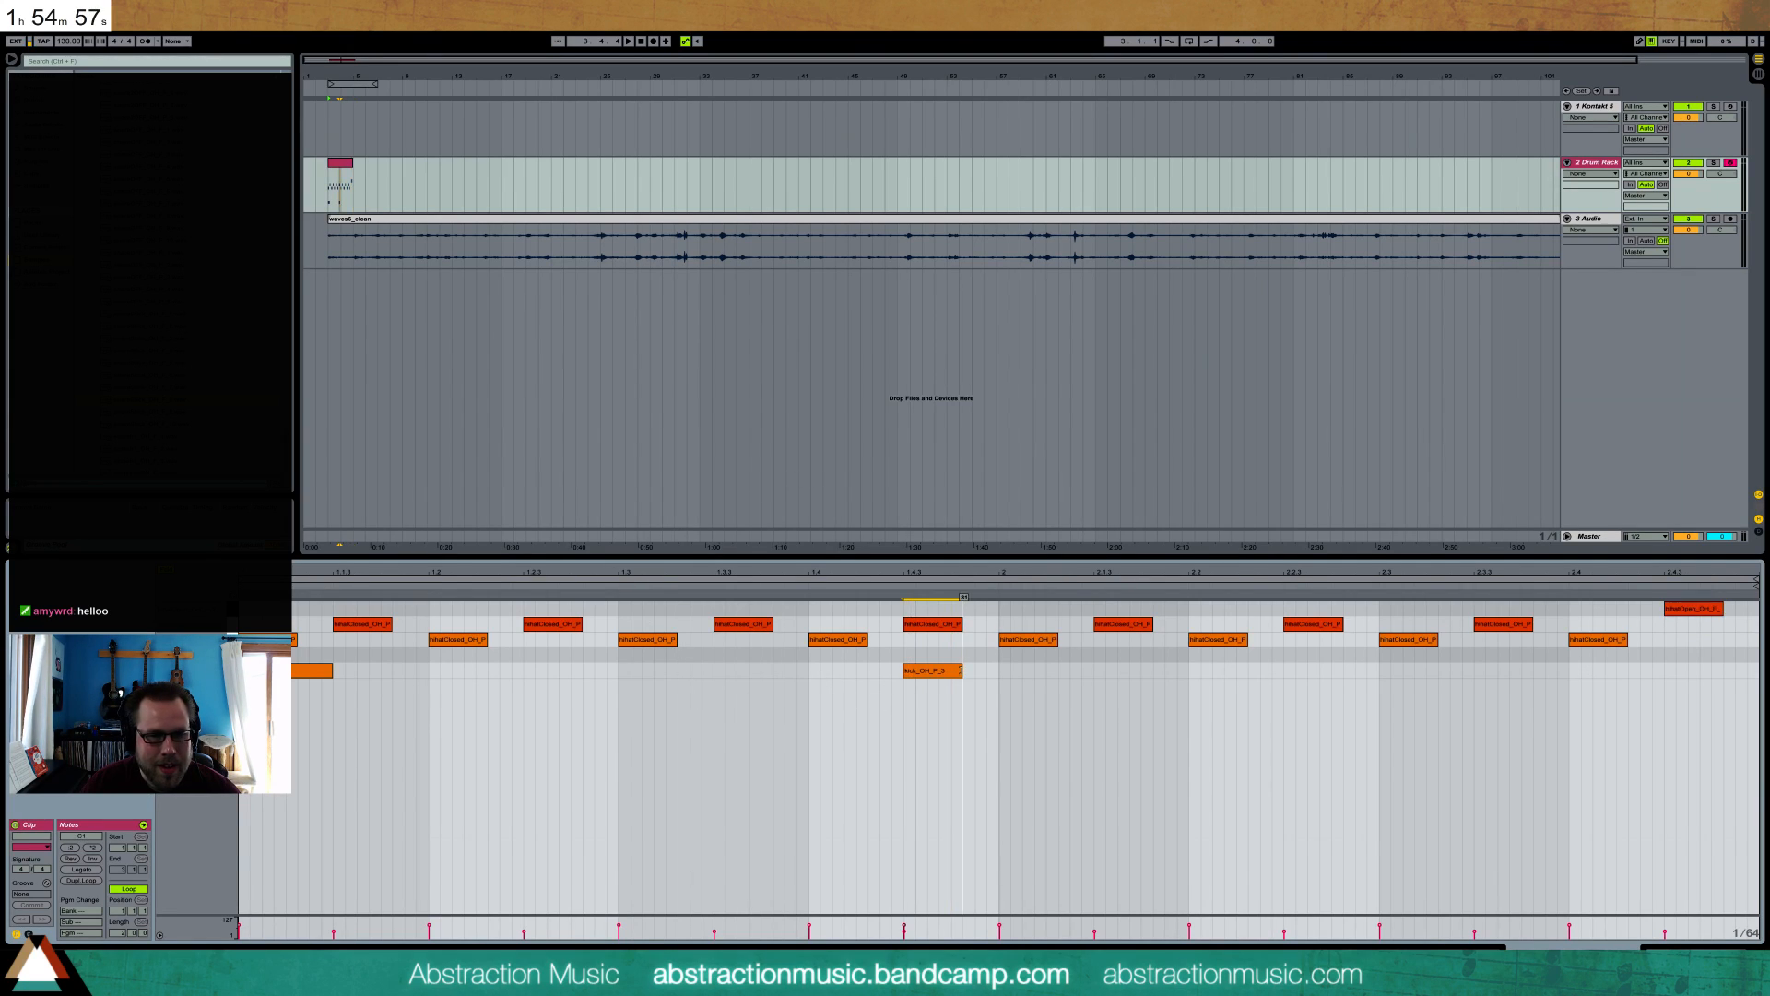
pyautogui.doubleClick(1014, 671)
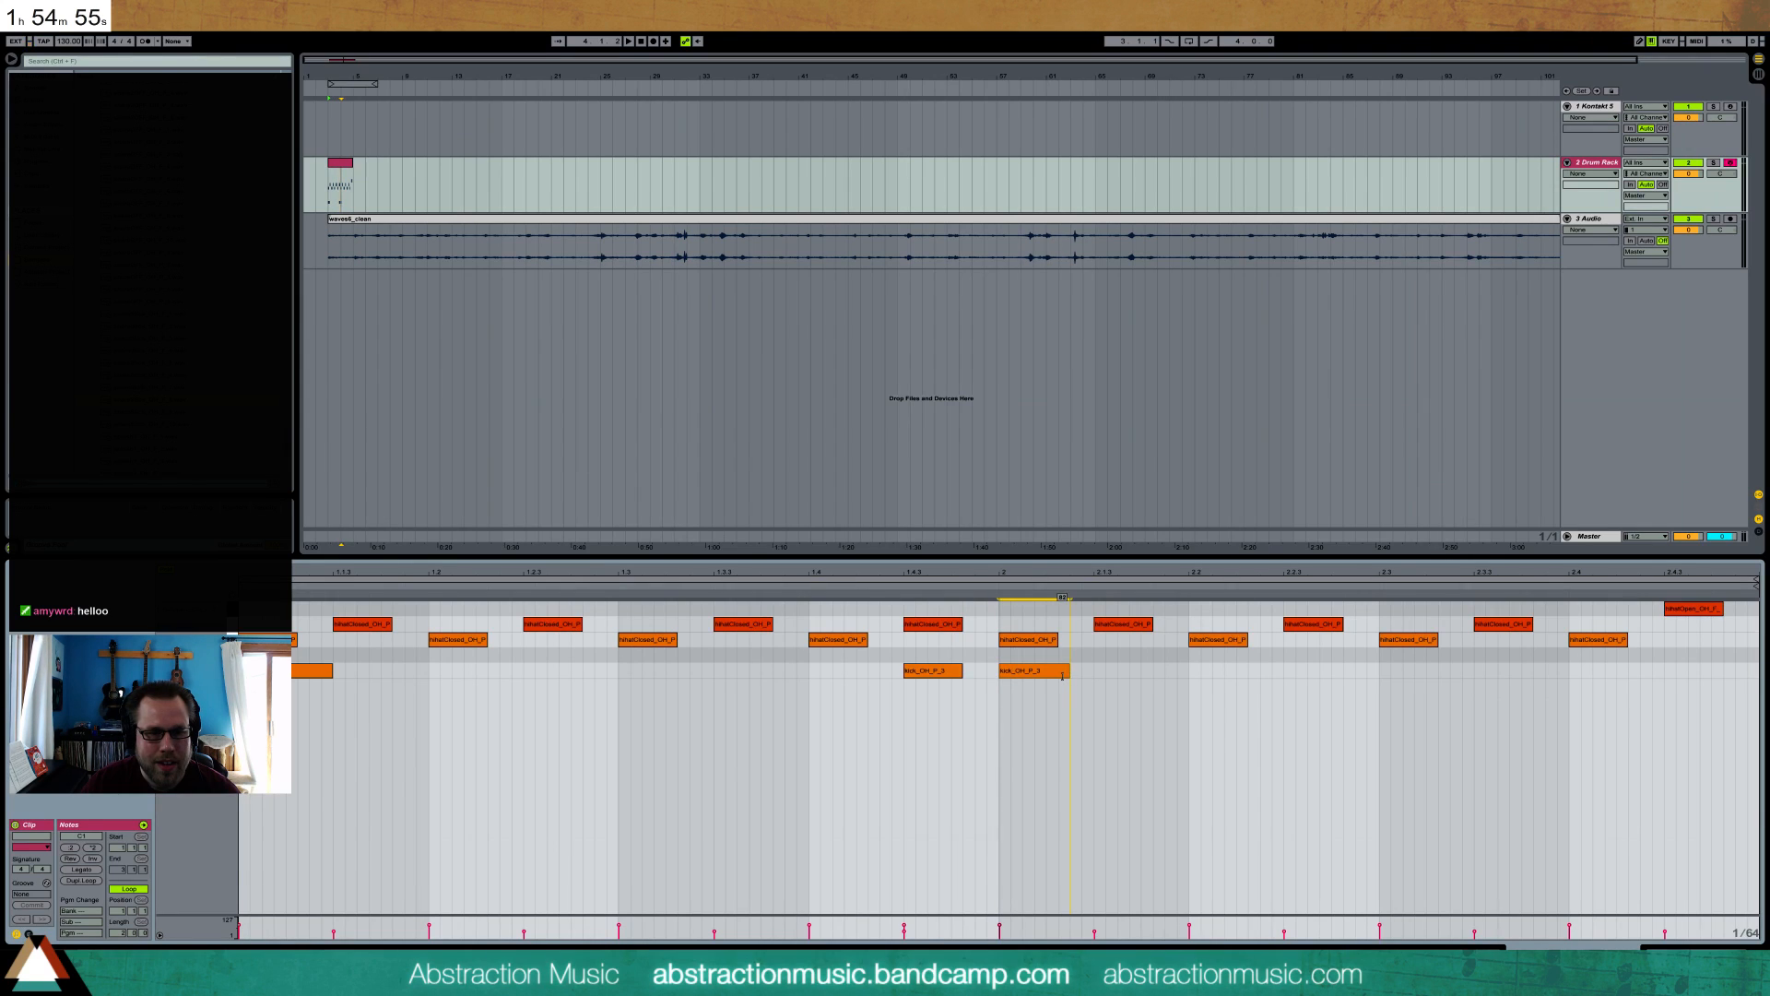
pyautogui.moveTo(1106, 743); pyautogui.dragTo(289, 663)
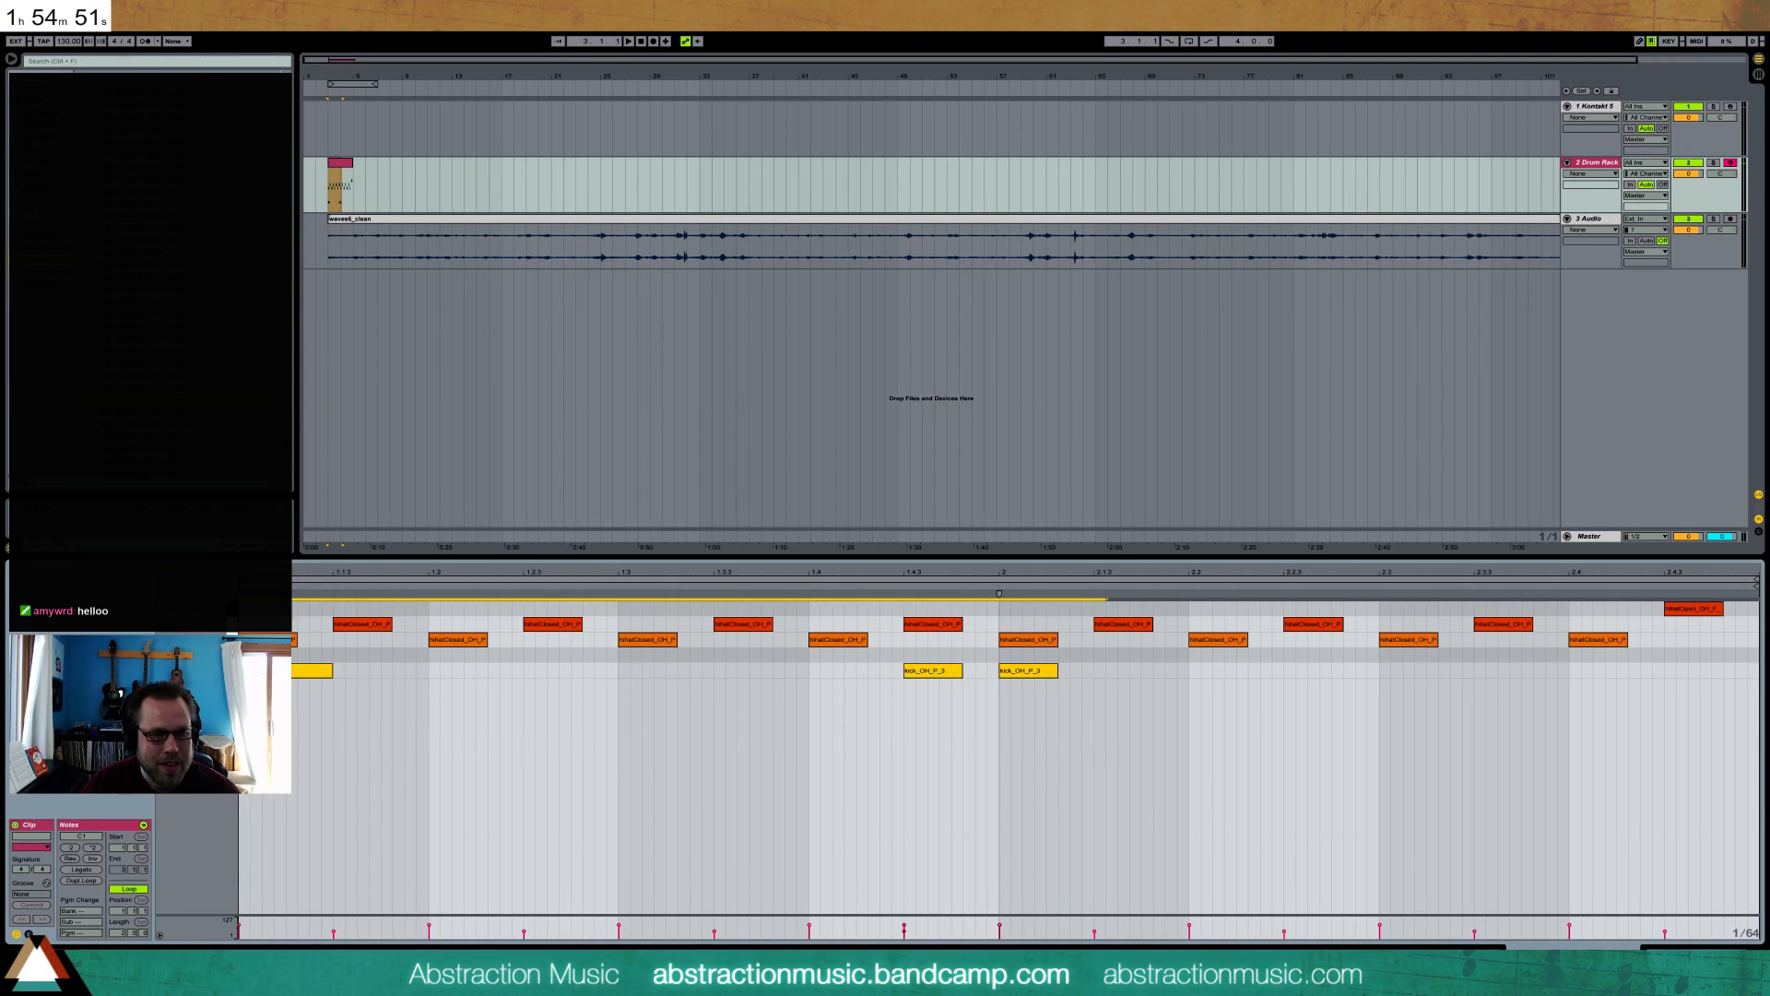
pyautogui.moveTo(1000, 926); pyautogui.dragTo(1001, 919)
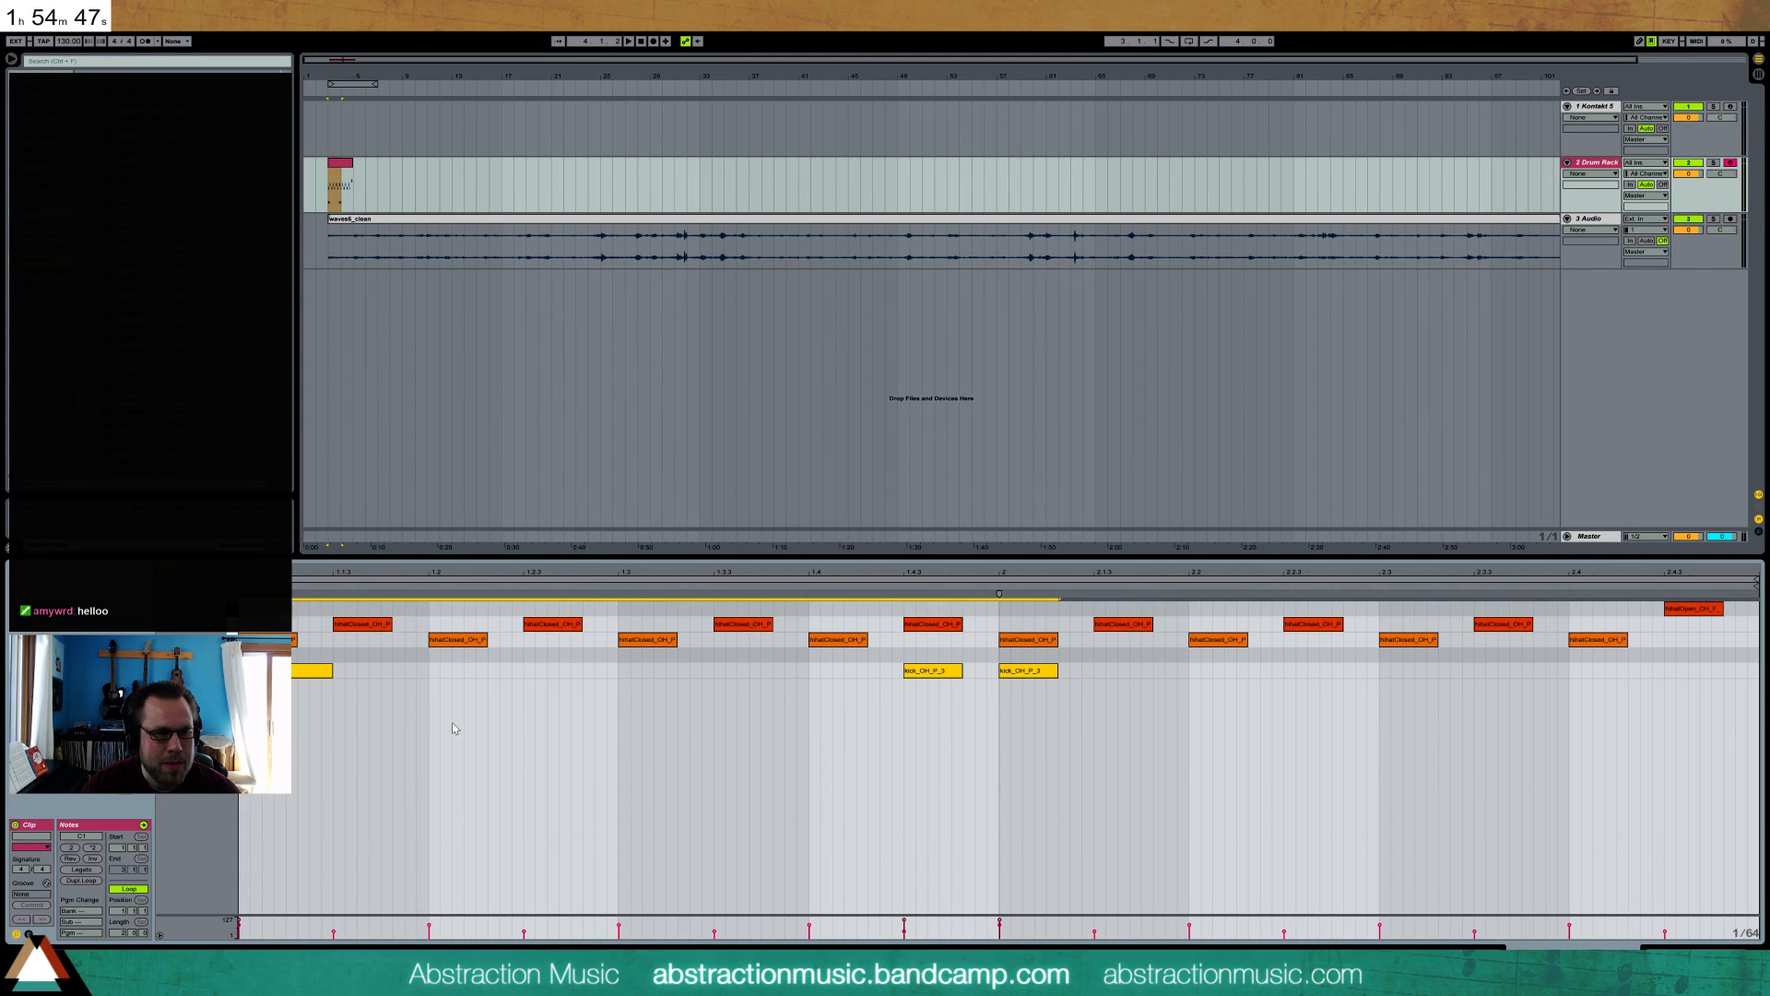
# - Add an eighth-note snare stick hit on beat 3 of both bars and play the two-bar clip in a loop
pyautogui.doubleClick(636, 655)
pyautogui.moveTo(679, 655); pyautogui.dragTo(716, 654)
pyautogui.moveTo(999, 657); pyautogui.dragTo(286, 656)
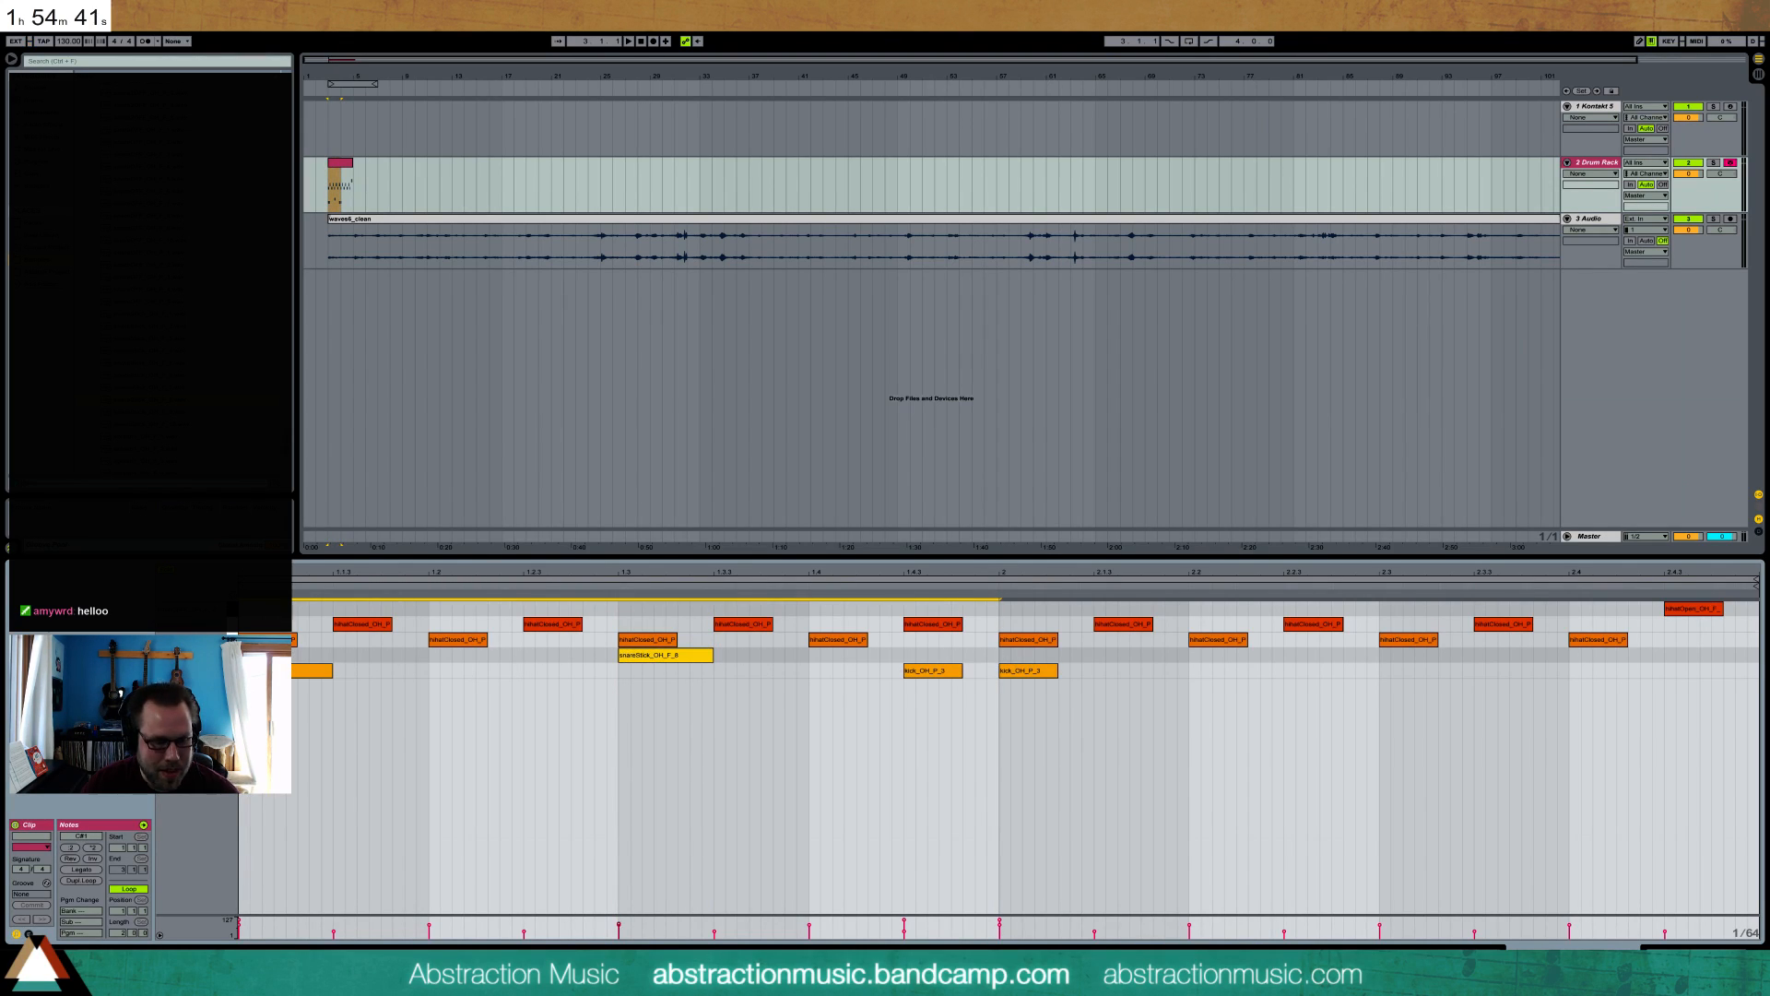
pyautogui.hotkey('ctrl', 'd')
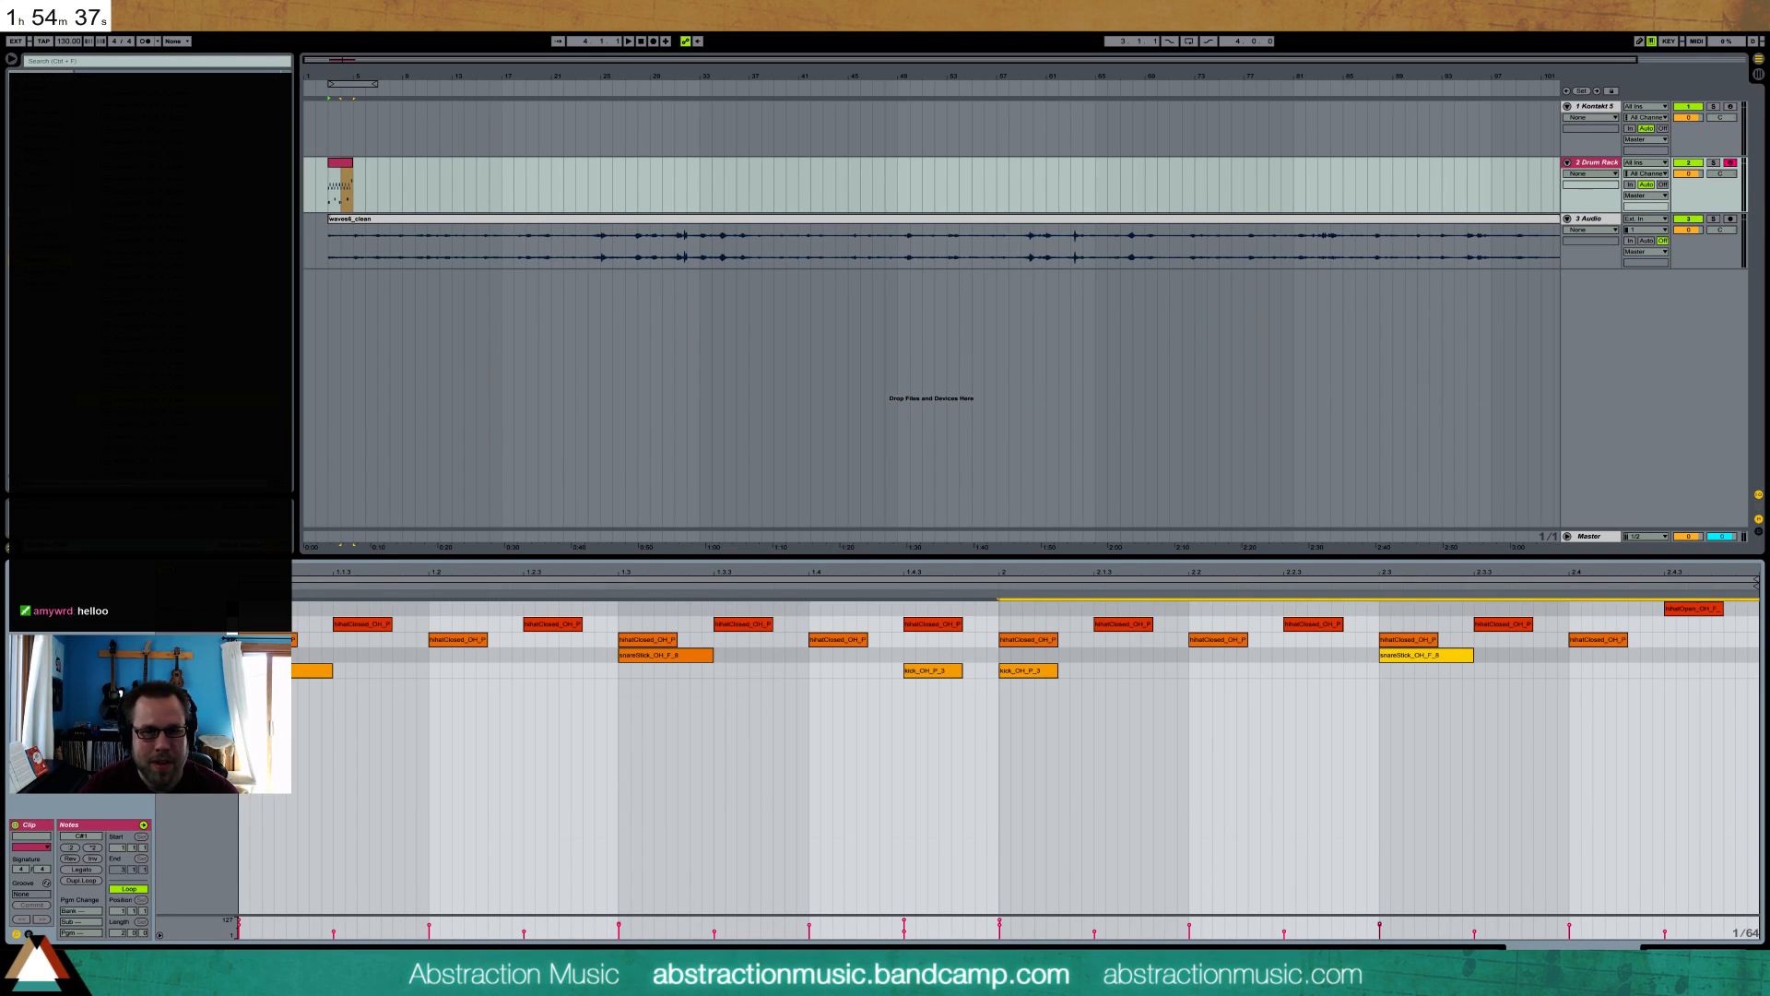
pyautogui.click(351, 180)
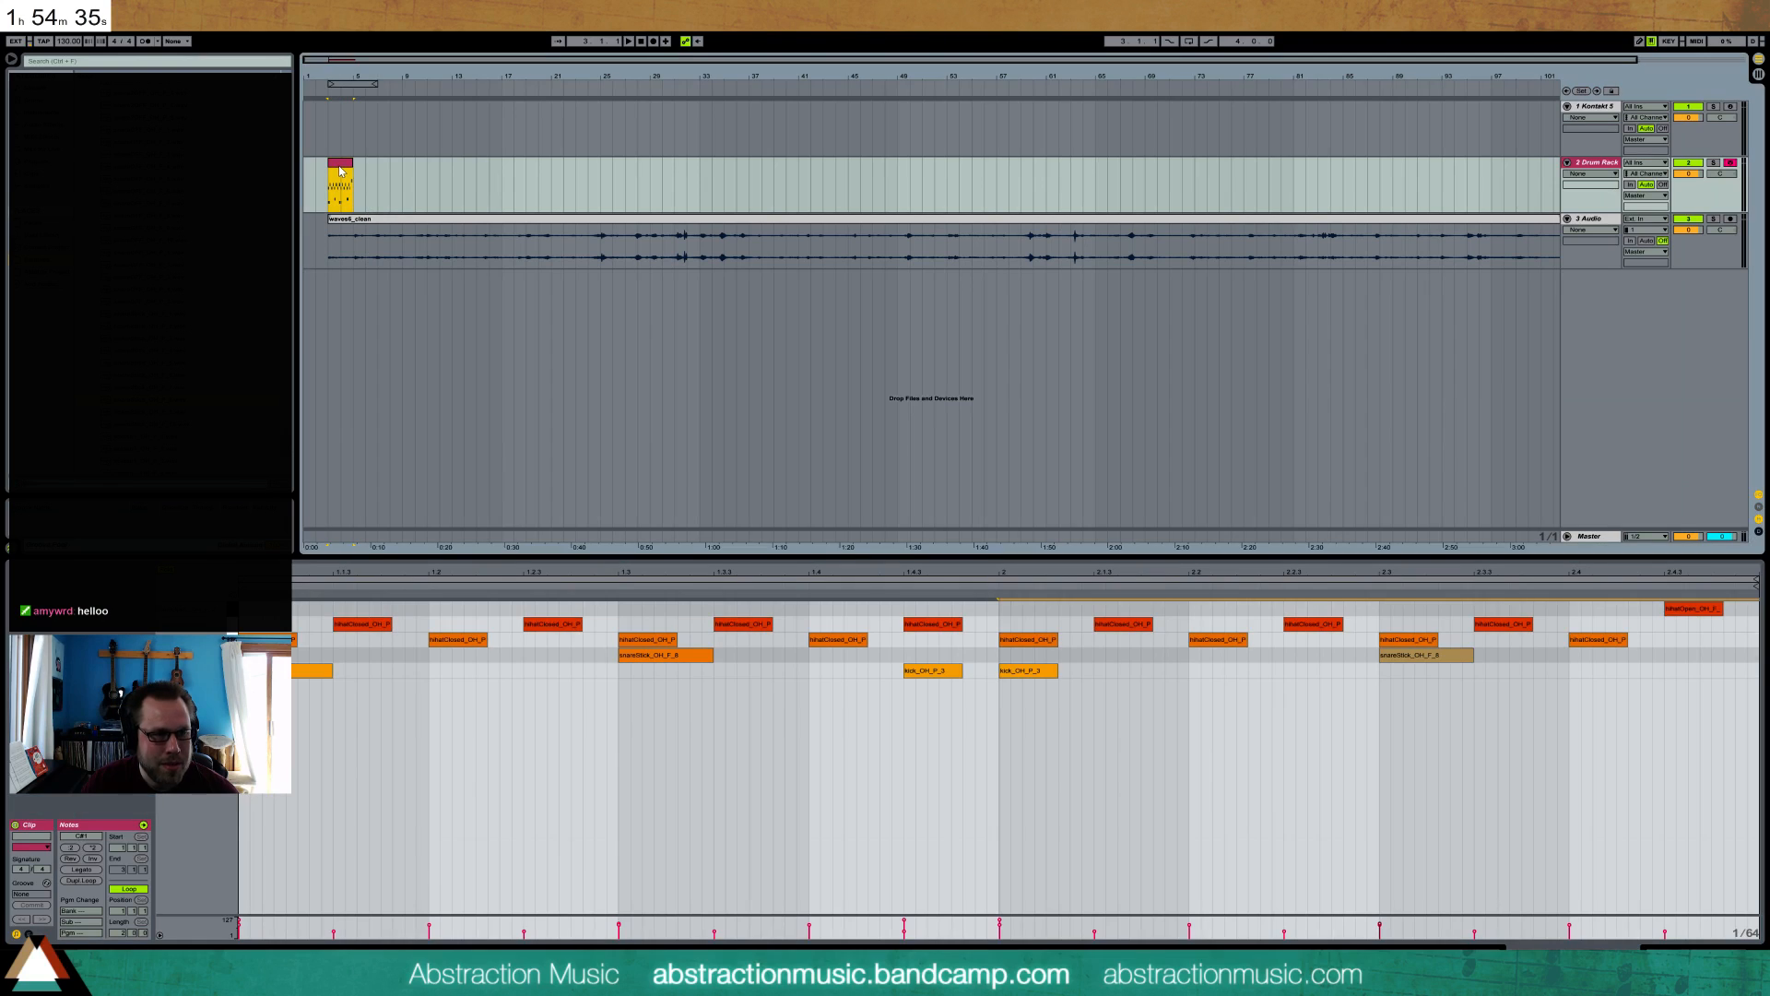
pyautogui.press('space')
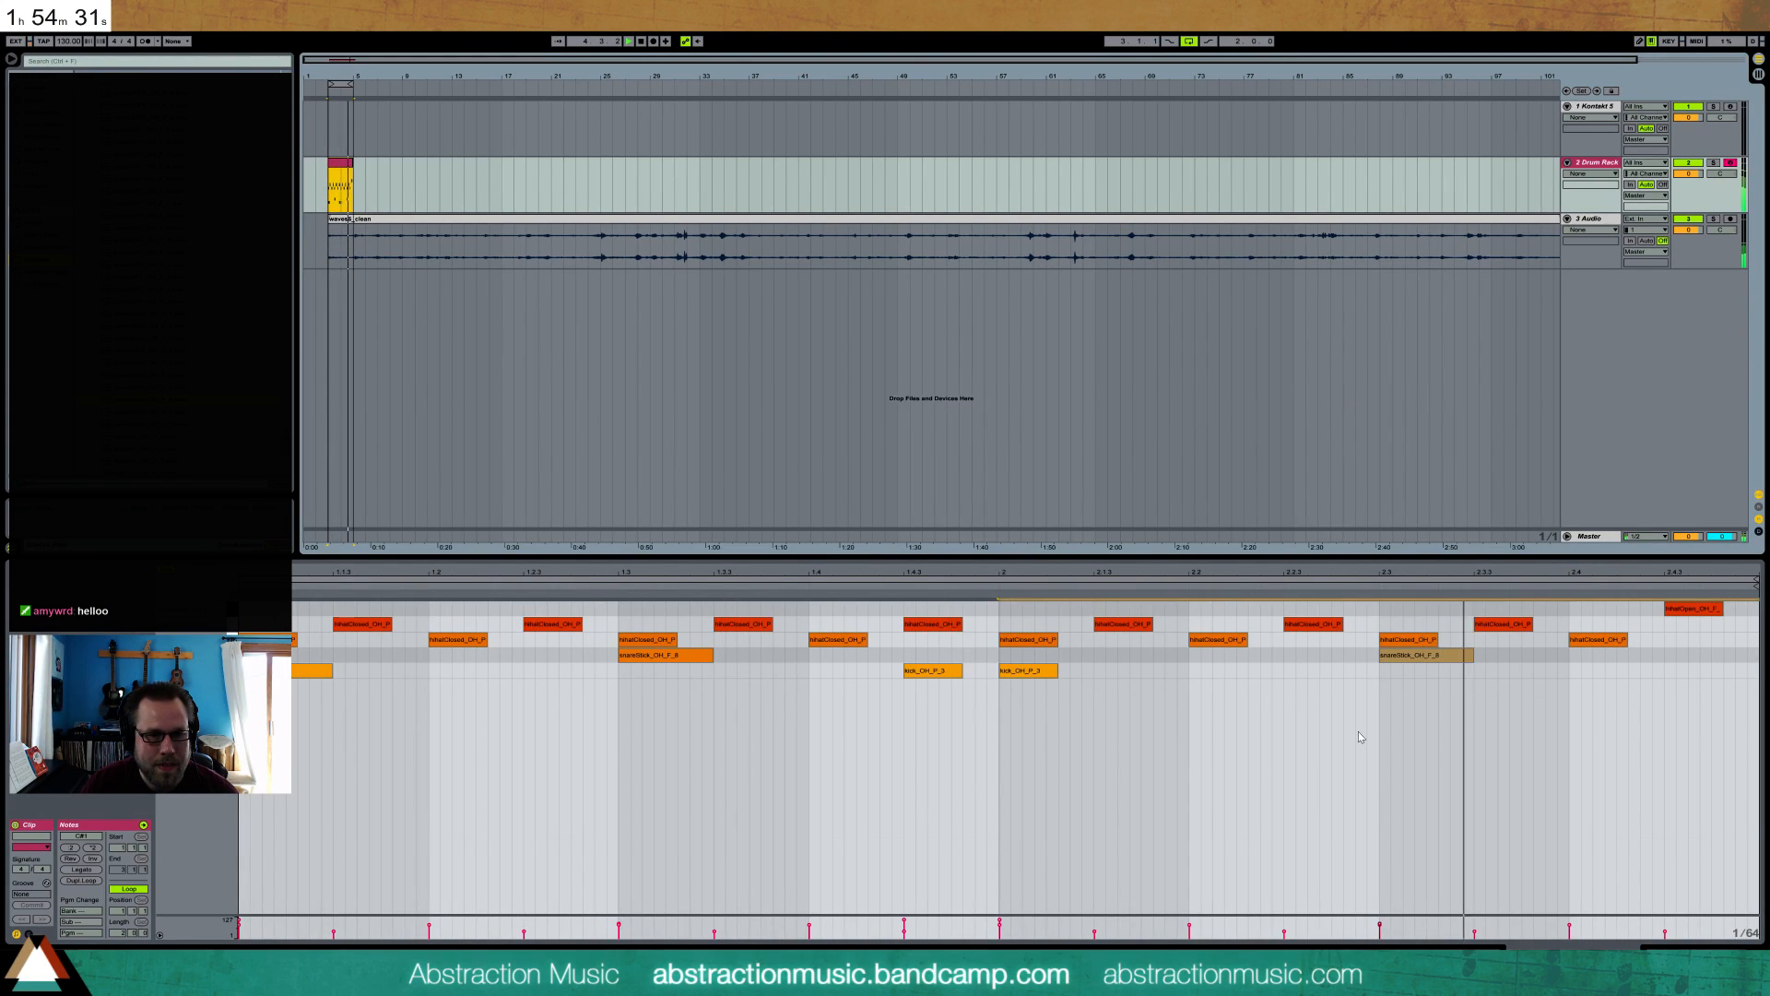
# - Add a kick note at 2.4 and lengthen the open hi-hat at 2.4.3 to the end of the clip
pyautogui.doubleClick(1576, 671)
pyautogui.moveTo(1605, 670); pyautogui.dragTo(1627, 670)
pyautogui.moveTo(1686, 608); pyautogui.dragTo(1757, 609)
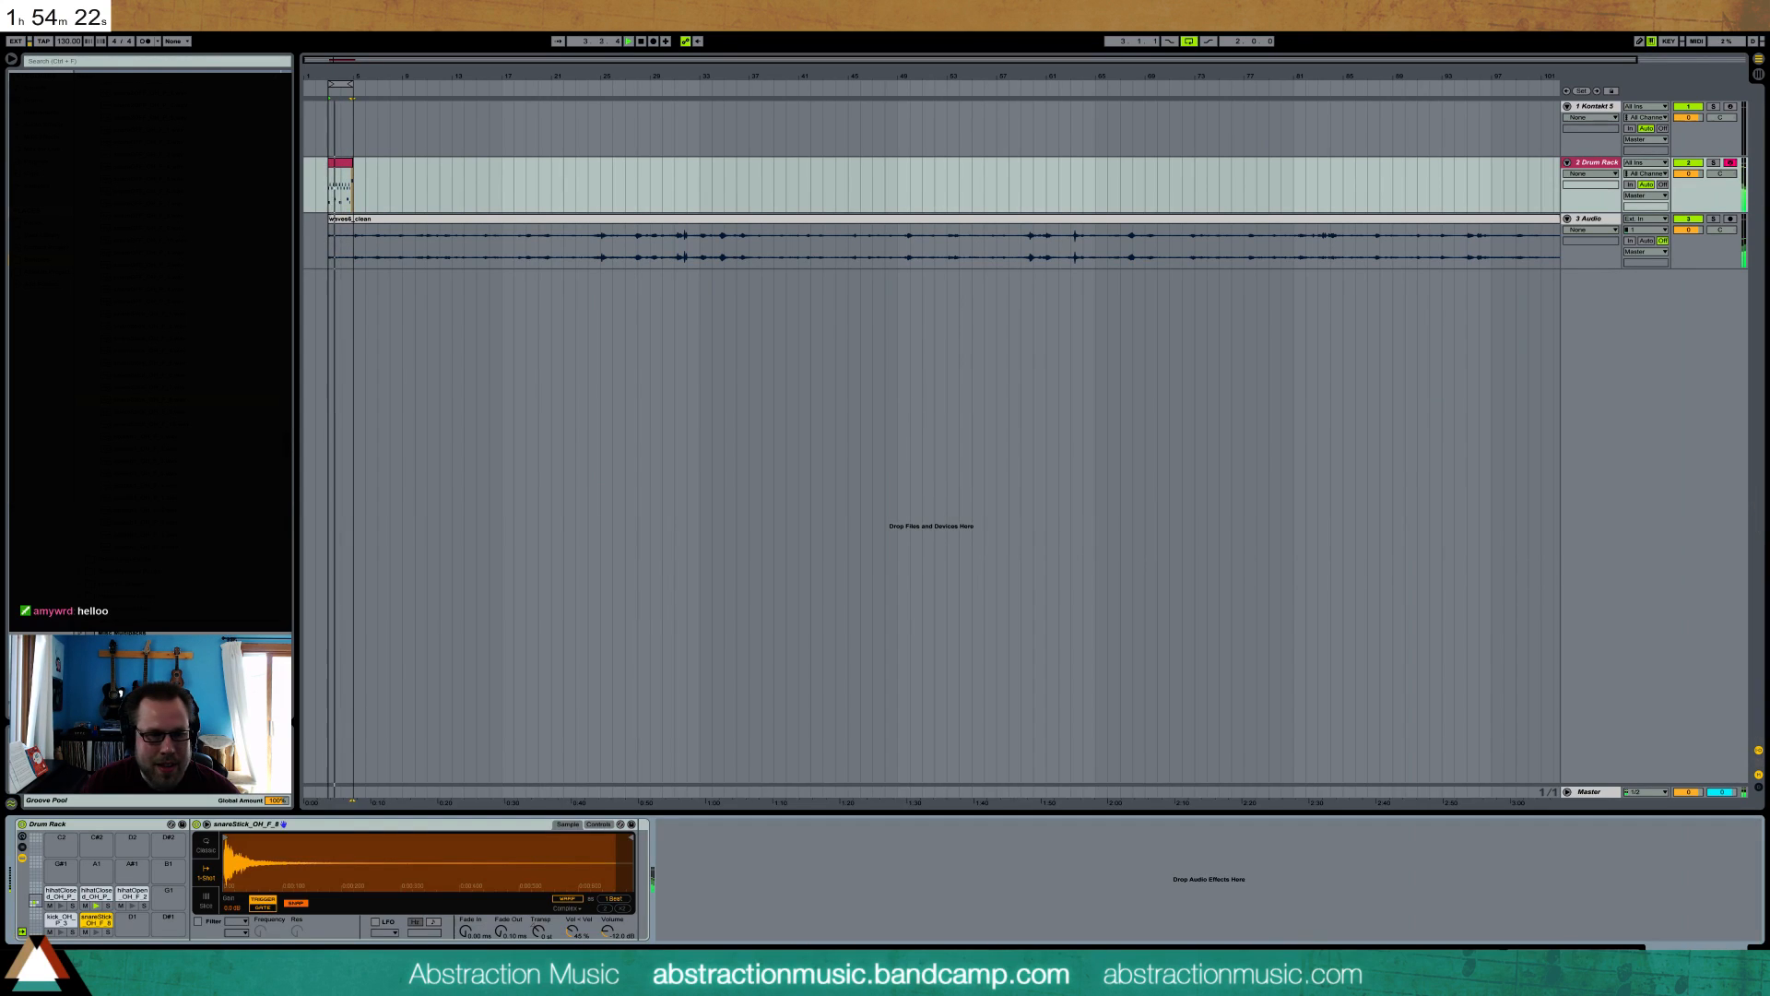
# - Shorten the F#1 open hi-hat sample by moving its end point in, and switch its Simpler to Classic mode with an adjusted release
pyautogui.hotkey('shift', 'Tab')
pyautogui.click(136, 893)
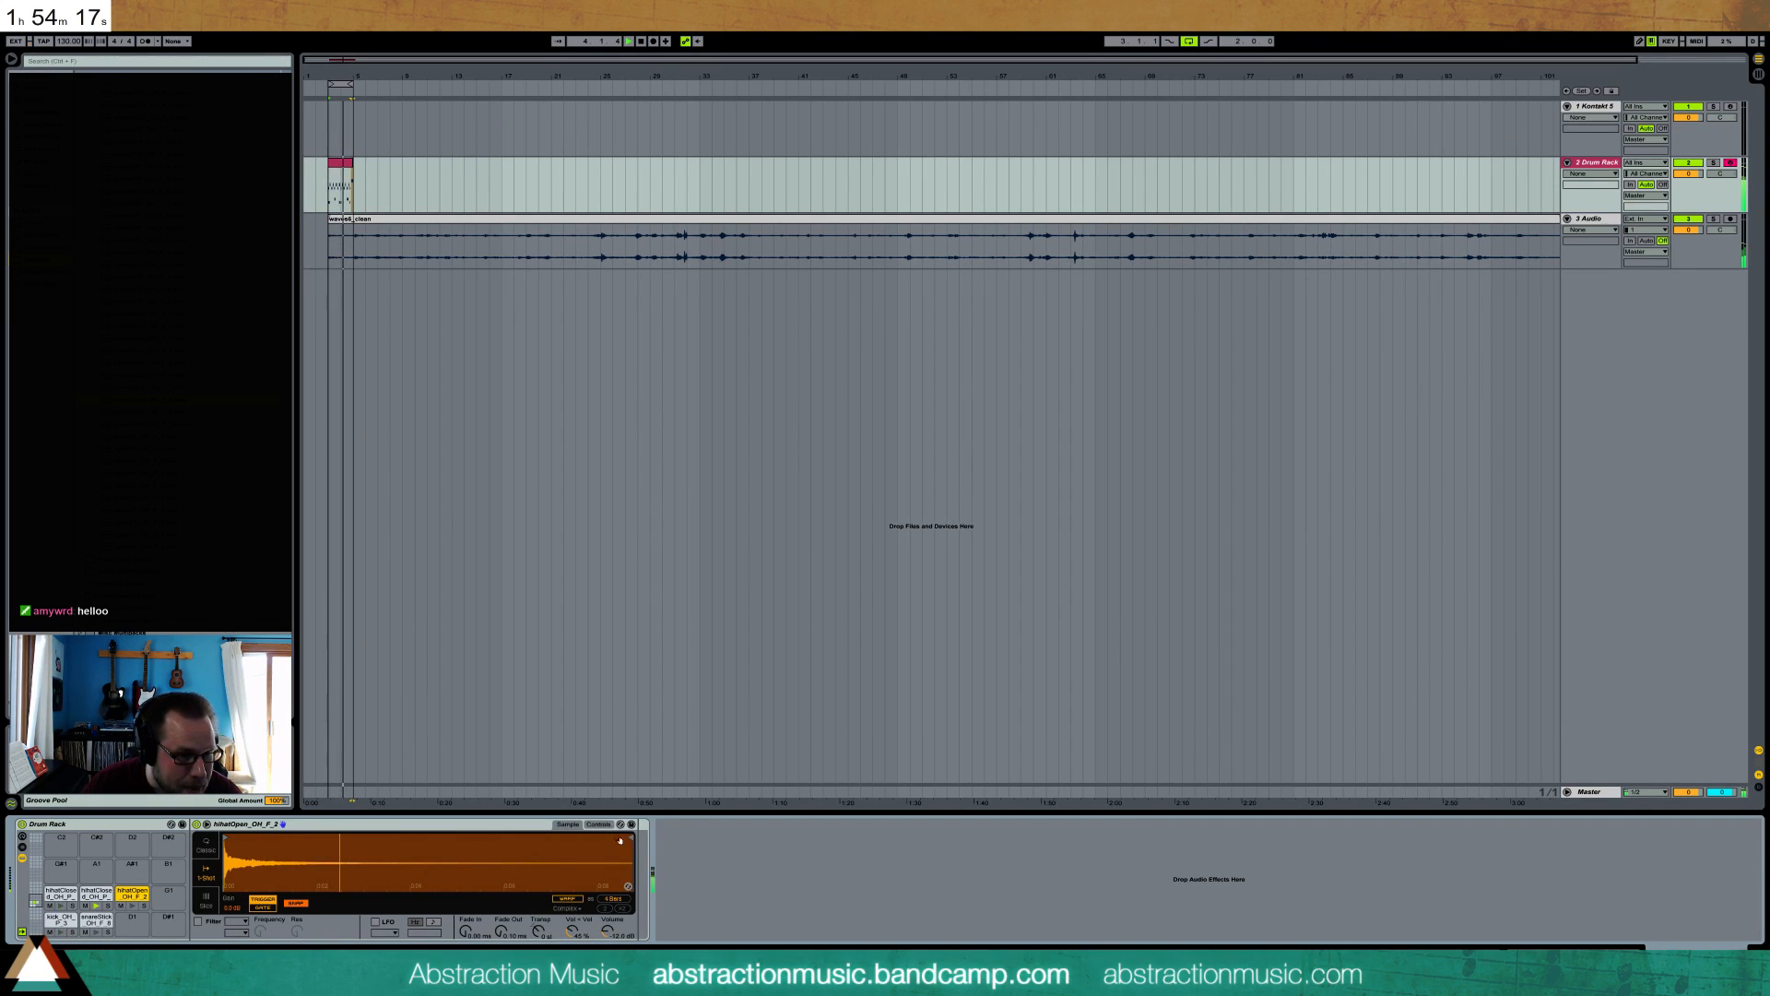
pyautogui.moveTo(634, 845); pyautogui.dragTo(287, 850)
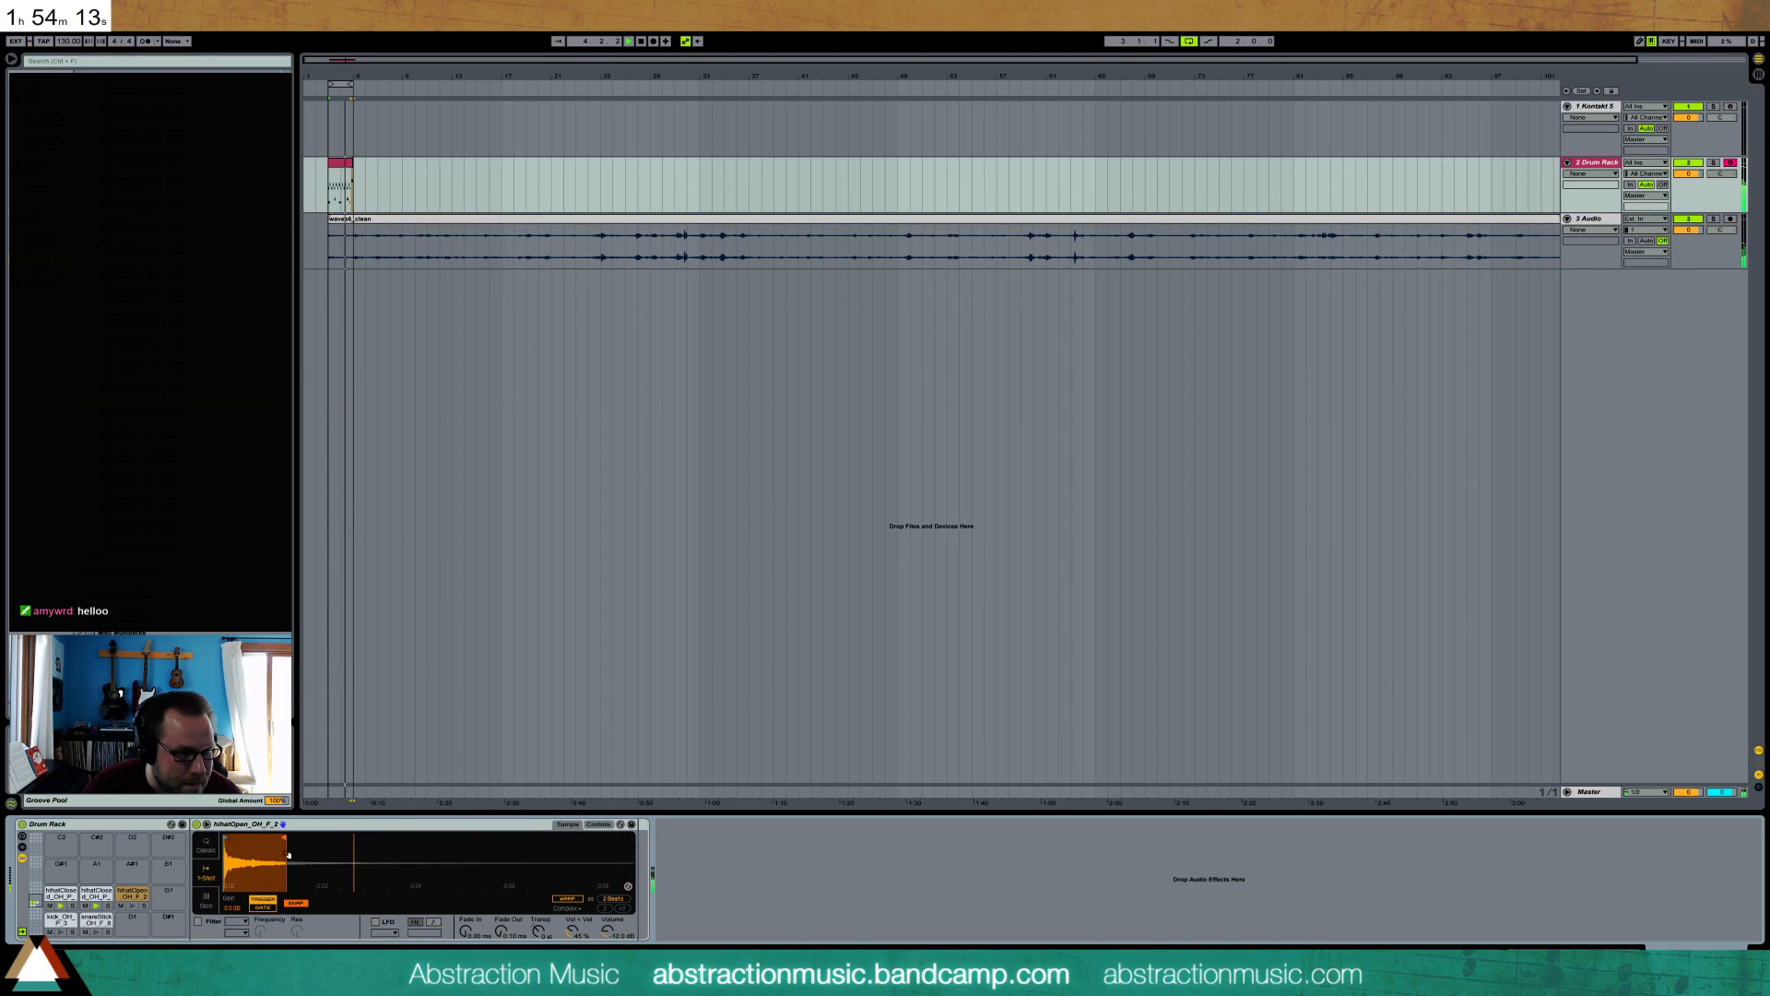
pyautogui.click(202, 850)
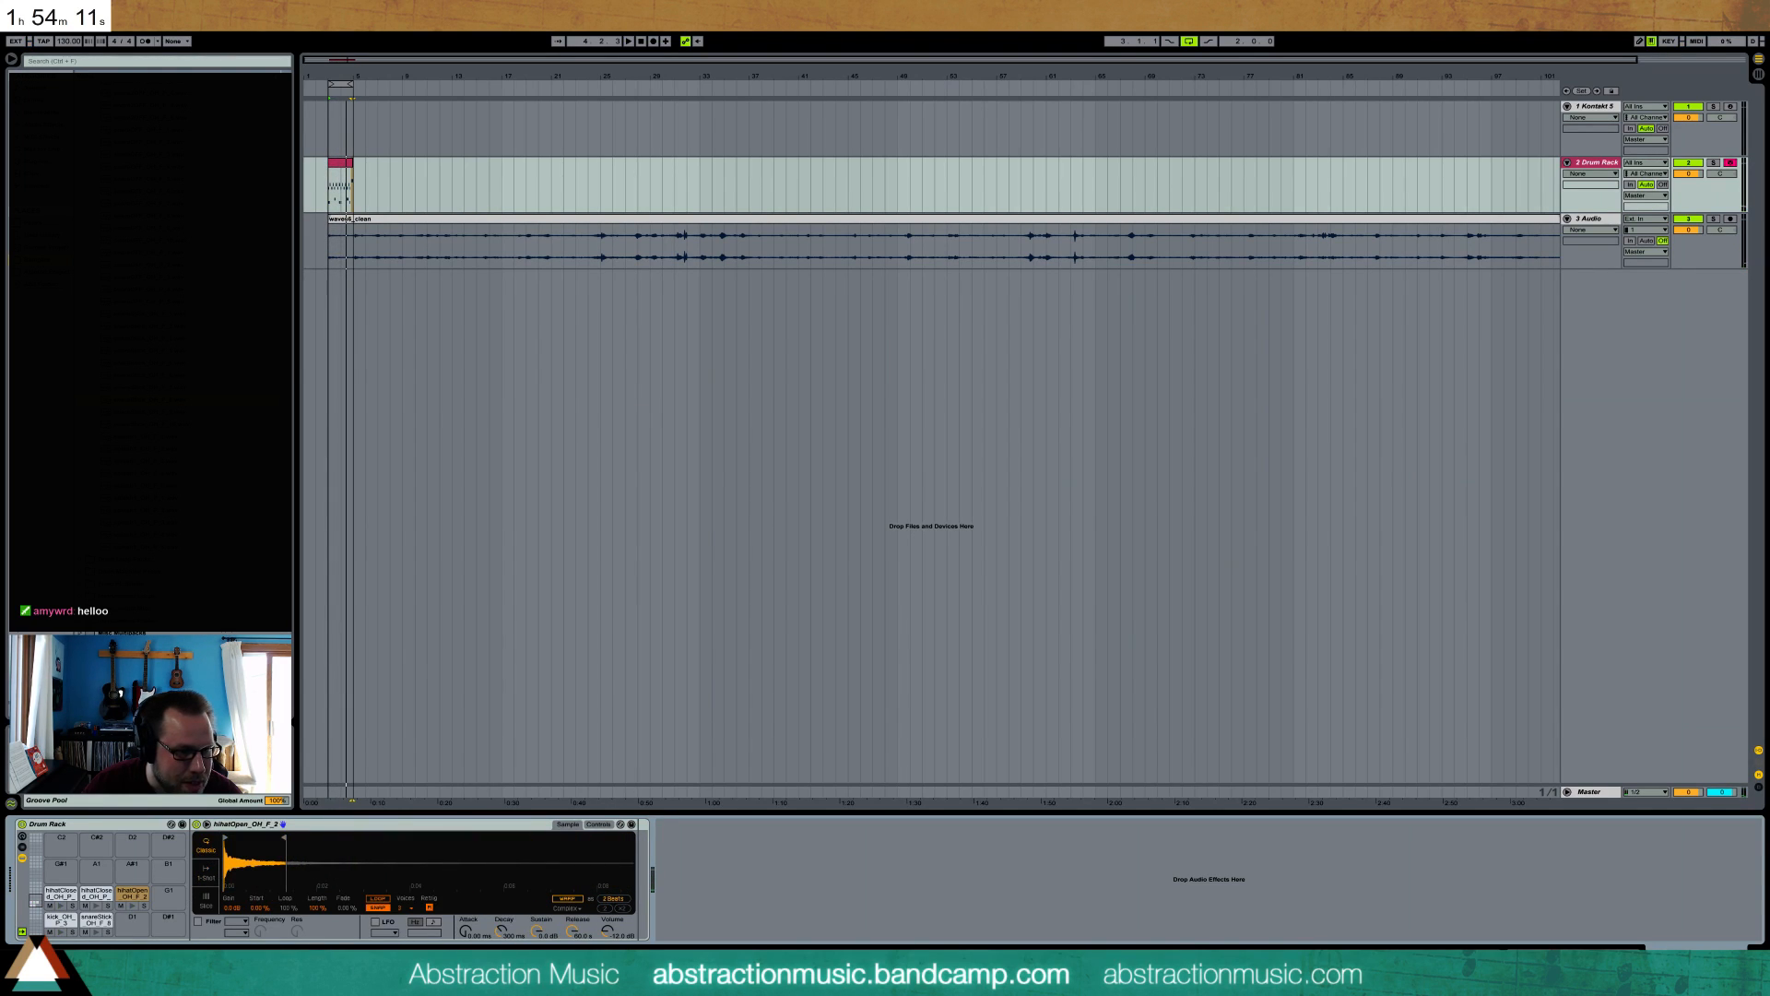
pyautogui.moveTo(565, 938); pyautogui.dragTo(563, 920)
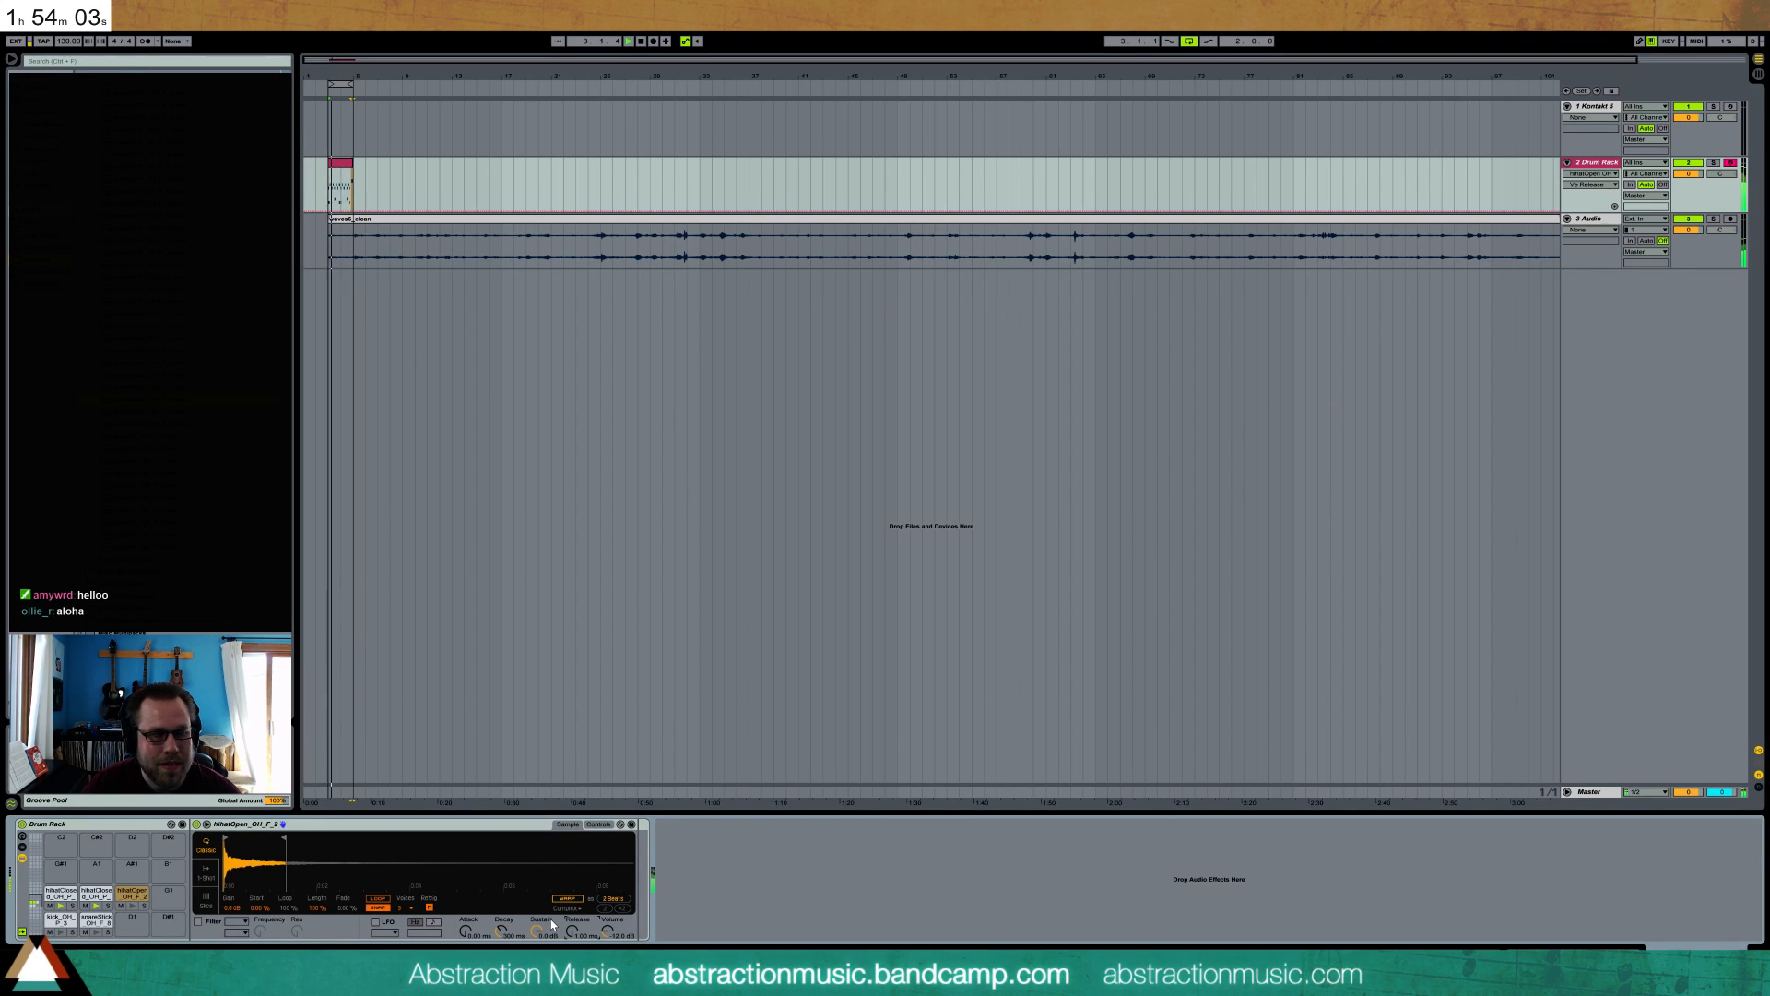
# - Check the open hi-hat note and the kick notes in the drum clip while it loops
pyautogui.doubleClick(340, 189)
pyautogui.click(1712, 609)
pyautogui.moveTo(1711, 609); pyautogui.dragTo(1712, 639)
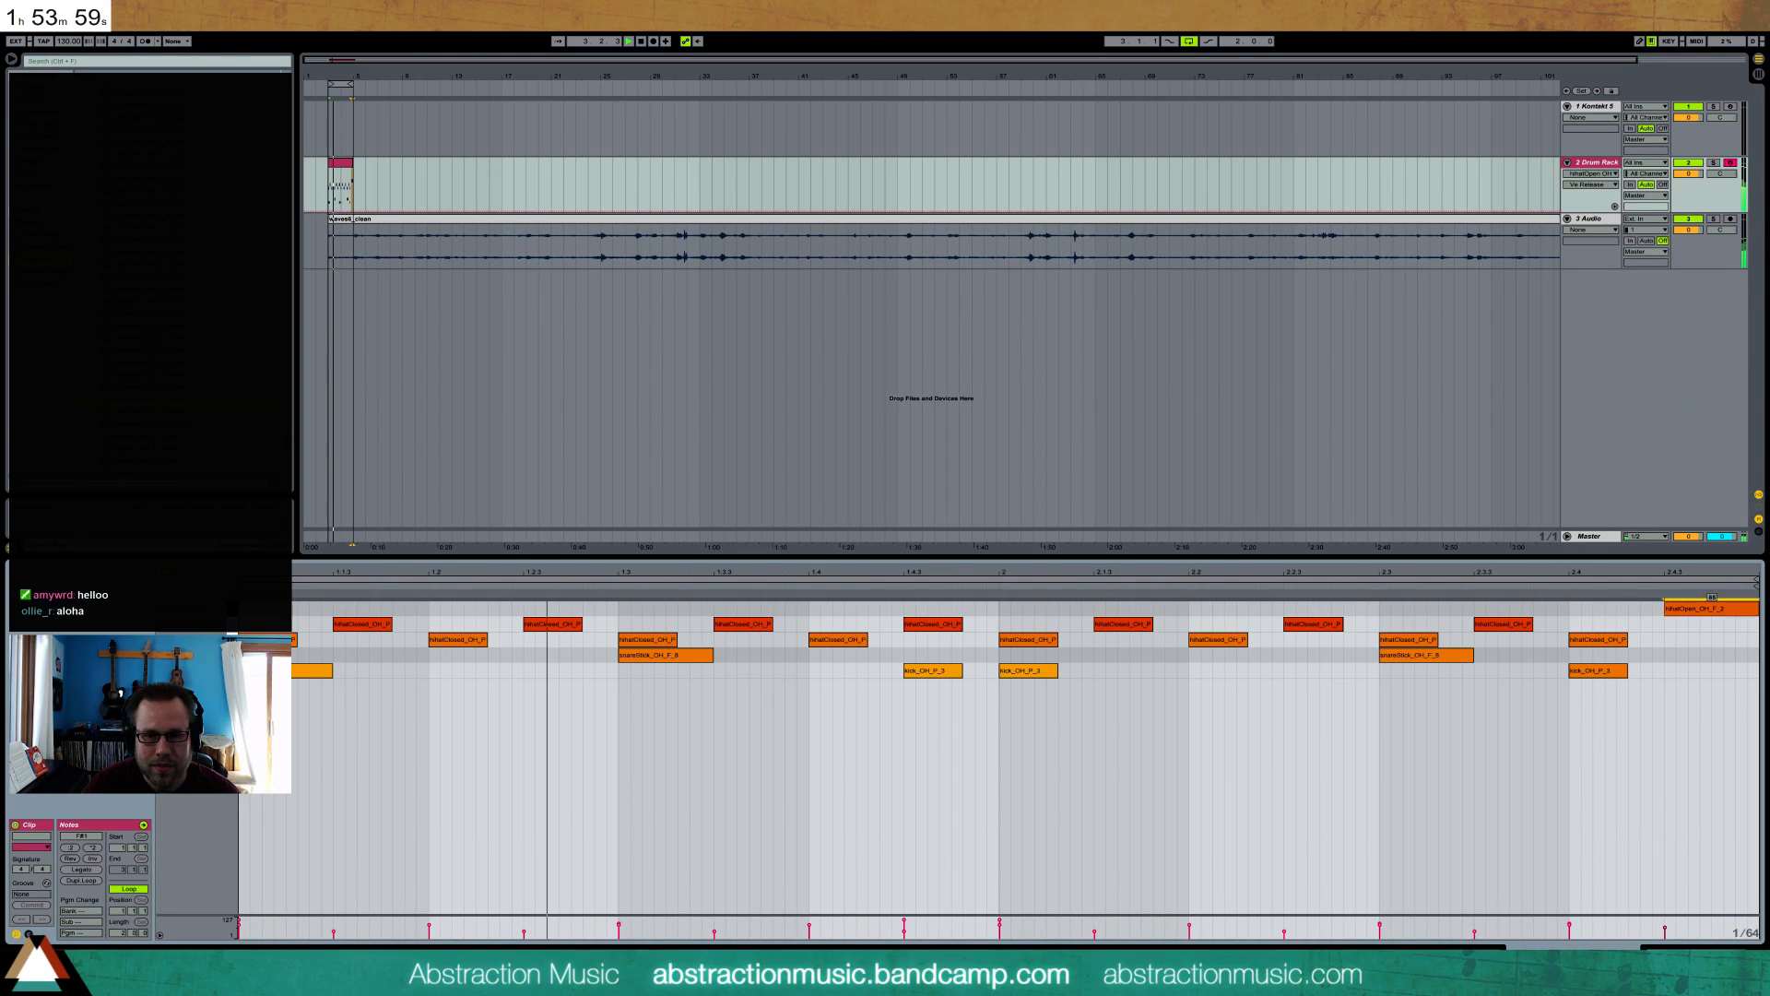
pyautogui.hotkey('shift', 'Tab')
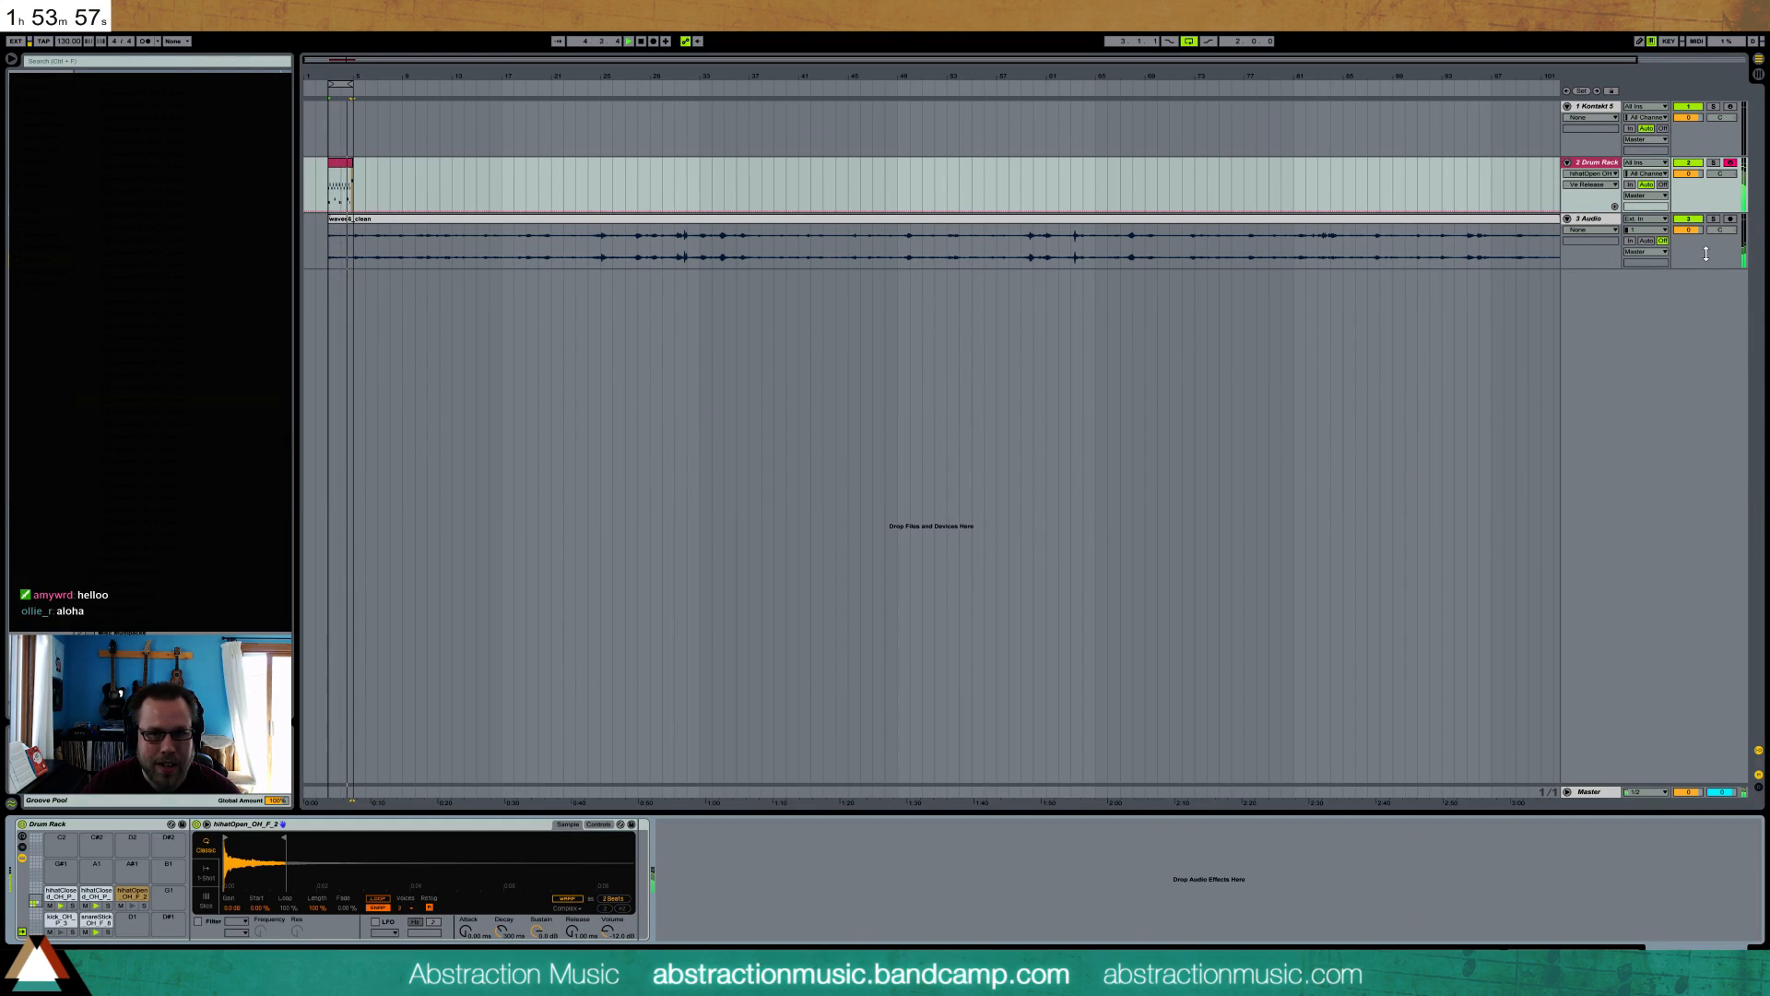
pyautogui.doubleClick(344, 167)
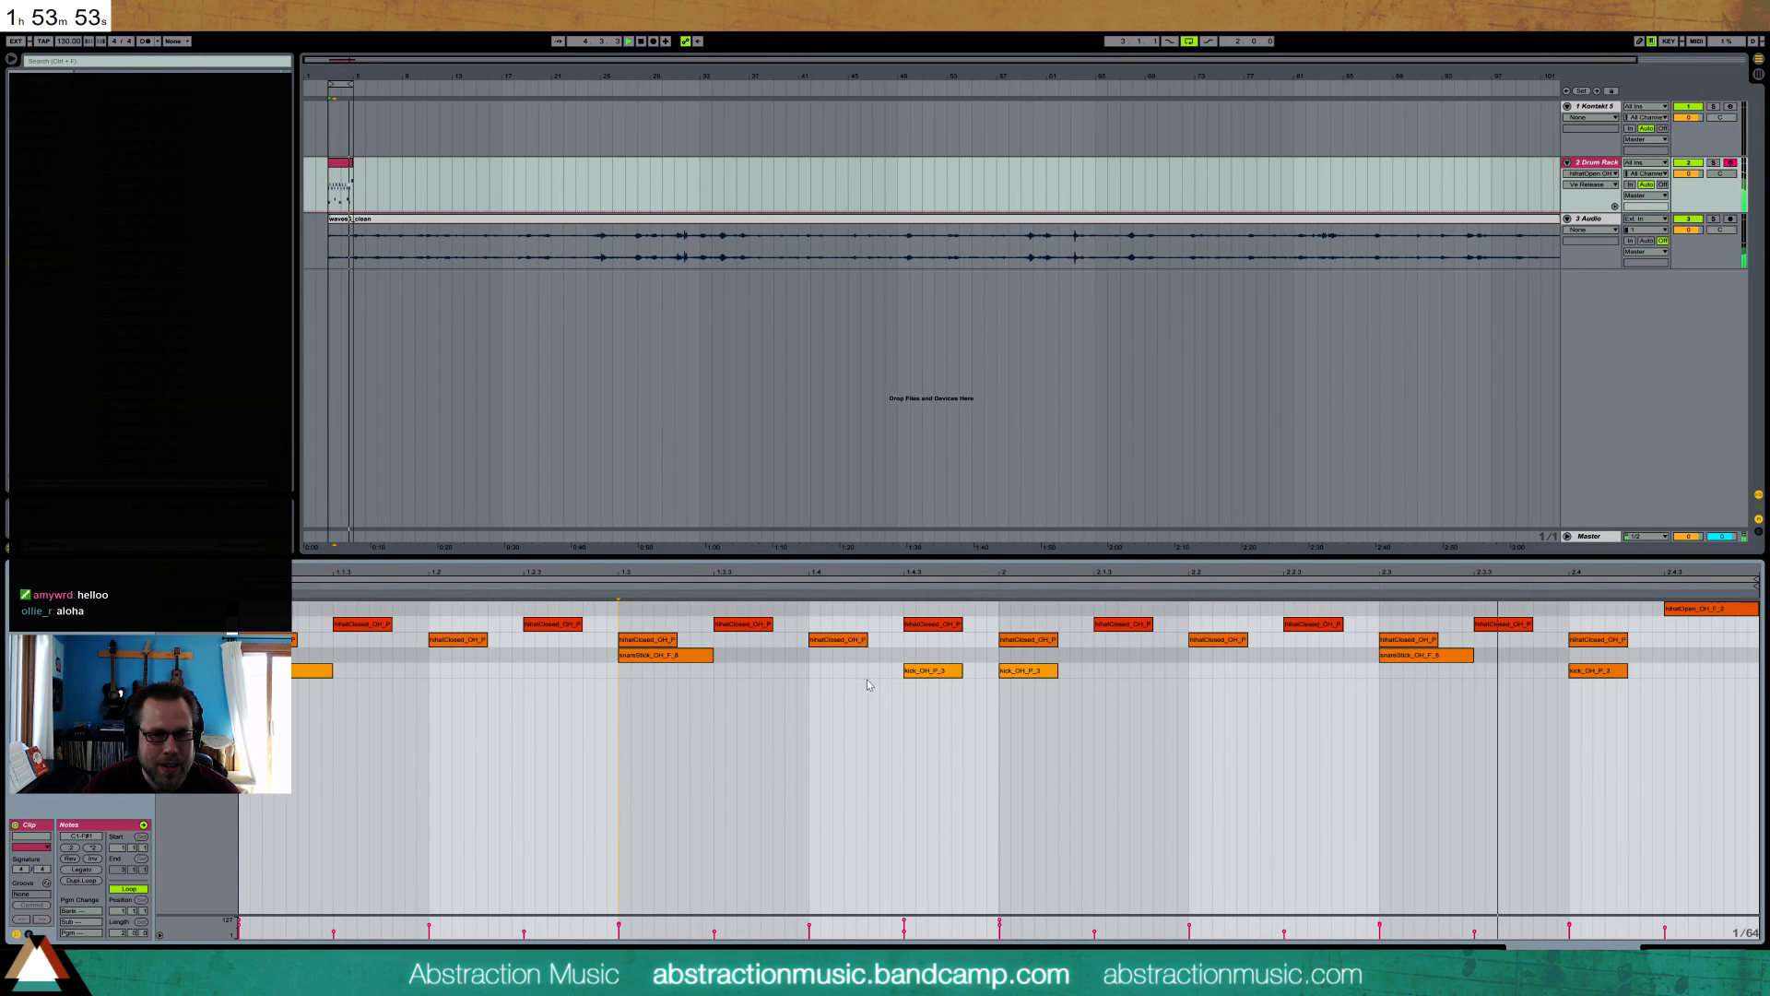
pyautogui.moveTo(1613, 701); pyautogui.dragTo(4, 682)
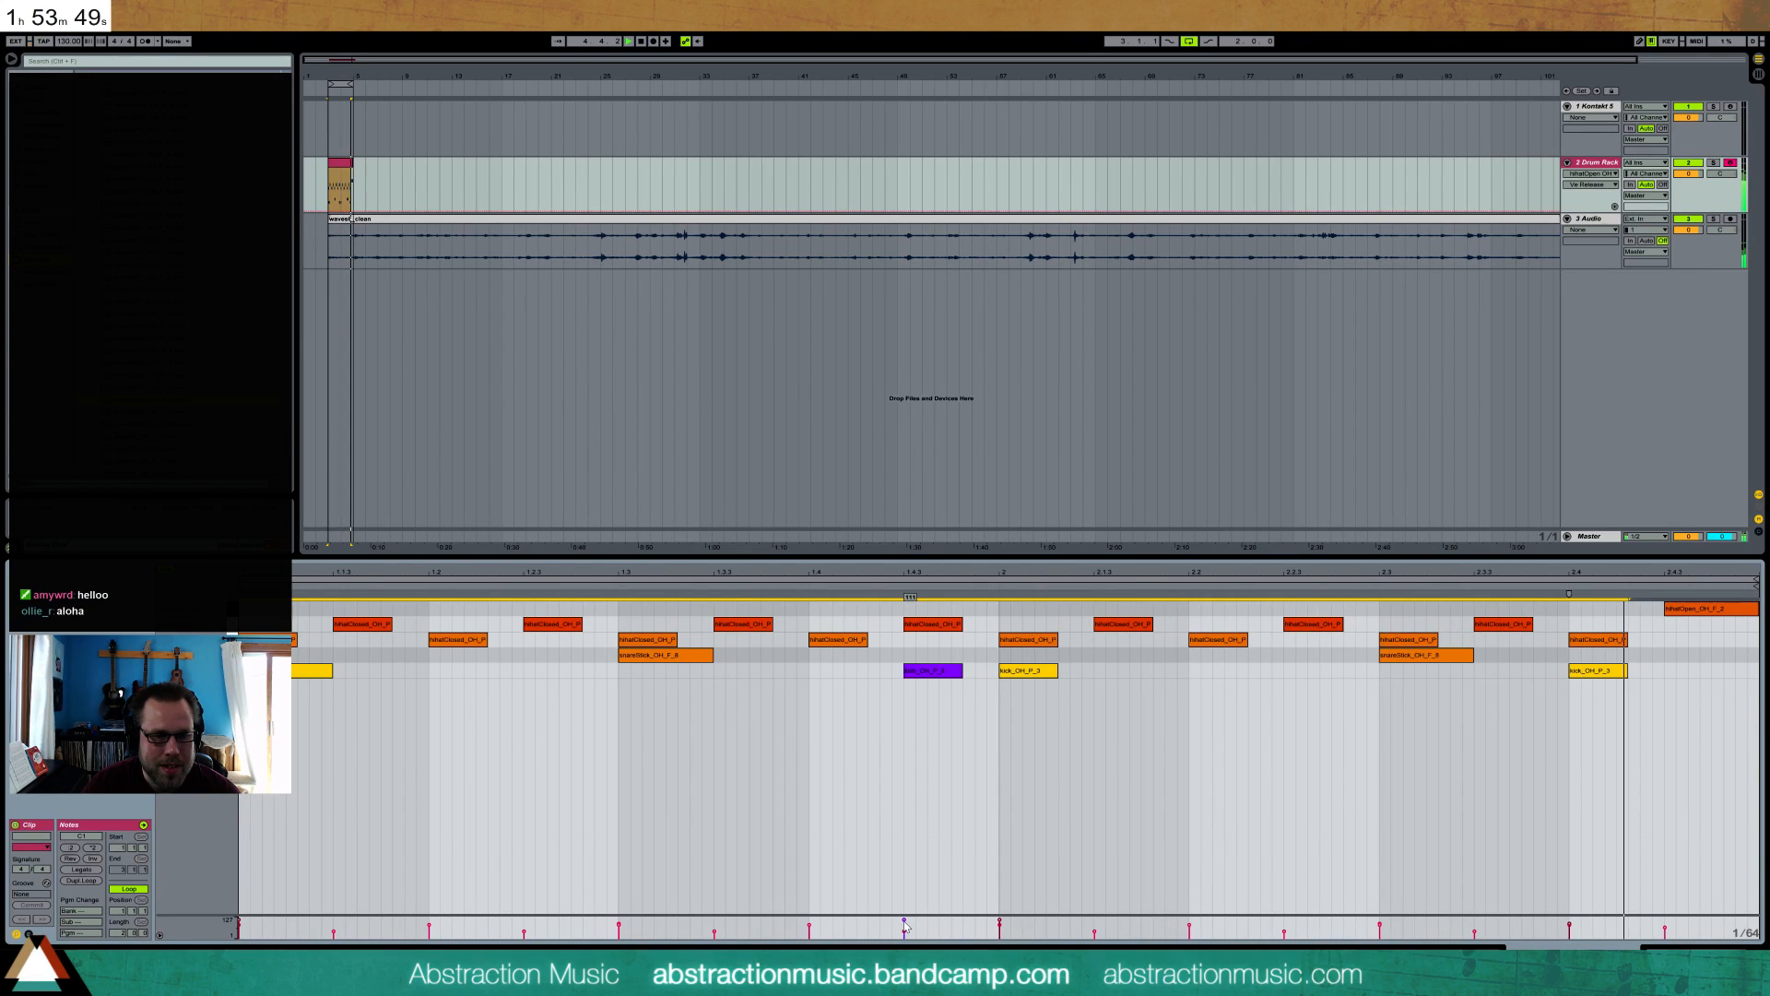
pyautogui.click(1416, 786)
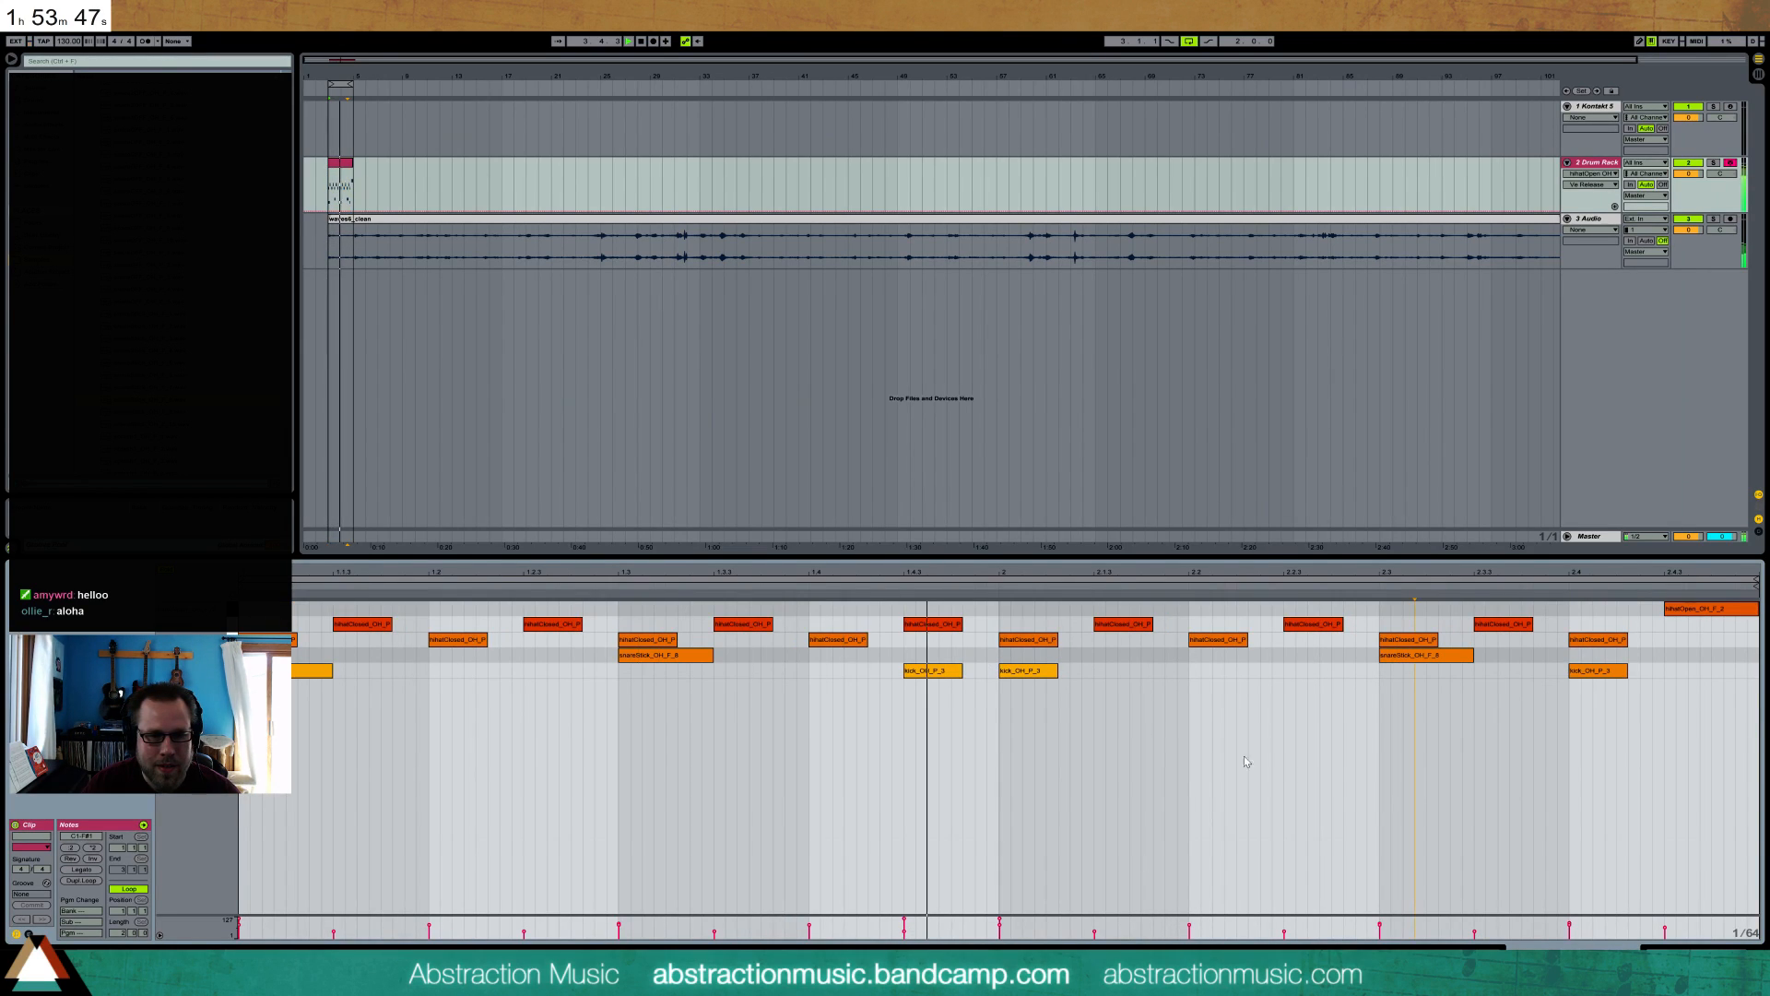
# - Add a Reverb to the C#1 snare stick pad, adjusting its decay time and lowering its dry/wet amount
pyautogui.hotkey('shift', 'Tab')
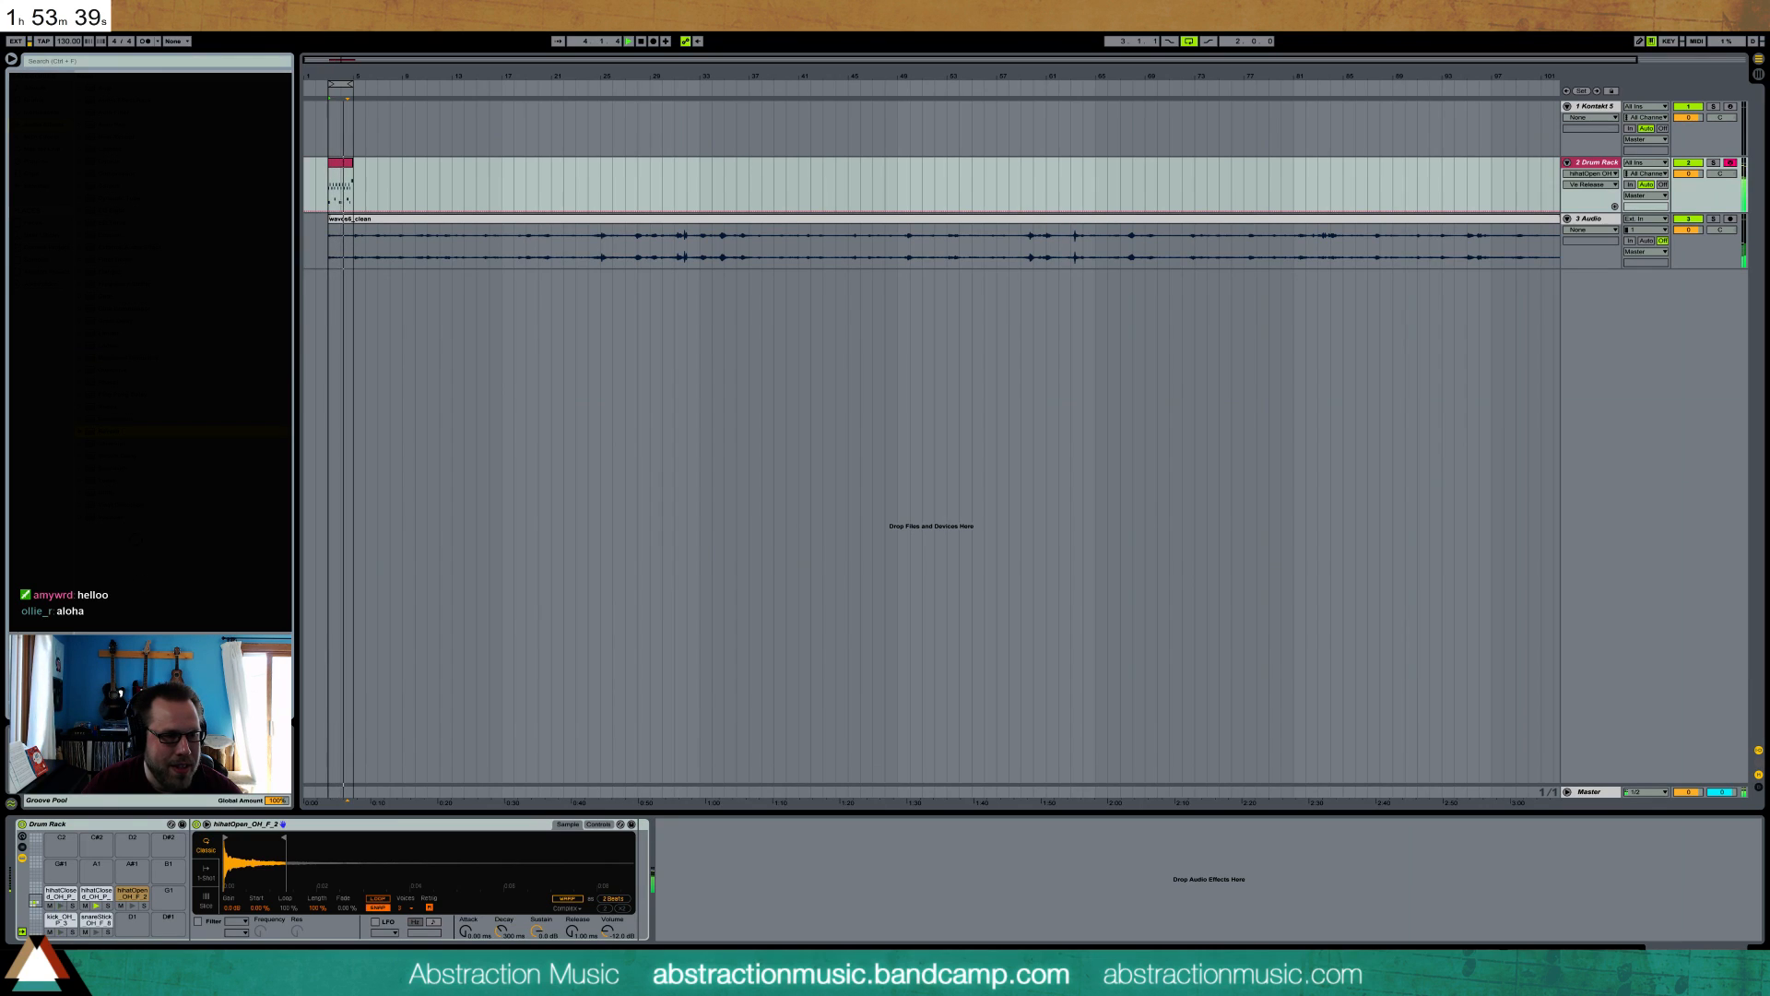
pyautogui.click(97, 924)
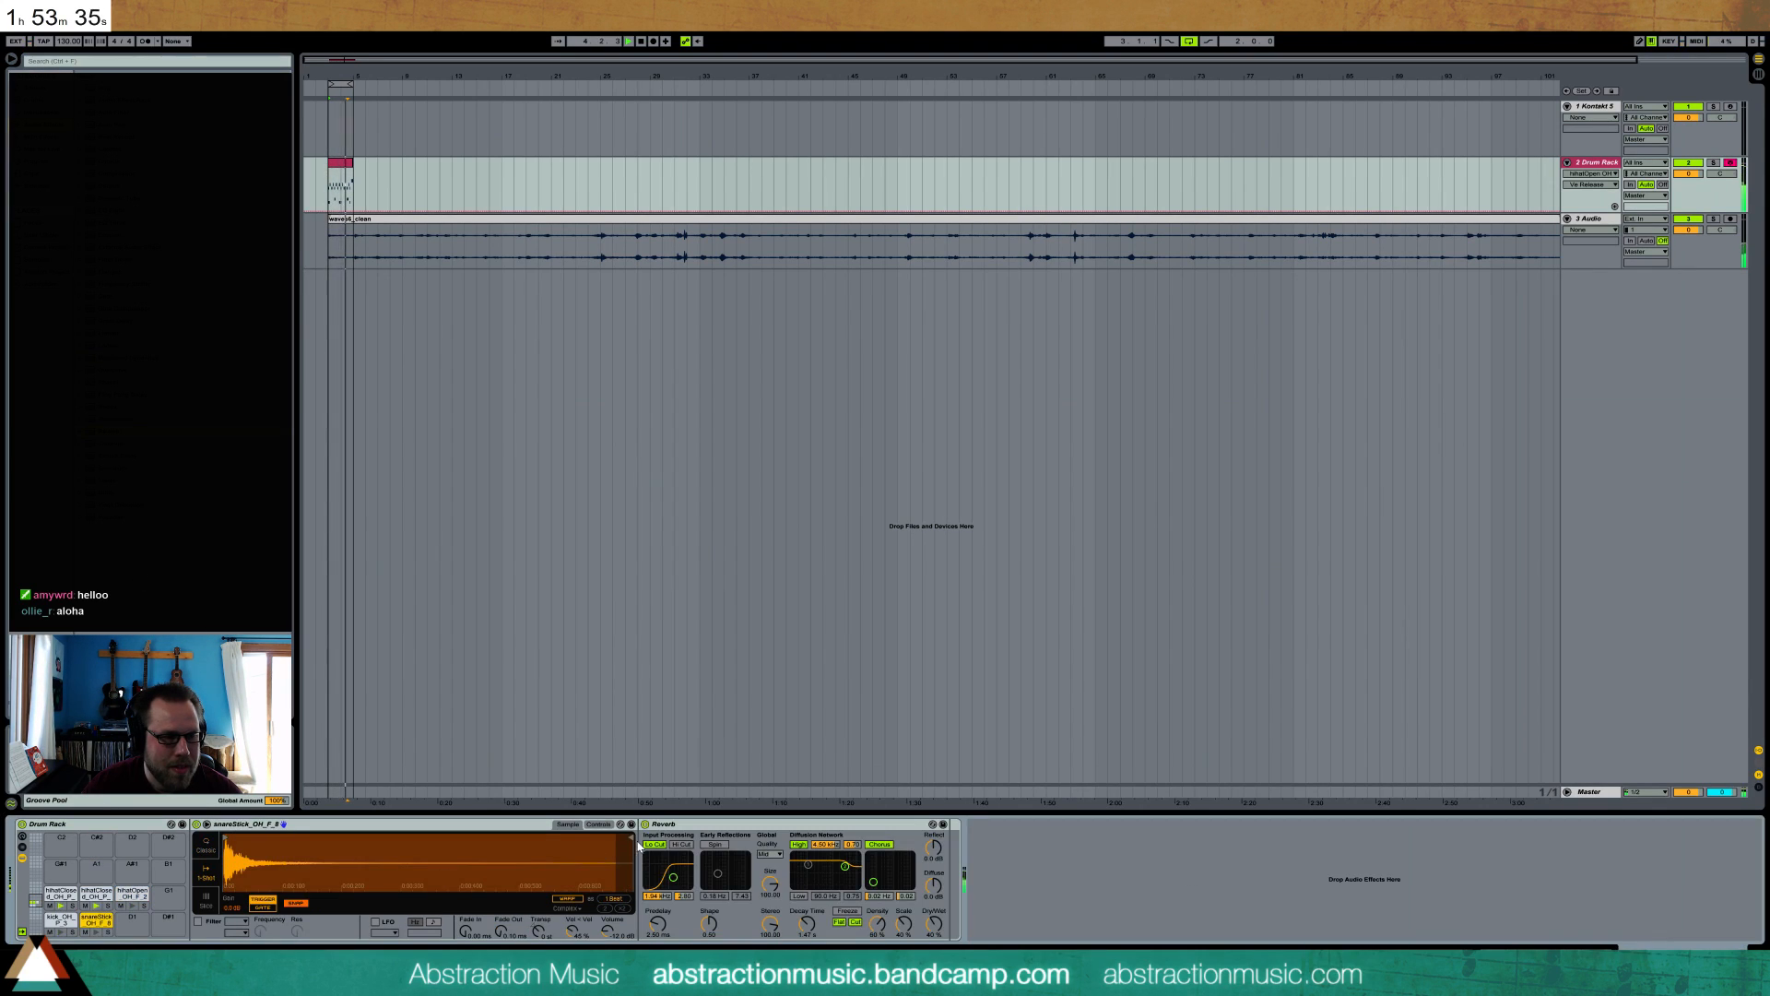
pyautogui.moveTo(807, 923); pyautogui.dragTo(807, 914)
pyautogui.moveTo(932, 922); pyautogui.dragTo(932, 941)
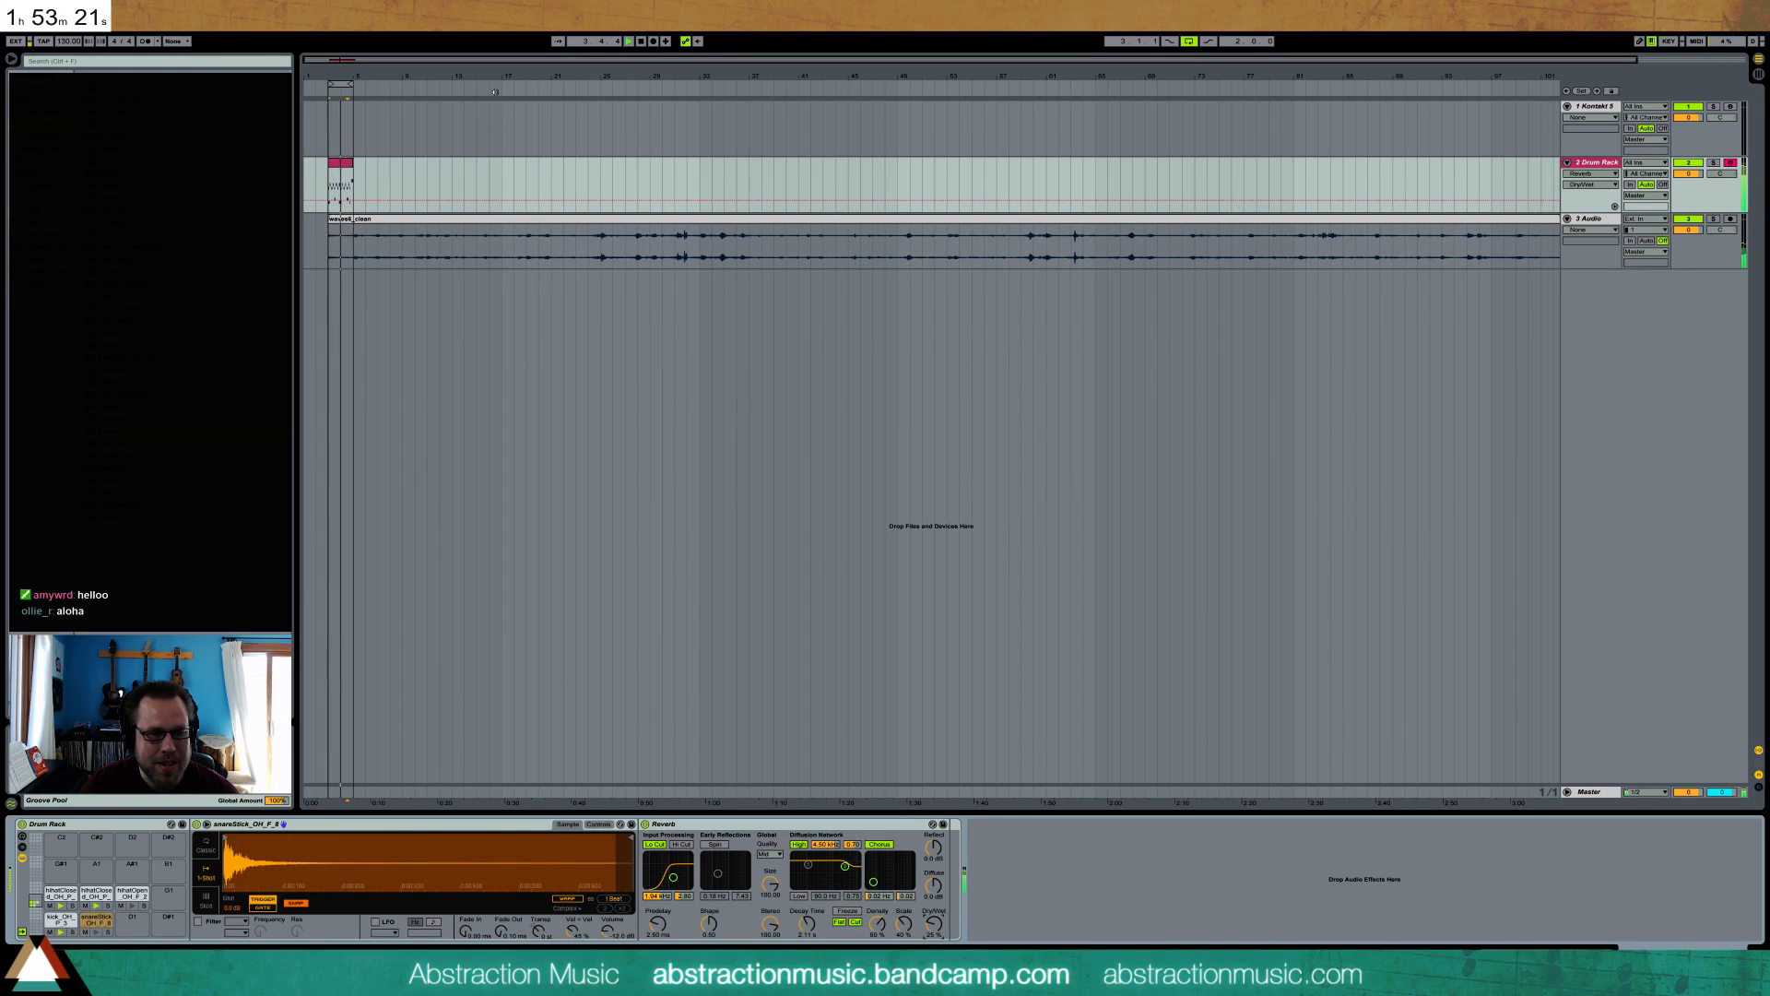
# - Extend the looped drum clip to bar 11 and play the beat from bar 3
pyautogui.click(349, 173)
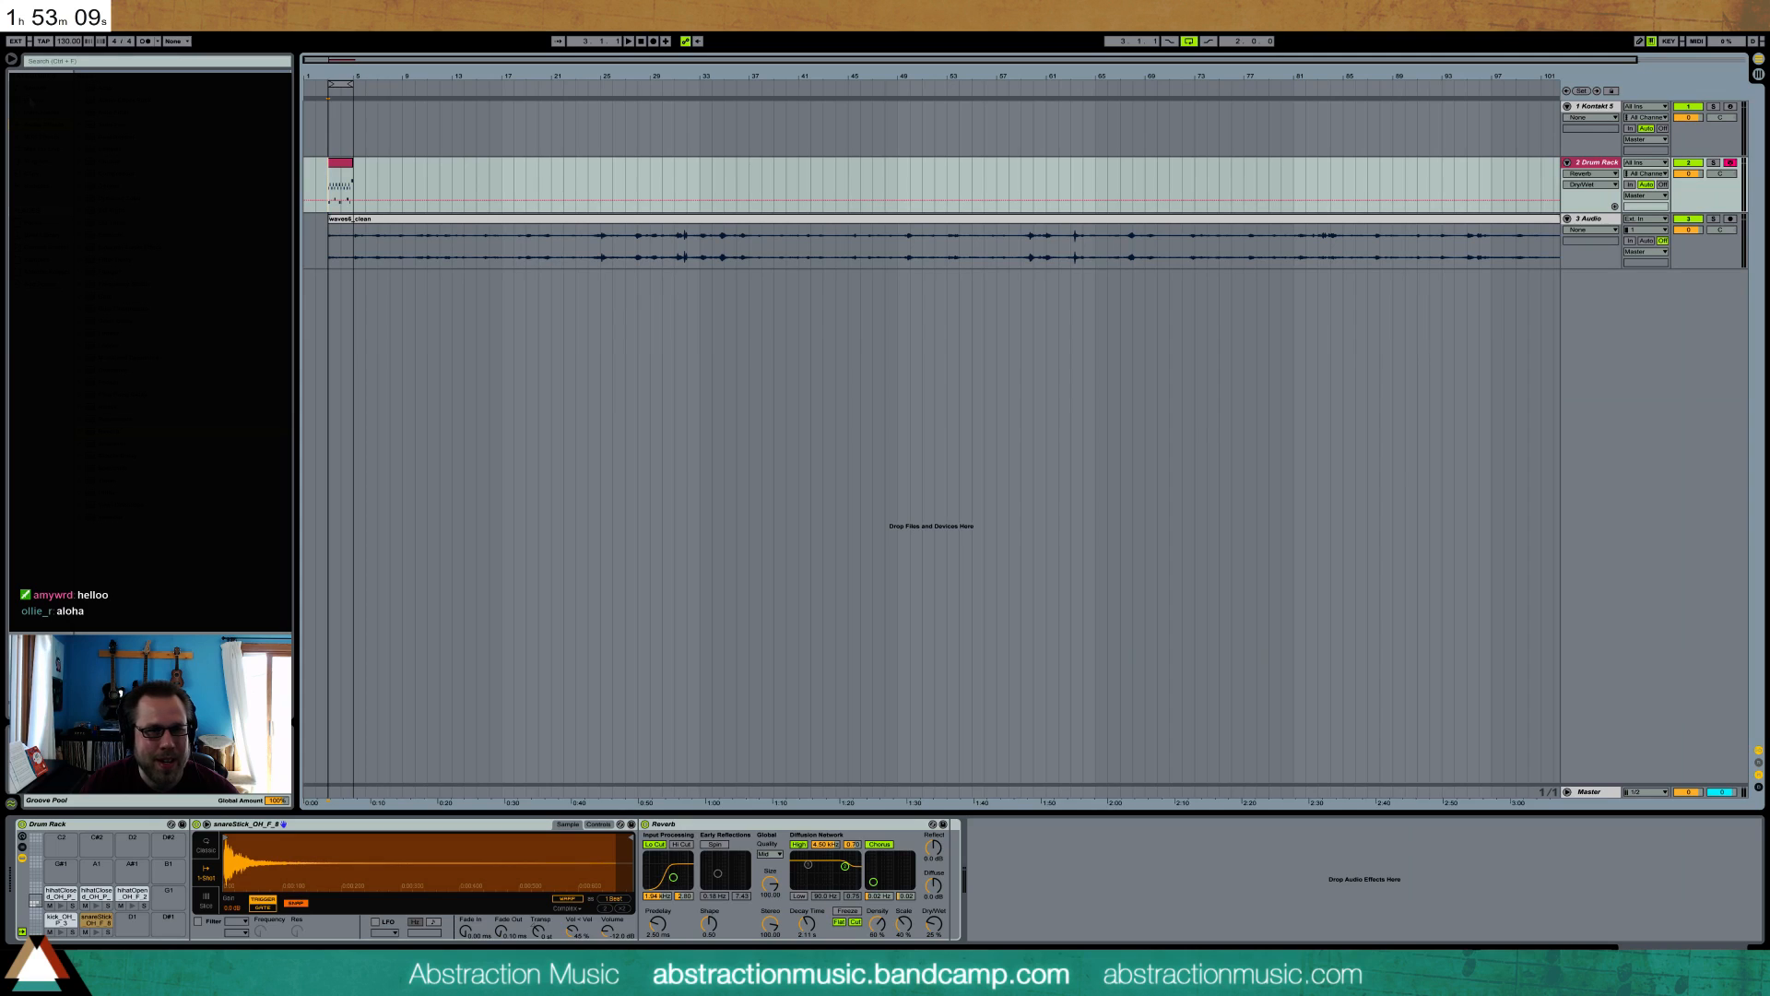
pyautogui.click(354, 165)
pyautogui.moveTo(350, 163); pyautogui.dragTo(426, 183)
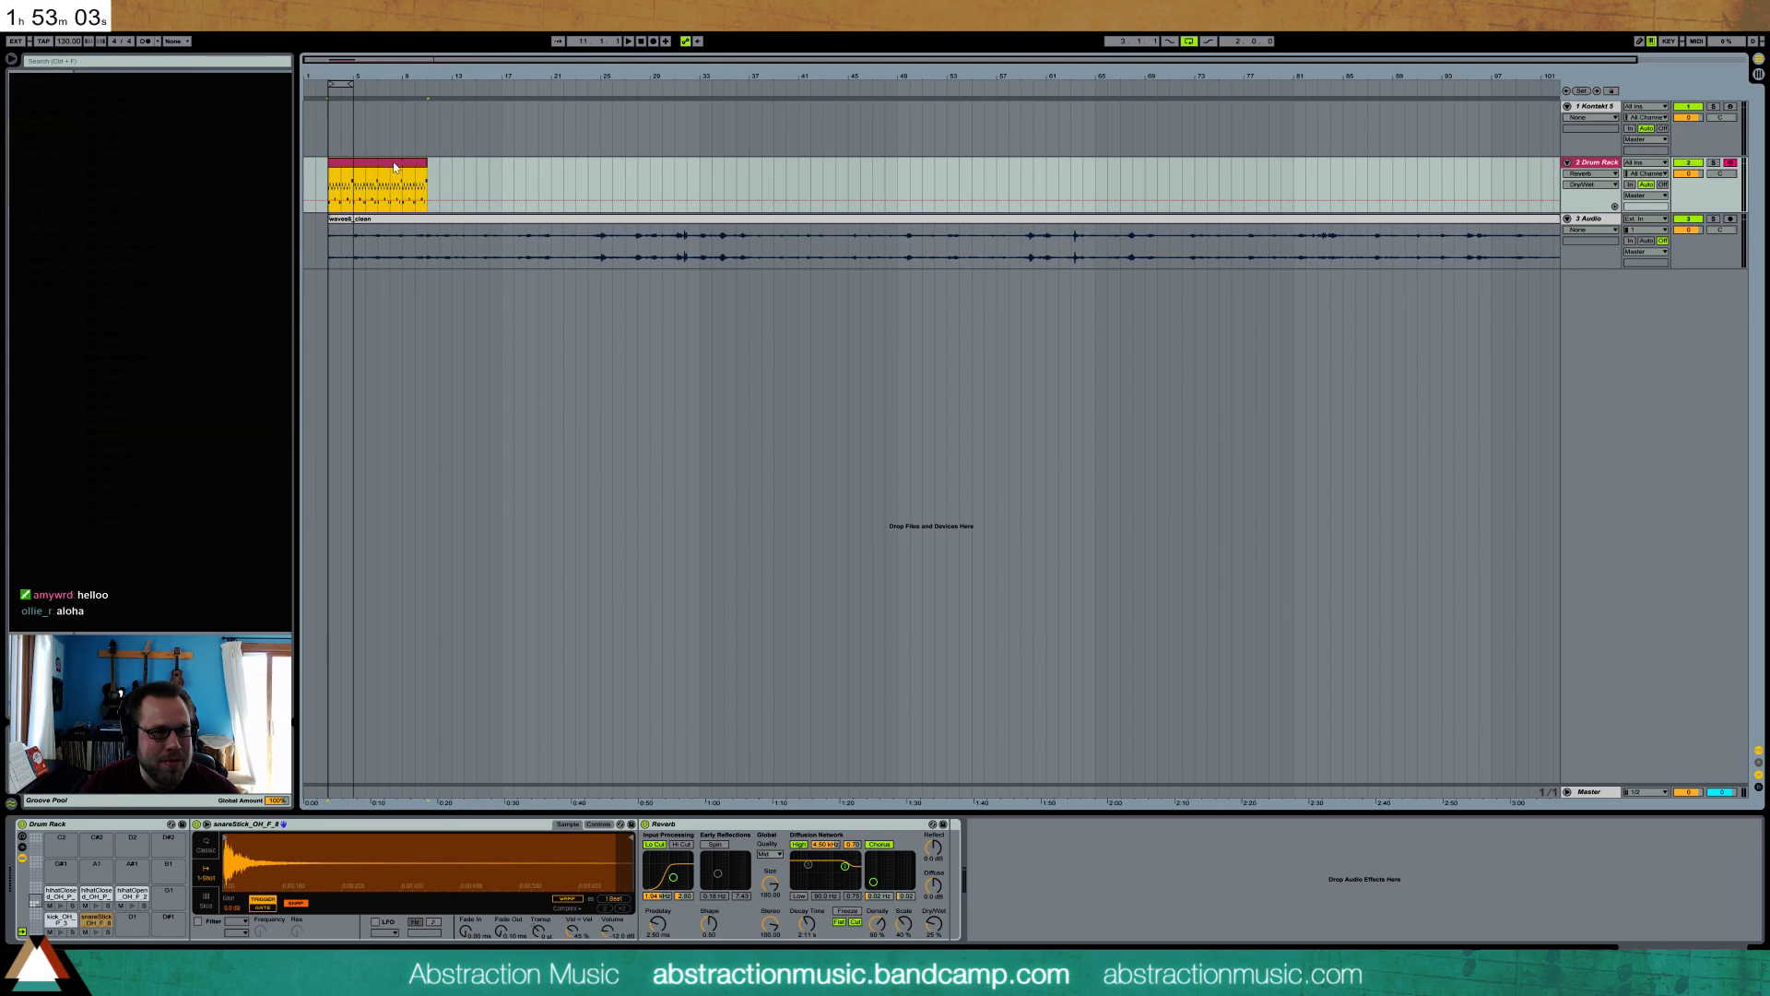
pyautogui.click(334, 179)
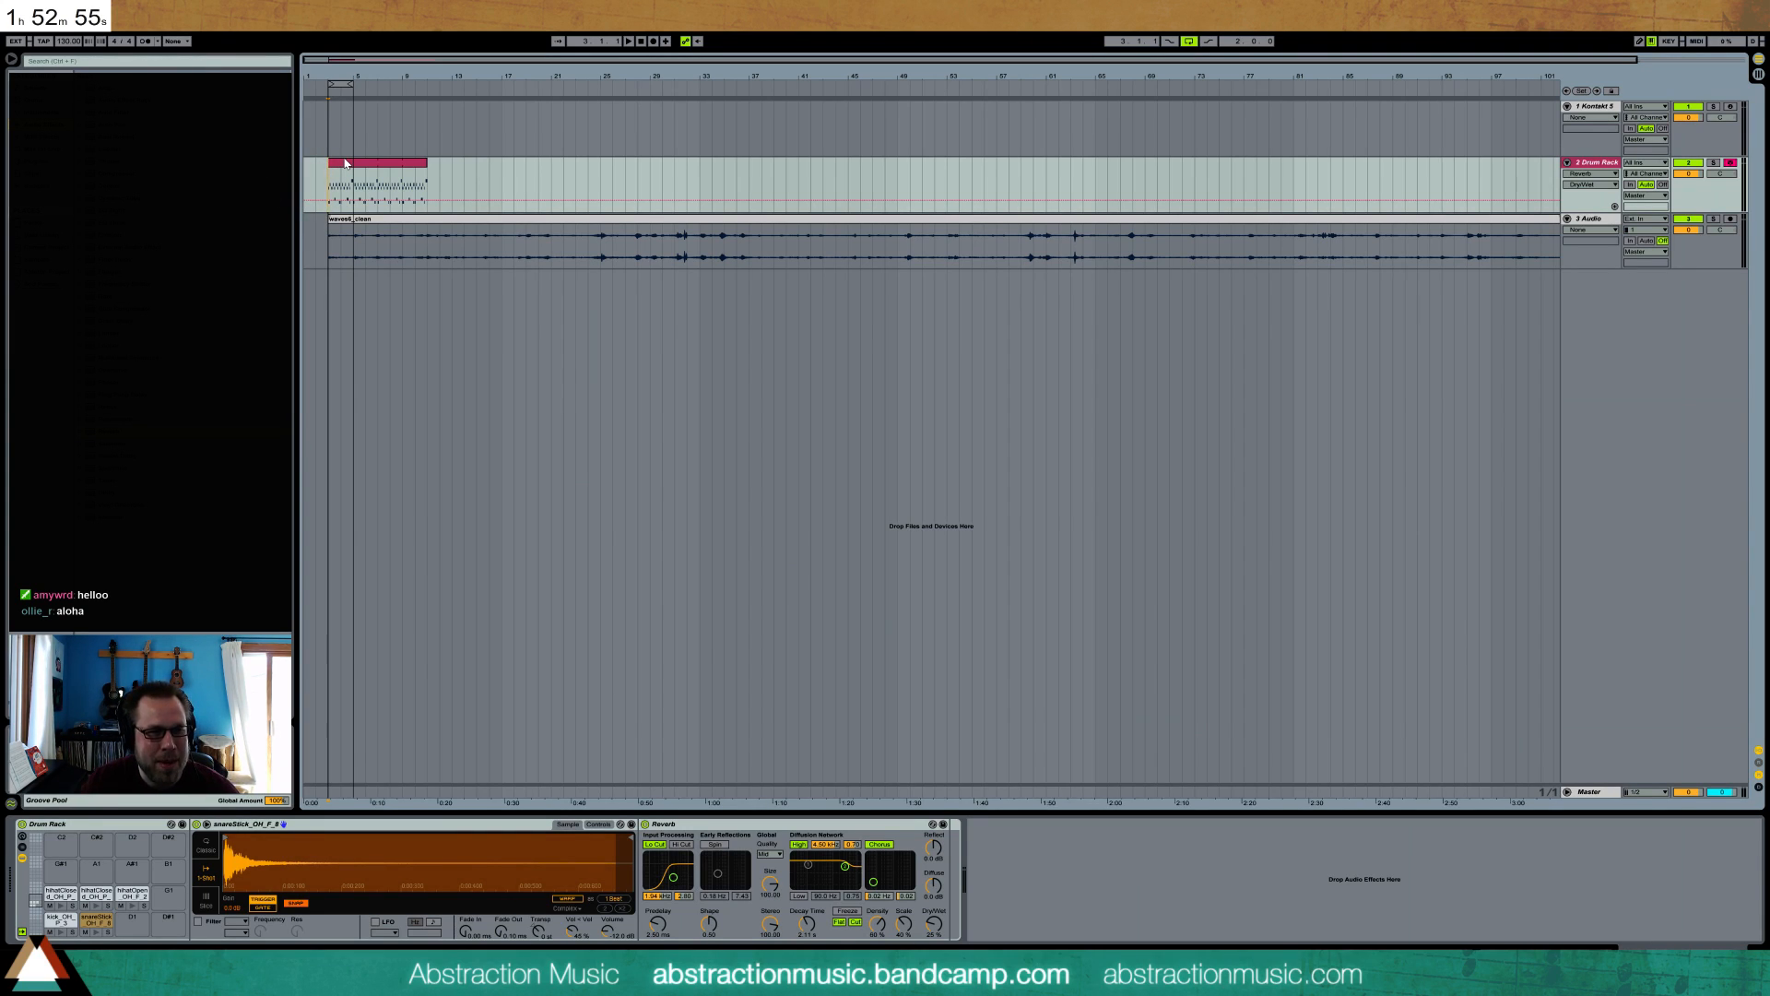
pyautogui.press('space')
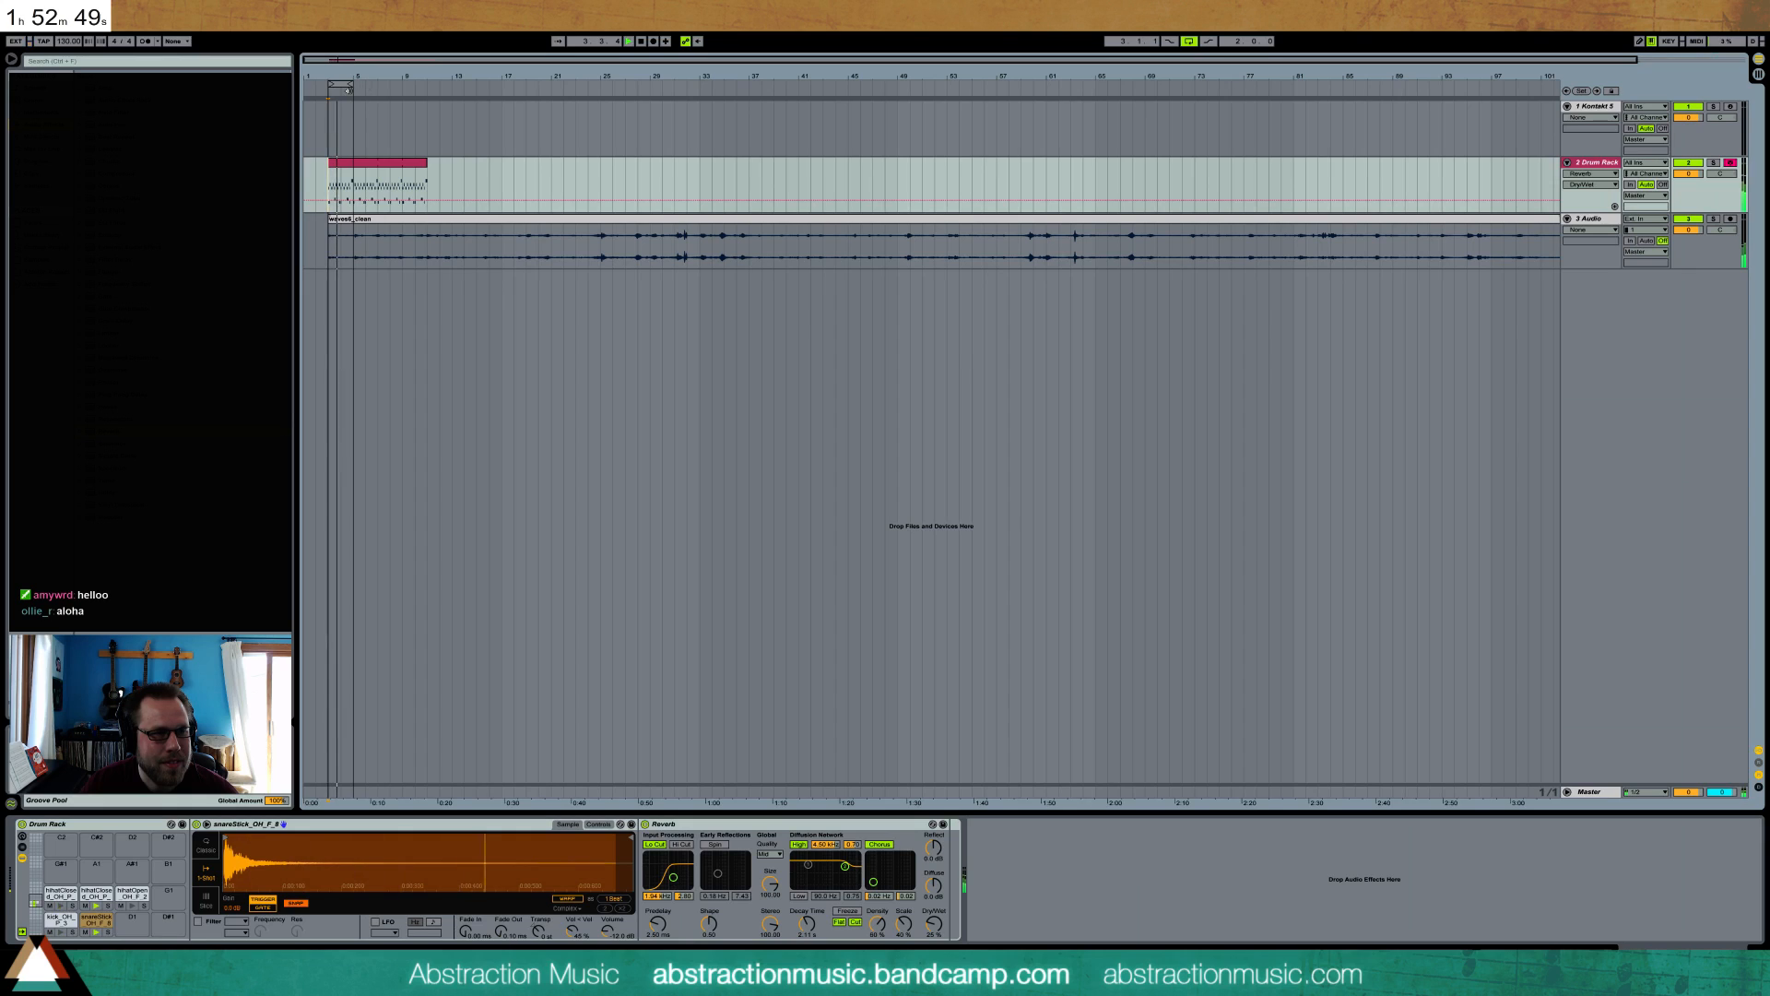
# - Arm the Kontakt track, set a four-bar loop from bar 3, record an electric piano chord part over the drums and play it back
pyautogui.click(1731, 106)
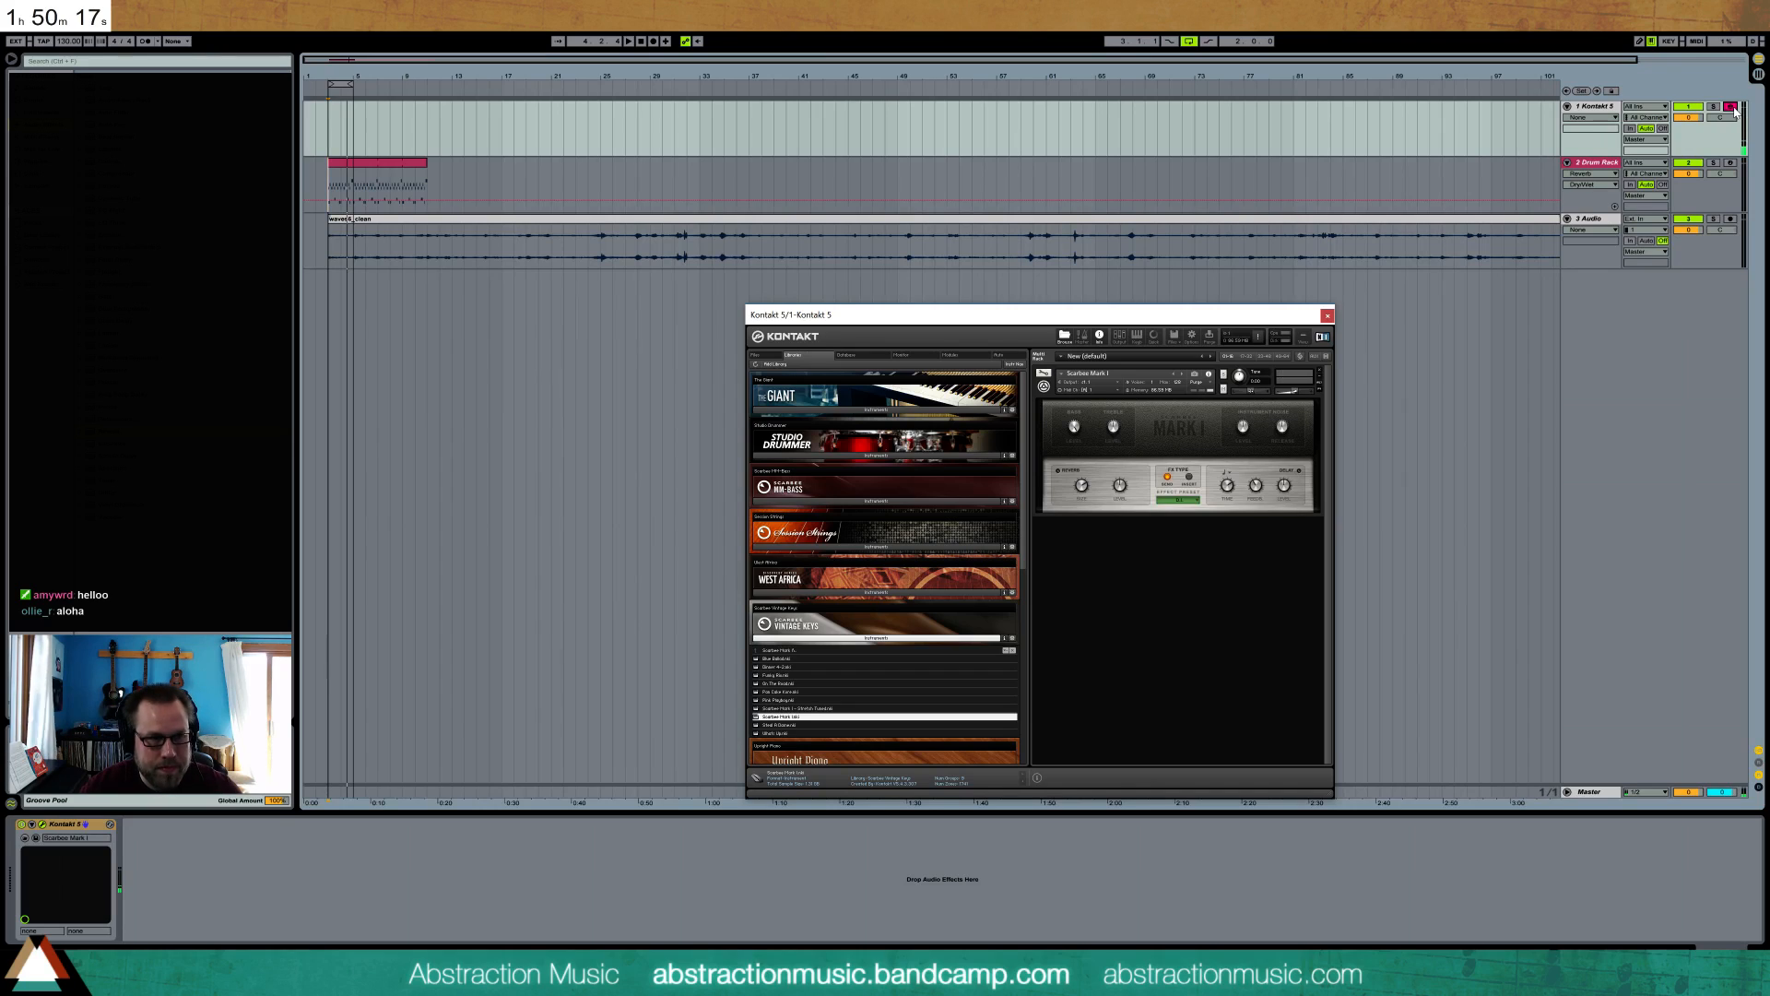
pyautogui.click(336, 129)
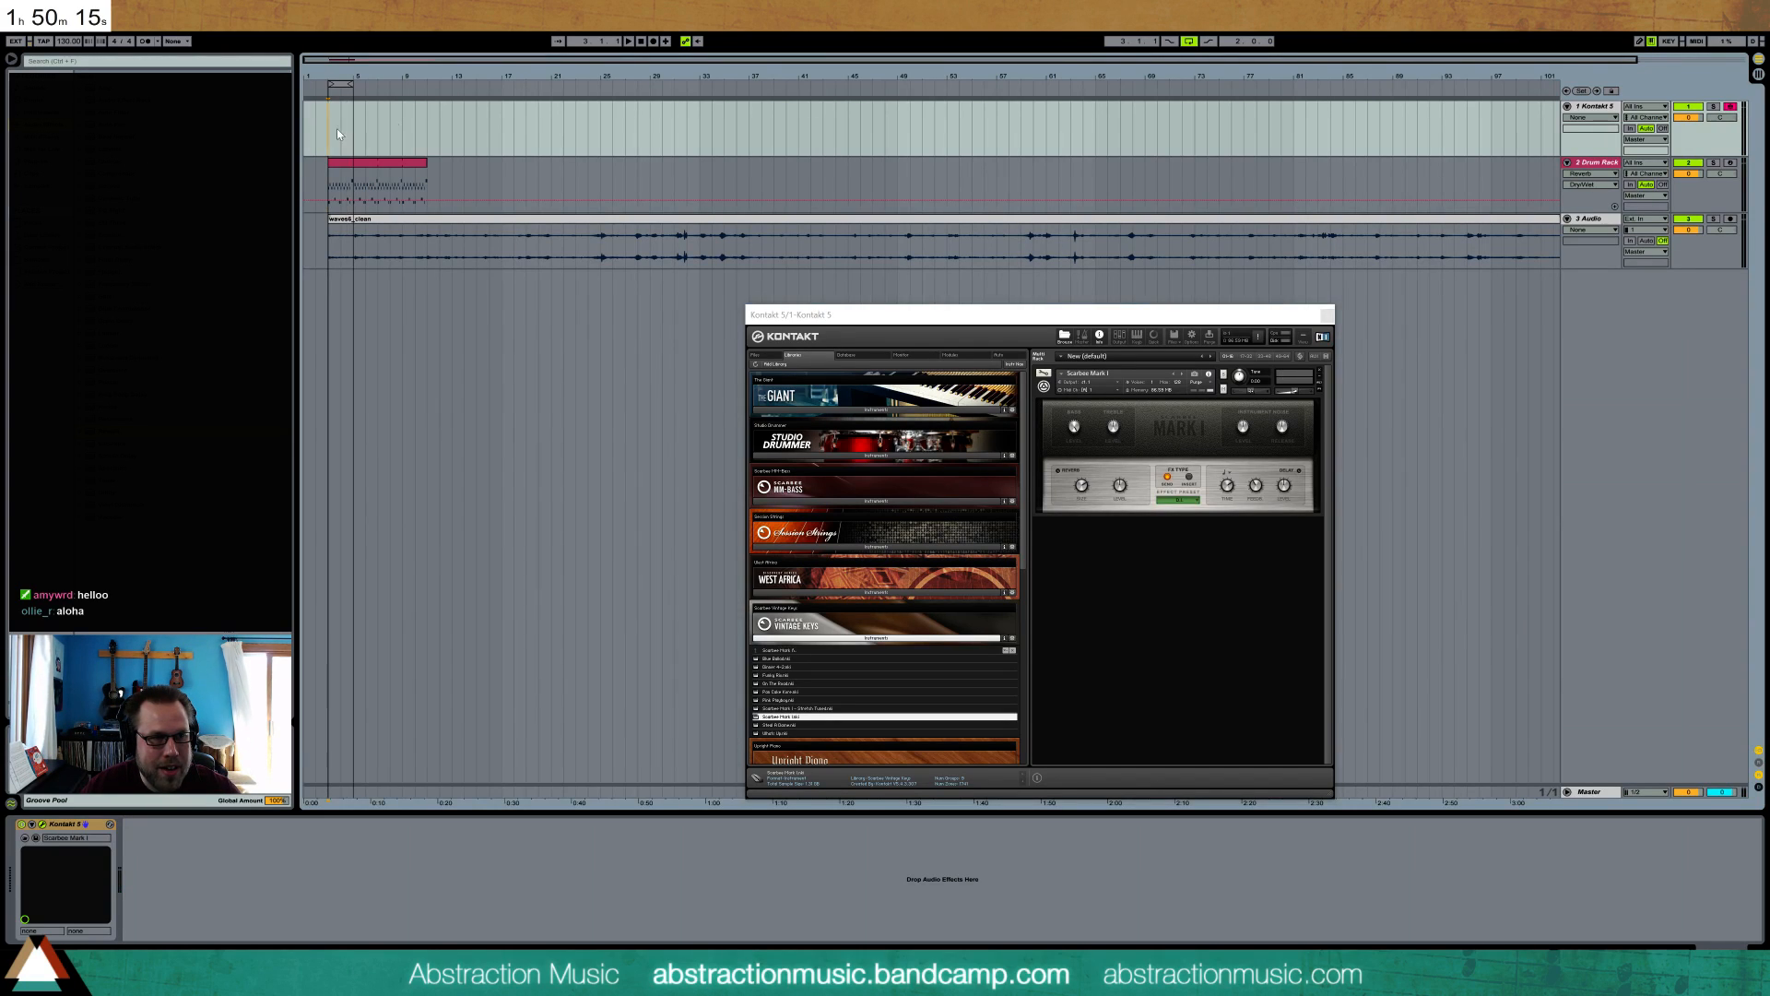
pyautogui.moveTo(338, 91); pyautogui.dragTo(380, 92)
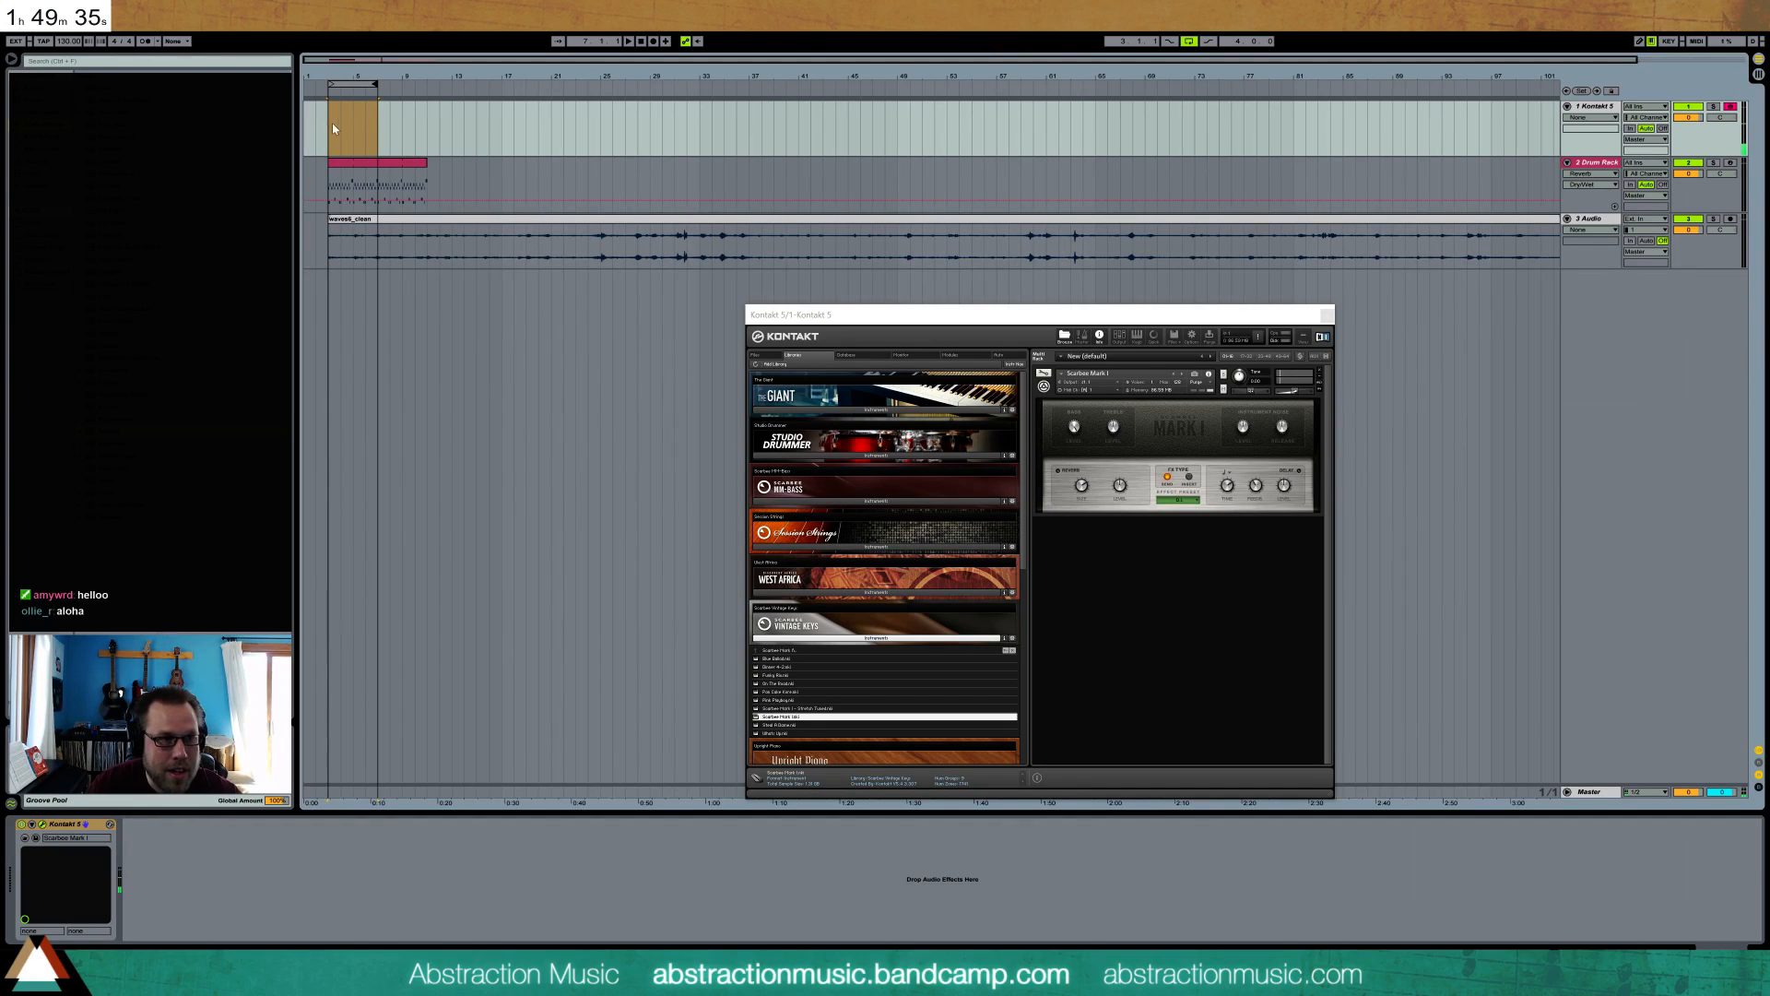
pyautogui.press('F9')
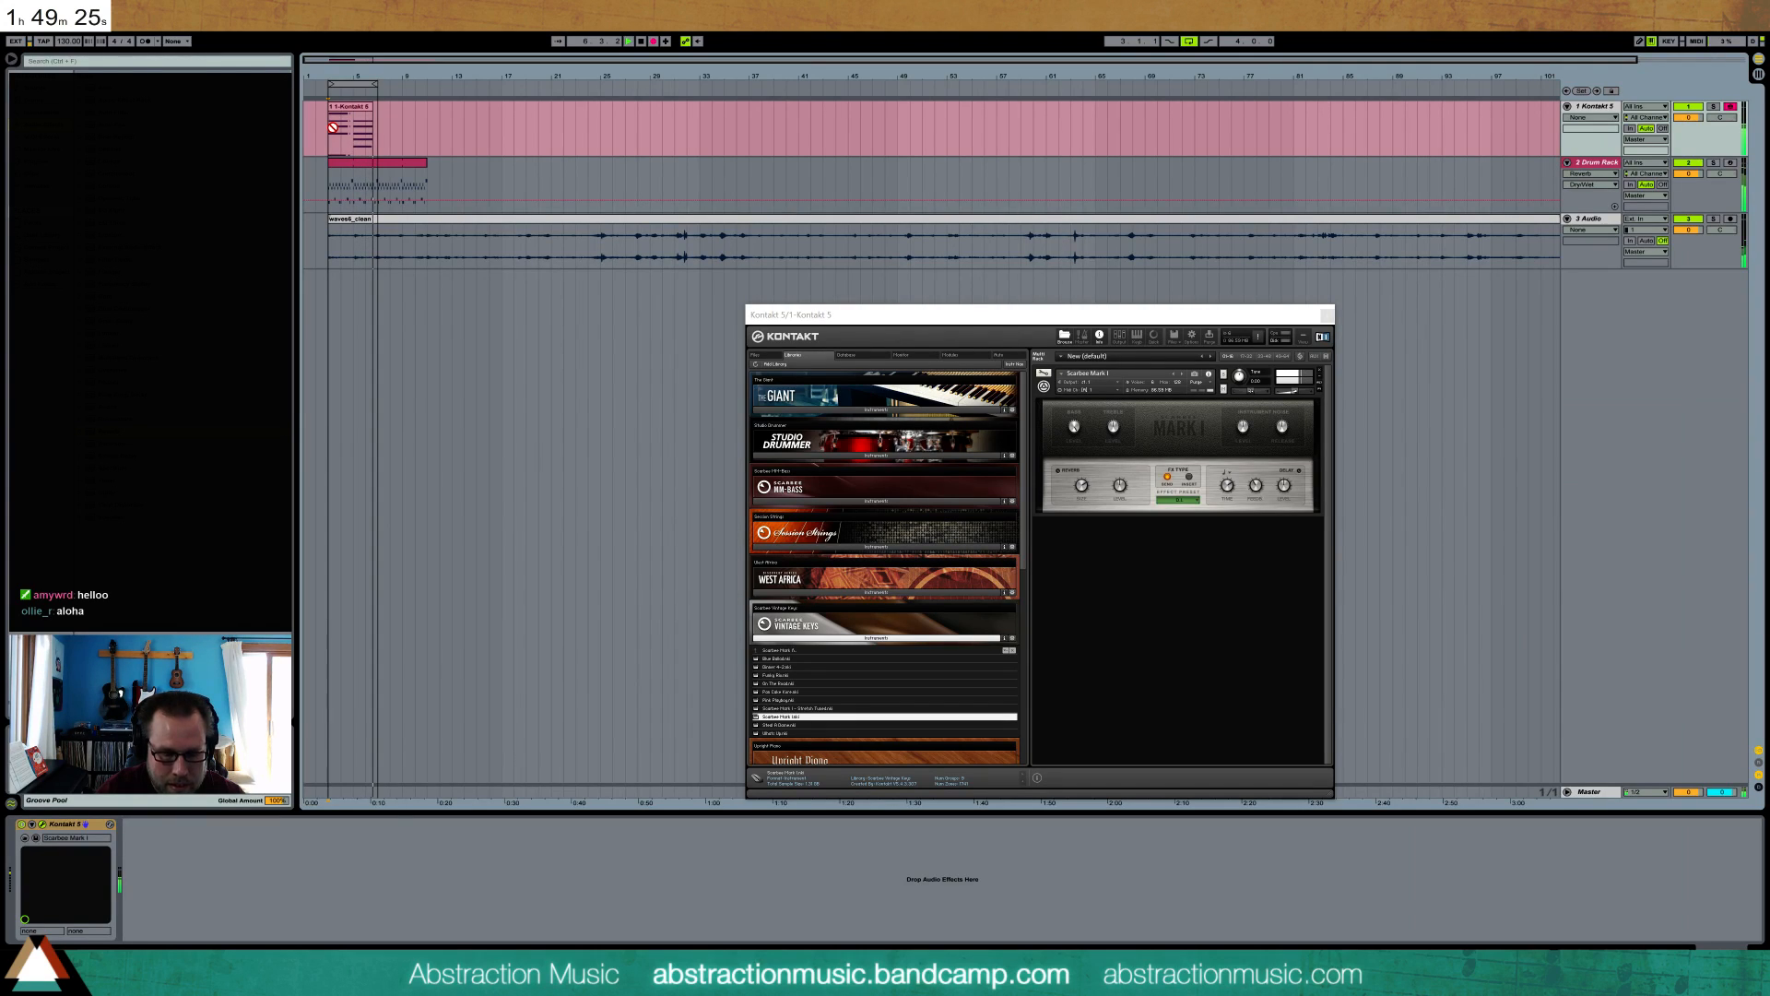
pyautogui.press('space')
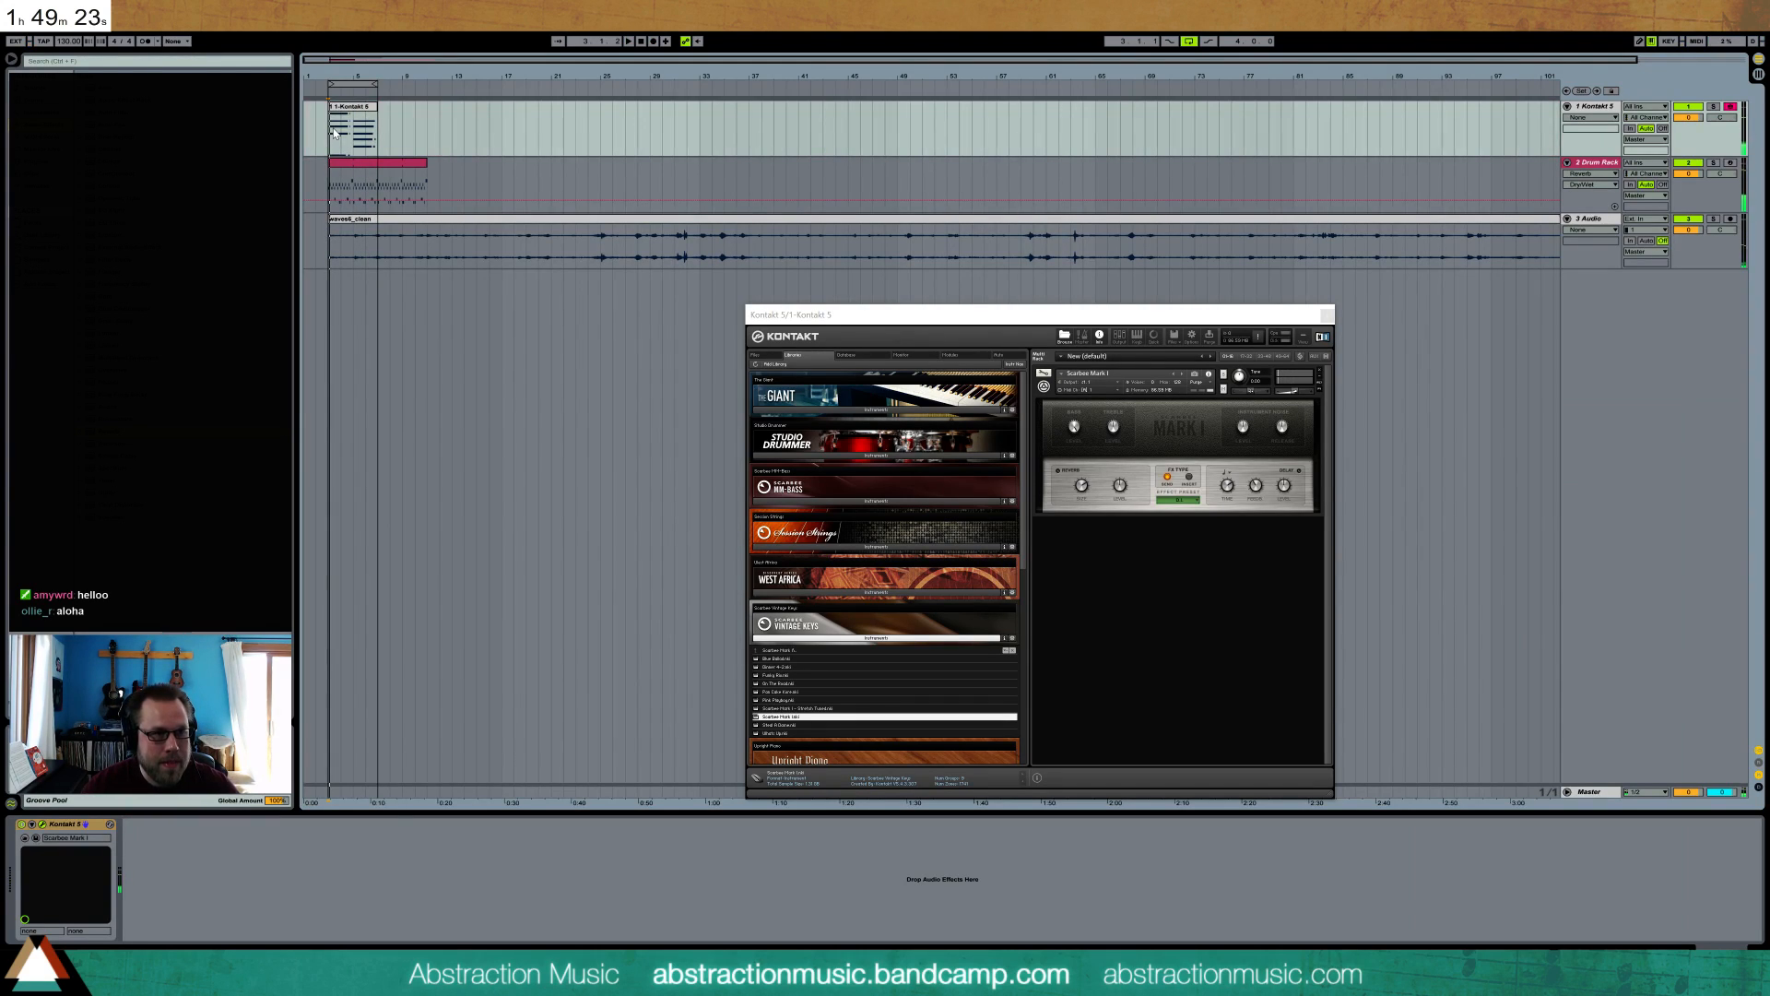
pyautogui.press('space')
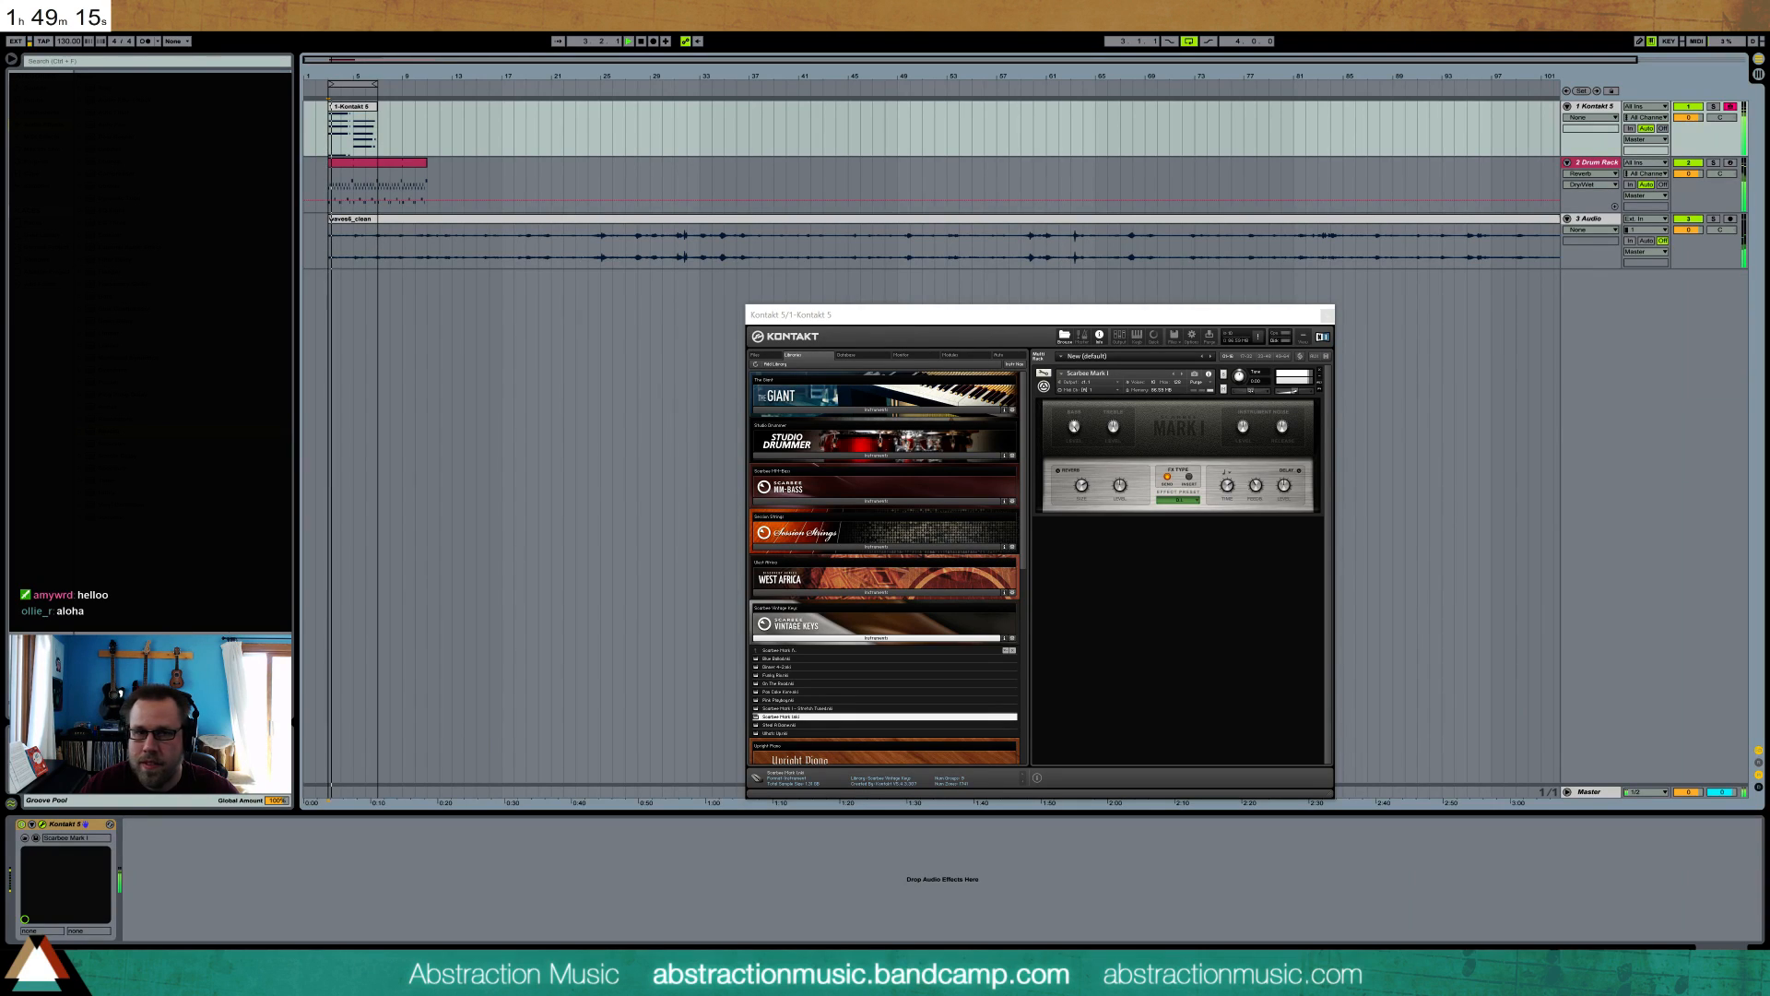
pyautogui.press('space')
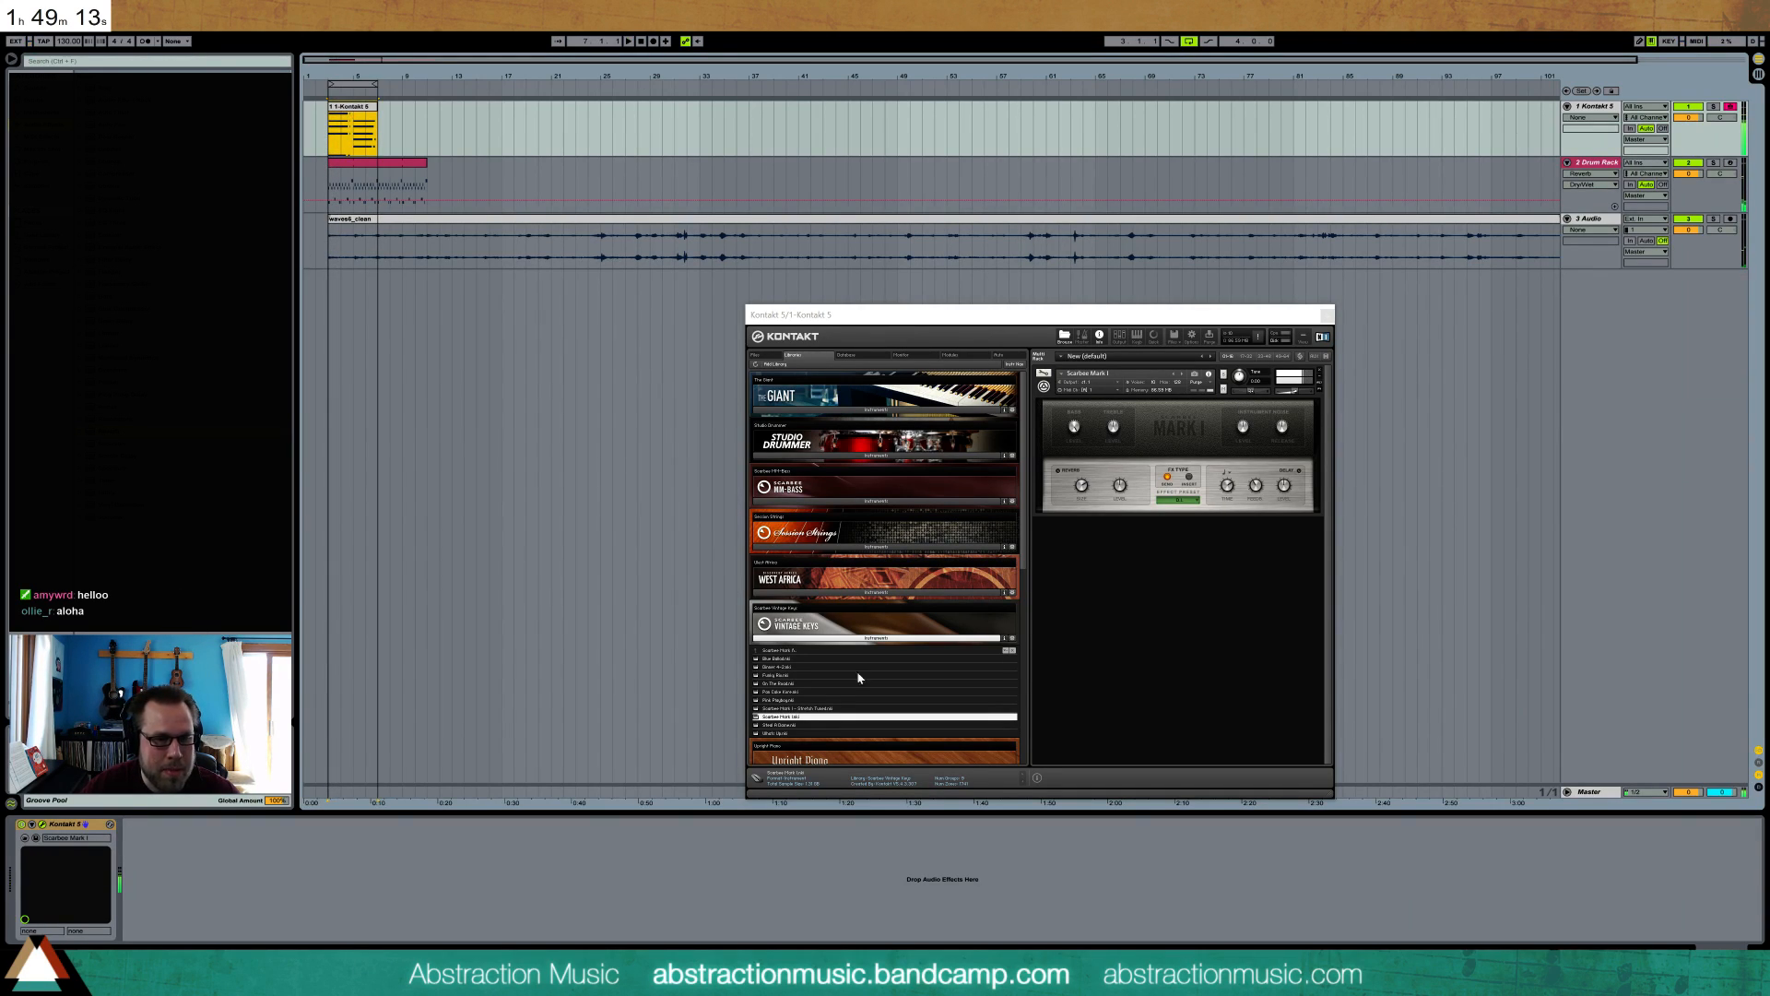
# - Open the recorded Kontakt clip, move the plugin window clear of its notes and display the clip's hold pedal envelope
pyautogui.doubleClick(363, 108)
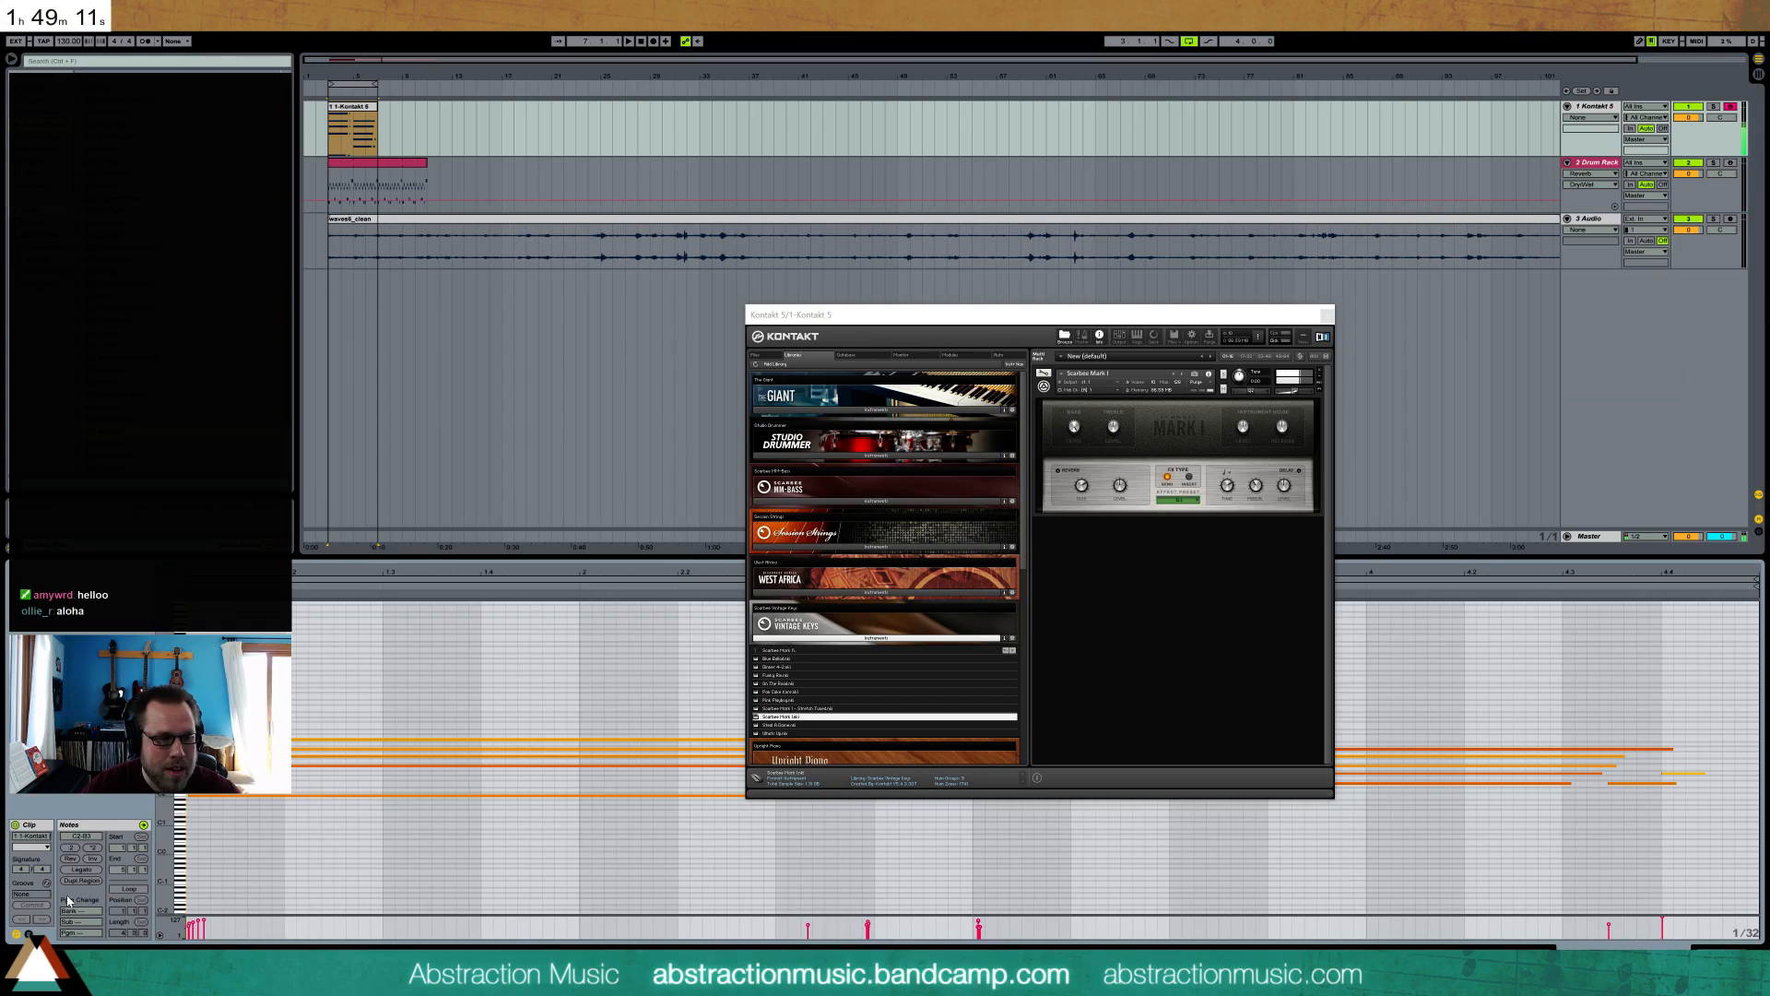
pyautogui.moveTo(1156, 315); pyautogui.dragTo(1350, 116)
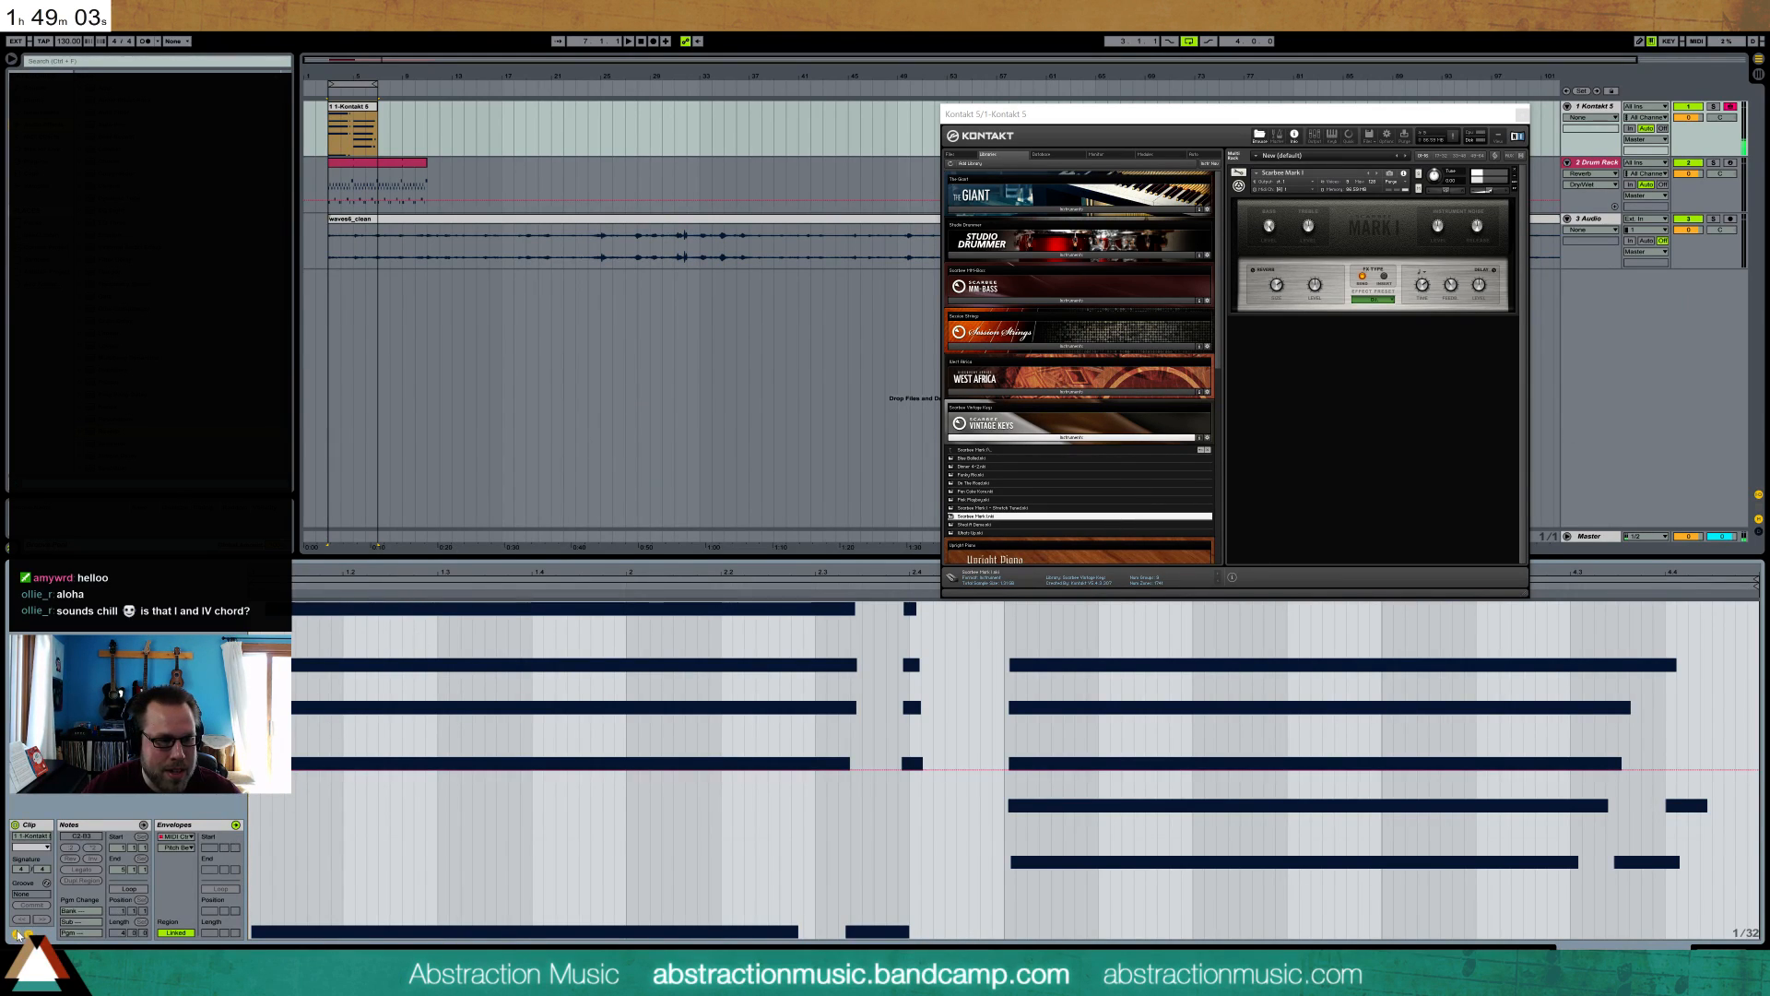
pyautogui.click(177, 847)
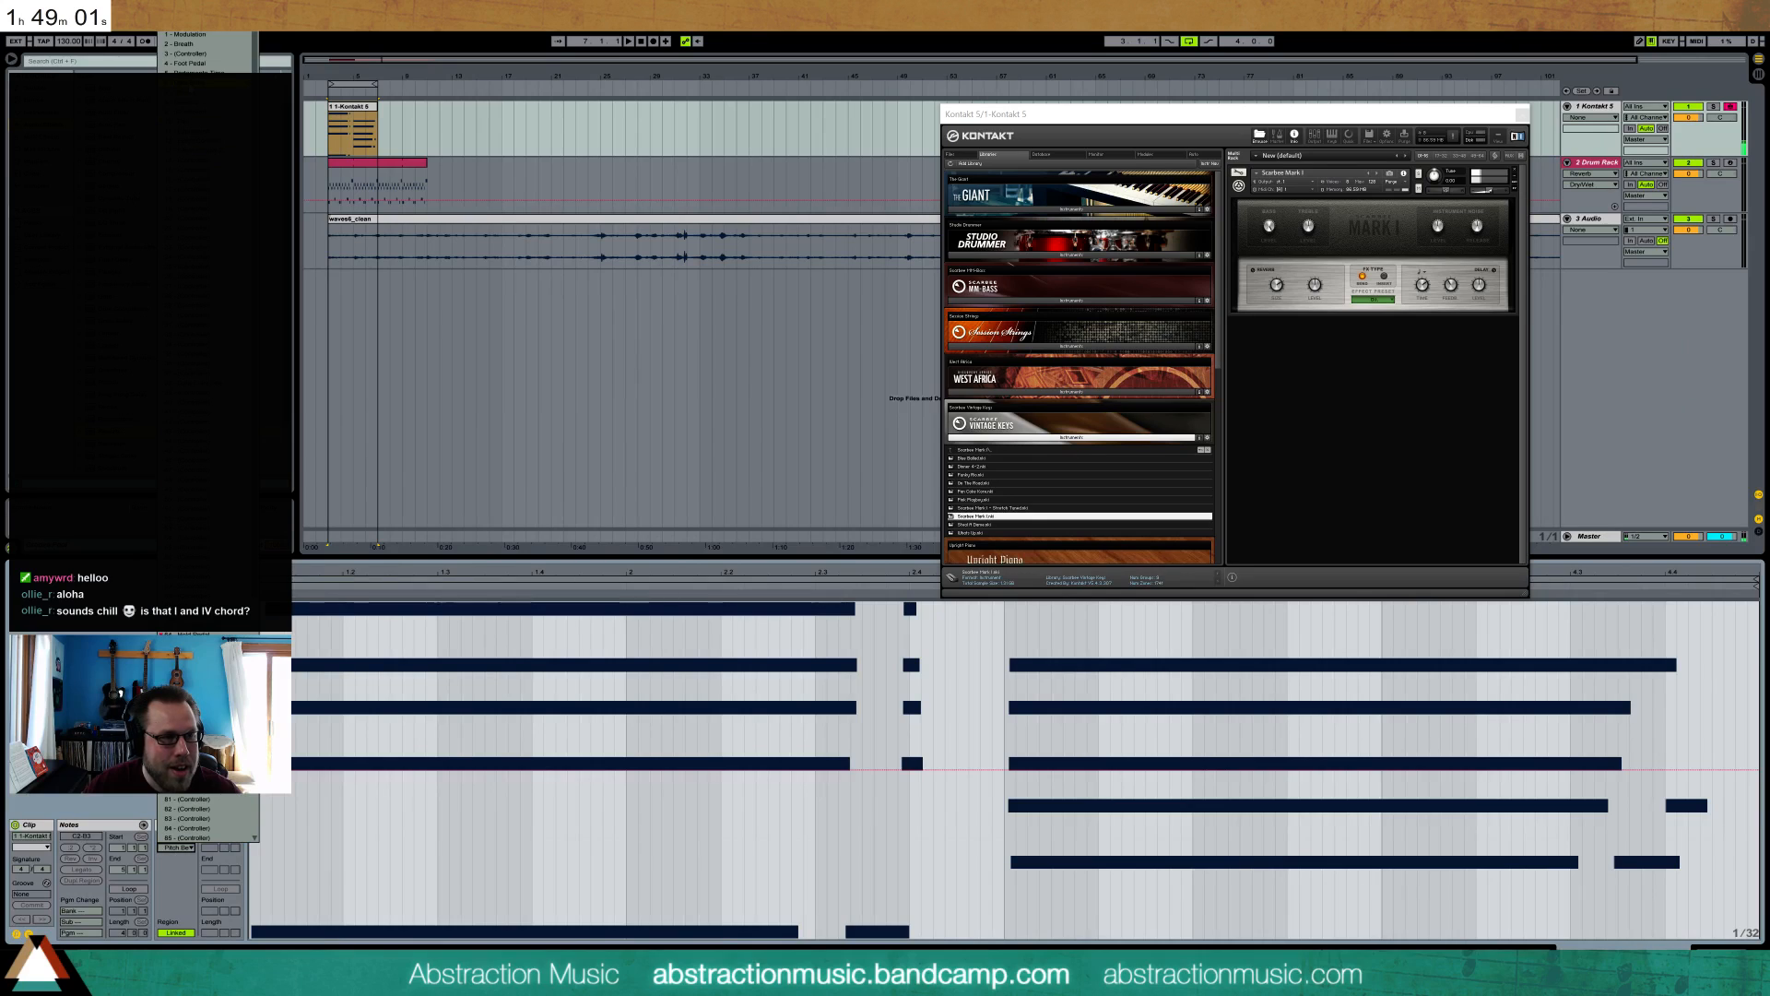
pyautogui.click(196, 635)
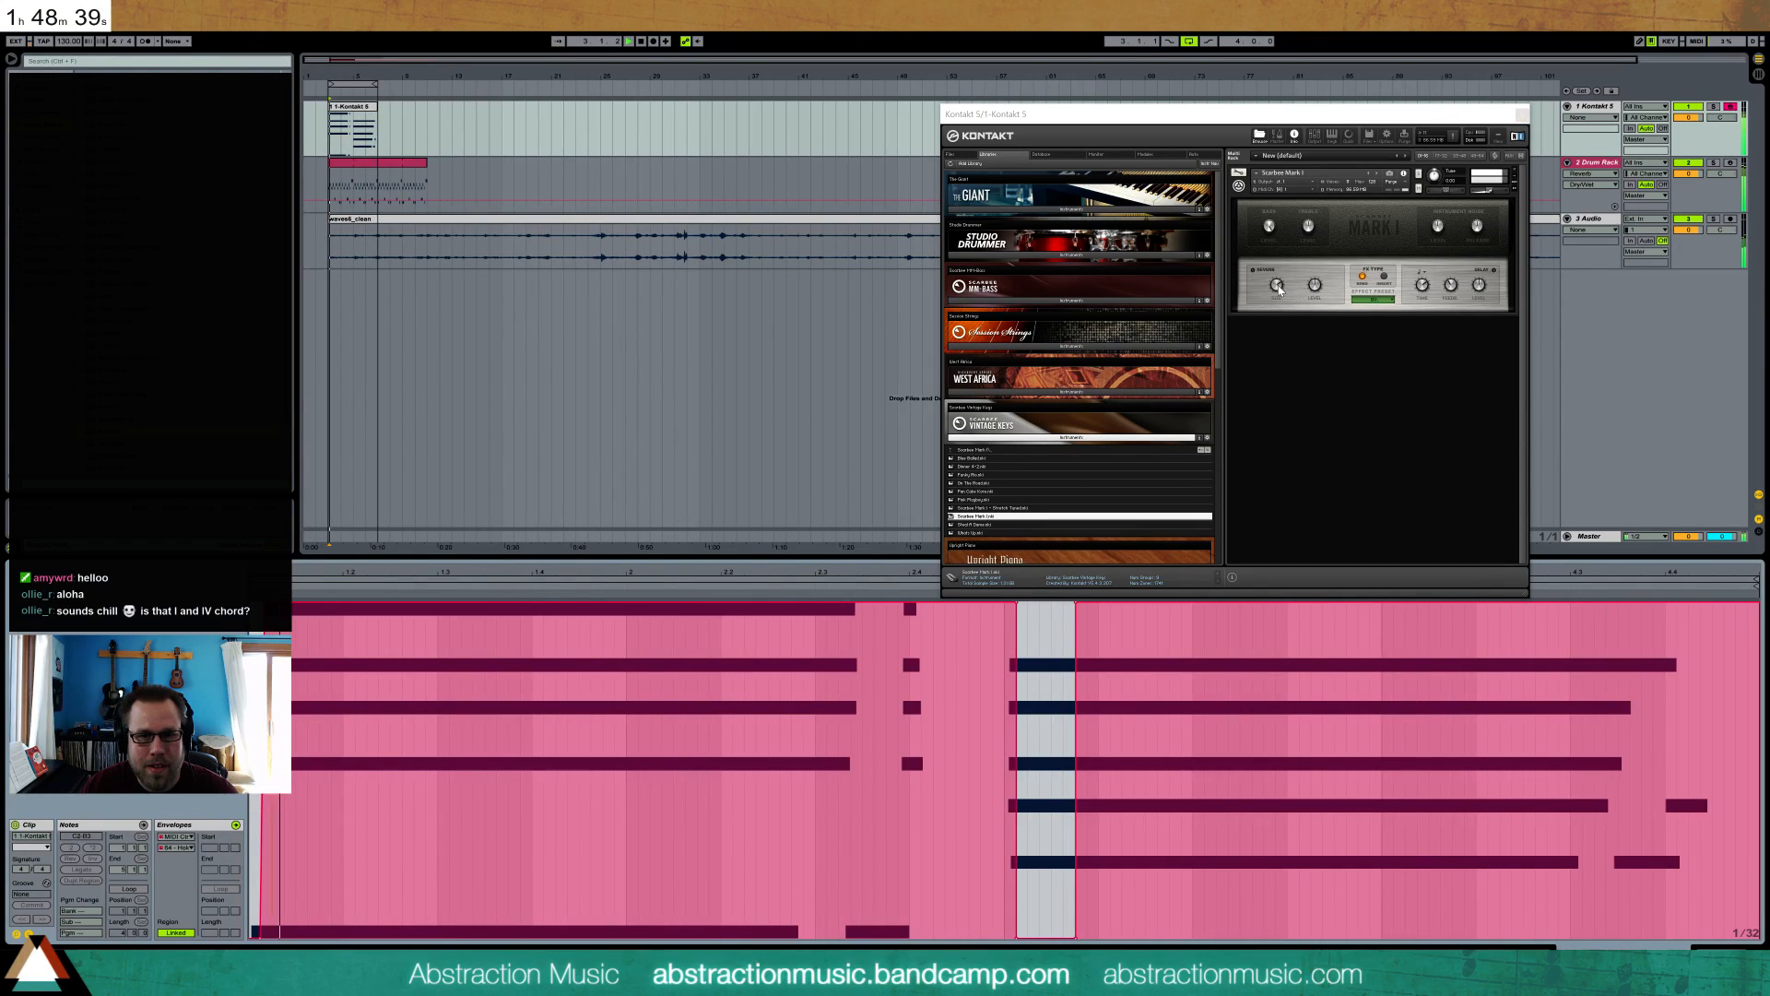
# - Show the Mark I's insert effects, adjust the autopan intensity and enable the chorus while the loop plays
pyautogui.click(1384, 276)
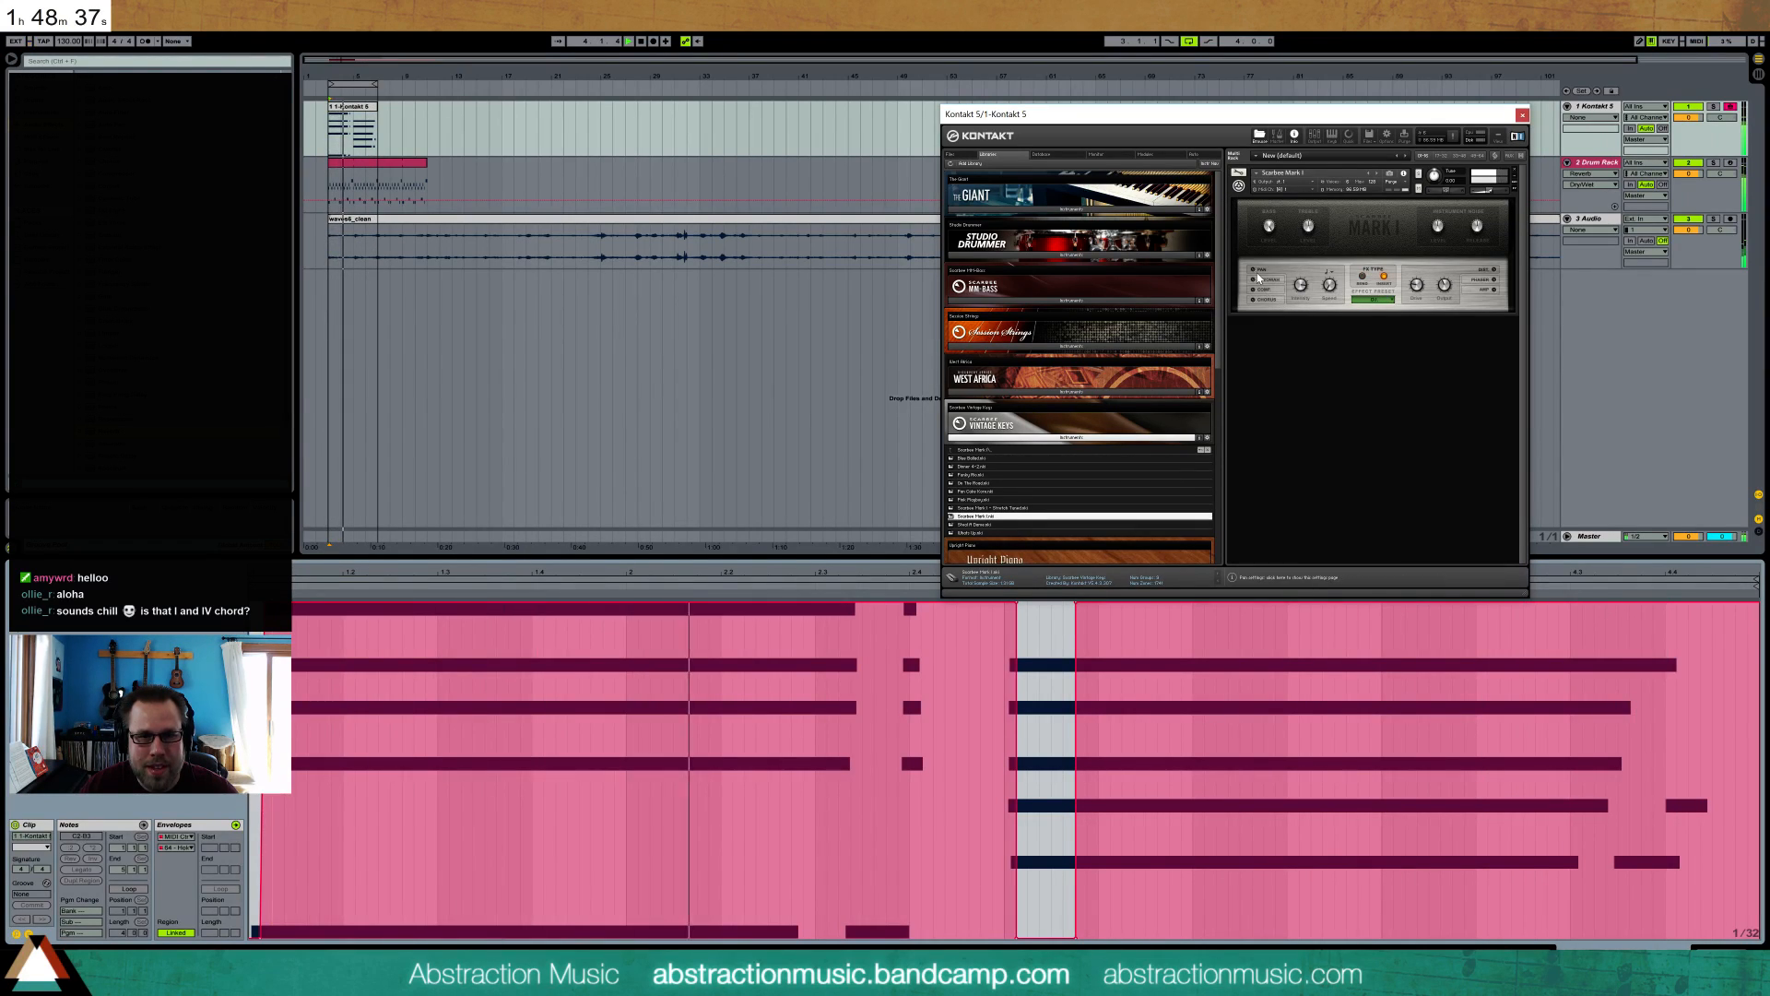
pyautogui.click(1328, 284)
pyautogui.click(1300, 285)
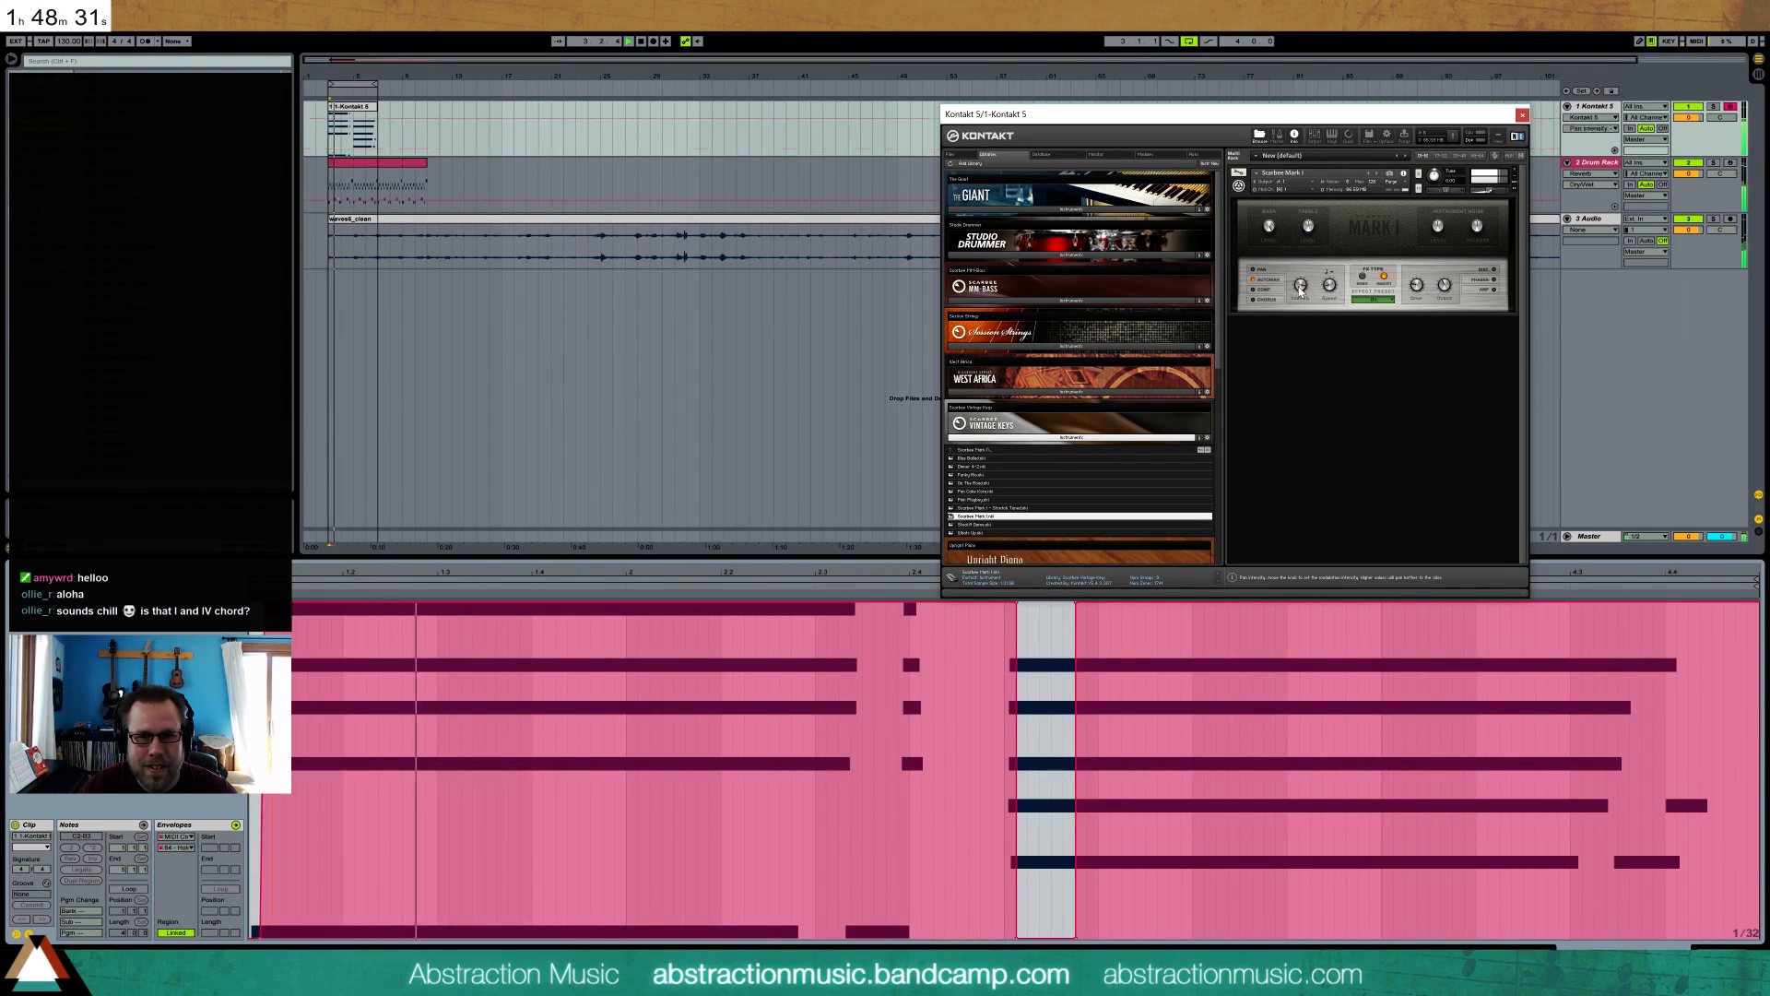
pyautogui.click(1259, 301)
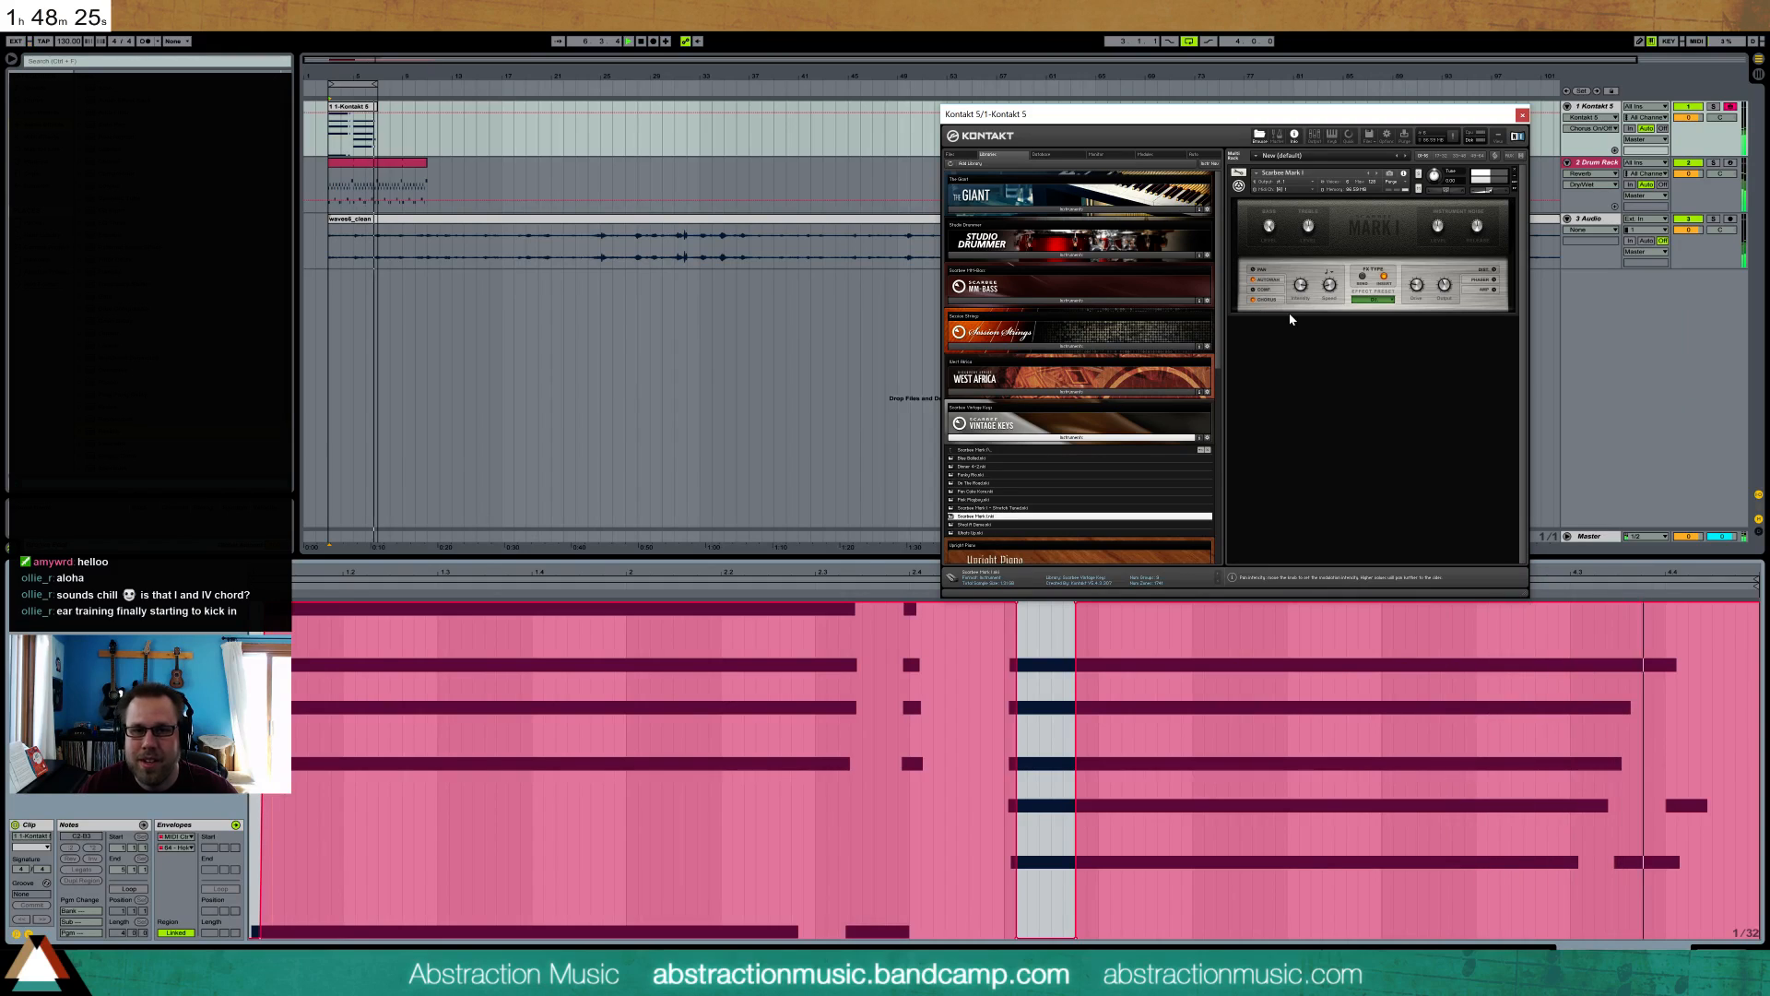
# - Adjust the Mark I's autopan speed and amount, and set the chorus depth
pyautogui.click(1277, 282)
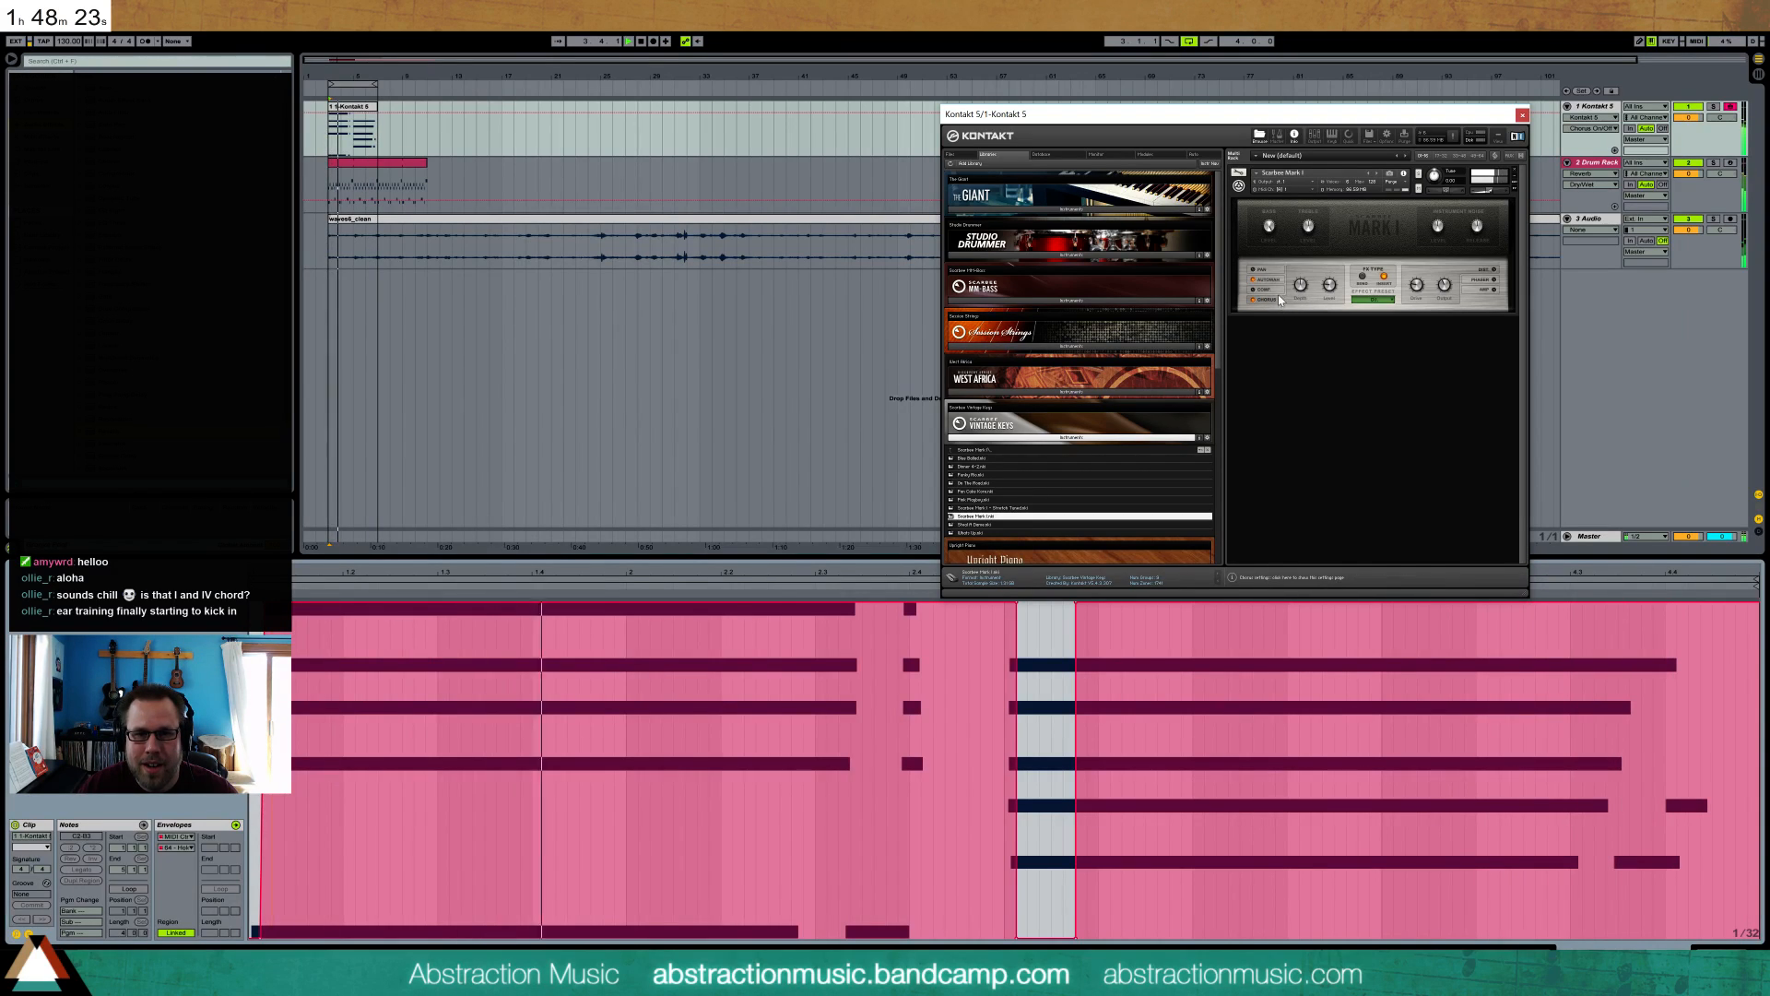
pyautogui.click(1328, 284)
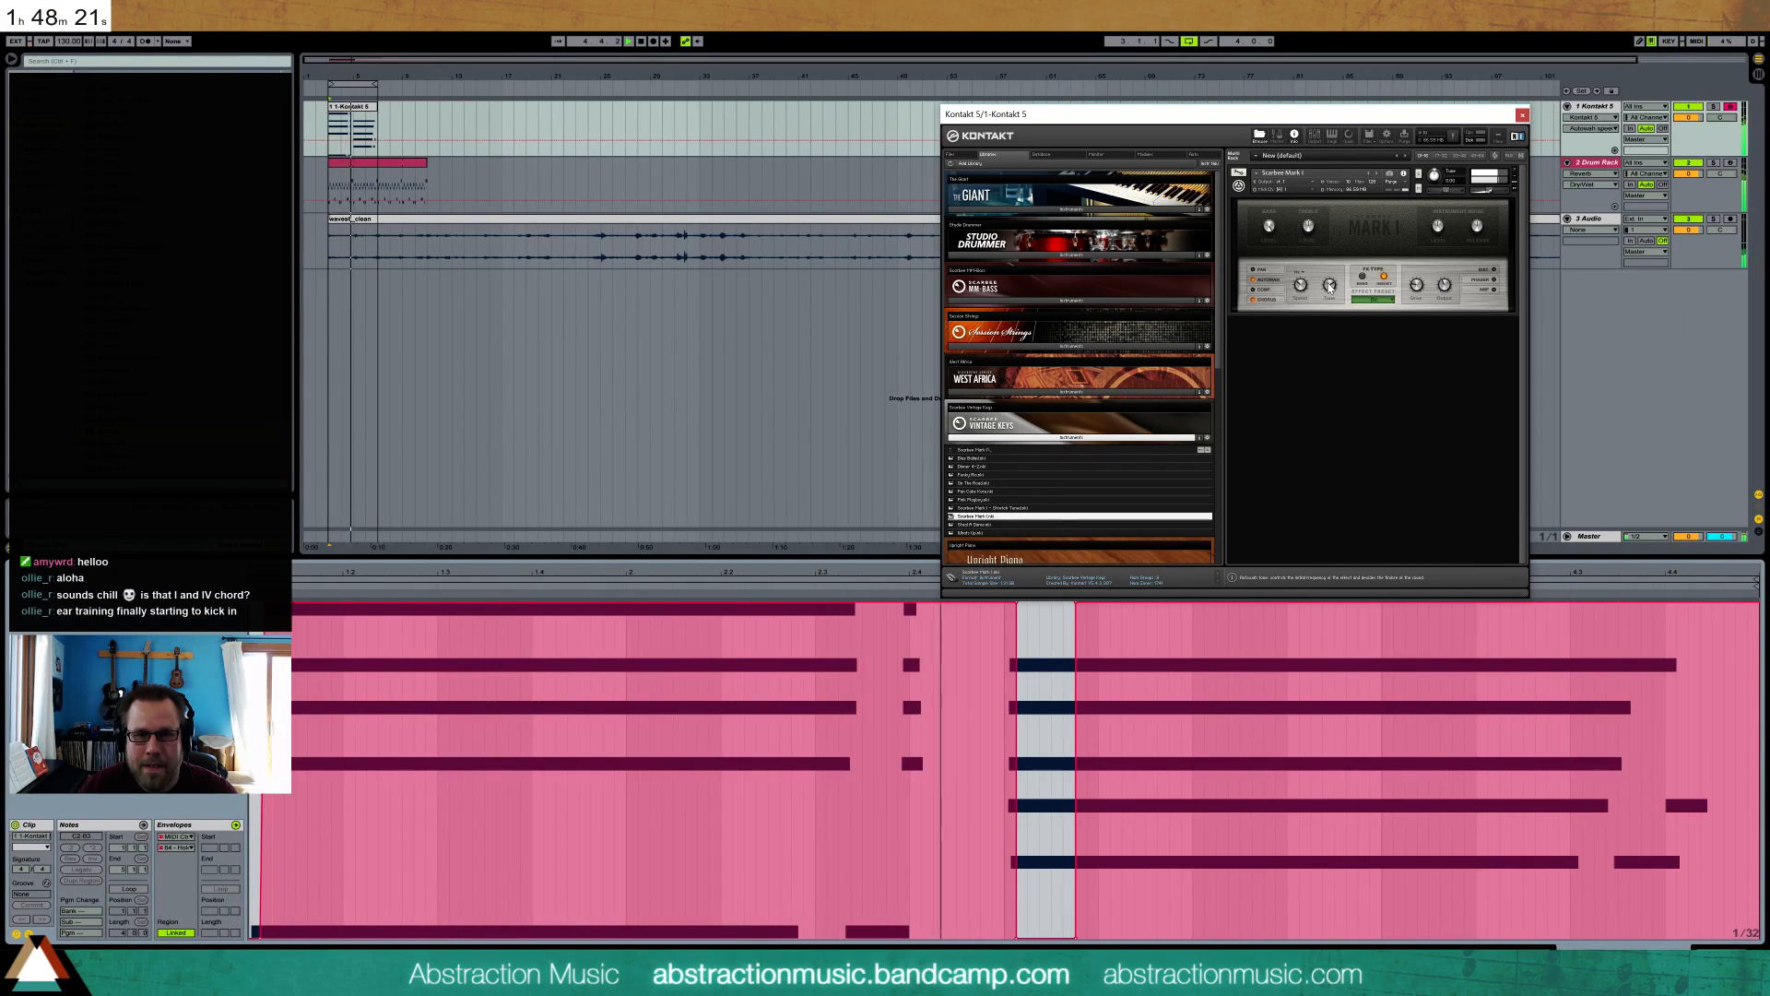
pyautogui.moveTo(1329, 284)
pyautogui.mouseDown()
pyautogui.moveTo(1330, 323)
pyautogui.moveTo(1333, 295)
pyautogui.mouseUp()
pyautogui.click(1300, 285)
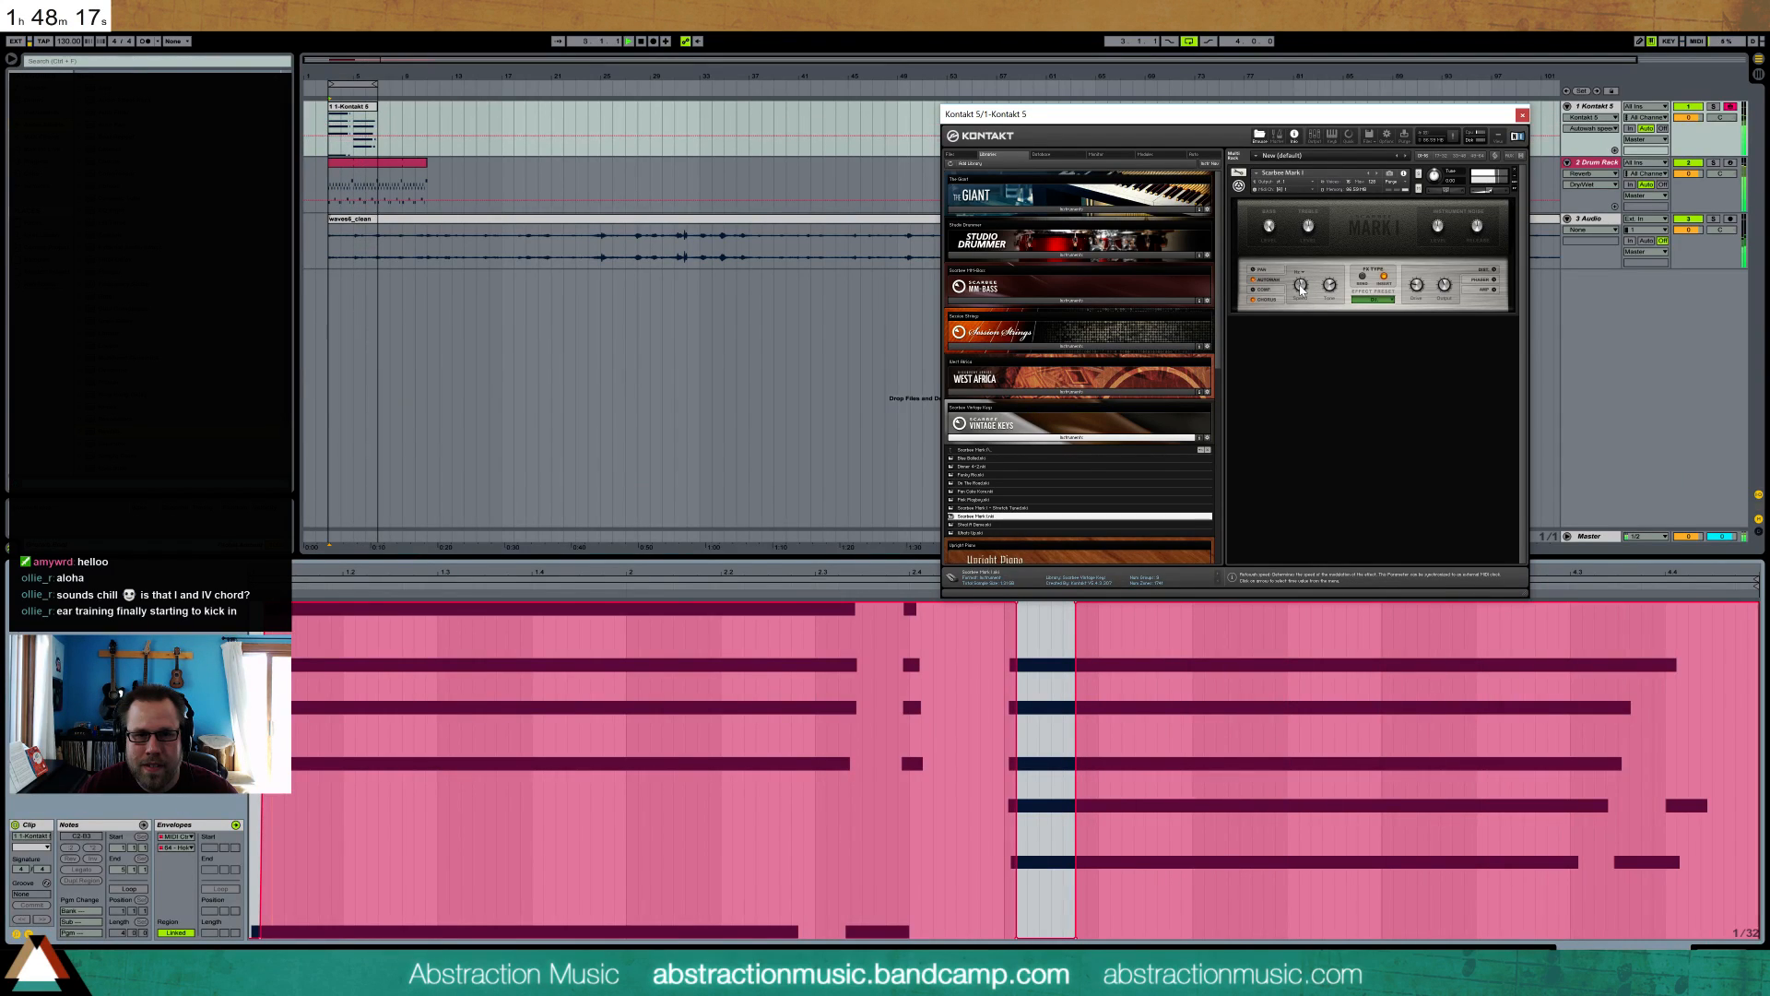
pyautogui.click(1326, 284)
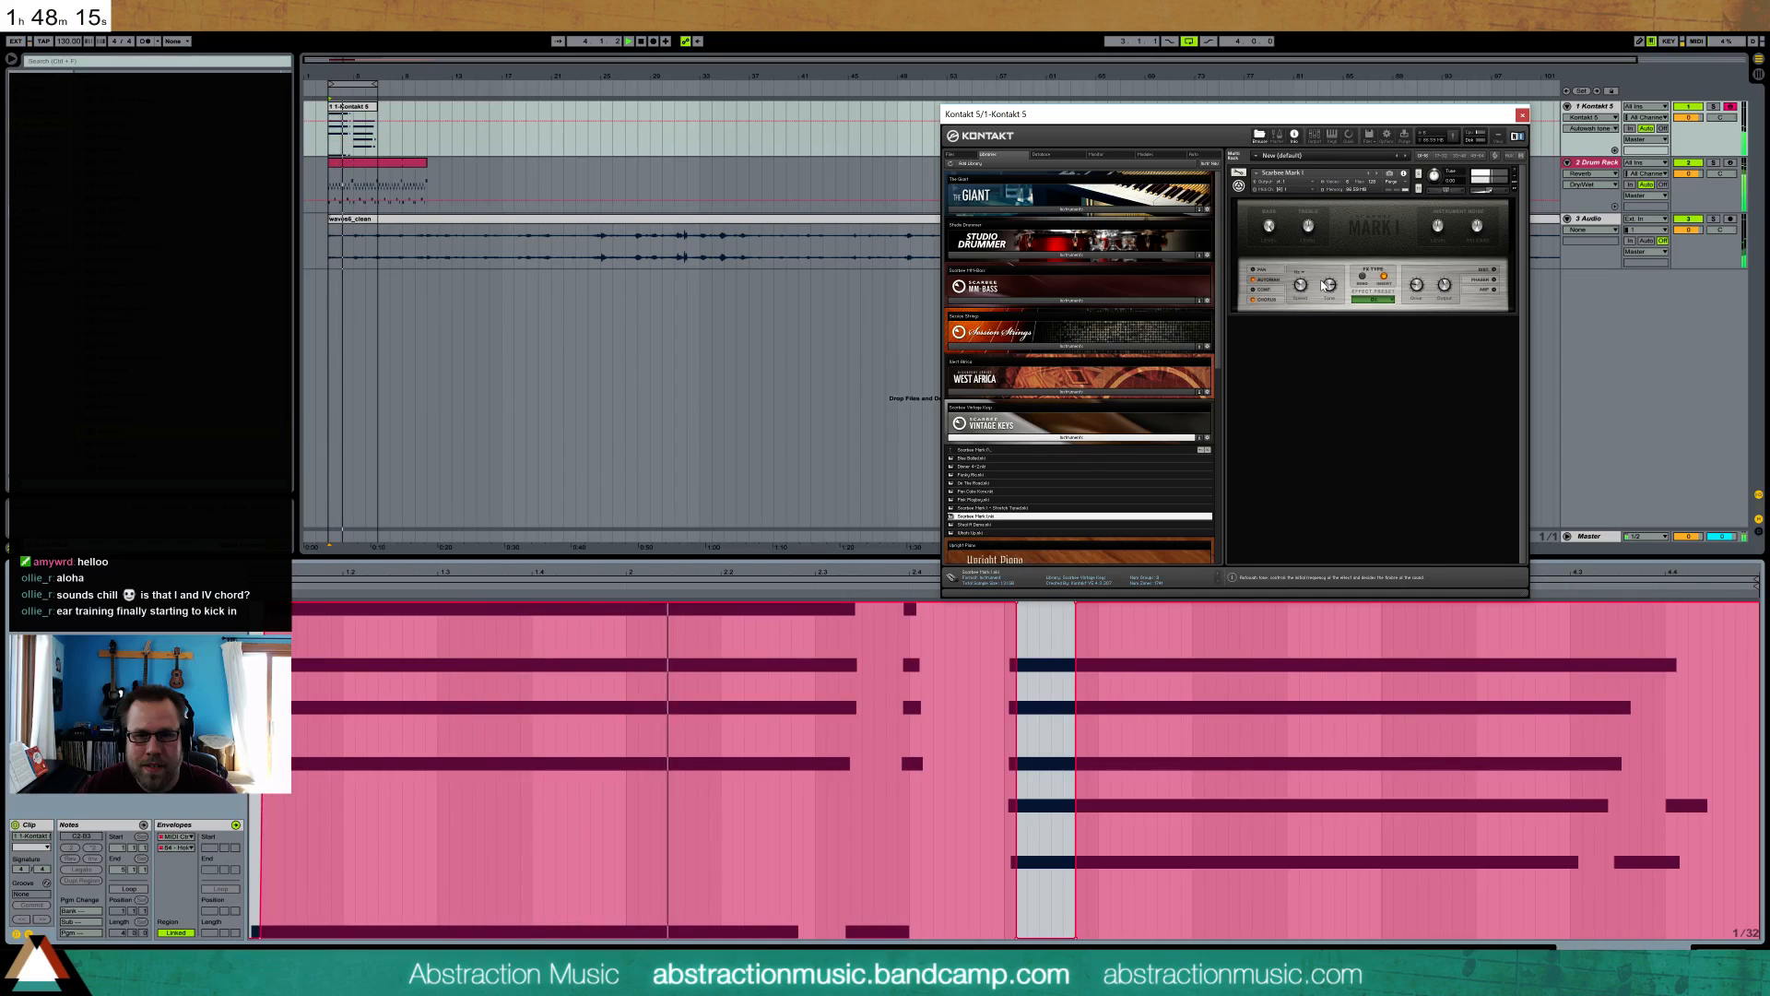
pyautogui.moveTo(1328, 285); pyautogui.dragTo(1339, 310)
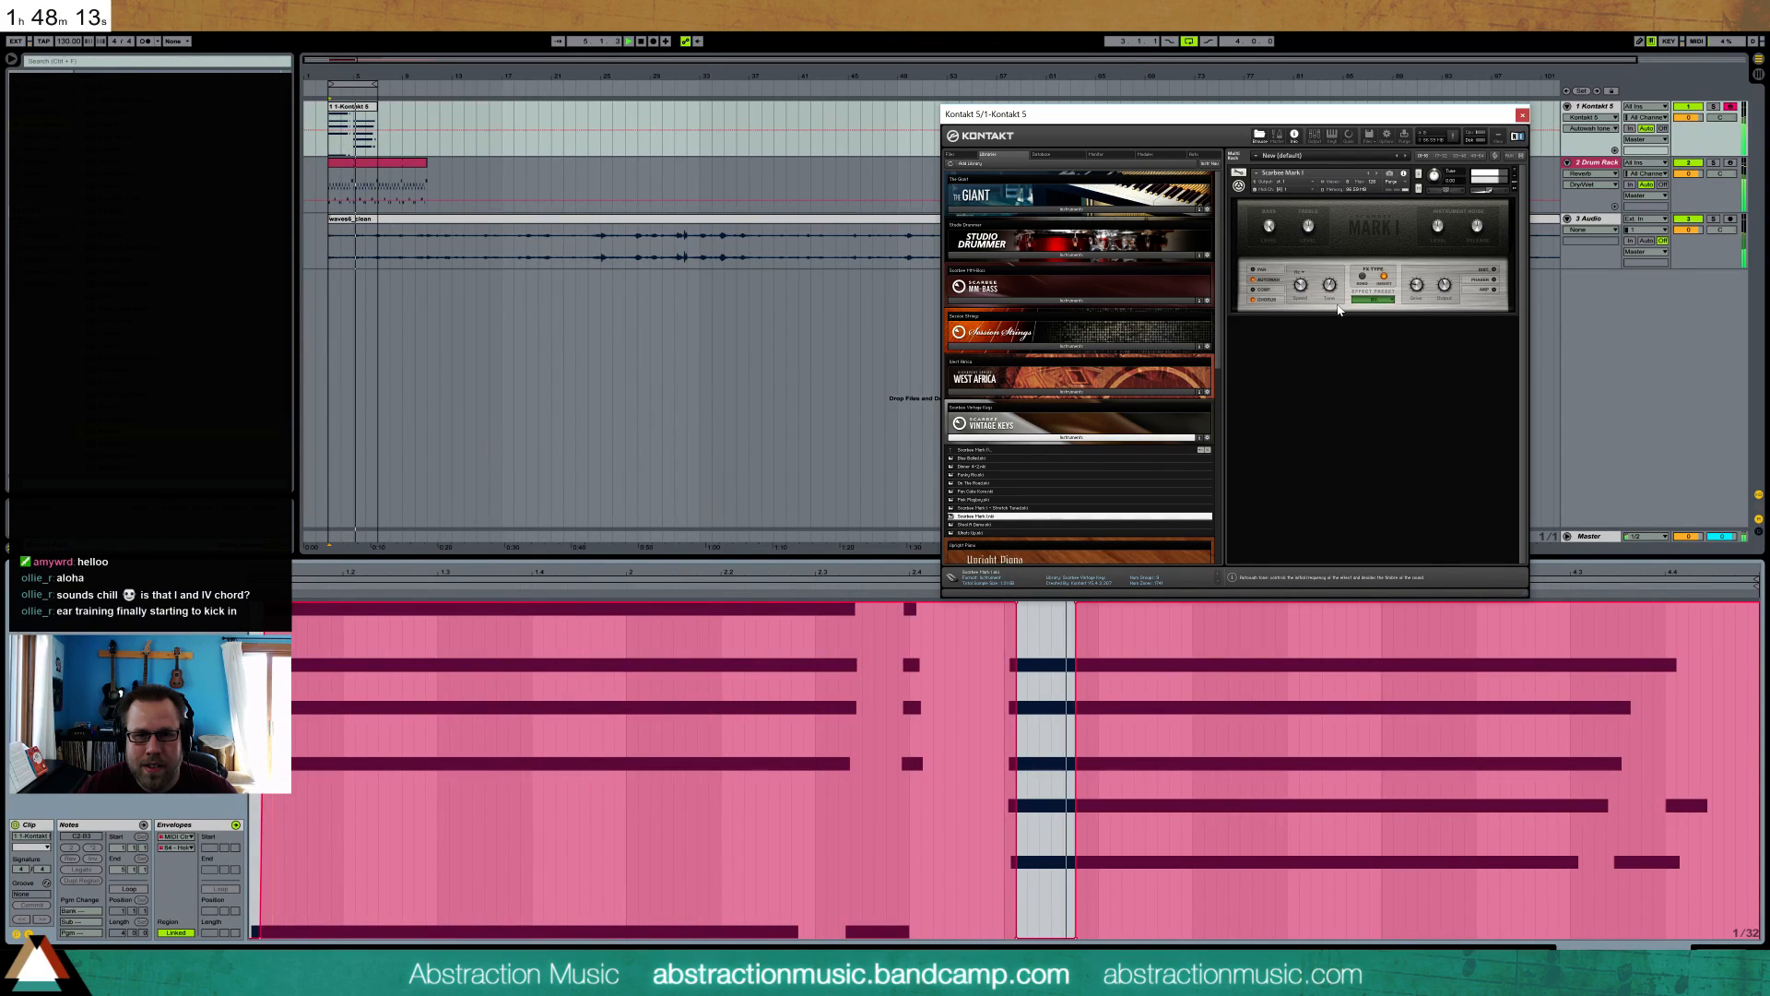
pyautogui.click(1299, 286)
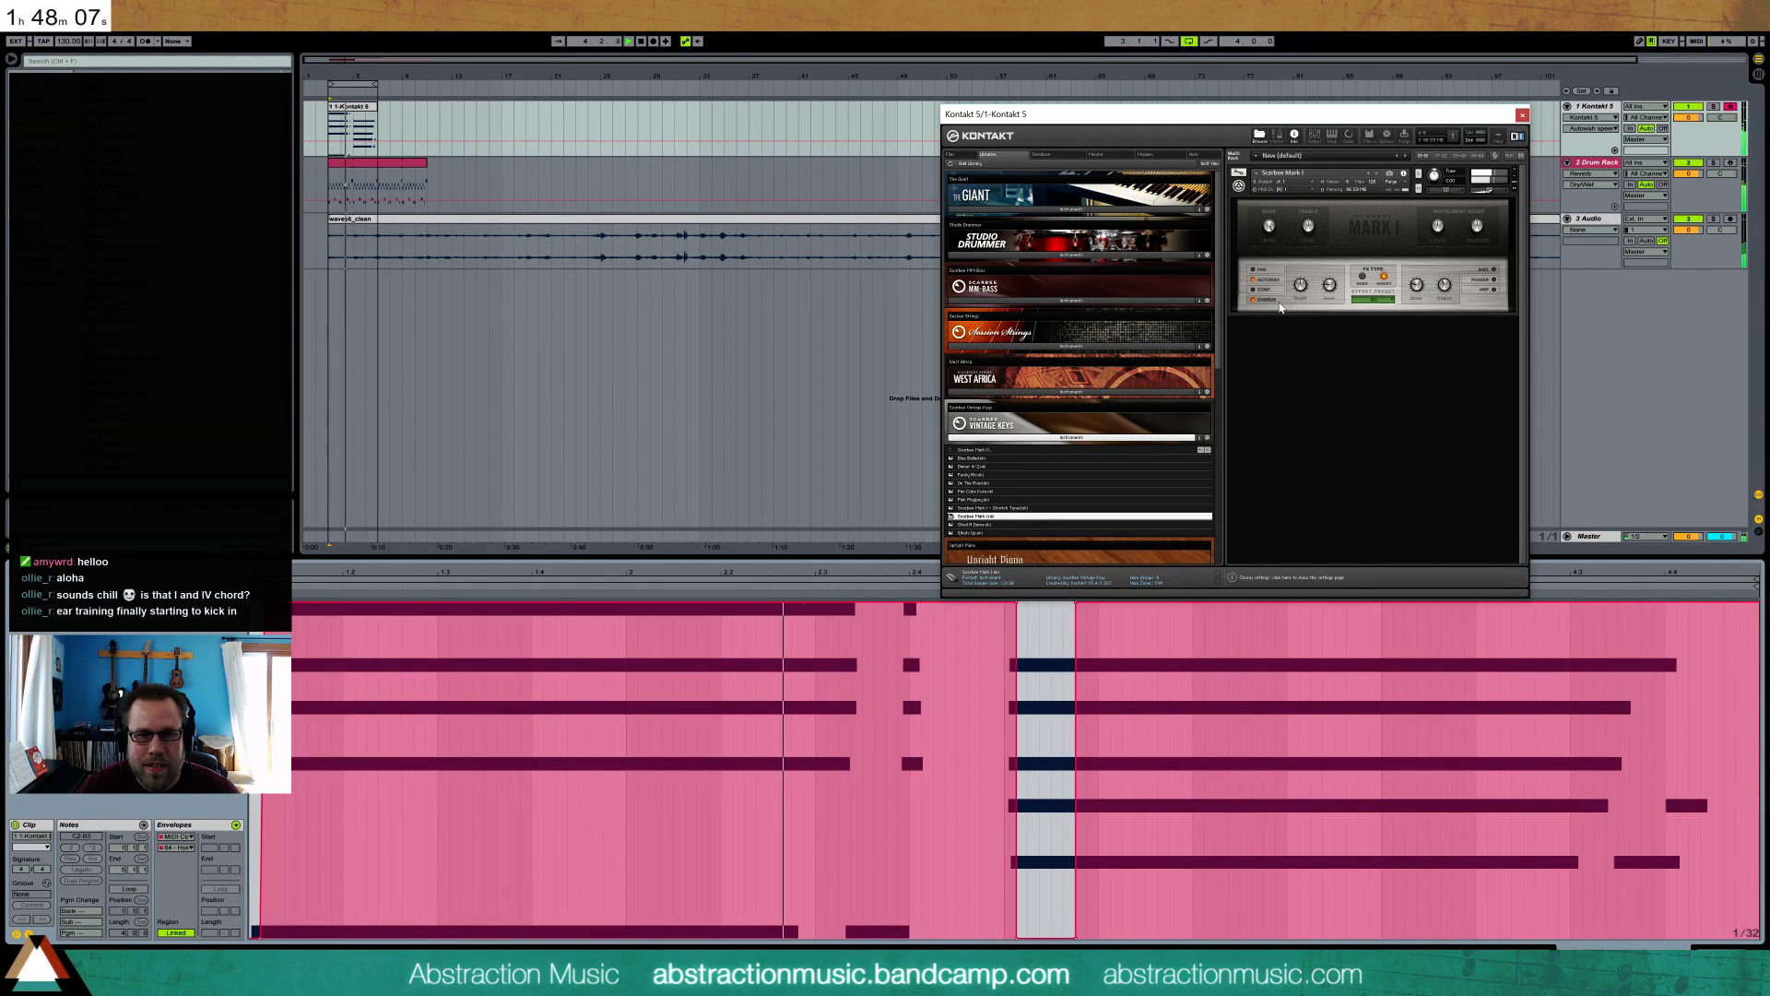
pyautogui.moveTo(1301, 286)
pyautogui.mouseDown()
pyautogui.moveTo(1329, 281)
pyautogui.moveTo(1302, 280)
pyautogui.mouseUp()
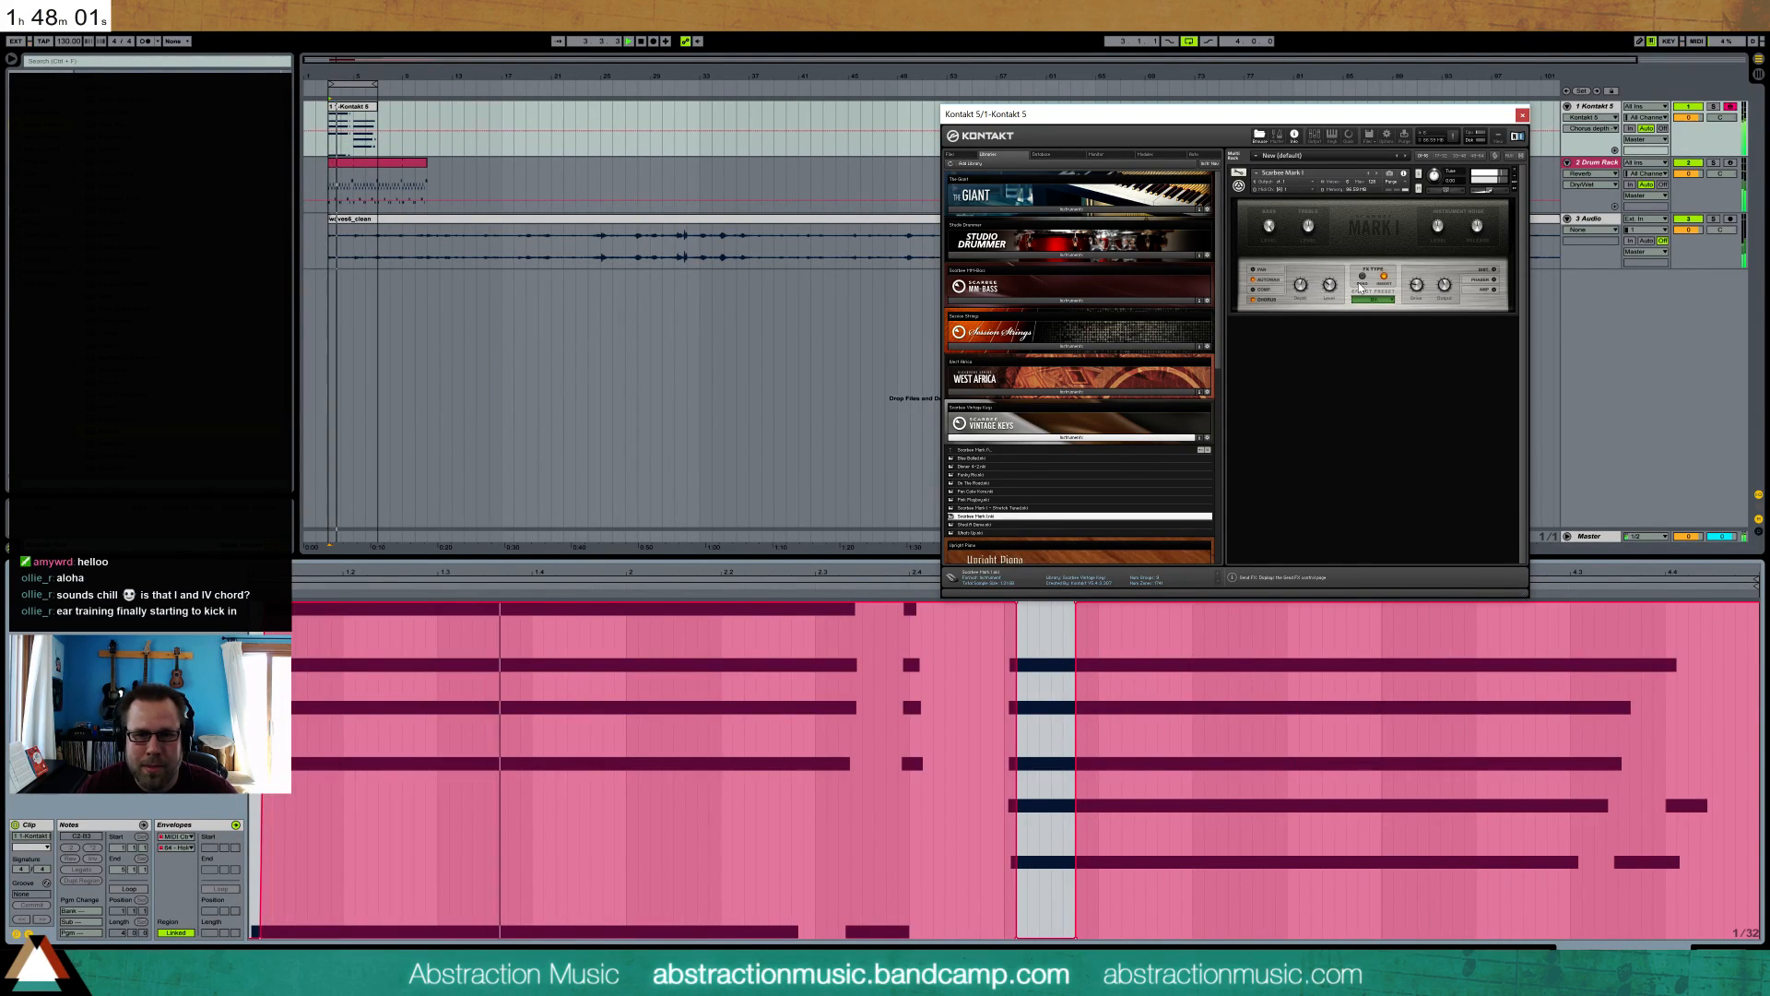
# - Enable the Mark I's distortion, adjust its drive and output, and close the Kontakt window
pyautogui.click(1494, 271)
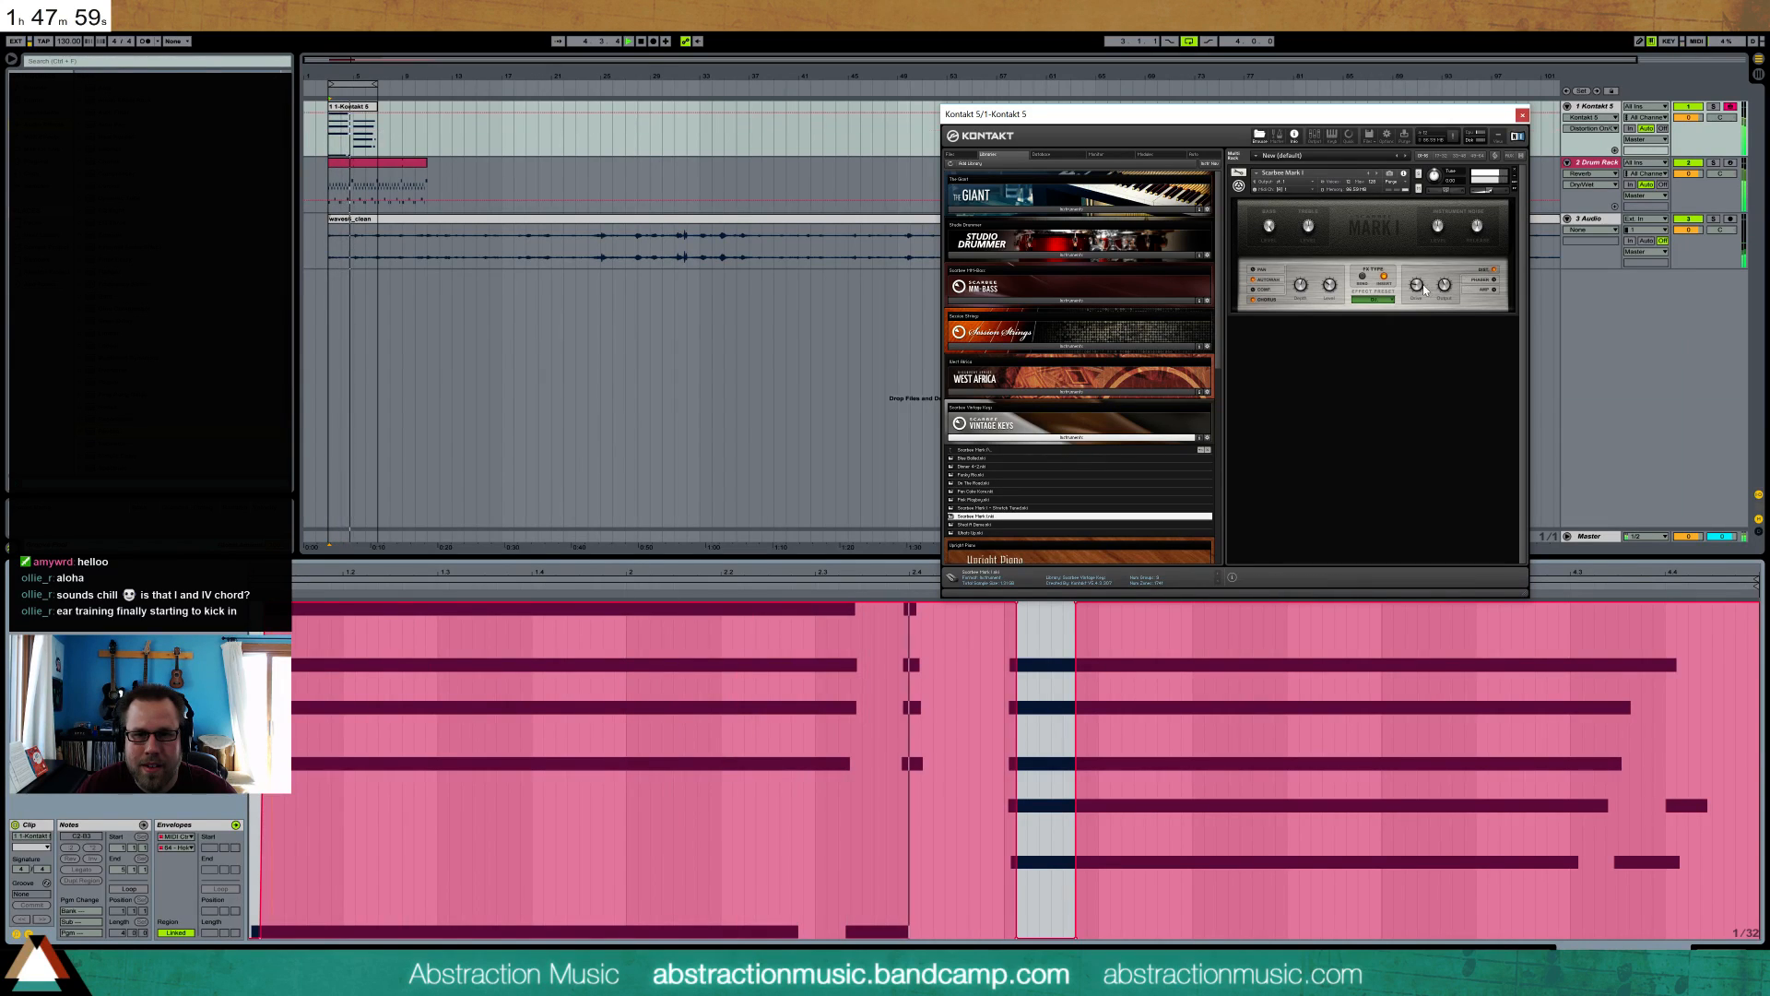
pyautogui.click(1417, 285)
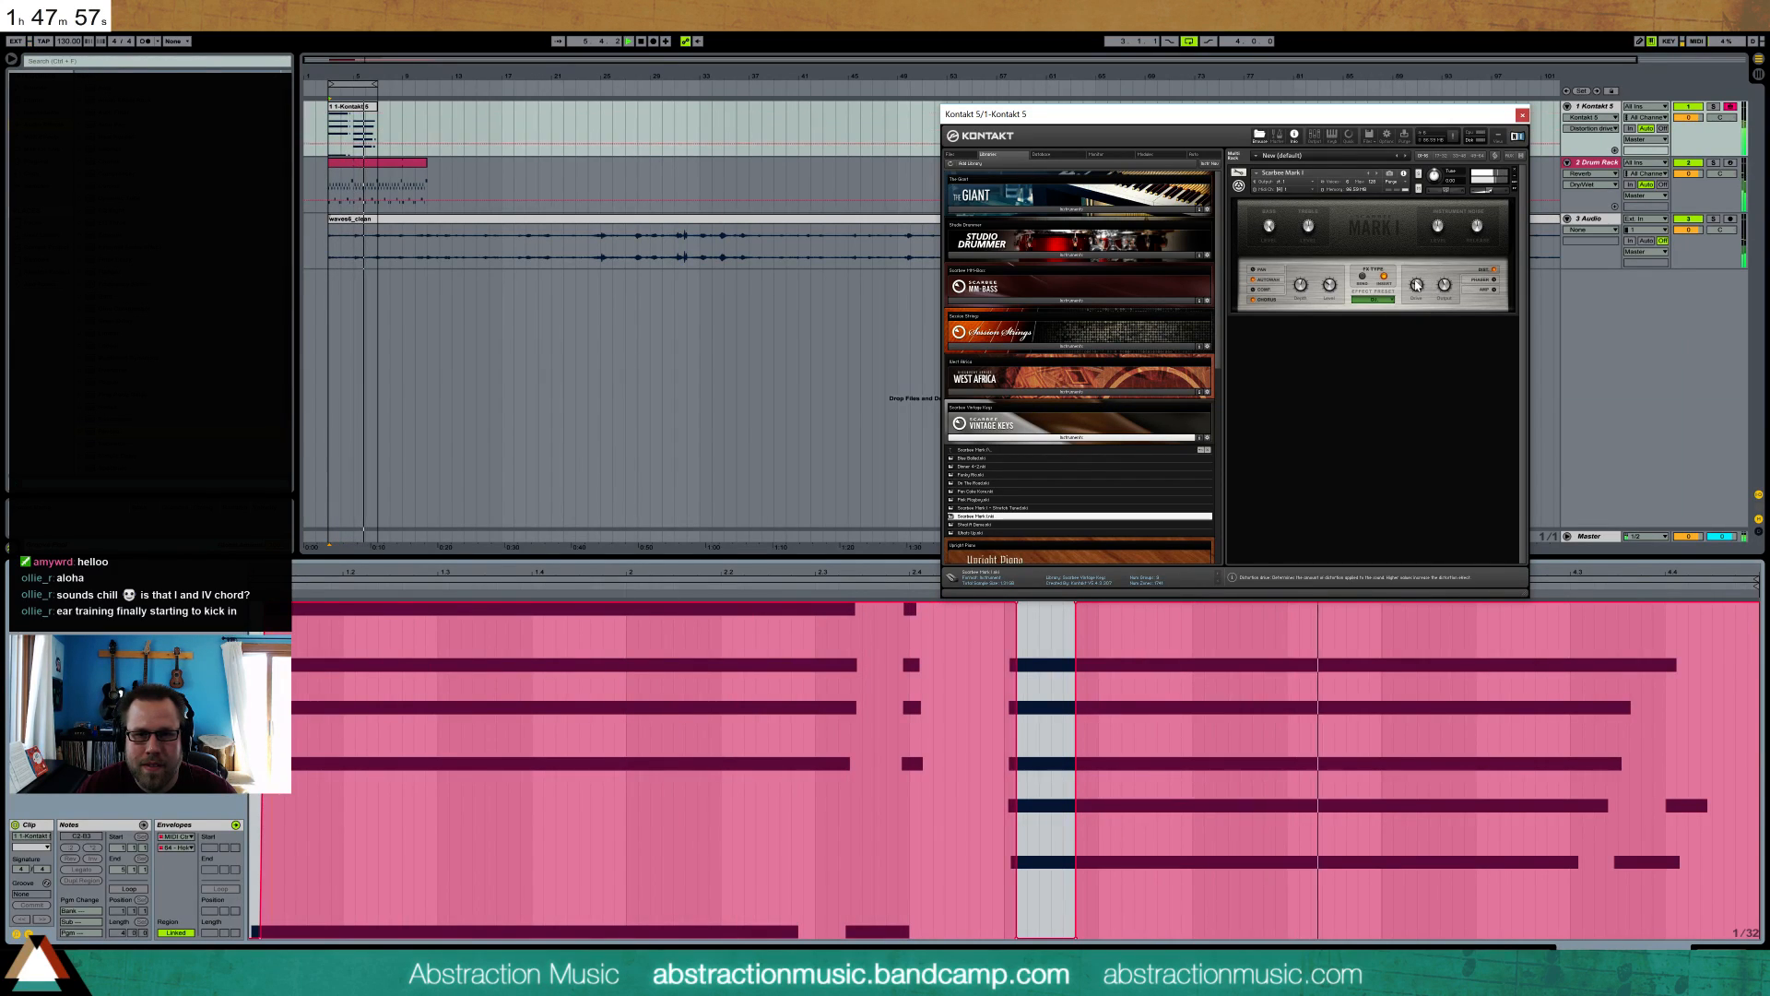
pyautogui.moveTo(1444, 285); pyautogui.dragTo(1443, 270)
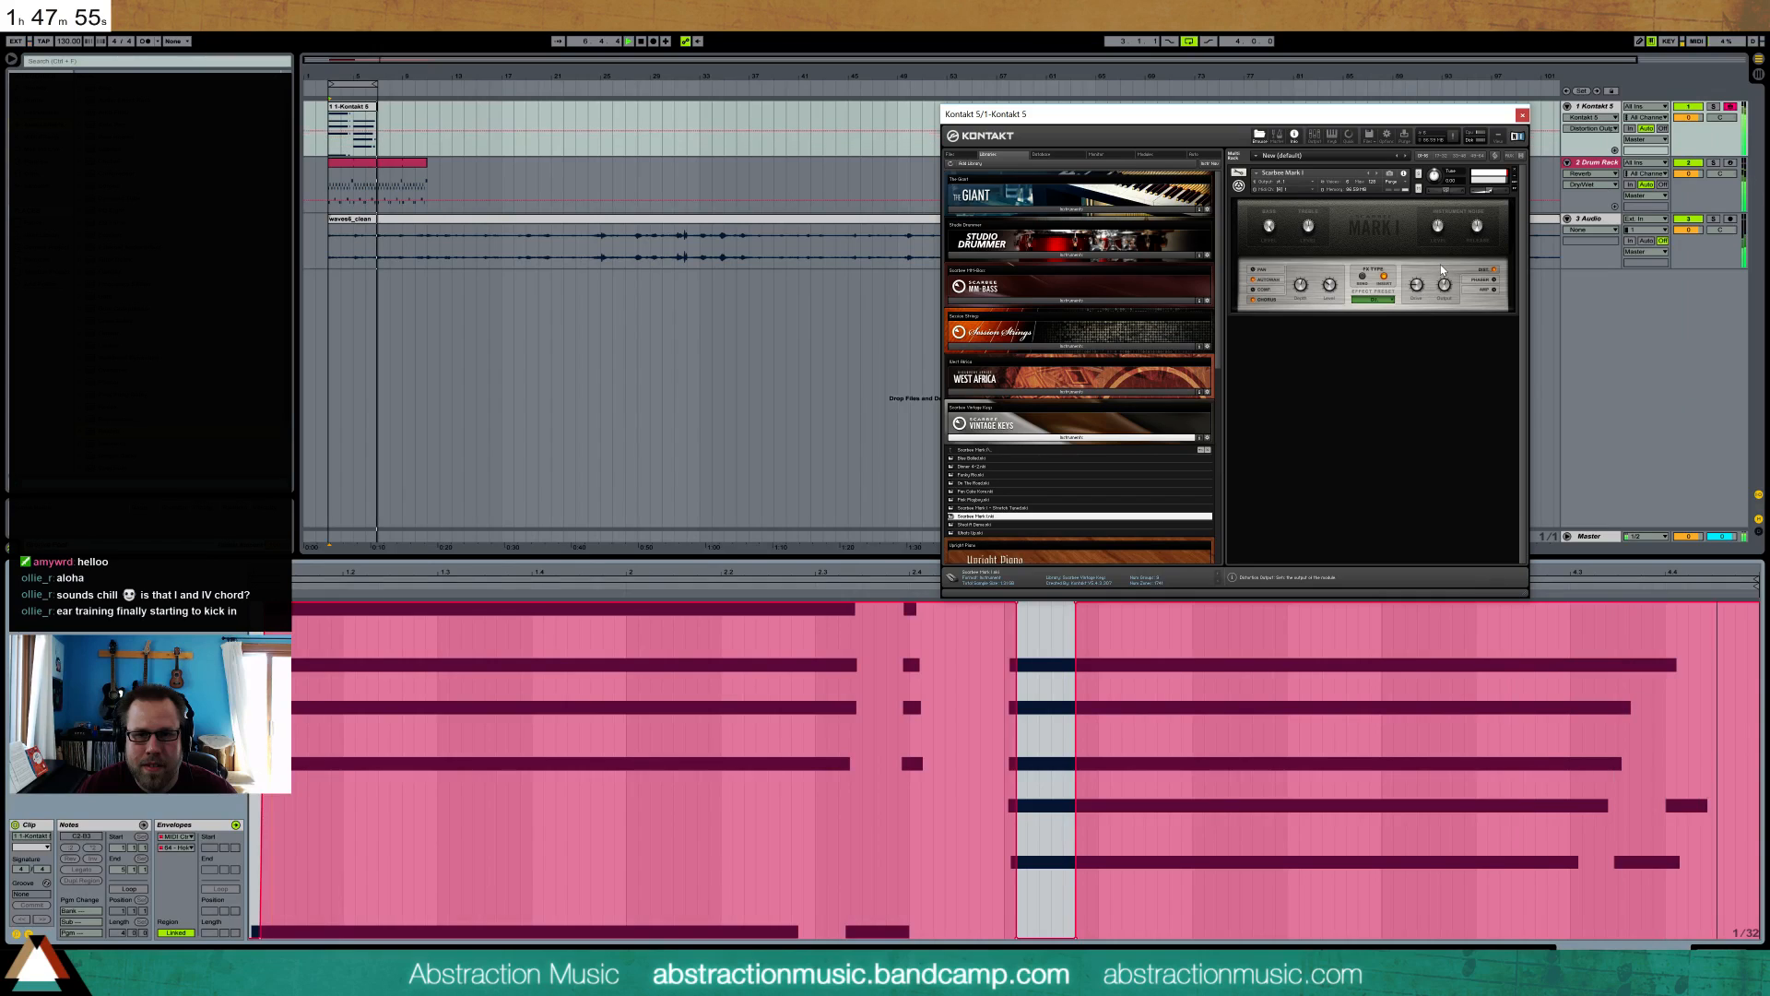
pyautogui.click(1417, 287)
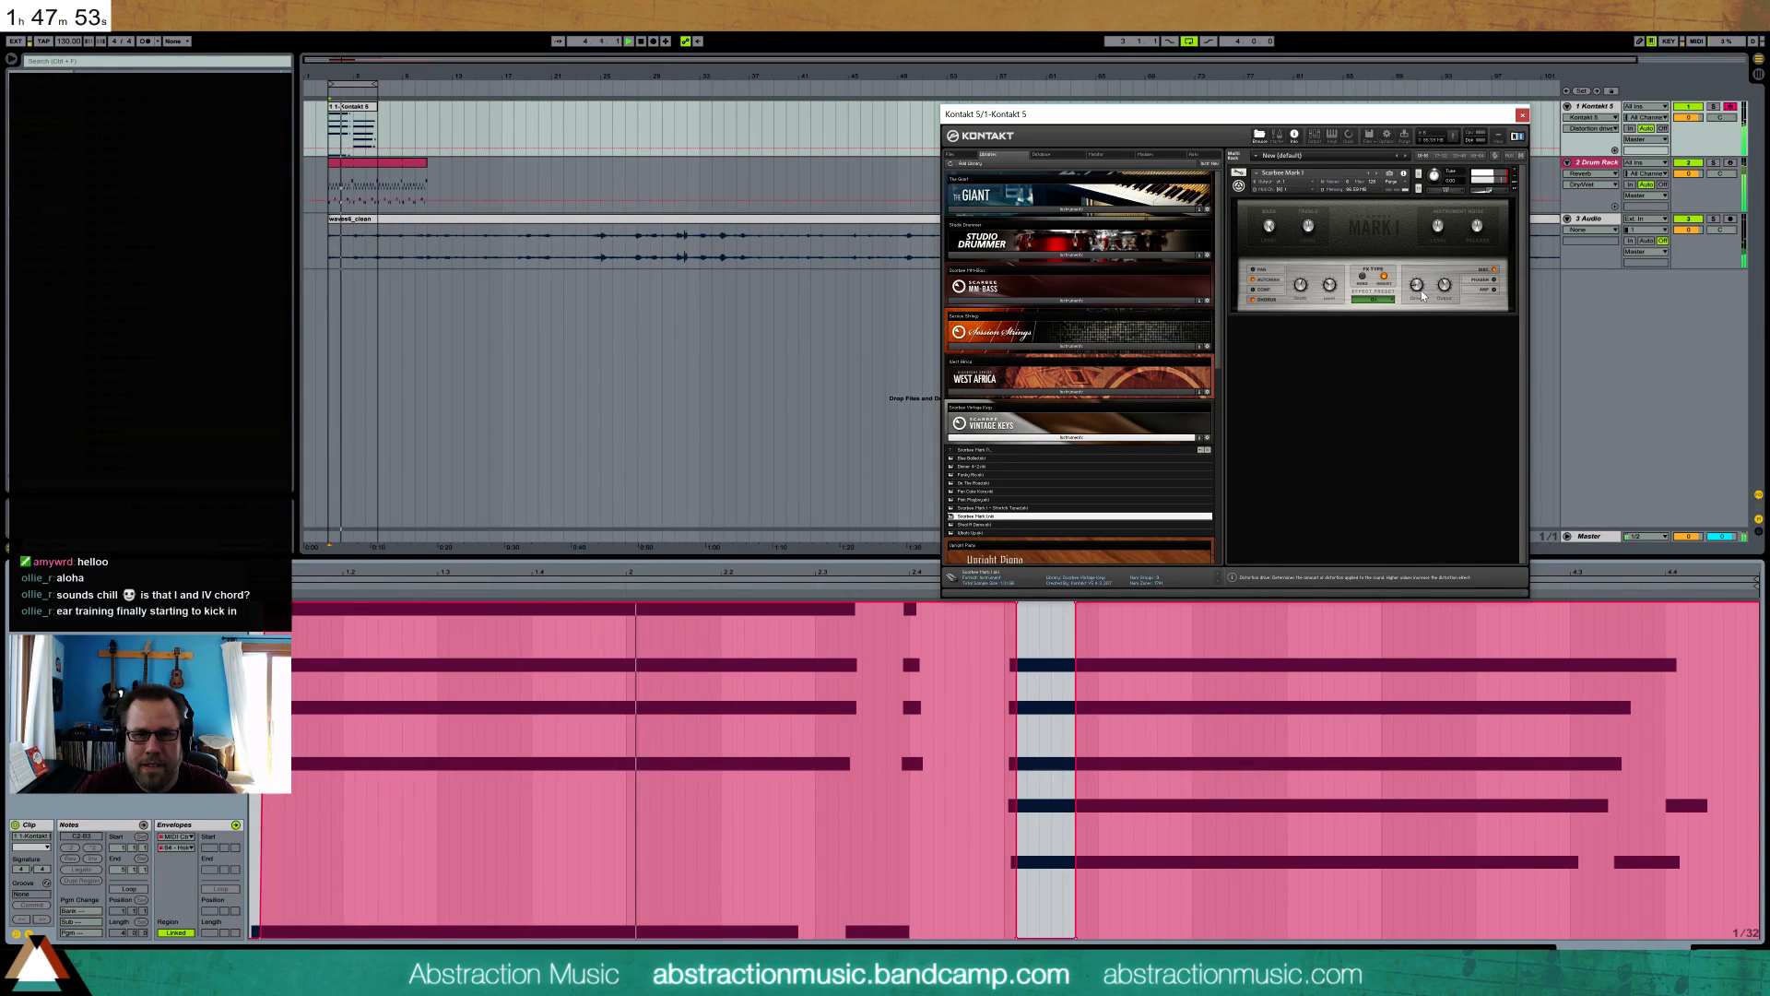
pyautogui.click(1444, 285)
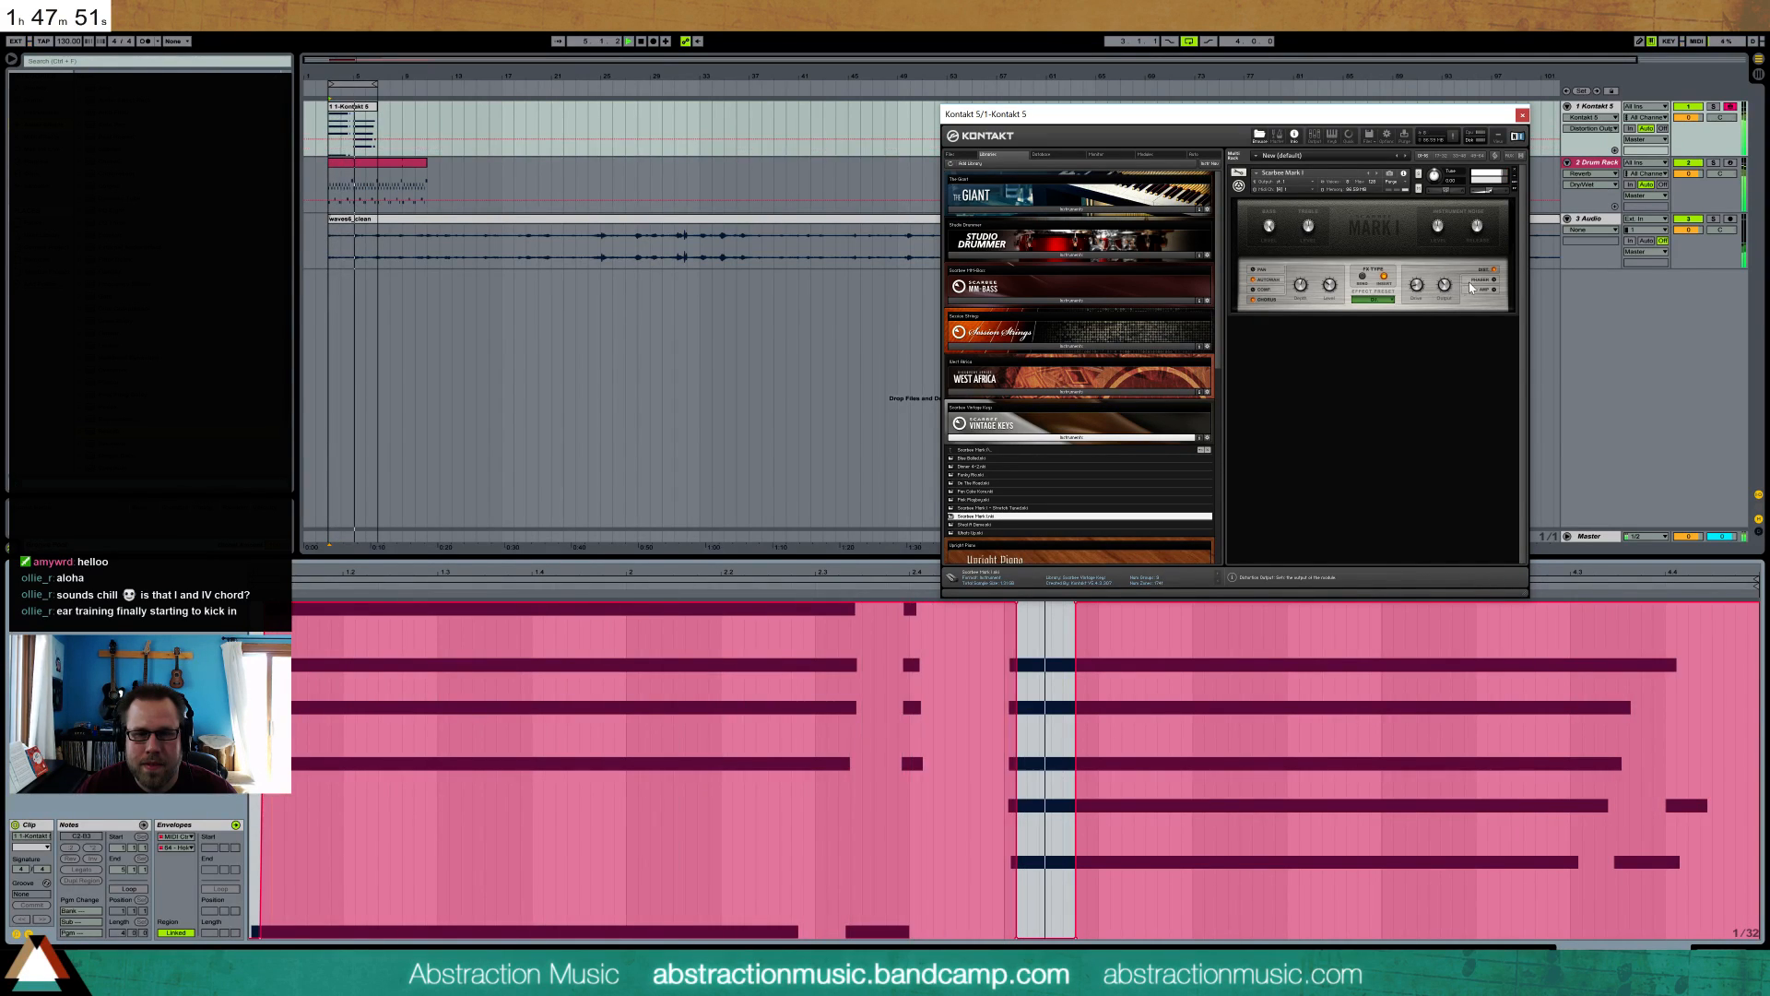
pyautogui.click(1521, 117)
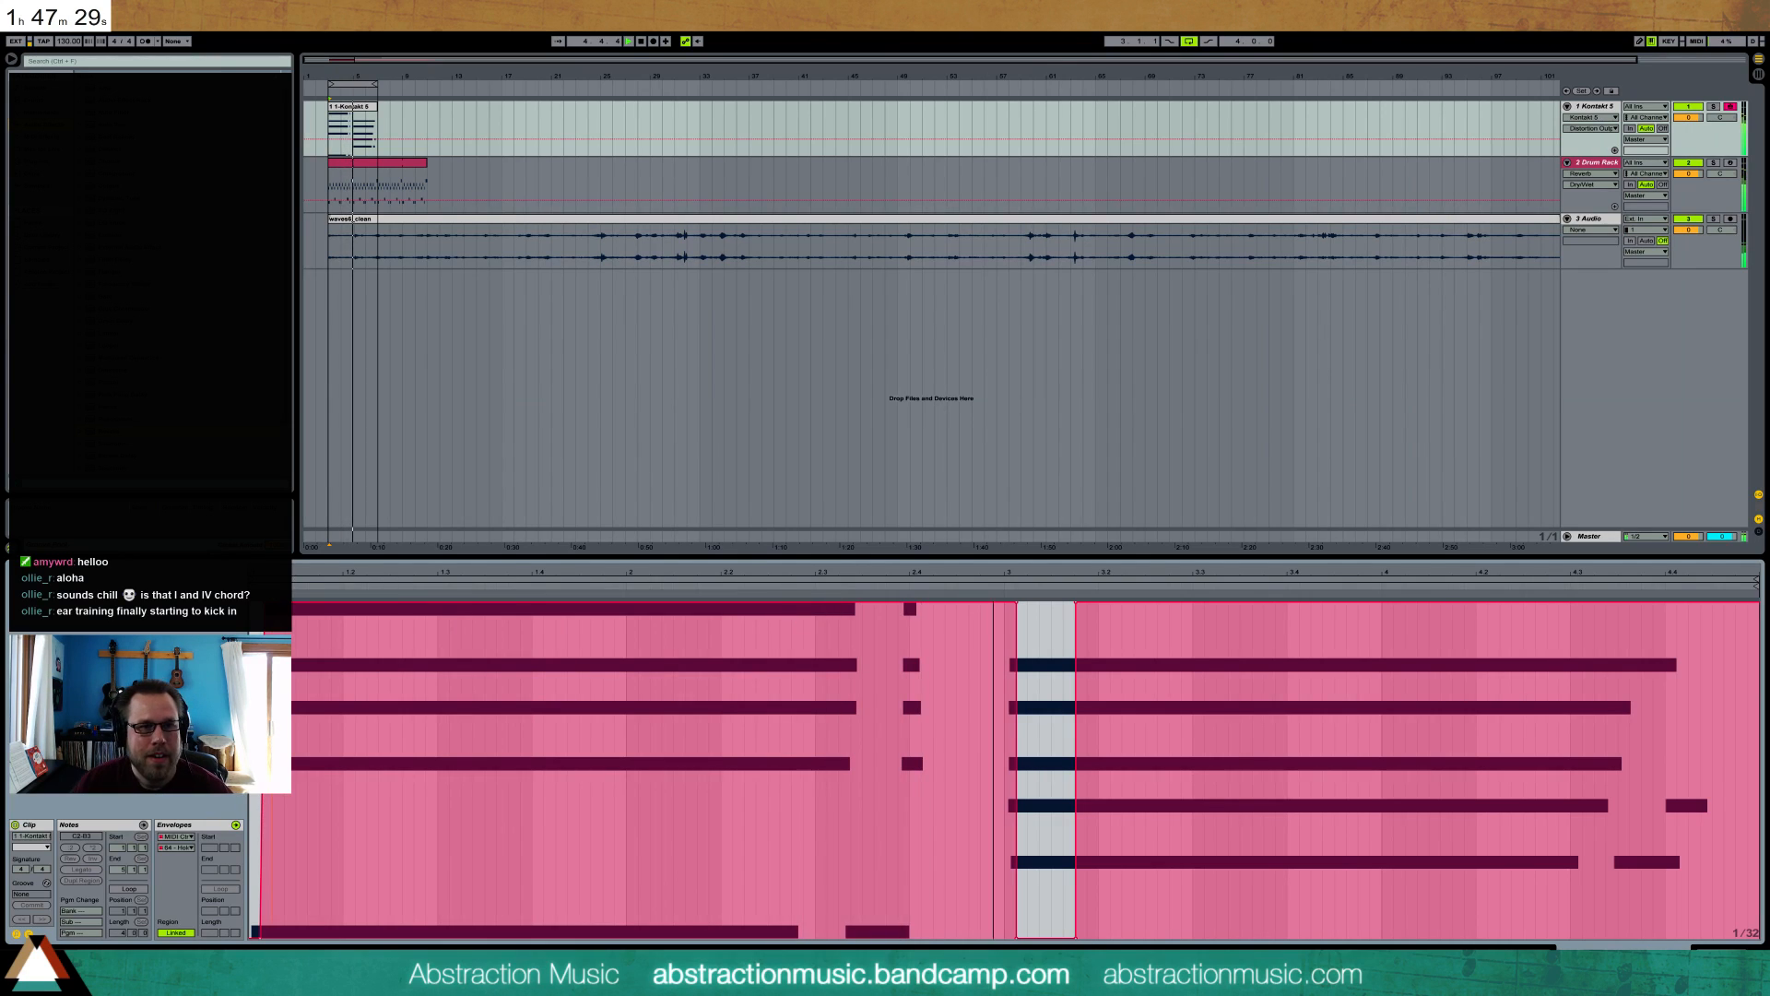
# - Search the browser for "swing", apply a swing groove to the drum clip and play the loop with the Kontakt clip selected
pyautogui.click(1699, 946)
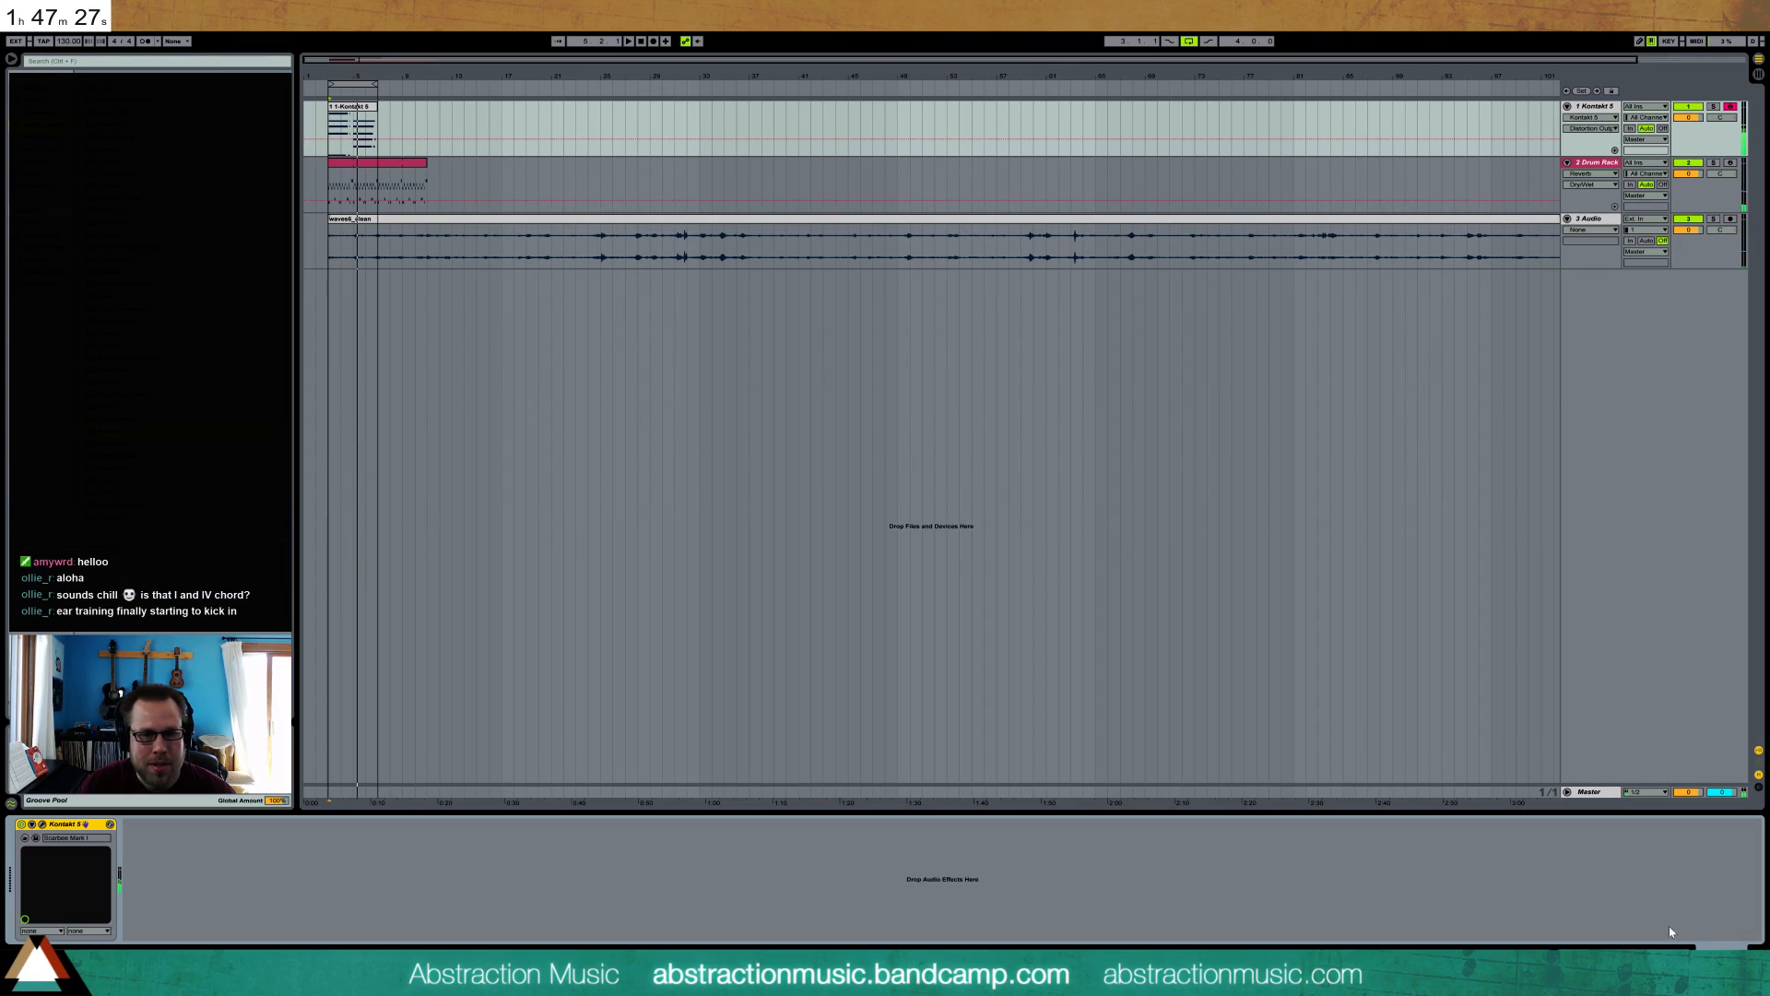
pyautogui.click(354, 165)
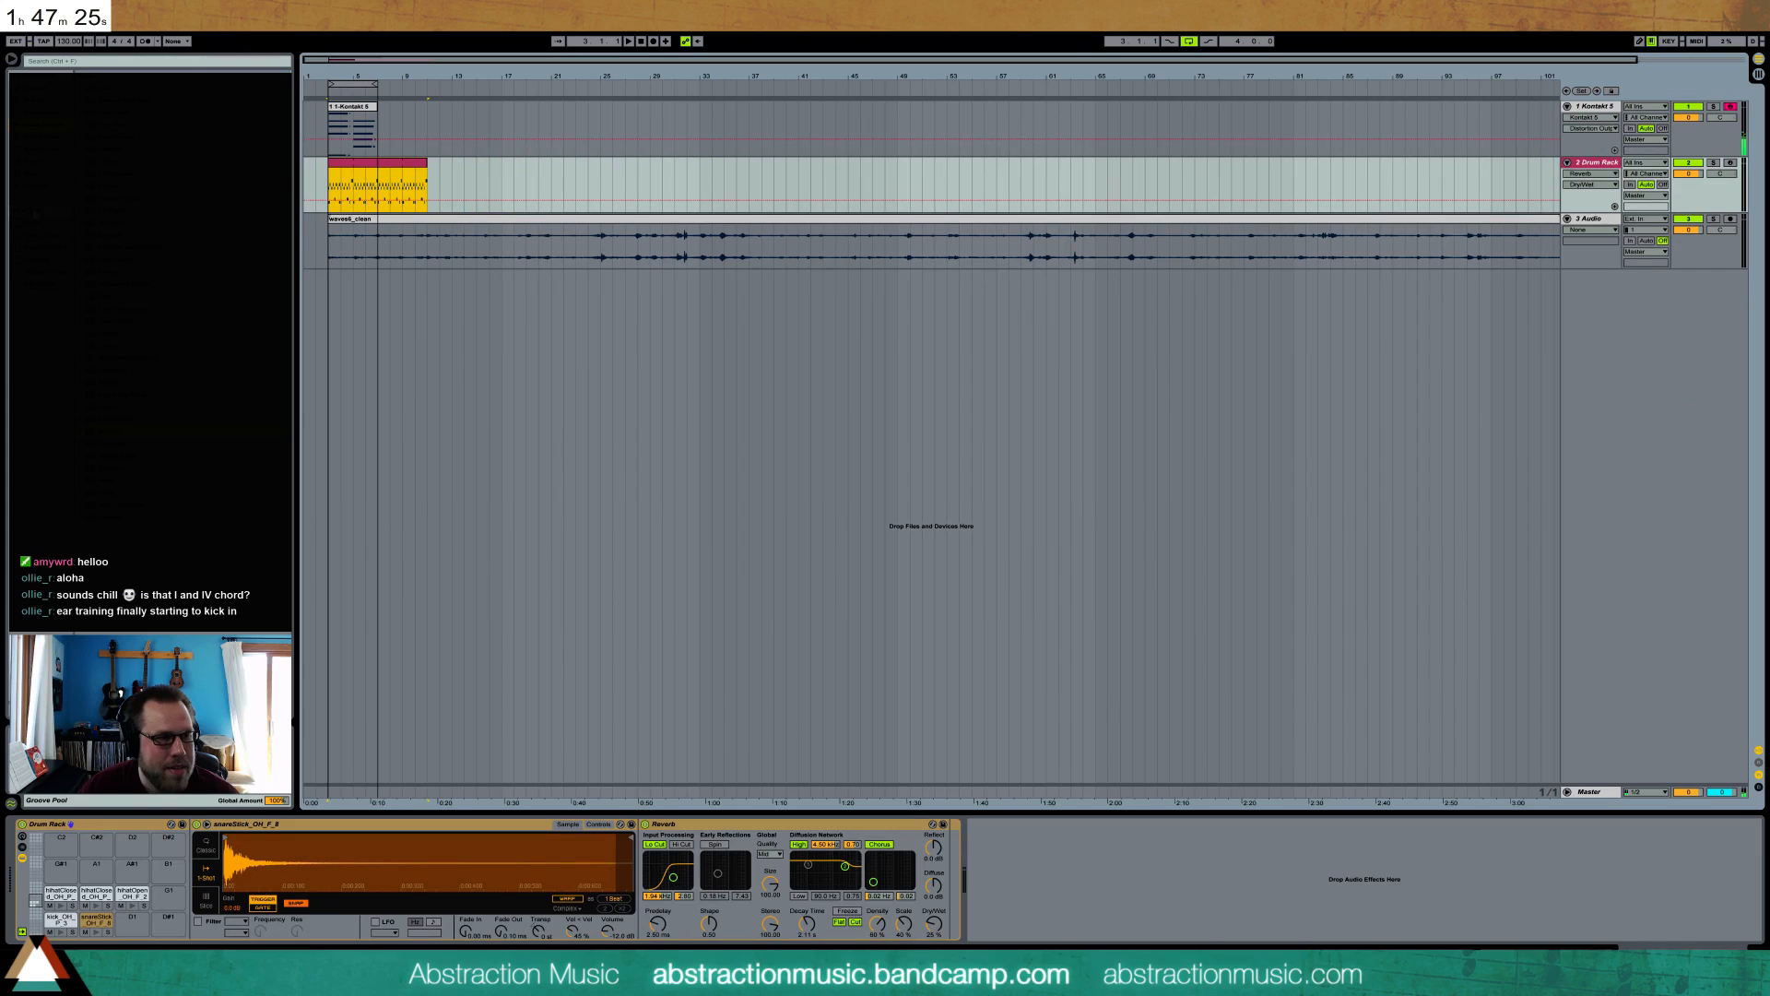
pyautogui.click(119, 62)
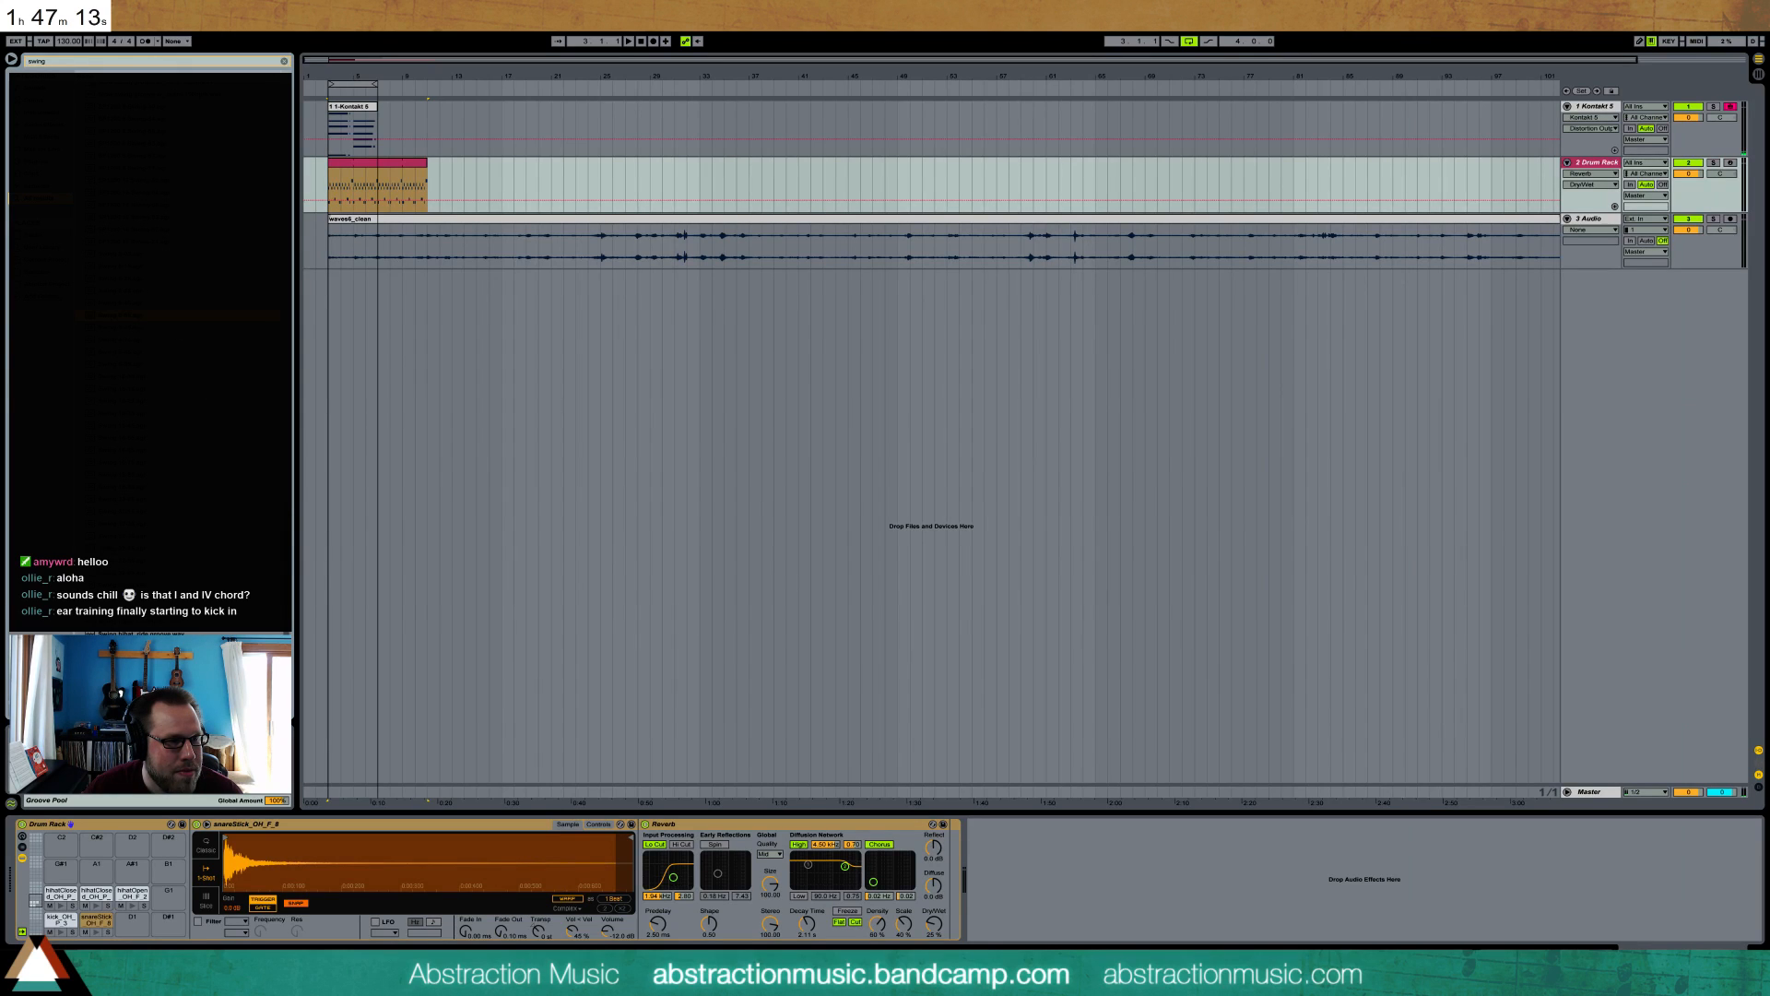
pyautogui.moveTo(346, 386); pyautogui.dragTo(357, 170)
pyautogui.click(355, 115)
pyautogui.press('space')
# - Try several other swing grooves from the search results during loop playback, and open the drum clip
pyautogui.click(122, 291)
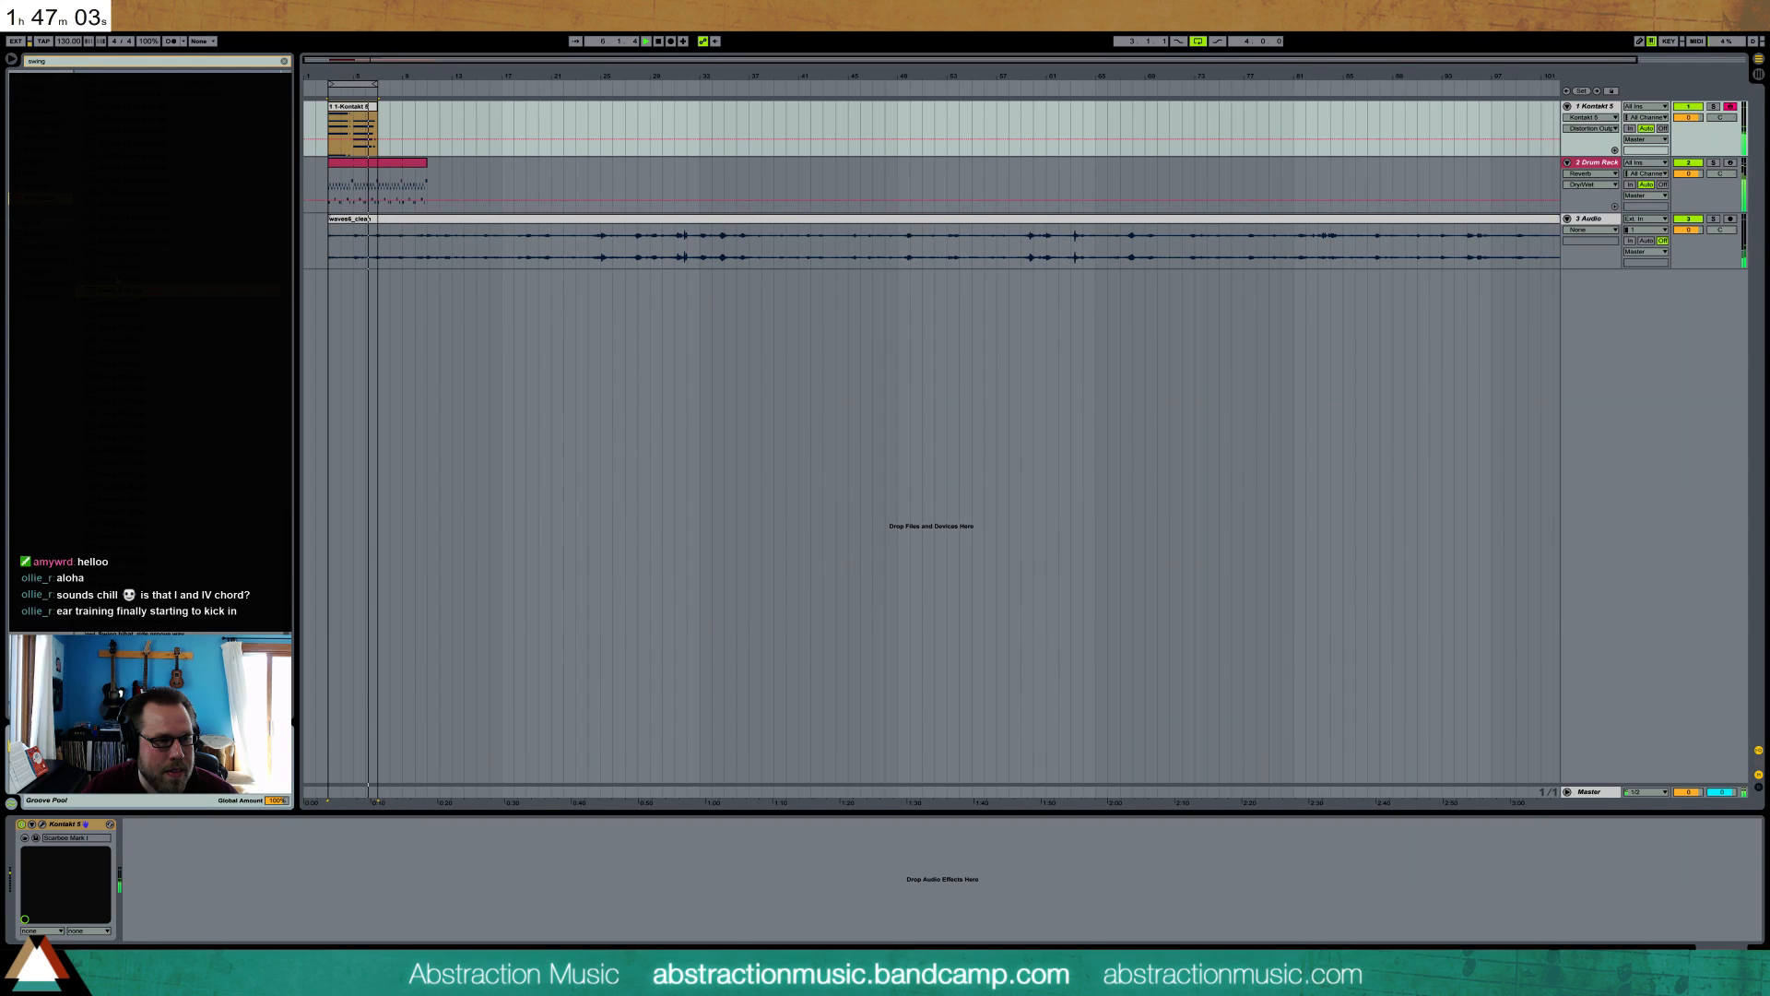
pyautogui.click(122, 265)
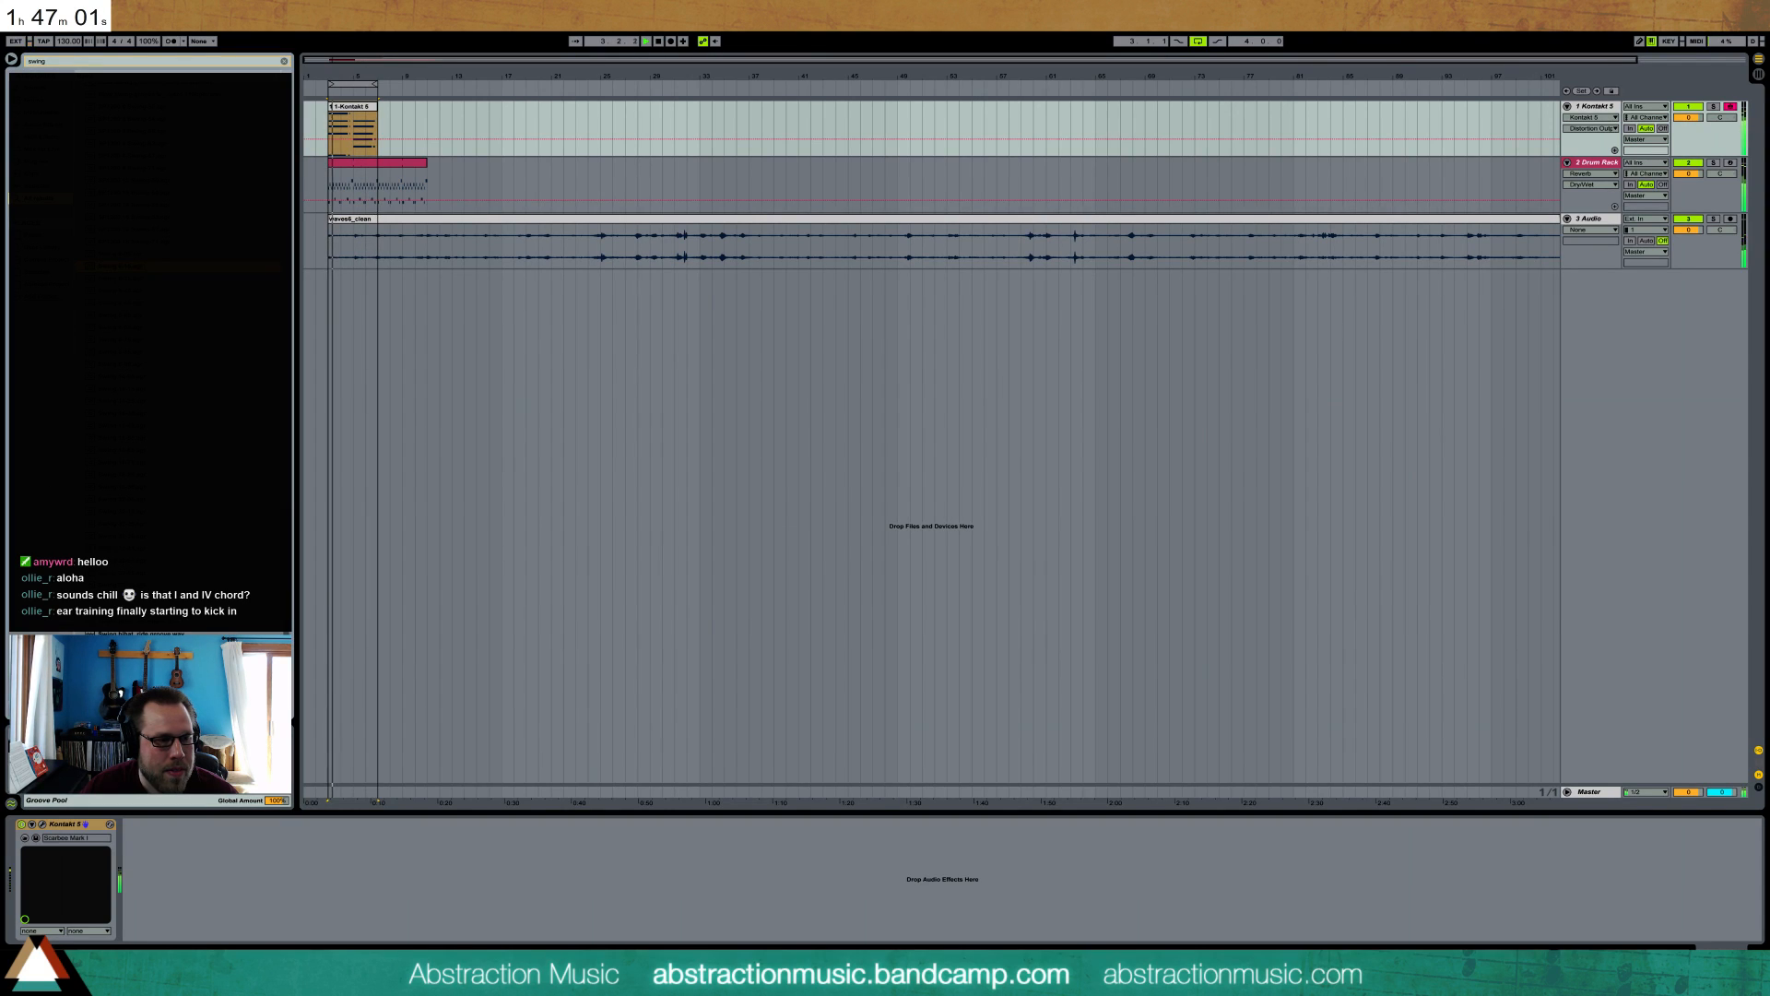
pyautogui.doubleClick(122, 254)
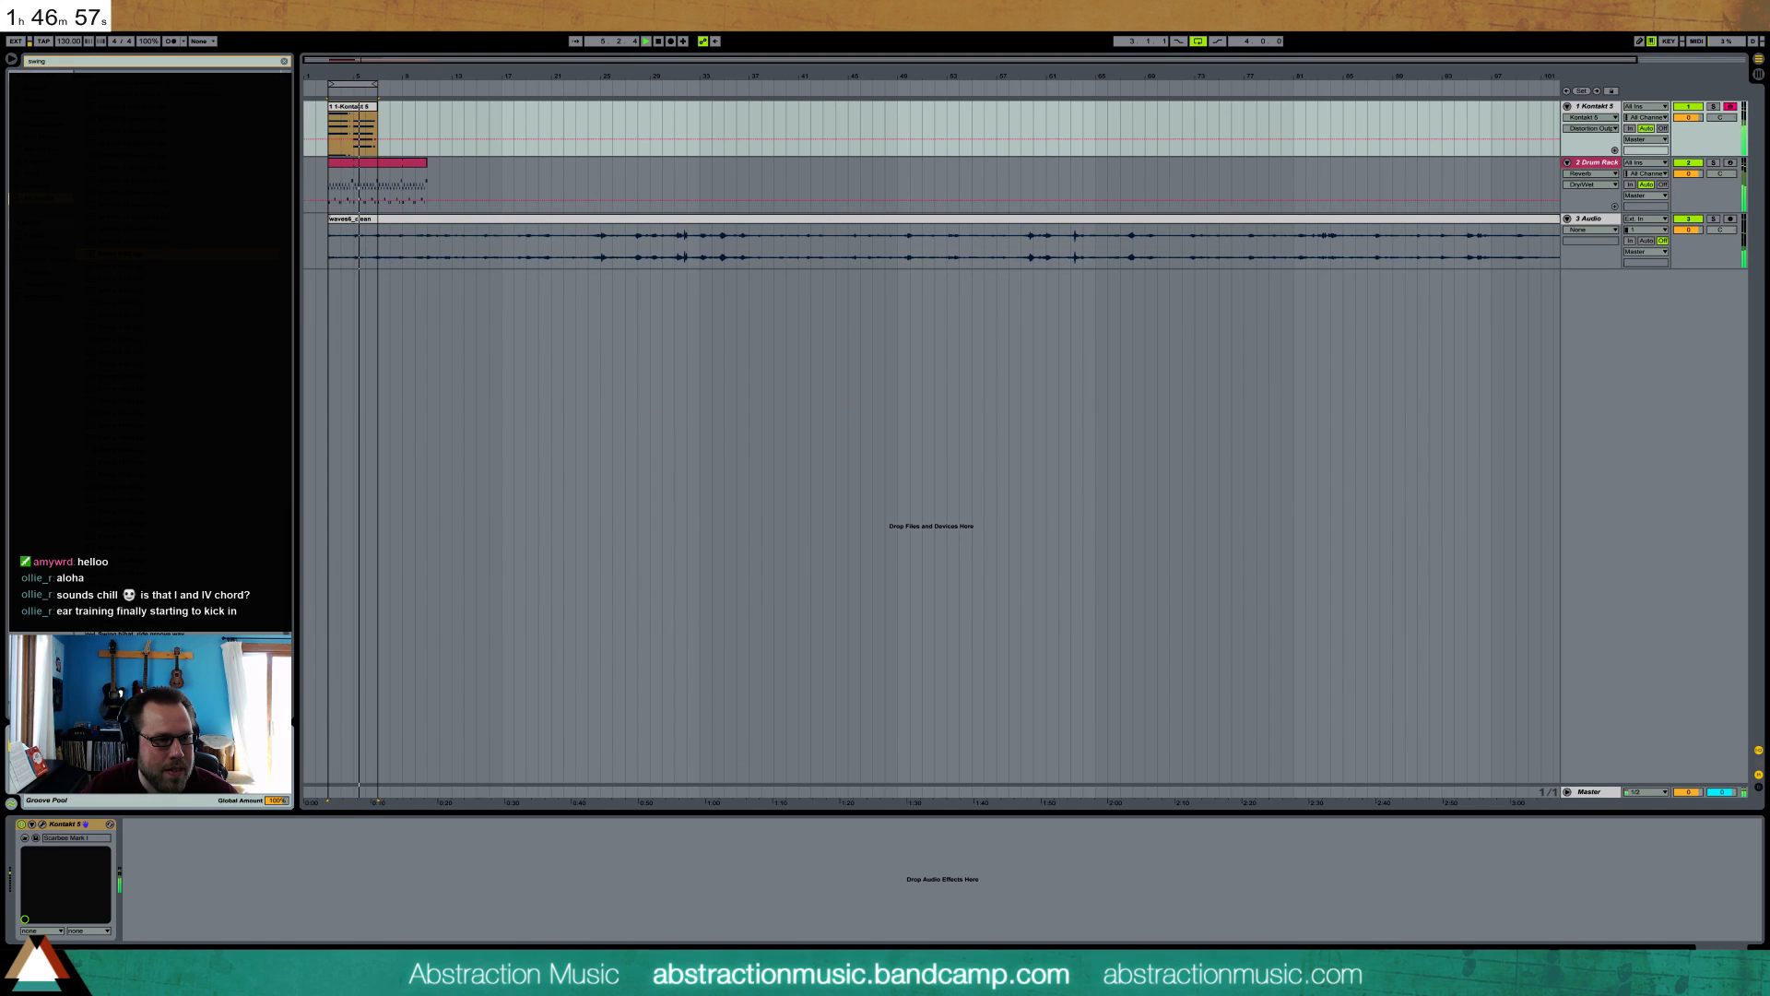
pyautogui.doubleClick(122, 278)
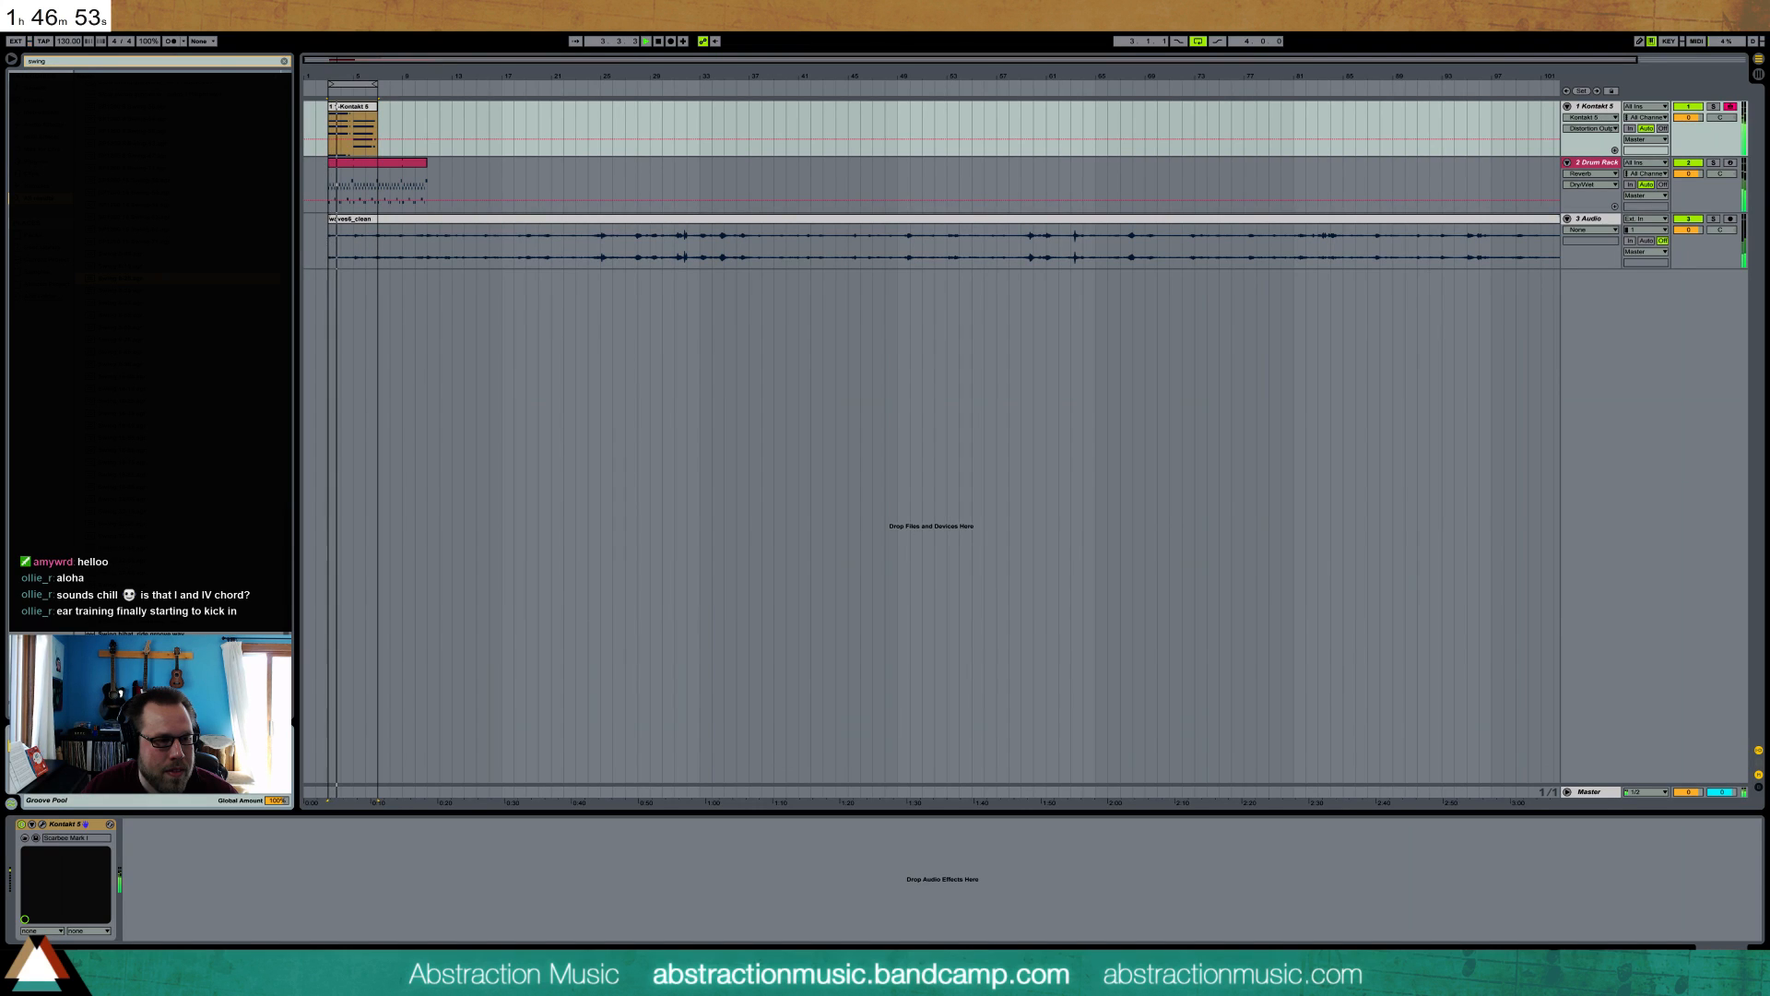
pyautogui.doubleClick(373, 168)
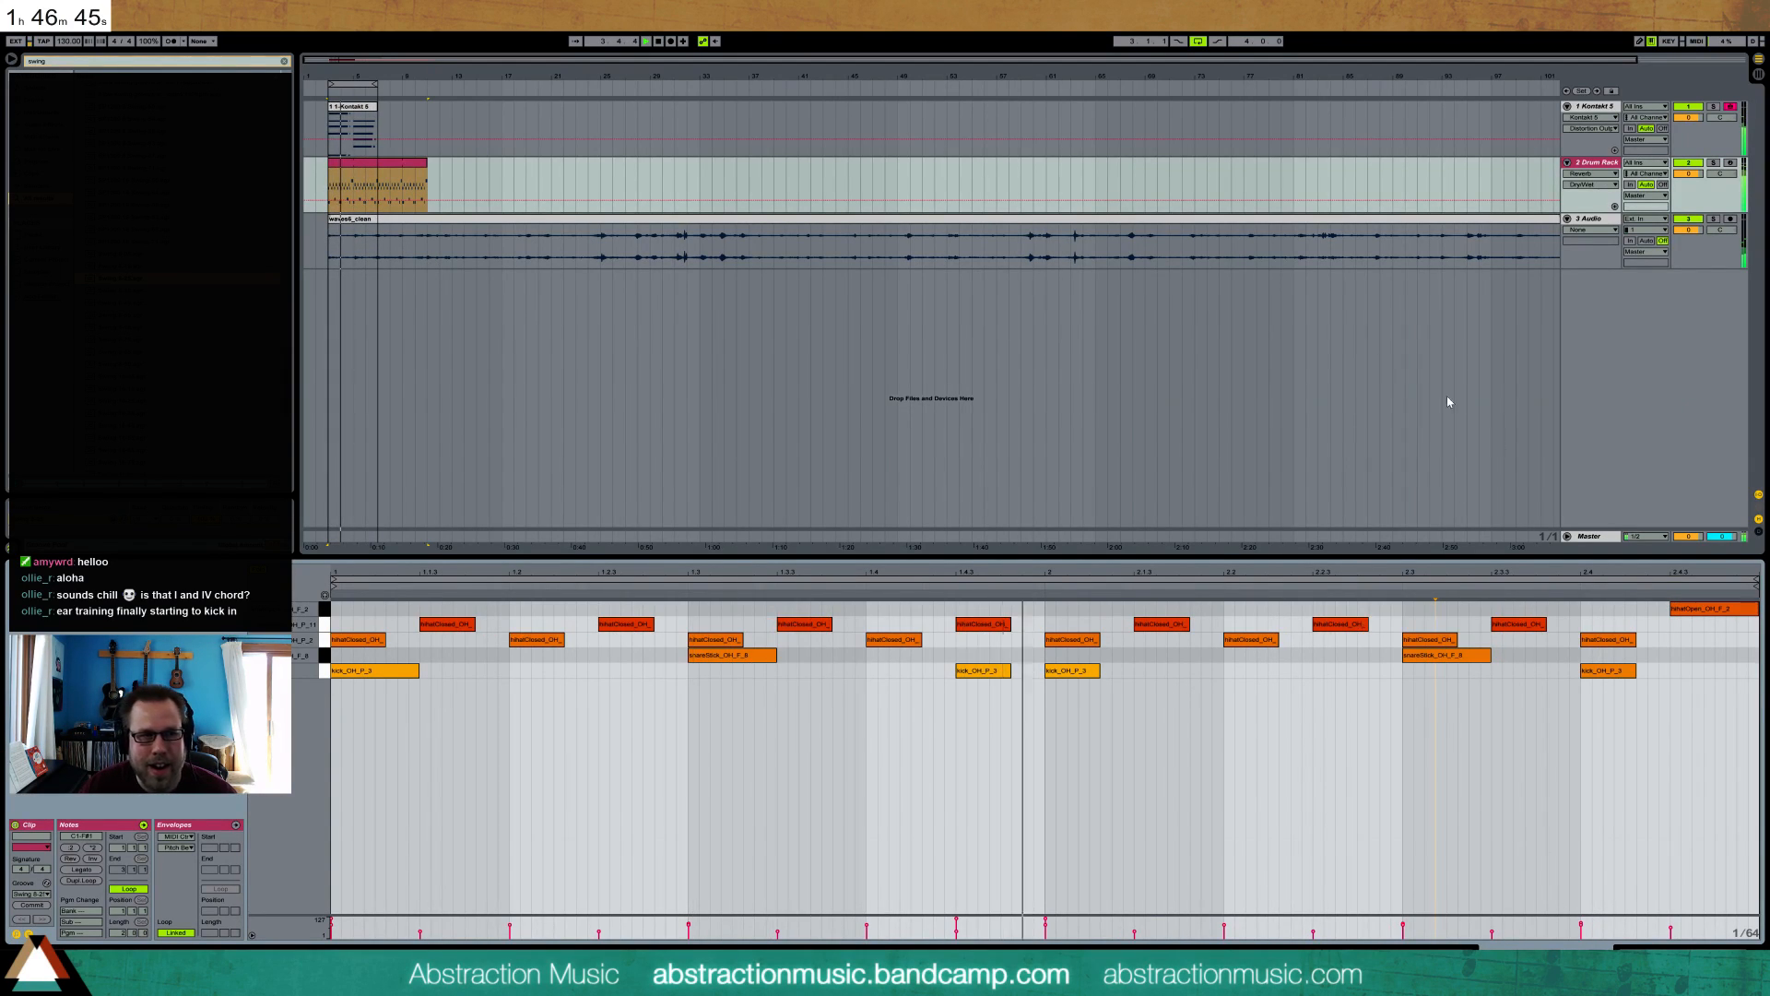
# - Open the Kontakt clip's notes, hide its envelope editor and select the notes of the second chord
pyautogui.hotkey('shift', 'Tab')
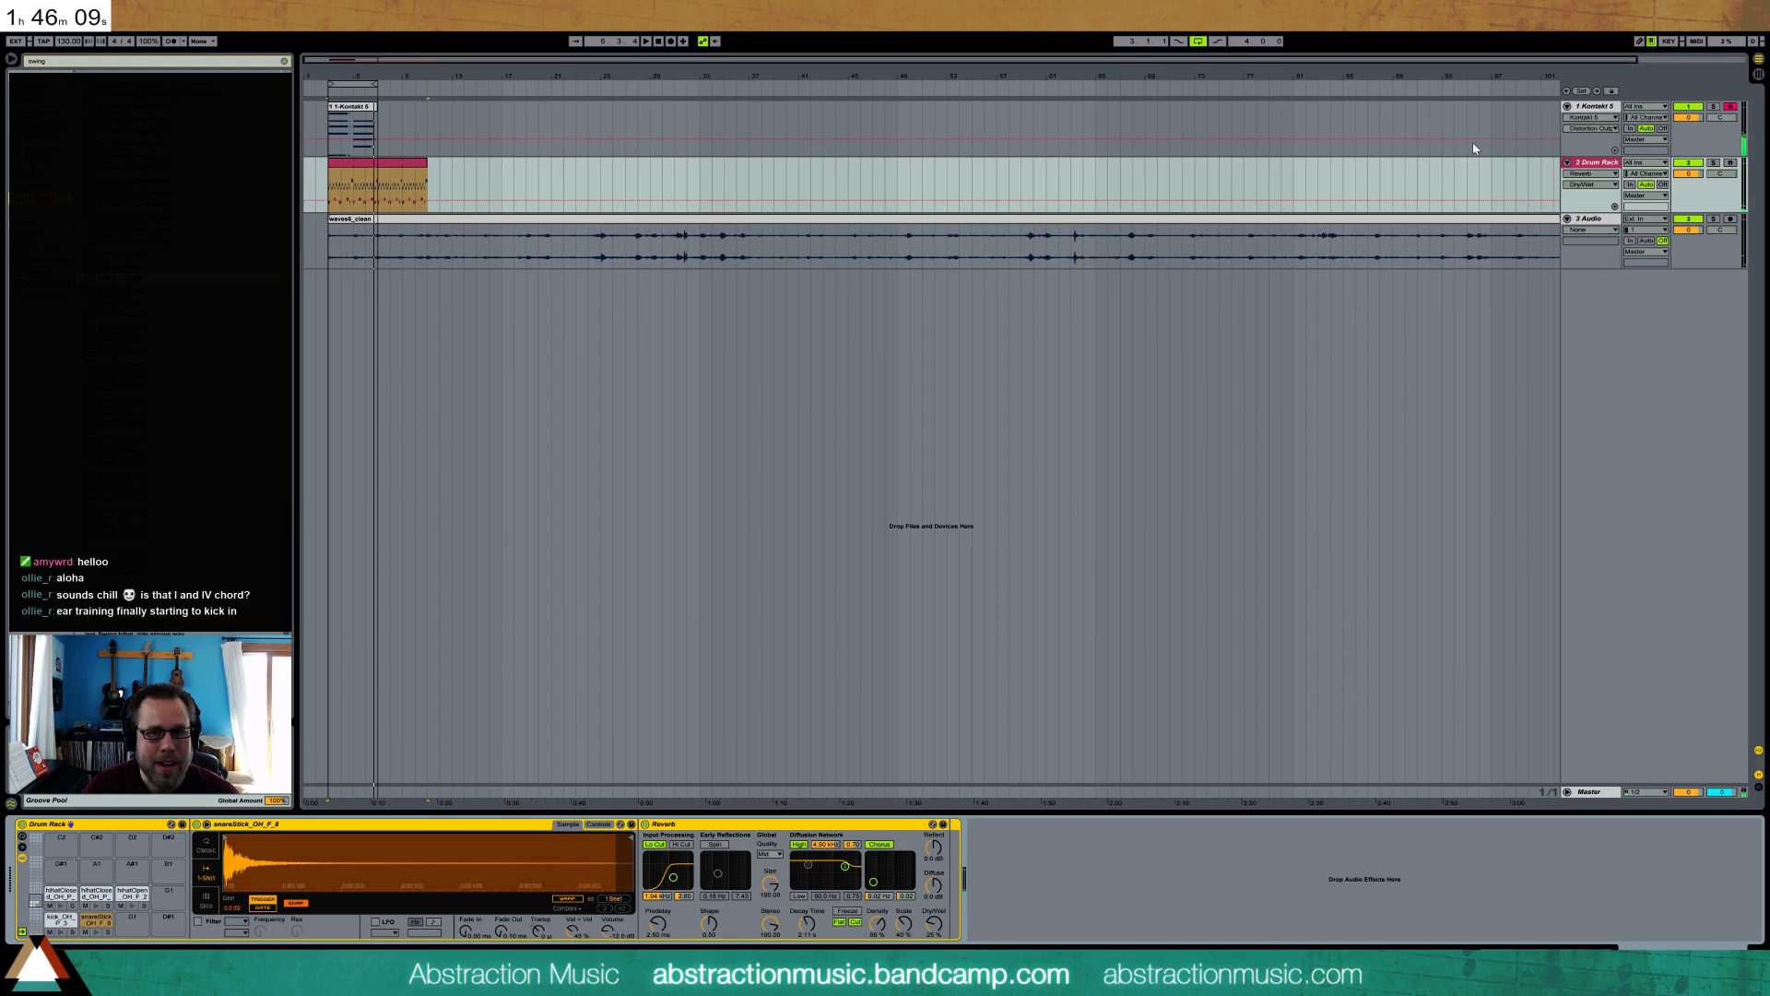
pyautogui.click(1597, 107)
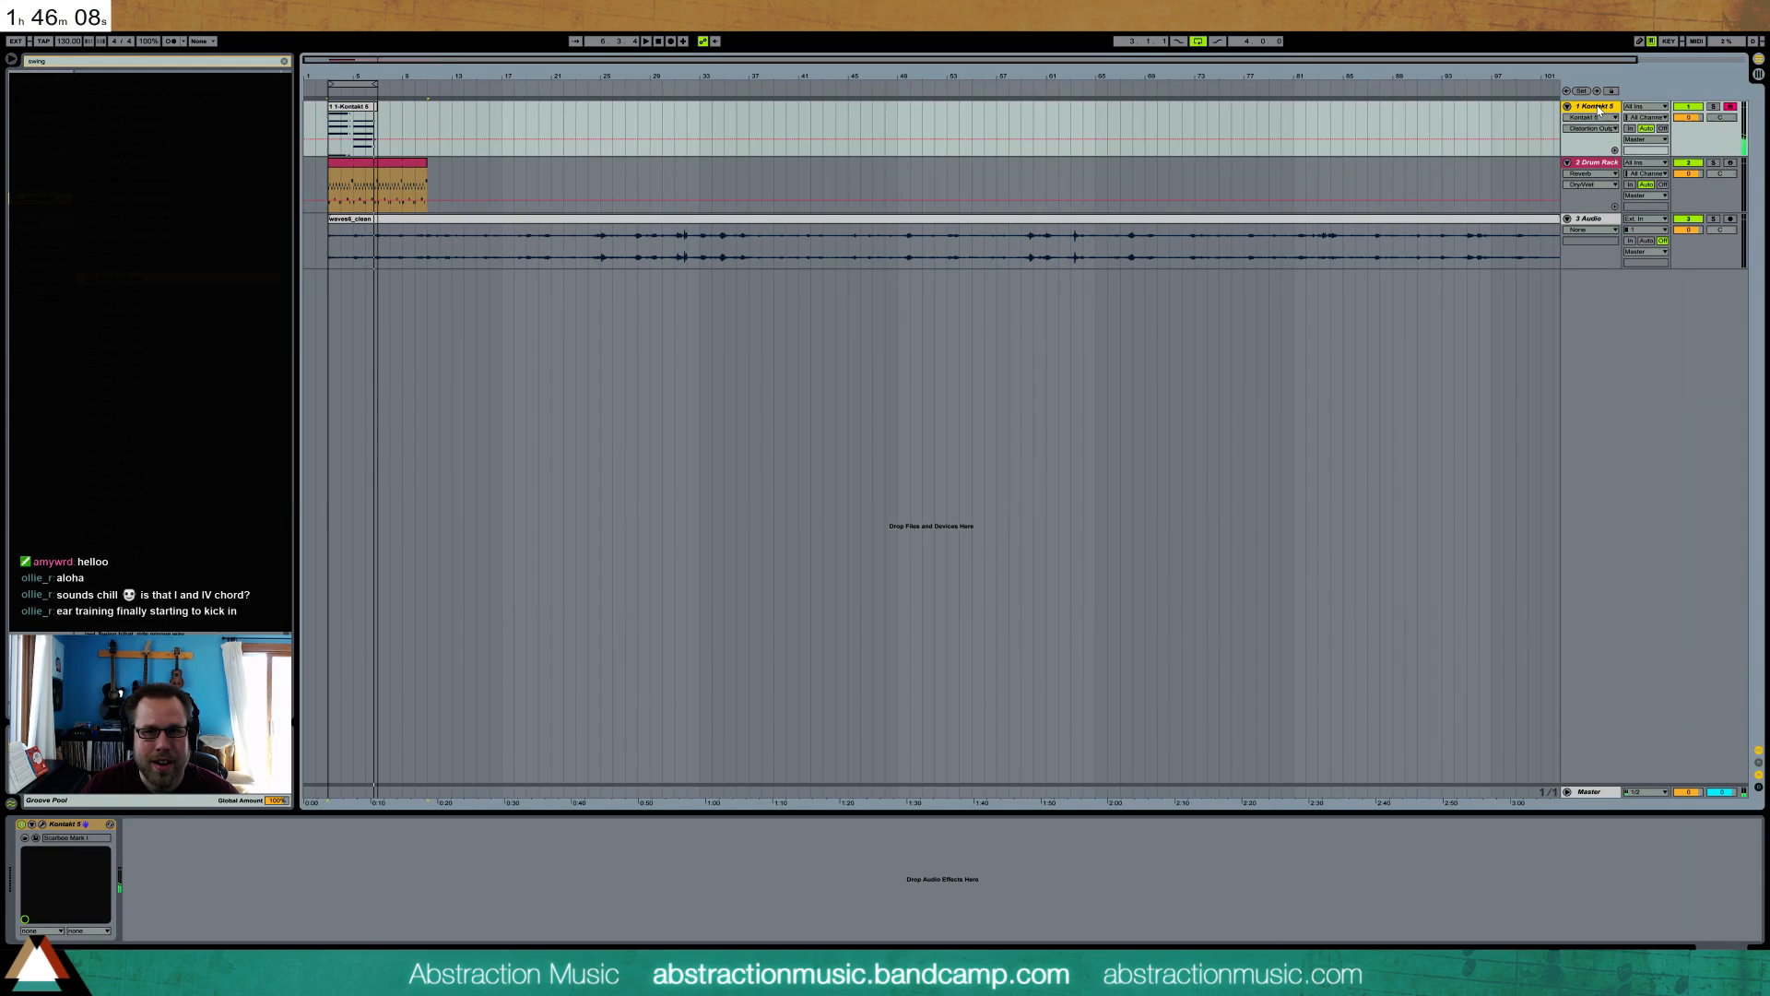
pyautogui.doubleClick(368, 108)
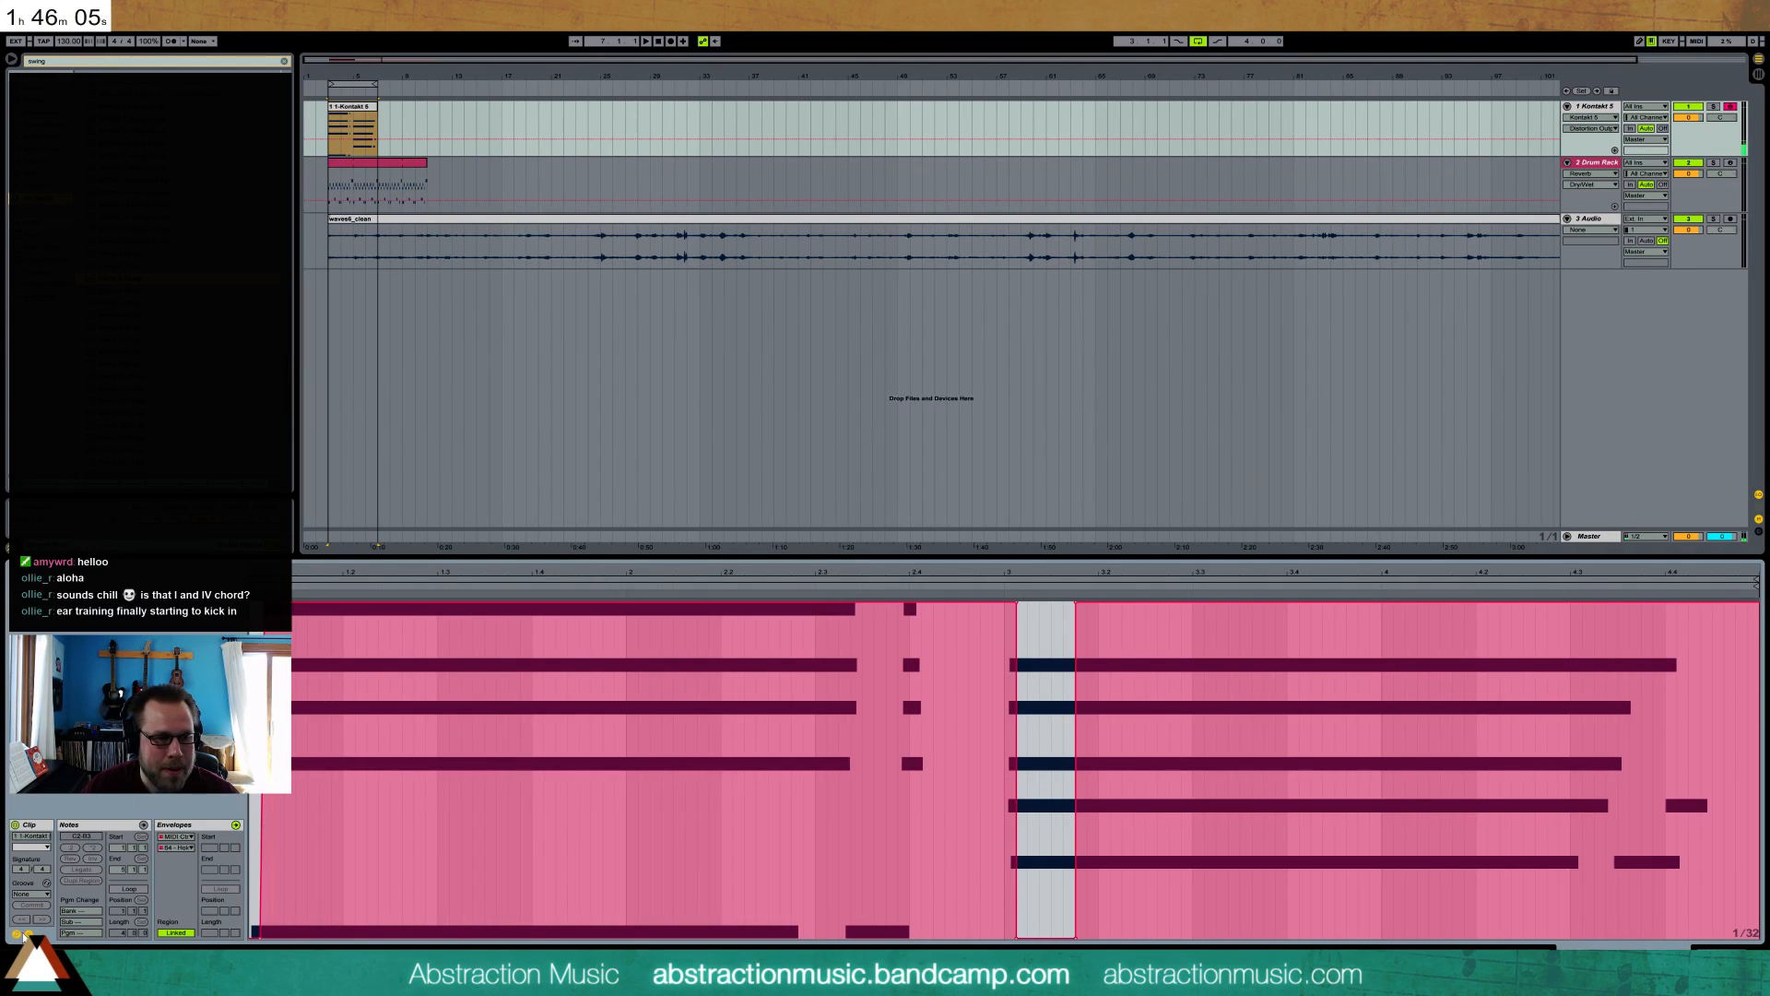
pyautogui.click(26, 935)
pyautogui.moveTo(164, 680); pyautogui.dragTo(183, 680)
pyautogui.moveTo(1217, 704); pyautogui.dragTo(1738, 913)
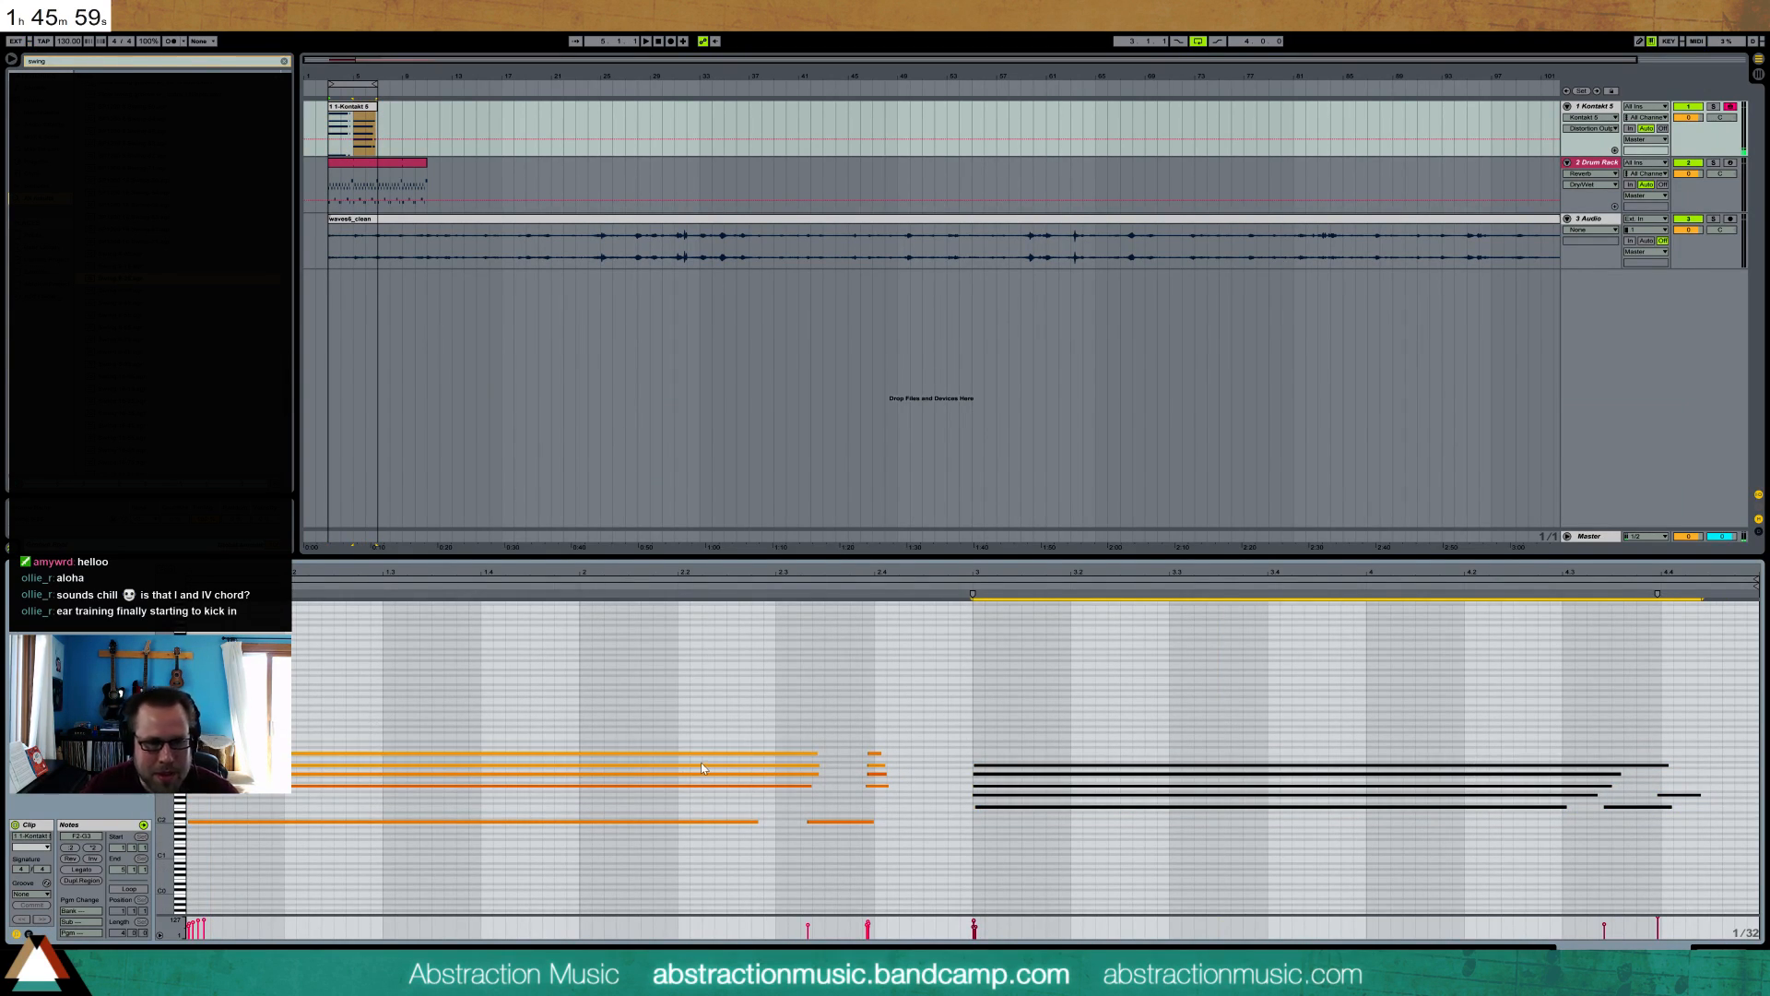
pyautogui.hotkey('shift', 'Tab')
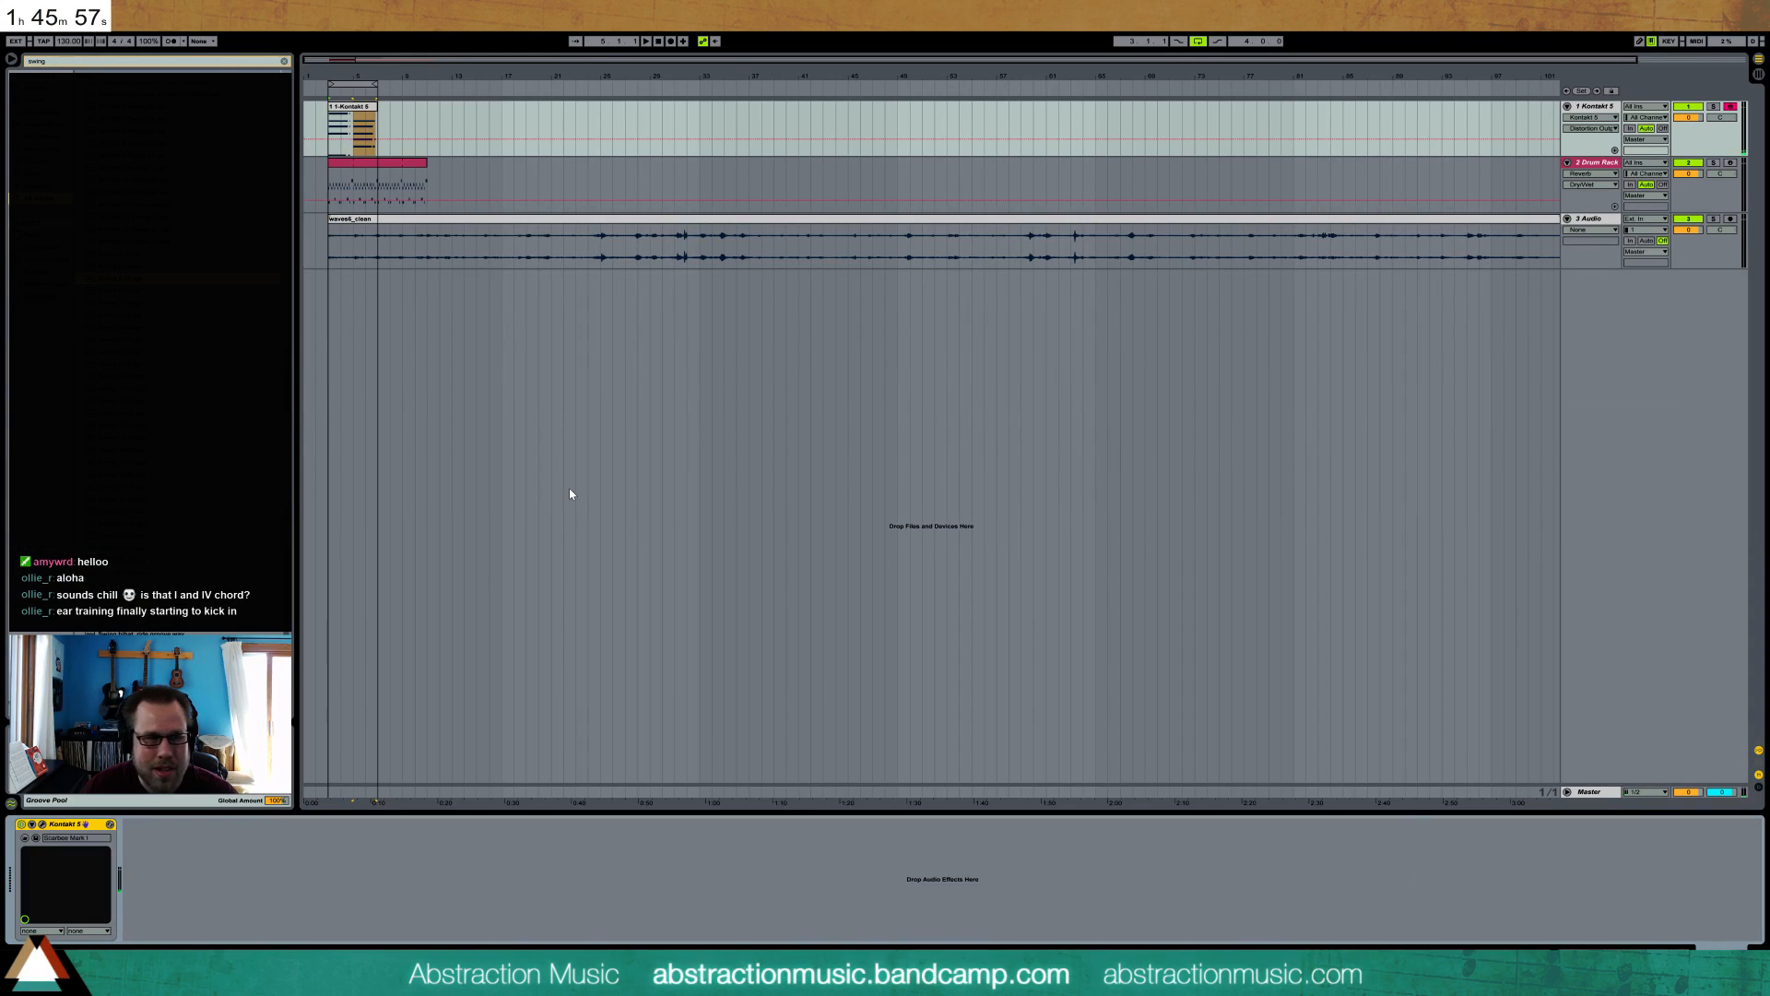
# - Insert a new MIDI track and move it above the existing Kontakt 5 track
pyautogui.click(1592, 108)
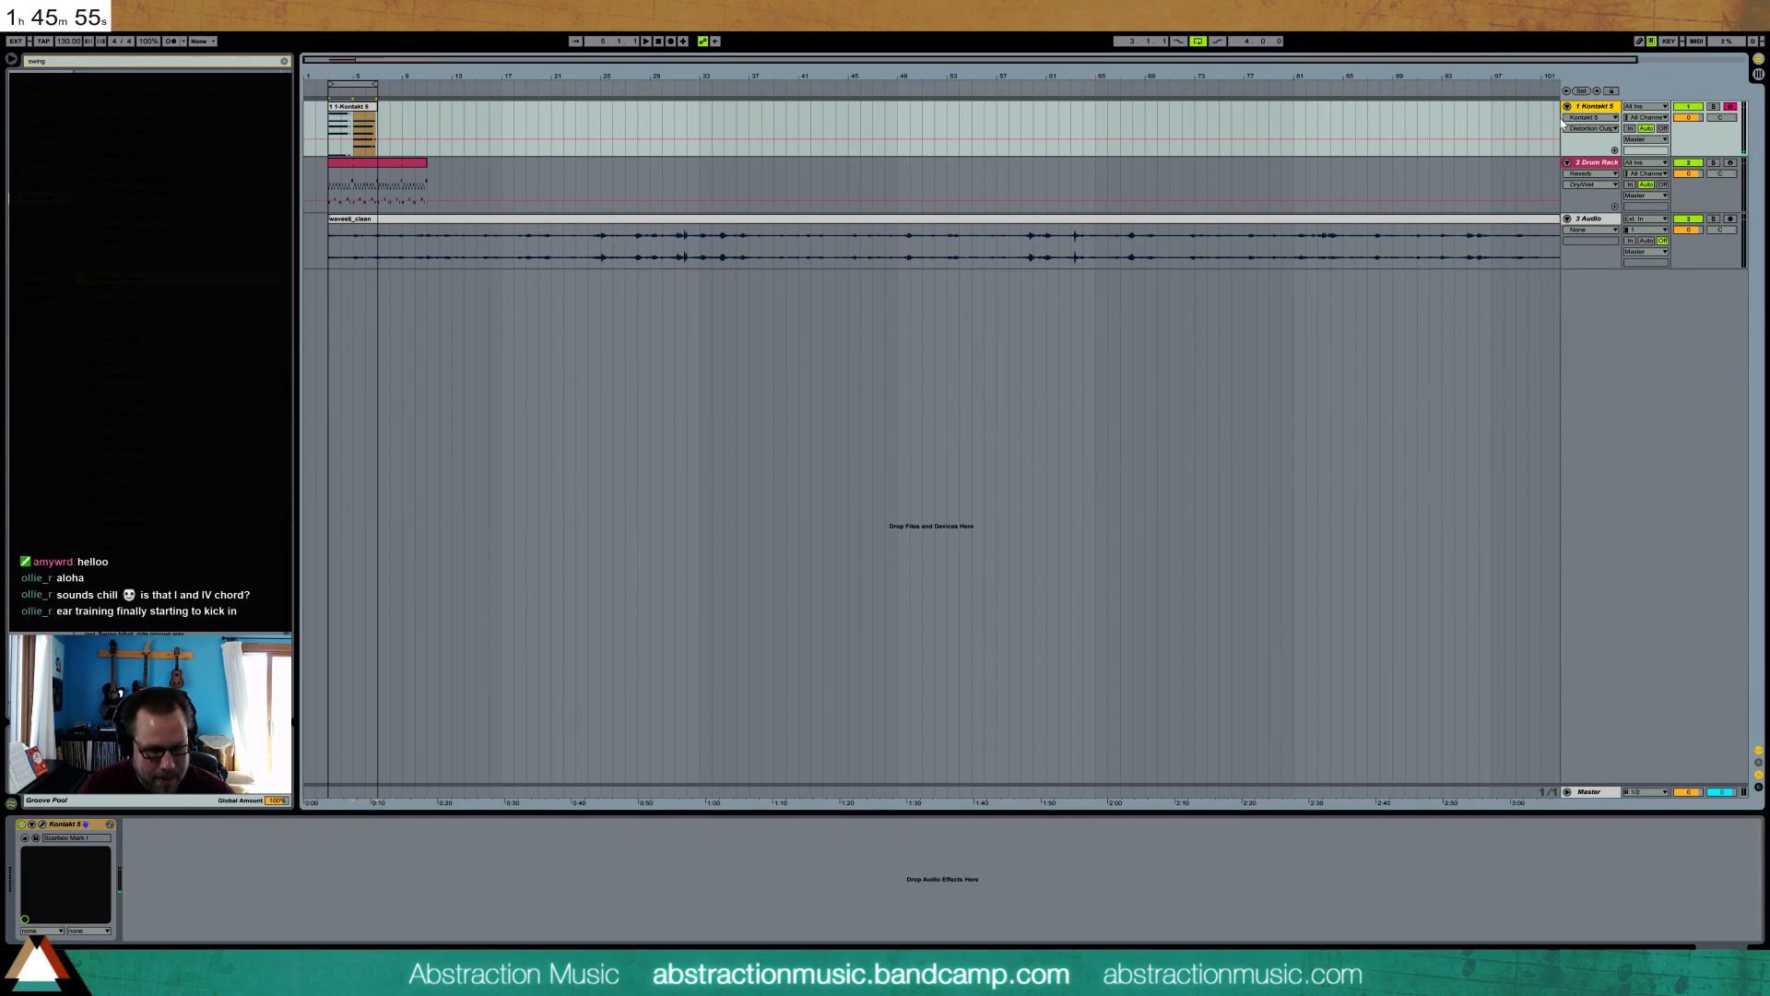
pyautogui.hotkey('ctrl', 'shift', 't')
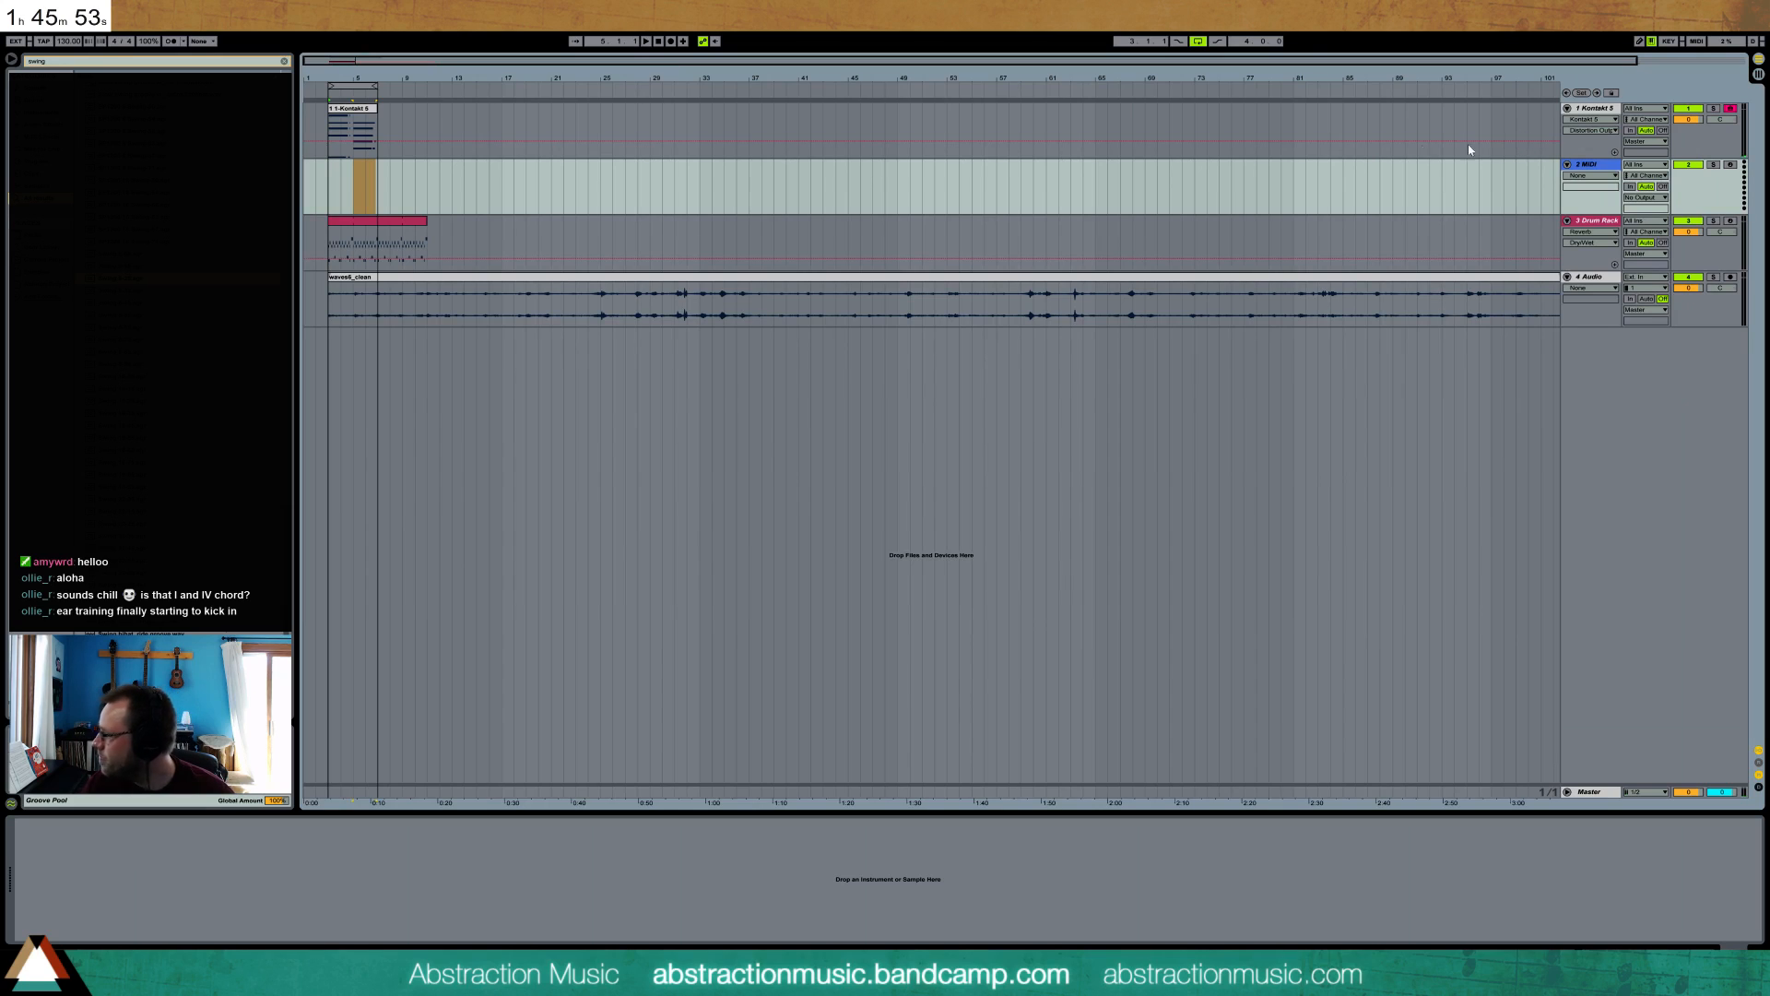
pyautogui.moveTo(1599, 169); pyautogui.dragTo(1595, 109)
# - Duplicate the Kontakt clip until it repeats four times, and extend the drum clip and loop region to 16 bars
pyautogui.moveTo(376, 164)
pyautogui.mouseDown()
pyautogui.moveTo(483, 176)
pyautogui.moveTo(350, 169)
pyautogui.moveTo(382, 168)
pyautogui.mouseUp()
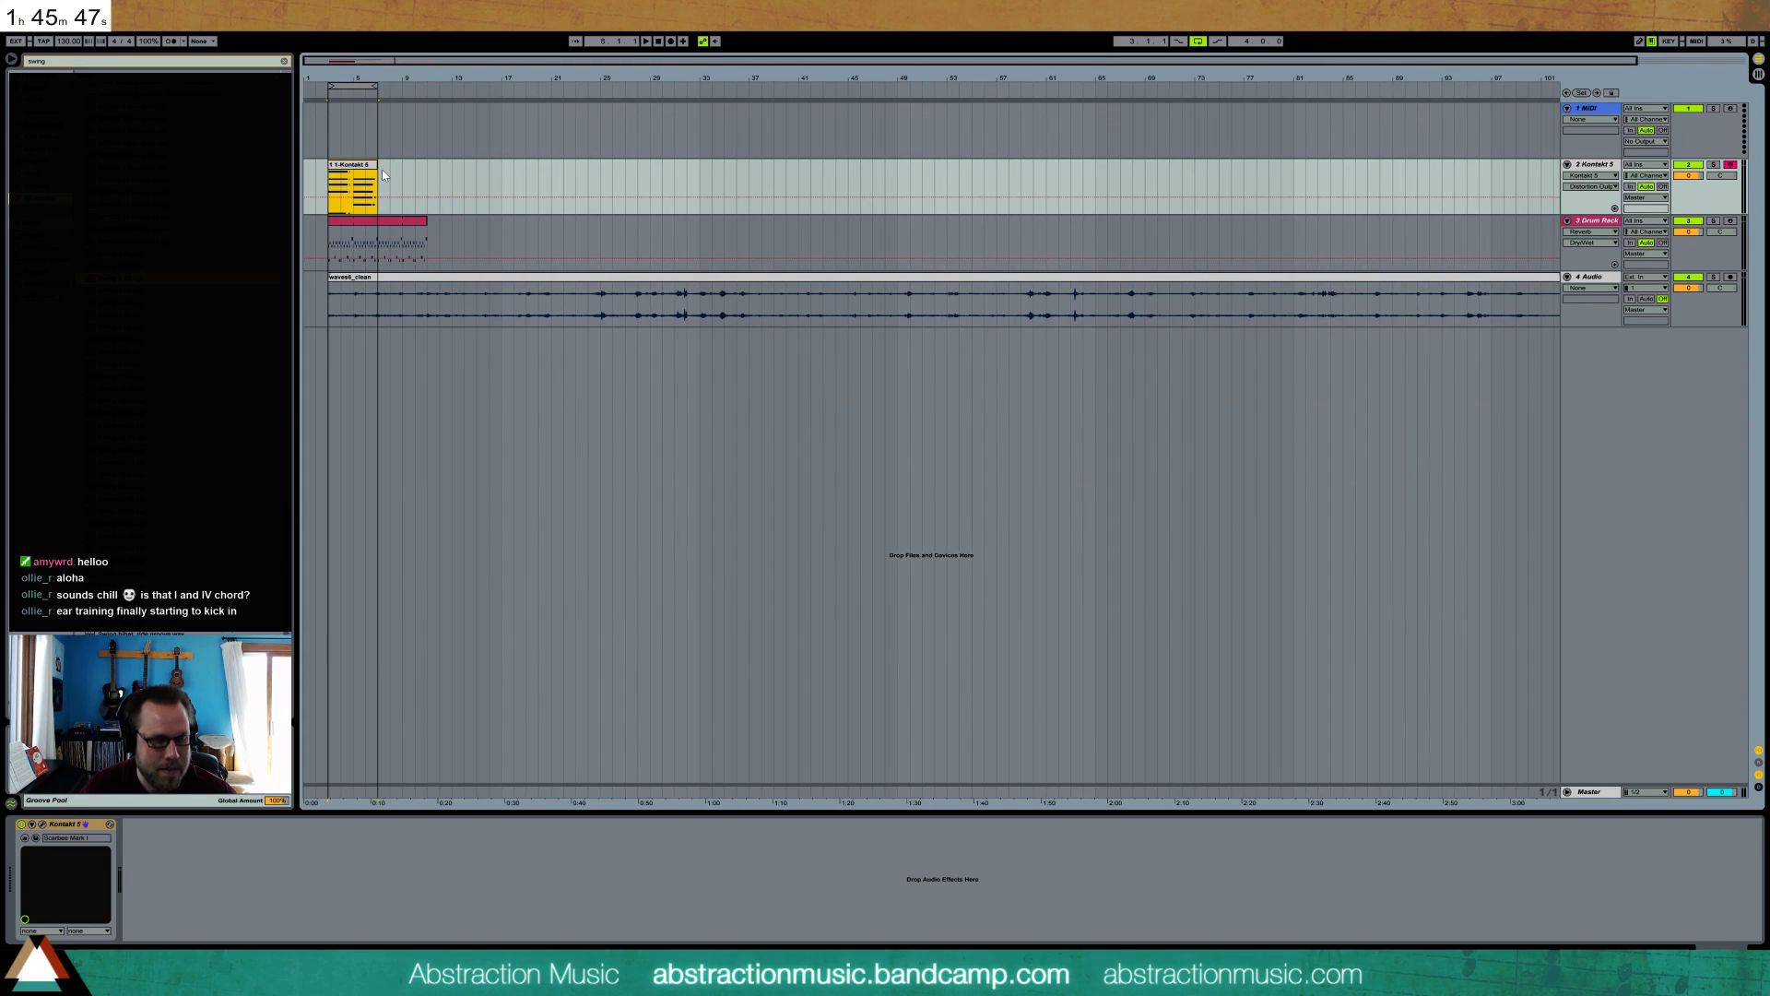
pyautogui.hotkey('ctrl', 'd')
pyautogui.hotkey('ctrl', 'd')
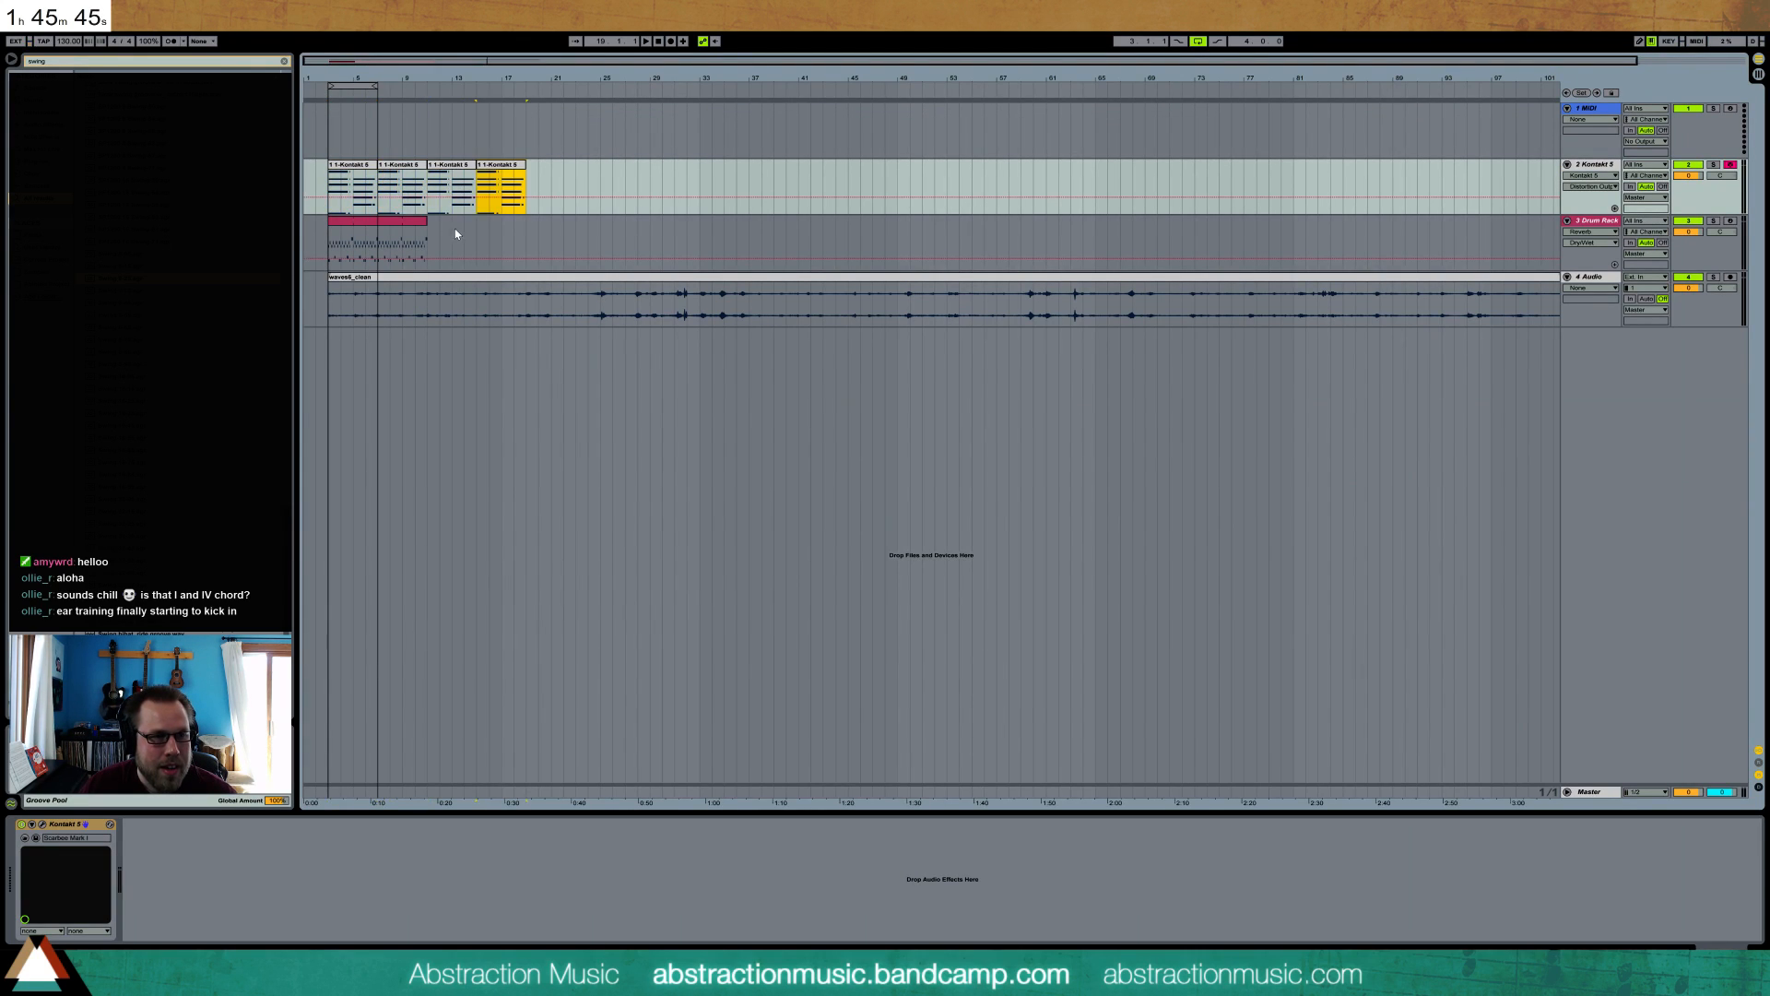
pyautogui.moveTo(424, 221); pyautogui.dragTo(526, 222)
pyautogui.moveTo(376, 86); pyautogui.dragTo(526, 109)
# - Clear the browser search and load a new Kontakt 5 instance onto the empty MIDI track
pyautogui.click(1542, 111)
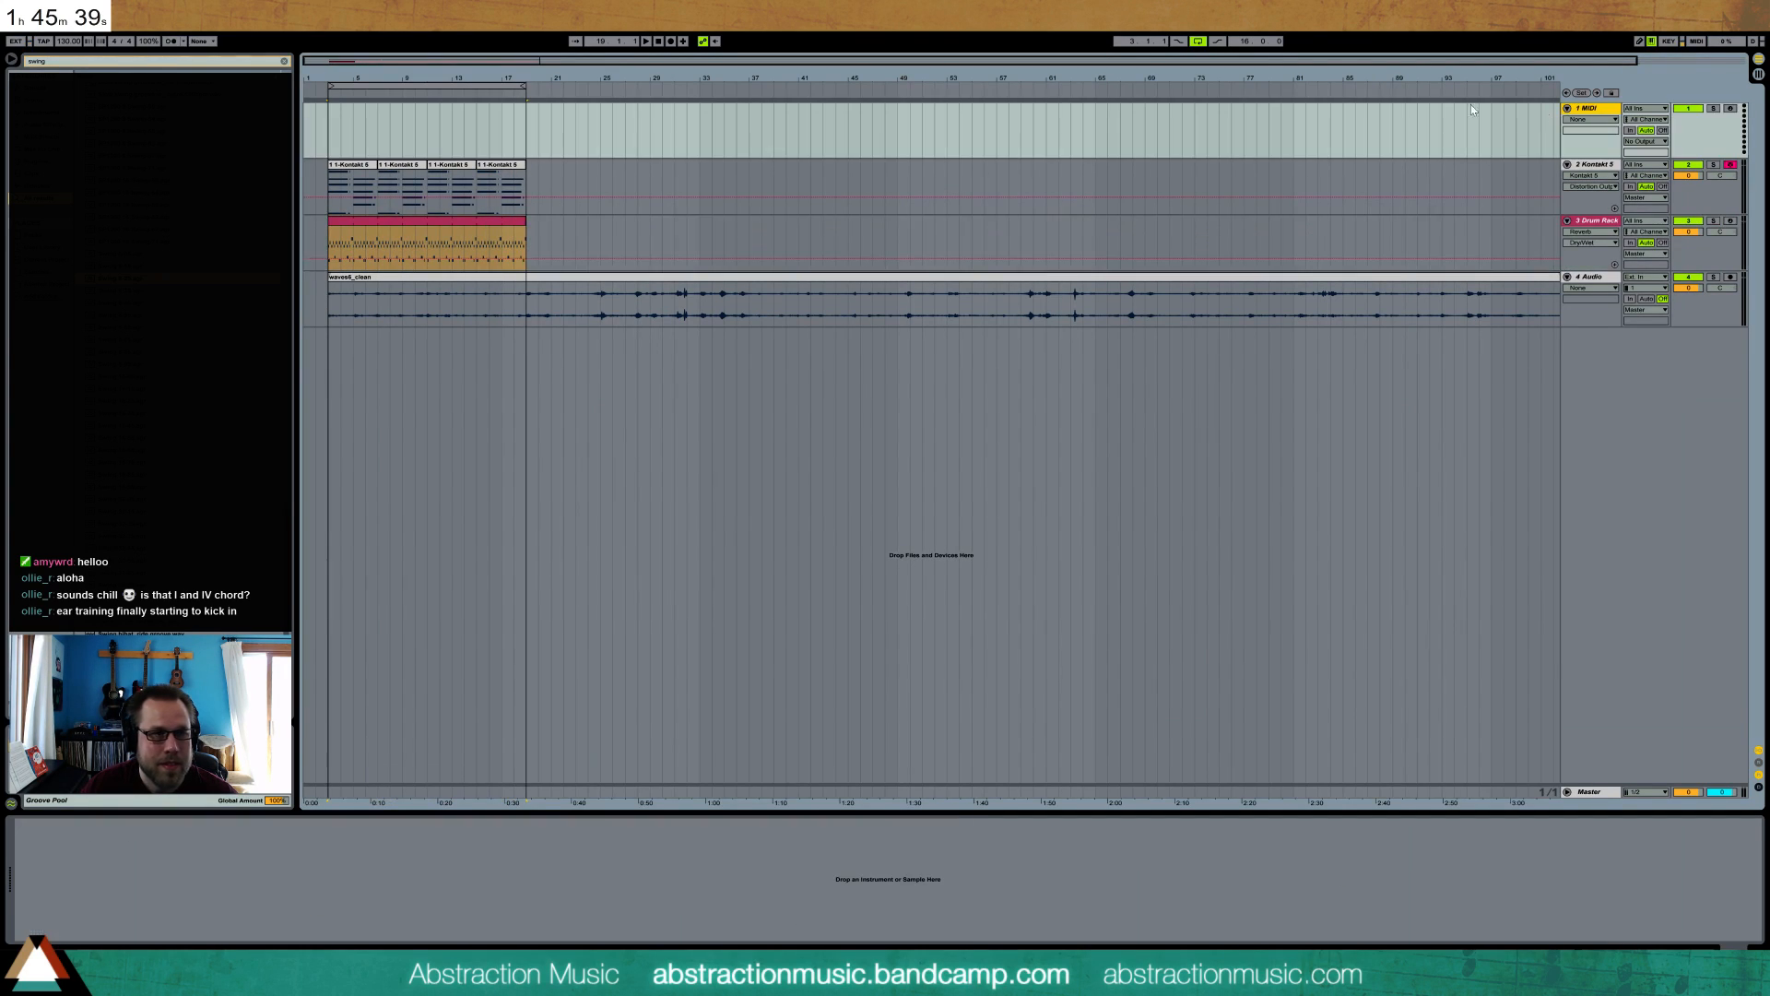
pyautogui.click(50, 127)
pyautogui.click(63, 62)
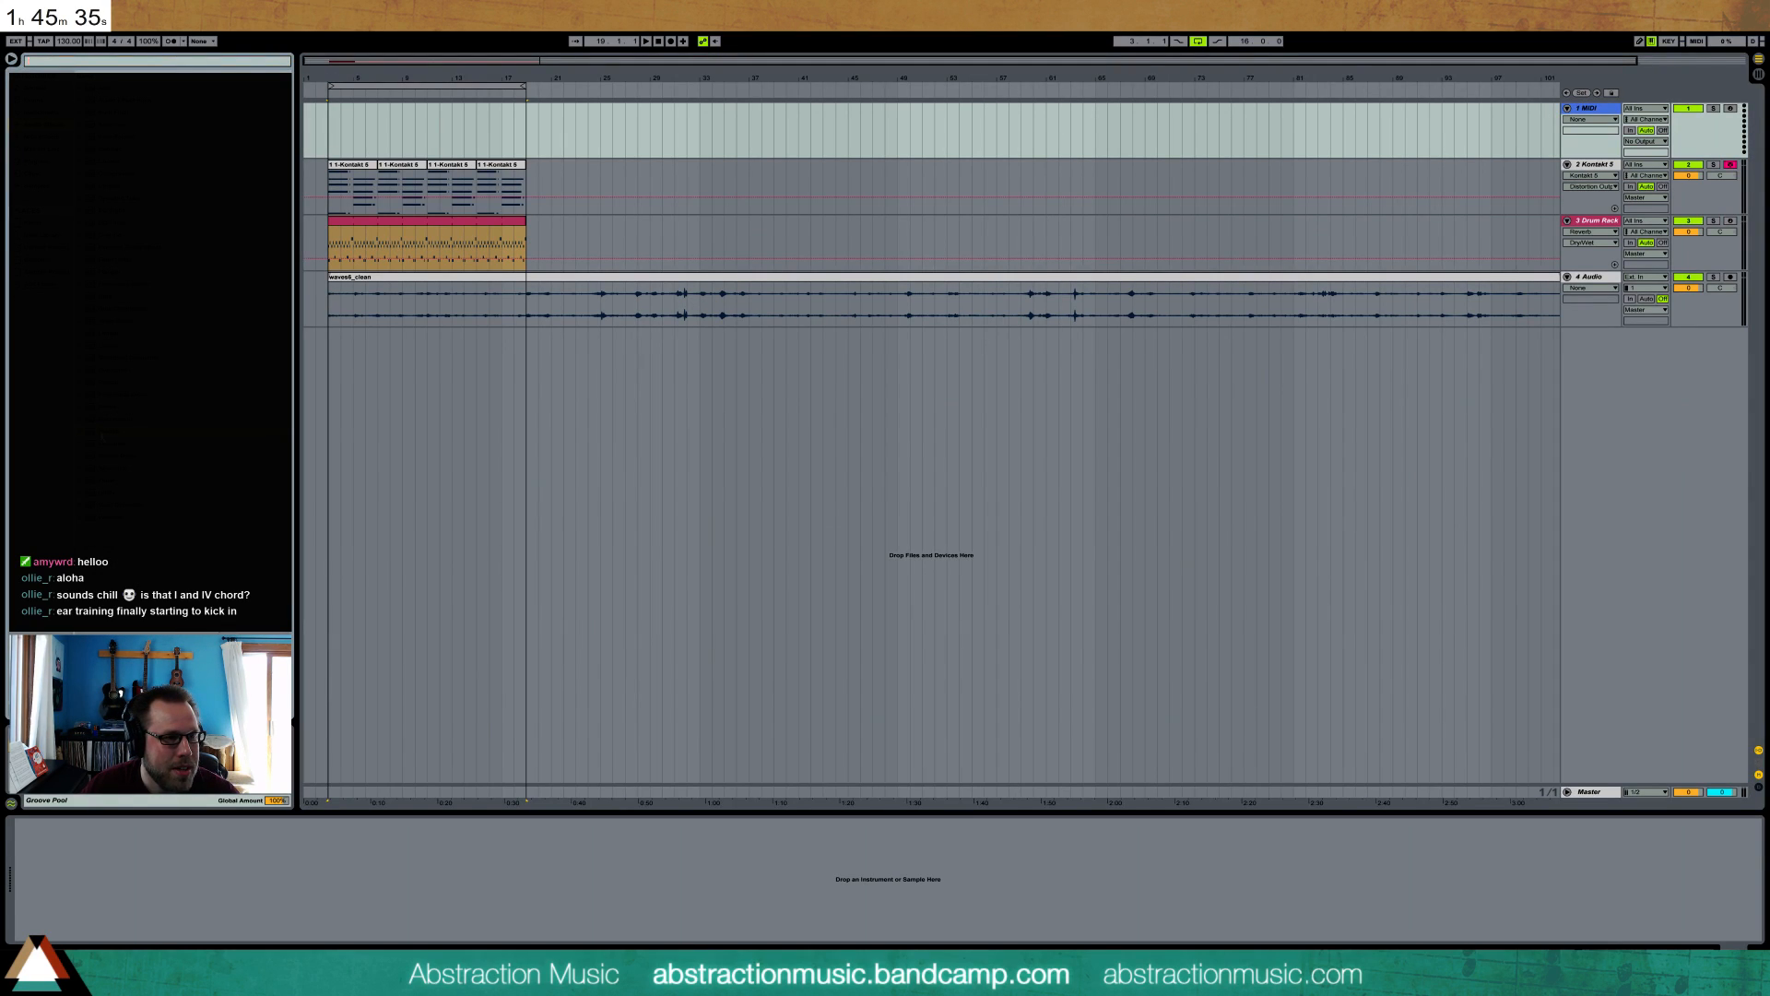
pyautogui.click(28, 115)
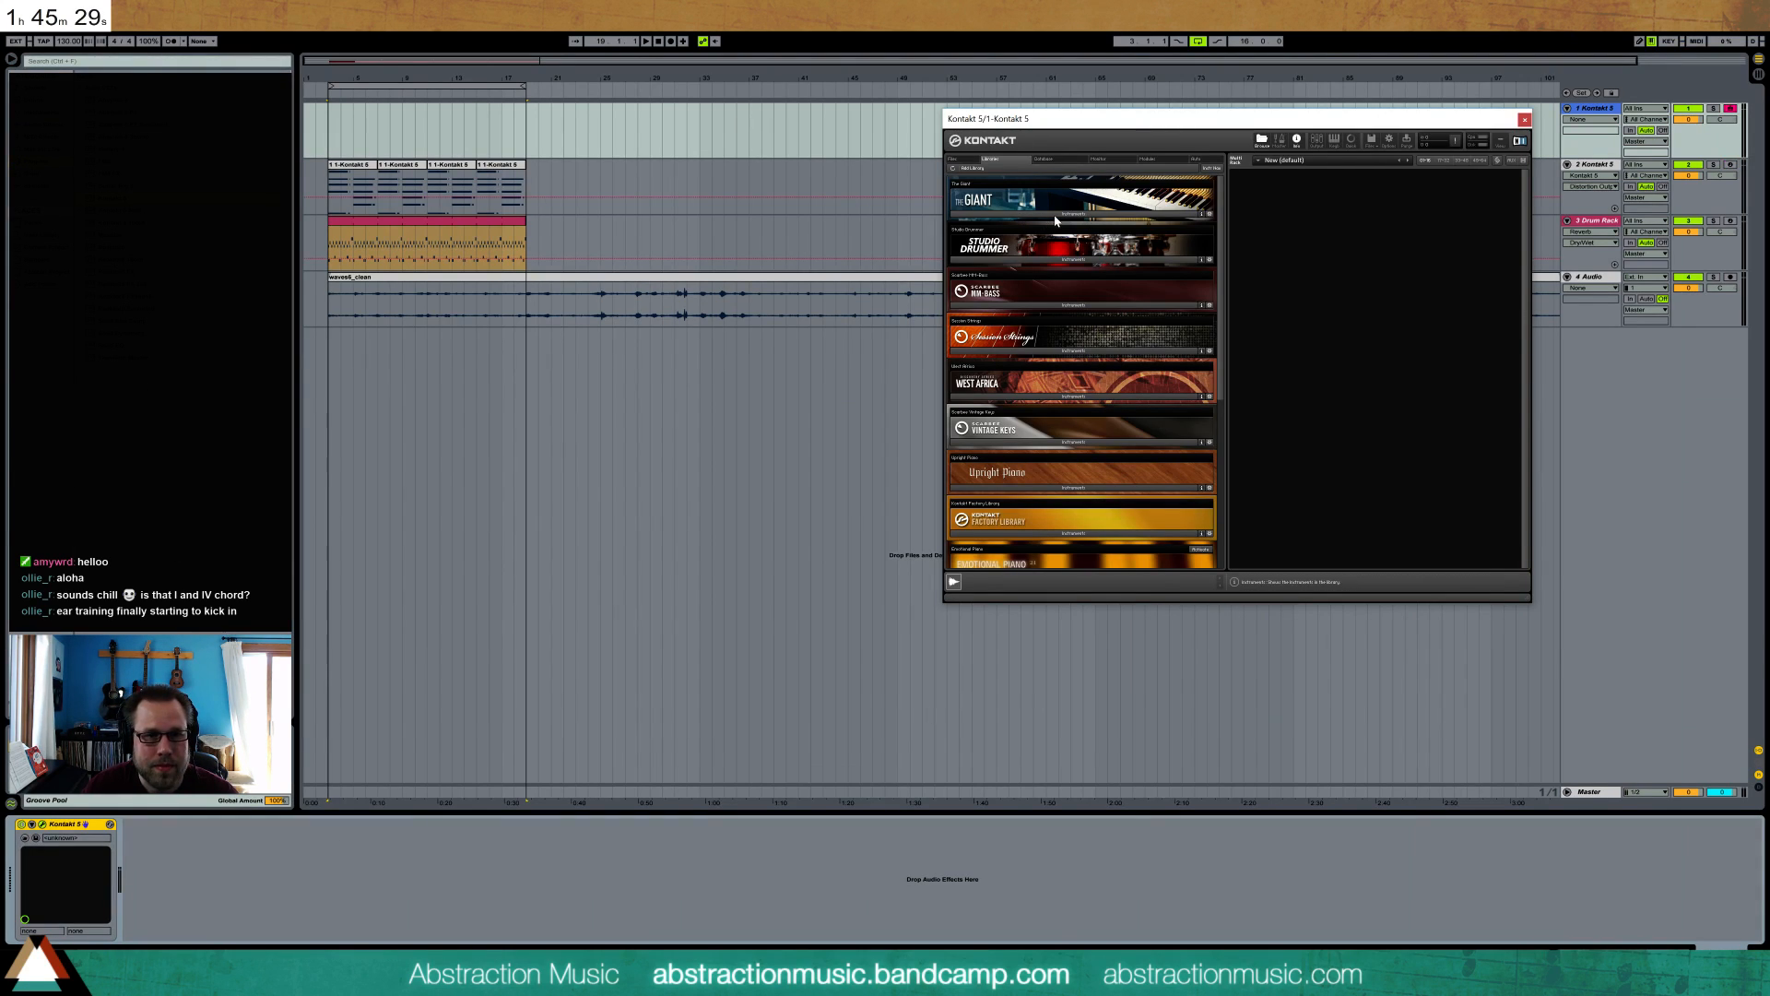
# - Load The Giant piano in Kontakt, switch on the option below its tone knob and close the plug-in window
pyautogui.click(1056, 213)
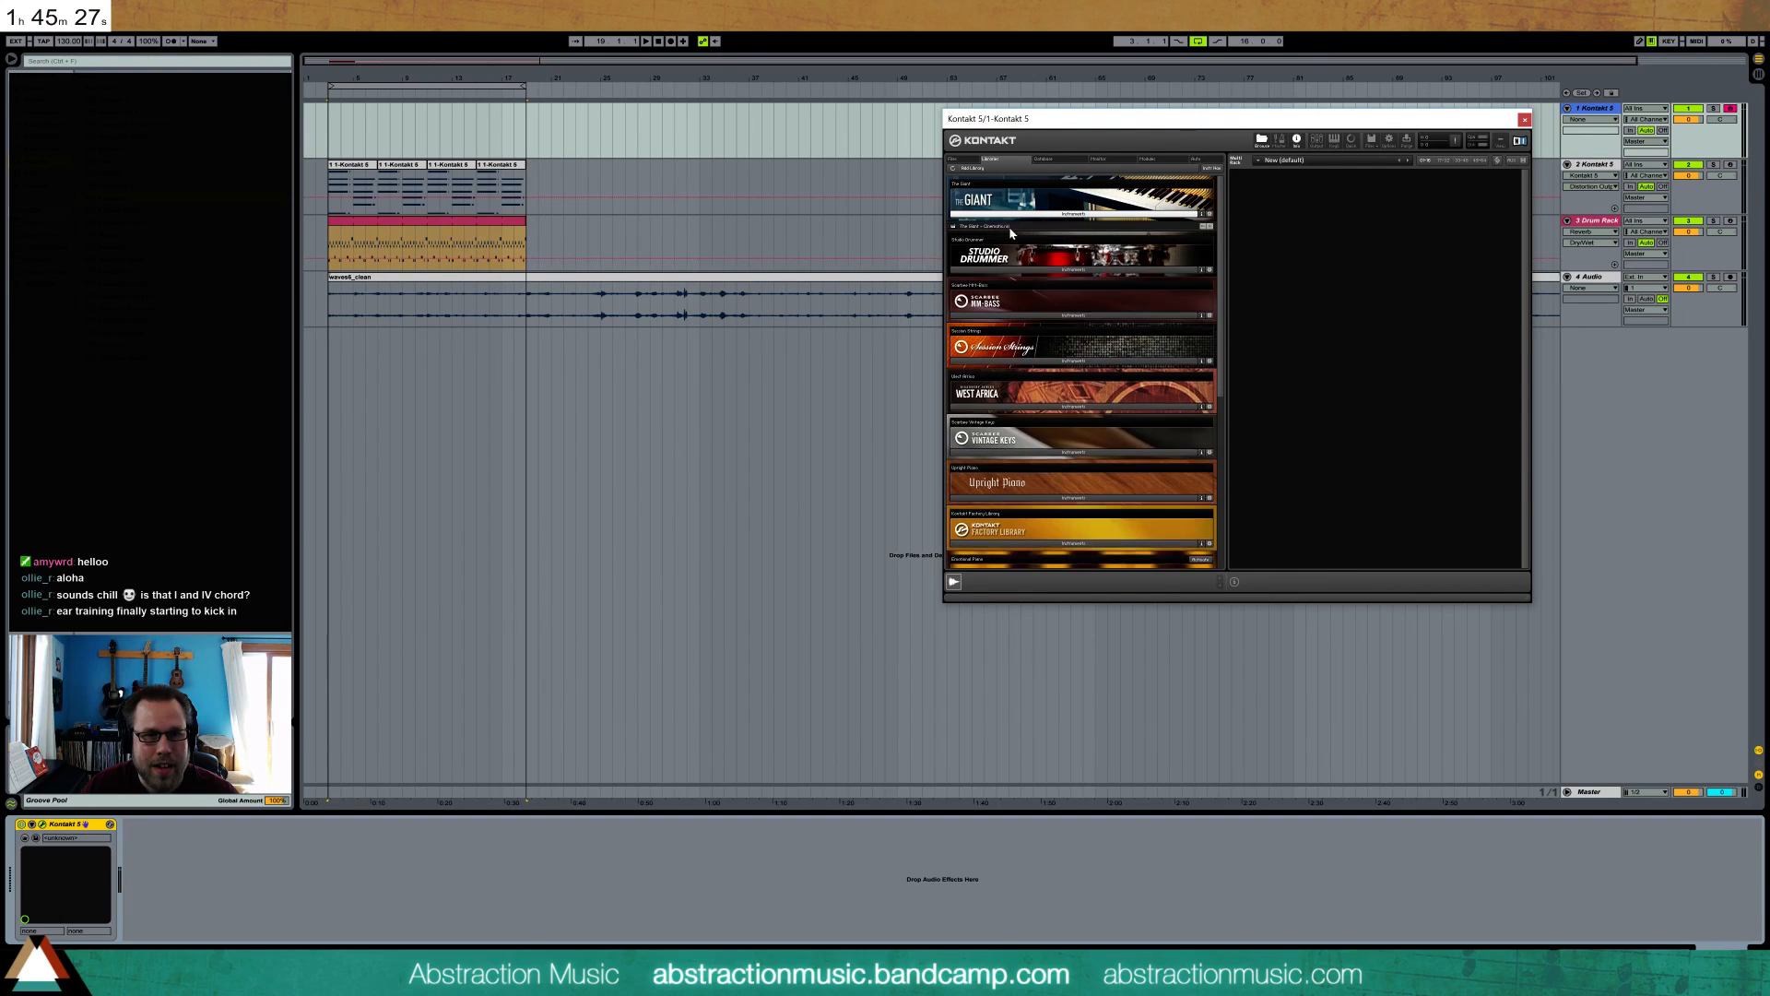
pyautogui.doubleClick(994, 235)
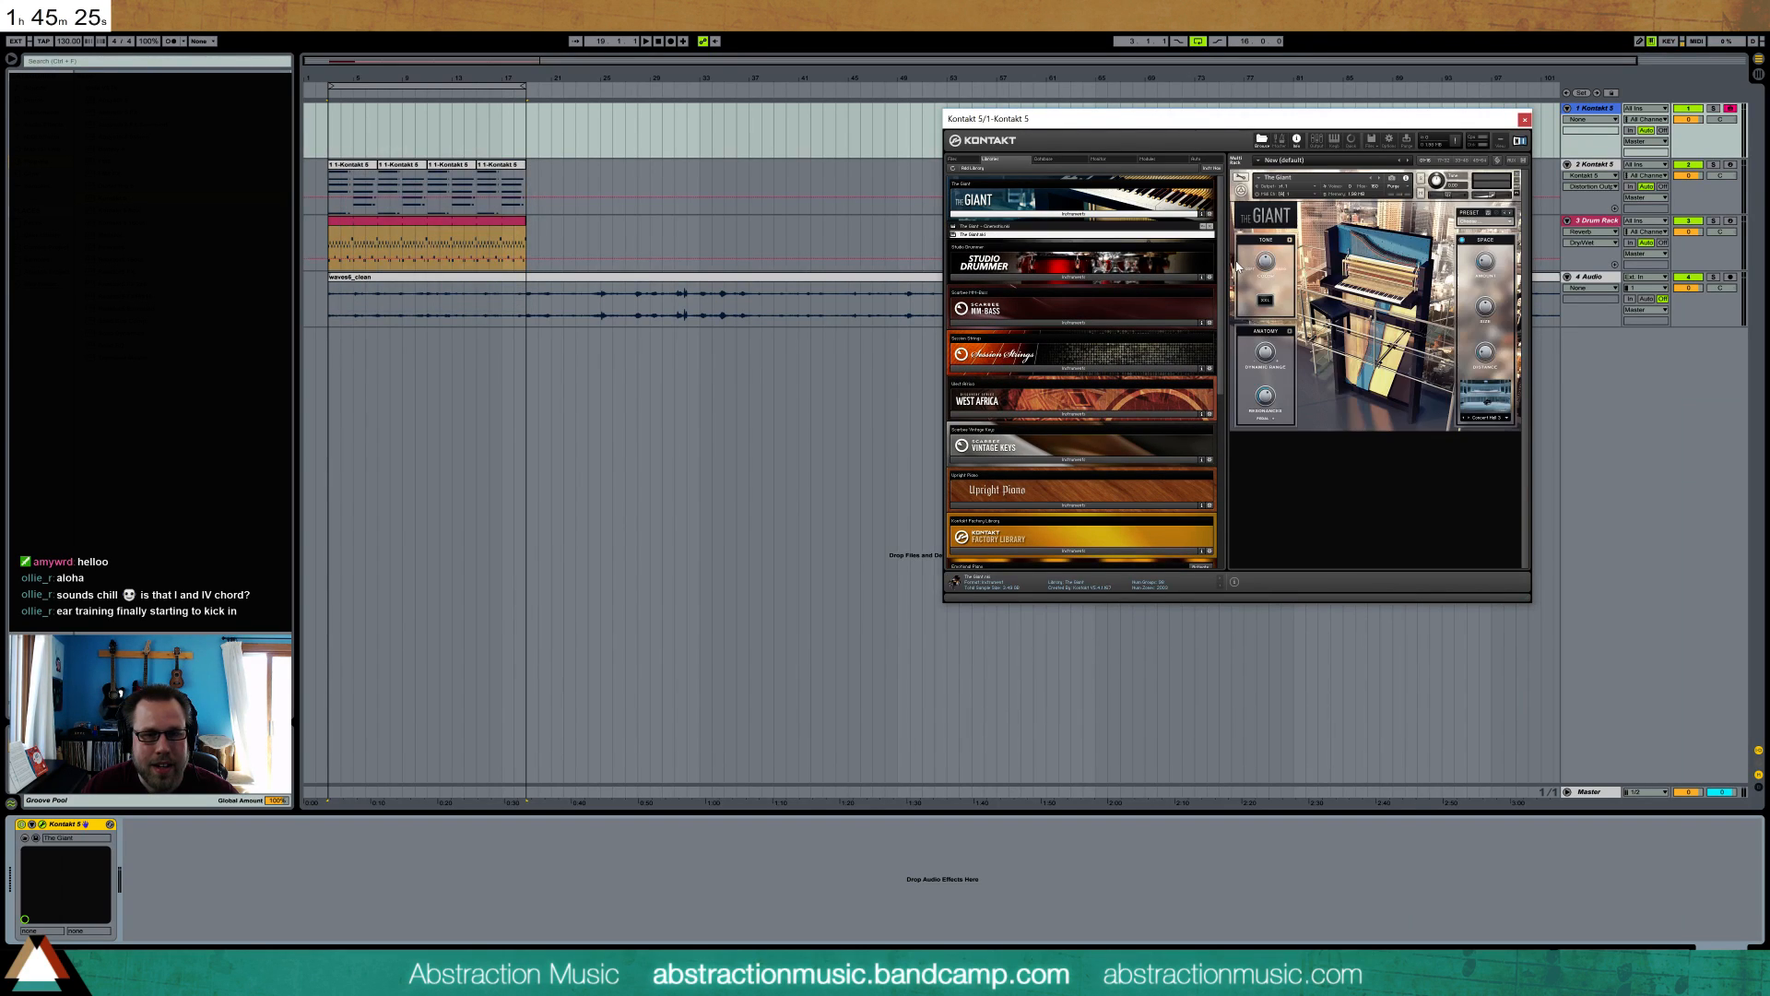
pyautogui.click(1264, 300)
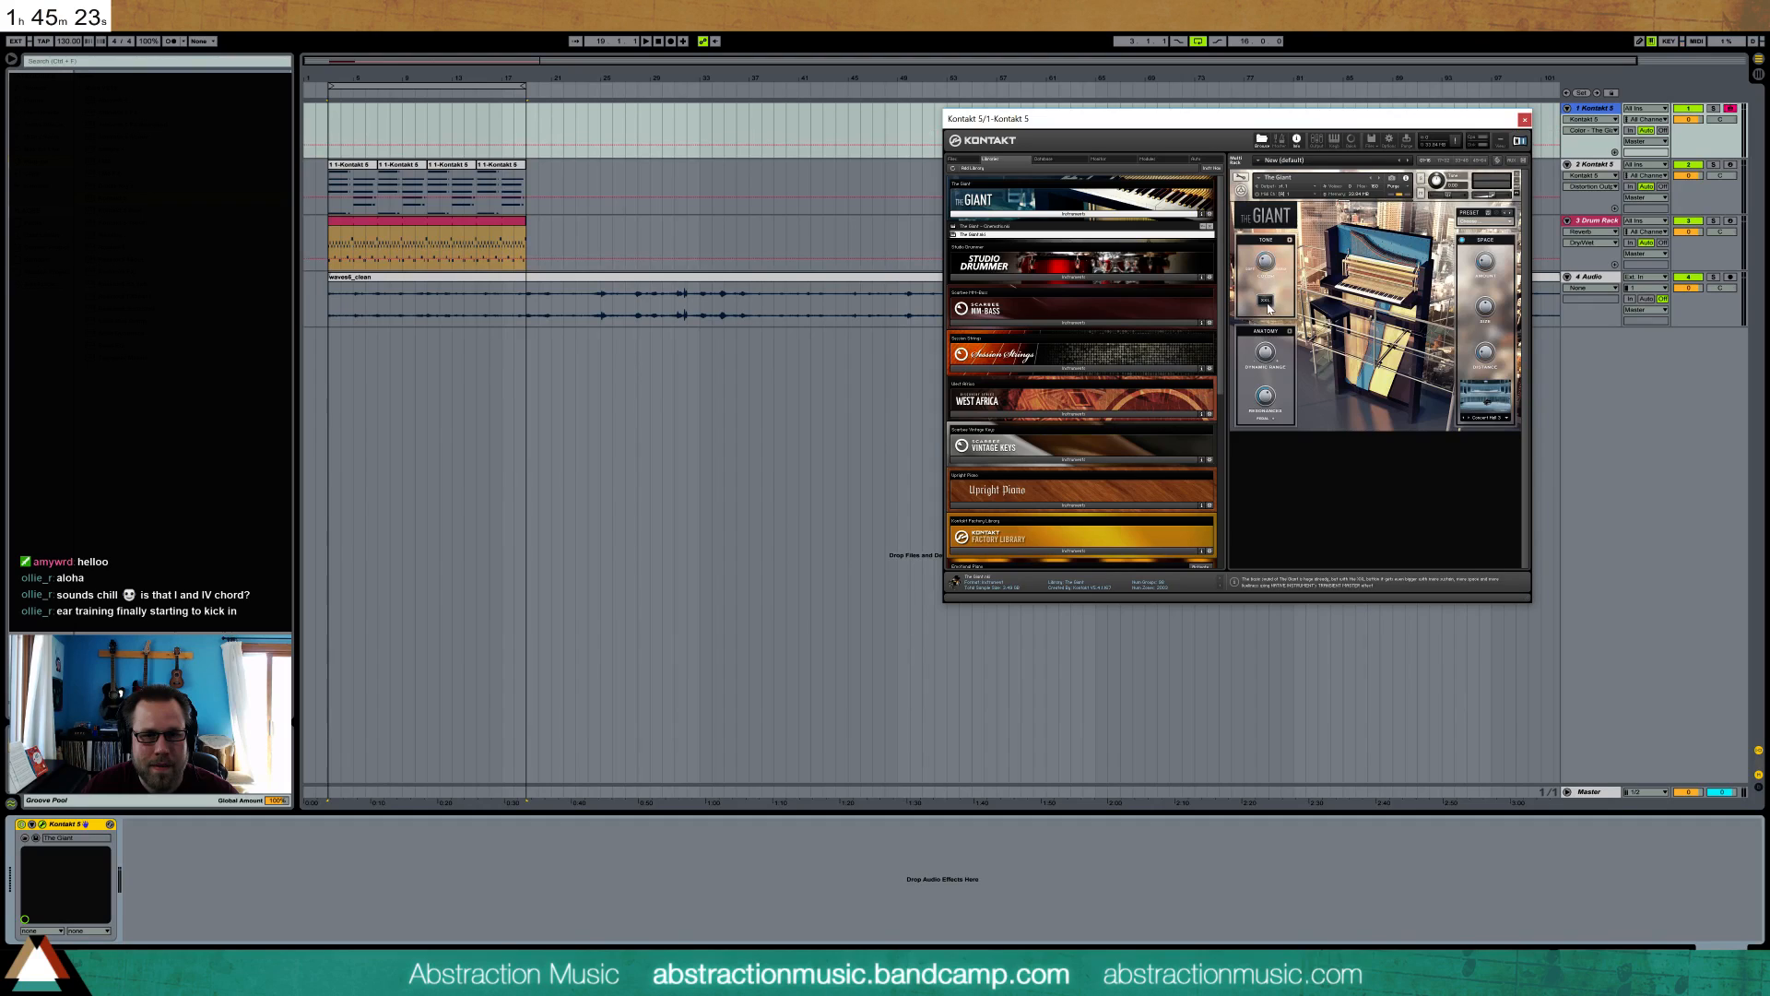
pyautogui.click(1263, 263)
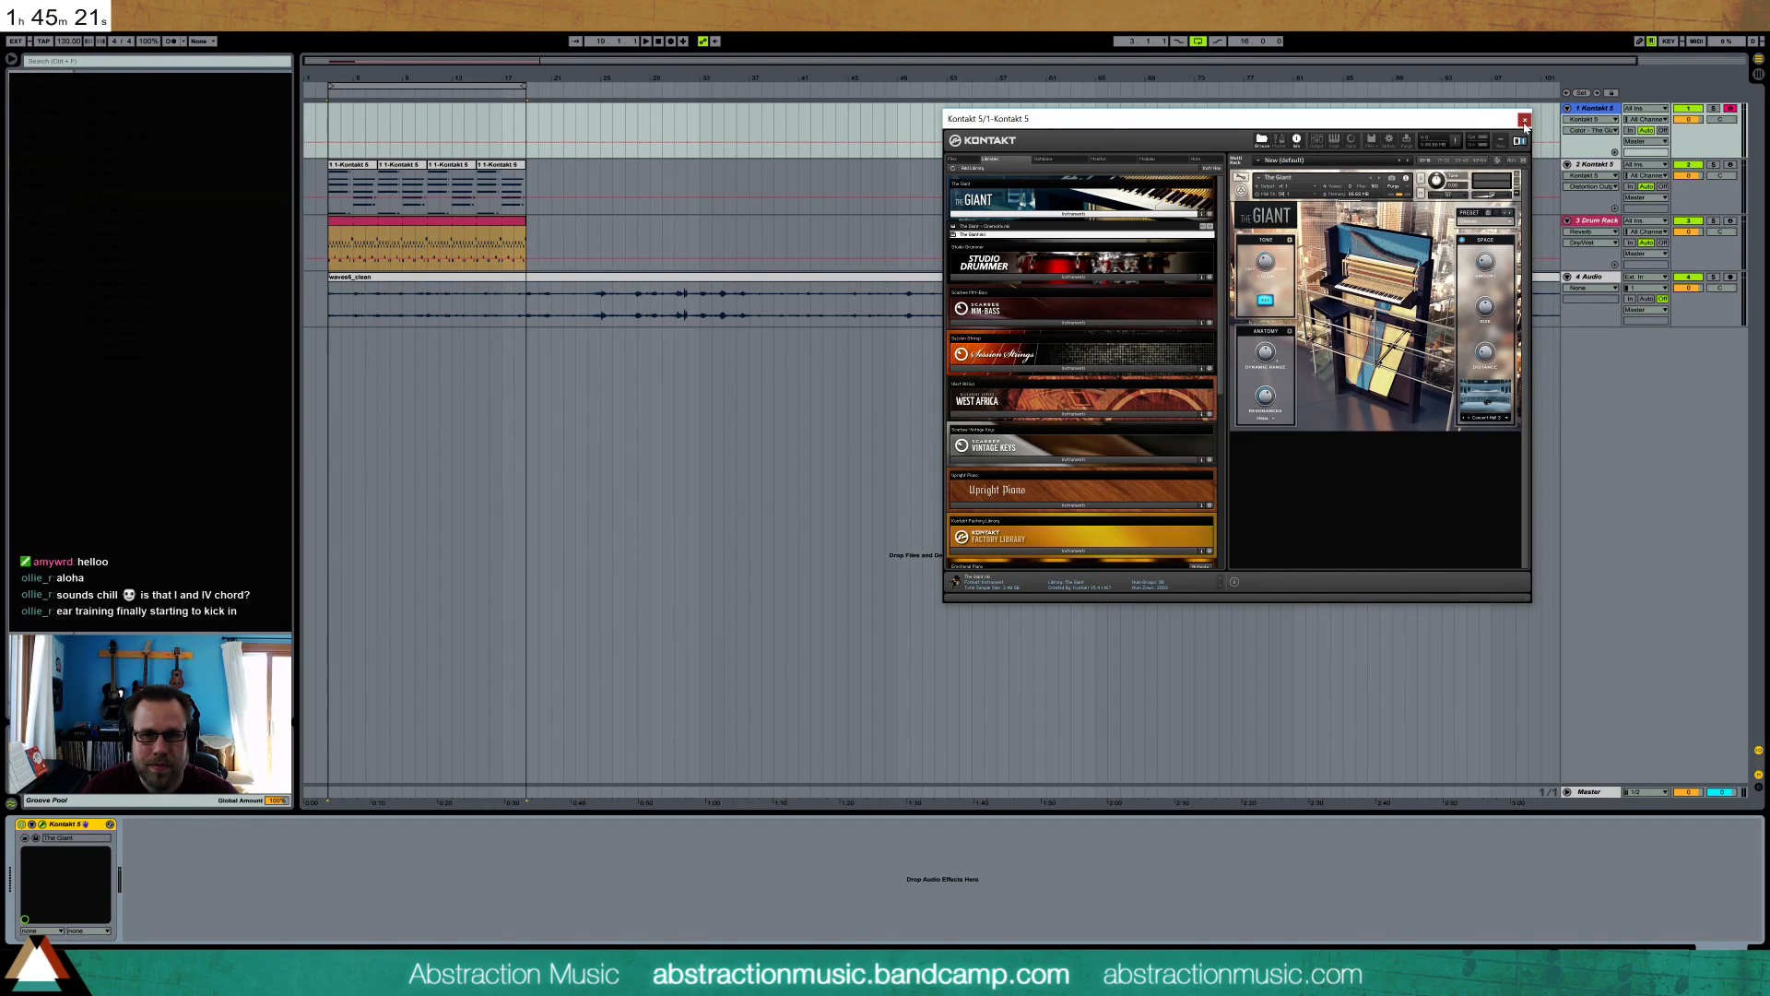
pyautogui.click(1525, 120)
# - Play the loop from bar 3 with the new piano track armed, and return to the loop start
pyautogui.click(332, 124)
pyautogui.press('space')
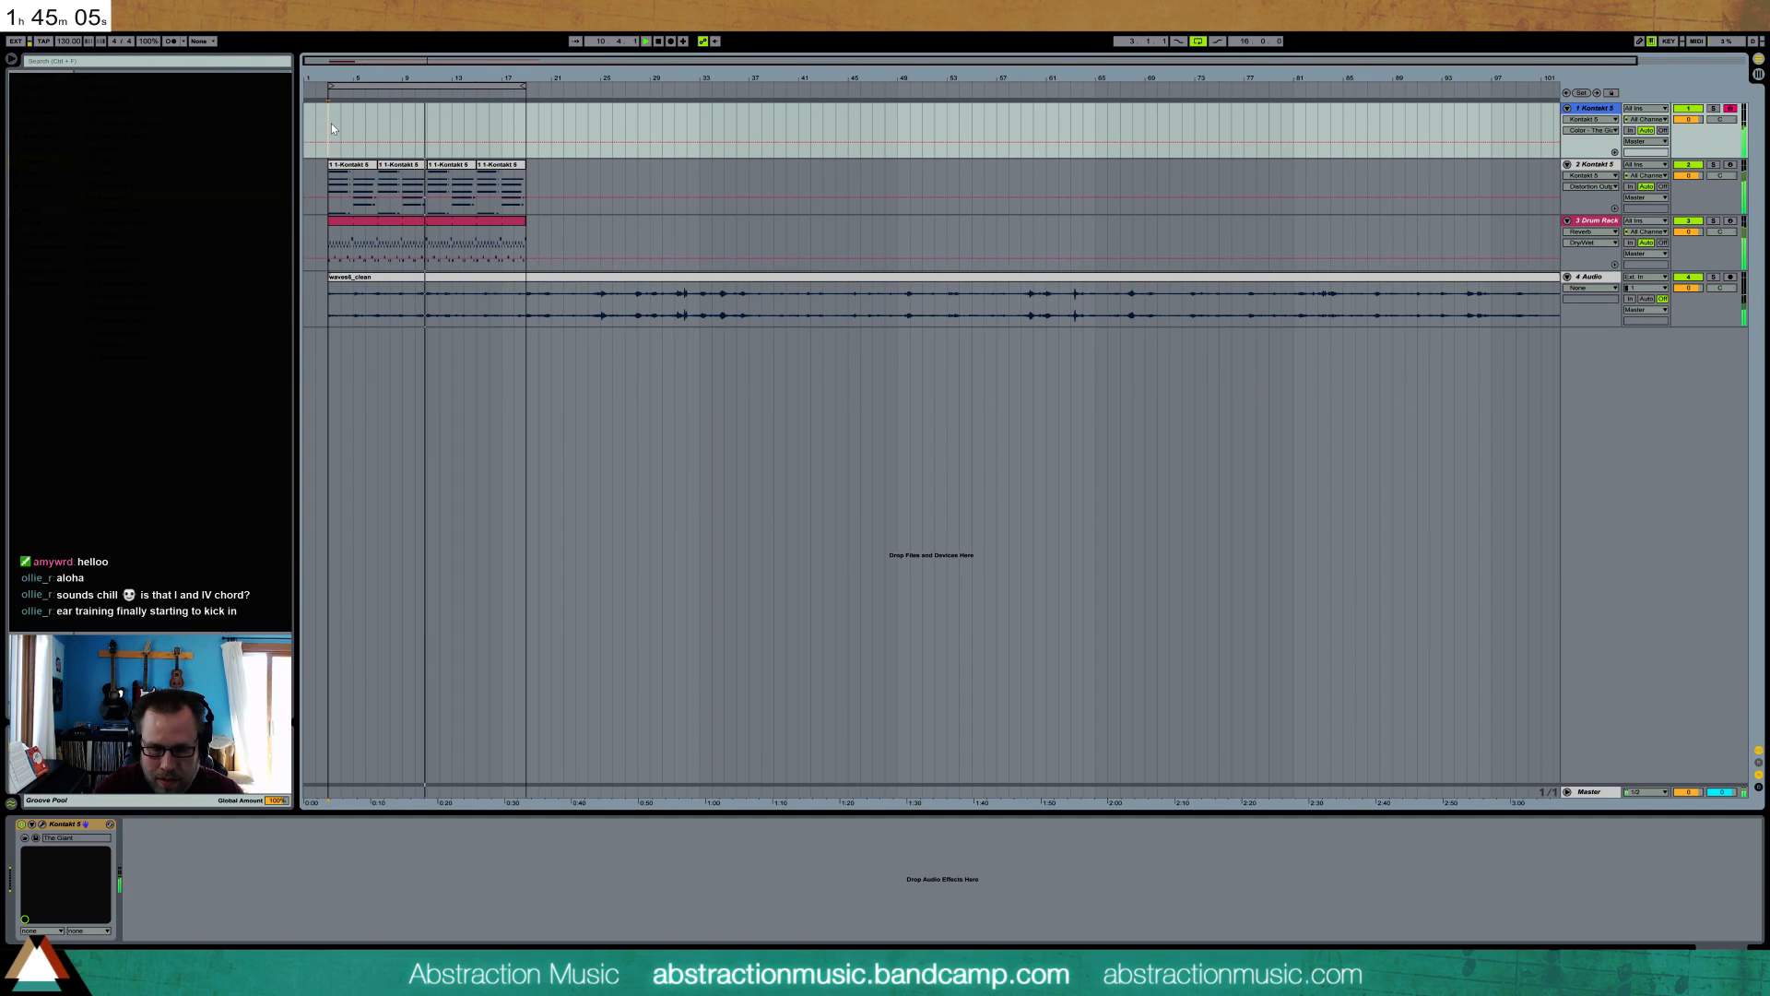
pyautogui.press('space')
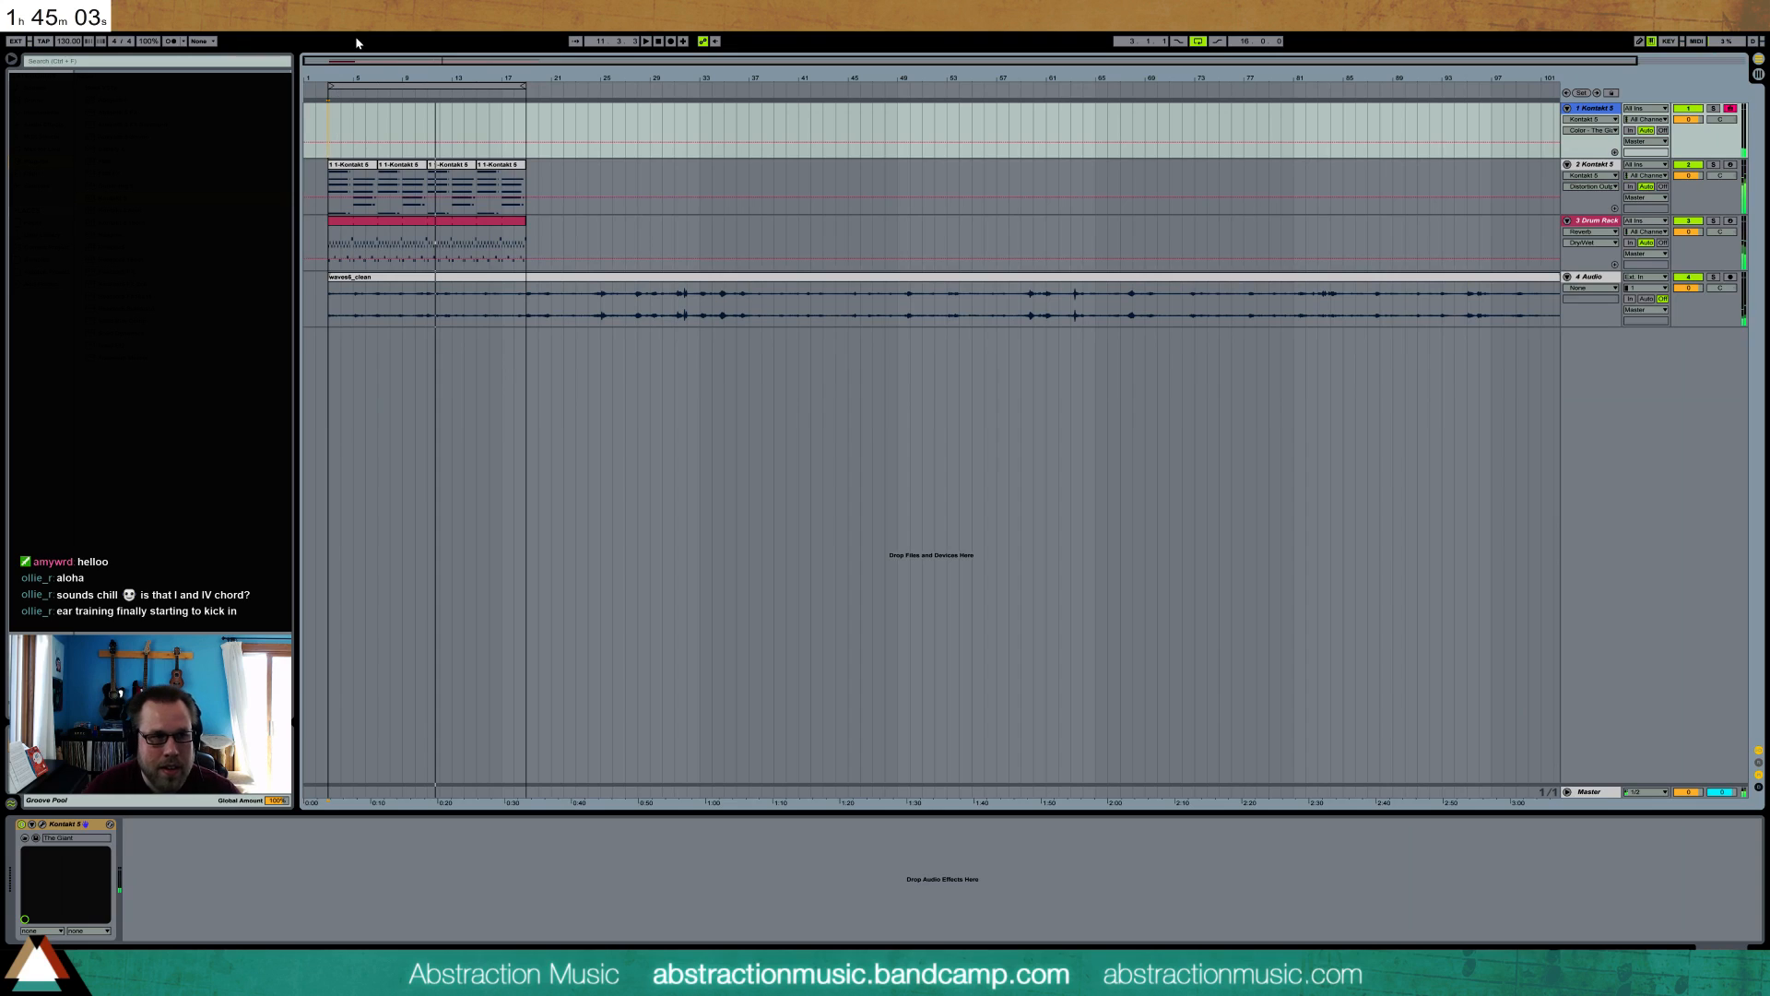
pyautogui.click(332, 113)
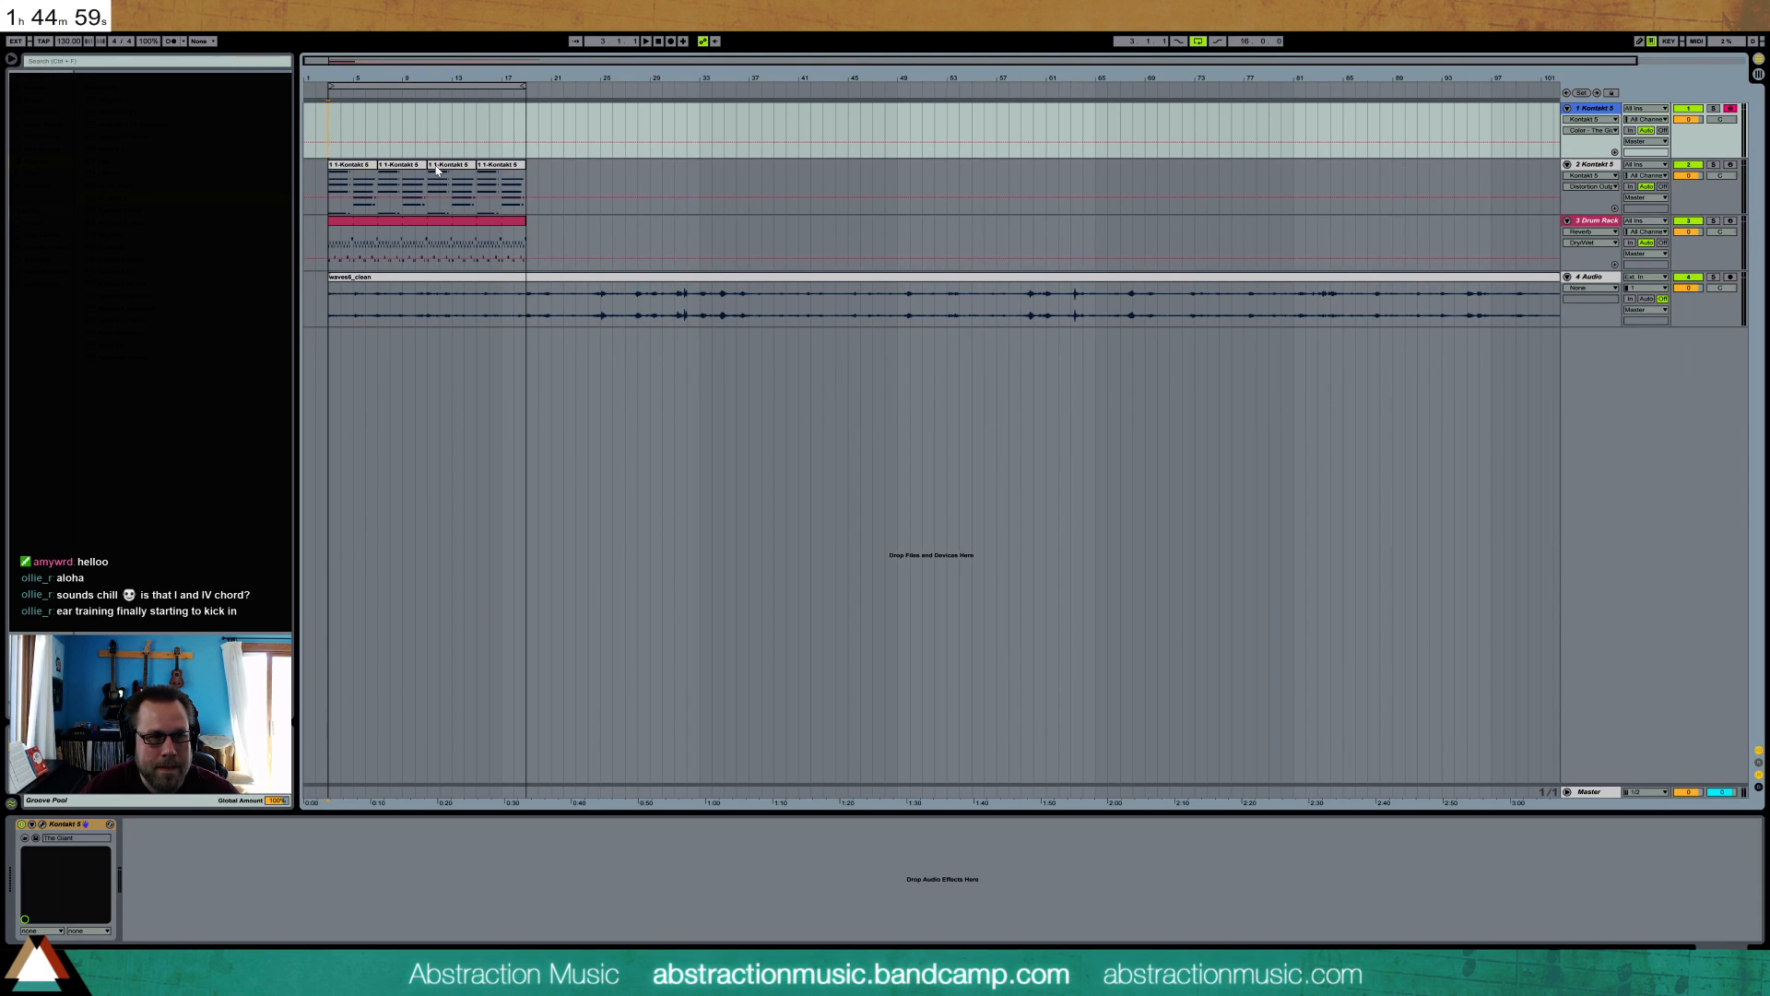
# - Open the third Kontakt clip, raise the second-highest note of its first chord by two semitones and play it
pyautogui.doubleClick(437, 169)
pyautogui.moveTo(164, 710); pyautogui.dragTo(219, 553)
pyautogui.moveTo(167, 907); pyautogui.dragTo(164, 870)
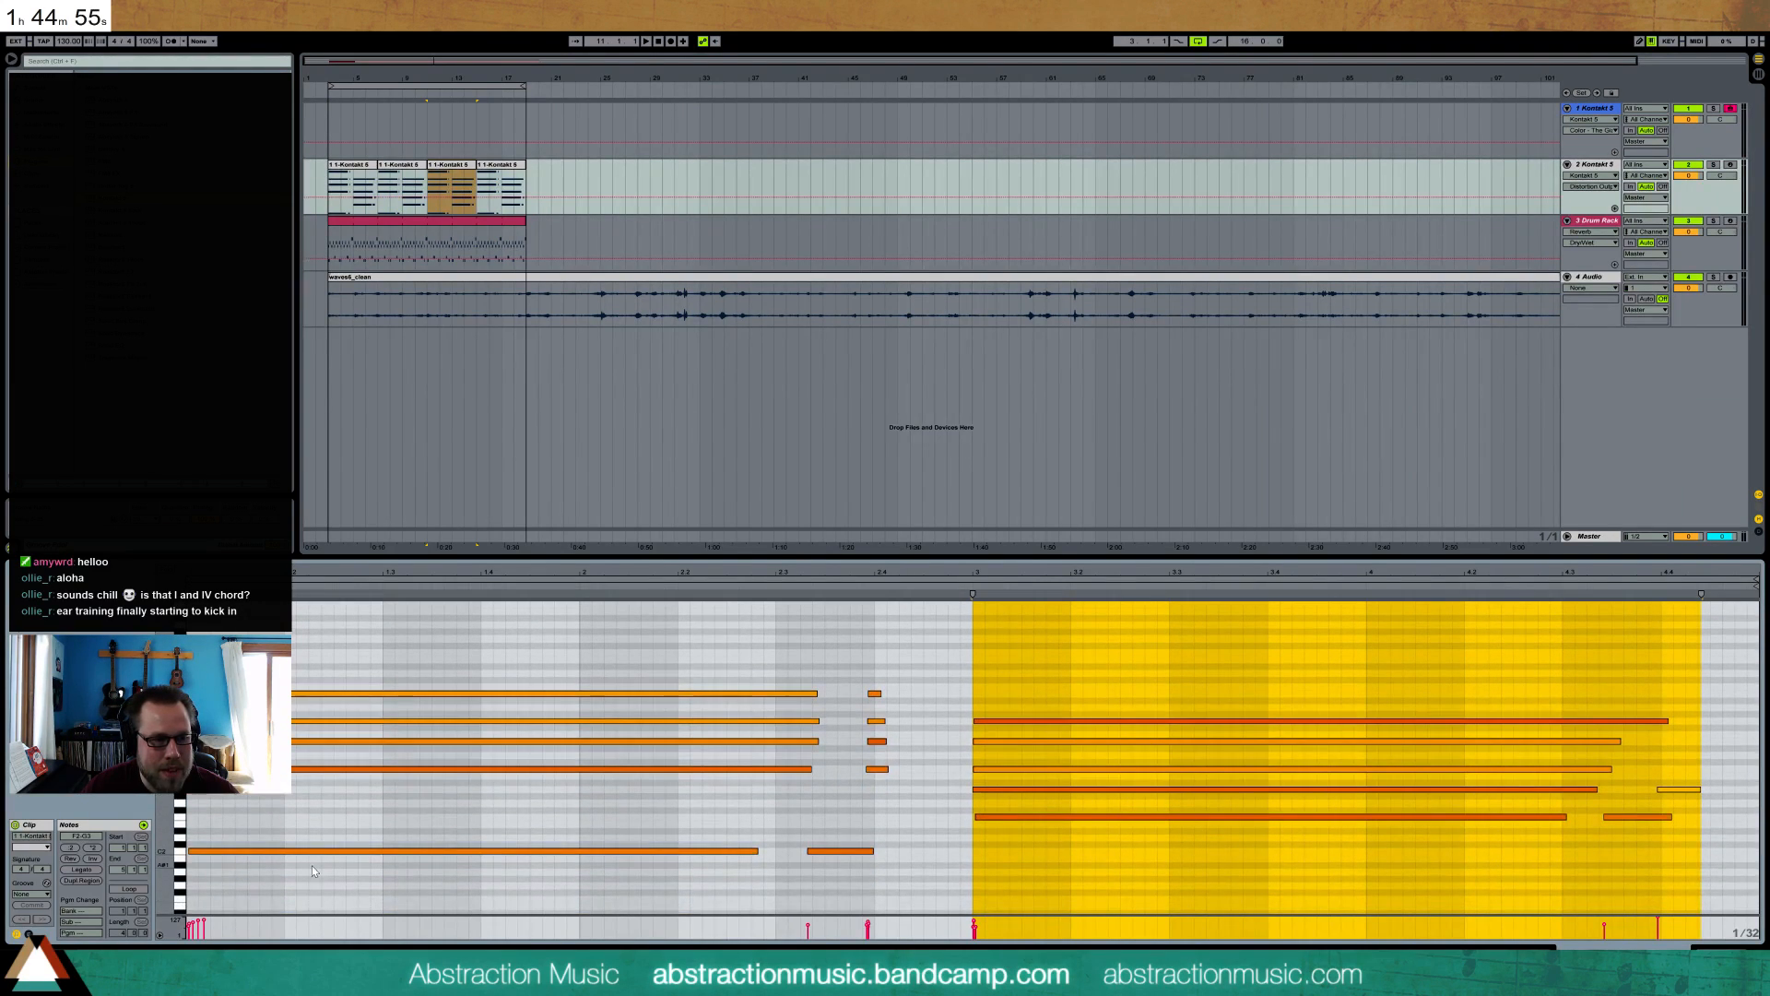
pyautogui.moveTo(443, 721); pyautogui.dragTo(442, 707)
pyautogui.press('space')
# - Lower the first chord's note just above the bass by three semitones, try the bass lower, restore it and play the result
pyautogui.moveTo(247, 849); pyautogui.dragTo(260, 867)
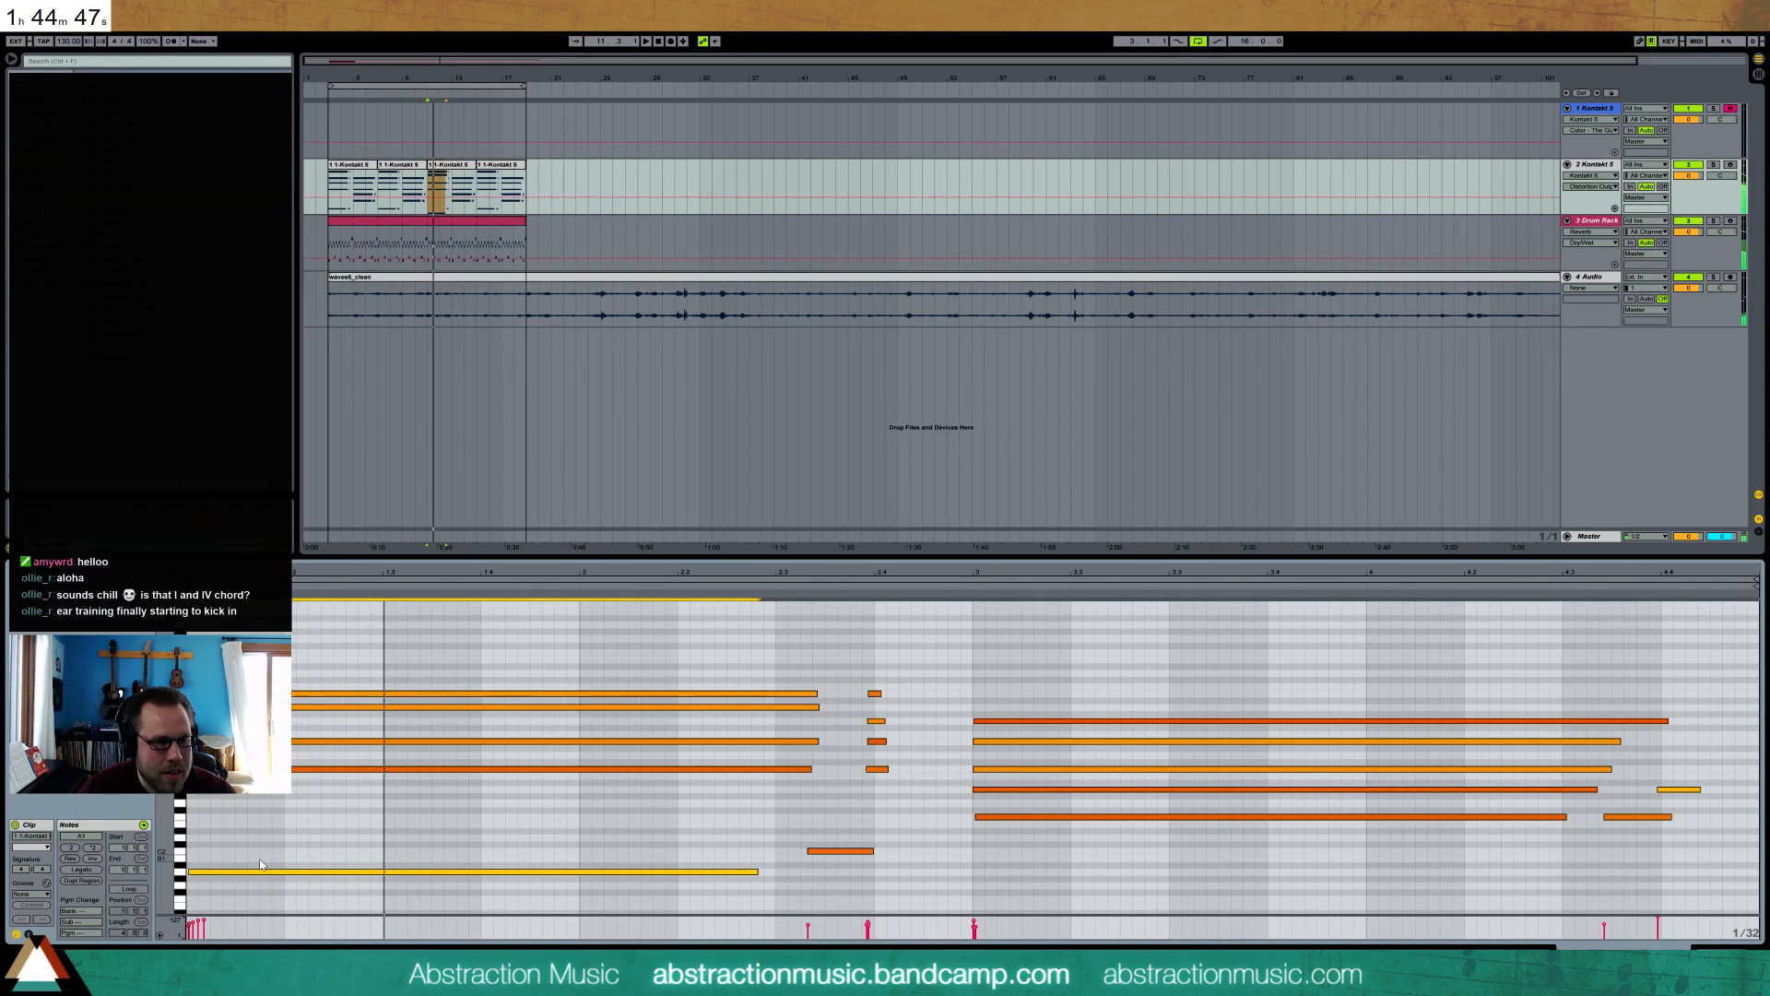
pyautogui.moveTo(221, 769); pyautogui.dragTo(220, 790)
pyautogui.moveTo(218, 850); pyautogui.dragTo(225, 870)
pyautogui.press('Up')
pyautogui.press('Up')
pyautogui.press('Up')
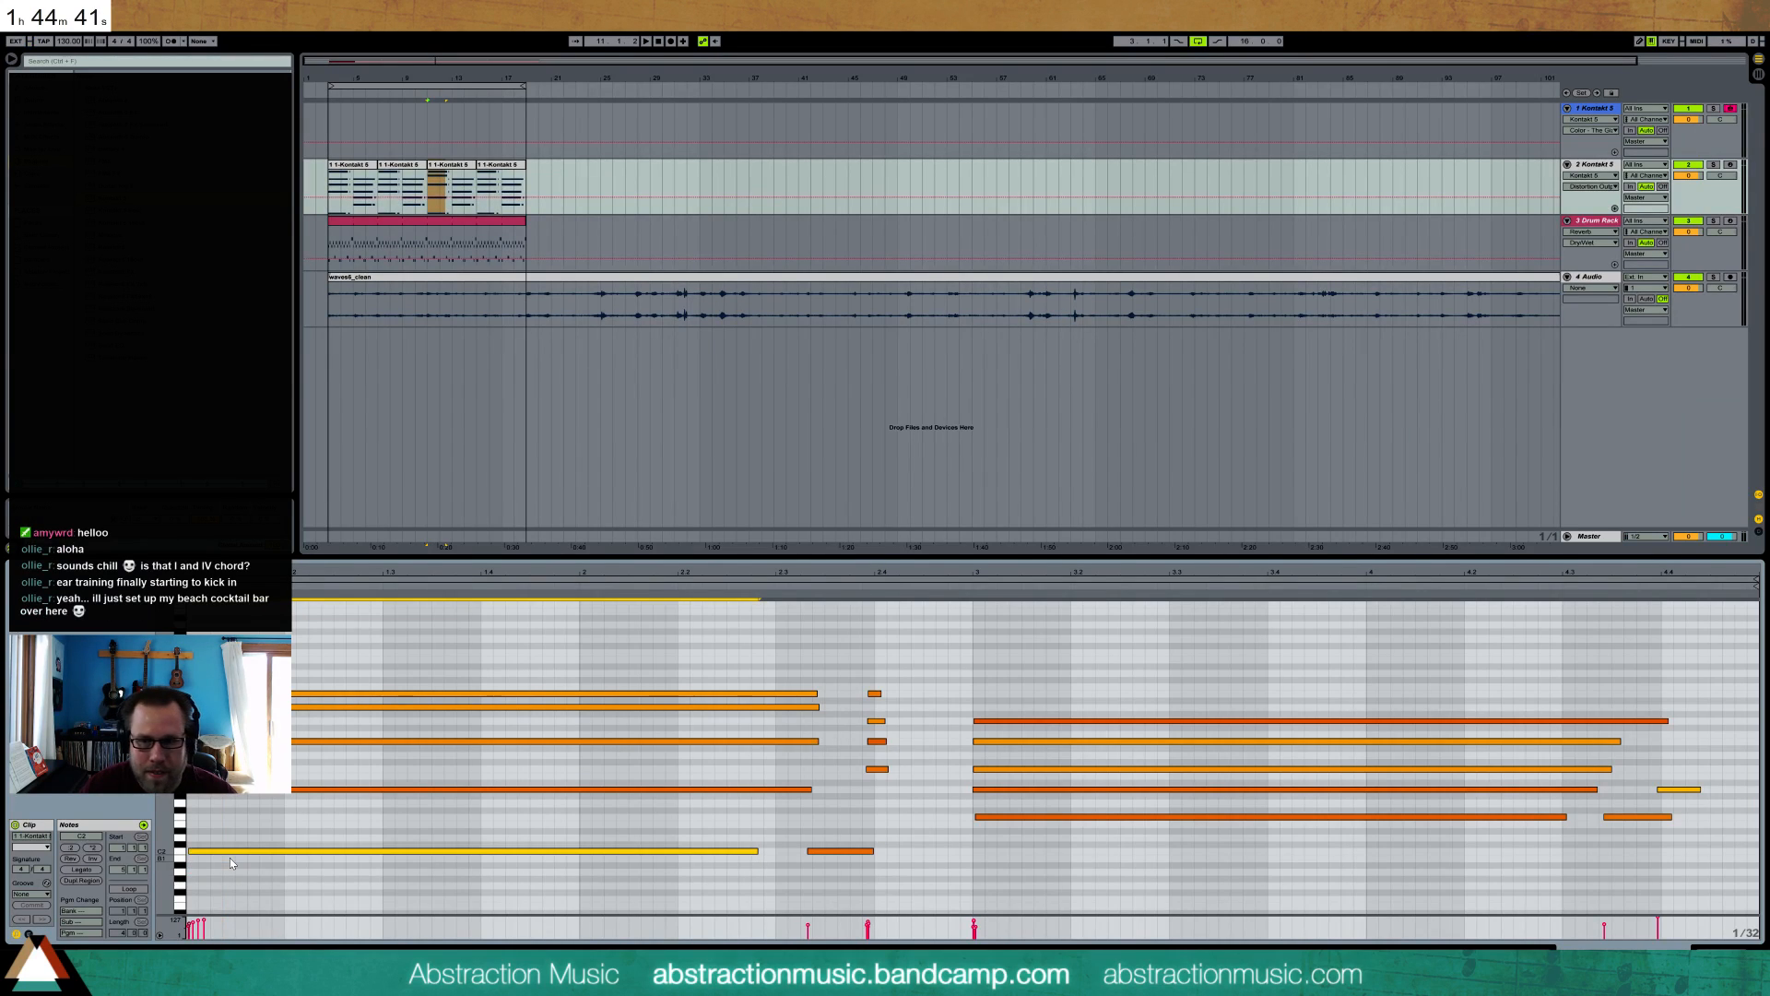
pyautogui.press('space')
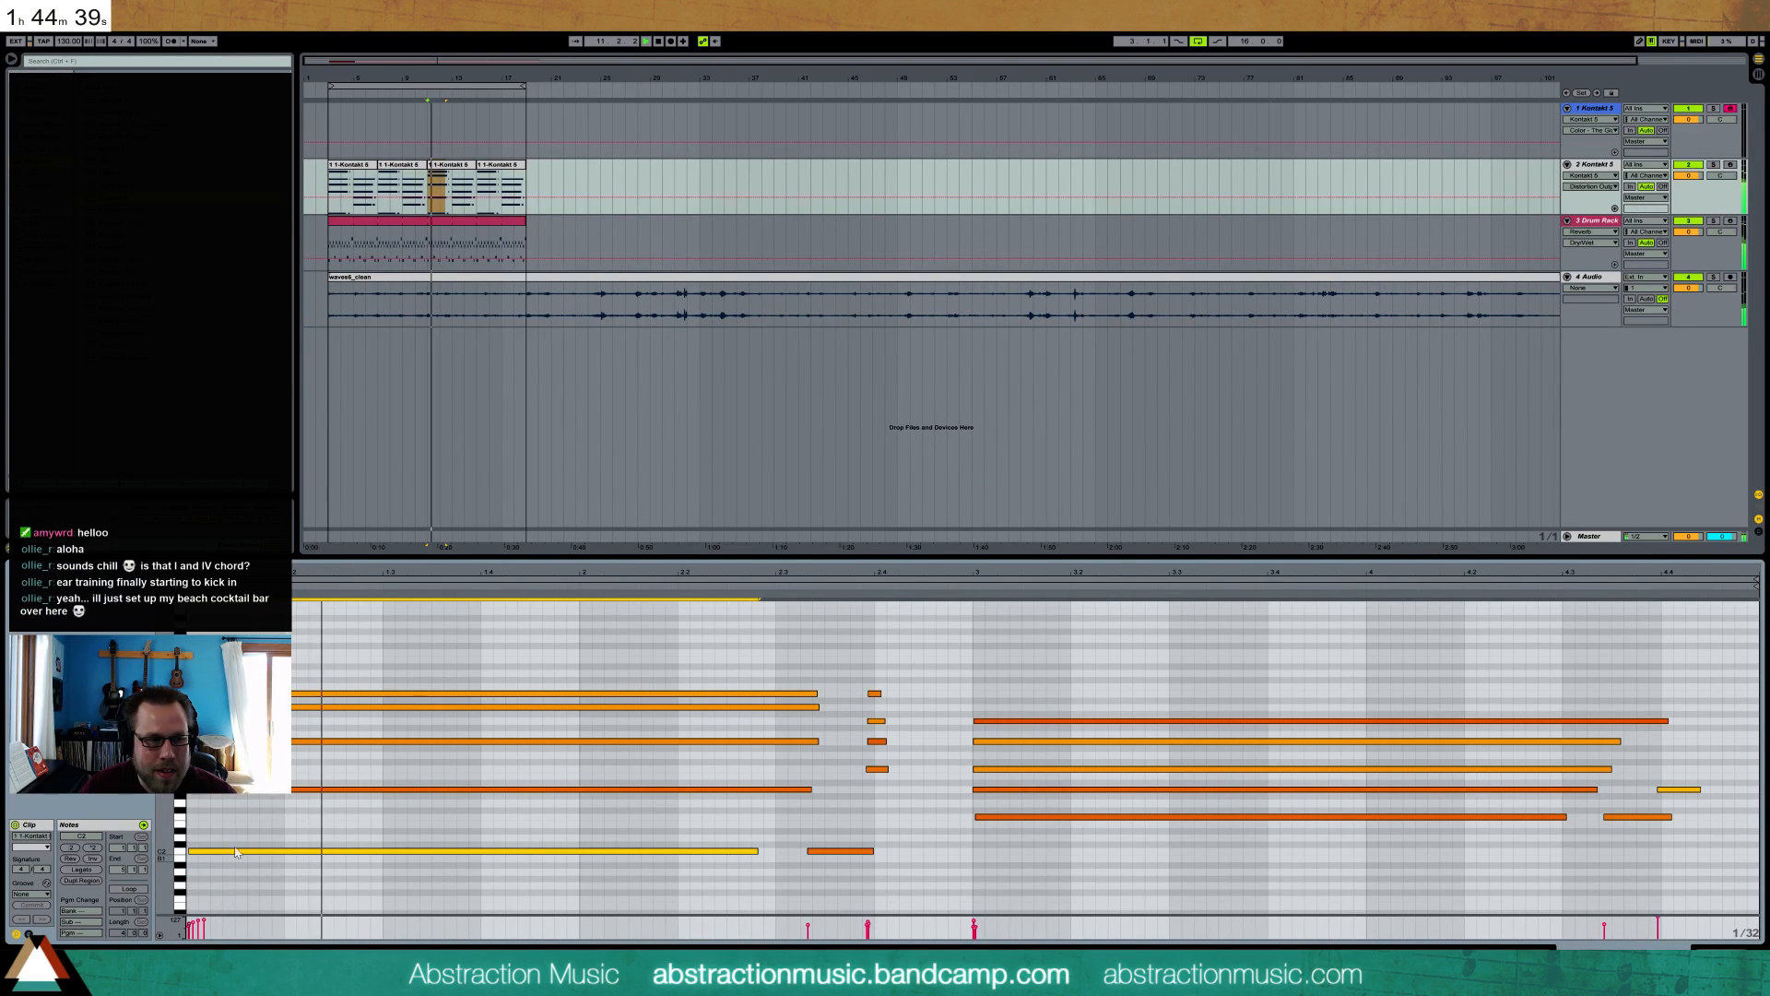
pyautogui.press('space')
# - Lower the first chord's middle note by four semitones, raise its top note by one semitone and play the result
pyautogui.moveTo(225, 729); pyautogui.dragTo(242, 749)
pyautogui.press('Down')
pyautogui.press('Down')
pyautogui.press('Down')
pyautogui.press('Down')
pyautogui.hotkey('shift', 'Up')
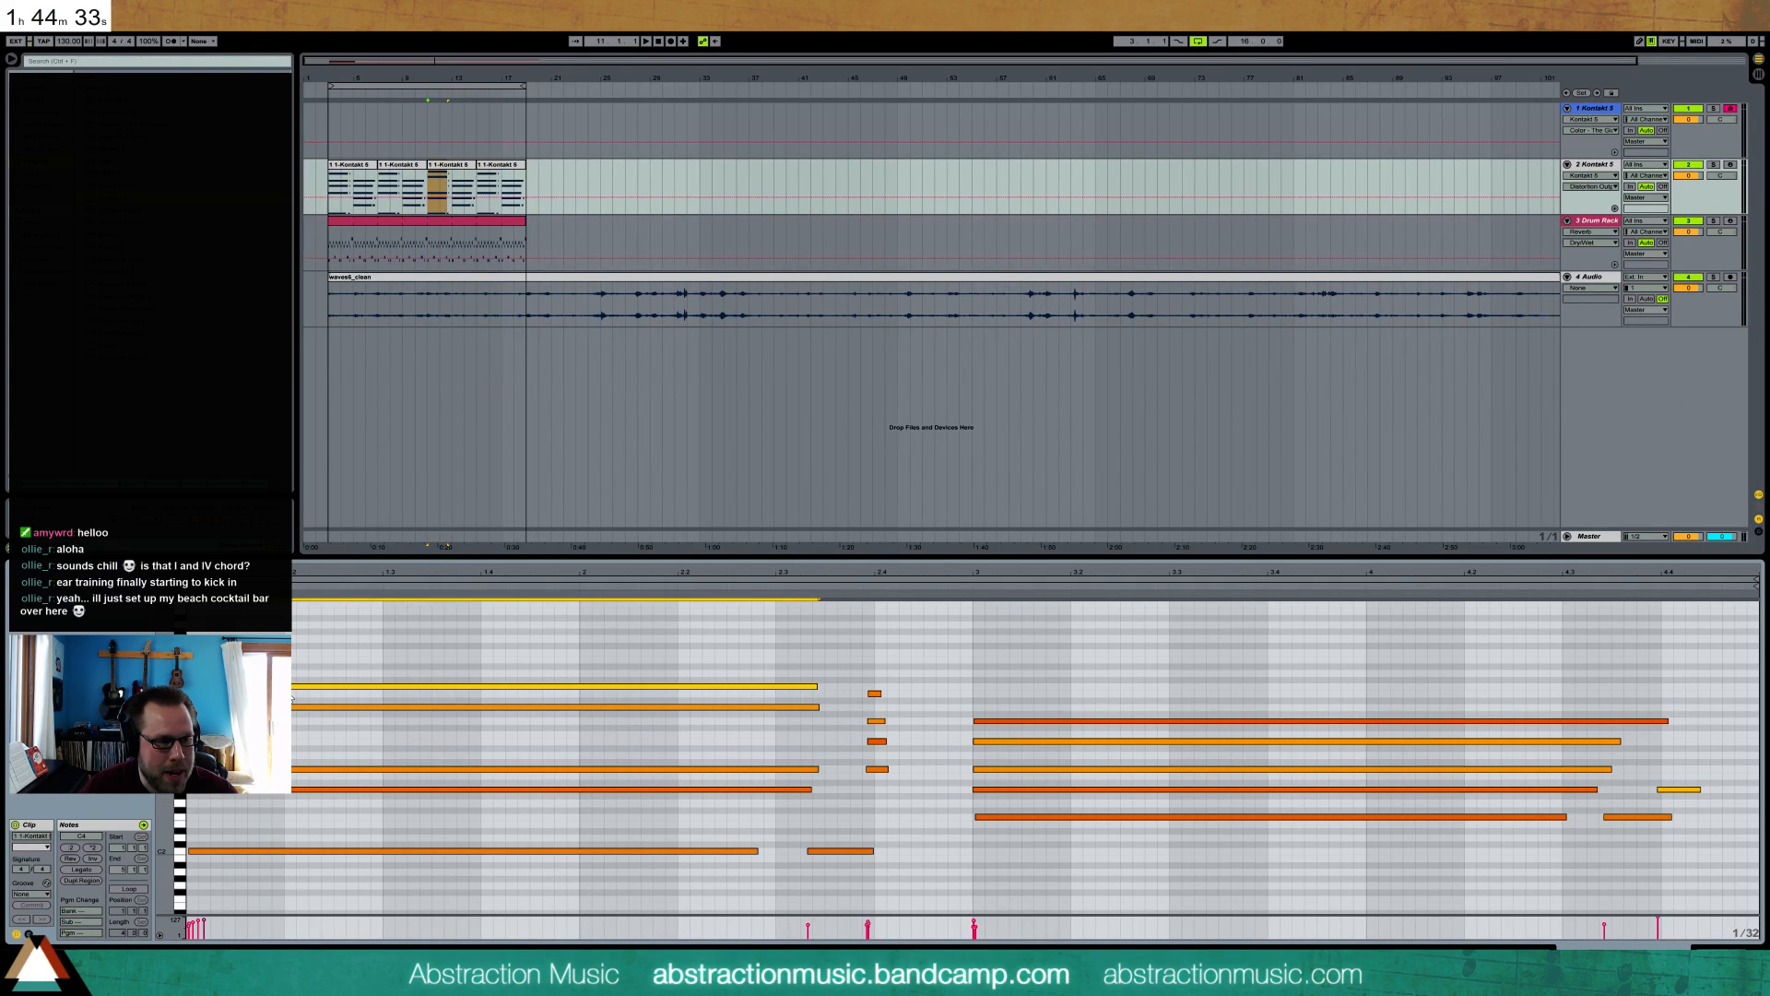
pyautogui.press('space')
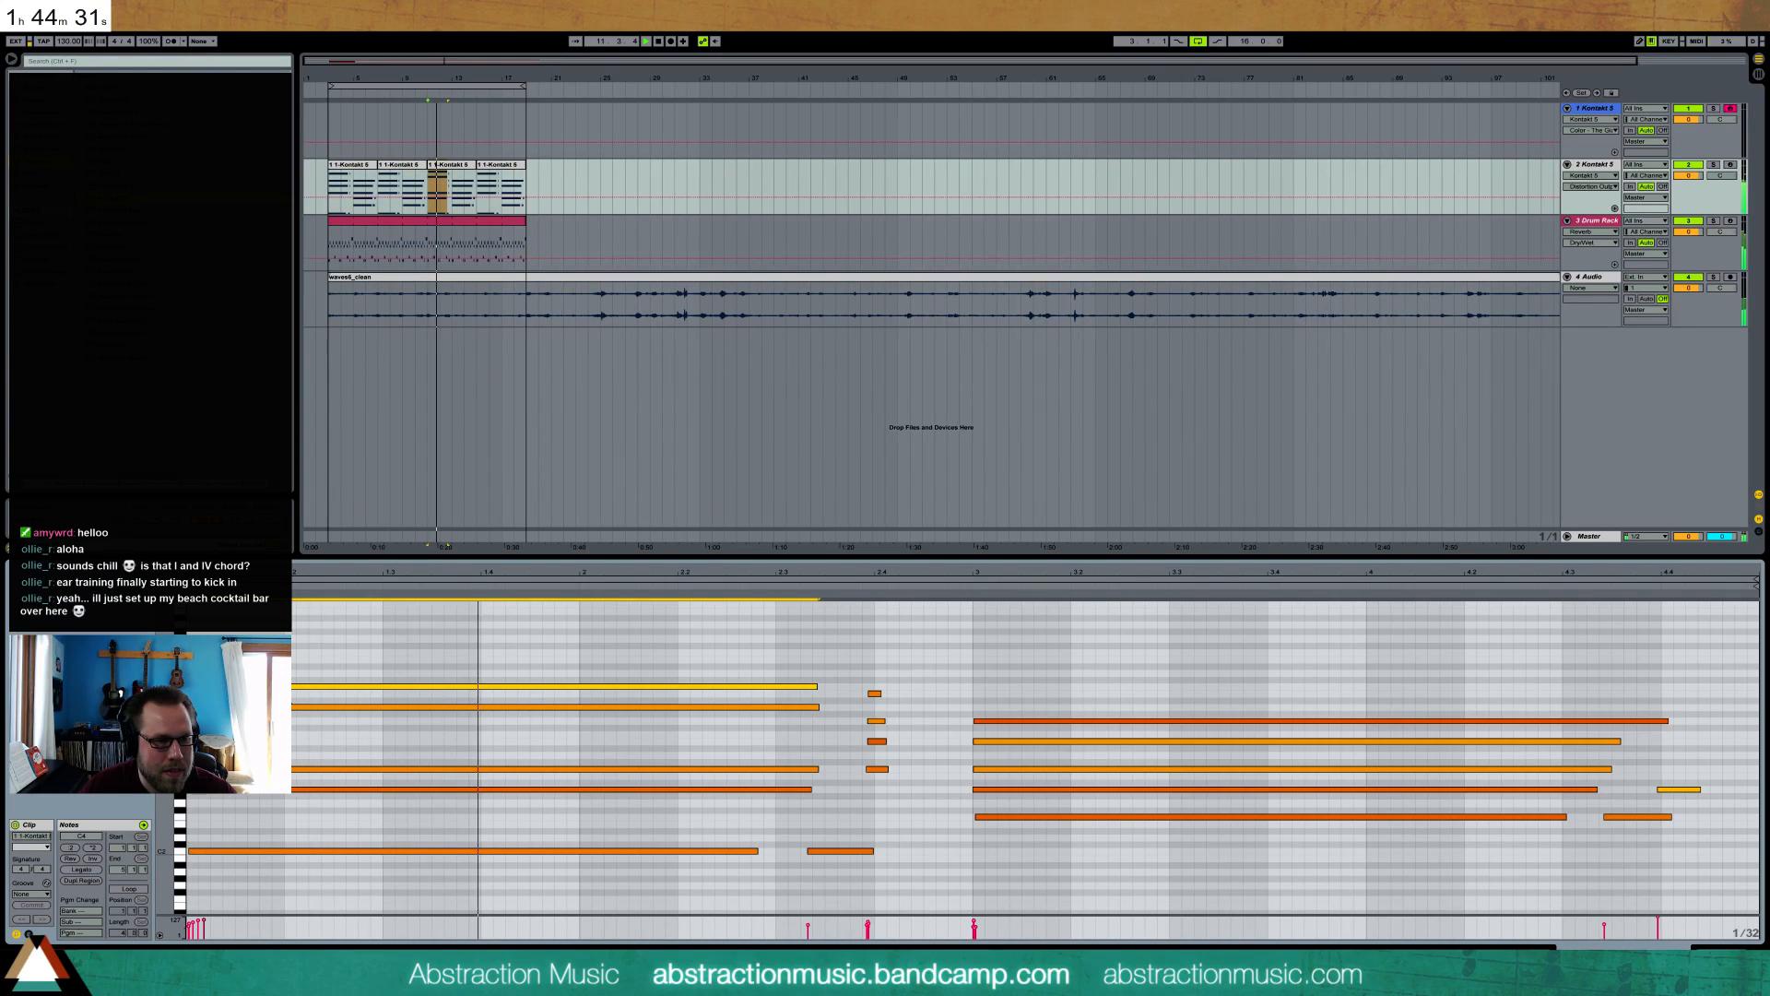
# - Lower the raised top note of the first chord by five semitones and play the clip through
pyautogui.press('Down')
pyautogui.press('Down')
pyautogui.press('Down')
pyautogui.press('Down')
pyautogui.press('Down')
pyautogui.press('space')
pyautogui.press('space')
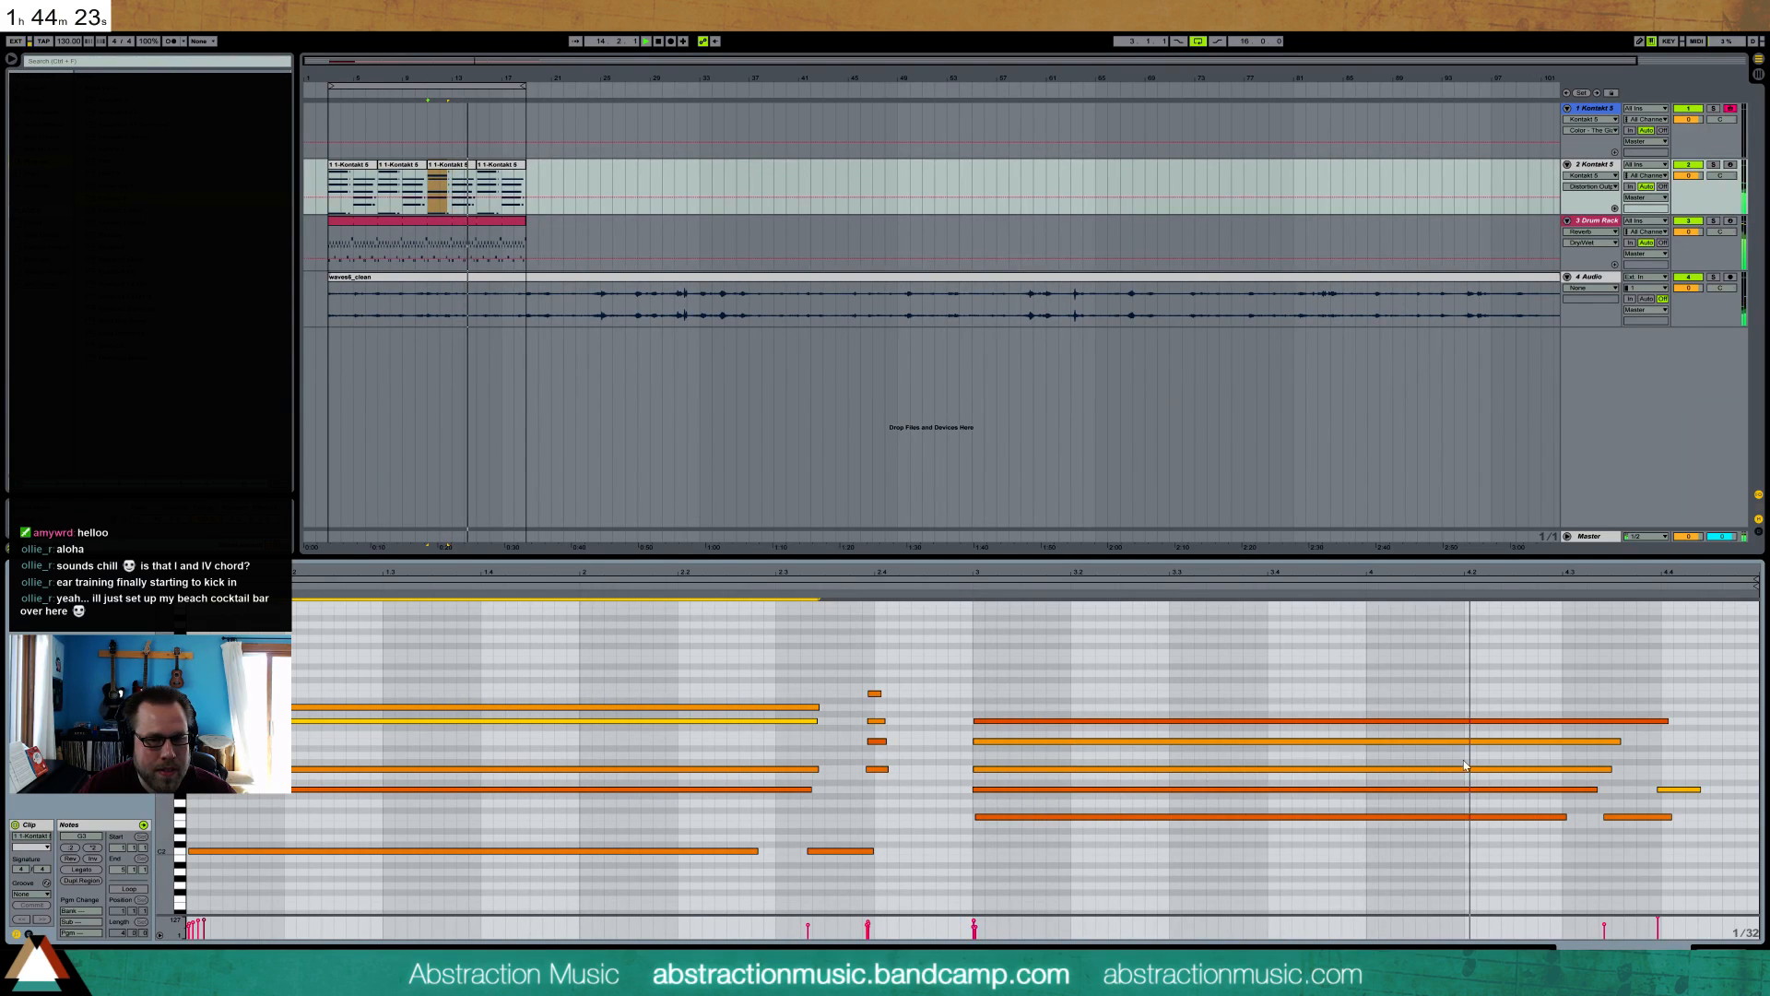
# - Shorten the second chord's long notes to end just before bar 4, and move its short trailing notes earlier to match
pyautogui.moveTo(1473, 683); pyautogui.dragTo(1424, 869)
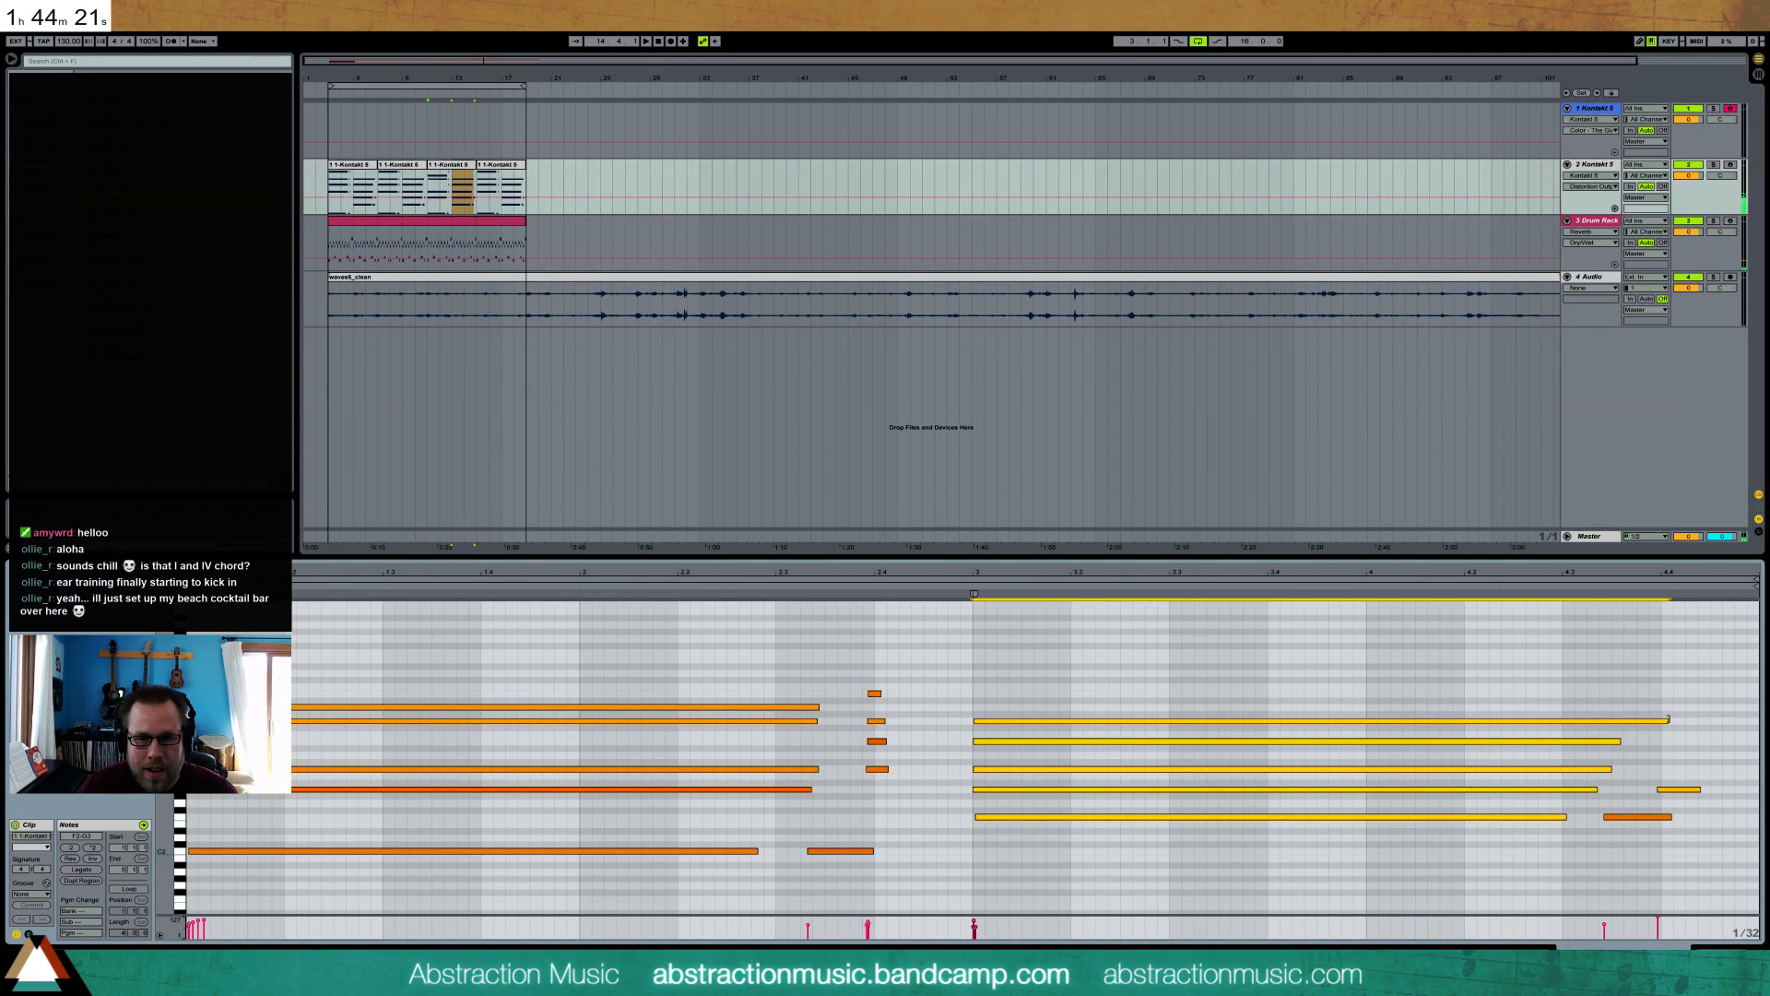
pyautogui.moveTo(1577, 725); pyautogui.dragTo(1361, 745)
pyautogui.moveTo(1531, 753); pyautogui.dragTo(1645, 832)
pyautogui.press('Left')
pyautogui.press('Left')
pyautogui.press('Left')
pyautogui.press('Left')
pyautogui.press('Left')
pyautogui.press('Left')
pyautogui.press('Left')
pyautogui.press('Left')
pyautogui.press('Left')
pyautogui.press('Left')
pyautogui.press('Left')
pyautogui.press('Left')
pyautogui.press('Left')
pyautogui.press('Left')
pyautogui.press('Left')
pyautogui.press('Left')
pyautogui.press('Left')
pyautogui.press('Left')
pyautogui.press('Left')
pyautogui.press('Left')
pyautogui.press('Left')
pyautogui.press('Left')
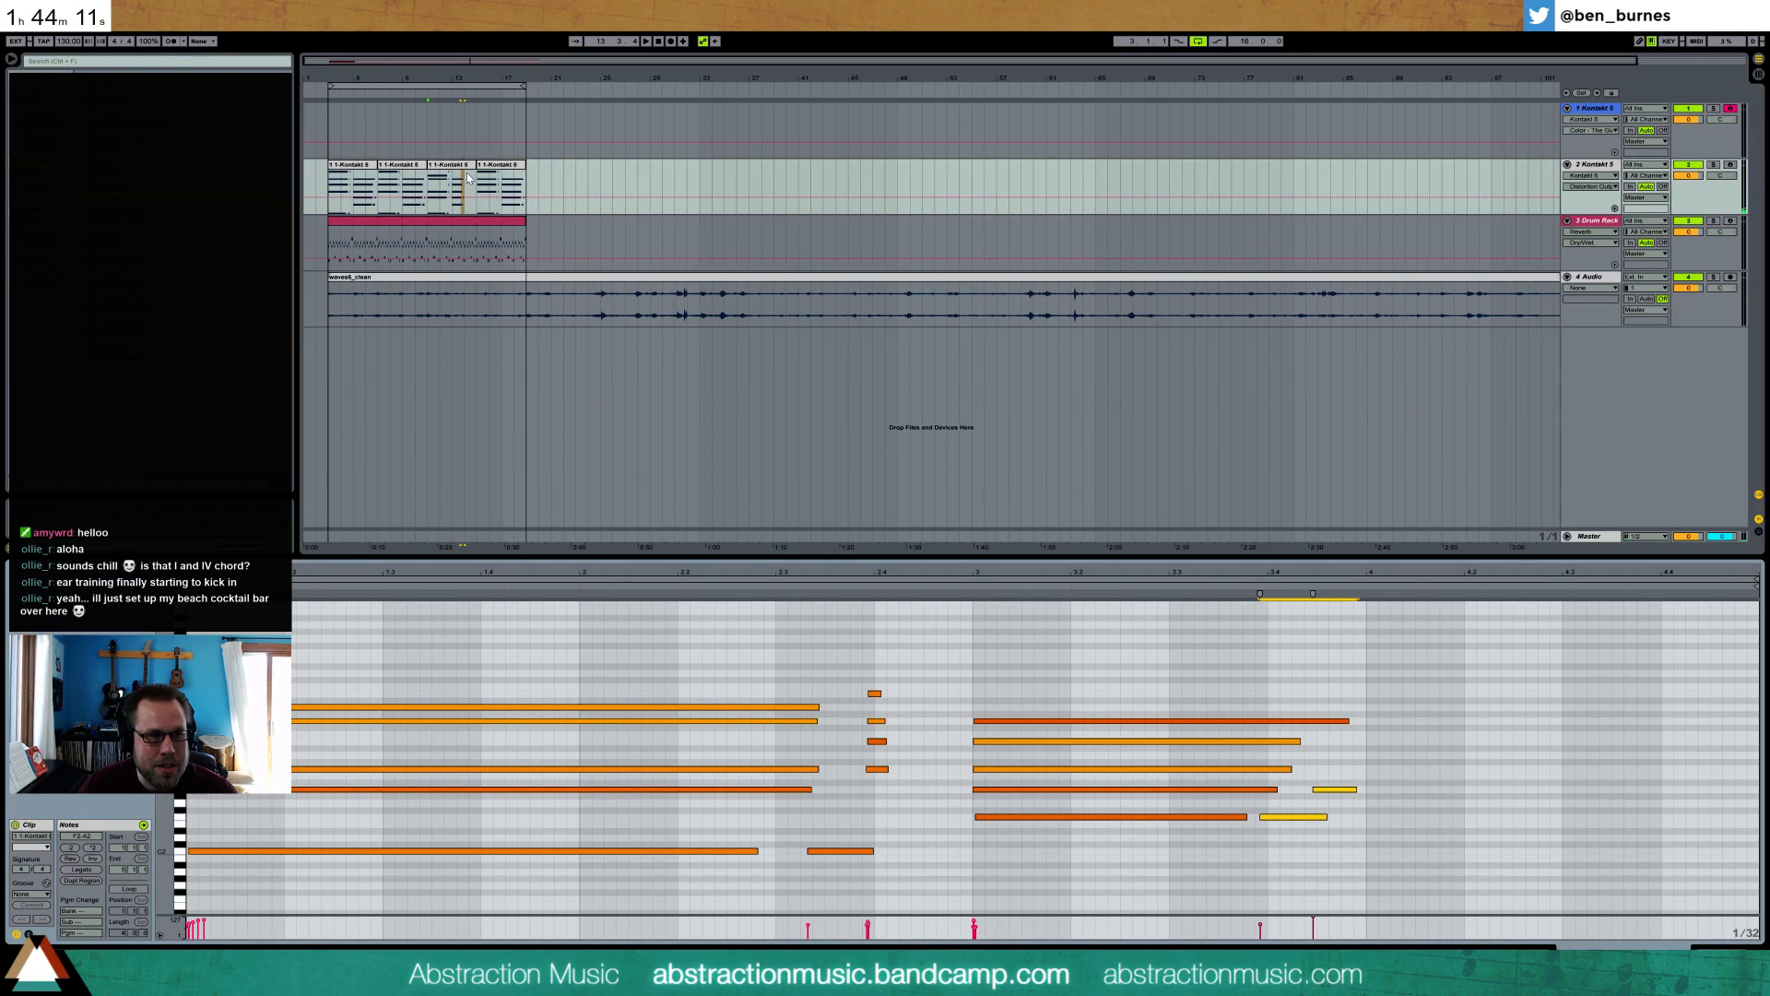
# - Arm the electric piano track, record a new chord passage at bar 14, and undo and redo the take
pyautogui.click(634, 253)
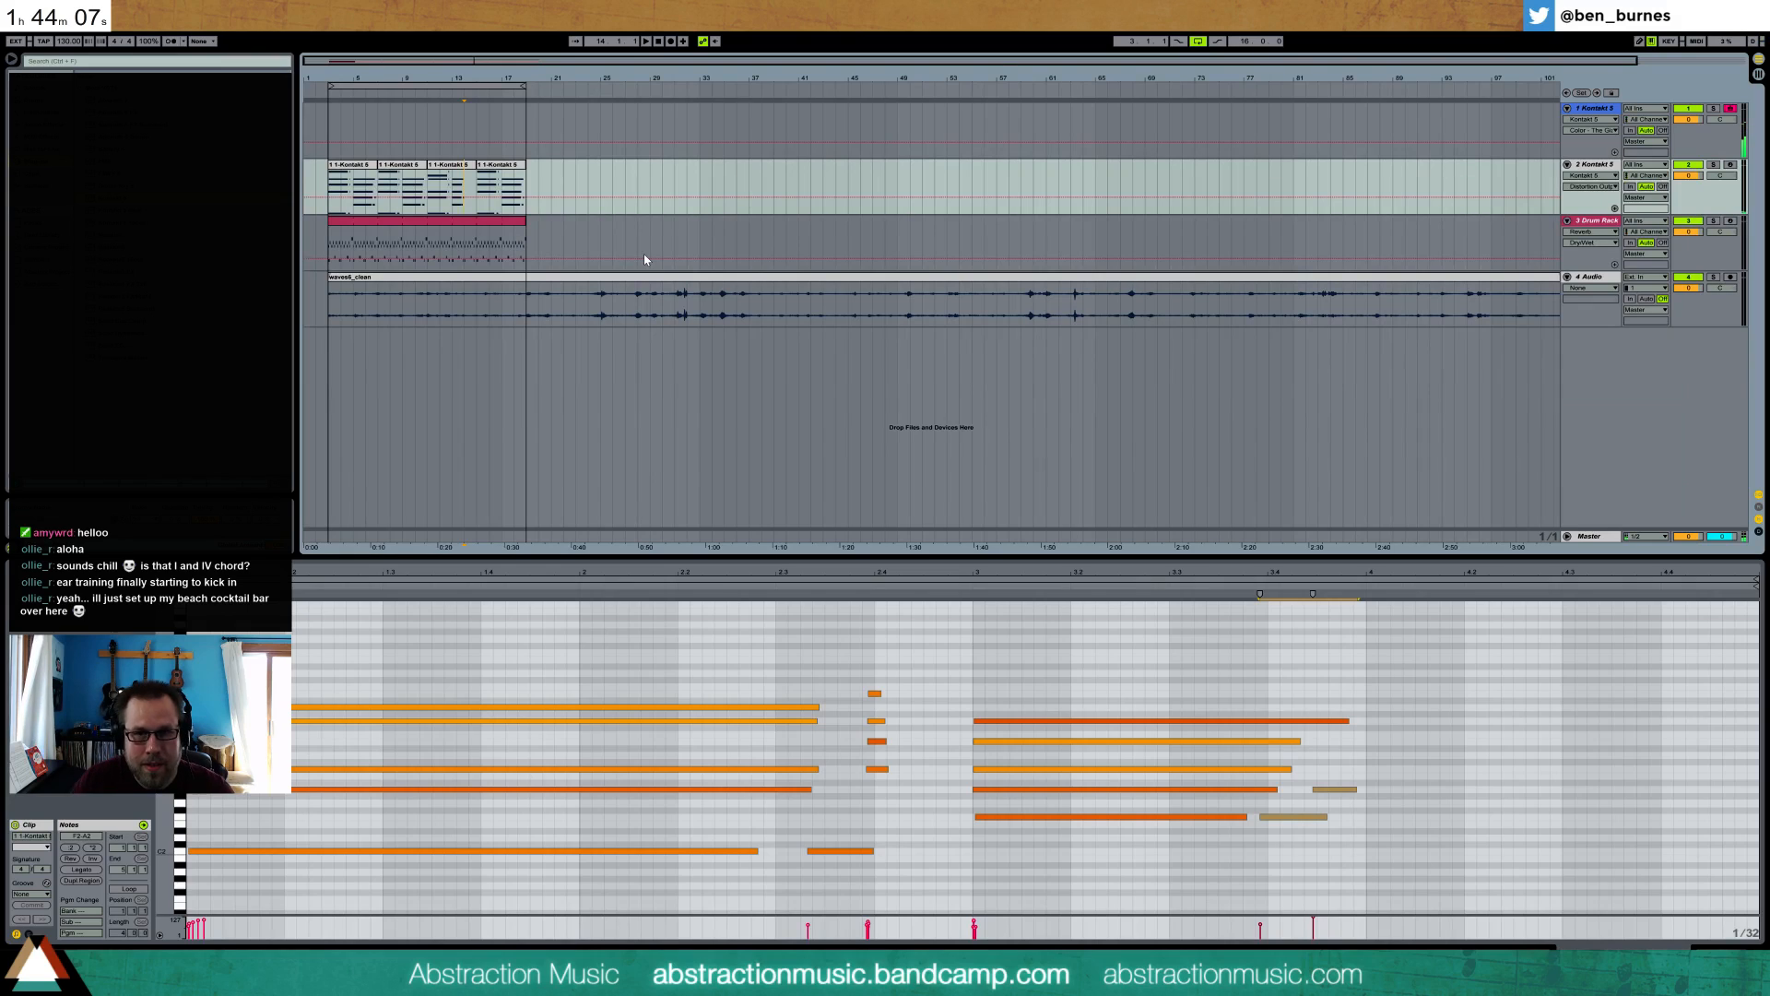
pyautogui.click(1732, 165)
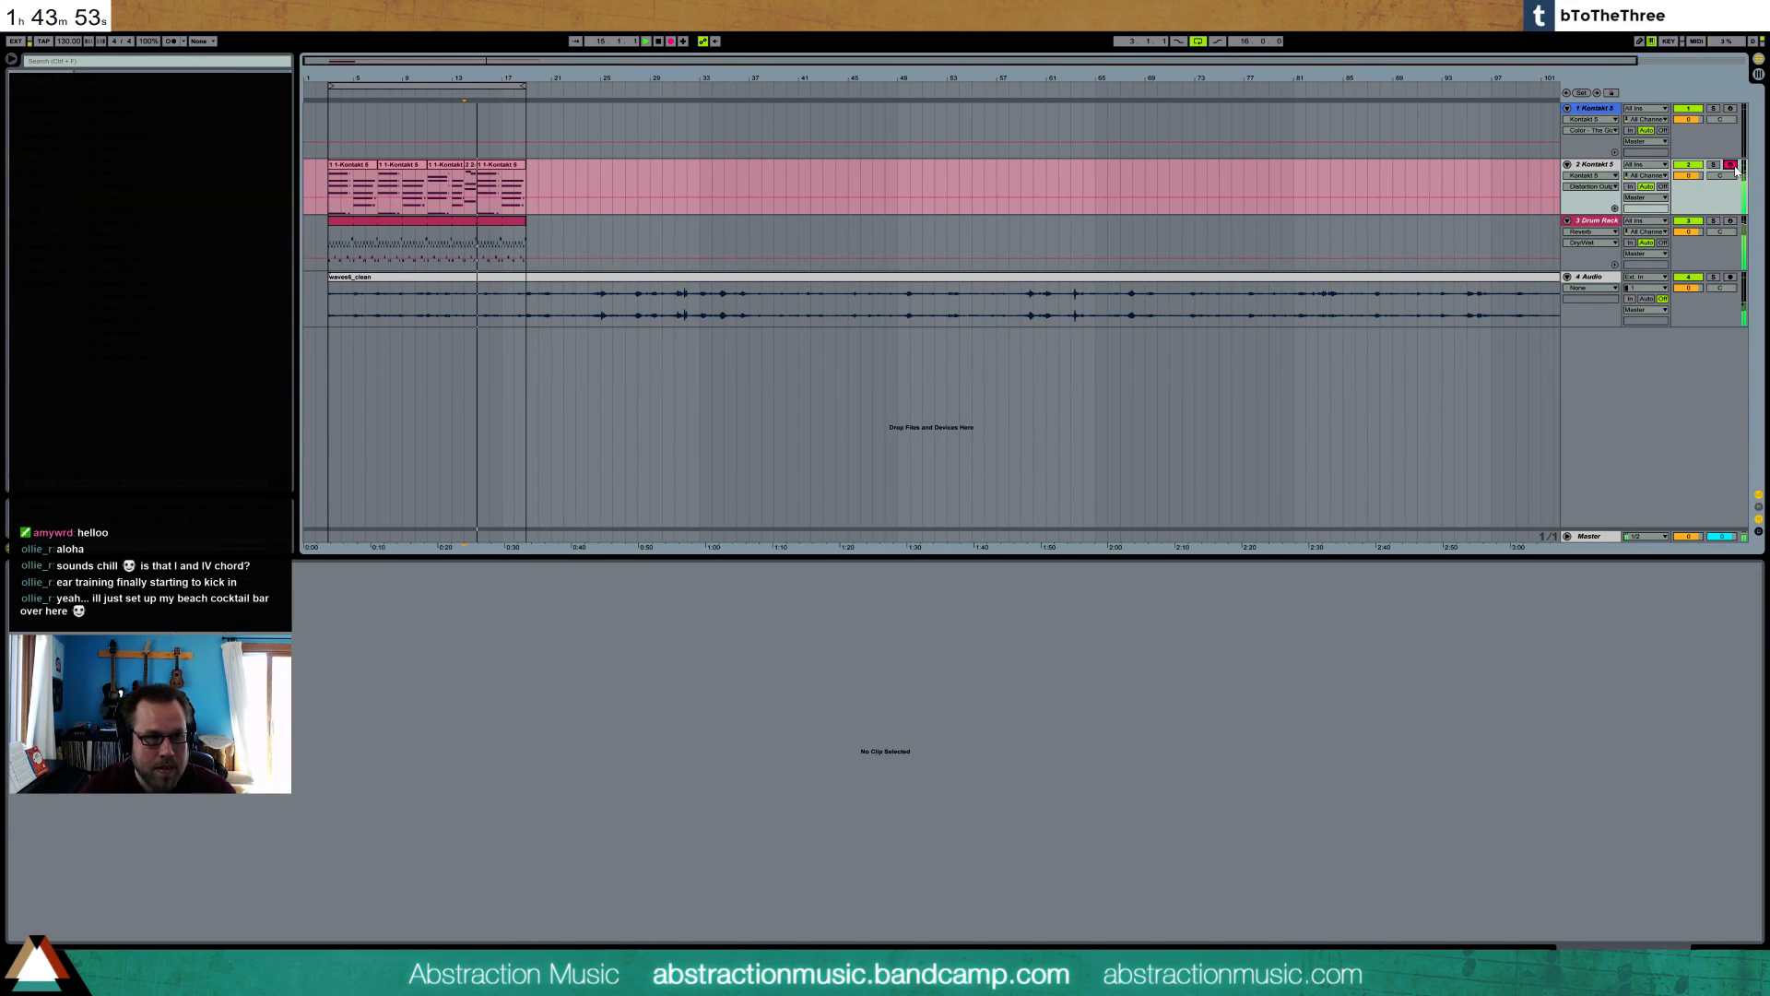
pyautogui.press('space')
pyautogui.hotkey('ctrl', 'z')
pyautogui.hotkey('ctrl', 'y')
# - Play back the Kontakt part from bar 11 through the newly recorded passage
pyautogui.moveTo(474, 62); pyautogui.dragTo(617, 169)
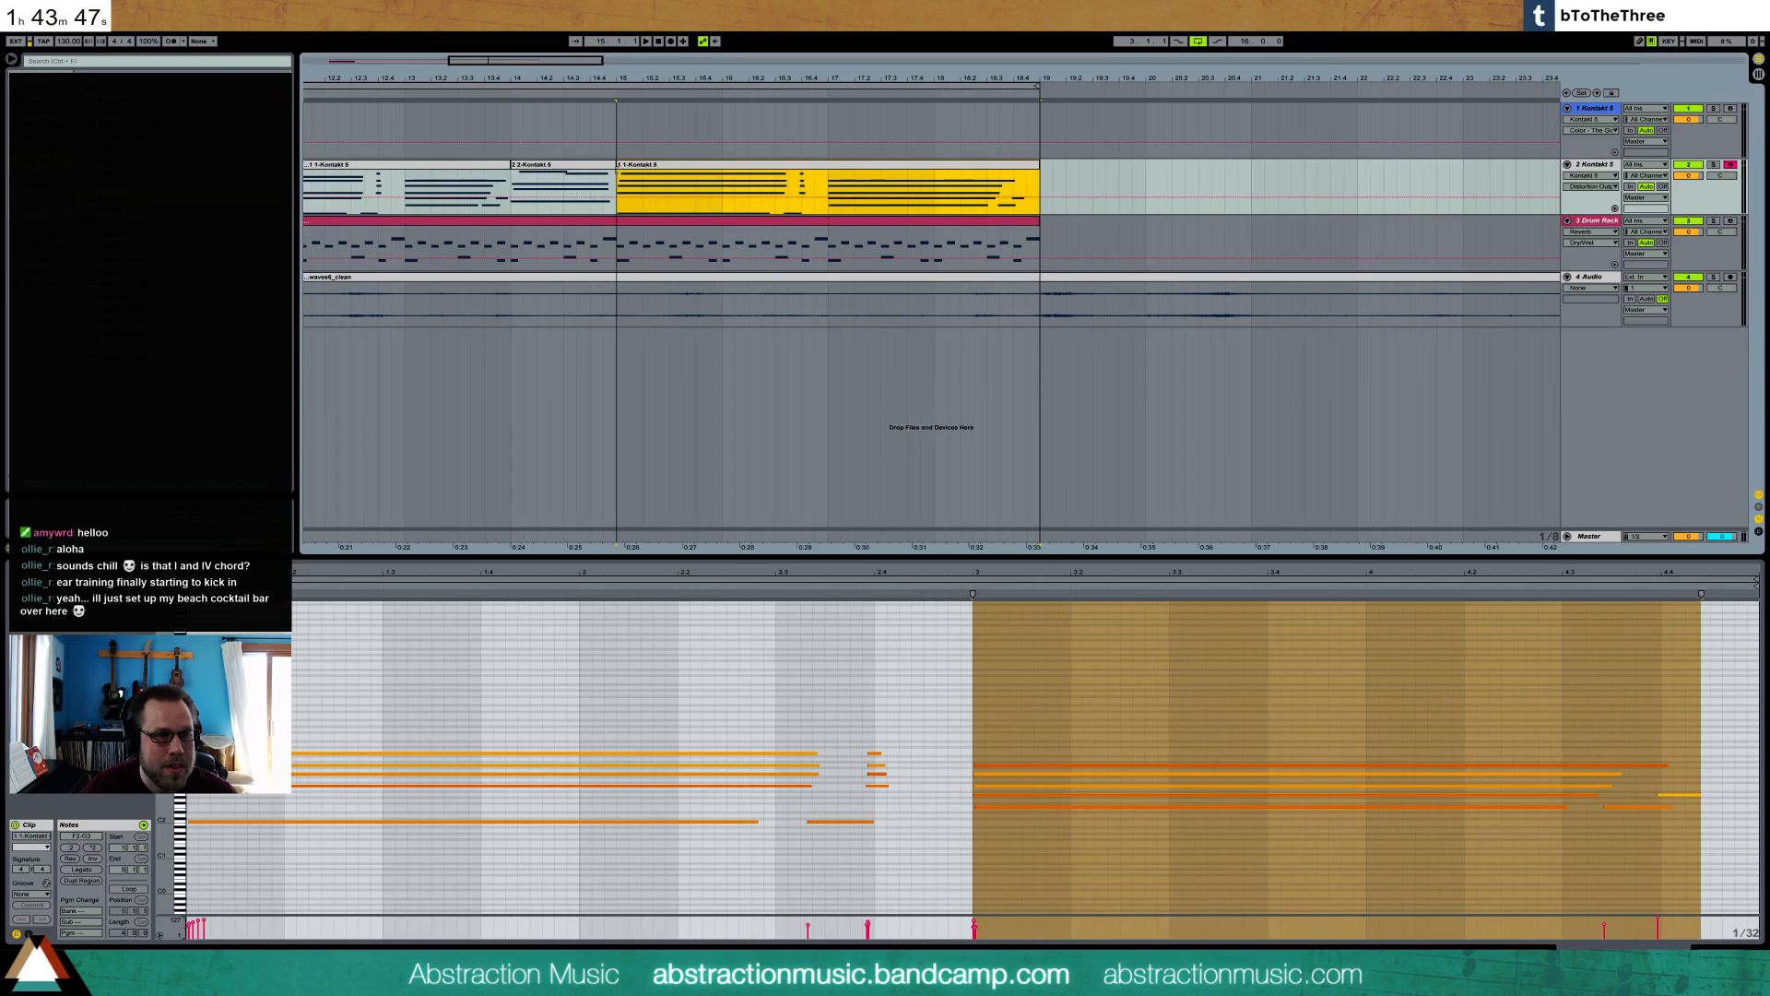
pyautogui.moveTo(691, 77)
pyautogui.mouseDown()
pyautogui.moveTo(741, 75)
pyautogui.moveTo(740, 53)
pyautogui.mouseUp()
pyautogui.click(441, 178)
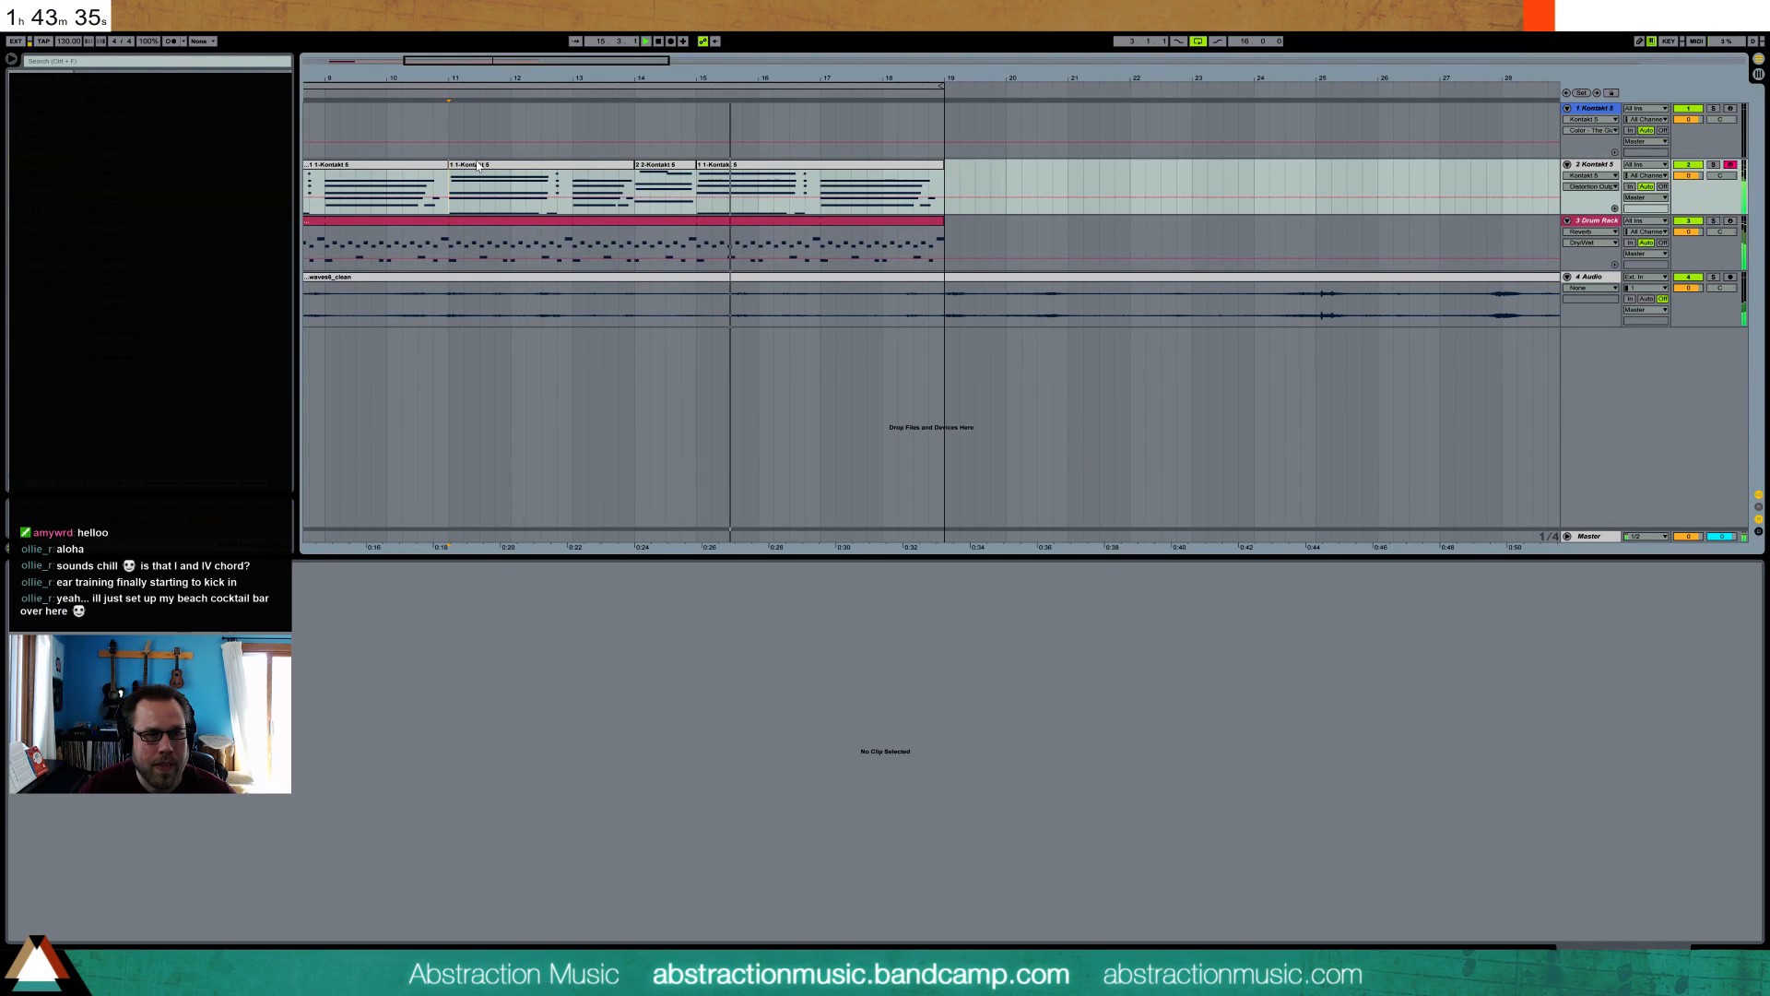
pyautogui.press('space')
# - Move the edited third clip and the recorded clip to start at bar 15, and duplicate the second clip into bar 11
pyautogui.click(622, 166)
pyautogui.keyDown('shift'); pyautogui.click(644, 166); pyautogui.keyUp('shift')
pyautogui.moveTo(650, 170); pyautogui.dragTo(897, 172)
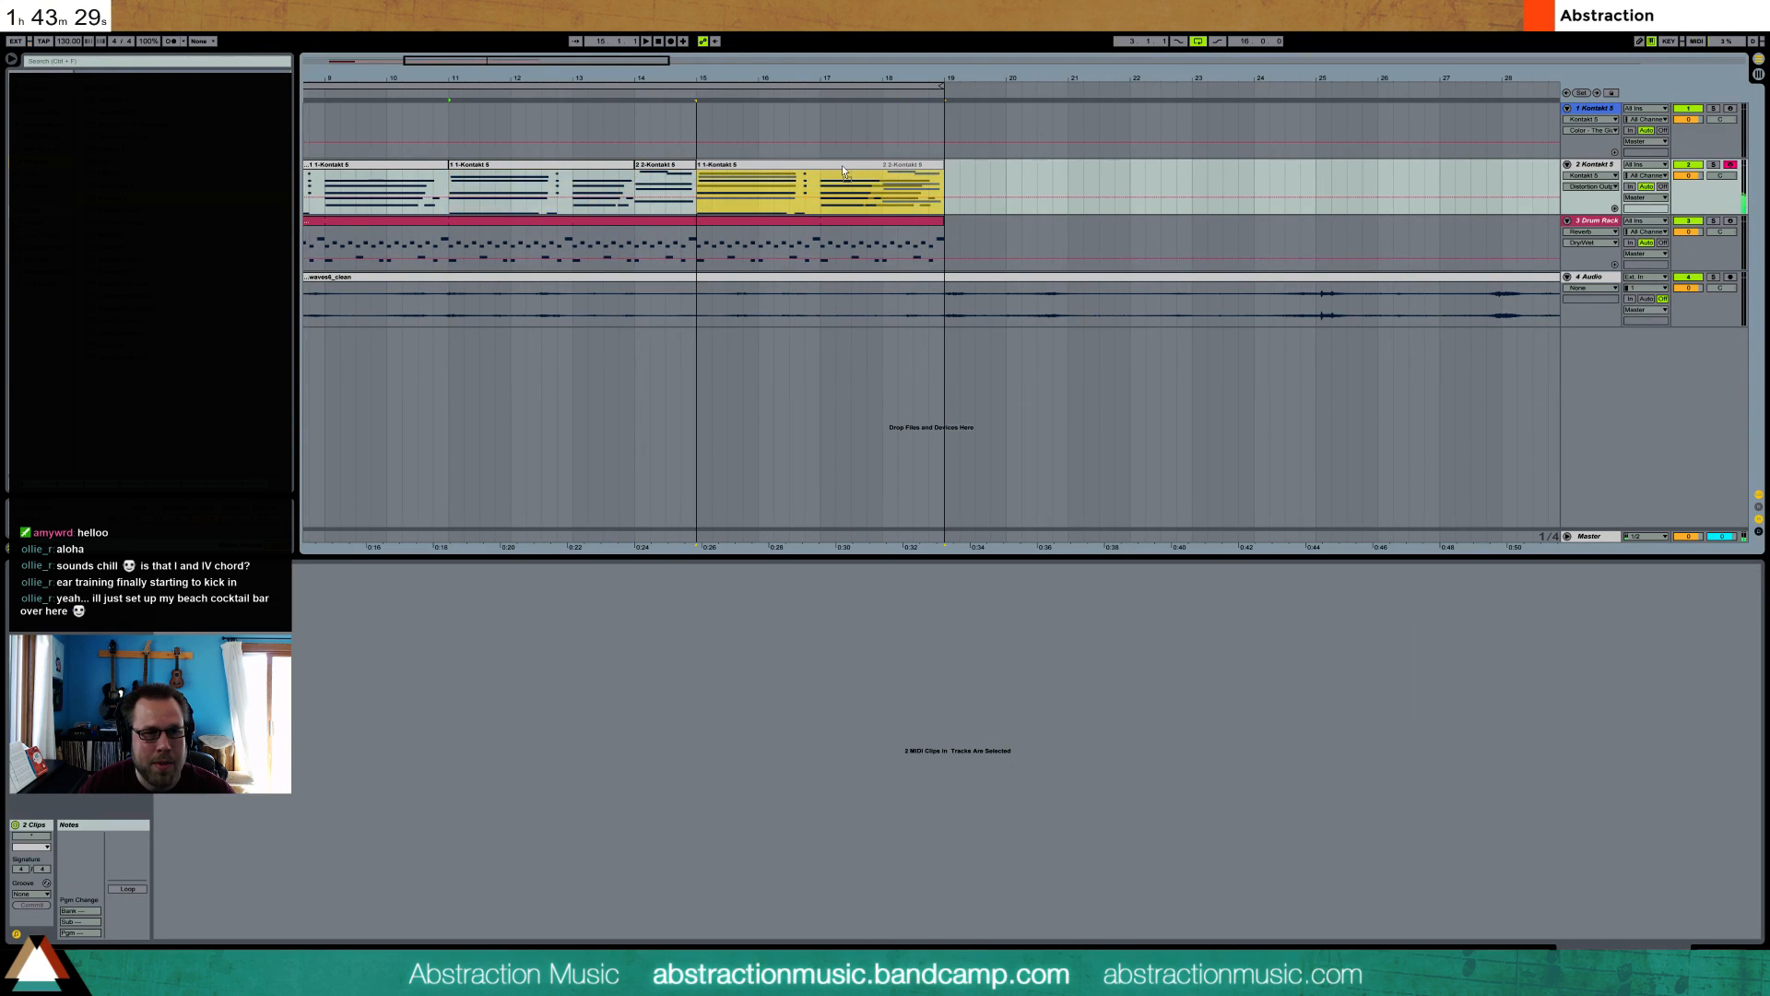
pyautogui.moveTo(517, 66); pyautogui.dragTo(516, 42)
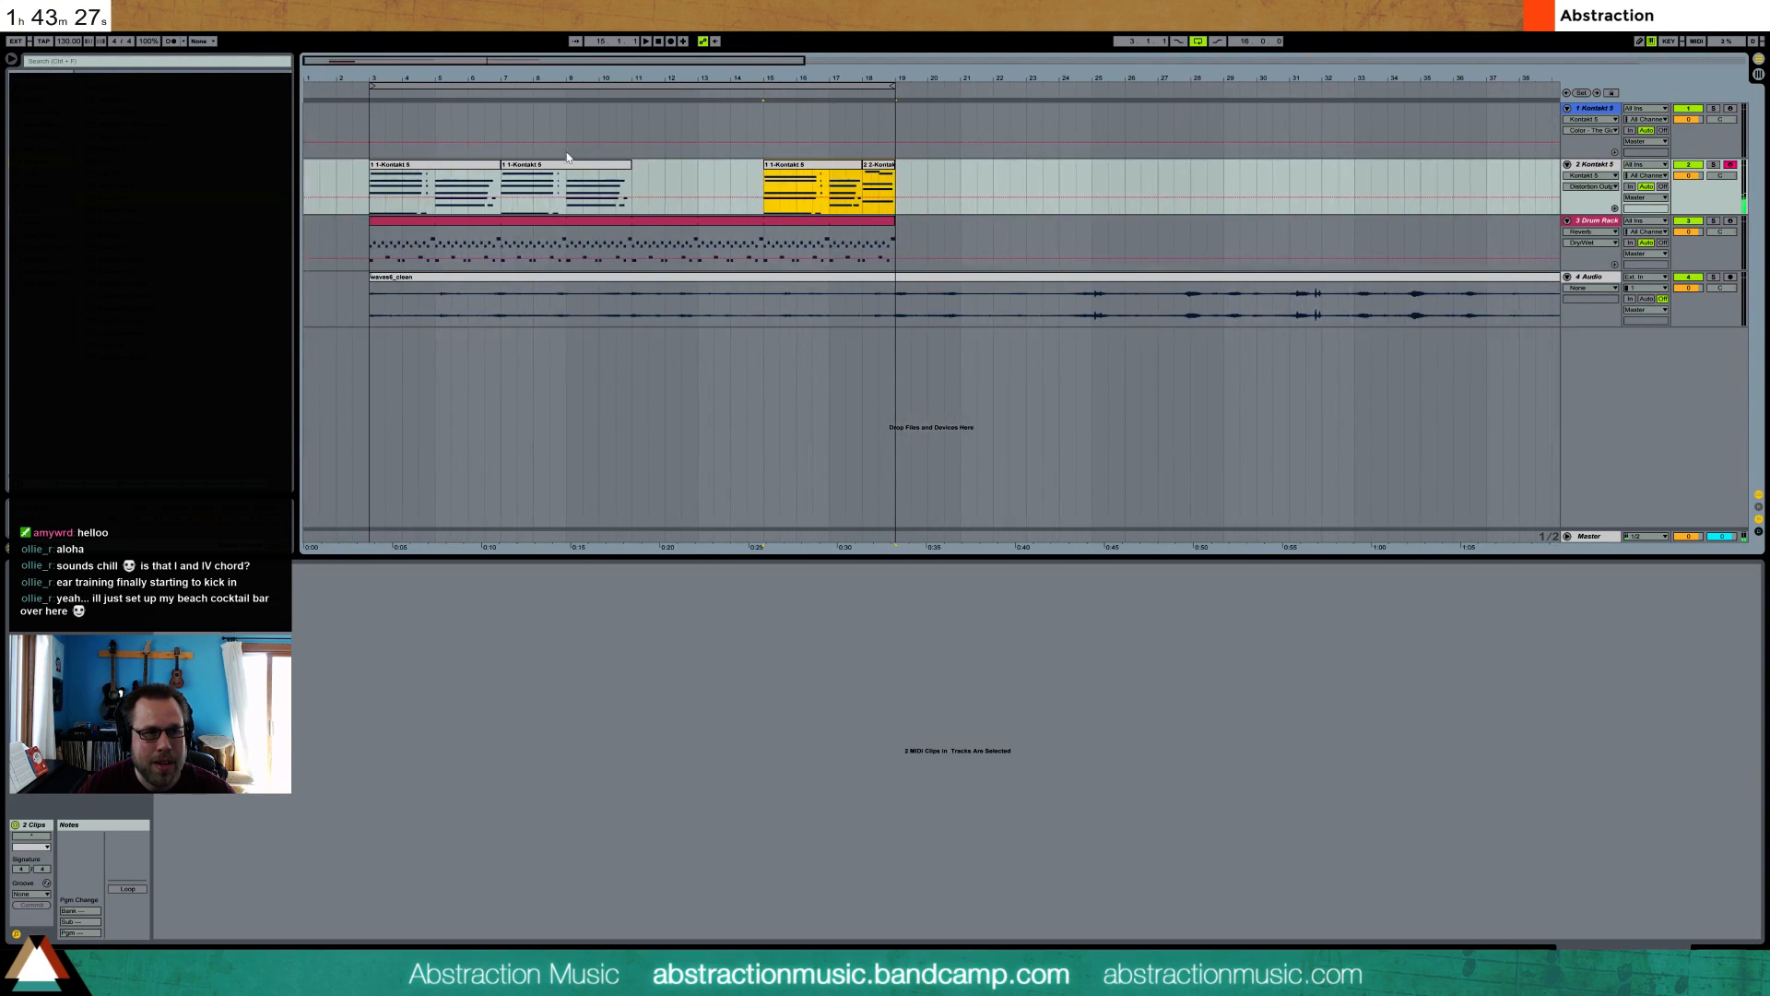
pyautogui.click(582, 166)
pyautogui.hotkey('ctrl', 'd')
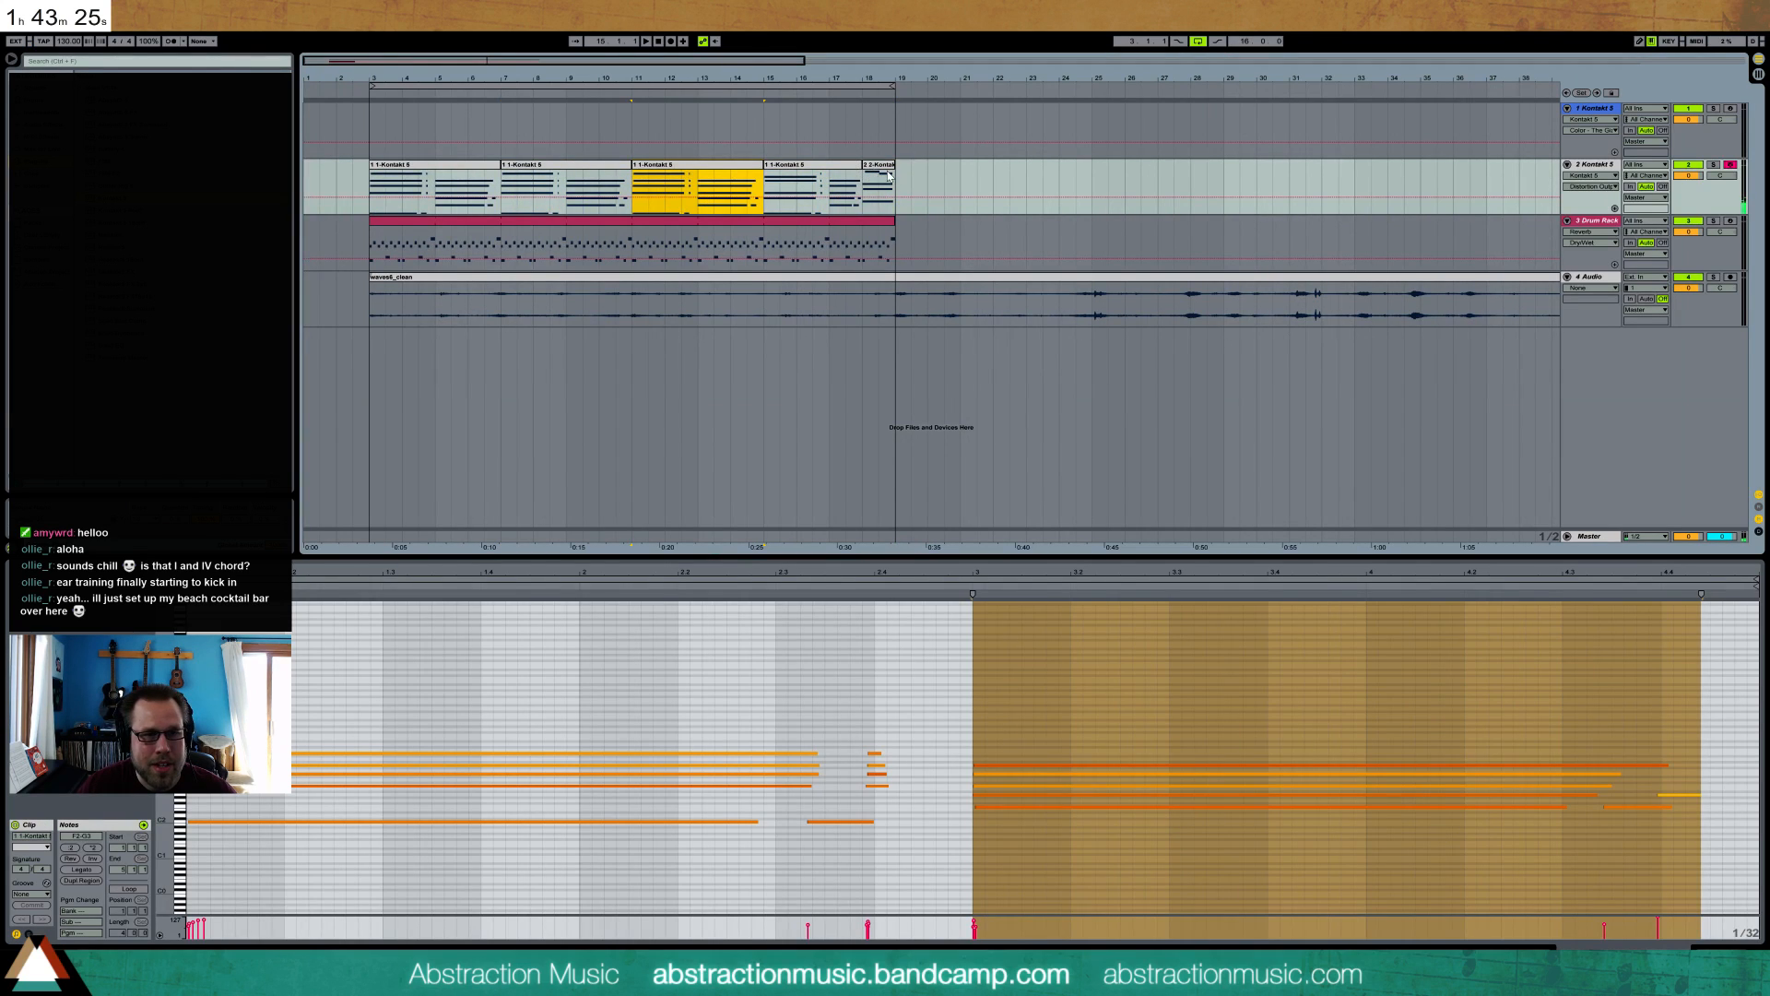
# - Shift the top note of the last short chord clip slightly earlier, then consolidate that clip with the bar 15 clip and play it back
pyautogui.click(883, 175)
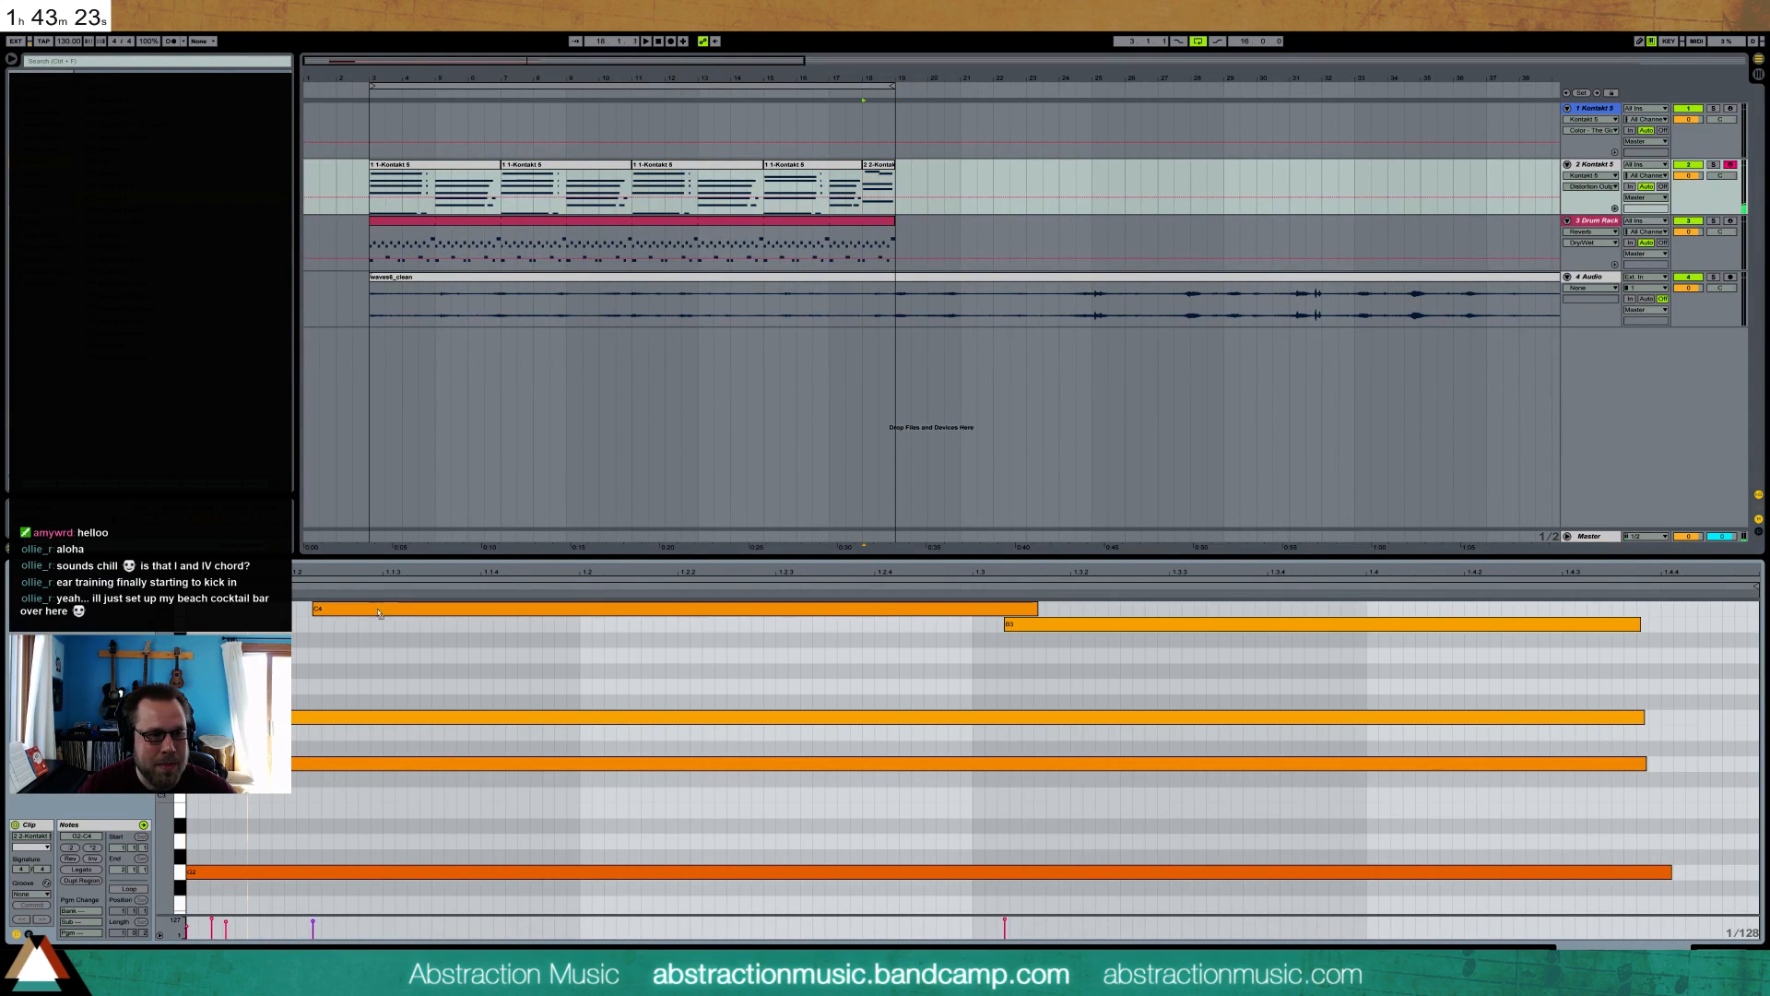
pyautogui.moveTo(379, 613); pyautogui.dragTo(326, 613)
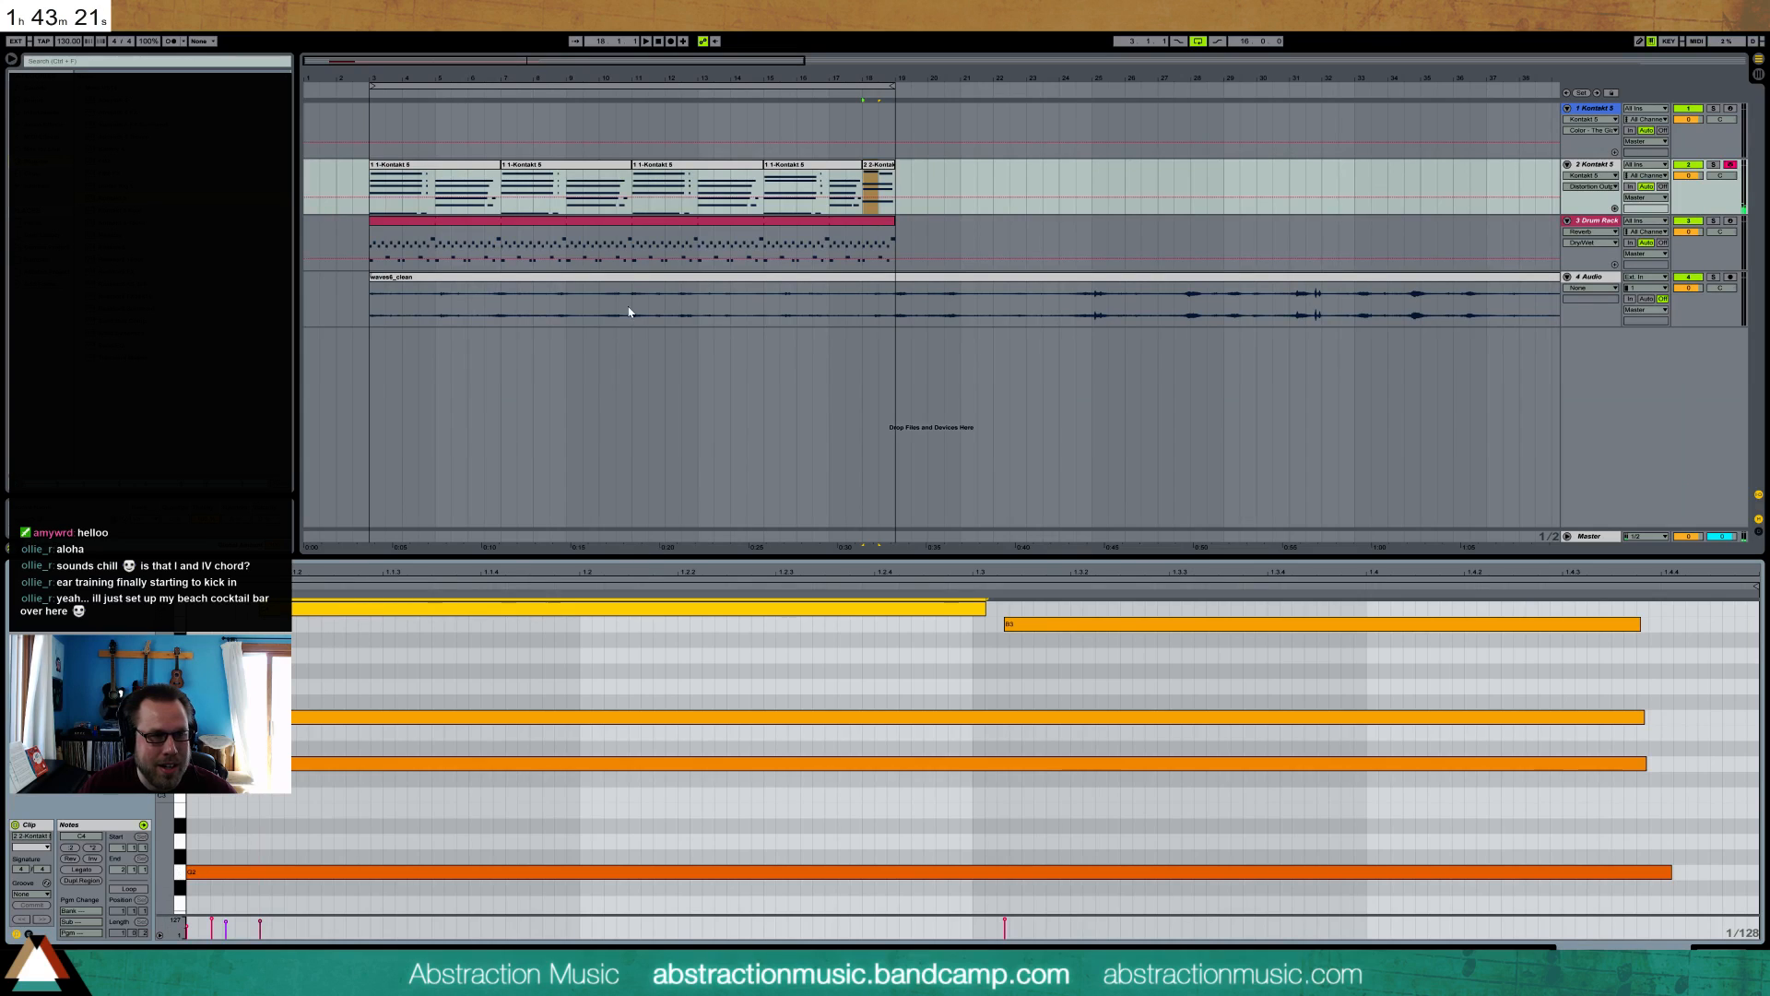
pyautogui.keyDown('shift'); pyautogui.click(837, 171); pyautogui.keyUp('shift')
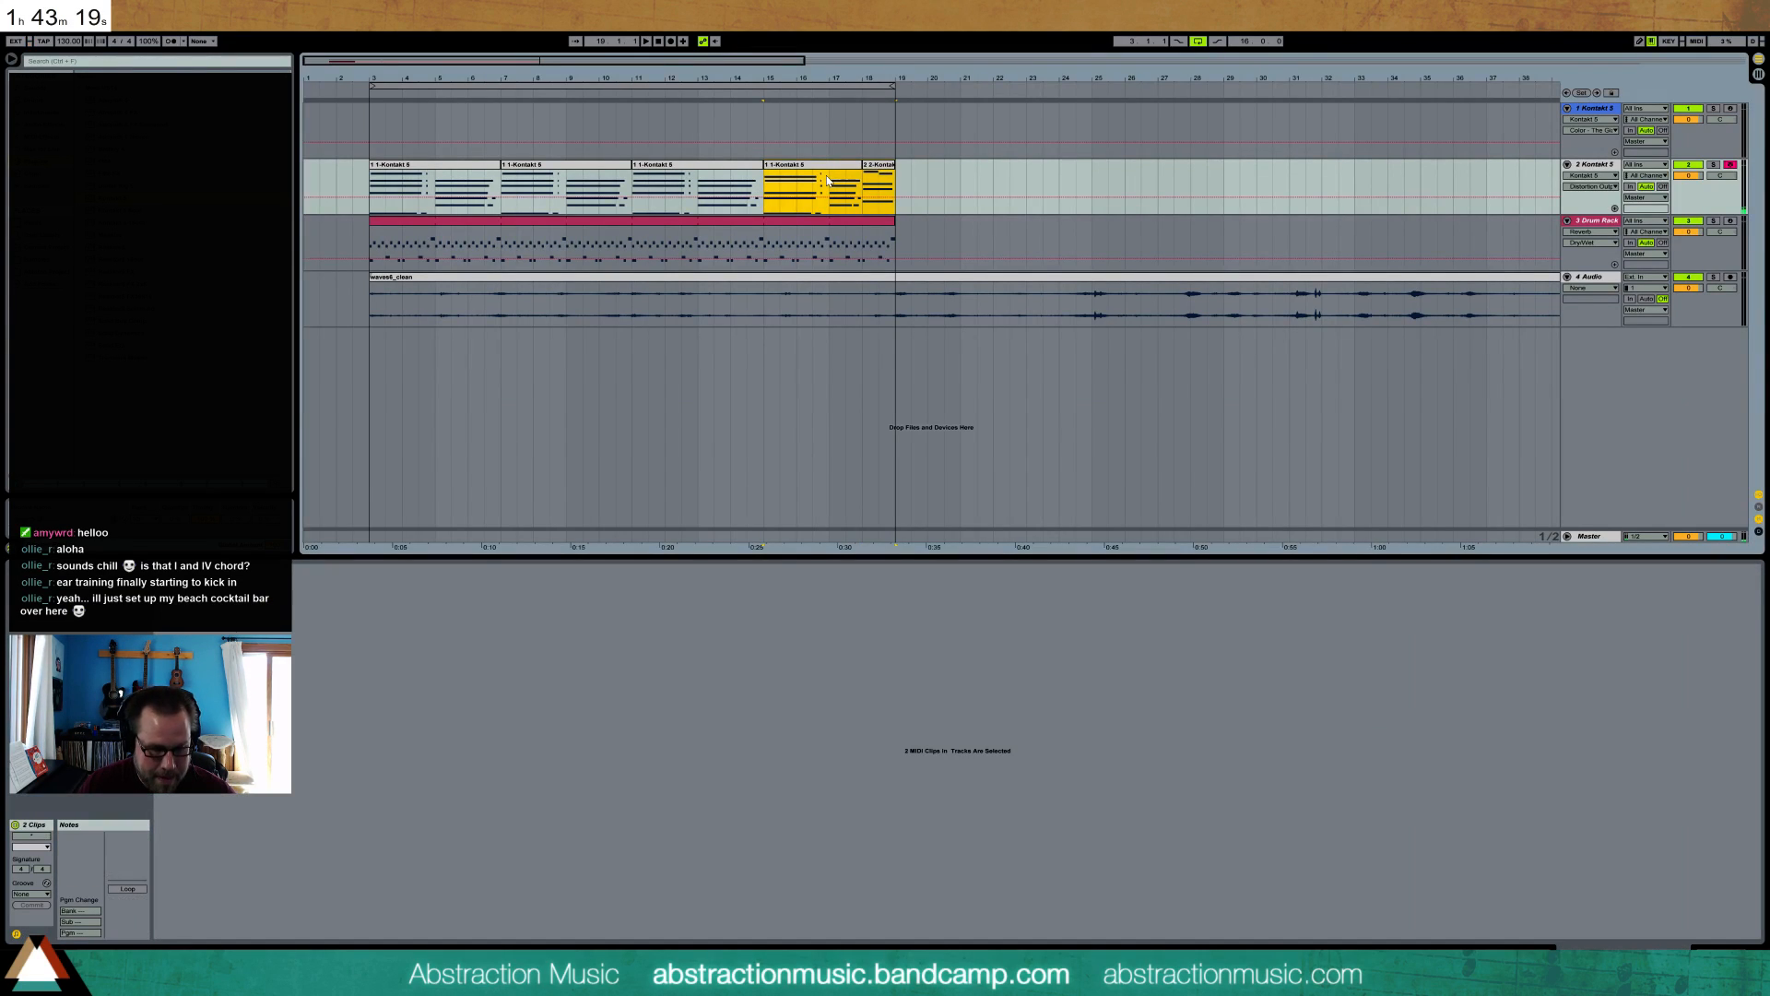
pyautogui.hotkey('ctrl', 'j')
pyautogui.press('space')
pyautogui.click(28, 934)
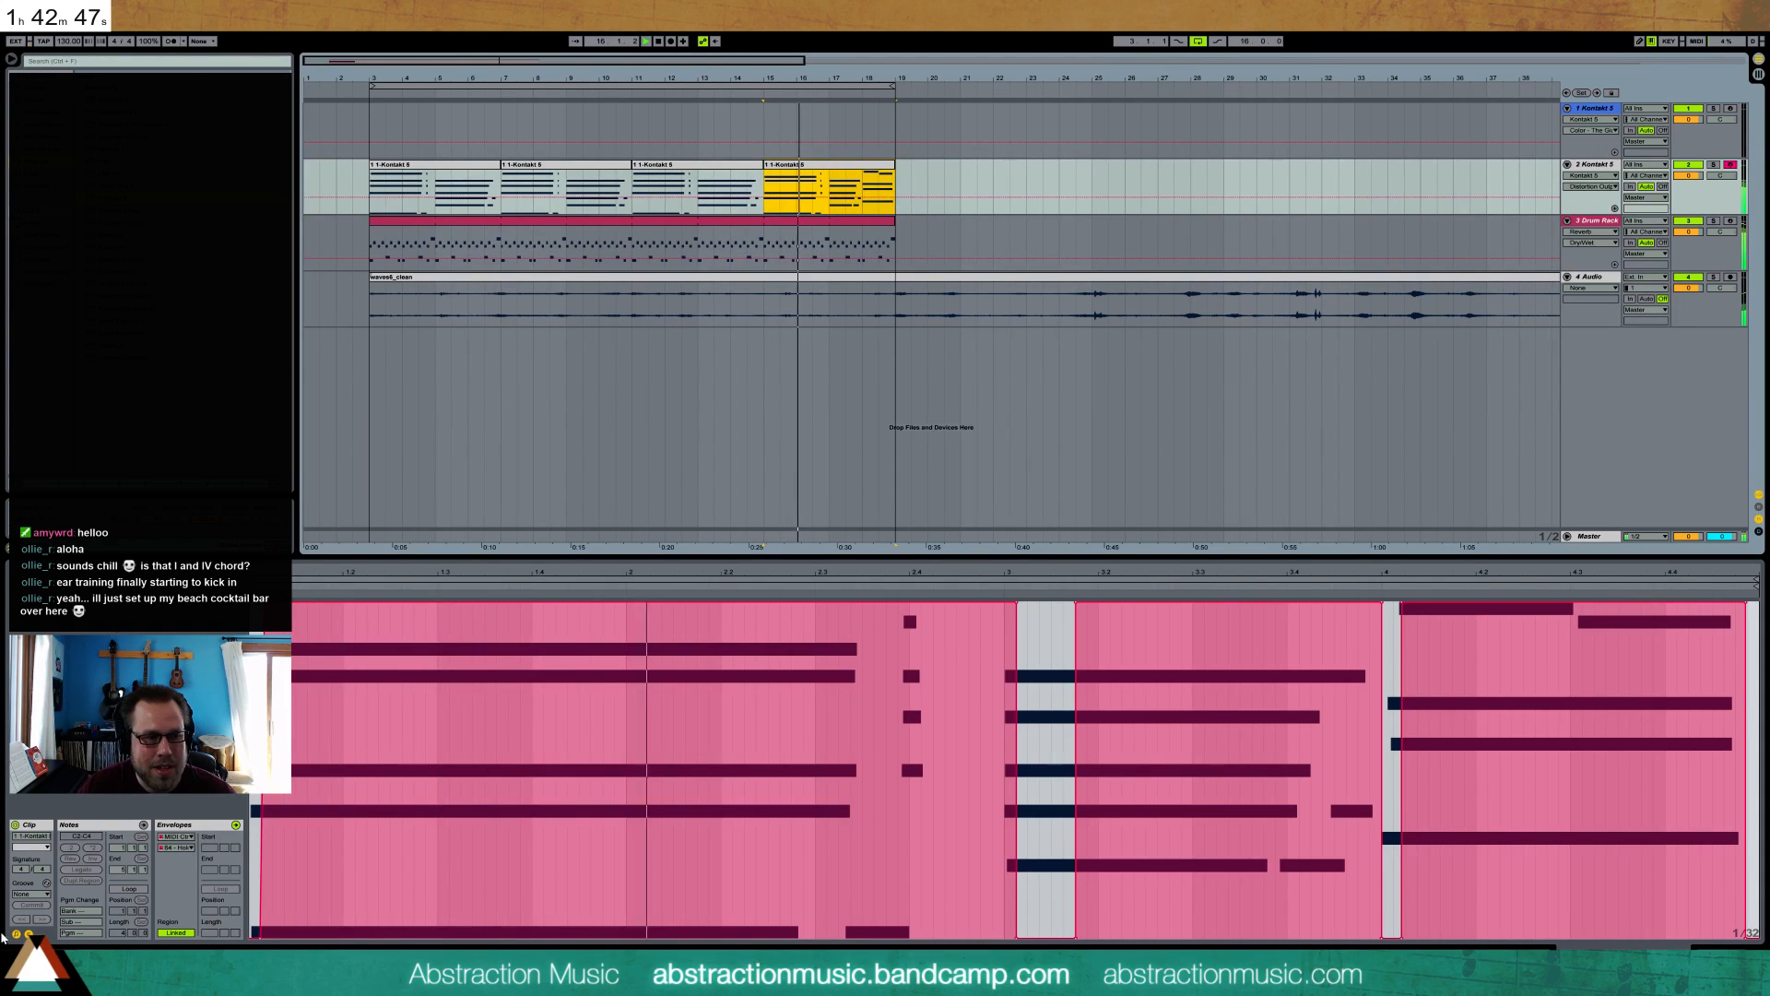
pyautogui.click(30, 934)
pyautogui.click(356, 729)
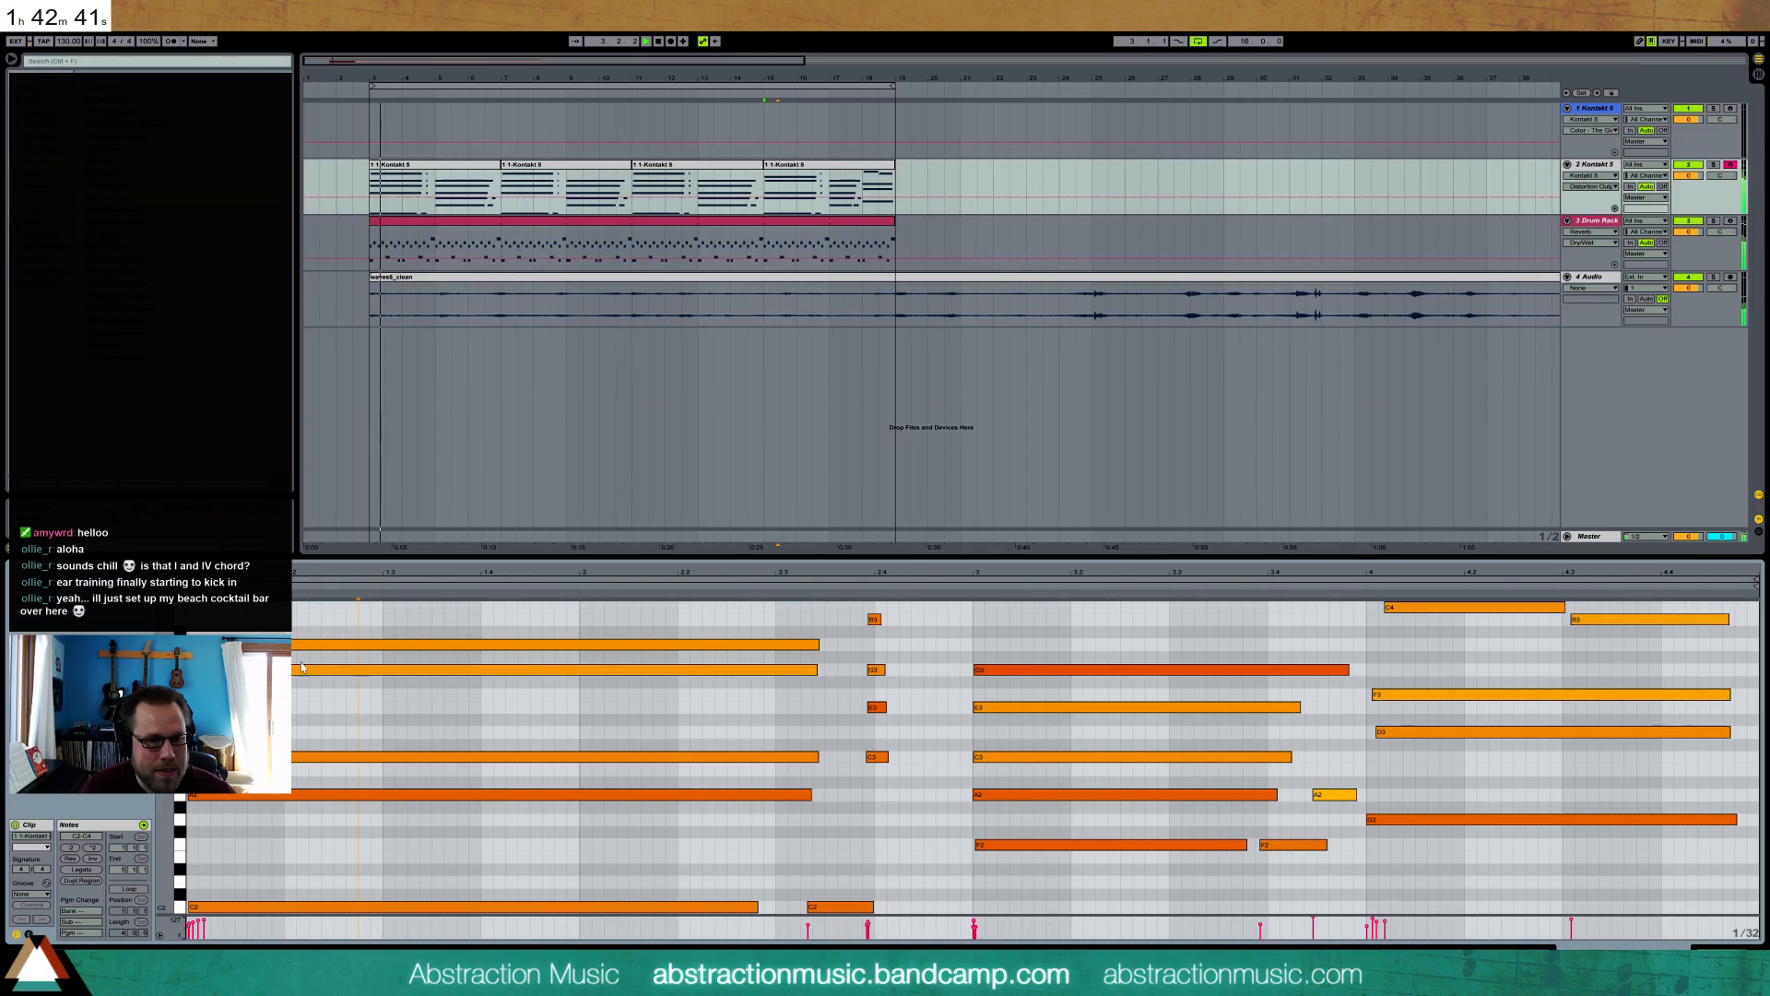
# - Open the Mark I electric piano's instrument window and try several tempo-synced rates for its modulation effect during playback
pyautogui.hotkey('shift', 'Tab')
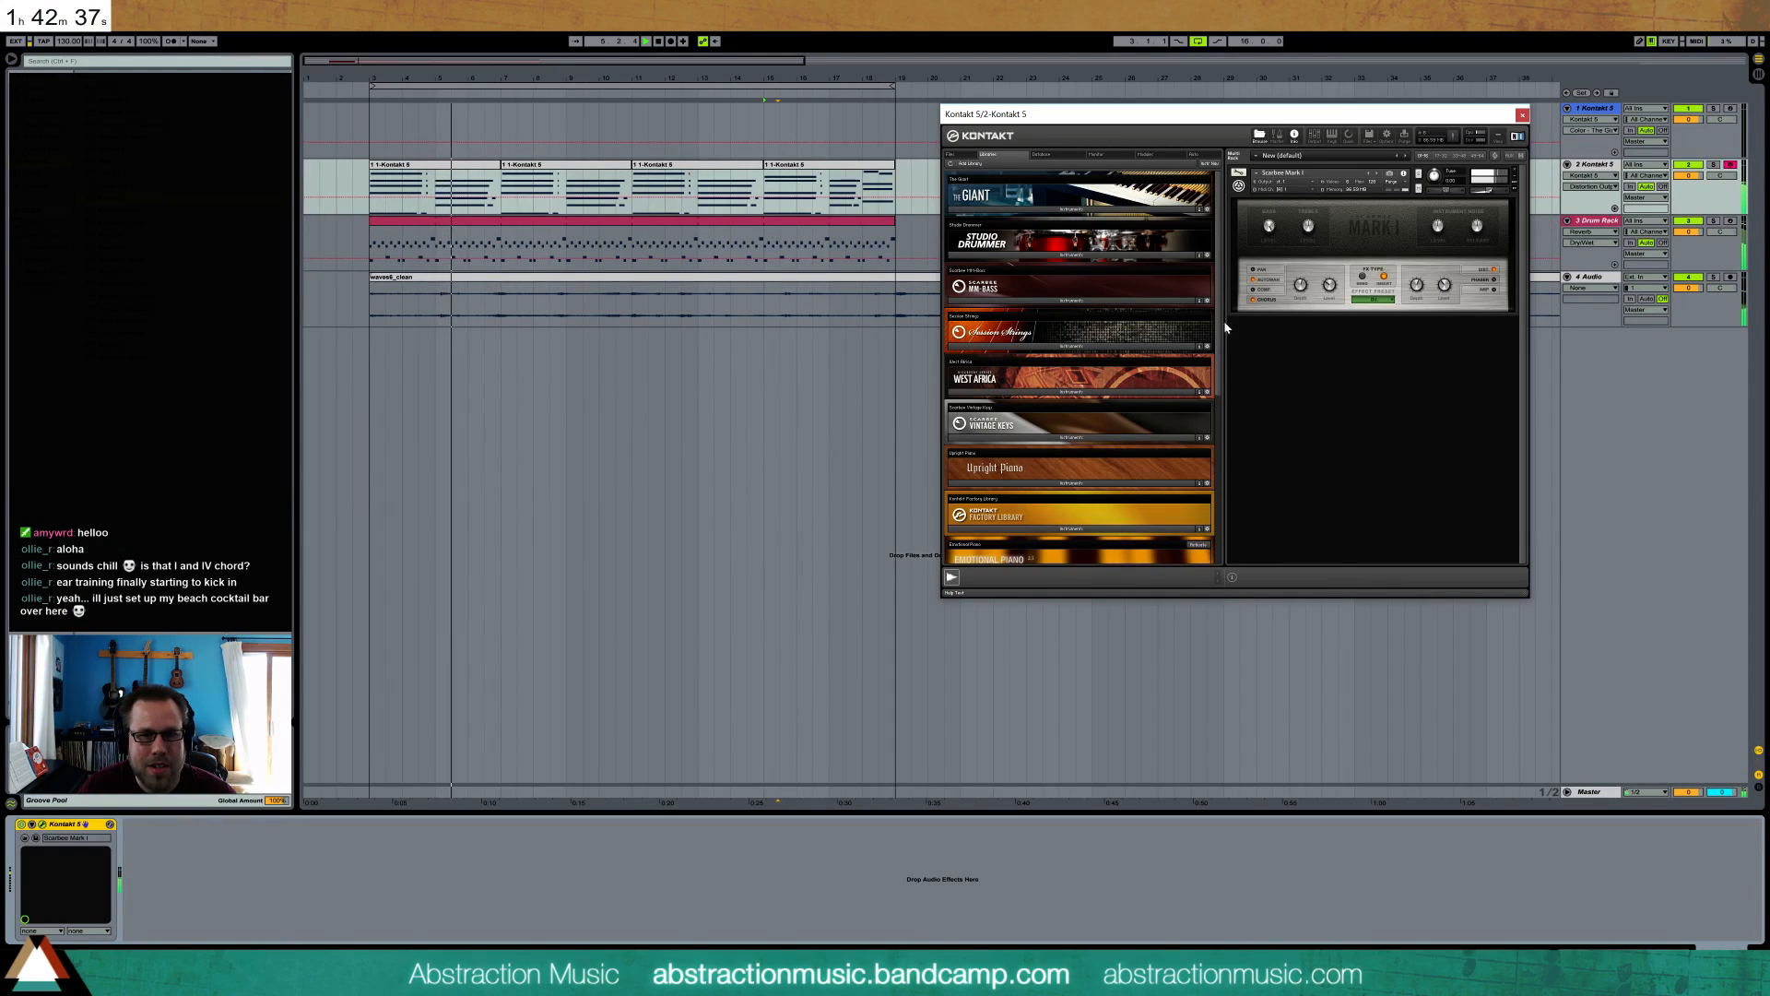
pyautogui.click(1265, 284)
pyautogui.moveTo(1331, 287); pyautogui.dragTo(1336, 300)
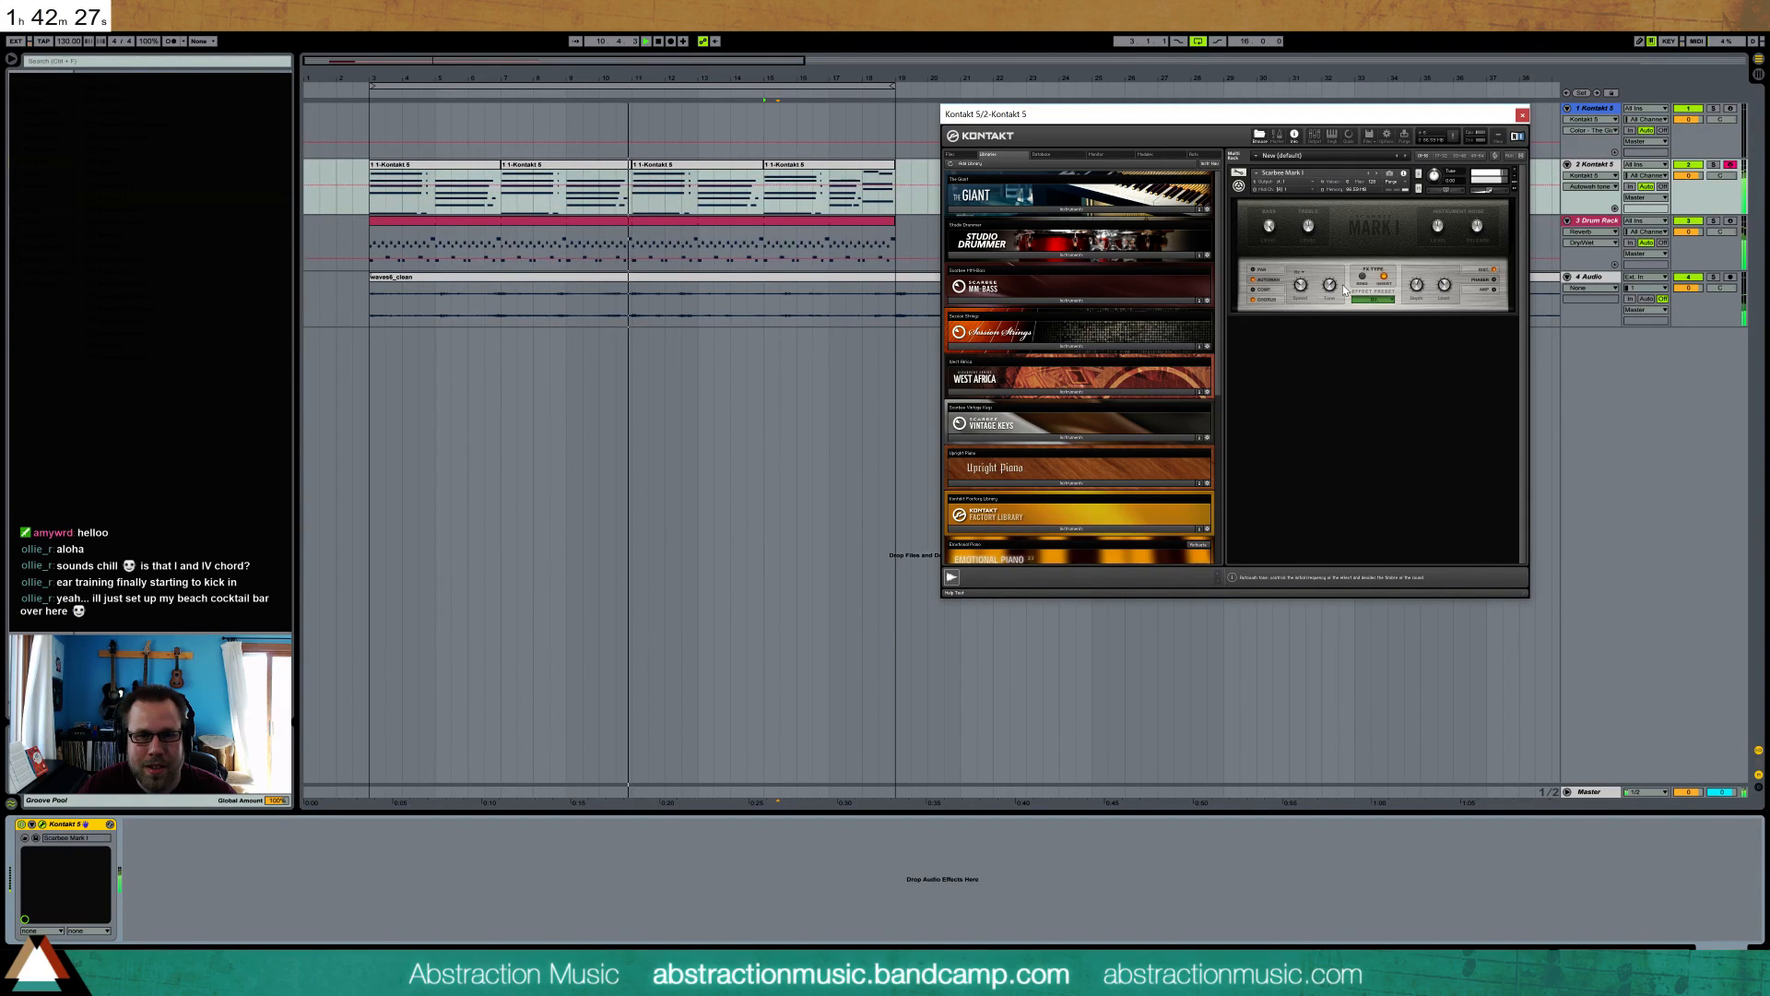
pyautogui.click(1300, 272)
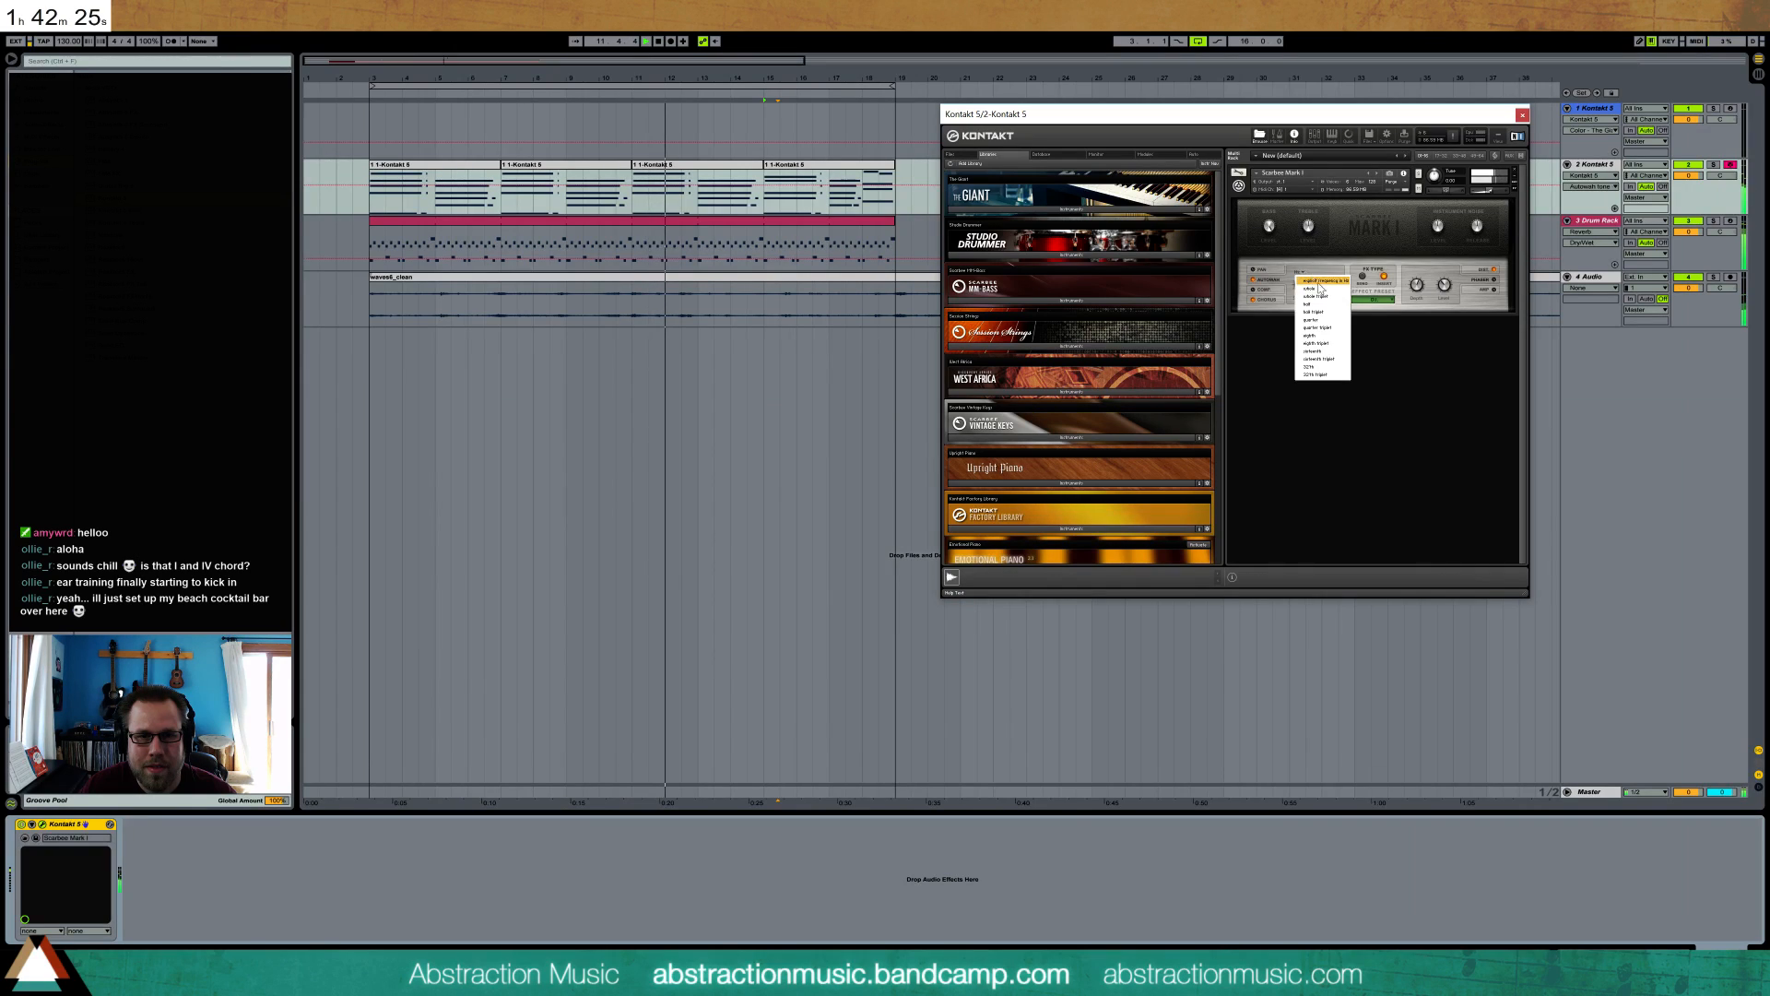
pyautogui.click(1332, 343)
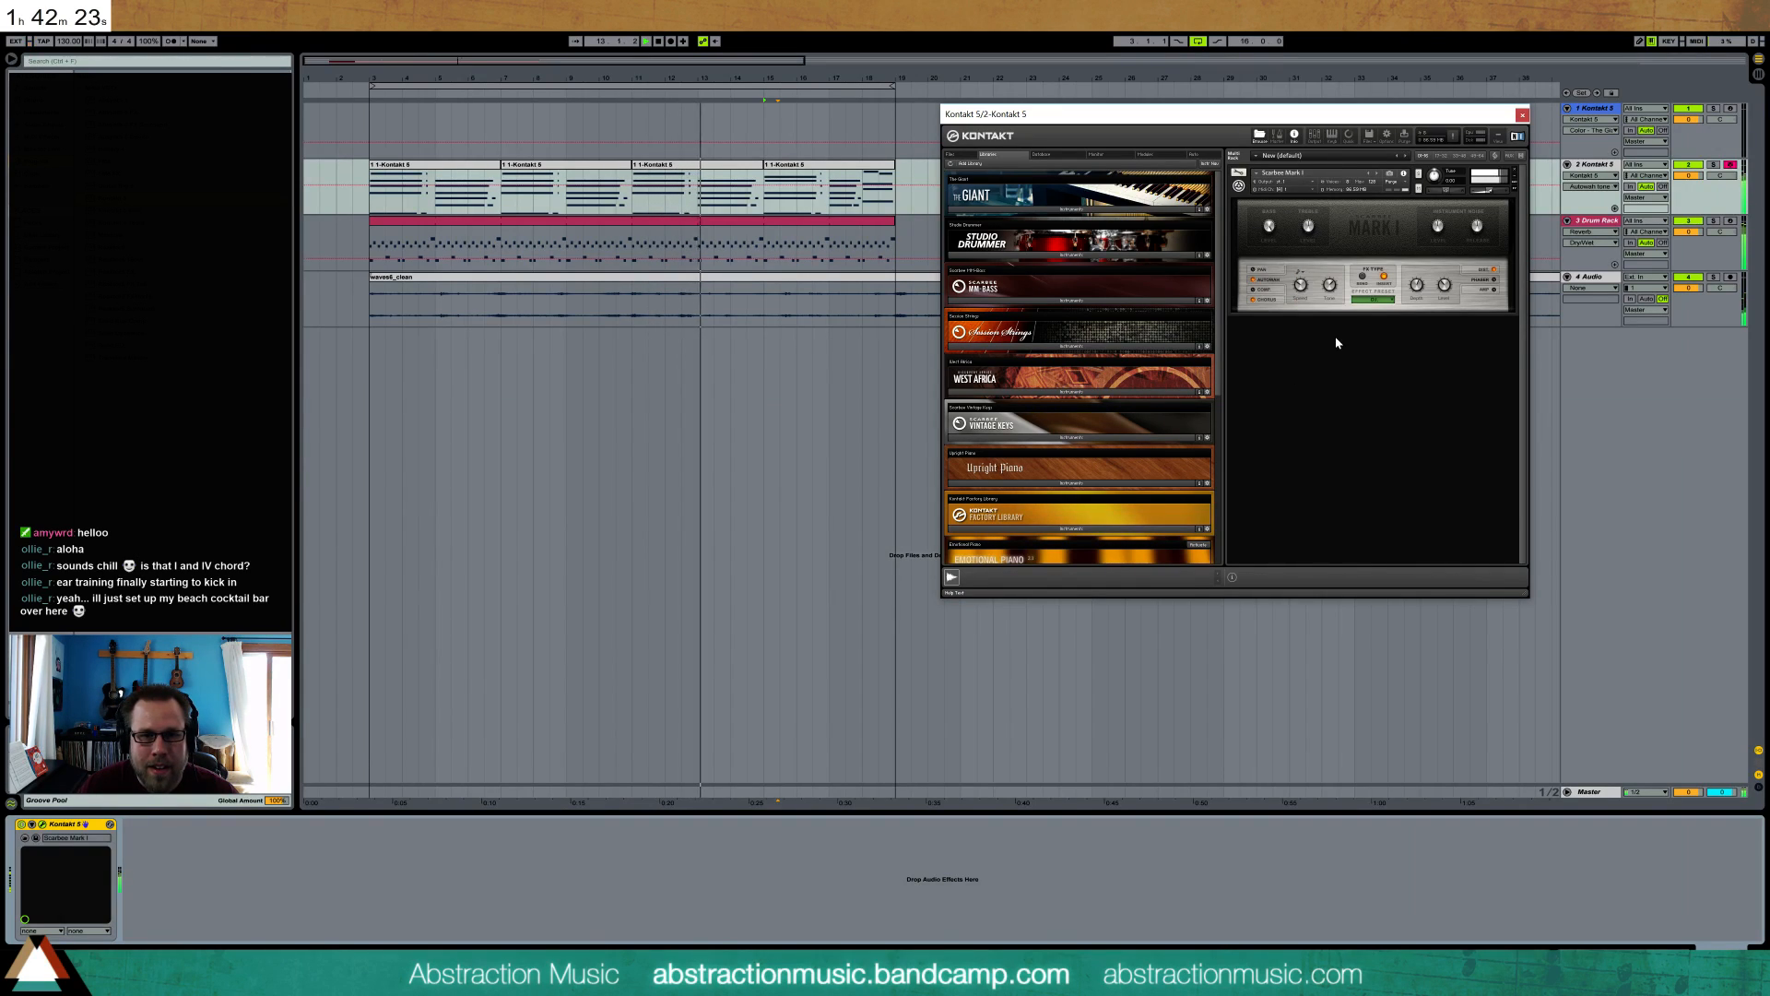
pyautogui.click(1301, 273)
pyautogui.click(1335, 347)
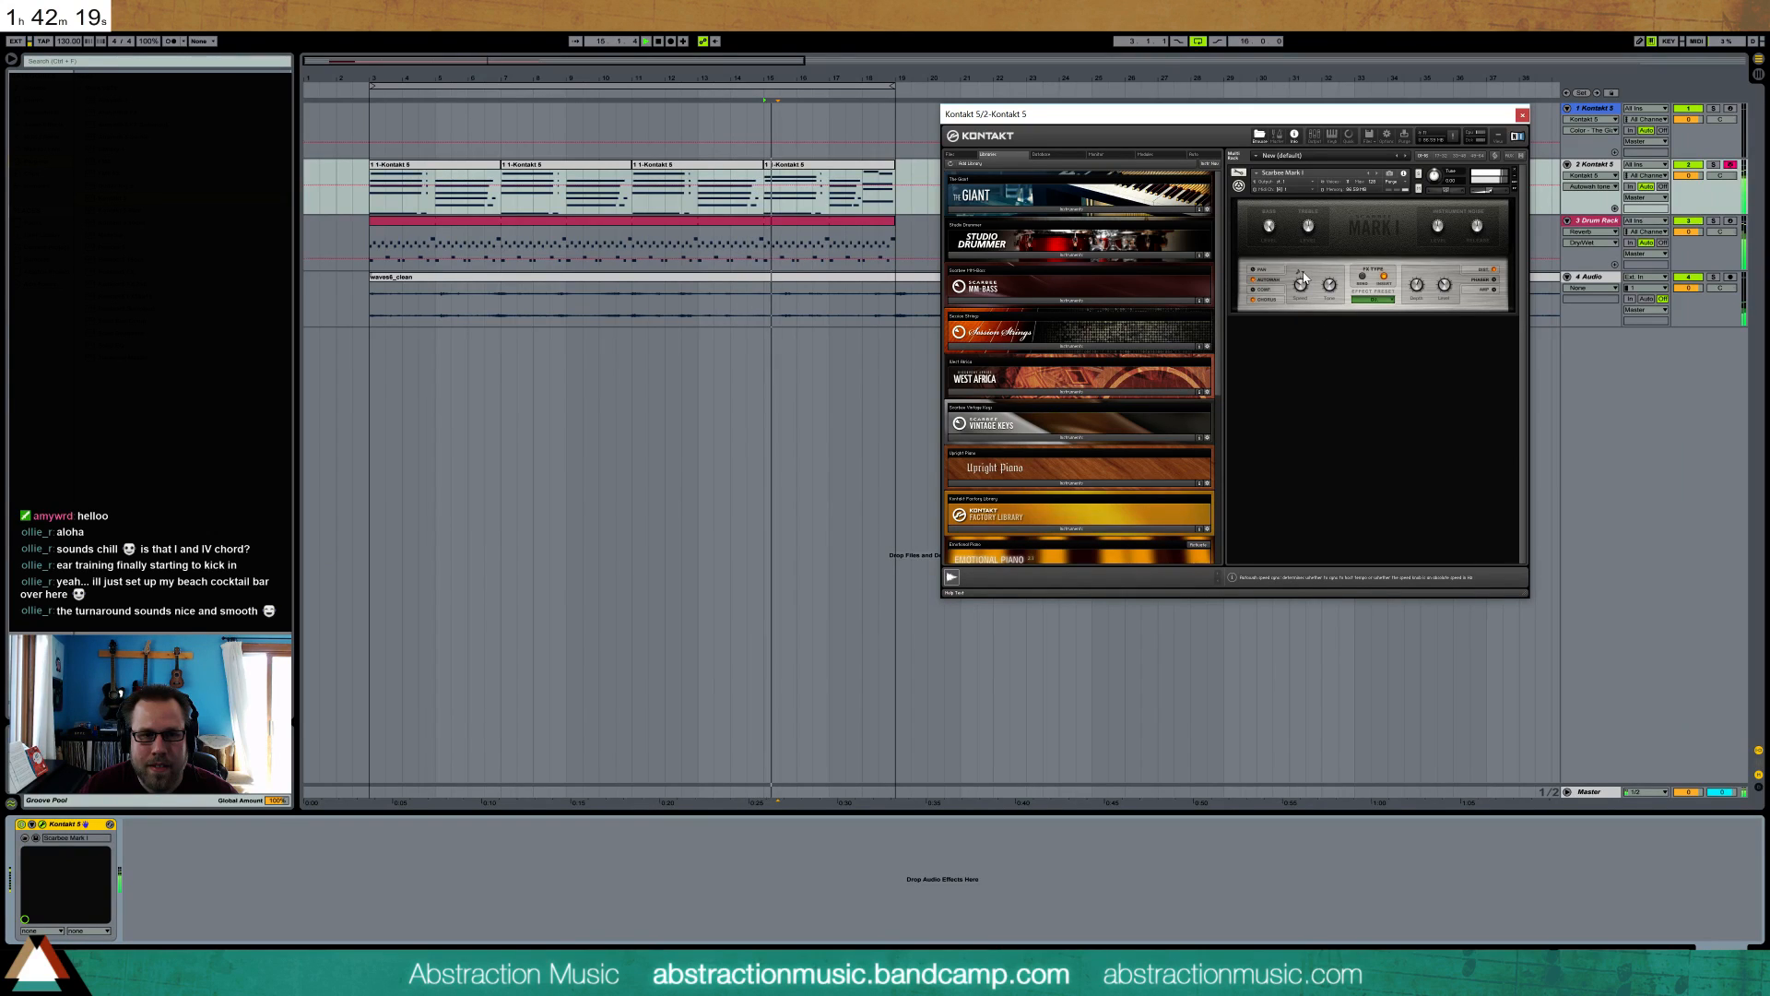
pyautogui.click(1300, 274)
pyautogui.click(1334, 367)
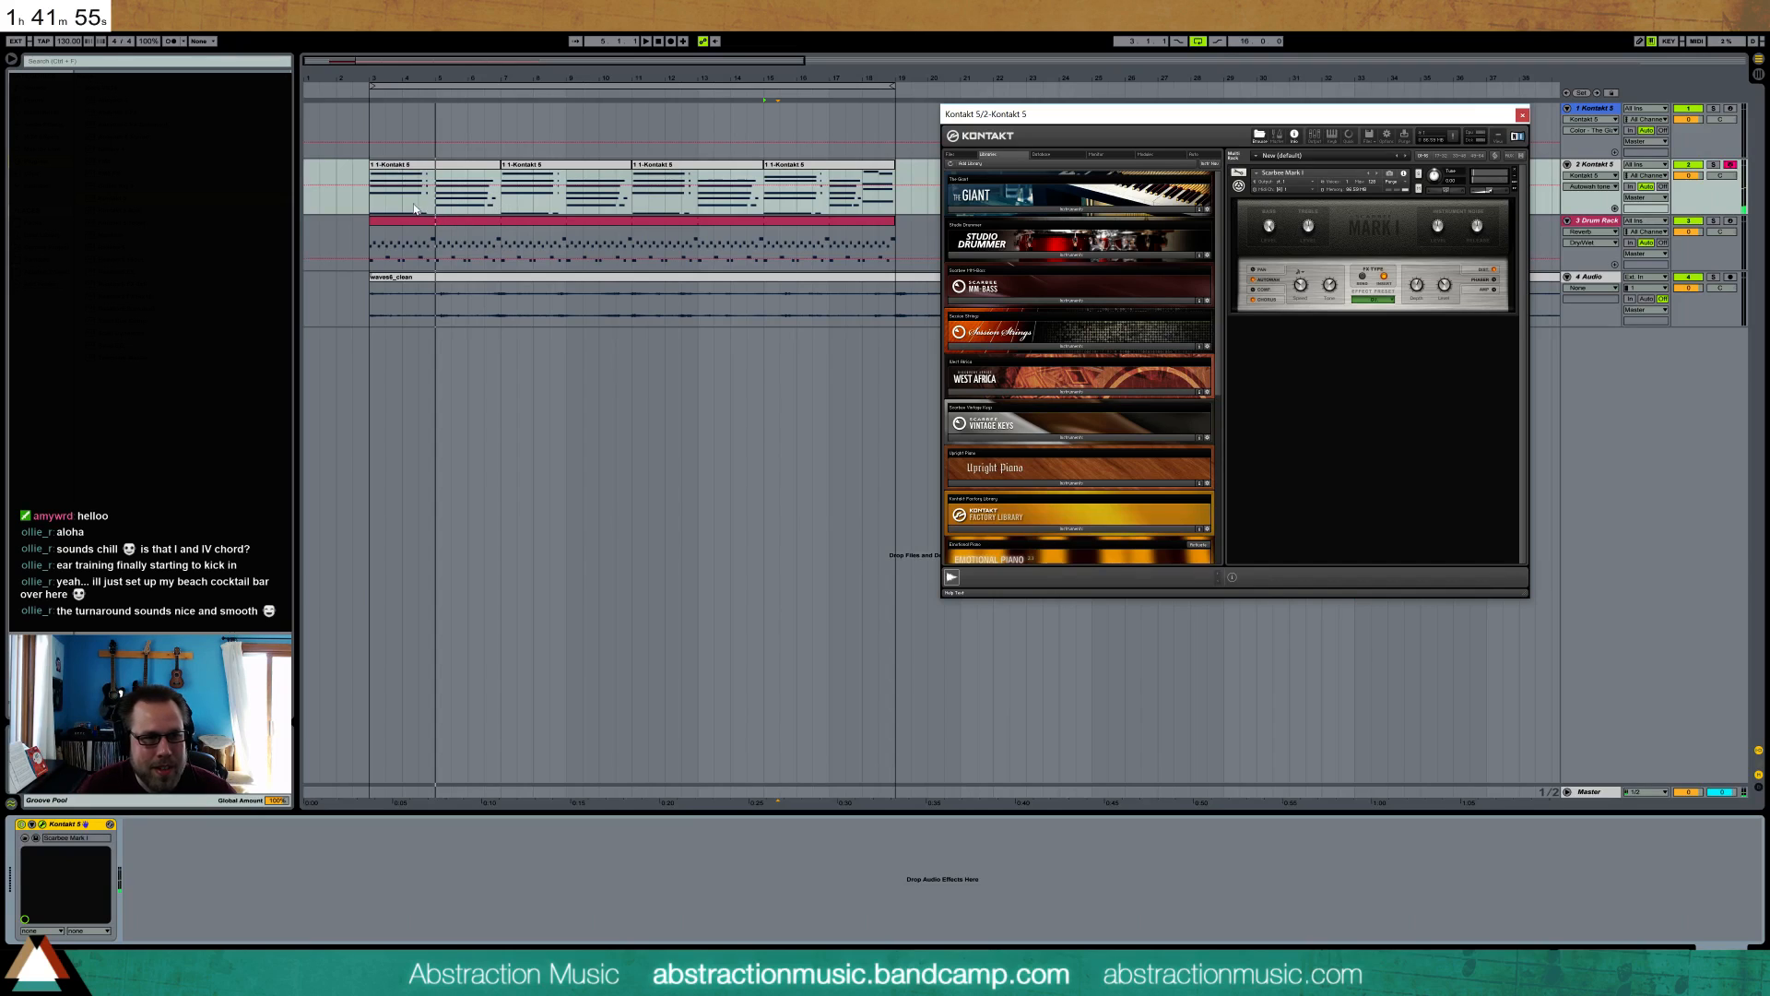
# - Play the loop from bar 3, close the Kontakt window, and split bars 7 to 11 of the drum part into a separate clip
pyautogui.click(372, 208)
pyautogui.press('space')
pyautogui.moveTo(1321, 113)
pyautogui.mouseDown()
pyautogui.moveTo(1391, 318)
pyautogui.moveTo(1332, 271)
pyautogui.mouseUp()
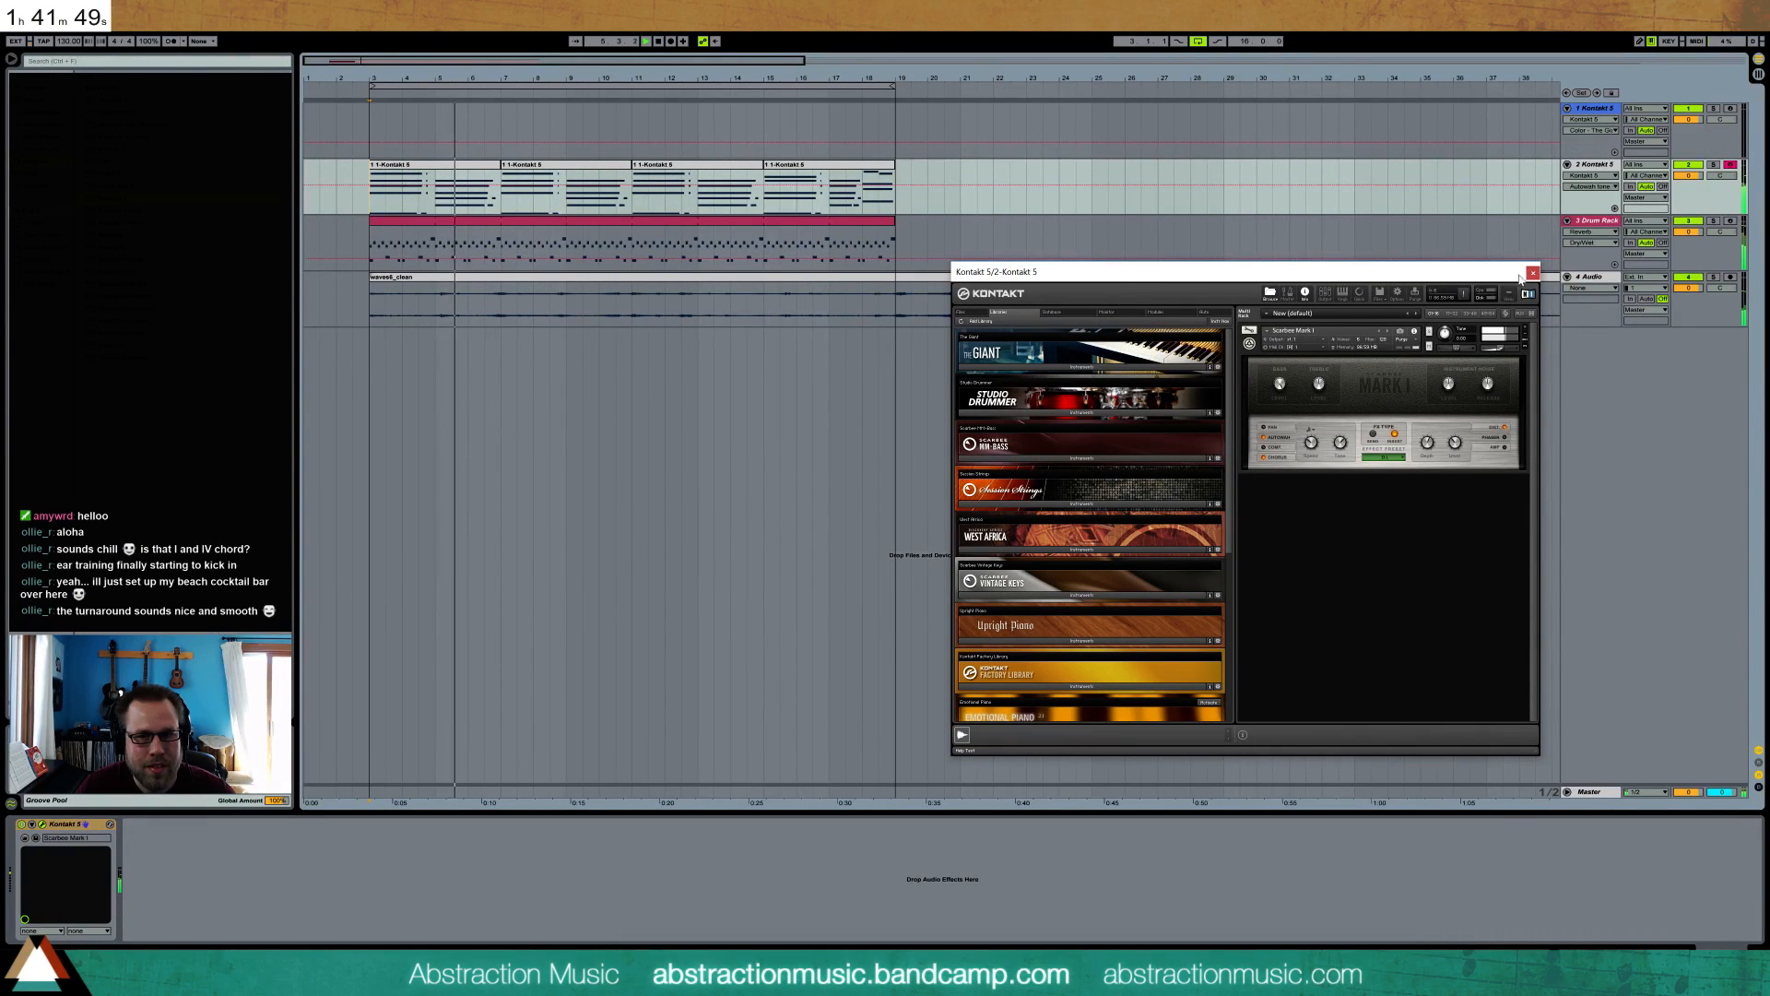
pyautogui.doubleClick(575, 235)
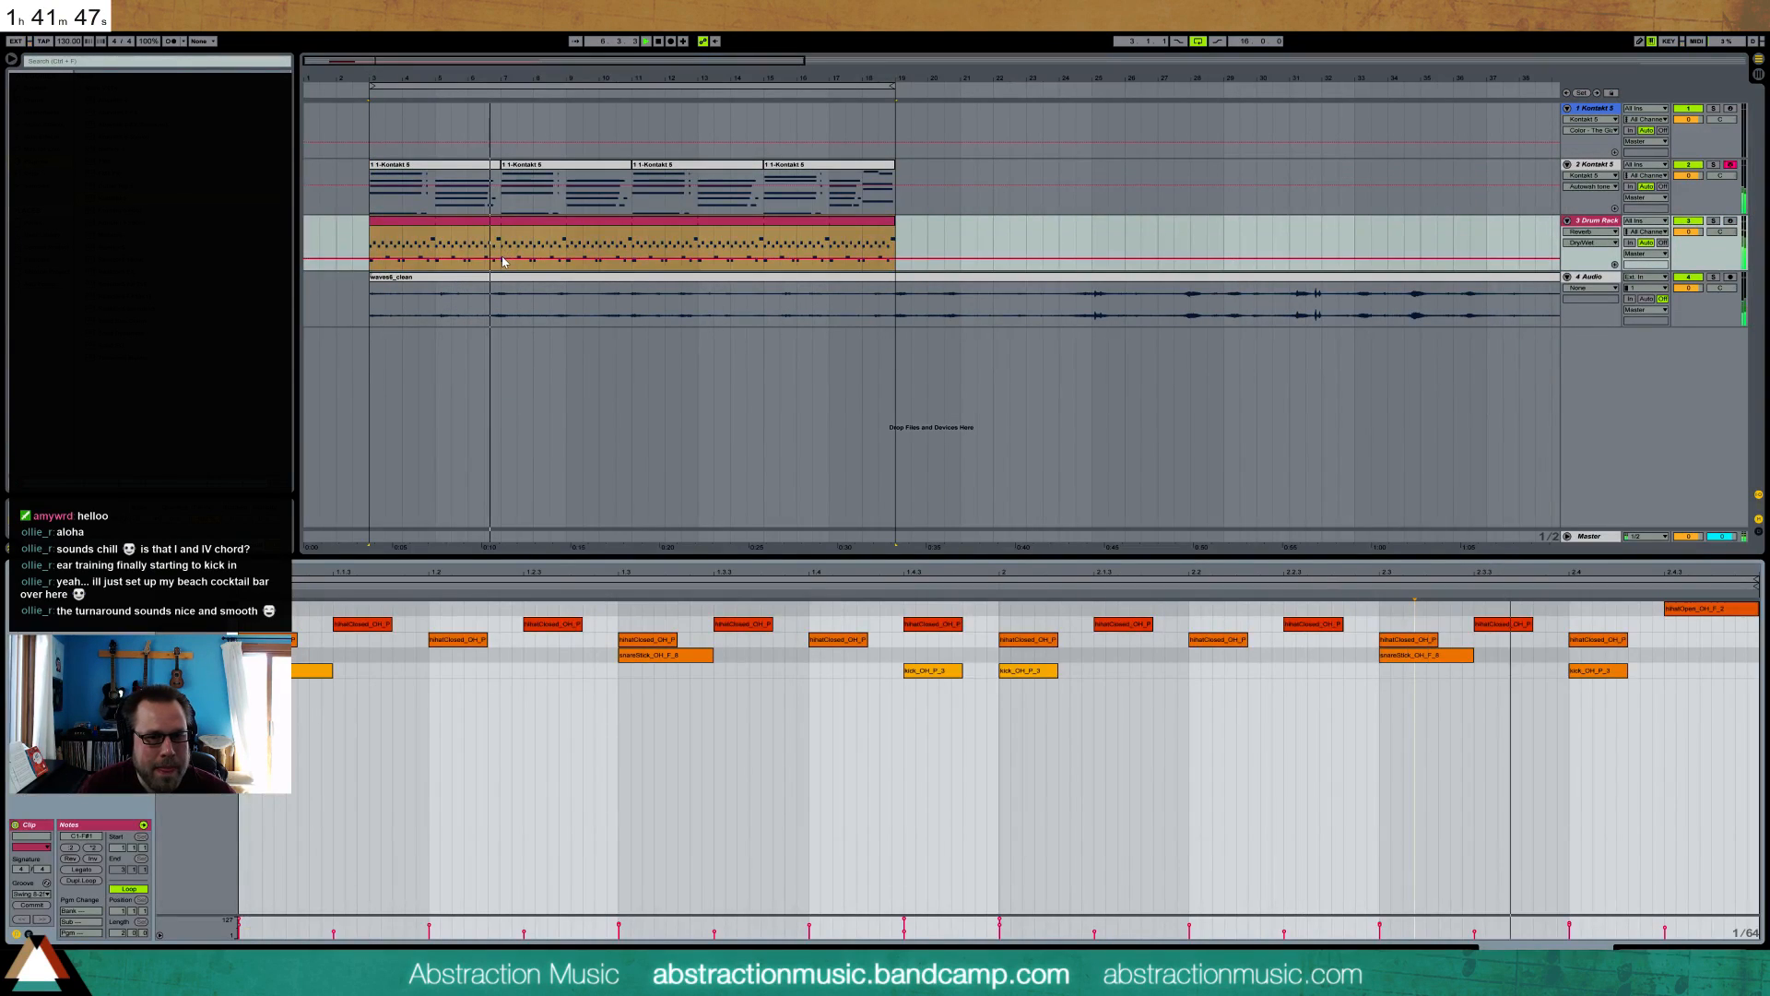
pyautogui.moveTo(501, 258); pyautogui.dragTo(633, 258)
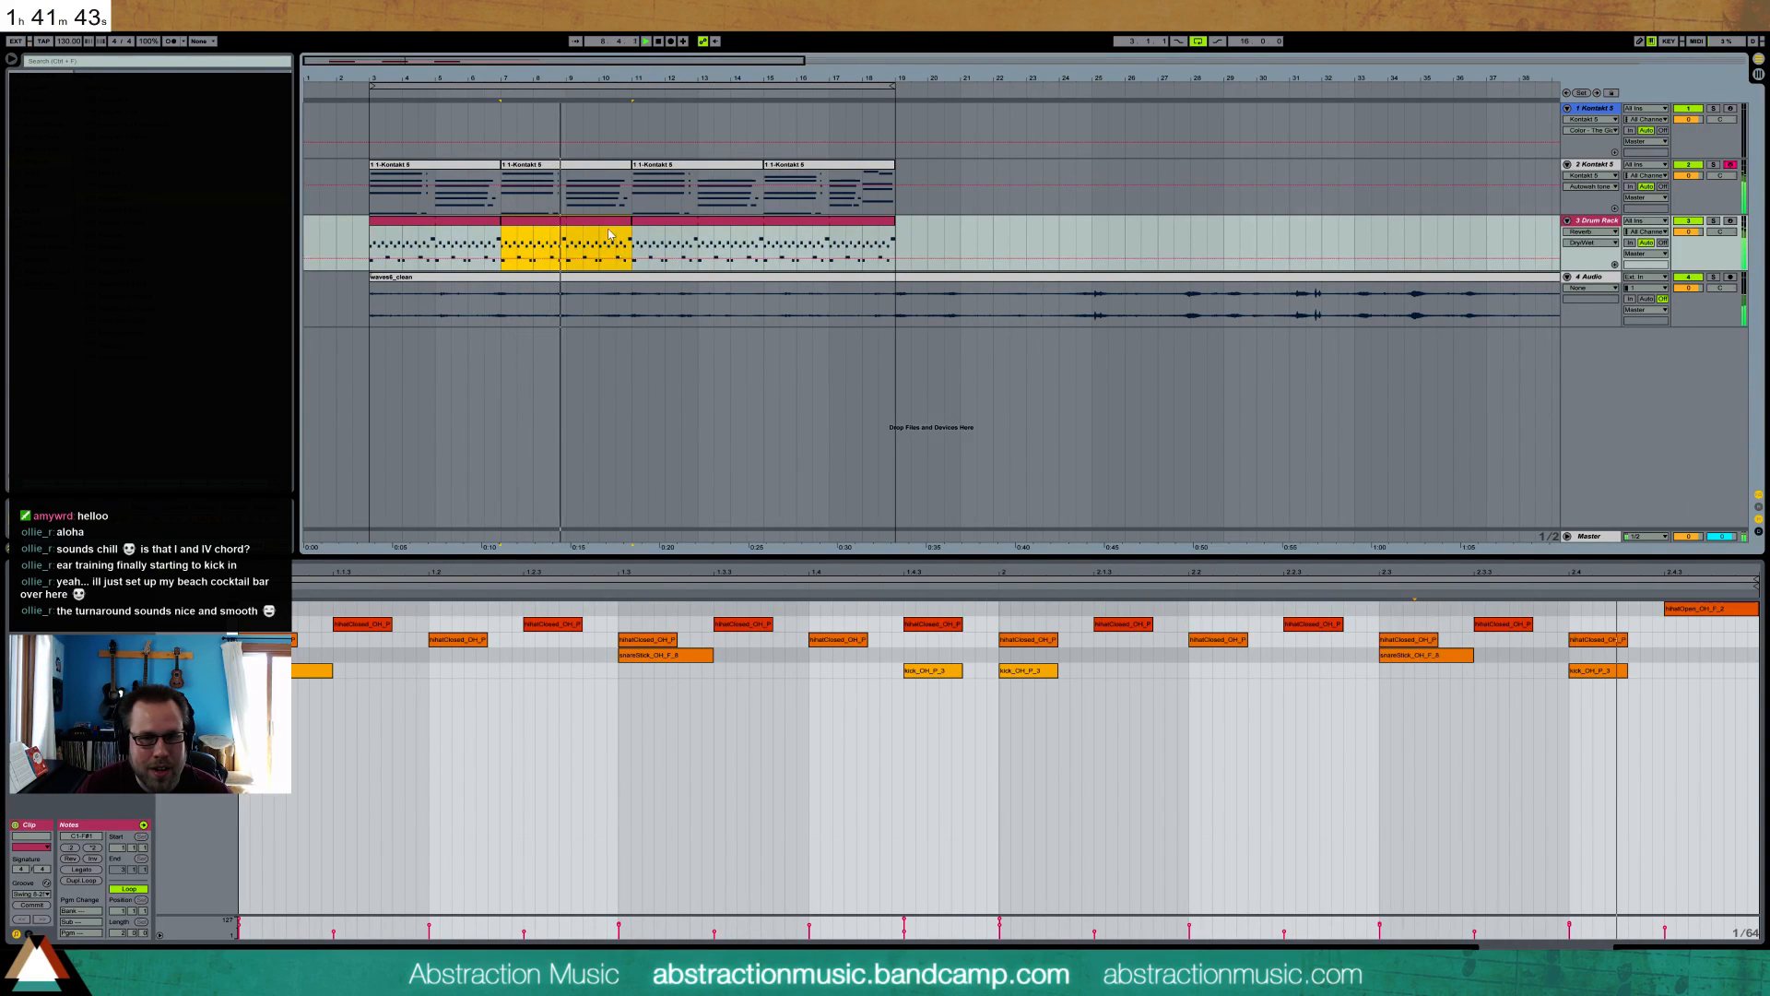
# - Replace the closed hi-hat before the snare at 2.3 with a three-note 1/32 triplet roll and adjust the roll's velocities
pyautogui.click(1436, 635)
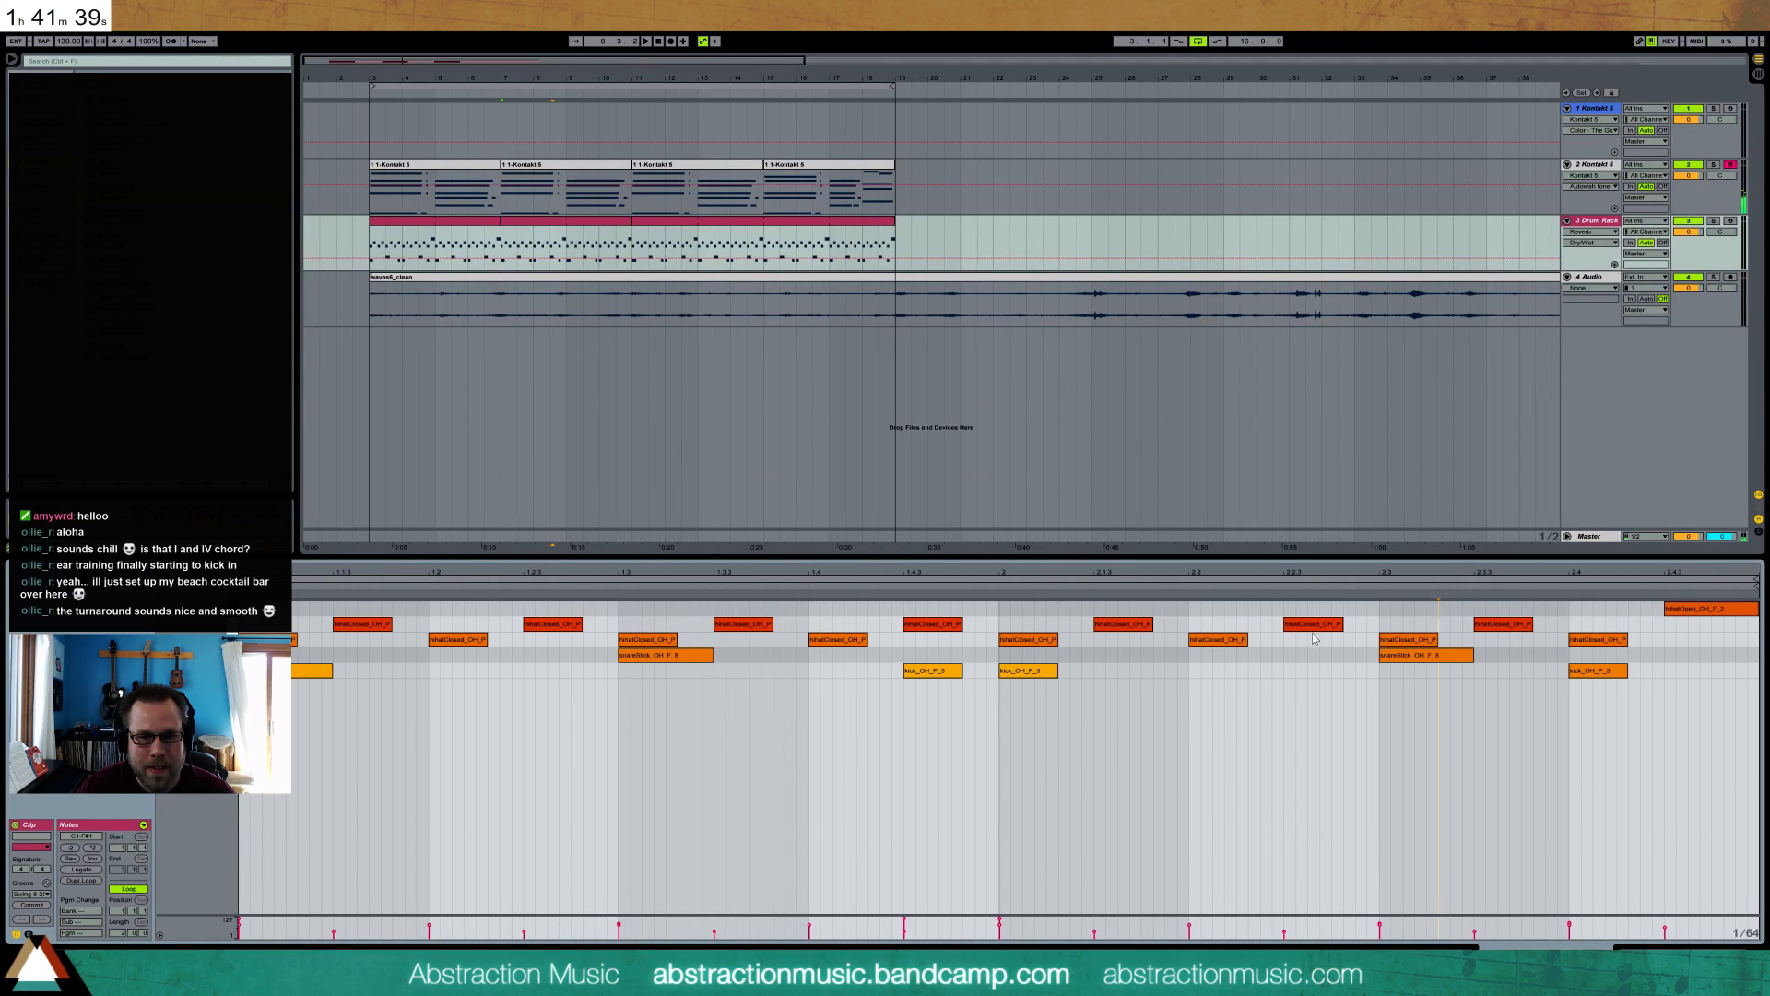
pyautogui.hotkey('ctrl', '3')
pyautogui.hotkey('ctrl', '2')
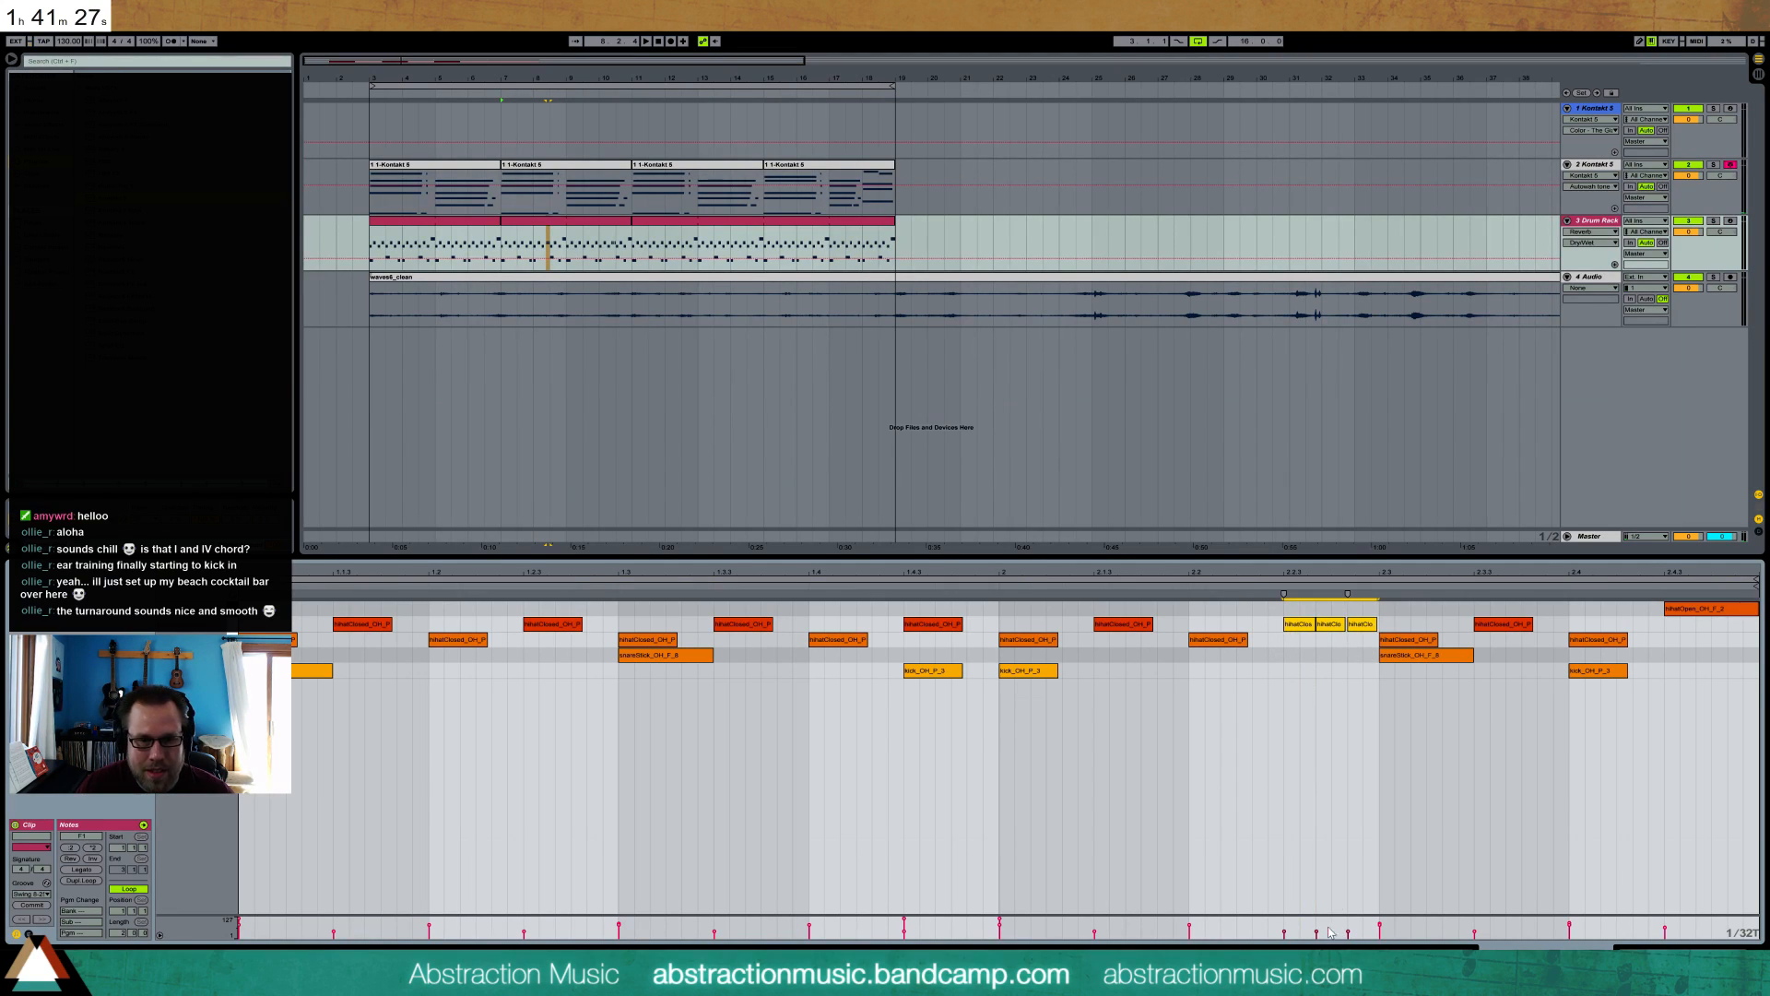
pyautogui.click(1270, 934)
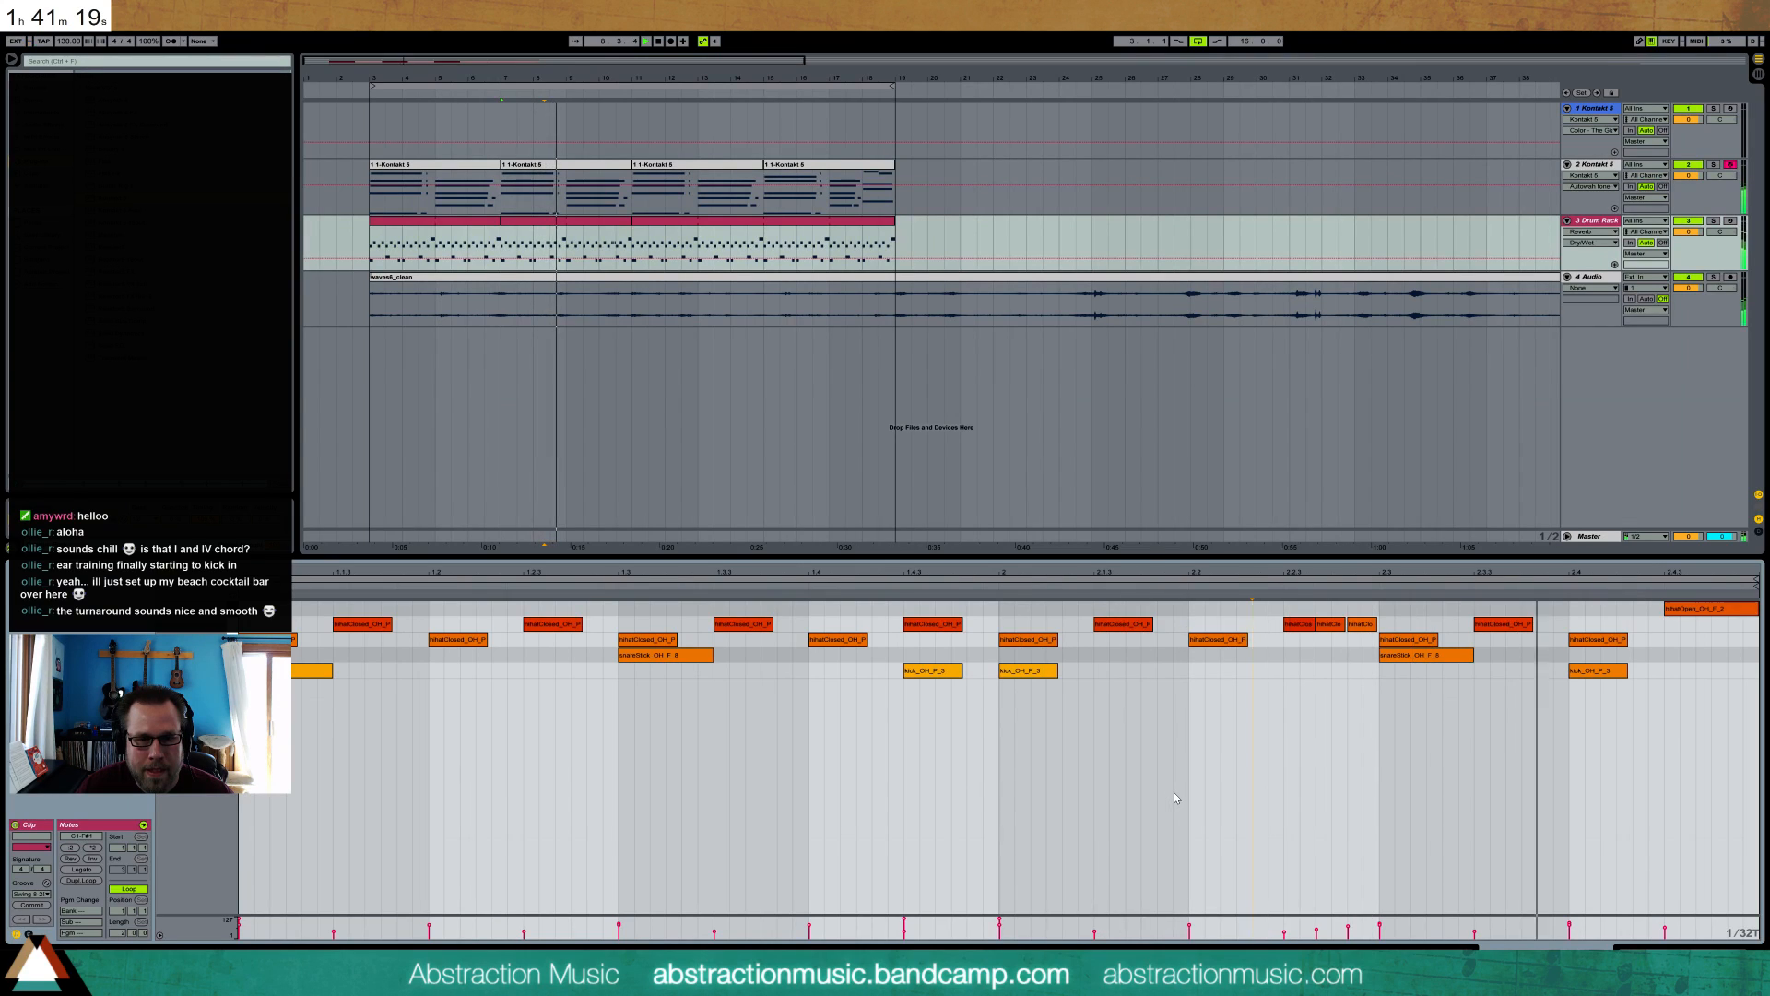
# - Consolidate the drum clip from bar 7 to 11, add a snare stick hit at 4.4 and move the kick there half a beat later
pyautogui.click(619, 245)
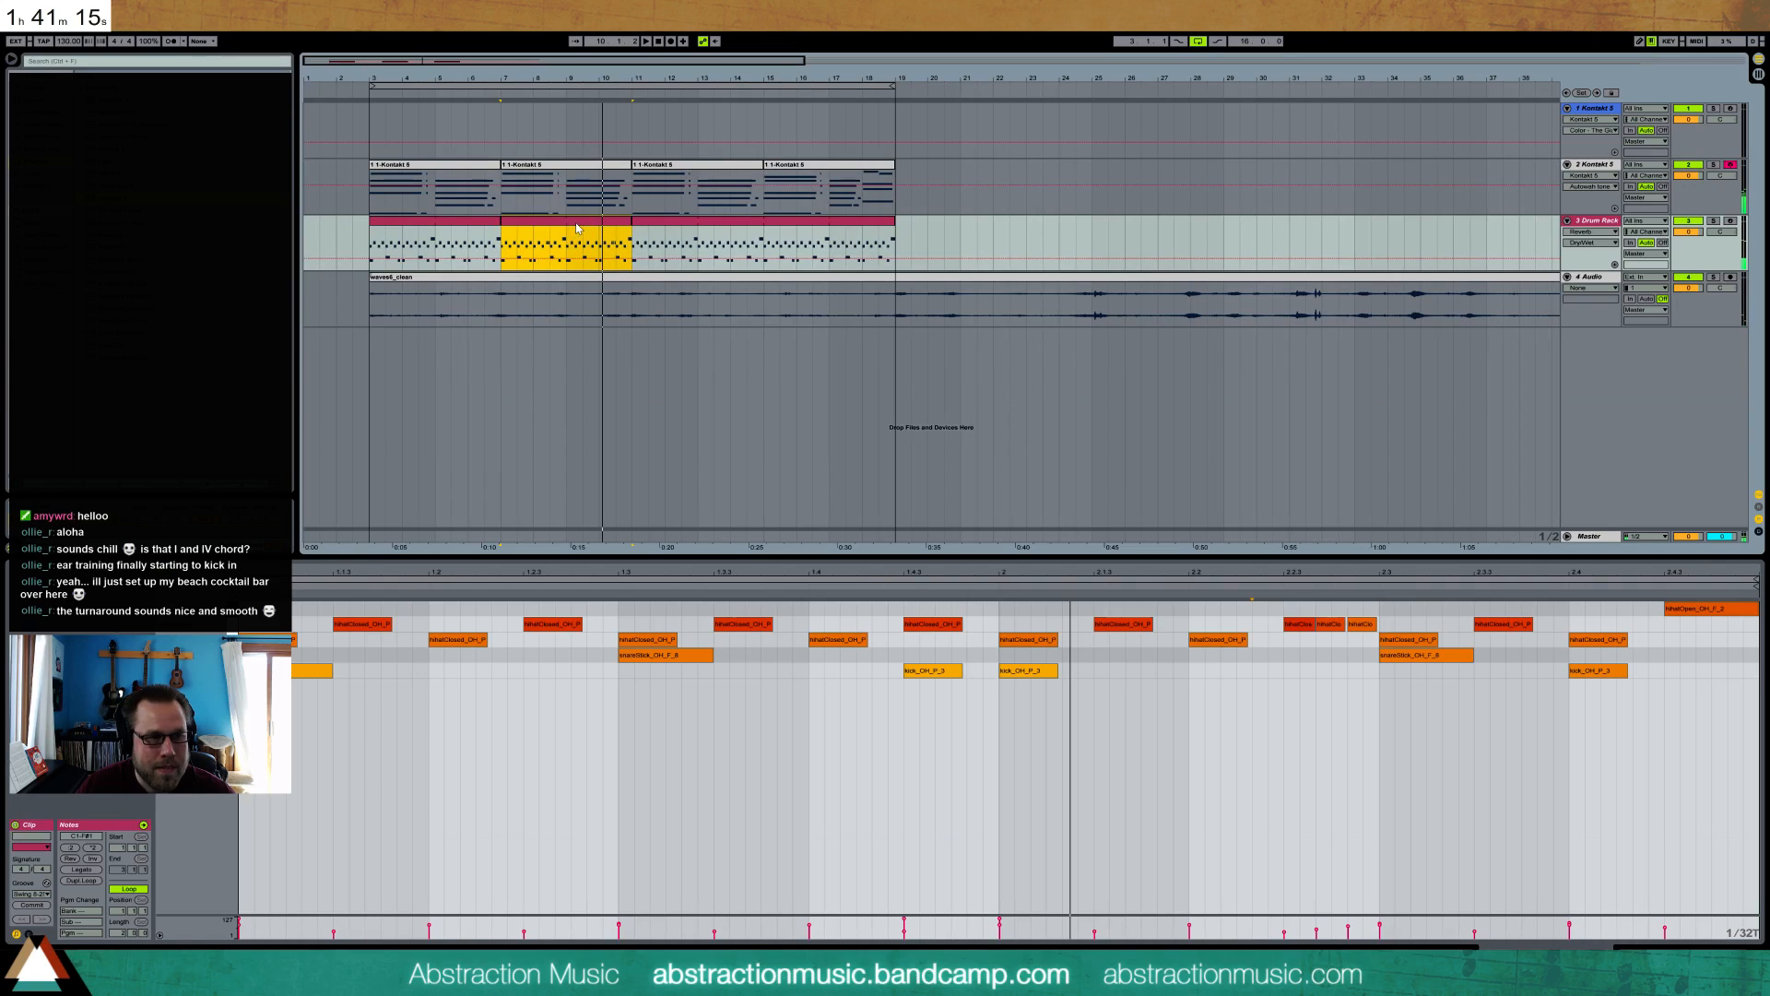
pyautogui.hotkey('ctrl', 'j')
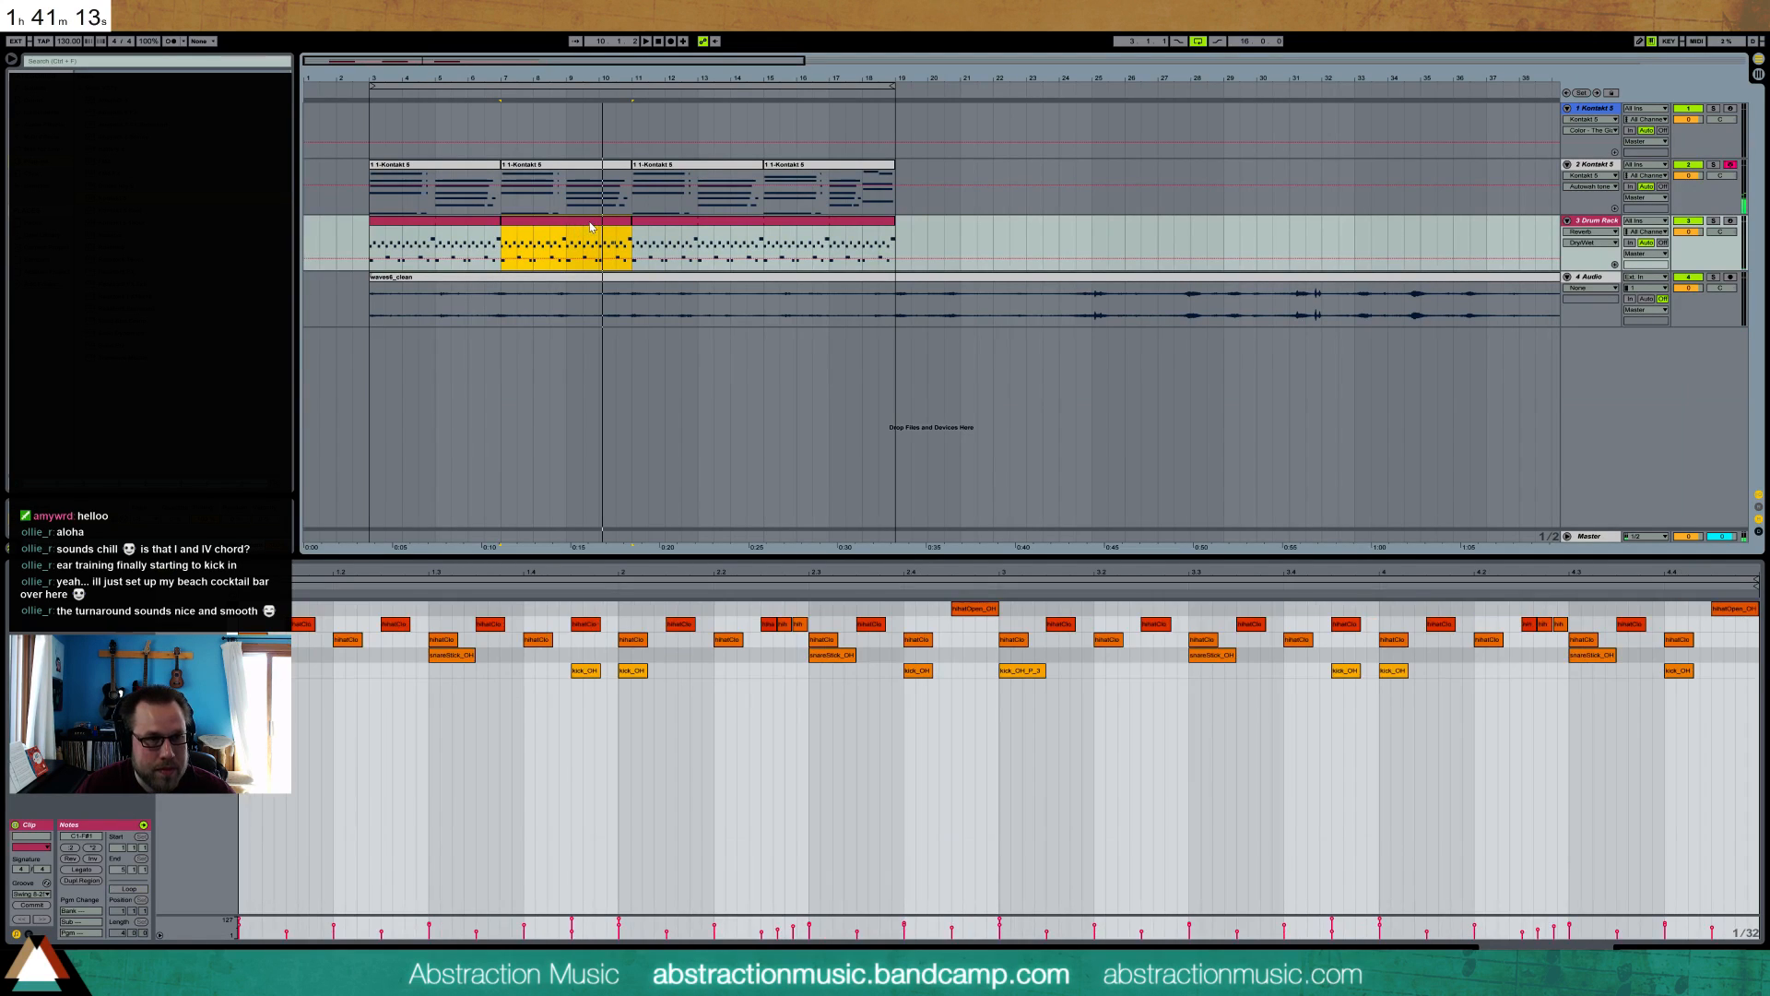
pyautogui.click(1578, 864)
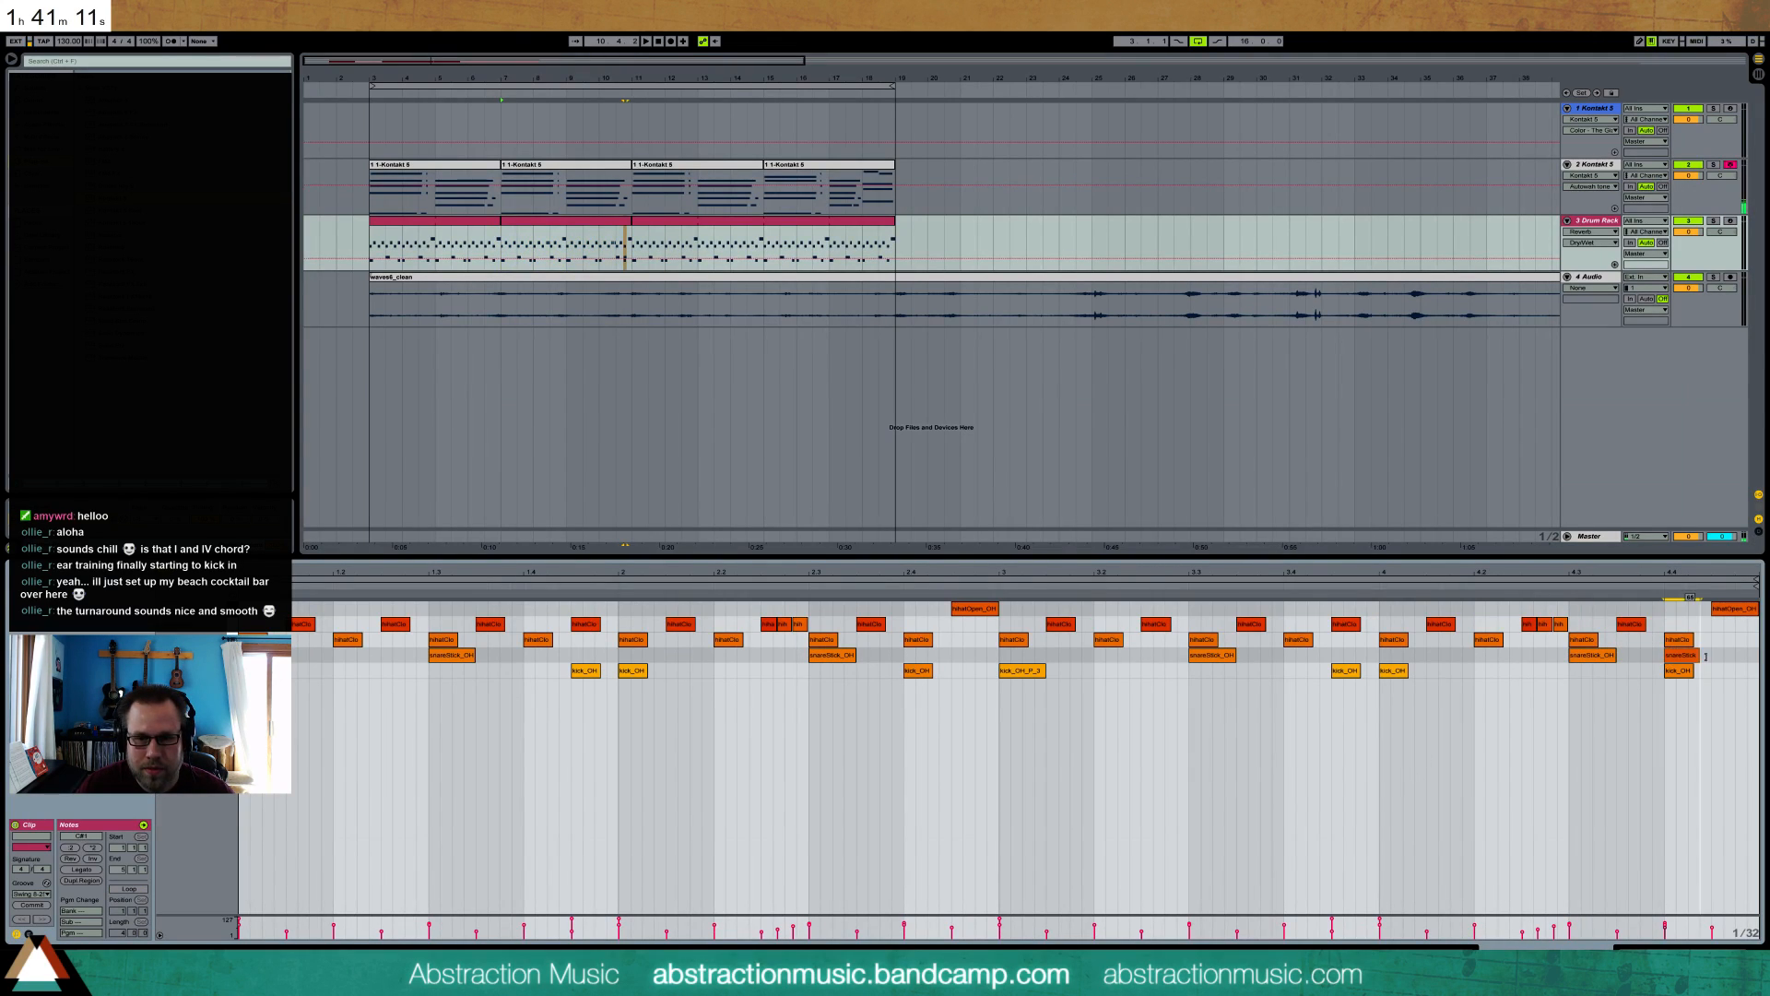
pyautogui.moveTo(1675, 677); pyautogui.dragTo(1721, 679)
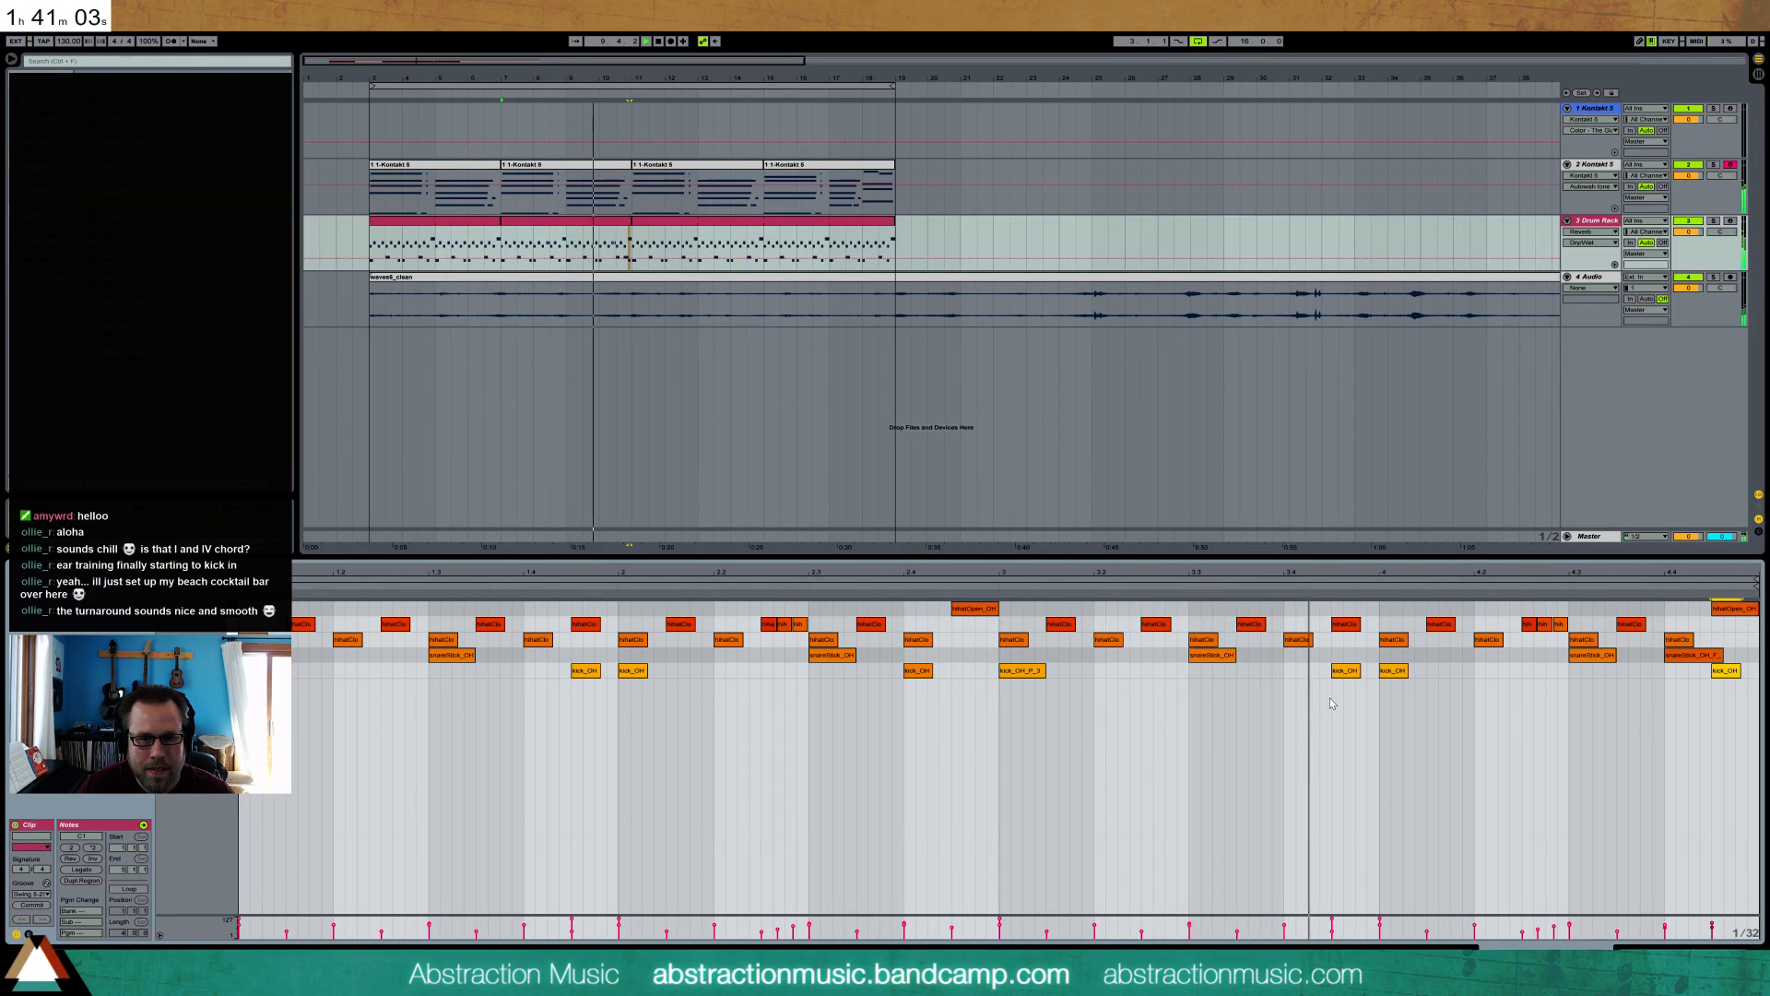
pyautogui.press('space')
# - Add a kick one sixteenth before 4.2 in the drum clip, trying it one sixteenth earlier, and fine-tune the hit during playback
pyautogui.doubleClick(1457, 671)
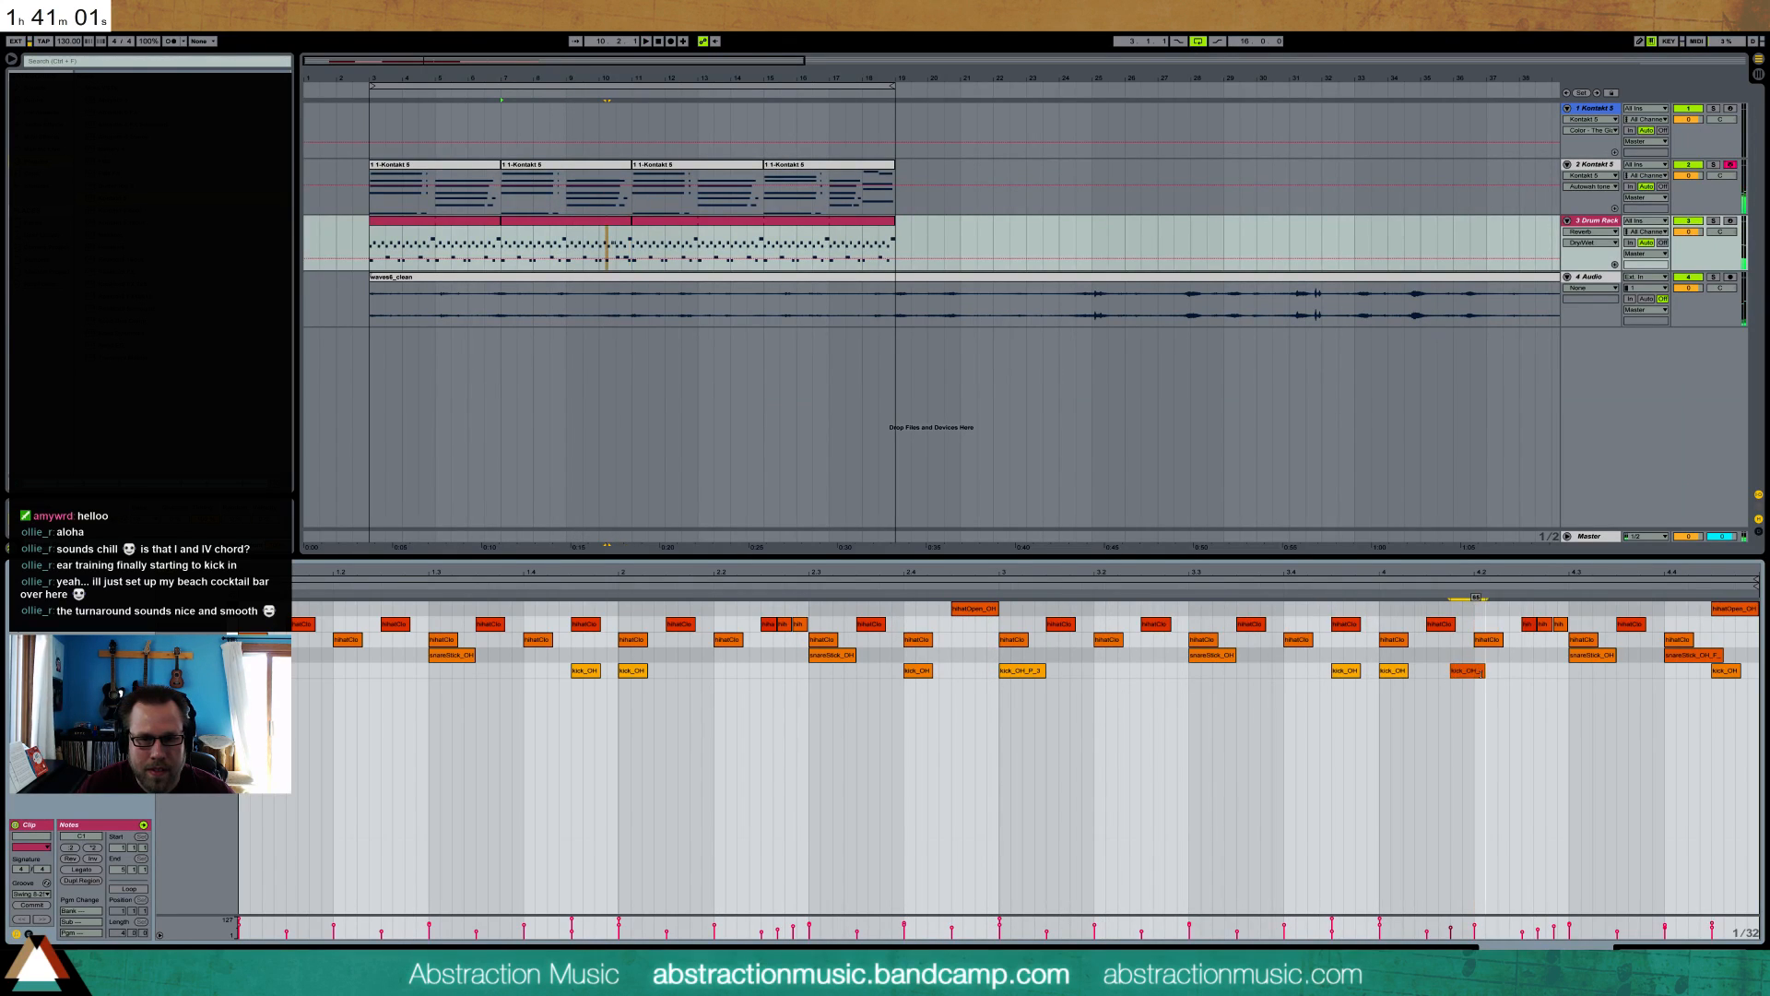
pyautogui.moveTo(1463, 669); pyautogui.dragTo(1463, 672)
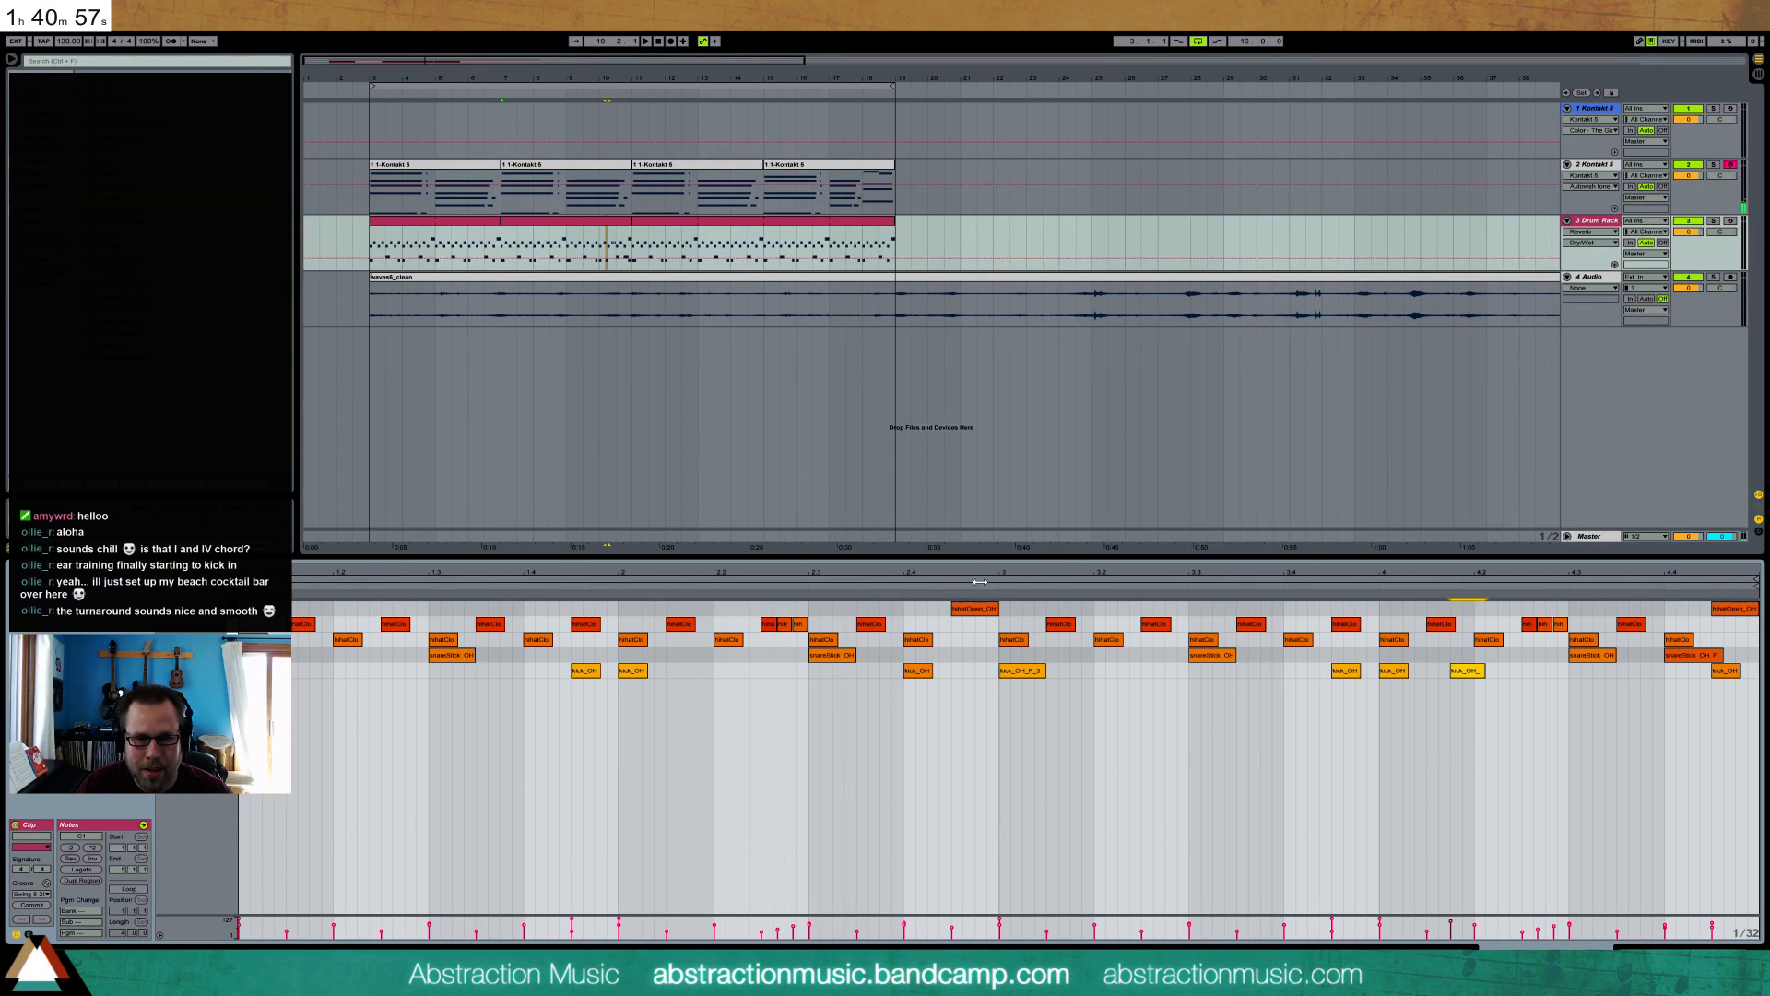
pyautogui.press('space')
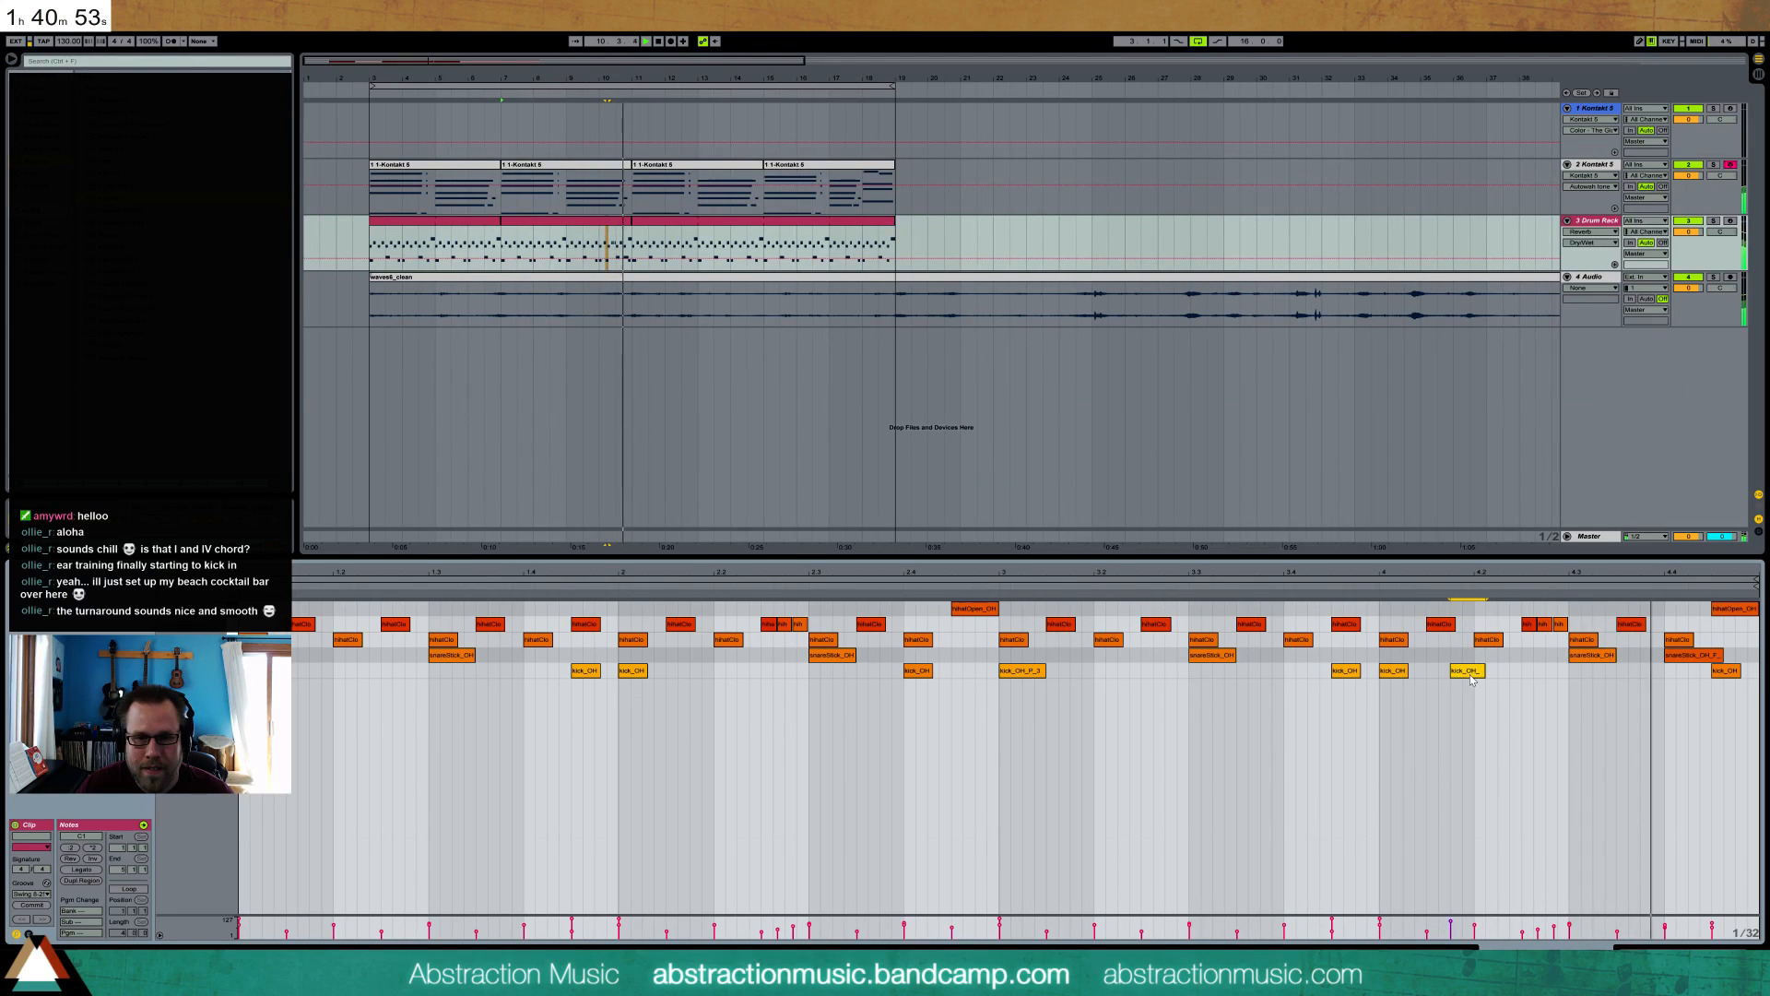
pyautogui.moveTo(1454, 677); pyautogui.dragTo(1448, 677)
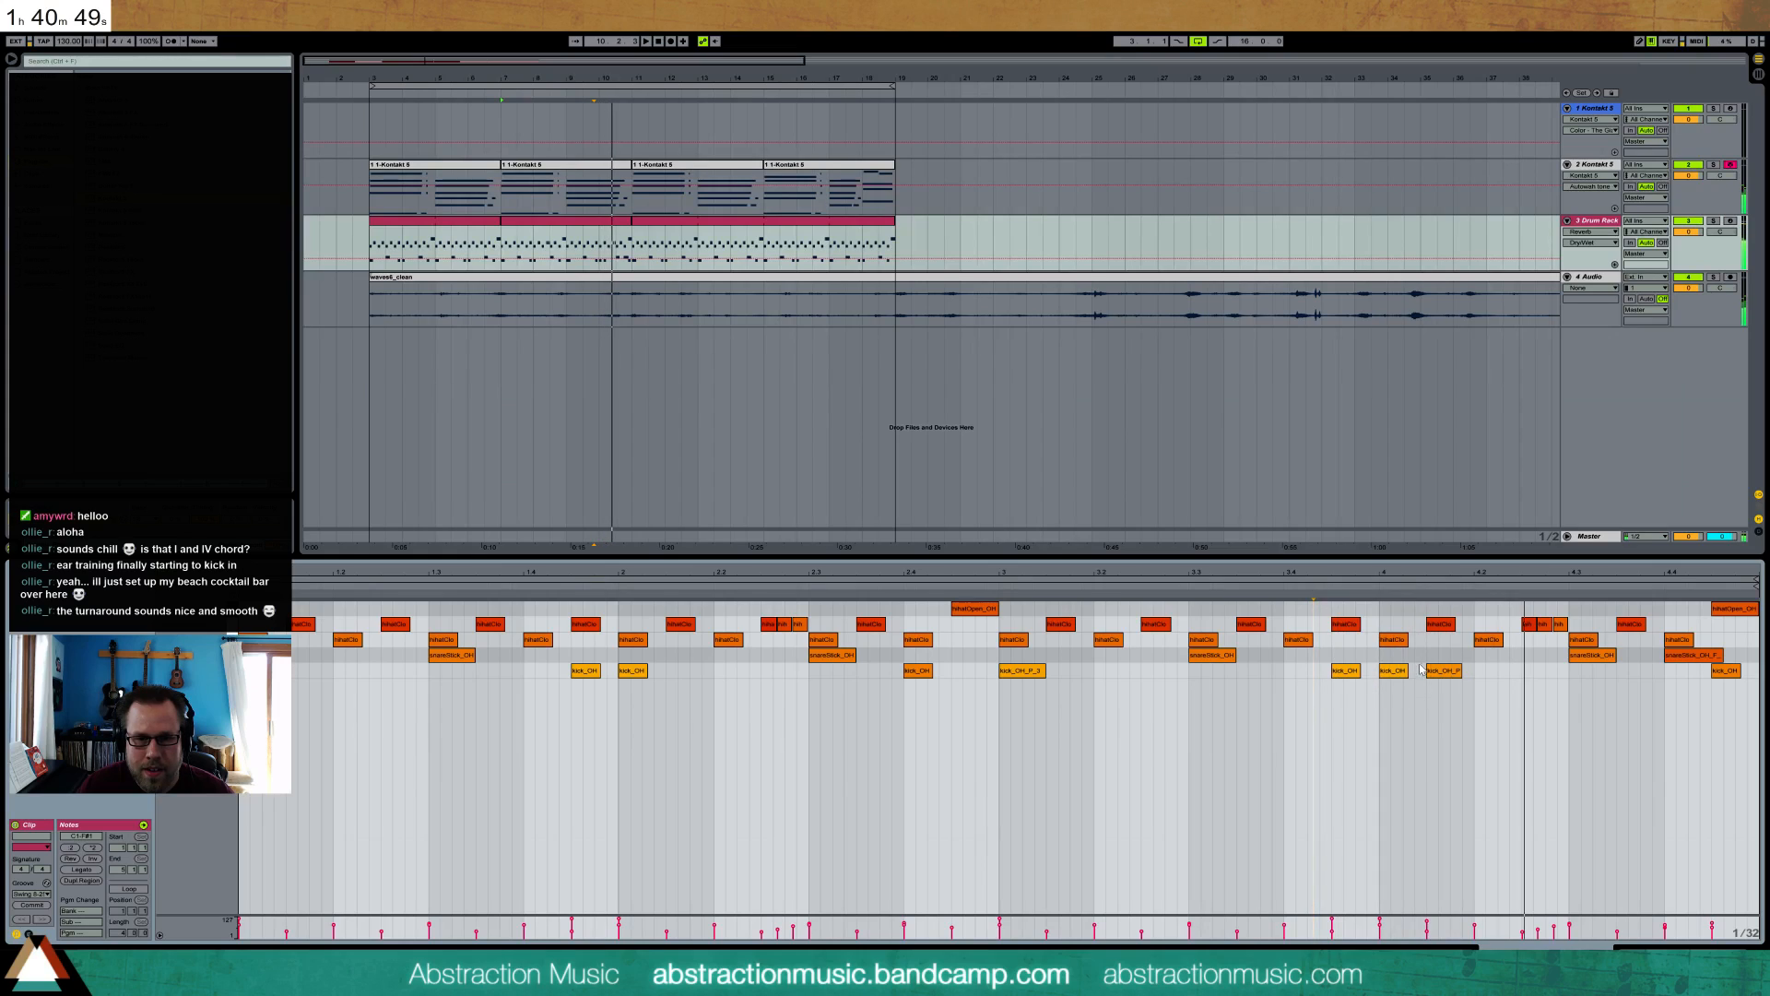
pyautogui.moveTo(1459, 678); pyautogui.dragTo(1473, 681)
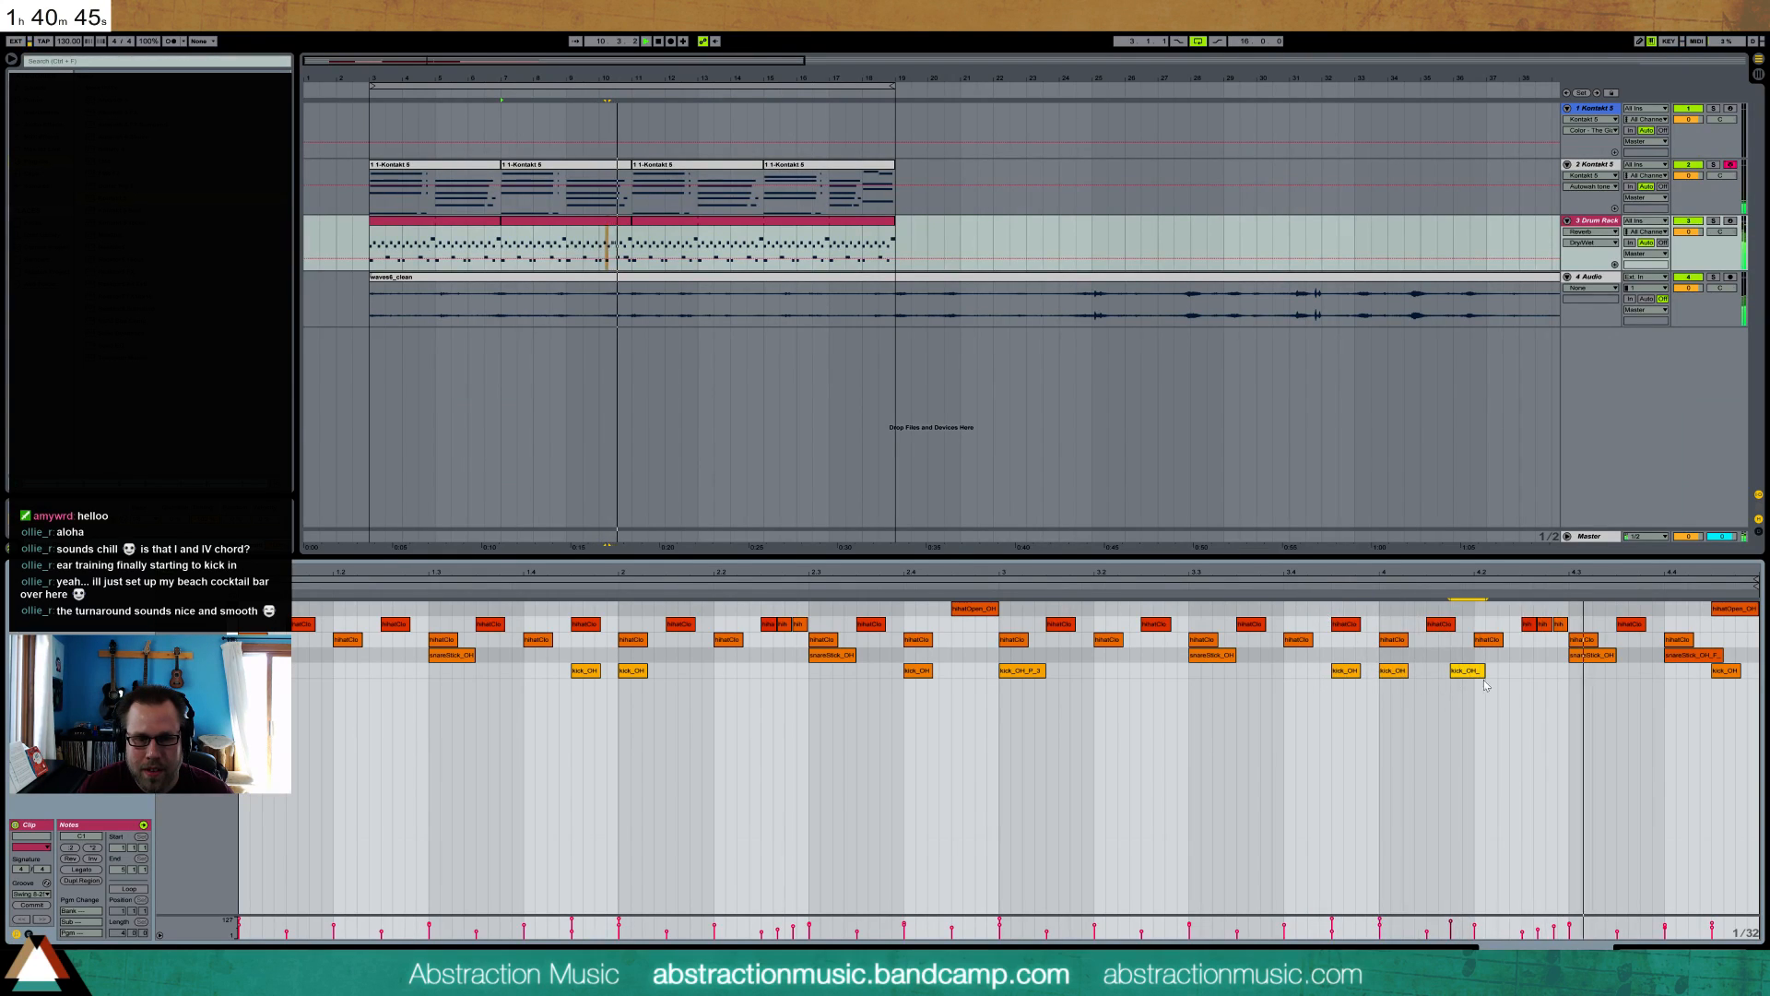
pyautogui.moveTo(1471, 675); pyautogui.dragTo(1470, 708)
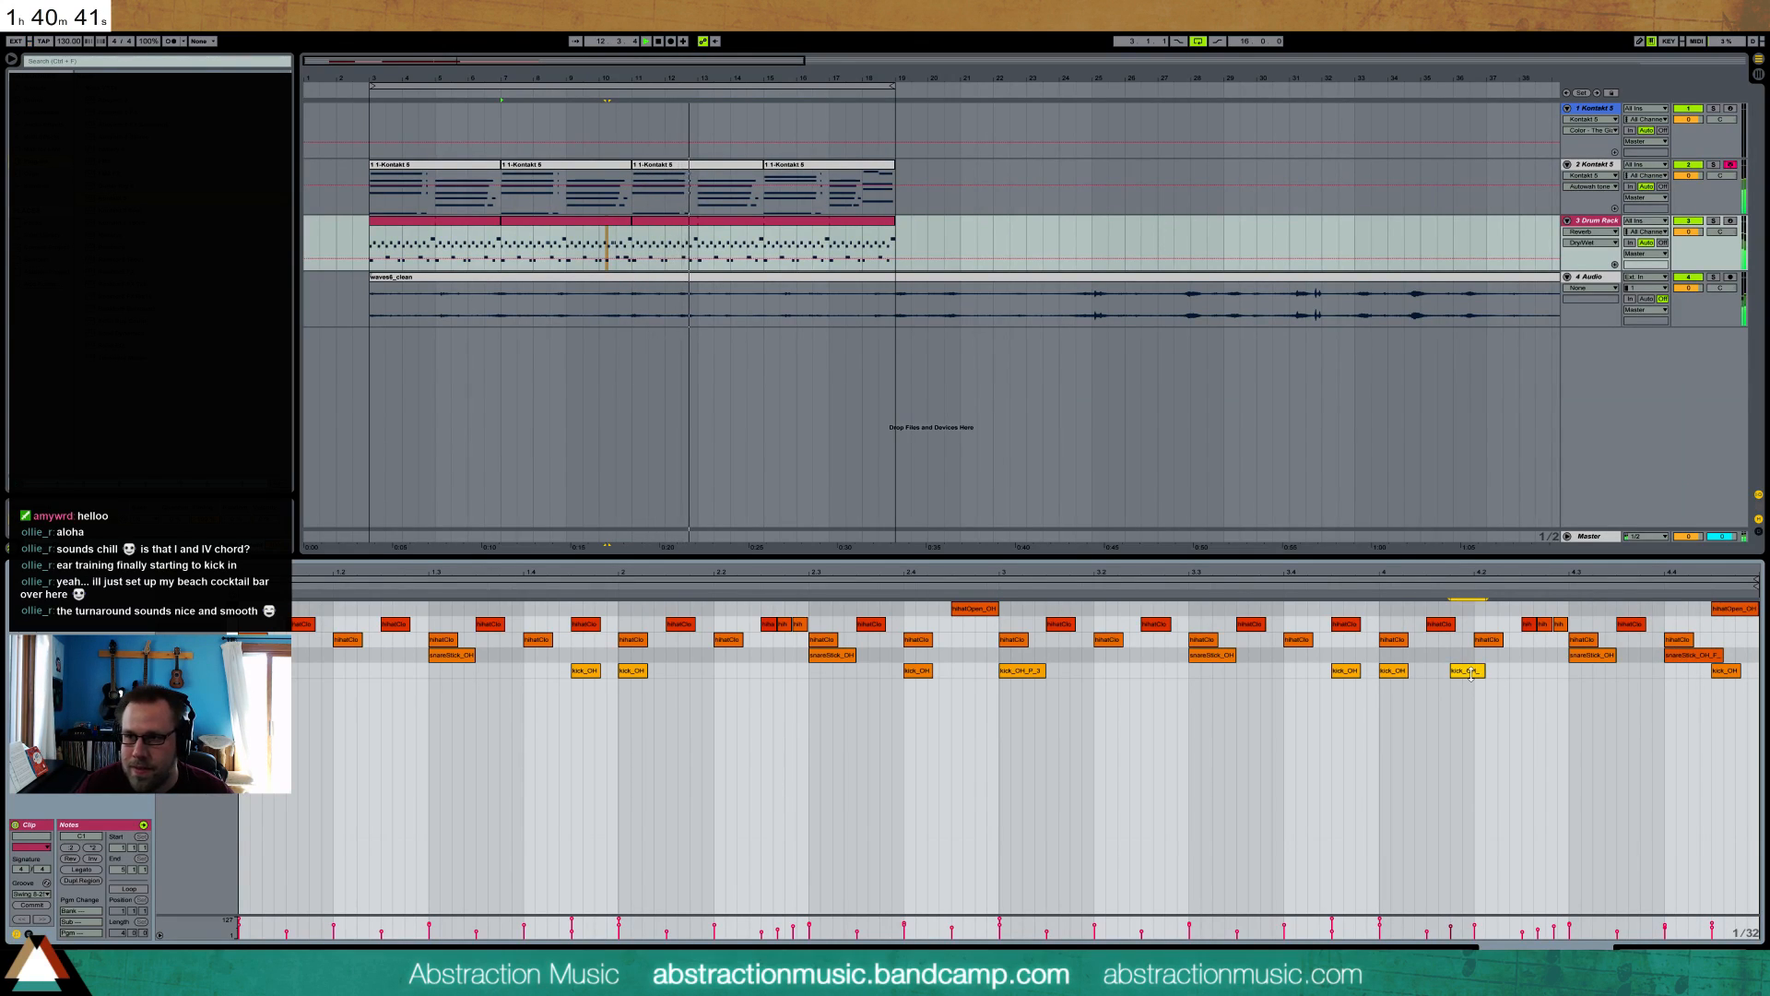
# - Copy the edited drum clip from bar 7 to bar 15, and replace the closed hi-hat half a beat after 1.3 with an open one
pyautogui.click(619, 229)
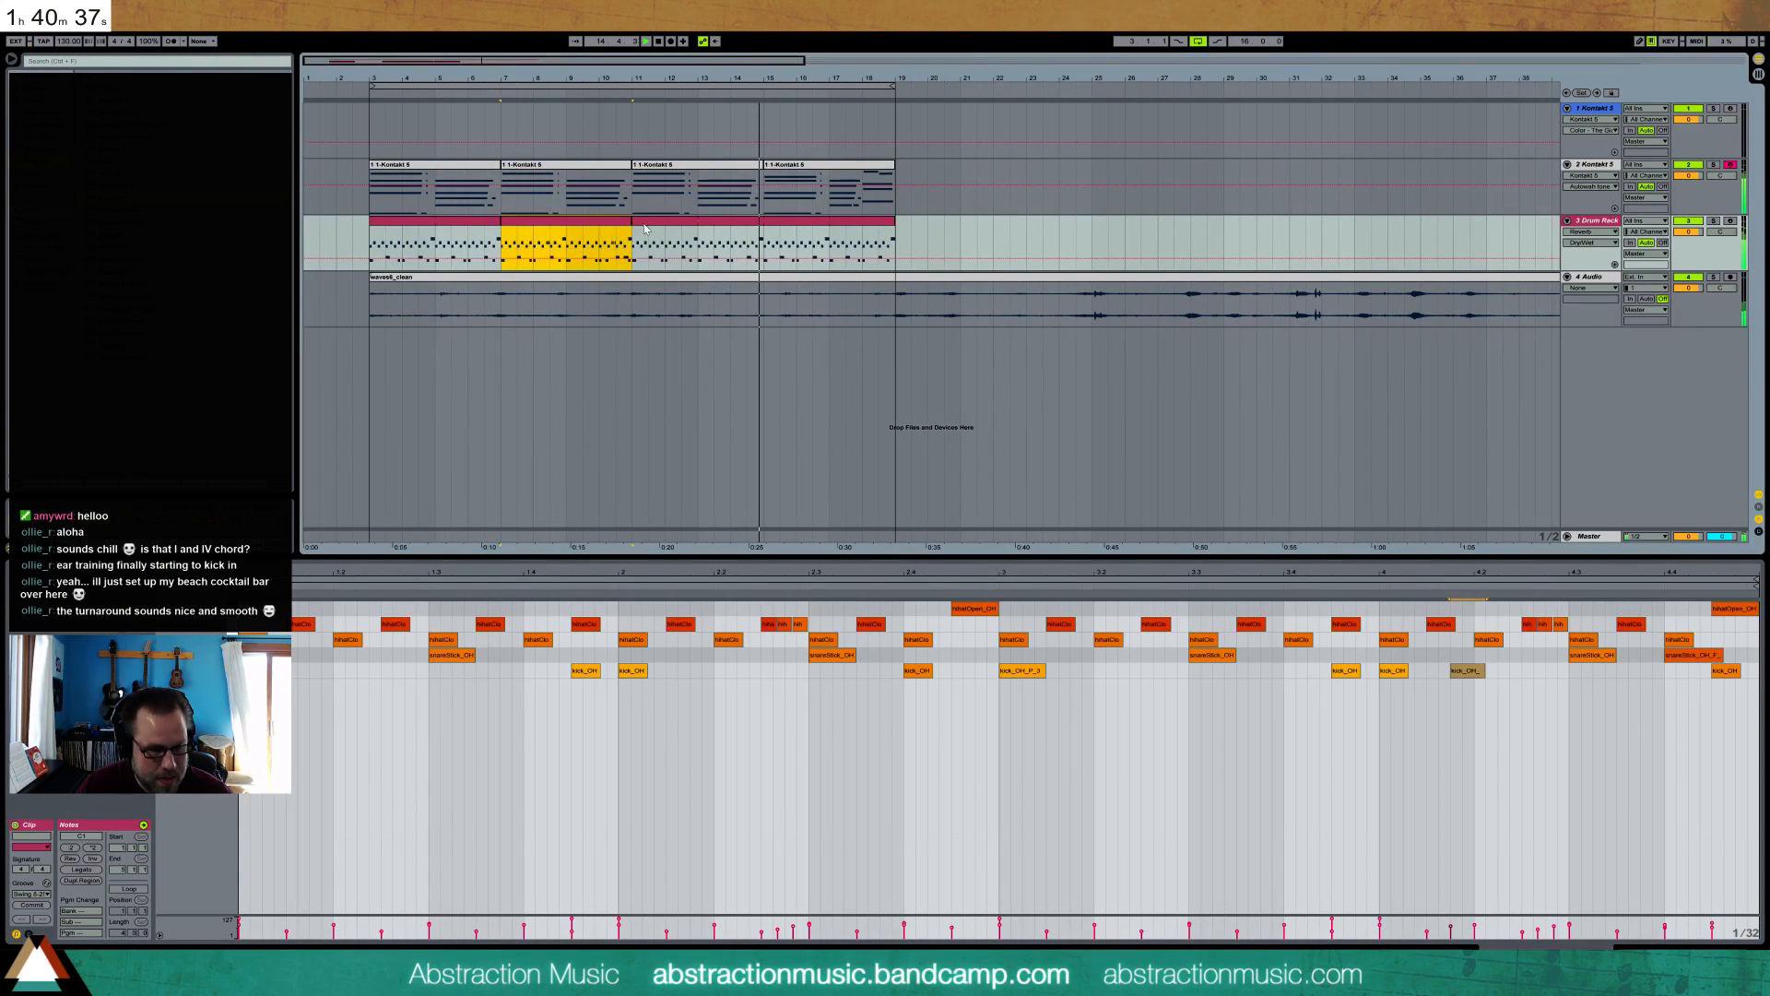
pyautogui.click(779, 242)
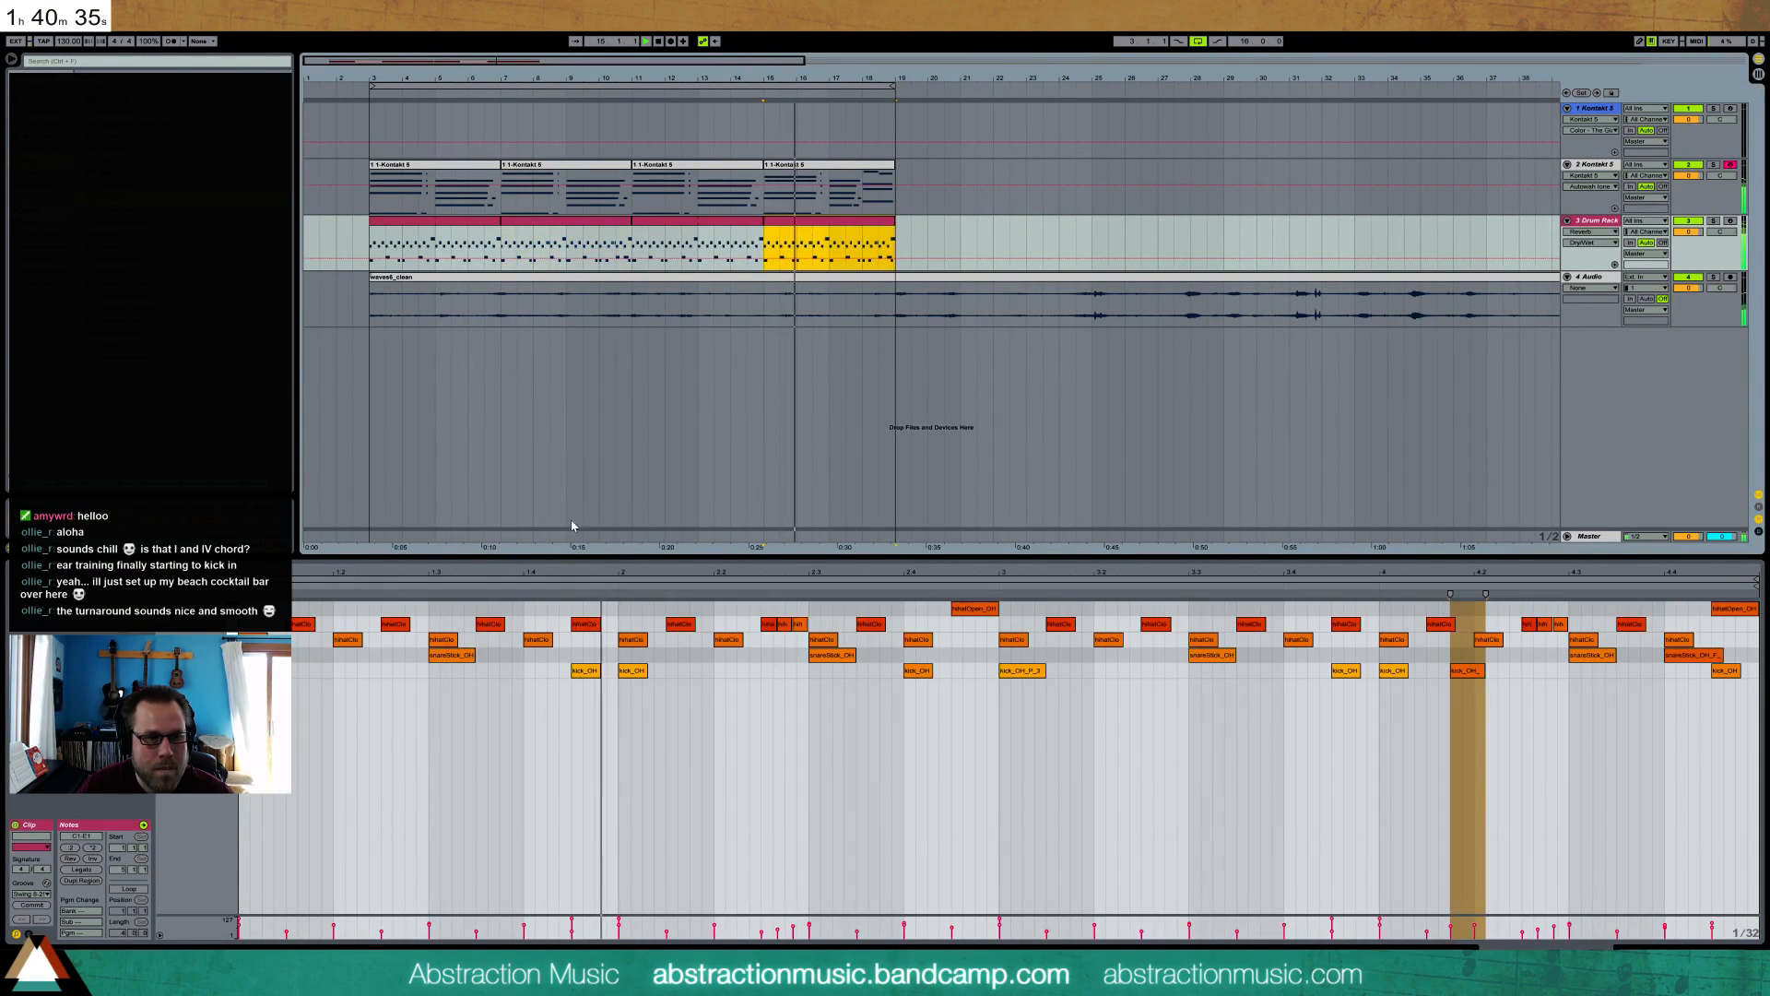
pyautogui.click(510, 573)
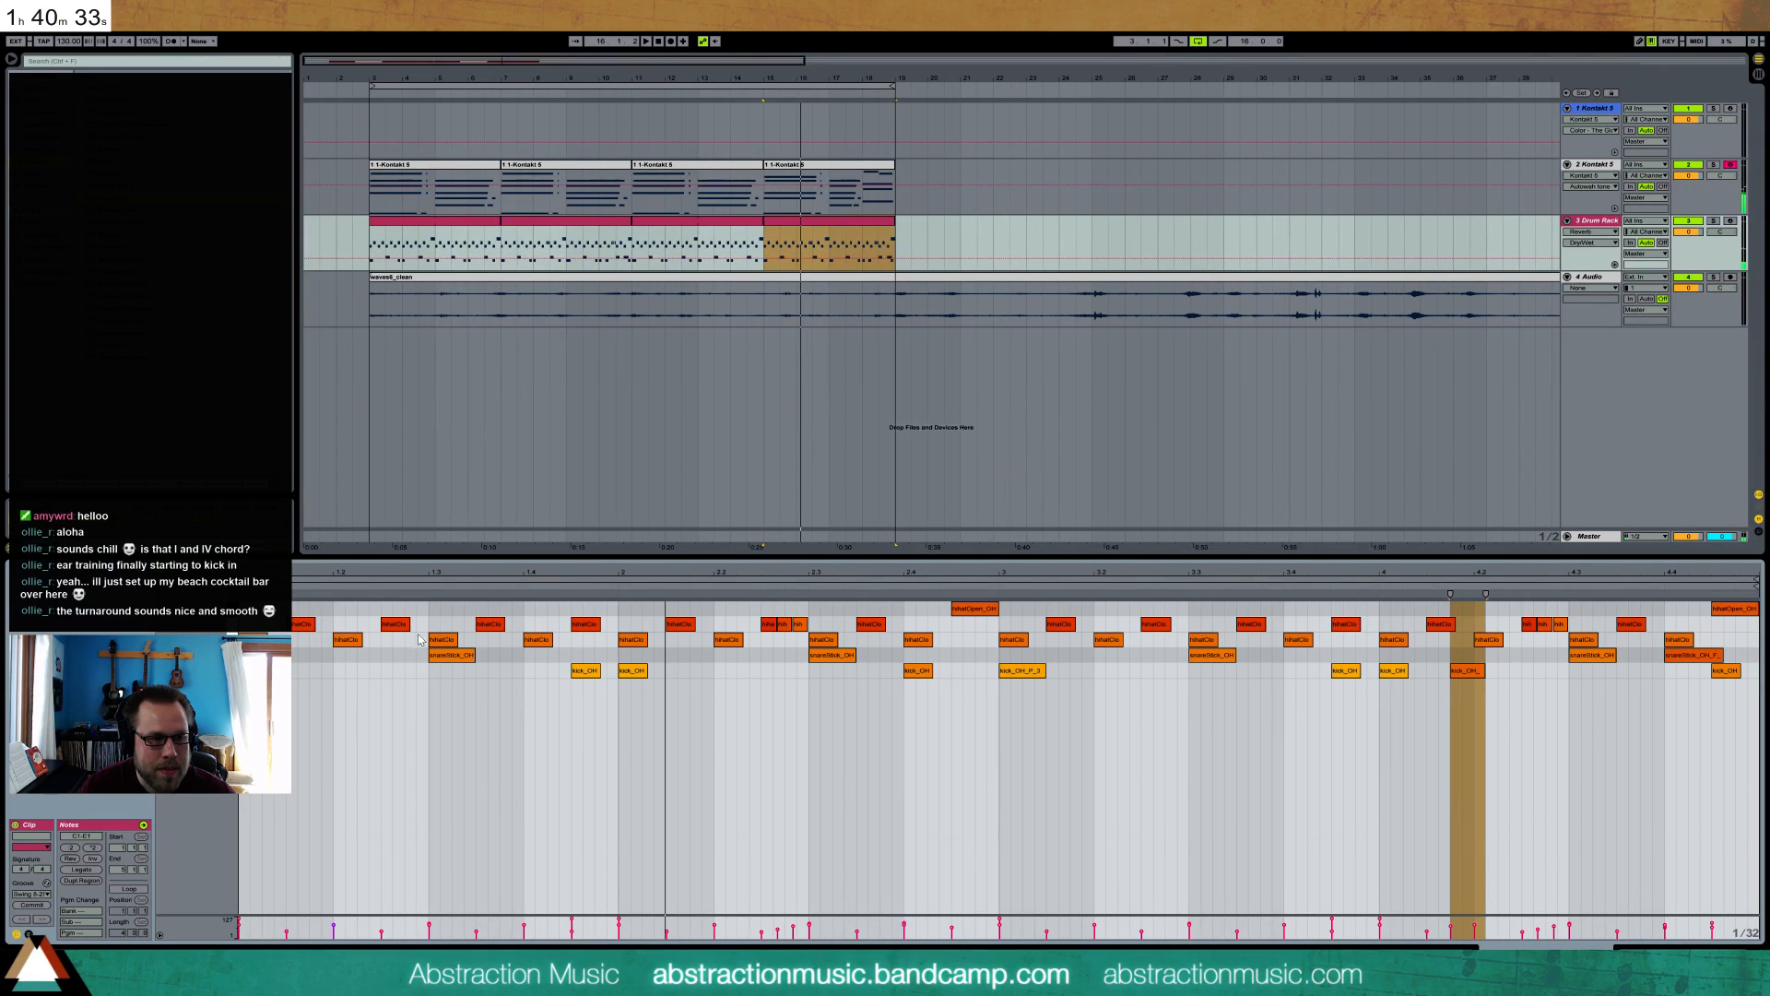
pyautogui.moveTo(499, 626); pyautogui.dragTo(523, 608)
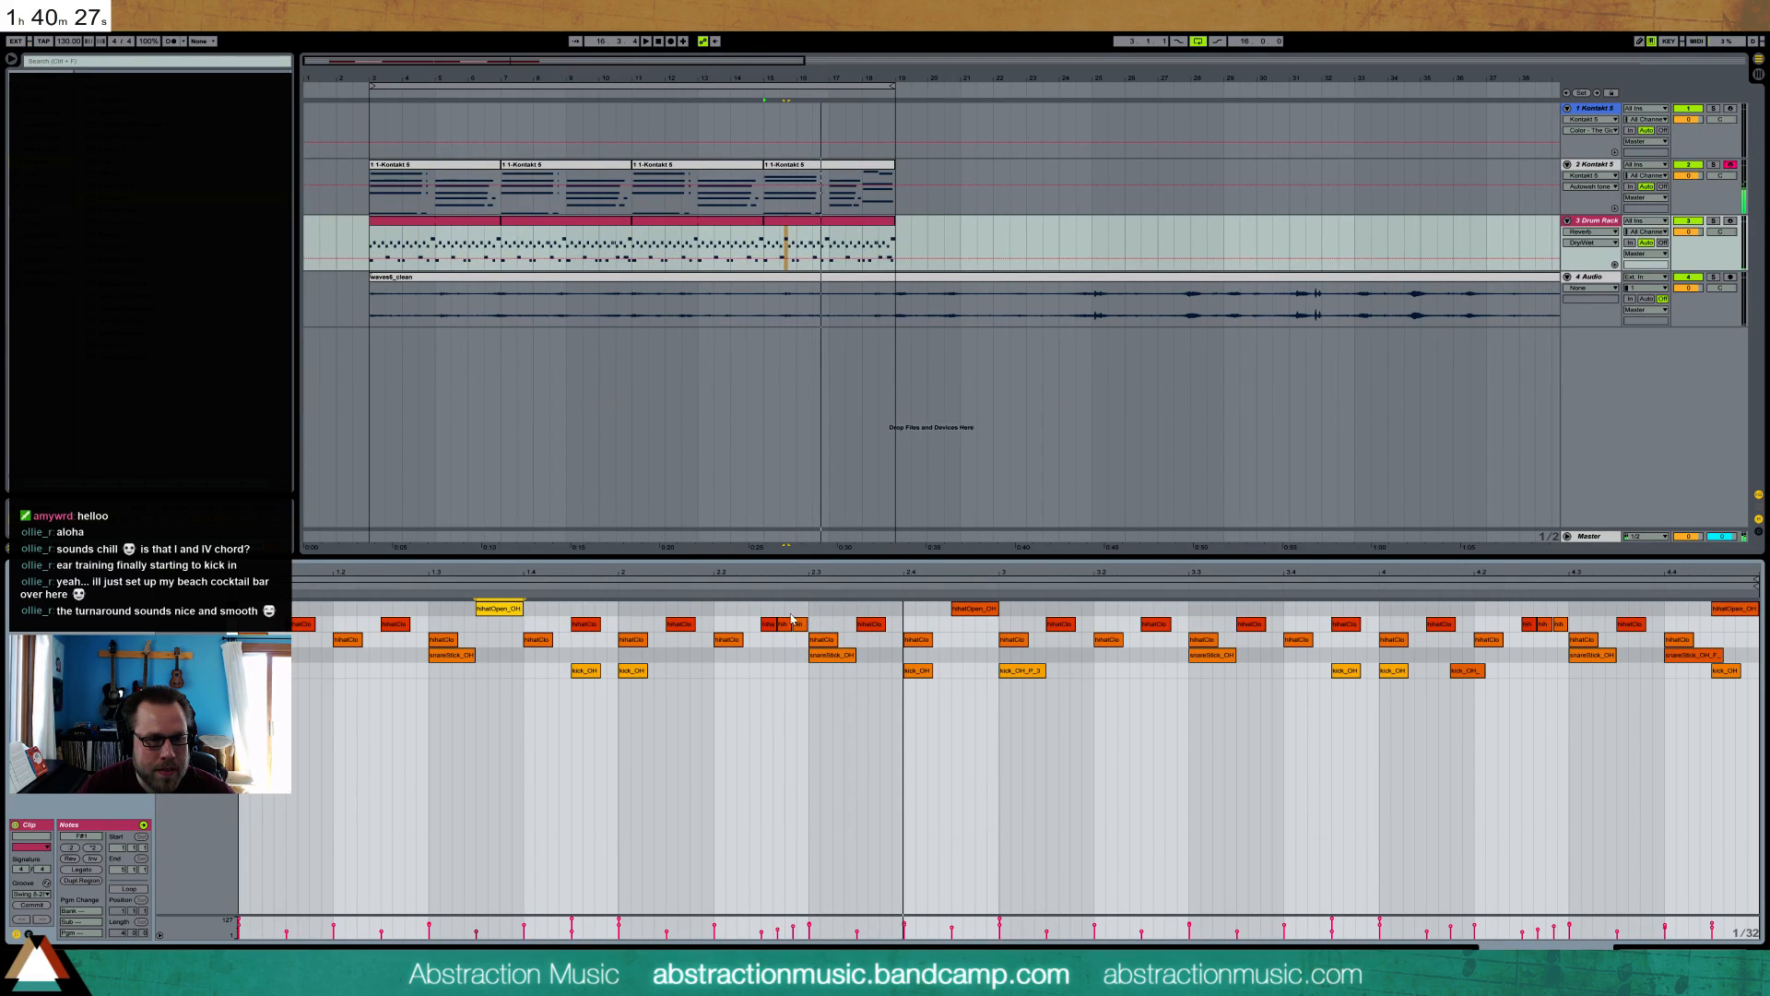
# - Try copying the hi-hat roll before 2.4, undo it for a single closed hi-hat just after 2.3, and move the final kick a sixteenth earlier
pyautogui.moveTo(773, 622); pyautogui.dragTo(794, 635)
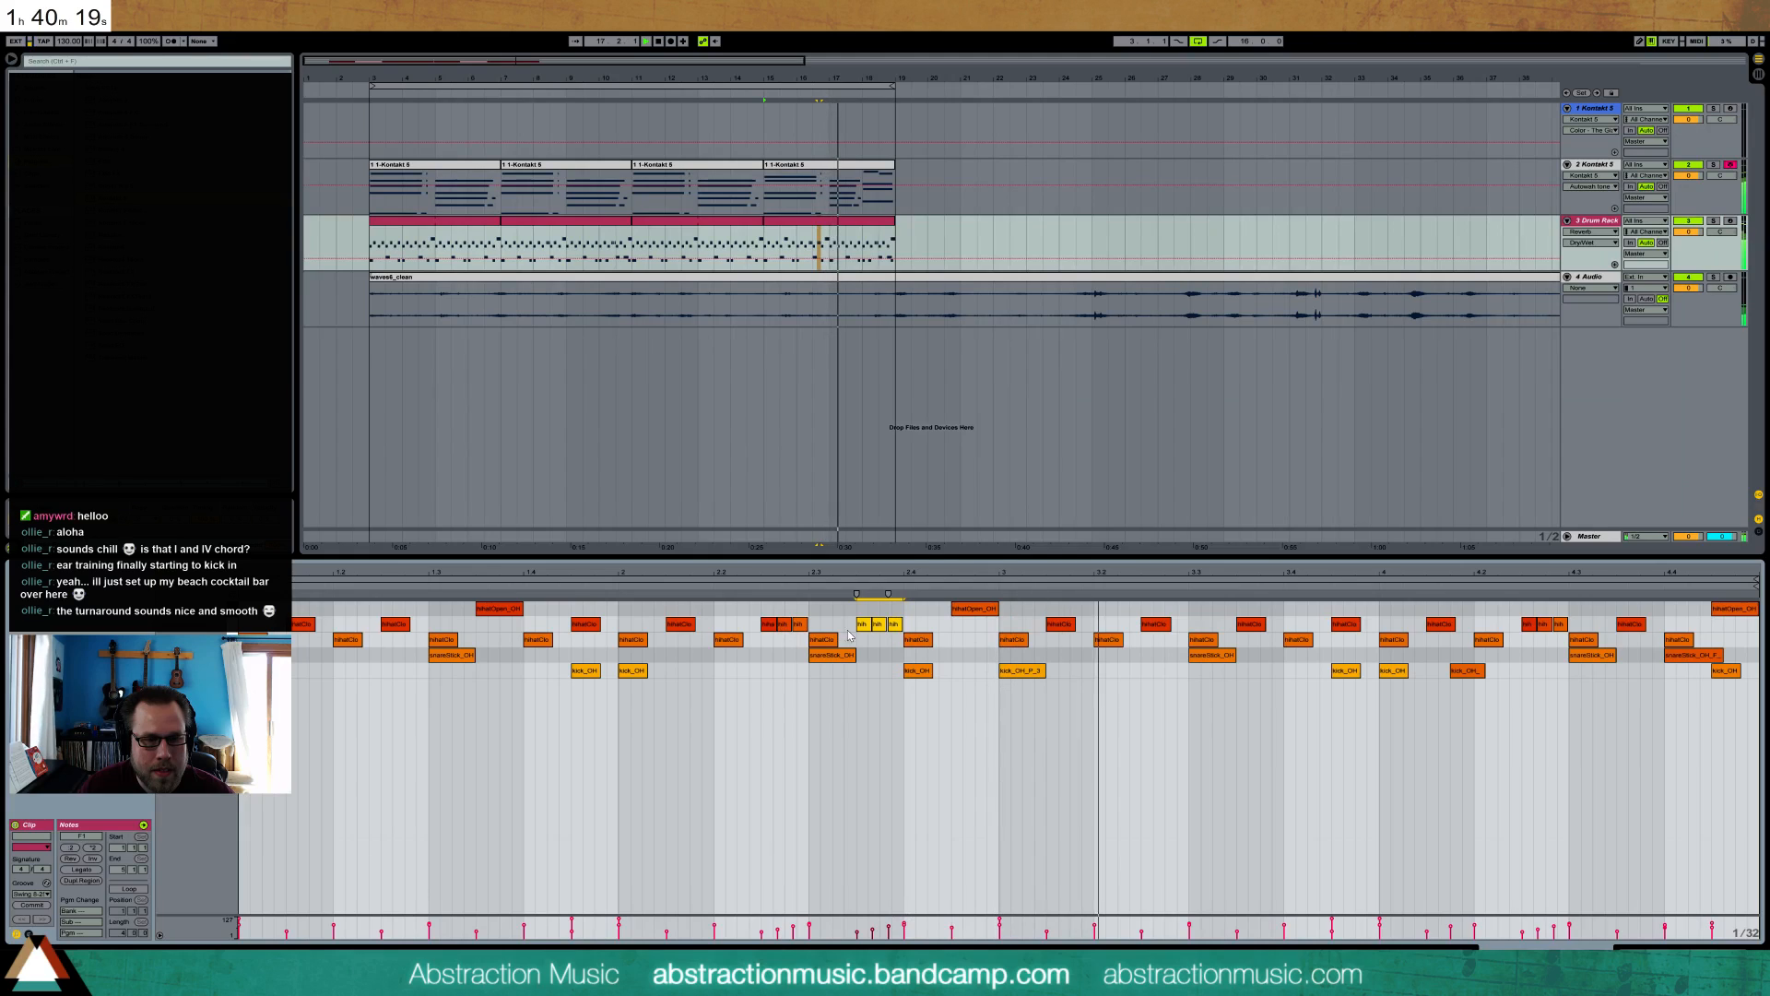
pyautogui.hotkey('ctrl', 'z')
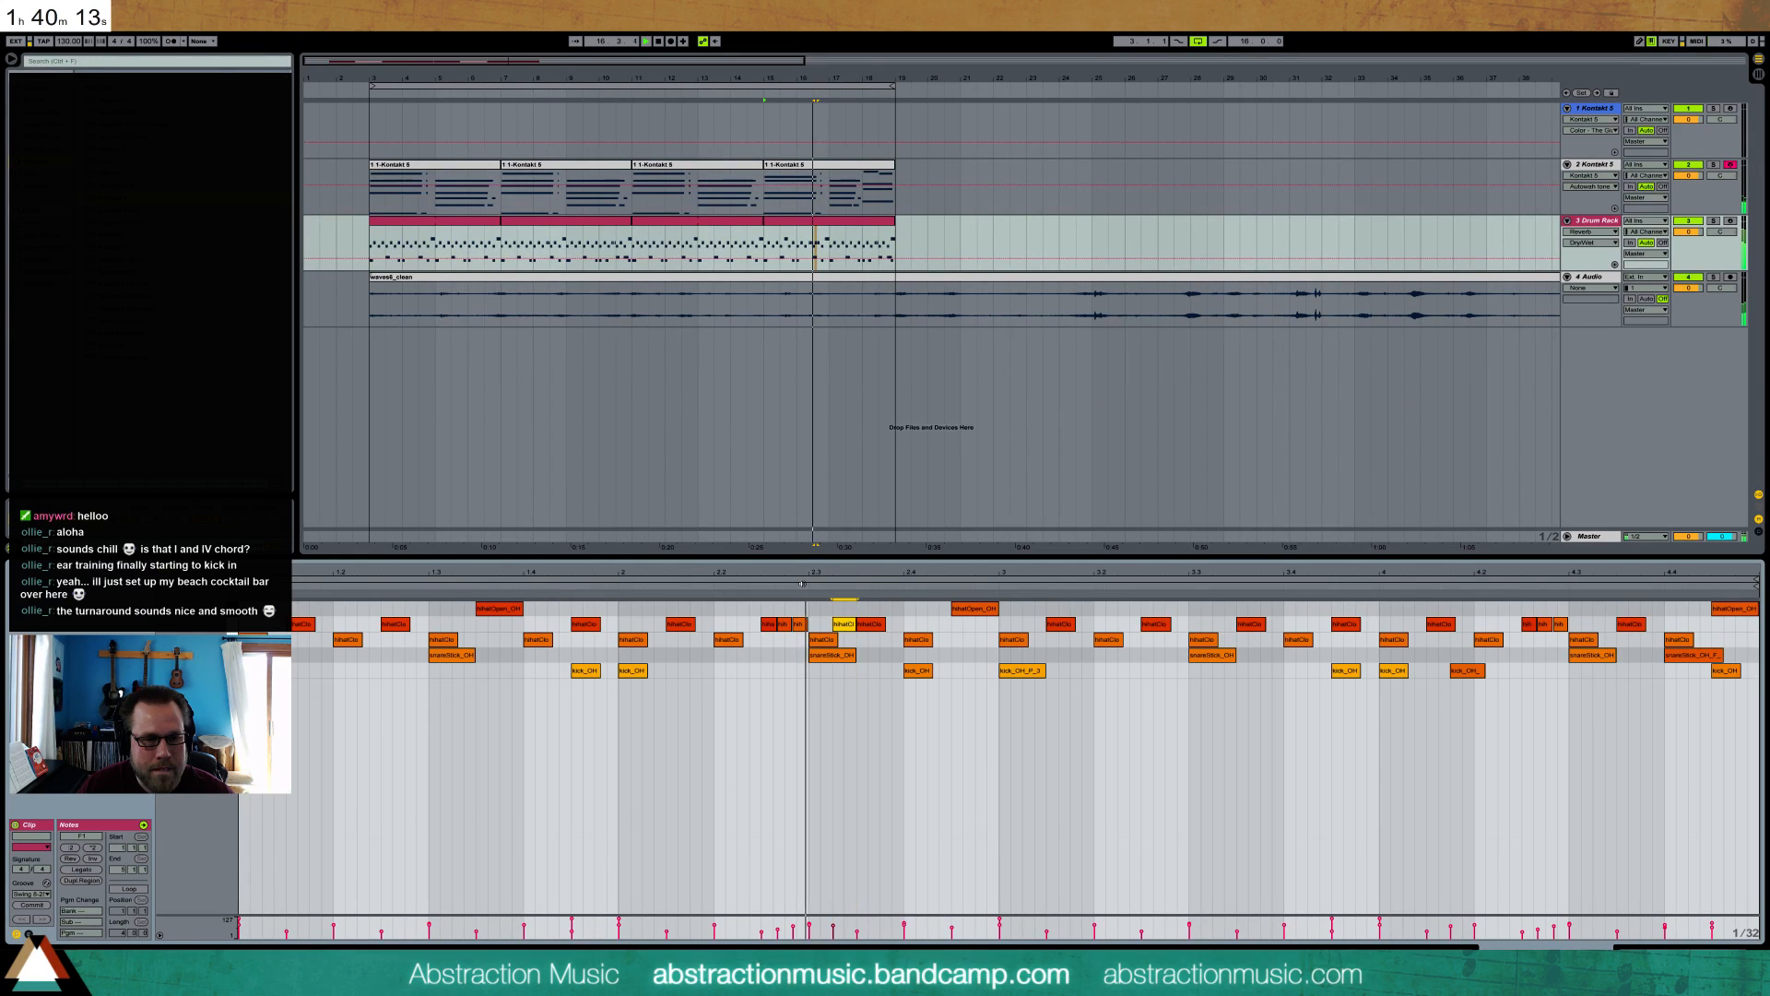
pyautogui.click(669, 585)
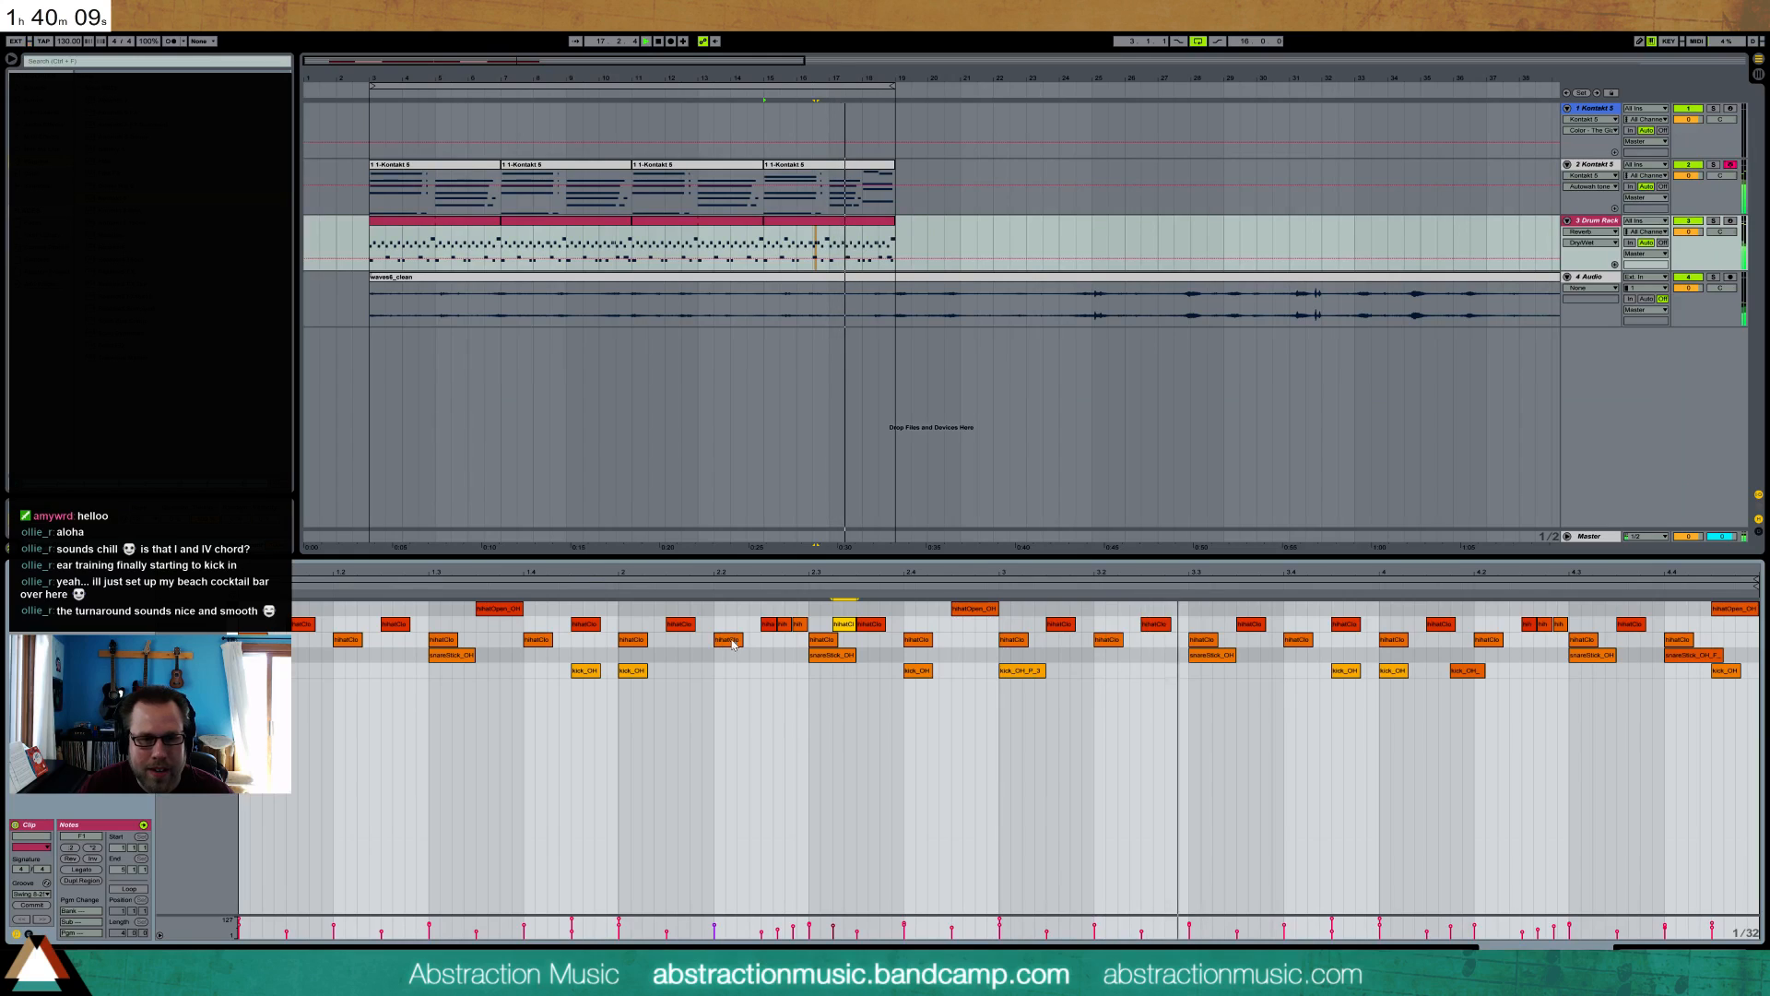
pyautogui.click(1676, 657)
pyautogui.moveTo(1717, 671); pyautogui.dragTo(1706, 672)
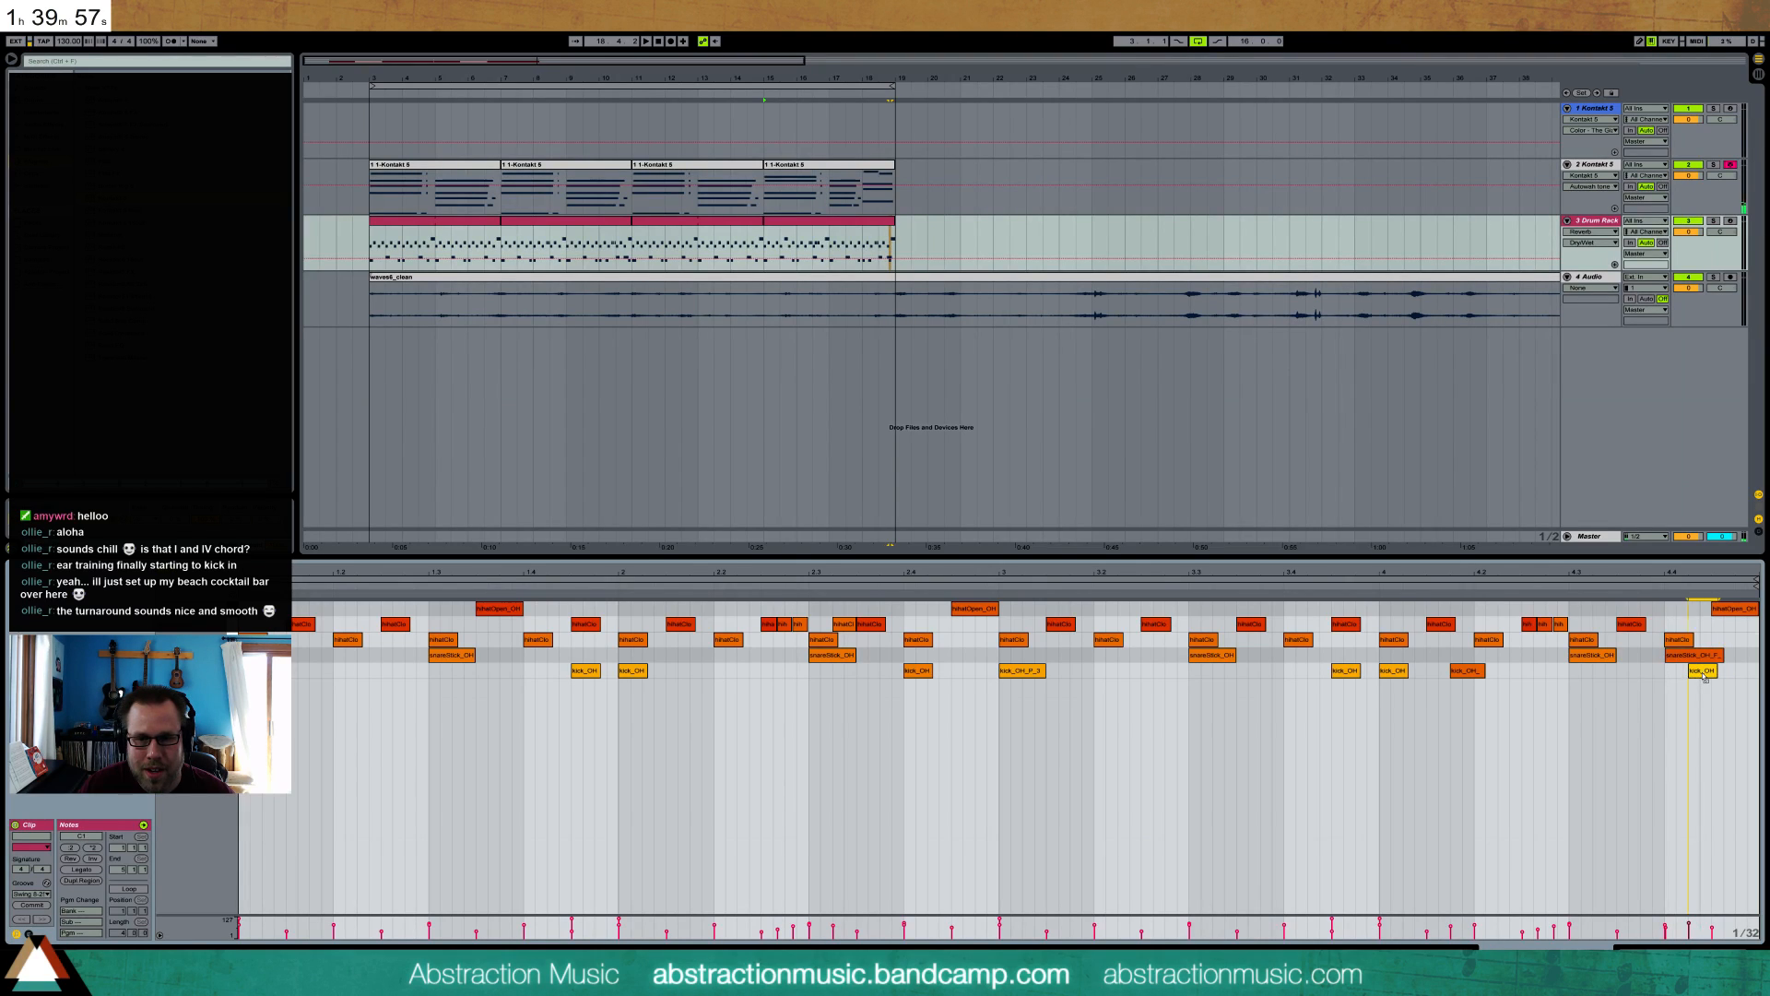
# - Set the drum clip's grid to 1/8 triplets and align the closing kick, snare stick and open hi-hat after 4.4 to it
pyautogui.hotkey('ctrl', '2')
pyautogui.hotkey('ctrl', '2')
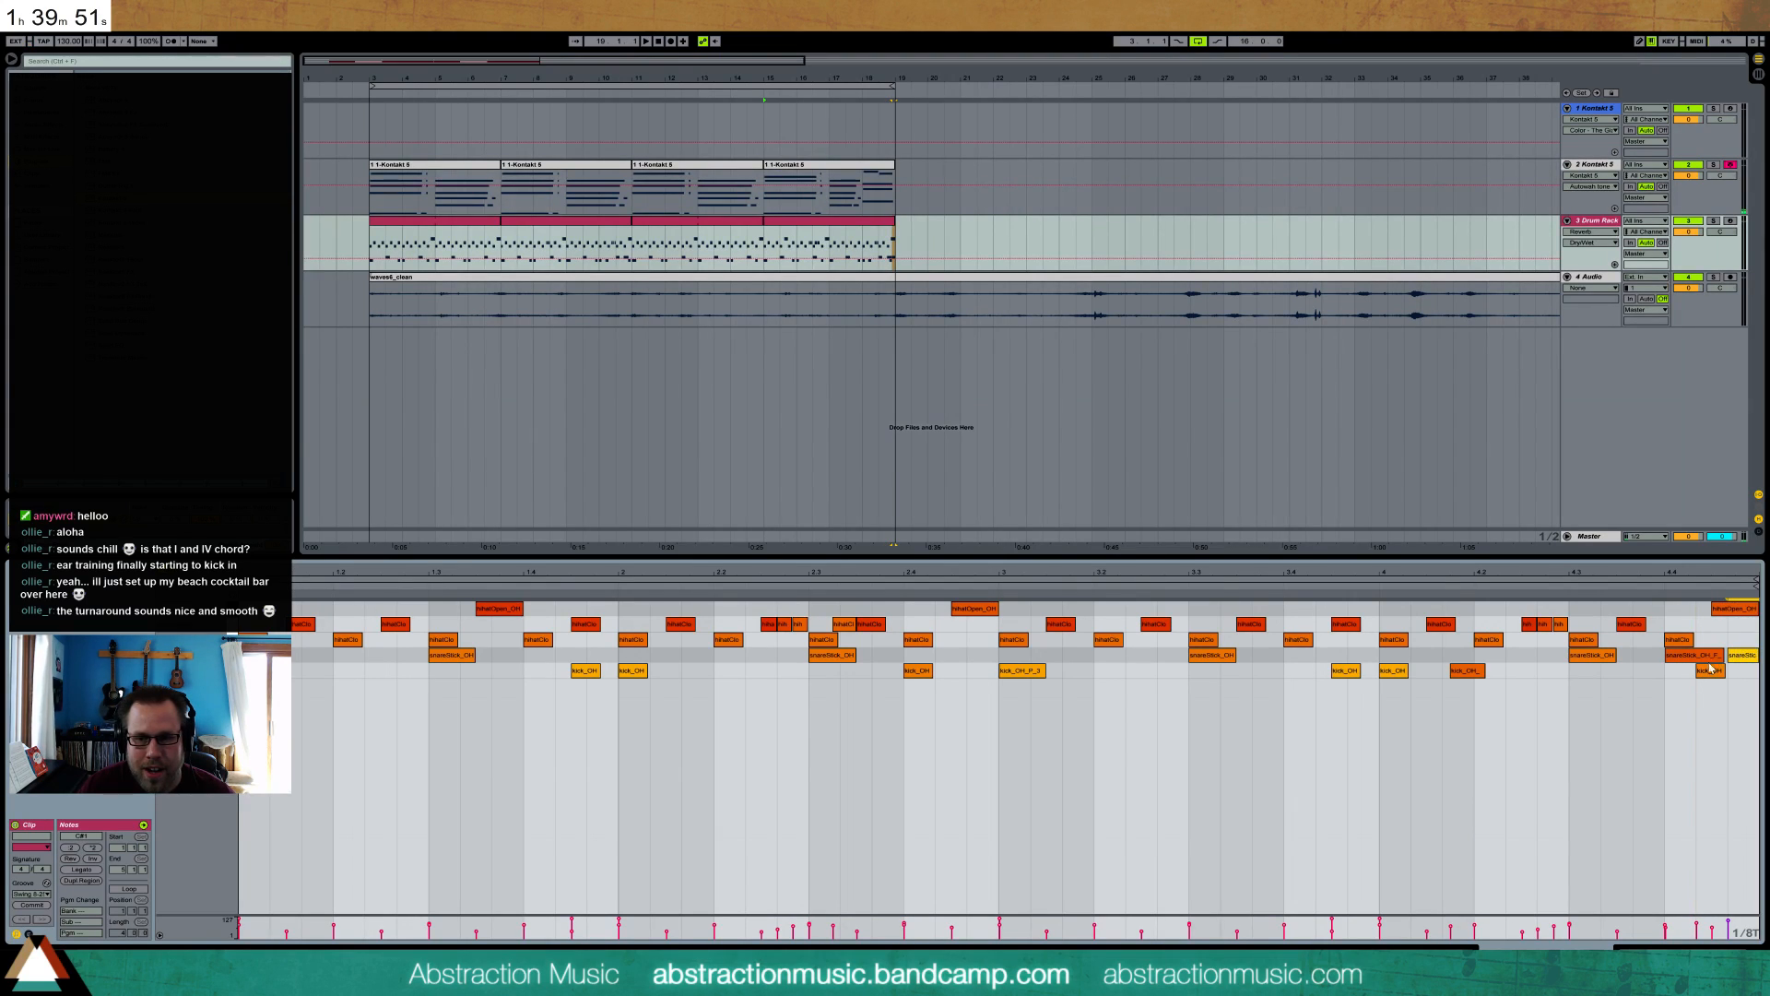
pyautogui.press('space')
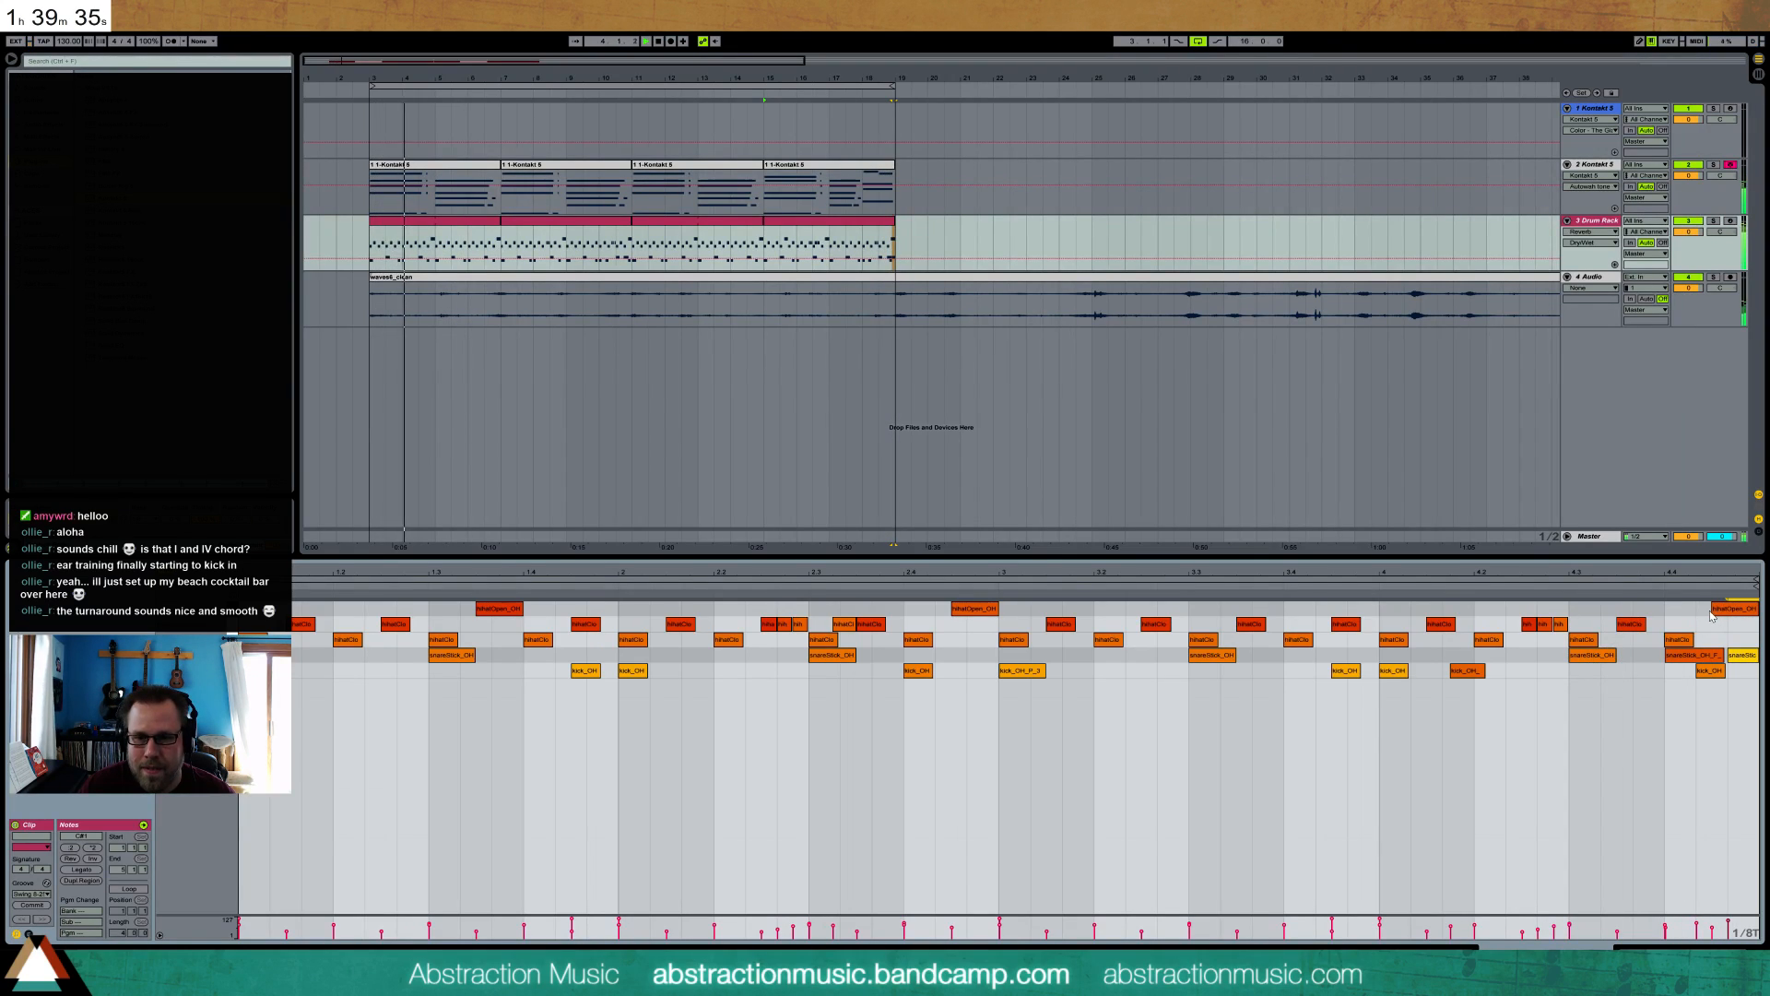
pyautogui.moveTo(1712, 608); pyautogui.dragTo(1726, 609)
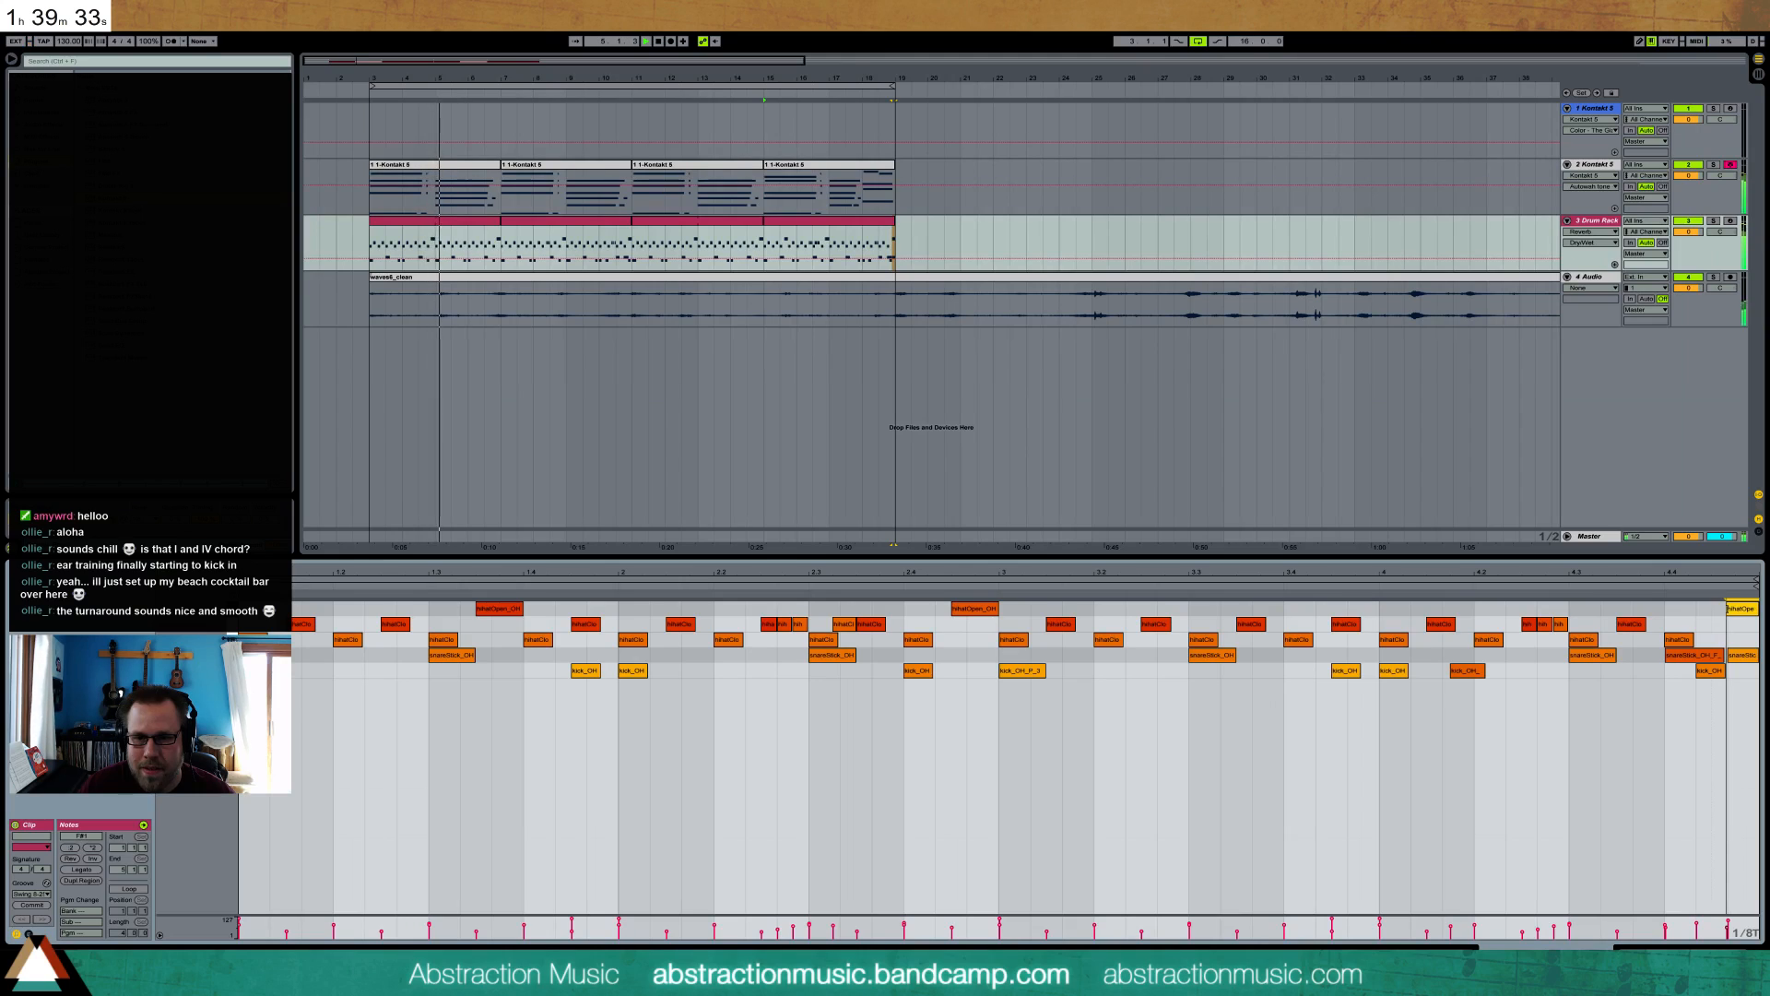
pyautogui.moveTo(1730, 612); pyautogui.dragTo(1697, 610)
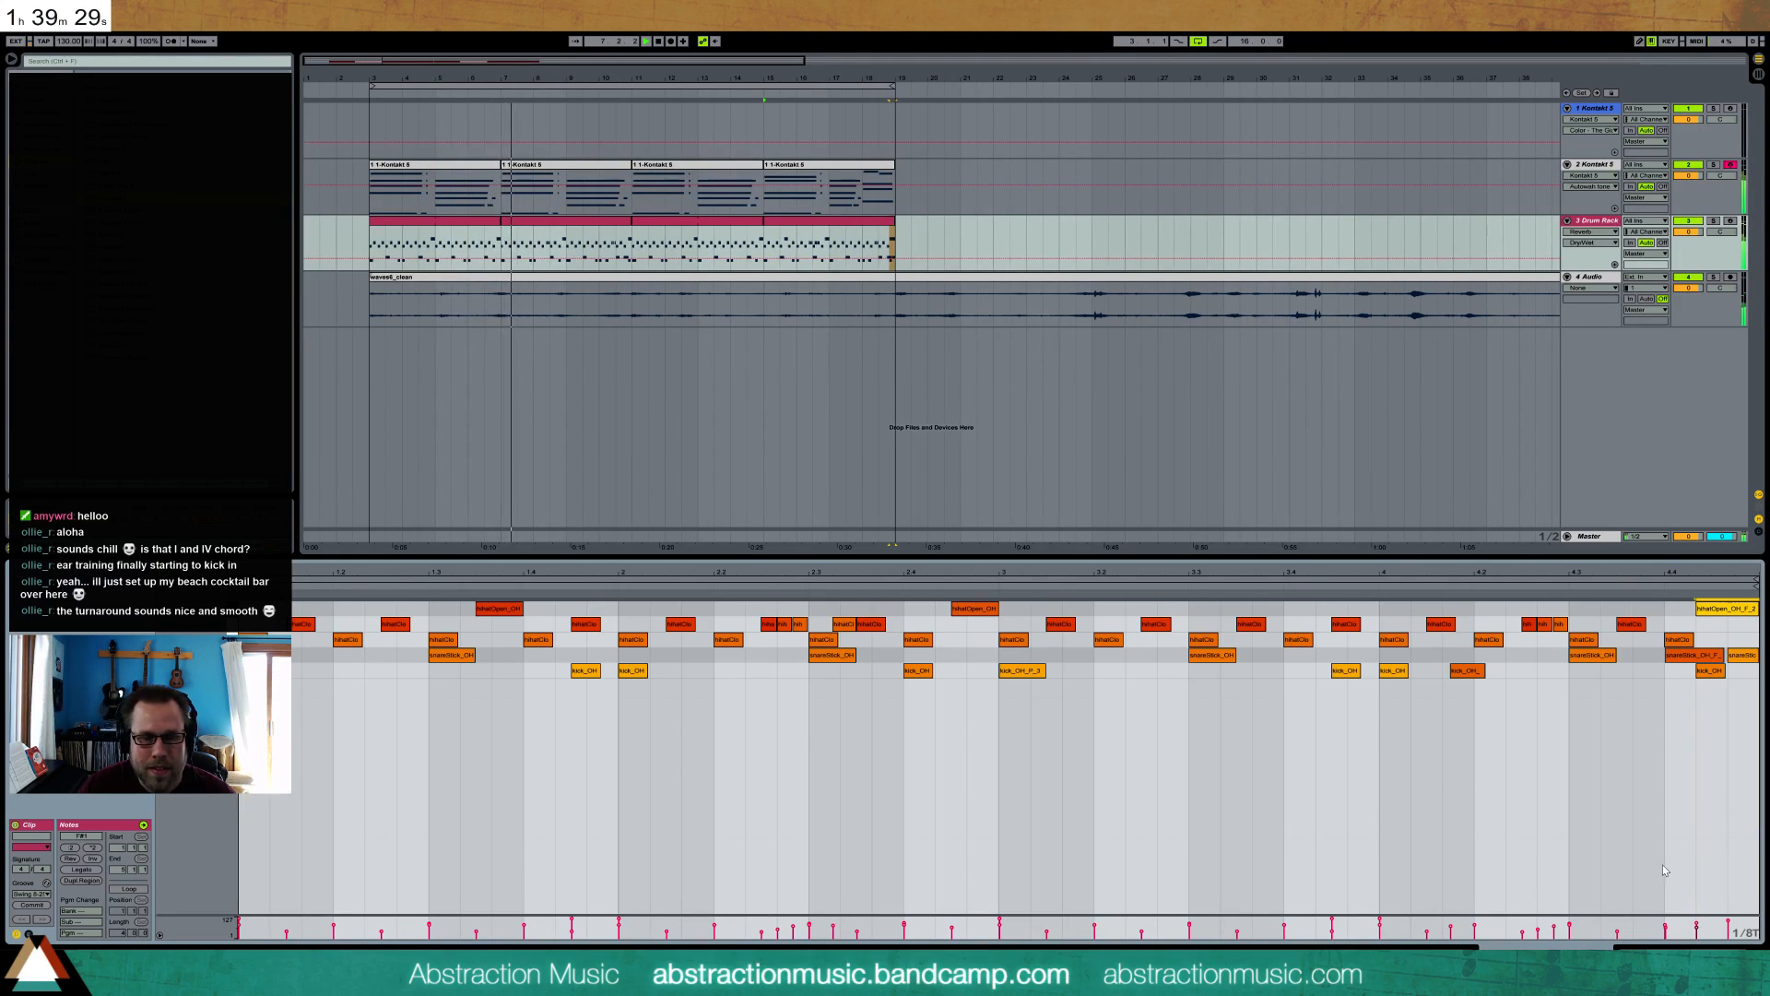
# - Add an EQ Eight to the waves audio track, cutting its low end and dipping the mids
pyautogui.hotkey('shift', 'Tab')
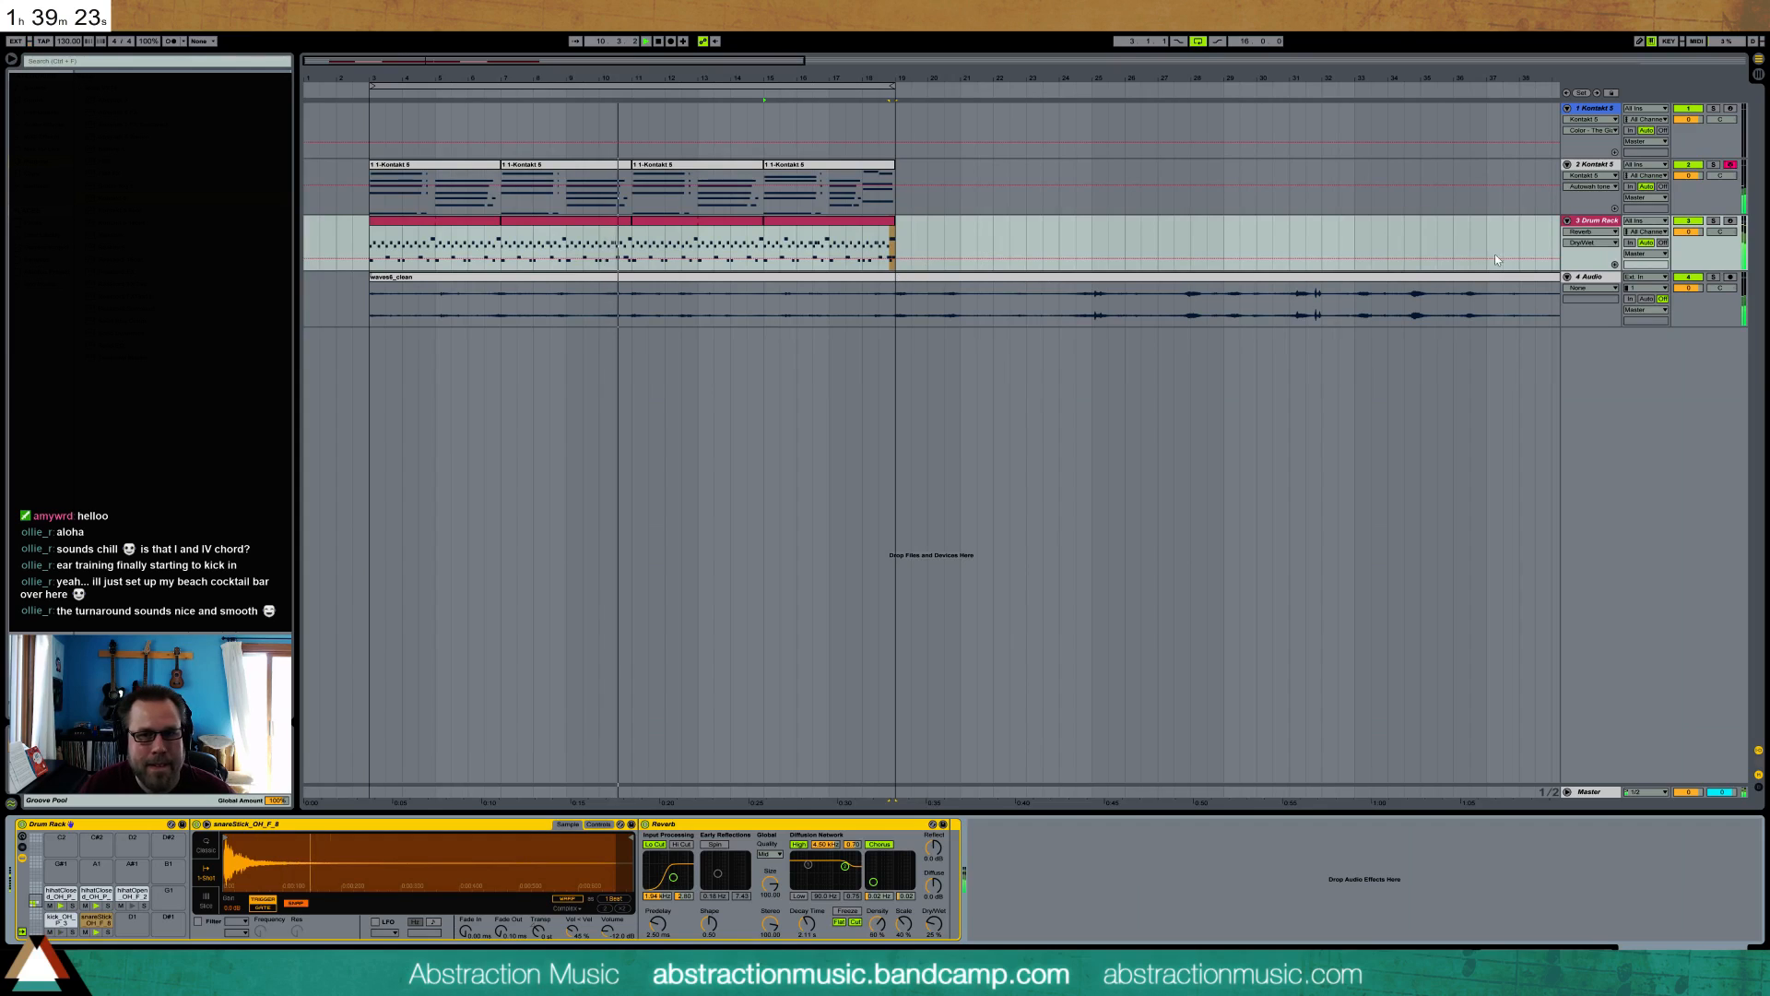
pyautogui.click(985, 279)
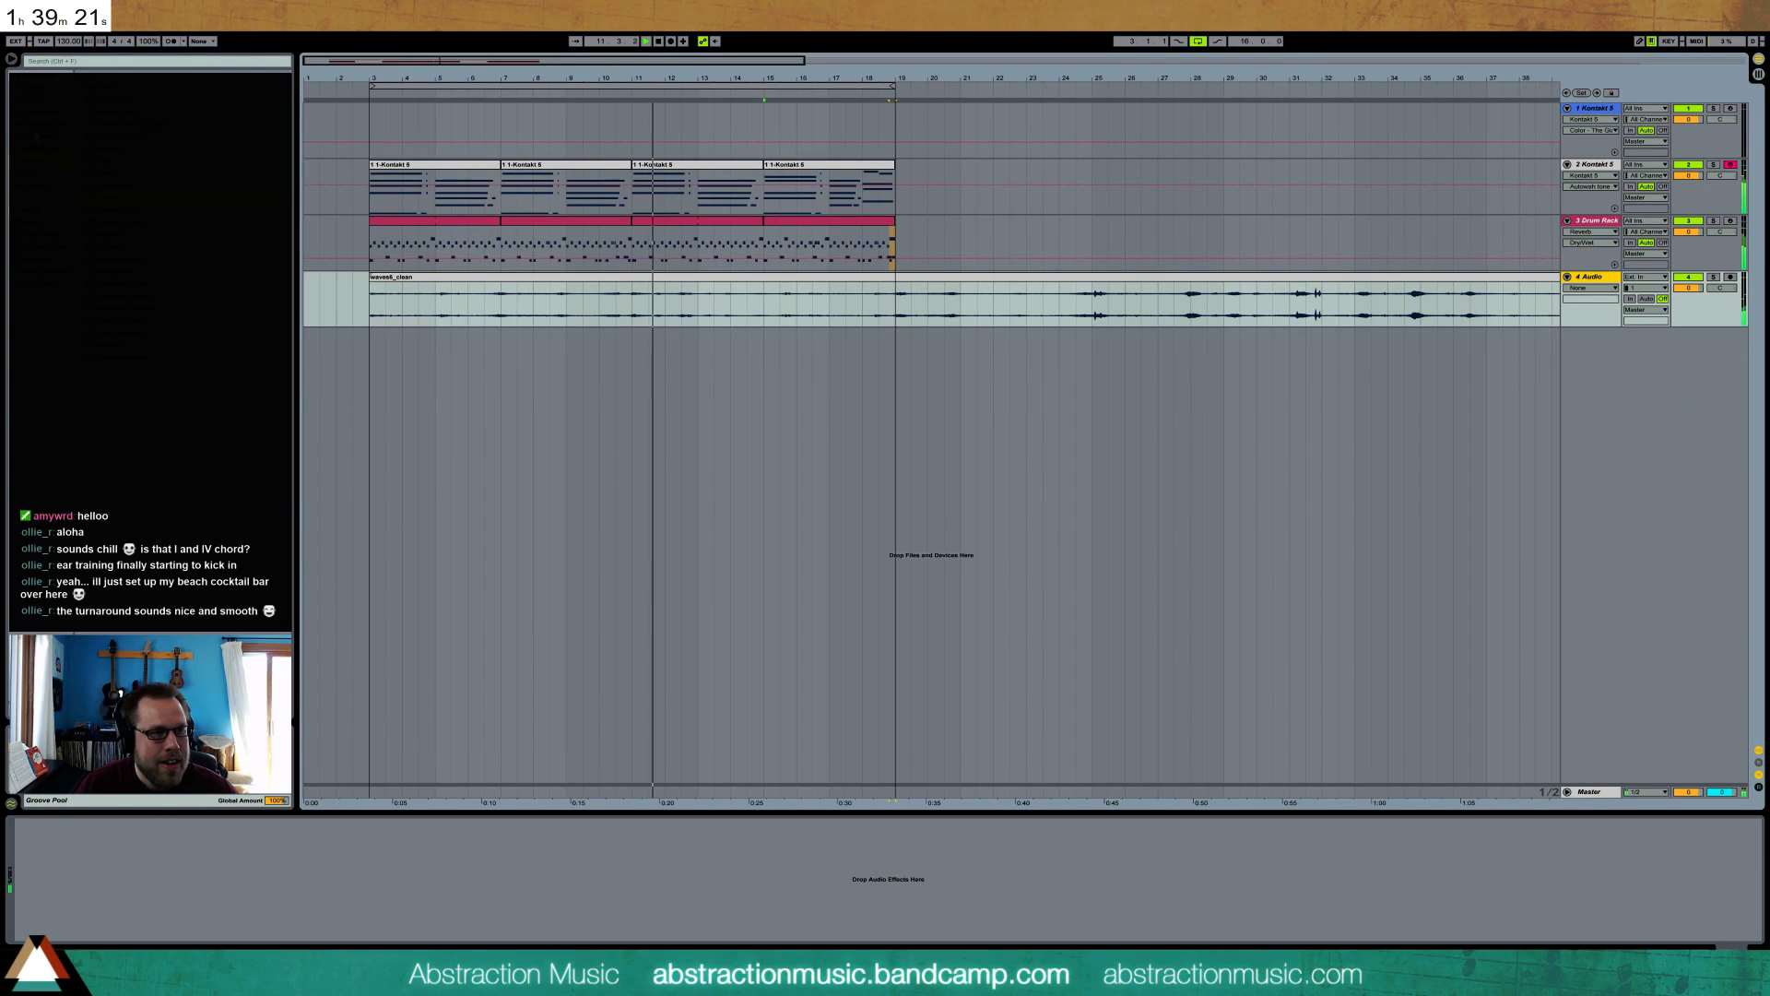
pyautogui.moveTo(110, 198); pyautogui.dragTo(198, 867)
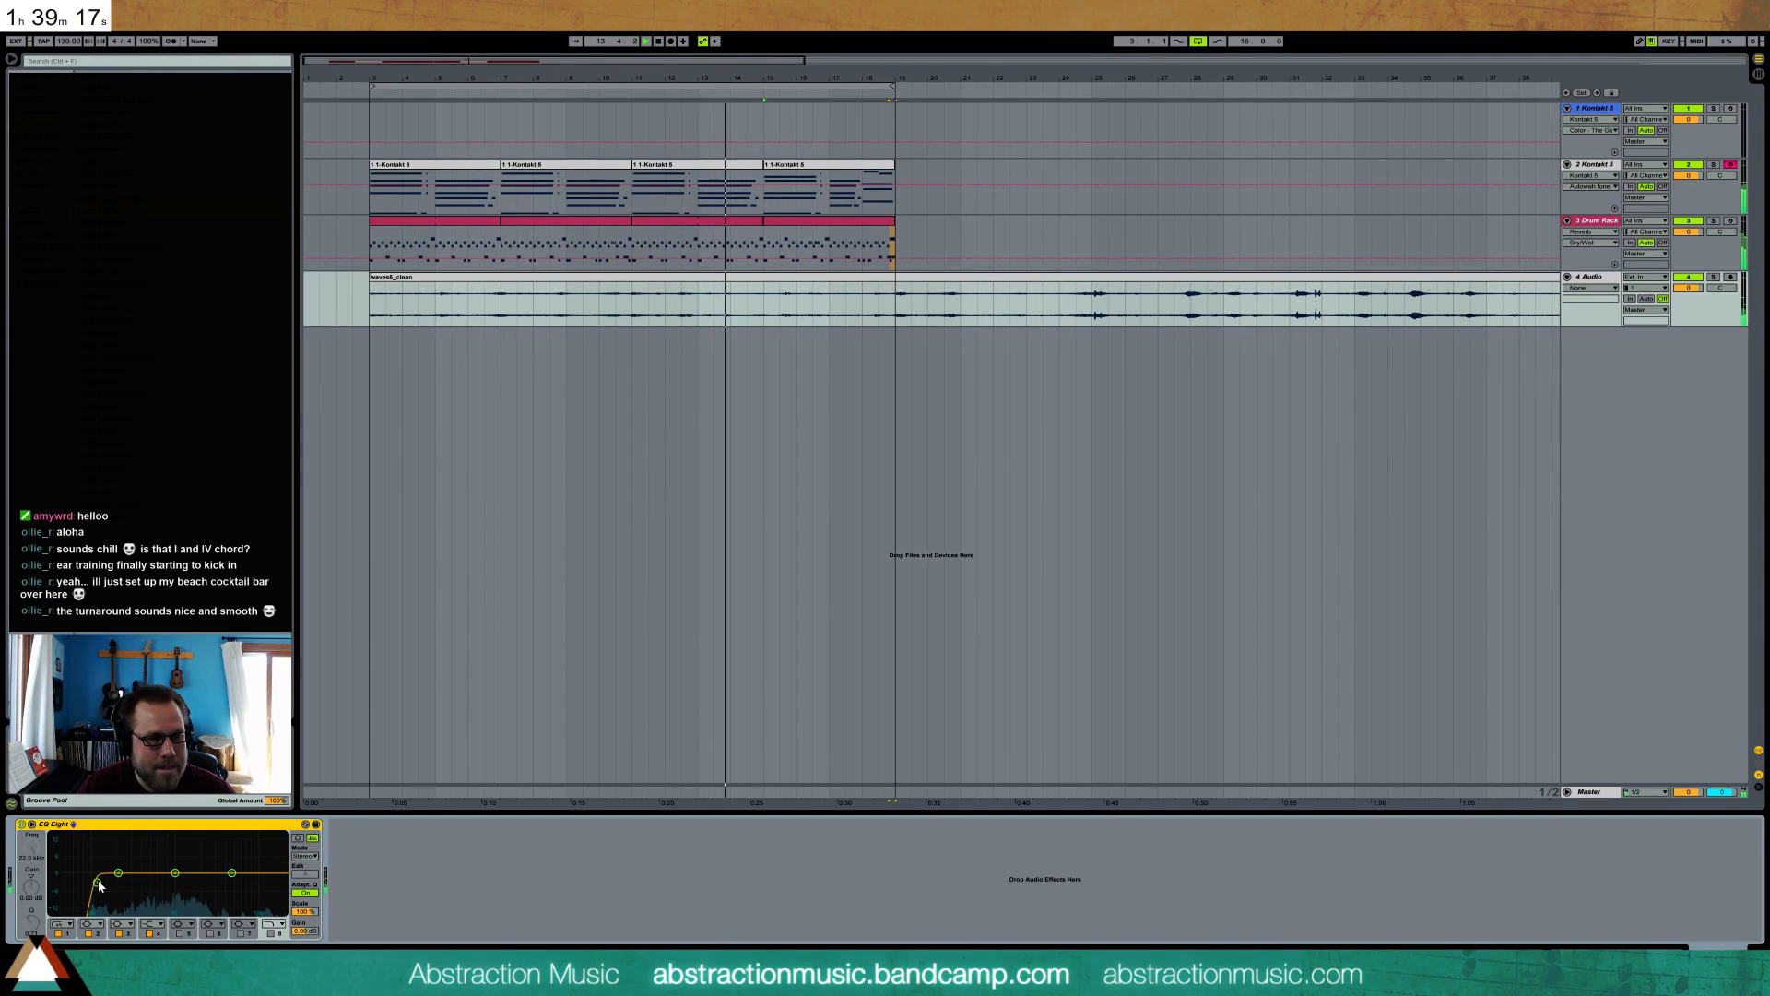
pyautogui.moveTo(95, 883); pyautogui.dragTo(116, 889)
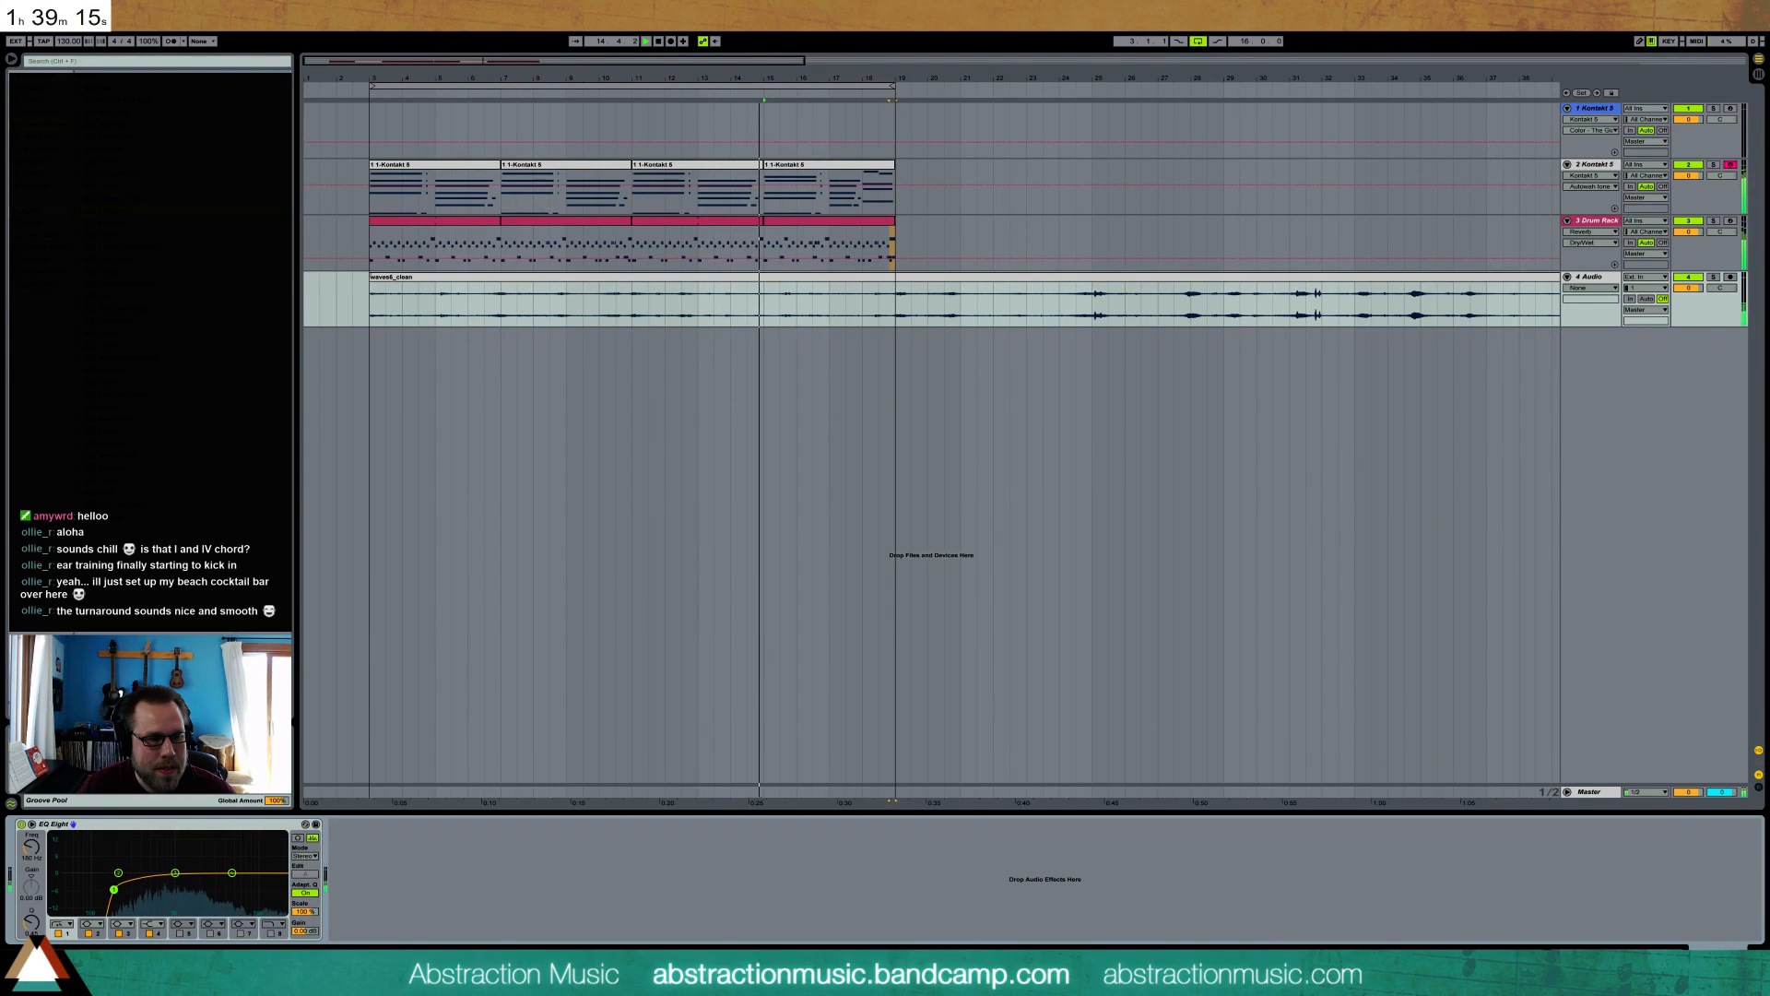
pyautogui.moveTo(231, 873); pyautogui.dragTo(134, 889)
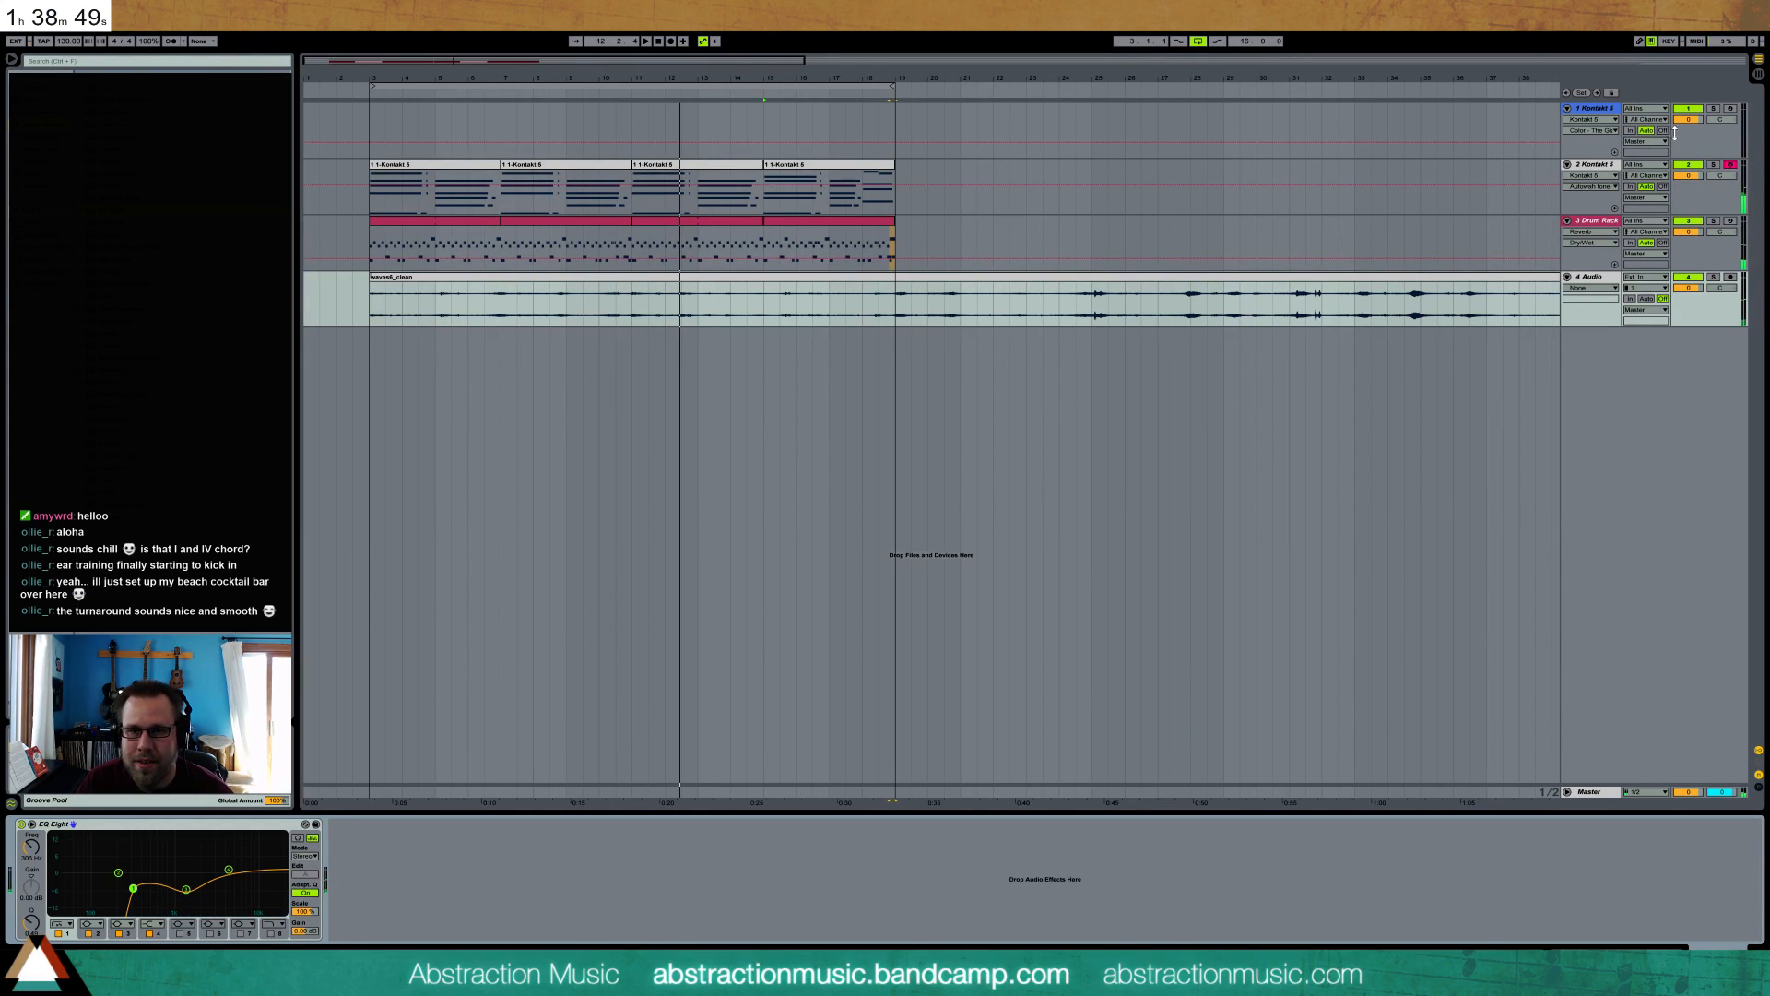
# - Lower the volume of all four tracks together in an enlarged mixer and fine-tune the electric piano track's level
pyautogui.click(1611, 114)
pyautogui.click(1603, 282)
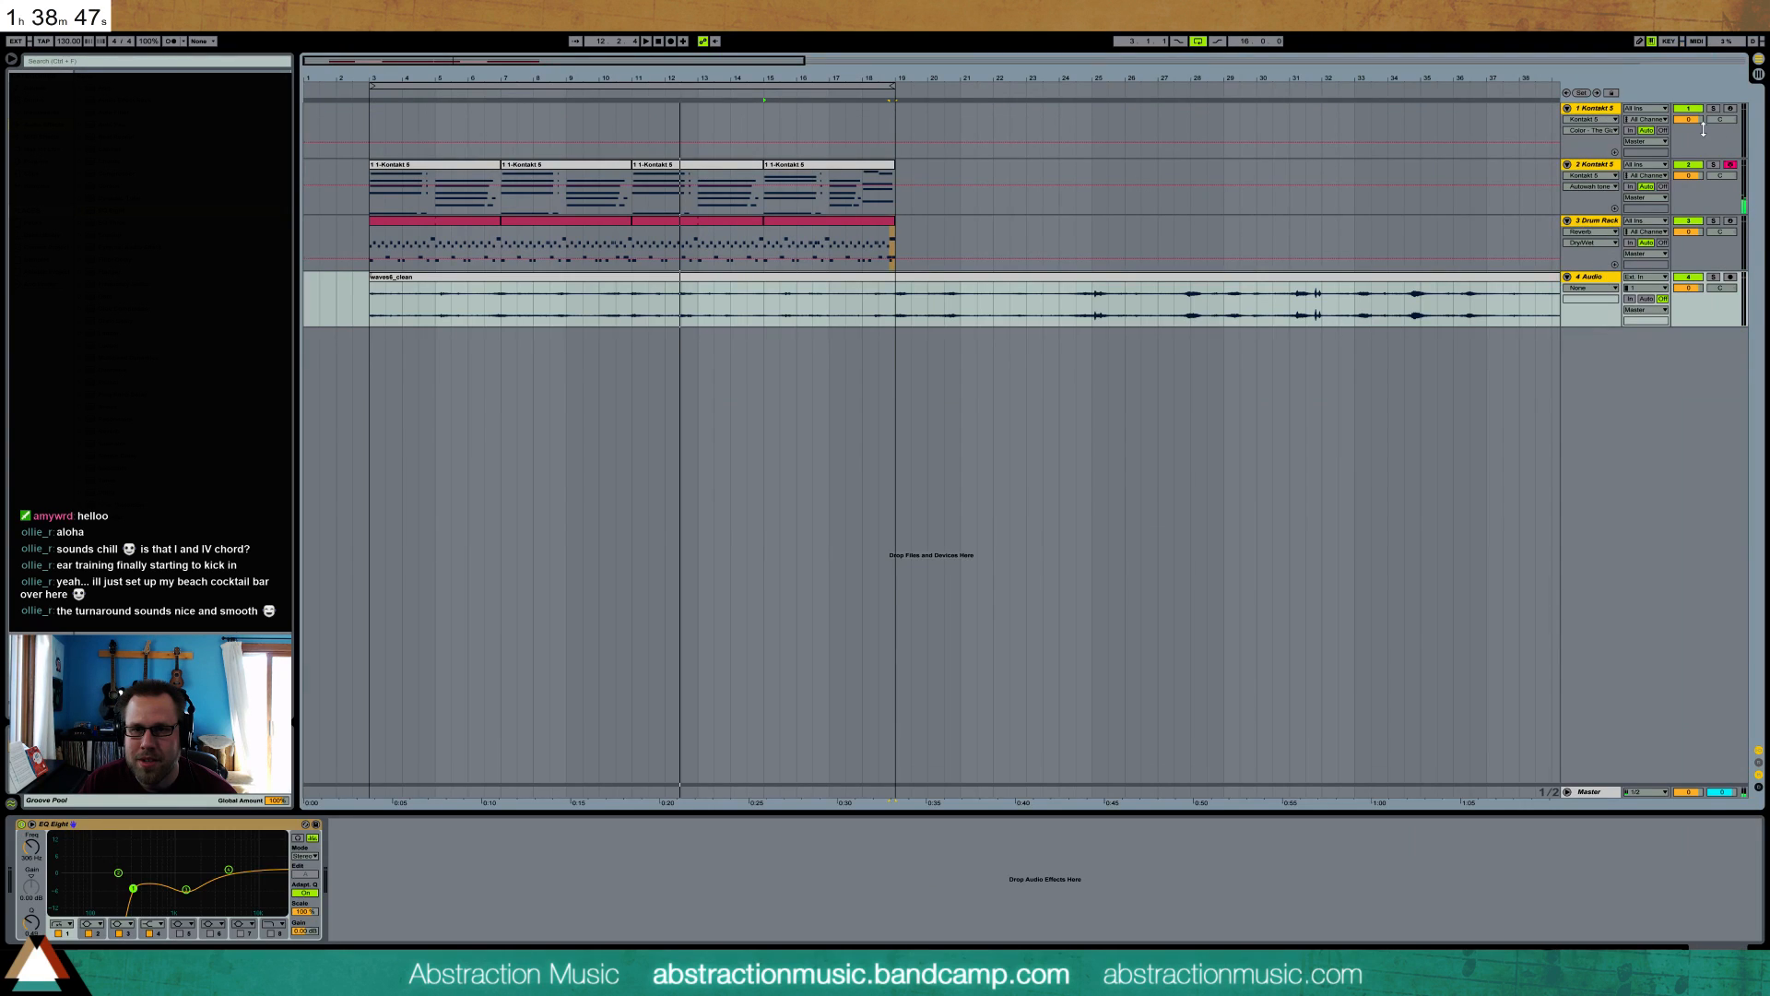
pyautogui.press('Tab')
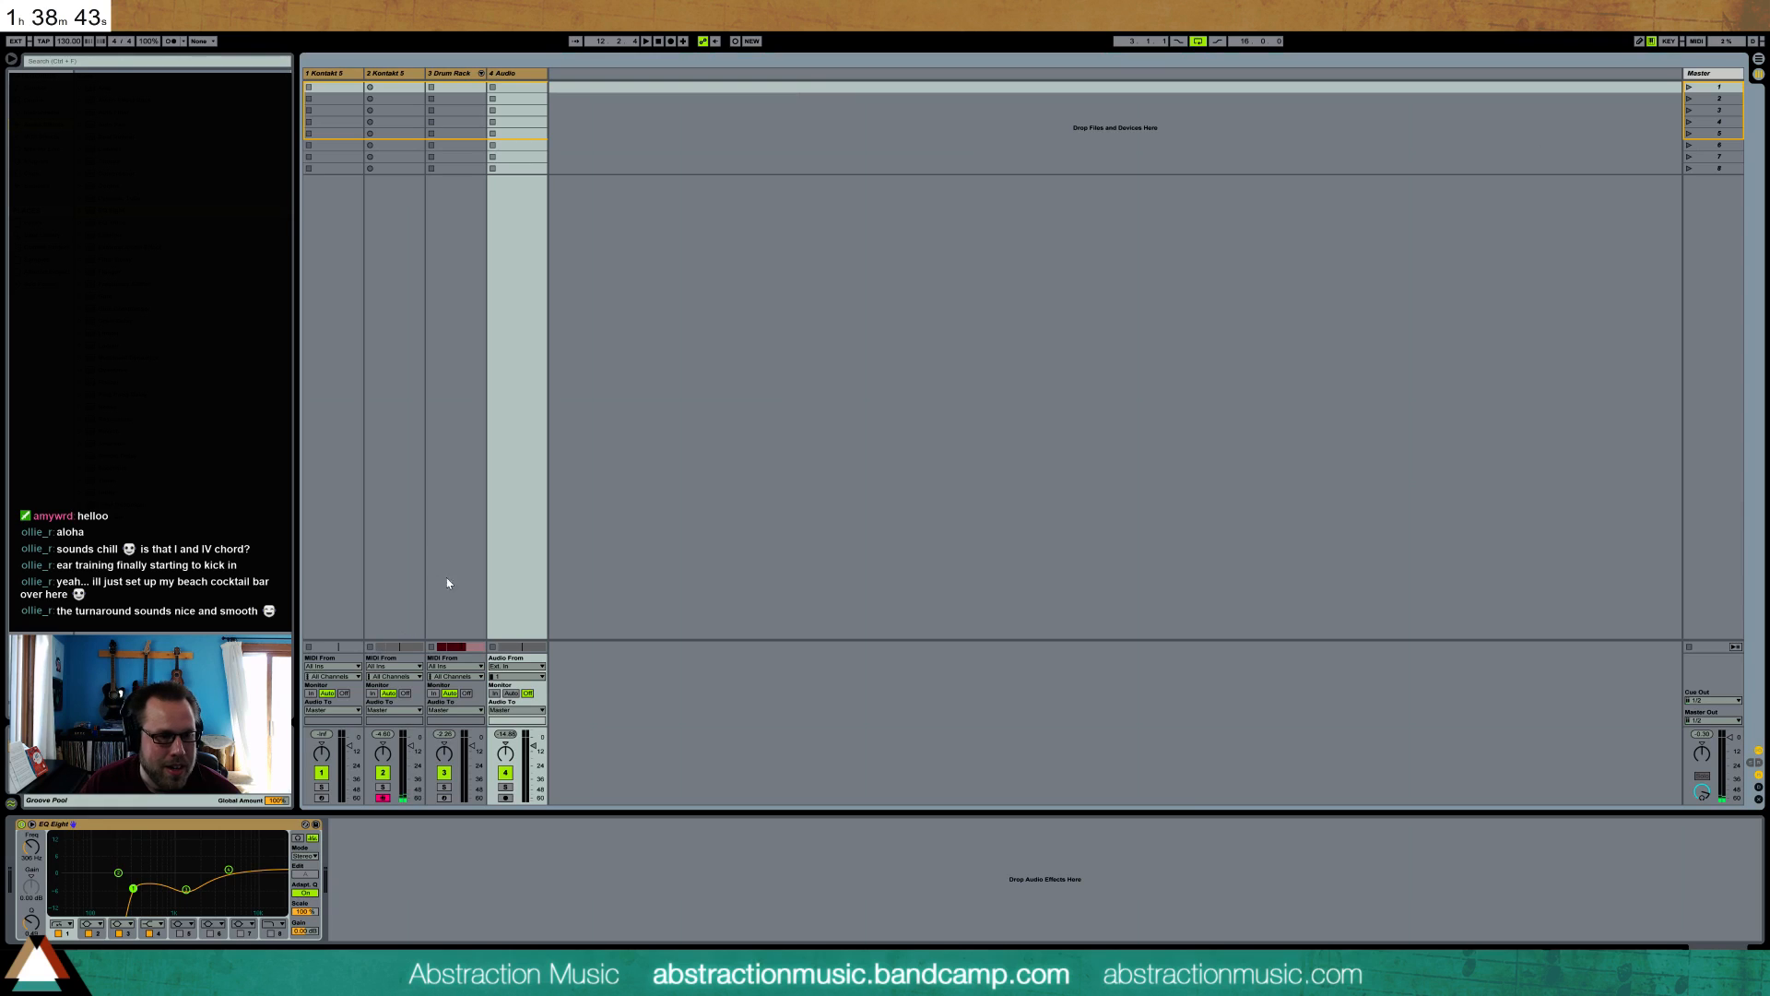
pyautogui.moveTo(477, 728); pyautogui.dragTo(480, 562)
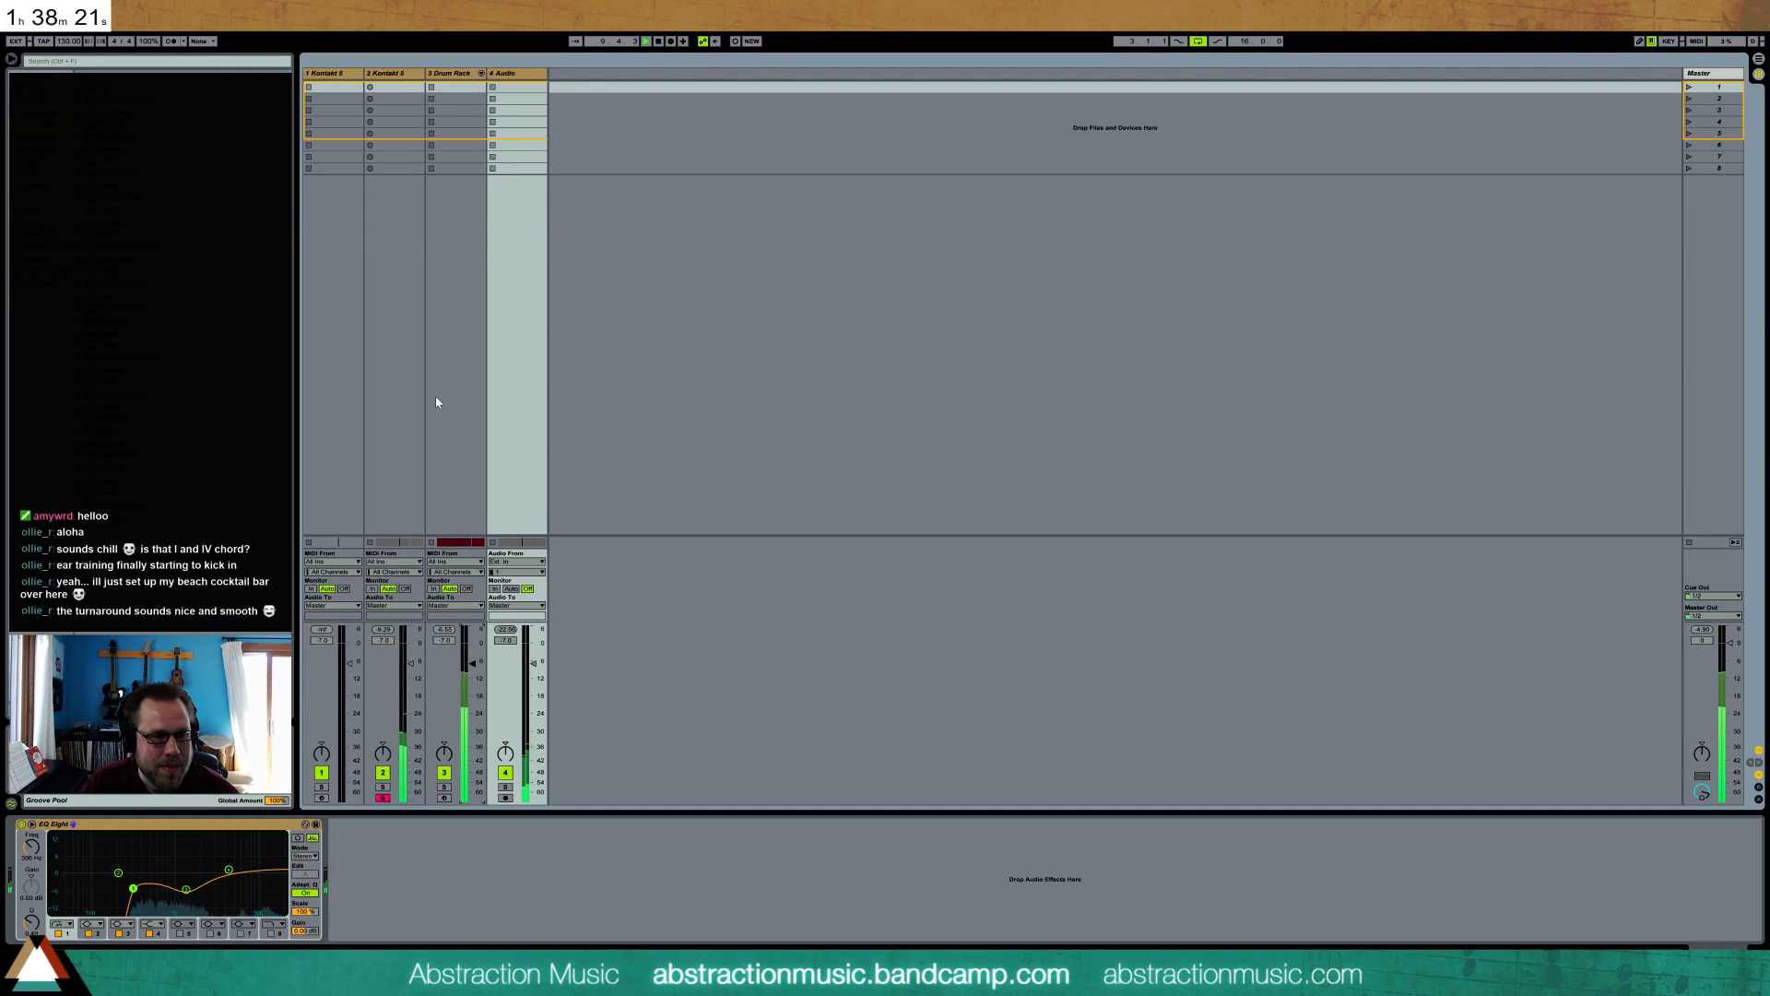
pyautogui.click(372, 517)
pyautogui.moveTo(412, 668); pyautogui.dragTo(412, 661)
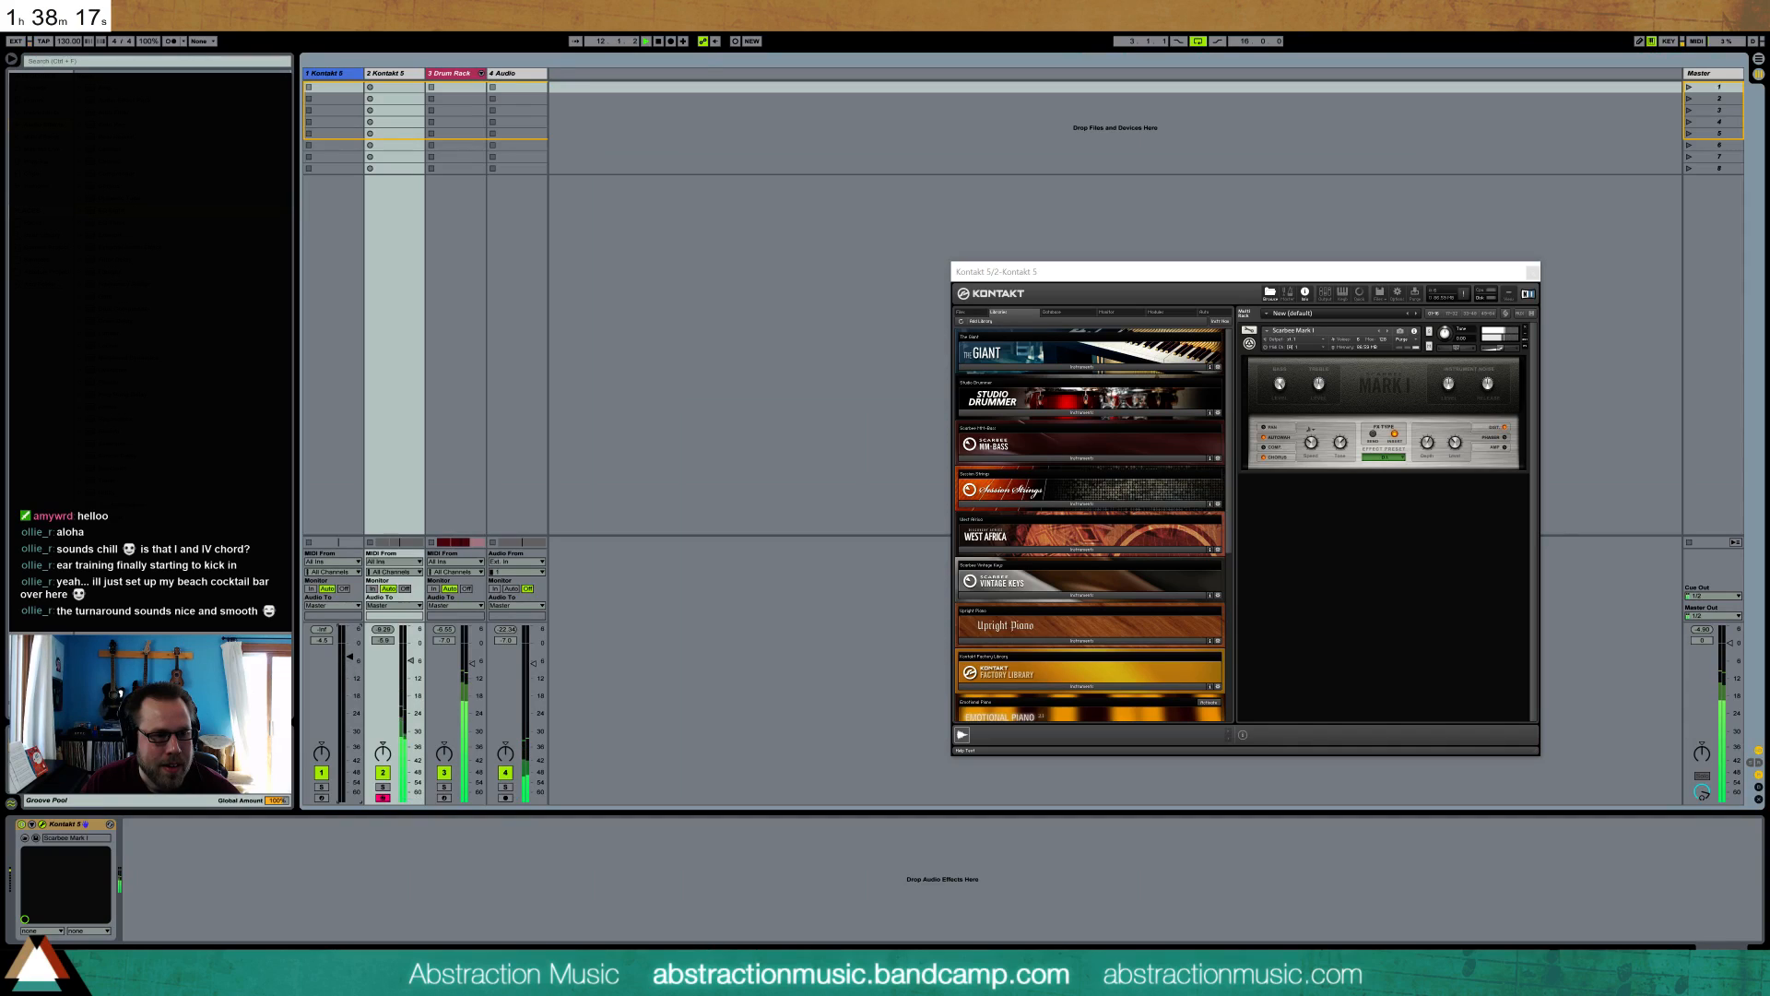
# - Arm the first Kontakt track for recording and add a Reverb to it with a reduced dry/wet mix
pyautogui.click(336, 435)
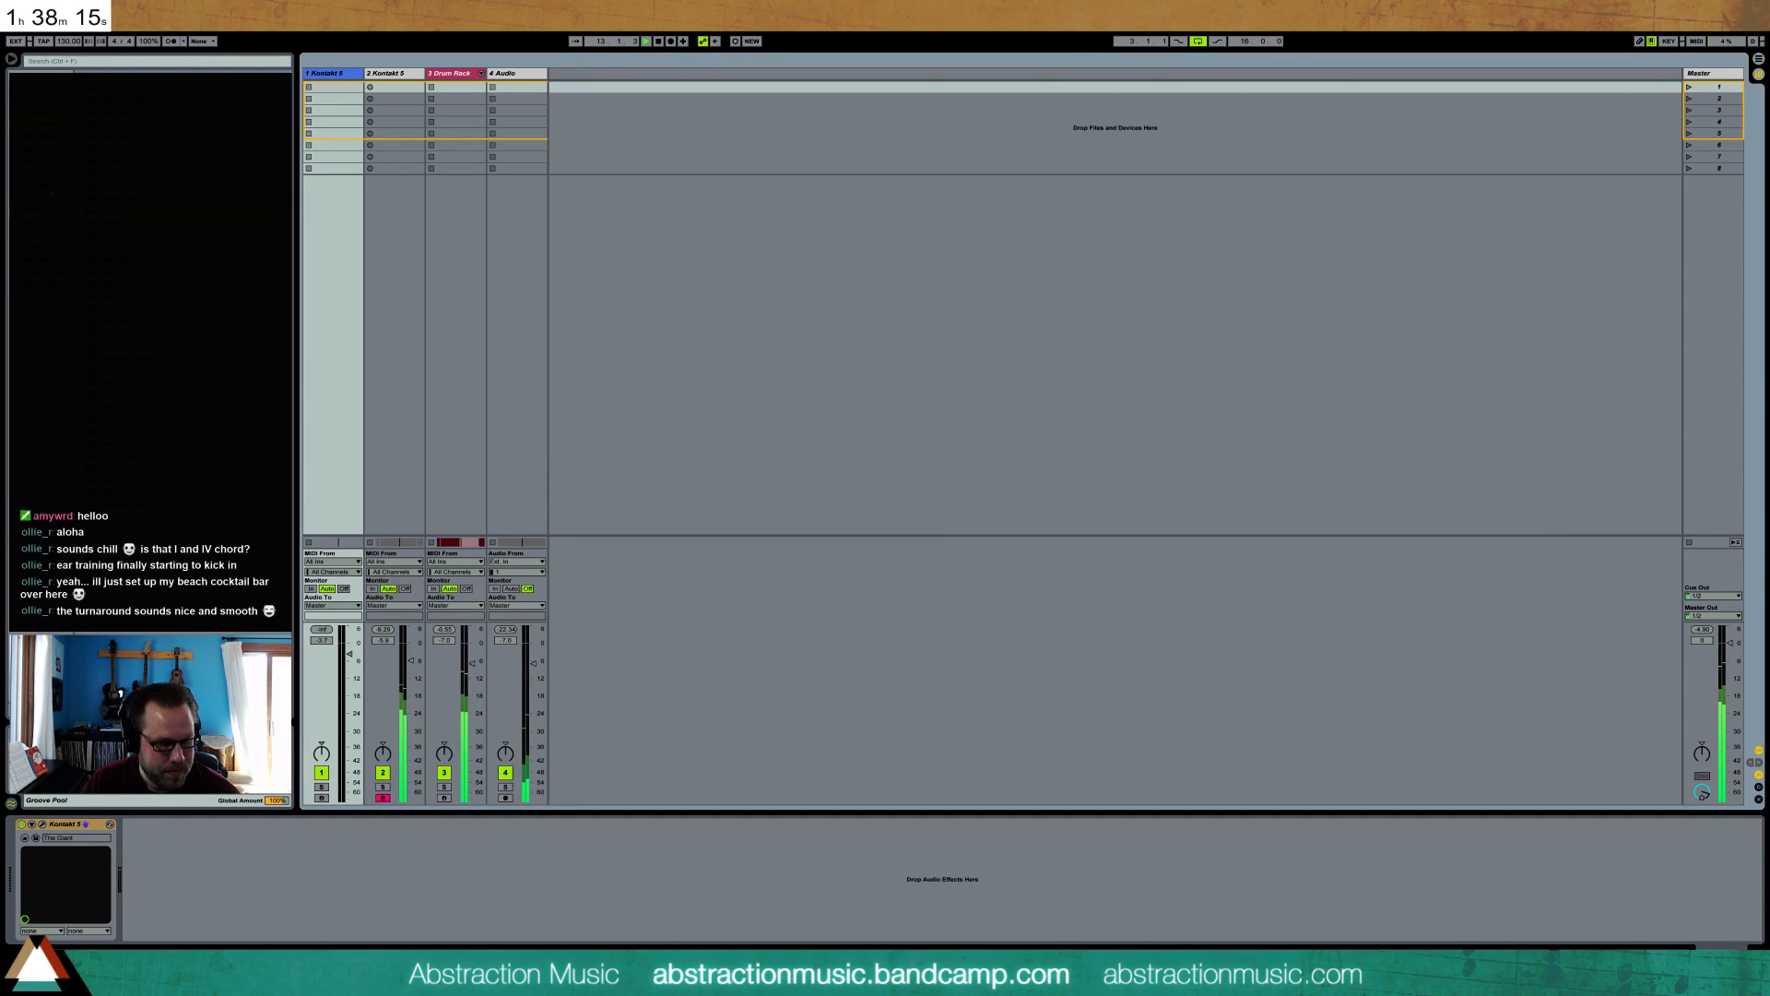
pyautogui.press('Tab')
pyautogui.click(1730, 109)
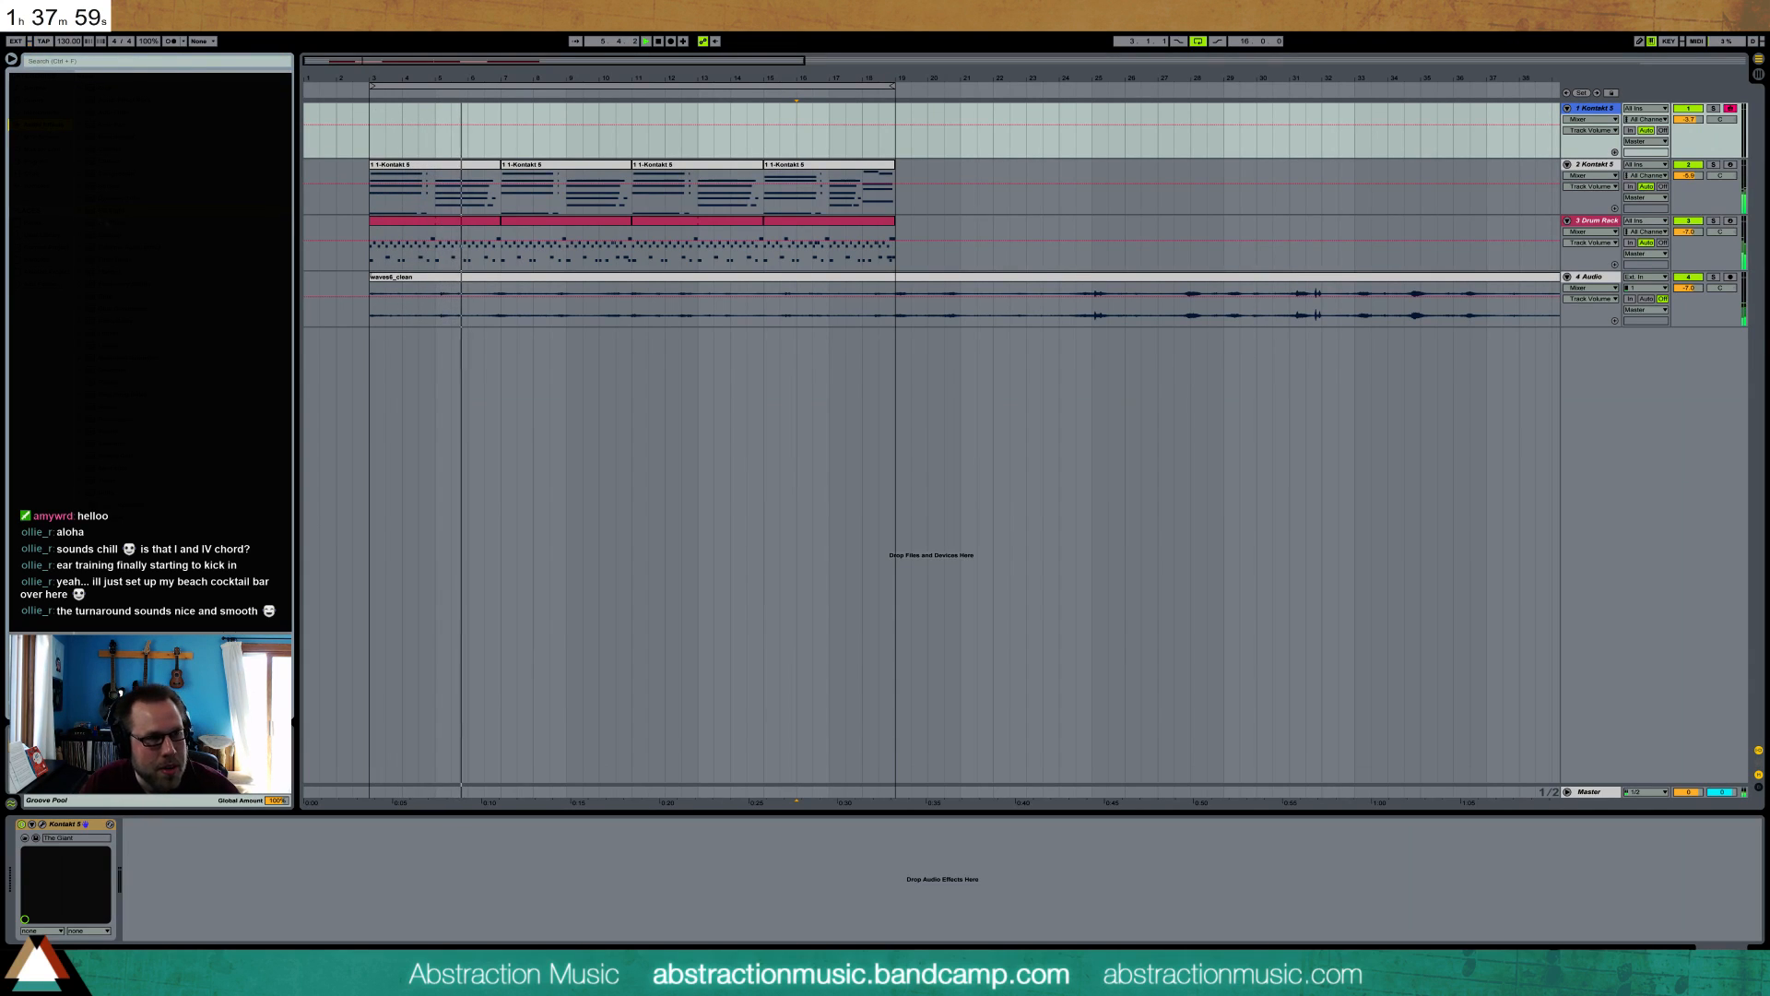
pyautogui.moveTo(102, 432); pyautogui.dragTo(292, 908)
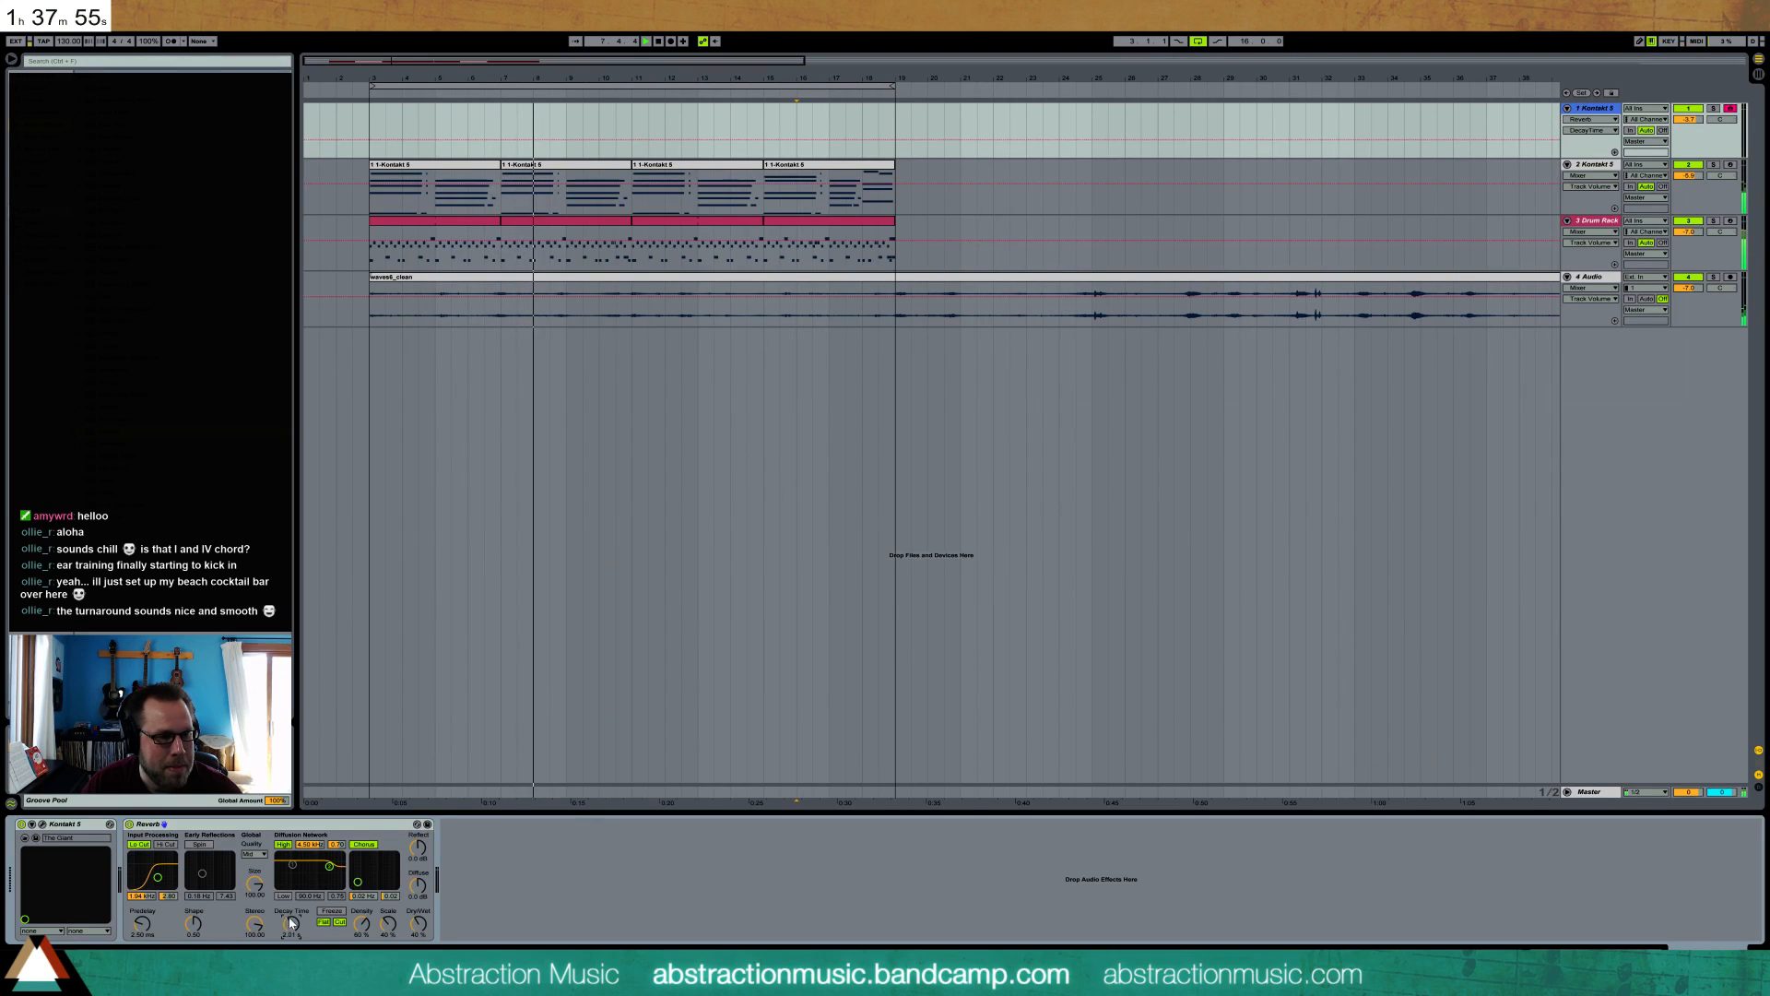
pyautogui.moveTo(418, 924); pyautogui.dragTo(418, 933)
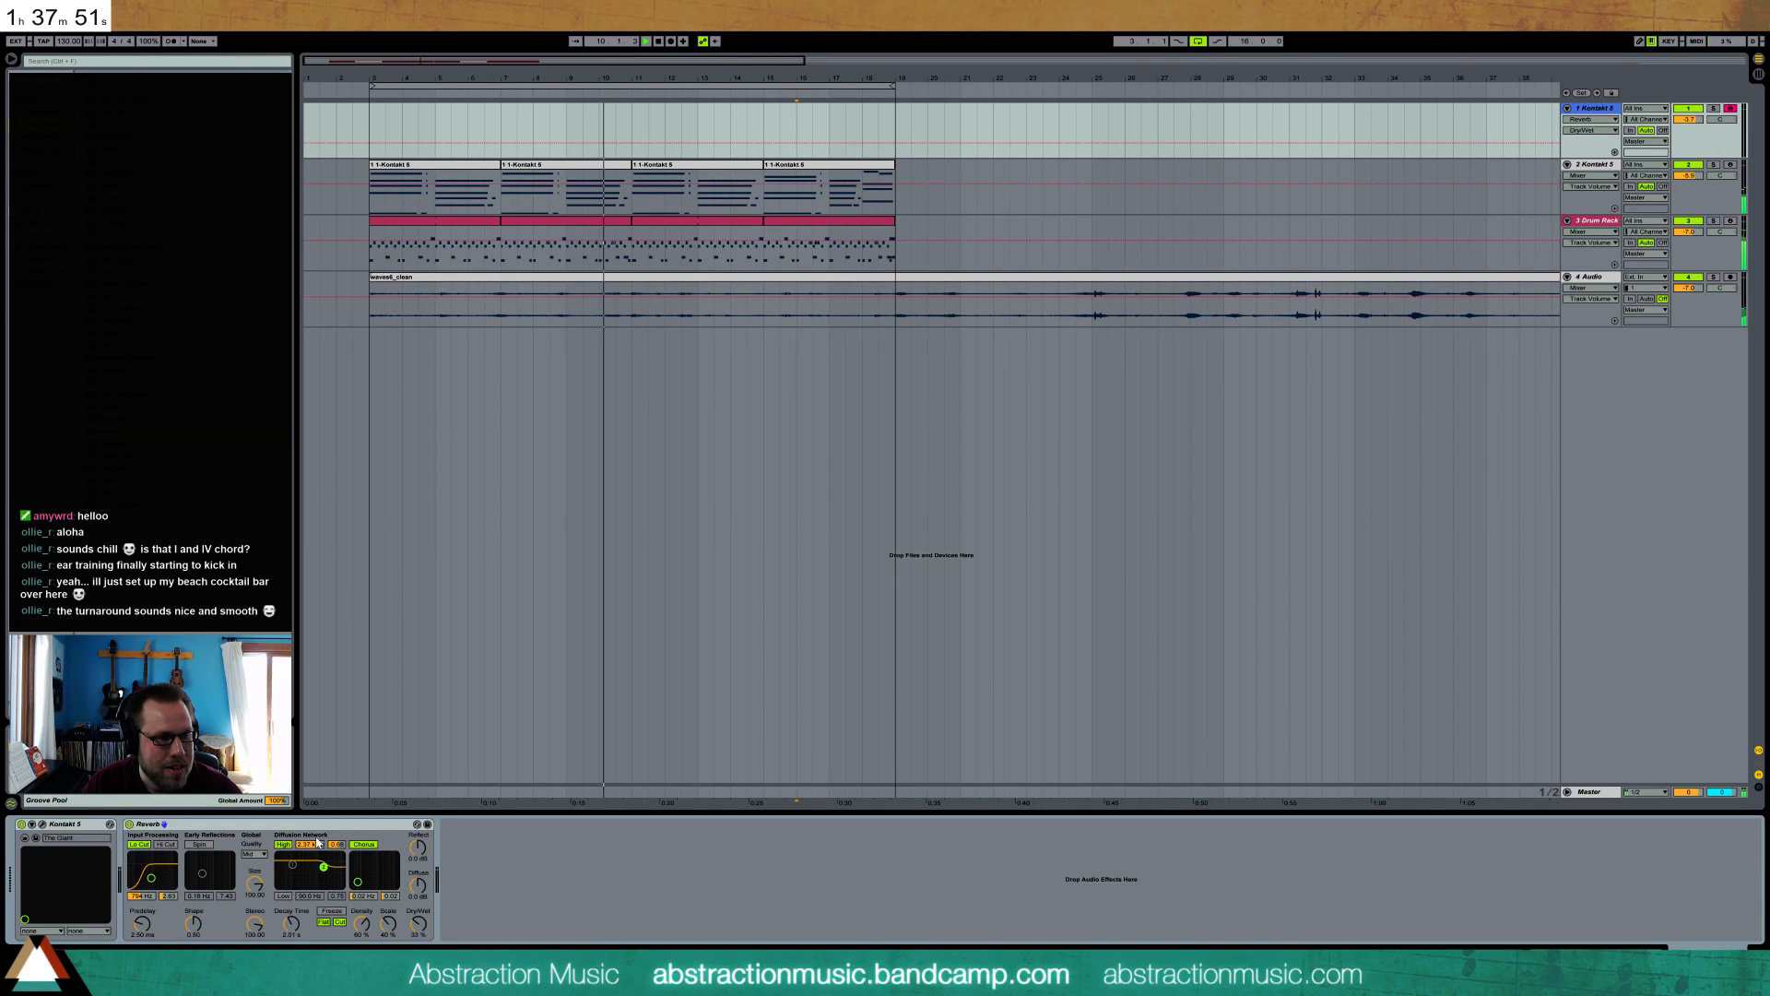
# - Add a Ping Pong Delay after the first Kontakt track's Reverb and a Compressor before it, adjusting the compression settings
pyautogui.moveTo(328, 867); pyautogui.dragTo(488, 848)
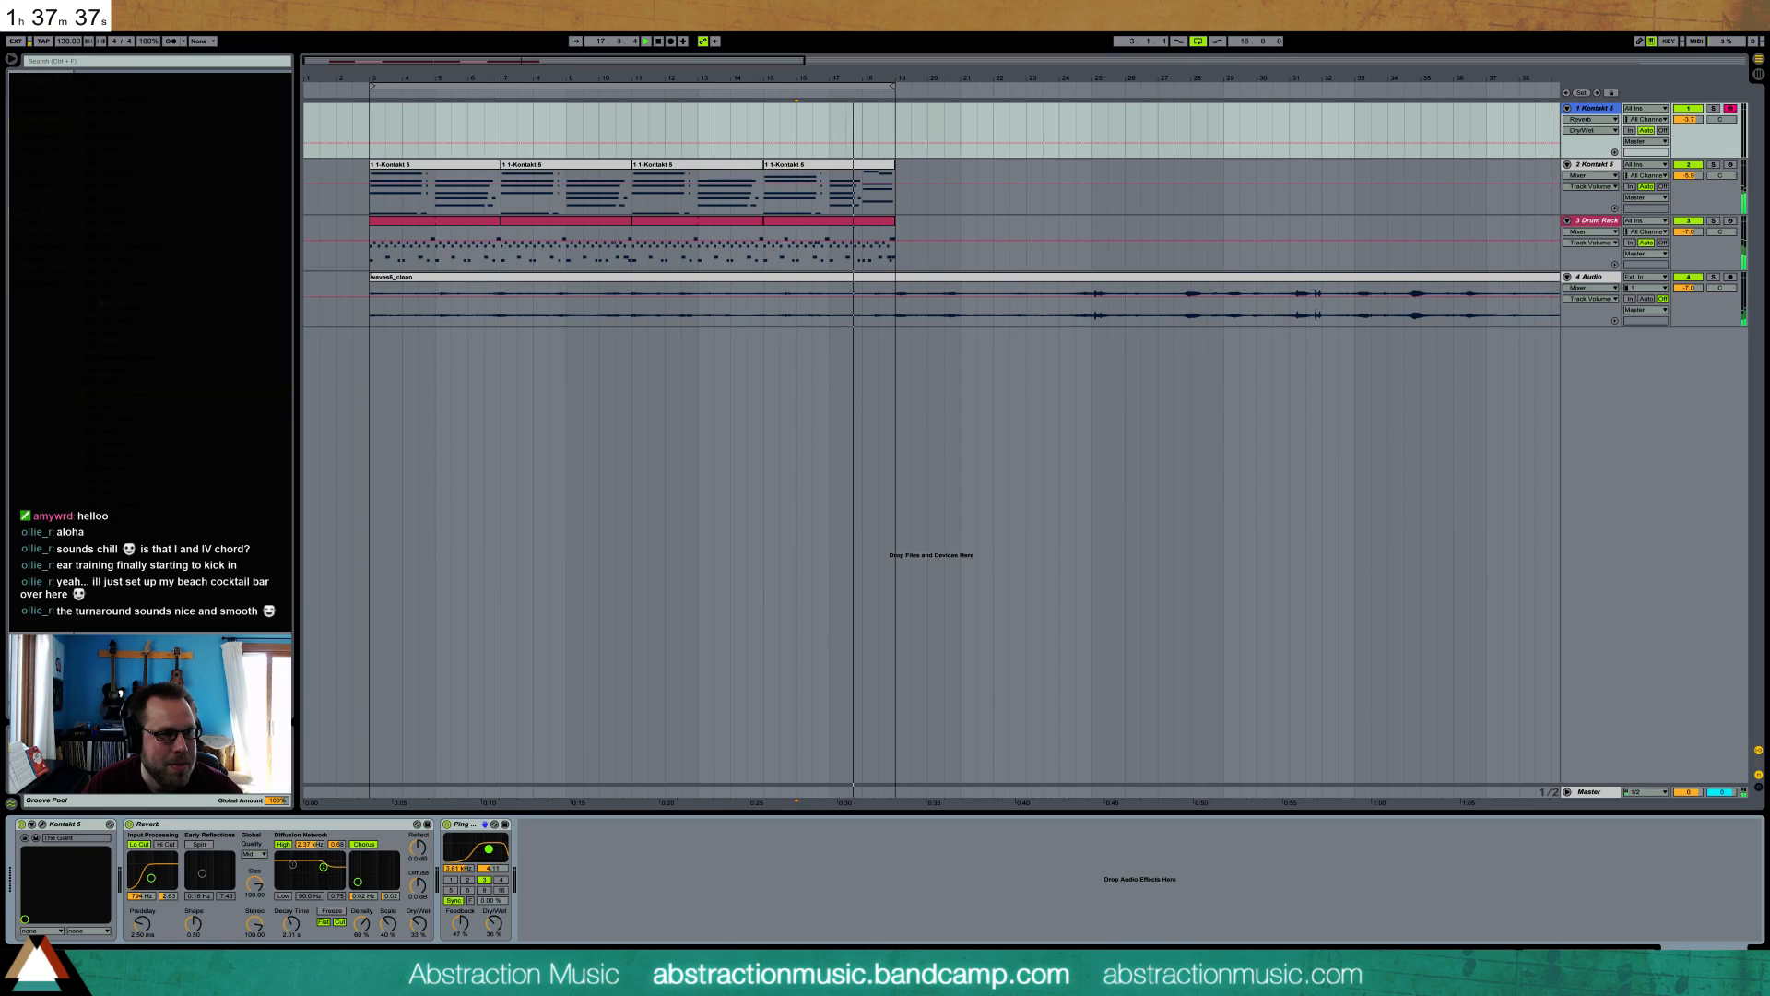
pyautogui.moveTo(118, 846); pyautogui.dragTo(140, 886)
pyautogui.click(140, 848)
pyautogui.click(140, 911)
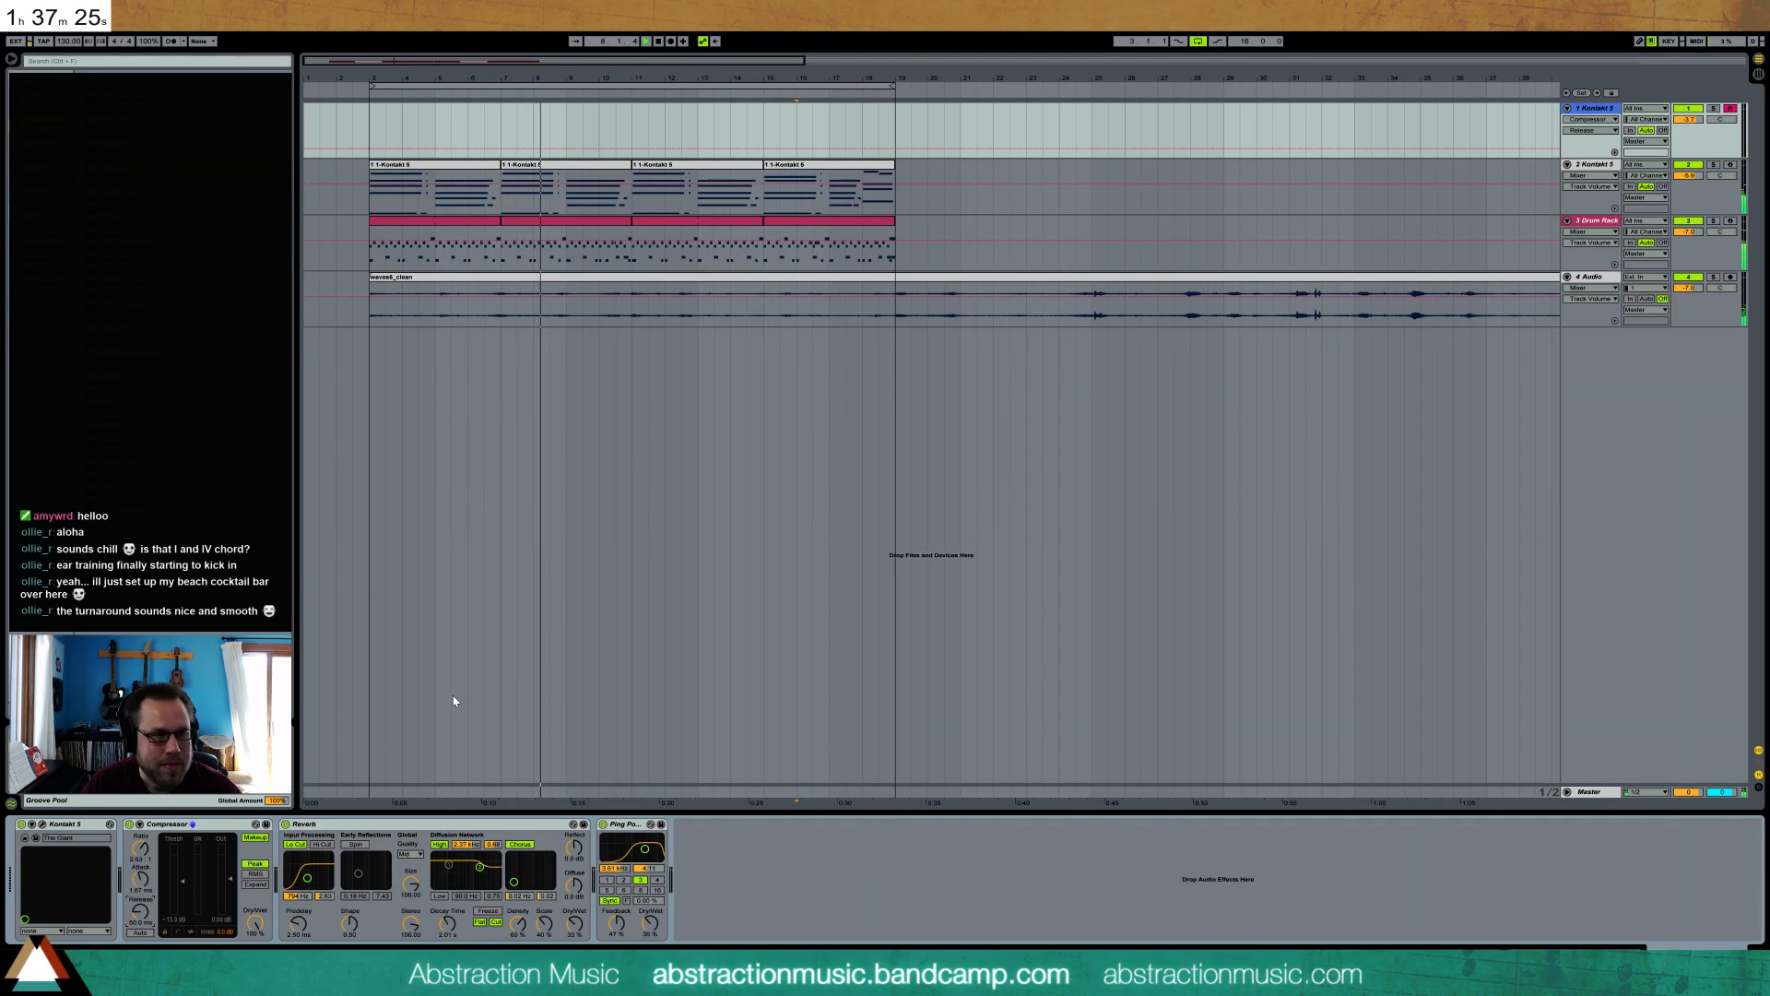
# - Add a Glue Compressor after the Drum Rack, adjust its threshold and raise its makeup gain
pyautogui.click(786, 231)
pyautogui.click(786, 230)
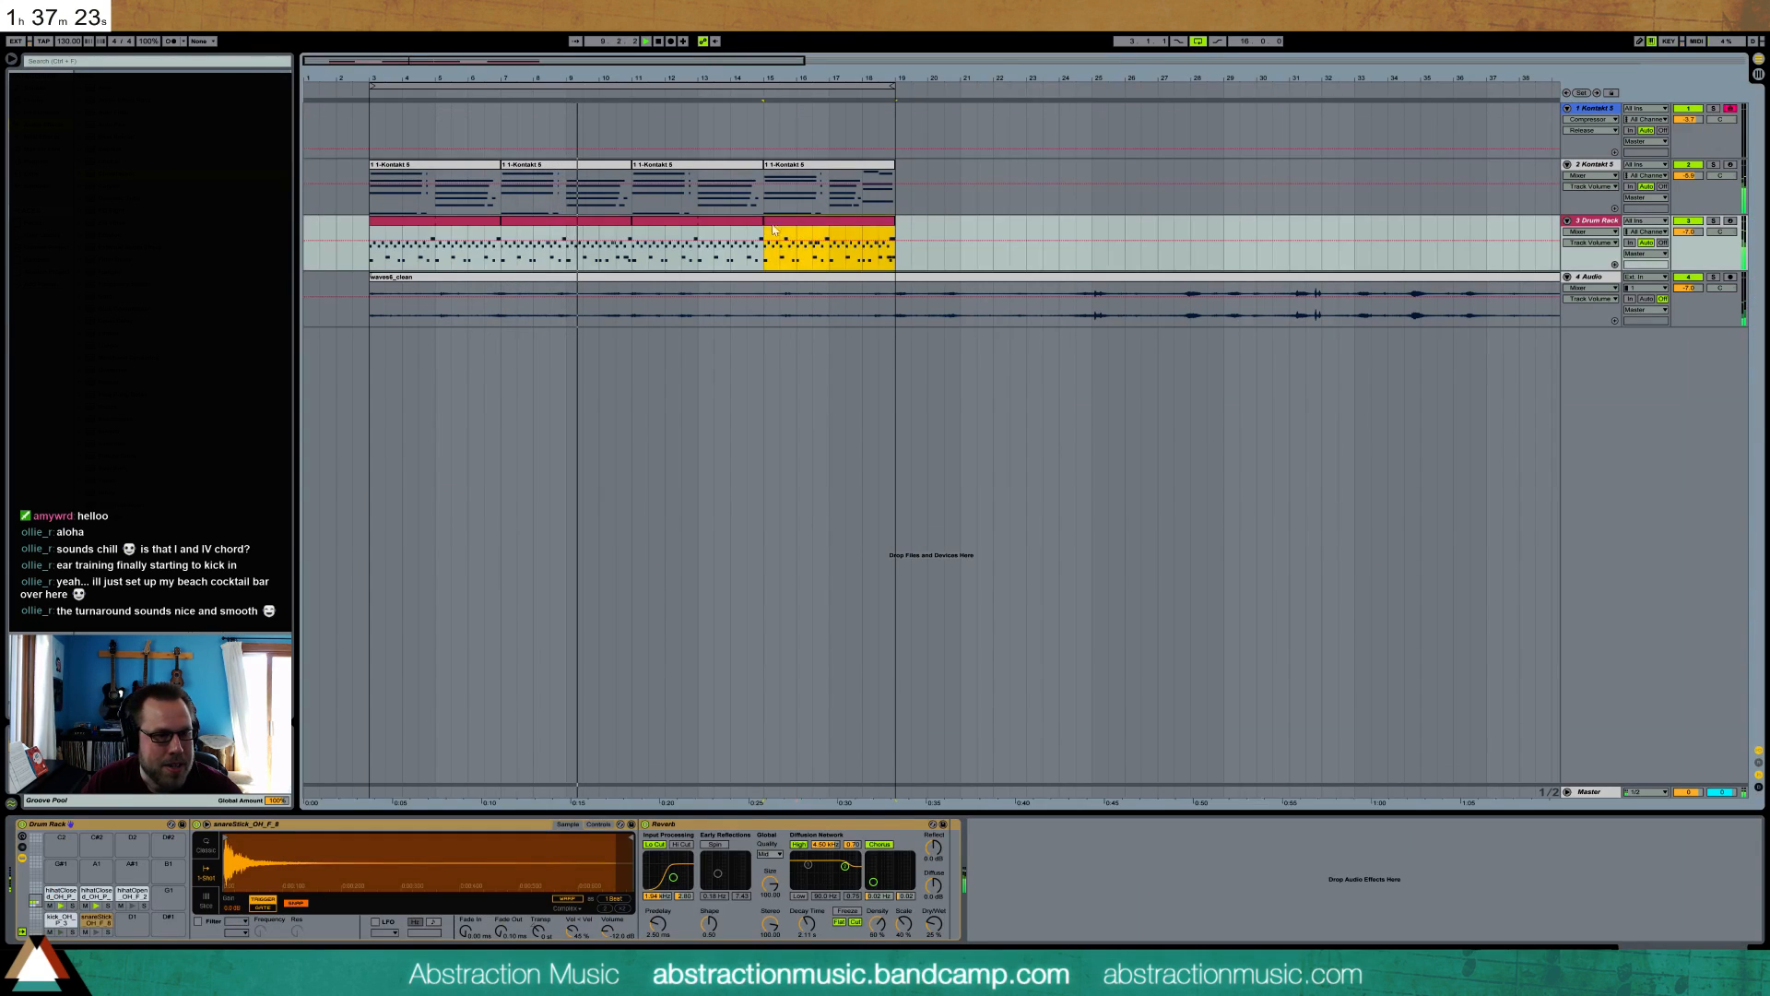
pyautogui.moveTo(95, 314); pyautogui.dragTo(1040, 945)
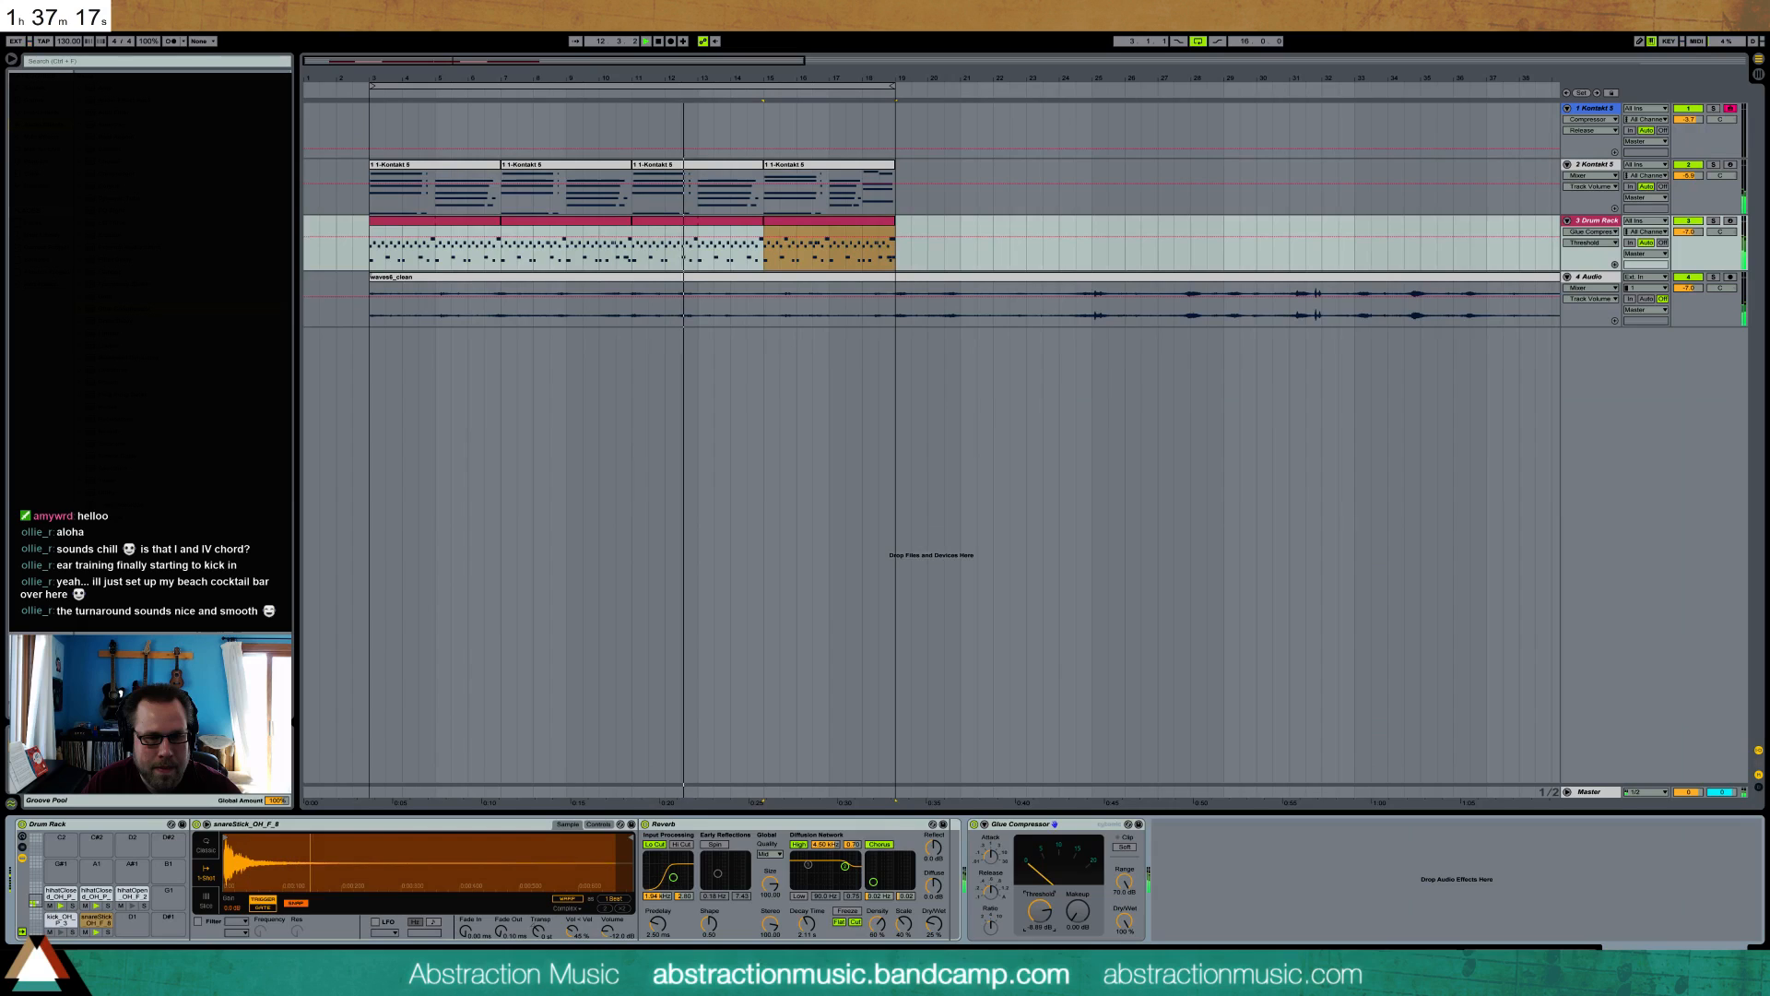
pyautogui.click(1077, 911)
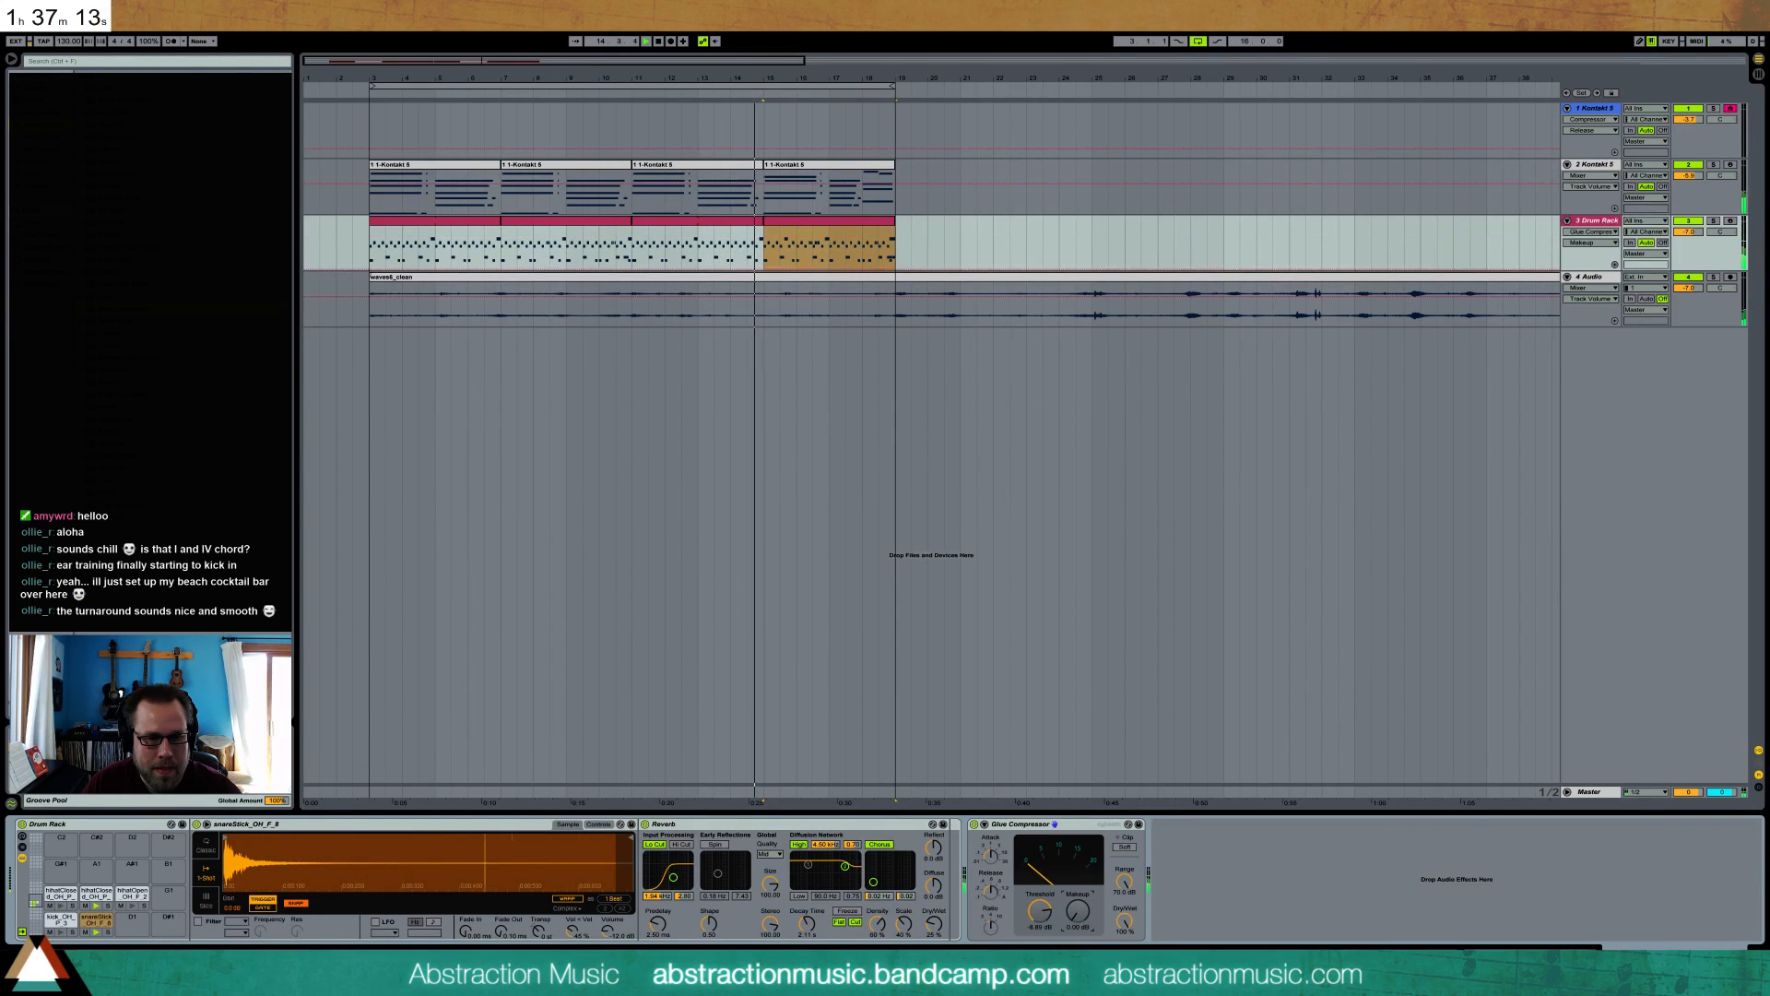
pyautogui.moveTo(1077, 911); pyautogui.dragTo(1077, 895)
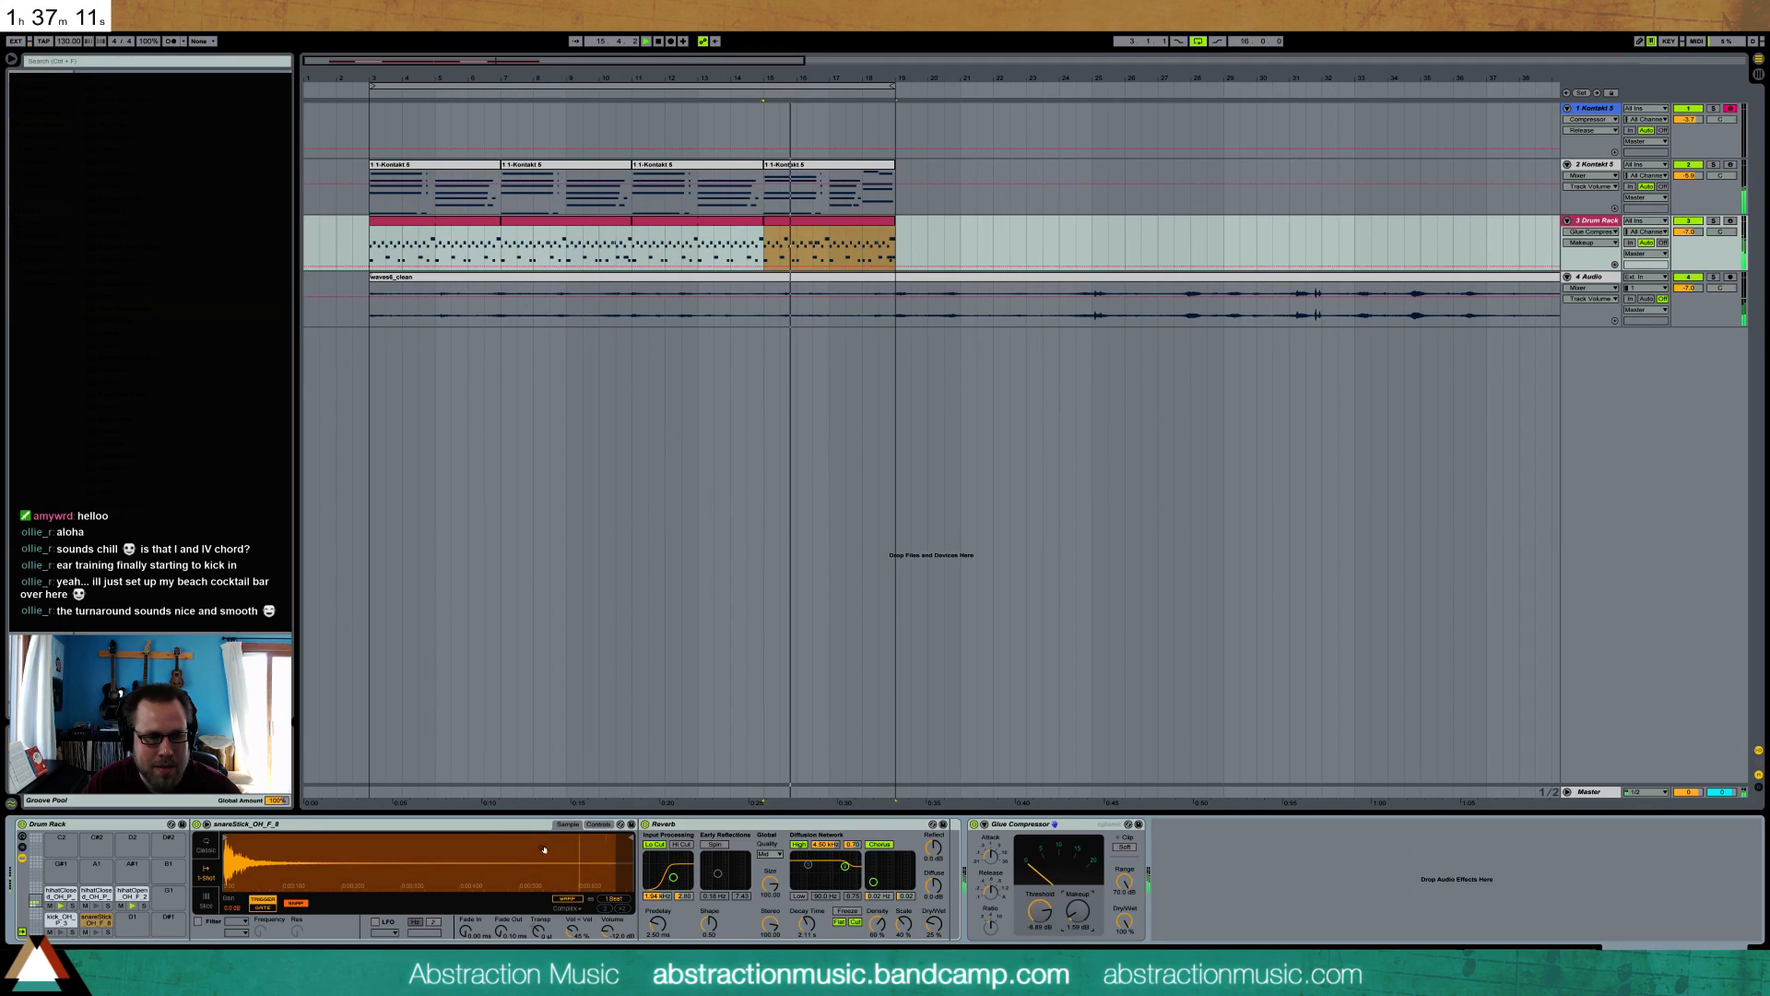
# - Add an EQ Eight with a low cut and a Utility with adjusted stereo width to the kick's chain in the Drum Rack
pyautogui.click(61, 919)
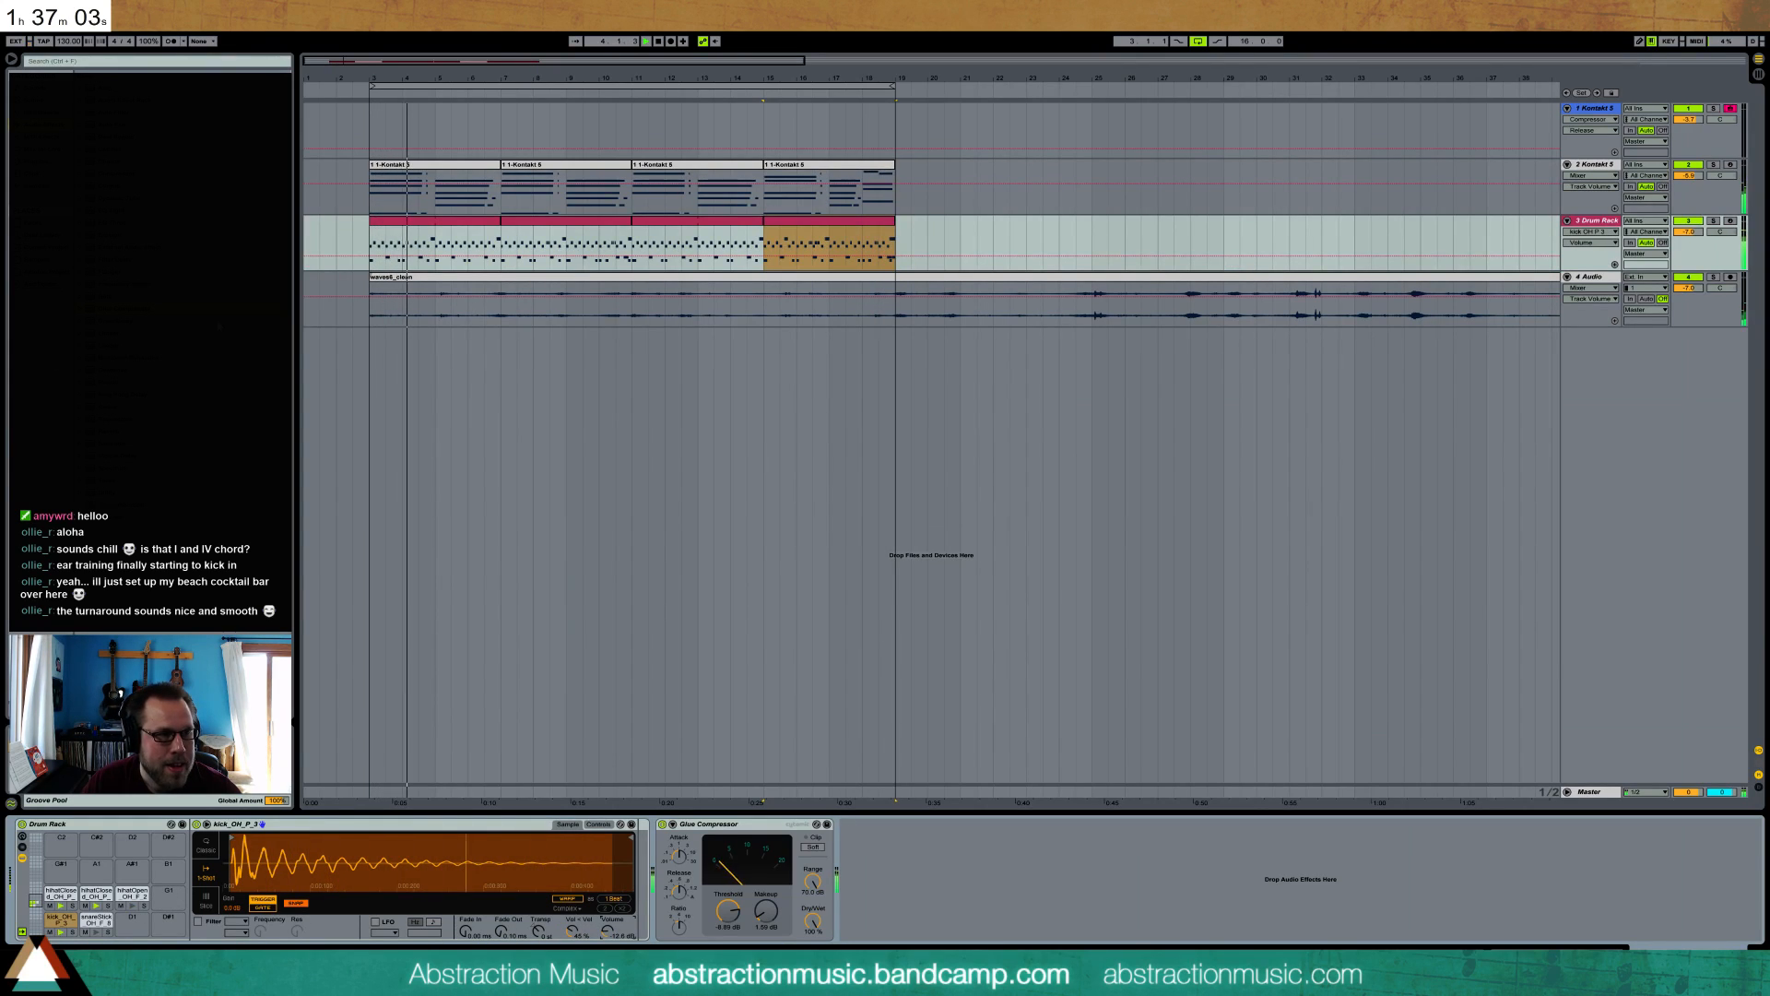
pyautogui.moveTo(629, 847); pyautogui.dragTo(694, 888)
pyautogui.moveTo(103, 481); pyautogui.dragTo(974, 945)
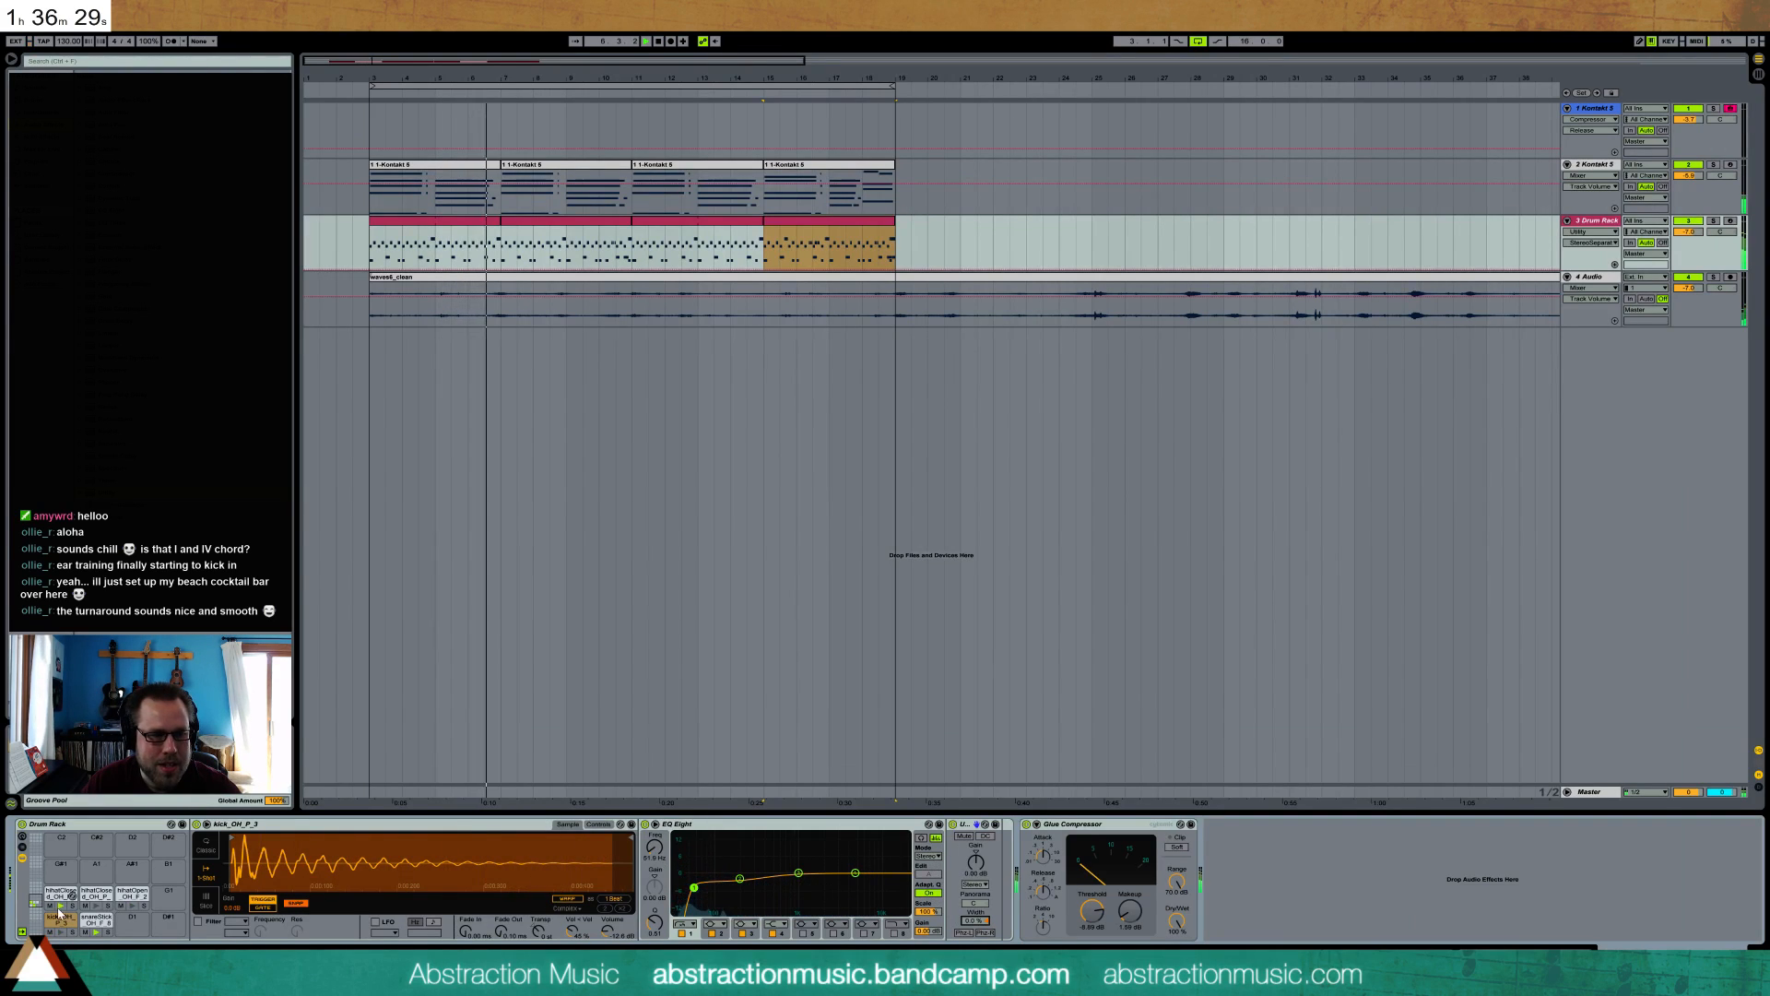
pyautogui.click(94, 918)
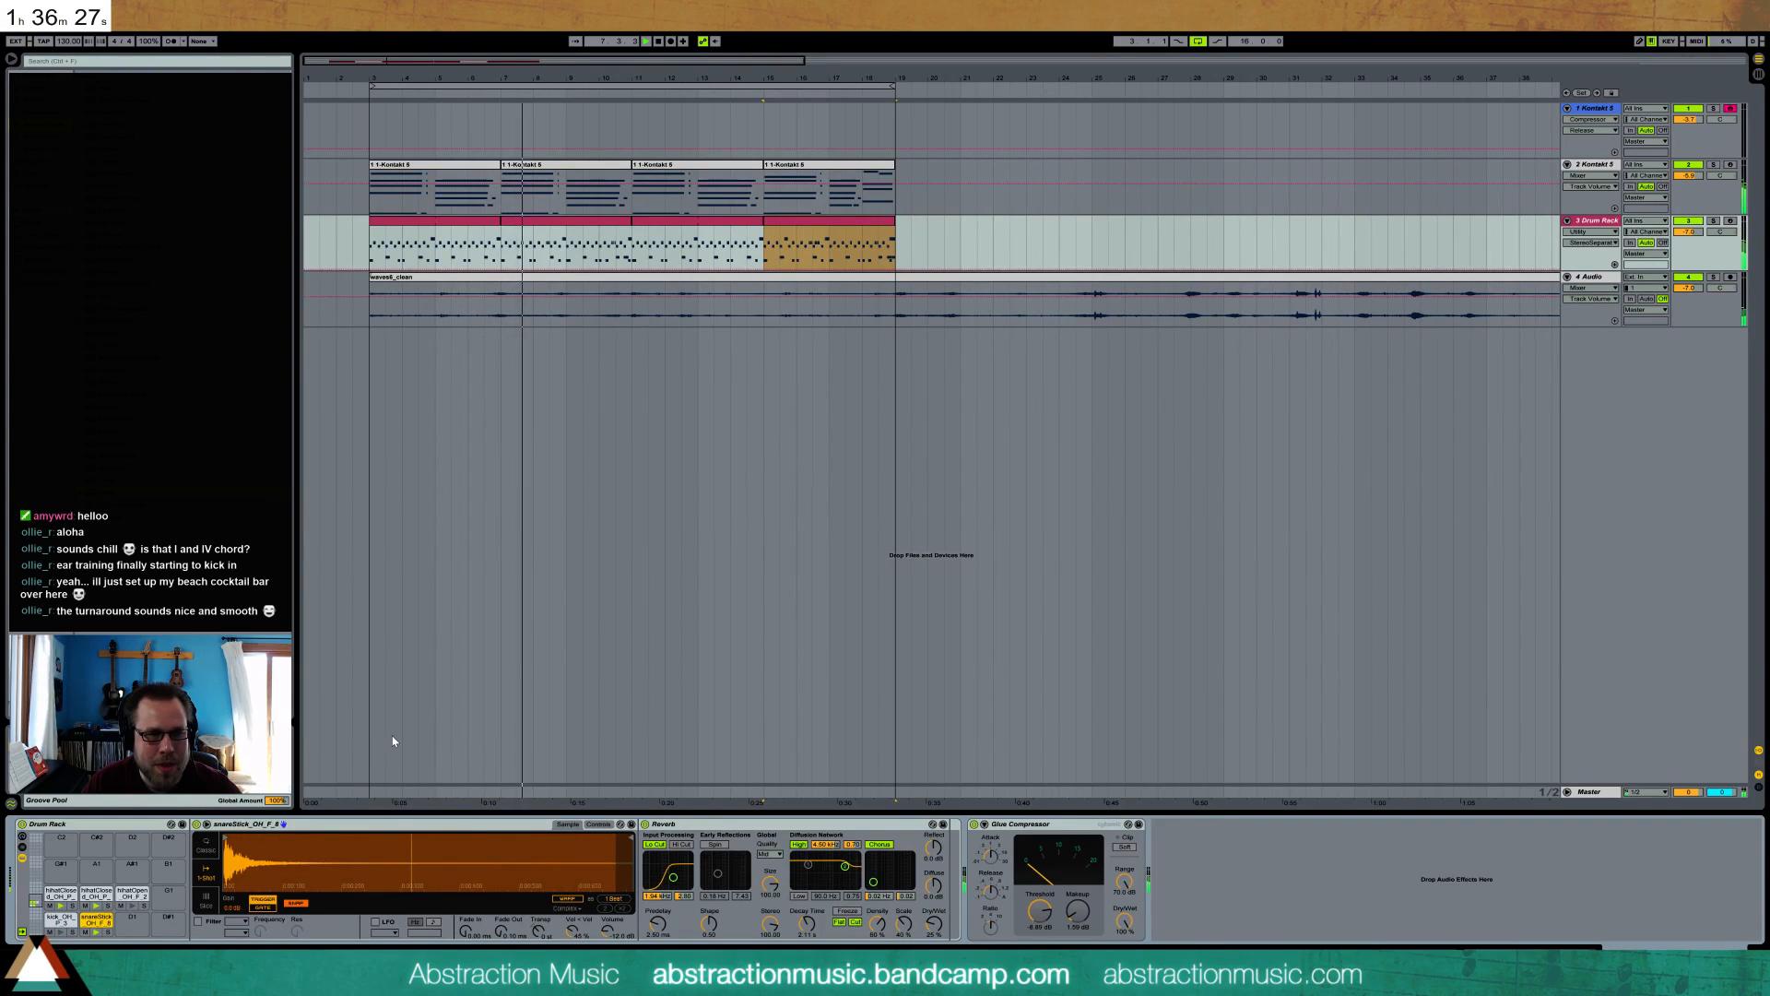
pyautogui.click(52, 916)
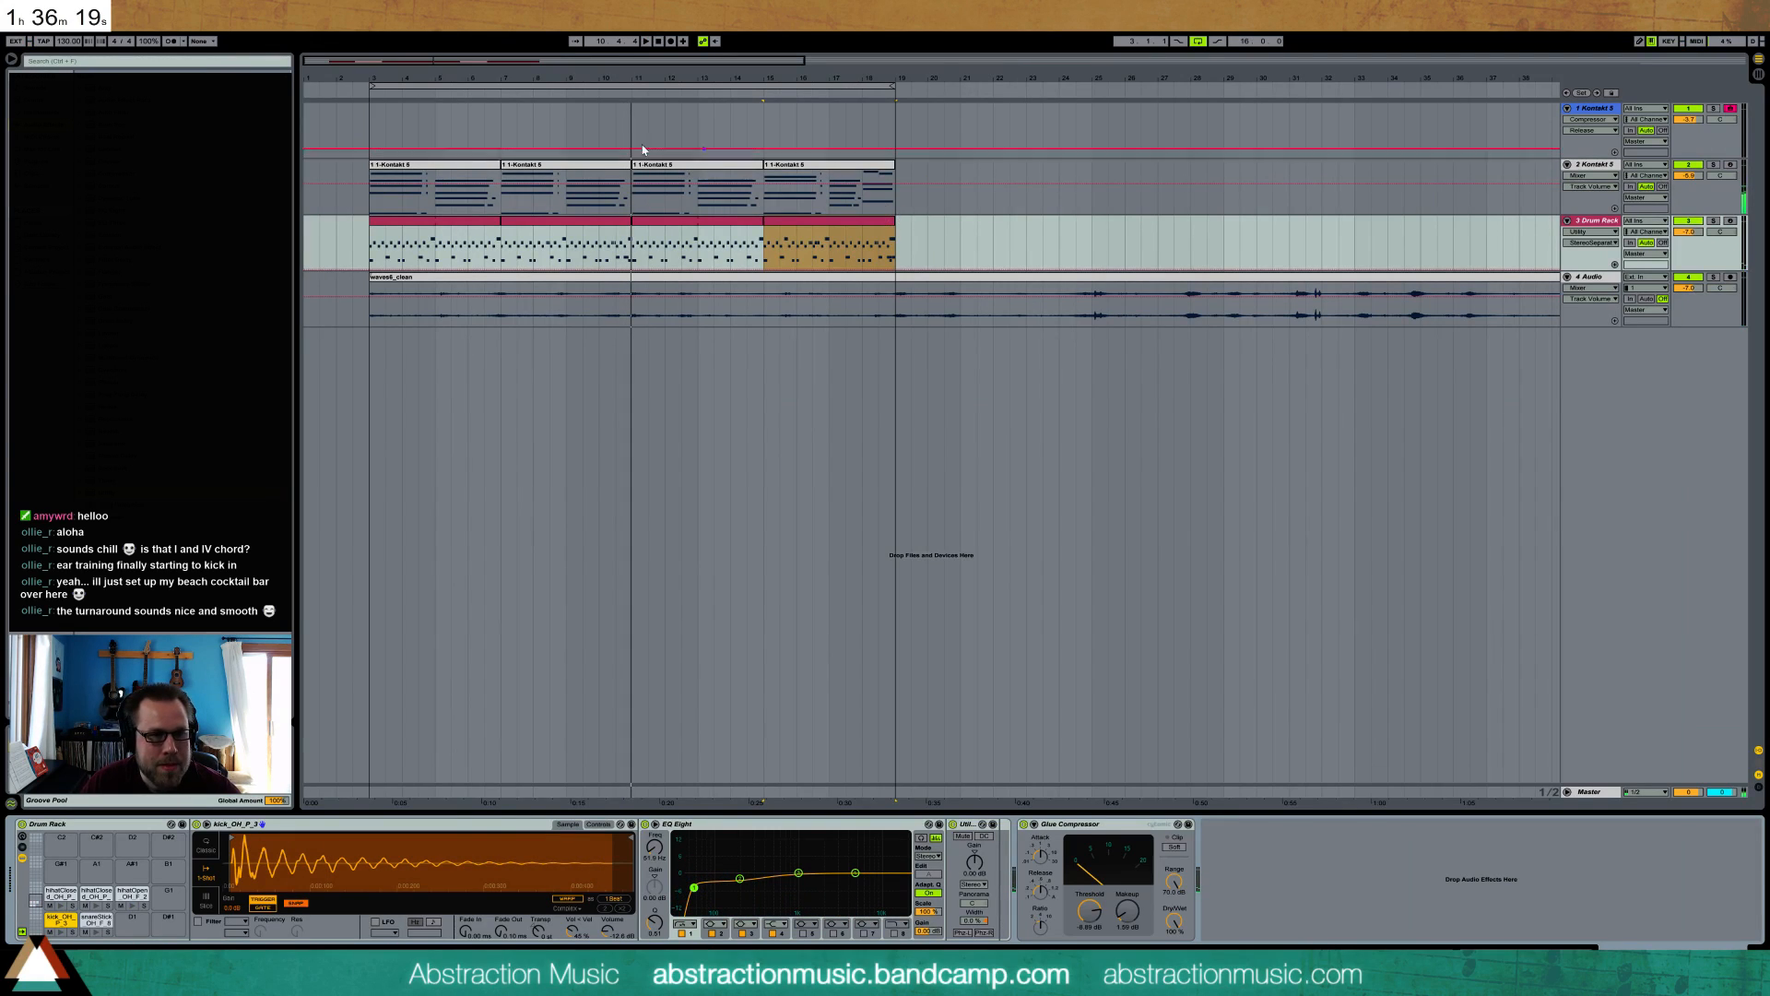
# - Play along with the loop on the first Kontakt track and record a 16-bar melody there from bar 3
pyautogui.click(364, 118)
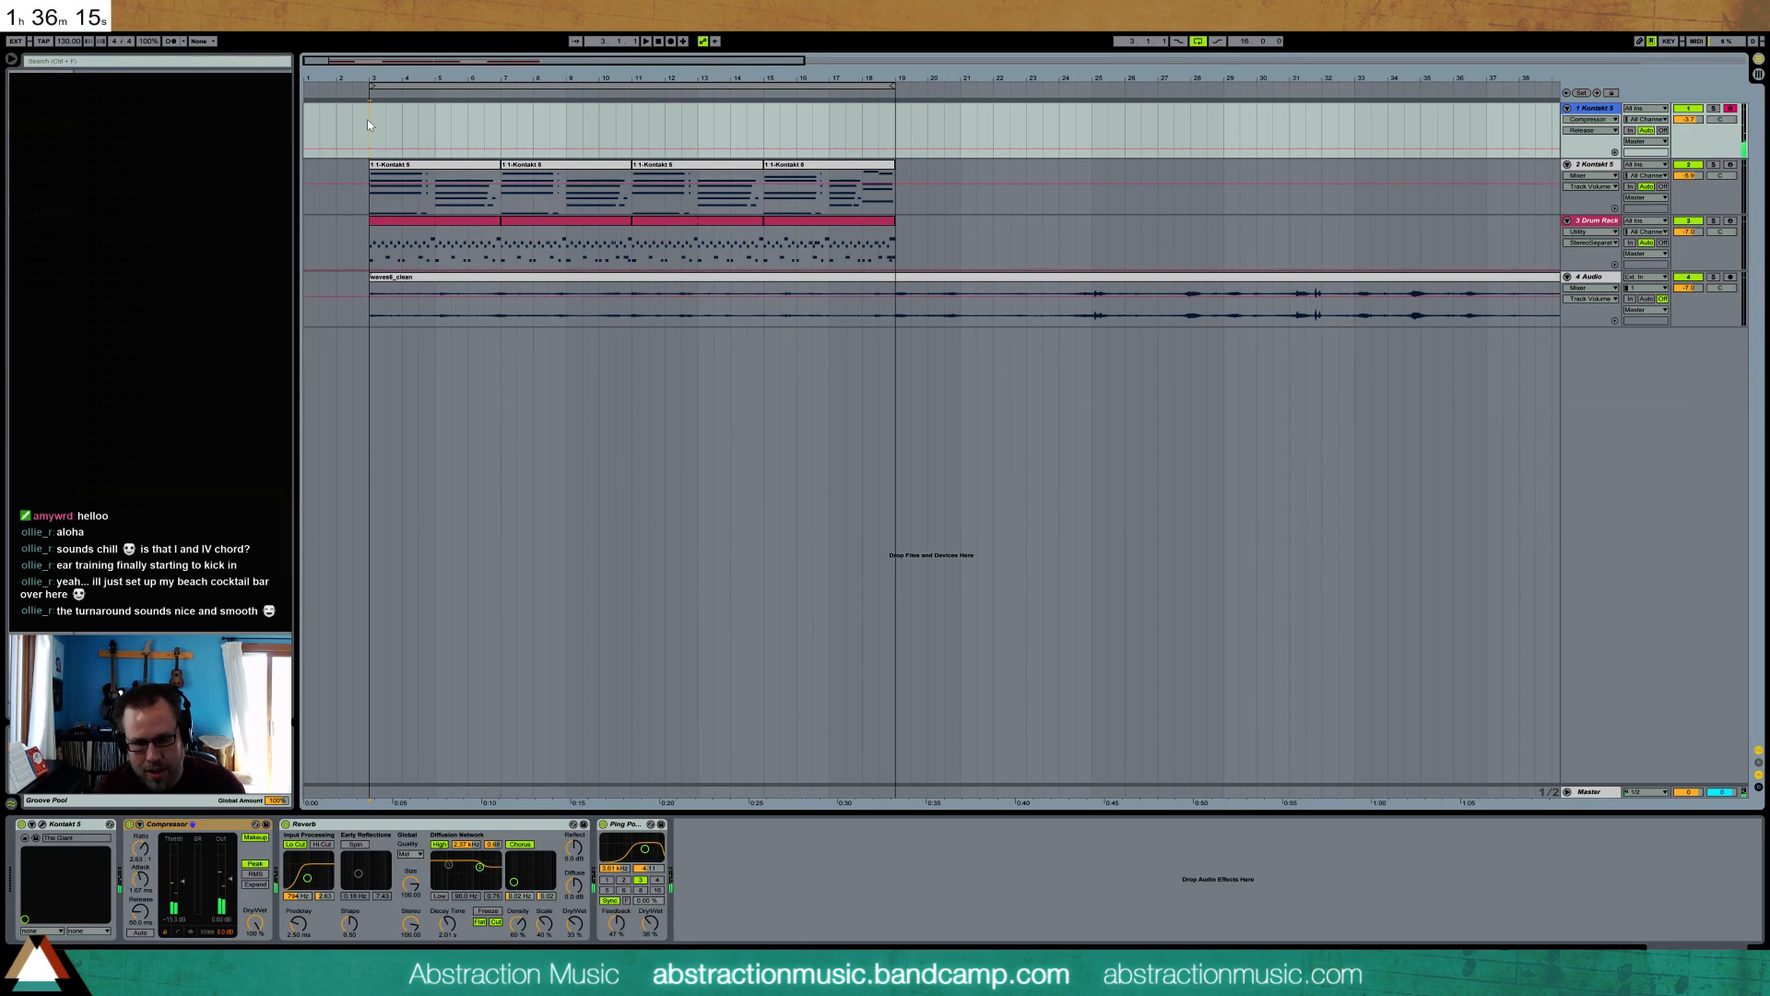
pyautogui.moveTo(435, 185); pyautogui.dragTo(510, 217)
pyautogui.click(400, 244)
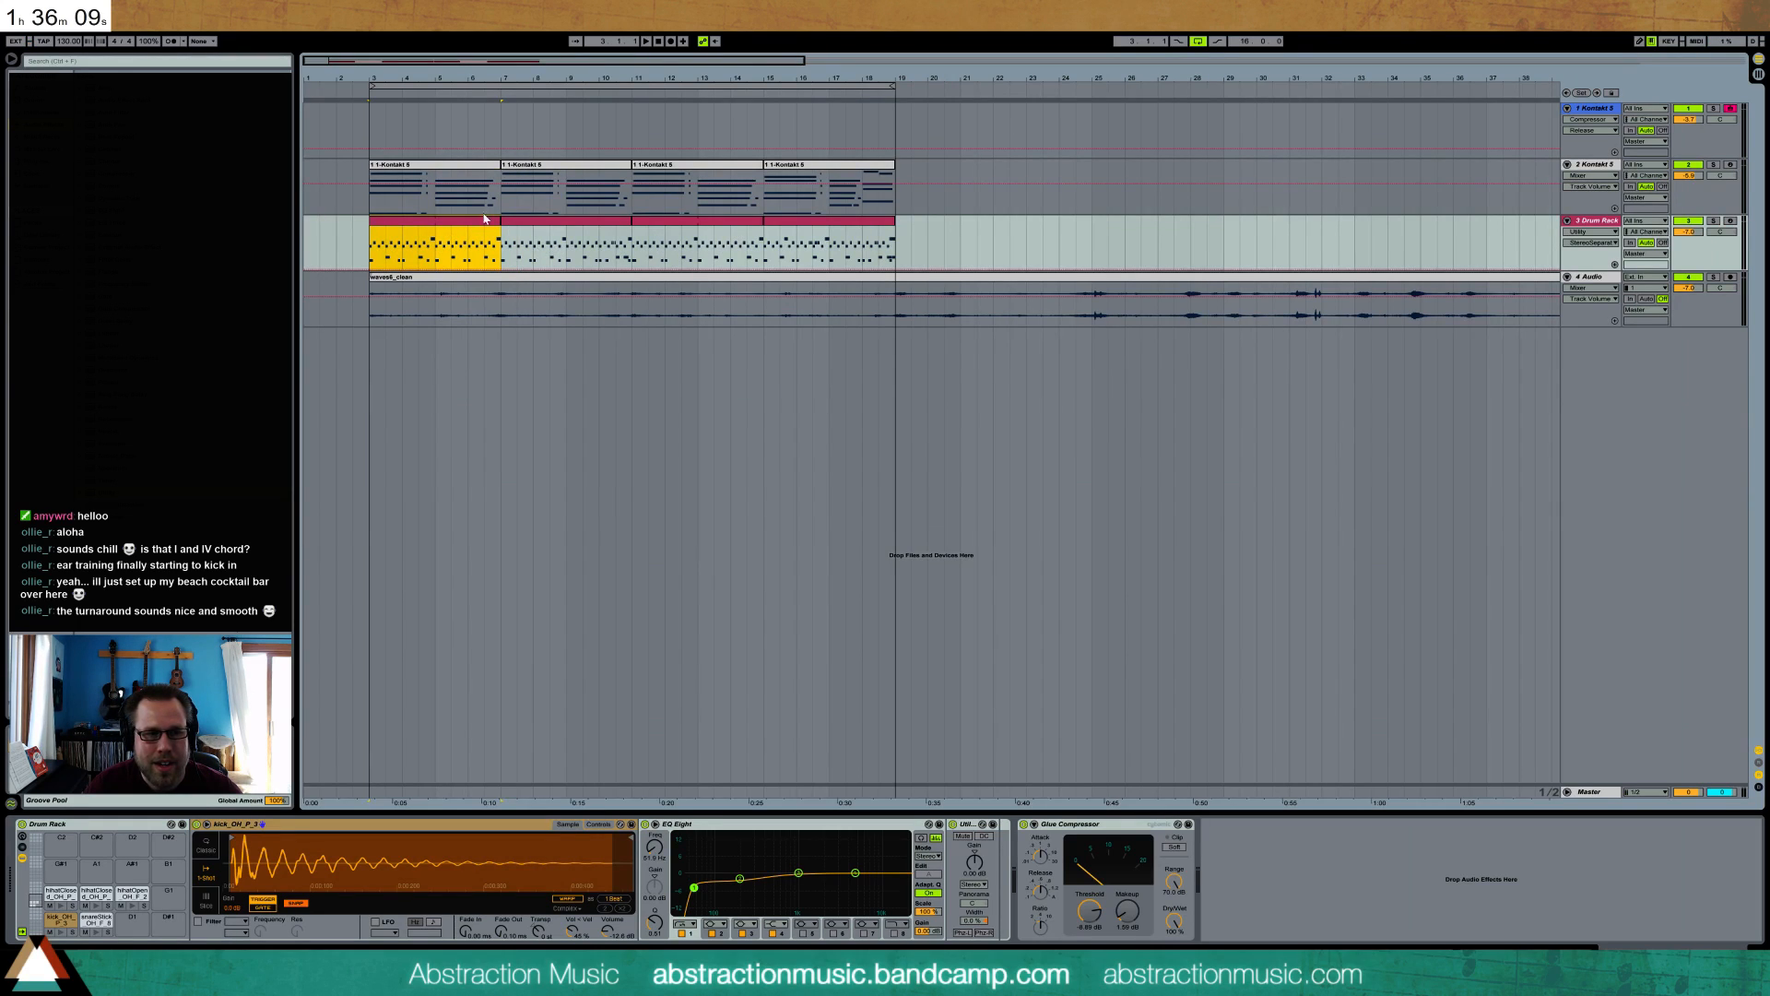
pyautogui.click(383, 115)
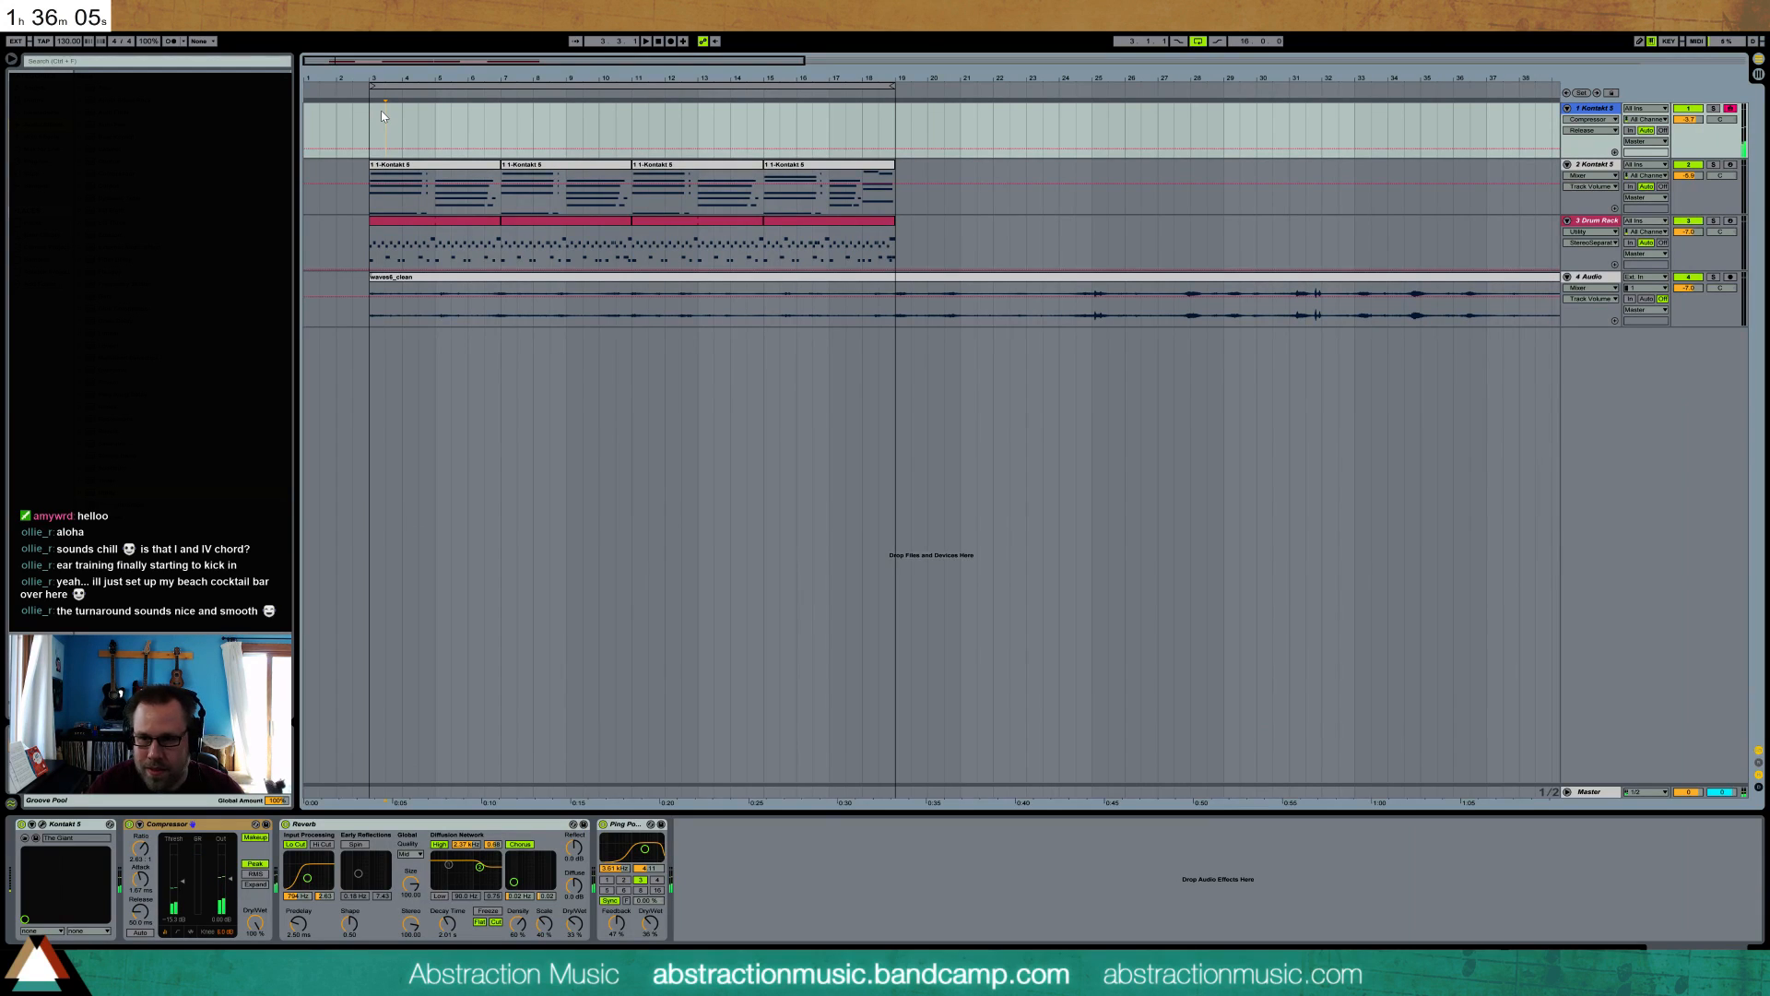
pyautogui.press('space')
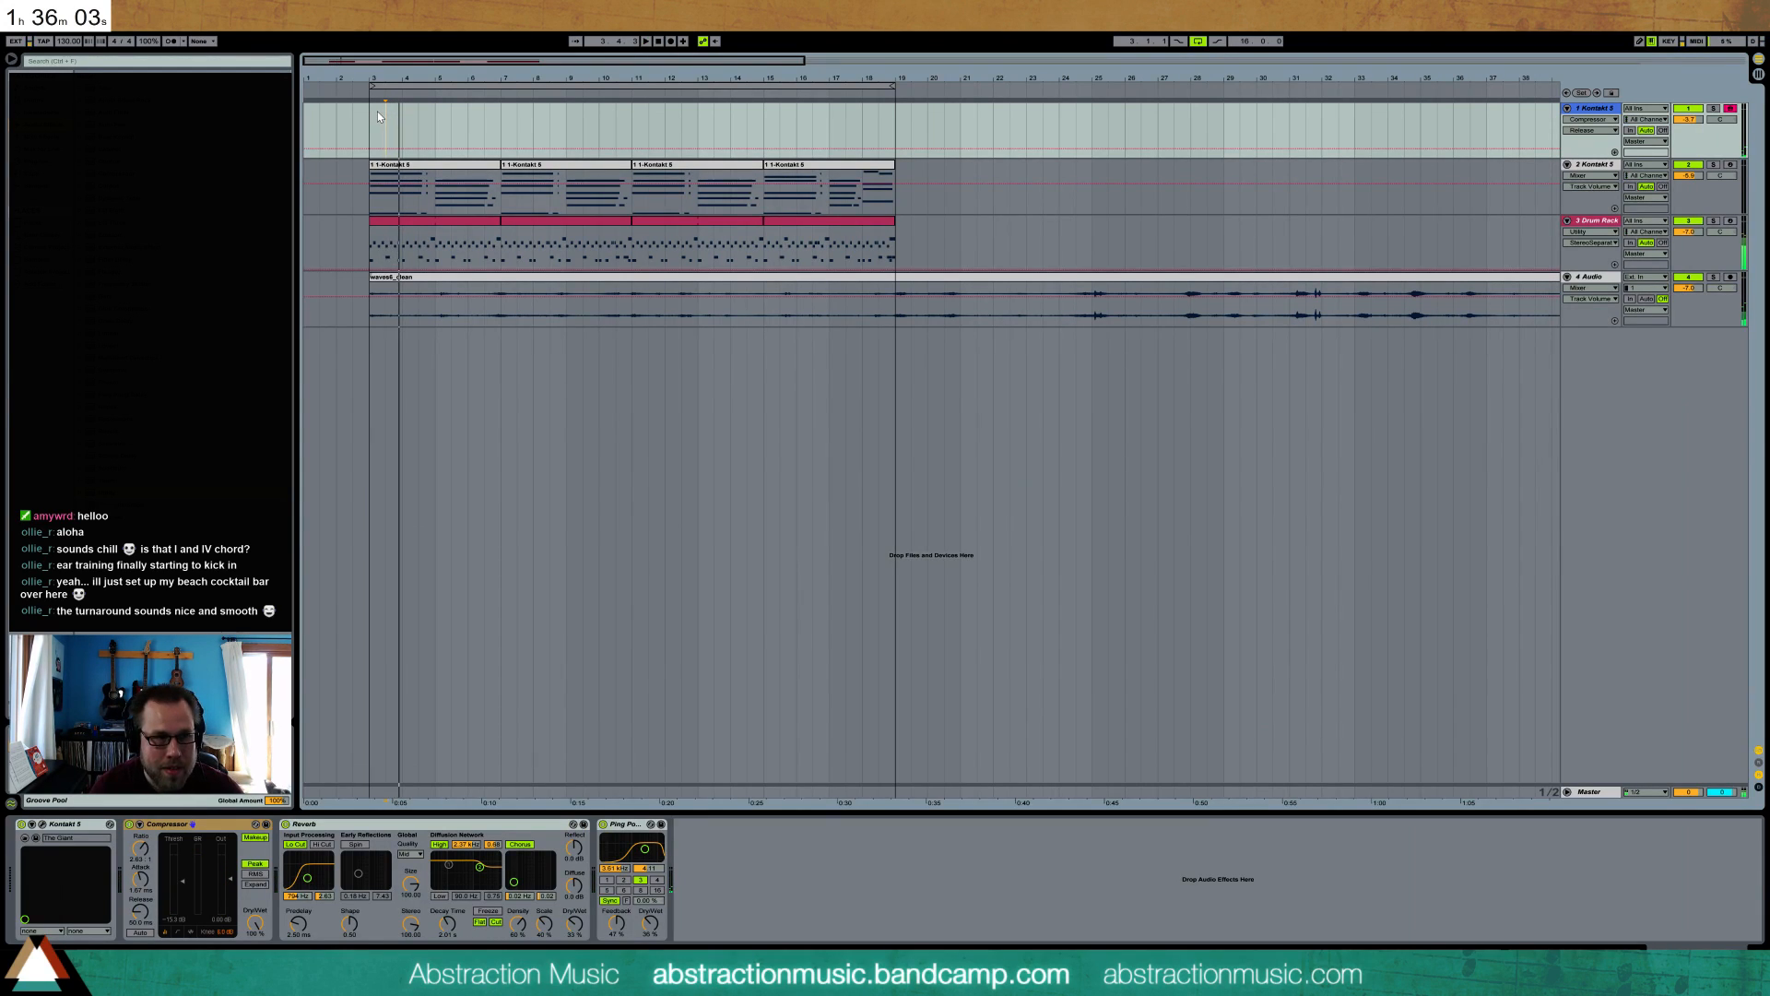
pyautogui.press('space')
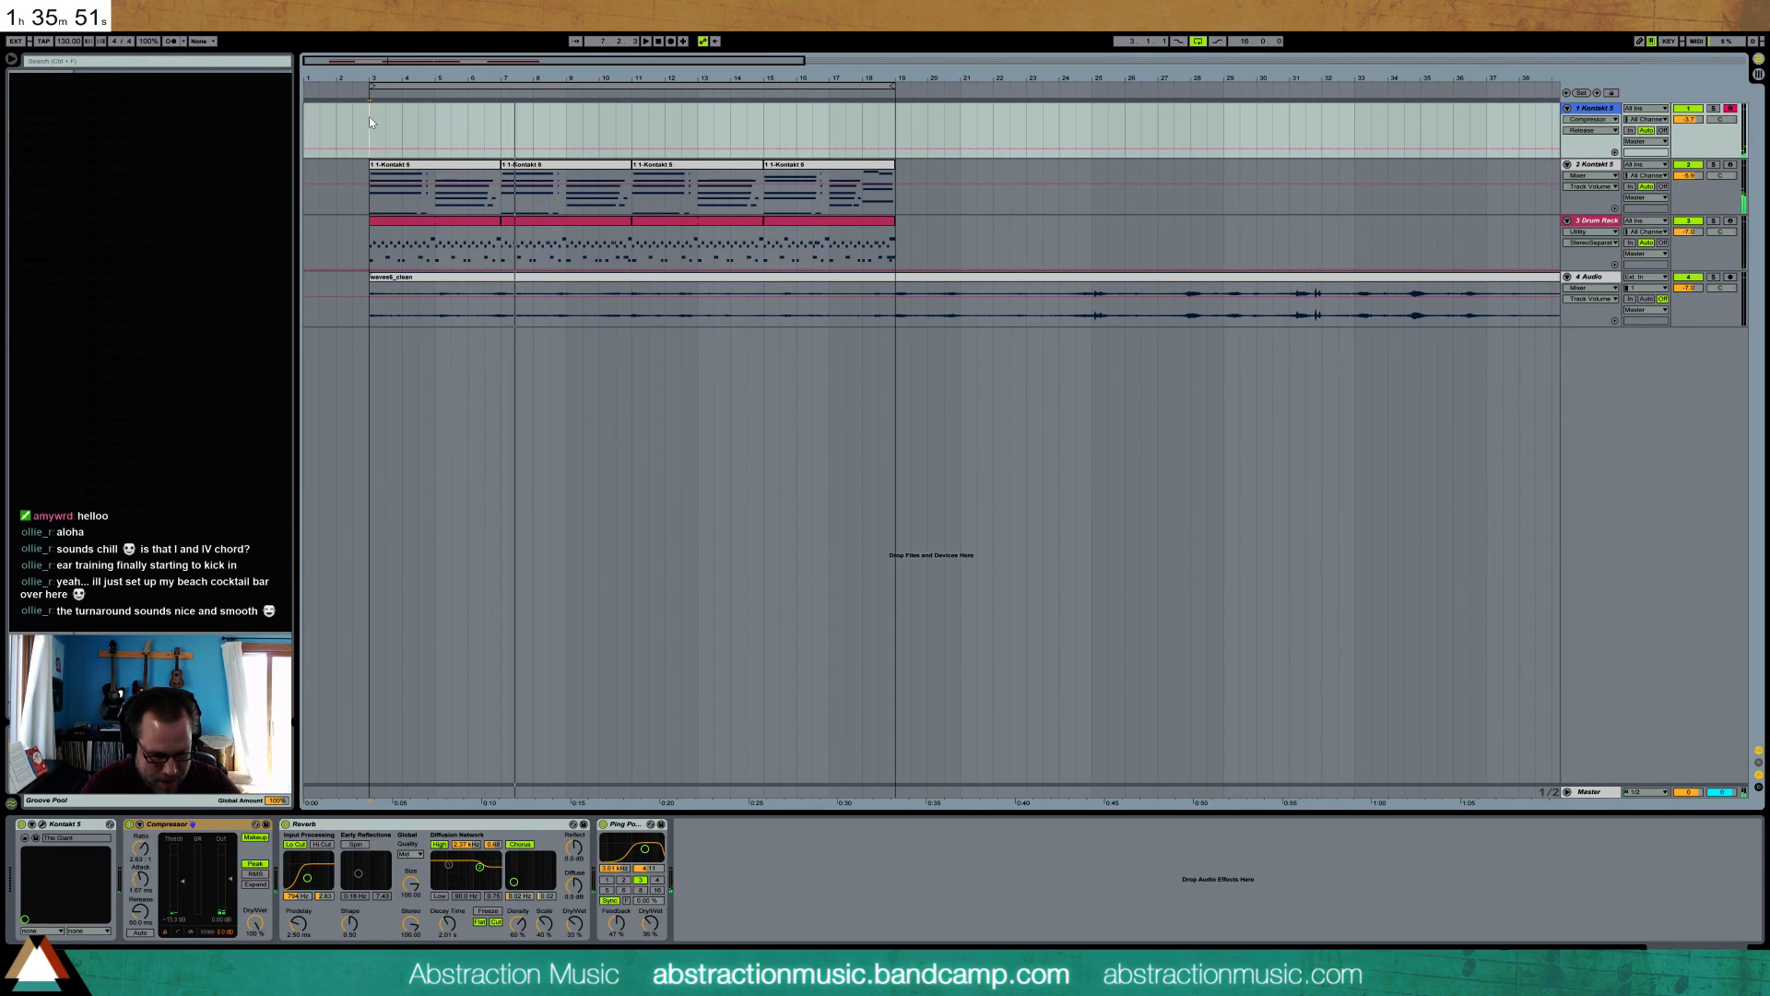
pyautogui.press('space')
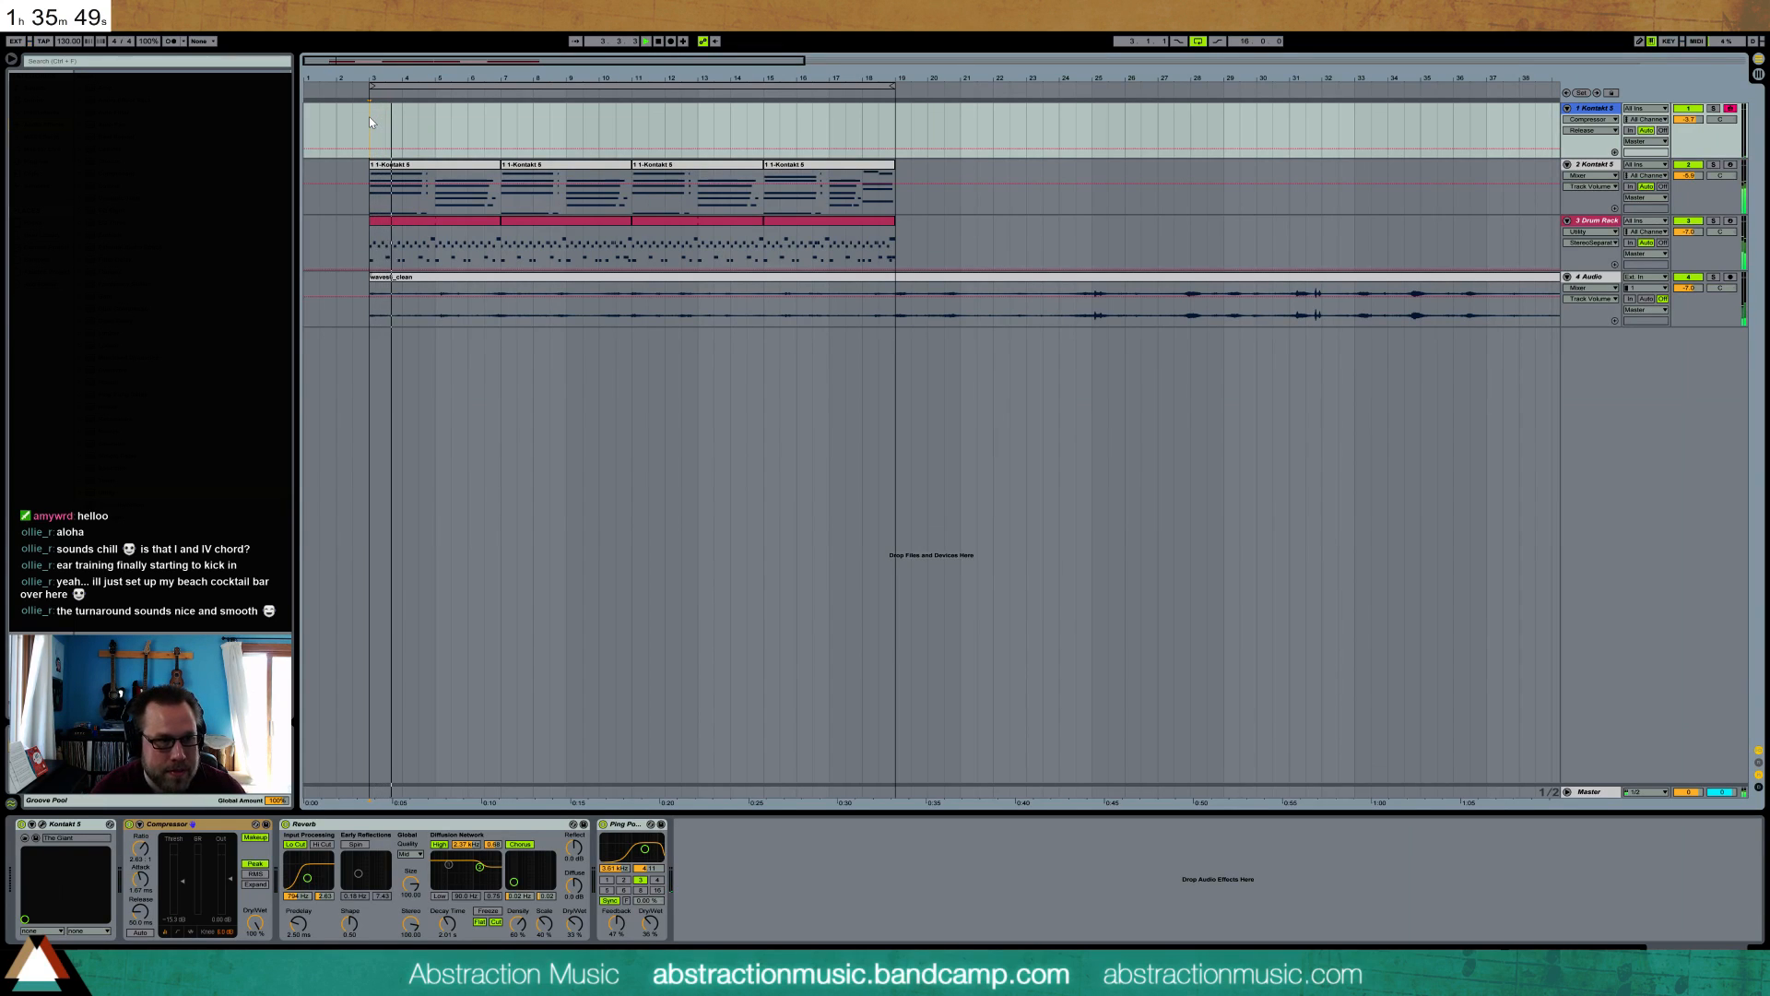
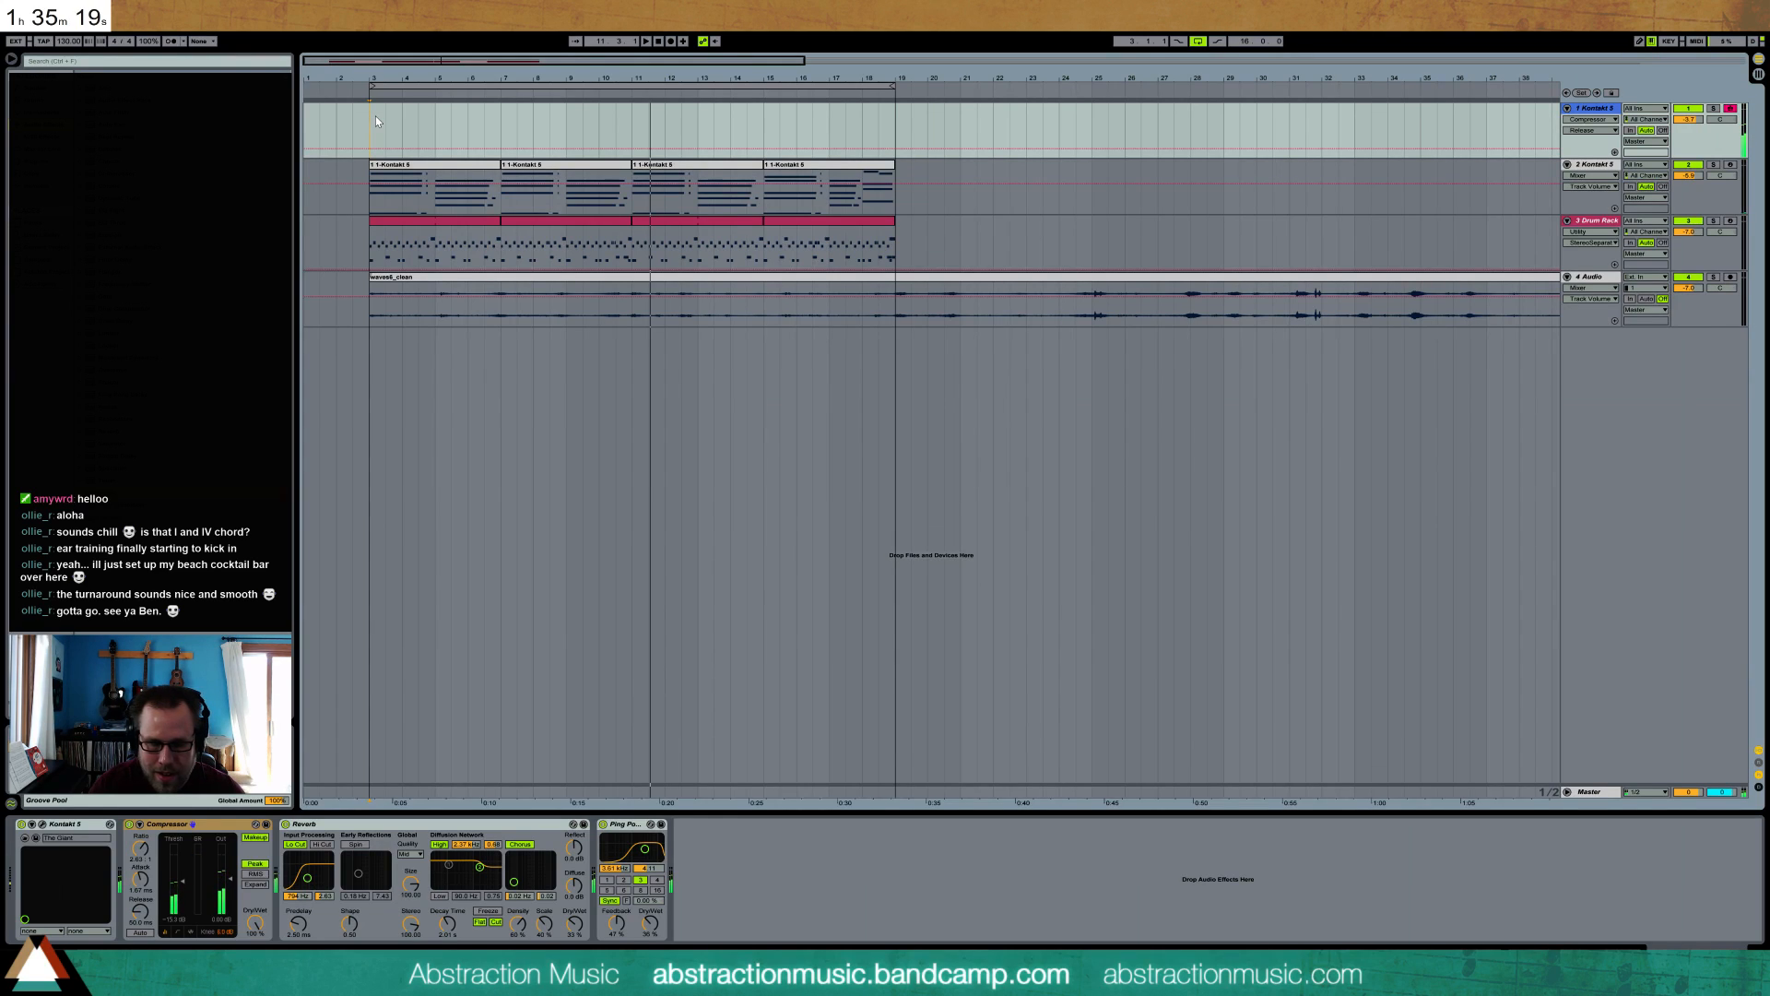
pyautogui.press('F9')
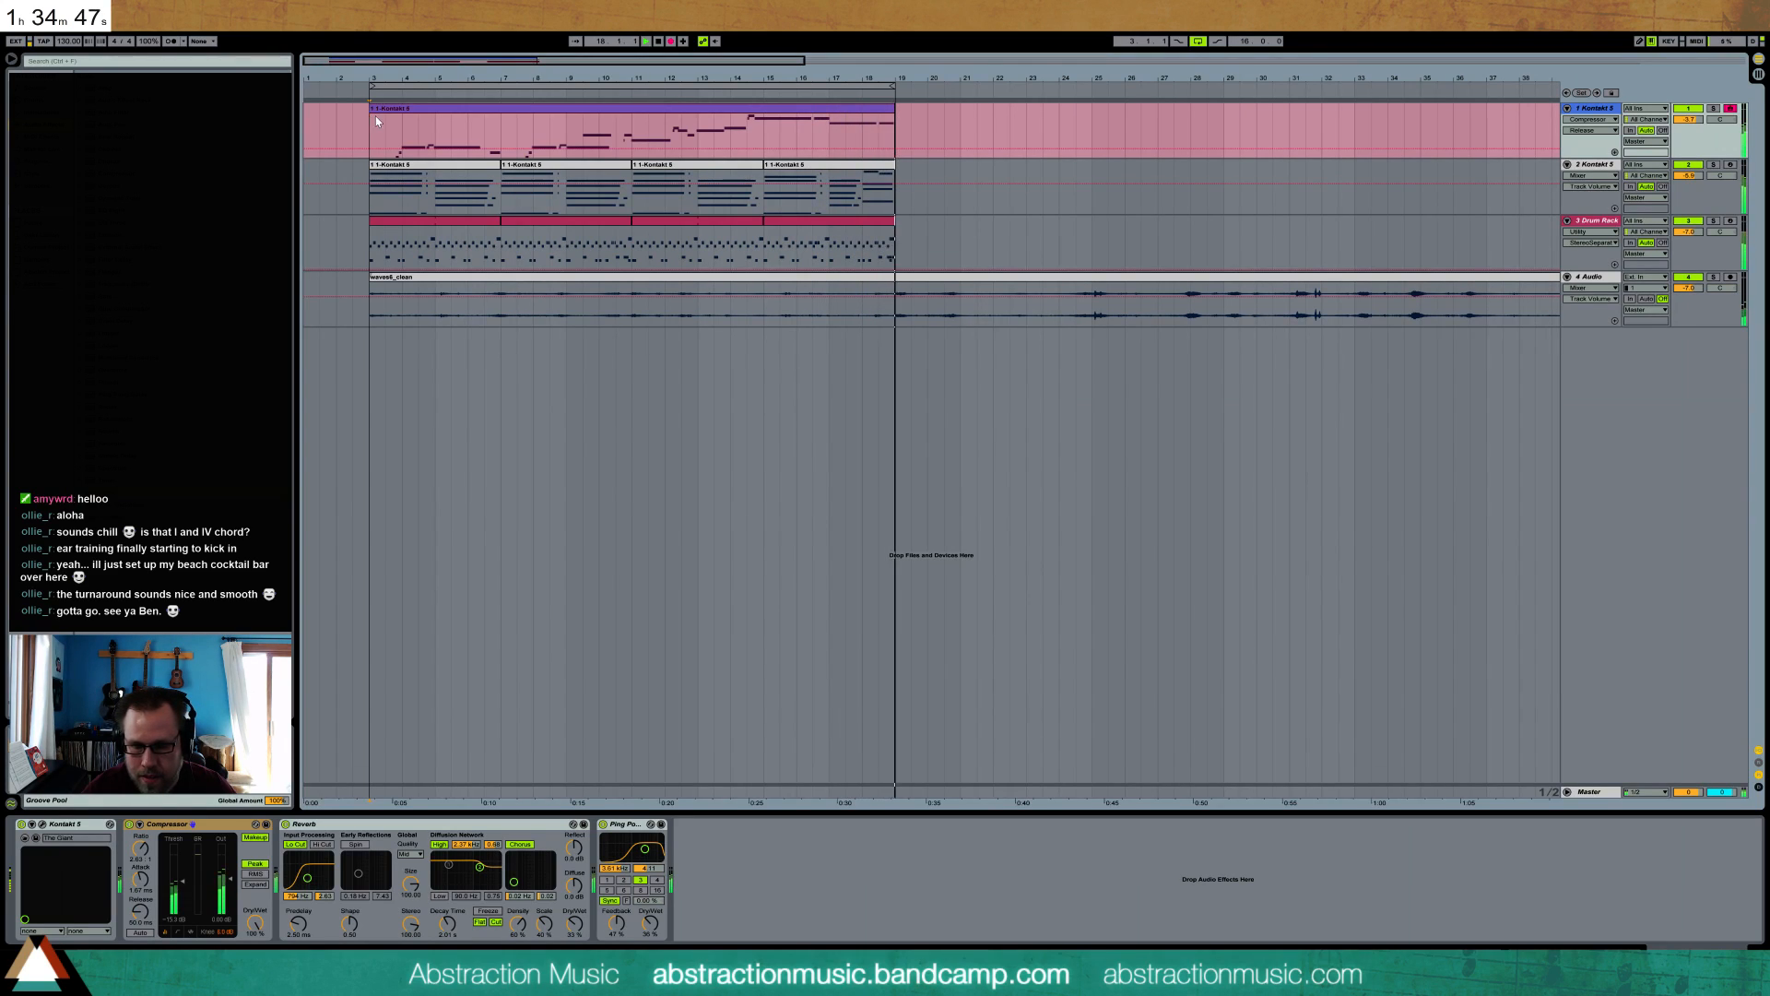
# - Stop recording, extend the end of the recorded melody clip to about bar 23, and play it from its start
pyautogui.press('F9')
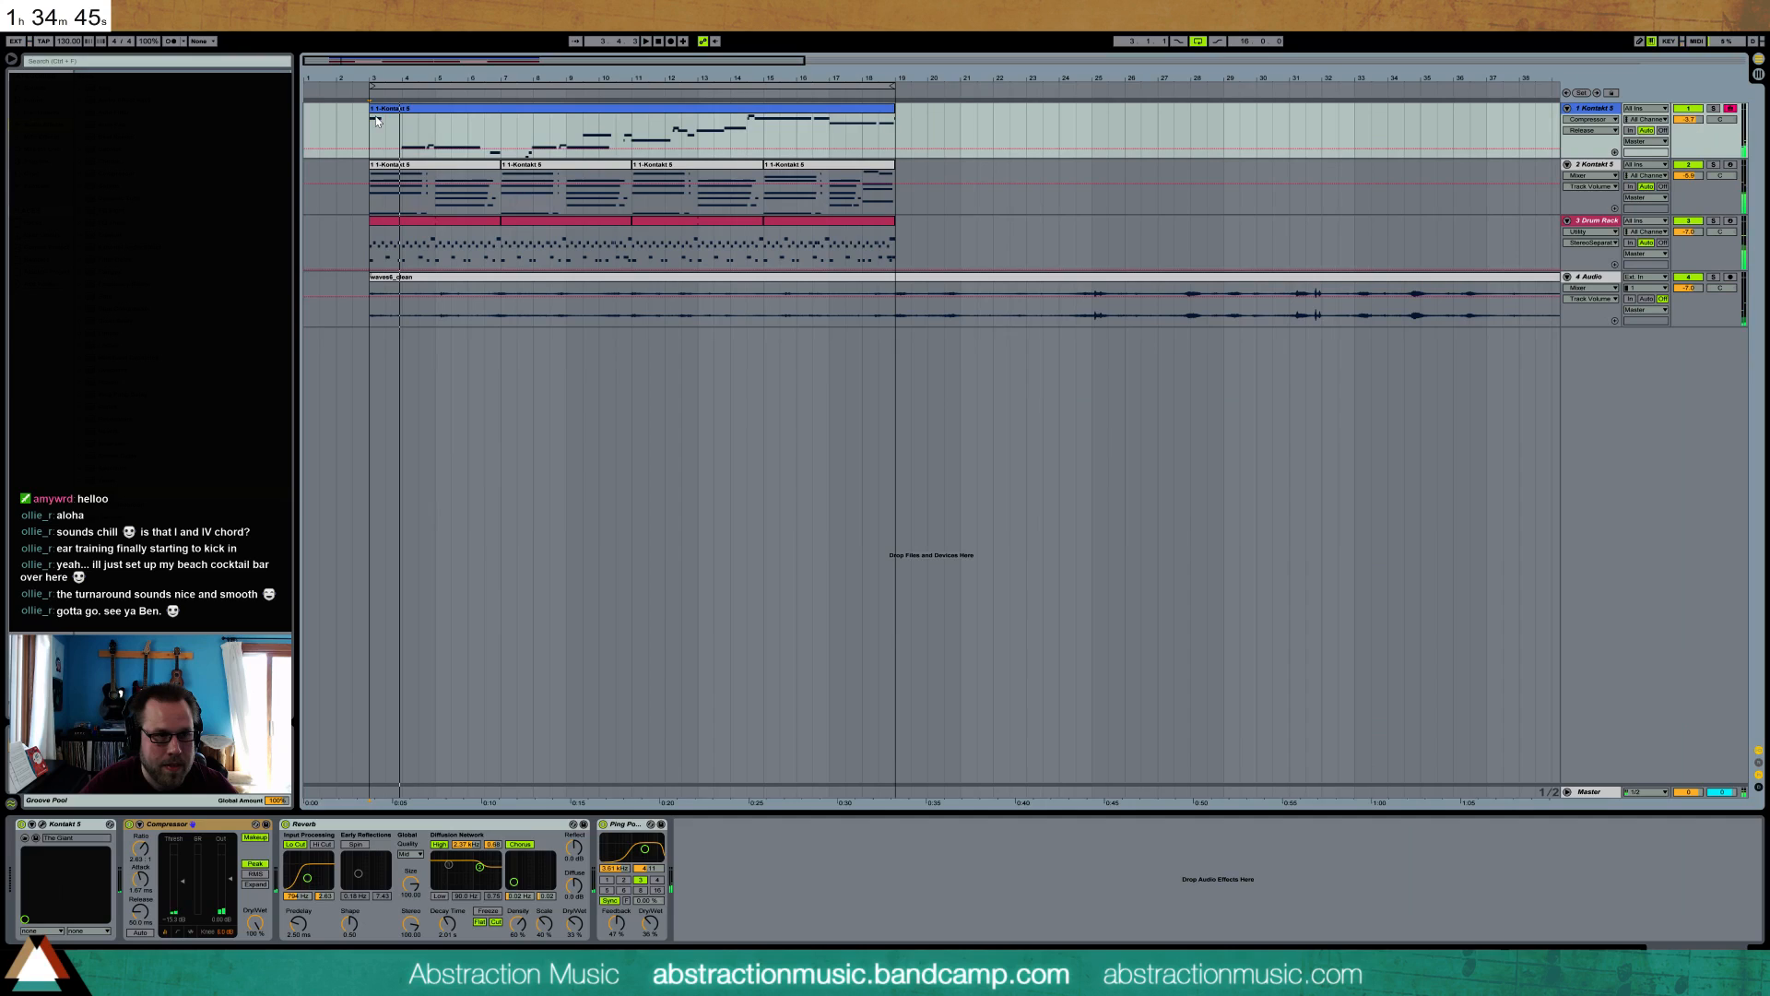
pyautogui.moveTo(894, 111); pyautogui.dragTo(1041, 111)
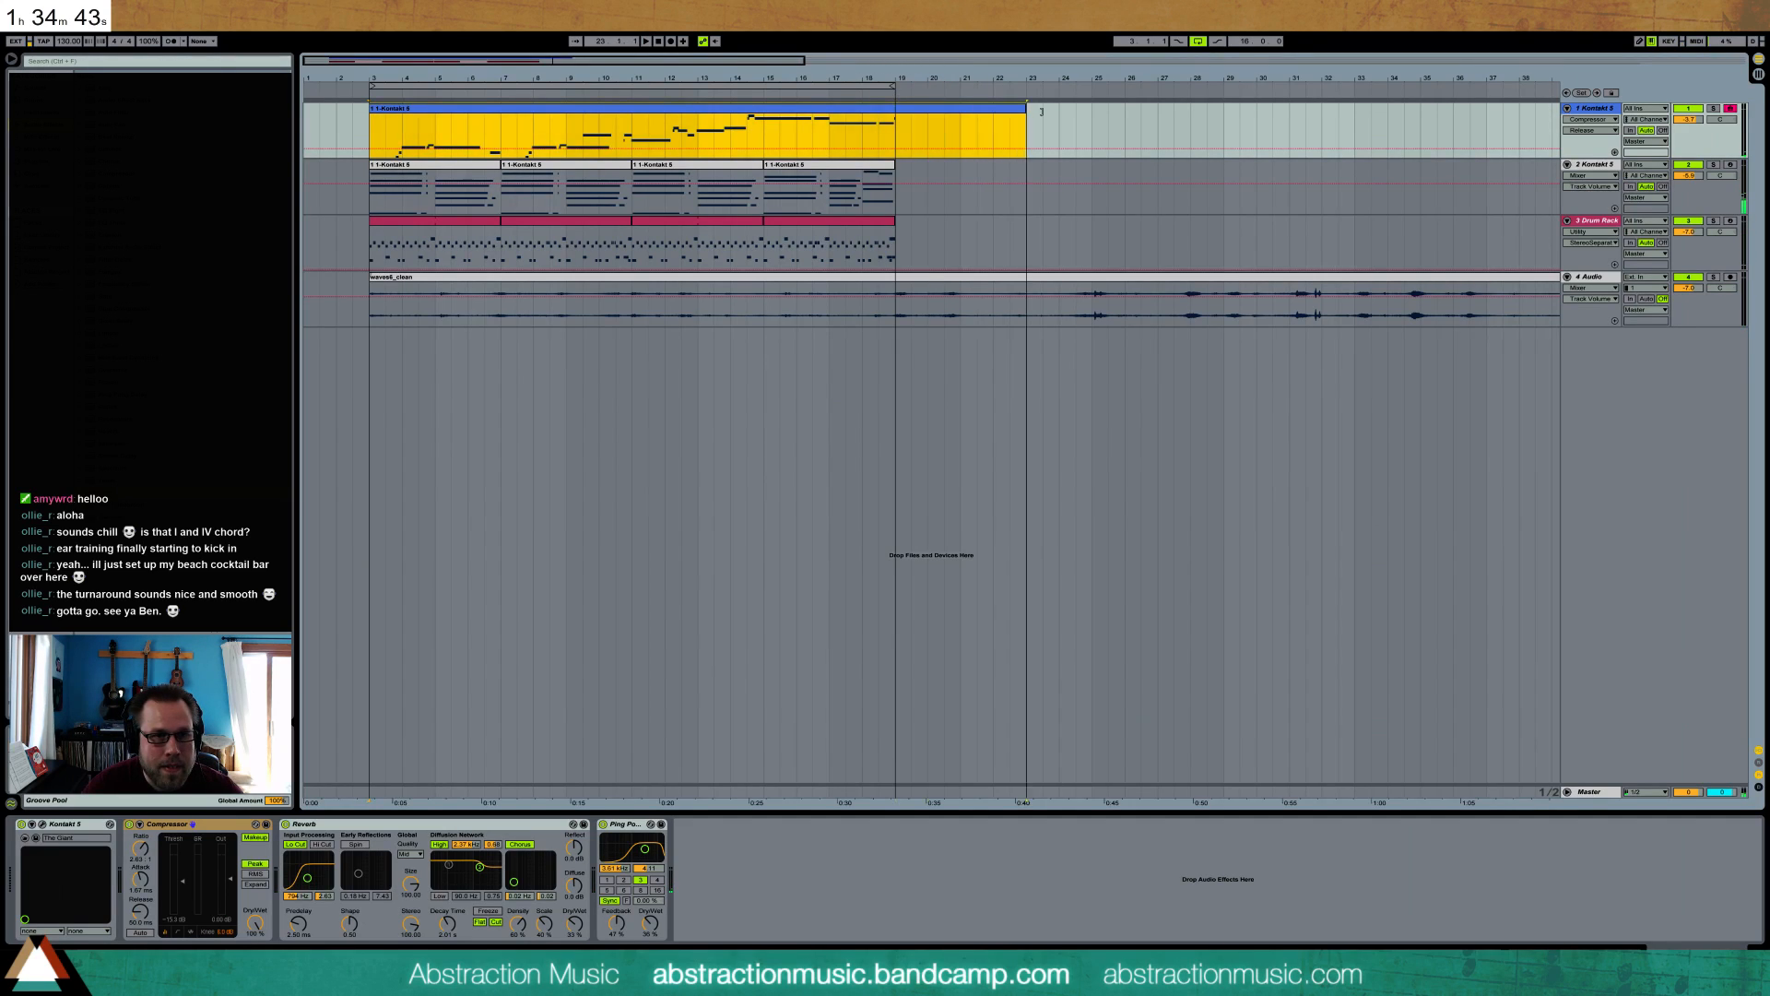
pyautogui.click(367, 119)
pyautogui.press('space')
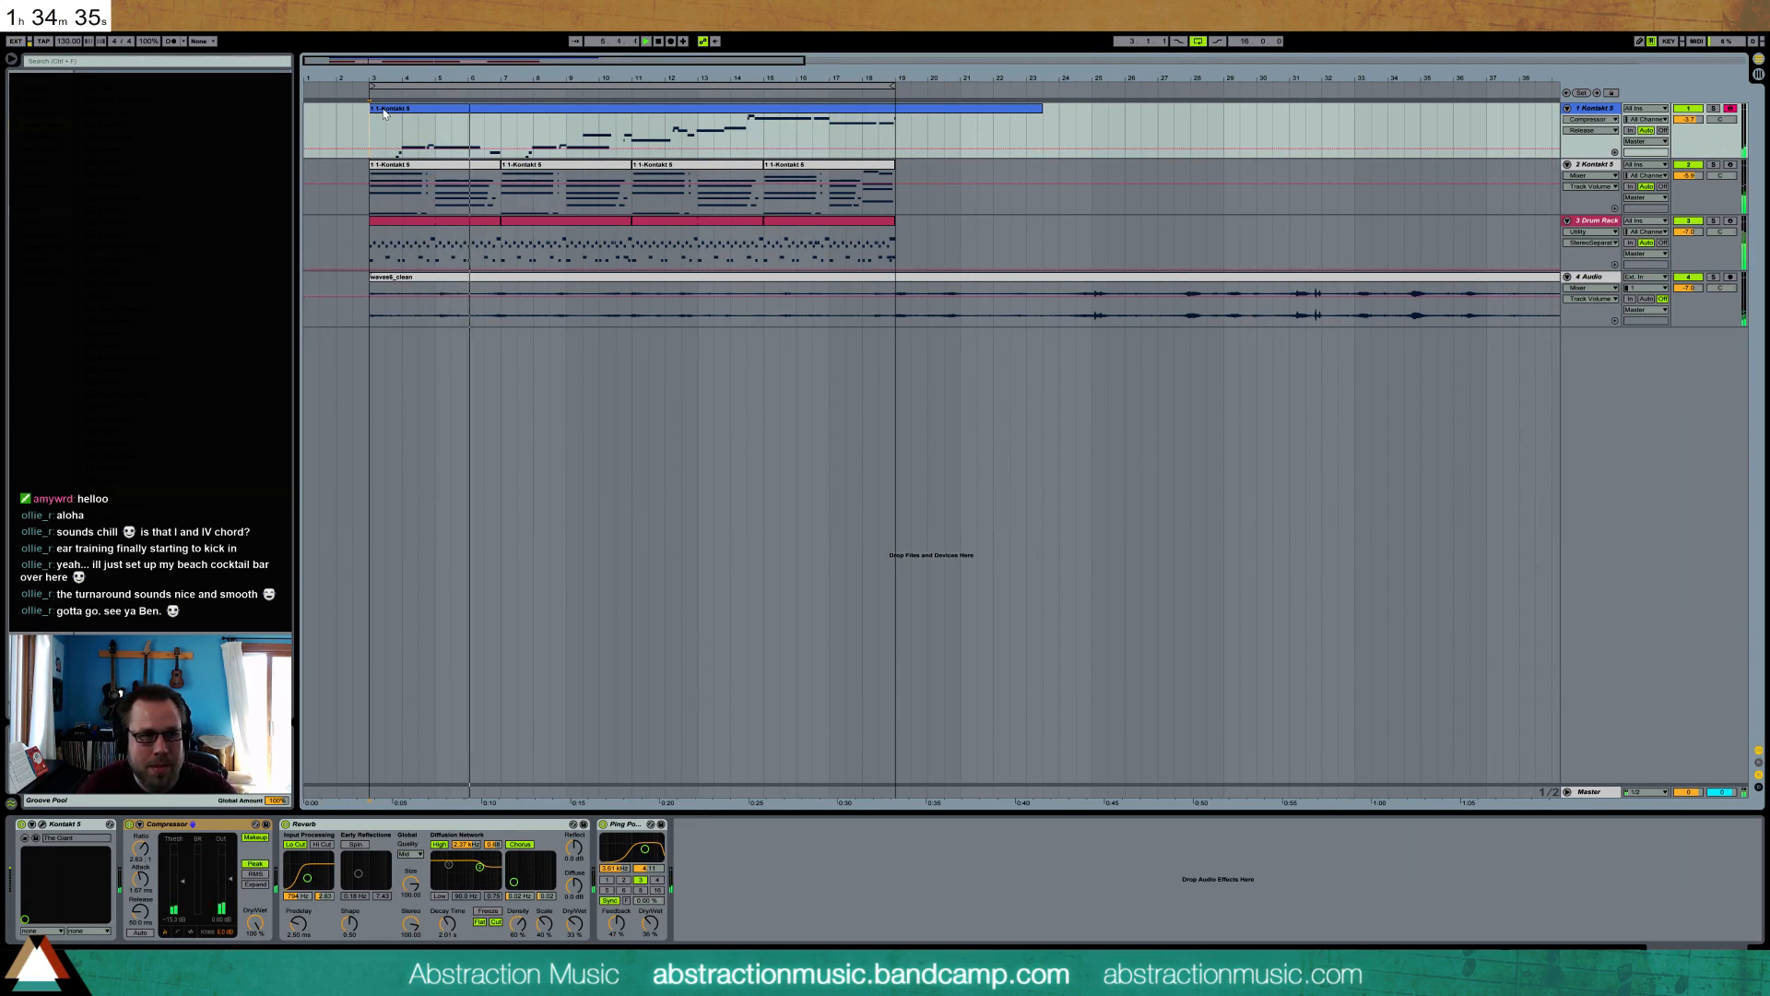
# - Open the melody clip's notes and raise the long E4 note at clip bar 7 to G4
pyautogui.click(551, 110)
pyautogui.press('space')
pyautogui.doubleClick(588, 108)
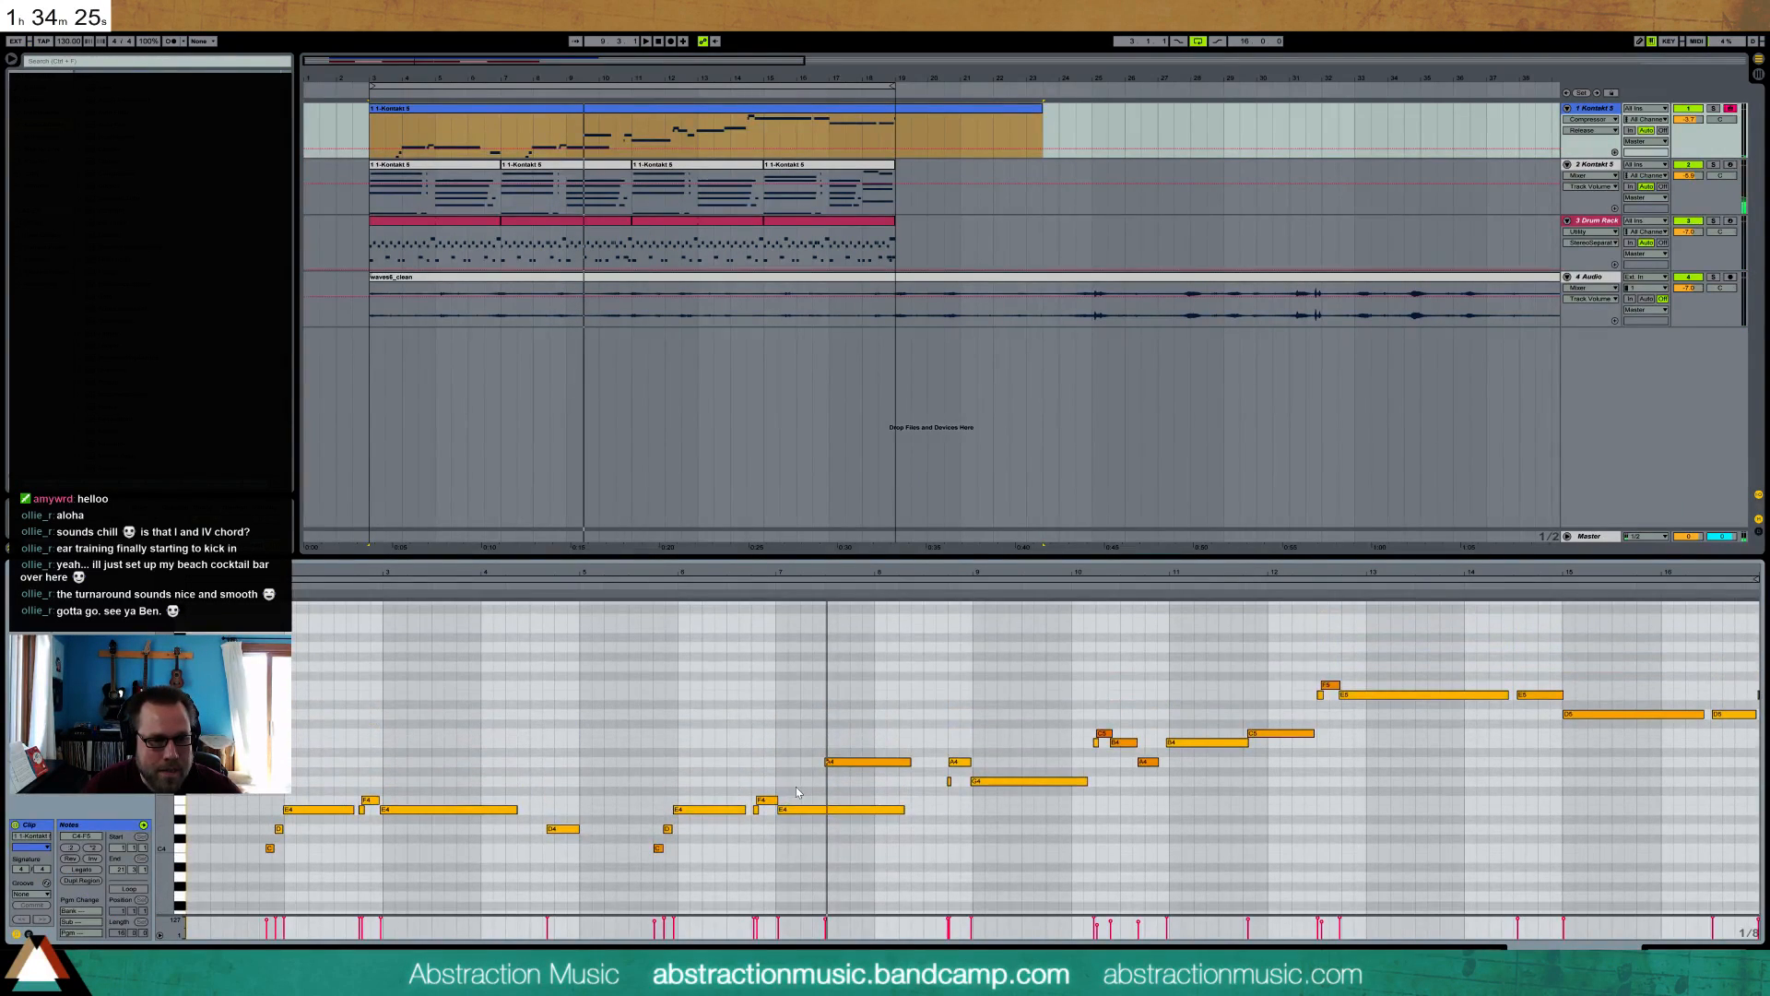
pyautogui.moveTo(796, 788); pyautogui.dragTo(803, 811)
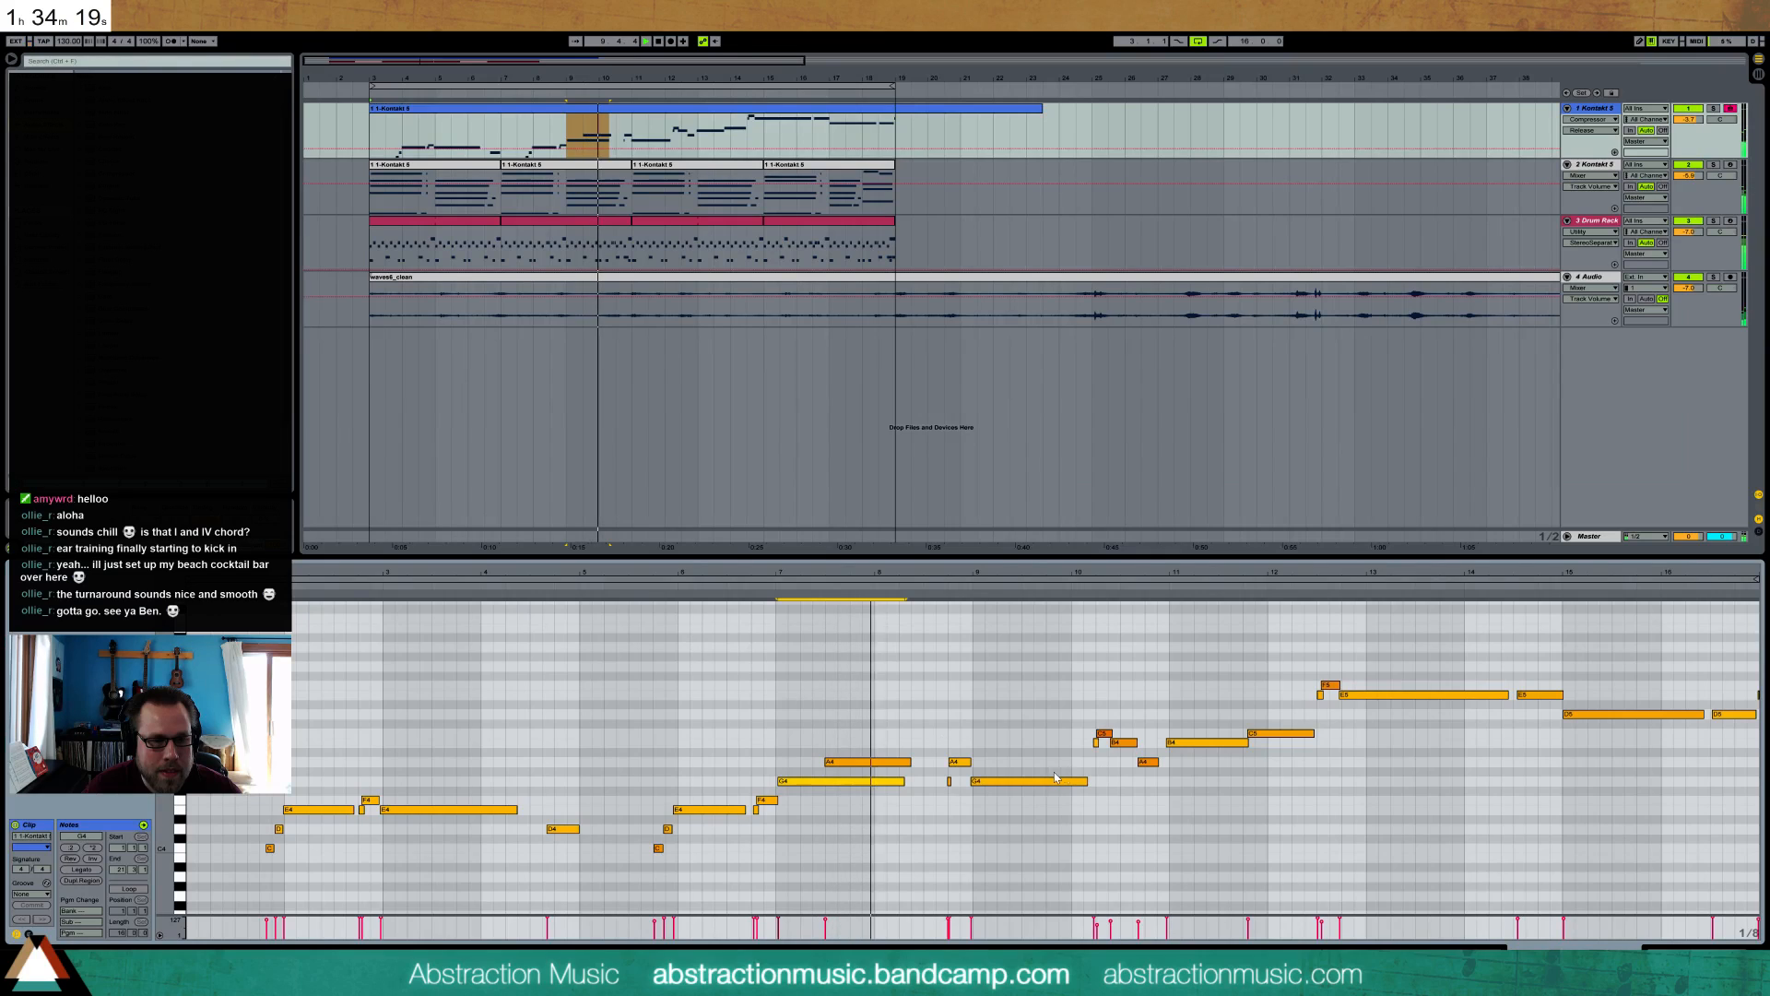
# - Add a short D5 and a long E5 around clip bar 9, and raise the two long notes in bar 11 to C5 and D5
pyautogui.click(957, 762)
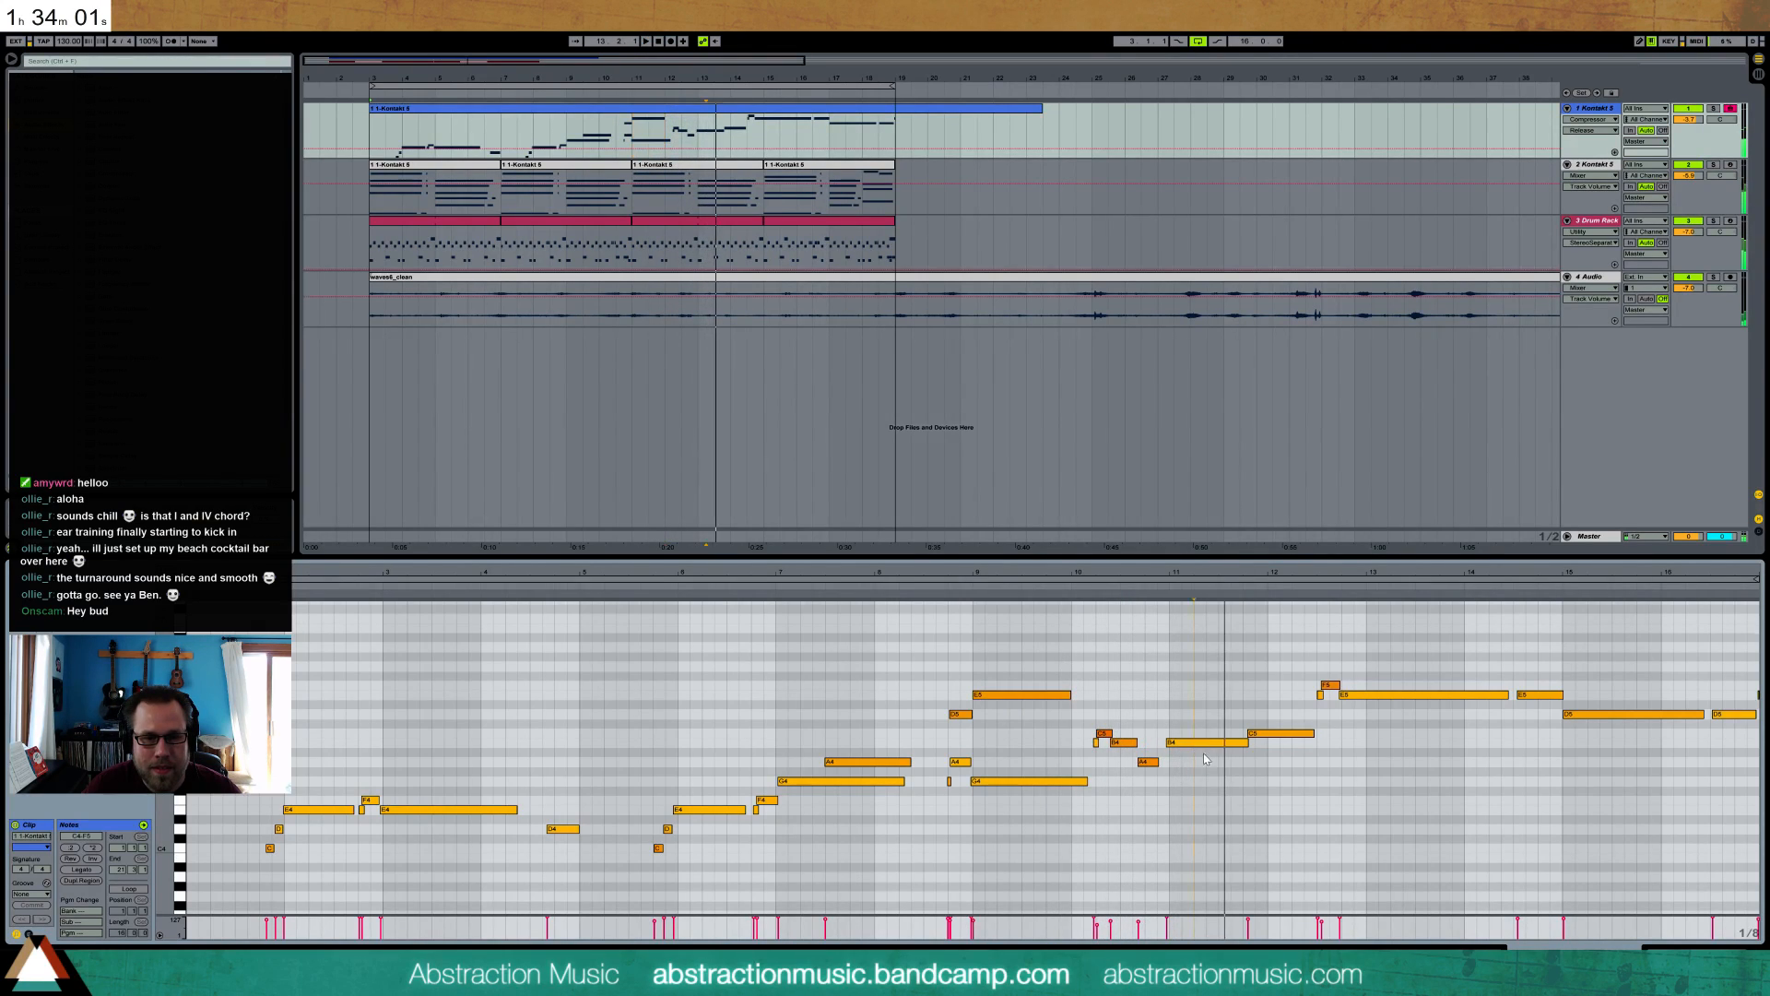
pyautogui.moveTo(1247, 714); pyautogui.dragTo(1304, 715)
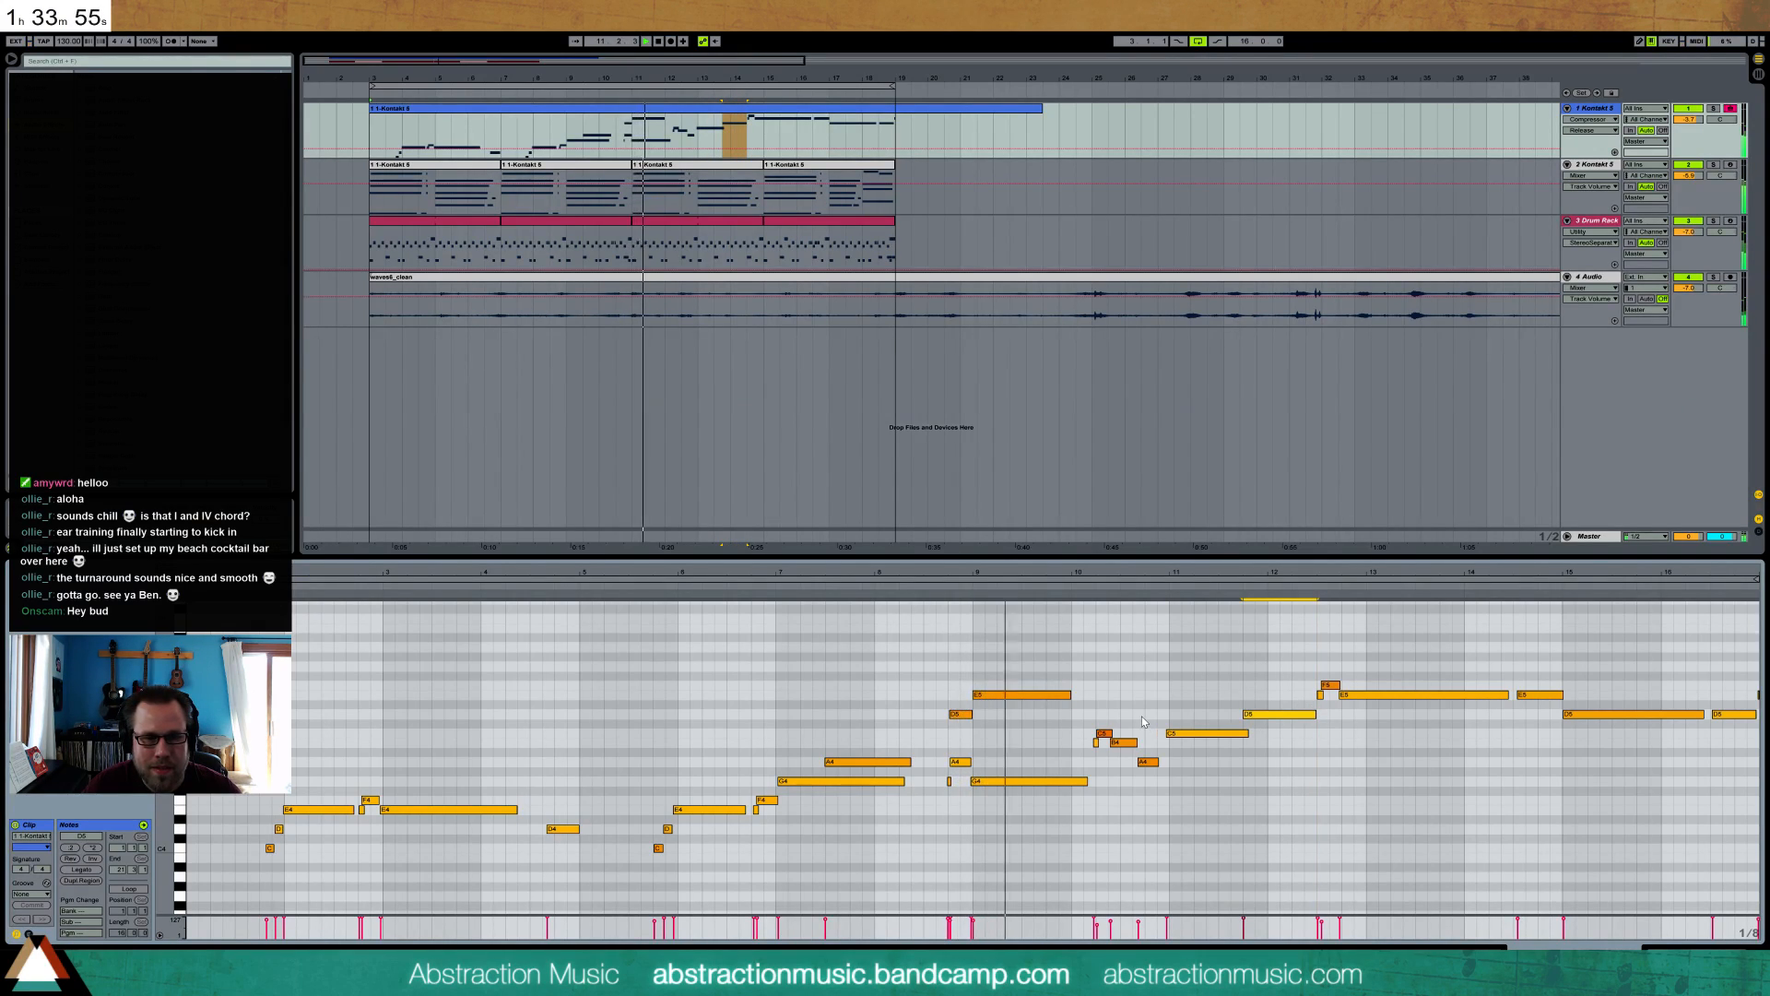
pyautogui.moveTo(1030, 699); pyautogui.dragTo(1035, 700)
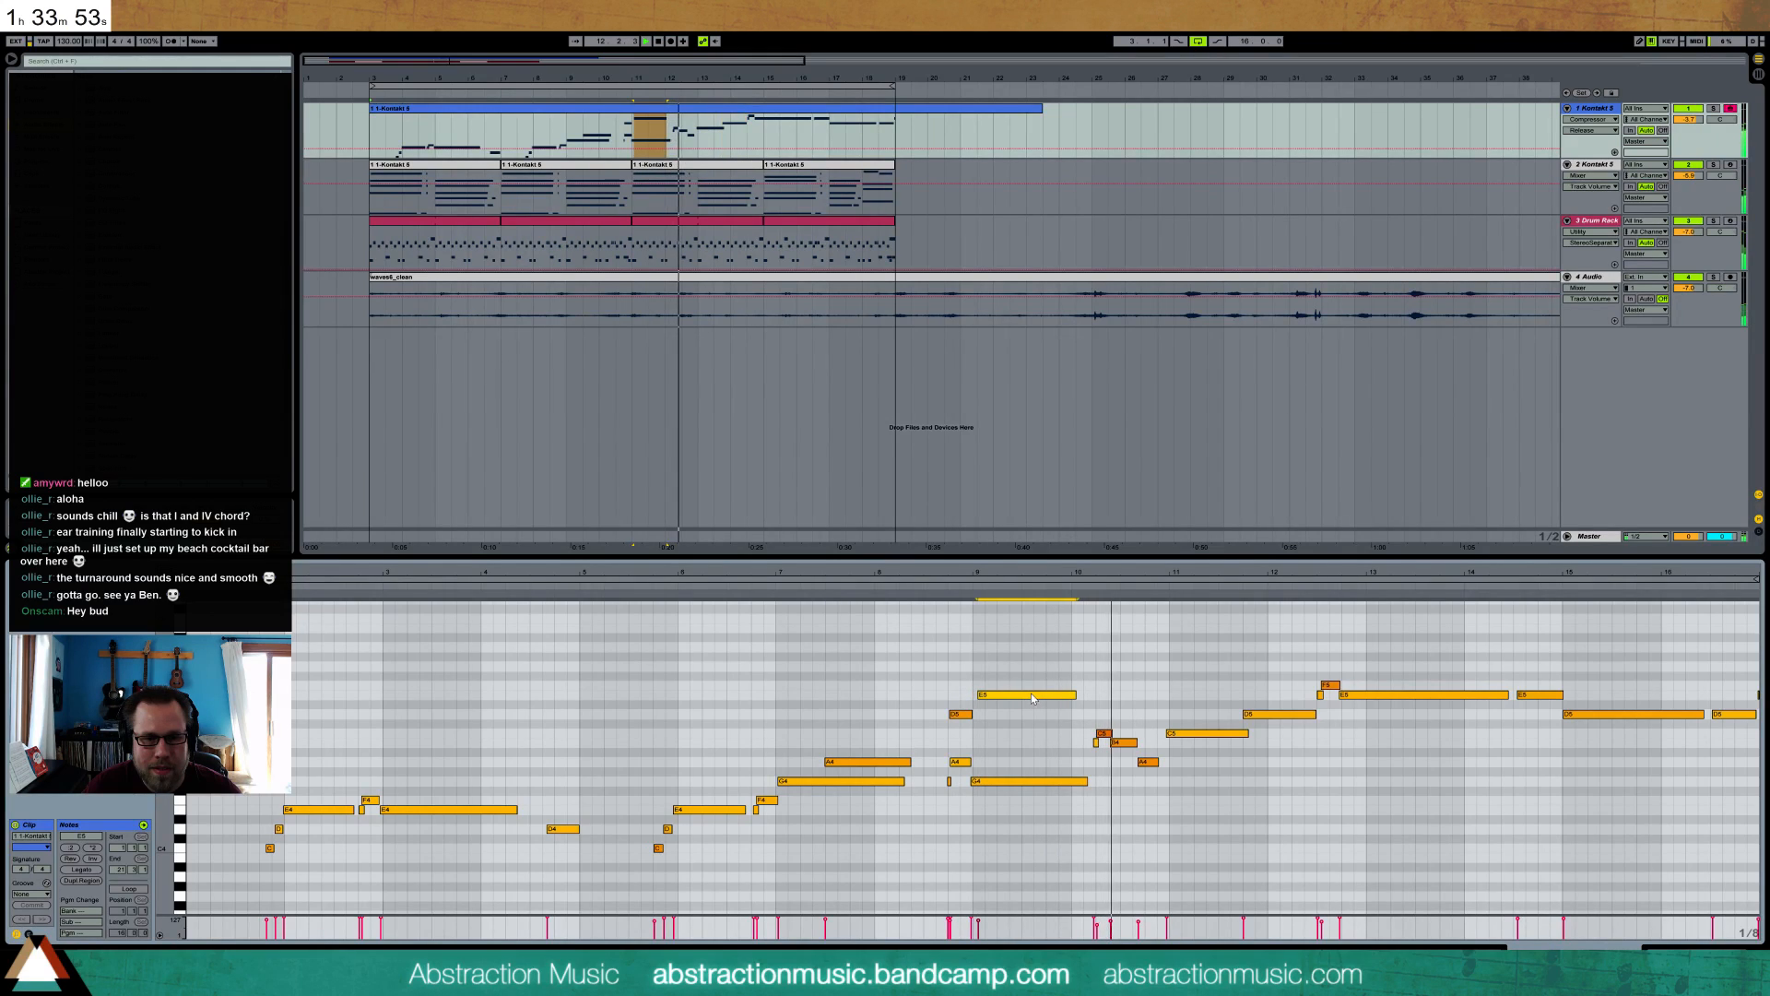
# - Lower the two long notes in clip bar 11 to B4 and C5, checking the passage by playback
pyautogui.moveTo(1226, 735); pyautogui.dragTo(1227, 743)
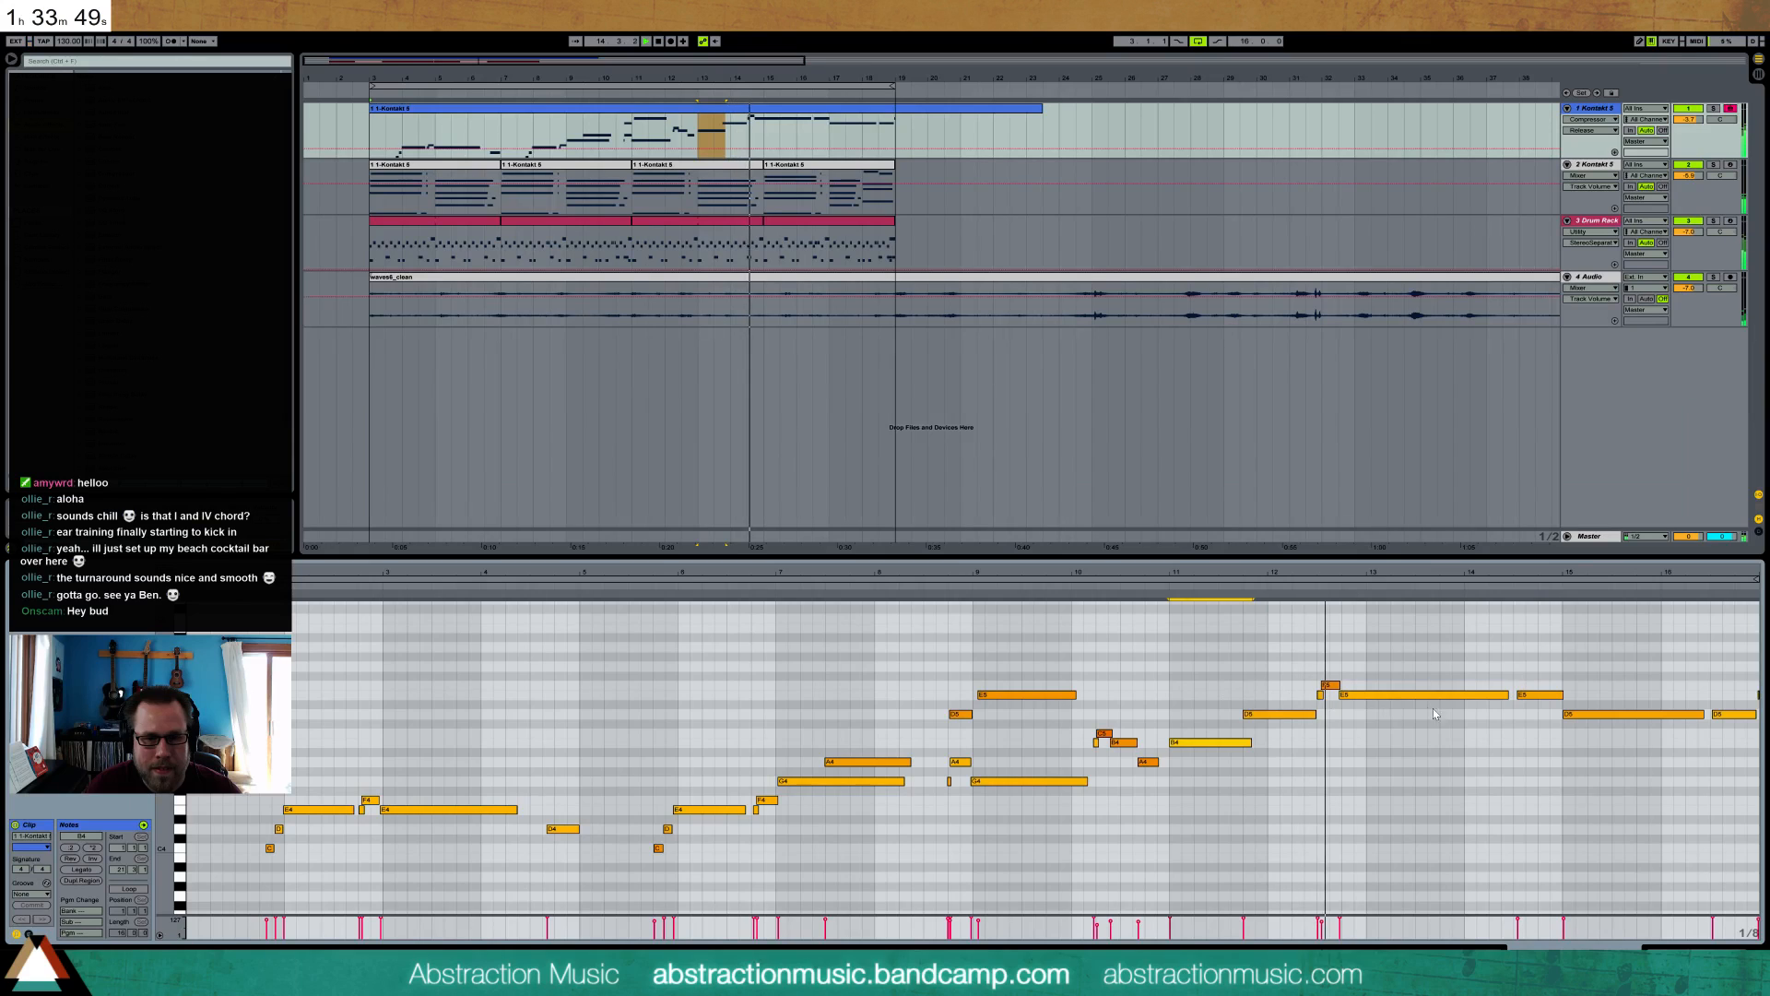
pyautogui.click(1059, 591)
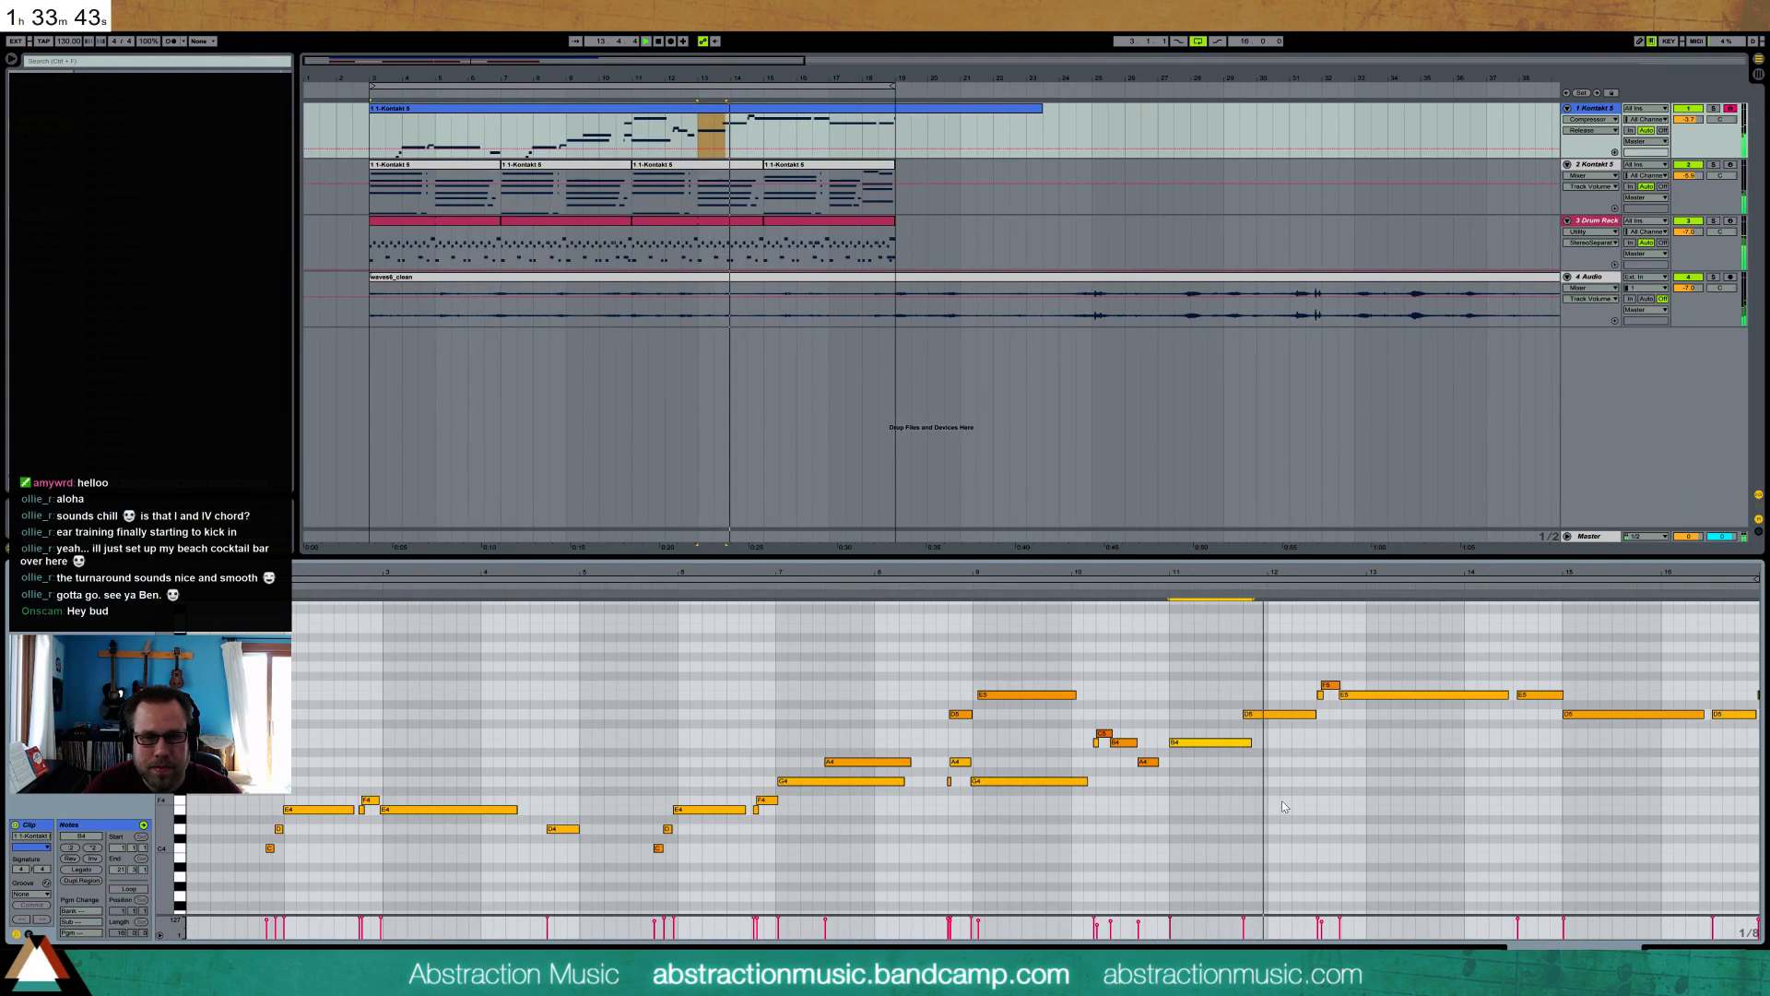
pyautogui.moveTo(1274, 714); pyautogui.dragTo(1273, 733)
pyautogui.click(1240, 599)
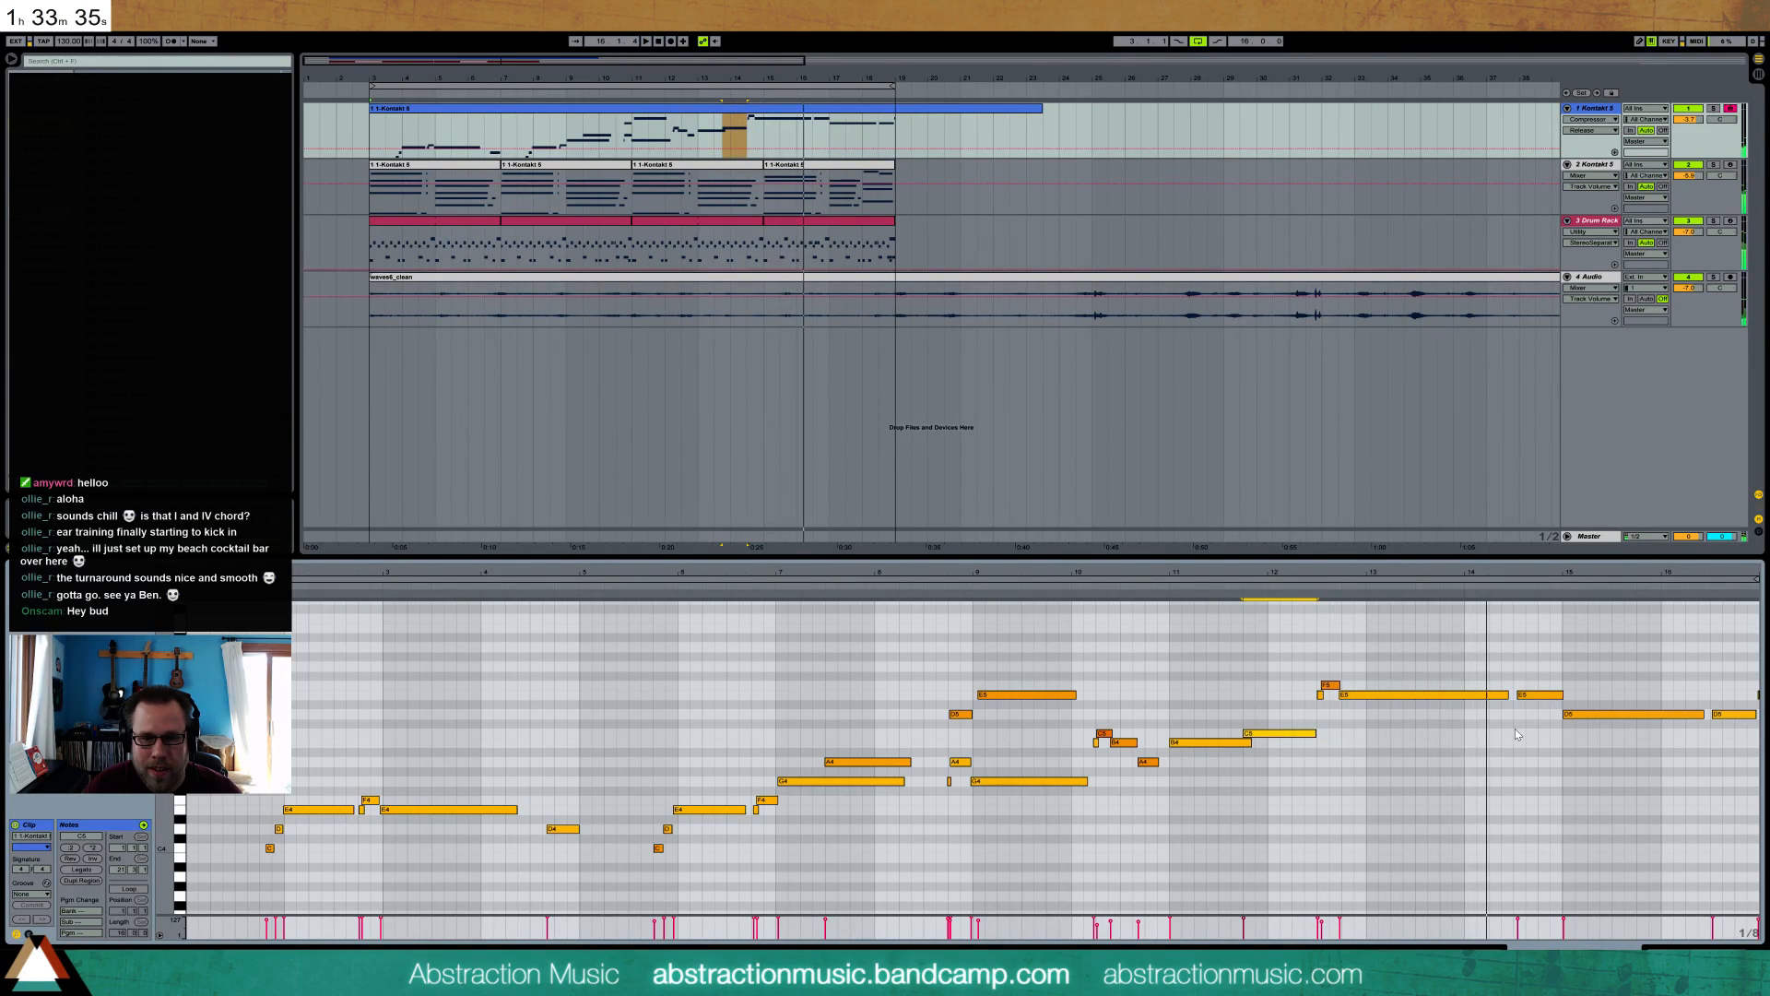
# - Draw a rising run of short A4, C5, E5 and F5 notes from clip bar 14
pyautogui.doubleClick(1468, 763)
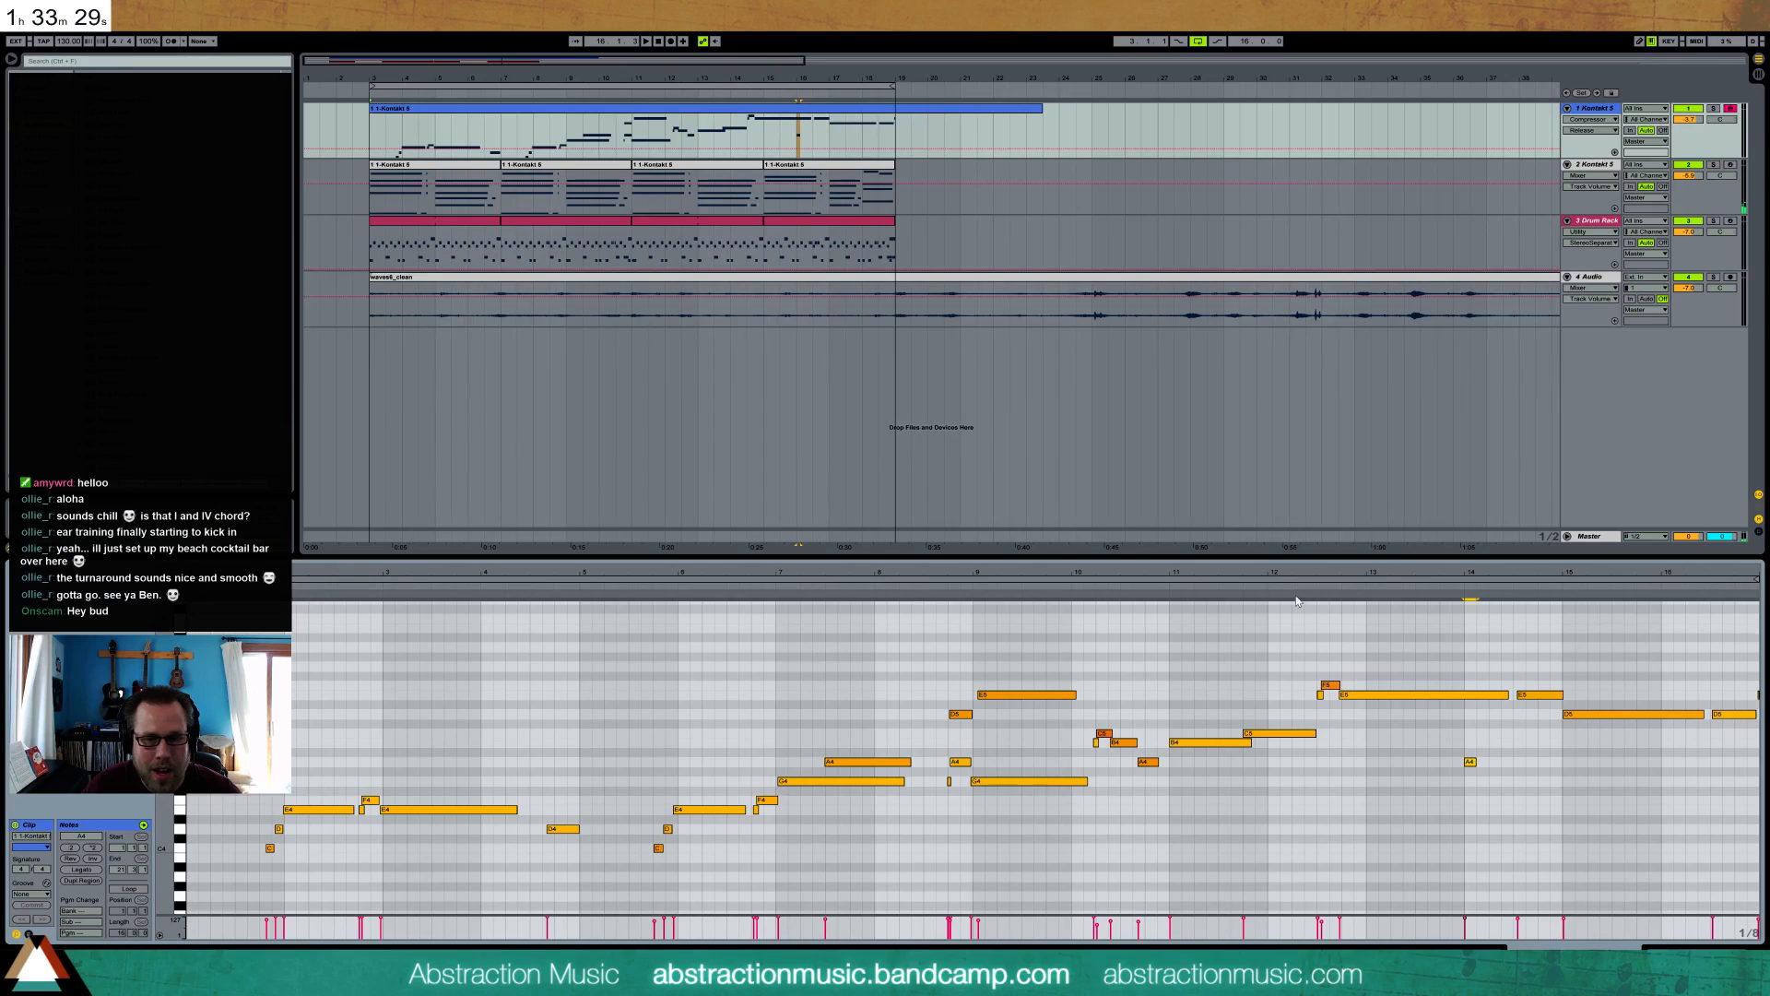
pyautogui.doubleClick(1481, 733)
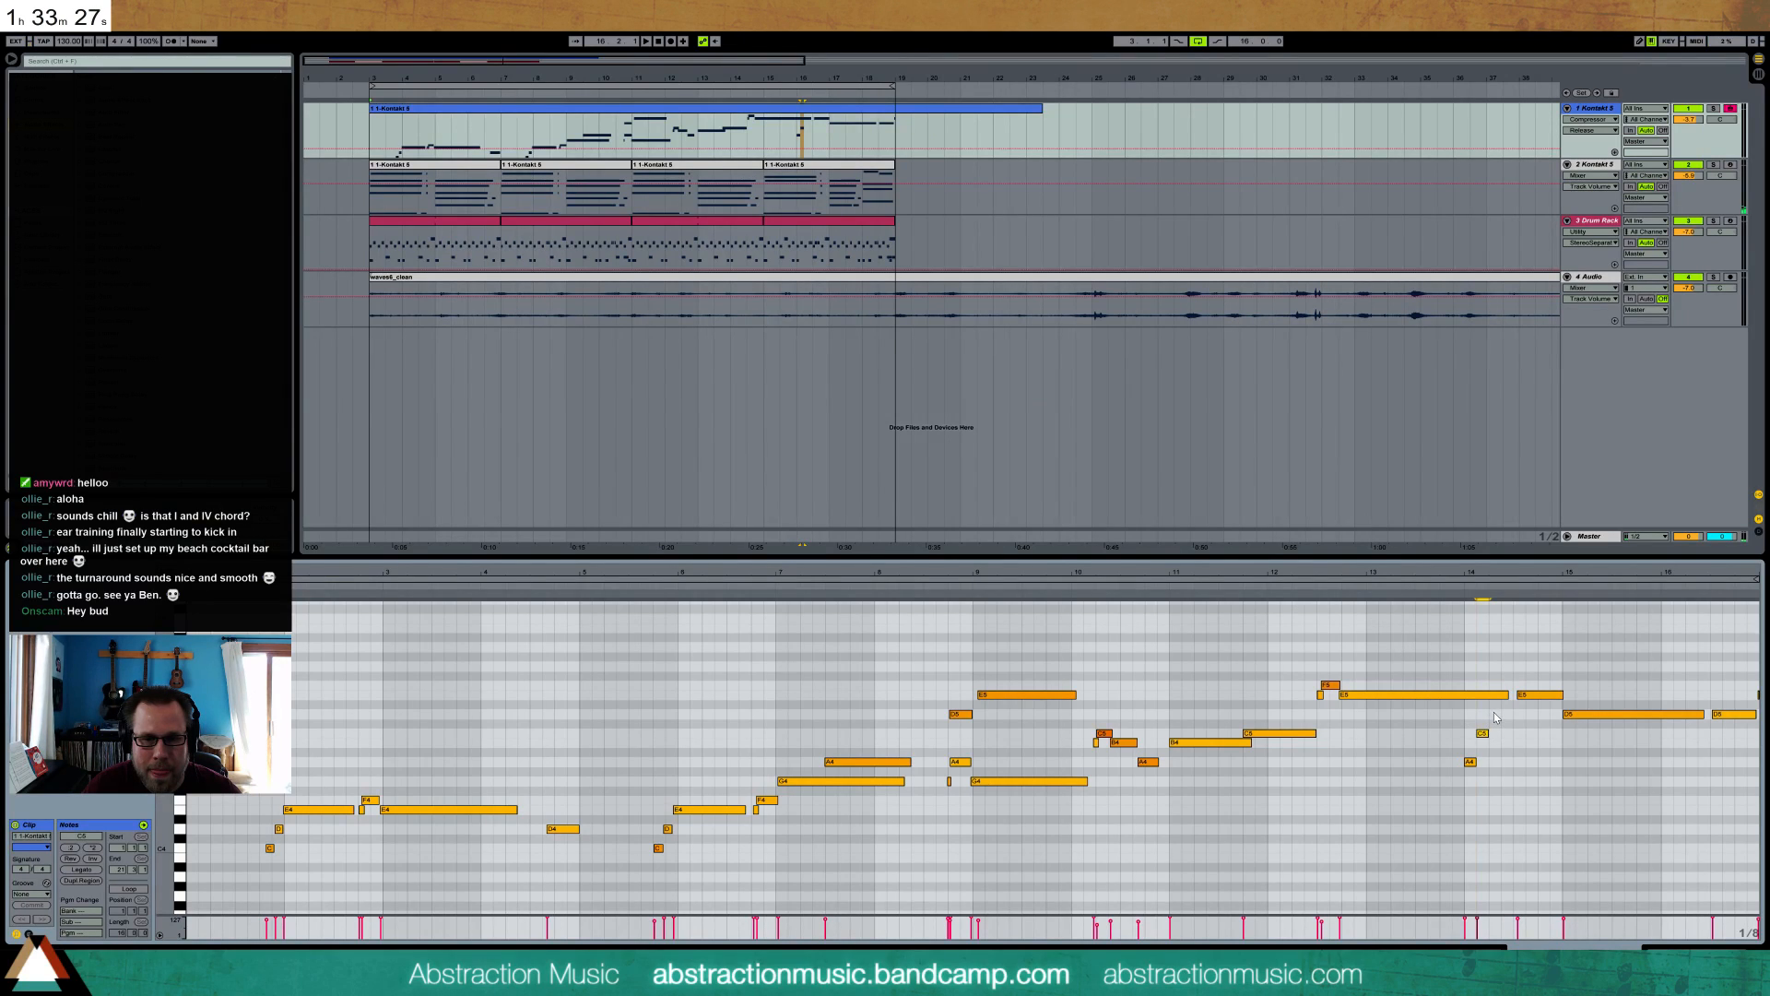
pyautogui.doubleClick(1507, 694)
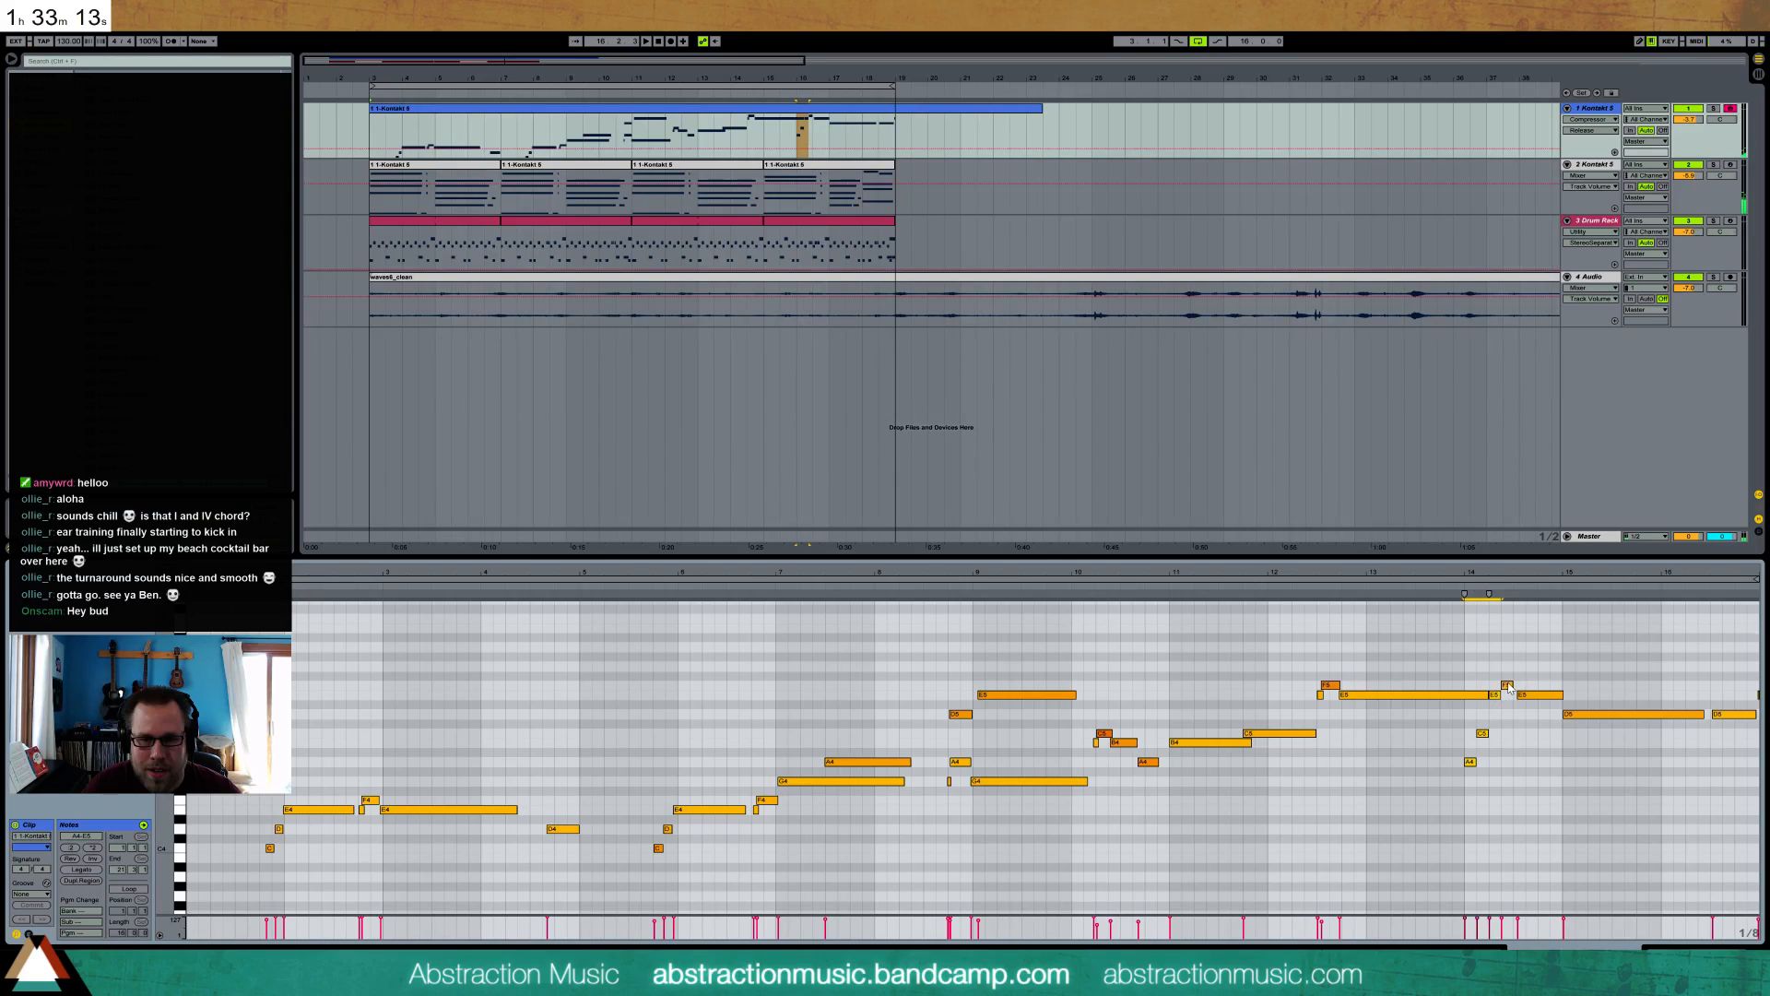
# - Tighten the spacing of the four-note run and position it to begin at clip bar 14
pyautogui.moveTo(1483, 596); pyautogui.dragTo(1483, 599)
pyautogui.press('Right')
pyautogui.press('Right')
pyautogui.press('Right')
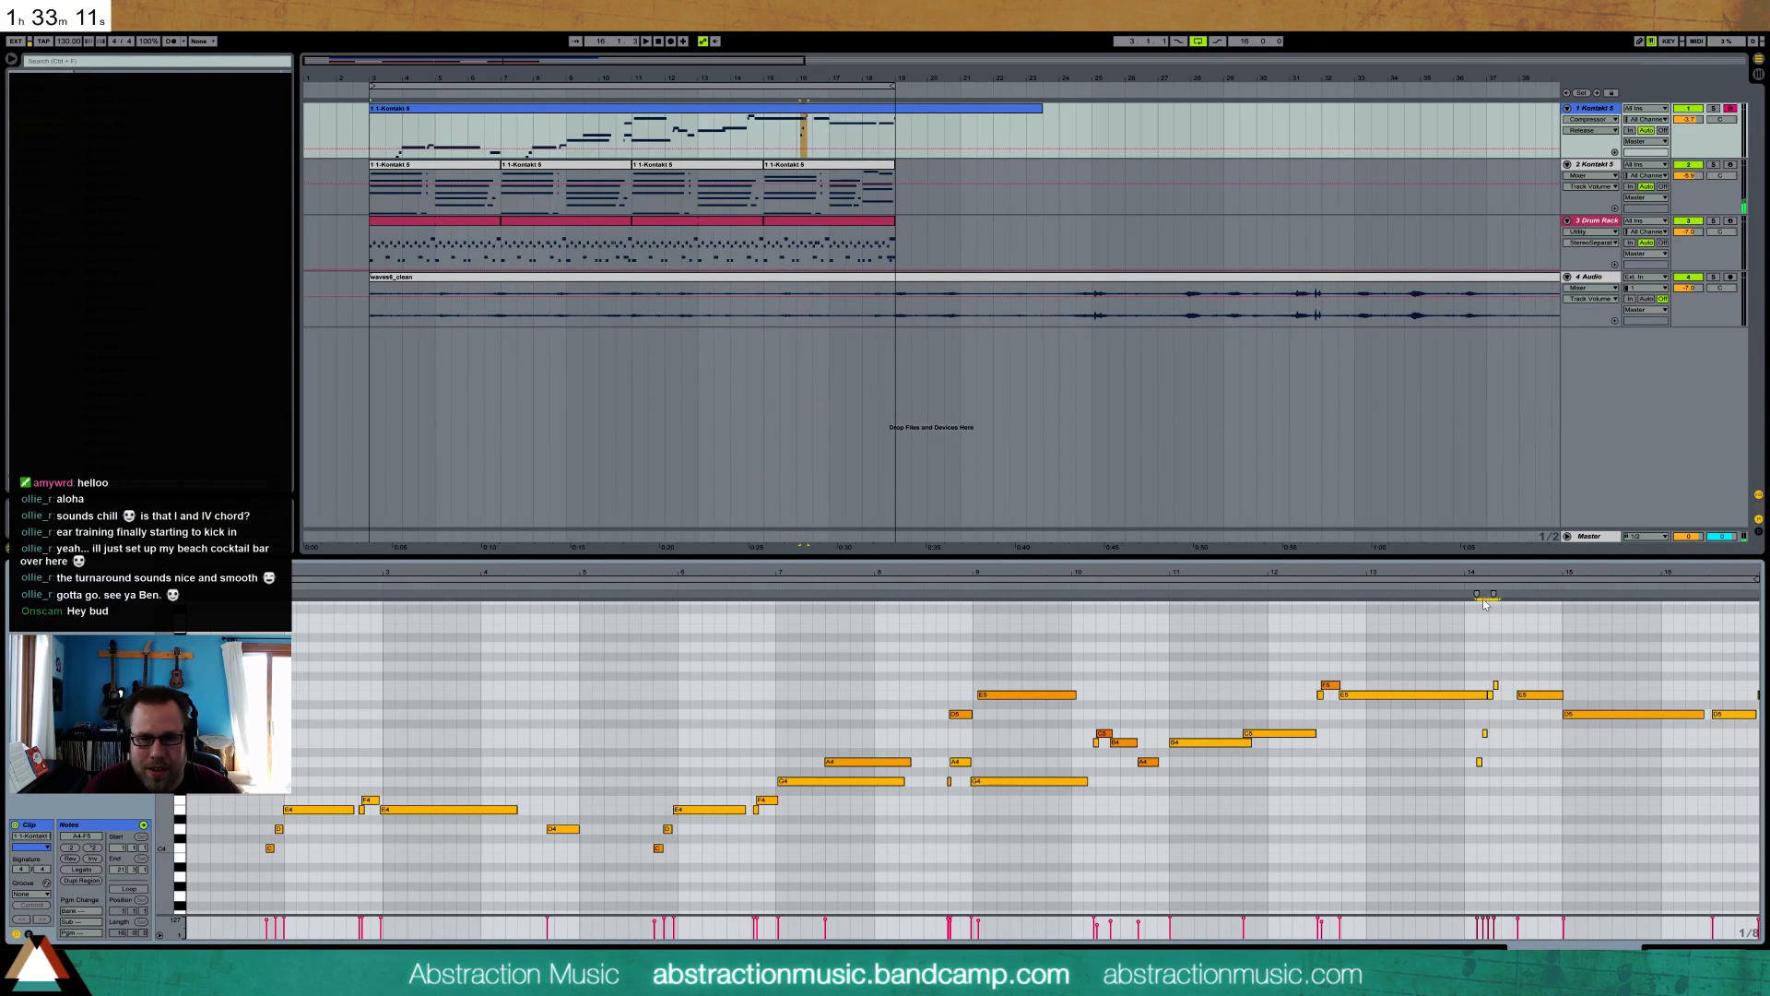
pyautogui.press('Left')
pyautogui.press('space')
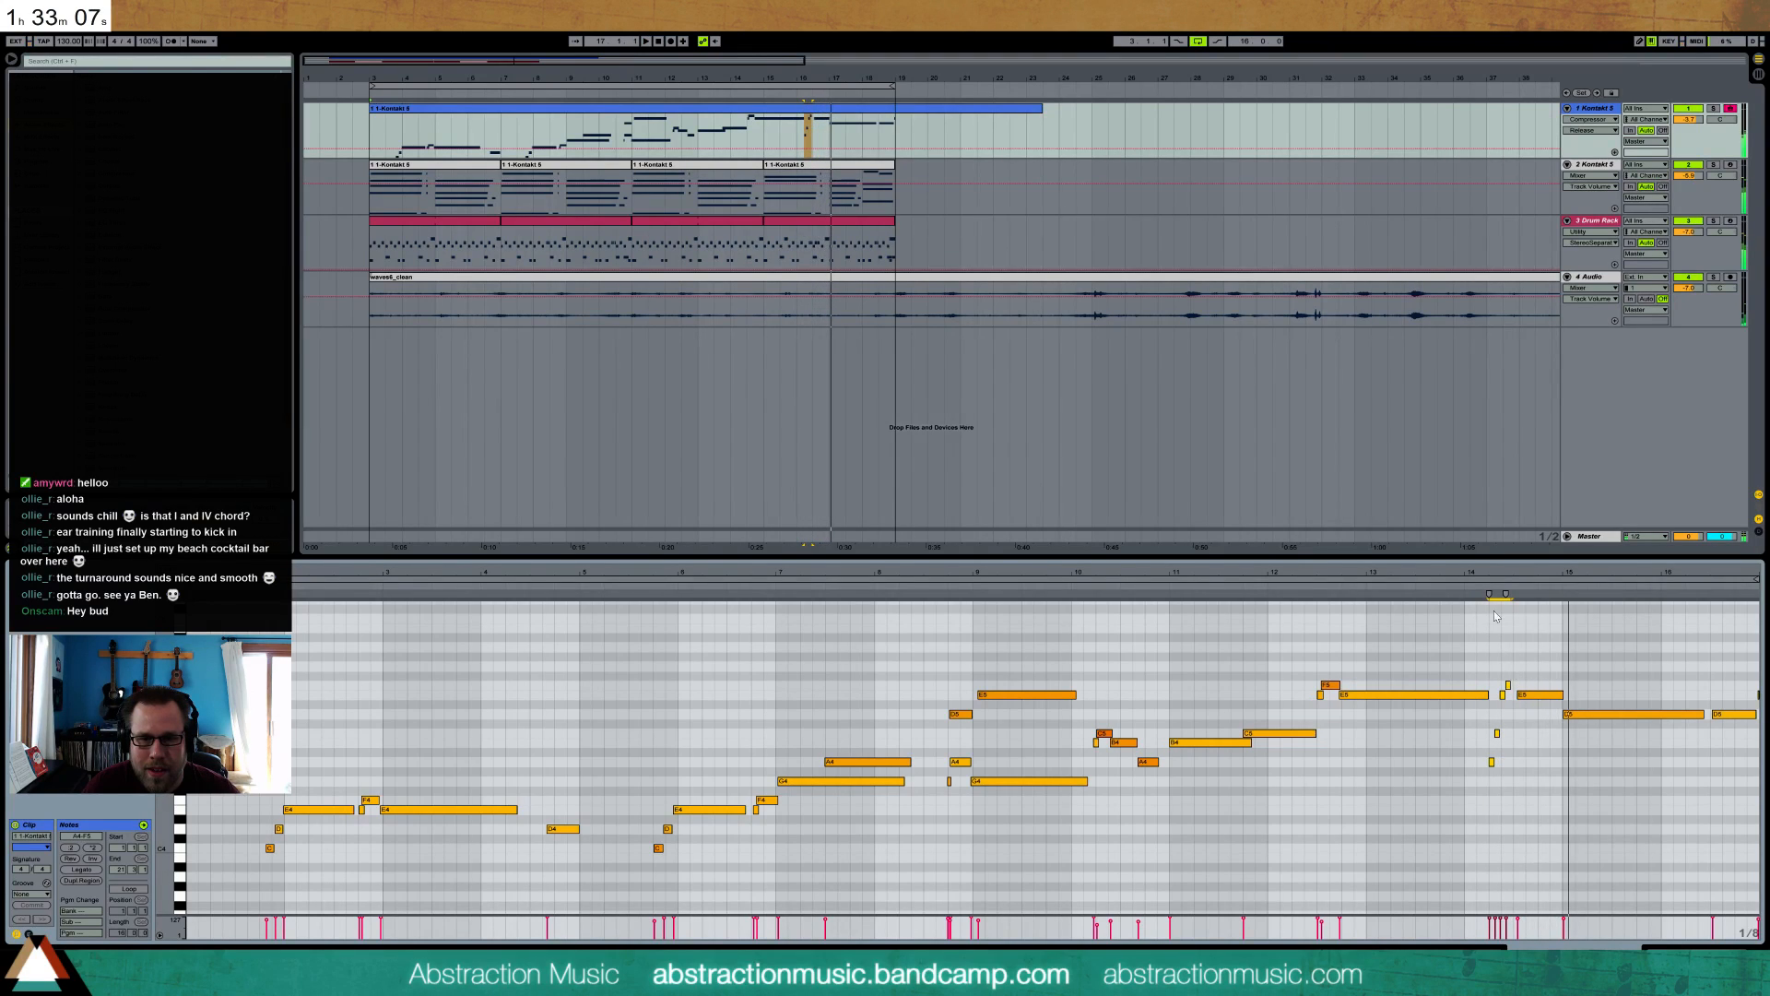
pyautogui.moveTo(1479, 596); pyautogui.dragTo(1474, 597)
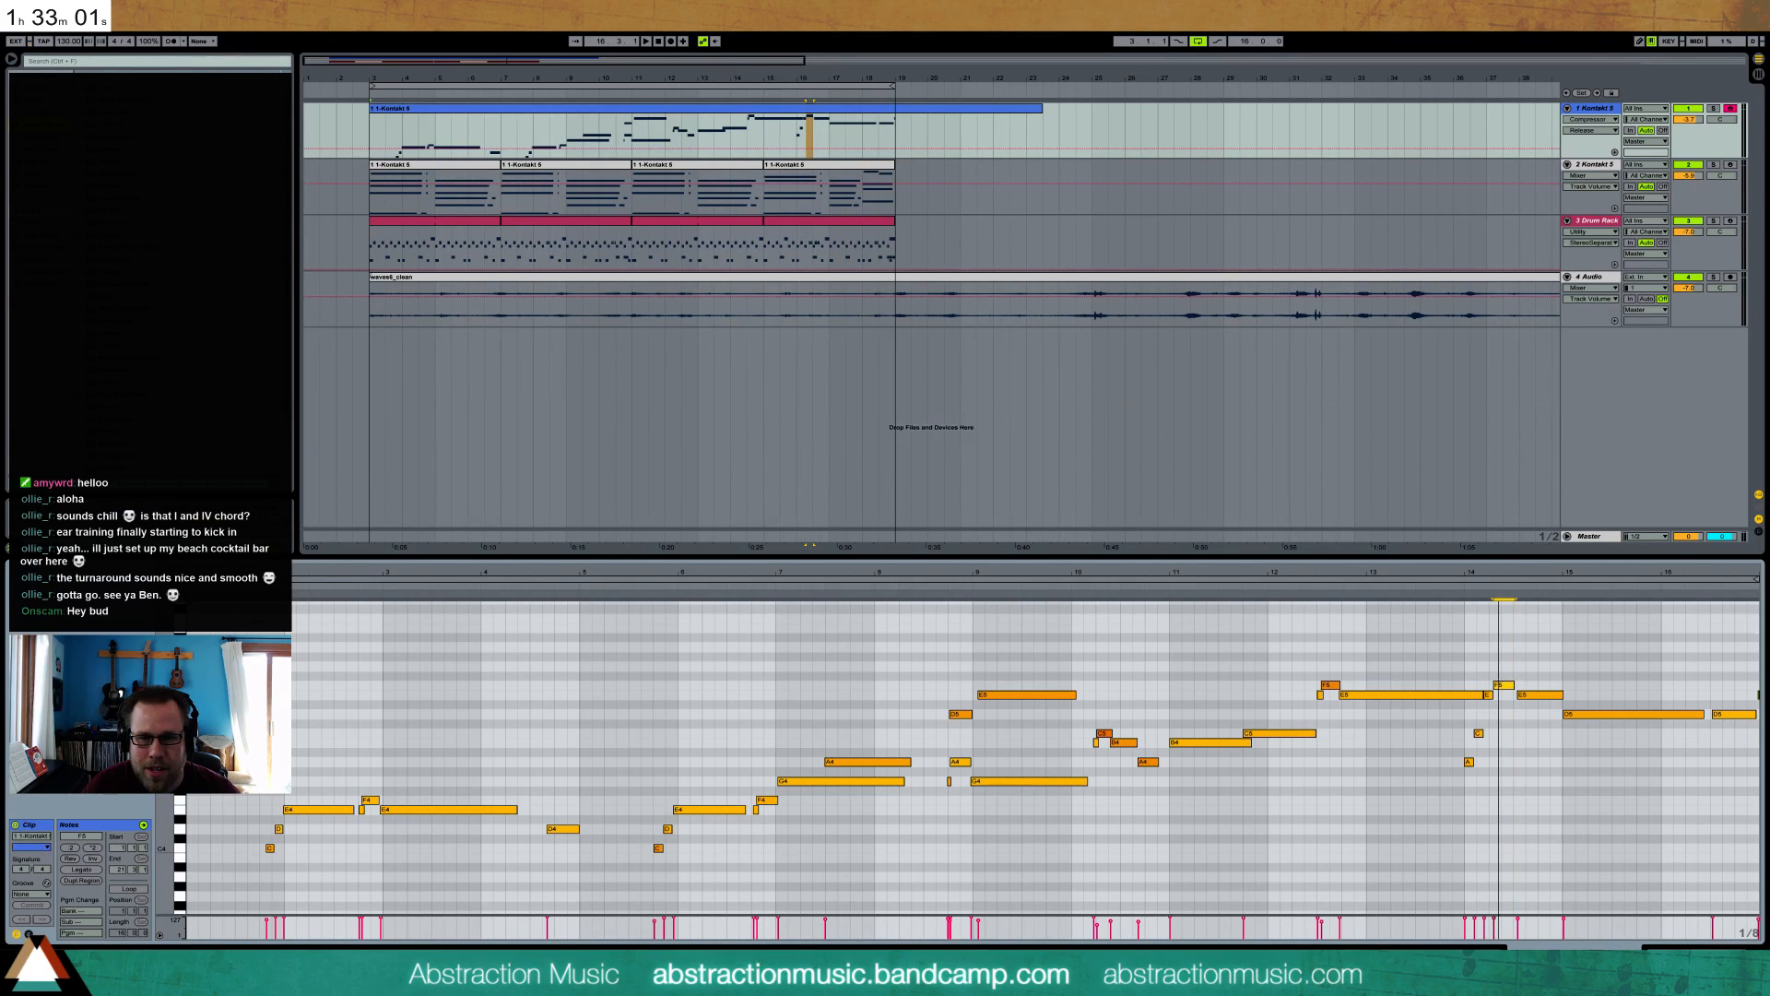
# - Extend the start of the E5 note following the run back to the end of the F5 note, and play the passage
pyautogui.scroll(5, 1535, 922)
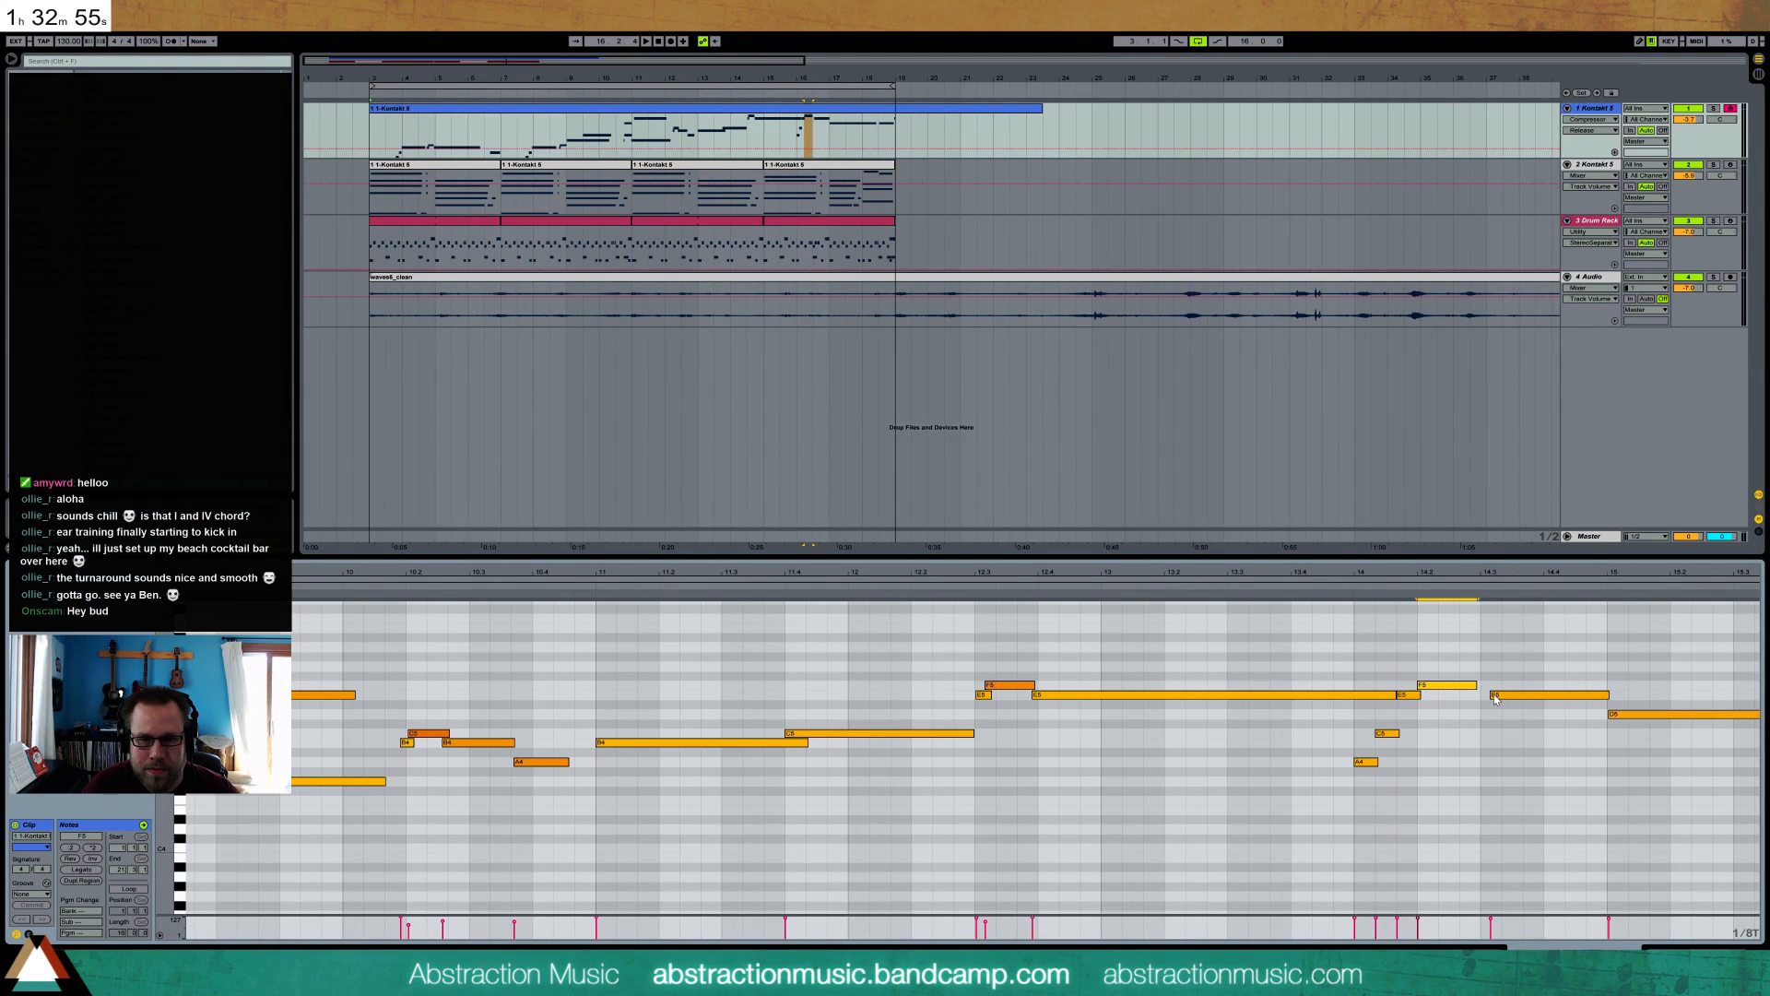
pyautogui.moveTo(1491, 695); pyautogui.dragTo(1480, 696)
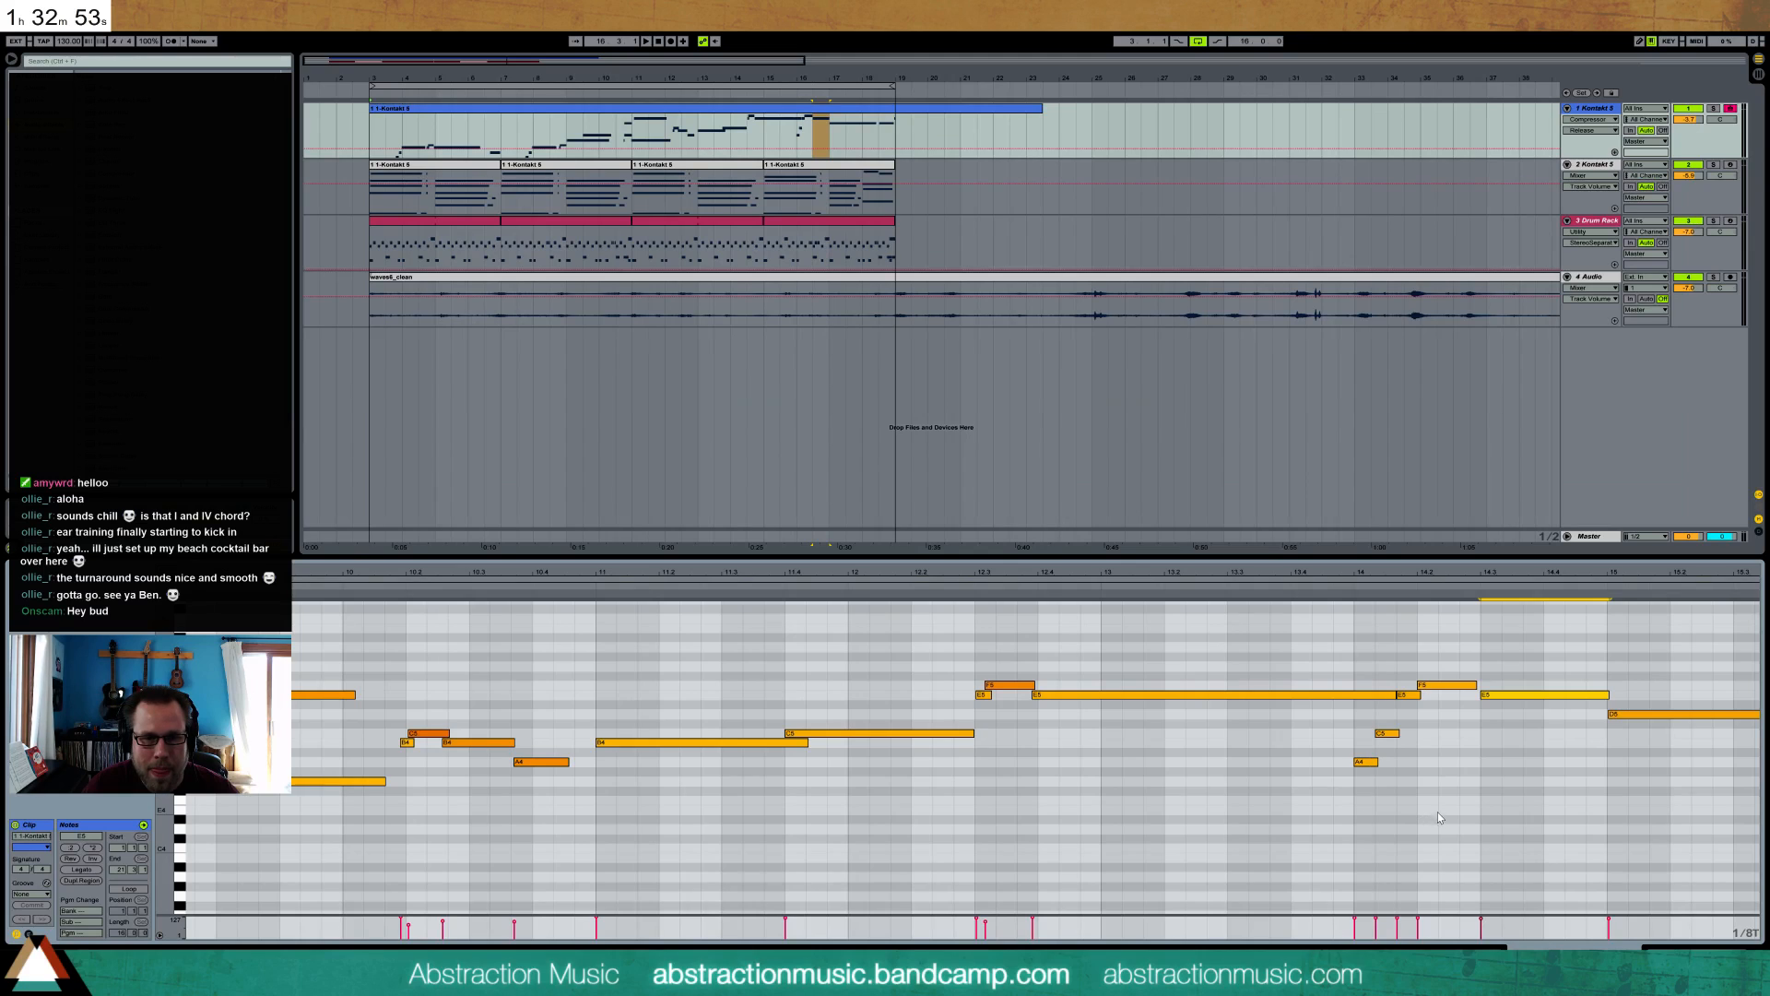
pyautogui.click(972, 585)
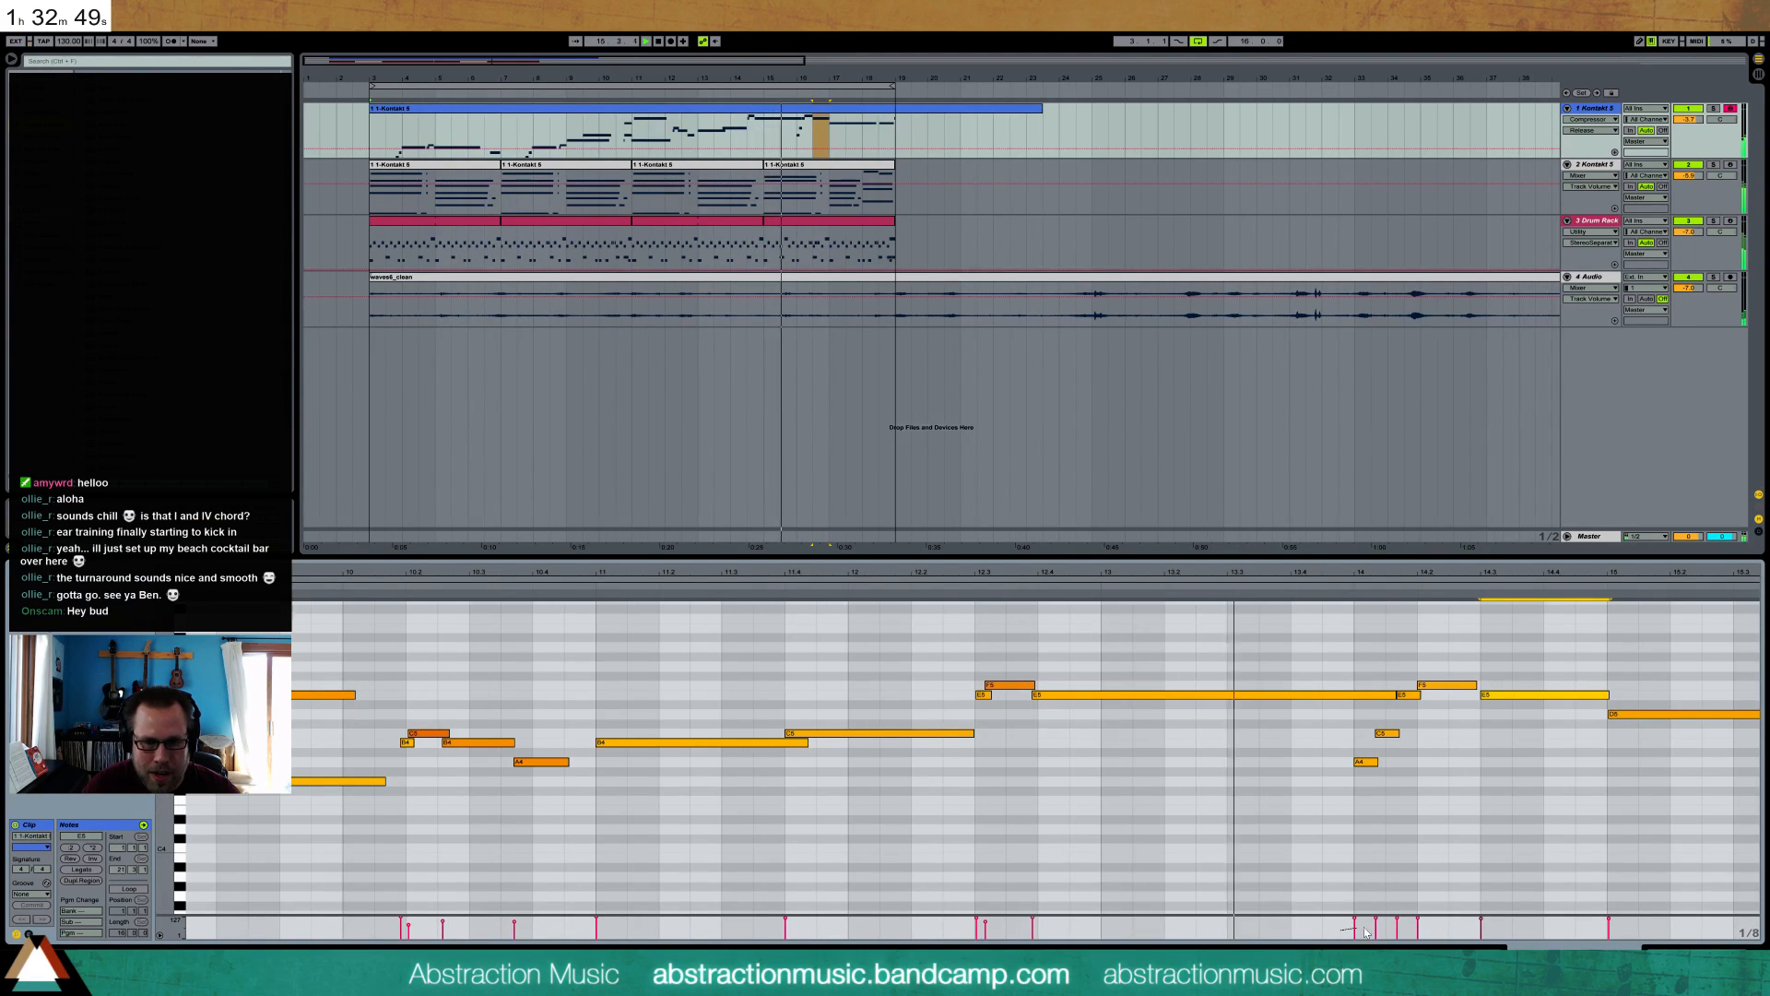
pyautogui.click(1361, 718)
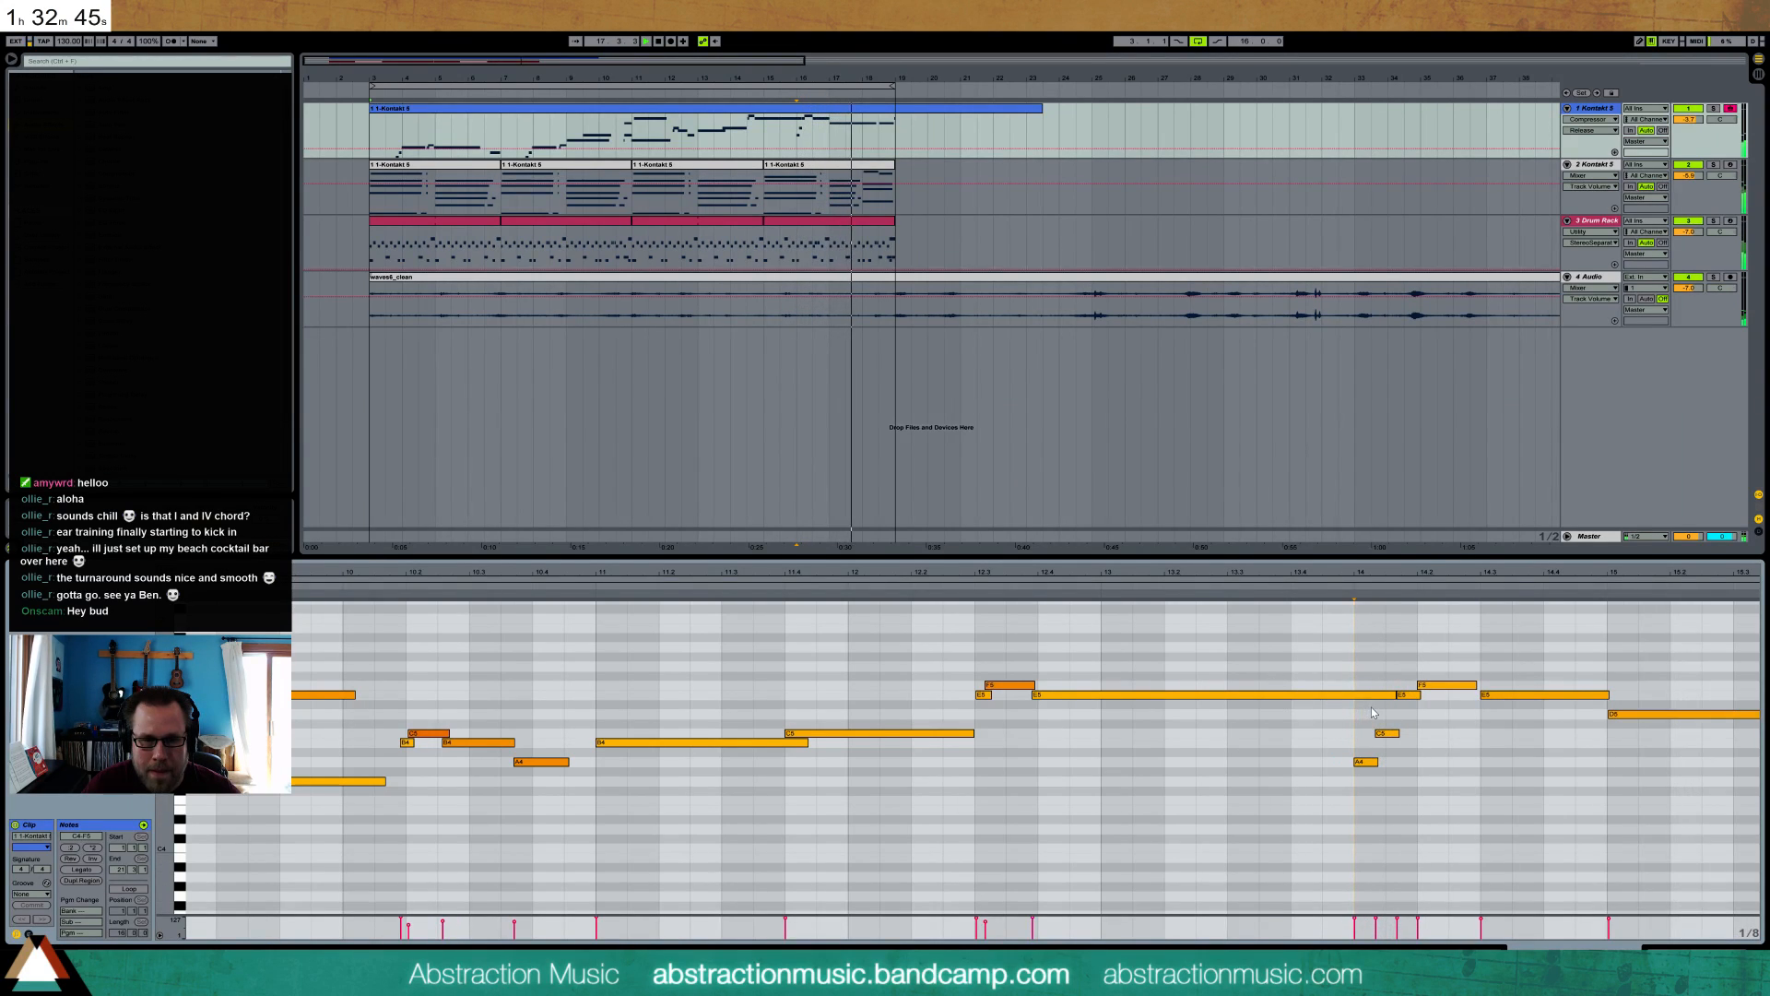
# - Shorten the long E5 note starting near beat 12.4 to end at about 13.3, and raise it to G5
pyautogui.moveTo(1395, 697); pyautogui.dragTo(1236, 702)
pyautogui.press('Up')
pyautogui.press('Up')
pyautogui.press('Up')
# - Draw a rising velocity ramp over the first notes of the run at clip bar 14
pyautogui.click(1384, 711)
pyautogui.moveTo(1399, 638); pyautogui.dragTo(1356, 781)
pyautogui.click(1304, 848)
pyautogui.moveTo(1335, 938); pyautogui.dragTo(1395, 924)
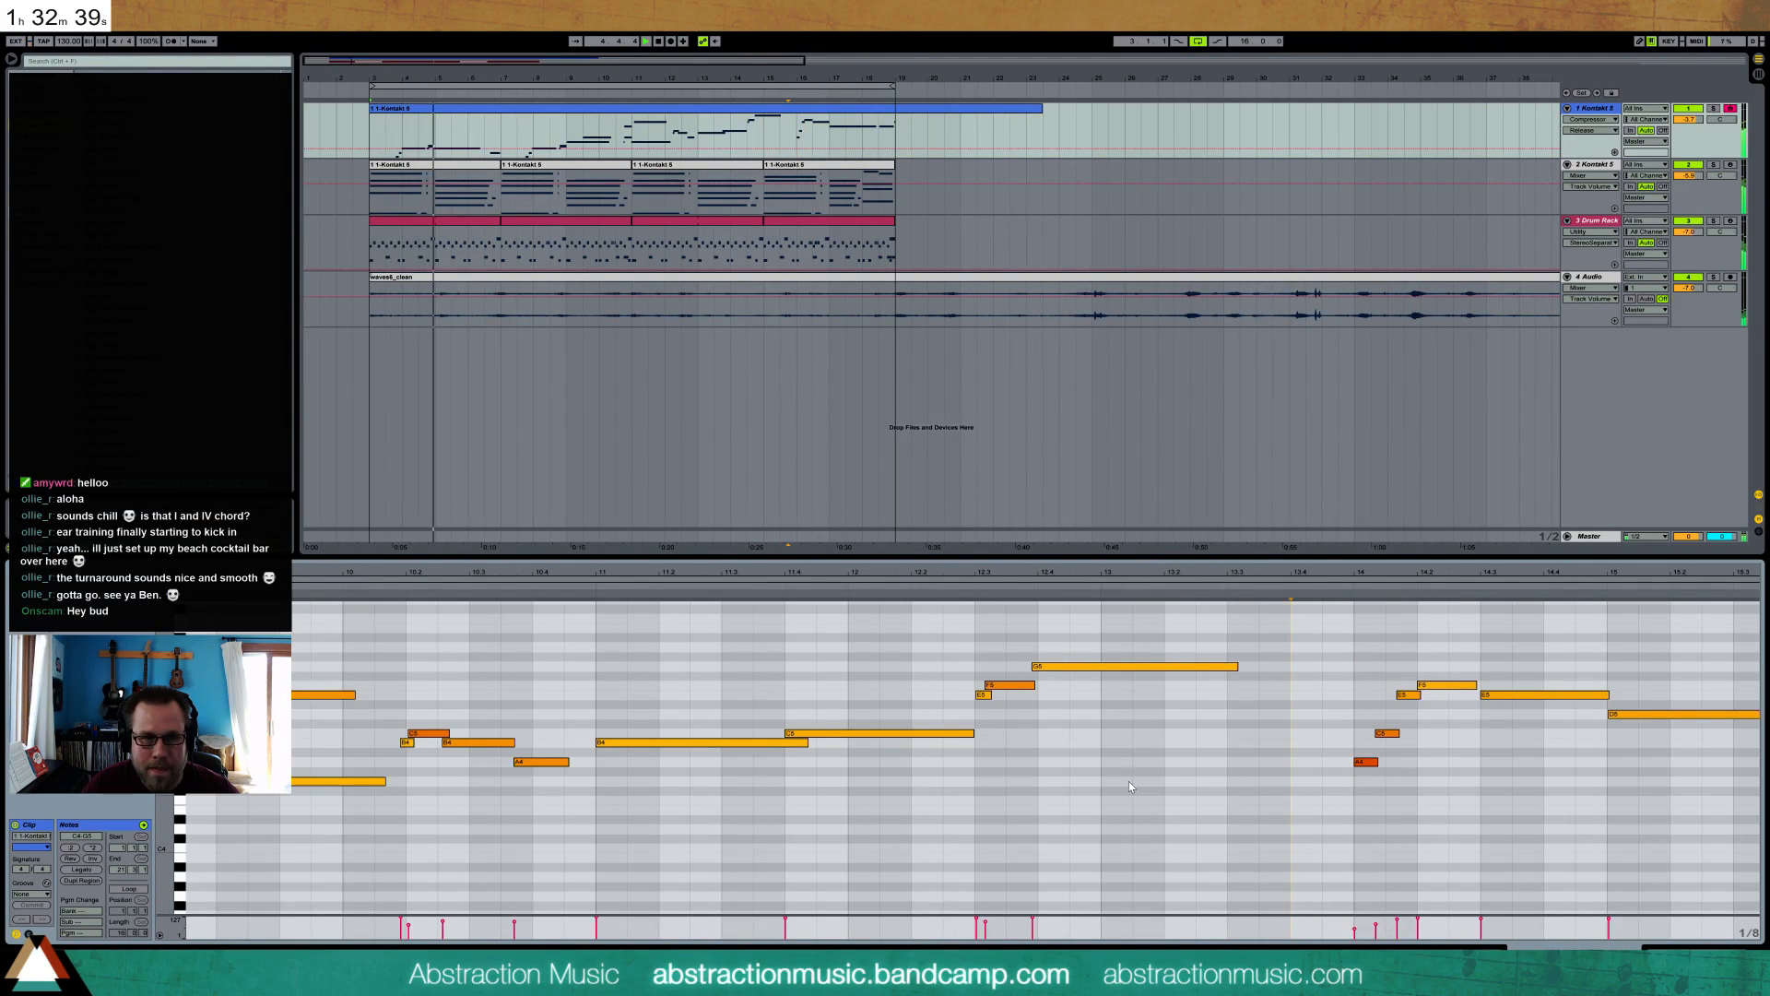
# - Listen to the arrangement, shorten the B4 note at clip bar 11 to just past beat 11.2, and draw low B3 and C4 notes after it
pyautogui.hotkey('shift', 'Tab')
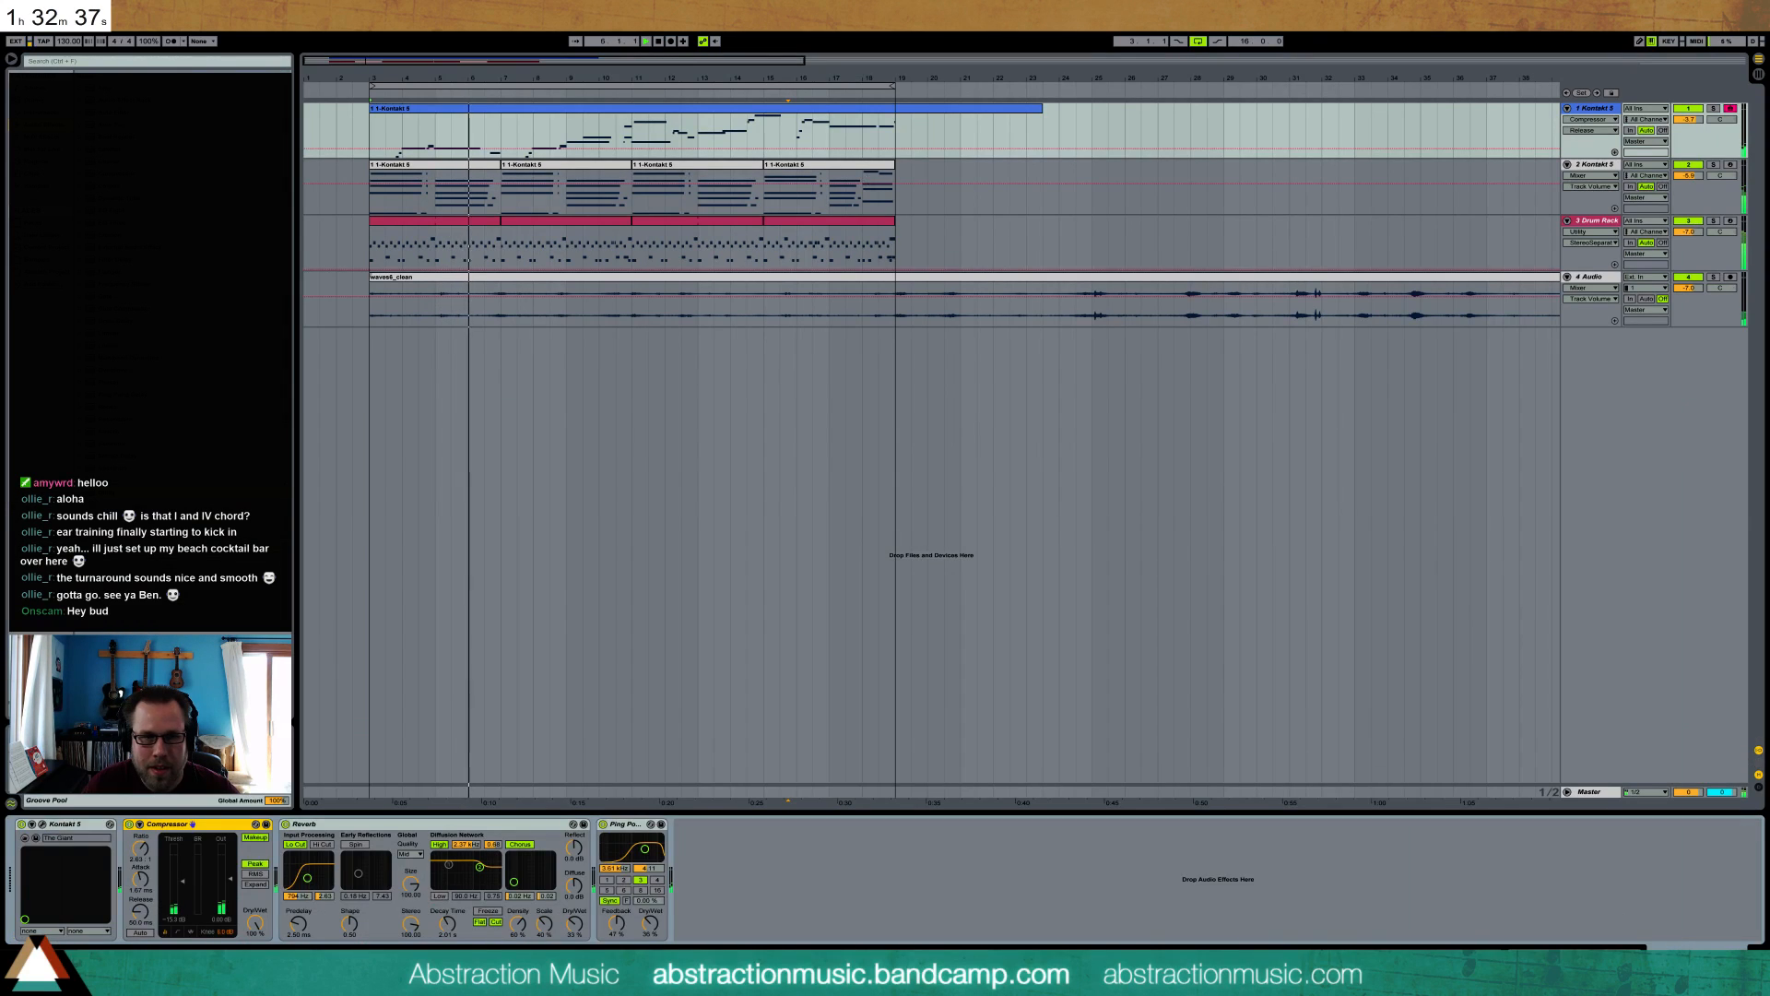
pyautogui.moveTo(465, 64); pyautogui.dragTo(466, 55)
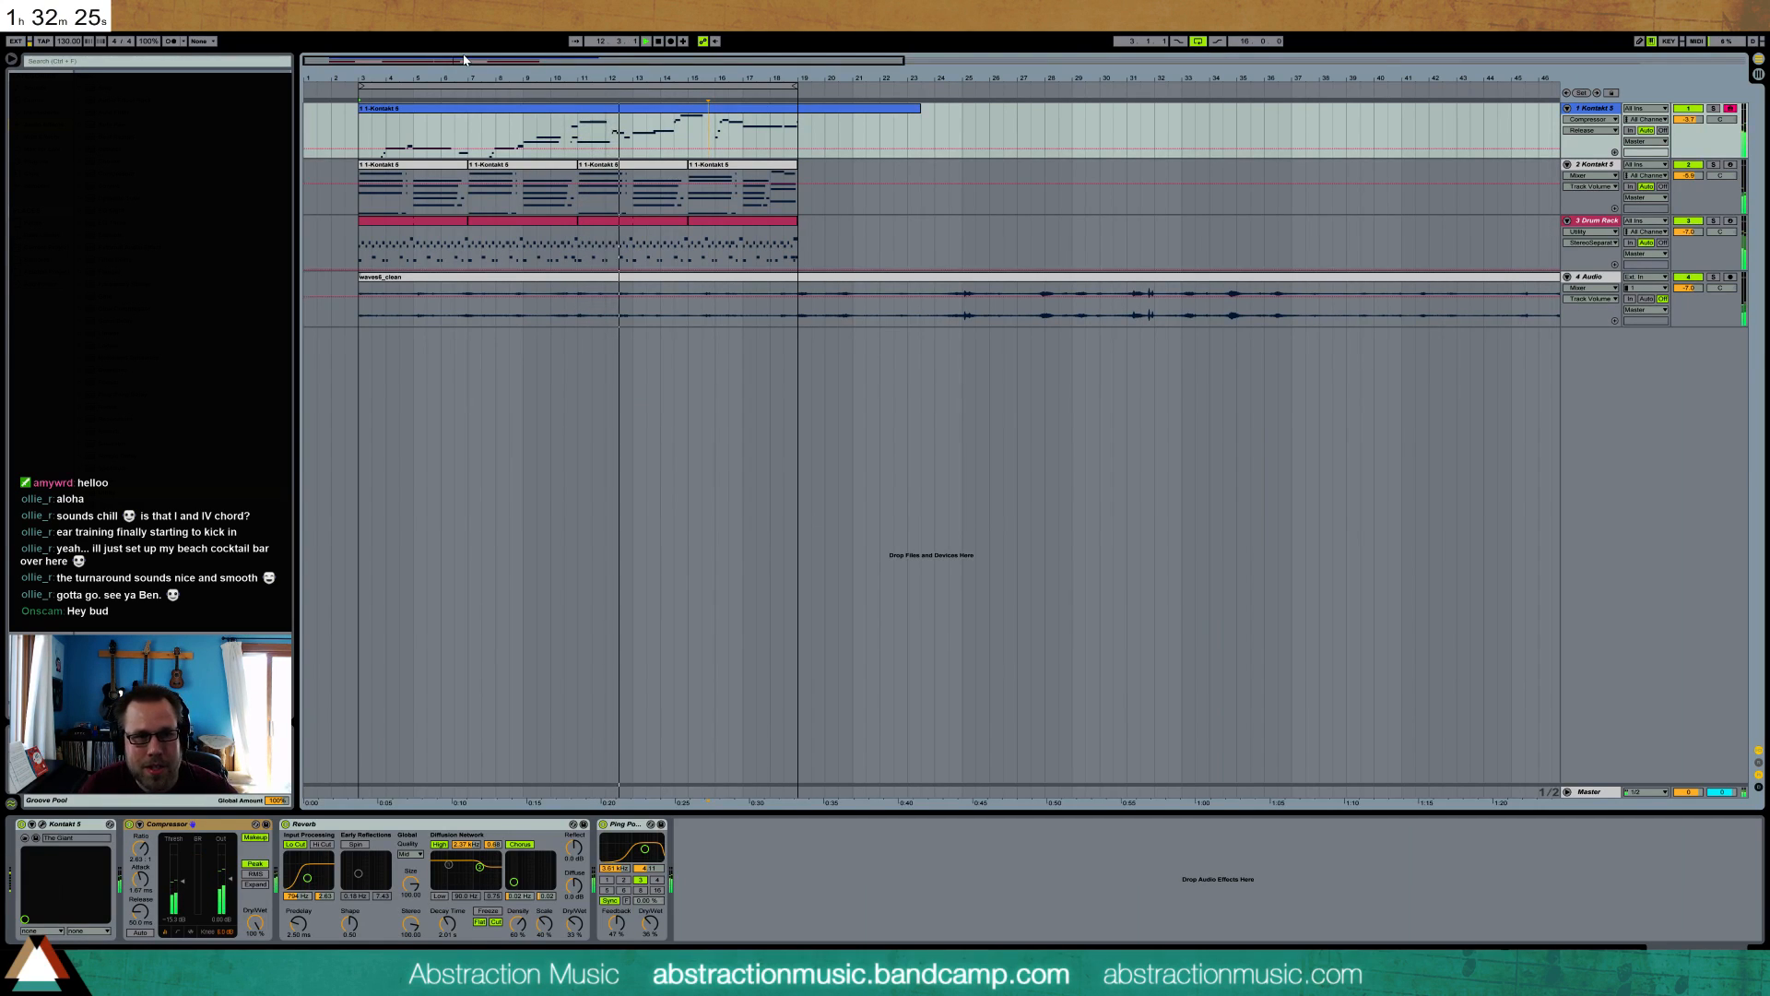
pyautogui.doubleClick(681, 109)
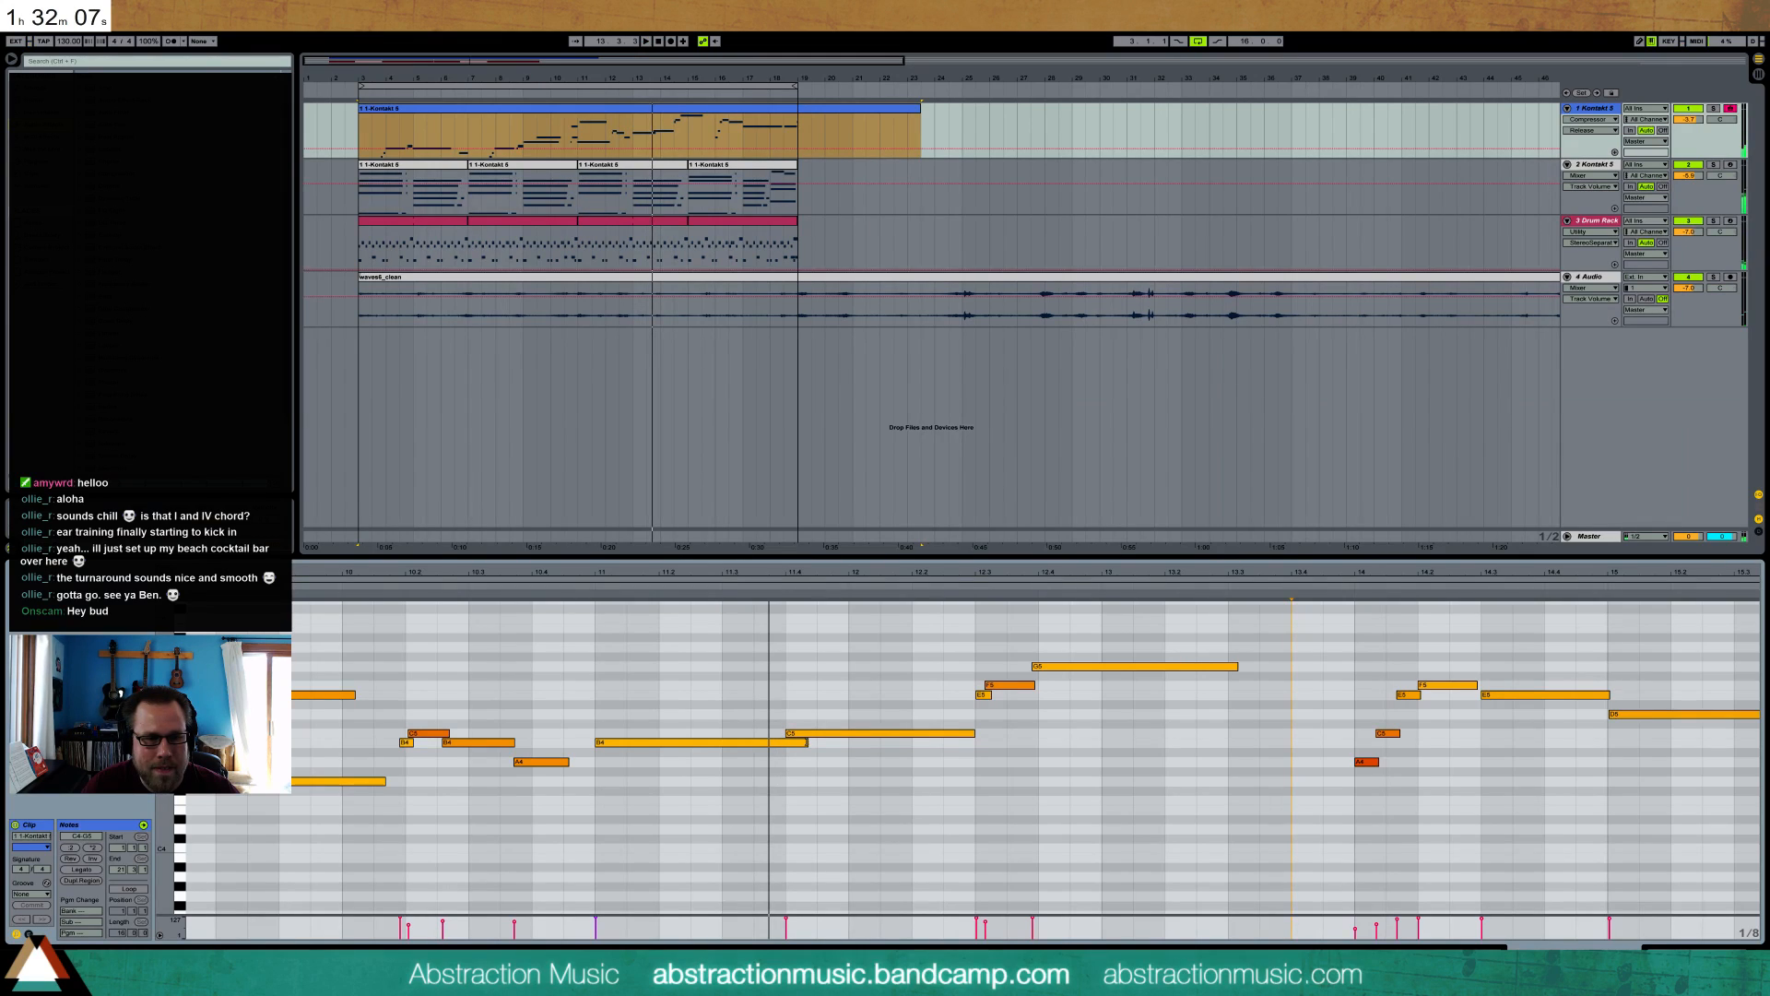
pyautogui.moveTo(805, 743); pyautogui.dragTo(721, 743)
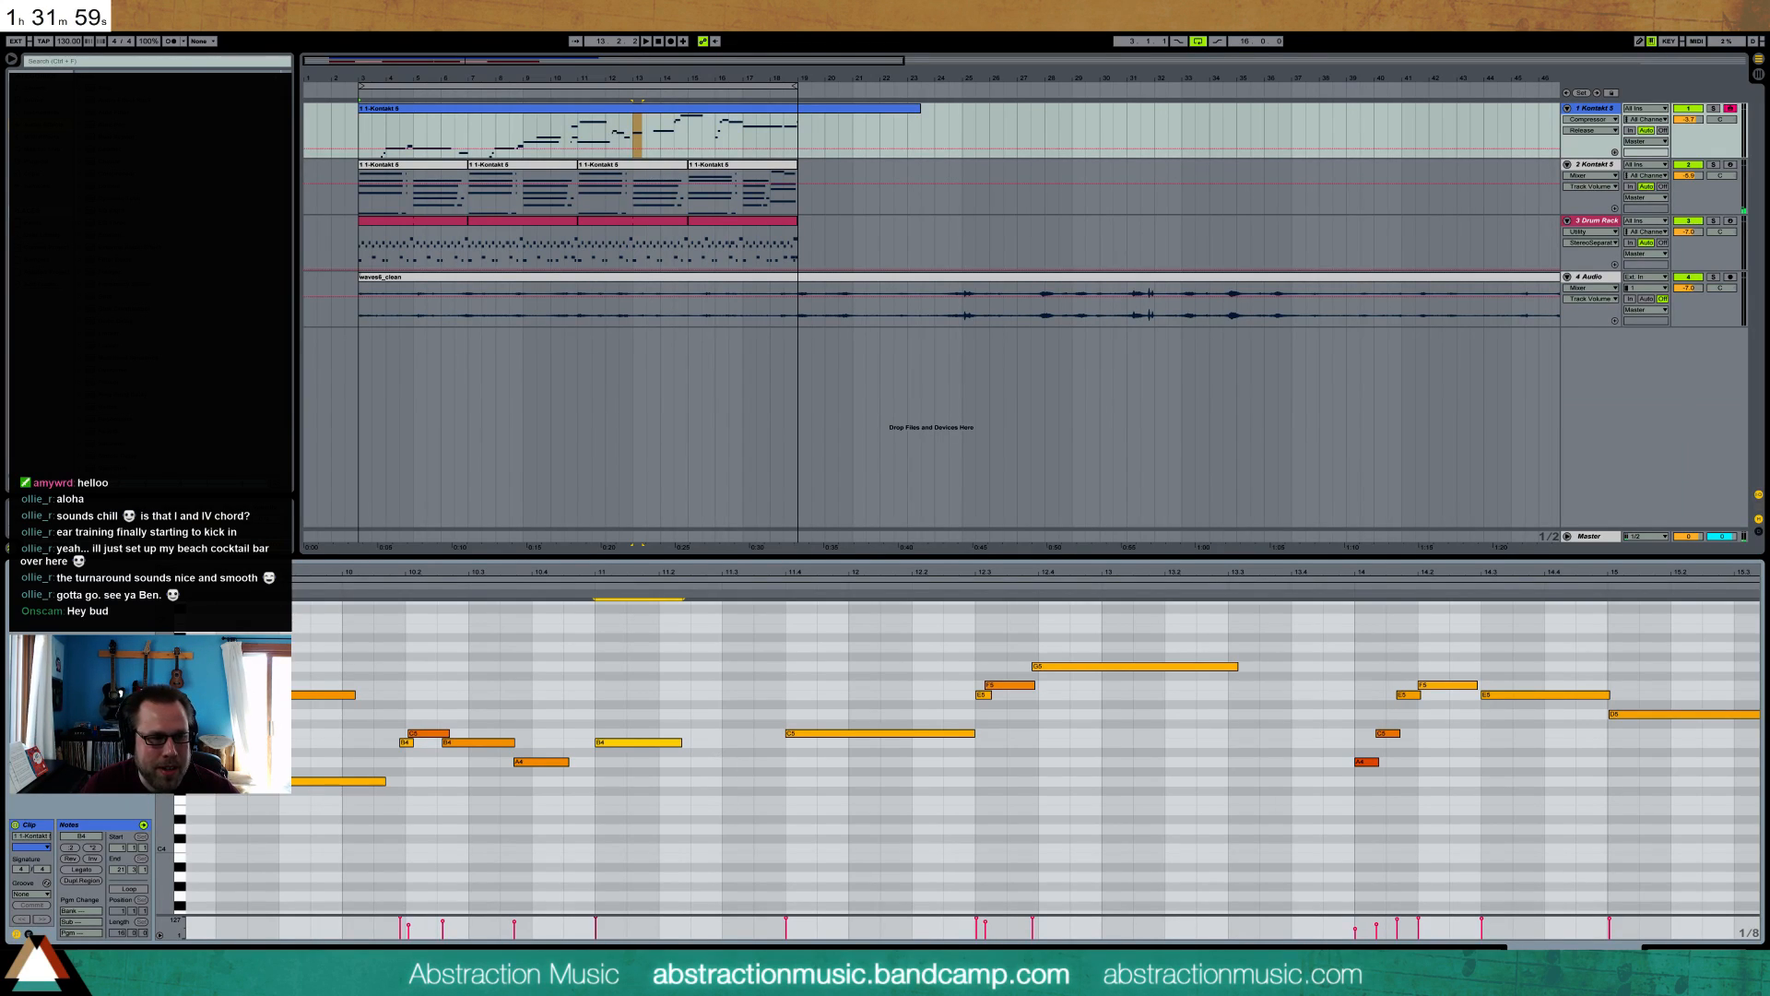
pyautogui.moveTo(164, 762); pyautogui.dragTo(150, 707)
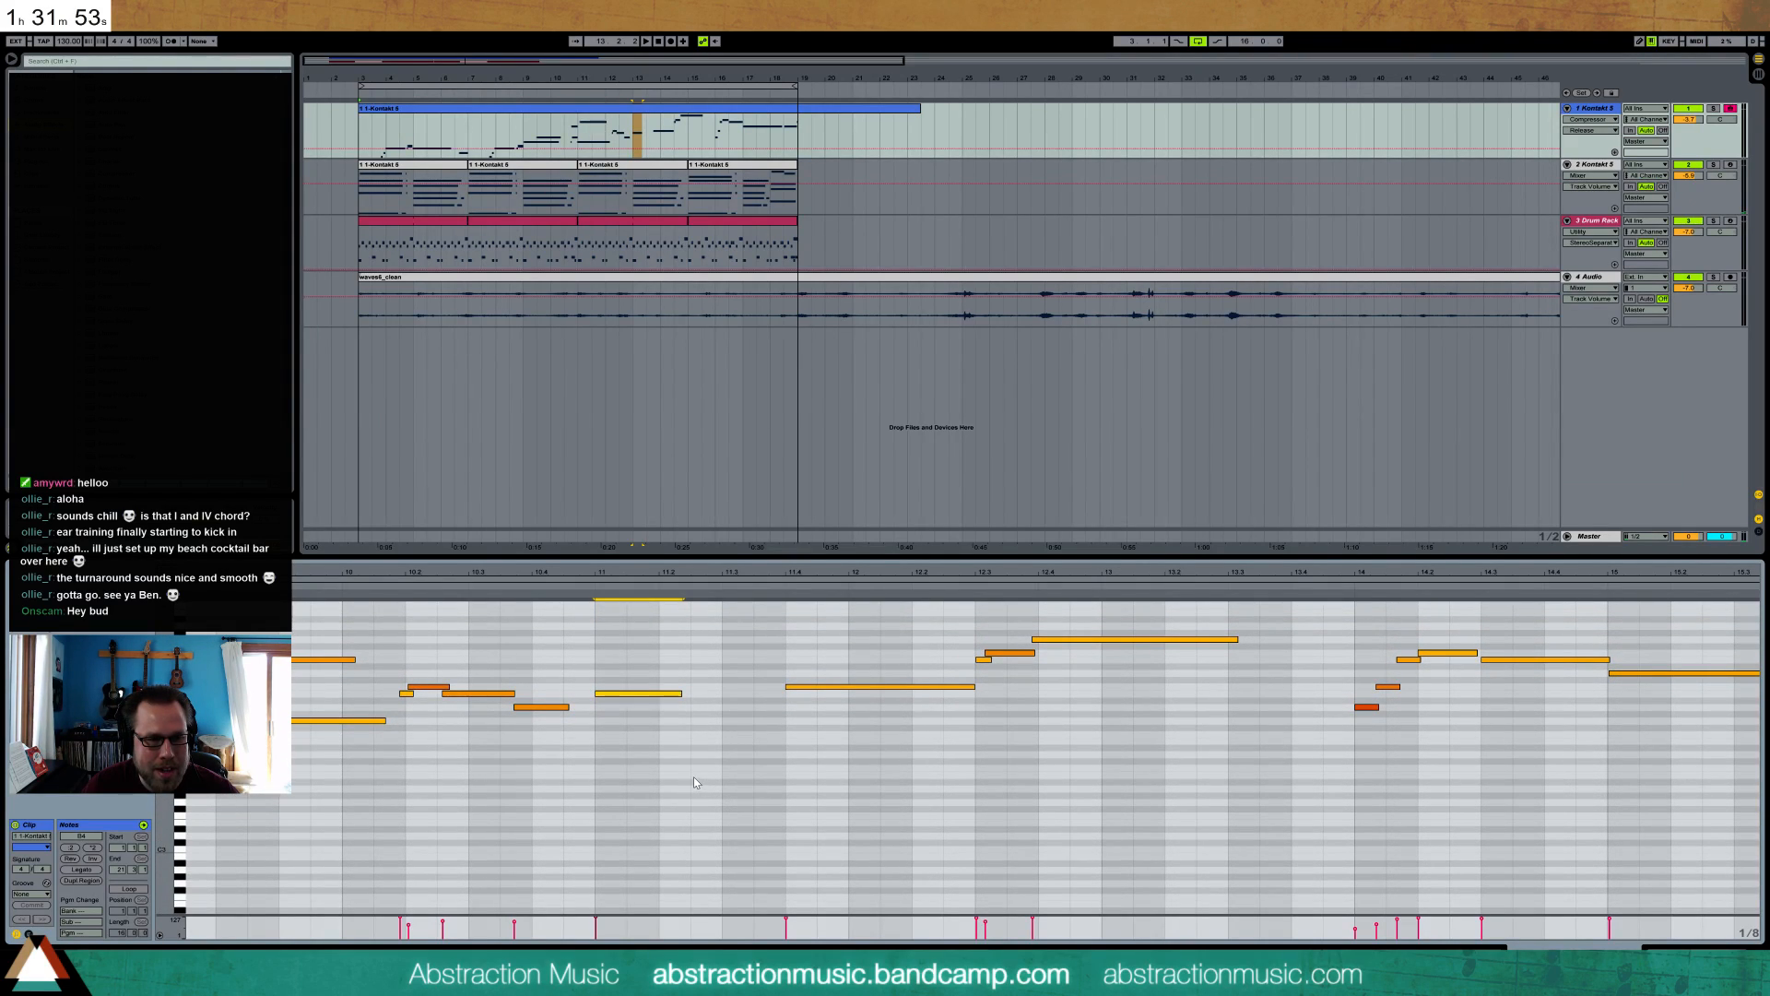
pyautogui.moveTo(693, 782); pyautogui.dragTo(783, 779)
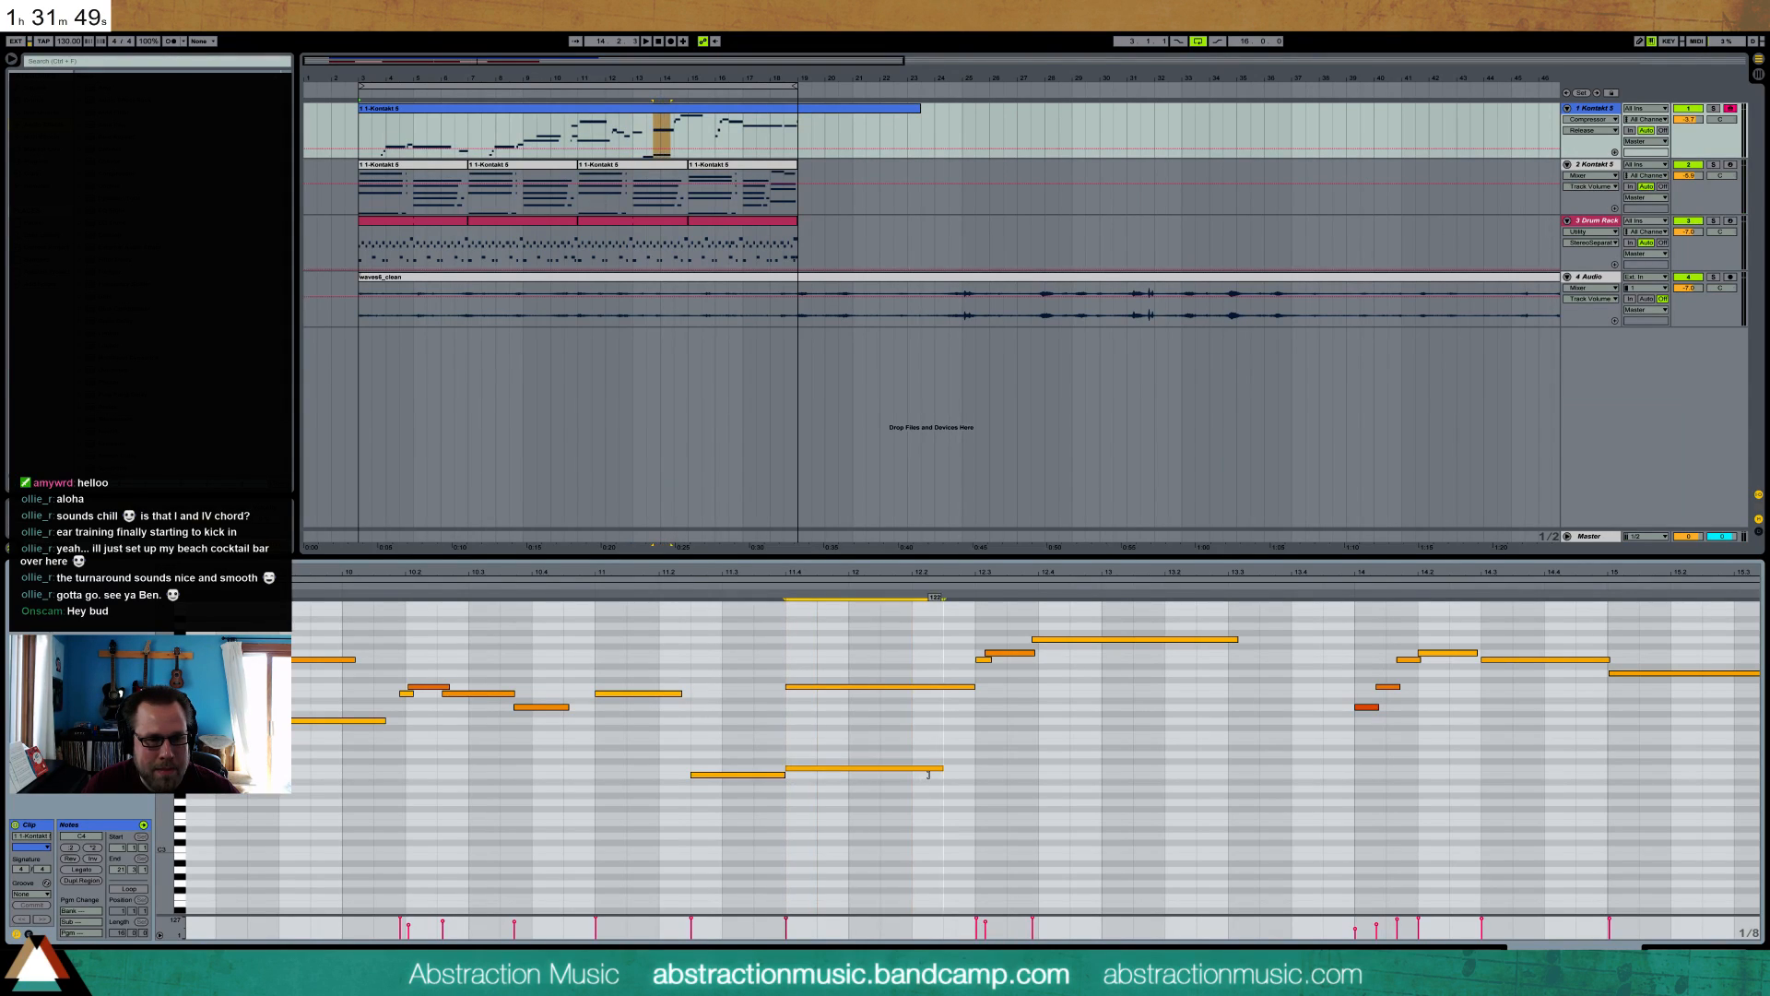
# - Delete the long C5 note near beat 11.4 and lower the three-note group at beat 12.3 by an octave
pyautogui.moveTo(914, 699); pyautogui.dragTo(918, 702)
pyautogui.press('Delete')
pyautogui.moveTo(966, 625); pyautogui.dragTo(1046, 670)
pyautogui.hotkey('shift', 'Down')
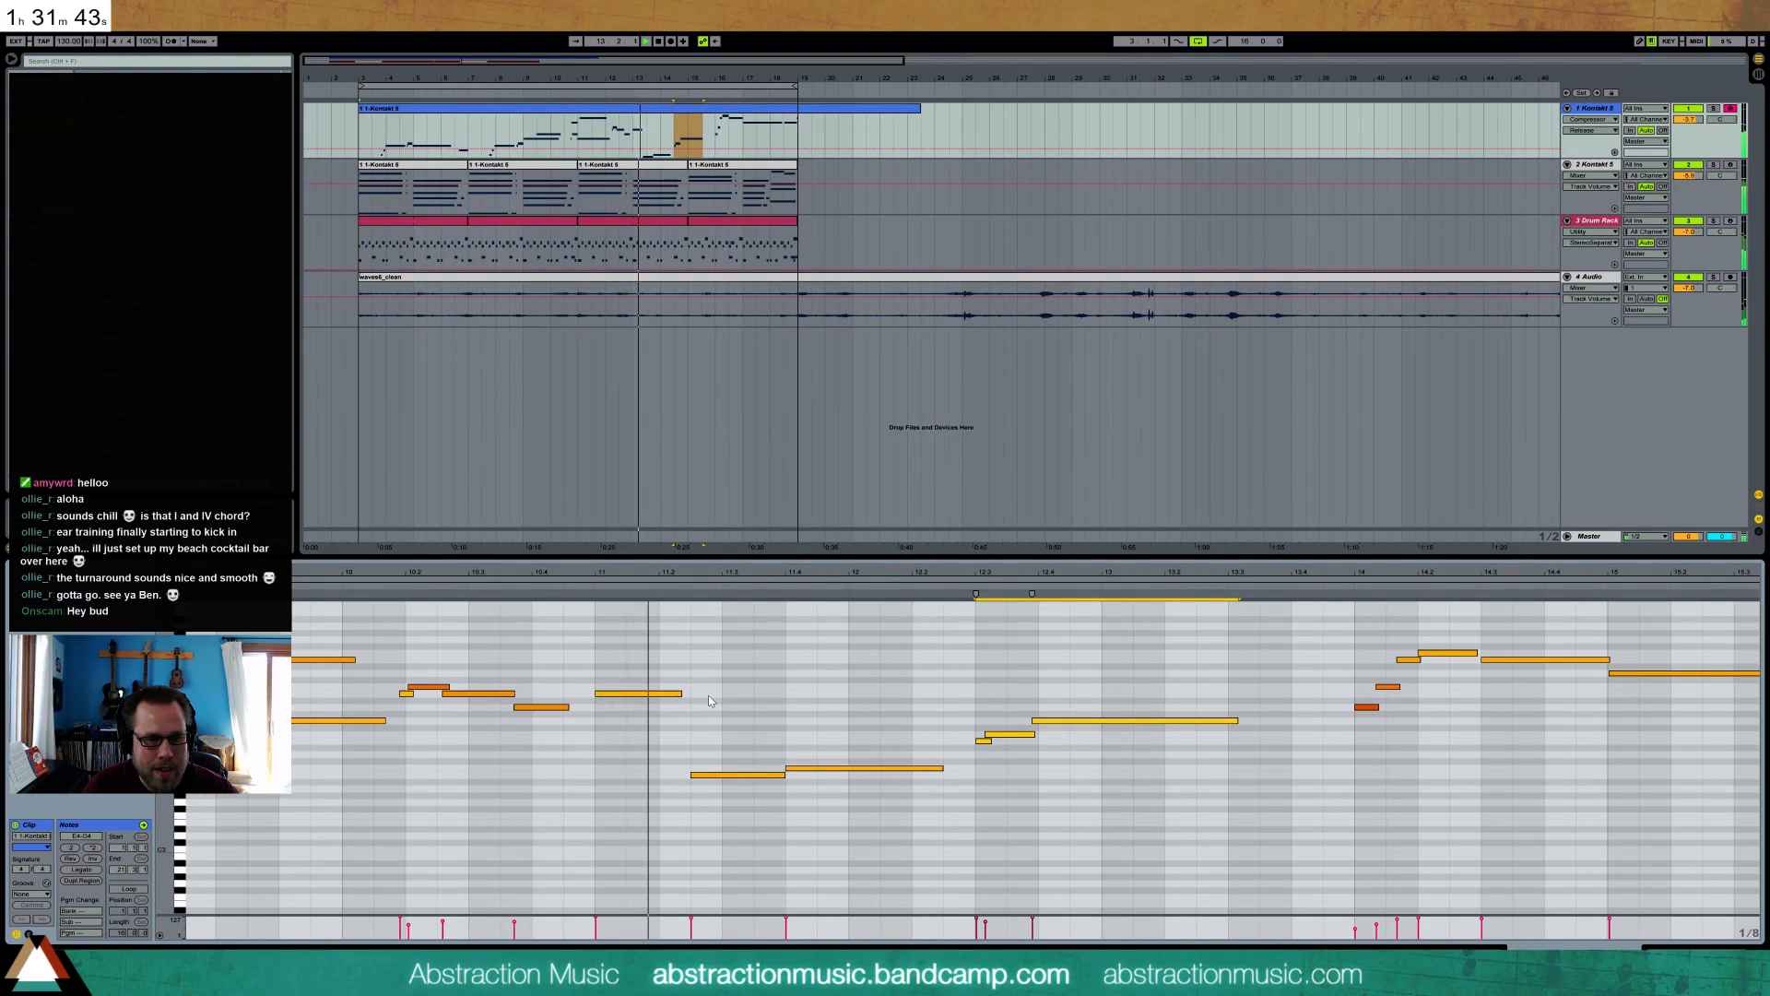
# - Lower the velocity of the new B3 note in bar 11 and redraw the velocity ramp over the run at bar 14
pyautogui.click(694, 775)
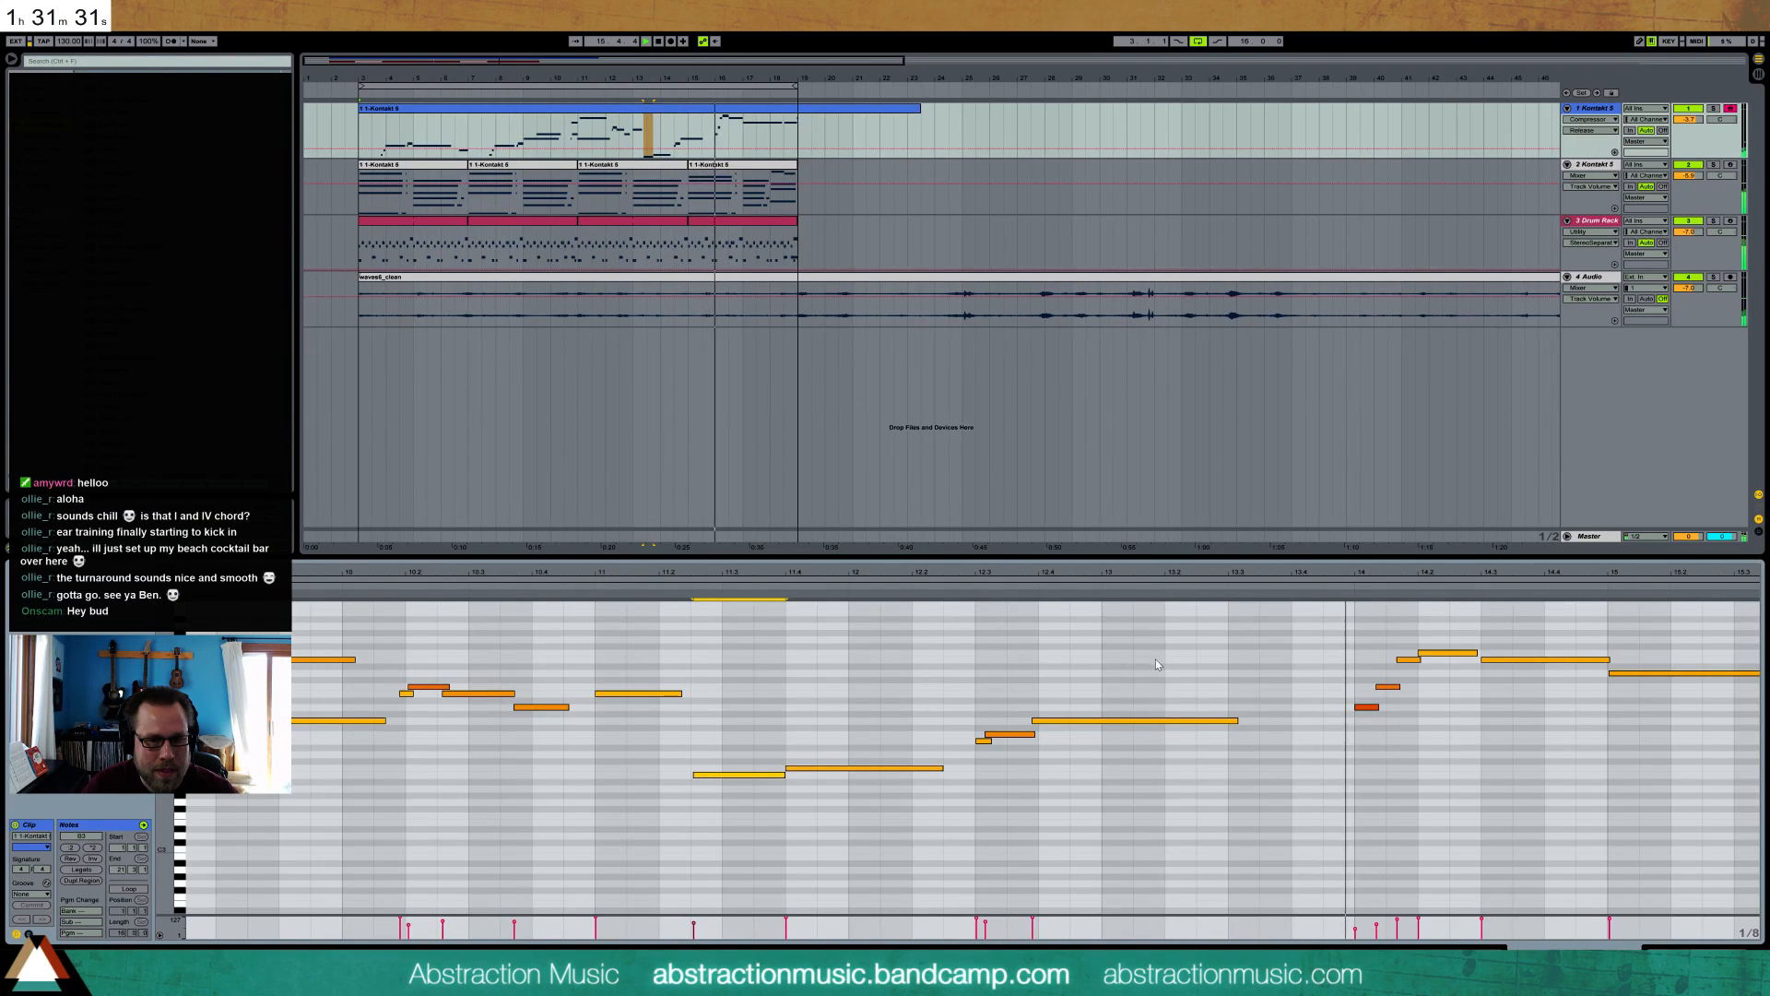
pyautogui.click(1325, 858)
pyautogui.moveTo(1333, 926); pyautogui.dragTo(1398, 921)
# - Try raising the long D5 note at clip bar 15 to F5 and play the passage
pyautogui.moveTo(1651, 638); pyautogui.dragTo(1666, 705)
pyautogui.press('Up')
pyautogui.press('Up')
pyautogui.press('Up')
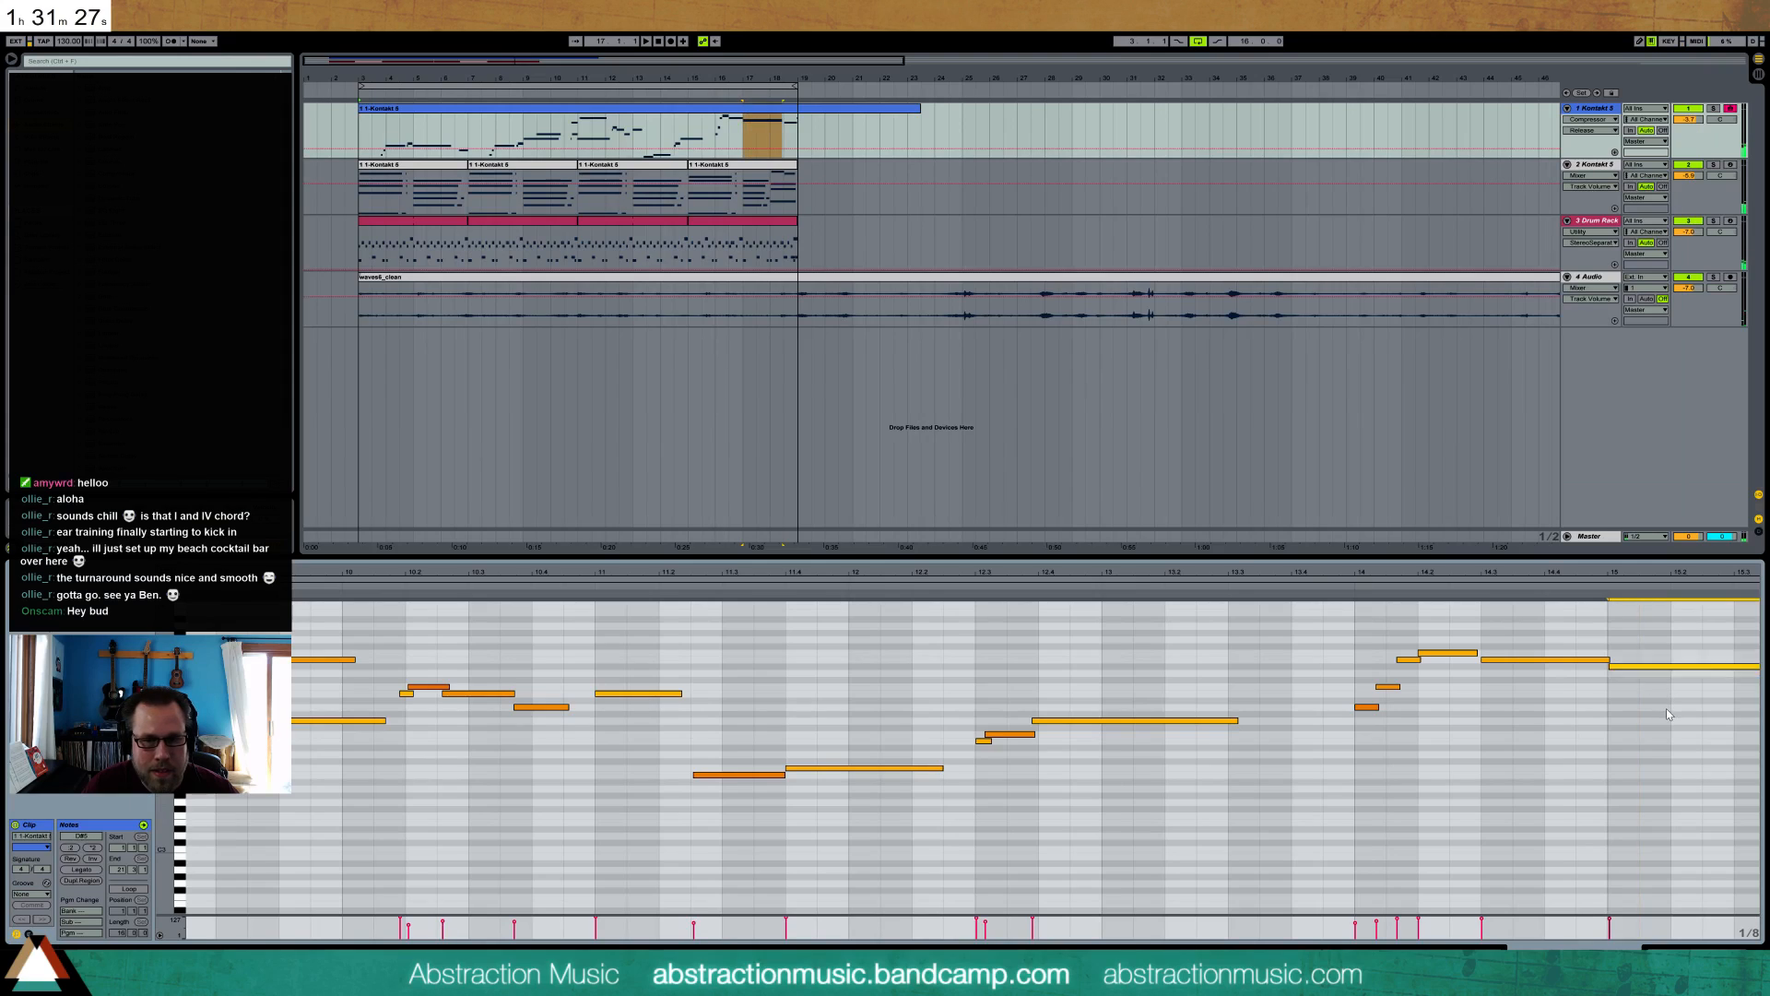
pyautogui.click(1354, 593)
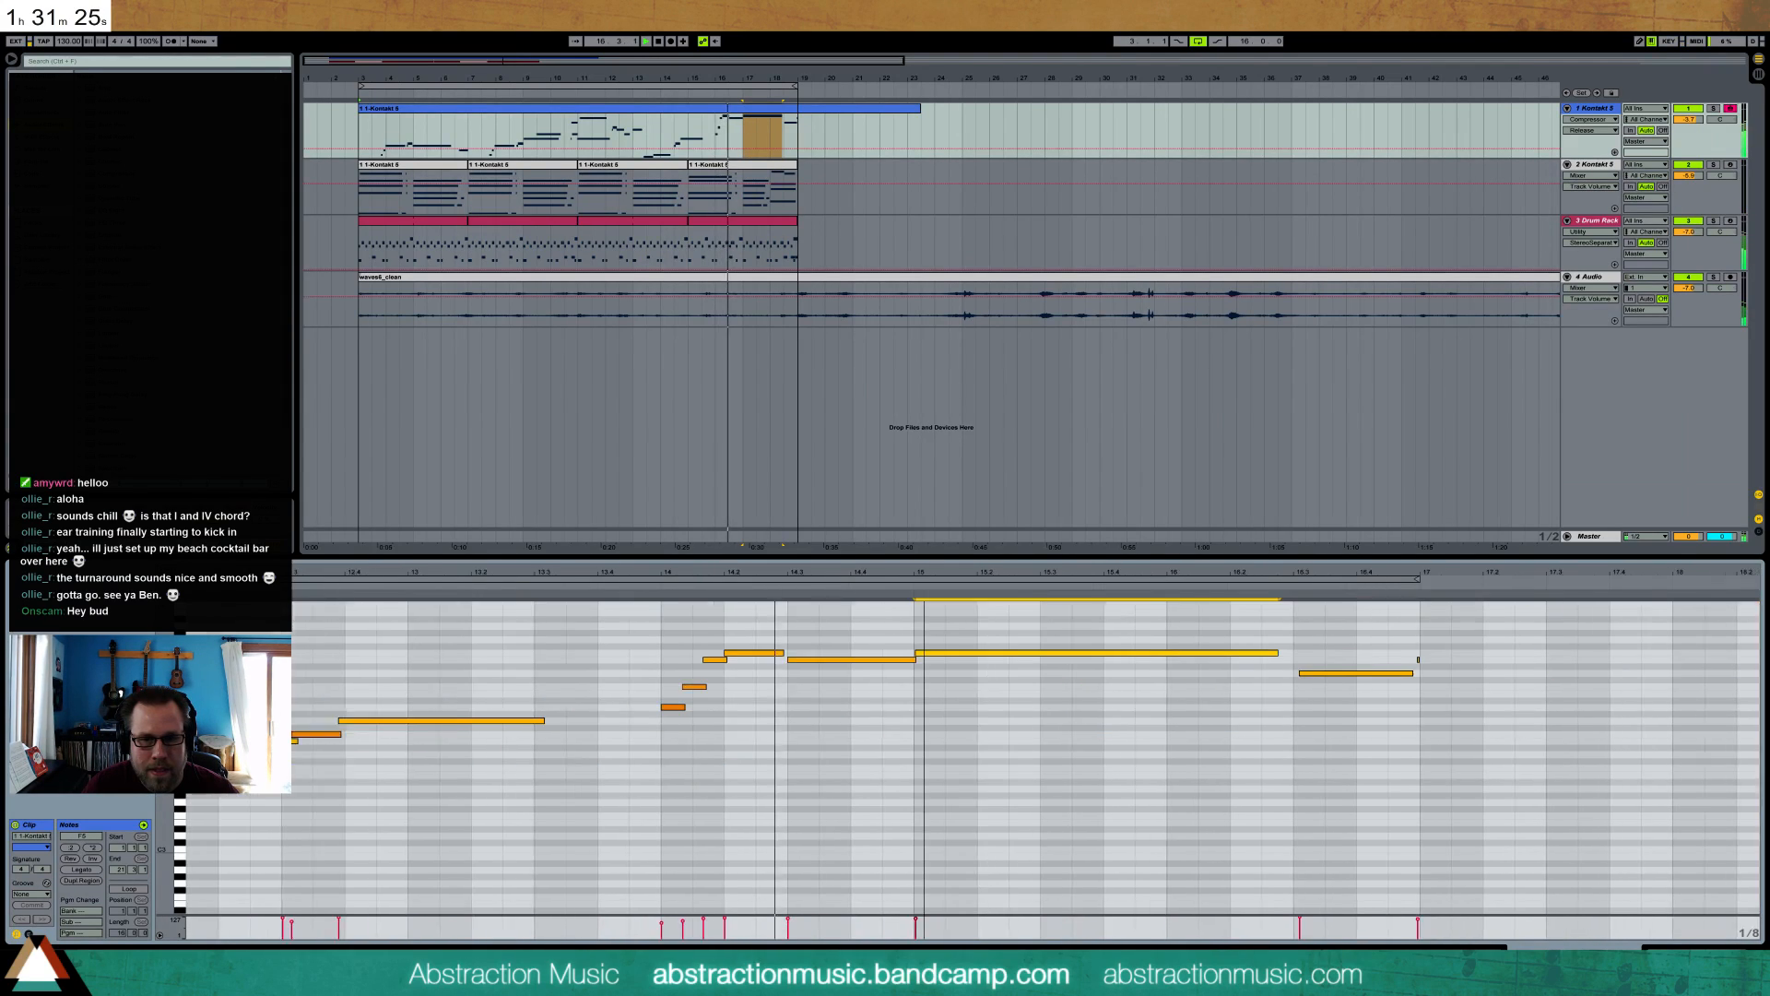
# - Return the long note at clip bar 15 to D5, move it slightly earlier, and shorten it to a brief note before the bar line
pyautogui.press('space')
pyautogui.press('Down')
pyautogui.press('Down')
pyautogui.press('Down')
pyautogui.press('Down')
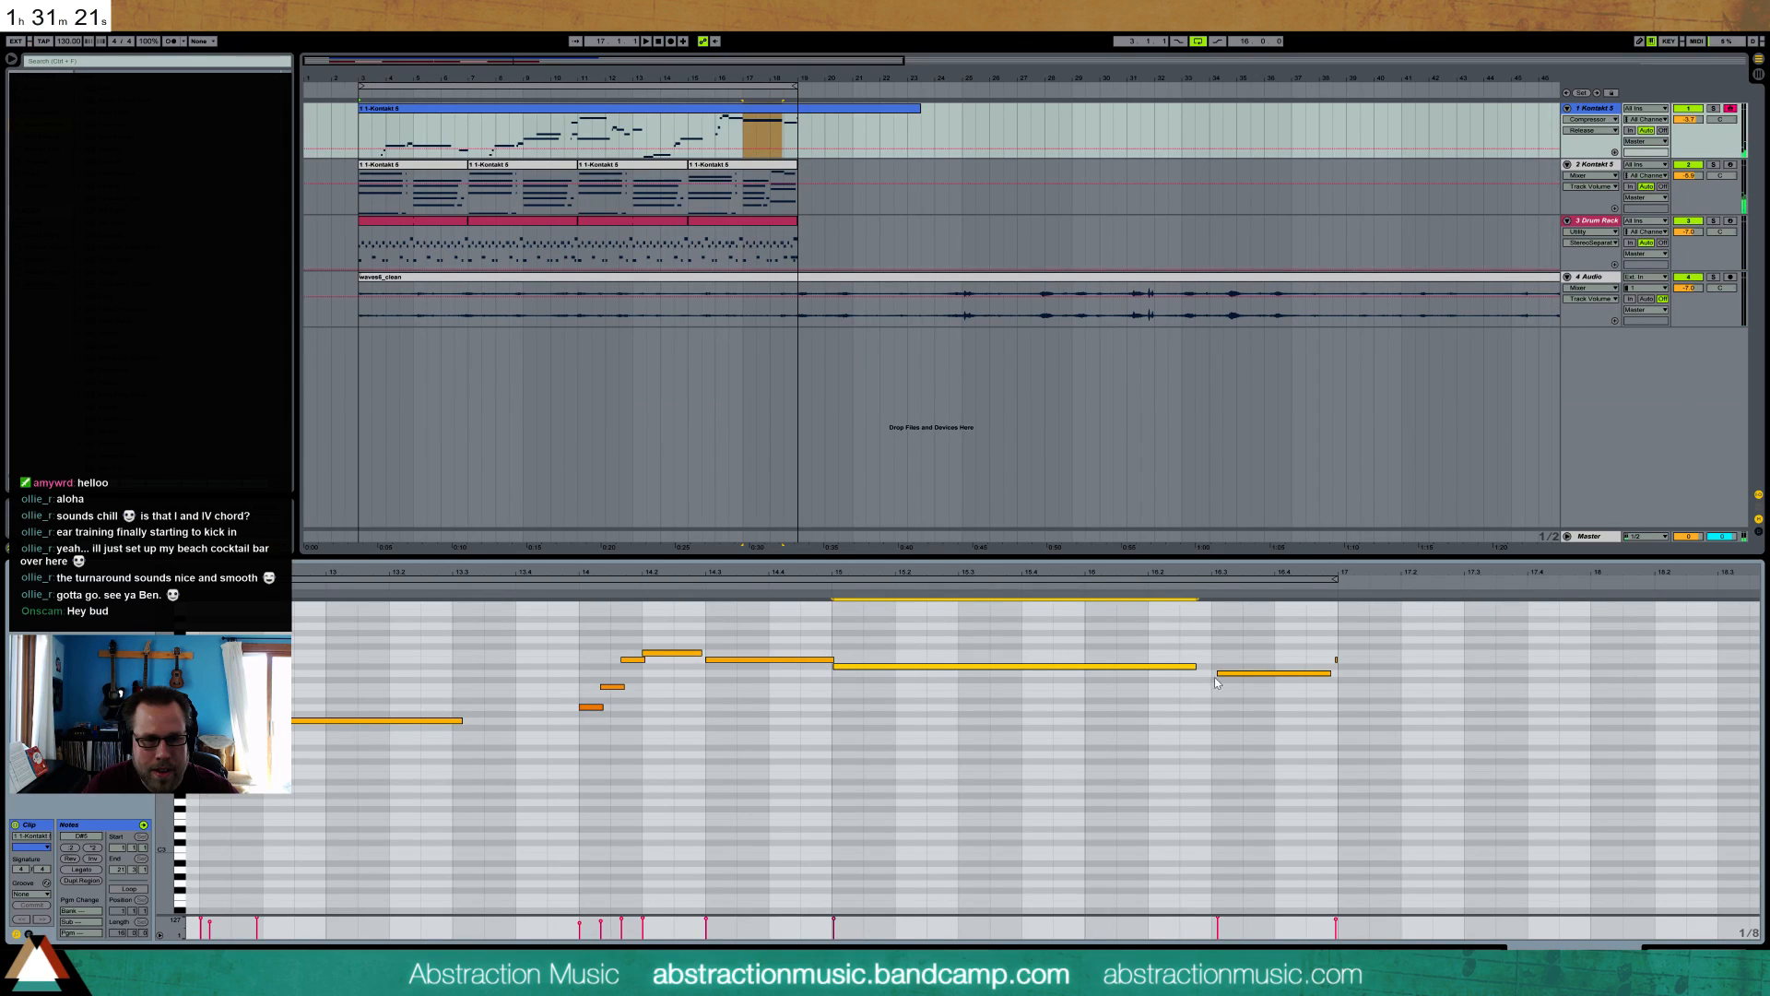
pyautogui.press('Down')
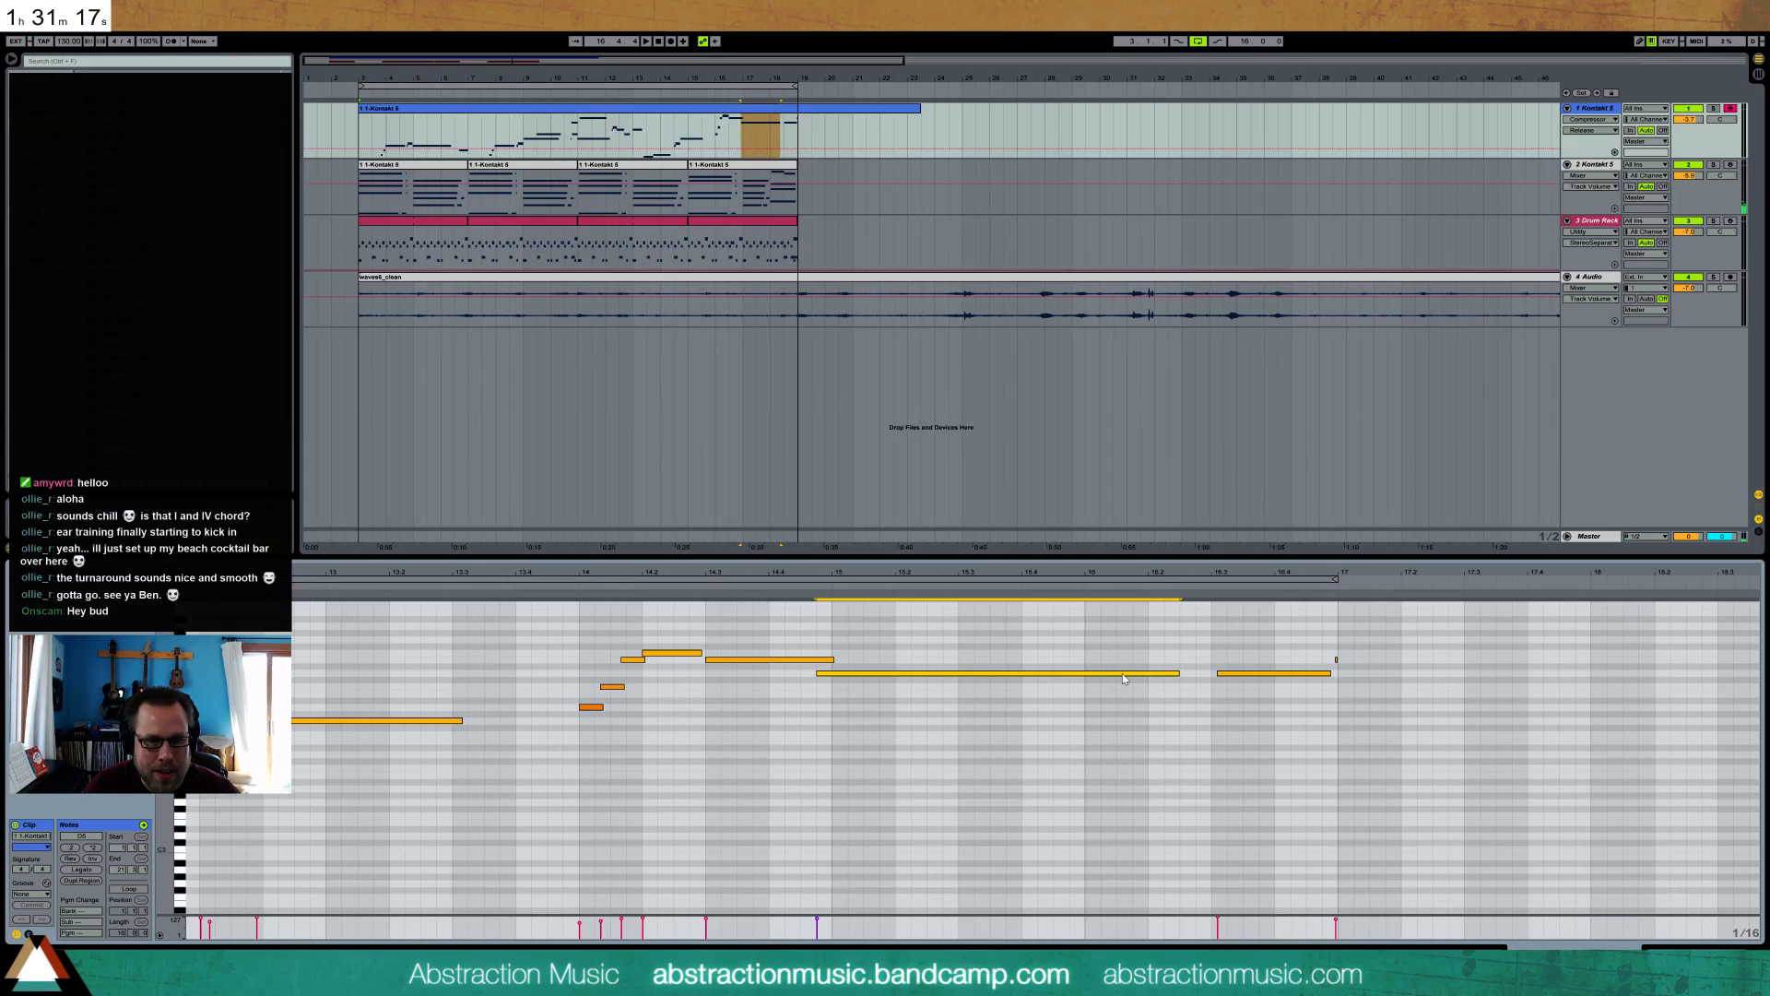
pyautogui.moveTo(1181, 673); pyautogui.dragTo(850, 684)
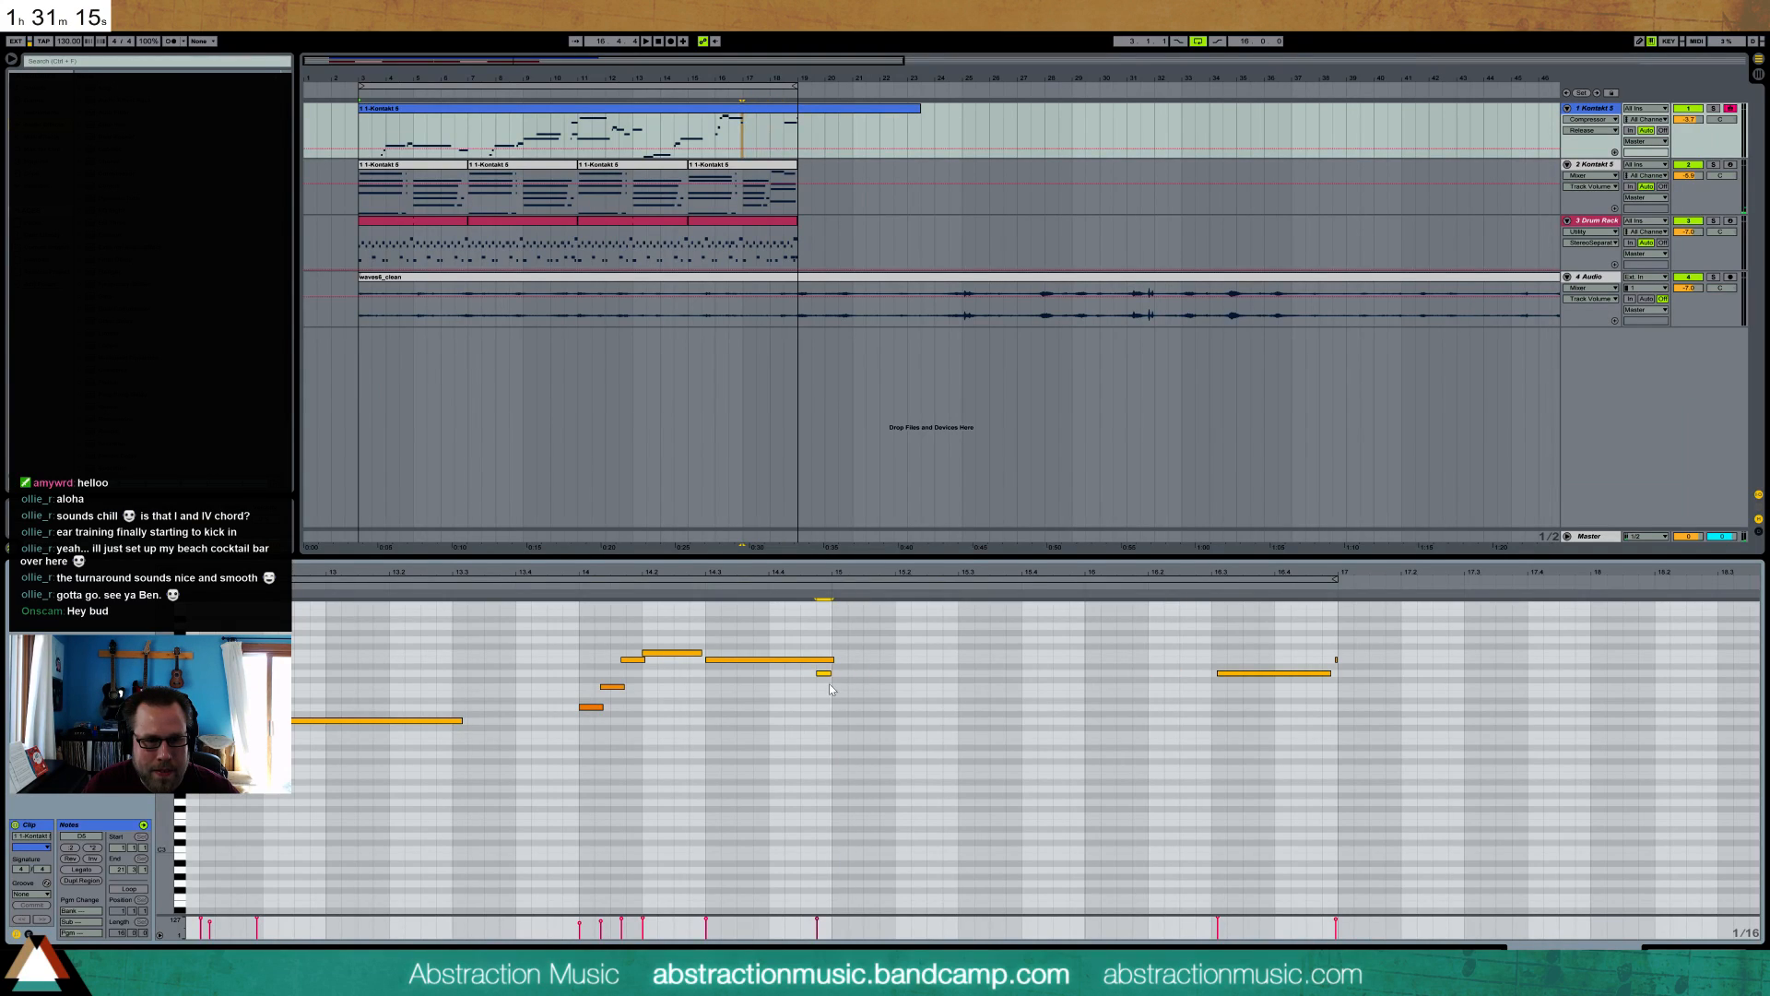
# - Draw a long E5 note from bar 15 to about beat 16.2, and a slightly shorter G4 note under it starting at beat 15.2
pyautogui.moveTo(850, 659); pyautogui.dragTo(1190, 648)
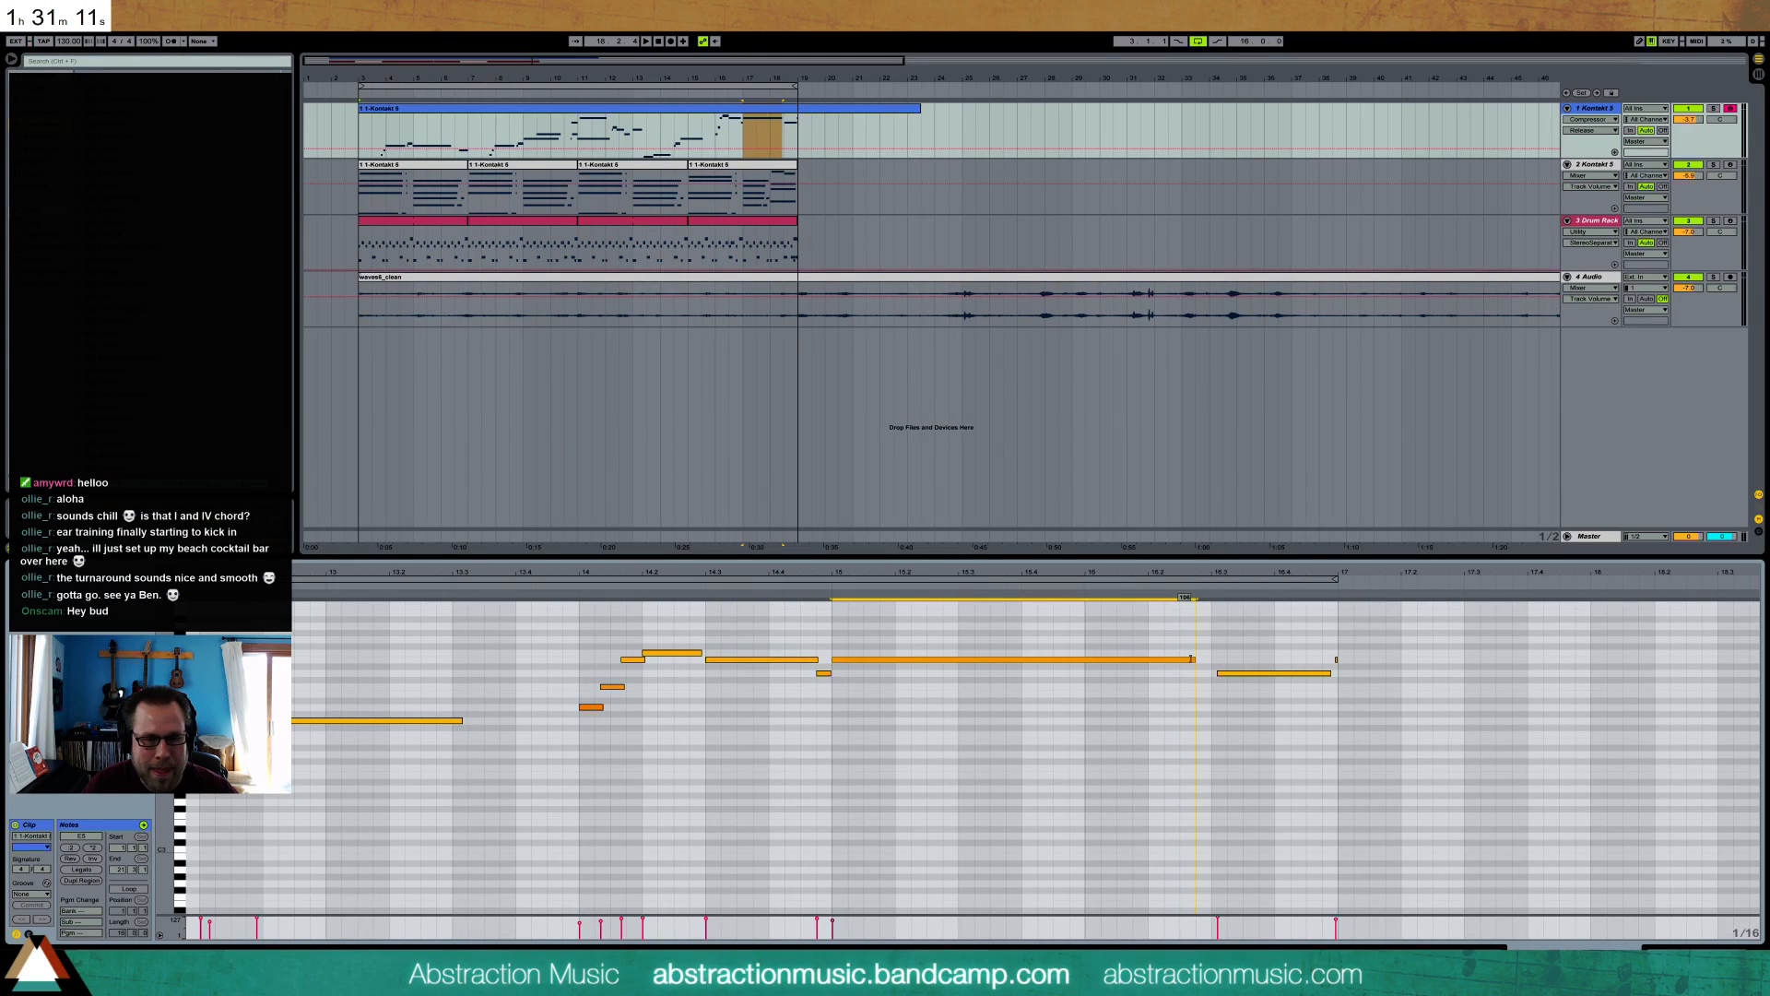
pyautogui.moveTo(876, 721); pyautogui.dragTo(1183, 734)
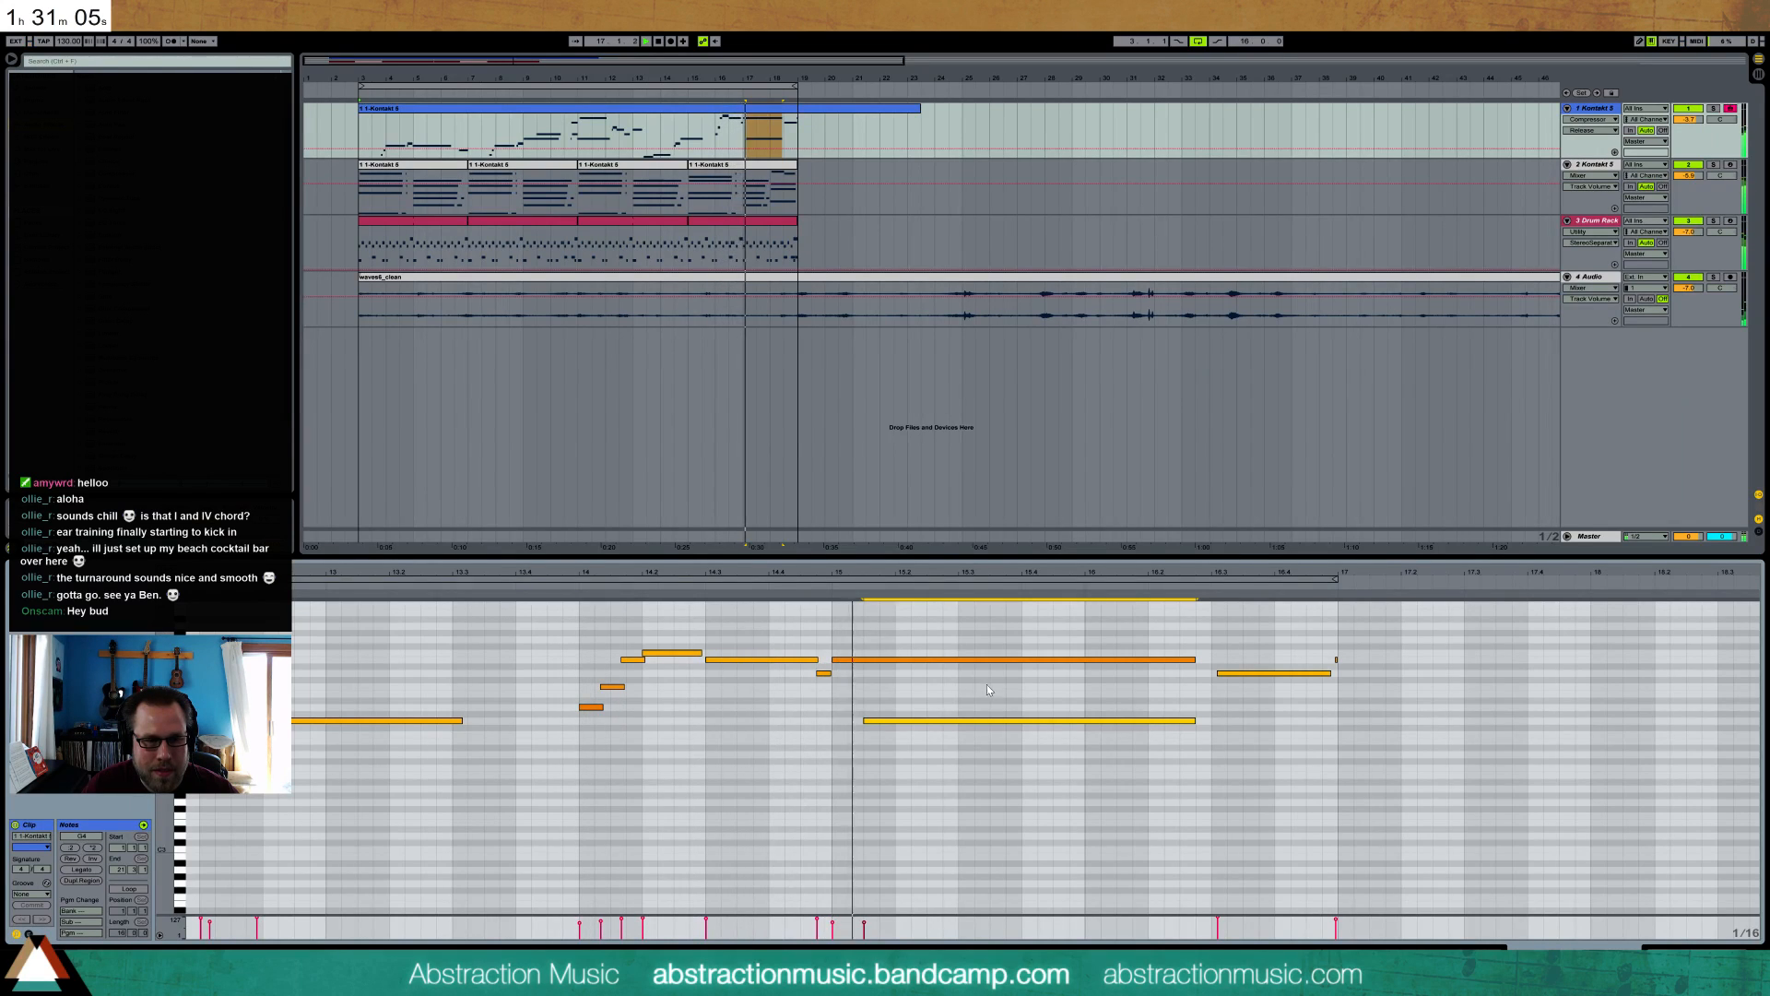
pyautogui.press('Right')
pyautogui.press('Right')
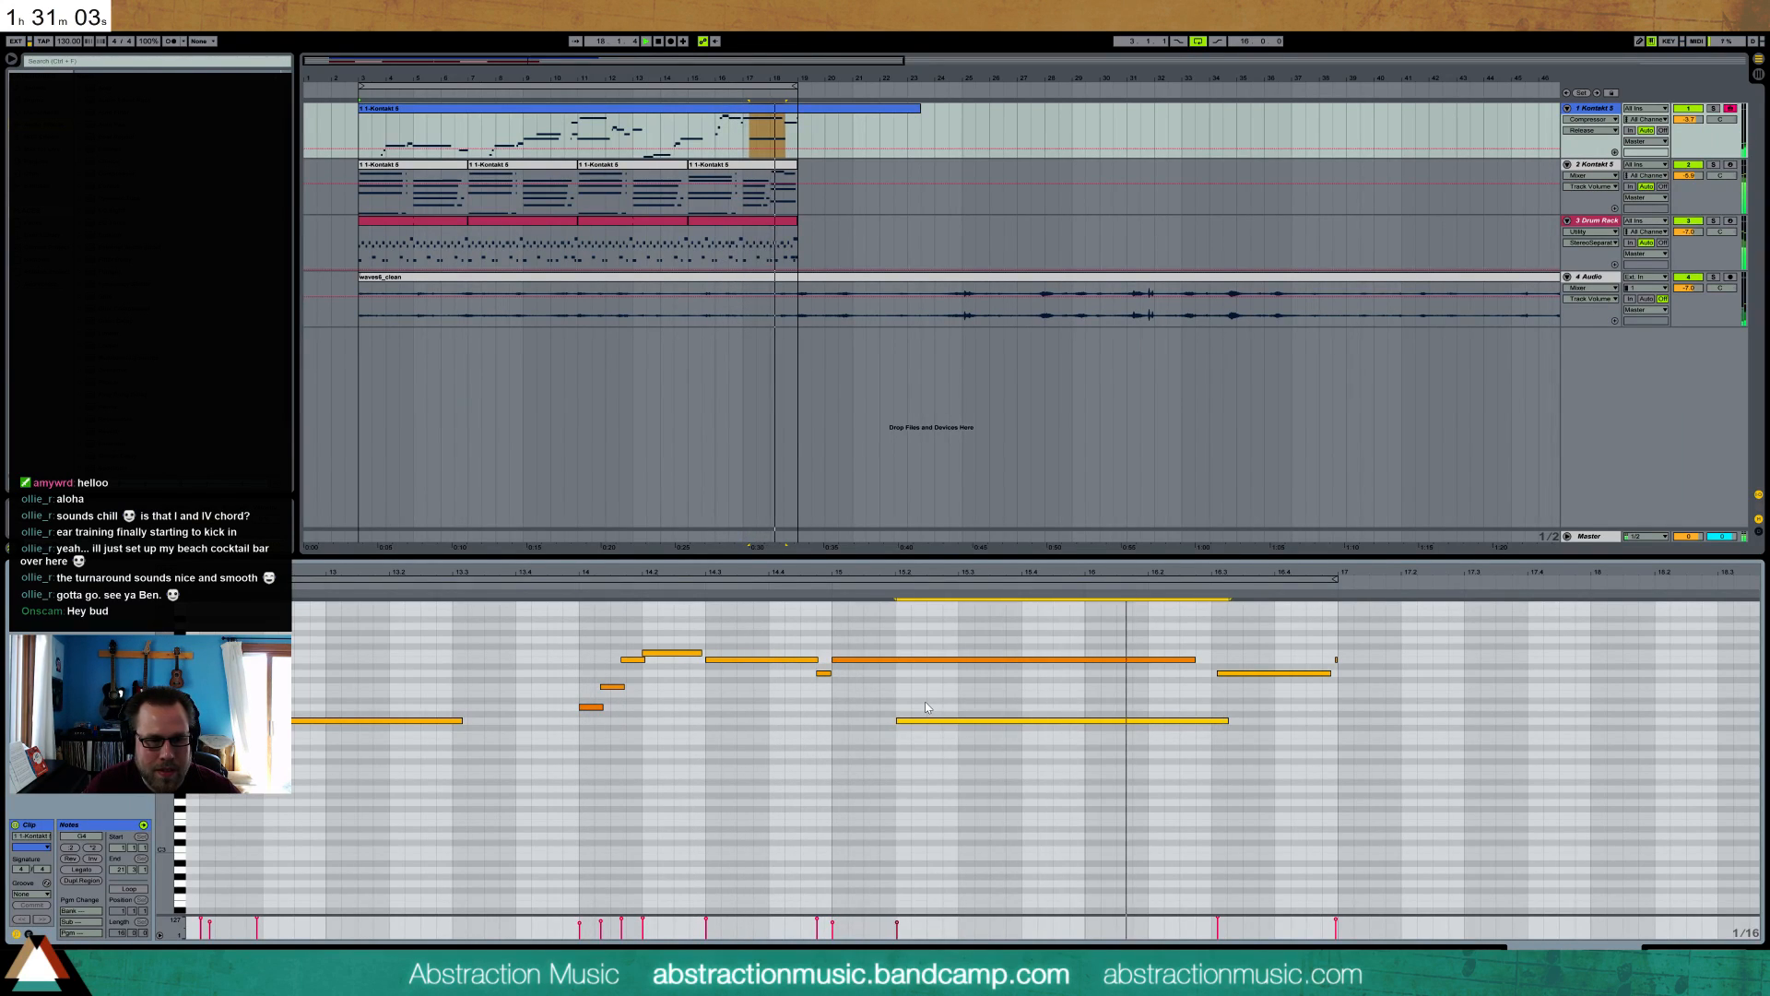
pyautogui.hotkey('shift', 'Left')
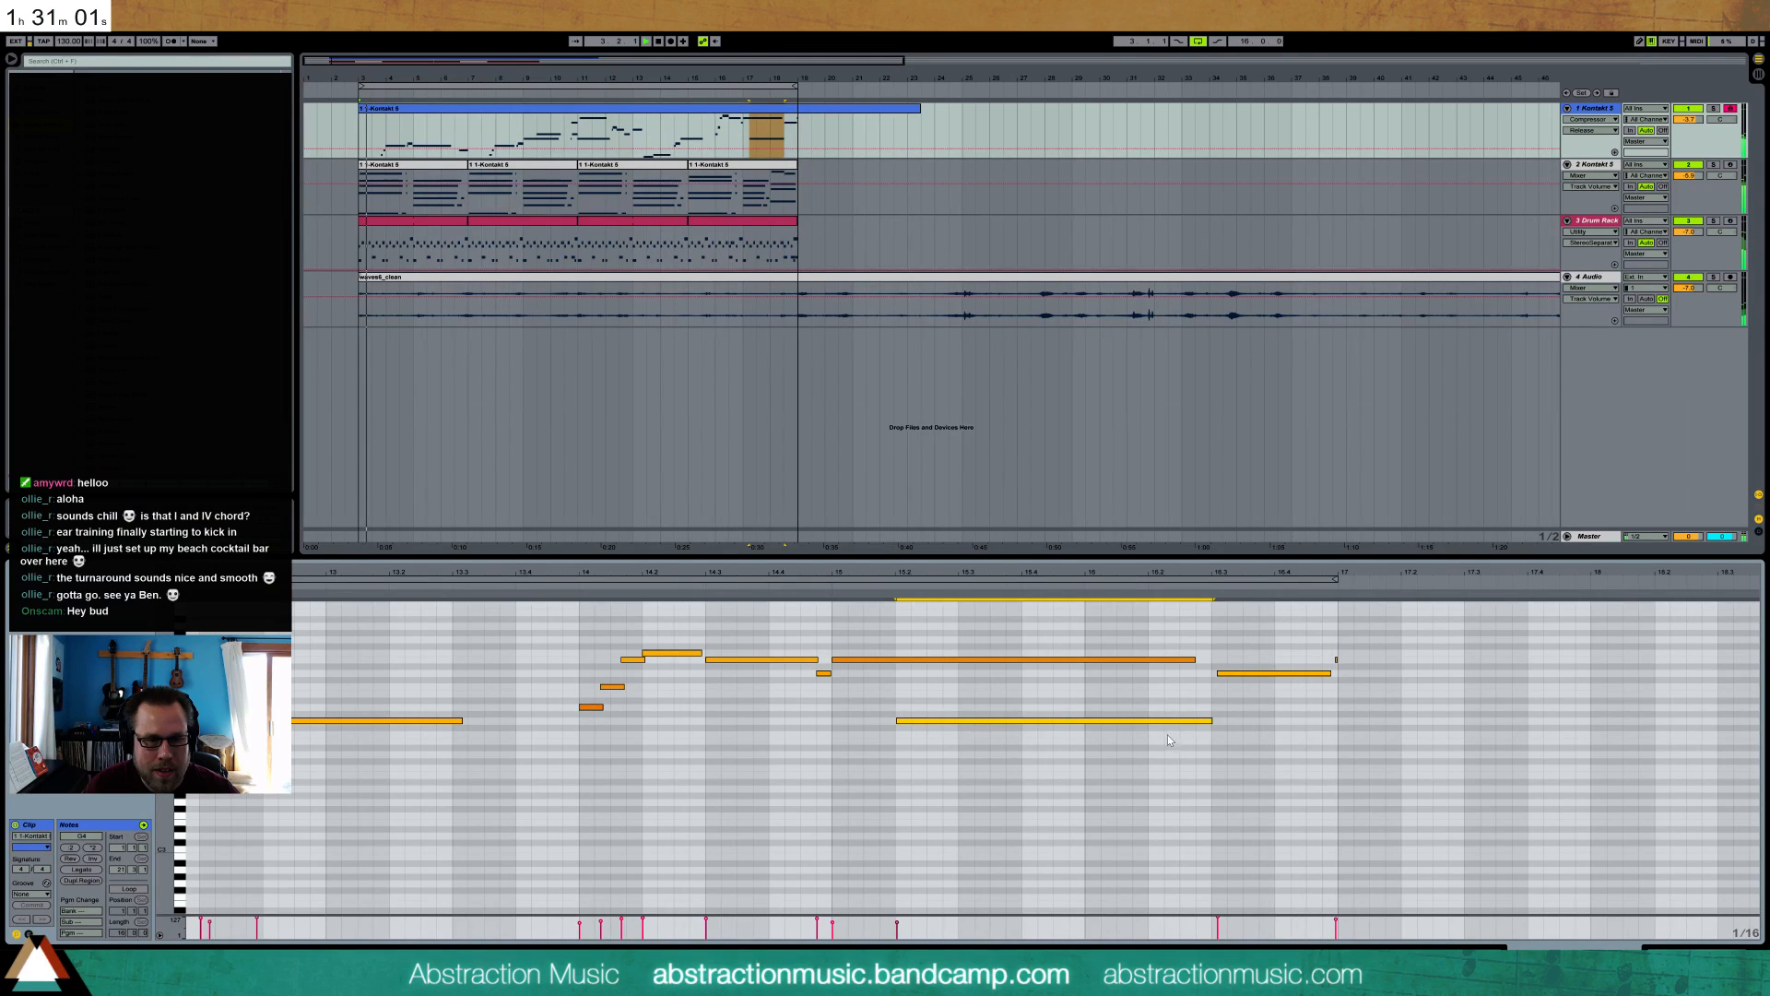
pyautogui.moveTo(1186, 722); pyautogui.dragTo(1180, 722)
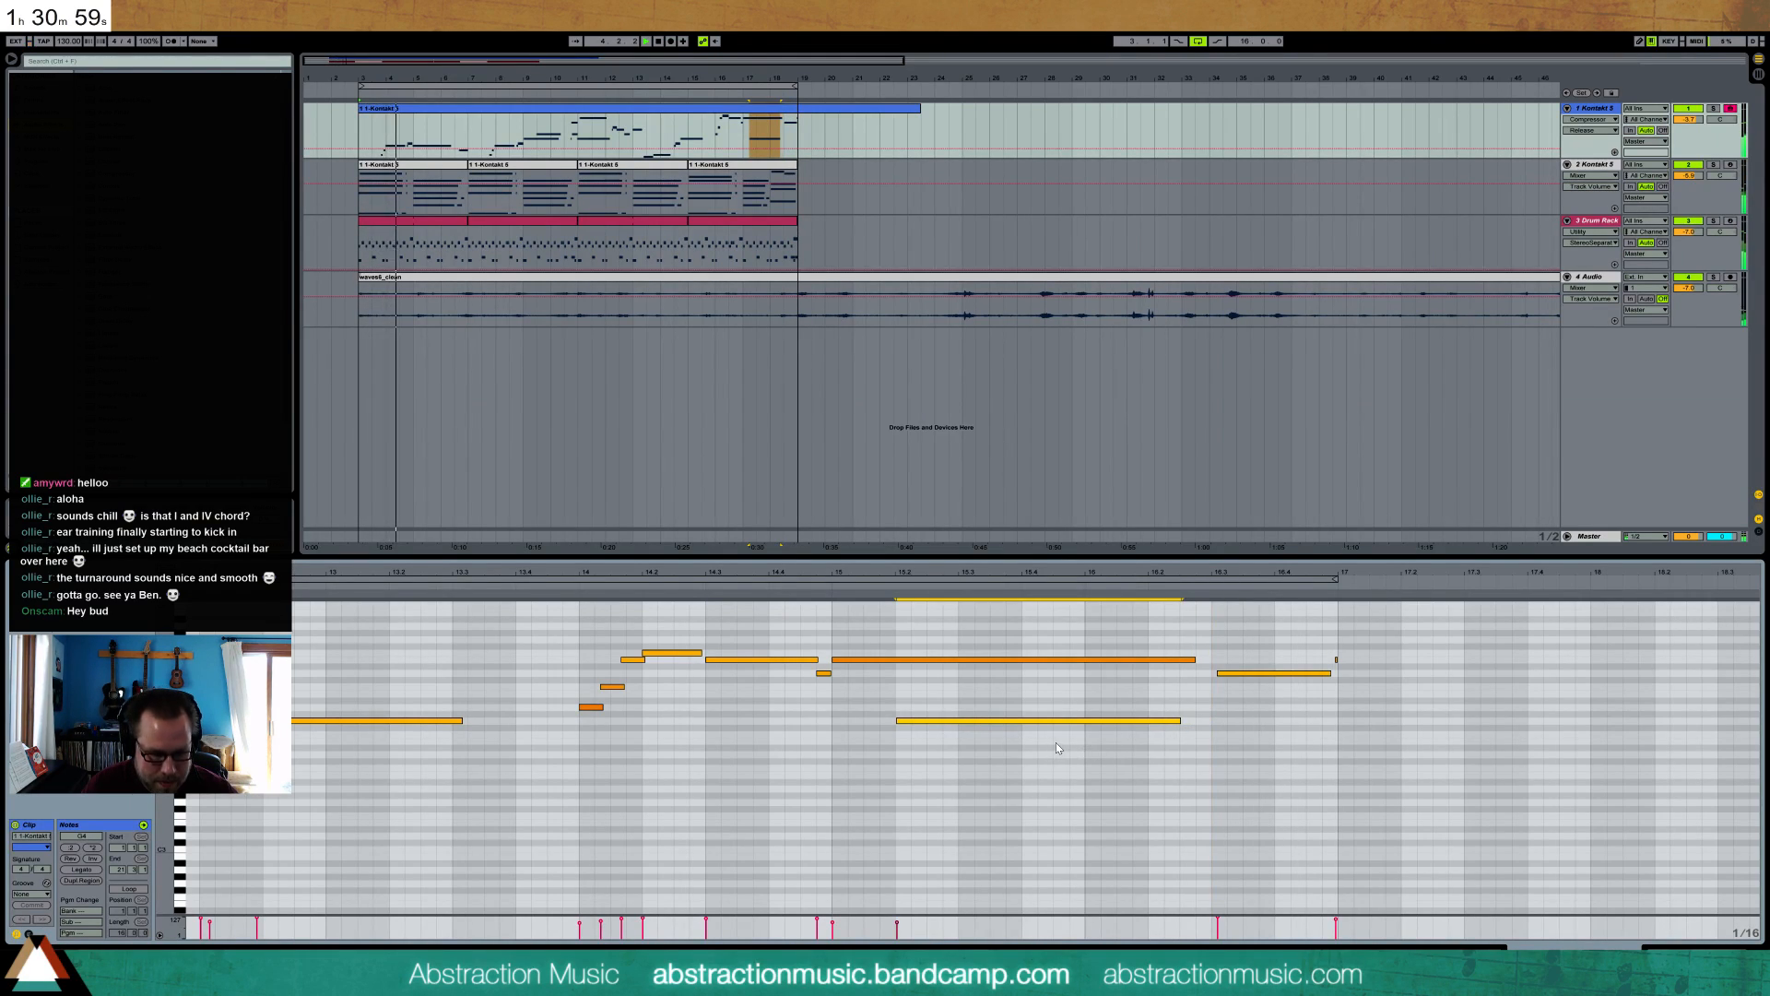
pyautogui.moveTo(1031, 716); pyautogui.dragTo(1031, 700)
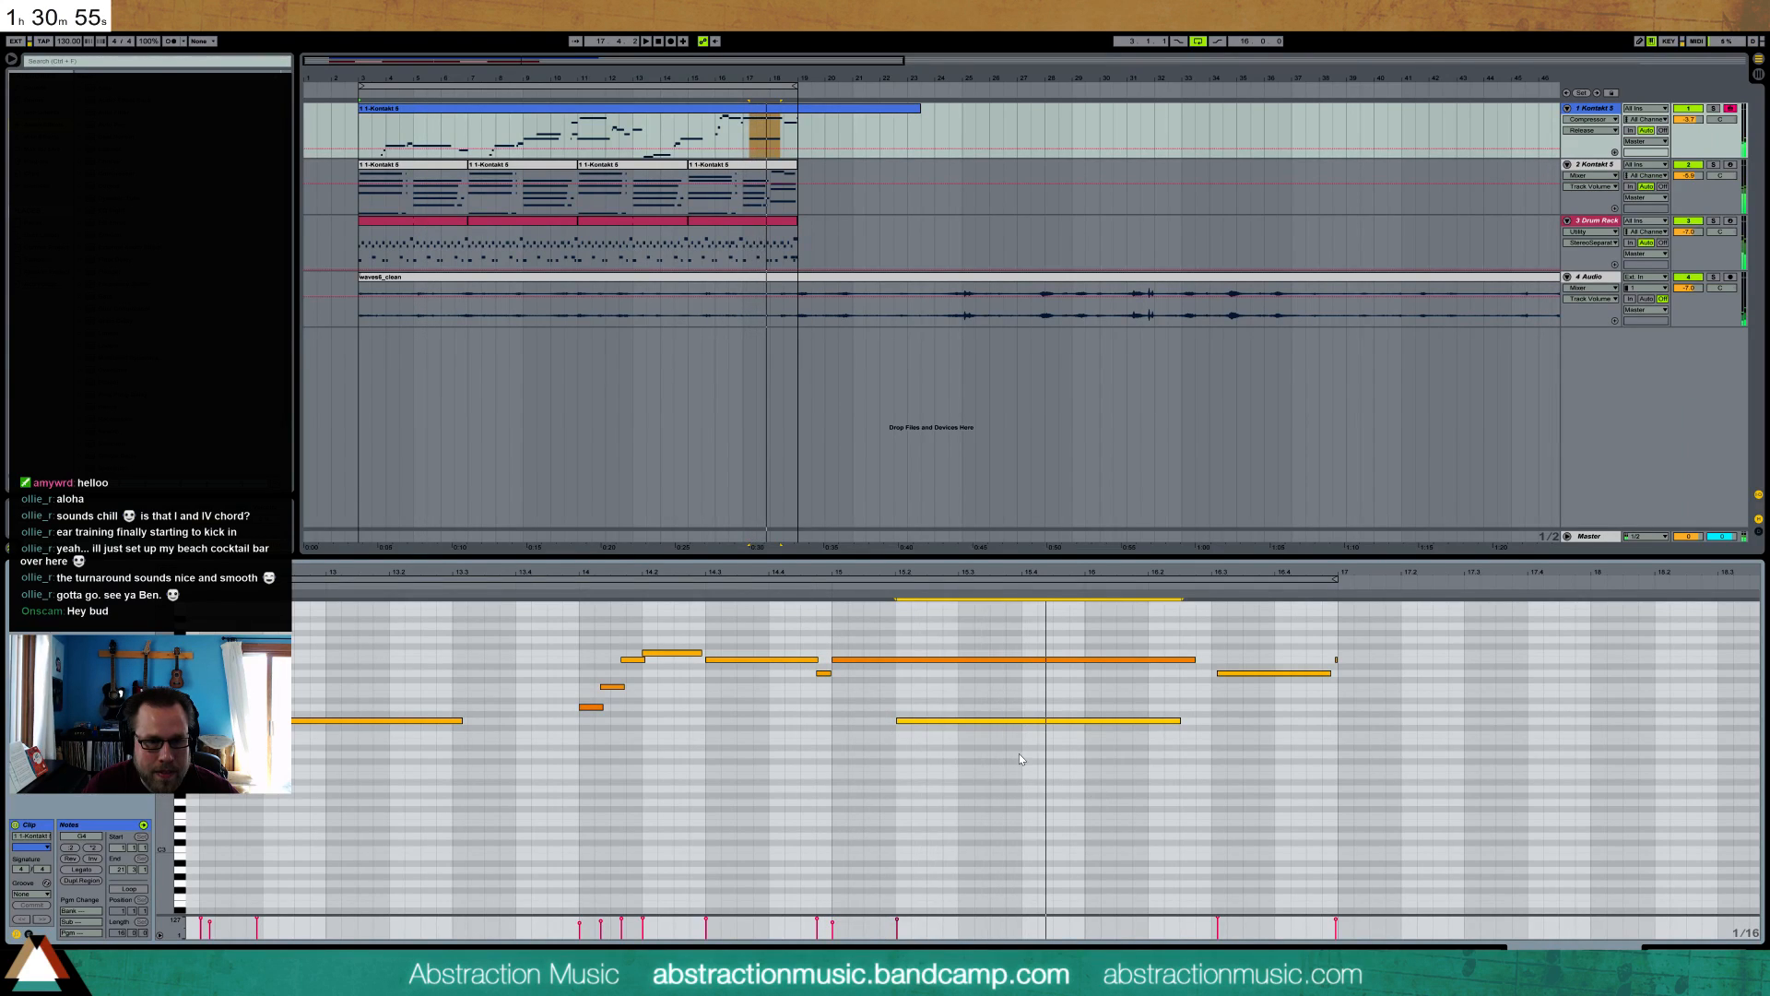
# - Add a lower long C4 note starting midway through beat 15.3, continuing the staggered chord, and play the passage
pyautogui.click(994, 770)
pyautogui.moveTo(994, 771); pyautogui.dragTo(1199, 771)
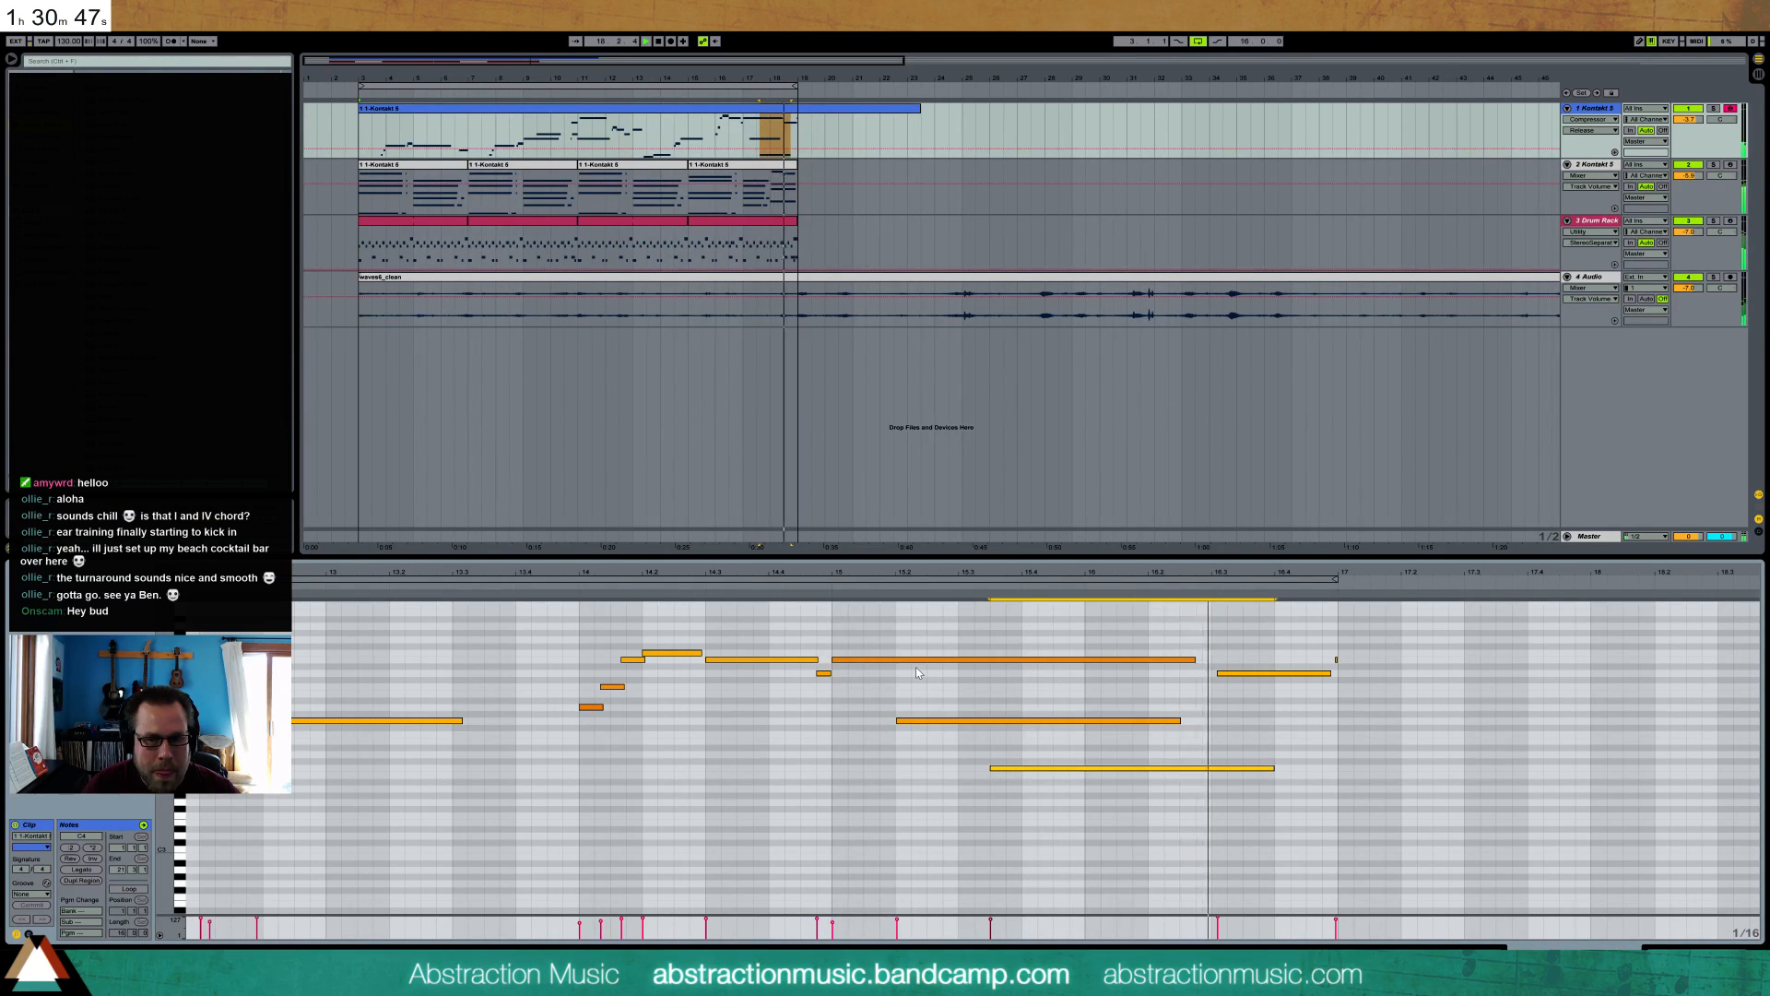
pyautogui.press('space')
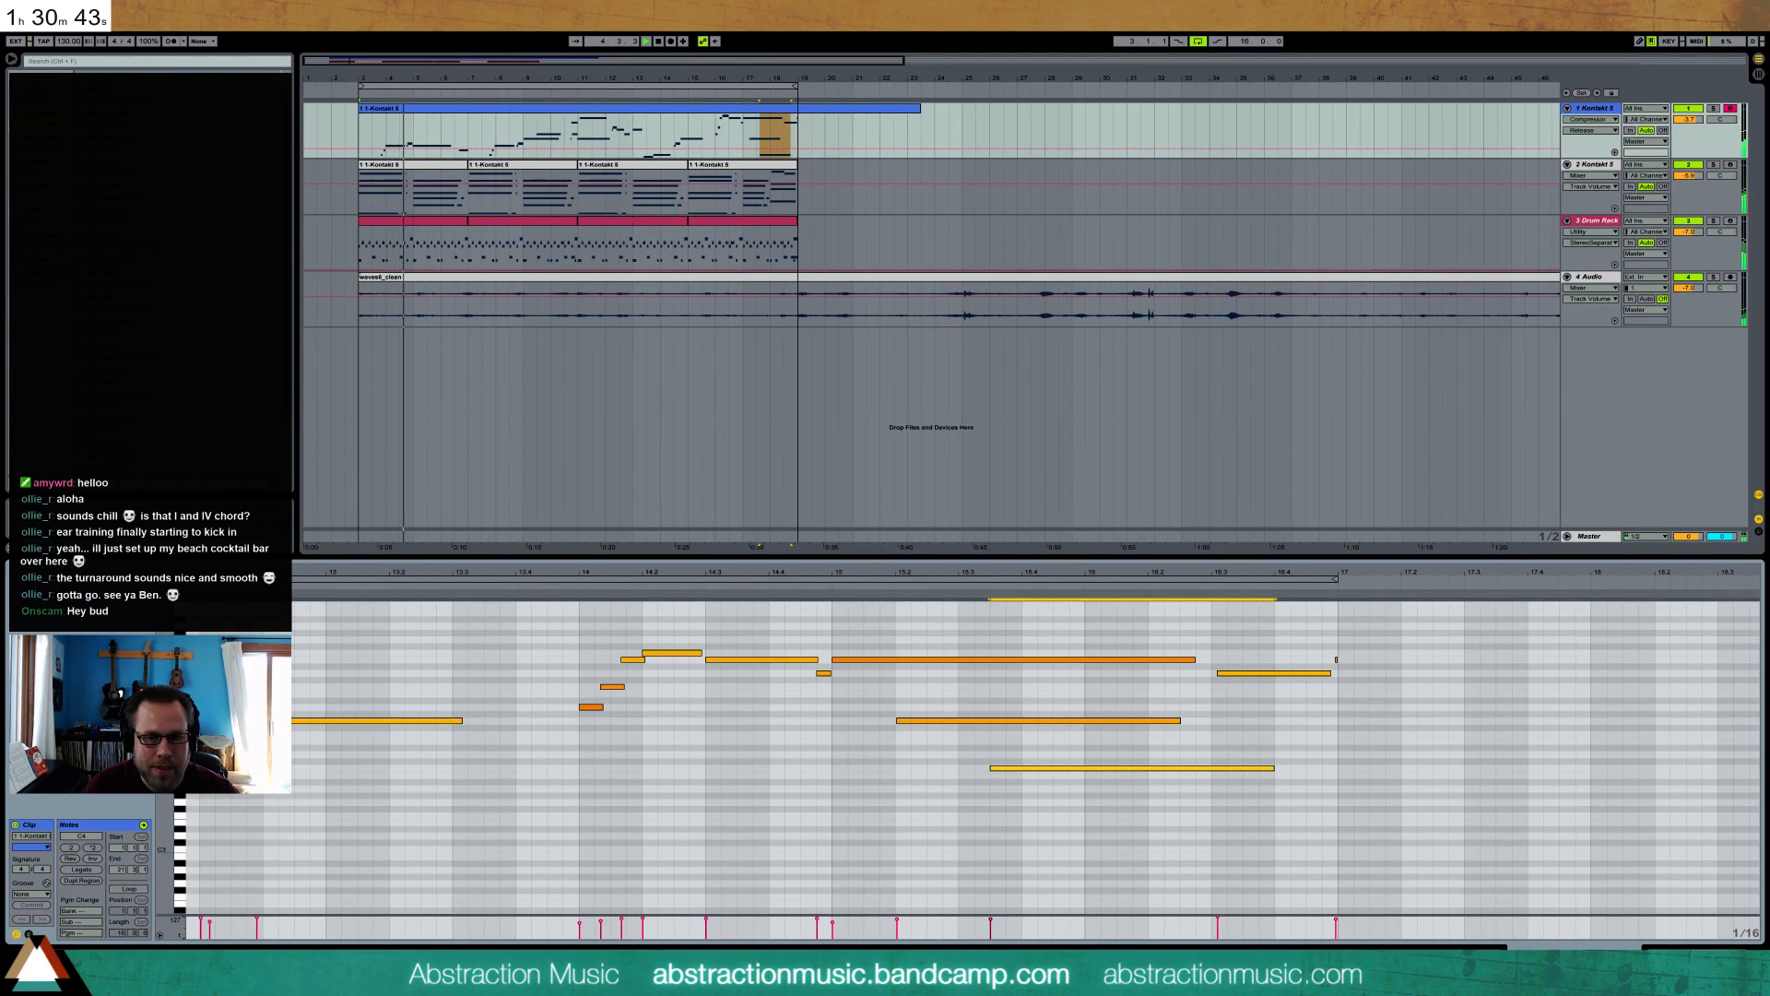
# - Reopen the melody clip and lengthen the very short E5 note at bar 17 to nearly one bar
pyautogui.hotkey('shift', 'Tab')
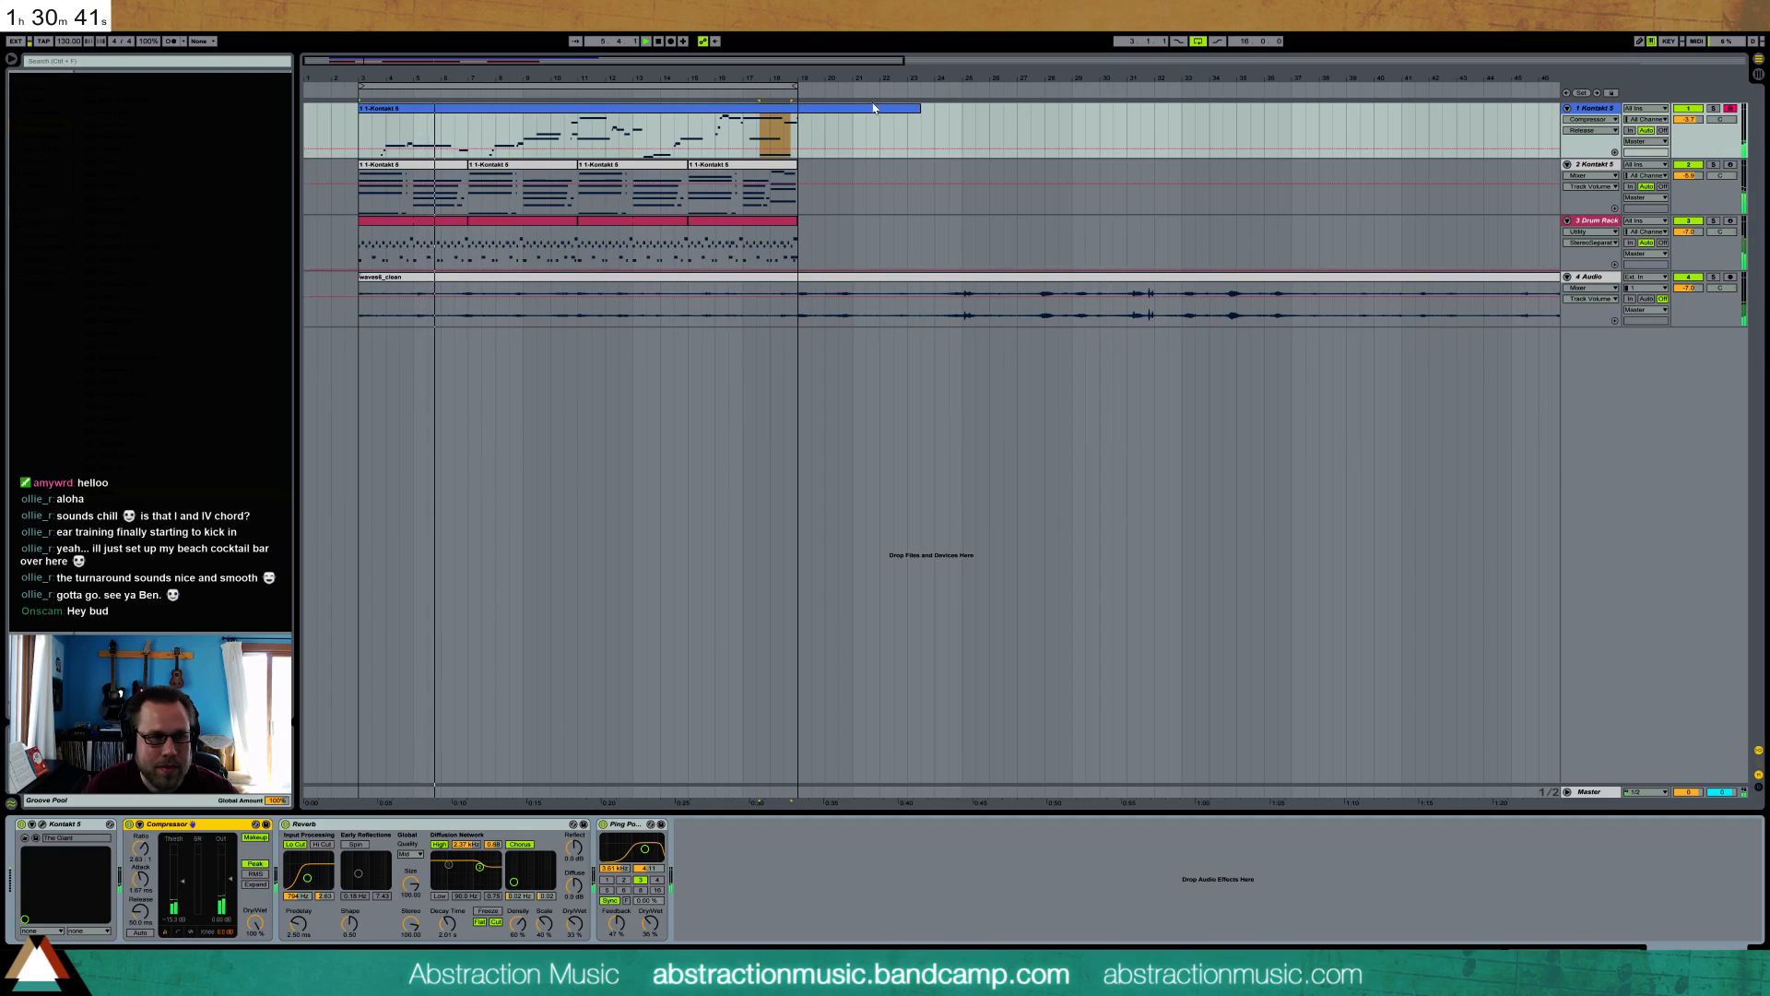
pyautogui.doubleClick(800, 118)
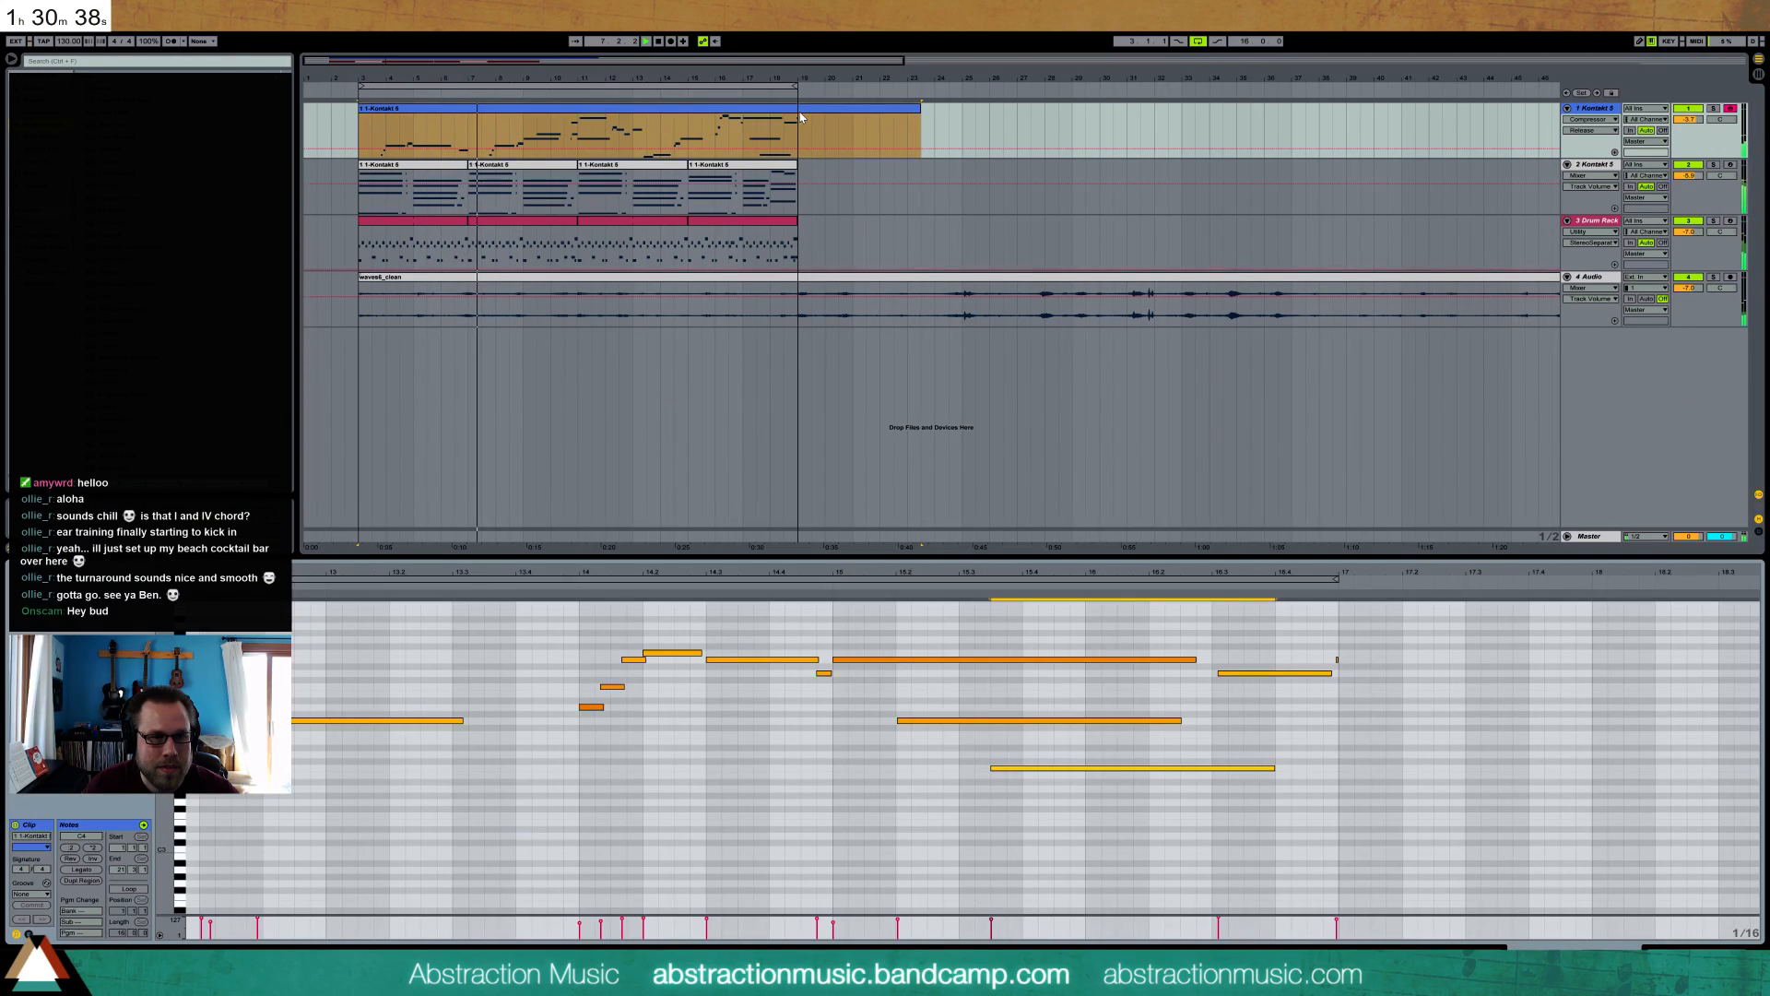
pyautogui.click(1337, 659)
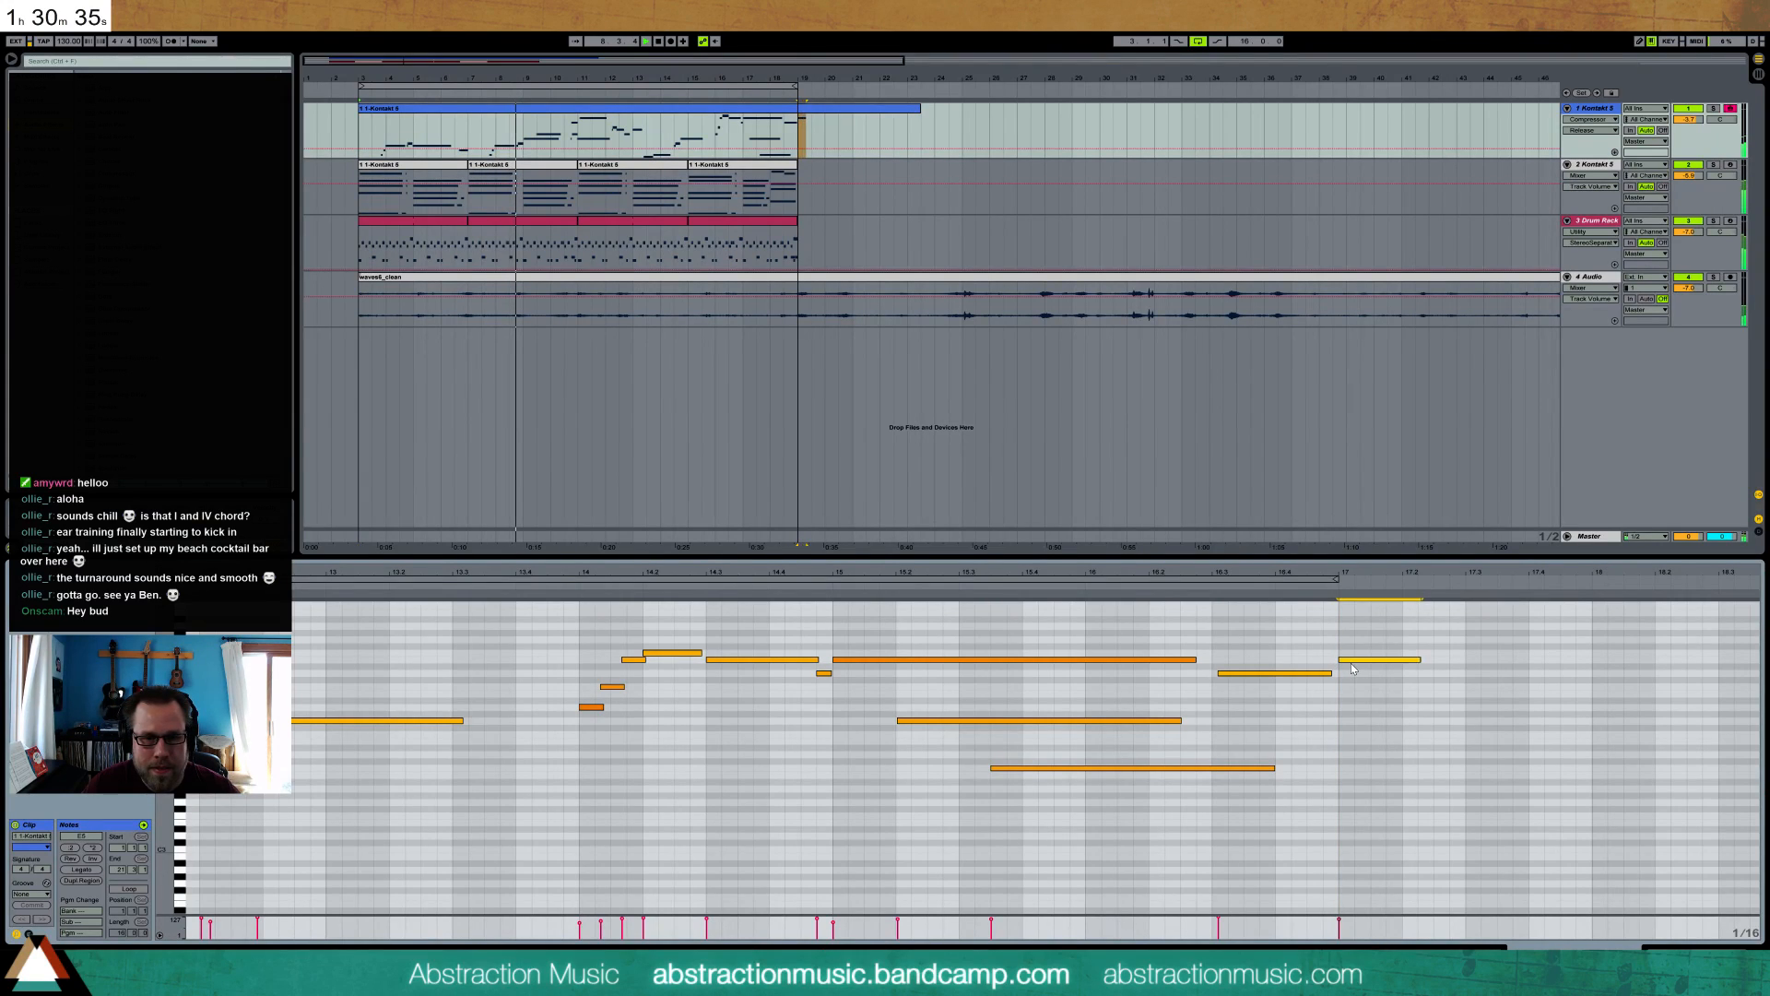
pyautogui.hotkey('shift', 'Right')
pyautogui.hotkey('shift', 'Right')
pyautogui.hotkey('shift', 'Right')
pyautogui.hotkey('shift', 'Right')
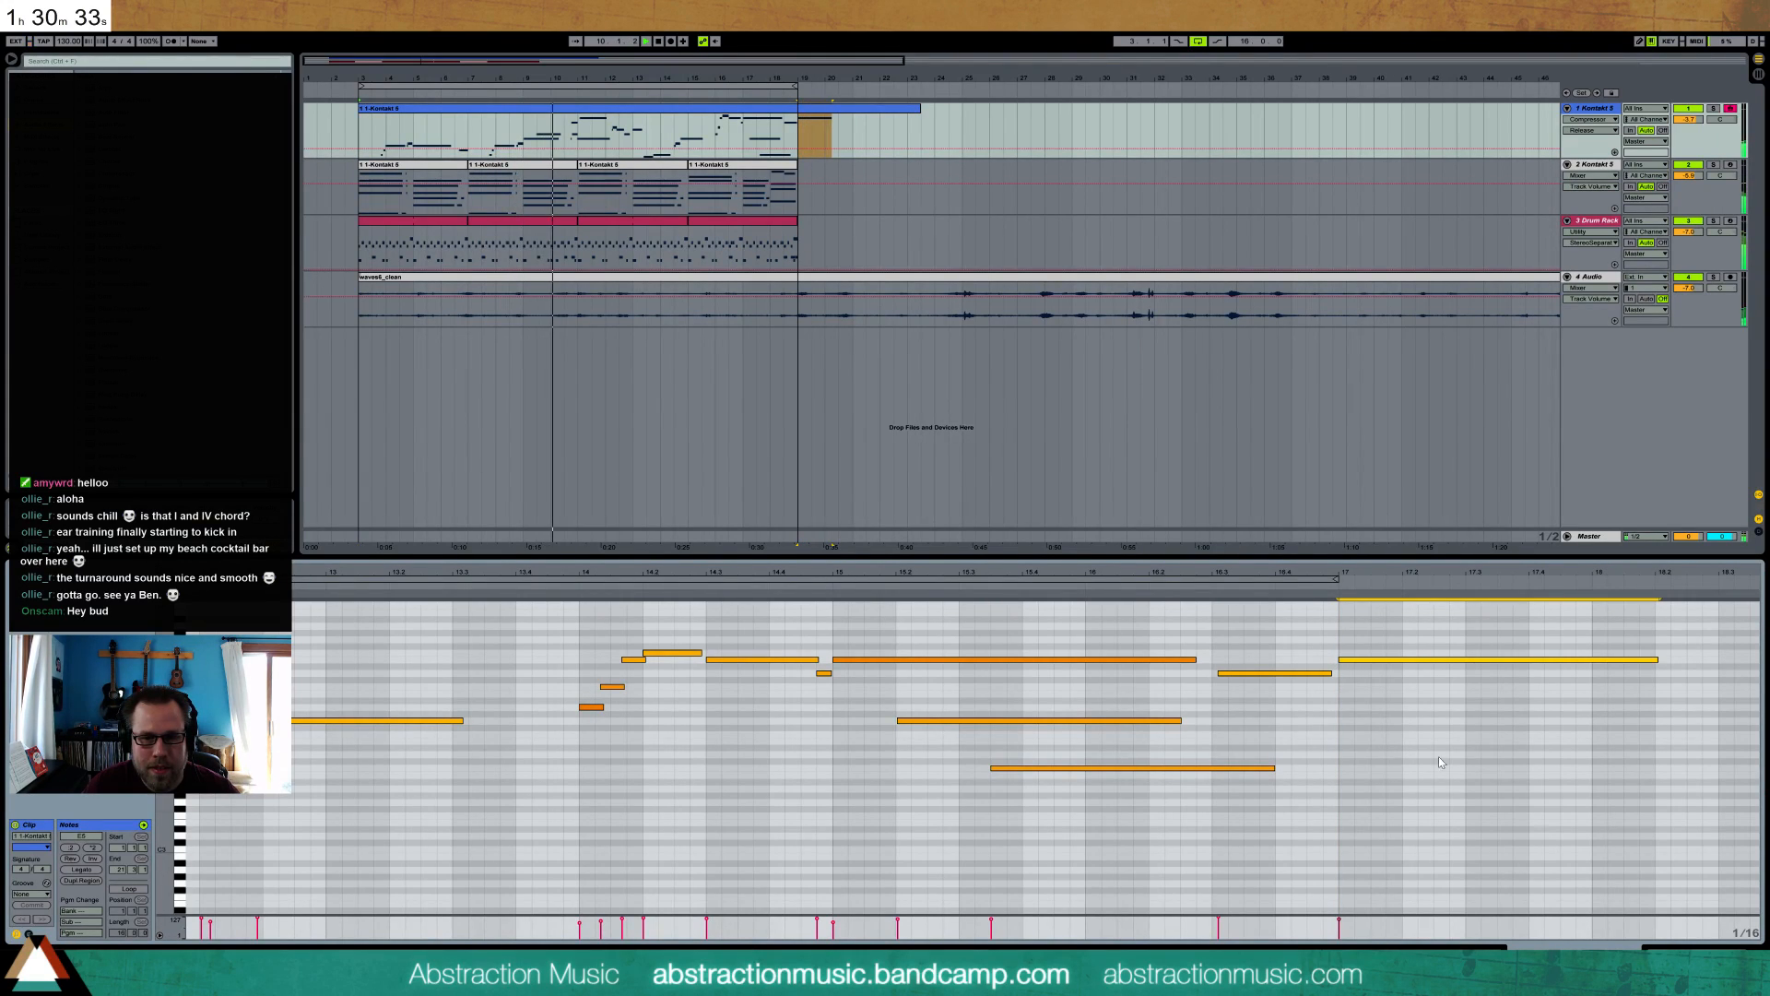
pyautogui.hotkey('shift', 'Left')
pyautogui.hotkey('shift', 'Left')
pyautogui.hotkey('shift', 'Left')
pyautogui.hotkey('shift', 'Left')
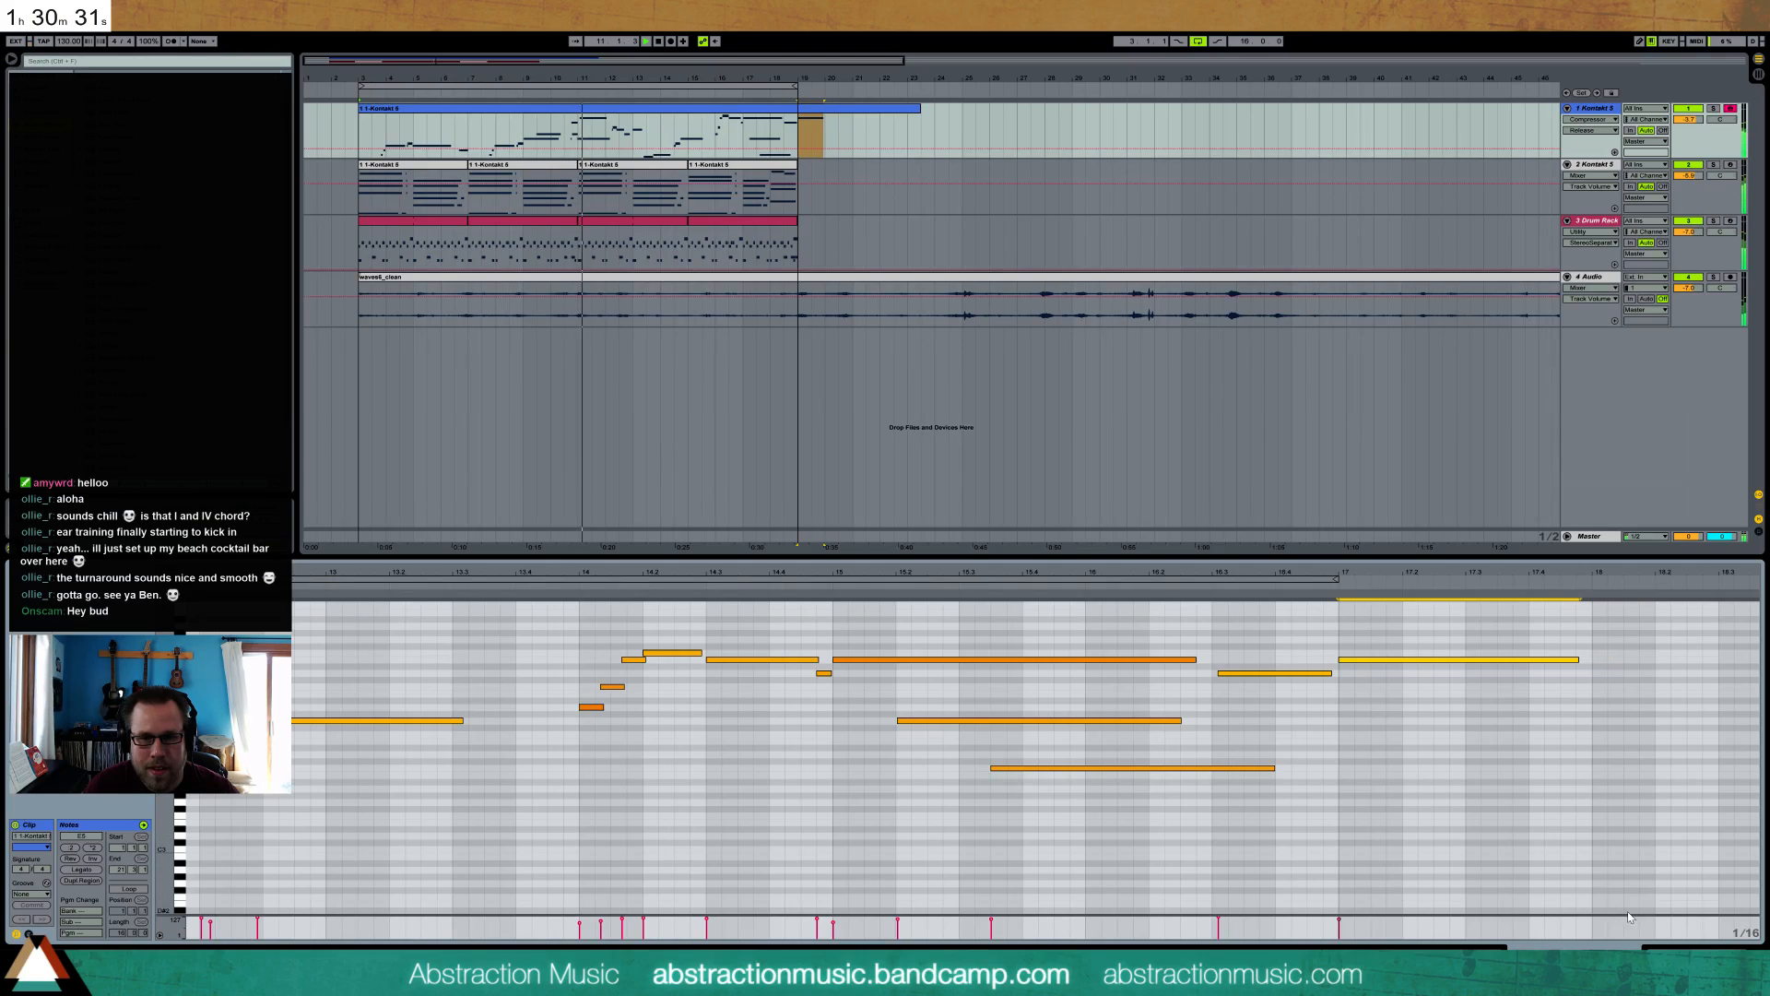
# - Add two nearly bar-long notes below the E5 at bar 17, placing the lowest an octave beneath it
pyautogui.moveTo(1346, 695); pyautogui.dragTo(1588, 702)
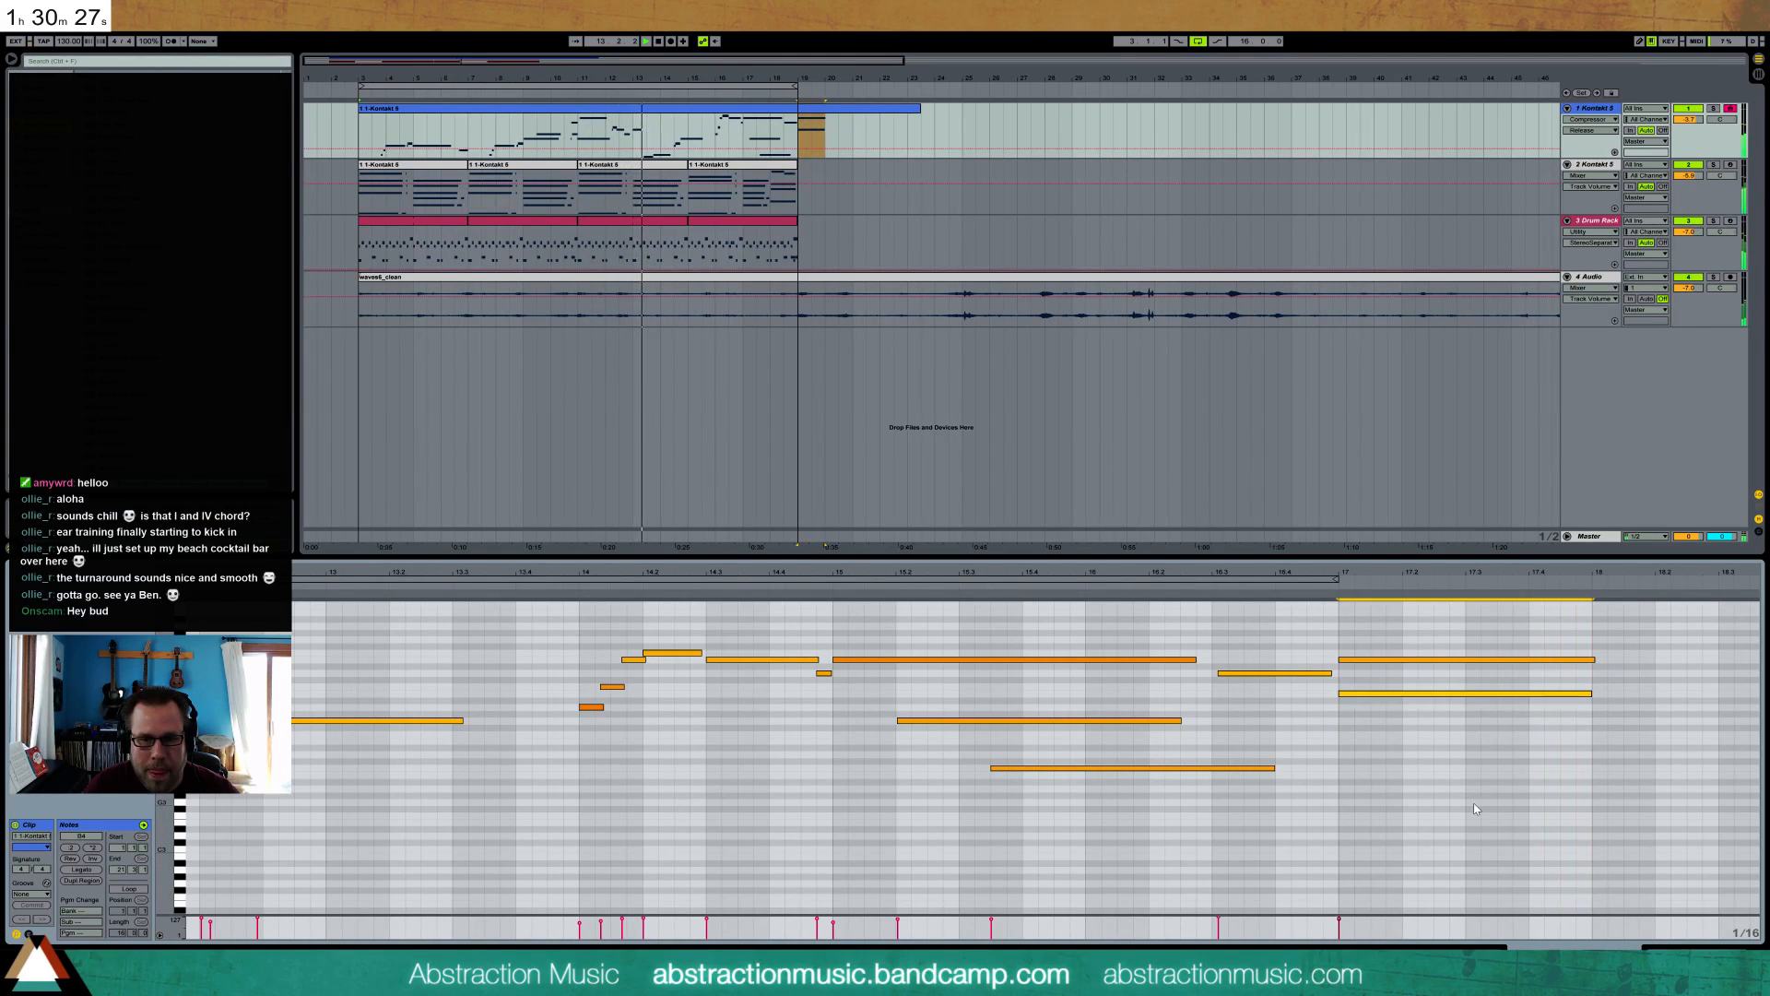
pyautogui.moveTo(1346, 722); pyautogui.dragTo(1581, 737)
pyautogui.hotkey('shift', 'Down')
pyautogui.press('Up')
pyautogui.press('Up')
pyautogui.press('Up')
pyautogui.press('Up')
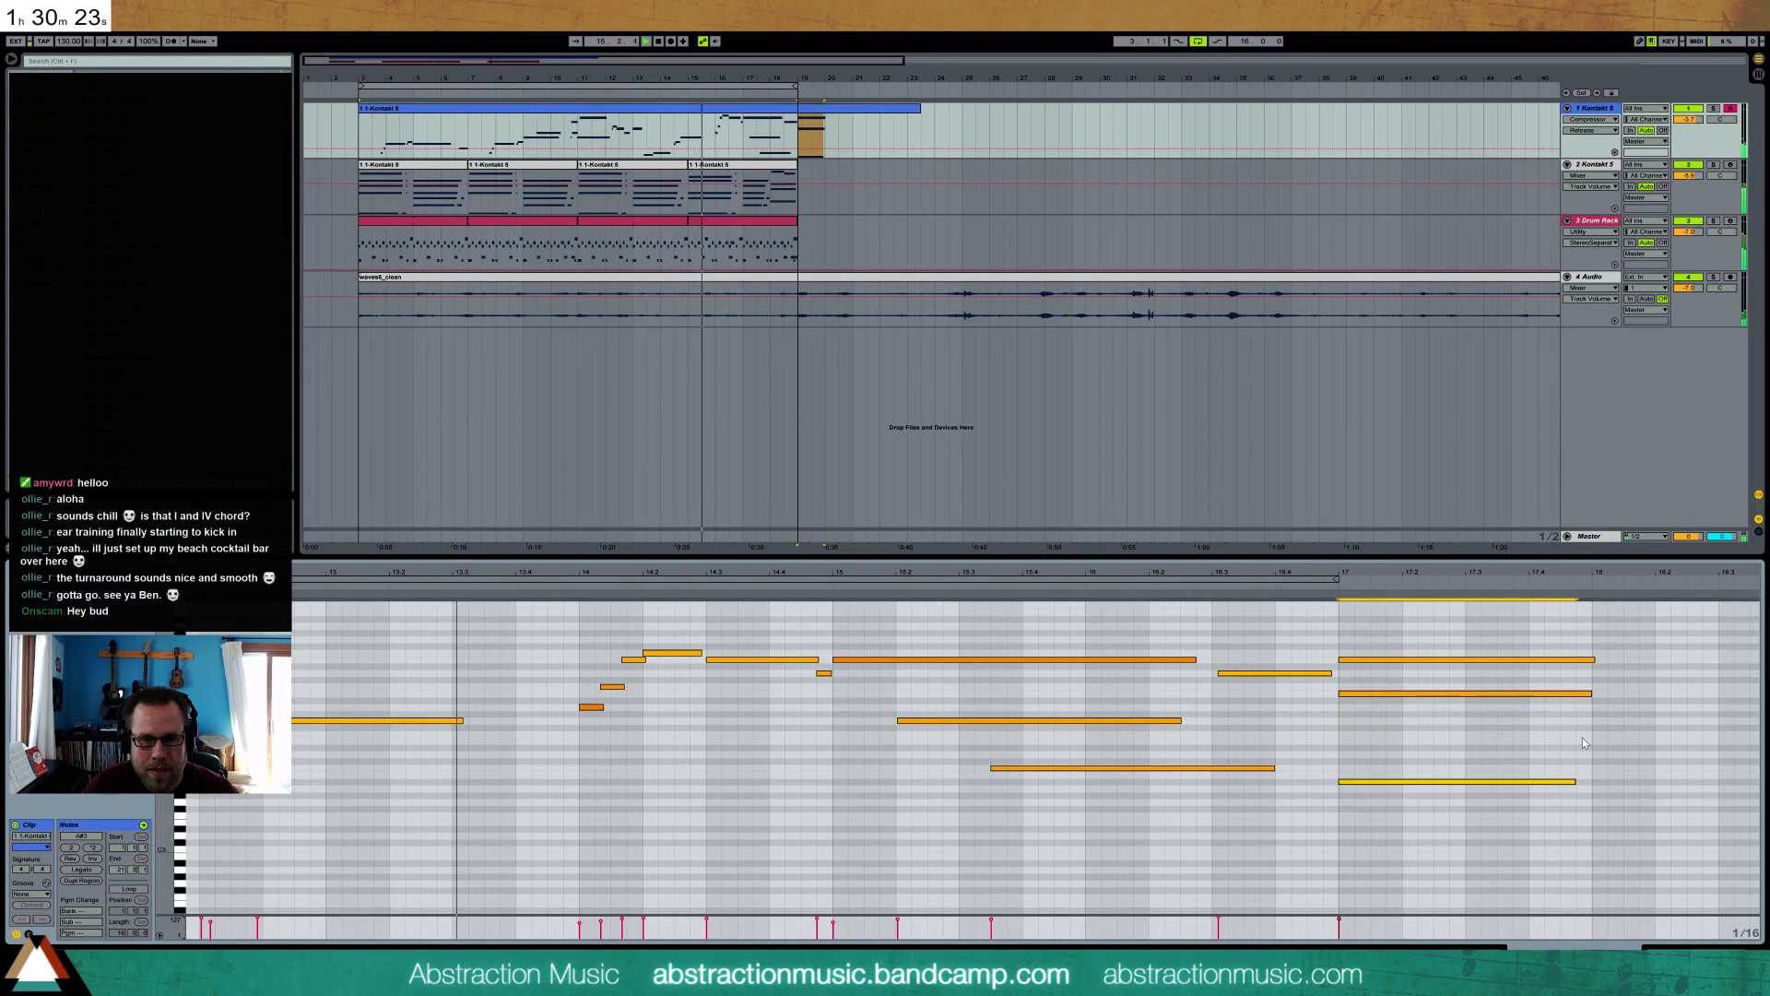
pyautogui.press('Up')
pyautogui.press('Up')
pyautogui.press('Up')
pyautogui.press('Up')
pyautogui.press('Up')
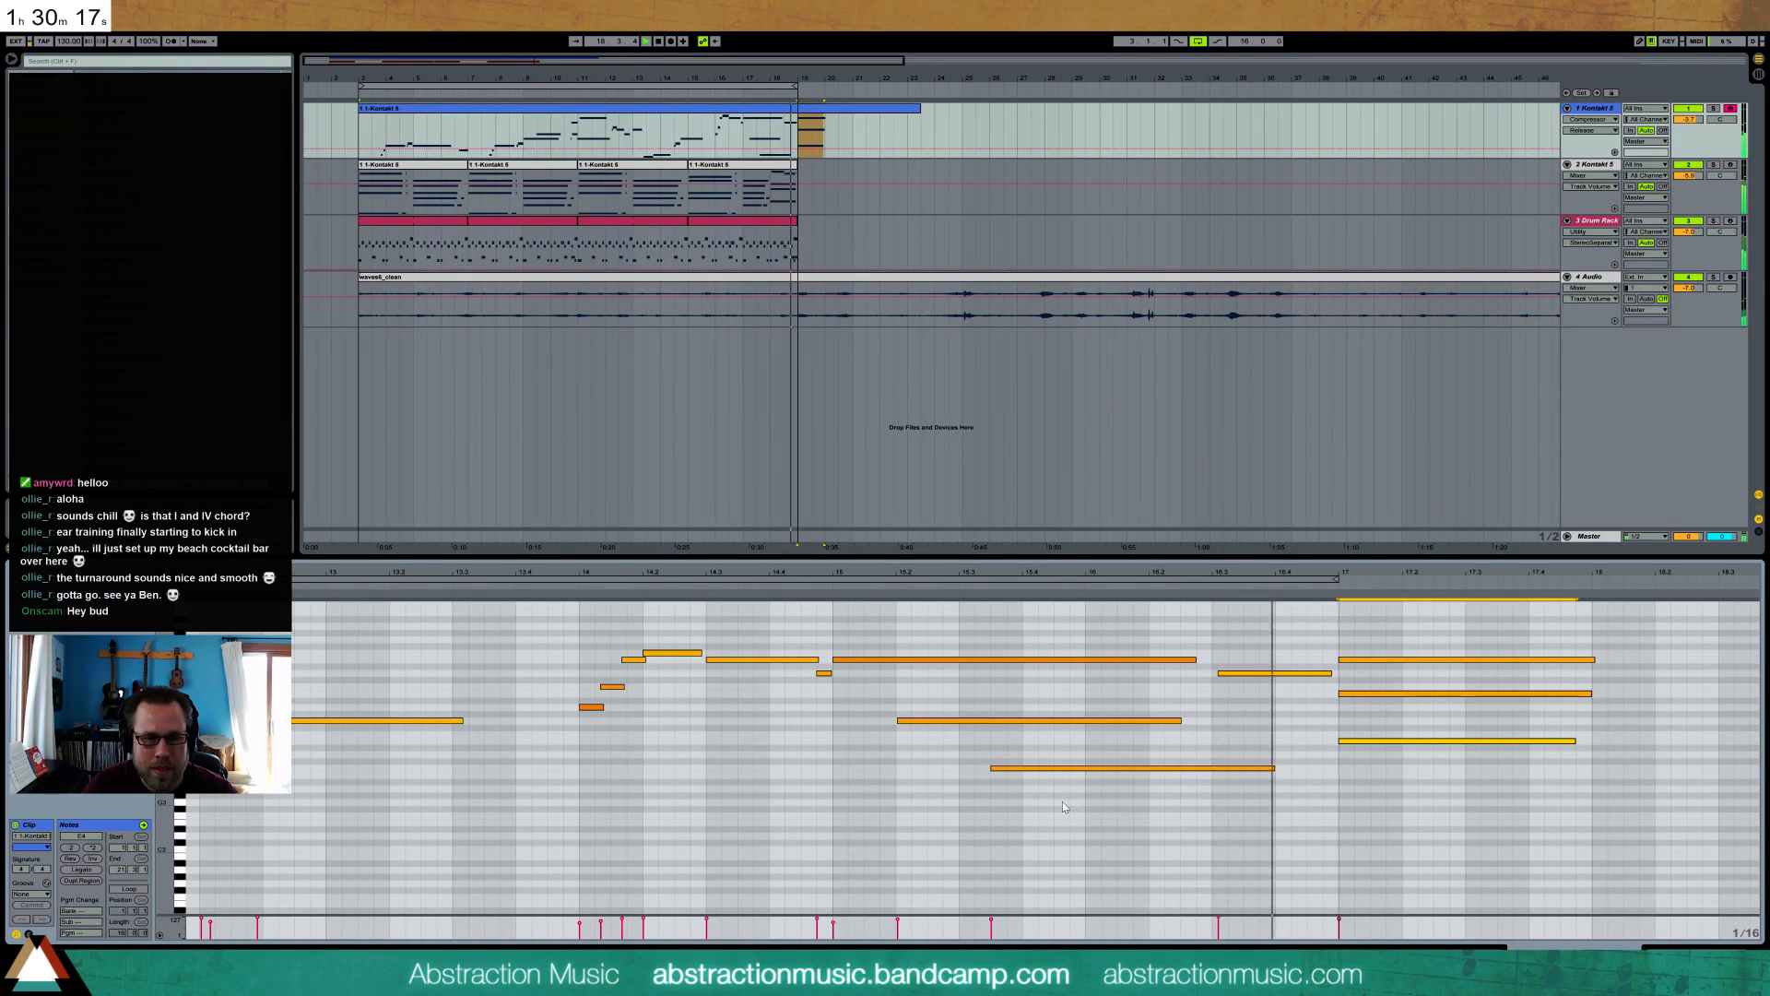
# - Draw a low G3 note running up to bar 17 and nudge the upper two notes of the bar 17 chord slightly later
pyautogui.moveTo(1055, 801); pyautogui.dragTo(1339, 803)
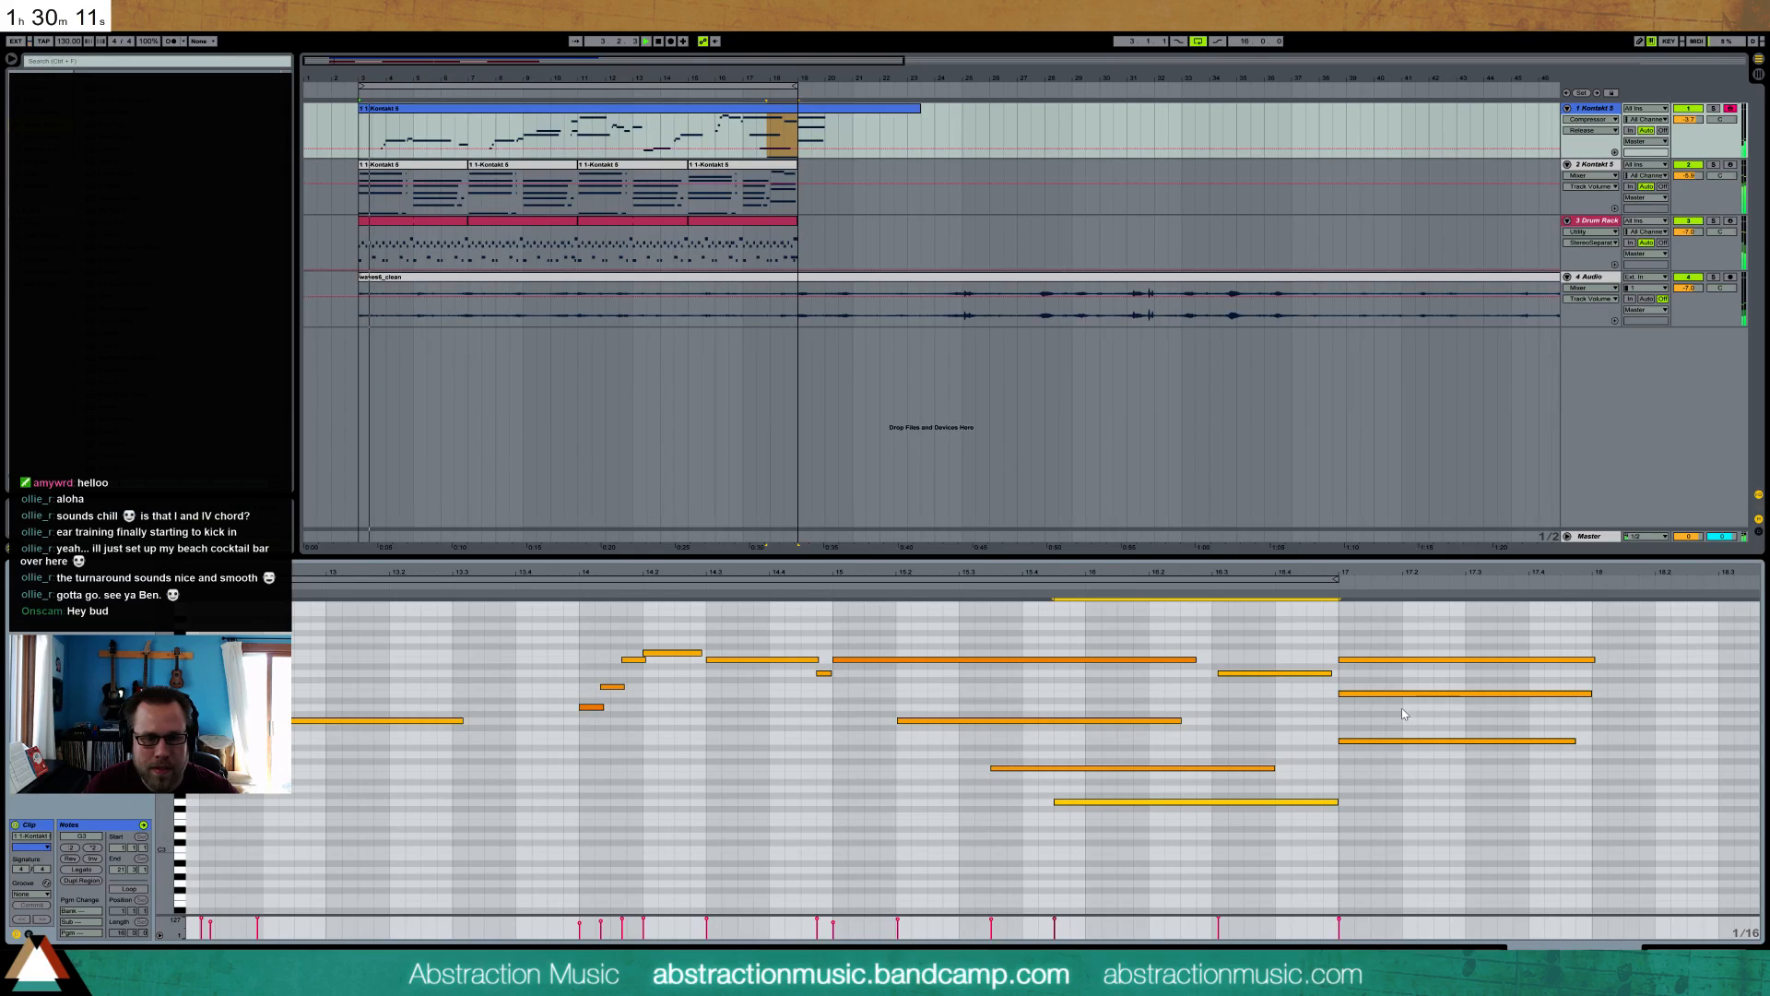
pyautogui.moveTo(1451, 638); pyautogui.dragTo(1460, 710)
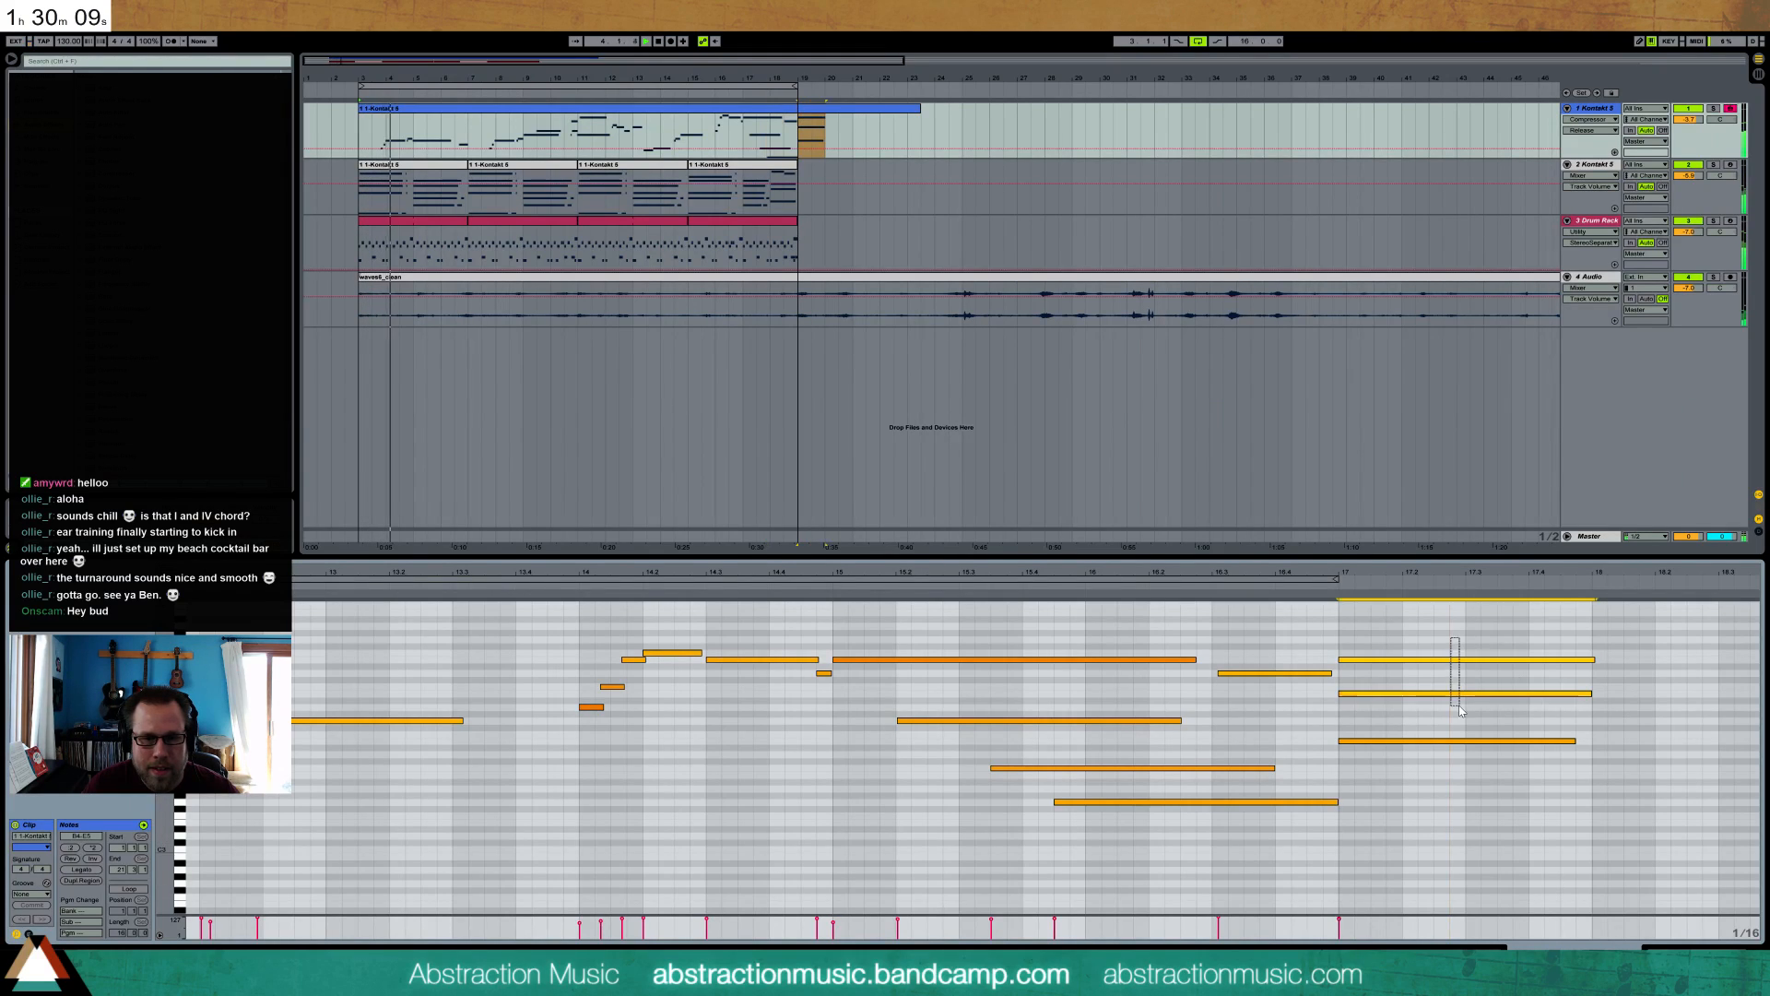
pyautogui.click(1379, 684)
pyautogui.moveTo(1358, 661); pyautogui.dragTo(1362, 661)
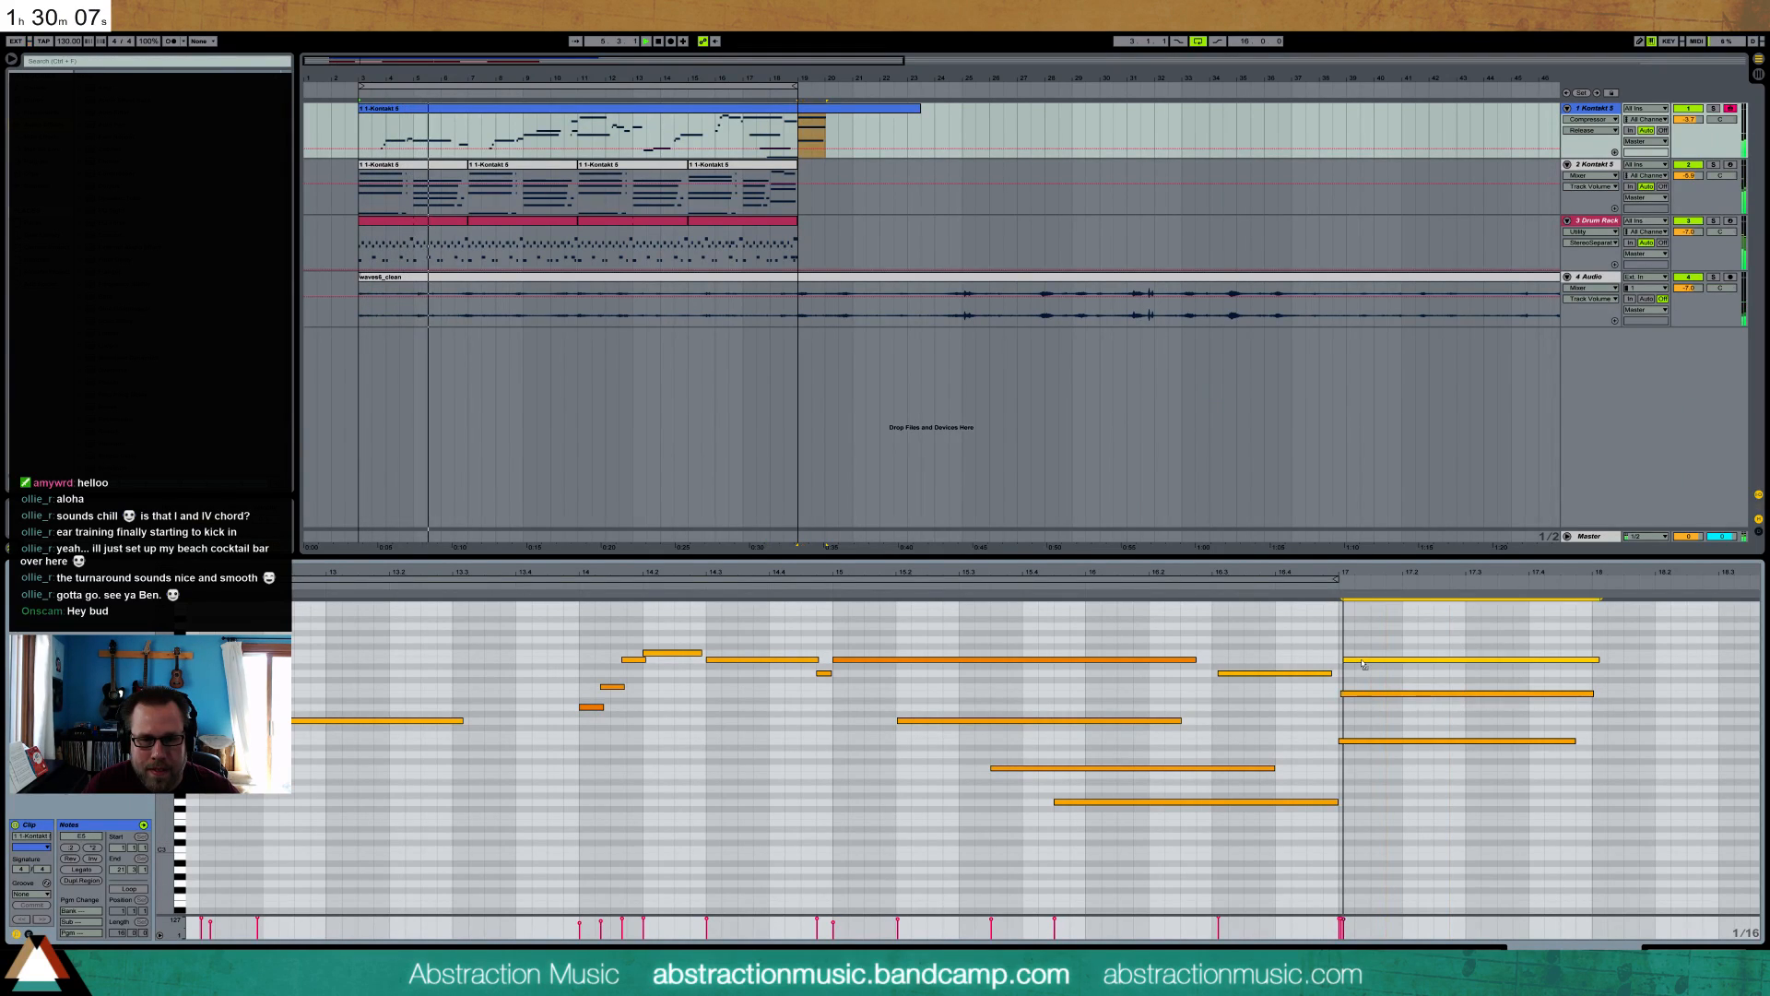
# - Listen through the loop and trim the start of the lowest note before bar 17 to bar 16
pyautogui.hotkey('shift', 'Tab')
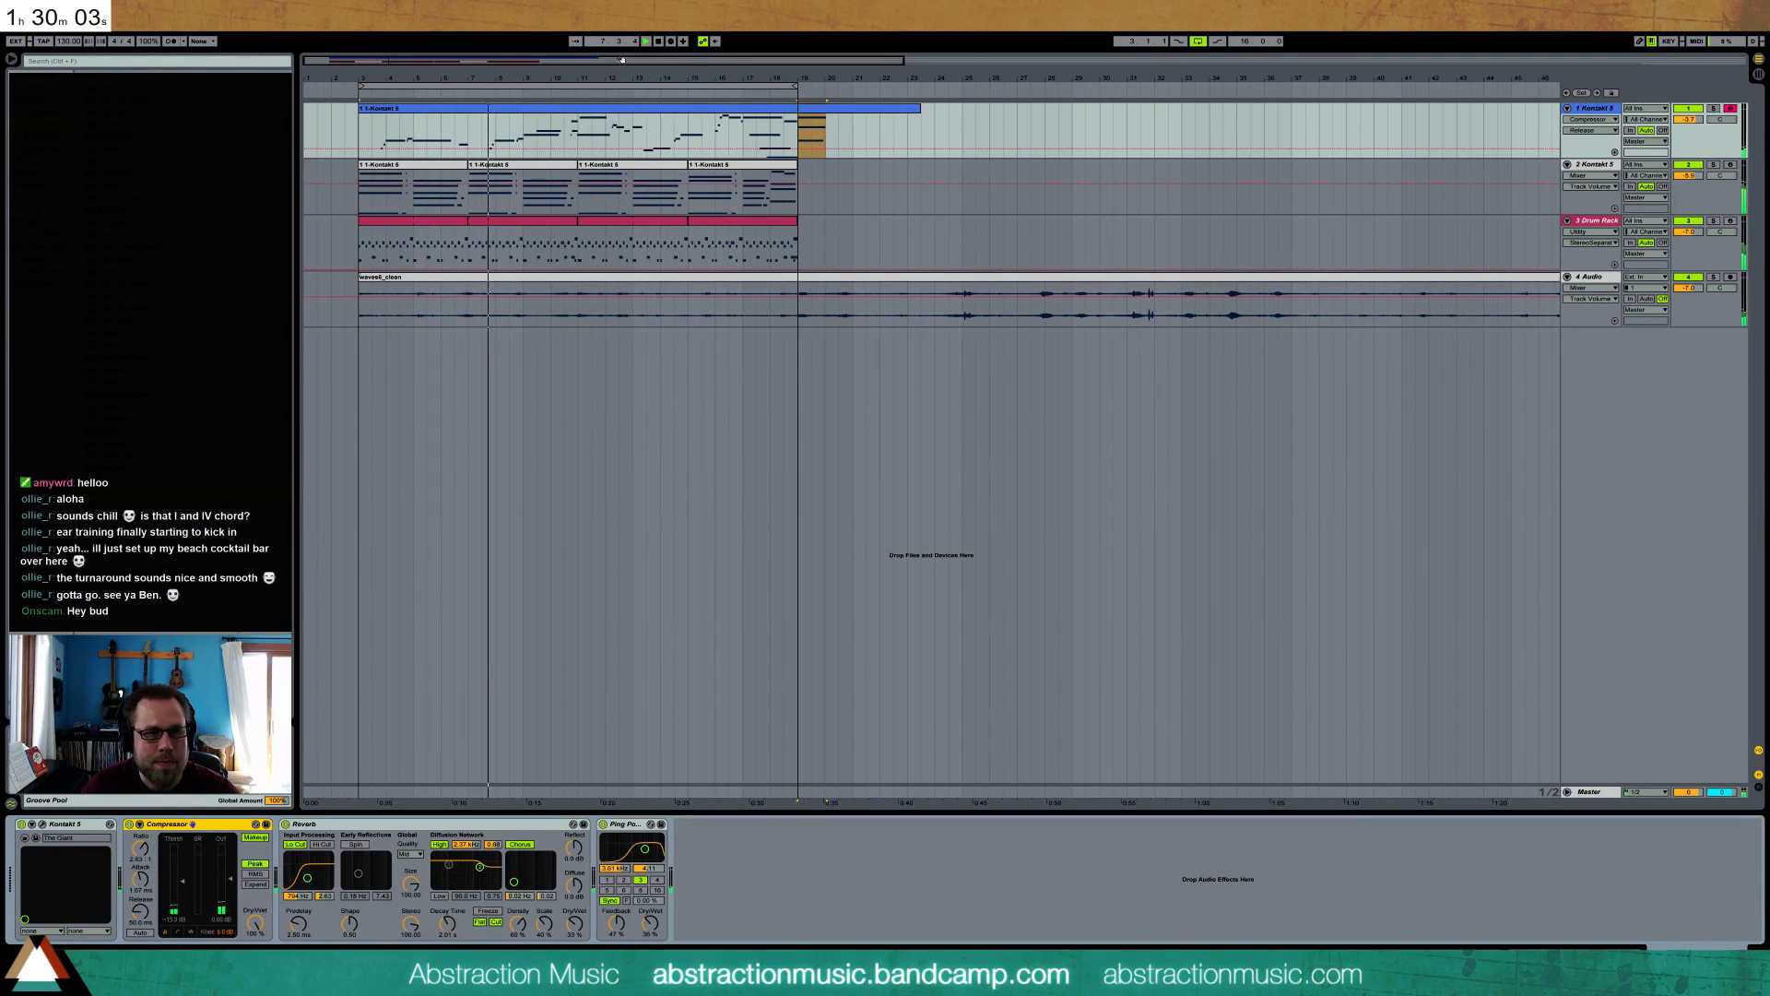
pyautogui.moveTo(478, 62); pyautogui.dragTo(478, 58)
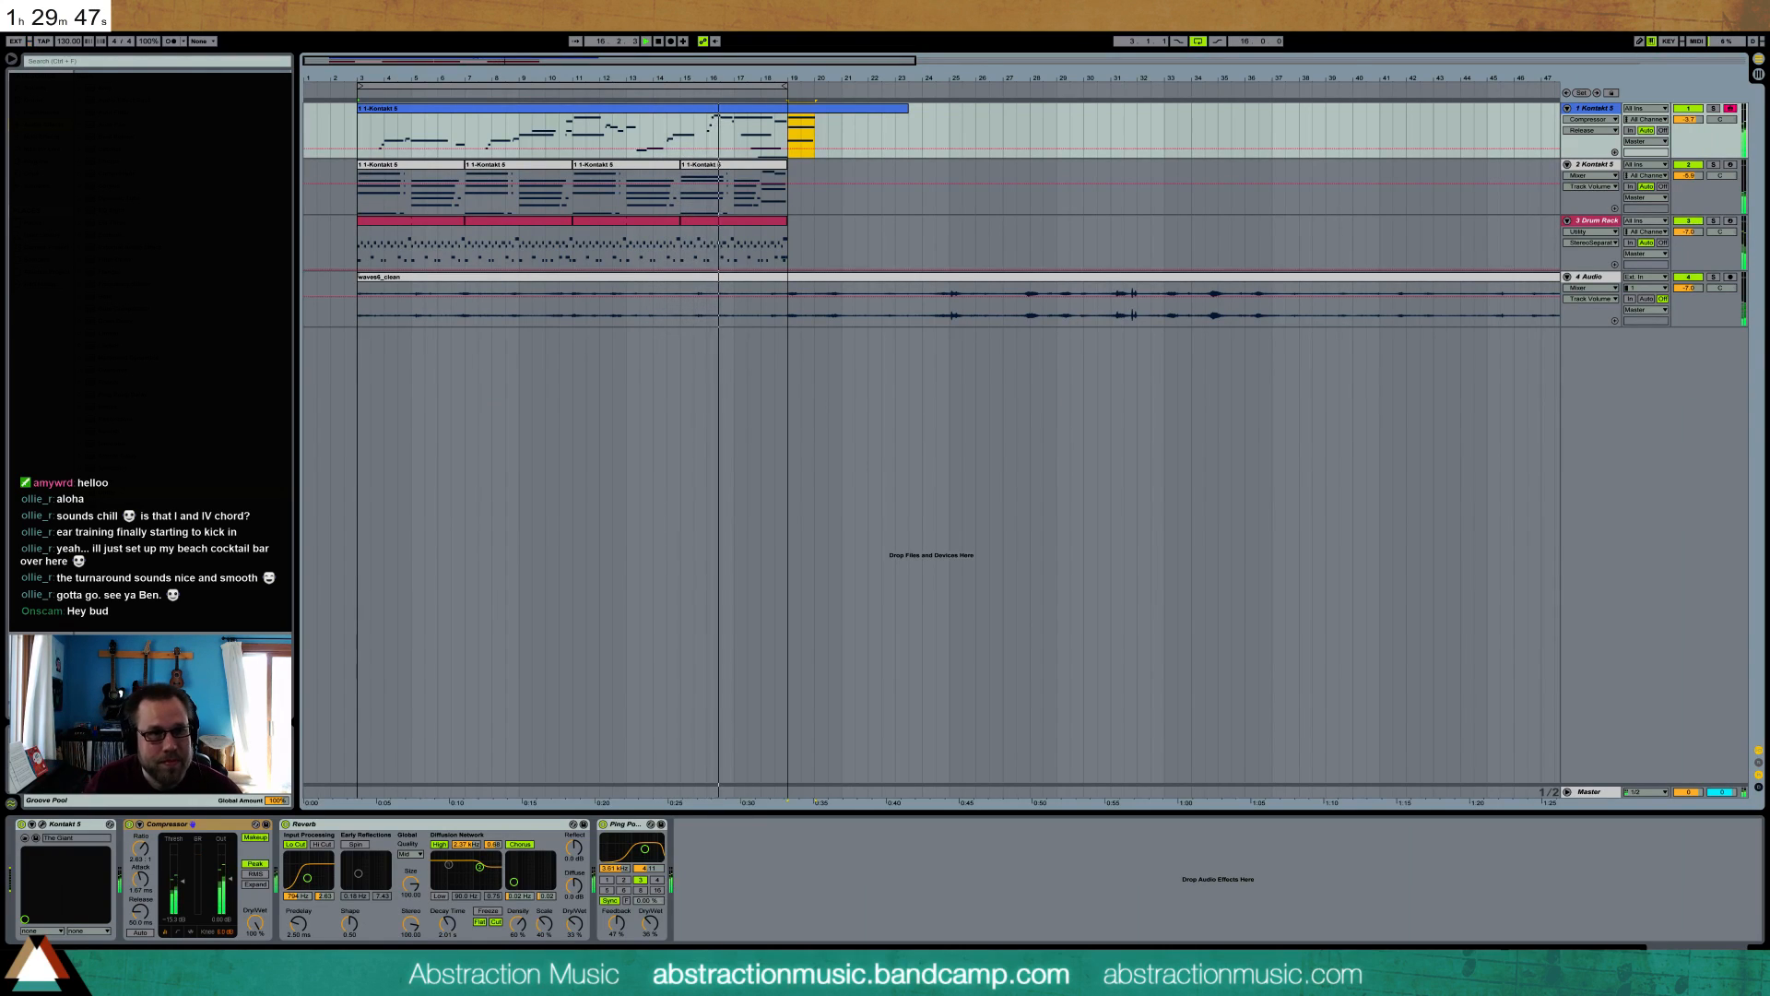
pyautogui.click(835, 129)
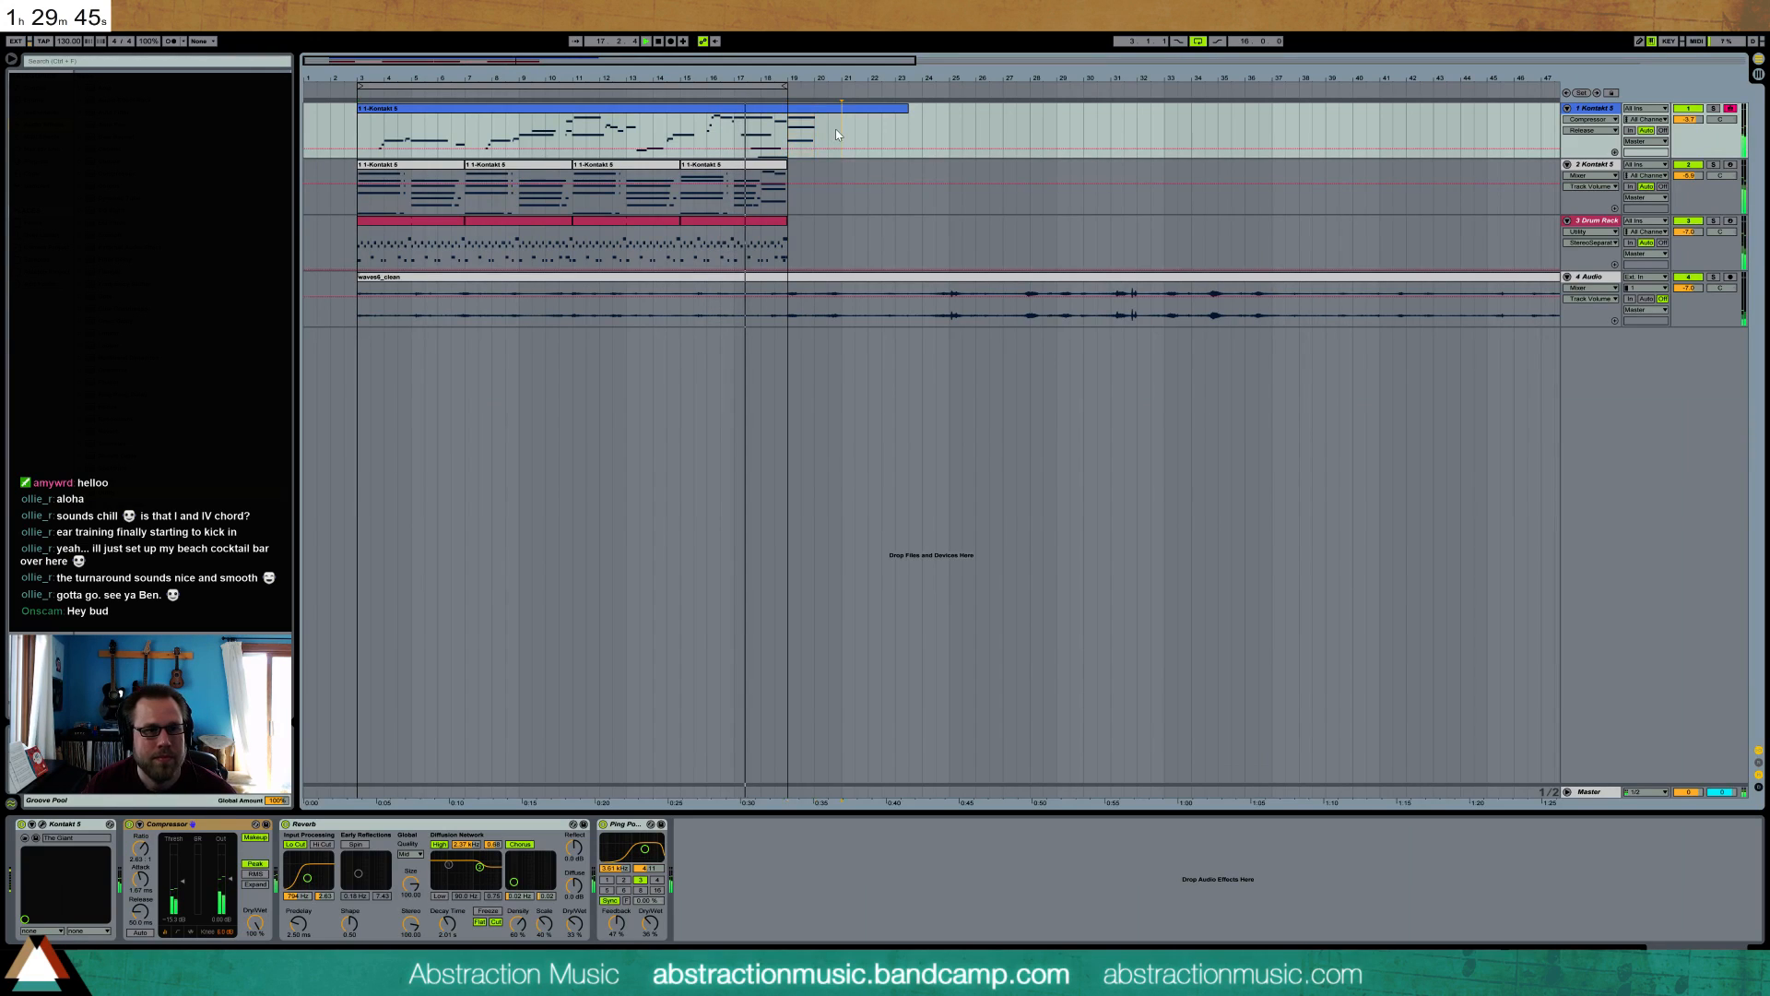
pyautogui.doubleClick(776, 109)
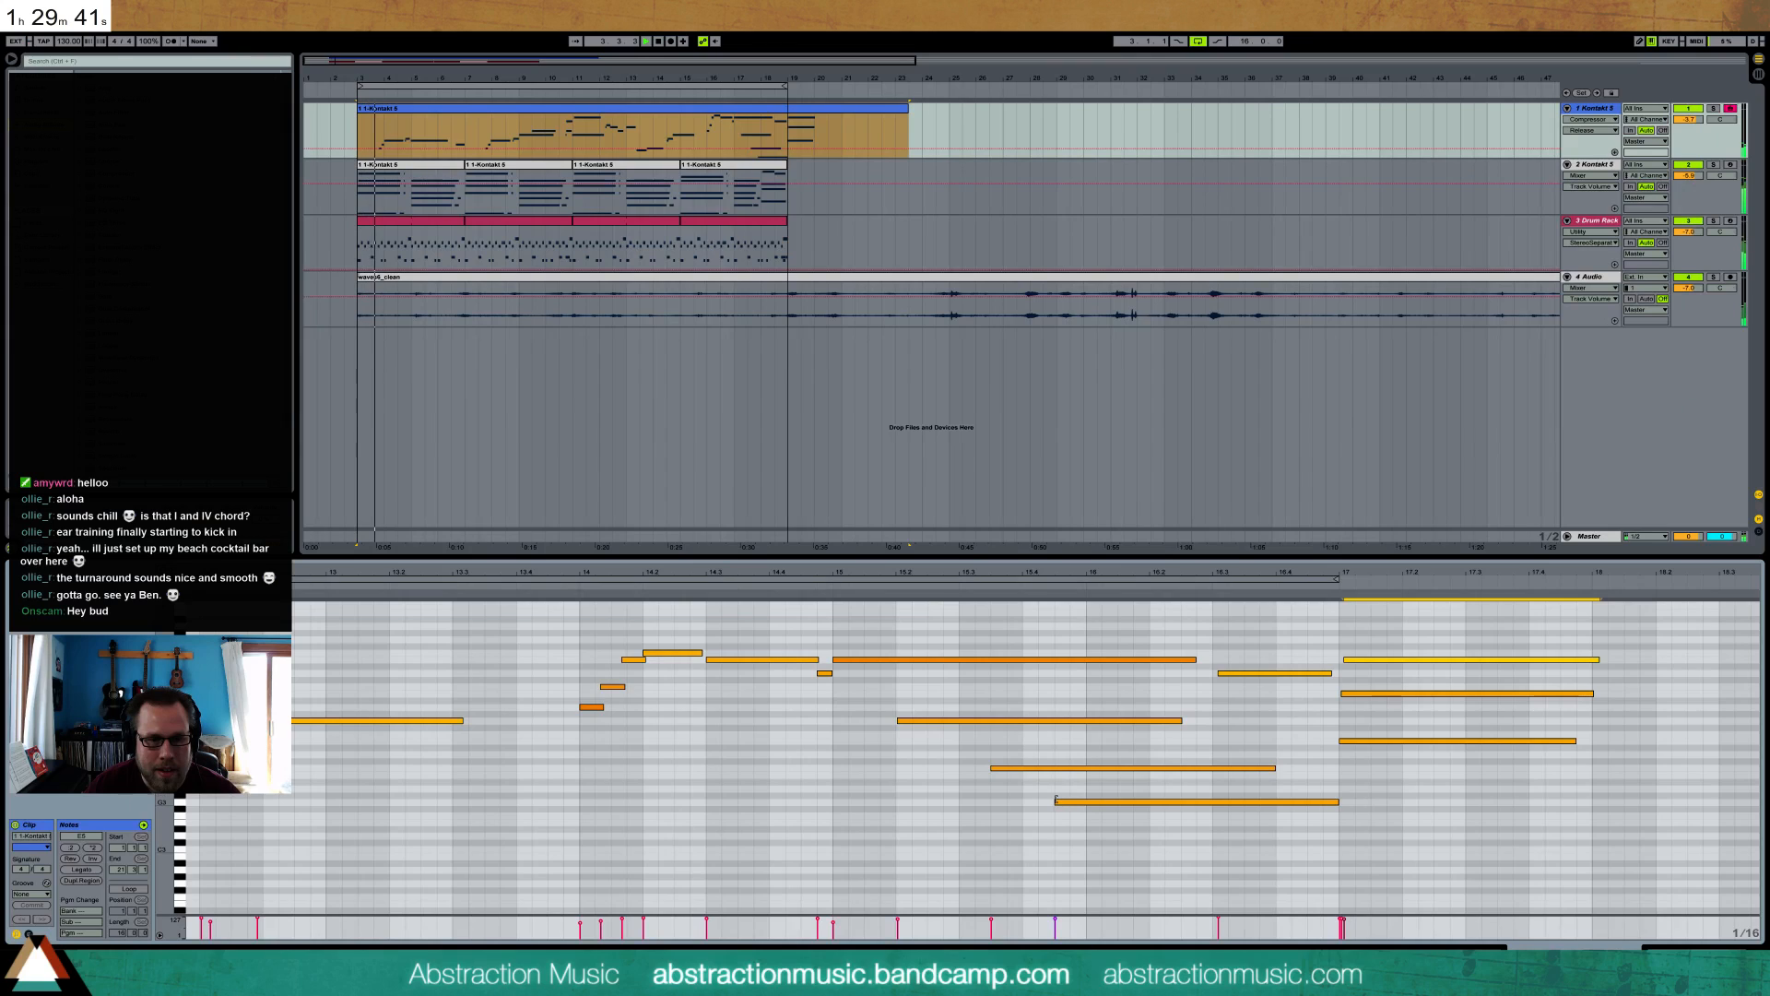
pyautogui.moveTo(1055, 801); pyautogui.dragTo(1087, 800)
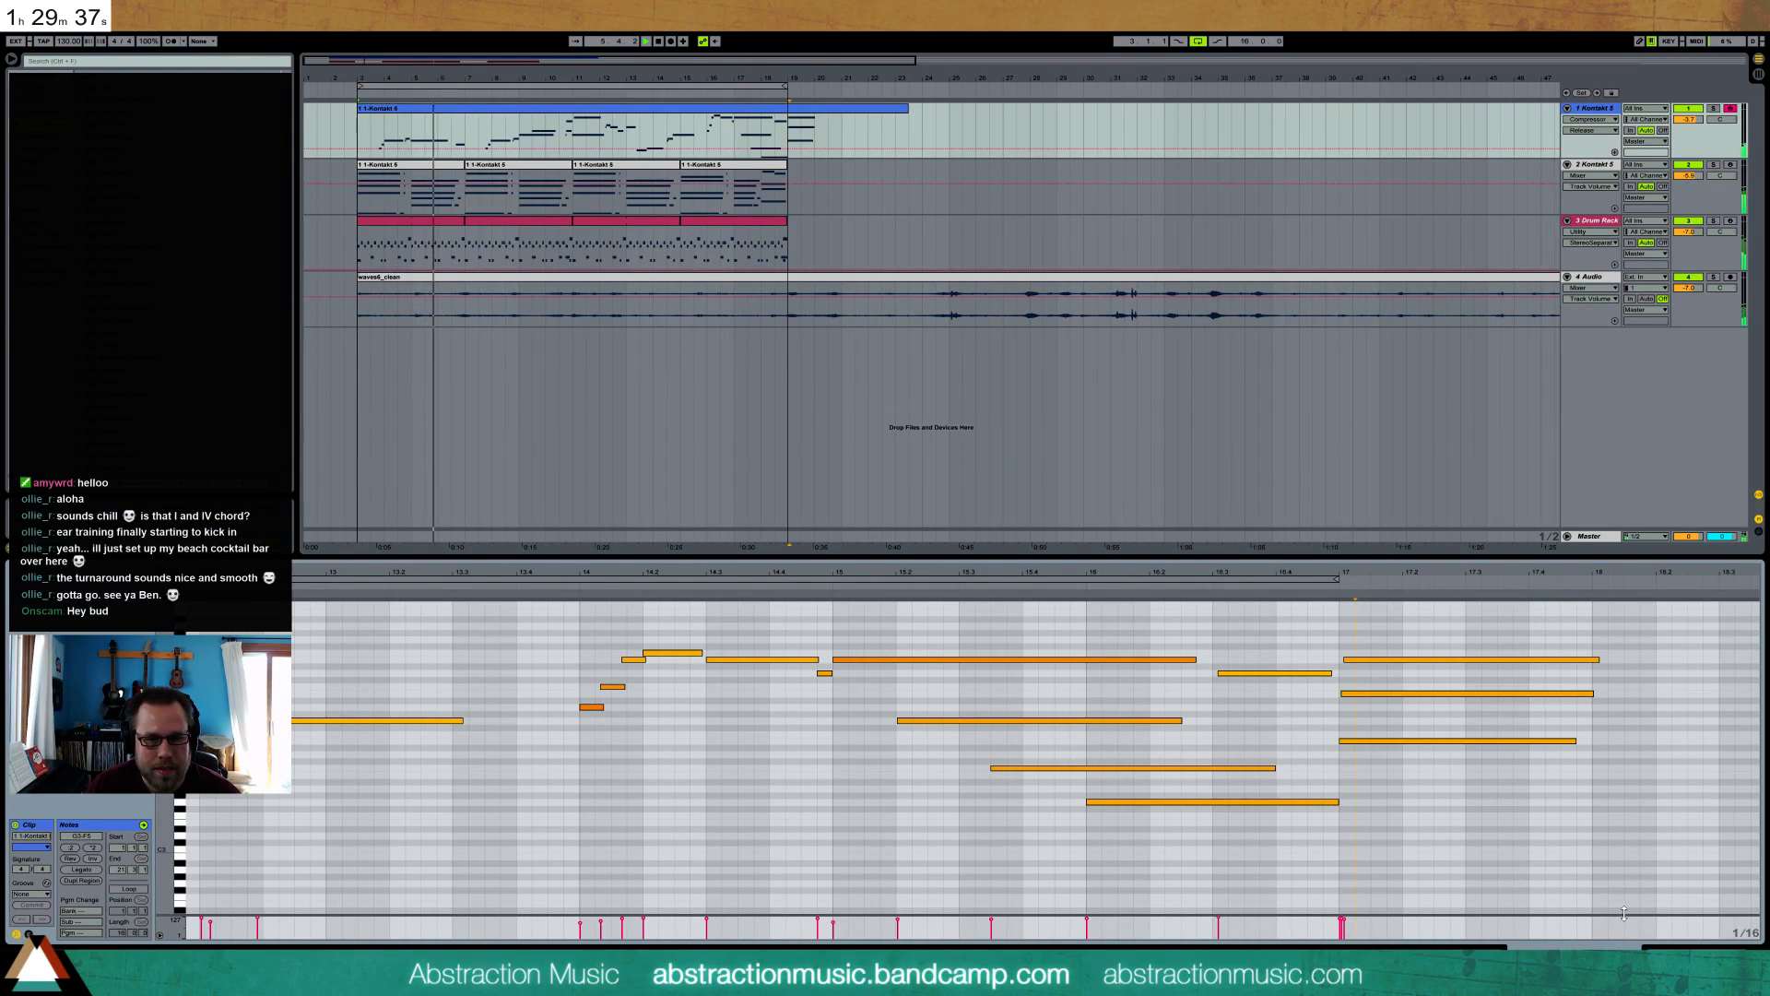
pyautogui.hotkey('shift', 'Tab')
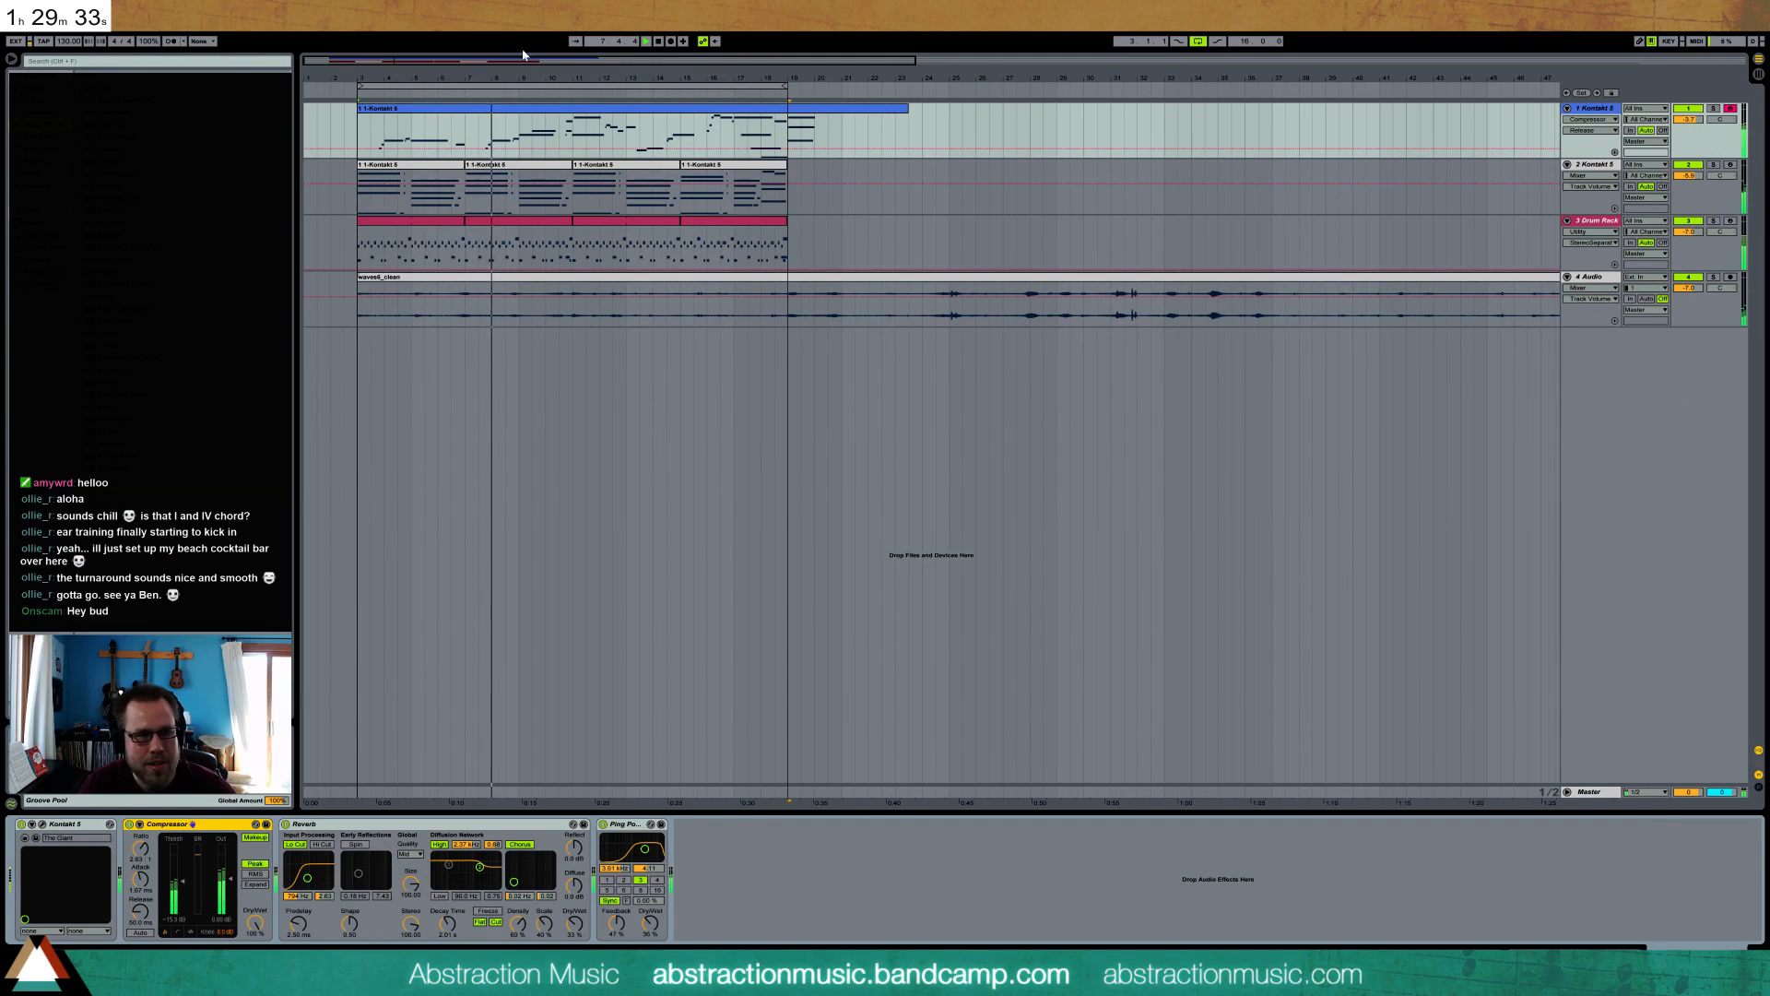
# - Open the piano track's Scarbee Mark I instrument in Kontakt and adjust its instrument noise knob
pyautogui.click(493, 184)
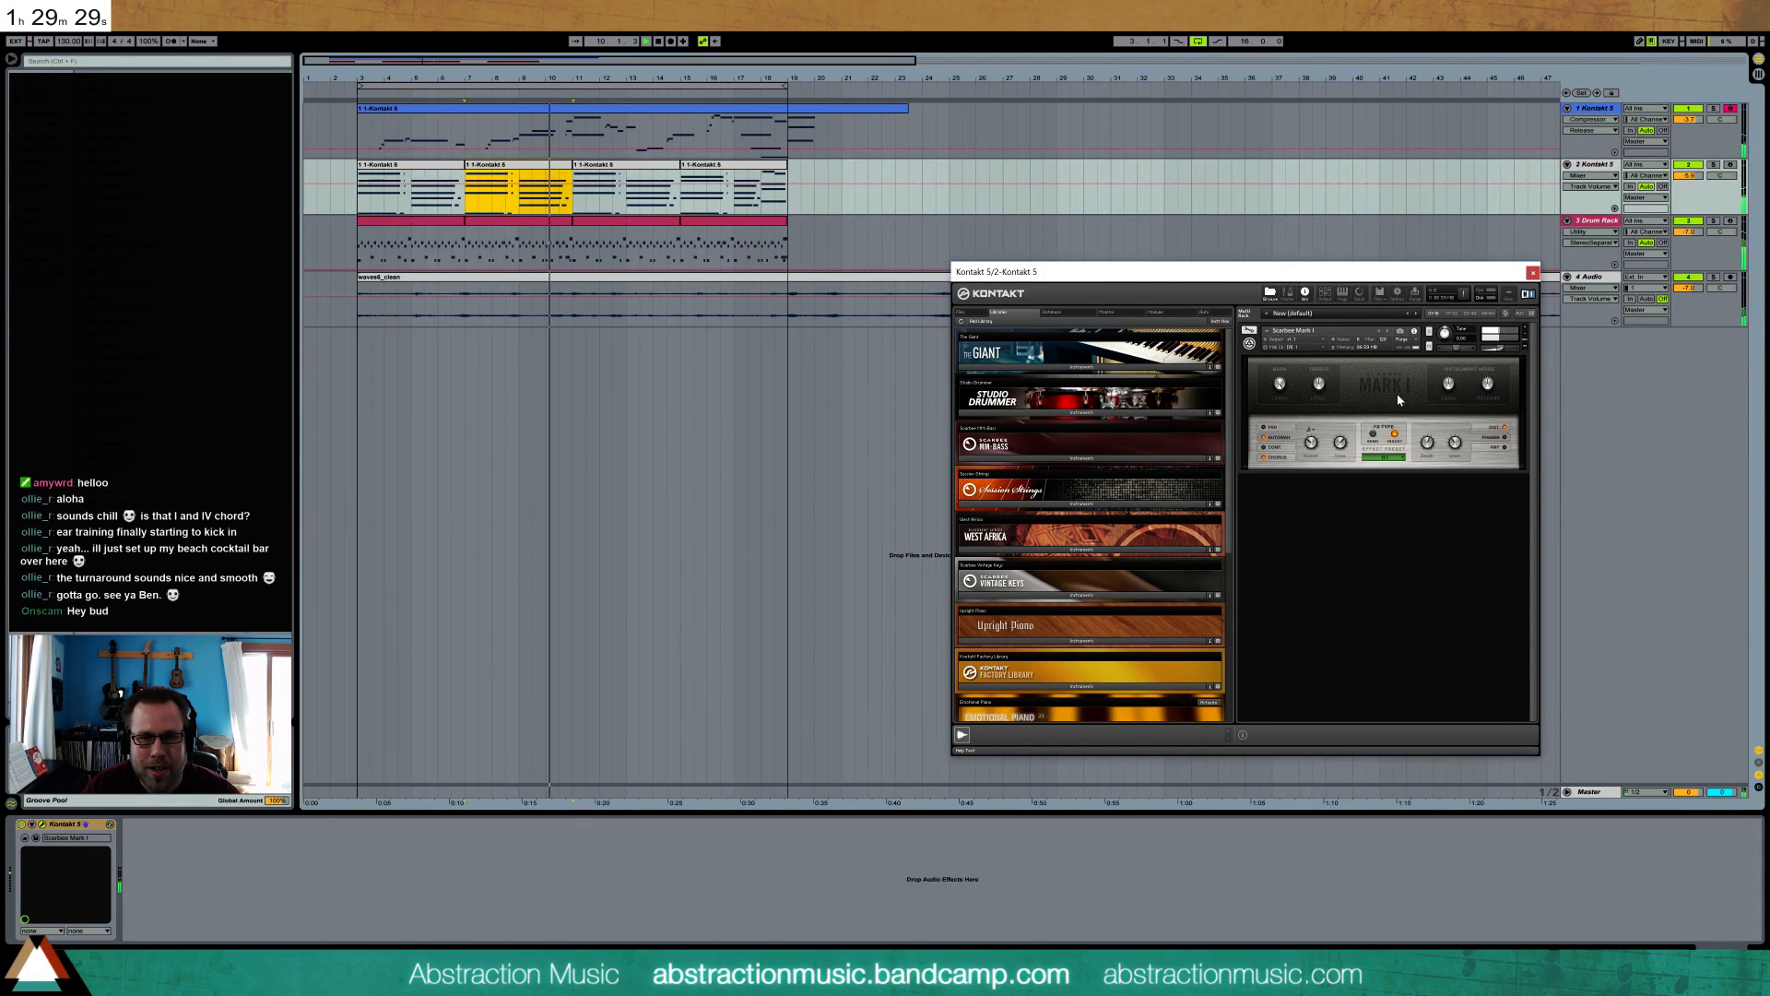
pyautogui.moveTo(1488, 384); pyautogui.dragTo(1491, 394)
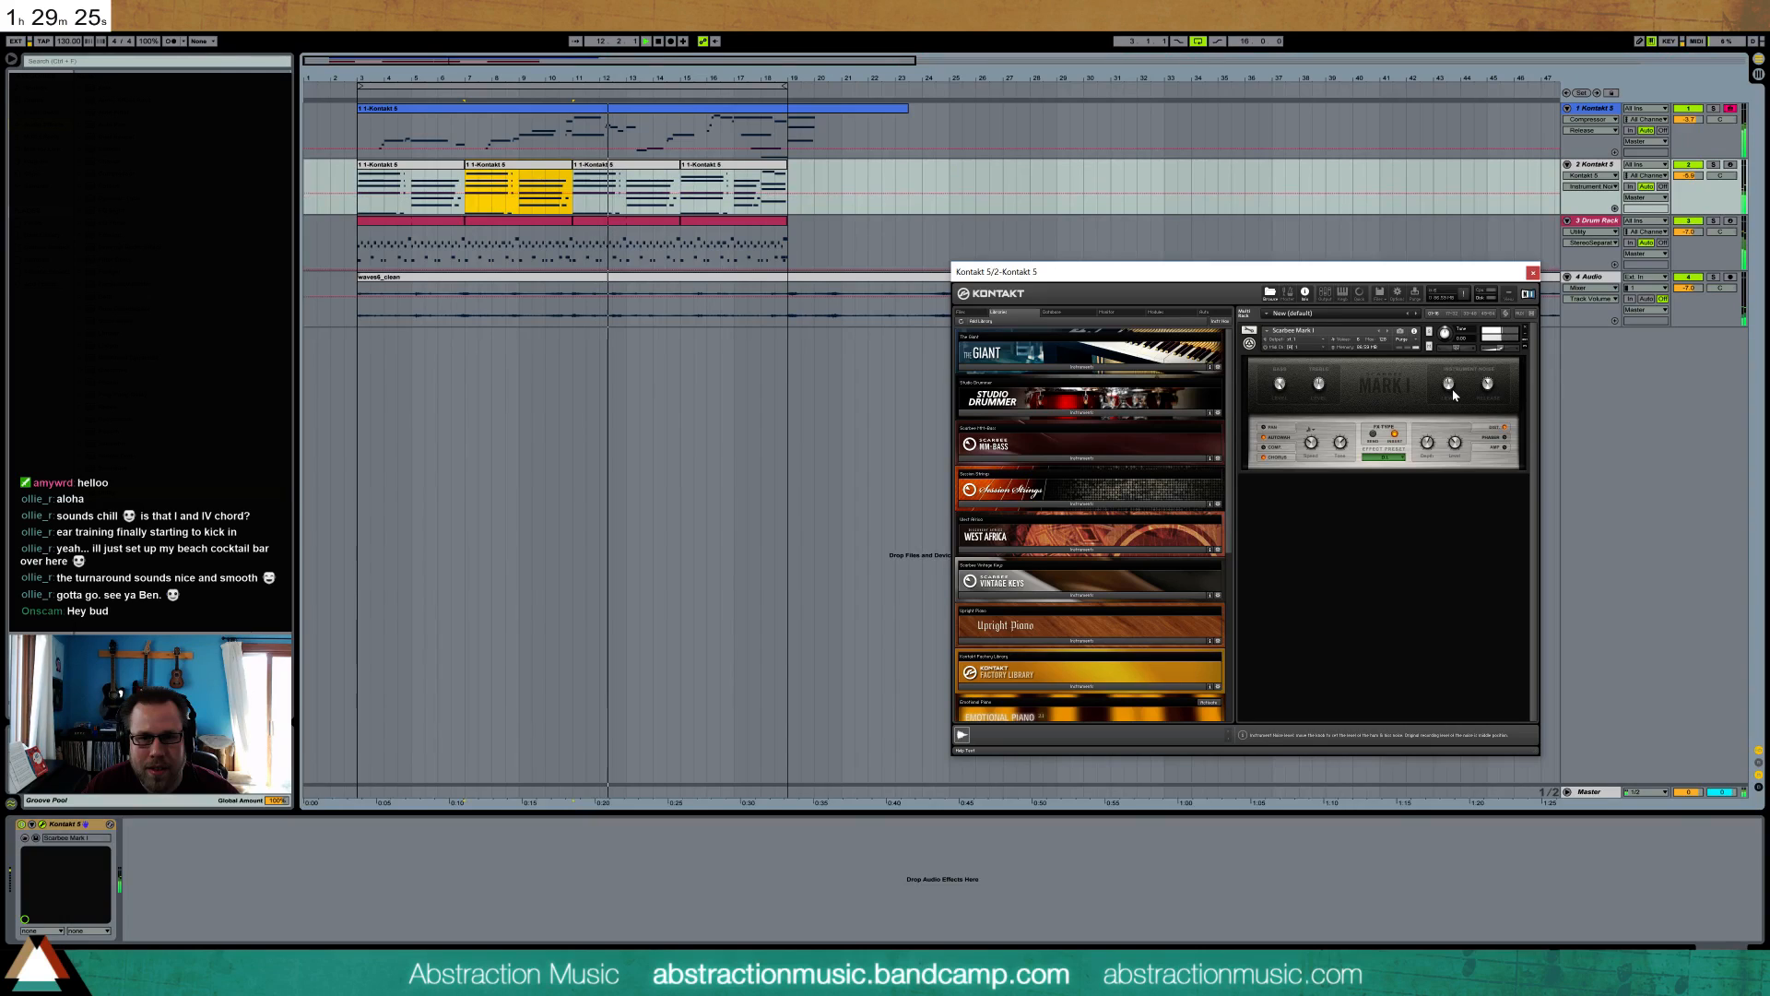
# - Shorten the long chords in the first piano clip, ending the first near beat 2.2 and the second before beat 4.3
pyautogui.click(412, 169)
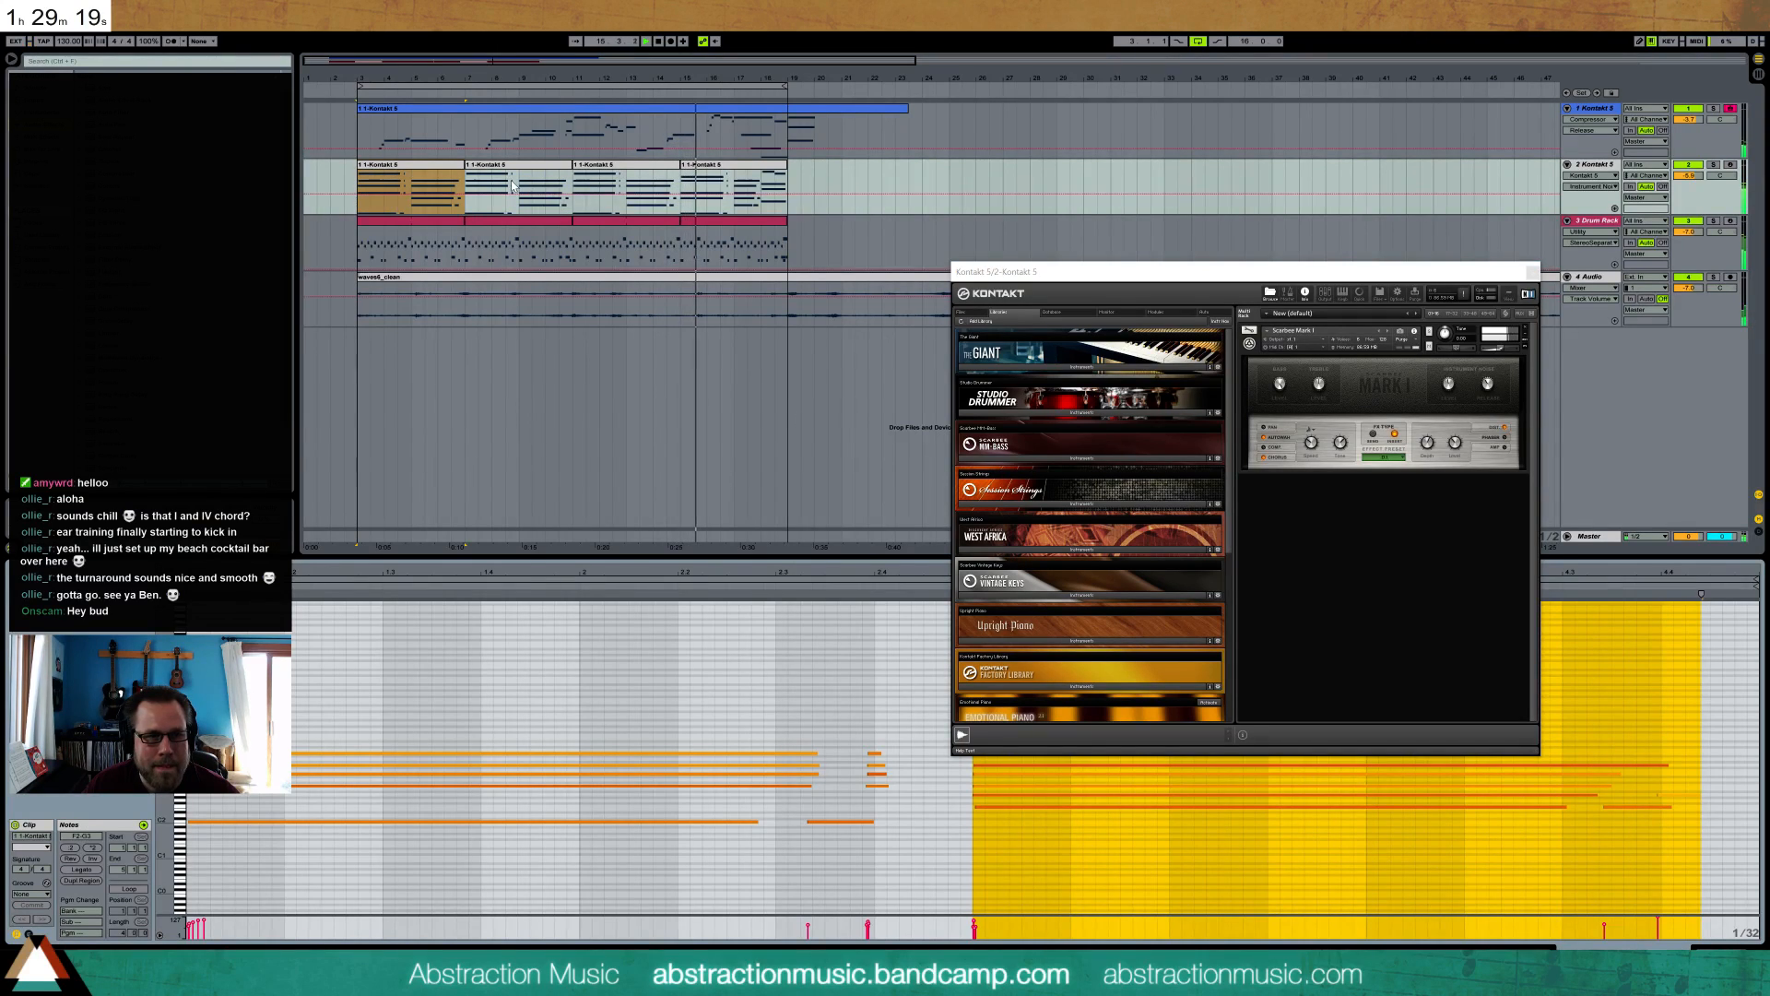
pyautogui.moveTo(512, 687); pyautogui.dragTo(567, 852)
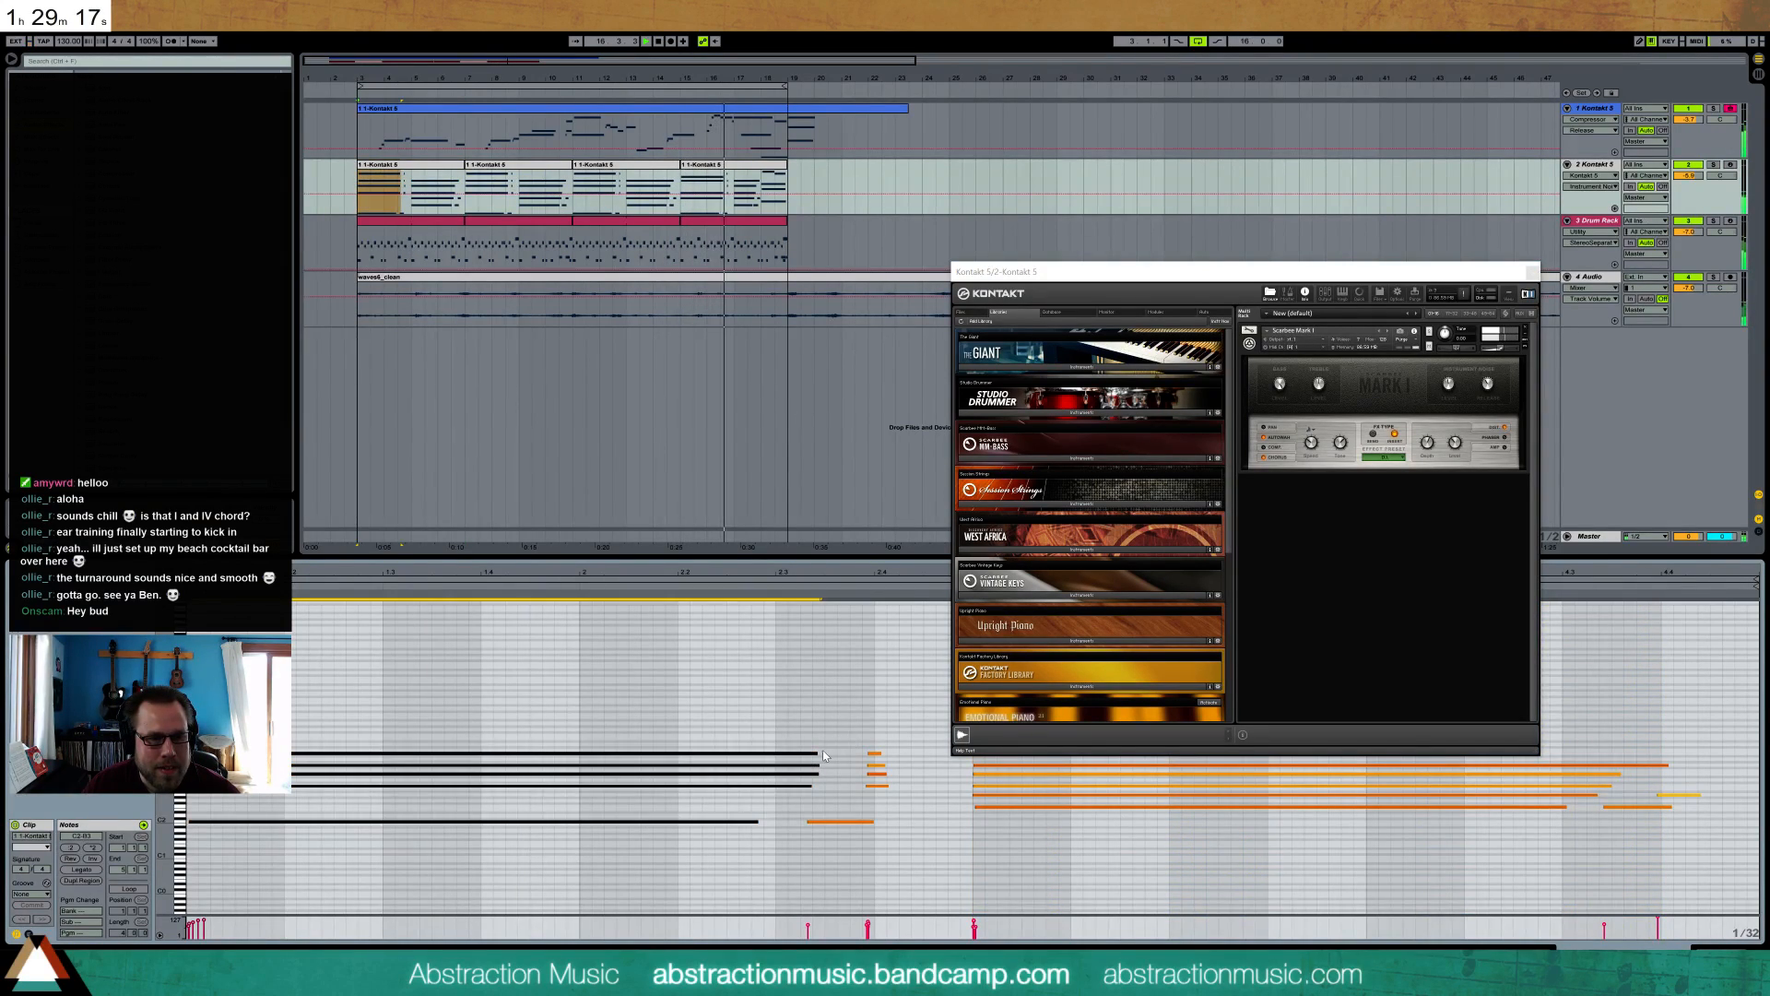
pyautogui.moveTo(816, 754); pyautogui.dragTo(693, 754)
pyautogui.moveTo(1250, 275); pyautogui.dragTo(1231, 126)
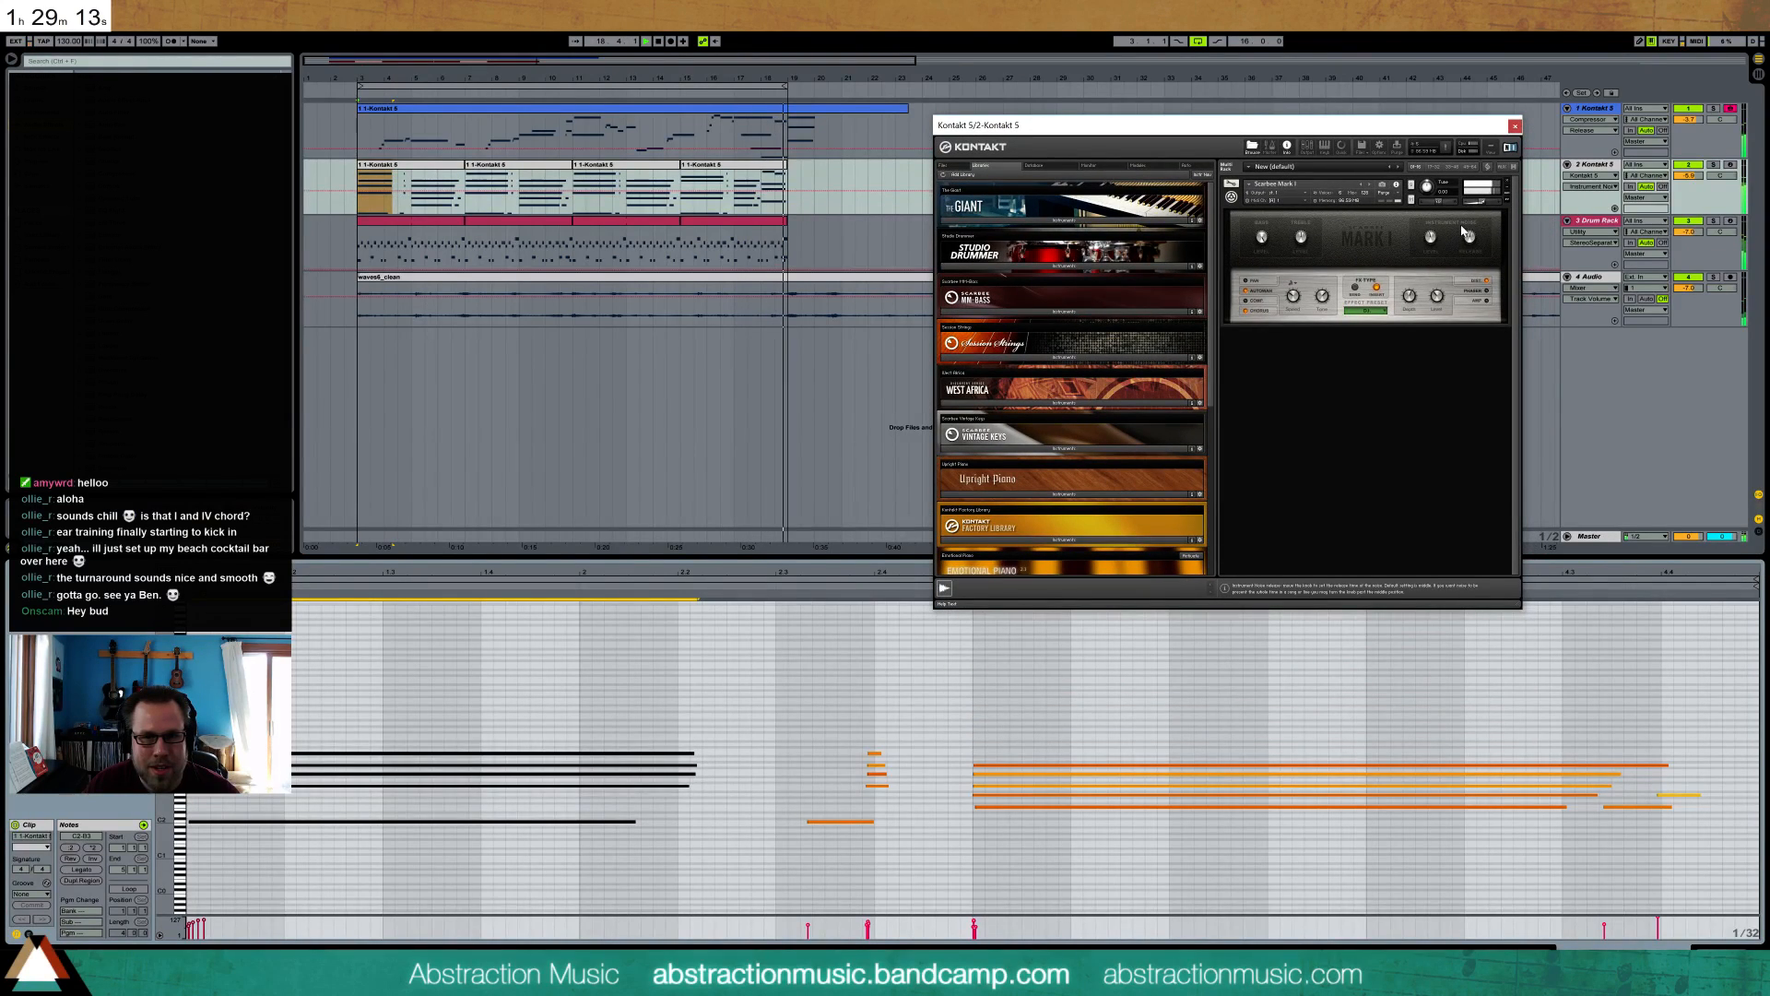
pyautogui.moveTo(1252, 674); pyautogui.dragTo(1313, 866)
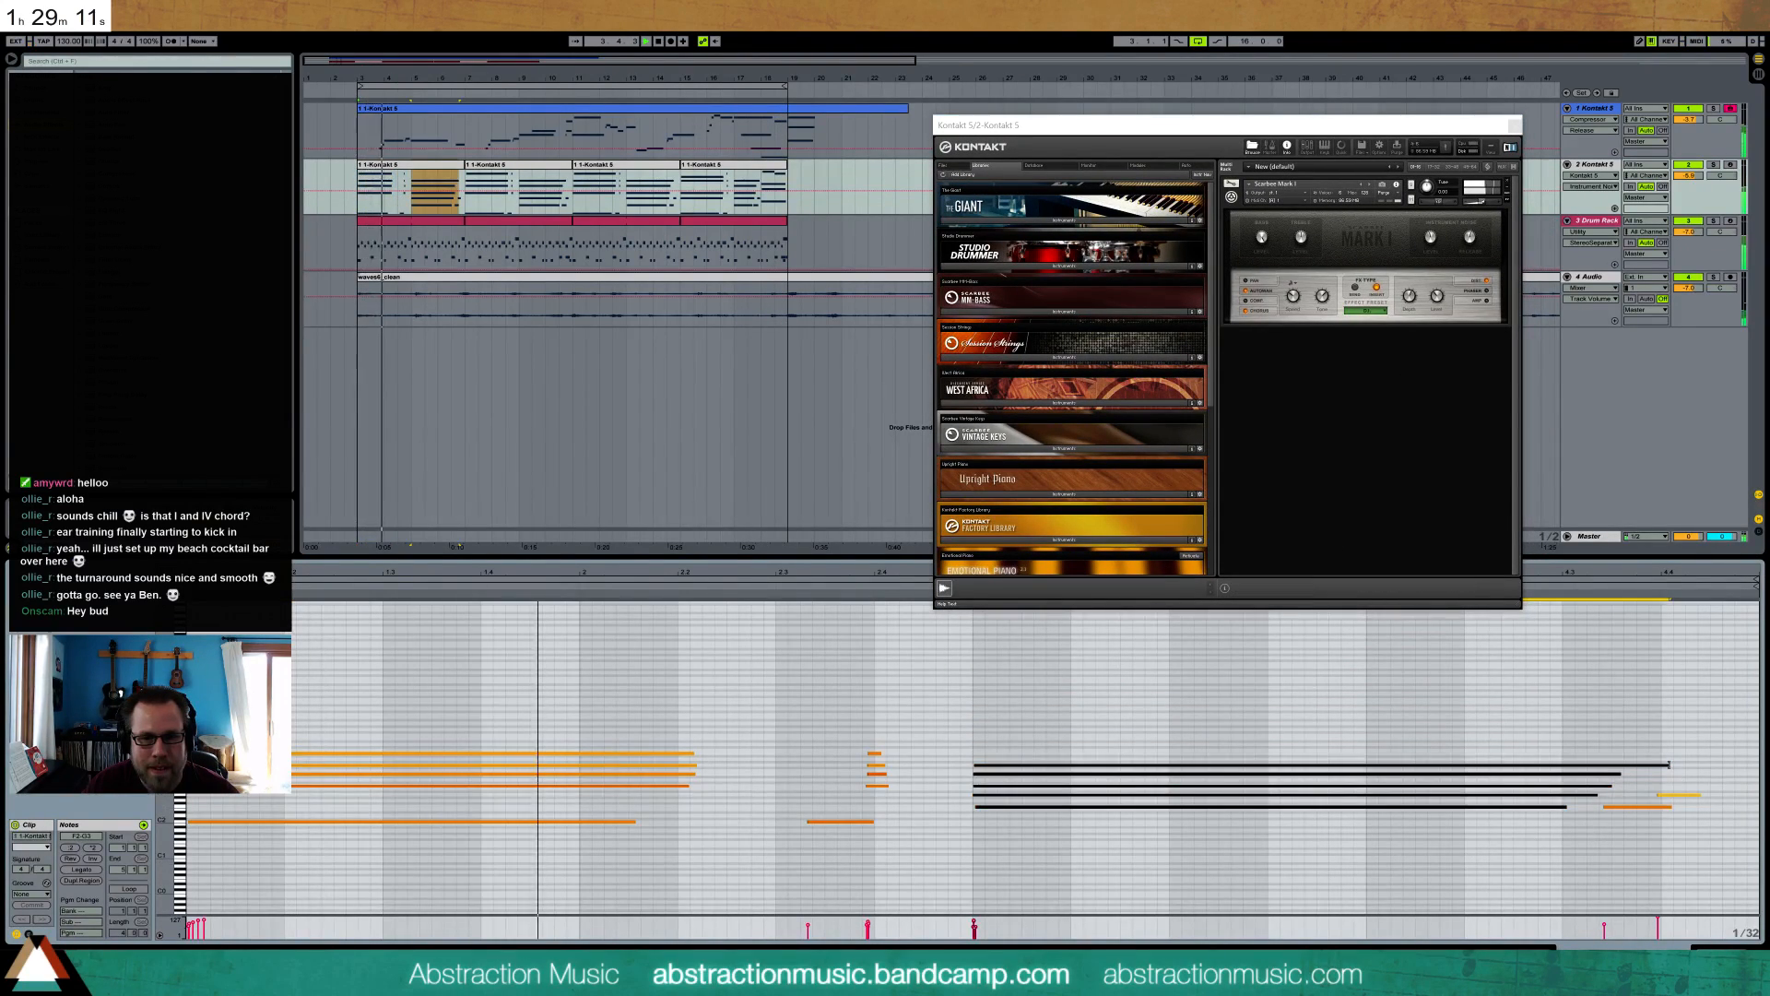
pyautogui.moveTo(1668, 764); pyautogui.dragTo(1533, 768)
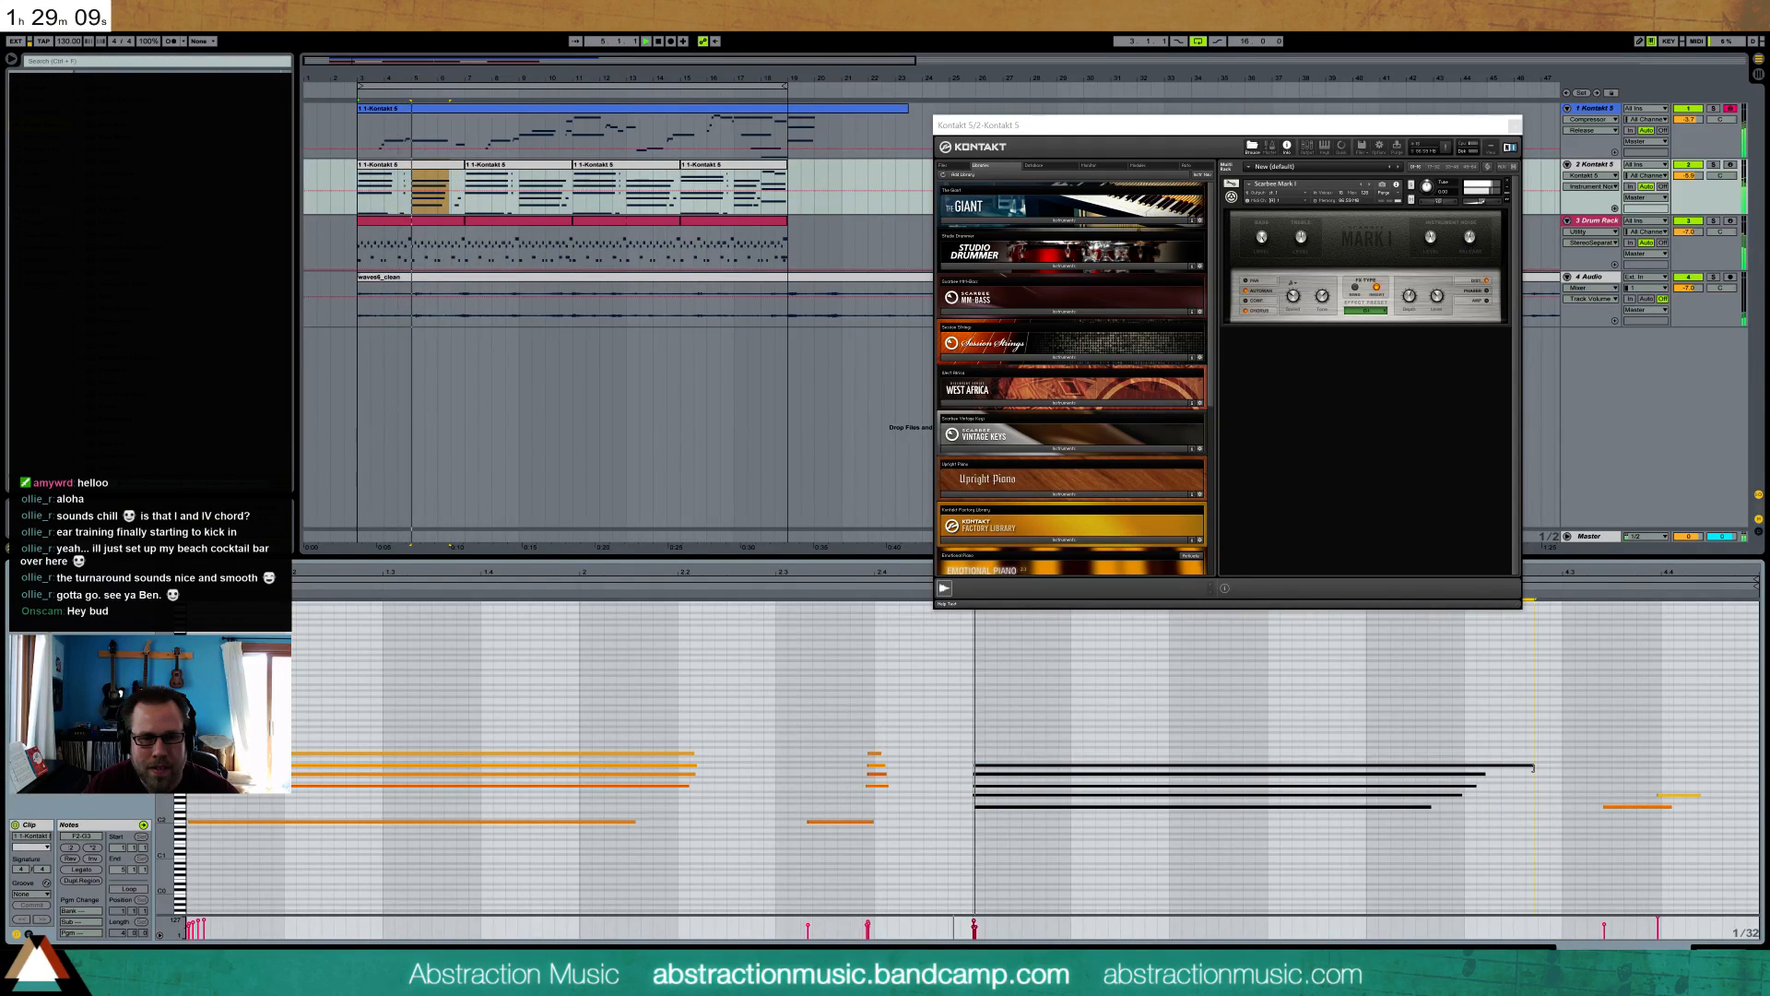
pyautogui.moveTo(1523, 765); pyautogui.dragTo(1510, 765)
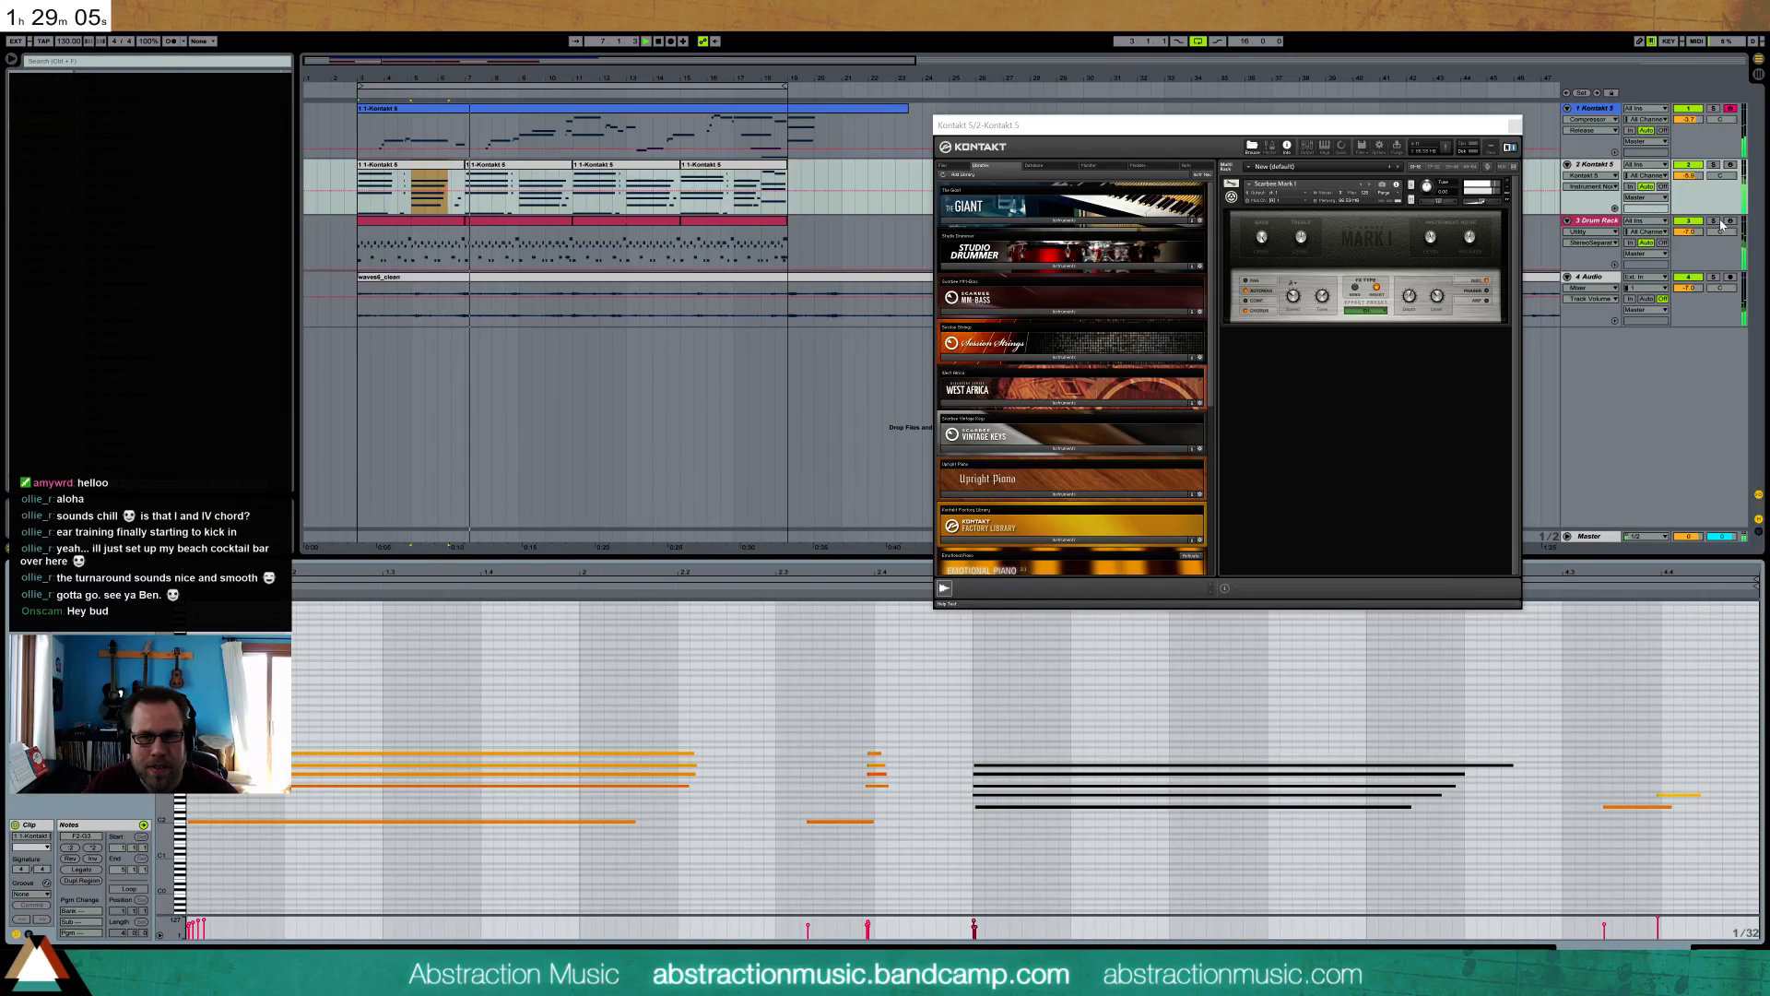
# - Solo the piano track and adjust the Mark I's instrument noise and bass knobs while the loop plays
pyautogui.click(1713, 166)
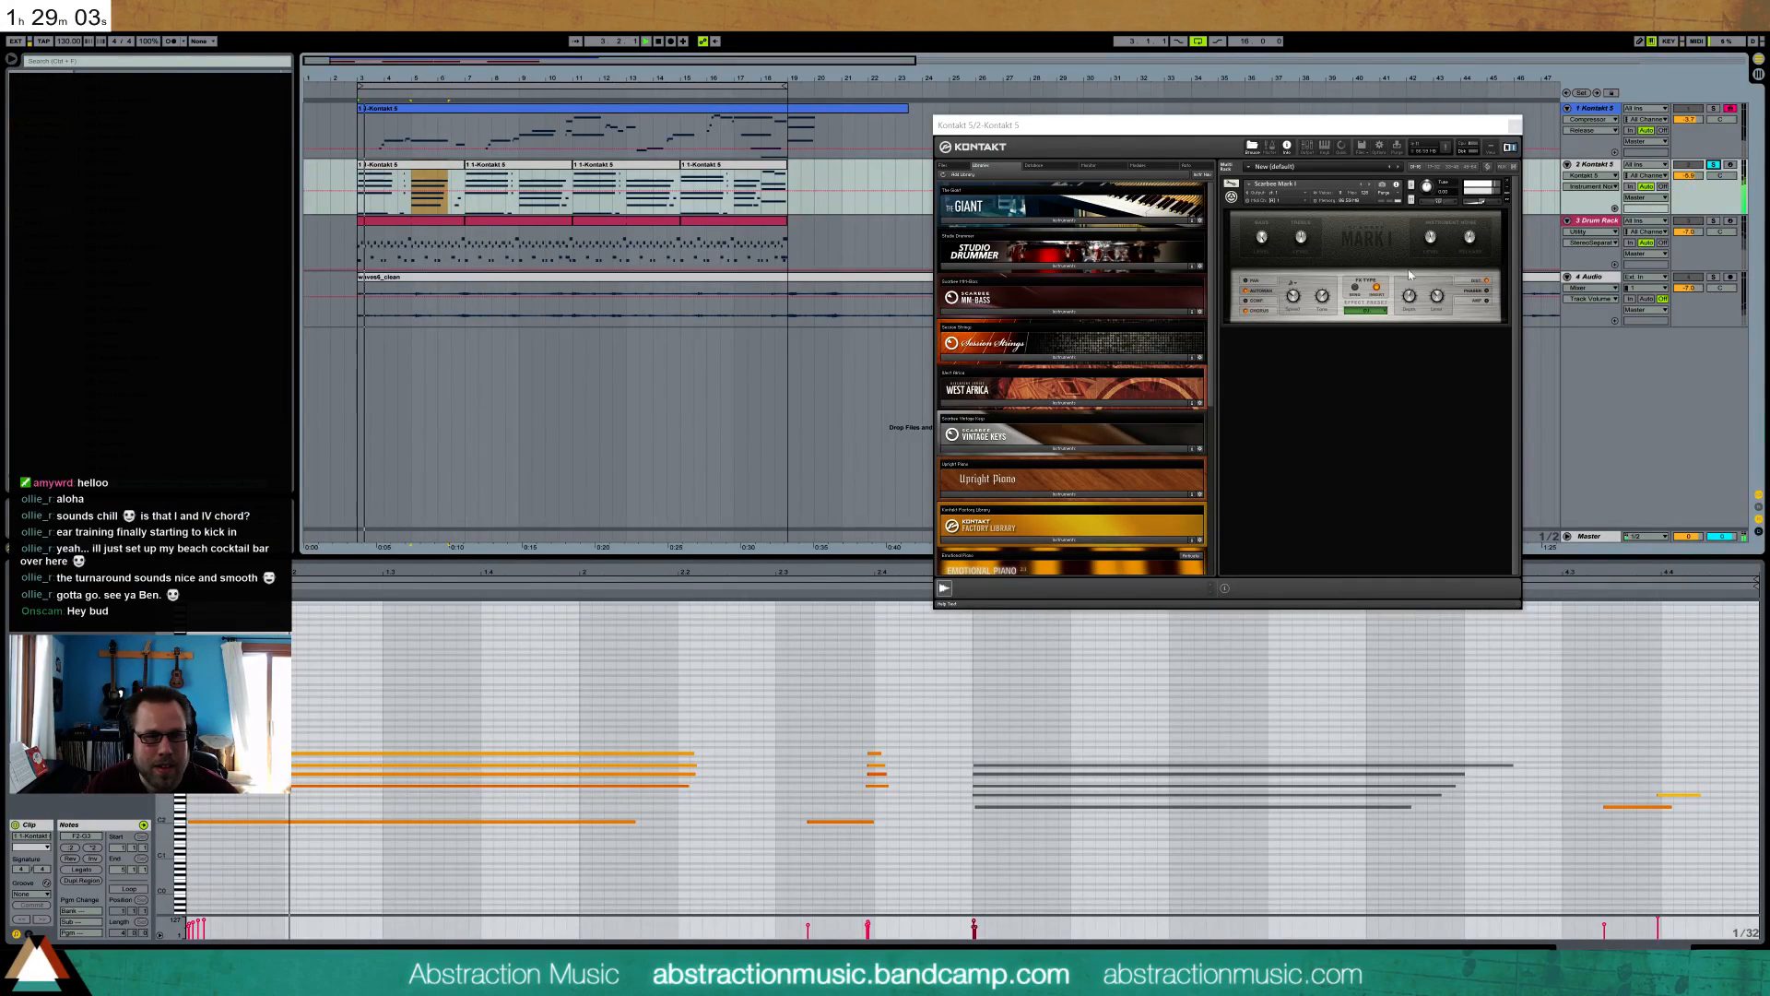
pyautogui.click(1472, 239)
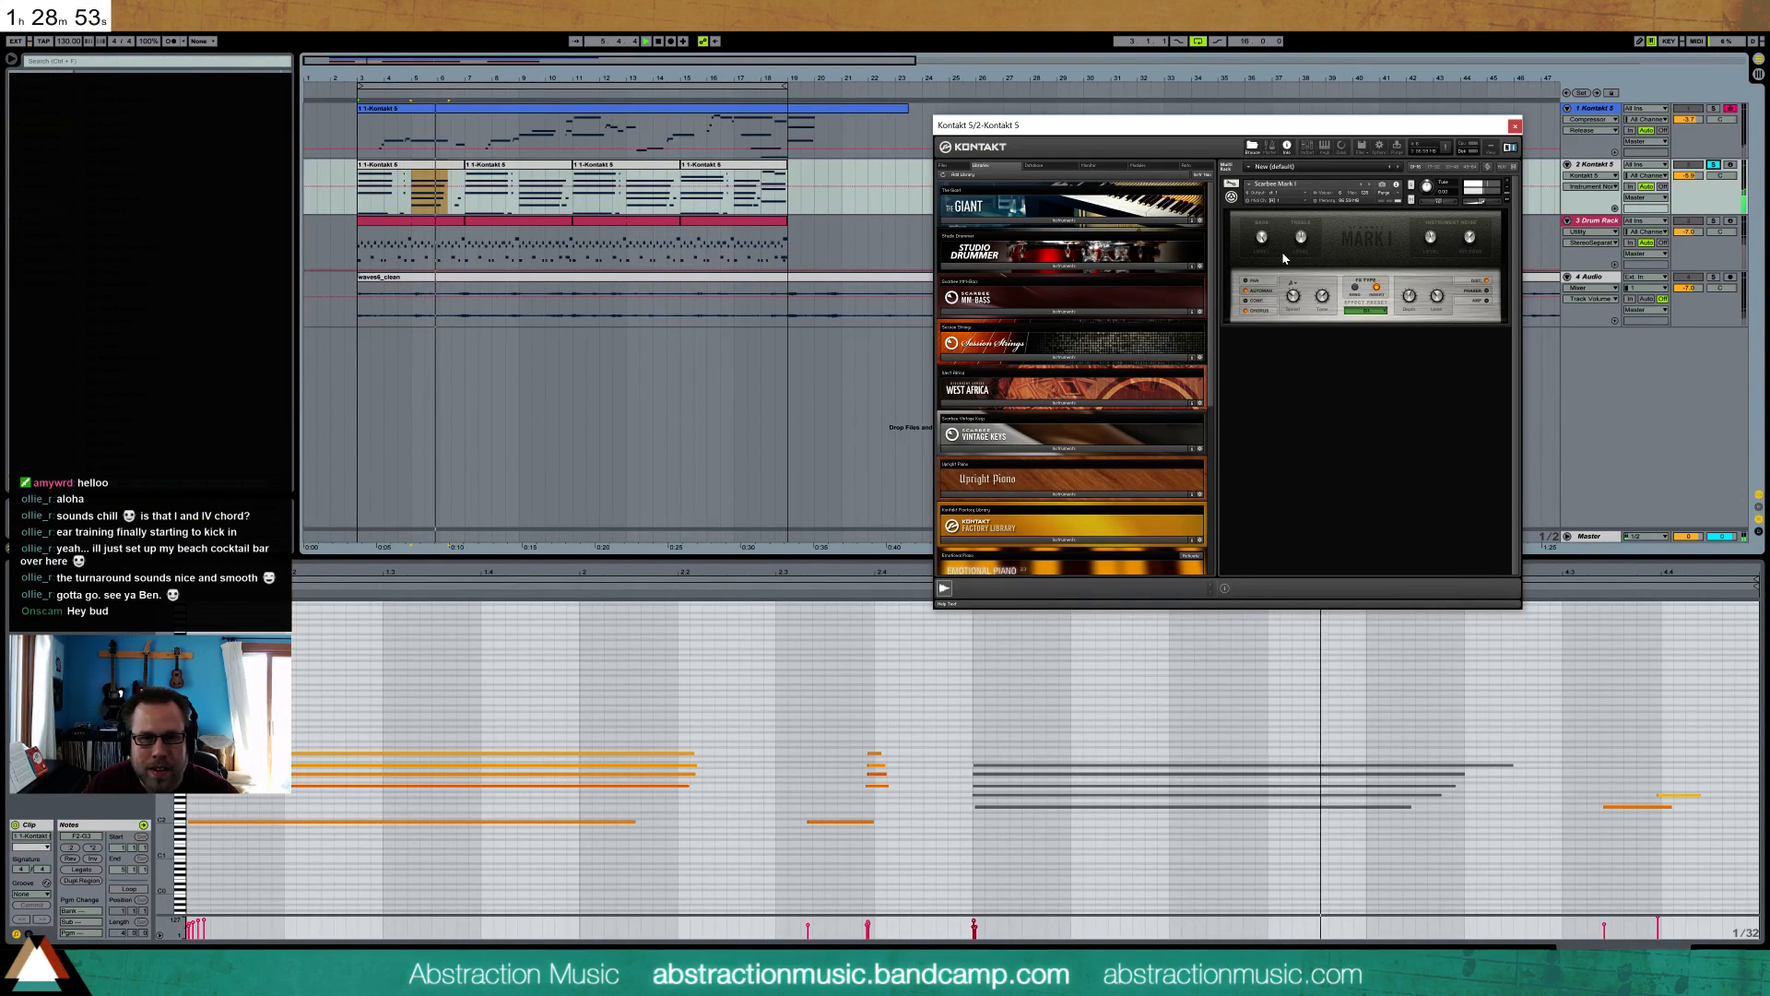
pyautogui.click(1261, 238)
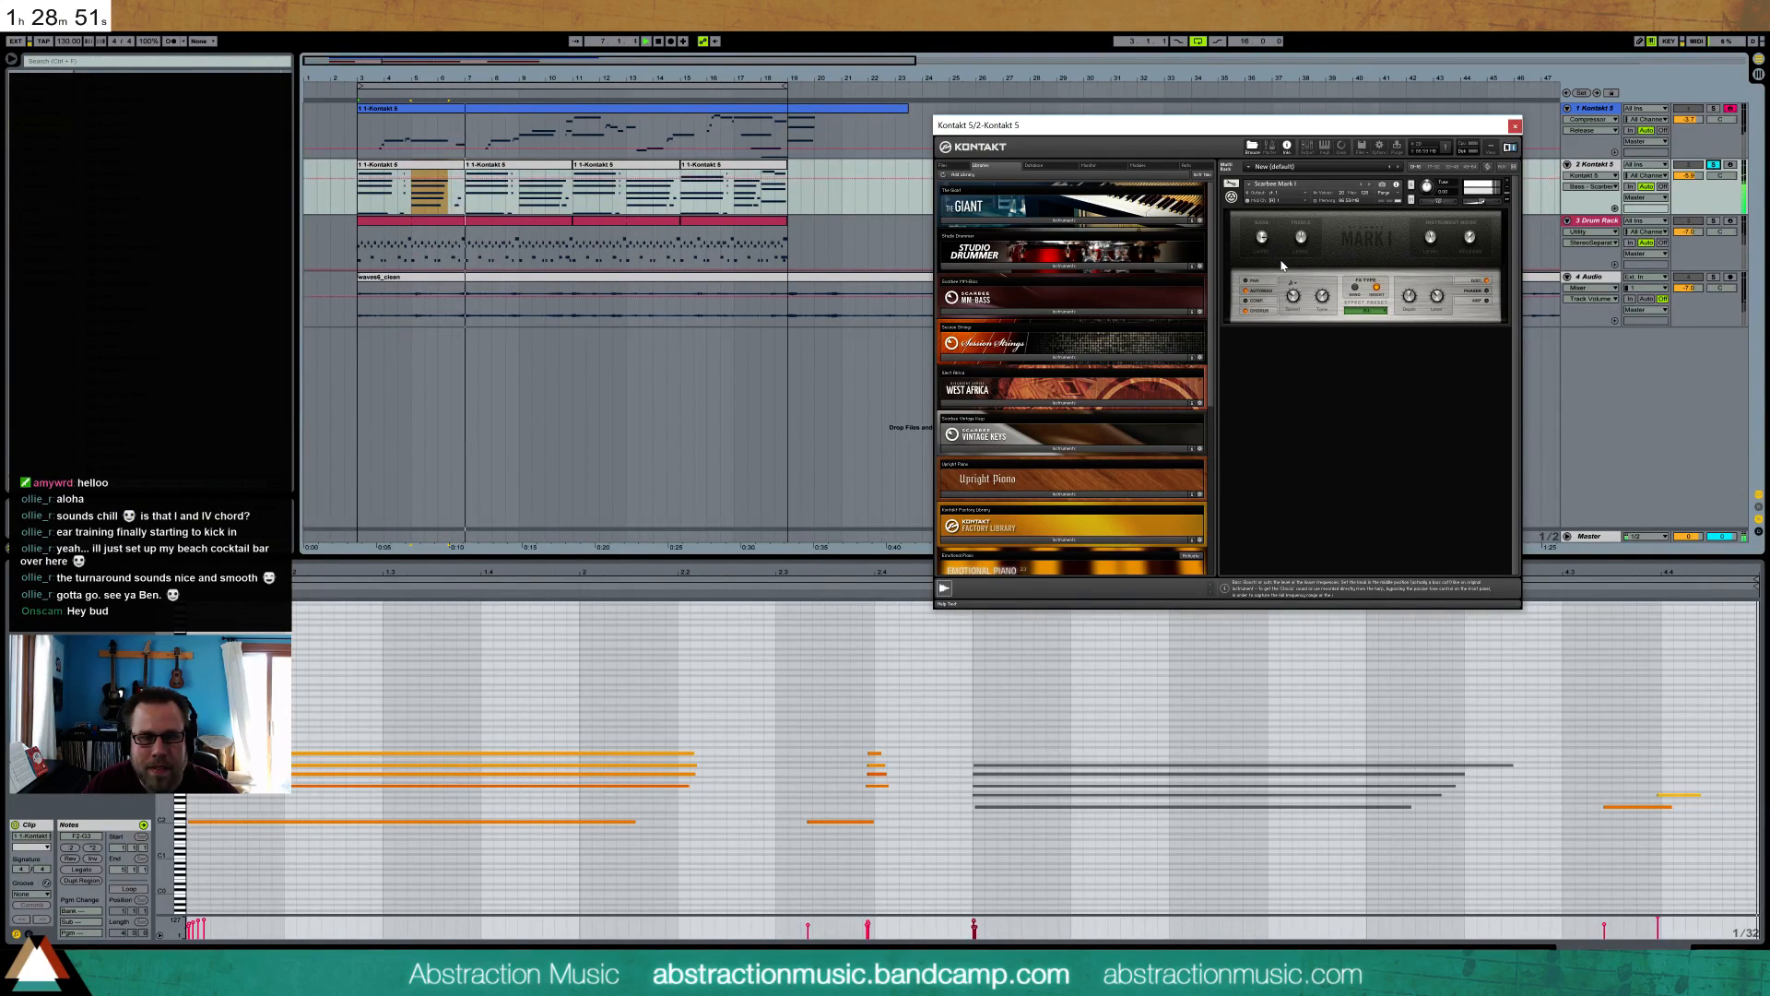
# - Loop only the first piano clip and lengthen its long chords, ending the first past beat 2.3 and the second just before beat 4.4
pyautogui.click(443, 166)
pyautogui.hotkey('ctrl', 'l')
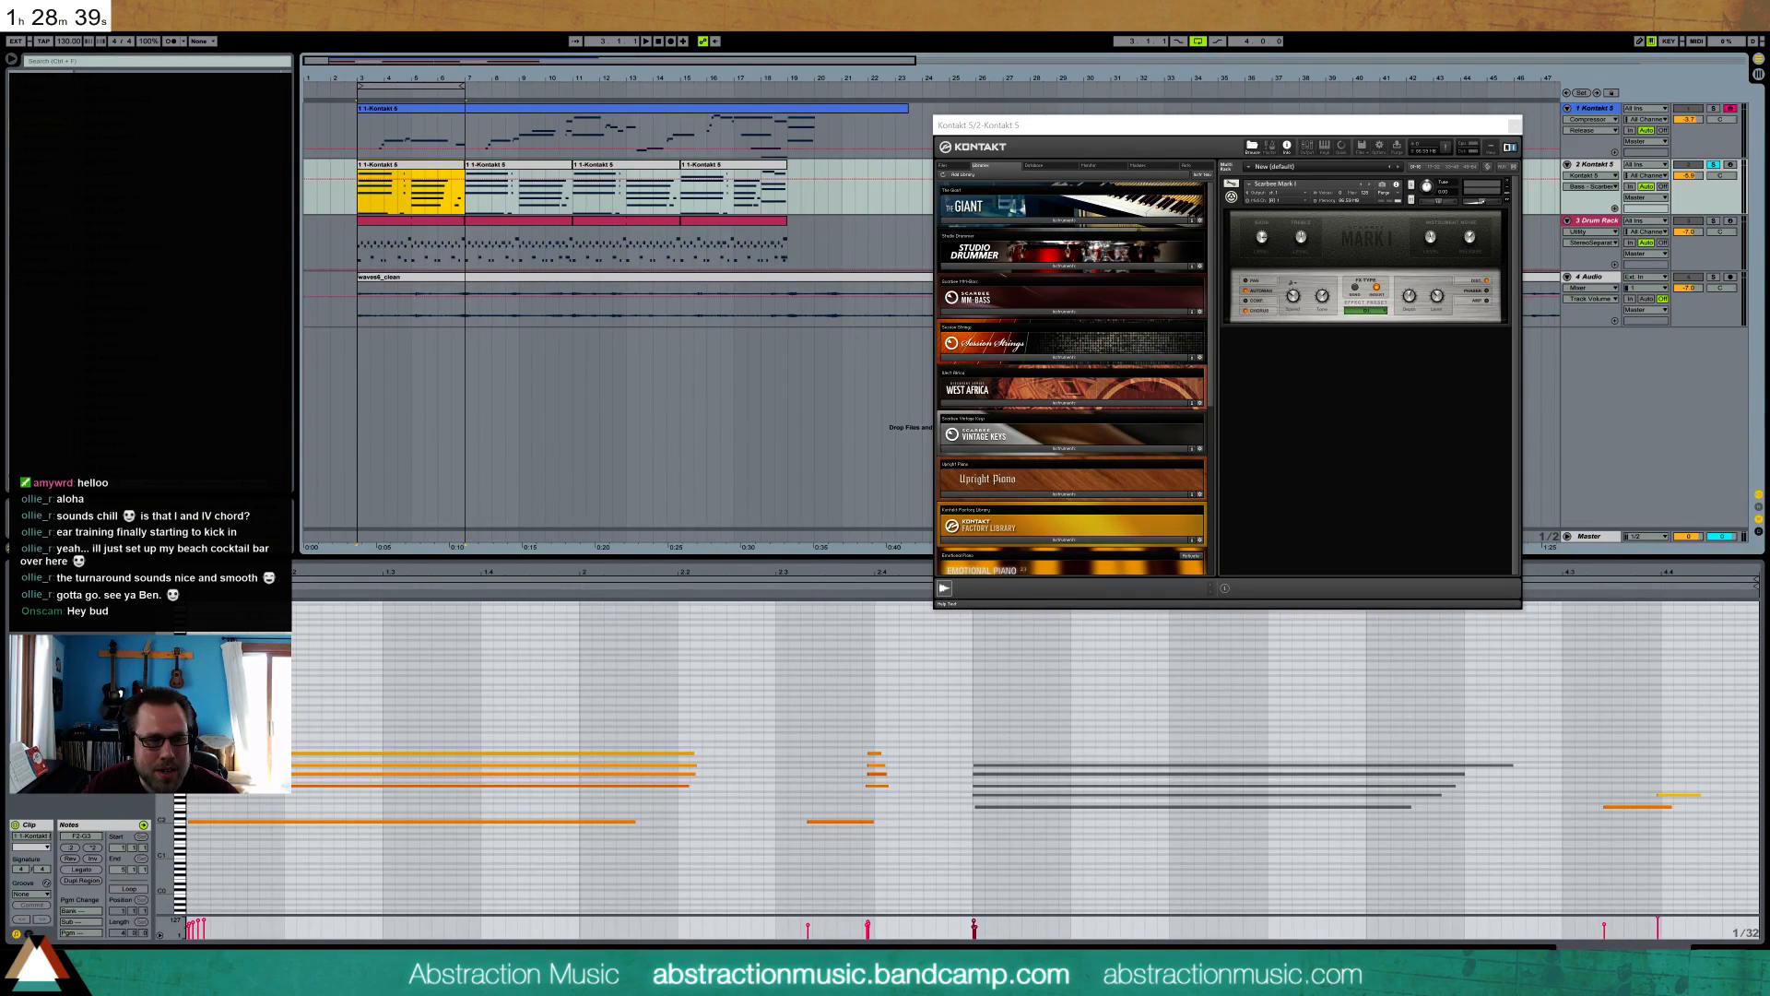
pyautogui.moveTo(499, 900); pyautogui.dragTo(564, 701)
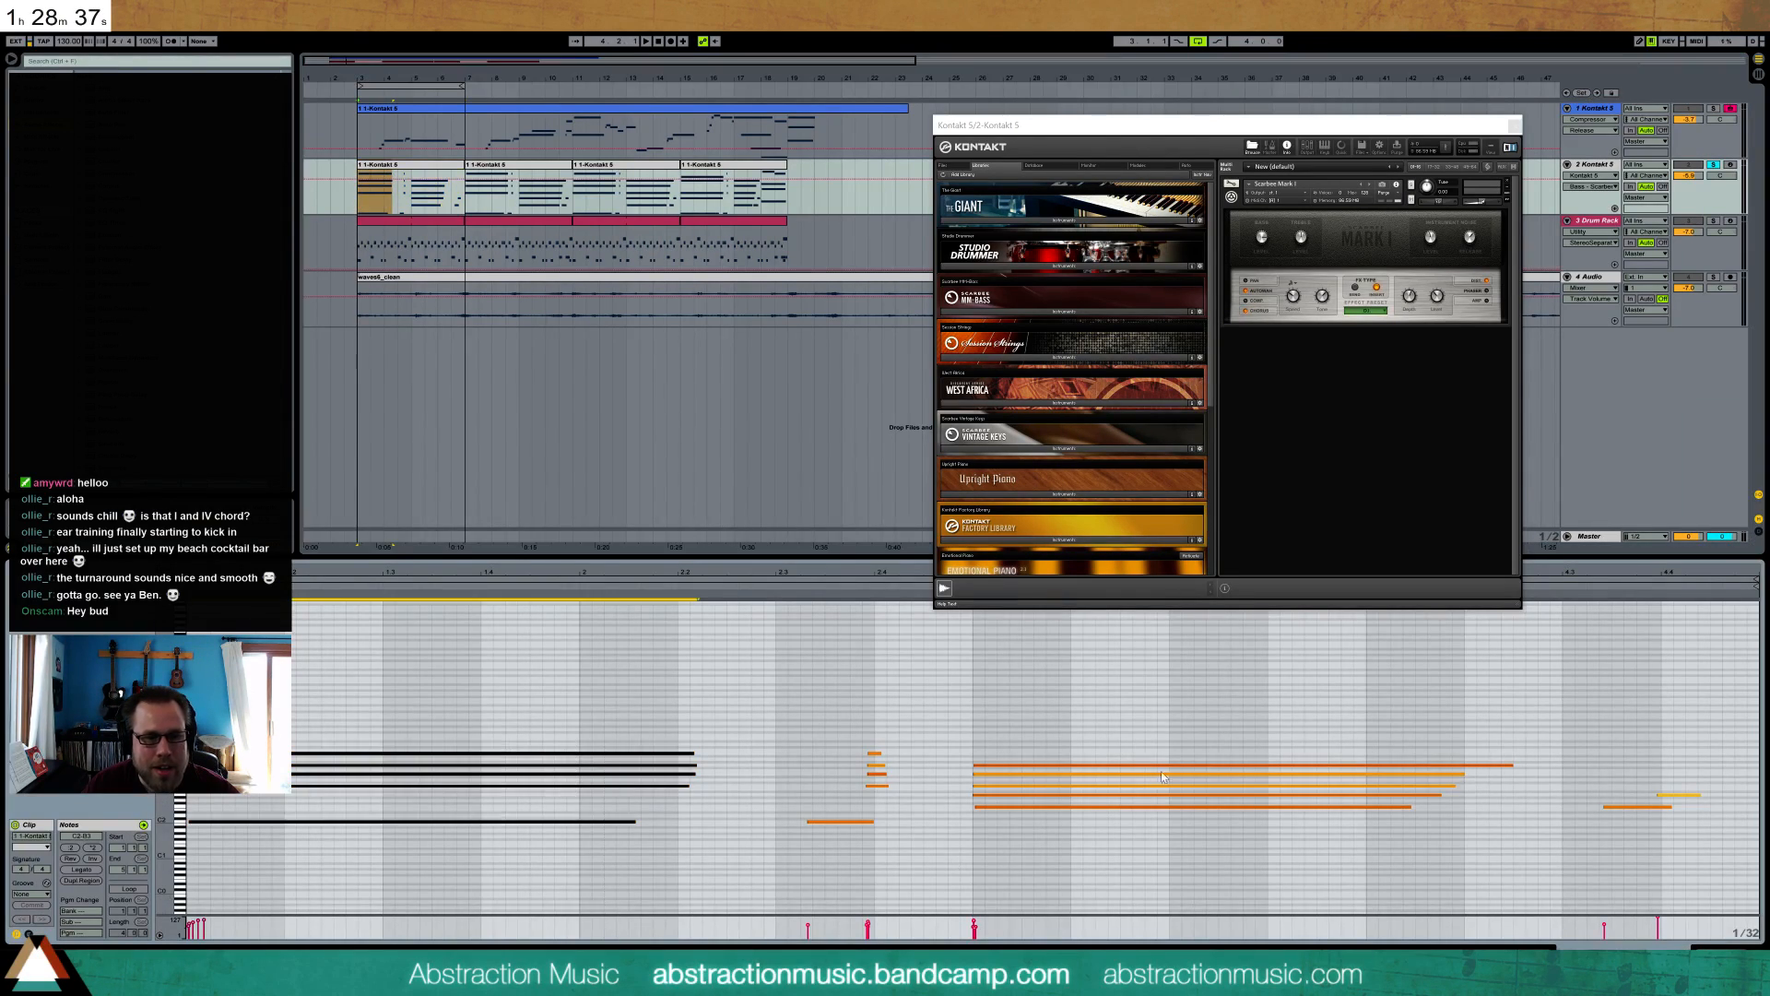
pyautogui.moveTo(1158, 706); pyautogui.dragTo(1178, 886)
pyautogui.click(692, 757)
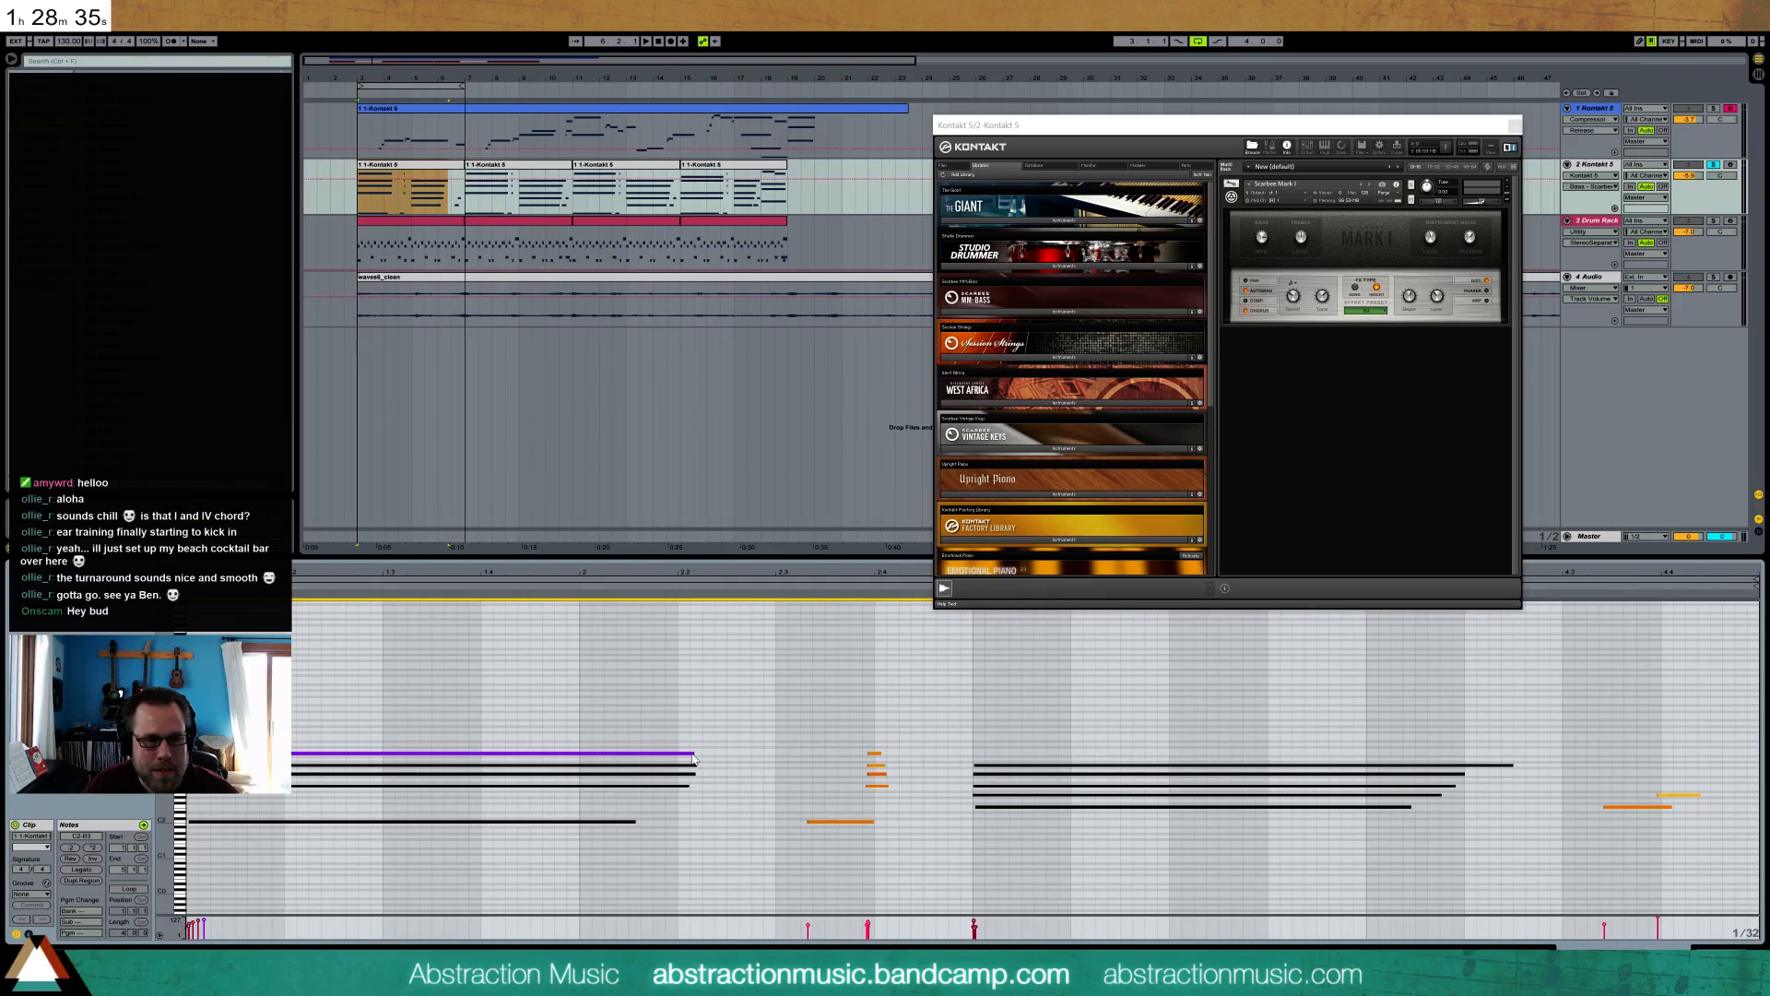
pyautogui.moveTo(693, 753); pyautogui.dragTo(827, 758)
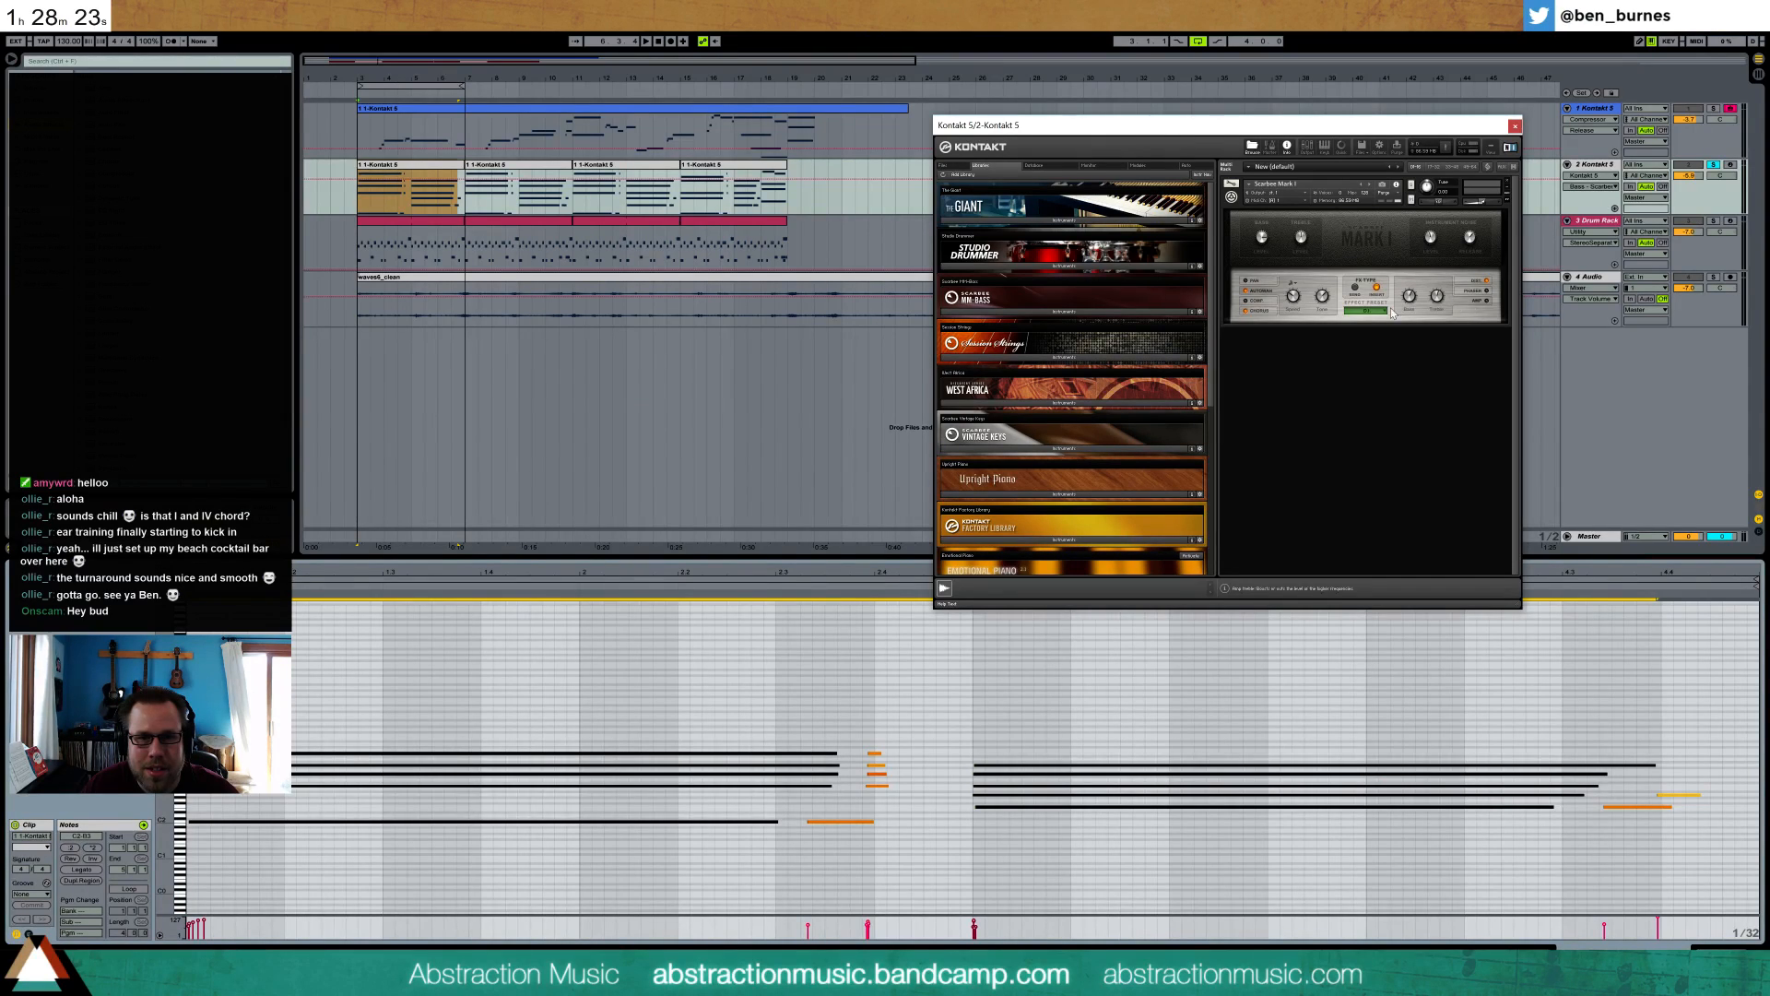
# - Adjust the Mark I's treble knob, then play back the first piano clip in solo and unsolo the piano track
pyautogui.click(1299, 236)
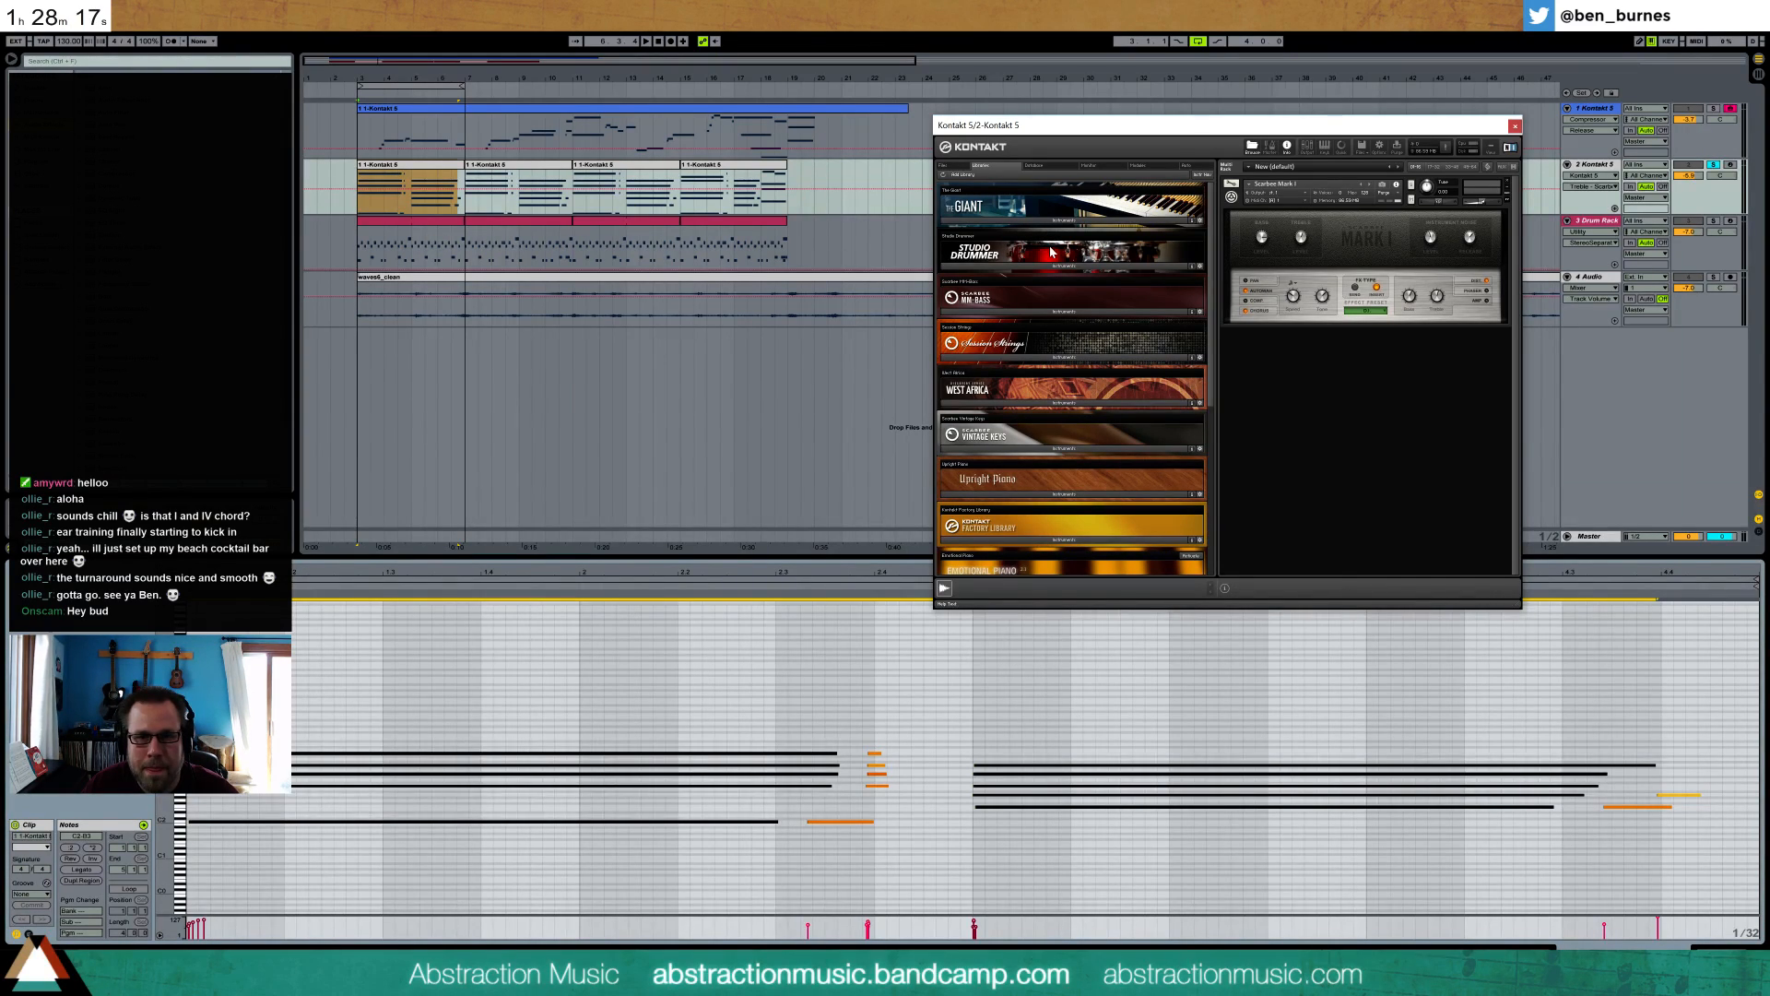
pyautogui.click(1513, 126)
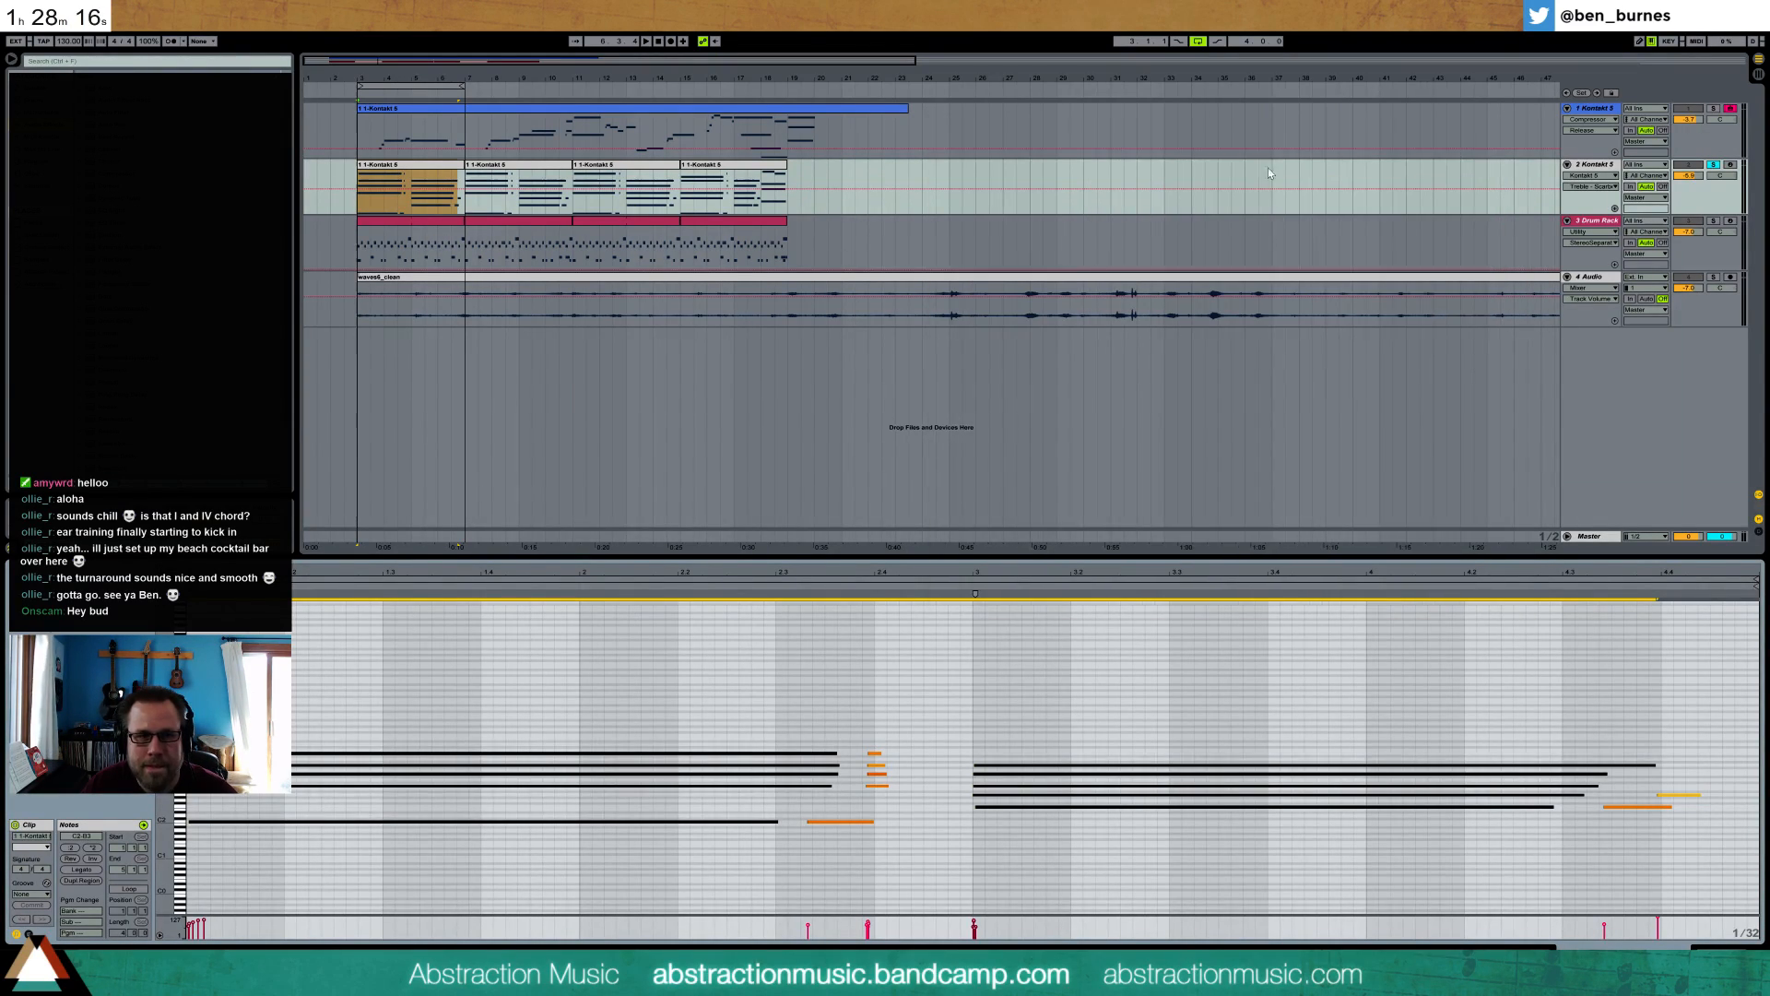
pyautogui.click(354, 182)
pyautogui.press('space')
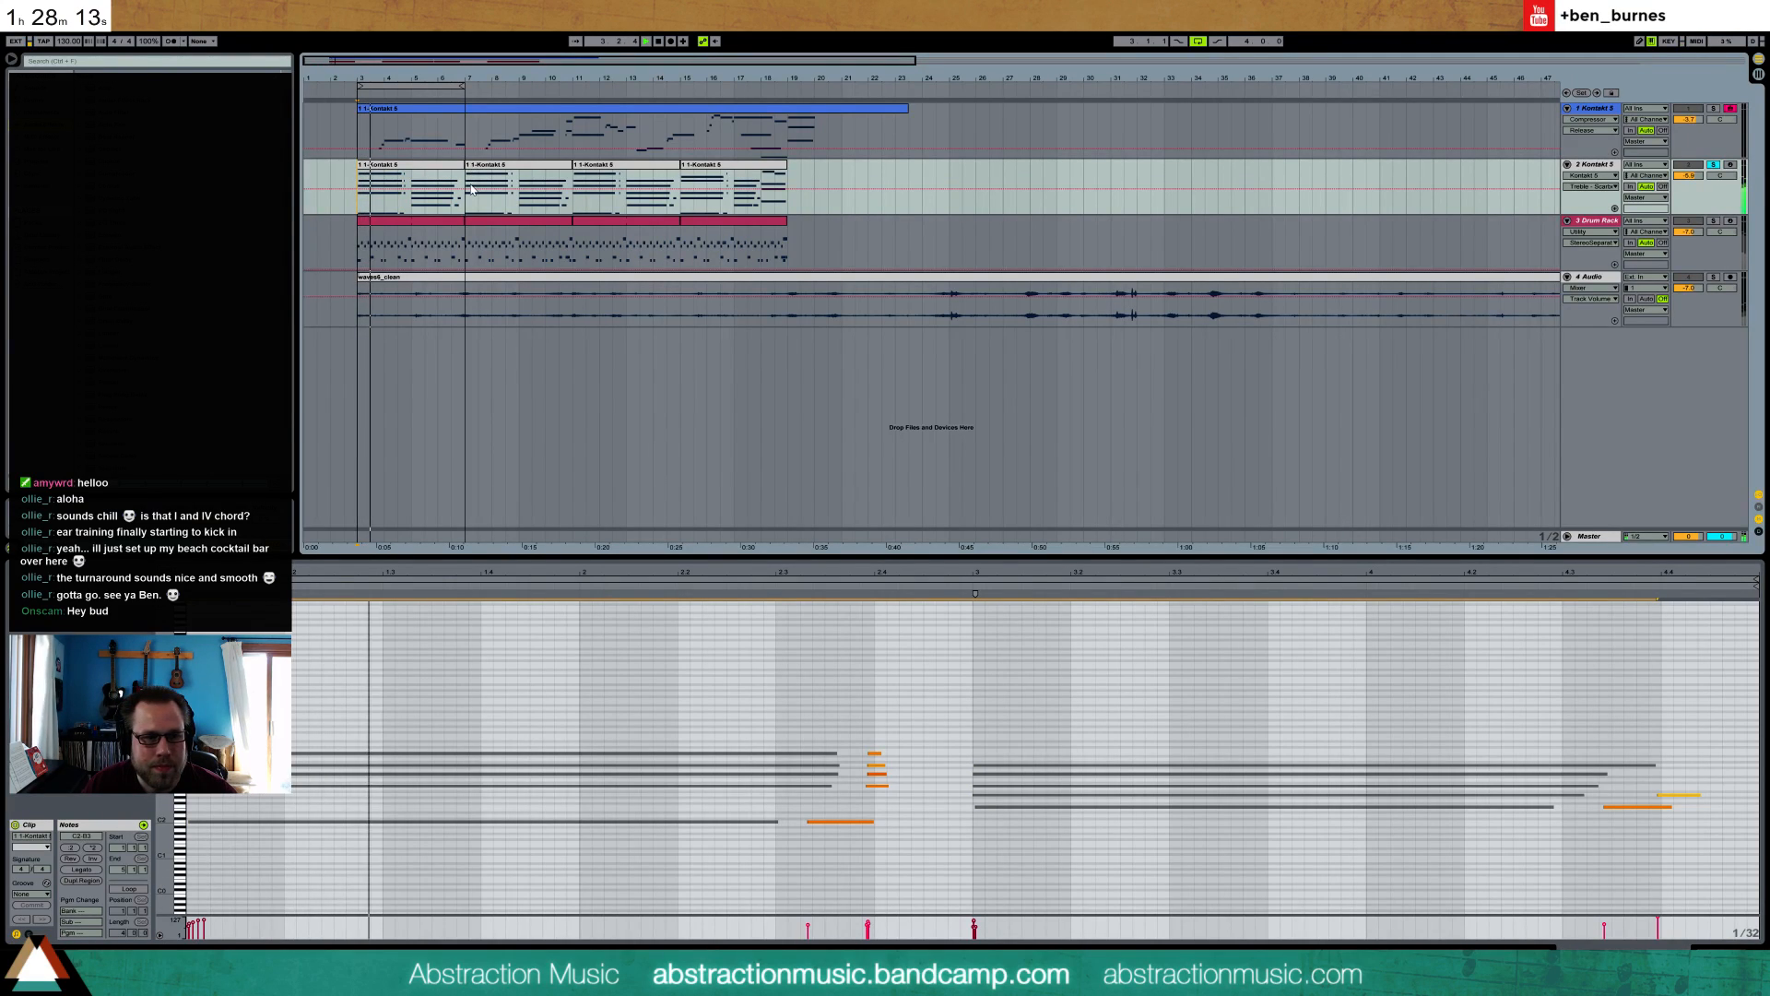
pyautogui.click(1048, 657)
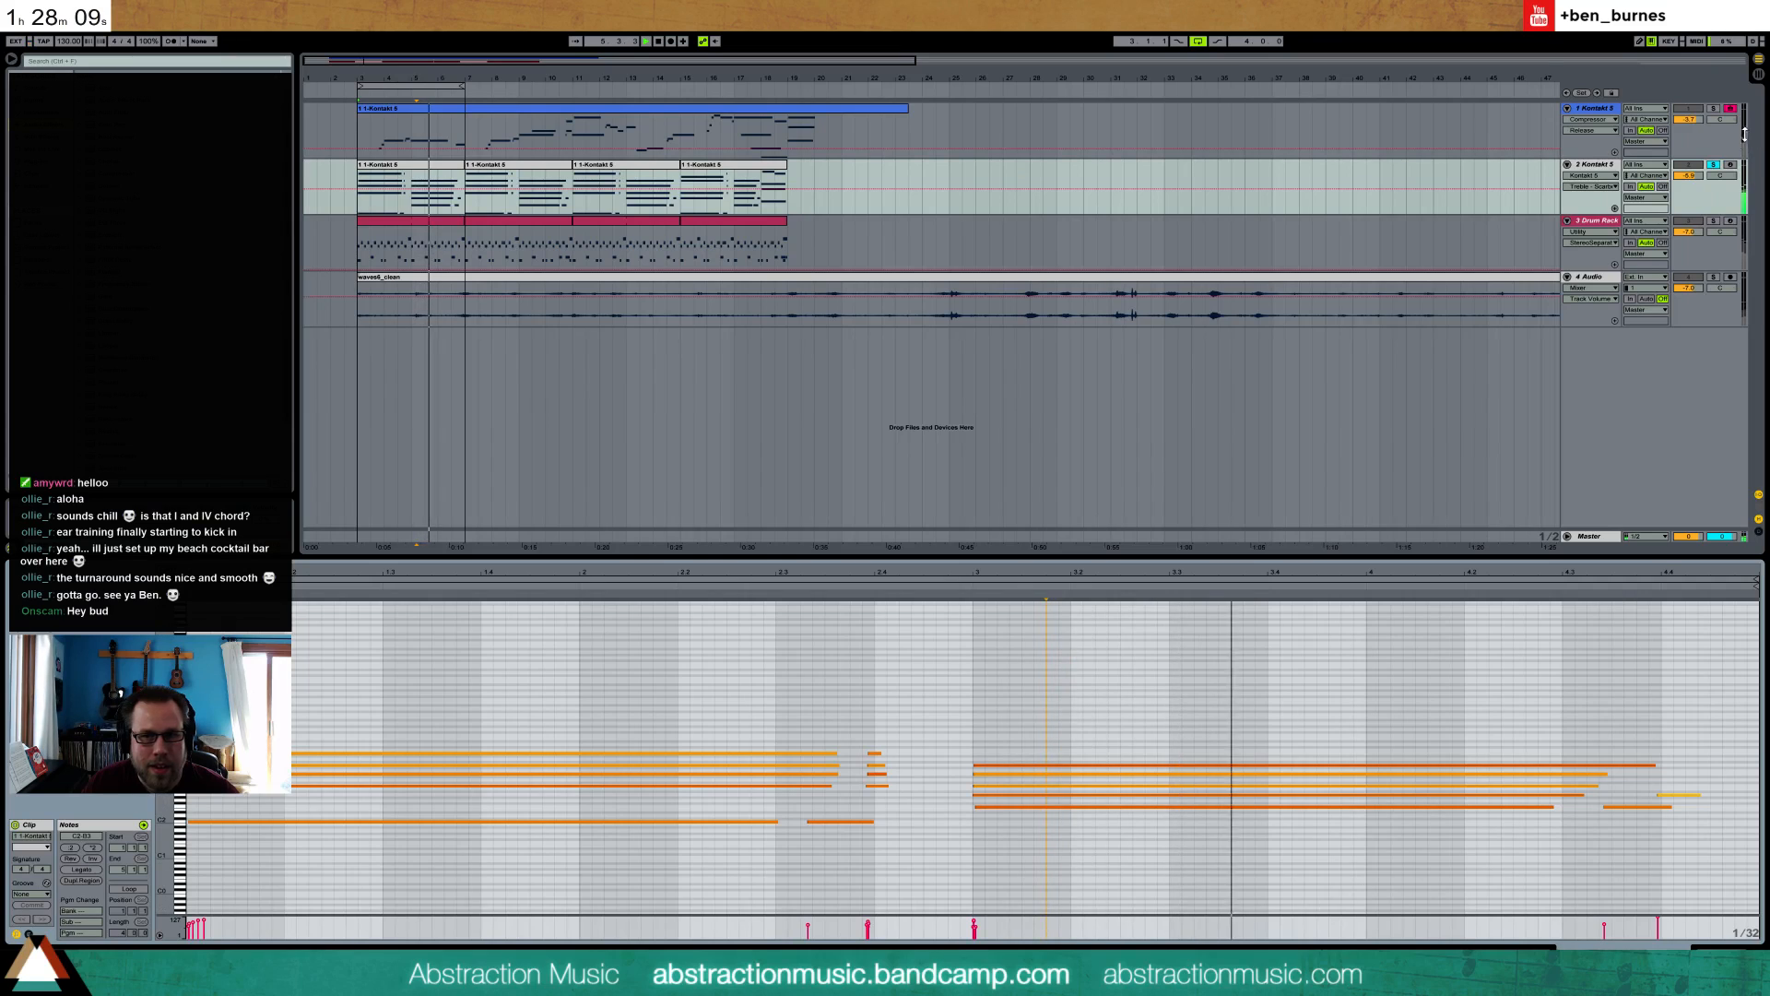
pyautogui.click(1713, 164)
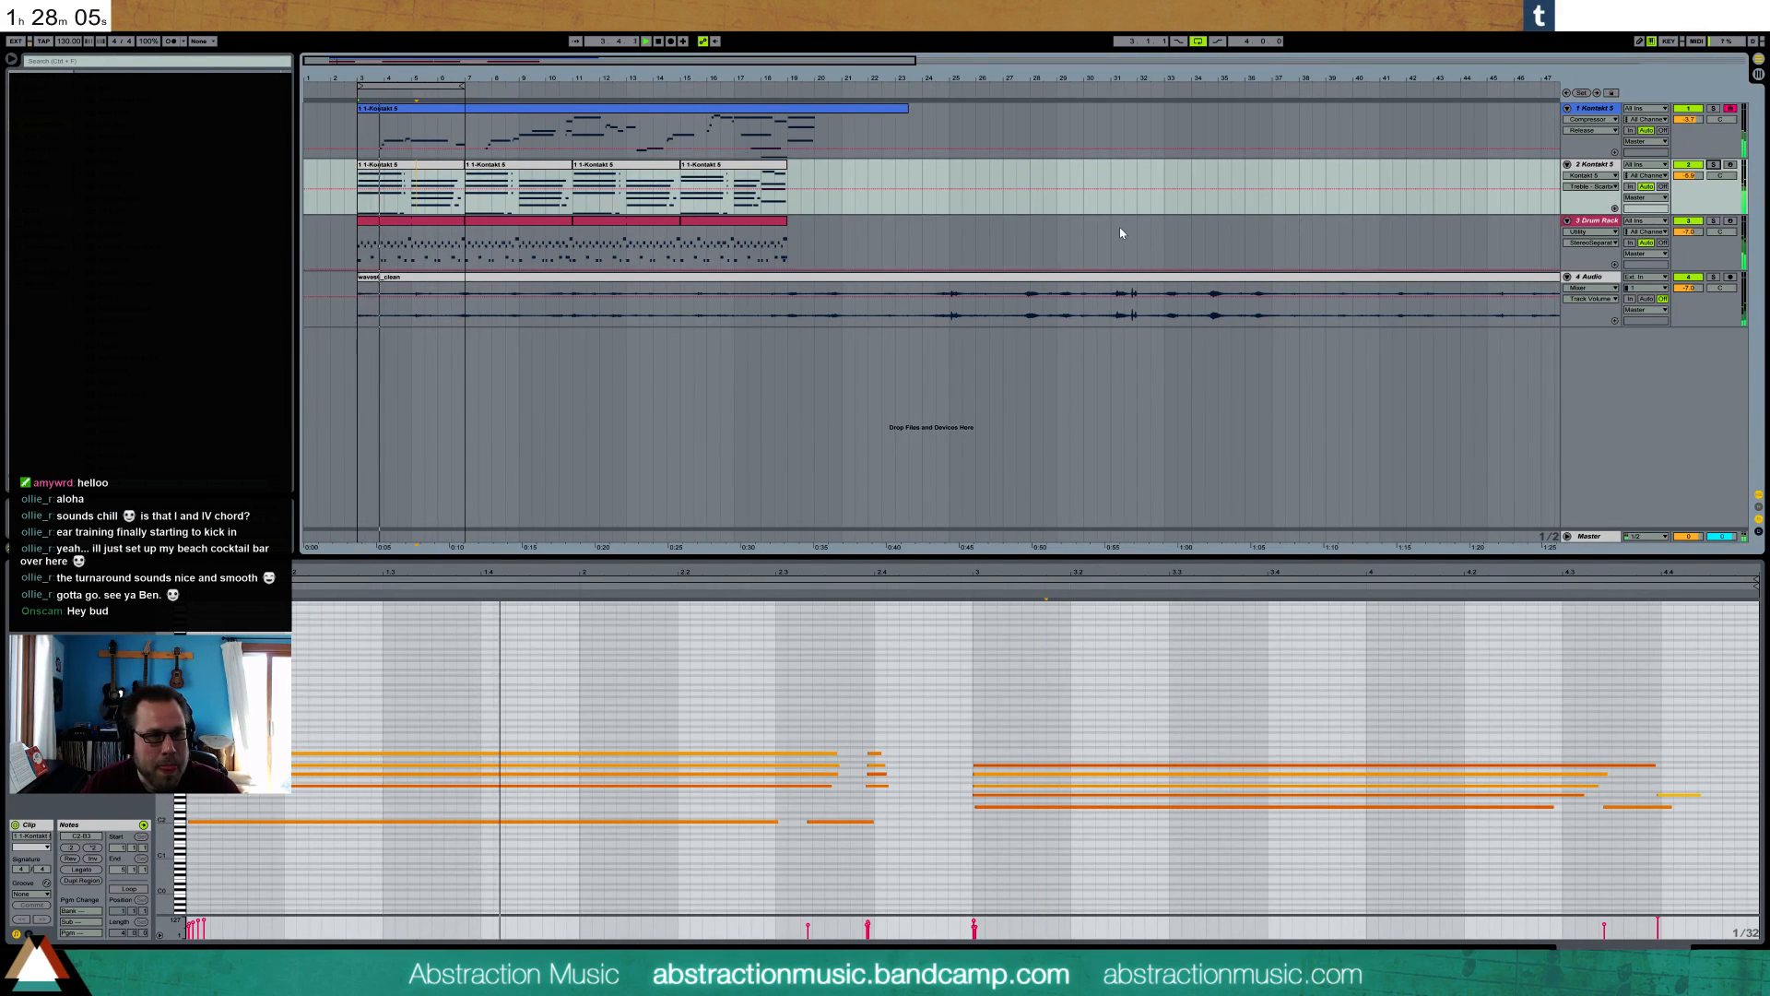
# - Extend the loop region to 16 bars so it covers all four piano clips, and leave looping enabled
pyautogui.click(1199, 39)
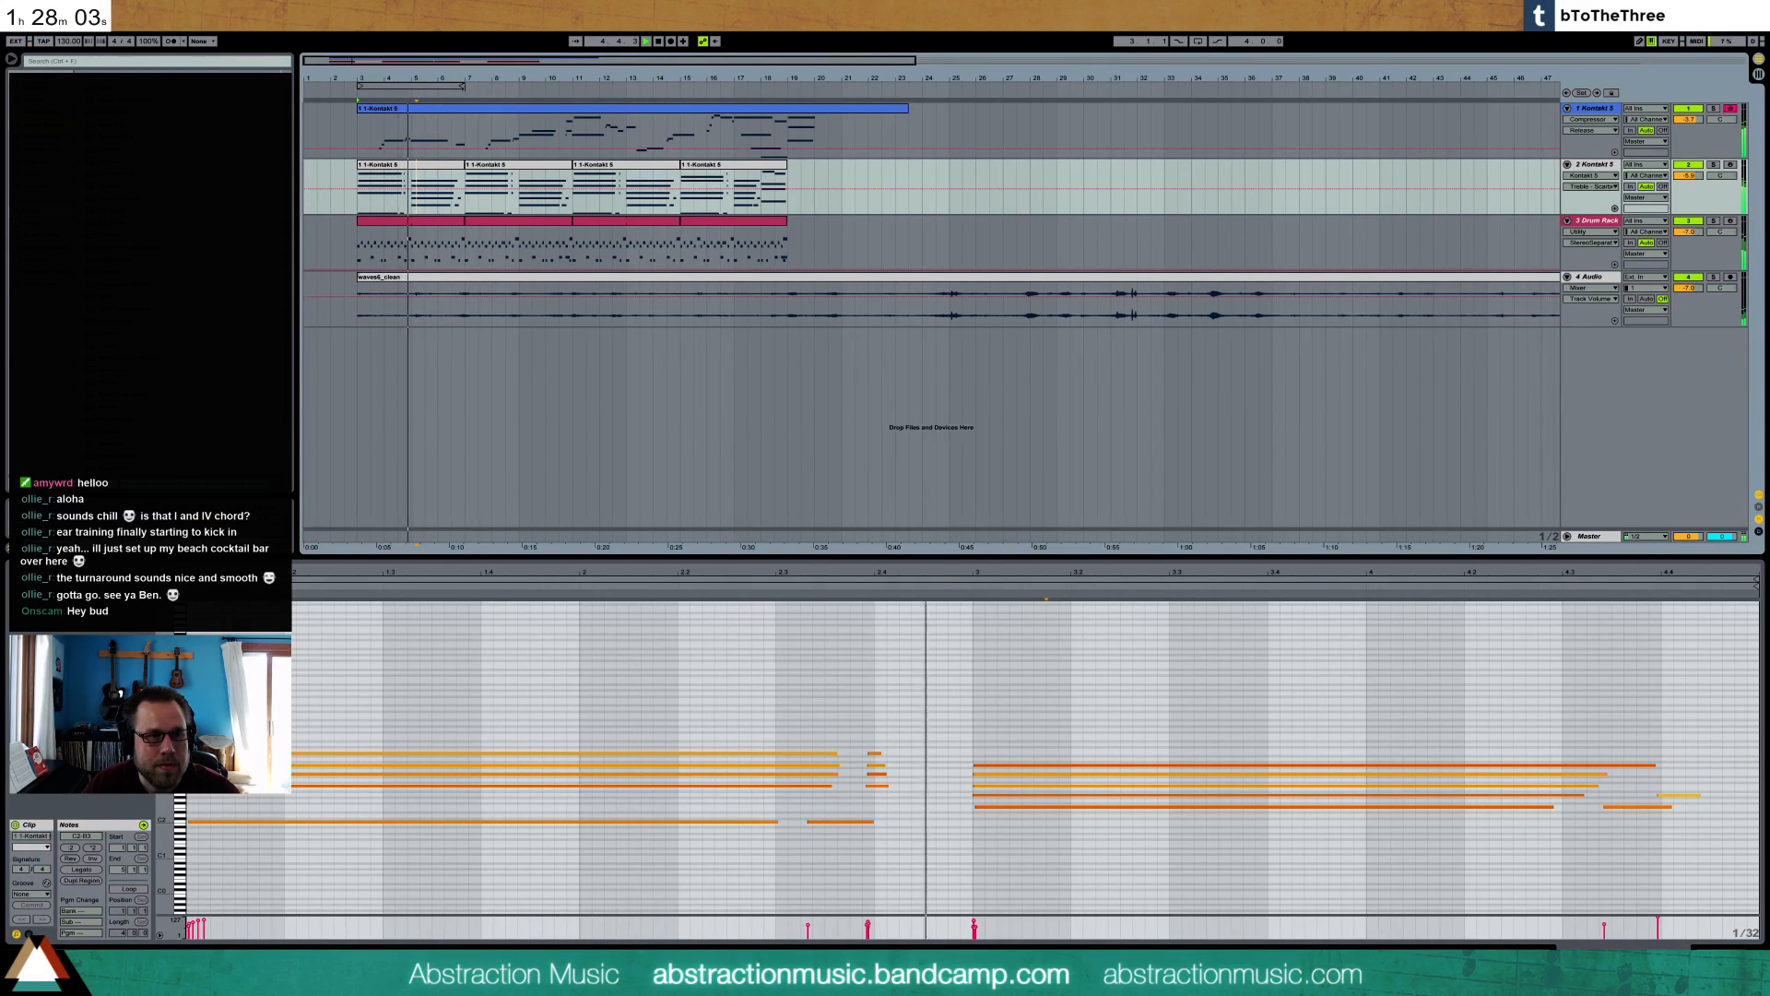
pyautogui.click(462, 86)
pyautogui.moveTo(463, 86); pyautogui.dragTo(788, 86)
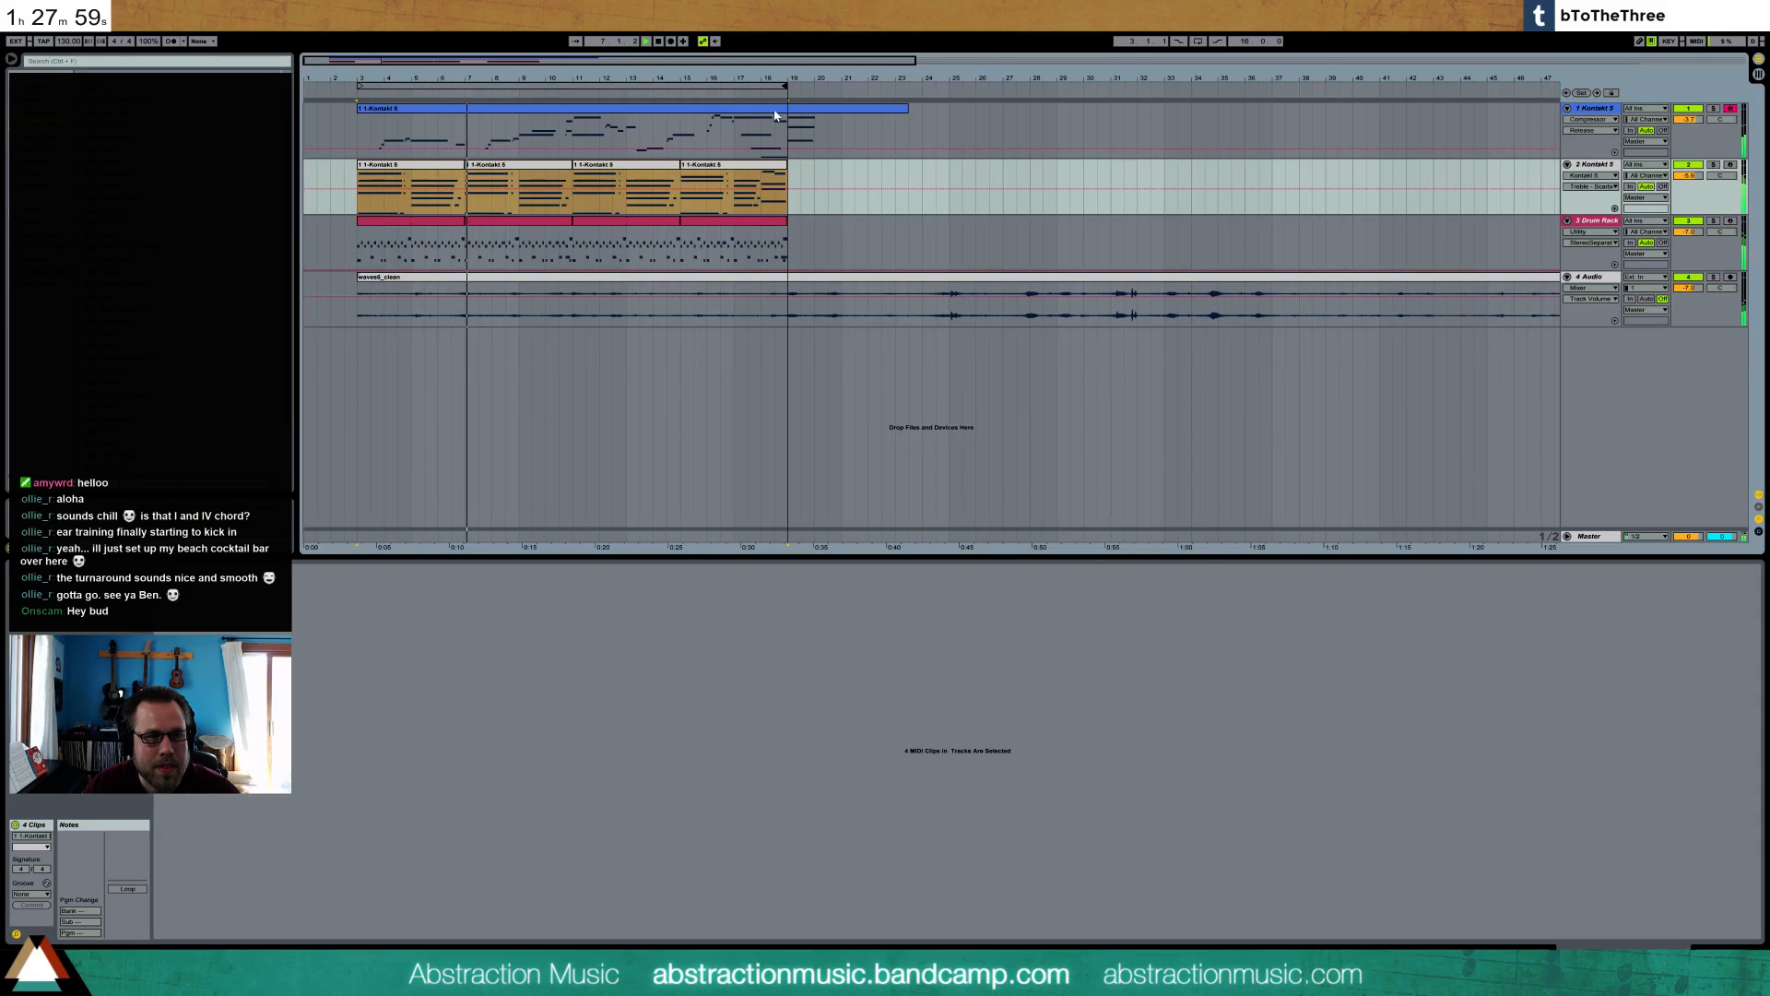
pyautogui.click(701, 172)
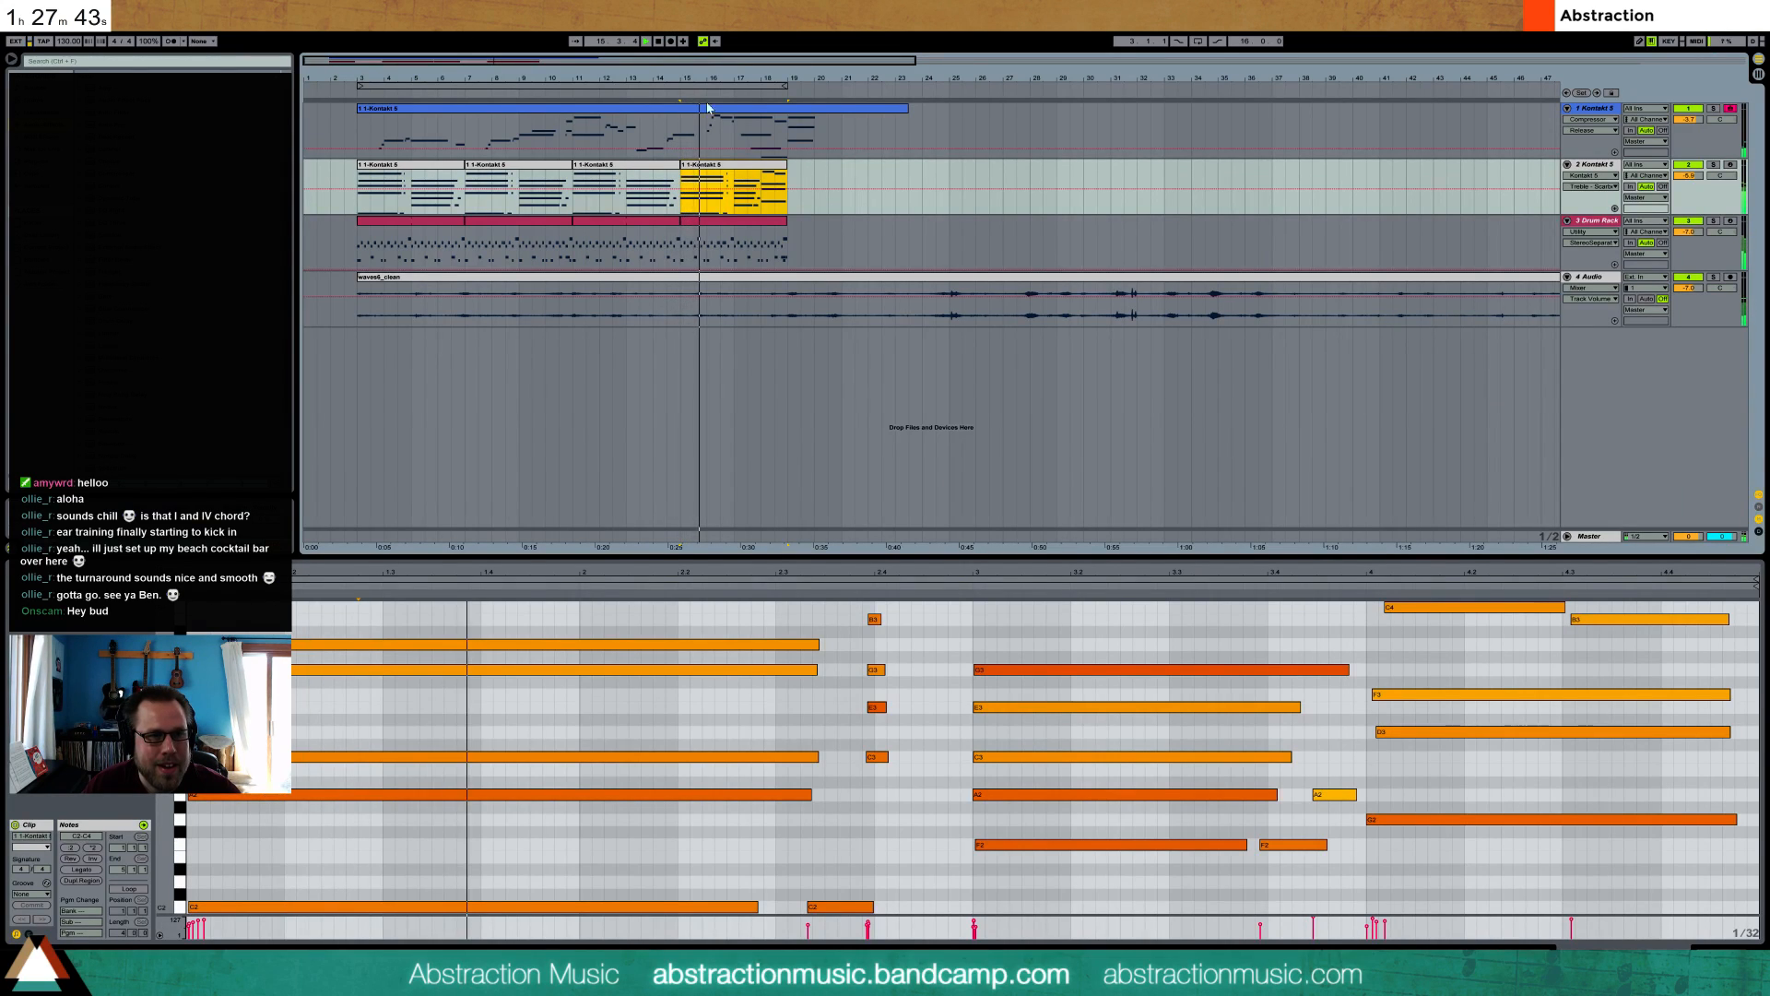
pyautogui.click(1198, 40)
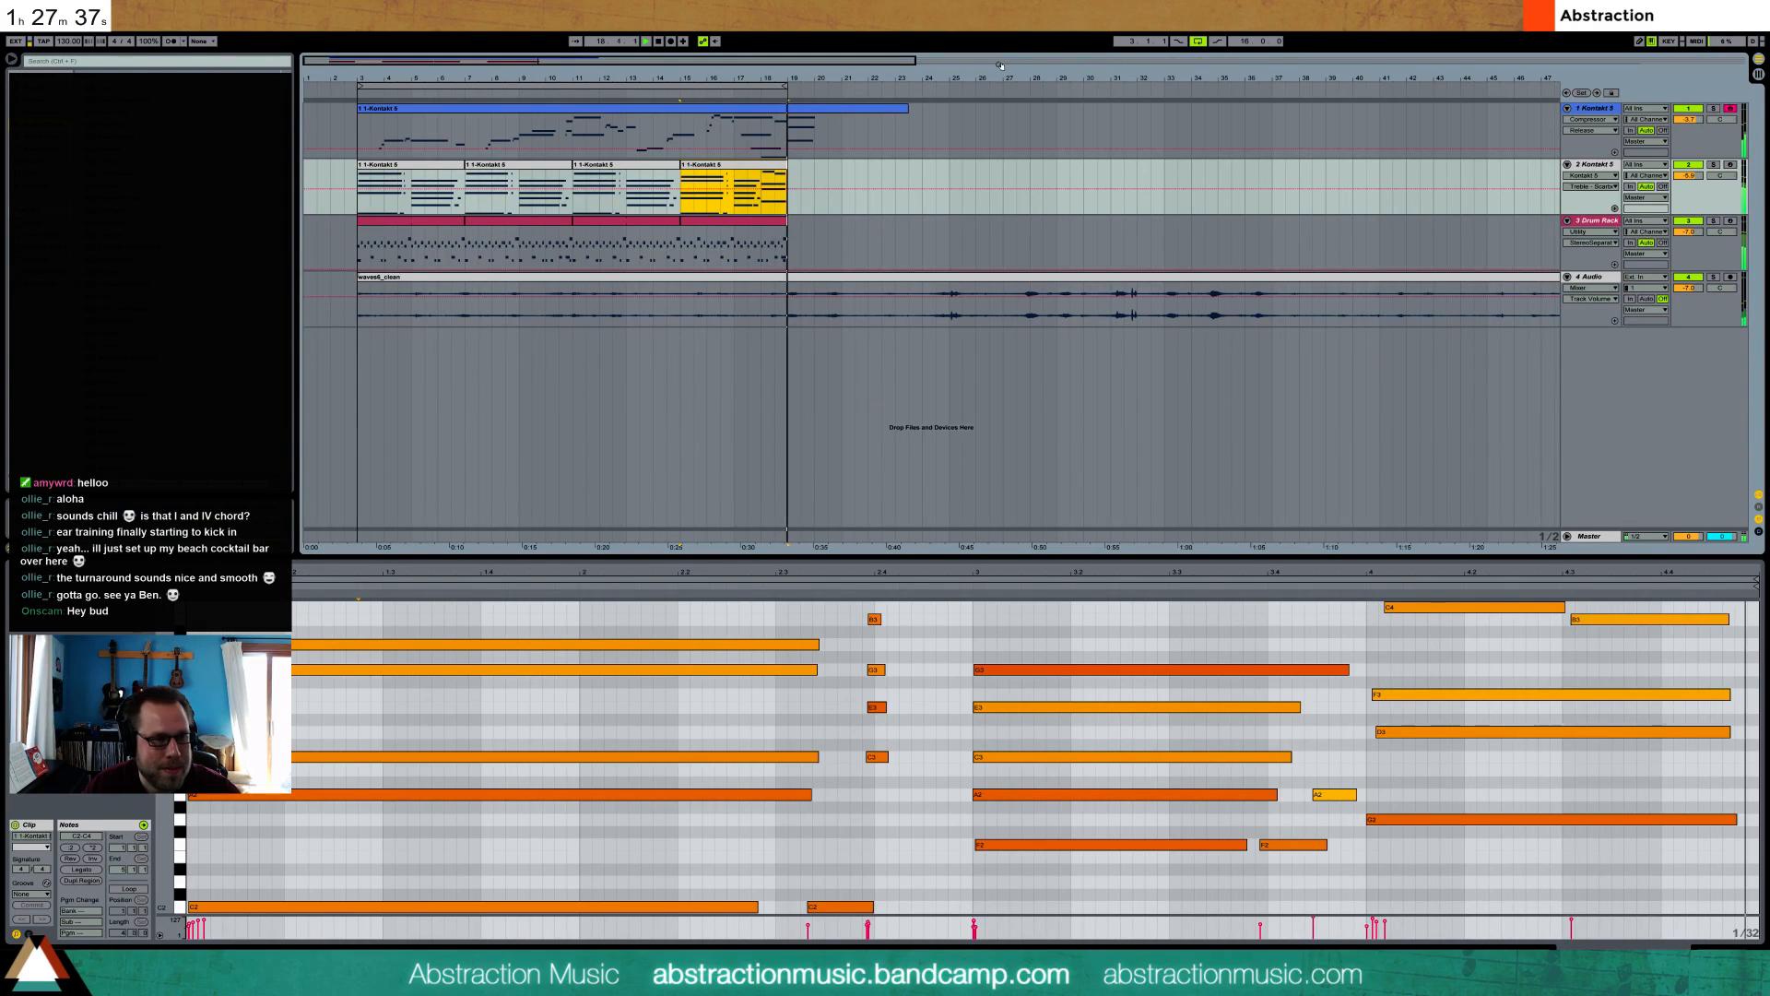
# - Extend the waves audio clip to bar 103 and add a fade-in and fade-out of about two bars each
pyautogui.click(841, 117)
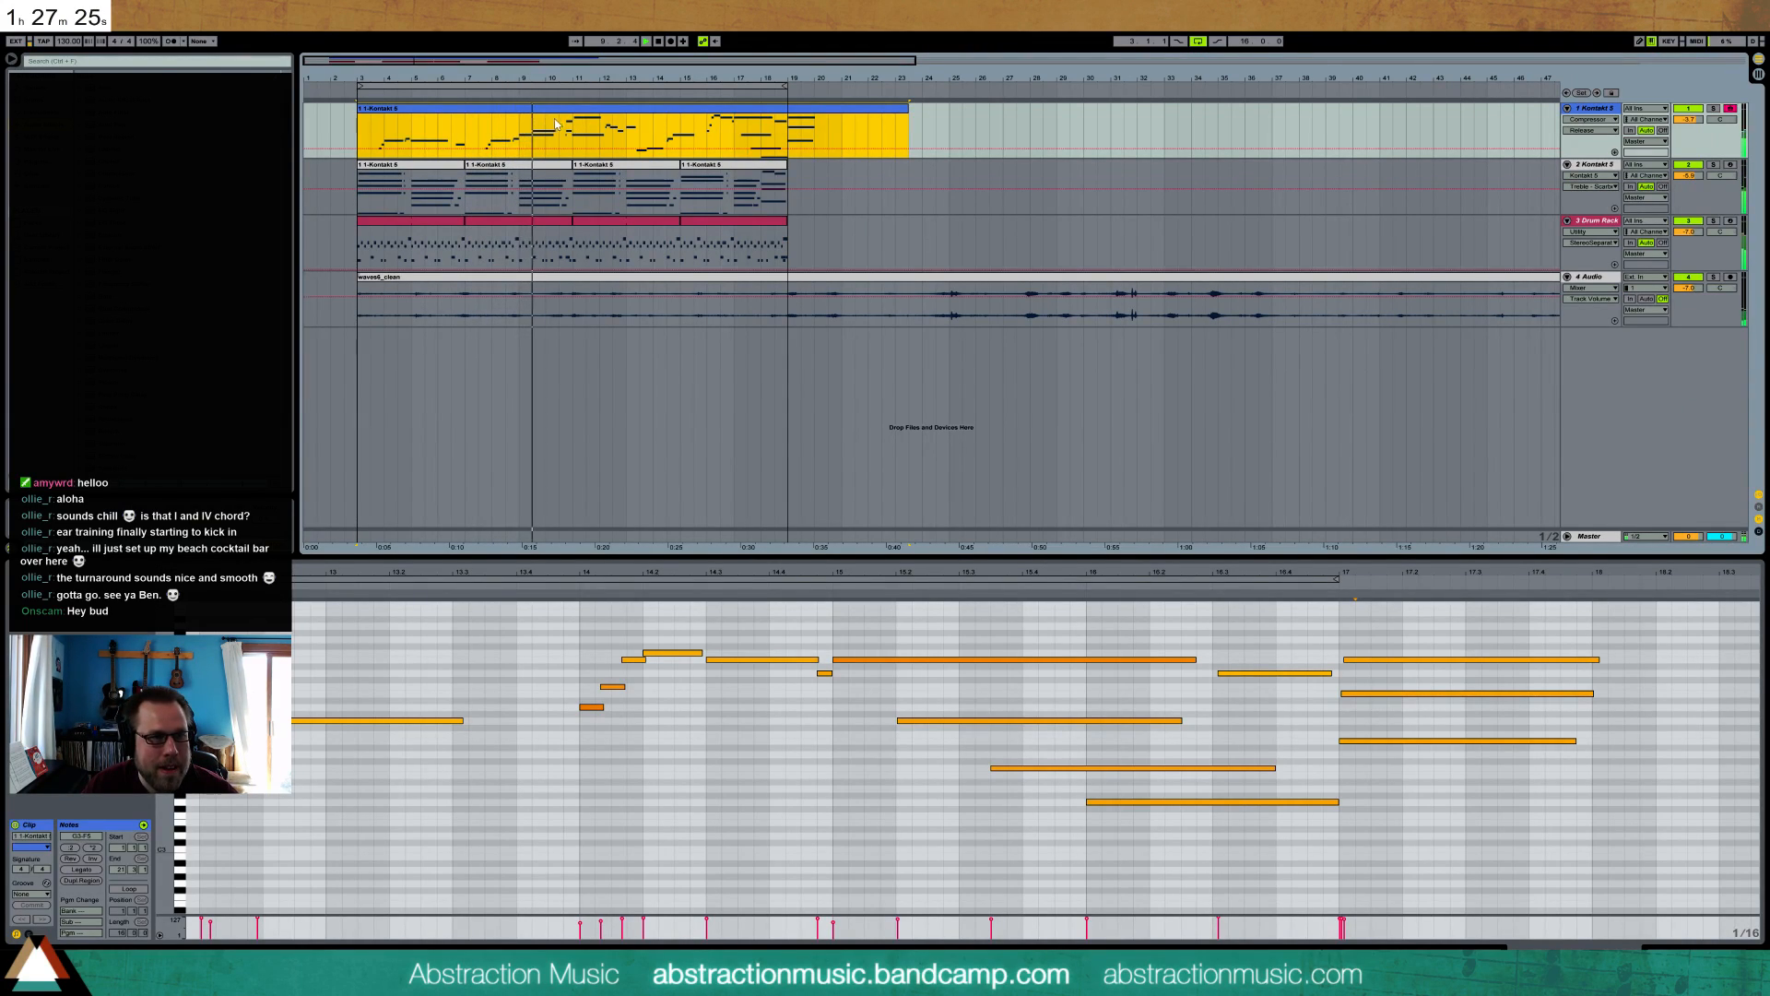
pyautogui.moveTo(426, 62); pyautogui.dragTo(426, 11)
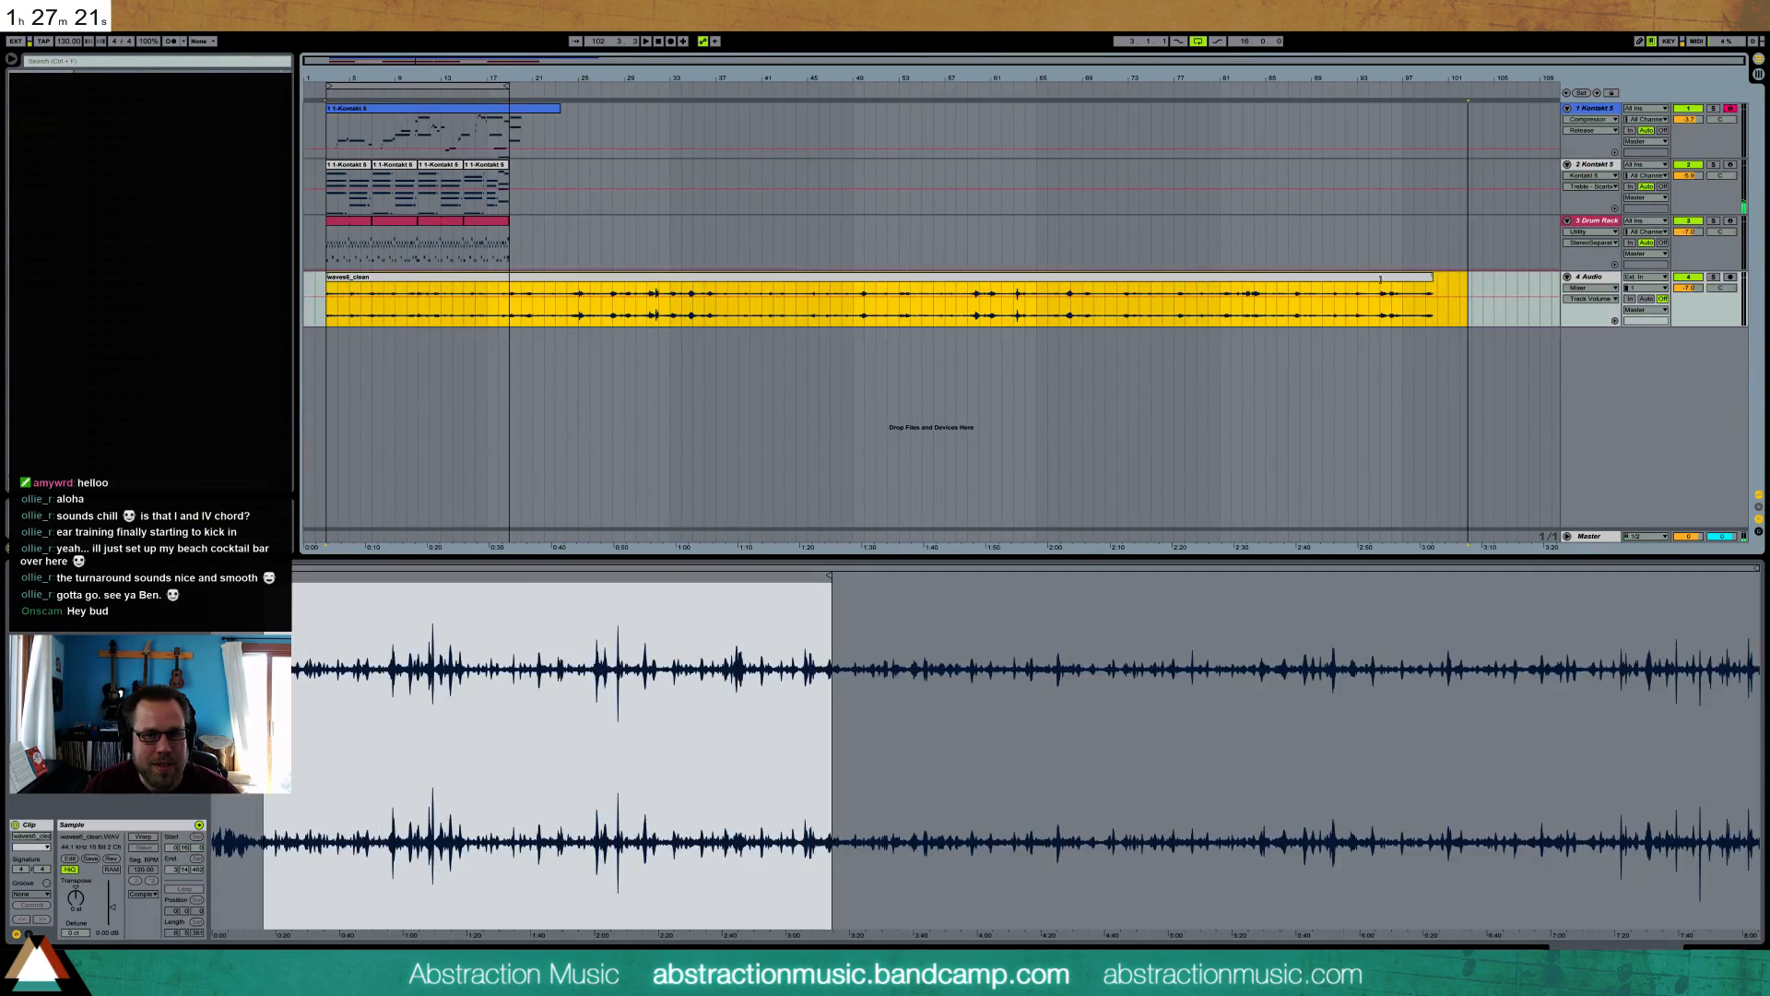
pyautogui.click(1014, 277)
pyautogui.moveTo(1432, 276); pyautogui.dragTo(1469, 277)
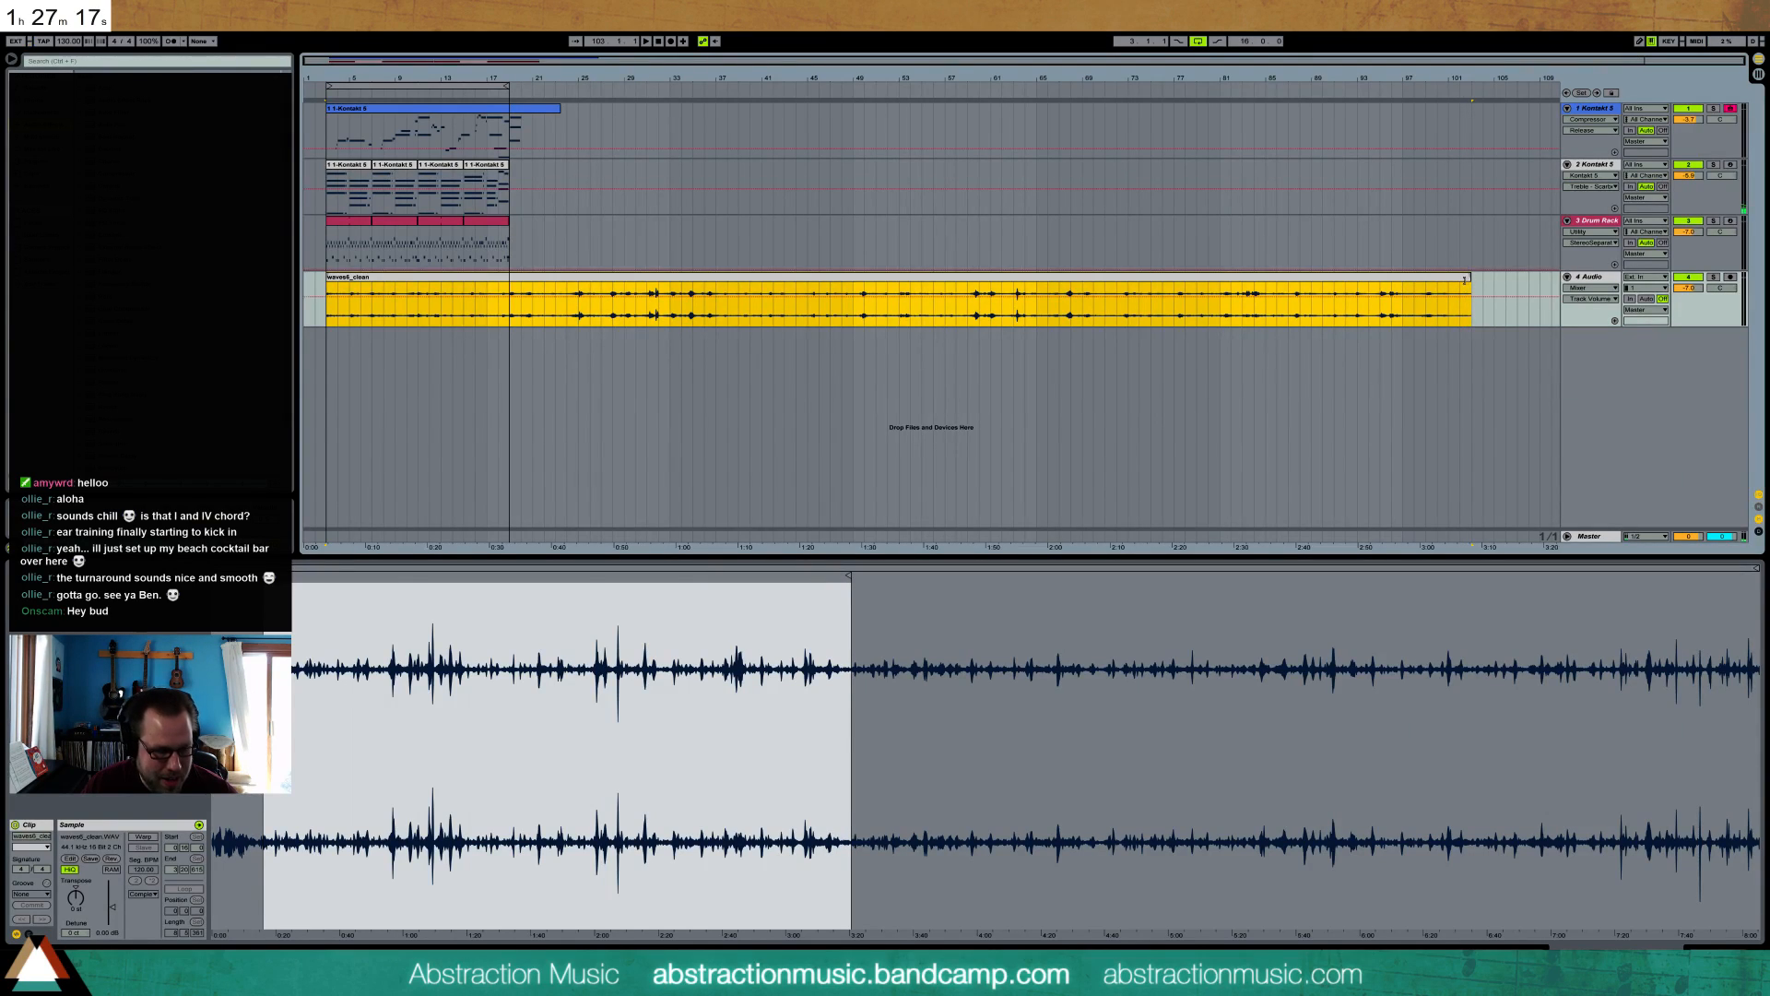
pyautogui.hotkey('ctrl', 'shift', 'f')
pyautogui.press('a')
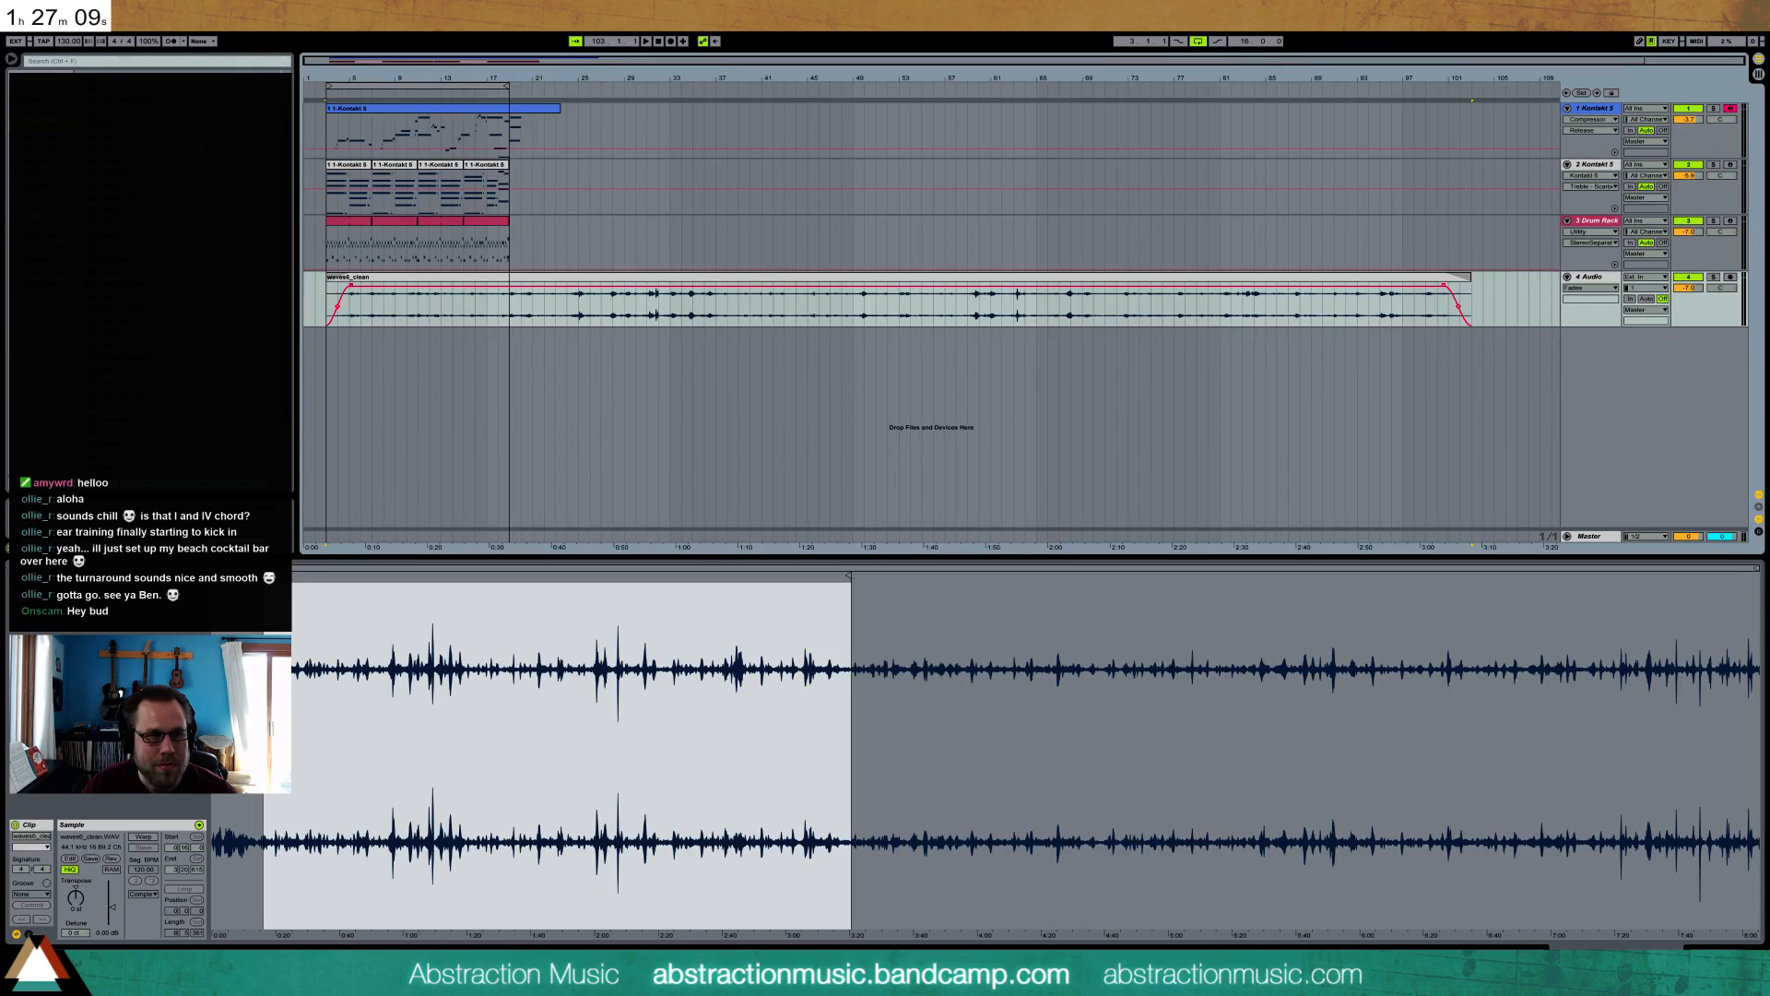
# - Shift all melody, piano and drum clips two bars later so they start at bar 5
pyautogui.click(344, 109)
pyautogui.keyDown('shift'); pyautogui.click(483, 221); pyautogui.keyUp('shift')
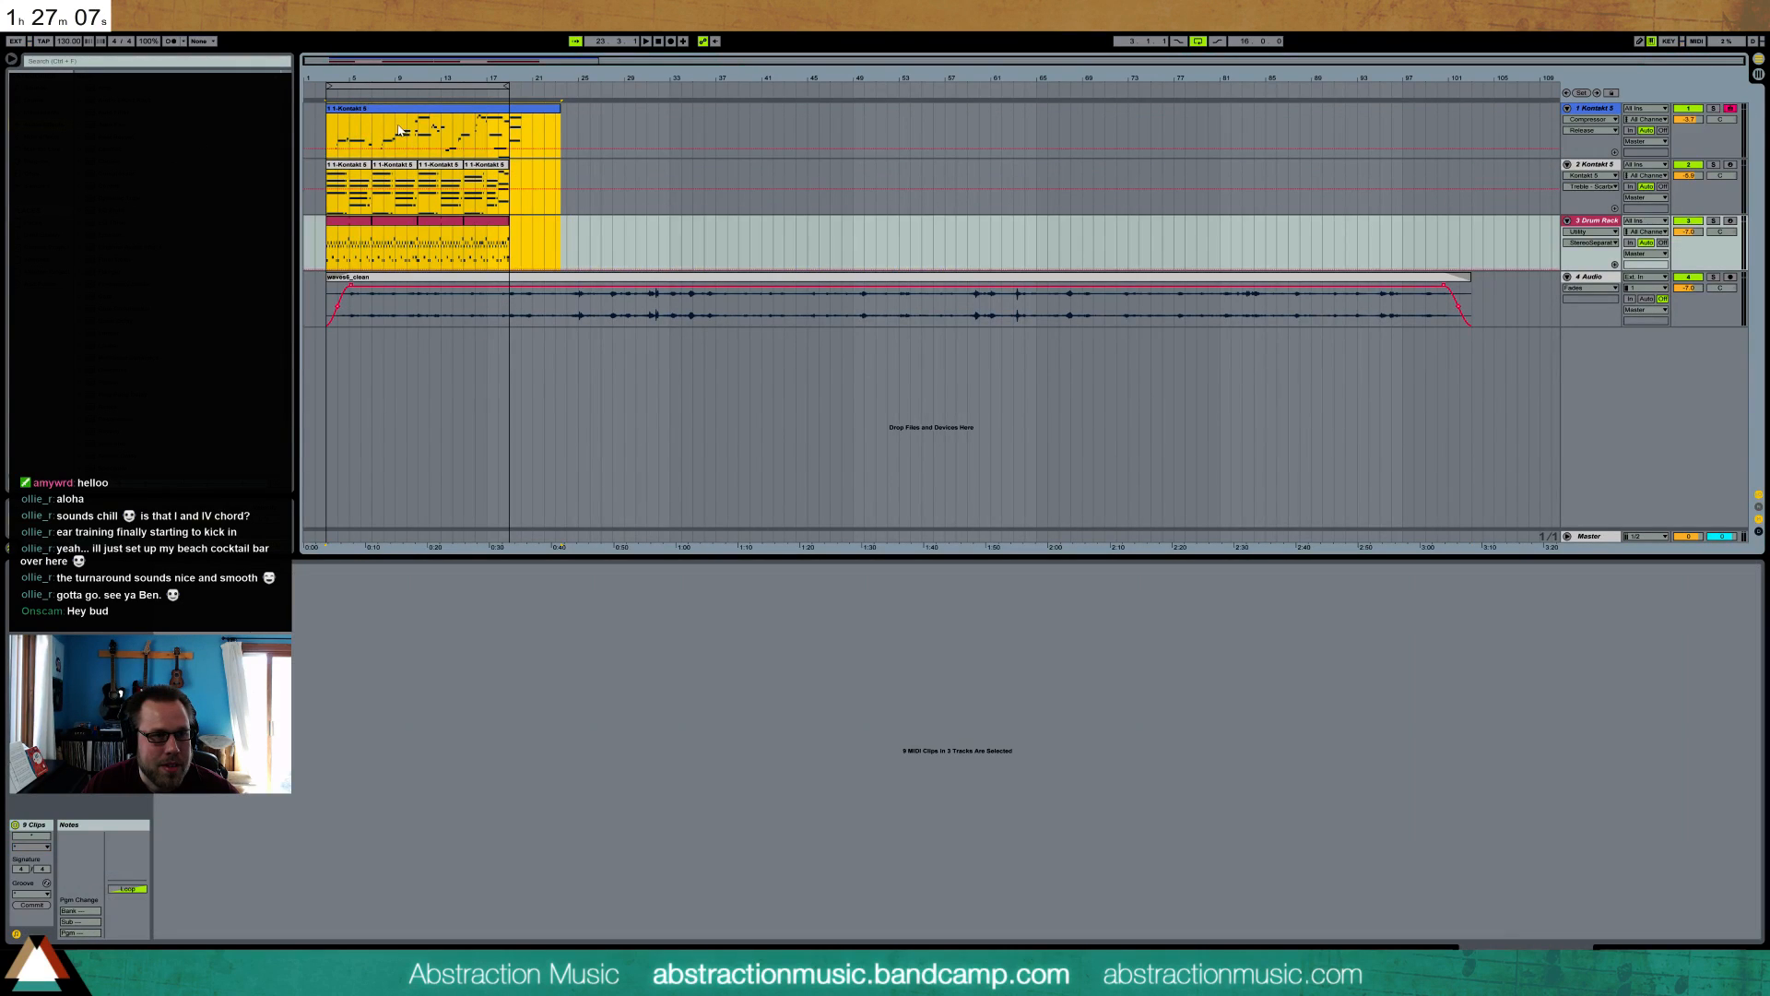
pyautogui.moveTo(414, 117); pyautogui.dragTo(439, 111)
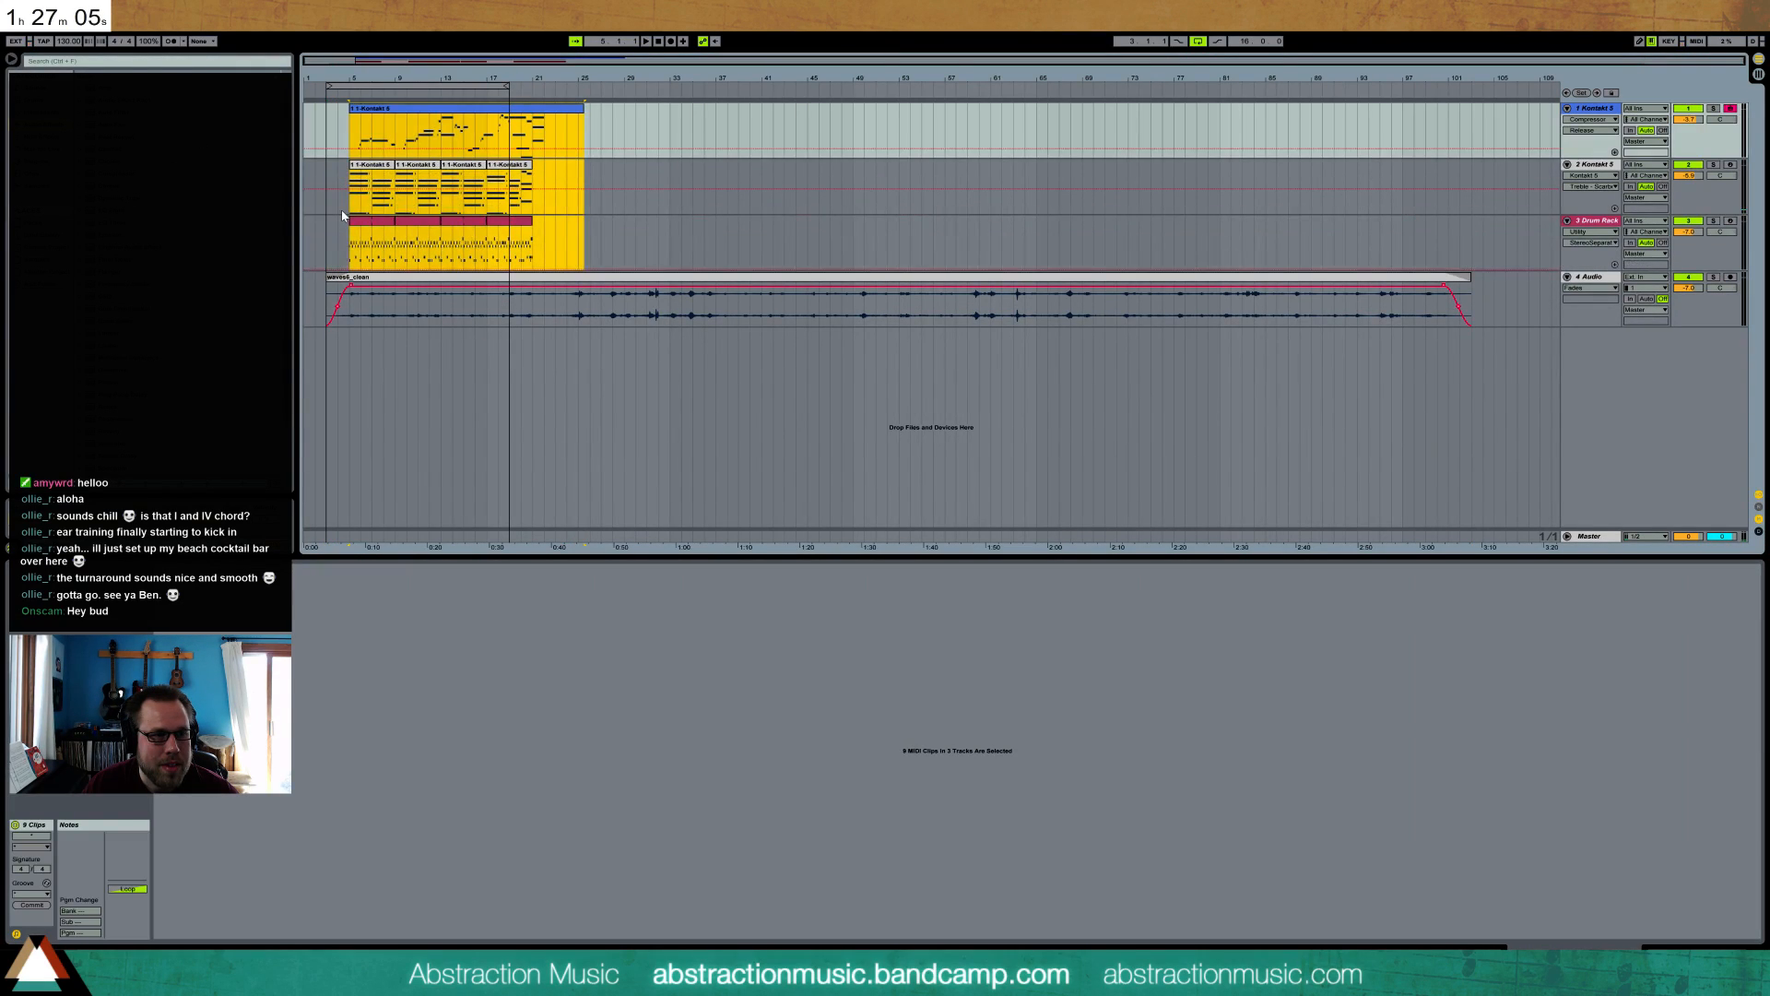
pyautogui.click(340, 201)
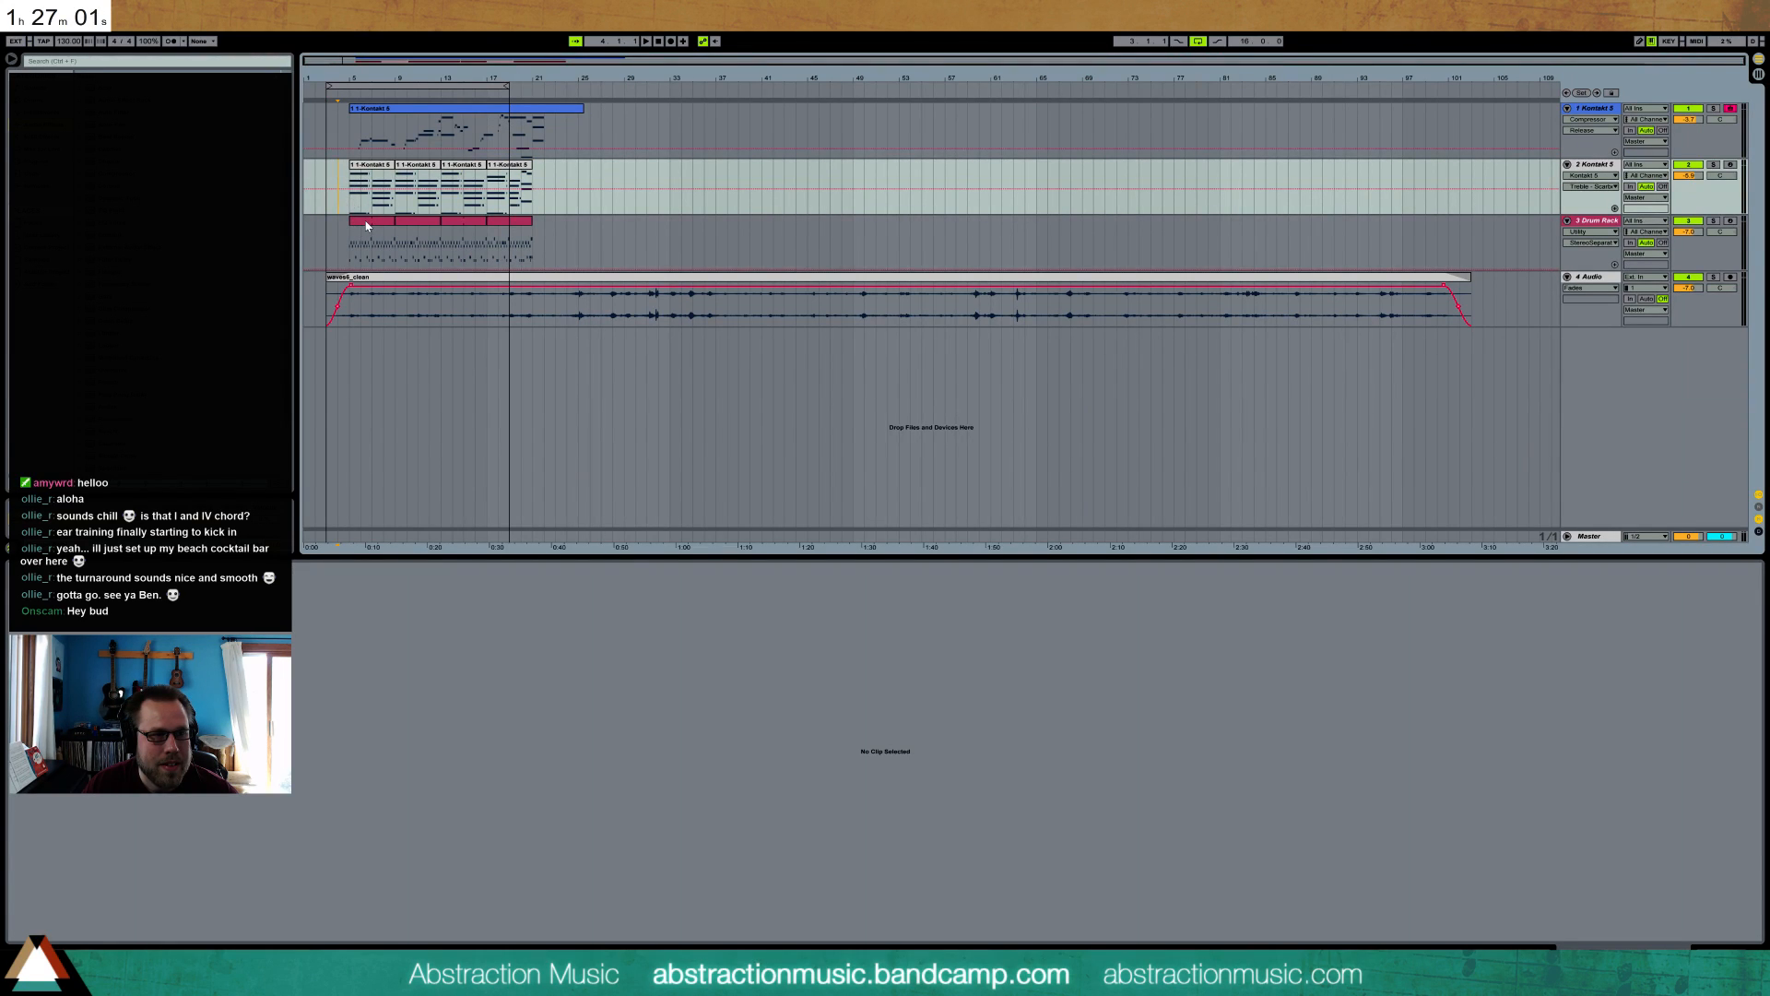
# - Add a two-bar drum clip in bars 3 to 5 as an intro ahead of the existing drum clips
pyautogui.click(368, 224)
pyautogui.keyDown('shift'); pyautogui.click(514, 224); pyautogui.keyUp('shift')
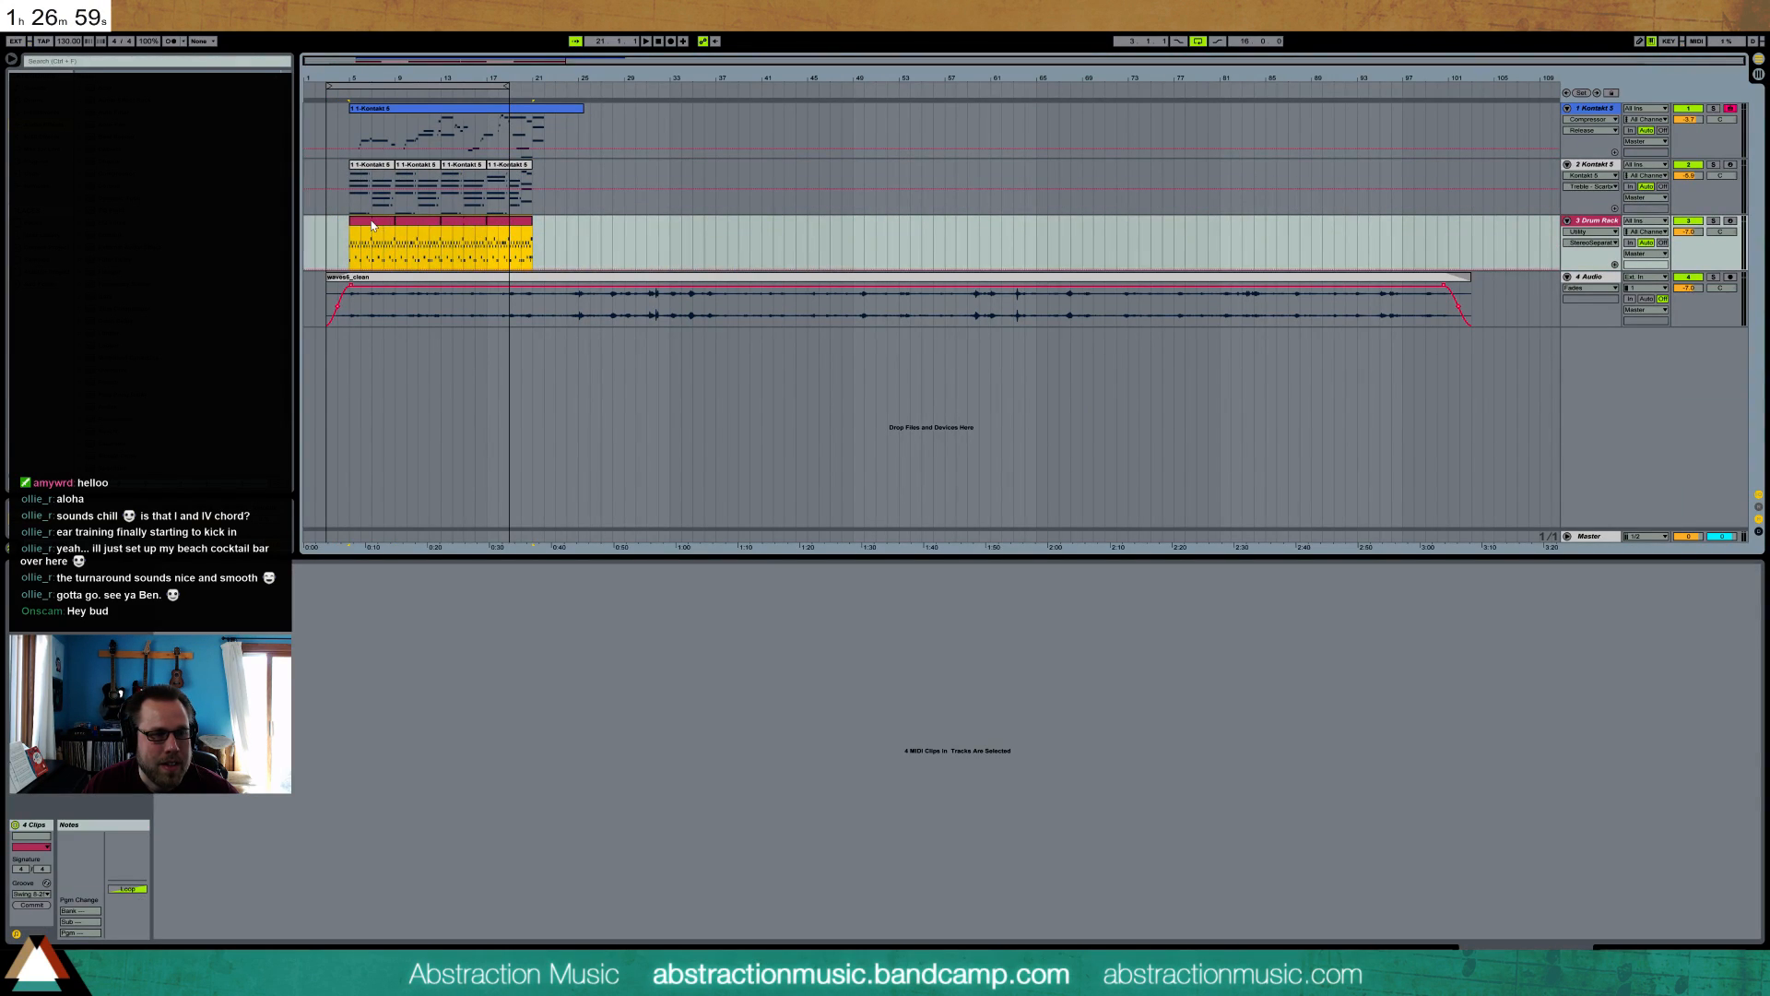
pyautogui.moveTo(351, 242); pyautogui.dragTo(373, 244)
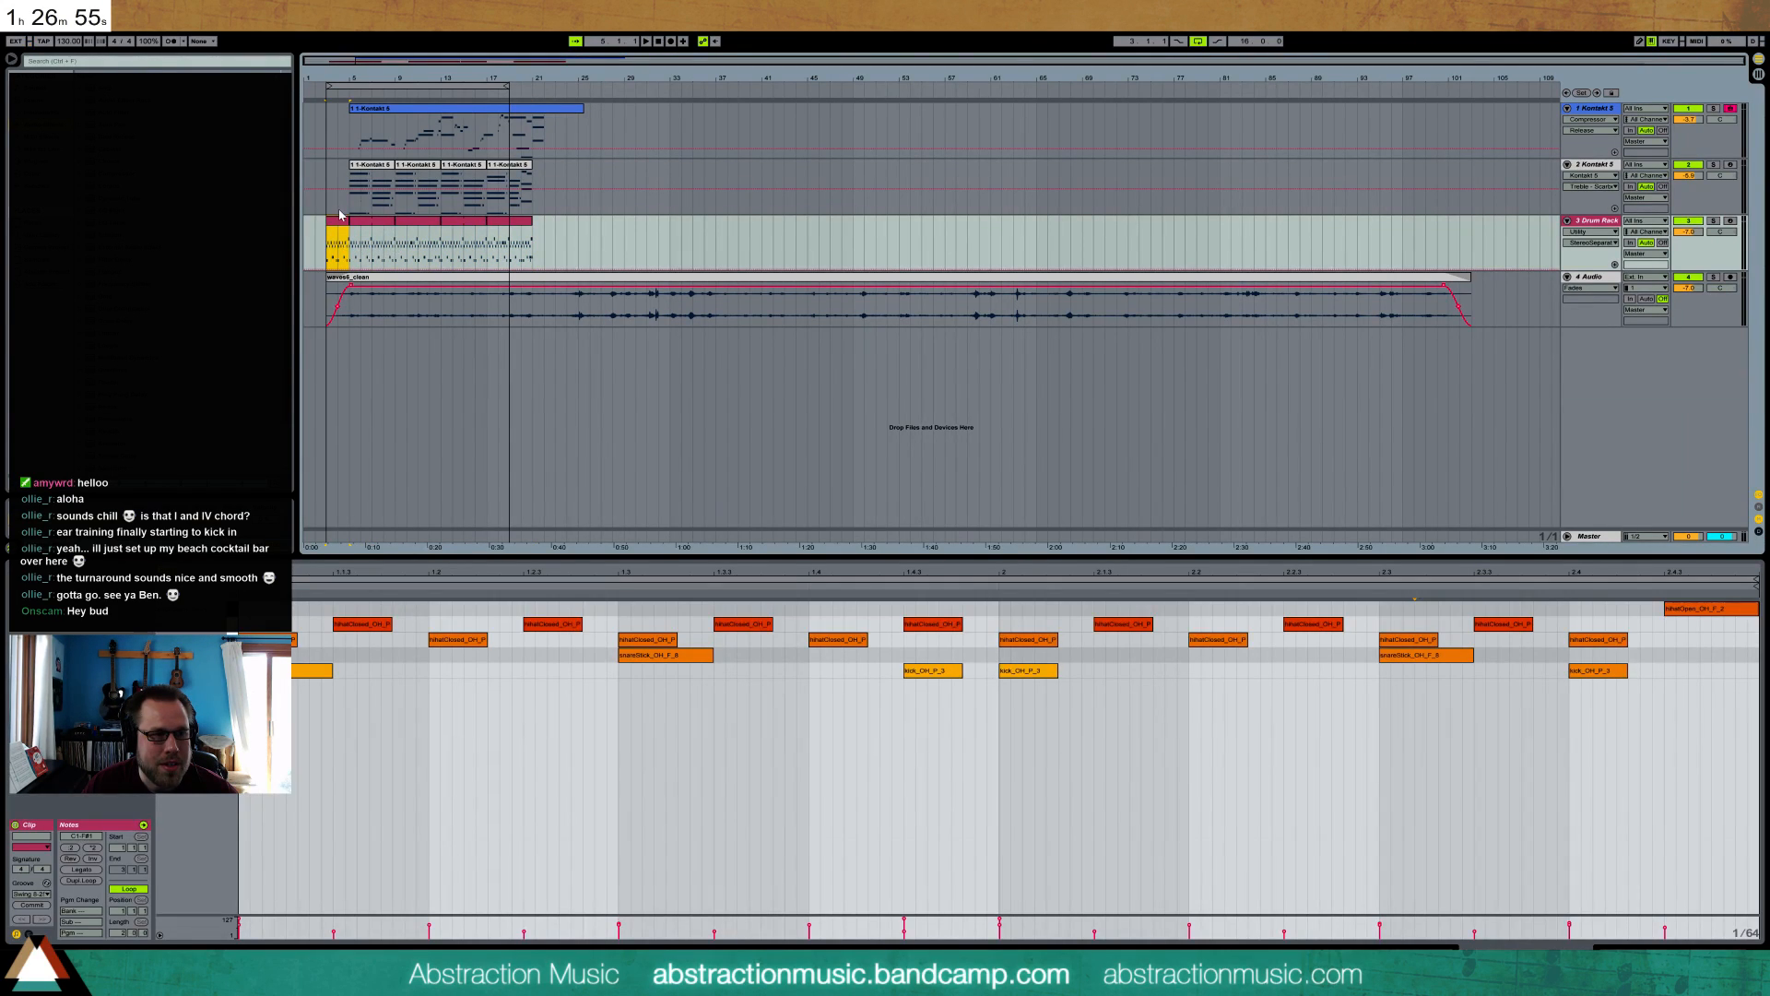
# - Move the melody clip to bar 13 and extend the piano part to bar 29 with two extra clips from bar 5
pyautogui.moveTo(386, 110); pyautogui.dragTo(480, 112)
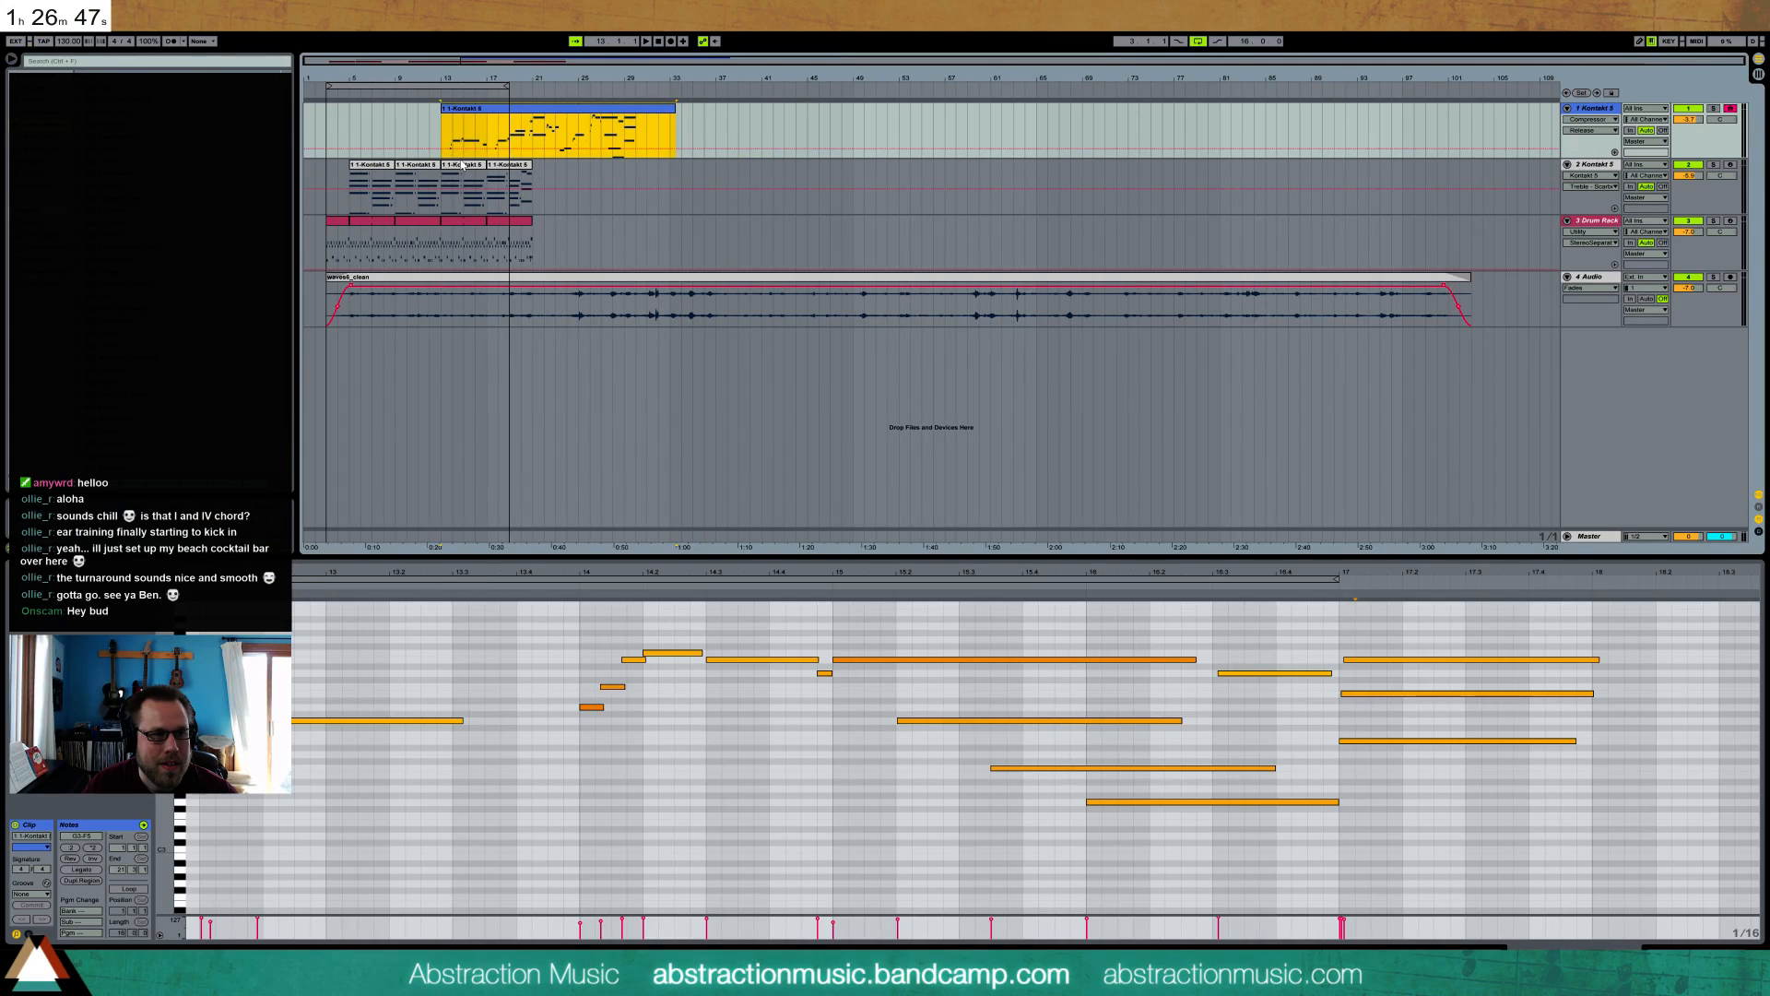
pyautogui.click(496, 167)
pyautogui.keyDown('shift'); pyautogui.click(496, 168); pyautogui.keyUp('shift')
pyautogui.moveTo(384, 169); pyautogui.dragTo(463, 174)
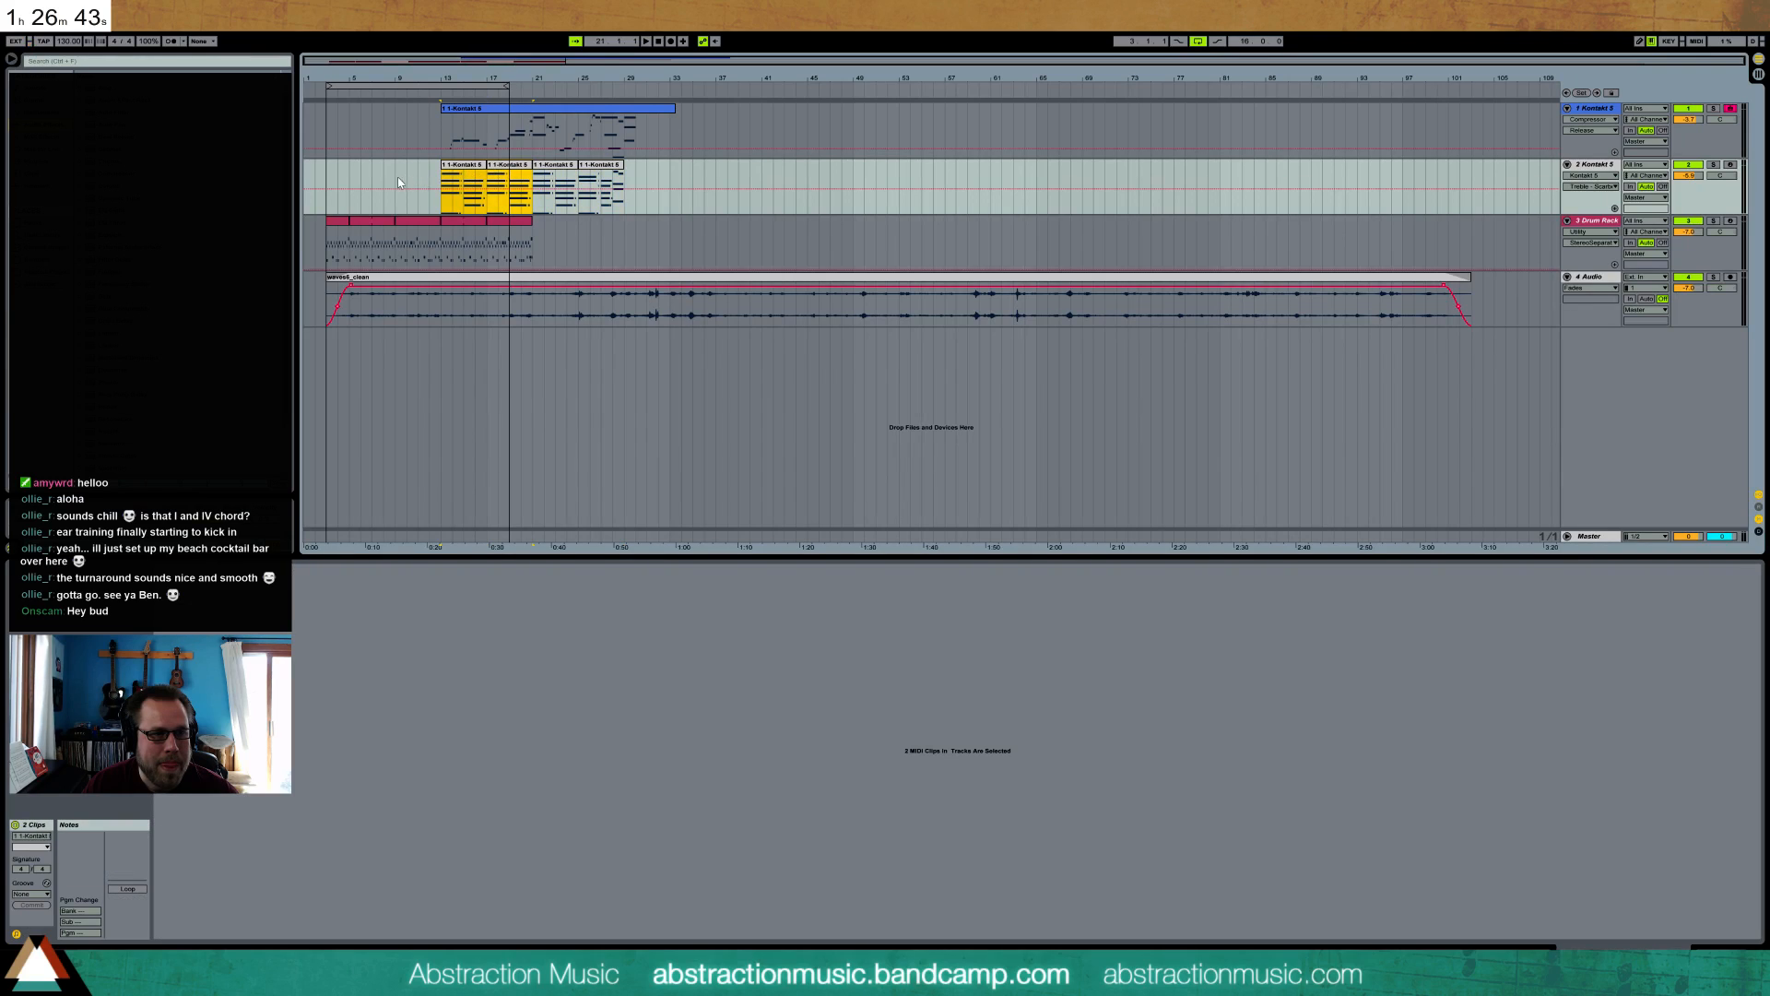
pyautogui.hotkey('ctrl', 'z')
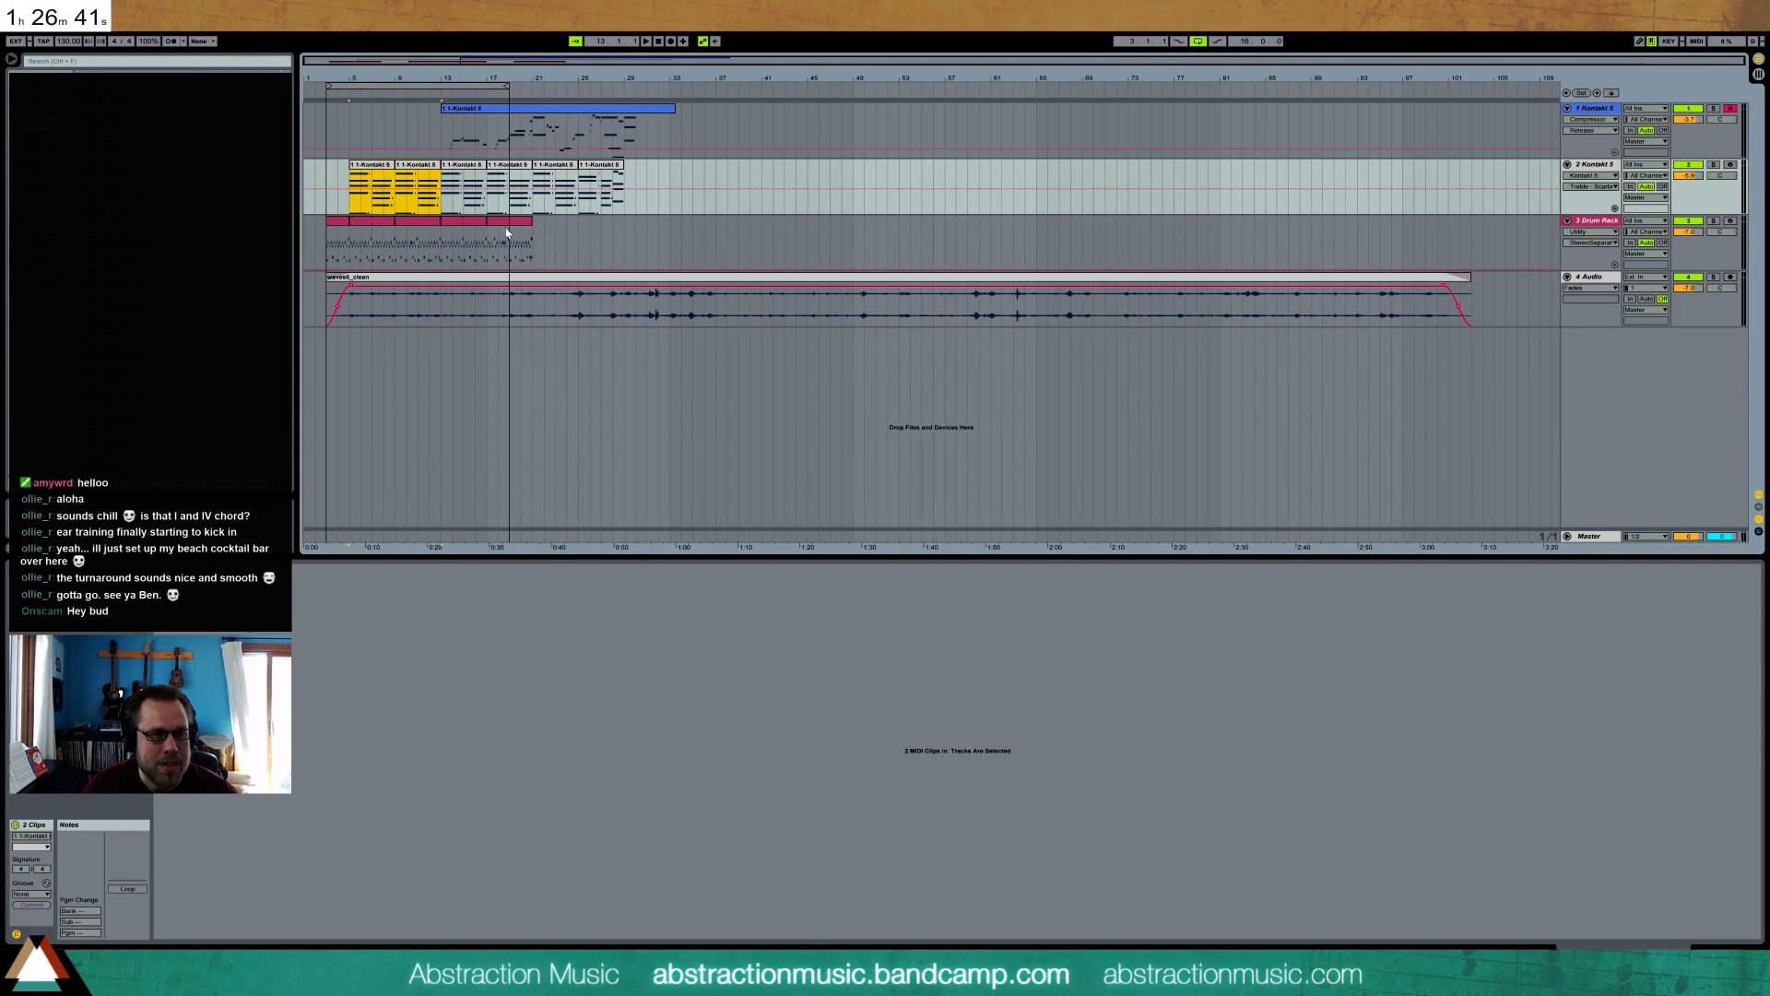
# - Shift the four drum clips eight bars later to end at bar 29 and paste two copies into bars 5 to 13
pyautogui.click(462, 222)
pyautogui.keyDown('shift'); pyautogui.click(500, 222); pyautogui.keyUp('shift')
pyautogui.moveTo(472, 221); pyautogui.dragTo(561, 228)
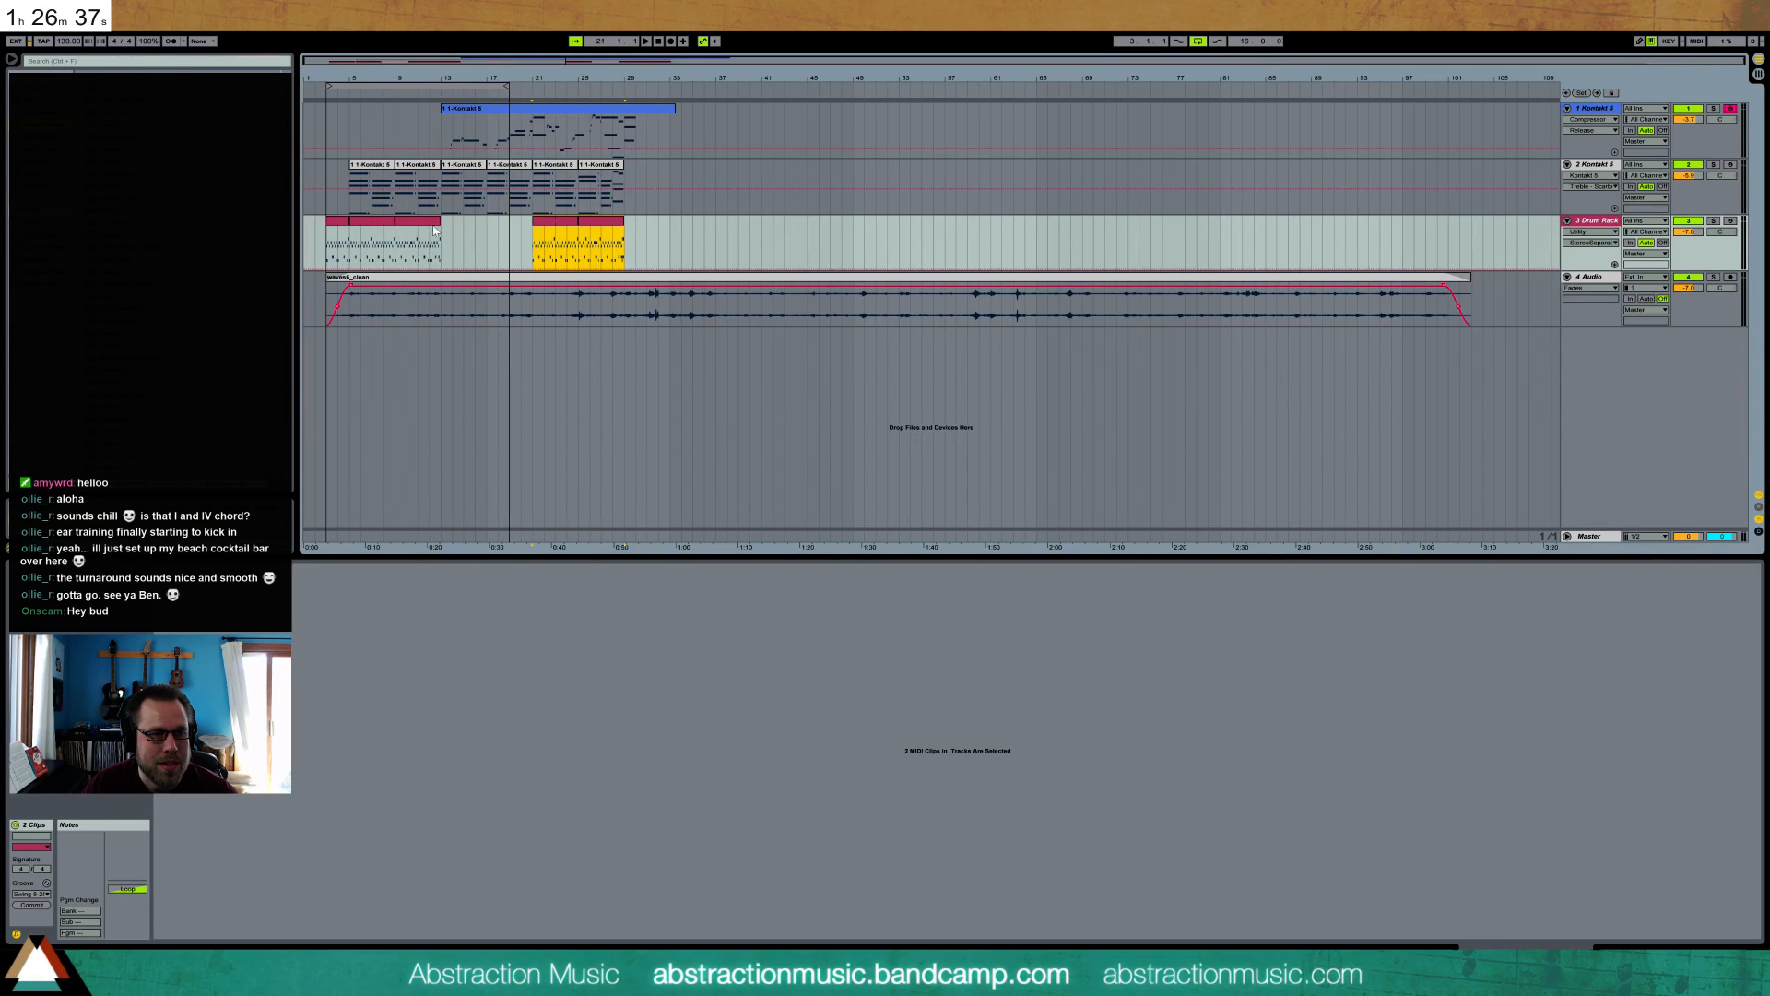
pyautogui.click(367, 222)
pyautogui.keyDown('shift'); pyautogui.click(410, 223); pyautogui.keyUp('shift')
pyautogui.moveTo(411, 223); pyautogui.dragTo(503, 229)
pyautogui.hotkey('ctrl', 'c')
pyautogui.click(348, 246)
pyautogui.hotkey('ctrl', 'v')
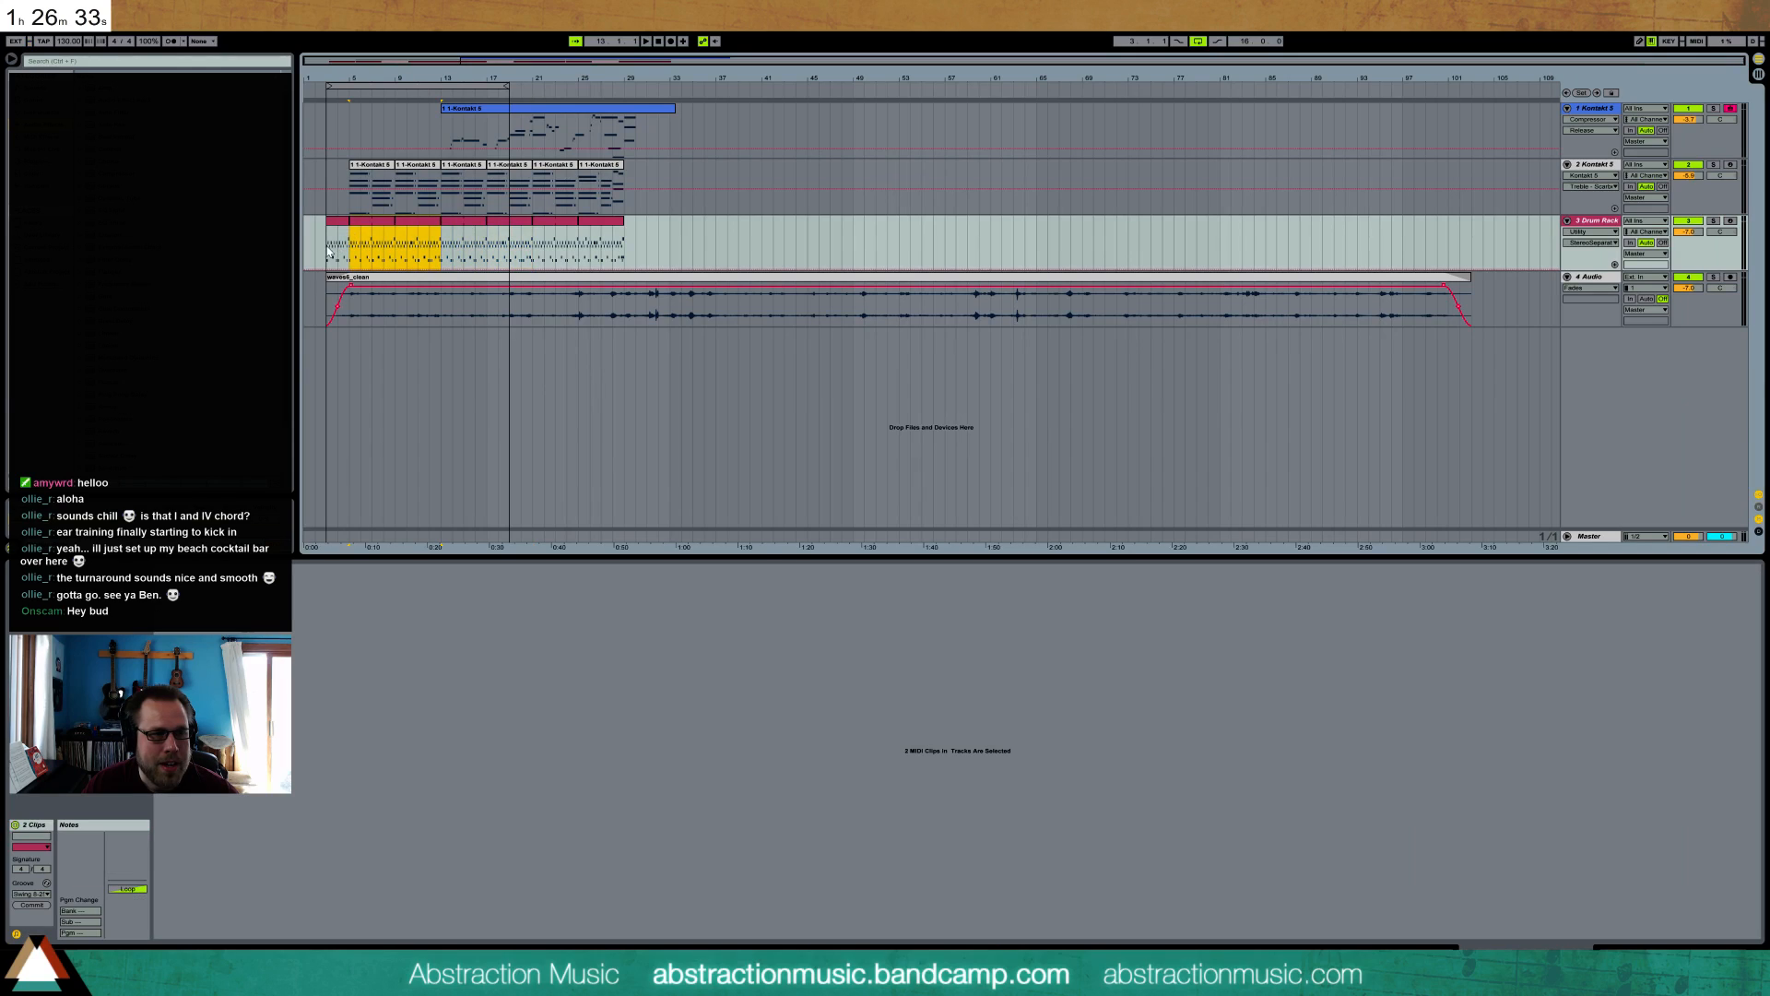
# - Add a second Utility after the Glue Compressor on the drum track and turn its gain down
pyautogui.click(338, 231)
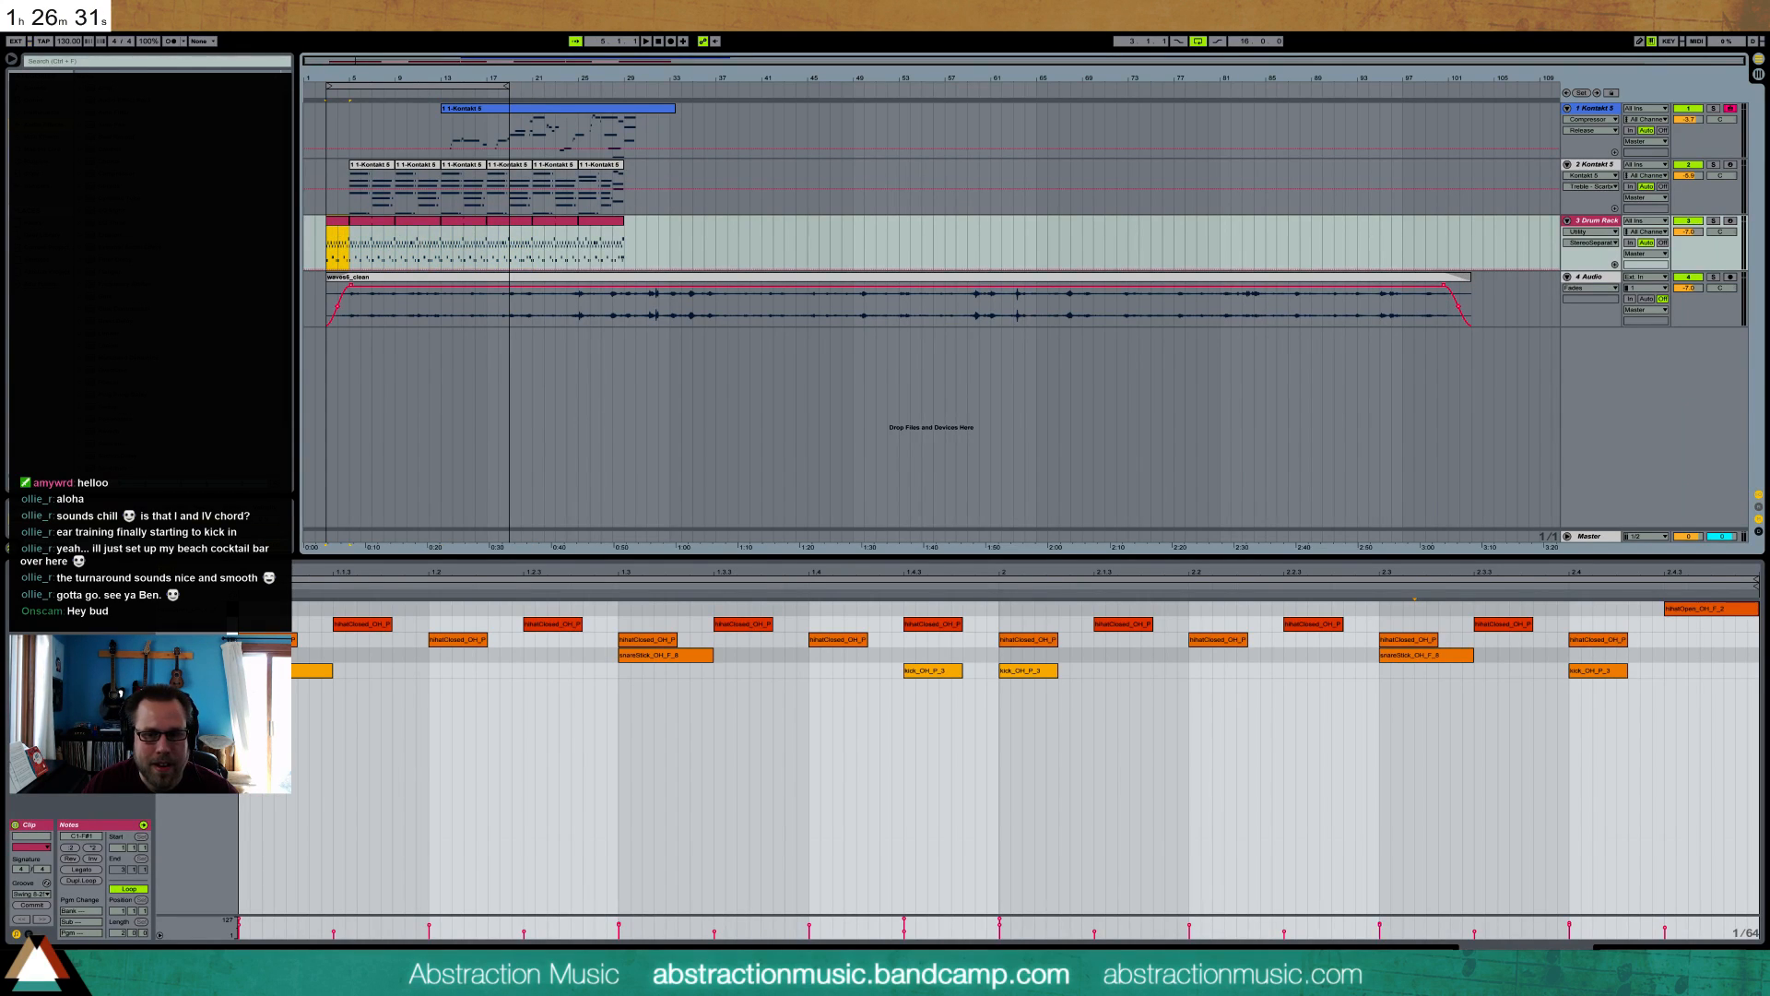
pyautogui.hotkey('shift', 'Tab')
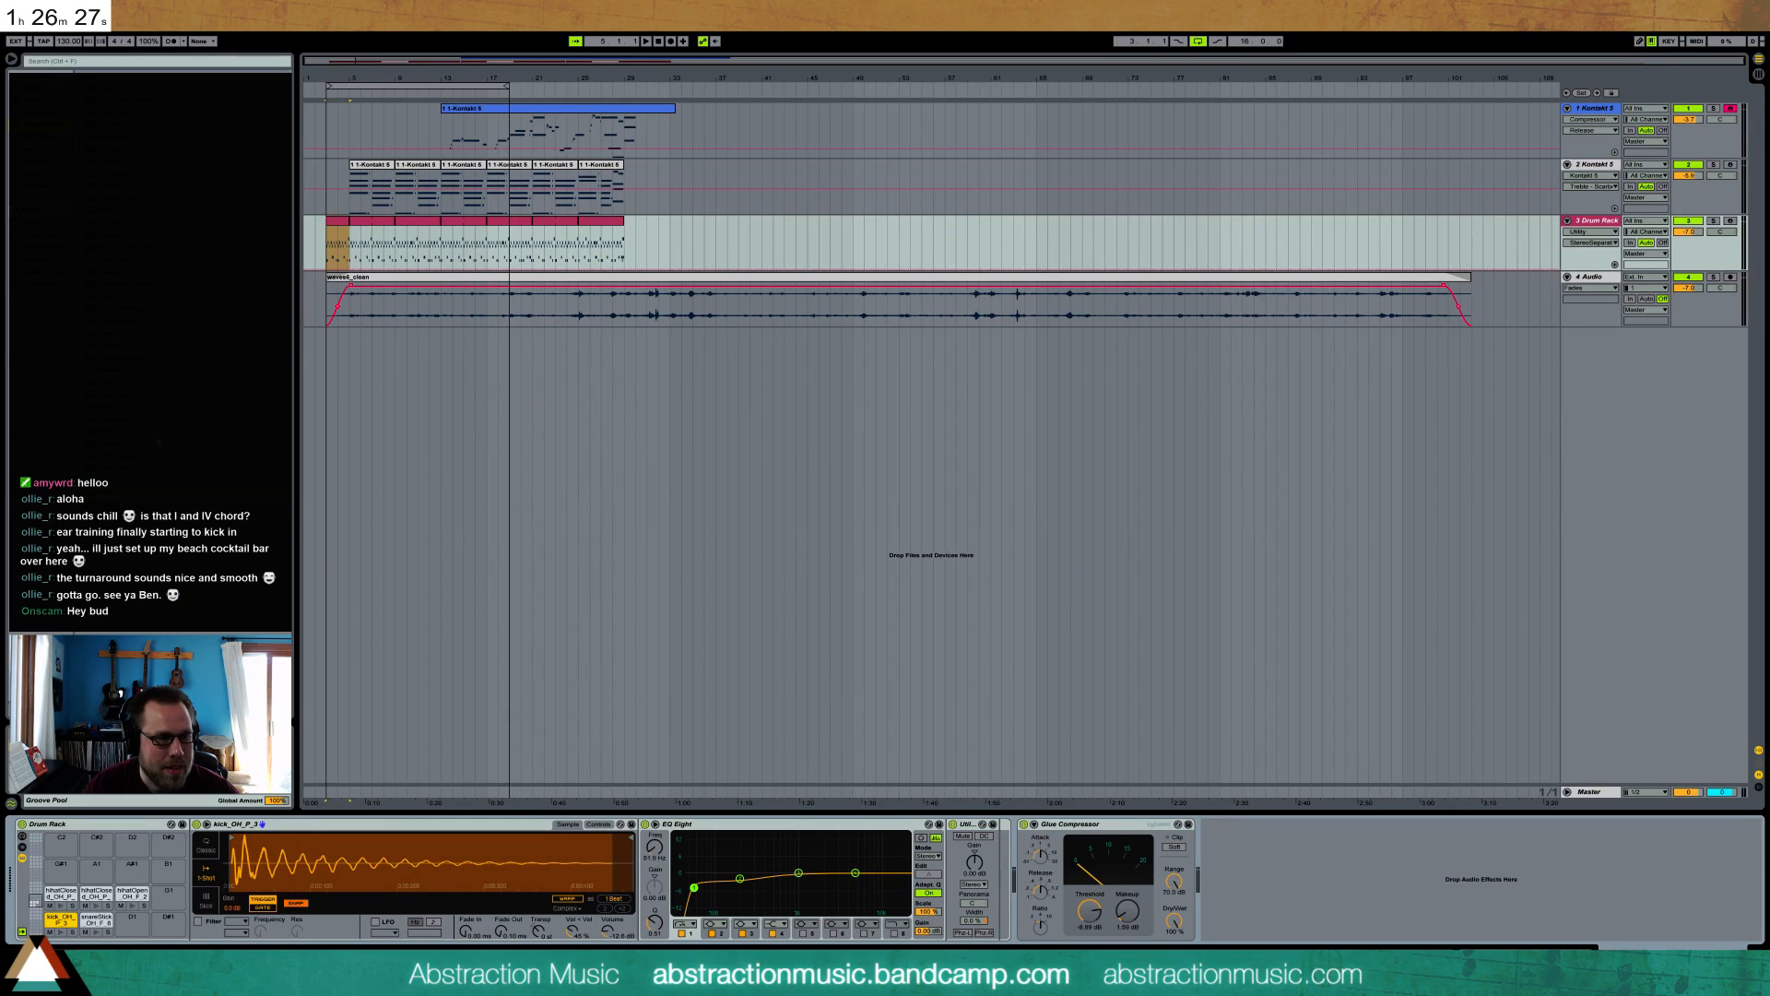
pyautogui.moveTo(103, 444); pyautogui.dragTo(1275, 913)
pyautogui.moveTo(1230, 859); pyautogui.dragTo(1230, 908)
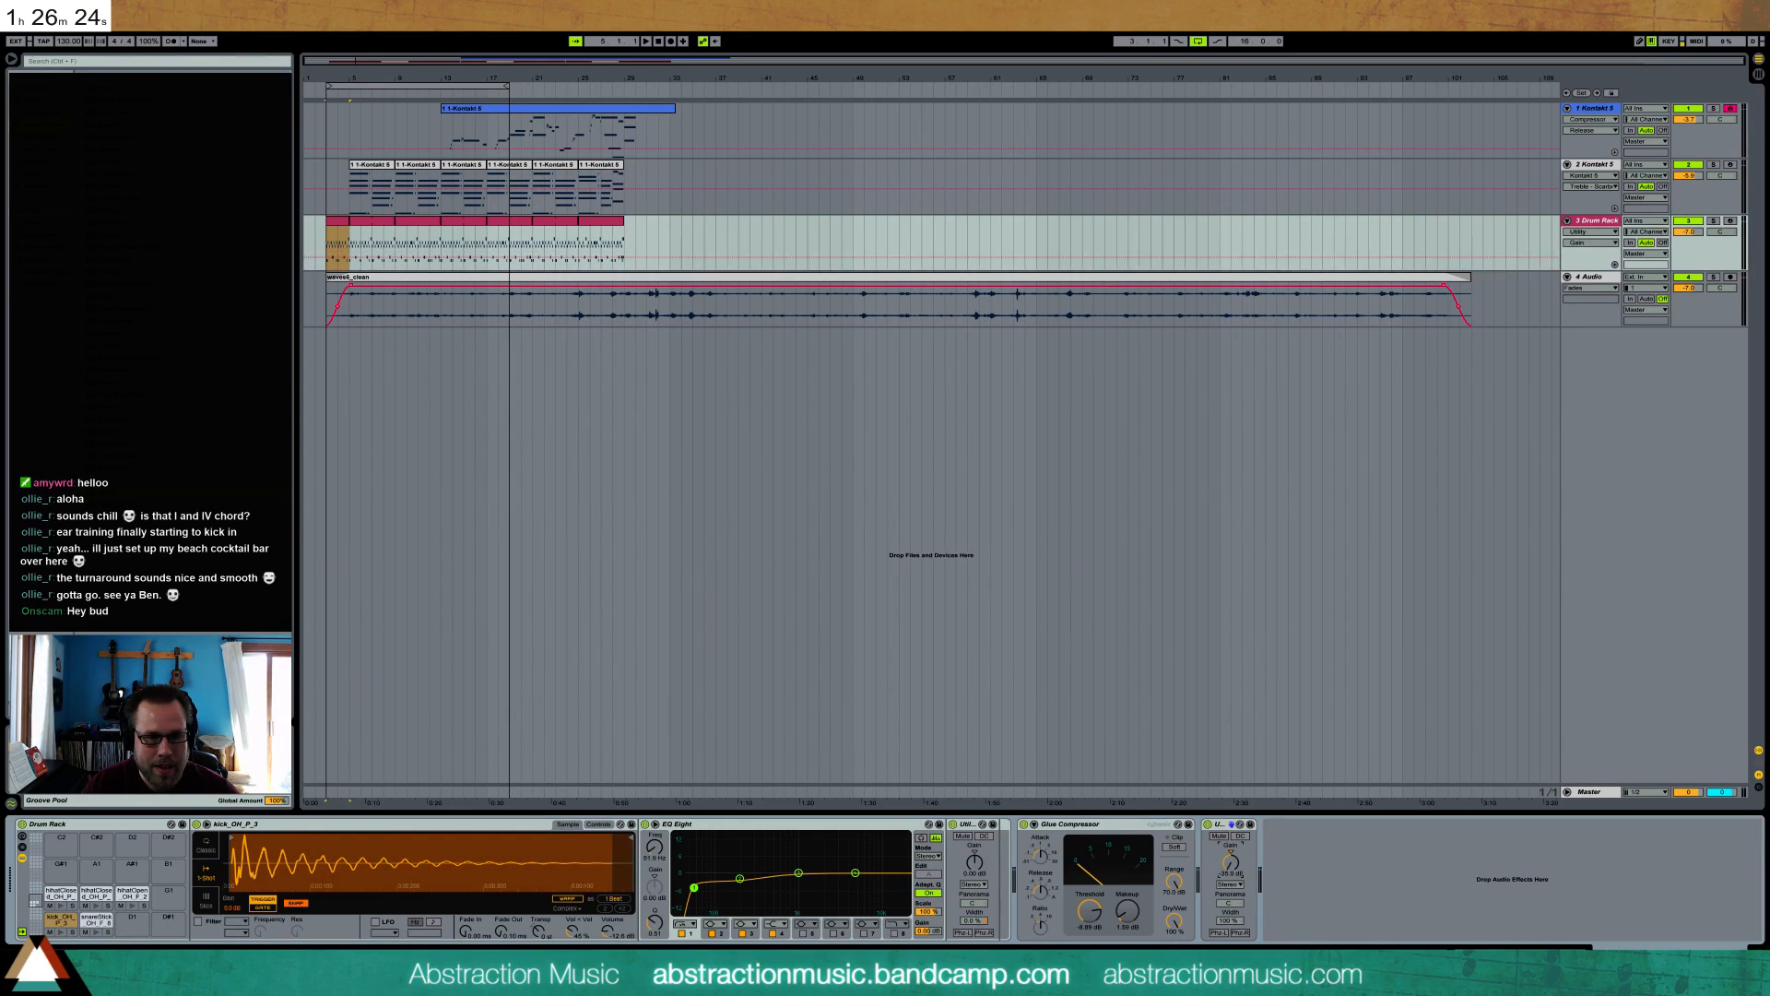
# - Automate the second Utility's gain on the drum track as a fade-in over bars 3 to 5 and audition it
pyautogui.click(341, 267)
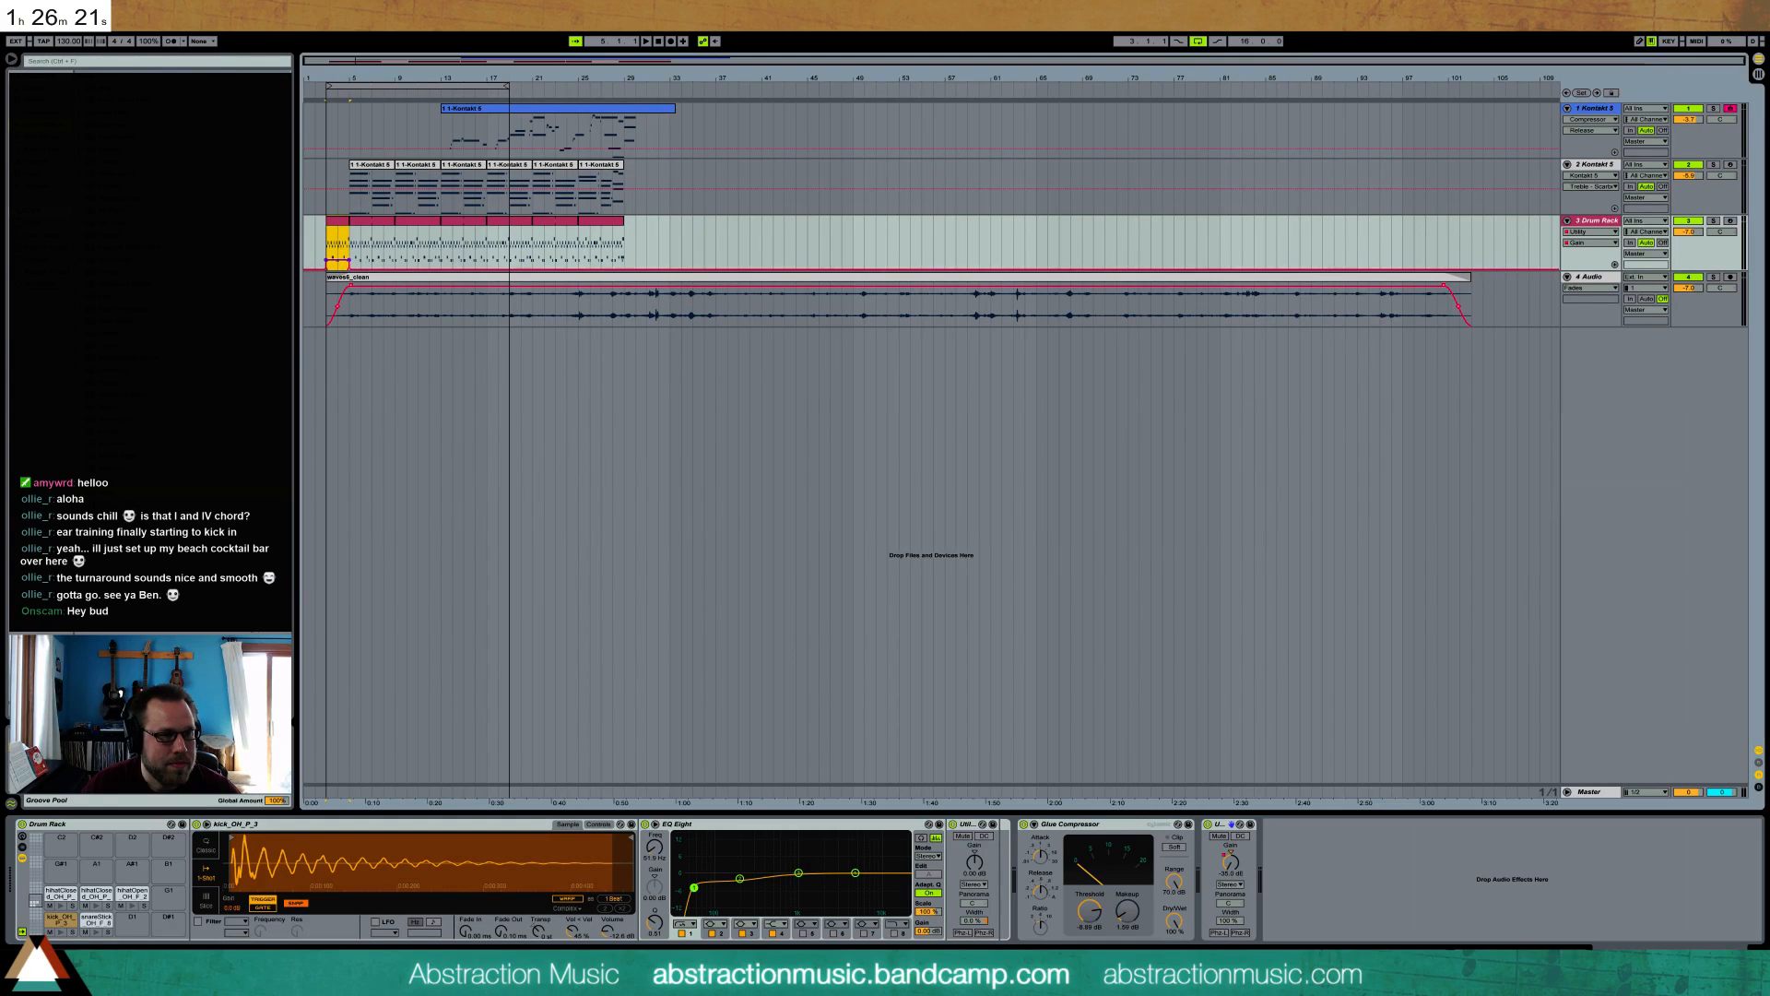
pyautogui.hotkey('ctrl', 'z')
pyautogui.hotkey('ctrl', 'z')
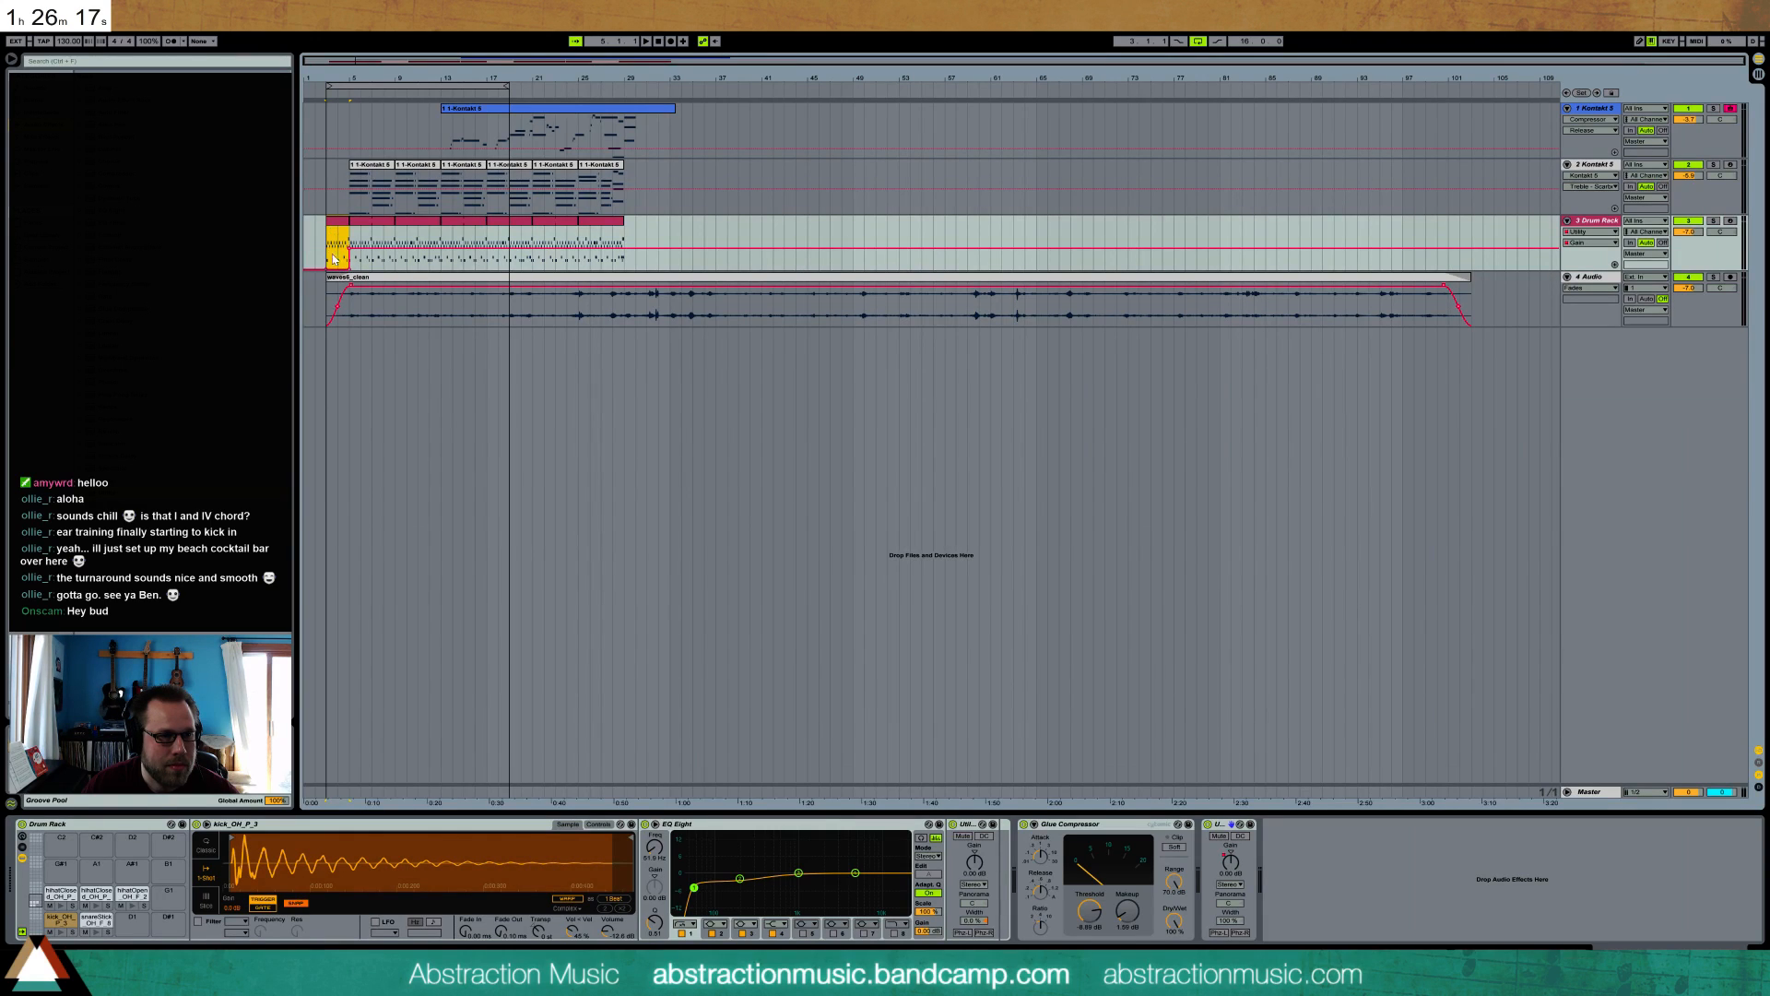
pyautogui.click(349, 270)
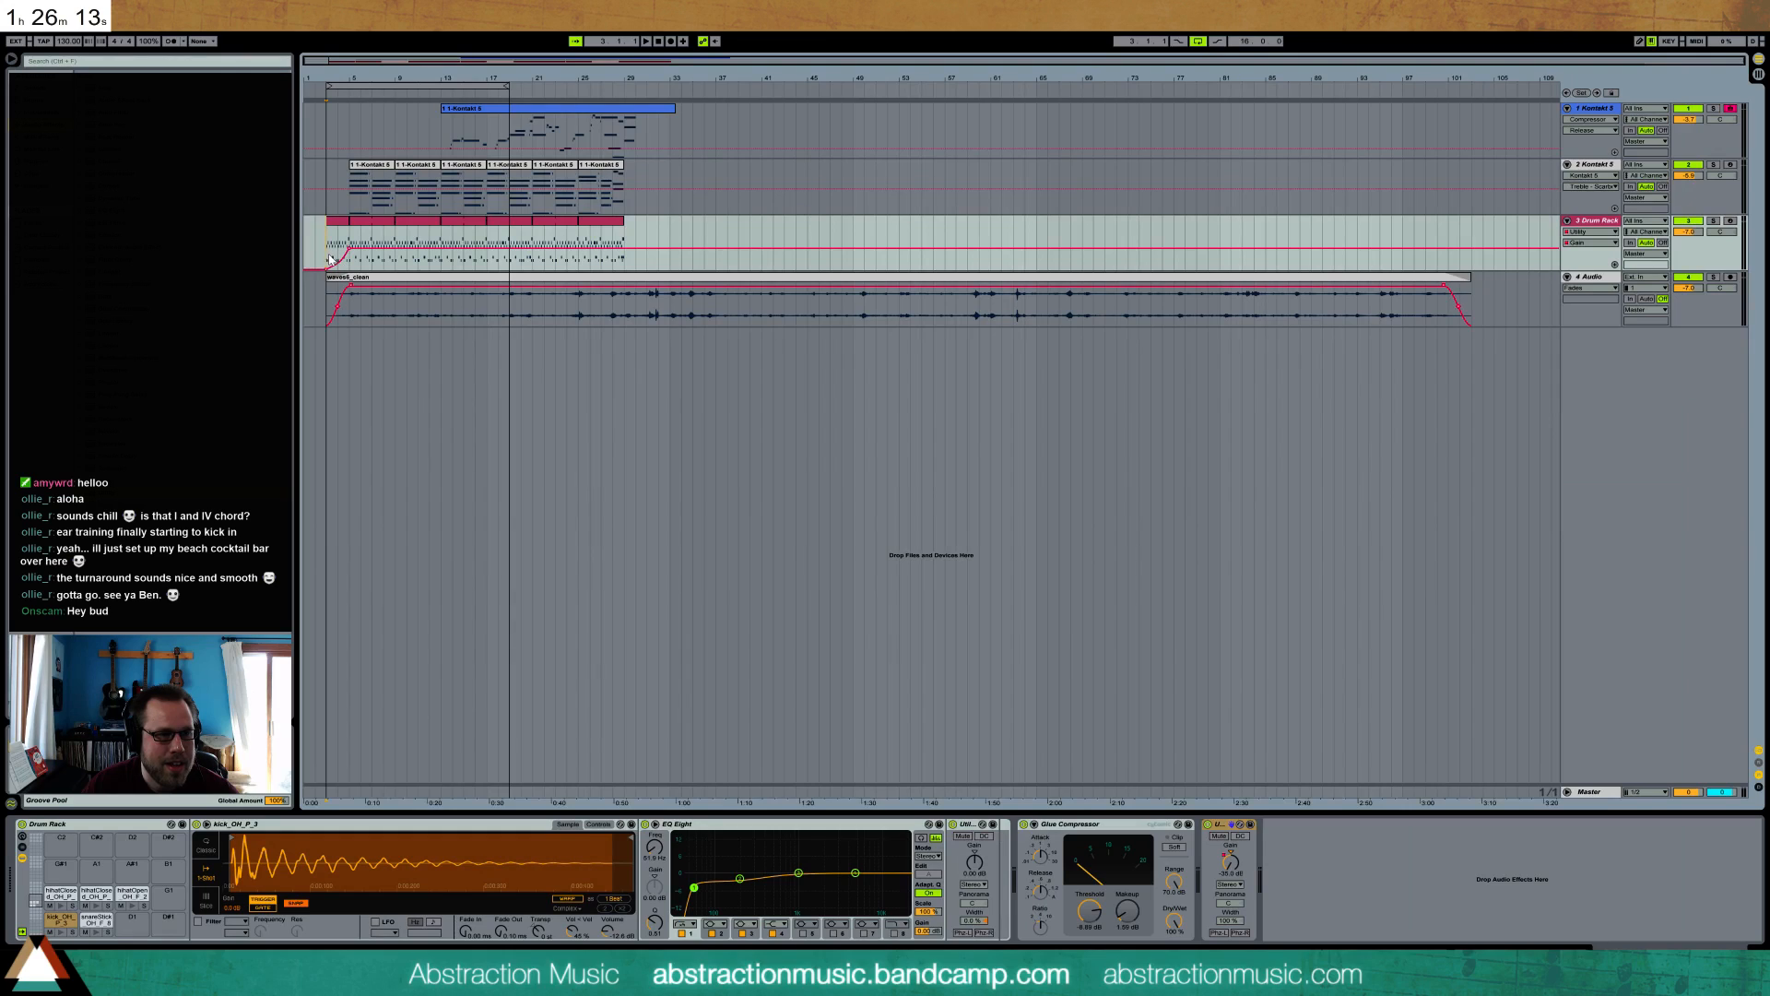
pyautogui.press('space')
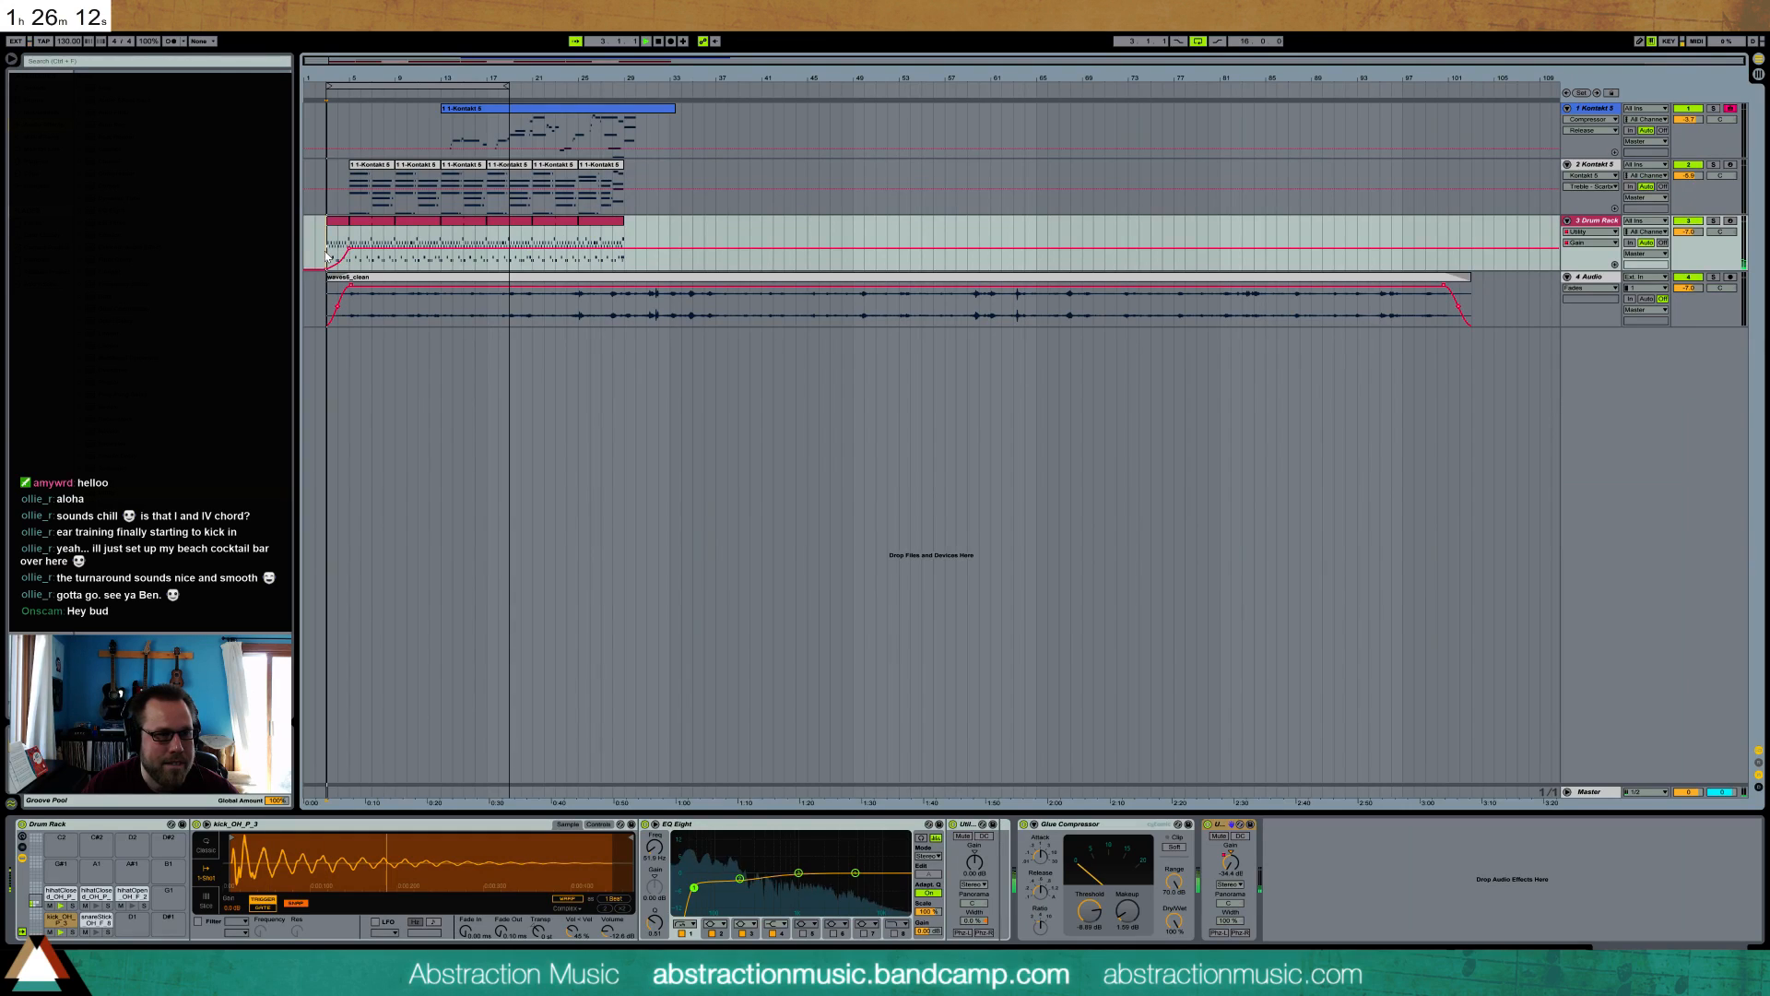
# - Reshape the start of the waves track's fade-in to rise more steeply and adjust the drum fade-in curve
pyautogui.click(340, 309)
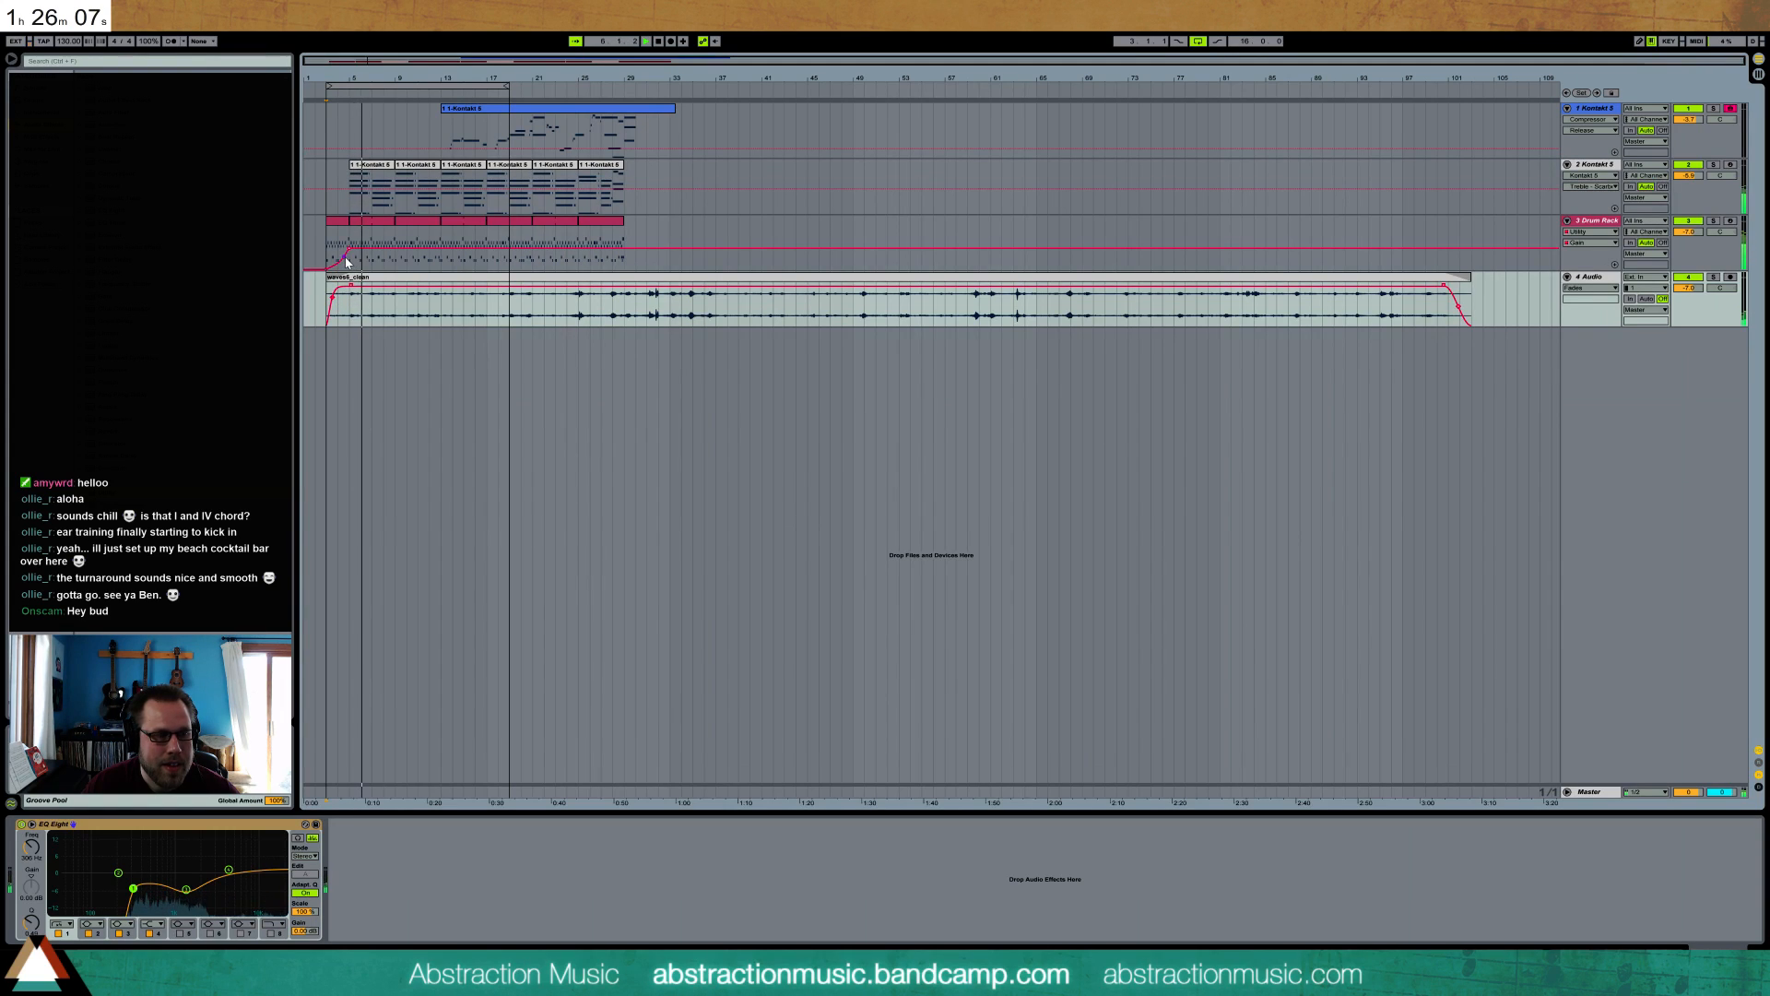
pyautogui.click(348, 258)
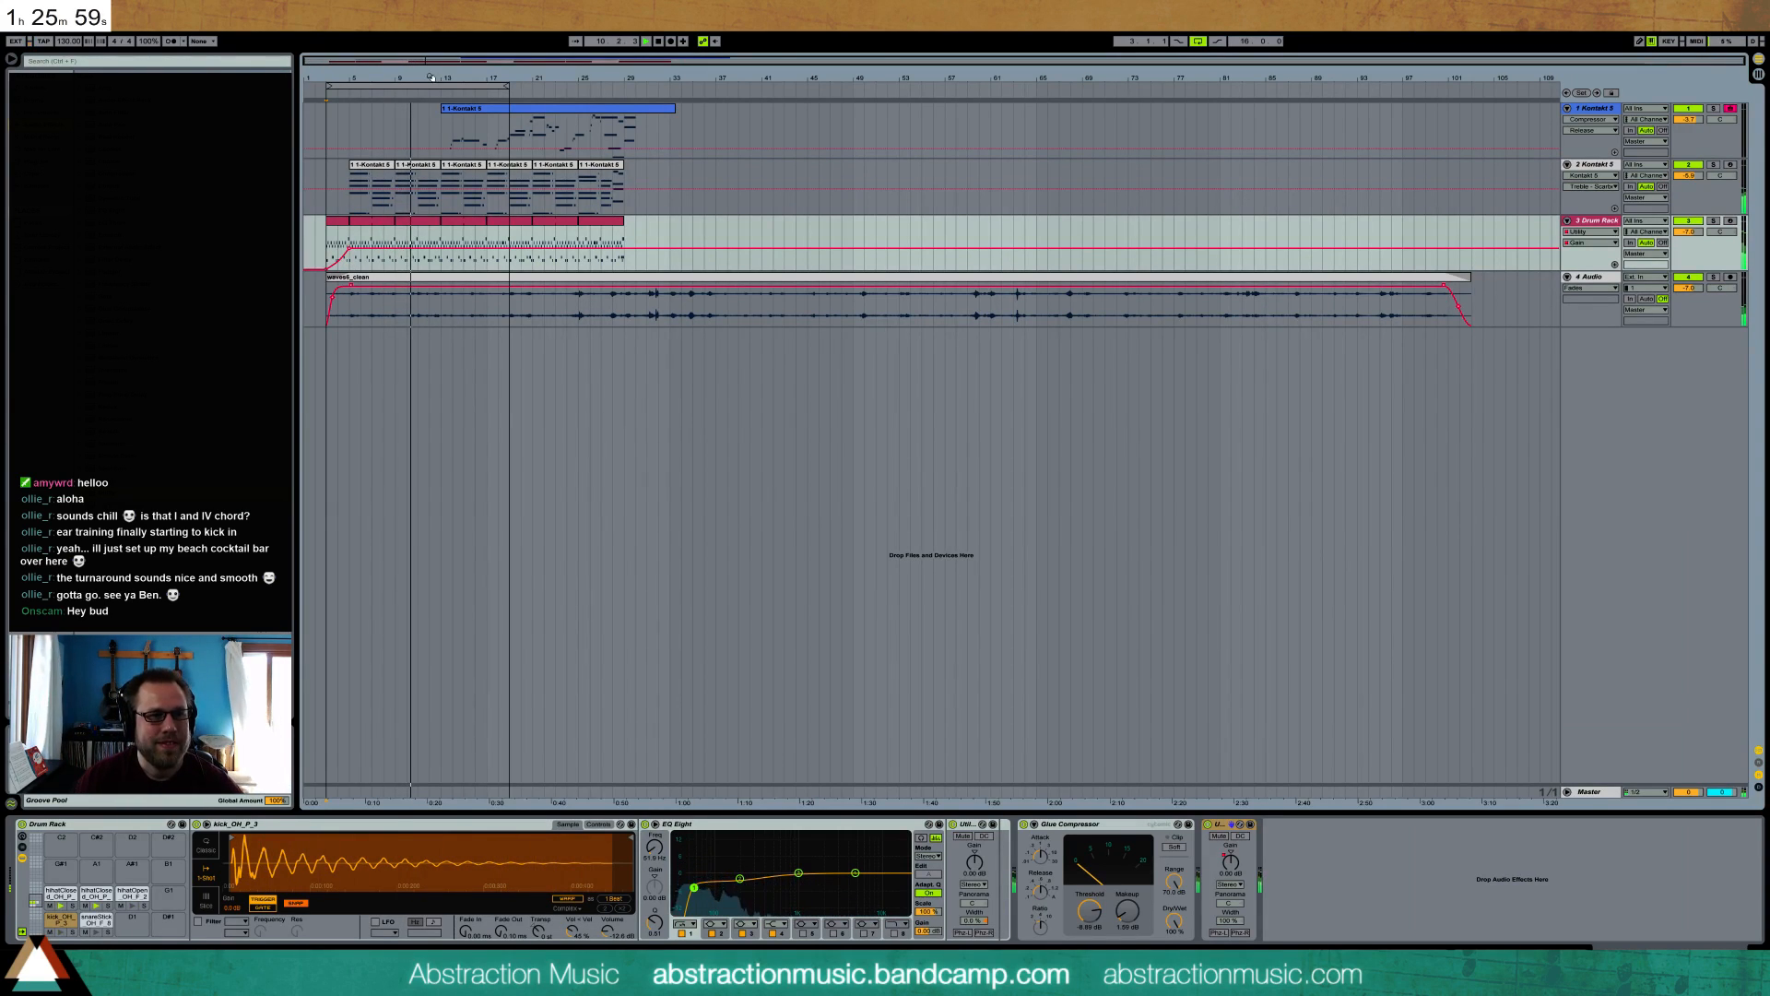
# - Move the loop to bars 13 to 29 and copy two piano clips and two drum clips into bars 29 to 37
pyautogui.moveTo(433, 85); pyautogui.dragTo(547, 86)
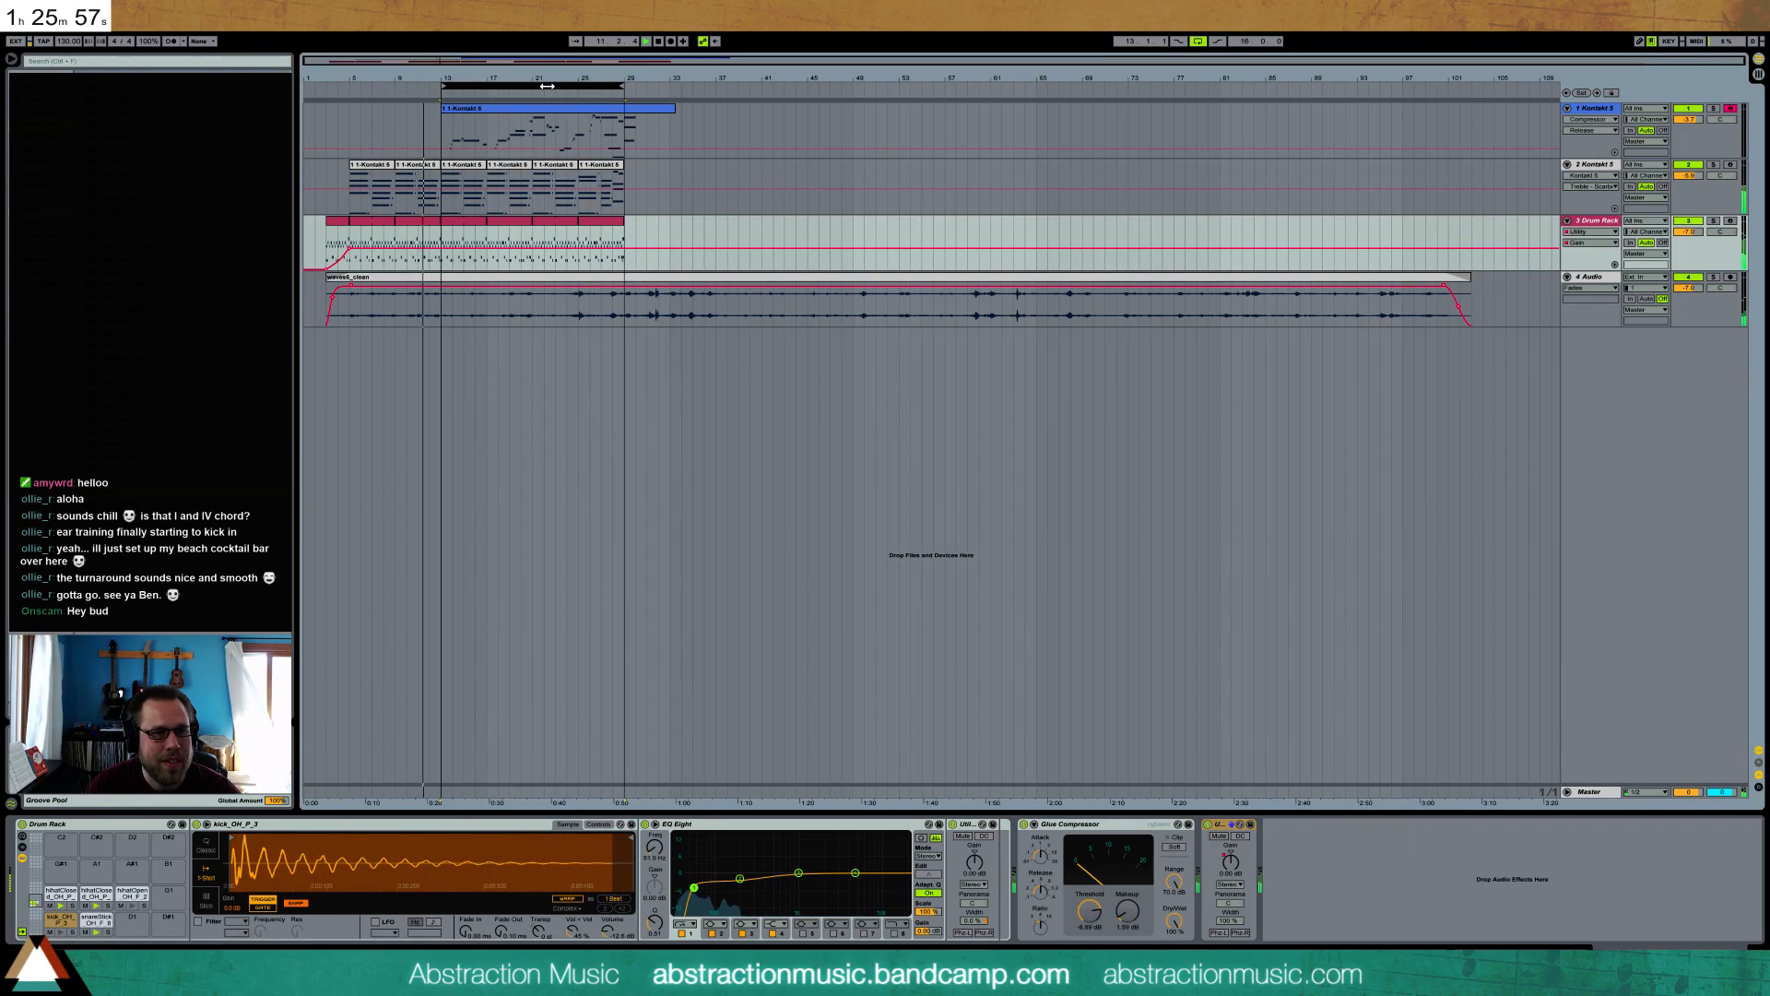
pyautogui.click(638, 189)
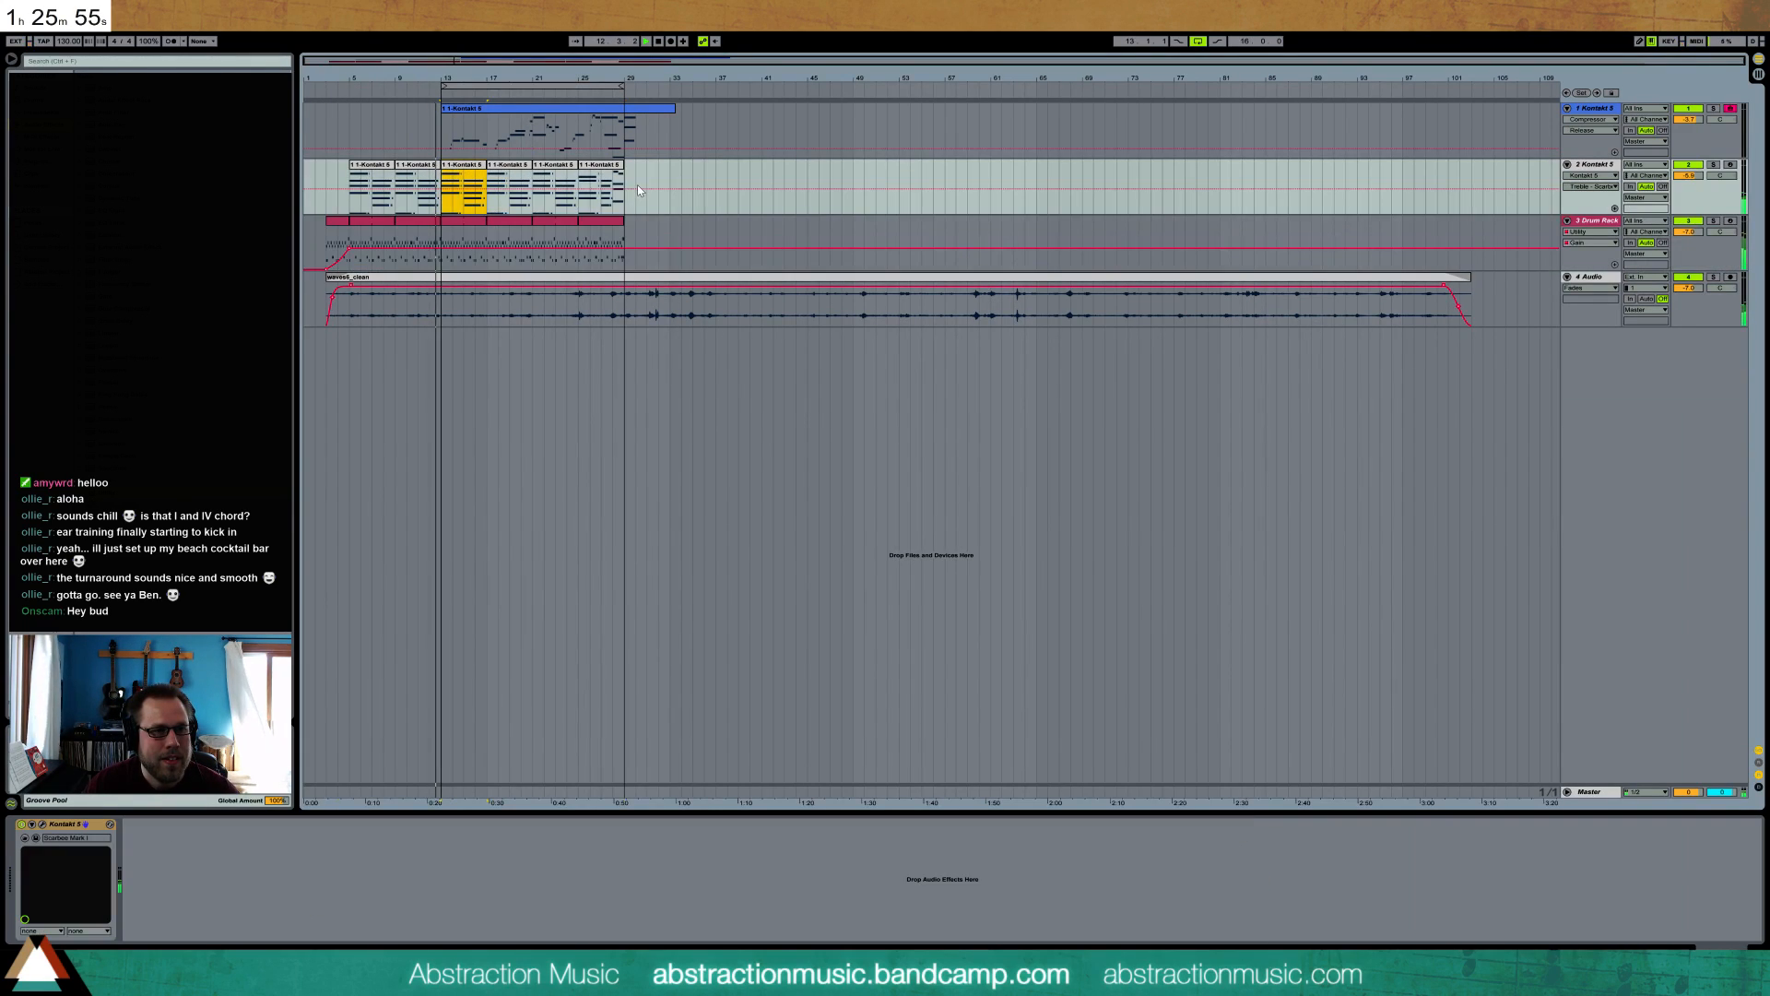
pyautogui.keyDown('shift'); pyautogui.click(515, 165); pyautogui.keyUp('shift')
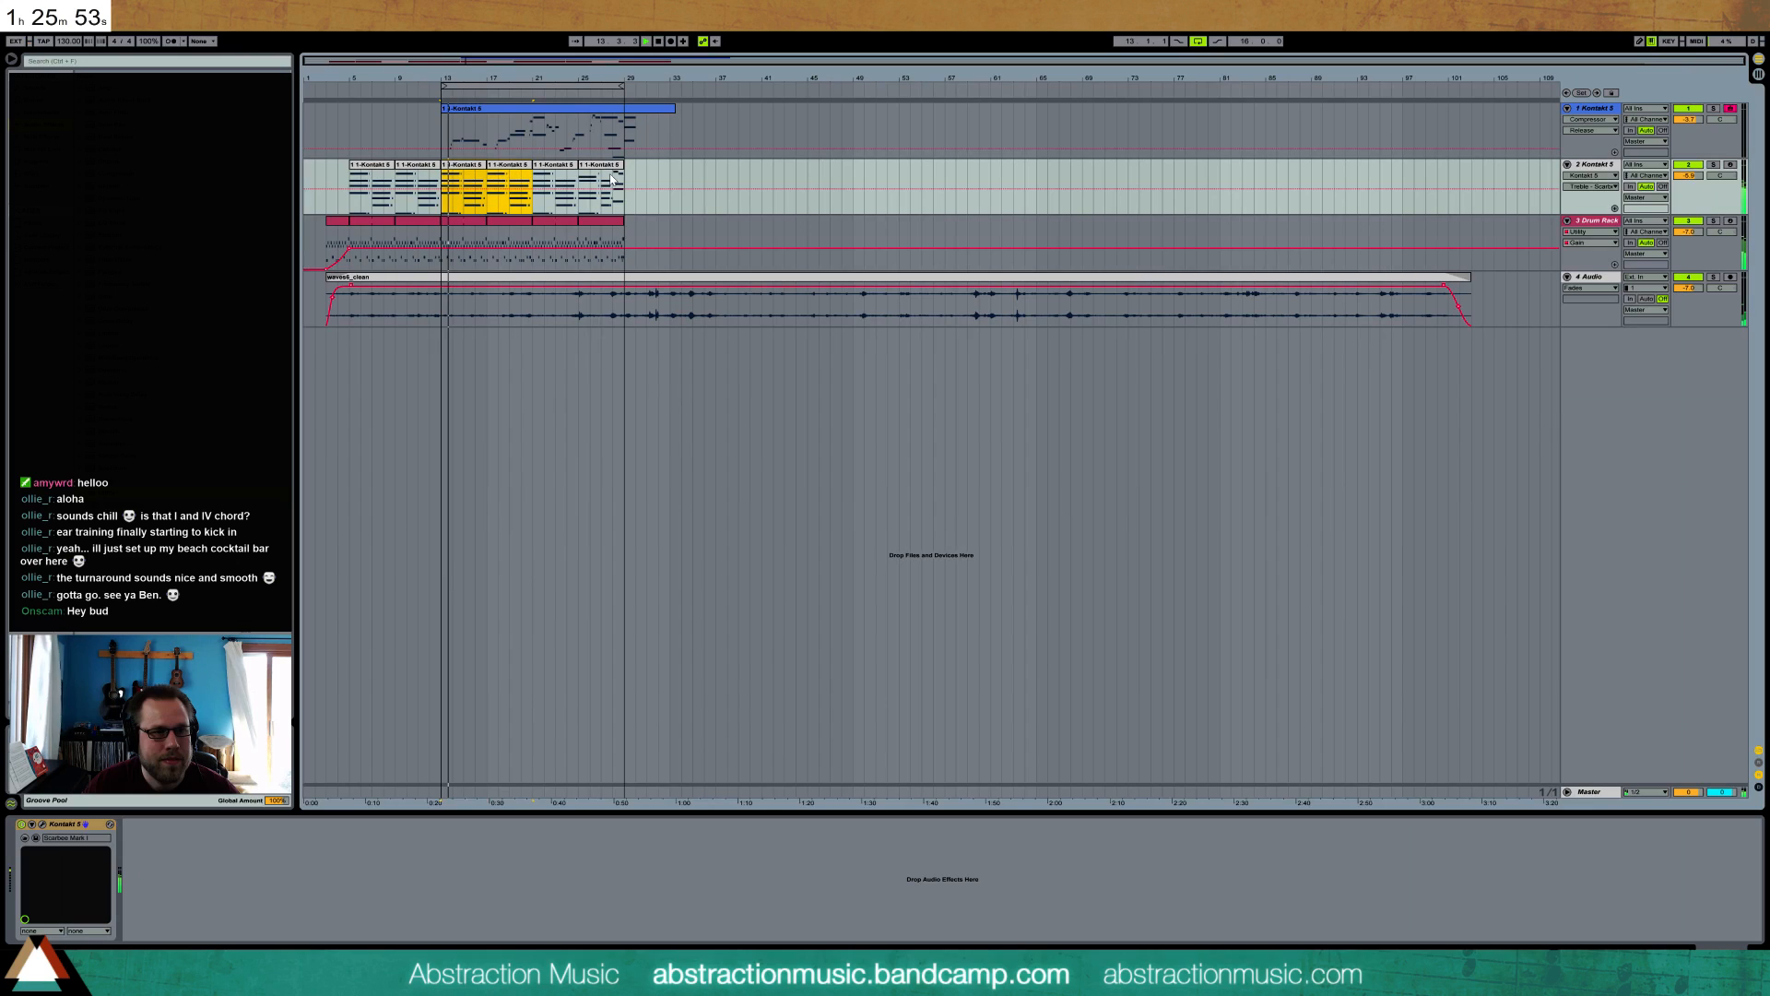
pyautogui.hotkey('ctrl', 'd')
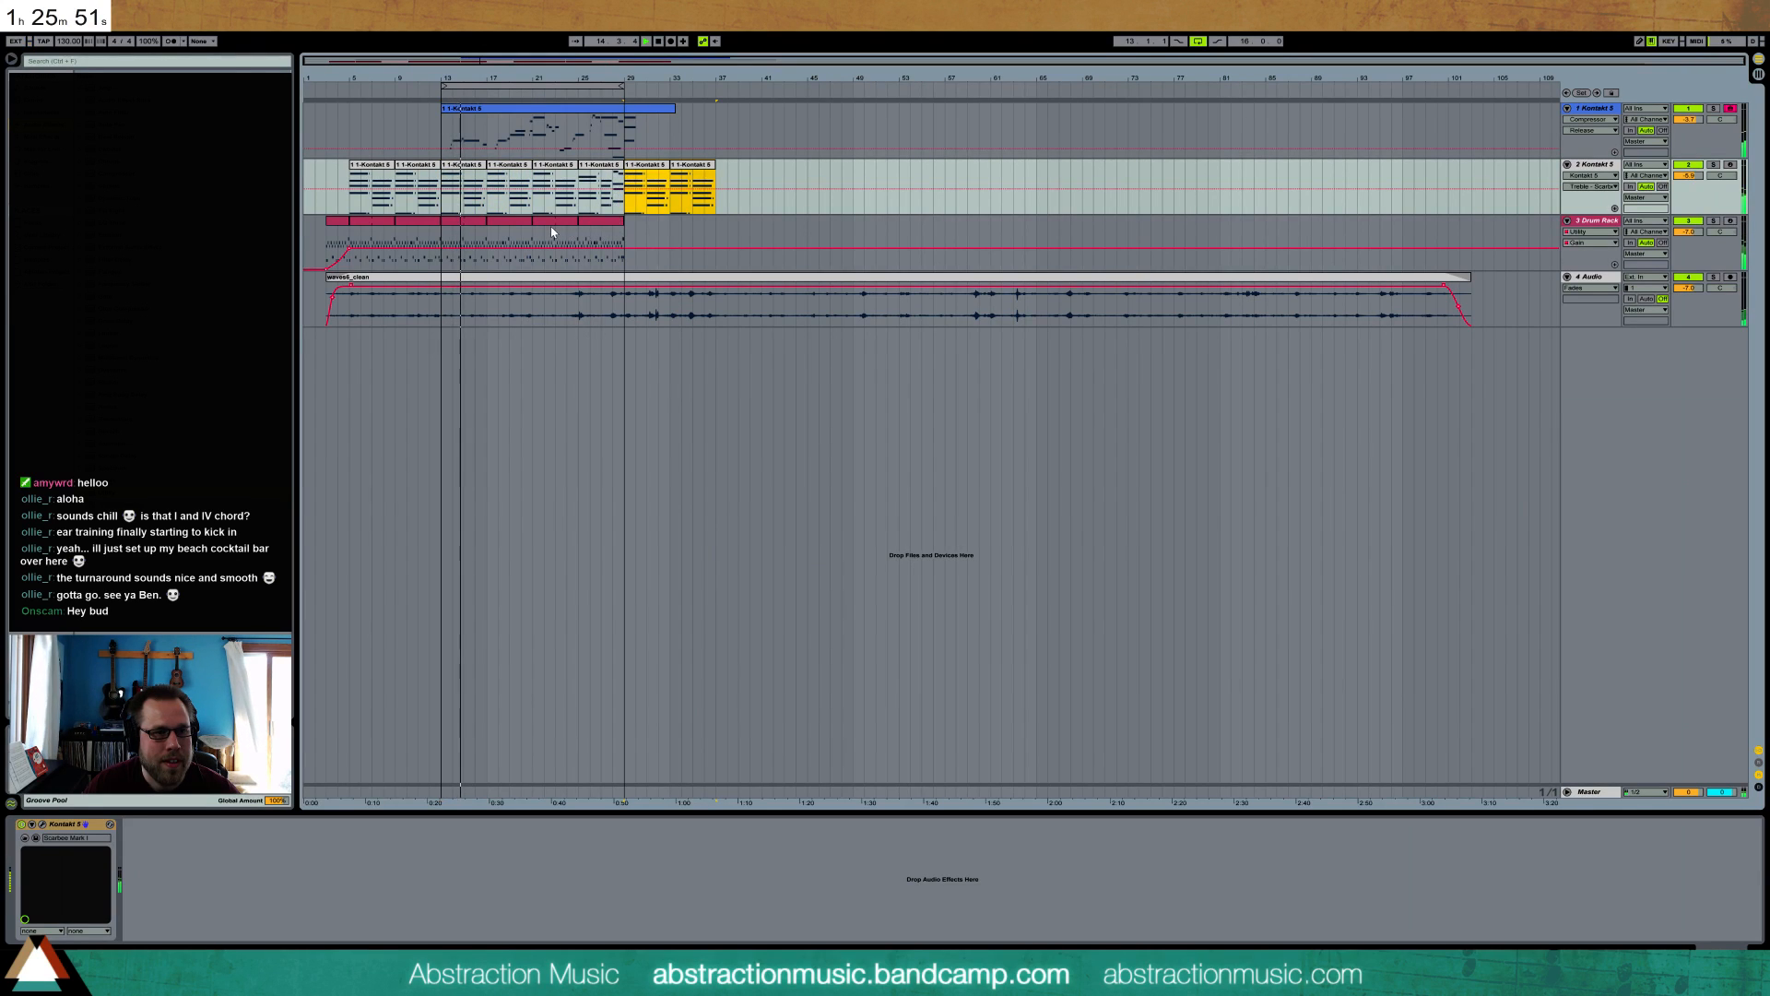
pyautogui.press('Down')
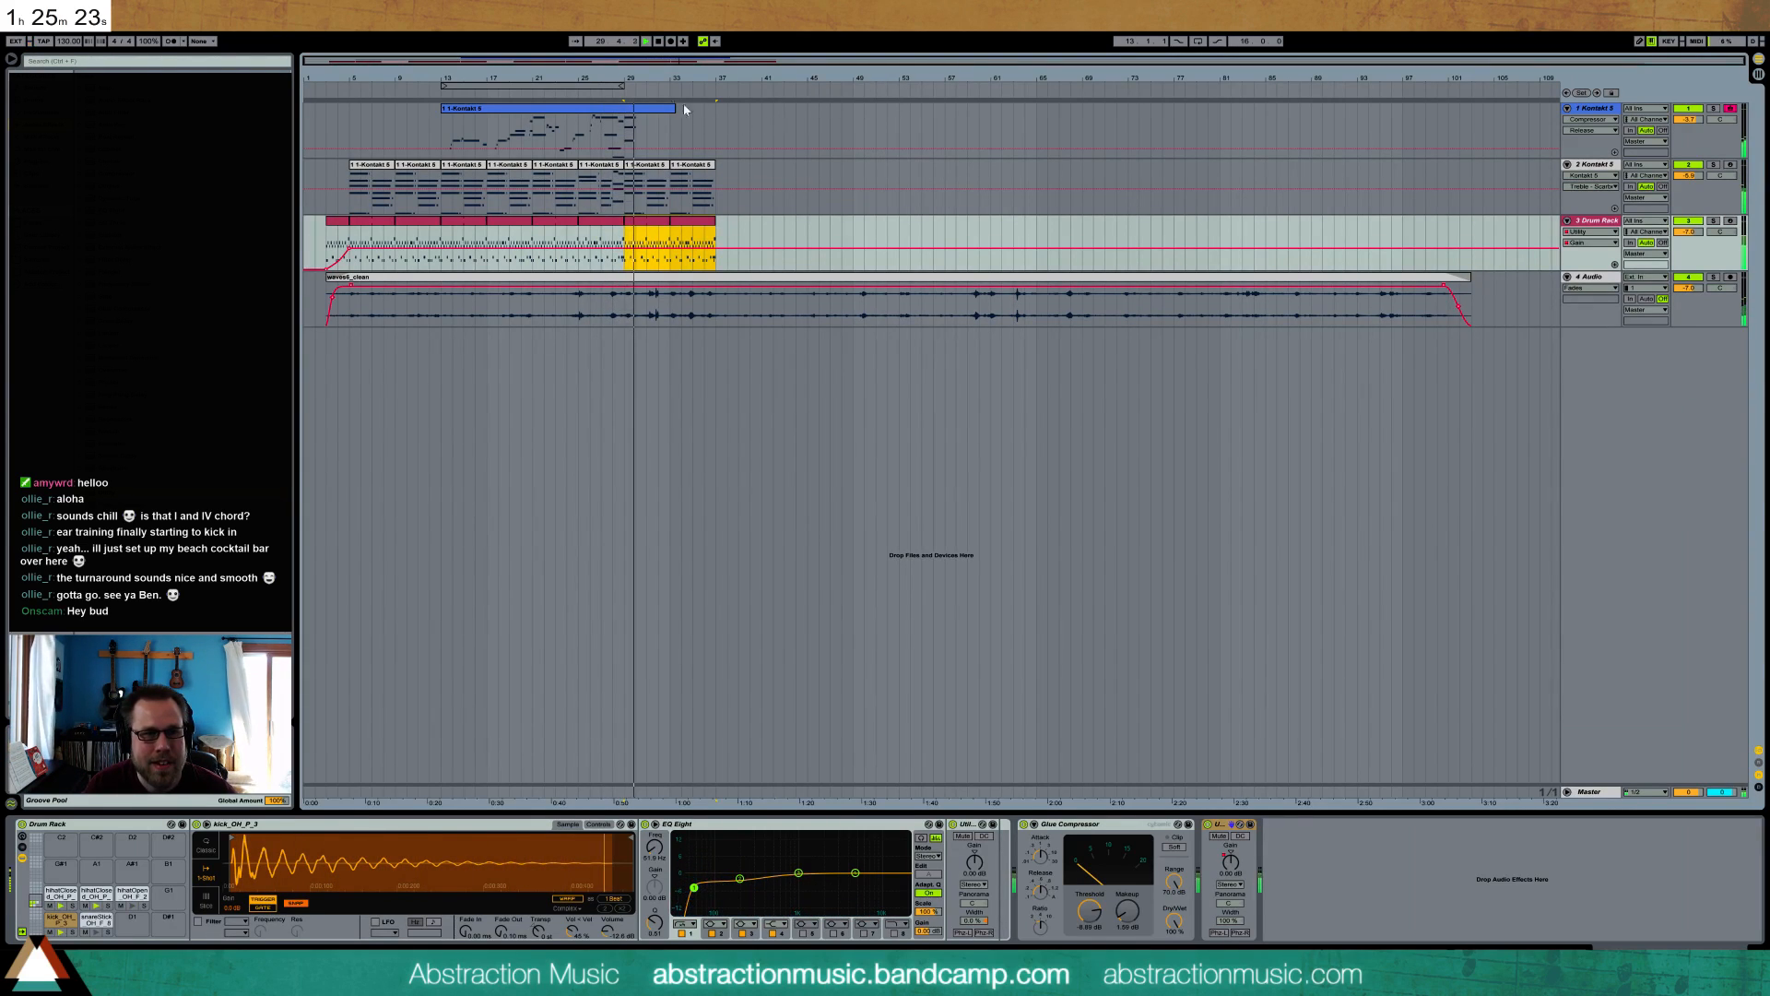
# - Duplicate the melody clip's closing chord two bars later, from bar 29 to bar 31, and play back the passage
pyautogui.click(652, 112)
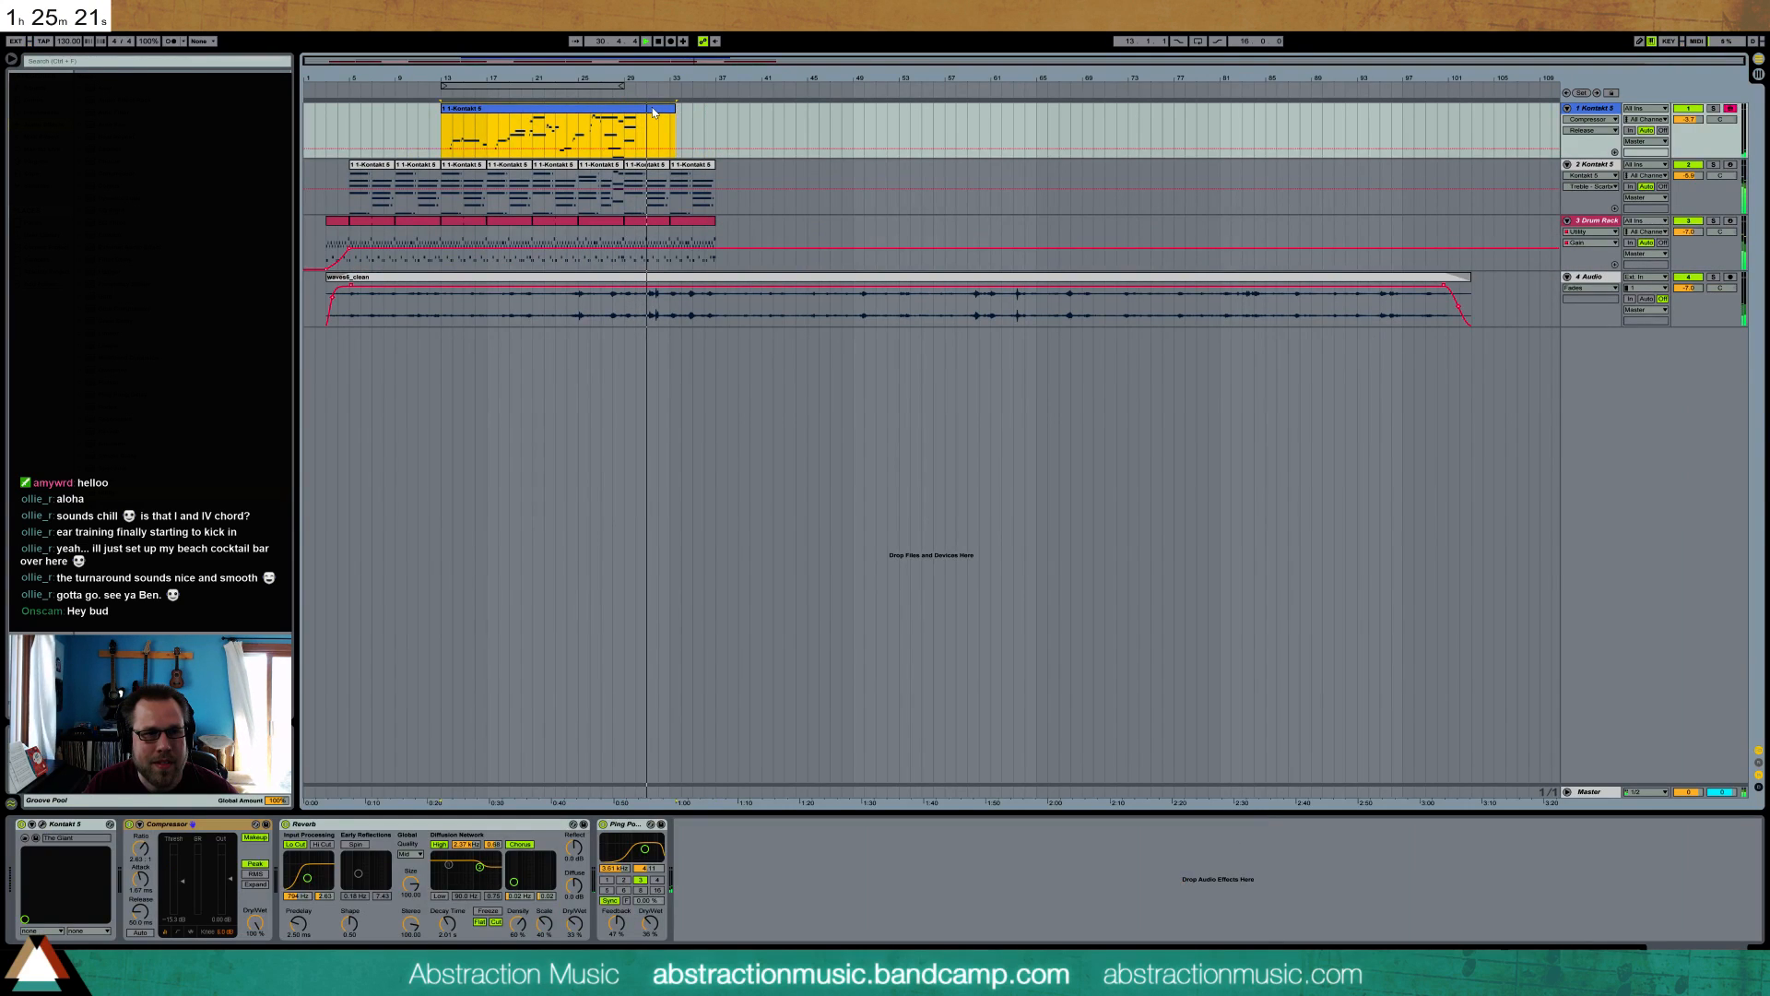
pyautogui.doubleClick(652, 111)
pyautogui.press('space')
pyautogui.moveTo(1336, 636); pyautogui.dragTo(1433, 794)
pyautogui.moveTo(1704, 650); pyautogui.dragTo(995, 650)
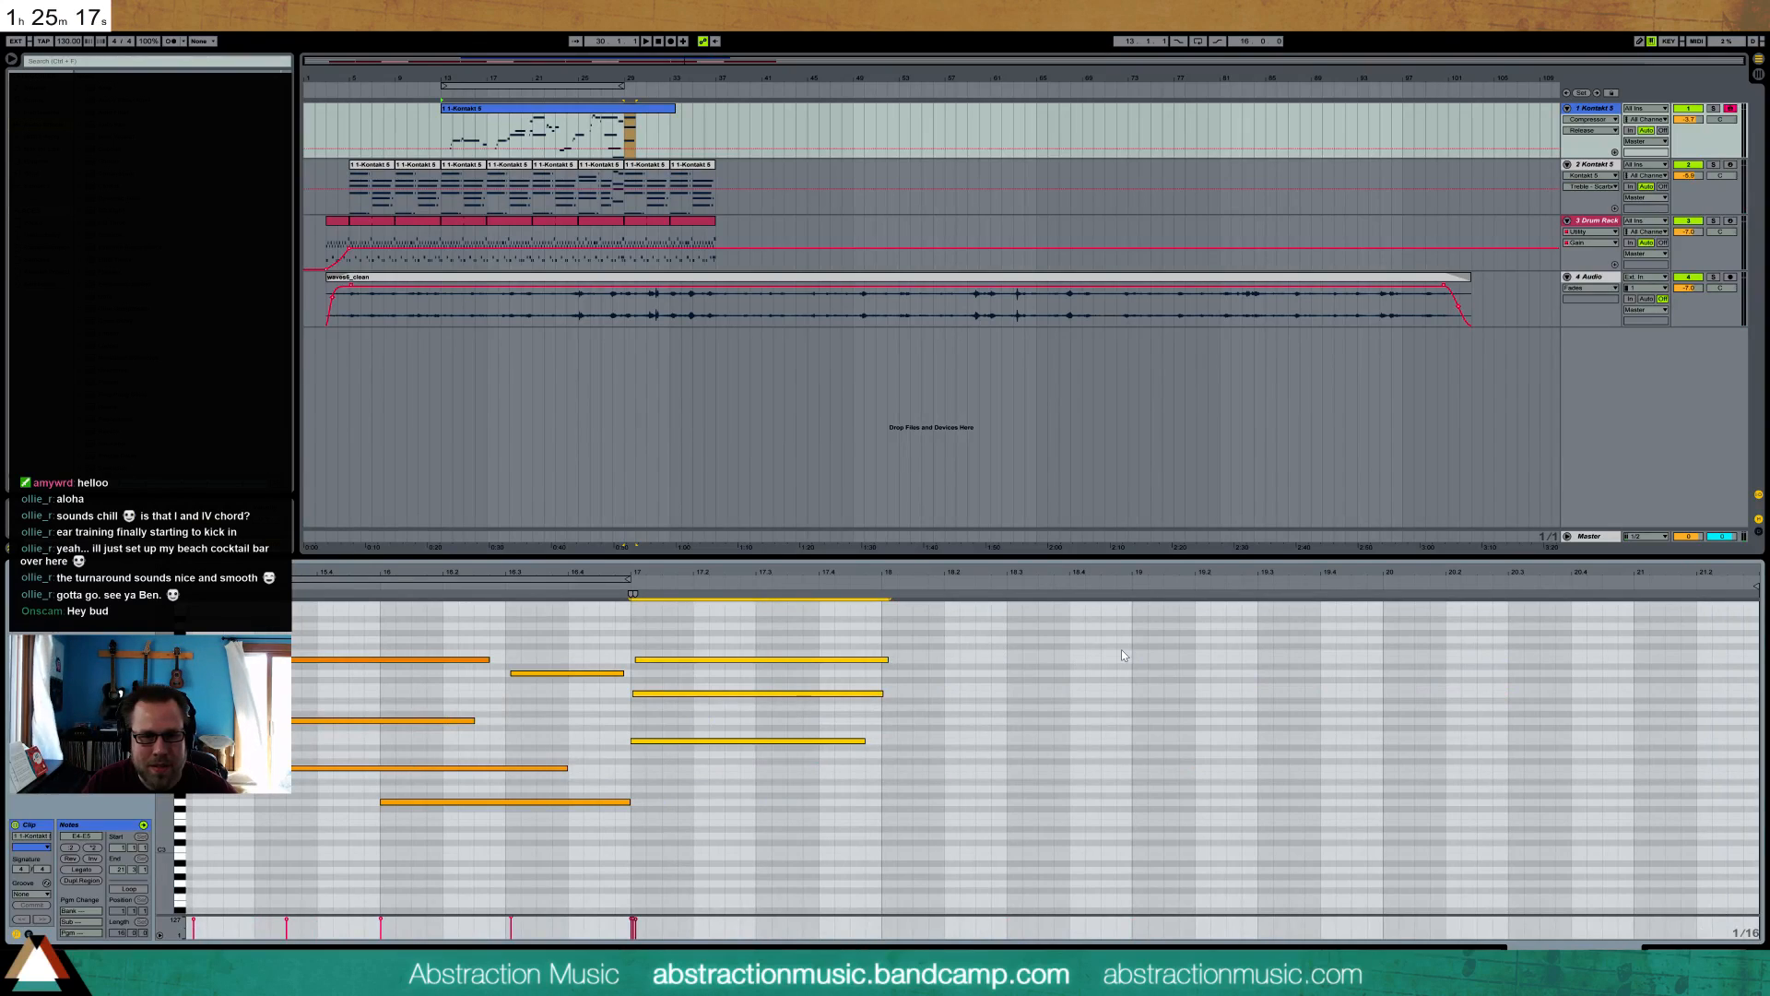
pyautogui.hotkey('ctrl', 'd')
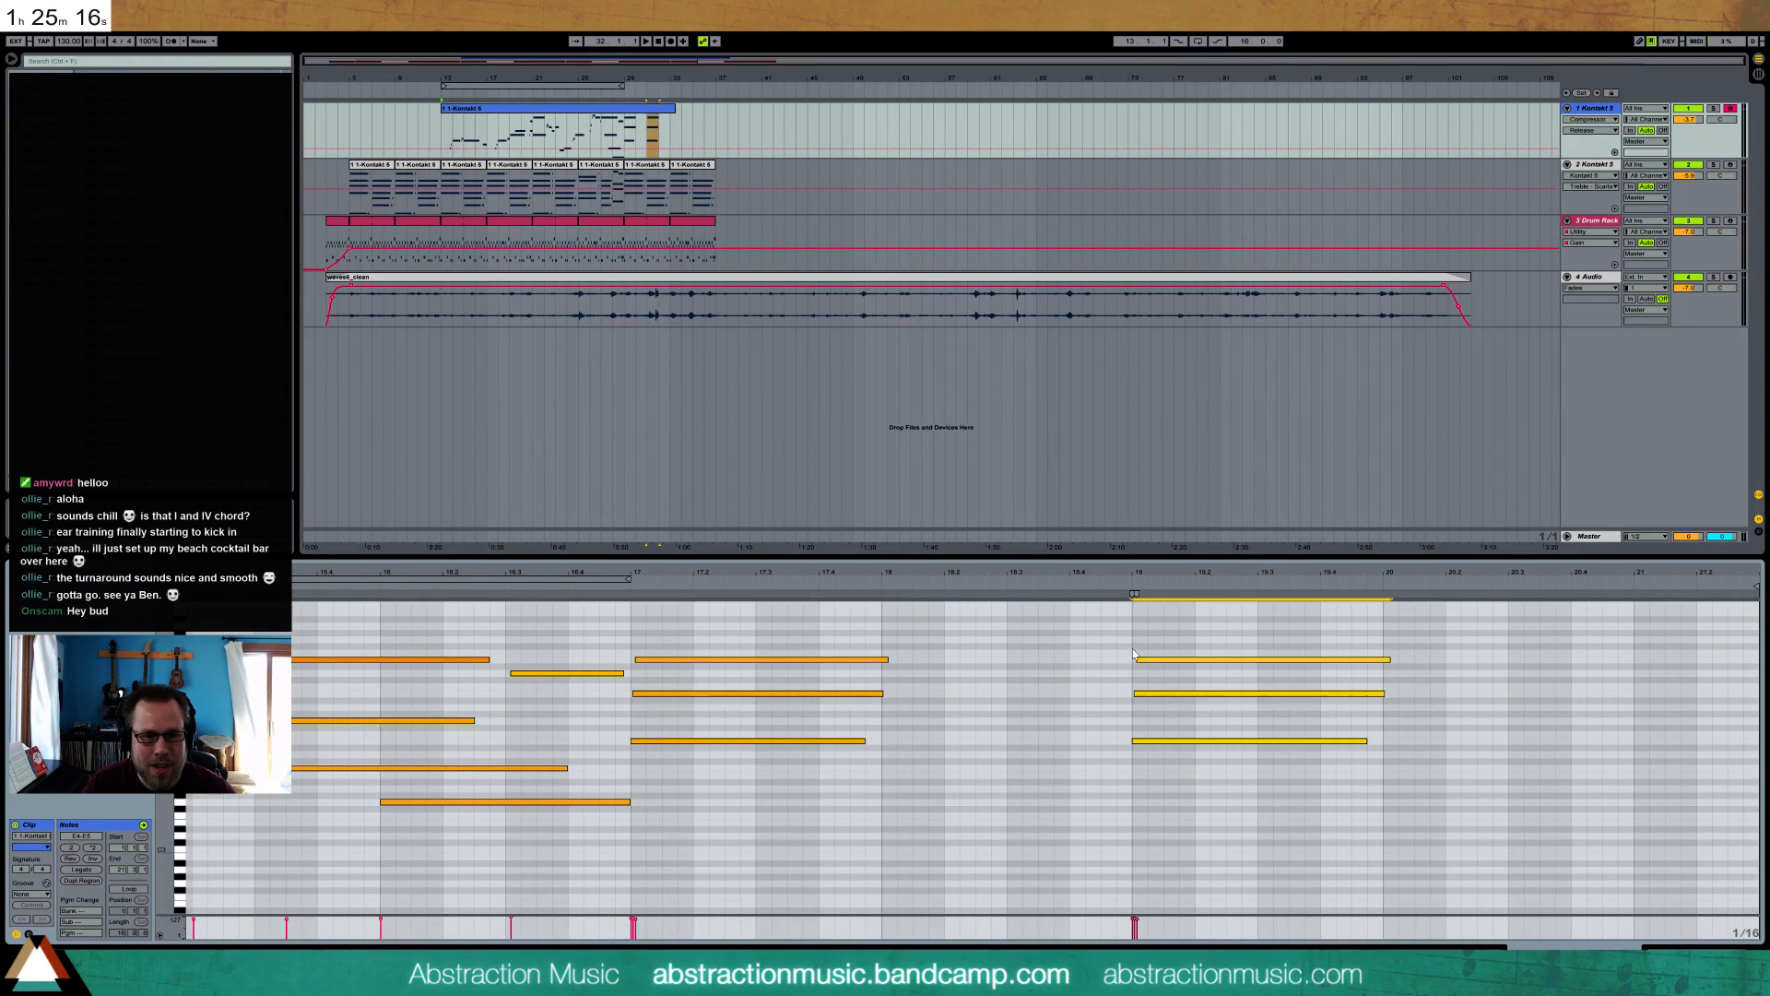
pyautogui.click(637, 126)
pyautogui.press('space')
pyautogui.press('space')
pyautogui.click(627, 131)
pyautogui.press('space')
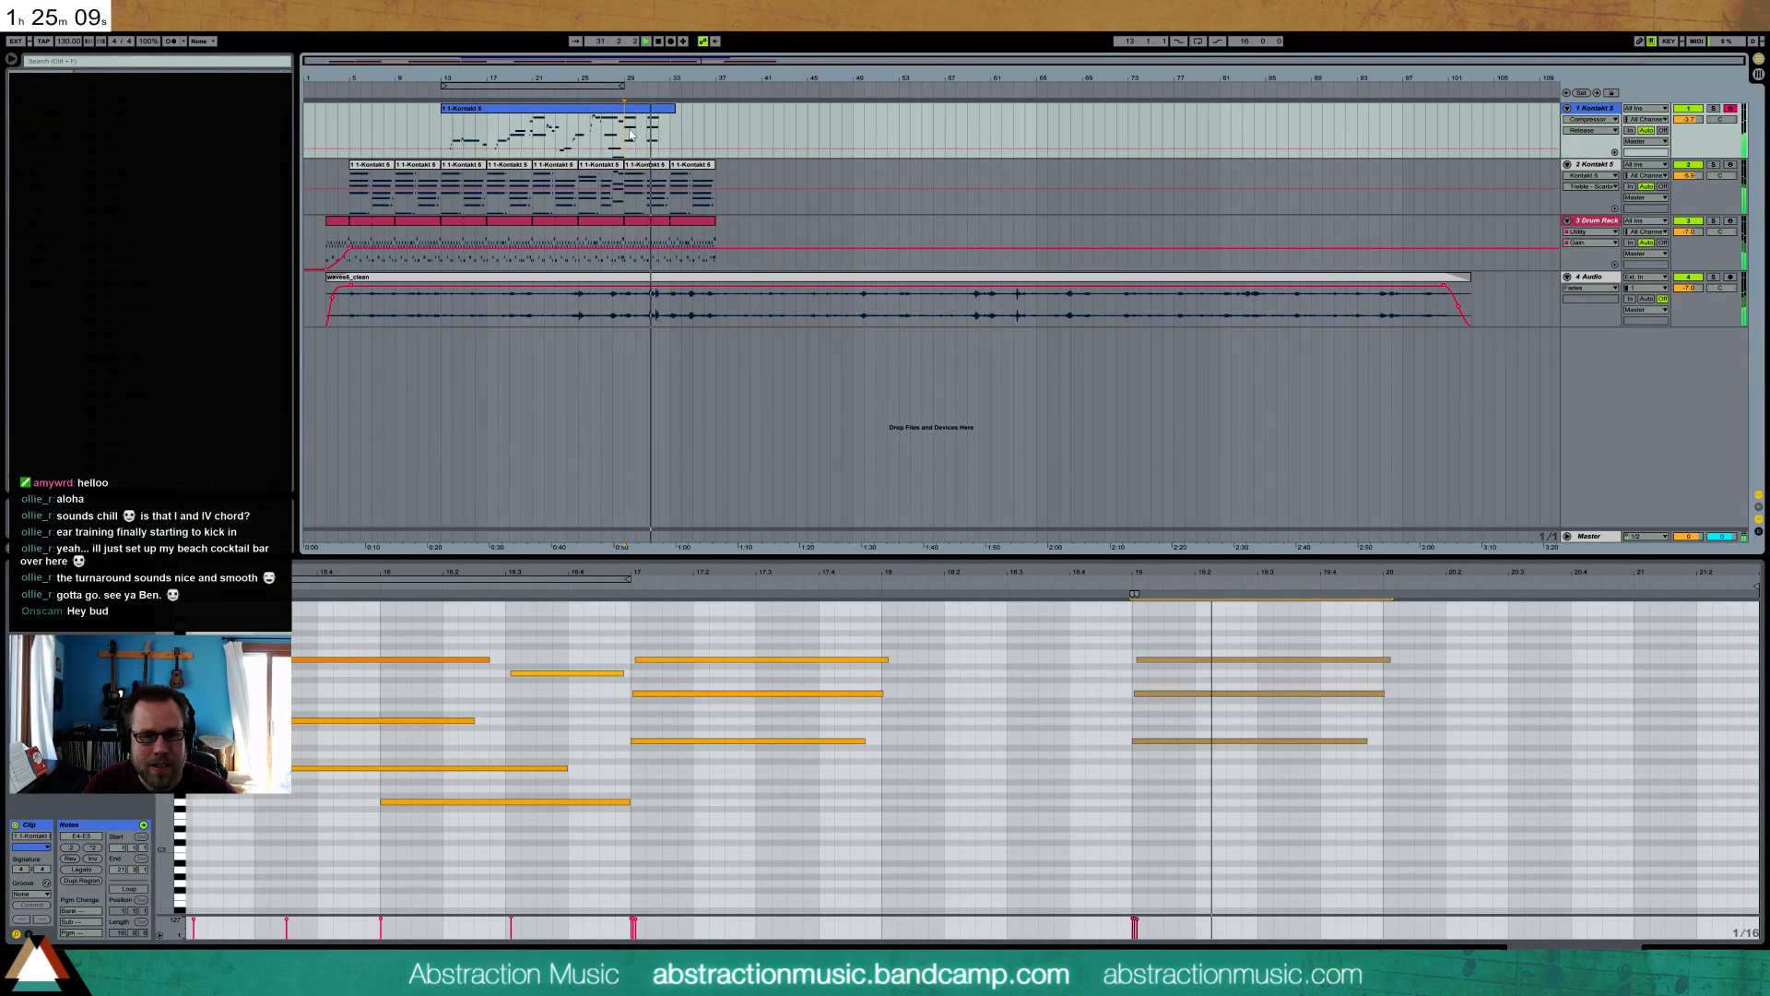
# - Trim the melody clip to end at bar 33 and duplicate its last four bars into bars 33 to 37
pyautogui.moveTo(674, 114); pyautogui.dragTo(672, 114)
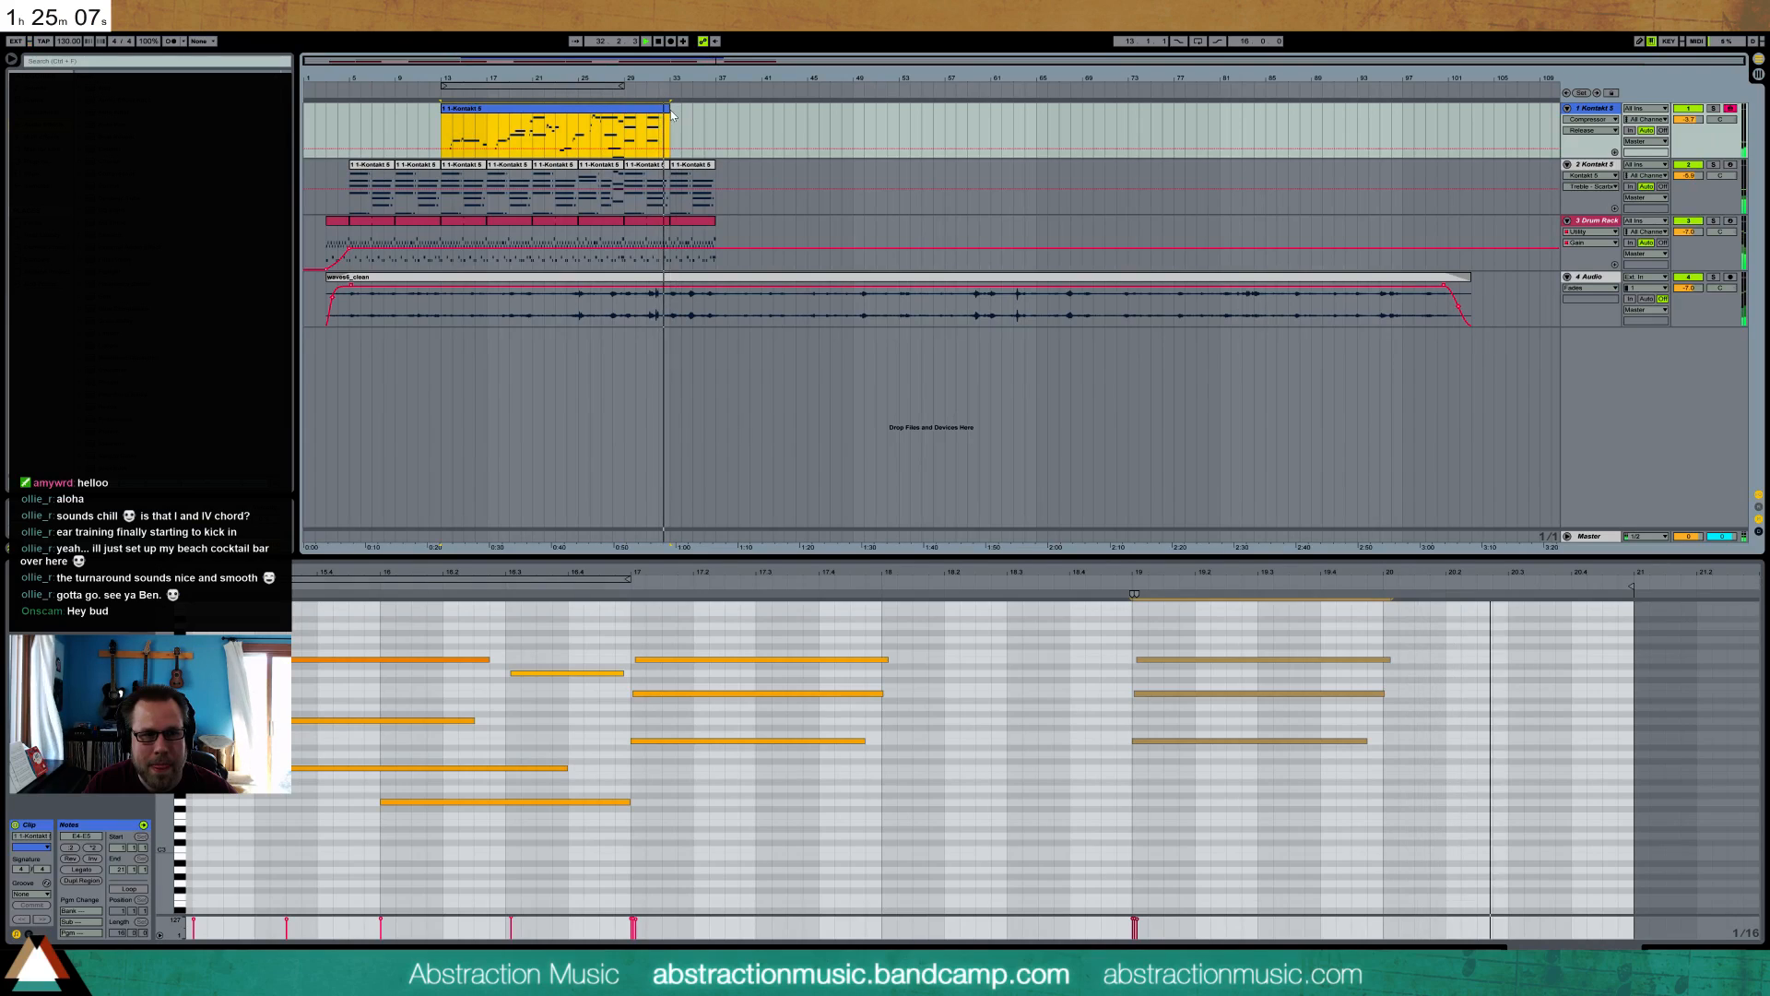
pyautogui.click(634, 134)
pyautogui.hotkey('ctrl', 'd')
# - Select the notes of the second chord in the duplicated four-bar melody clip
pyautogui.moveTo(1151, 634); pyautogui.dragTo(1236, 781)
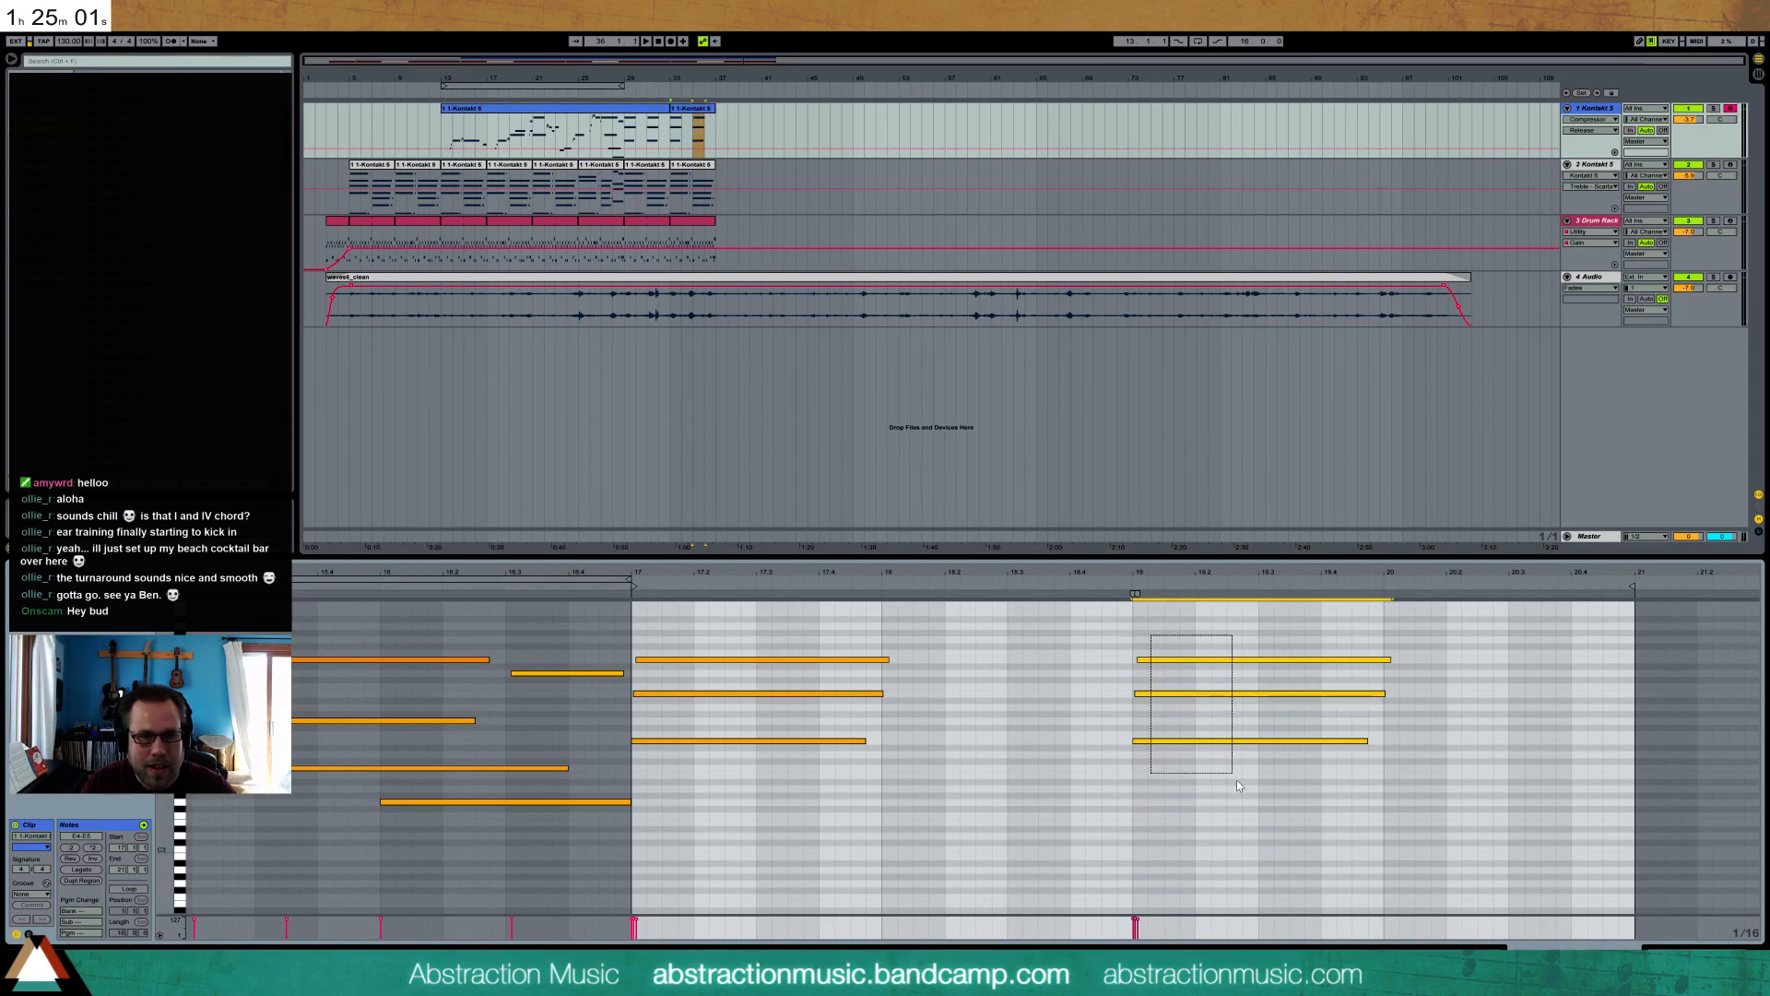
# - Raise the three lower notes of the bar 19 chord by one semitone each and play the passage back
pyautogui.click(1174, 659)
pyautogui.press('Up')
pyautogui.click(1178, 693)
pyautogui.press('Up')
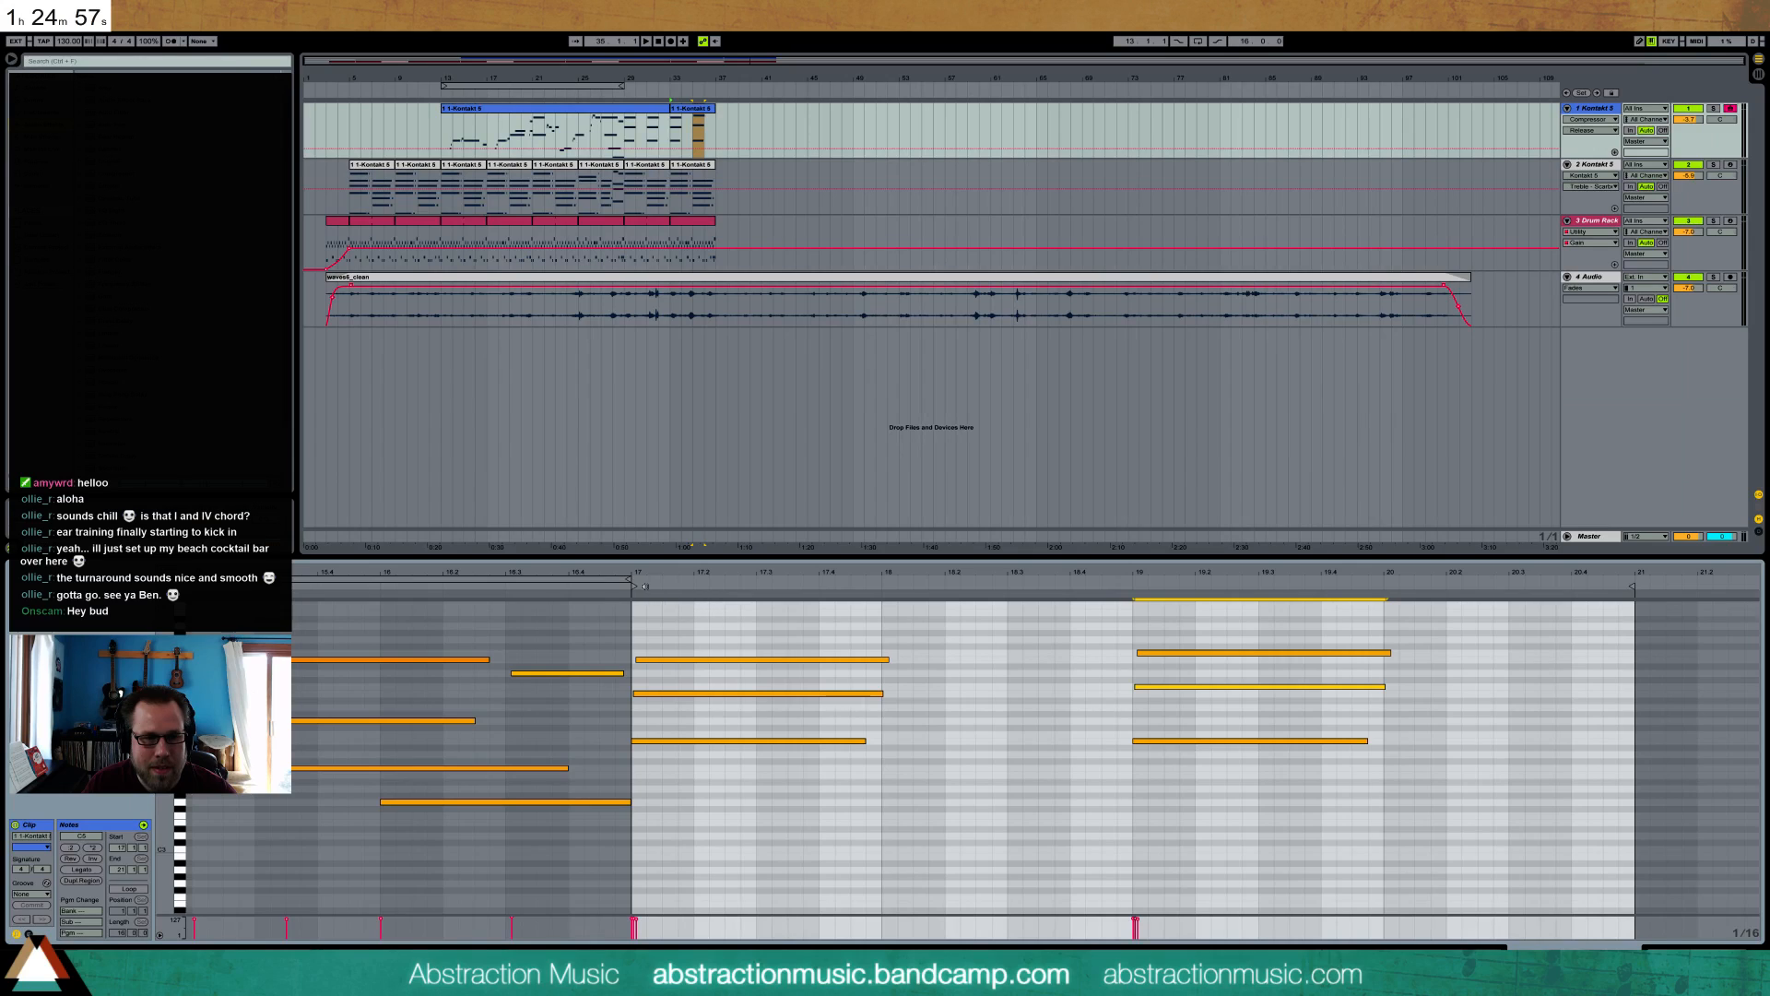
pyautogui.press('space')
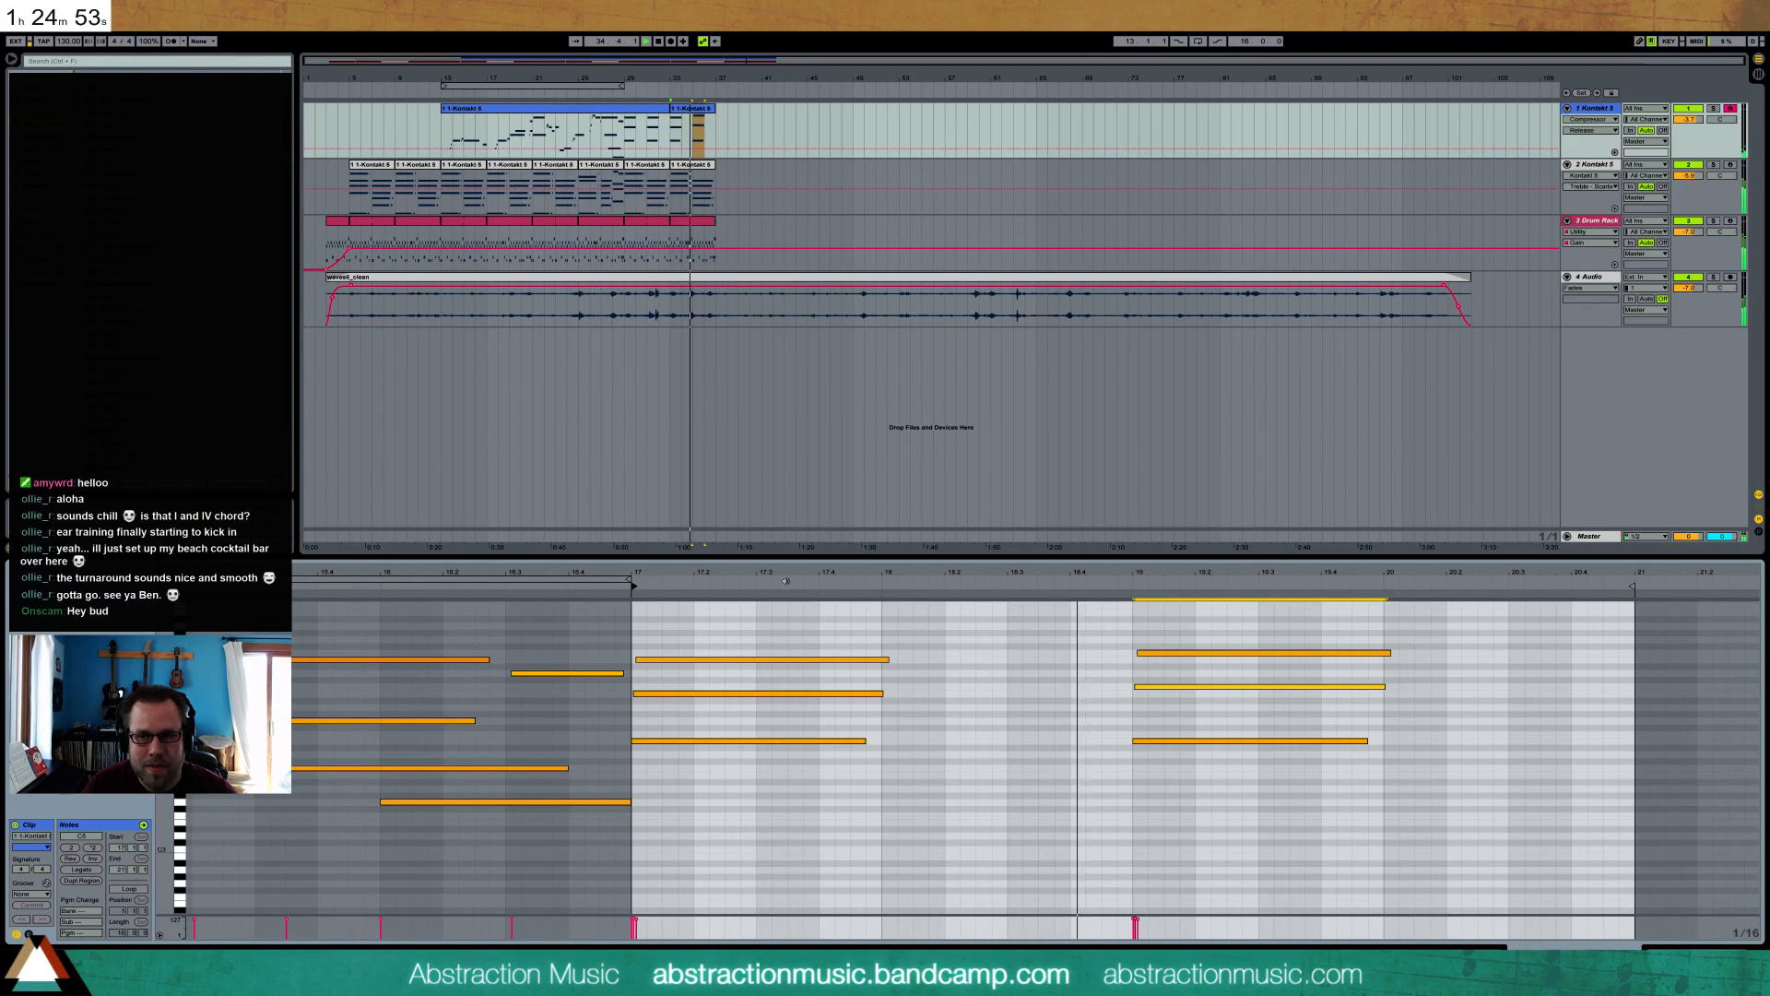
pyautogui.press('space')
pyautogui.moveTo(1185, 740); pyautogui.dragTo(1183, 693)
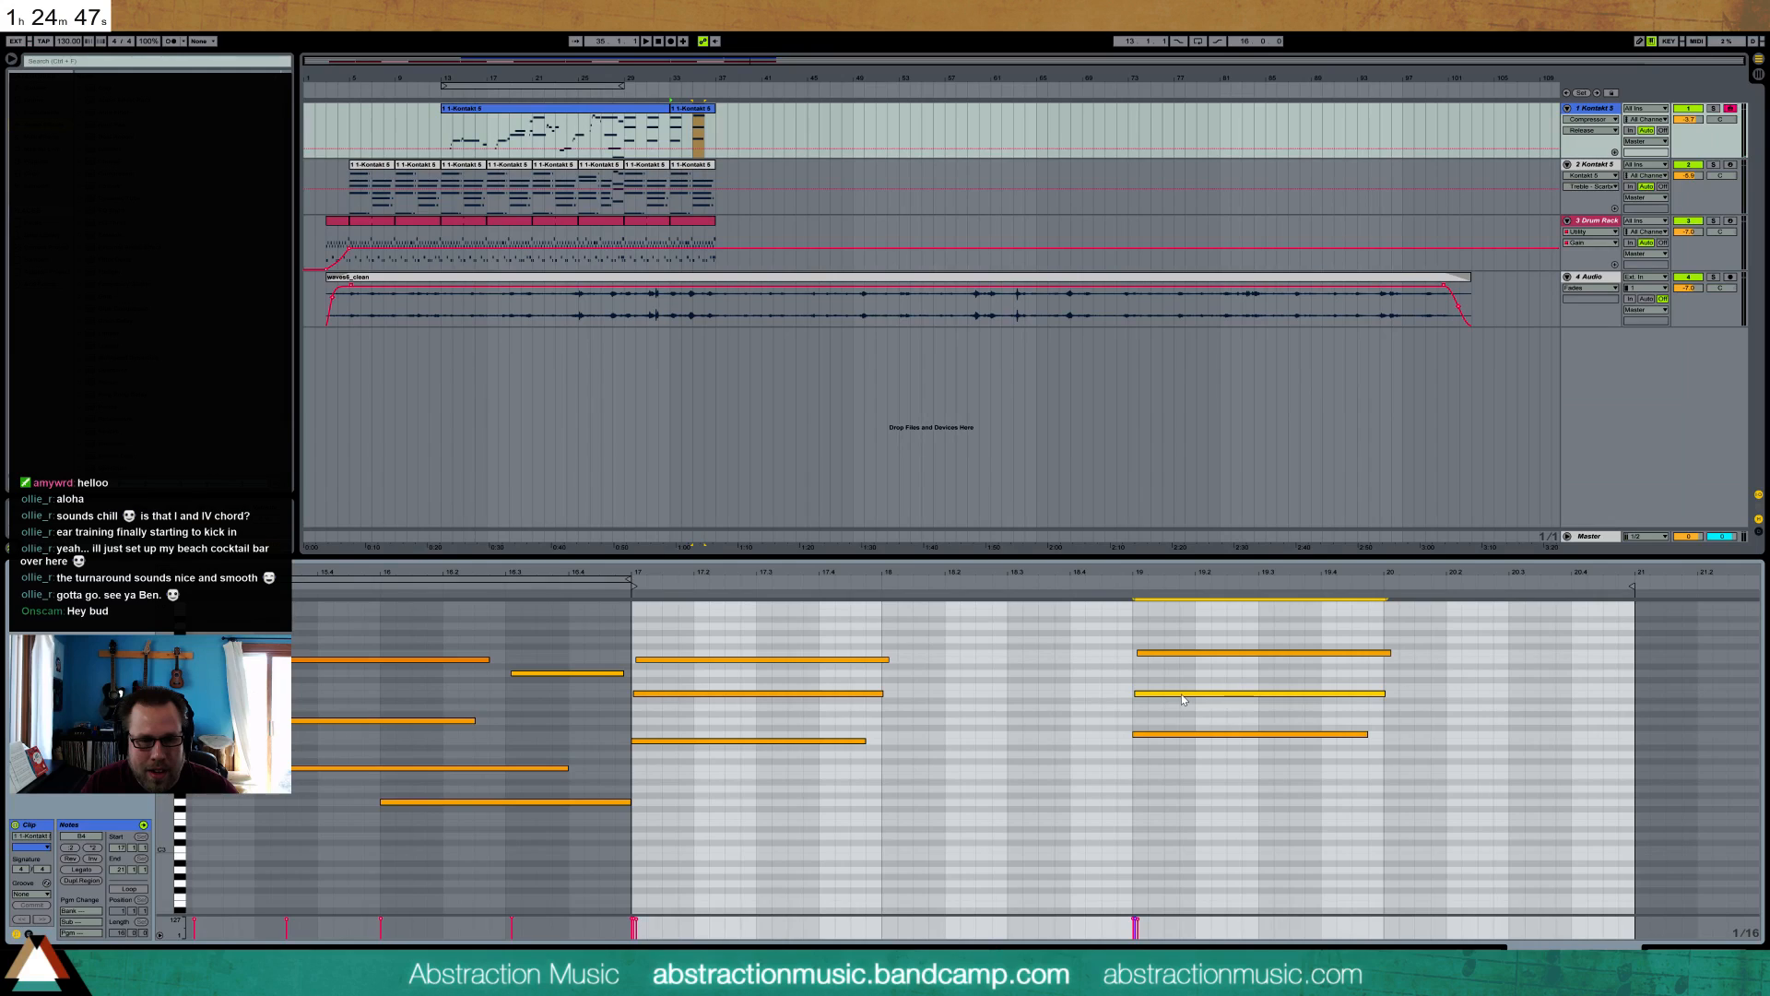
pyautogui.press('Up')
pyautogui.press('space')
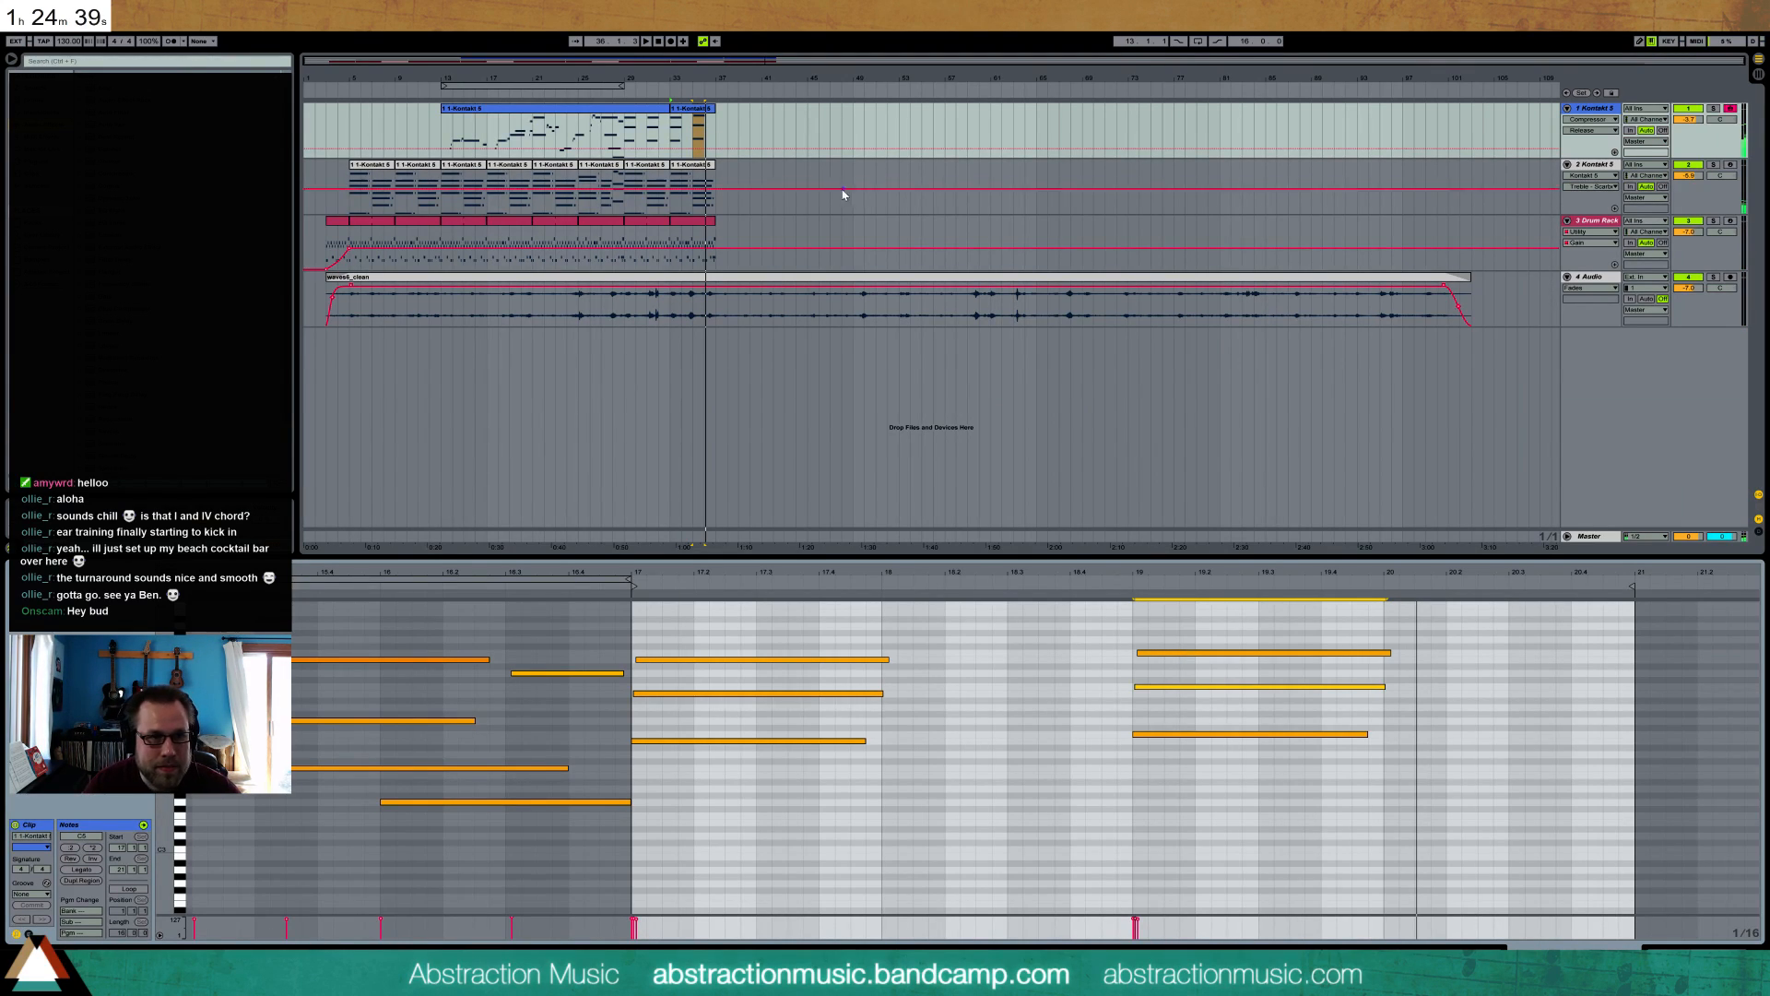
# - Examine the notes of the last chord clip on the second Kontakt track up close
pyautogui.click(682, 170)
pyautogui.click(806, 735)
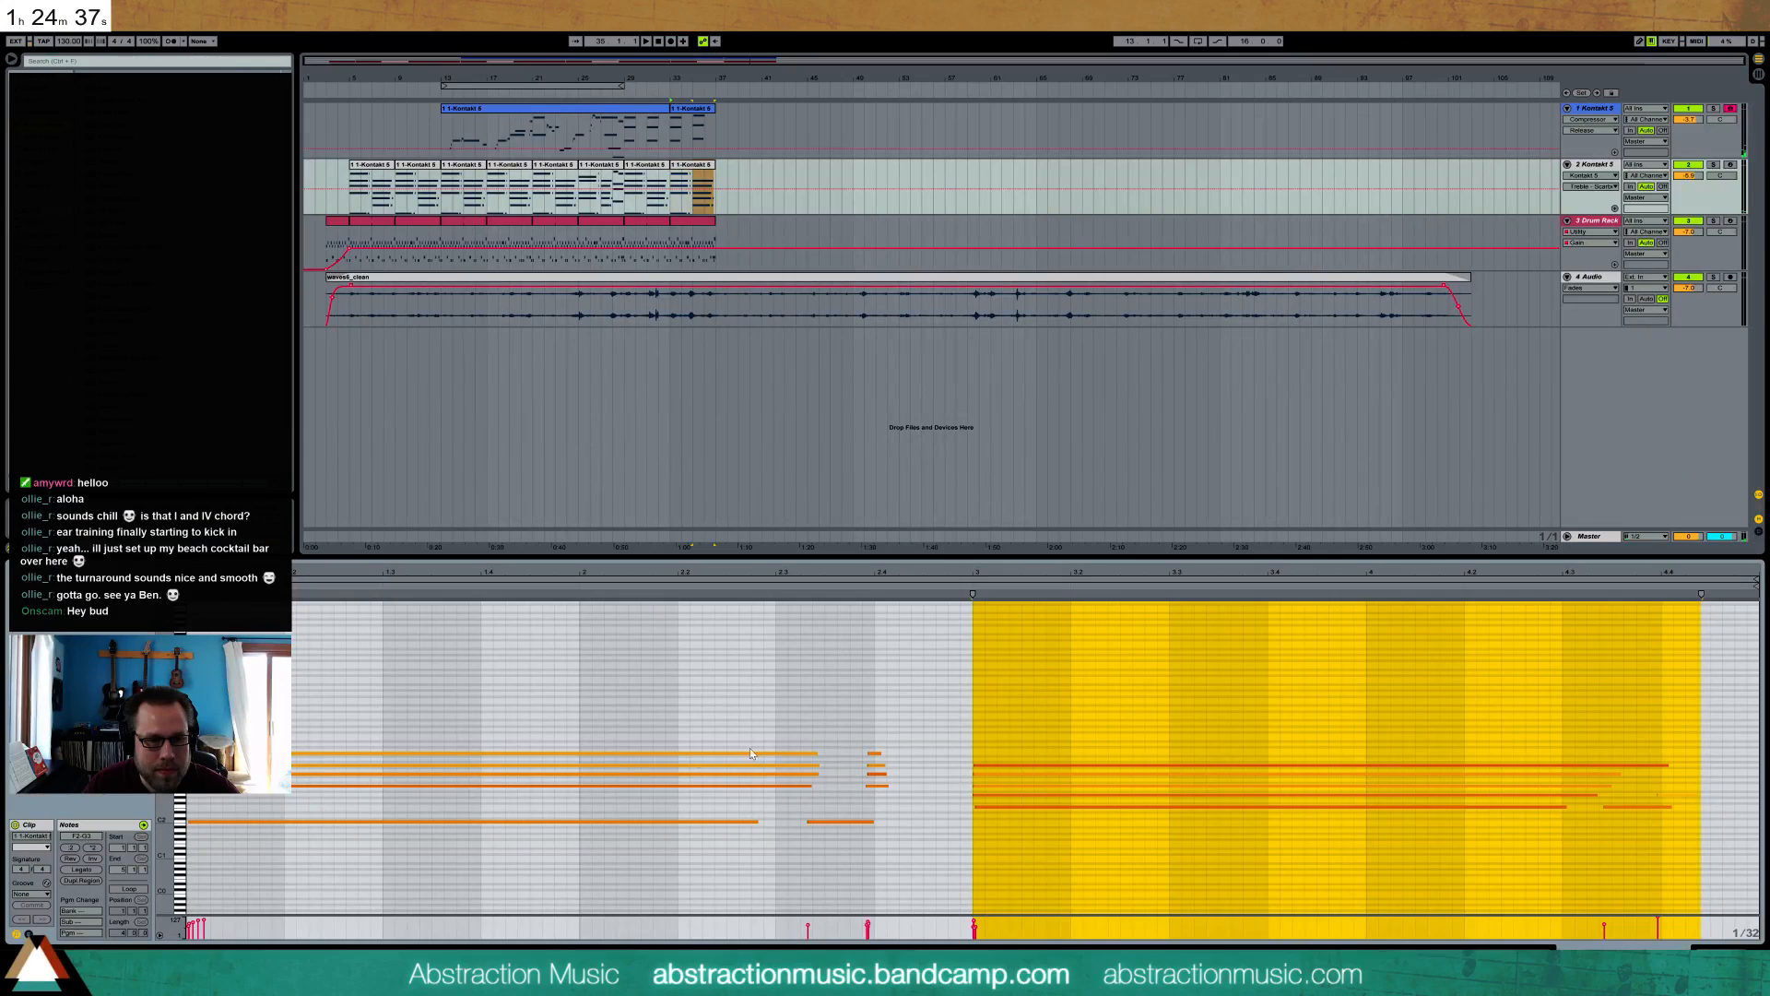
pyautogui.moveTo(163, 734); pyautogui.dragTo(218, 592)
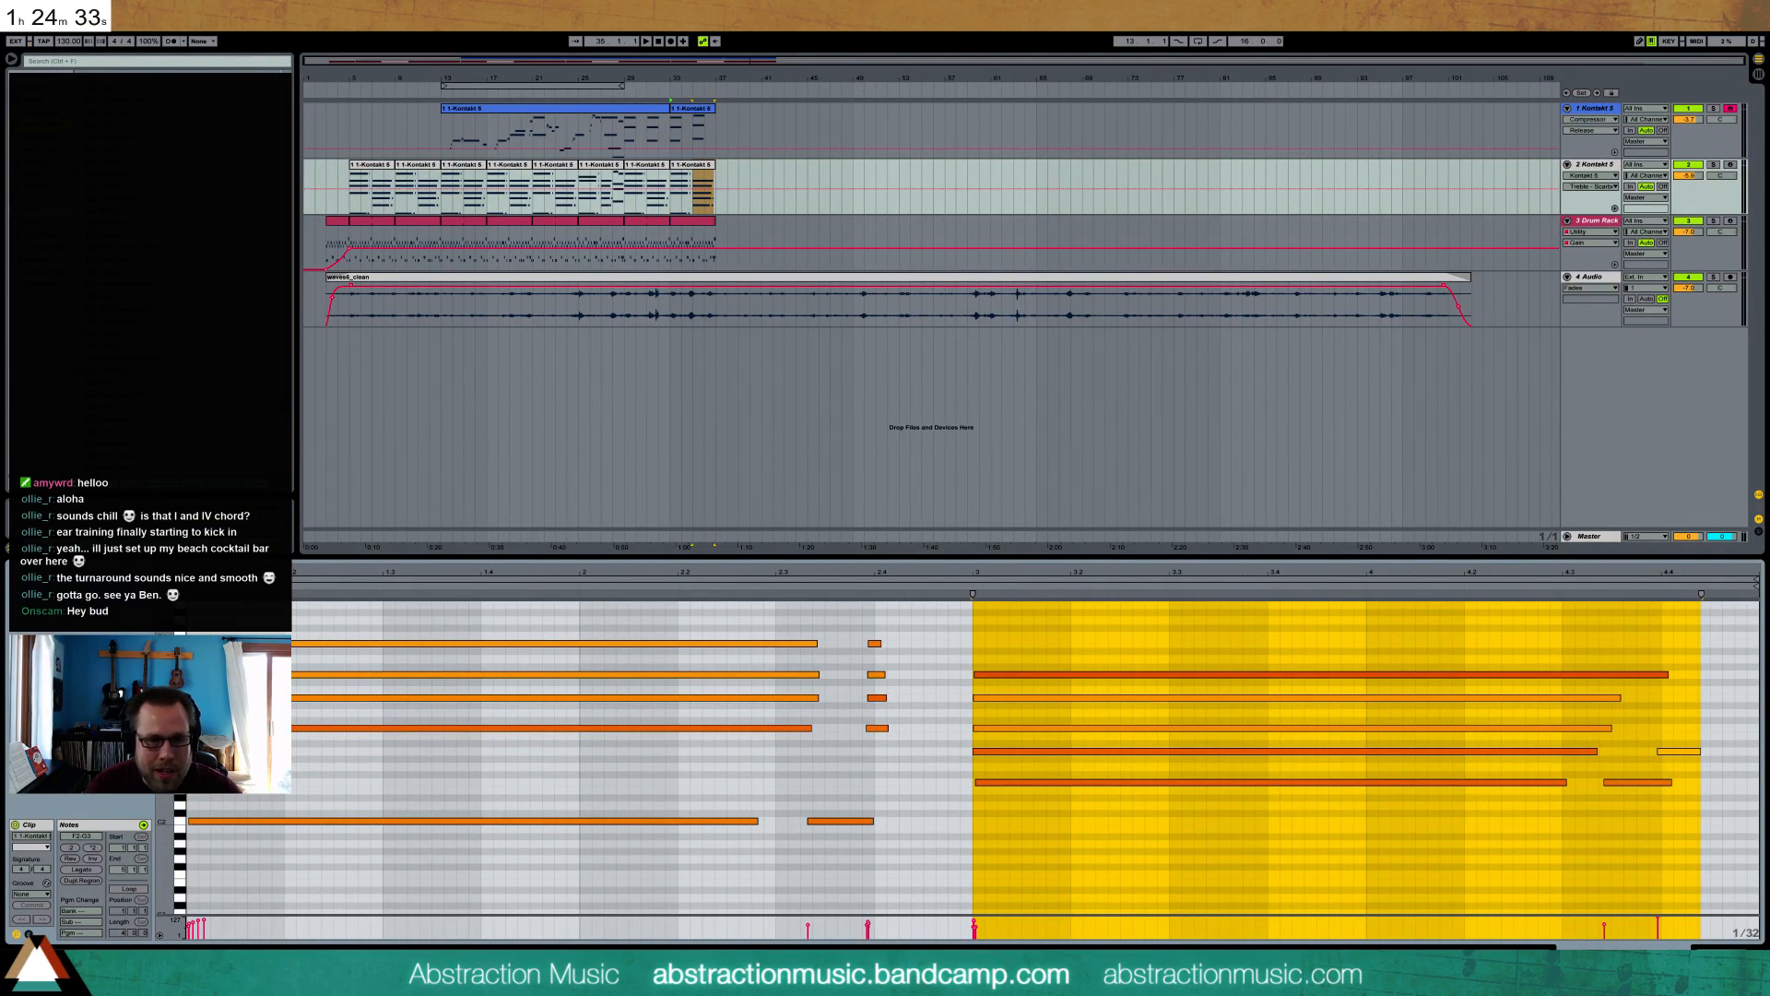
# - Stagger the bar 19 chord in the first Kontakt track's last clip by nudging its upper notes slightly later, and adjust the note velocities
pyautogui.click(697, 118)
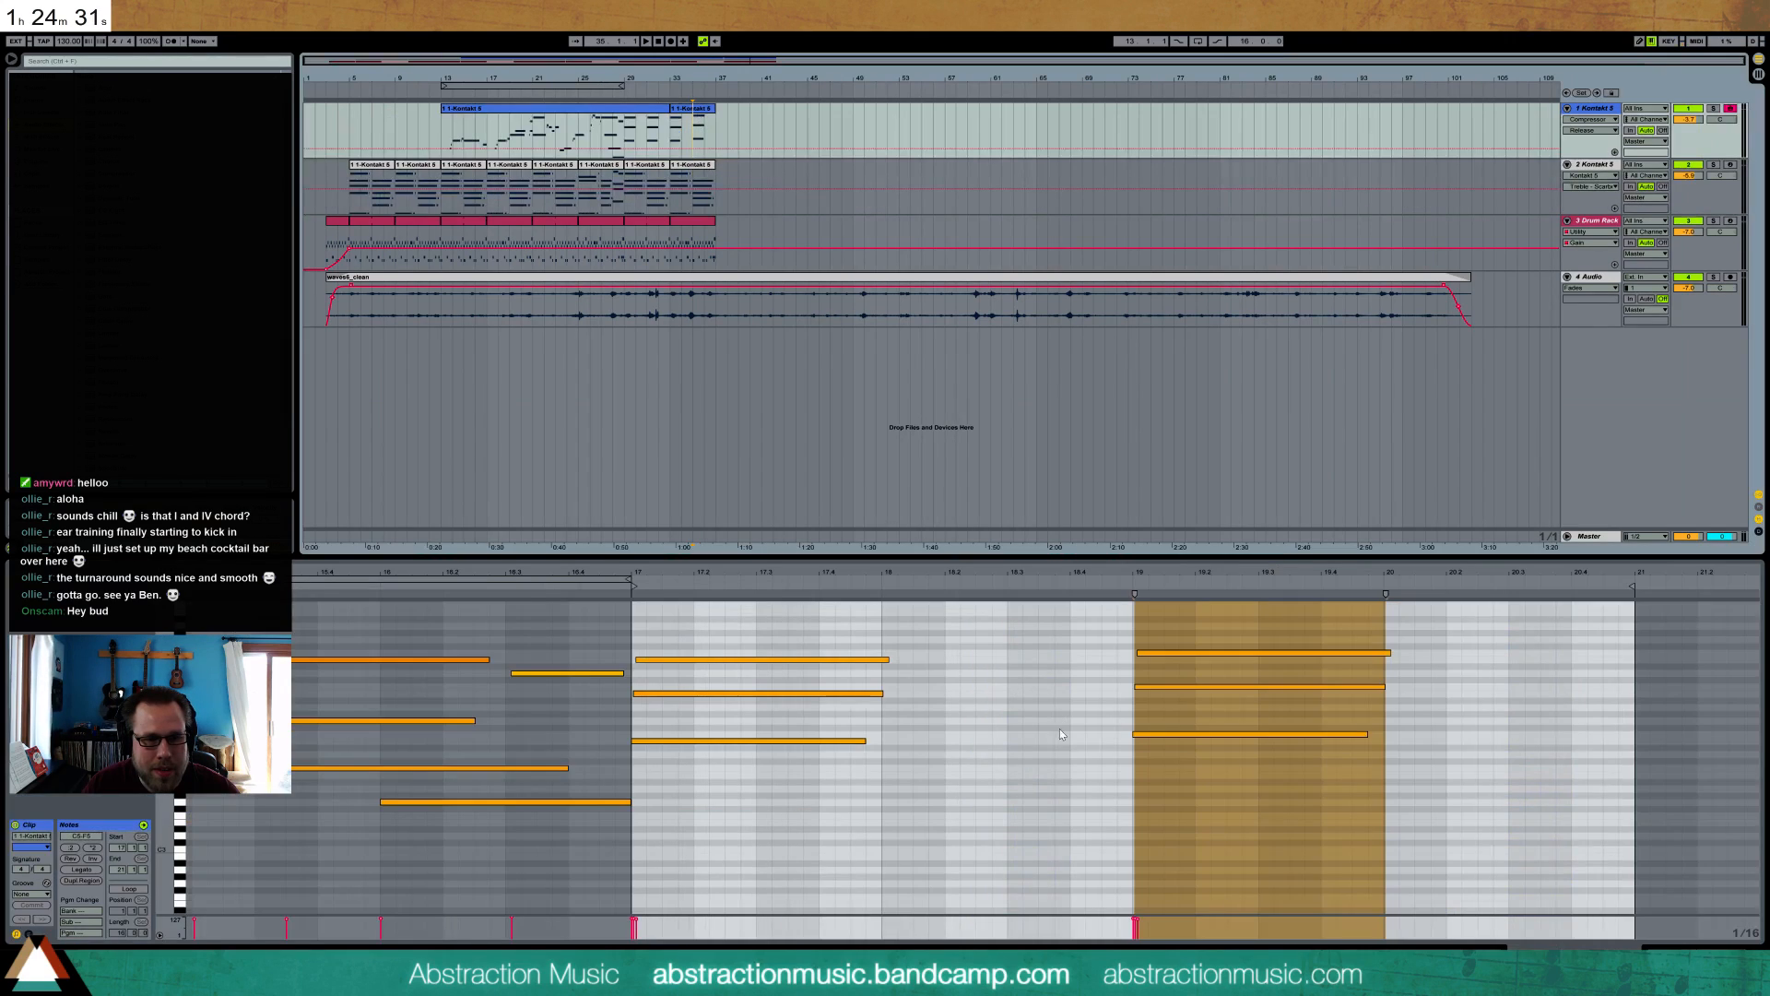
pyautogui.moveTo(1152, 692); pyautogui.dragTo(1156, 690)
pyautogui.click(1159, 653)
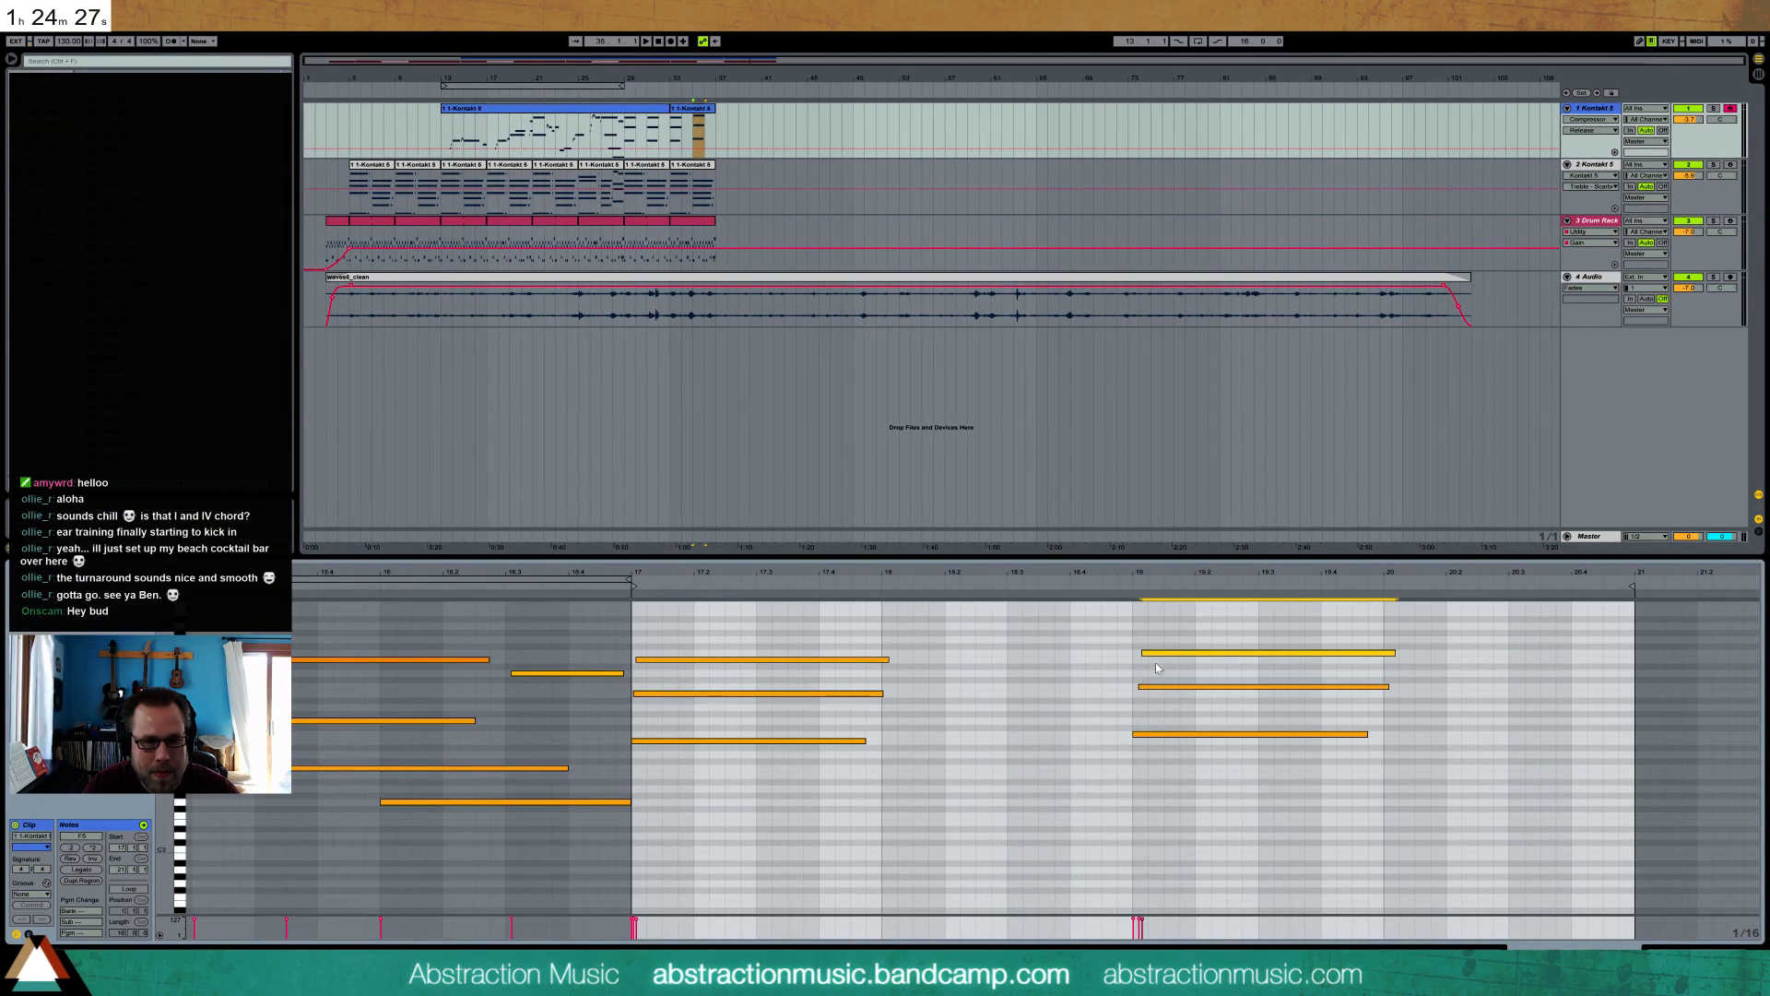
pyautogui.click(1159, 686)
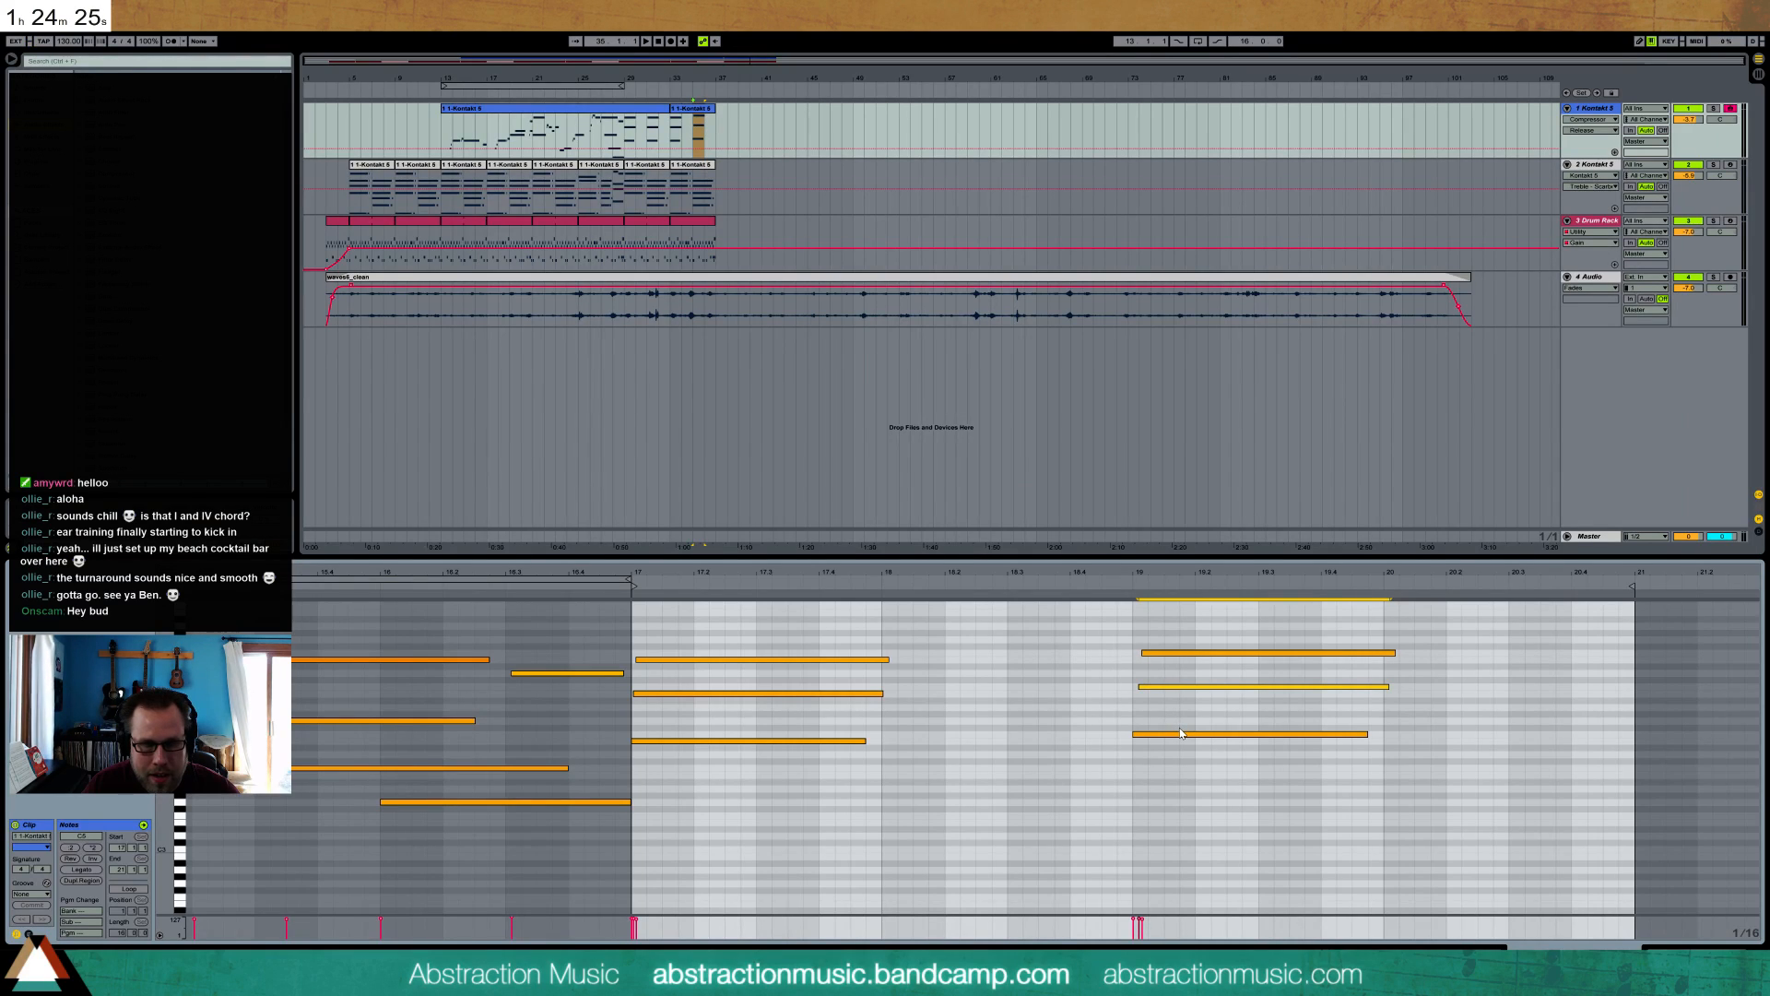
pyautogui.moveTo(1108, 933); pyautogui.dragTo(1138, 913)
pyautogui.click(1141, 925)
# - Lower the third note from the bottom of the bar 19 chord by one semitone and play it back
pyautogui.click(1150, 652)
pyautogui.press('Down')
pyautogui.click(1117, 587)
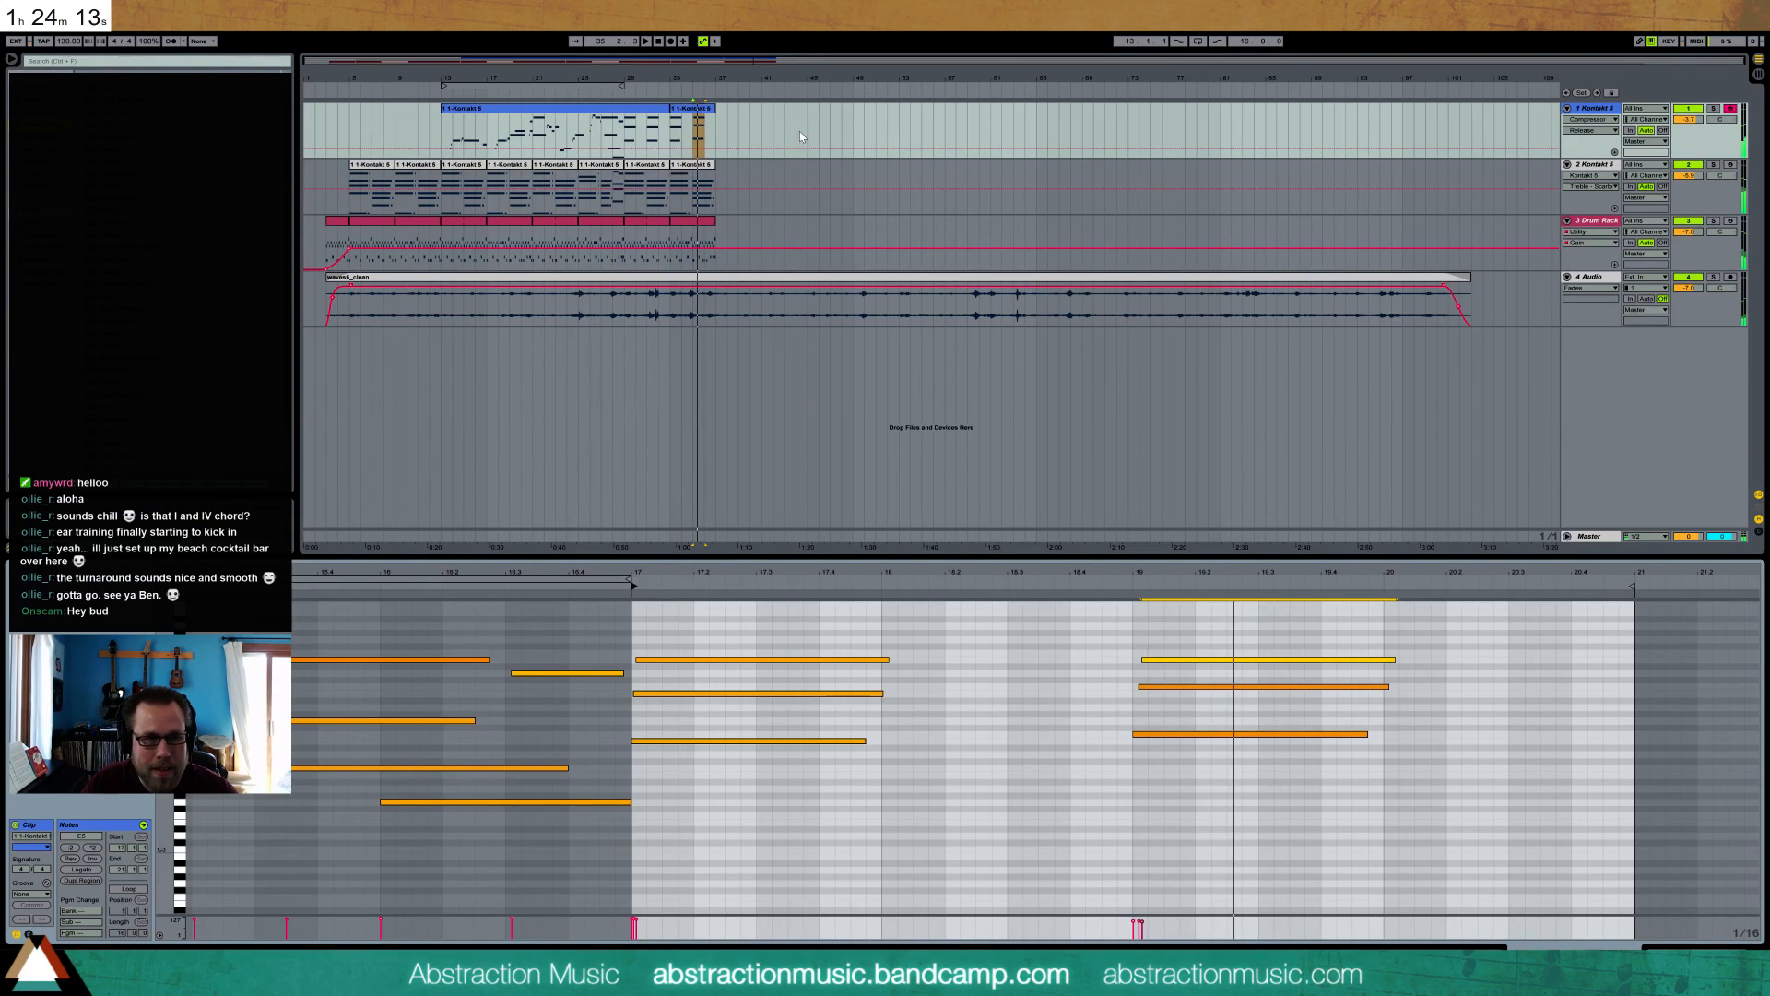
pyautogui.click(677, 112)
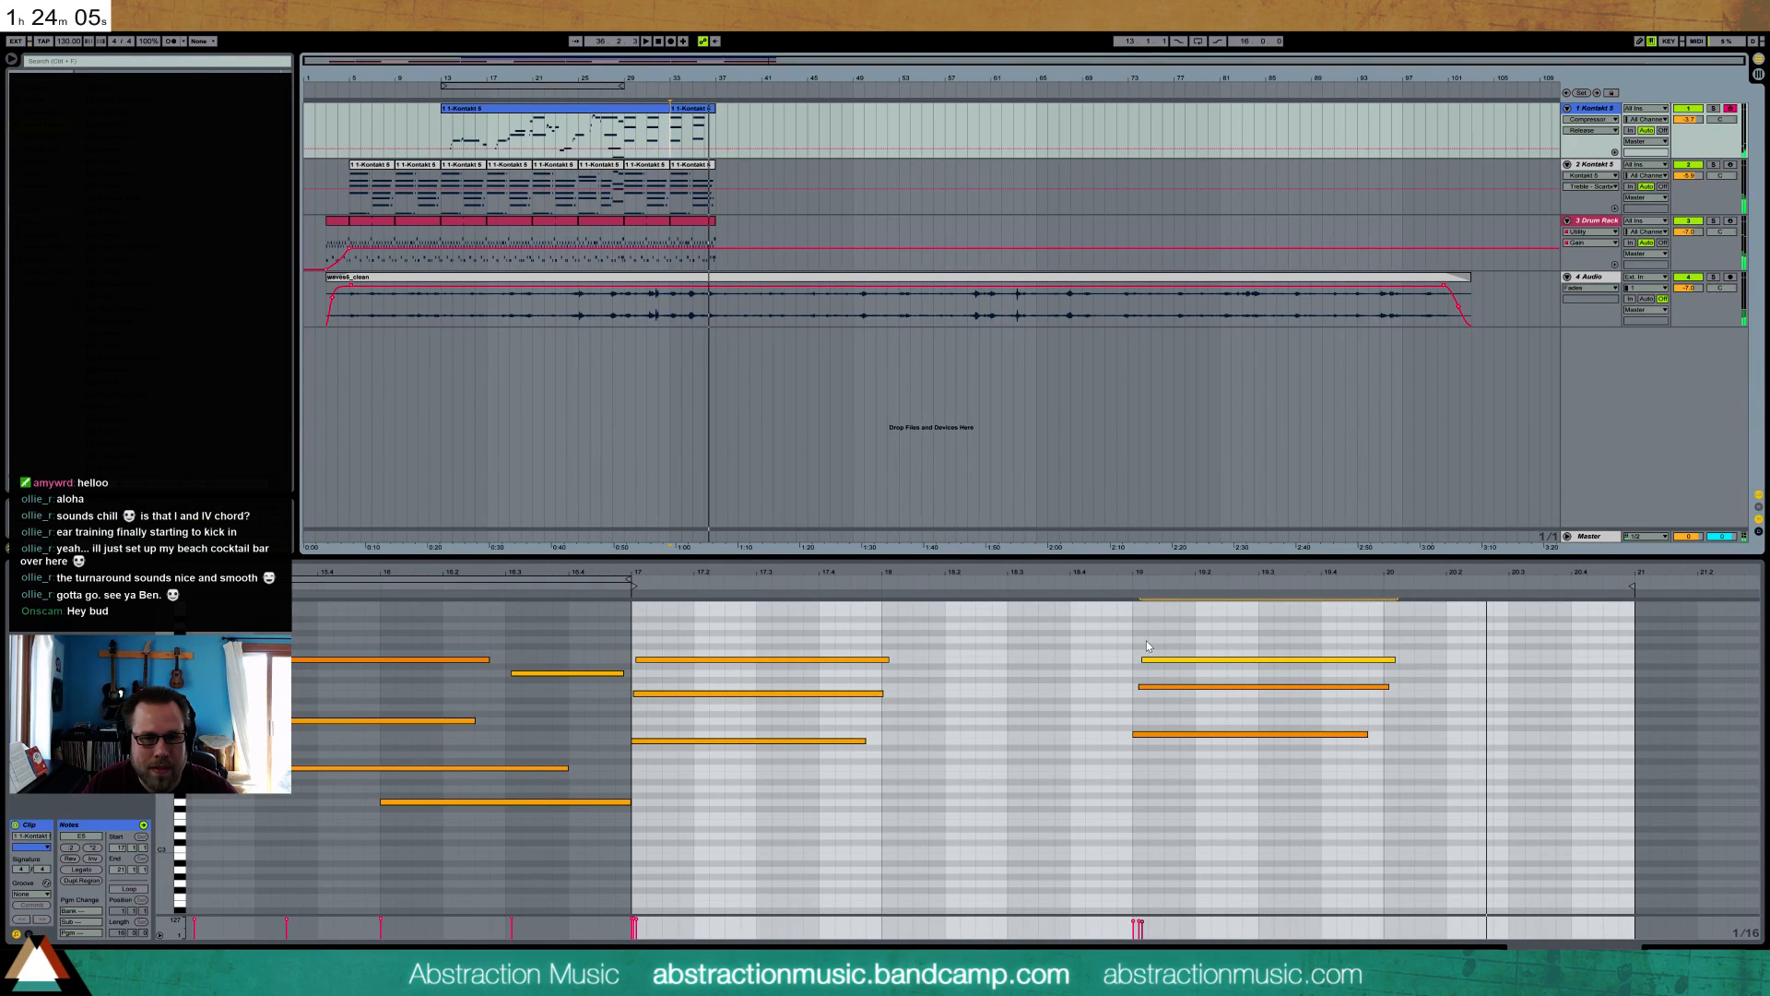
# - Add a note about one bar long between the top two notes of the bar 19 chord and audition it
pyautogui.press('space')
pyautogui.moveTo(1147, 625)
pyautogui.mouseDown()
pyautogui.moveTo(1397, 627)
pyautogui.moveTo(1395, 646)
pyautogui.mouseUp()
pyautogui.click(1123, 585)
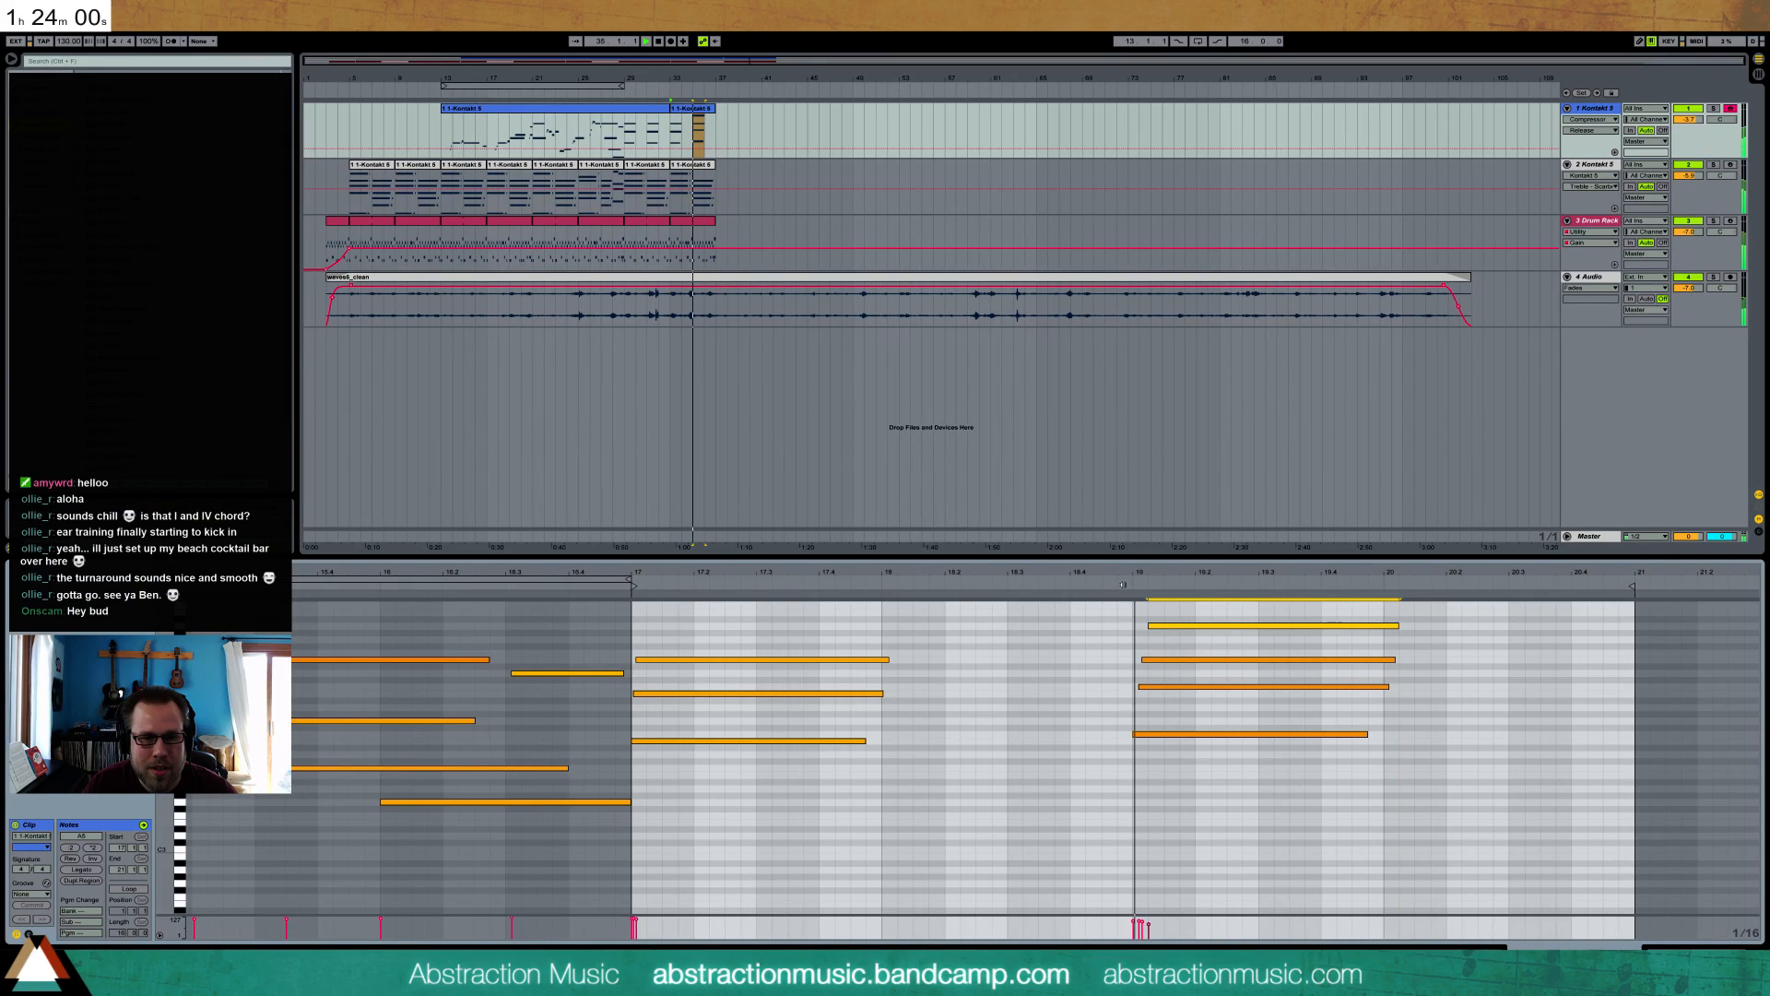
pyautogui.click(1163, 659)
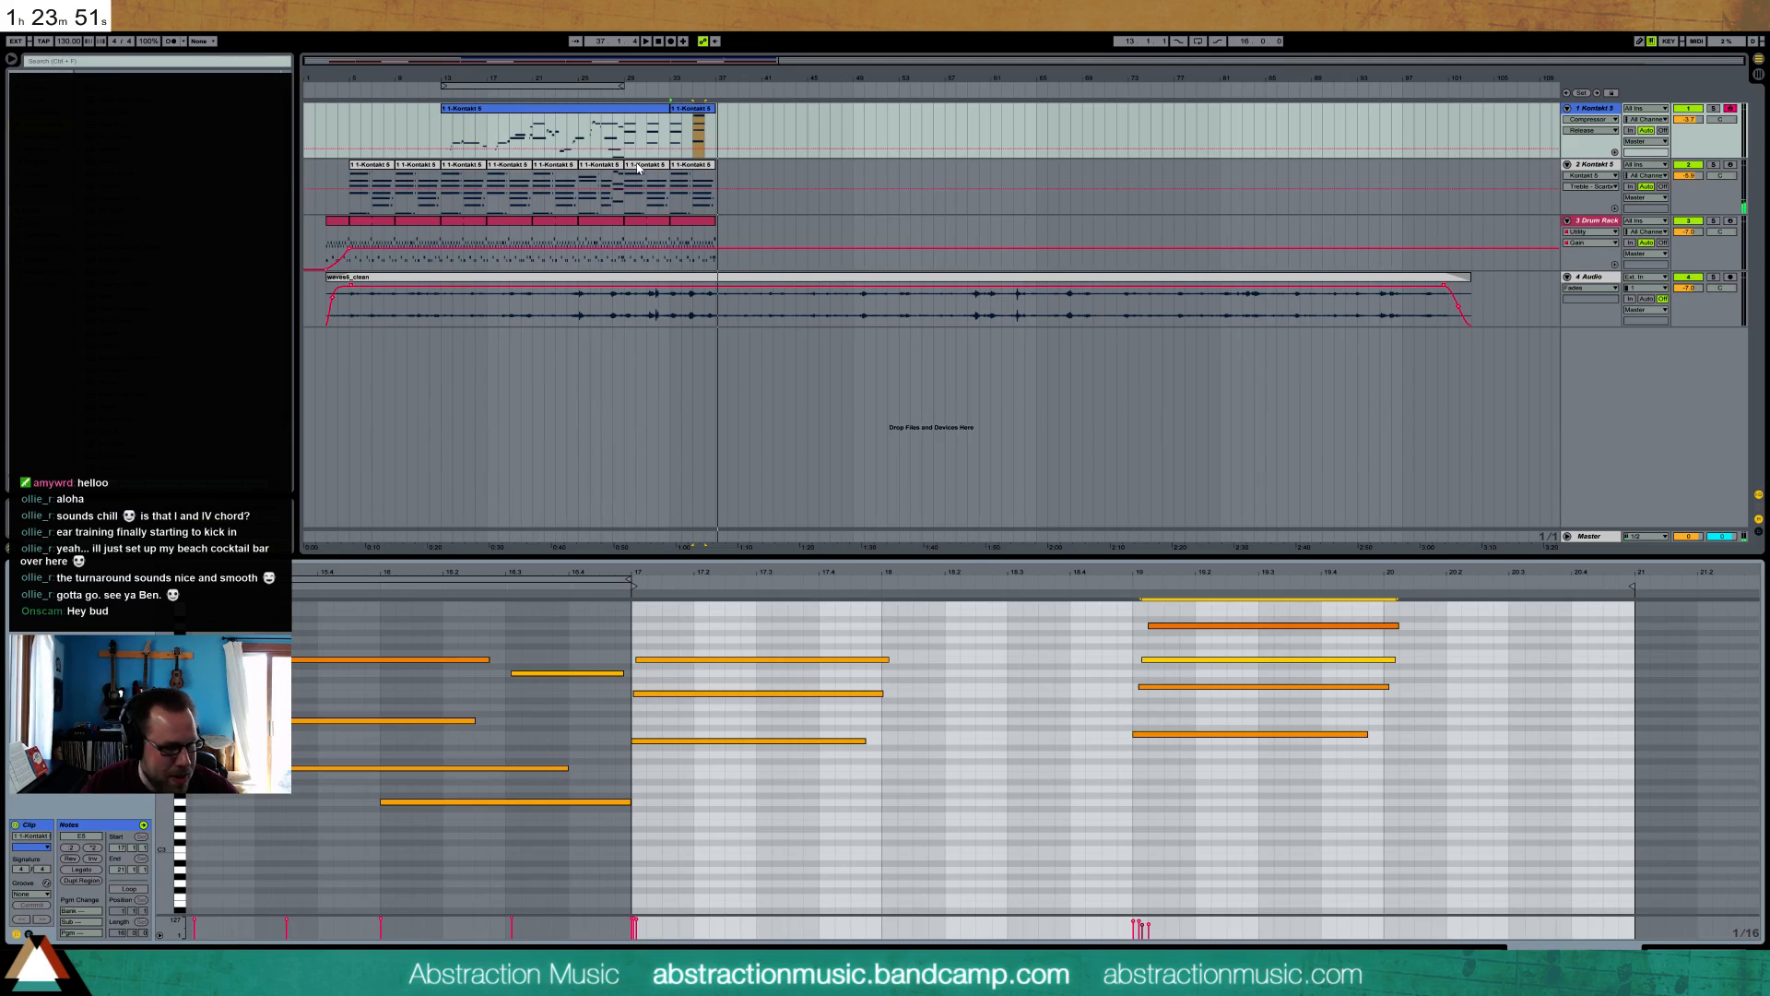
# - Loop the arrangement over the long clip on the first Kontakt track, 20 bars from bar 13, and start playback
pyautogui.click(514, 126)
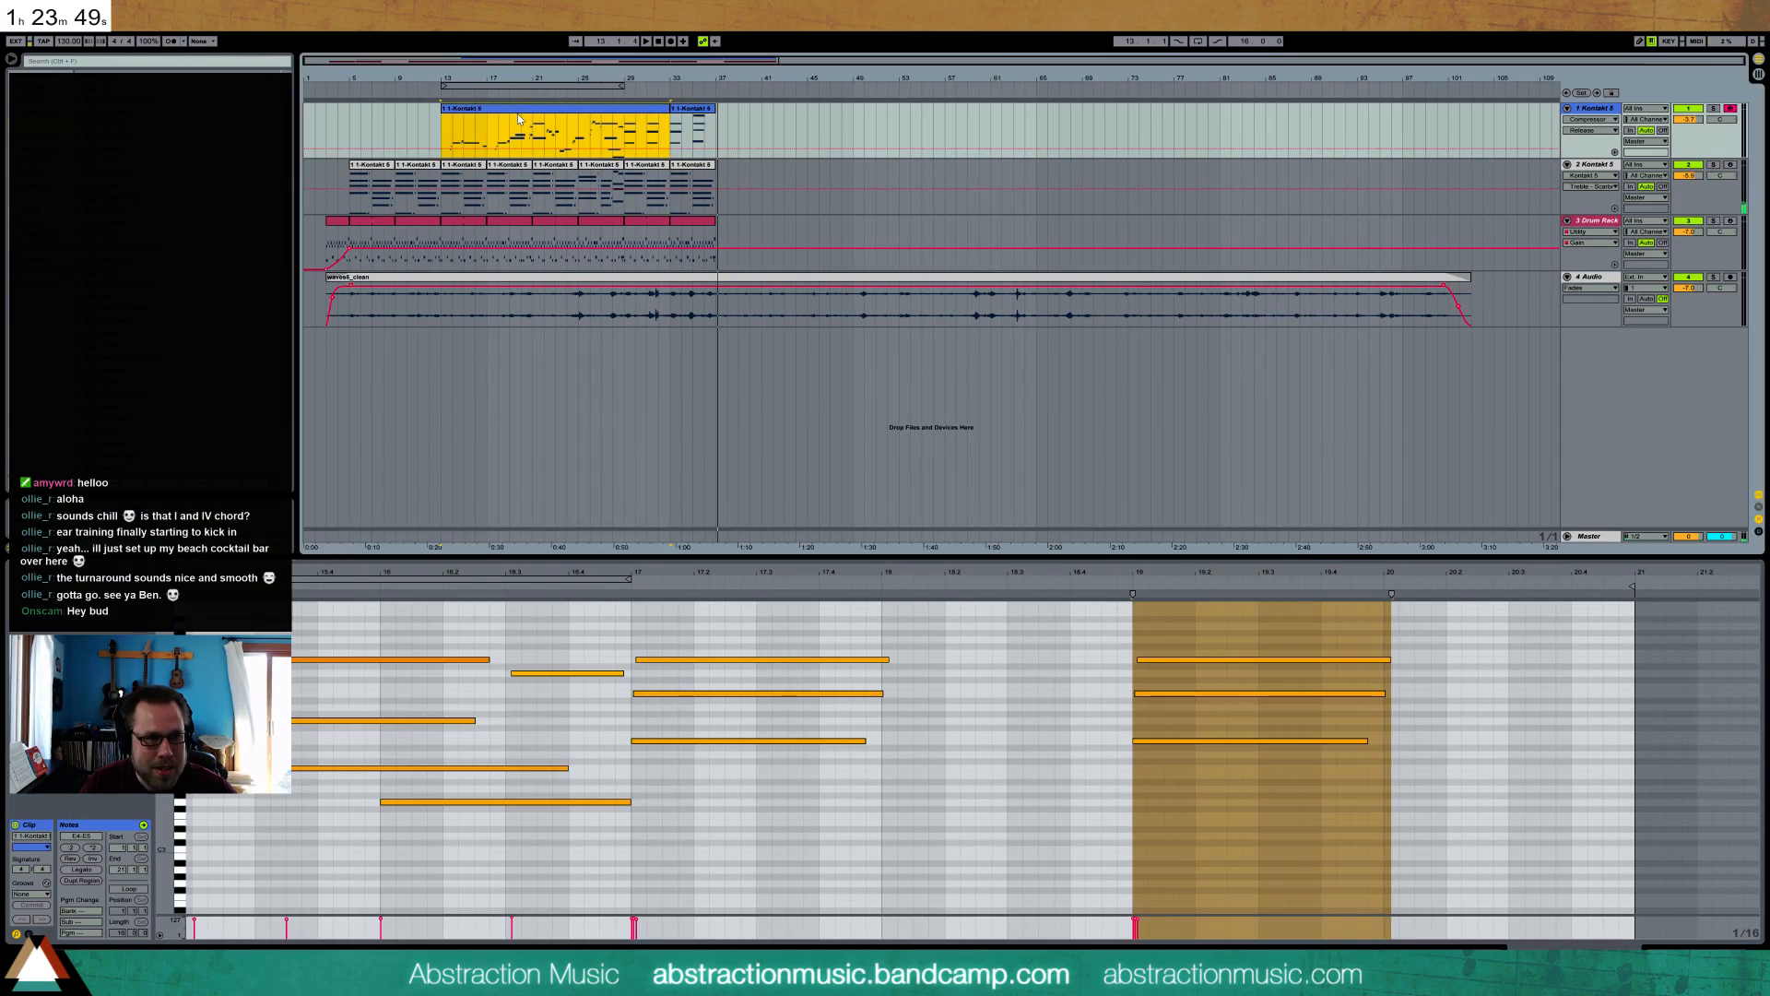
pyautogui.hotkey('ctrl', 'l')
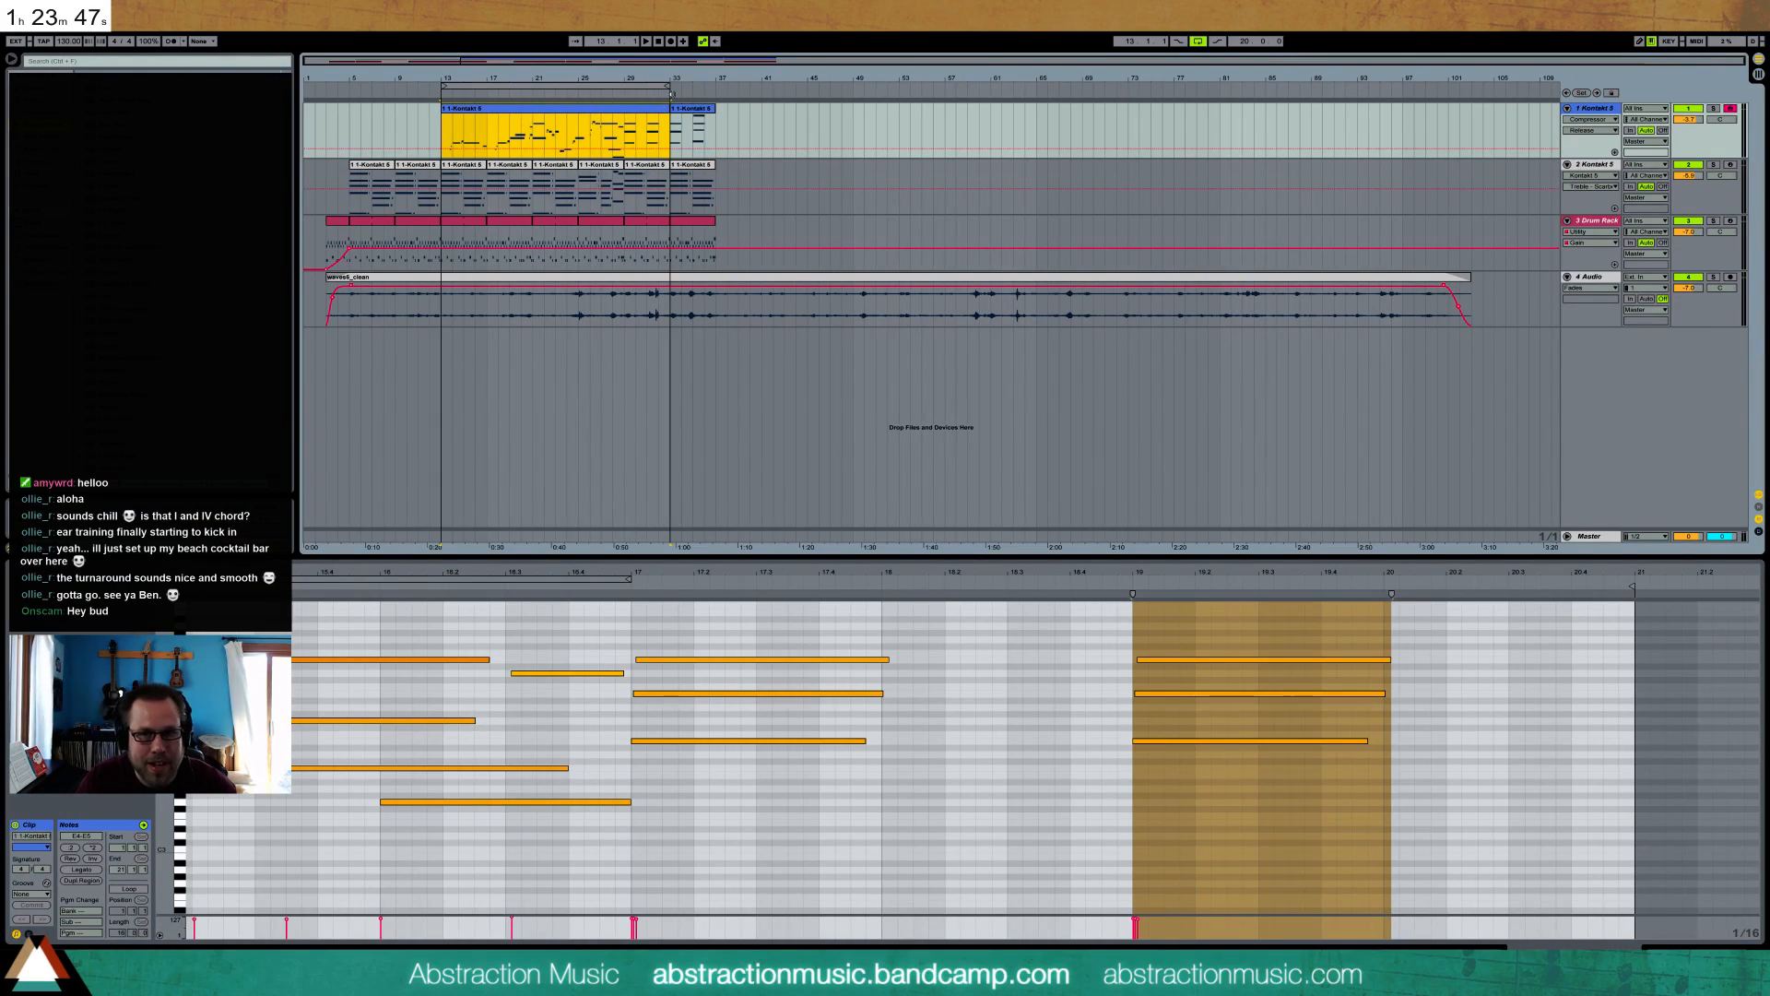
pyautogui.press('space')
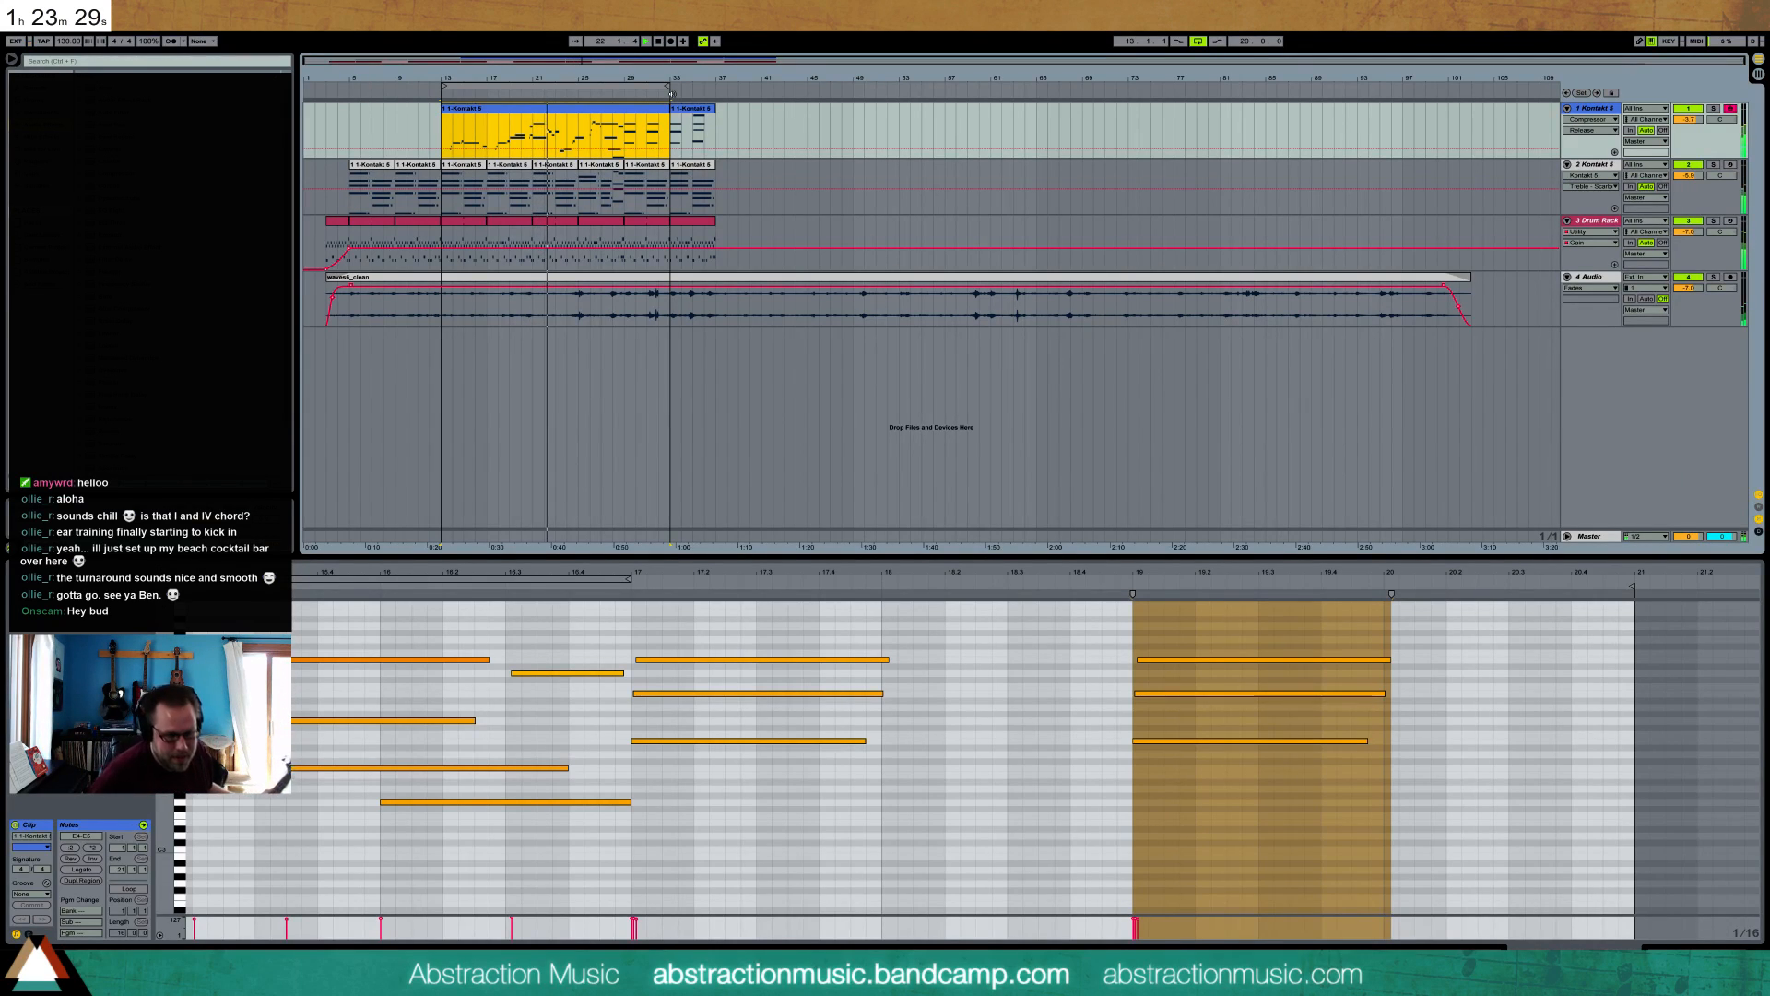
# - Insert an audio track below the first Kontakt track, choose its external input channel, arm it and set monitoring to Auto
pyautogui.hotkey('ctrl', 't')
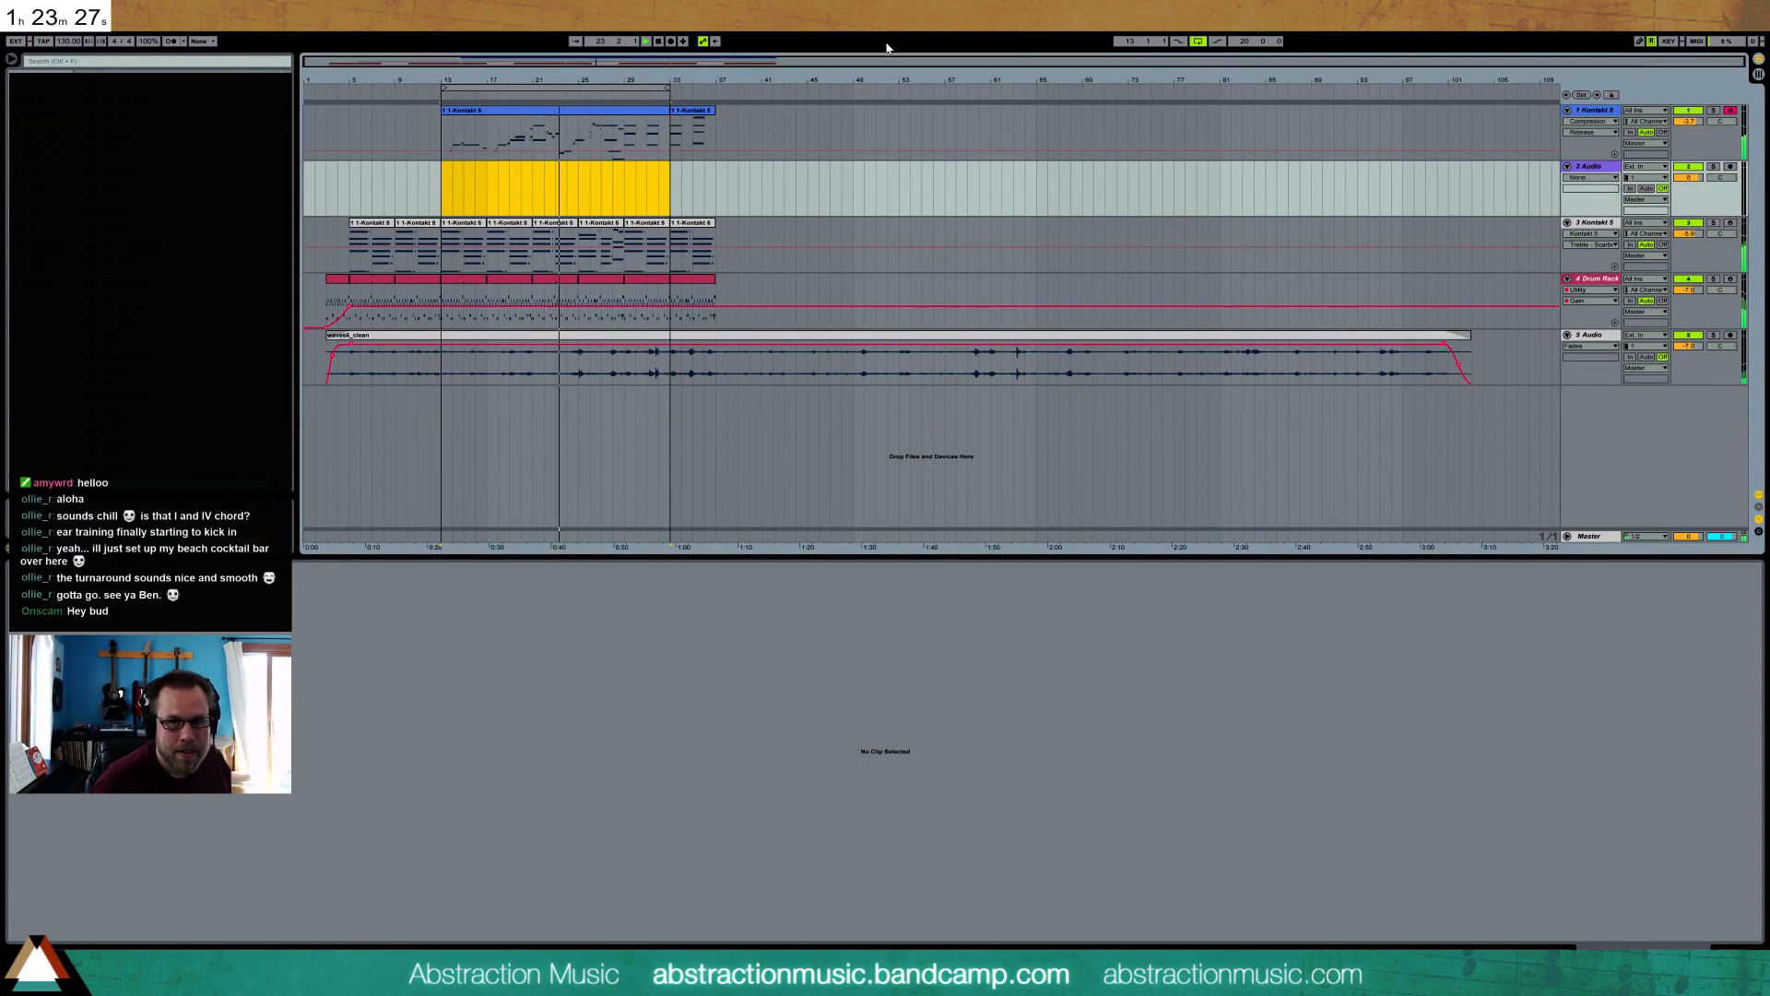
pyautogui.click(1646, 177)
pyautogui.click(1646, 208)
pyautogui.click(1733, 168)
pyautogui.click(1733, 168)
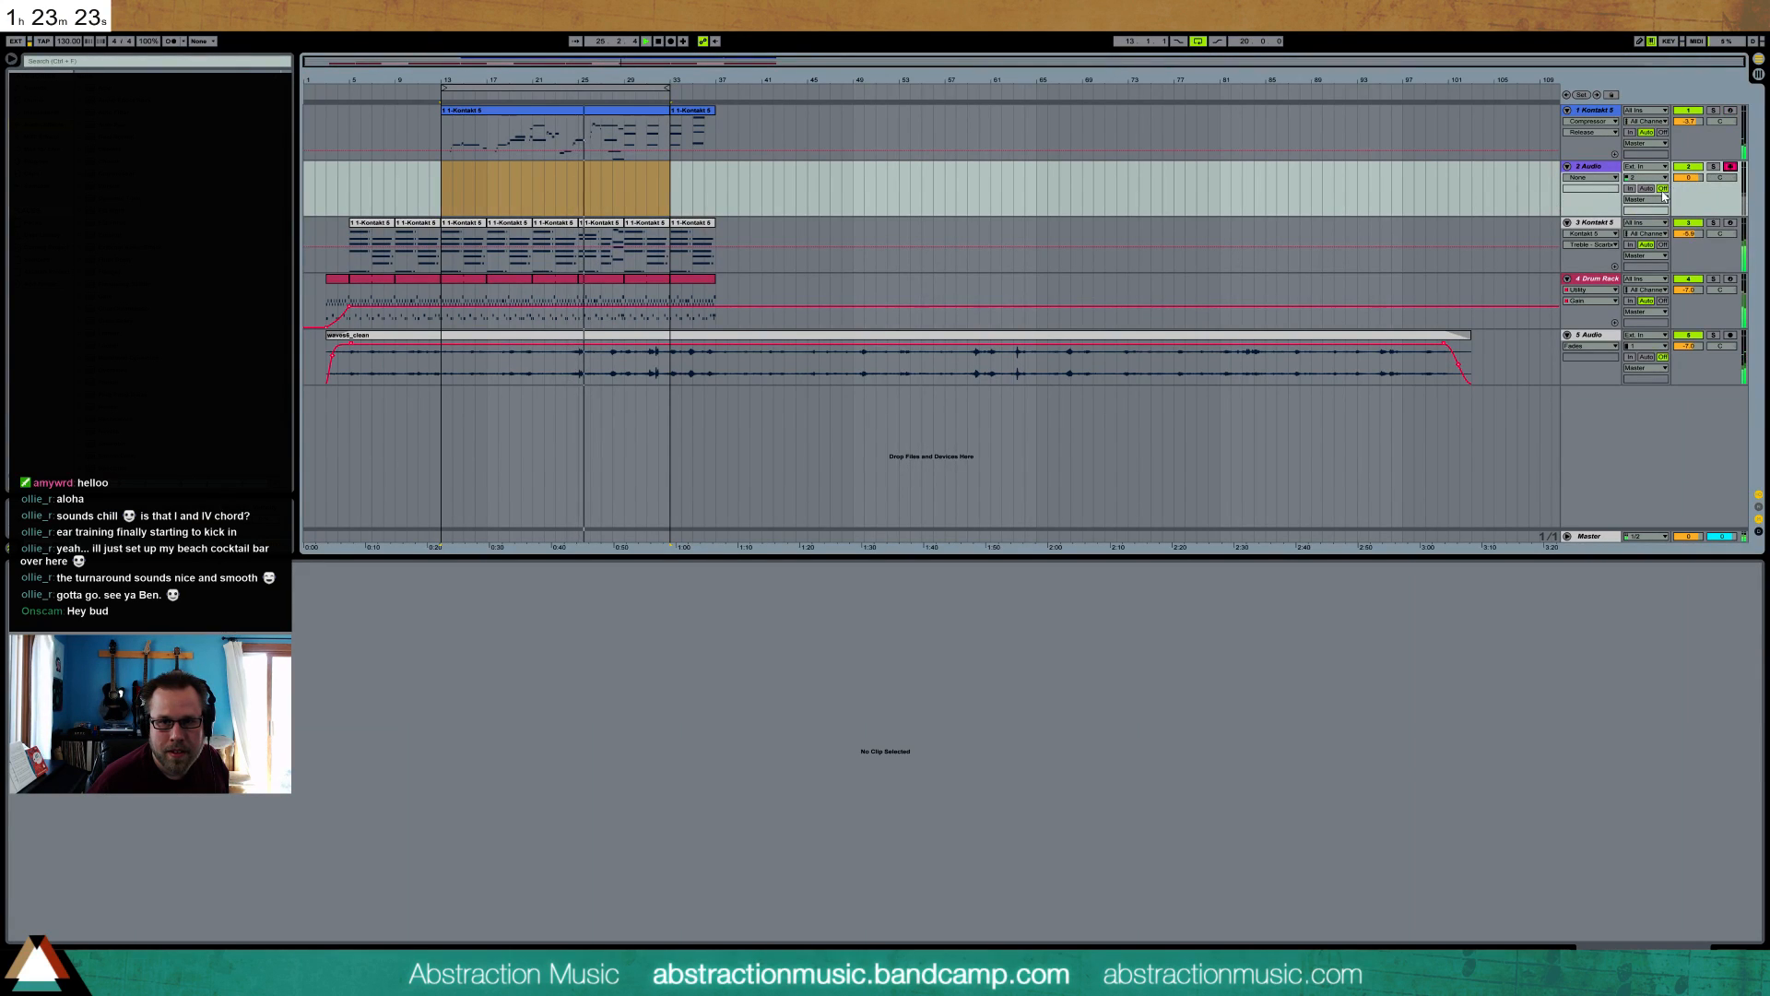
pyautogui.click(1647, 189)
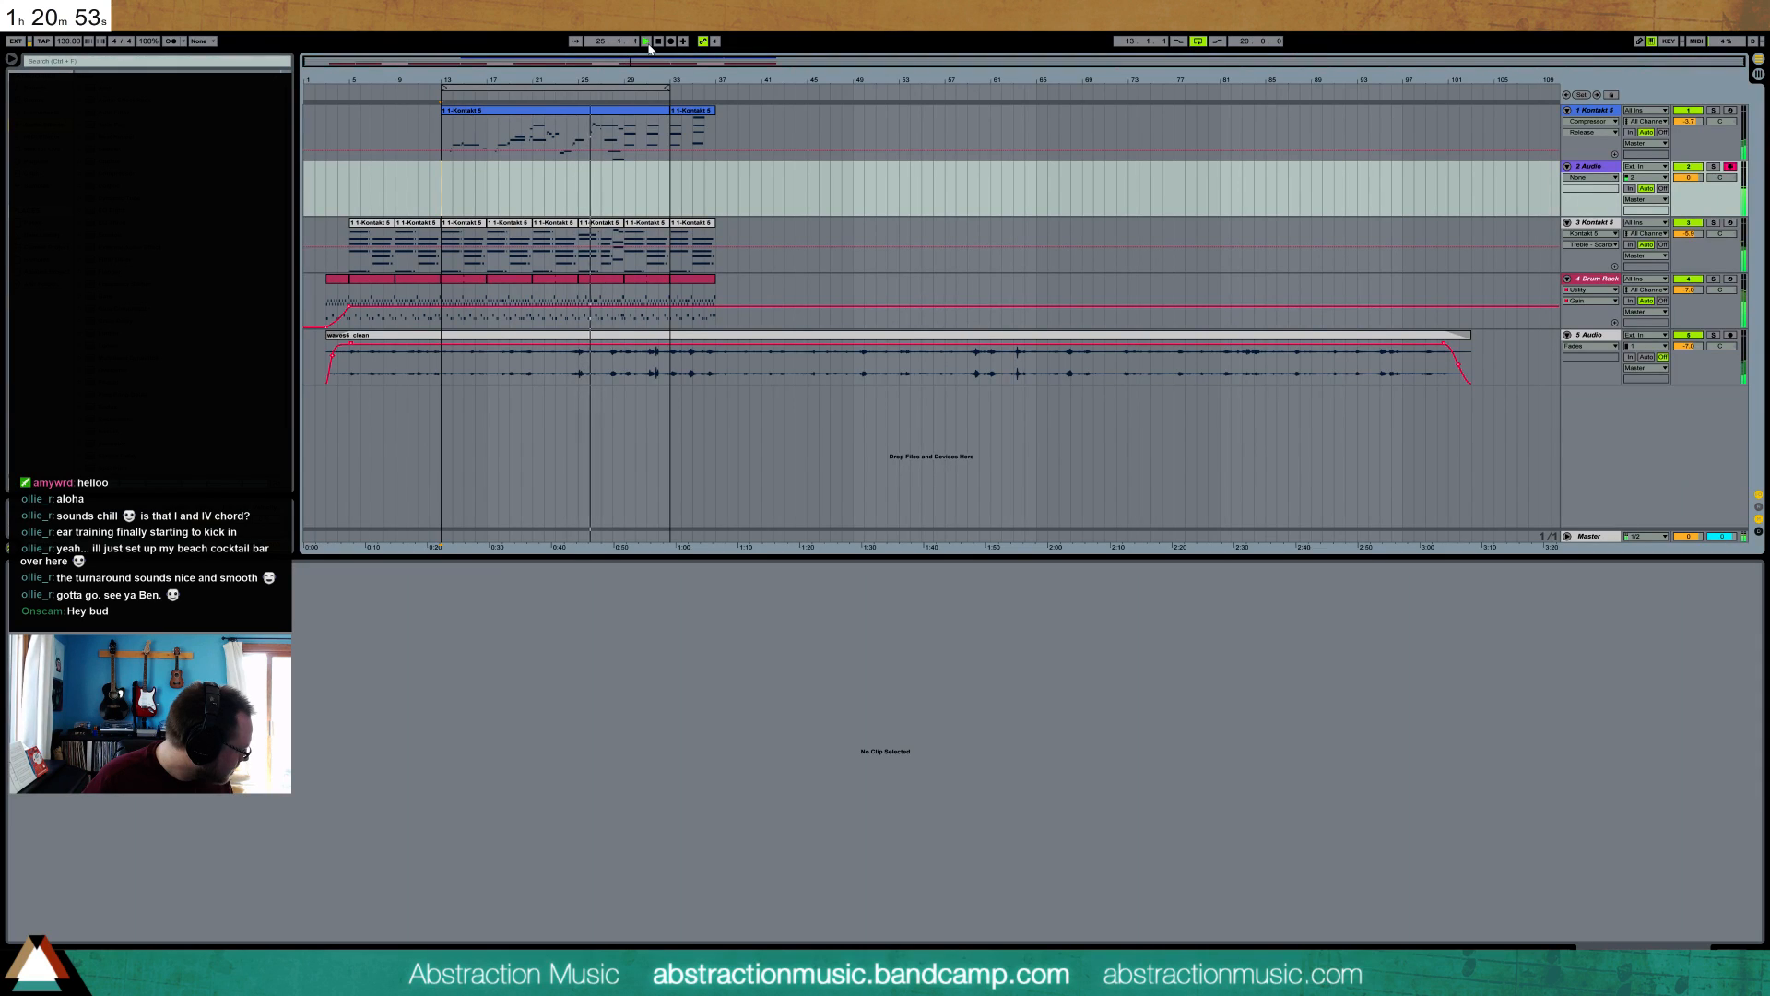
# - Rehearse over the loop, also arming the second Kontakt track and playing from bar 13
pyautogui.press('space')
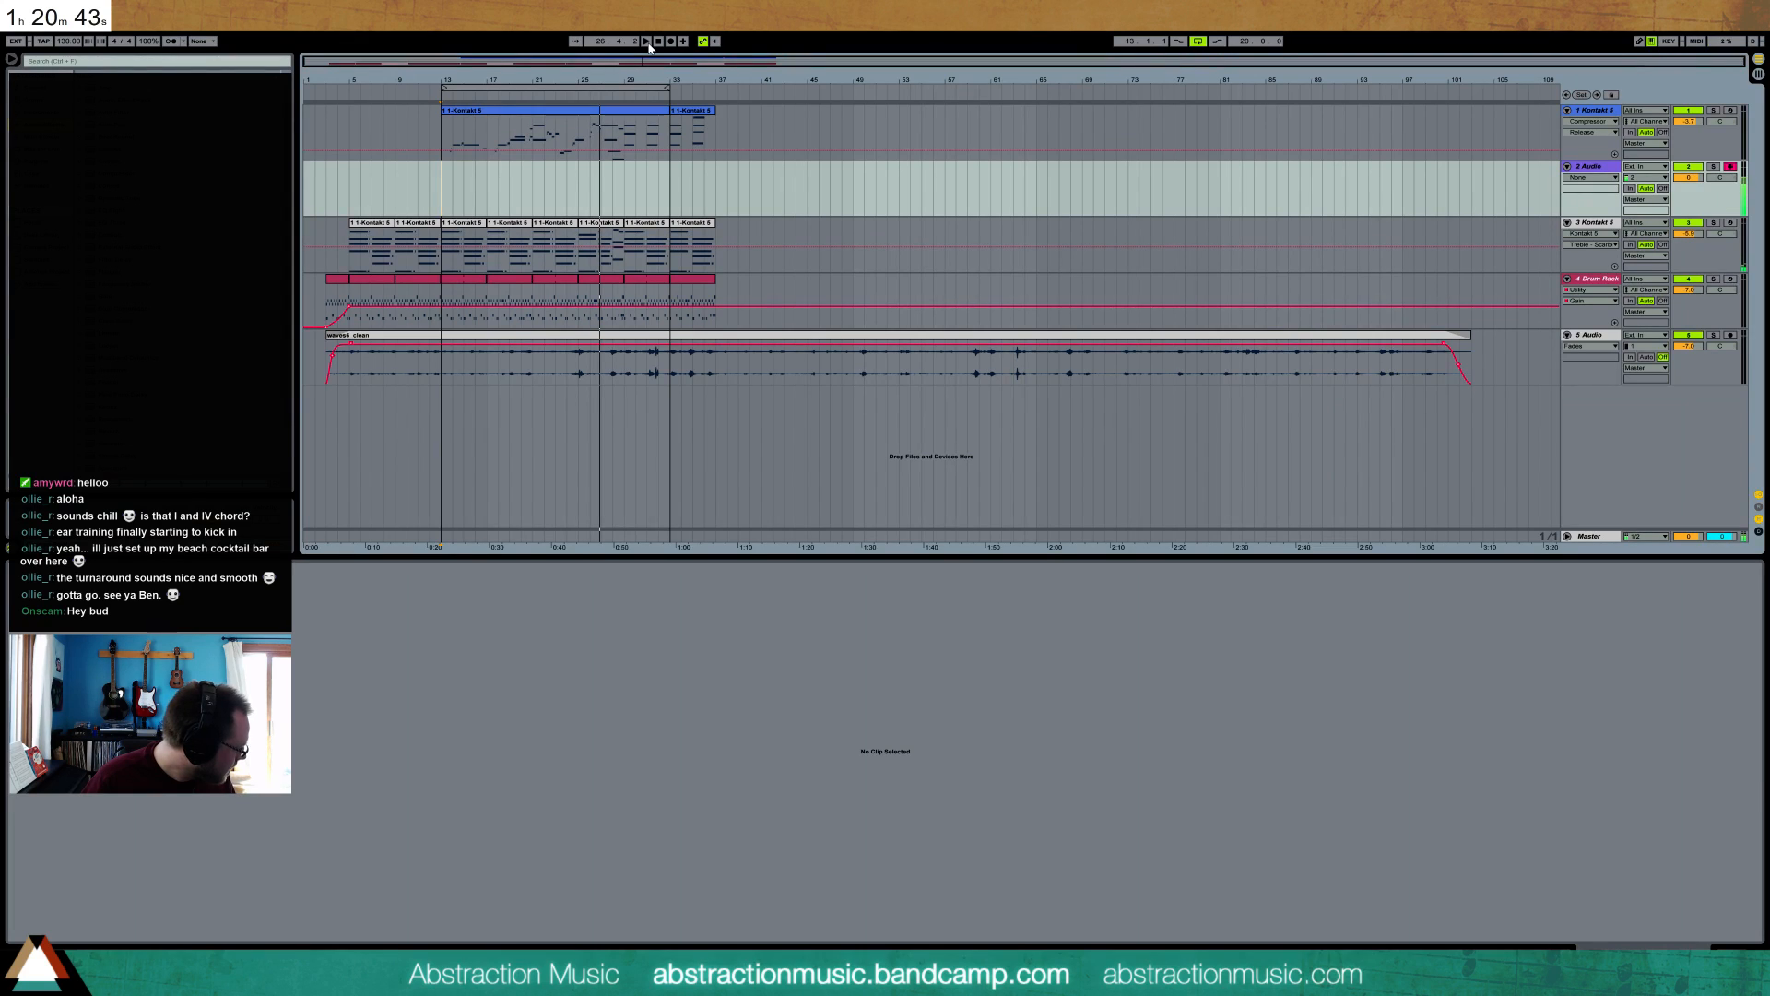
pyautogui.click(648, 43)
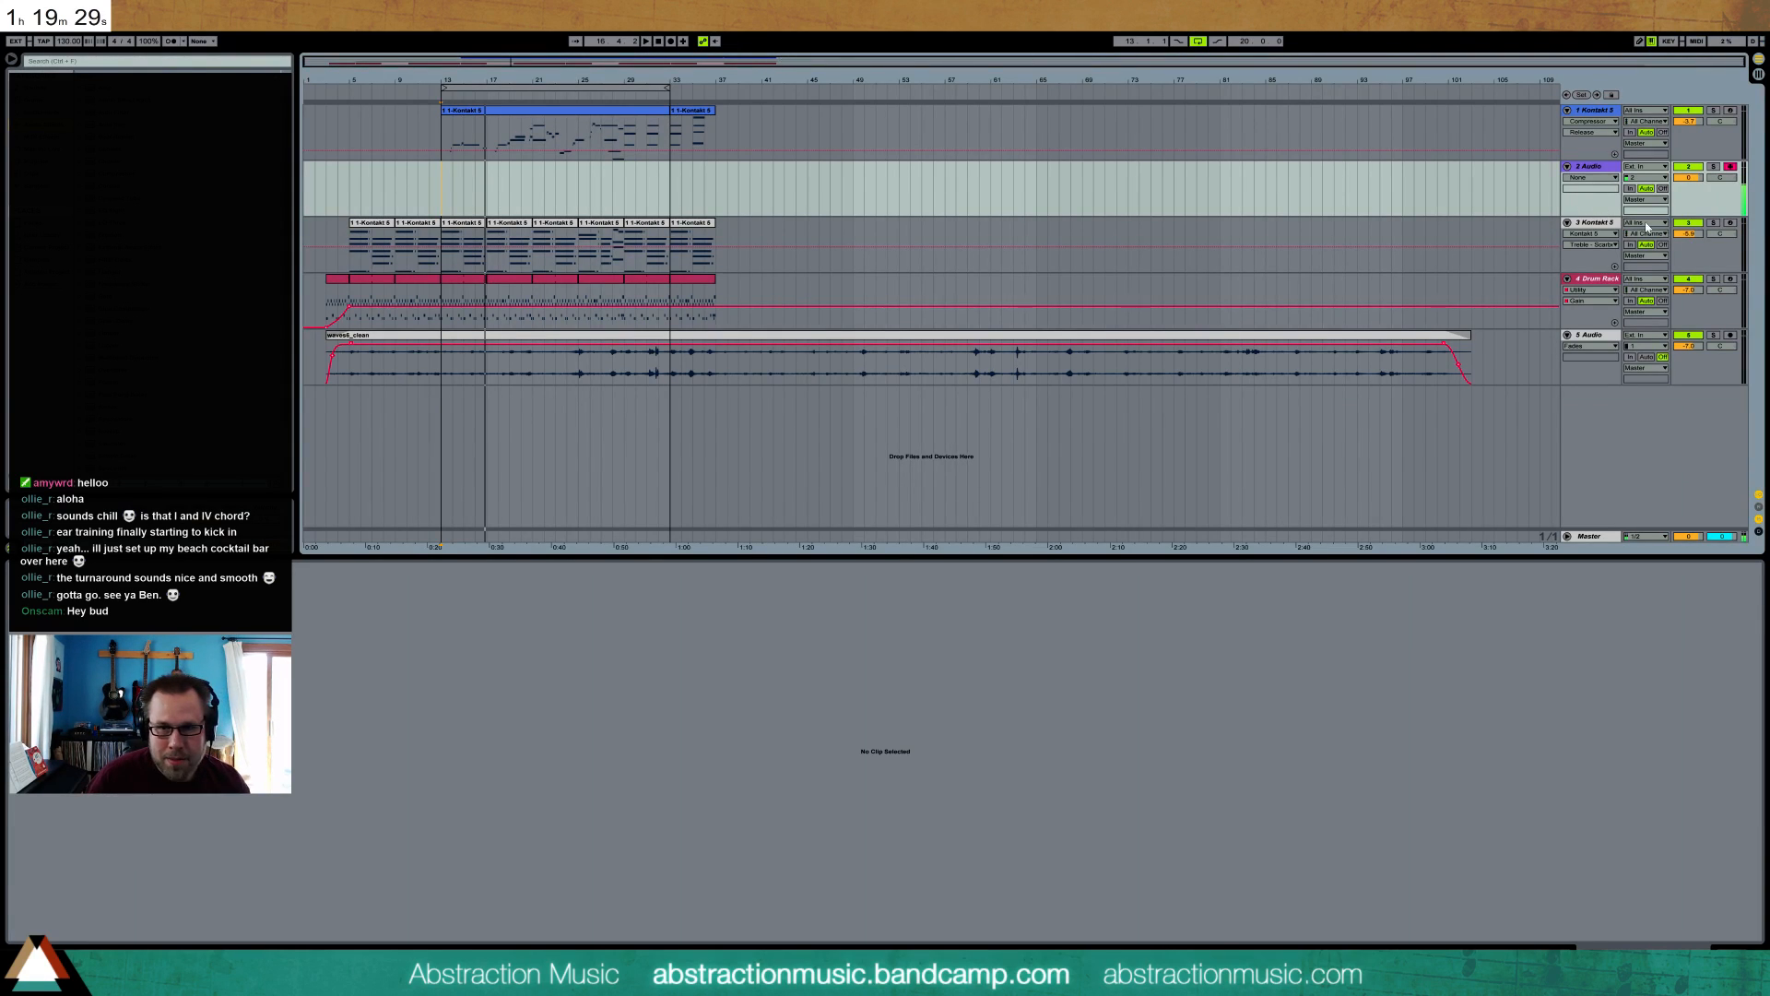
pyautogui.click(1730, 224)
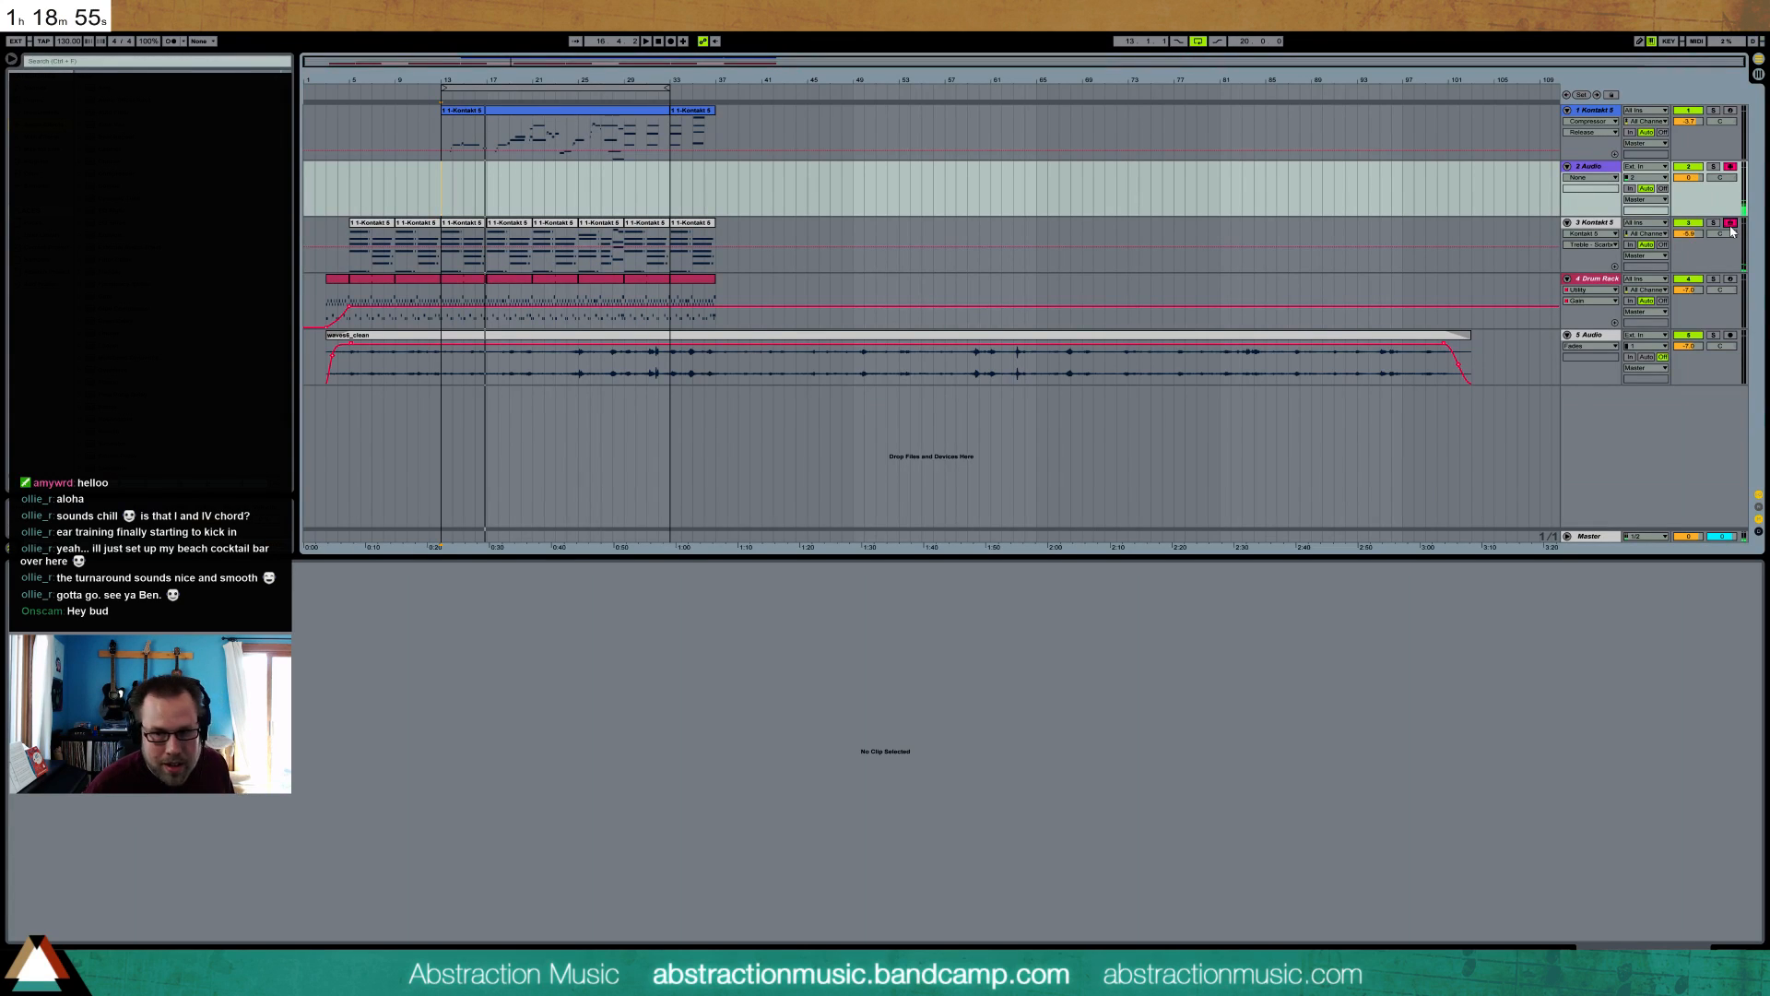
pyautogui.click(443, 175)
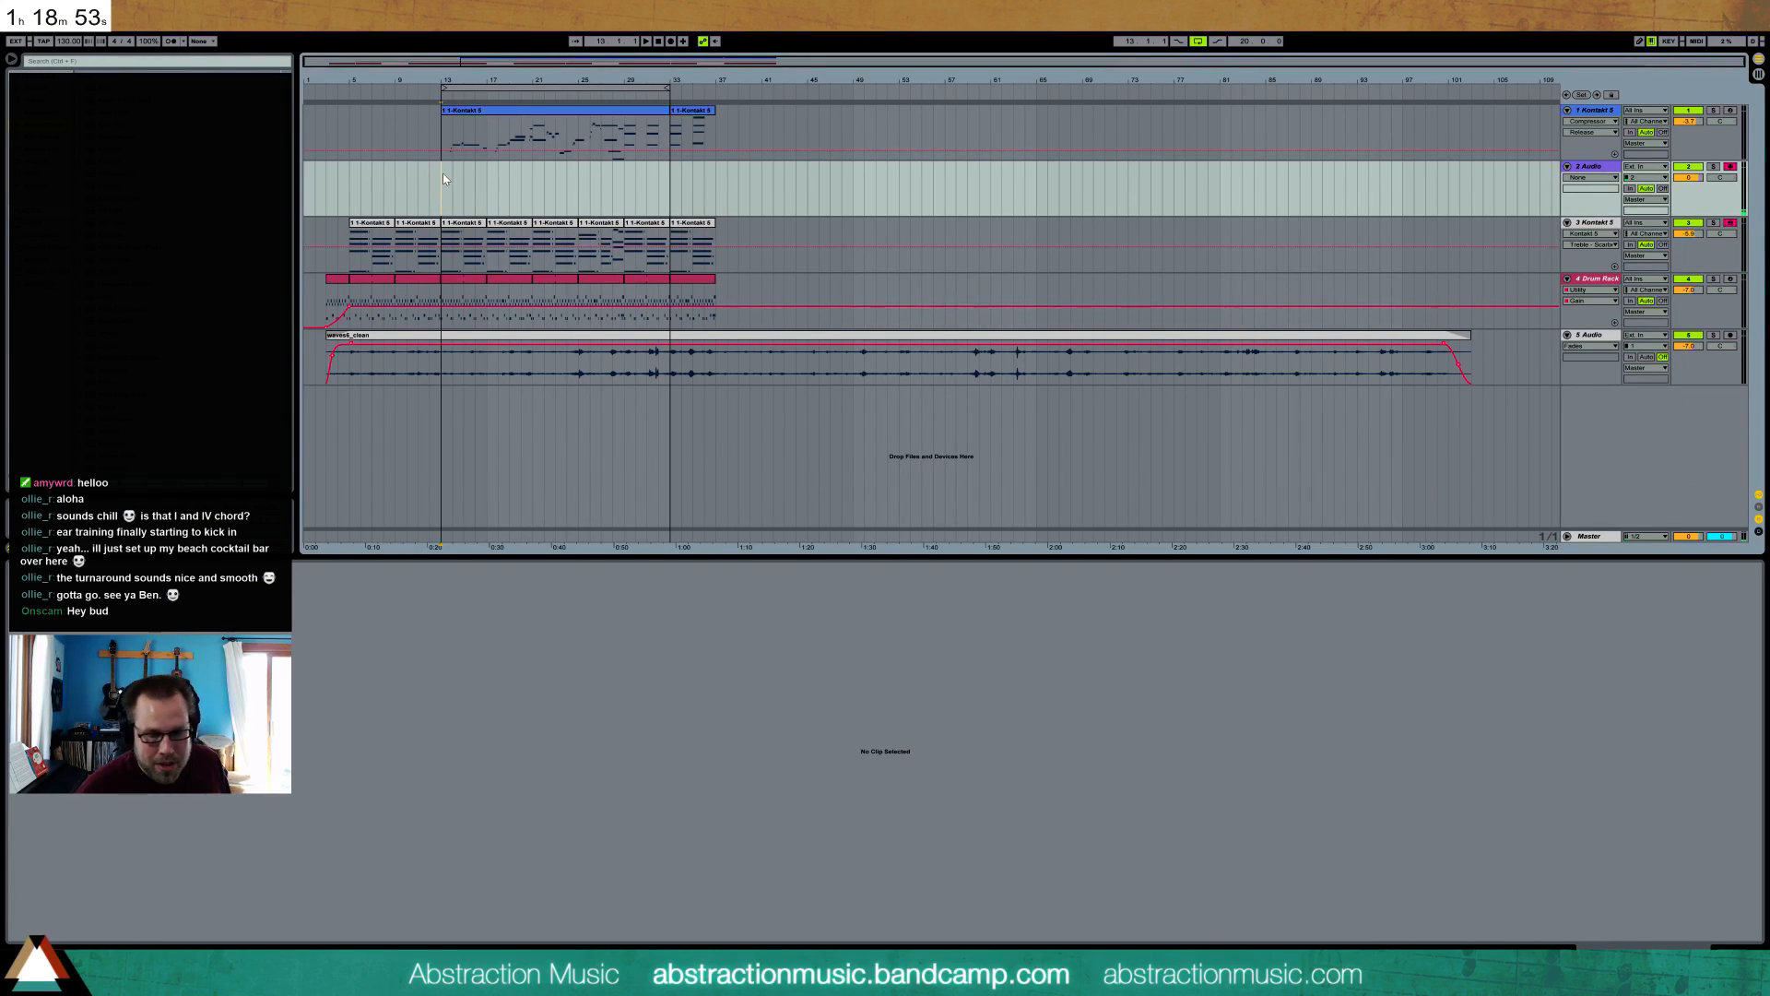
pyautogui.press('space')
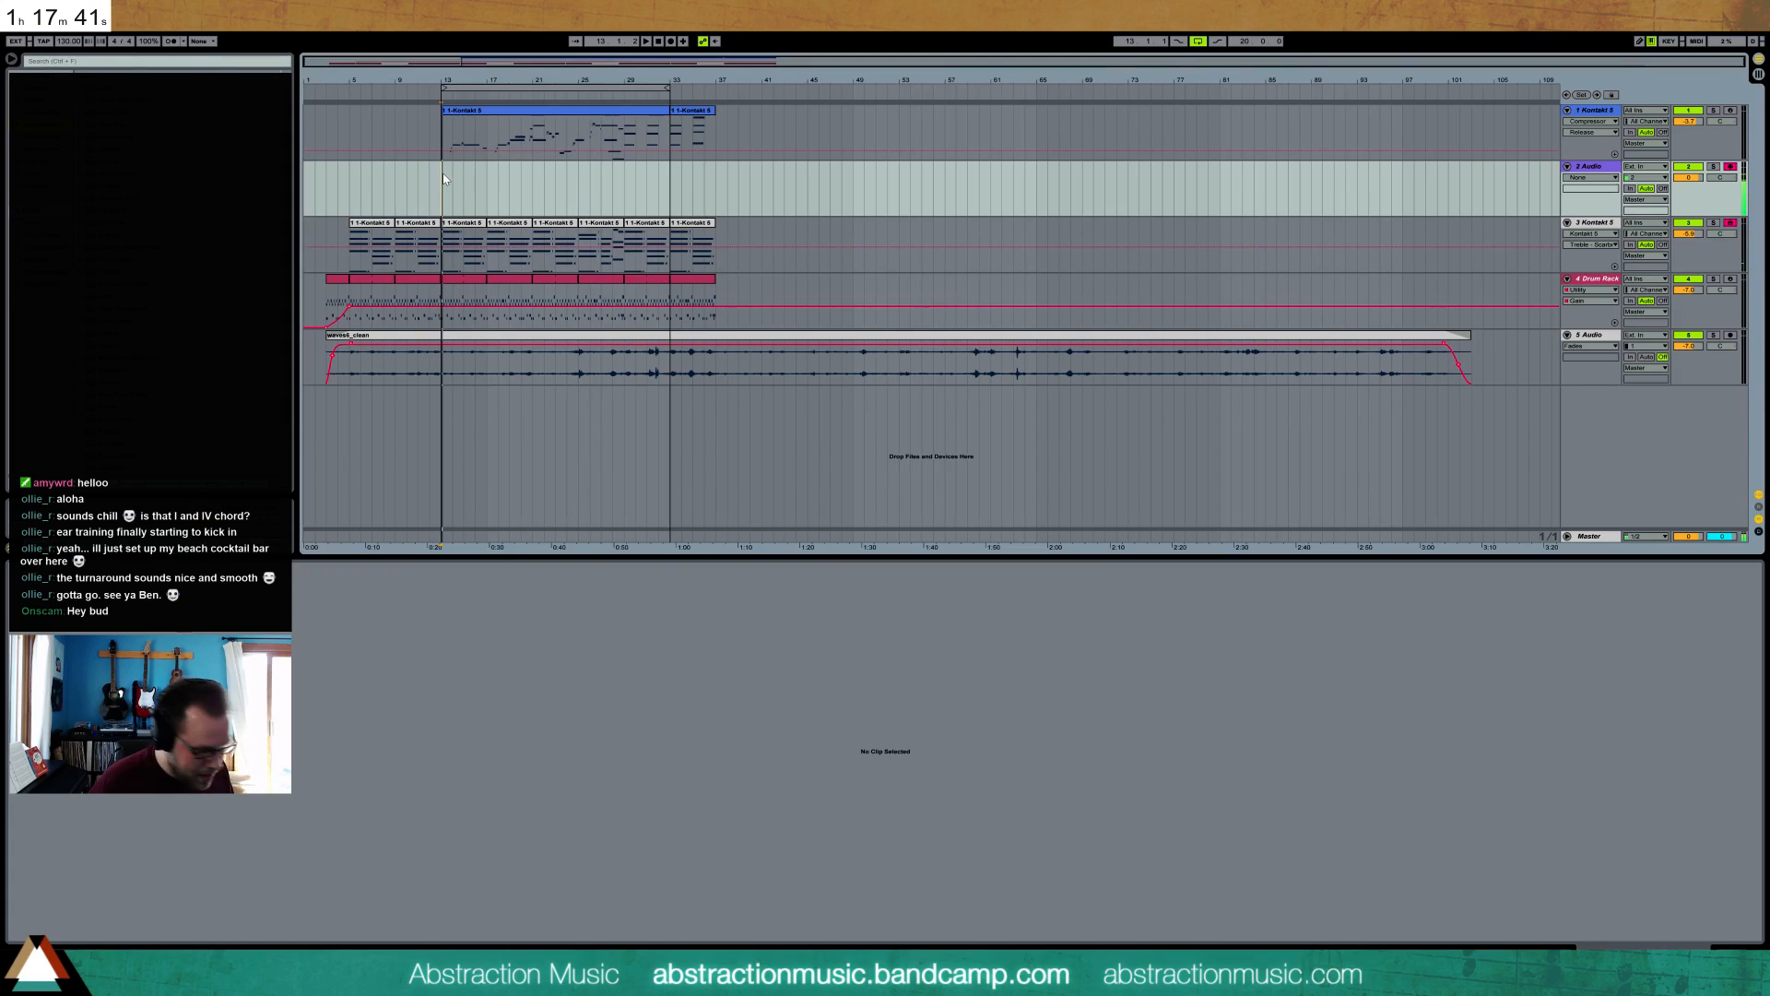
pyautogui.press('space')
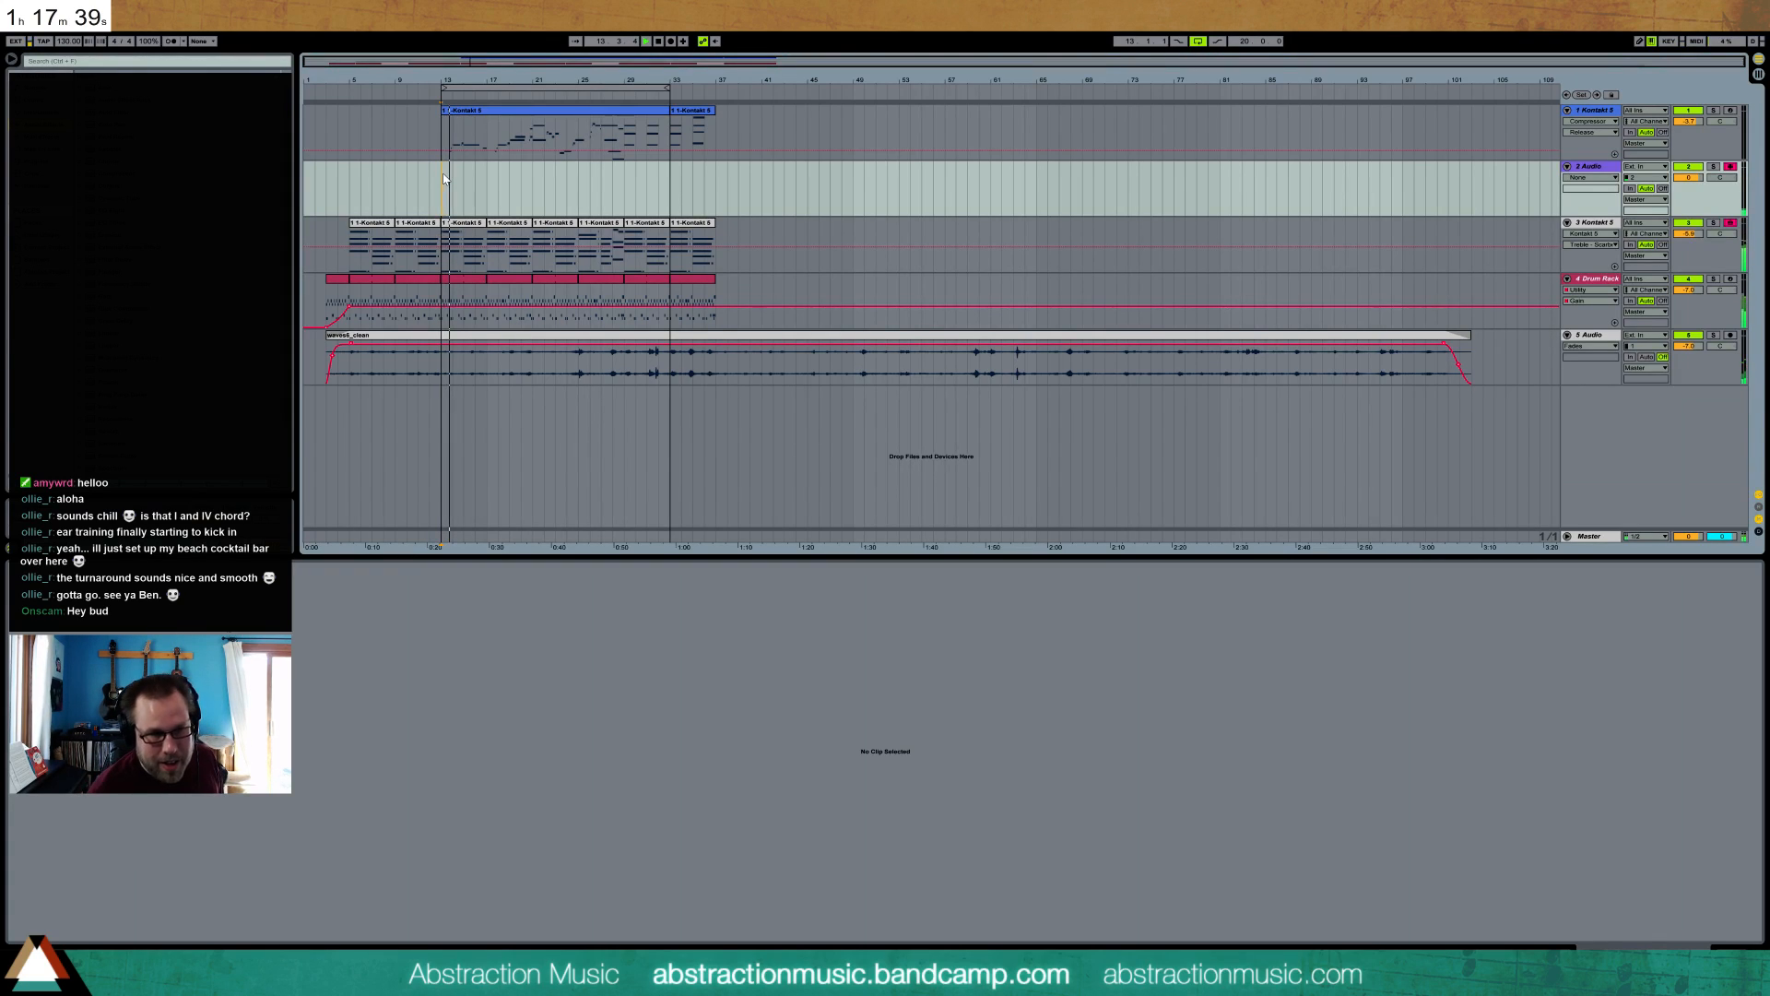
# - Try to record a take on both armed tracks from bar 13 and undo the recording
pyautogui.press('F9')
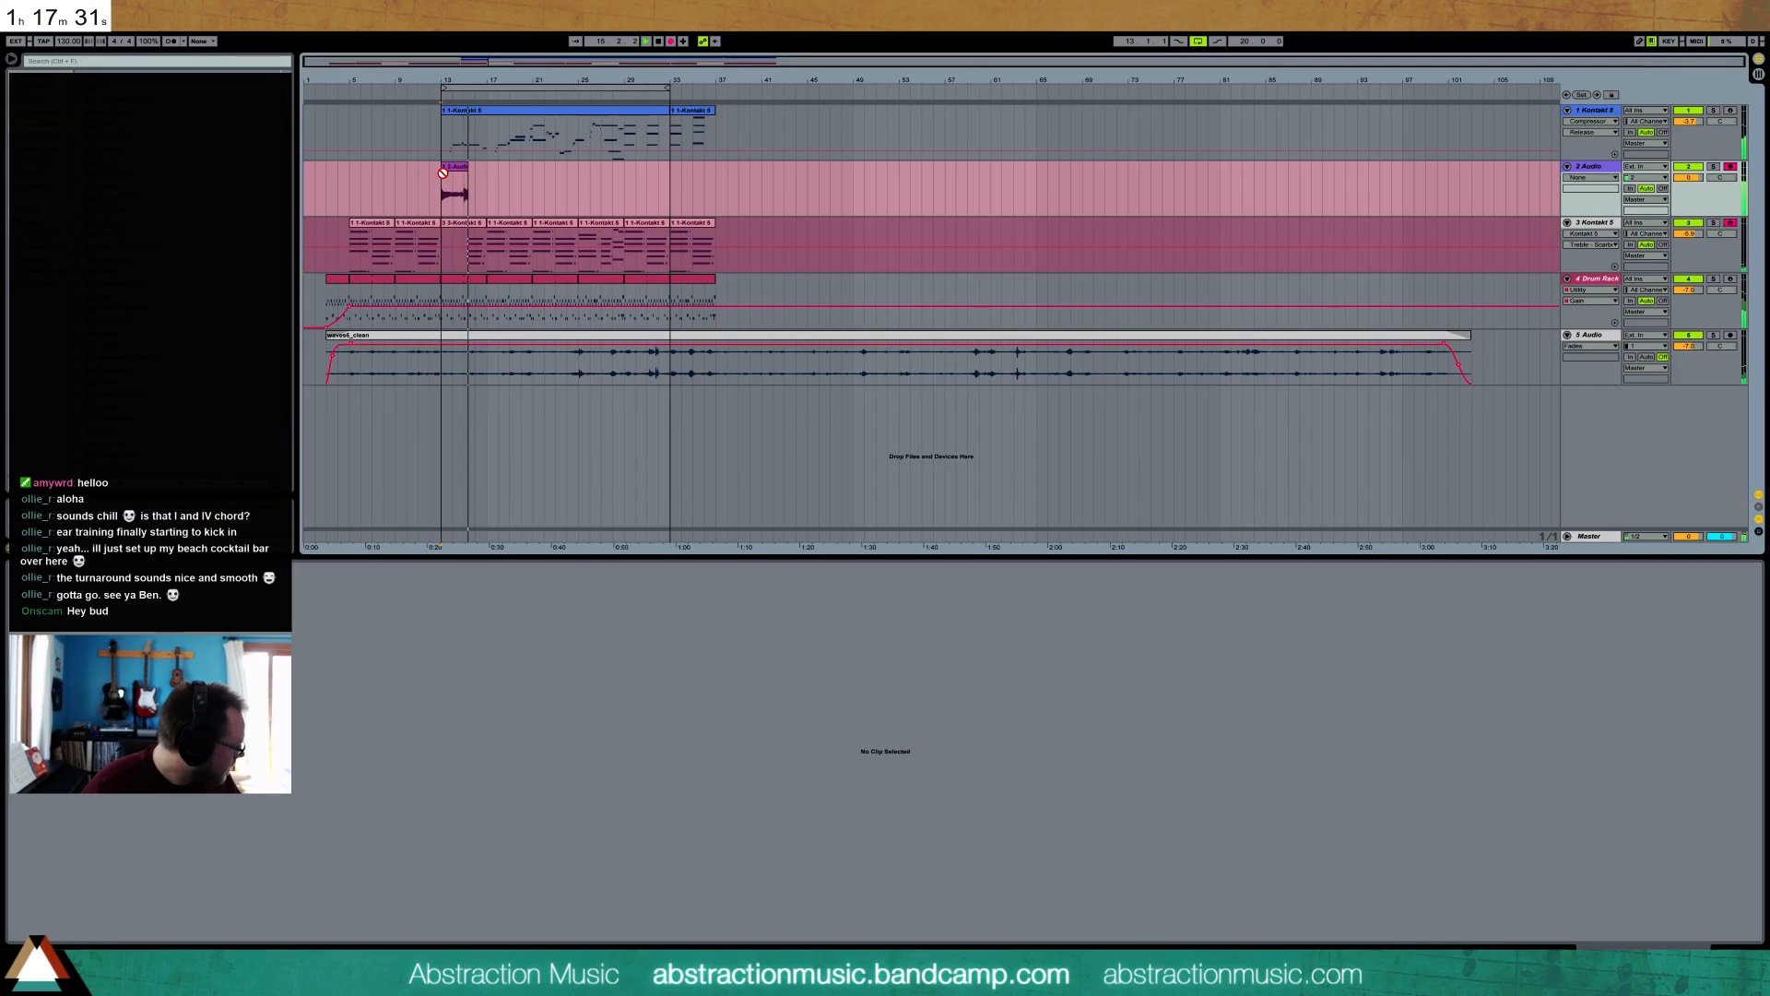
pyautogui.press('space')
pyautogui.hotkey('ctrl', 'z')
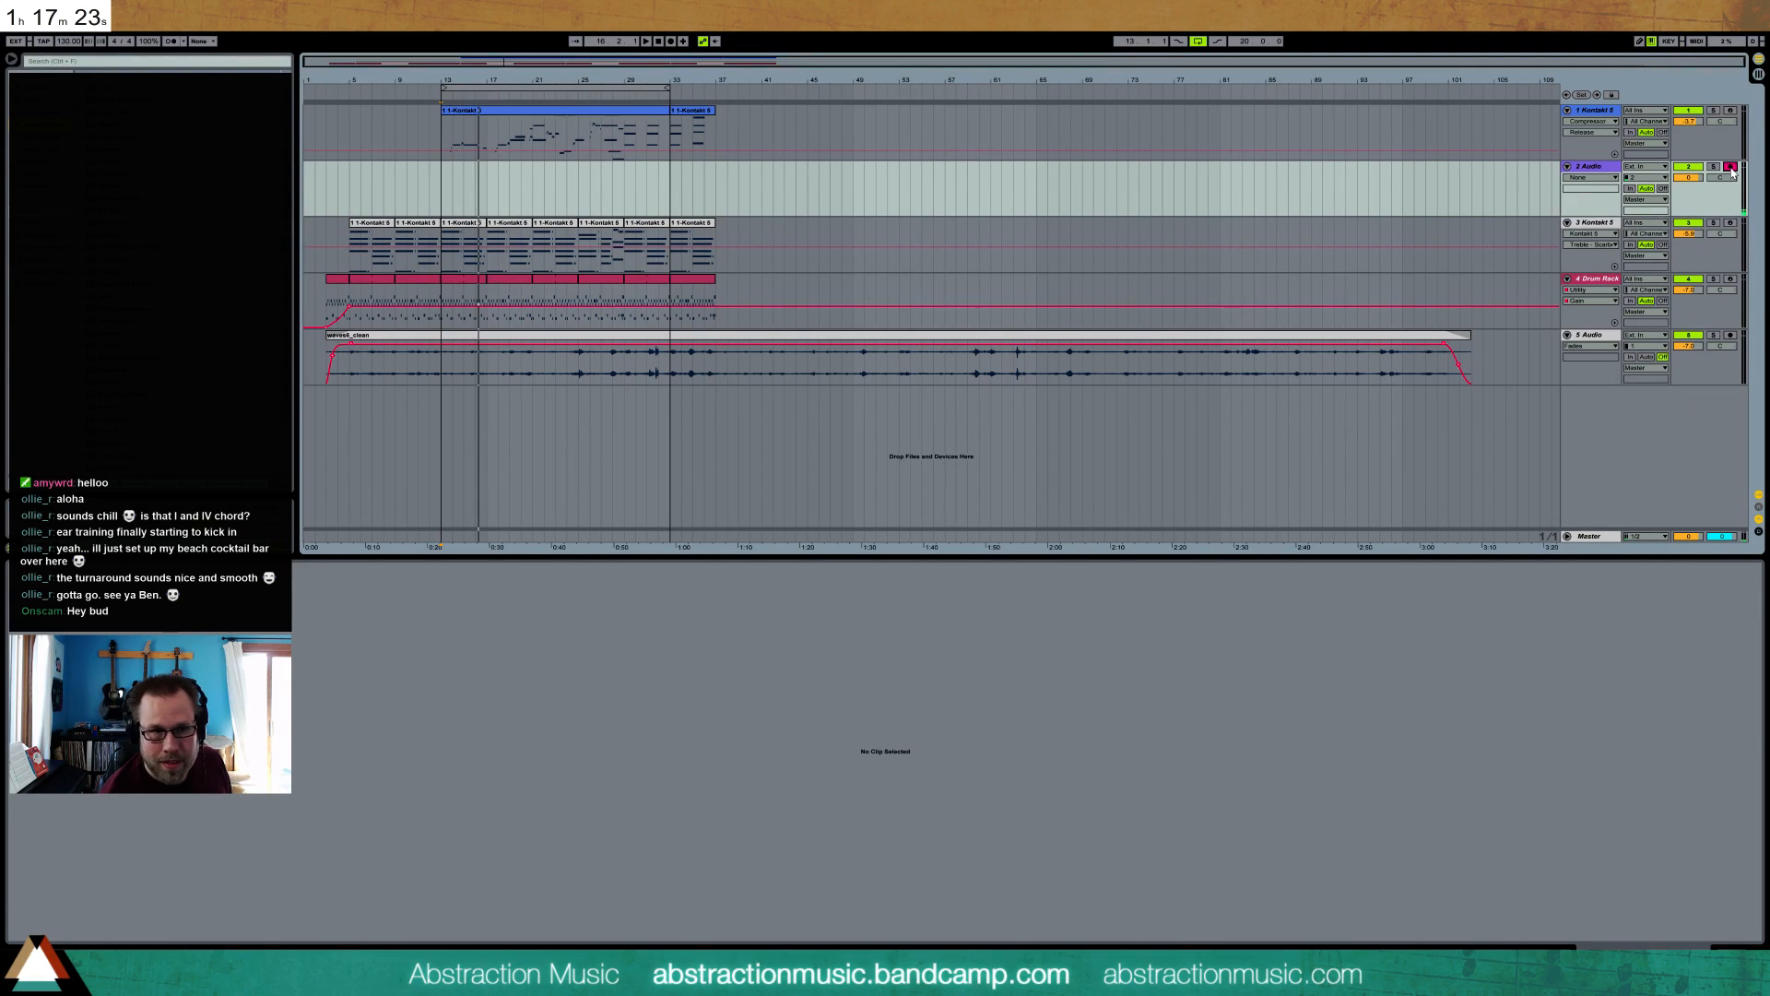
# - Record audio takes on the new audio track starting at bar 13, running the longer one to about bar 29
pyautogui.press('F9')
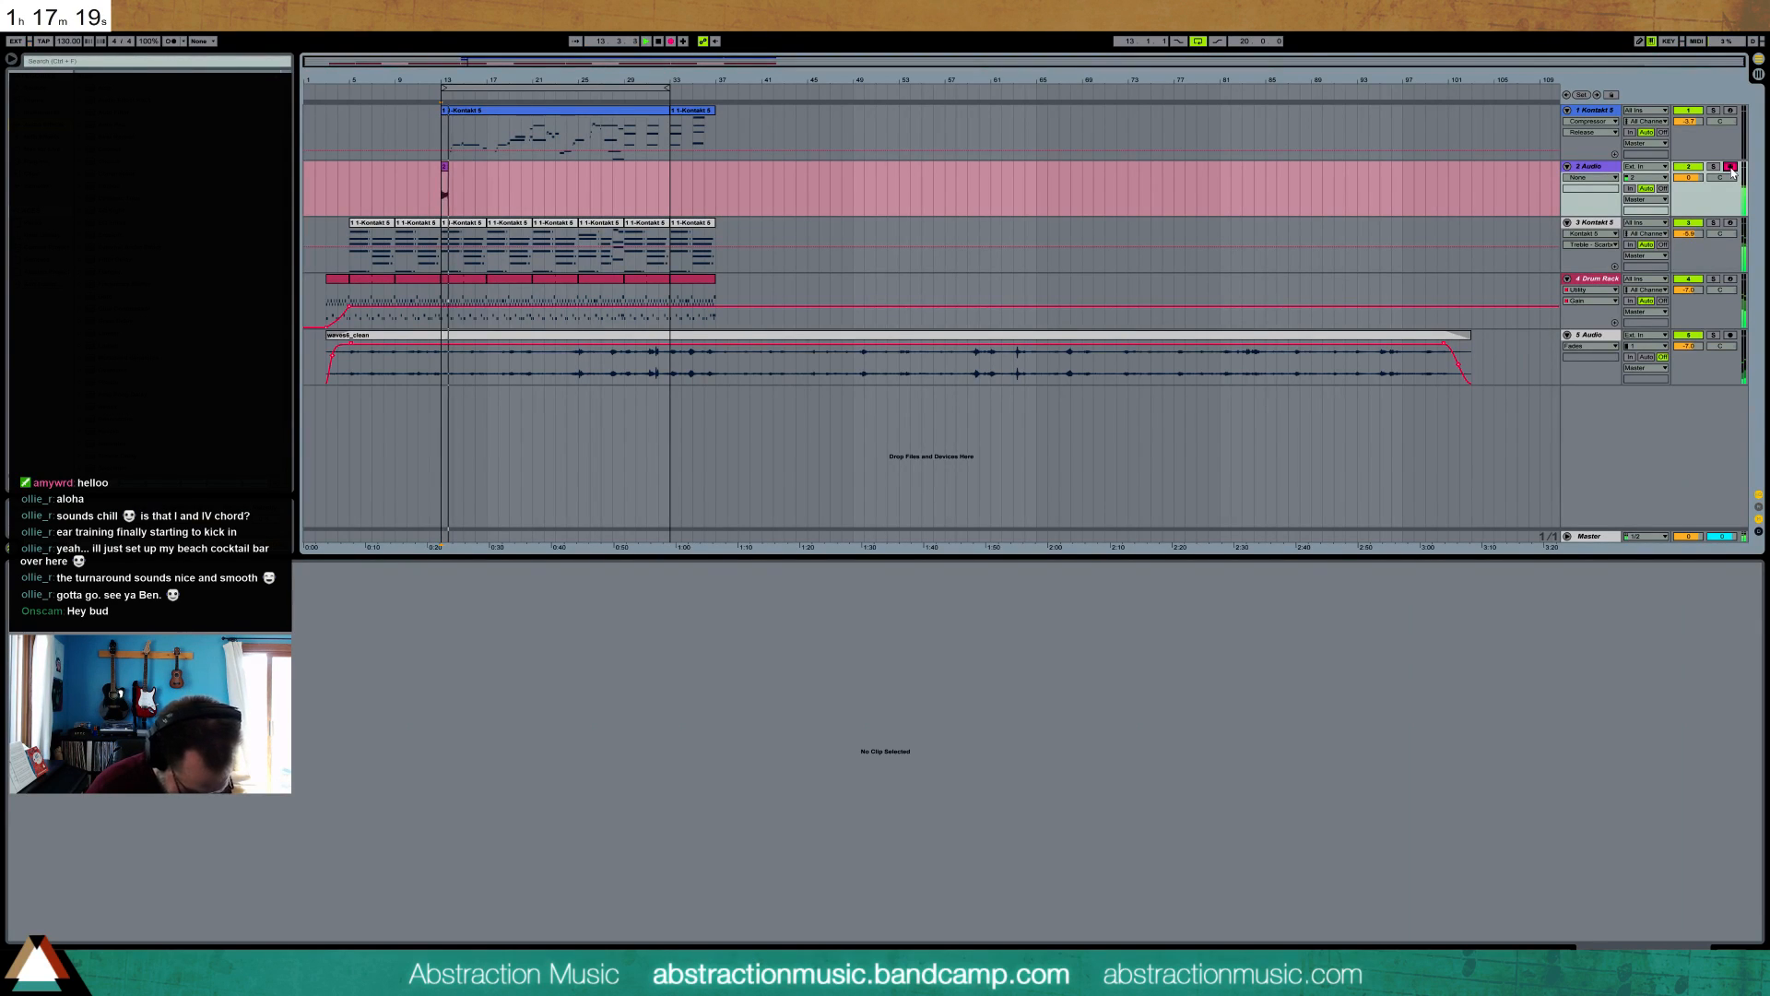
pyautogui.press('F9')
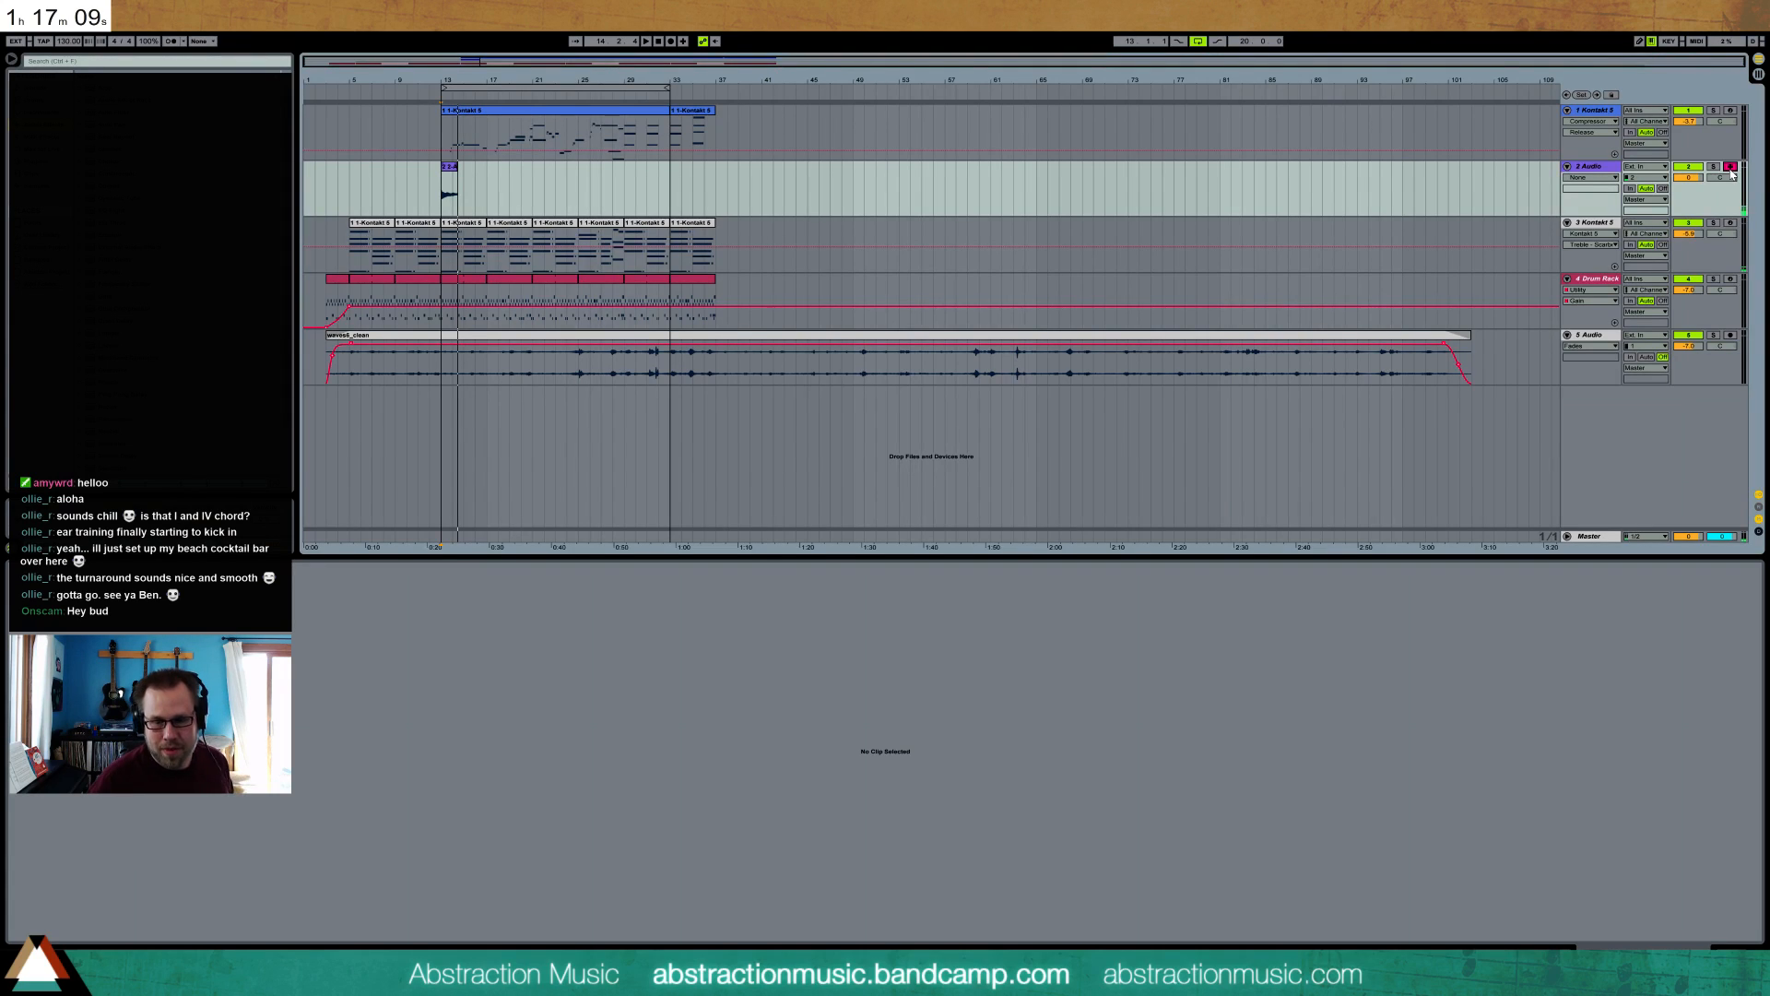
pyautogui.press('F9')
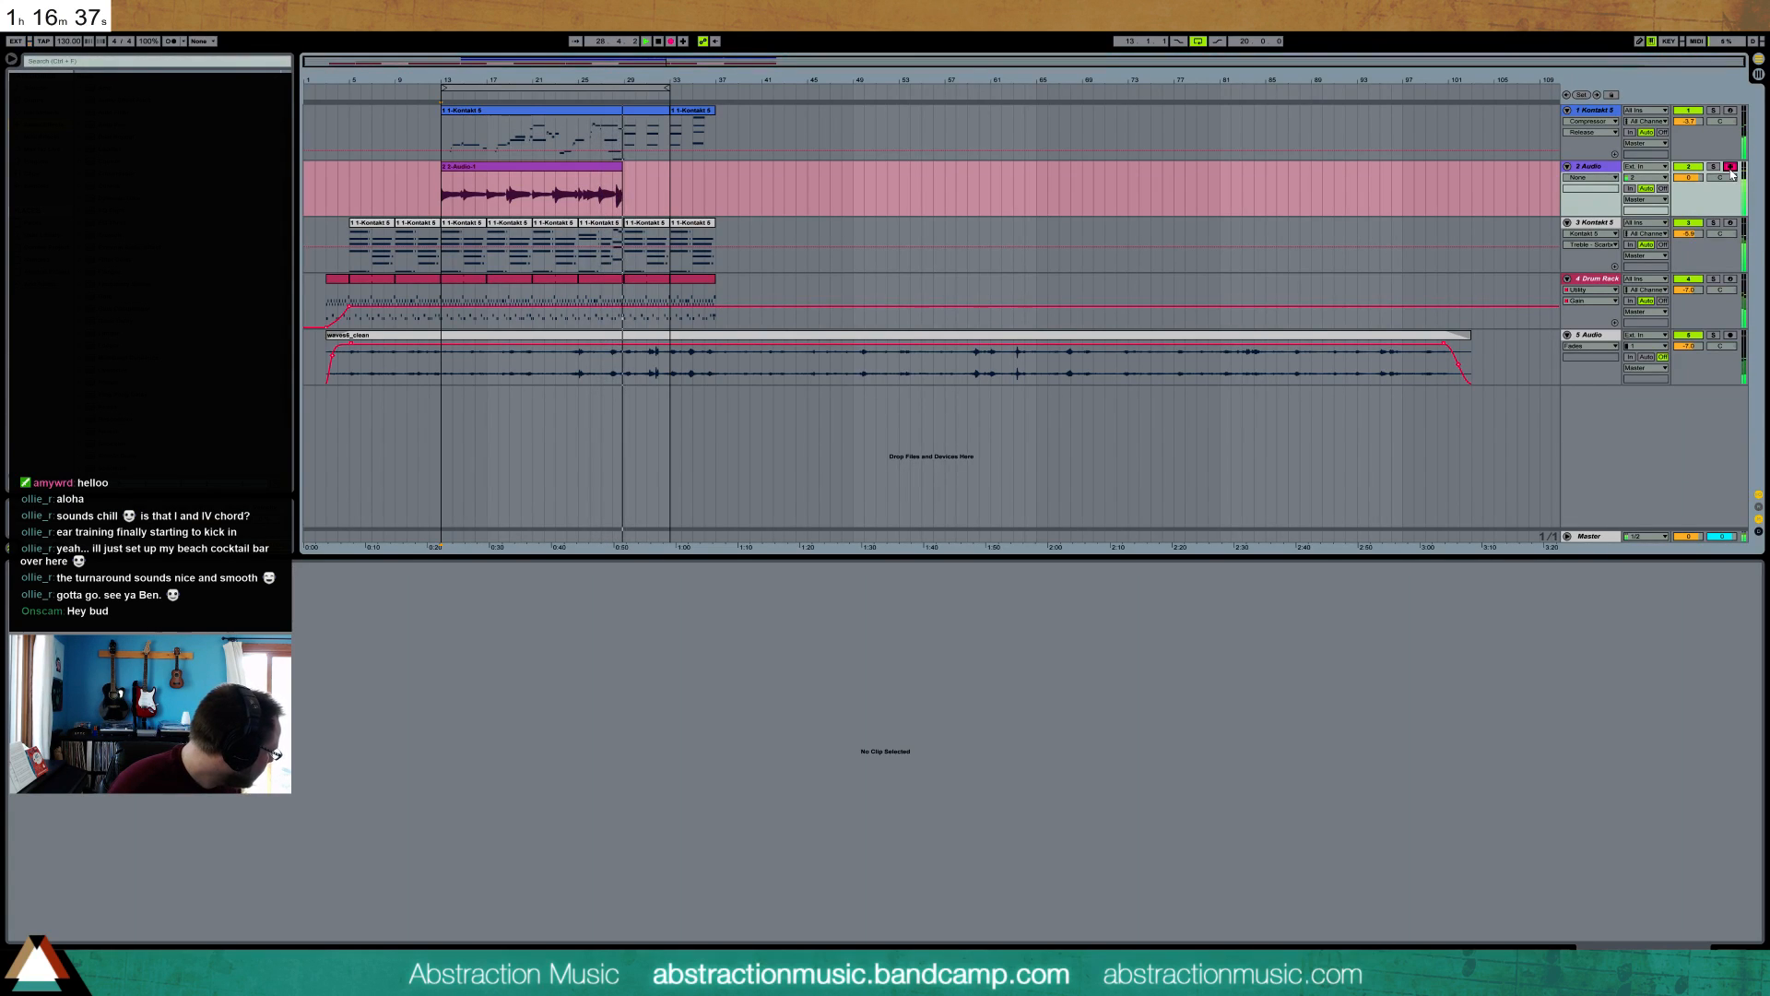
pyautogui.press('space')
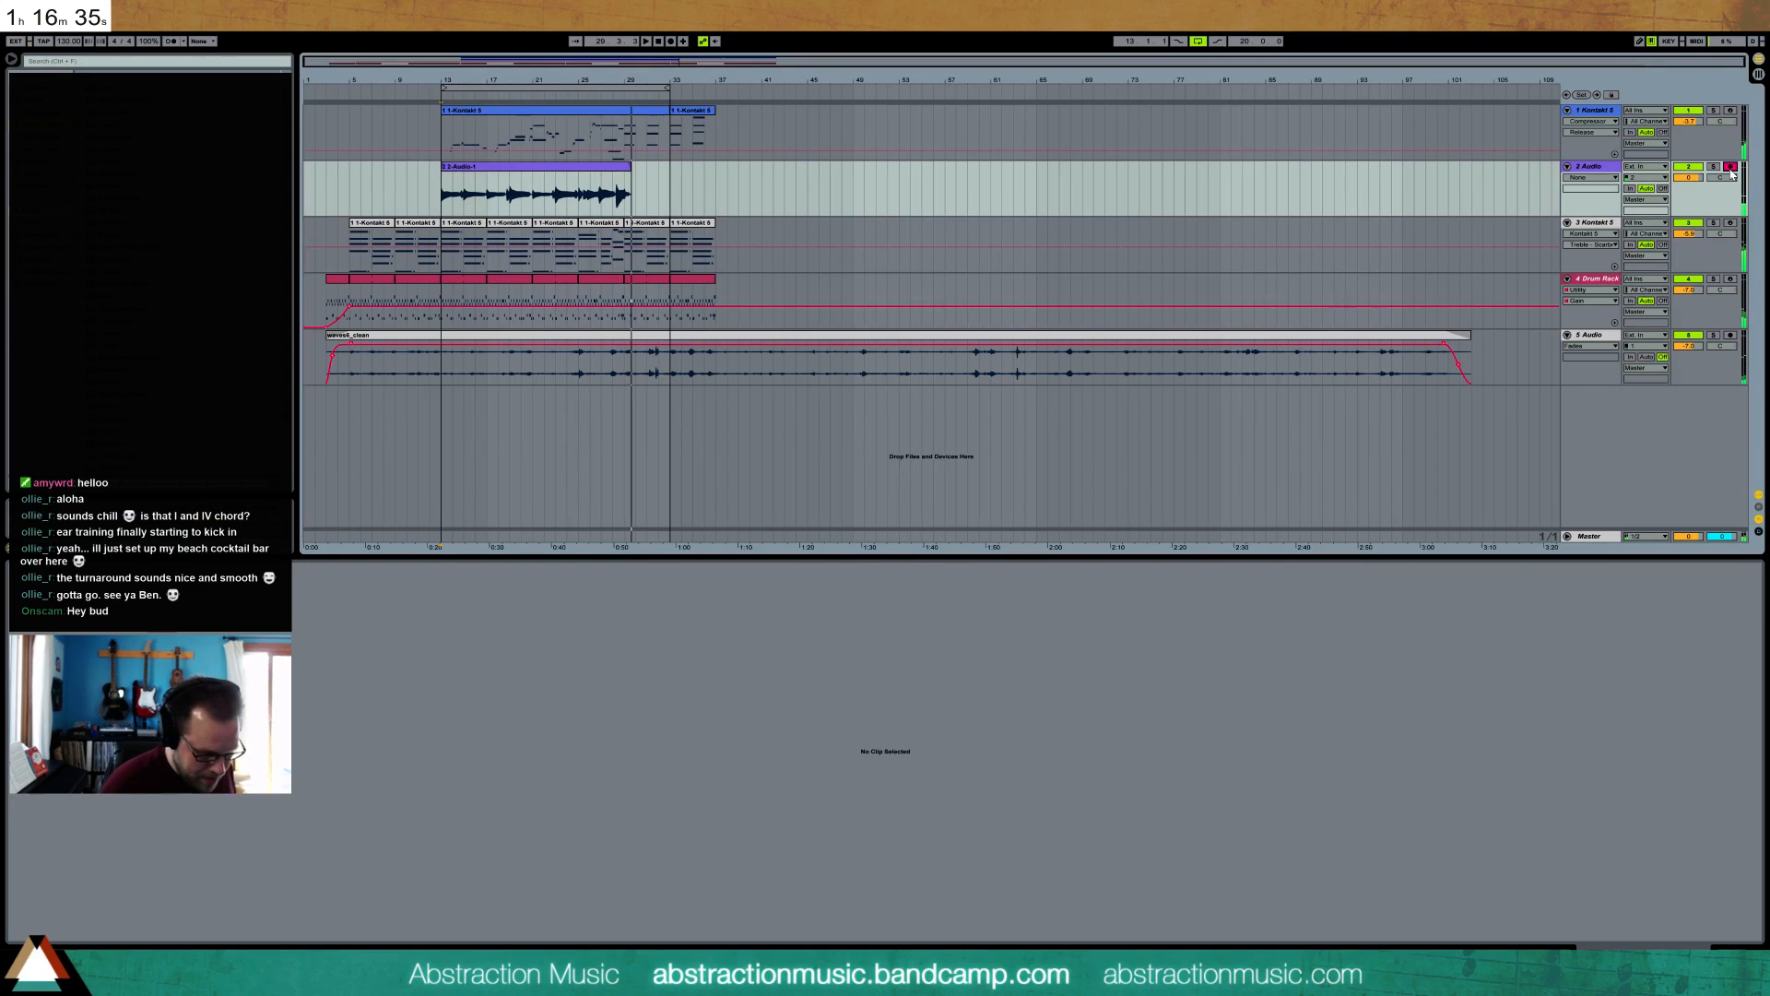
pyautogui.press('F9')
pyautogui.press('space')
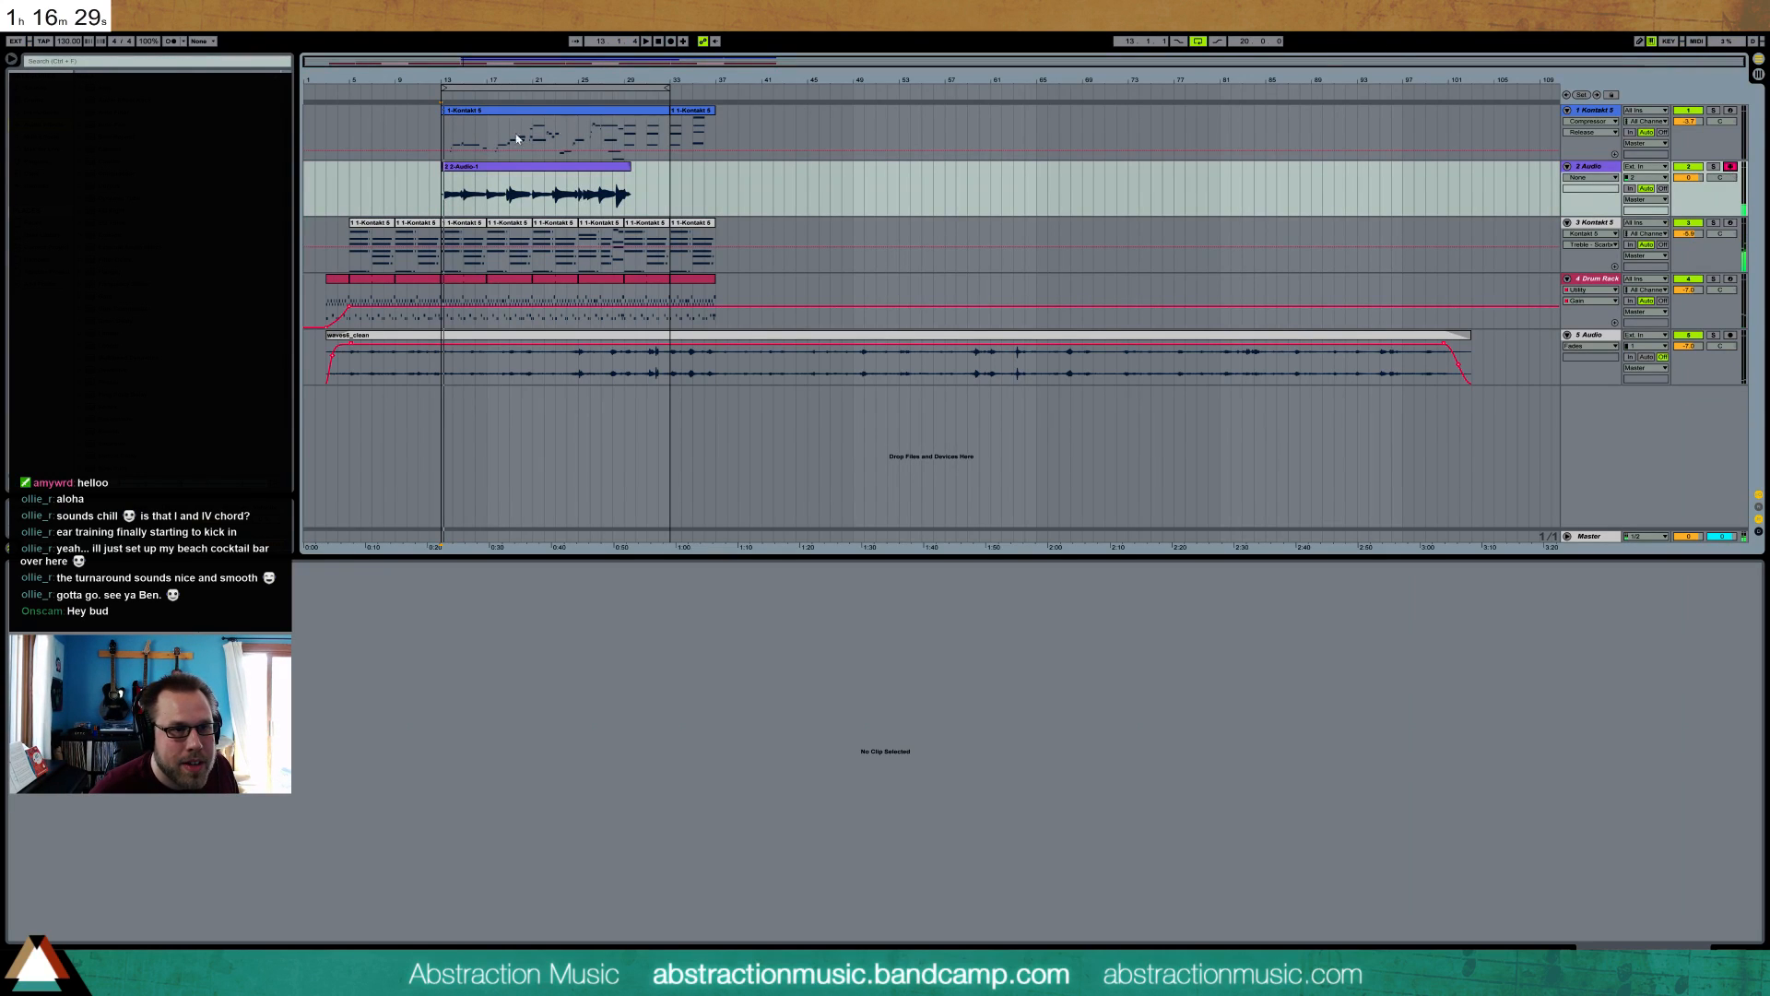
# - Shorten the loop to 16 bars ending at bar 29 and re-record the audio track's take over that range
pyautogui.moveTo(669, 87); pyautogui.dragTo(625, 89)
pyautogui.press('F9')
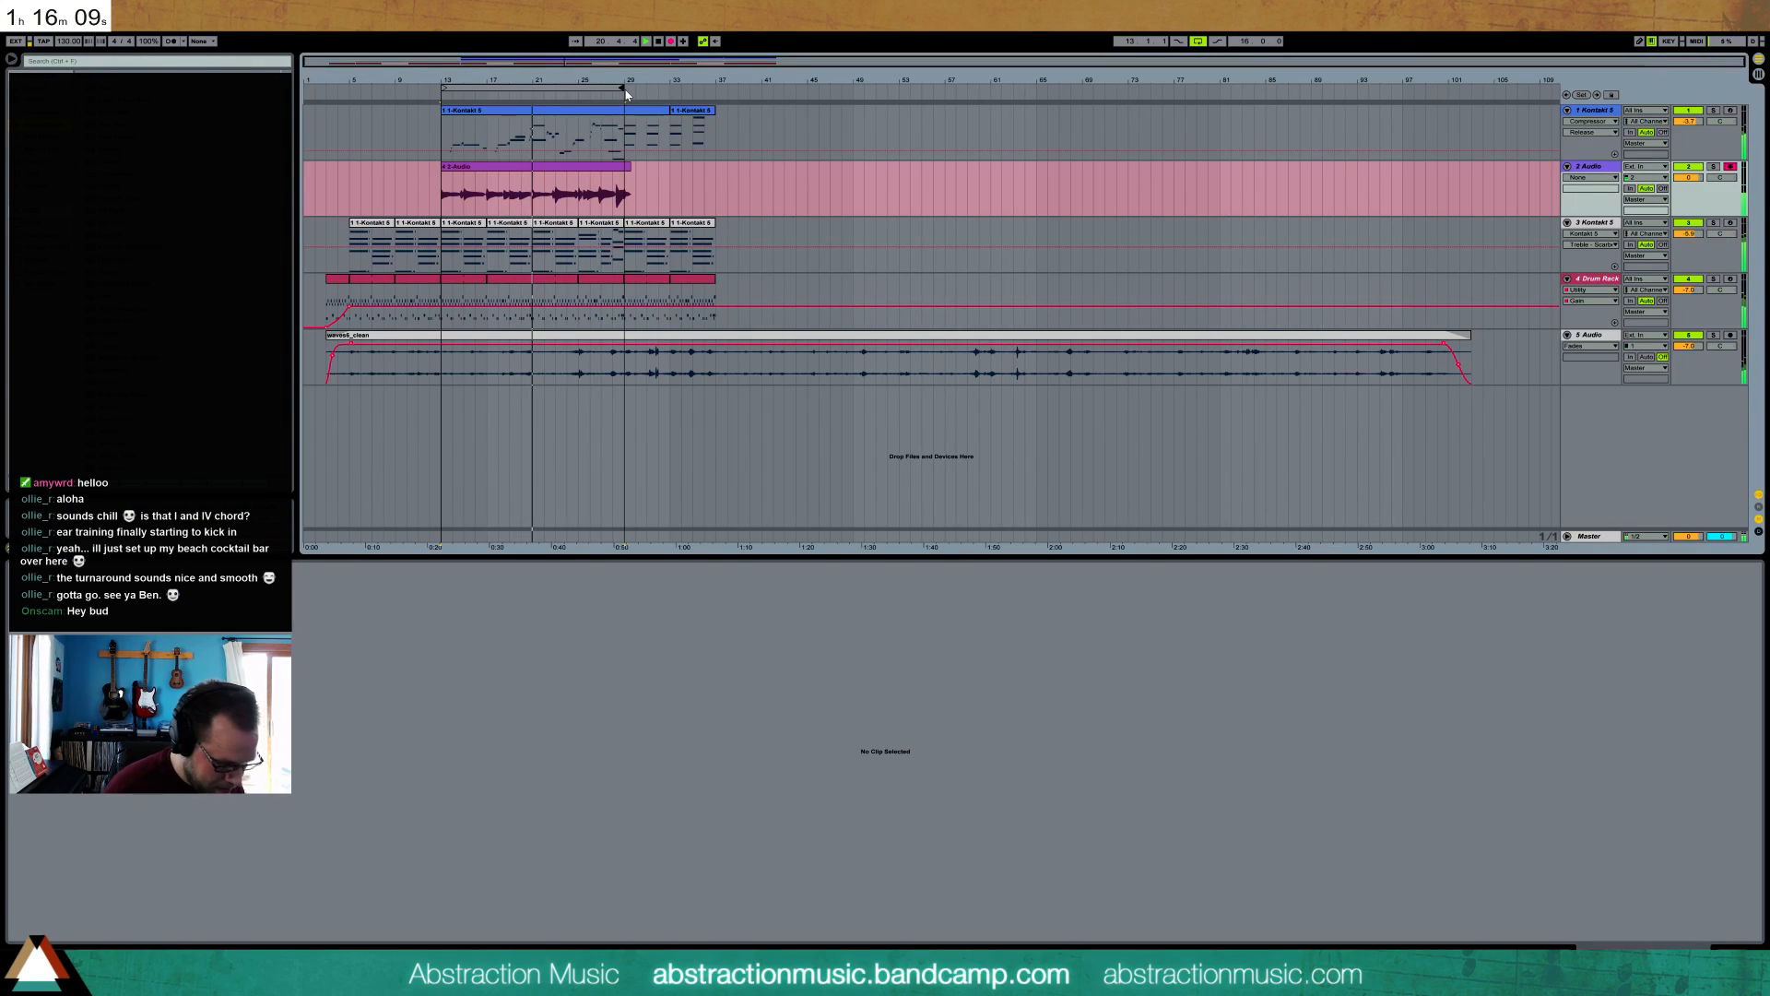
pyautogui.press('space')
pyautogui.press('F9')
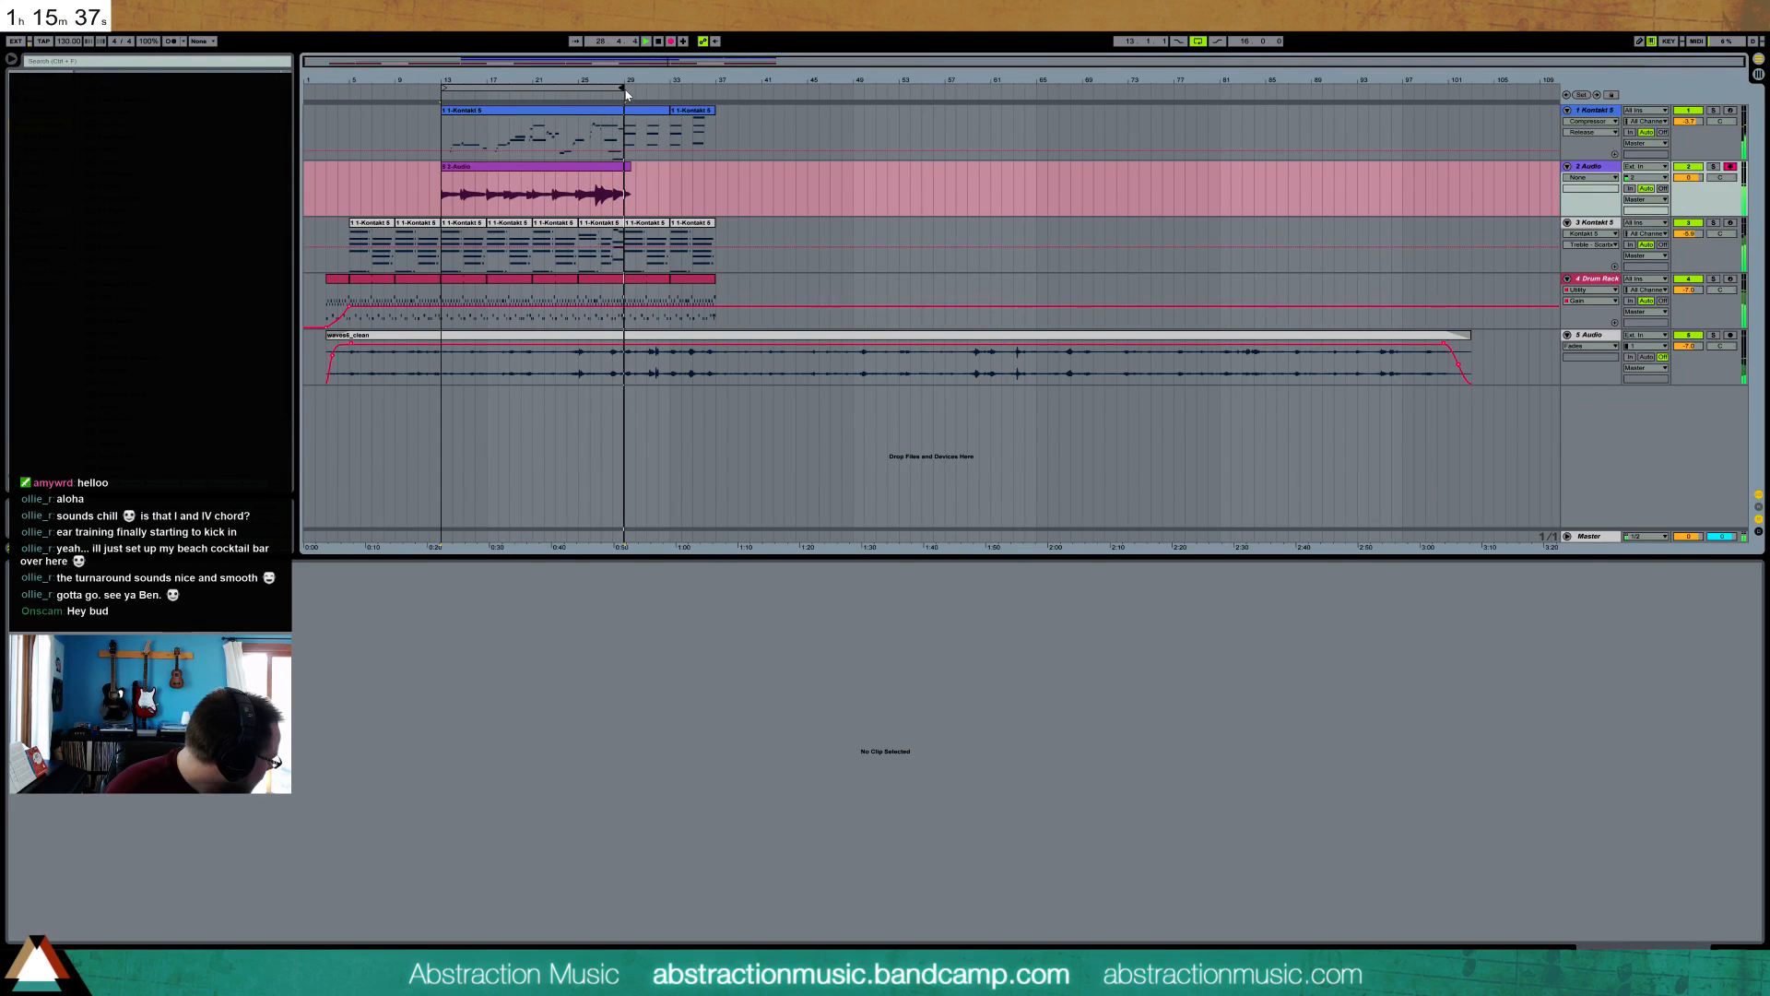
pyautogui.press('space')
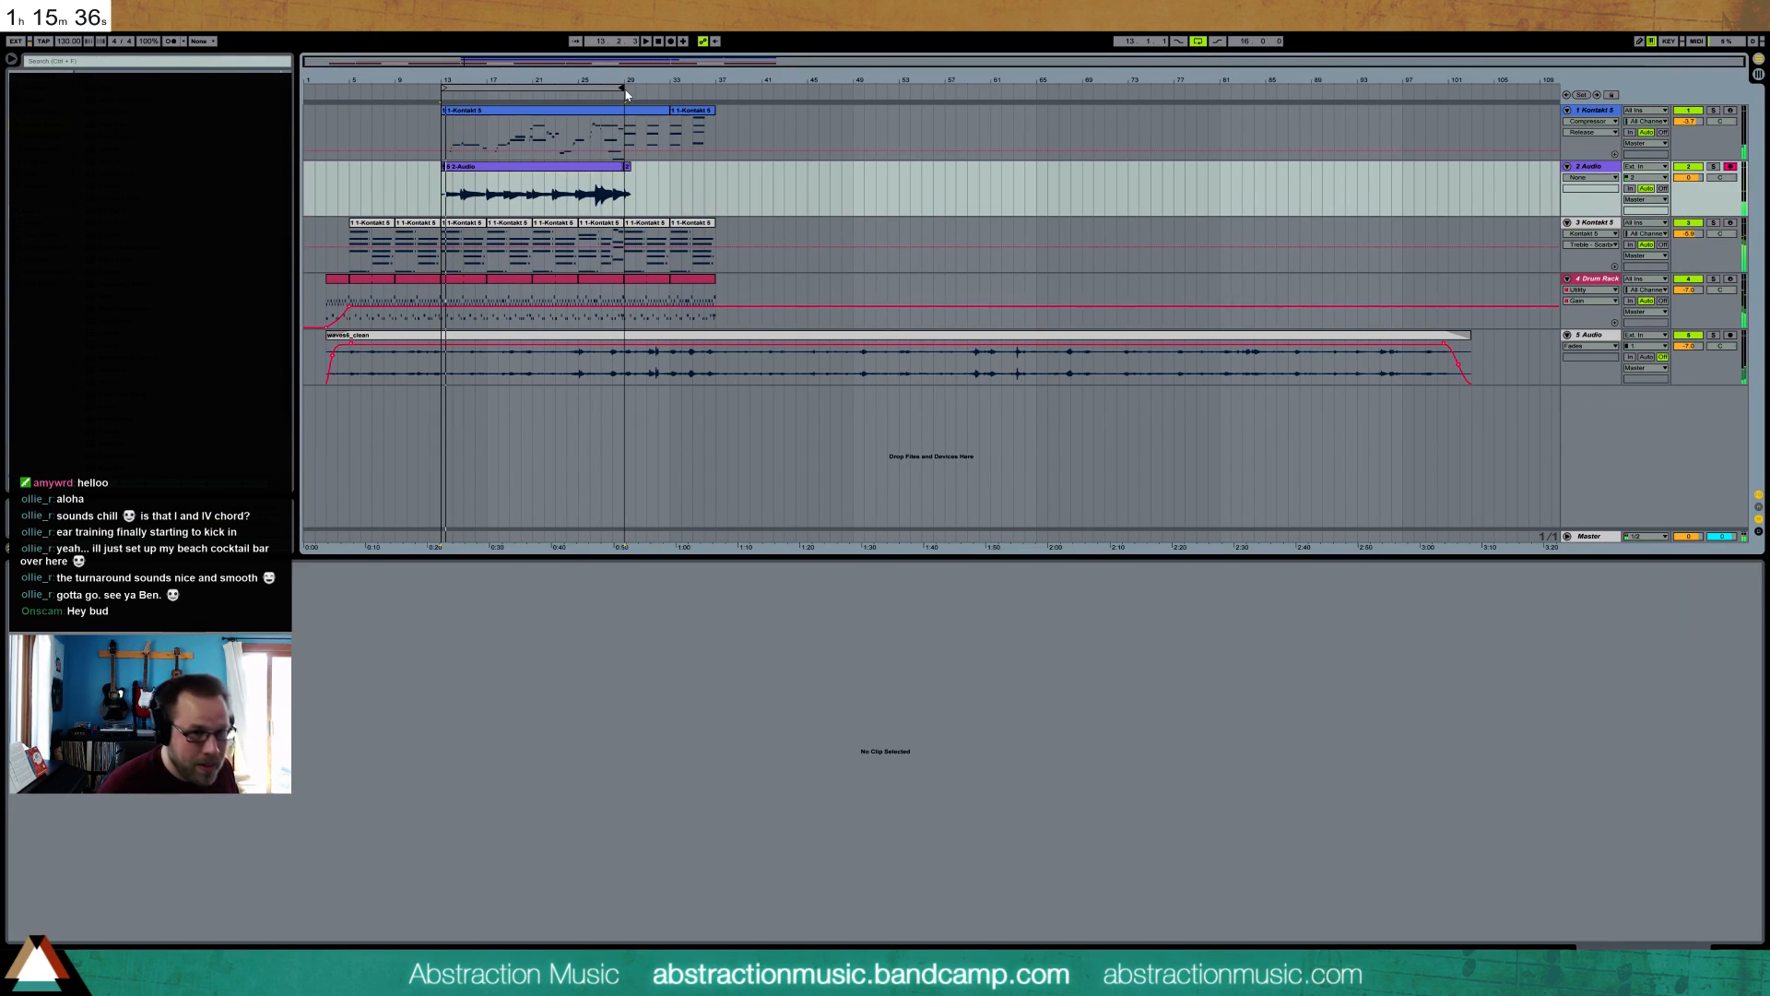
# - Punch in a new recording on the audio track from bar 27 over the ending of the take
pyautogui.click(608, 197)
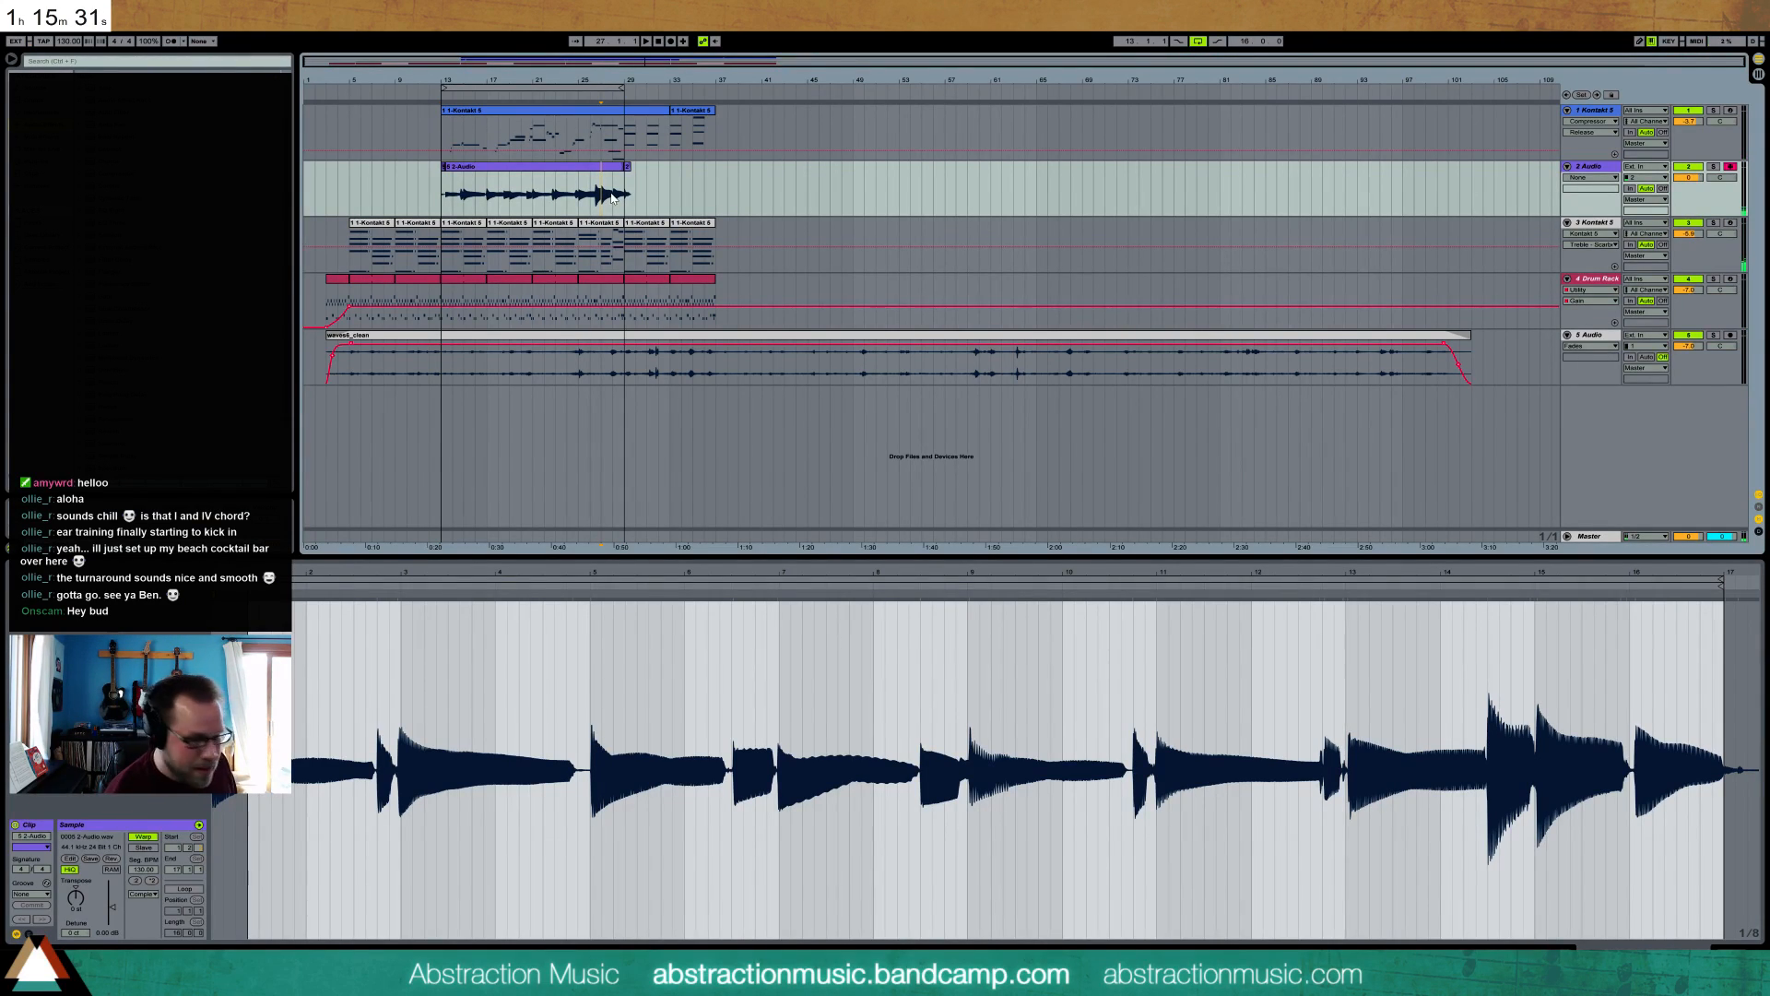
pyautogui.press('space')
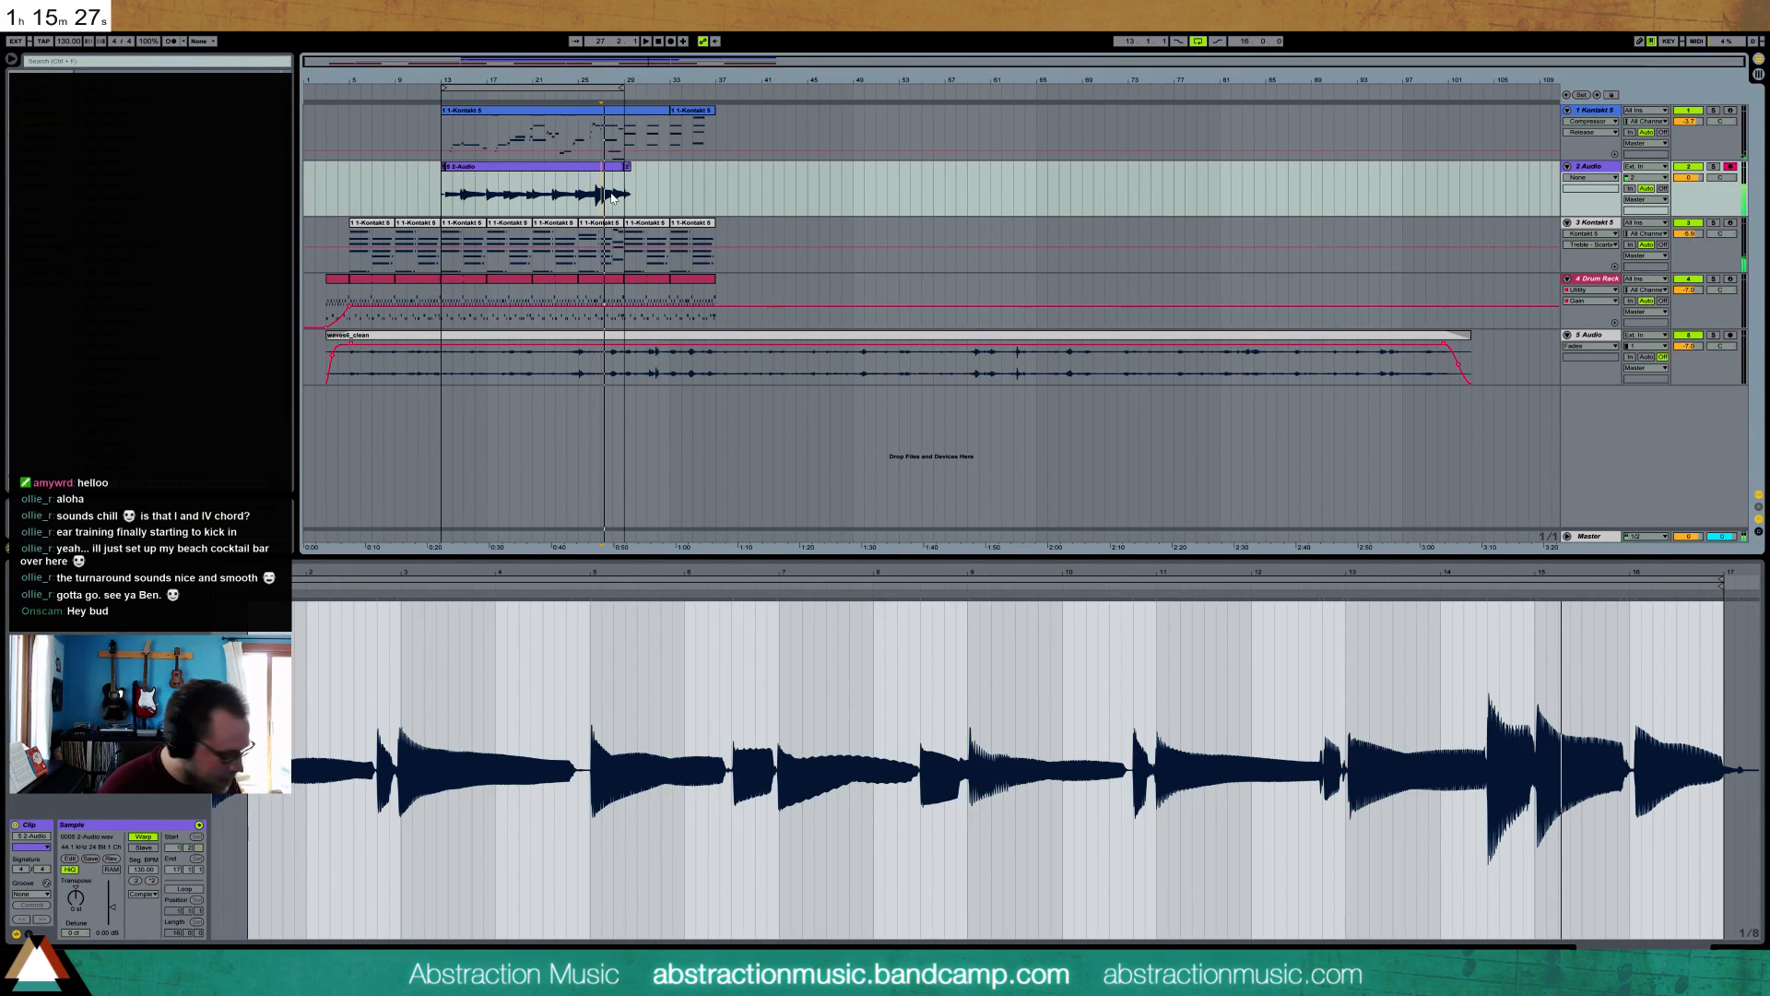
pyautogui.press('F9')
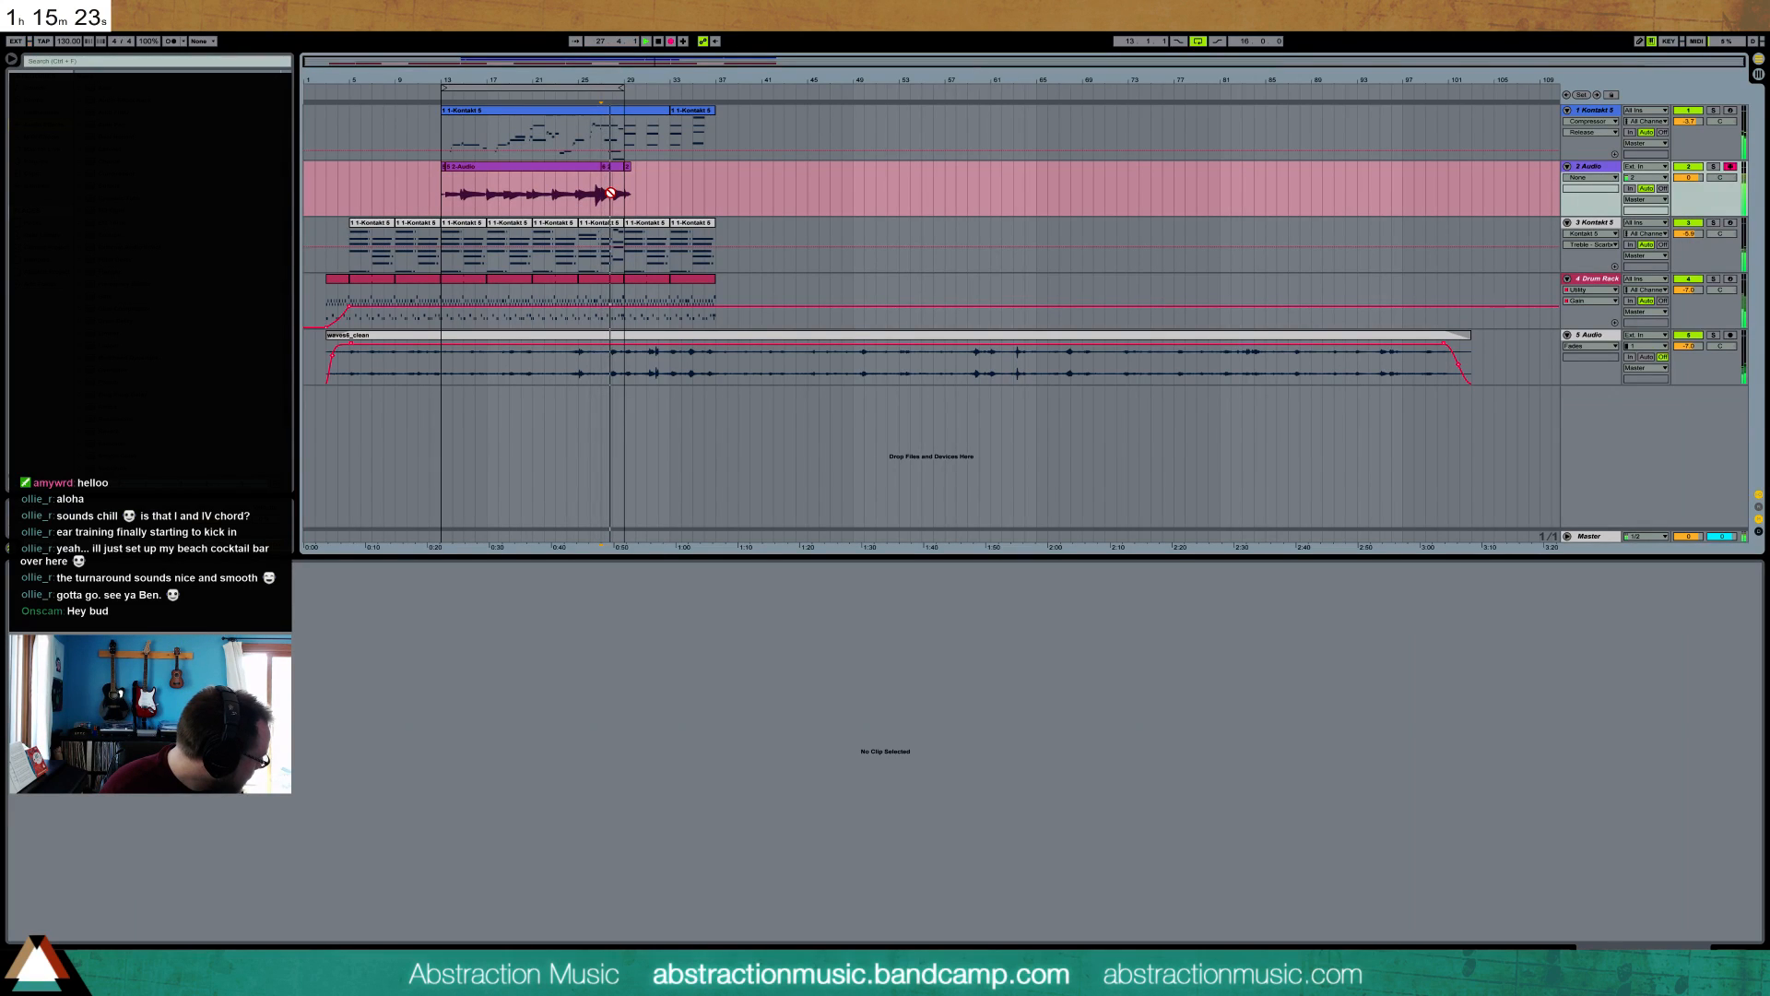
pyautogui.press('space')
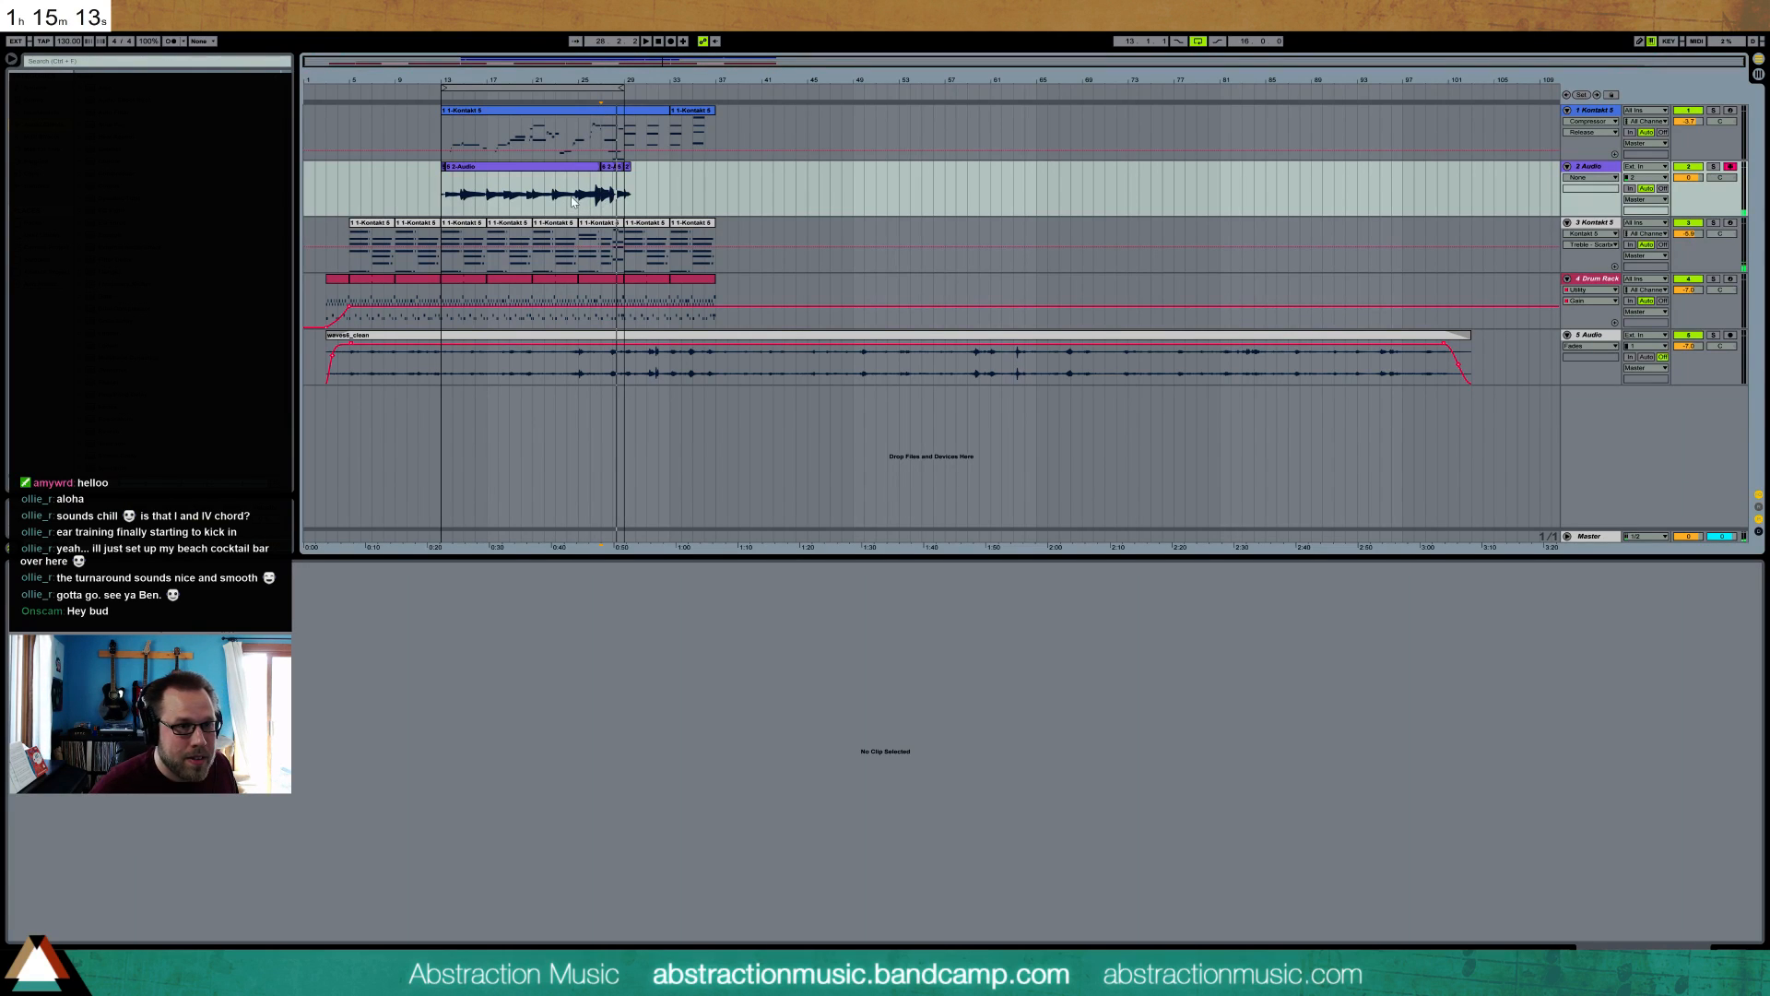
# - Audition the take from about bar 25 and re-record its ending from bar 27 to bar 29
pyautogui.click(583, 197)
pyautogui.press('space')
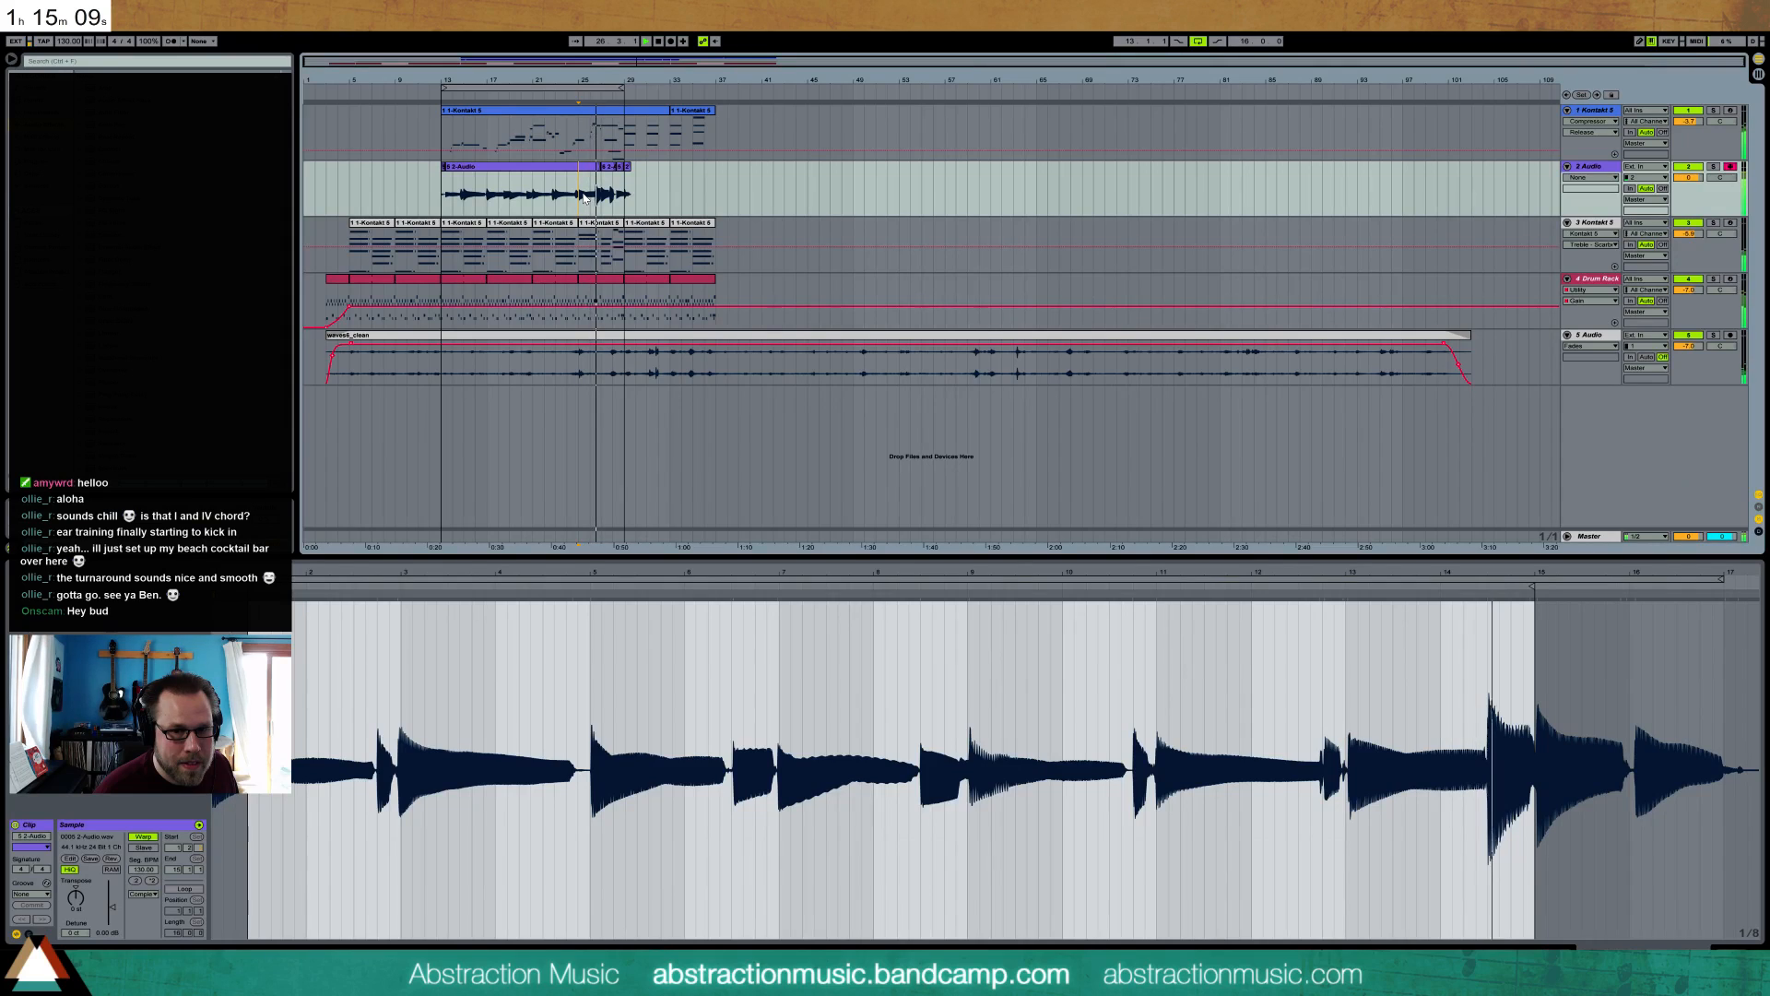
pyautogui.press('space')
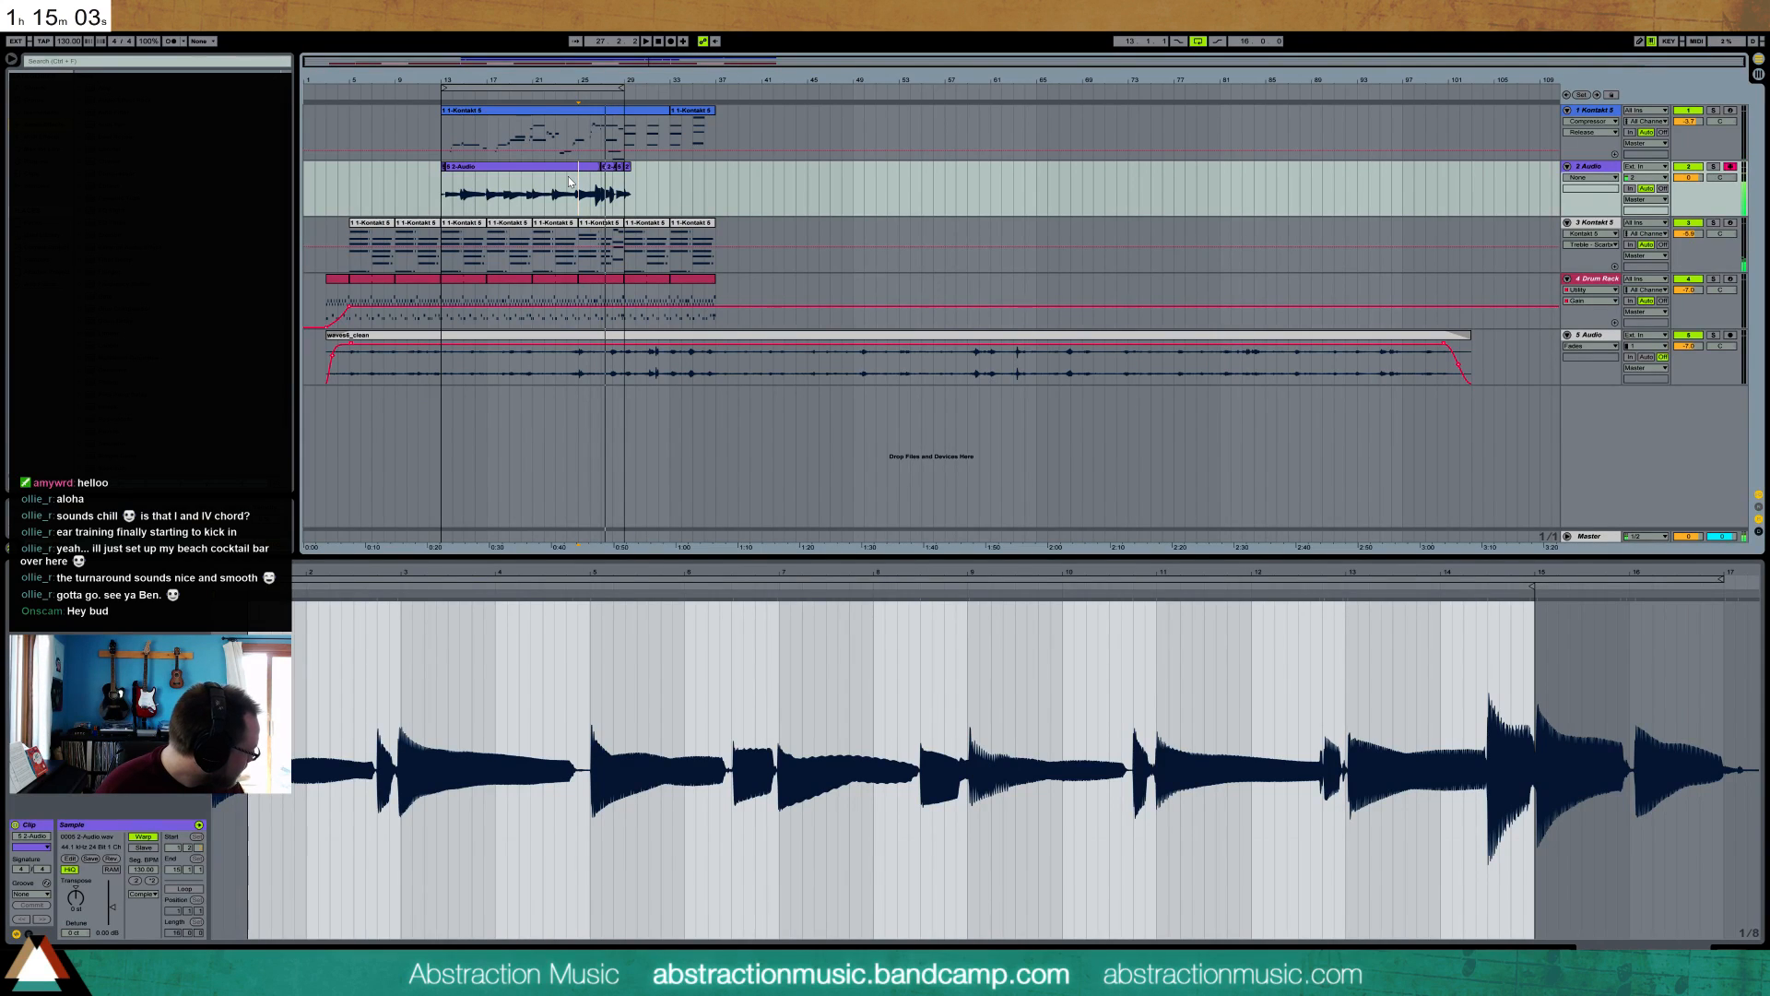
pyautogui.click(602, 184)
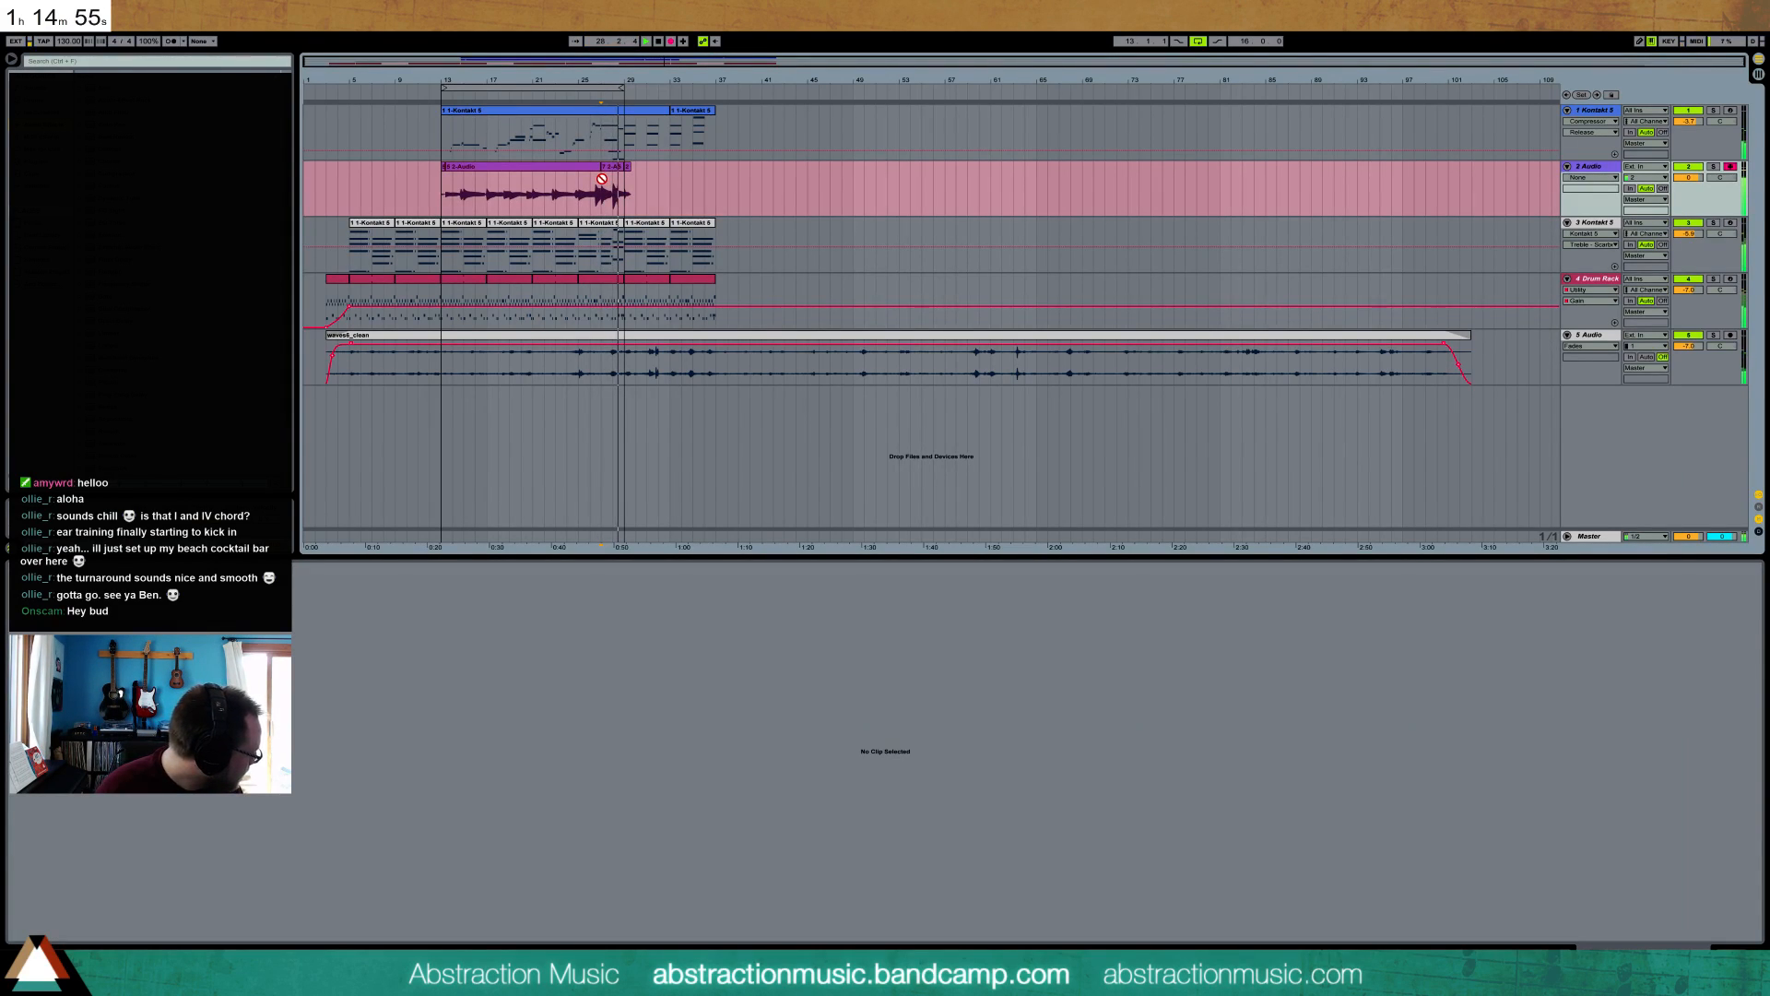
pyautogui.press('space')
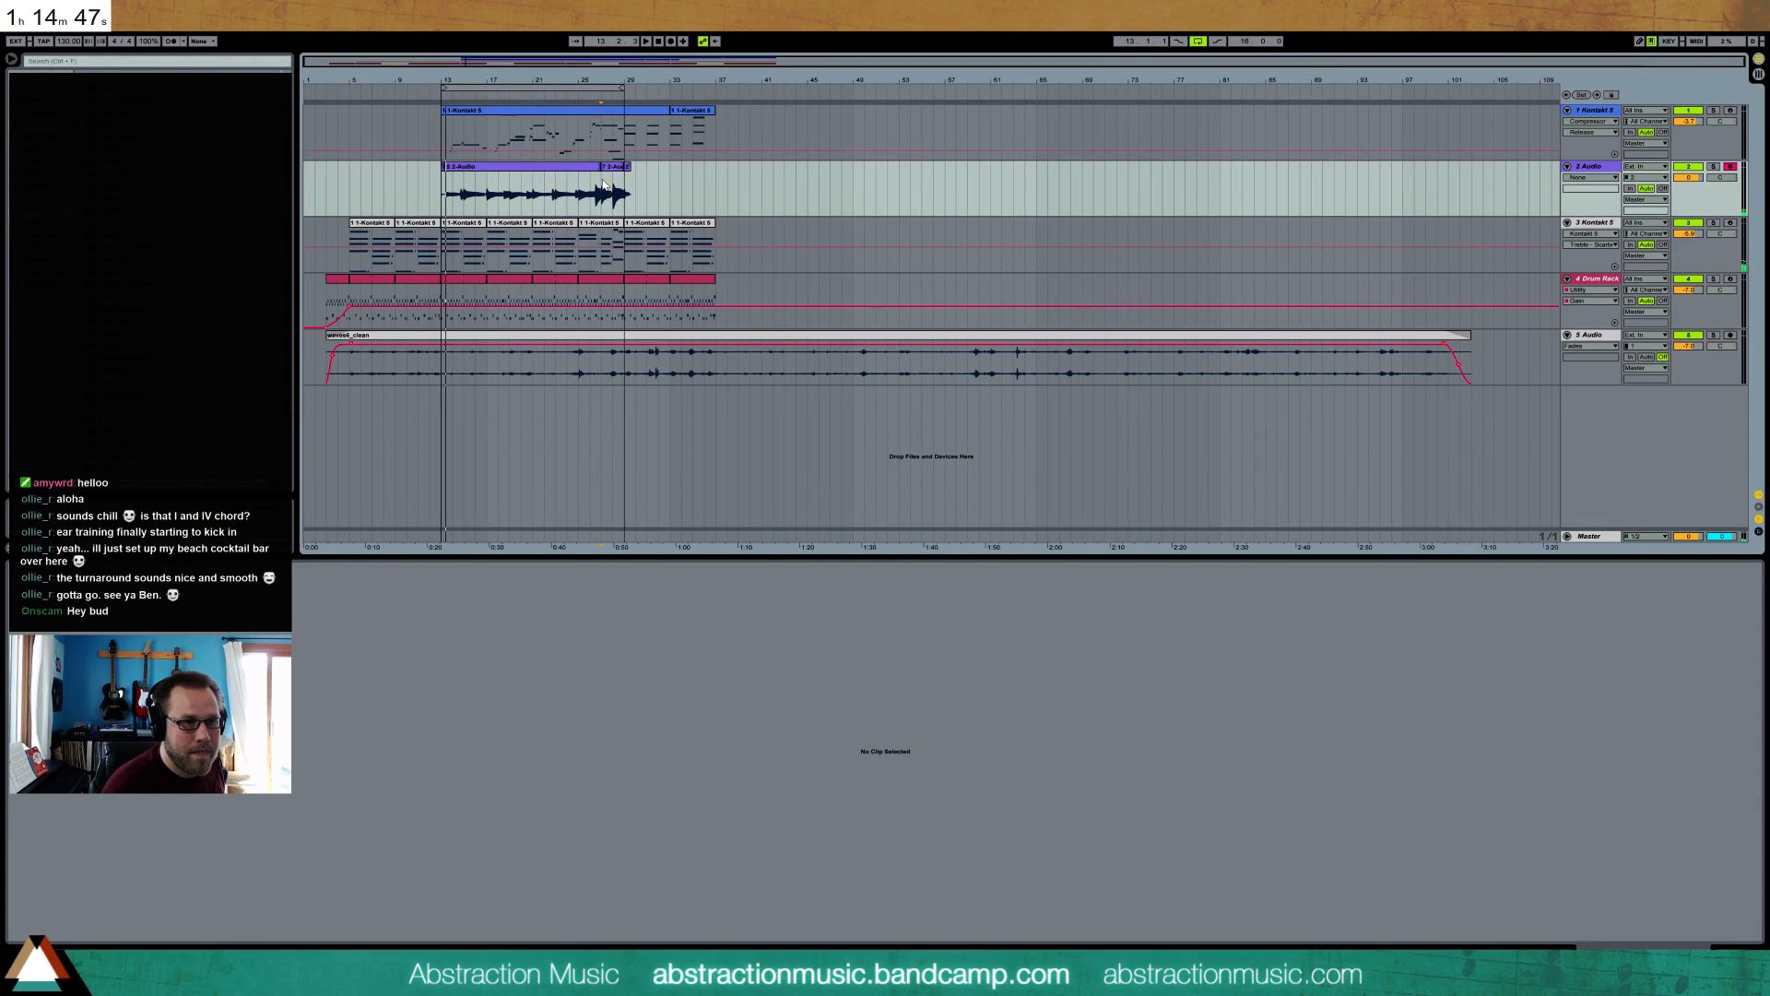
# - Play the looped section and add an EQ Eight with a mid cut and a Compressor to the audio track
pyautogui.press('space')
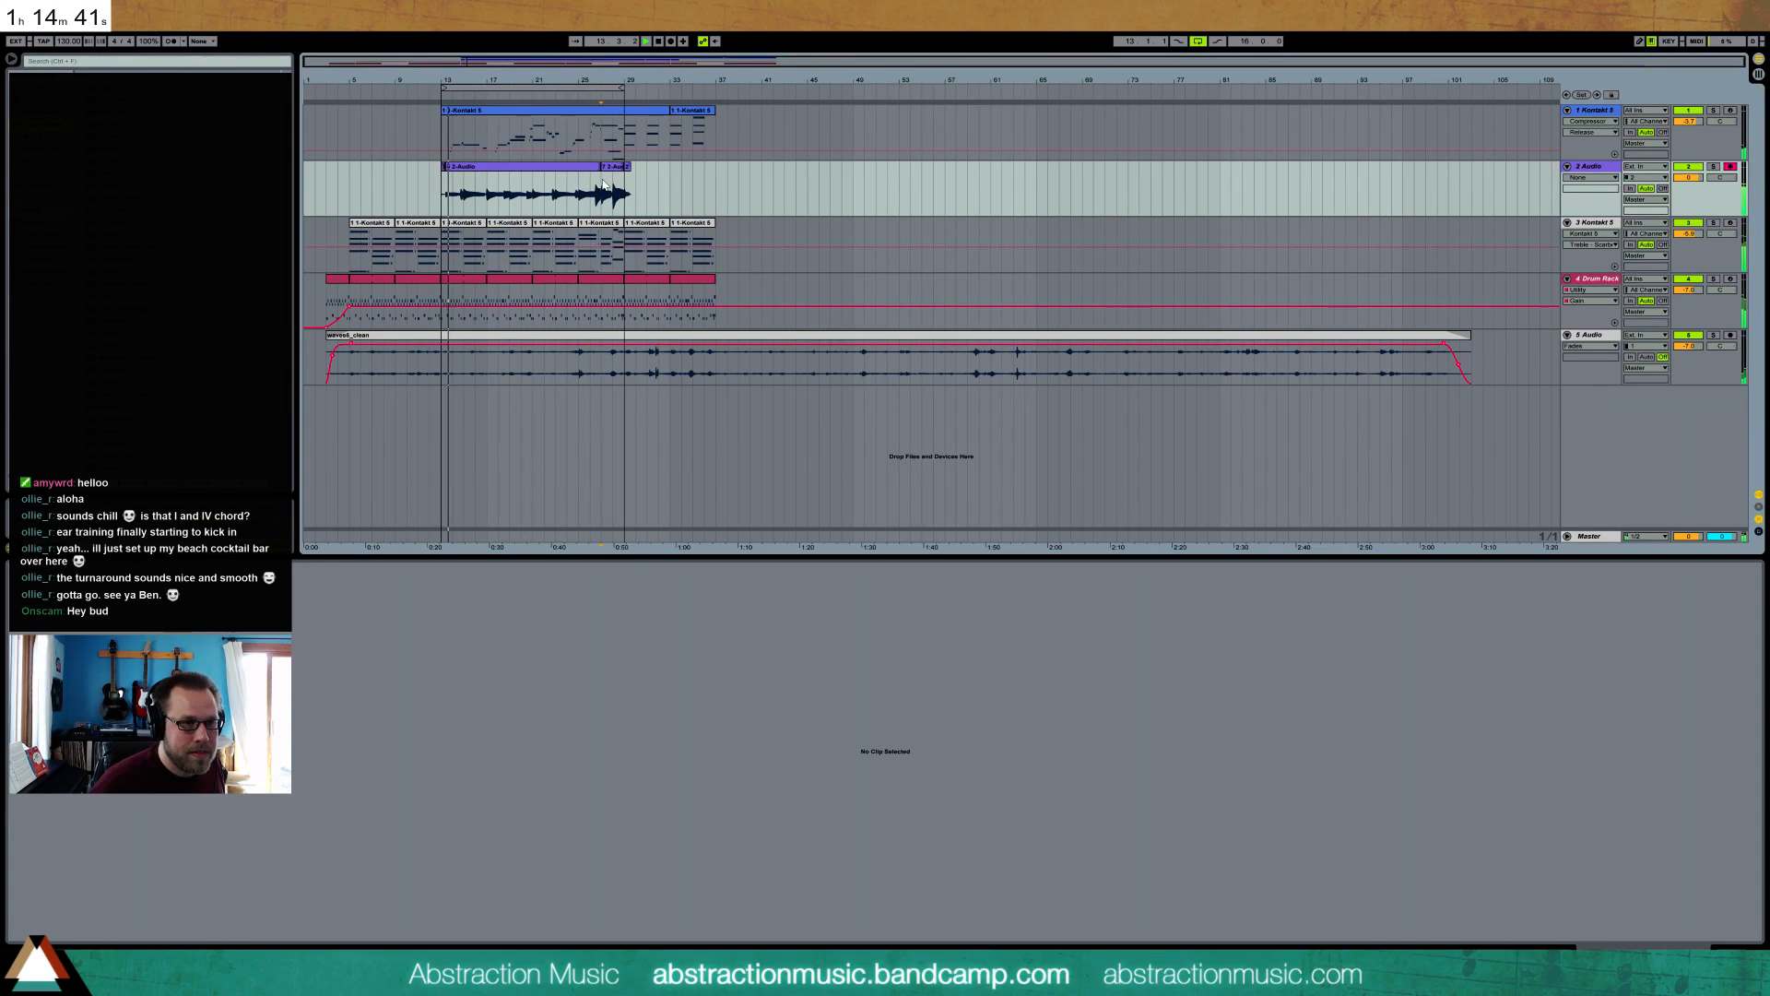
pyautogui.click(458, 166)
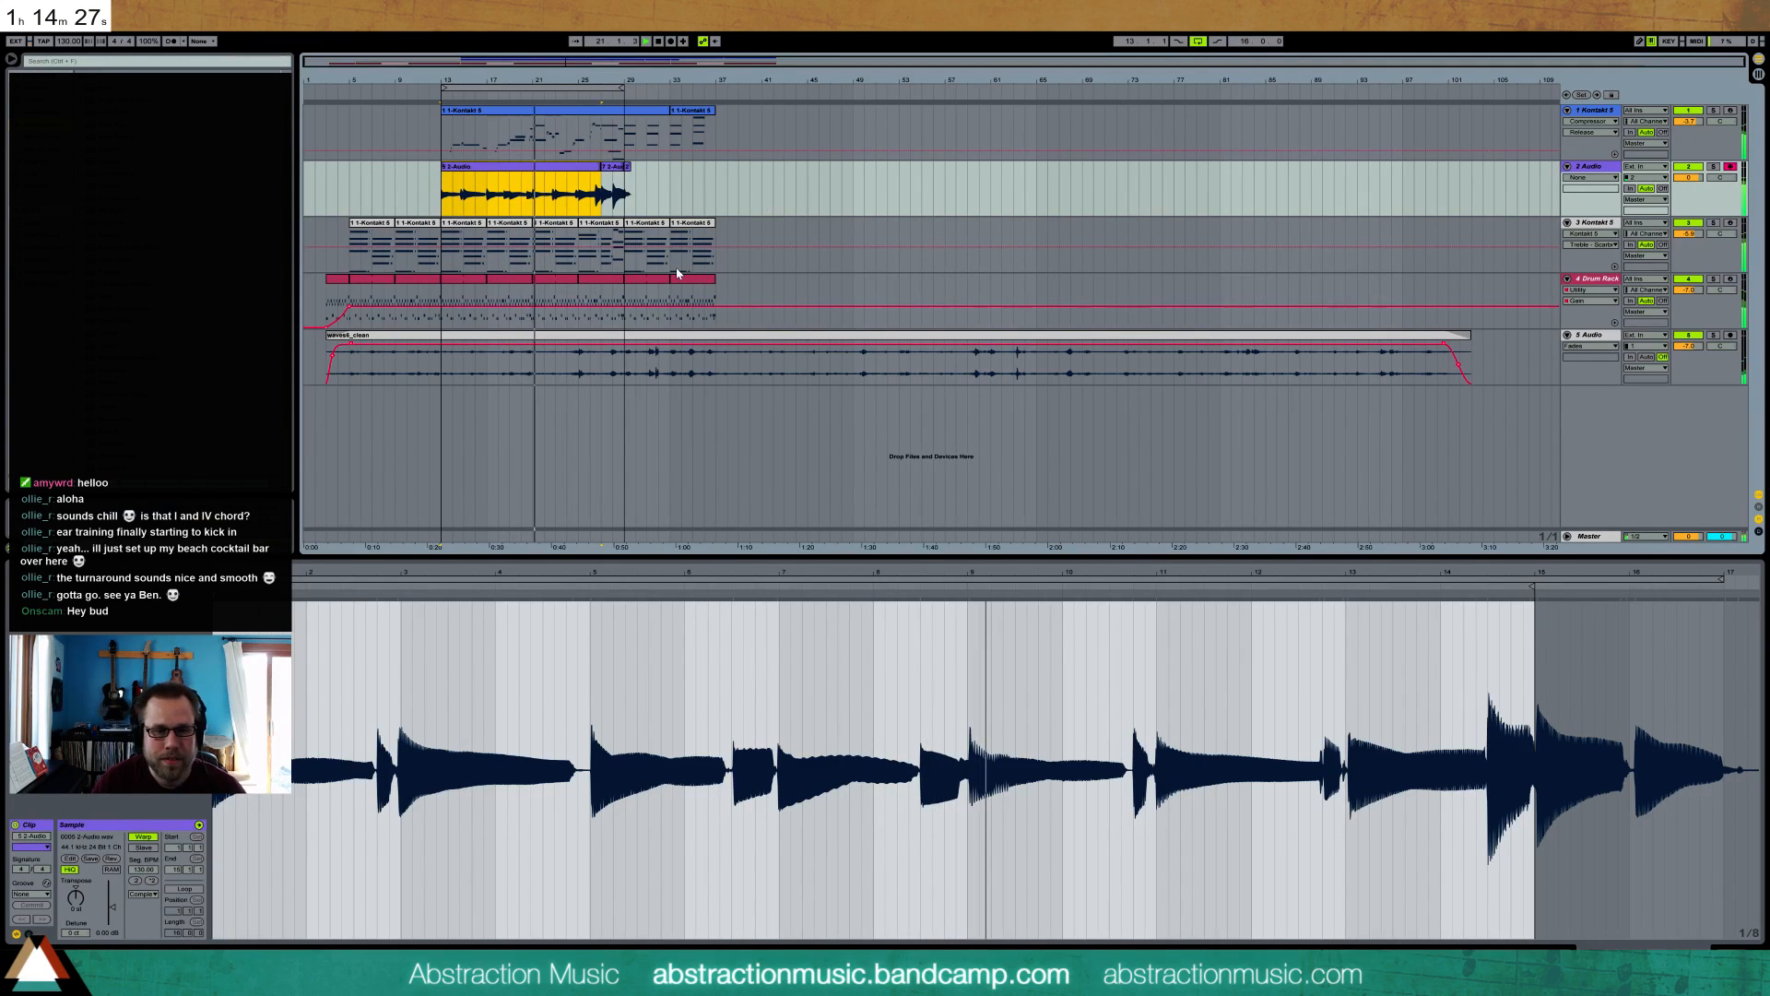
pyautogui.click(799, 455)
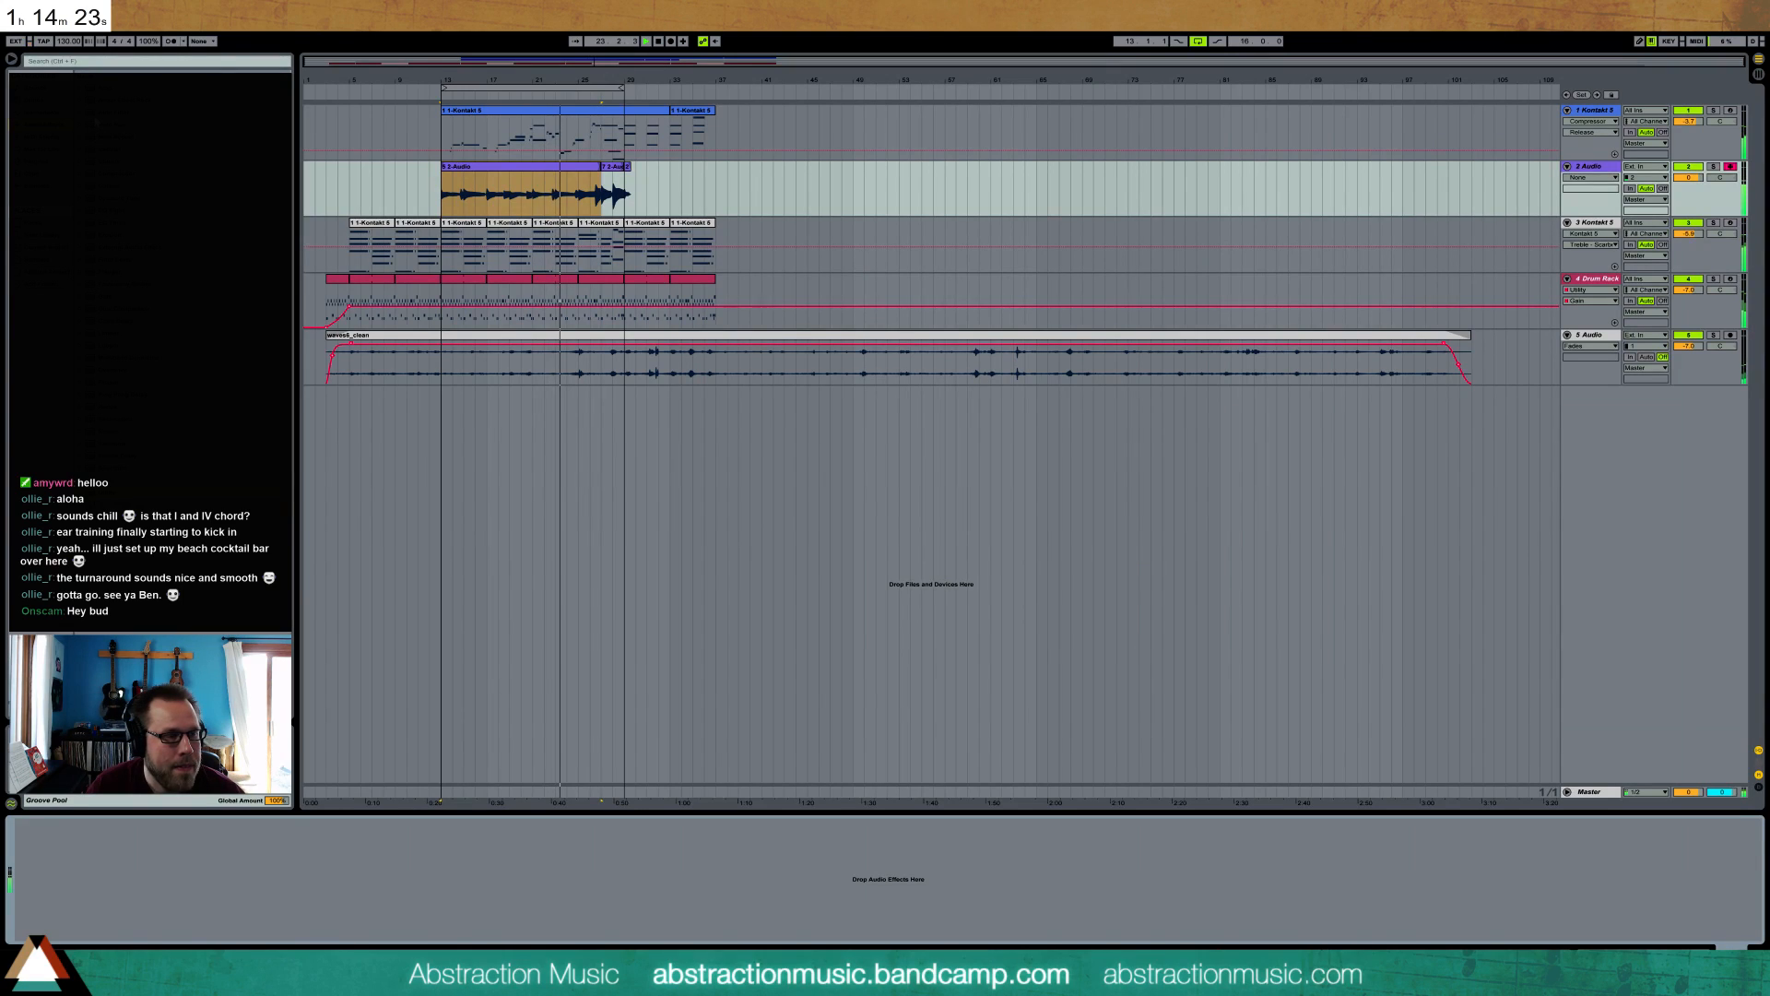
pyautogui.moveTo(113, 197); pyautogui.dragTo(140, 900)
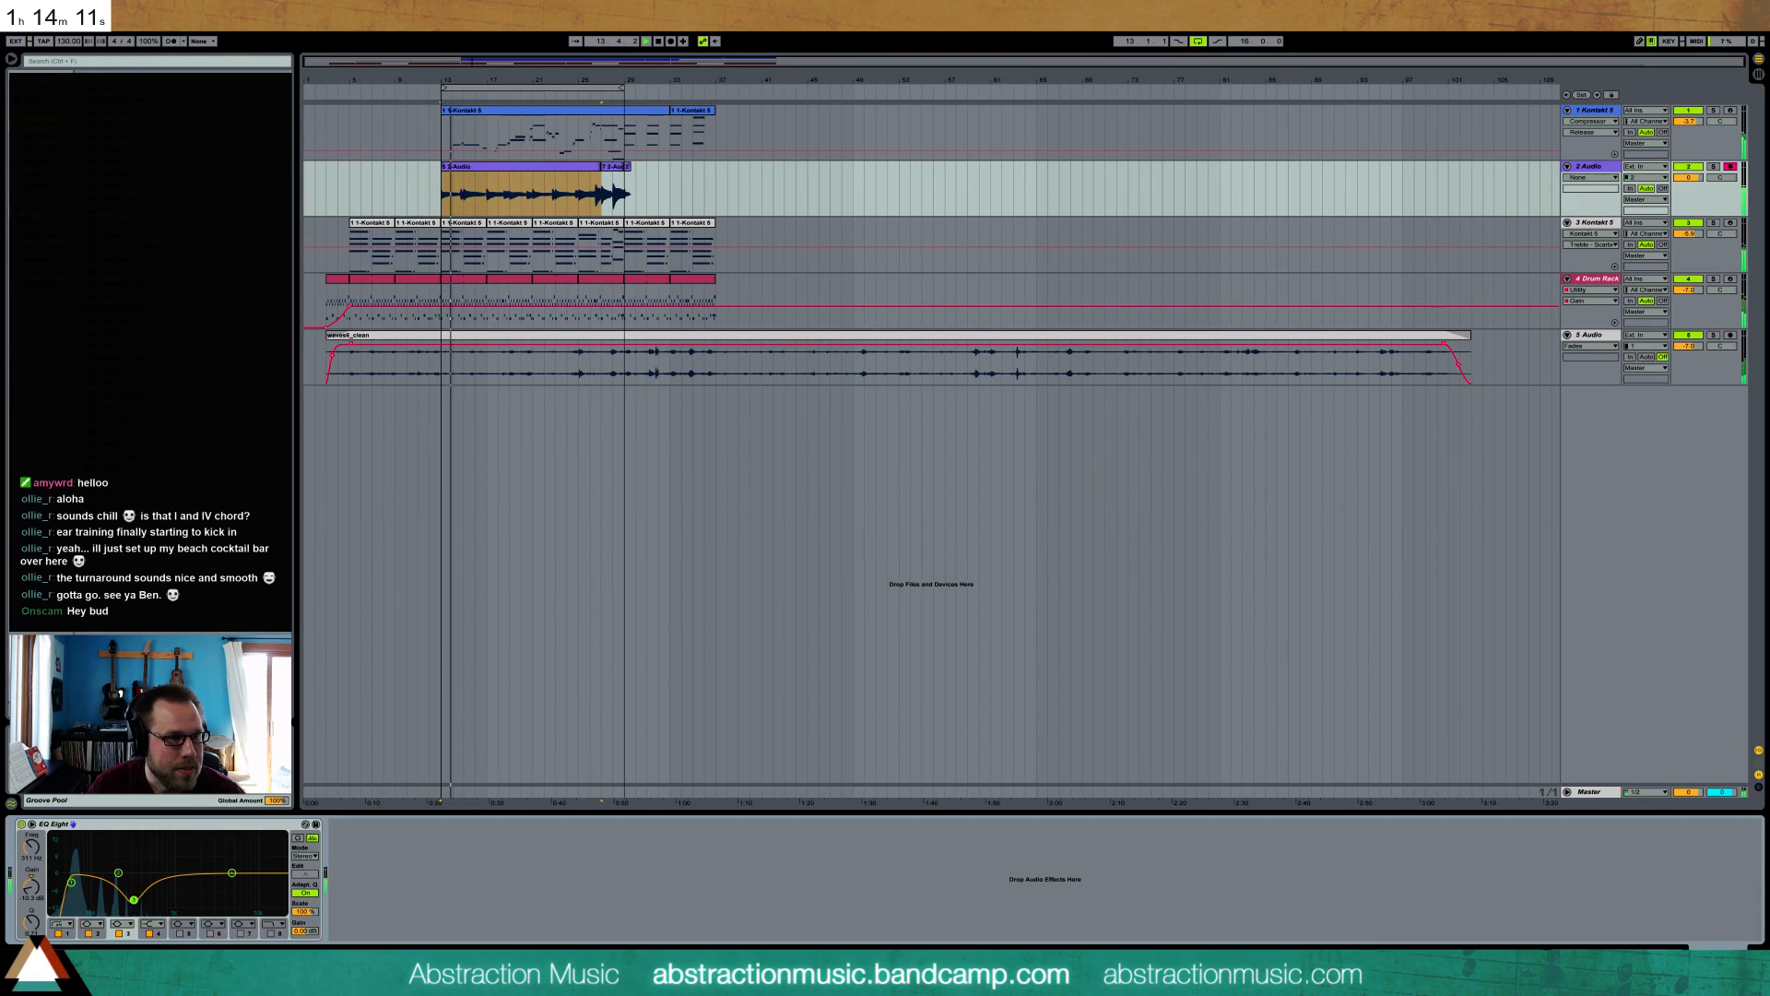
pyautogui.moveTo(101, 182); pyautogui.dragTo(429, 885)
pyautogui.click(438, 892)
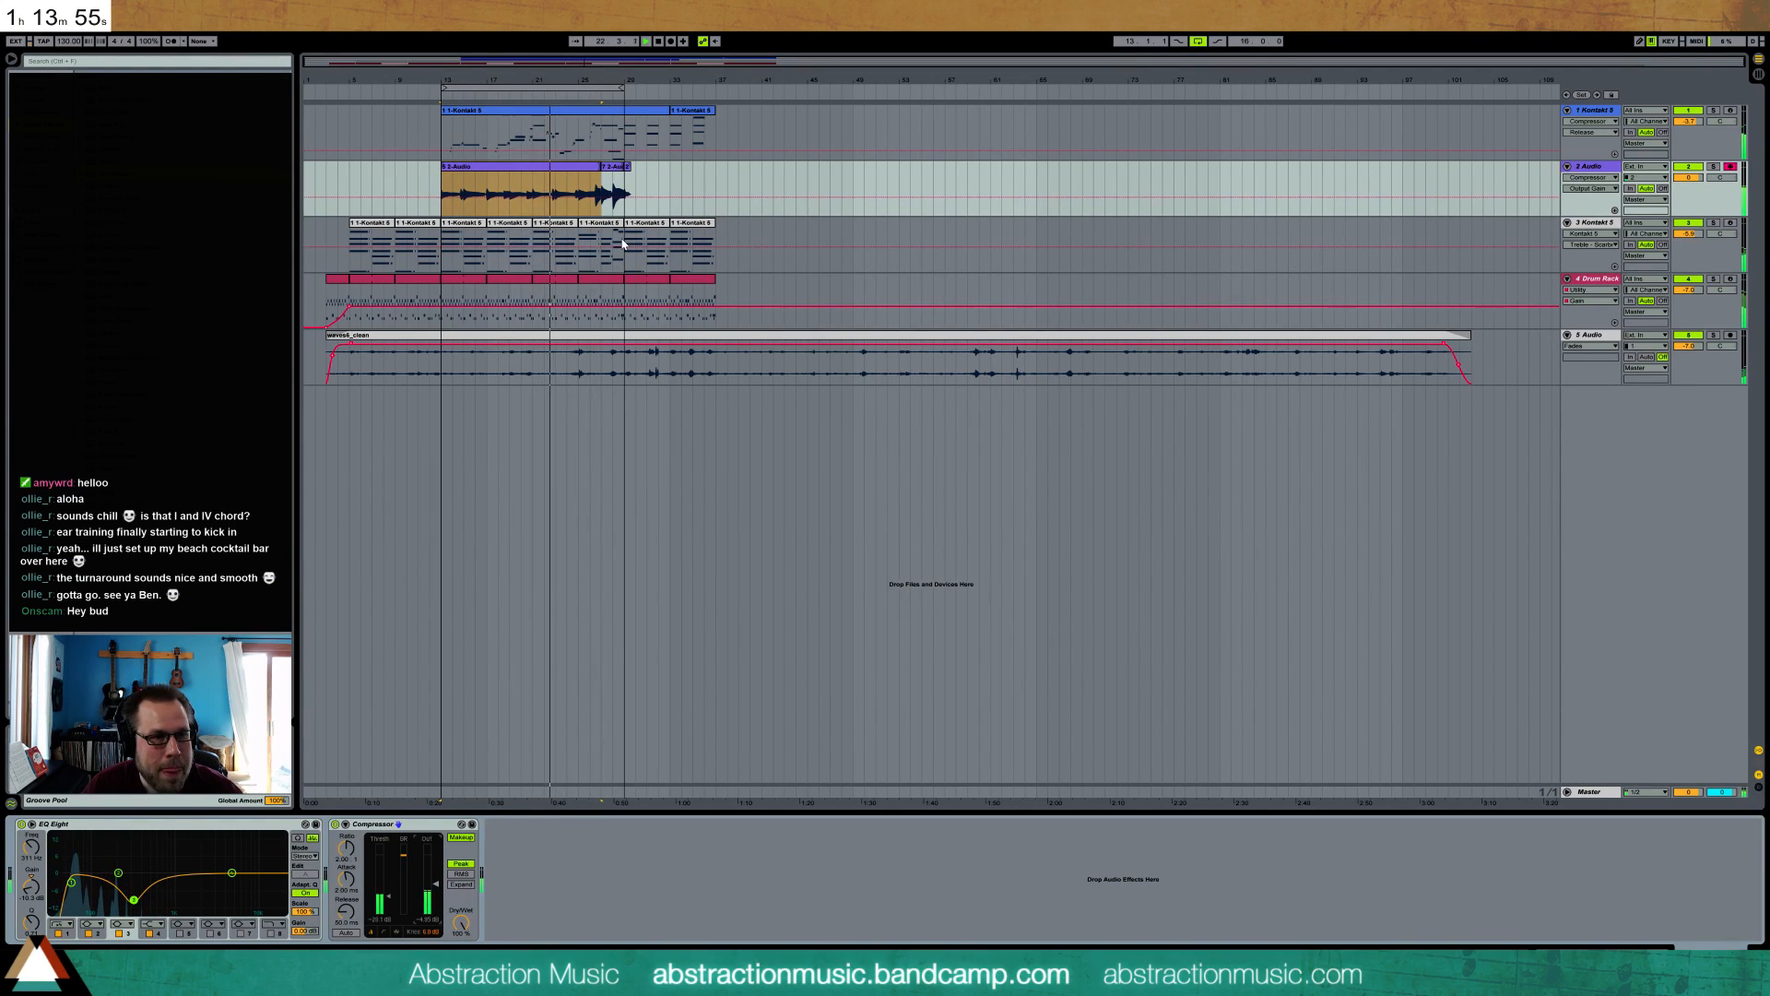
# - Trim the overhanging end of the last audio clip back to bar 29
pyautogui.click(630, 173)
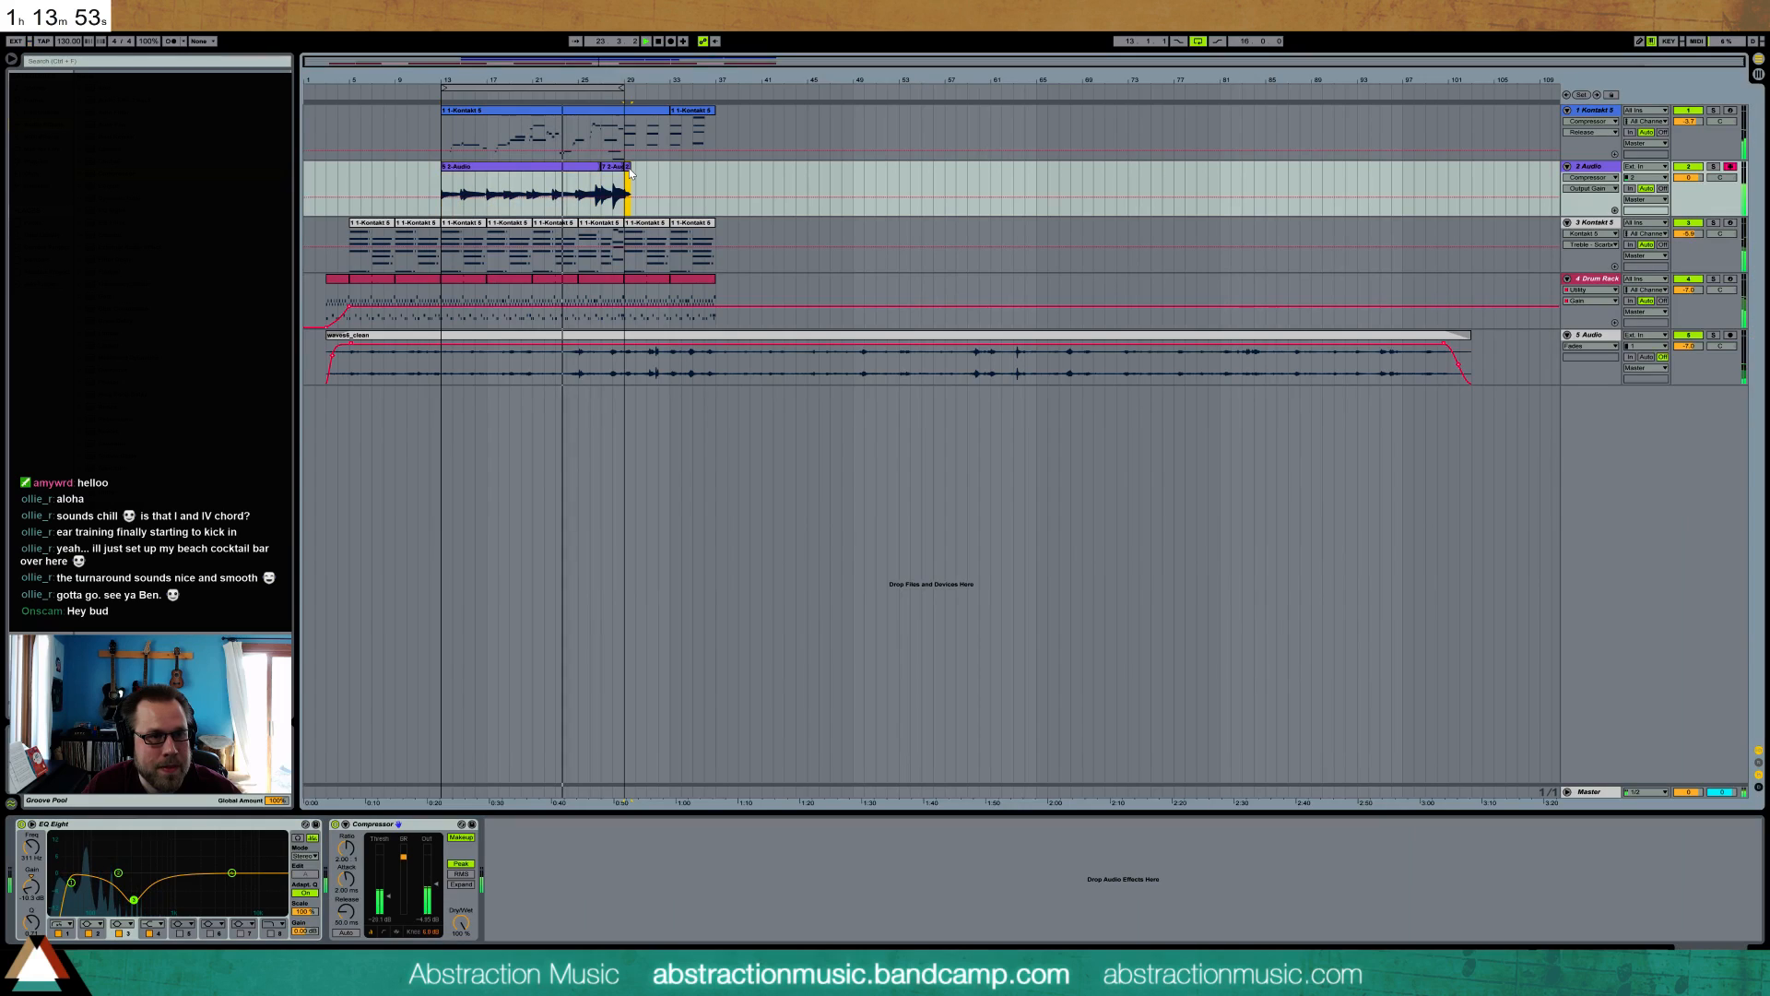
pyautogui.click(631, 167)
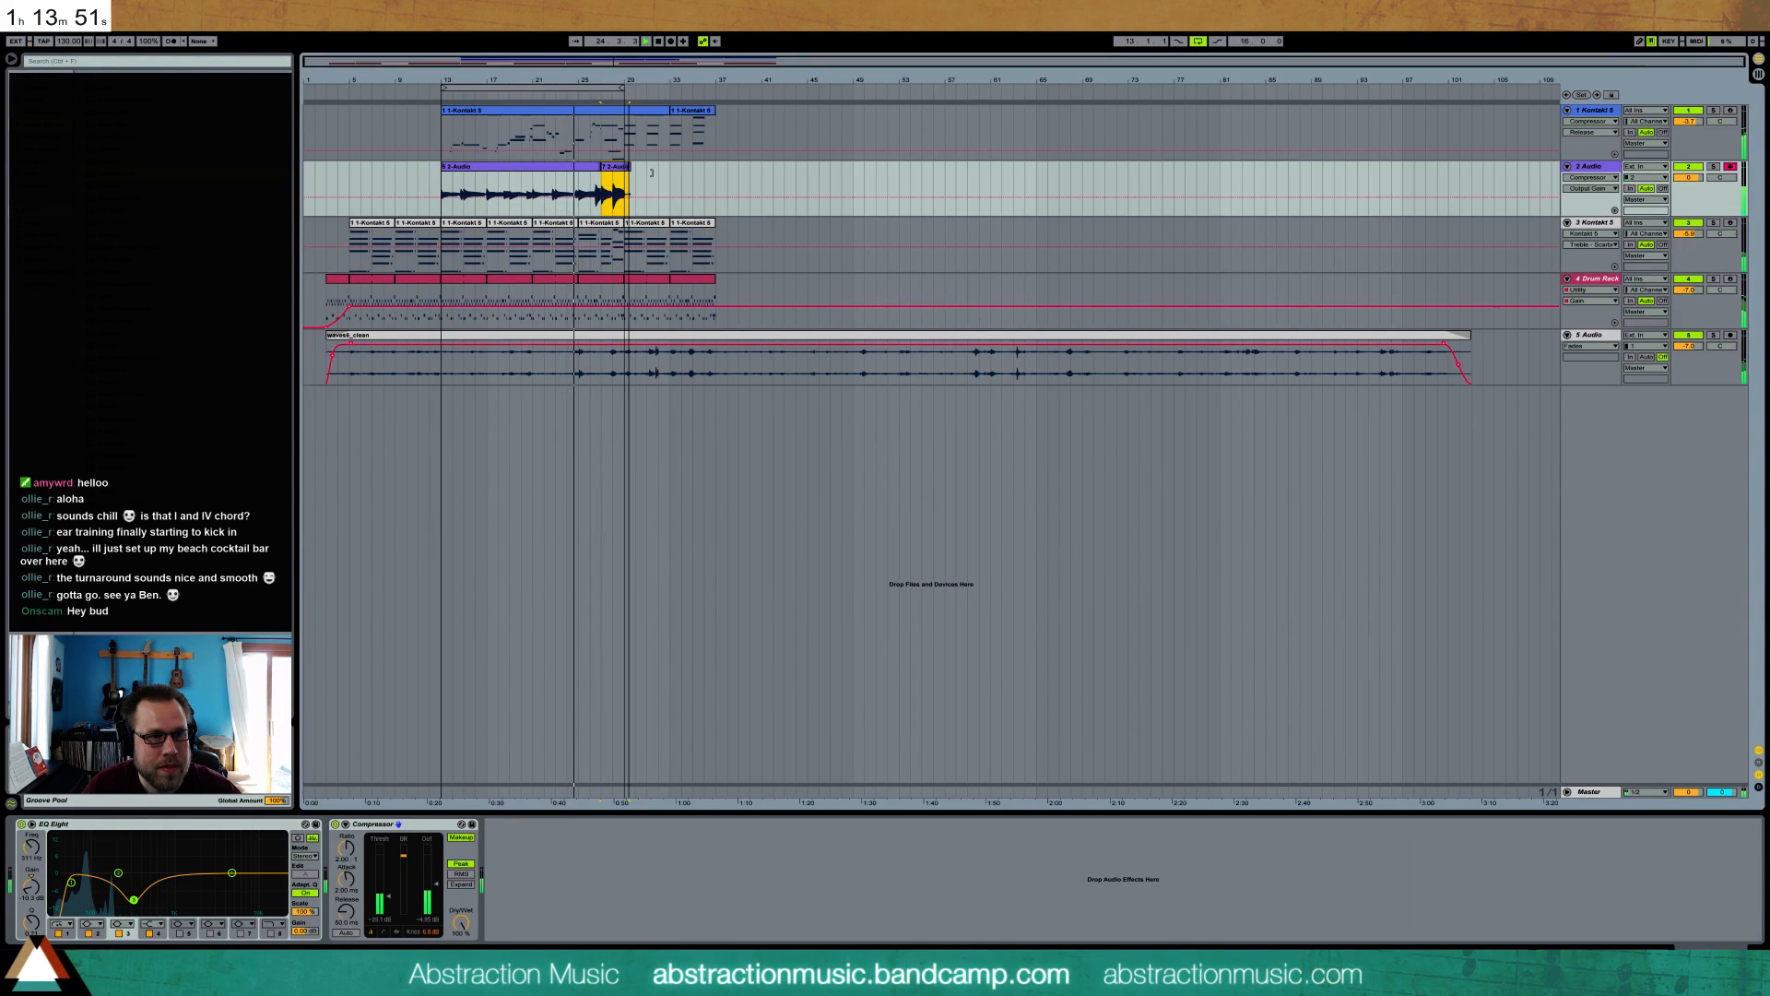
pyautogui.moveTo(630, 168); pyautogui.dragTo(627, 169)
pyautogui.click(614, 167)
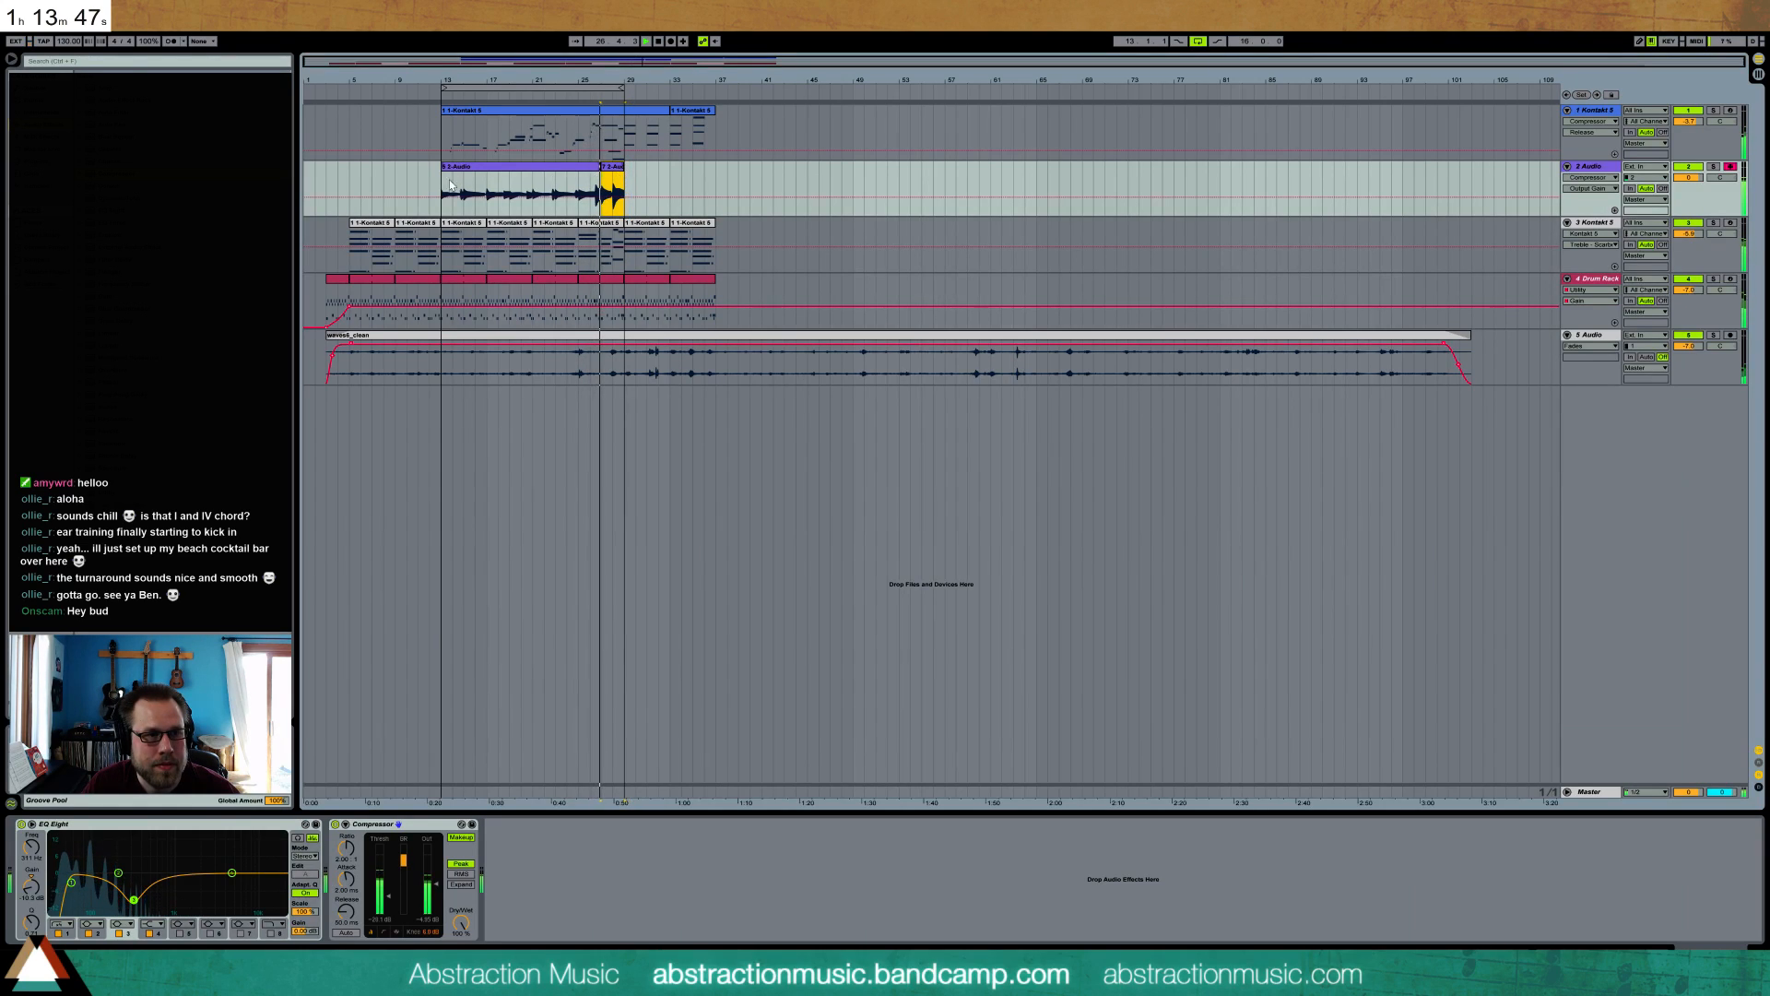
# - Copy the first two bars of the audio take to bar 29, shorten the copy's end and create fades on the clips
pyautogui.moveTo(461, 193); pyautogui.dragTo(465, 194)
pyautogui.hotkey('ctrl', 'c')
pyautogui.click(627, 192)
pyautogui.hotkey('ctrl', 'v')
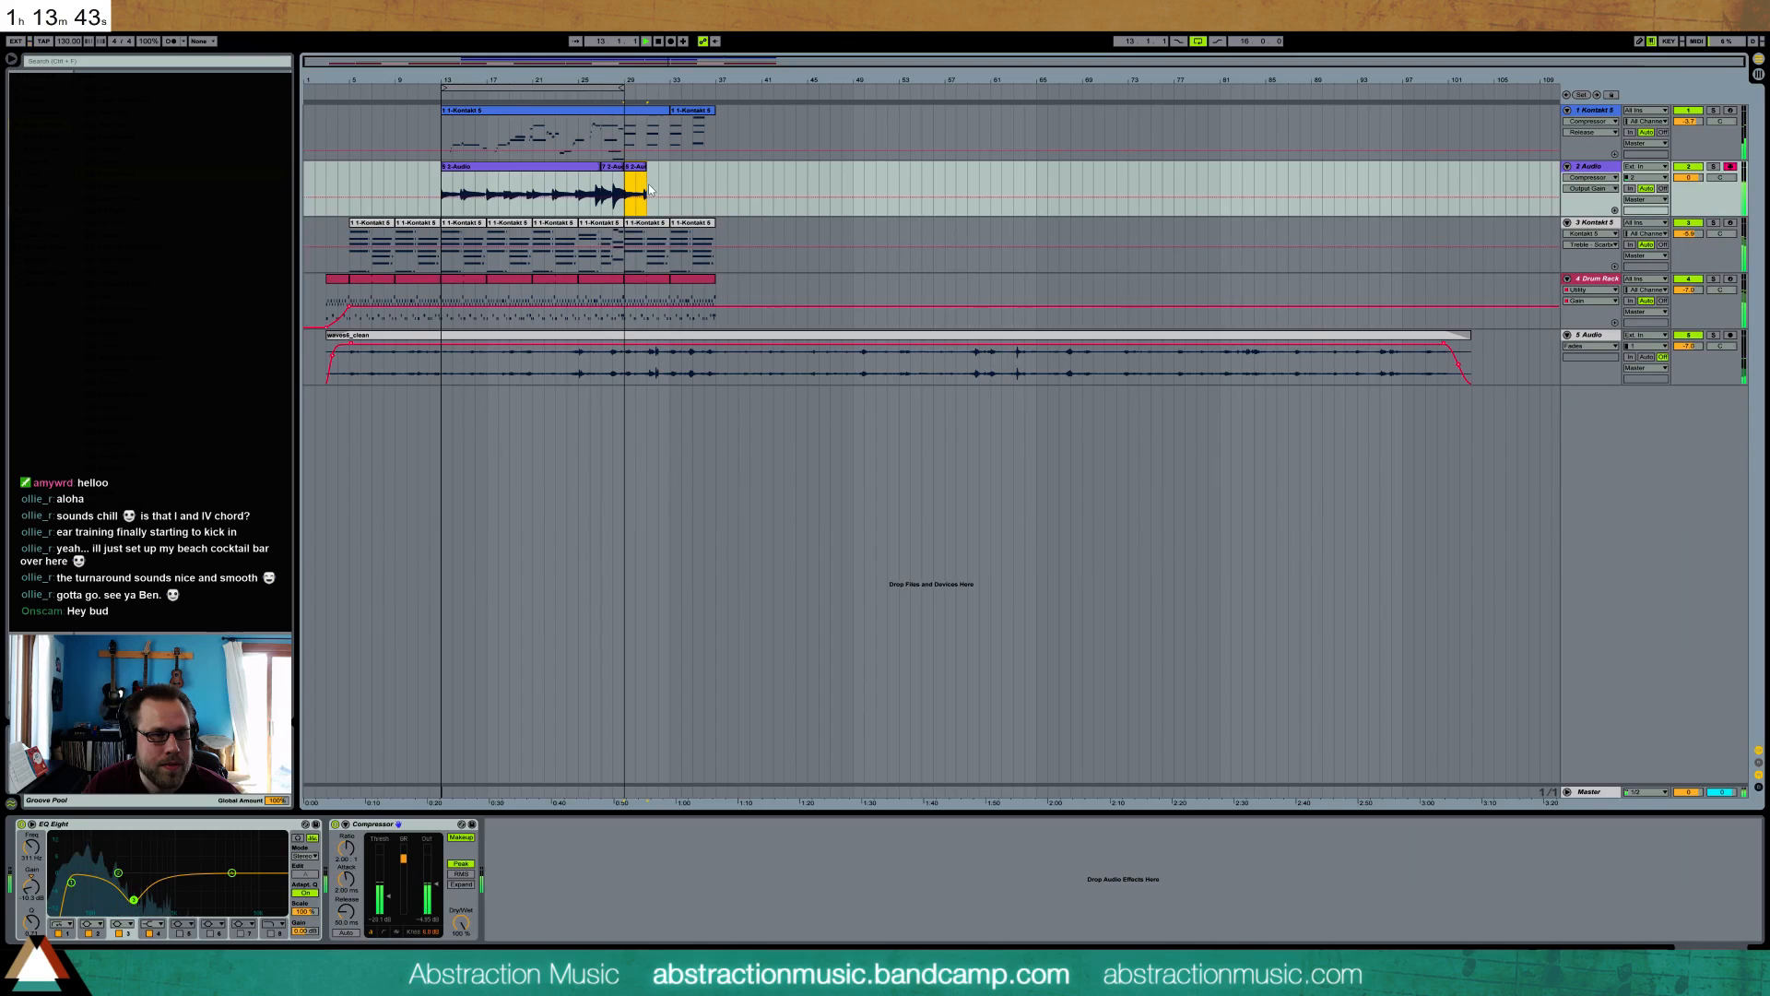
pyautogui.hotkey('ctrl', '1')
pyautogui.moveTo(646, 167); pyautogui.dragTo(632, 178)
pyautogui.hotkey('ctrl', 'alt', 'f')
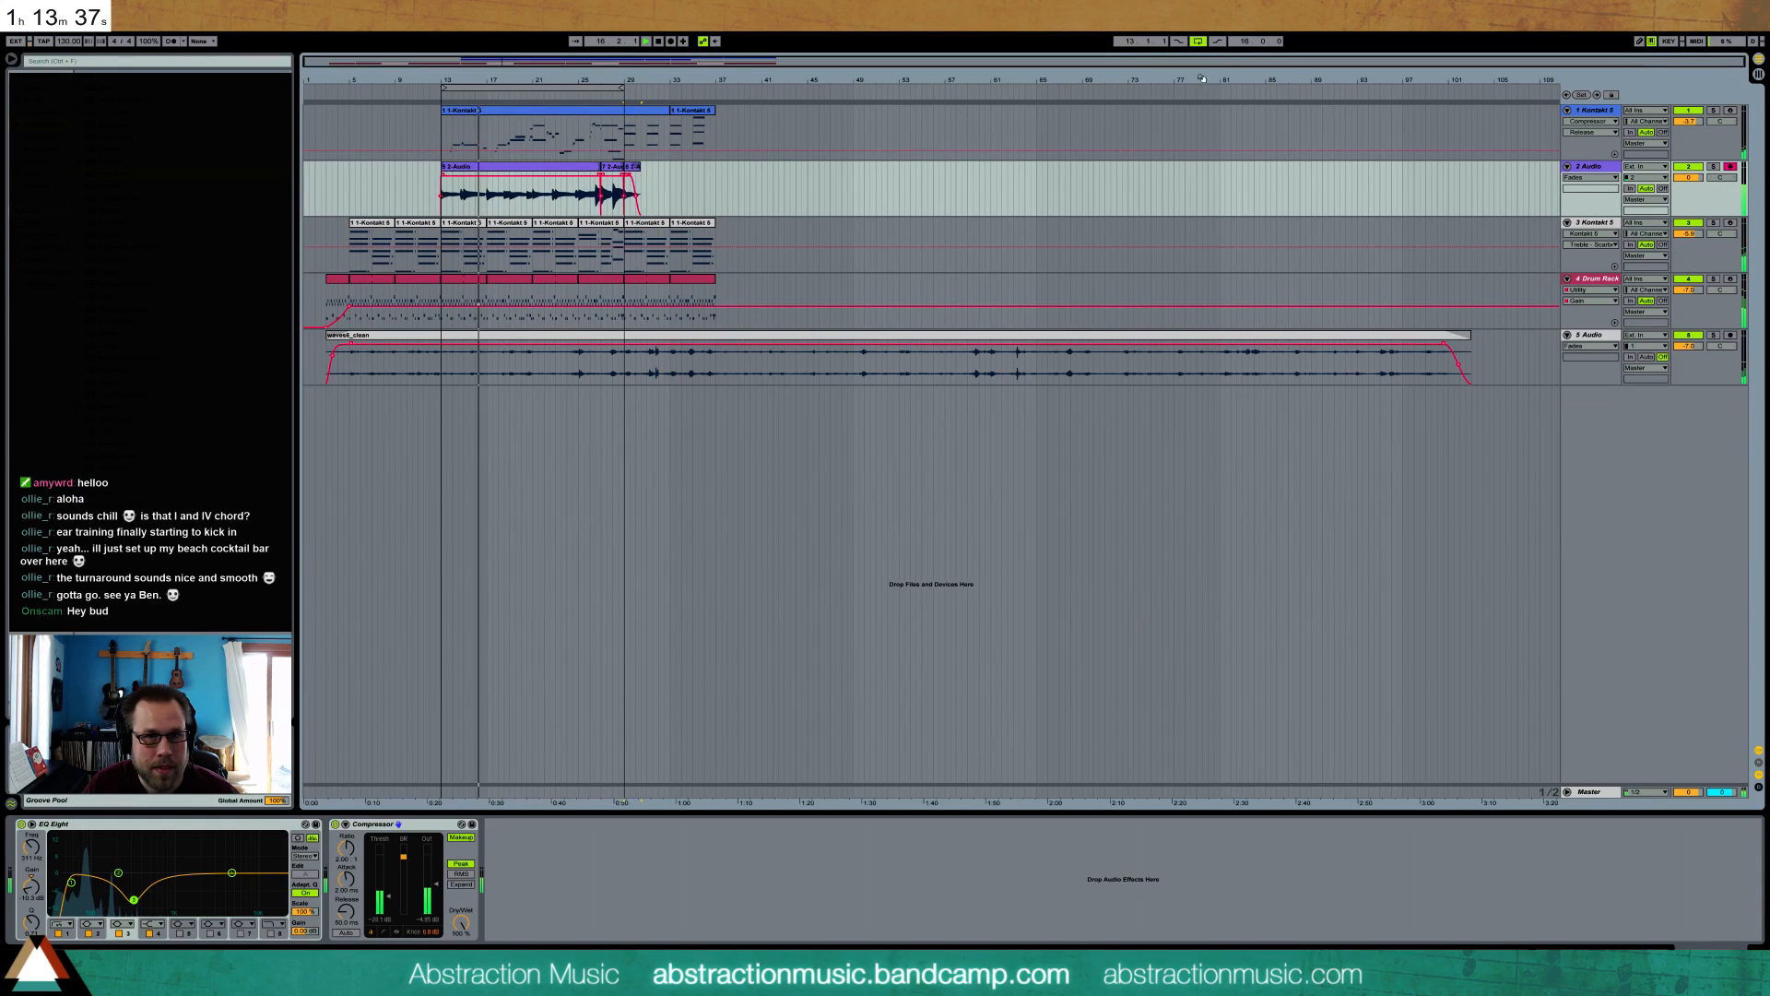
# - Turn off looping and insert a Saturator before the Compressor, trying the Hard Curve type with a lowered output
pyautogui.click(1198, 41)
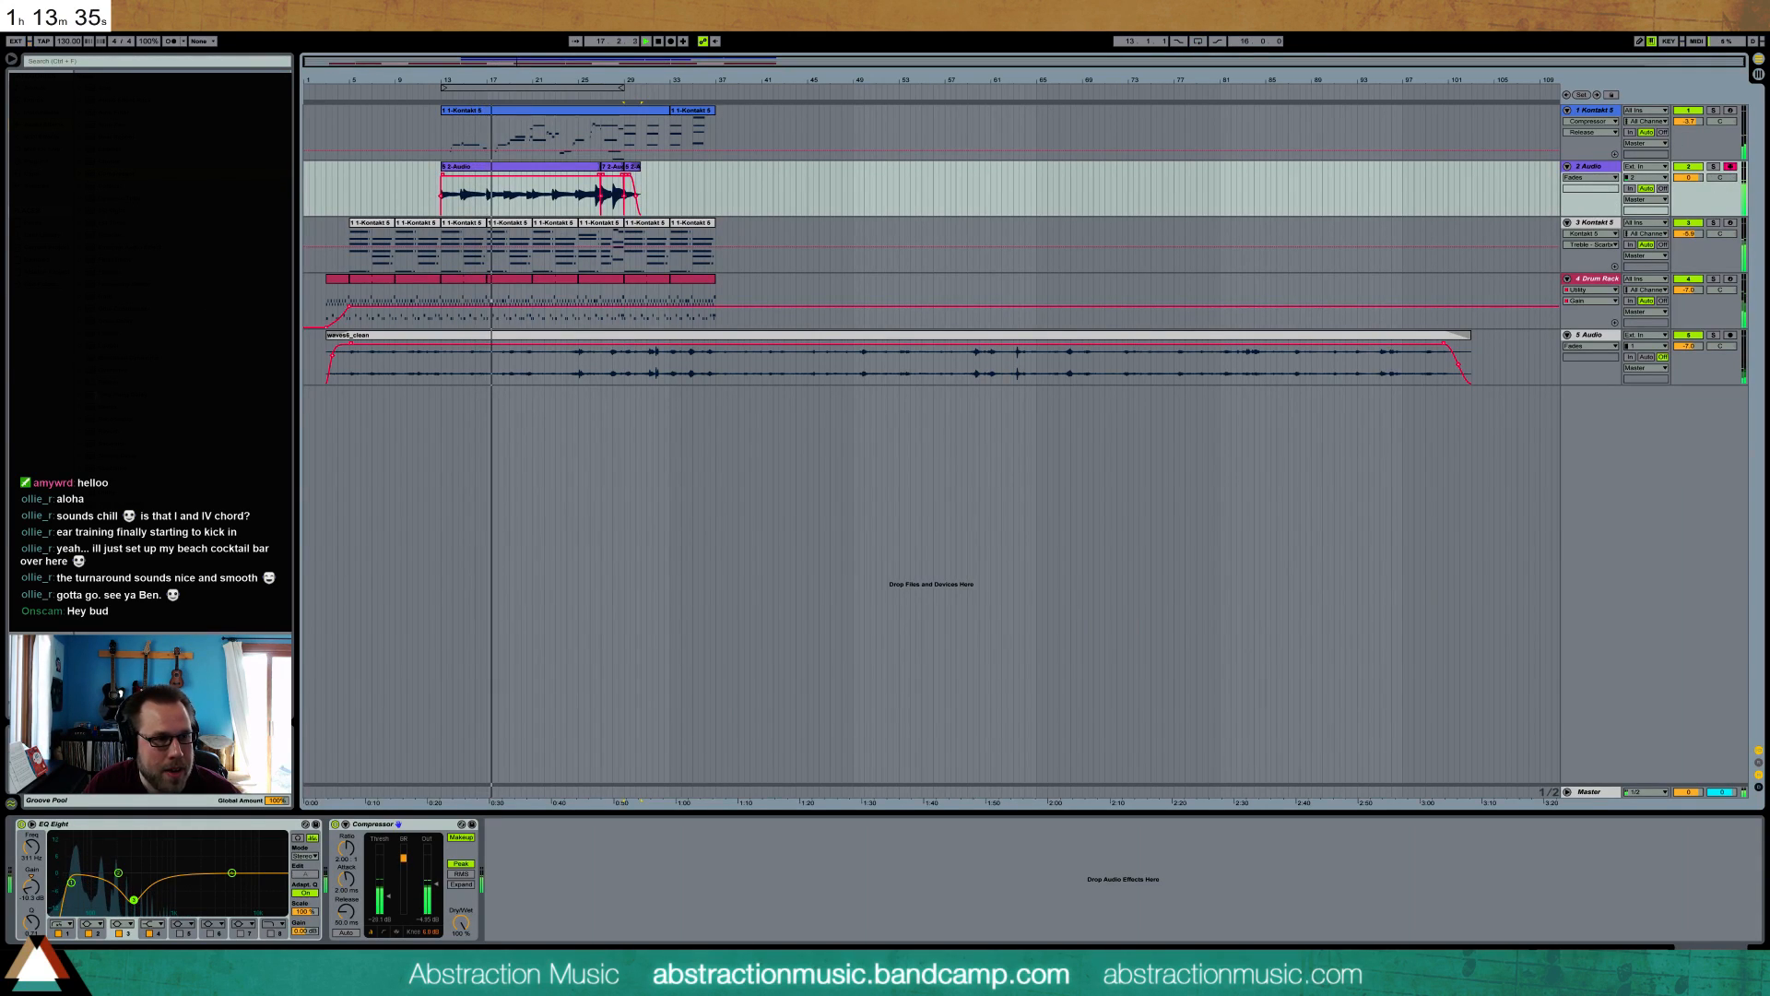
pyautogui.moveTo(97, 436); pyautogui.dragTo(343, 867)
pyautogui.click(400, 890)
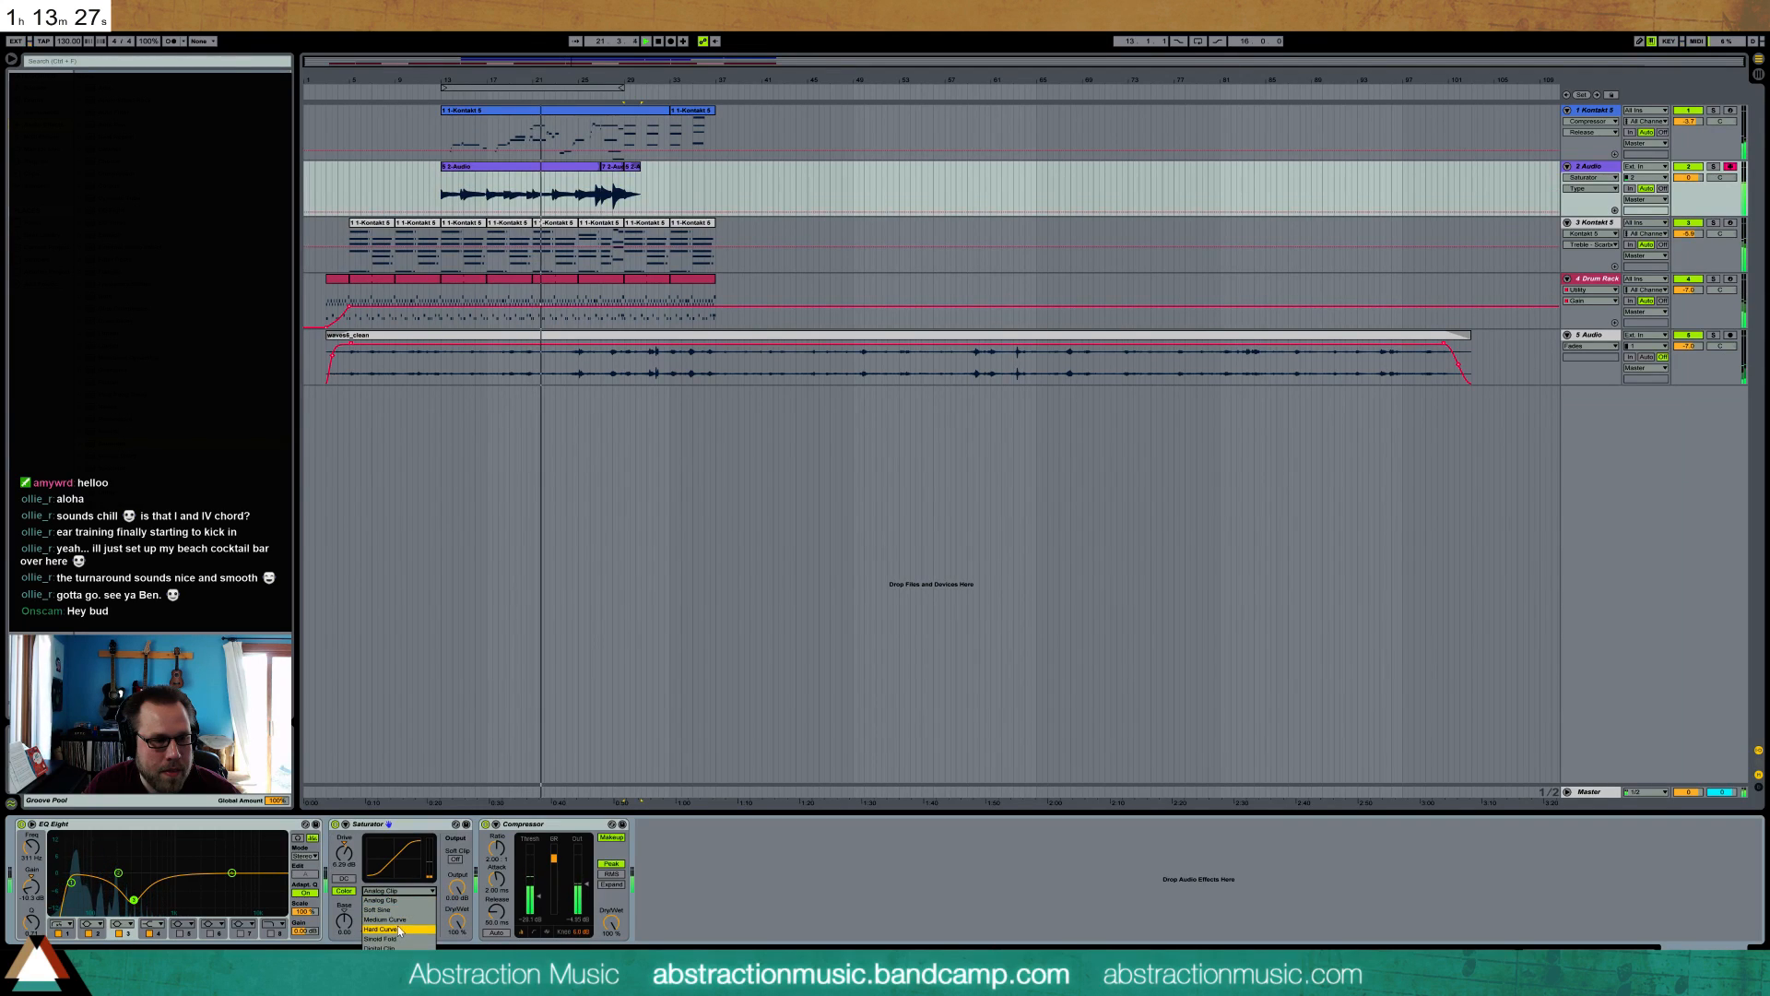
pyautogui.click(399, 927)
pyautogui.moveTo(457, 887); pyautogui.dragTo(457, 930)
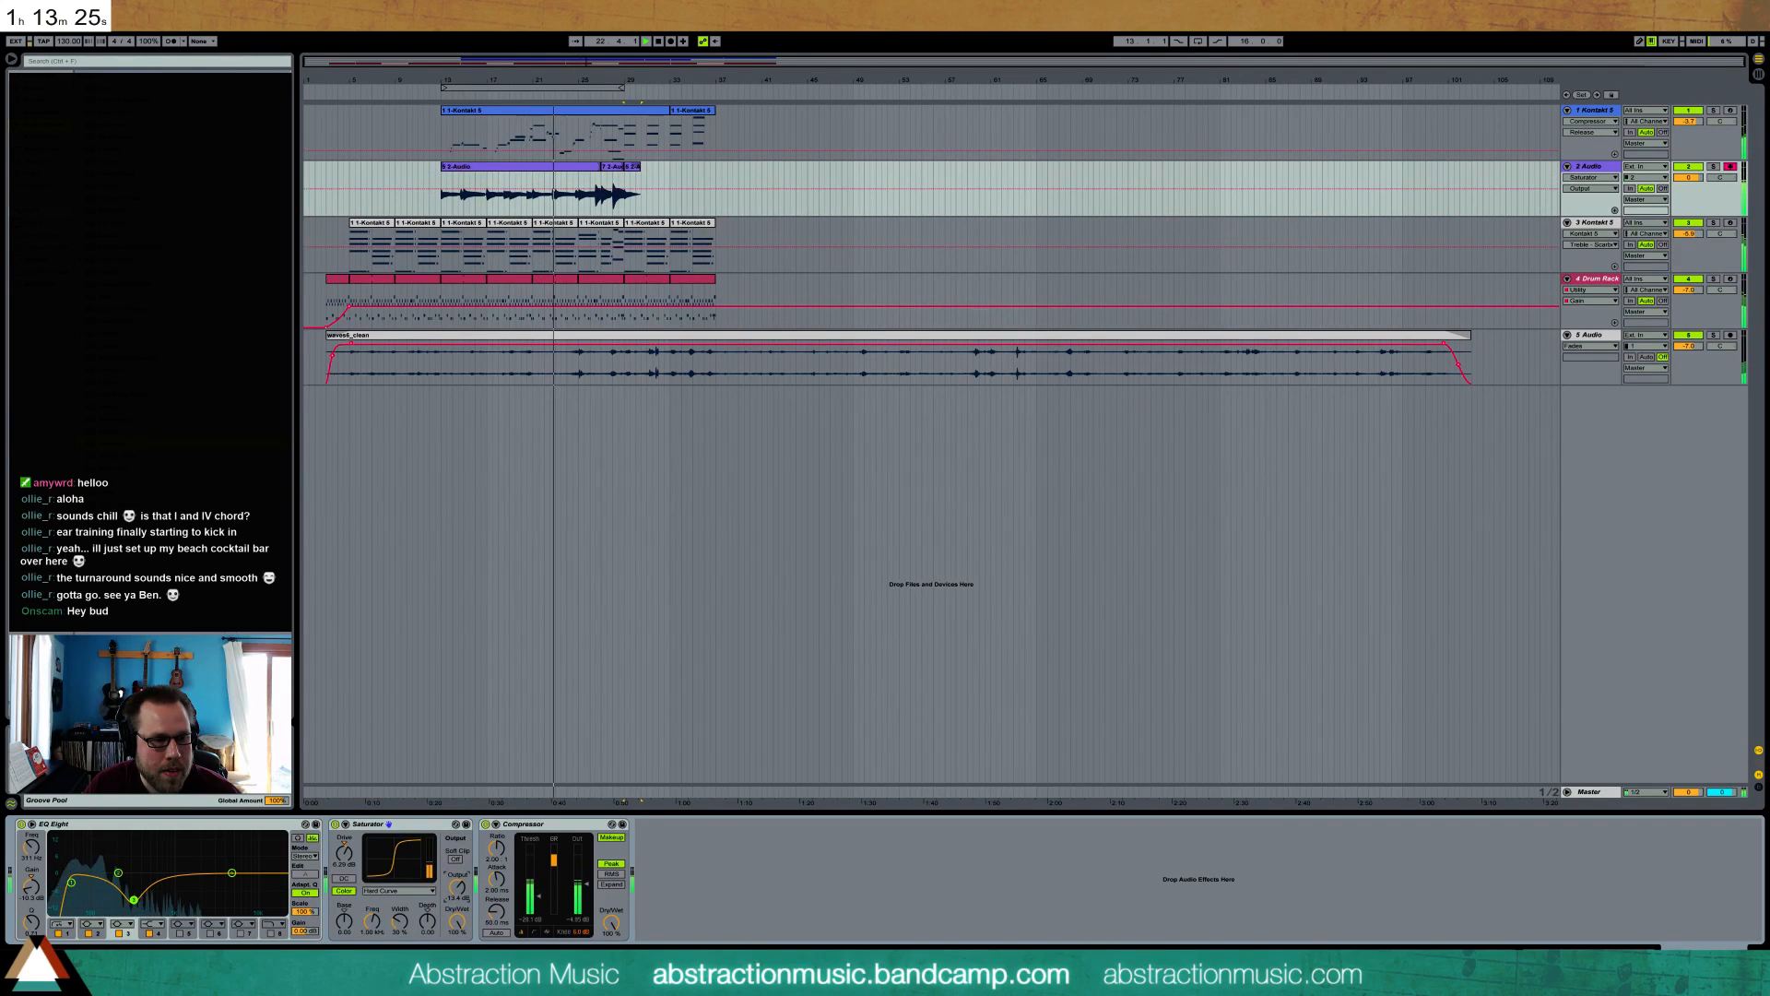
# - Set the Saturator to Soft Sine with rebalanced drive and output, and make EQ Eight's mid cut shallower
pyautogui.click(399, 891)
pyautogui.click(399, 909)
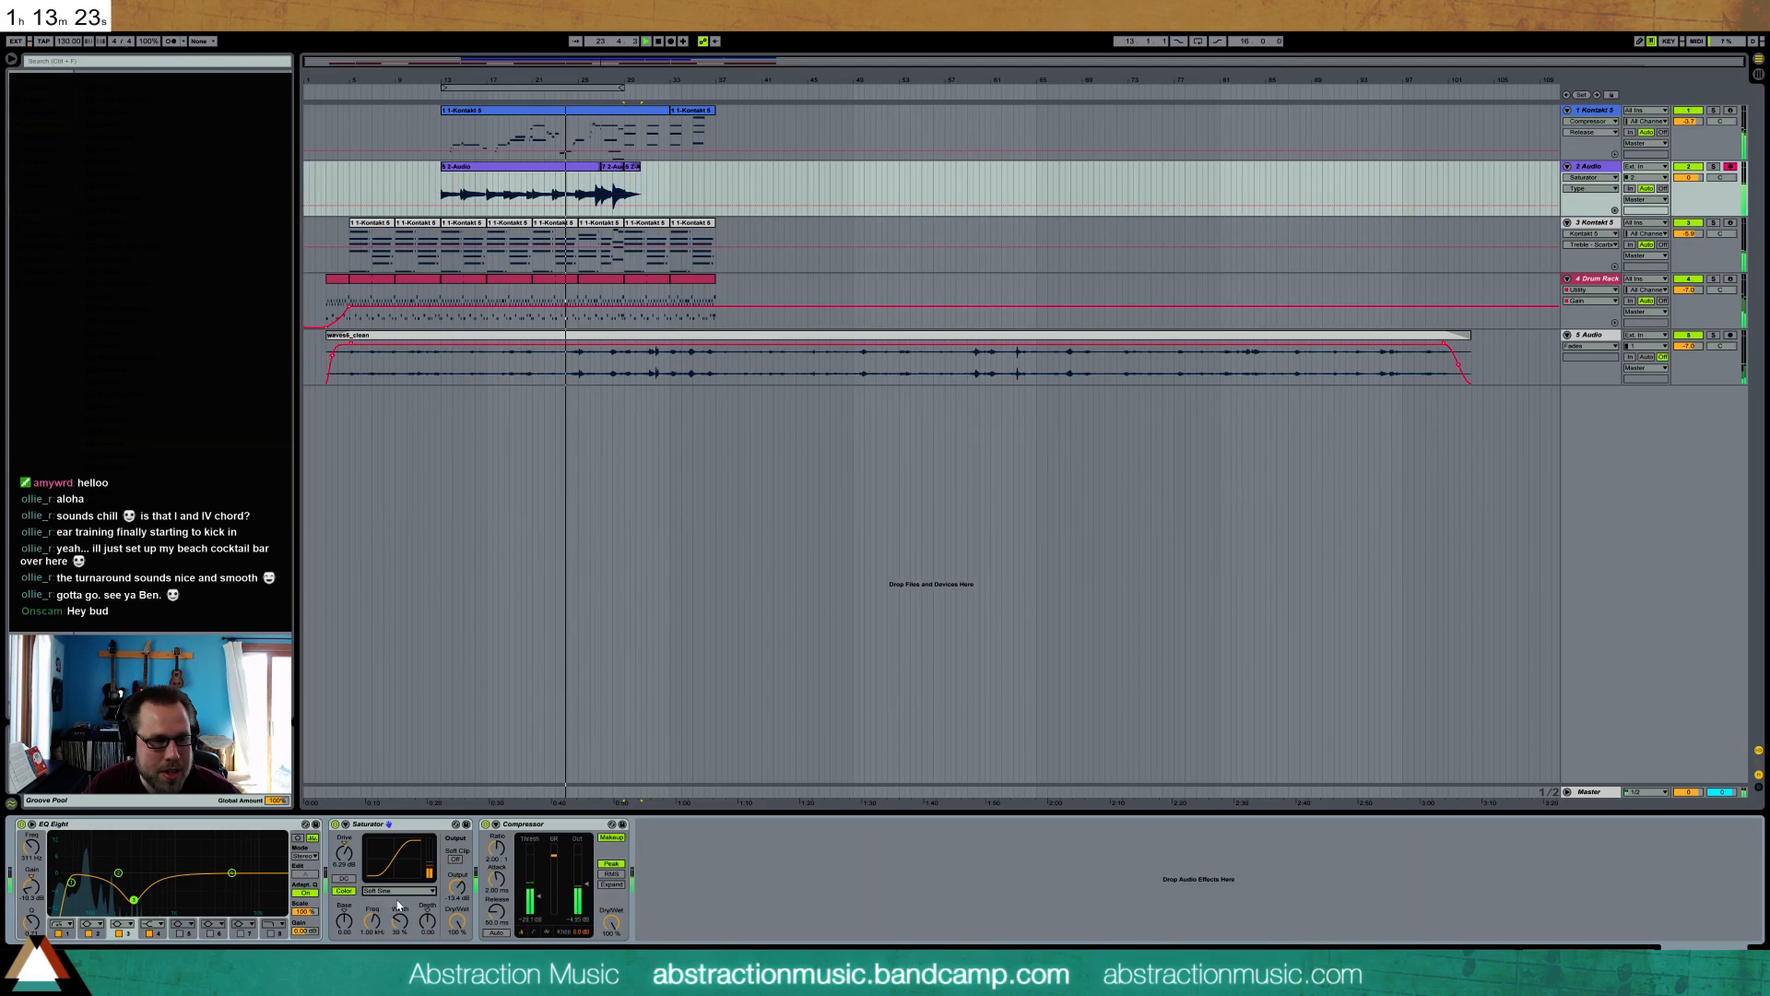
pyautogui.moveTo(458, 887)
pyautogui.mouseDown()
pyautogui.moveTo(458, 857)
pyautogui.moveTo(457, 872)
pyautogui.mouseUp()
pyautogui.moveTo(343, 854); pyautogui.dragTo(344, 851)
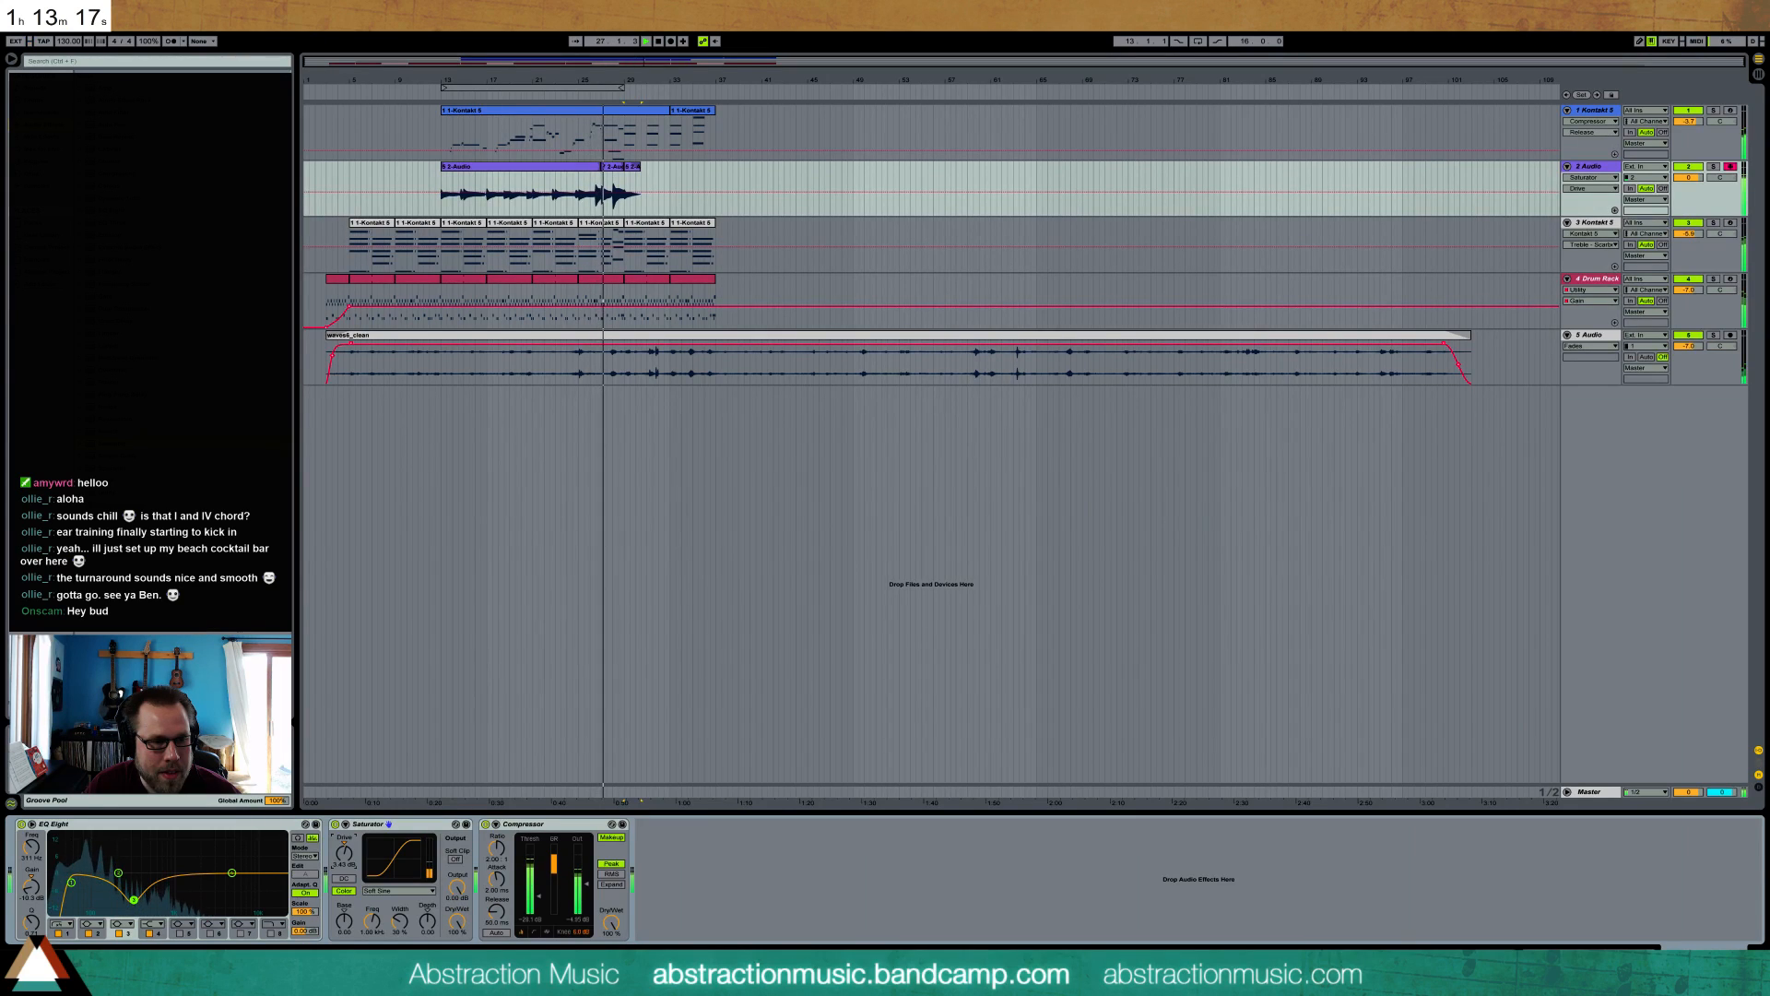
pyautogui.moveTo(458, 887); pyautogui.dragTo(458, 896)
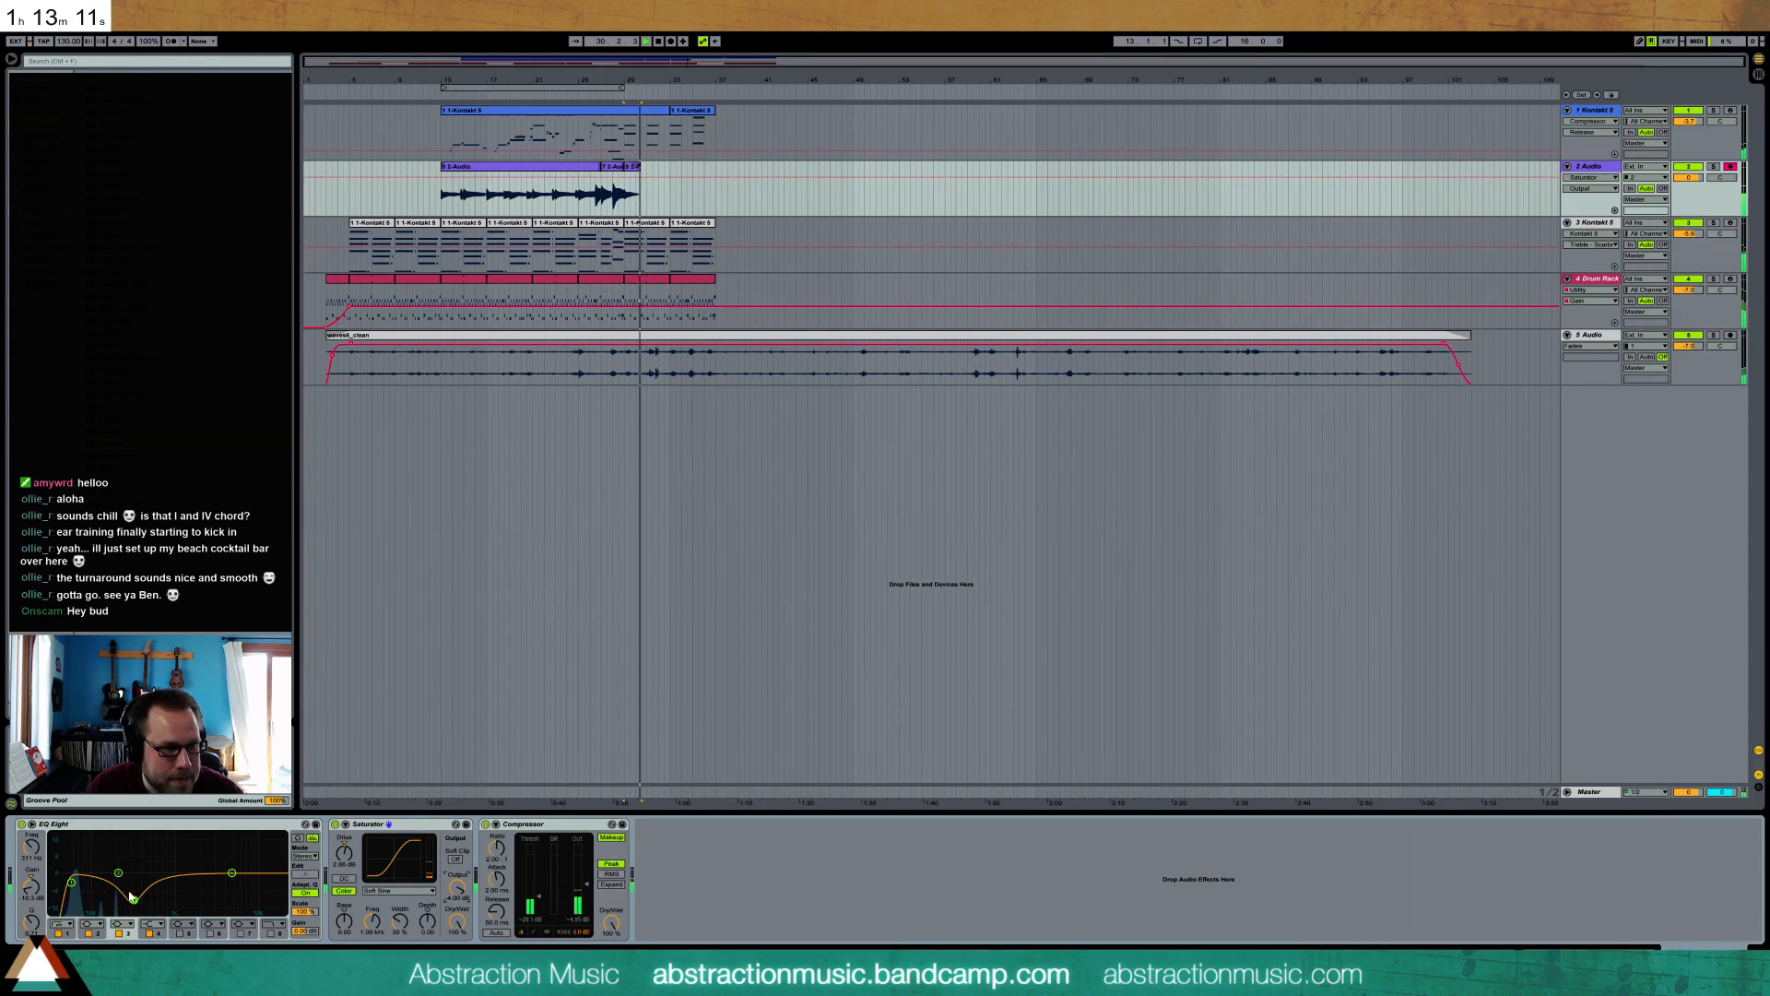
pyautogui.moveTo(135, 901); pyautogui.dragTo(135, 881)
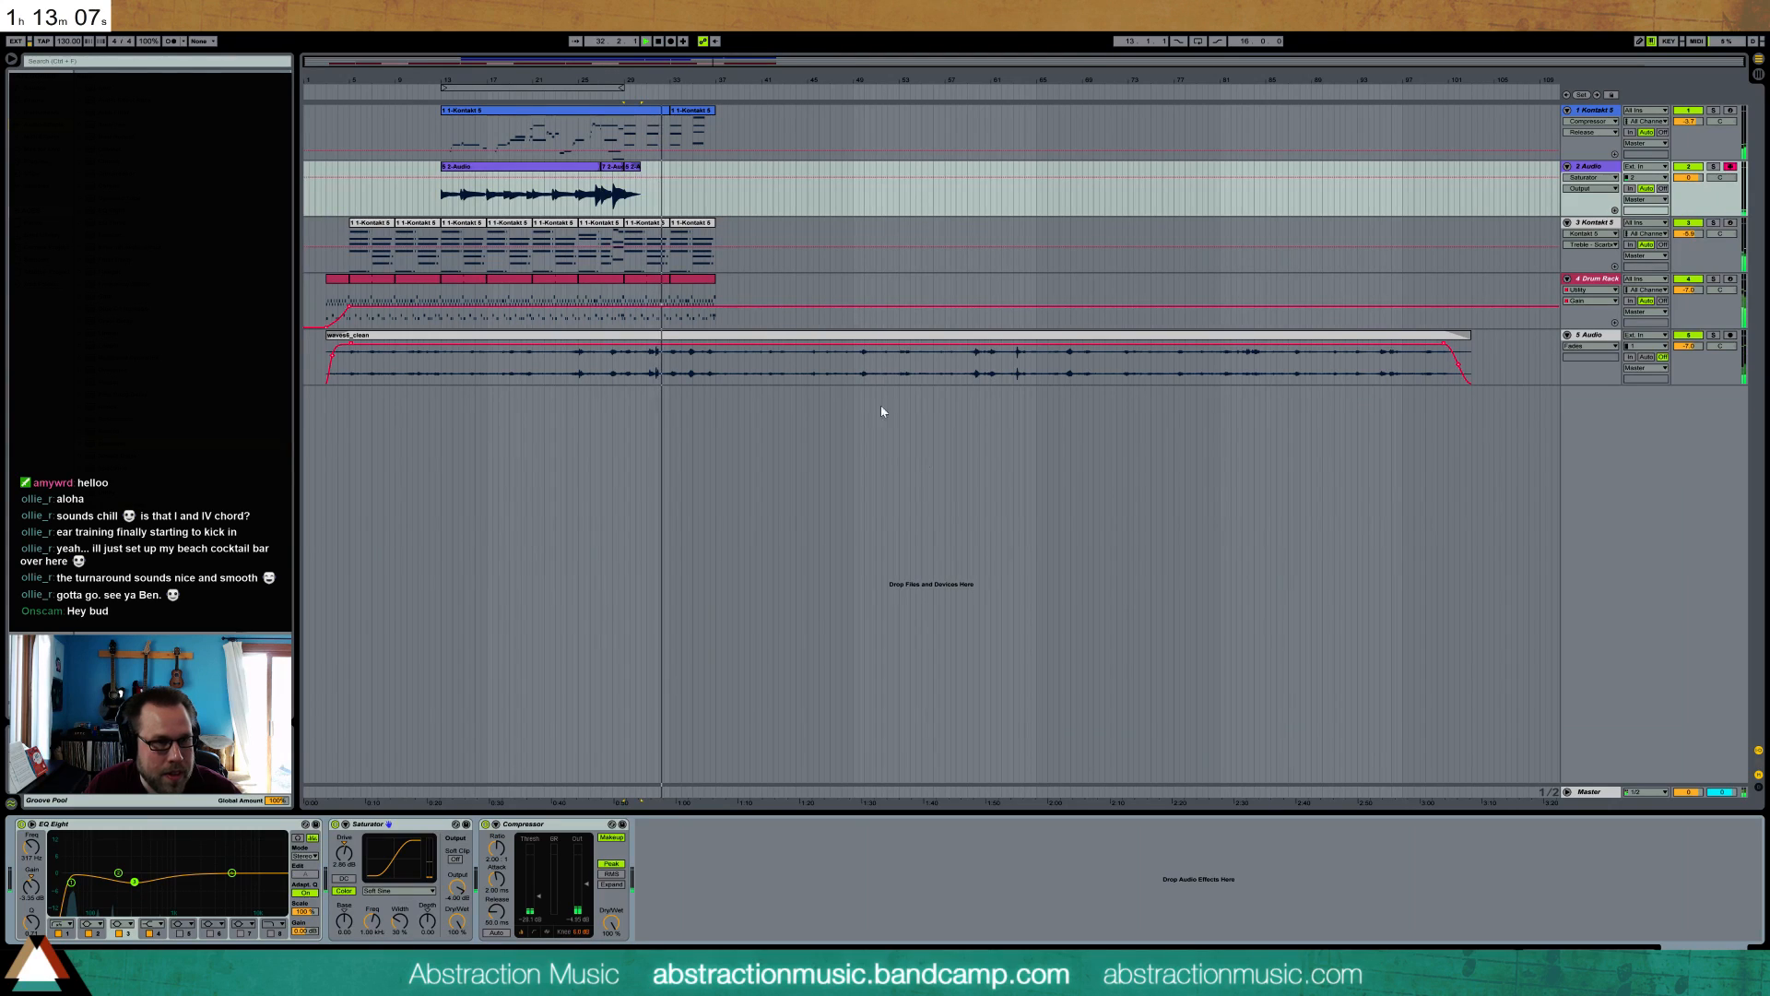
# - Duplicate the audio track's bars 29 to 31 three times so the copies run up to bar 37
pyautogui.click(634, 168)
pyautogui.moveTo(647, 197); pyautogui.dragTo(626, 203)
pyautogui.hotkey('ctrl', 'd')
pyautogui.hotkey('ctrl', 'd')
pyautogui.hotkey('ctrl', 'd')
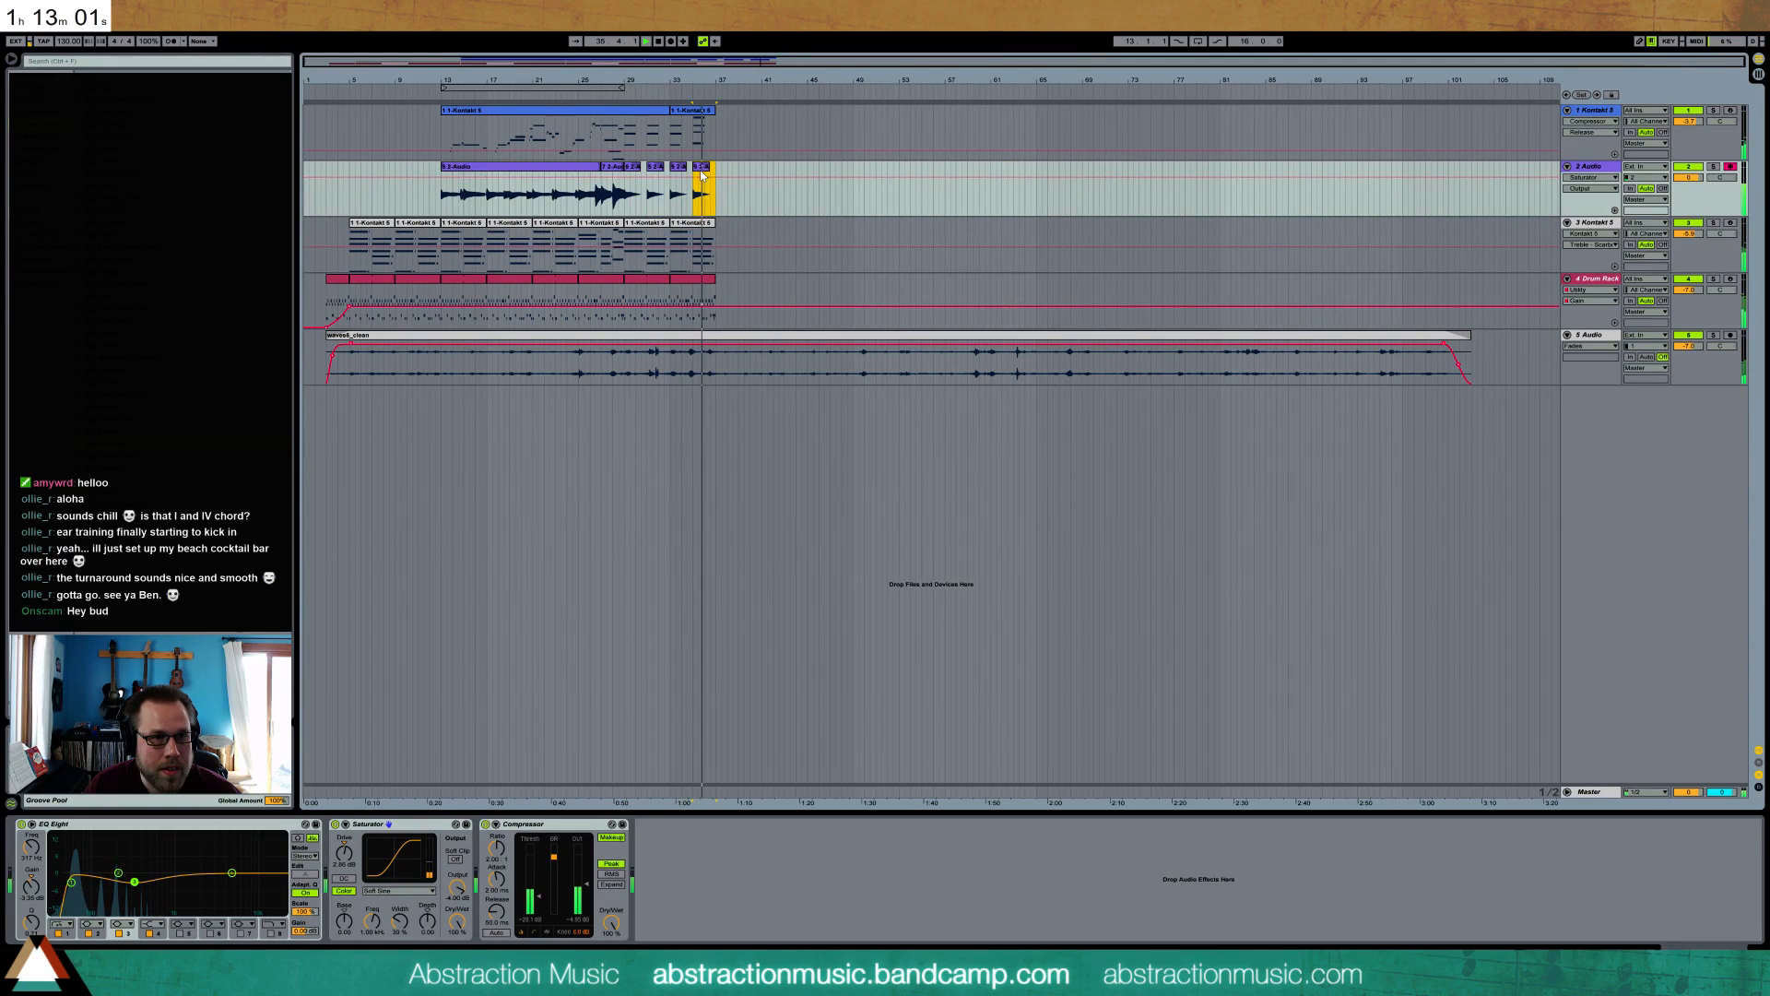
# - Copy bars 15 to 17 of the audio take and paste them over the duplicates at bars 31 and 35
pyautogui.moveTo(464, 198); pyautogui.dragTo(486, 201)
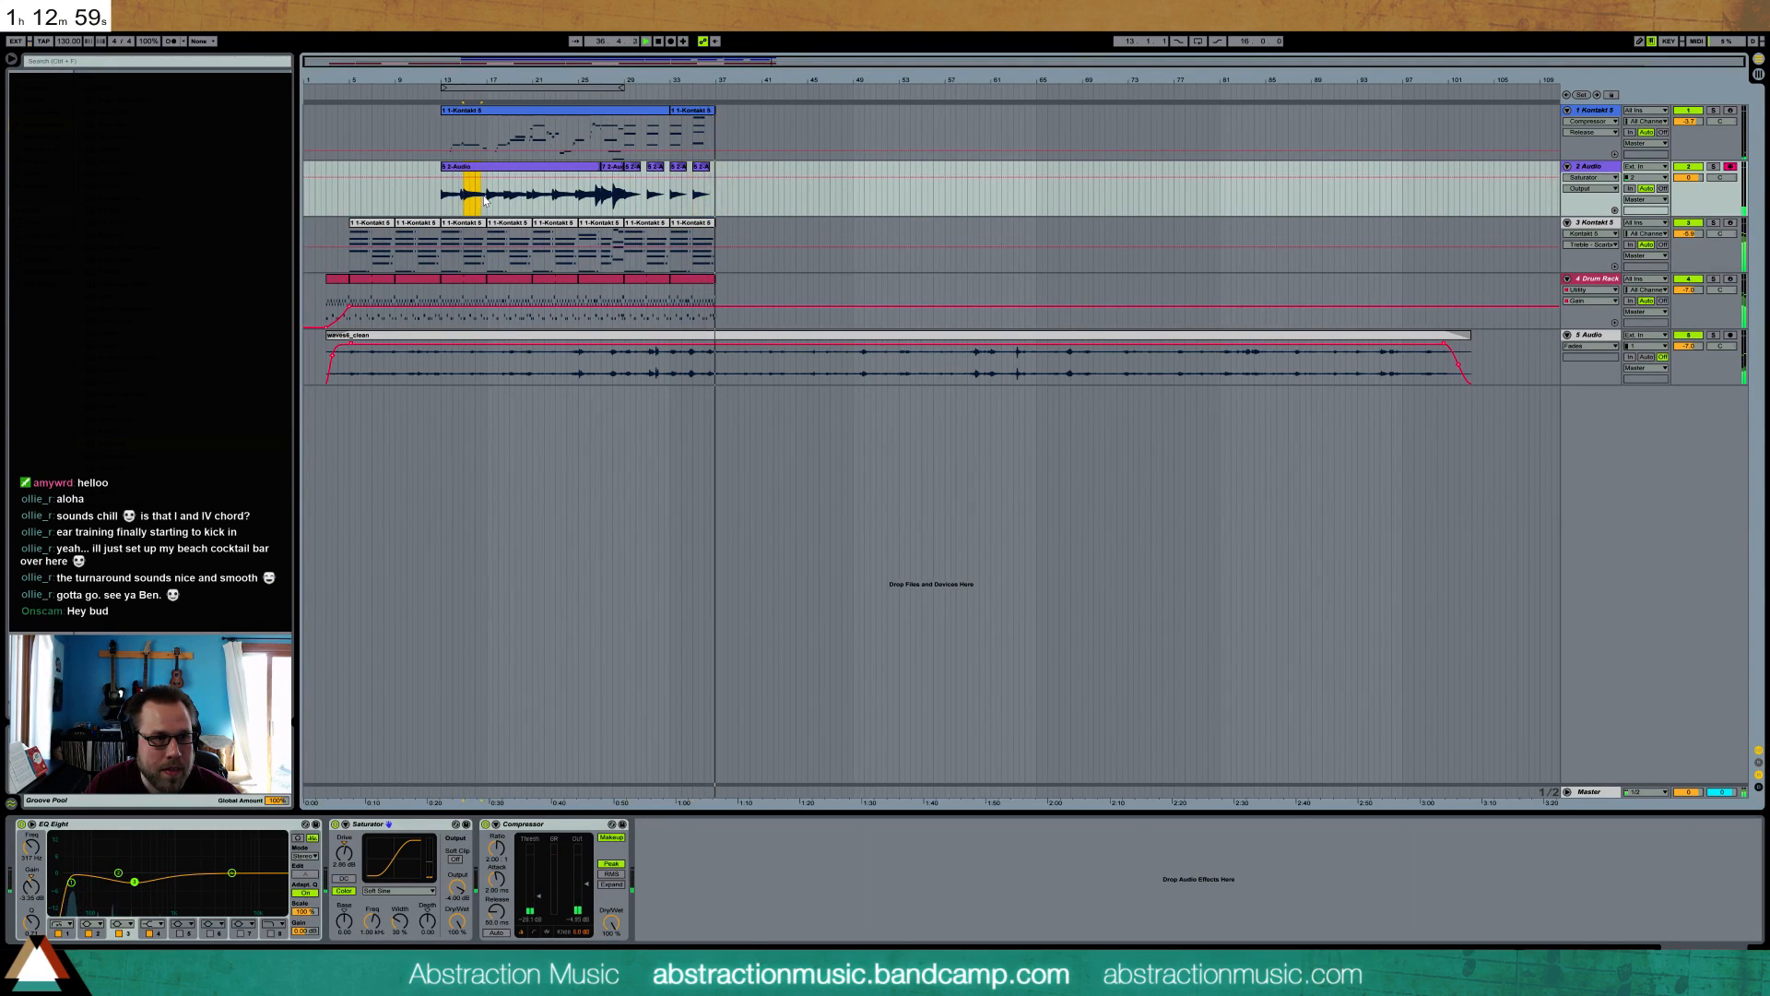
pyautogui.hotkey('ctrl', 'c')
pyautogui.click(647, 200)
pyautogui.hotkey('ctrl', 'v')
pyautogui.click(692, 200)
pyautogui.hotkey('ctrl', 'v')
# - Create fades on the pasted audio clips and shorten the last clip's end slightly before bar 37
pyautogui.moveTo(669, 167); pyautogui.dragTo(709, 167)
pyautogui.hotkey('ctrl', 'alt', 'f')
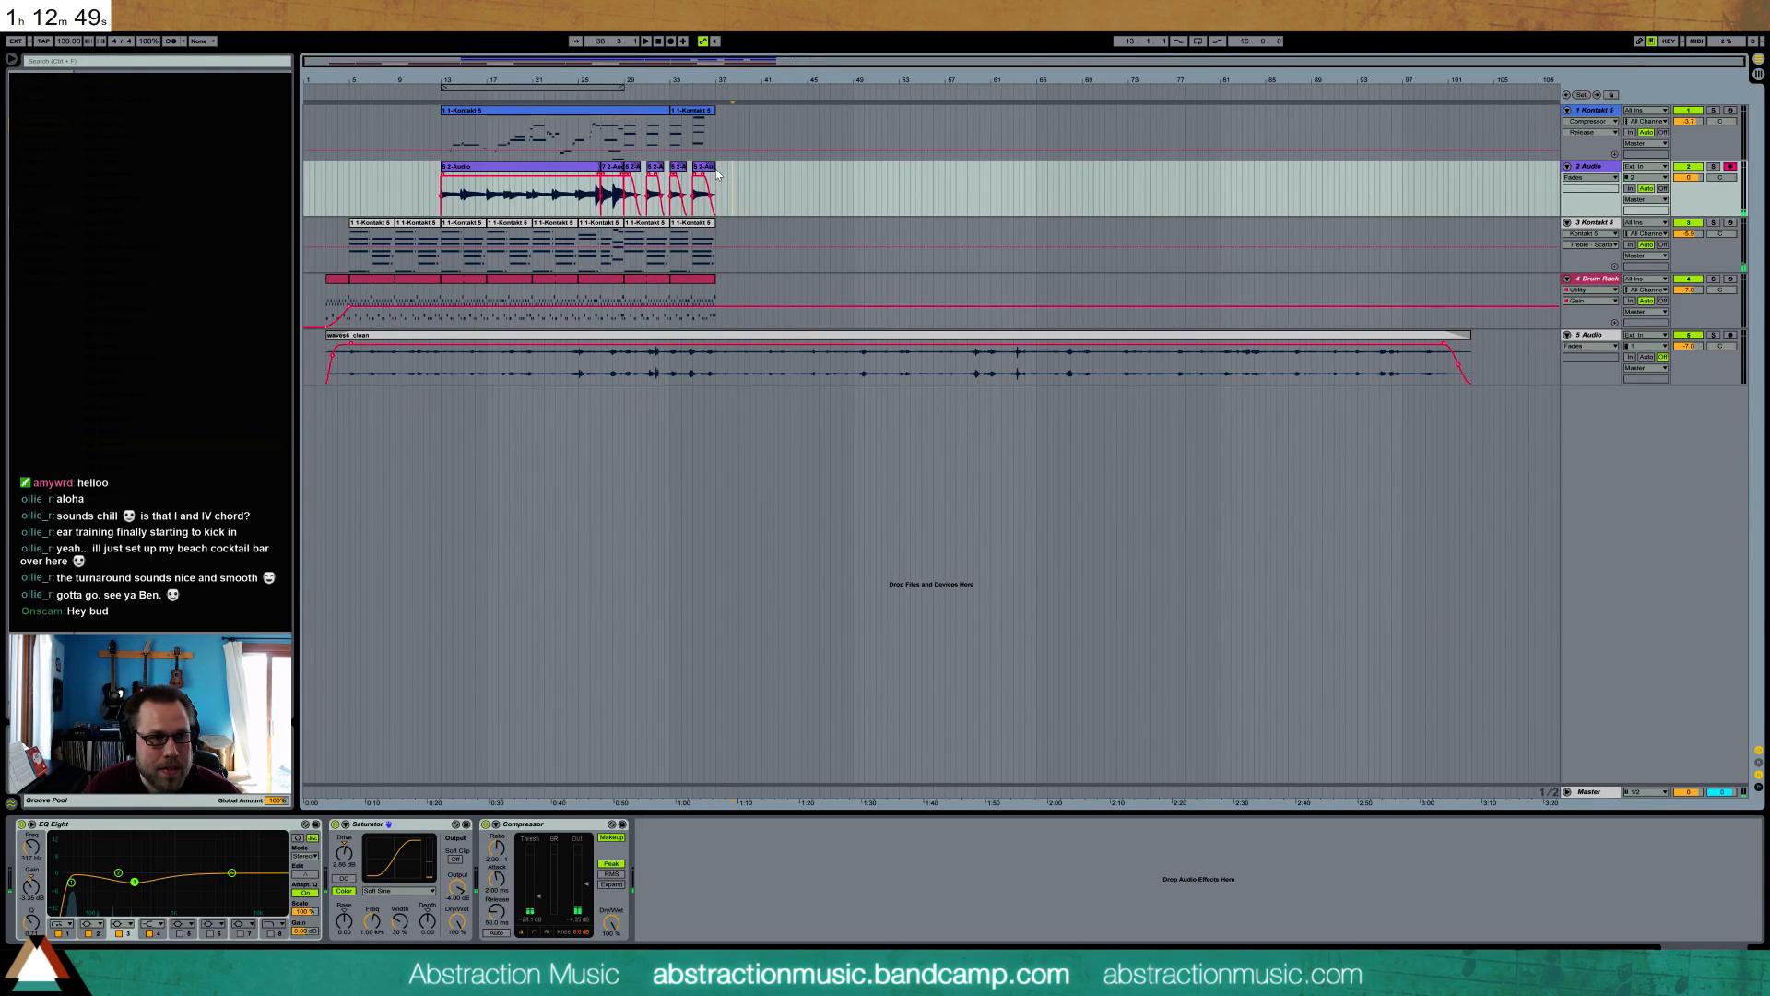
pyautogui.click(699, 184)
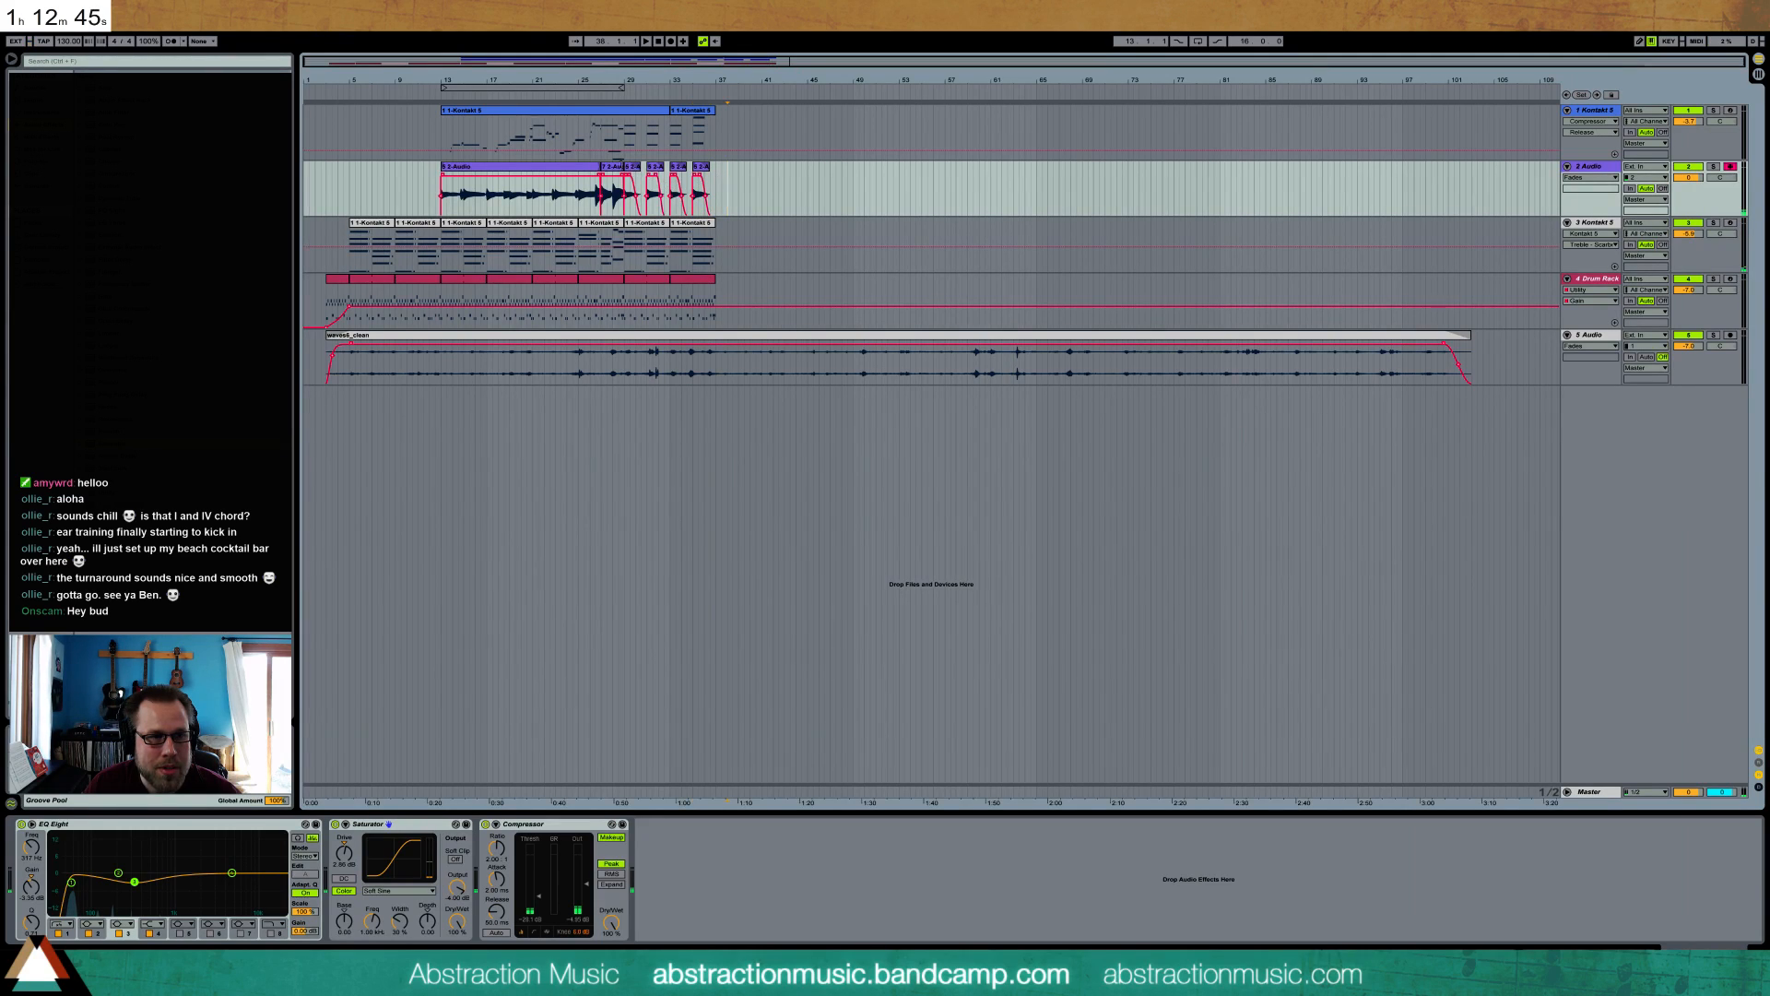
# - Play from bar 29, turn looping back on and extend the loop to 24 bars ending at bar 37
pyautogui.click(630, 169)
pyautogui.press('space')
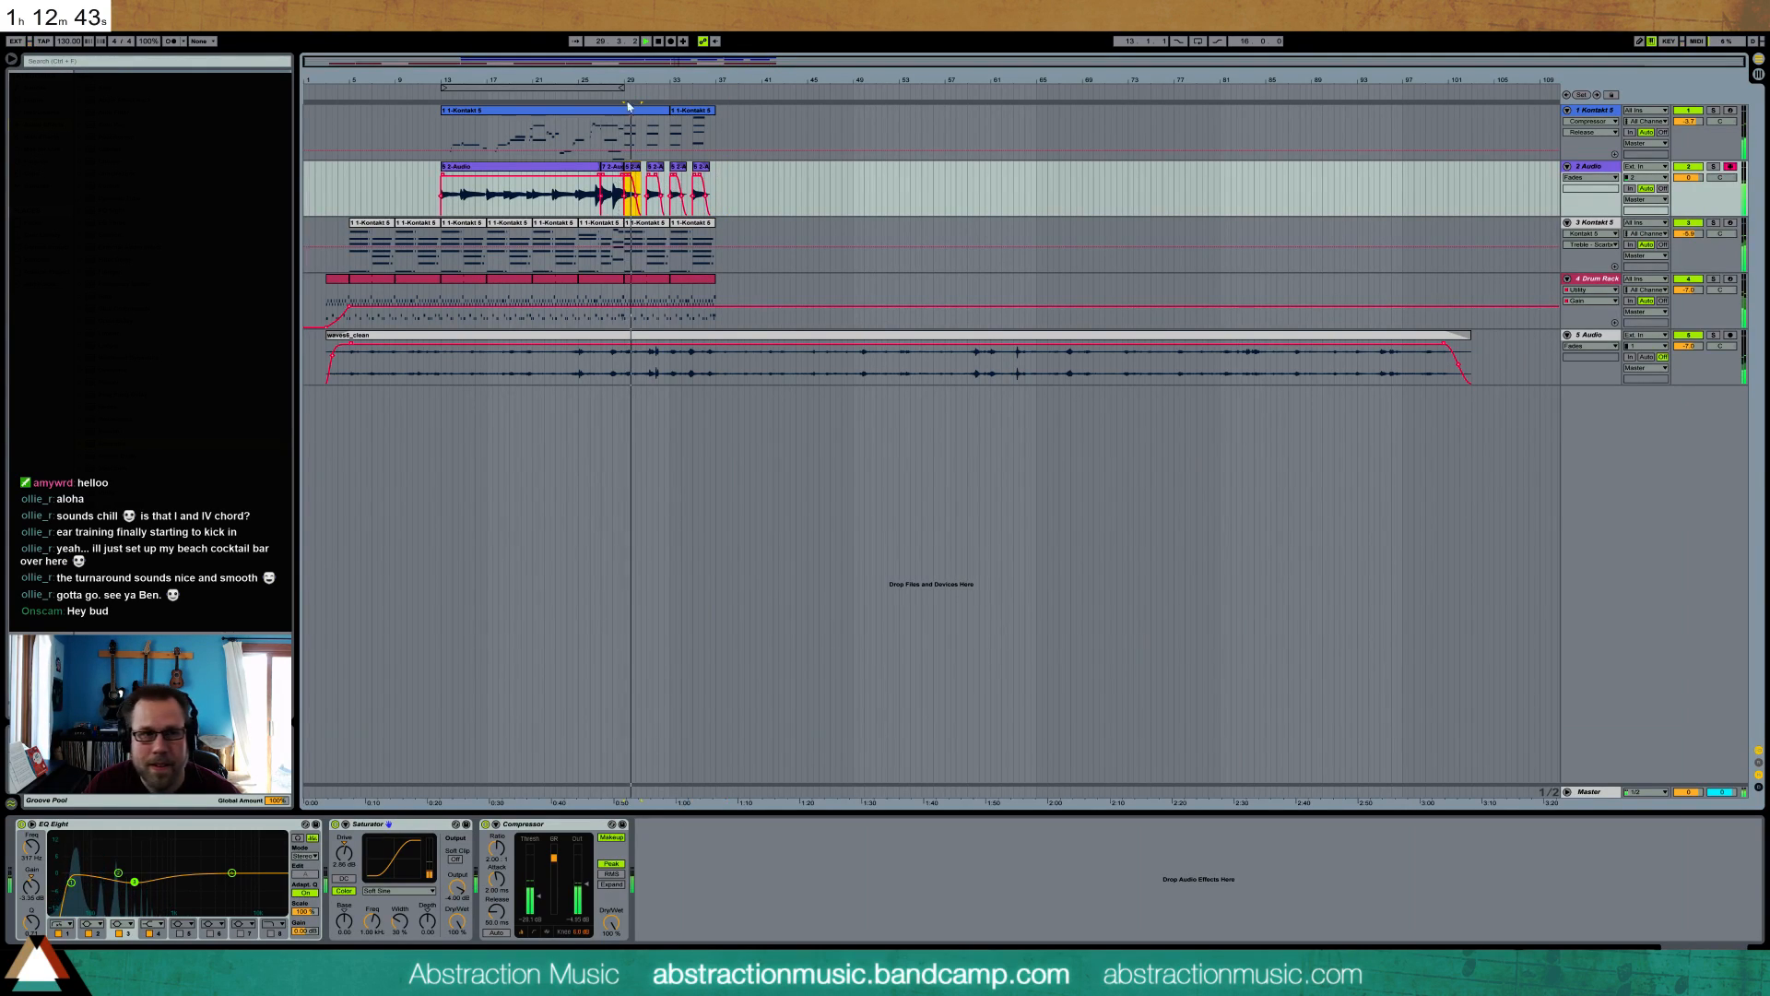
pyautogui.click(1197, 41)
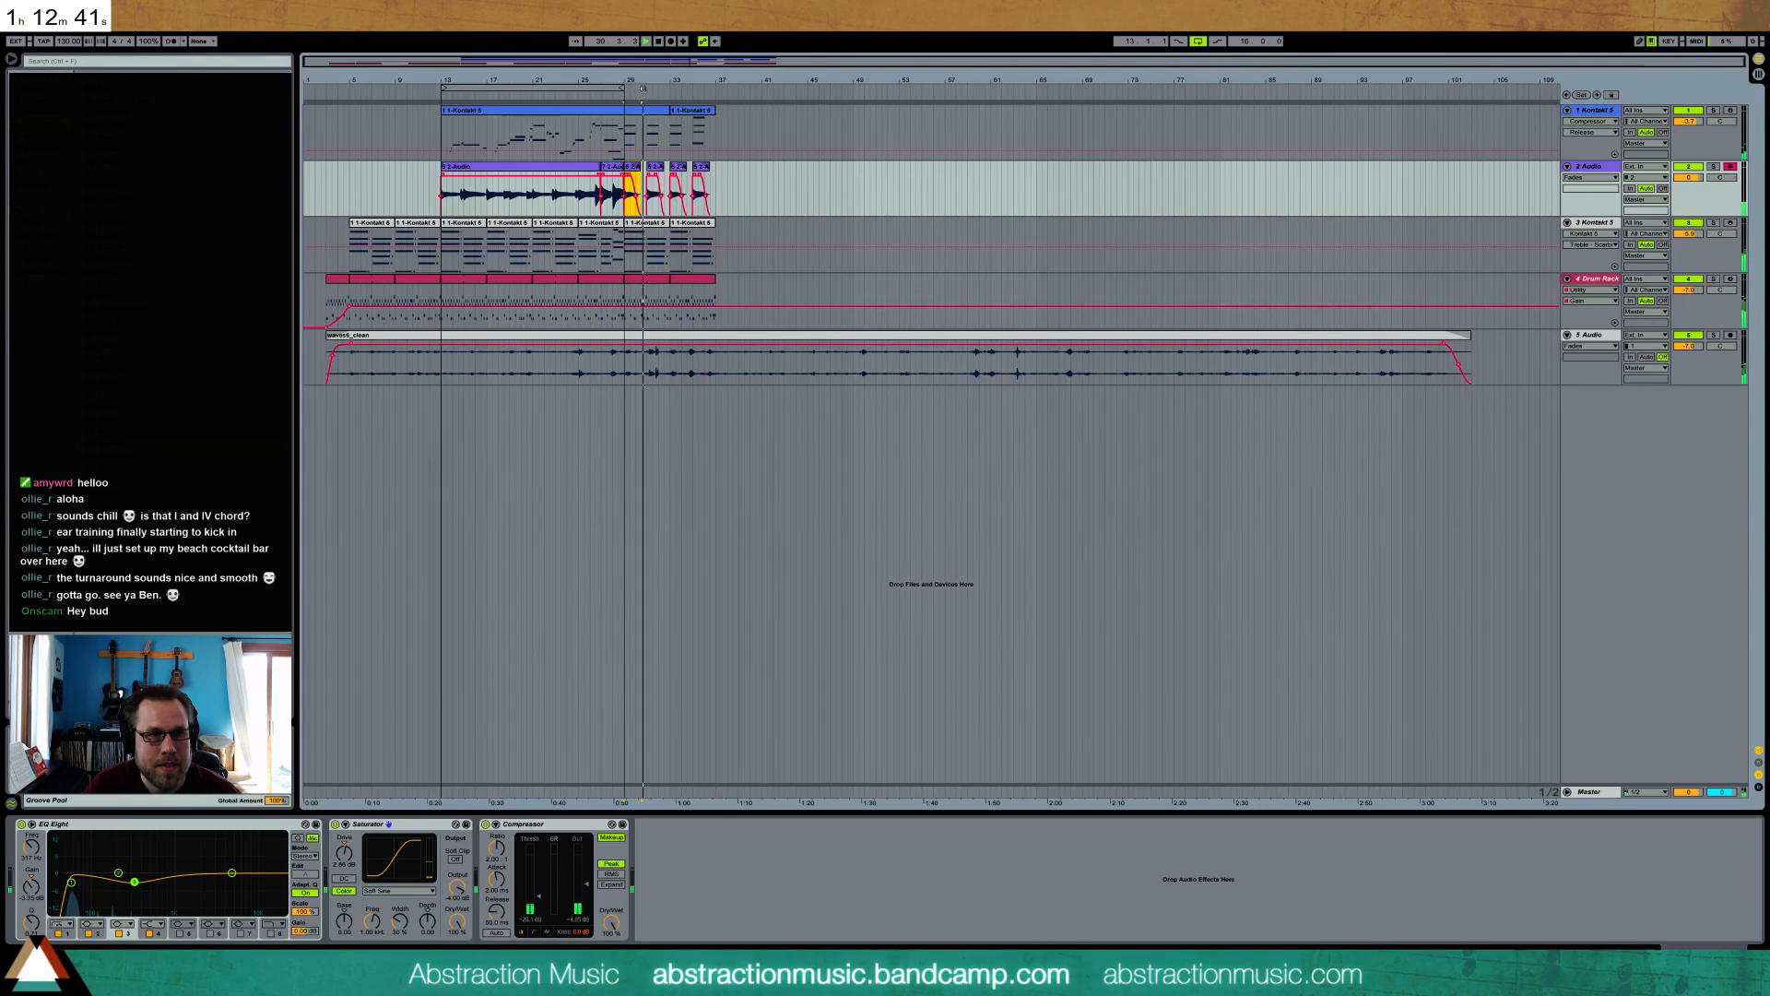
pyautogui.moveTo(623, 88); pyautogui.dragTo(714, 90)
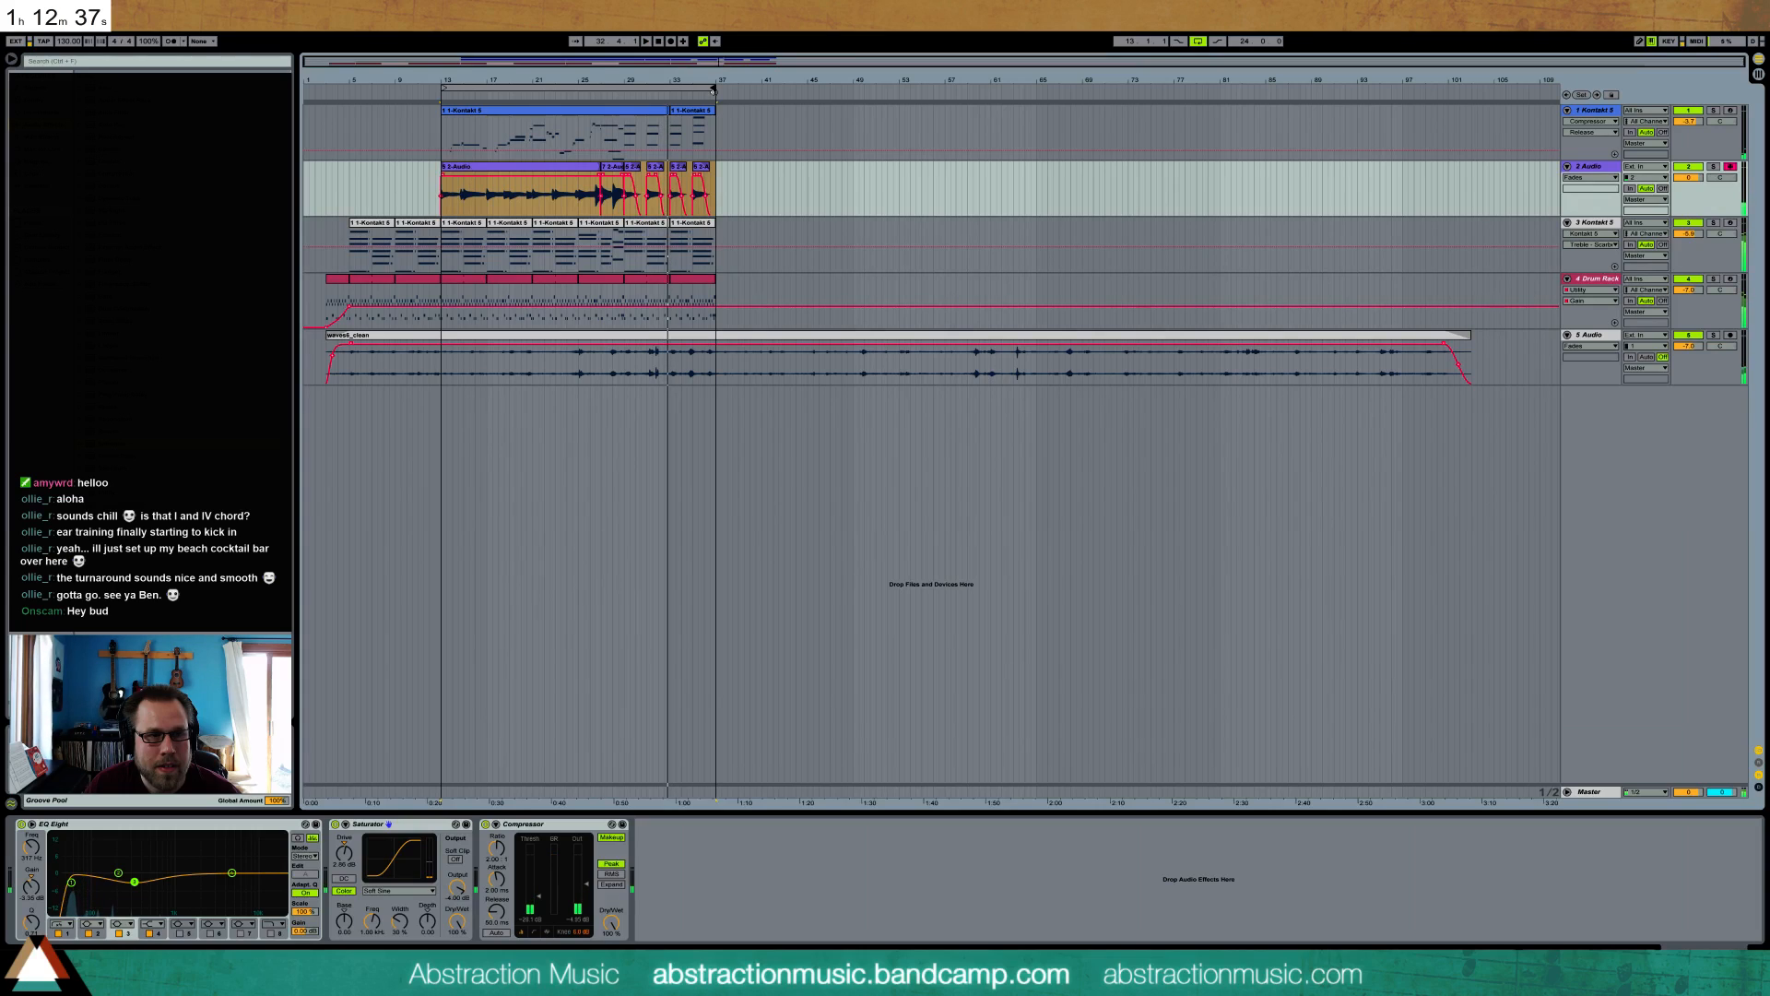
# - Record a new take on the 2 Audio track from bar 31, redoing it so it runs to bar 37
pyautogui.click(654, 169)
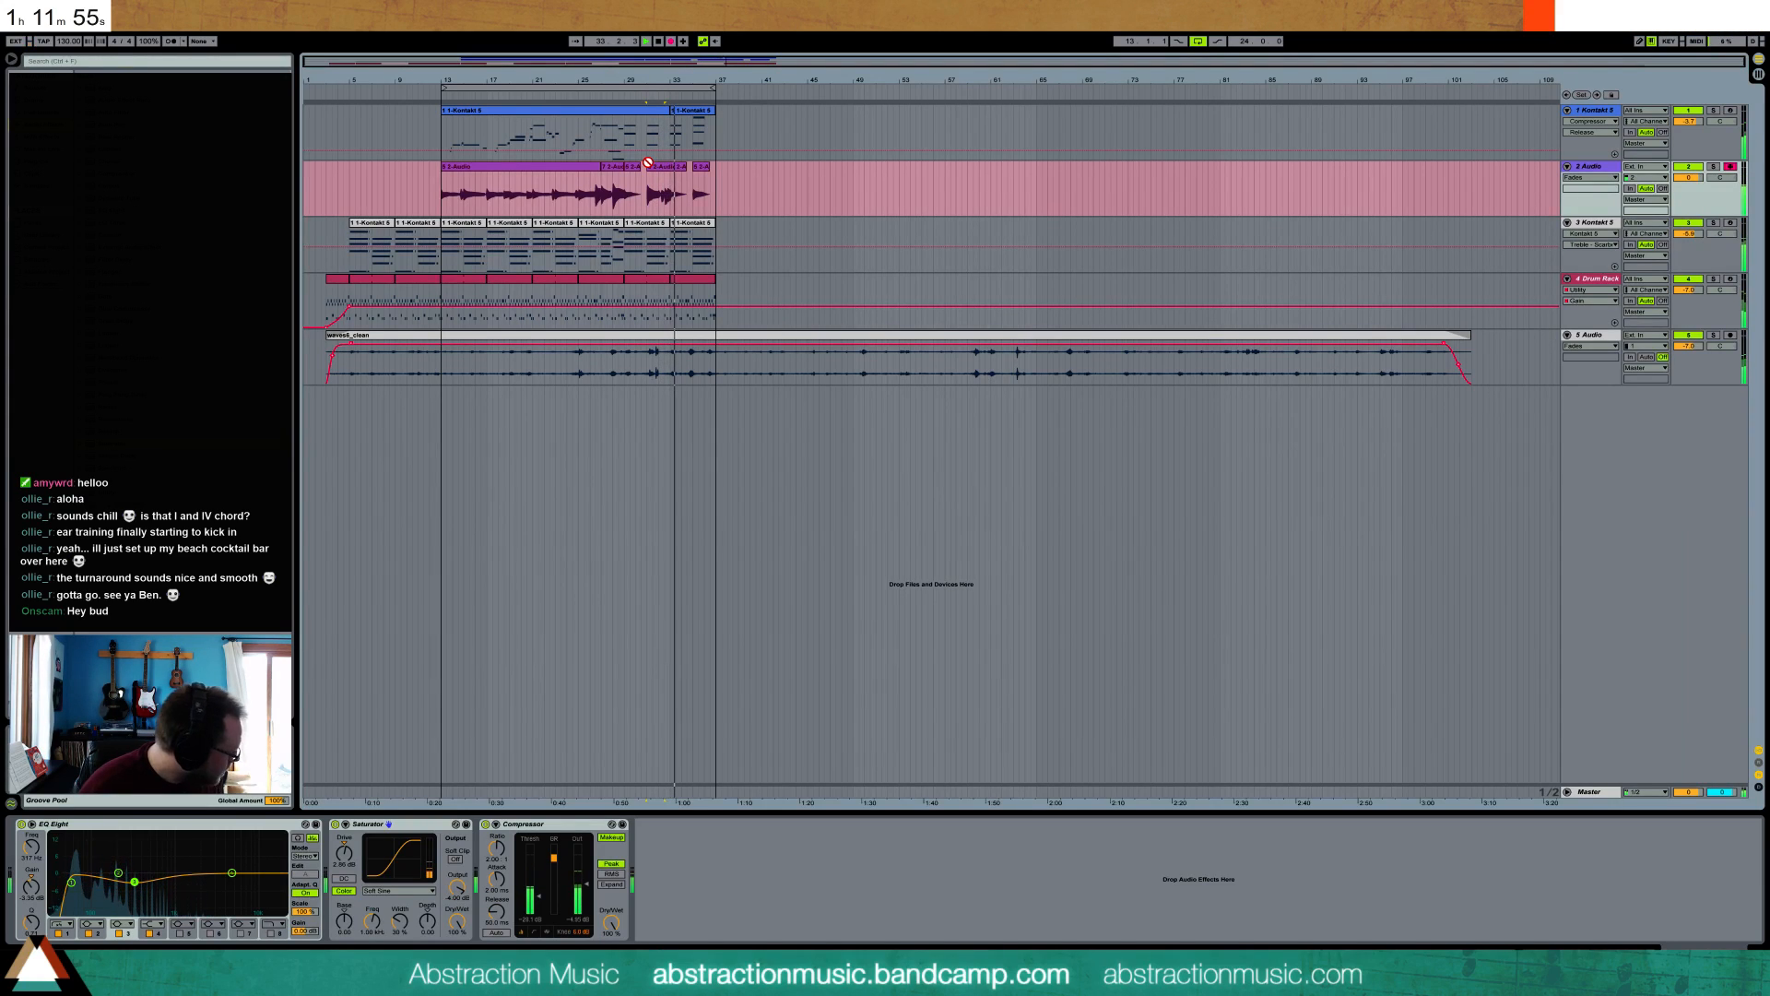
pyautogui.press('space')
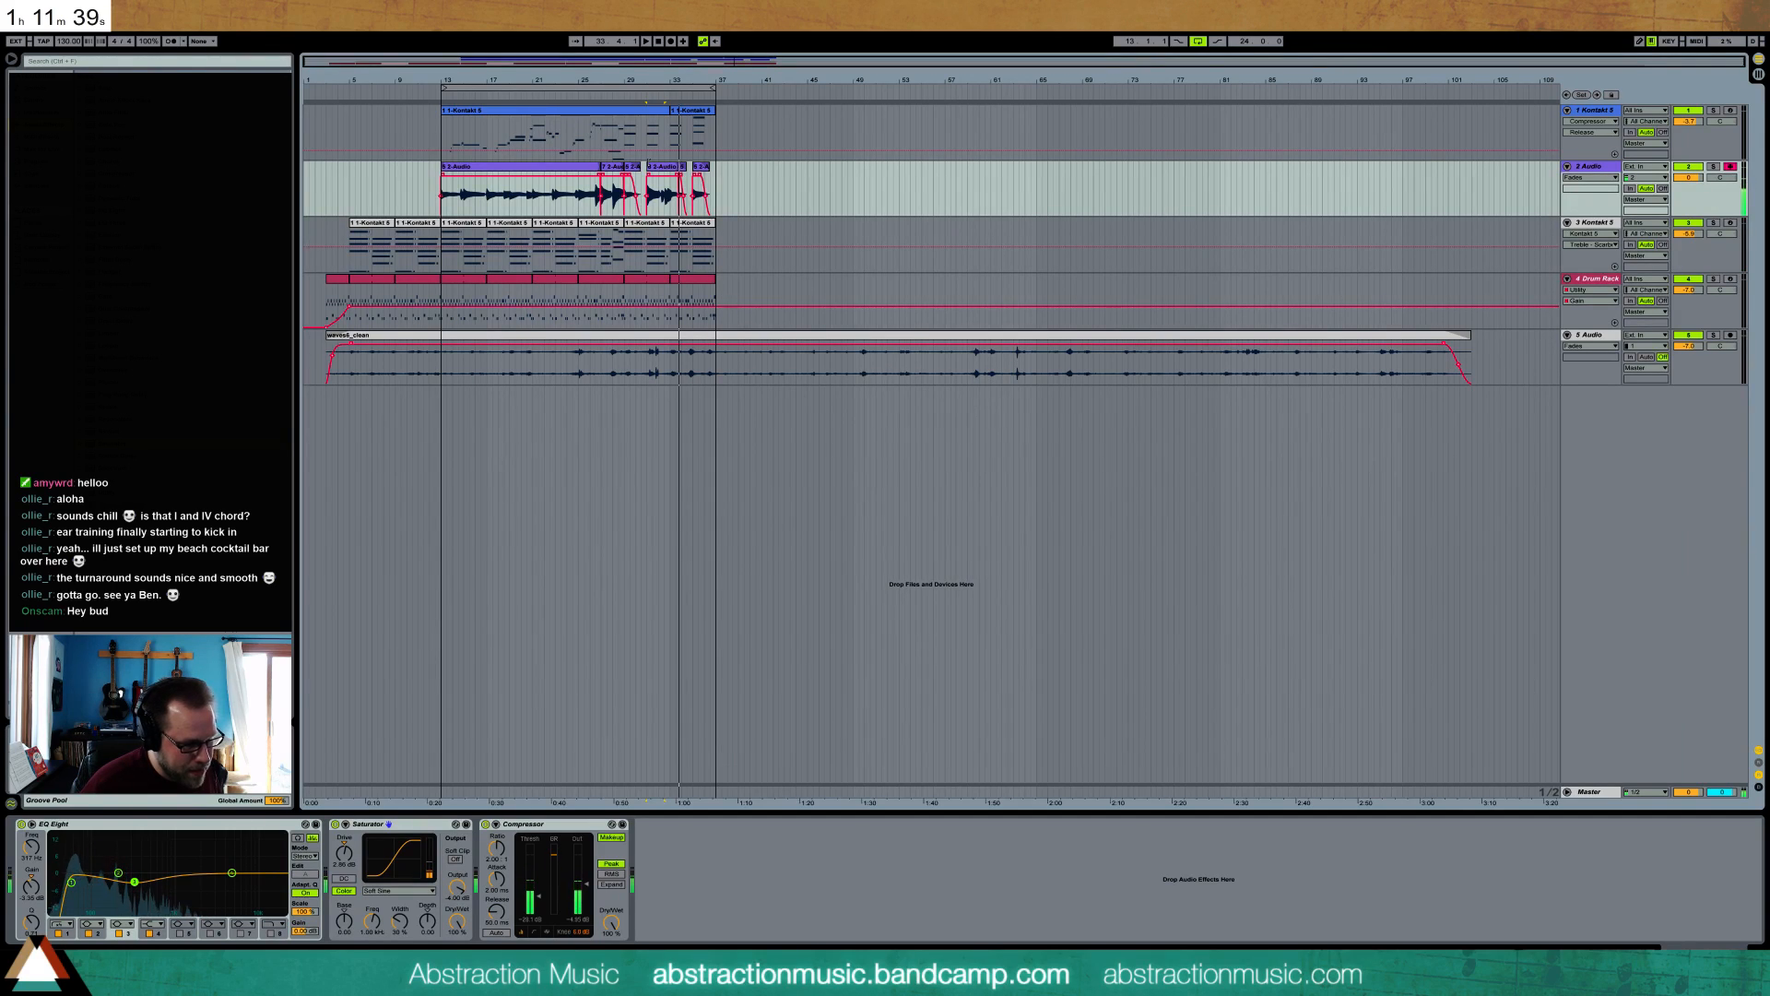
pyautogui.press('F9')
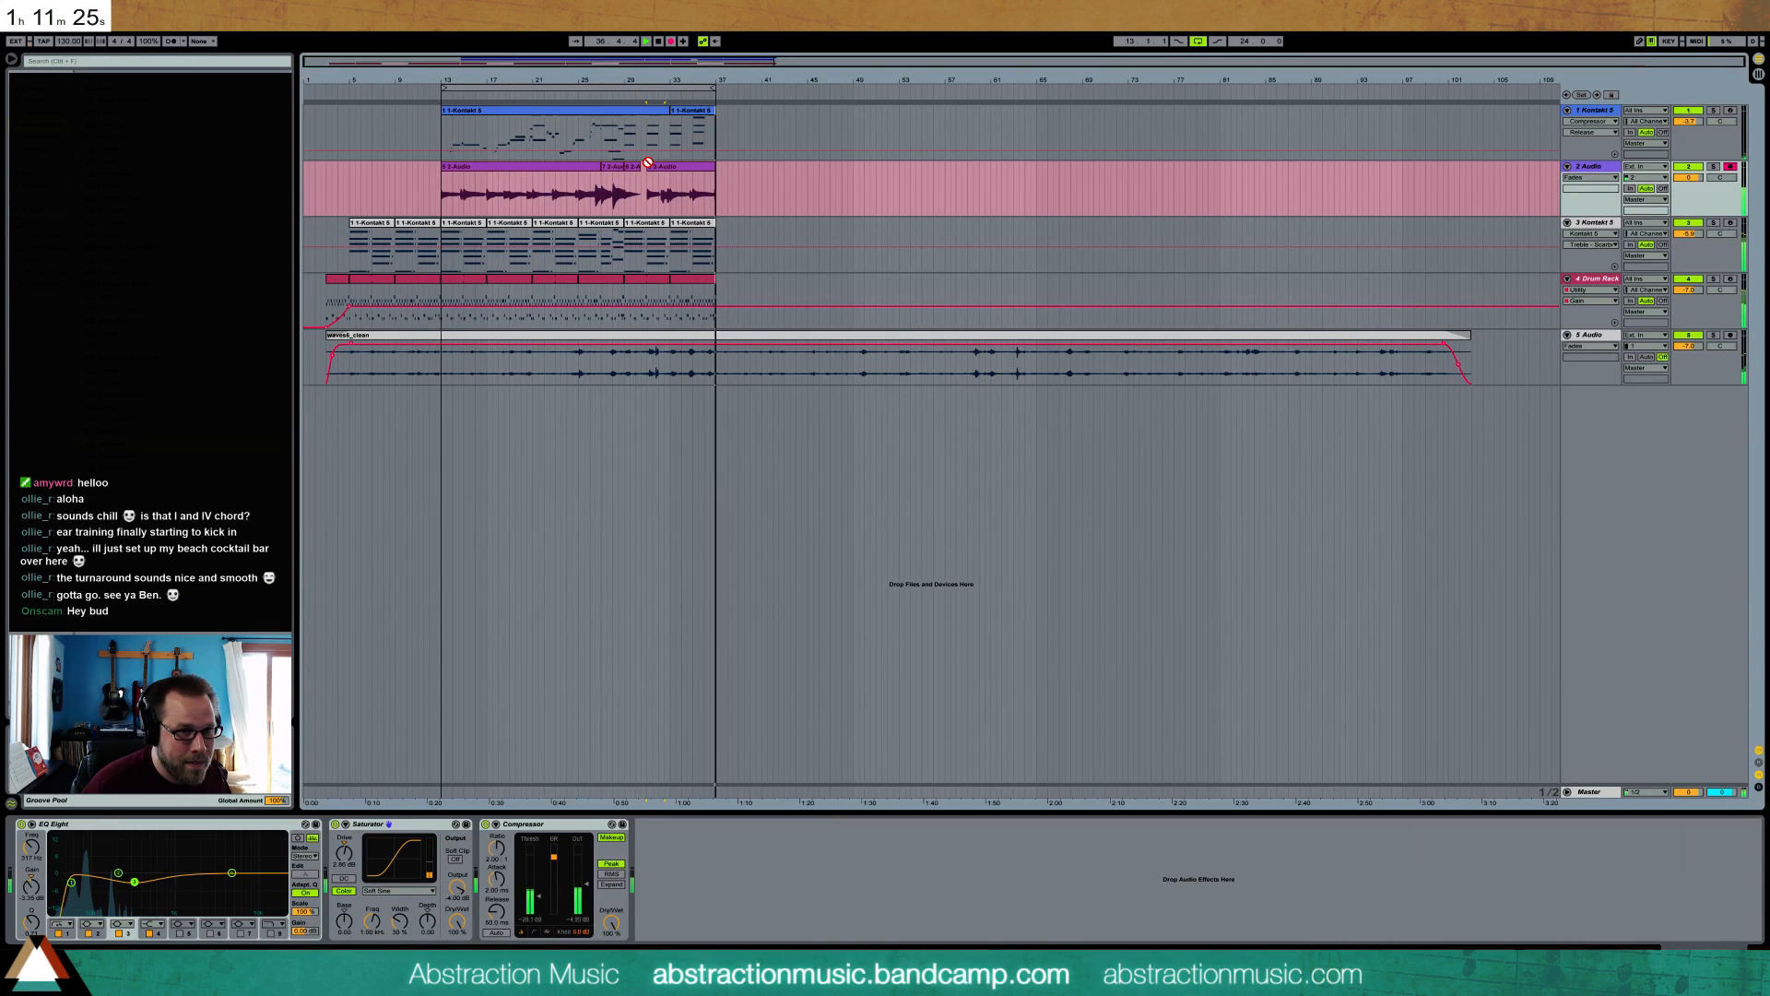
pyautogui.press('space')
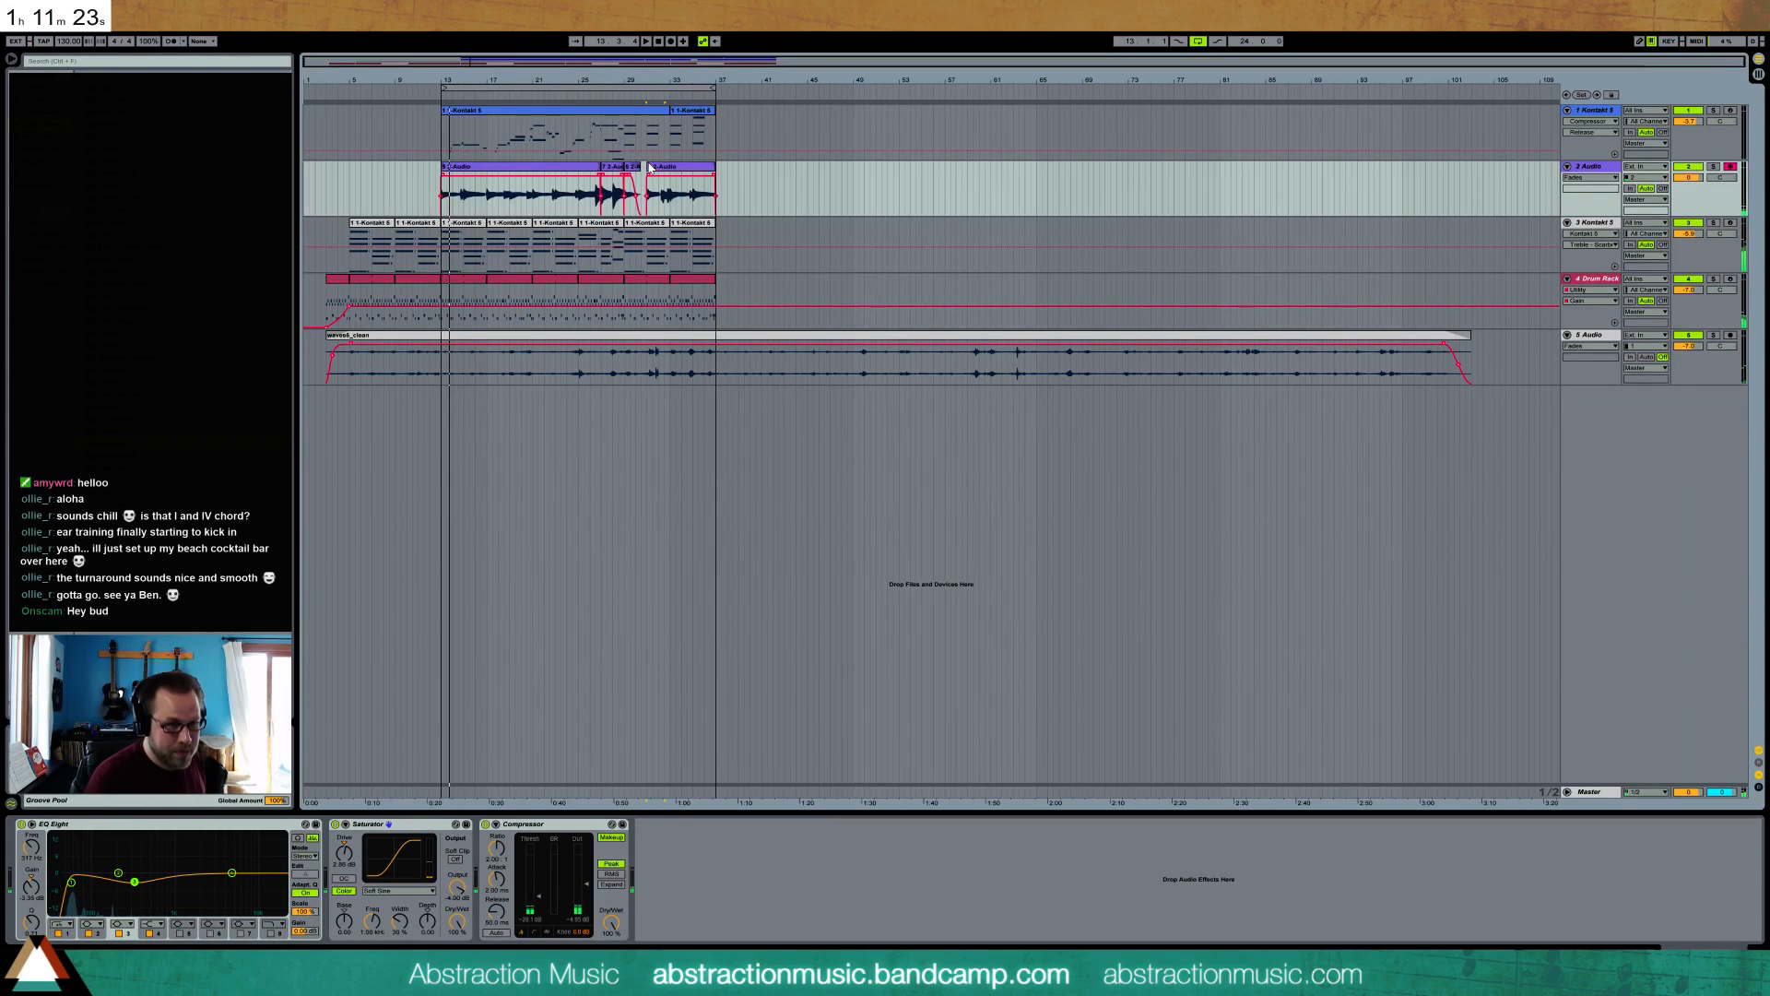
# - Record another take on the 2 Audio track from bar 29 and move its junction with the following clip slightly past bar 32
pyautogui.click(631, 167)
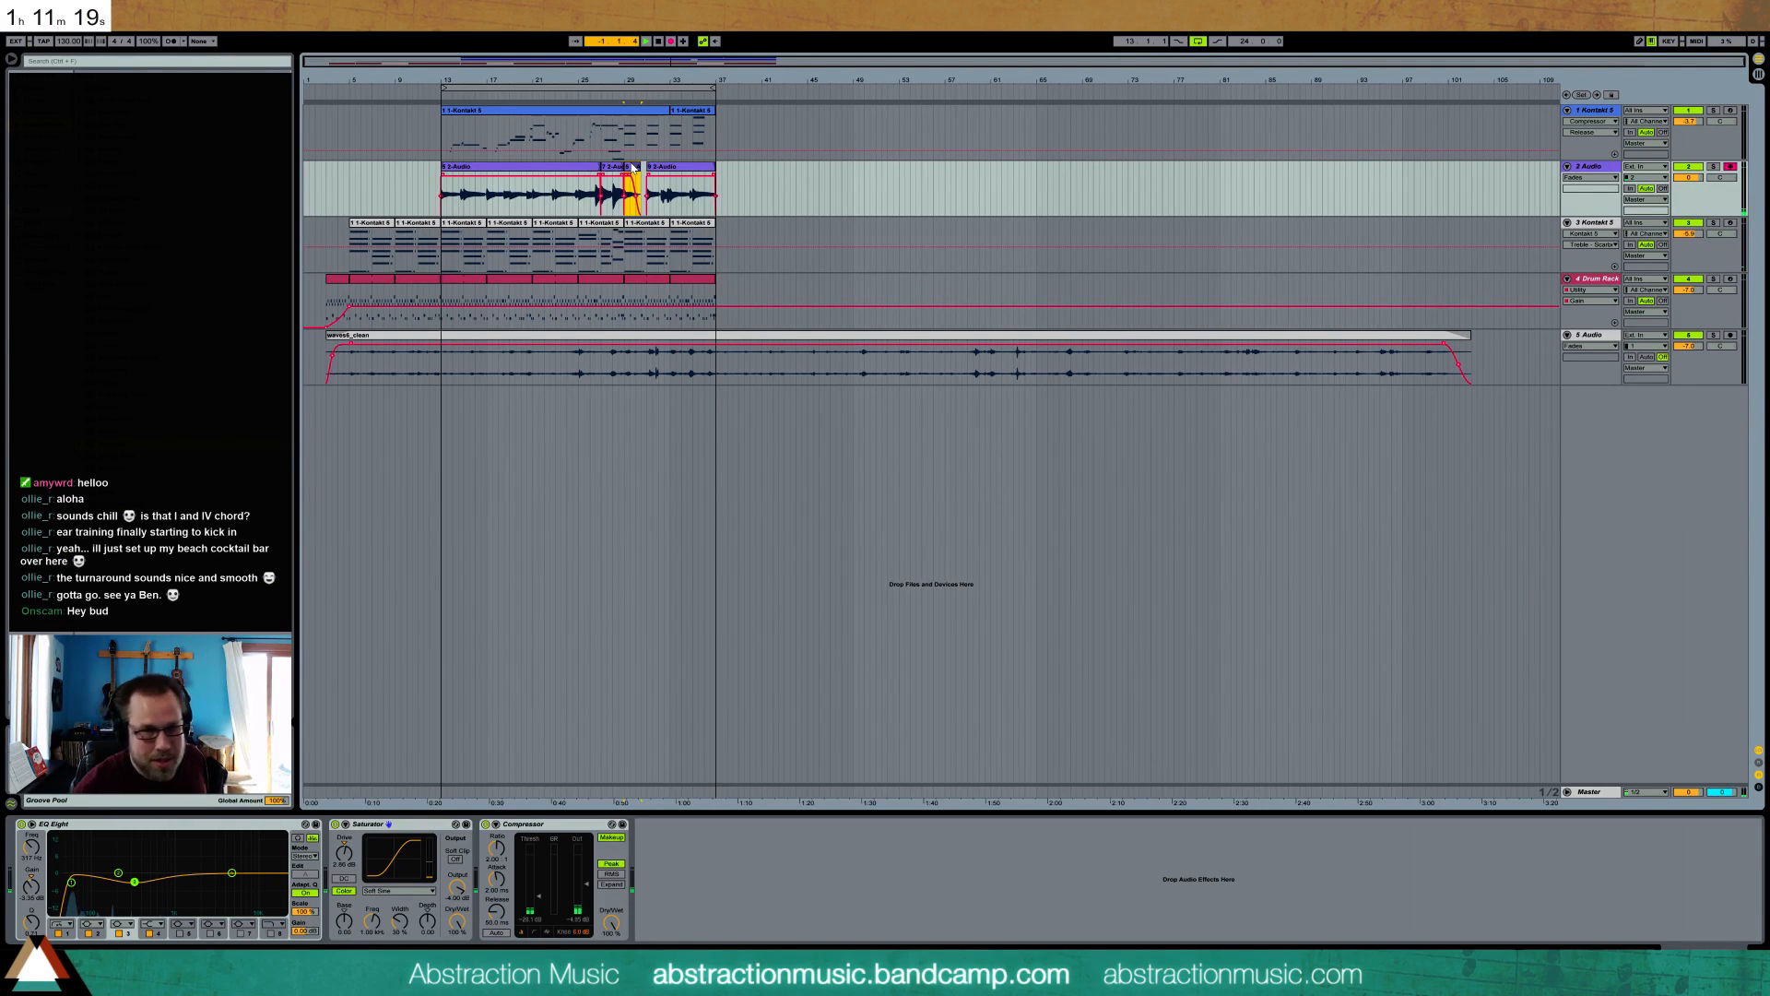
pyautogui.press('F9')
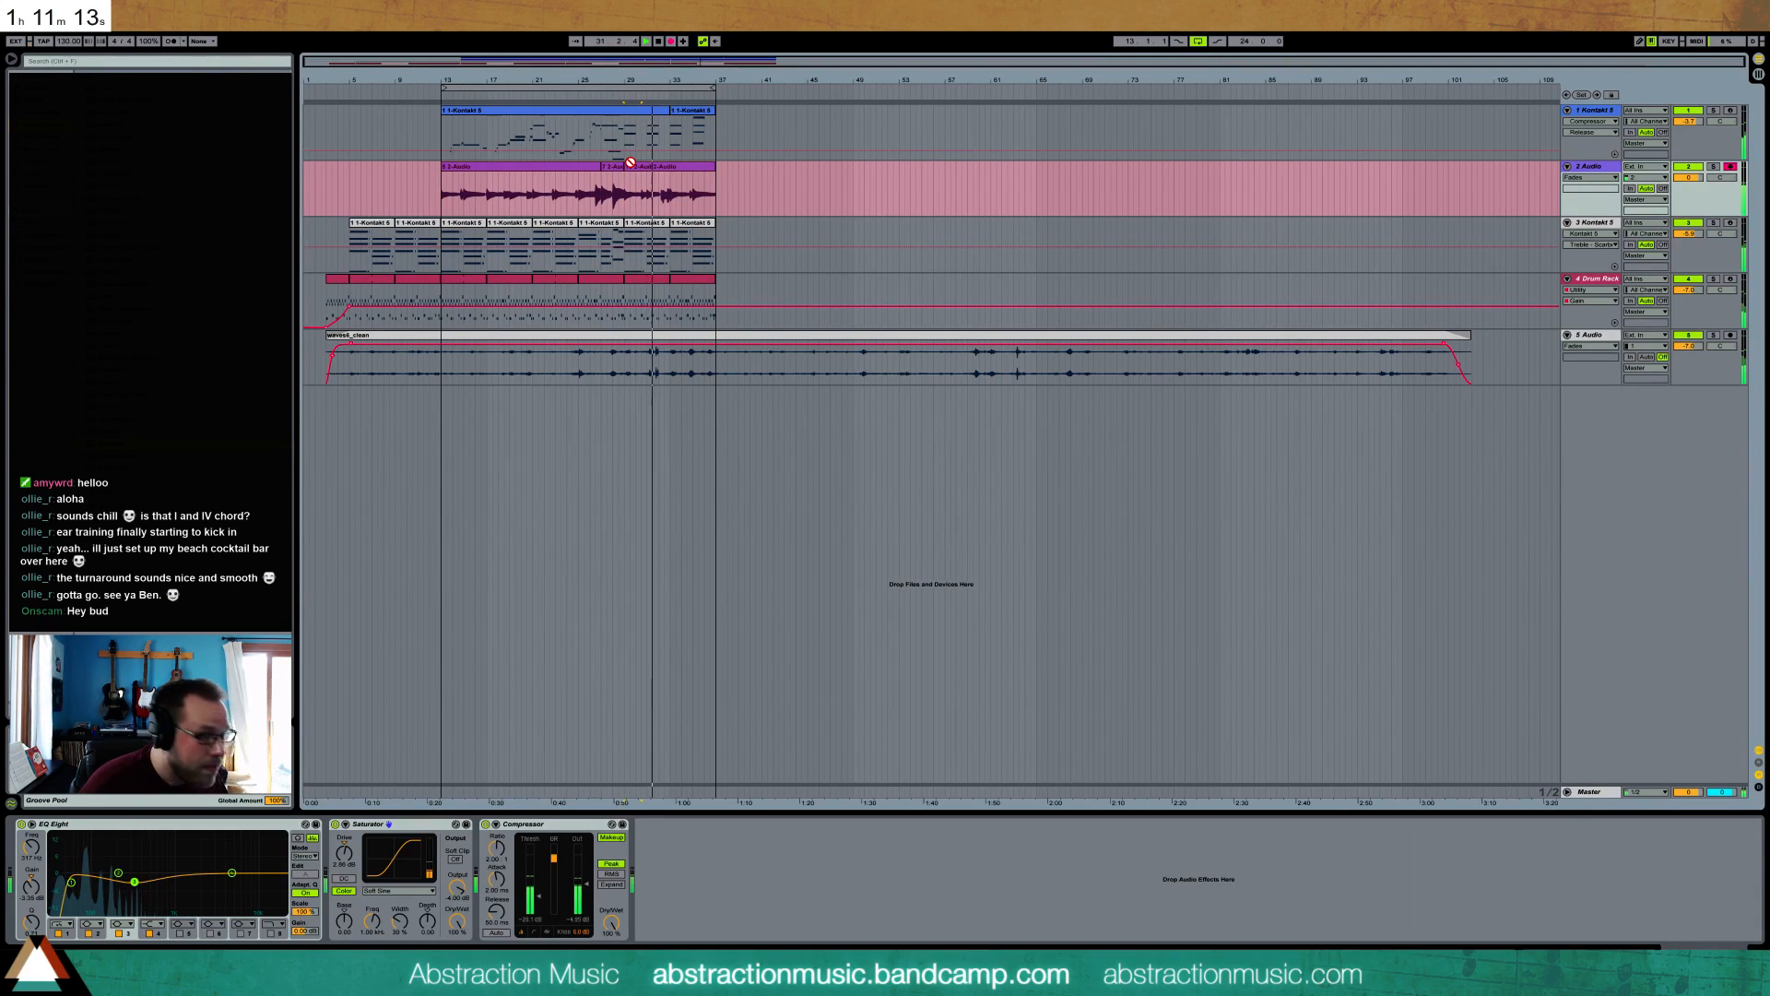
pyautogui.press('space')
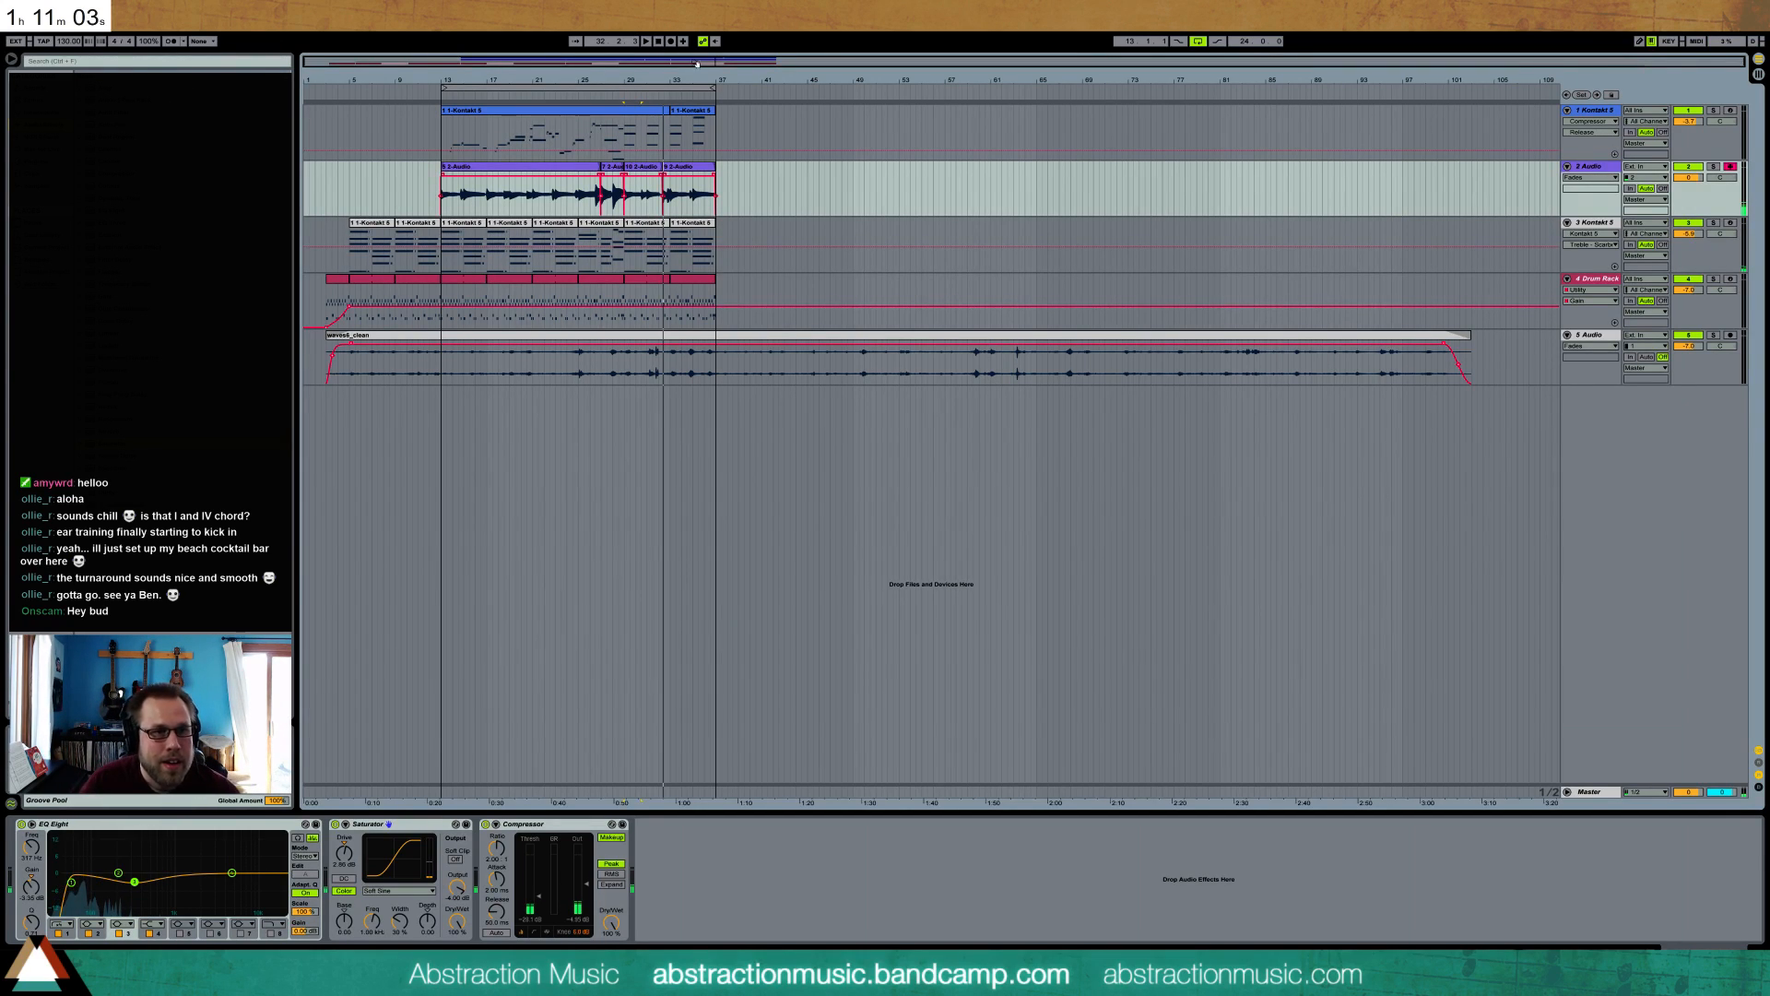
pyautogui.moveTo(692, 61); pyautogui.dragTo(696, 167)
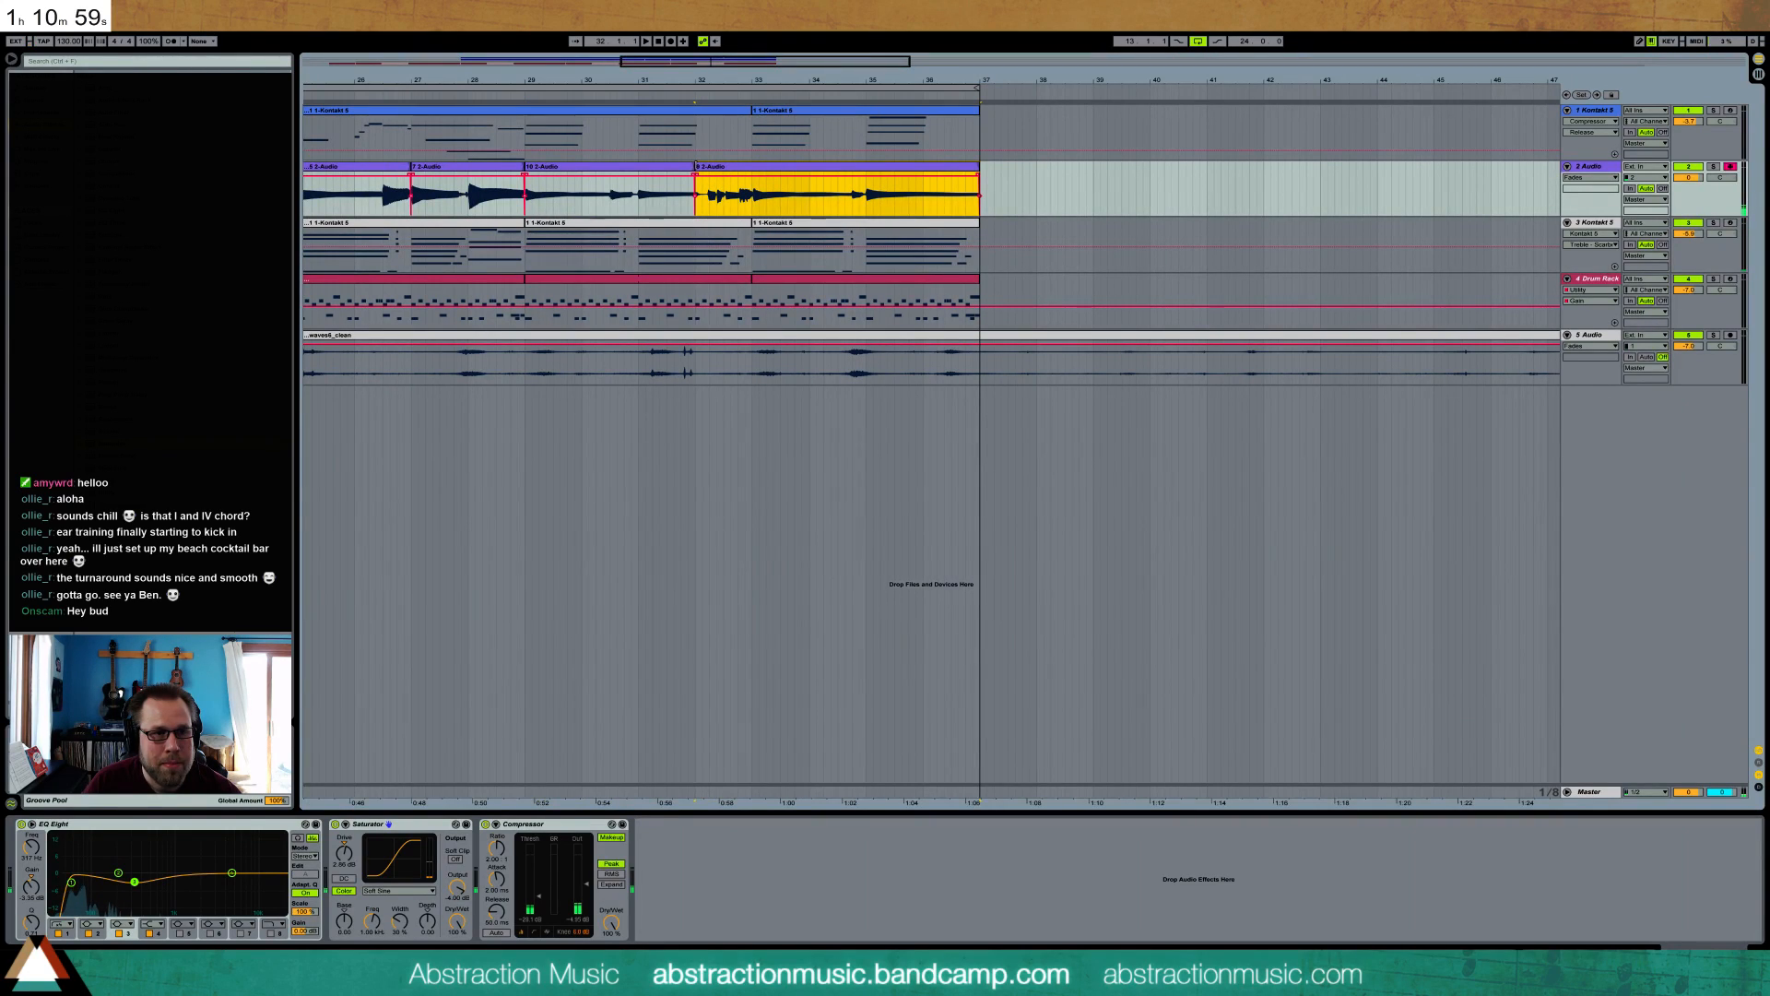
pyautogui.click(694, 167)
pyautogui.moveTo(695, 167); pyautogui.dragTo(702, 167)
# - Add warp markers at the note onsets of the audio clip starting near bar 32 and nudge the notes onto the grid
pyautogui.doubleClick(720, 167)
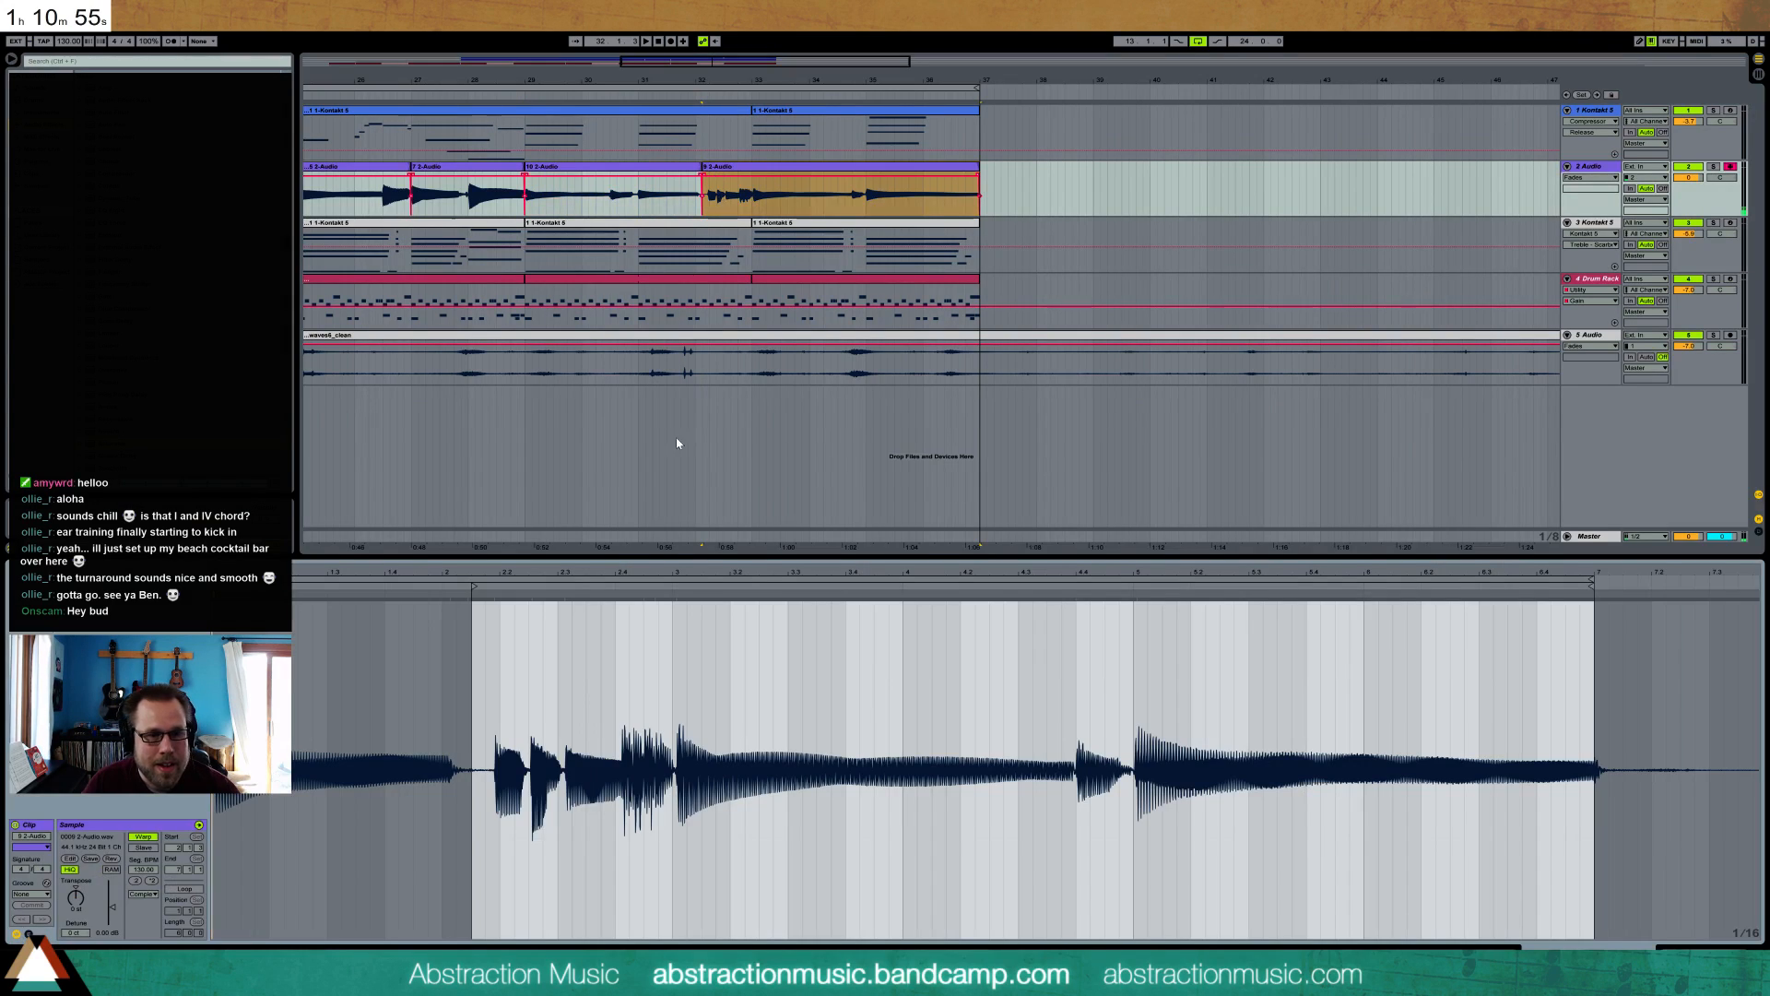
pyautogui.moveTo(504, 608); pyautogui.dragTo(557, 595)
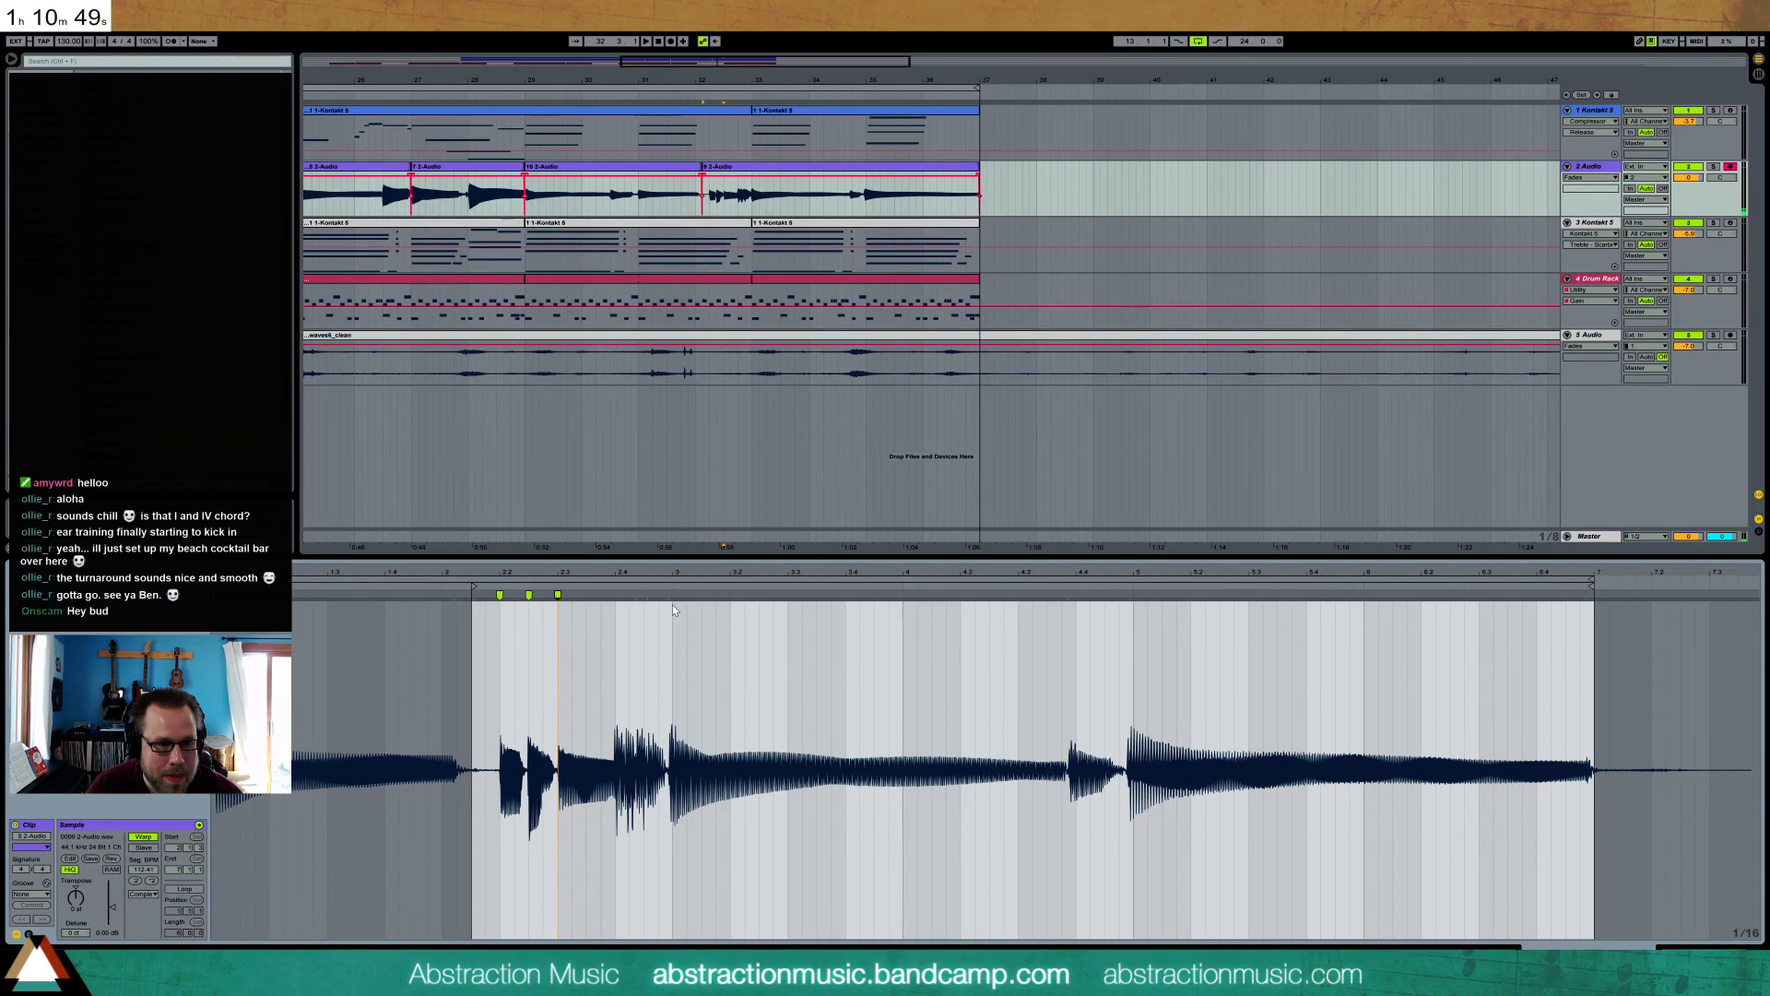
pyautogui.moveTo(669, 594); pyautogui.dragTo(674, 595)
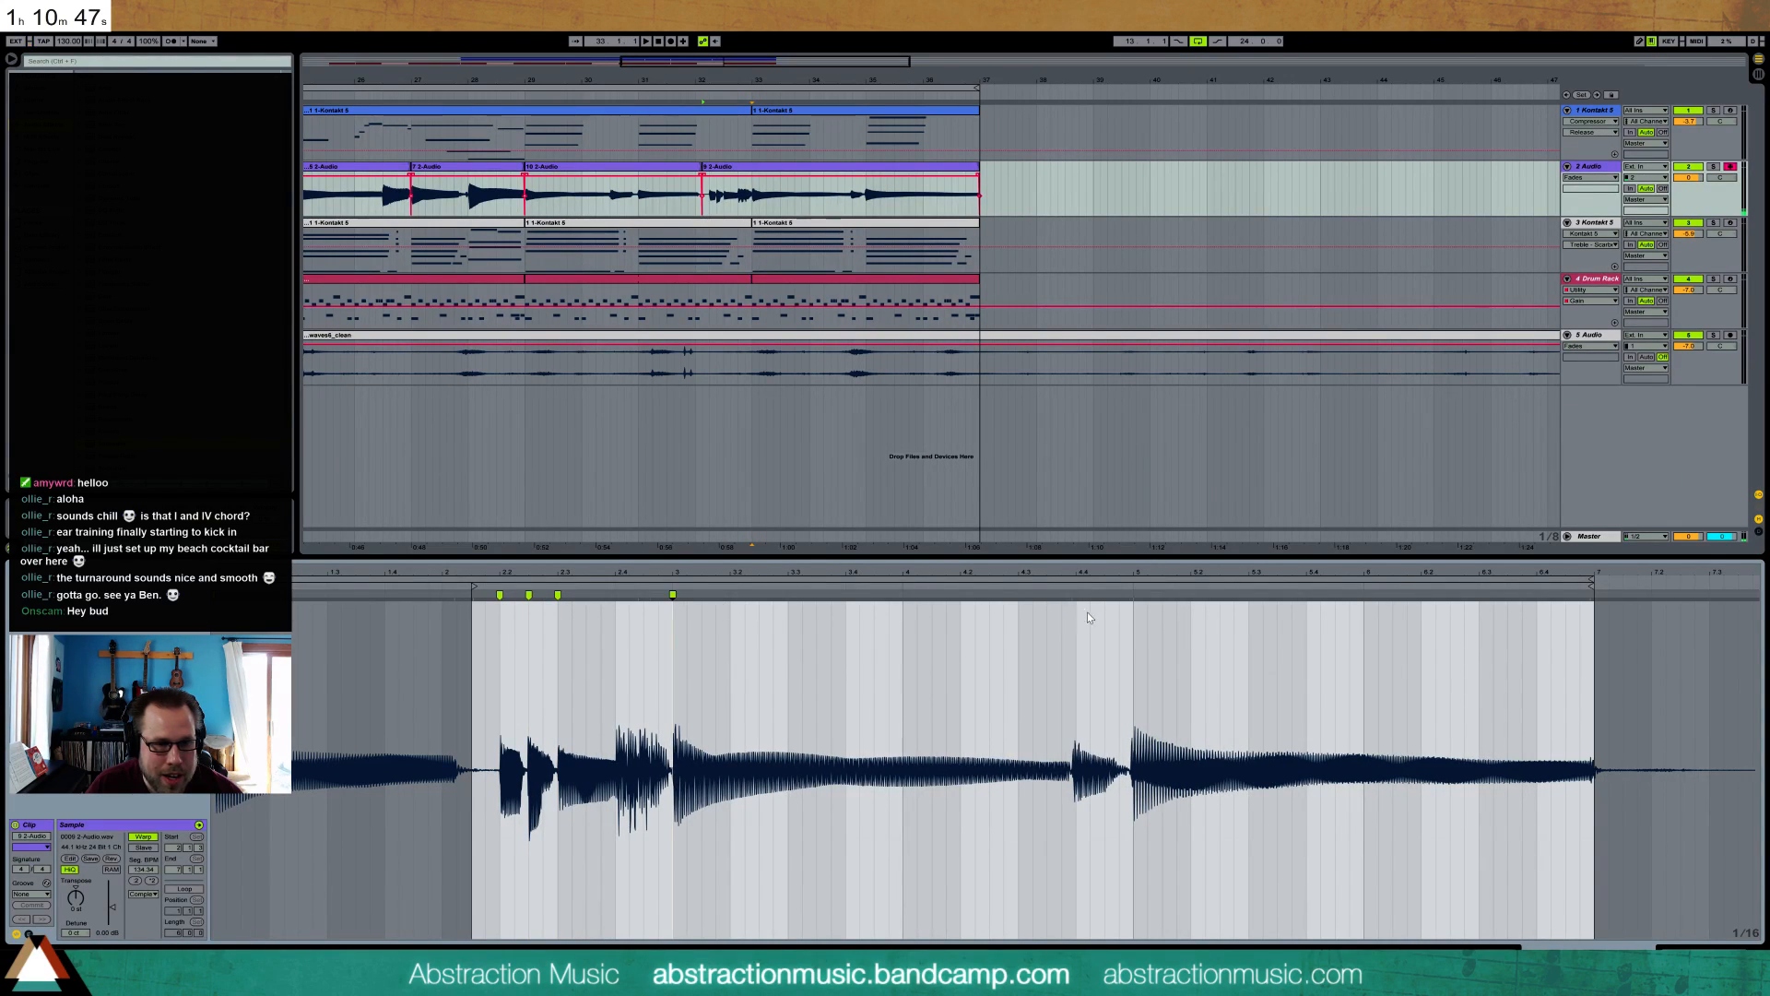
pyautogui.click(1076, 595)
pyautogui.moveTo(1134, 595); pyautogui.dragTo(1137, 594)
pyautogui.hotkey('shift', 'Tab')
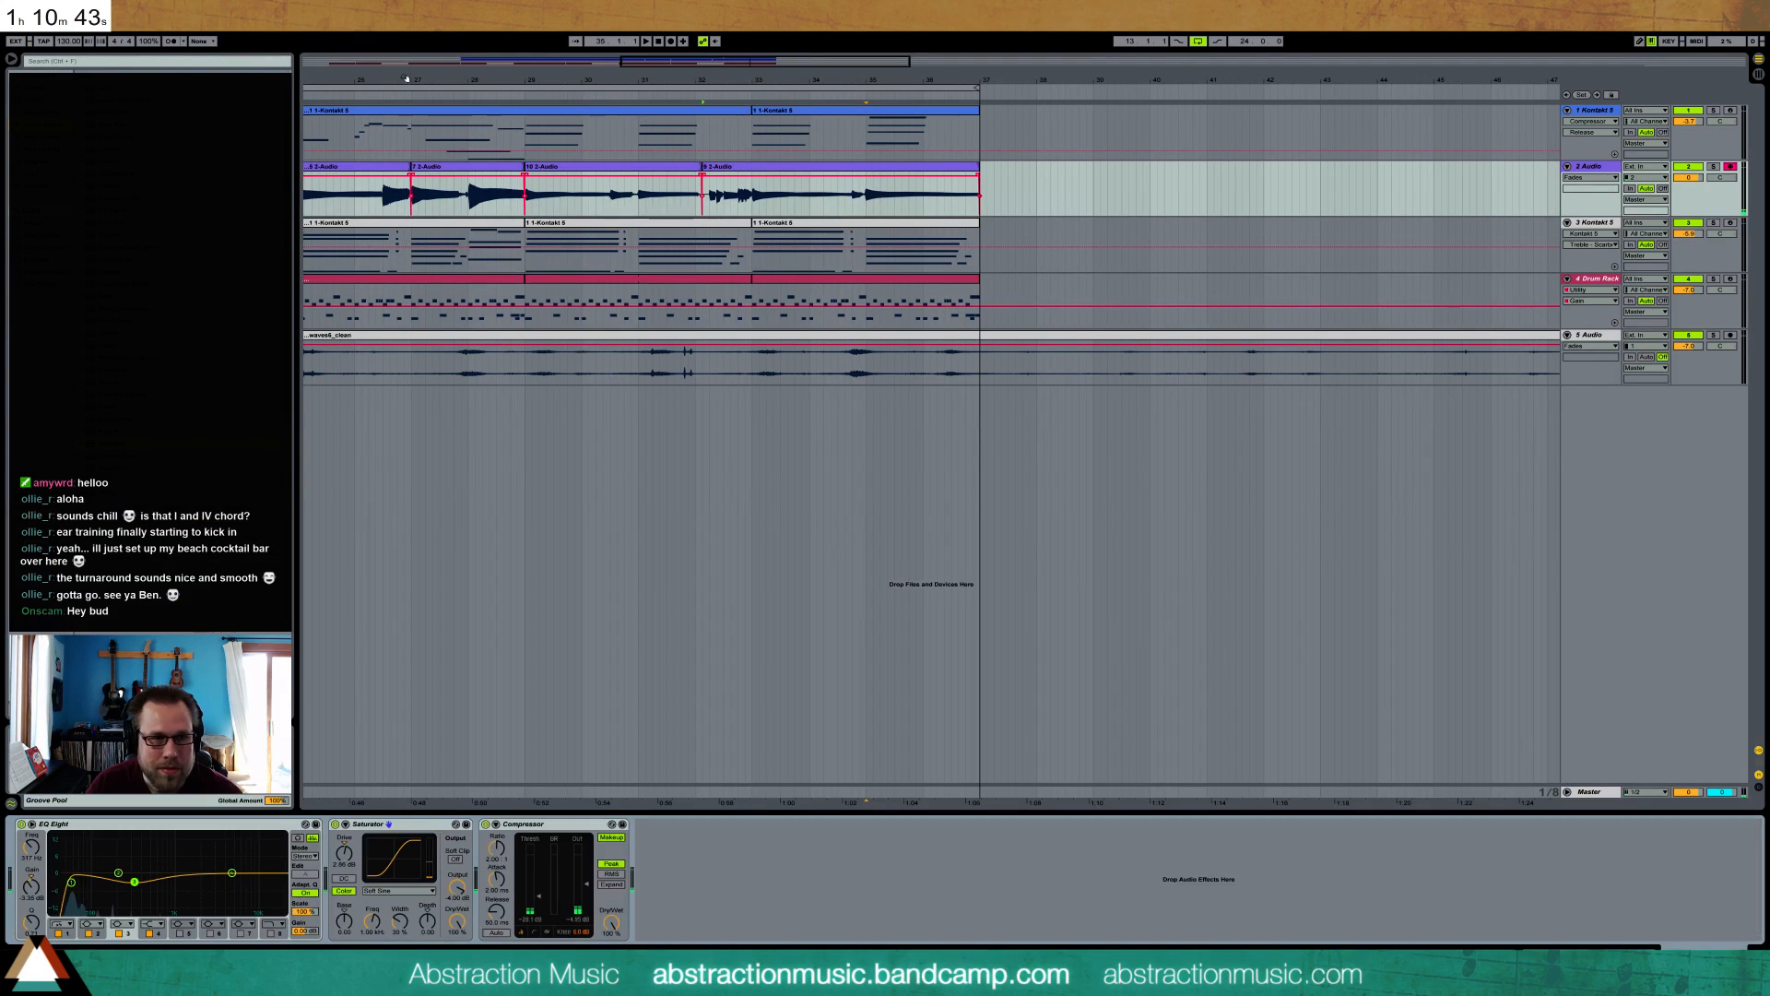
# - Play the loop from bar 13 and lower the 2 Audio track's volume while listening
pyautogui.moveTo(685, 62); pyautogui.dragTo(506, 95)
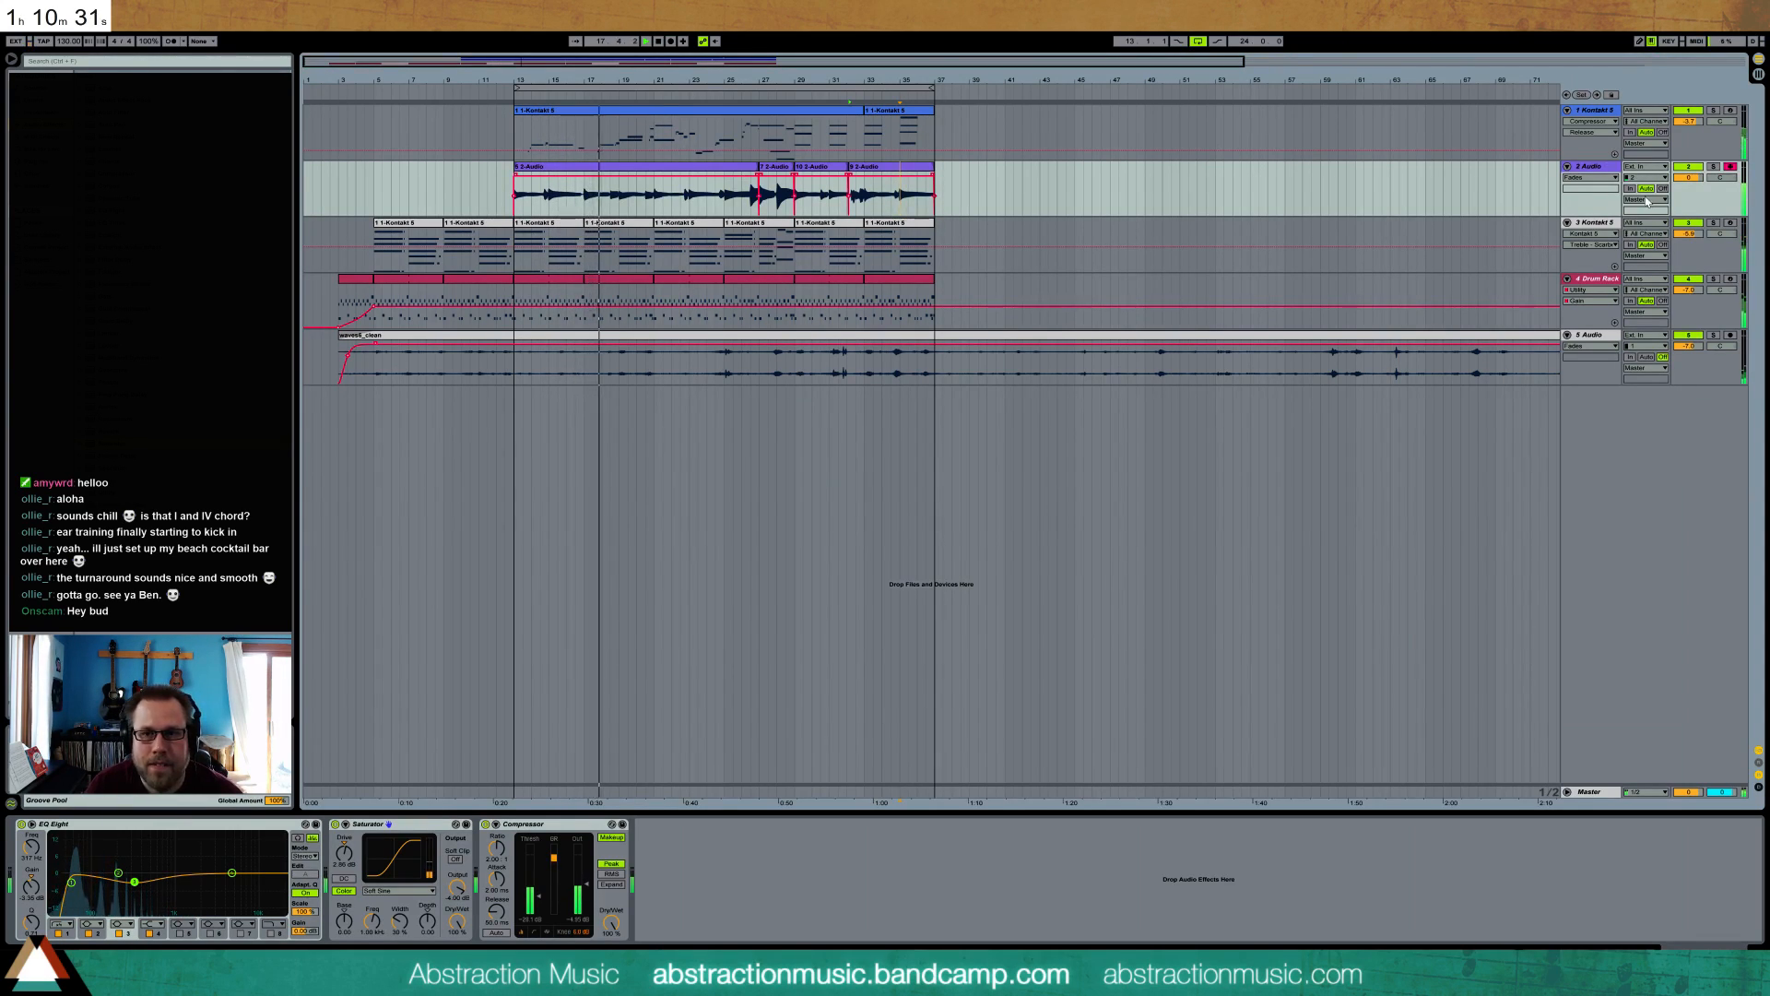
pyautogui.moveTo(1696, 183)
pyautogui.mouseDown()
pyautogui.moveTo(1695, 198)
pyautogui.moveTo(1690, 181)
pyautogui.mouseUp()
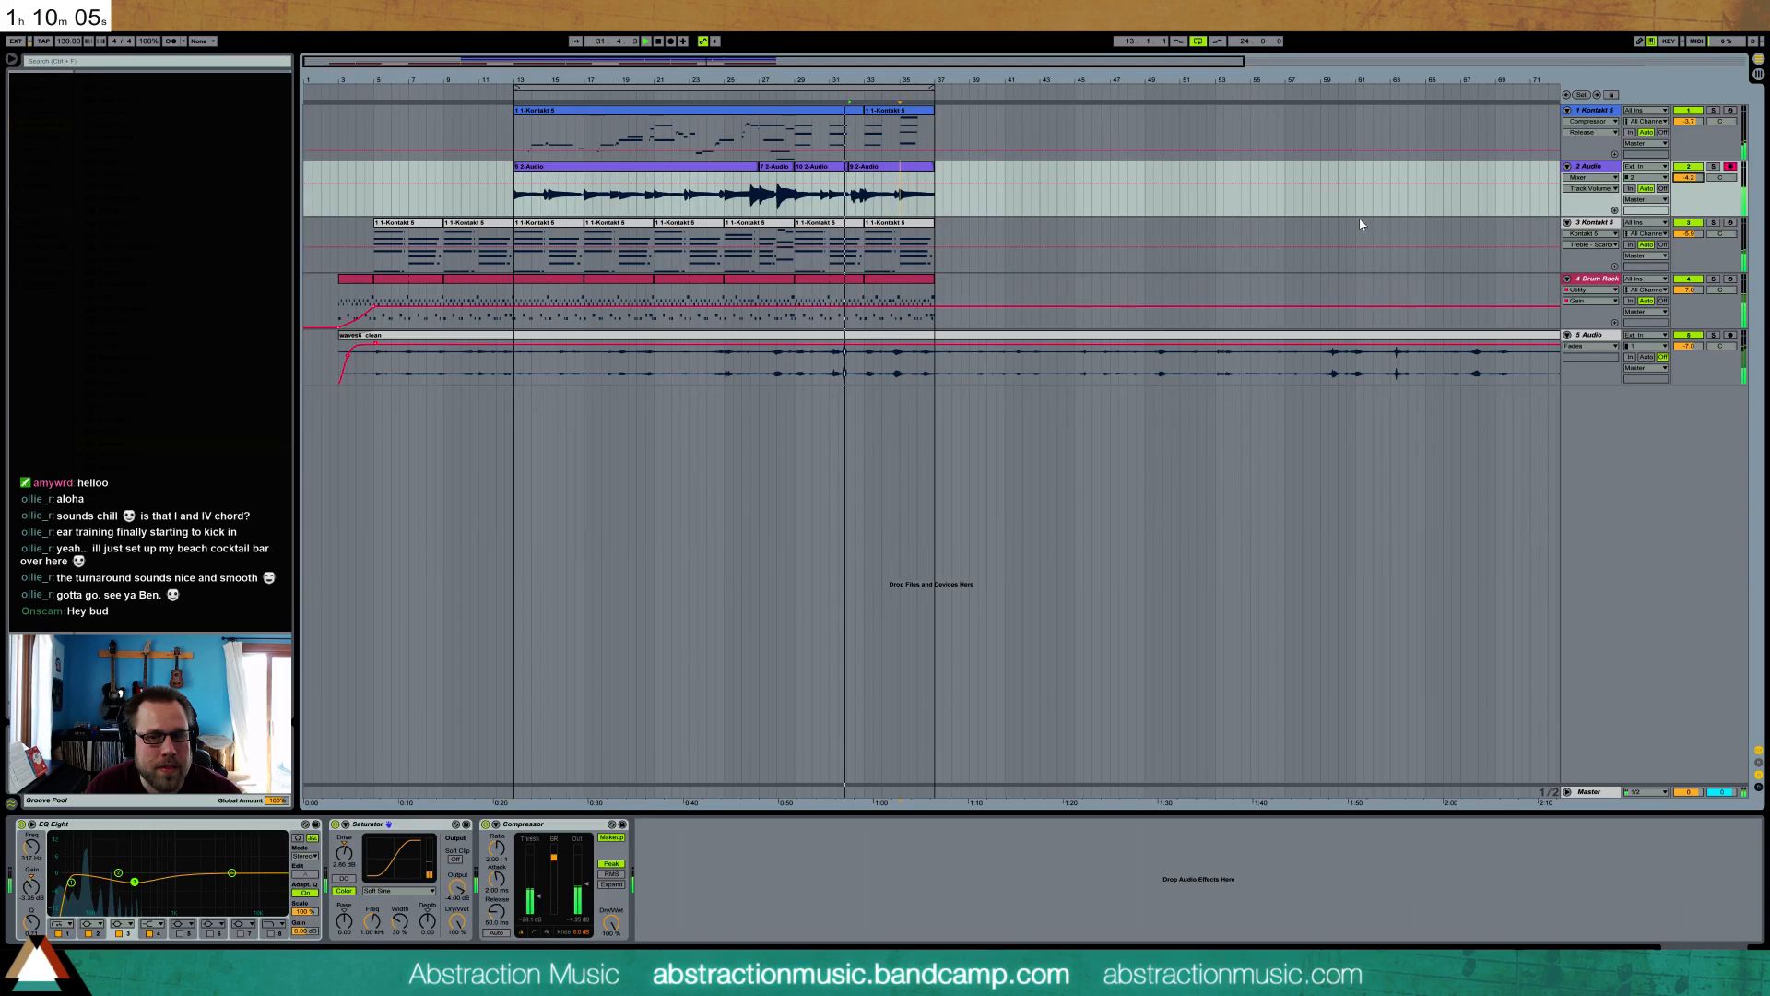
pyautogui.moveTo(762, 64); pyautogui.dragTo(770, 48)
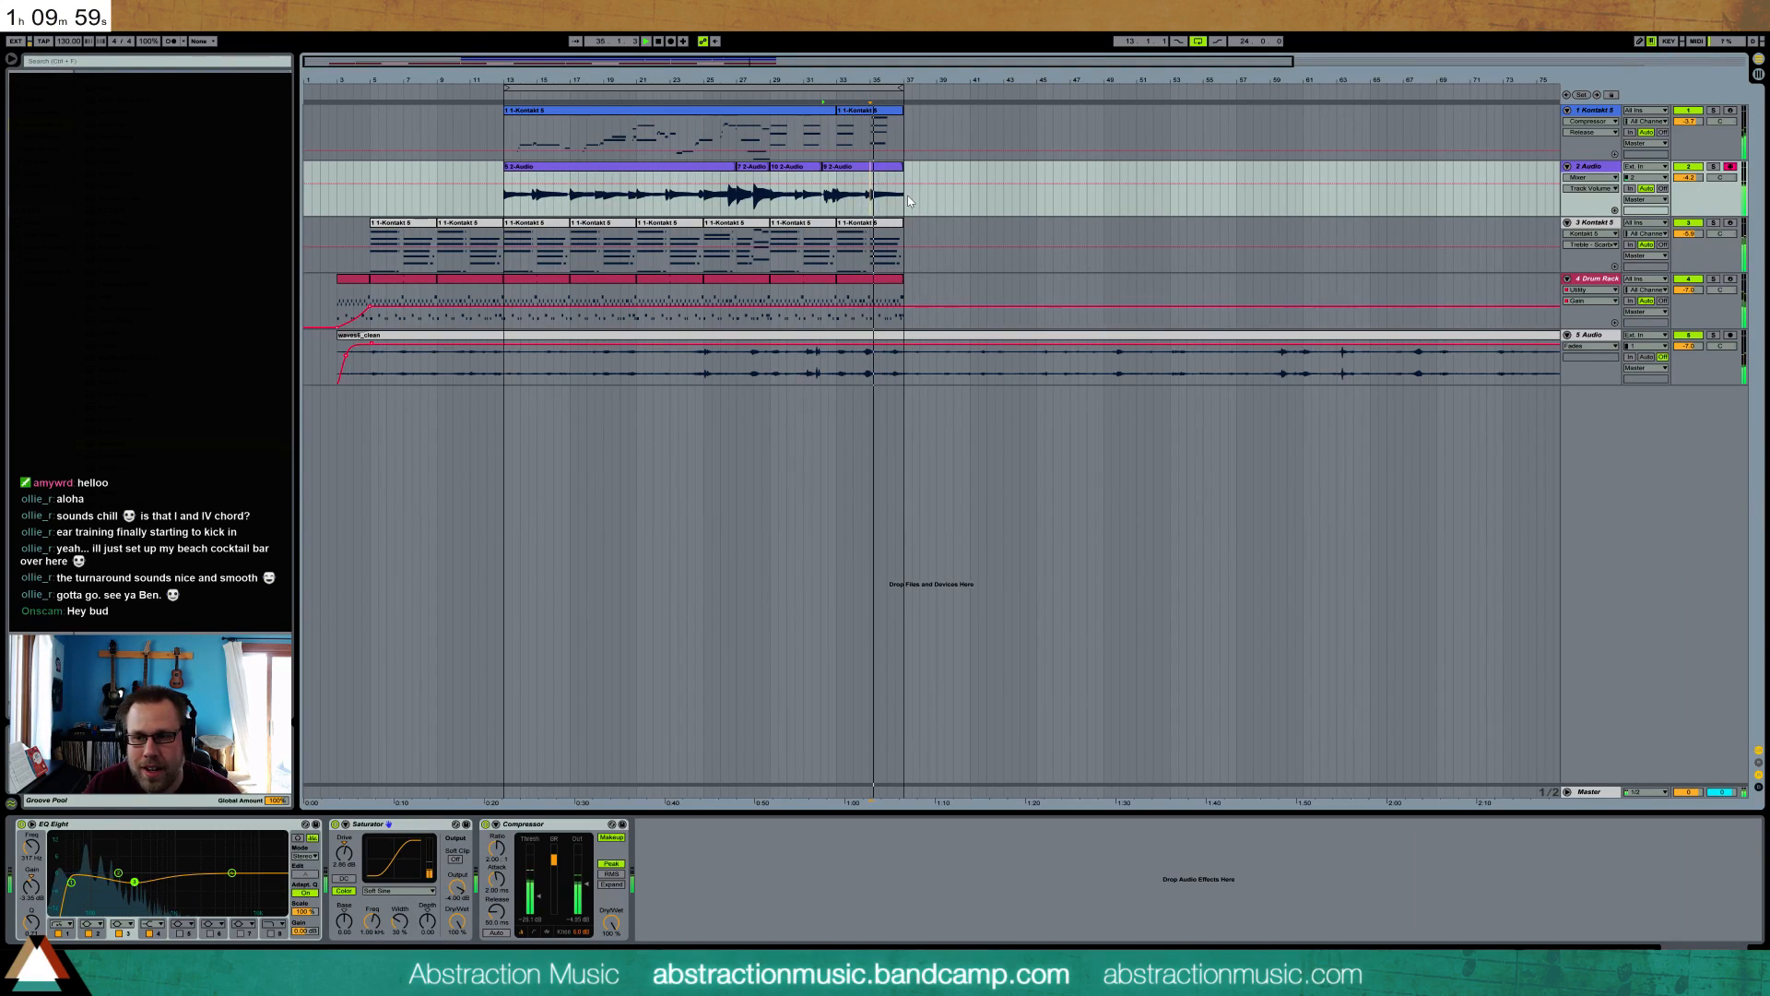
pyautogui.moveTo(739, 62); pyautogui.dragTo(770, 62)
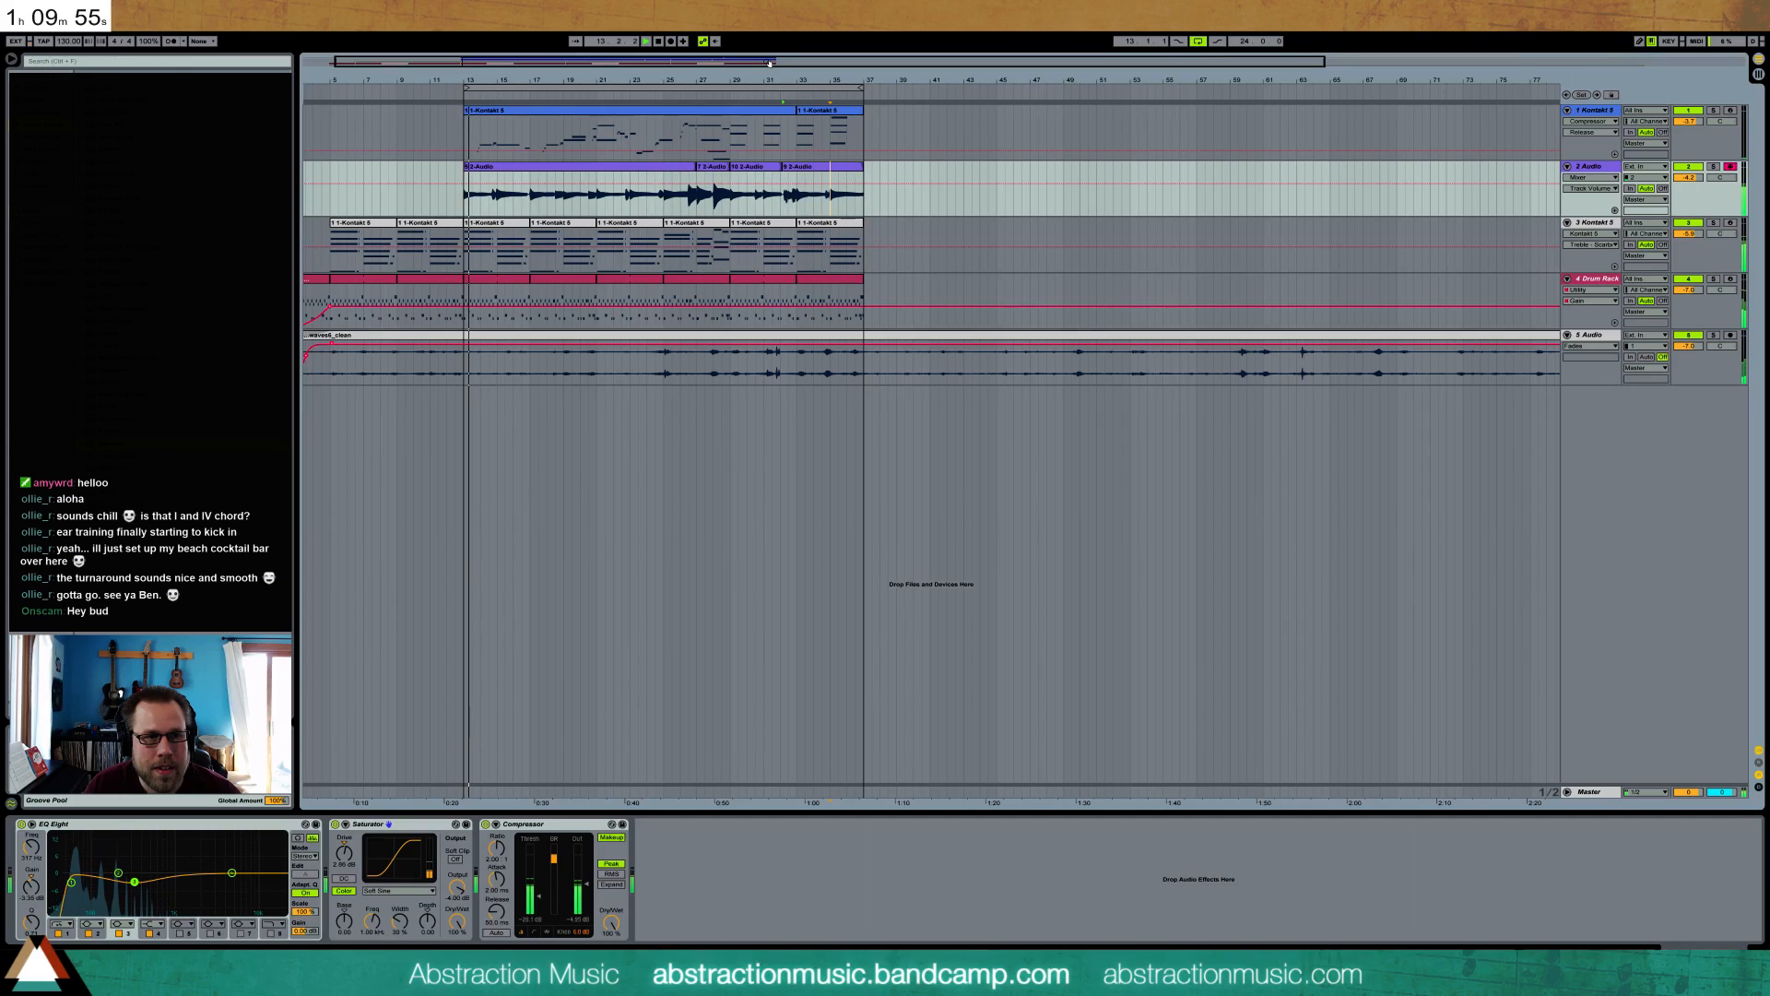
pyautogui.press('space')
# - Copy the 3 Kontakt track's clip at bar 13 and the drum clips from bars 13 to 29, pasting each at bar 37
pyautogui.click(483, 223)
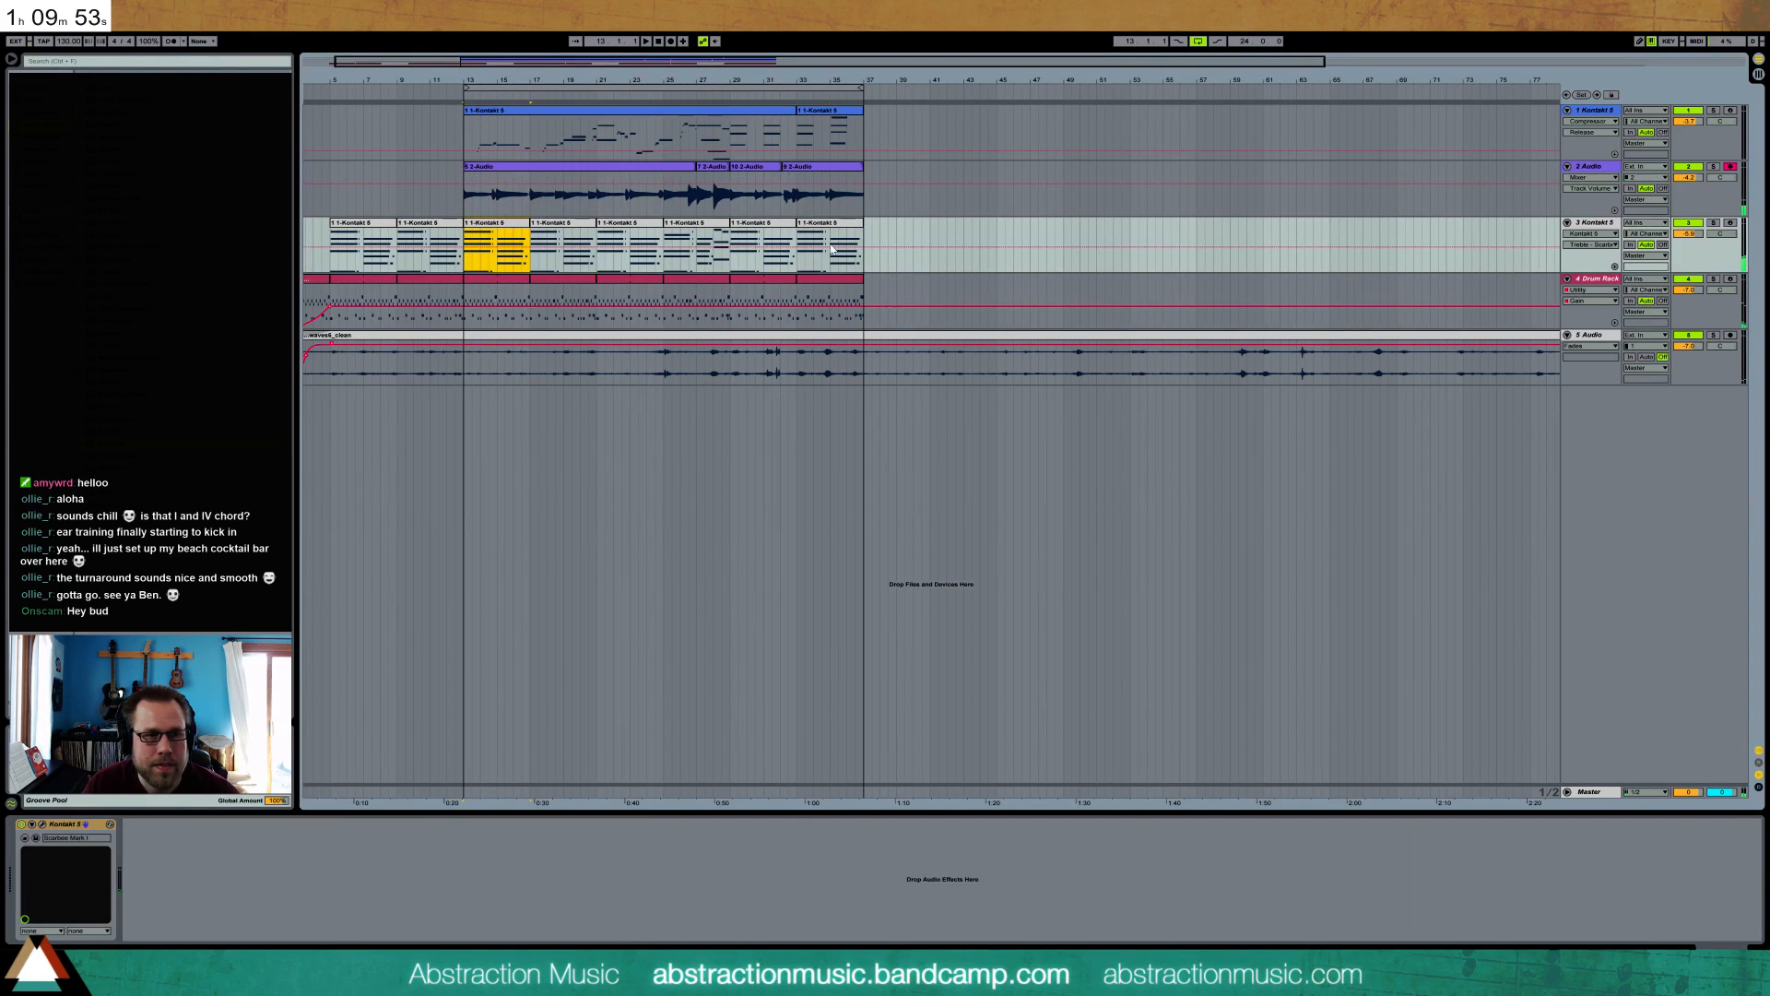
pyautogui.click(864, 234)
pyautogui.hotkey('ctrl', 'v')
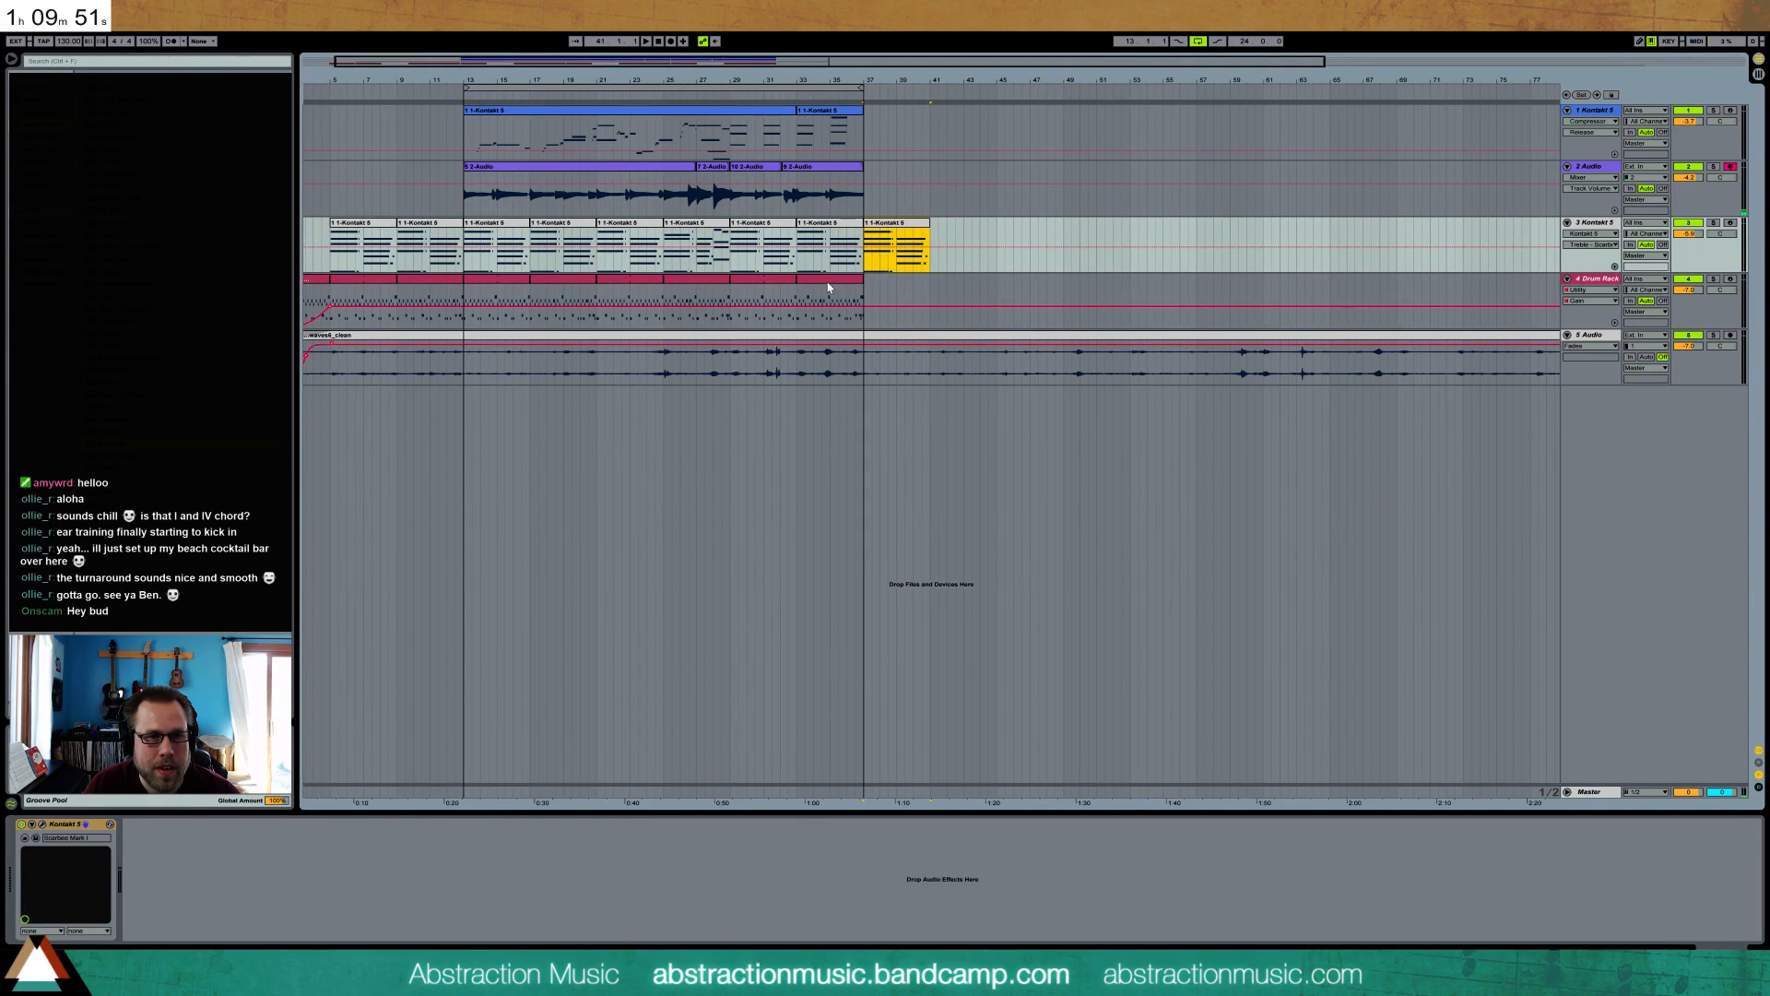
pyautogui.click(493, 282)
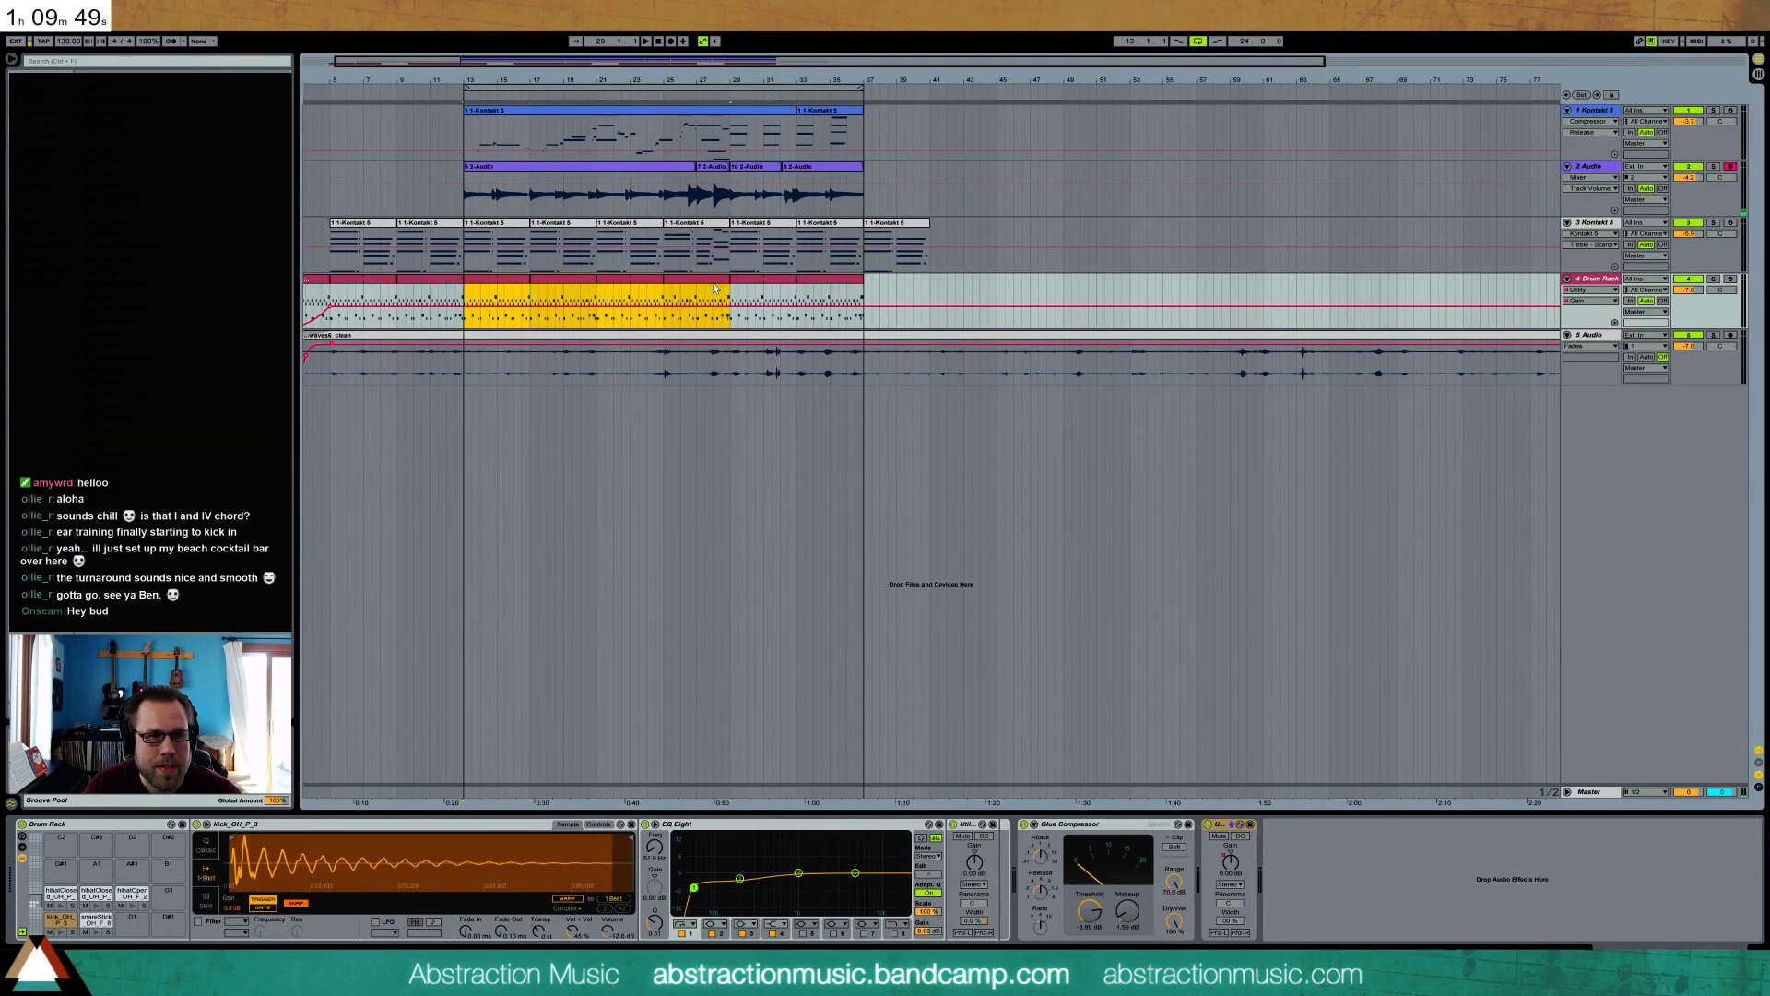
pyautogui.hotkey('ctrl', 'v')
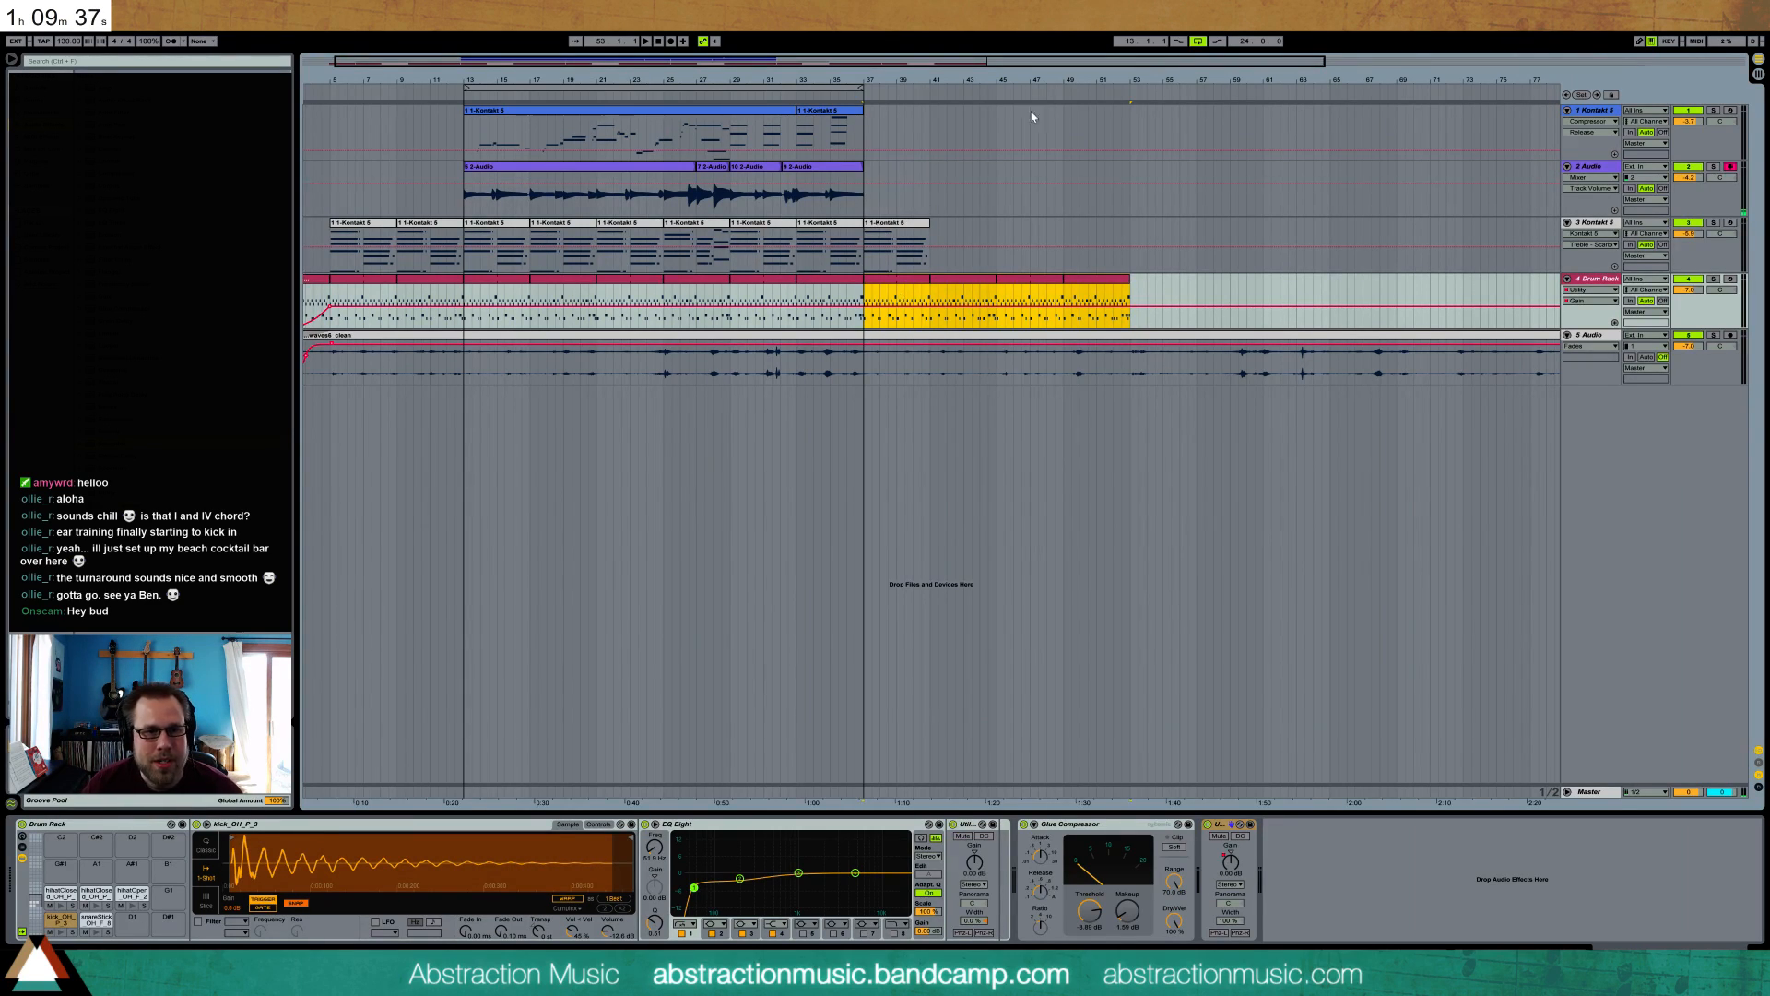
# - Add a Reverb after the EQ Eight on the 5 Audio waves track, adjusting its input filter and reducing its dry/wet mix
pyautogui.moveTo(932, 64); pyautogui.dragTo(1278, 270)
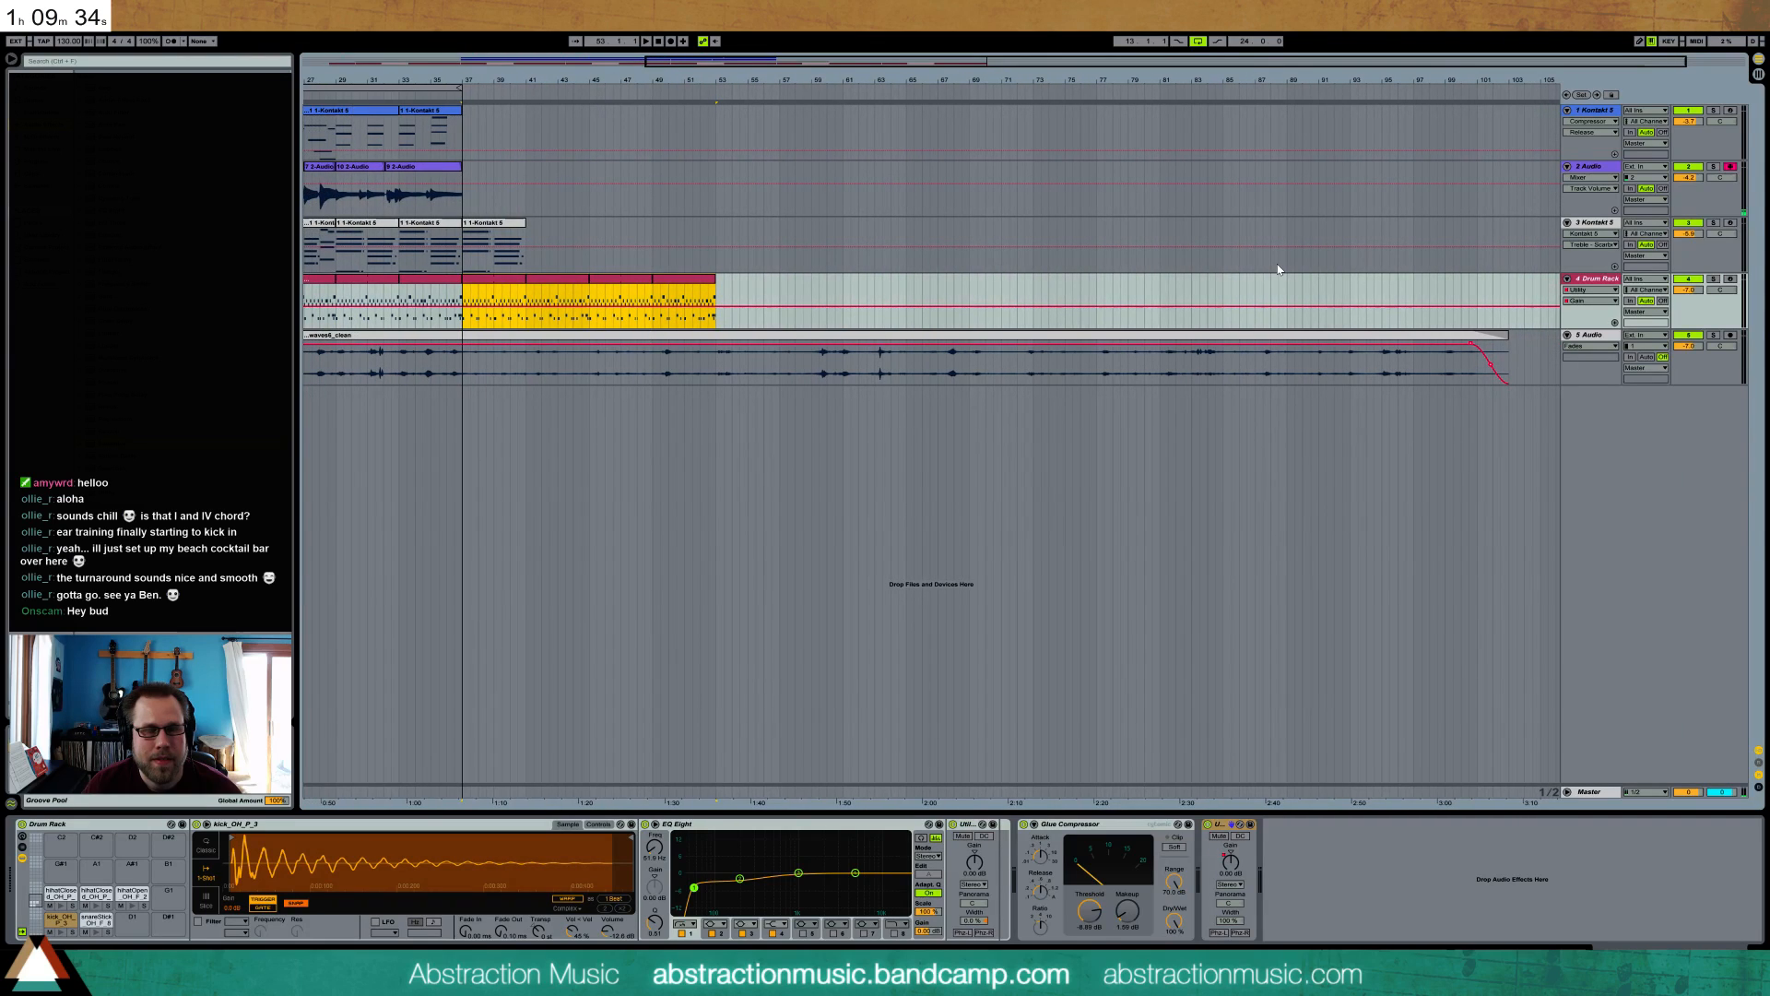
pyautogui.click(1598, 342)
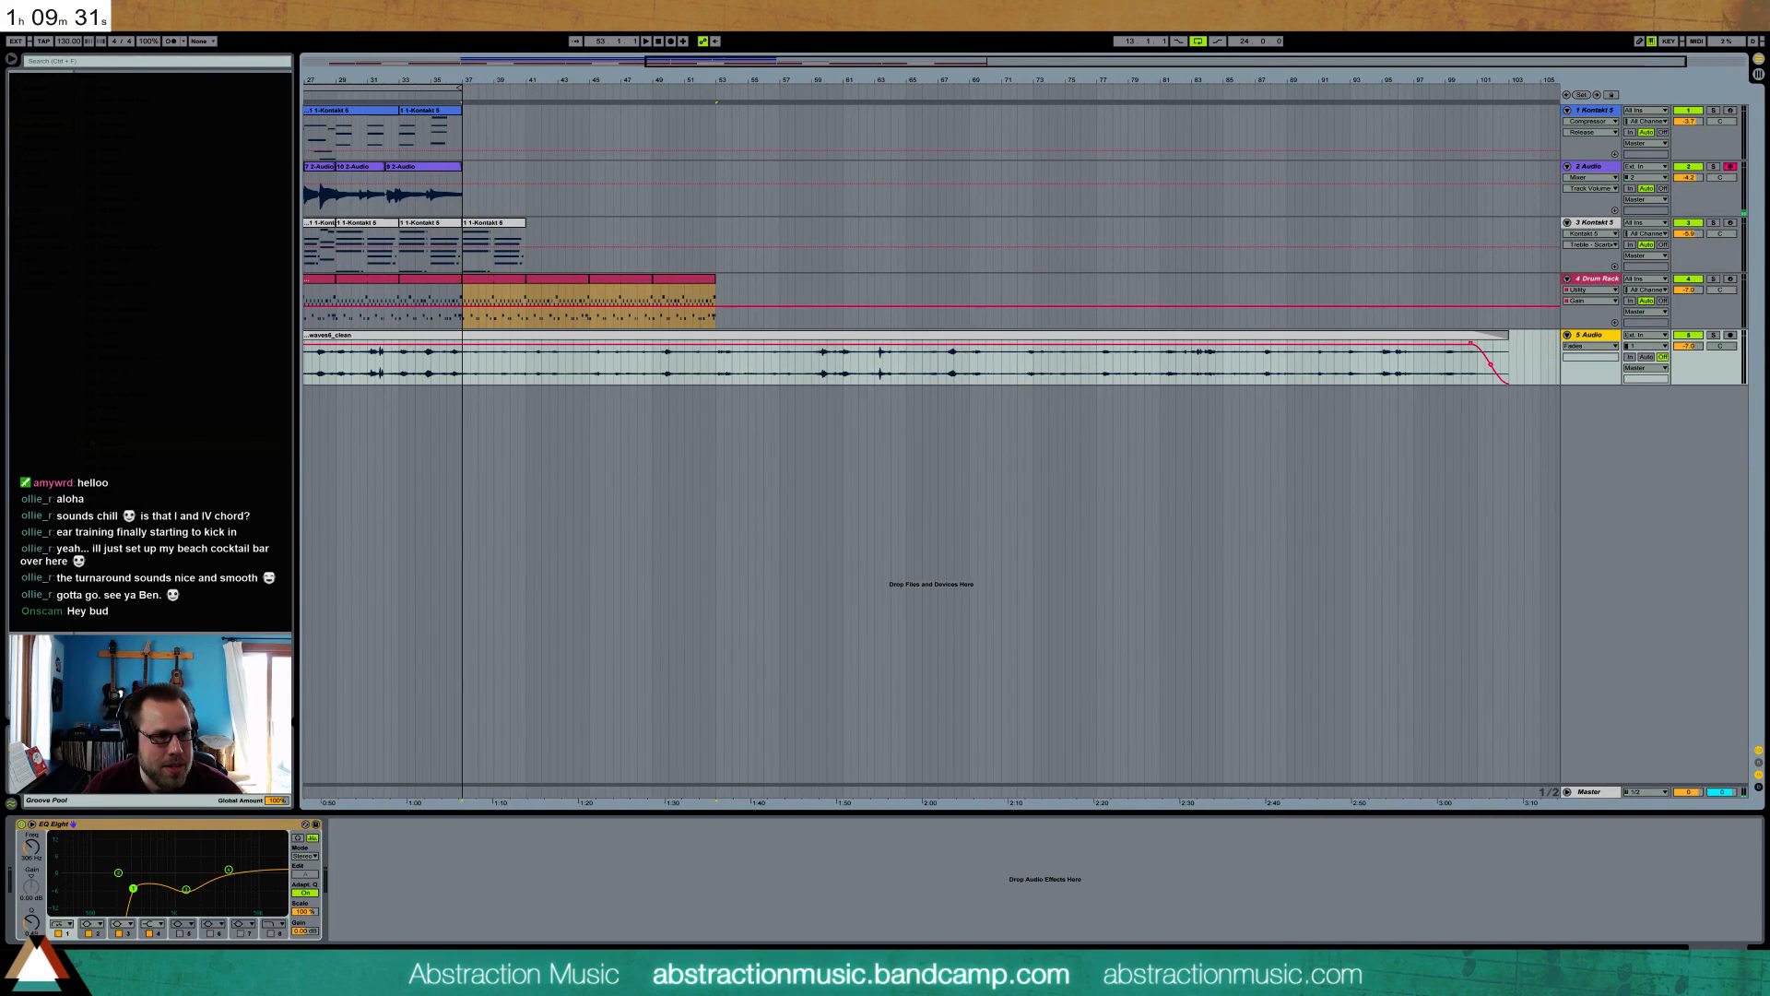
pyautogui.click(119, 431)
pyautogui.click(496, 925)
pyautogui.moveTo(364, 877); pyautogui.dragTo(365, 871)
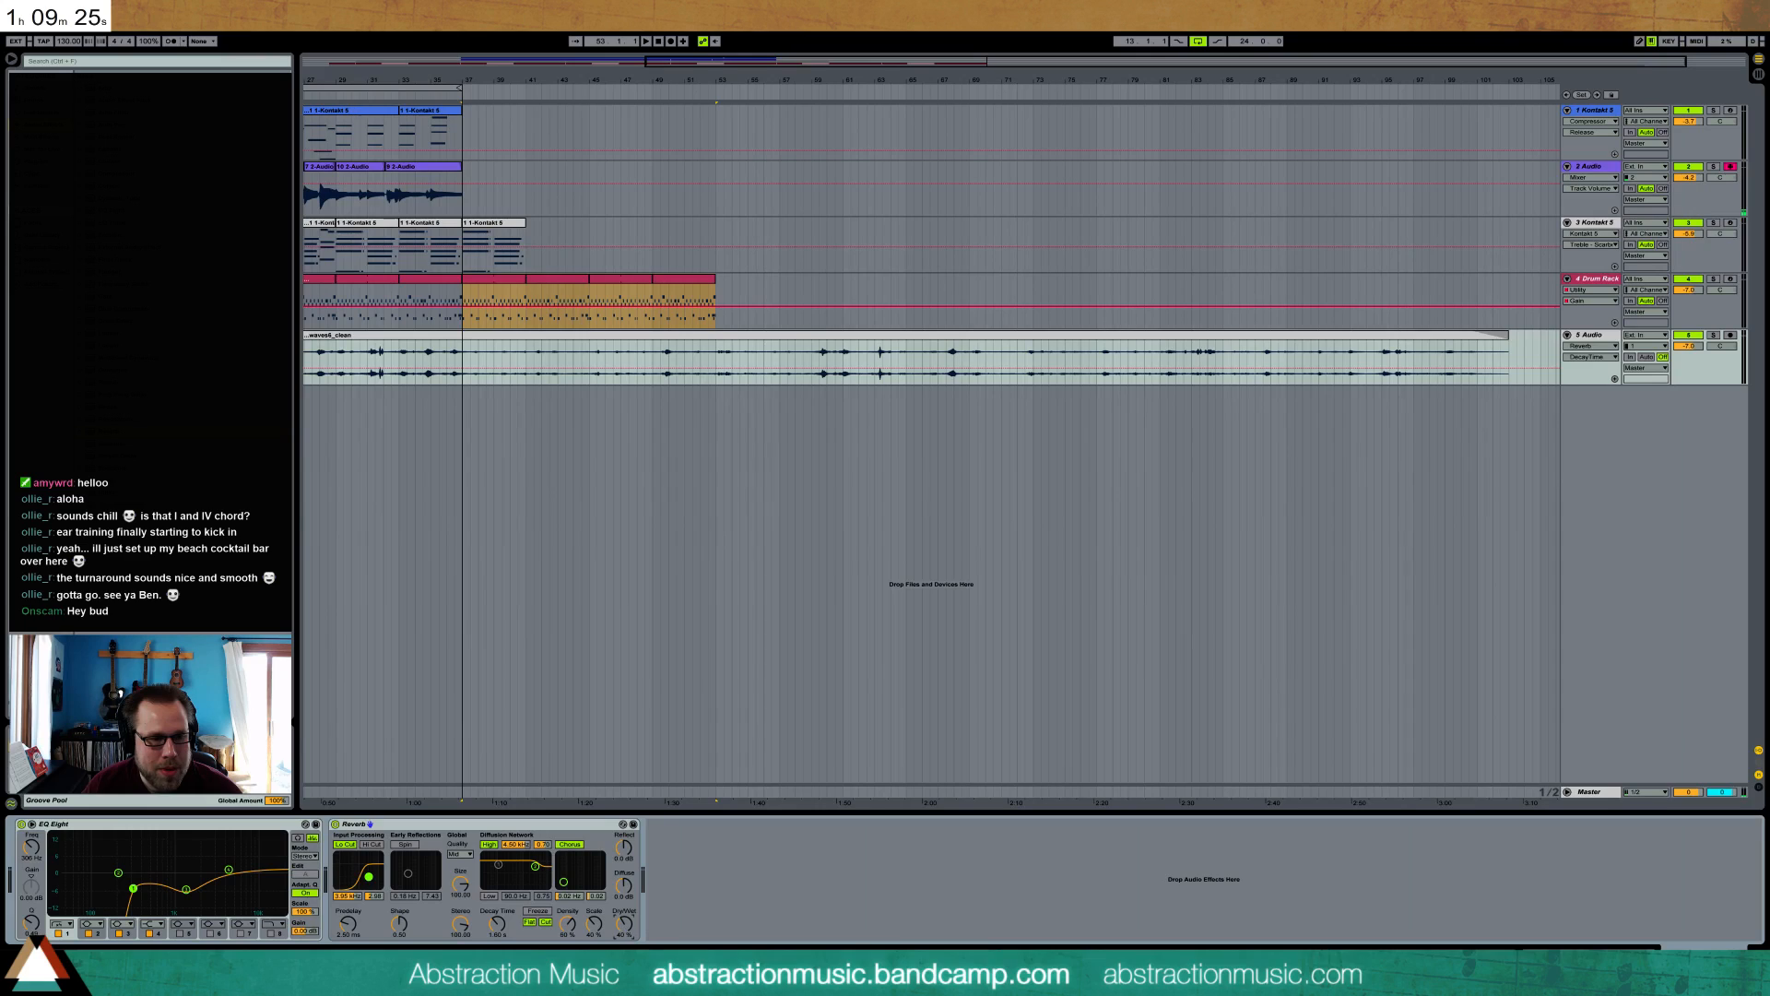
pyautogui.moveTo(624, 922); pyautogui.dragTo(624, 931)
# - Solo the waves track, play it from around bar 58 and fine-tune the Reverb's decay time and dry/wet mix
pyautogui.press('space')
pyautogui.click(1712, 335)
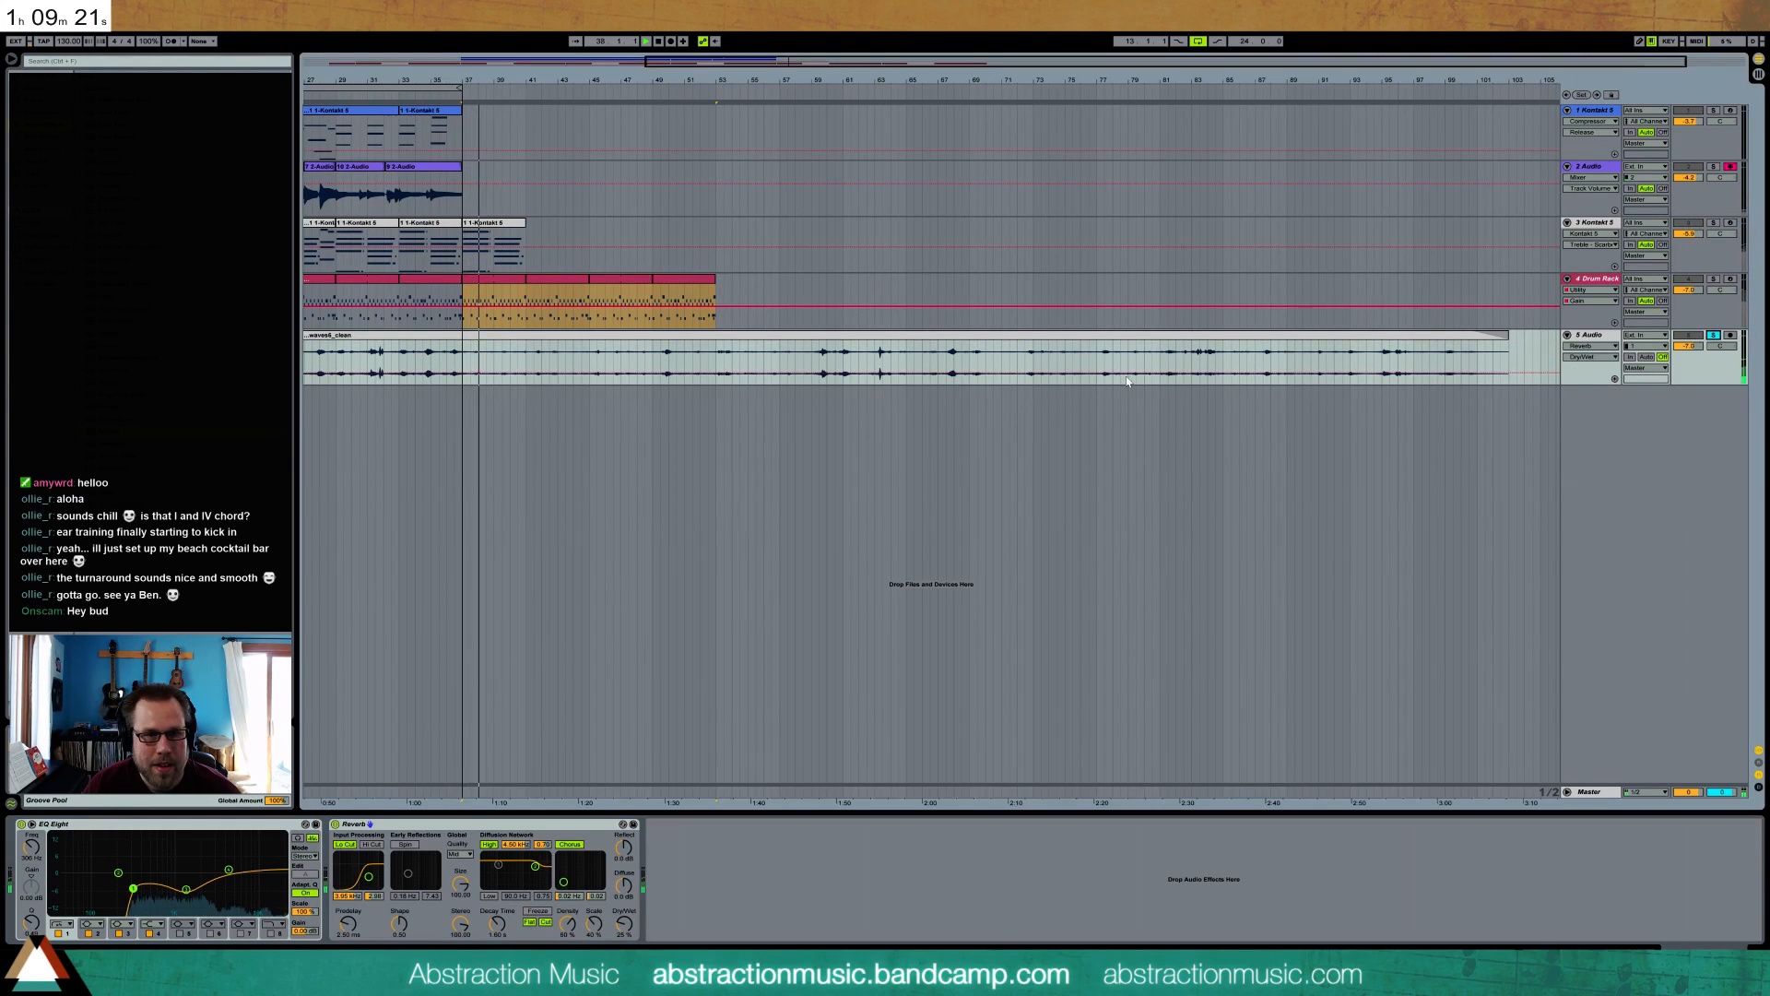
pyautogui.click(804, 358)
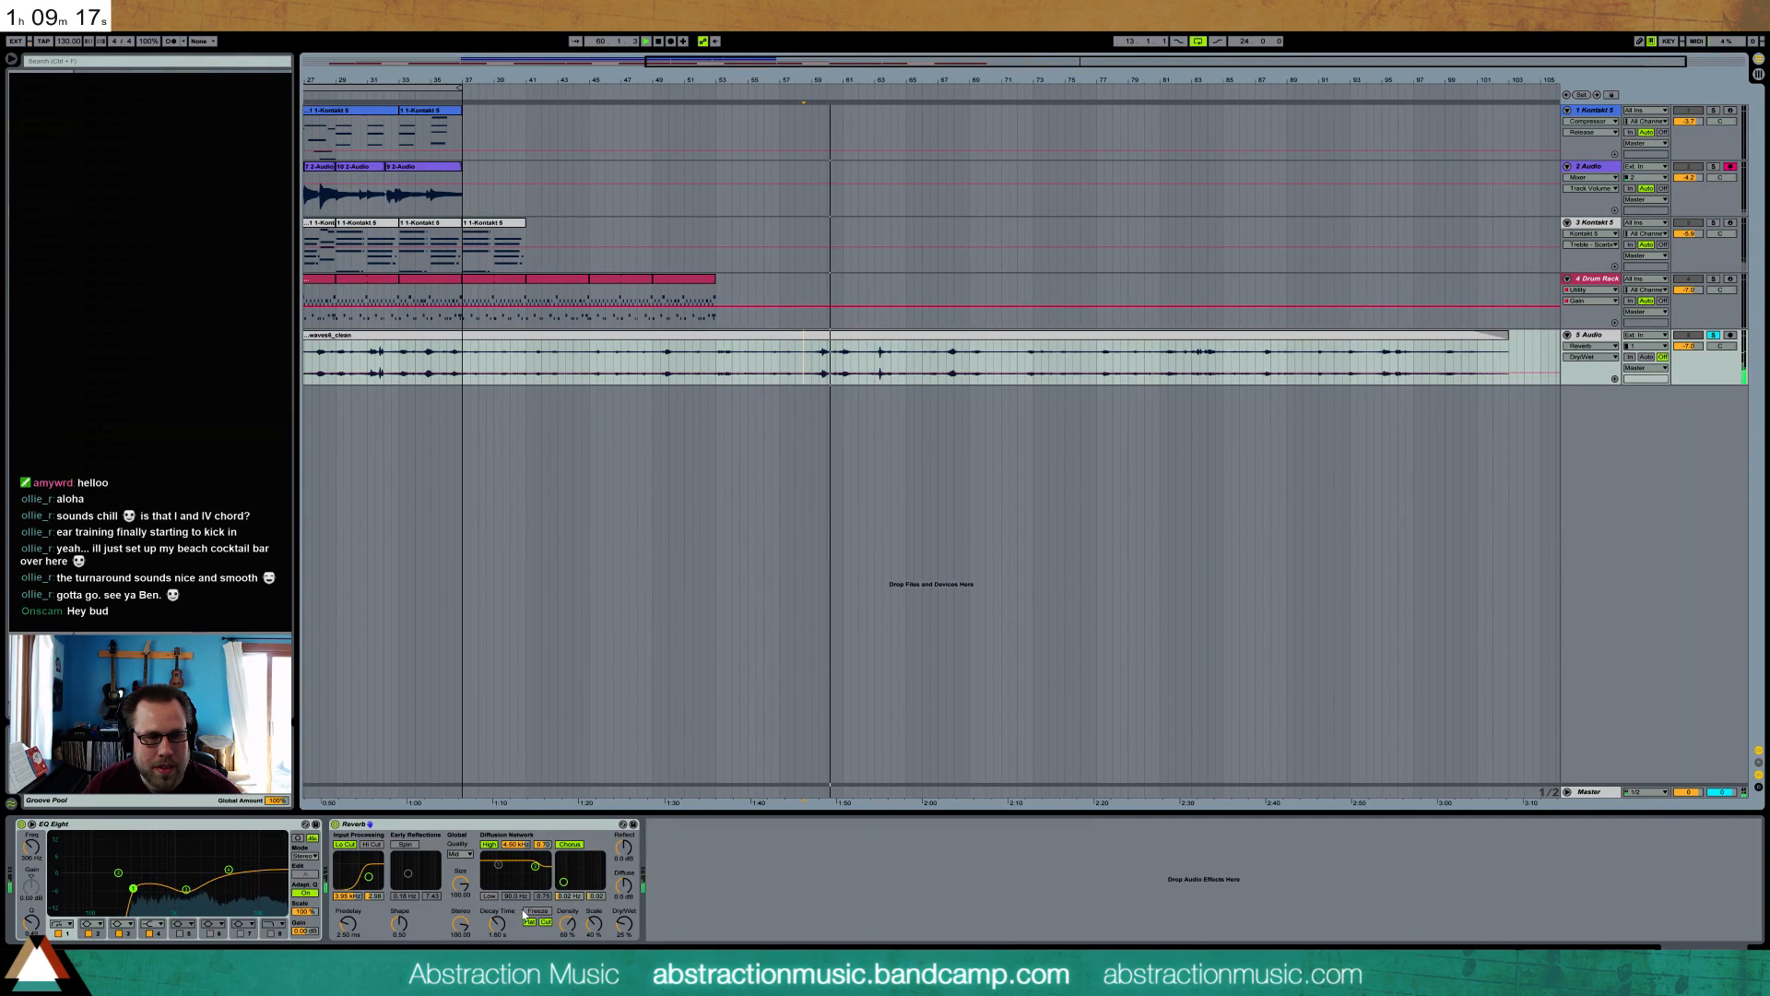
pyautogui.moveTo(498, 923); pyautogui.dragTo(498, 886)
pyautogui.moveTo(624, 923); pyautogui.dragTo(624, 893)
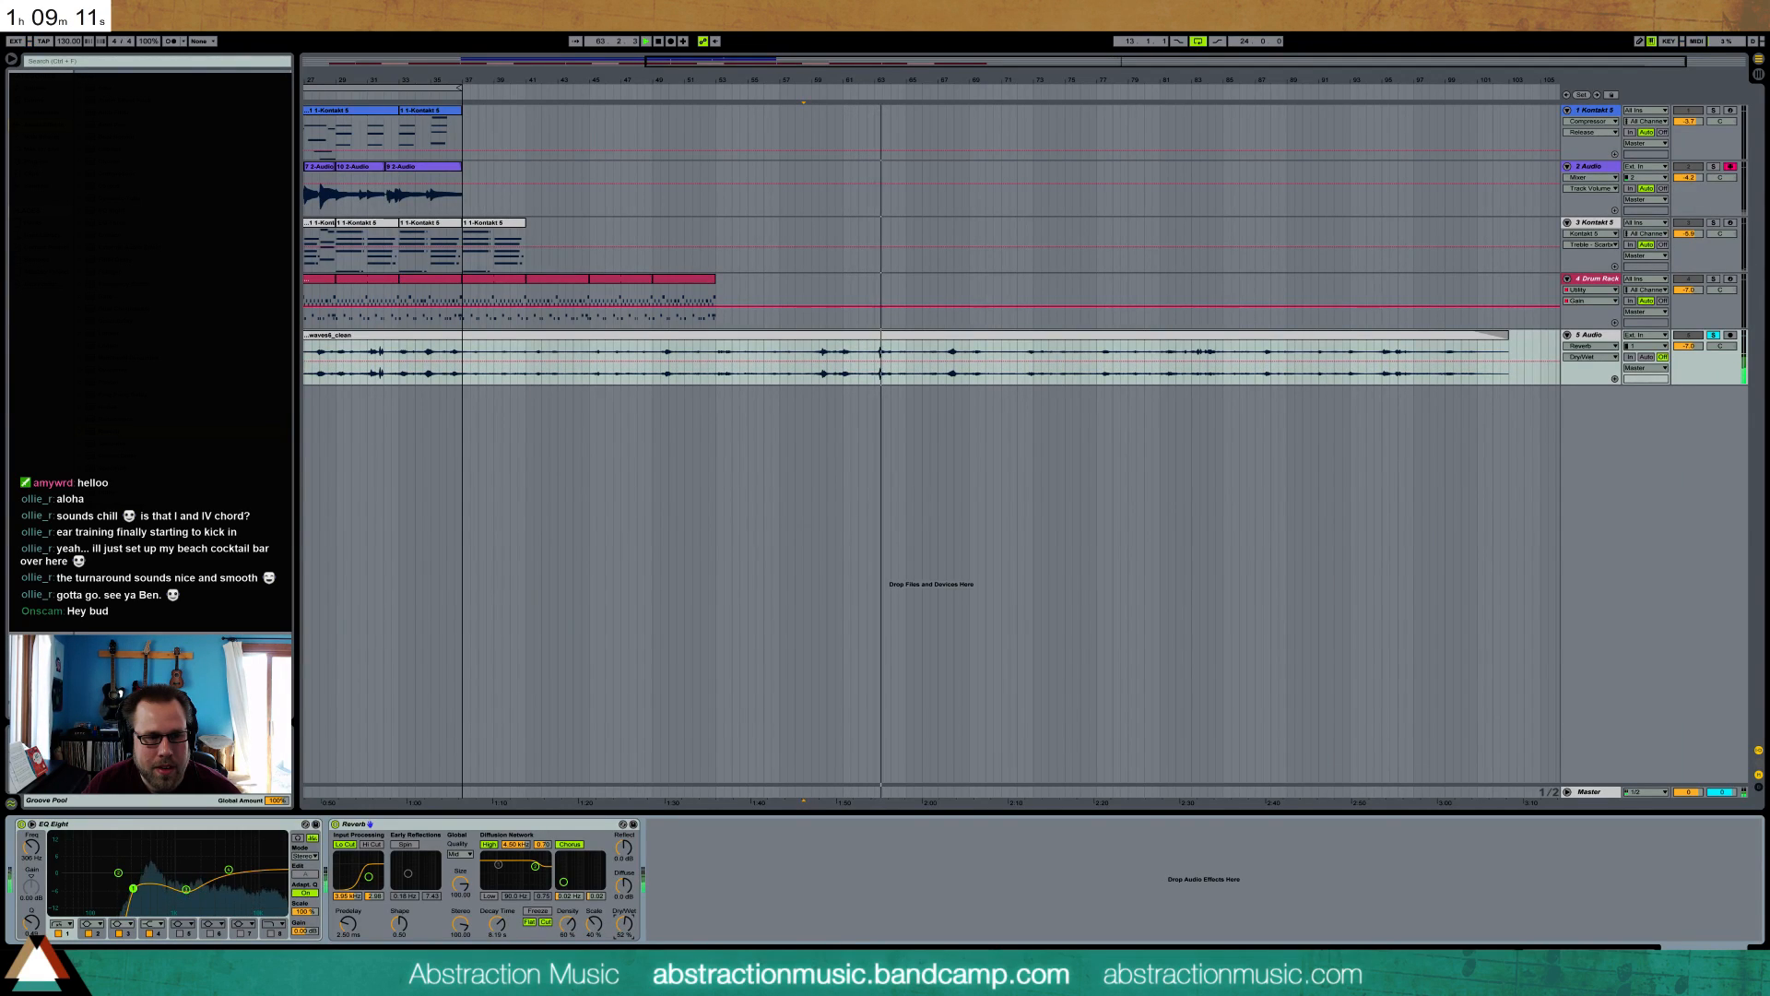
pyautogui.moveTo(624, 923); pyautogui.dragTo(624, 932)
pyautogui.moveTo(497, 923); pyautogui.dragTo(502, 944)
pyautogui.click(474, 826)
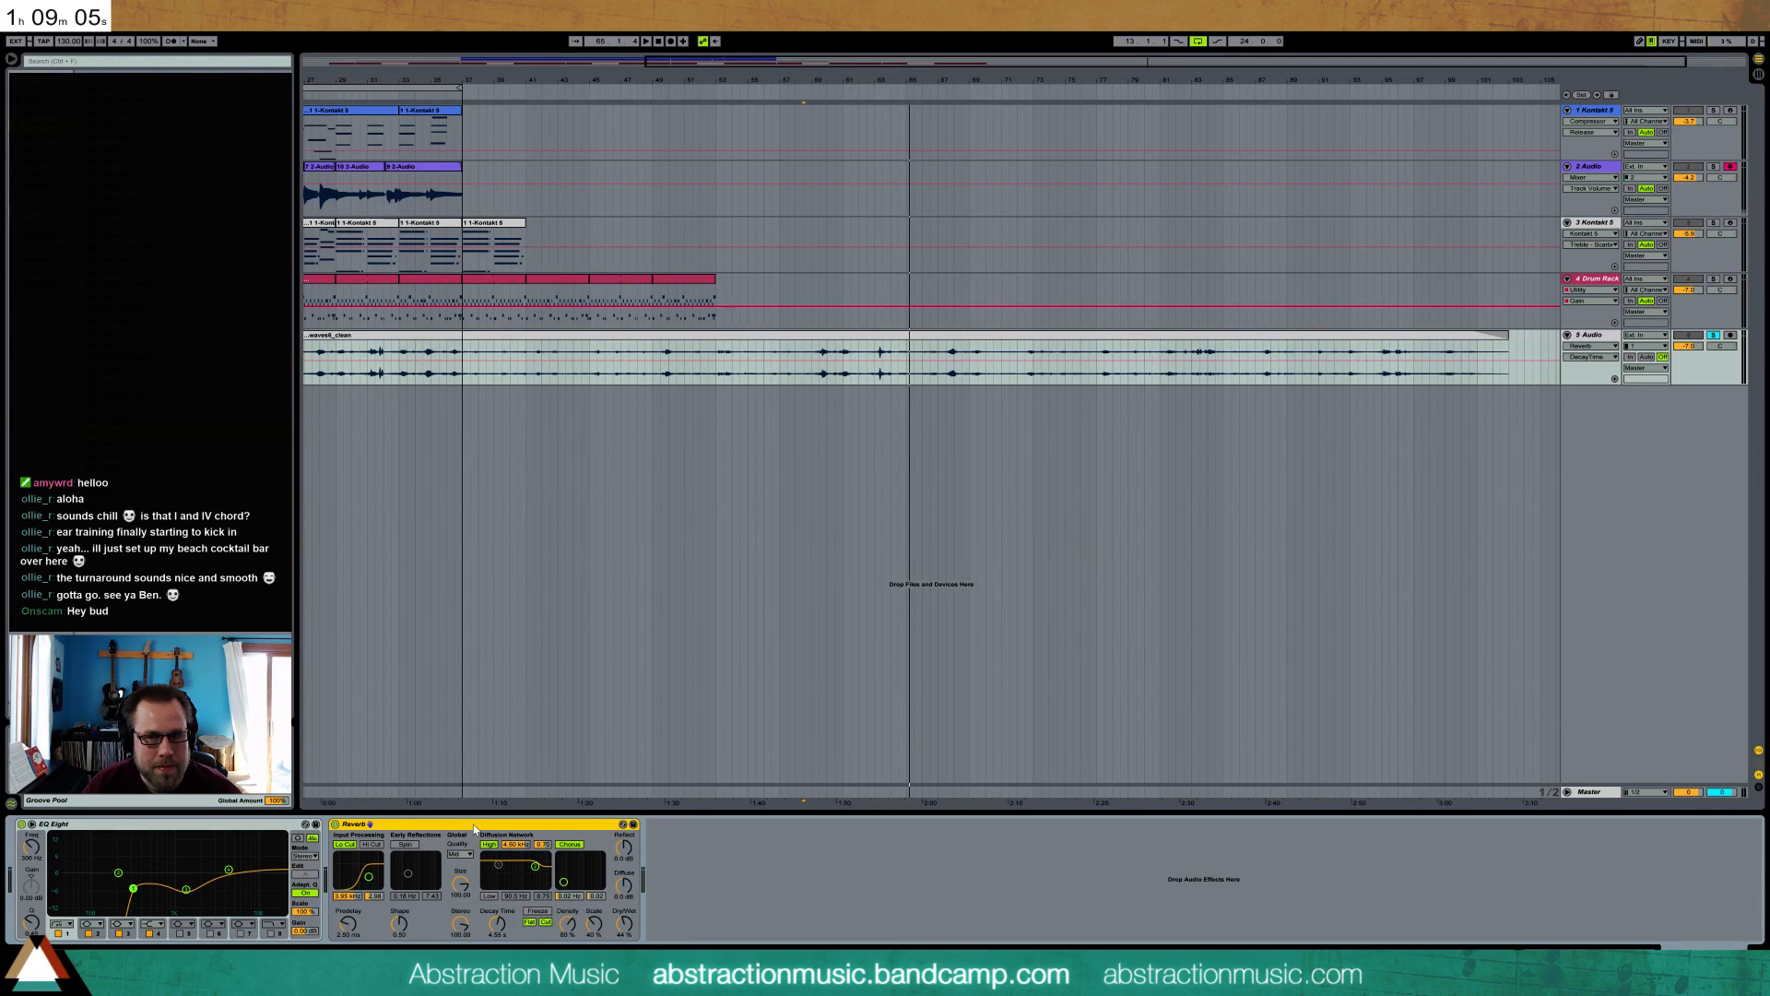
# - Rename the five tracks from the waves track upward as Waves, Drums, Rhodes, Bass and Piano
pyautogui.click(1607, 336)
pyautogui.hotkey('ctrl', 'r')
pyautogui.write('Waves')
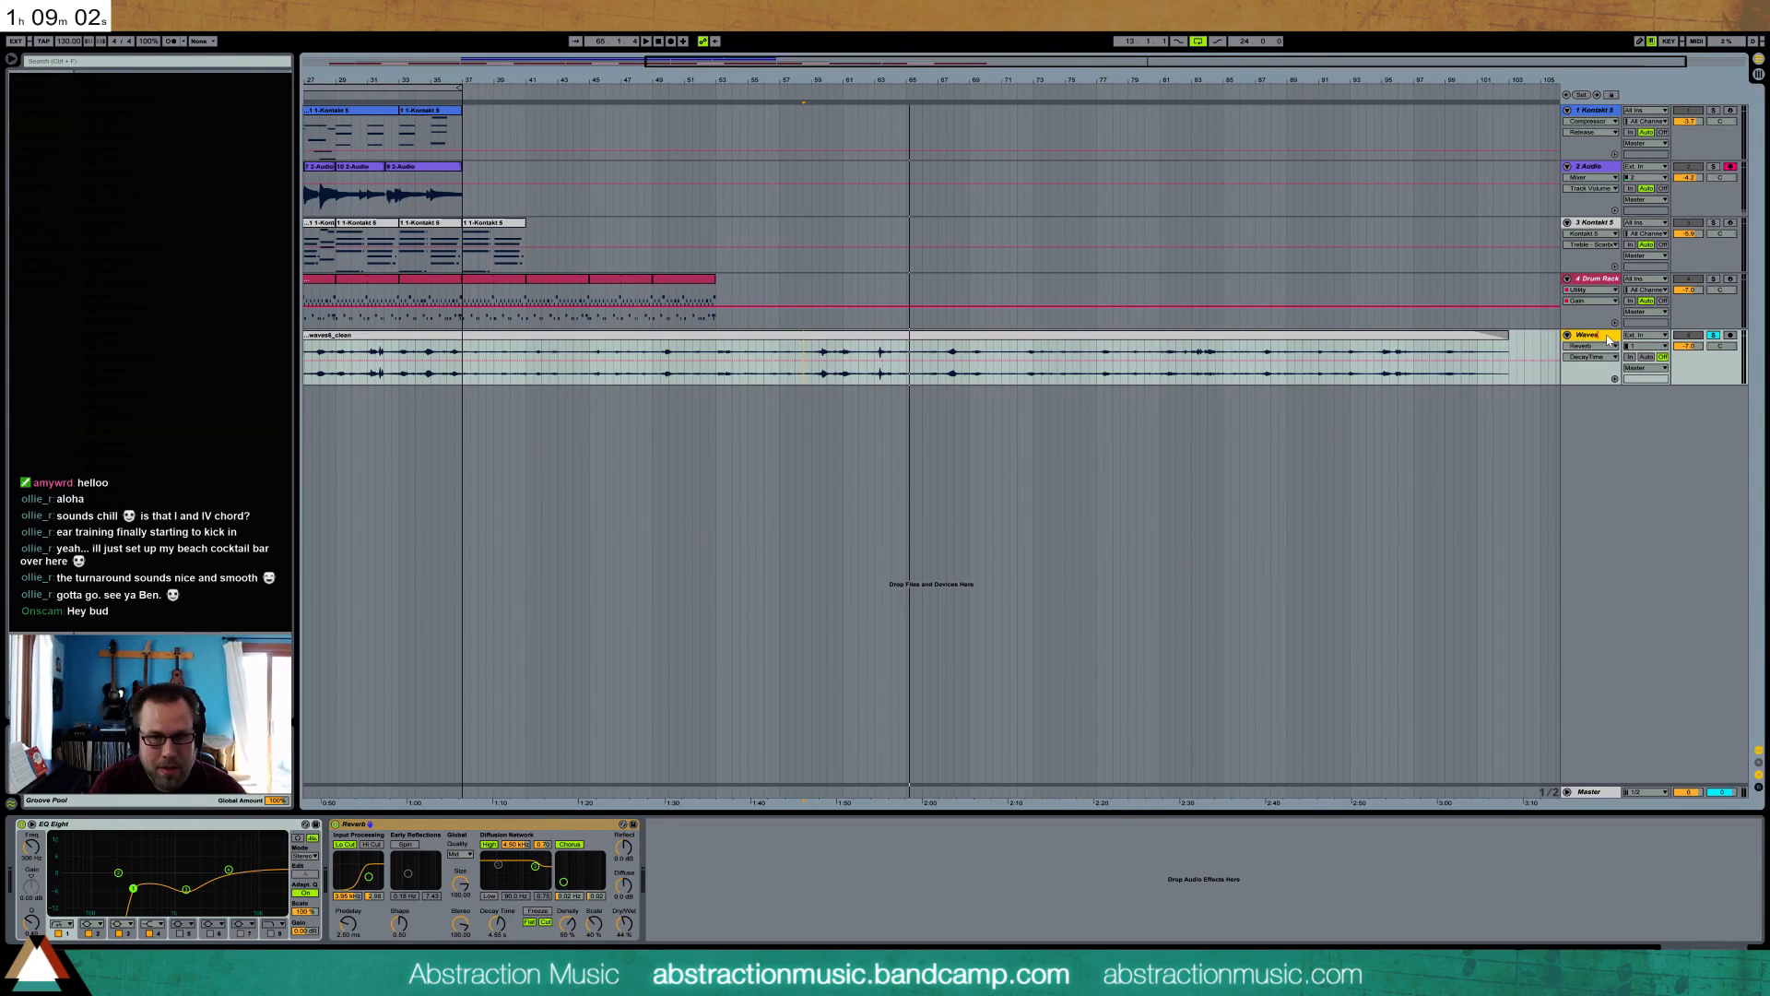
pyautogui.click(1604, 279)
pyautogui.write('Drums')
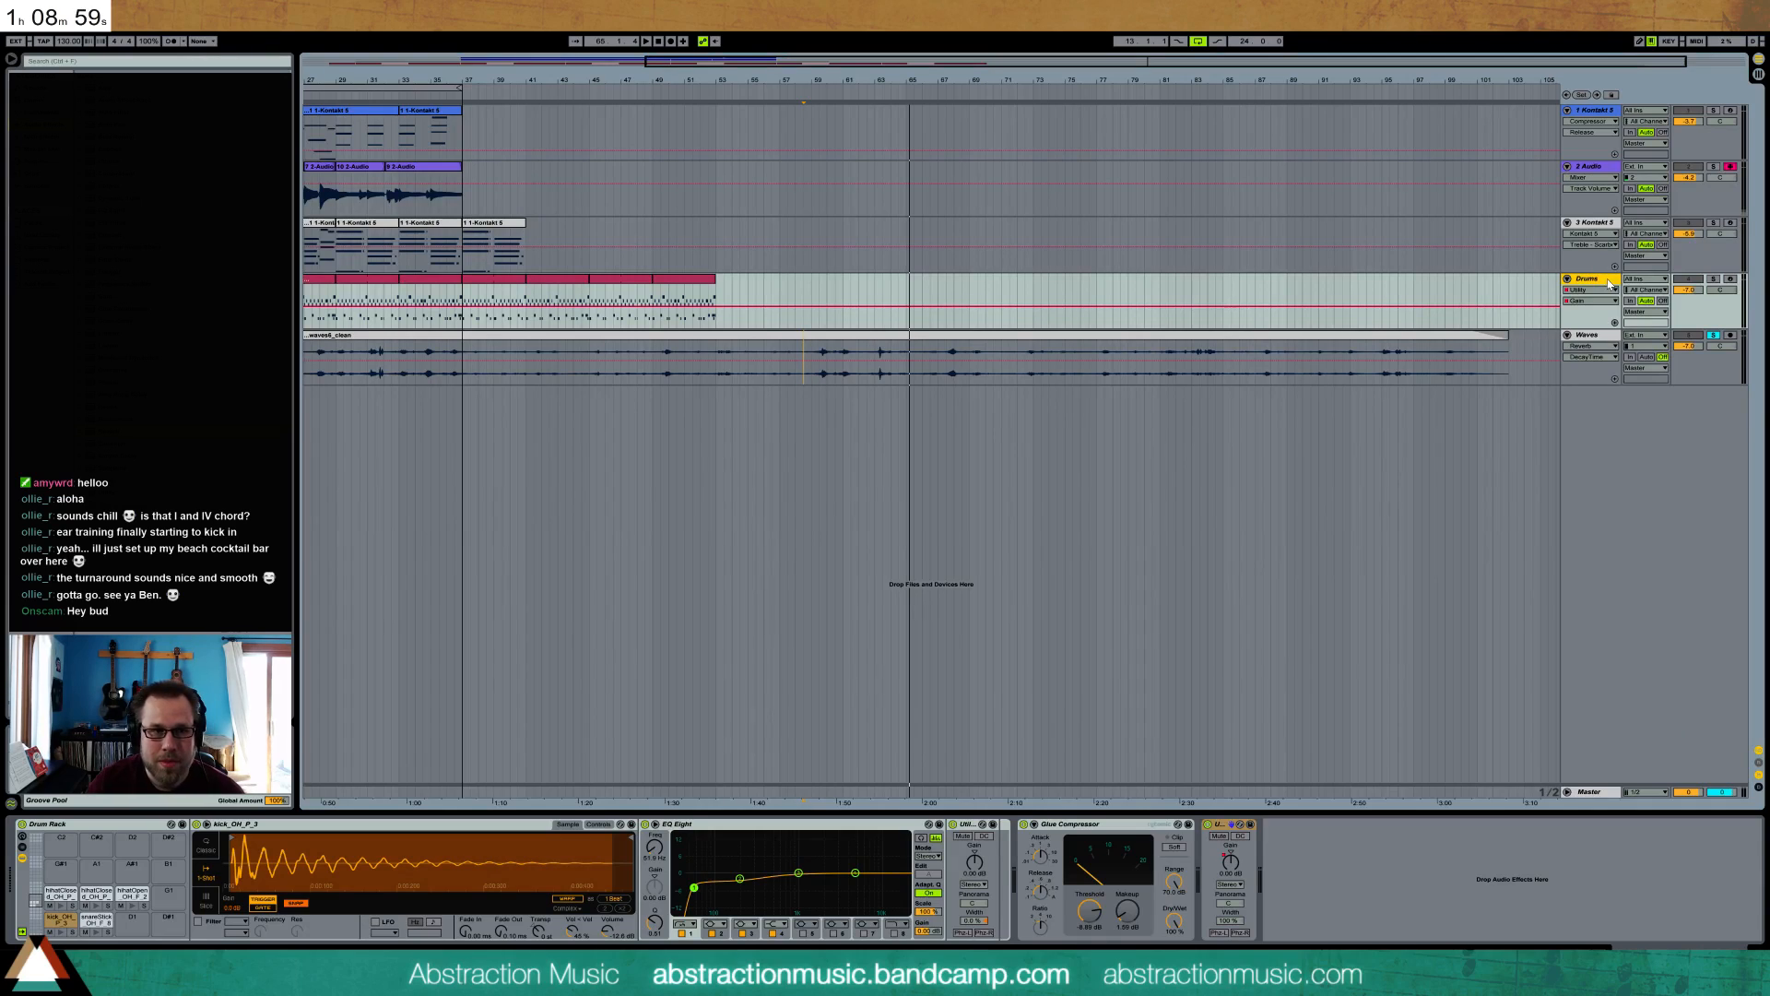
pyautogui.click(1596, 224)
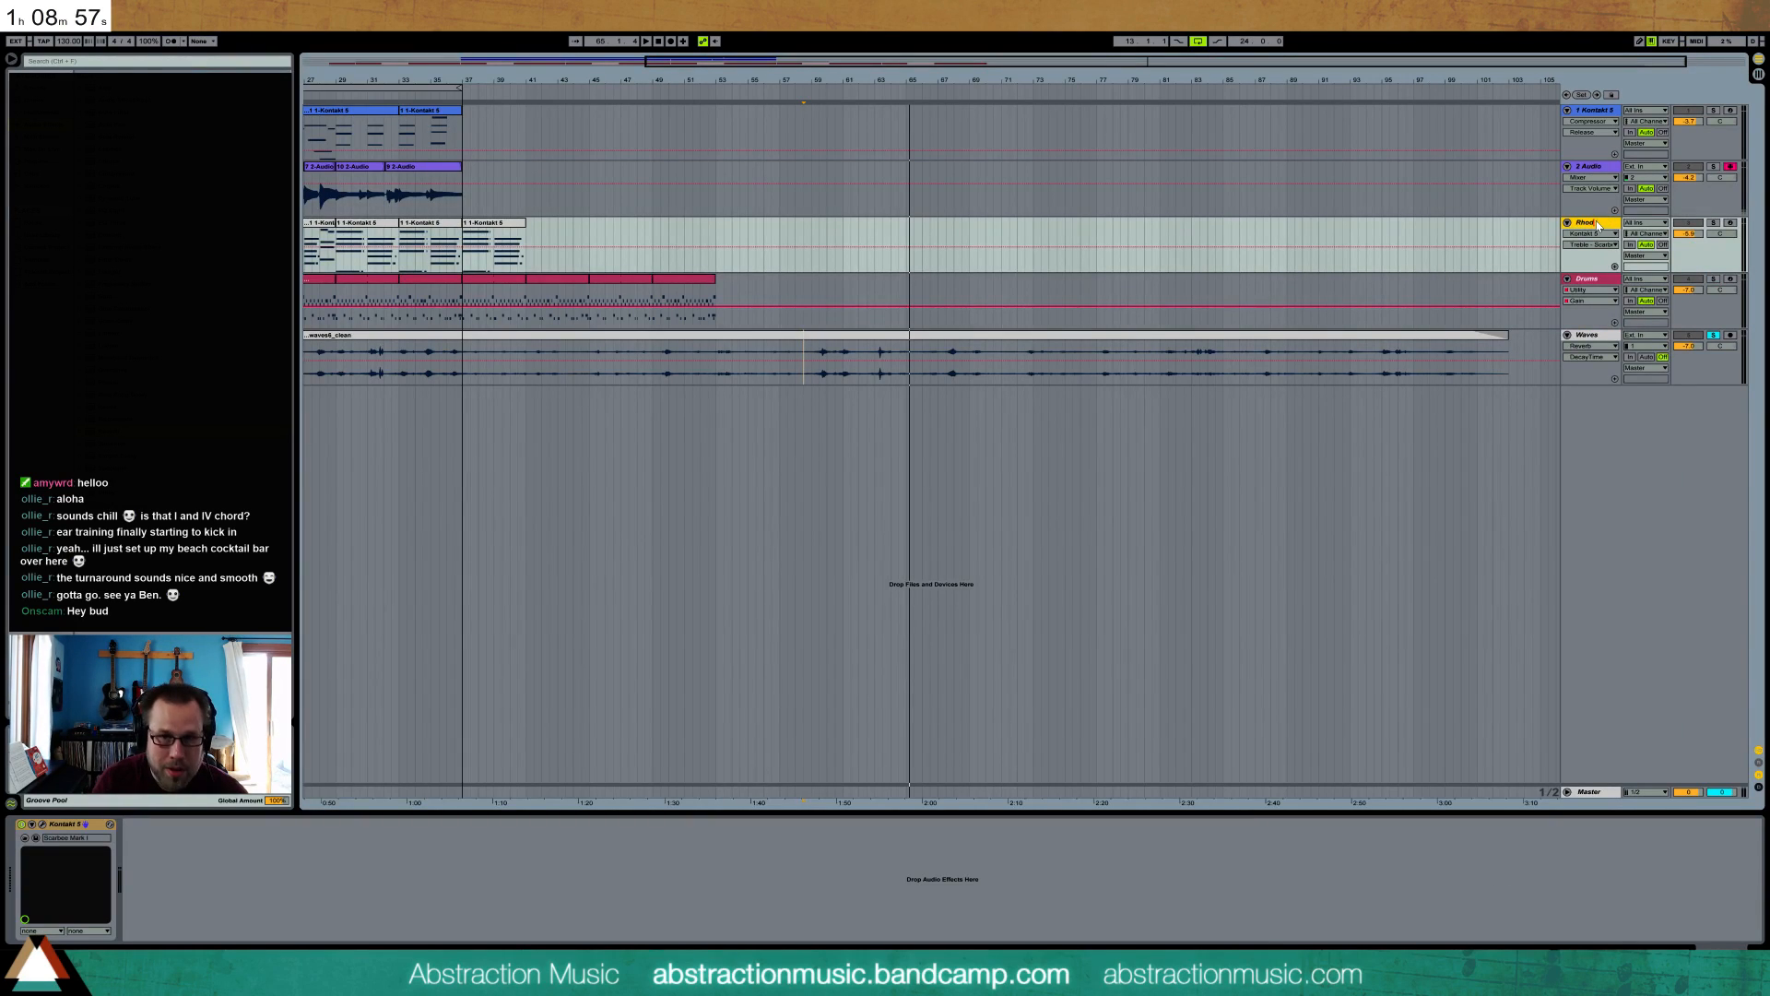
pyautogui.click(1593, 172)
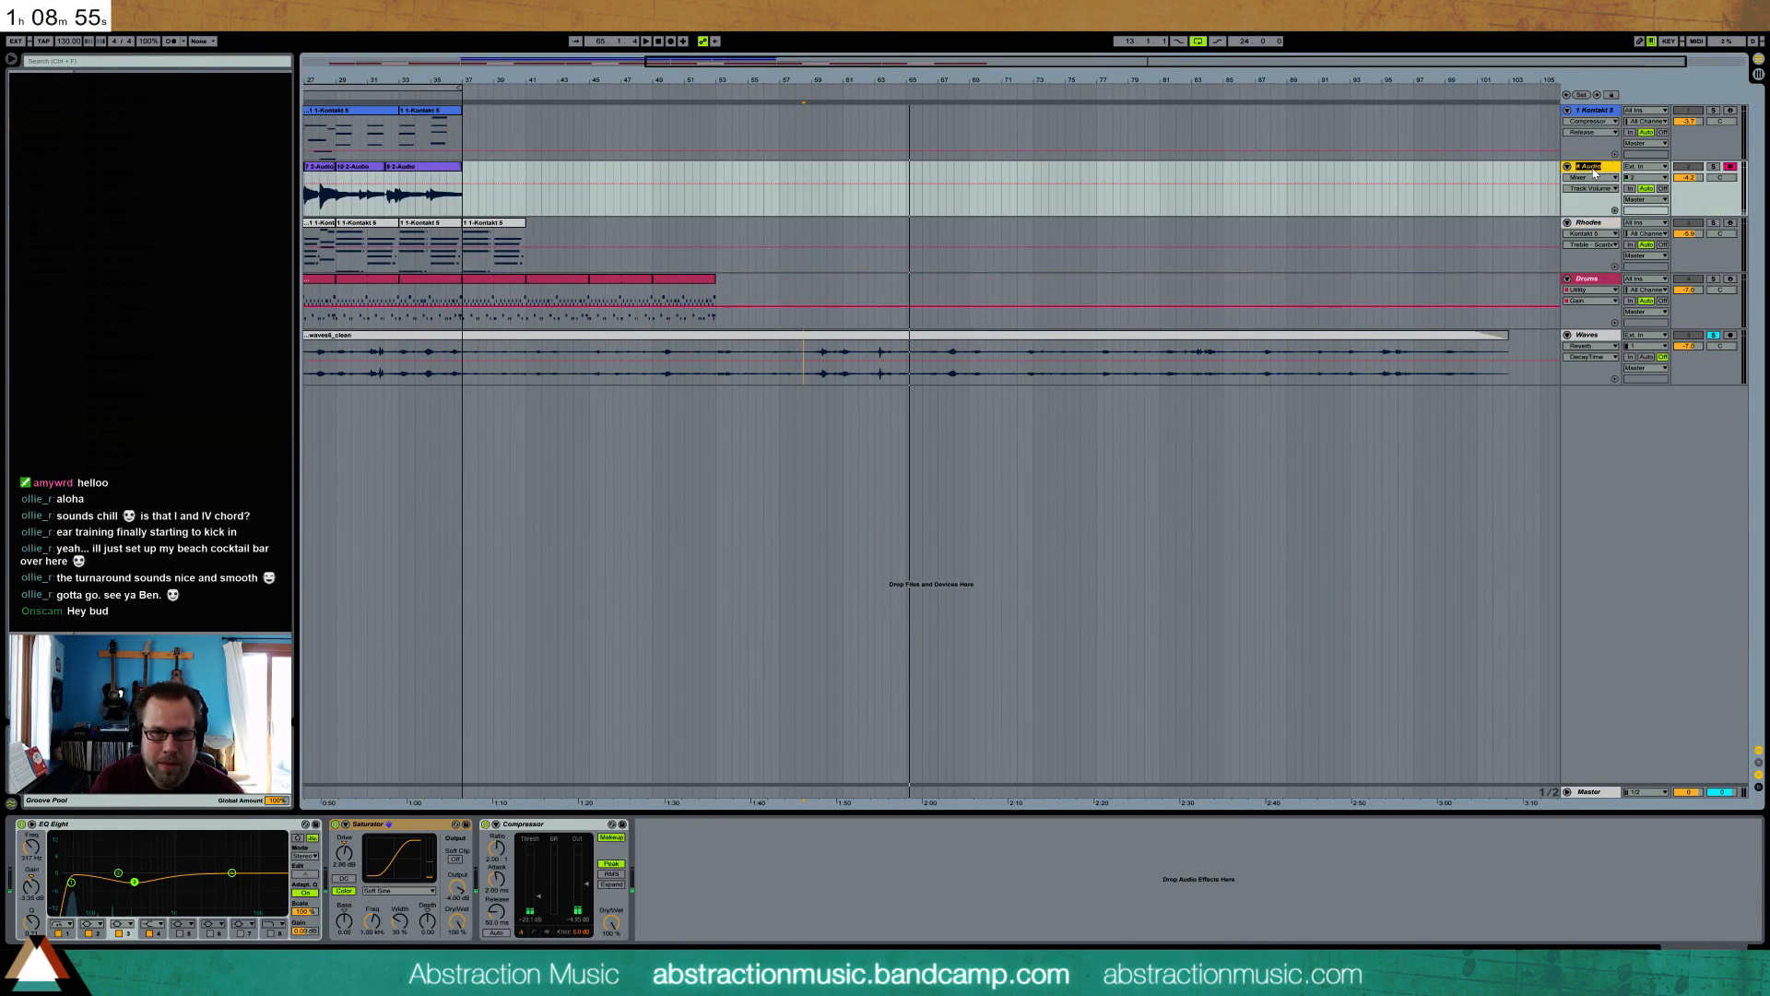
pyautogui.click(1594, 114)
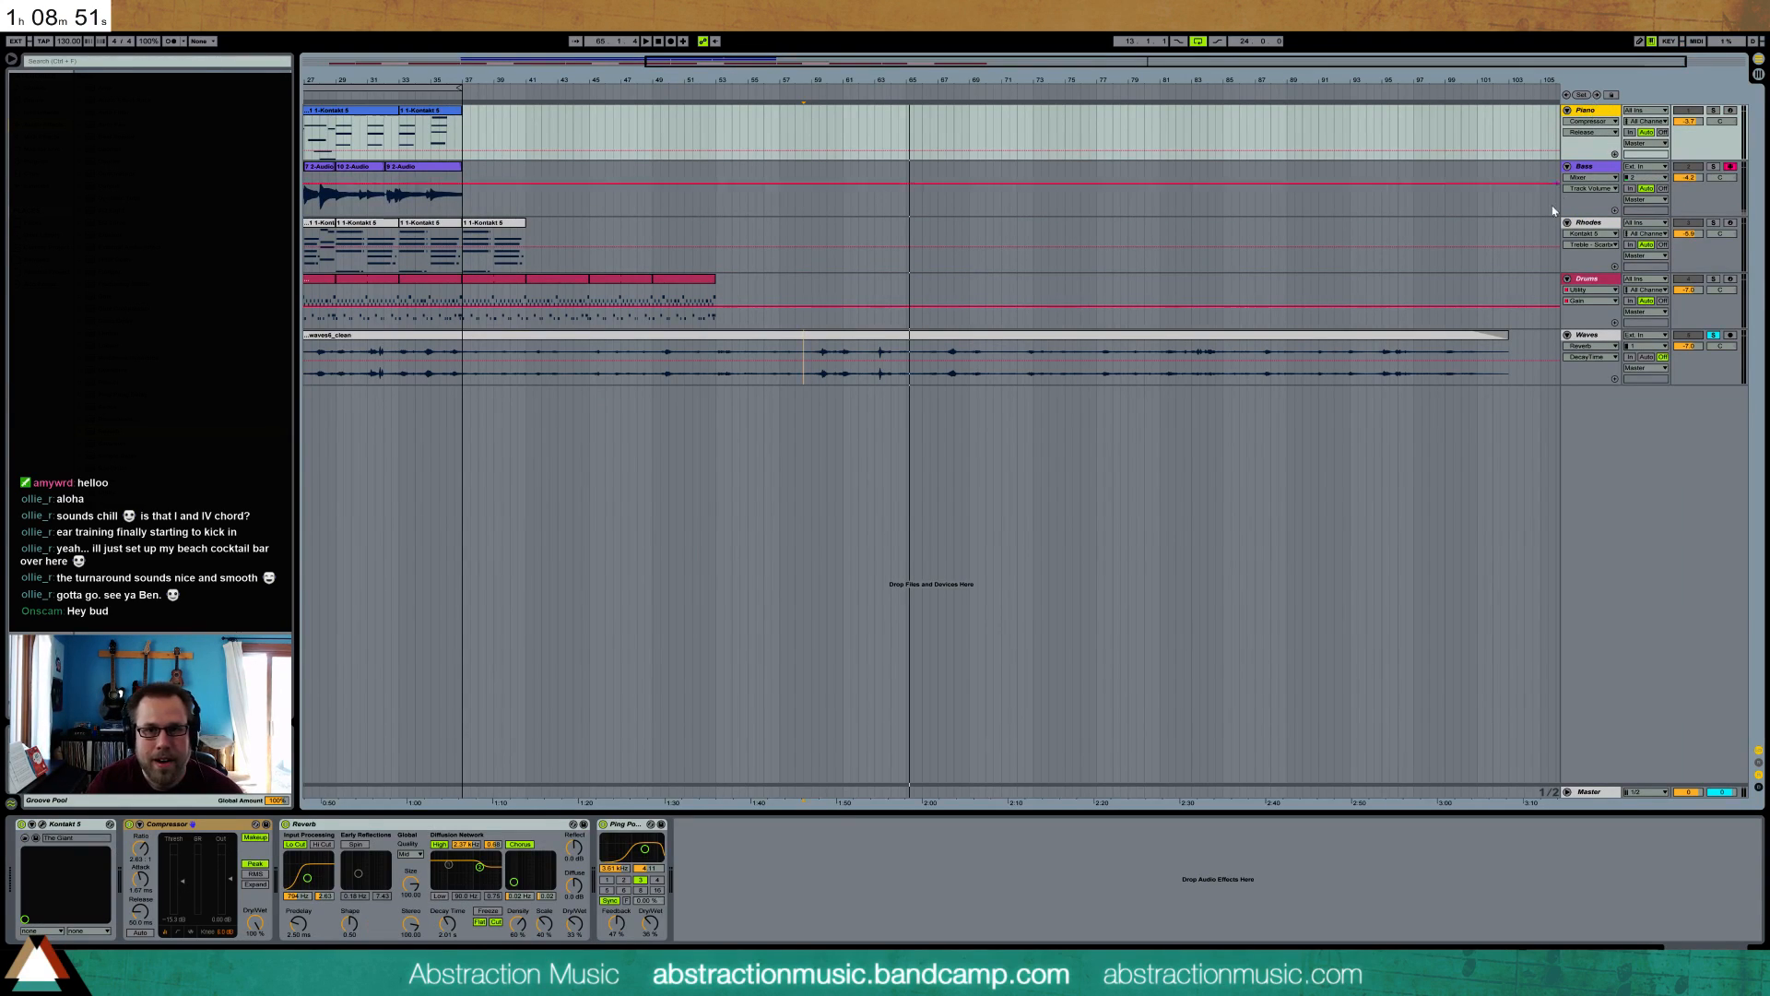
# - Move the Rhodes track above the Piano track and insert a new audio track below Waves
pyautogui.click(1596, 227)
pyautogui.moveTo(1604, 109); pyautogui.dragTo(1602, 113)
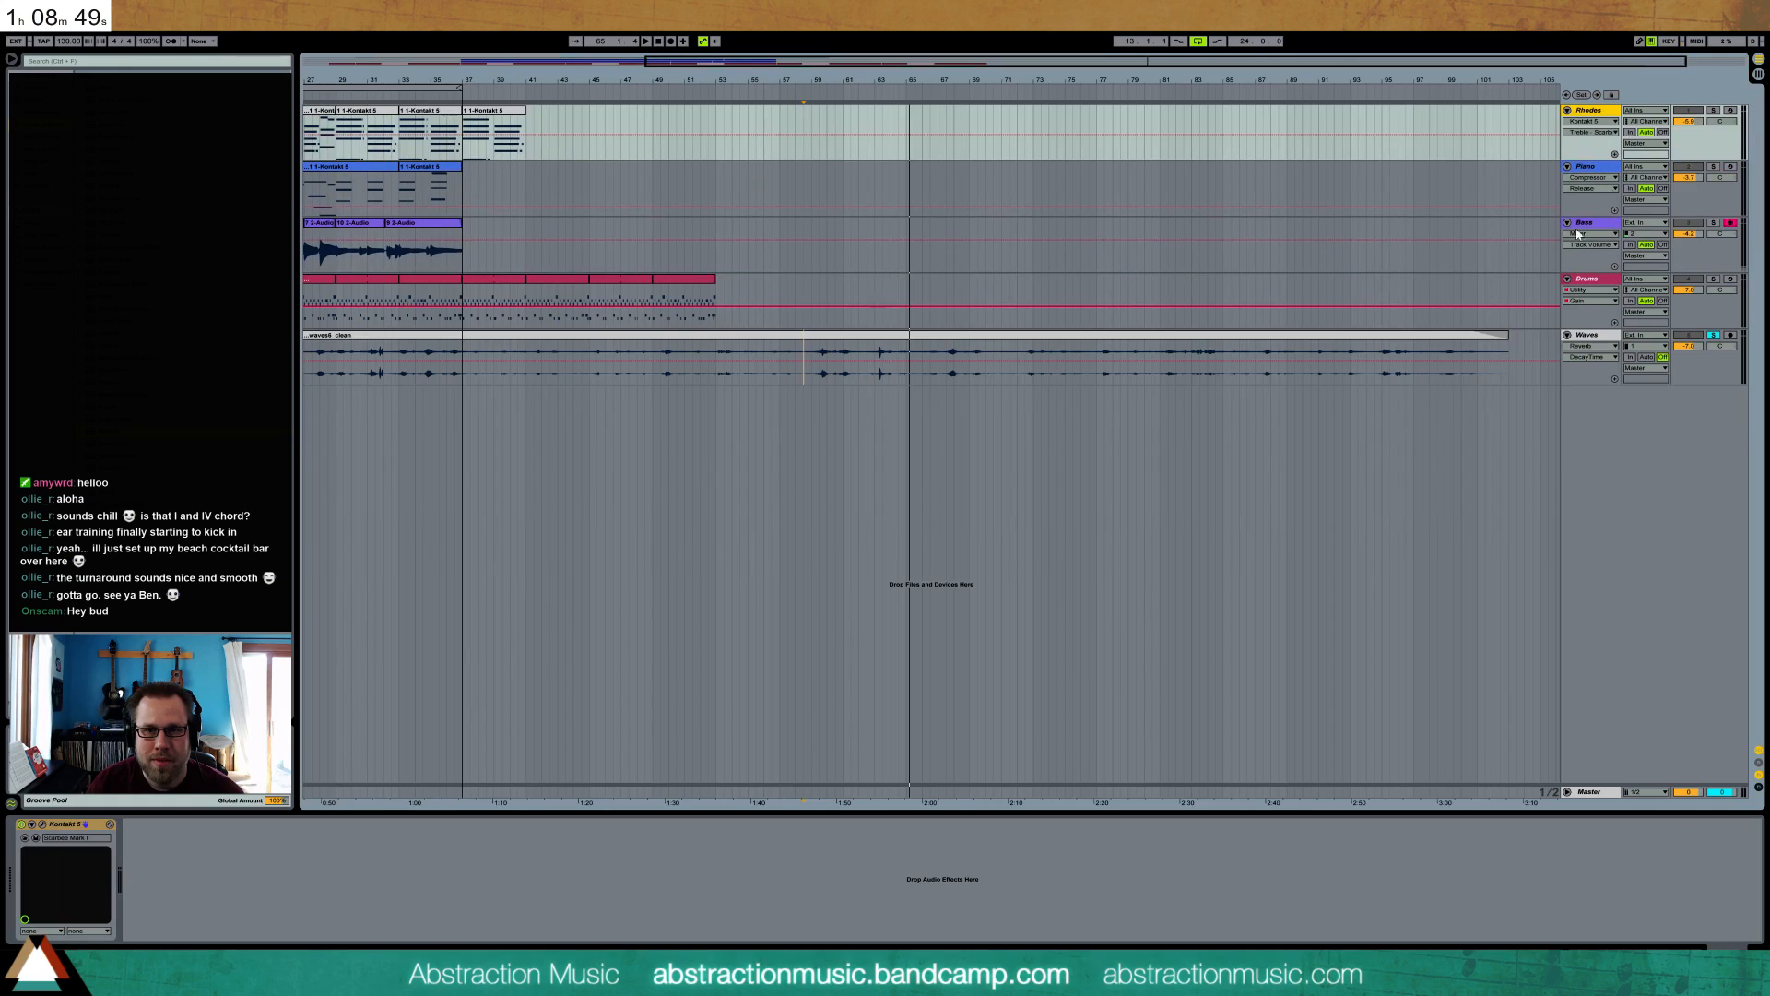
pyautogui.click(1602, 280)
pyautogui.click(1596, 337)
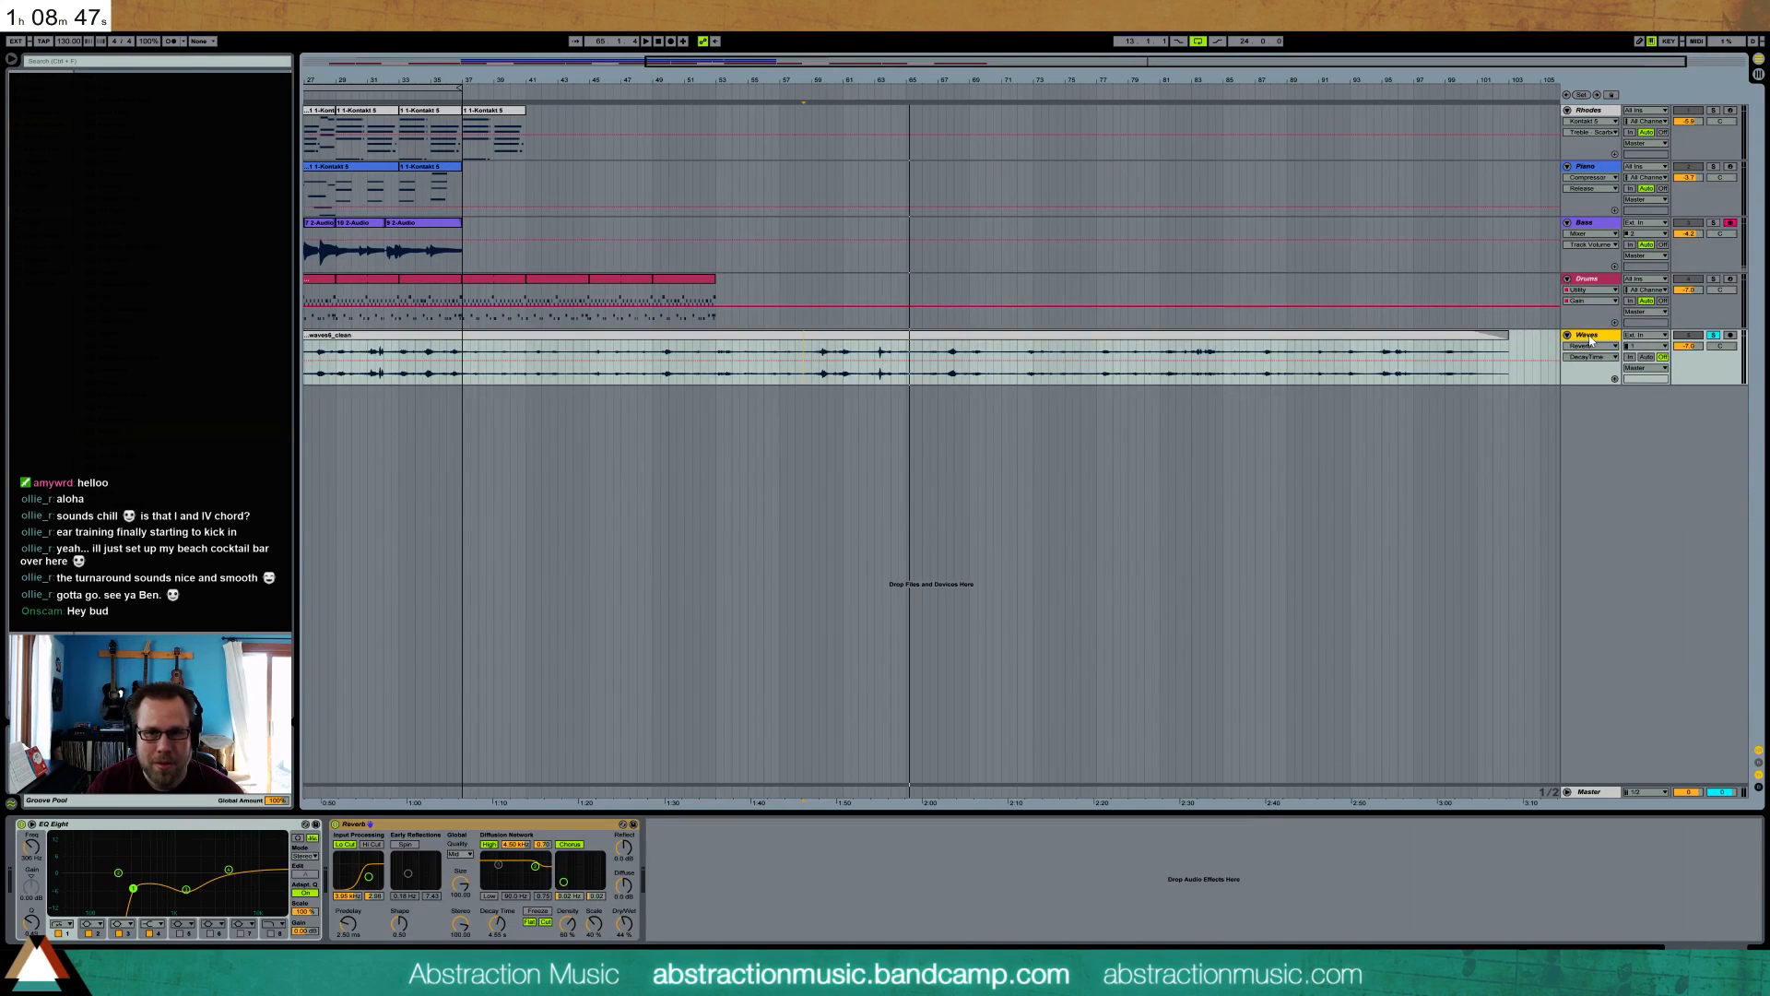
pyautogui.hotkey('ctrl', 't')
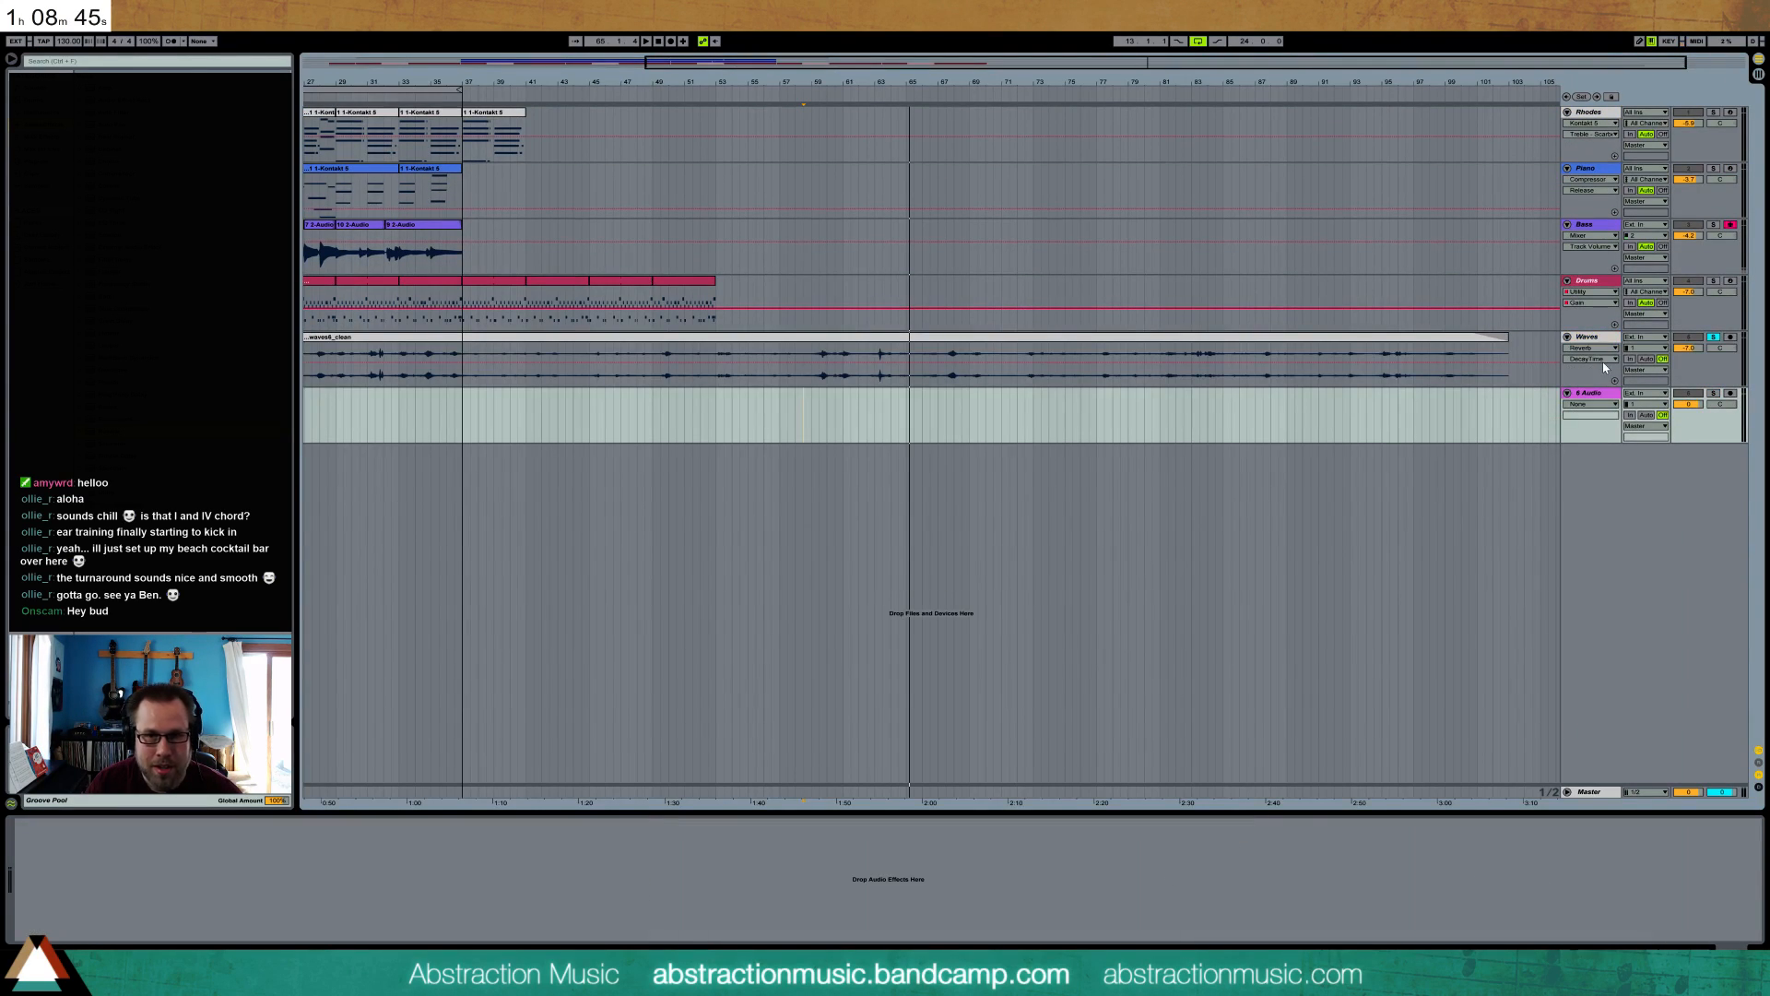
# - Route the Waves track's Post Mixer output into the 6 Audio track with monitoring set to In, and unsolo Waves
pyautogui.click(1644, 397)
pyautogui.click(1644, 487)
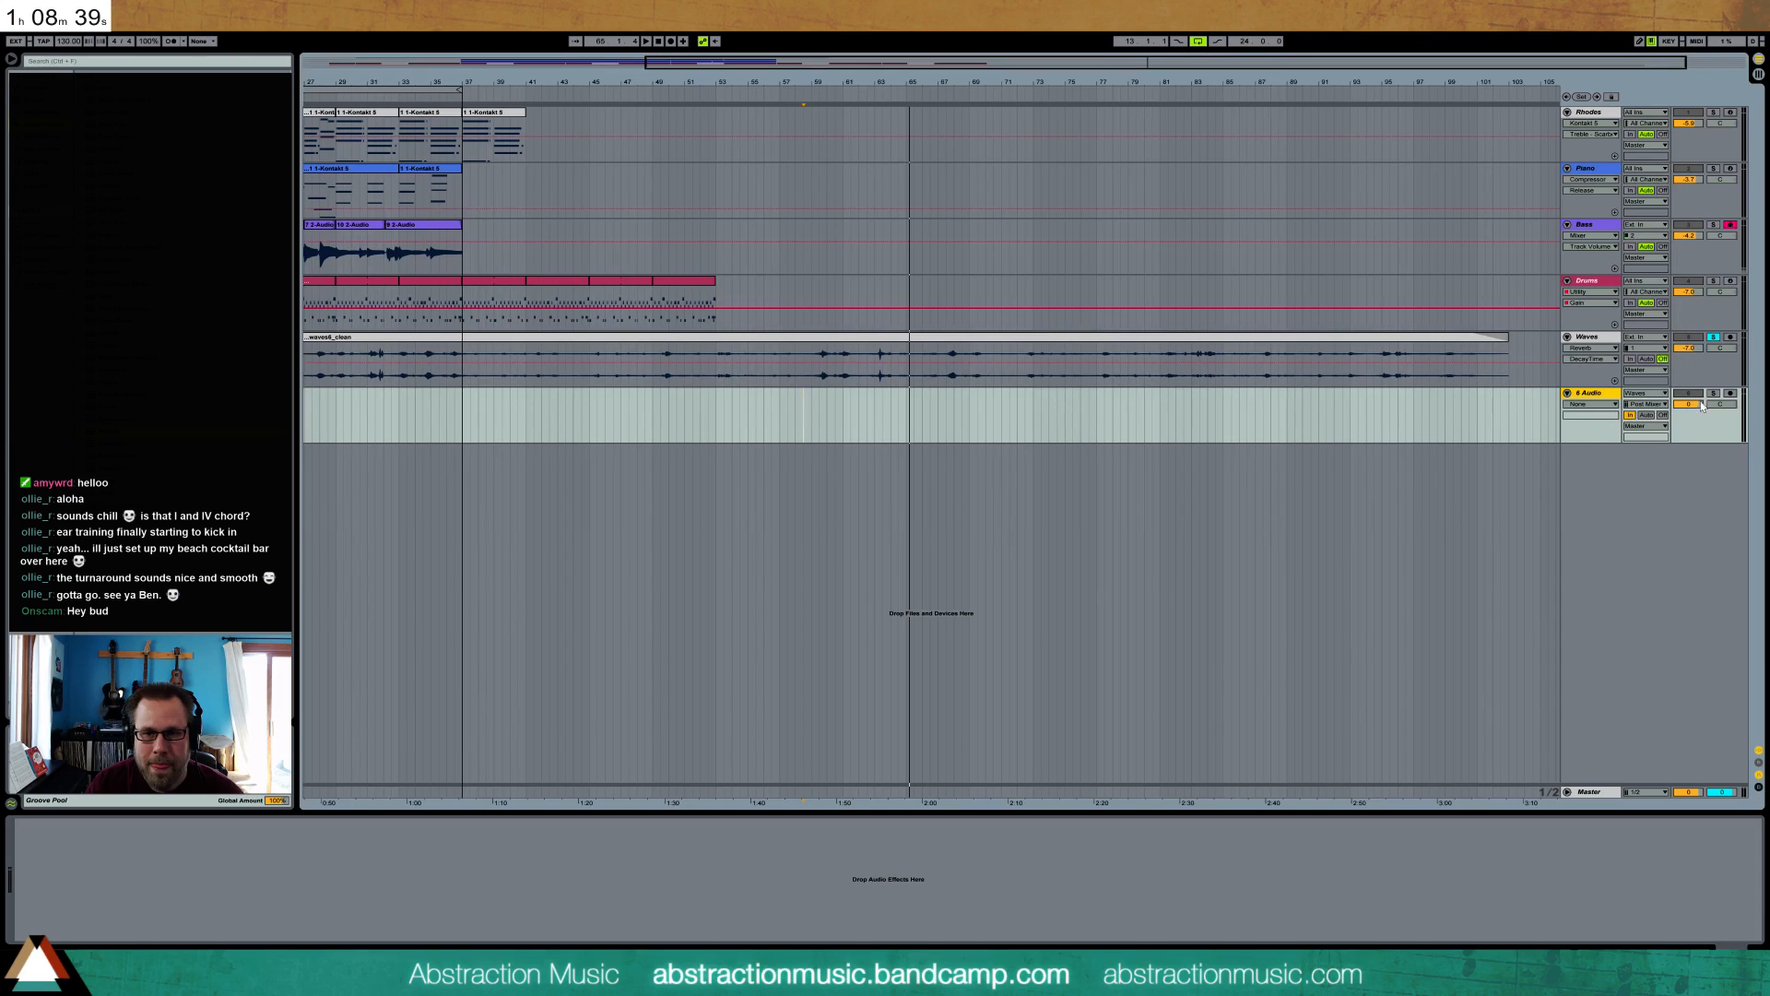
pyautogui.click(1716, 338)
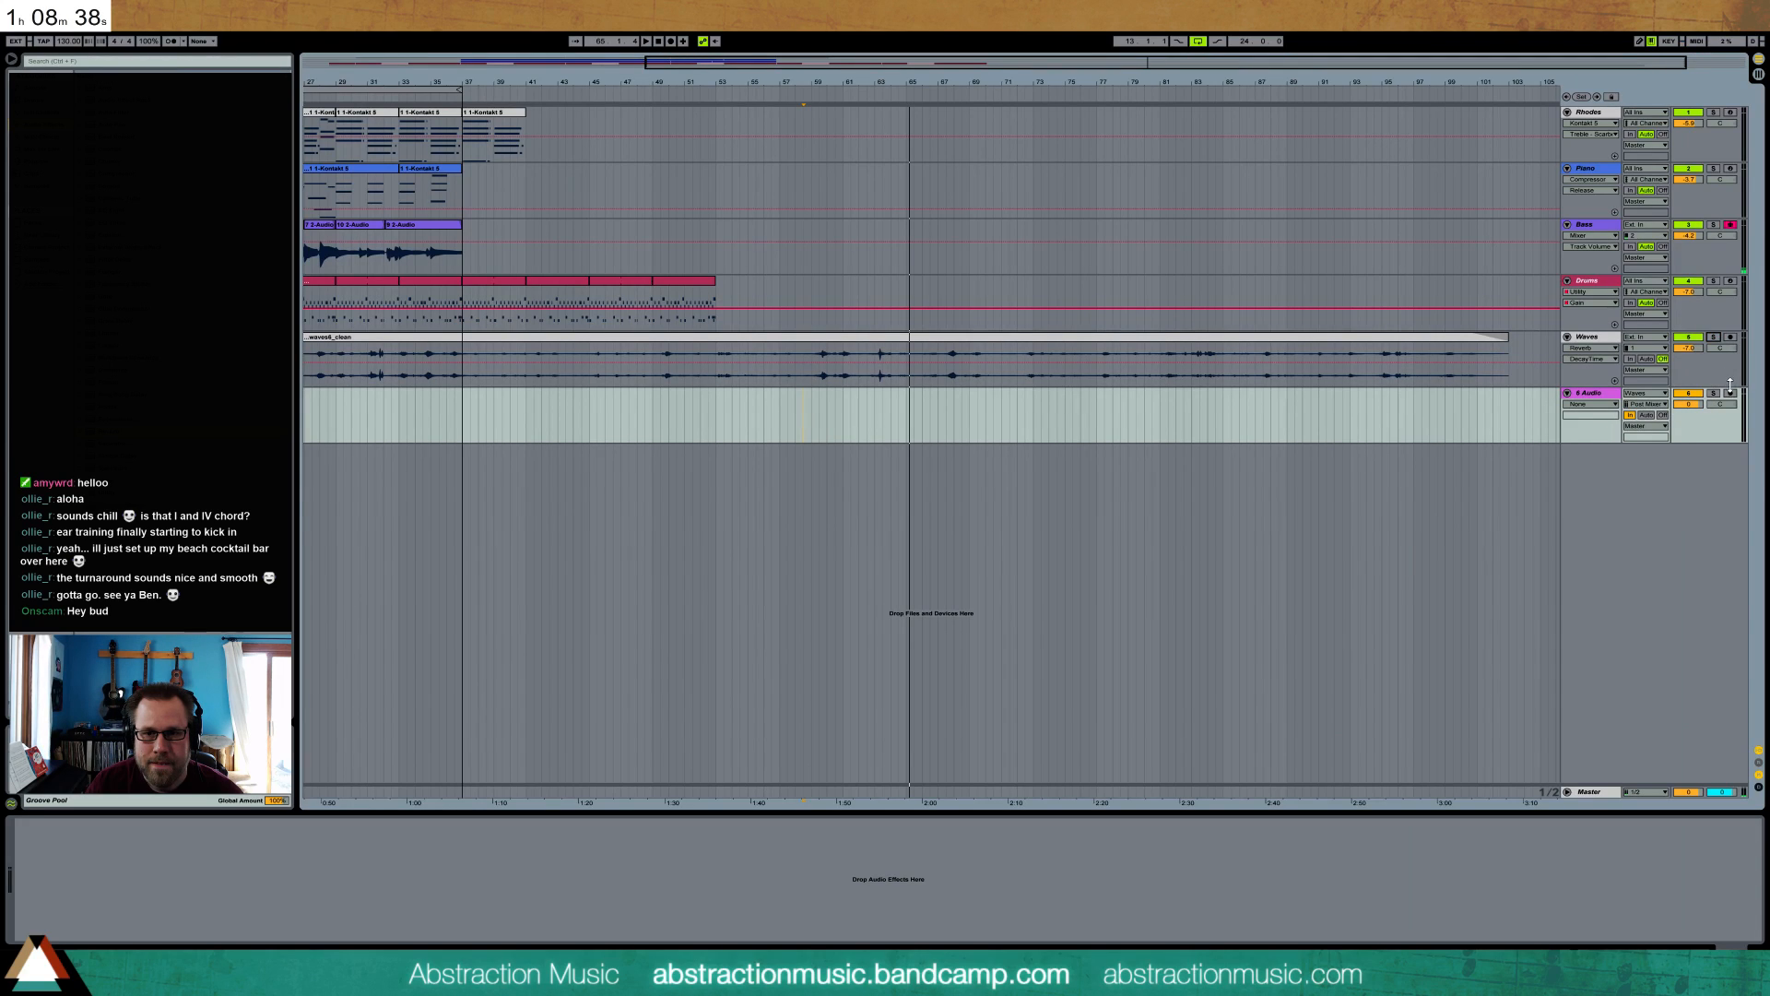
pyautogui.click(1605, 350)
pyautogui.press('Delete')
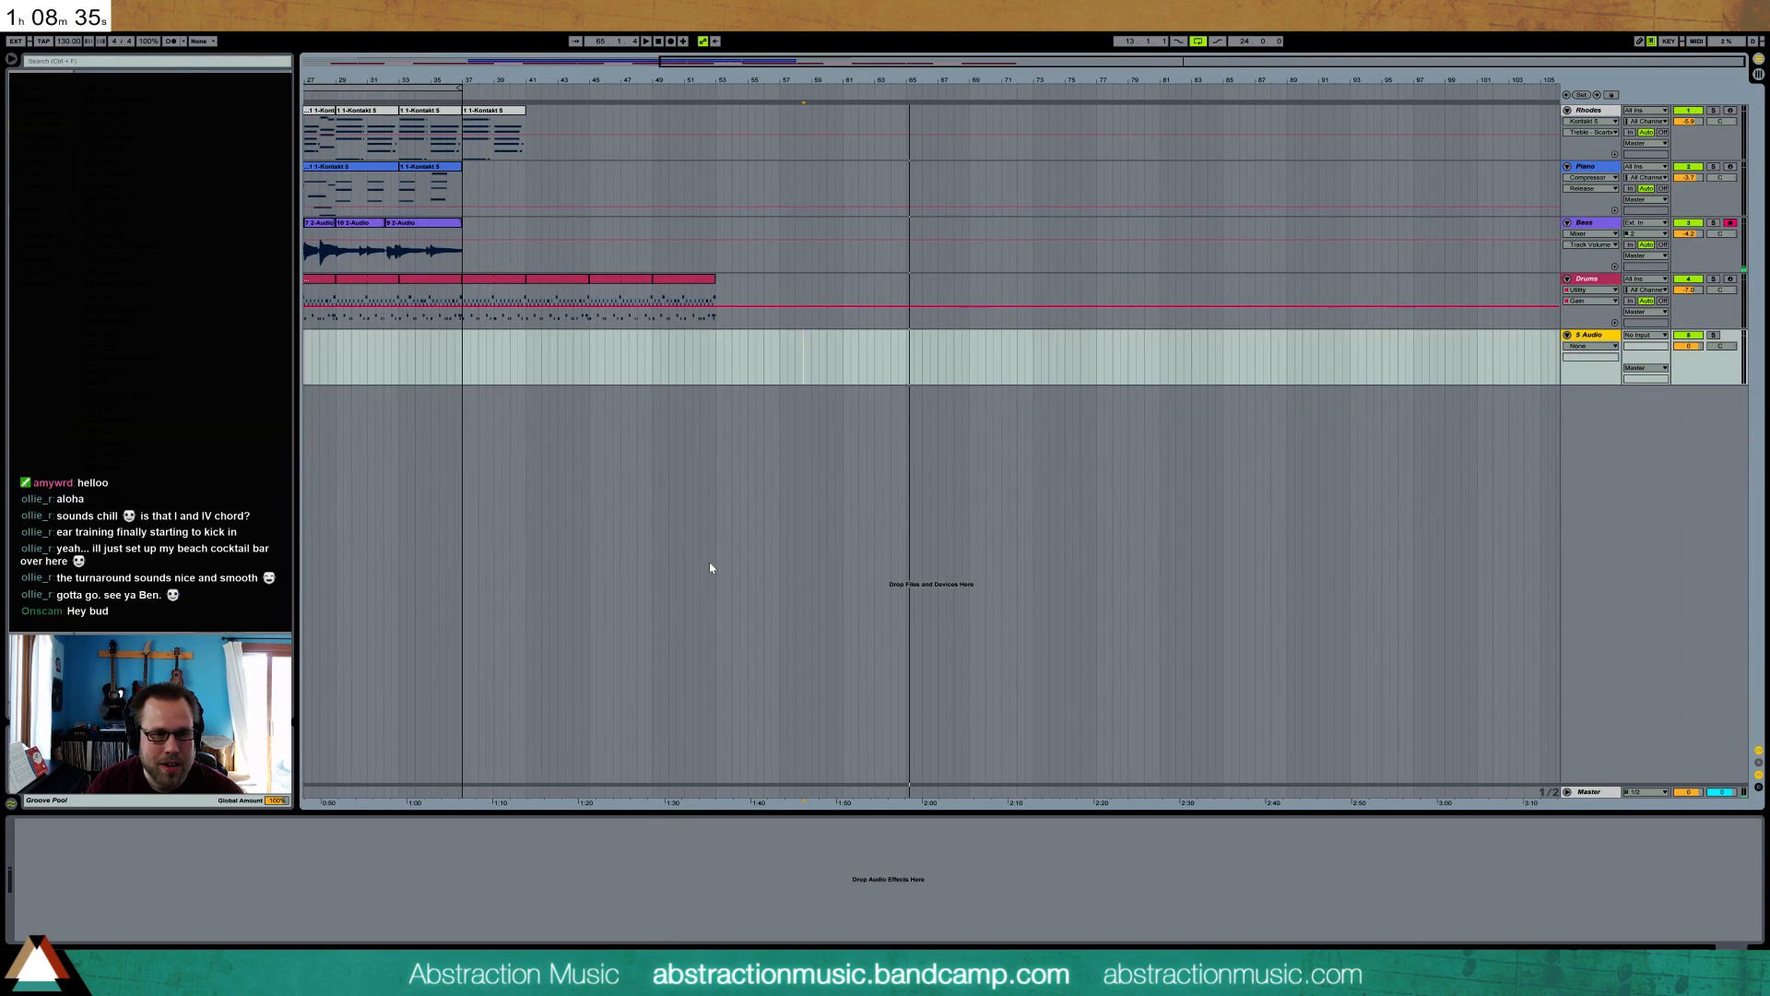
pyautogui.hotkey('ctrl', 'z')
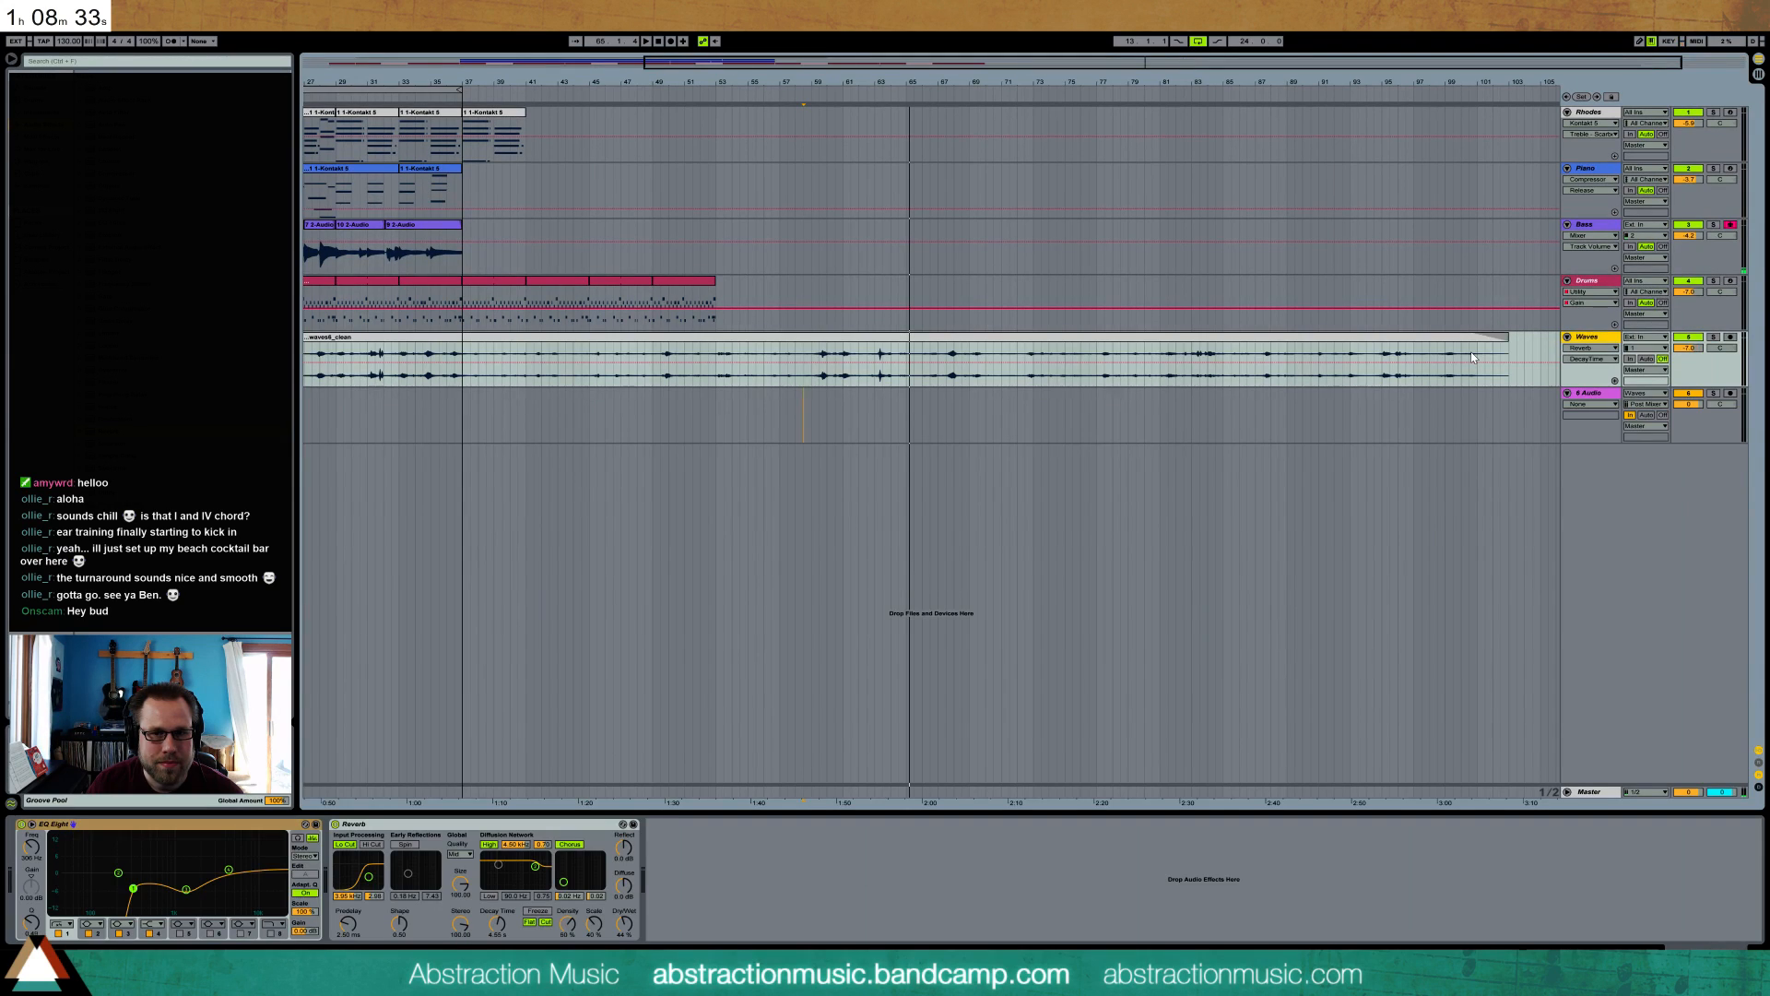
# - Move the Reverb from the Waves track to 6 Audio, make it fully wet and add a Phaser after it
pyautogui.moveTo(443, 829); pyautogui.dragTo(992, 433)
pyautogui.click(306, 926)
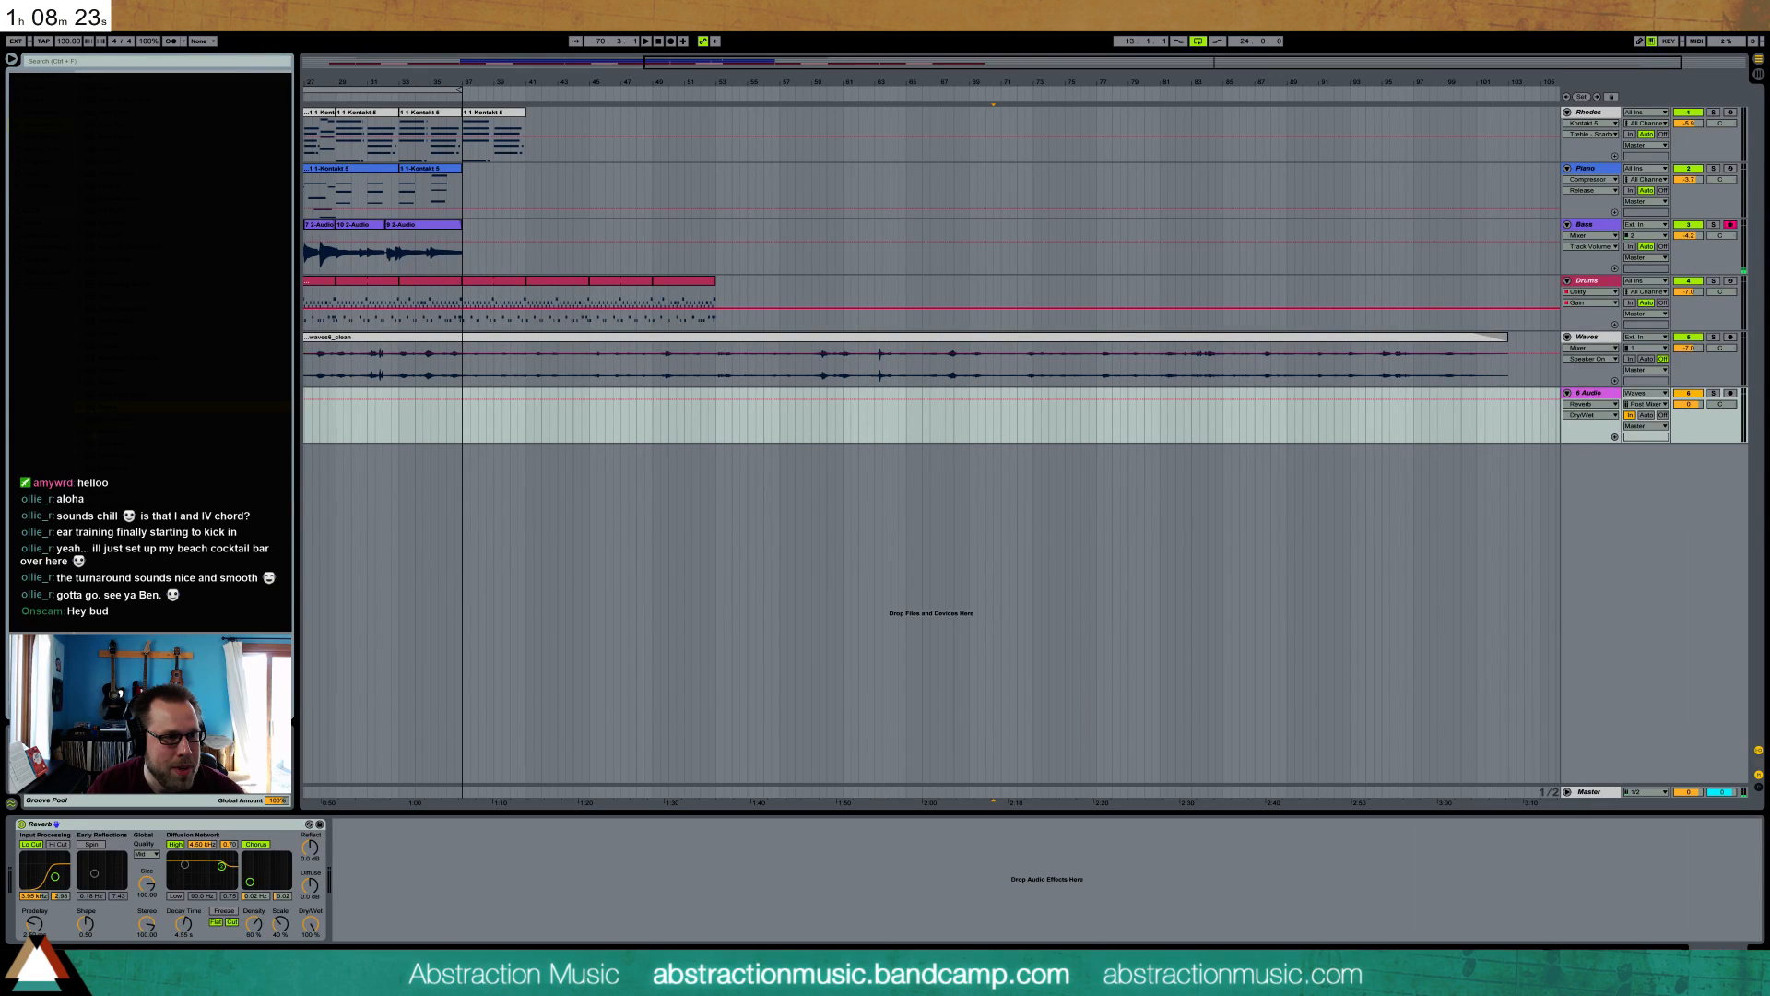
pyautogui.moveTo(404, 892); pyautogui.dragTo(445, 872)
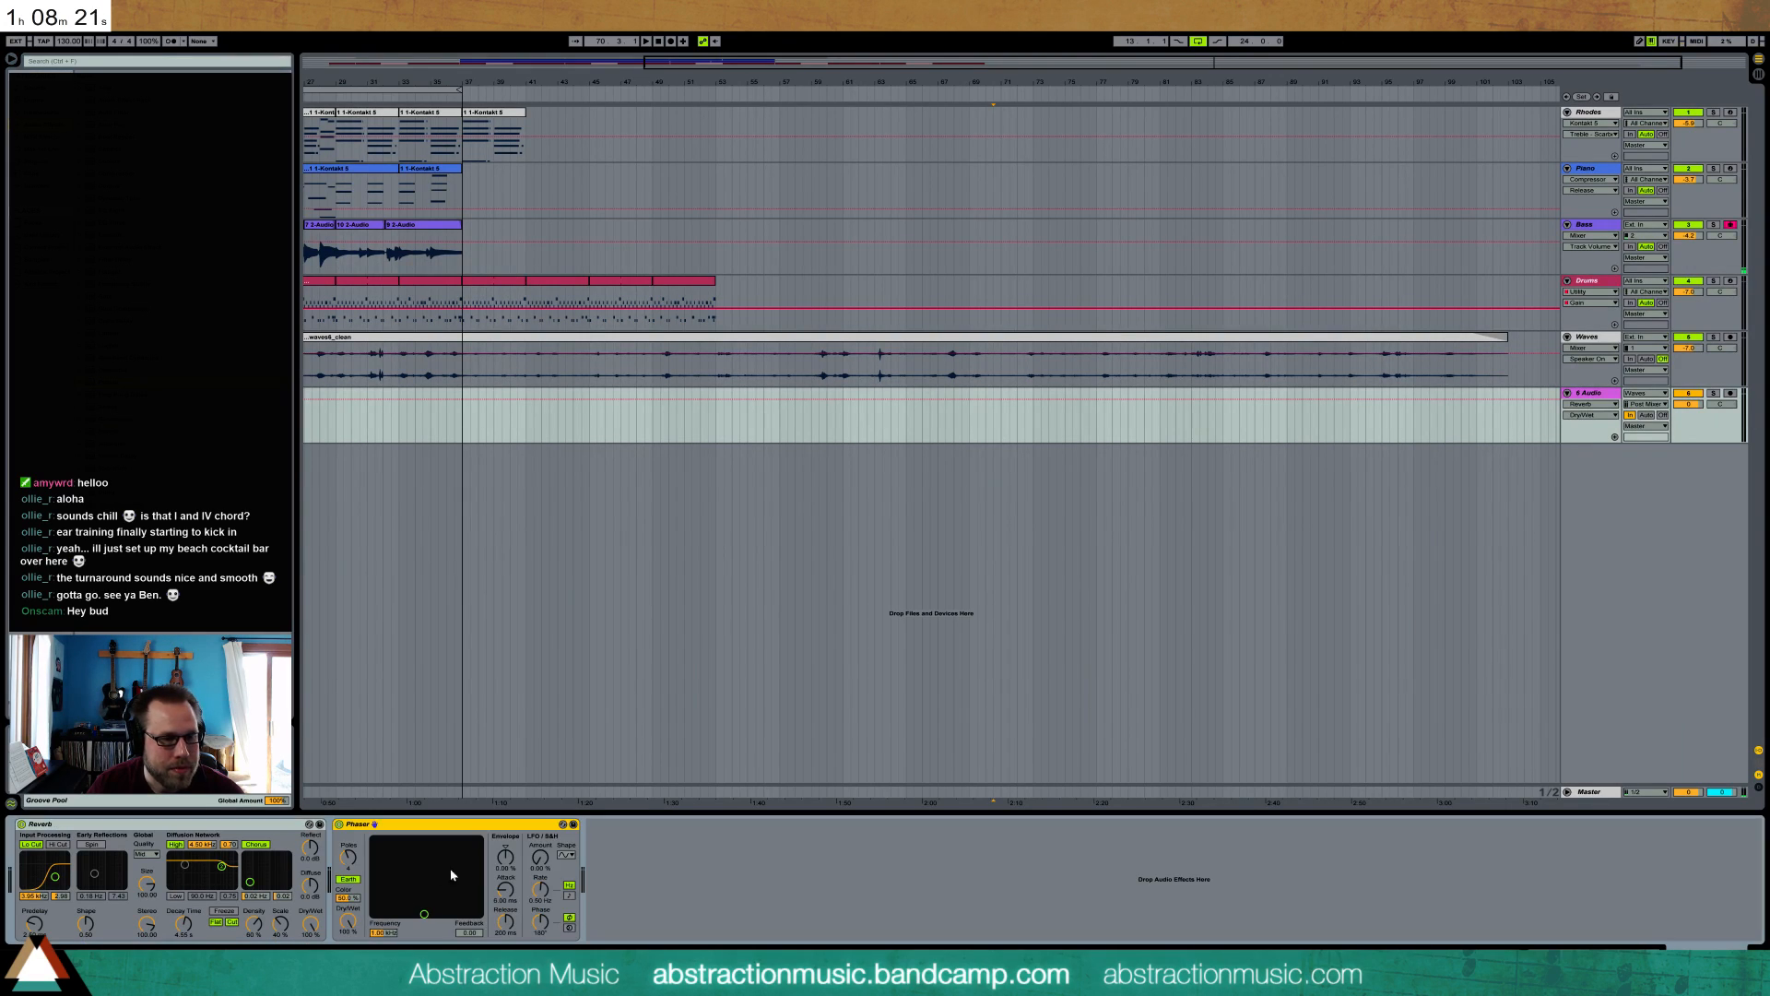
# - Play with the 6 Audio and Waves tracks soloed and adjust the Phaser's frequency and feedback
pyautogui.press('space')
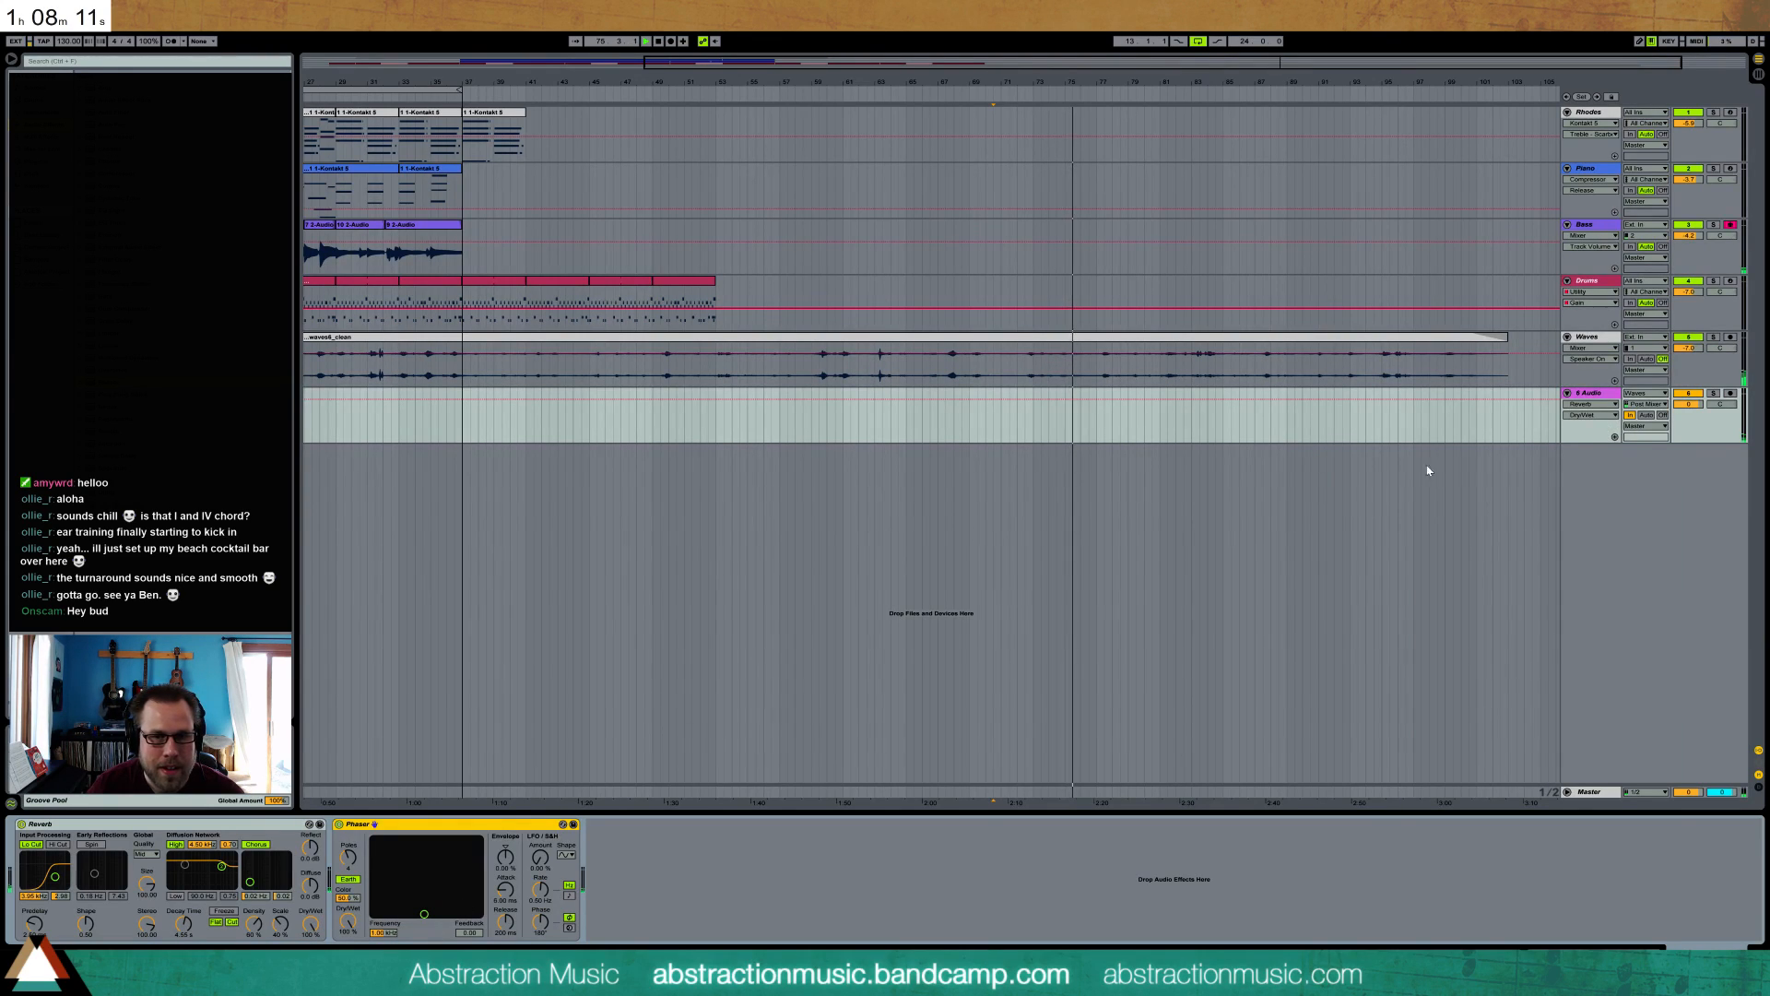
pyautogui.click(1713, 392)
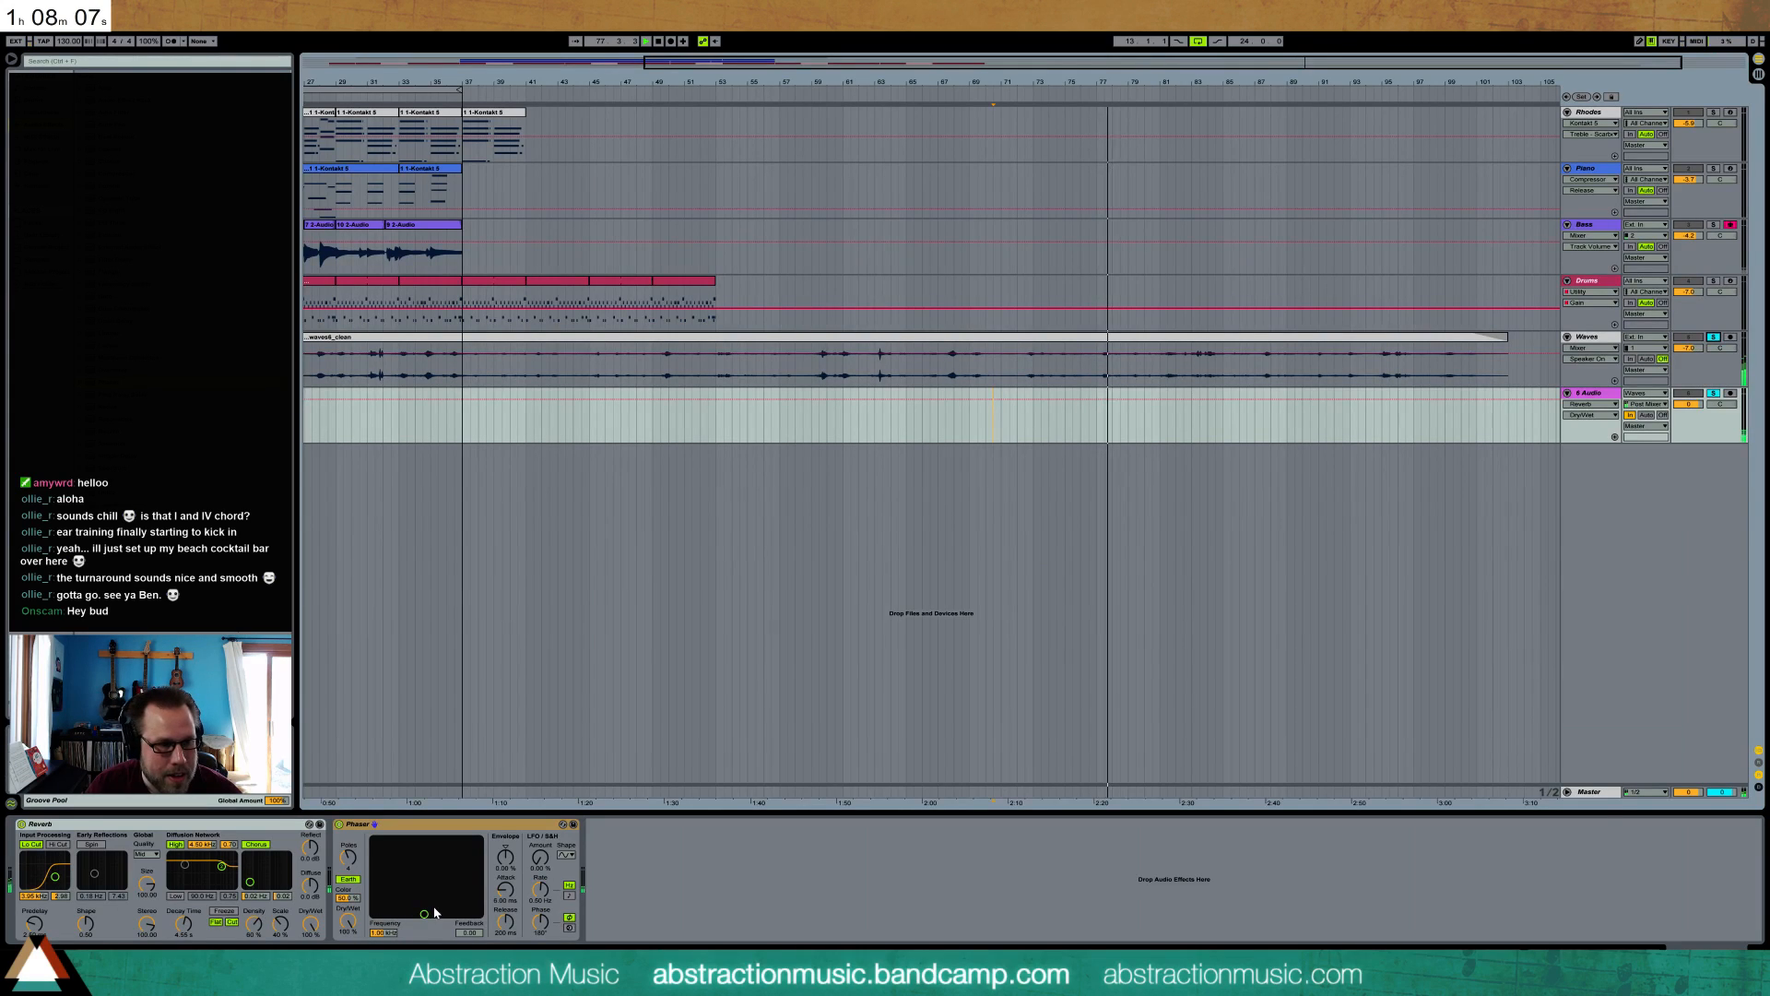
pyautogui.click(1713, 337)
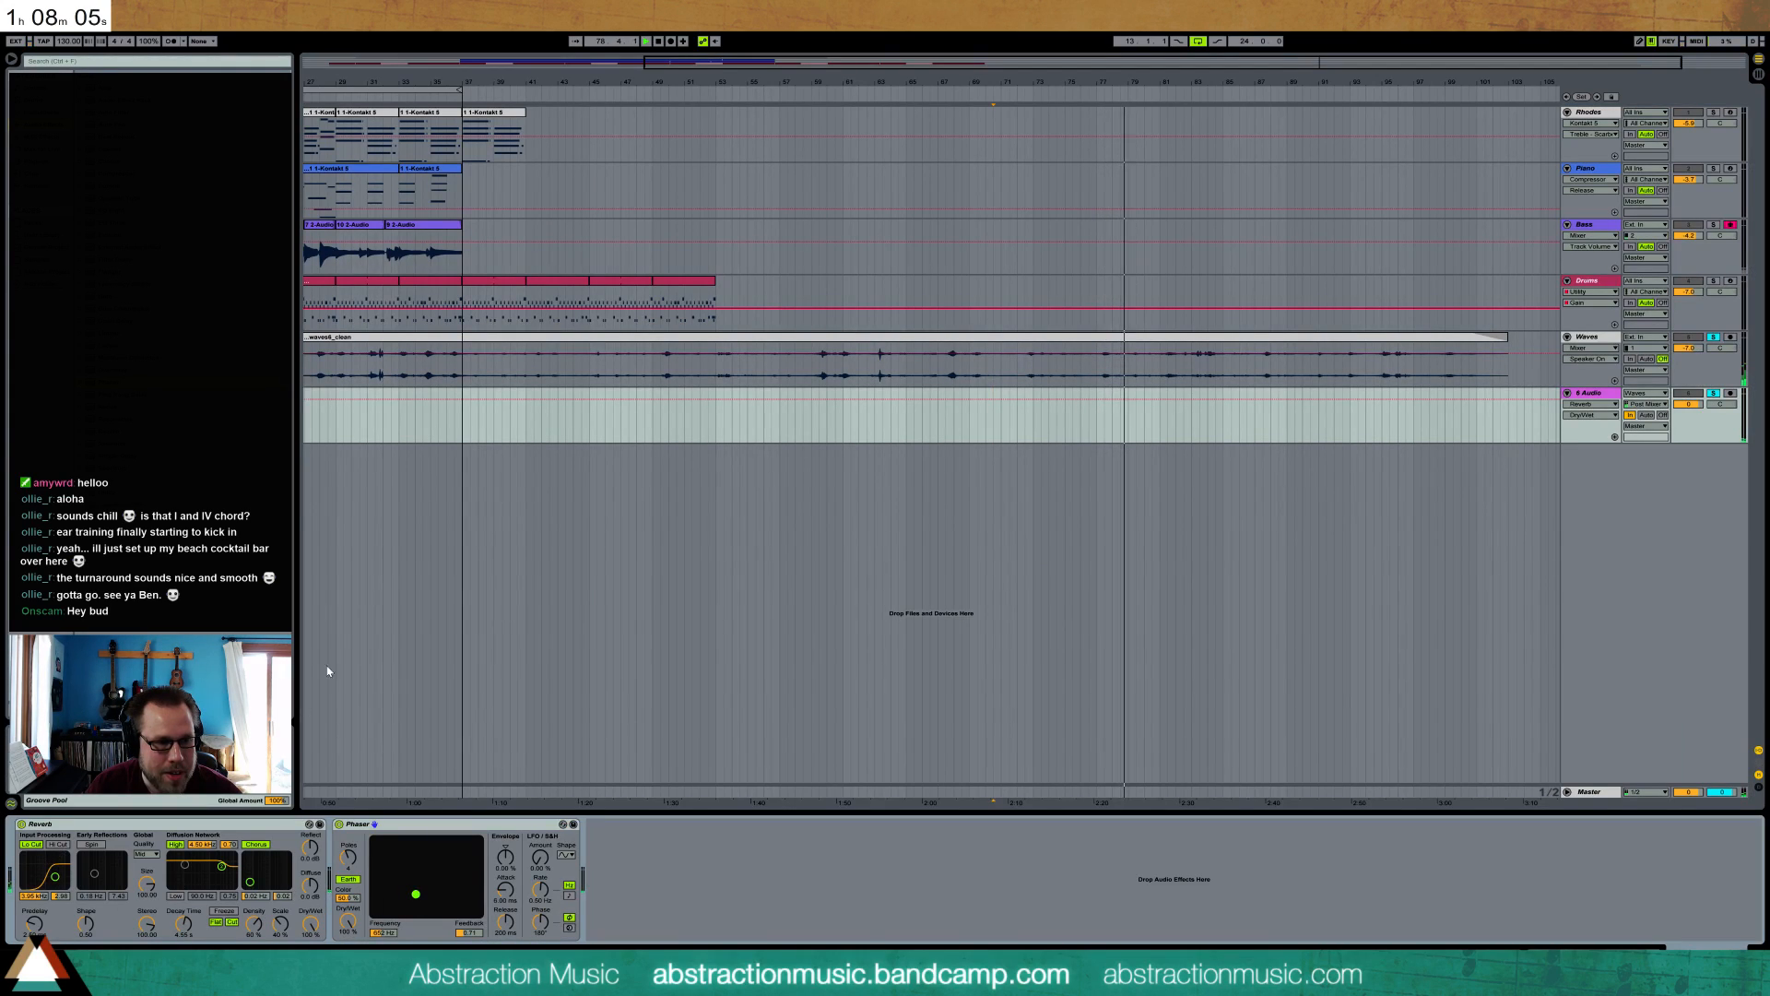
# - Insert a Utility before the Reverb on 6 Audio, lengthen the Reverb's decay time and raise the Utility's gain
pyautogui.moveTo(104, 430); pyautogui.dragTo(22, 871)
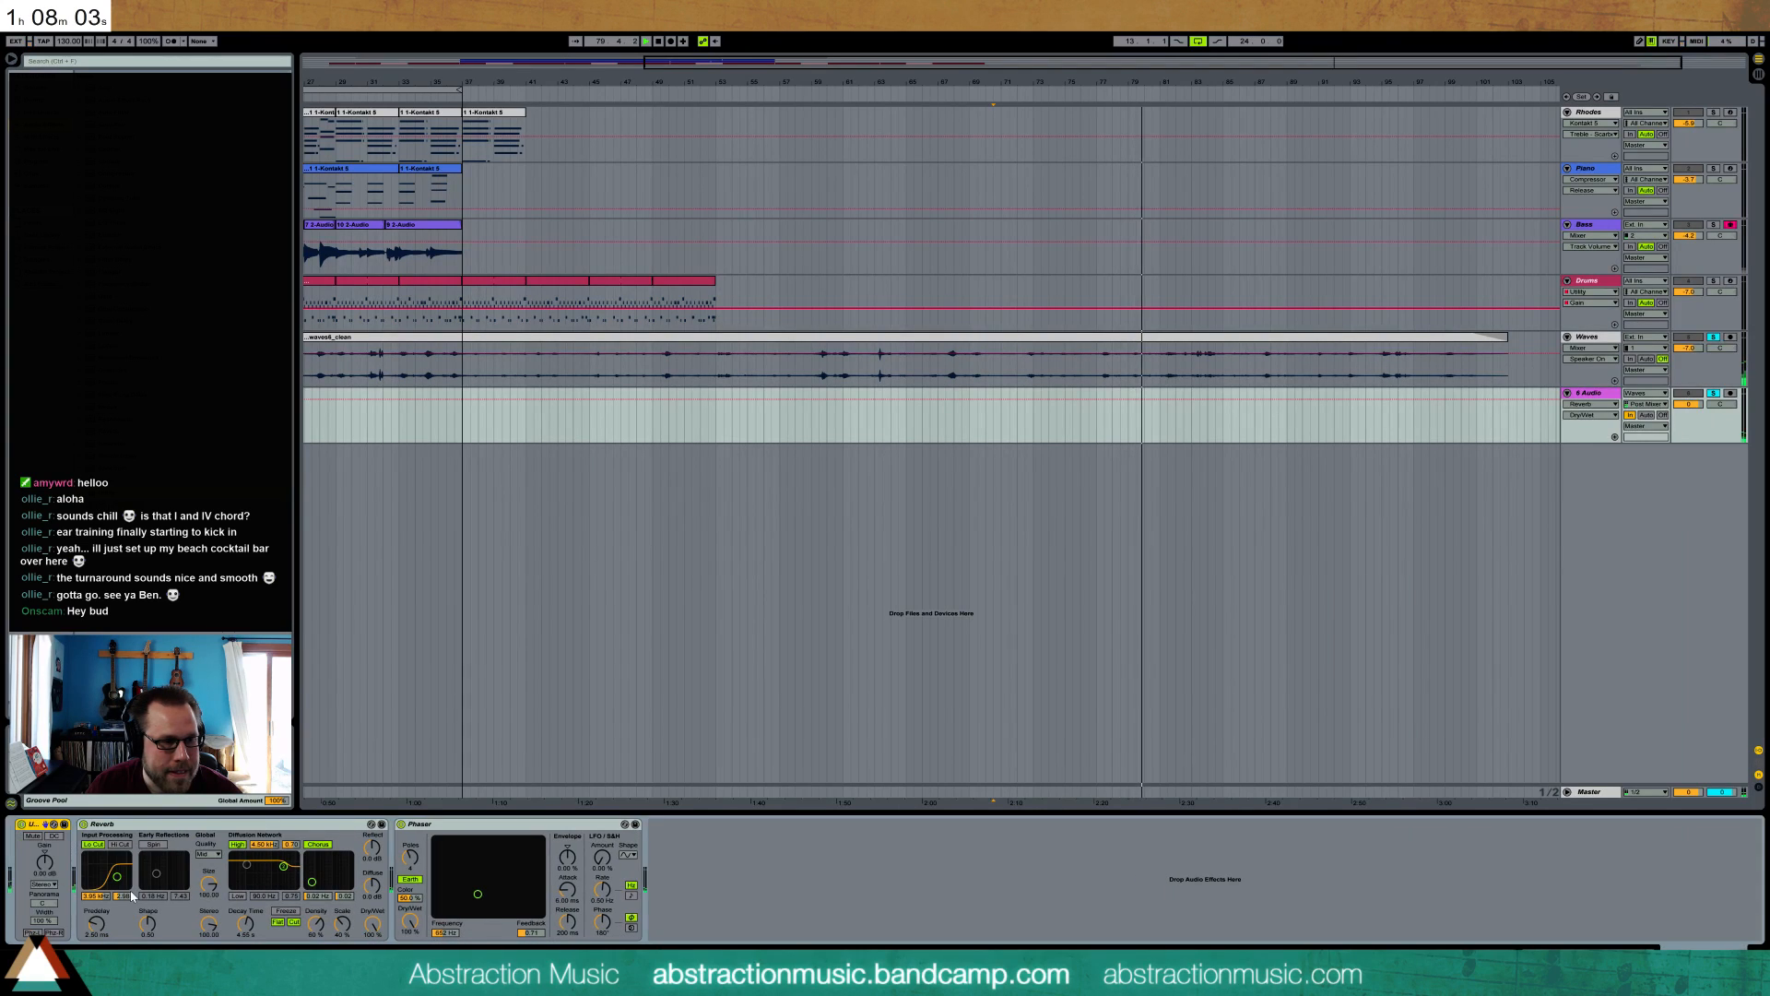
pyautogui.click(244, 925)
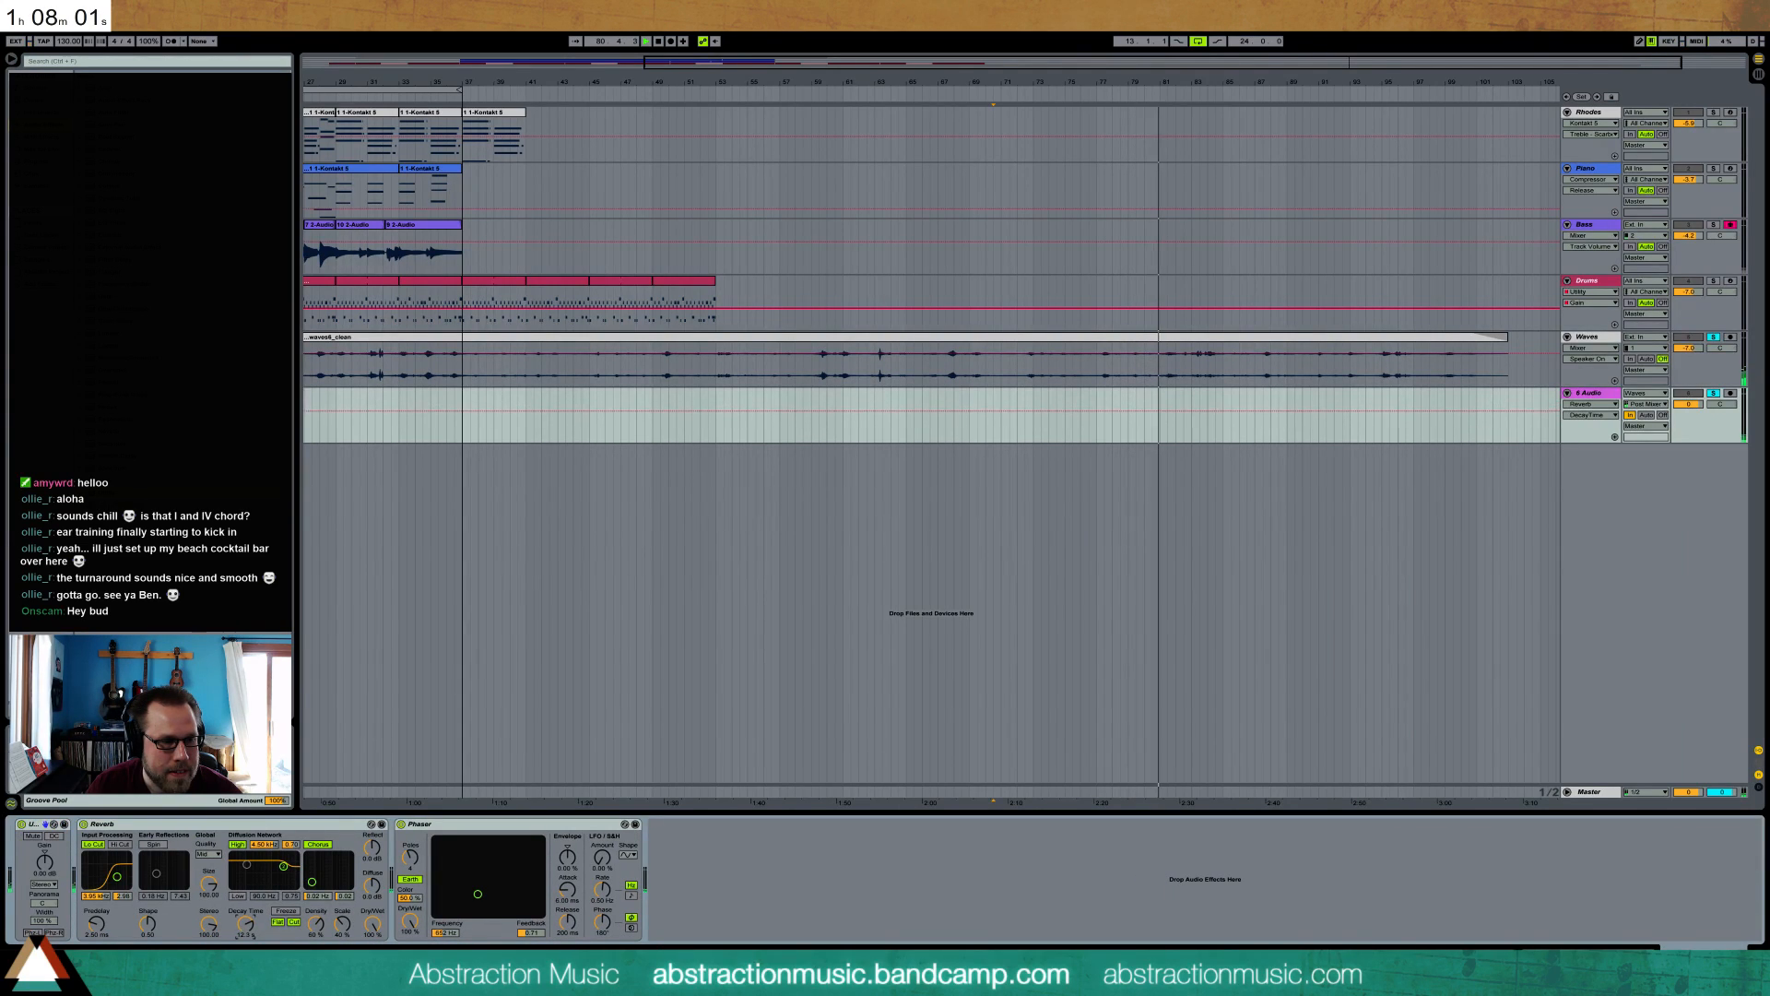
pyautogui.moveTo(44, 862); pyautogui.dragTo(45, 824)
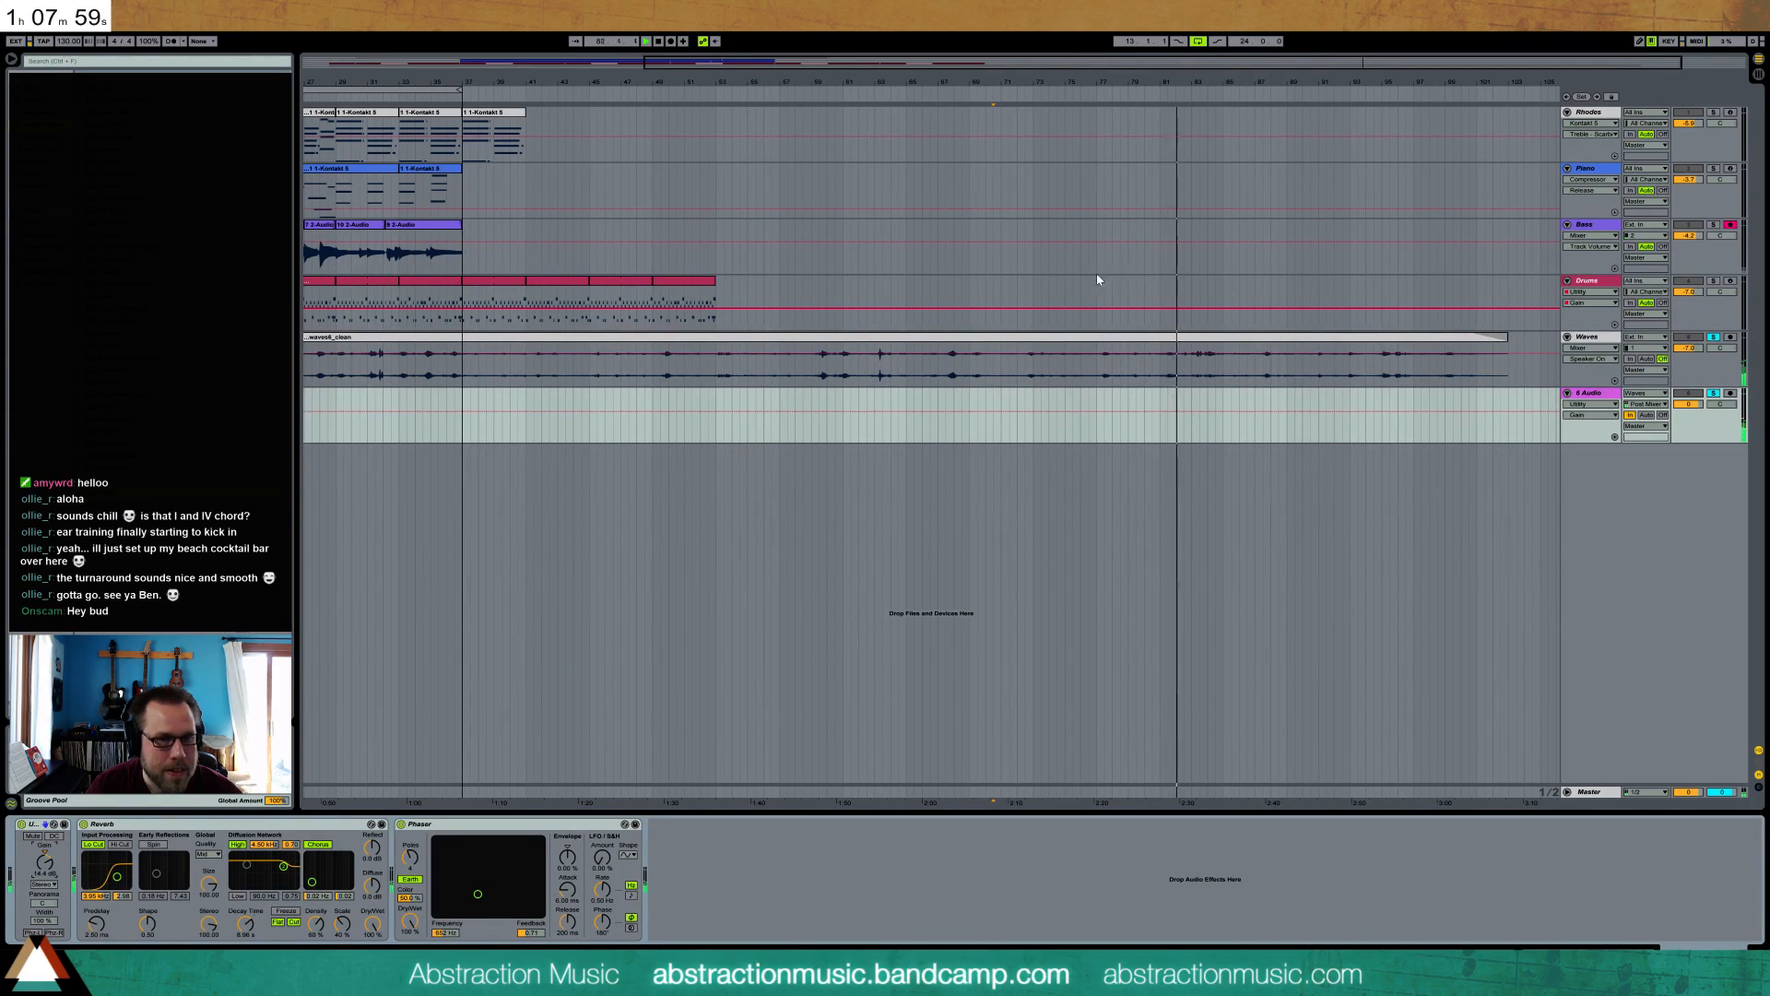
# - Paste a copy of the waves clip at about bar 75, crossfade it with the original and play the transition
pyautogui.doubleClick(956, 63)
pyautogui.press('space')
pyautogui.moveTo(1461, 341); pyautogui.dragTo(1196, 339)
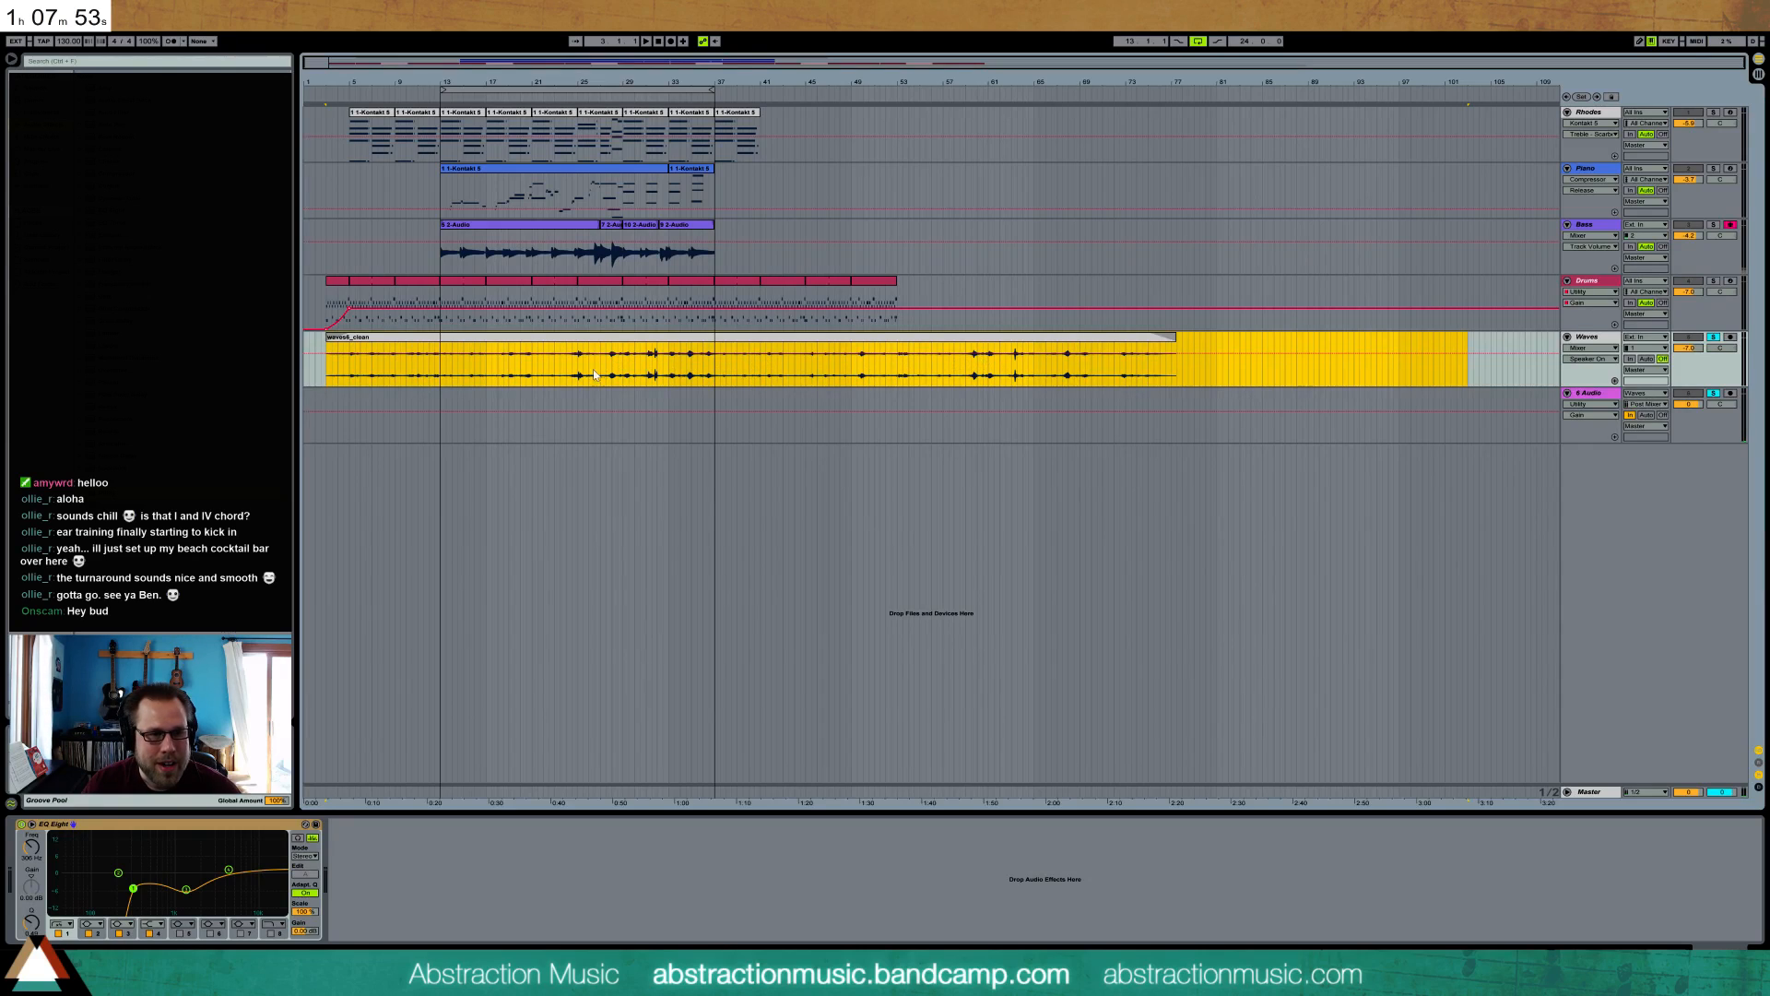
pyautogui.click(567, 359)
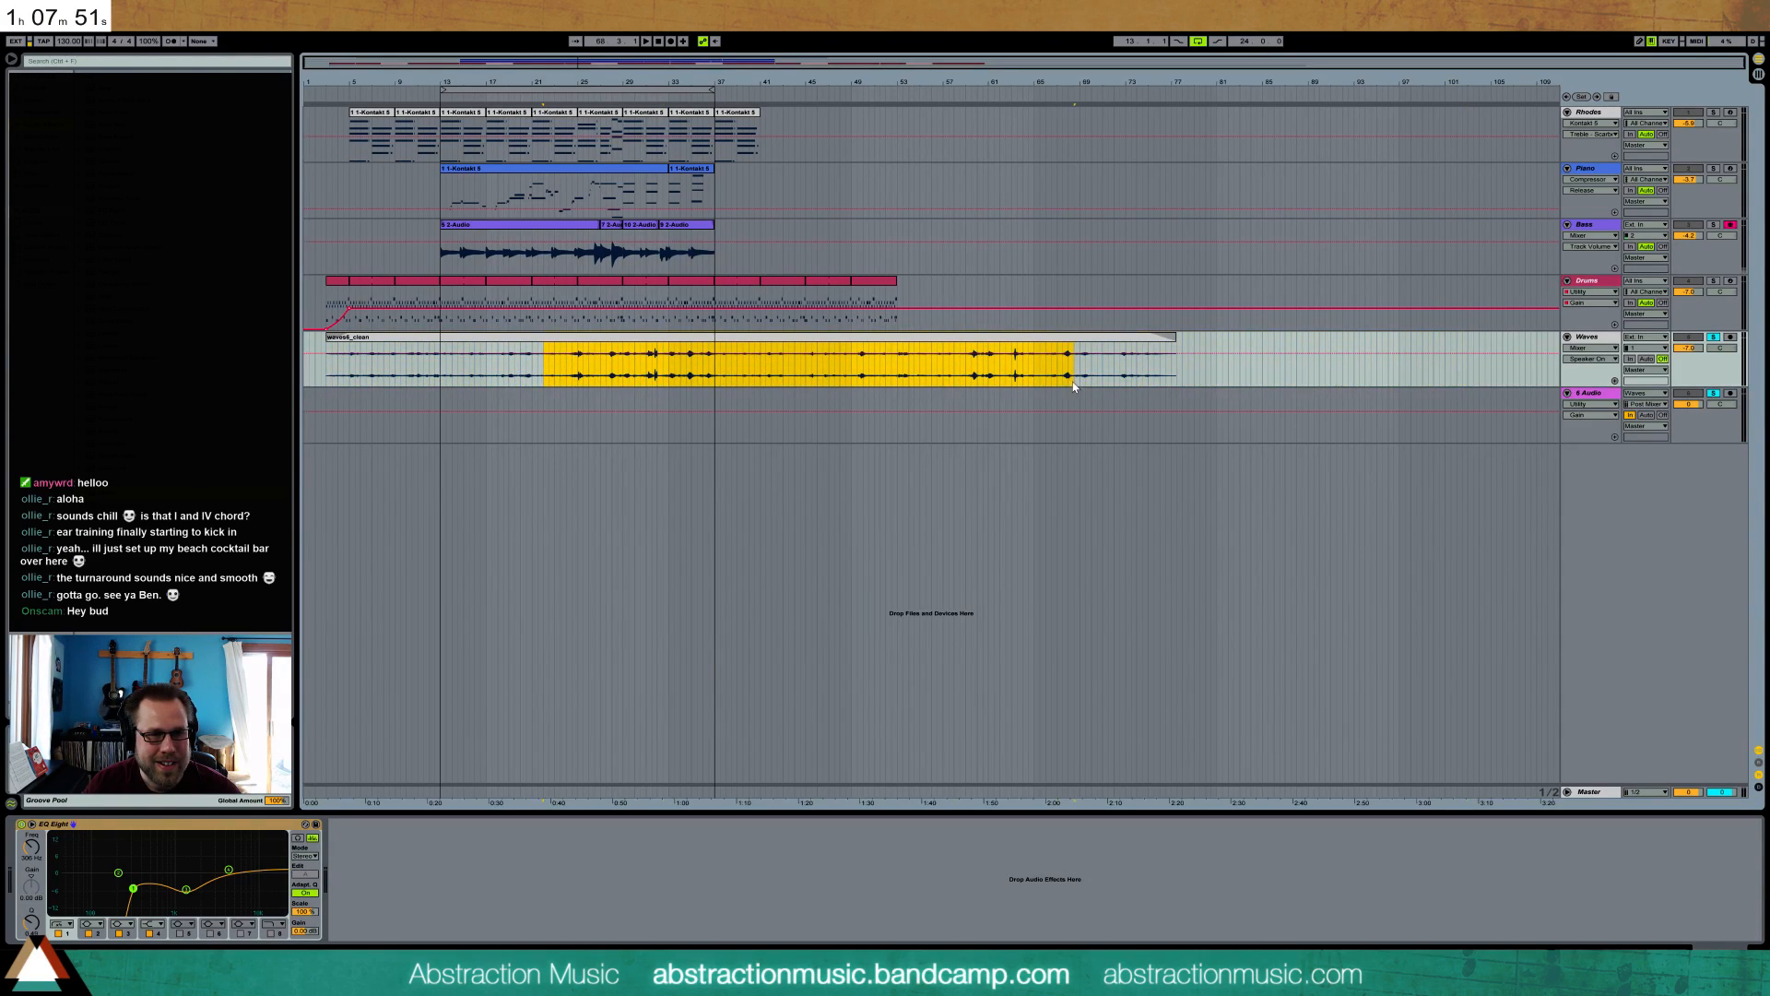
pyautogui.click(1160, 373)
pyautogui.hotkey('ctrl', 'v')
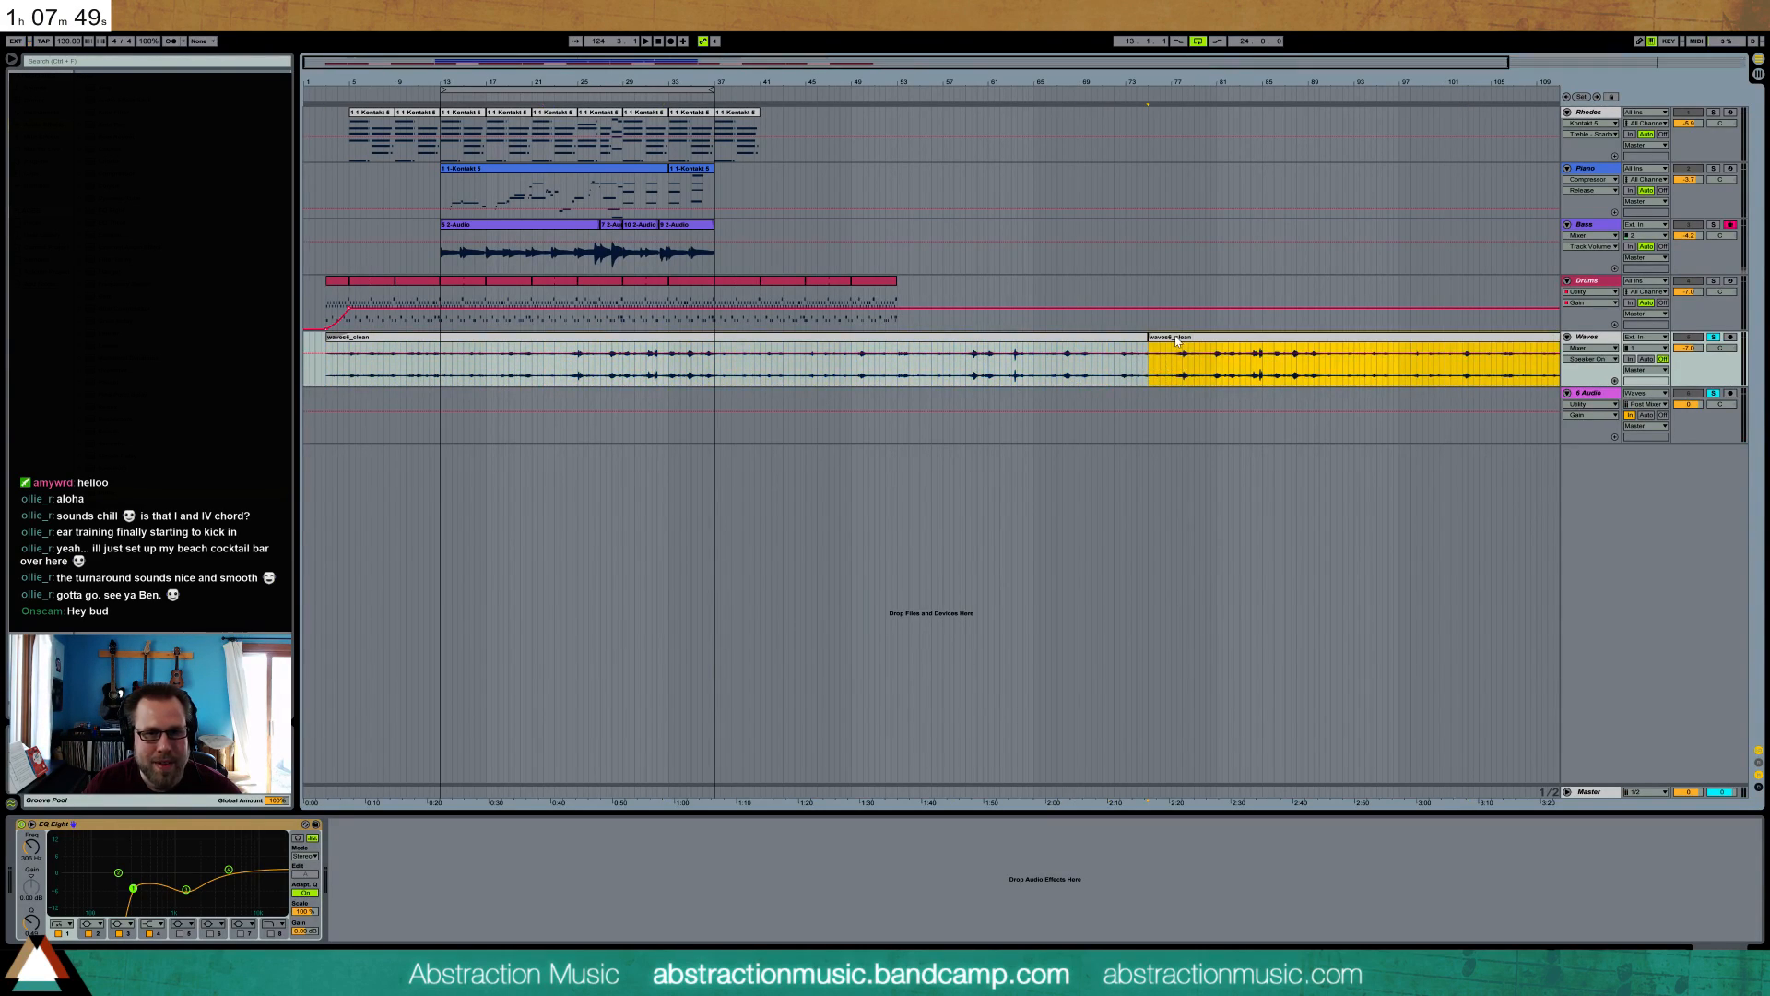
pyautogui.hotkey('ctrl', 'alt', 'f')
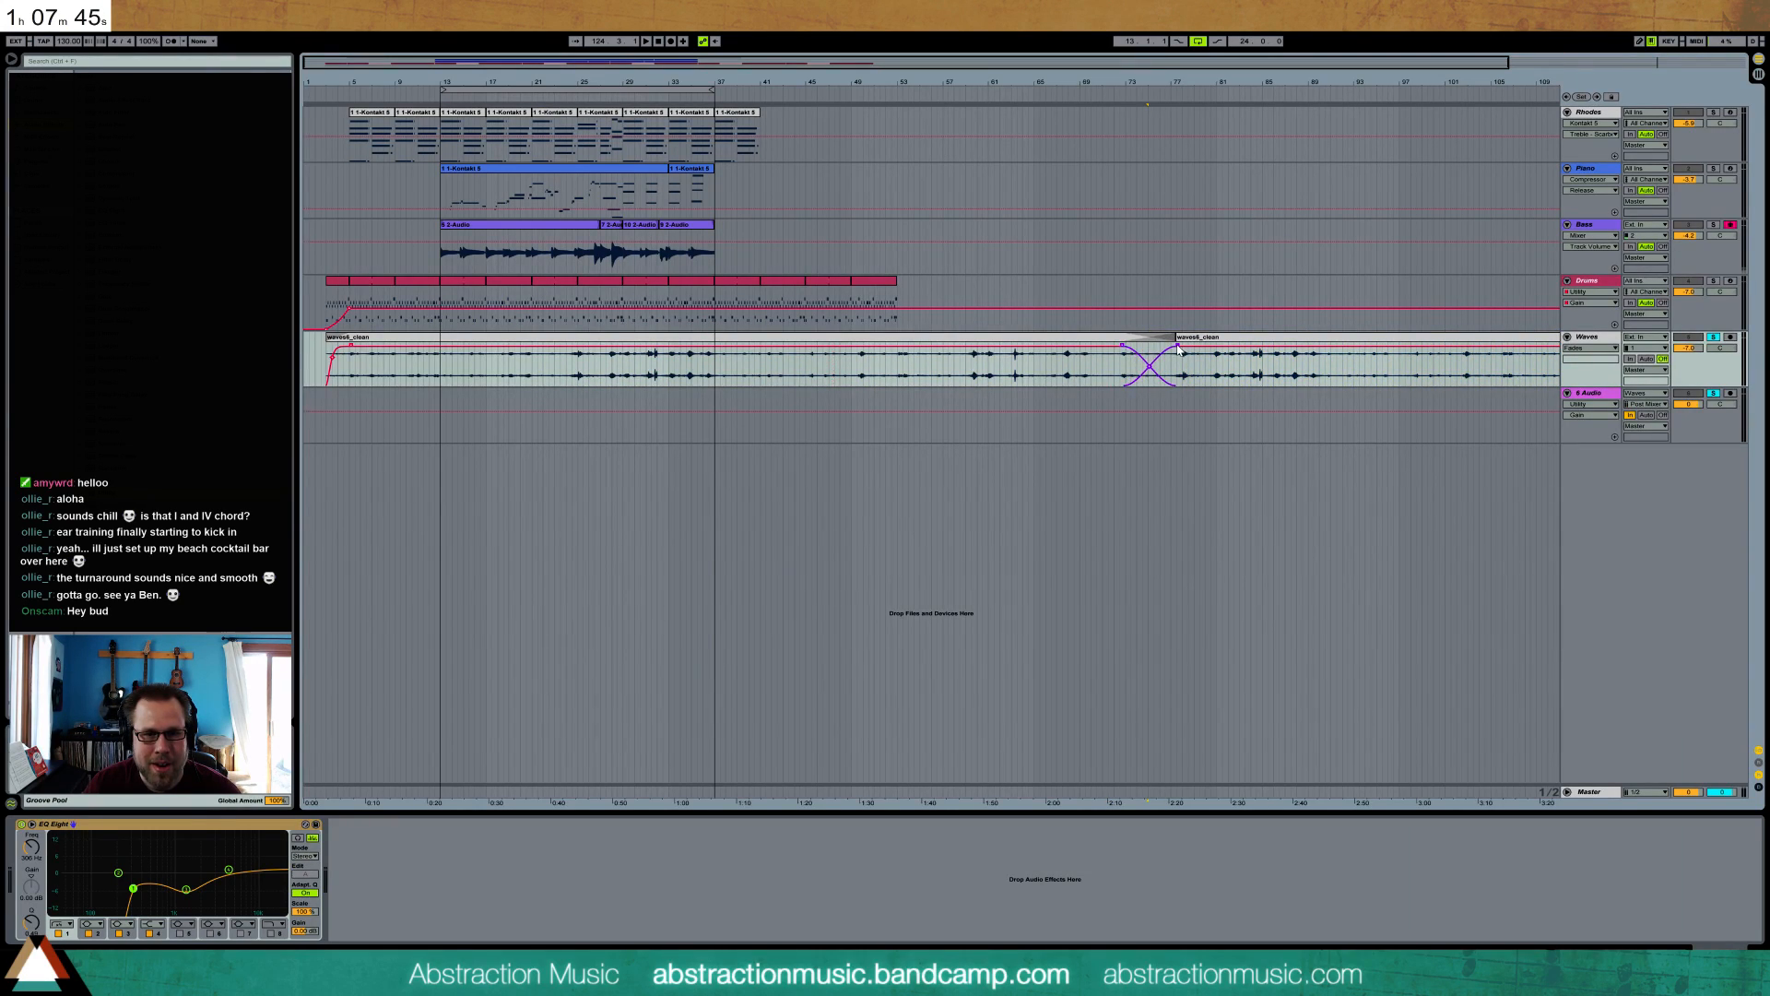
pyautogui.click(1122, 85)
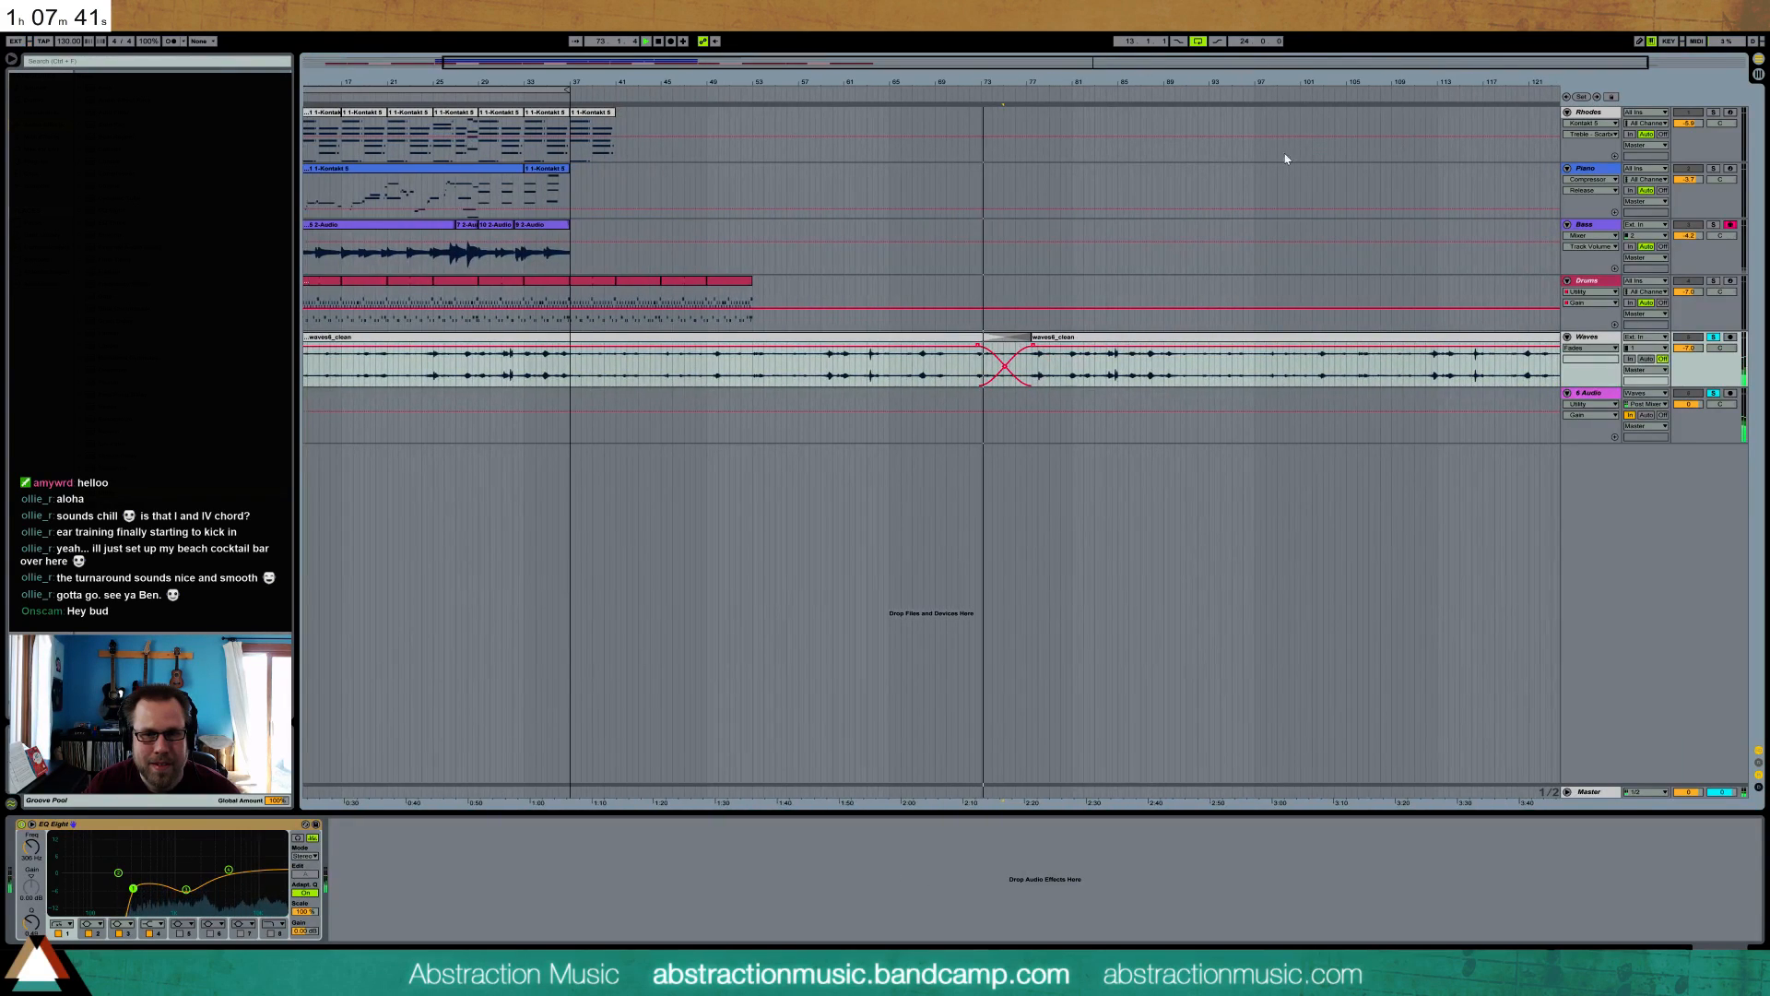
# - On the 6 Audio track, adjust the Phaser's frequency and feedback and shorten the Reverb's decay time
pyautogui.click(1095, 395)
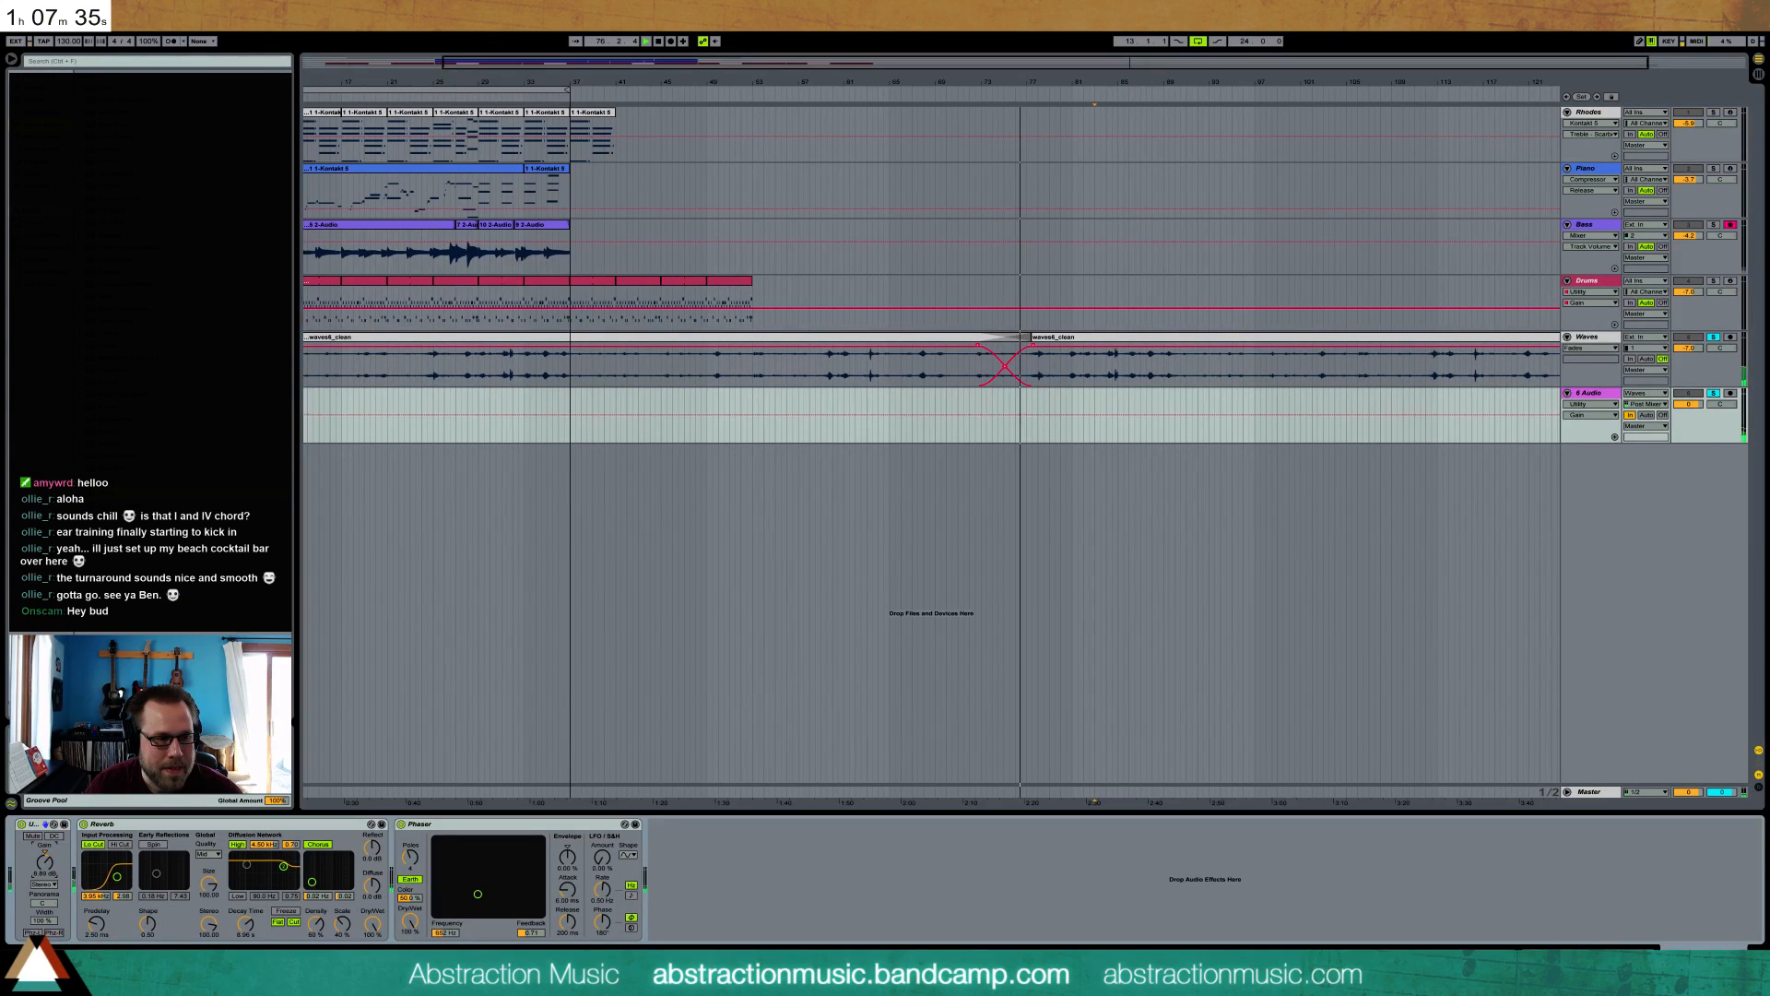
pyautogui.moveTo(477, 893); pyautogui.dragTo(503, 900)
pyautogui.moveTo(245, 922); pyautogui.dragTo(245, 960)
pyautogui.moveTo(503, 900)
pyautogui.mouseDown()
pyautogui.moveTo(474, 874)
pyautogui.moveTo(494, 877)
pyautogui.mouseUp()
# - Try the Phaser's Space mode, return it to Earth, and readjust the Reverb's decay time and input filter
pyautogui.click(411, 879)
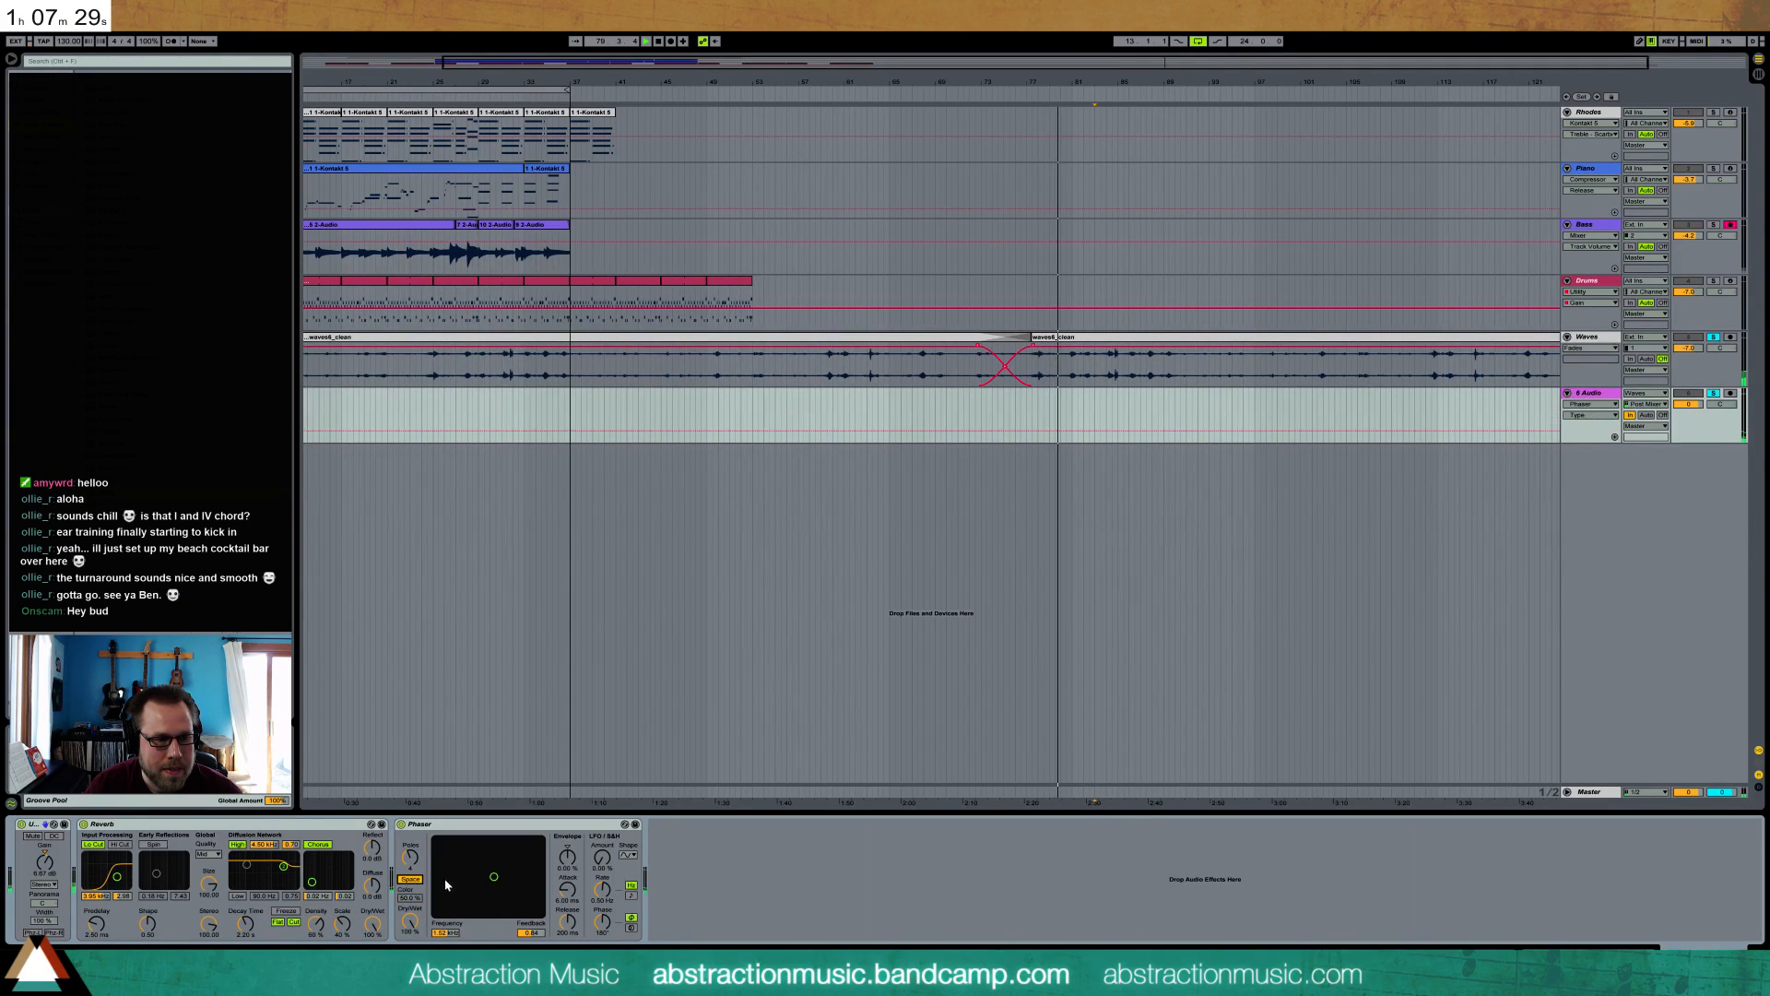
pyautogui.click(412, 878)
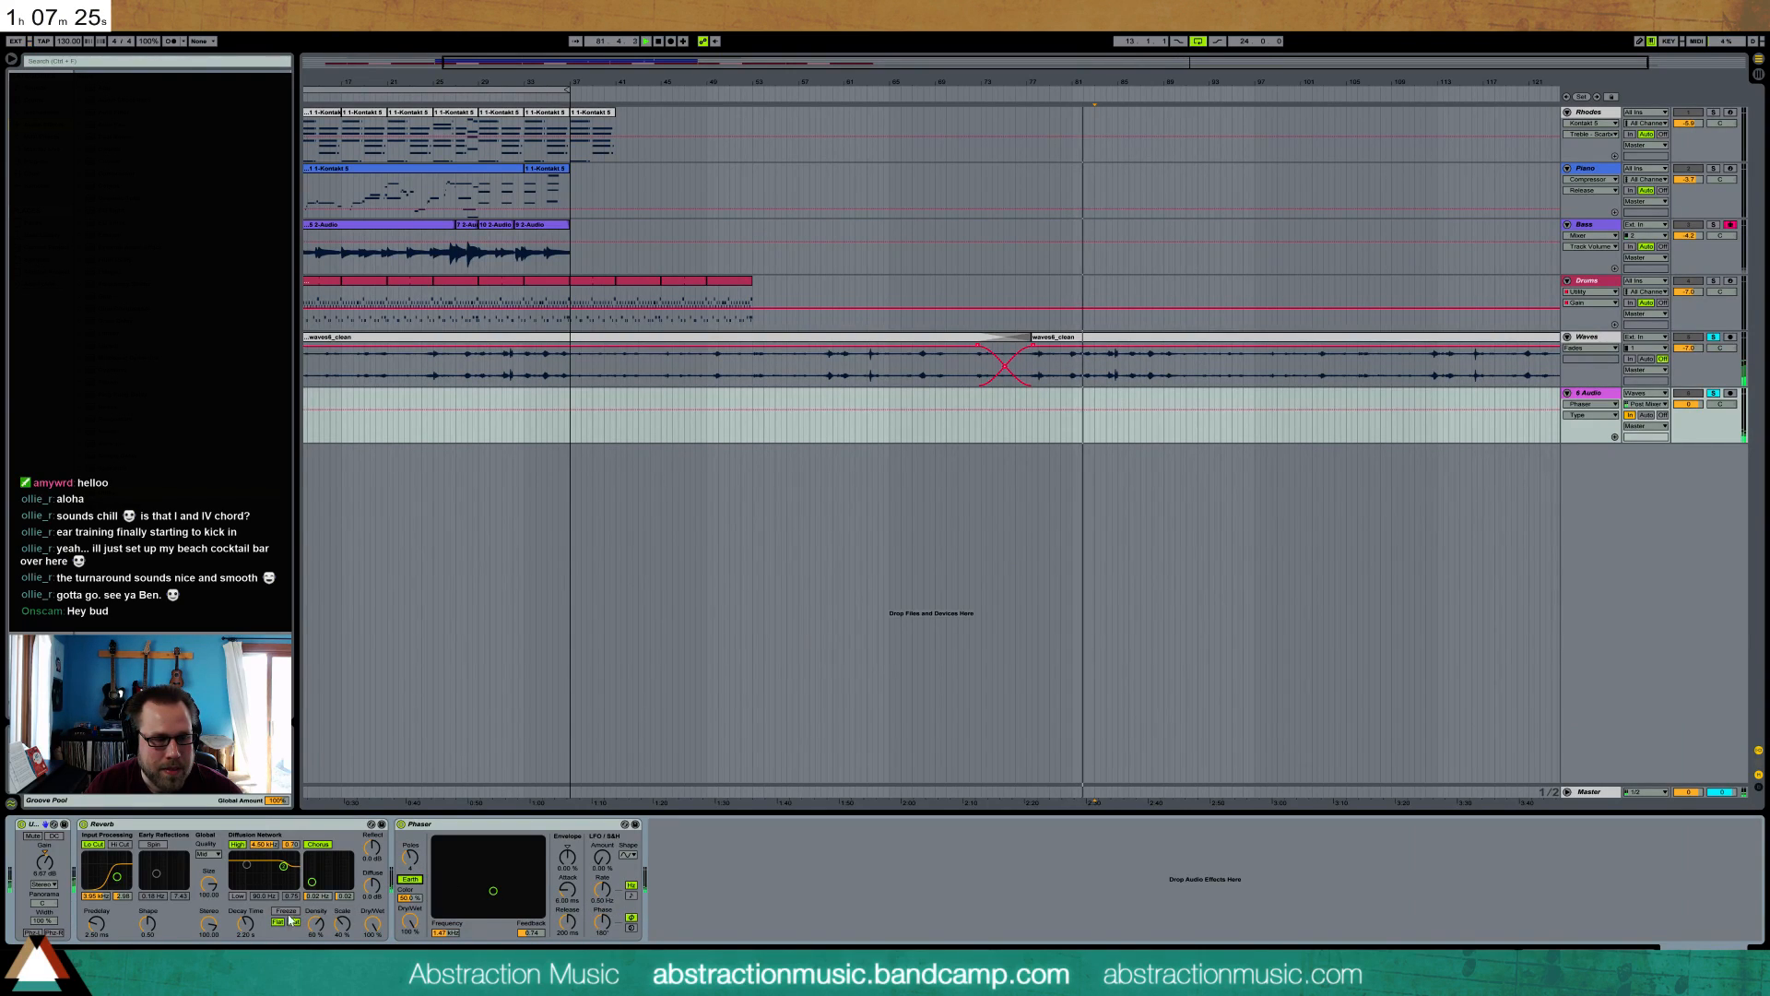
pyautogui.hotkey('ctrl', 'z')
pyautogui.hotkey('ctrl', 'z')
pyautogui.hotkey('ctrl', 'z')
pyautogui.moveTo(118, 877); pyautogui.dragTo(123, 877)
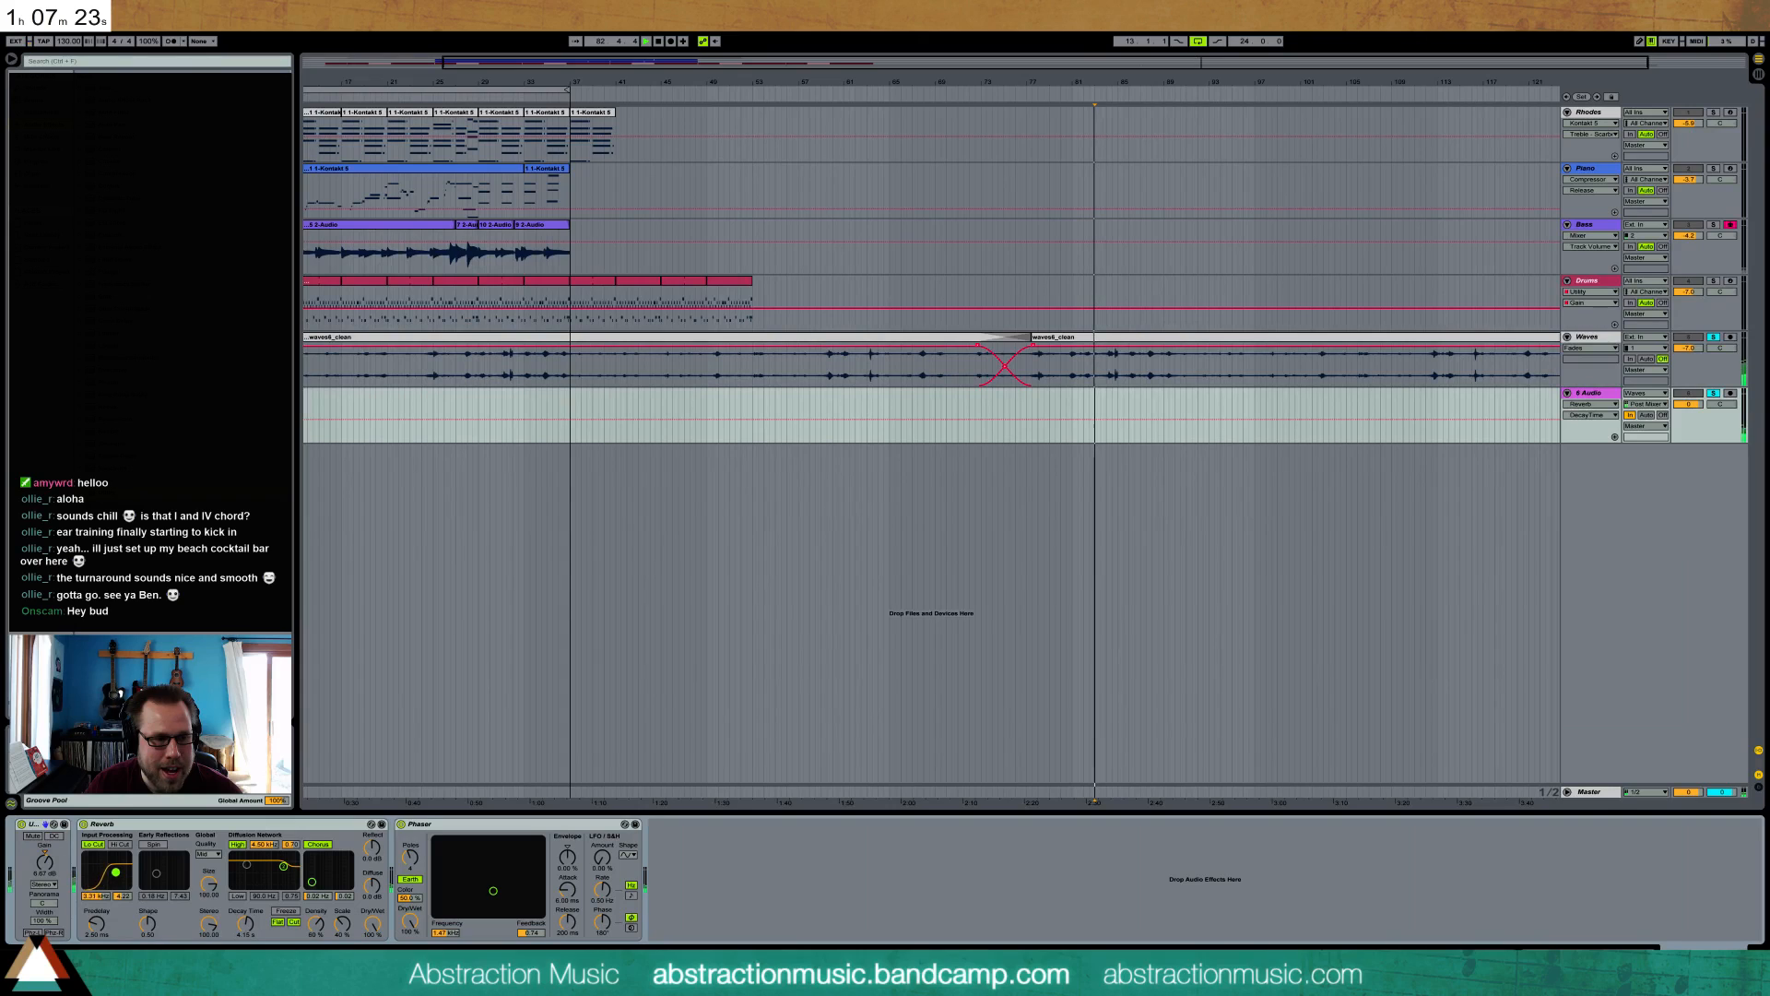
# - Adjust the Phaser's LFO amount, rate and phase and fine-tune its frequency and feedback on 6 Audio
pyautogui.click(493, 891)
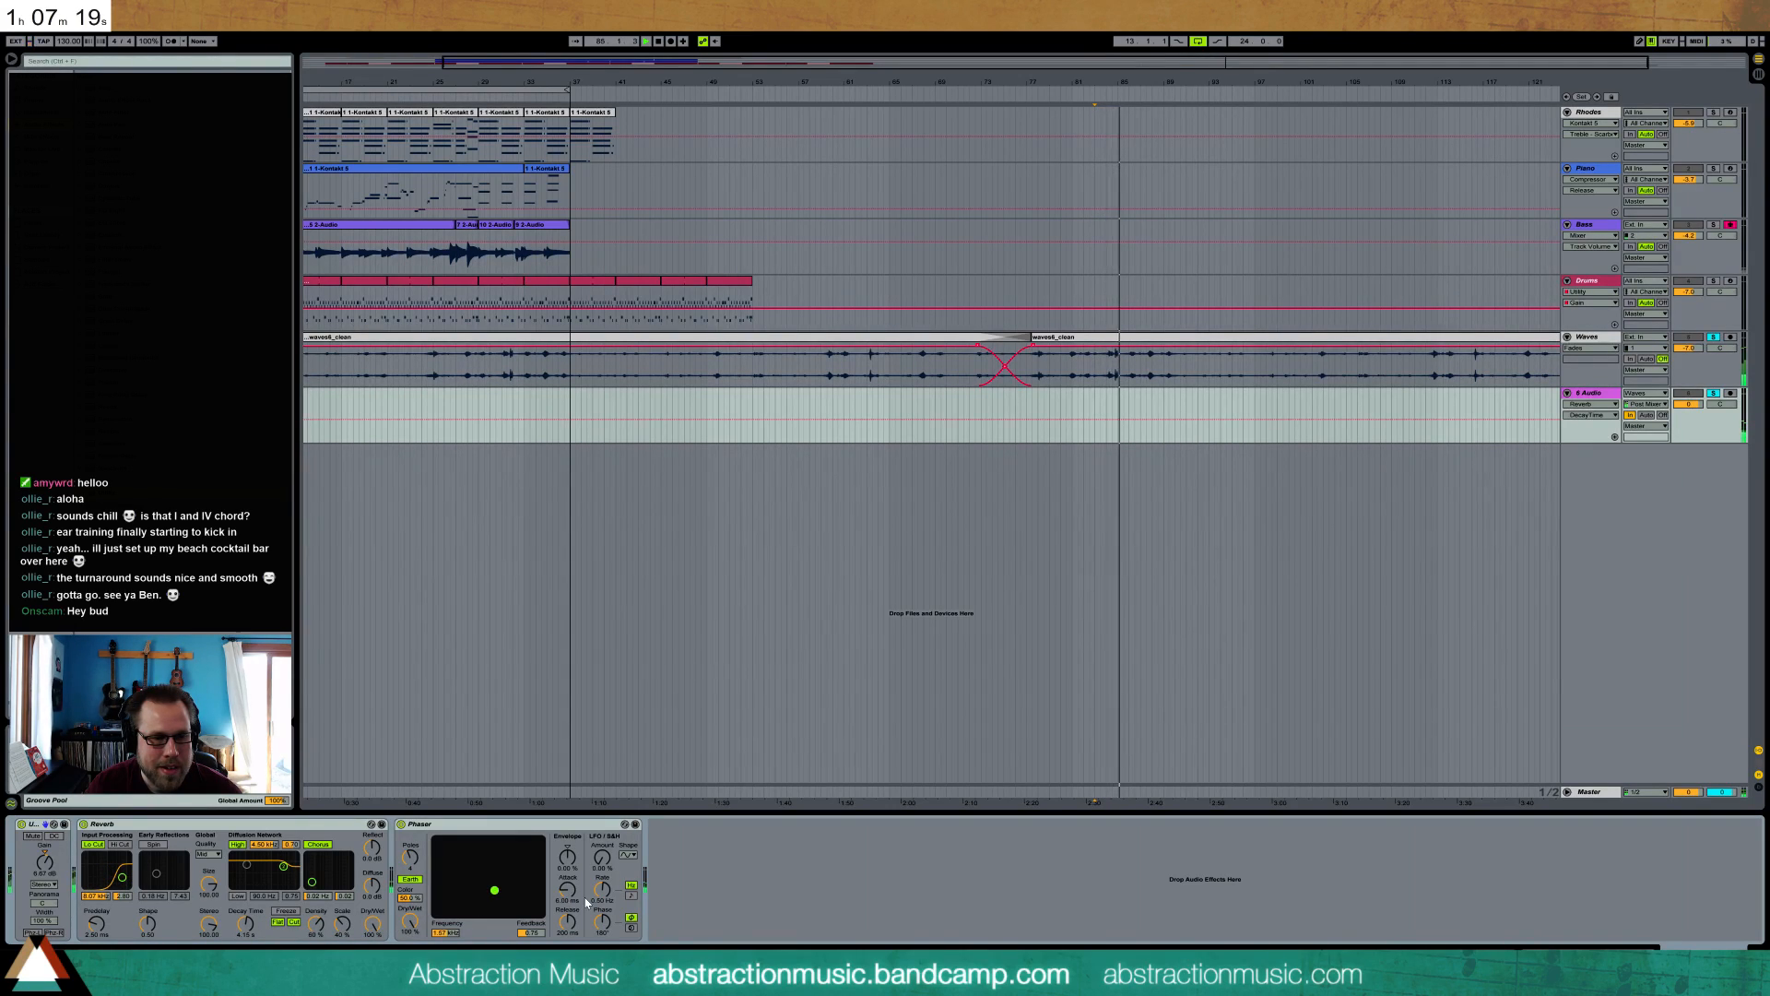
pyautogui.moveTo(601, 857); pyautogui.dragTo(601, 829)
pyautogui.moveTo(494, 890); pyautogui.dragTo(490, 885)
pyautogui.moveTo(602, 890); pyautogui.dragTo(599, 866)
pyautogui.click(599, 859)
pyautogui.moveTo(490, 885); pyautogui.dragTo(492, 879)
pyautogui.click(602, 922)
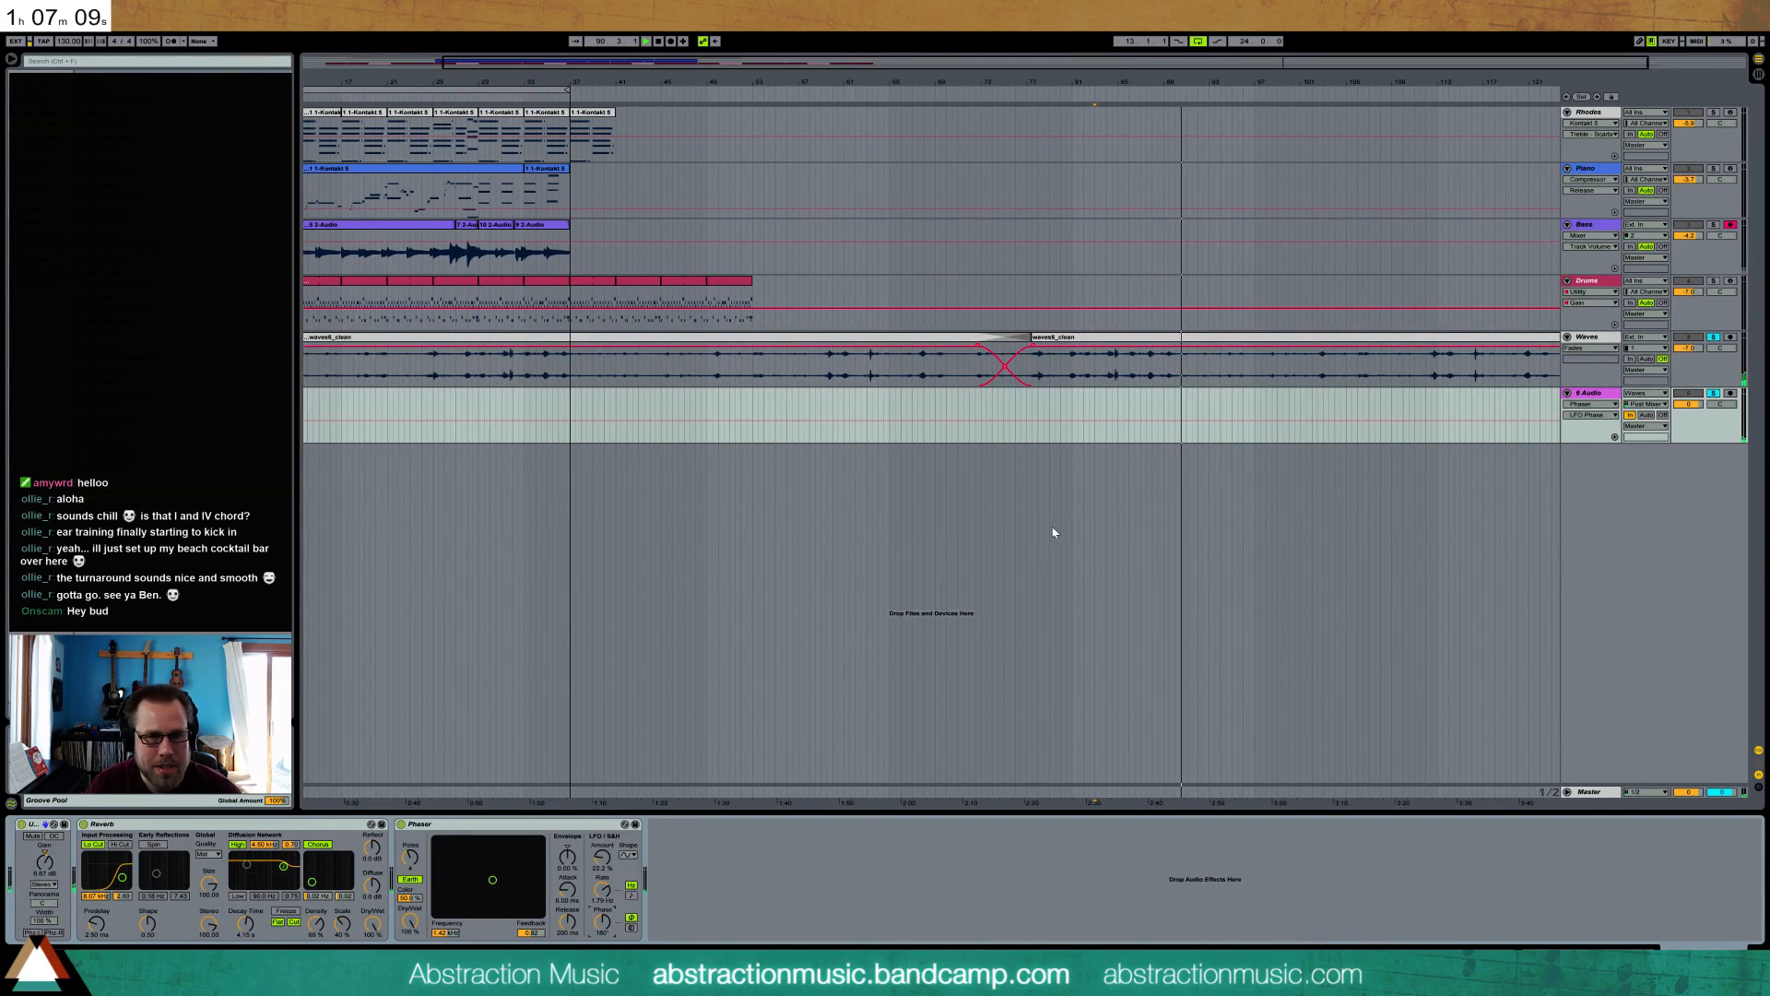
# - Shorten the second waves clip to end around bar 108 and give it a fade-out from about bar 103
pyautogui.moveTo(1059, 82); pyautogui.dragTo(1060, 82)
pyautogui.press('-')
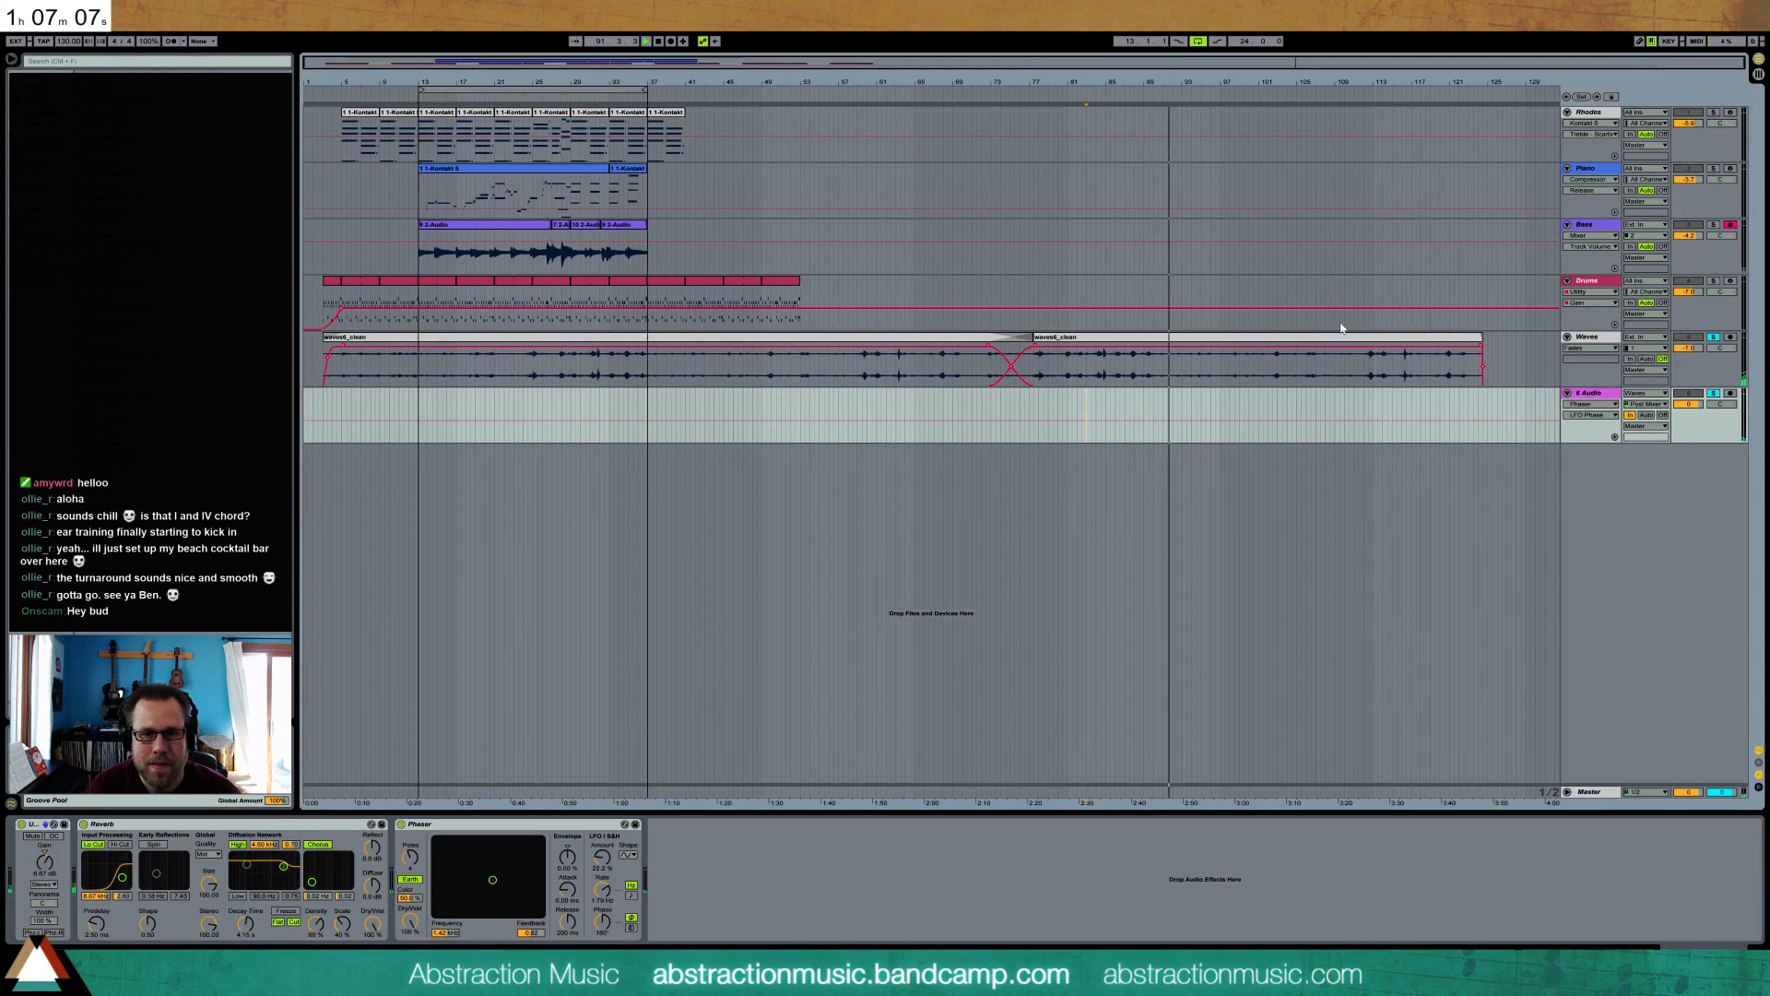
pyautogui.moveTo(1481, 346); pyautogui.dragTo(1282, 345)
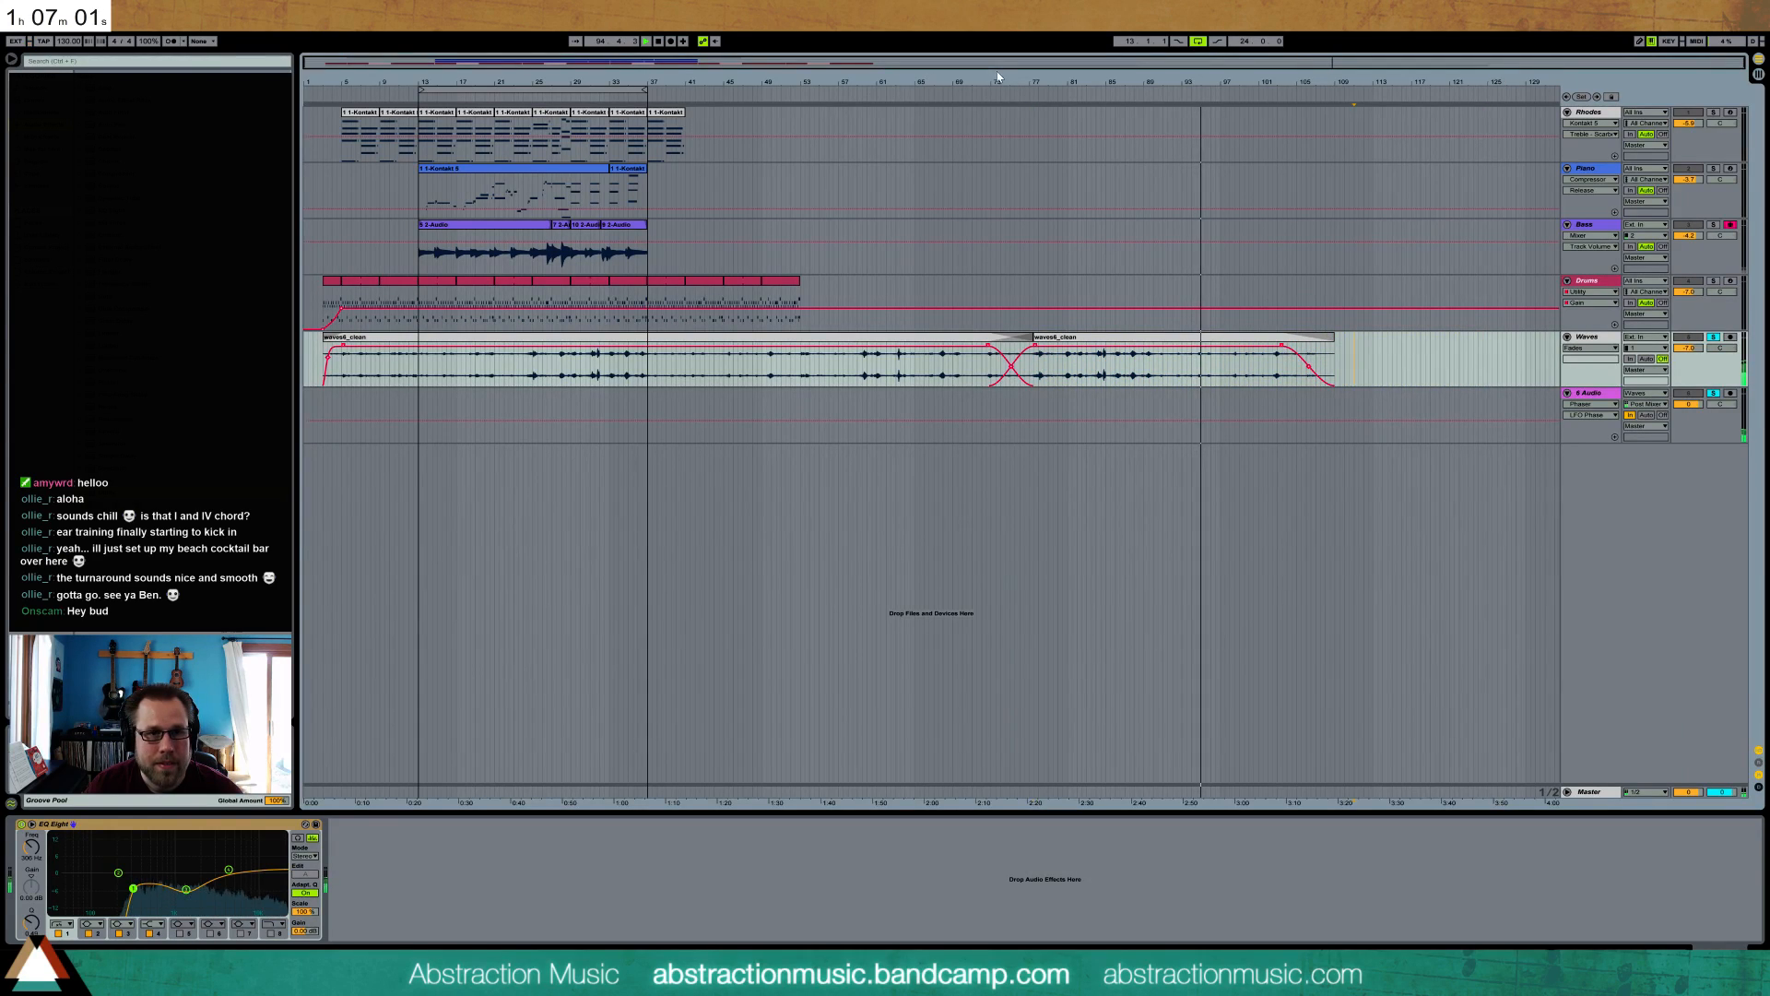
# - Unsolo the Waves and 6 Audio tracks and play the full arrangement from about bar 3
pyautogui.click(1712, 337)
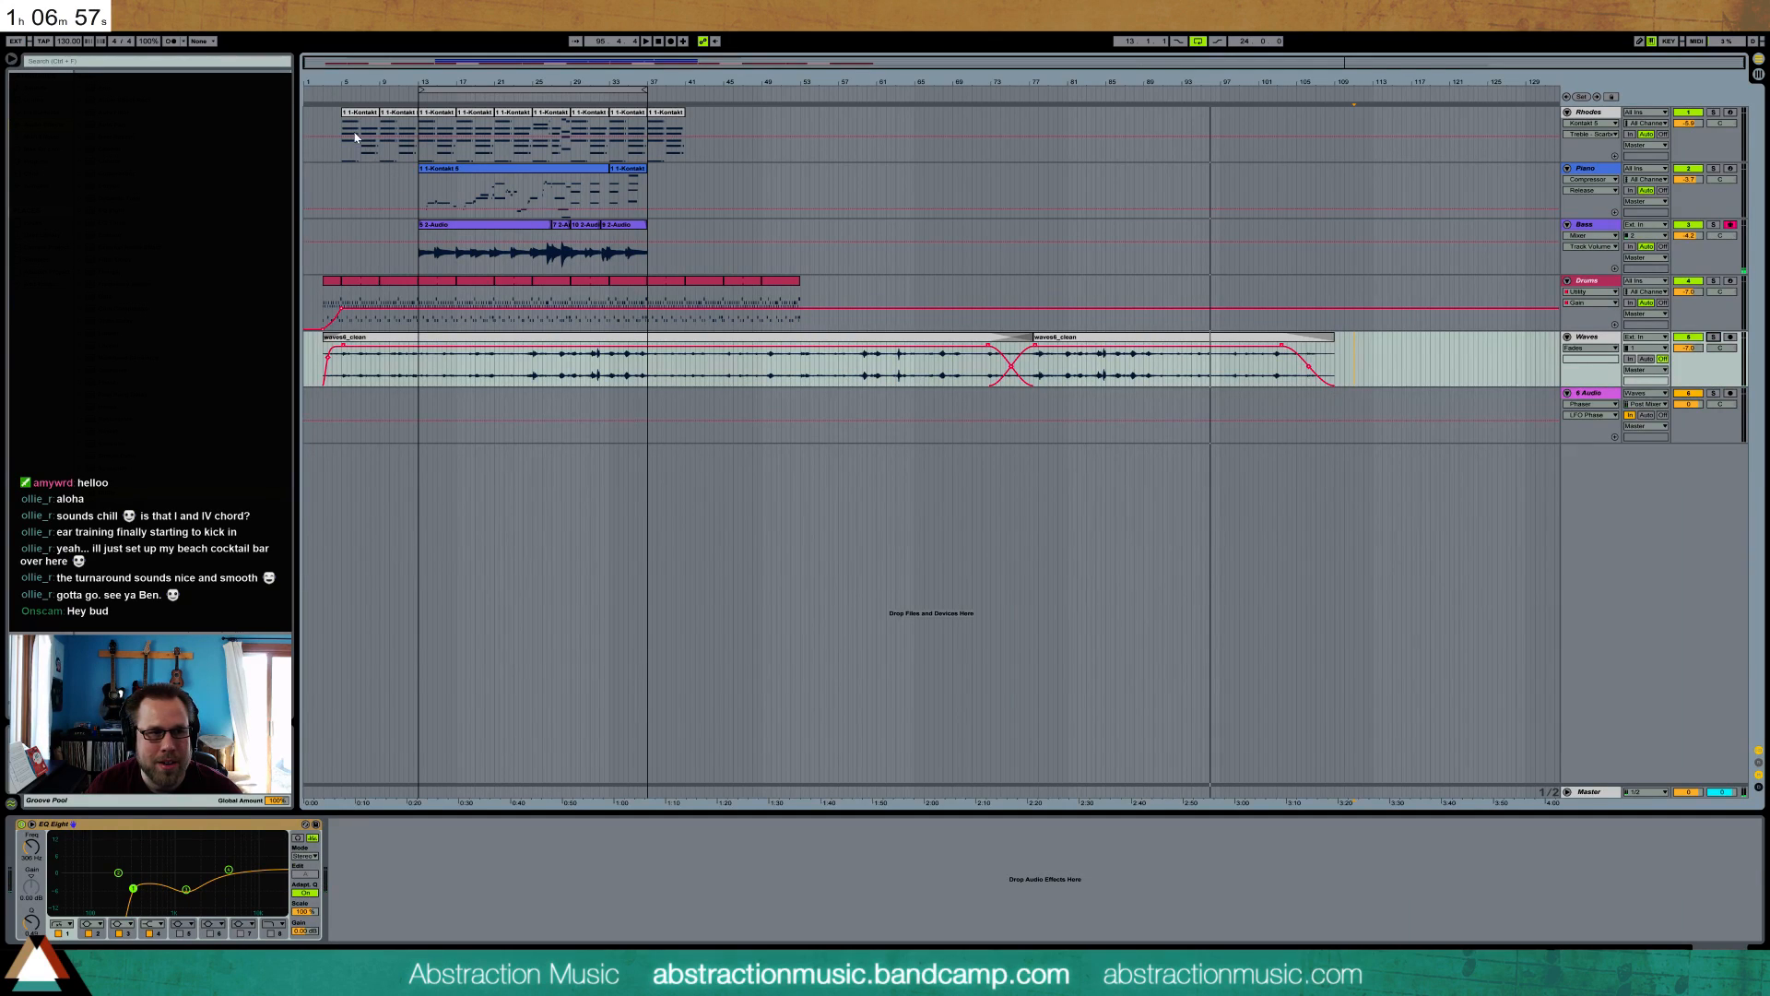
pyautogui.click(325, 120)
pyautogui.press('space')
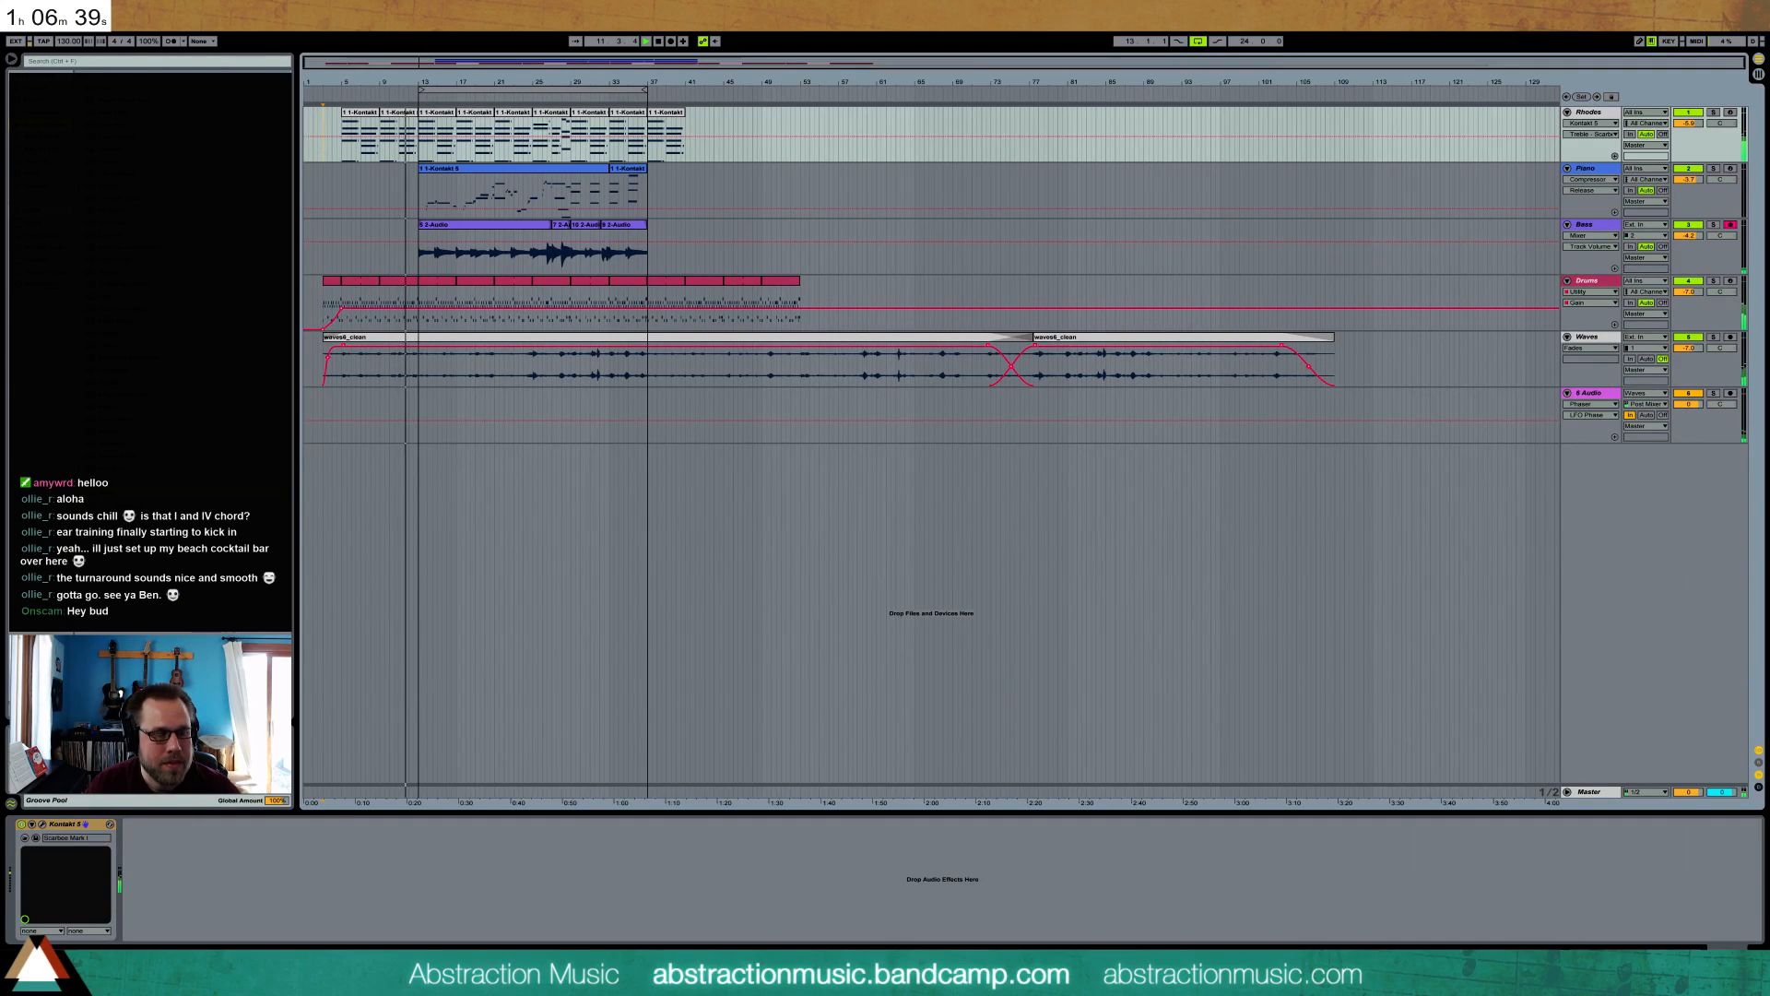
# - Save the Live Set as "2016-04-03 Beaches" in the 2 Hour Tracks 2016 folder under Ableton Projects
pyautogui.hotkey('ctrl', 'shift', 's')
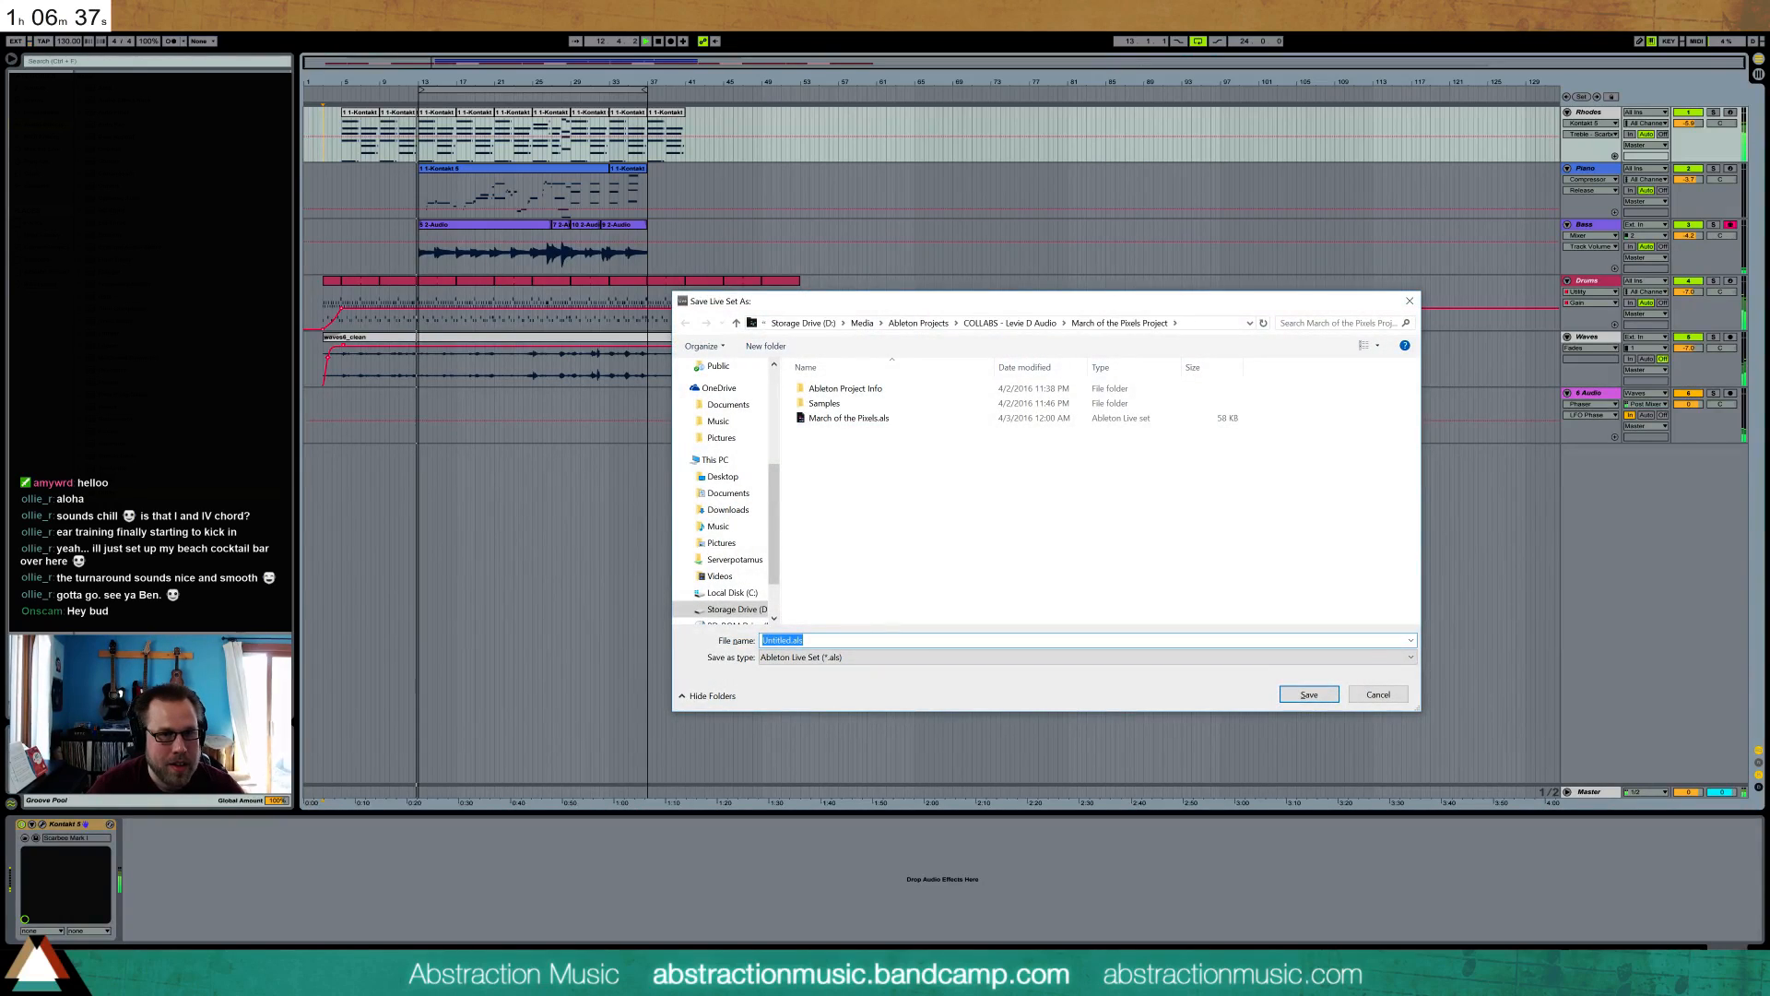
pyautogui.click(918, 323)
pyautogui.scroll(-3, 905, 500)
pyautogui.scroll(3, 905, 500)
pyautogui.doubleClick(866, 417)
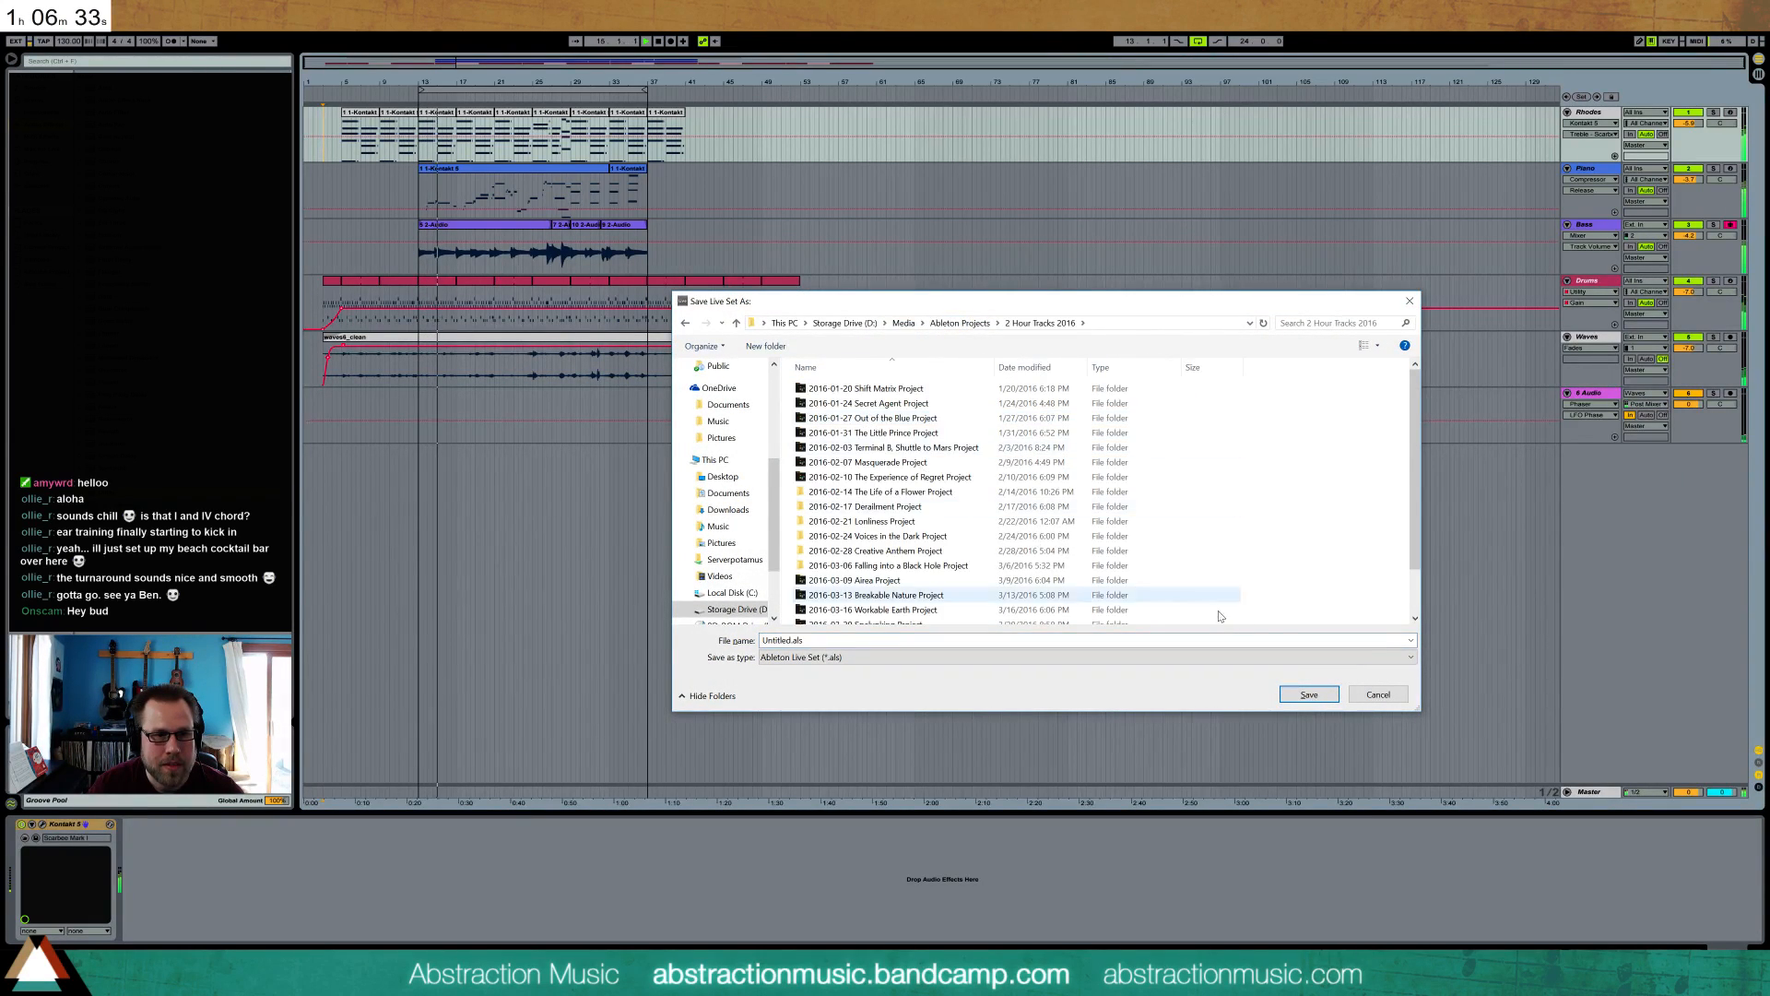
pyautogui.click(1123, 640)
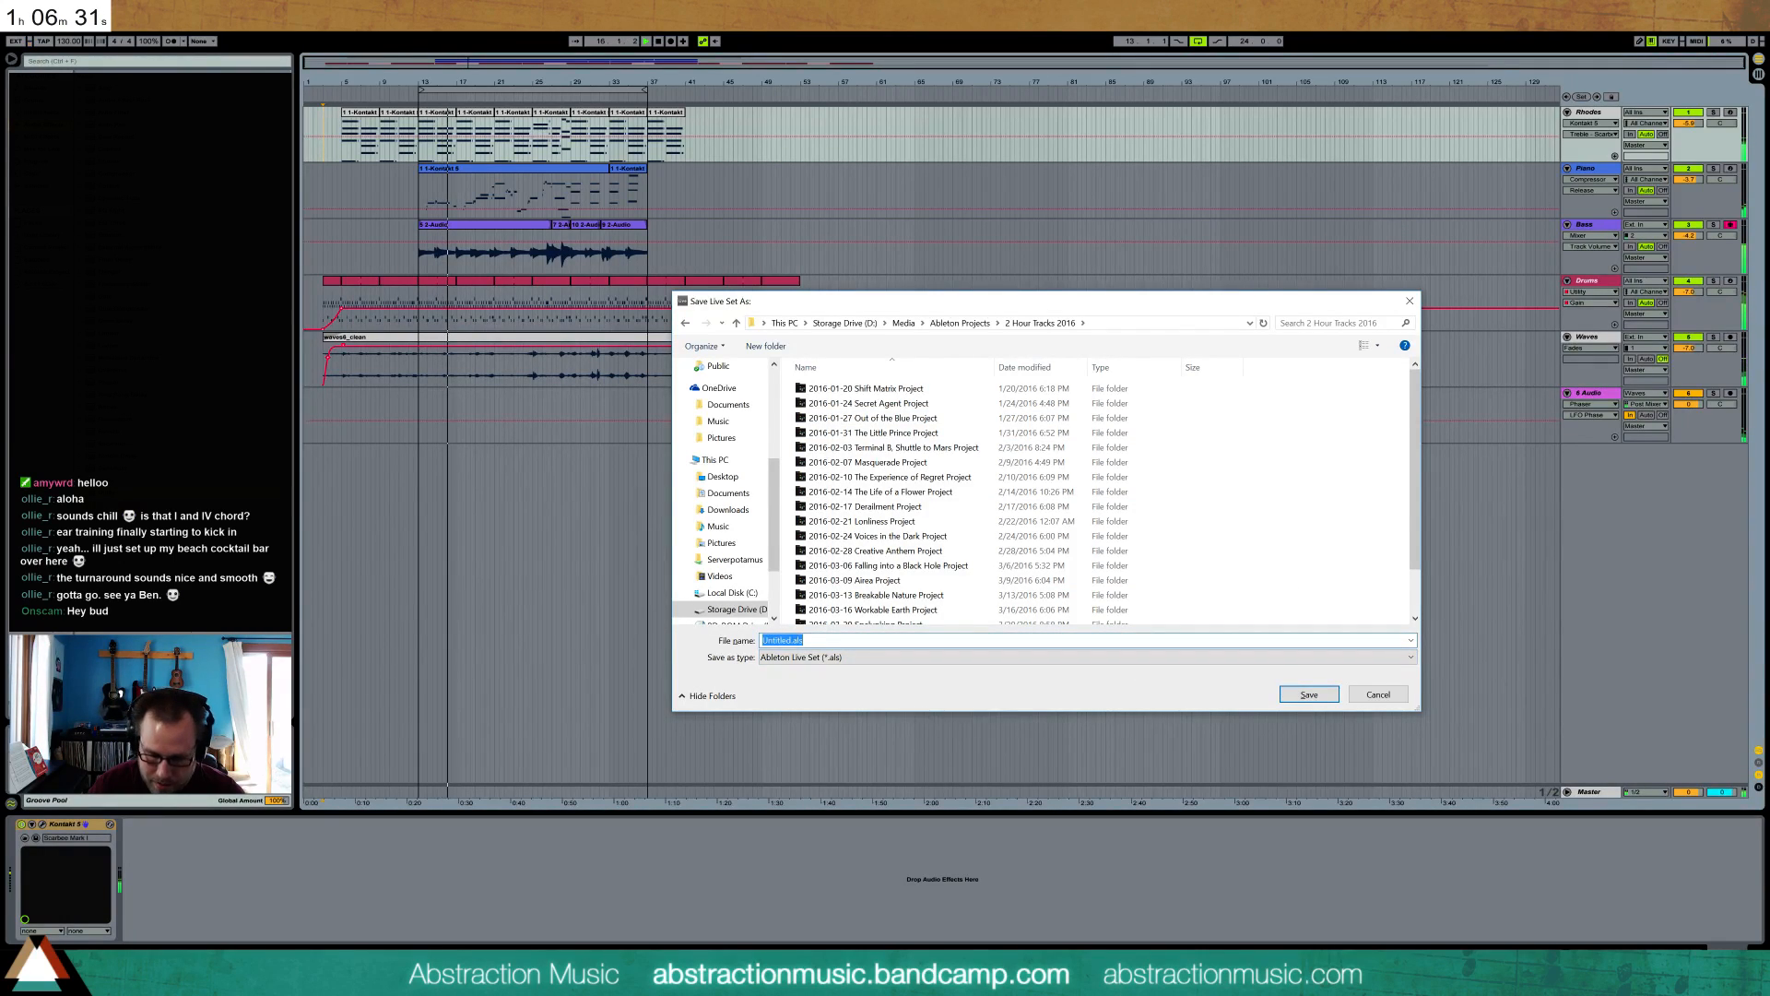
pyautogui.write('2016-')
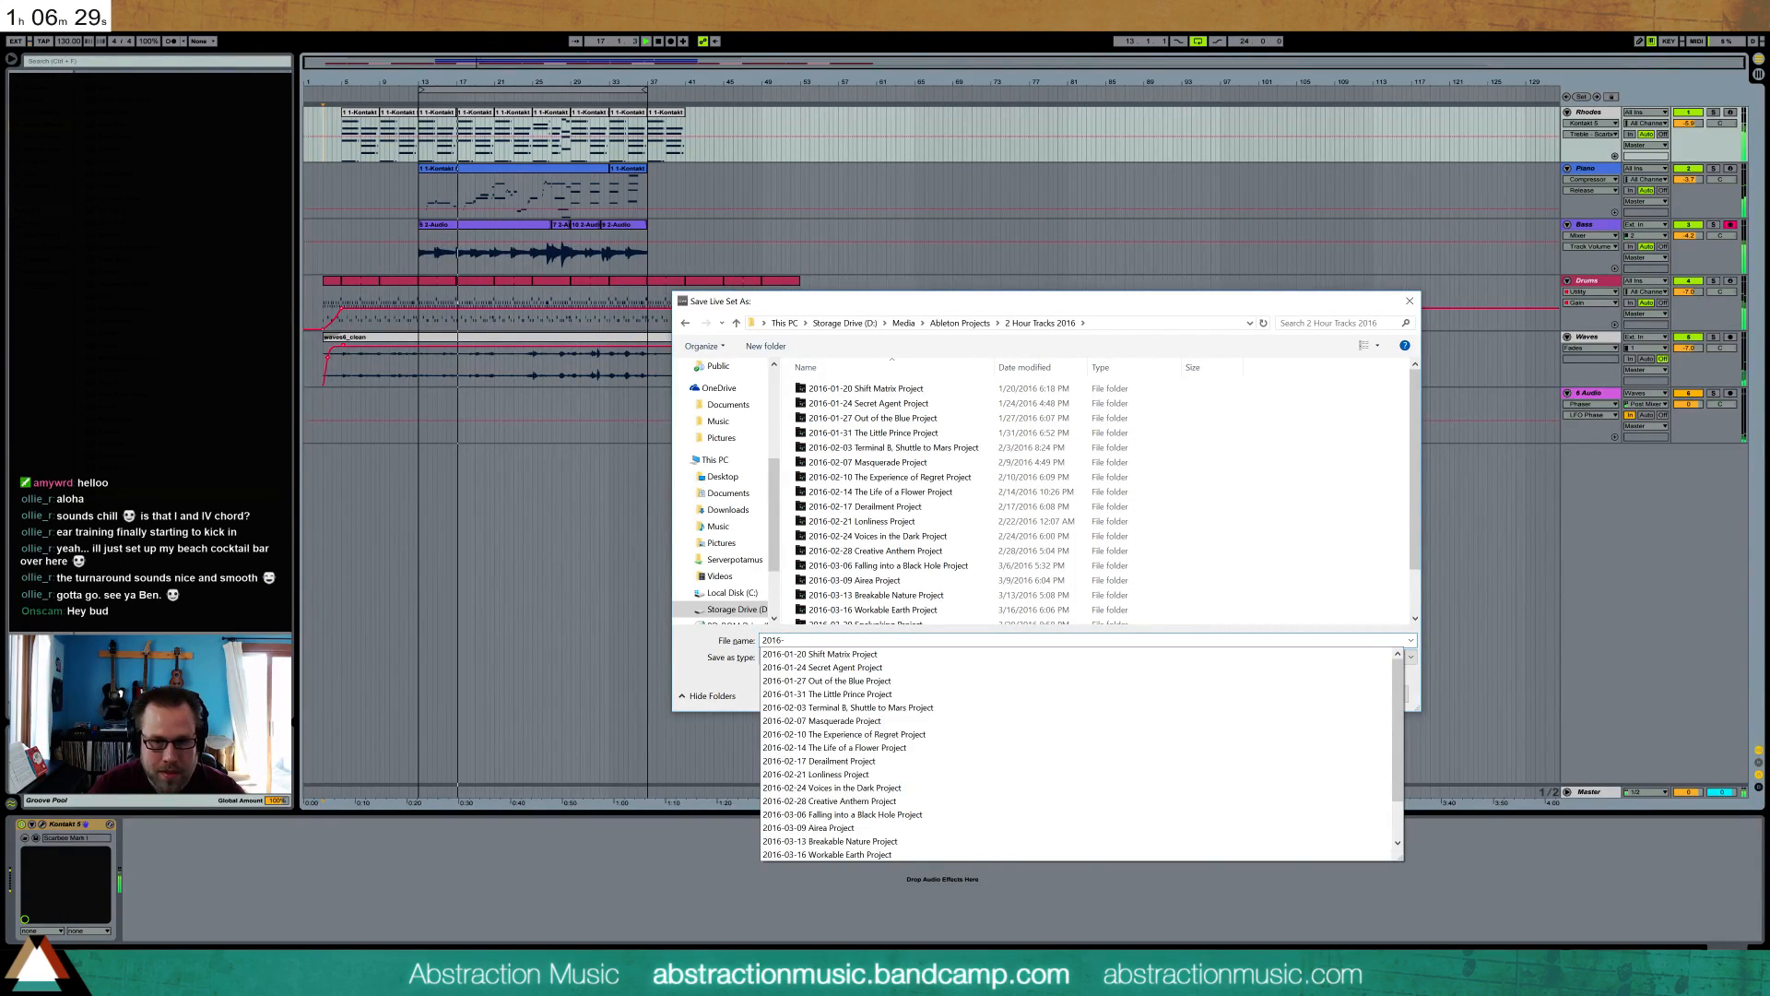
pyautogui.write('04-03 ')
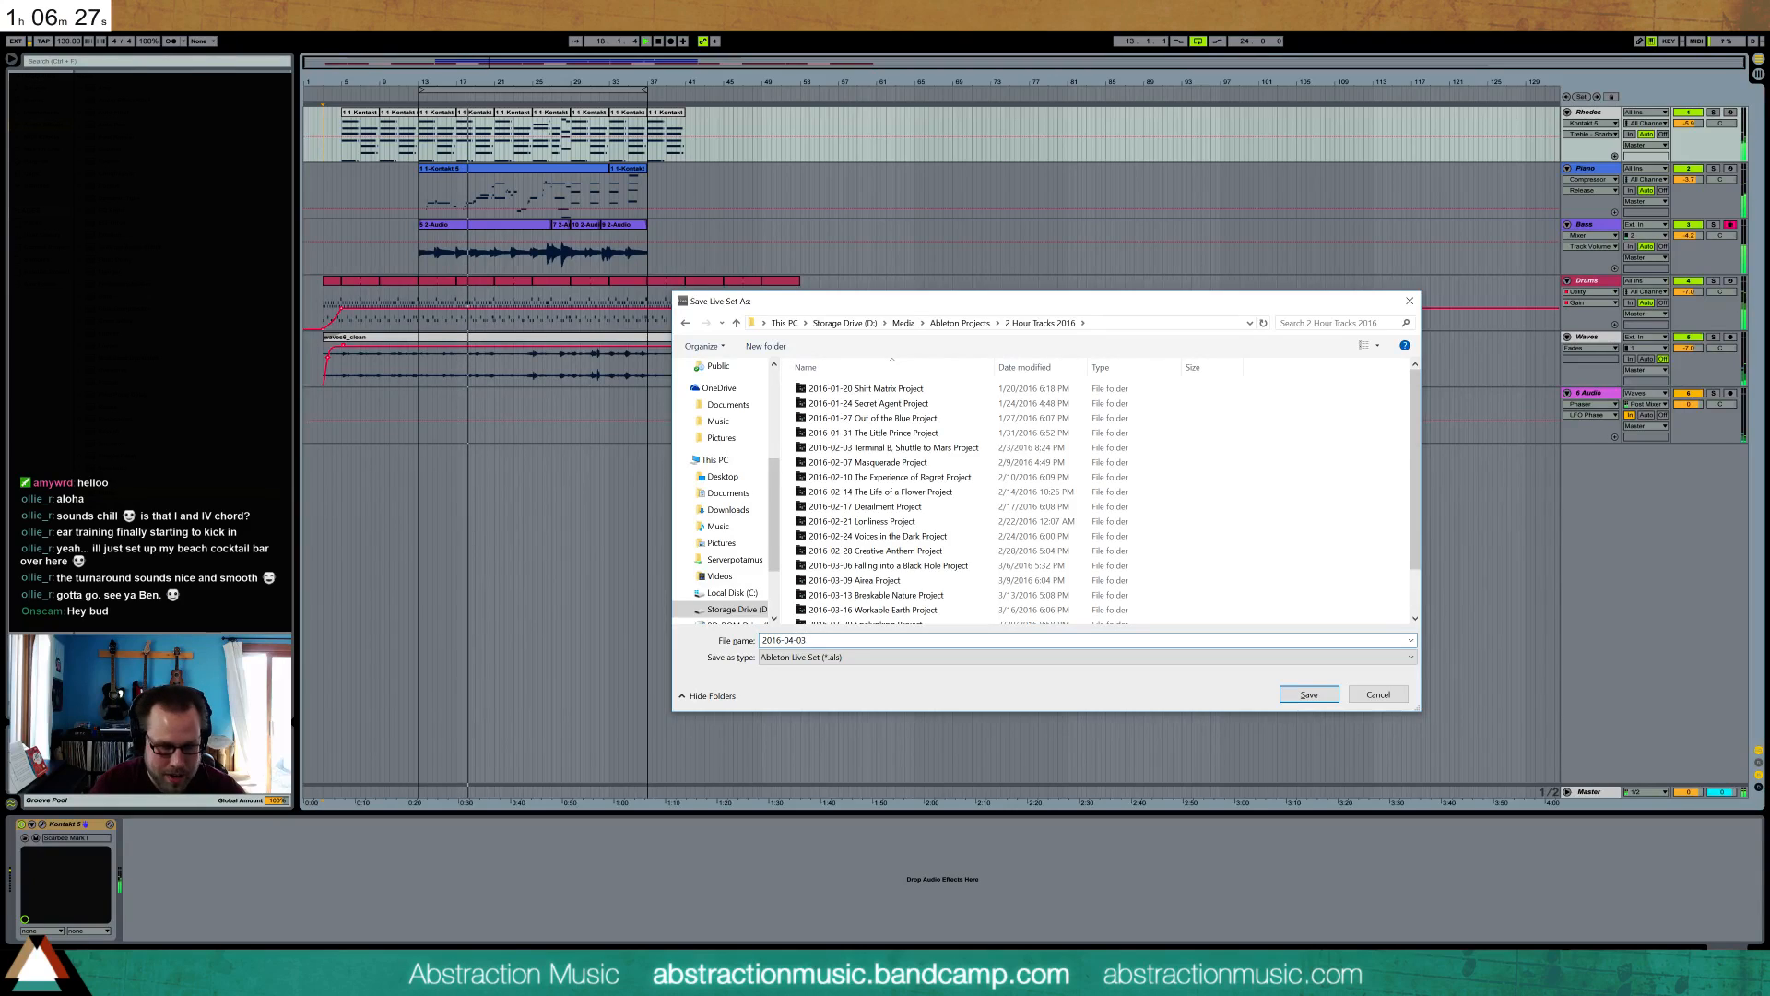
pyautogui.write('Beaches')
pyautogui.press('Return')
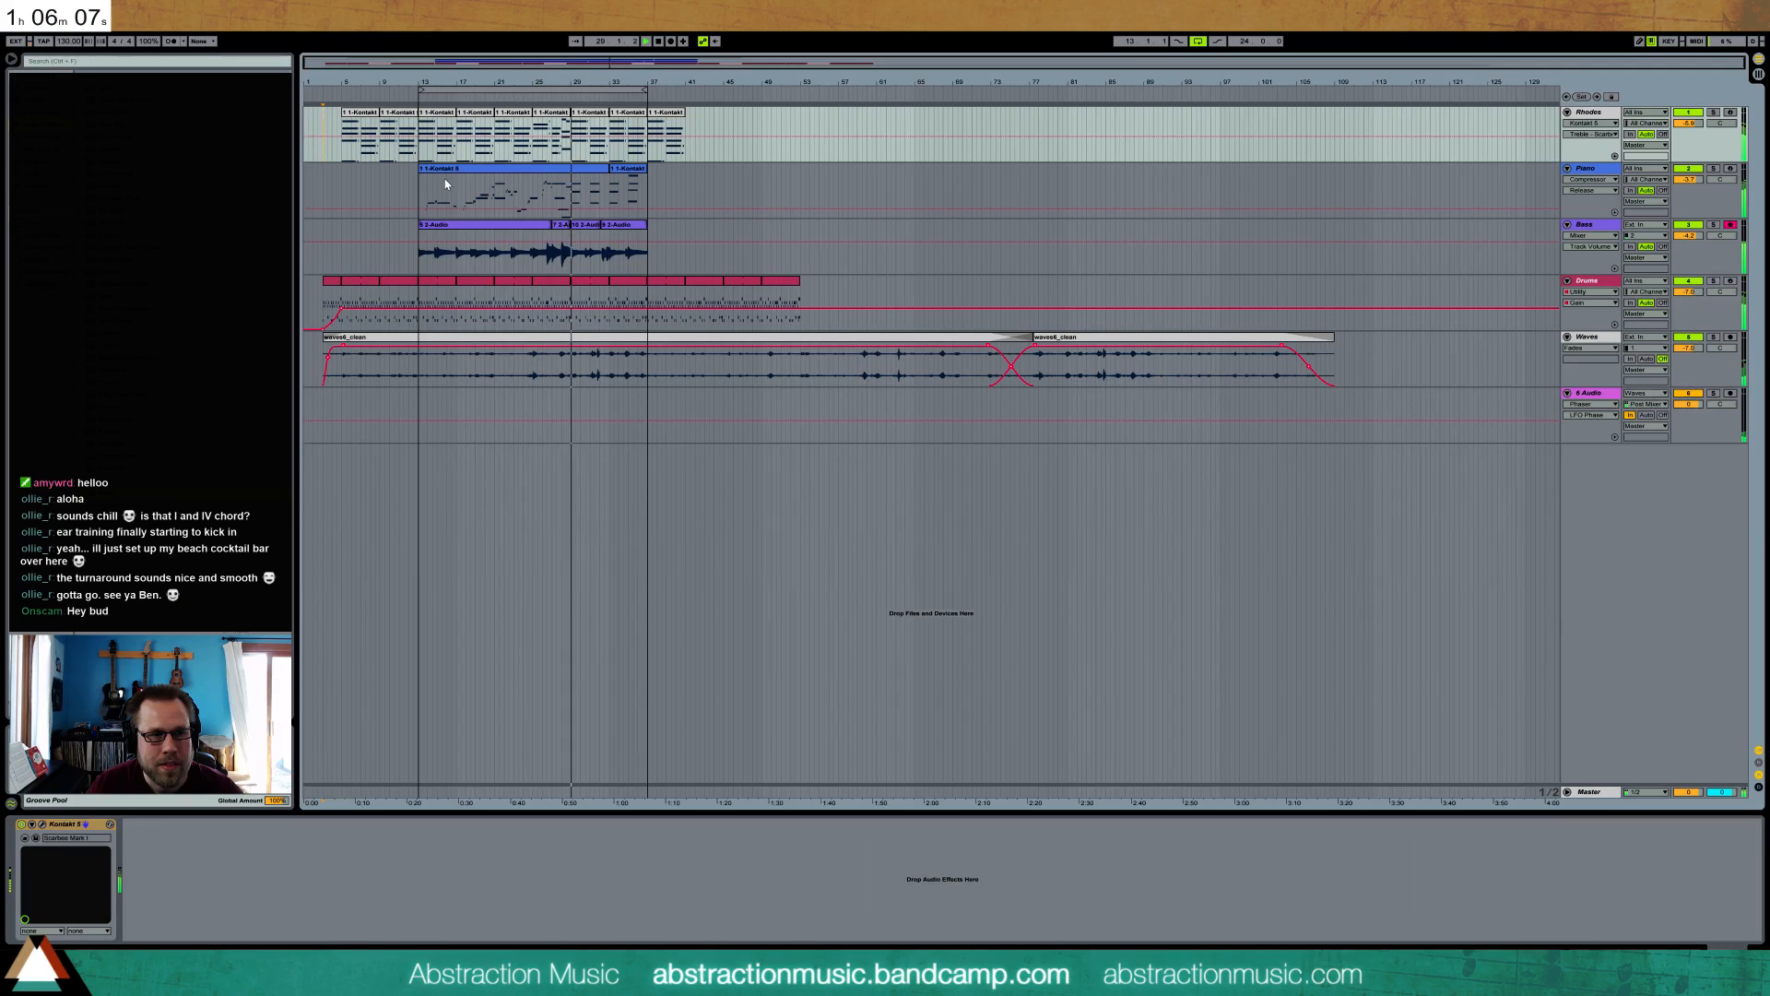
# - Switch off the bar 13 to 37 loop so playback continues past its end
pyautogui.click(544, 91)
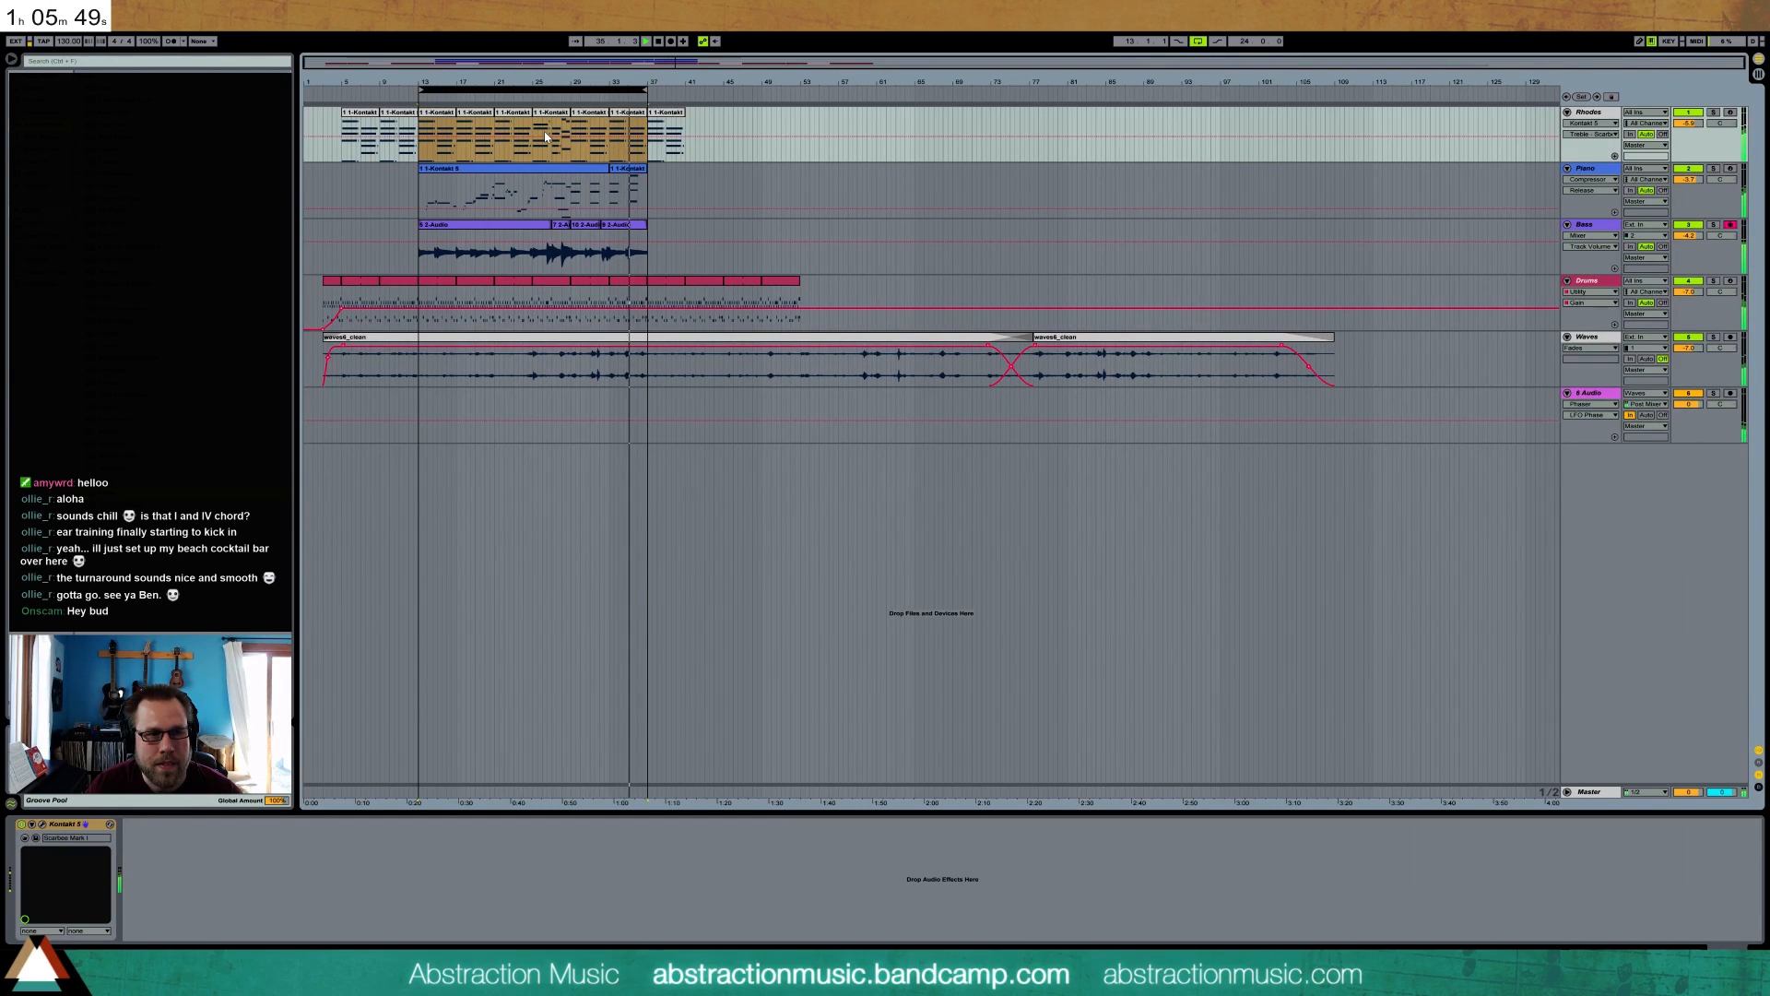
pyautogui.click(1198, 42)
pyautogui.click(645, 101)
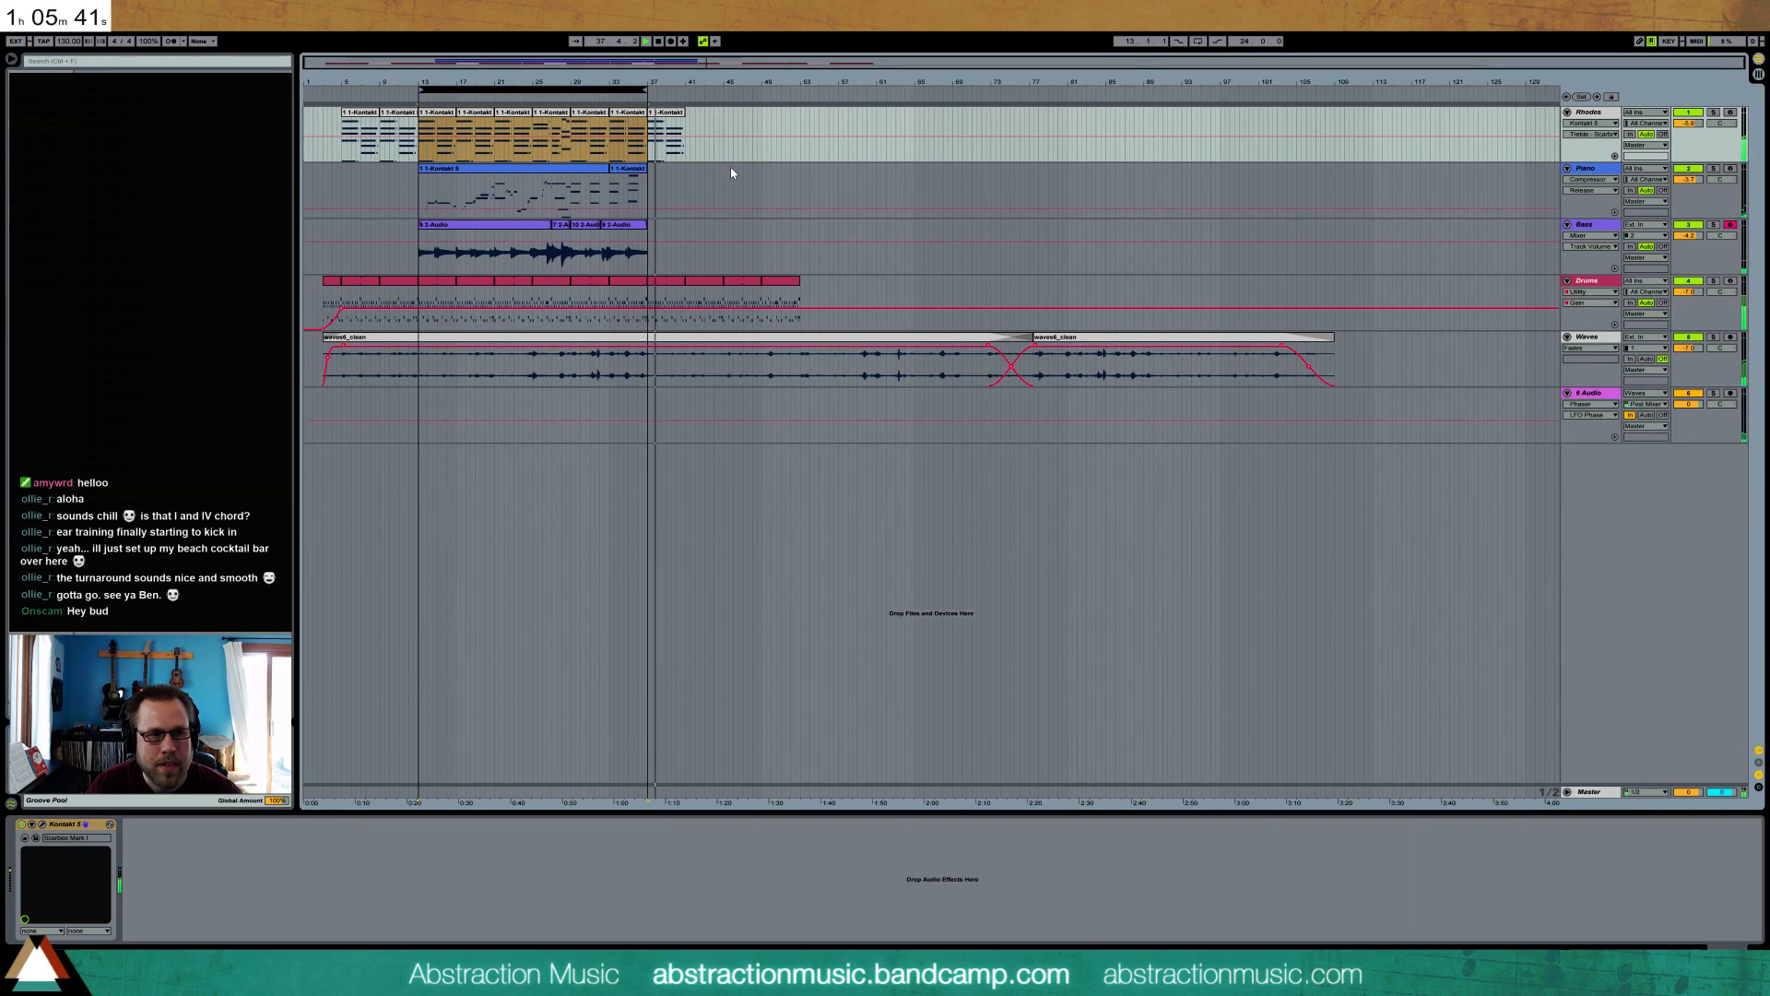
# - Extend the end of the last bass clip slightly past bar 37 and stop playback
pyautogui.moveTo(646, 224); pyautogui.dragTo(652, 225)
pyautogui.press('space')
# - Arm the Rhodes track and record a new chord take from about bar 56 to bar 87
pyautogui.click(470, 117)
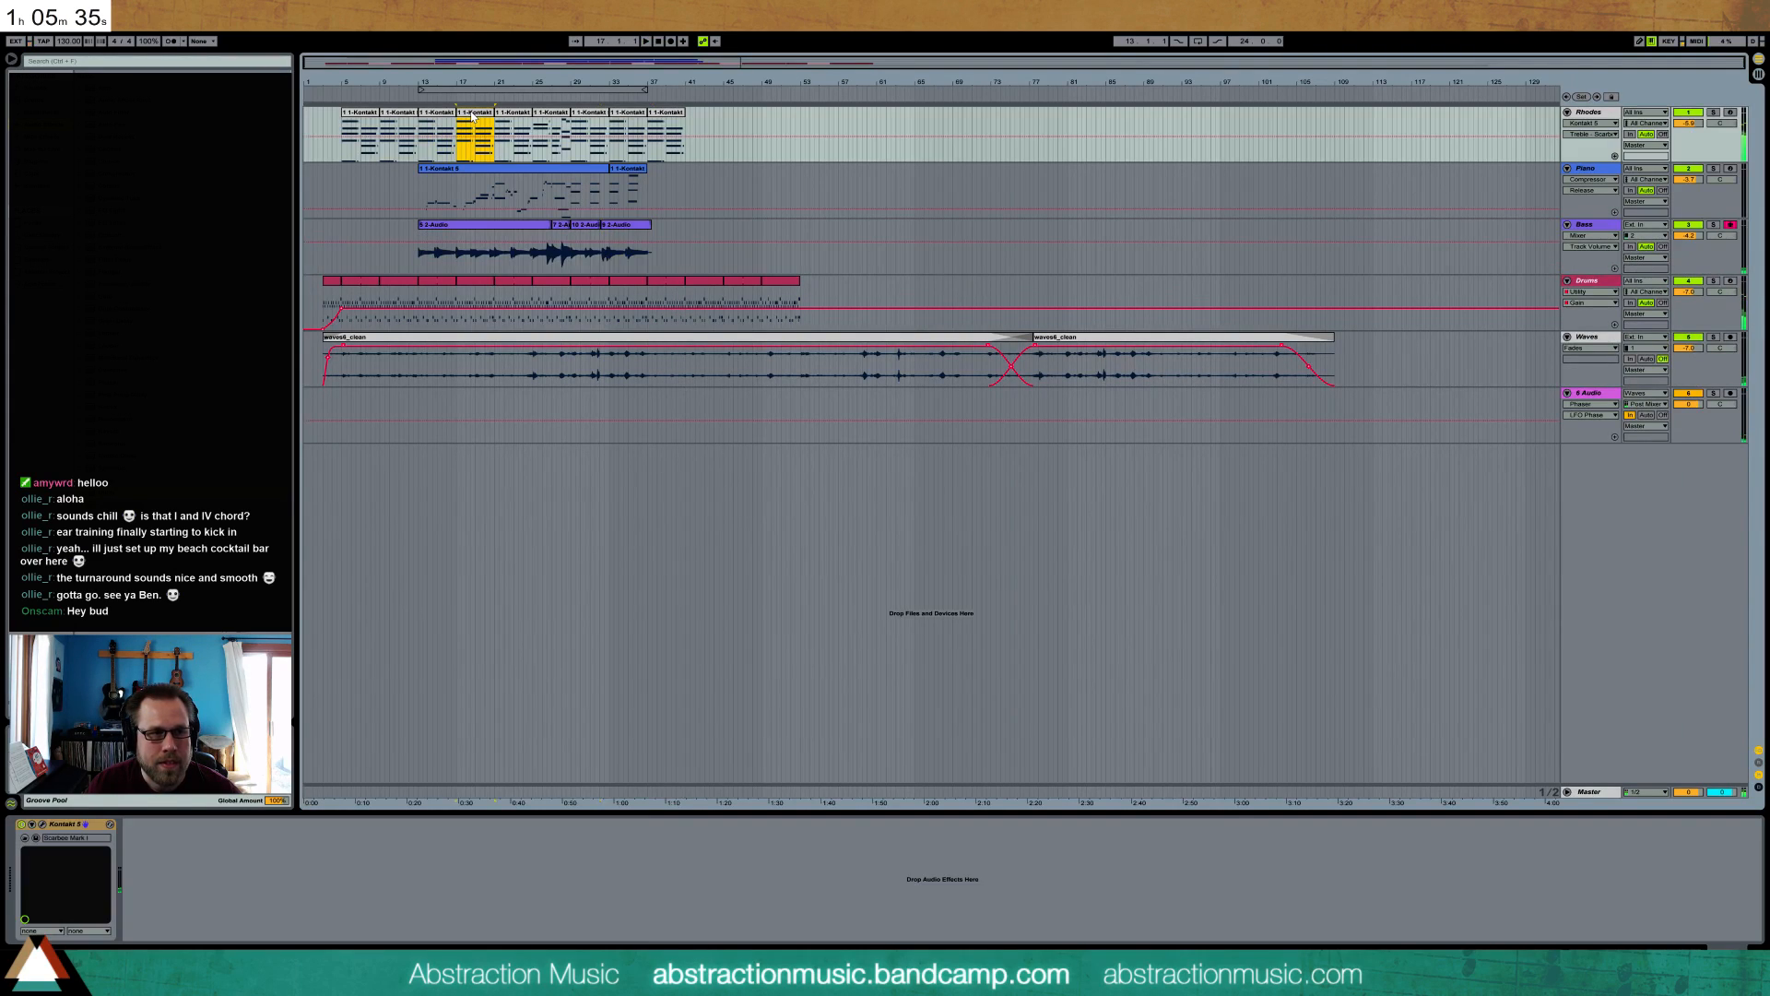
pyautogui.click(664, 117)
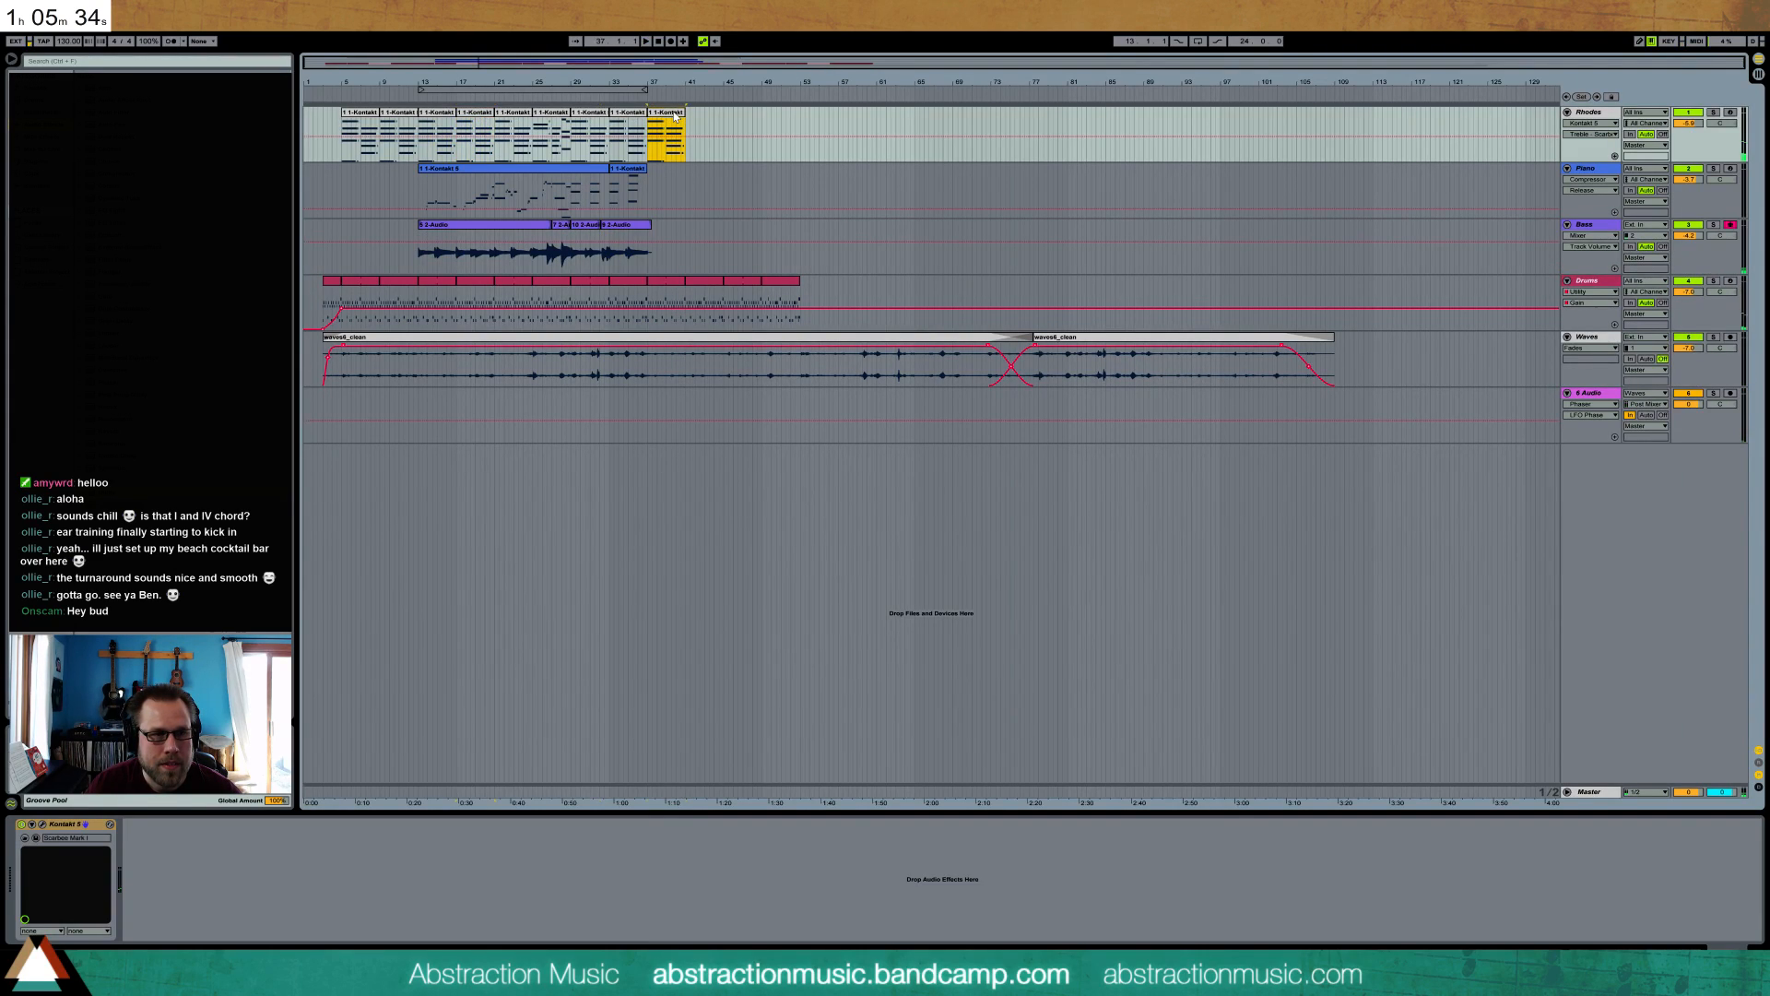
pyautogui.click(1730, 113)
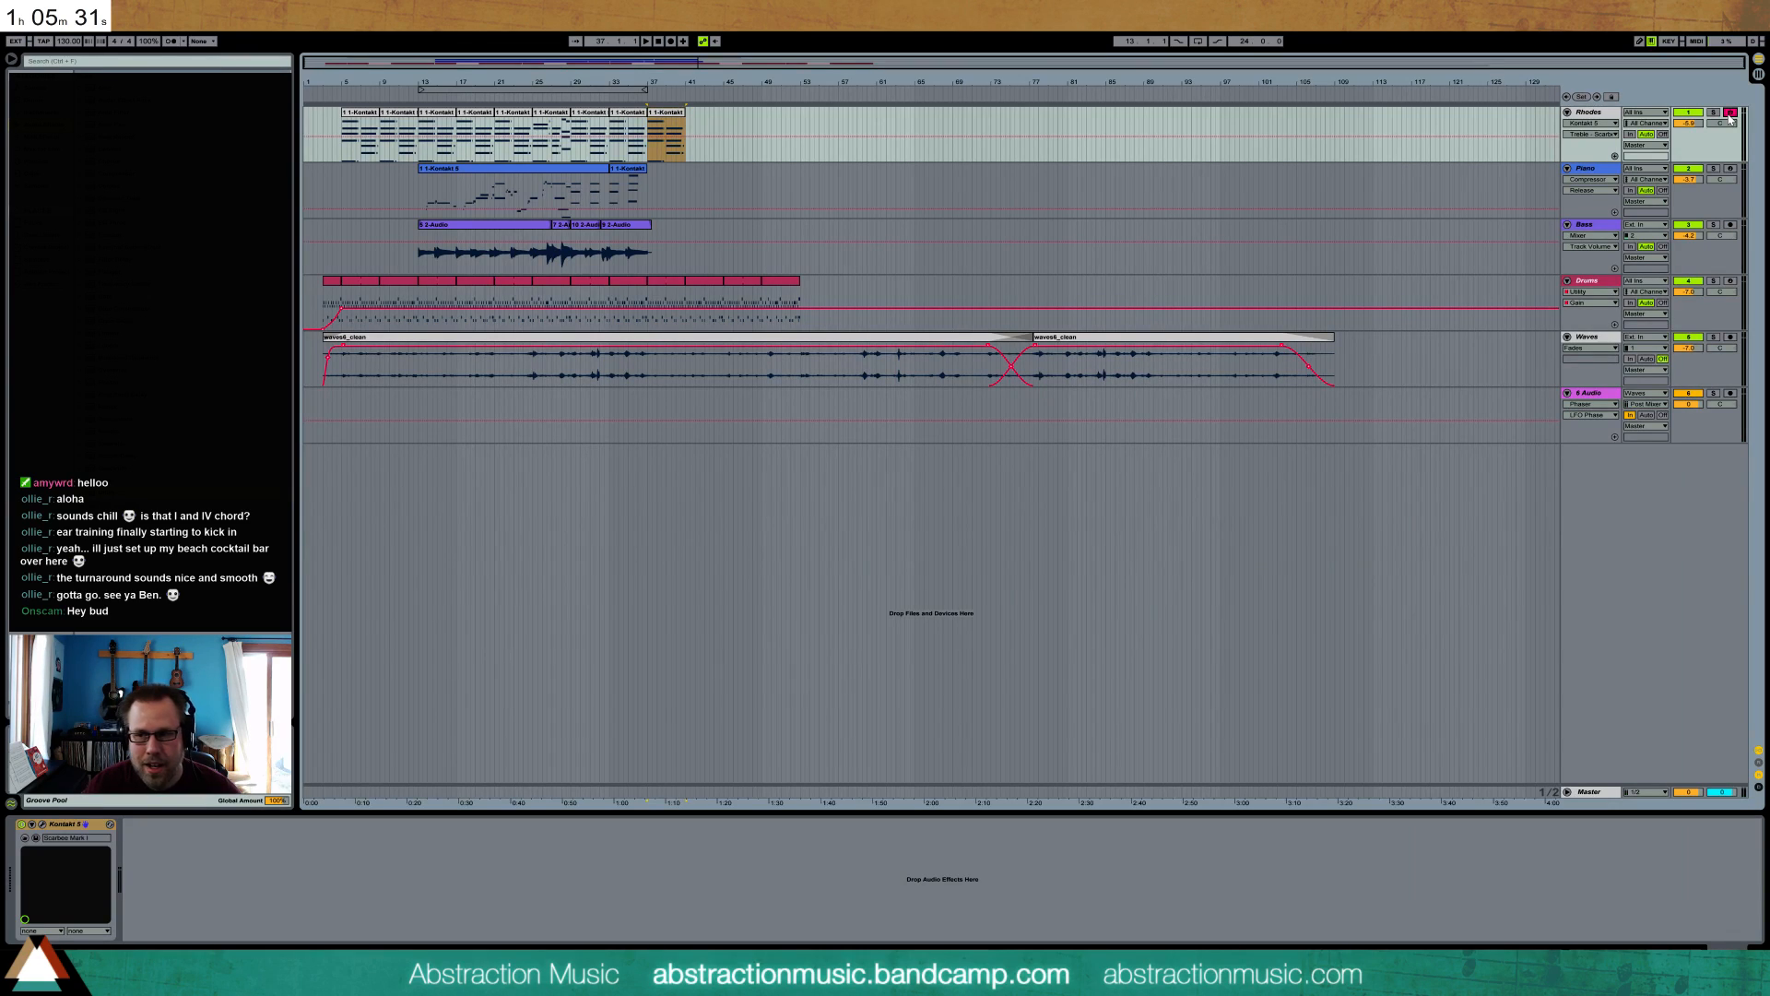
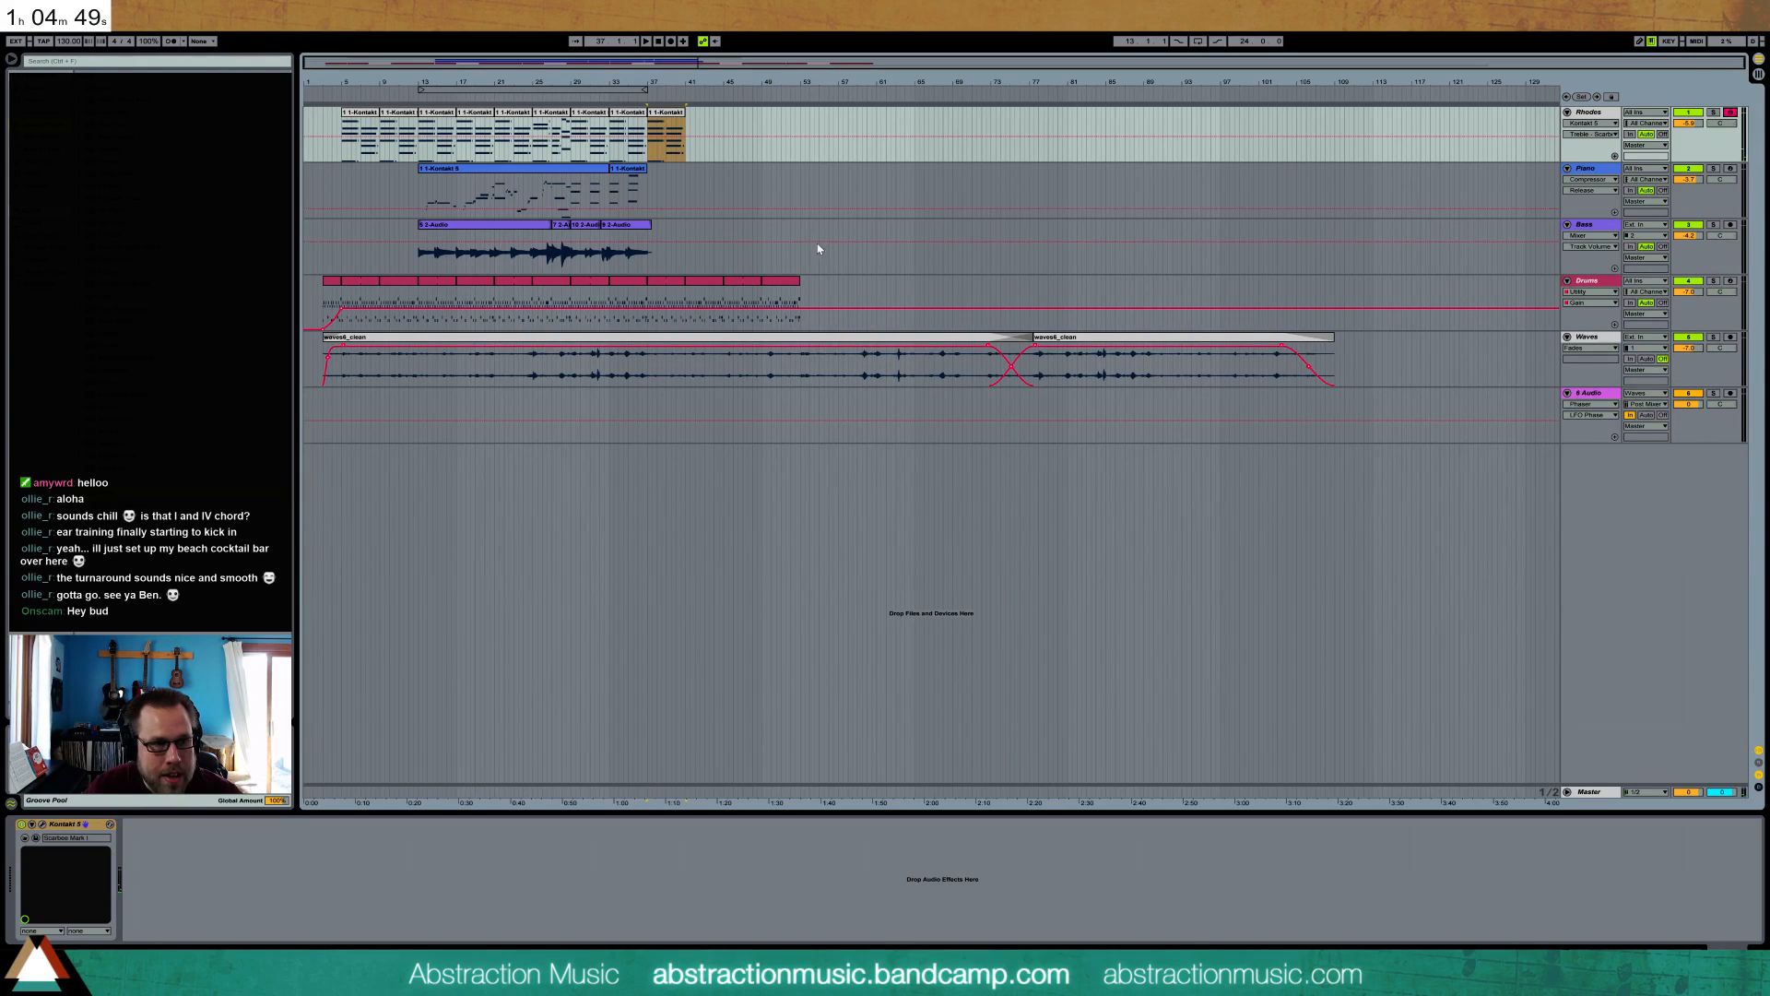
pyautogui.click(659, 116)
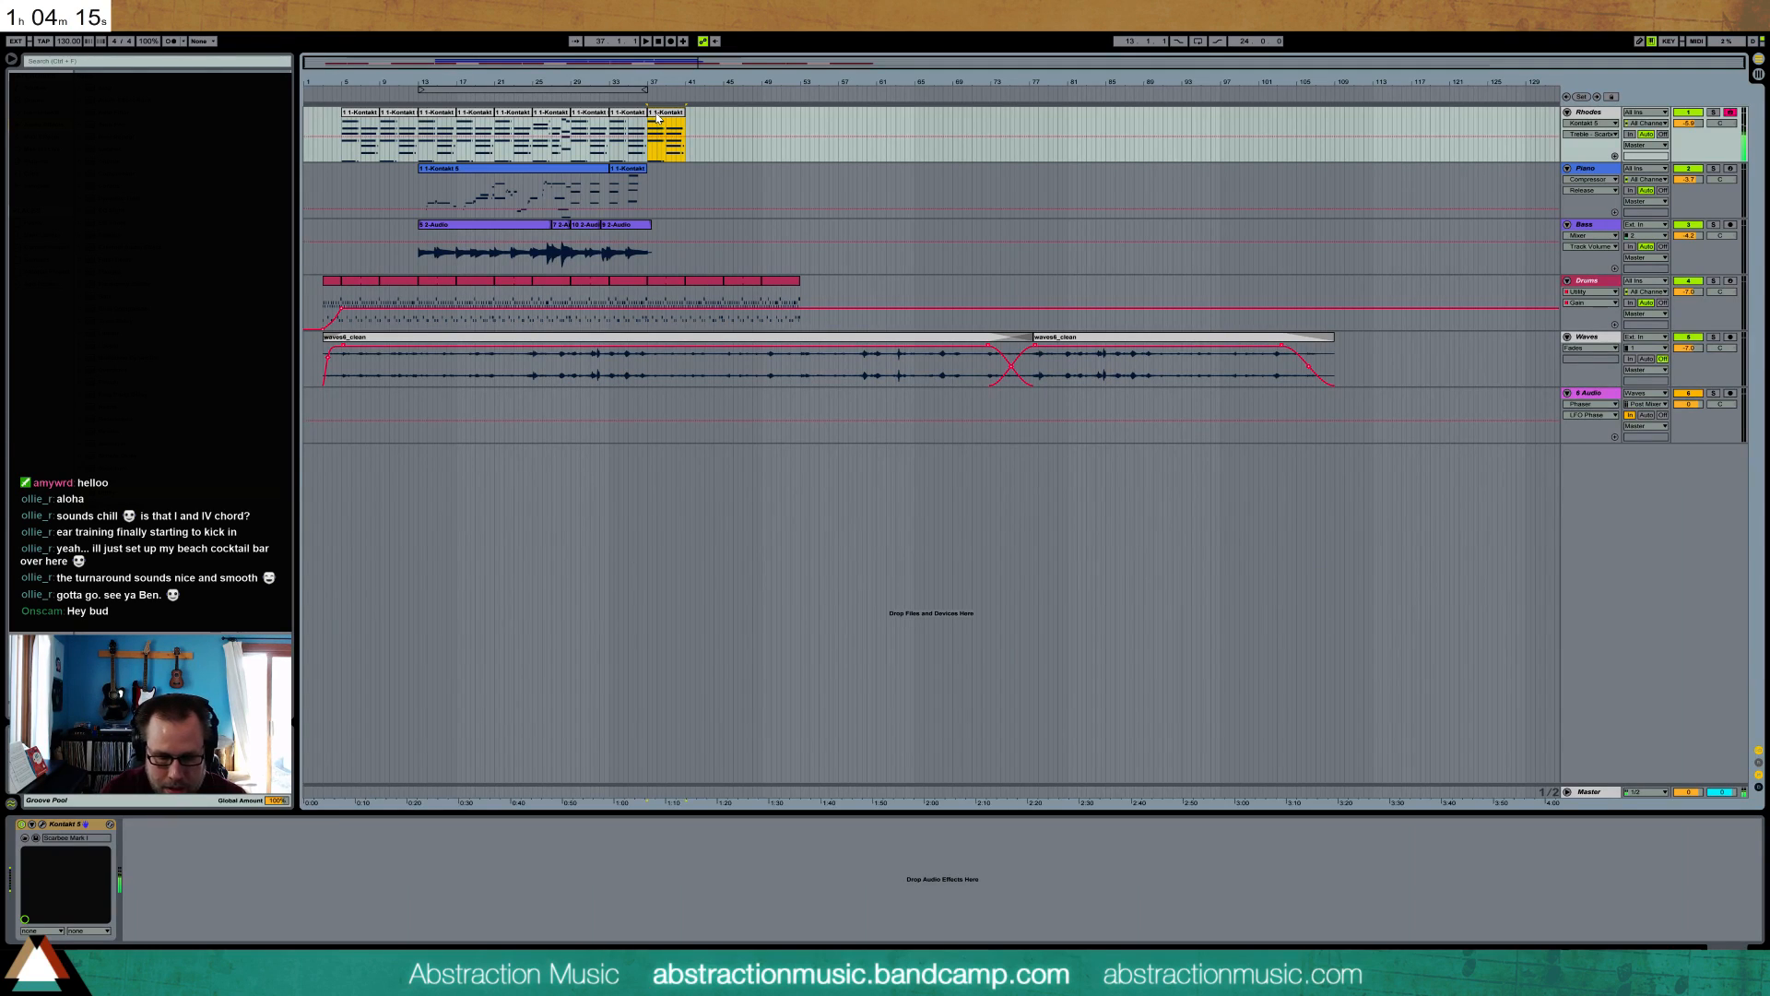
pyautogui.doubleClick(659, 114)
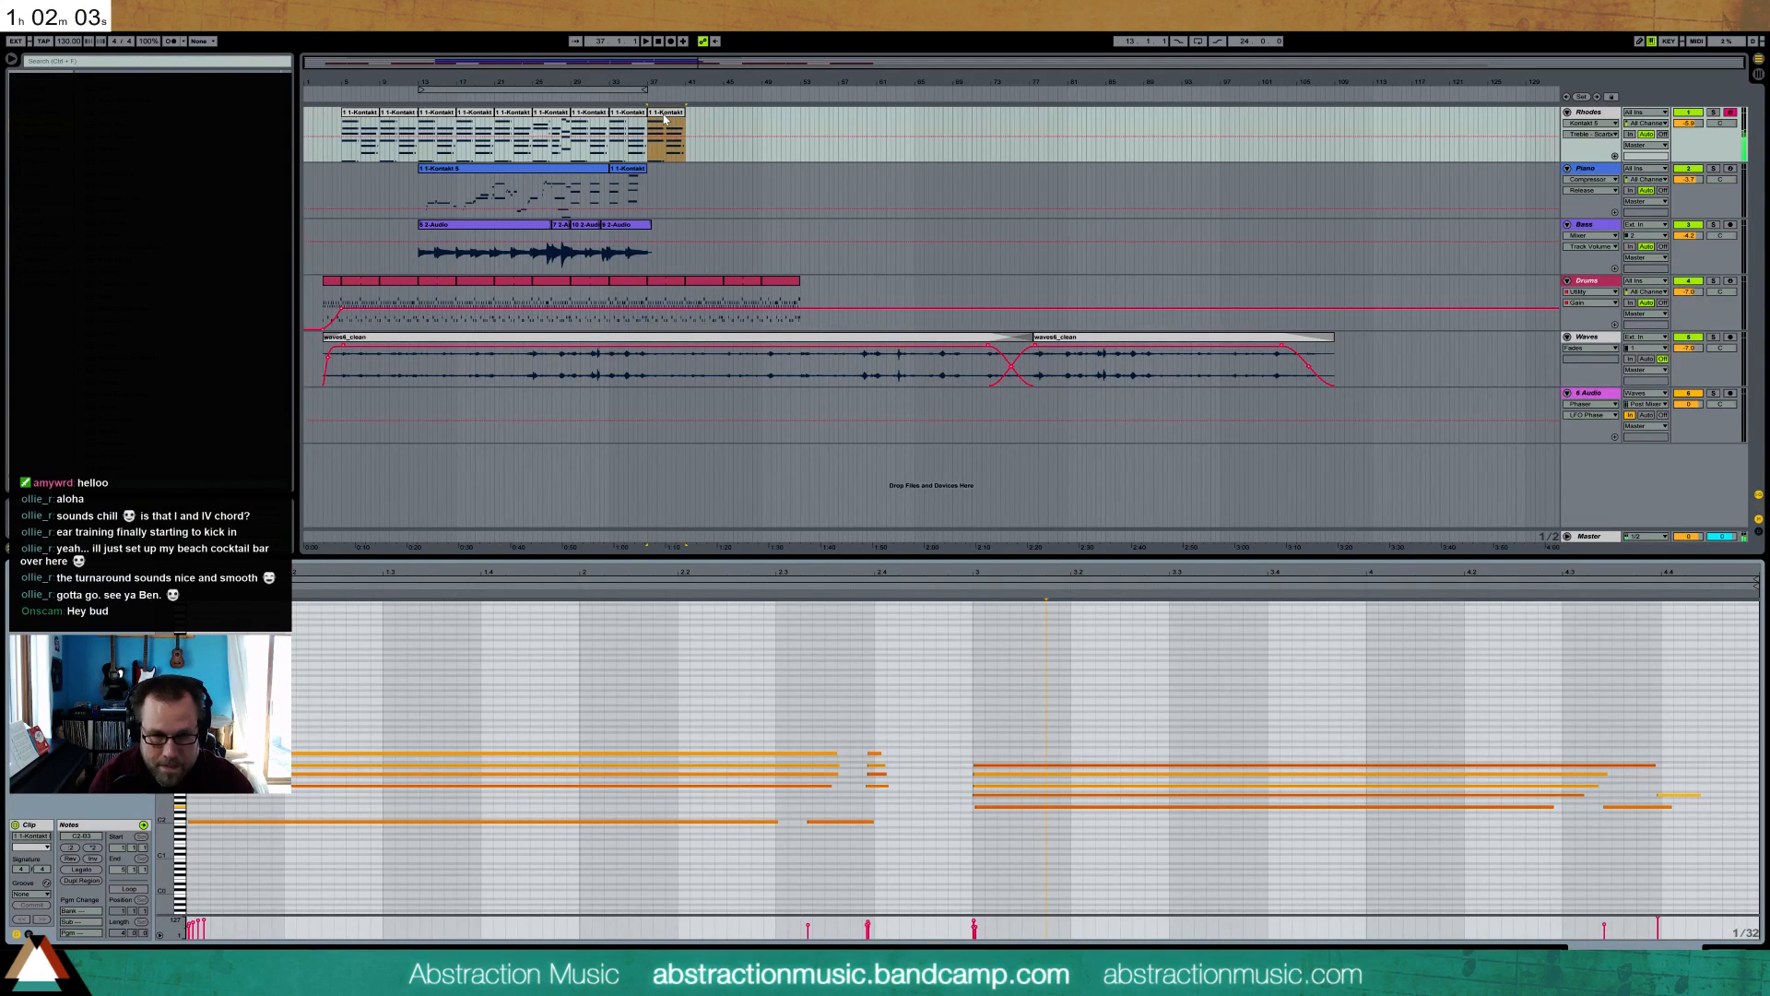
pyautogui.click(727, 122)
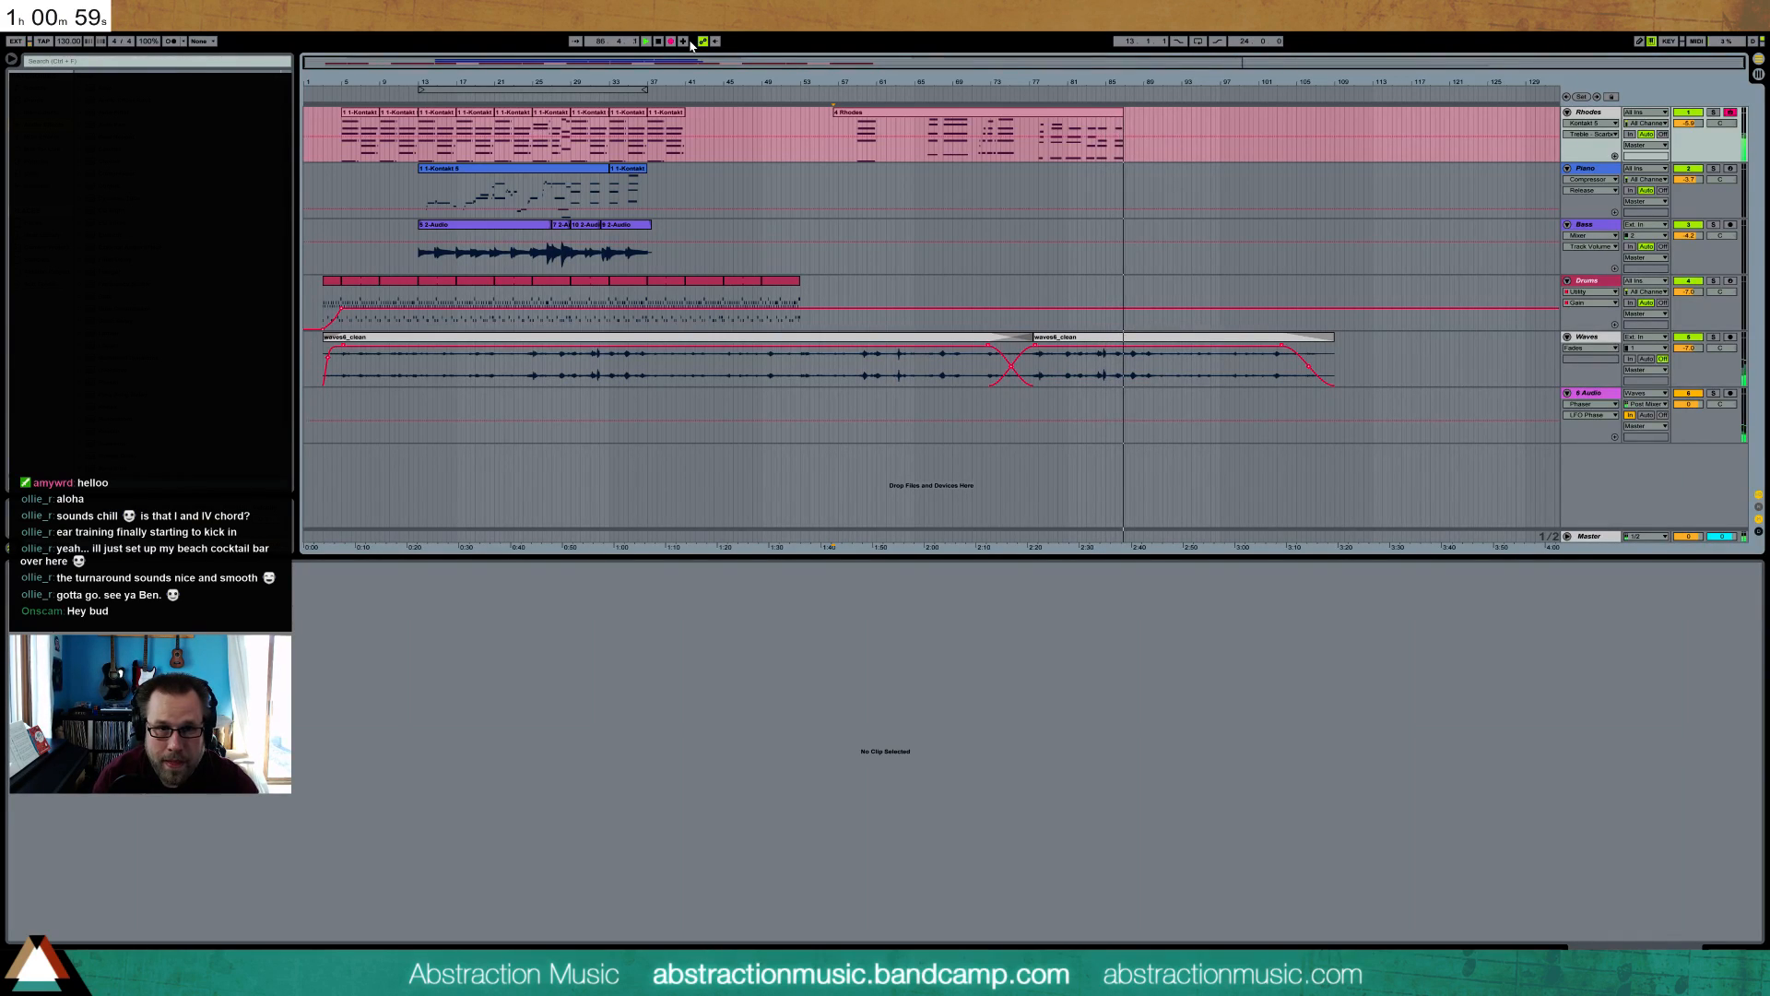
pyautogui.press('space')
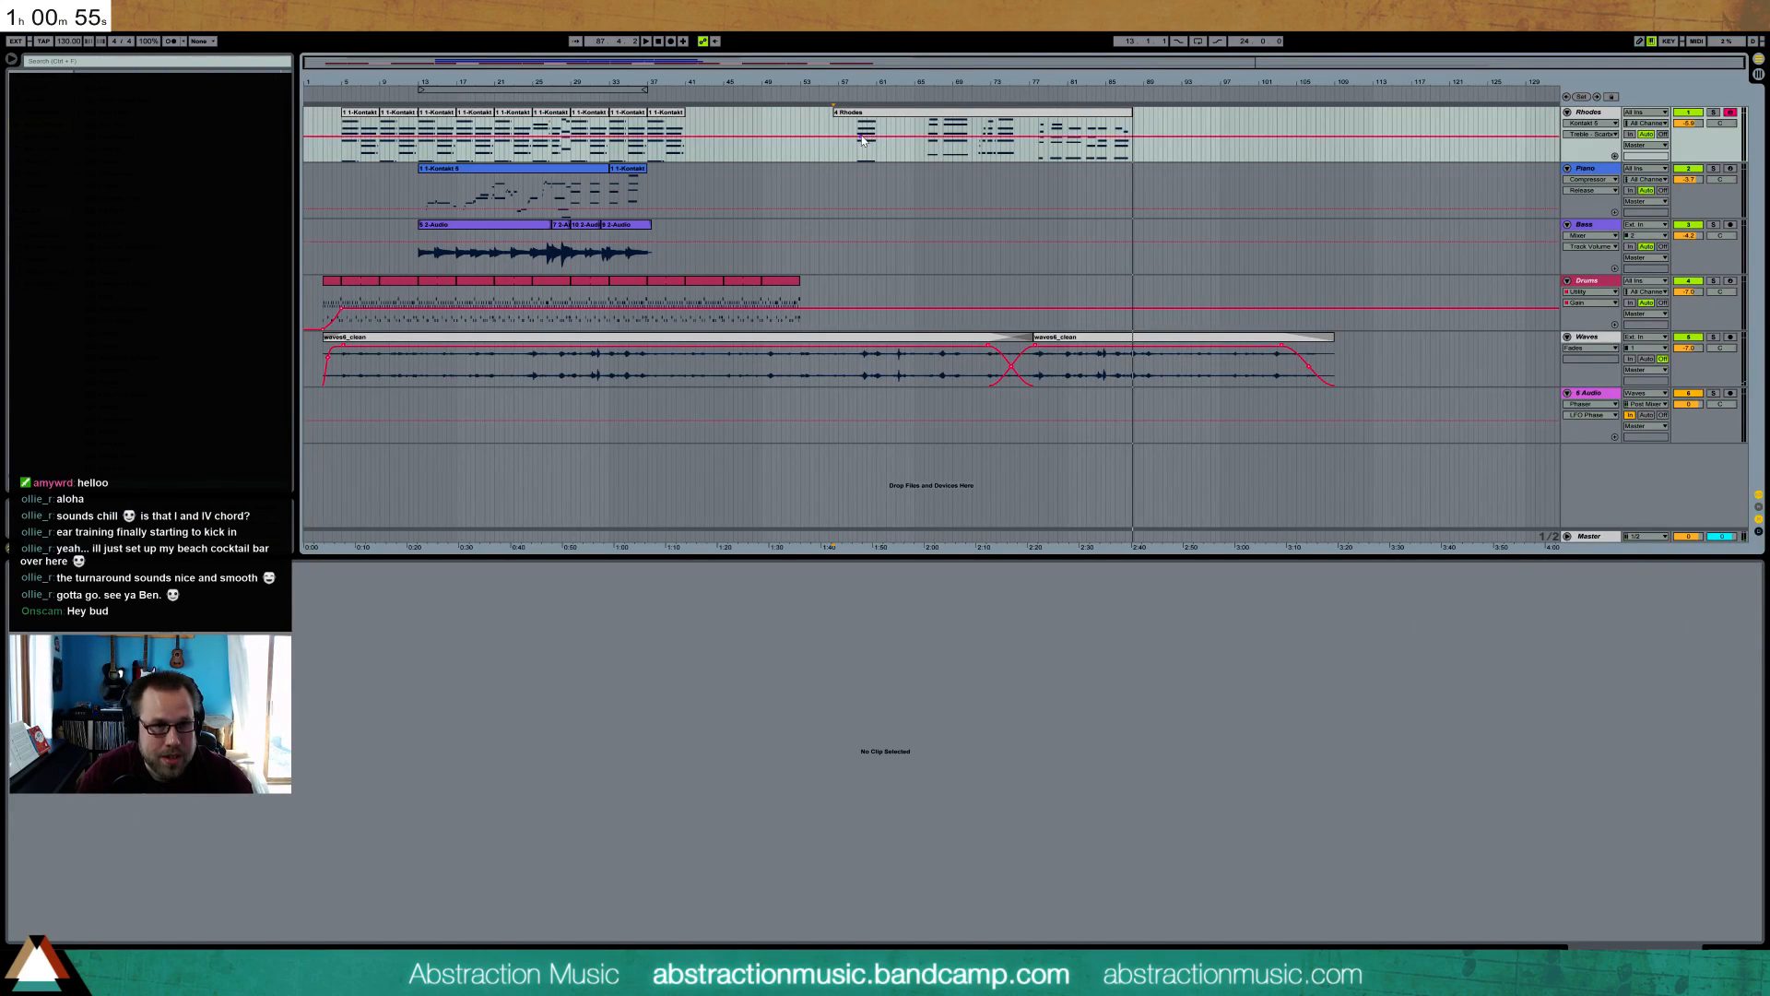
# - Cut four chord phrases out of the new Rhodes take and move them to about bars 45, 49, 52 and 55
pyautogui.moveTo(858, 132); pyautogui.dragTo(738, 121)
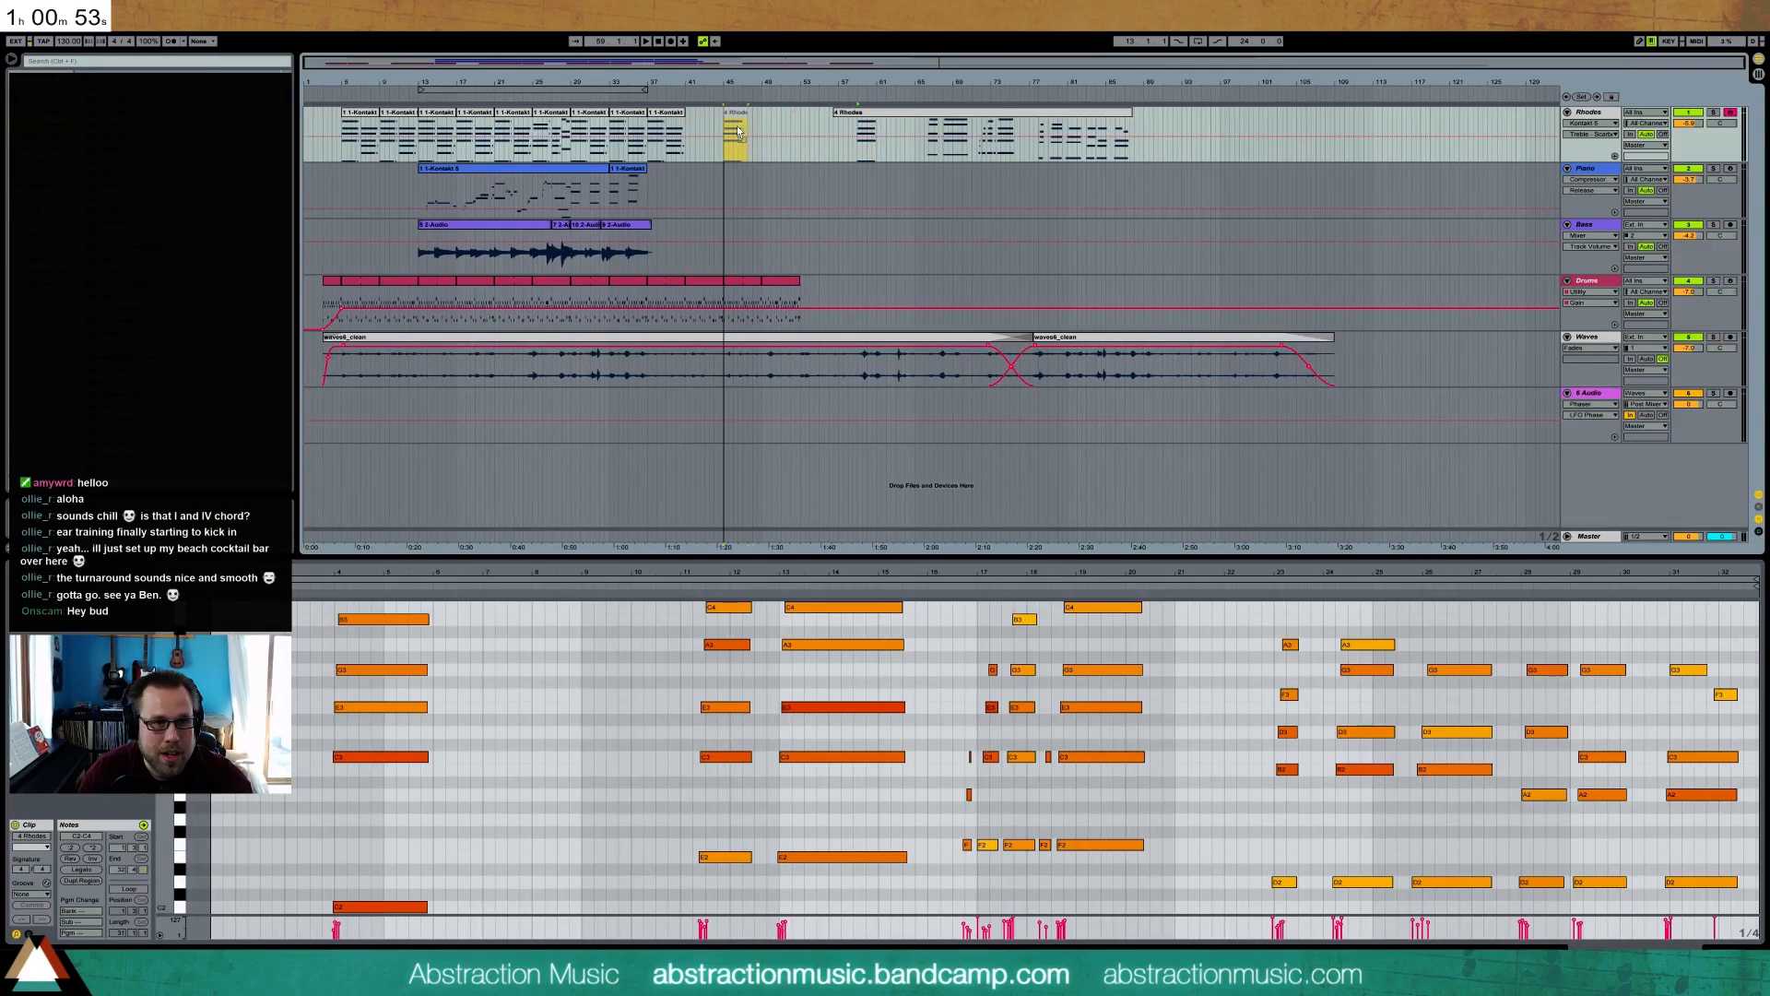
pyautogui.click(944, 133)
pyautogui.moveTo(964, 118); pyautogui.dragTo(784, 118)
pyautogui.click(1008, 136)
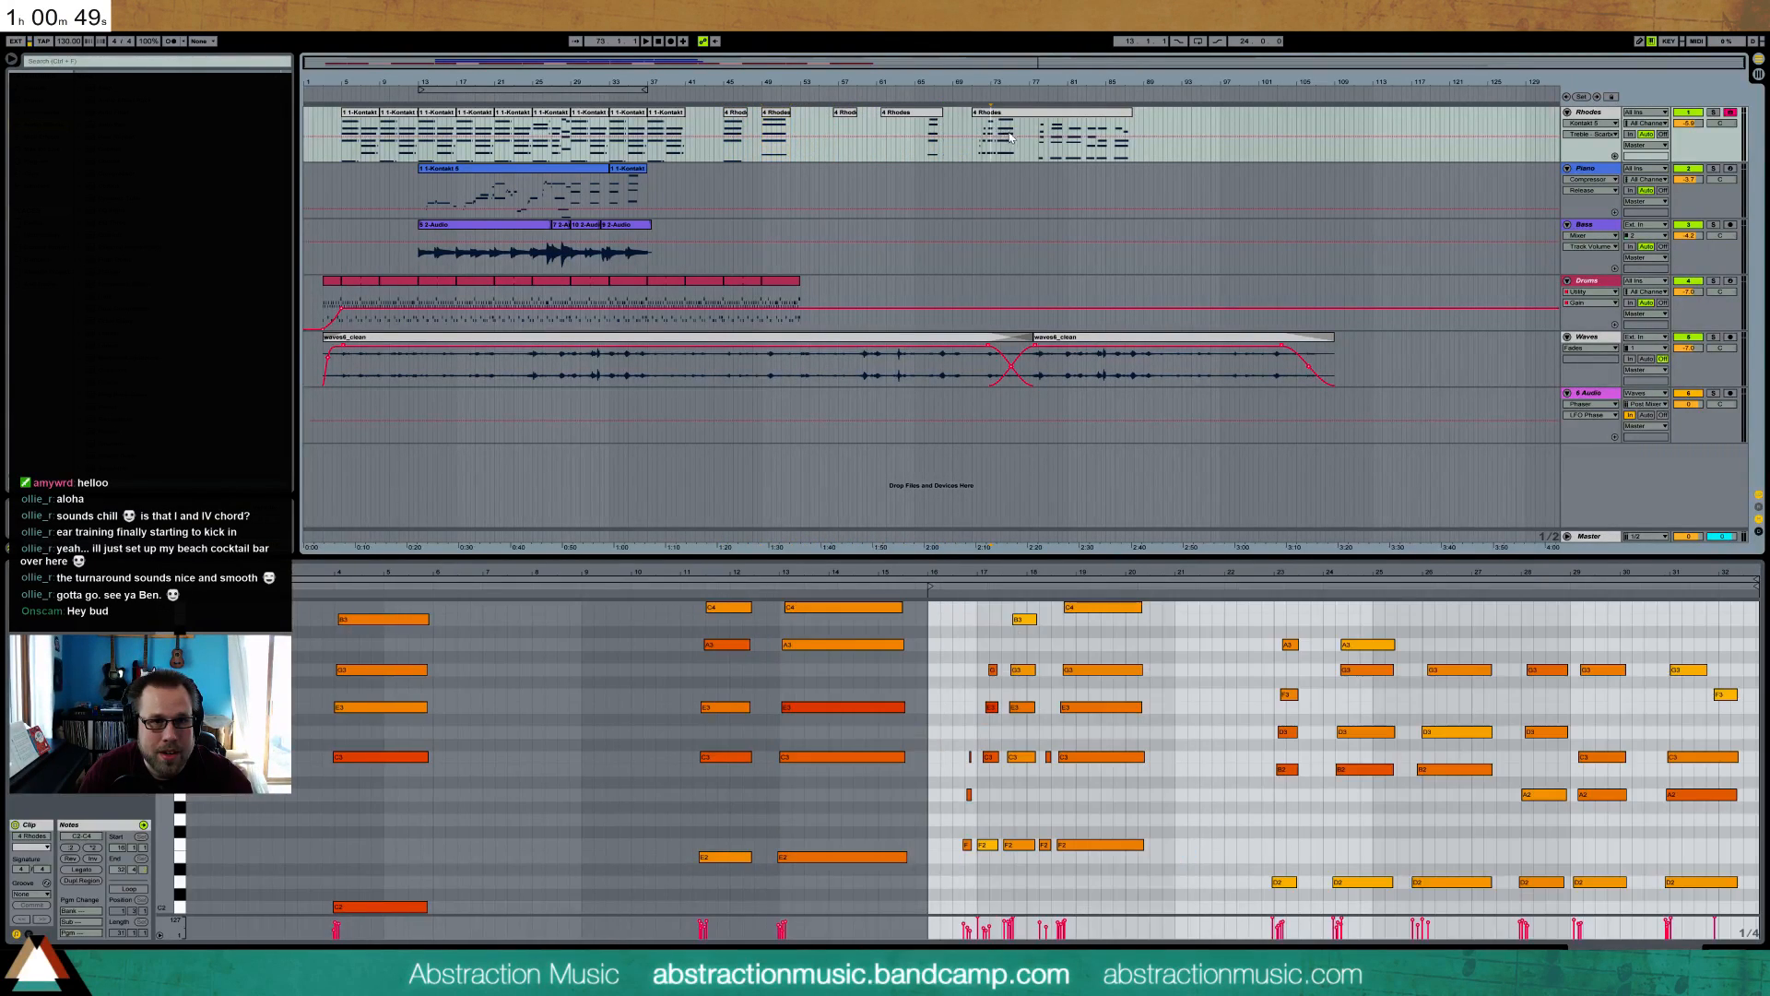
pyautogui.moveTo(1017, 120); pyautogui.dragTo(808, 121)
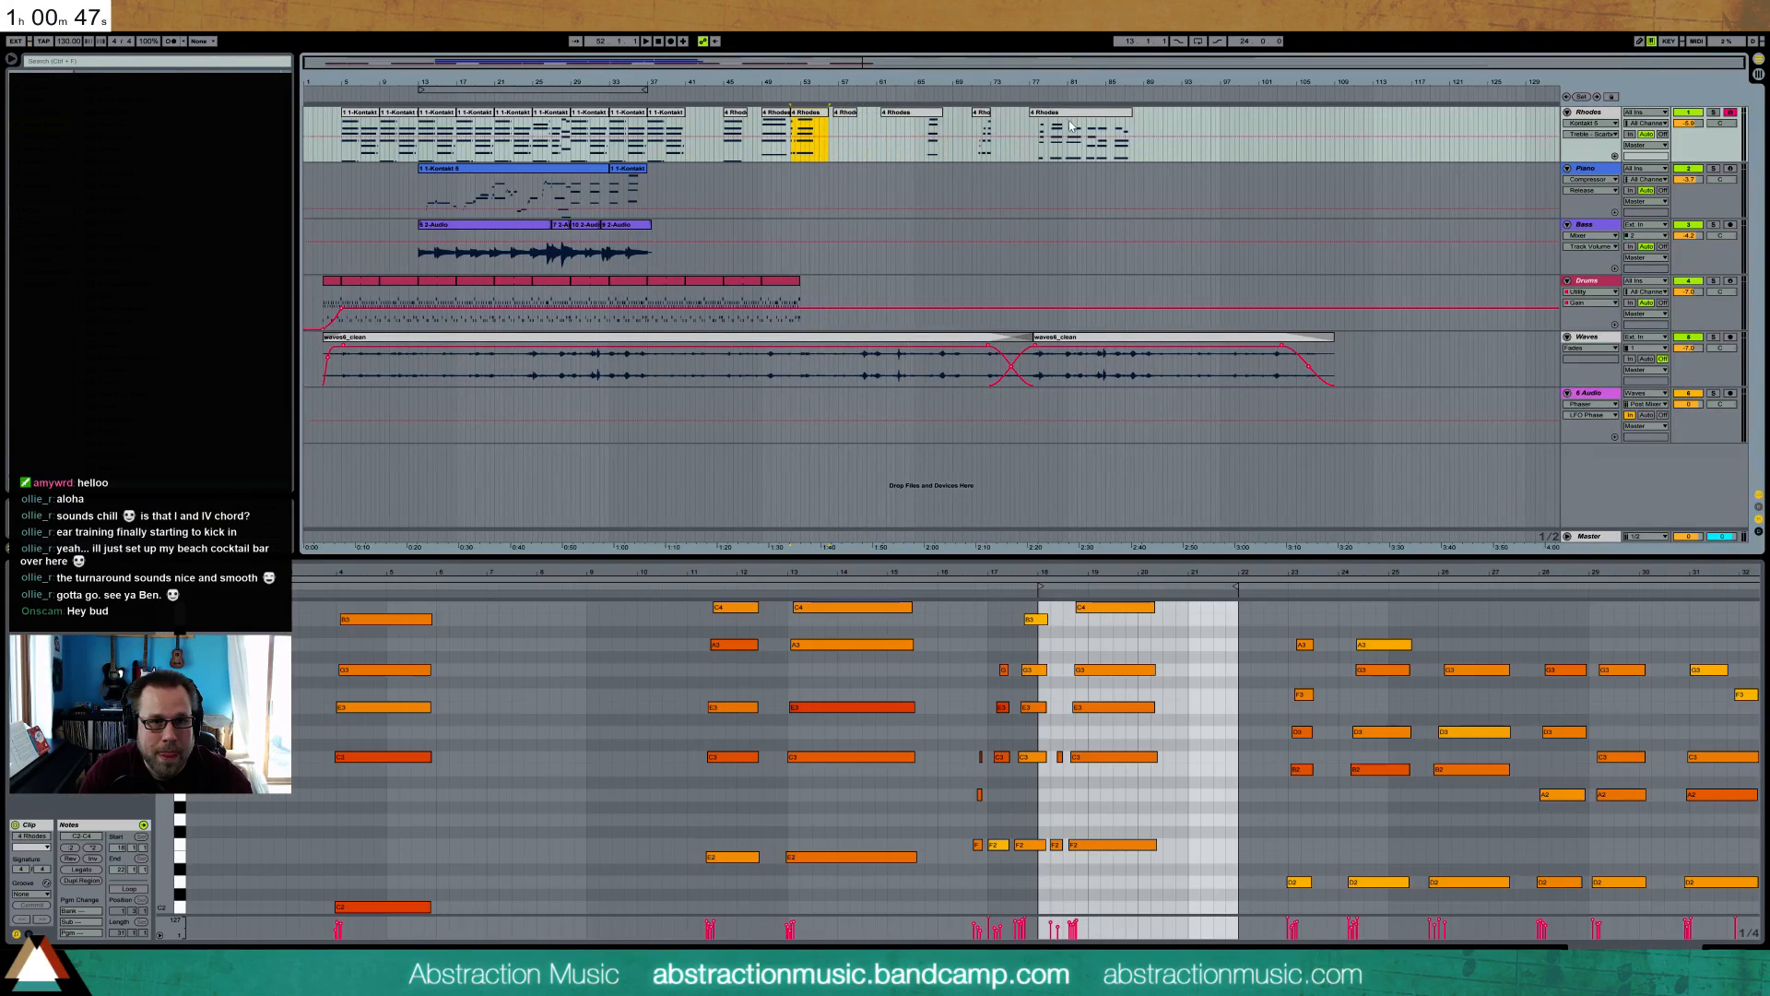
pyautogui.moveTo(1118, 137); pyautogui.dragTo(826, 117)
# - Line up the four chord clips back to back from bar 37 to 45, replacing the old Rhodes clip and trimming the second to bar 41
pyautogui.moveTo(739, 62); pyautogui.dragTo(840, 146)
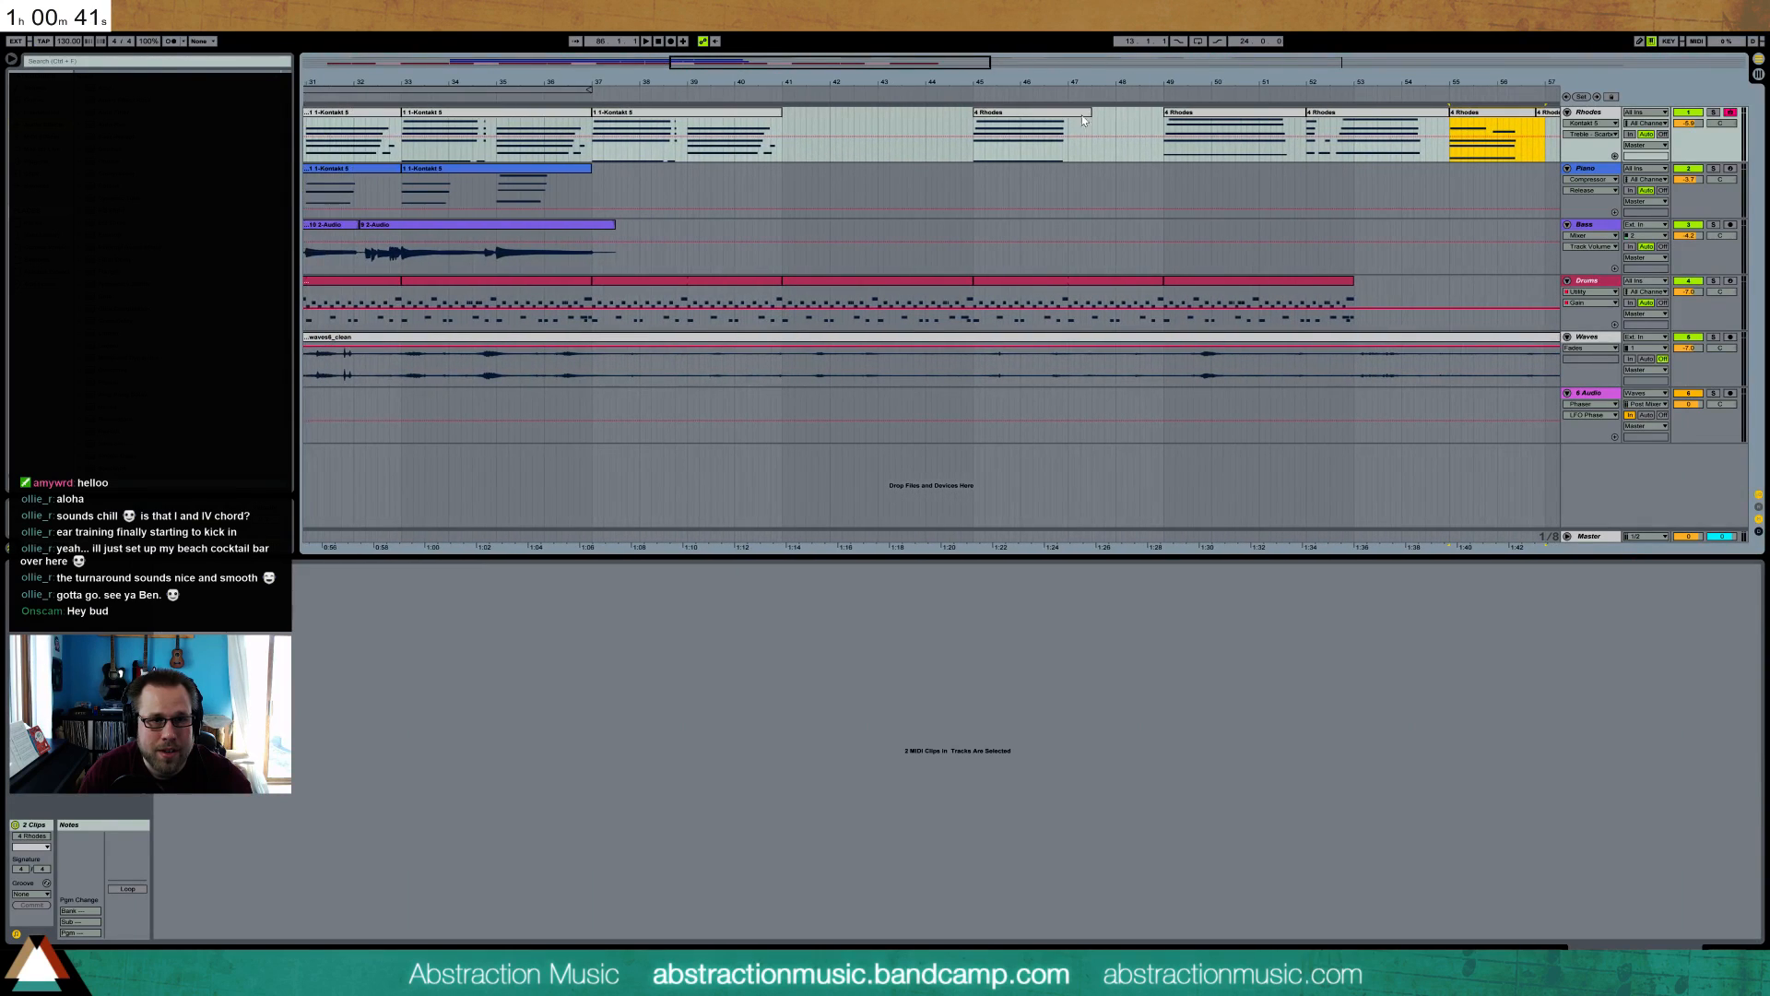
pyautogui.moveTo(1026, 117); pyautogui.dragTo(687, 112)
pyautogui.click(1182, 116)
pyautogui.moveTo(1181, 116); pyautogui.dragTo(704, 116)
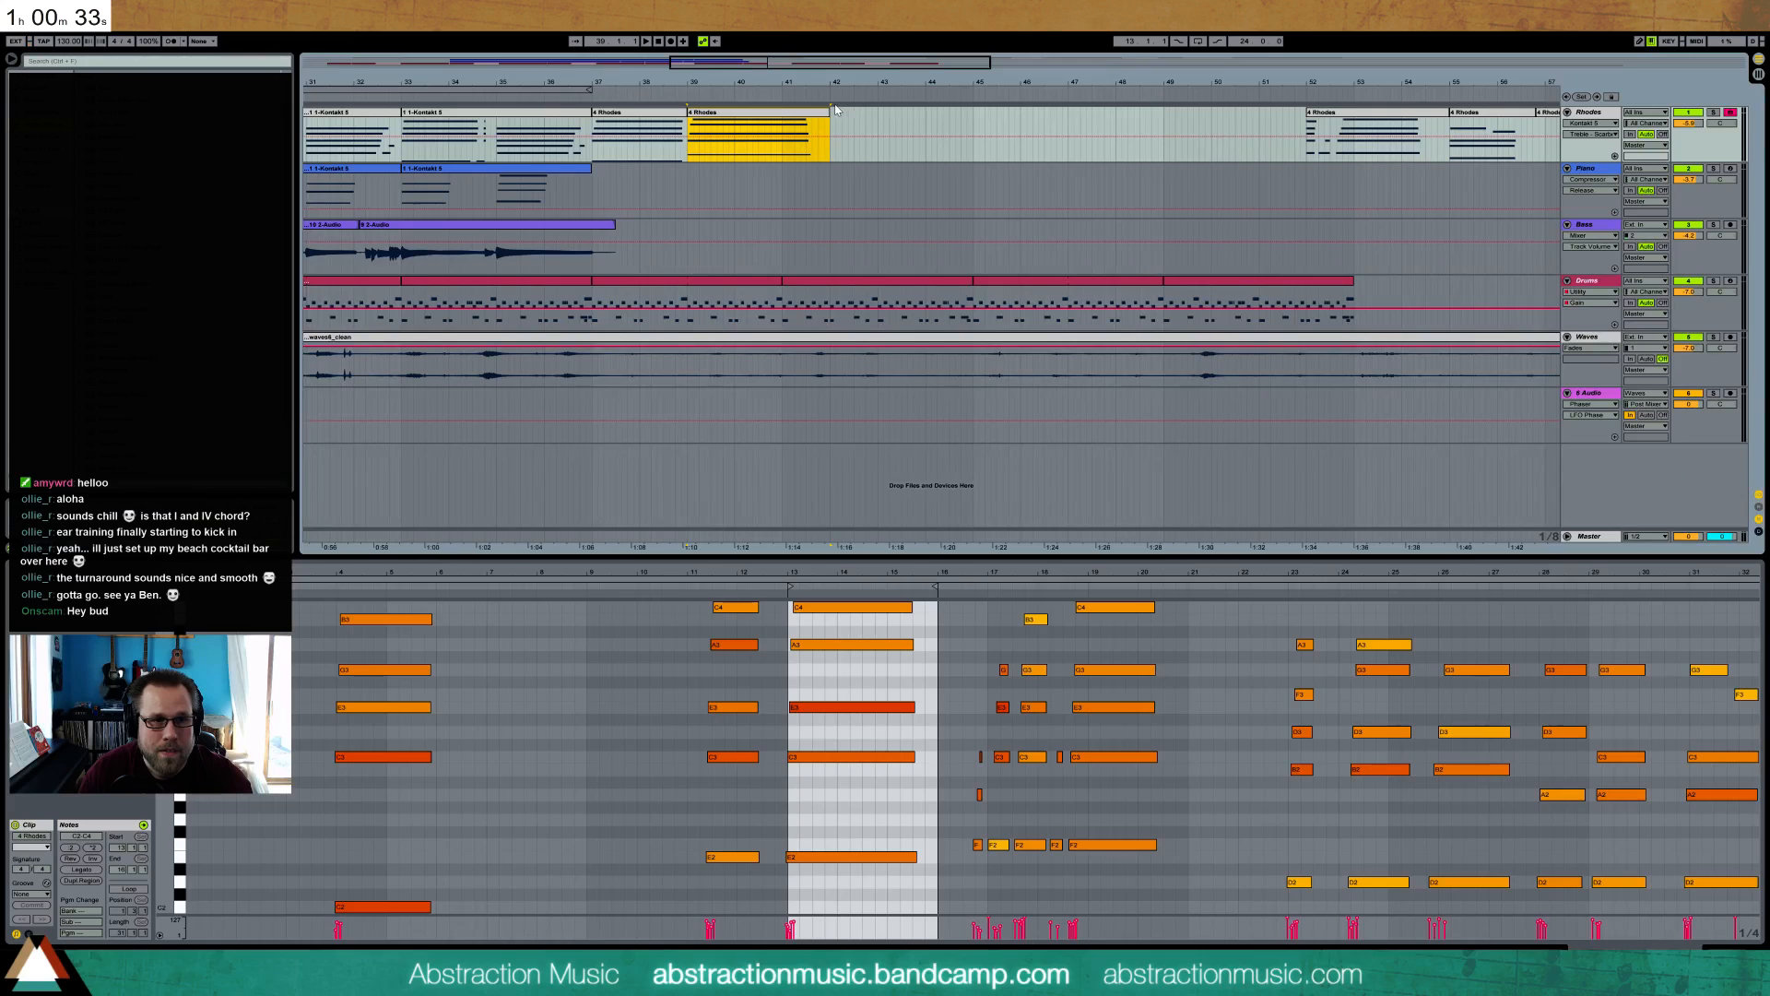
pyautogui.moveTo(830, 111); pyautogui.dragTo(778, 111)
pyautogui.moveTo(1343, 114); pyautogui.dragTo(793, 121)
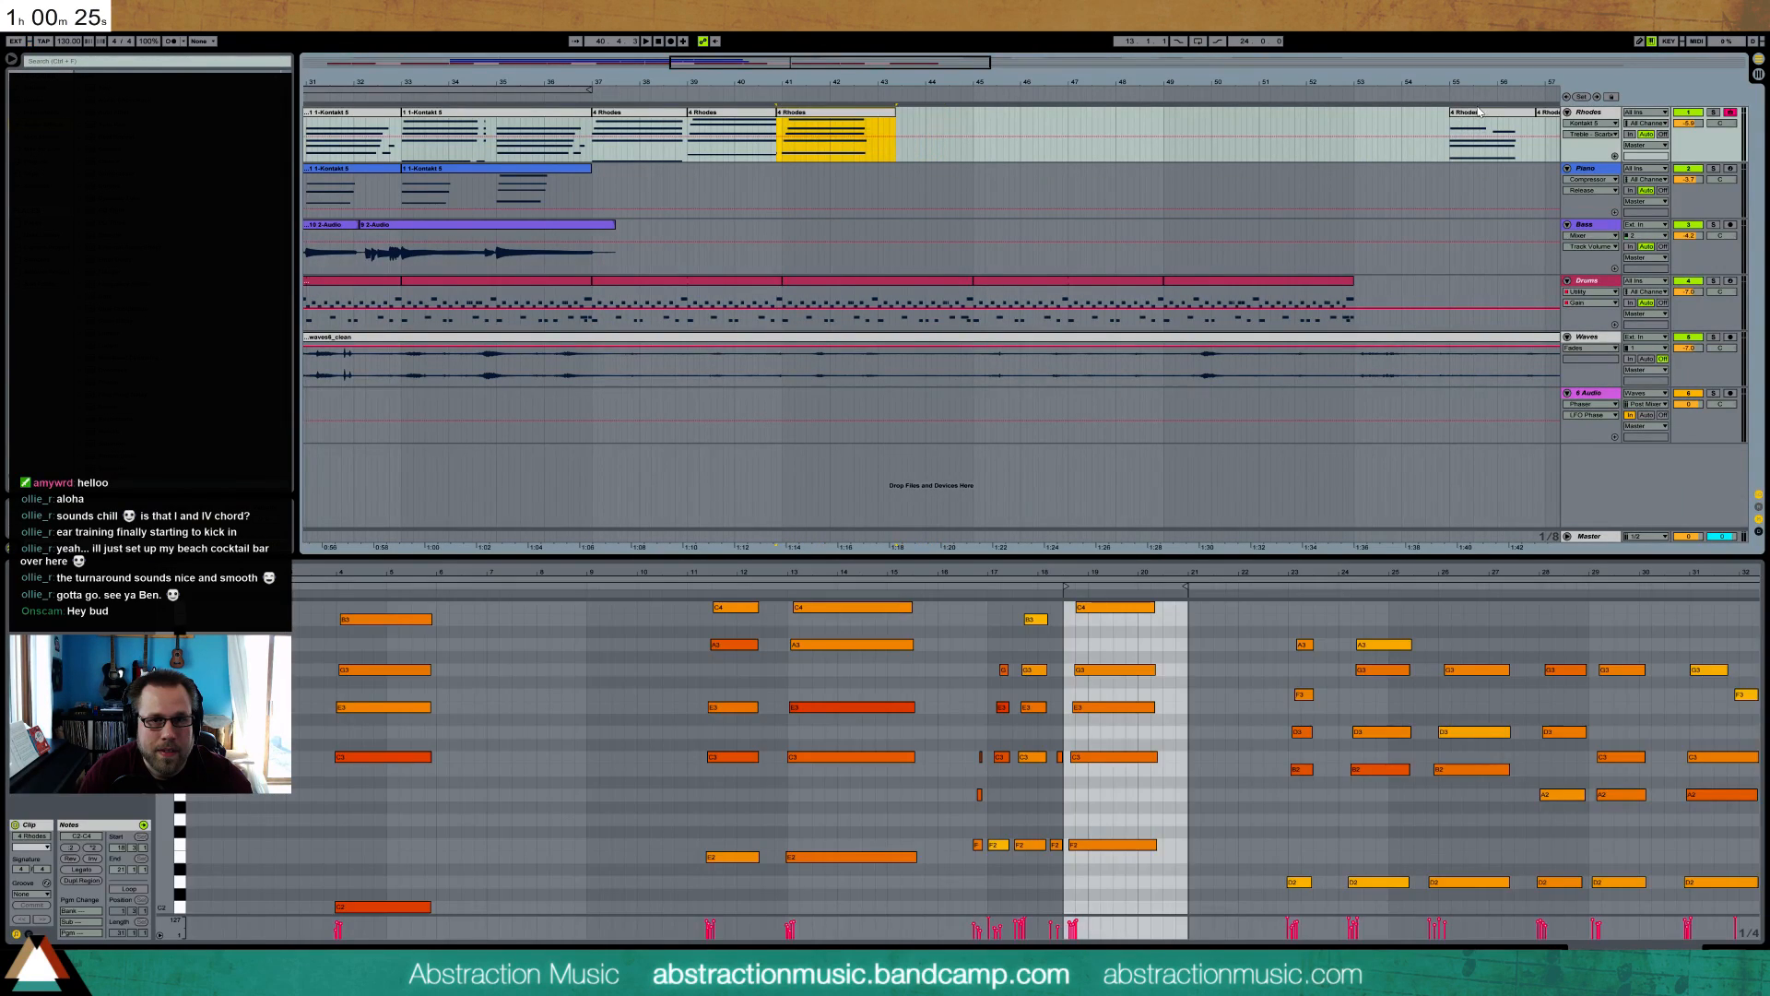
pyautogui.moveTo(1485, 115); pyautogui.dragTo(973, 118)
# - Try to consolidate the four Rhodes clips between bars 37 and 45 into one clip, and undo it
pyautogui.keyDown('shift'); pyautogui.click(636, 119); pyautogui.keyUp('shift')
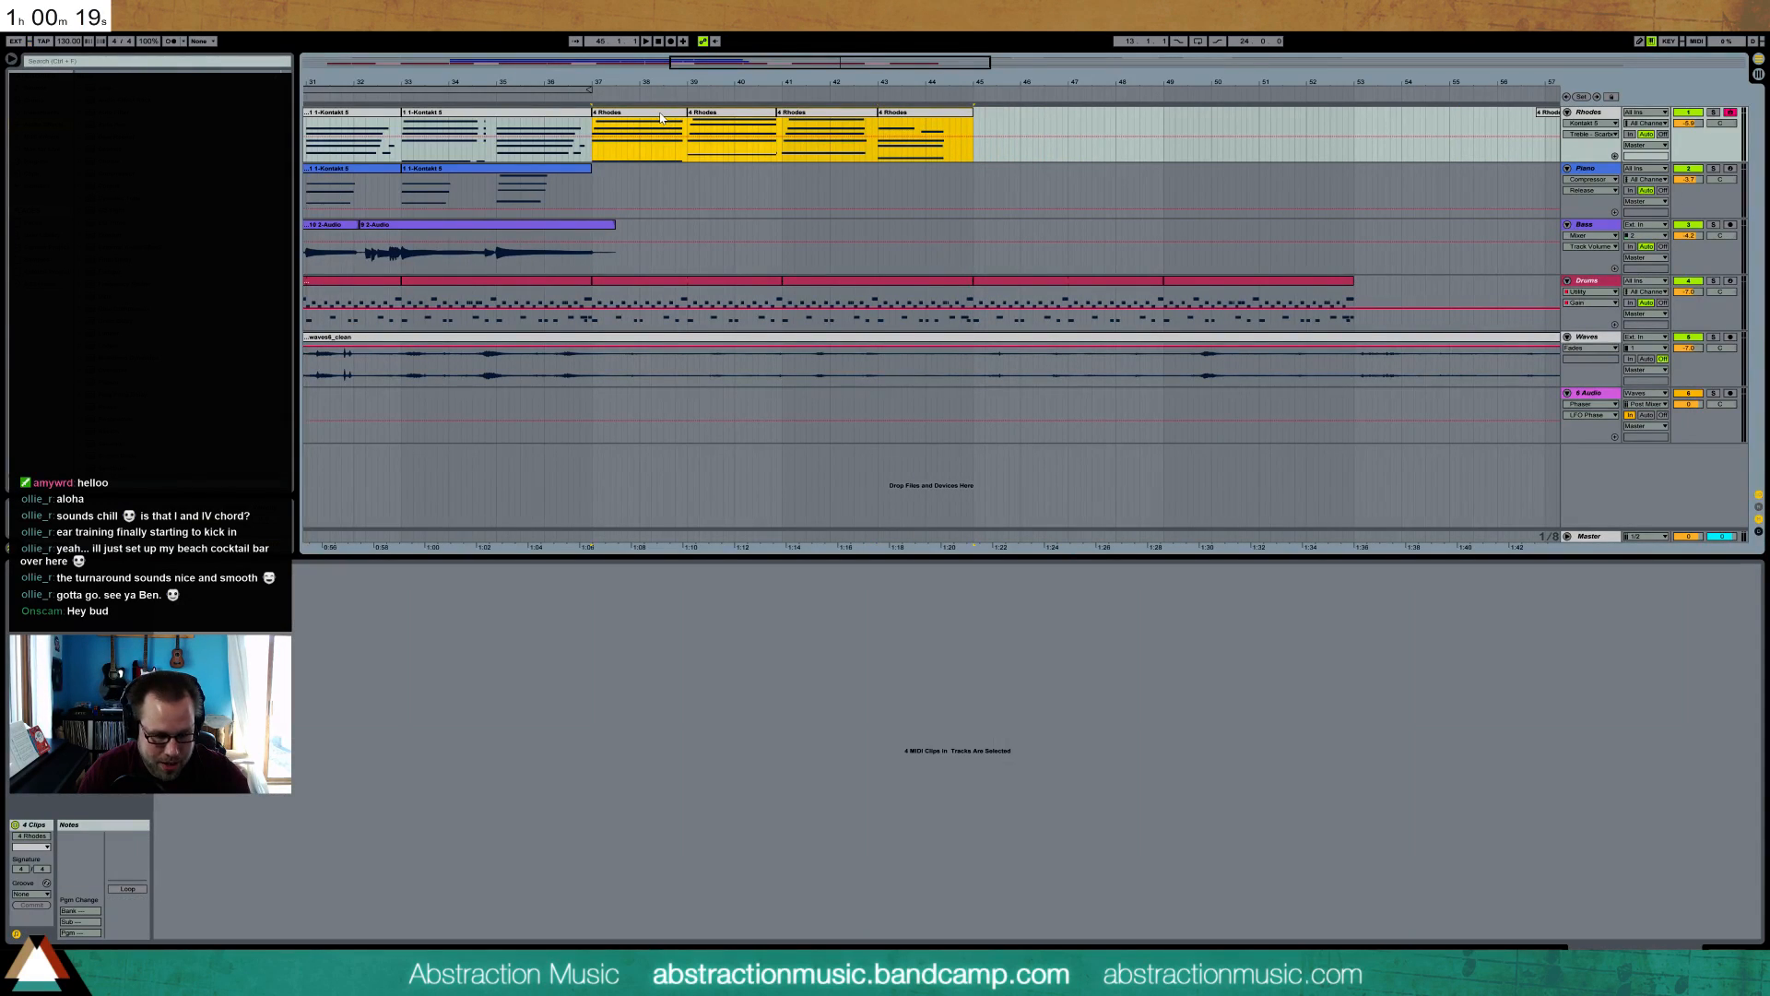
pyautogui.hotkey('ctrl', 'j')
pyautogui.moveTo(166, 715); pyautogui.dragTo(125, 771)
pyautogui.scroll(-2, 958, 759)
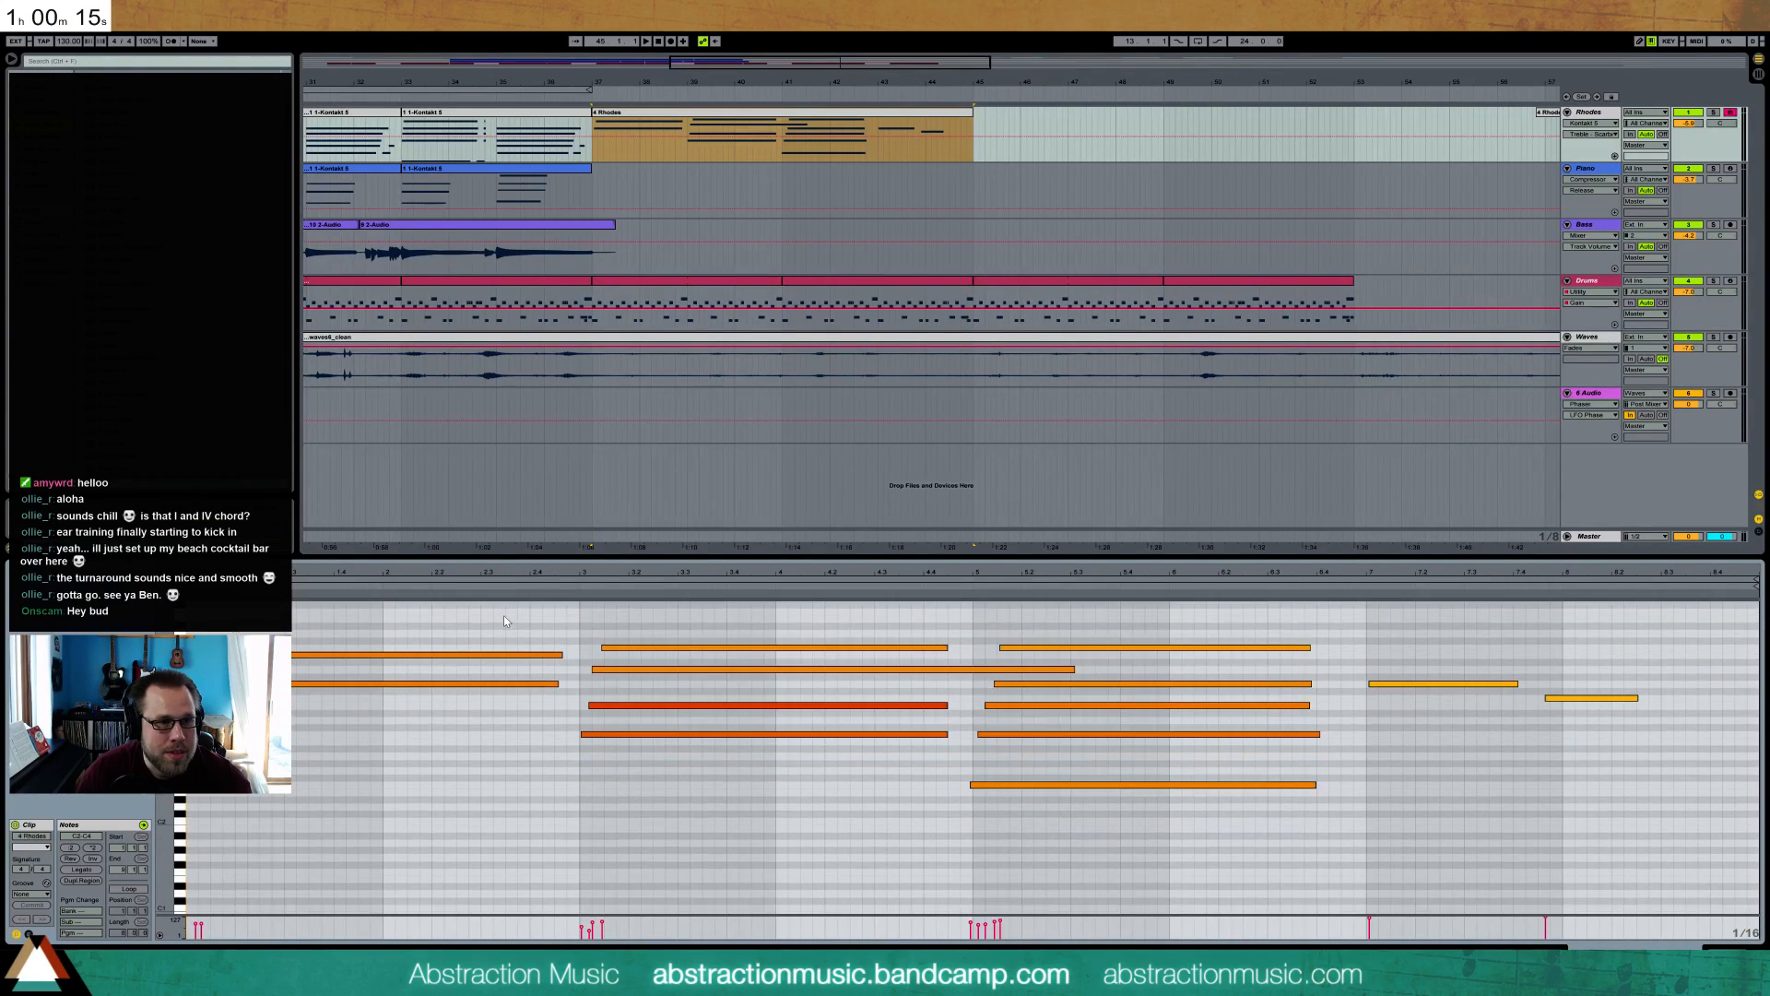
pyautogui.hotkey('ctrl', 'z')
# - Nudge the early-starting notes in the Rhodes clips at bars 39 and 43 so they begin inside their clips
pyautogui.click(698, 117)
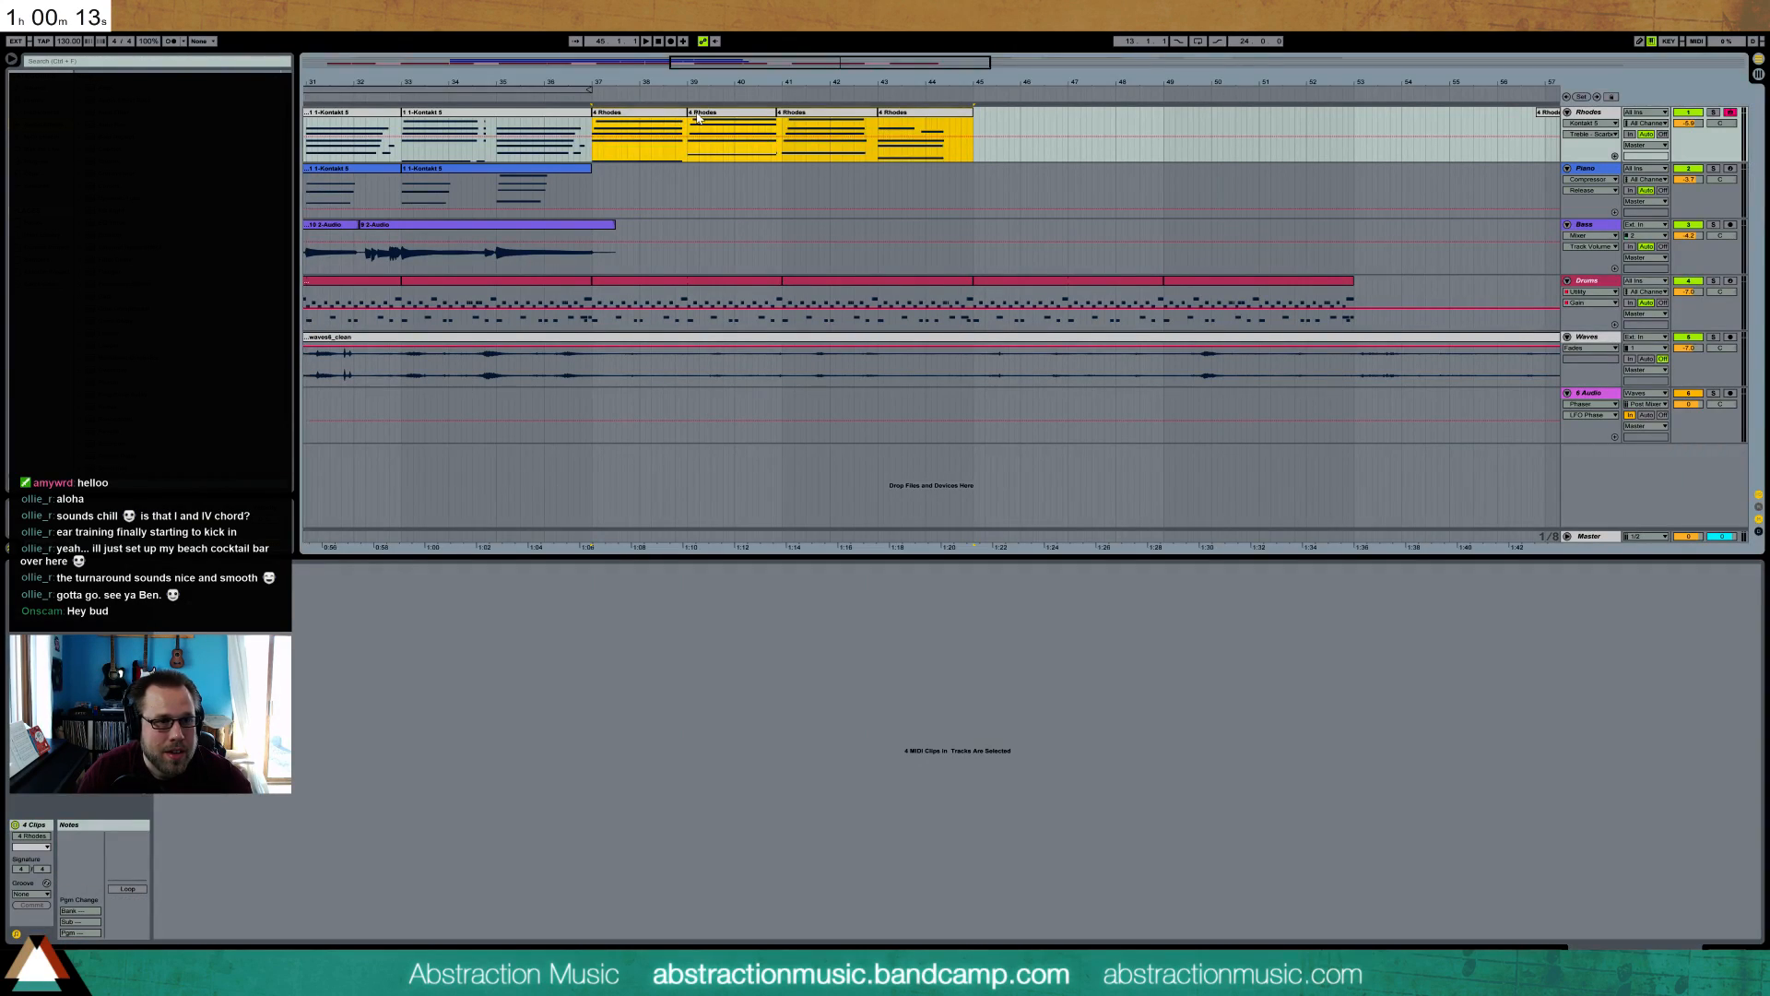
pyautogui.click(698, 117)
pyautogui.moveTo(803, 741); pyautogui.dragTo(822, 870)
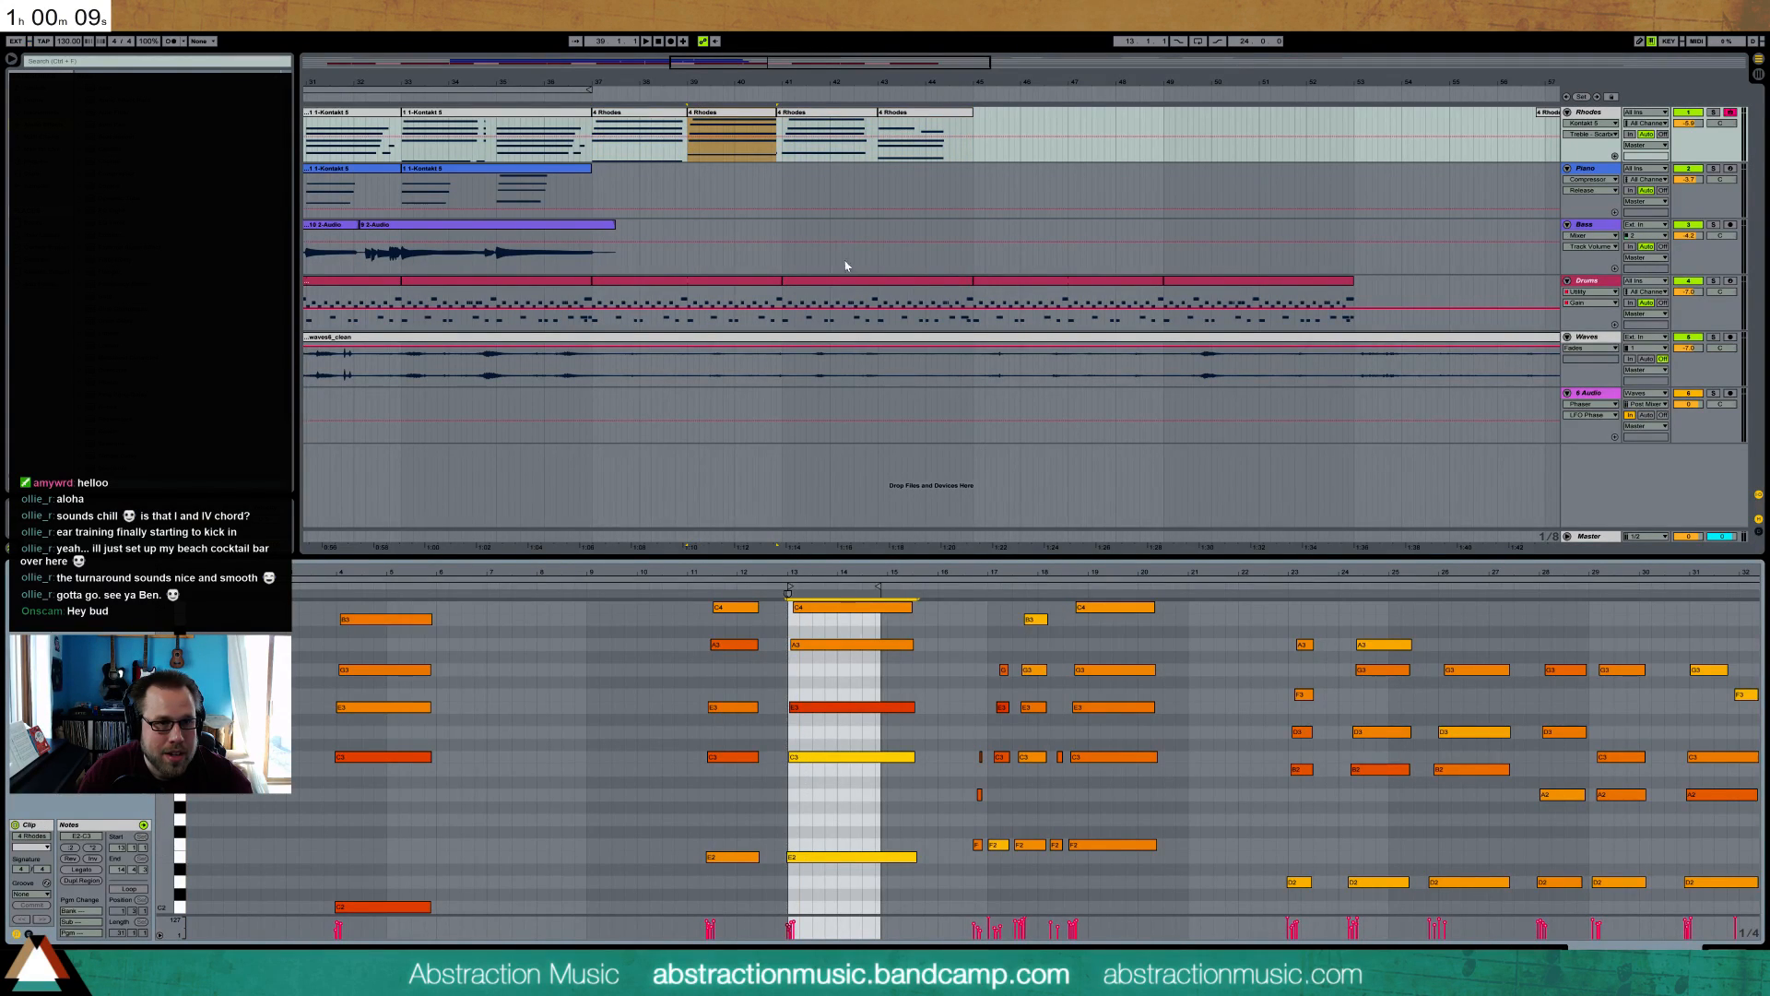
pyautogui.click(801, 117)
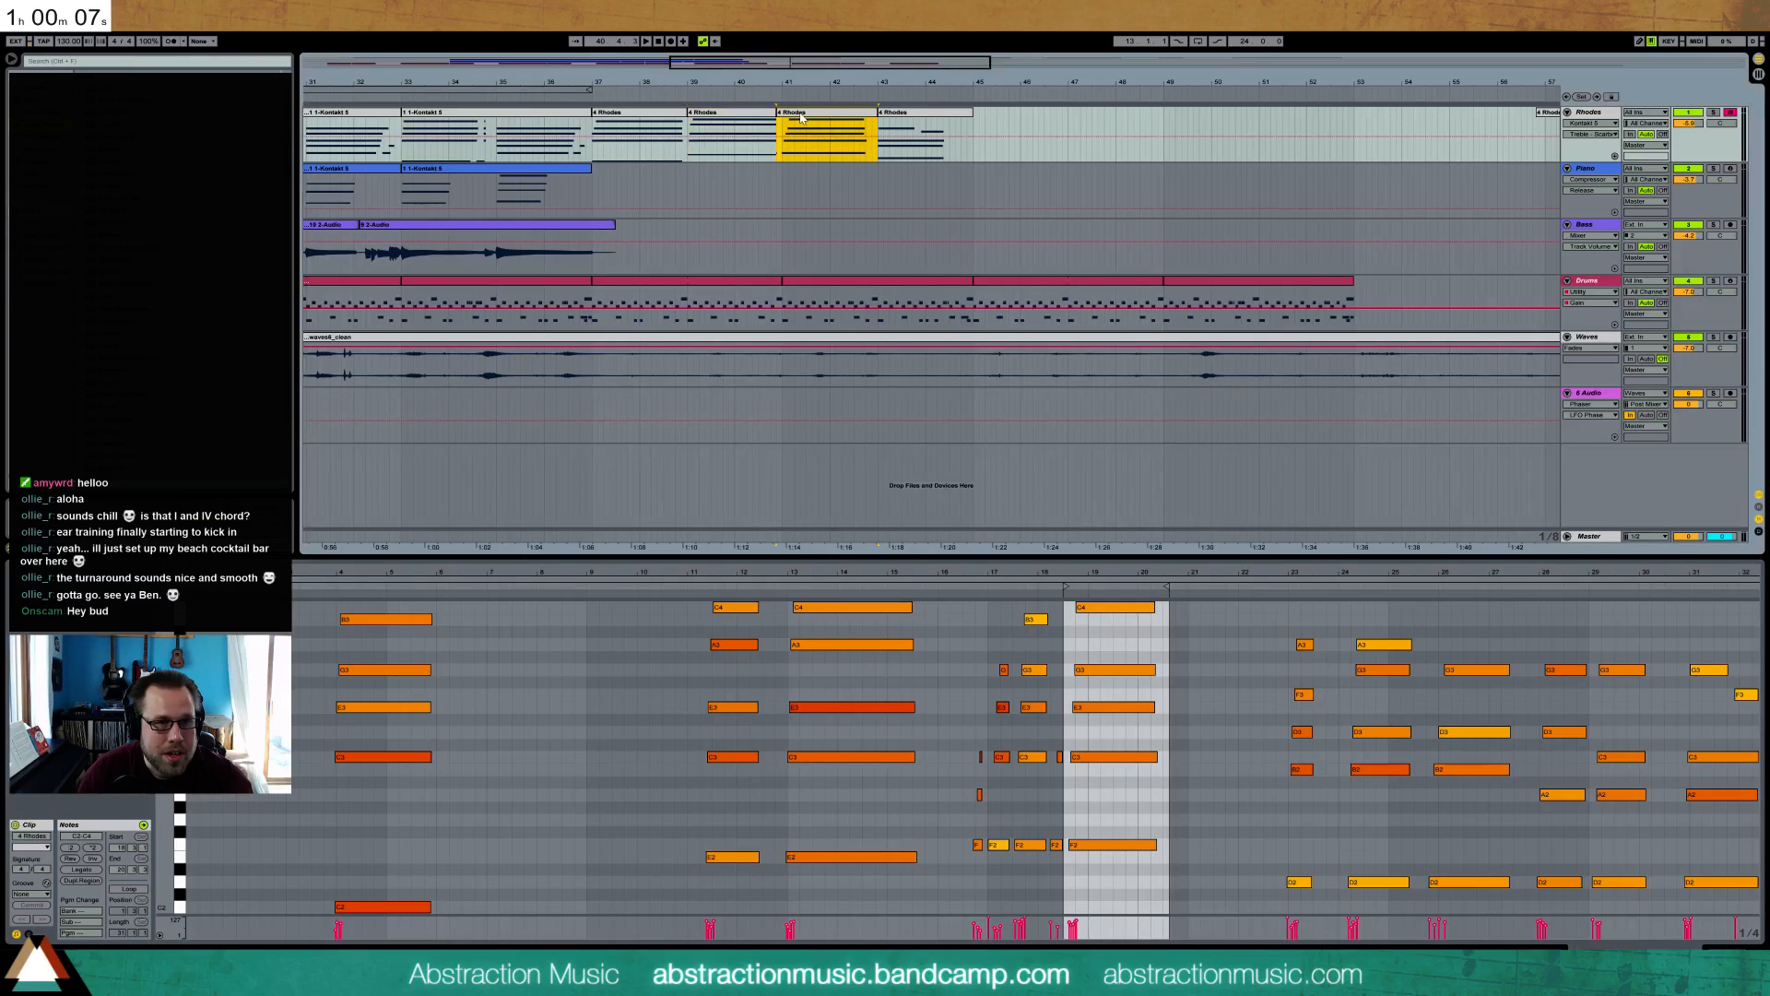
pyautogui.click(899, 120)
pyautogui.moveTo(1680, 645); pyautogui.dragTo(1670, 887)
pyautogui.click(871, 276)
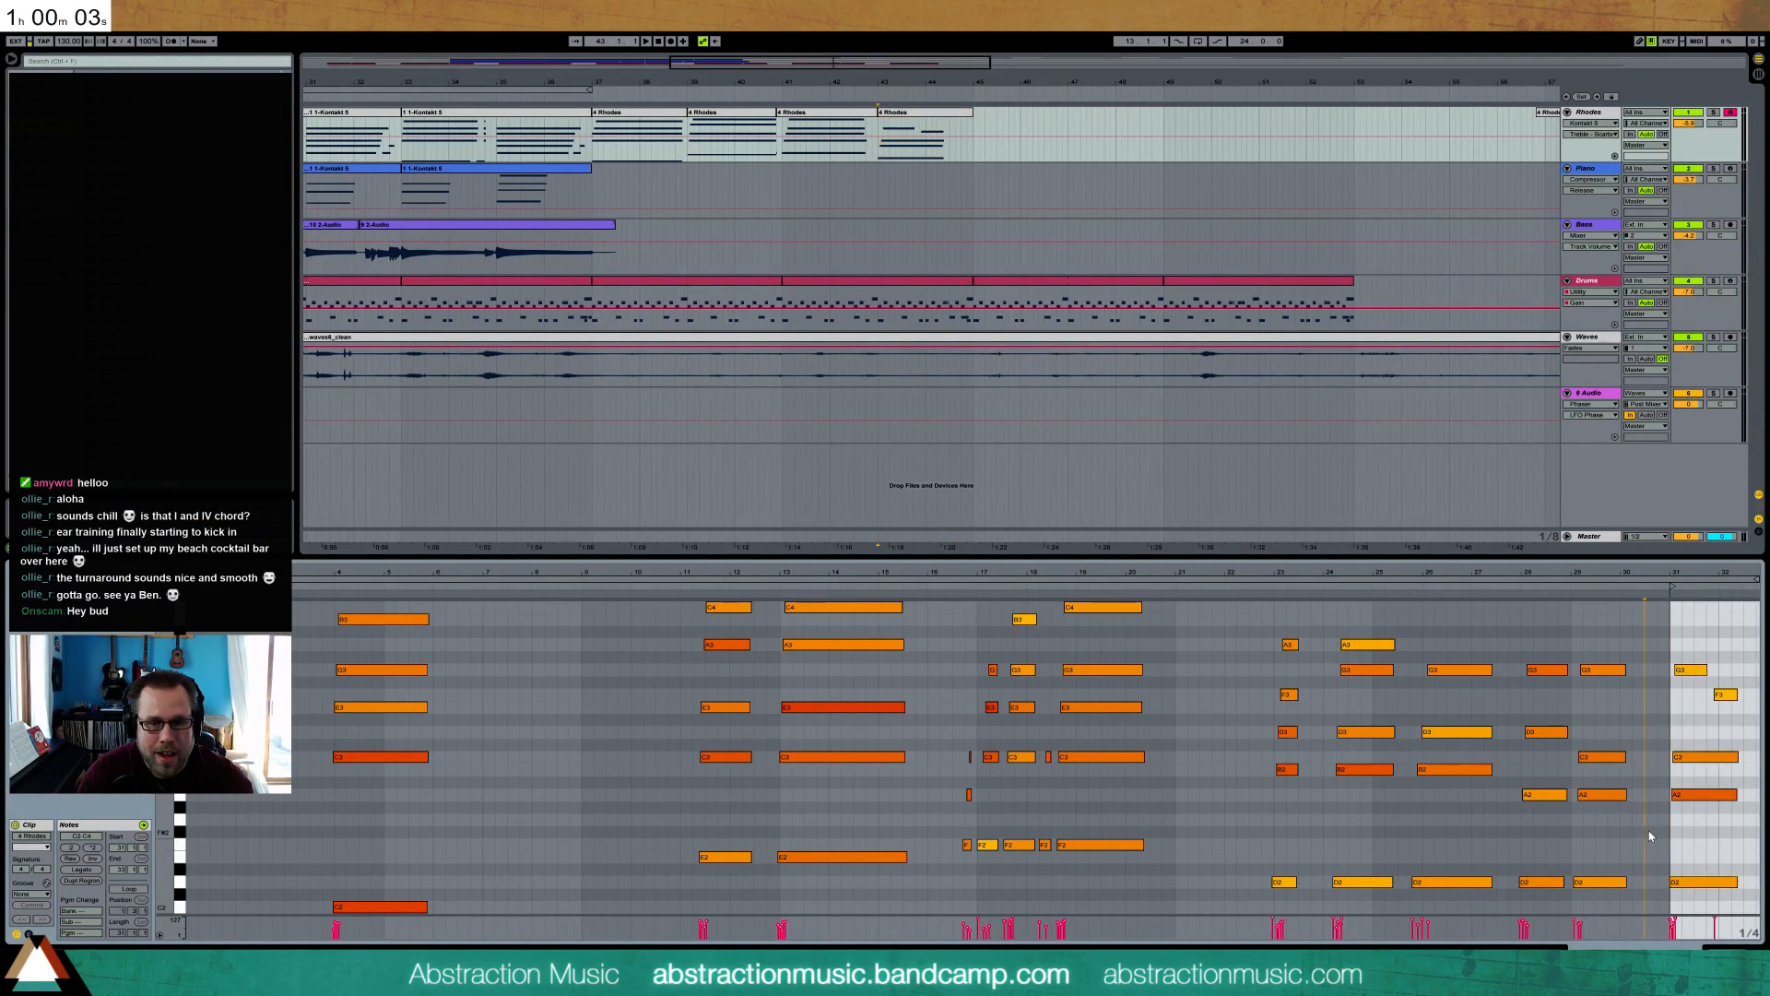
# - Nudge the lower notes of the first chord clip at bar 37 slightly later so they start inside the clip
pyautogui.click(670, 118)
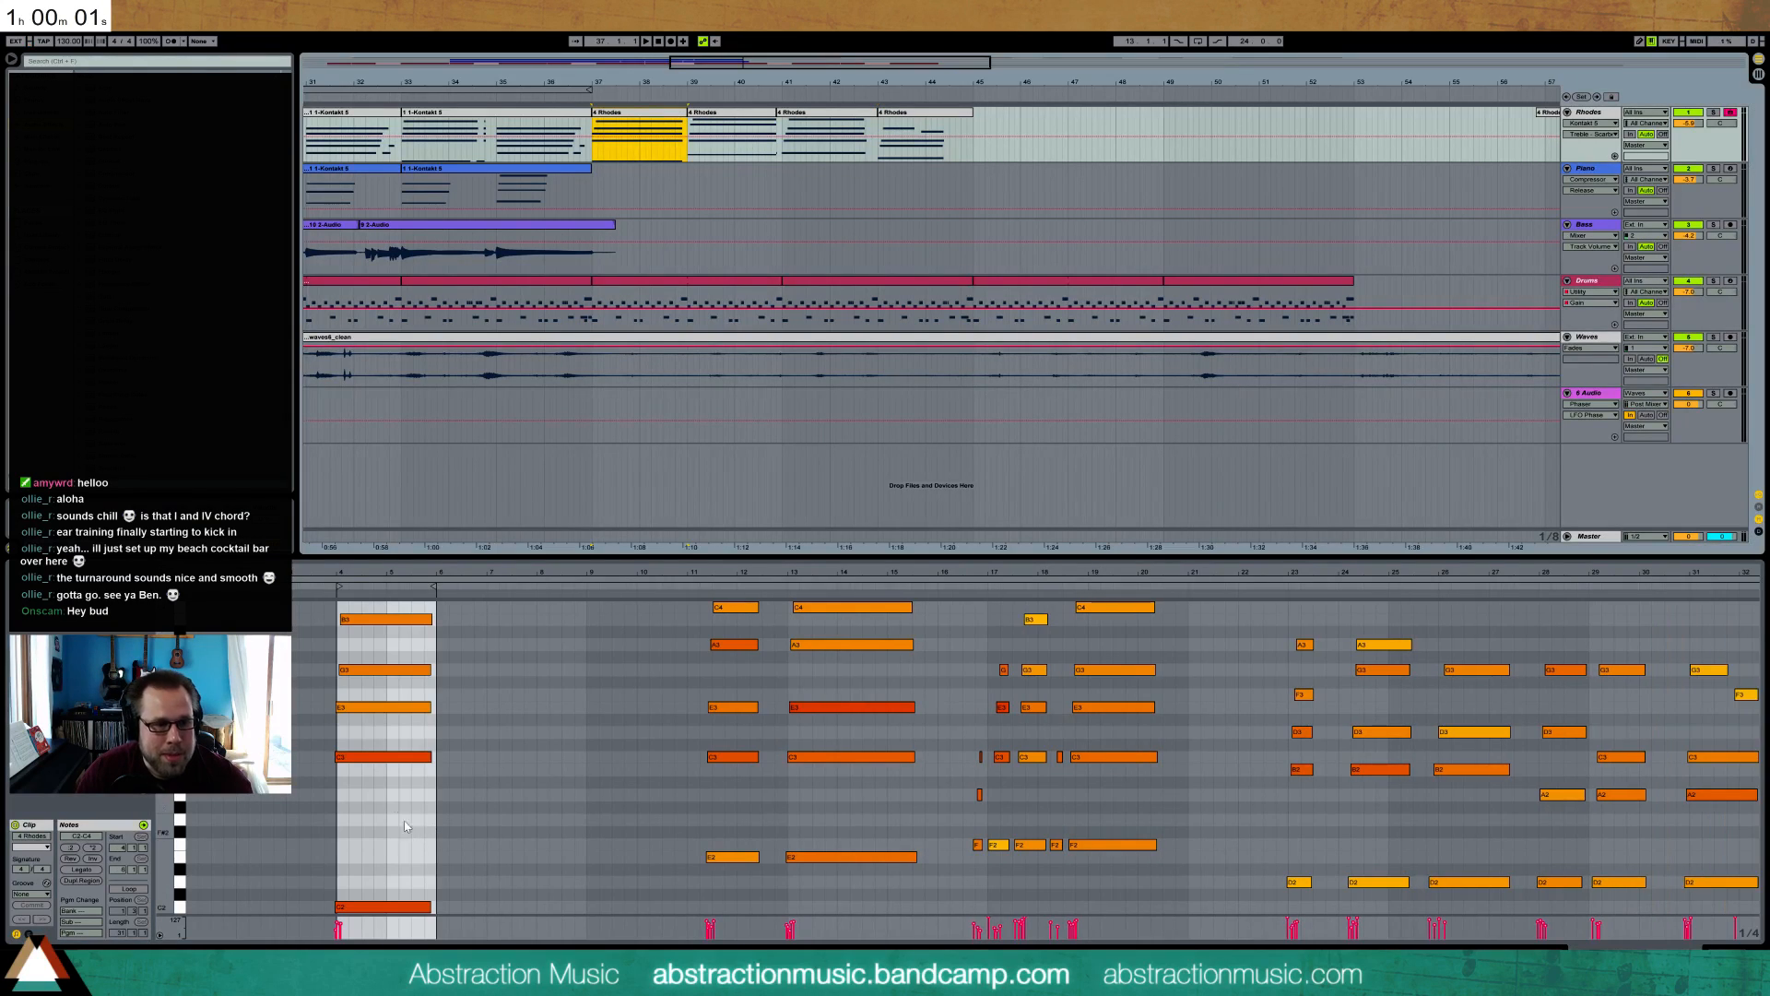
pyautogui.moveTo(356, 696); pyautogui.dragTo(350, 914)
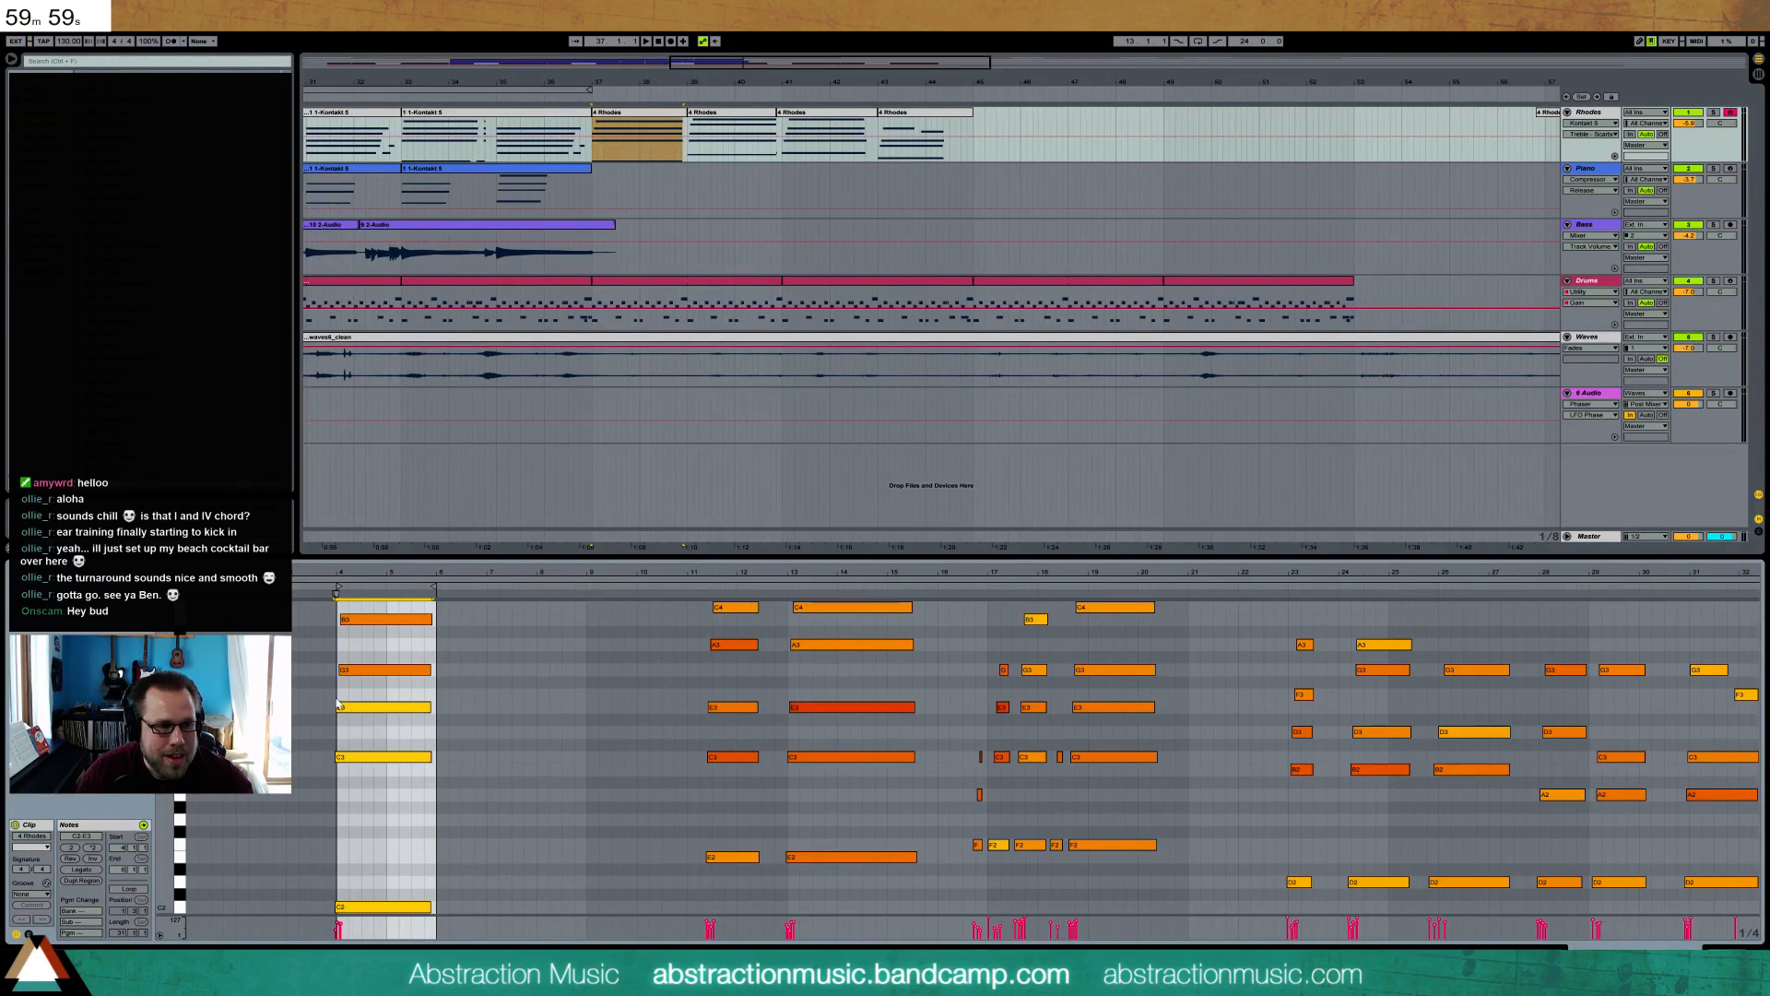
pyautogui.moveTo(337, 706); pyautogui.dragTo(339, 706)
pyautogui.press('space')
pyautogui.click(656, 598)
# - Consolidate the four Rhodes clips from bar 37 to 45 into a single clip
pyautogui.click(682, 111)
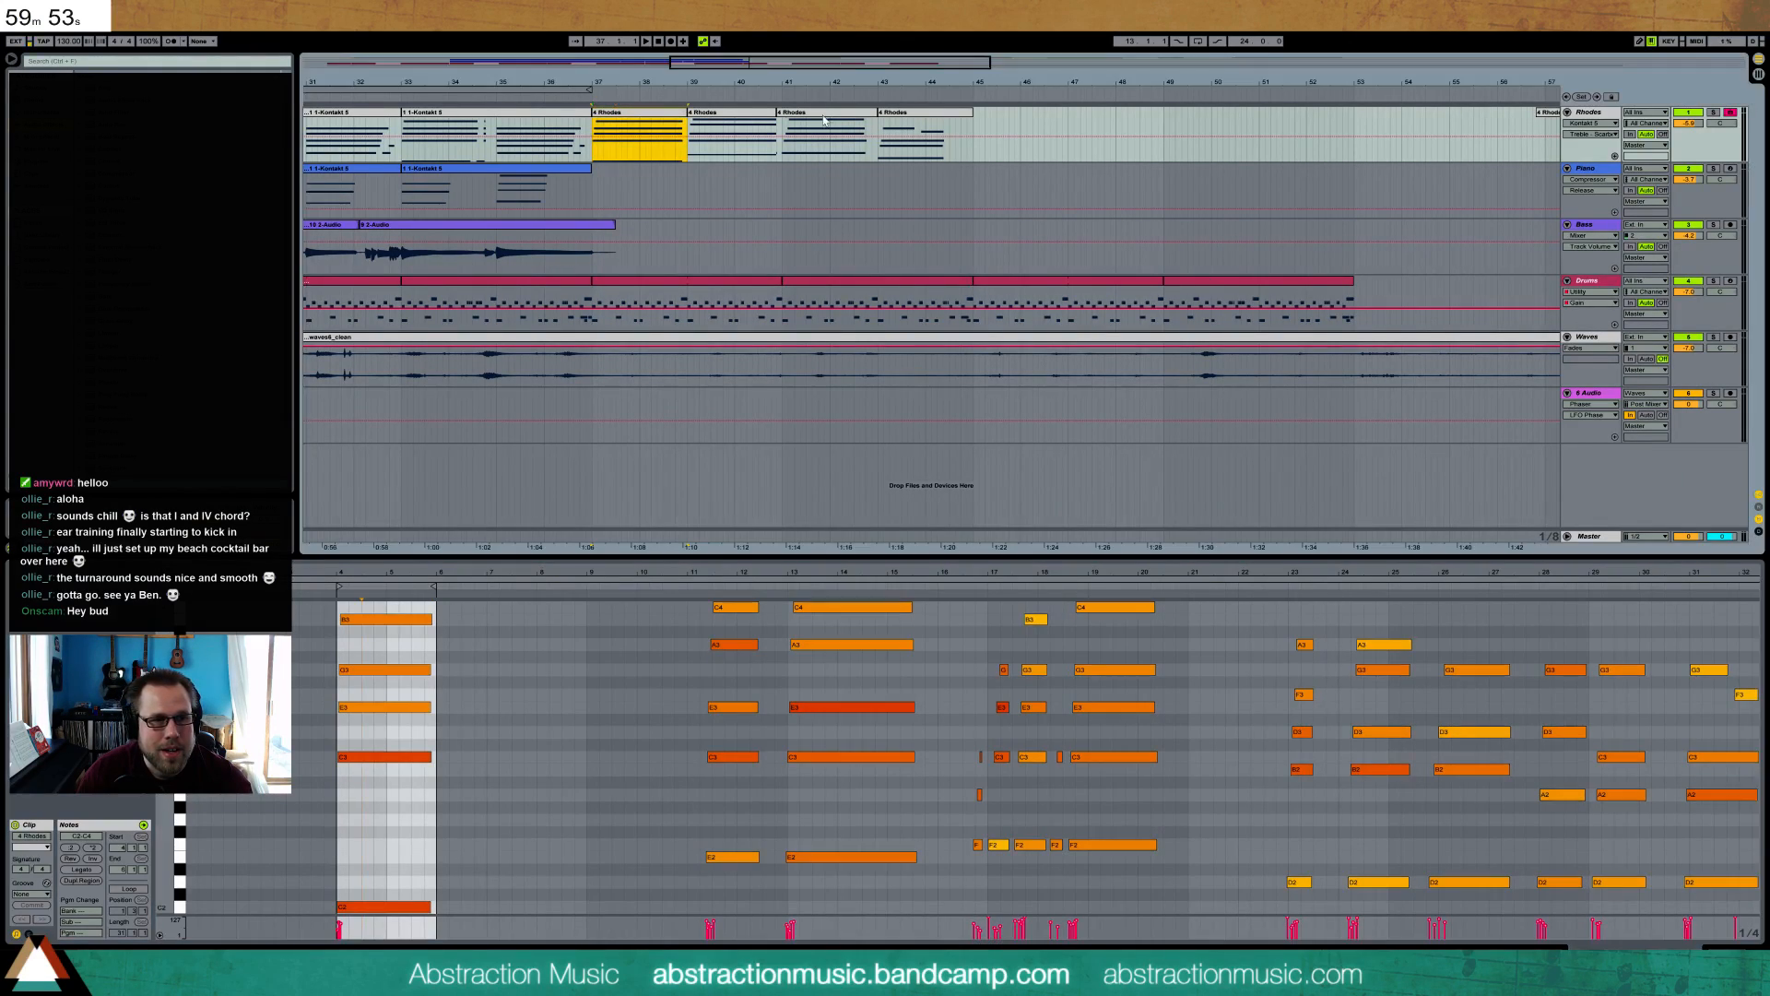
pyautogui.keyDown('shift'); pyautogui.click(936, 118); pyautogui.keyUp('shift')
pyautogui.hotkey('ctrl', 'j')
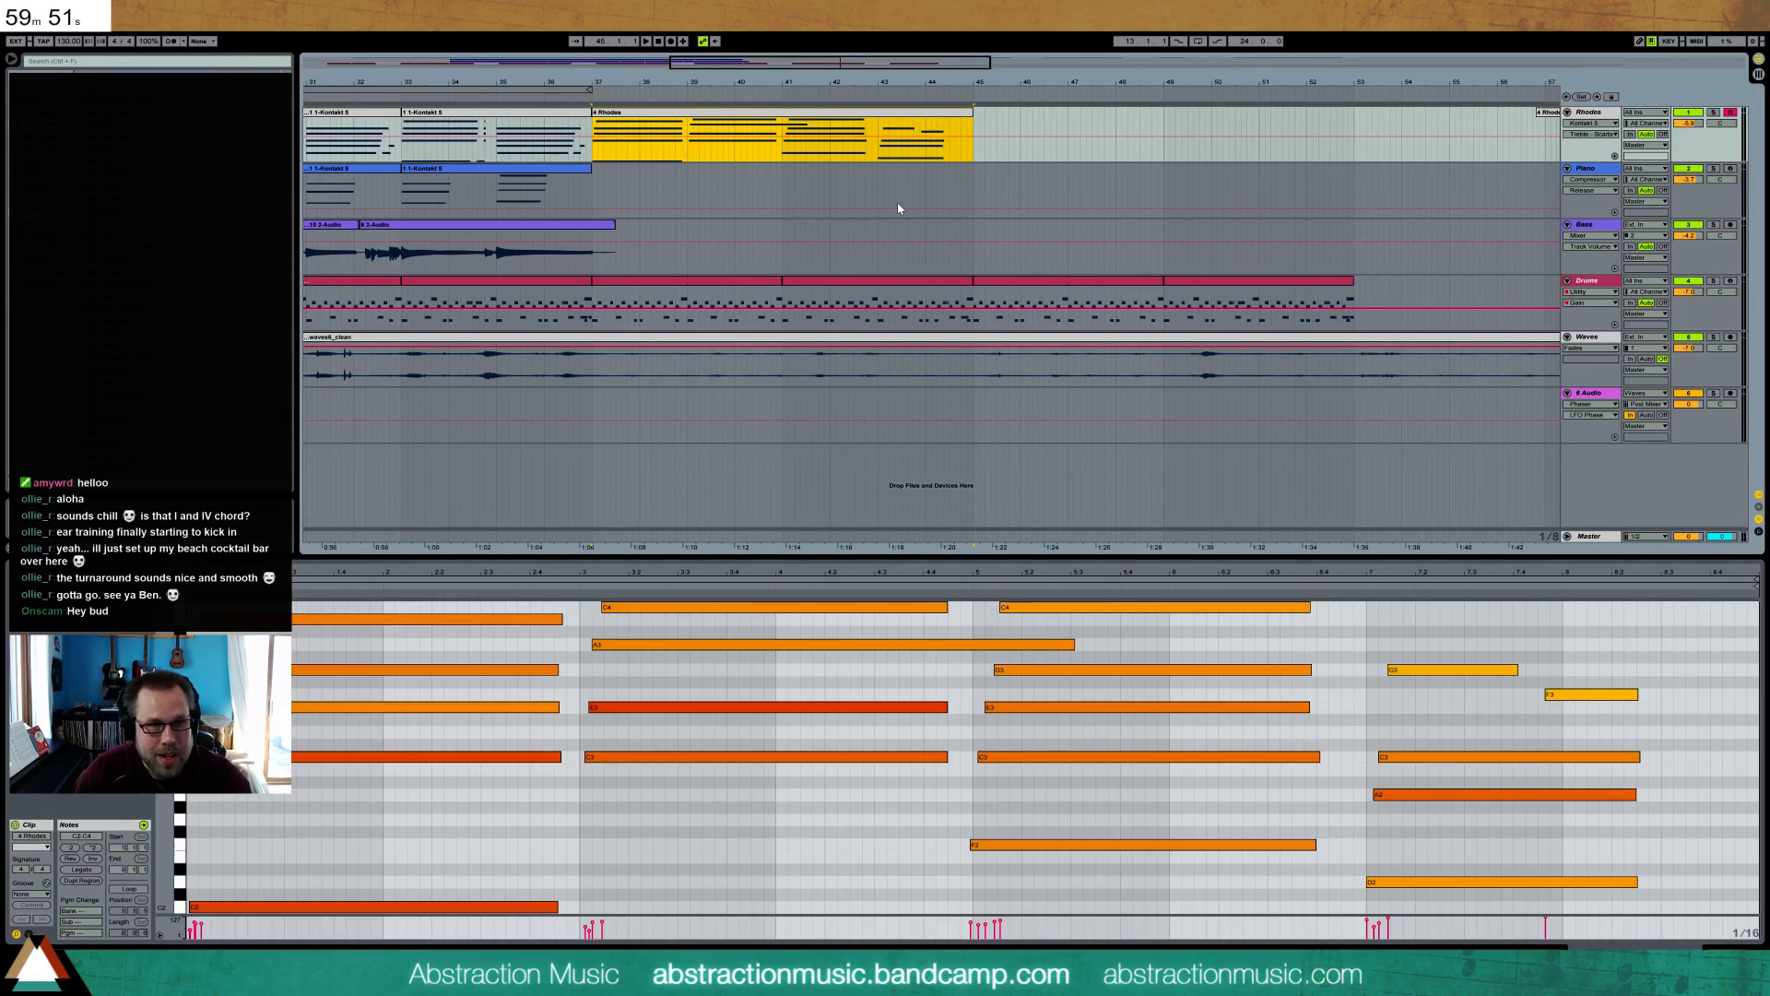
# - Add a low bass note under the second chord and shorten that chord's overlapping upper note to end with the others
pyautogui.doubleClick(638, 112)
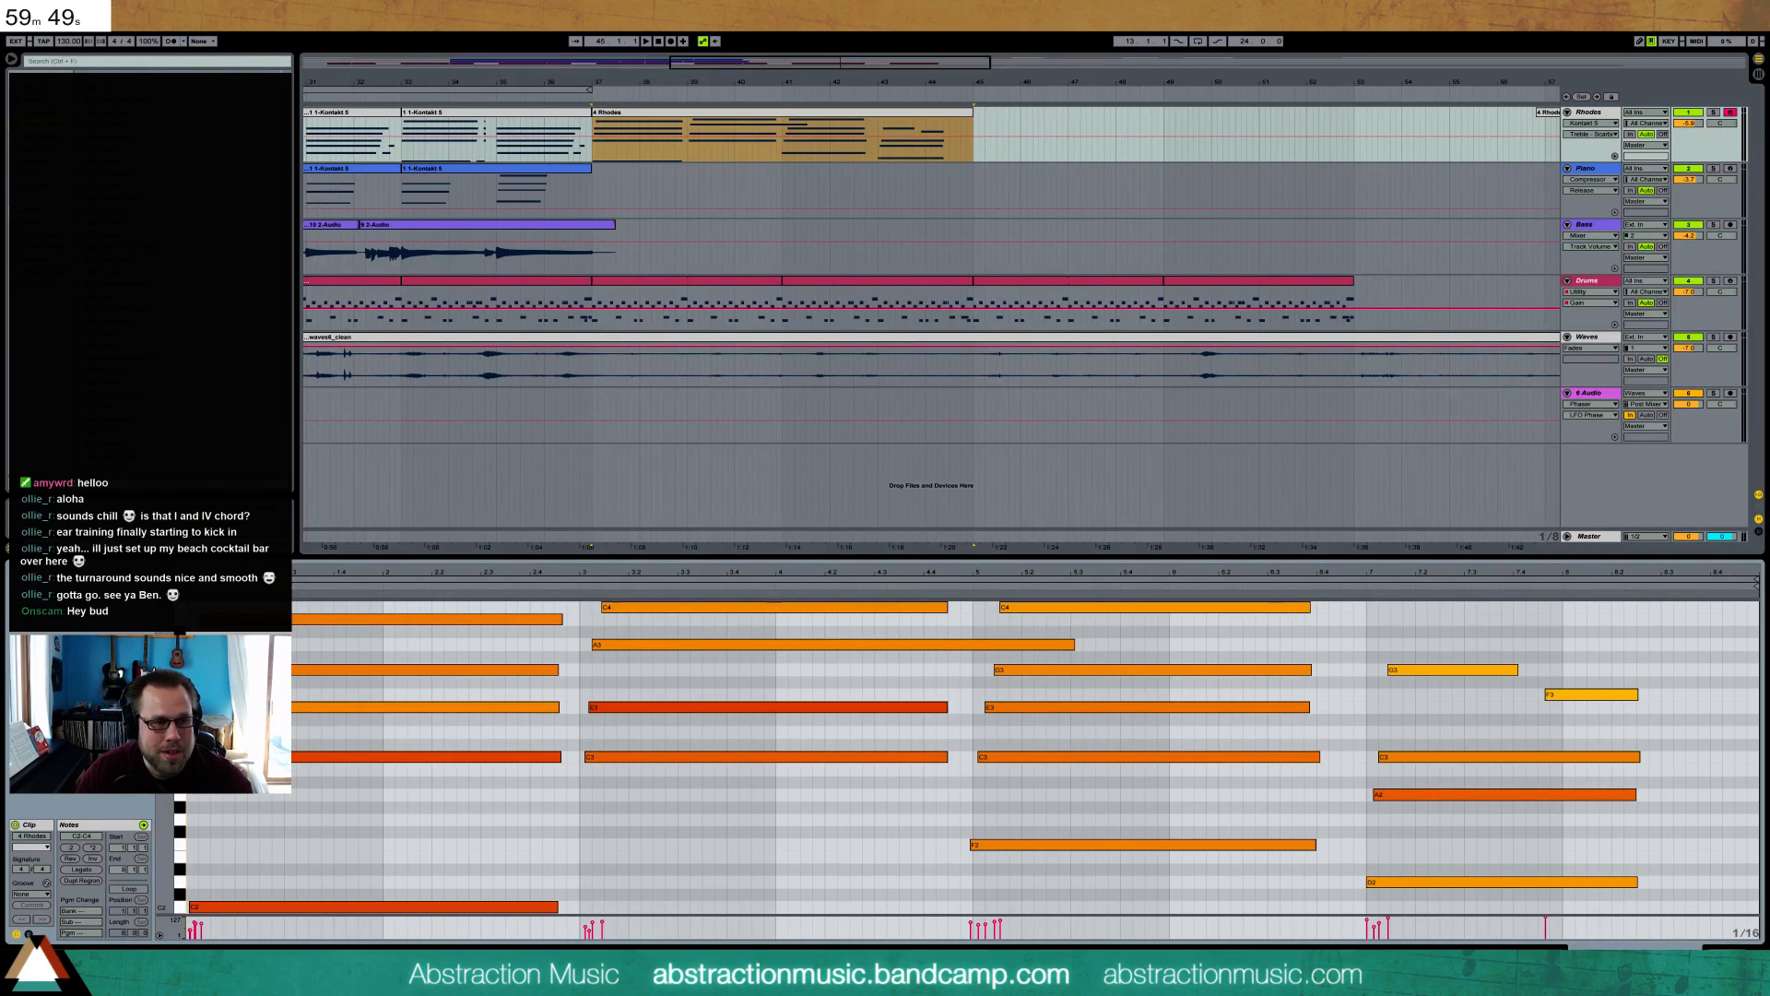
pyautogui.moveTo(164, 848); pyautogui.dragTo(129, 838)
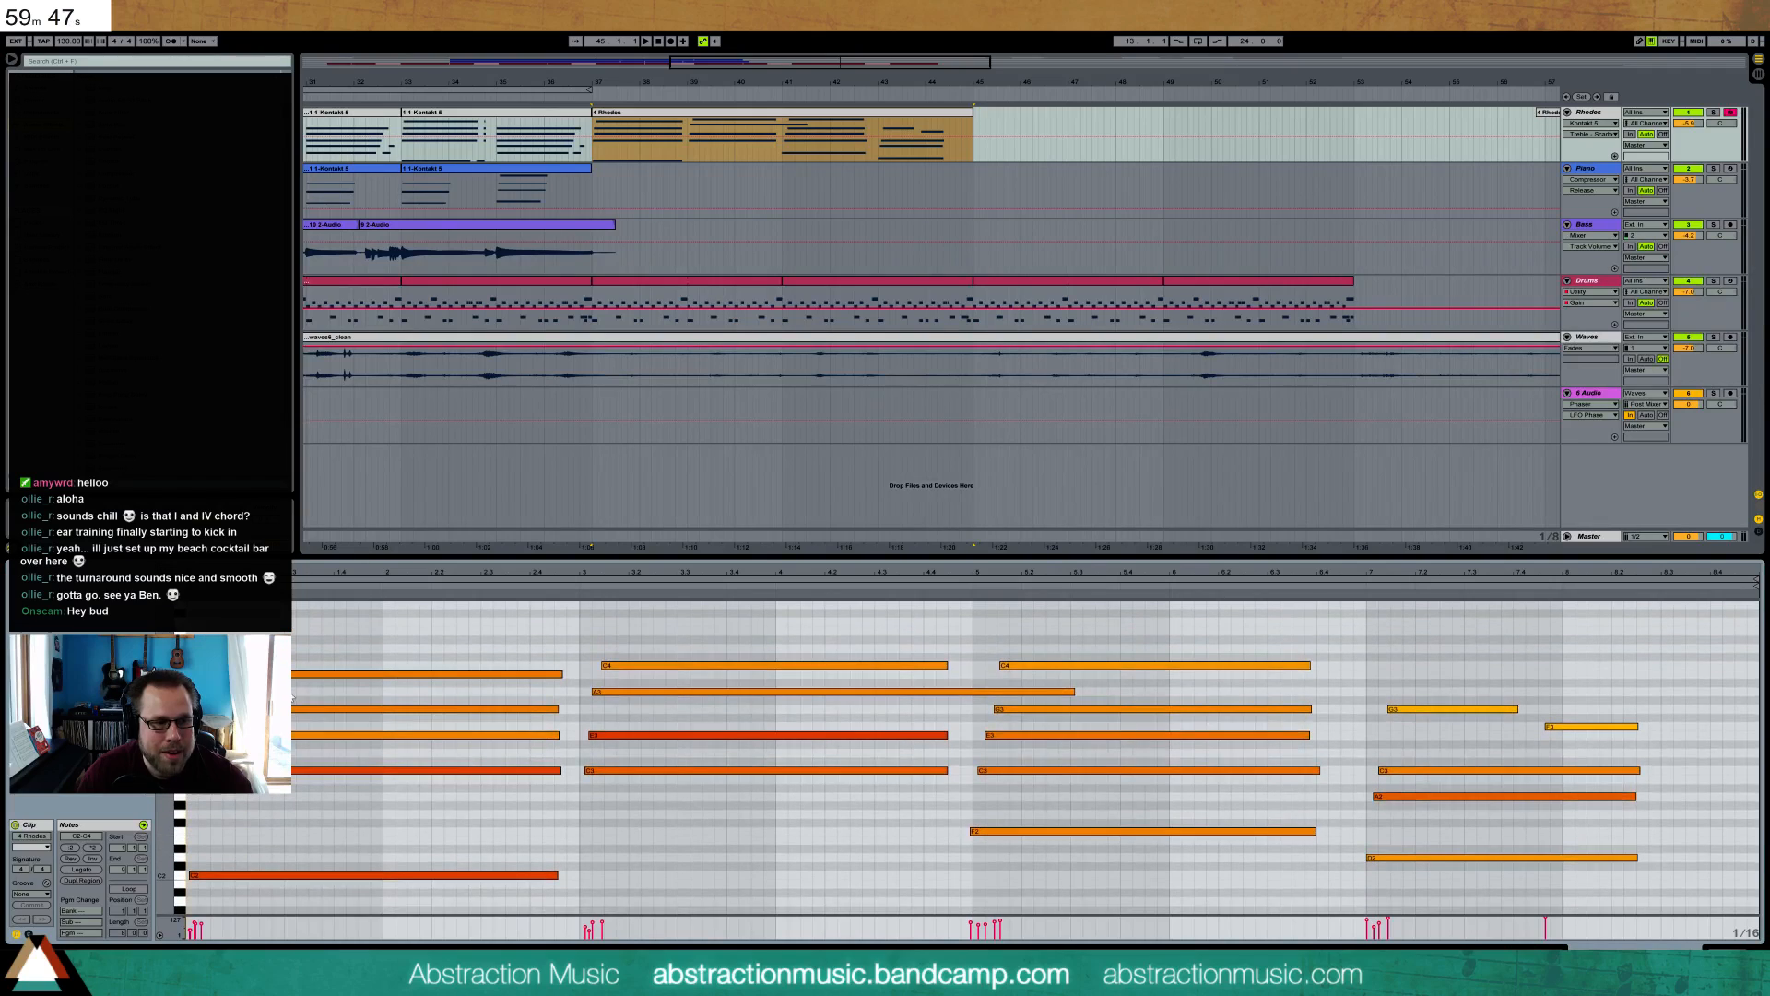
pyautogui.moveTo(343, 643)
pyautogui.mouseDown()
pyautogui.moveTo(885, 897)
pyautogui.moveTo(1479, 913)
pyautogui.mouseUp()
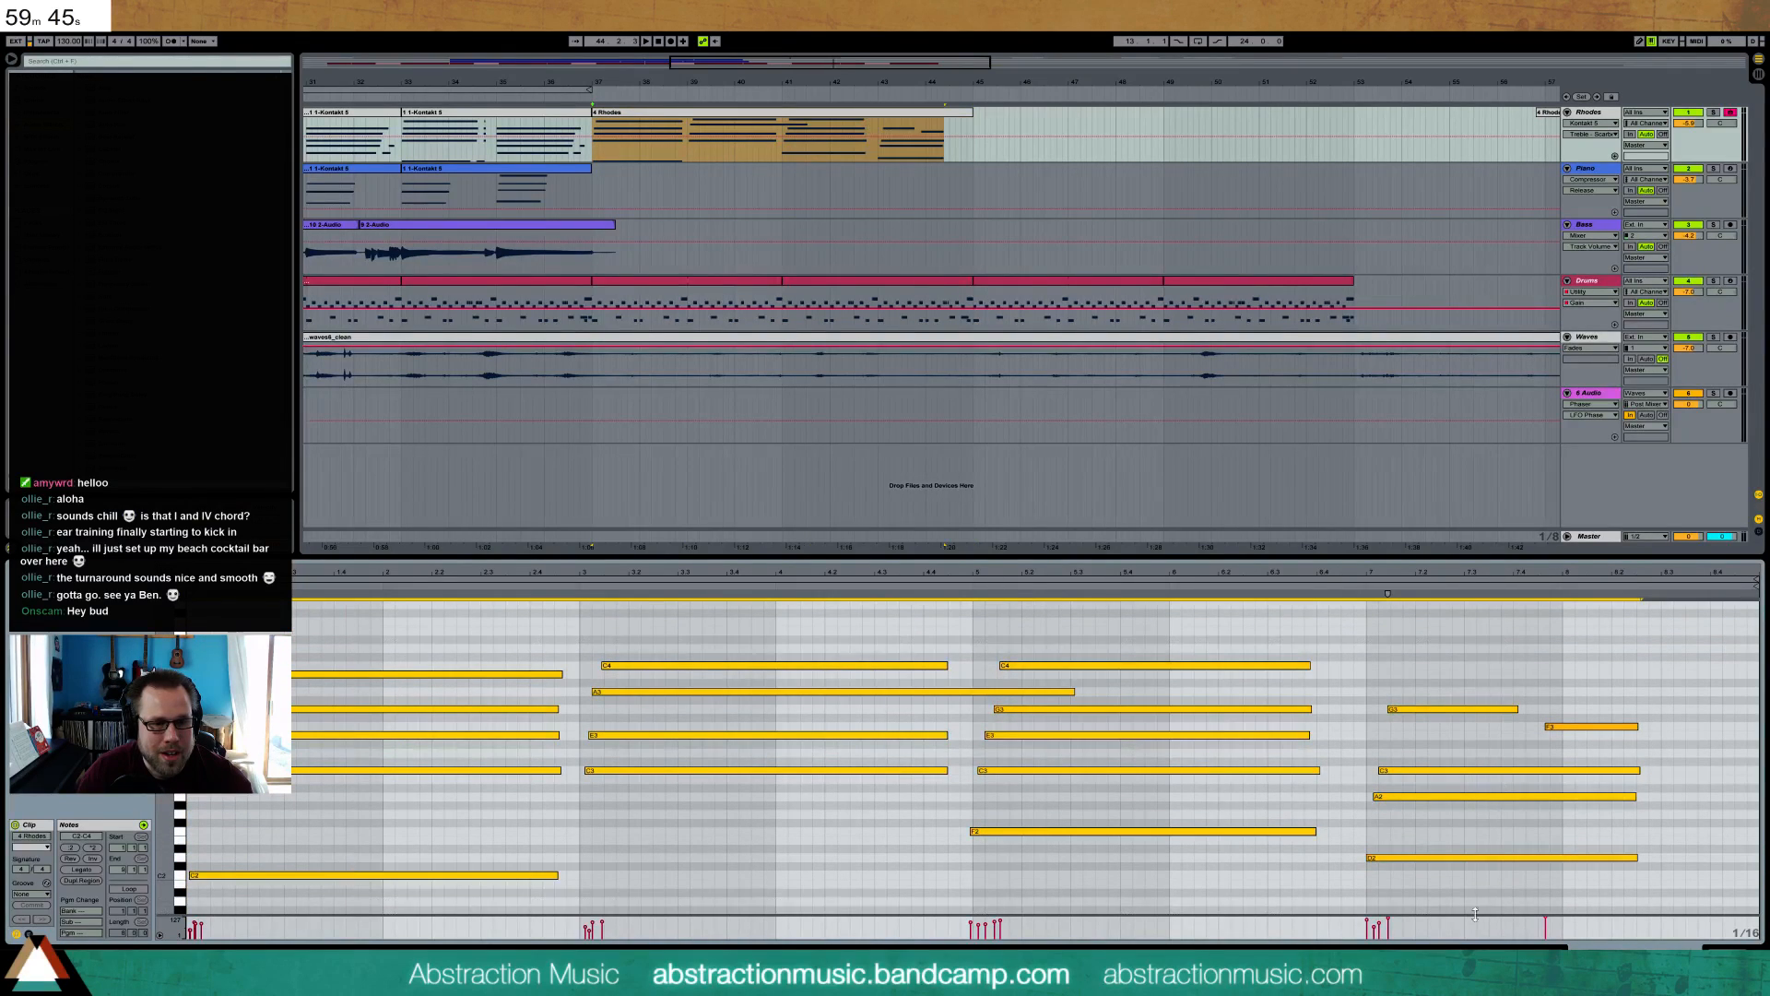
pyautogui.click(813, 858)
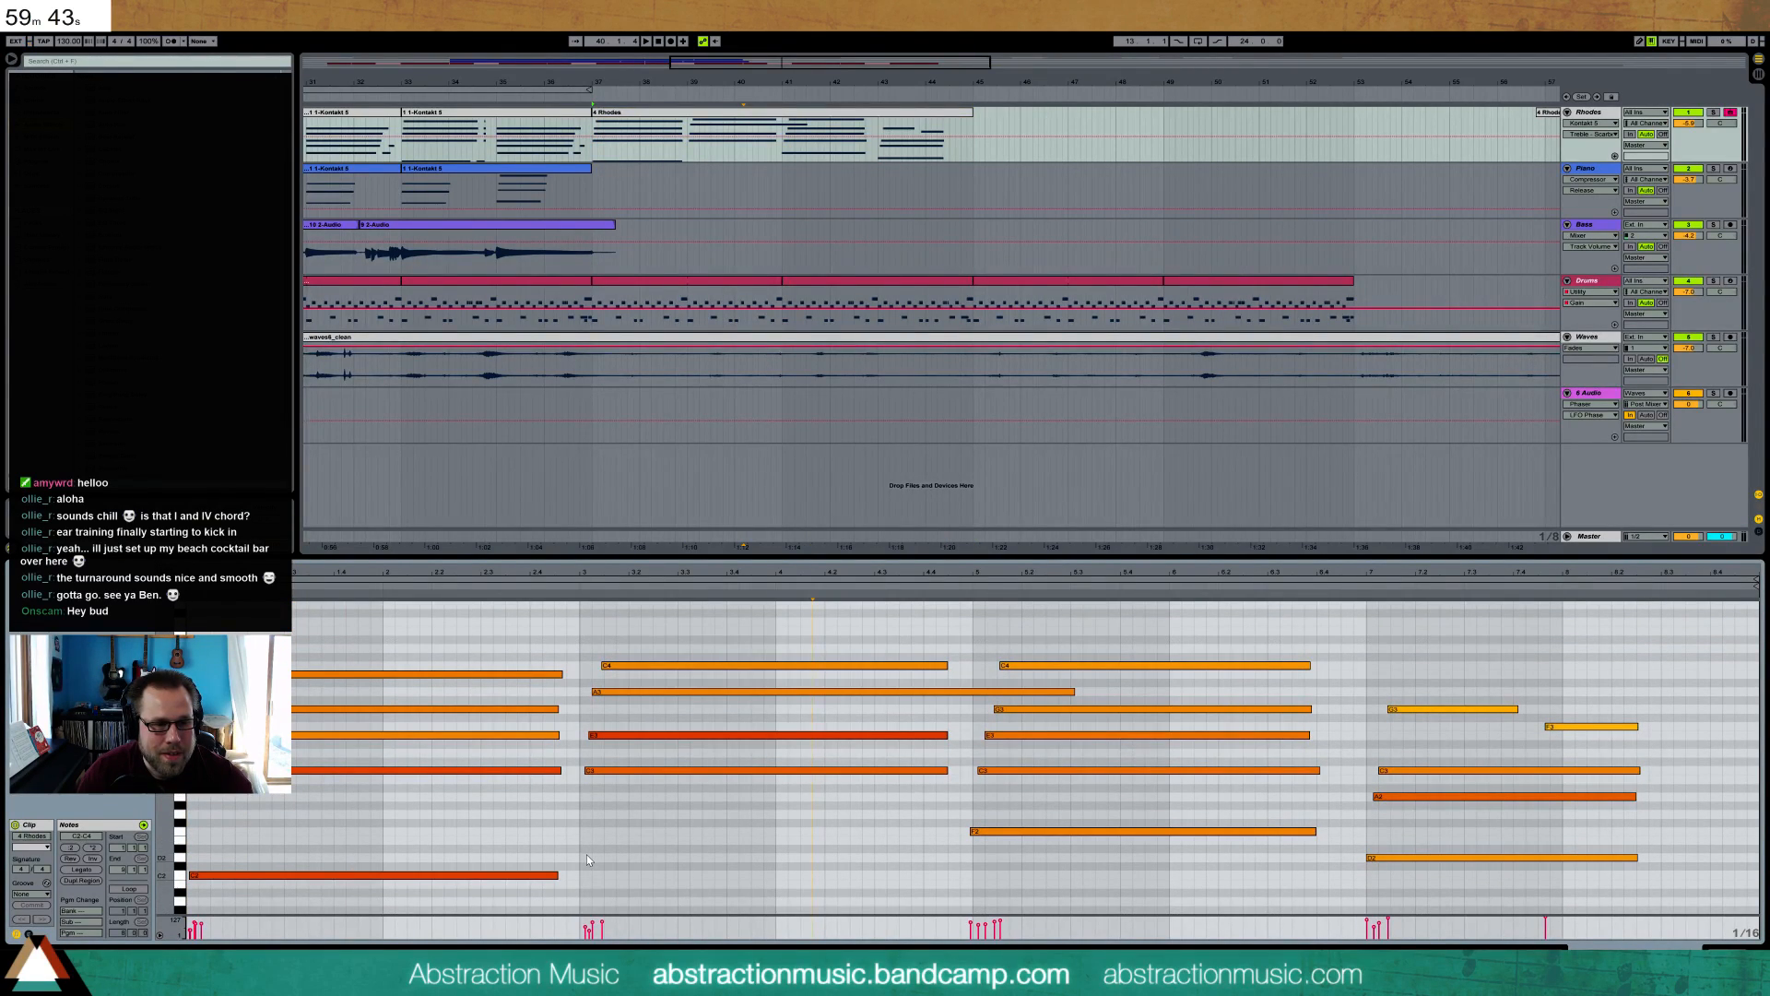
pyautogui.moveTo(583, 858); pyautogui.dragTo(948, 857)
pyautogui.click(962, 727)
pyautogui.moveTo(1072, 697); pyautogui.dragTo(951, 700)
# - Loop the consolidated Rhodes clip from bar 37 to 45, listen to its opening chords and stop playback
pyautogui.press('space')
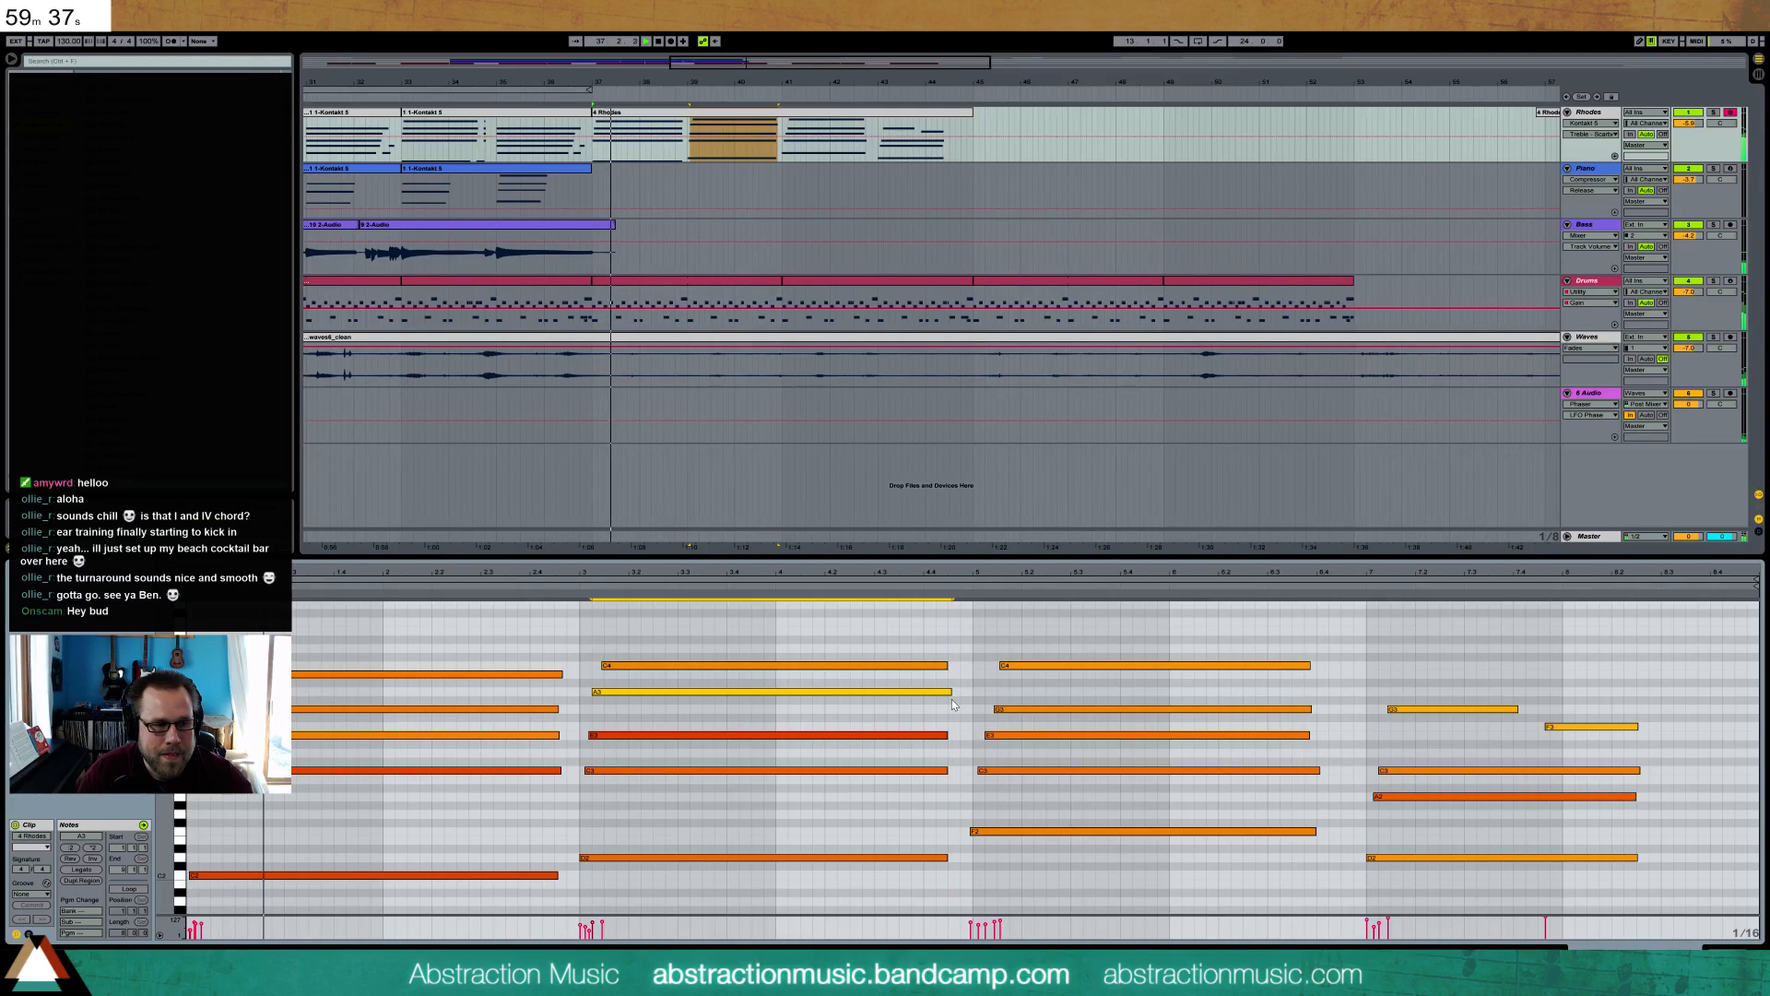
pyautogui.click(837, 113)
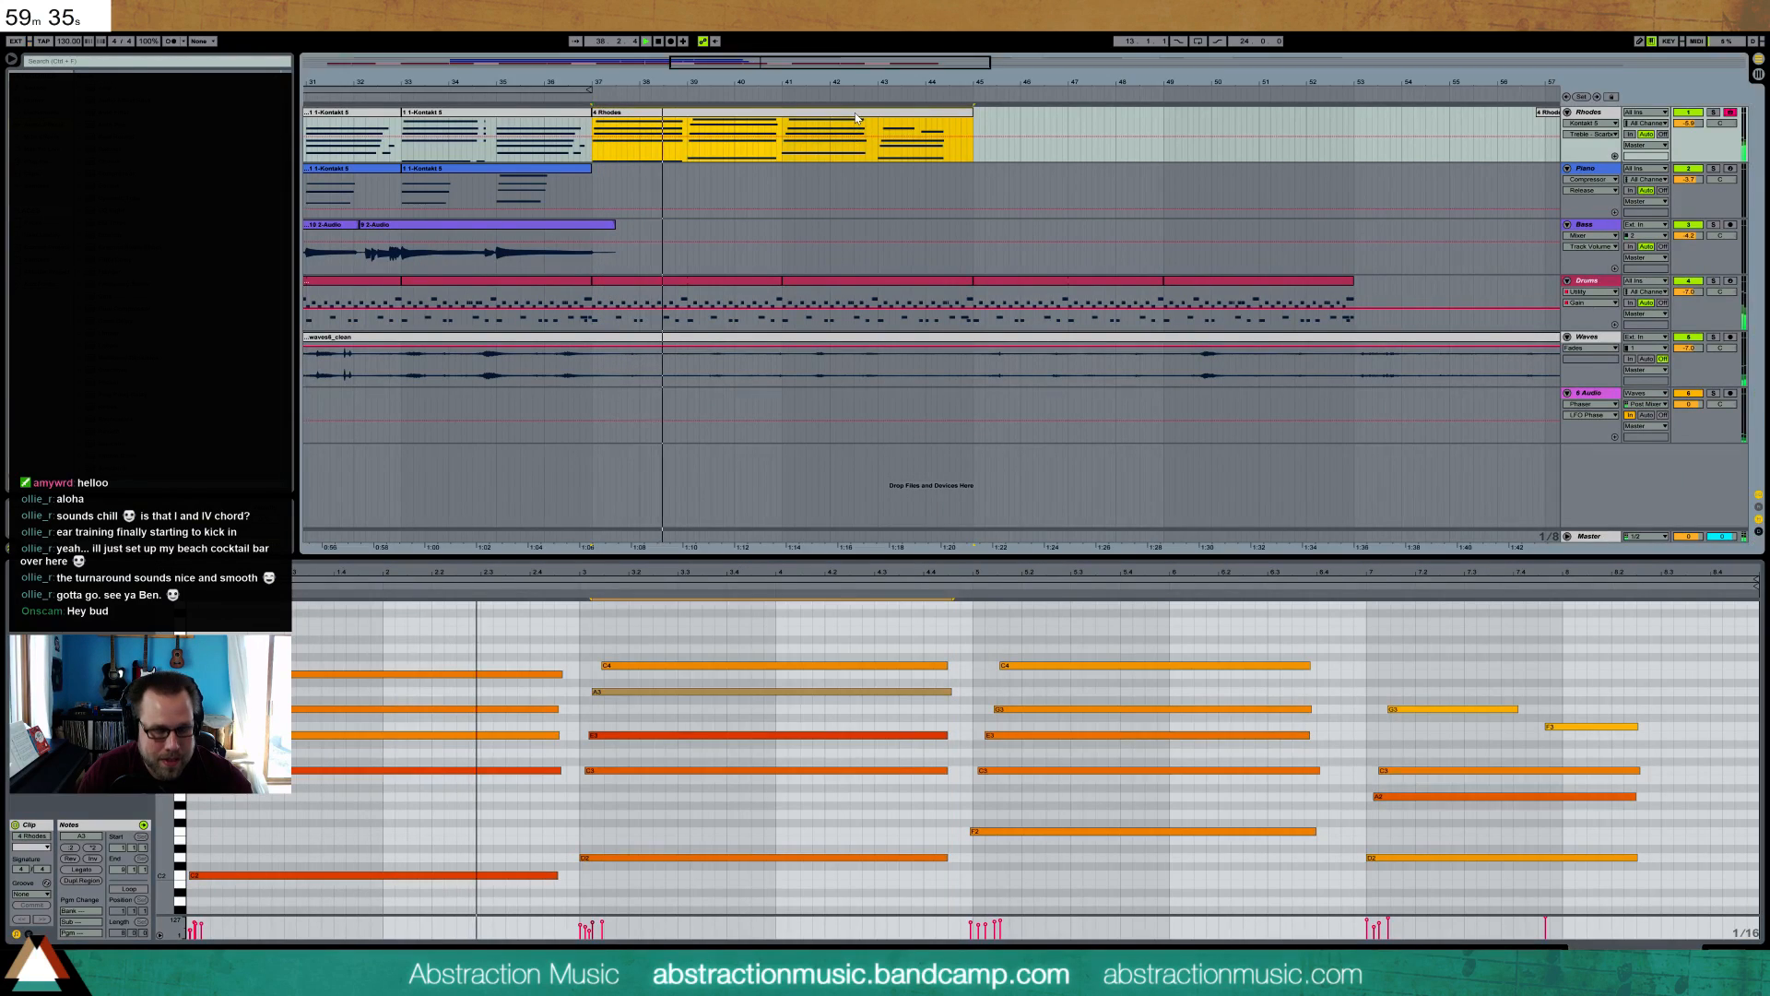
pyautogui.hotkey('ctrl', 'l')
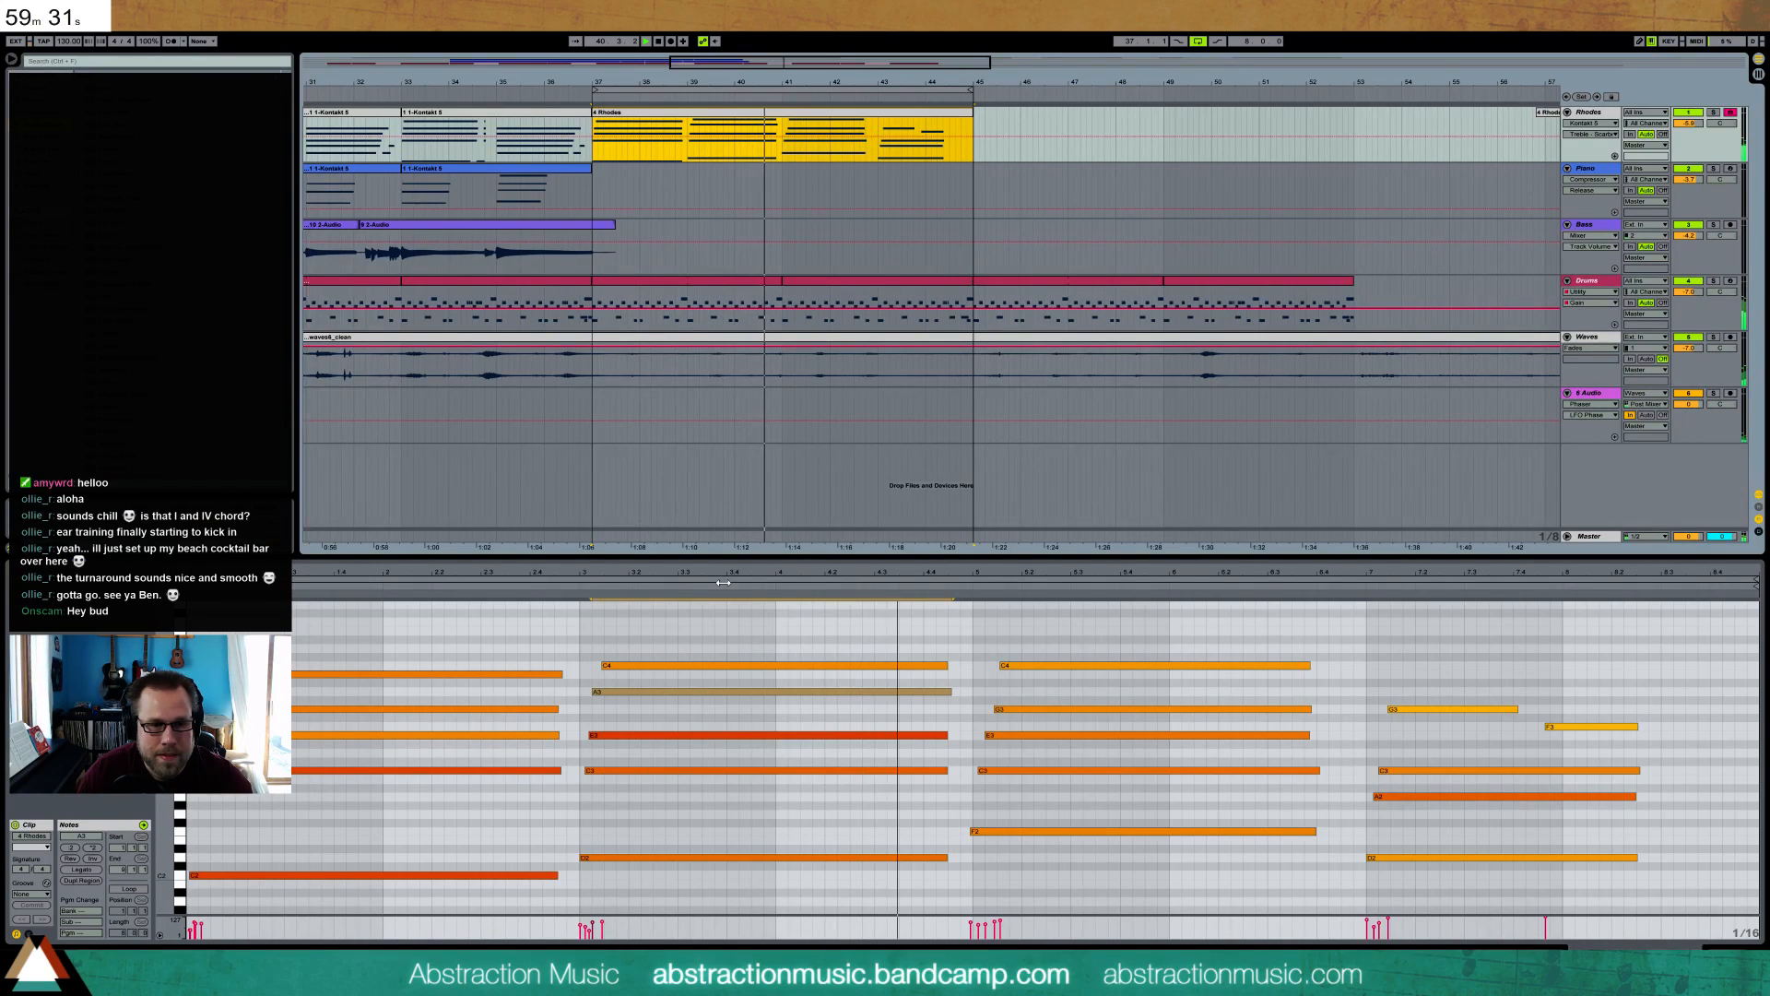
pyautogui.press('space')
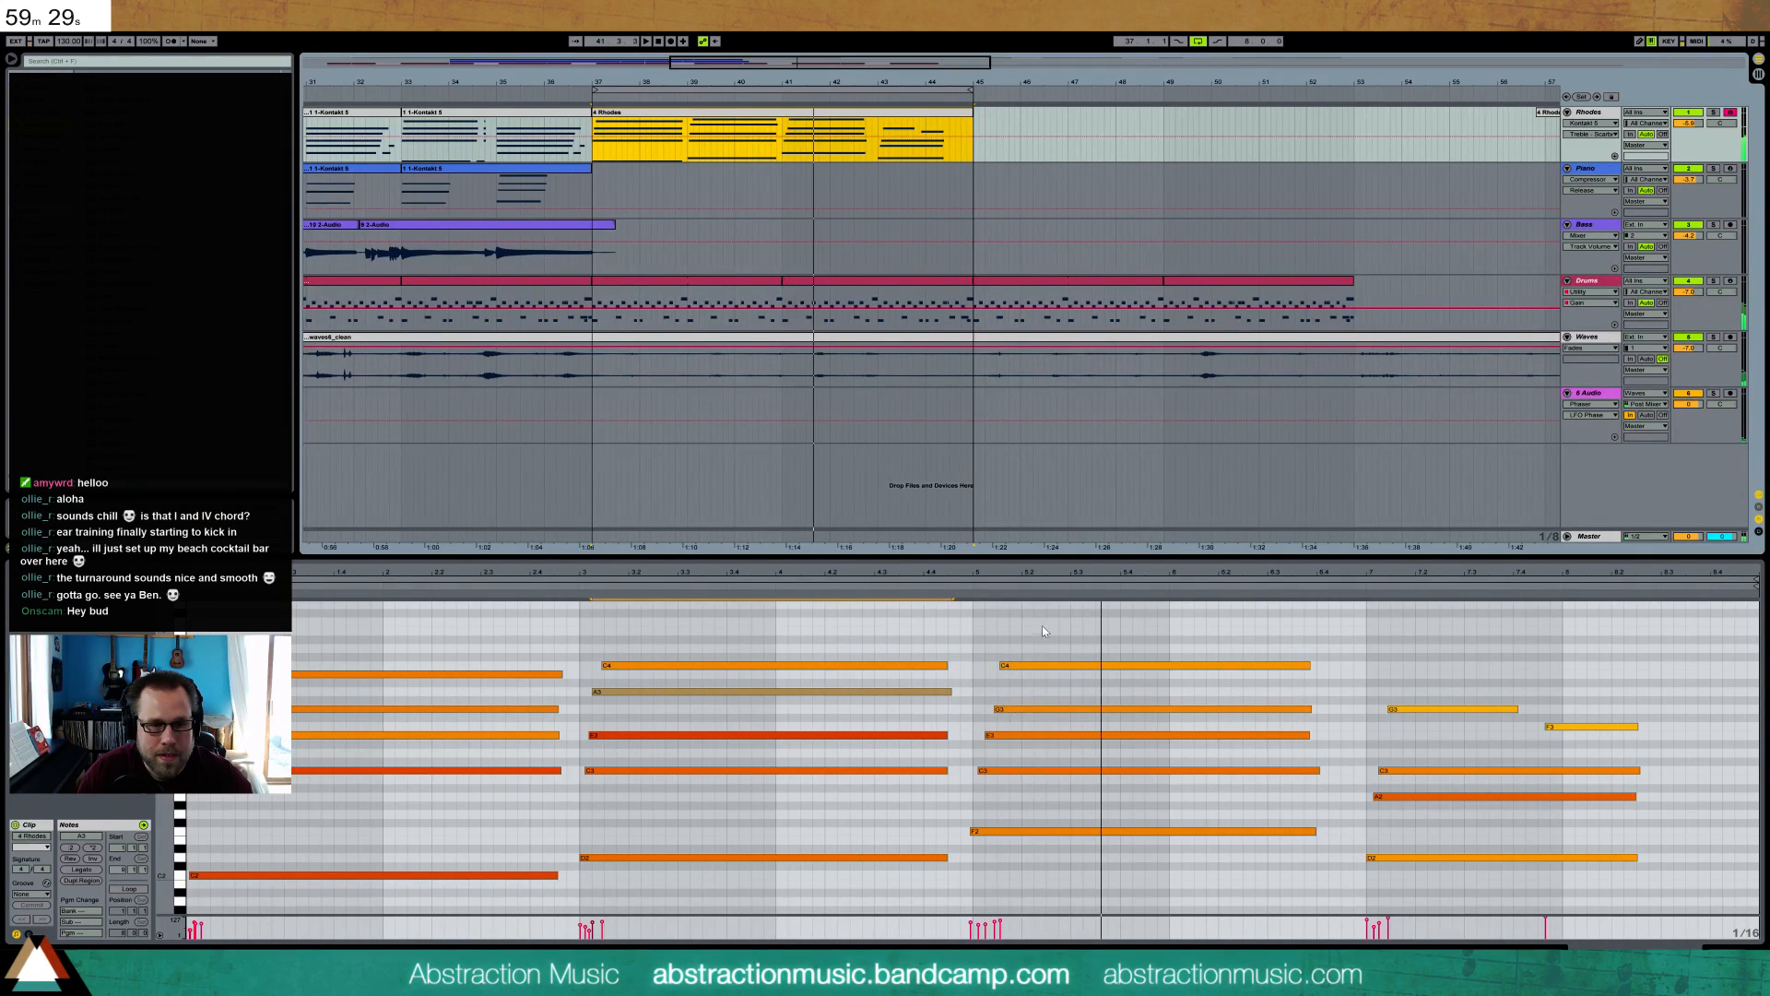
# - Lower the third chord's top note by three semitones and play the clip from just before that chord
pyautogui.moveTo(1046, 622); pyautogui.dragTo(1072, 678)
pyautogui.press('Down')
pyautogui.press('Down')
pyautogui.press('Down')
pyautogui.click(961, 583)
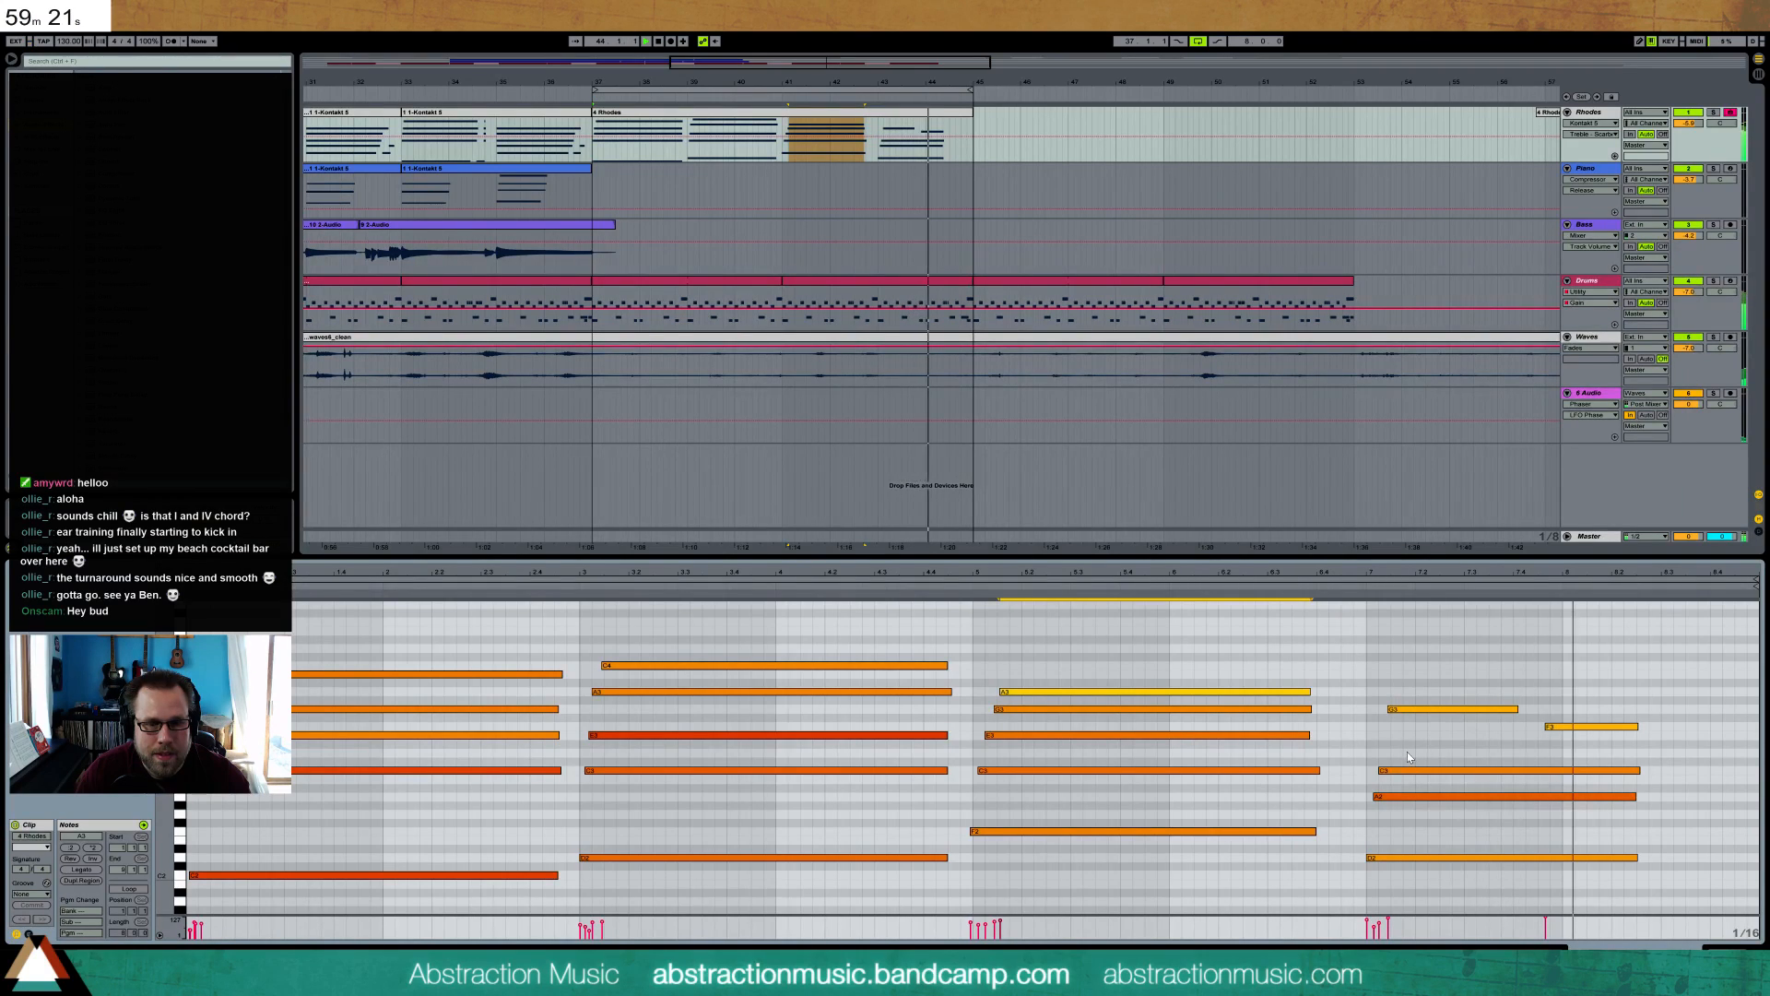
# - Extend the fourth chord's lower notes to near bar 45, and start its last upper note on bar 44 and lengthen it to match
pyautogui.moveTo(1558, 707); pyautogui.dragTo(1546, 889)
pyautogui.moveTo(1635, 797); pyautogui.dragTo(1745, 796)
pyautogui.click(1662, 728)
pyautogui.click(1653, 727)
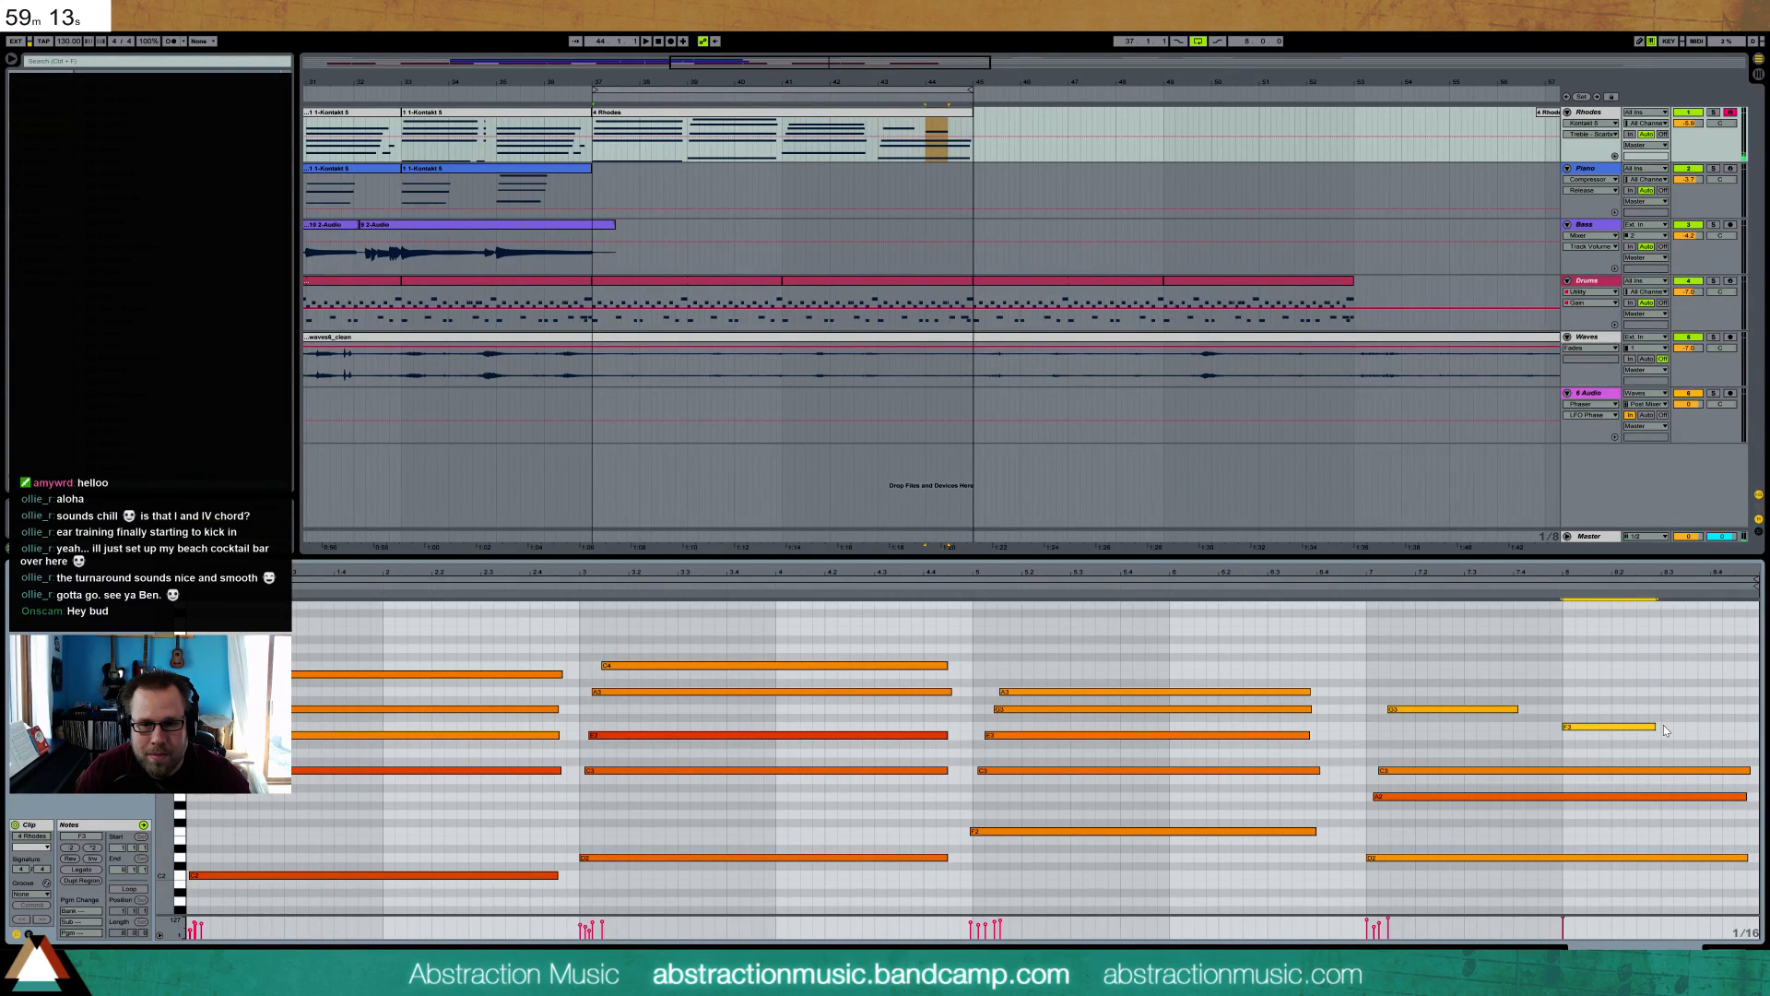
pyautogui.click(1659, 732)
pyautogui.moveTo(1656, 727); pyautogui.dragTo(1733, 738)
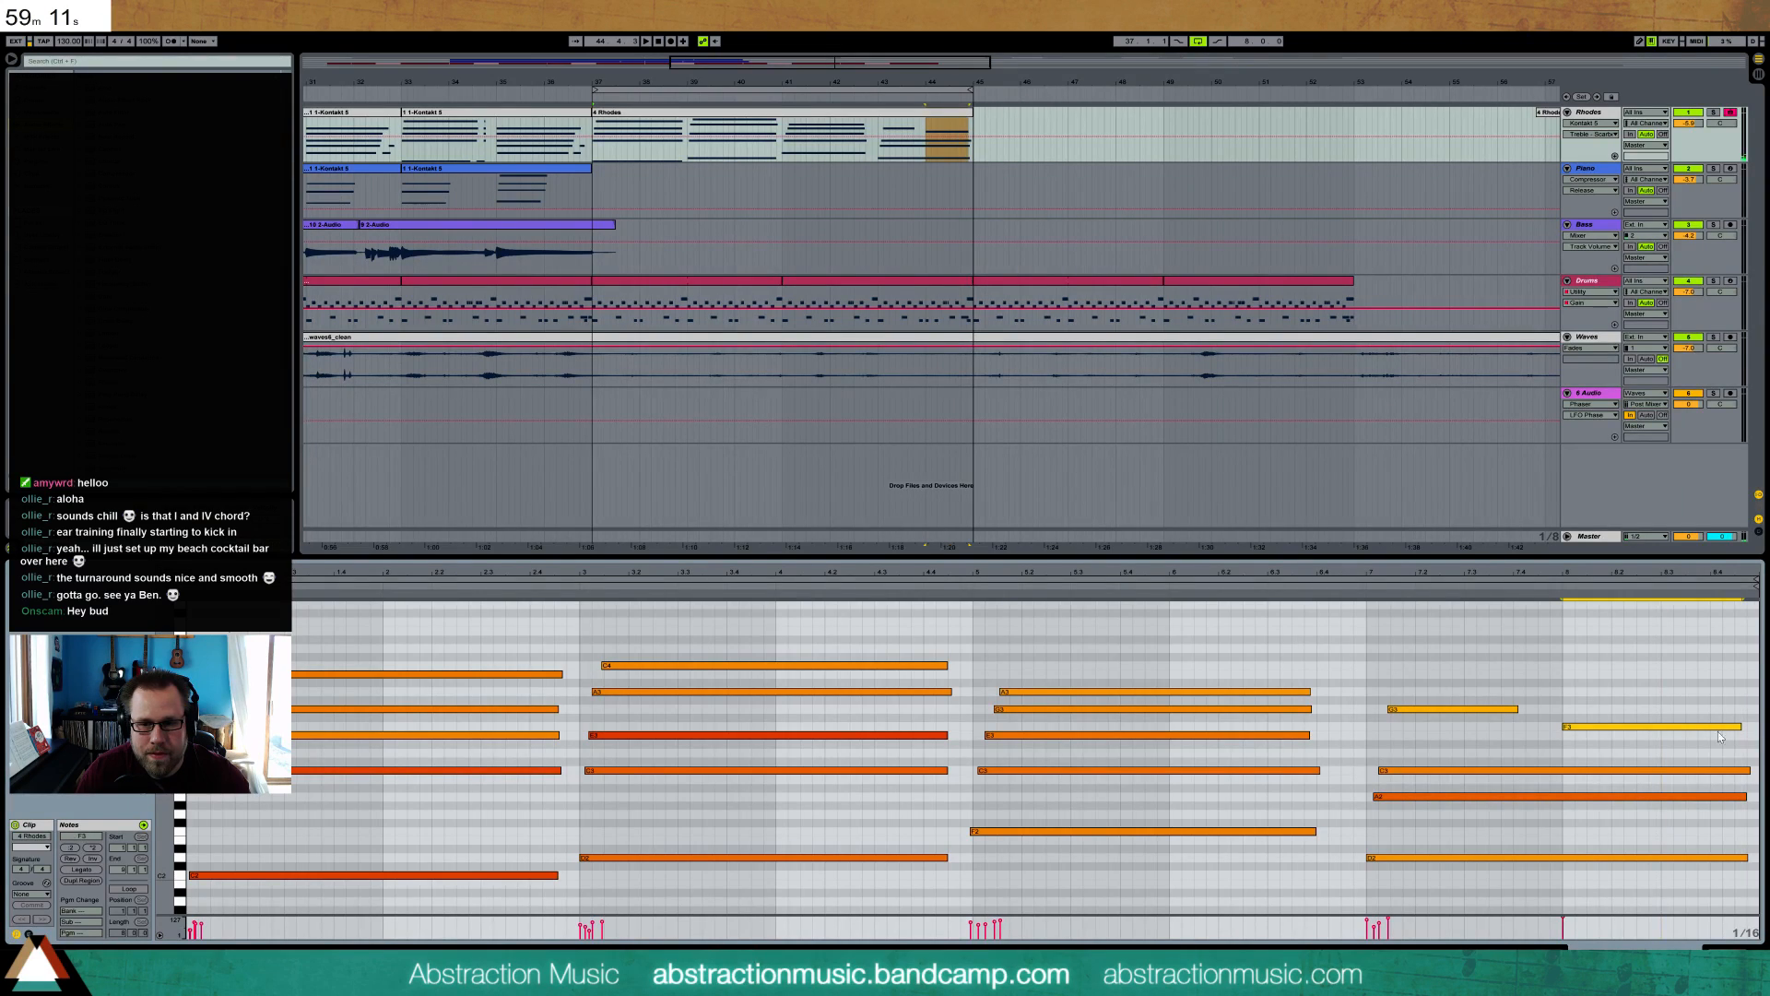
# - Slightly lengthen the fourth chord's short upper note, start its last upper note just after that, and add a long top note across the chord
pyautogui.moveTo(1516, 709); pyautogui.dragTo(1558, 722)
pyautogui.click(1527, 710)
pyautogui.click(1358, 584)
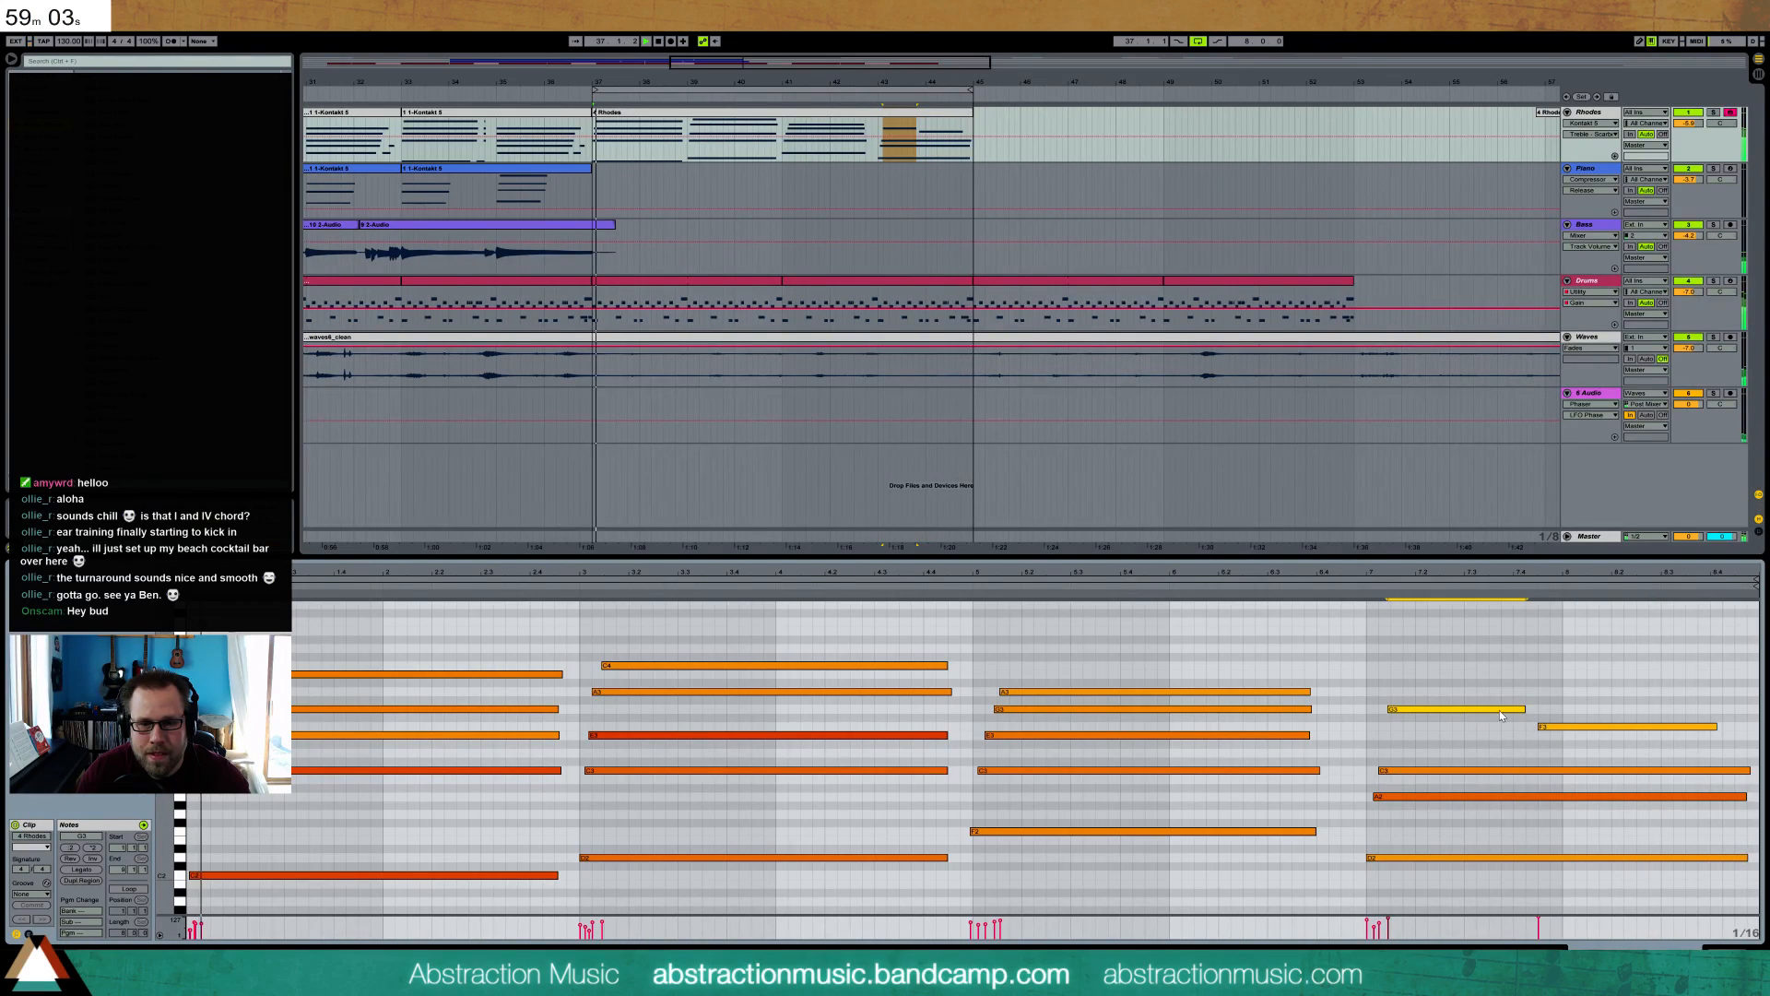
pyautogui.moveTo(1393, 681); pyautogui.dragTo(1740, 682)
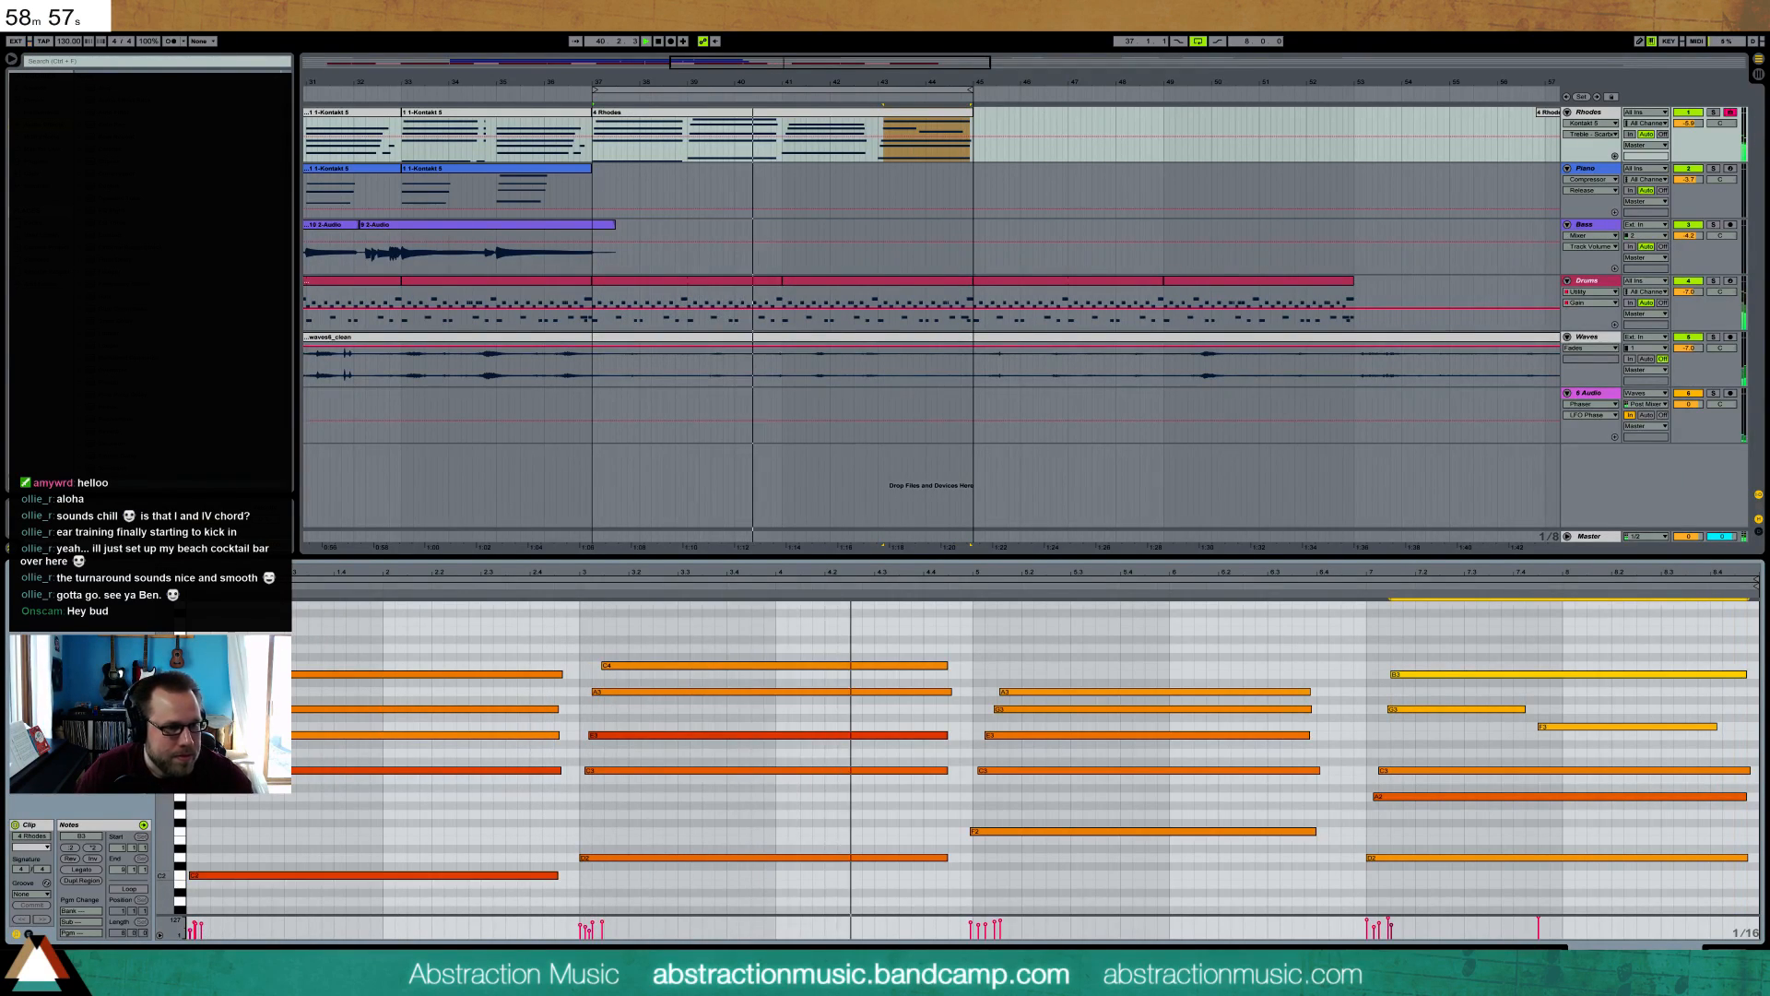
# - Show the Rhodes clip's sustain pedal envelope, release the pedal at the first chord's start and hold it from just after the third chord begins
pyautogui.click(29, 934)
pyautogui.click(182, 848)
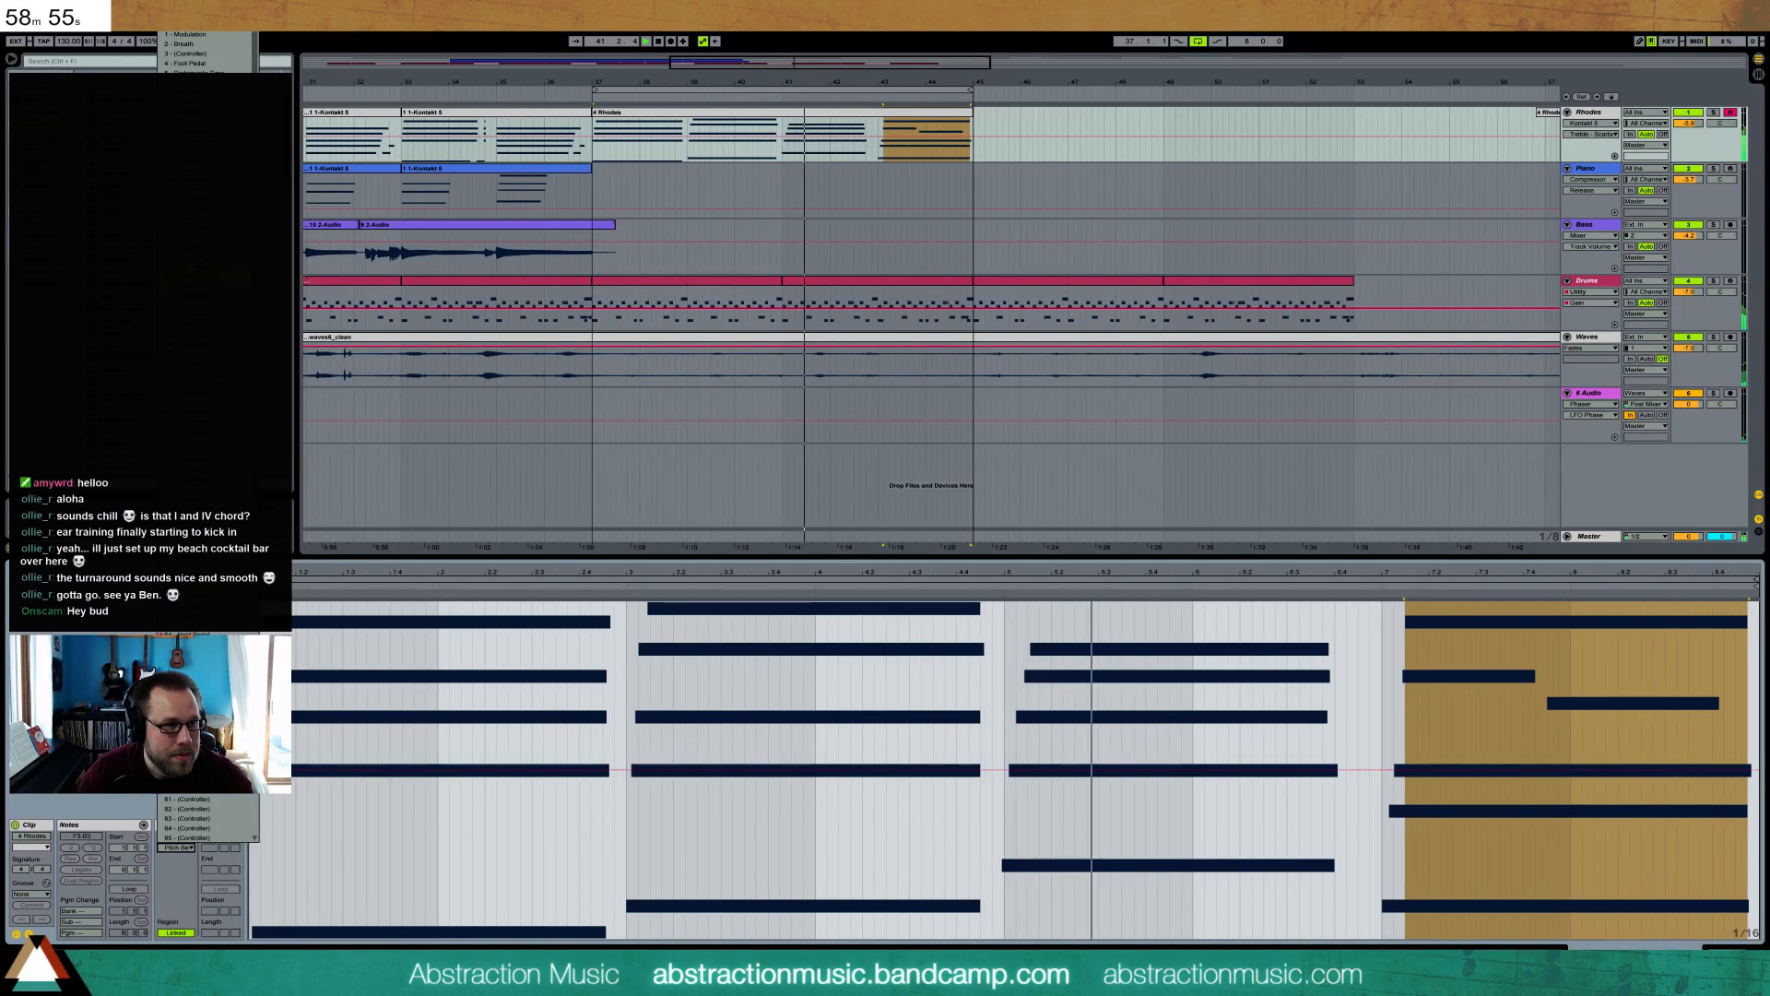
pyautogui.click(184, 633)
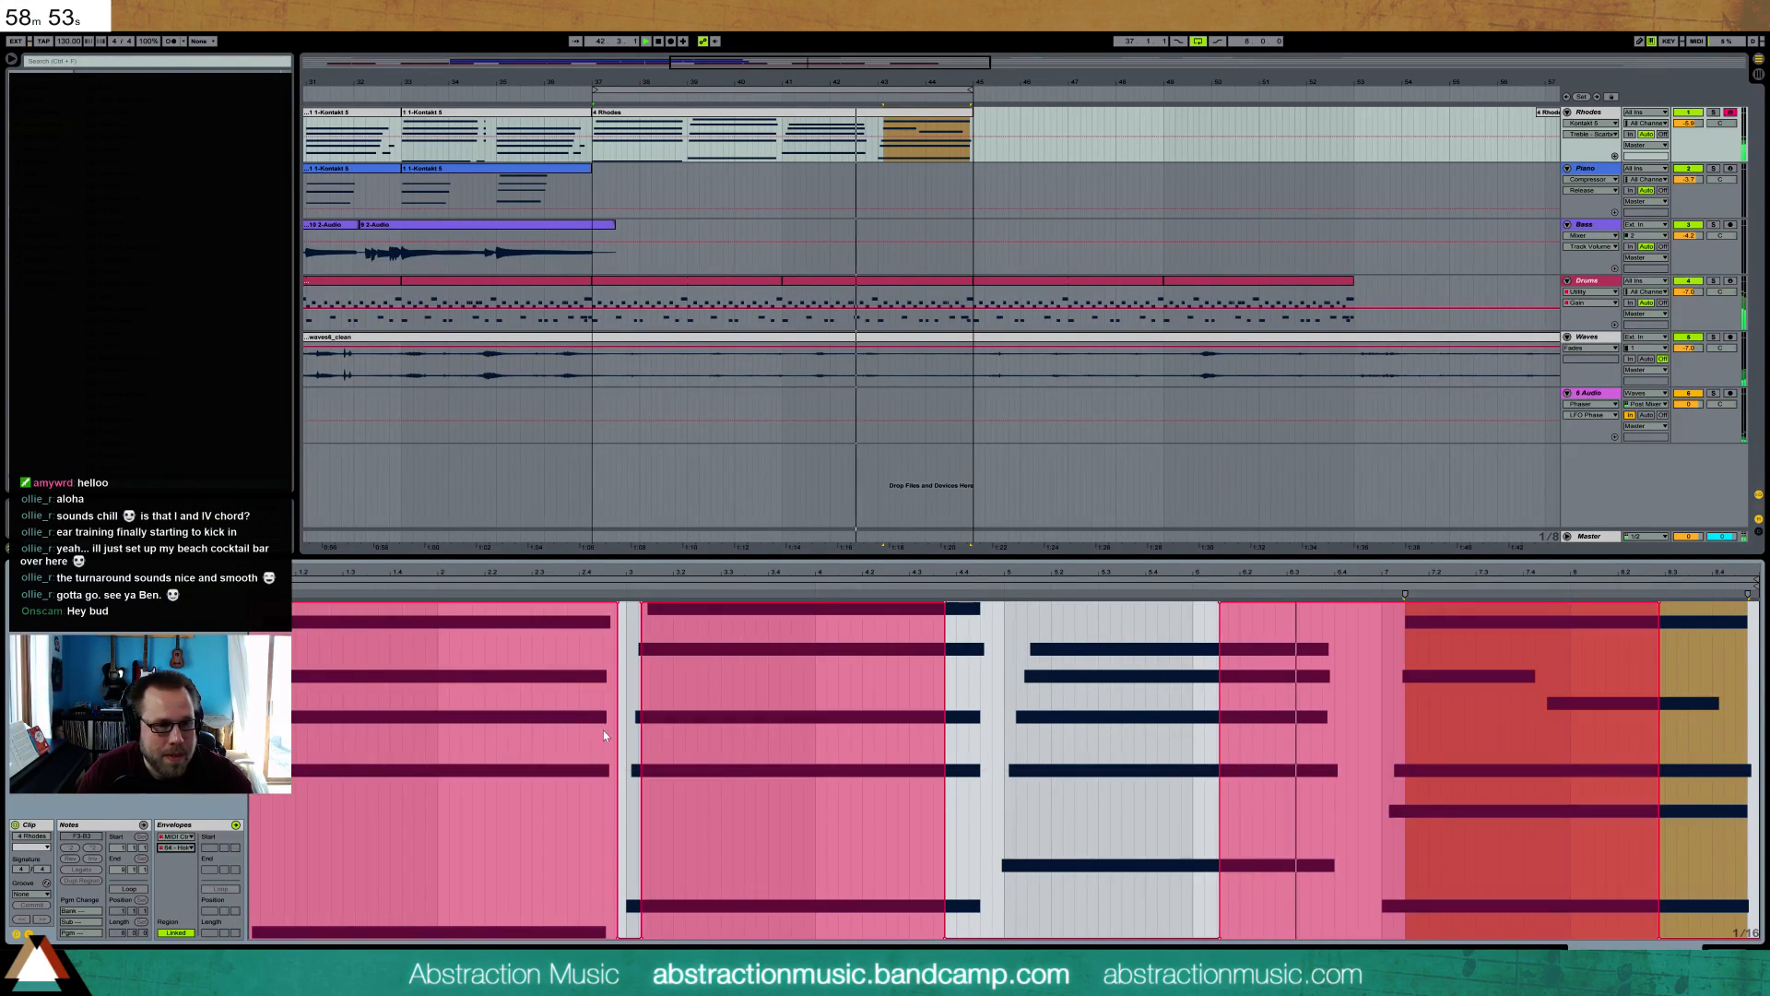
pyautogui.click(455, 844)
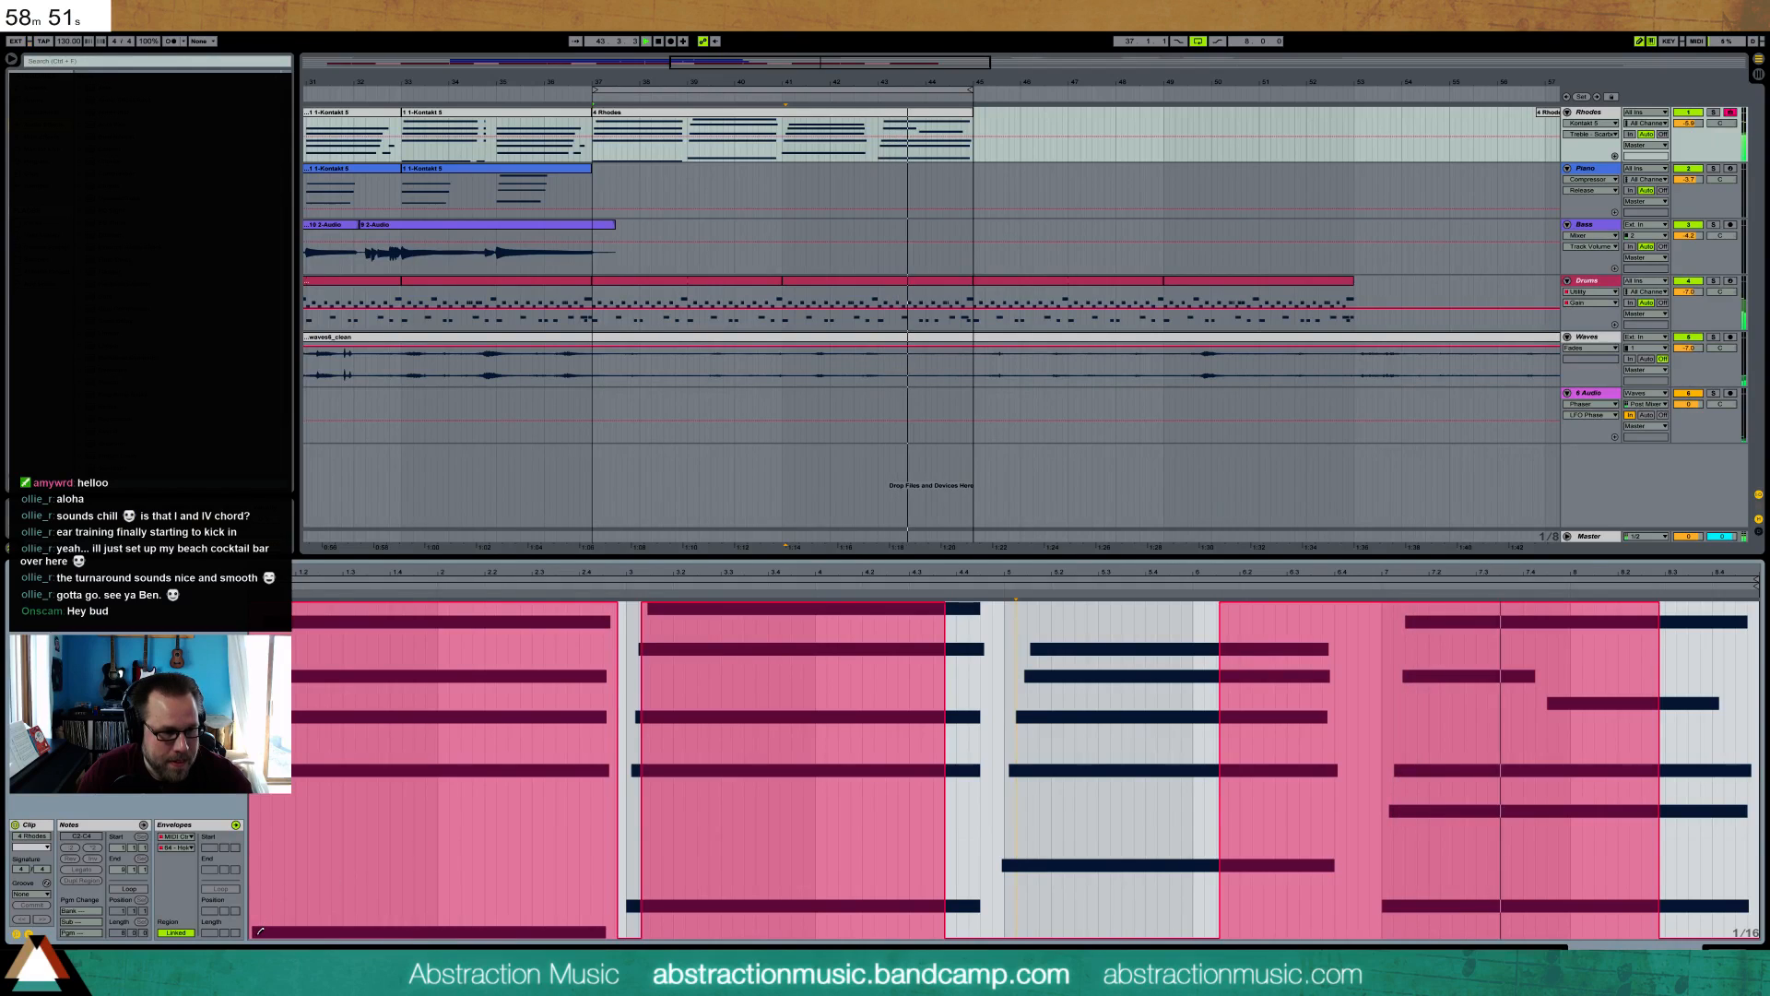
pyautogui.press('b')
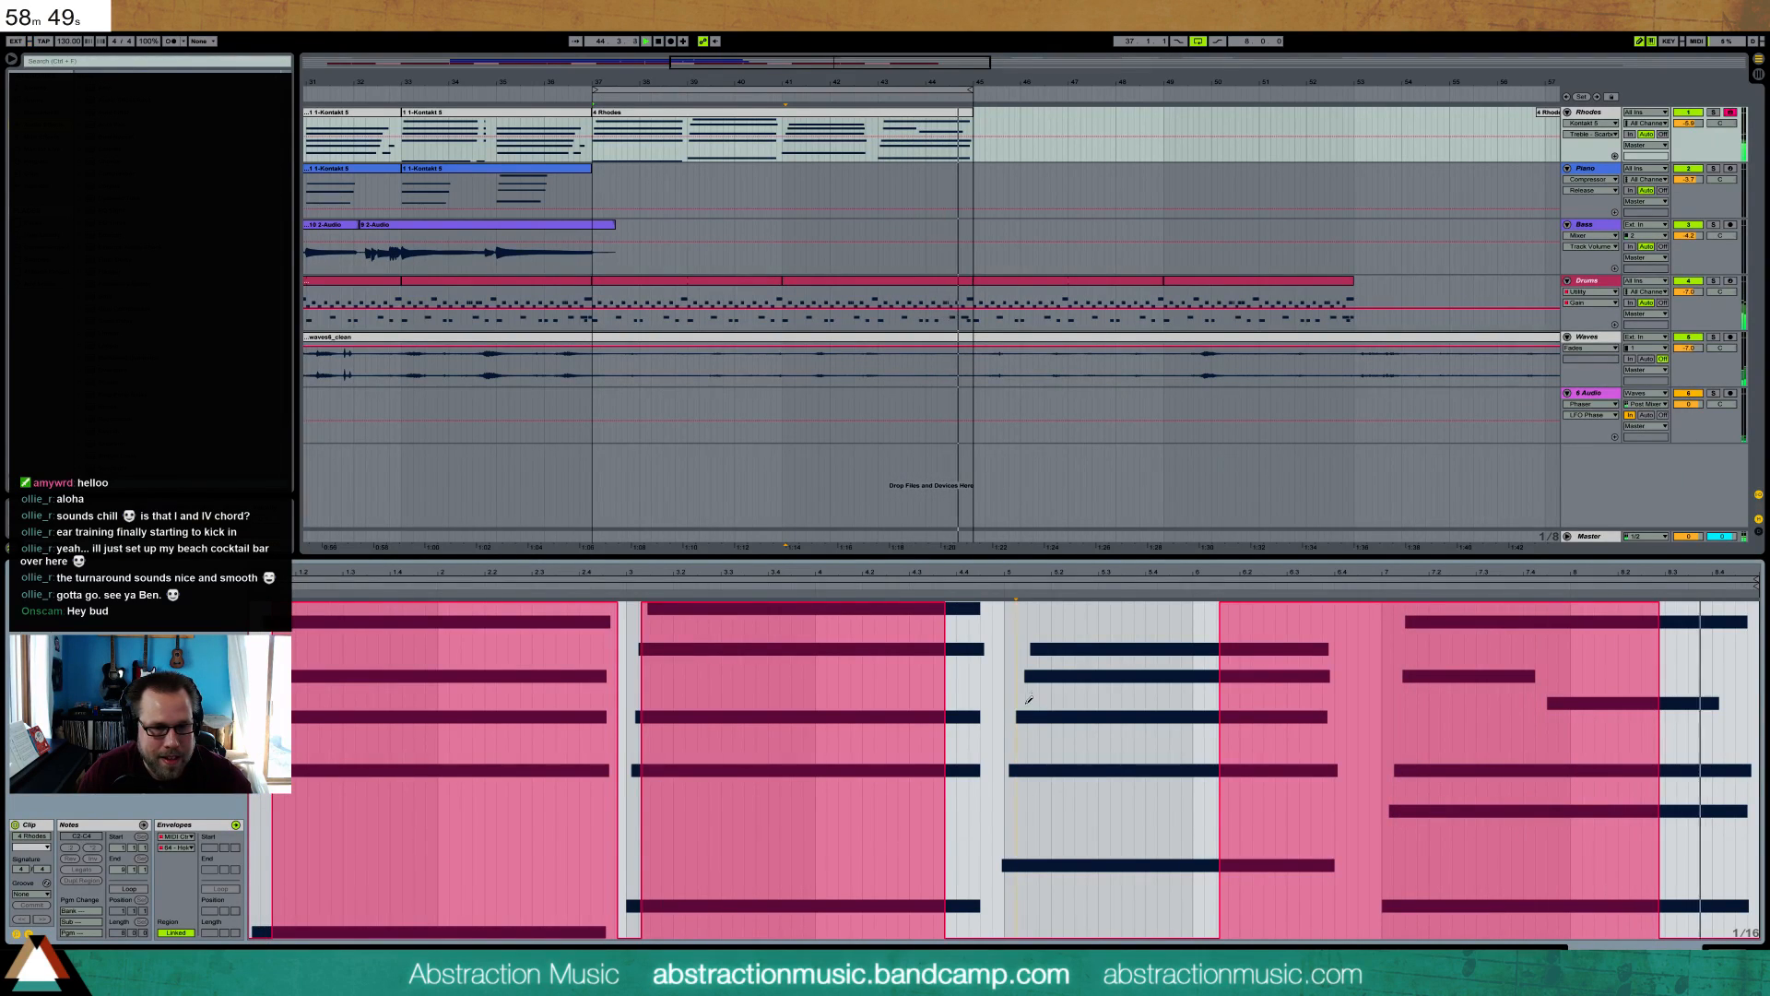
pyautogui.moveTo(1031, 620)
pyautogui.mouseDown()
pyautogui.moveTo(1093, 561)
pyautogui.moveTo(1217, 562)
pyautogui.mouseUp()
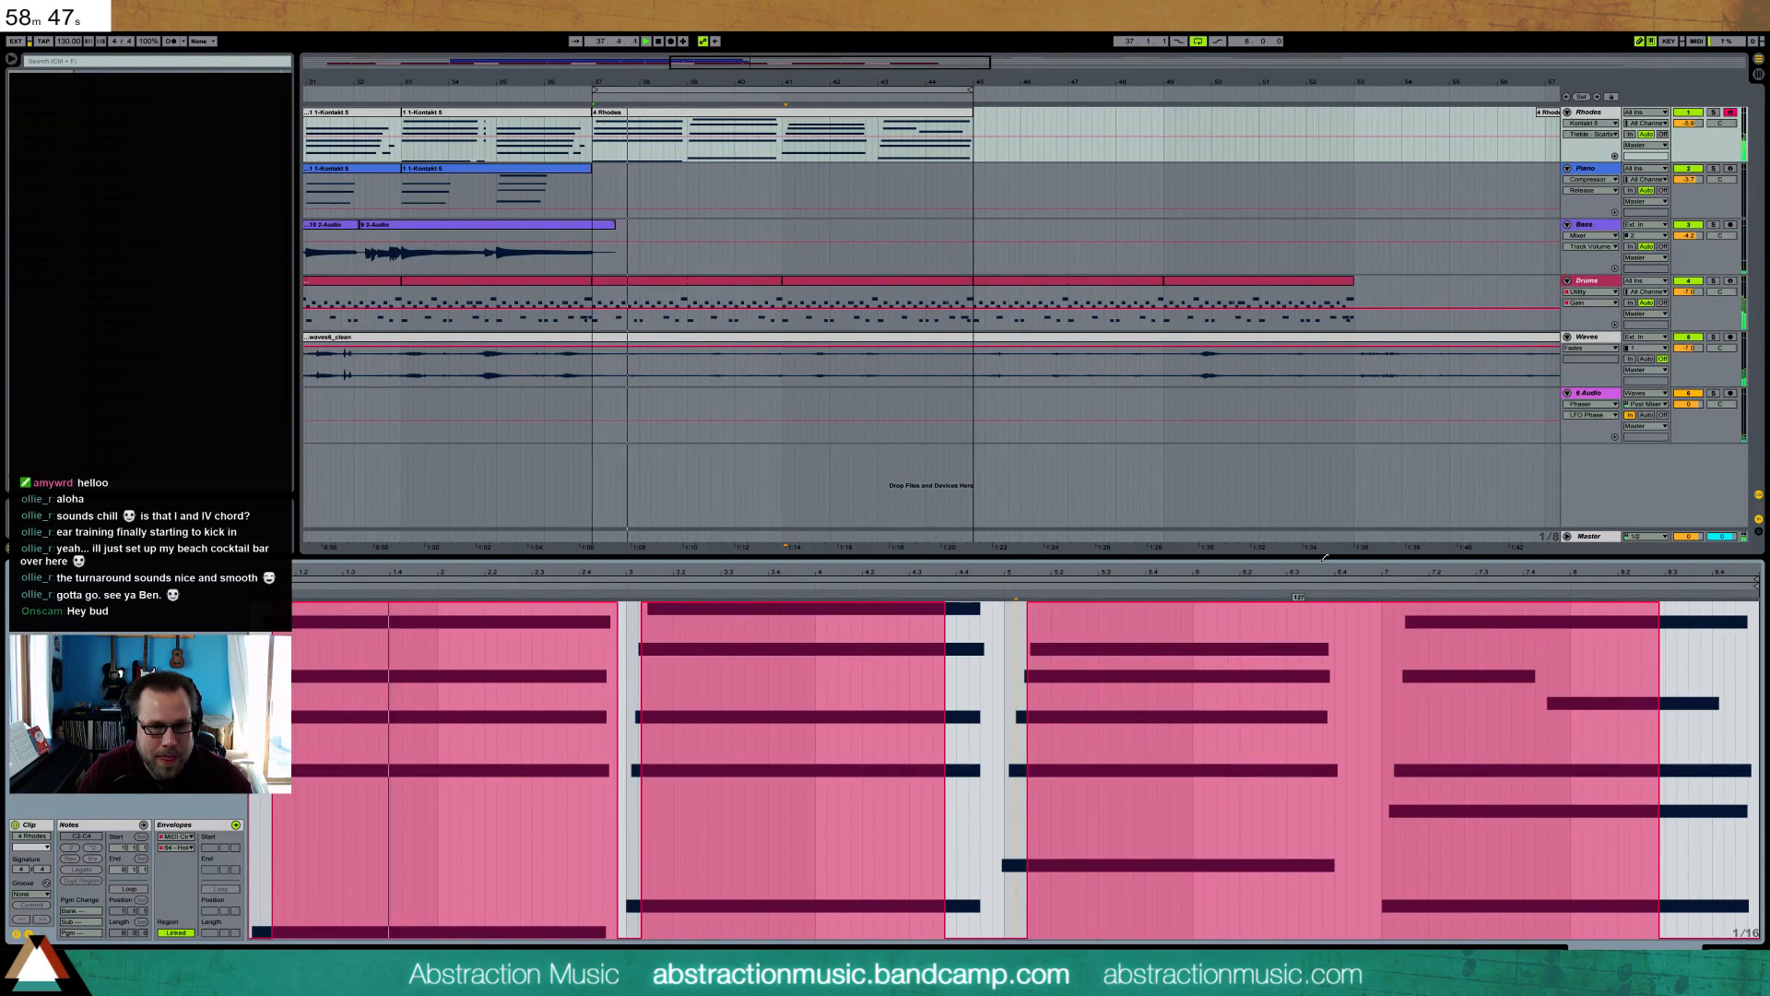
# - Hold the sustain pedal from just after the fourth chord begins to the clip's end, and extend the second chord's hold to the third chord
pyautogui.click(1413, 931)
pyautogui.moveTo(1417, 931); pyautogui.dragTo(1662, 931)
pyautogui.moveTo(1413, 906); pyautogui.dragTo(1402, 925)
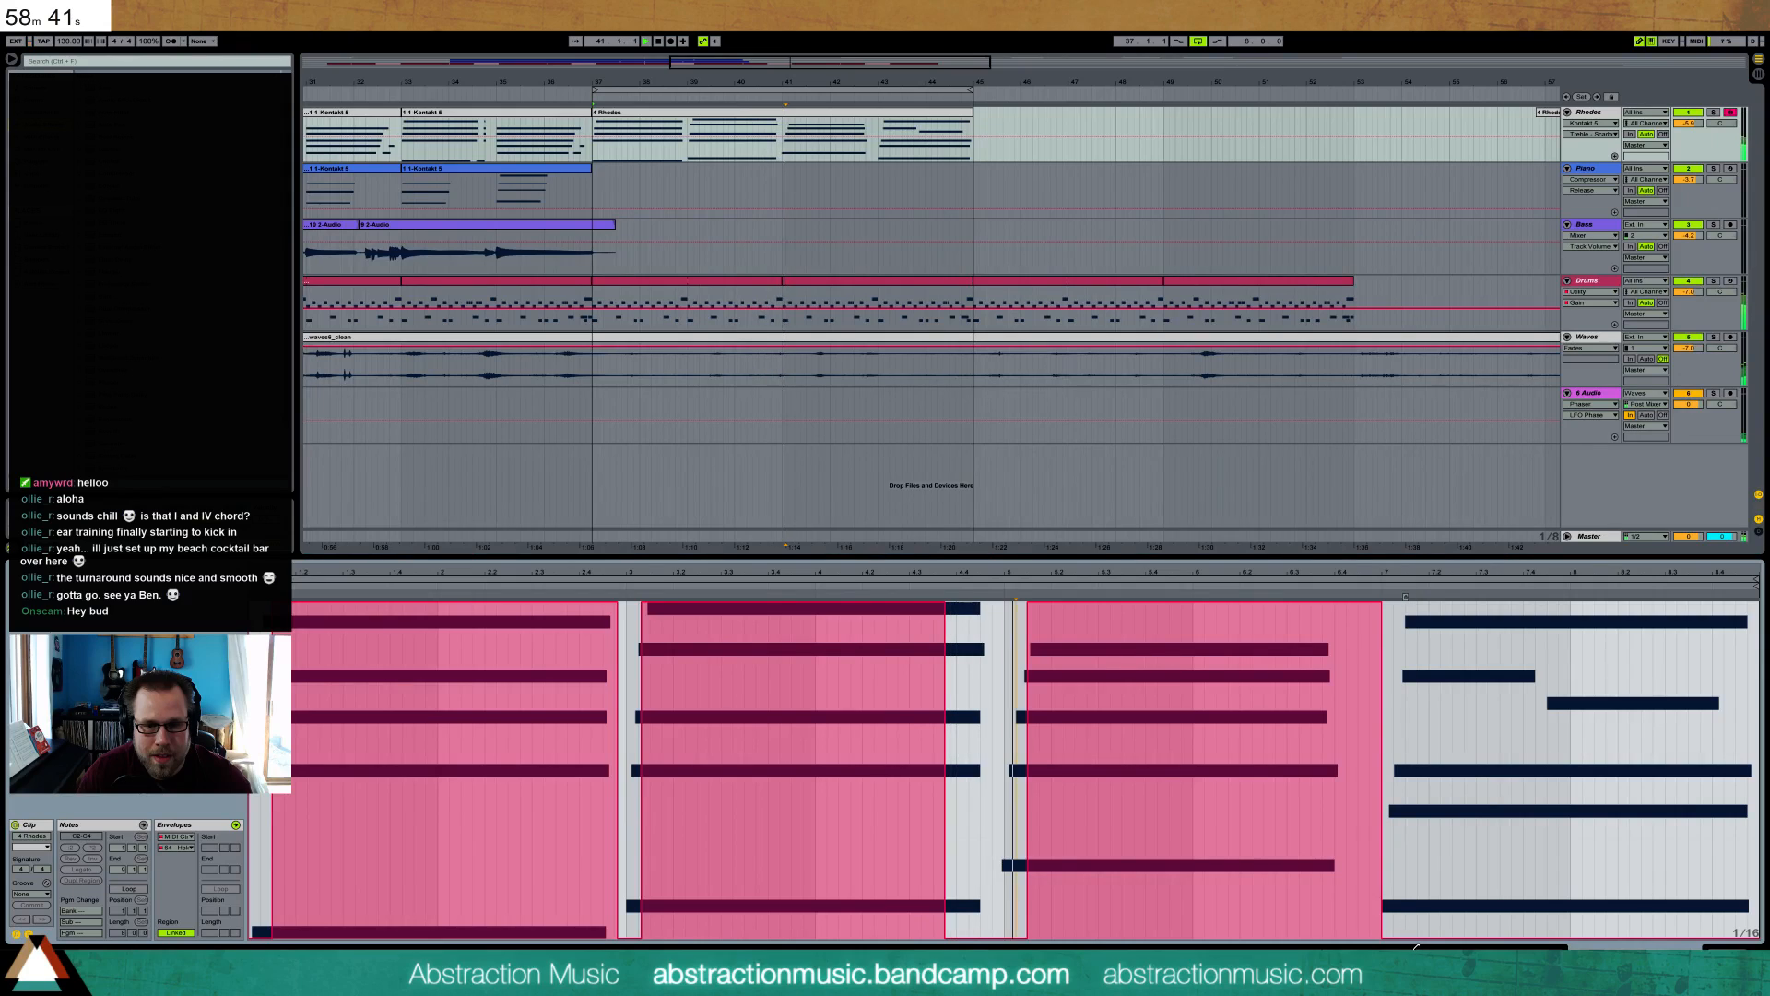
pyautogui.click(1389, 605)
pyautogui.moveTo(1440, 605)
pyautogui.mouseDown()
pyautogui.moveTo(1749, 606)
pyautogui.moveTo(1753, 560)
pyautogui.mouseUp()
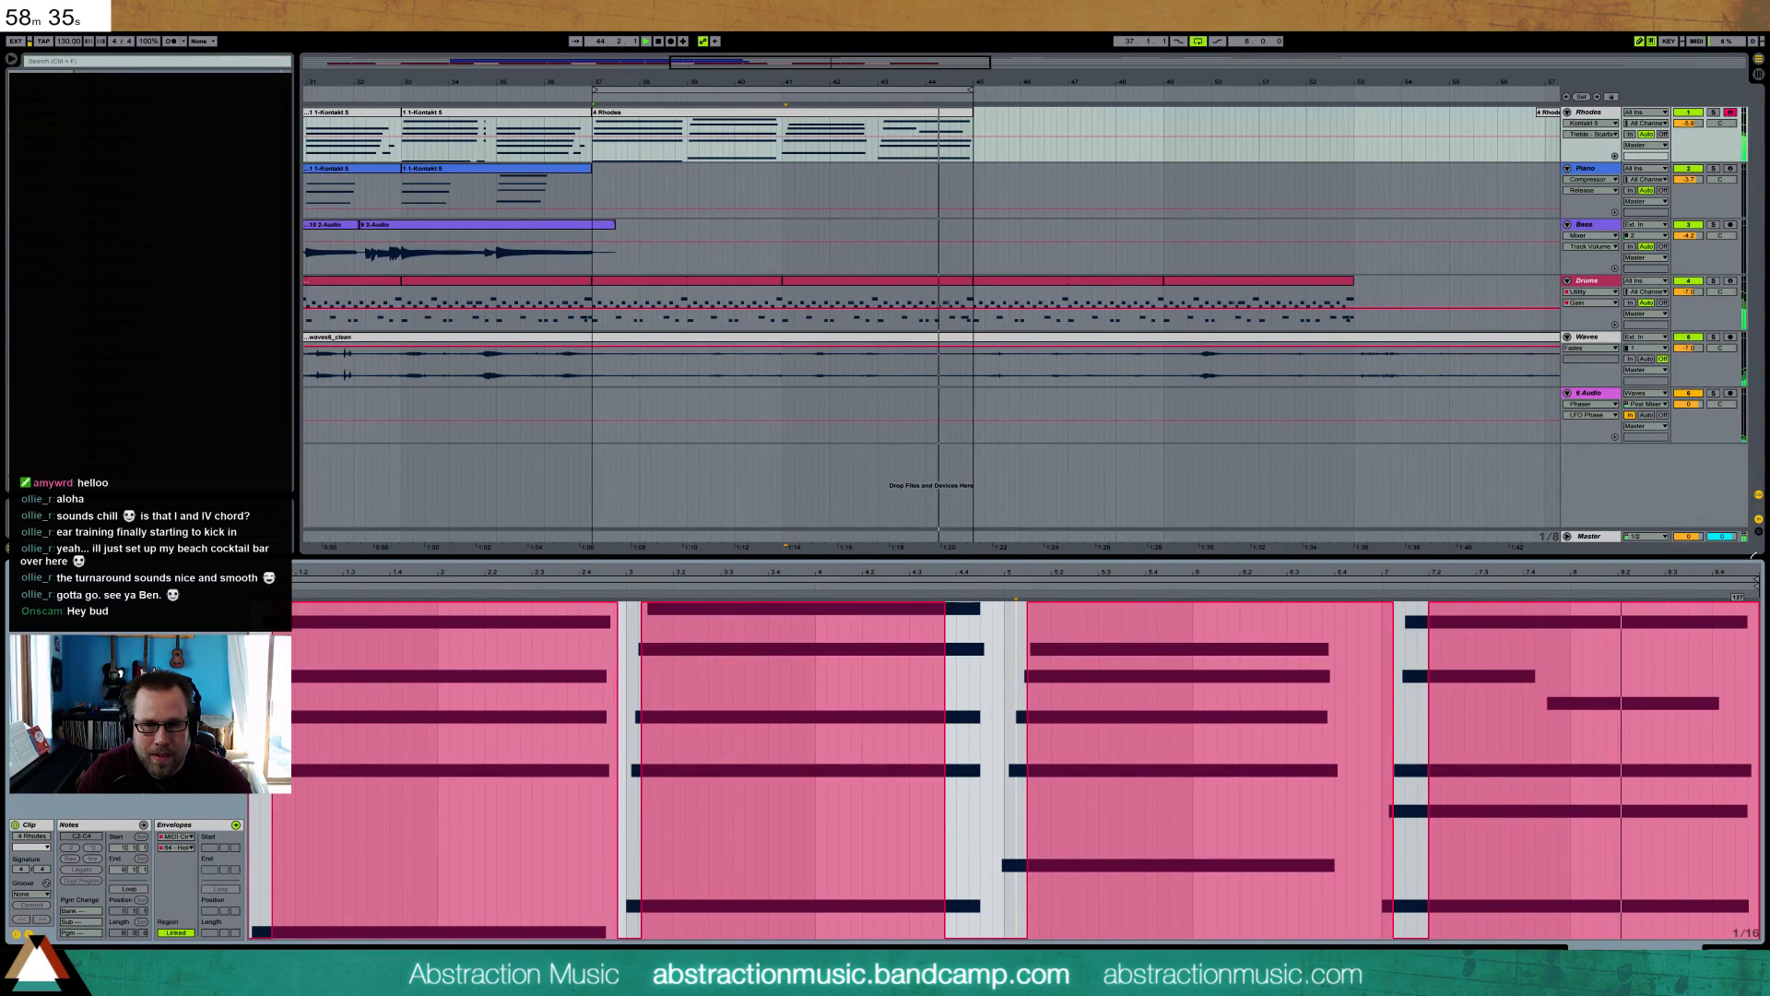
pyautogui.moveTo(946, 606); pyautogui.dragTo(993, 606)
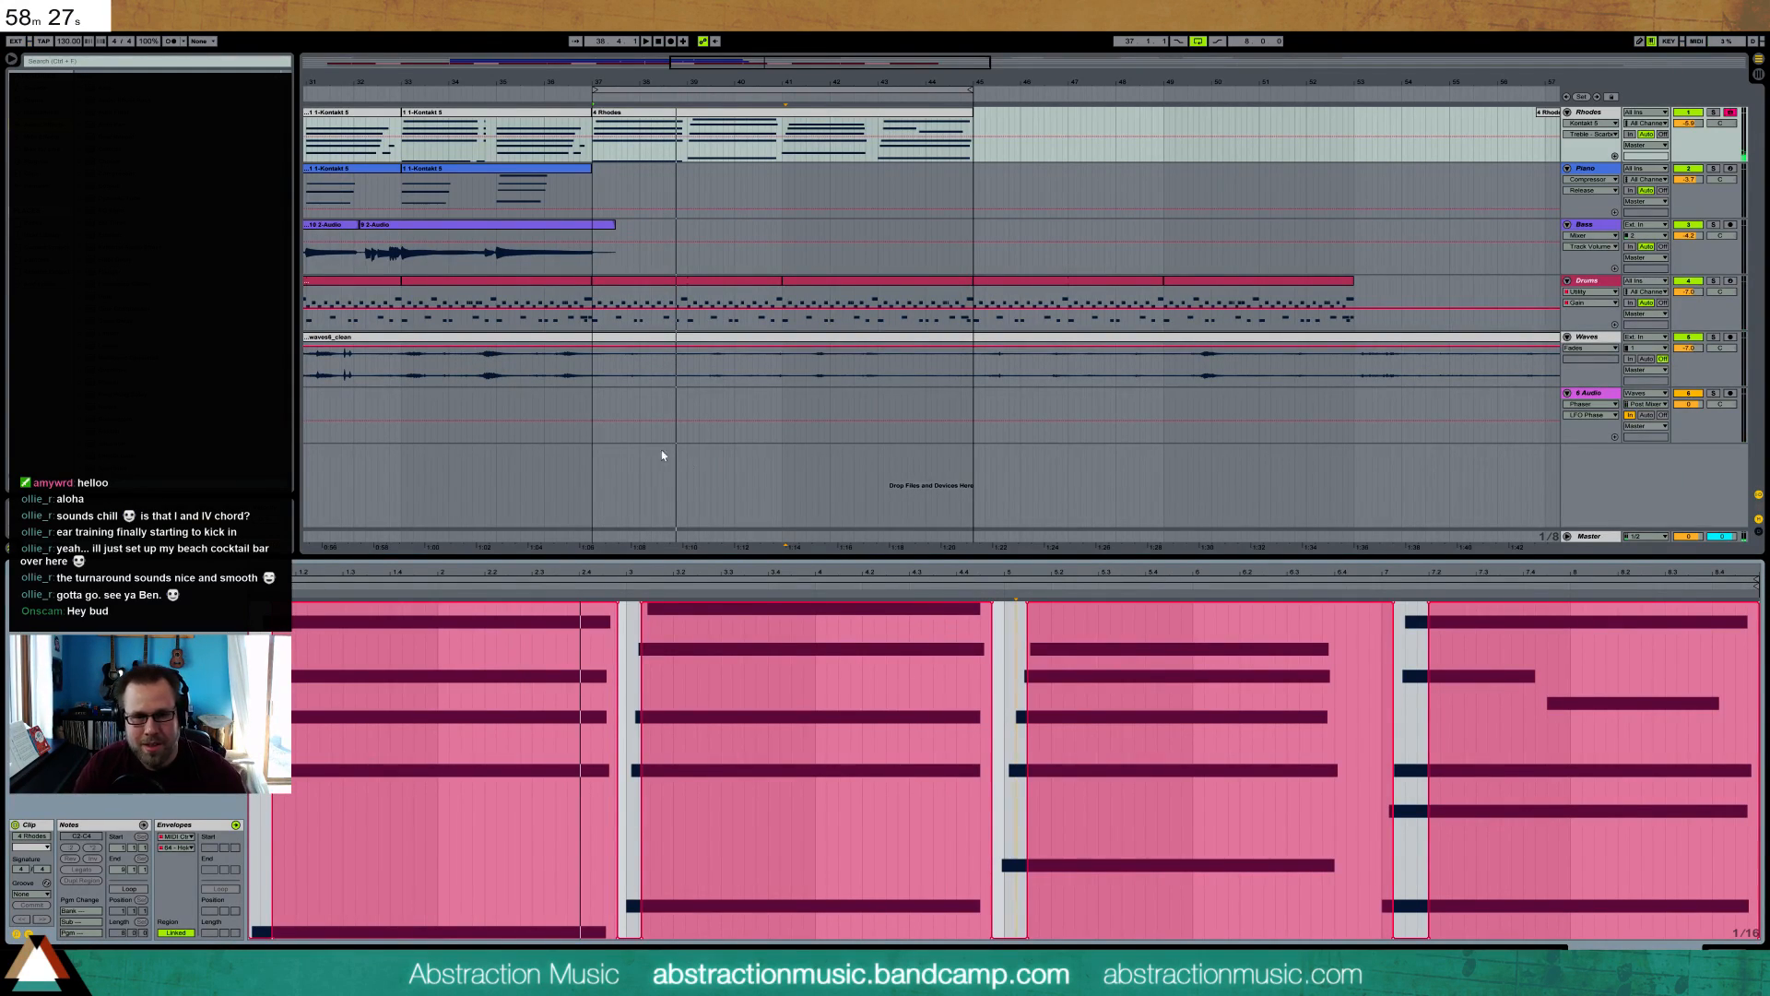
# - Return to the clip's notes, play from the third chord, and lower the fourth chord's top note by two semitones
pyautogui.click(29, 934)
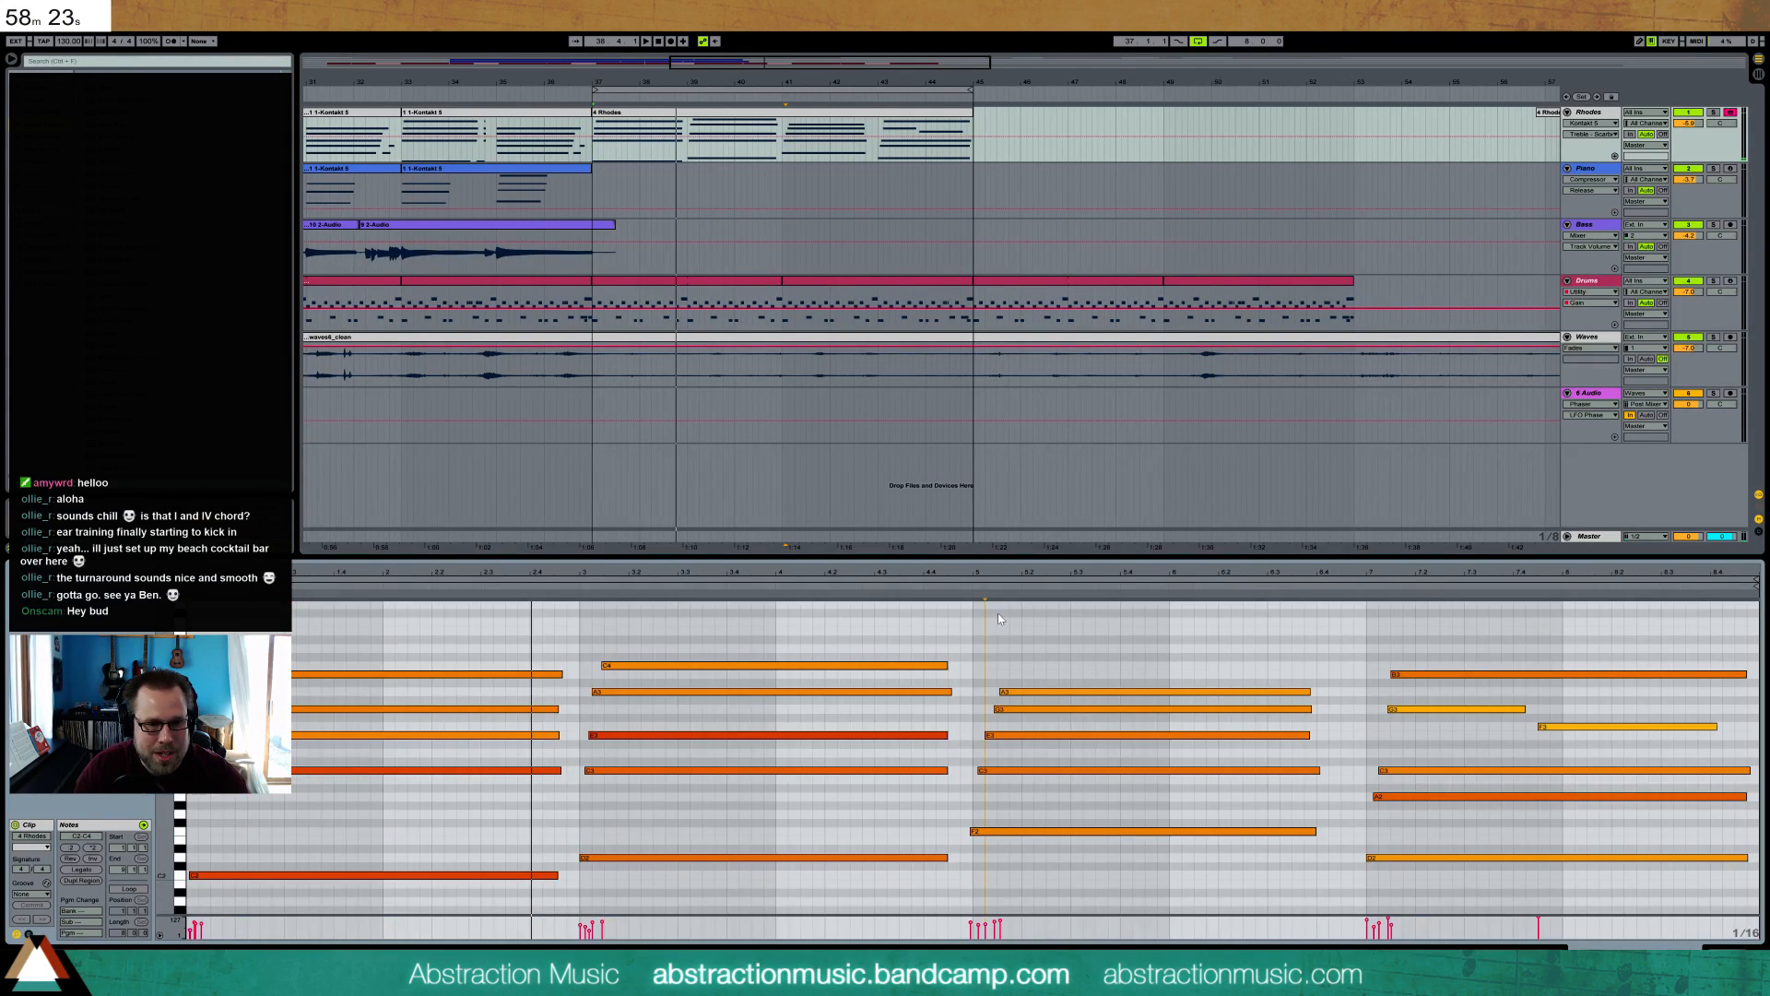
pyautogui.click(968, 587)
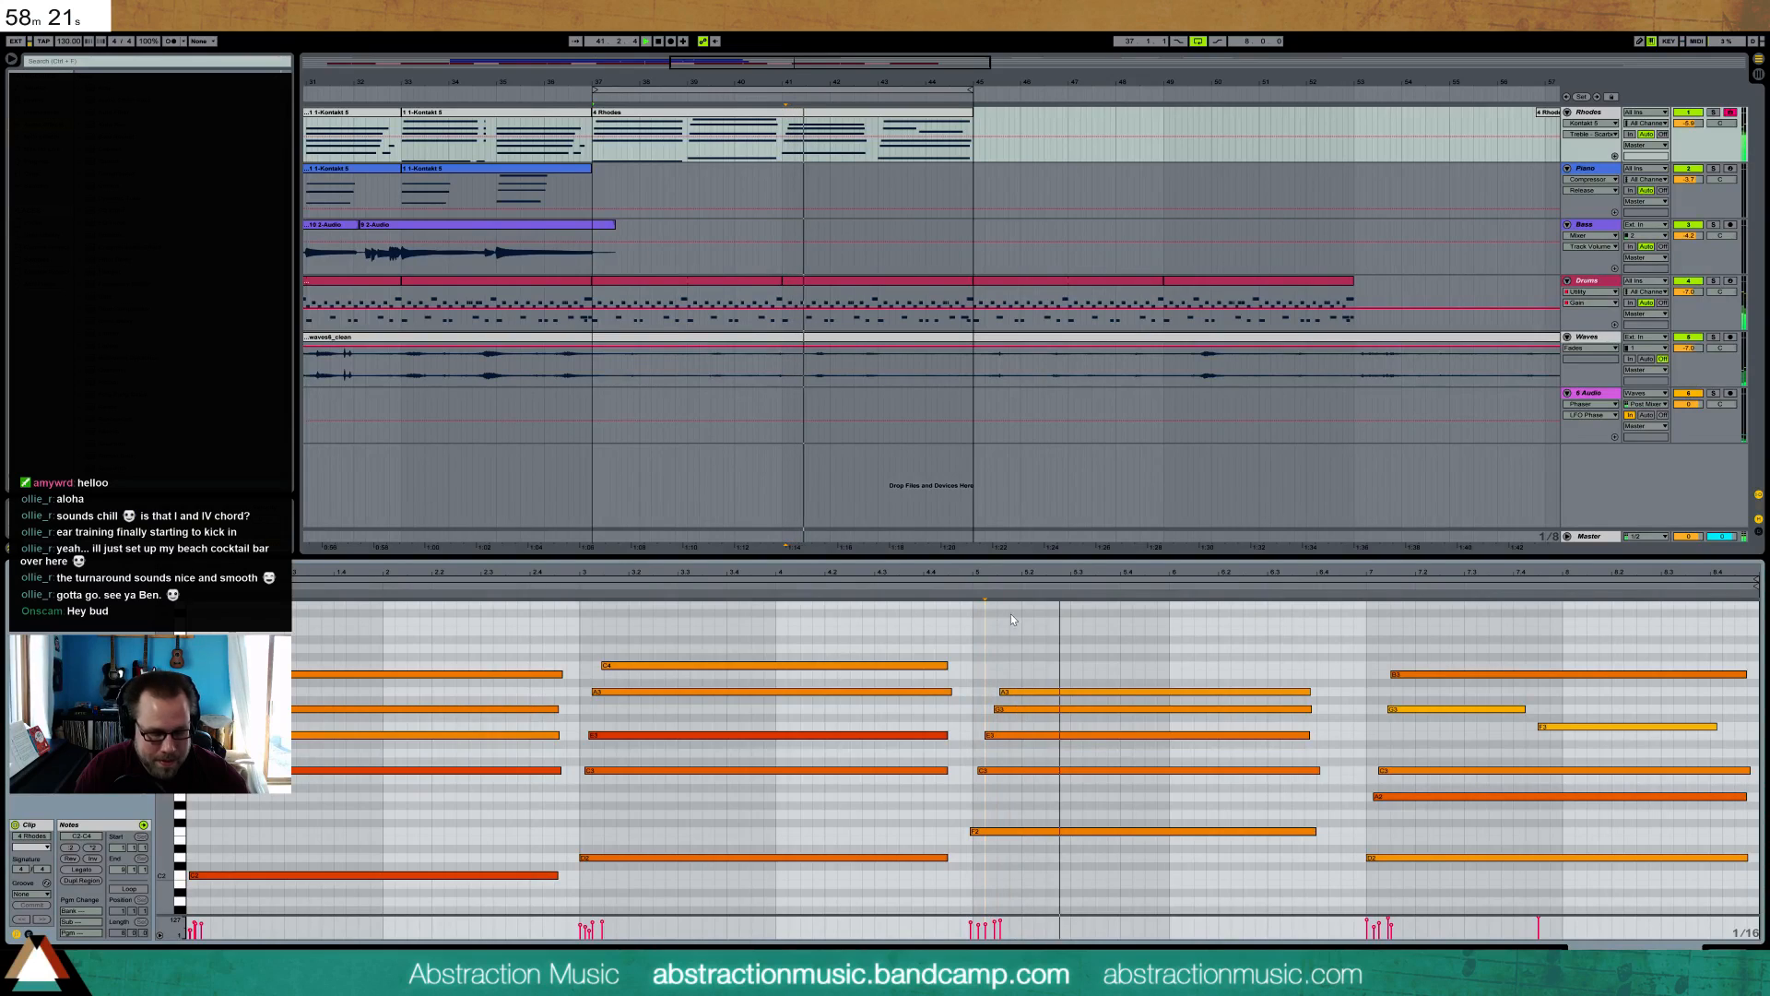
pyautogui.click(1450, 677)
pyautogui.press('Down')
pyautogui.press('Down')
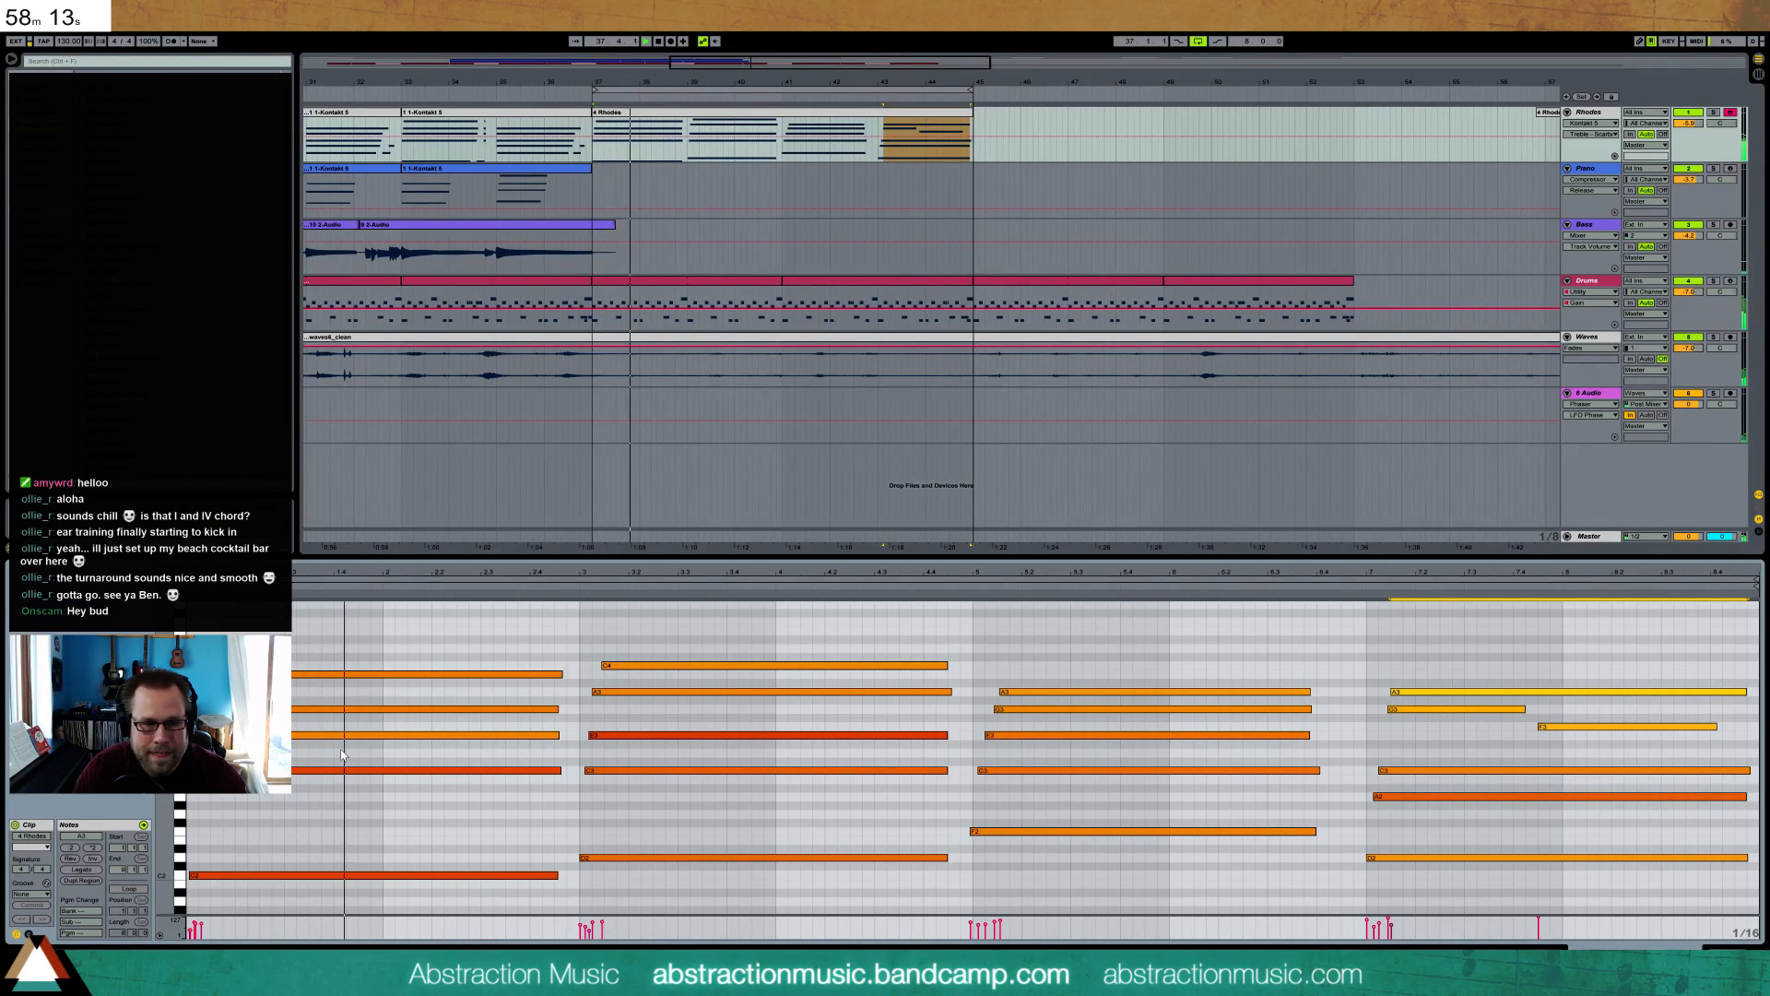
# - Select all notes of the third Rhodes chord and shift them slightly later
pyautogui.click(544, 192)
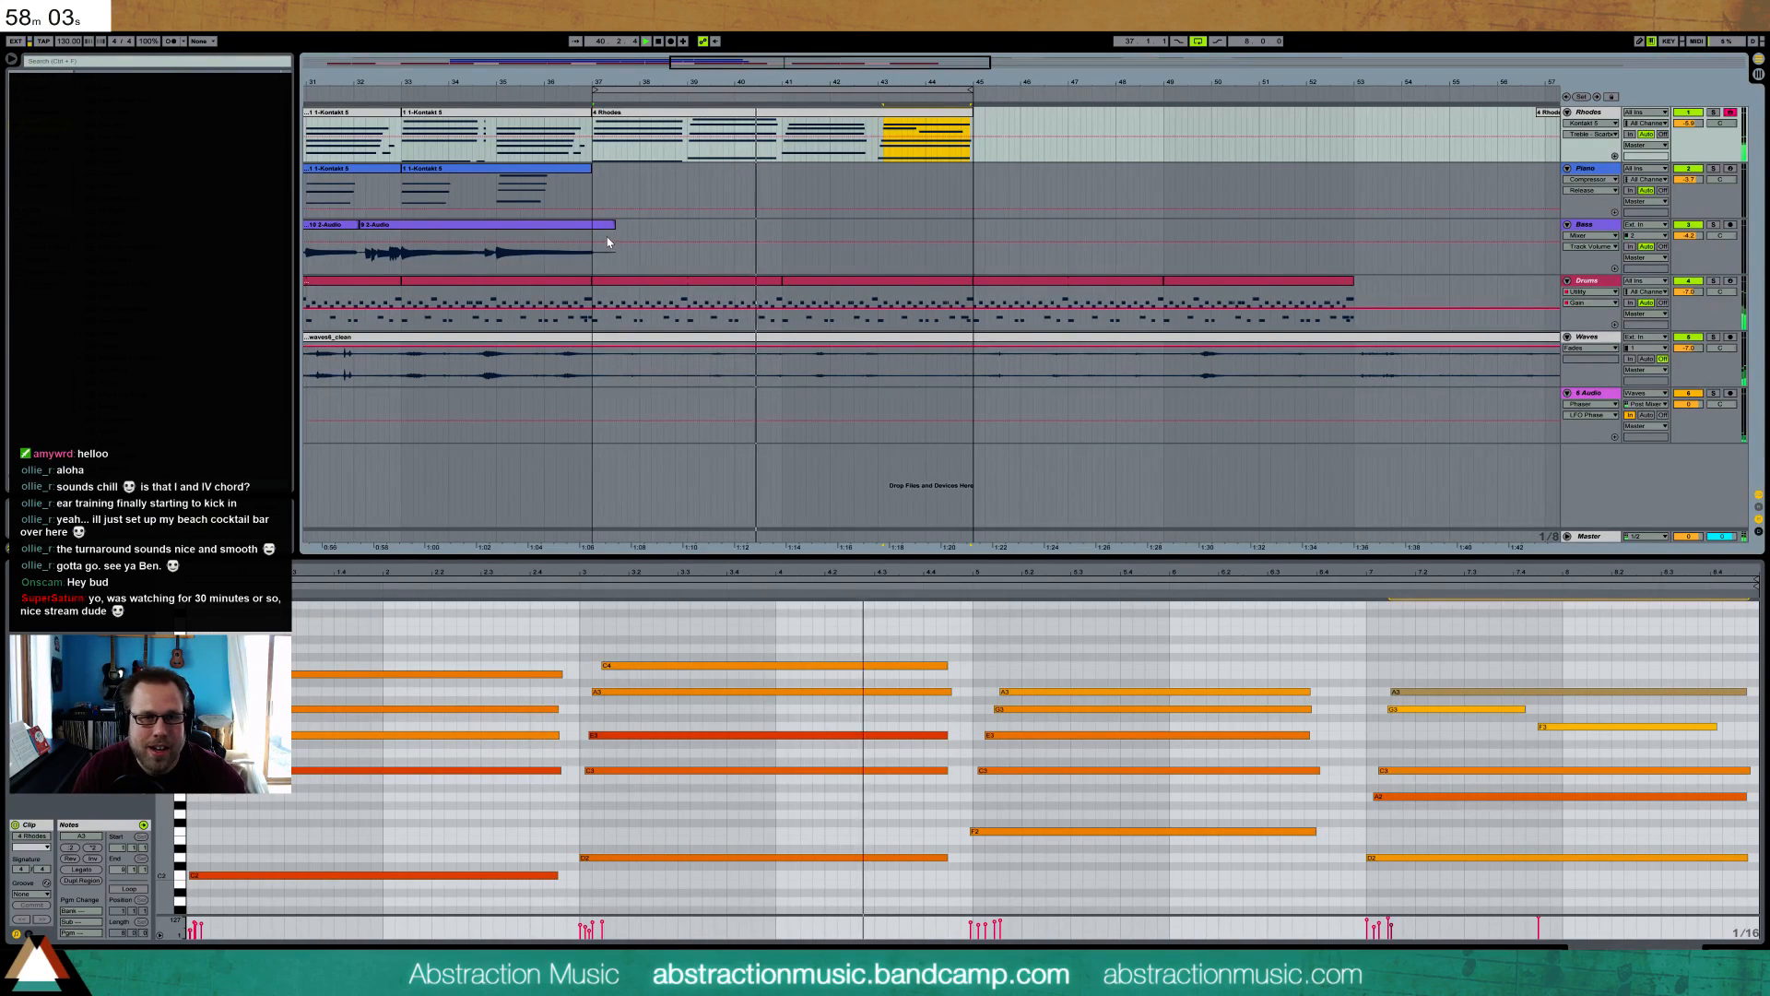
pyautogui.moveTo(833, 68); pyautogui.dragTo(786, 69)
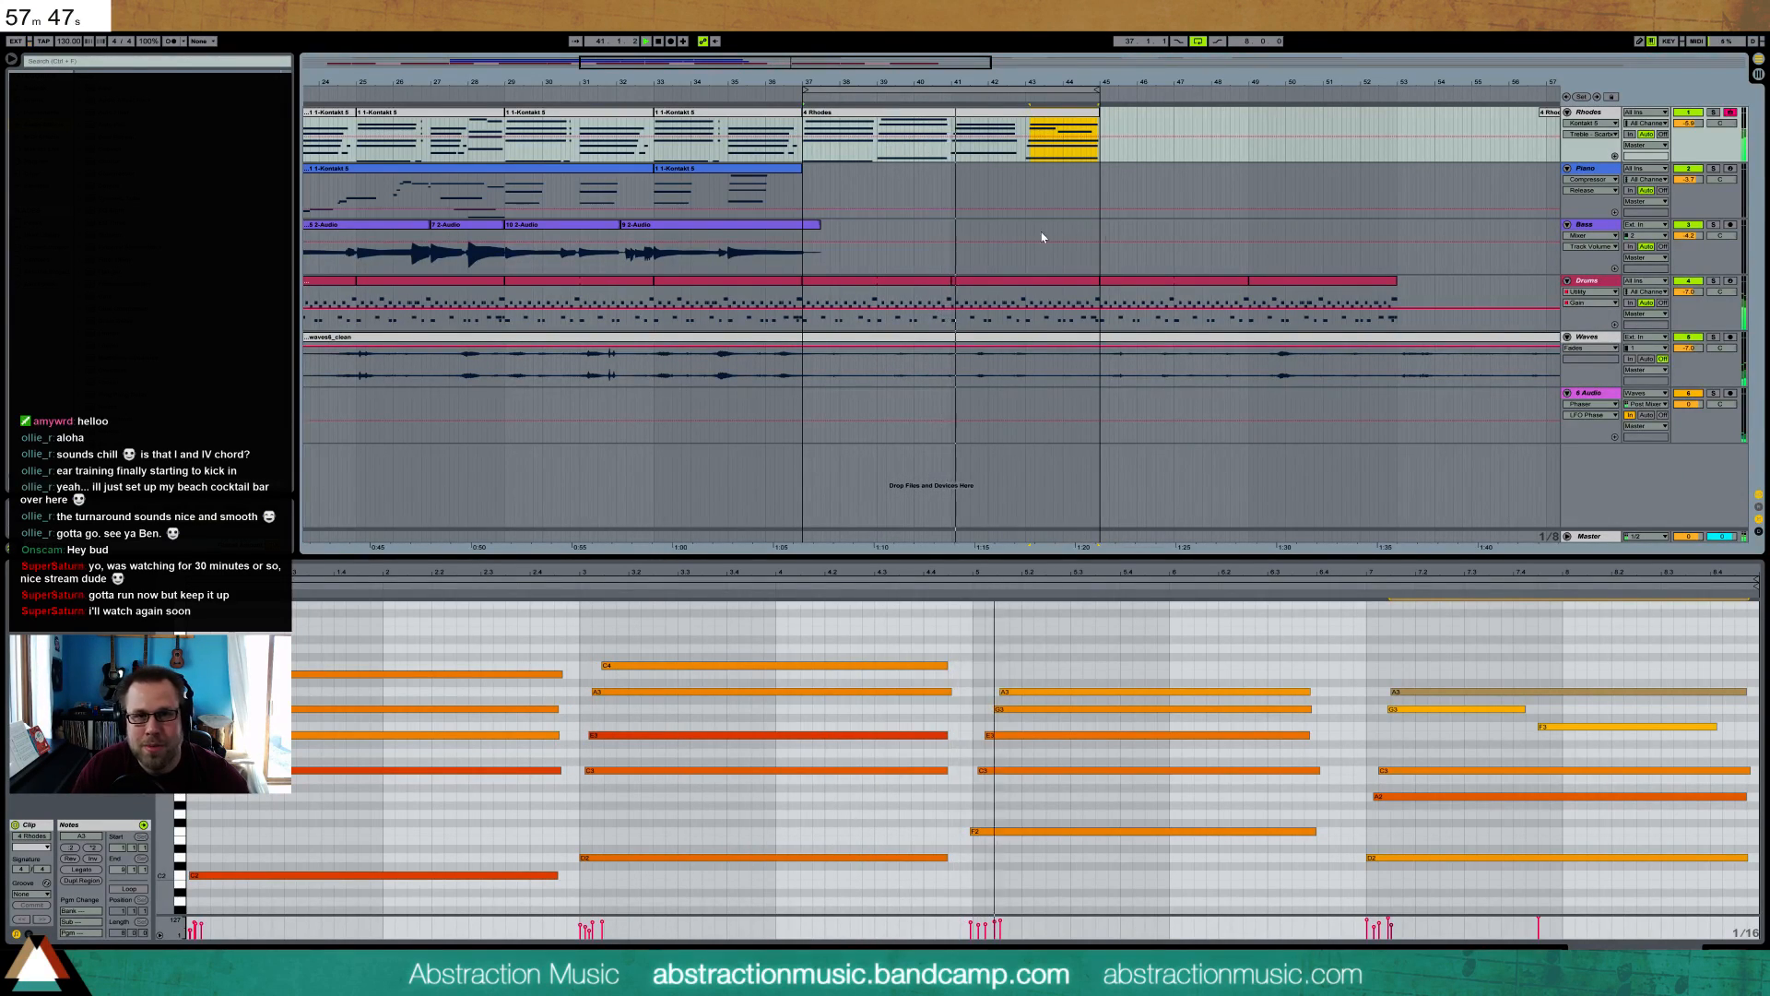
pyautogui.moveTo(1055, 643); pyautogui.dragTo(1105, 851)
pyautogui.press('Right')
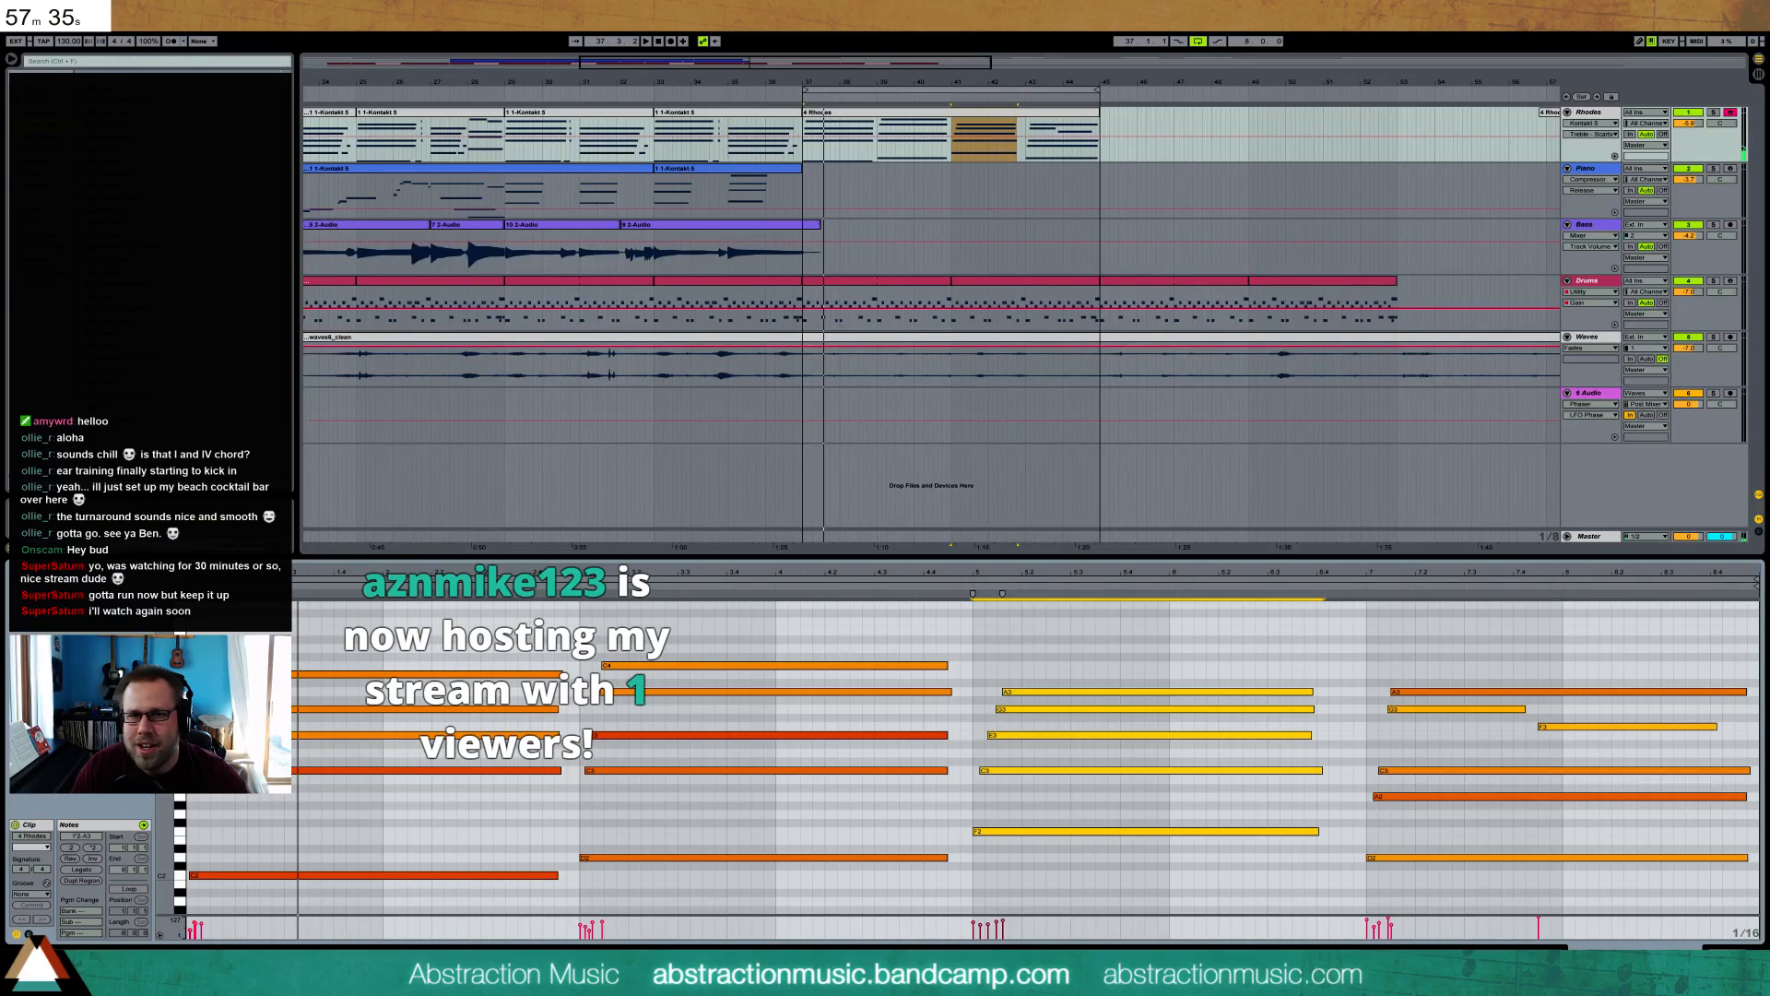
# - View the whole arrangement, play it from near bar 3, and inspect the early Rhodes clips and the first Piano clip
pyautogui.moveTo(746, 67); pyautogui.dragTo(624, 39)
pyautogui.click(338, 95)
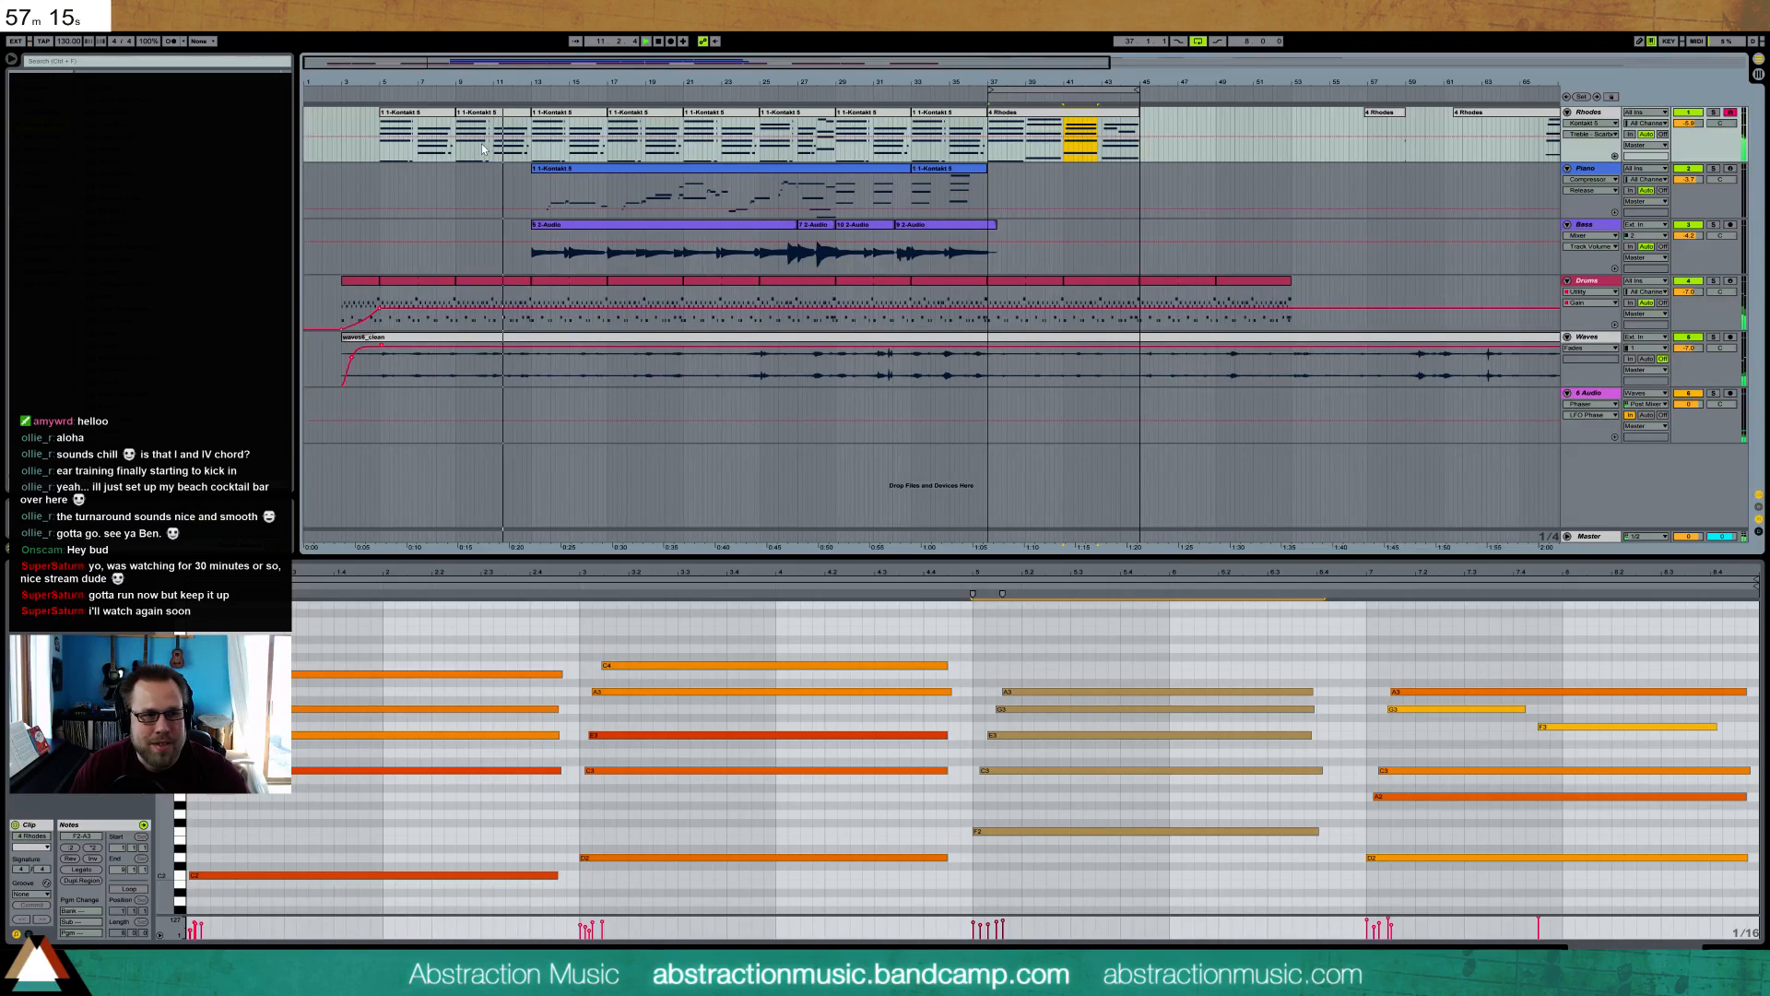
pyautogui.click(383, 154)
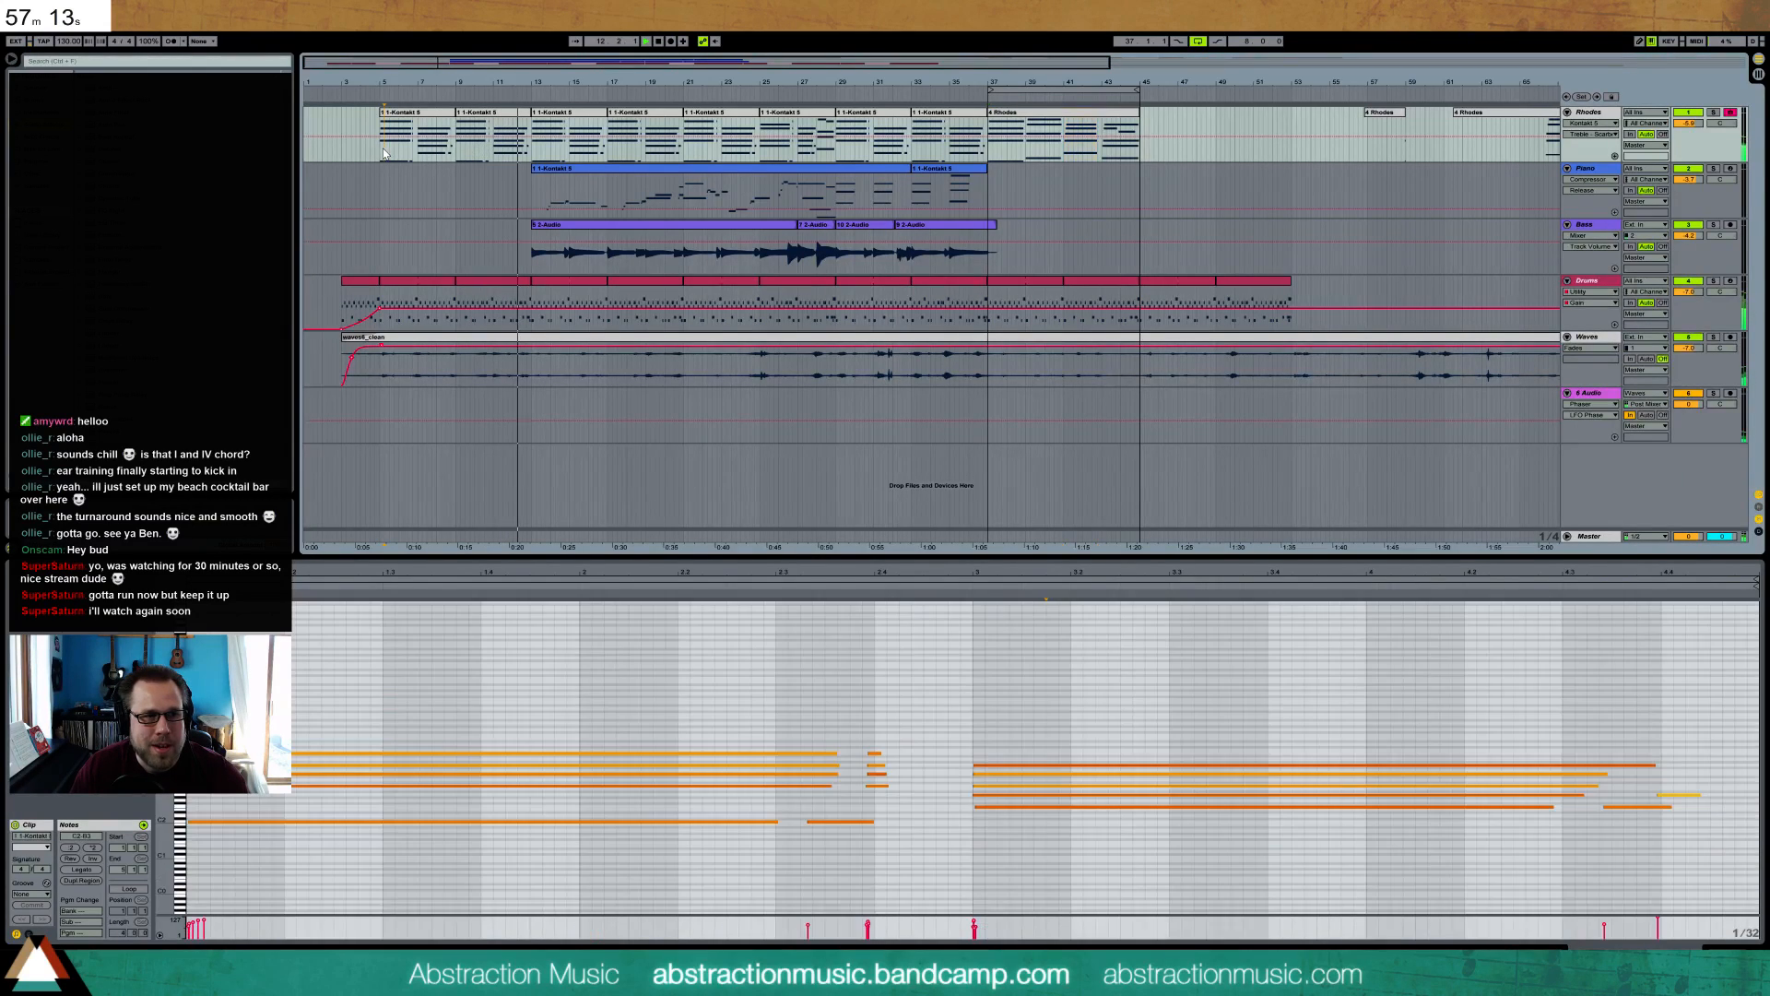
pyautogui.click(522, 154)
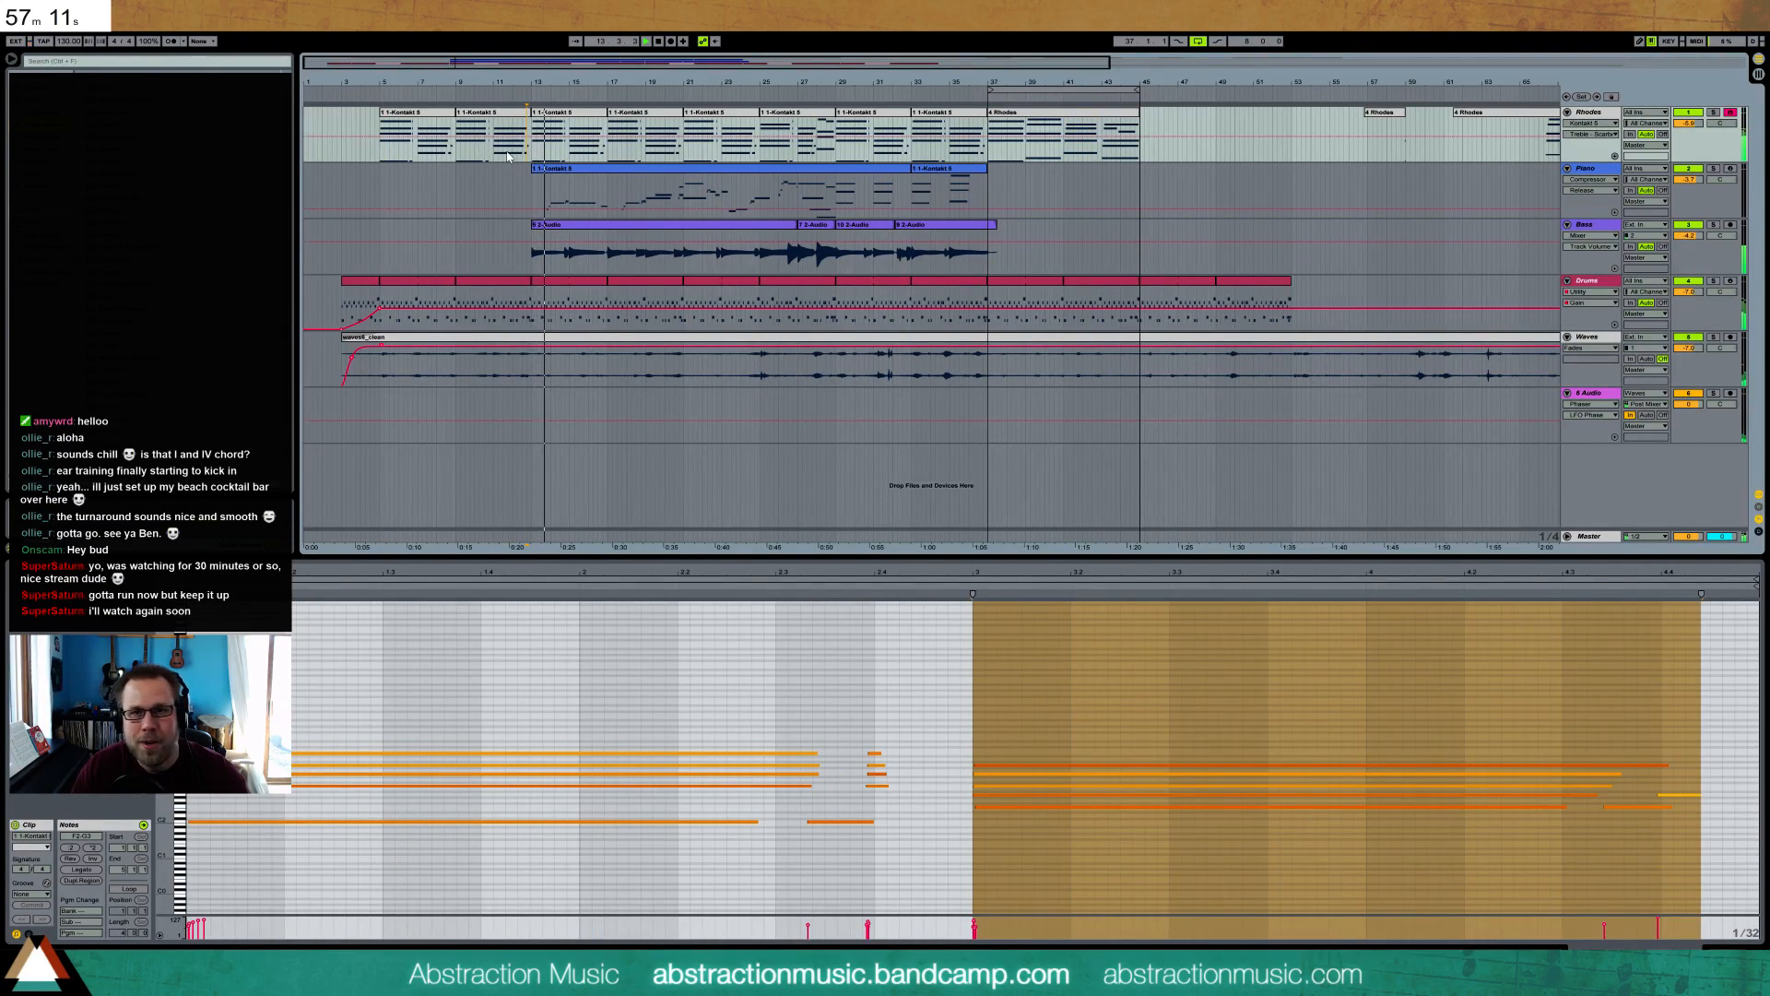
pyautogui.click(550, 177)
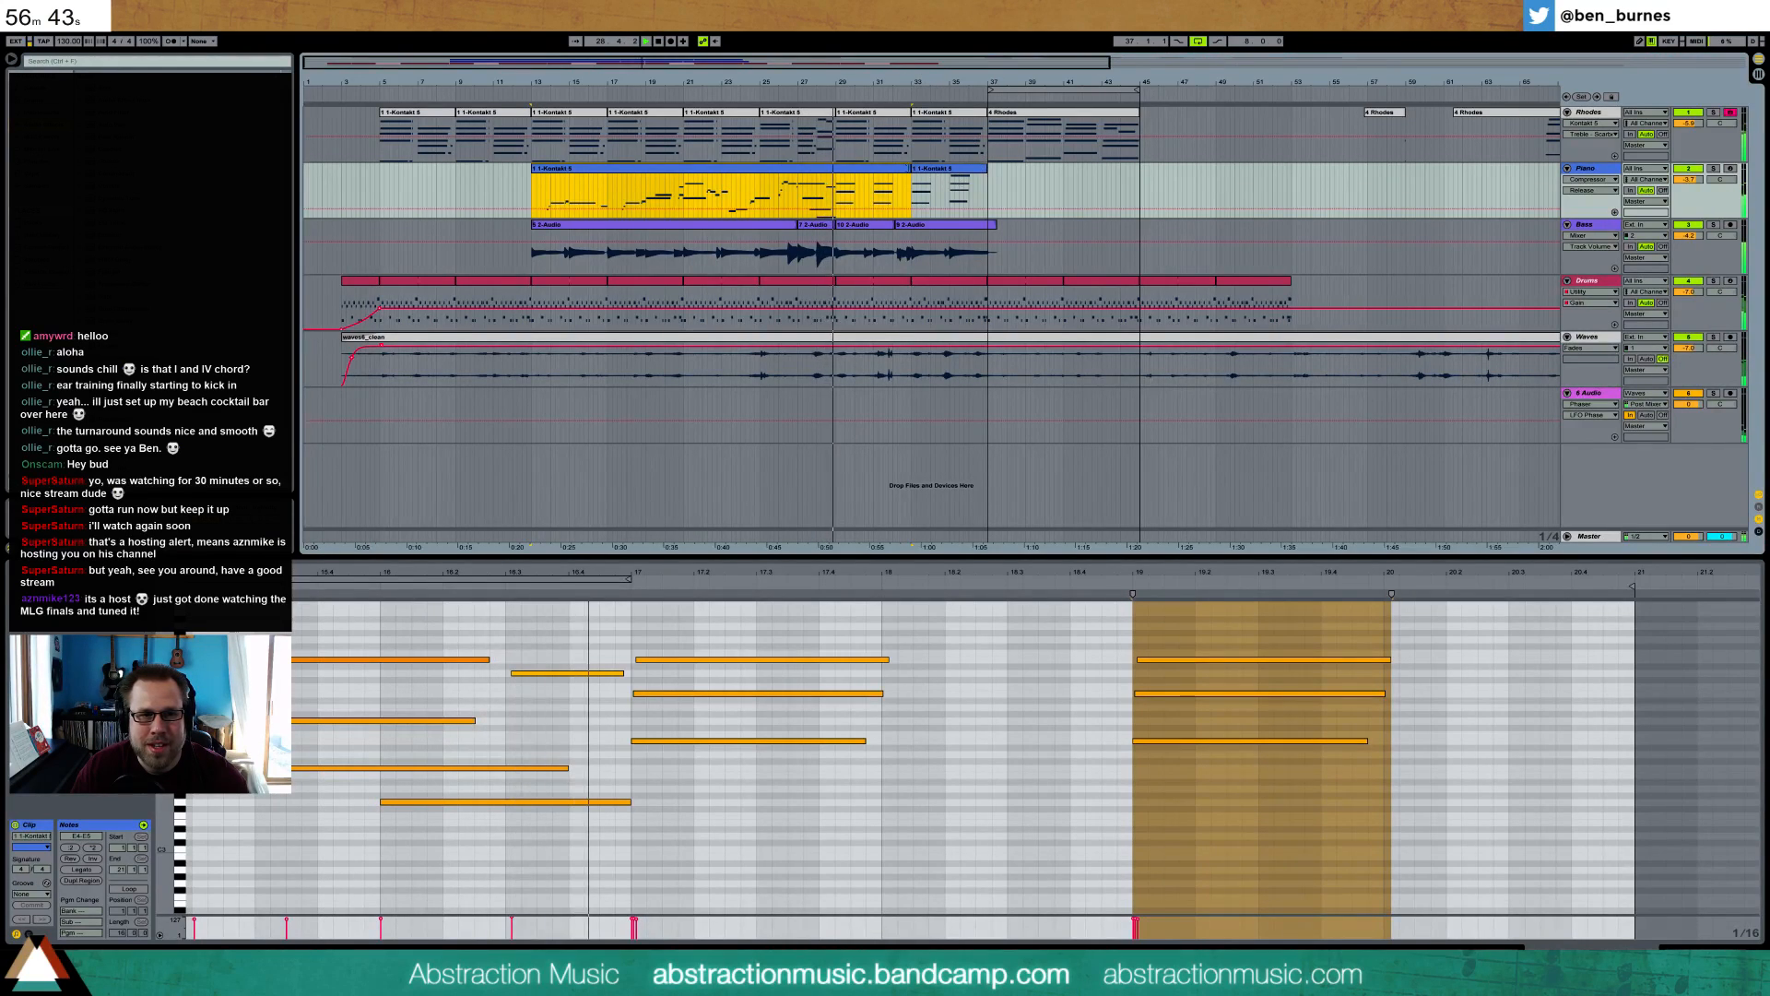
# - Arm the Piano track, record a new chord from bar 32, and restore the start of the following Piano clip to bar 33
pyautogui.click(892, 189)
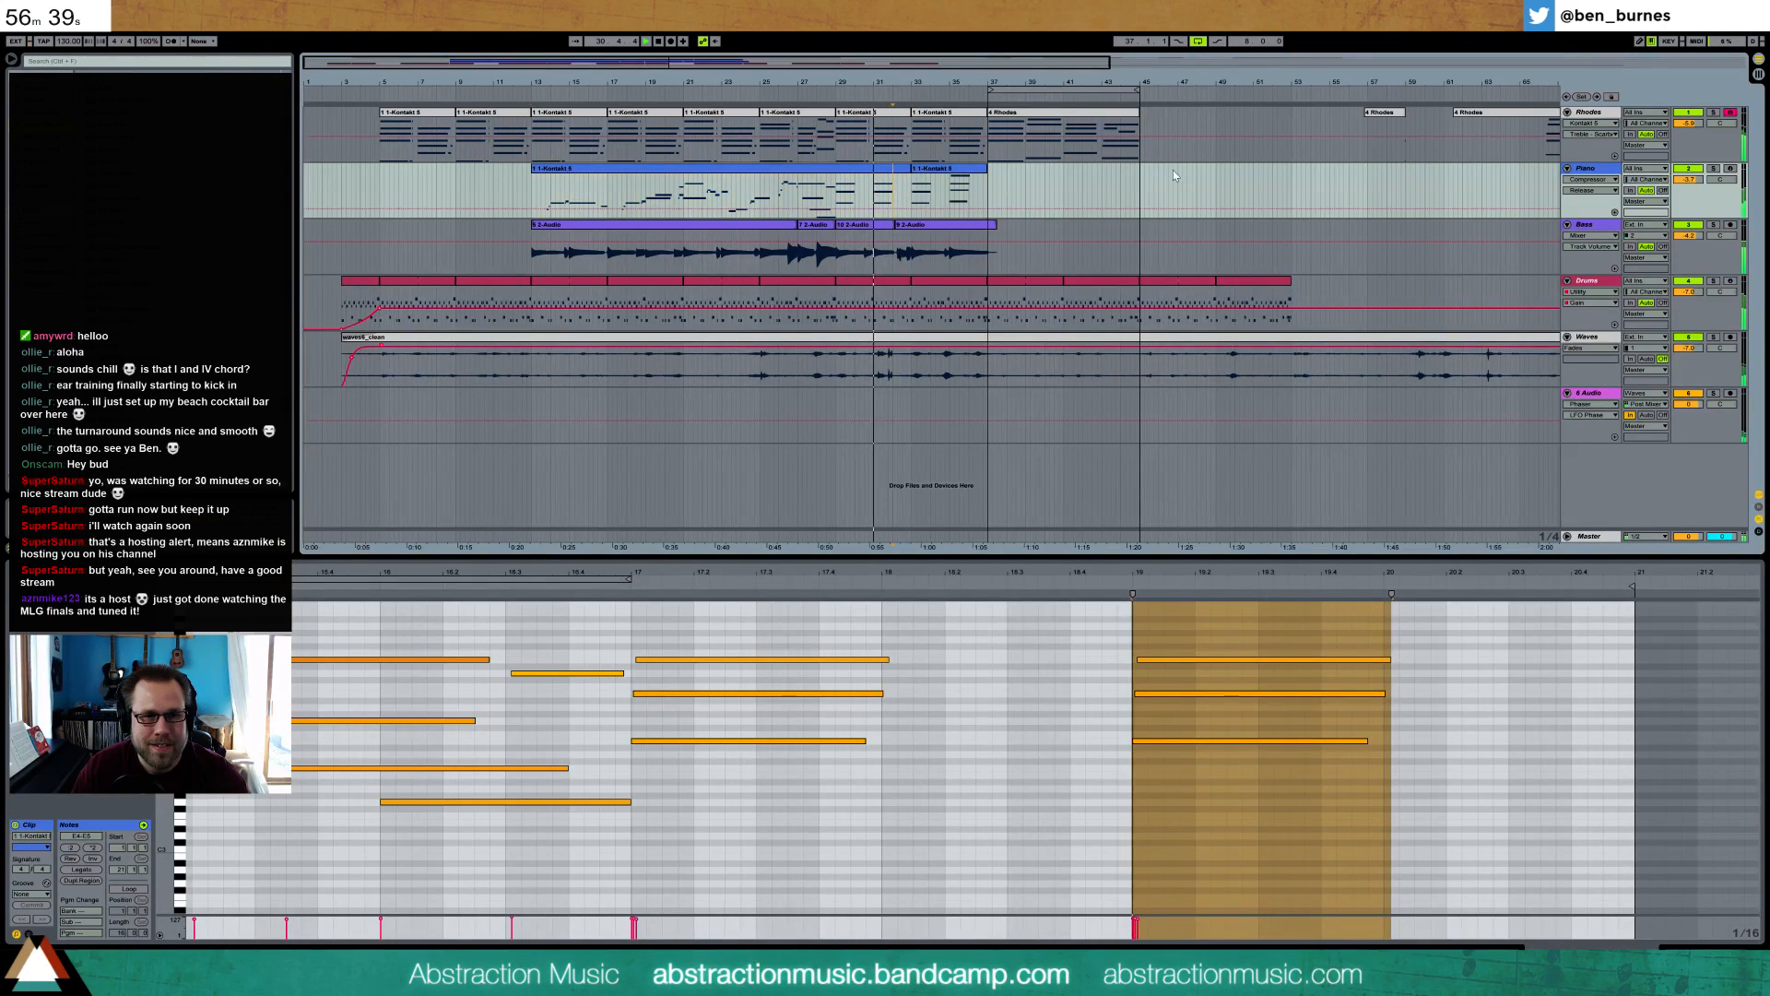
pyautogui.click(1731, 169)
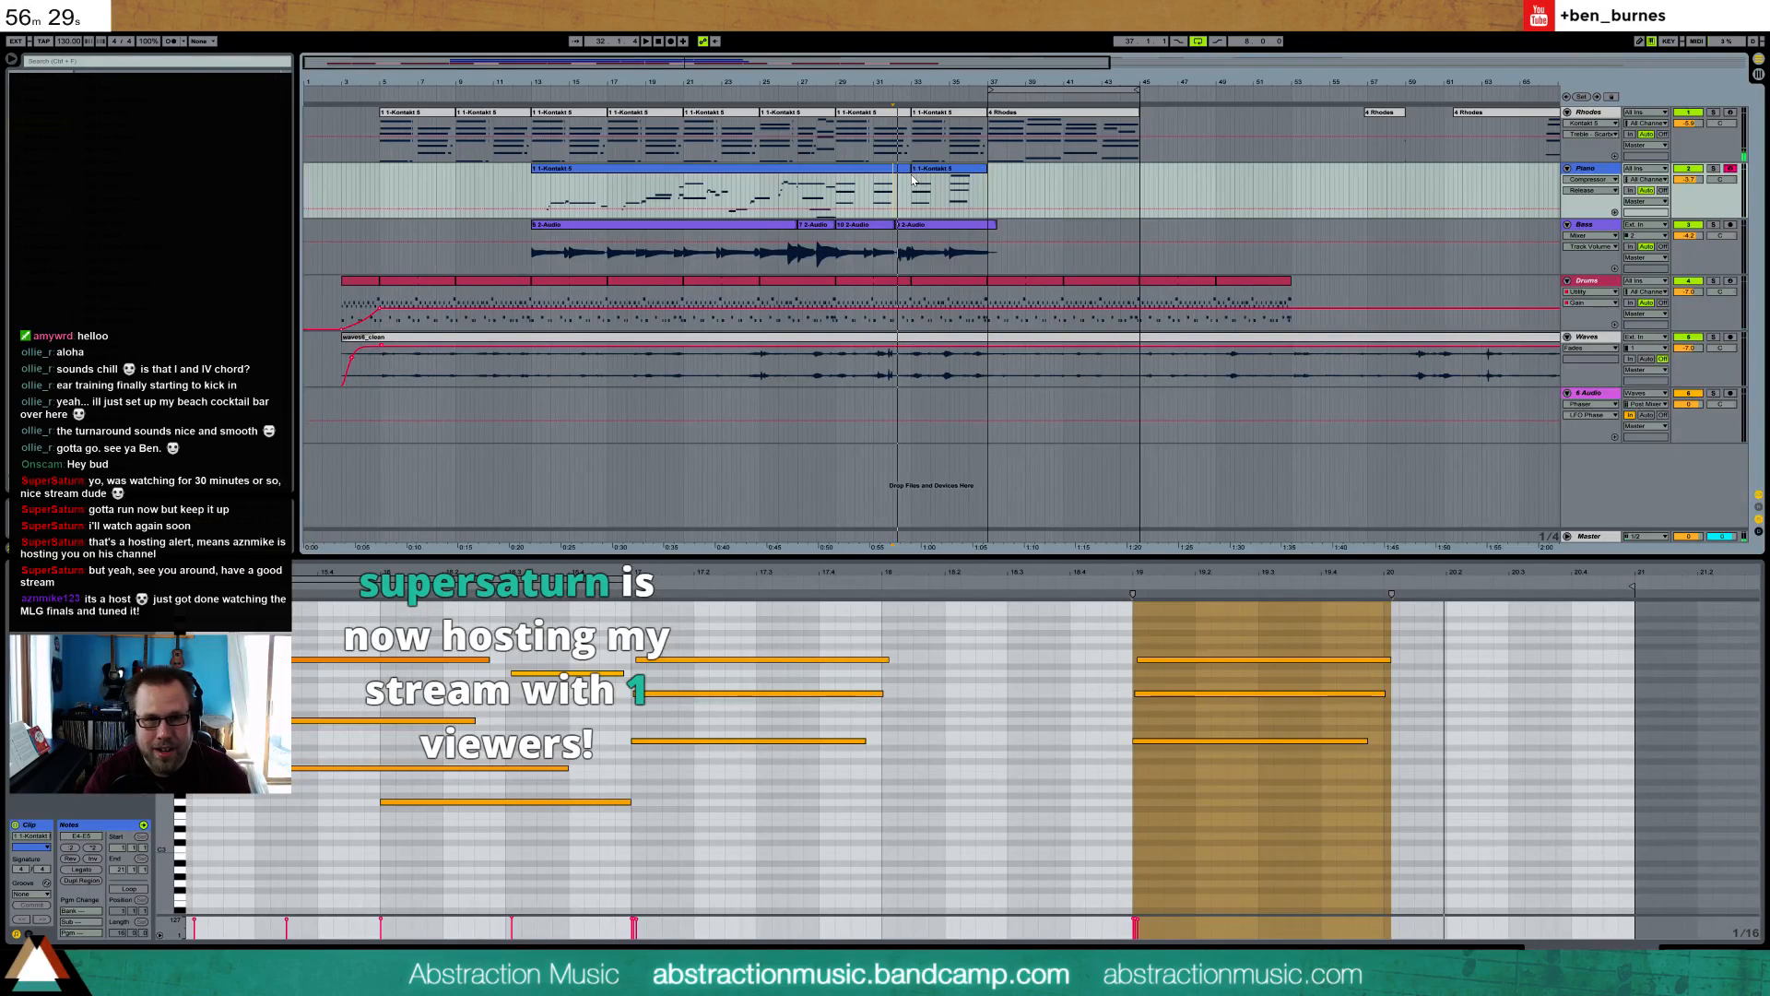
pyautogui.press('F9')
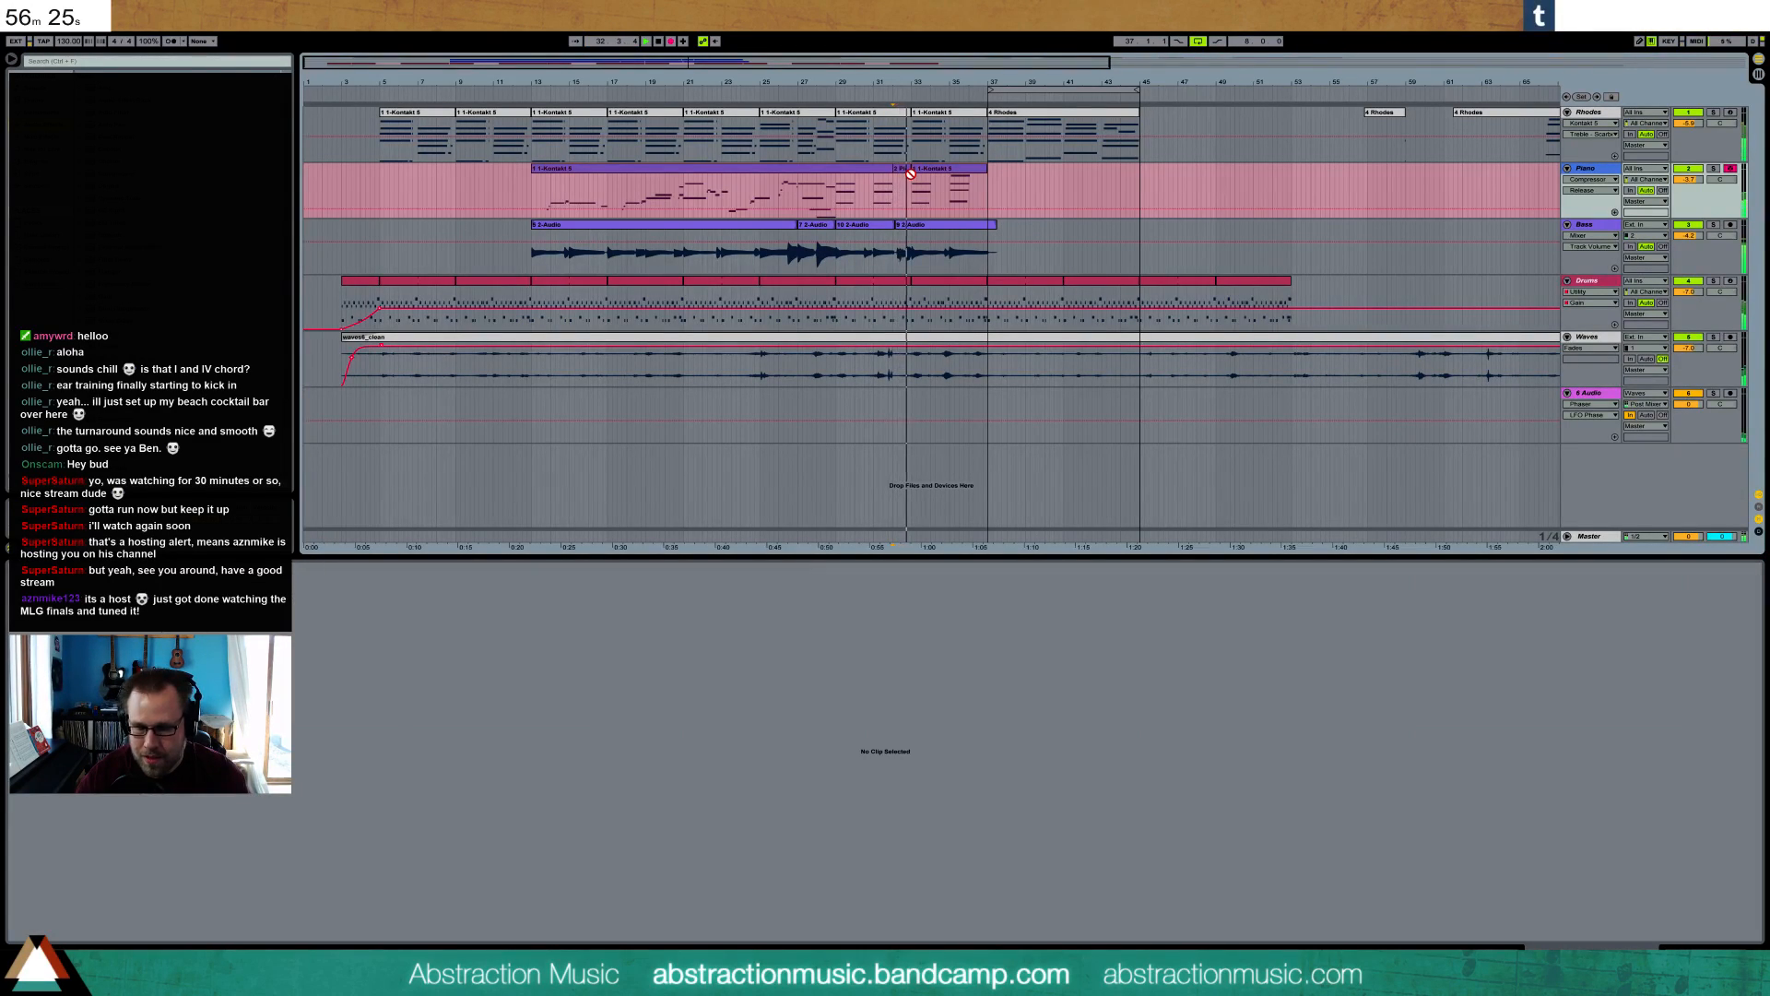
pyautogui.press('space')
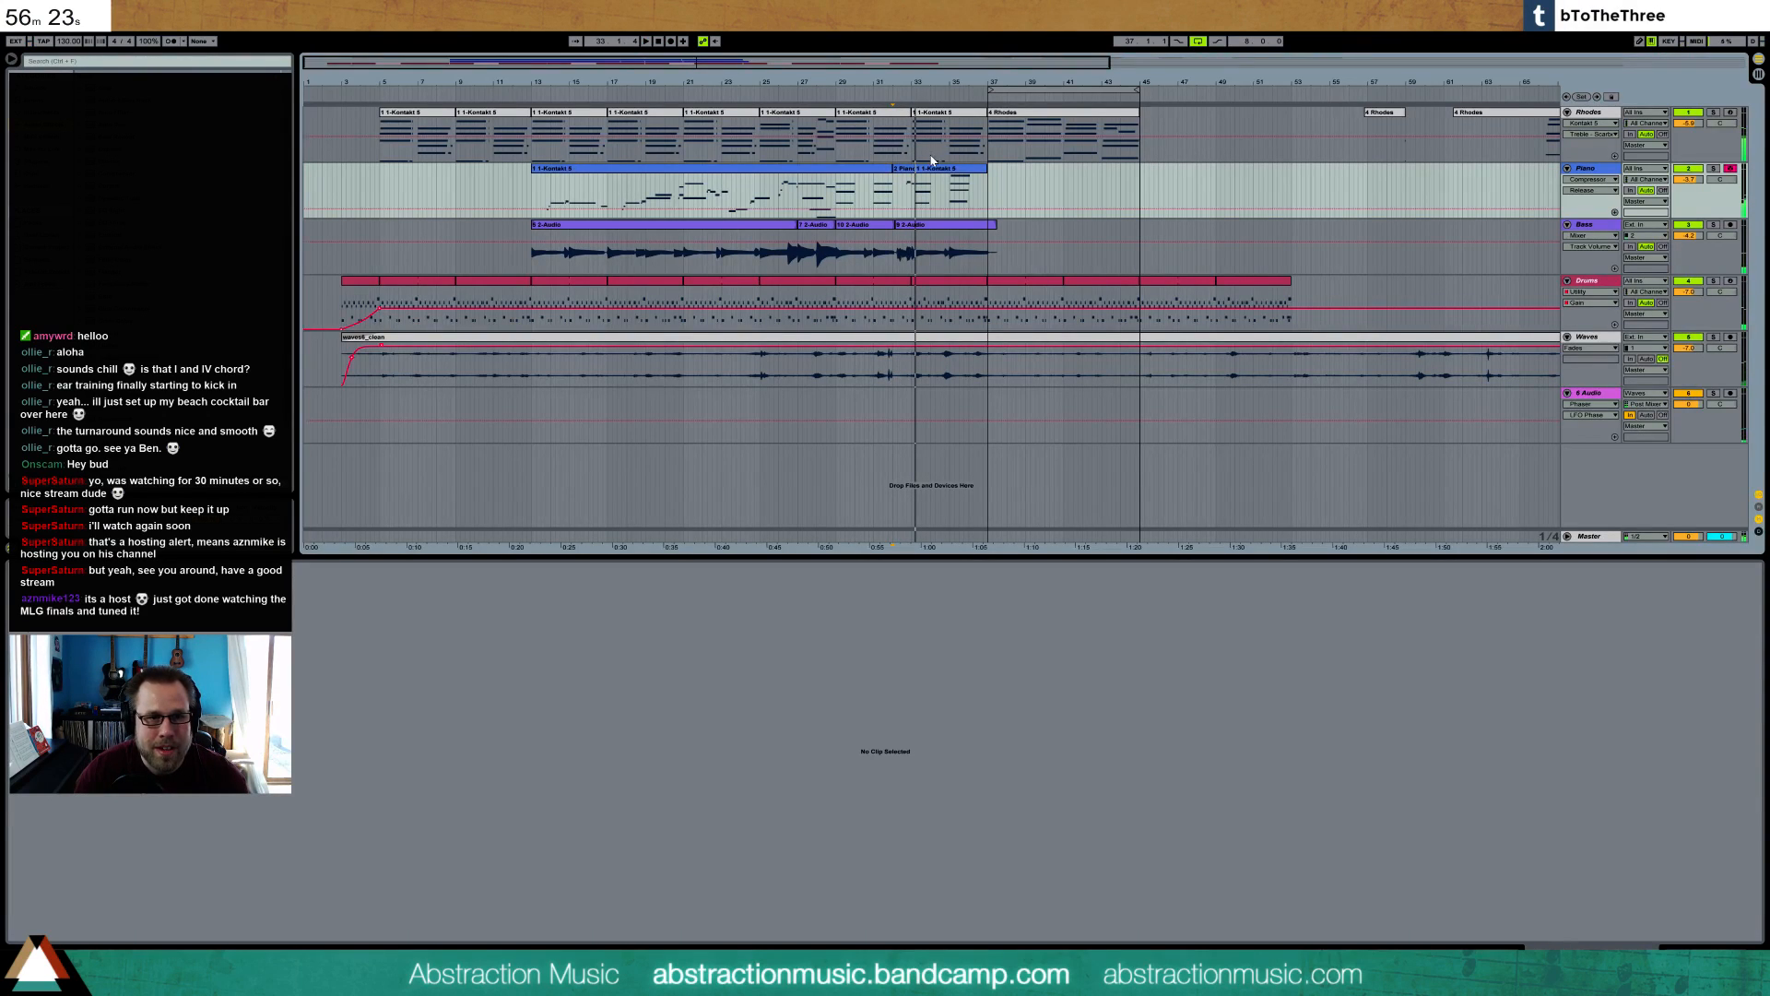
pyautogui.moveTo(917, 169); pyautogui.dragTo(910, 169)
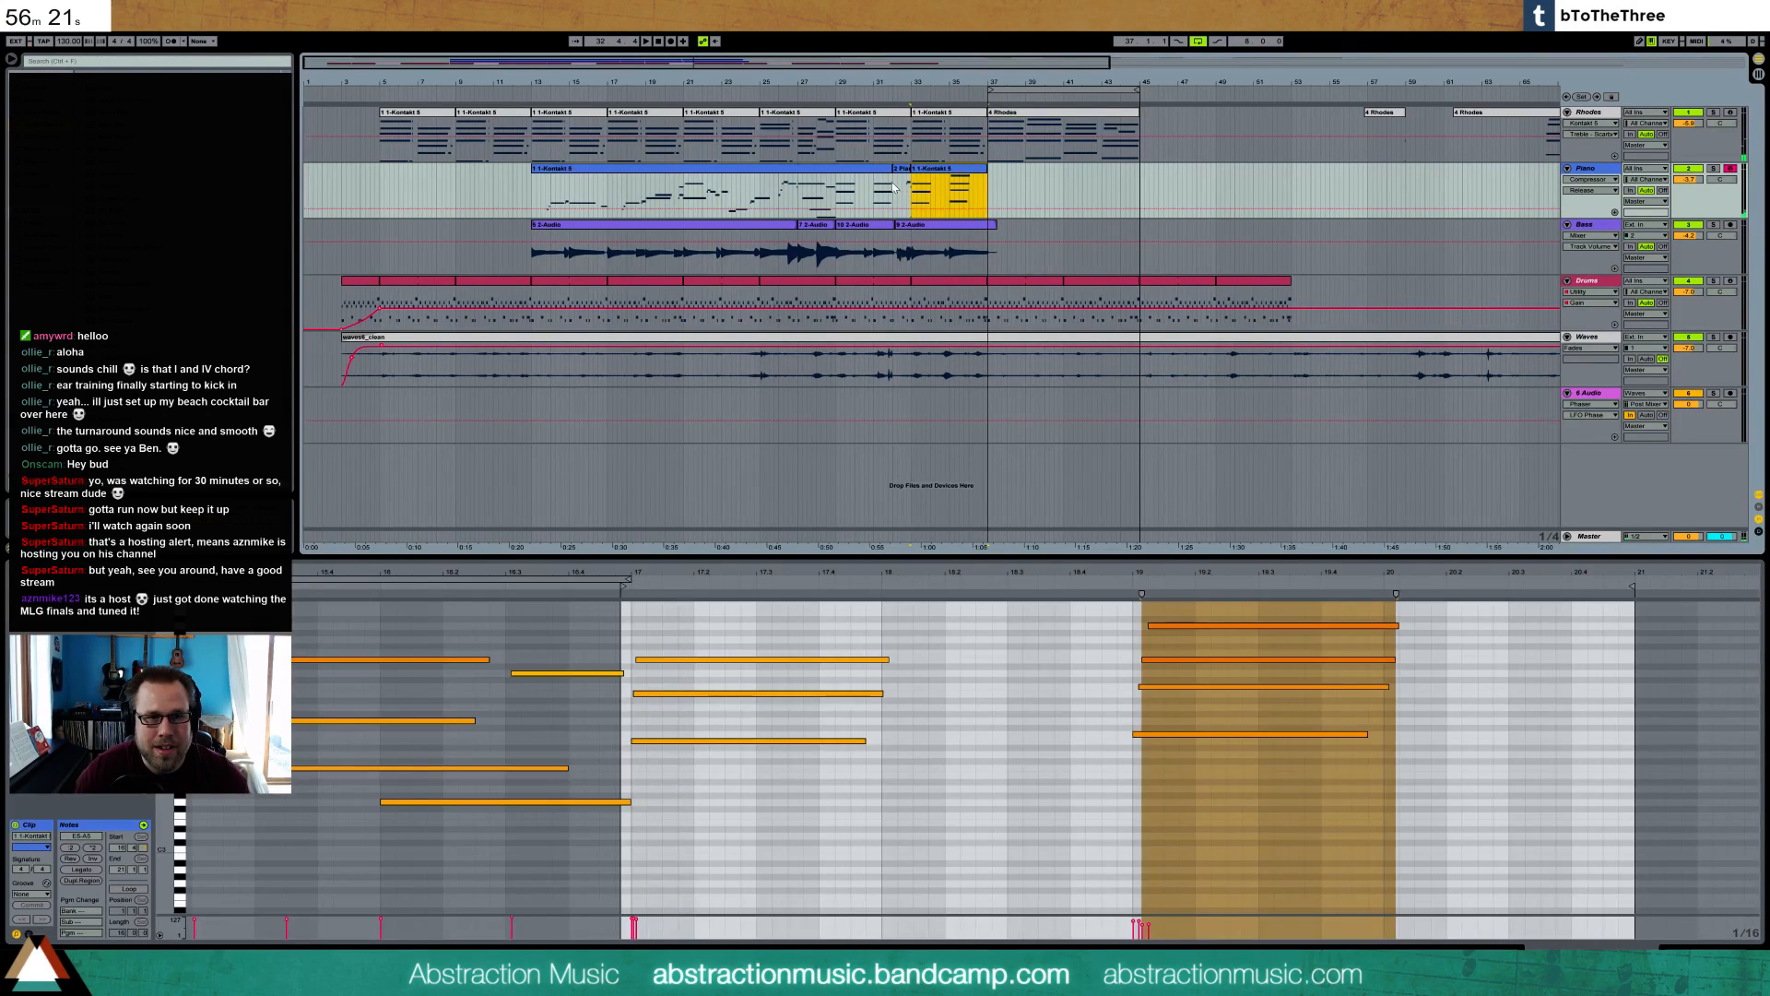
# - Play the arrangement from around bar 29 and trim the end of the last Bass clip to bar 37
pyautogui.click(833, 188)
pyautogui.press('space')
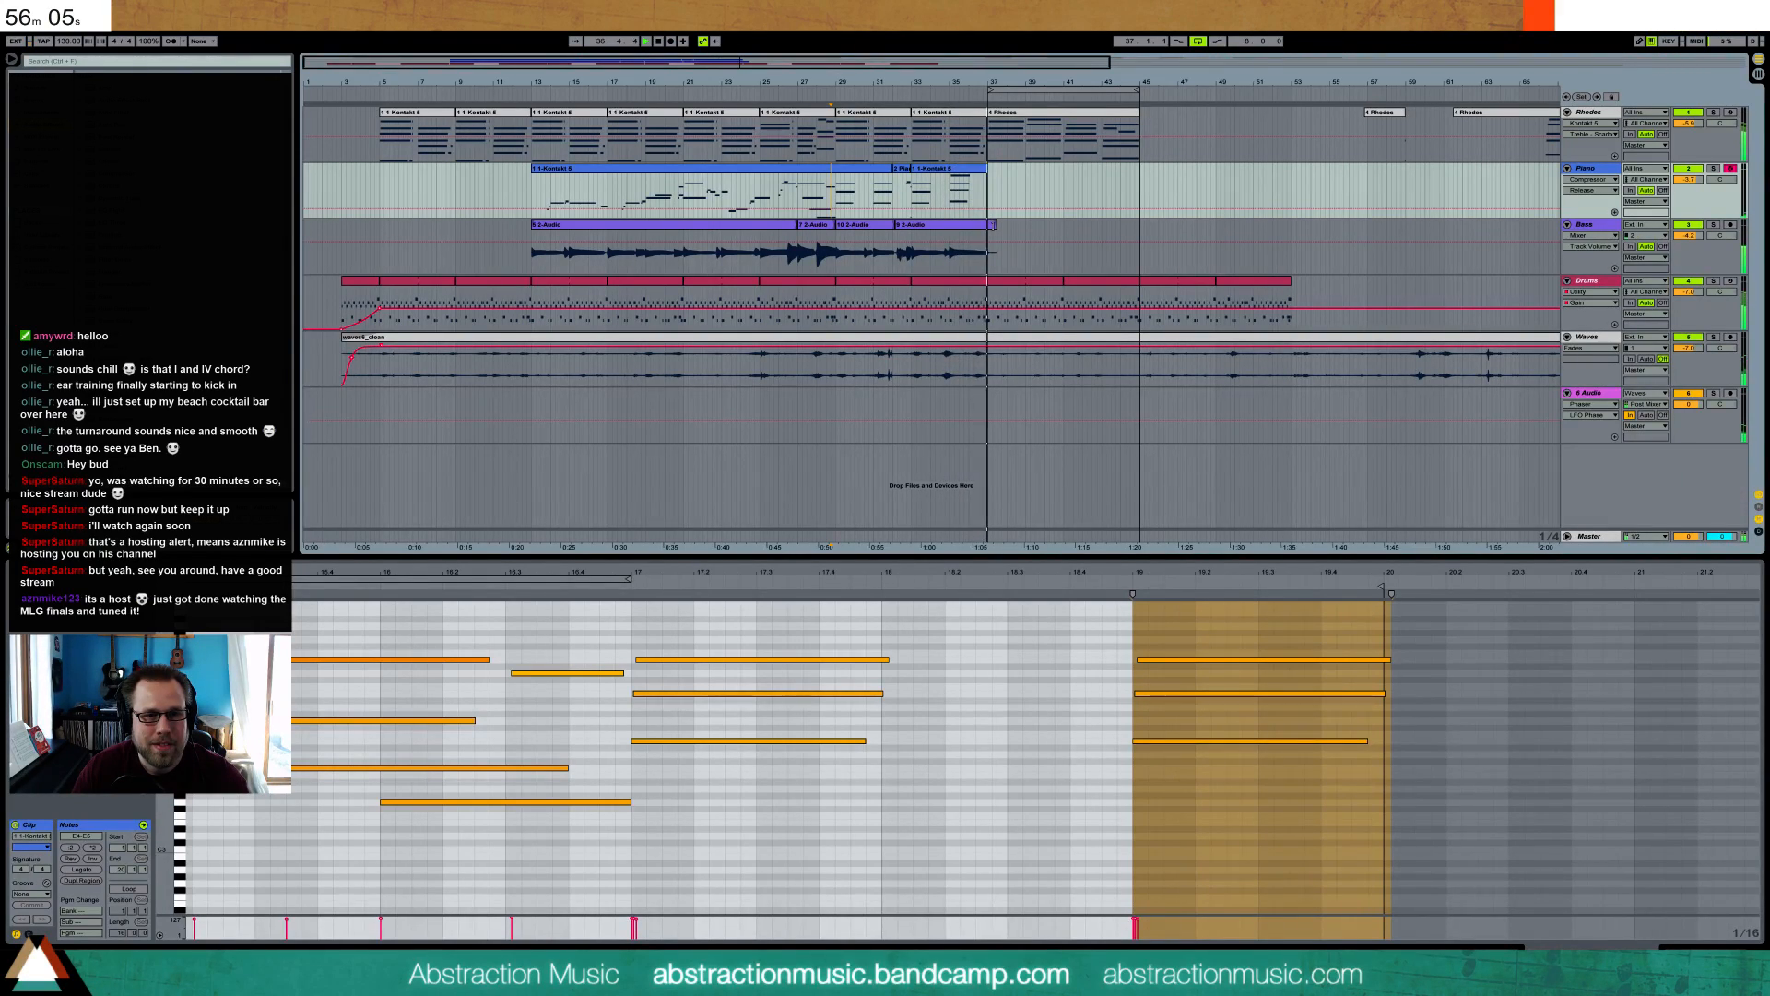
pyautogui.moveTo(994, 226); pyautogui.dragTo(988, 226)
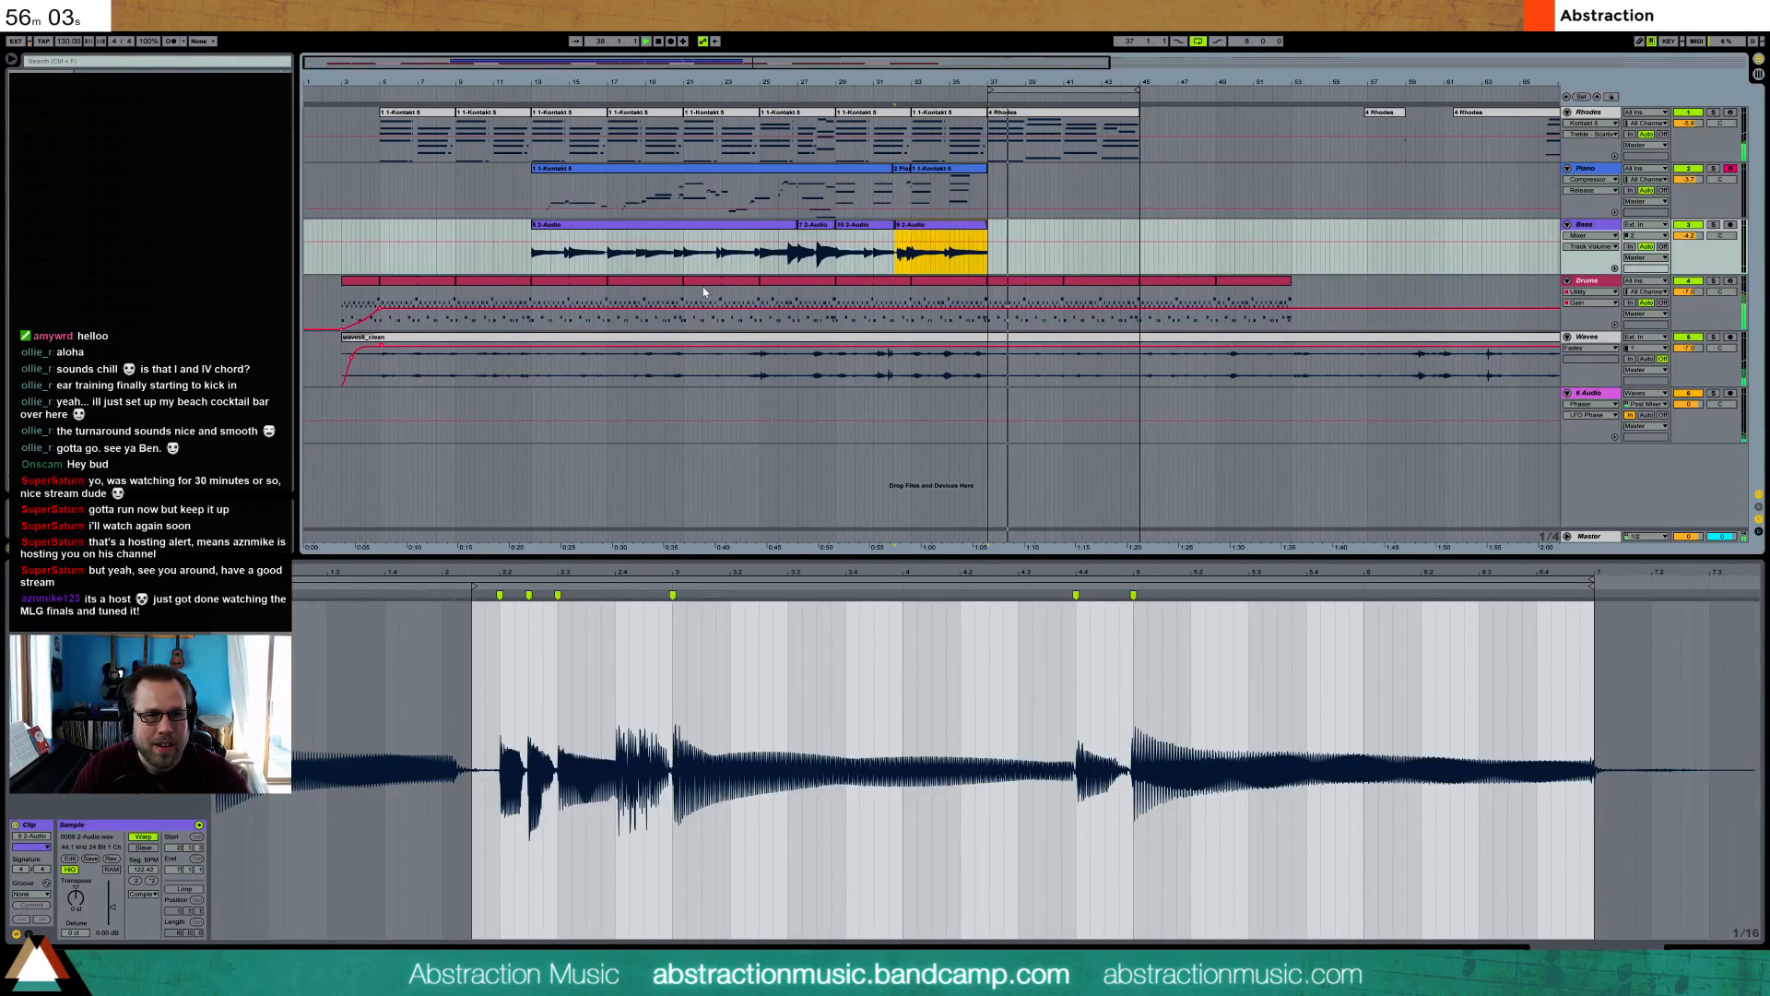
# - Arm the Bass track for recording and place the insert position at bar 37
pyautogui.click(532, 262)
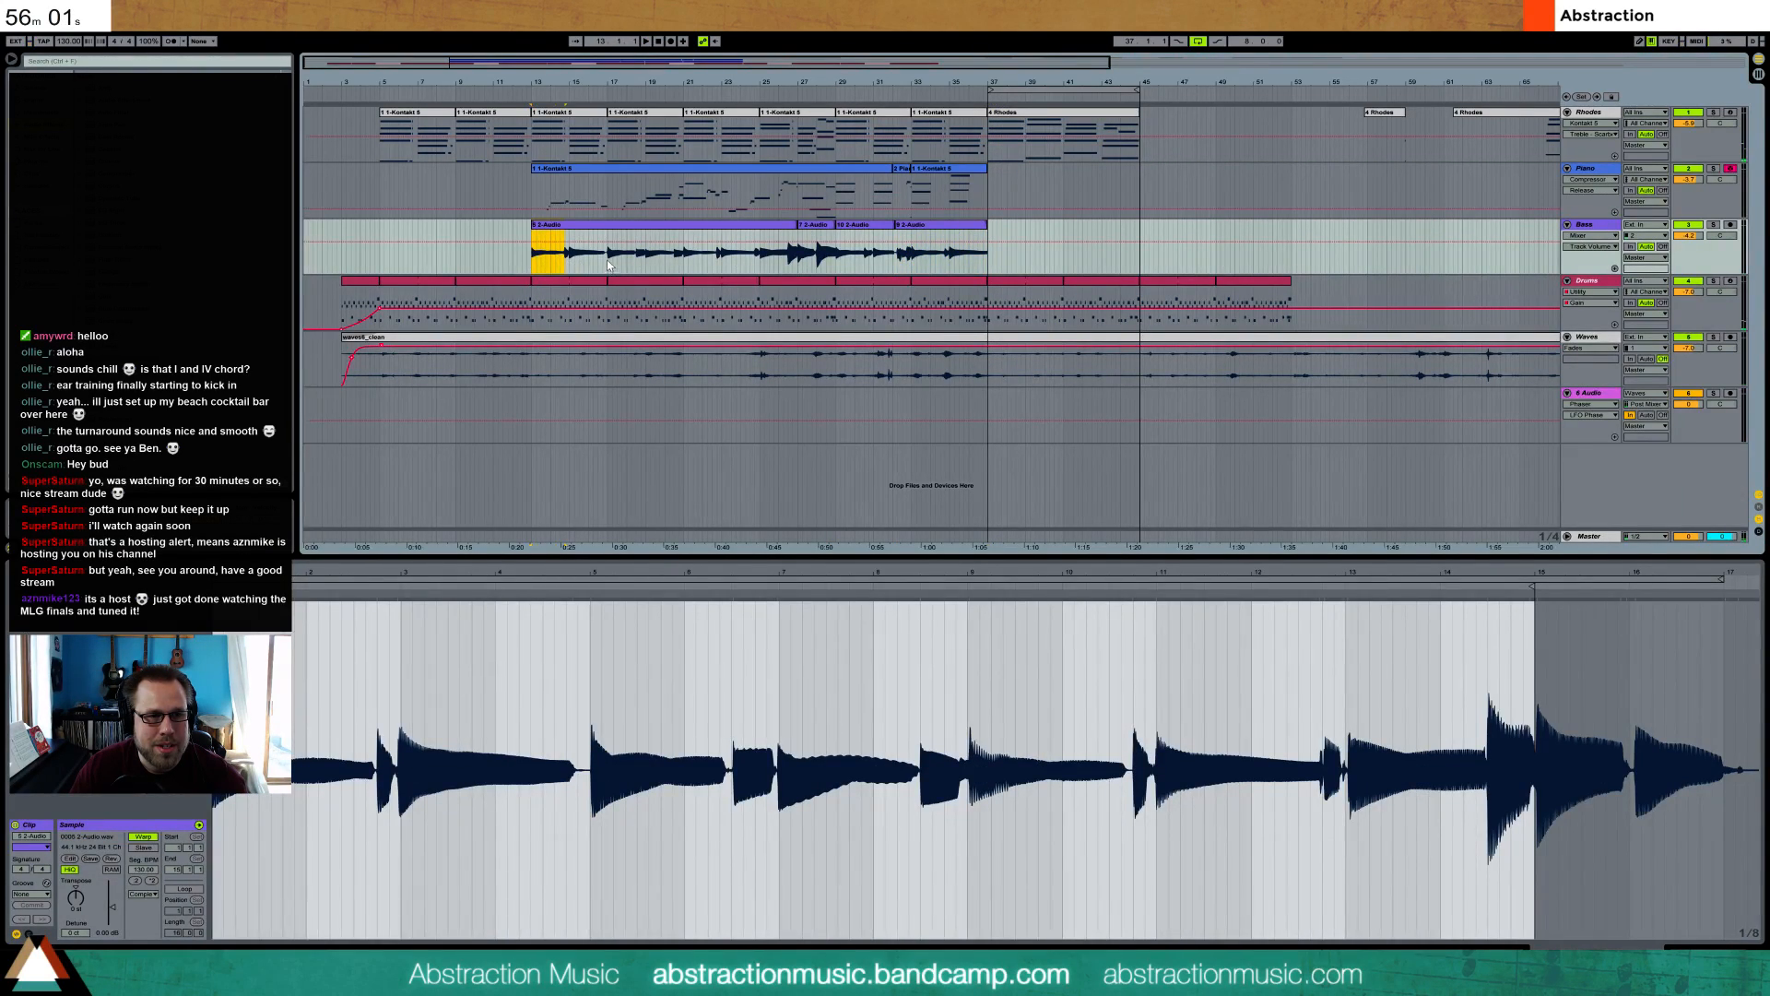
pyautogui.click(1021, 115)
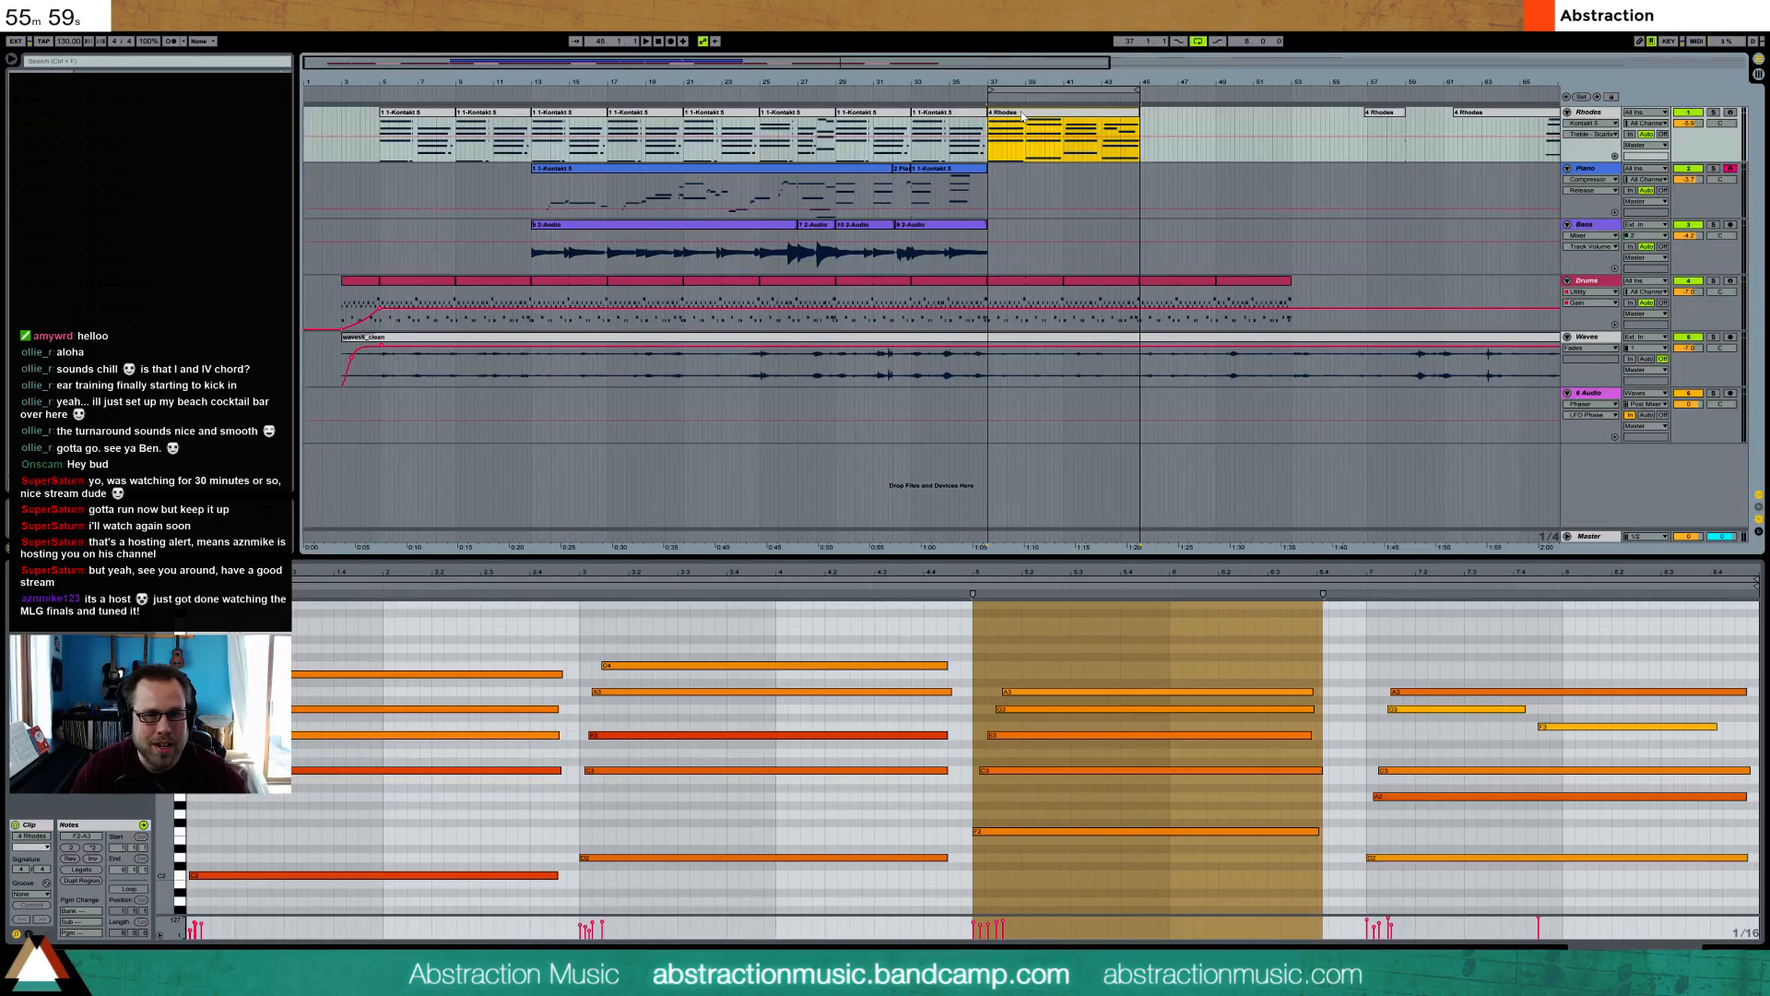
pyautogui.click(1523, 229)
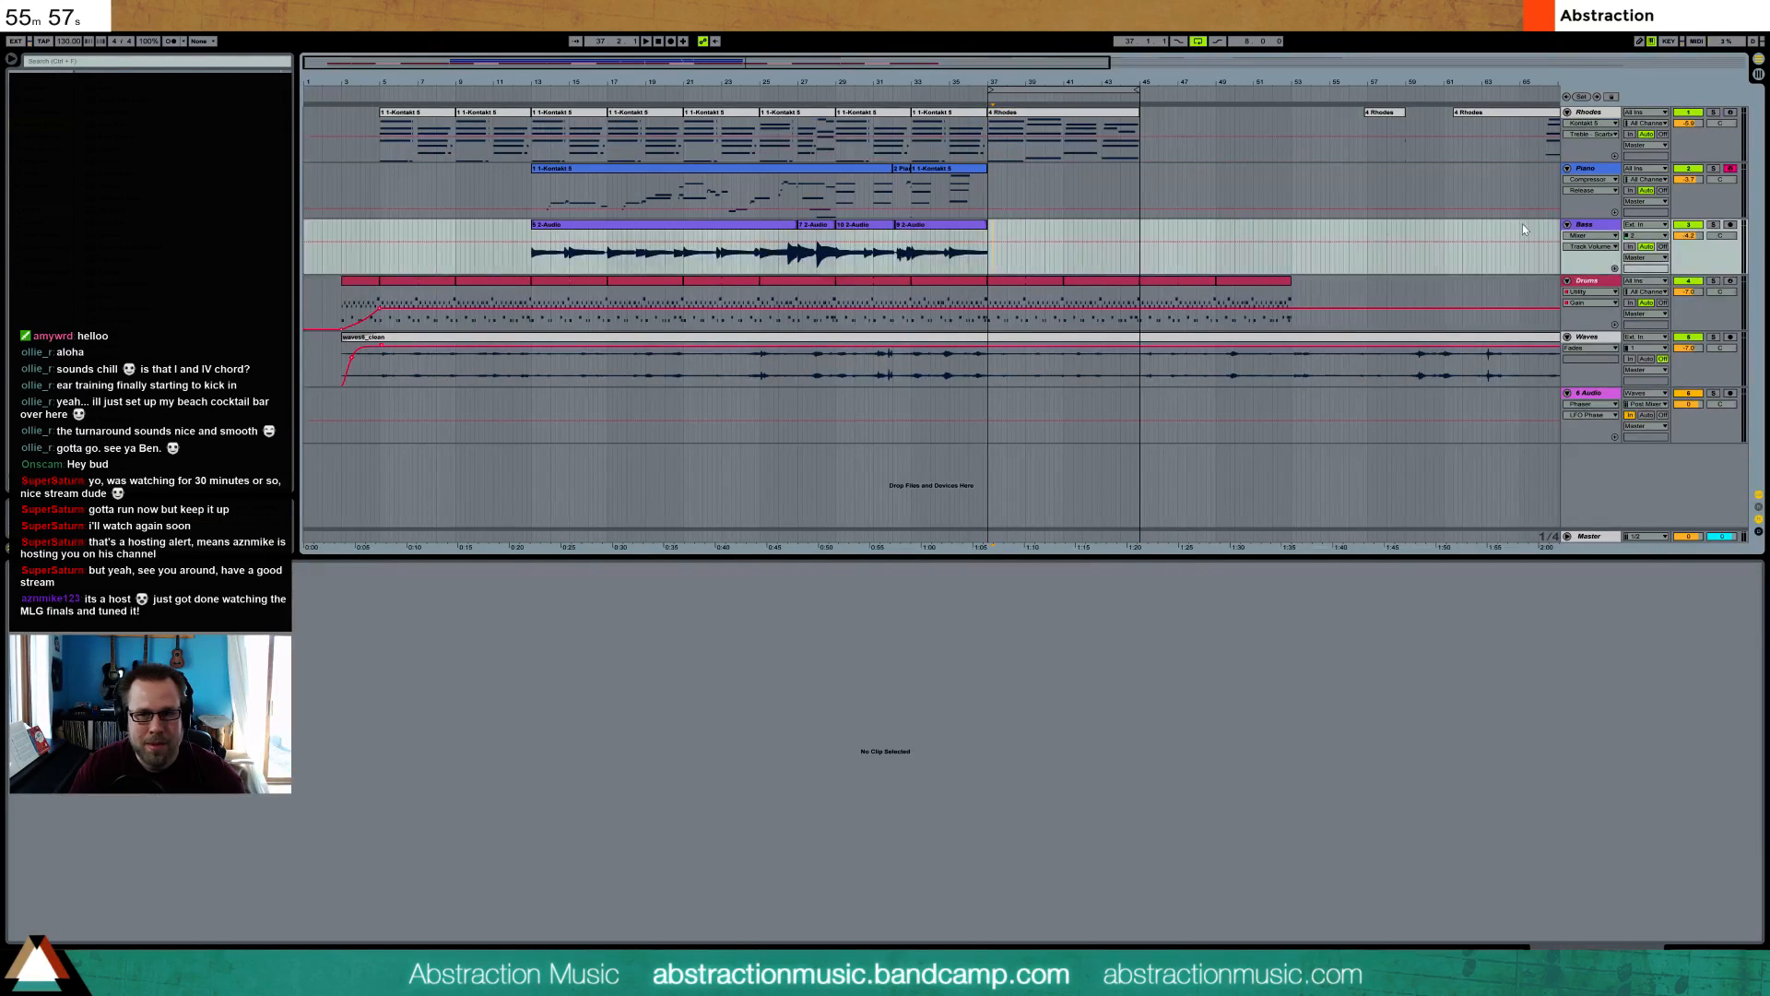
pyautogui.click(988, 238)
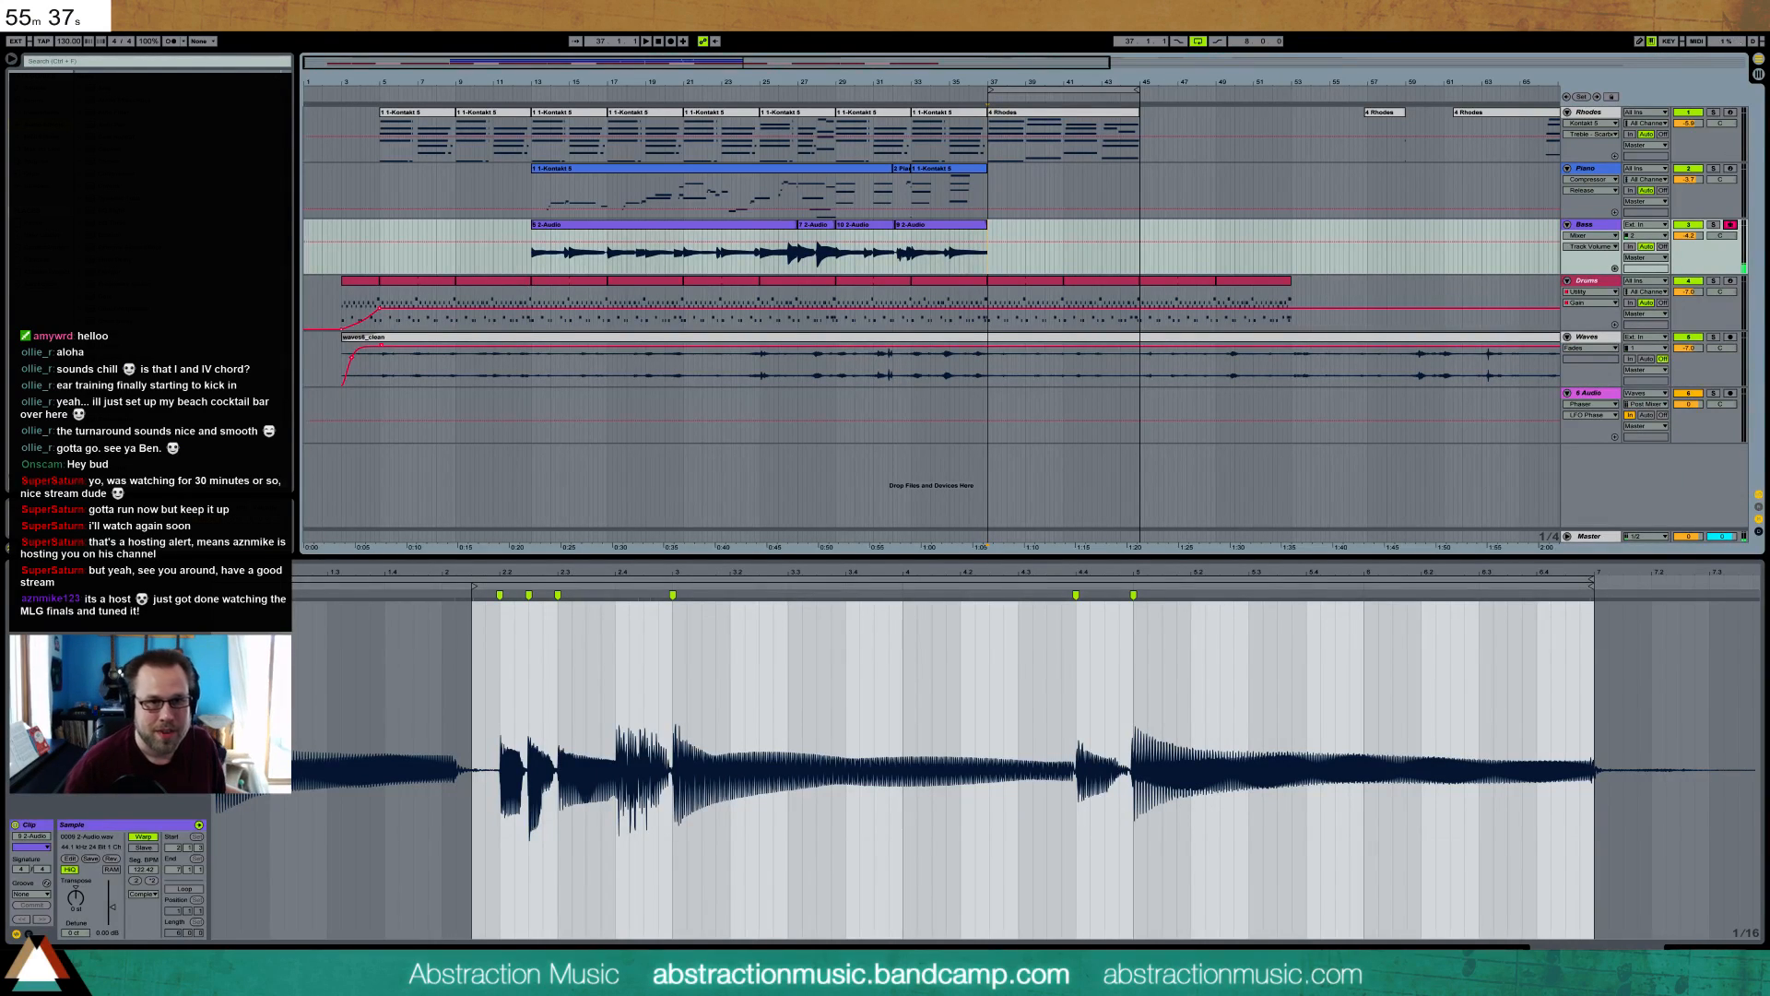
# - Check the lowest notes of the new Rhodes chords and record a bass part under them from bar 37 to 45
pyautogui.click(1076, 112)
pyautogui.moveTo(461, 843); pyautogui.dragTo(509, 908)
pyautogui.moveTo(667, 826); pyautogui.dragTo(725, 890)
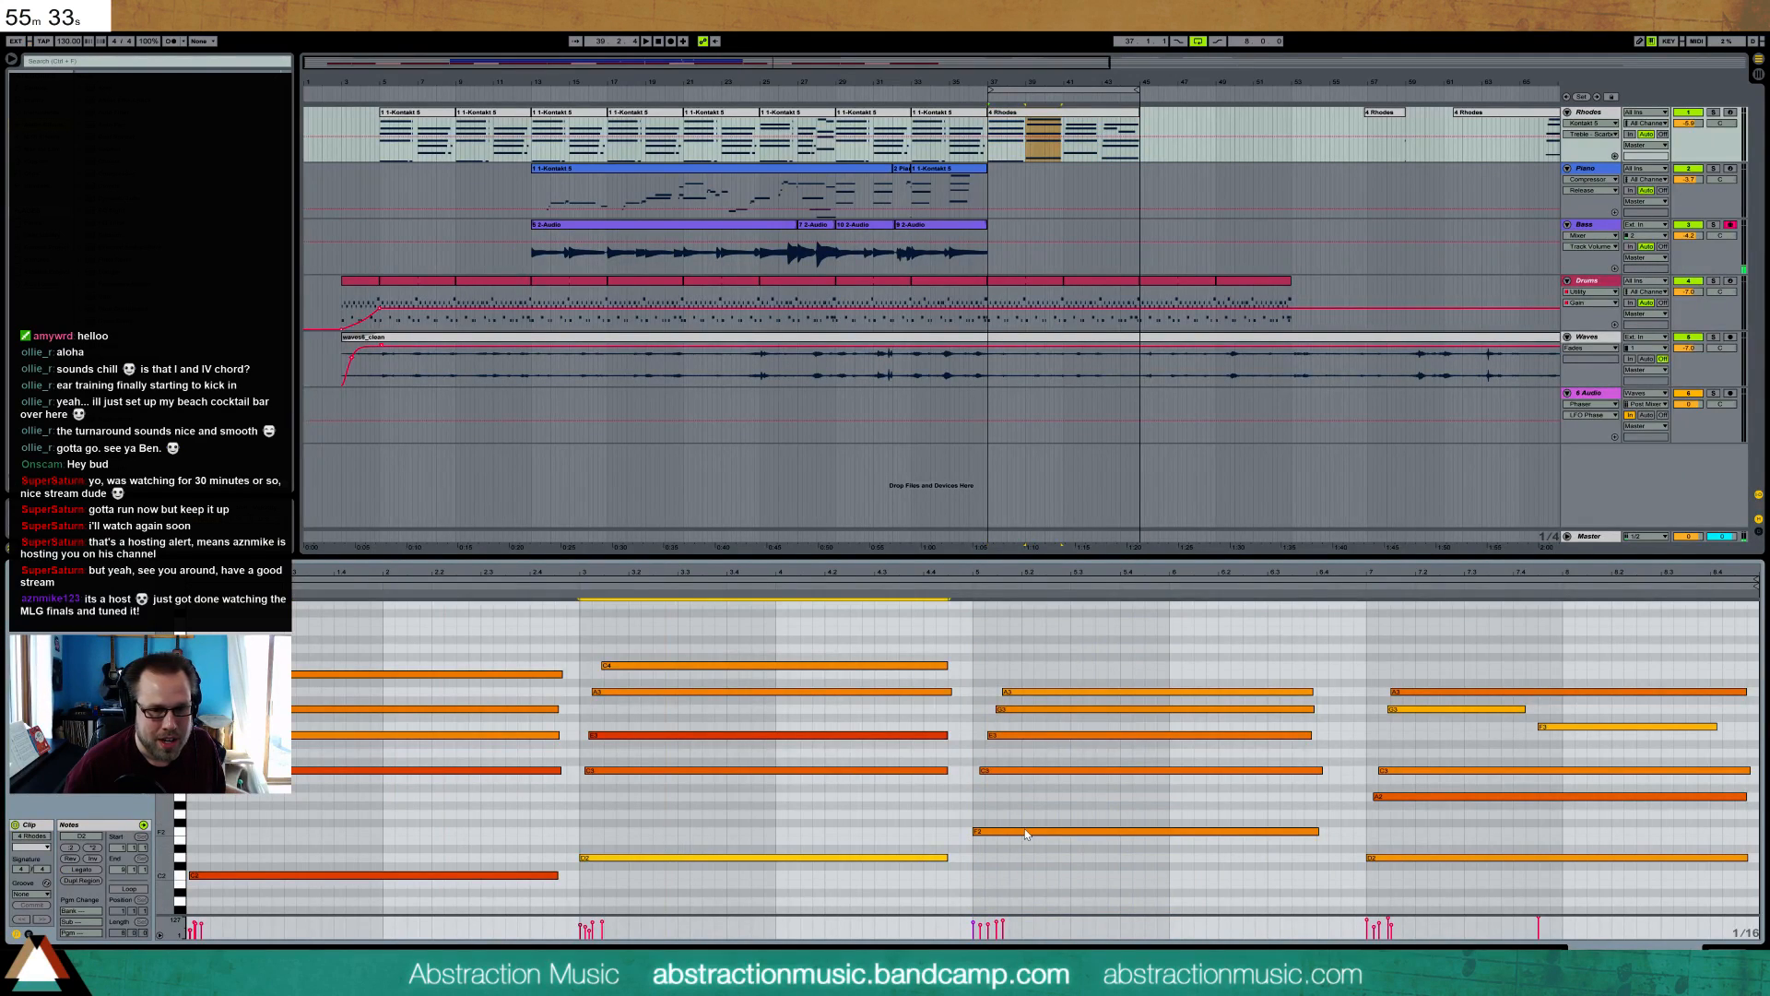
pyautogui.click(991, 157)
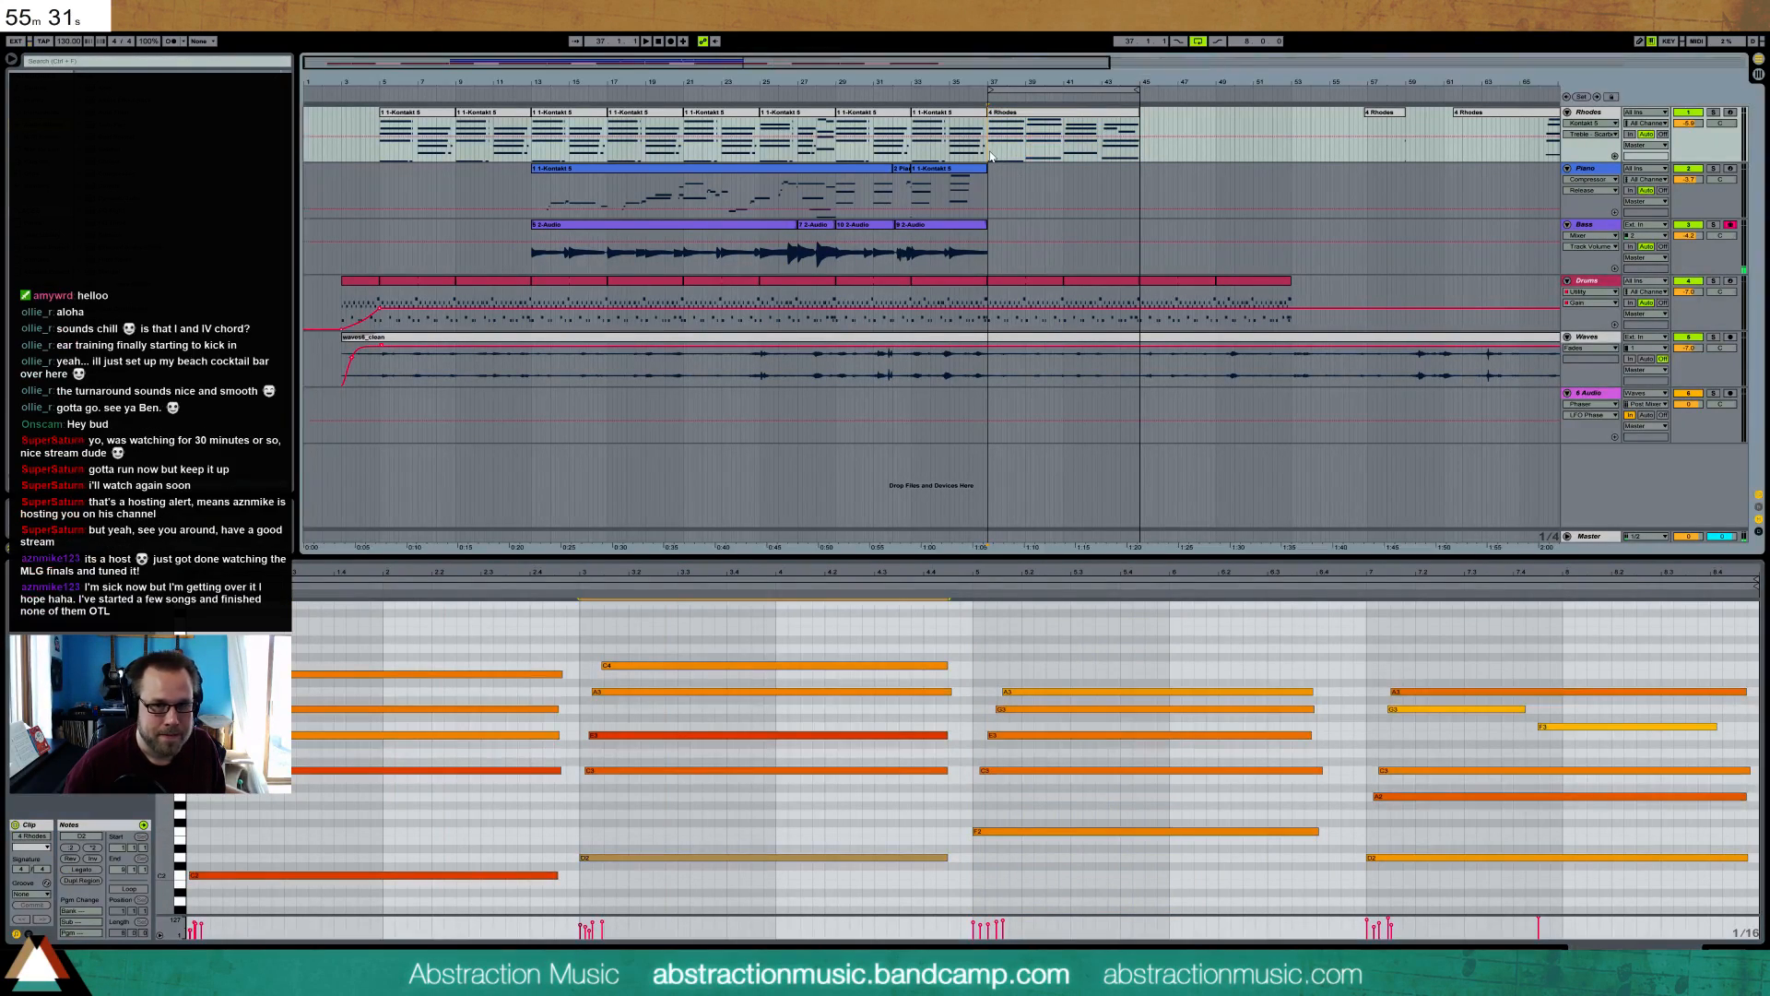
pyautogui.press('F9')
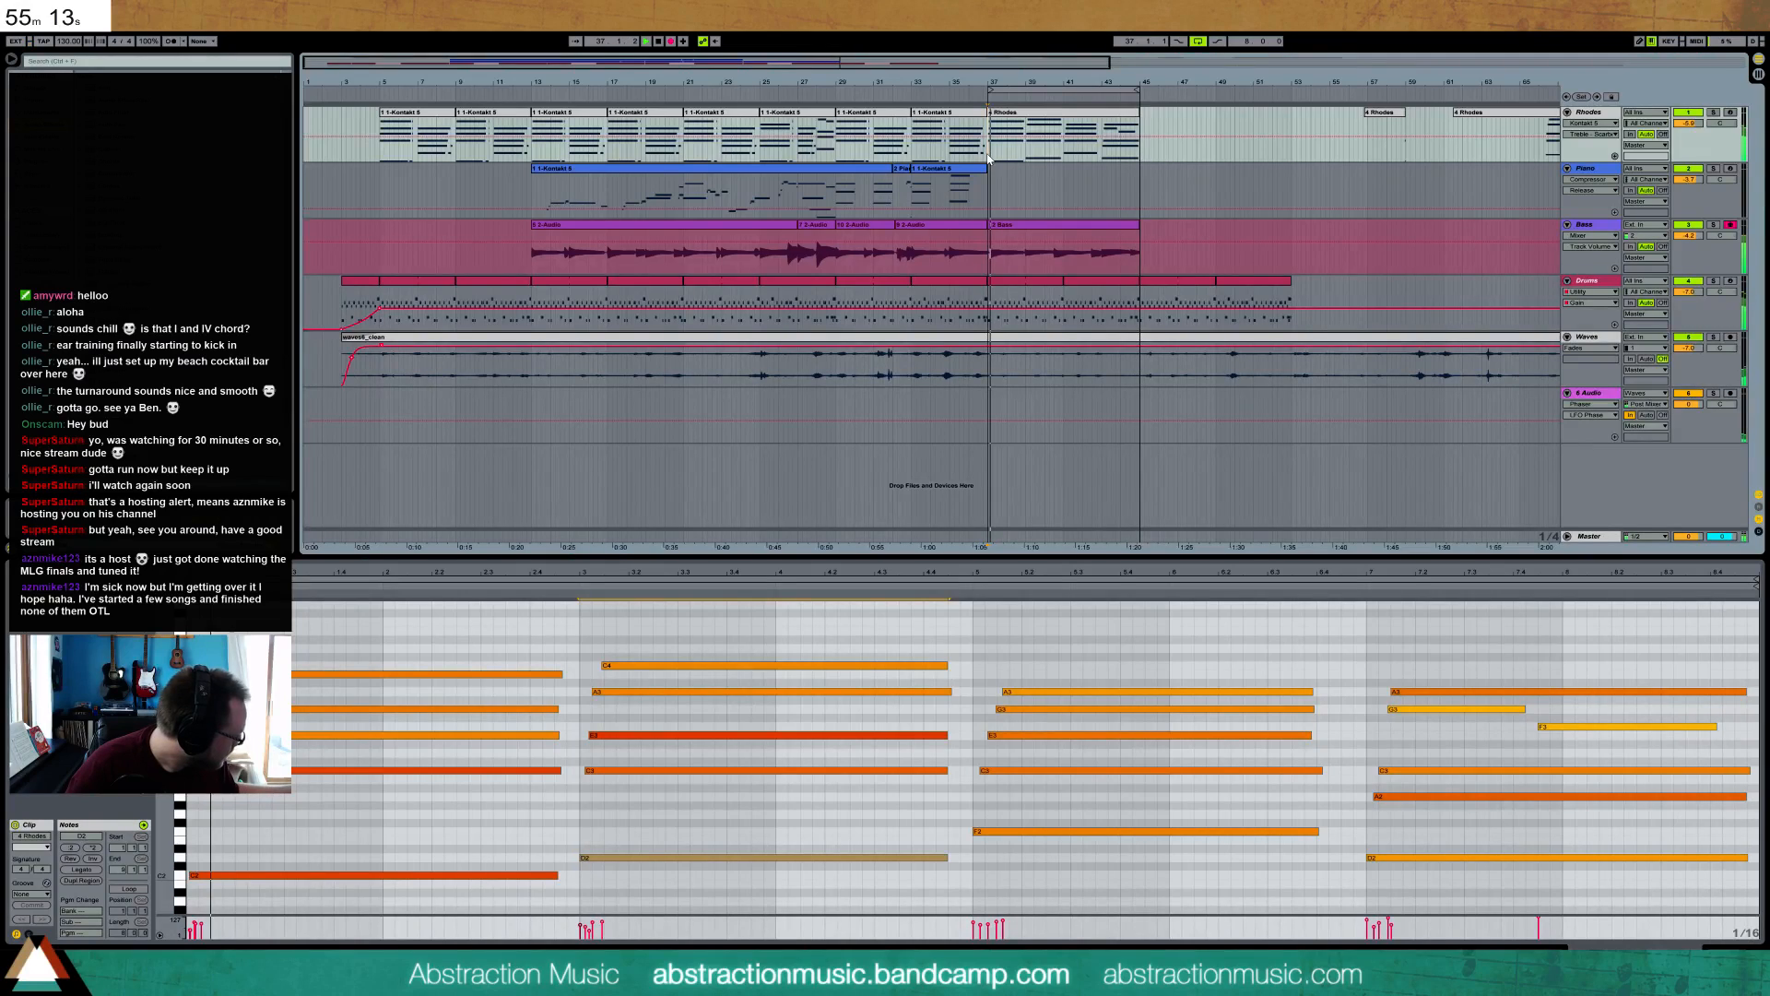
pyautogui.press('space')
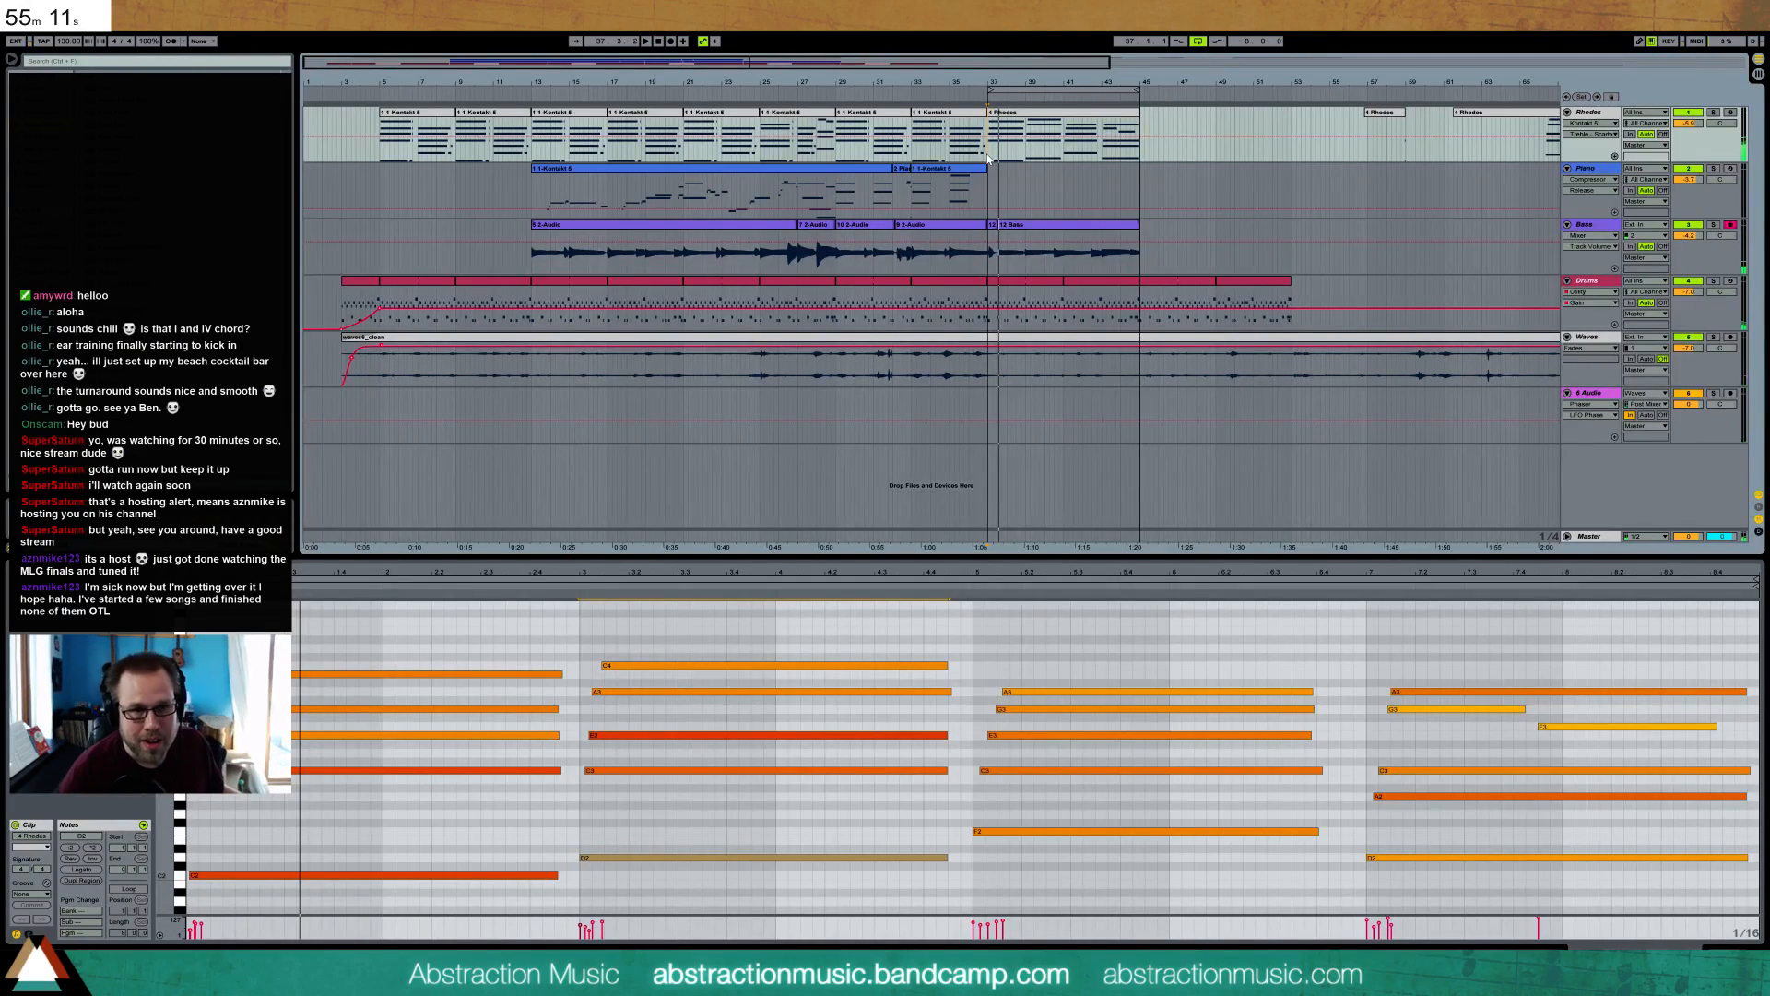
# - Re-record the bass part over bars 37 to 45 in further takes and play the section back
pyautogui.press('F9')
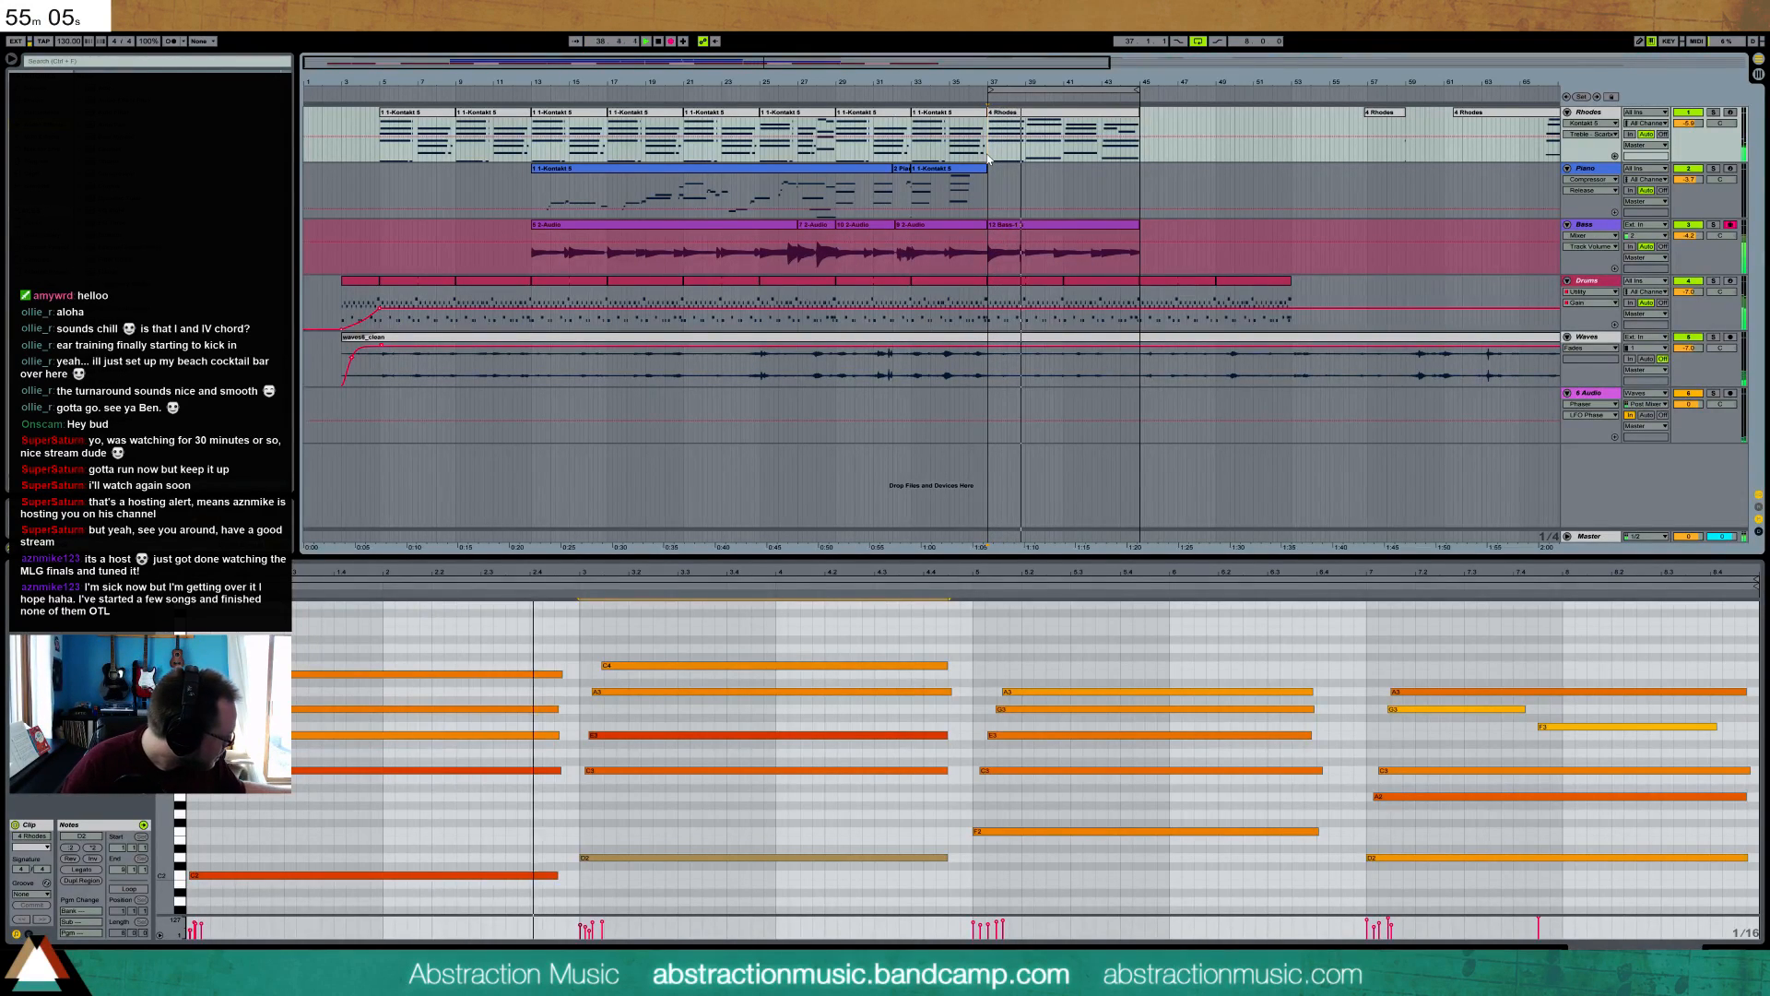
pyautogui.press('space')
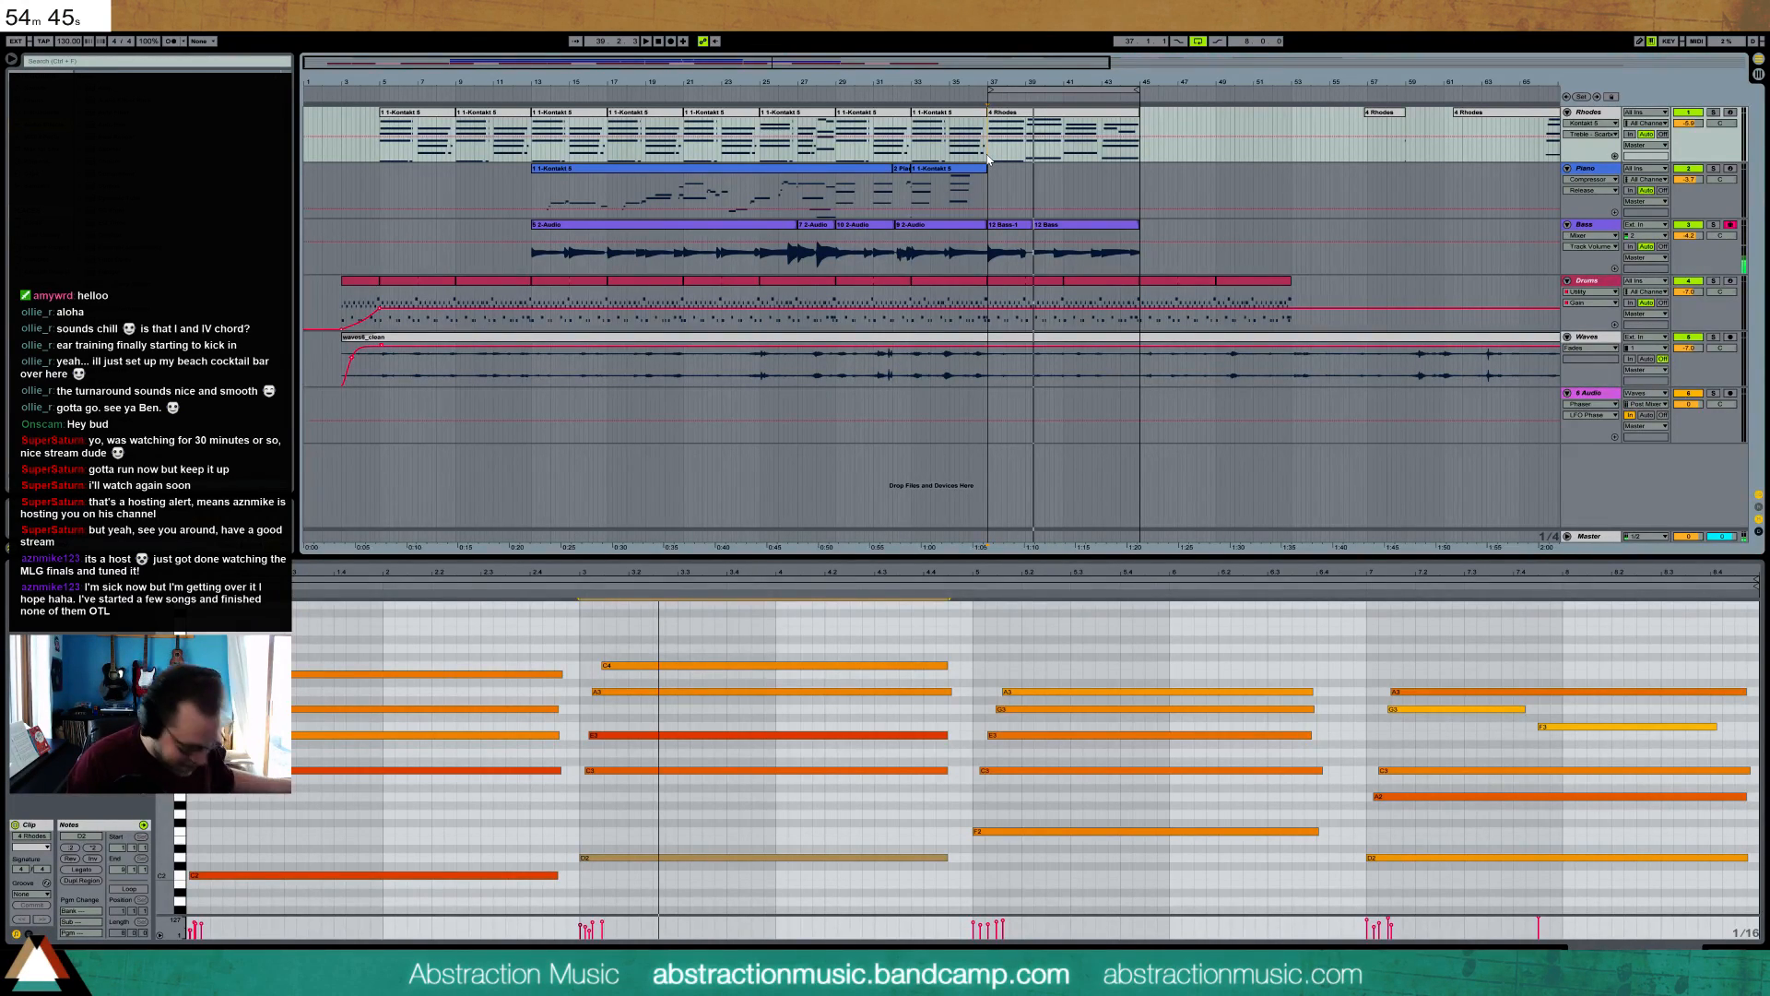
pyautogui.press('F9')
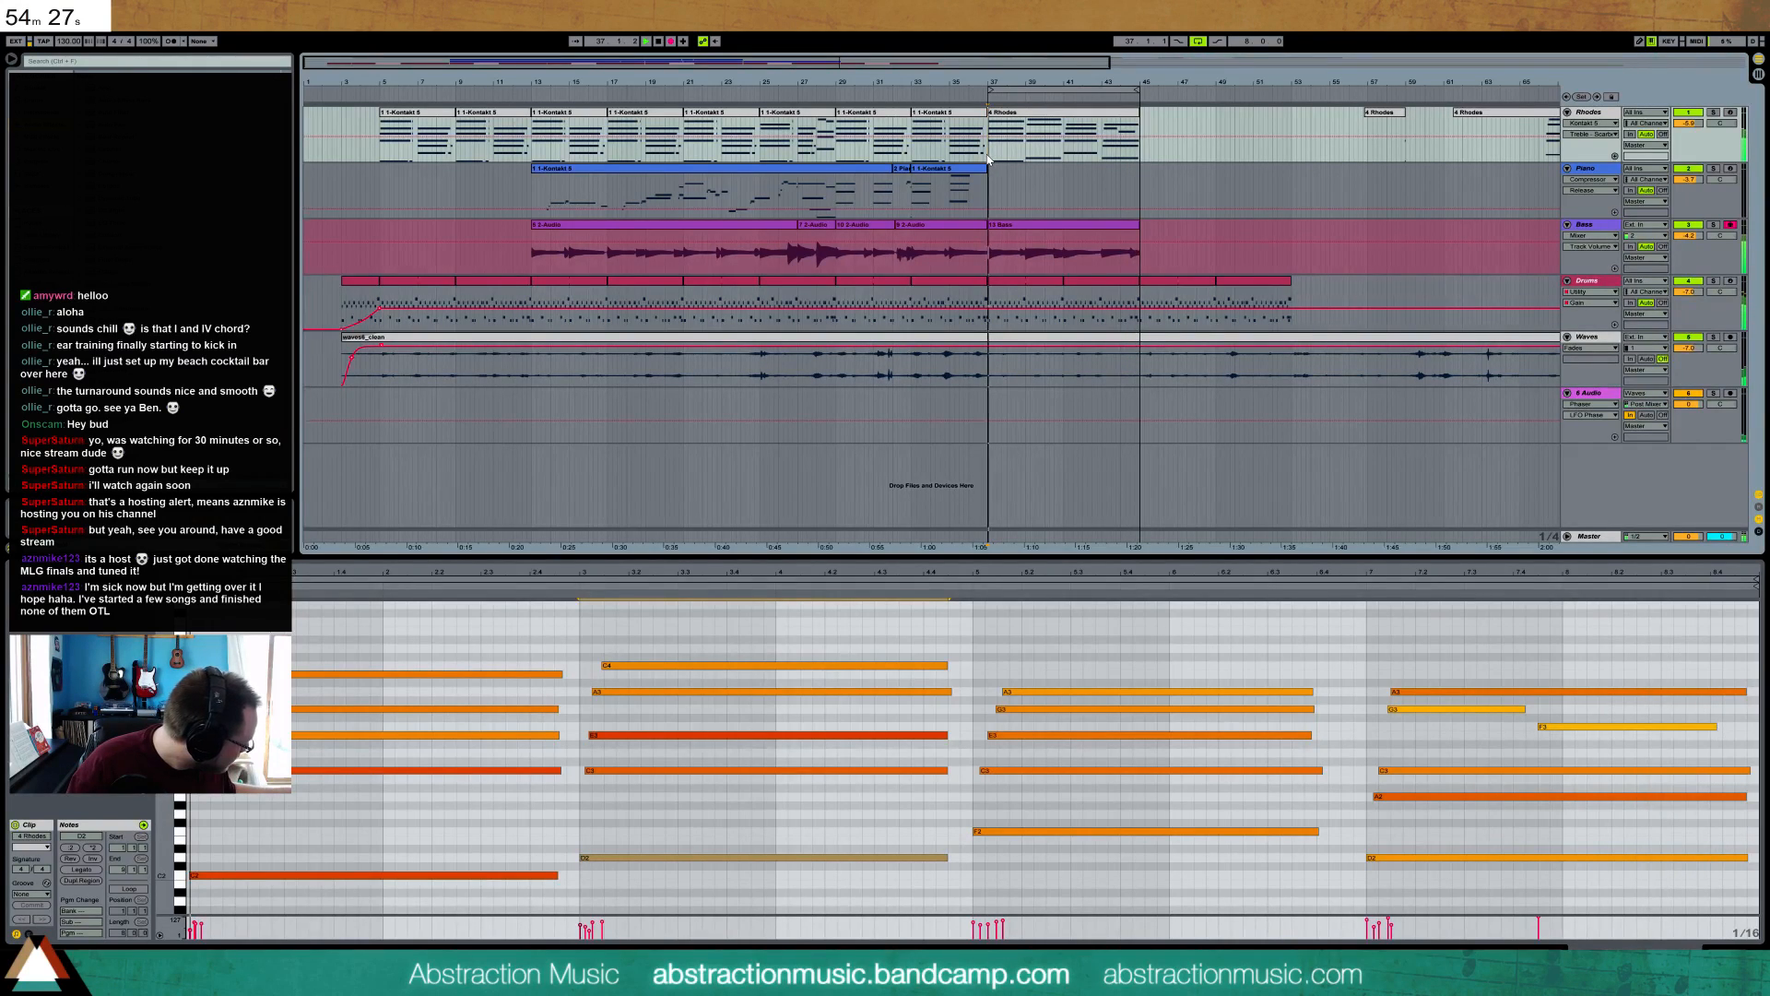
pyautogui.press('space')
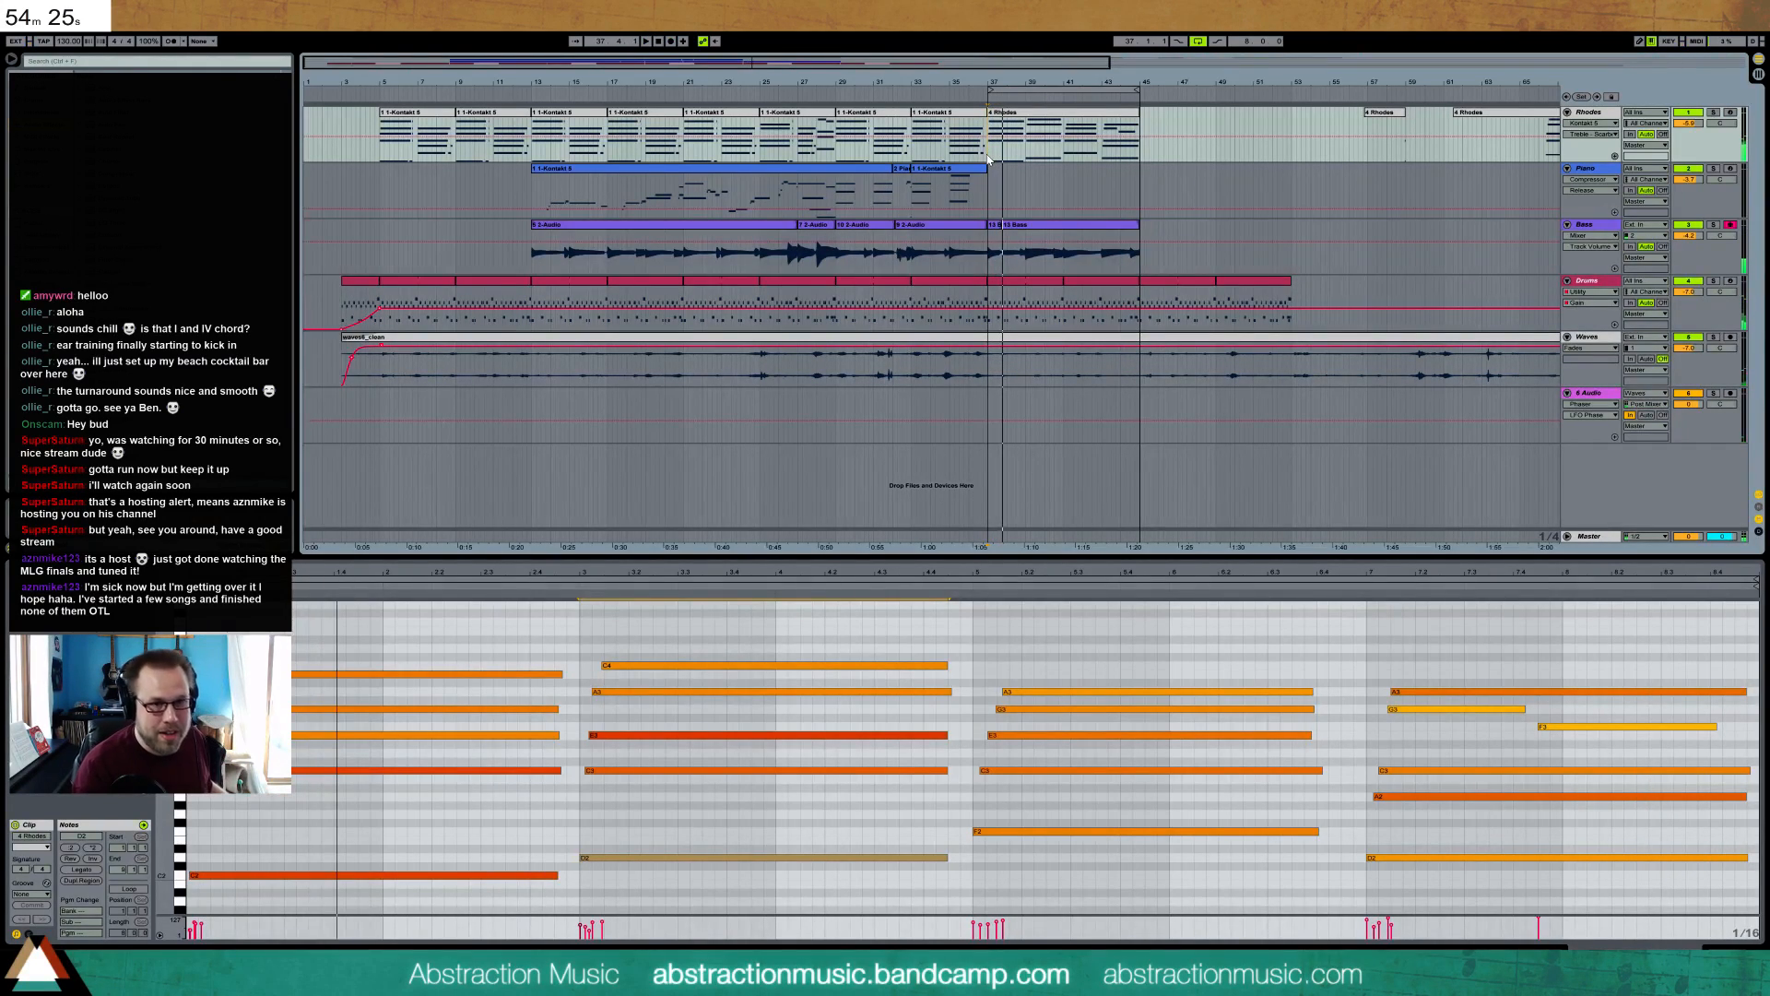
pyautogui.press('space')
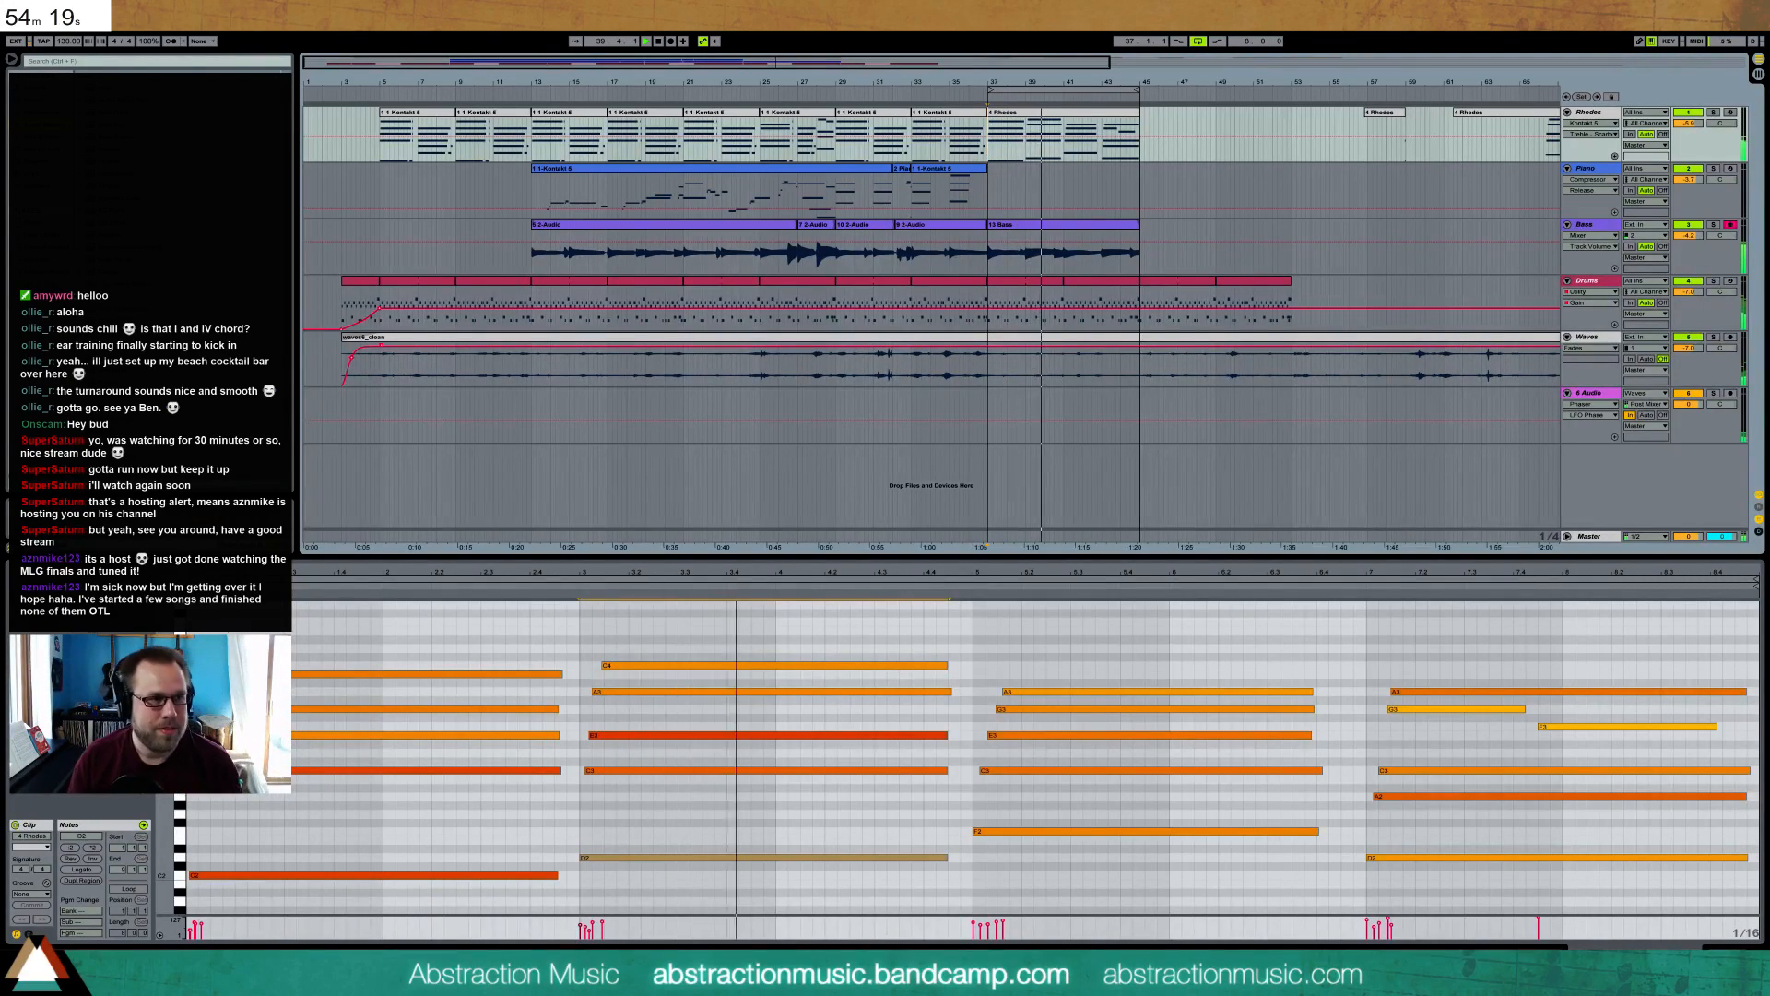
# - Search the browser for "seagulls" and "gull" sounds, and clear the search
pyautogui.click(167, 64)
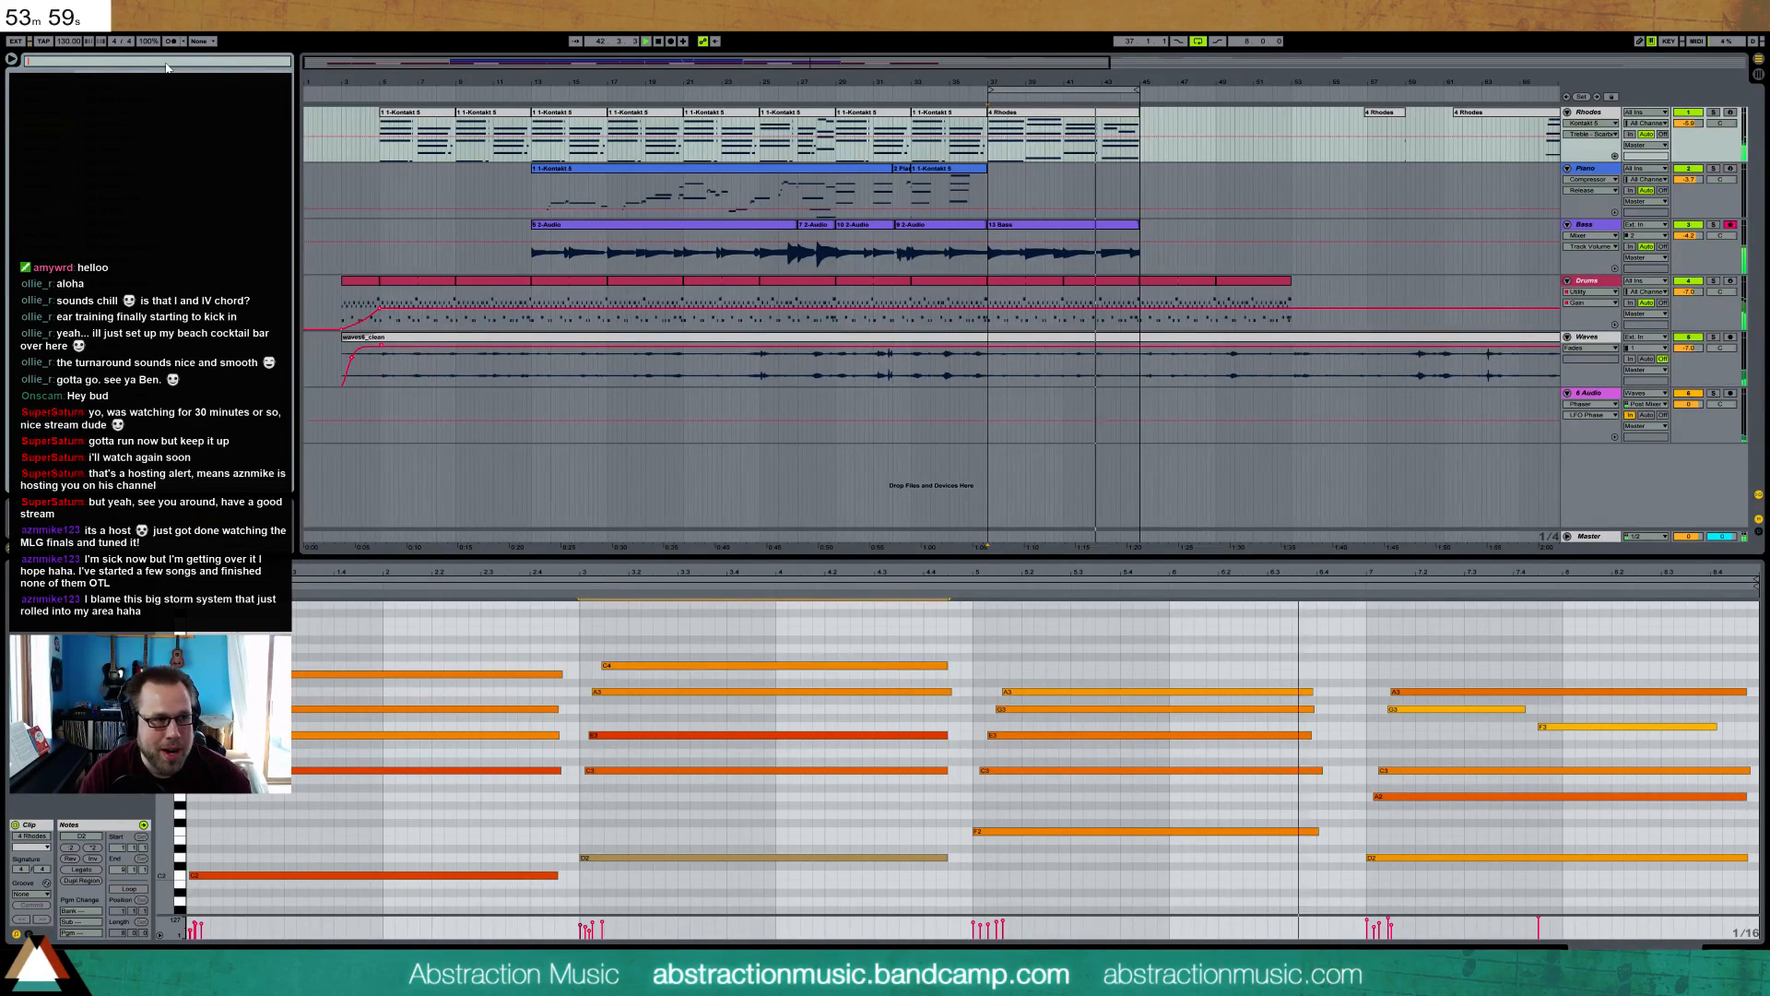
pyautogui.write('seagulls')
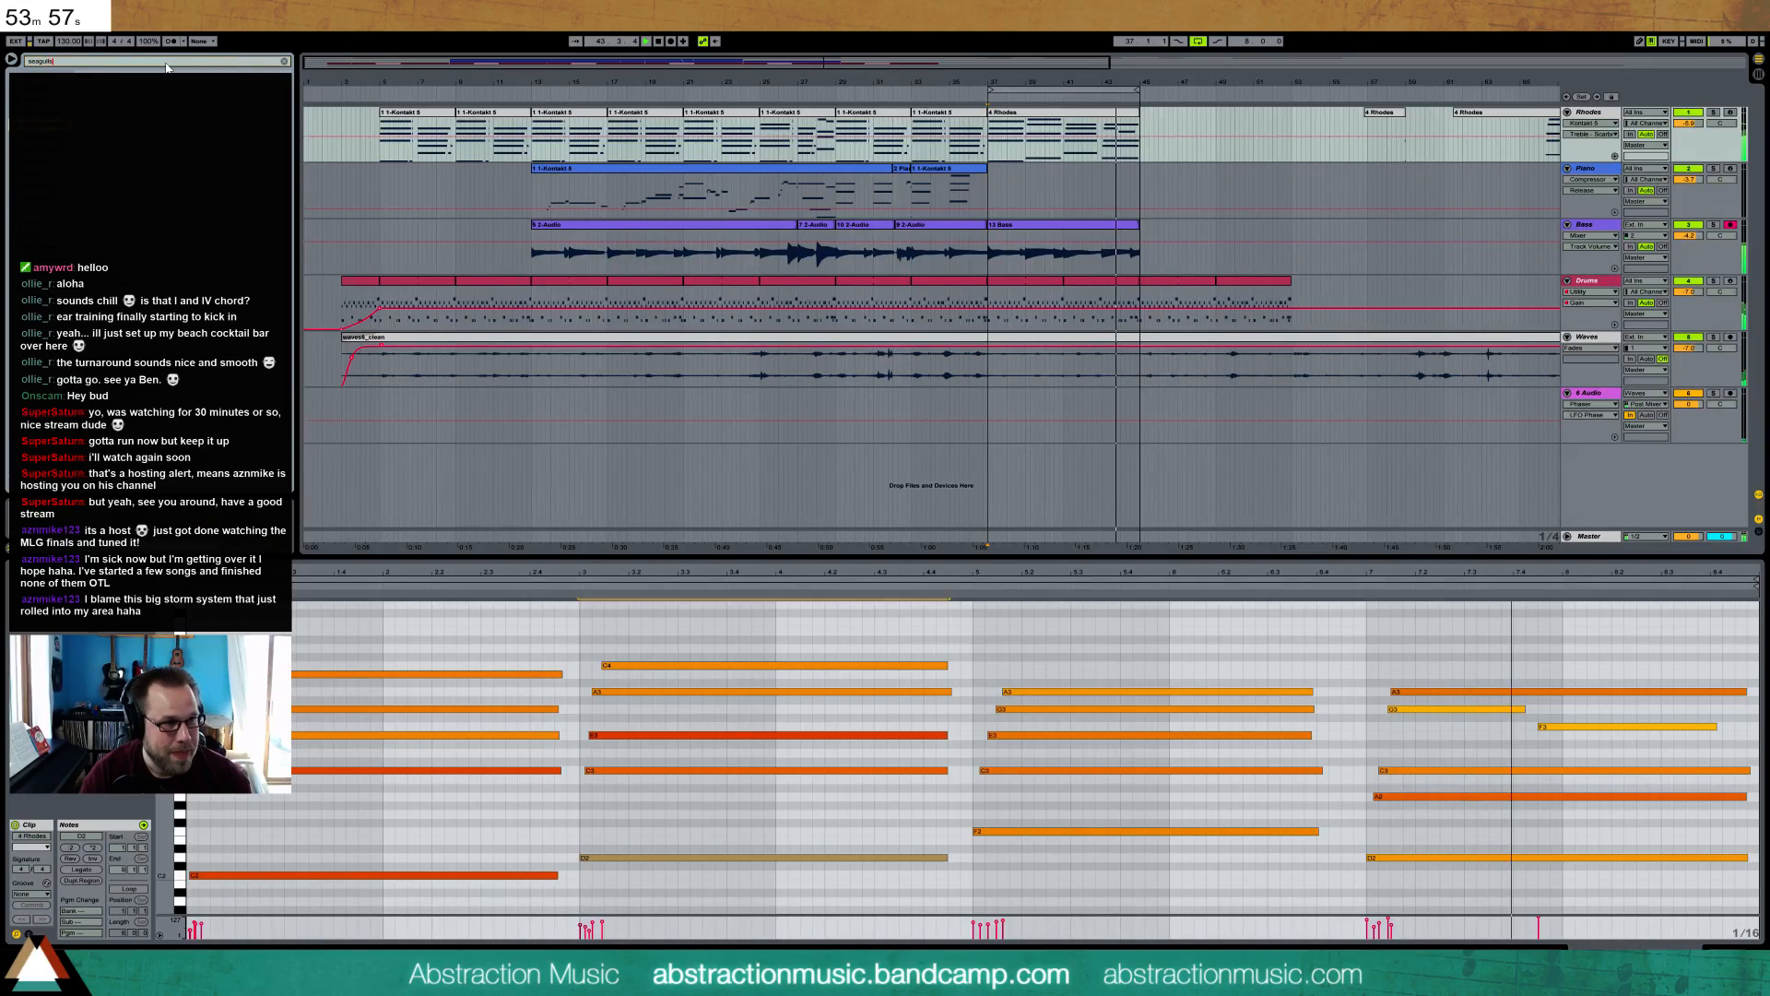
pyautogui.click(46, 272)
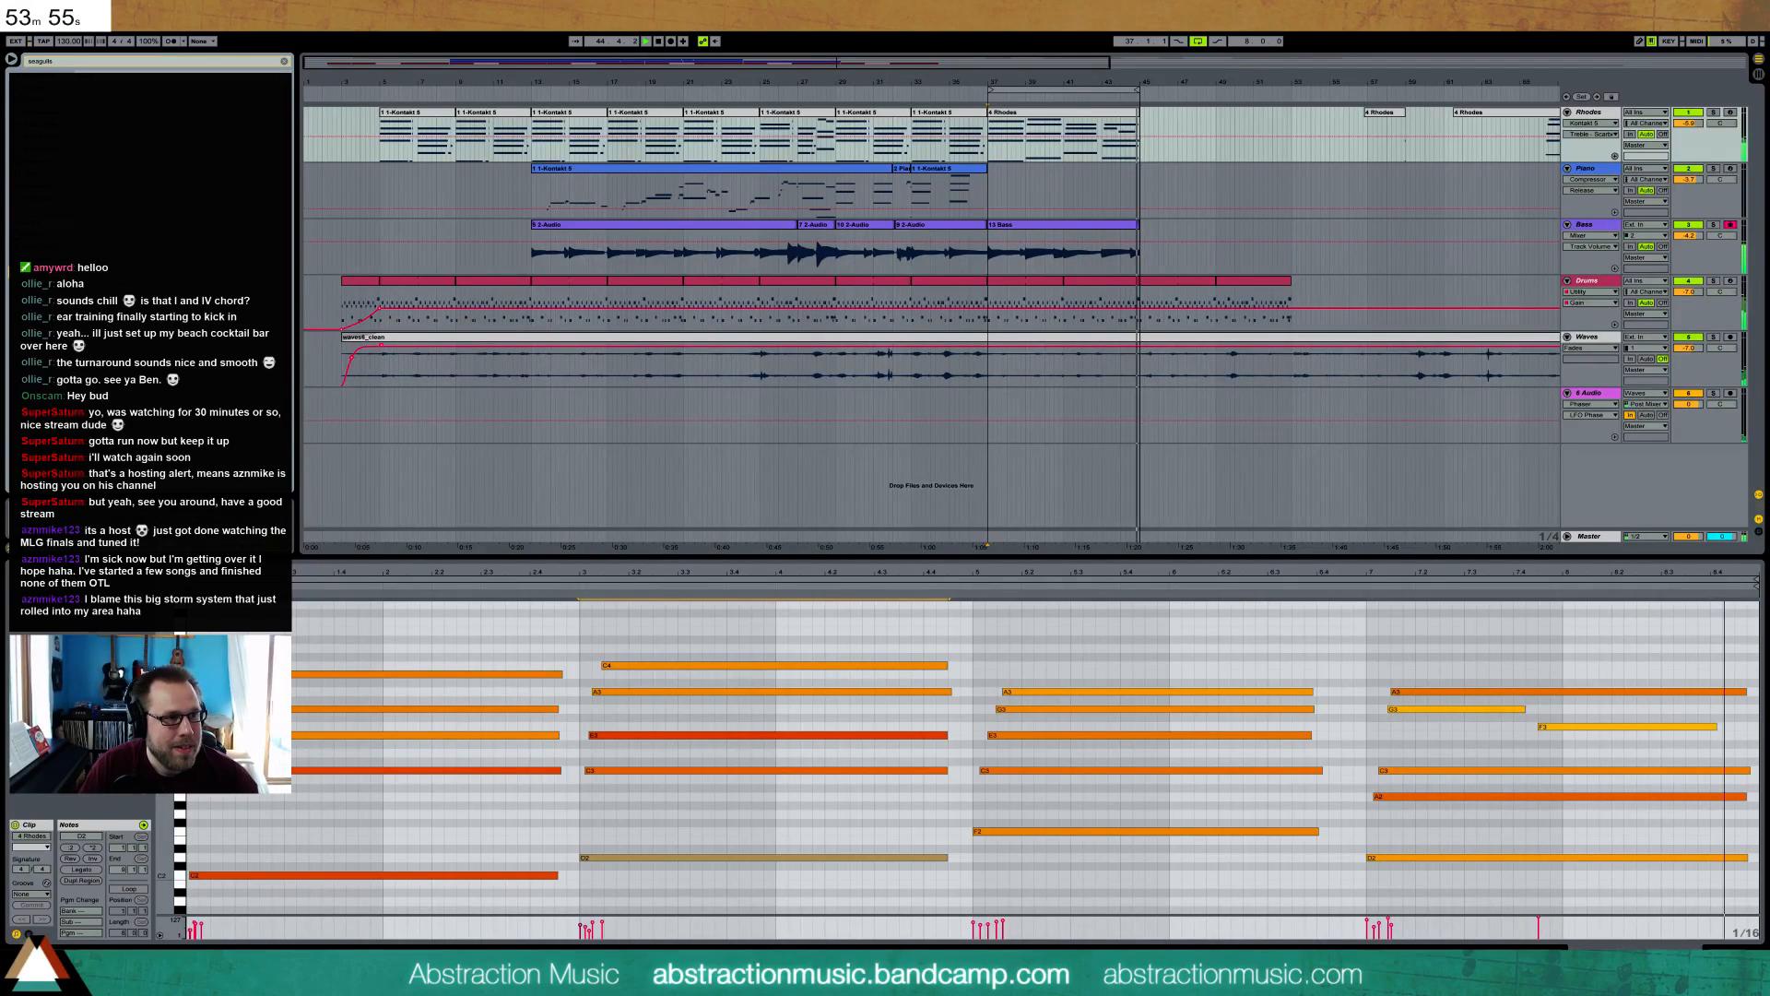
pyautogui.click(18, 60)
pyautogui.write('gull')
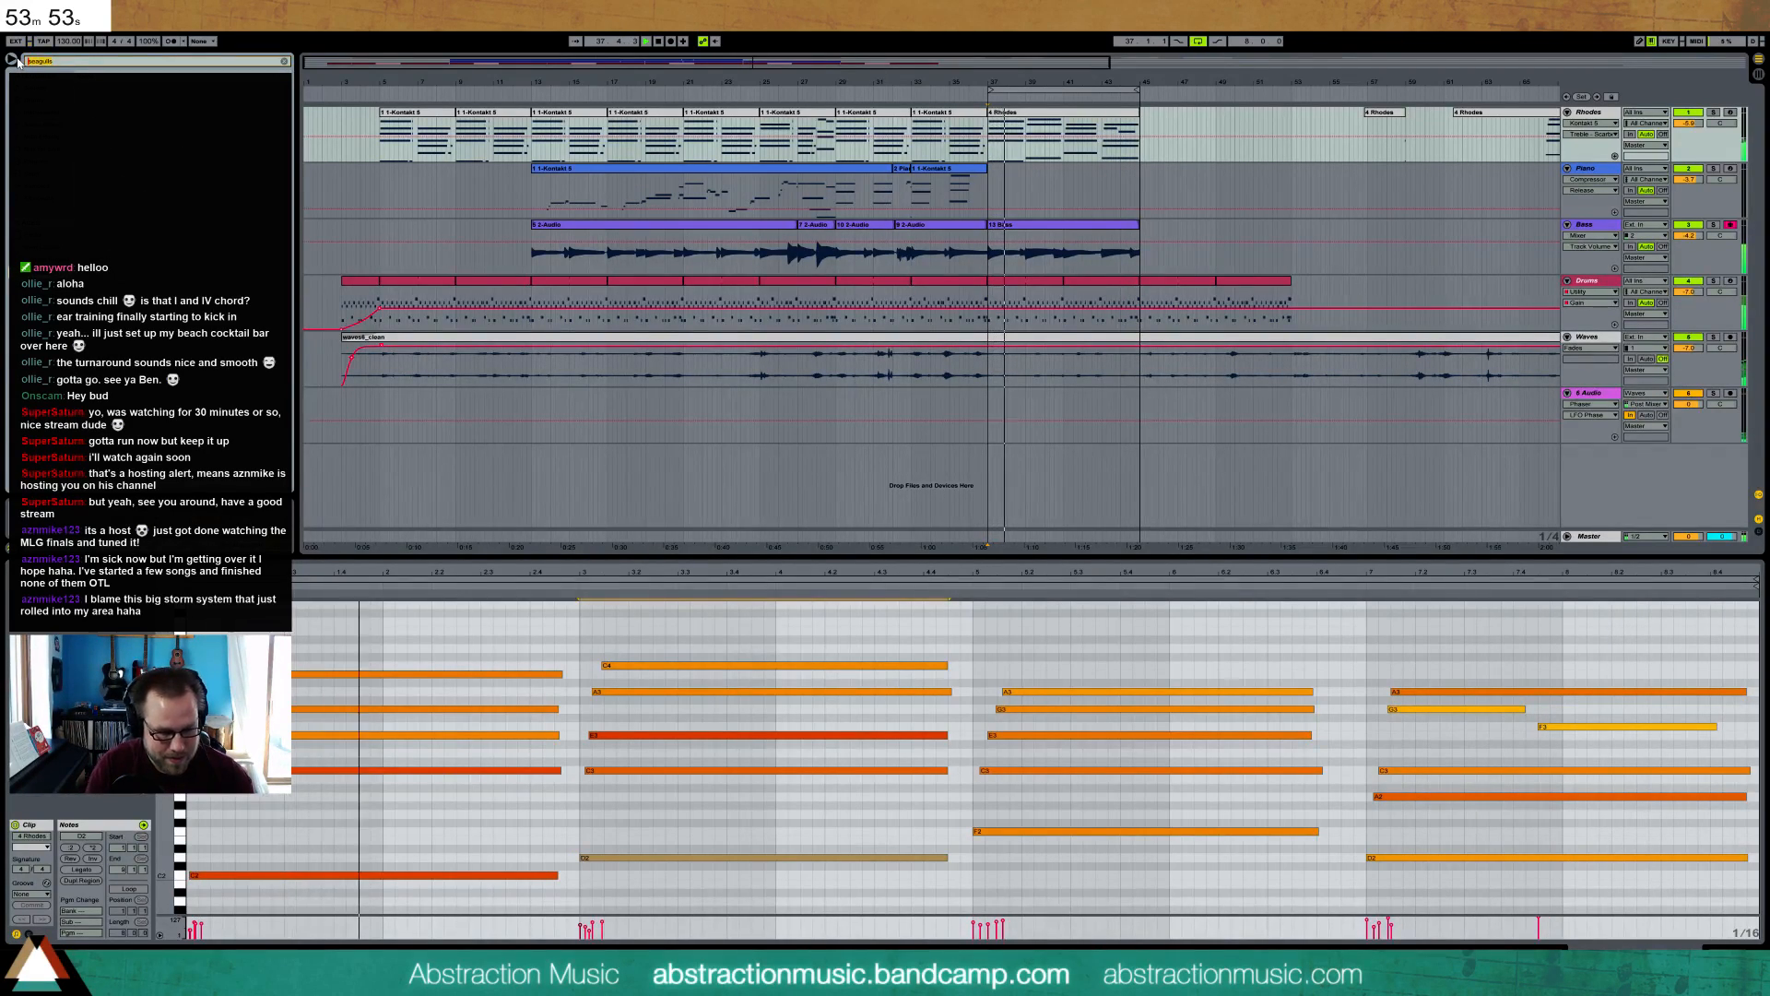
pyautogui.press('BackSpace')
pyautogui.press('BackSpace')
pyautogui.press('BackSpace')
pyautogui.press('BackSpace')
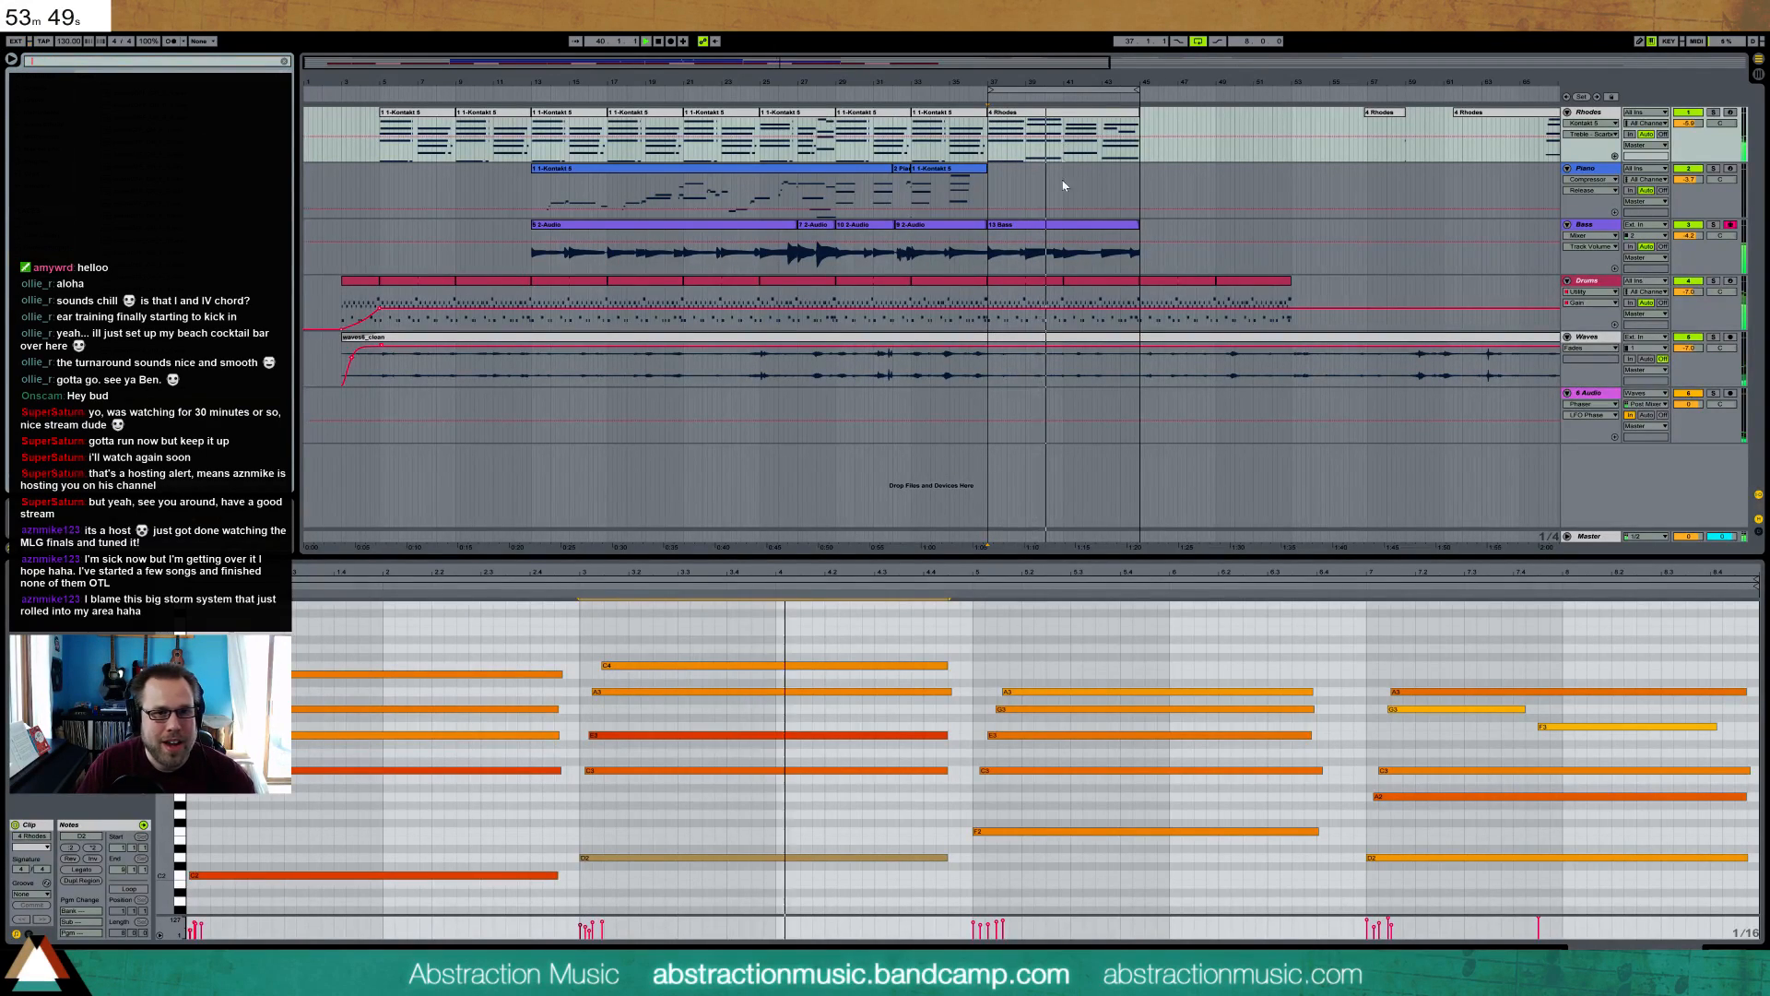
# - Stop playback, insert a new audio track below the Bass track, and arm it for recording
pyautogui.click(1235, 241)
pyautogui.press('space')
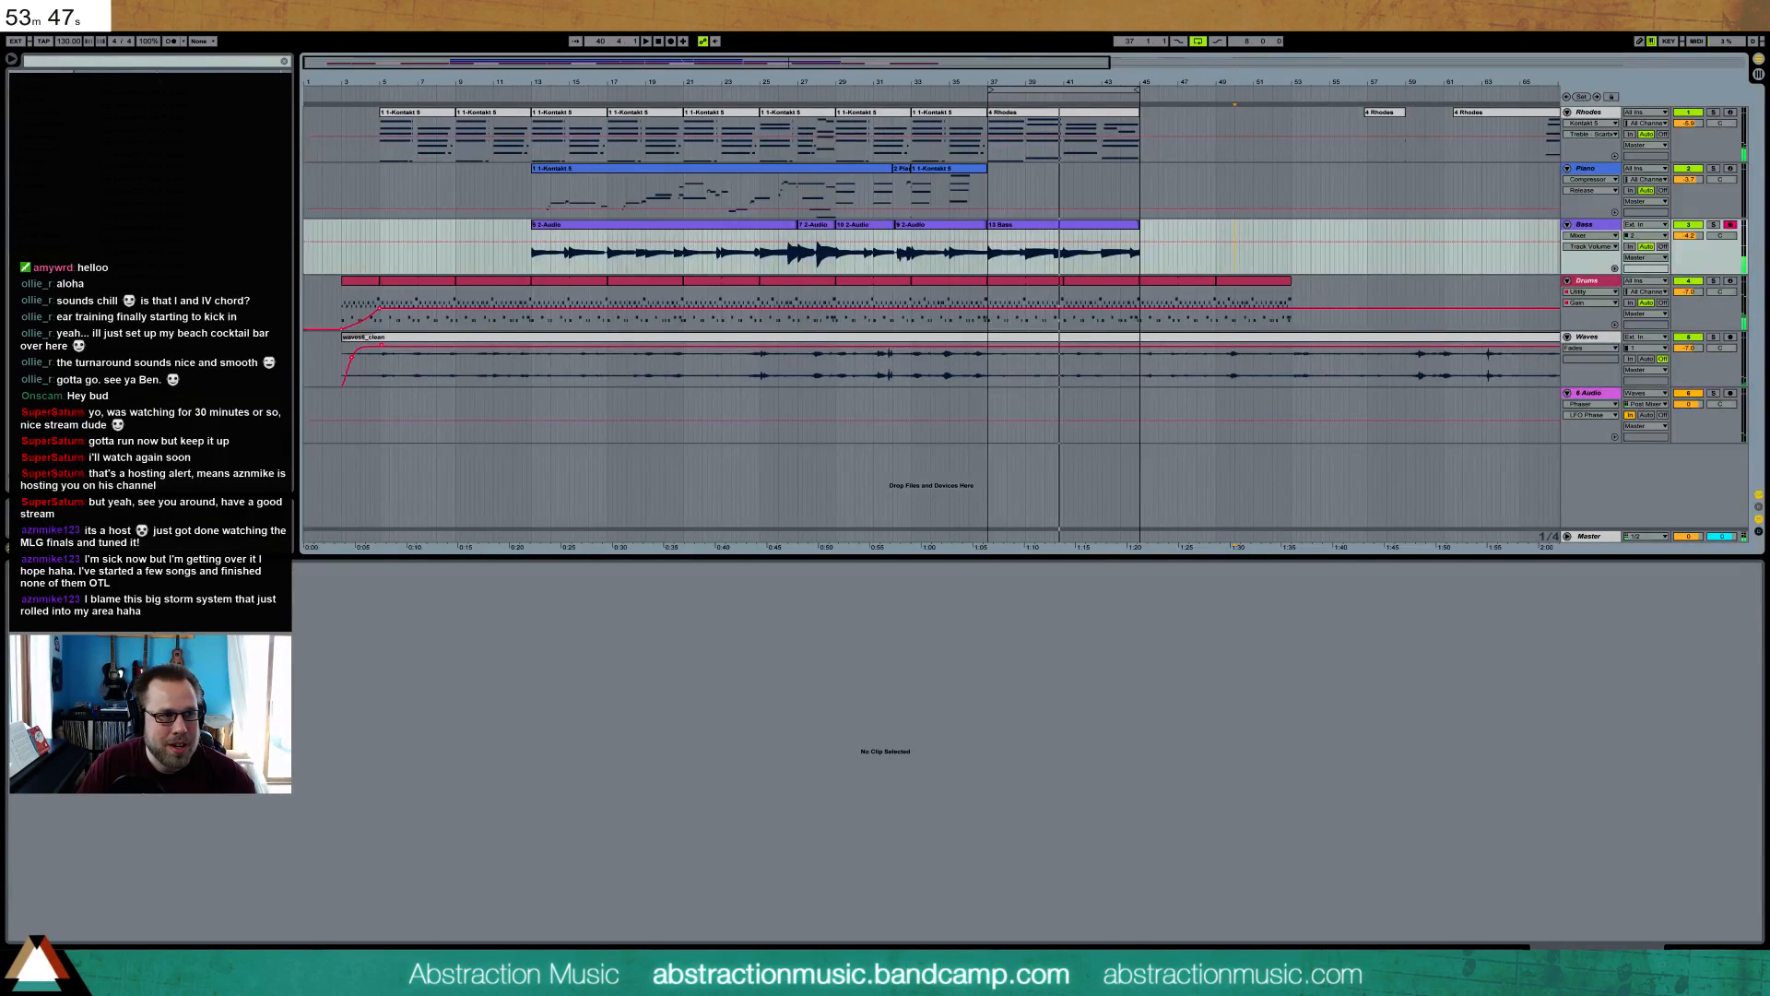
pyautogui.click(150, 62)
pyautogui.click(1615, 228)
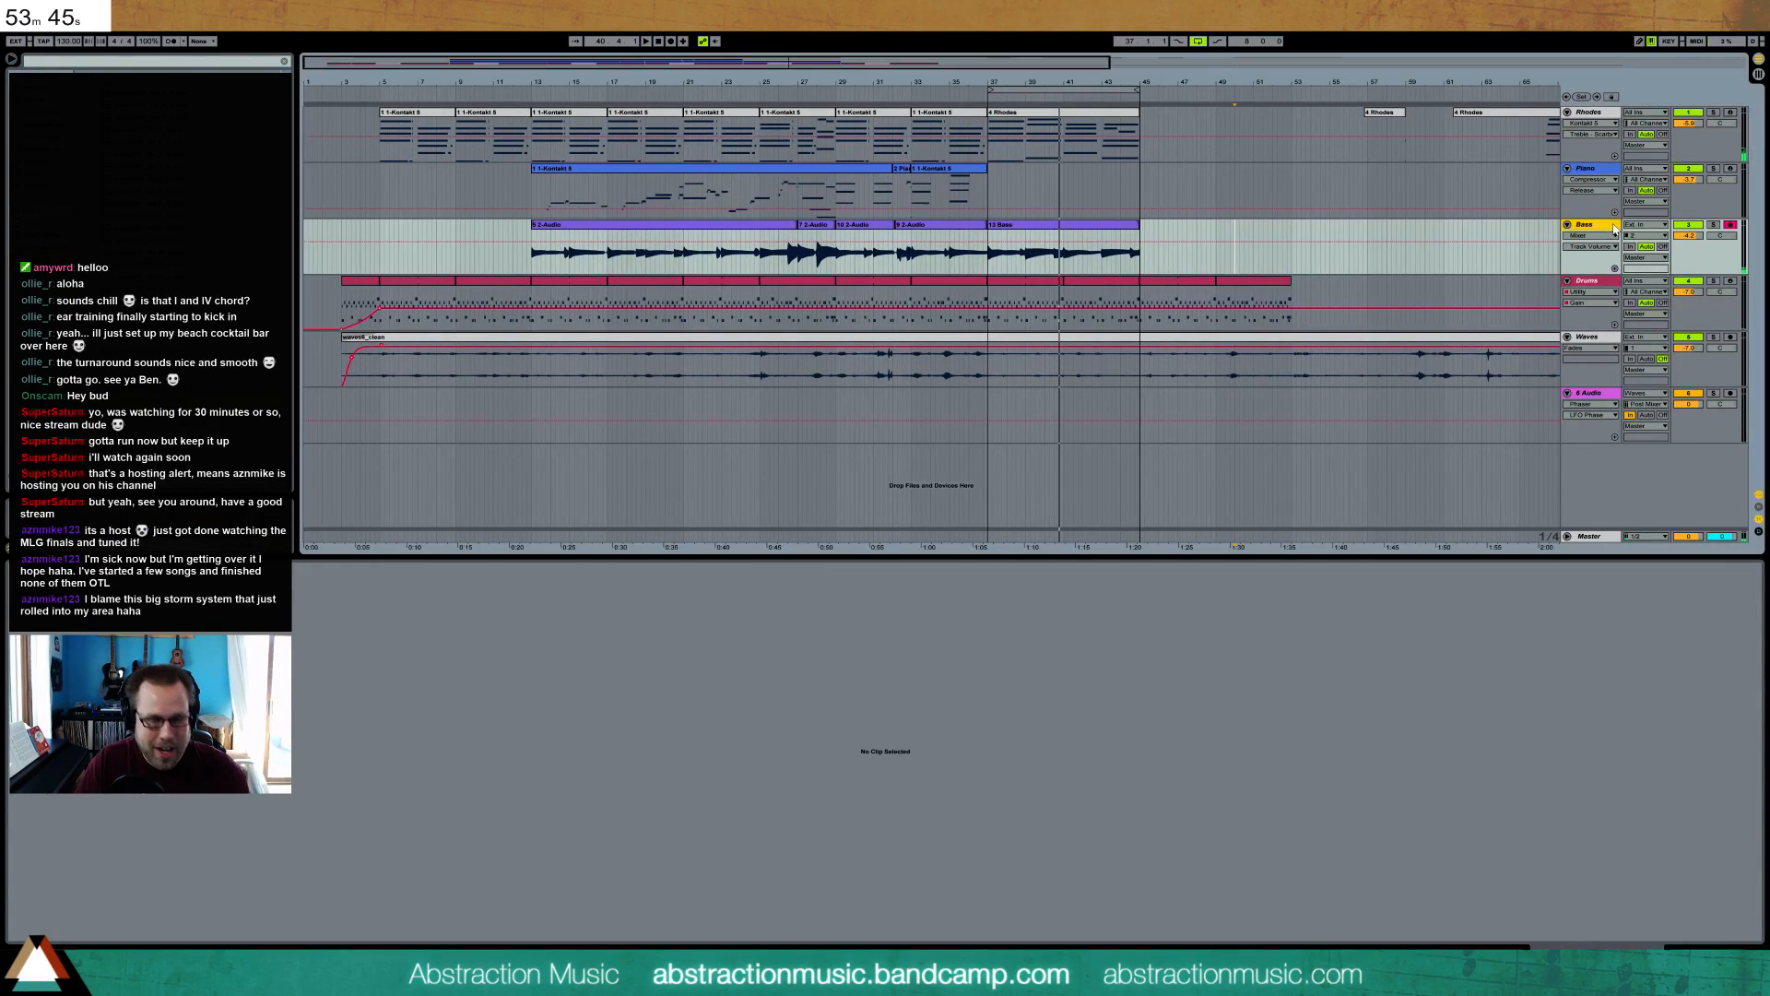
pyautogui.hotkey('ctrl', 't')
pyautogui.click(1599, 287)
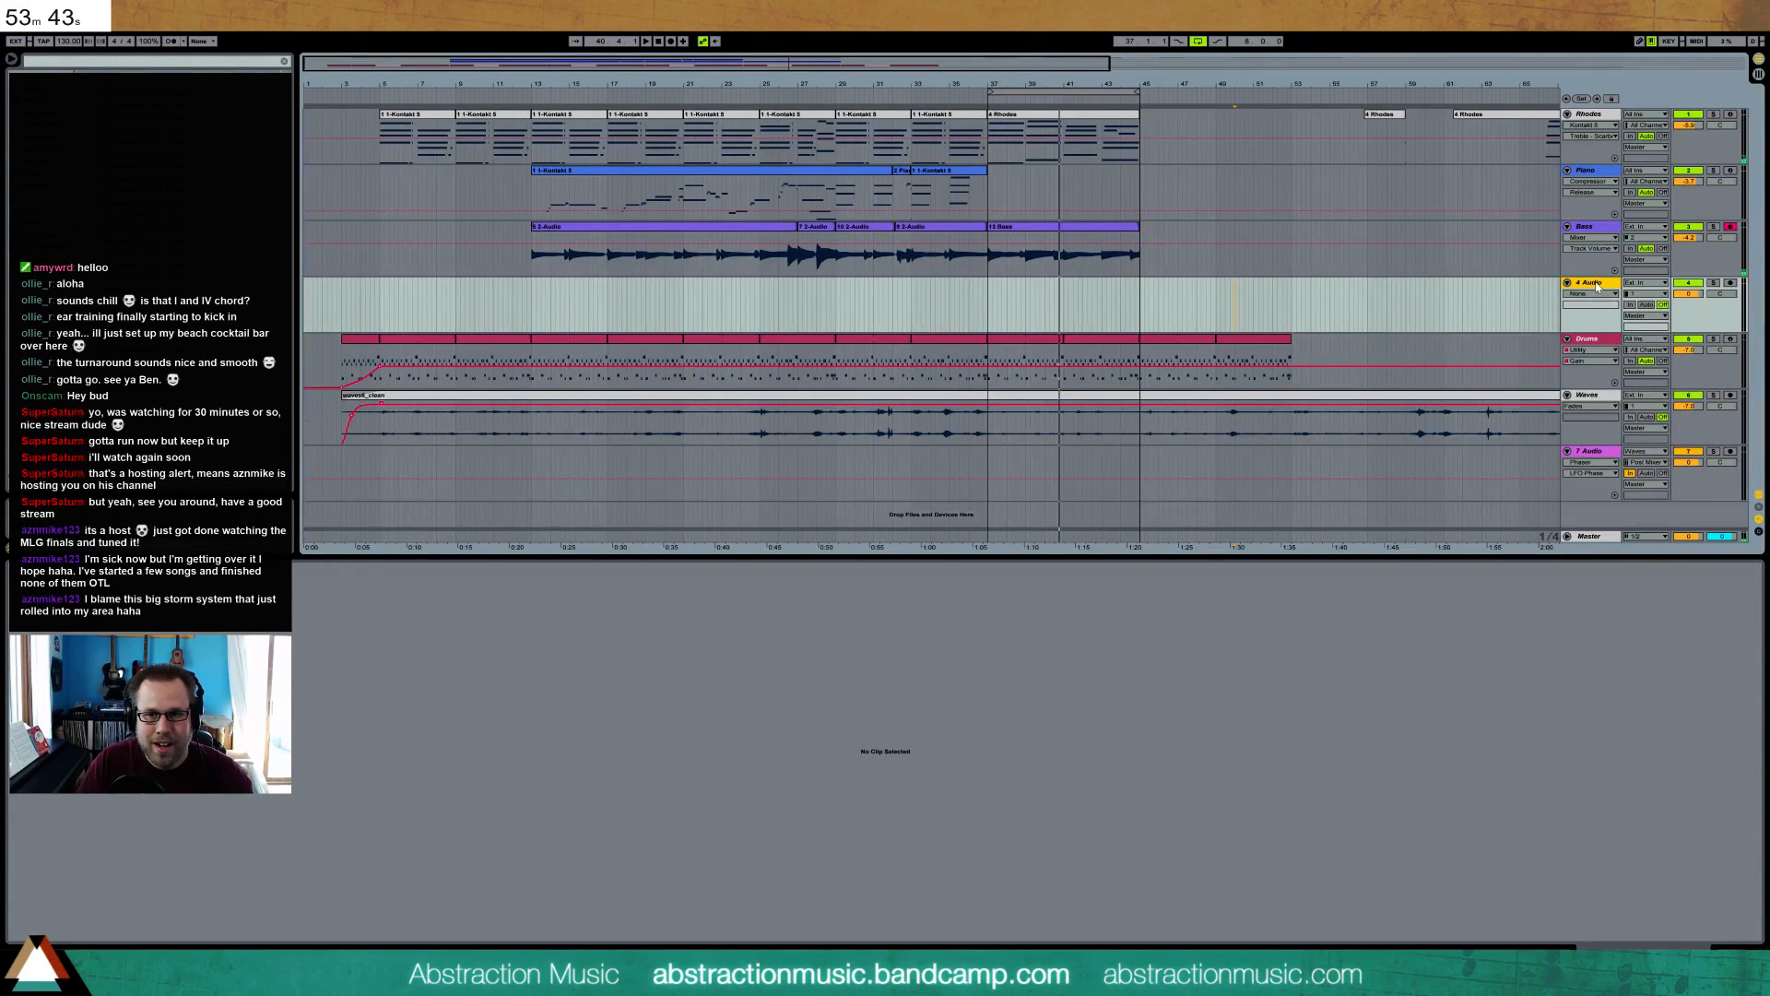
pyautogui.click(1730, 283)
# - Set the new audio track's monitoring to Auto and turn the Bass track's monitoring off
pyautogui.click(1646, 293)
pyautogui.click(1645, 326)
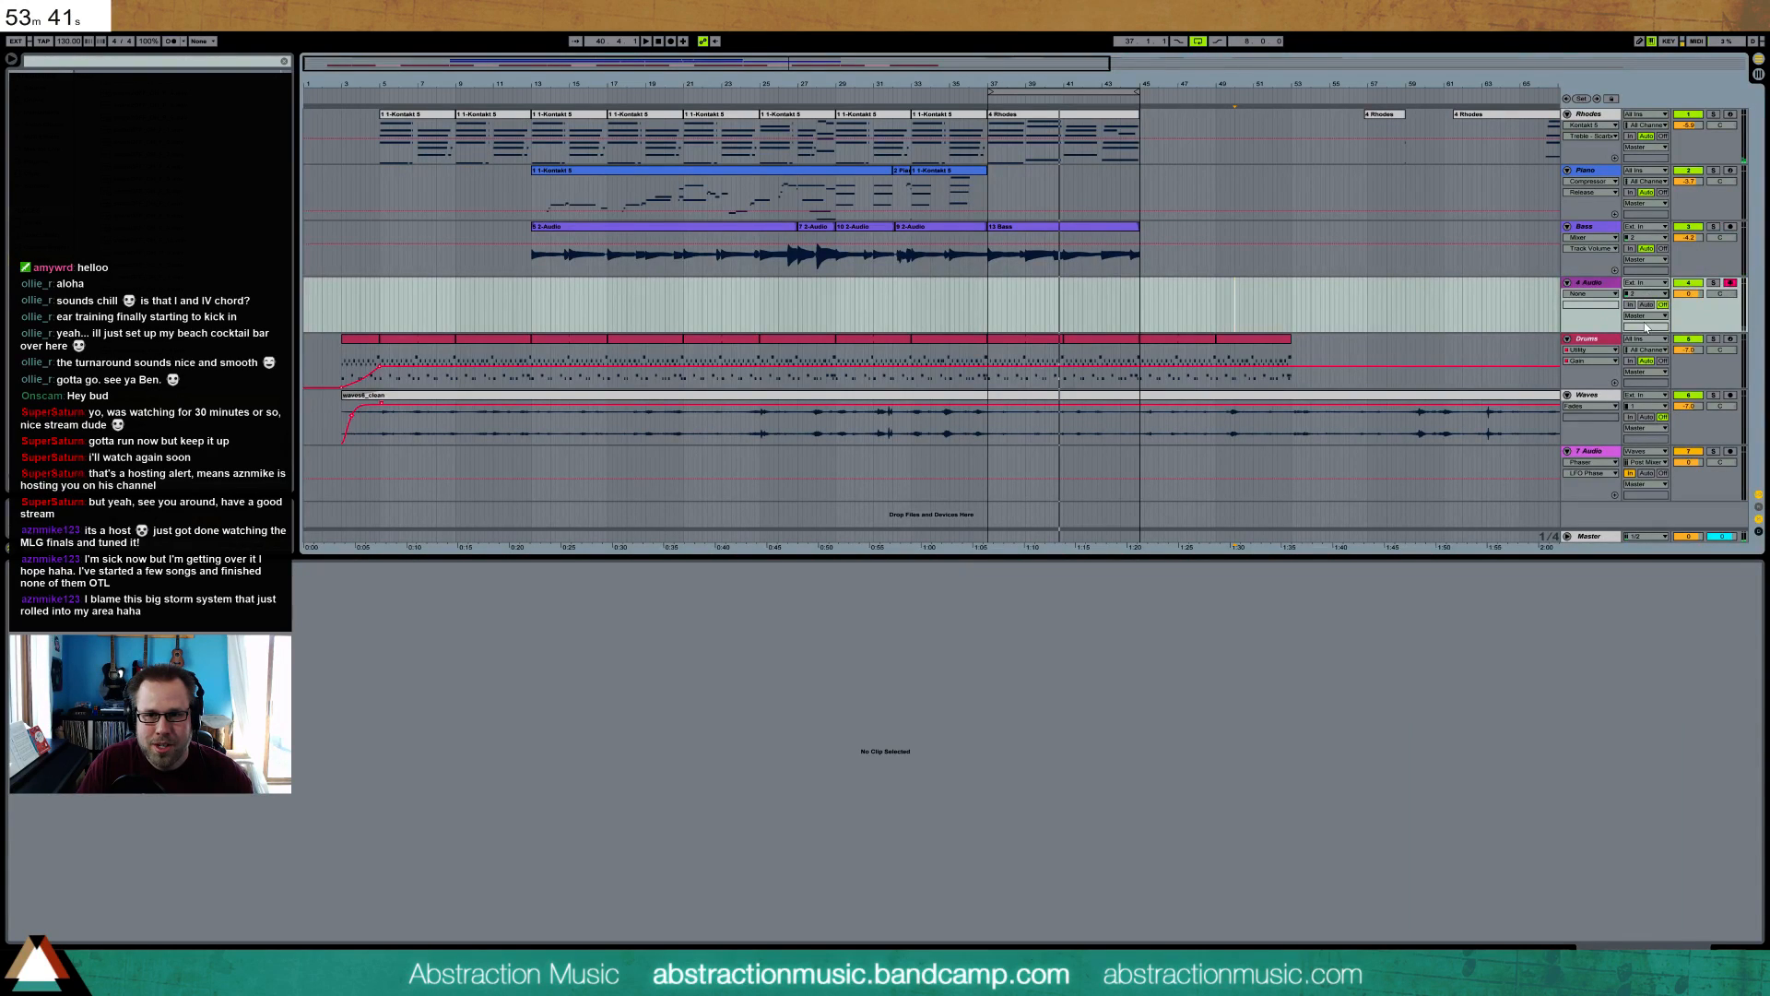
pyautogui.click(1645, 304)
pyautogui.click(1662, 248)
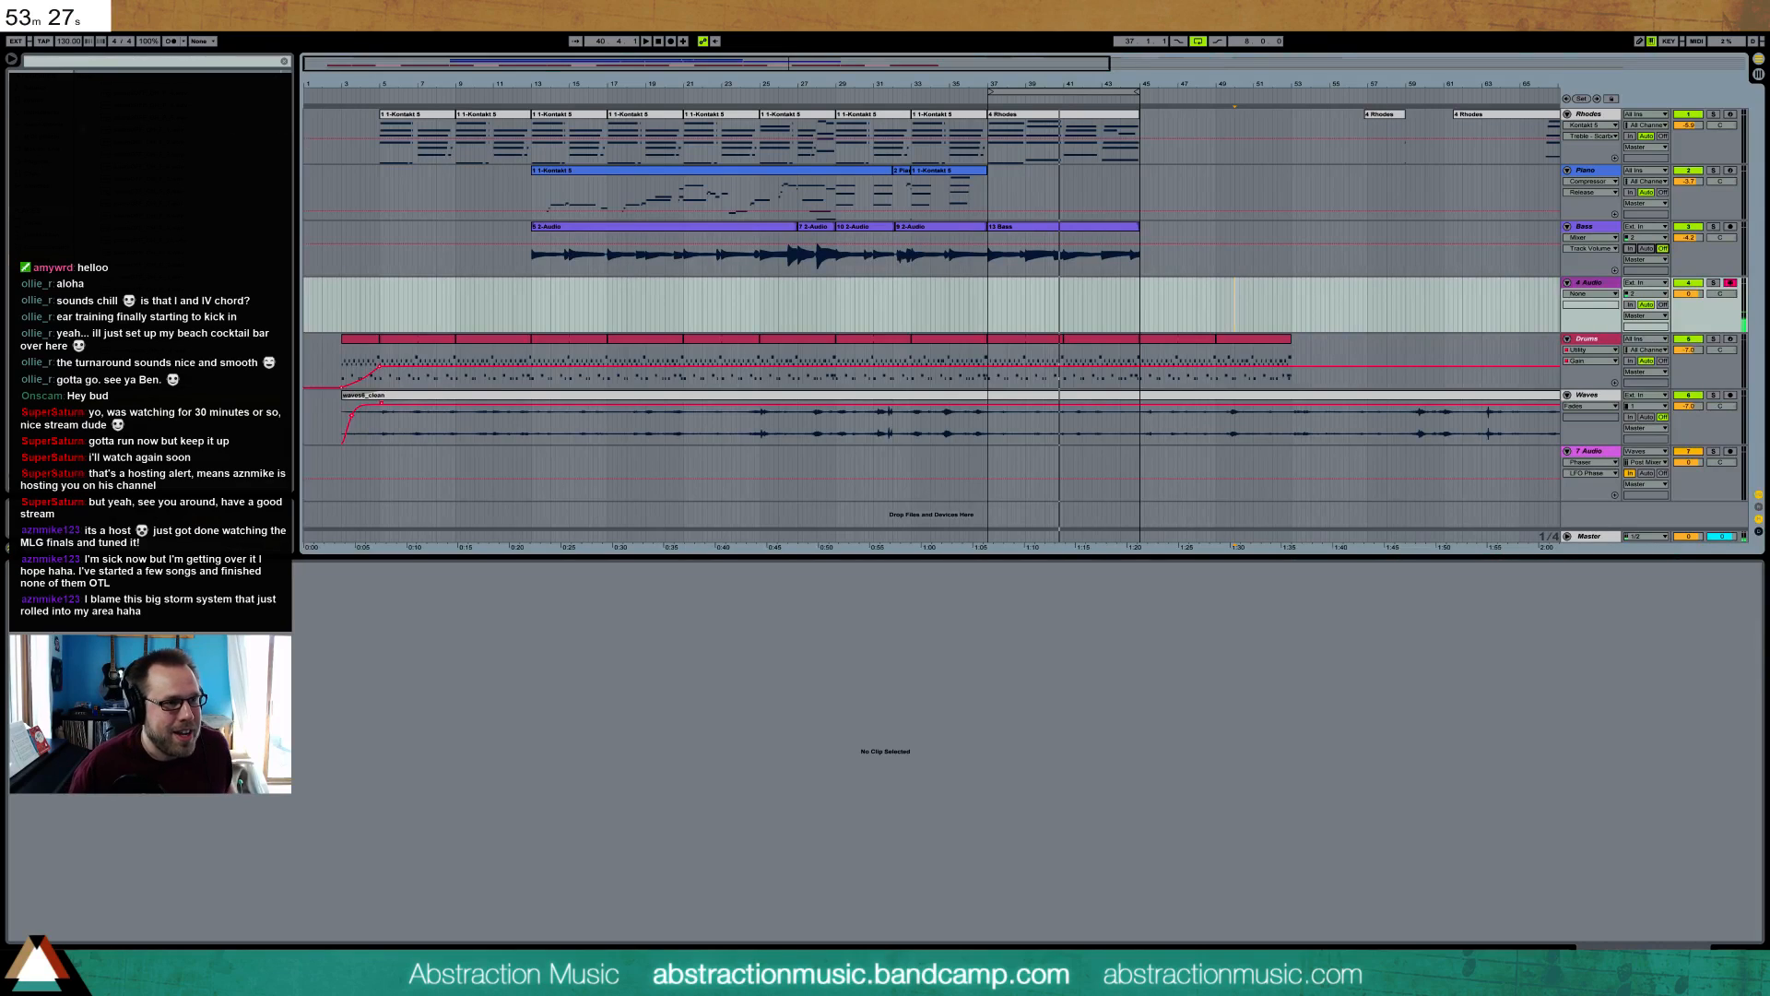
# - Extend the loop to bar 53 and duplicate the Rhodes and Bass clips of bars 37 to 45 to bar 45
pyautogui.click(966, 313)
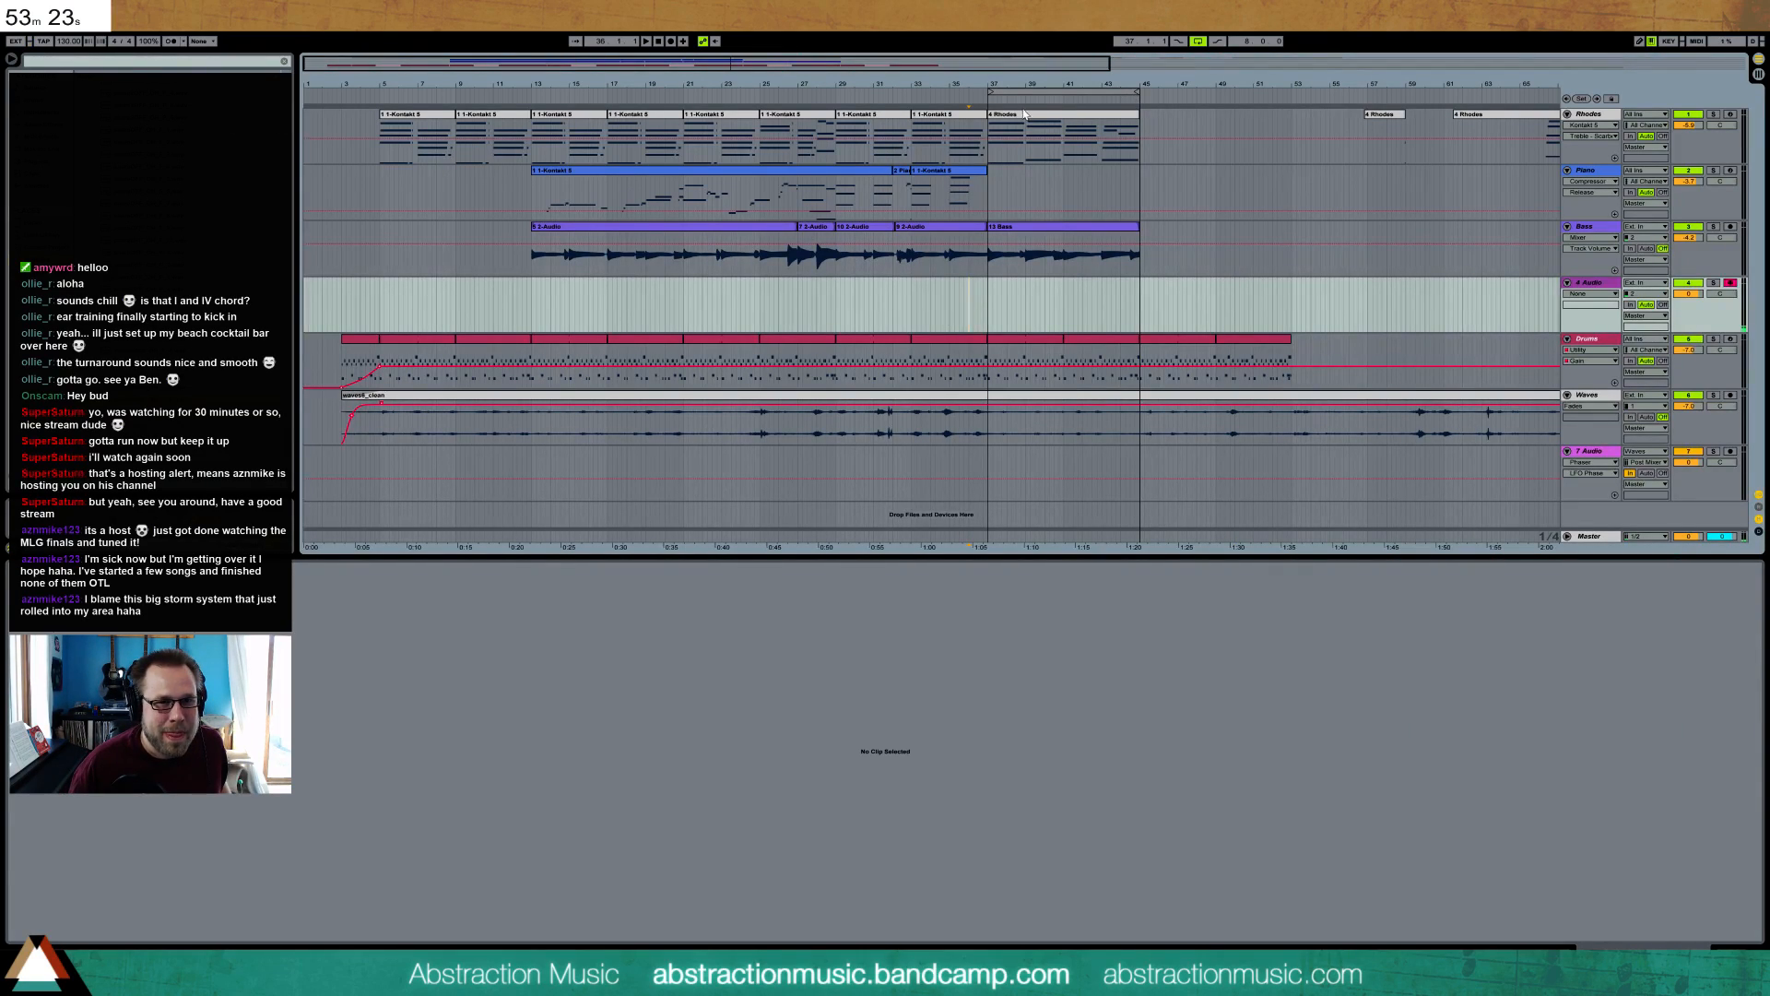
pyautogui.moveTo(1140, 91); pyautogui.dragTo(1291, 96)
pyautogui.moveTo(1141, 127); pyautogui.dragTo(1002, 264)
pyautogui.hotkey('ctrl', 'd')
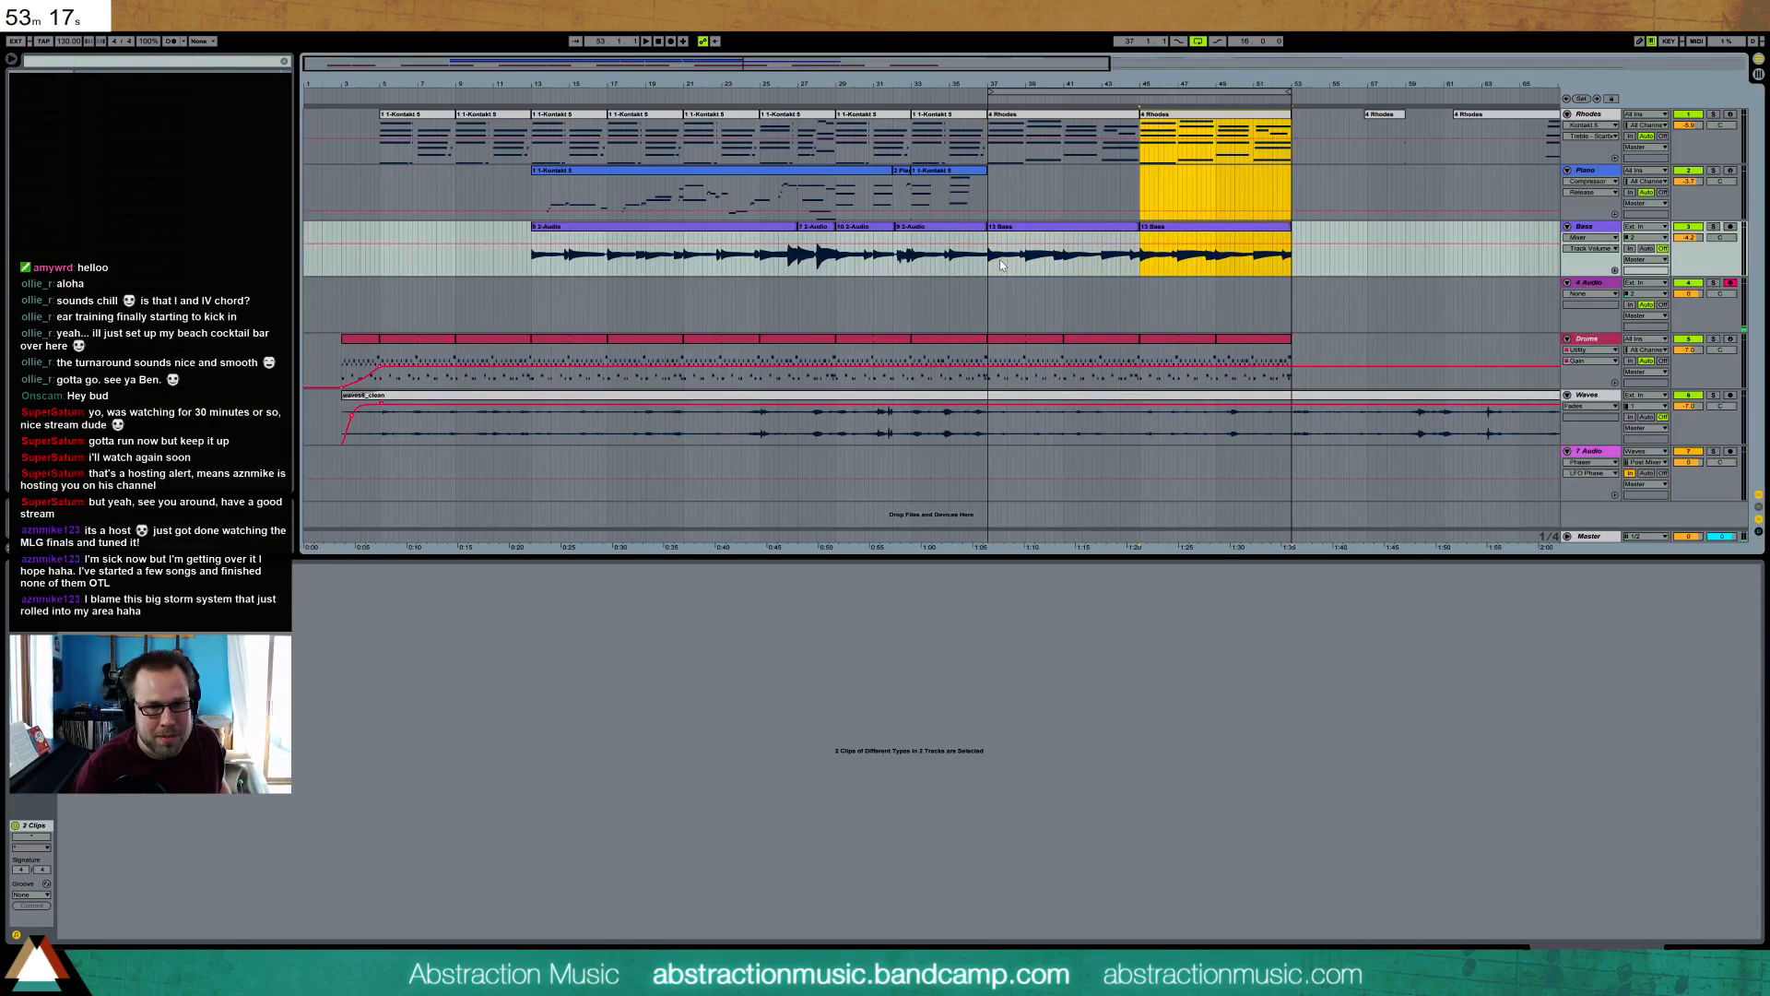
# - Record a first take on the new audio track from bar 36
pyautogui.click(969, 301)
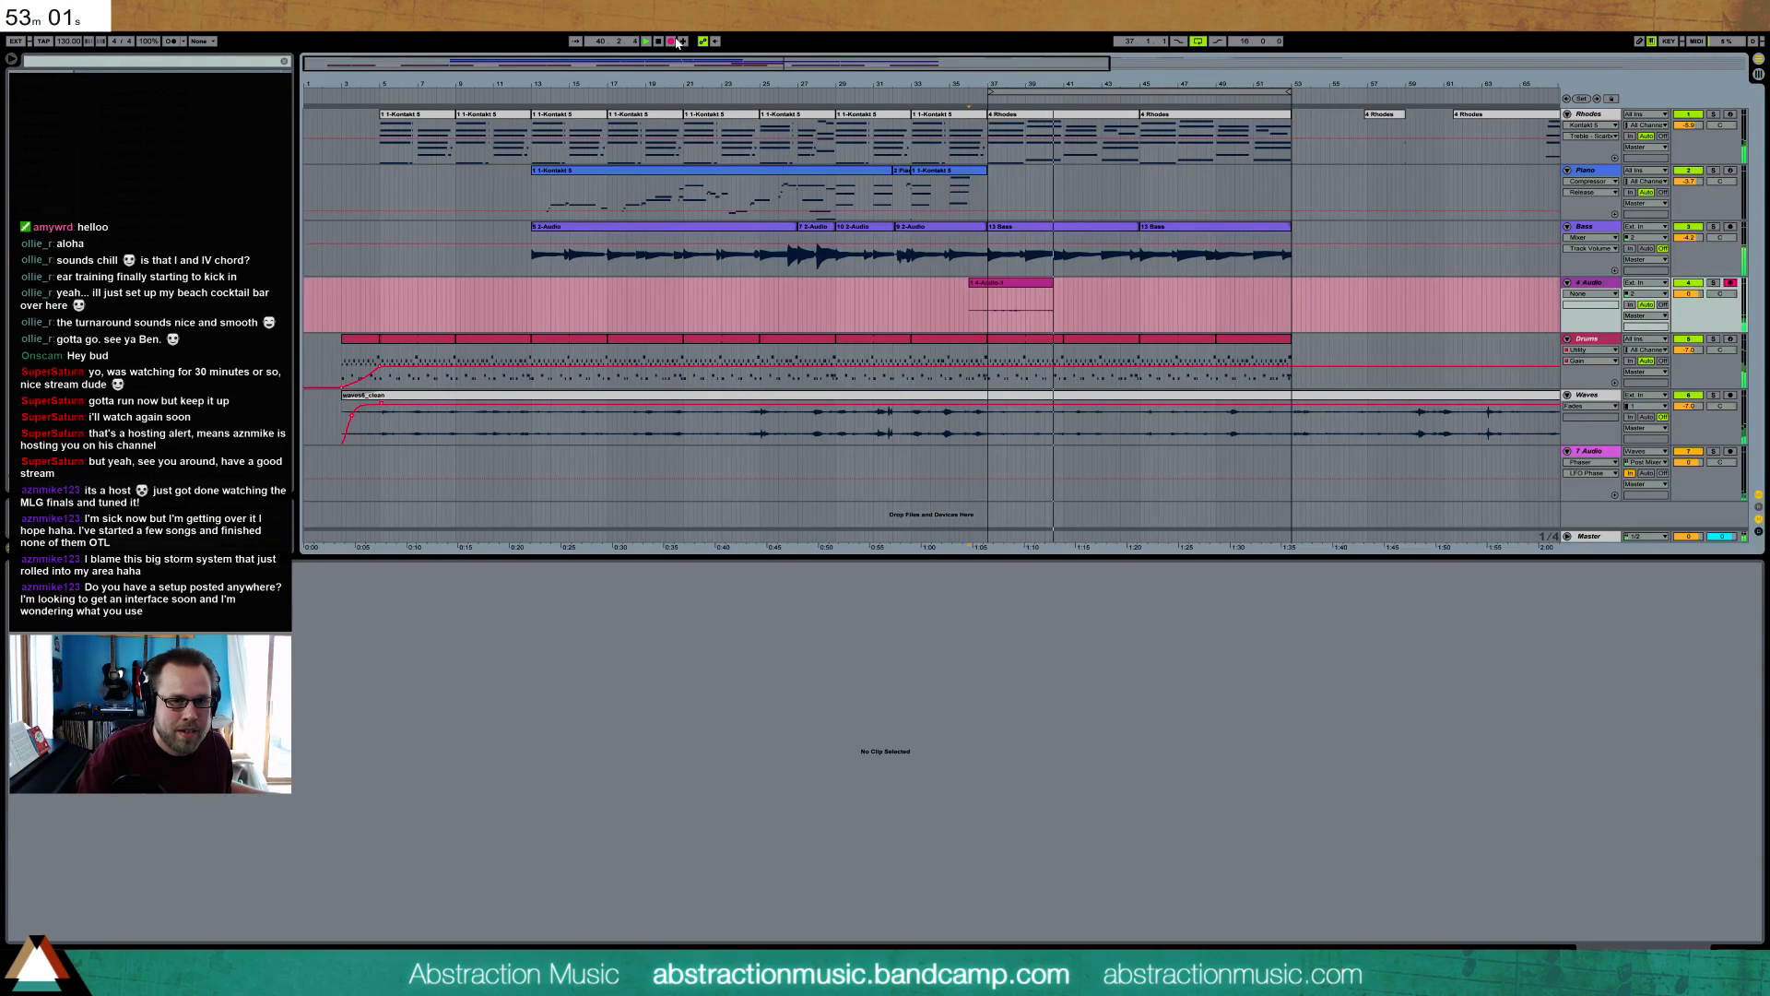
pyautogui.click(674, 41)
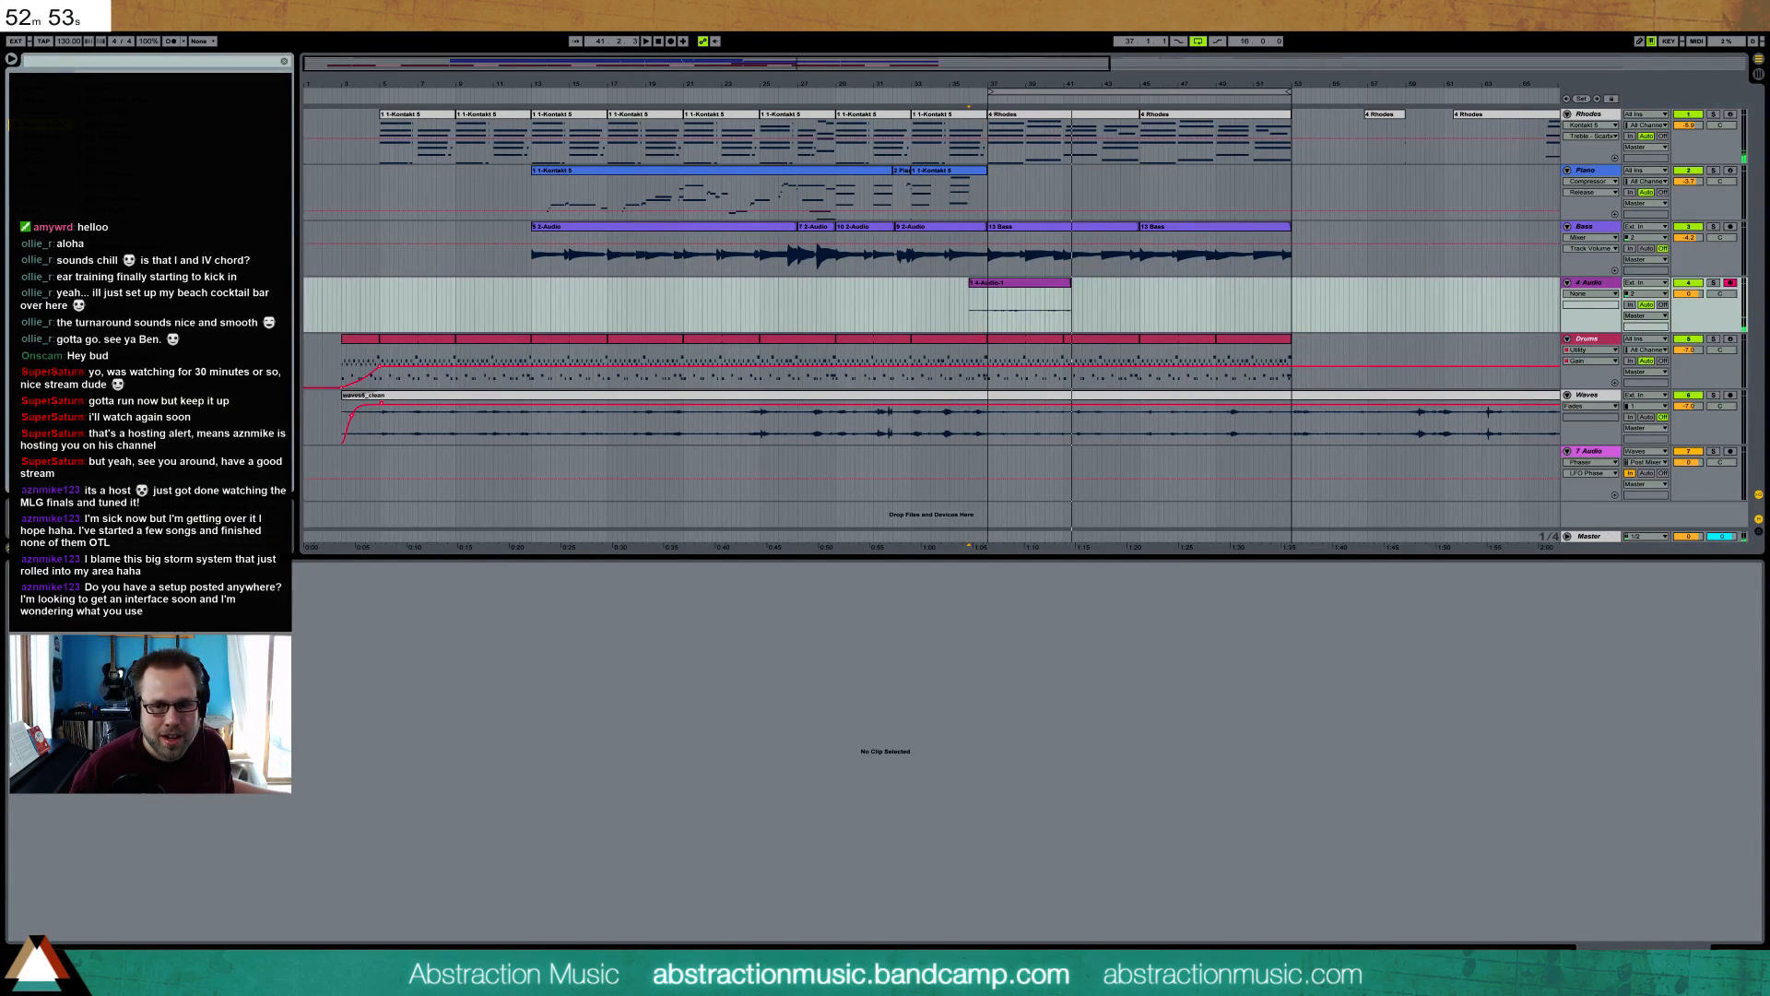
# - Load EQ Eight, Reverb and Ping Pong Delay onto the new audio track, with the Reverb before the delay
pyautogui.hotkey('shift', 'Tab')
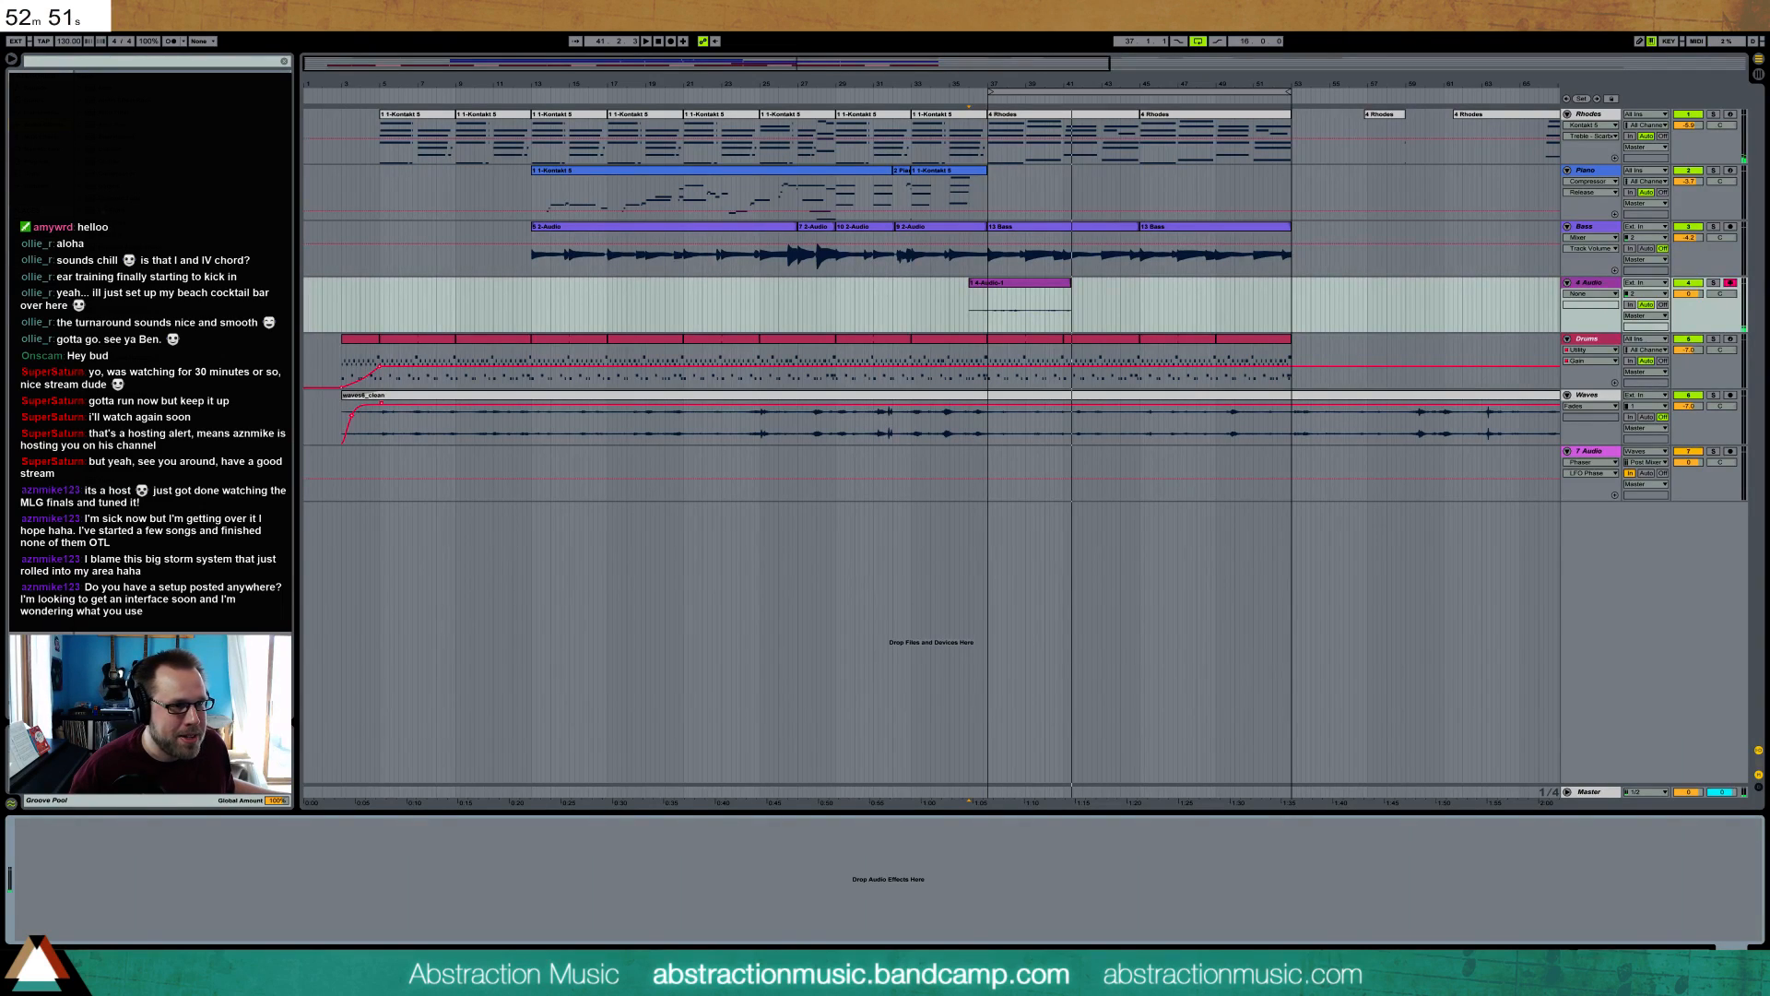
pyautogui.moveTo(157, 212); pyautogui.dragTo(169, 898)
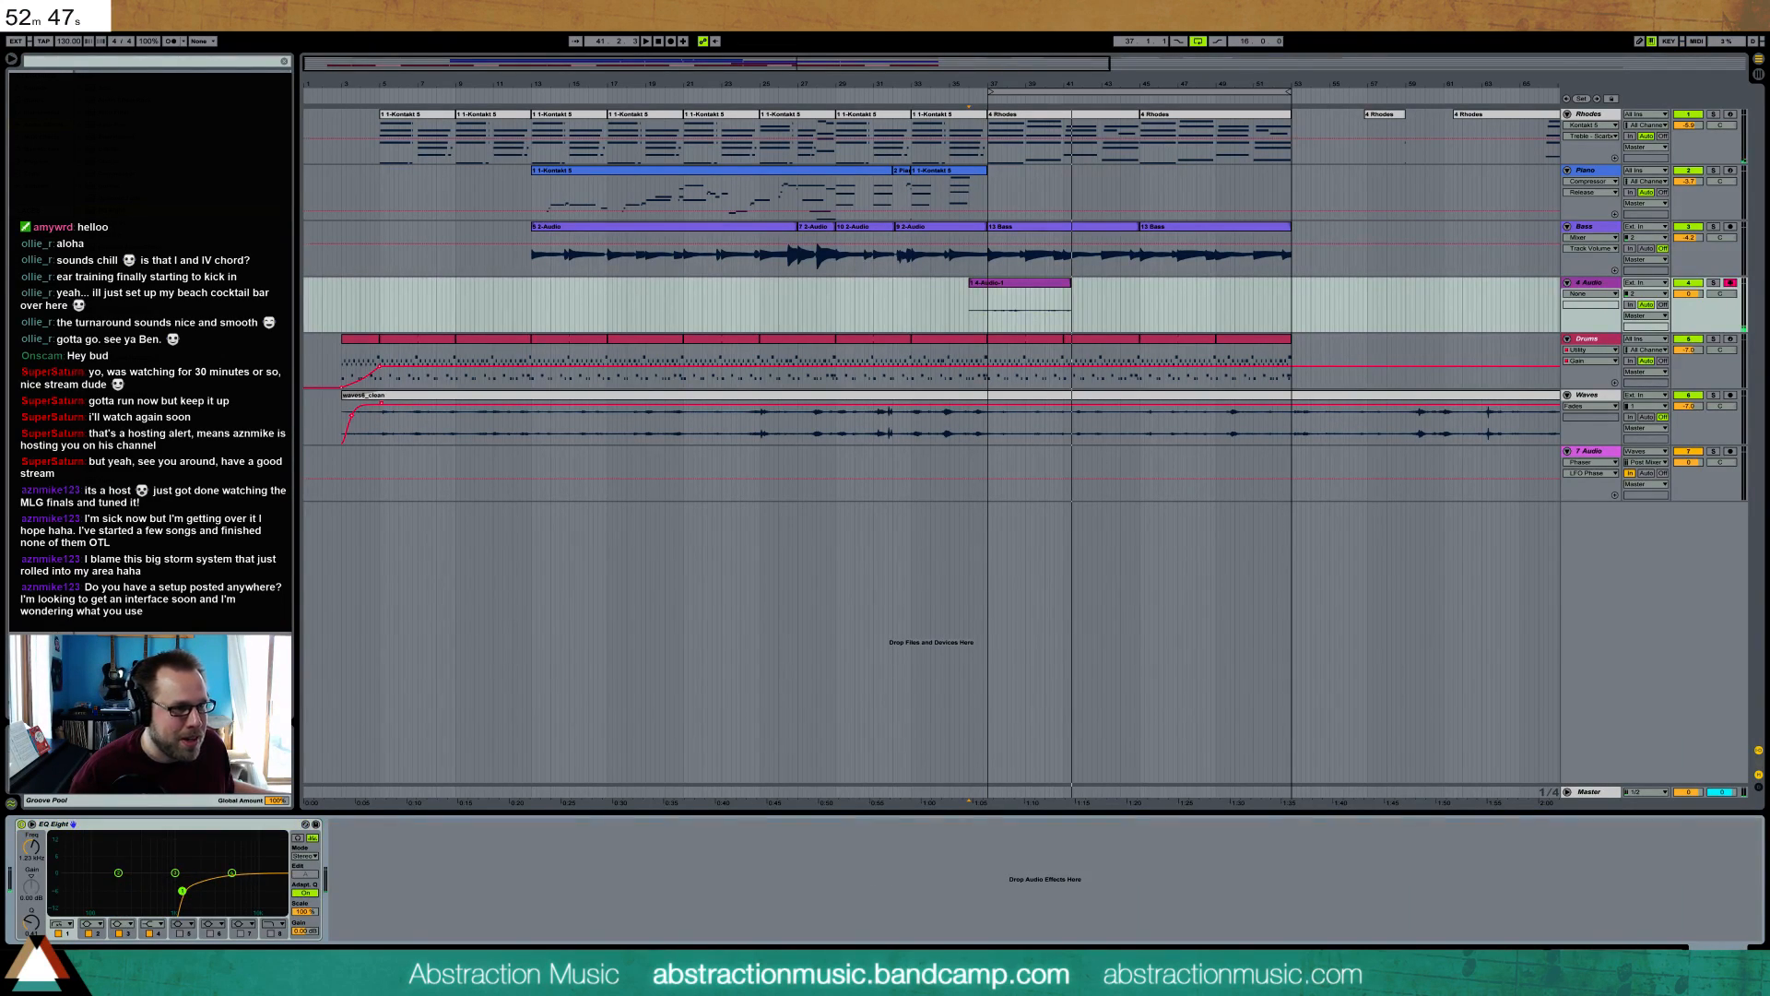
pyautogui.moveTo(138, 369); pyautogui.dragTo(462, 889)
pyautogui.moveTo(139, 405); pyautogui.dragTo(399, 885)
# - Adjust the Reverb settings on the new audio track, including the decay time, and place the insert position at bar 36
pyautogui.moveTo(498, 913); pyautogui.dragTo(498, 905)
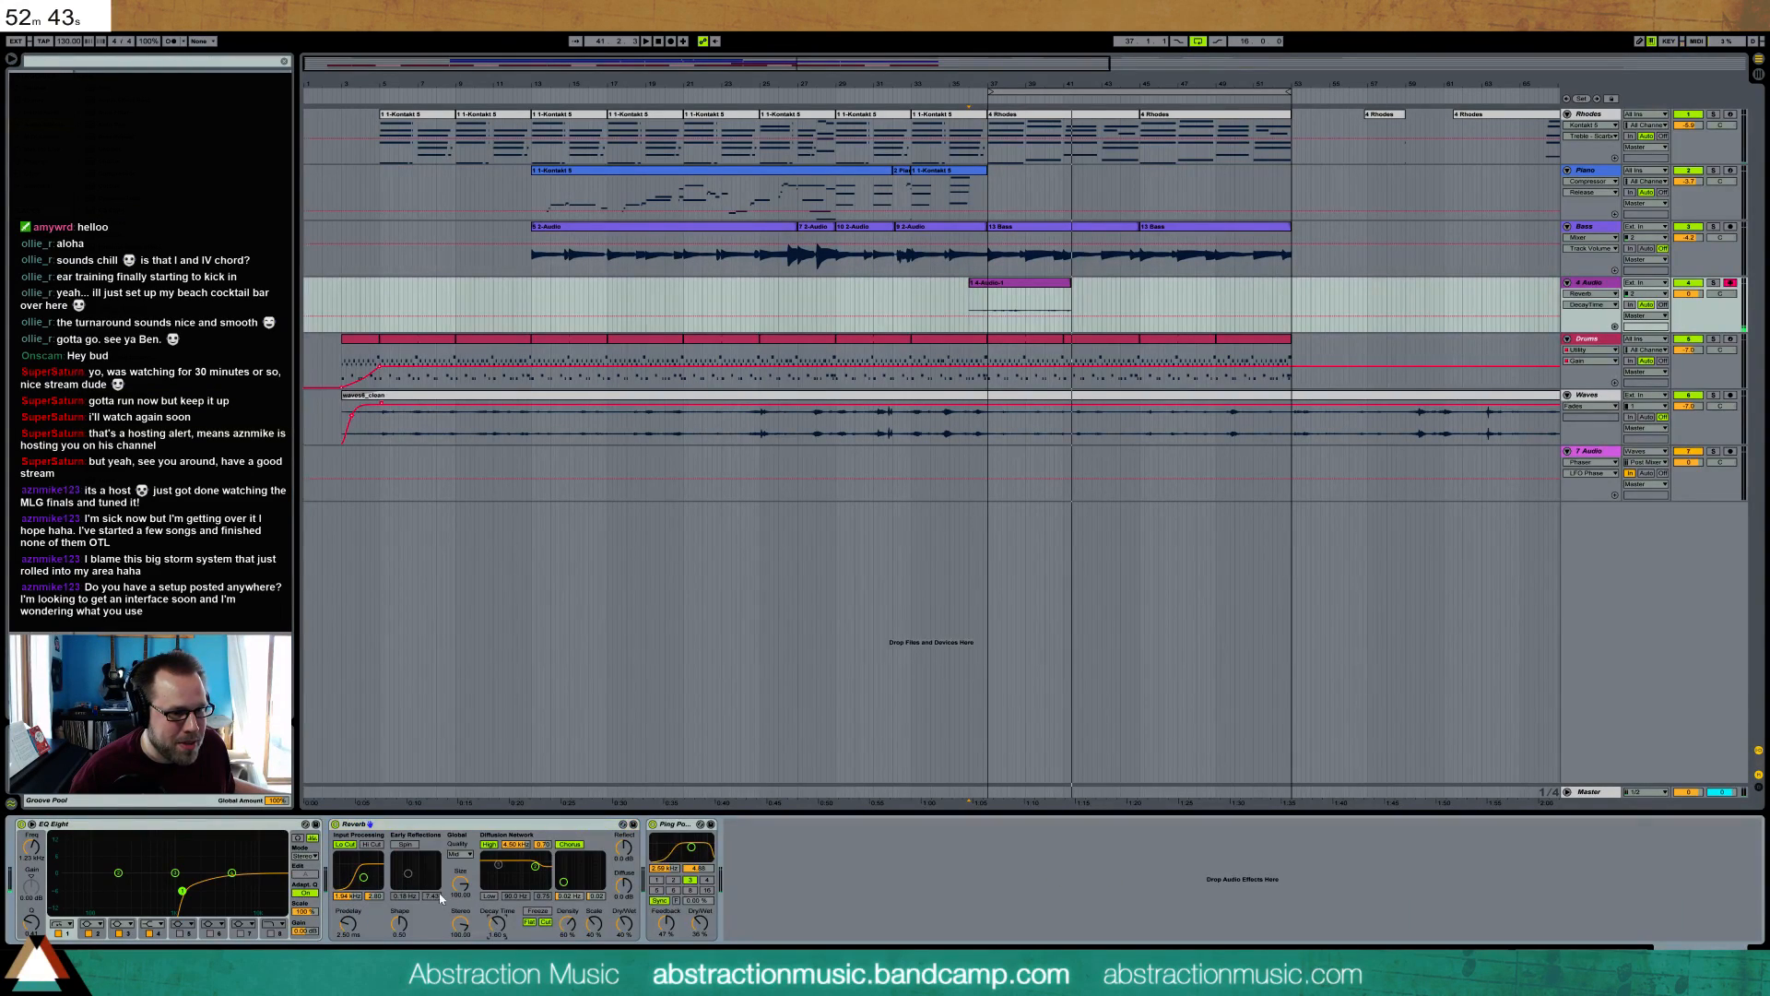
pyautogui.moveTo(624, 924); pyautogui.dragTo(624, 917)
pyautogui.moveTo(483, 915); pyautogui.dragTo(483, 903)
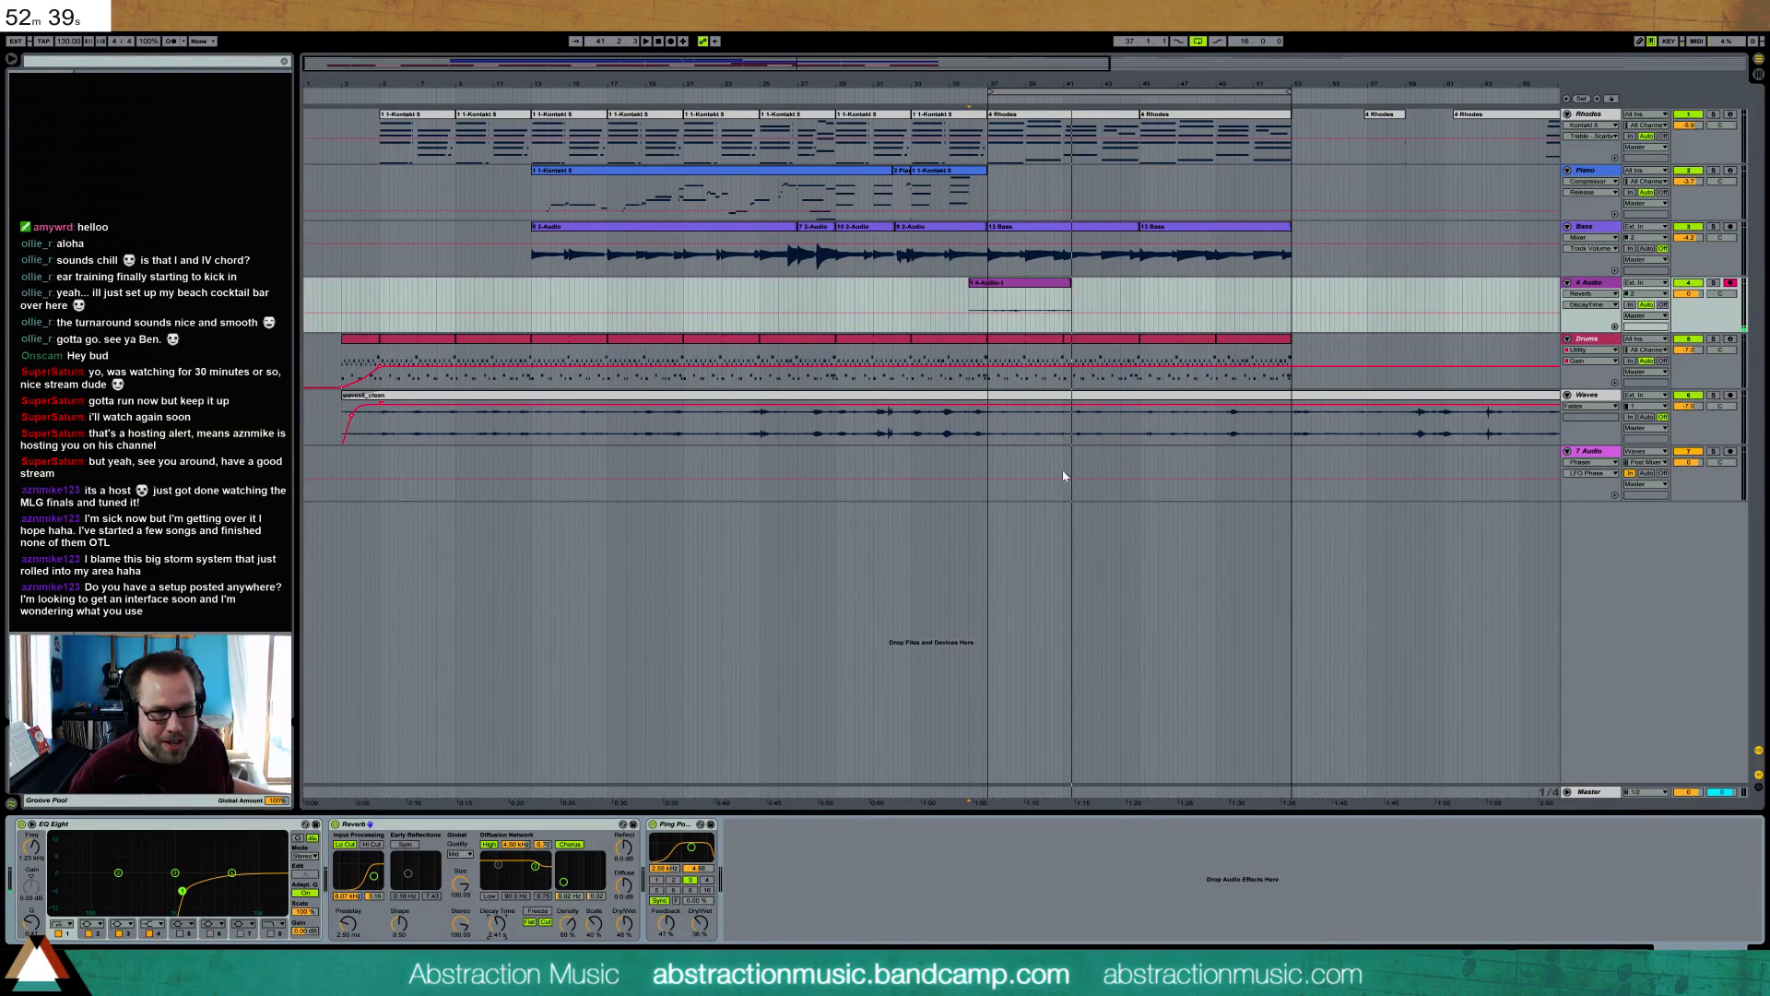
pyautogui.press('space')
pyautogui.click(970, 304)
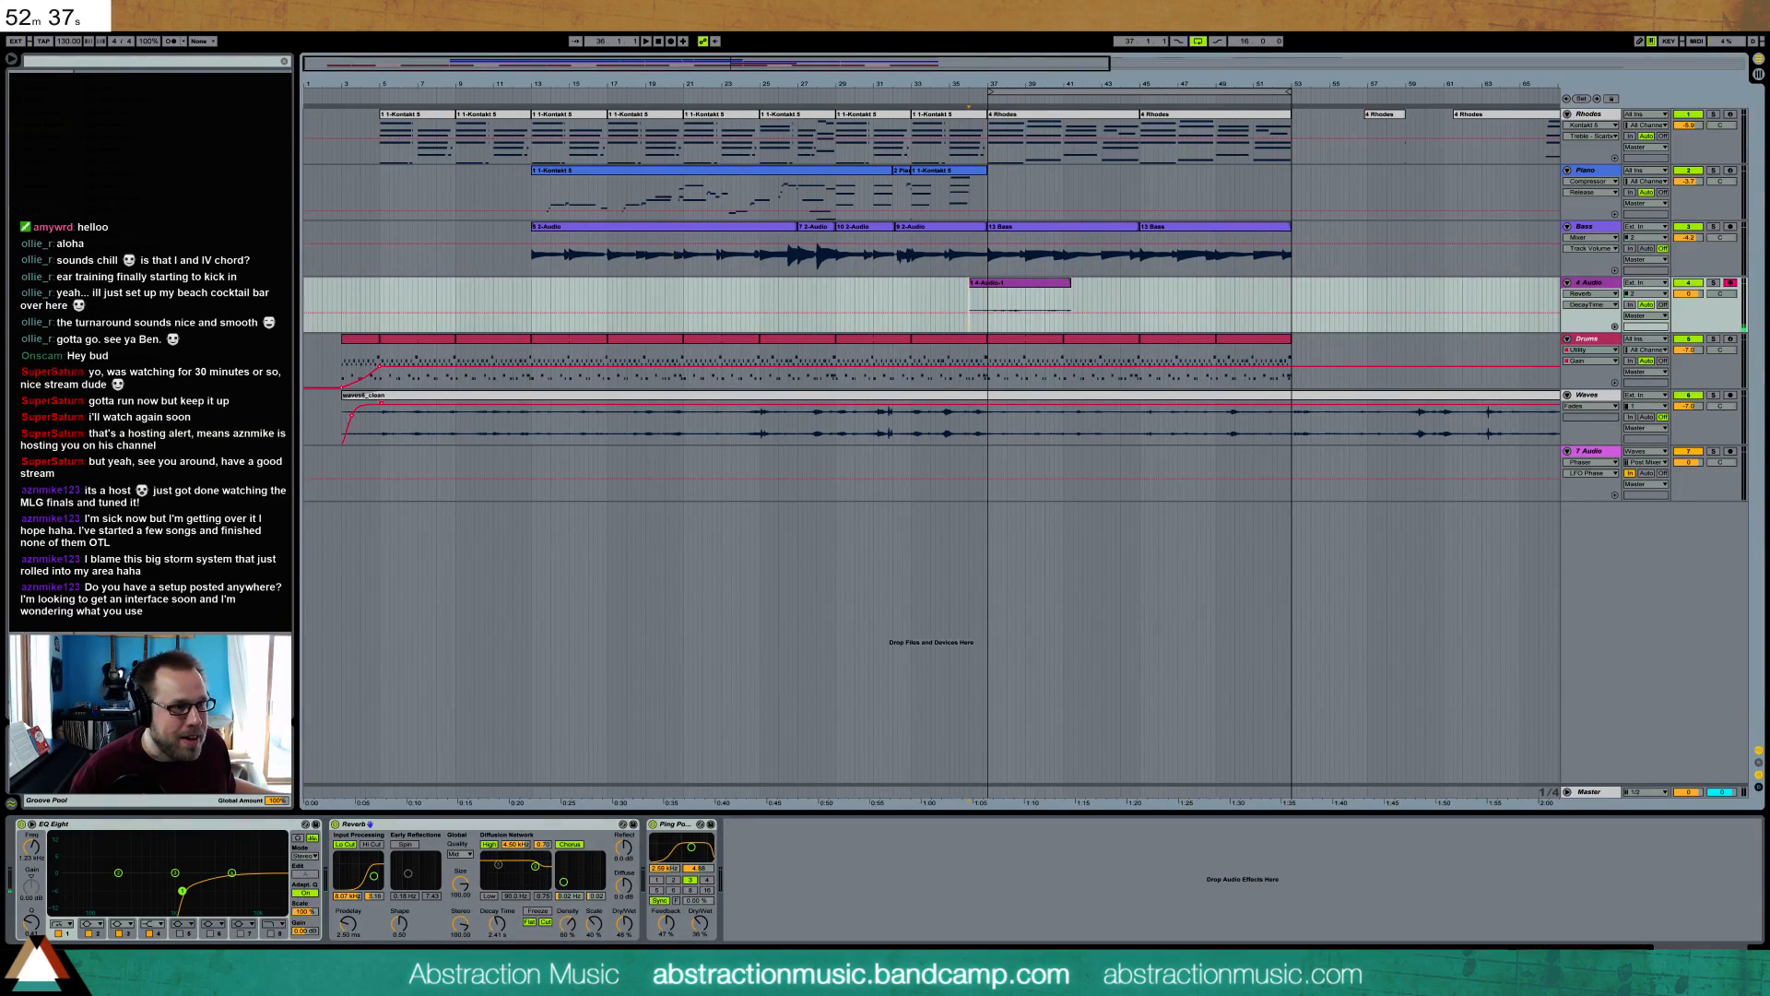
# - Insert a Compressor between EQ Eight and Reverb, lower its threshold and adjust its output gain
pyautogui.moveTo(106, 183); pyautogui.dragTo(376, 913)
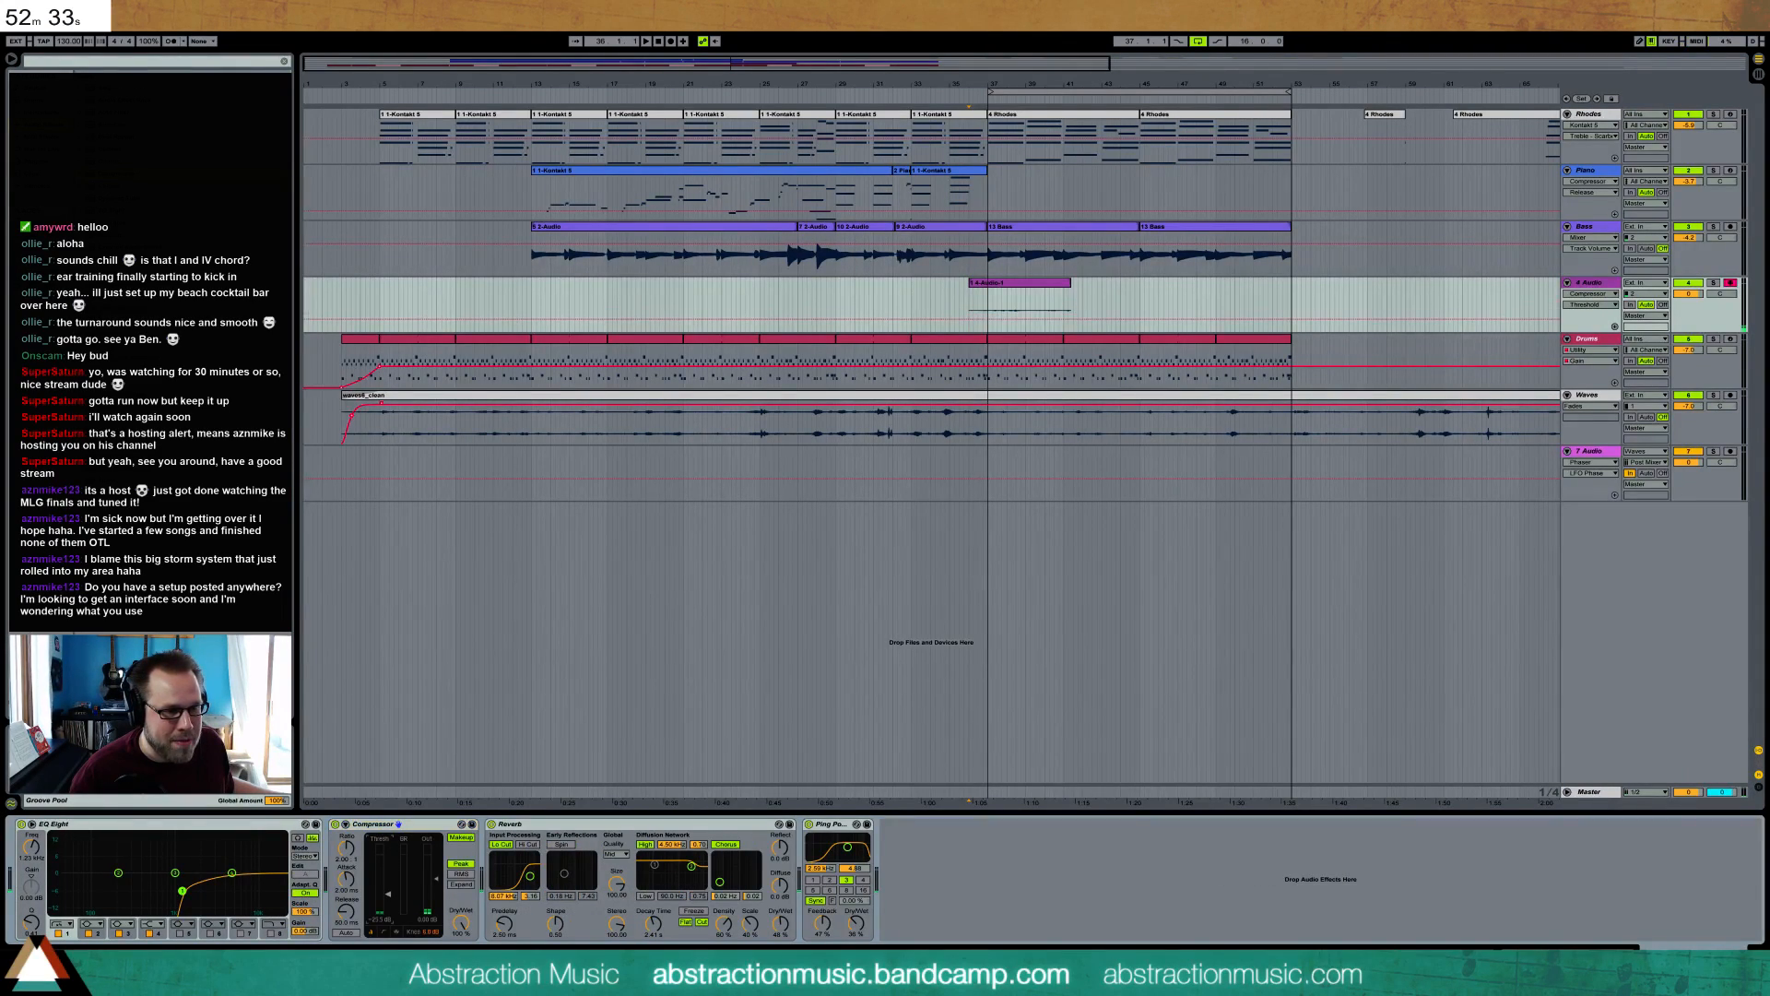
pyautogui.moveTo(388, 896); pyautogui.dragTo(388, 900)
pyautogui.click(436, 880)
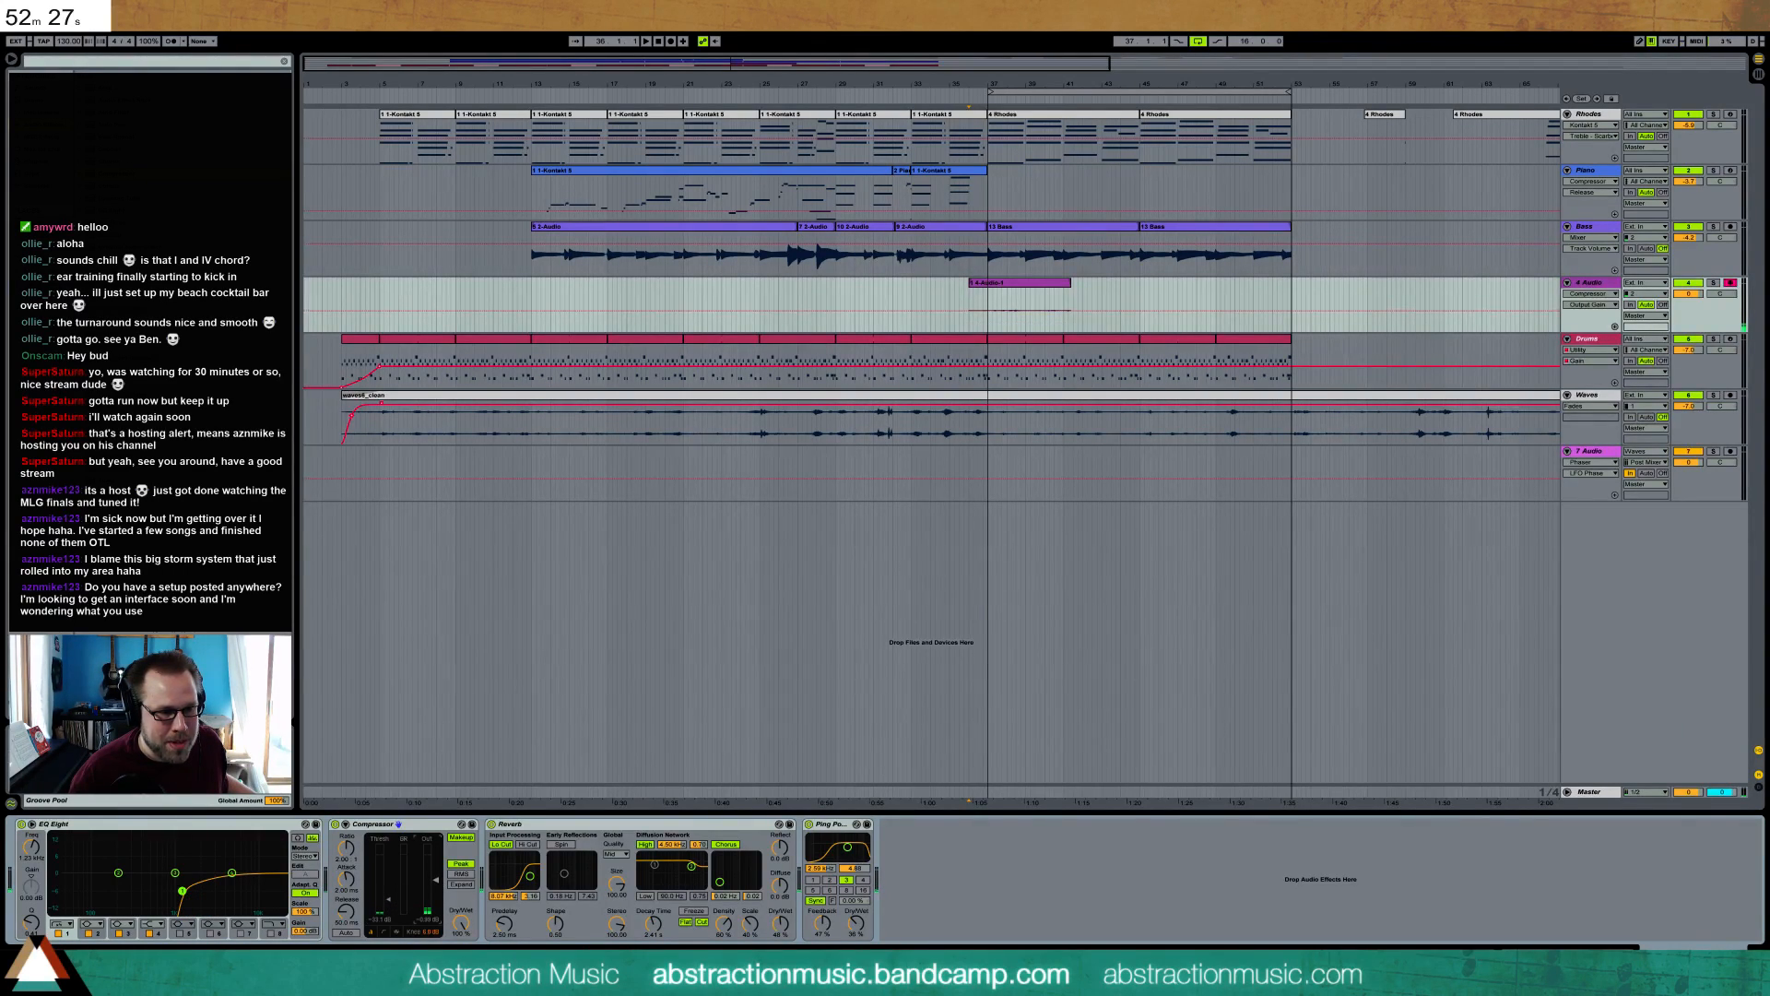
# - Raise EQ Eight's low-cut frequency and fine-tune the Reverb's decay time and the Compressor's threshold and output gain
pyautogui.moveTo(180, 893); pyautogui.dragTo(201, 891)
pyautogui.click(652, 925)
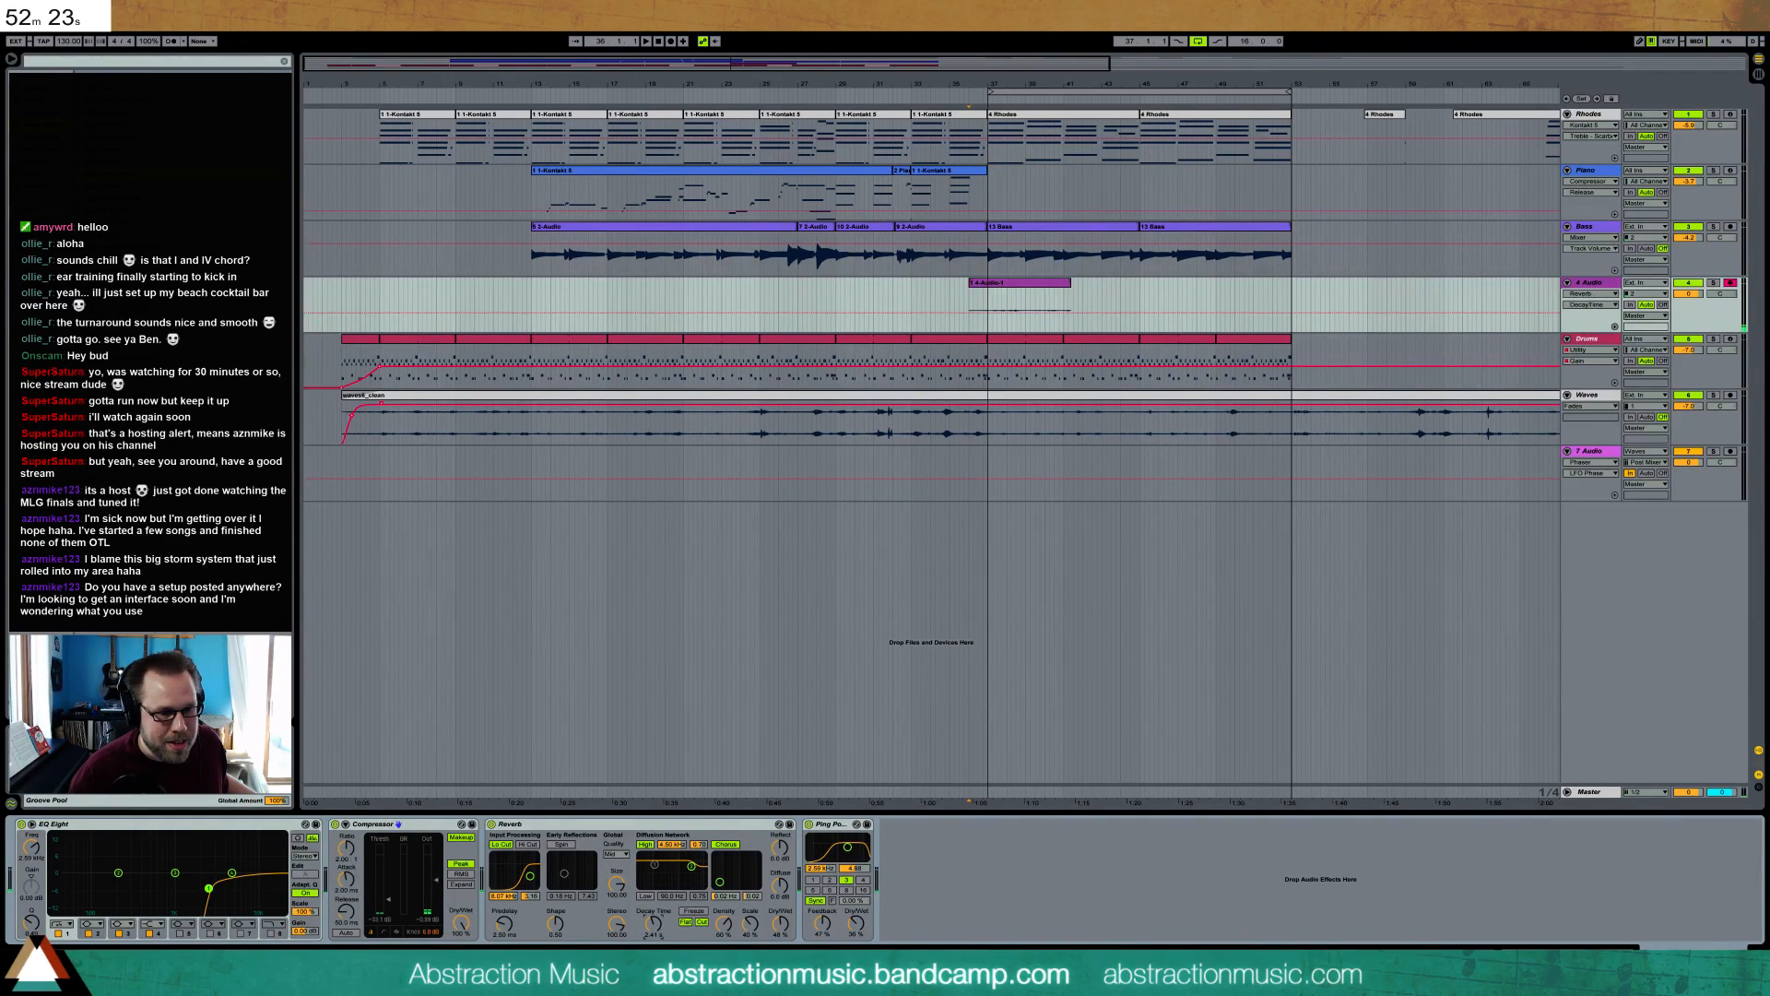
pyautogui.moveTo(653, 925); pyautogui.dragTo(691, 925)
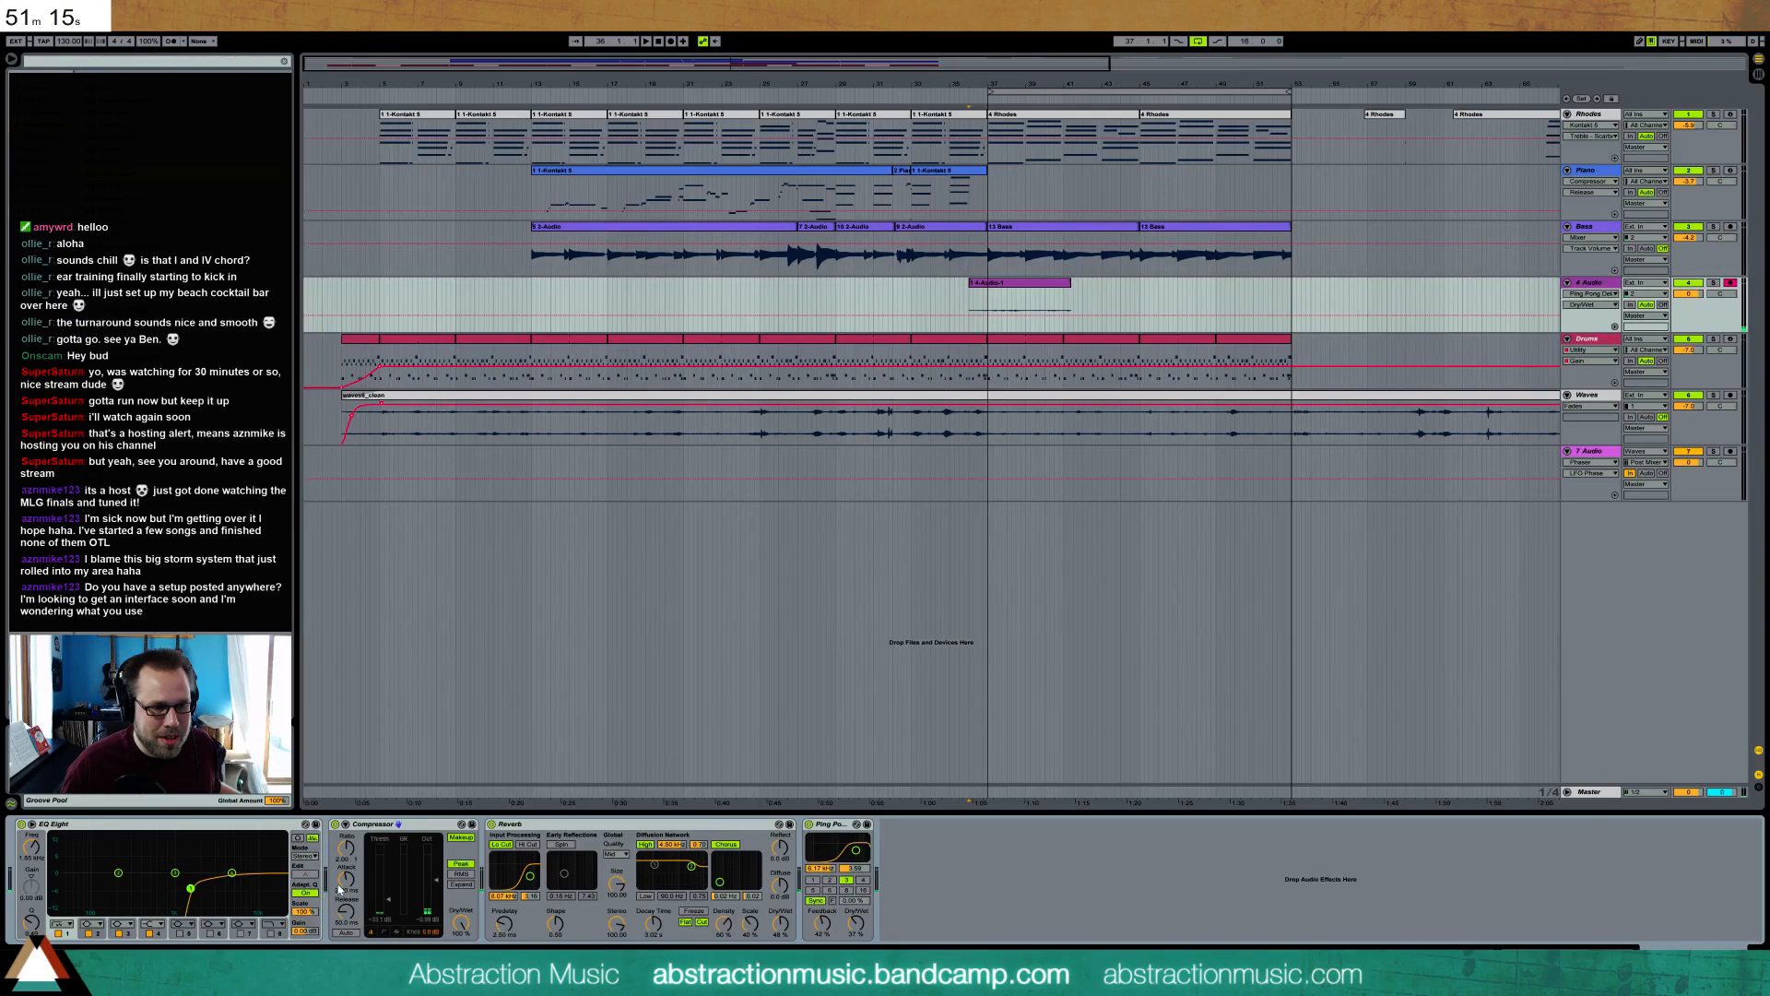
pyautogui.moveTo(387, 904); pyautogui.dragTo(436, 874)
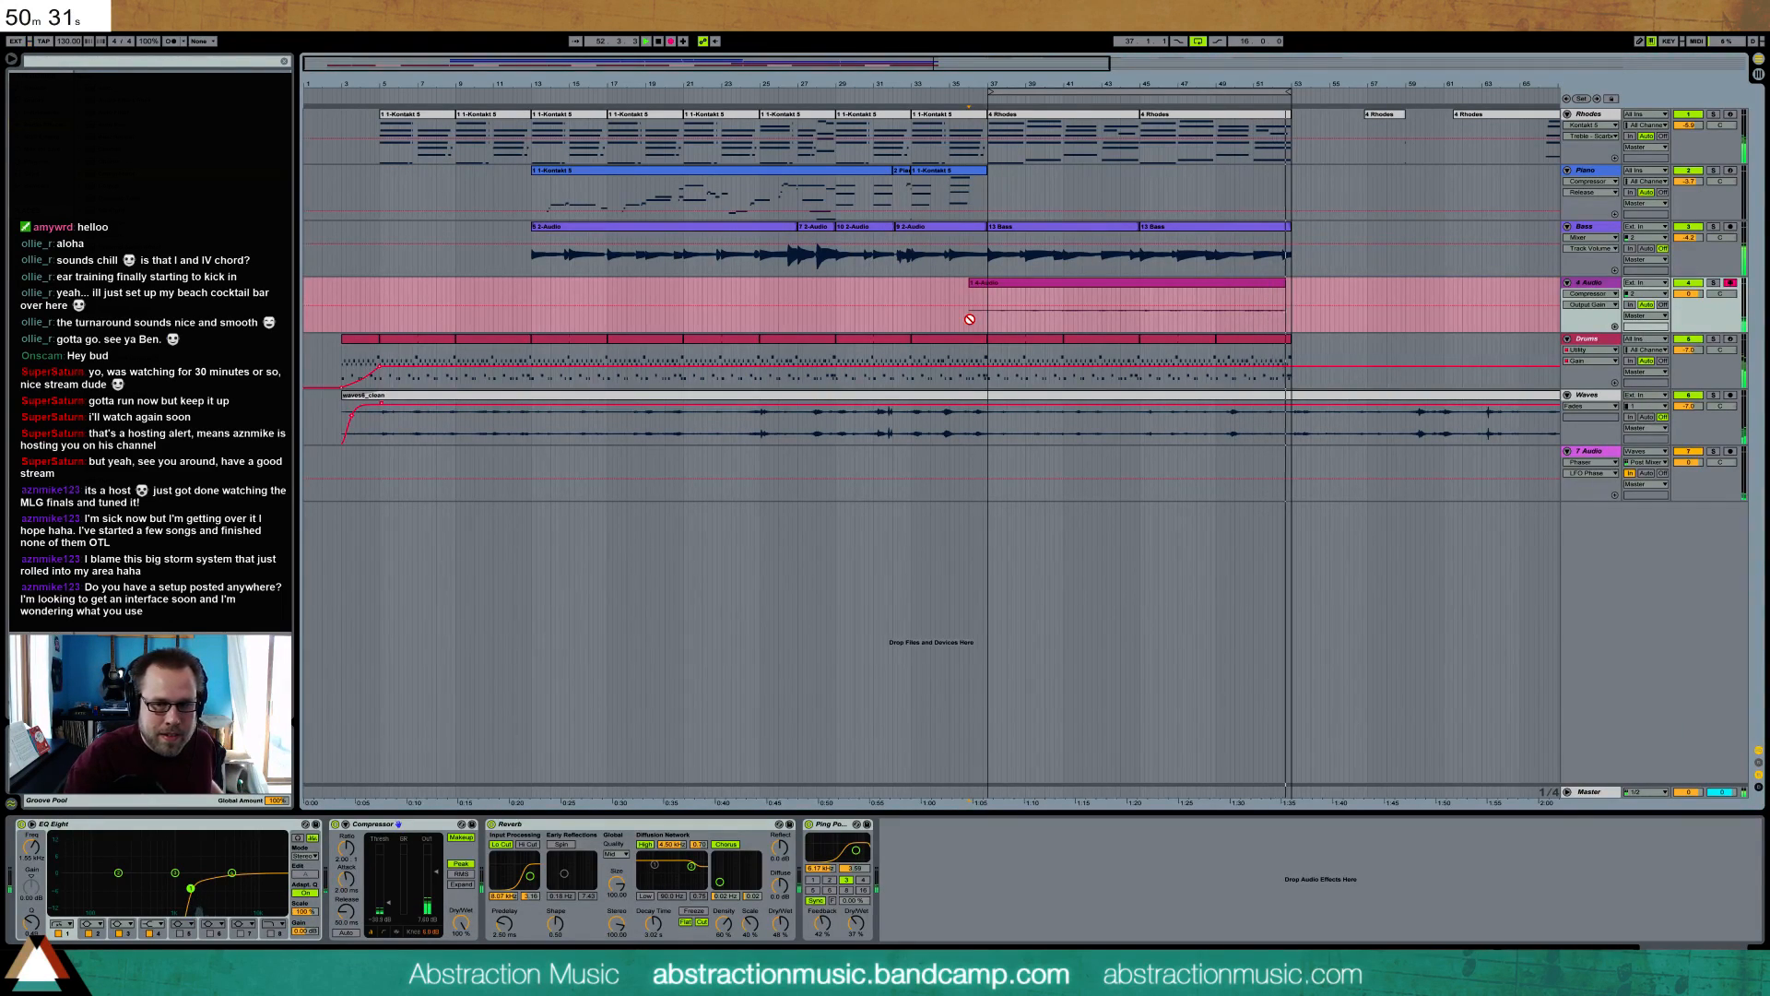
# - Record a part on the new audio track from bar 36 to 53 and play it back from bar 36
pyautogui.press('F9')
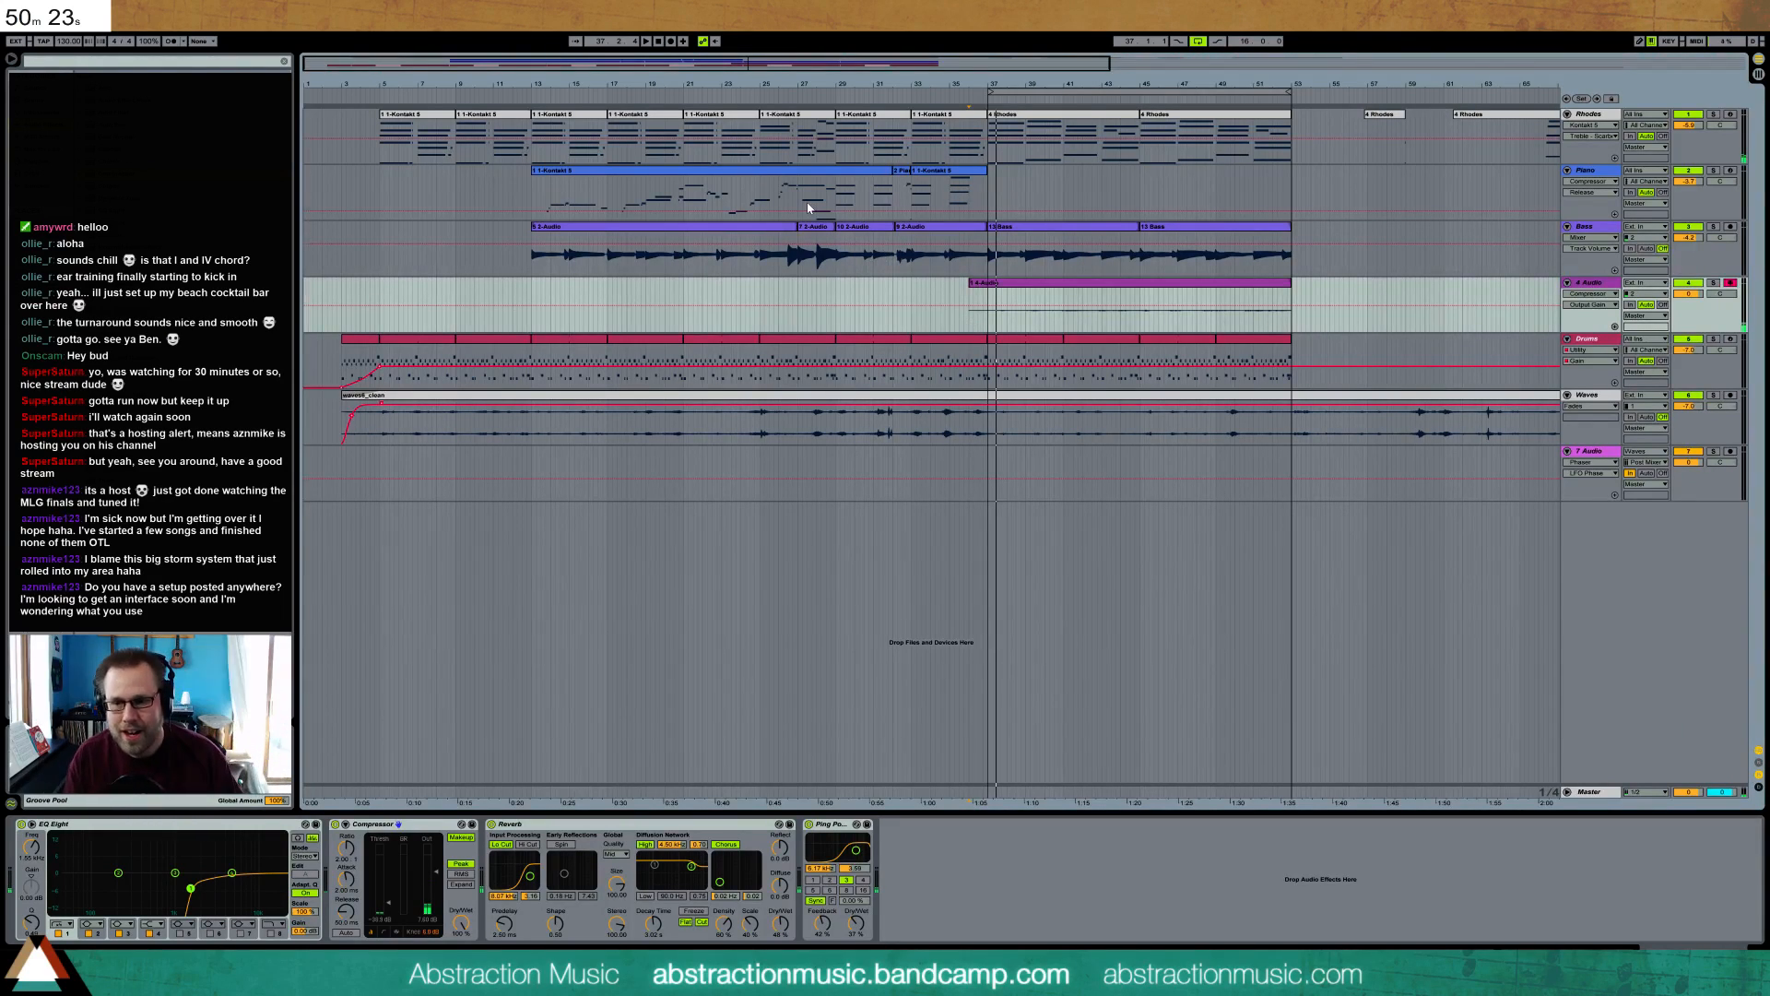
pyautogui.click(966, 293)
pyautogui.press('space')
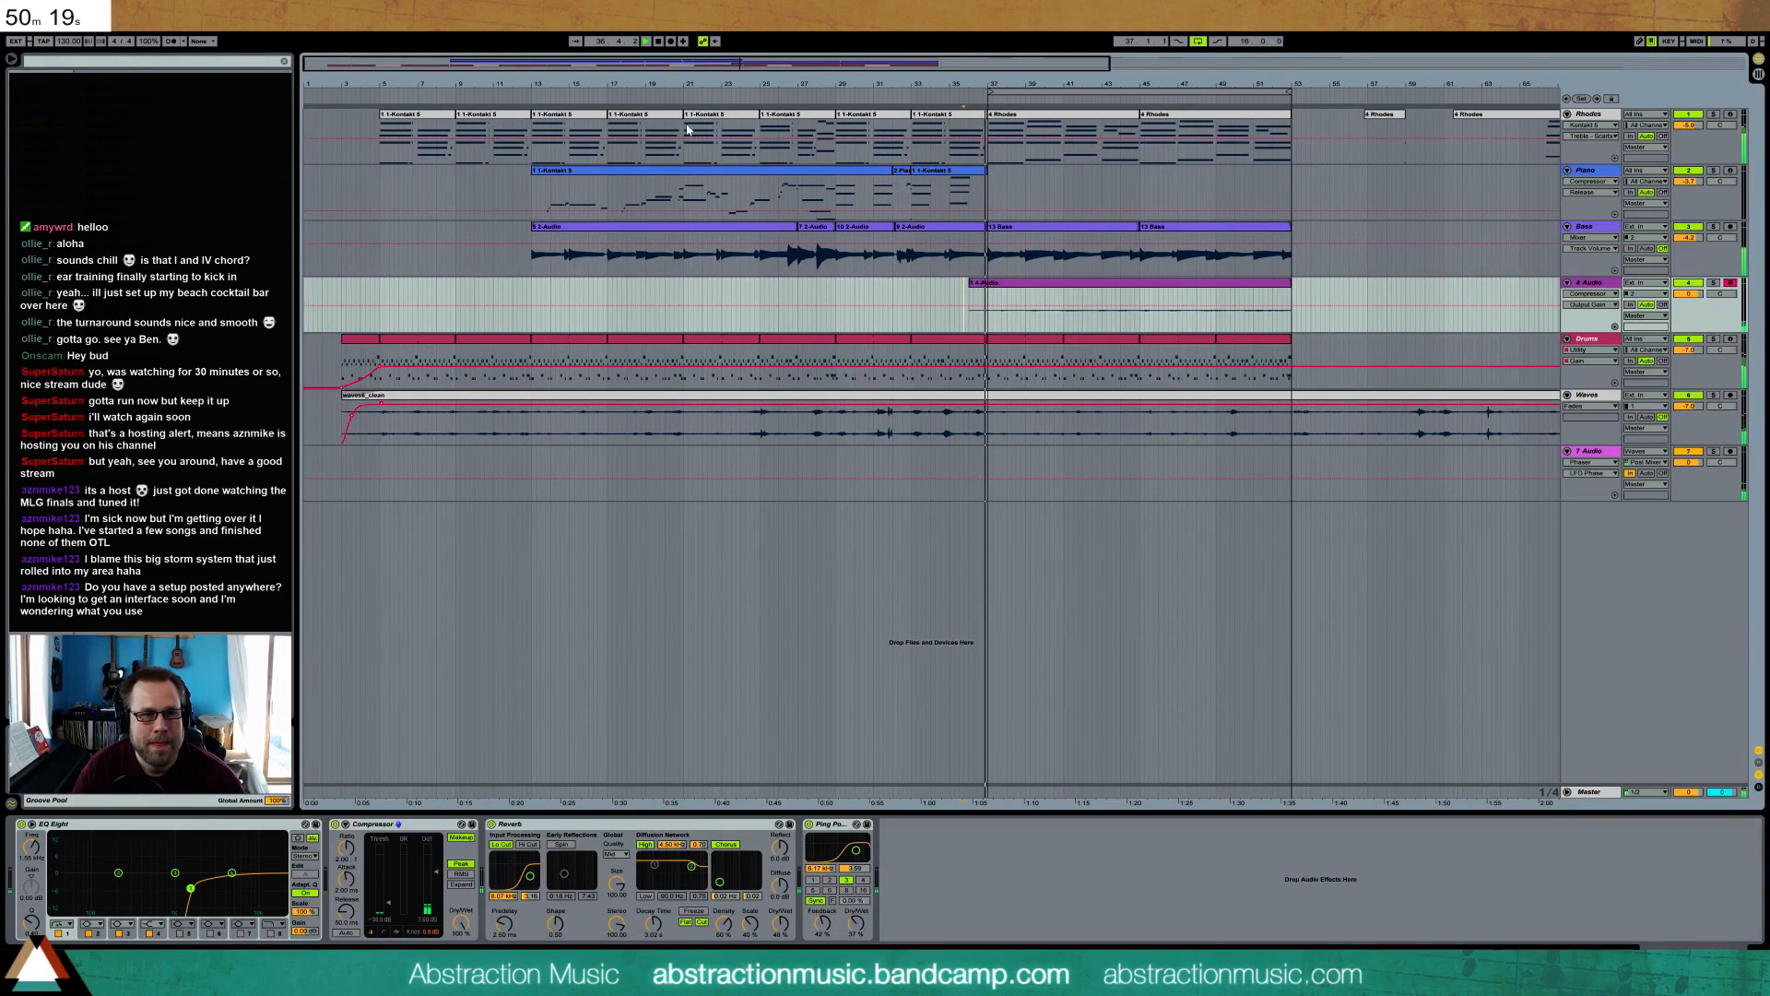
# - Copy the Rhodes, Piano and Bass clips from bars 13 to 37 and paste them at bar 53
pyautogui.click(909, 127)
pyautogui.keyDown('shift'); pyautogui.click(931, 129); pyautogui.keyUp('shift')
pyautogui.keyDown('shift'); pyautogui.click(960, 231); pyautogui.keyUp('shift')
pyautogui.hotkey('ctrl', 'c')
pyautogui.click(1292, 146)
pyautogui.hotkey('ctrl', 'v')
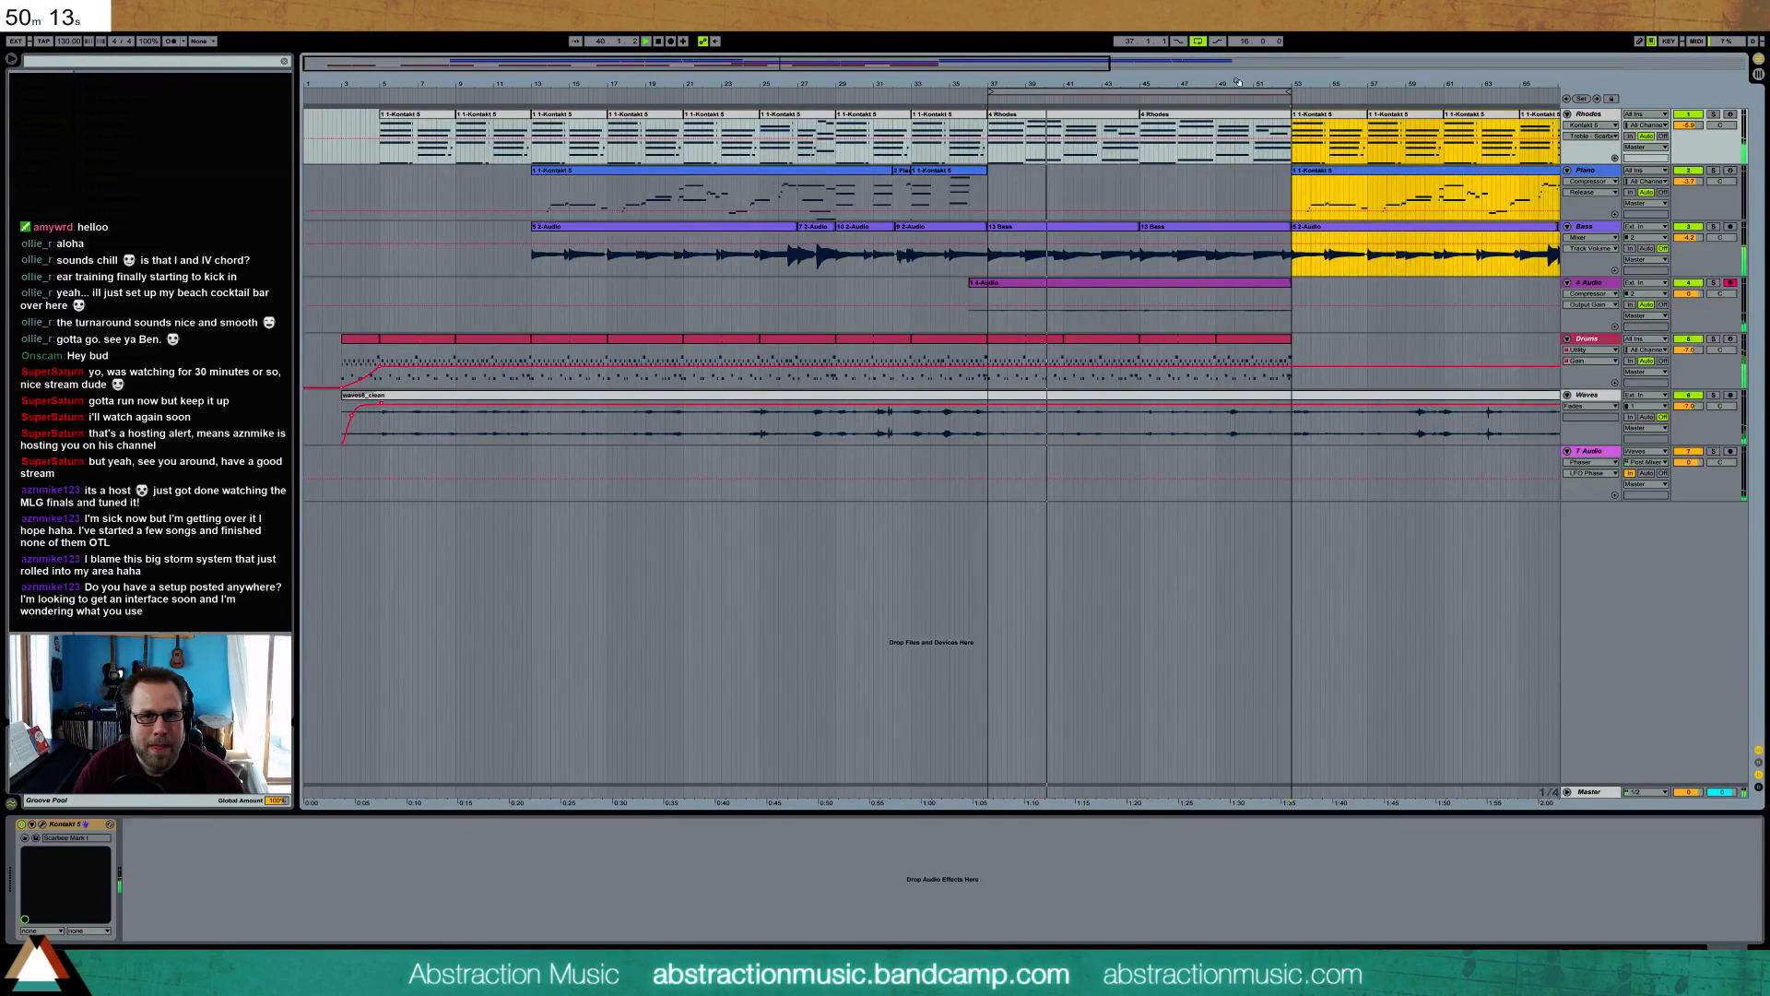
# - Delete the pasted Piano clips between bars 53 and 77
pyautogui.hscroll(5, 1229, 183)
pyautogui.click(1229, 182)
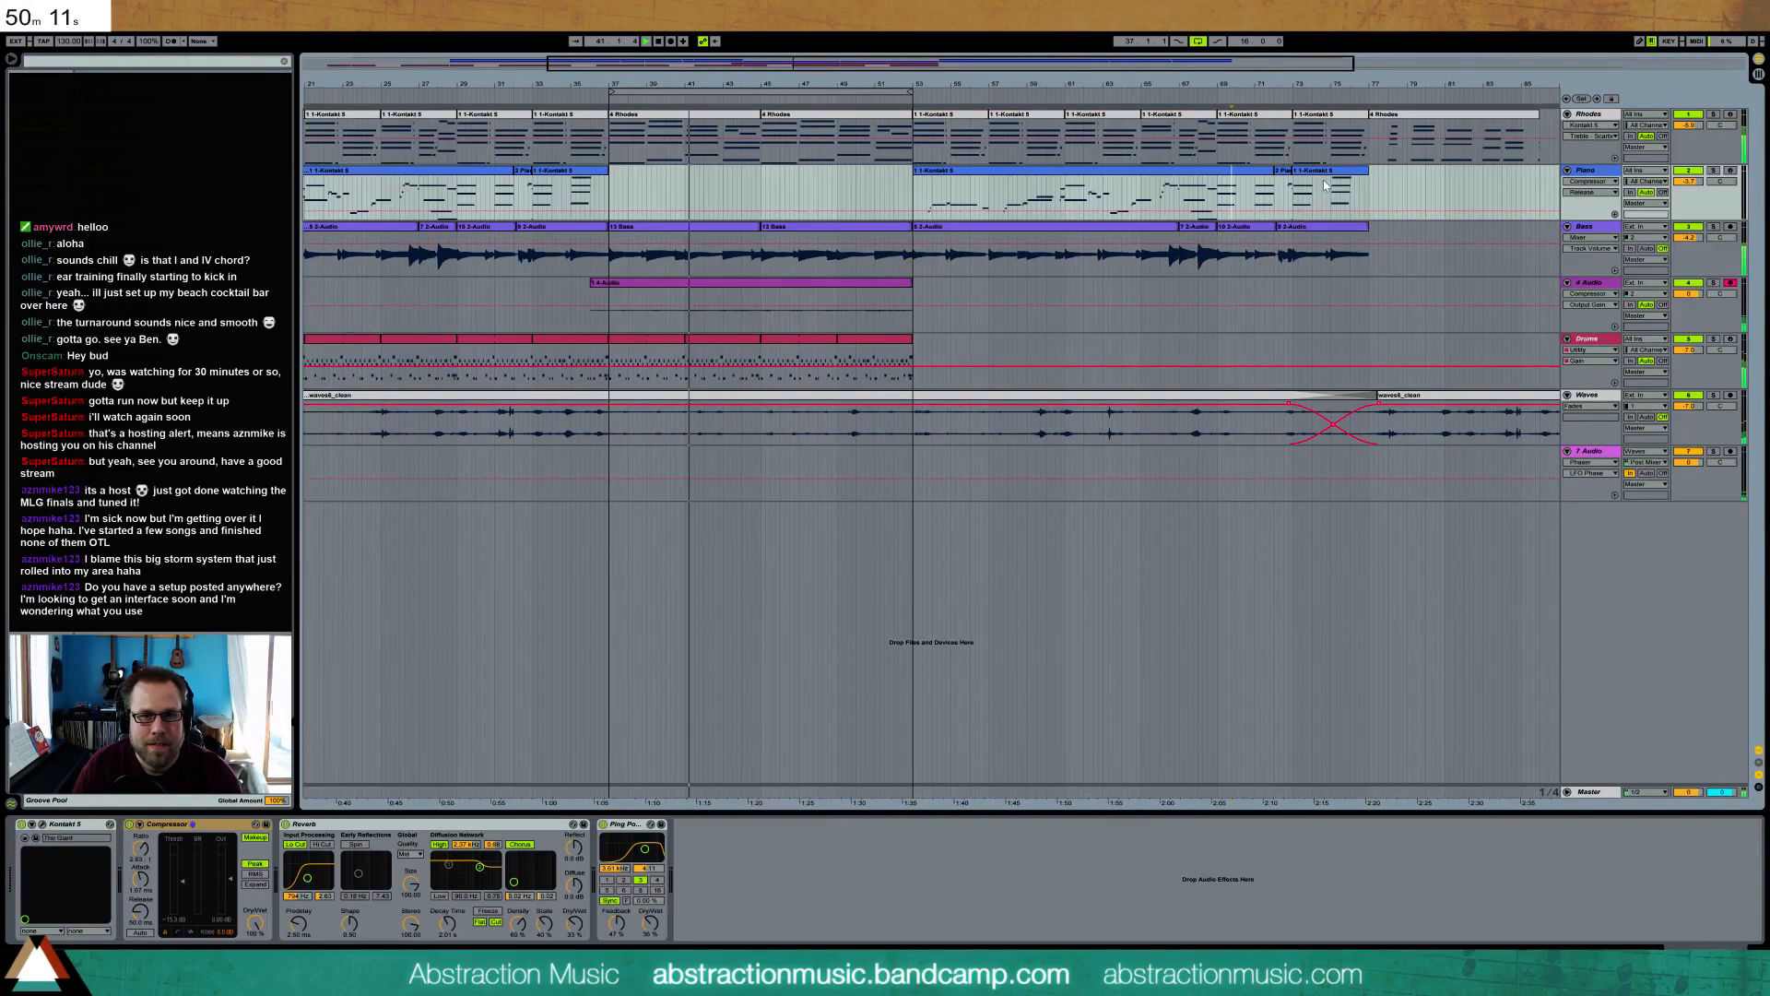
pyautogui.press('Delete')
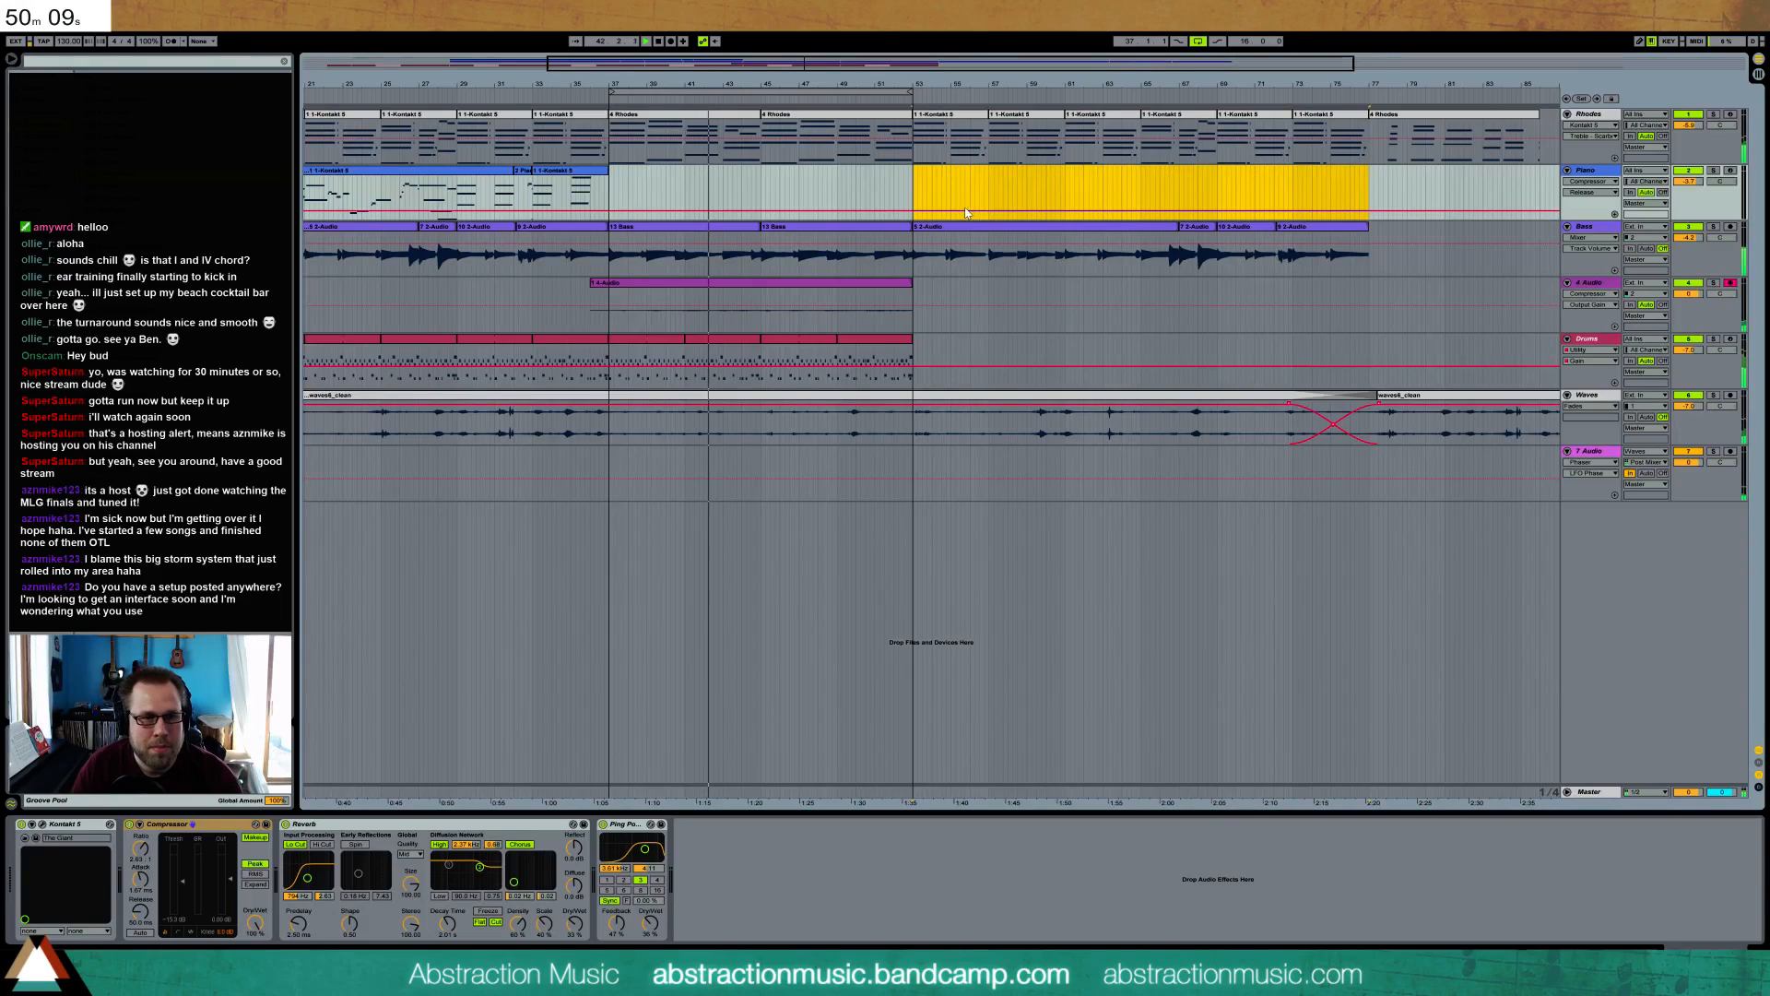
pyautogui.hscroll(6, 1127, 183)
pyautogui.moveTo(704, 84); pyautogui.dragTo(878, 76)
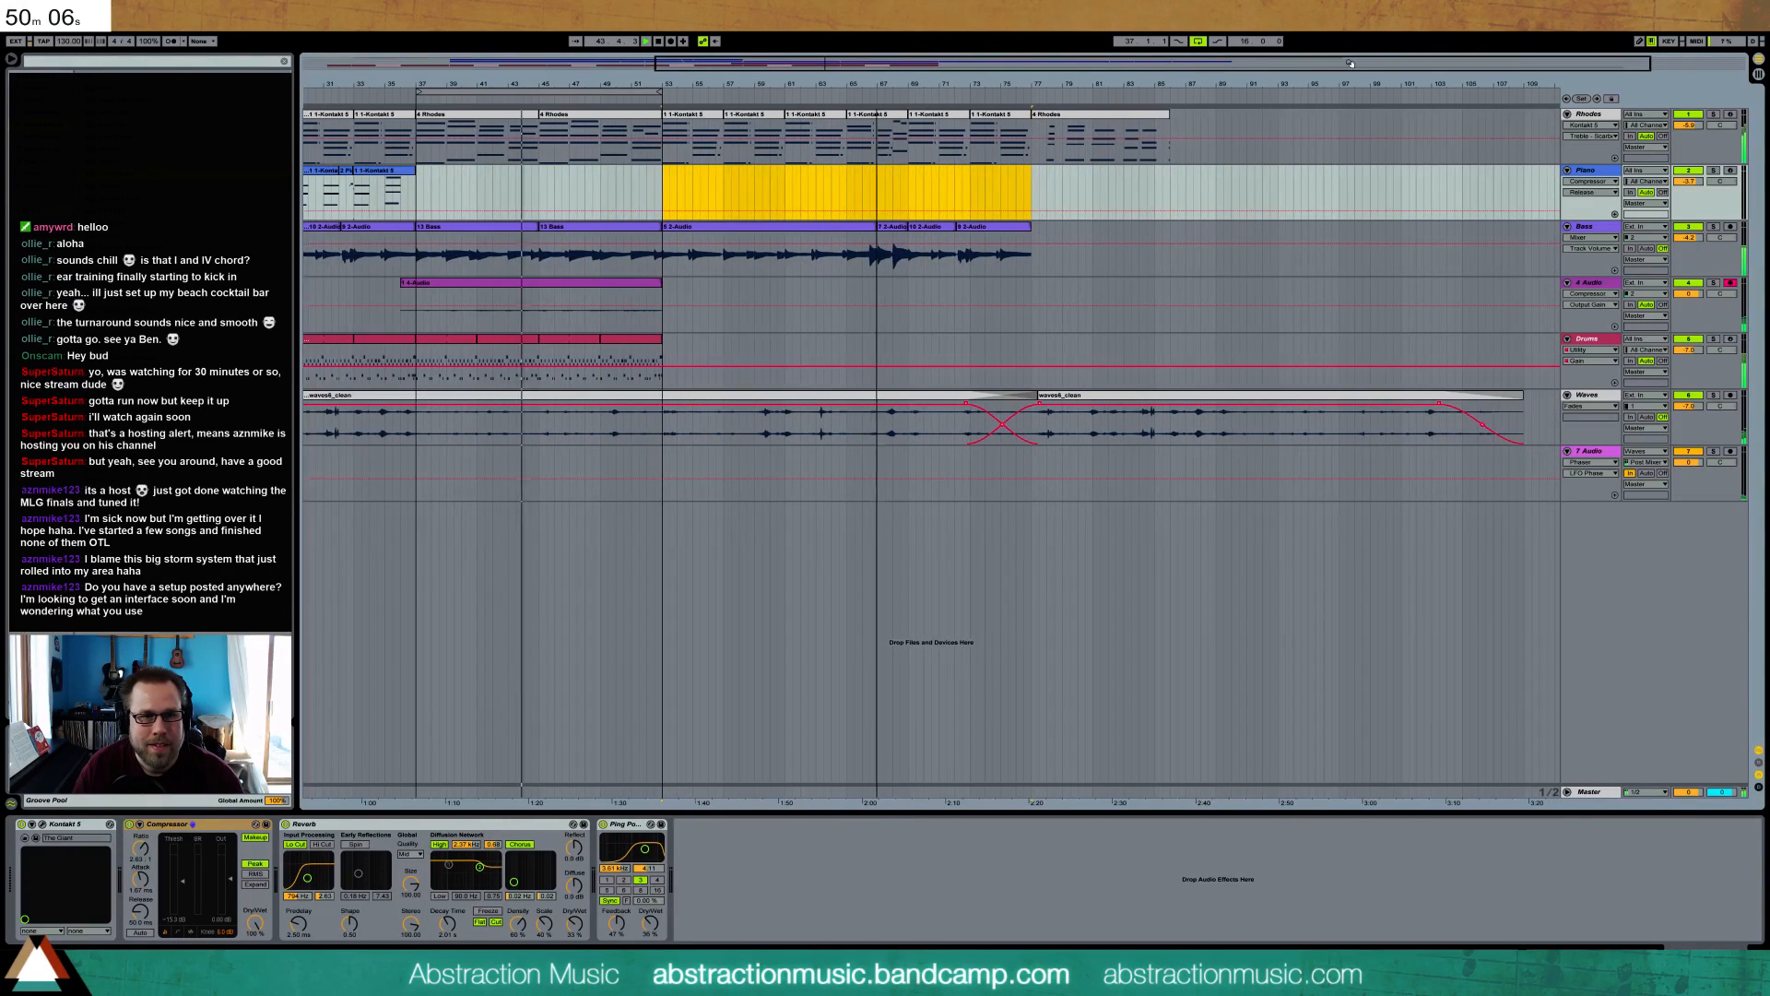
# - Duplicate the Rhodes-through-Bass section of bars 53 to 77 directly after itself at bar 77
pyautogui.click(691, 134)
pyautogui.keyDown('shift'); pyautogui.click(1003, 232); pyautogui.keyUp('shift')
pyautogui.hotkey('ctrl', 'd')
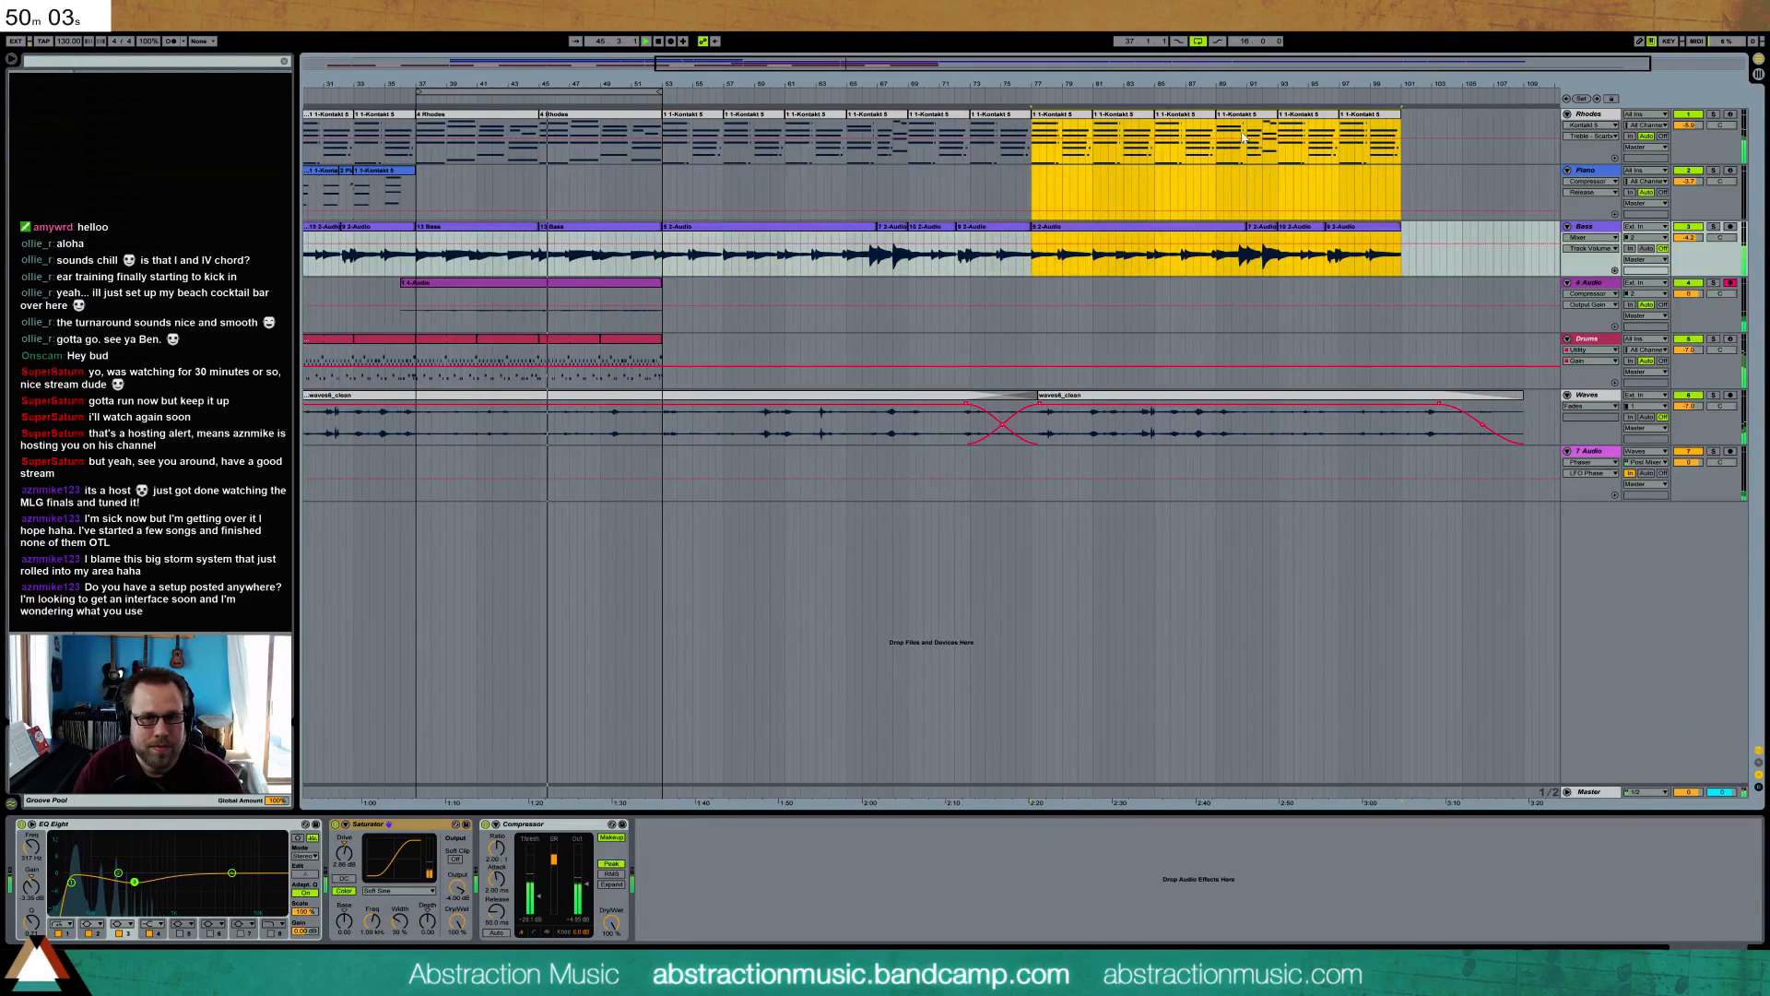
# - Copy the two Rhodes clips at bars 77 to 85 and paste them at bar 101
pyautogui.click(1307, 125)
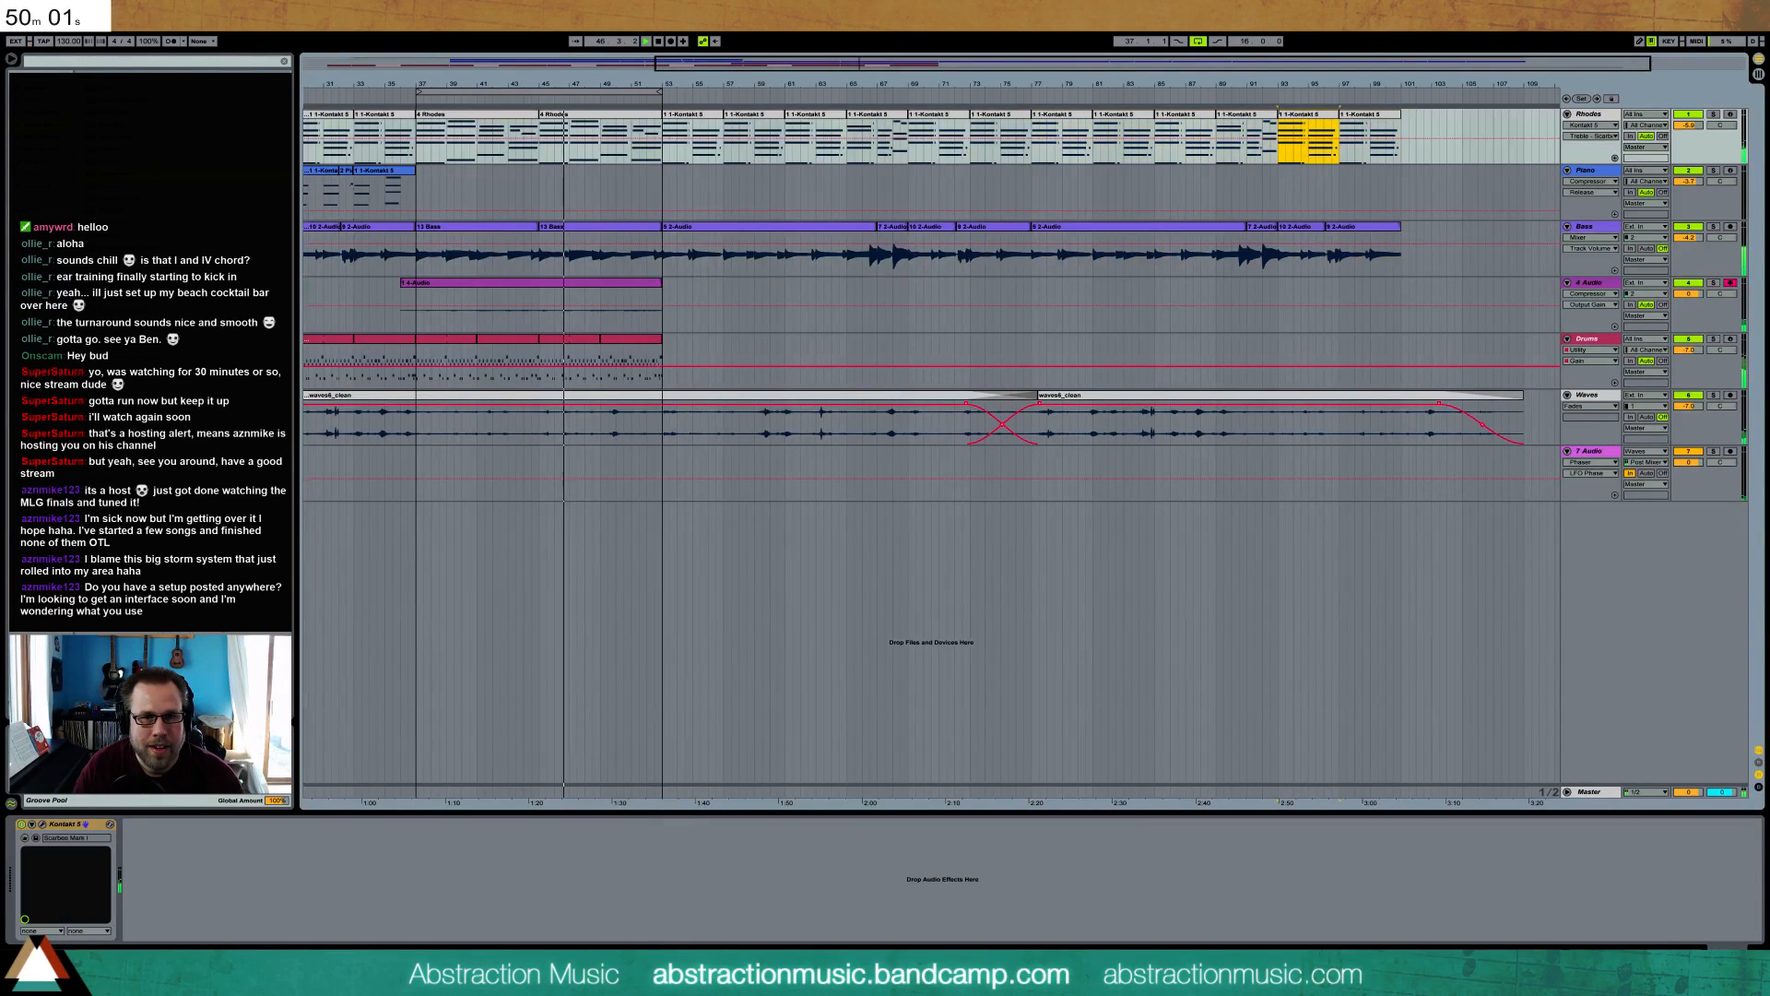
pyautogui.click(1047, 117)
pyautogui.keyDown('shift'); pyautogui.click(1110, 117); pyautogui.keyUp('shift')
pyautogui.hotkey('ctrl', 'c')
pyautogui.click(1398, 151)
pyautogui.hotkey('ctrl', 'v')
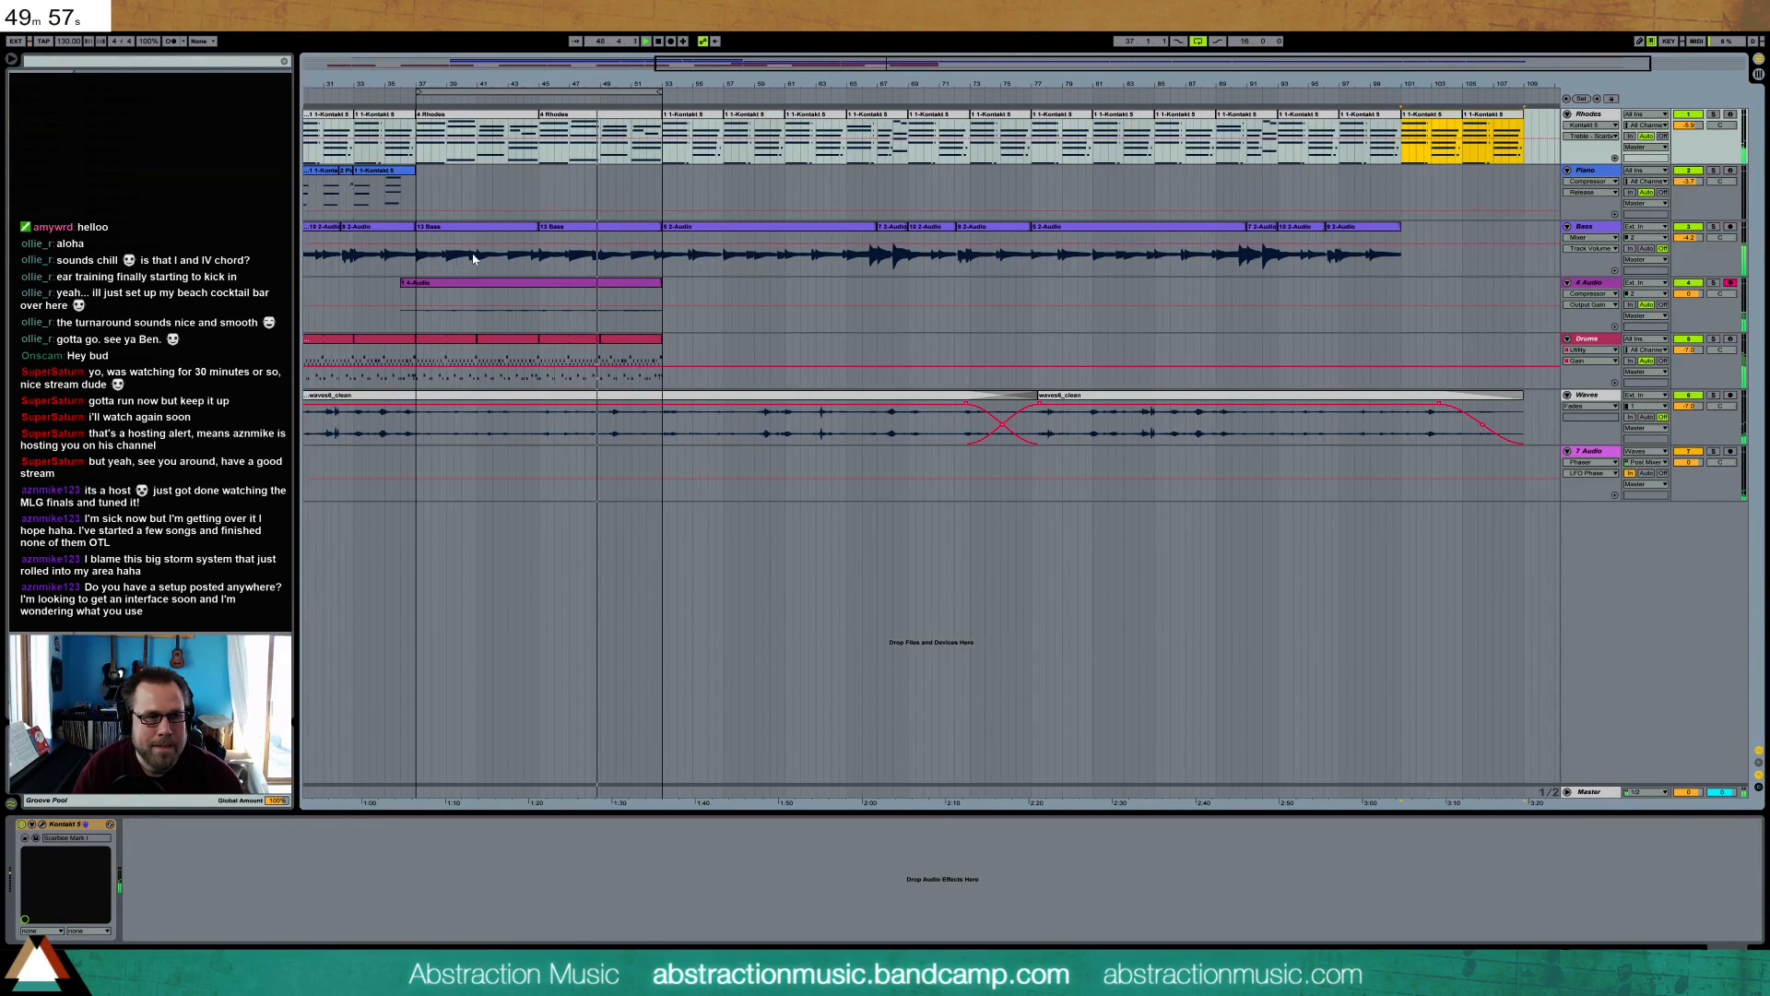
# - Copy the Bass clips from bars 29 to 37 and paste them at bar 101
pyautogui.moveTo(400, 84); pyautogui.dragTo(514, 83)
pyautogui.moveTo(500, 264); pyautogui.dragTo(620, 263)
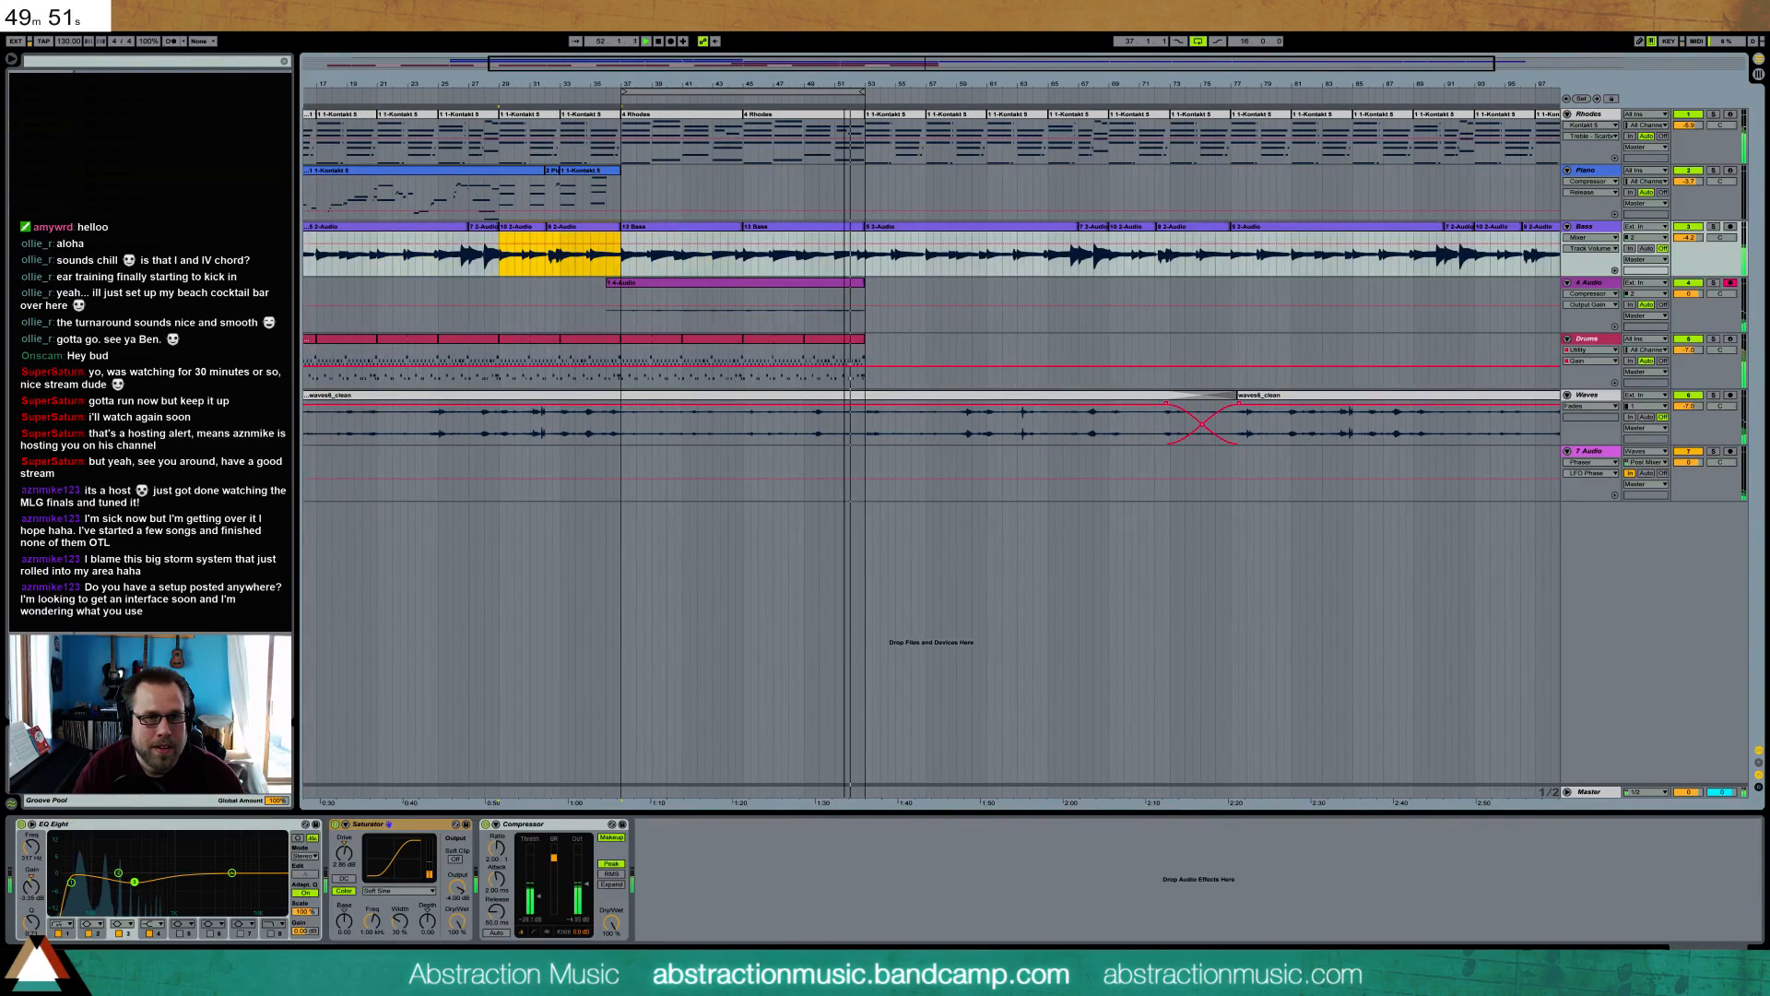
pyautogui.moveTo(849, 62); pyautogui.dragTo(1070, 63)
pyautogui.click(1324, 262)
pyautogui.hotkey('ctrl', 'v')
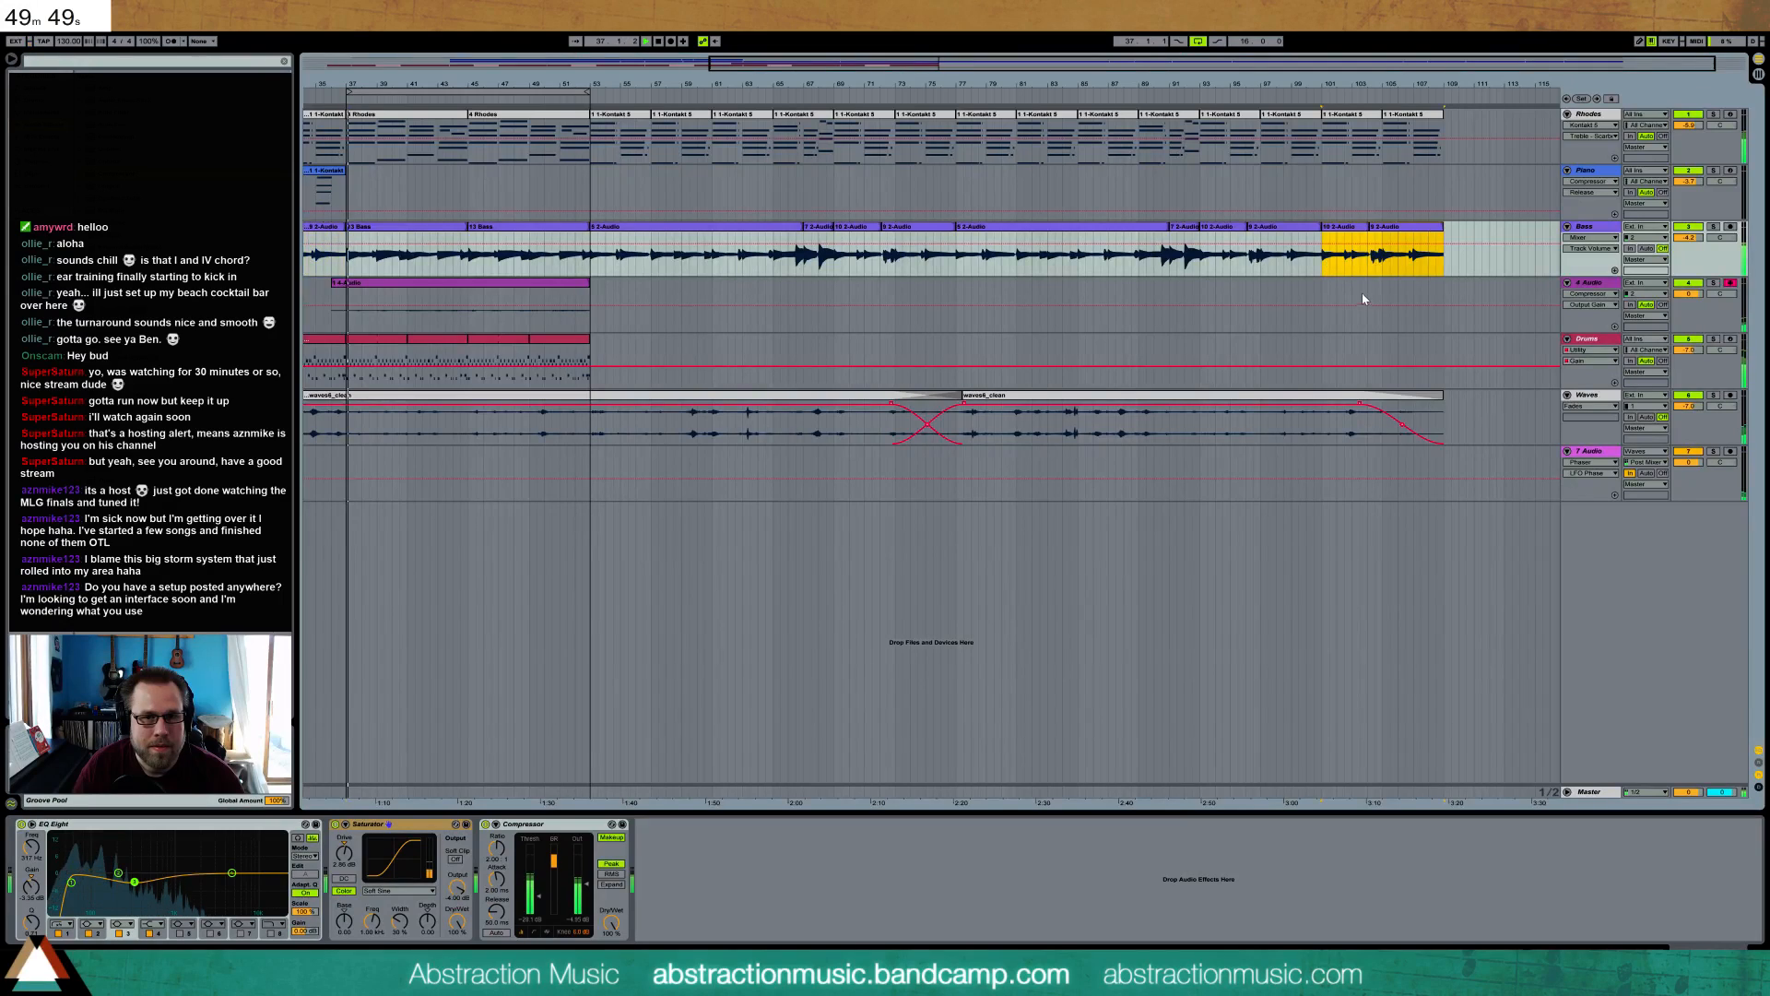
# - Duplicate the drum clips from bars 37 to 53 repeatedly until the drums run past bar 109
pyautogui.doubleClick(1138, 79)
pyautogui.moveTo(687, 351); pyautogui.dragTo(866, 350)
pyautogui.hotkey('ctrl', 'd')
pyautogui.hotkey('ctrl', 'd')
pyautogui.hotkey('ctrl', 'd')
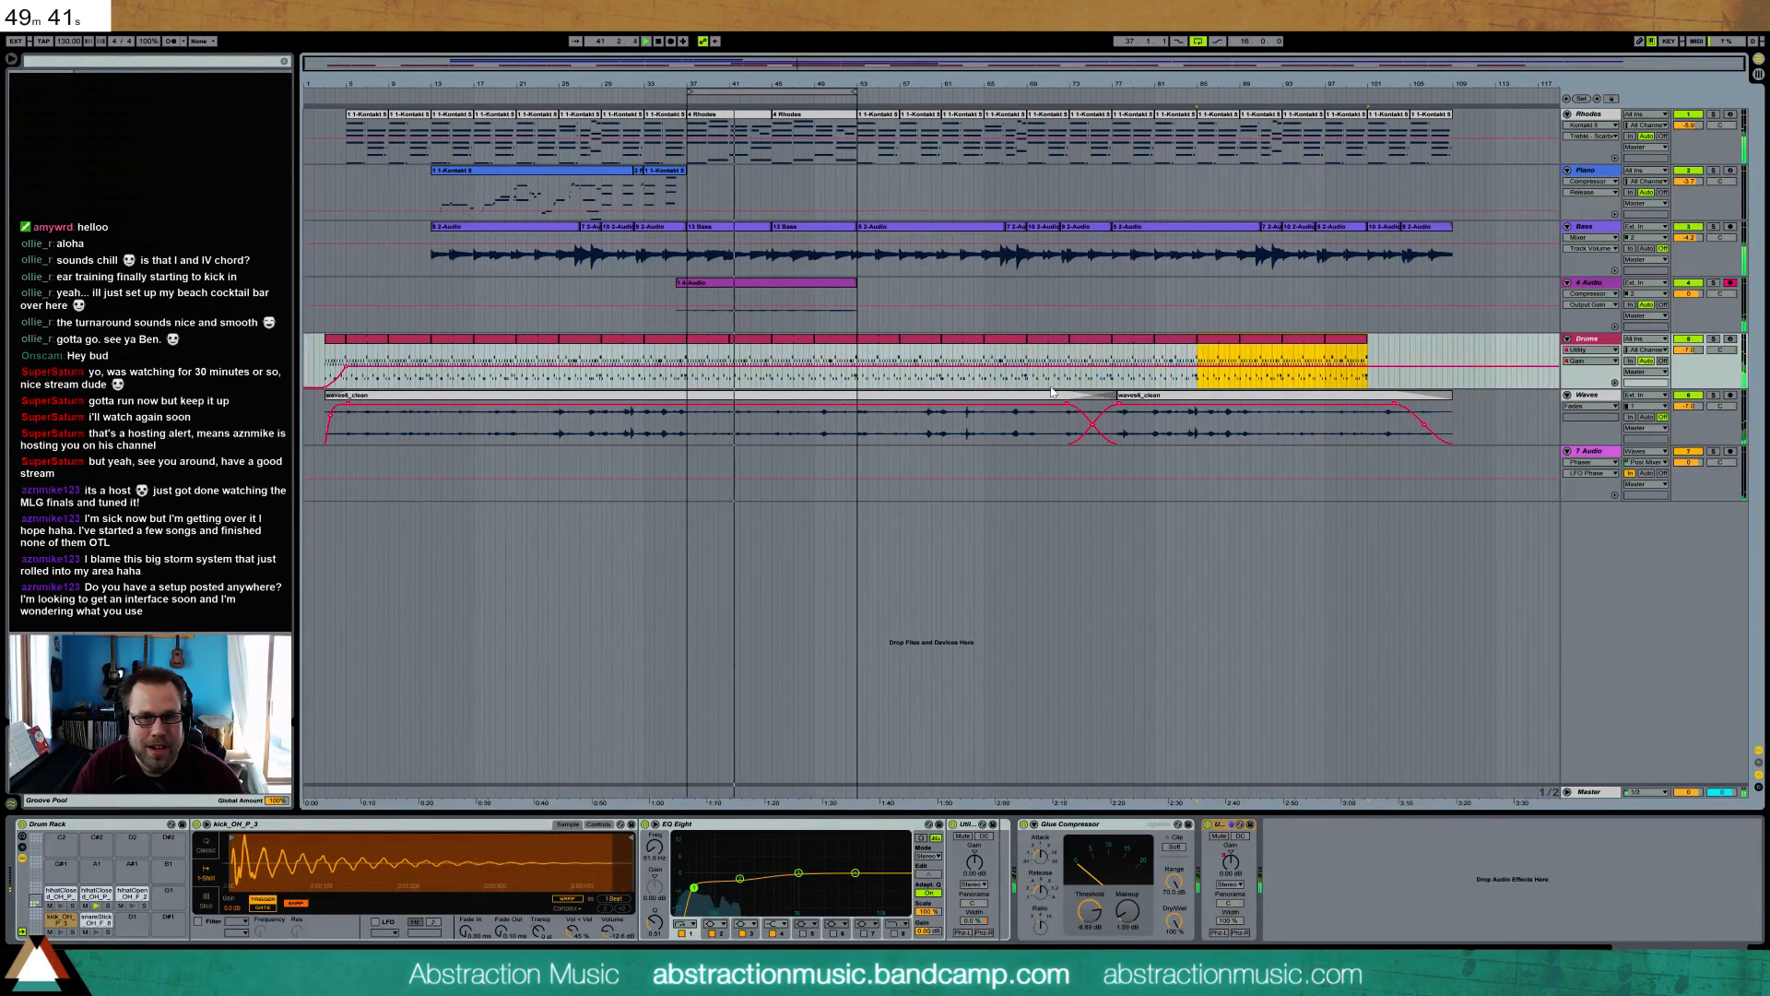
pyautogui.hotkey('ctrl', 'd')
# - Delete the surplus drum clips after bar 109
pyautogui.click(1515, 340)
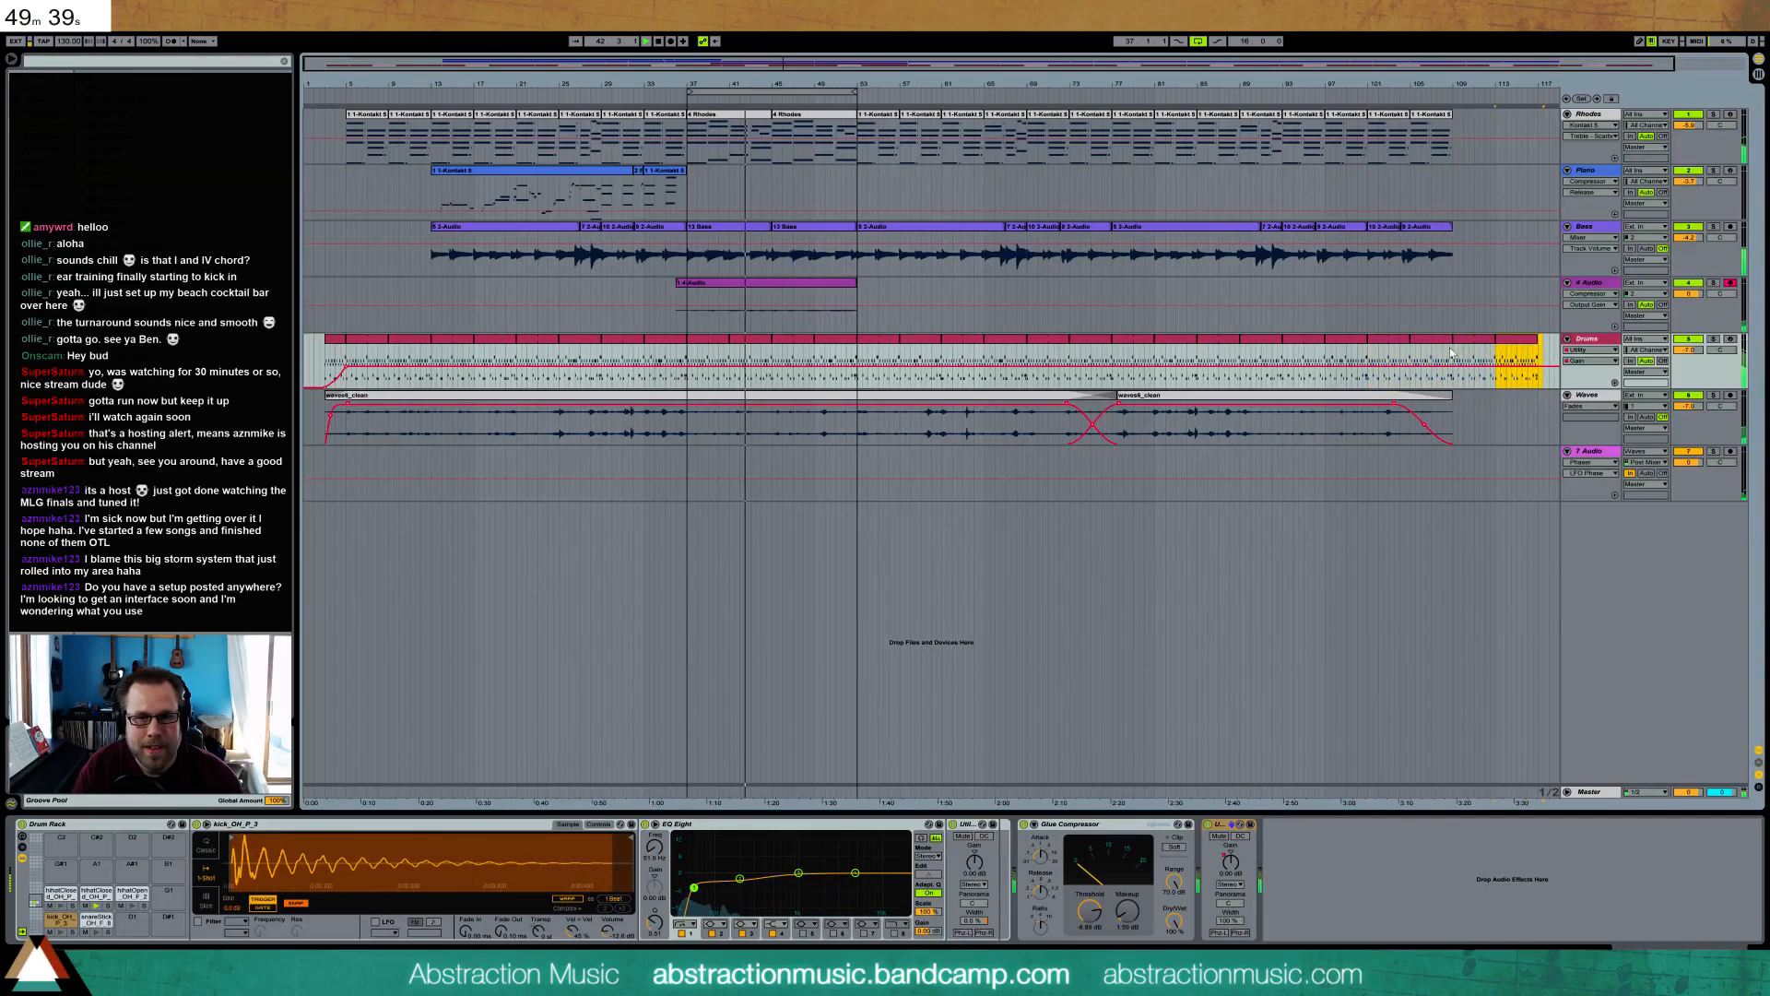
pyautogui.keyDown('shift'); pyautogui.click(1473, 340); pyautogui.keyUp('shift')
pyautogui.click(1473, 340)
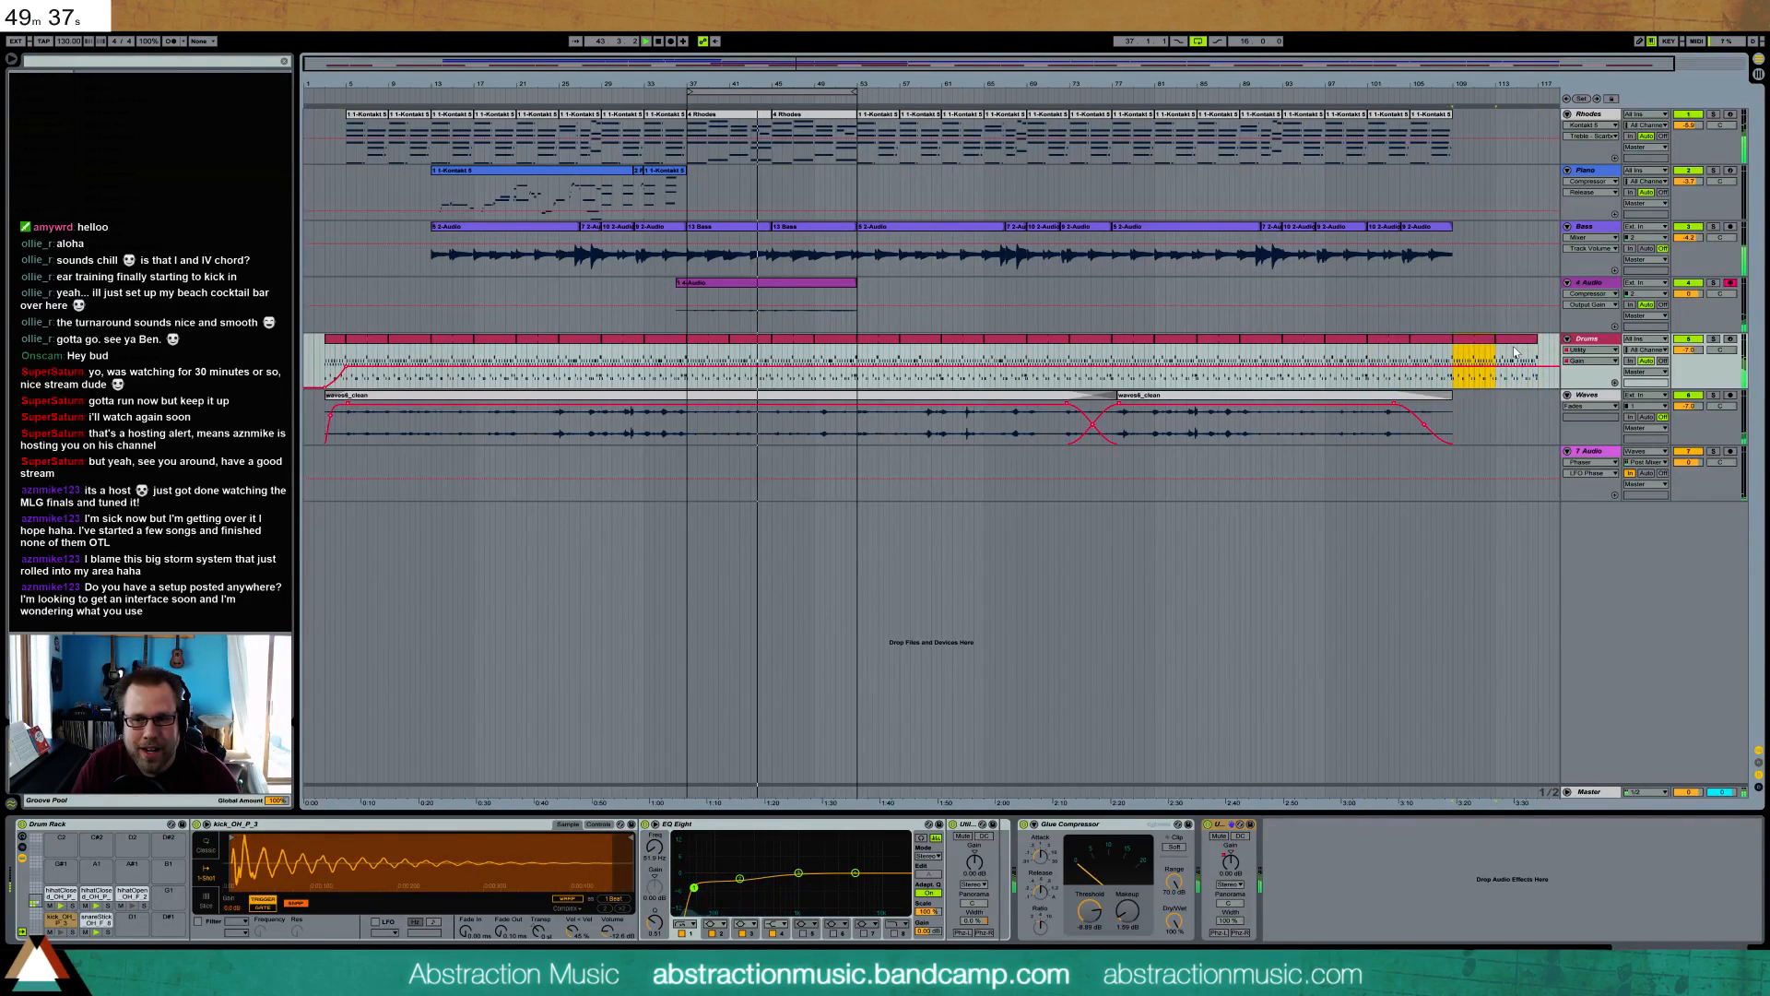
pyautogui.keyDown('shift'); pyautogui.click(1514, 351); pyautogui.keyUp('shift')
pyautogui.press('Delete')
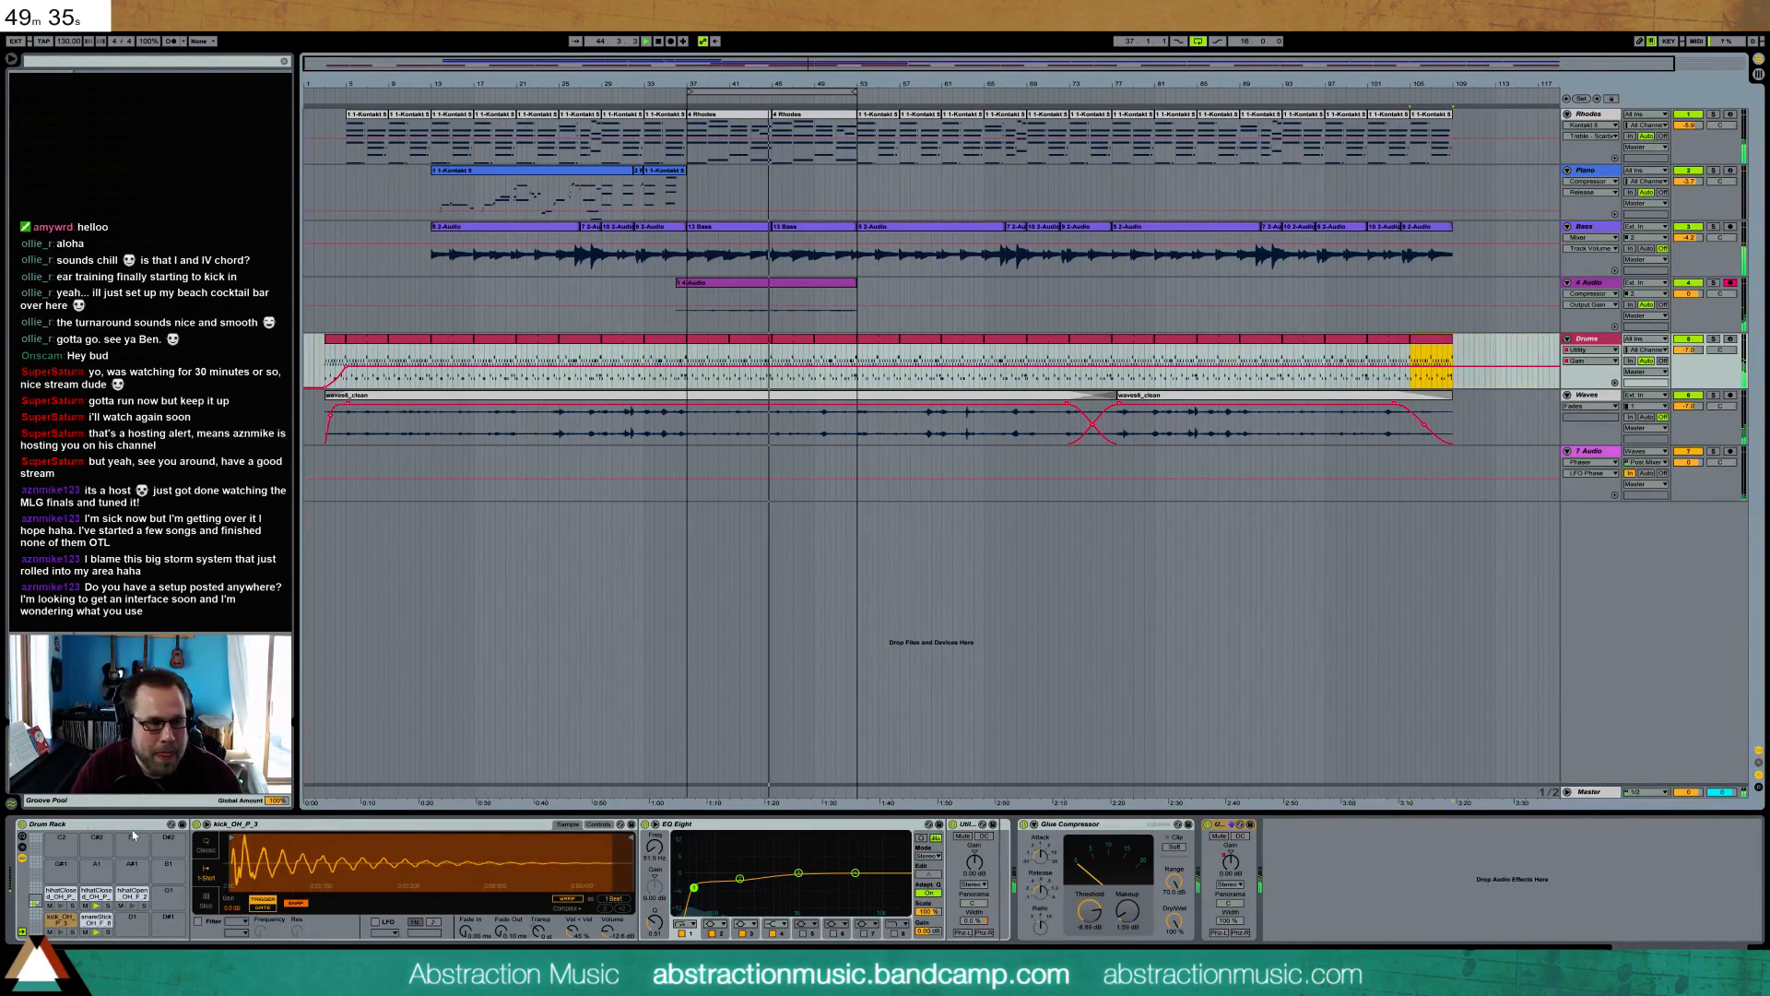
# - Draw a gain automation fade-out on the Drums track over bars 105 to 109
pyautogui.click(1444, 341)
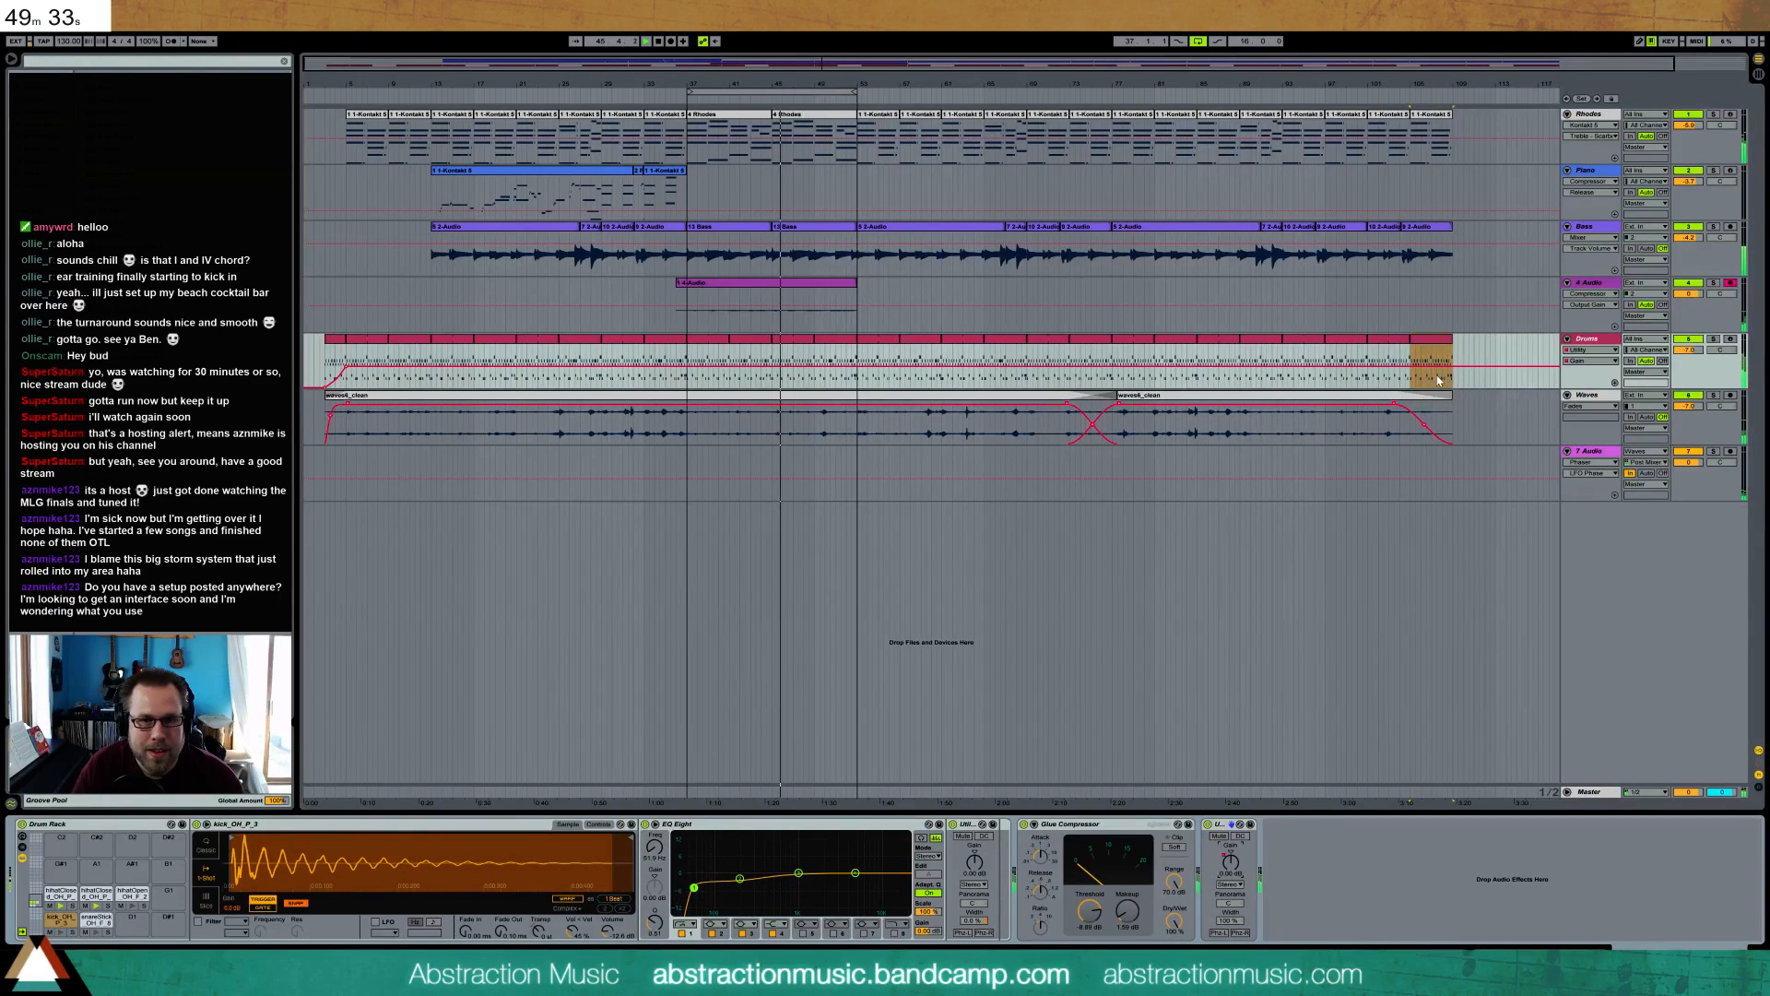
pyautogui.moveTo(1434, 367); pyautogui.dragTo(1432, 387)
pyautogui.click(1410, 387)
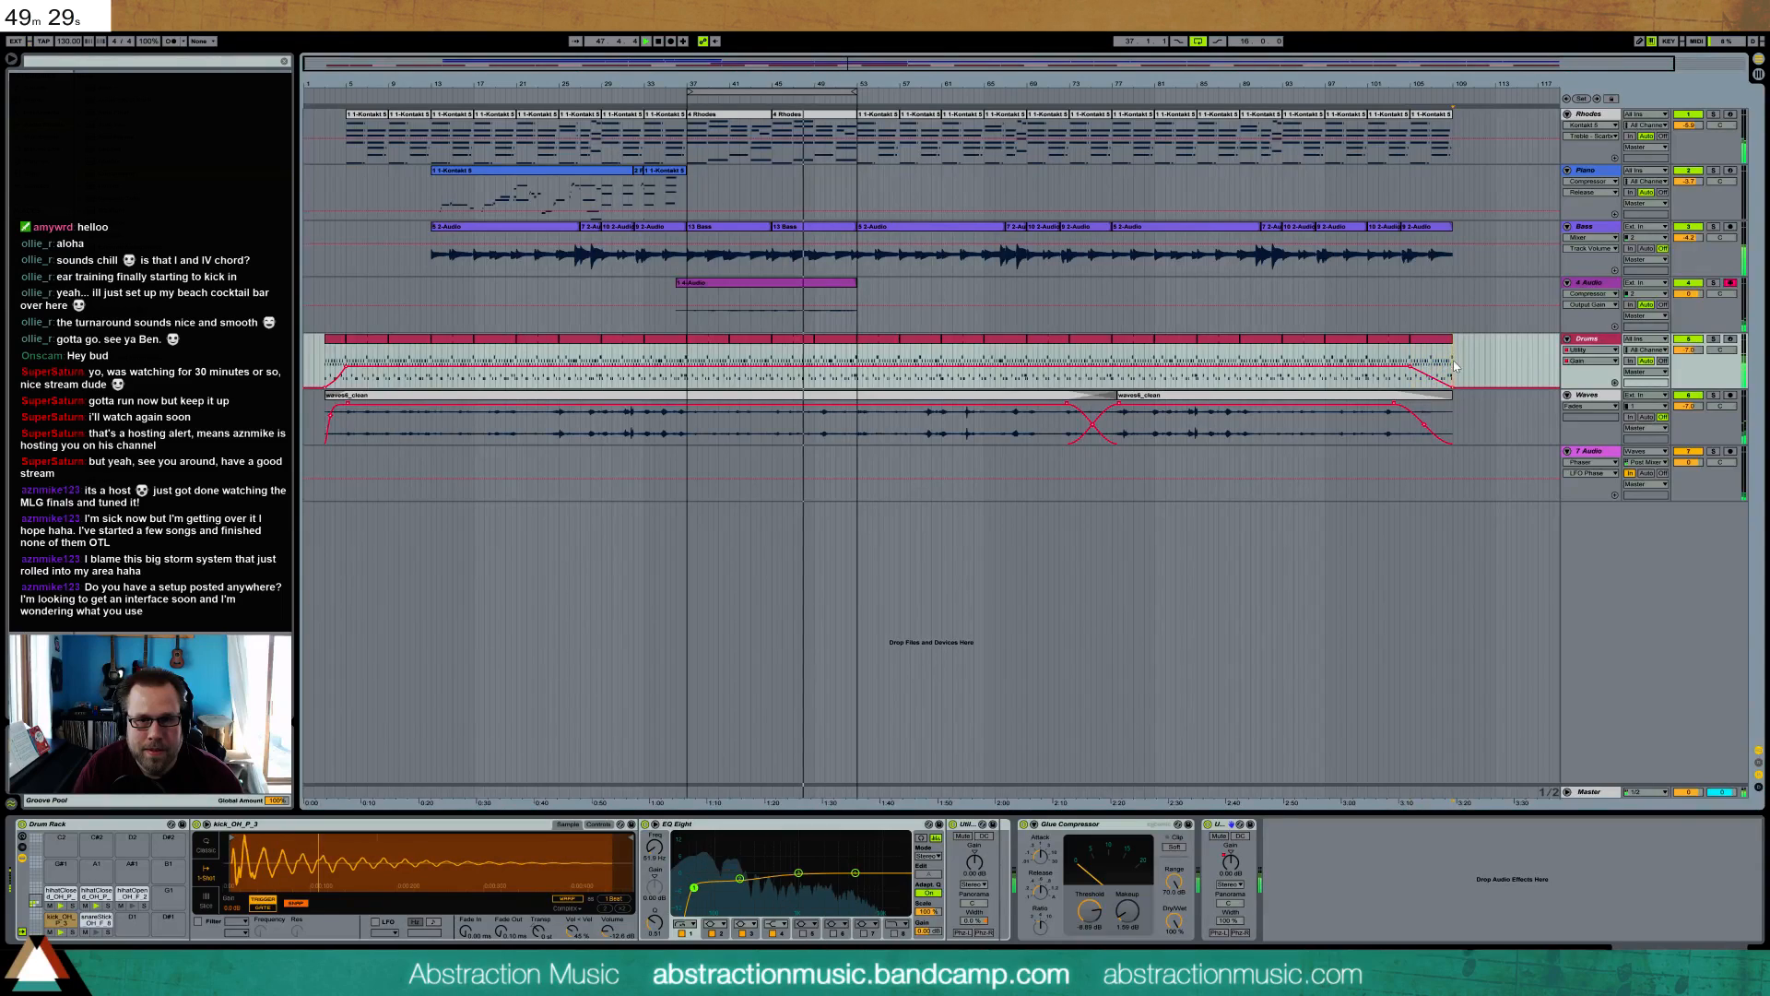
# - Automate the Bass Compressor's output gain to fade out from about bar 101 to 107, and trim the last bass clip to bar 107
pyautogui.click(1422, 227)
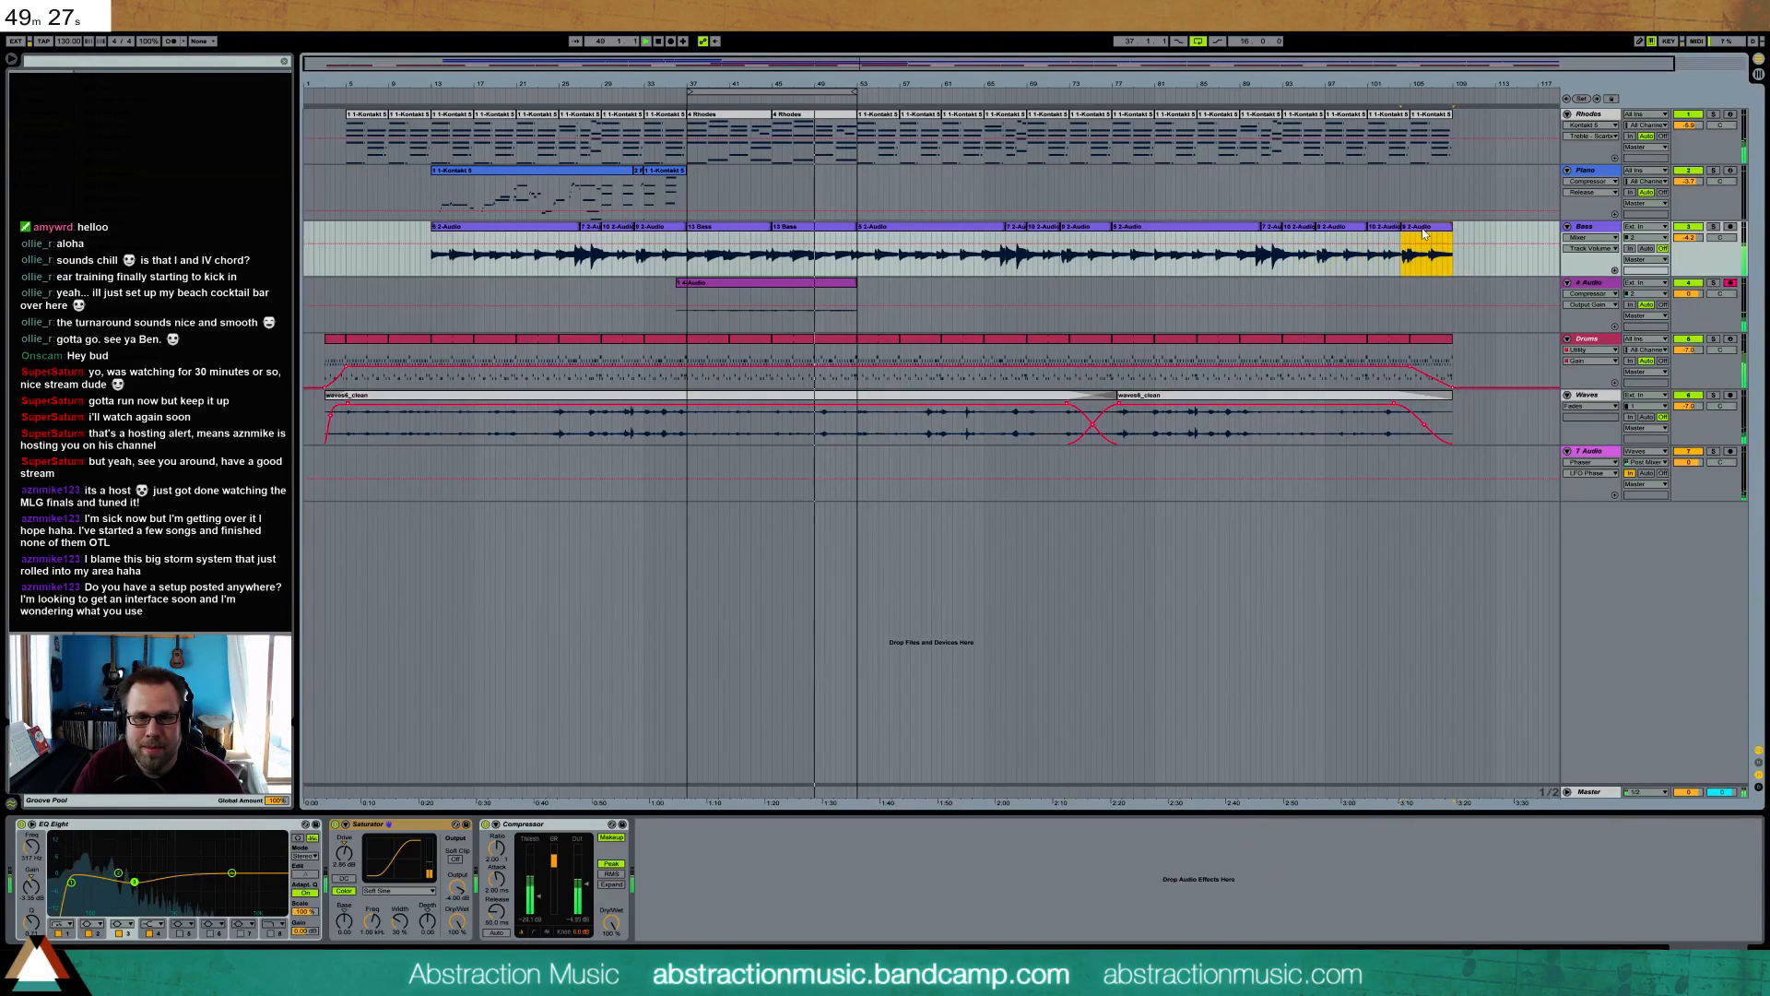
pyautogui.click(1384, 227)
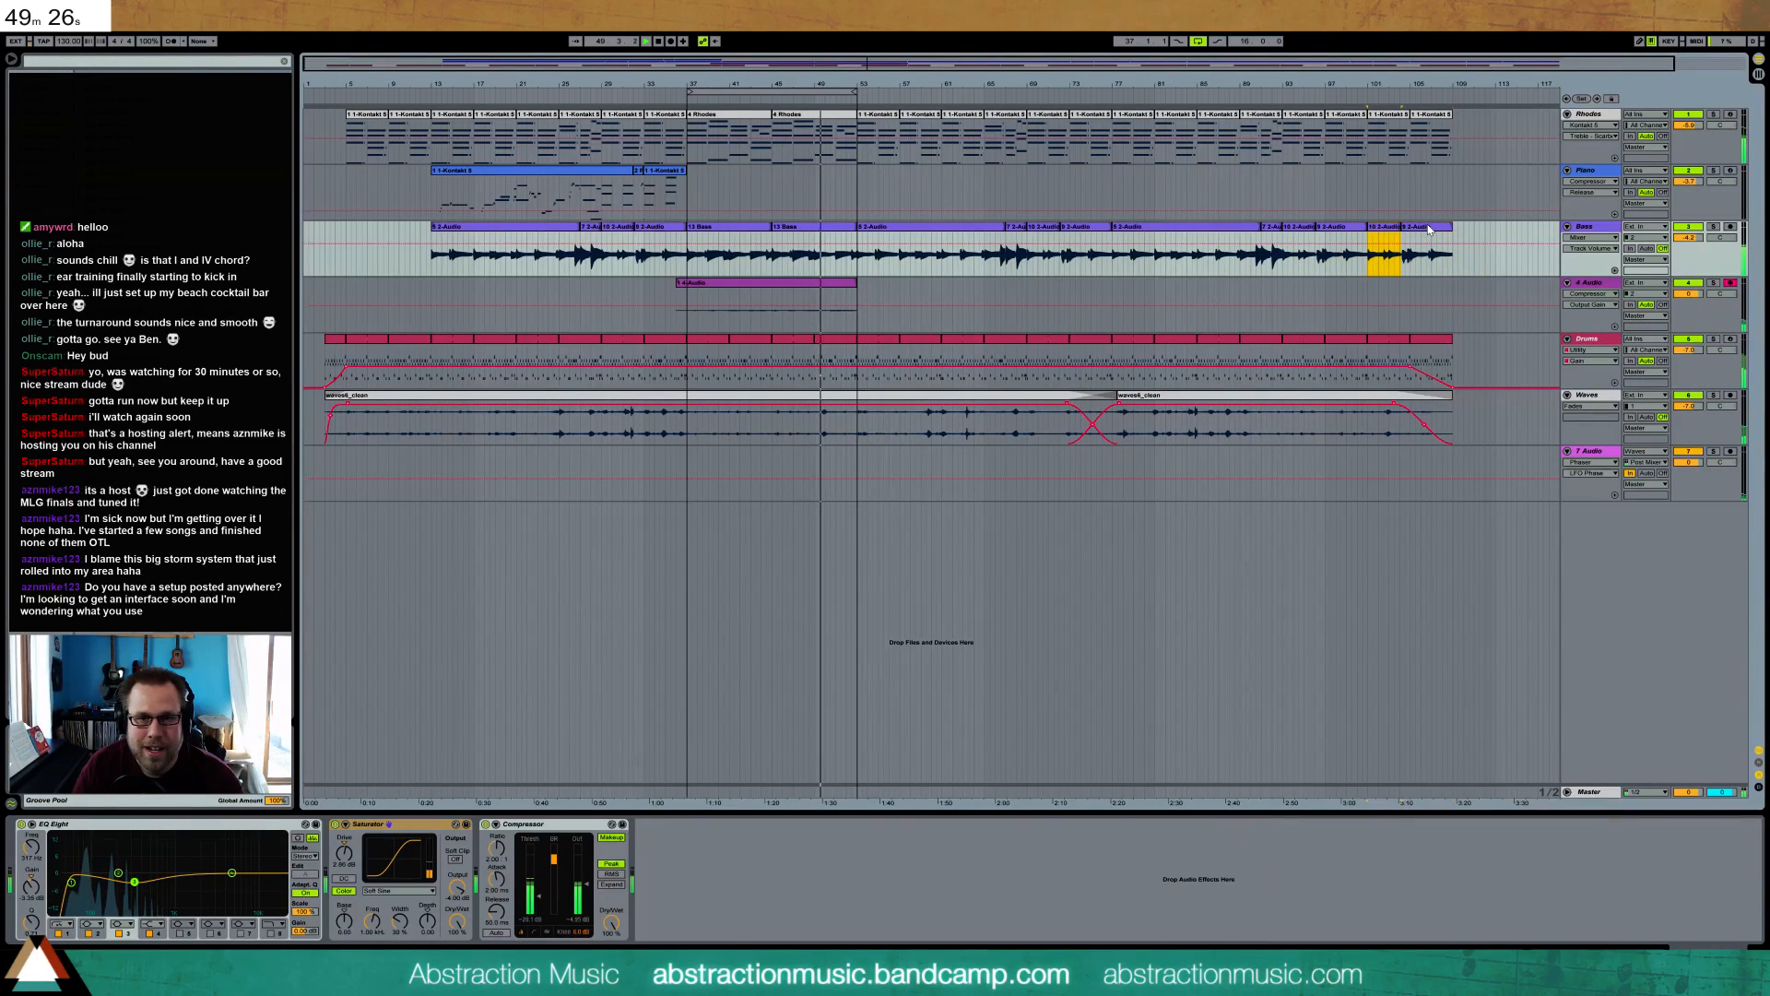
pyautogui.click(586, 885)
pyautogui.moveTo(1369, 270); pyautogui.dragTo(1435, 276)
pyautogui.click(1368, 274)
pyautogui.click(1451, 274)
pyautogui.click(1453, 257)
pyautogui.moveTo(1450, 227); pyautogui.dragTo(1431, 226)
# - Paste a Utility device onto the Rhodes track and automate its gain to fade out over bars 105 to 109
pyautogui.click(1446, 120)
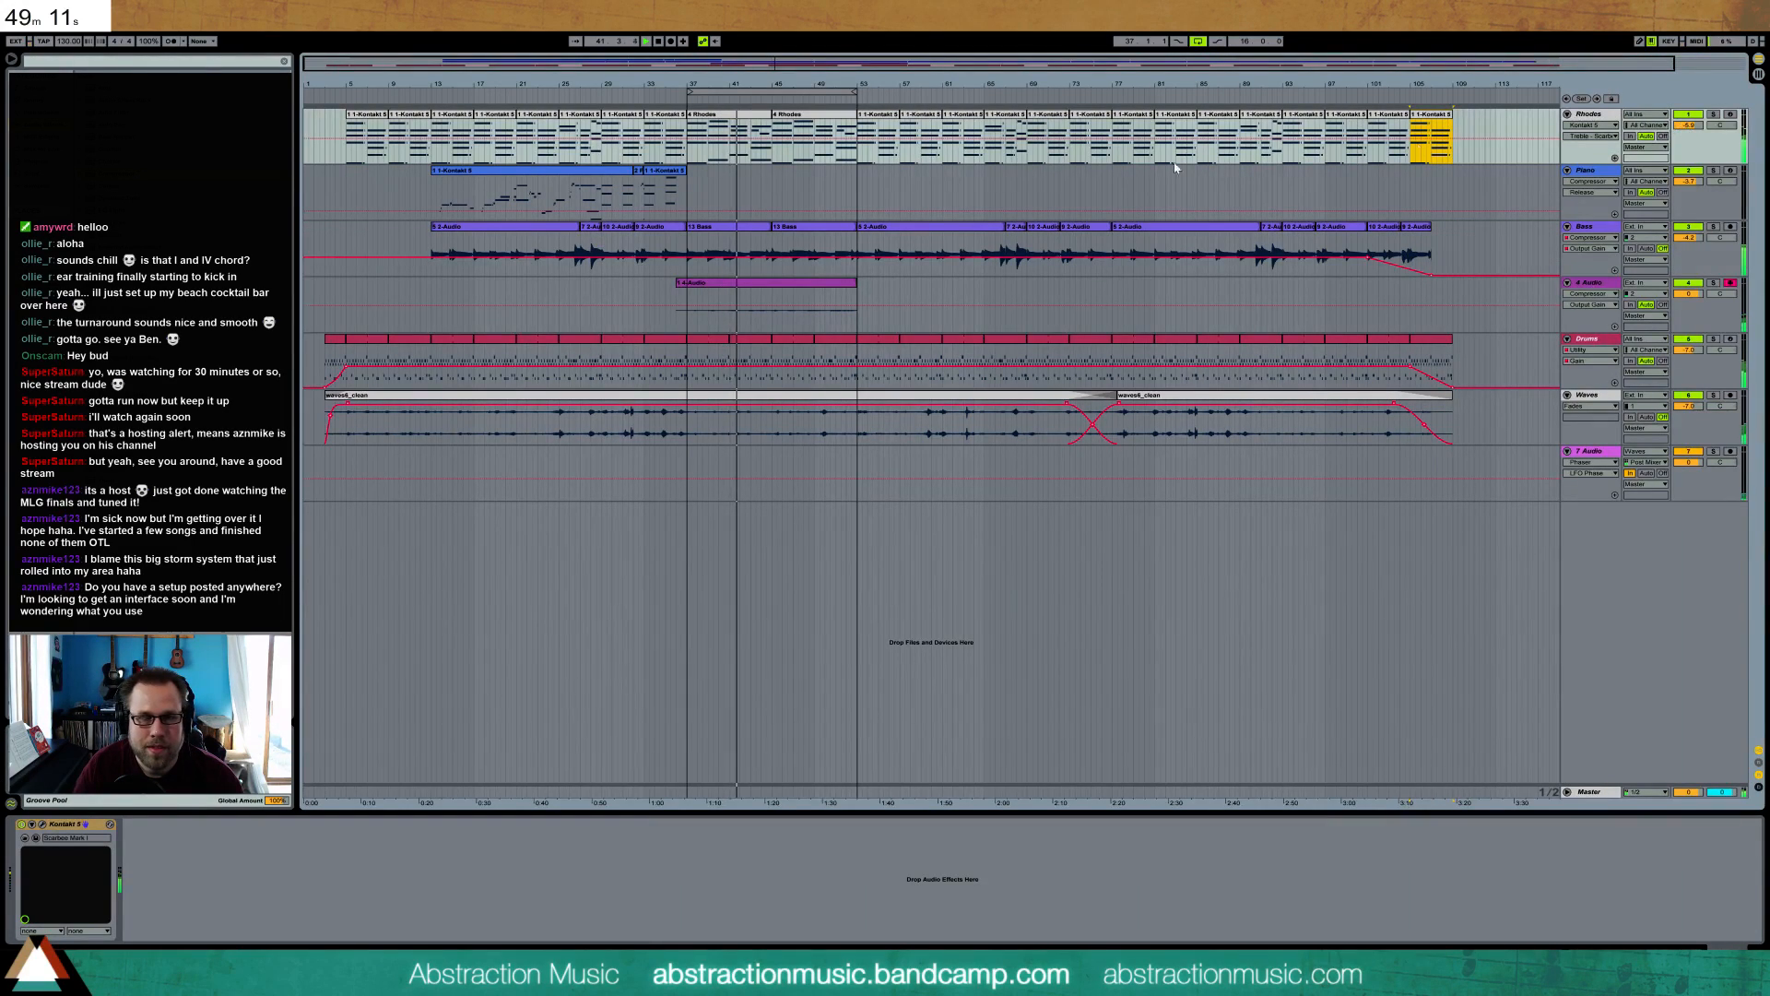
pyautogui.click(197, 863)
pyautogui.hotkey('ctrl', 'v')
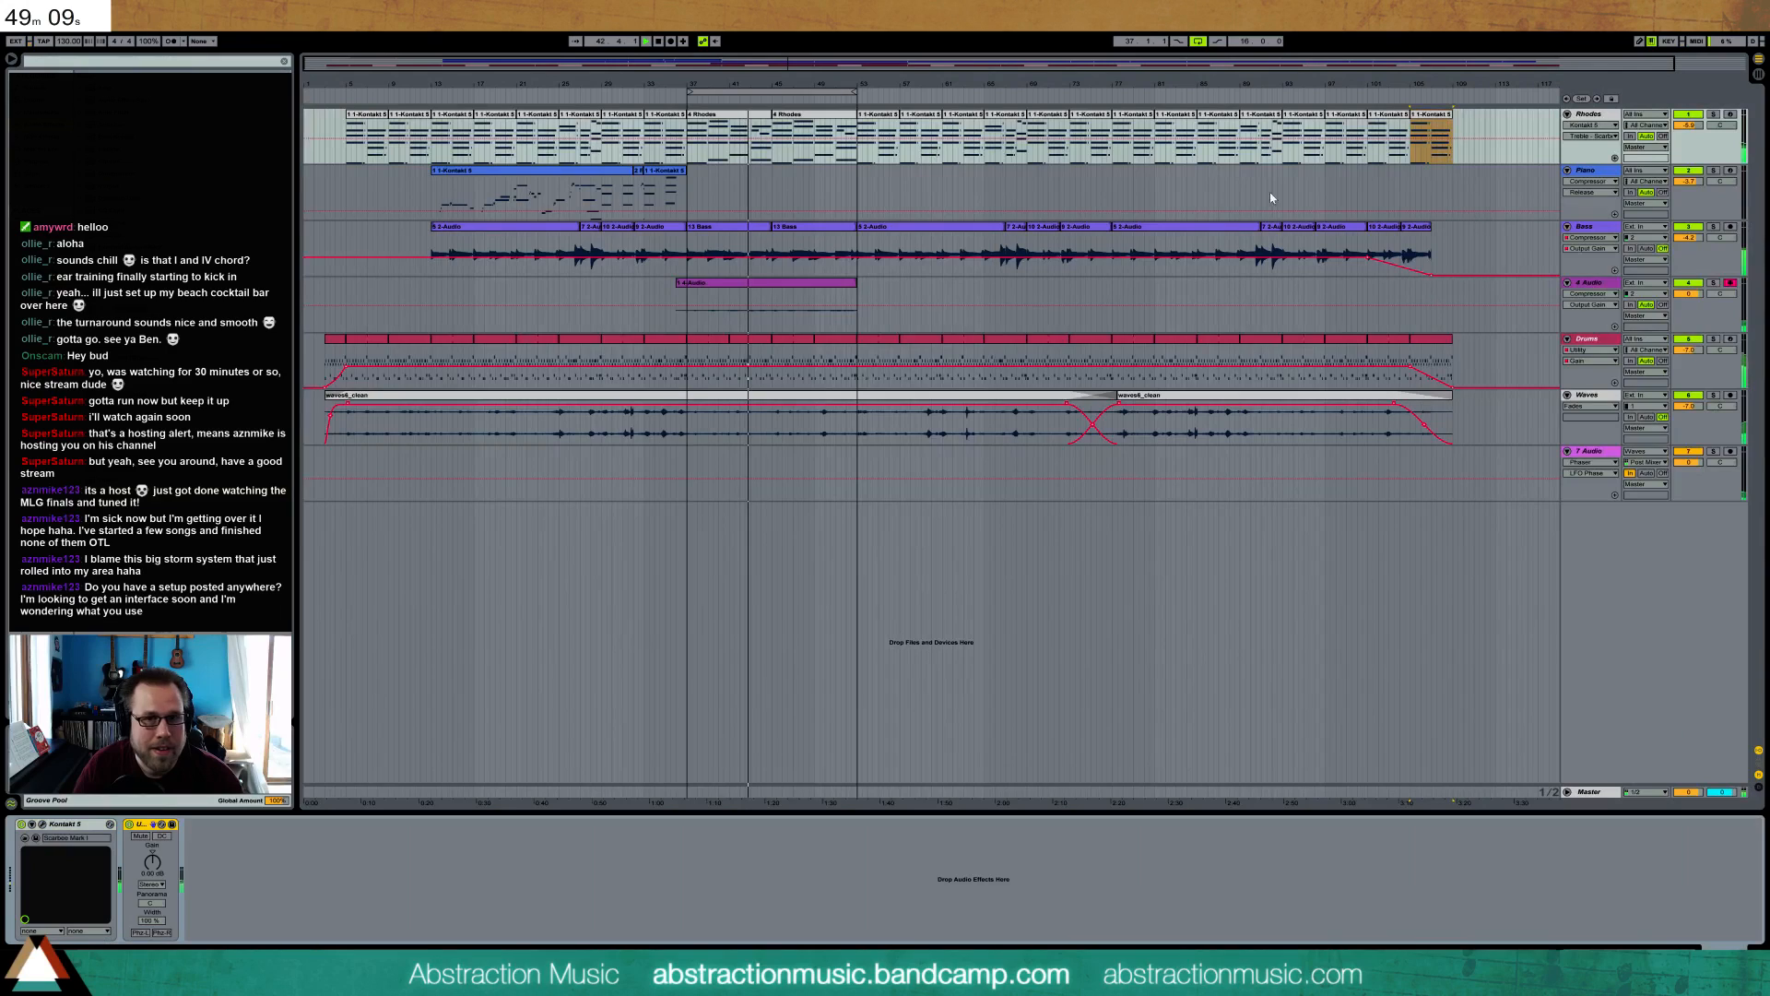
pyautogui.click(1424, 145)
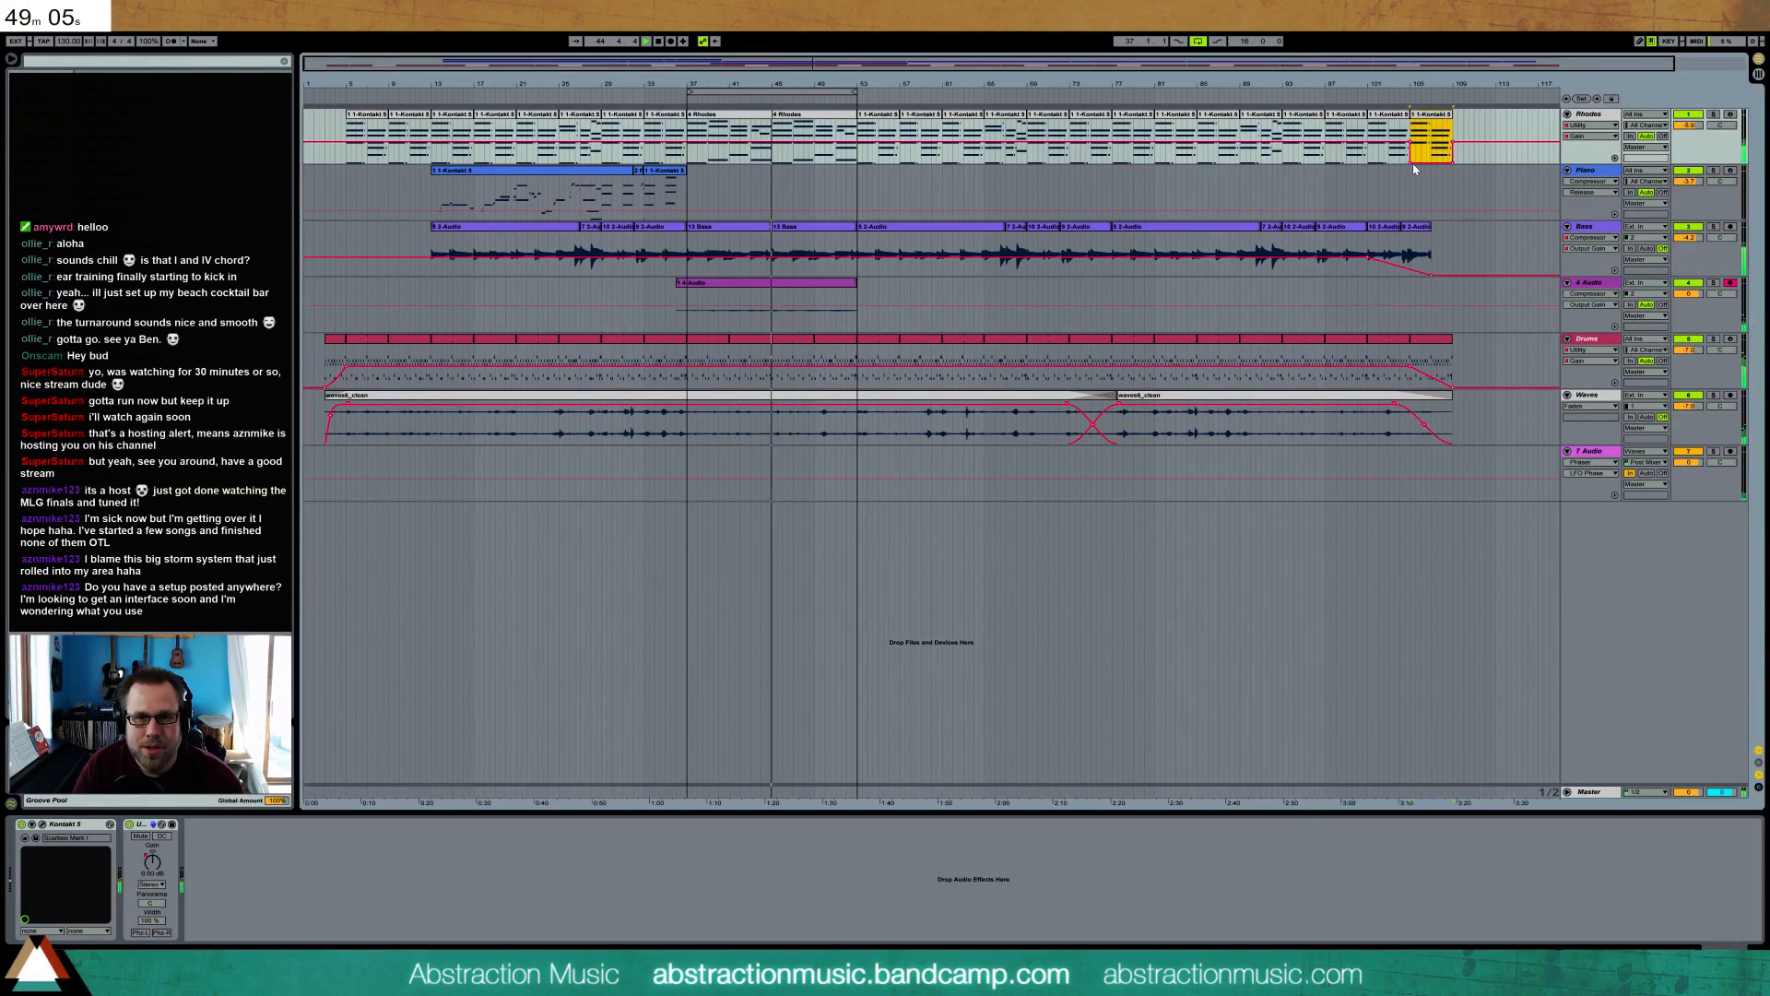
pyautogui.click(1410, 164)
pyautogui.click(1464, 153)
pyautogui.click(1456, 148)
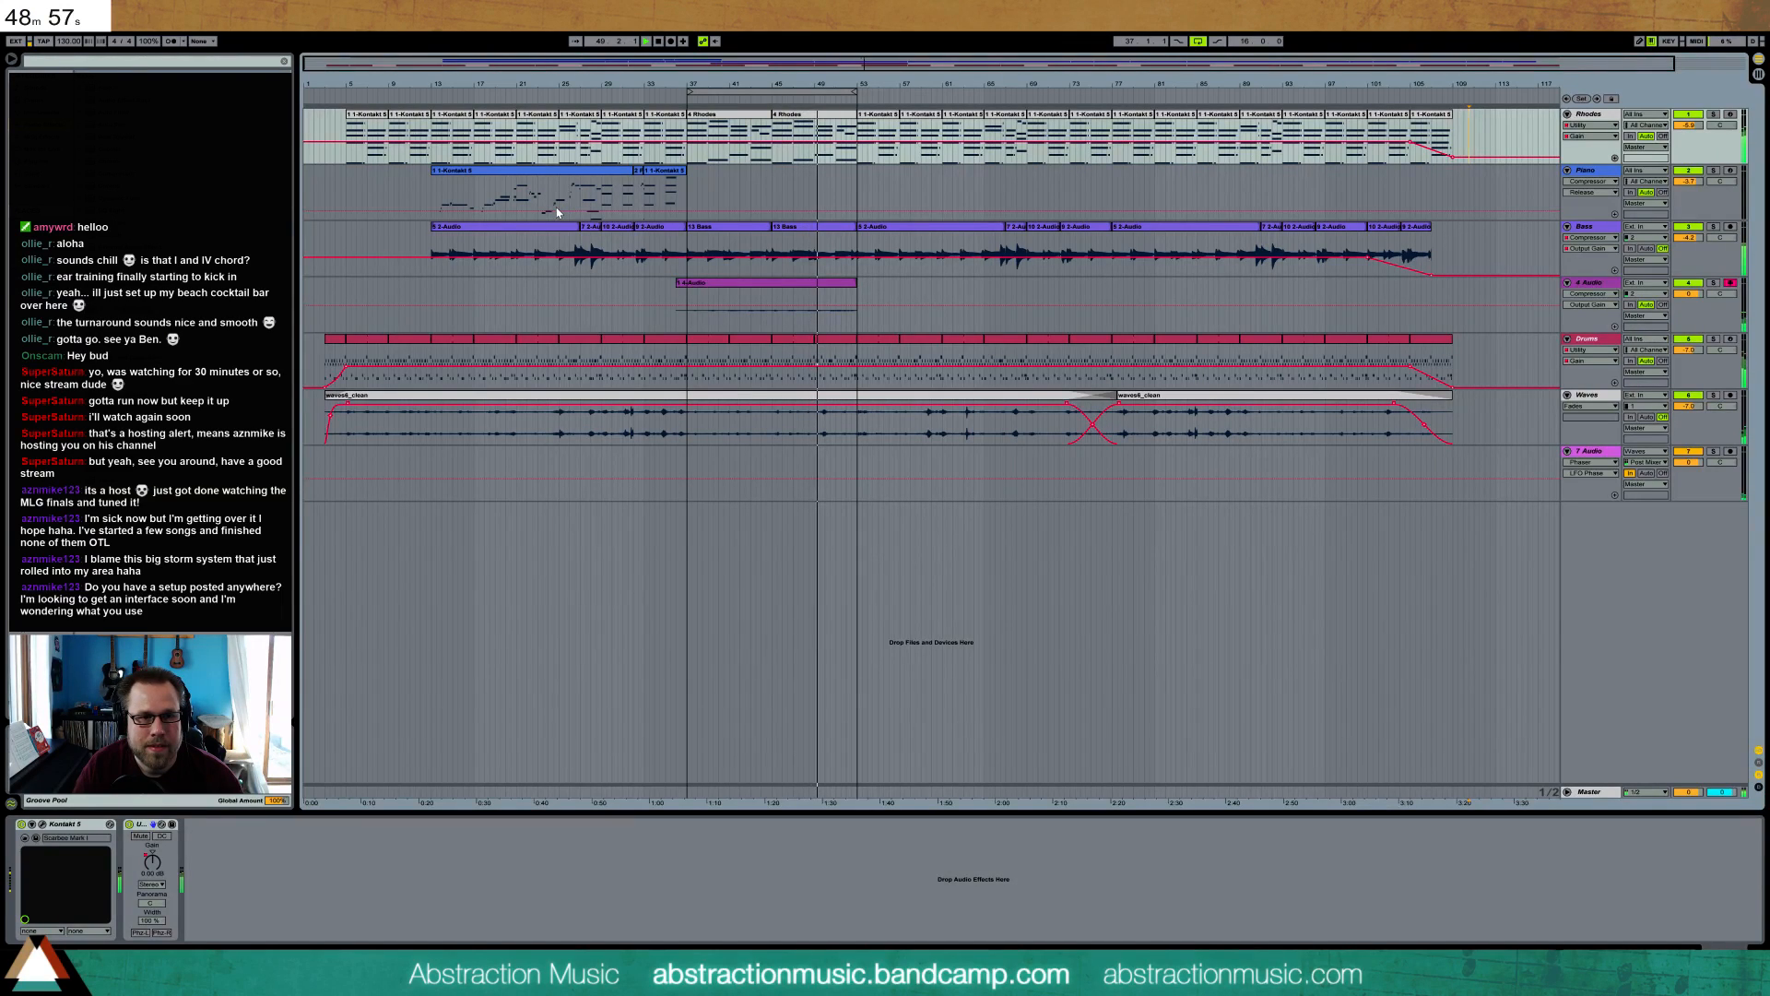
# - Set the playback loop to bars 13 to 53
pyautogui.moveTo(857, 134); pyautogui.dragTo(432, 105)
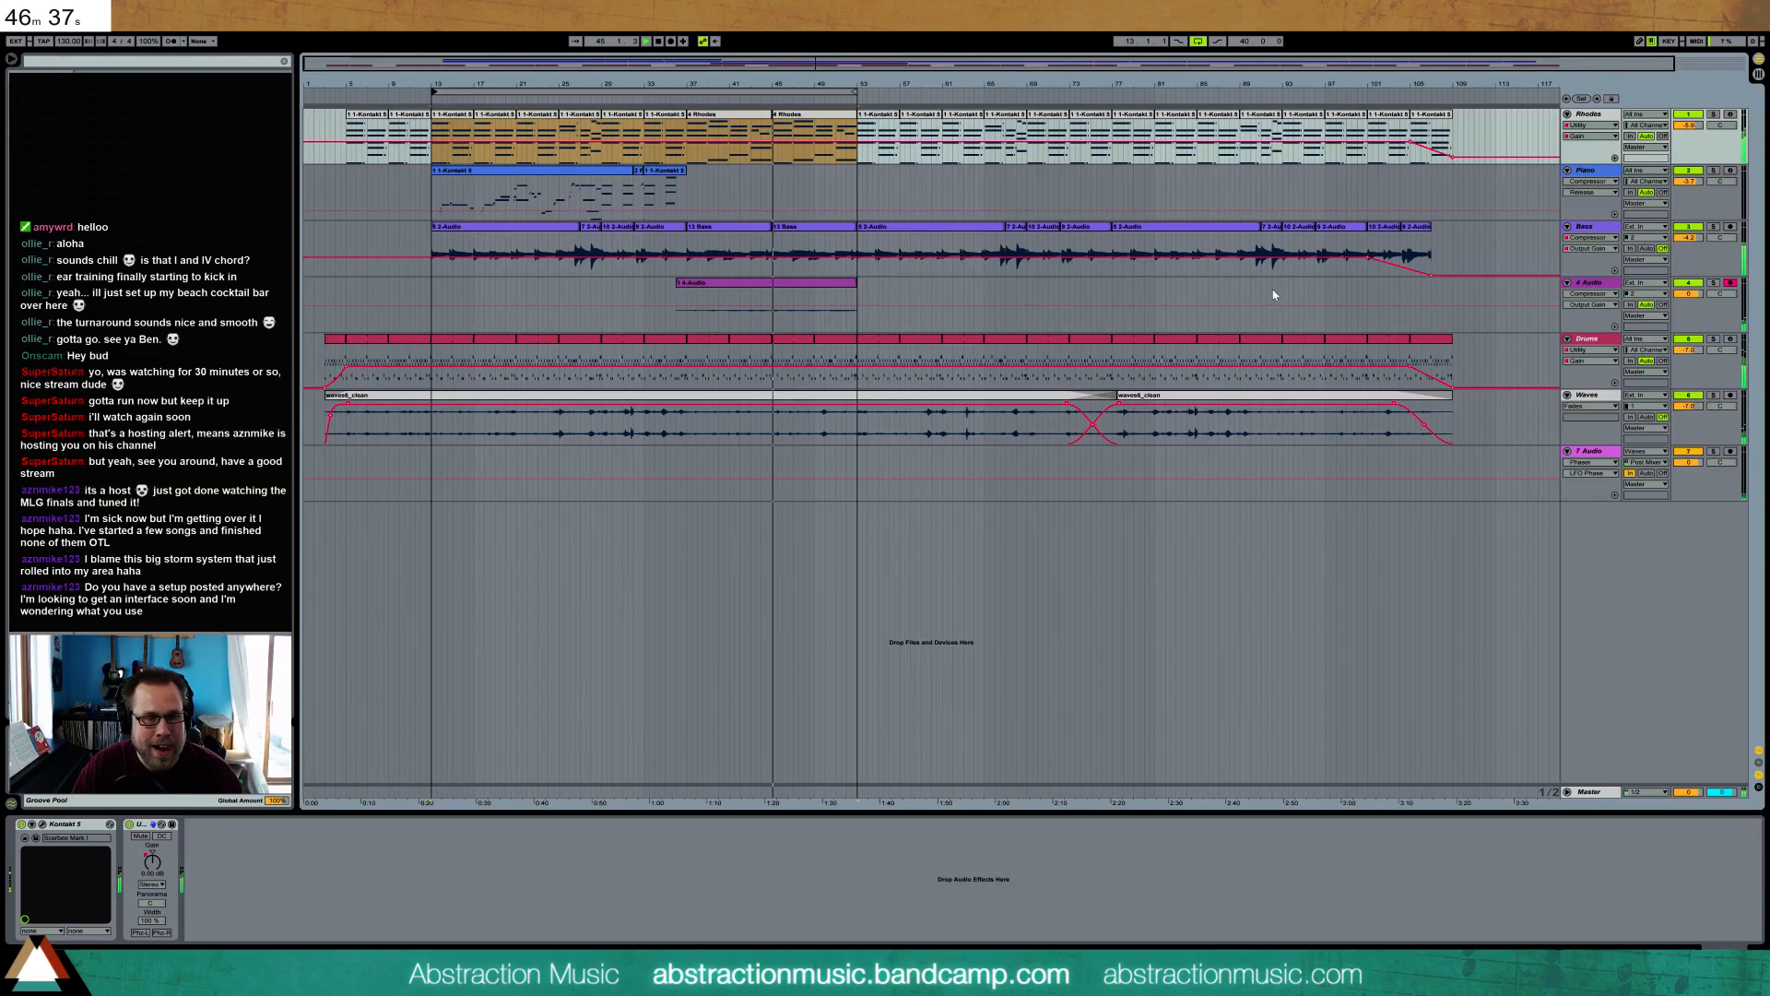
# - Rename the 4 Audio track to "Guit", including the quotation marks
pyautogui.click(1601, 283)
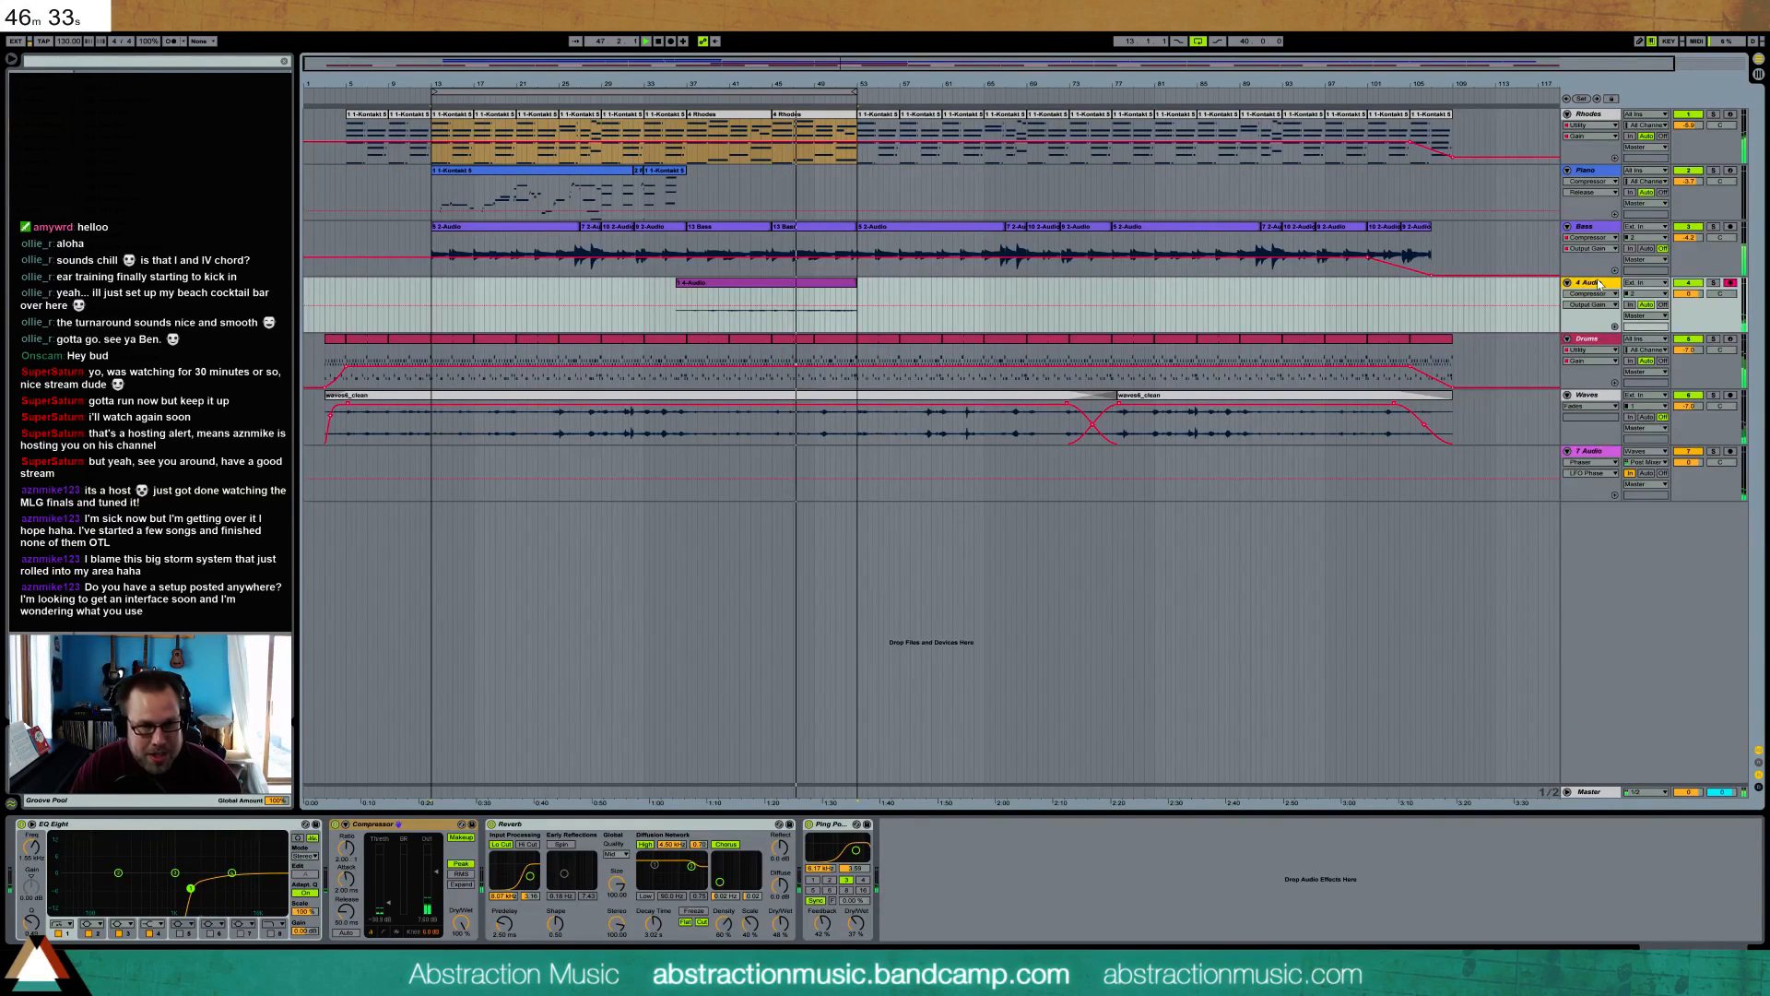
pyautogui.hotkey('ctrl', 'r')
pyautogui.write('Gu')
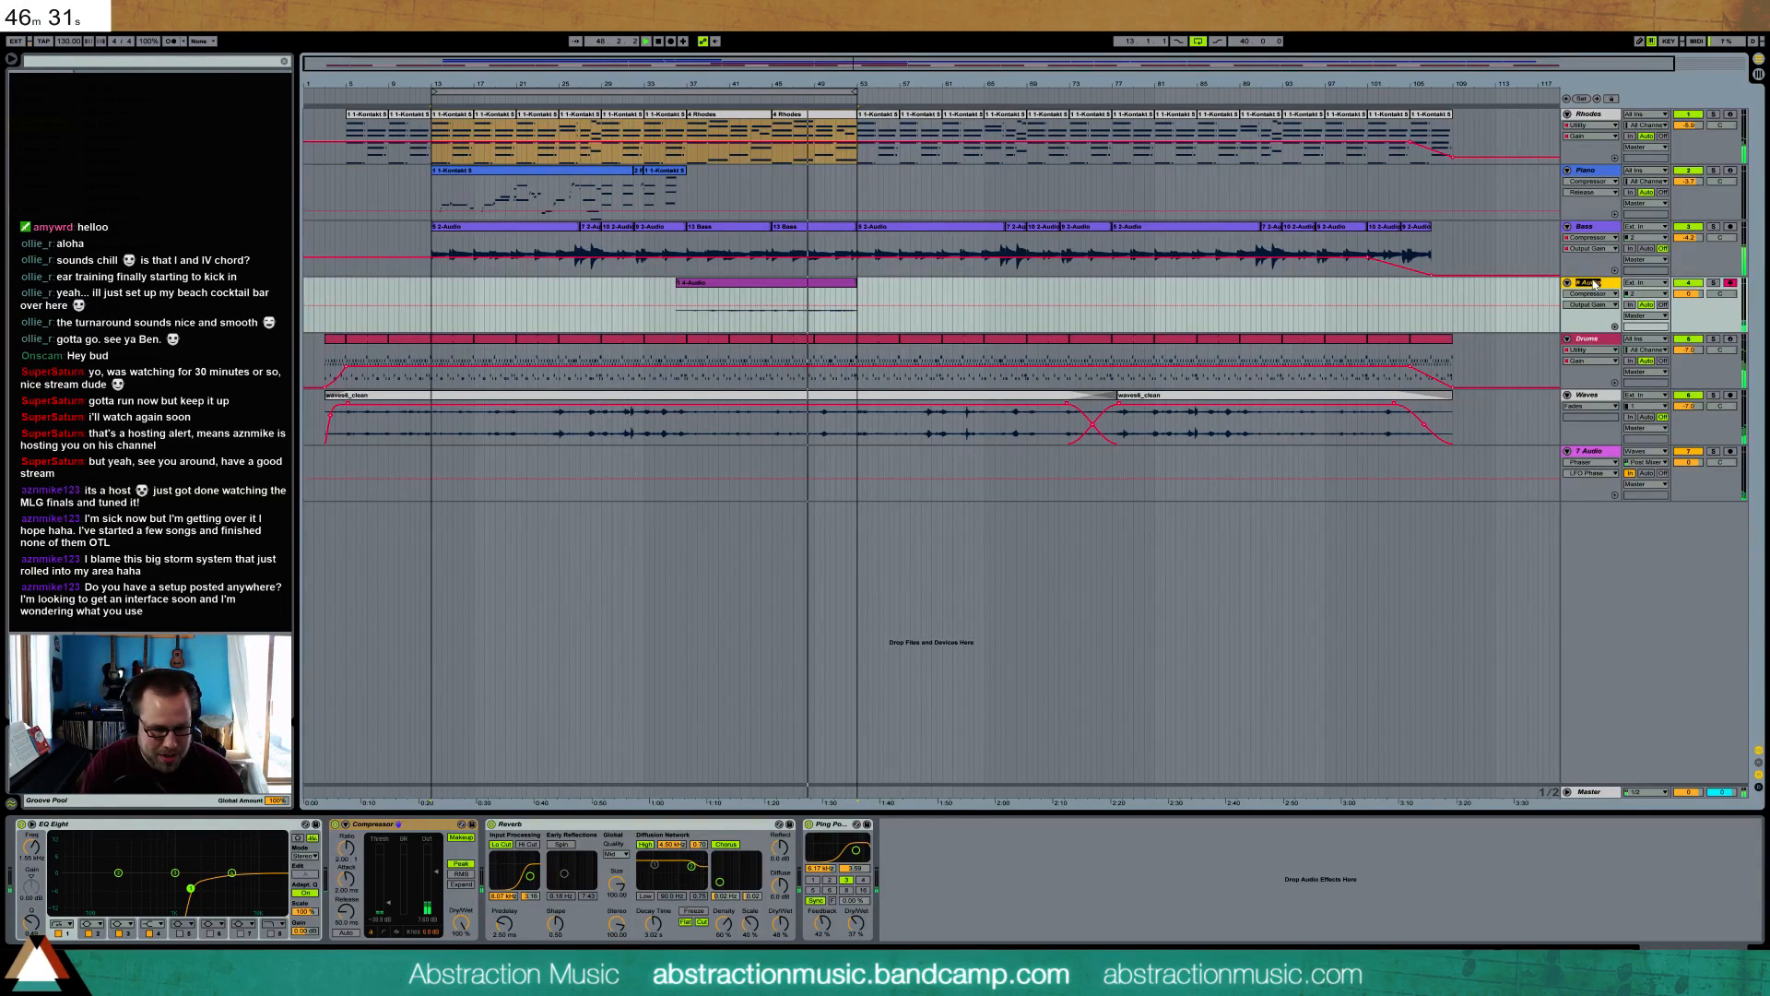
pyautogui.write('it')
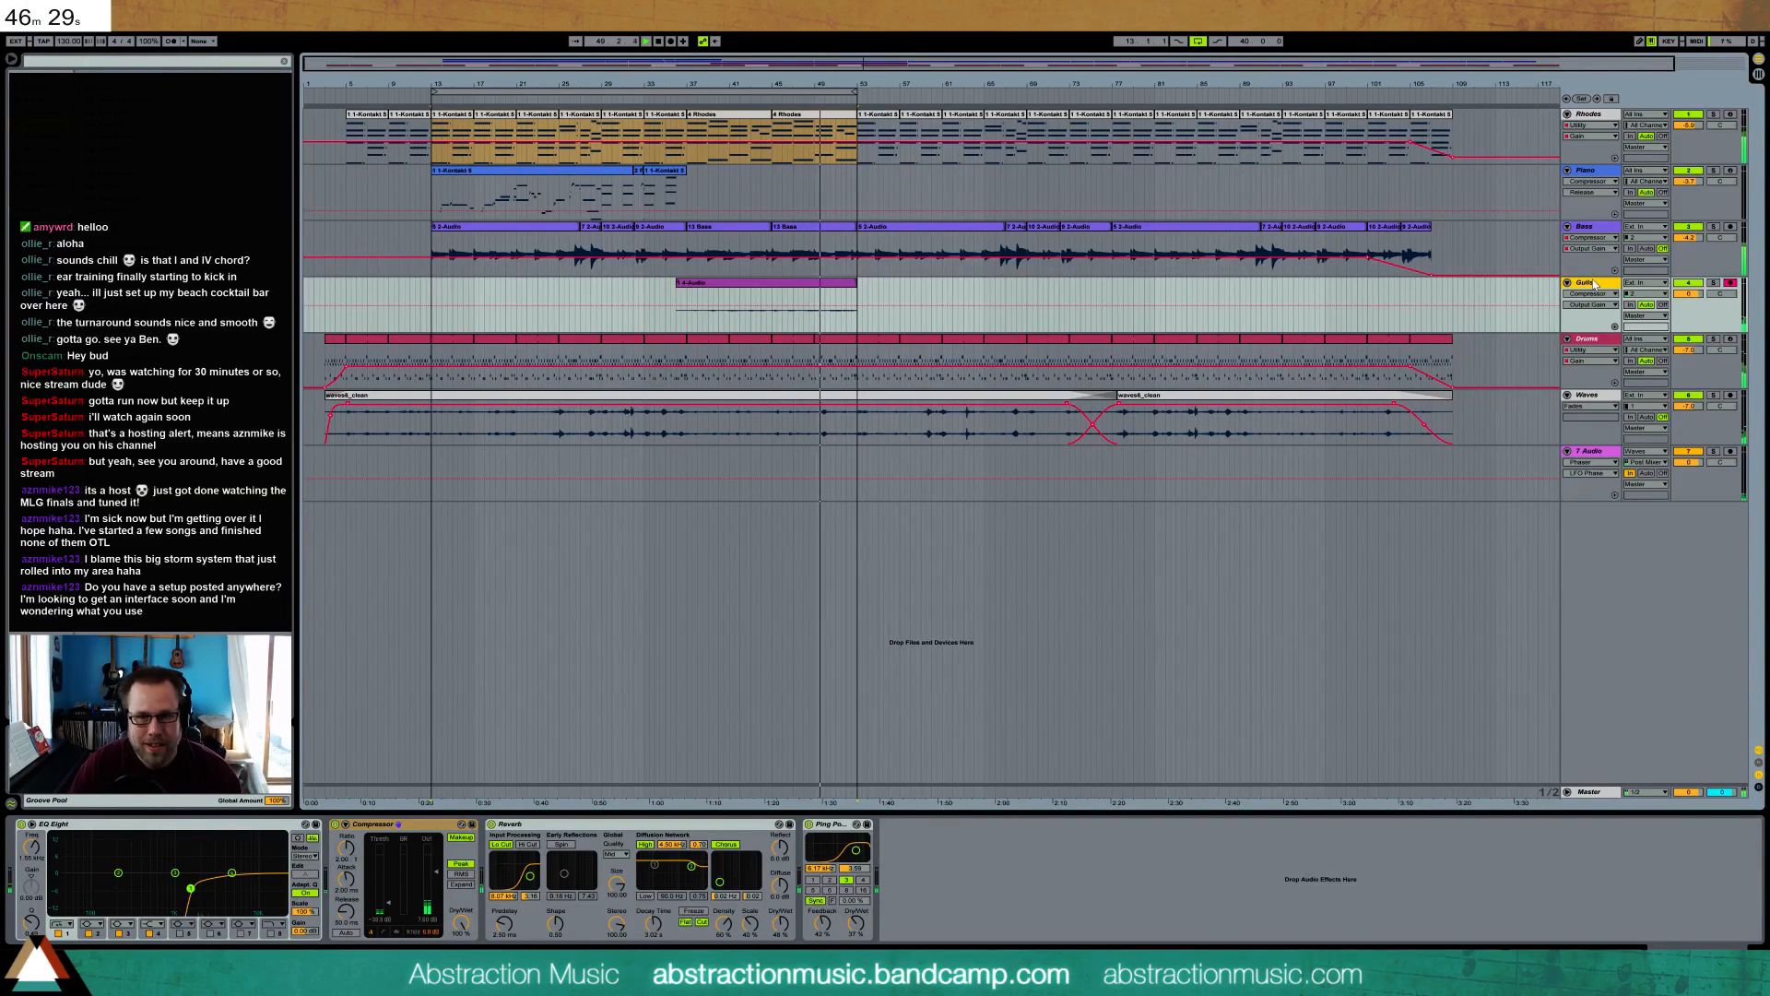
pyautogui.press('Home')
pyautogui.write('"')
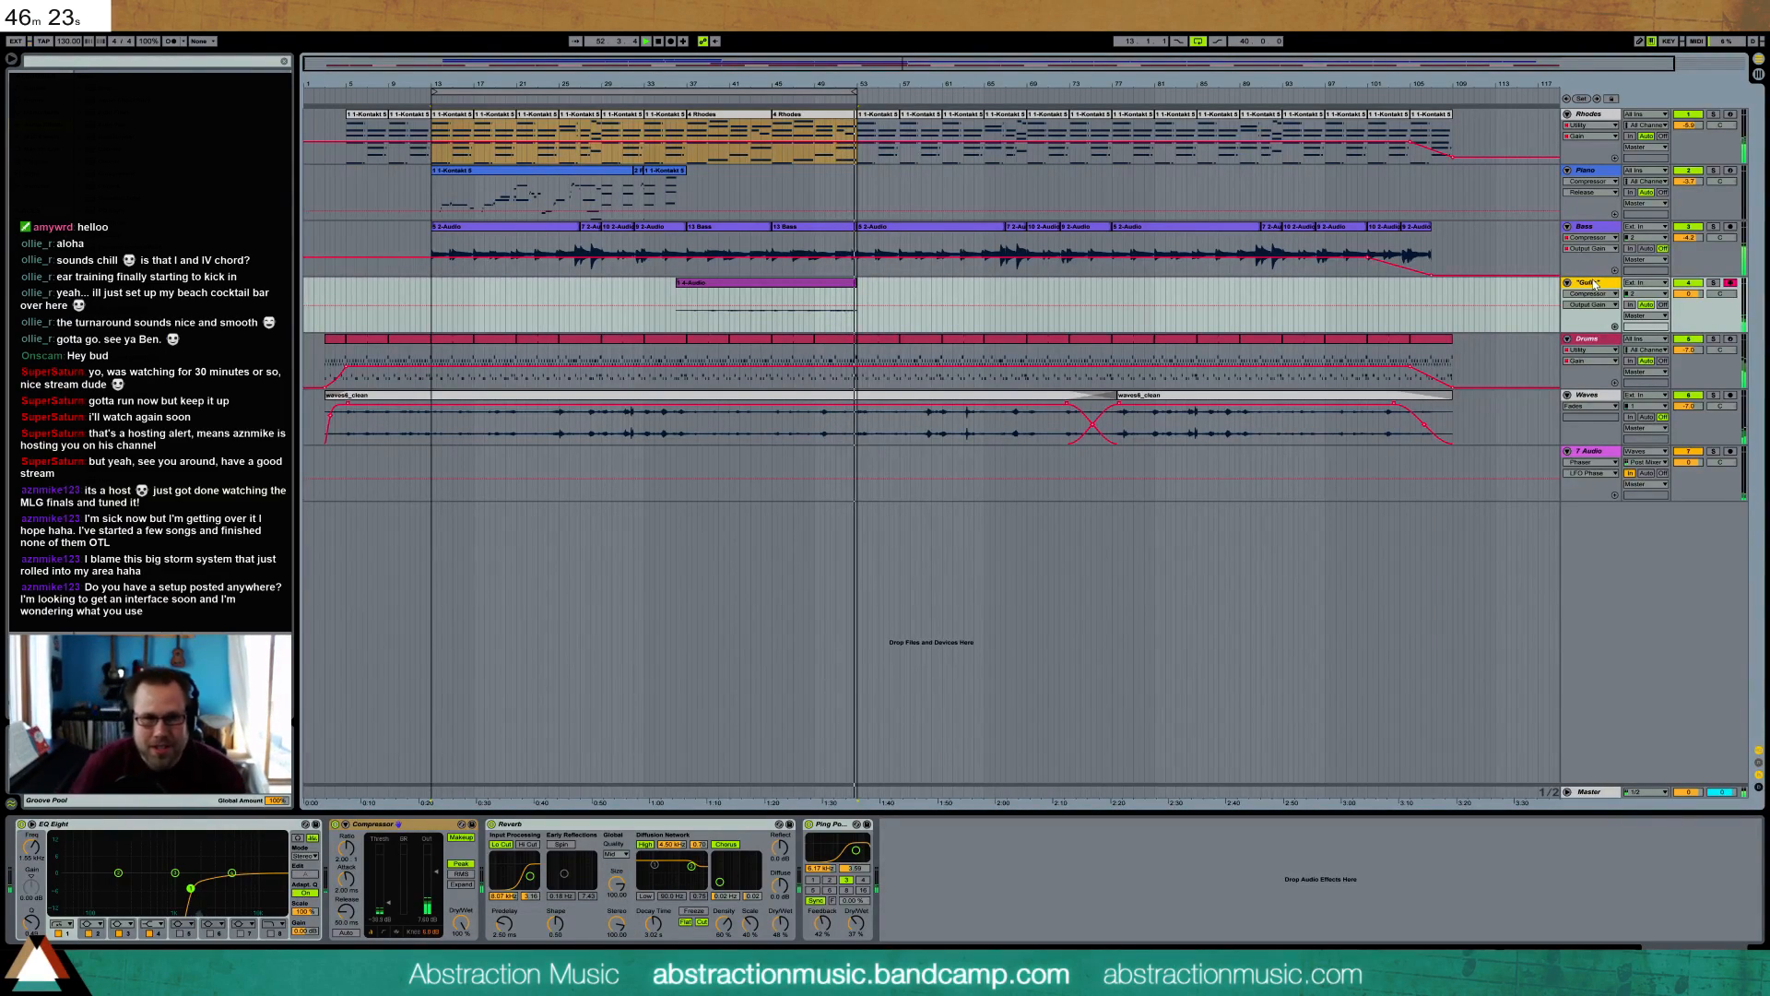
# - Extend the guitar clip slightly past bar 53 and paste copies of it at about bars 62 and 90
pyautogui.moveTo(855, 283); pyautogui.dragTo(862, 284)
pyautogui.click(950, 297)
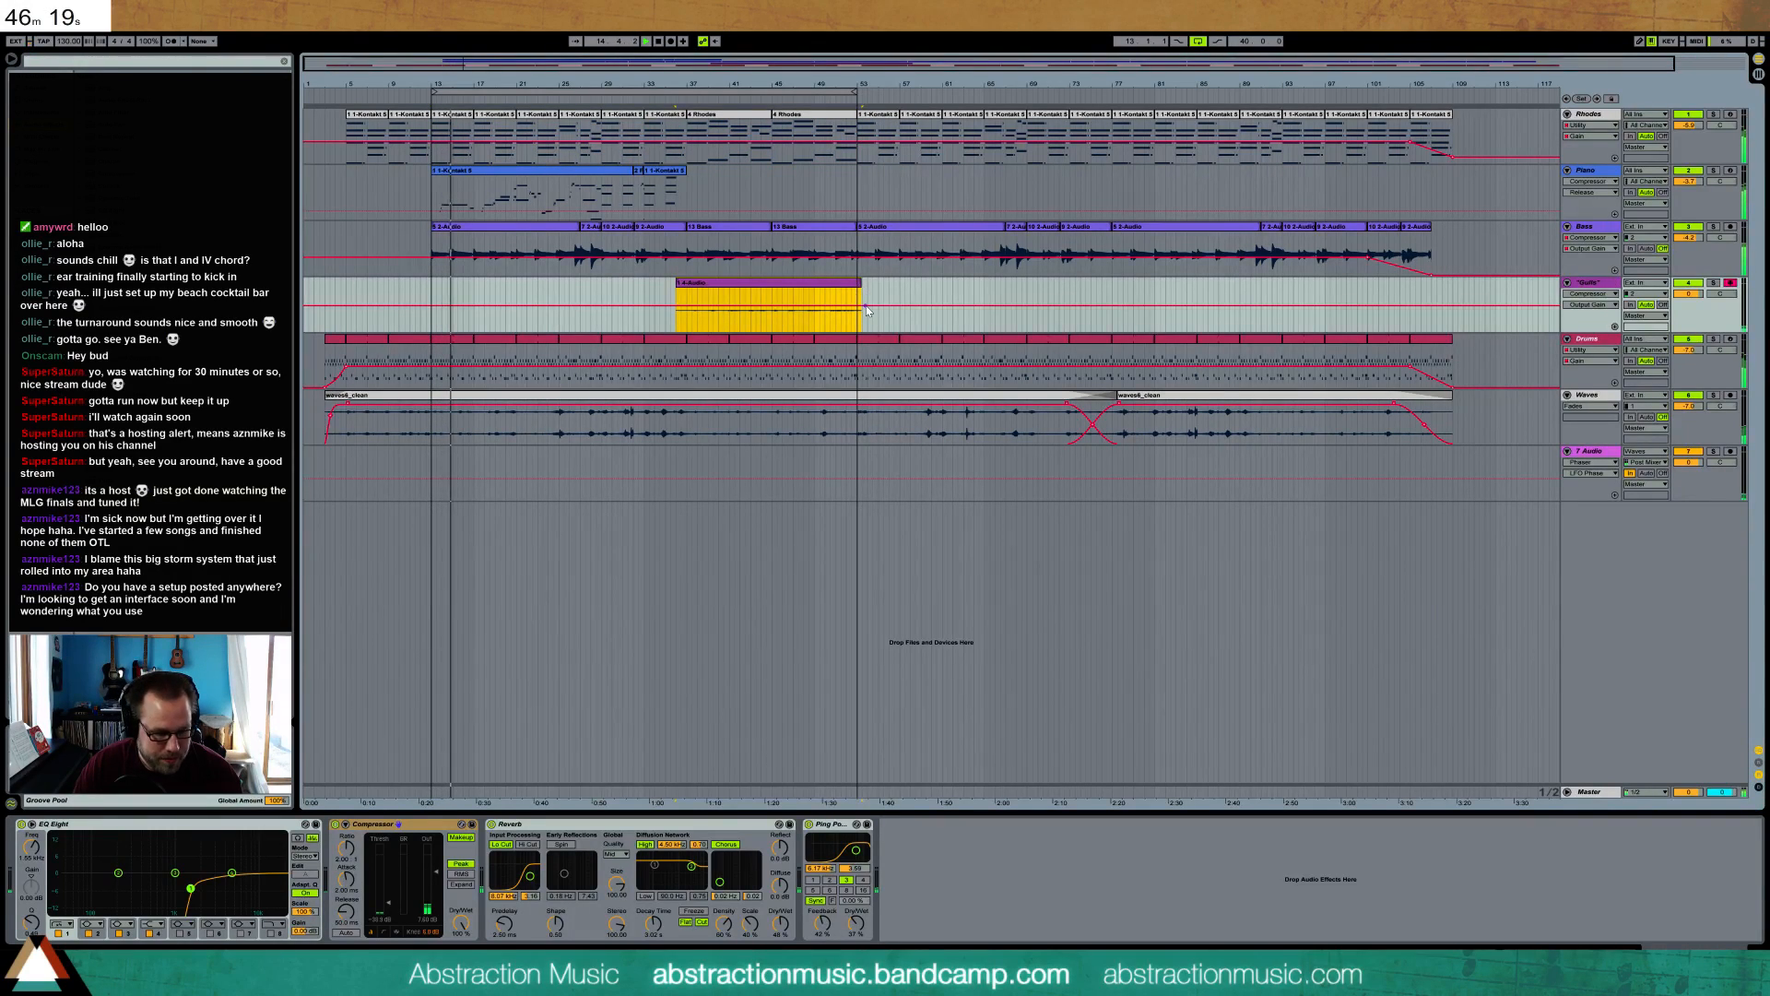
pyautogui.hotkey('ctrl', 'v')
pyautogui.click(1256, 290)
pyautogui.hotkey('ctrl', 'v')
pyautogui.click(1484, 298)
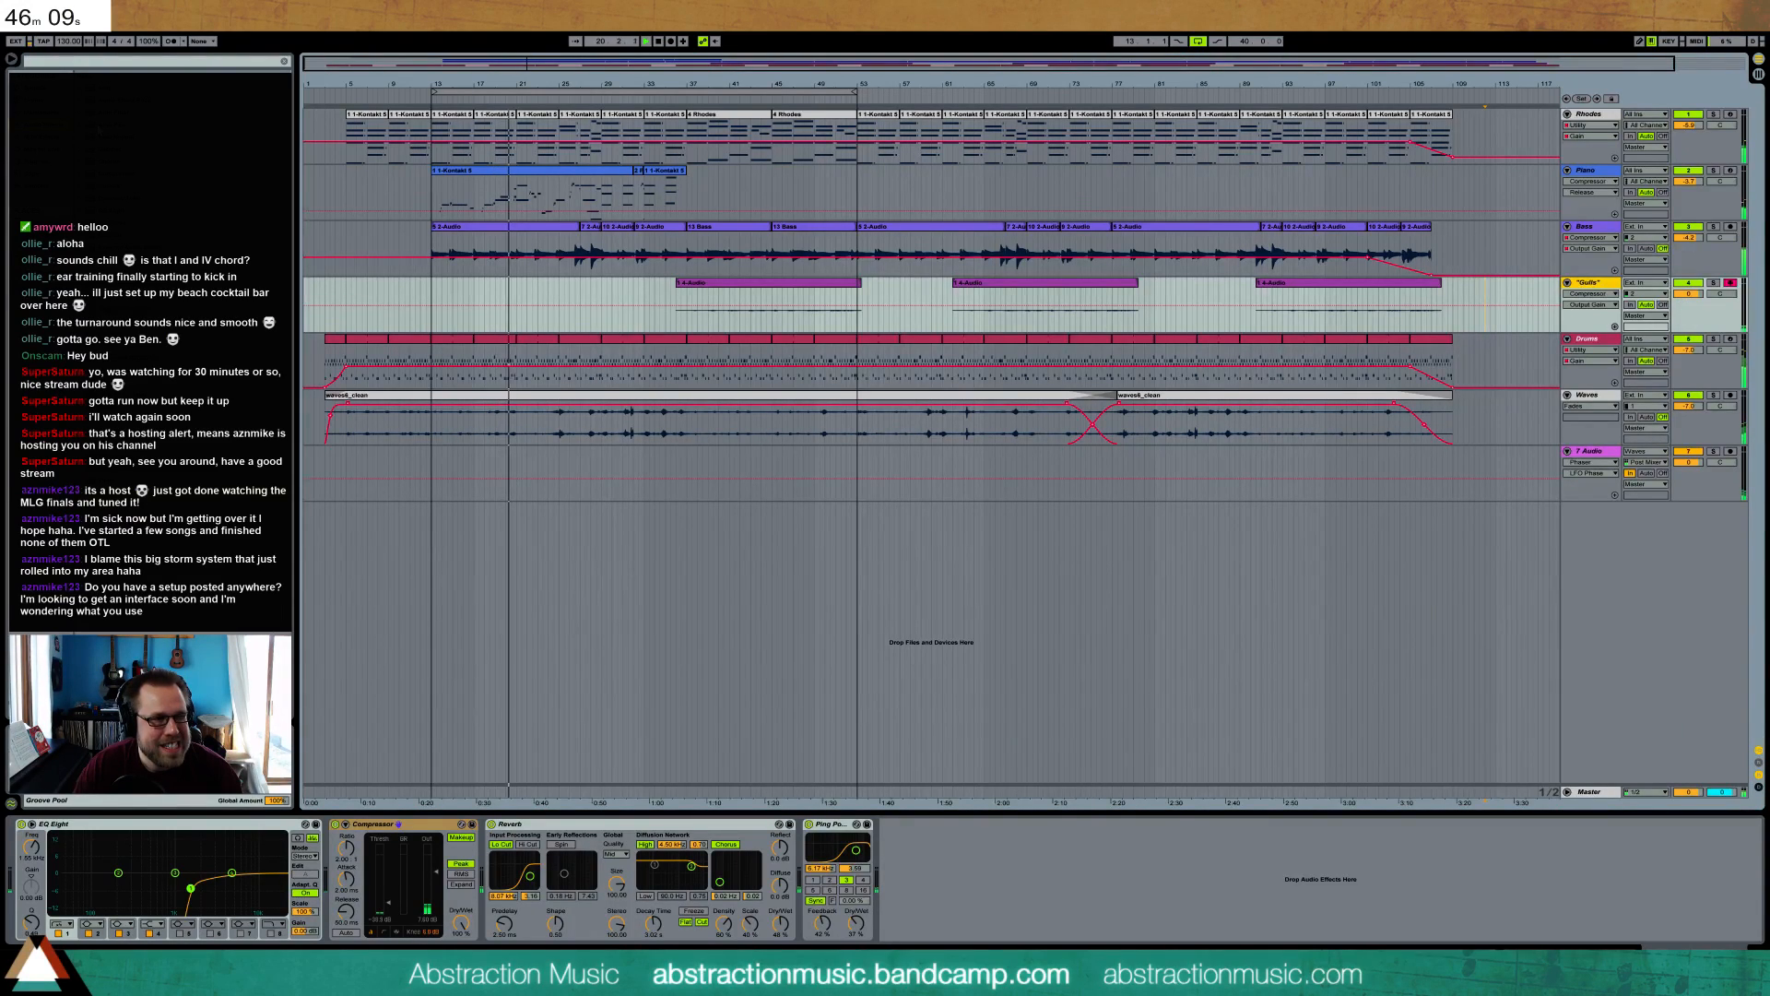
# - Insert an Auto Pan between the guitar track's EQ Eight and Compressor, and adjust its rate and amount
pyautogui.moveTo(329, 890); pyautogui.dragTo(376, 894)
pyautogui.click(345, 889)
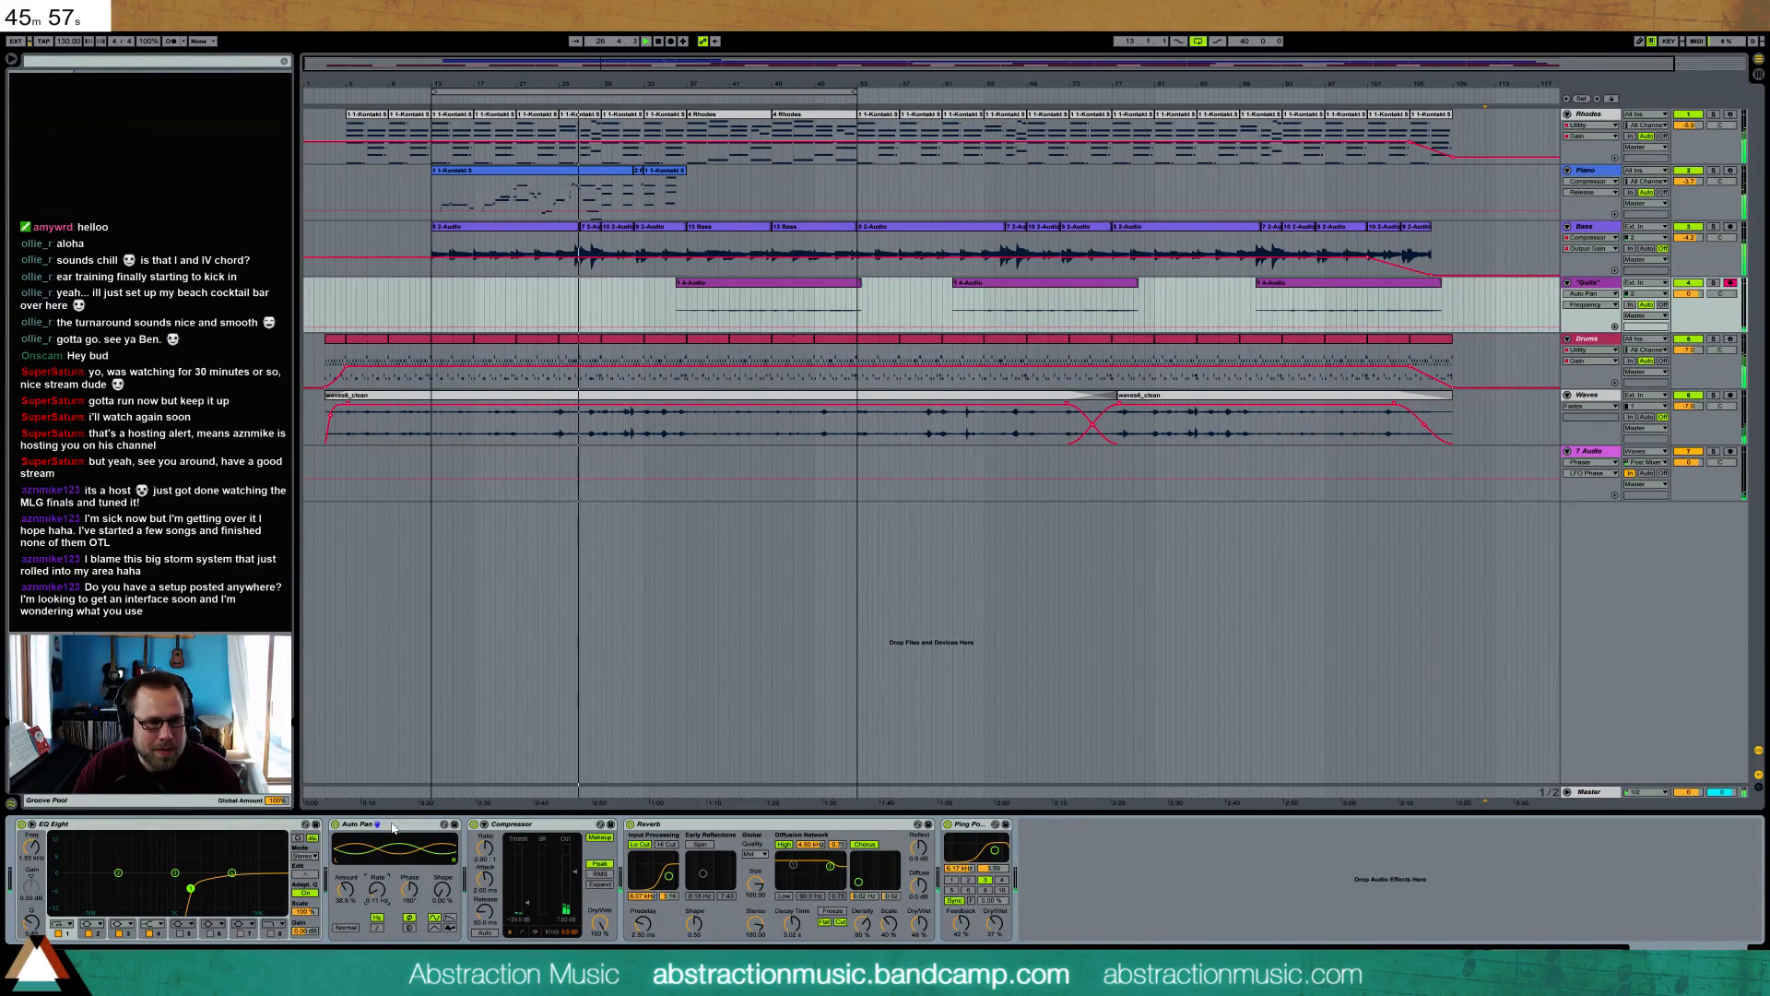
pyautogui.moveTo(344, 890); pyautogui.dragTo(345, 898)
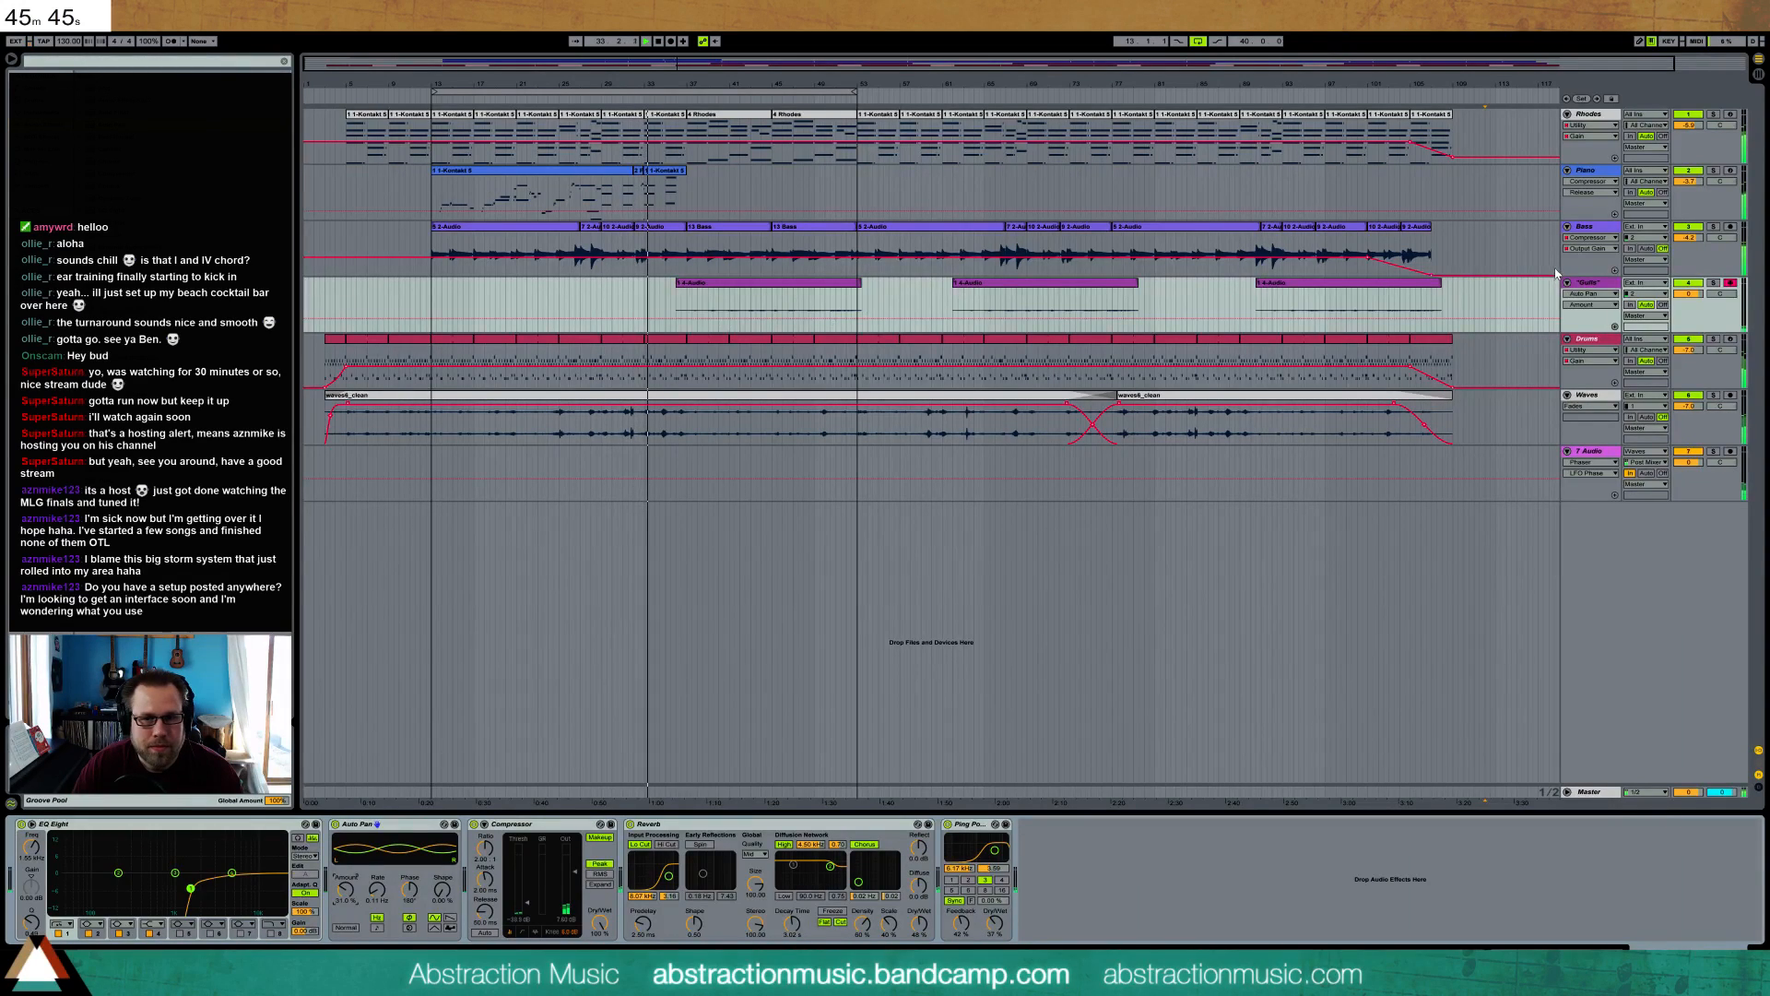
# - Add an audio track named Melodica below the guitar track and arm it for recording
pyautogui.click(1588, 289)
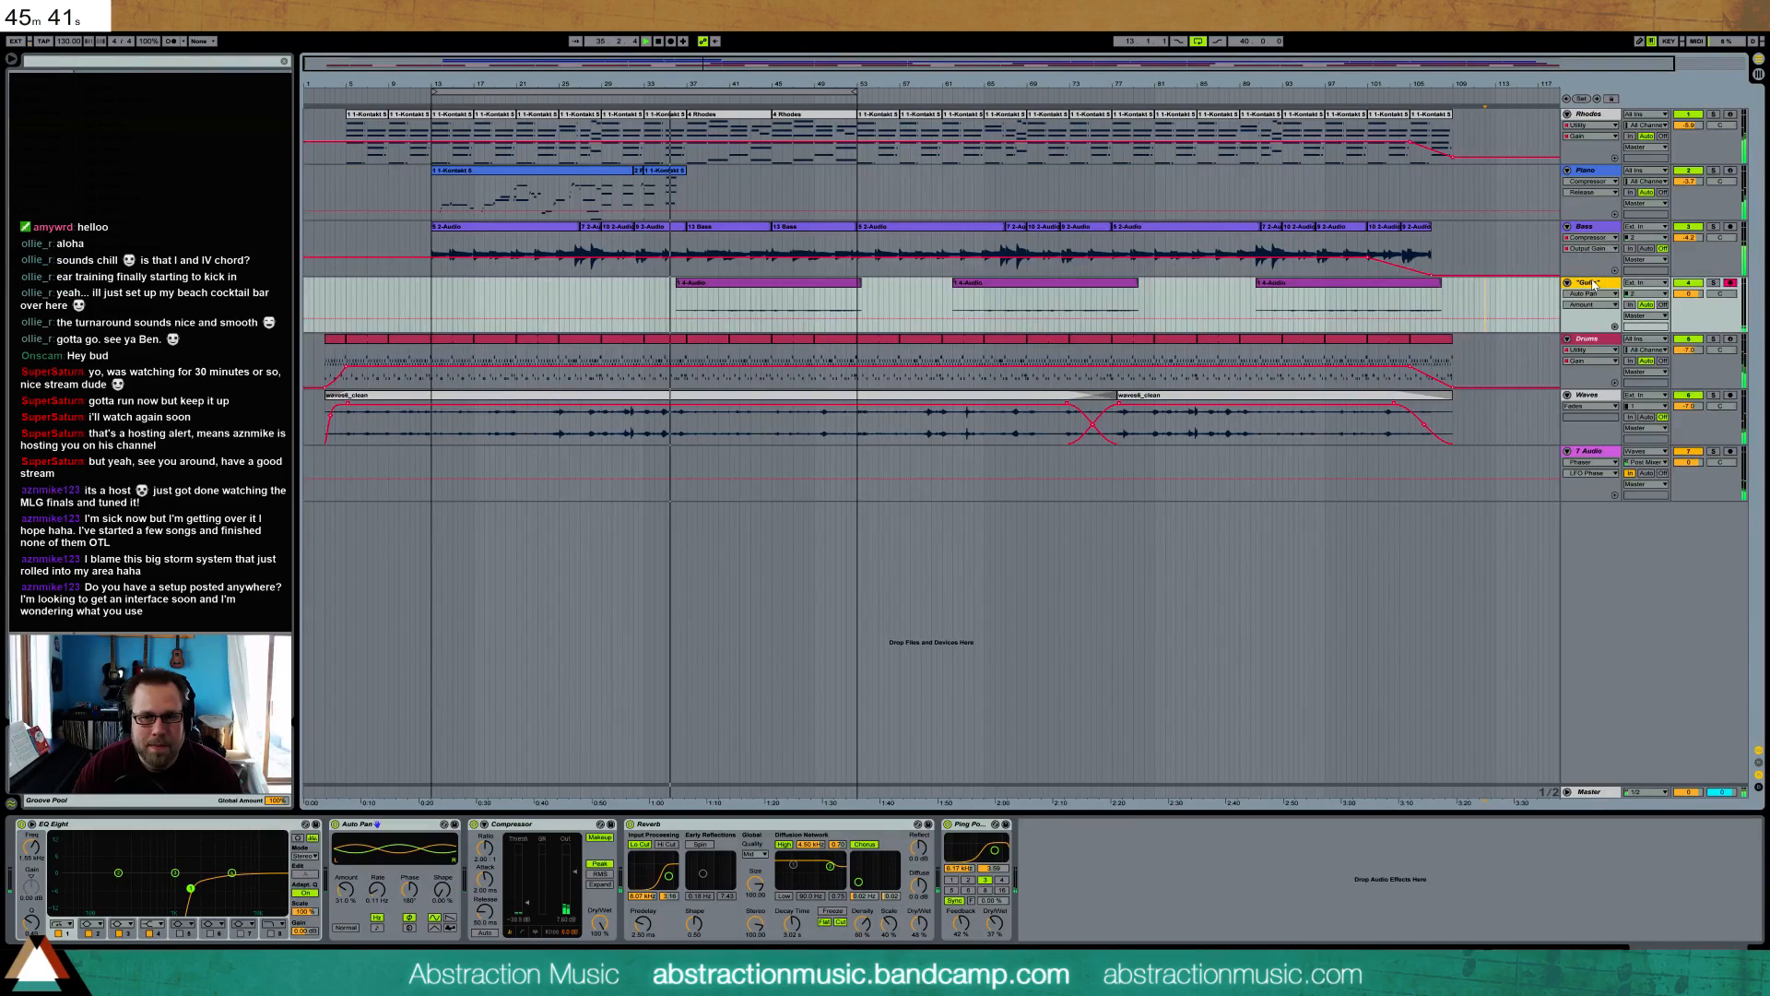
pyautogui.hotkey('ctrl', 't')
pyautogui.hotkey('ctrl', 'r')
pyautogui.write('Melodica')
pyautogui.press('Return')
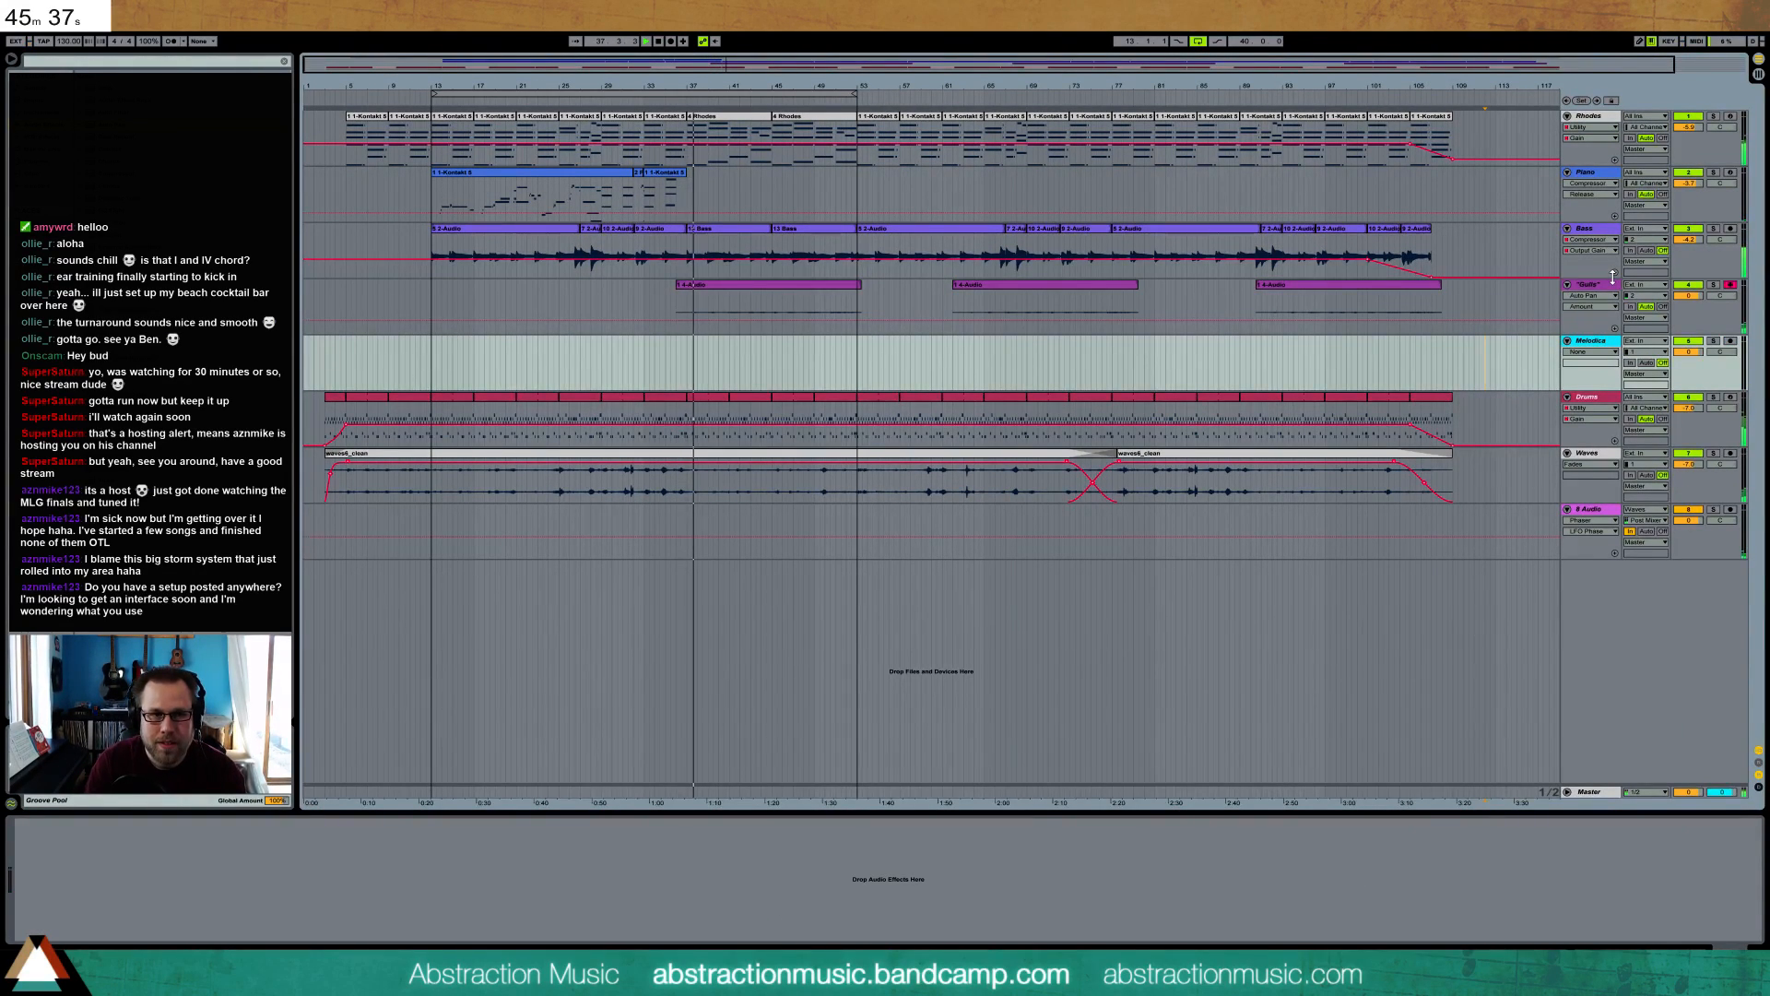
pyautogui.click(1730, 342)
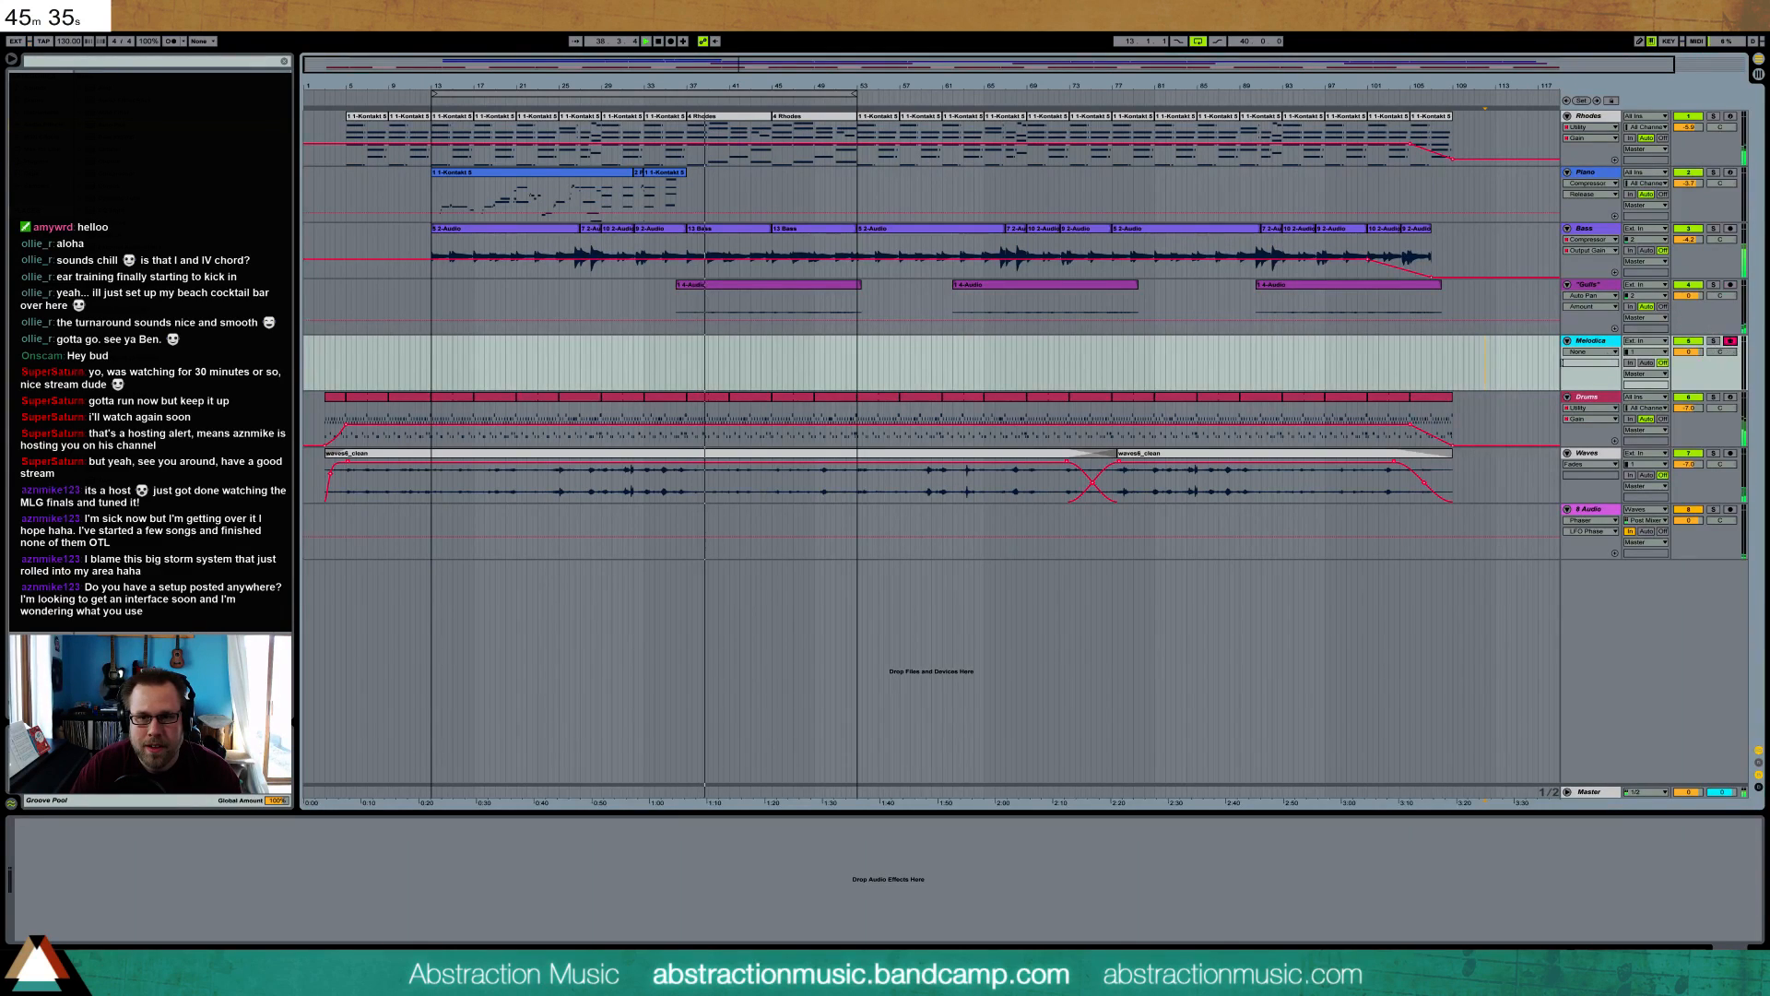
pyautogui.click(1646, 363)
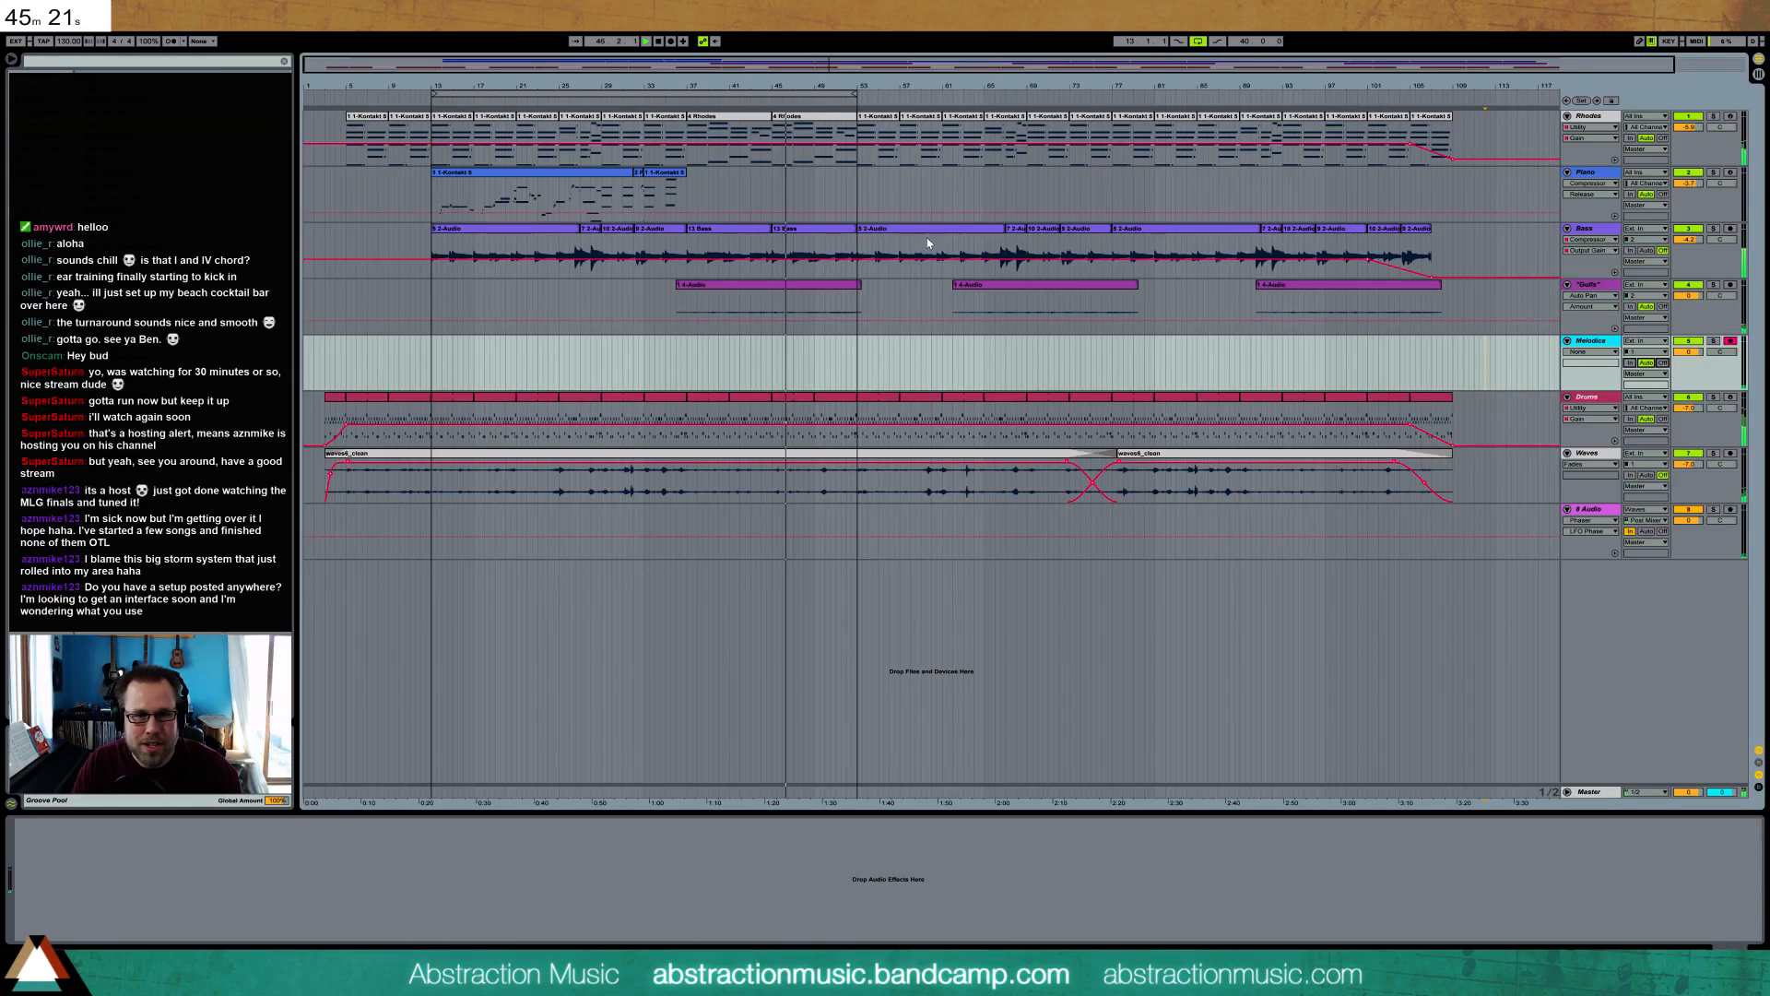
# - Turn off looping and record a melodica part from about bar 48 to 71
pyautogui.click(1199, 41)
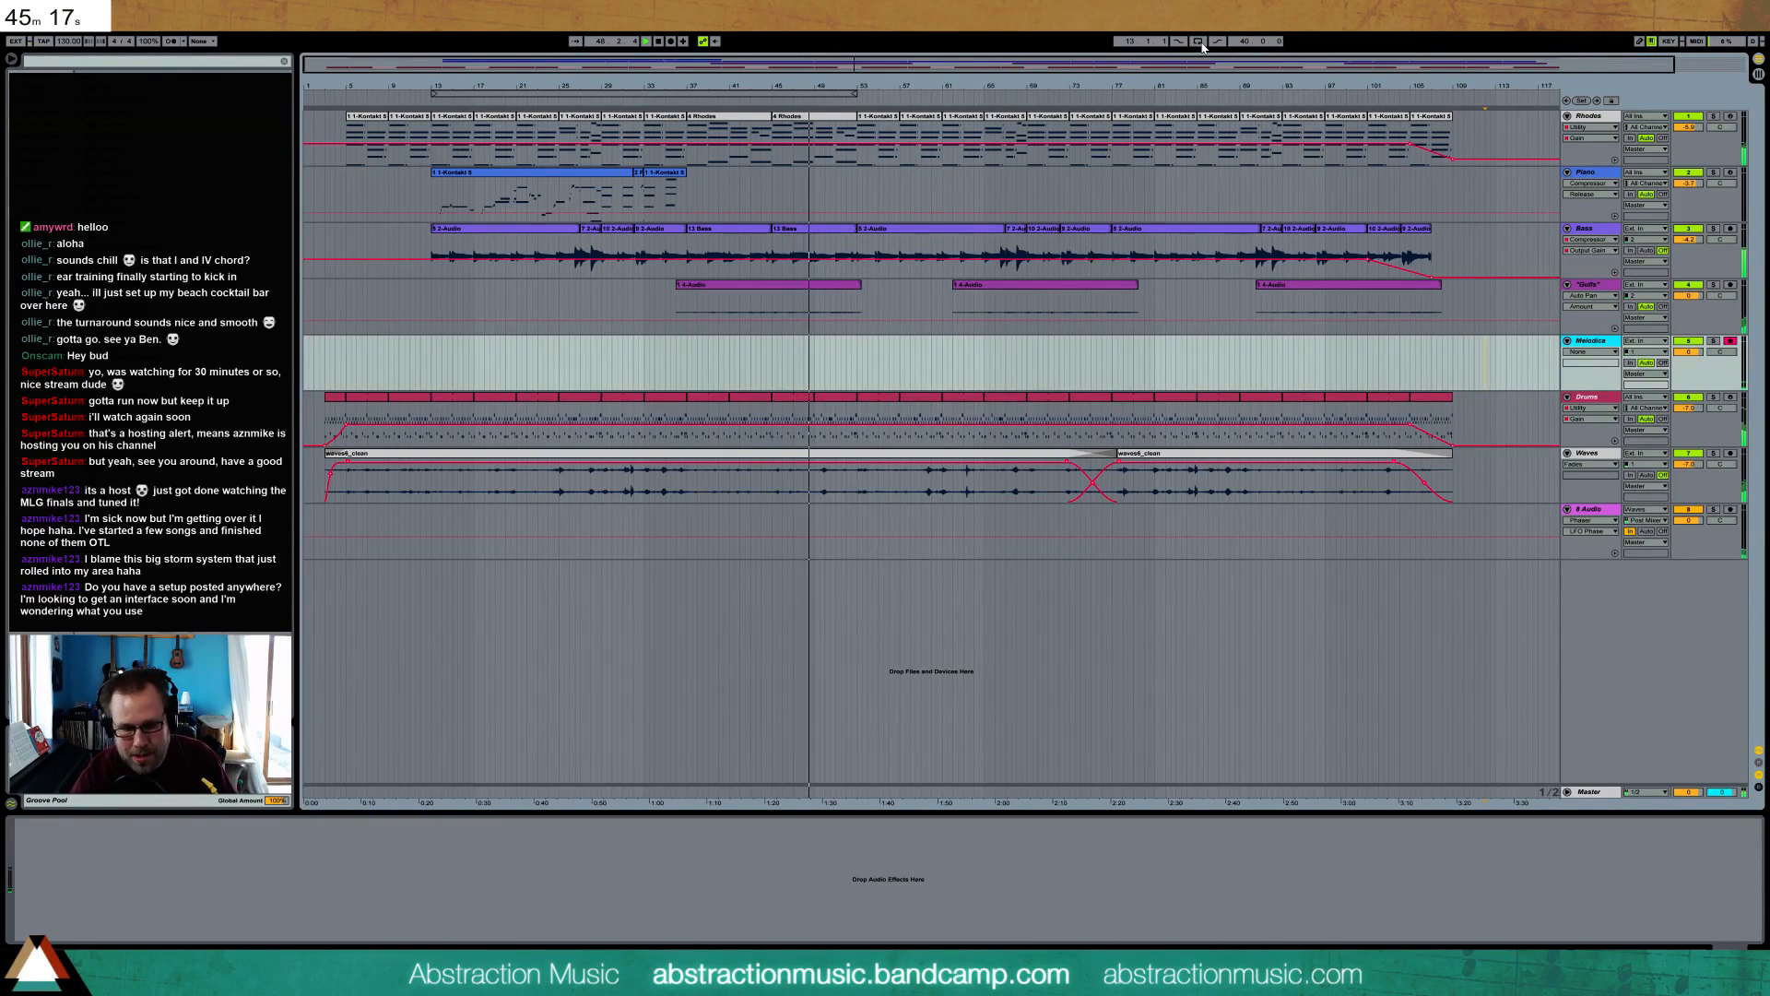
pyautogui.press('F9')
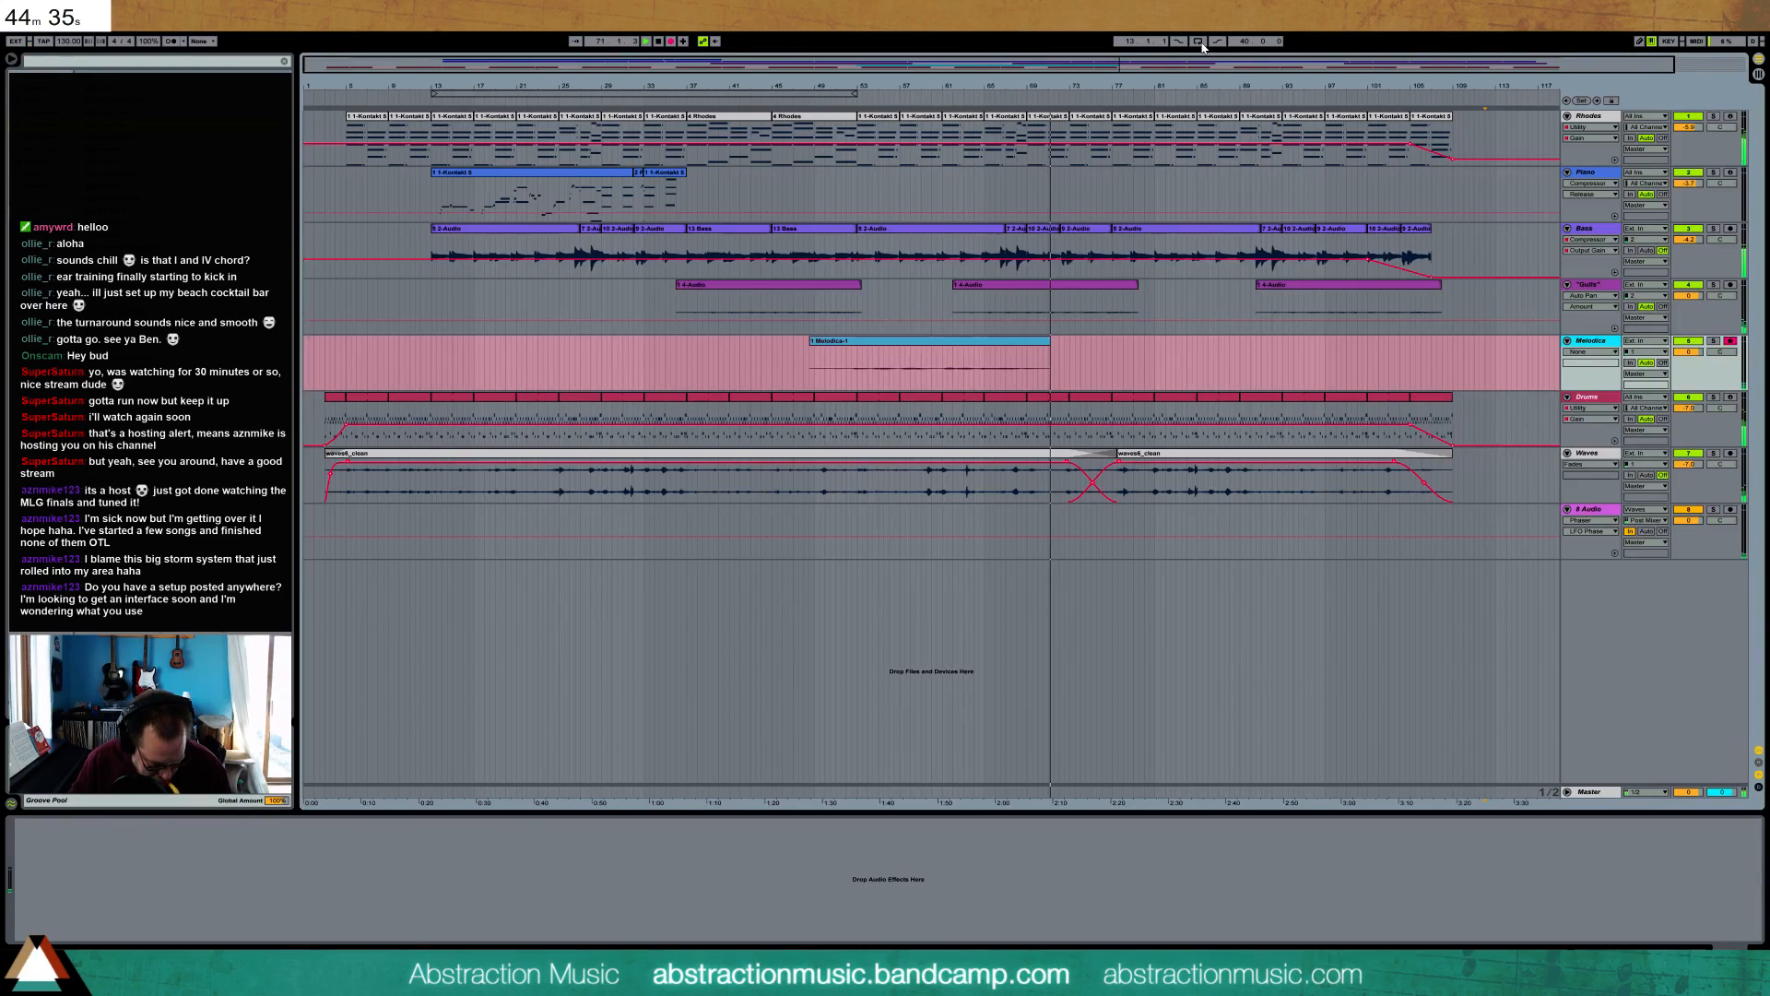
pyautogui.press('F9')
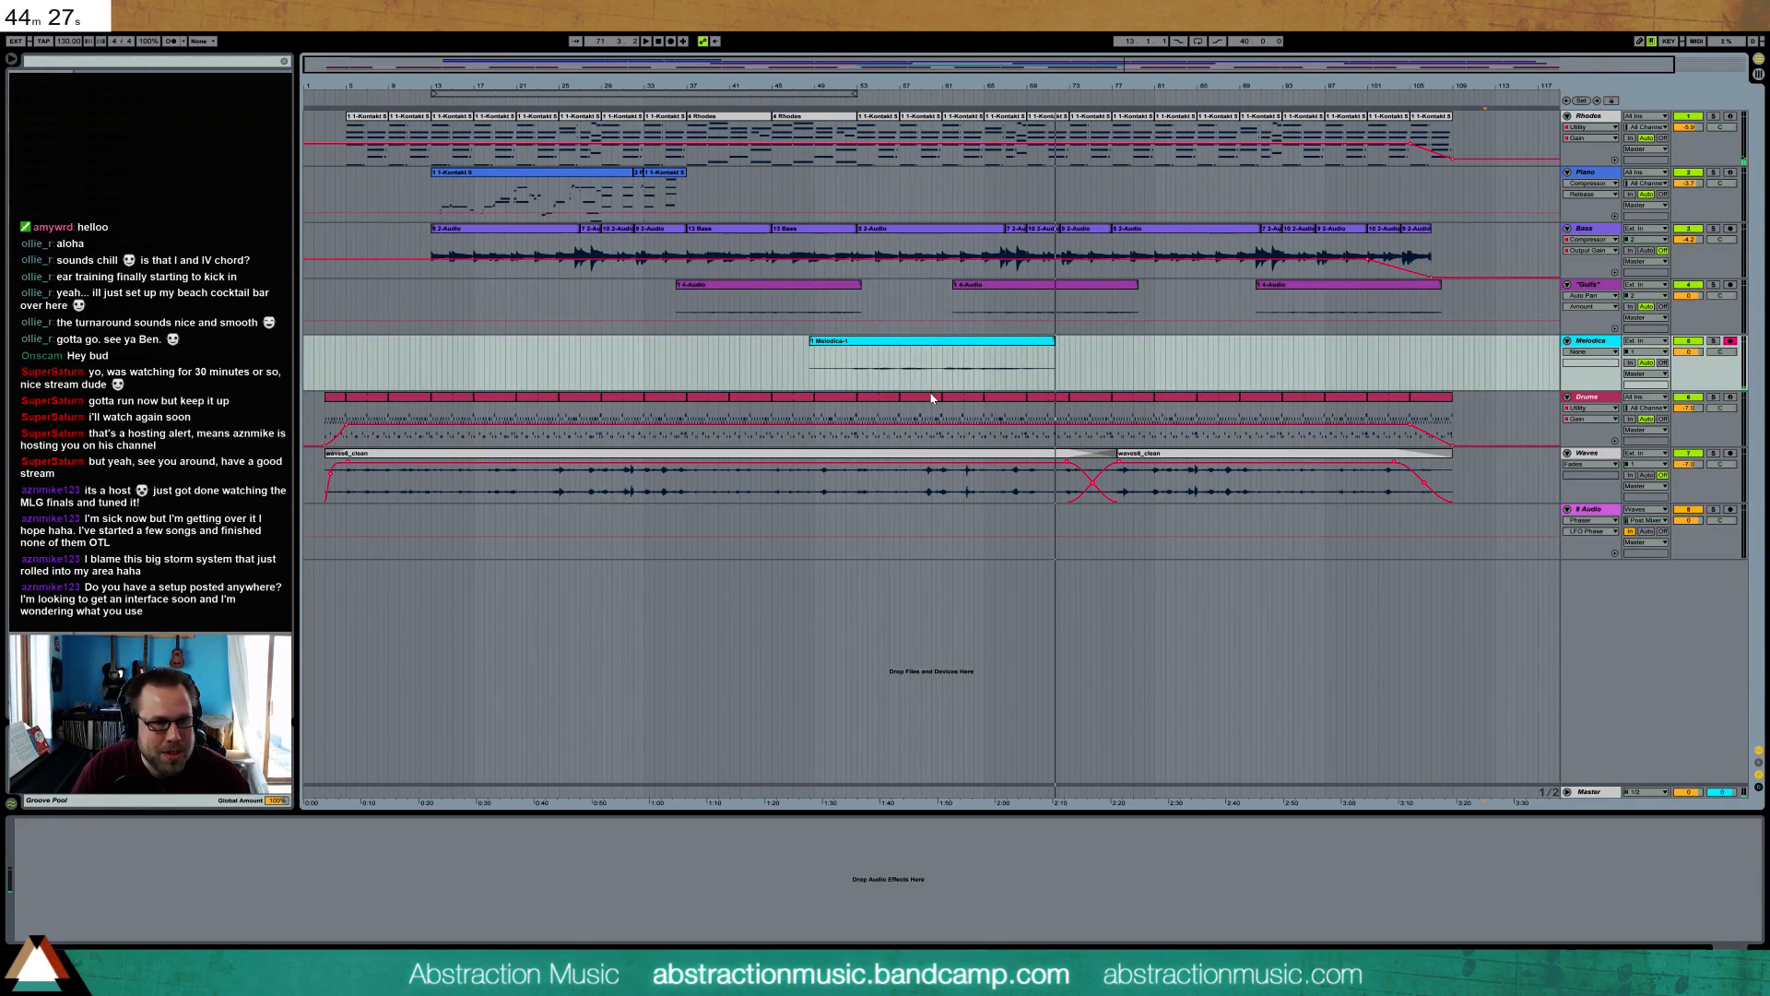
# - Open the new Melodica recording's clip settings and raise its clip gain to 24 dB
pyautogui.doubleClick(904, 345)
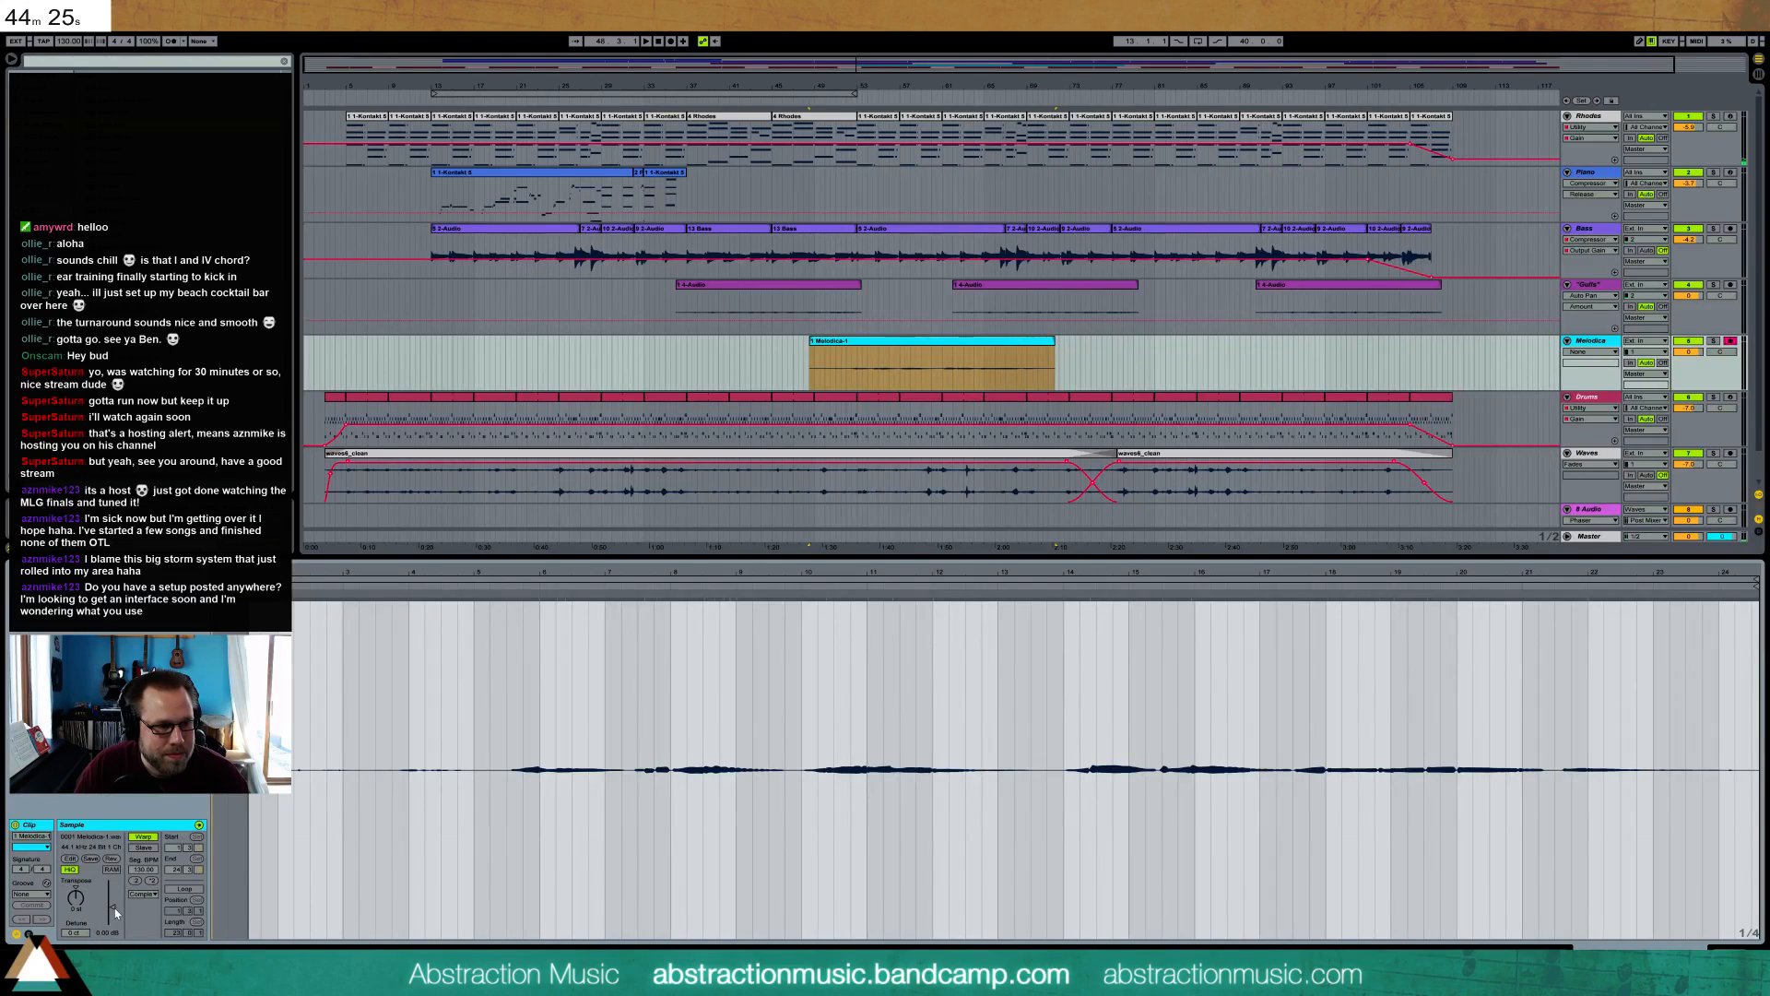
pyautogui.moveTo(116, 913); pyautogui.dragTo(113, 881)
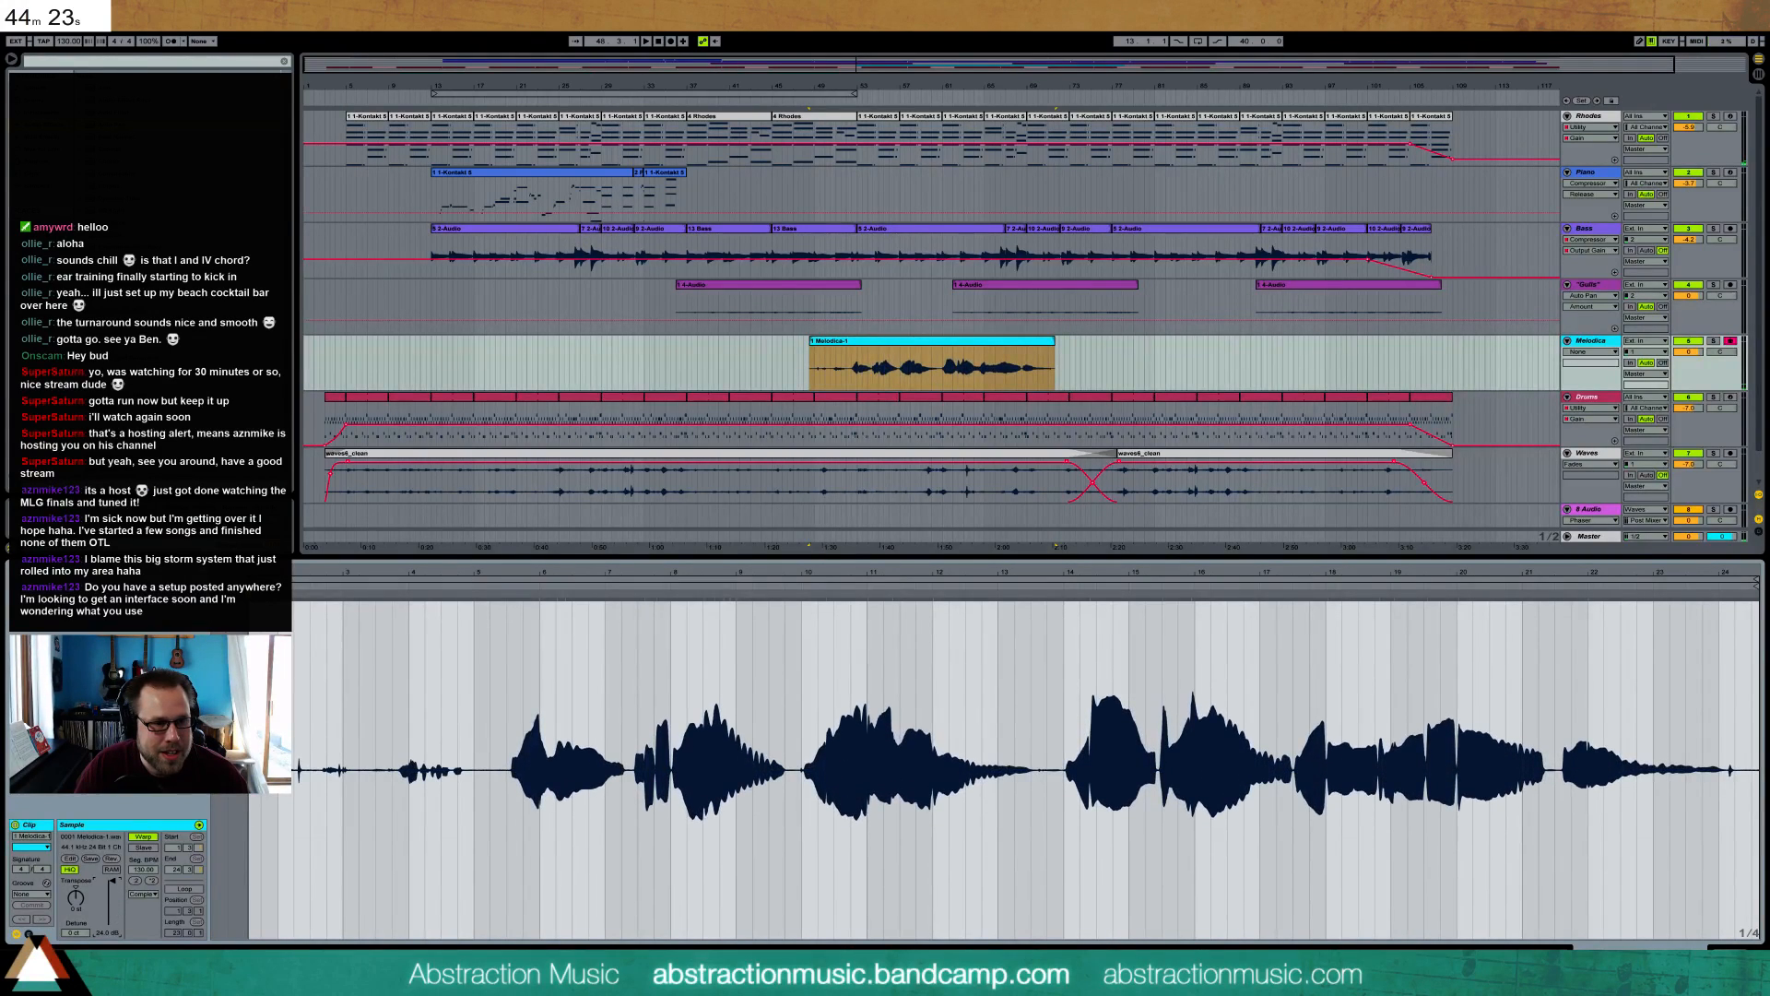
# - Trim the Melodica clip so it starts at about bar 52, and shave a sliver off its end
pyautogui.click(852, 369)
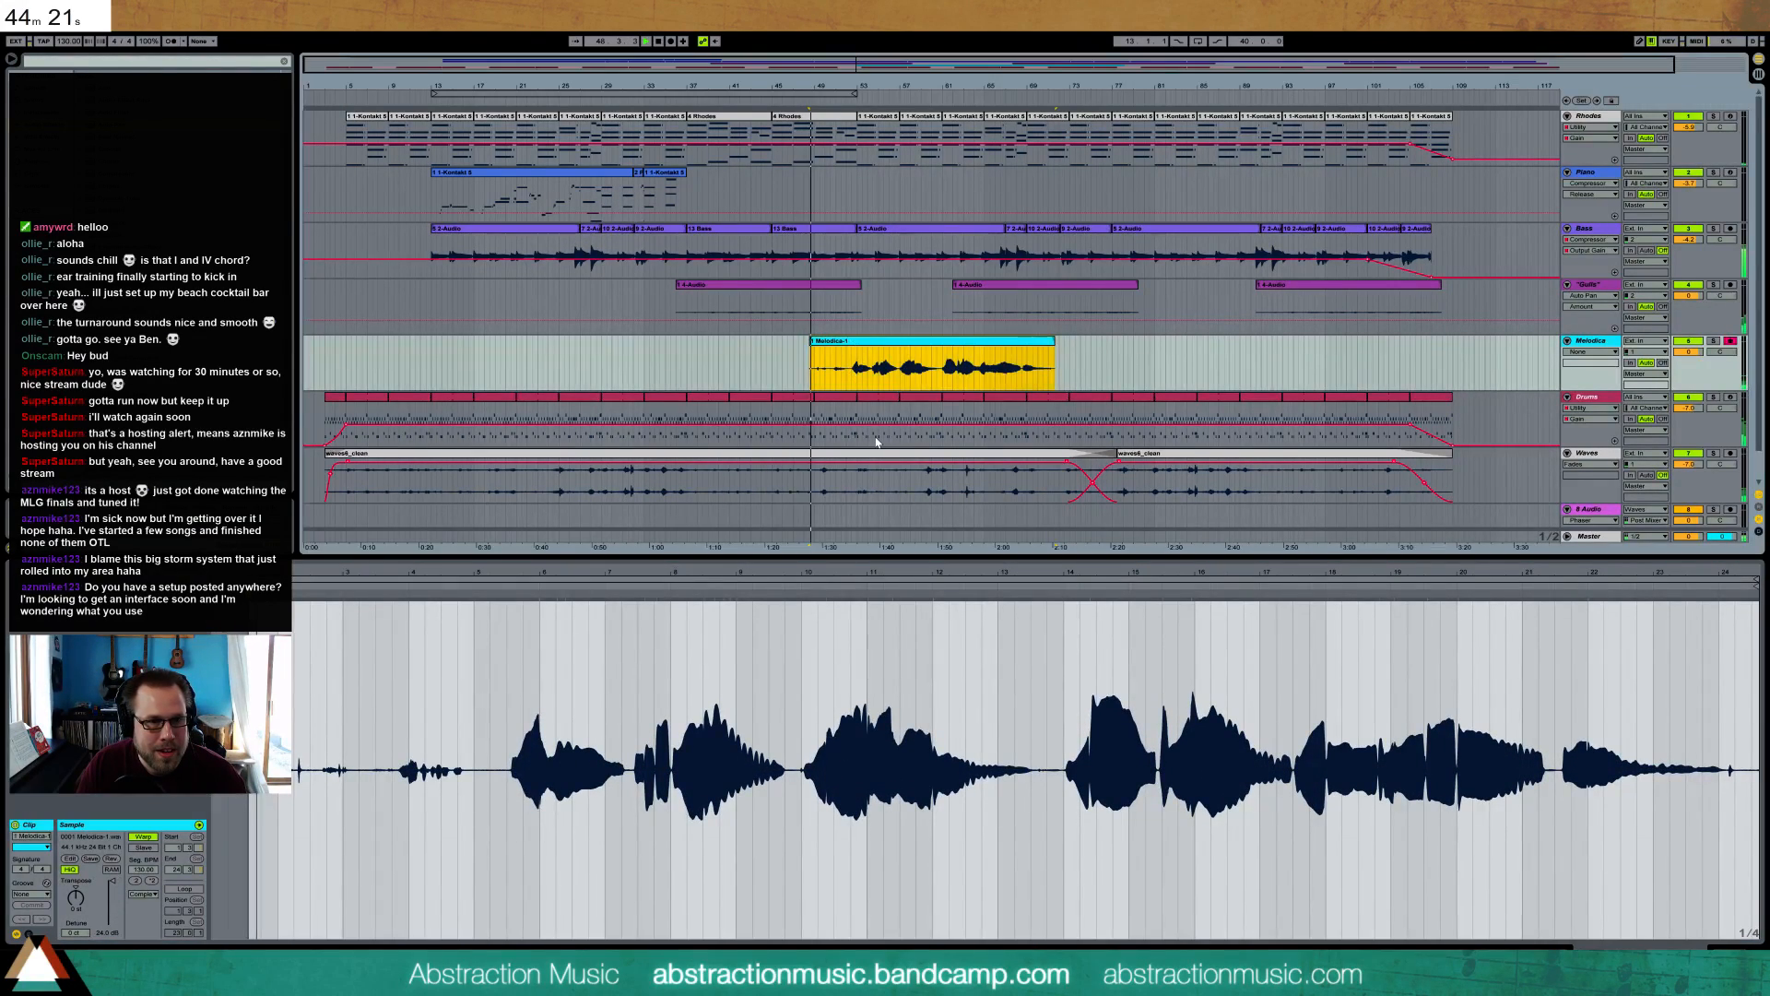
pyautogui.press('space')
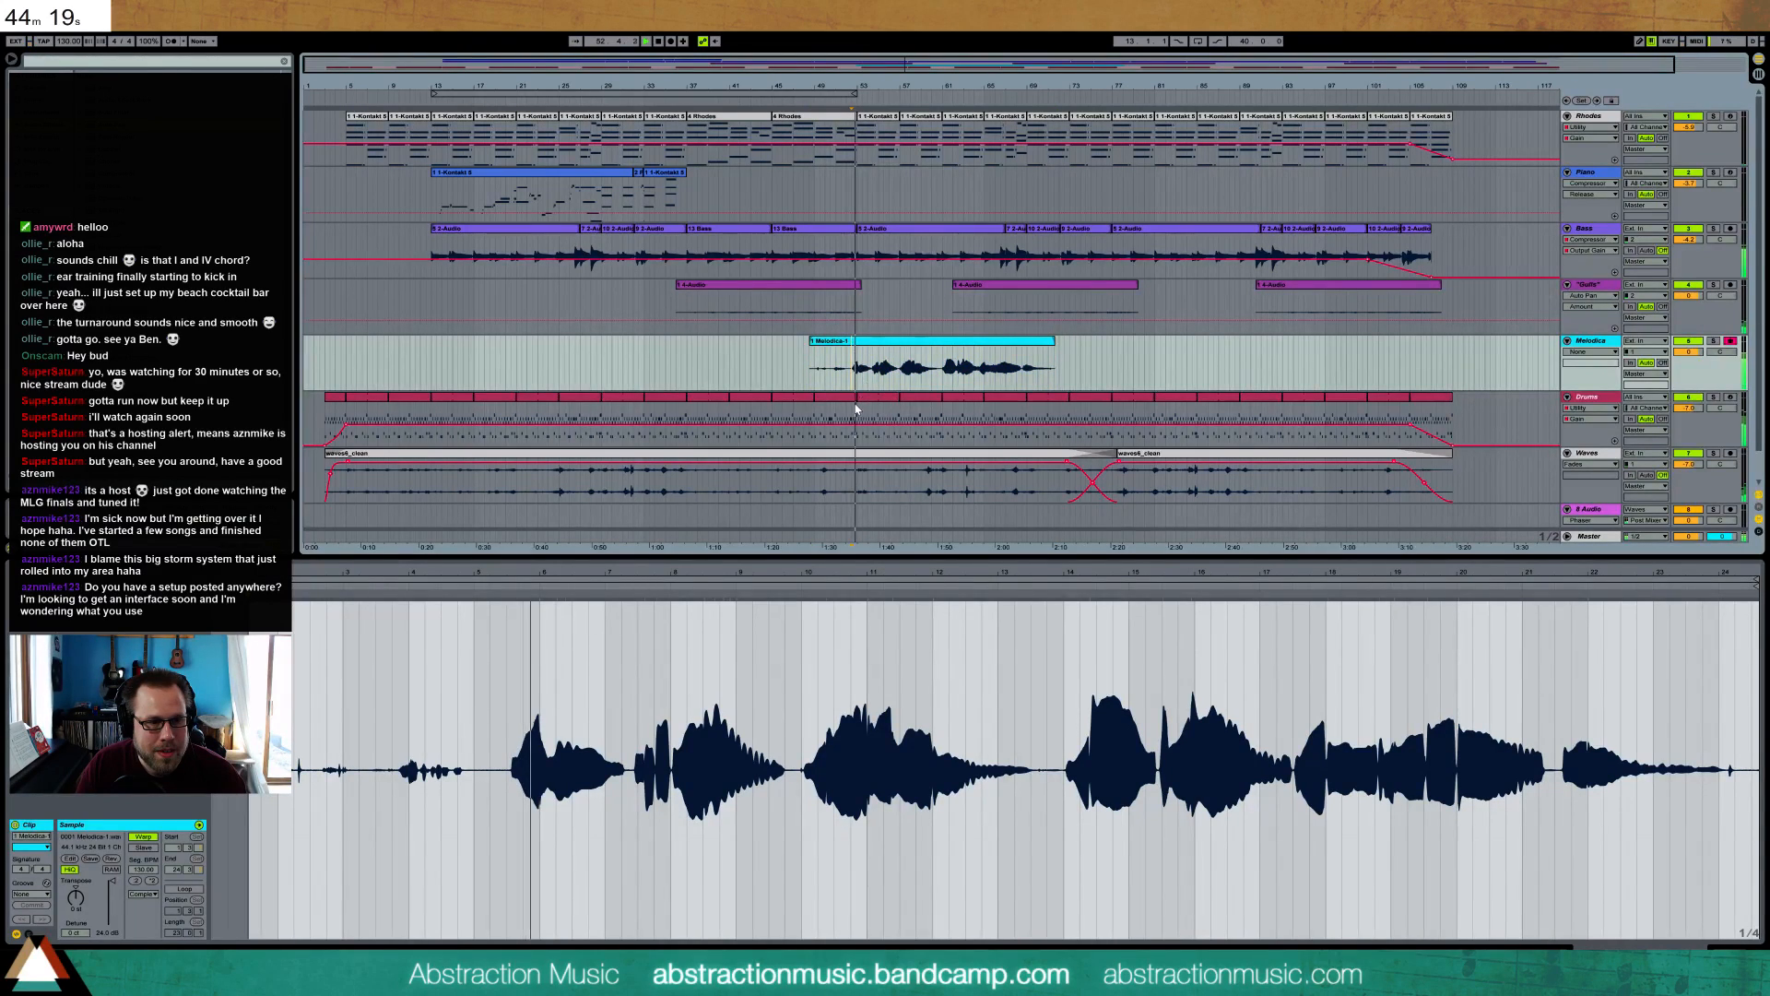
pyautogui.moveTo(811, 342); pyautogui.dragTo(846, 343)
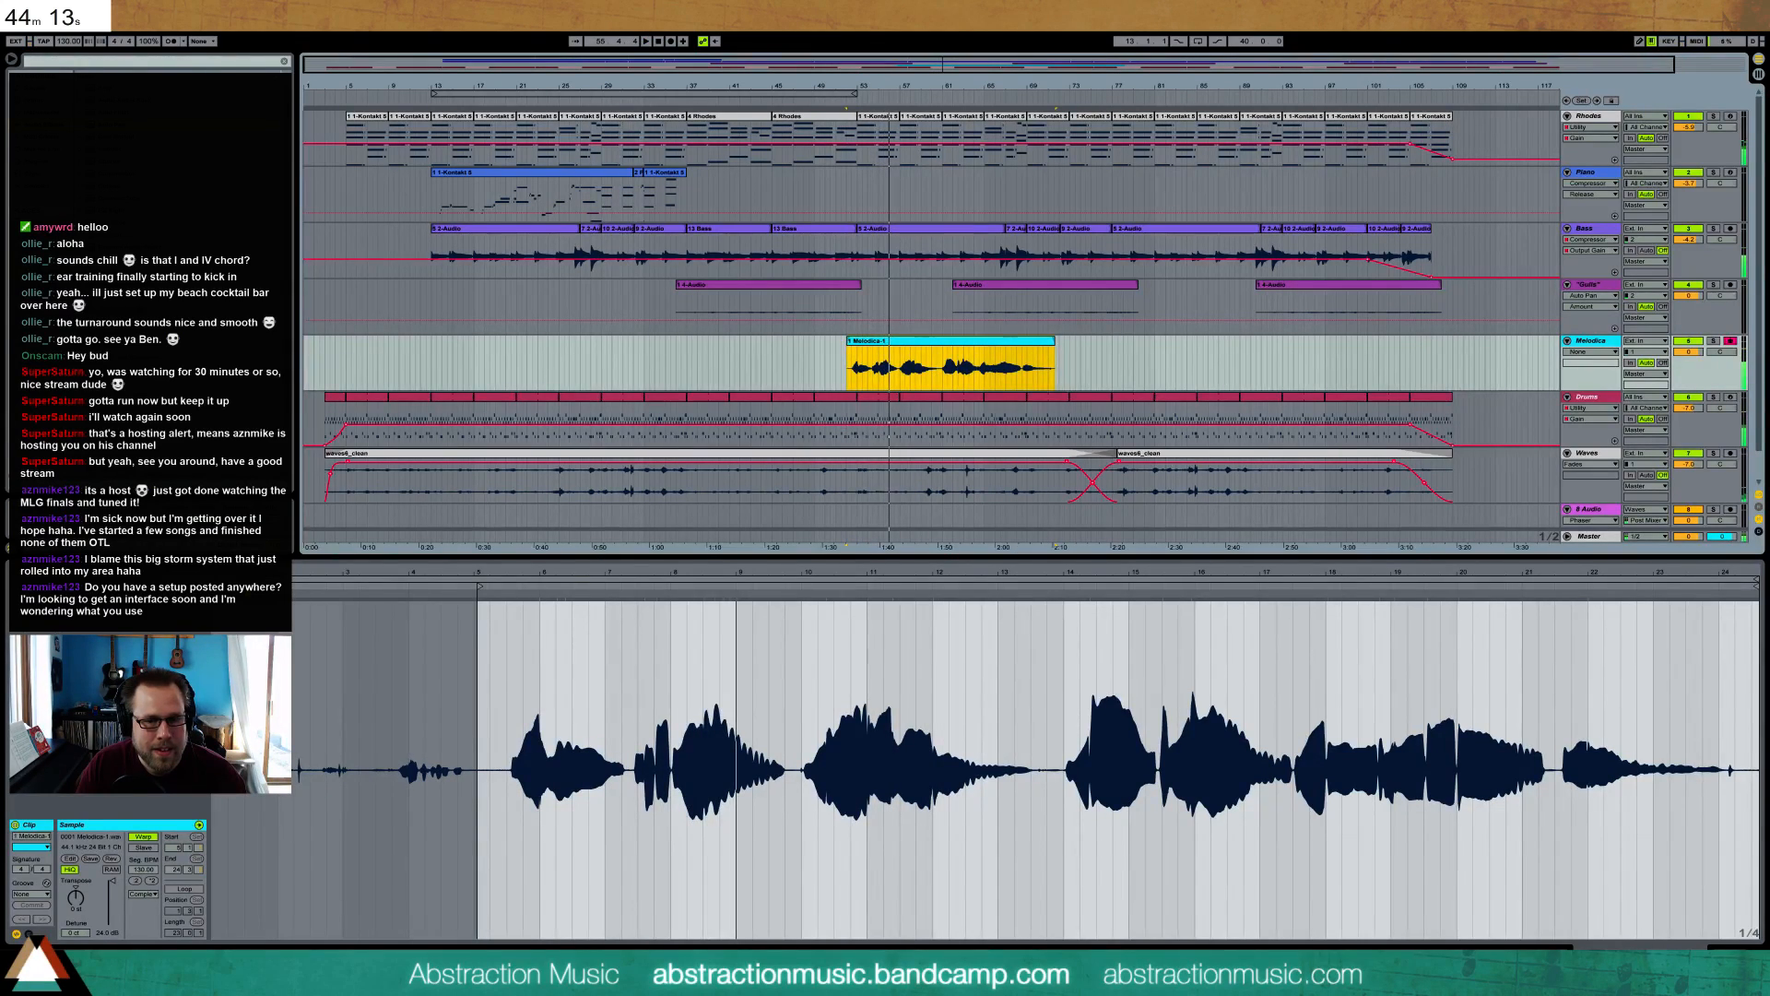
pyautogui.hotkey('shift', 'Tab')
pyautogui.moveTo(1051, 342); pyautogui.dragTo(1050, 341)
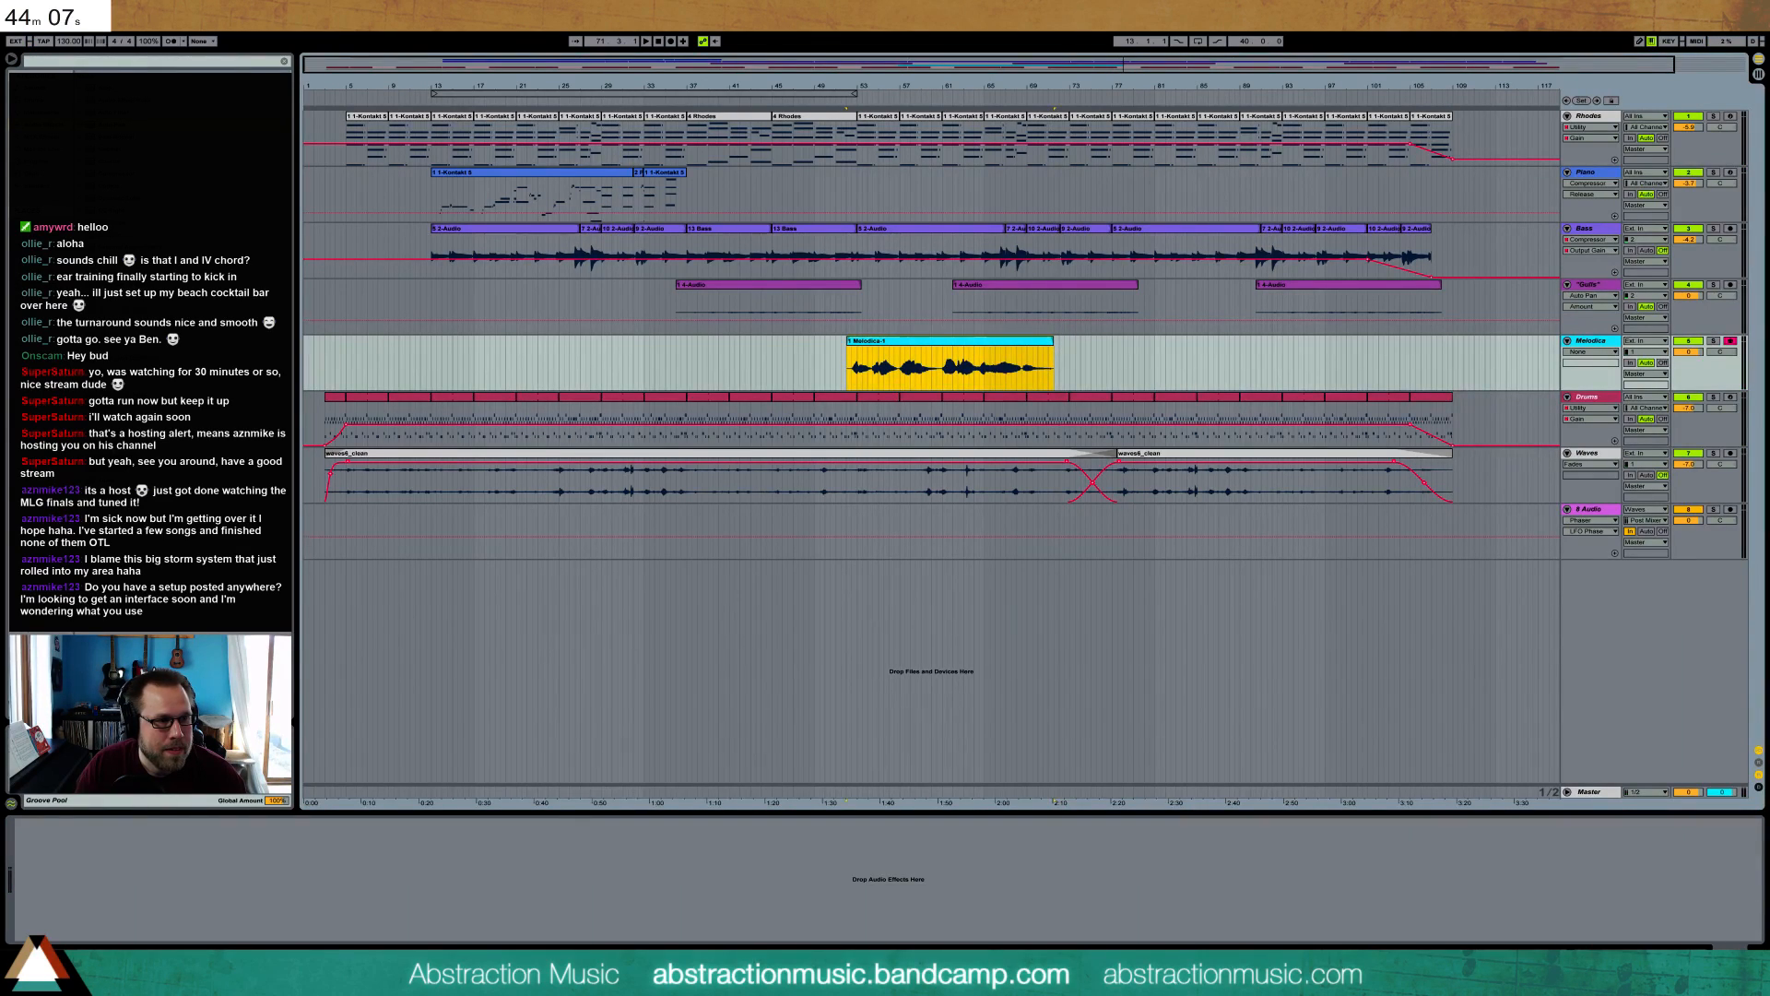
# - Add a Reverb to the Melodica track with an EQ Eight in front of it, and disarm the track
pyautogui.doubleClick(148, 277)
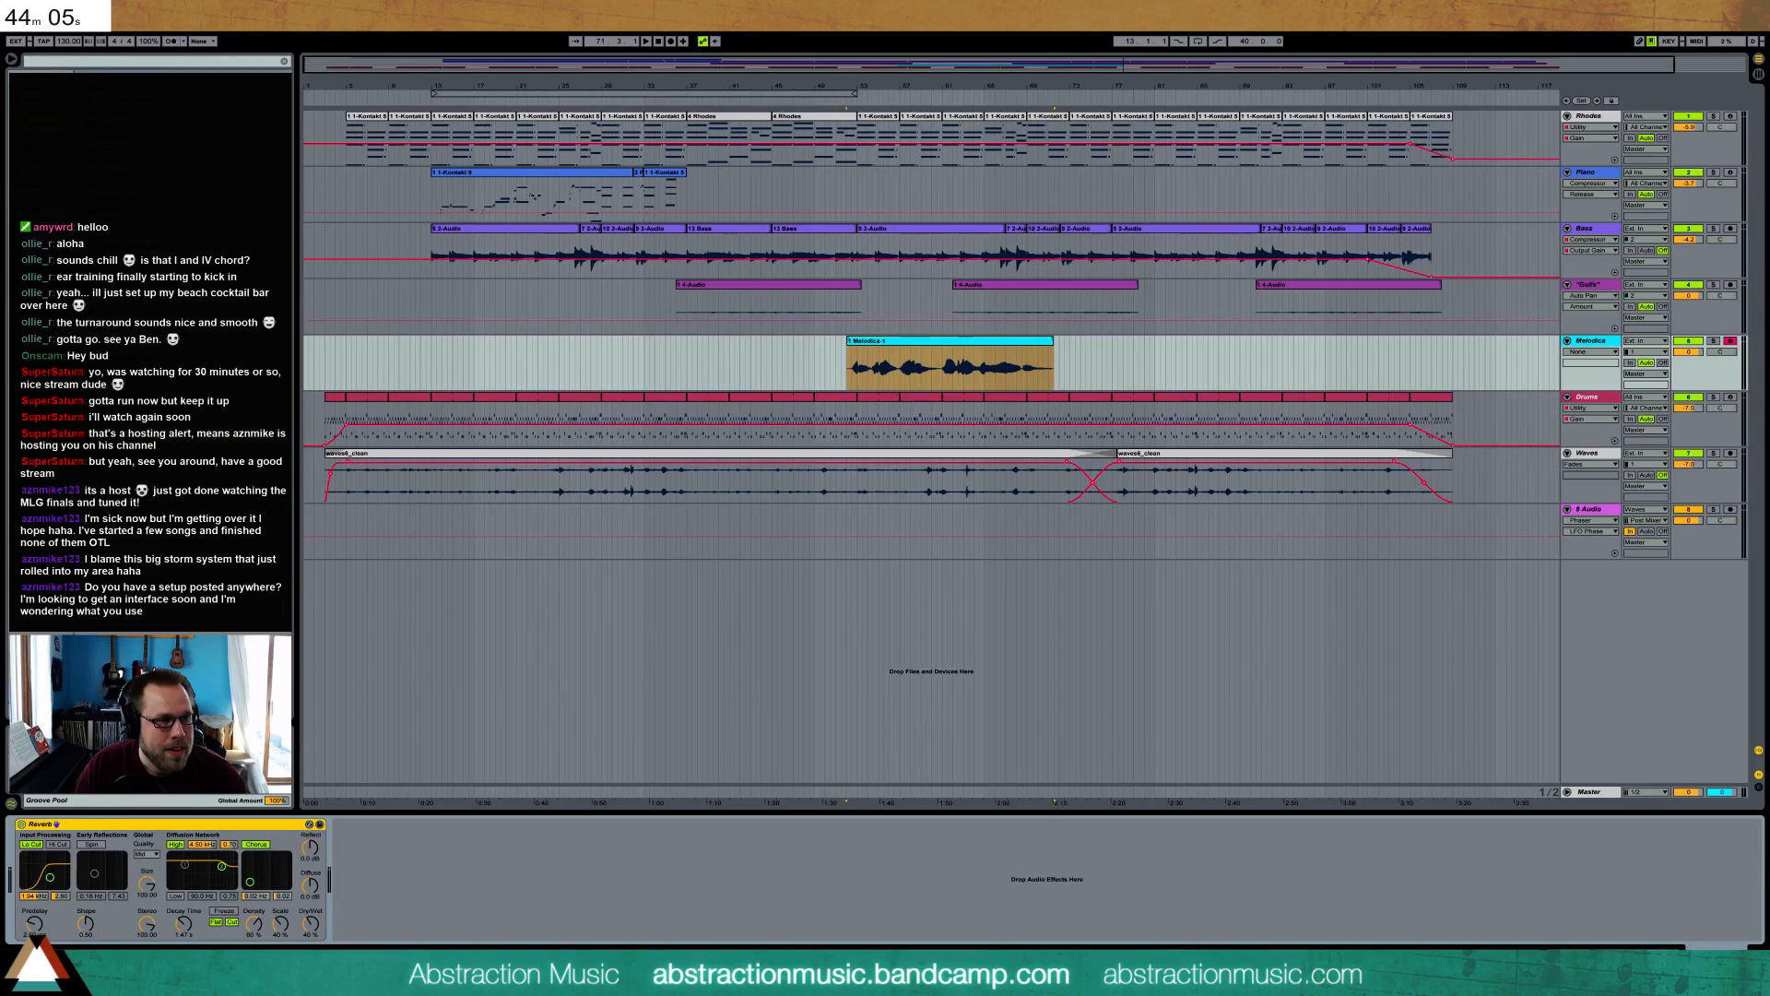
pyautogui.moveTo(147, 222); pyautogui.dragTo(46, 854)
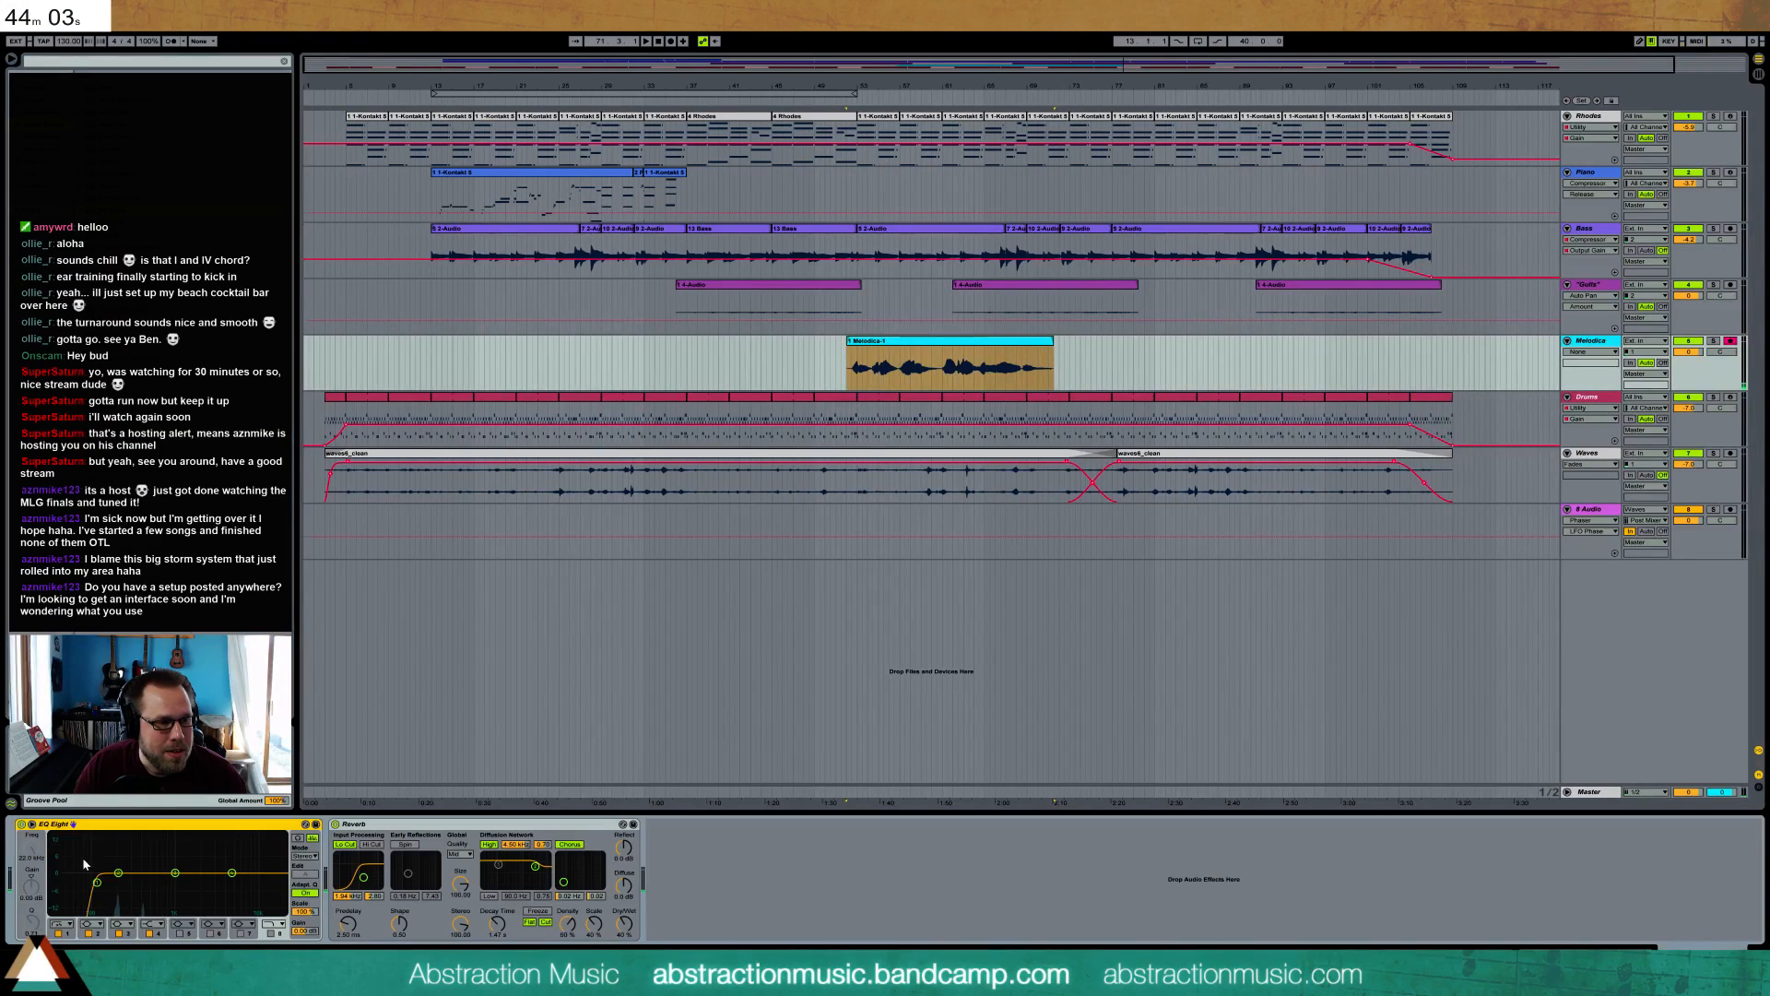
pyautogui.click(96, 883)
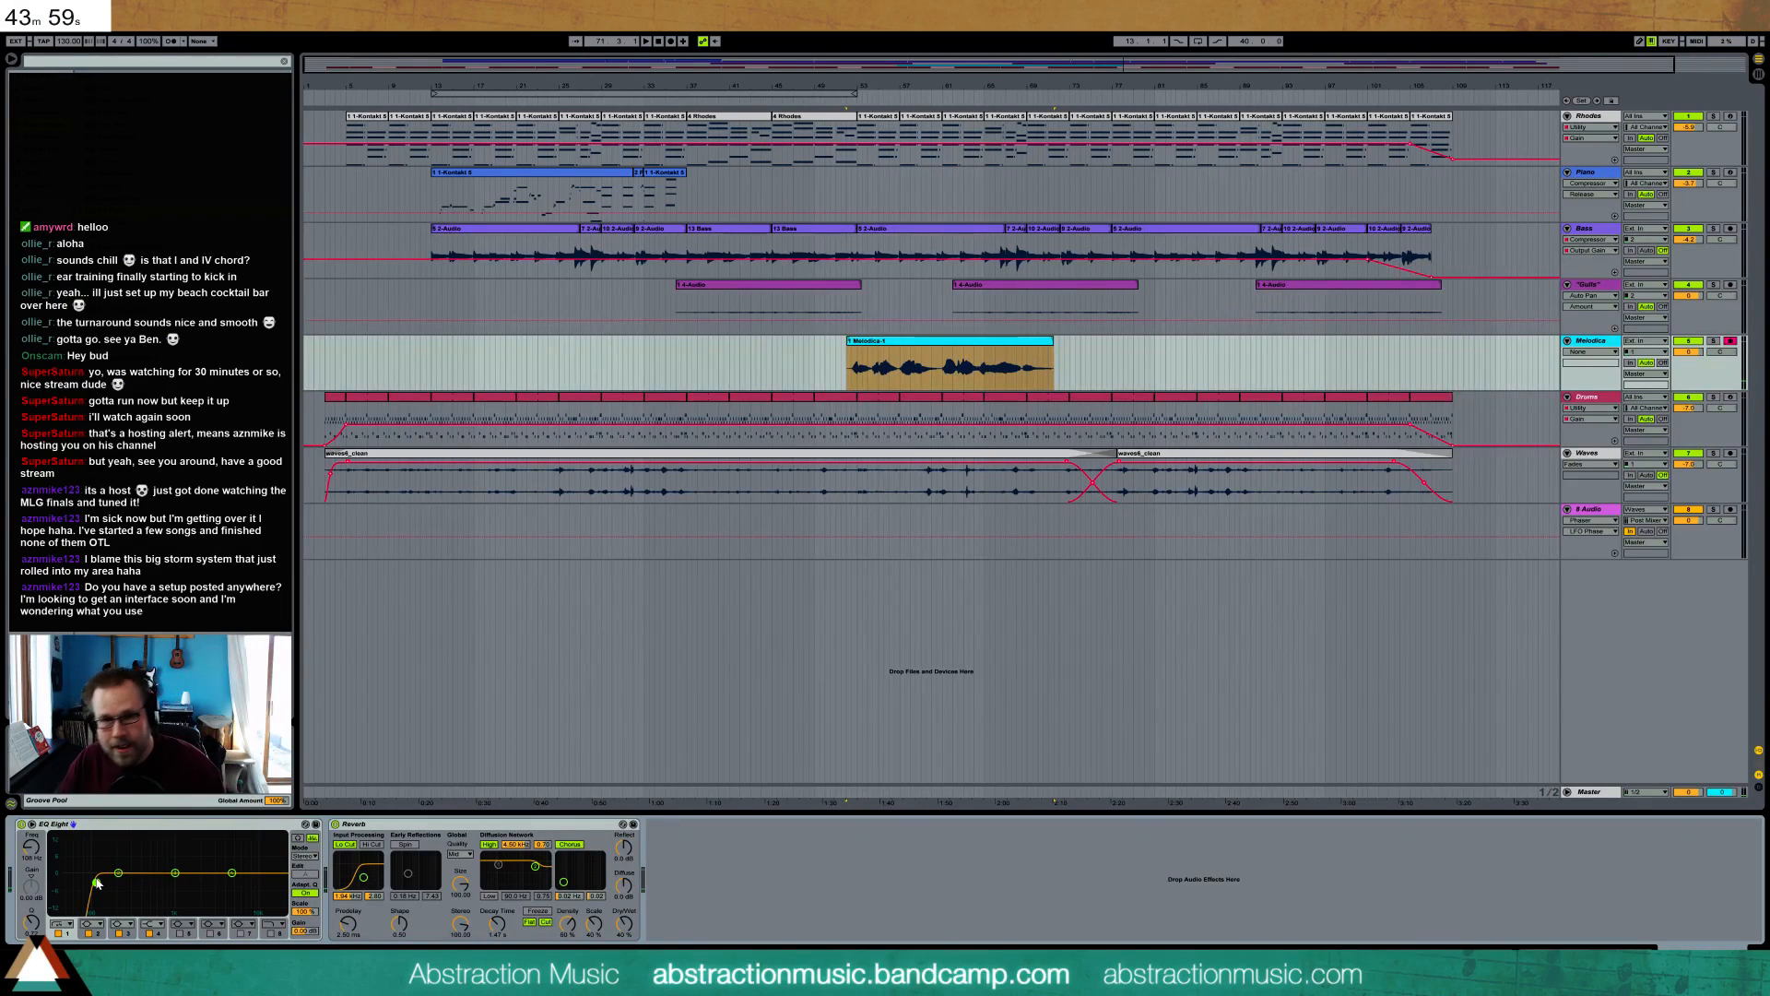
pyautogui.click(1733, 345)
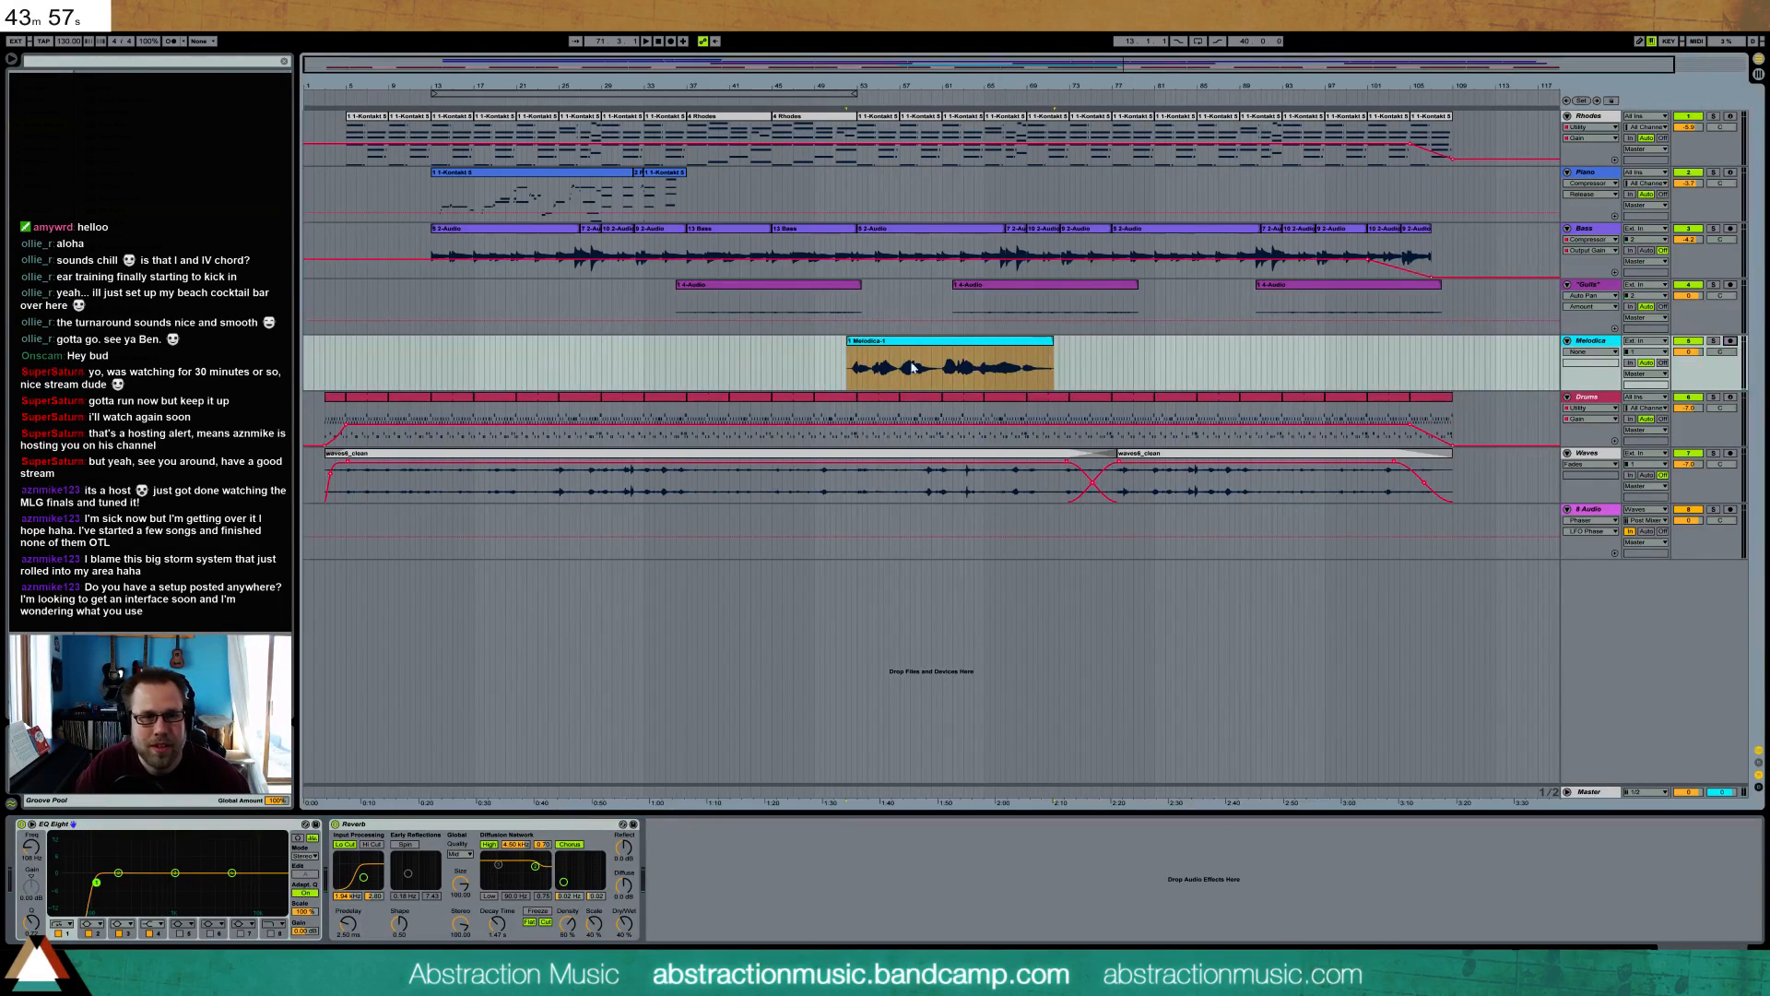
# - Insert a Compressor between the Melodica track's EQ Eight and Reverb, and lower its threshold
pyautogui.click(850, 358)
pyautogui.click(849, 362)
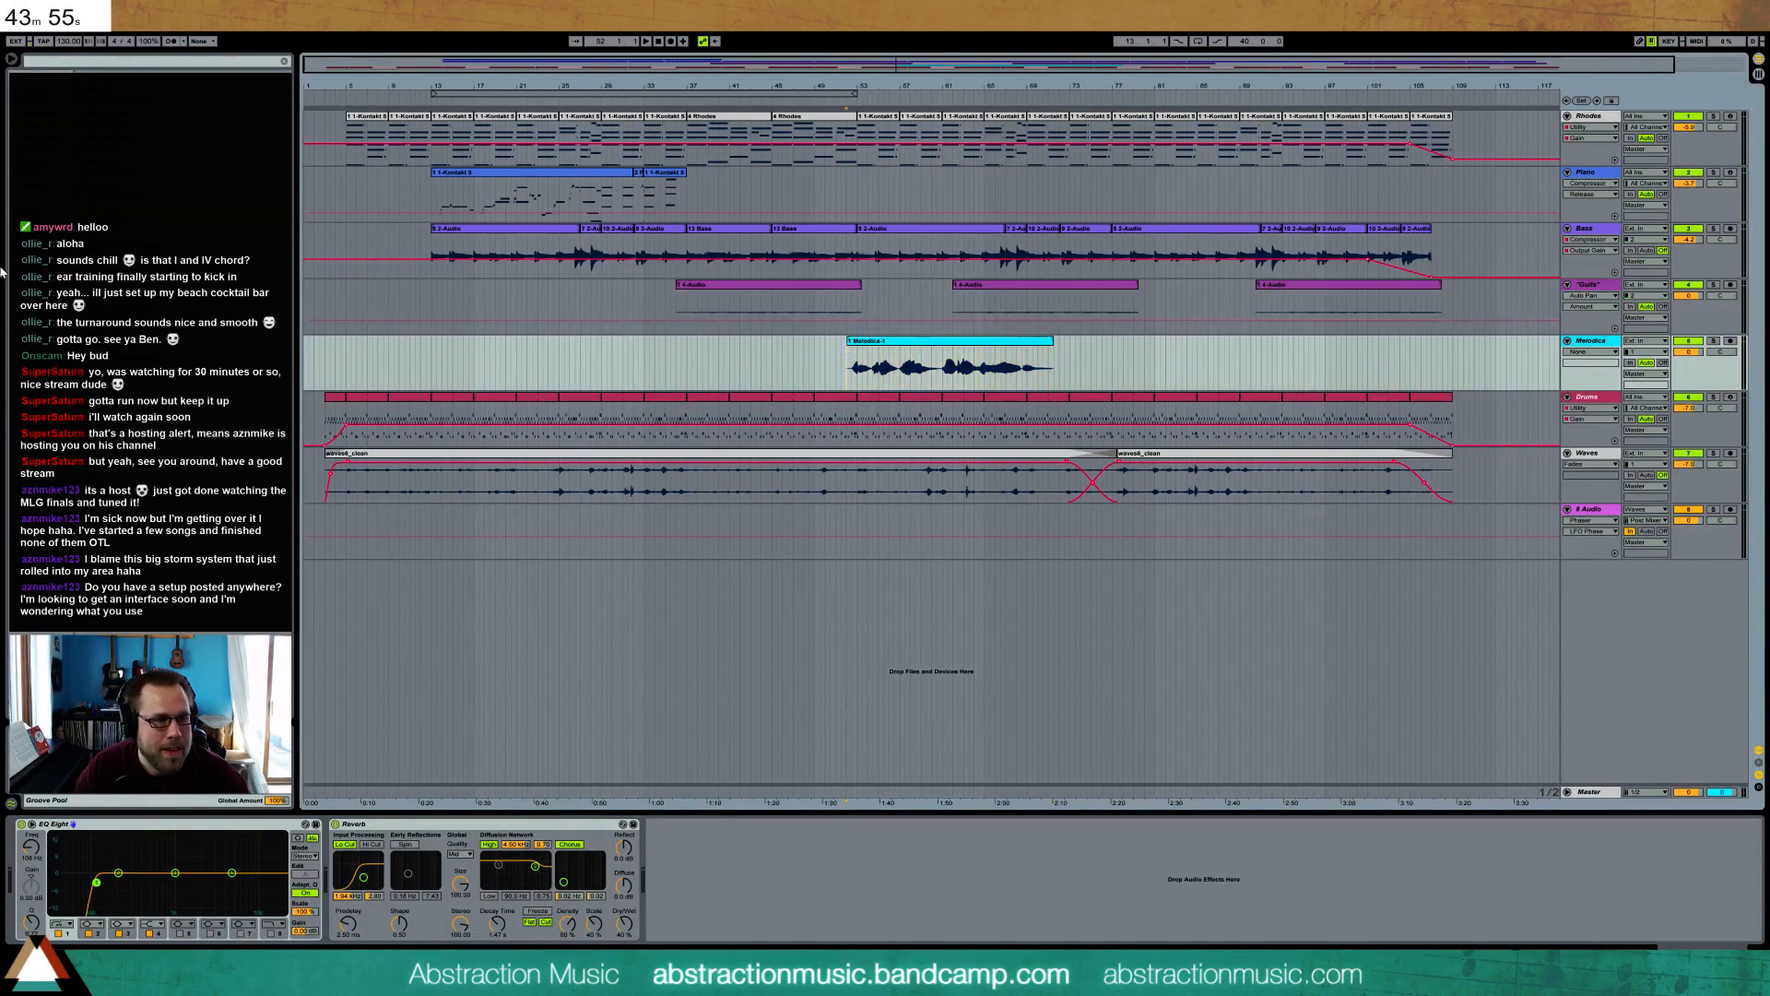
pyautogui.moveTo(108, 175)
pyautogui.mouseDown()
pyautogui.moveTo(297, 921)
pyautogui.moveTo(324, 924)
pyautogui.mouseUp()
pyautogui.moveTo(388, 861); pyautogui.dragTo(388, 880)
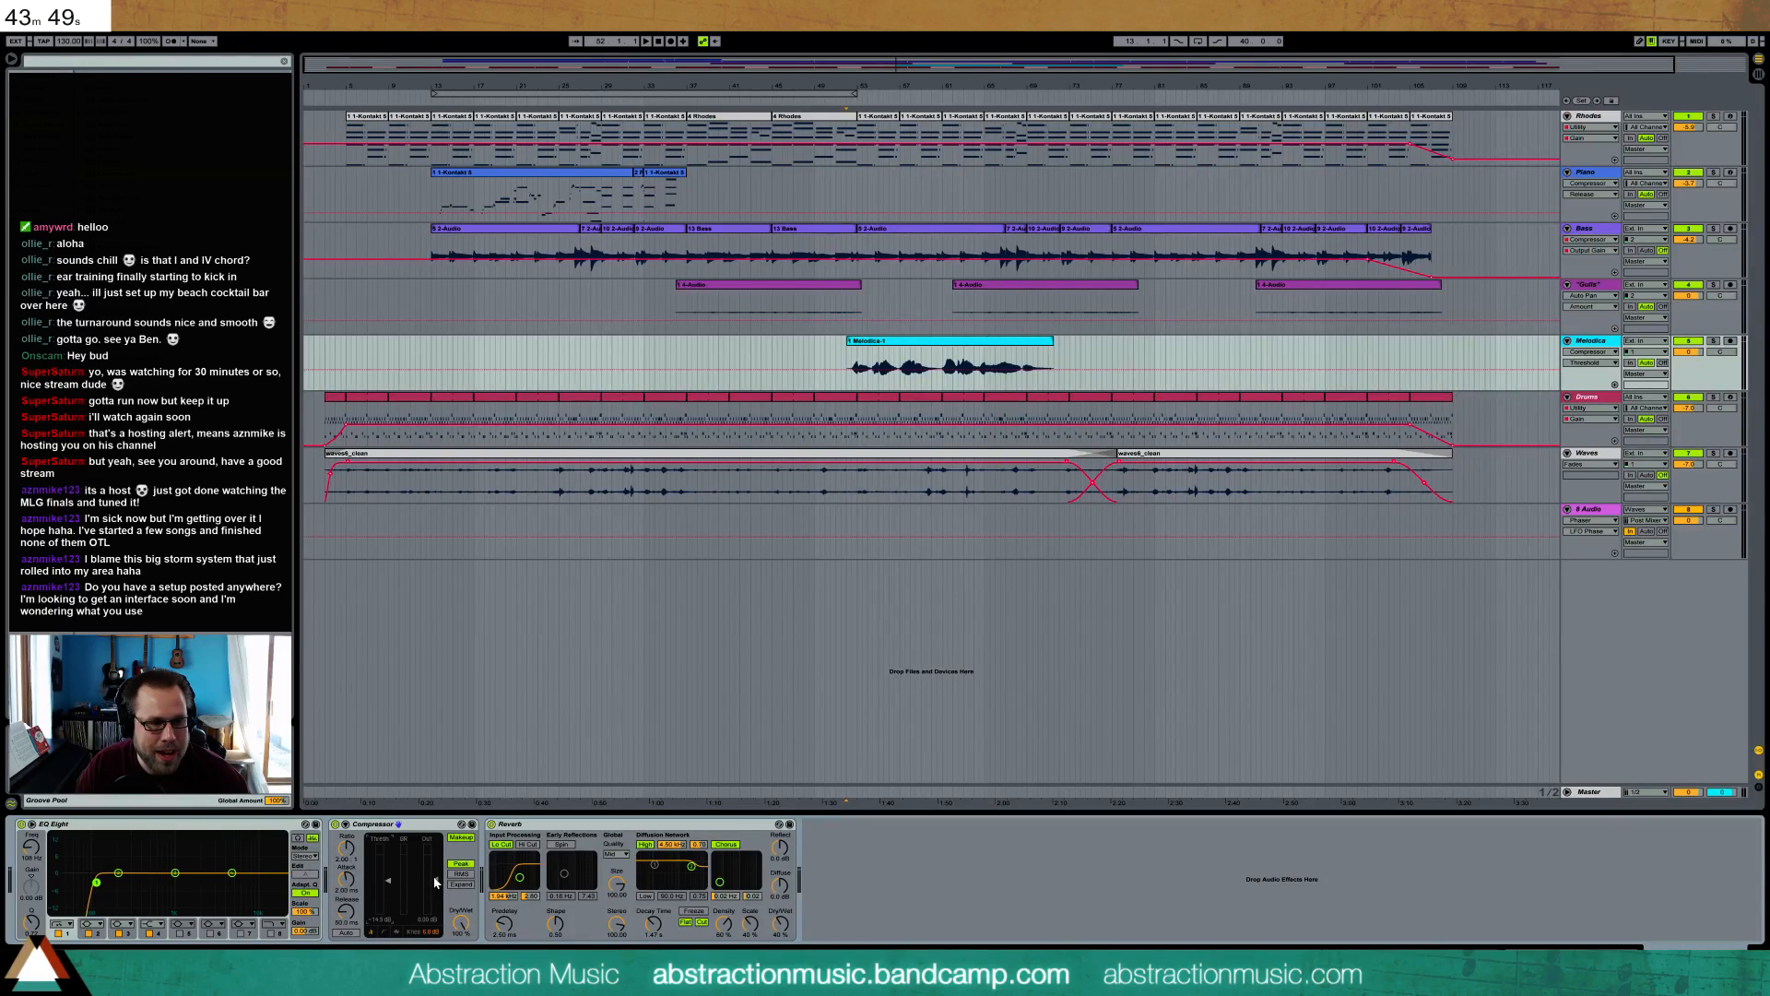
# - Play the melodica part from its clip start while fine-tuning the Compressor threshold and lowering the EQ Eight's high band slightly
pyautogui.press('space')
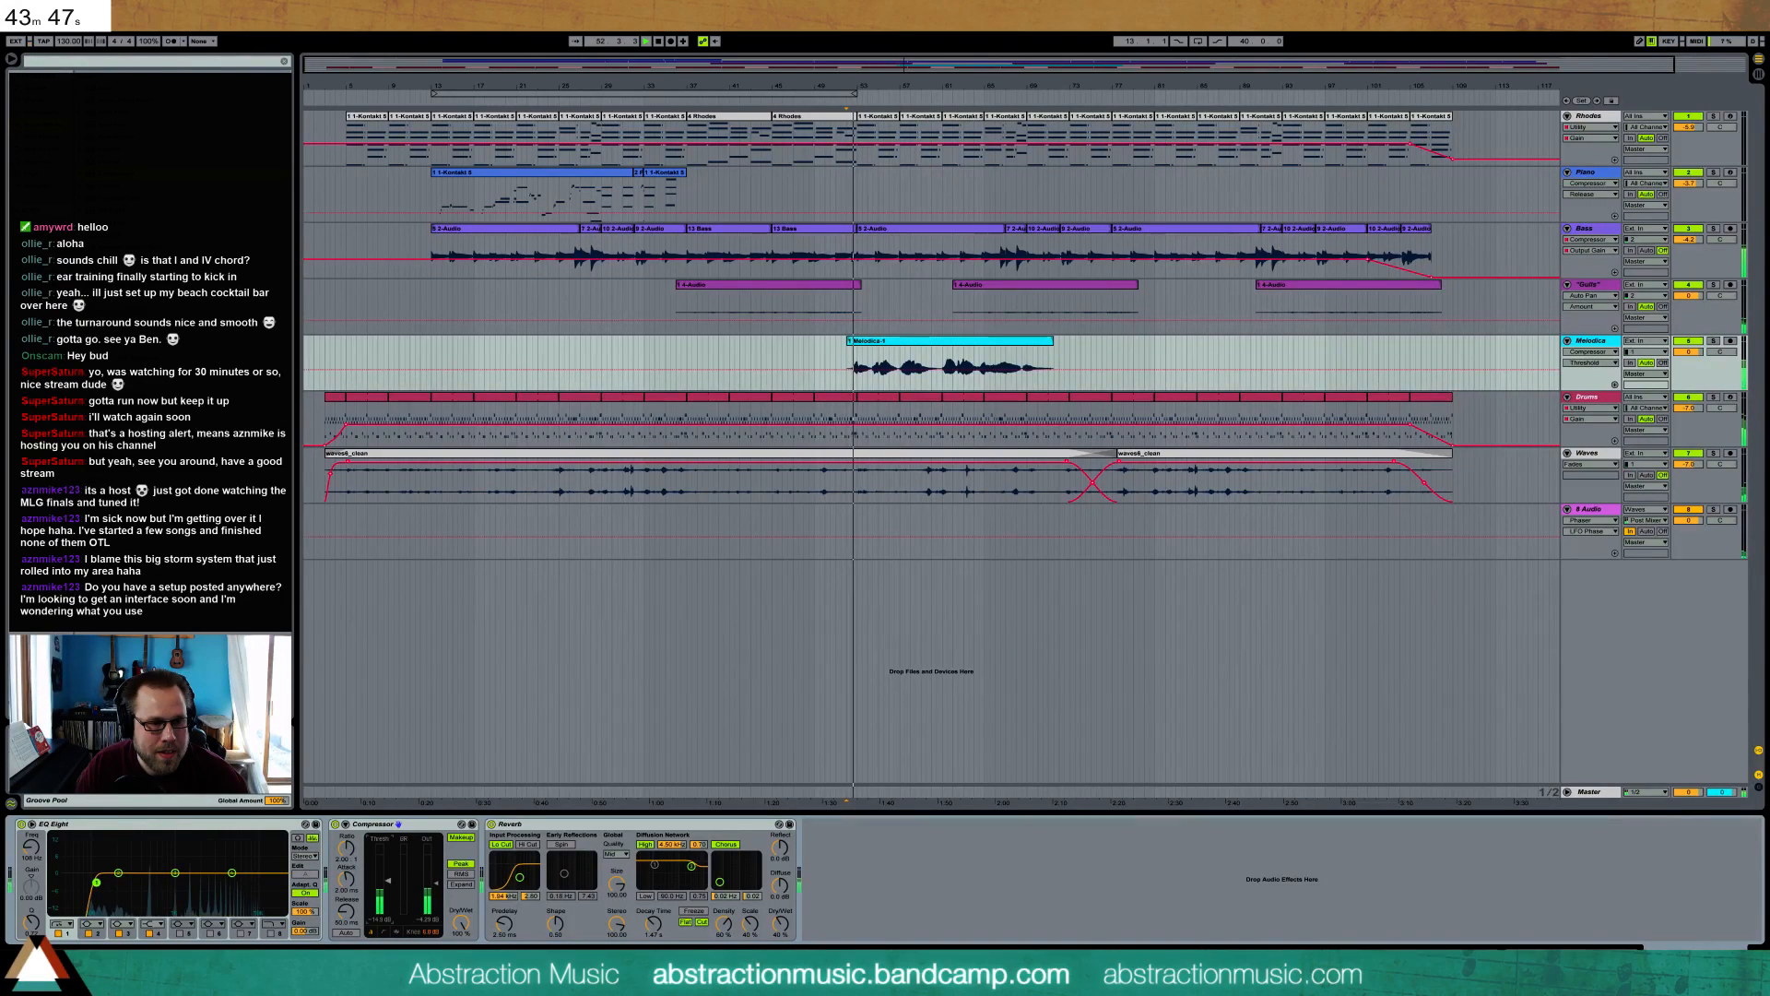
pyautogui.moveTo(388, 882); pyautogui.dragTo(388, 885)
pyautogui.moveTo(437, 883); pyautogui.dragTo(437, 888)
pyautogui.click(388, 885)
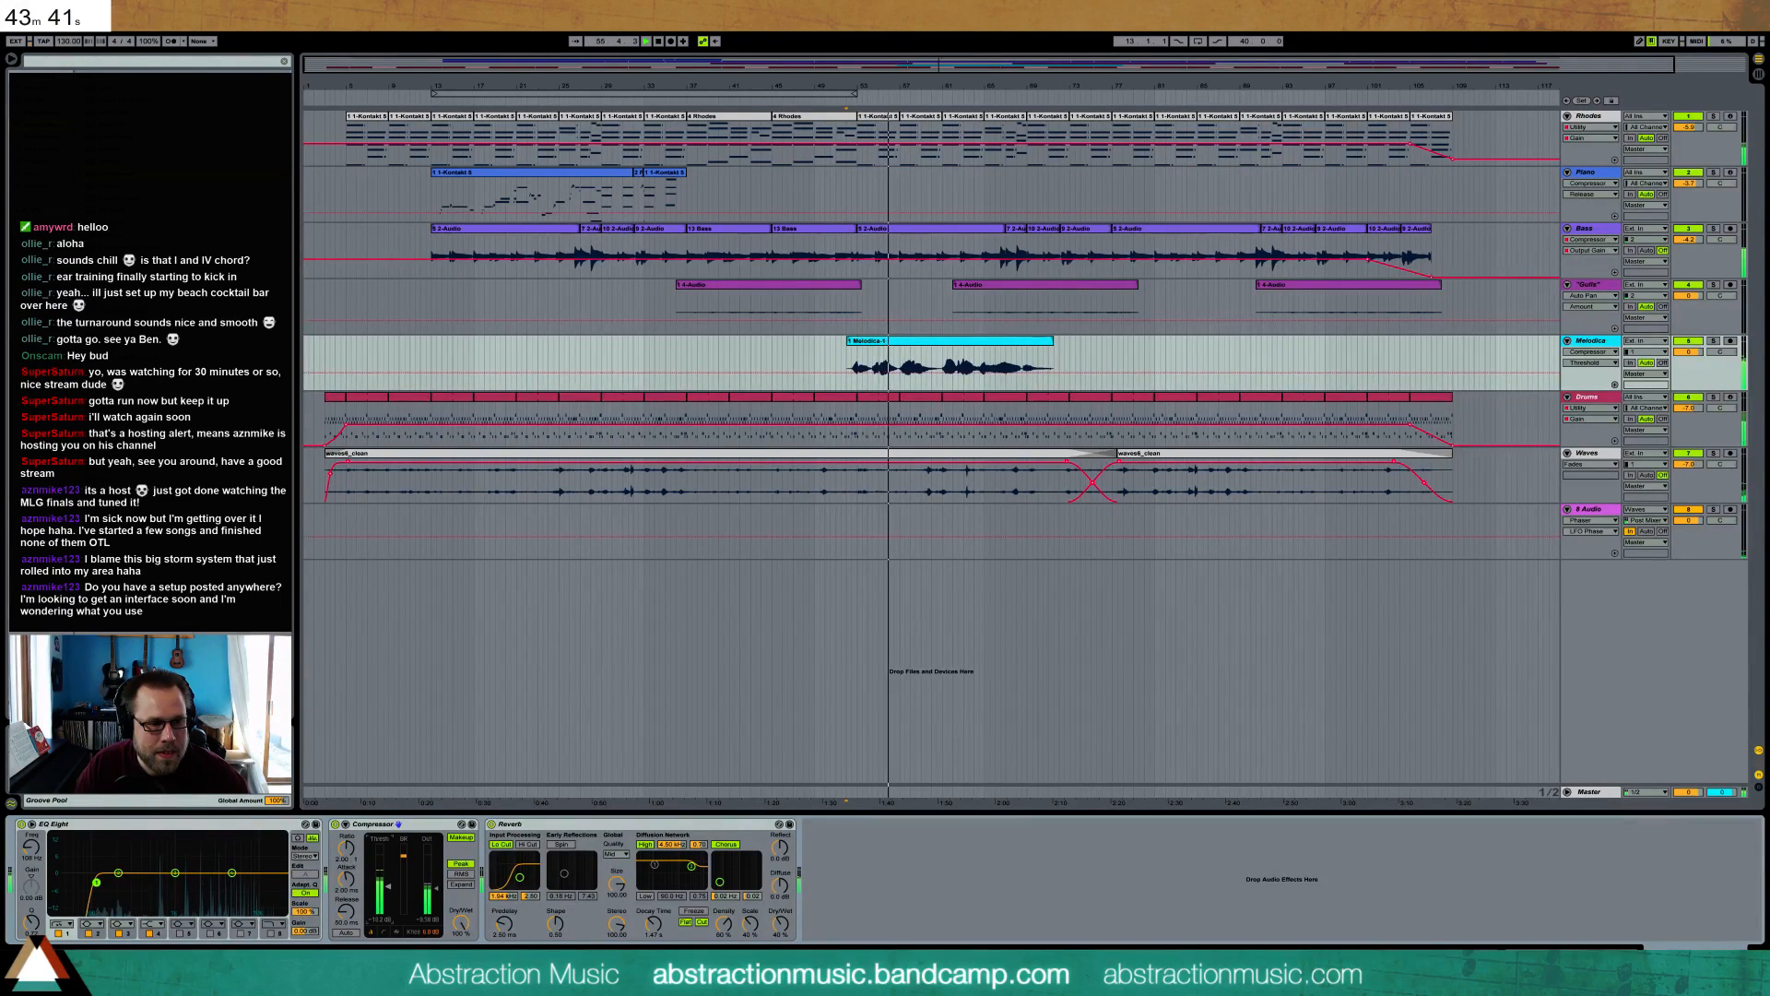
pyautogui.moveTo(388, 888); pyautogui.dragTo(388, 890)
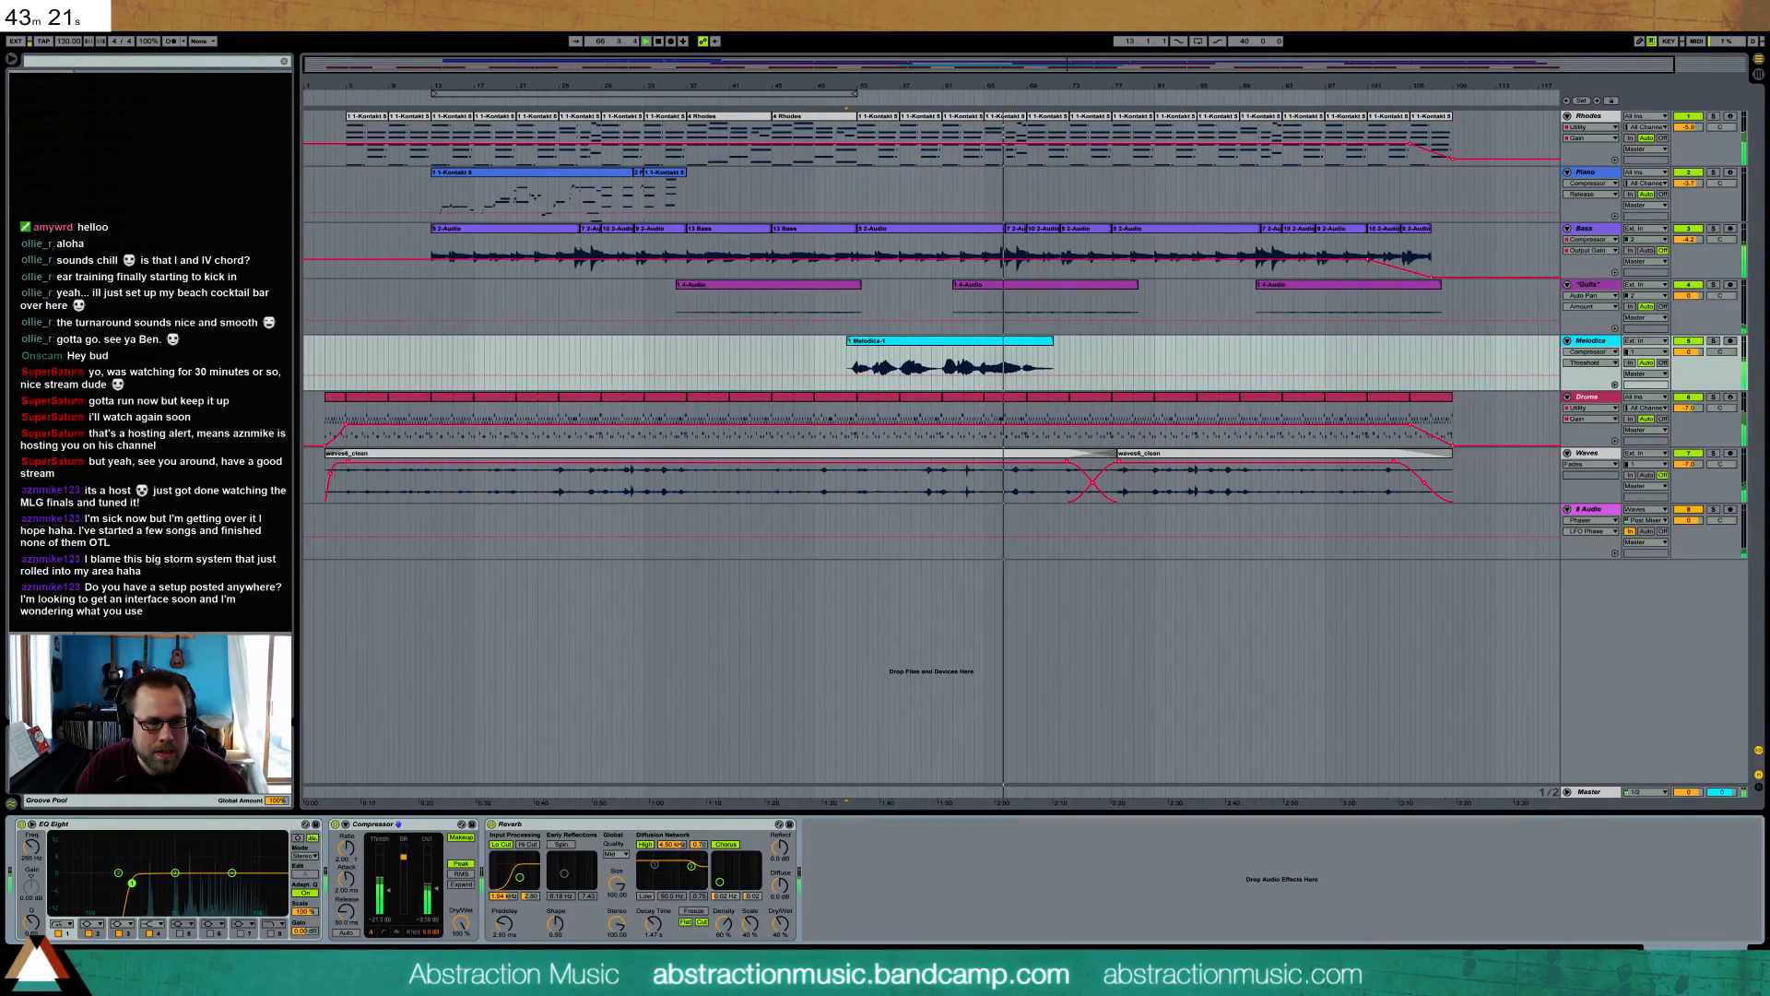
pyautogui.moveTo(232, 873); pyautogui.dragTo(231, 880)
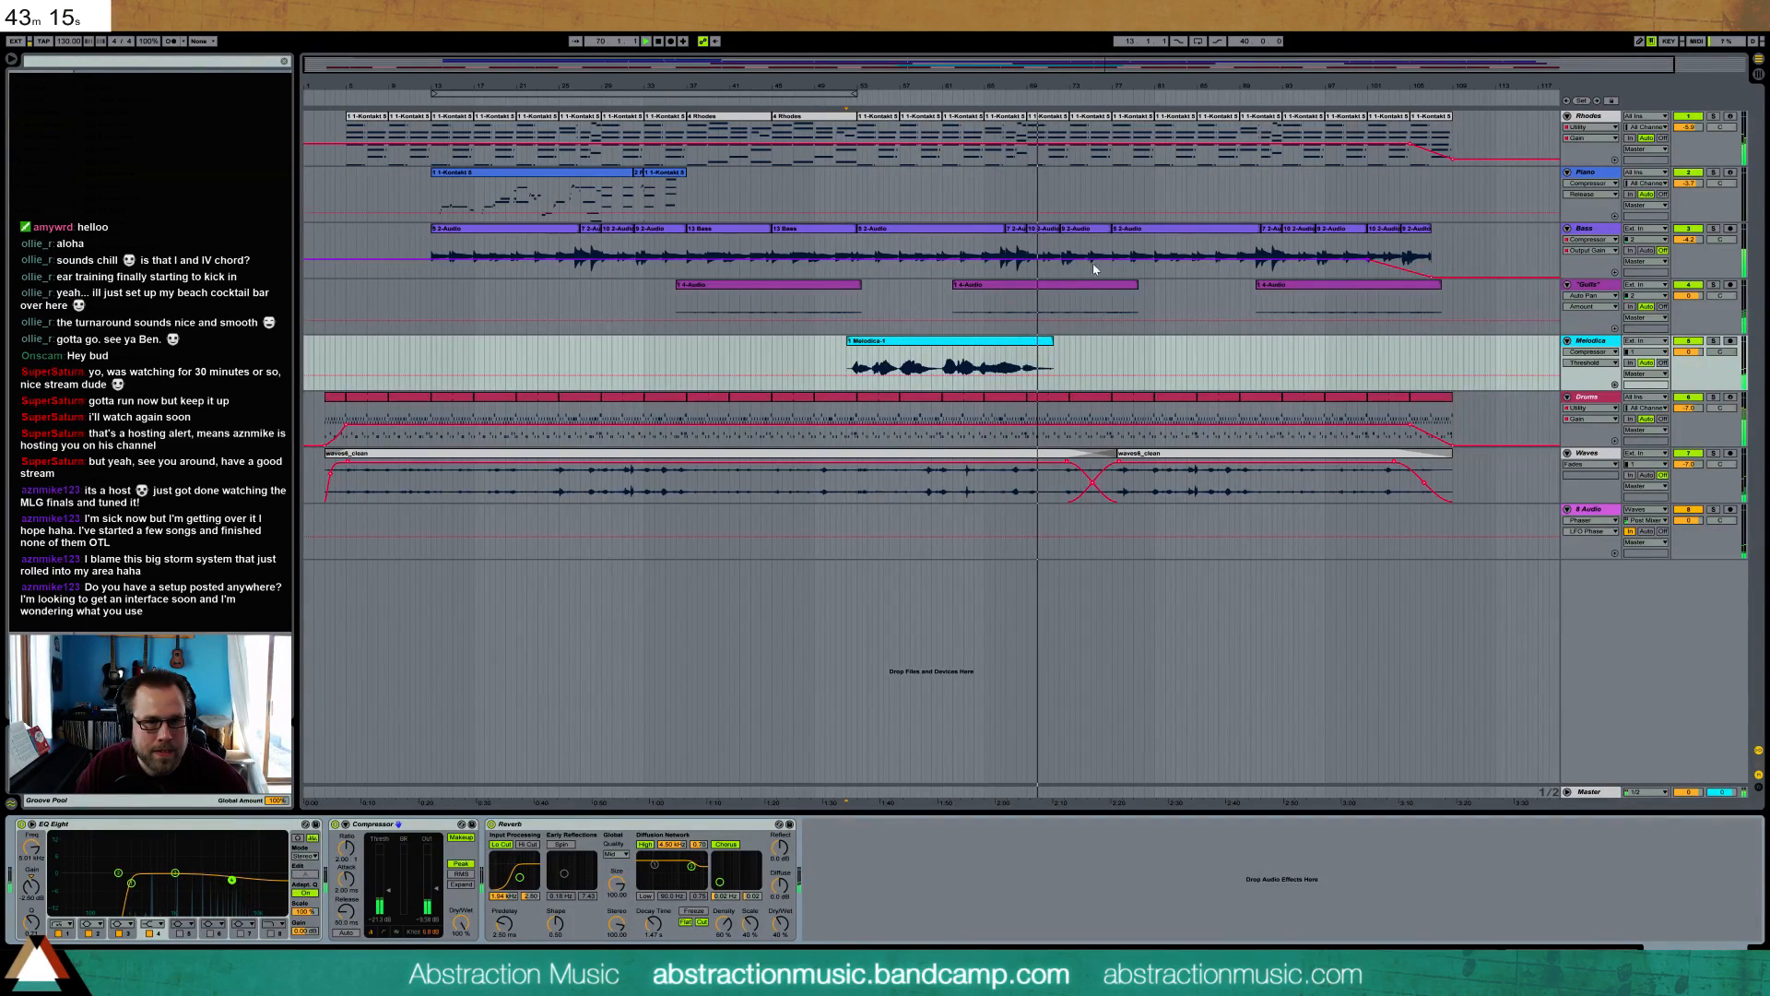
pyautogui.click(1027, 199)
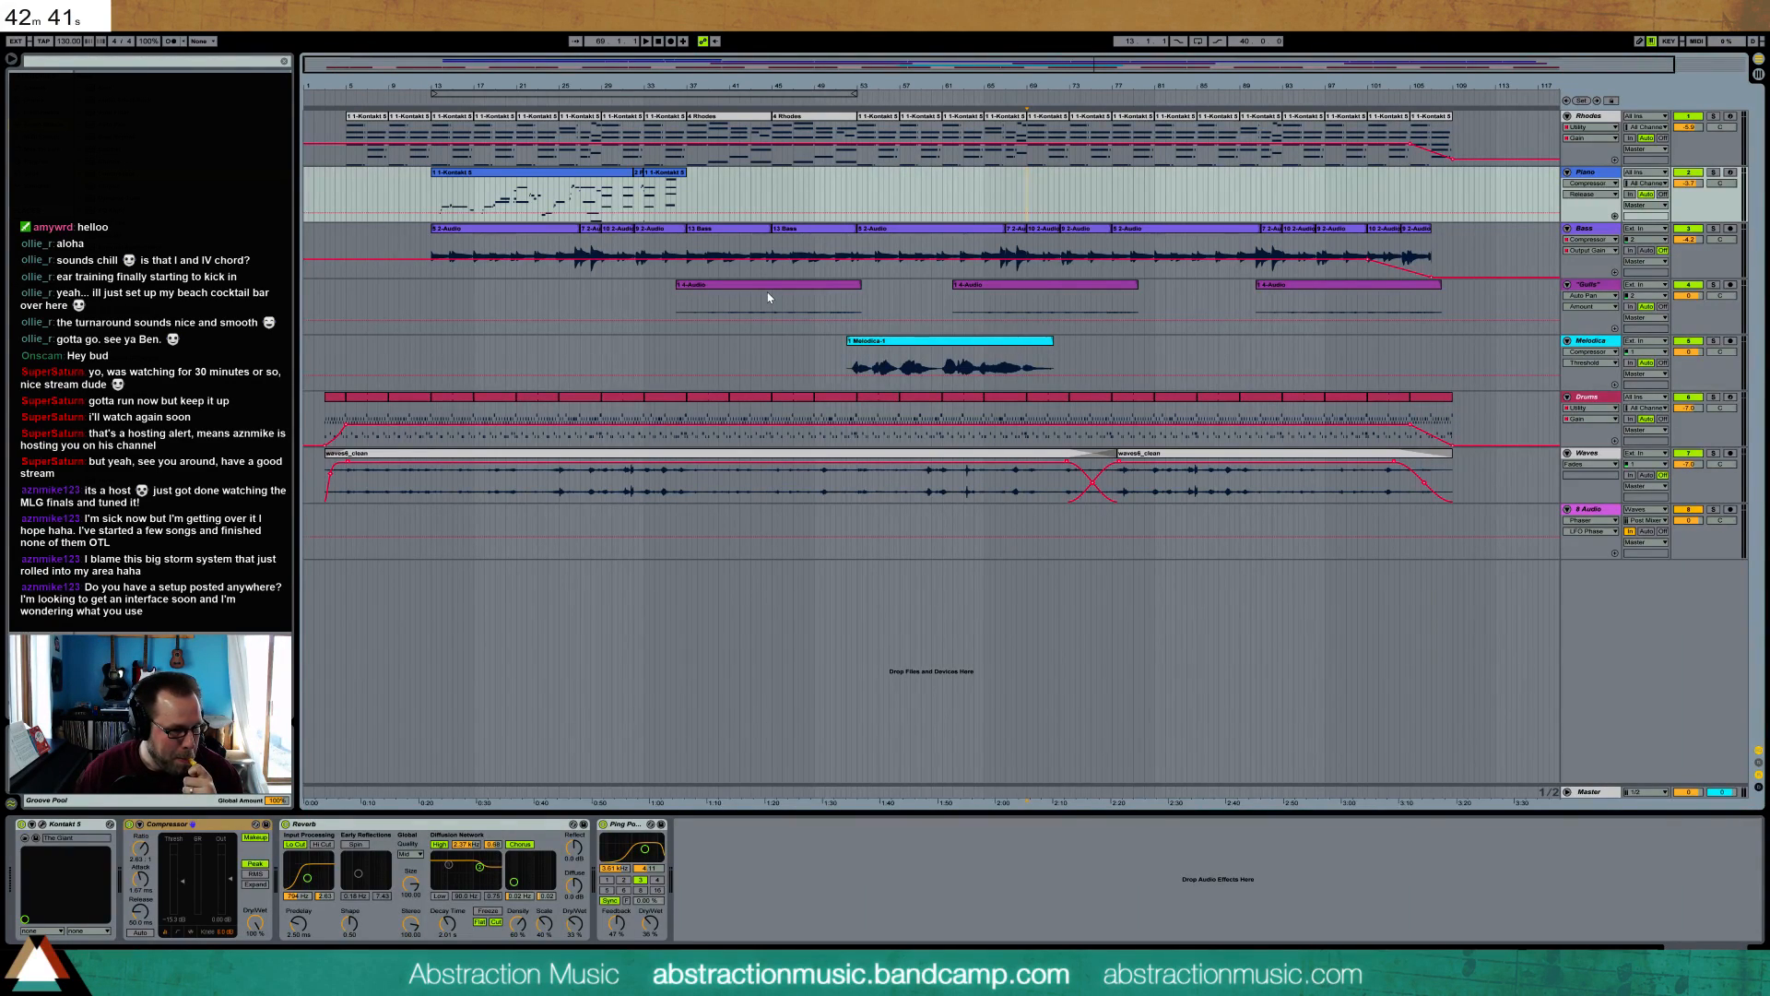
# - Add a new audio track below the Melodica track and arm it for recording
pyautogui.click(1730, 341)
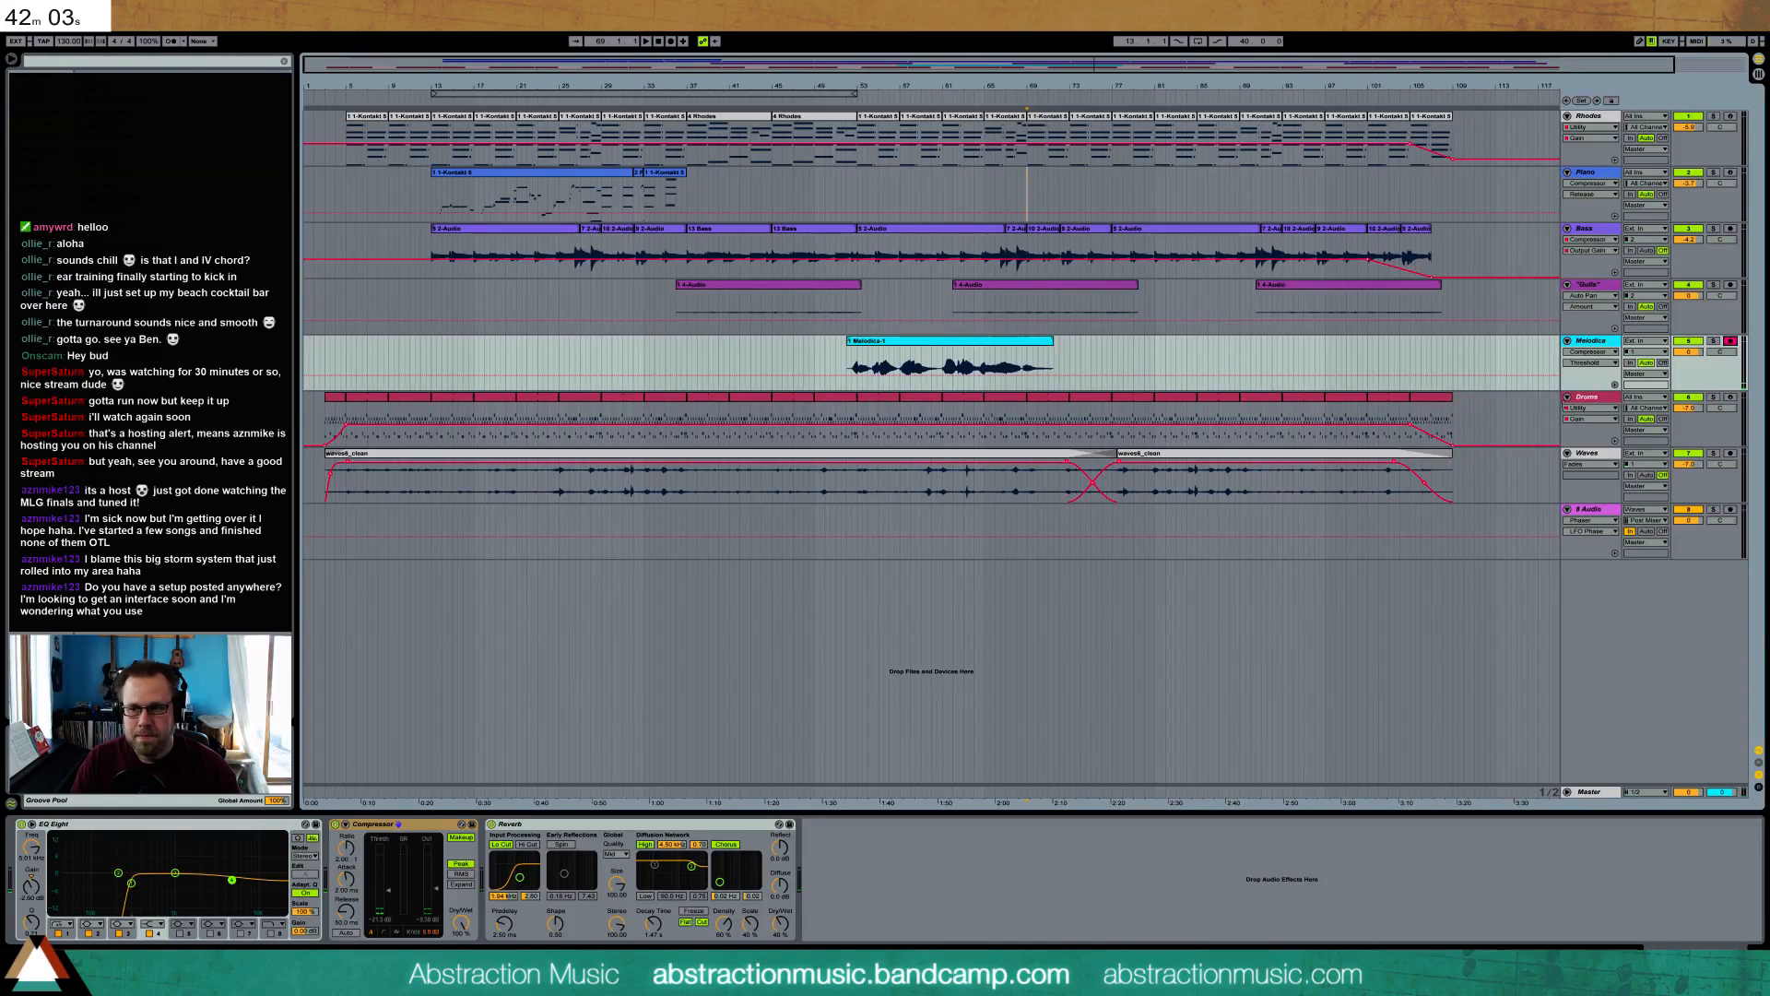
pyautogui.click(1597, 402)
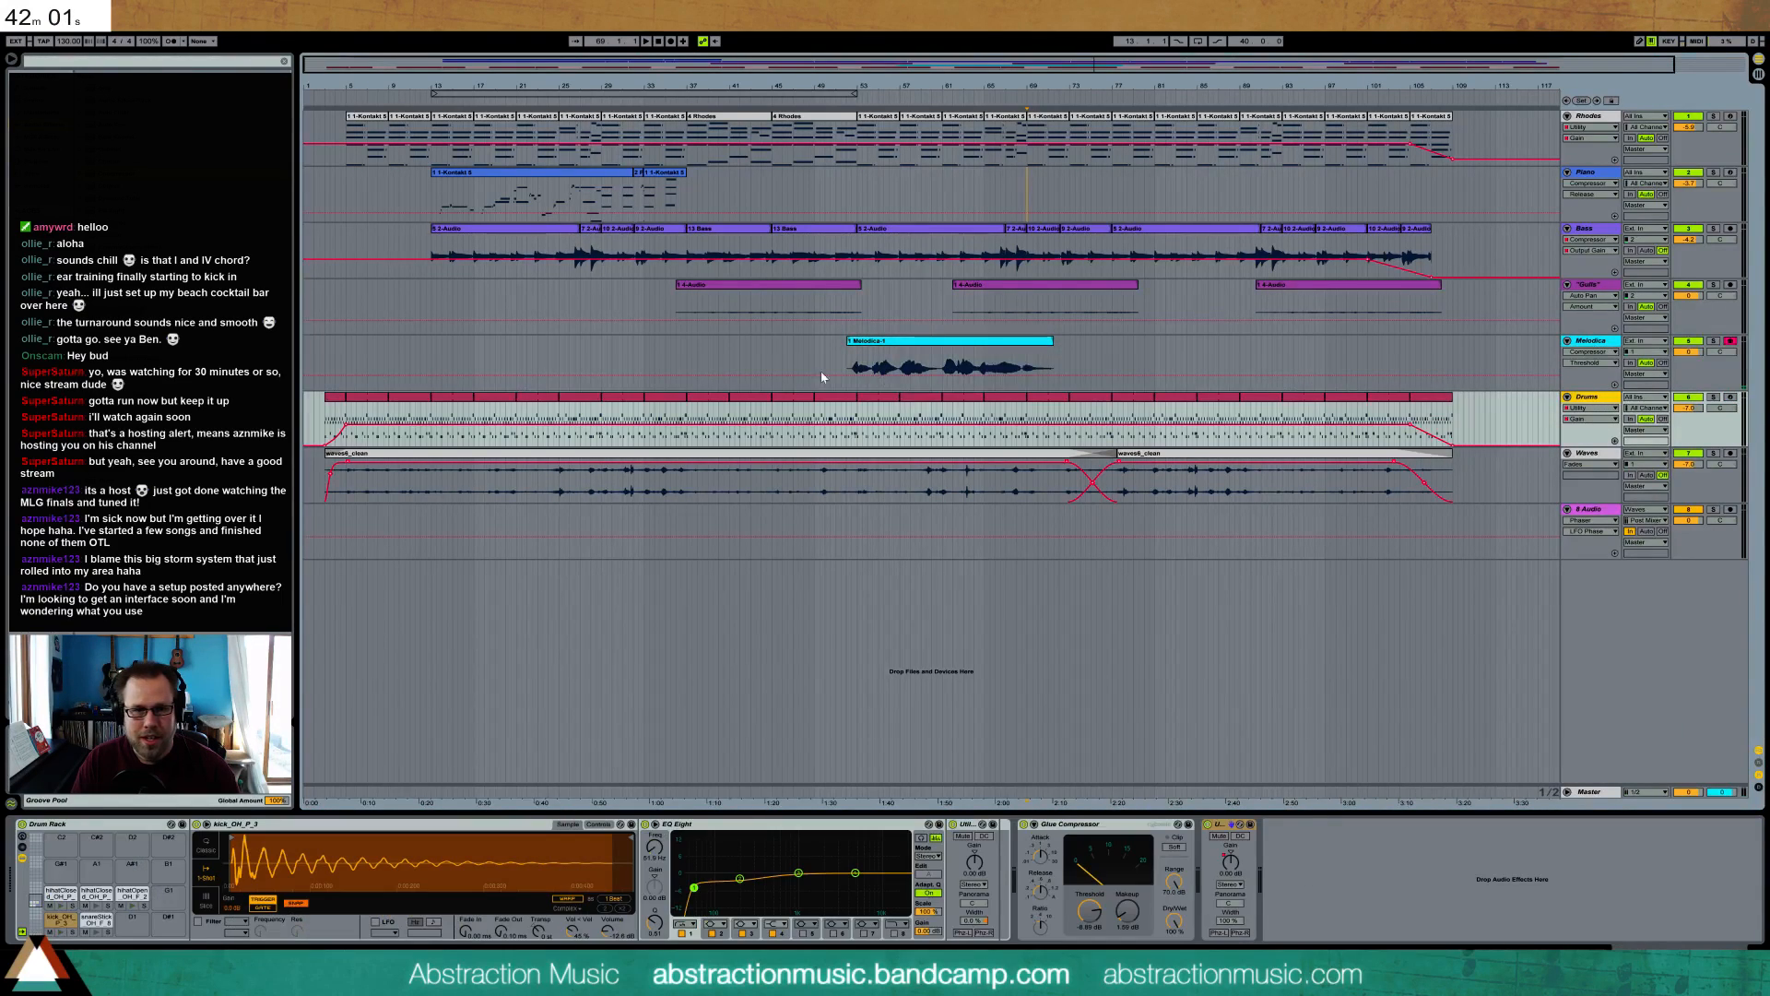
pyautogui.click(1585, 343)
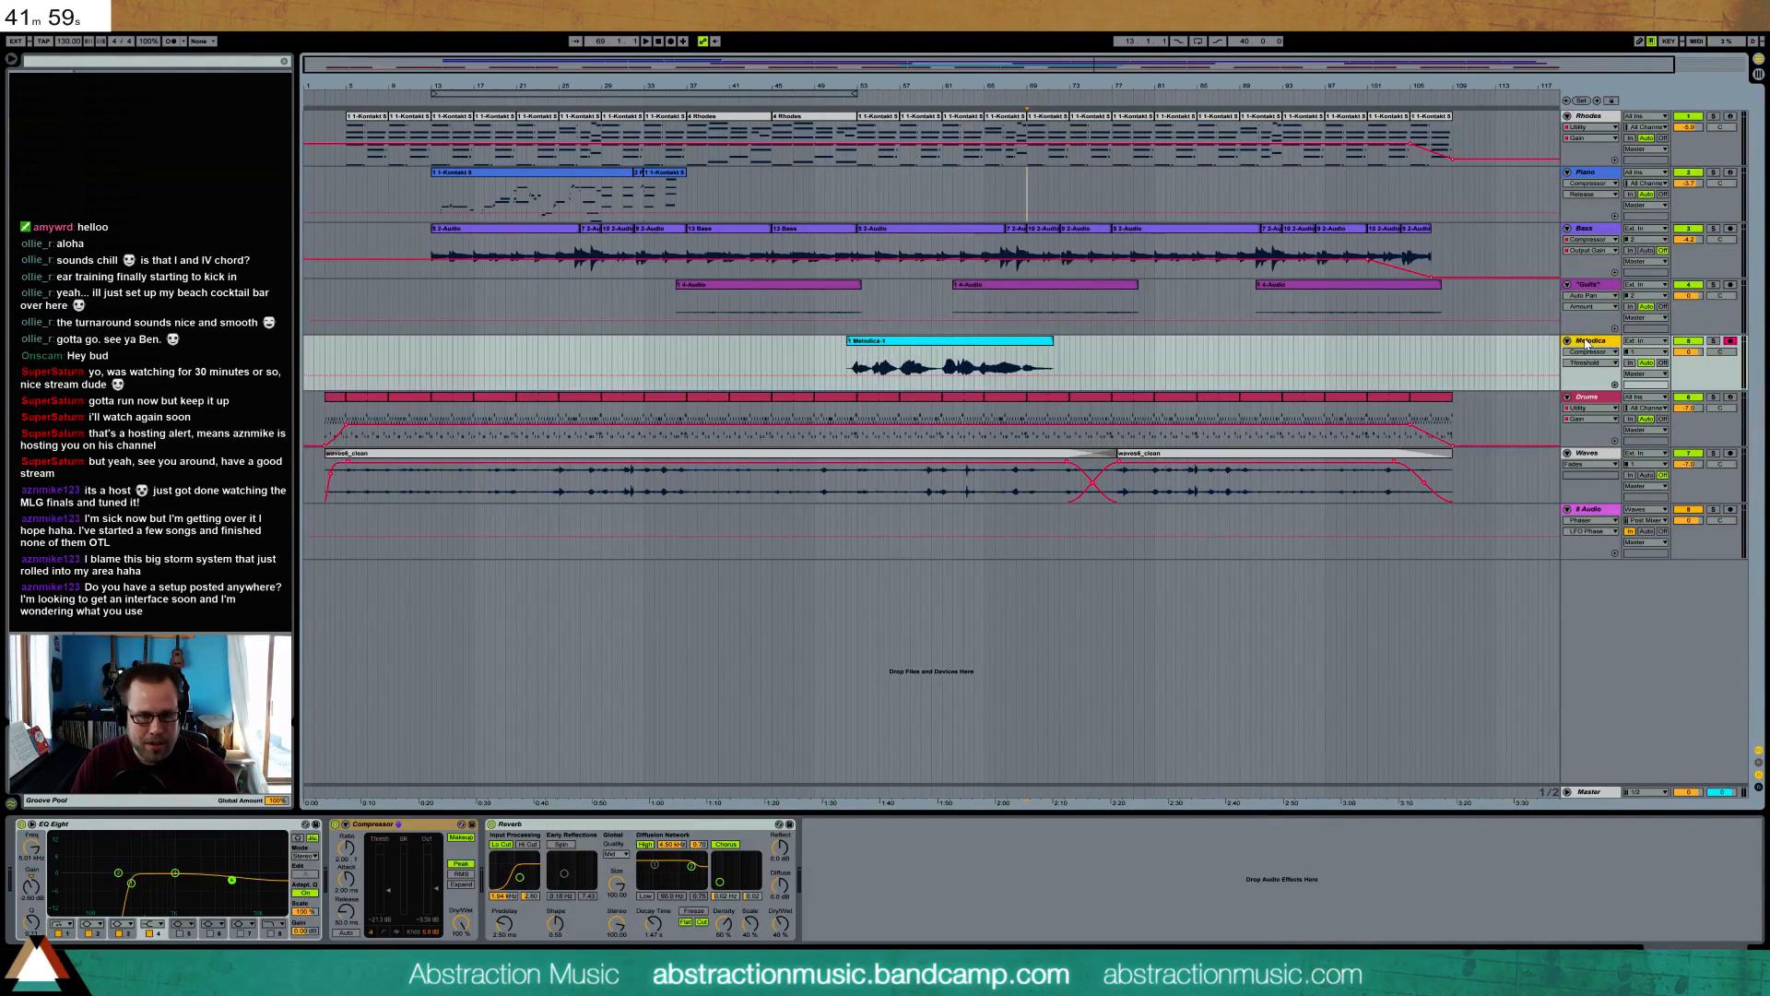
pyautogui.hotkey('ctrl', 't')
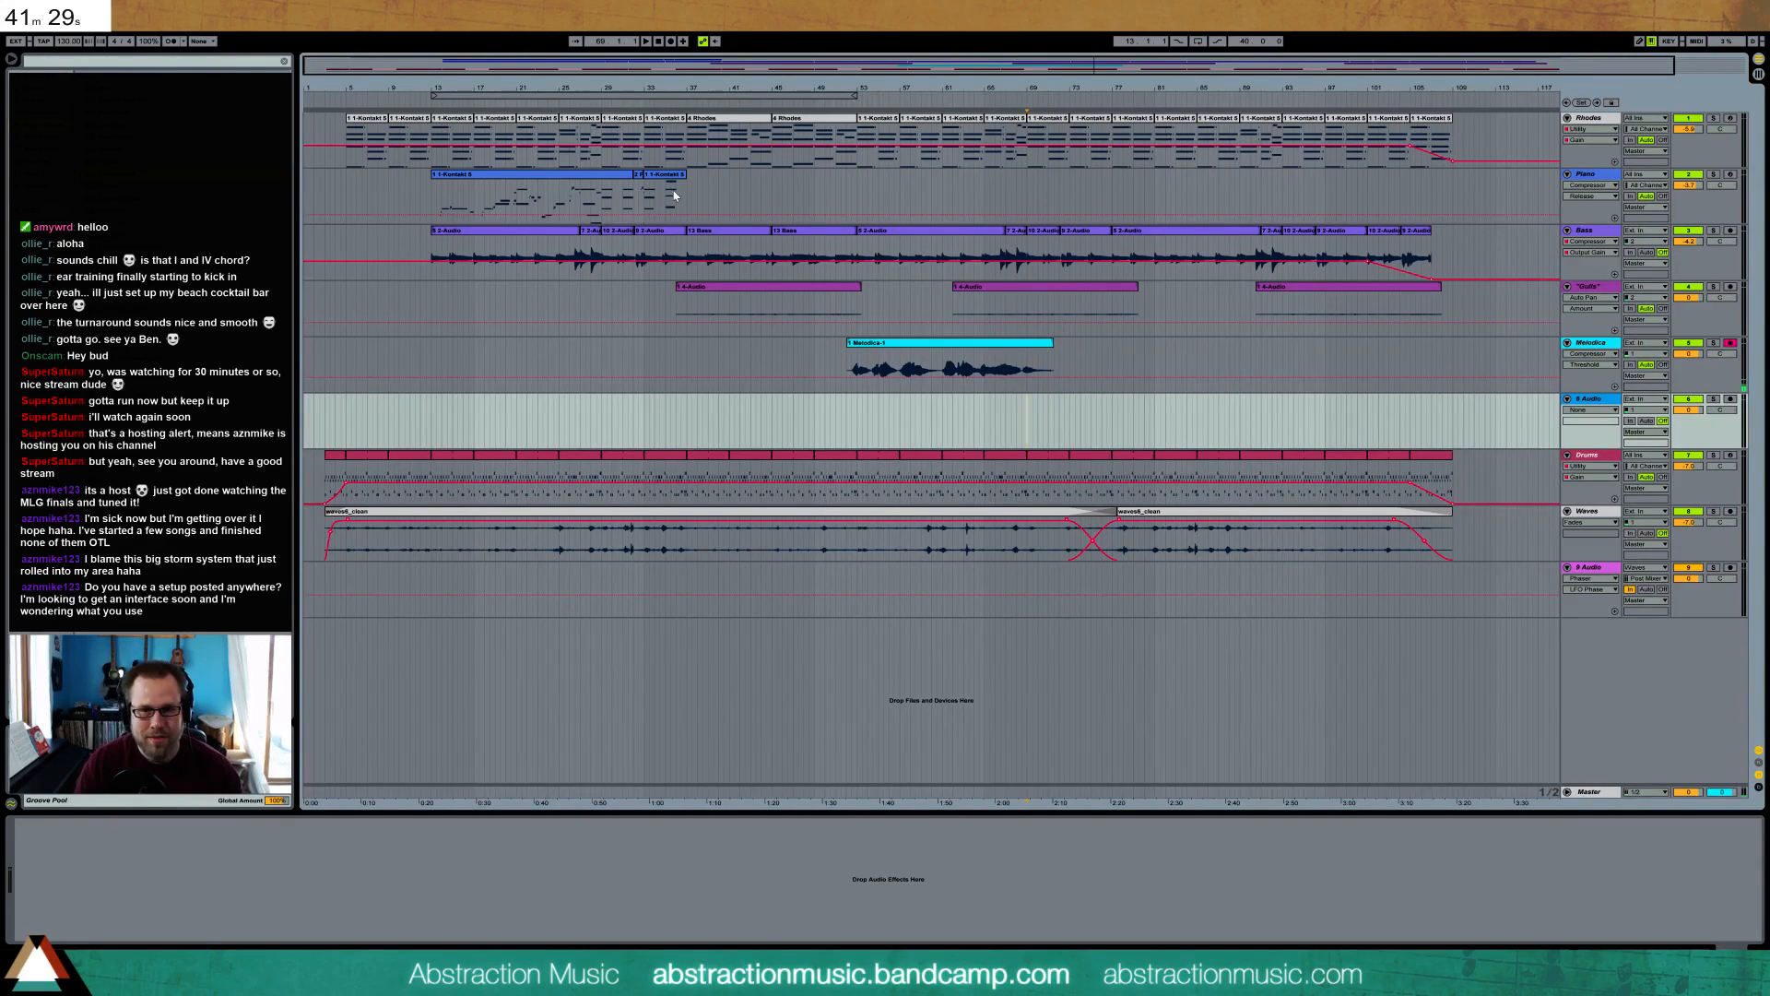
pyautogui.click(1731, 399)
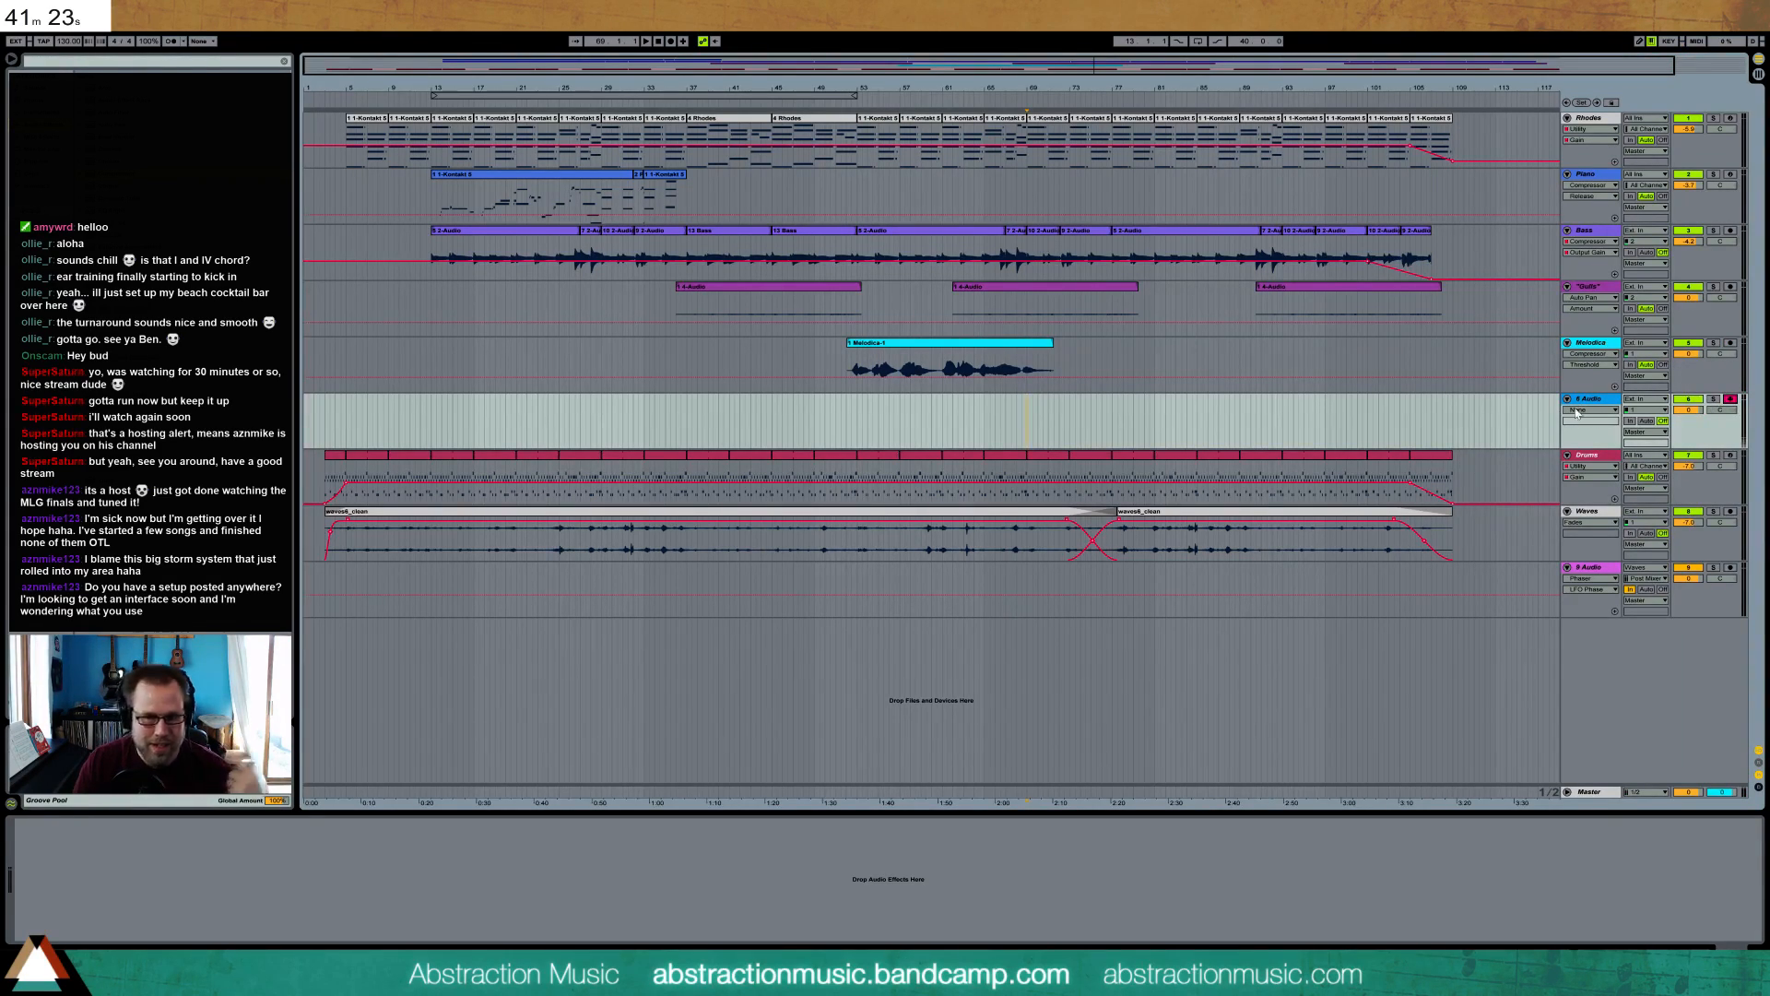
# - Set the new audio track's monitoring to Auto and record a take on it from bar 36 to about bar 53
pyautogui.click(843, 417)
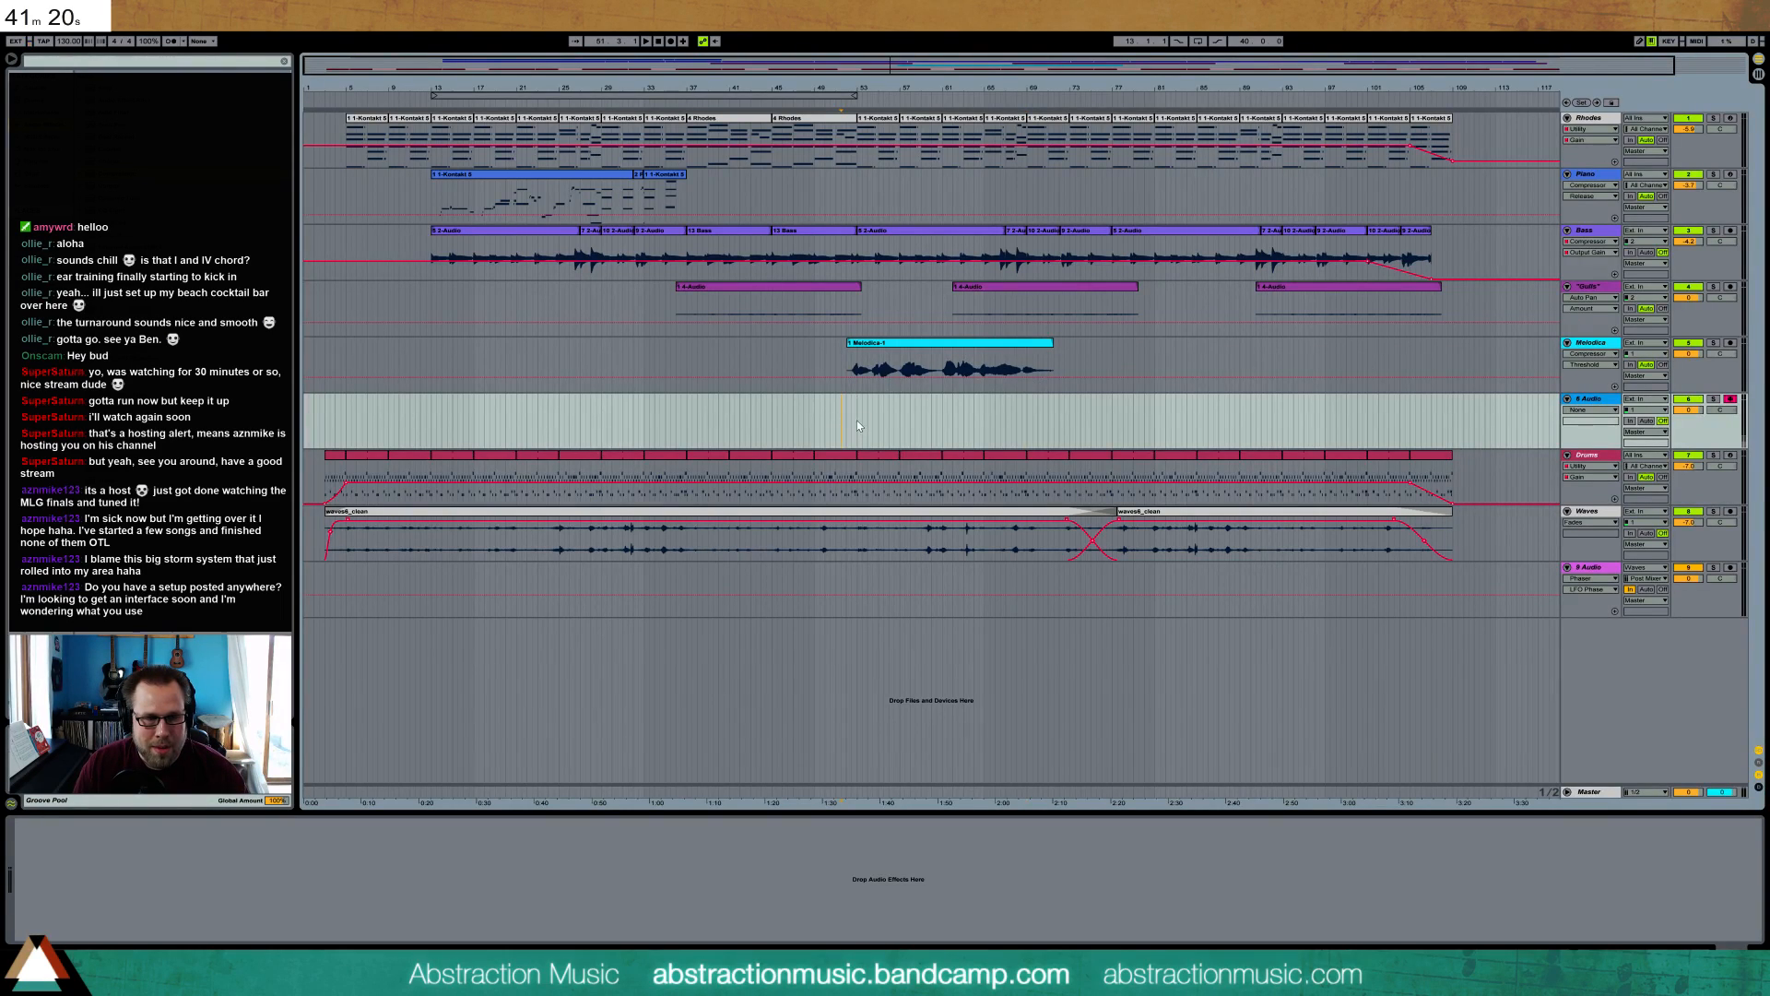
pyautogui.click(1651, 422)
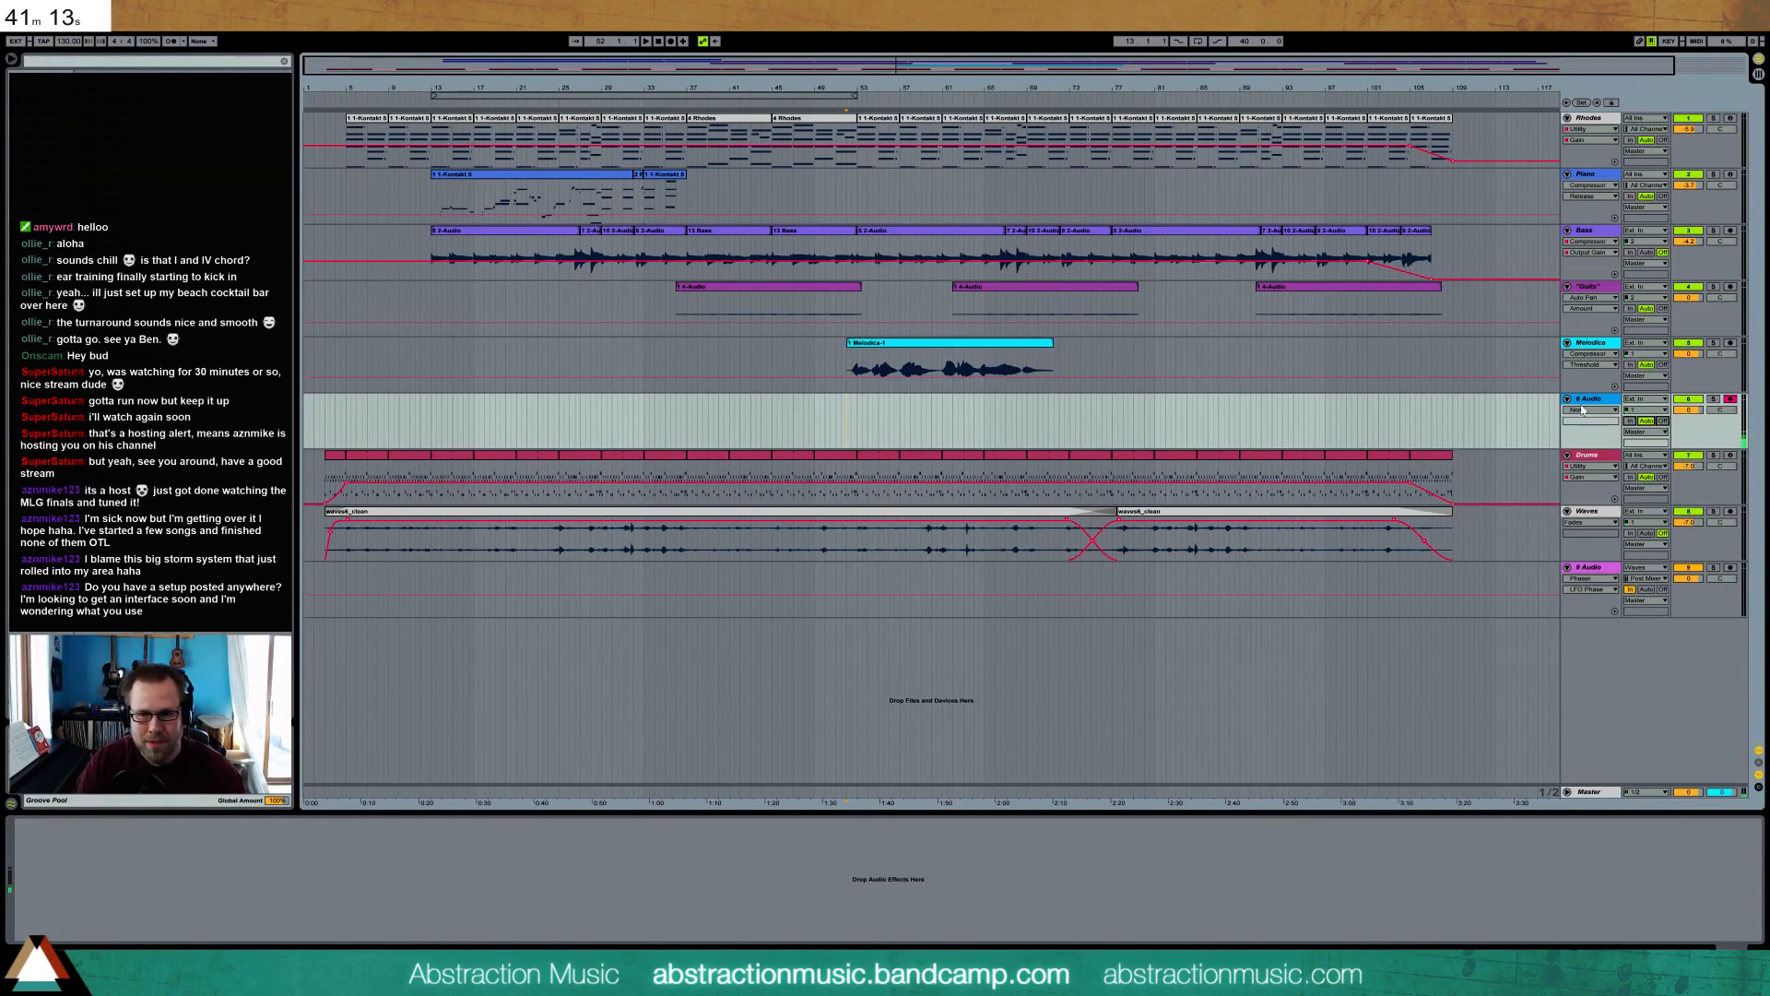
pyautogui.click(671, 417)
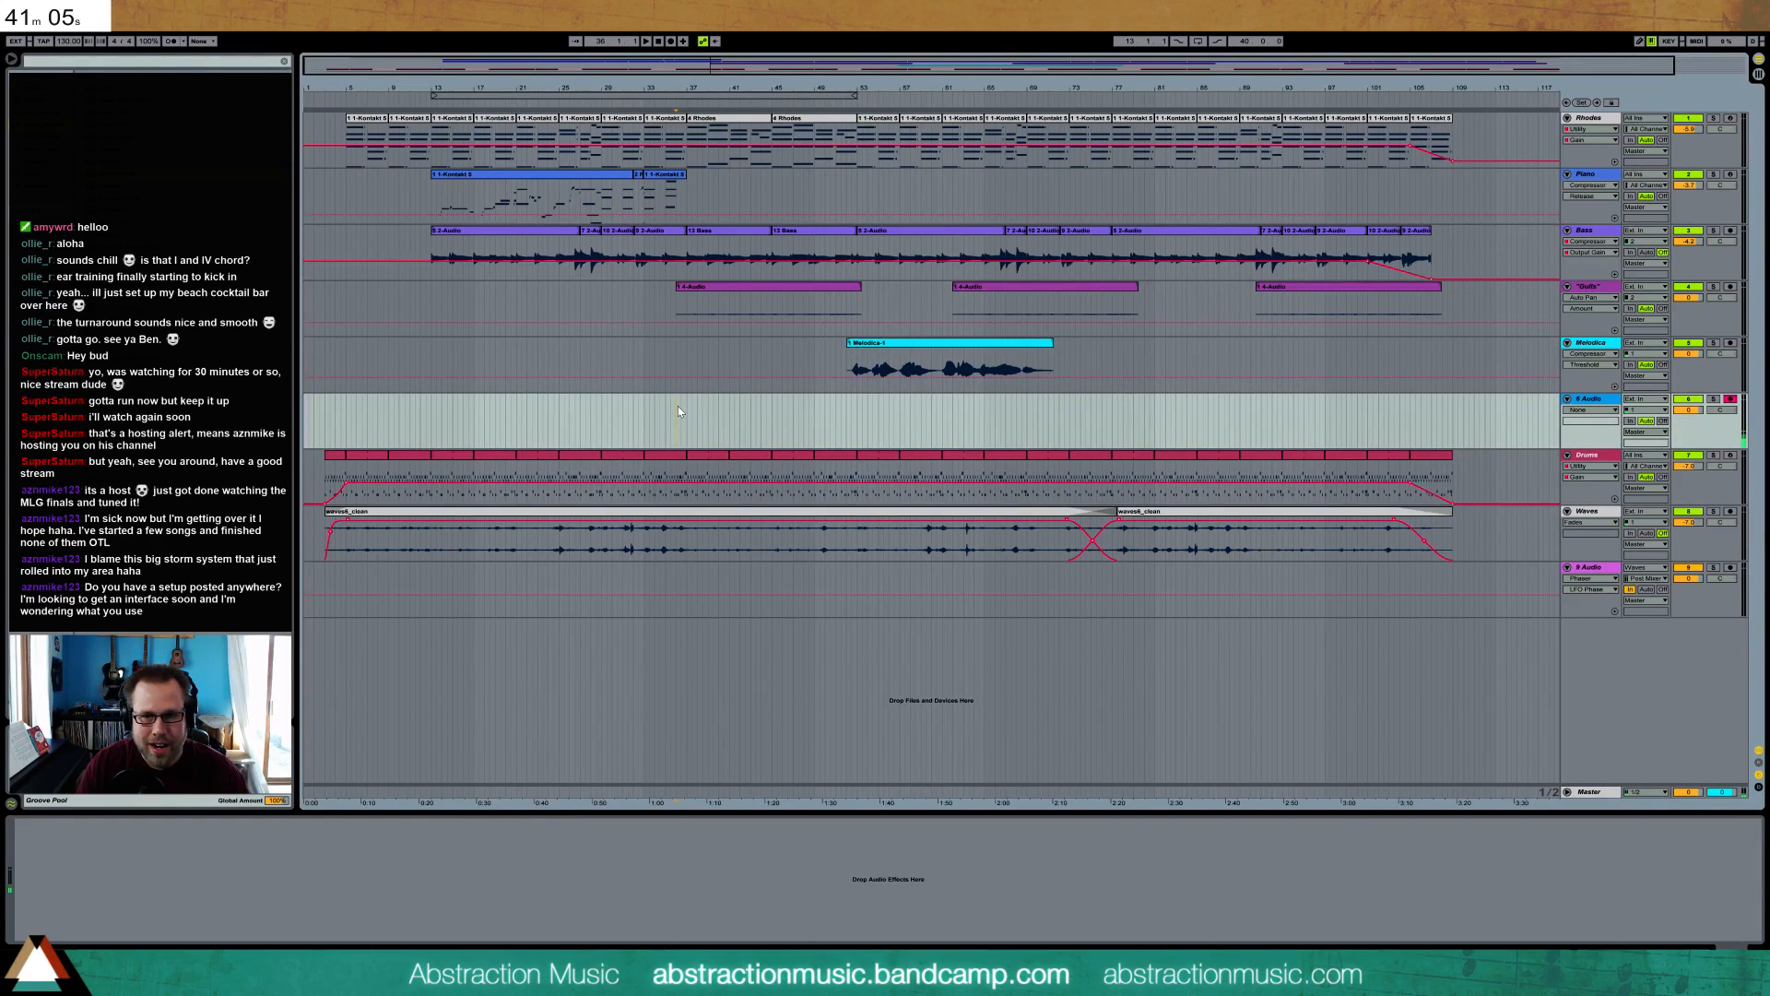
pyautogui.press('F9')
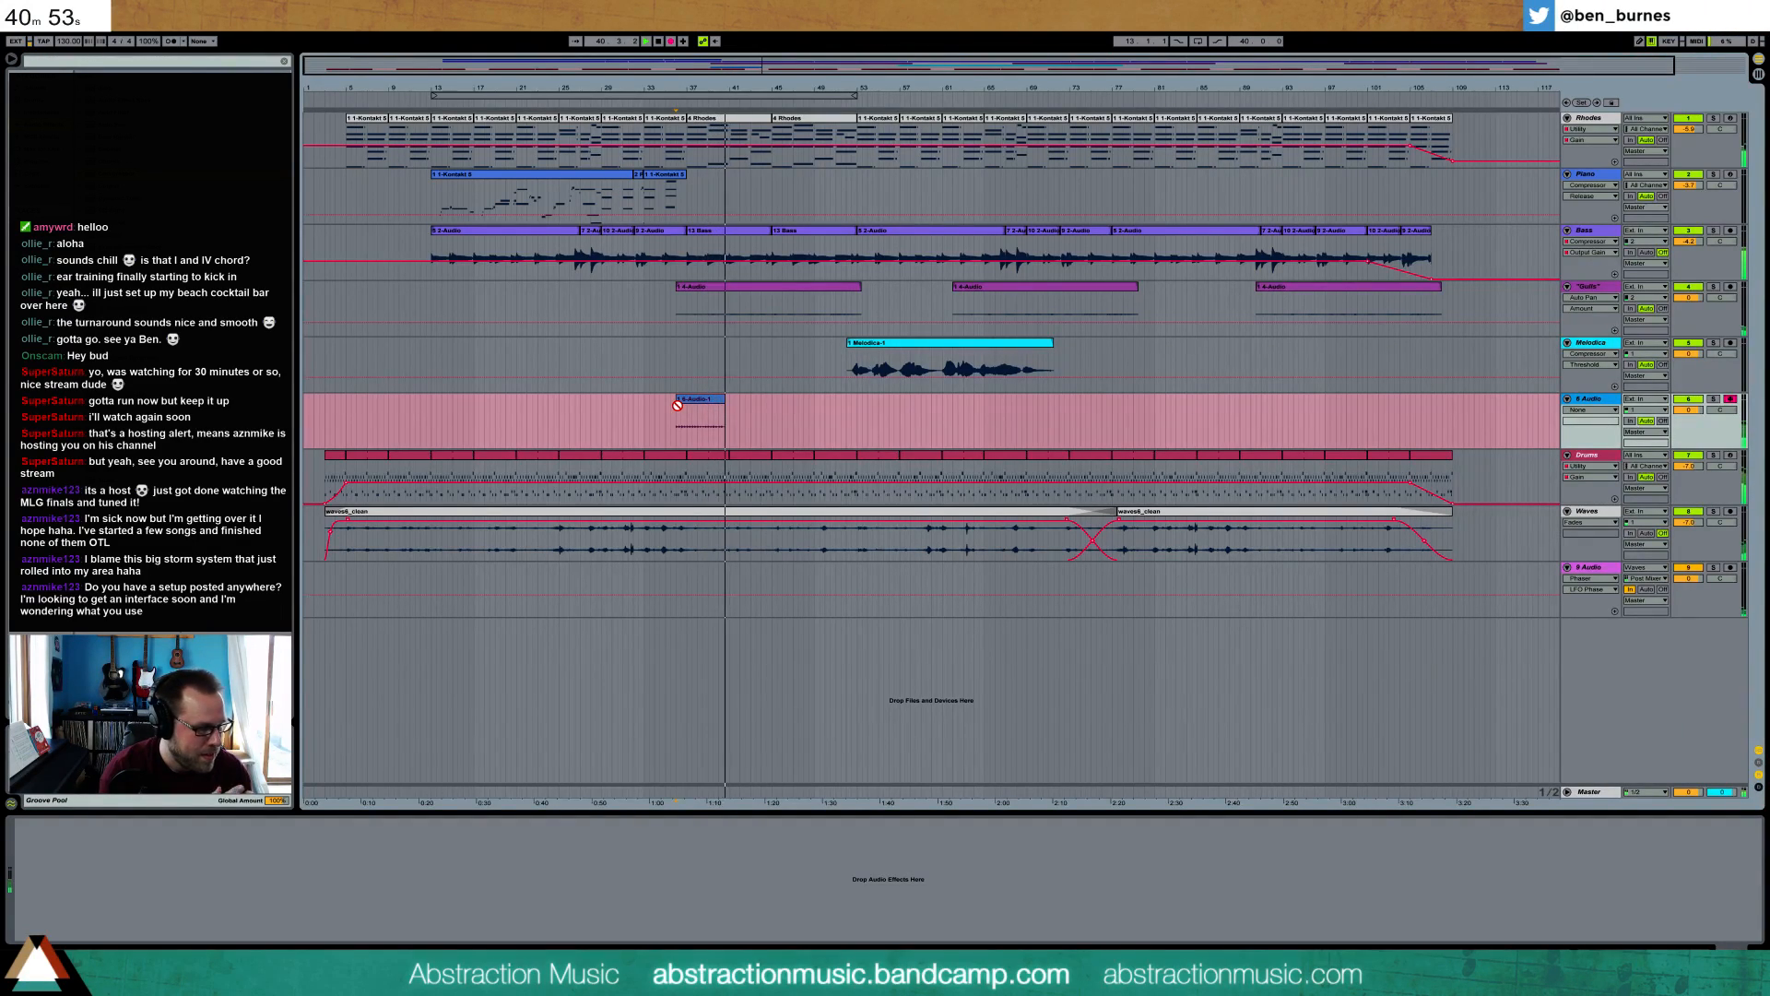
pyautogui.press('space')
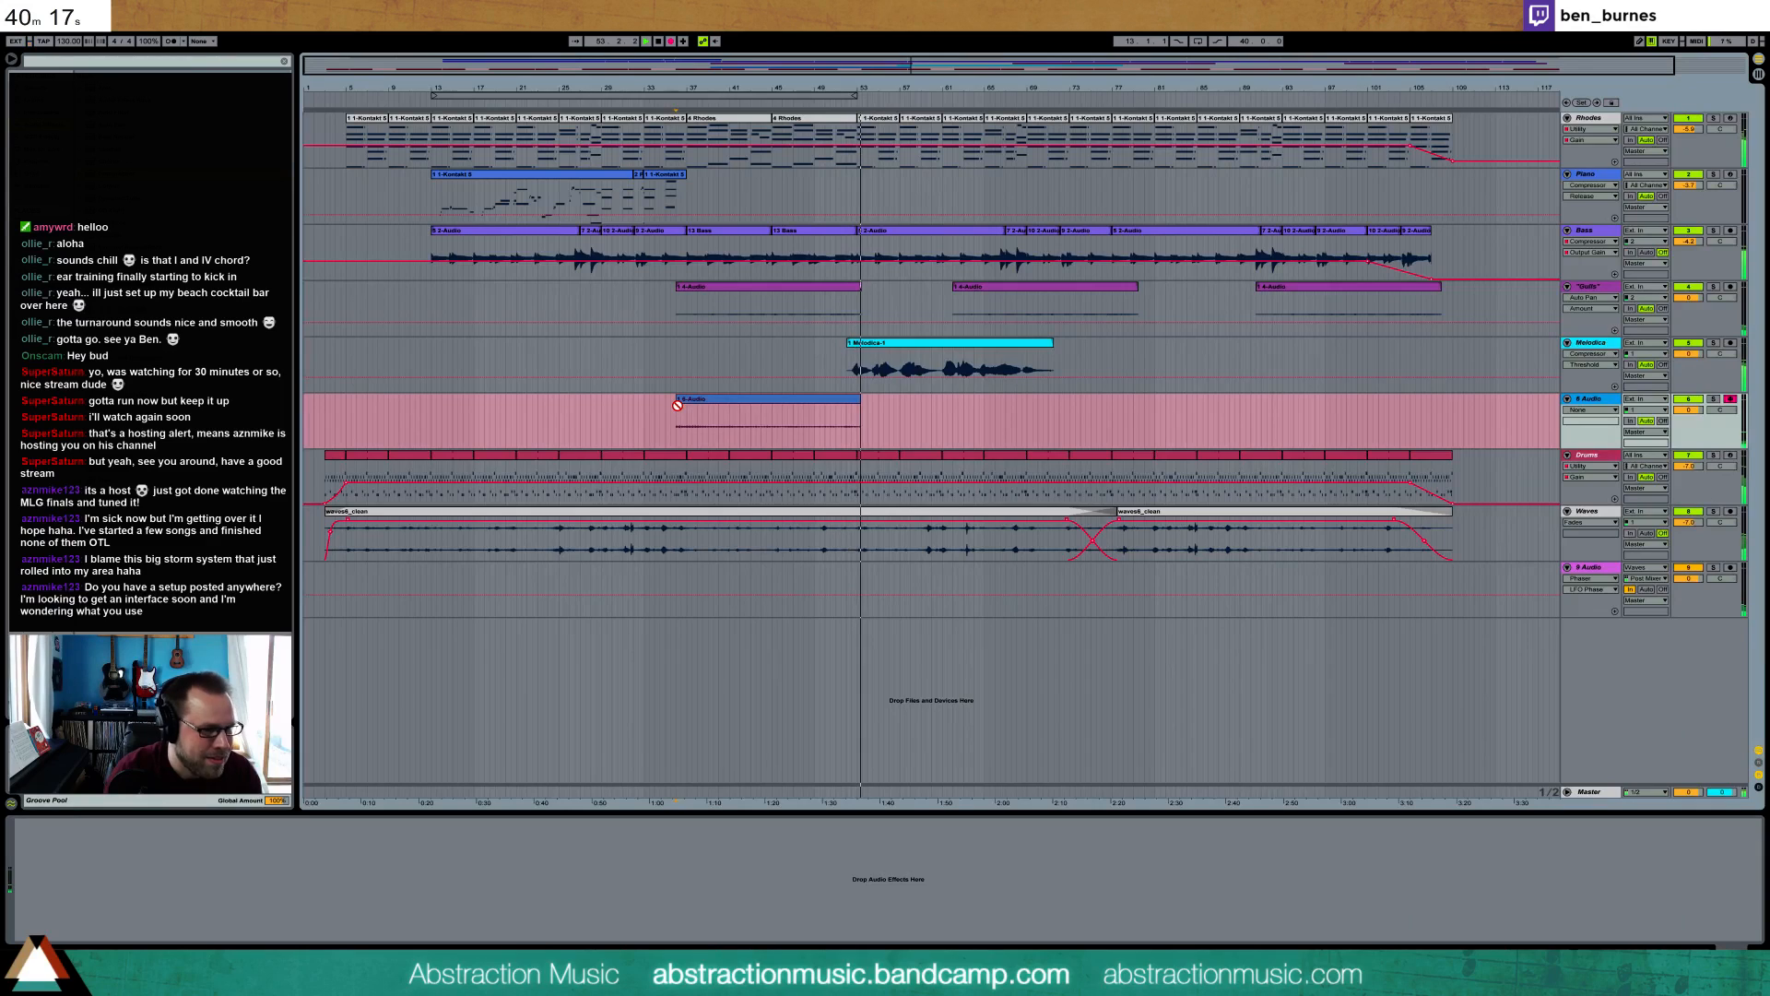
pyautogui.press('space')
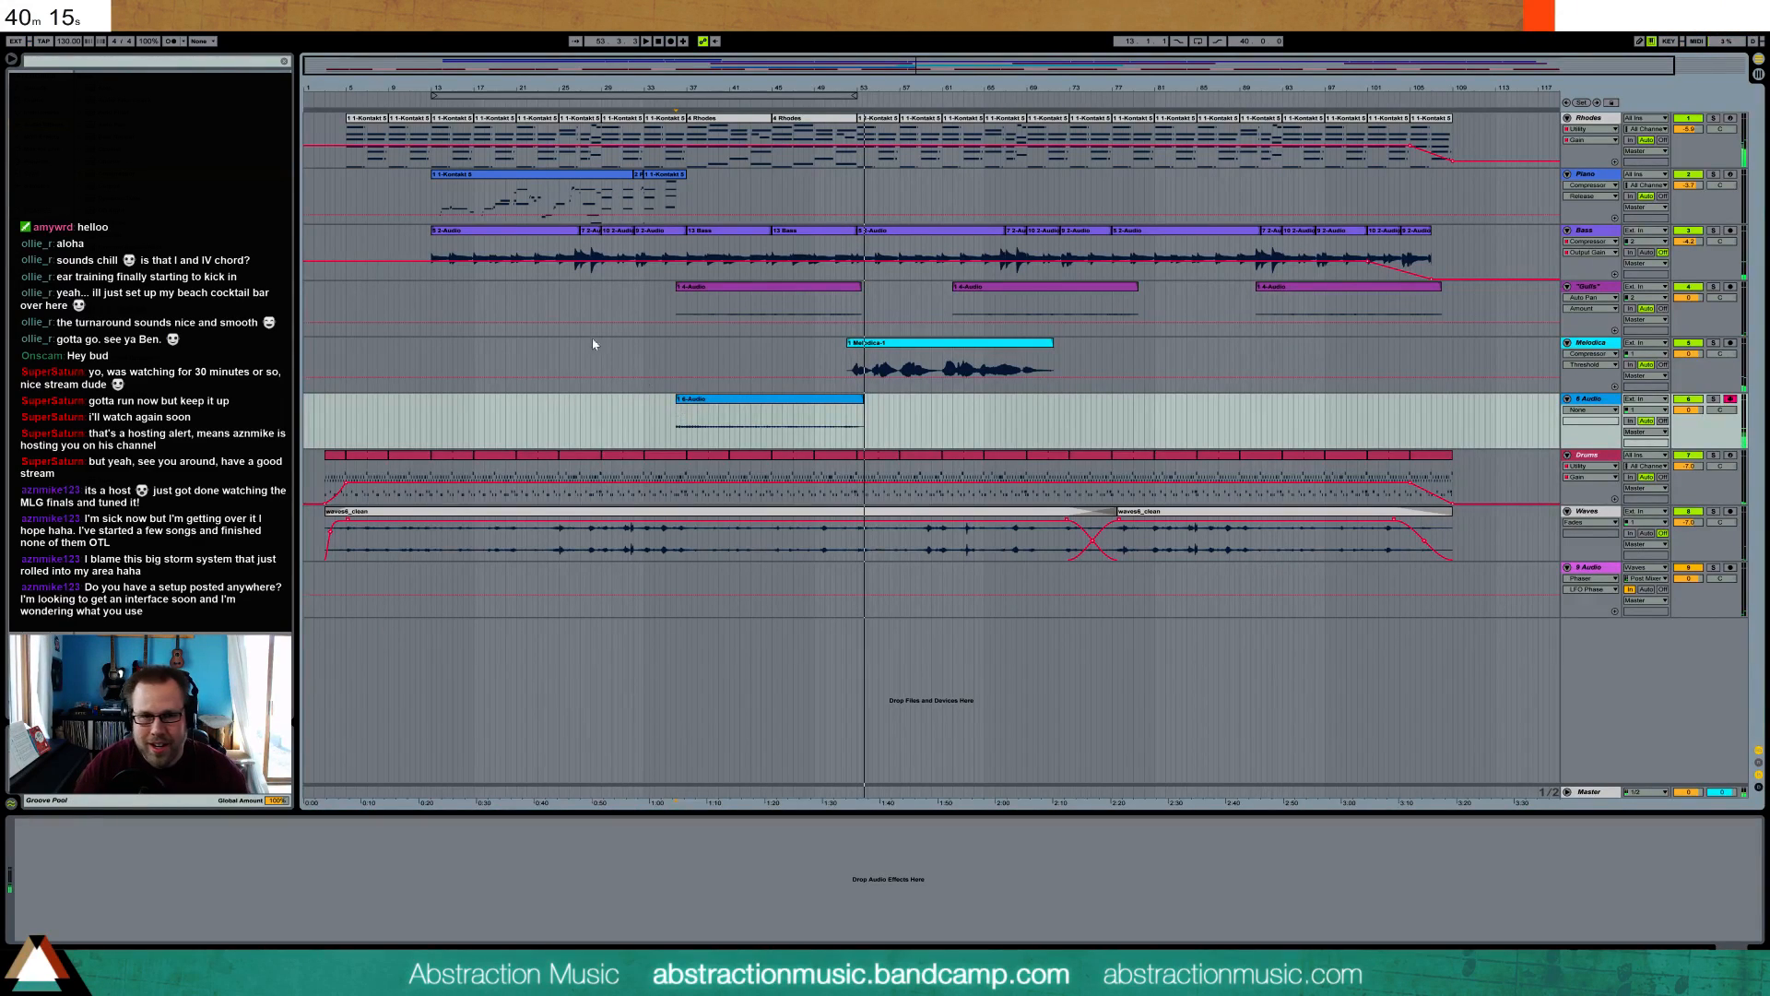
# - Trim the new recording so it runs from bar 37 to bar 53
pyautogui.moveTo(688, 65); pyautogui.dragTo(744, 195)
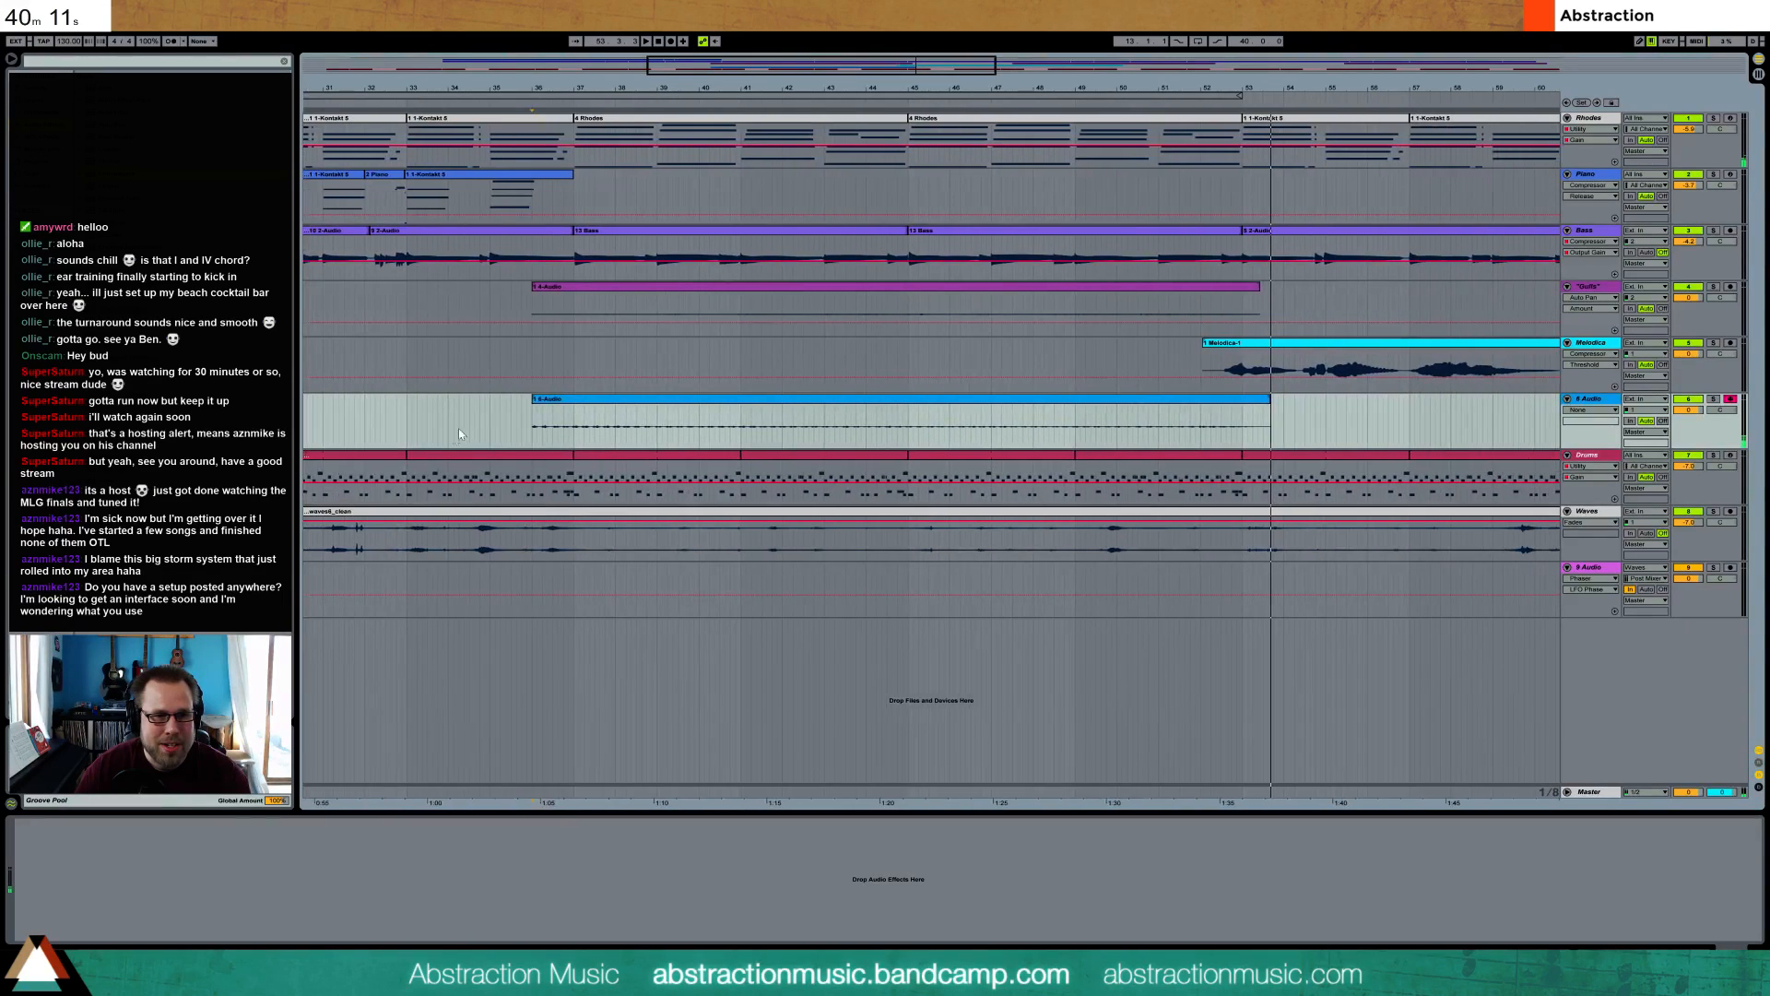
pyautogui.moveTo(532, 403); pyautogui.dragTo(575, 403)
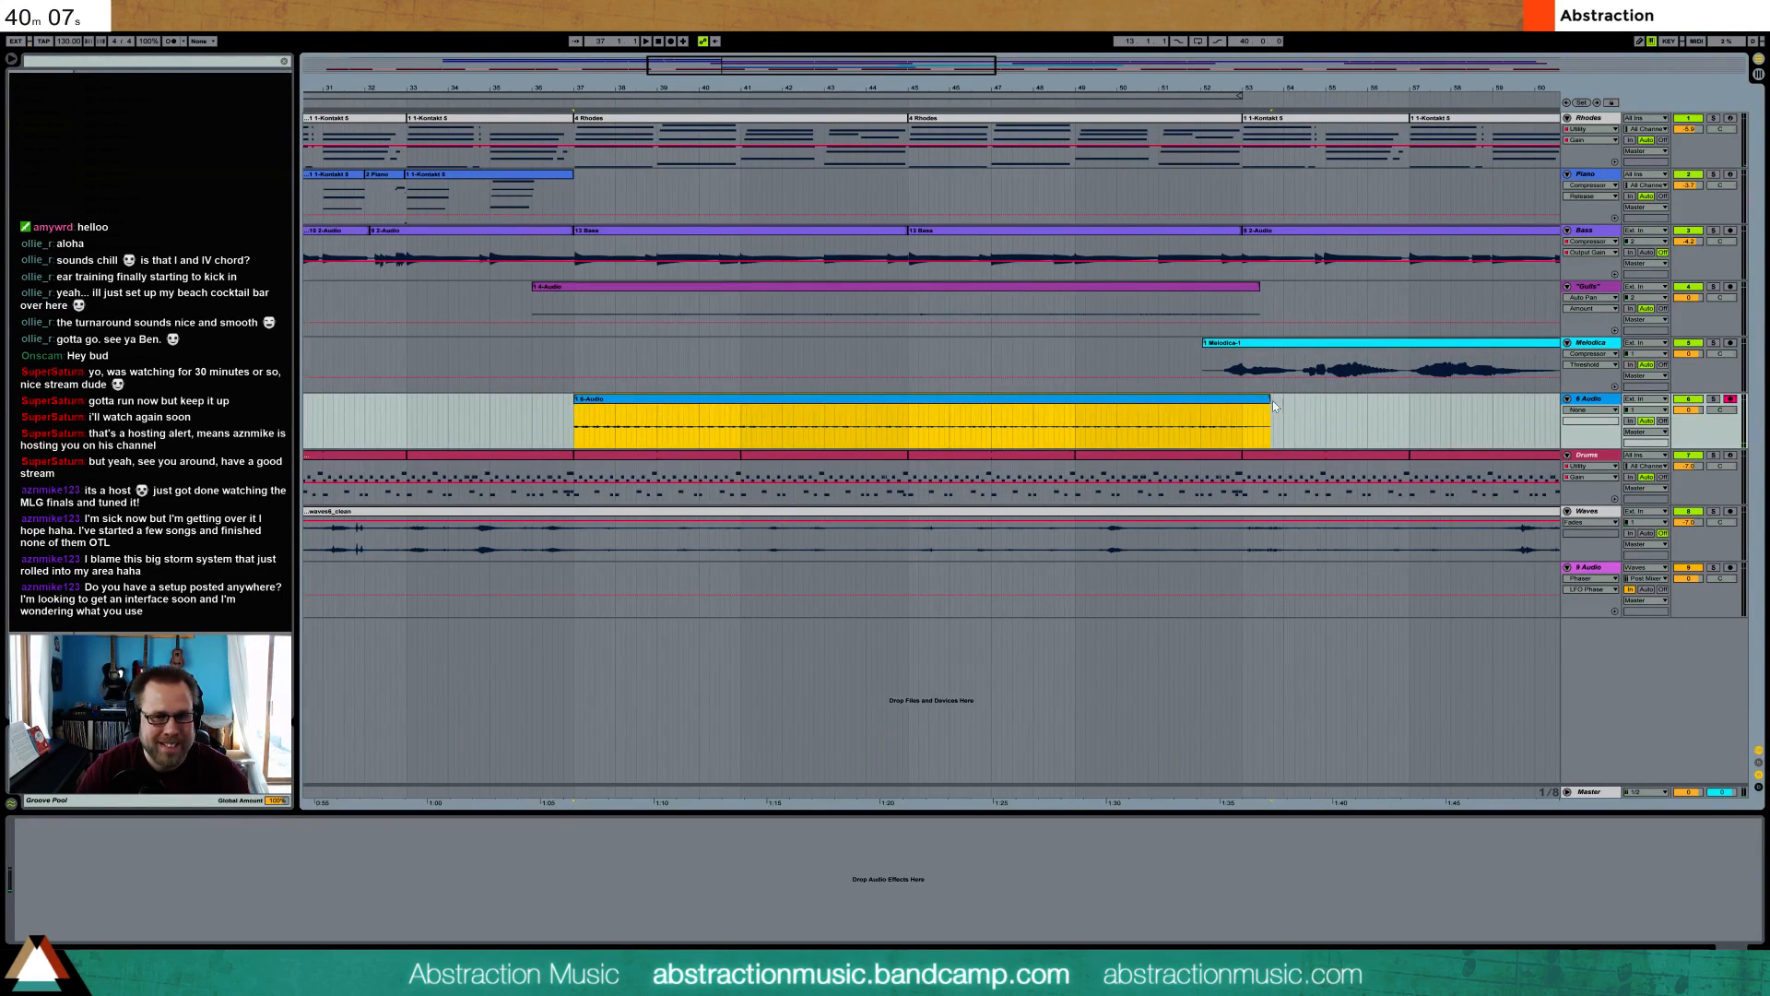
pyautogui.moveTo(1268, 403); pyautogui.dragTo(1242, 403)
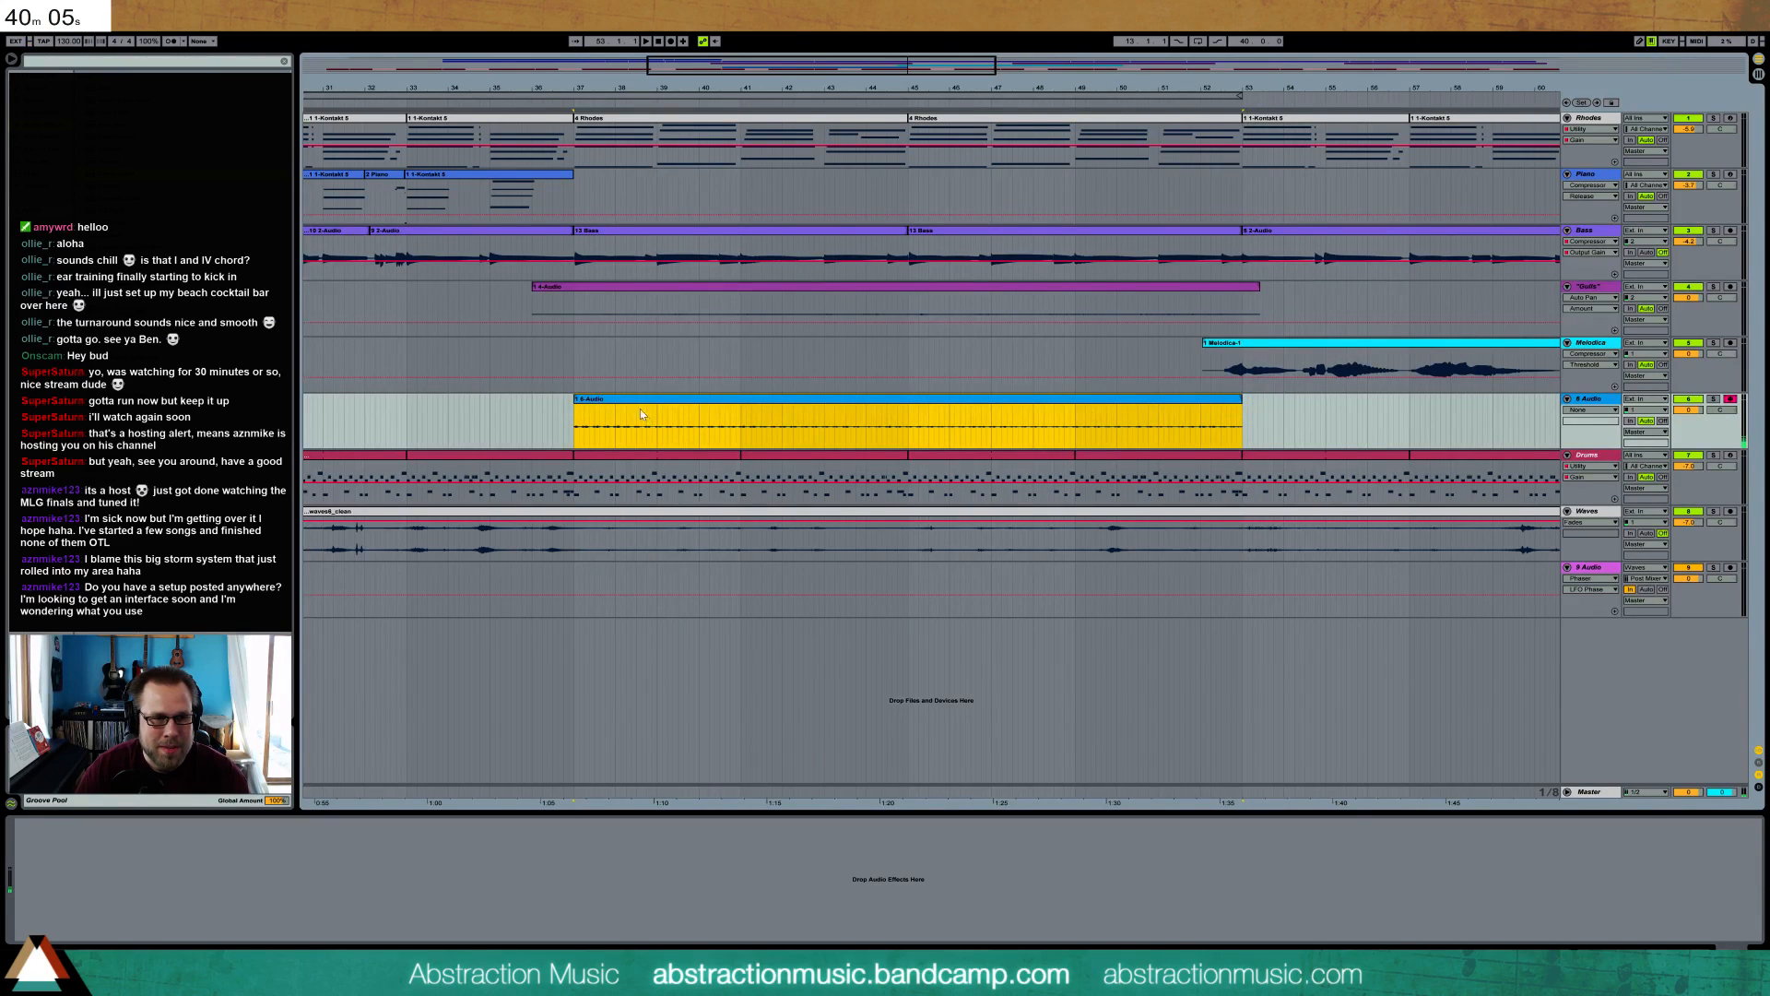
# - Open the trimmed recording's clip view, move its start marker to a note onset near the beginning, and set 1.1.1 there
pyautogui.doubleClick(619, 406)
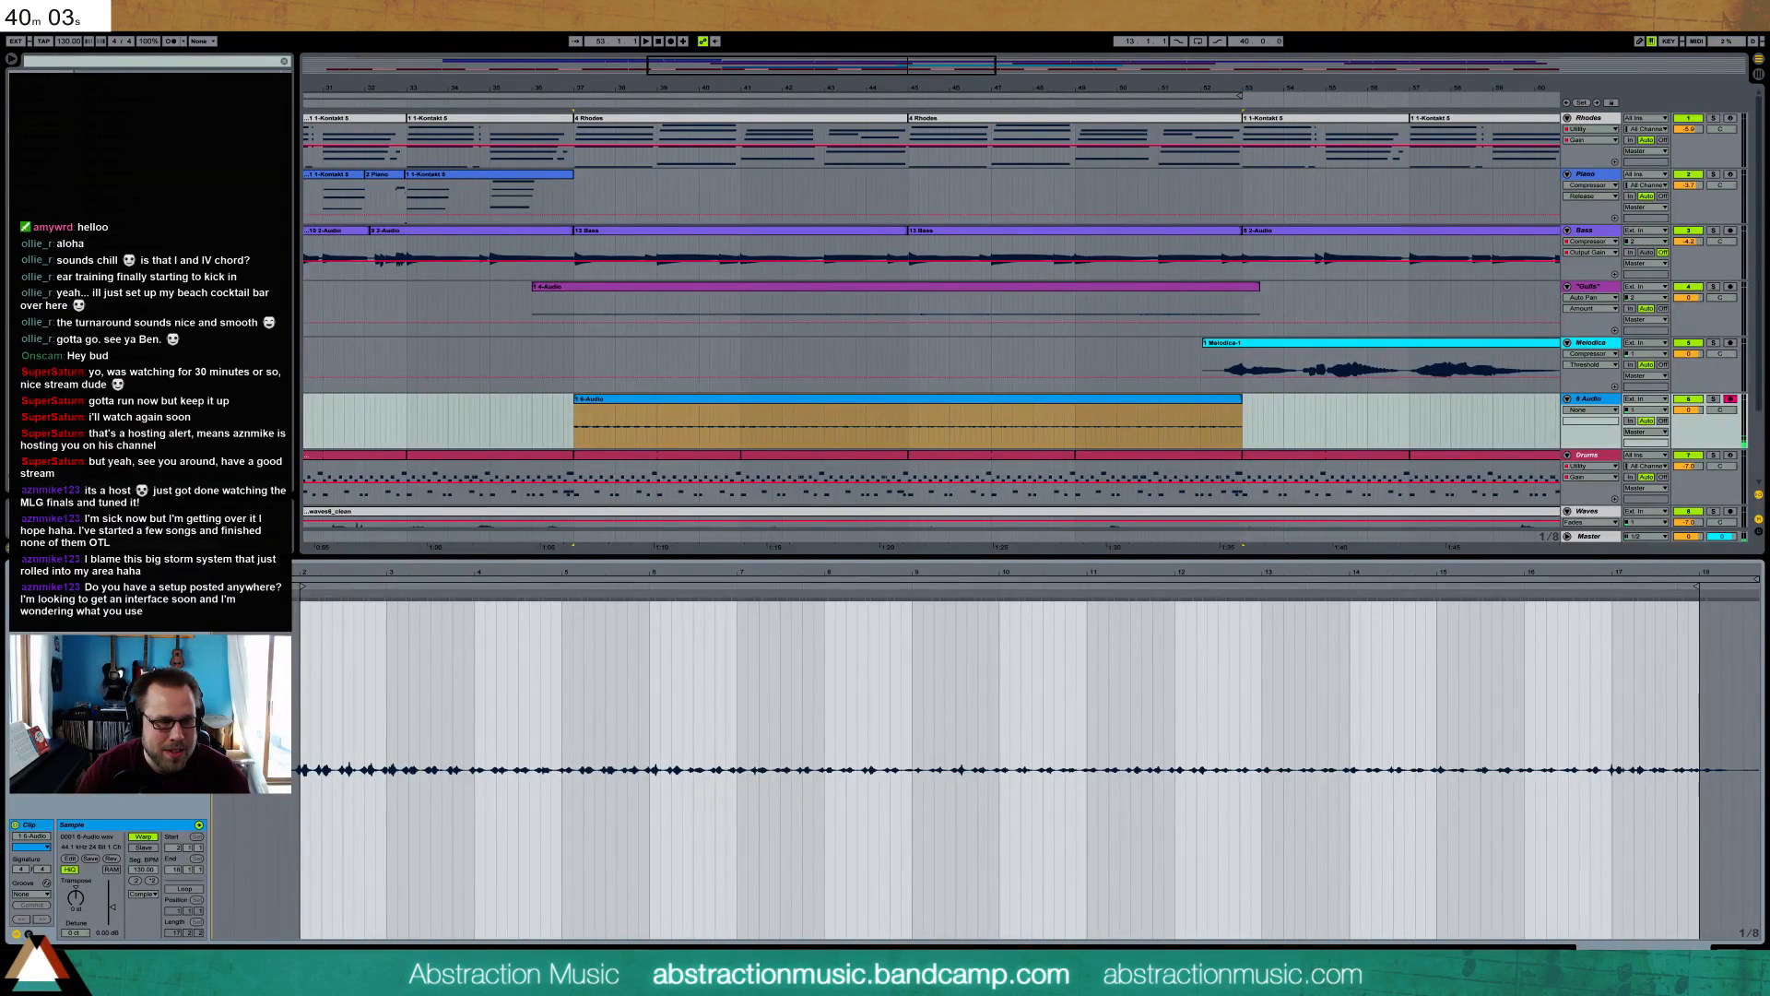
pyautogui.press('space')
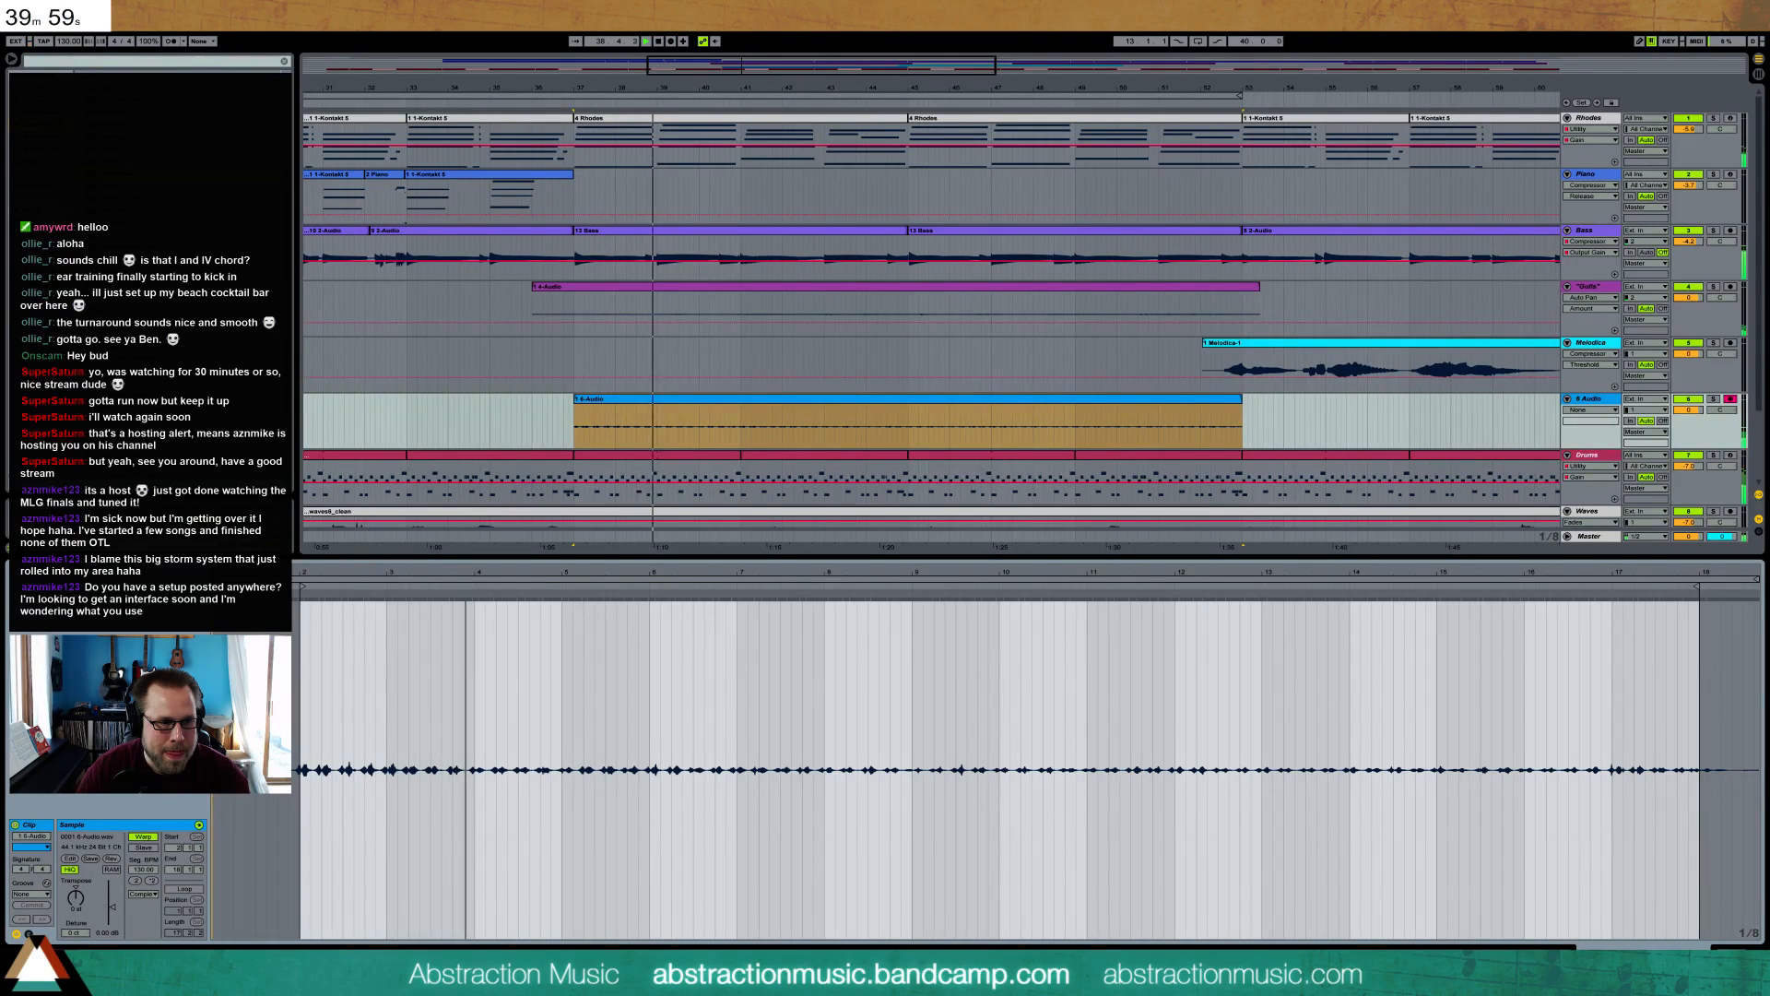
pyautogui.moveTo(316, 578); pyautogui.dragTo(383, 587)
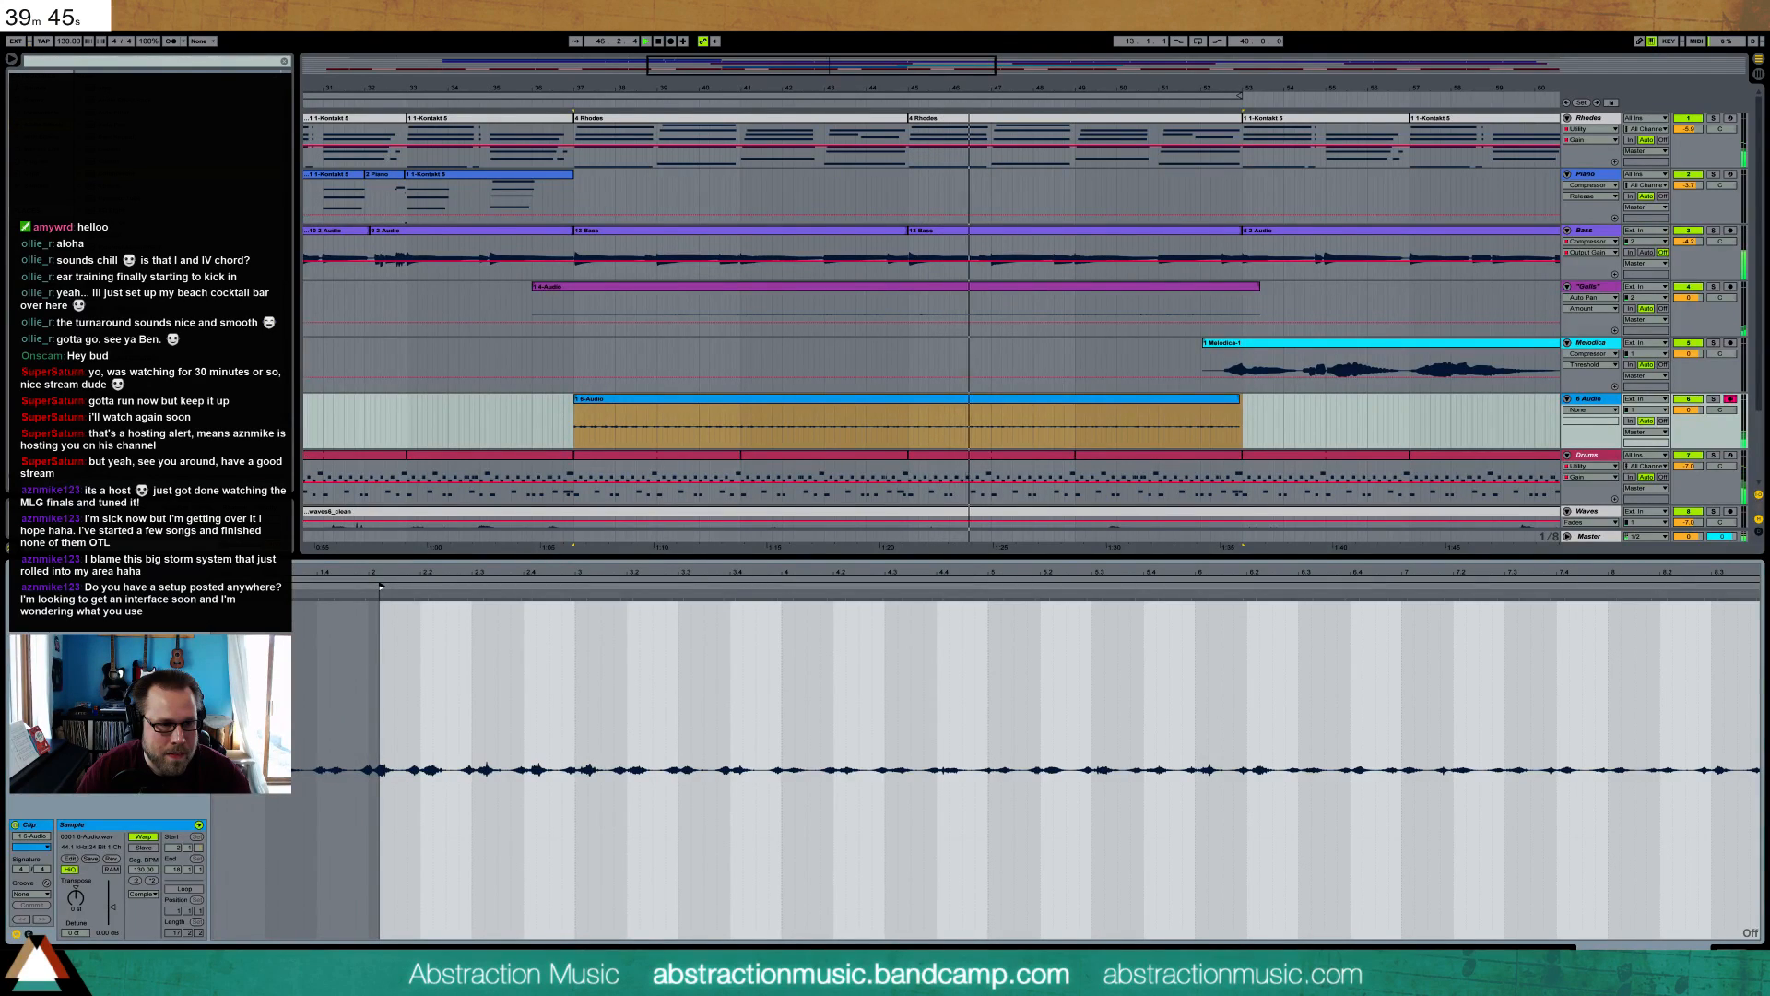
pyautogui.rightClick(381, 586)
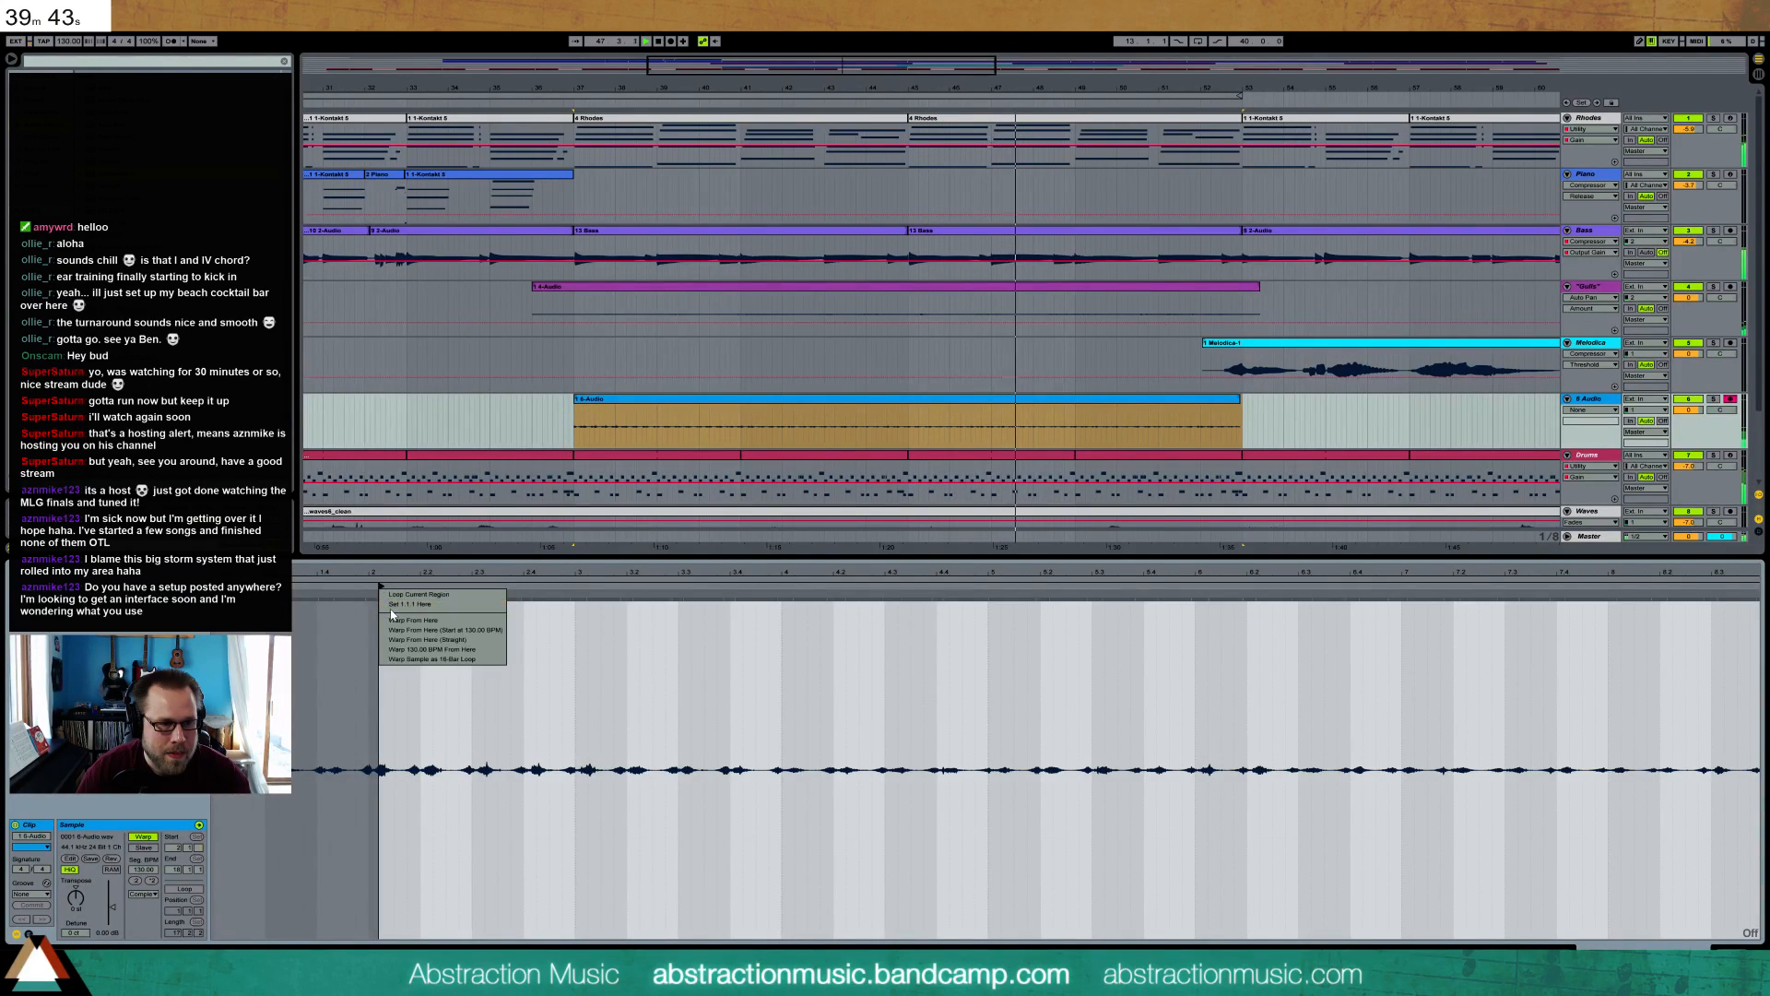
pyautogui.click(391, 610)
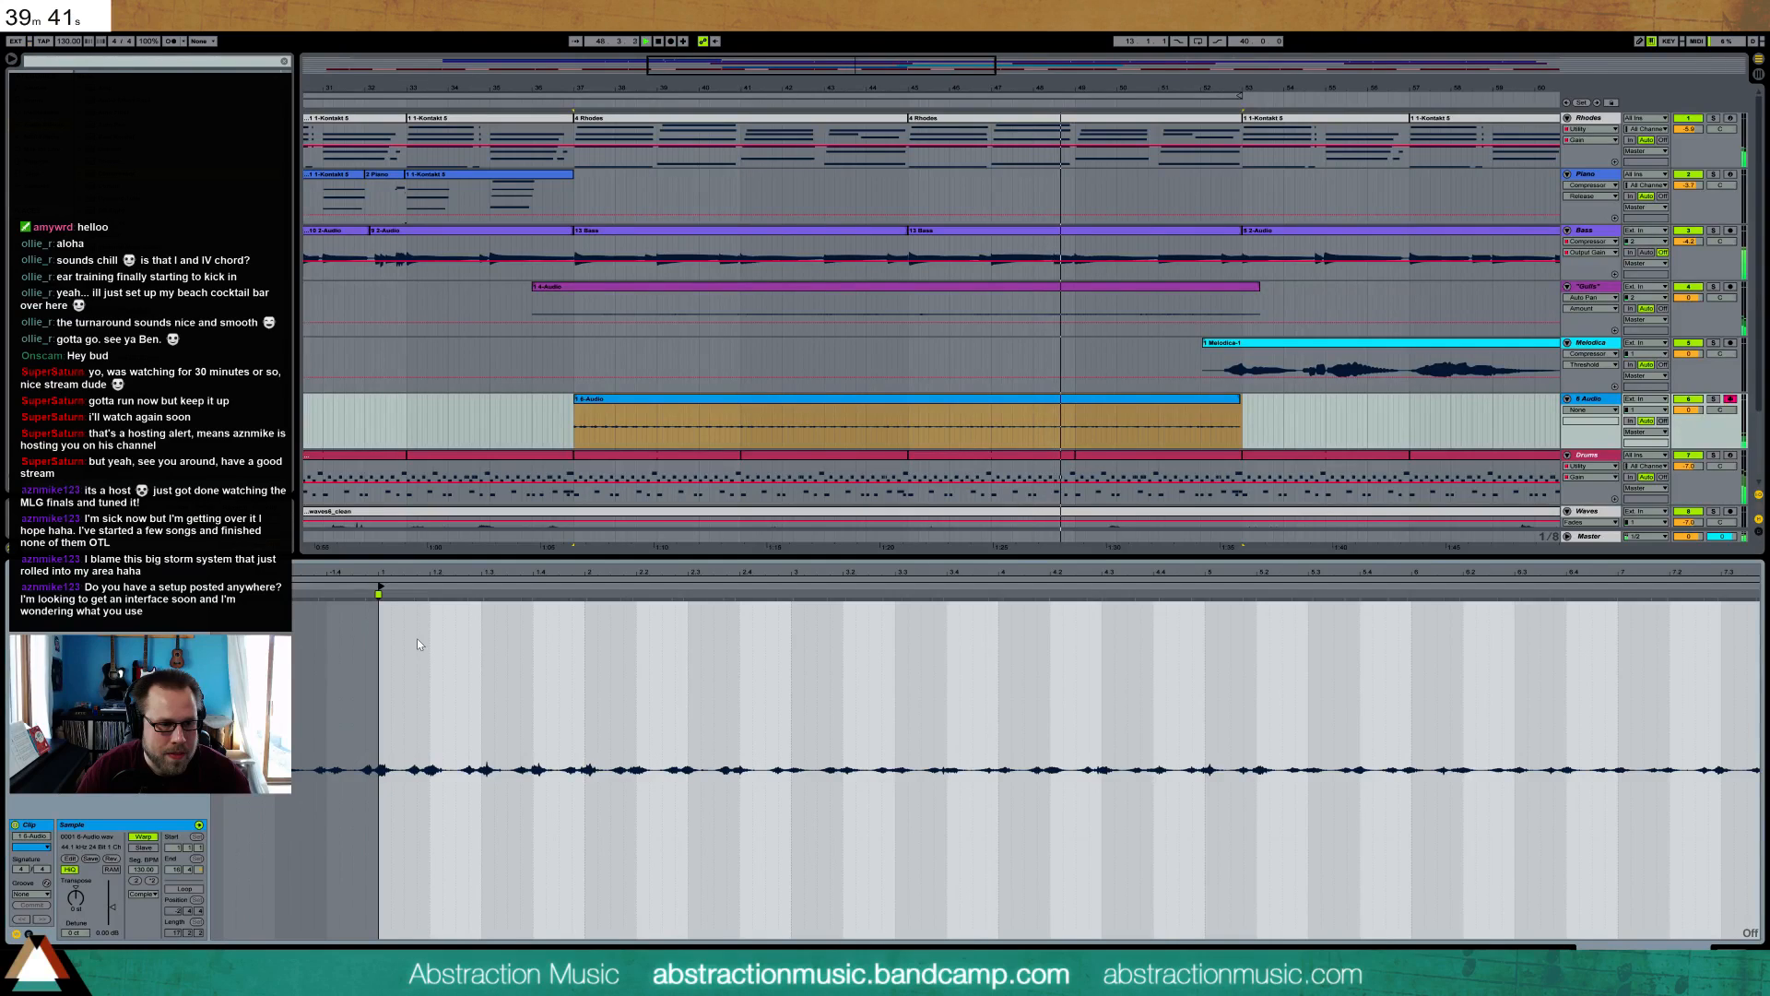
pyautogui.hotkey('ctrl', '4')
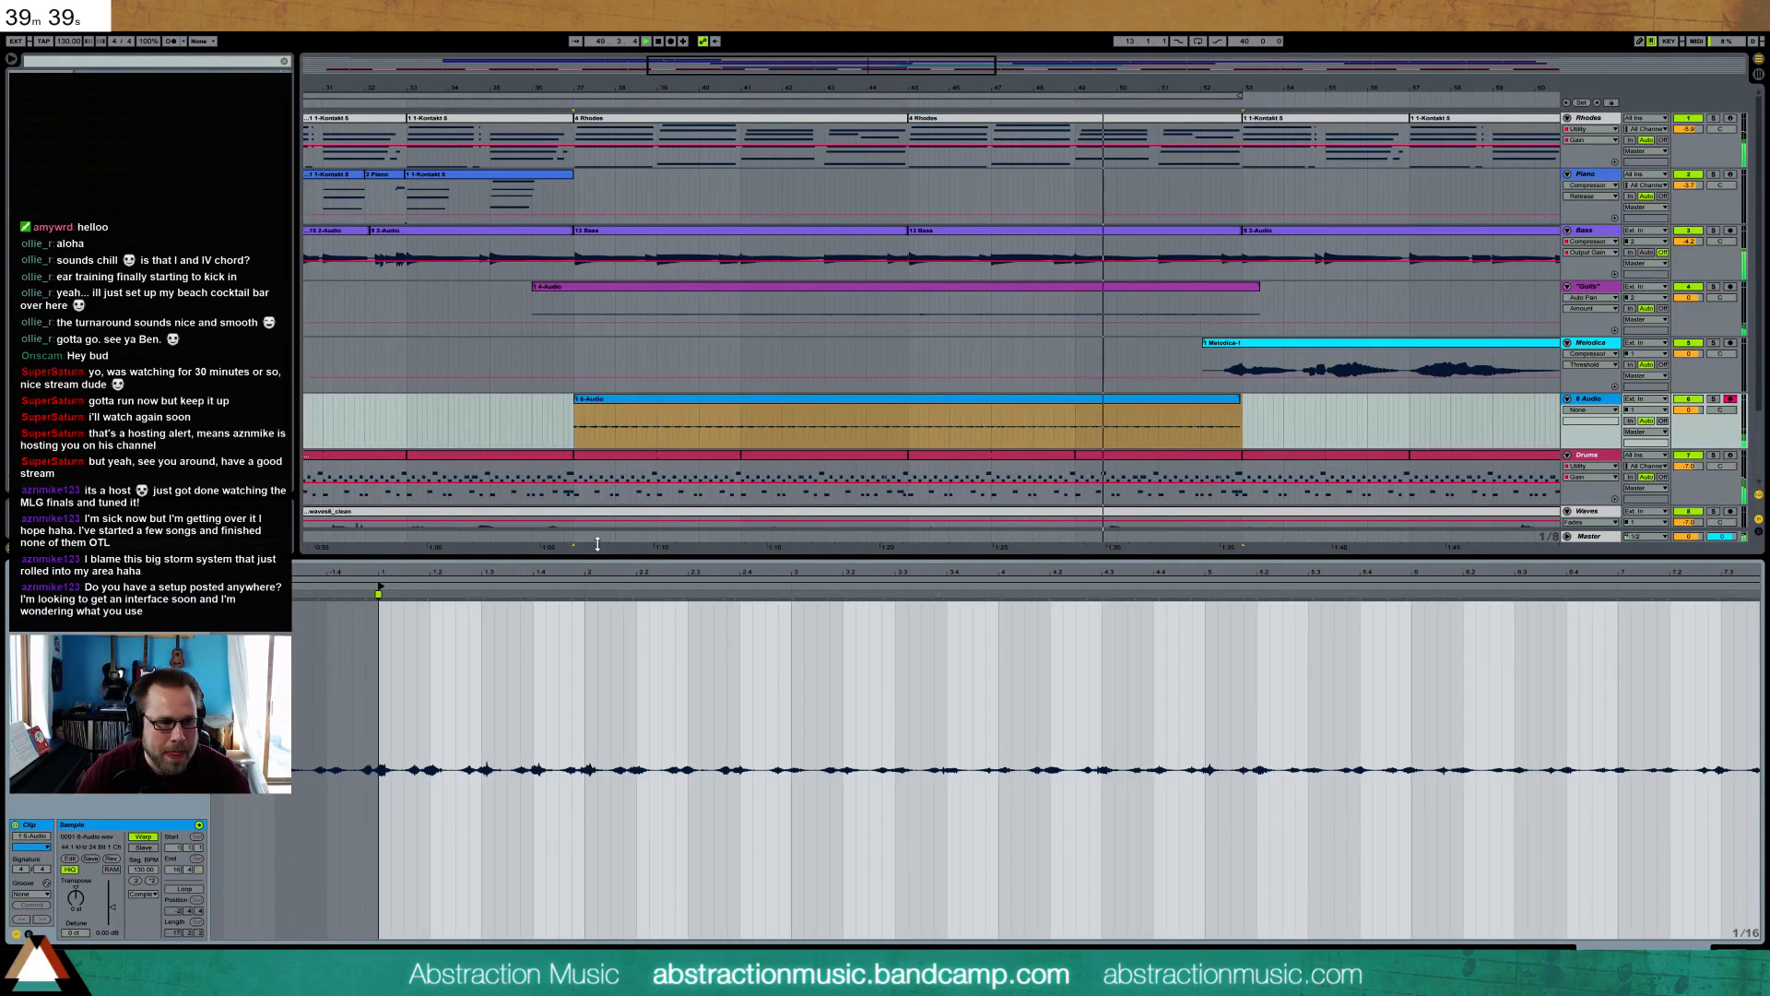
# - Duplicate the trimmed recording on the new audio track so its copy starts at bar 53
pyautogui.moveTo(757, 665); pyautogui.dragTo(565, 613)
pyautogui.hotkey('ctrl', 't')
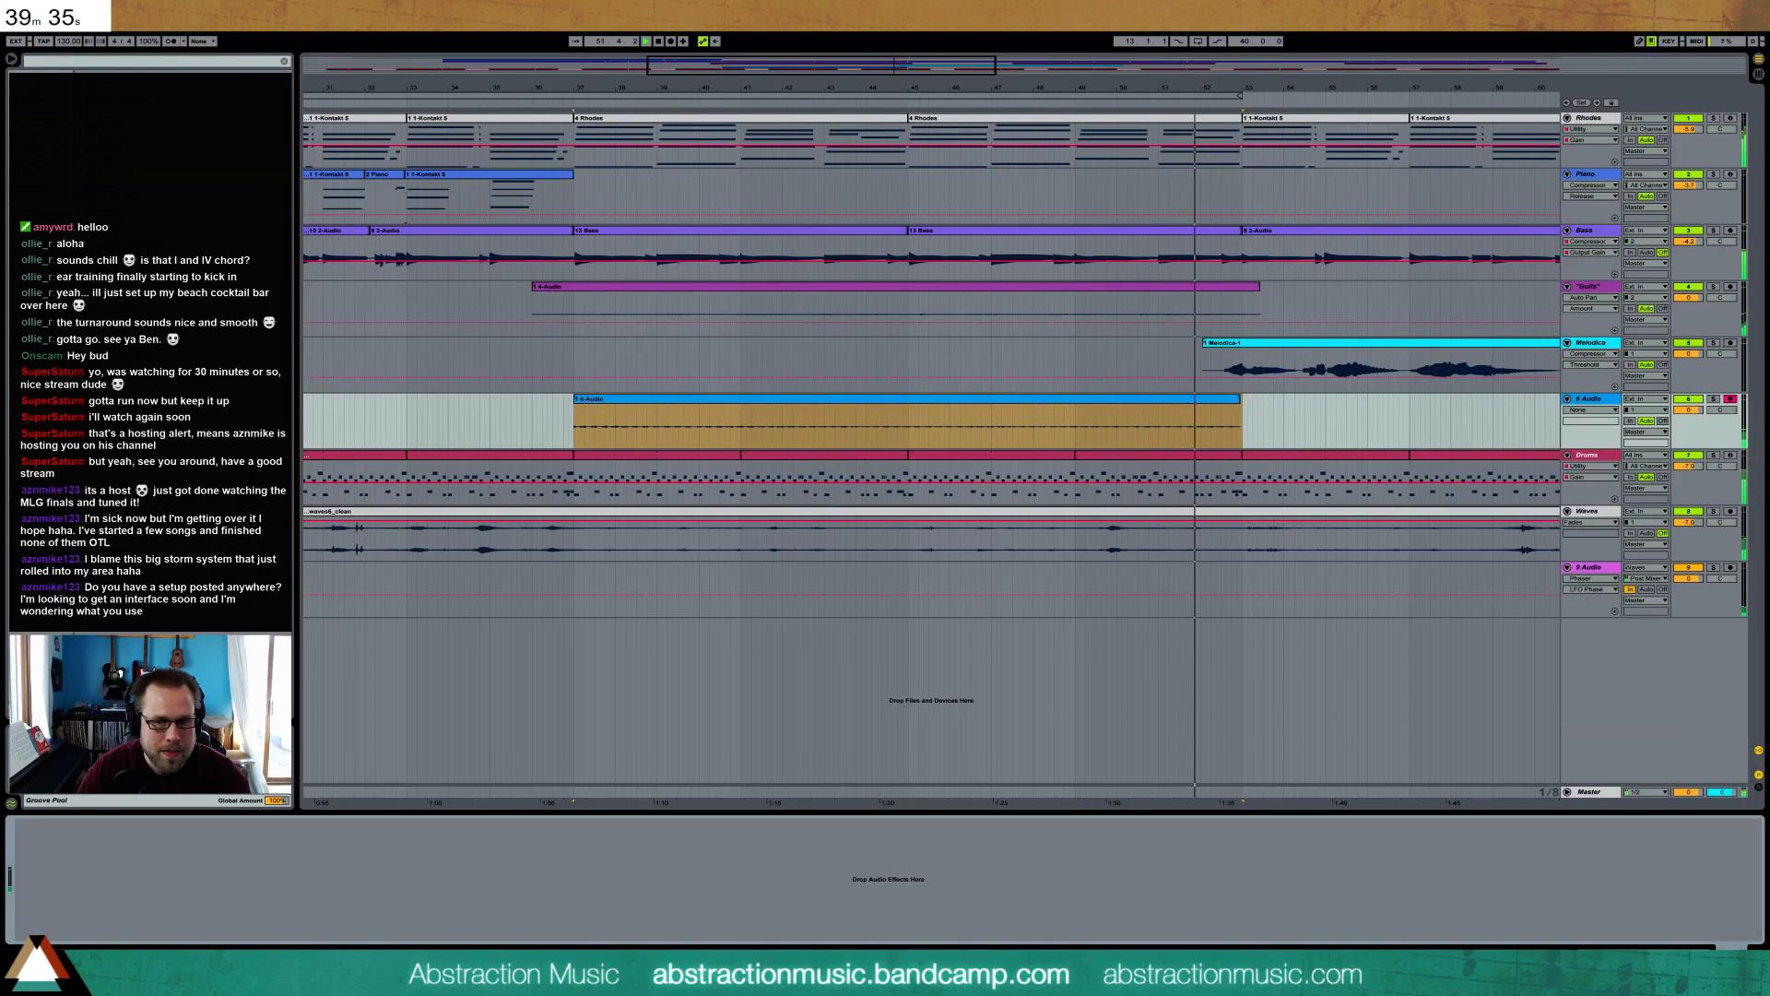
pyautogui.click(1242, 400)
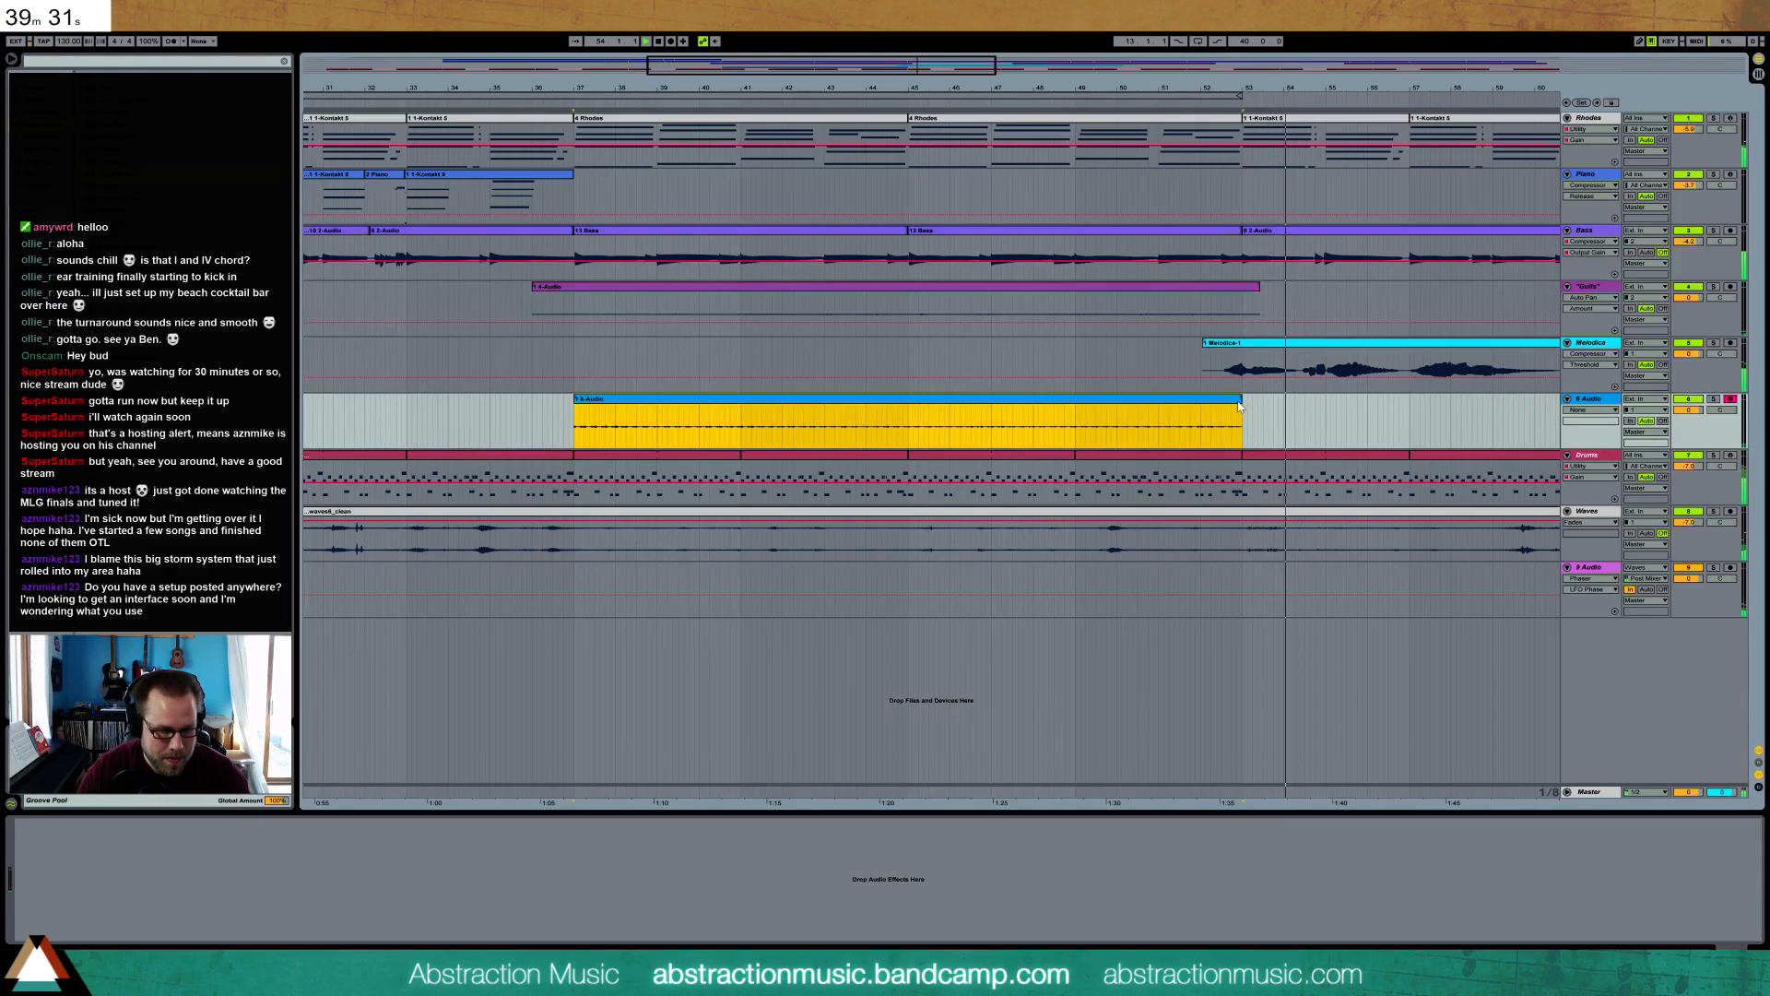
pyautogui.hotkey('ctrl', 'd')
# - Add an Auto Pan effect to the Melodica track, between its EQ Eight and Compressor
pyautogui.moveTo(892, 62); pyautogui.dragTo(892, 33)
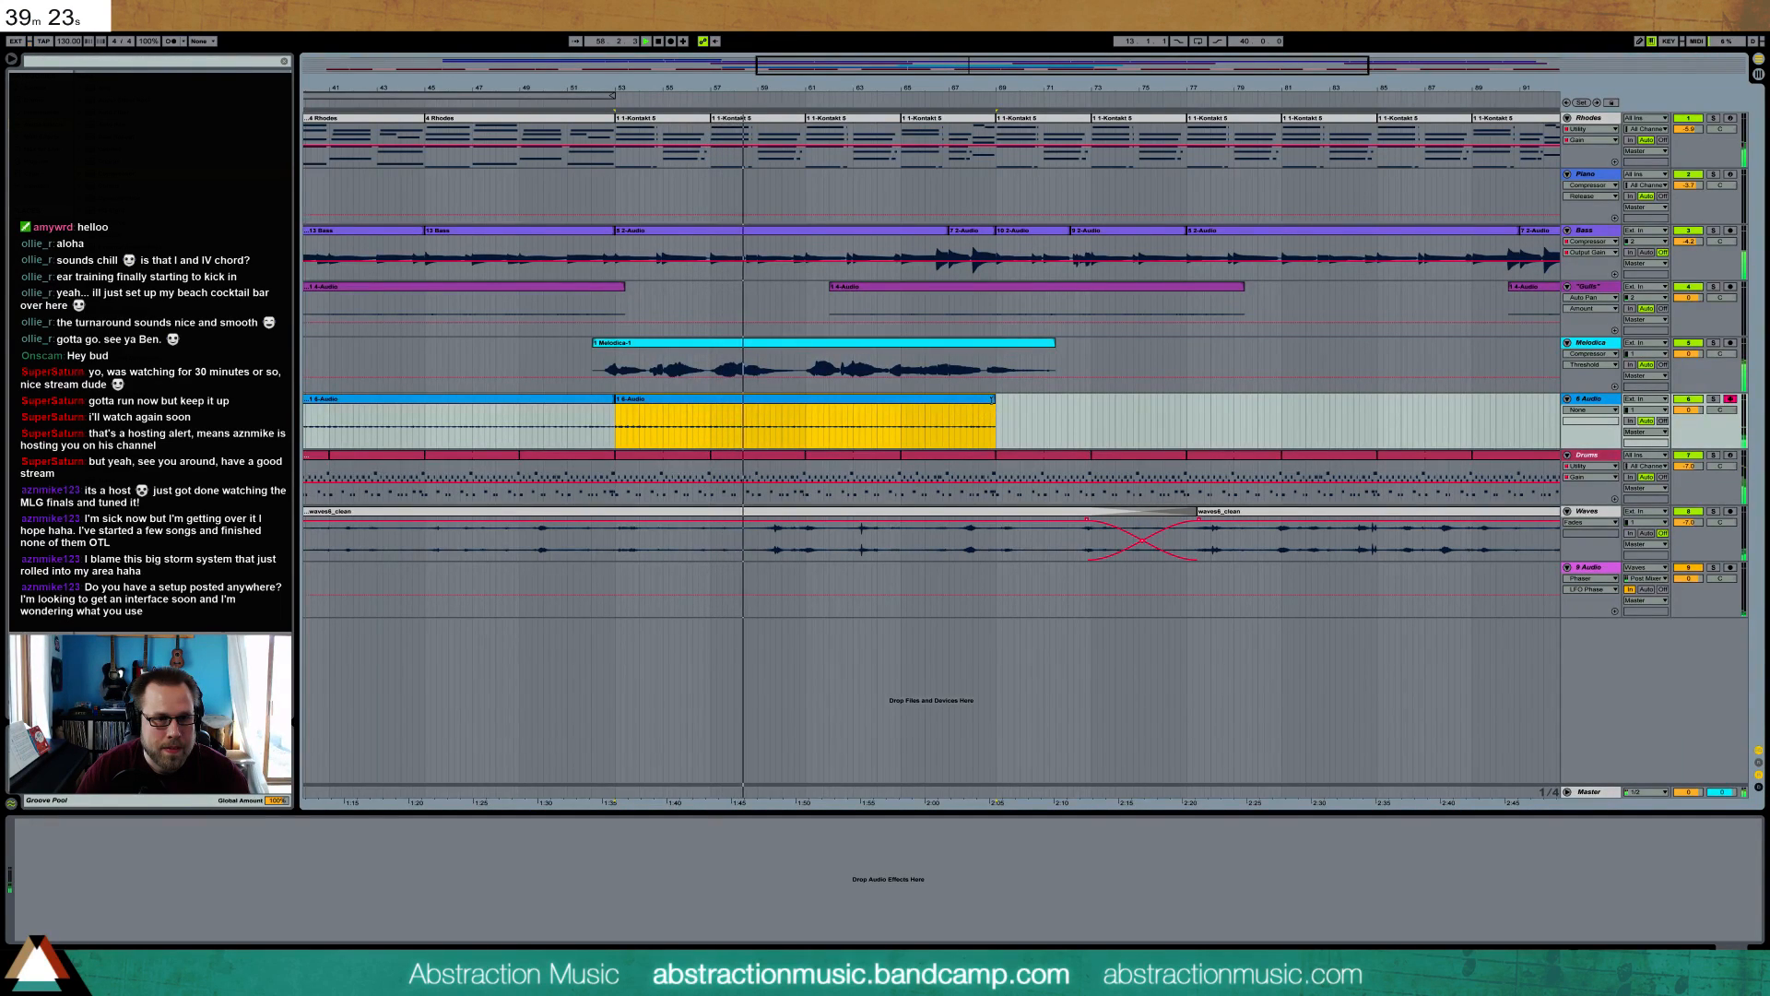
pyautogui.moveTo(839, 88); pyautogui.dragTo(839, 45)
pyautogui.click(894, 364)
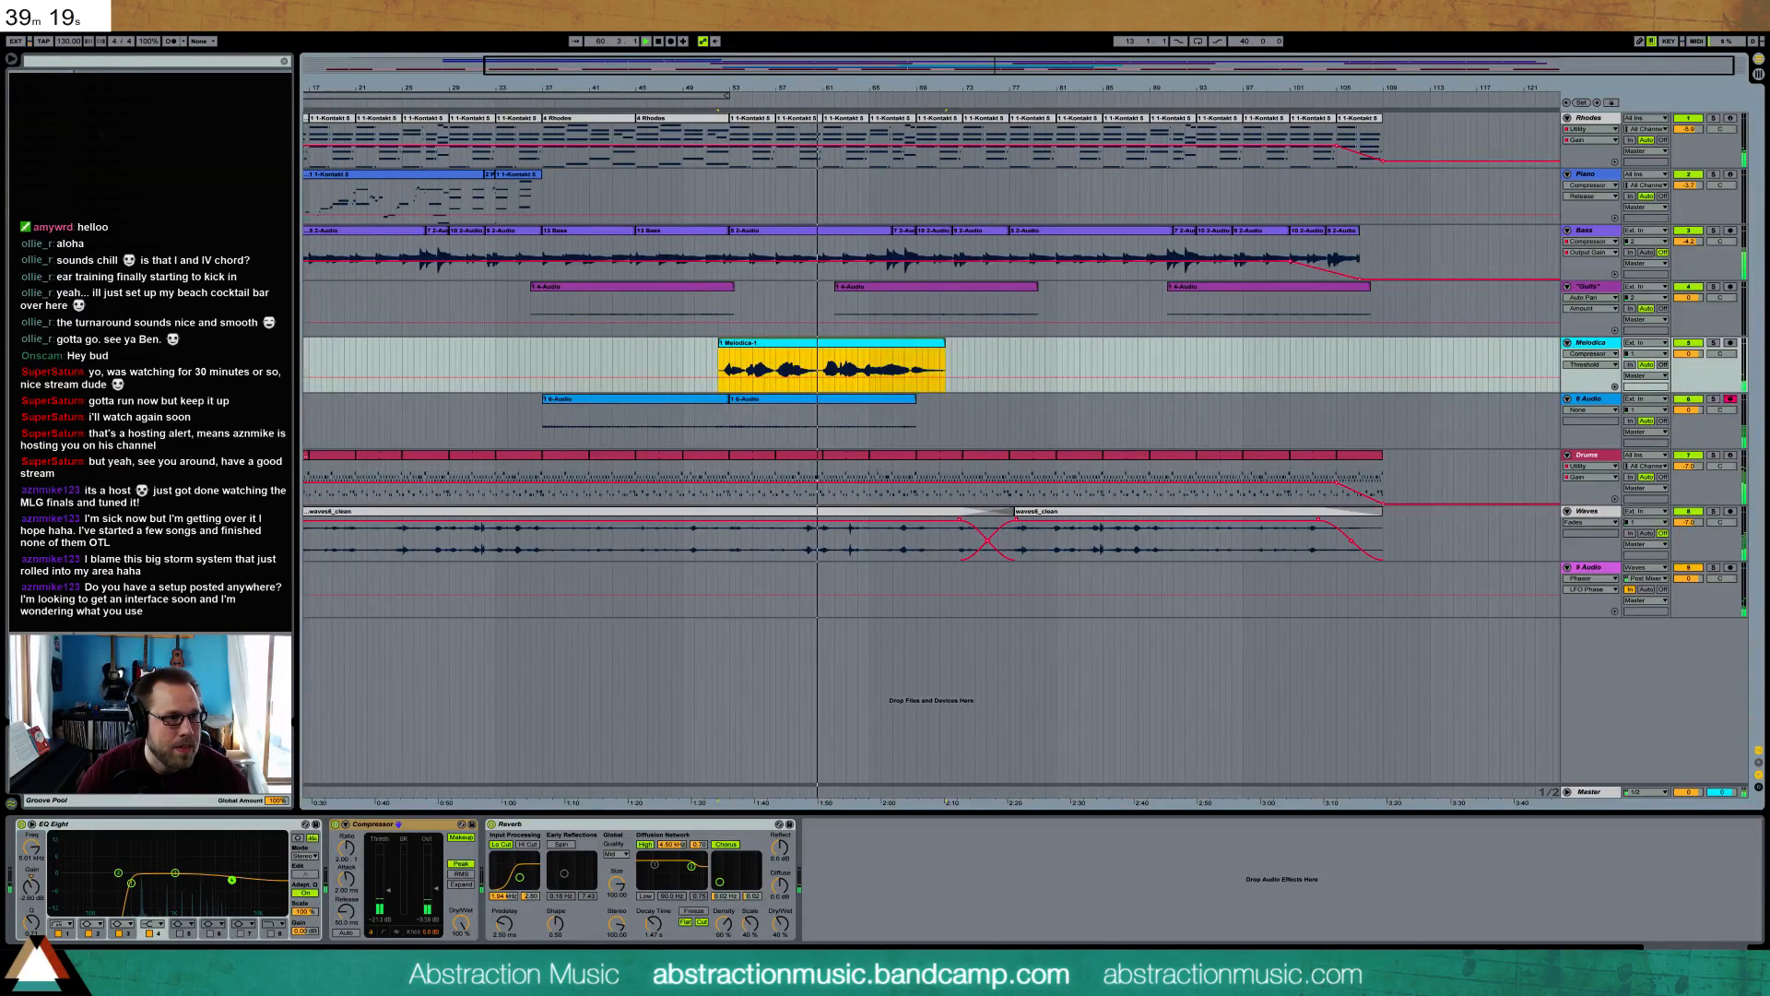
pyautogui.moveTo(120, 129); pyautogui.dragTo(345, 891)
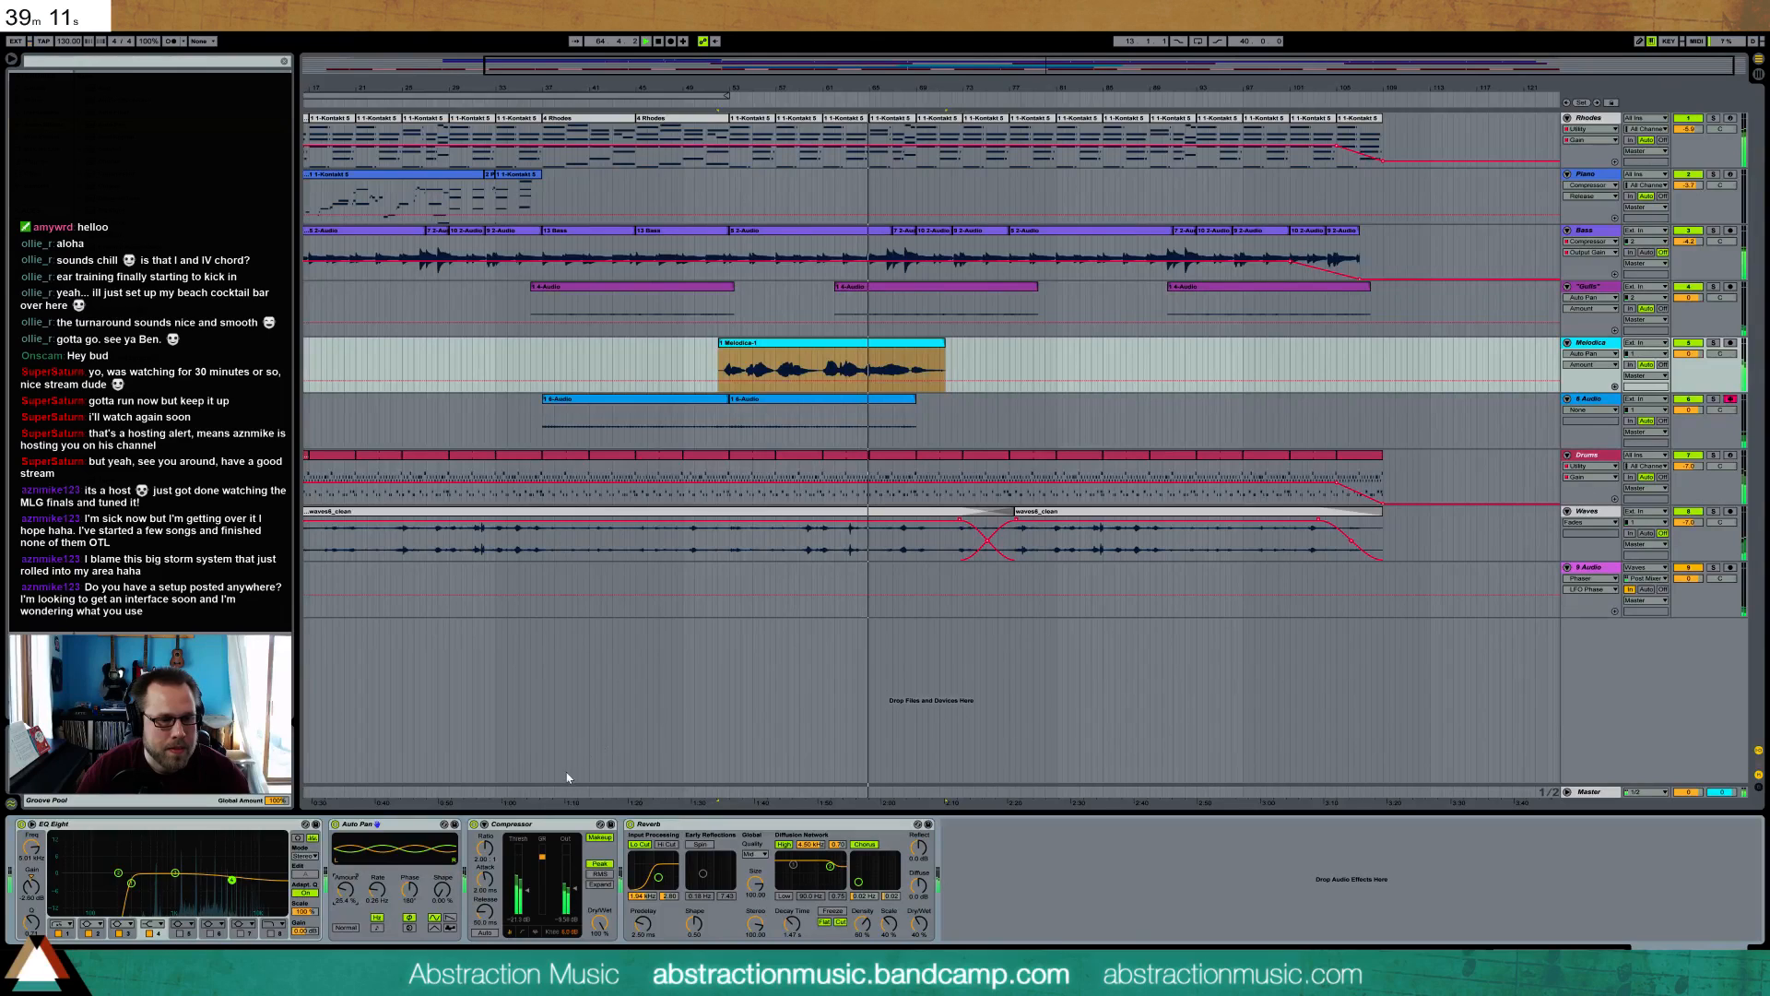
# - Lengthen the Melodica reverb's decay time to about 2.4 s and lower its dry/wet mix
pyautogui.moveTo(799, 932); pyautogui.dragTo(798, 912)
pyautogui.moveTo(919, 925); pyautogui.dragTo(919, 942)
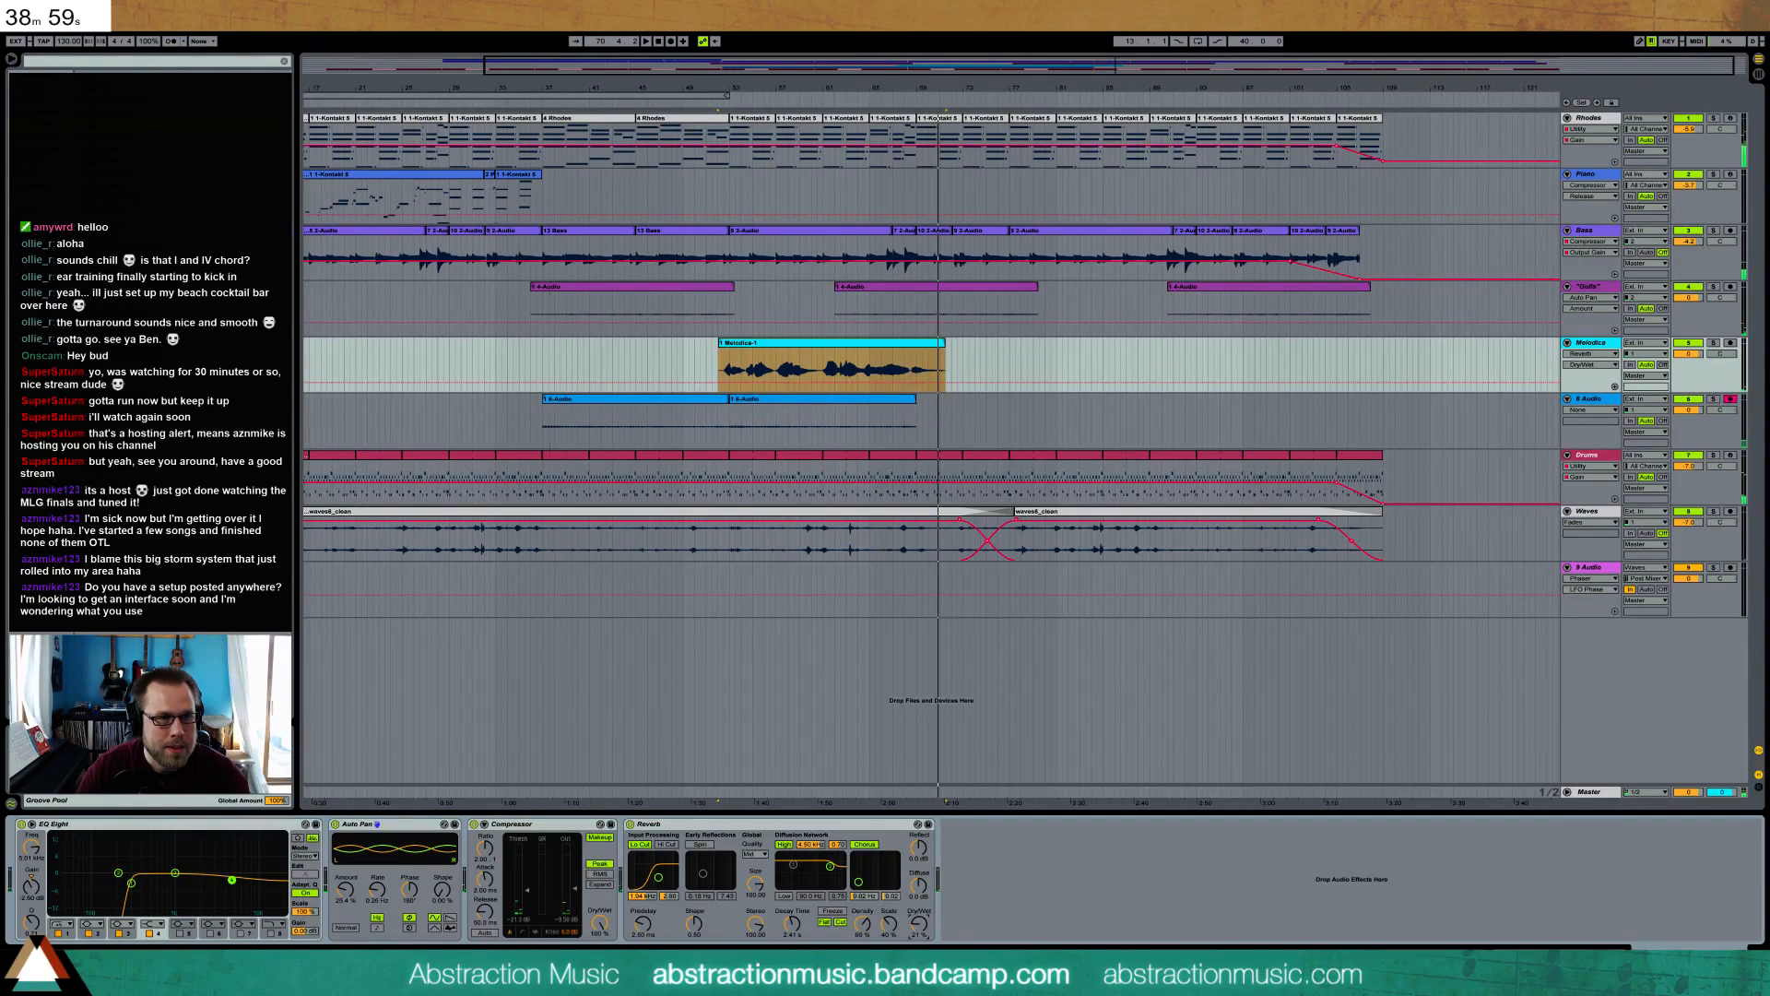
# - Copy the Melodica track's Reverb and Auto Pan onto the new audio track, placing Auto Pan before Reverb
pyautogui.moveTo(703, 68); pyautogui.dragTo(668, 65)
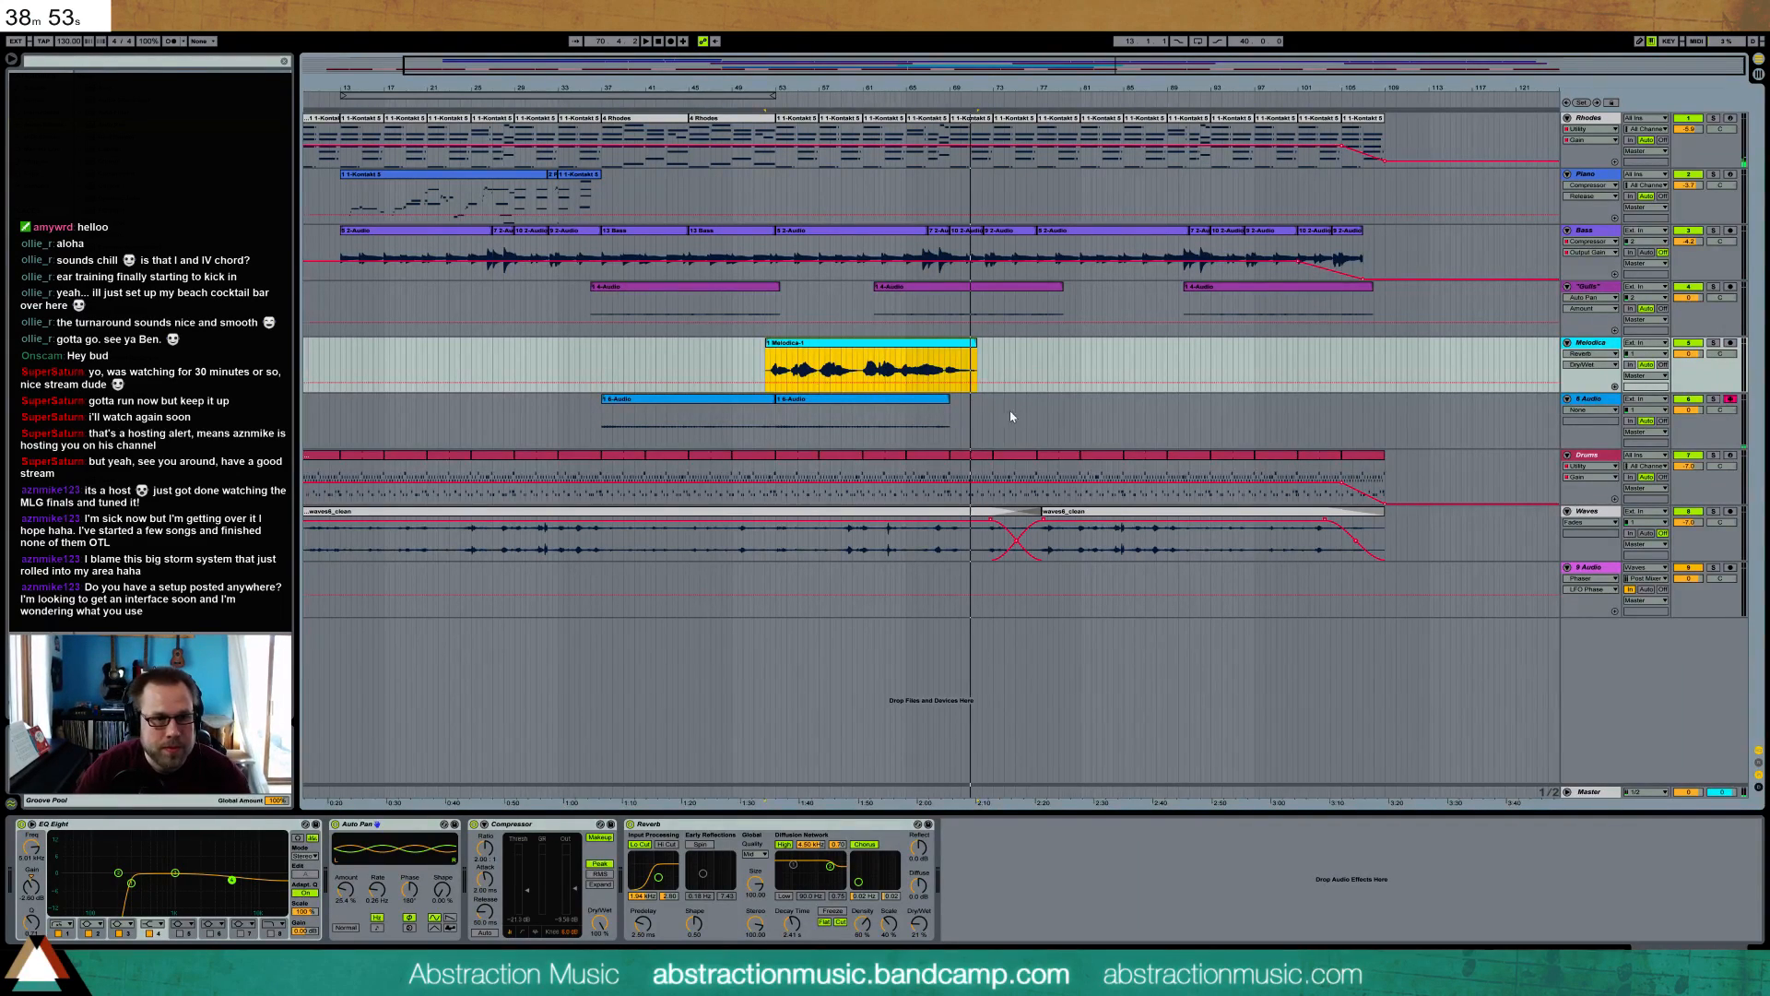
pyautogui.click(890, 404)
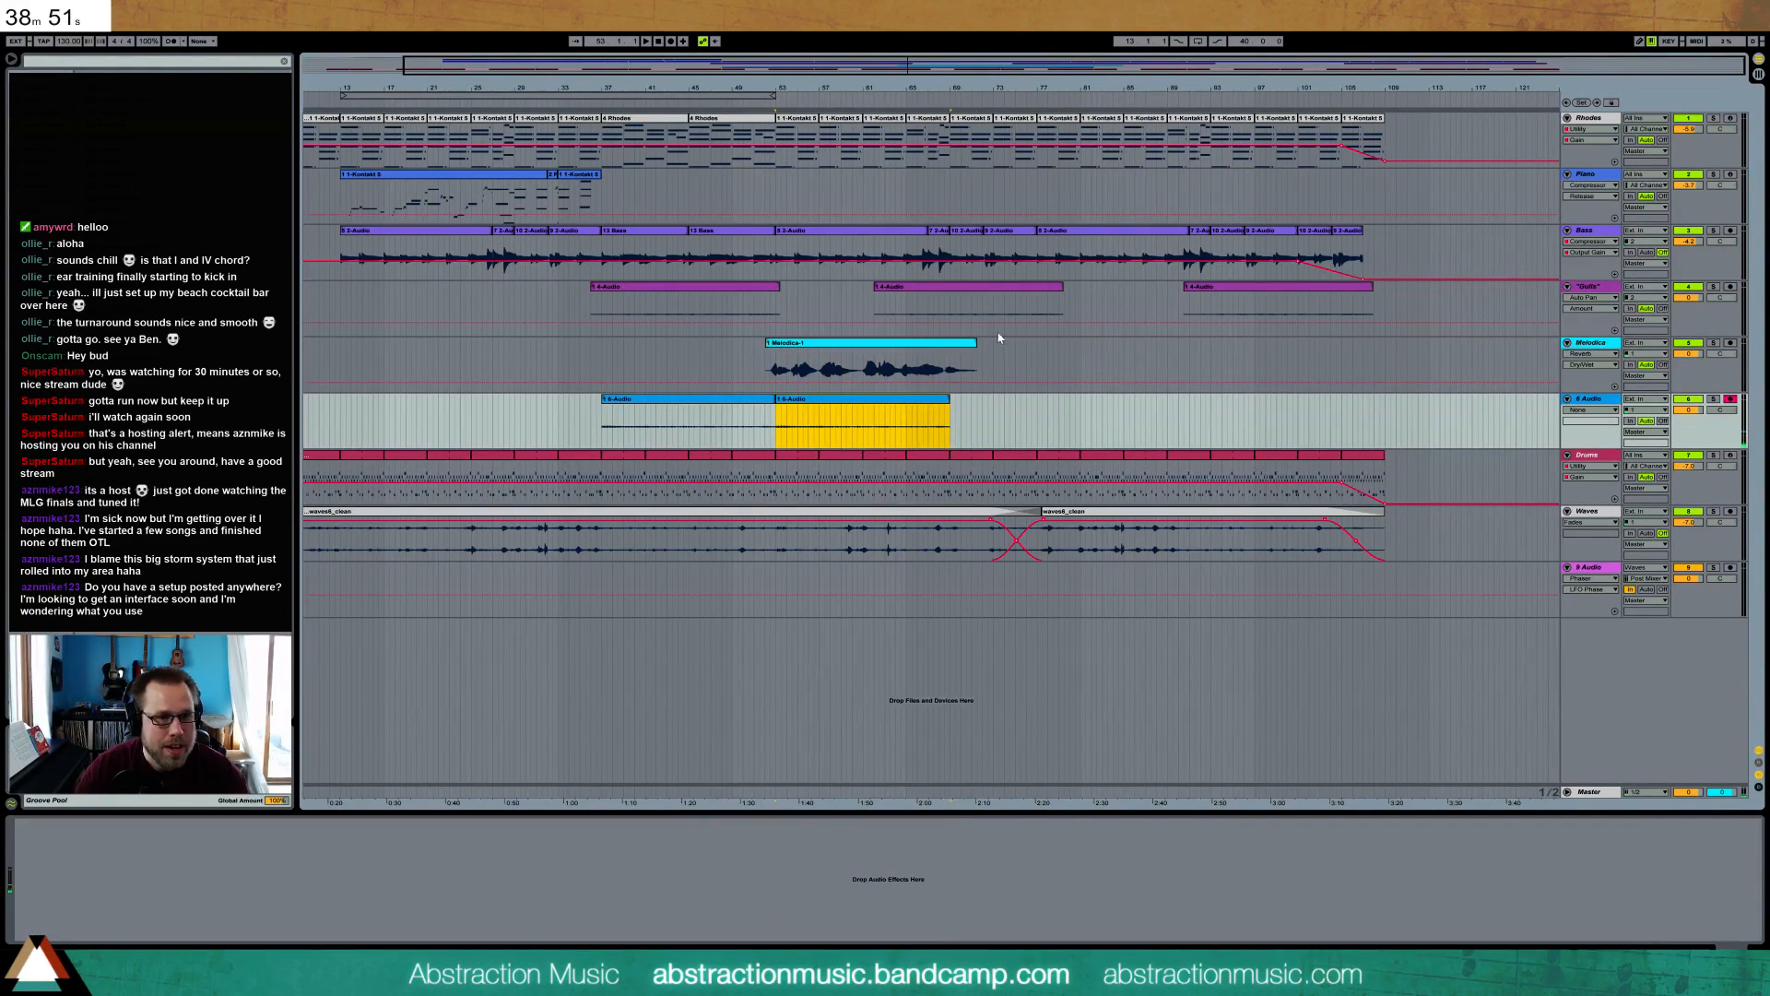
pyautogui.click(951, 350)
pyautogui.click(768, 828)
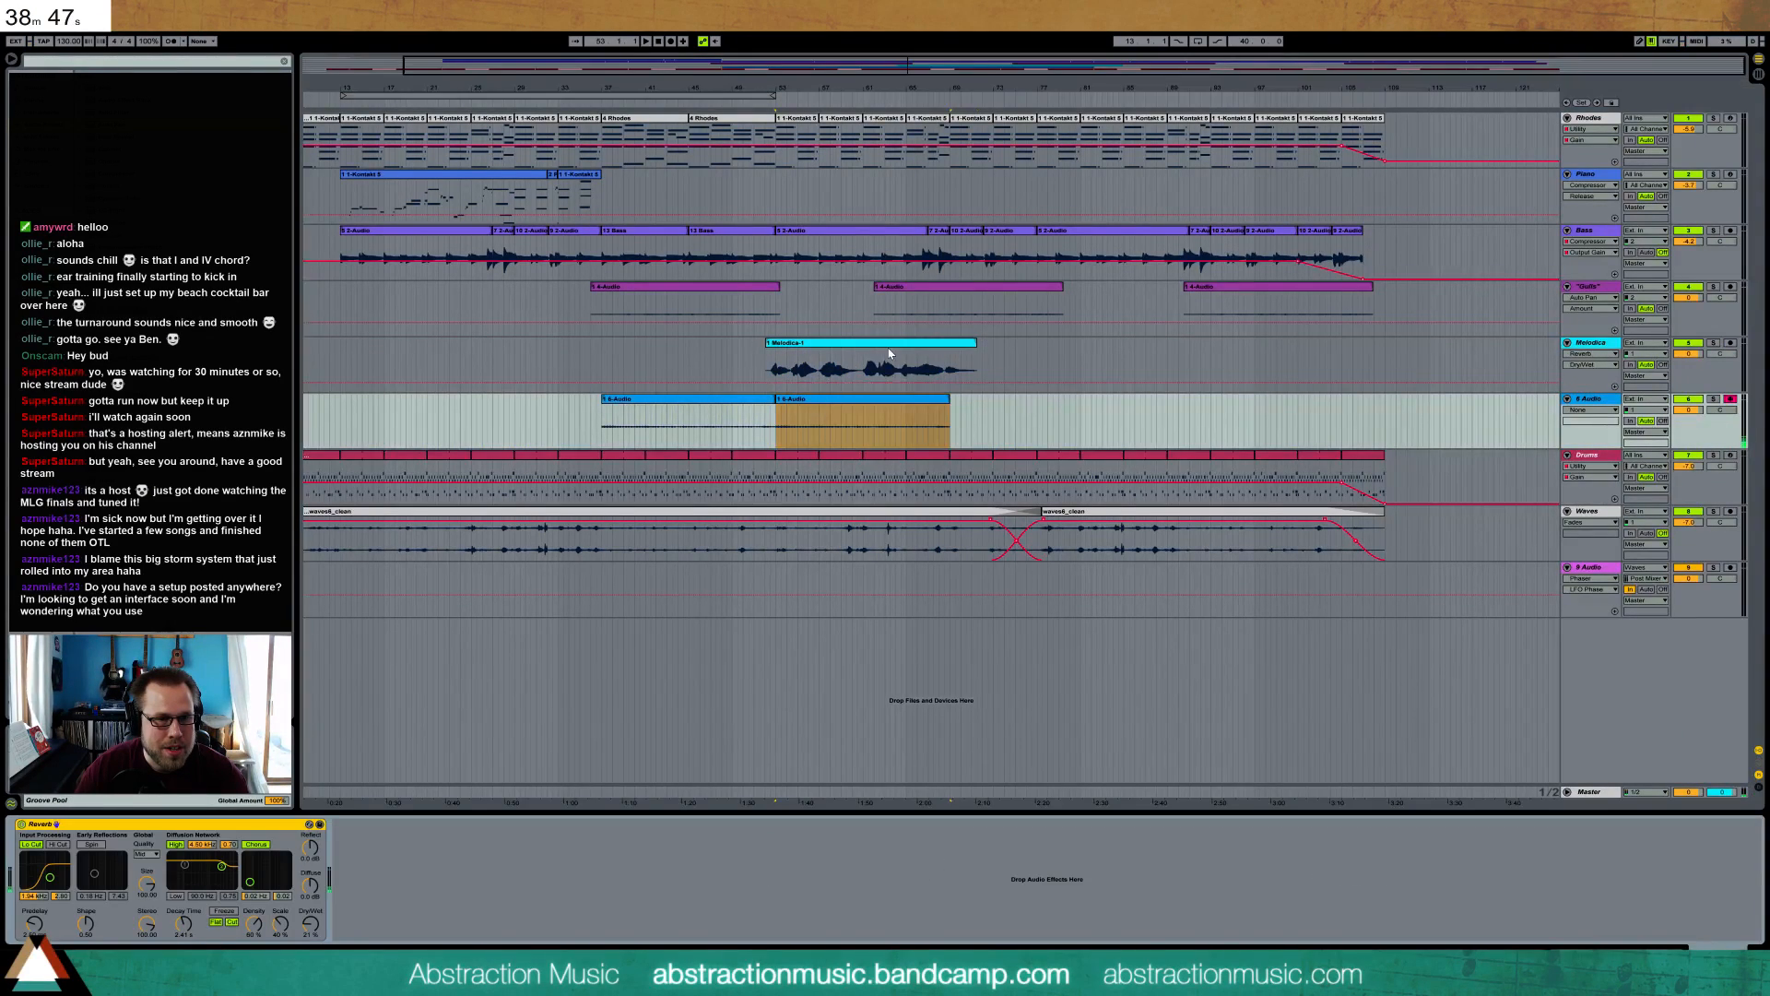
pyautogui.click(870, 361)
pyautogui.click(403, 832)
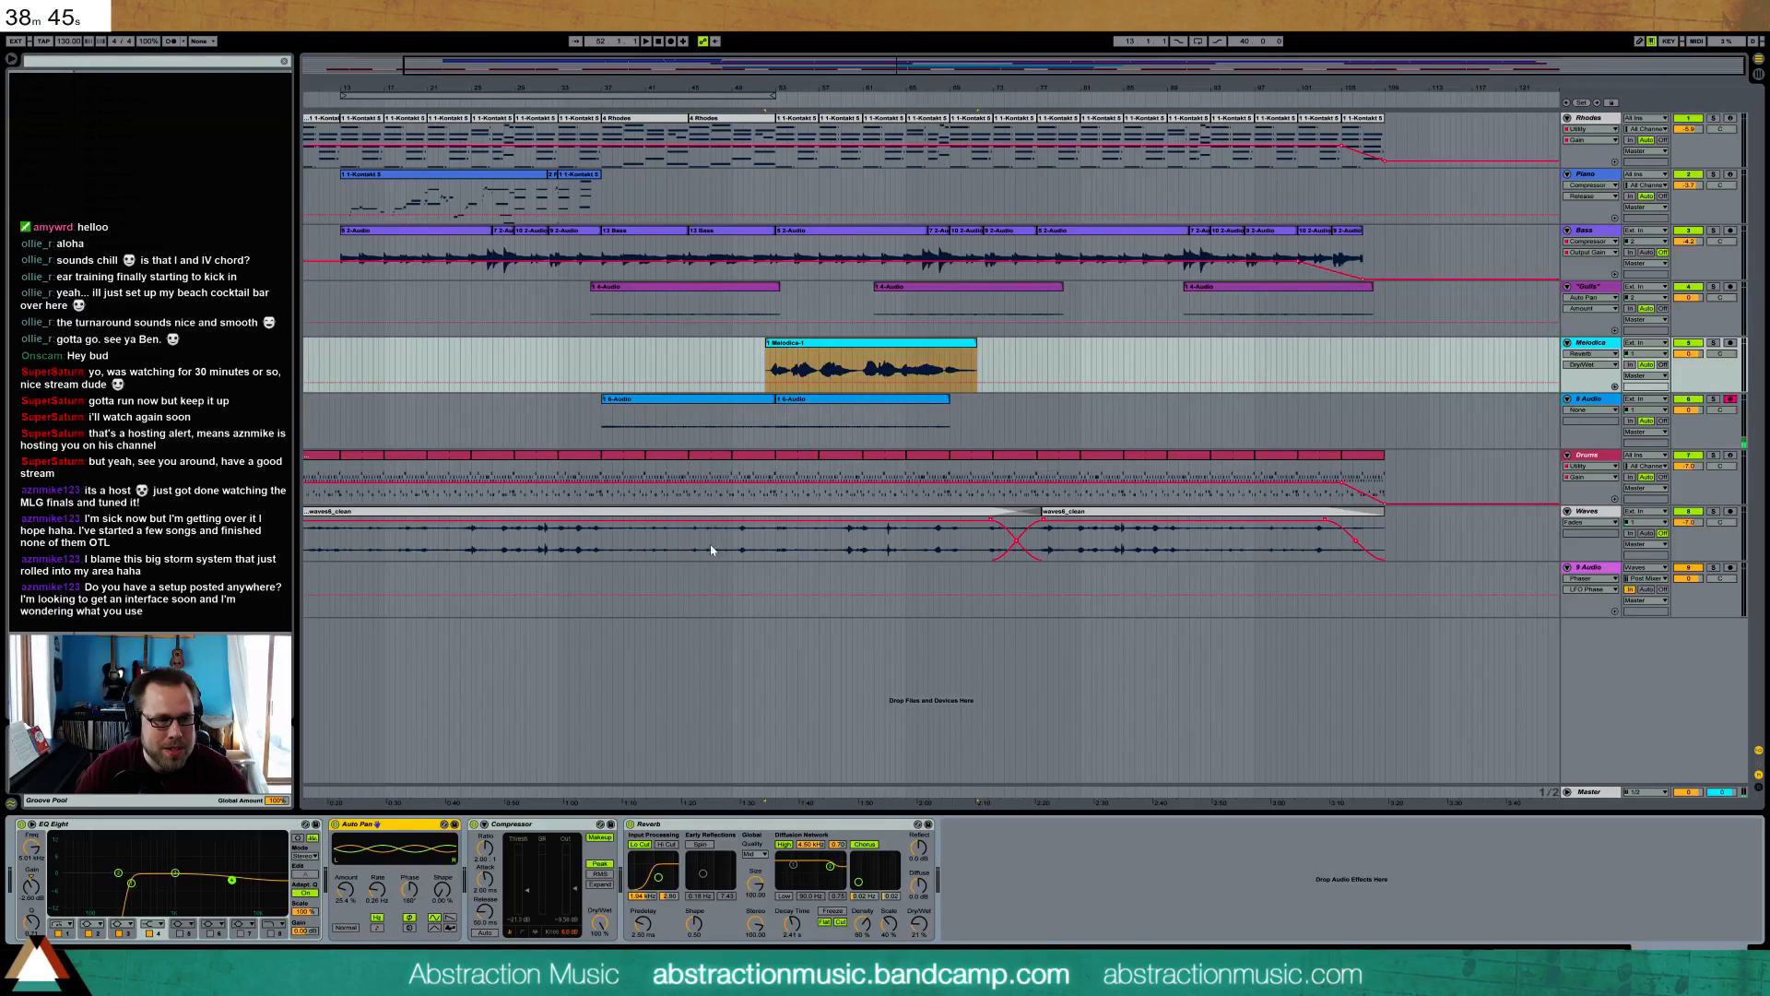
pyautogui.click(823, 400)
pyautogui.click(99, 832)
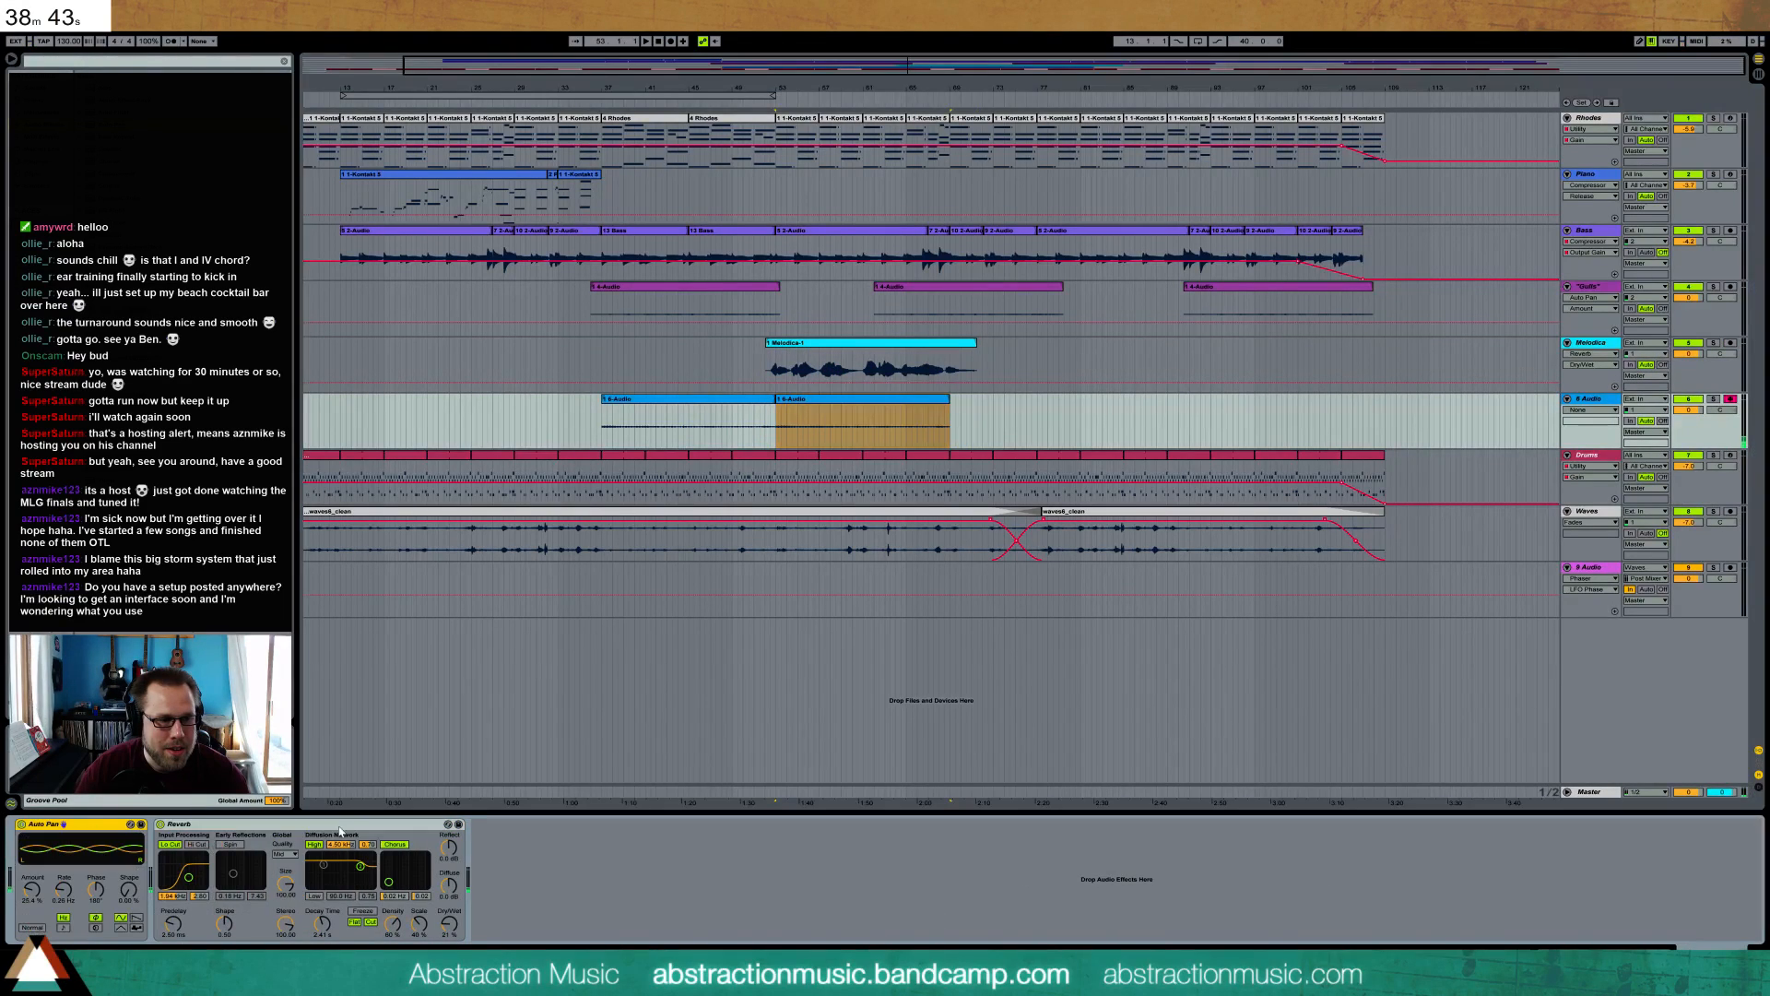
# - Play the arrangement from bar 53 and adjust the Auto Pan amount on the new audio track
pyautogui.press('space')
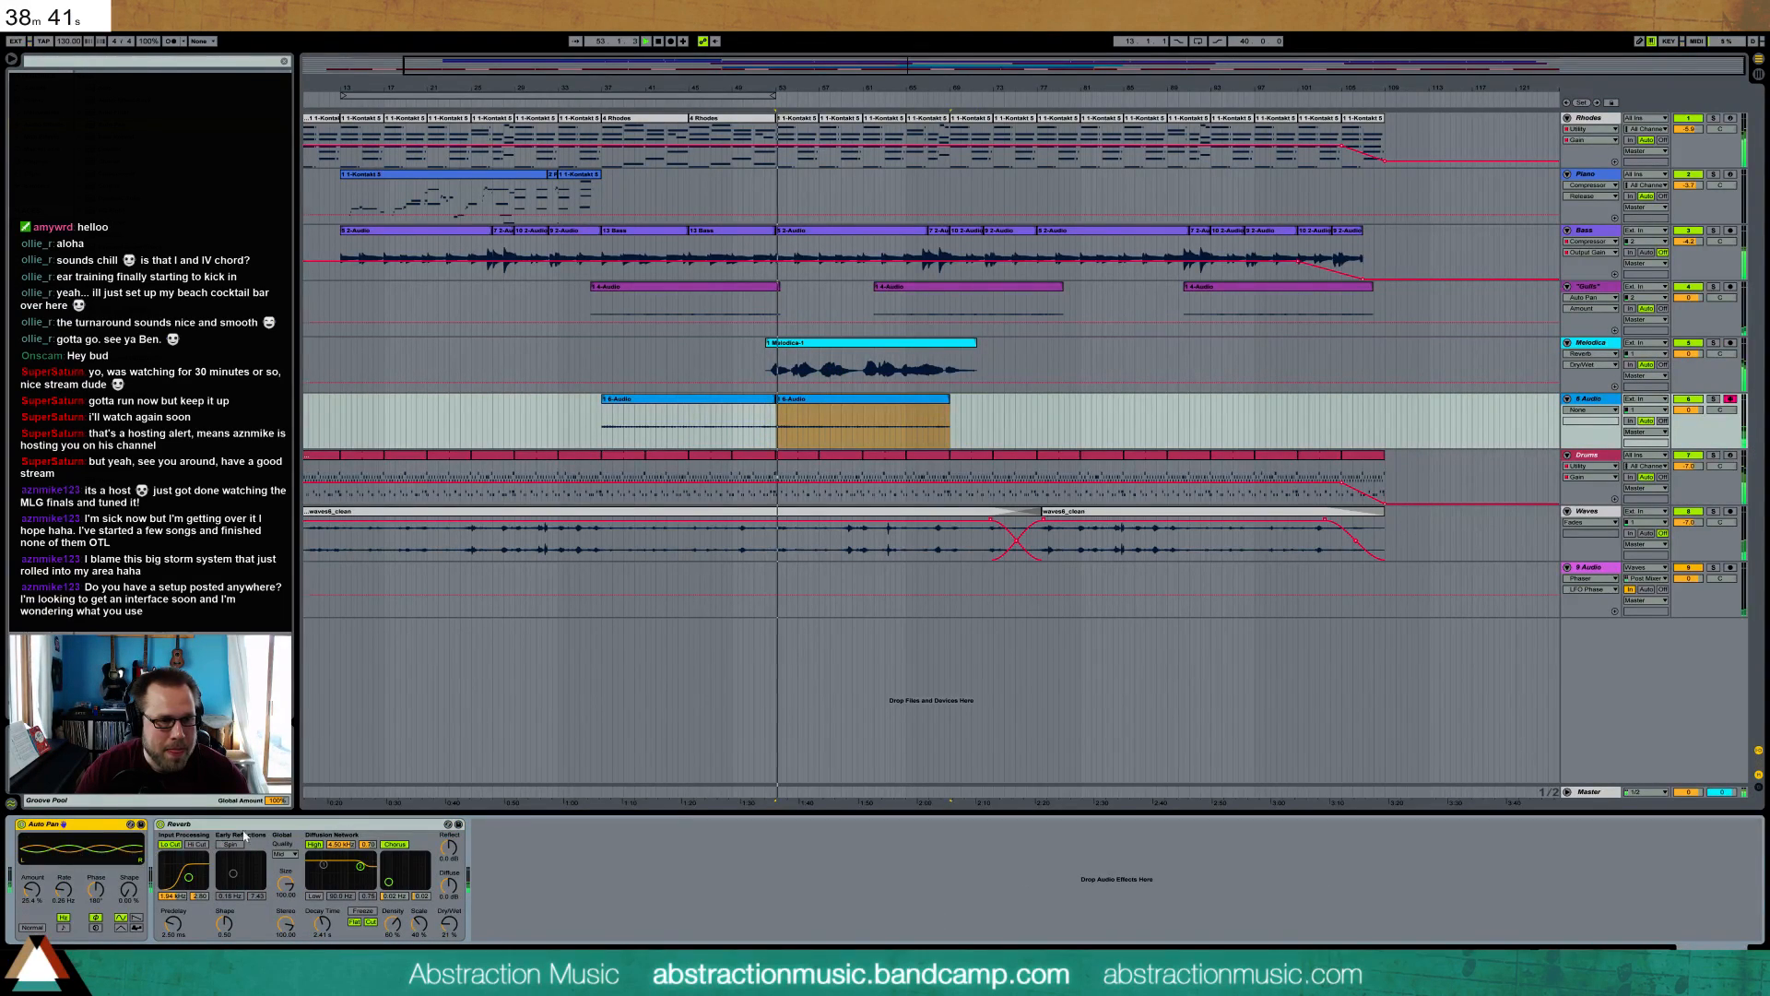
pyautogui.click(31, 888)
pyautogui.moveTo(32, 887); pyautogui.dragTo(31, 886)
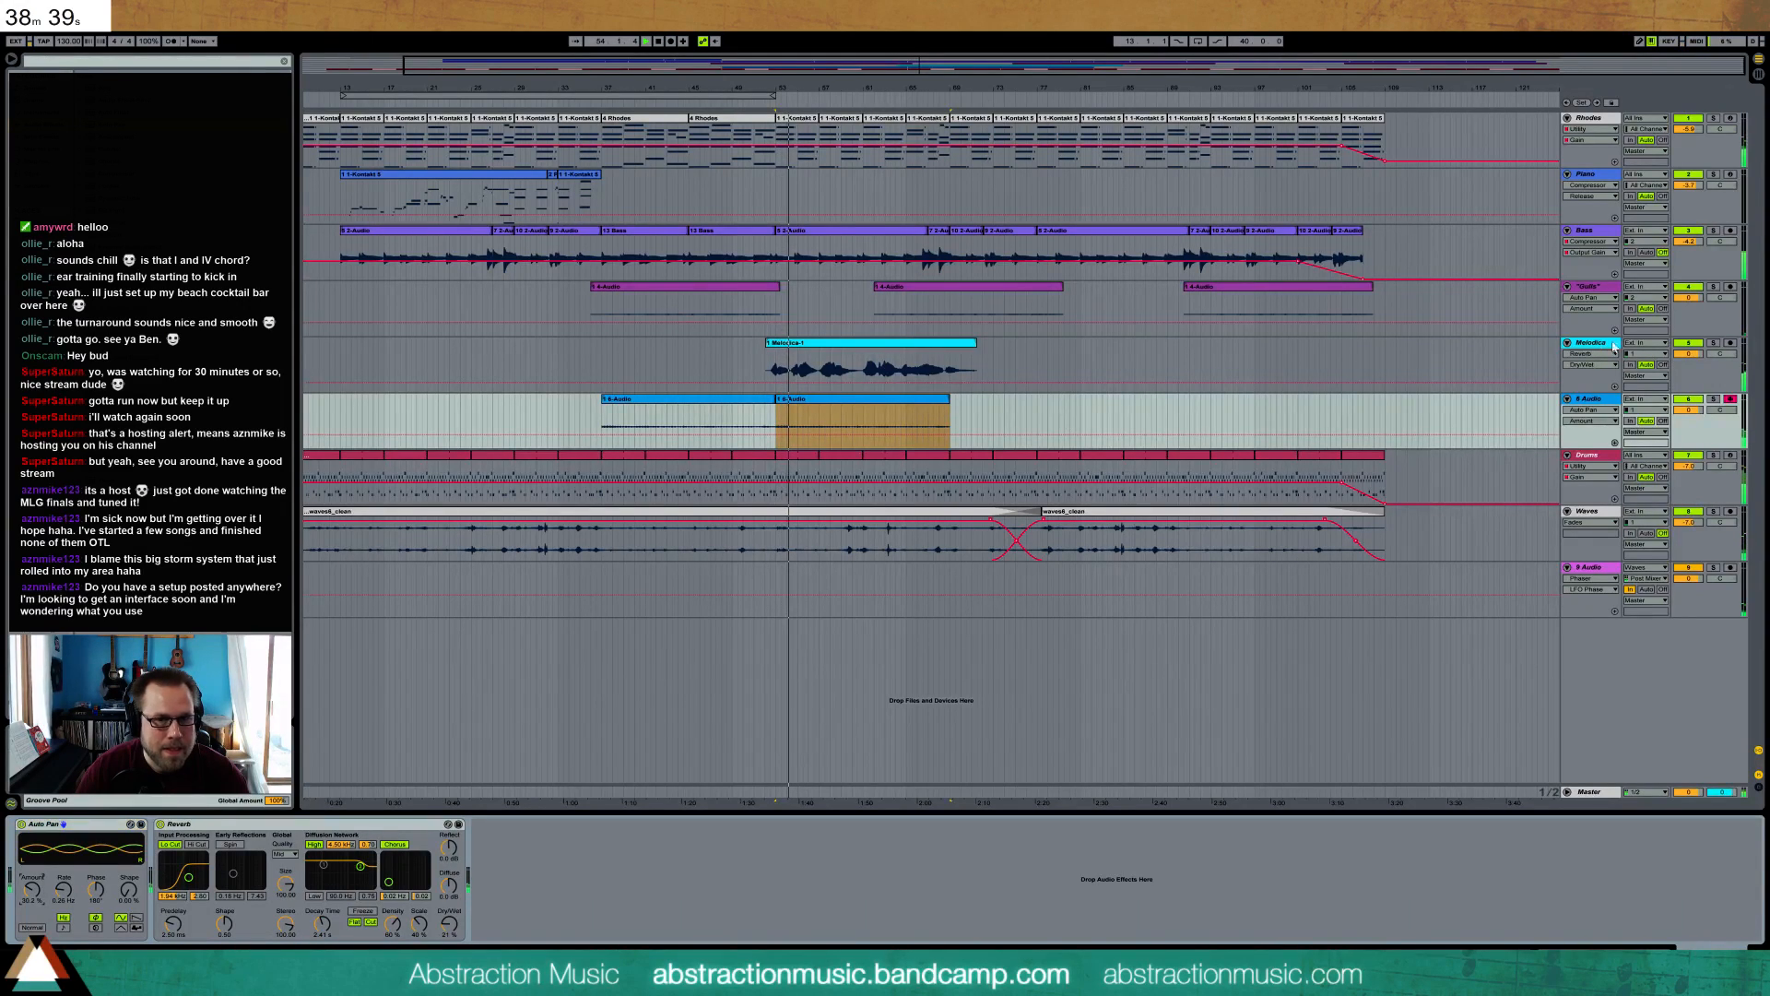
# - Solo the 6 Audio track, shorten its Reverb decay time and raise the reverb's dry/wet mix
pyautogui.click(1713, 399)
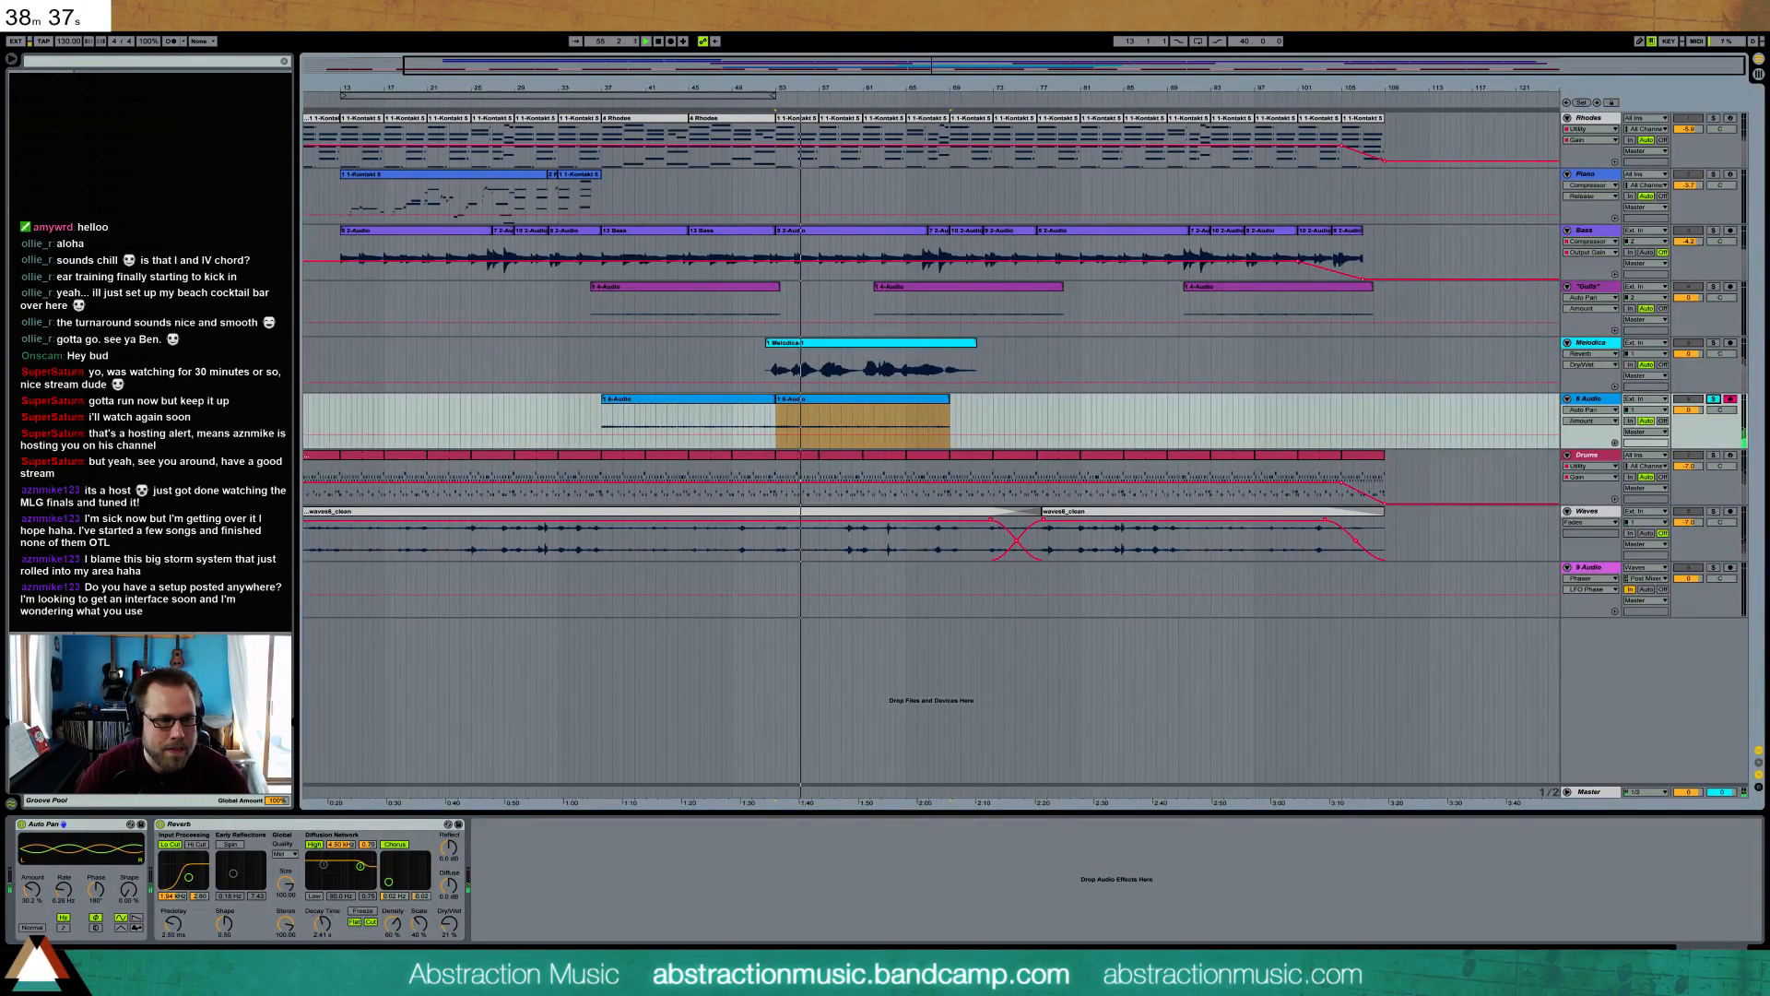
pyautogui.moveTo(322, 922); pyautogui.dragTo(322, 917)
pyautogui.moveTo(449, 923)
pyautogui.mouseDown()
pyautogui.moveTo(449, 874)
pyautogui.moveTo(449, 898)
pyautogui.mouseUp()
pyautogui.moveTo(334, 931); pyautogui.dragTo(333, 950)
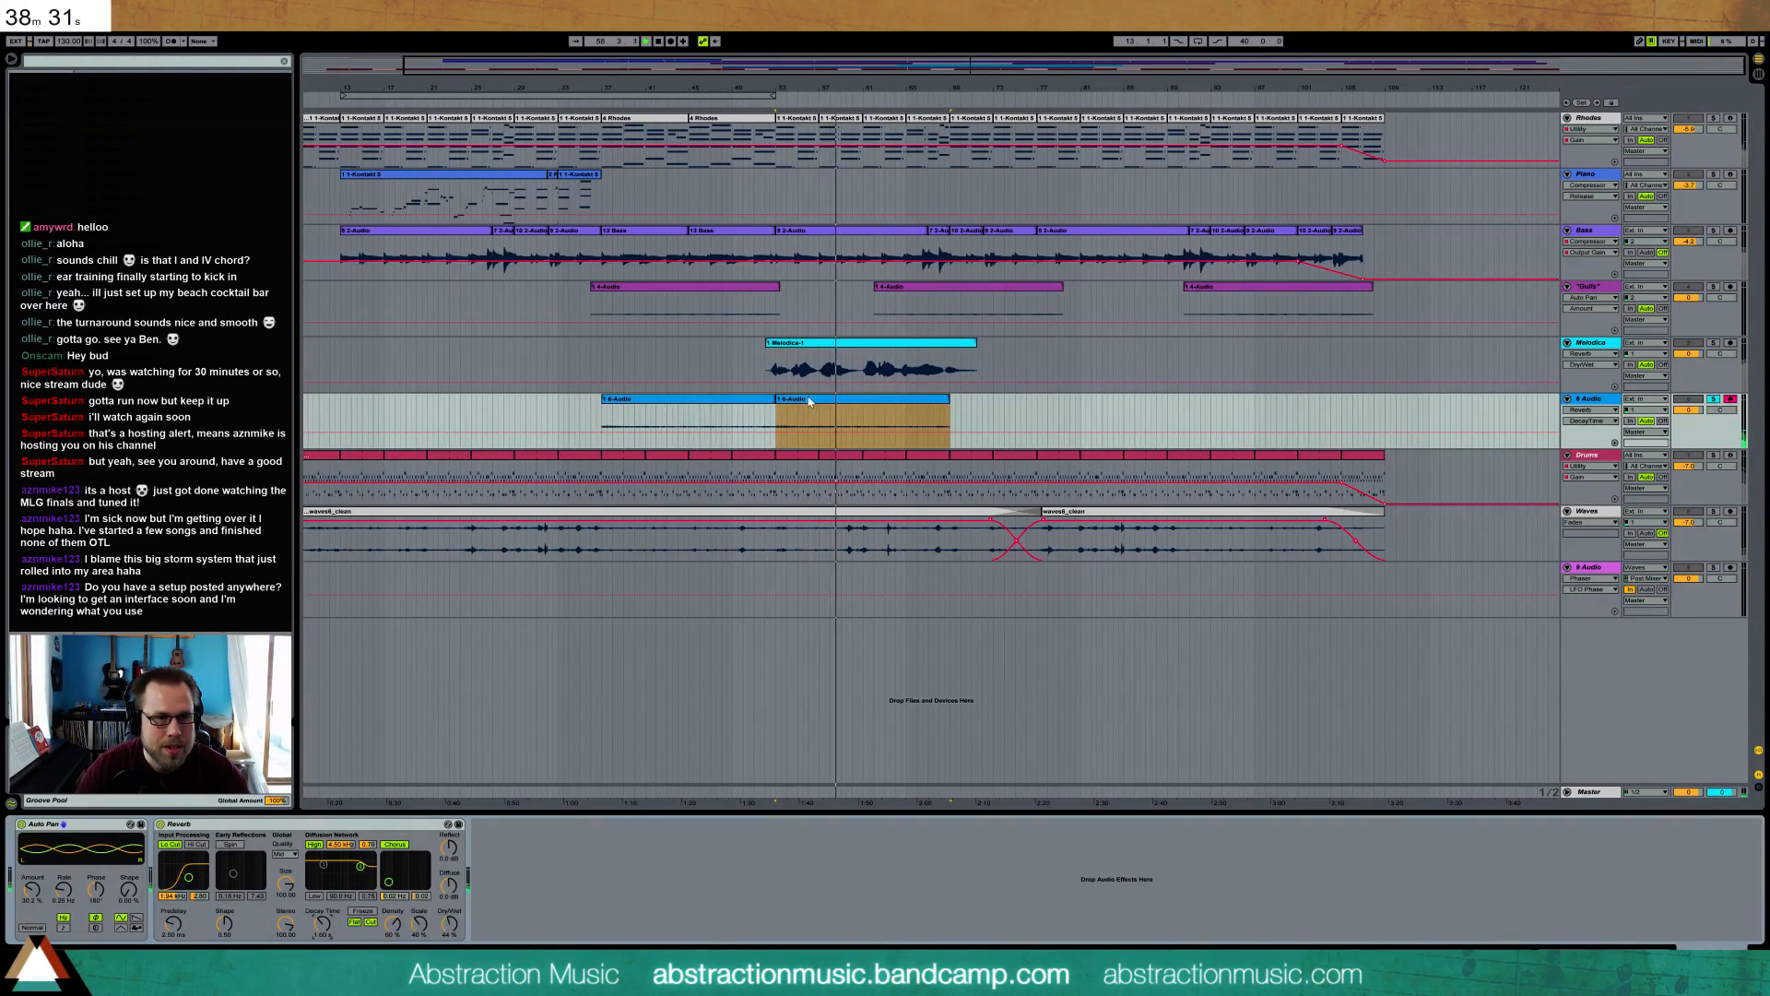
# - Raise the clip gain of both clips on the 6 Audio track, then return to the track's effects
pyautogui.keyDown('shift'); pyautogui.click(754, 403); pyautogui.keyUp('shift')
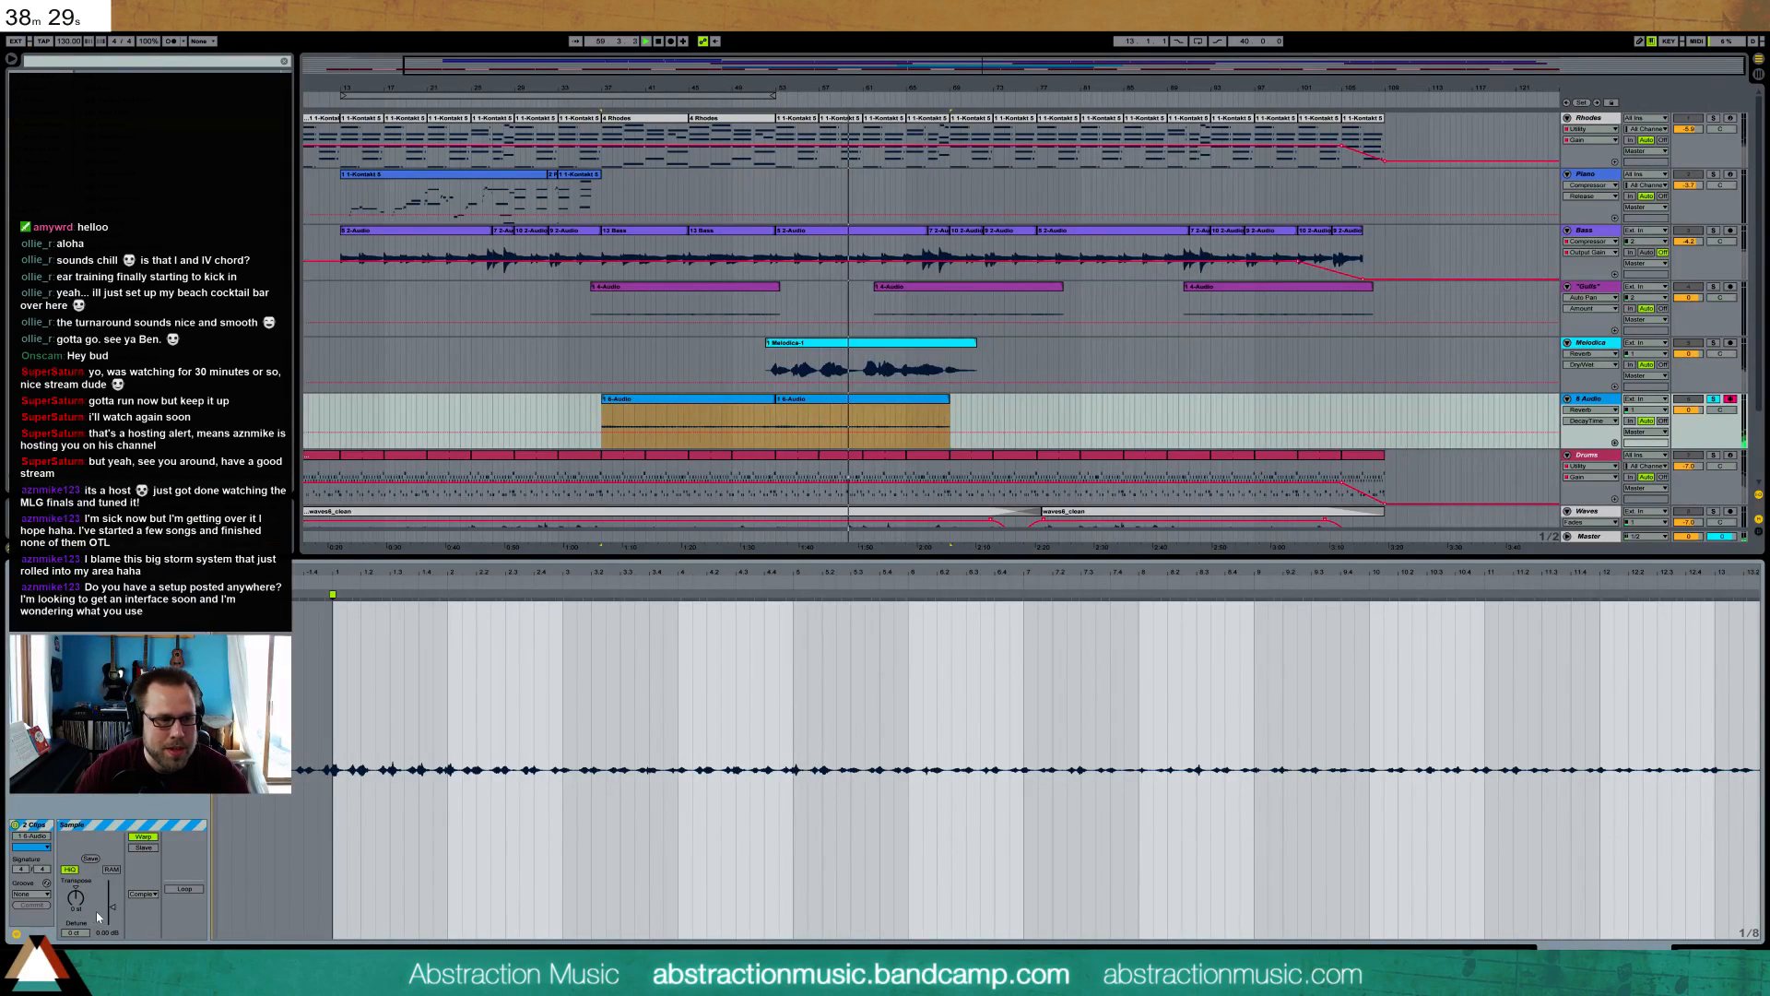
pyautogui.moveTo(113, 906); pyautogui.dragTo(112, 896)
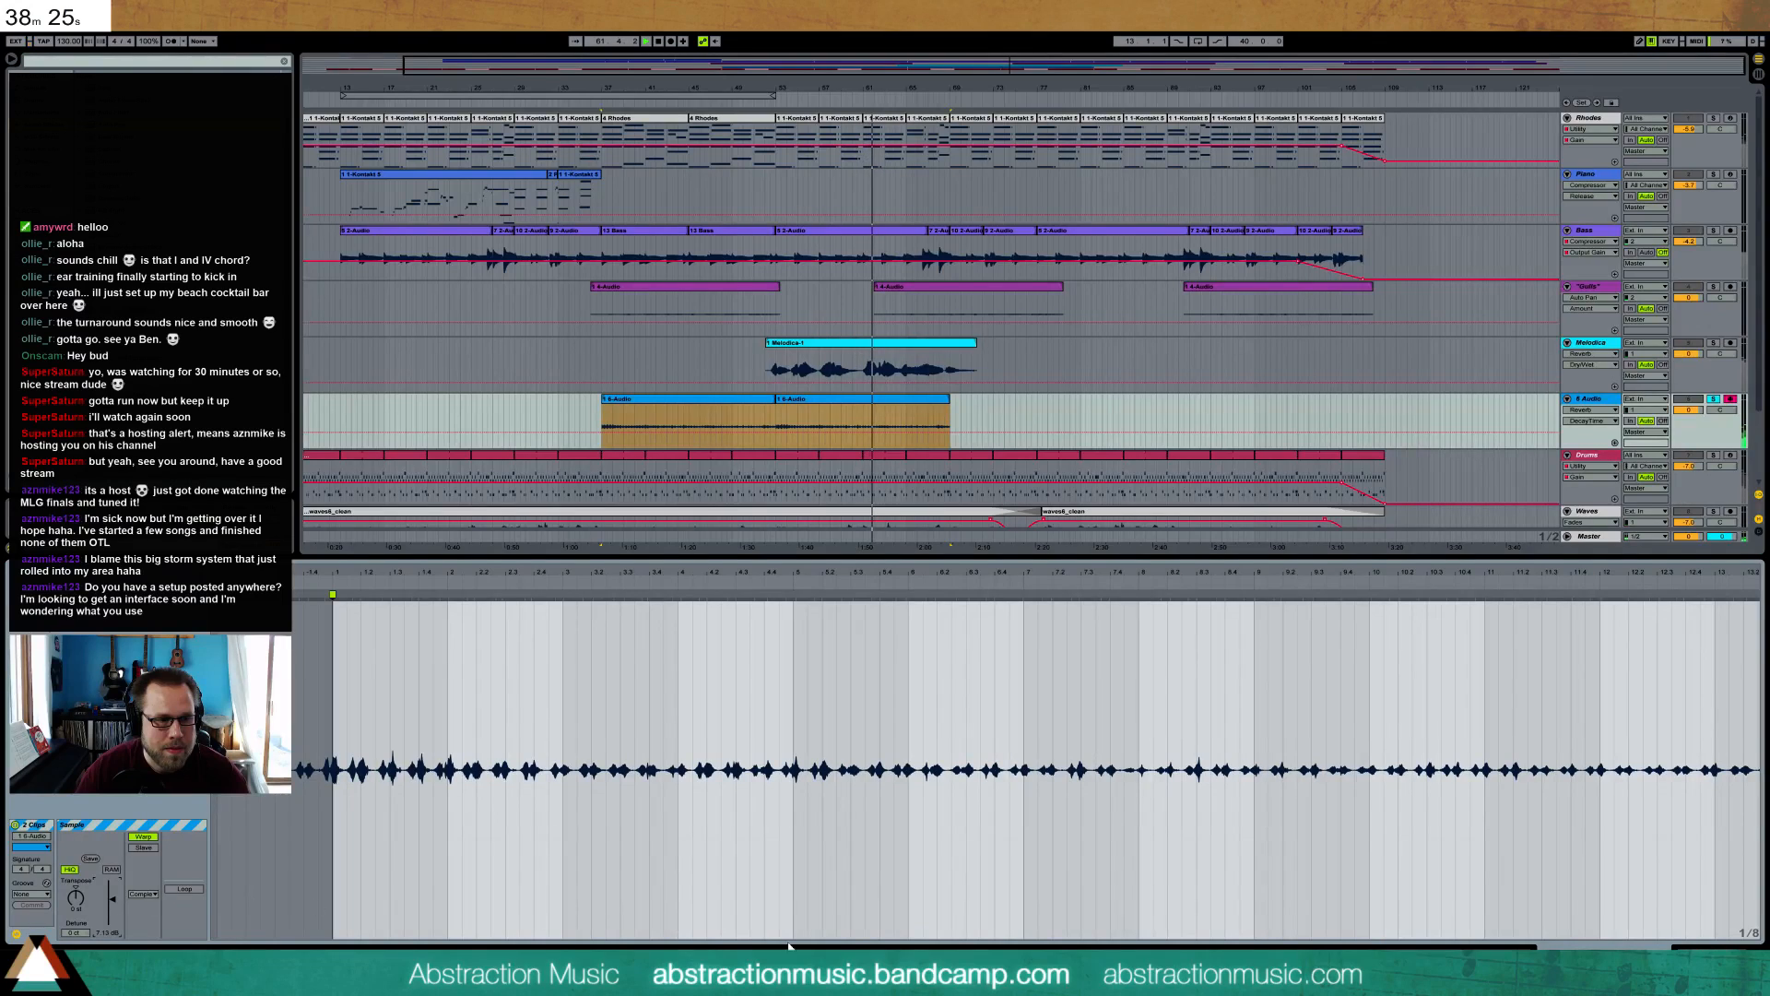
pyautogui.click(1716, 955)
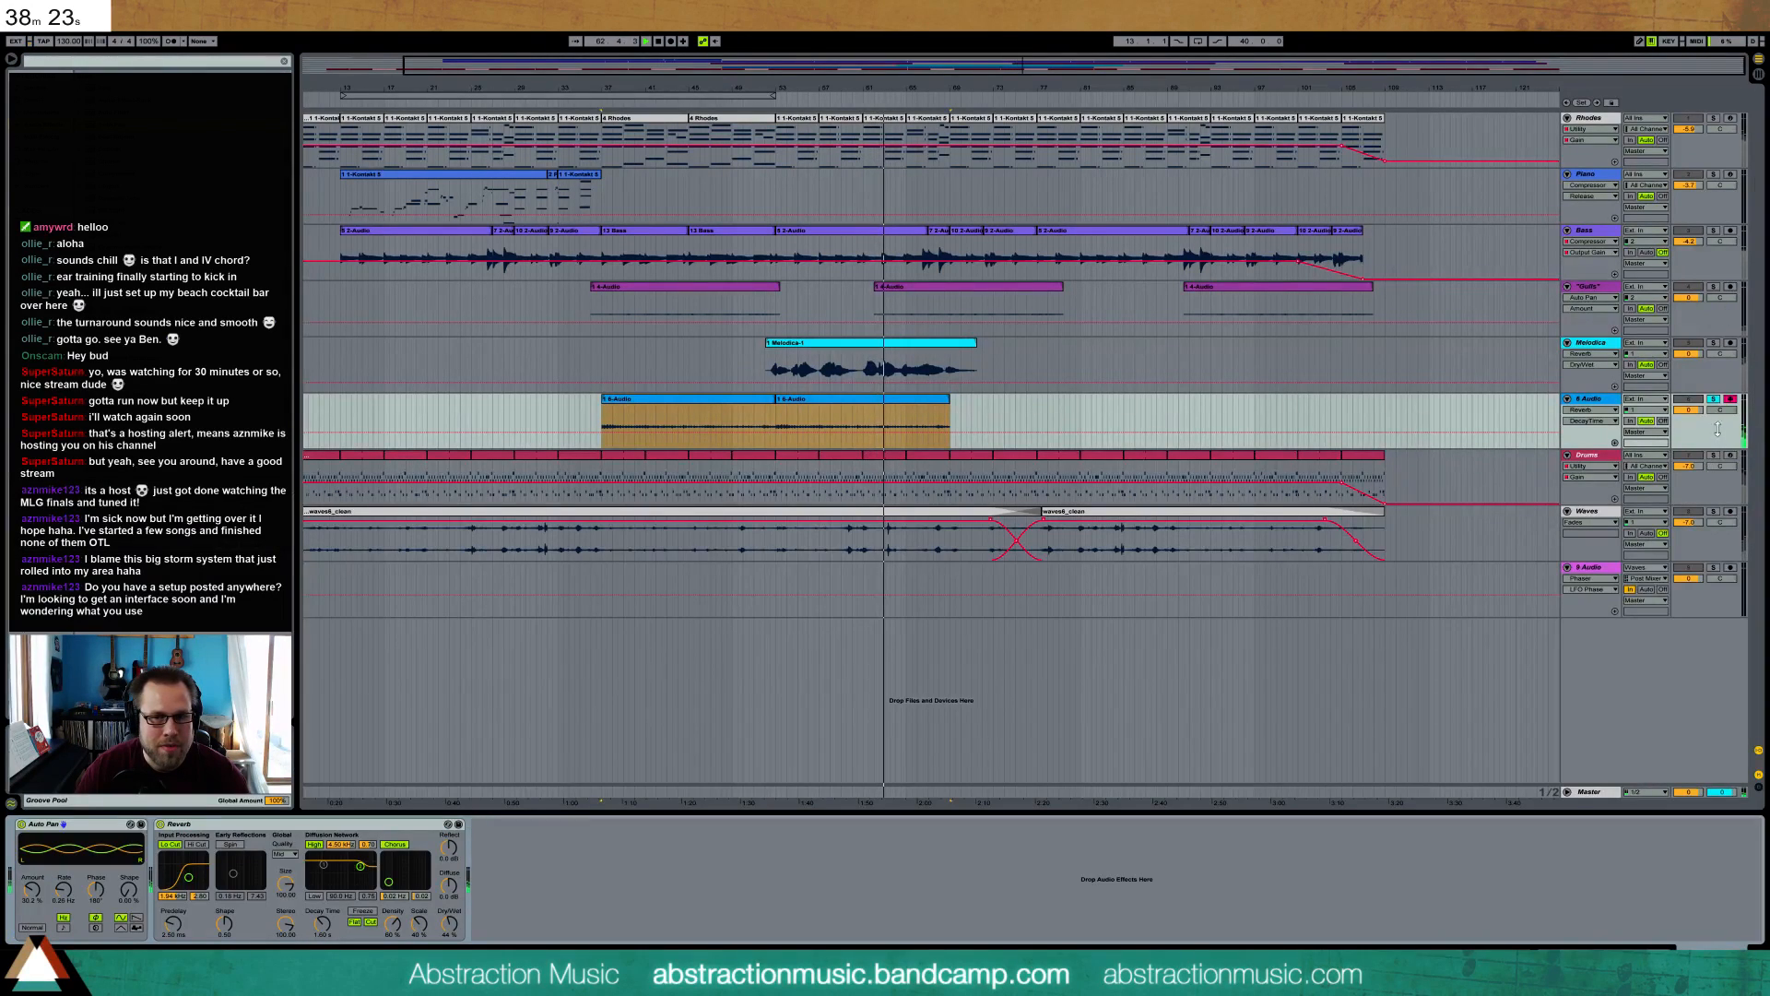
# - Unsolo the 6 Audio track, lower its volume, and replay the arrangement from bar 37 to hear the balance
pyautogui.click(1713, 399)
pyautogui.moveTo(1690, 409); pyautogui.dragTo(1689, 432)
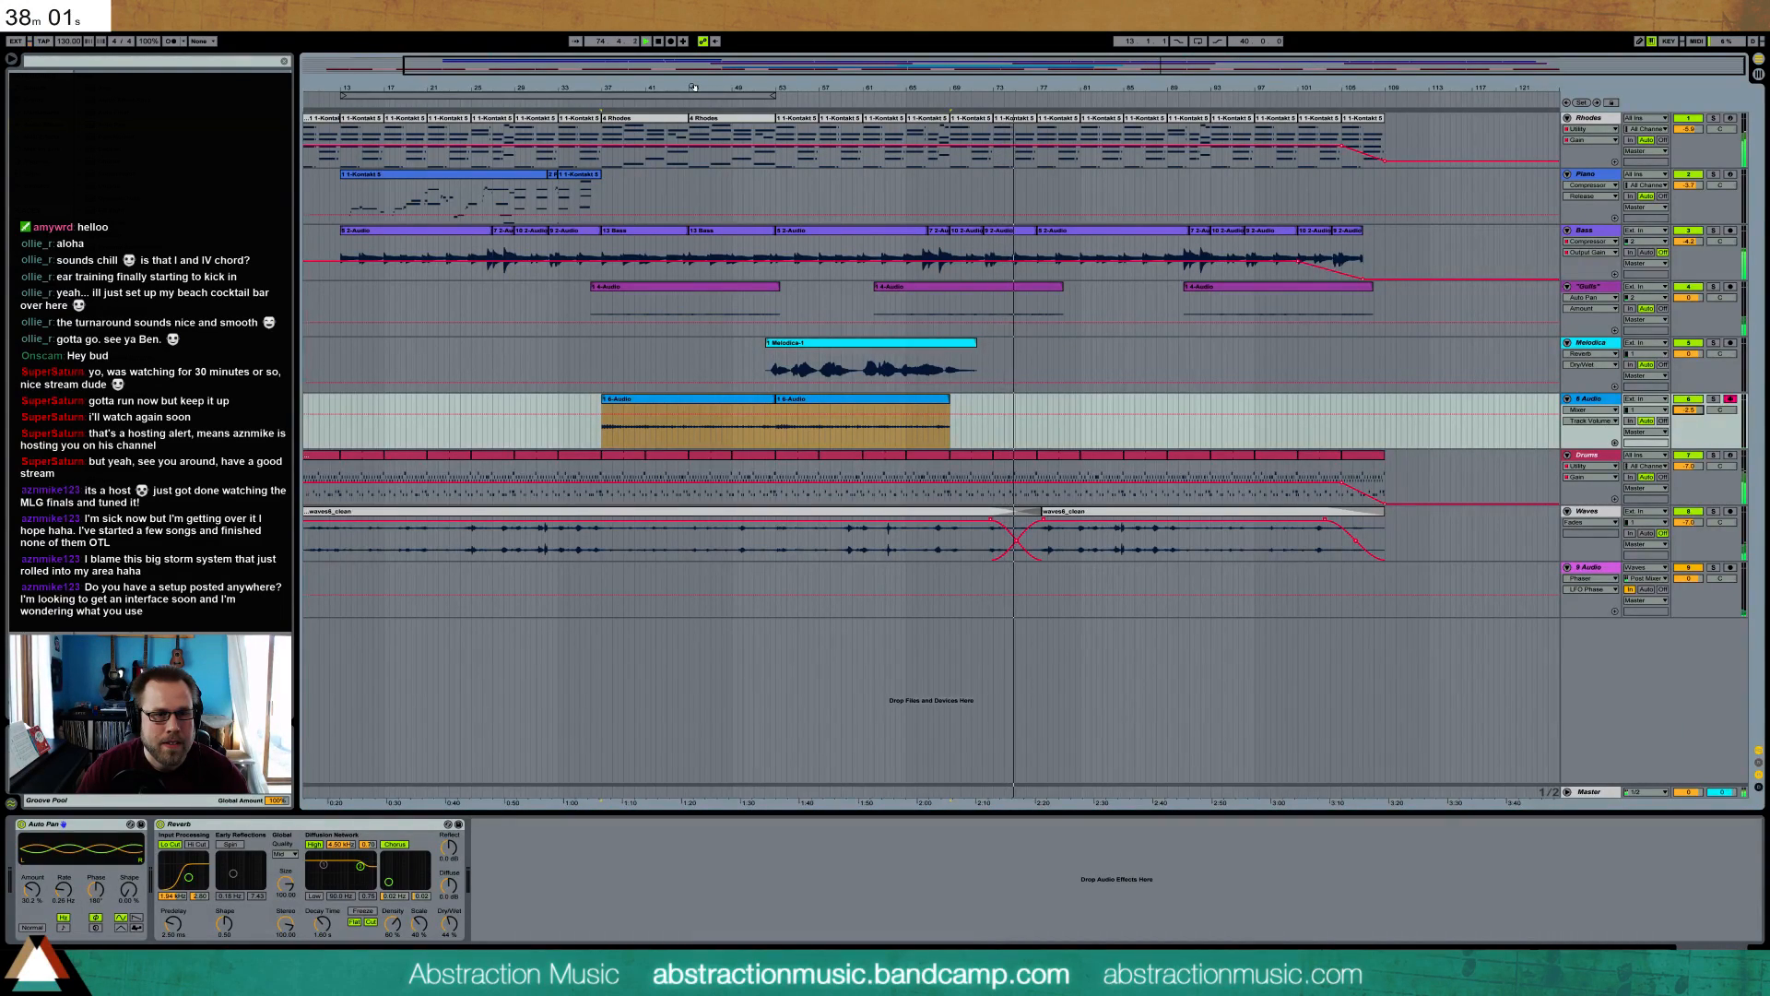
pyautogui.click(983, 229)
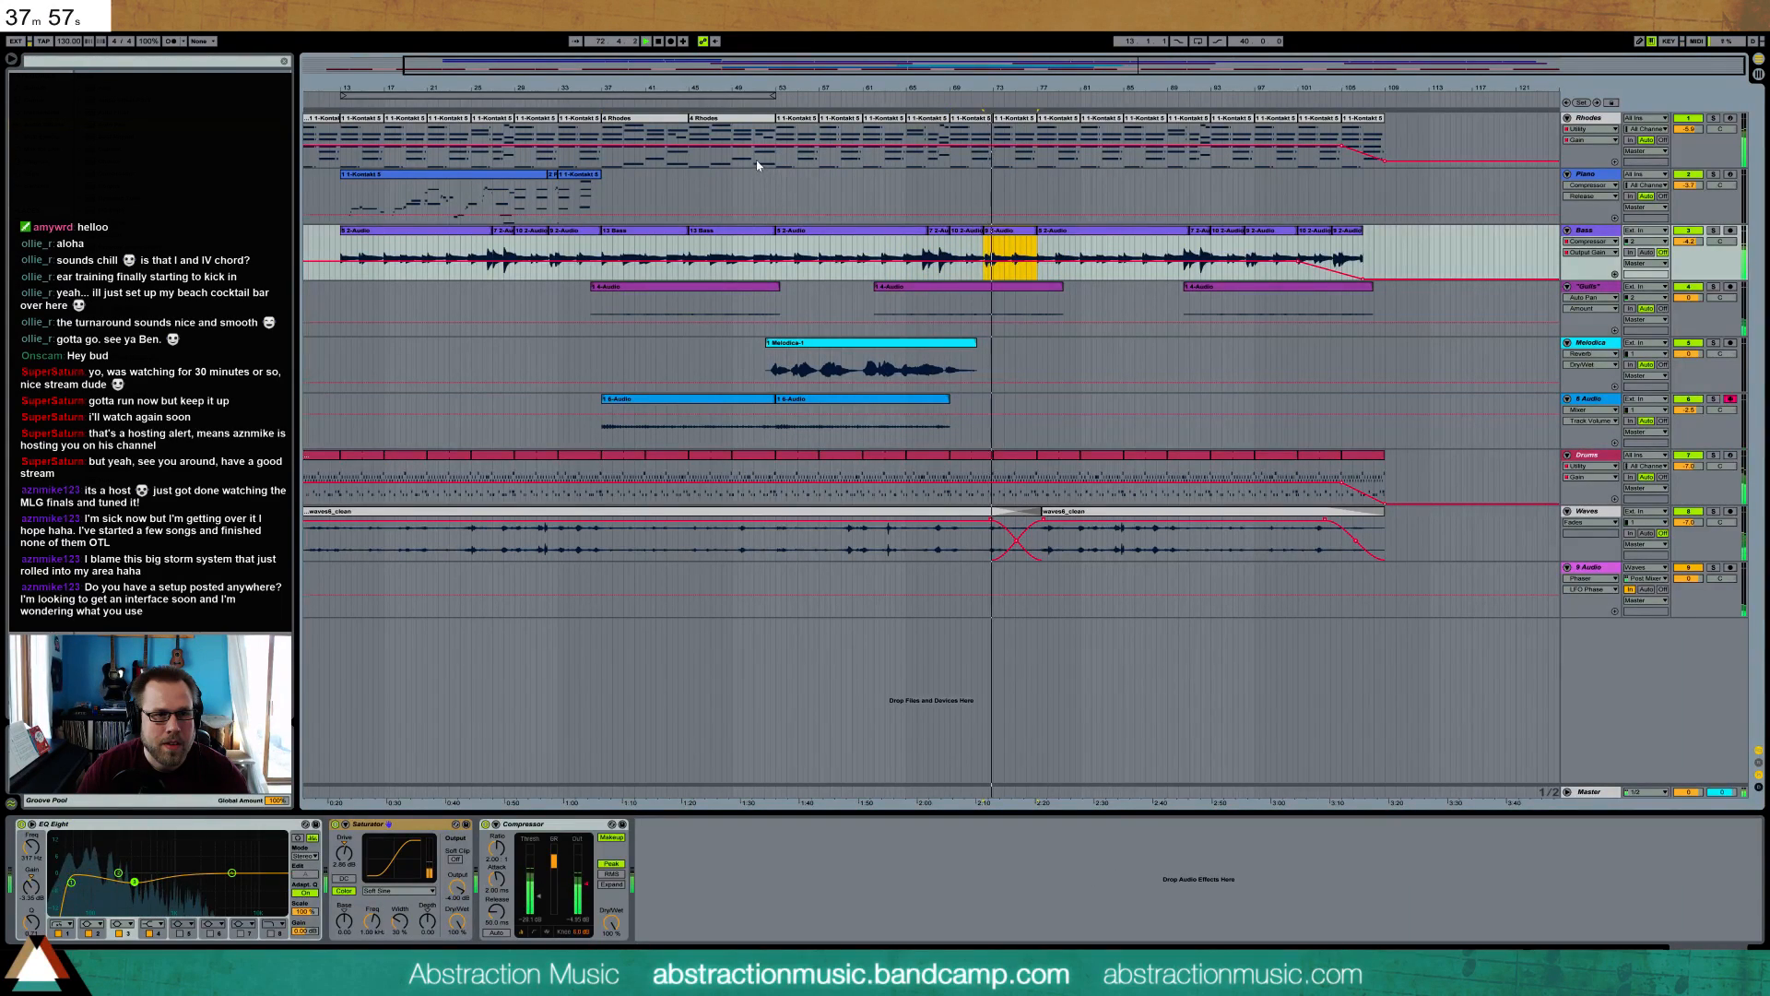
pyautogui.moveTo(499, 89); pyautogui.dragTo(593, 88)
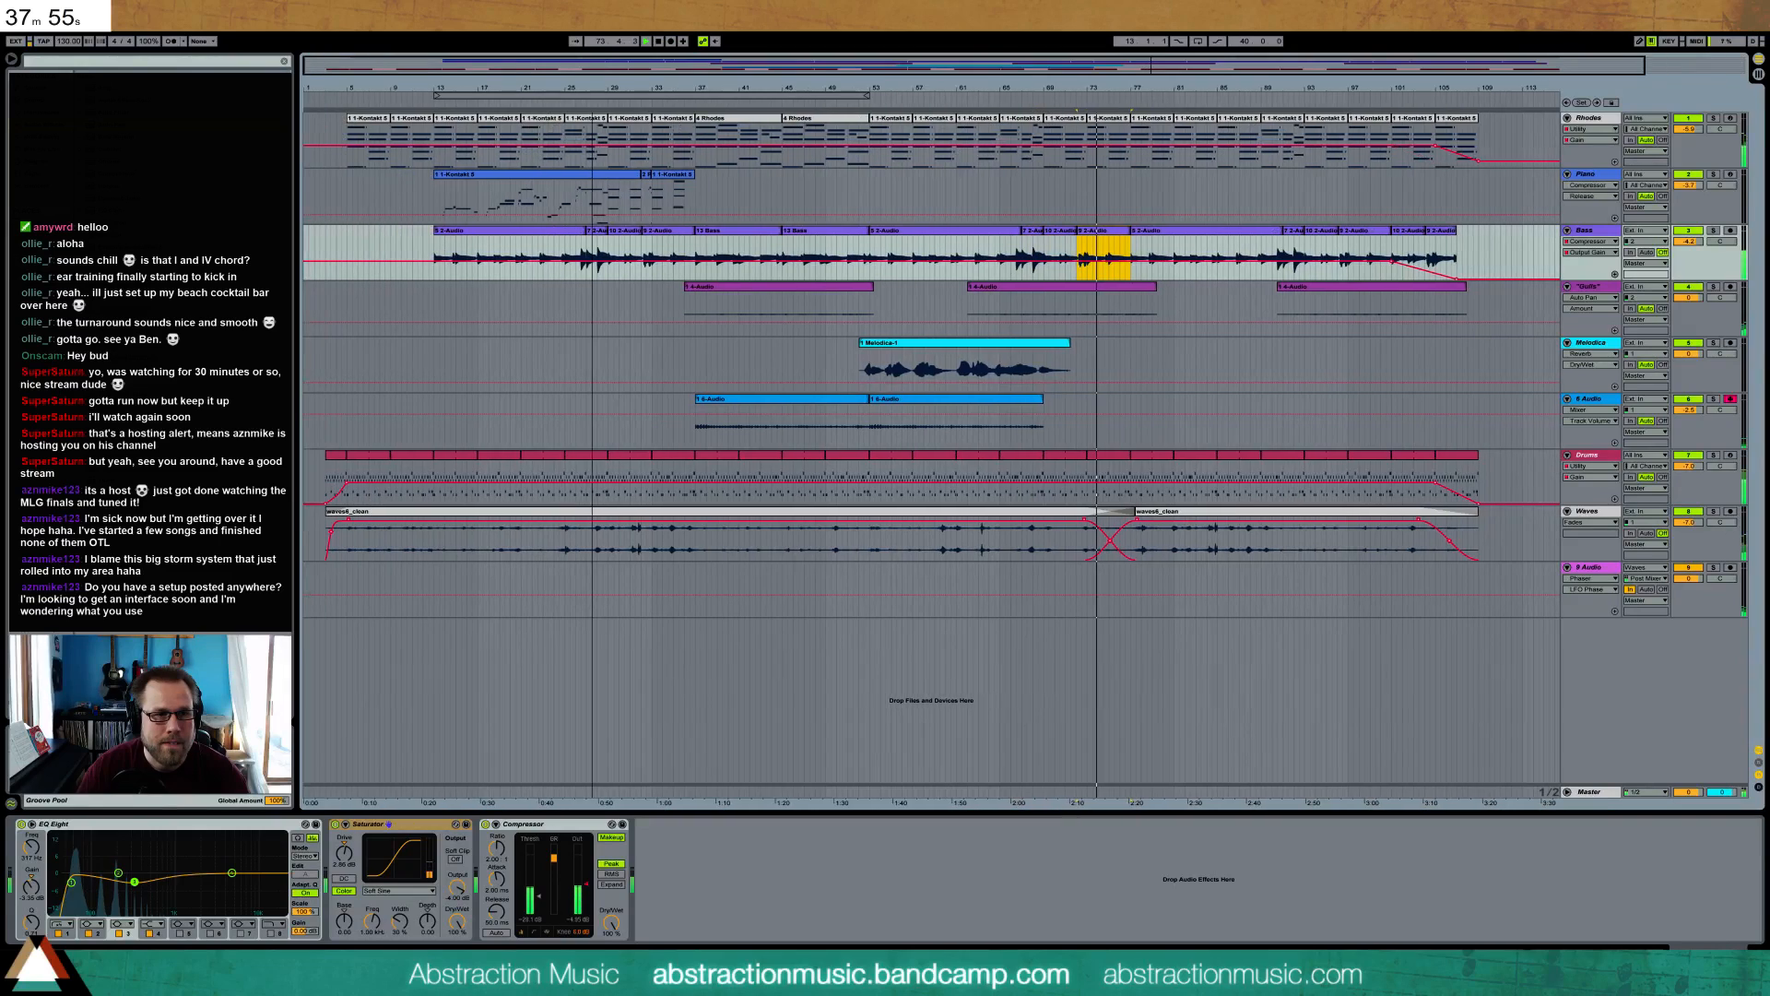
pyautogui.click(724, 119)
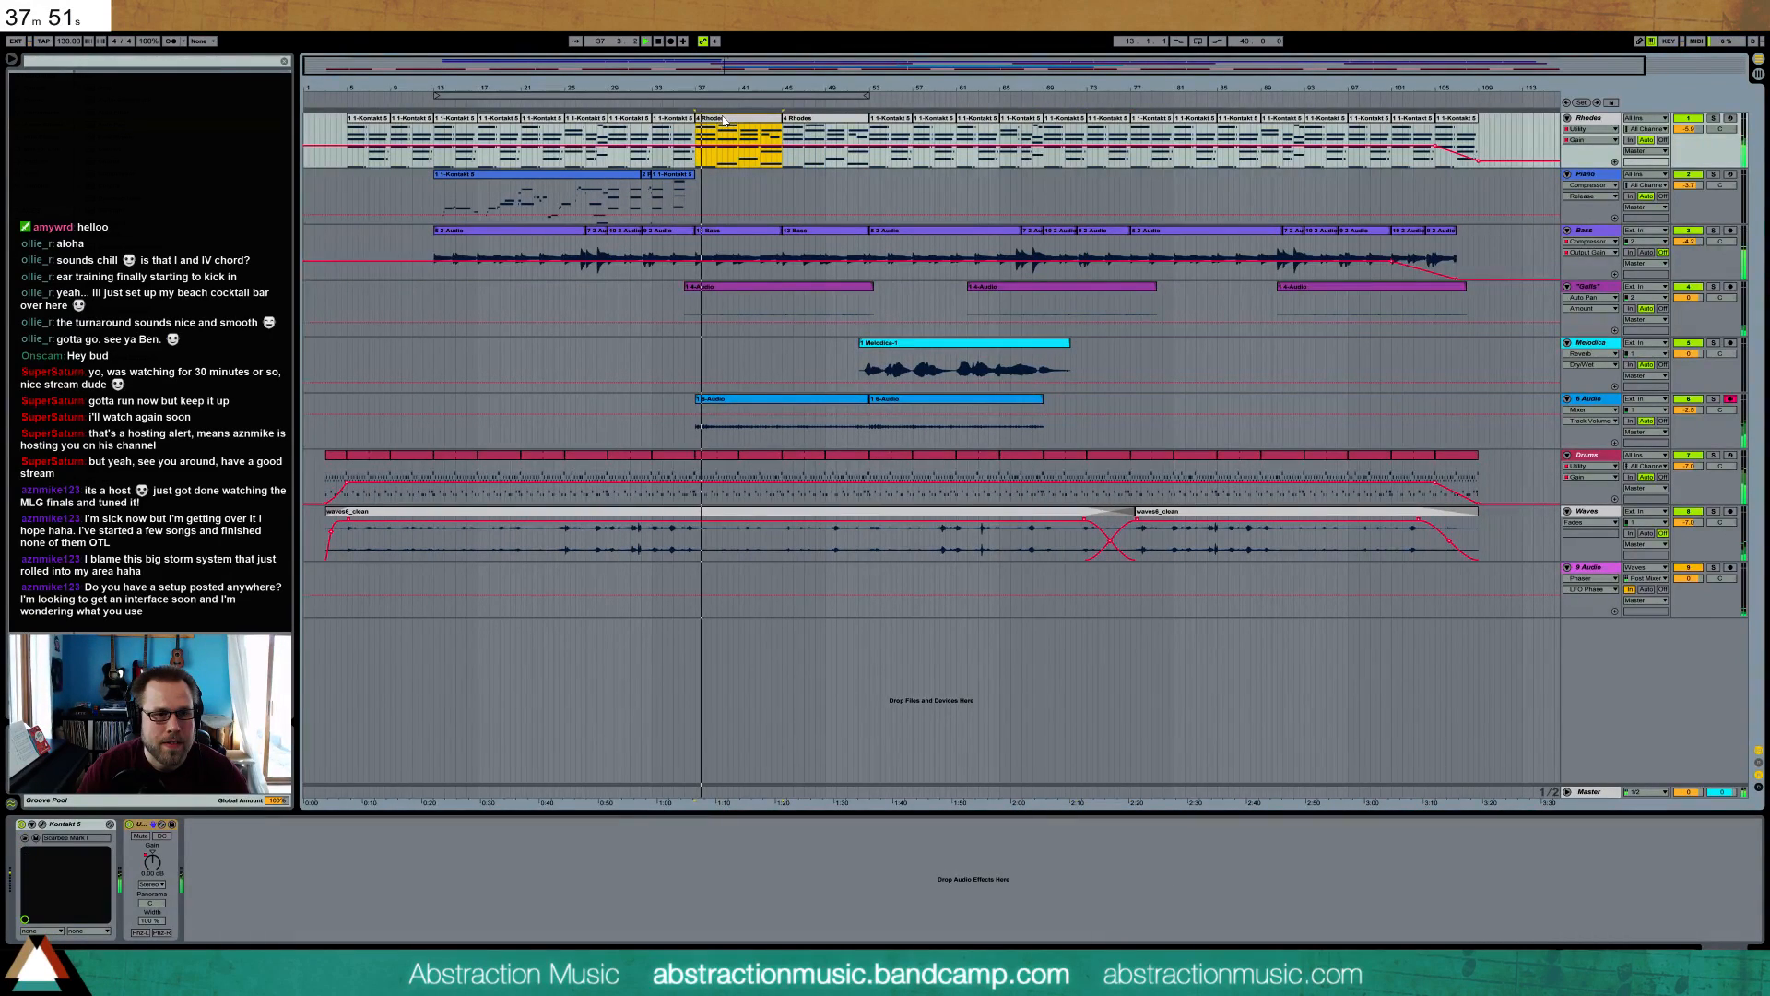
# - Lower the 6 Audio track's volume further and adjust the amount and rate of its Auto Pan
pyautogui.moveTo(1687, 410); pyautogui.dragTo(1687, 426)
pyautogui.click(1589, 400)
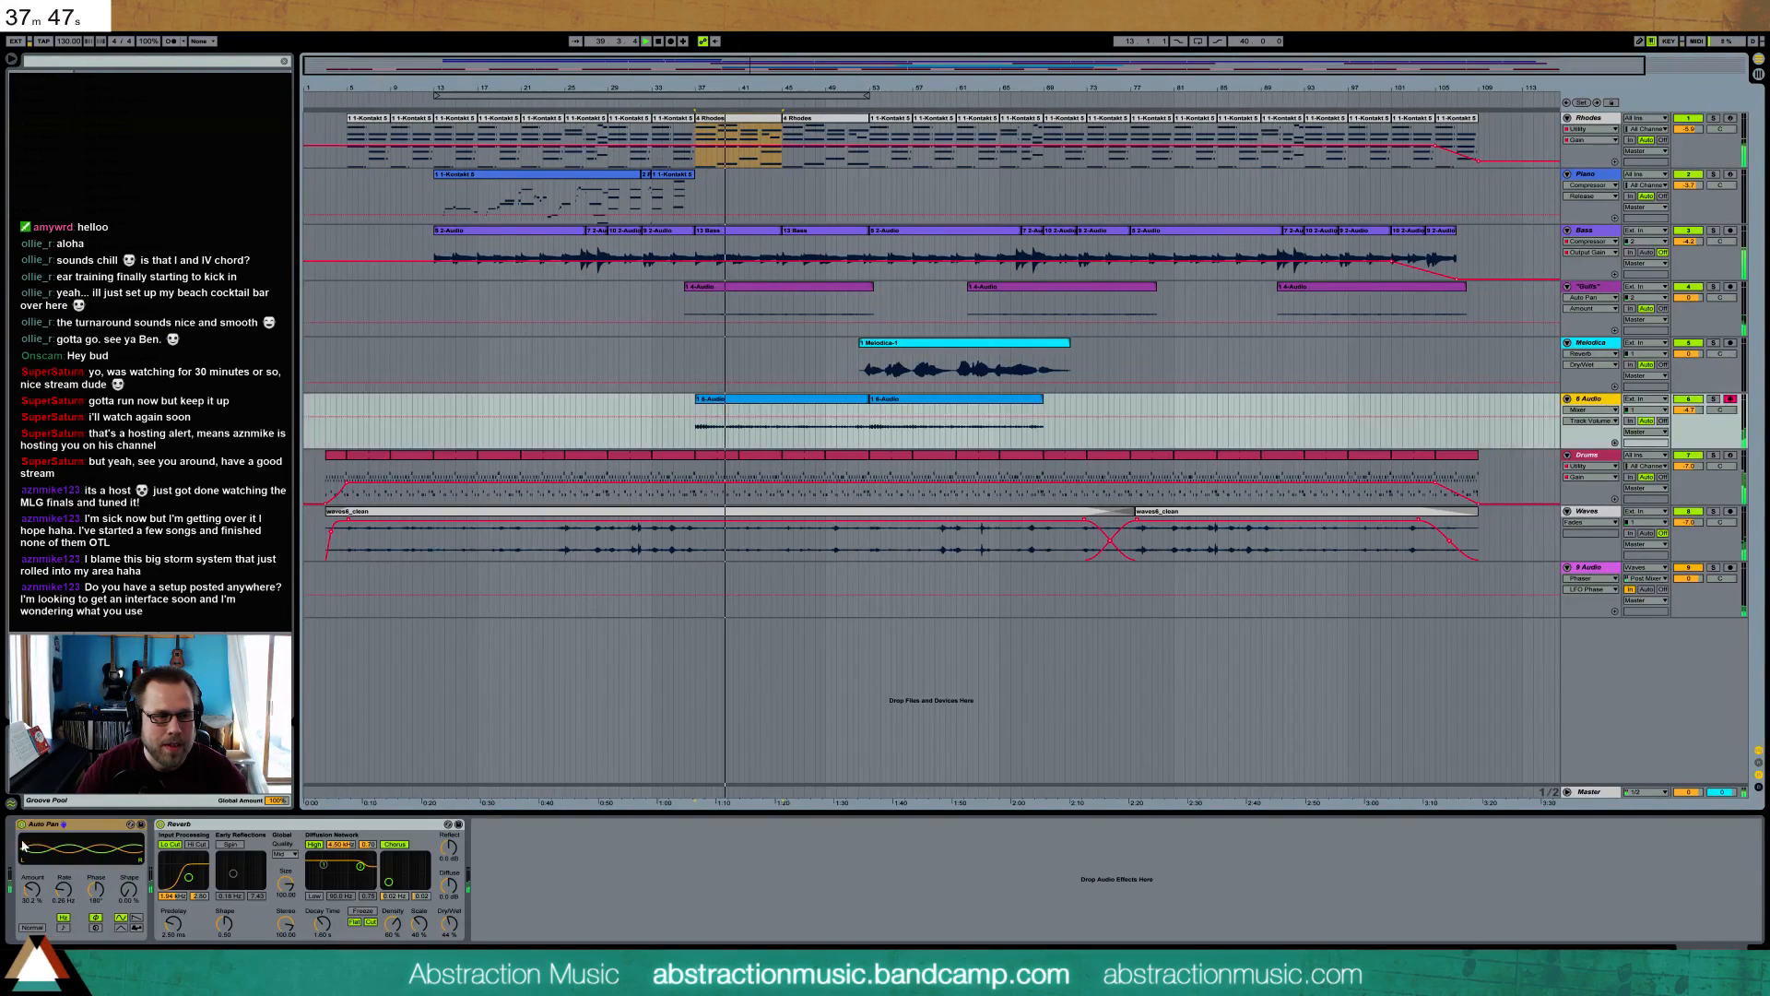
pyautogui.moveTo(32, 890); pyautogui.dragTo(63, 903)
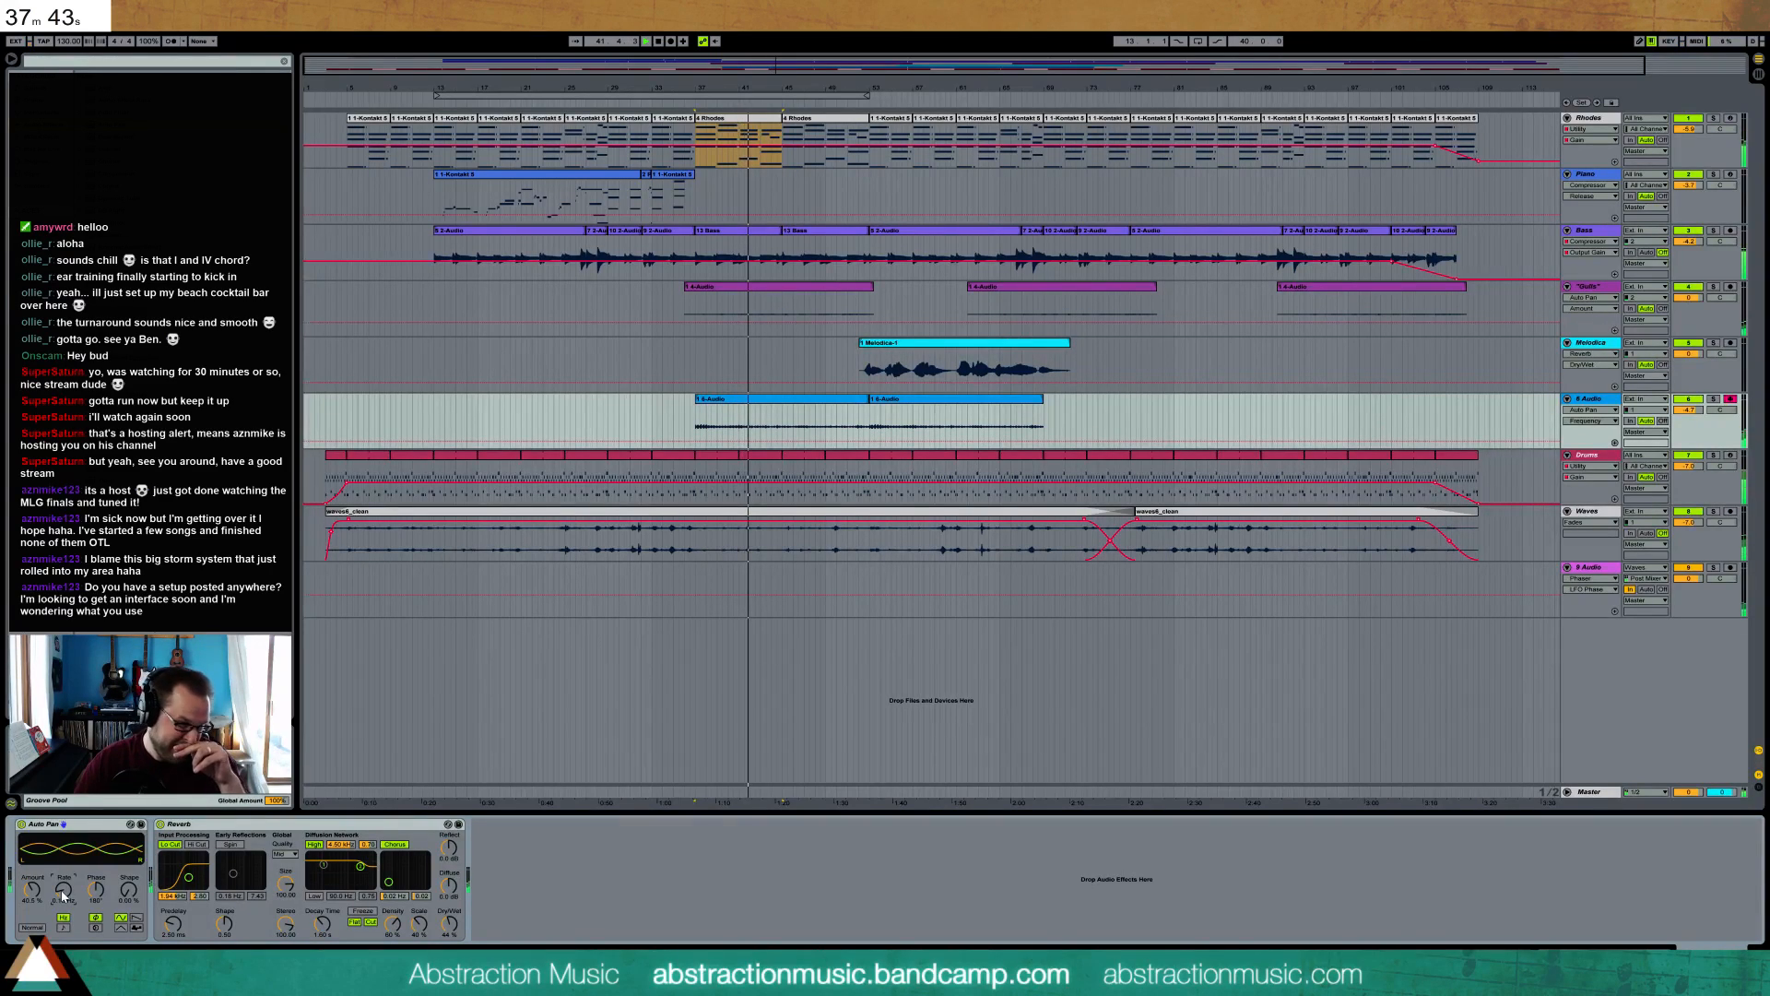
# - Record a new piano part on the Piano track from bar 45, discarding the take started with Rhodes armed
pyautogui.click(783, 185)
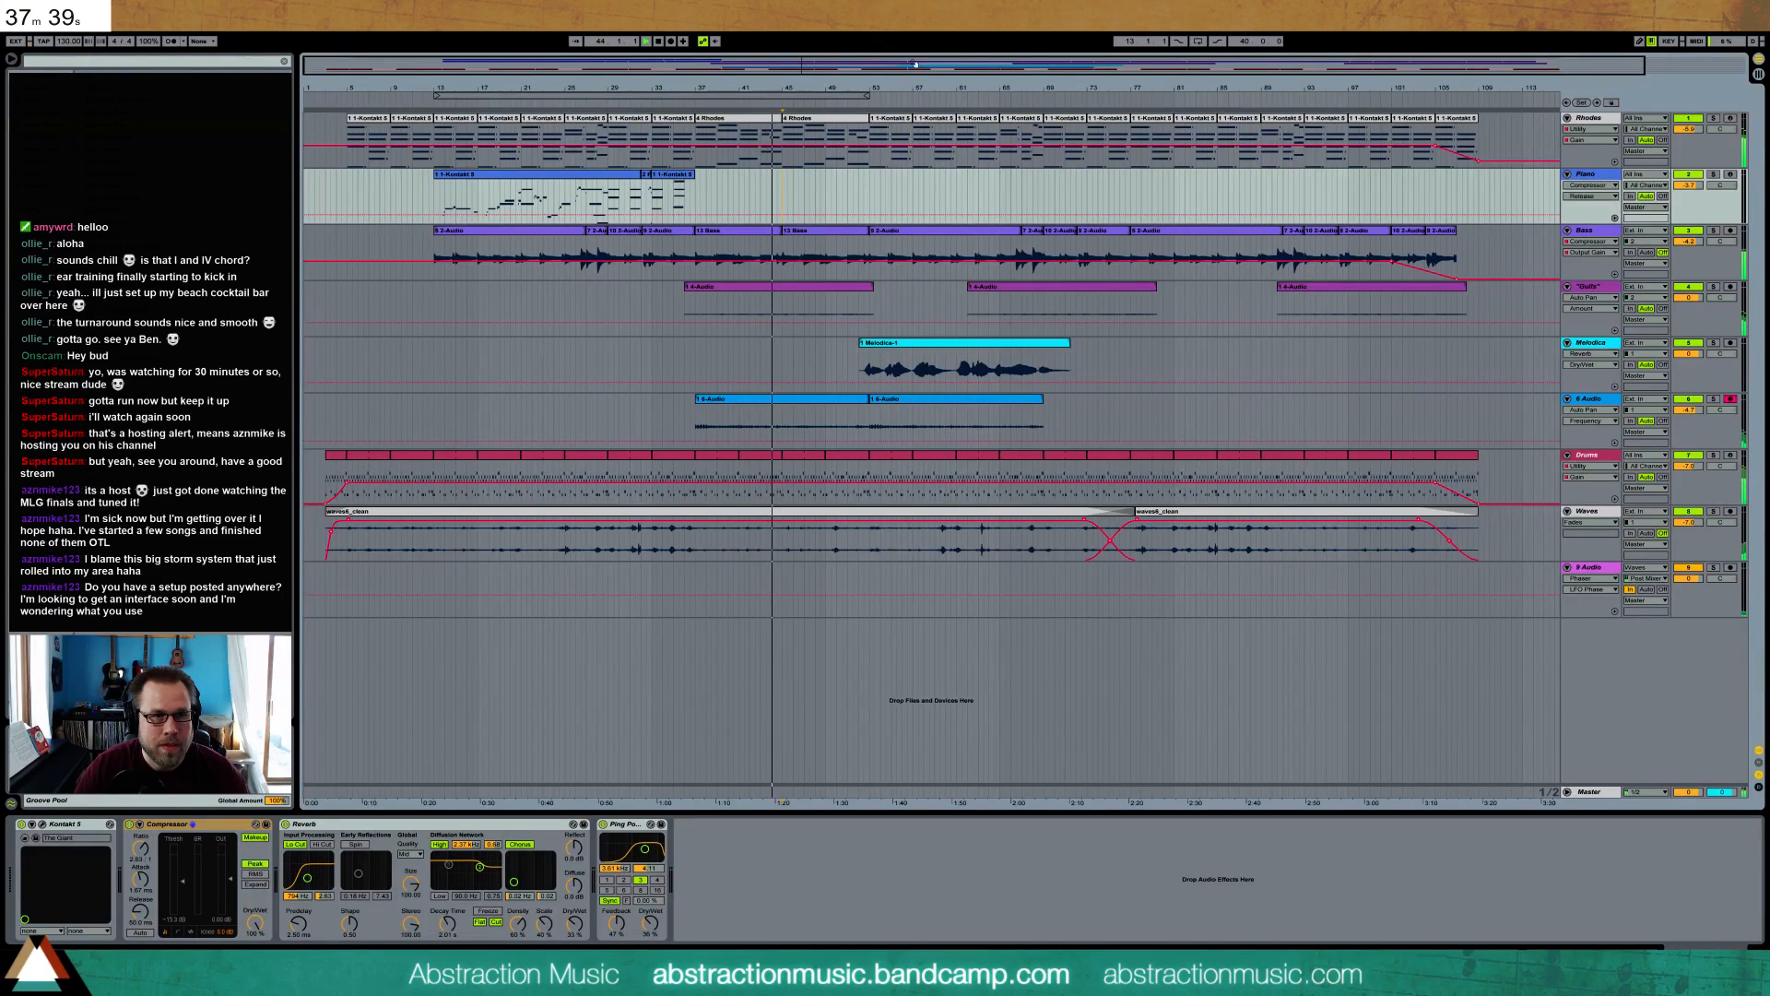
pyautogui.click(671, 42)
pyautogui.press('space')
pyautogui.click(1730, 120)
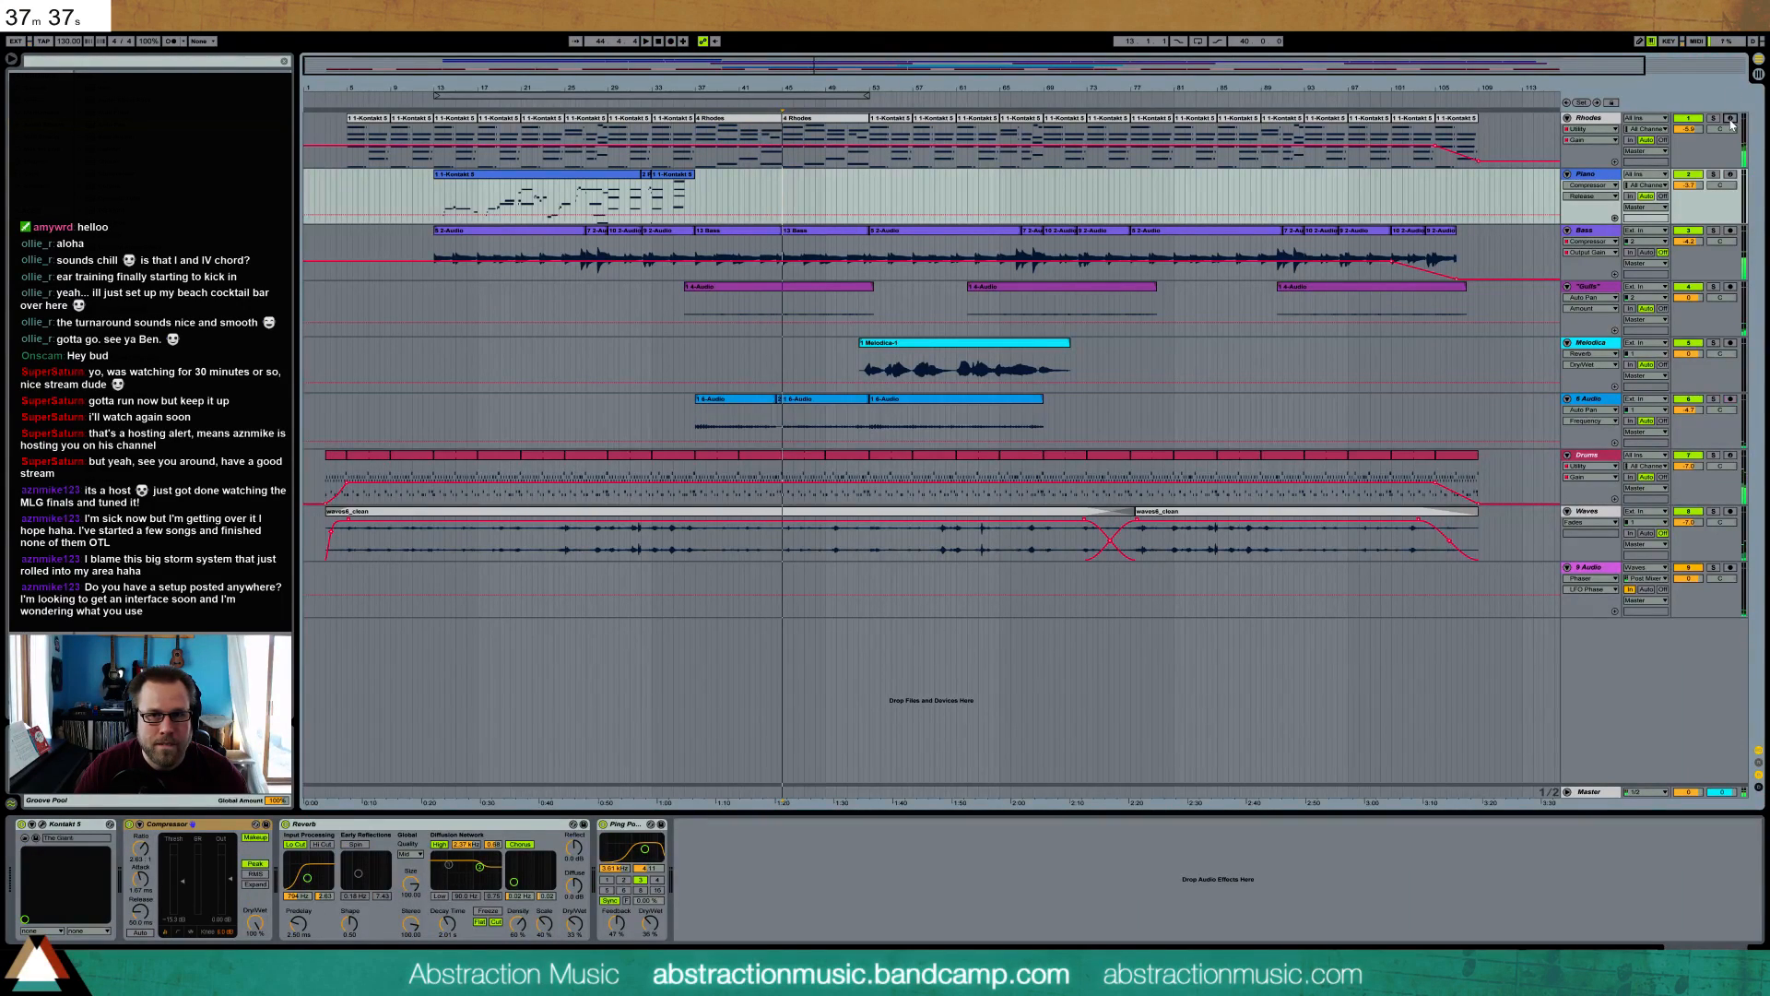
pyautogui.click(781, 186)
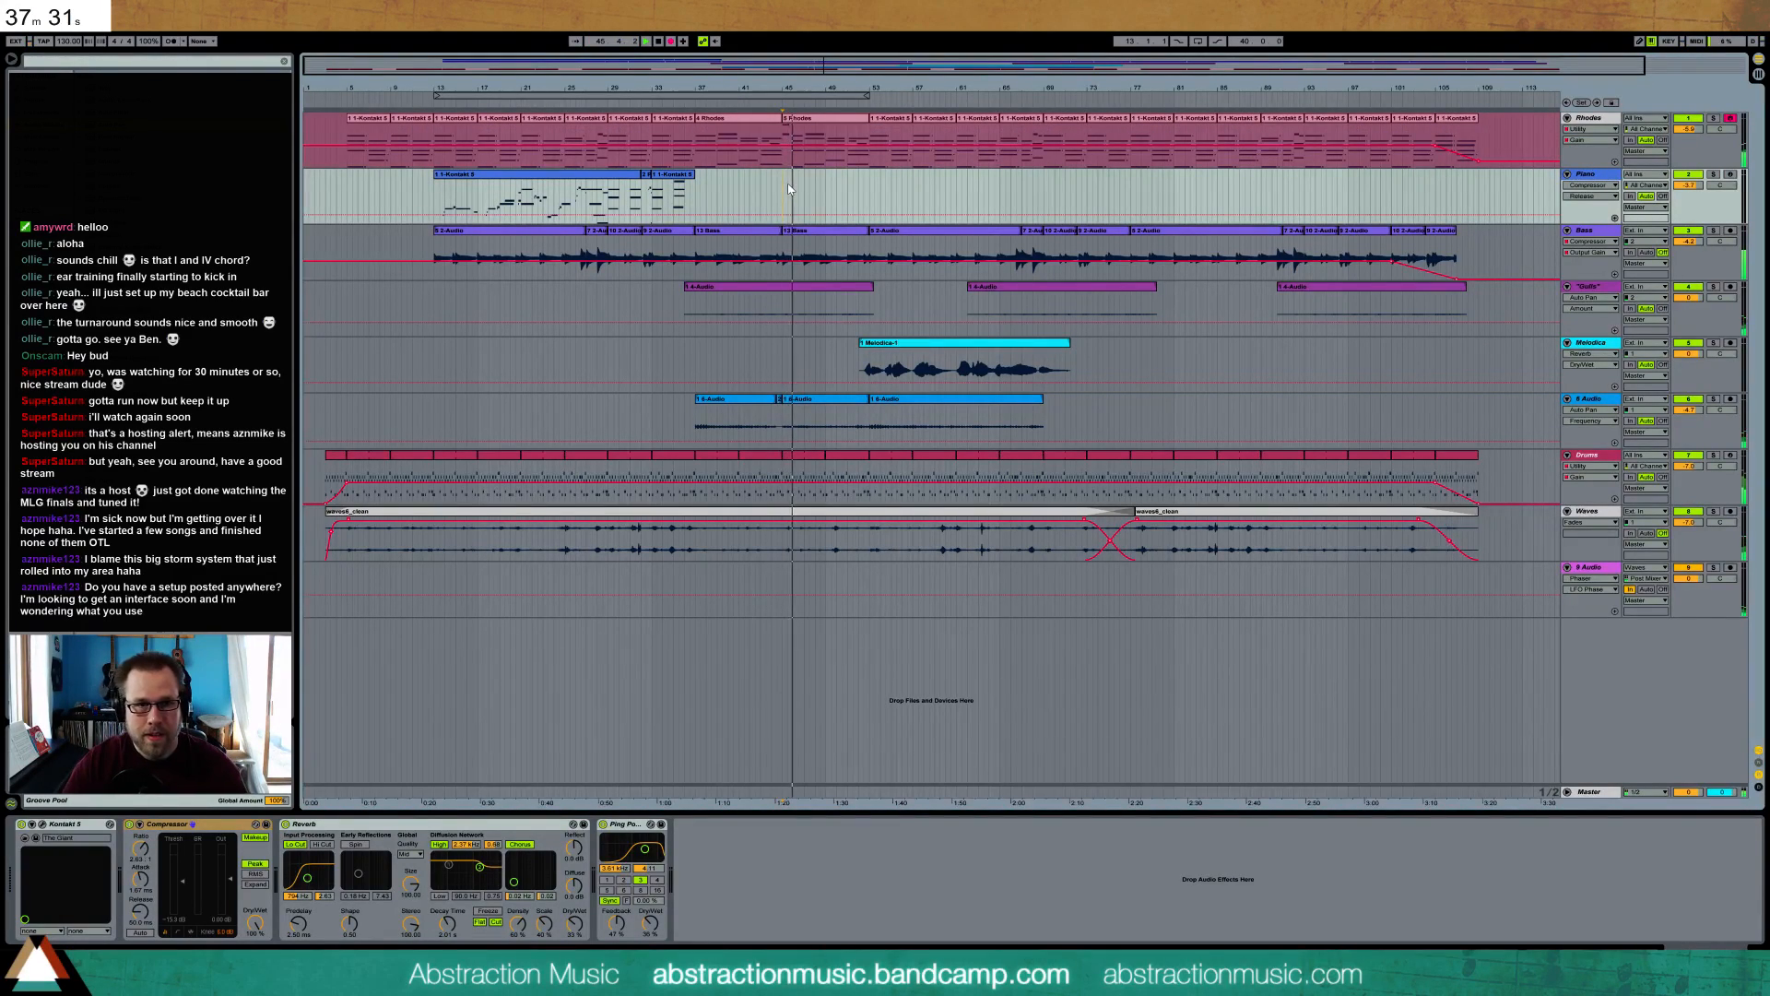
pyautogui.press('space')
pyautogui.hotkey('ctrl', 'z')
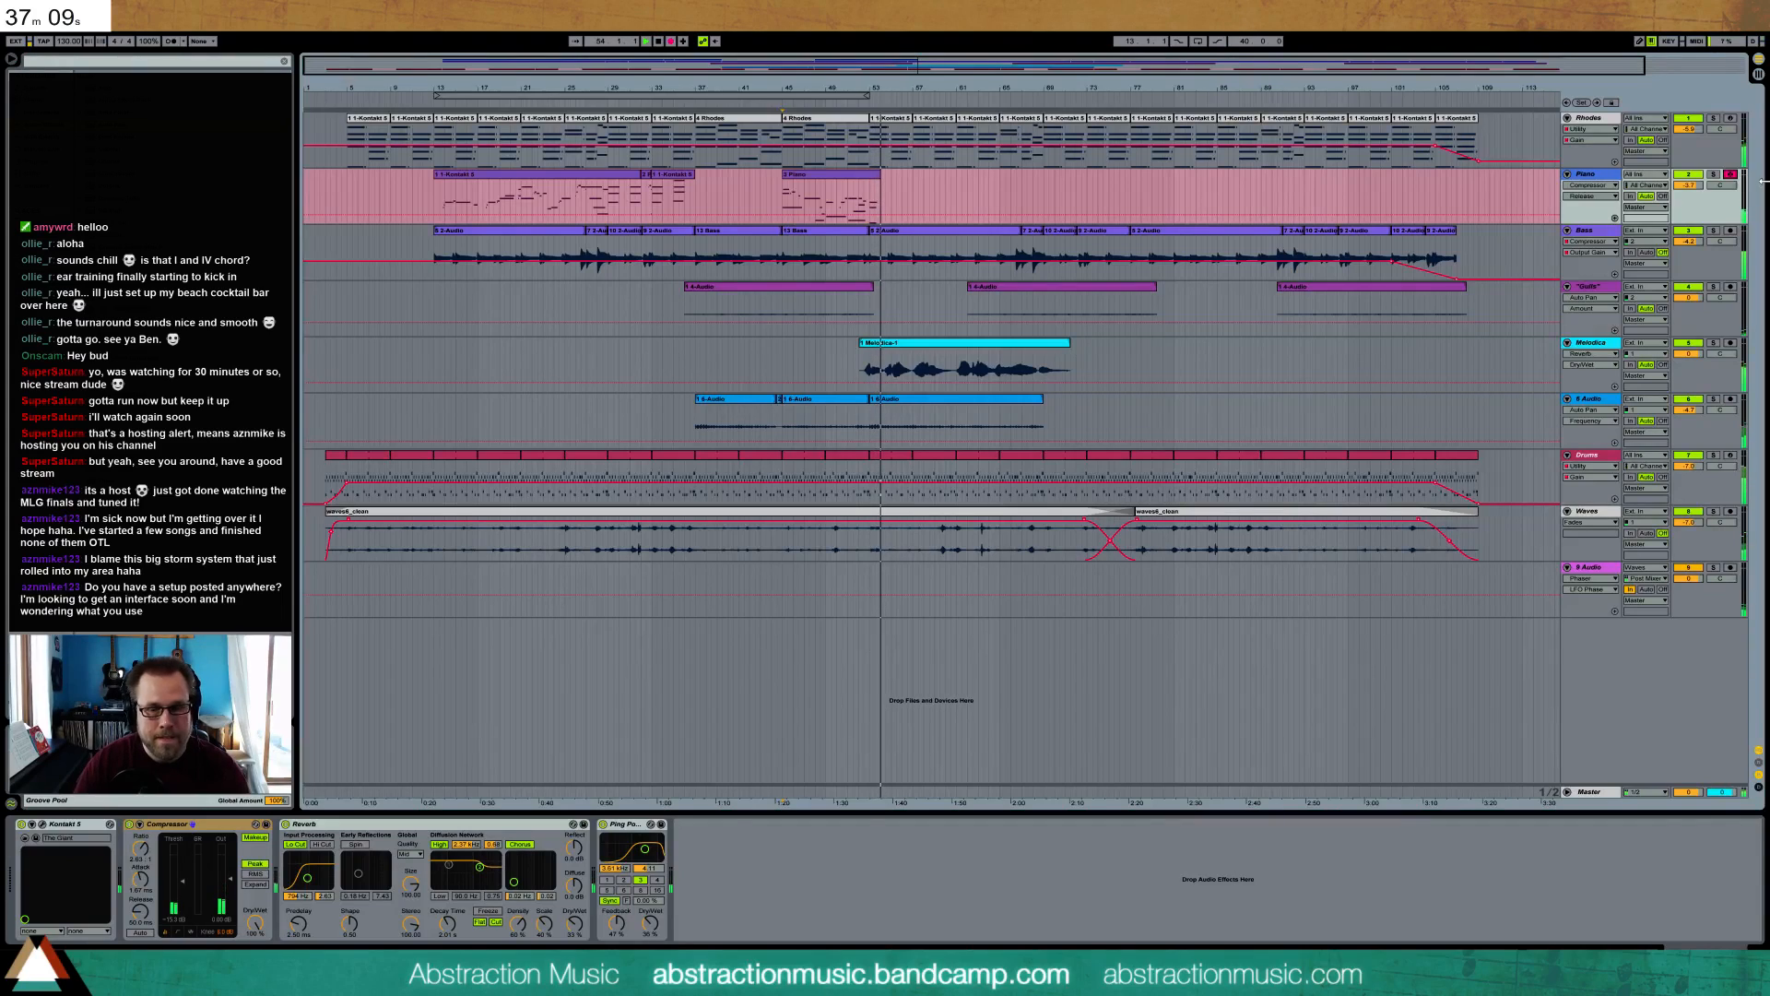
pyautogui.press('space')
# - Open the newly recorded piano clip and quantize the two notes that start together at bar 5
pyautogui.doubleClick(872, 189)
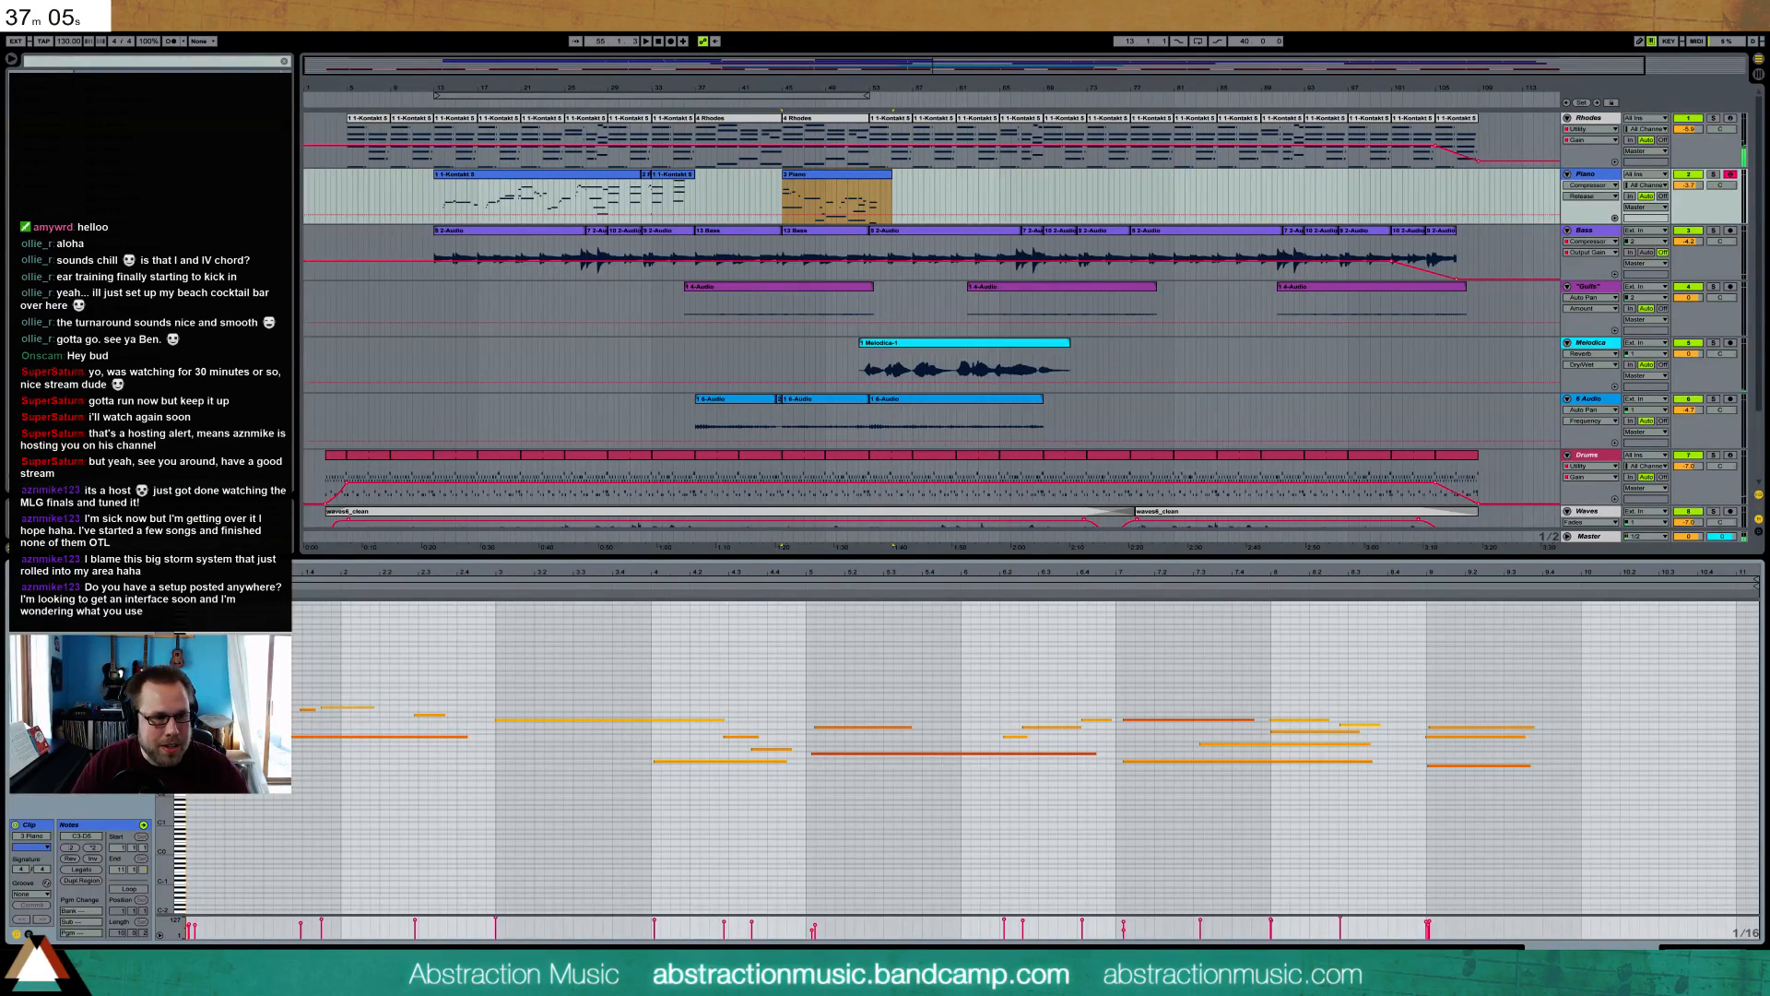
pyautogui.moveTo(192, 657); pyautogui.dragTo(1604, 876)
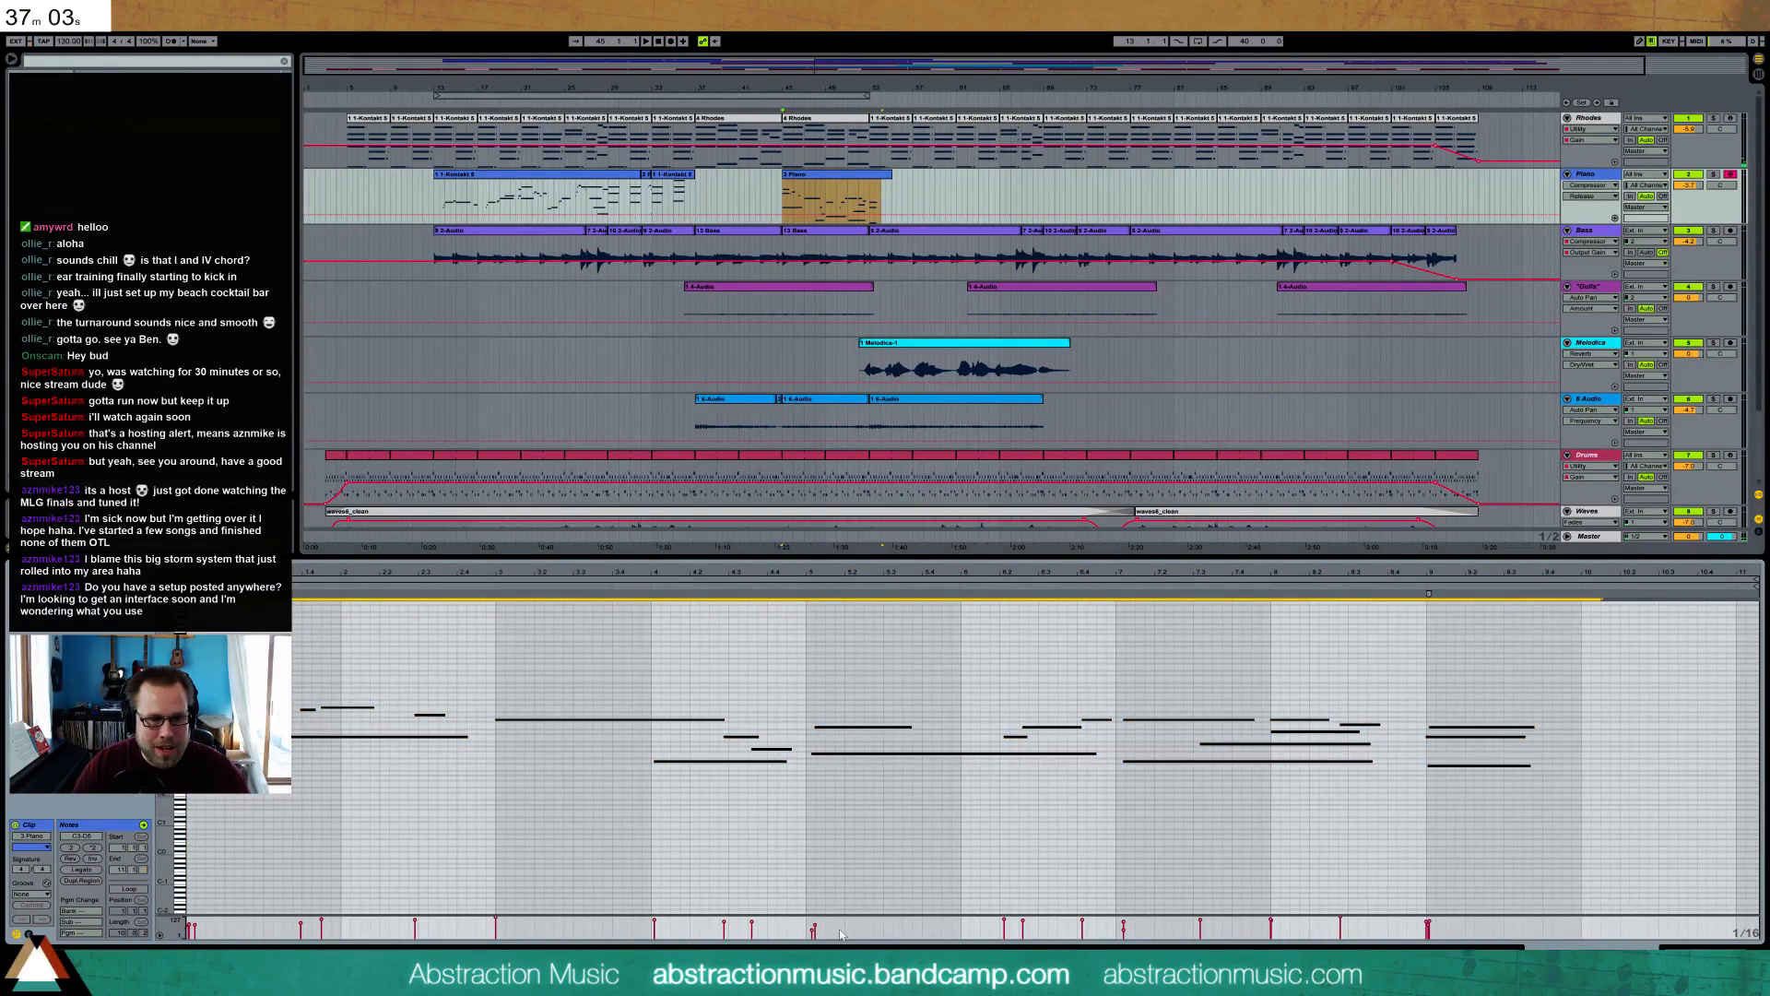
pyautogui.click(813, 927)
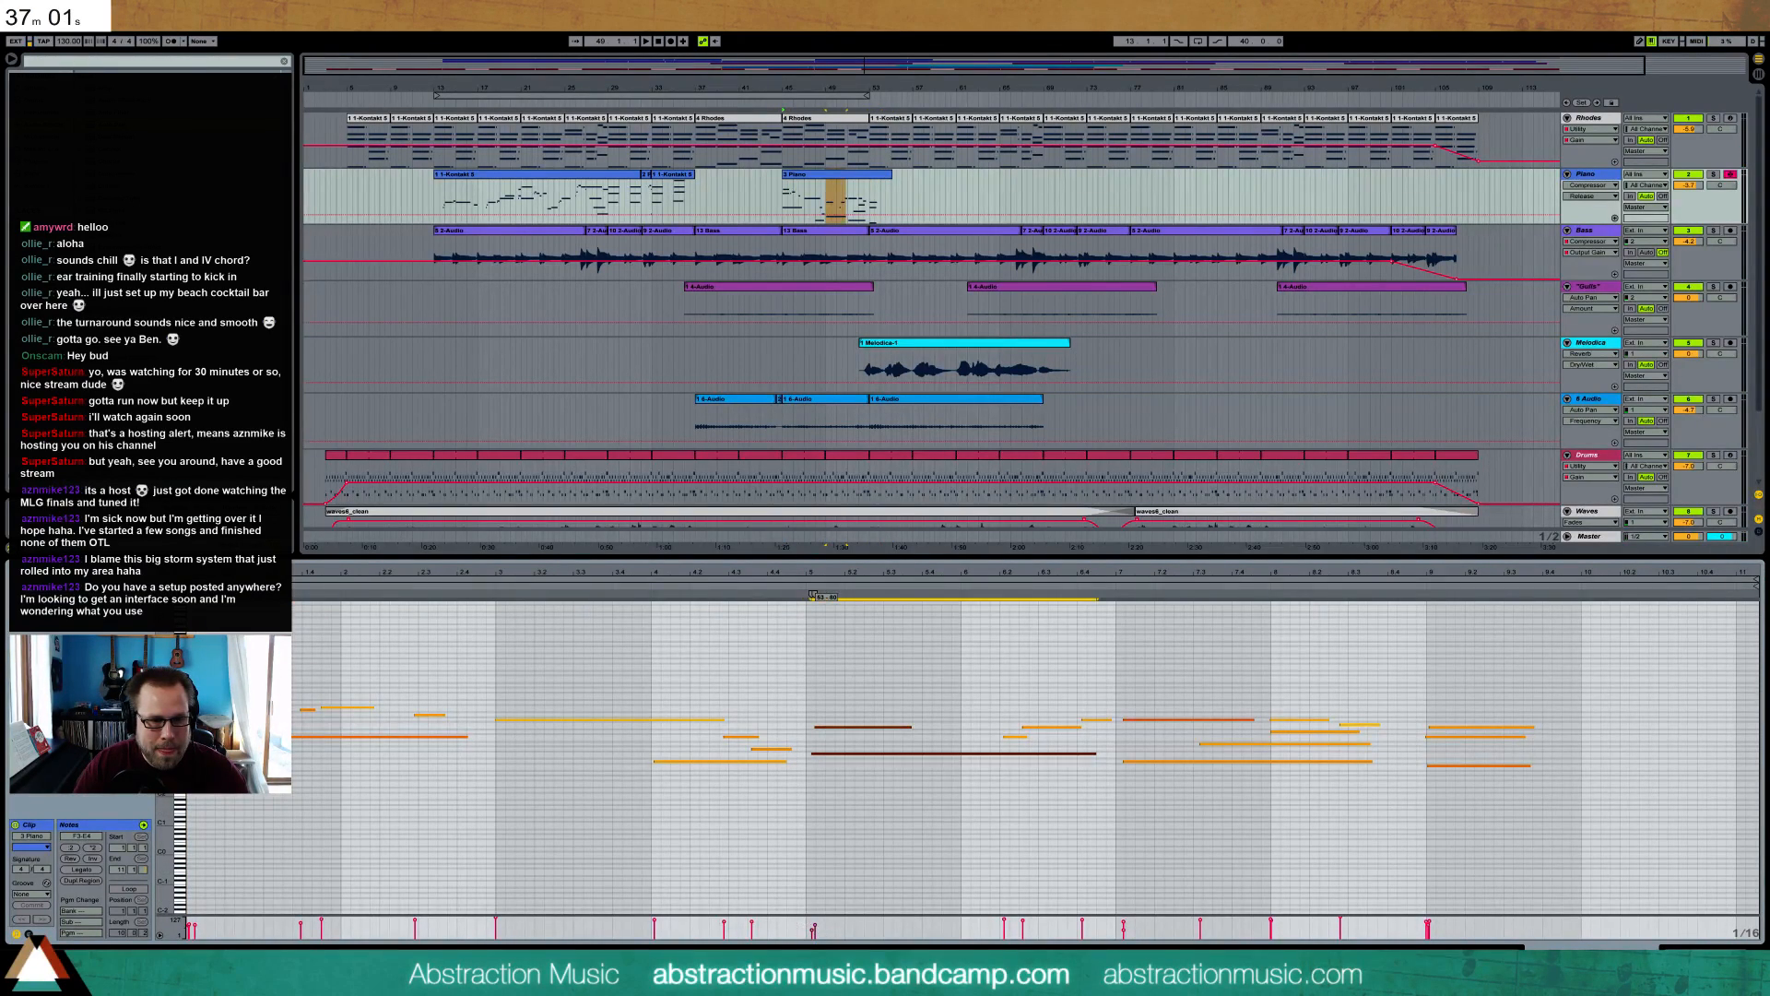
pyautogui.hotkey('ctrl', 'u')
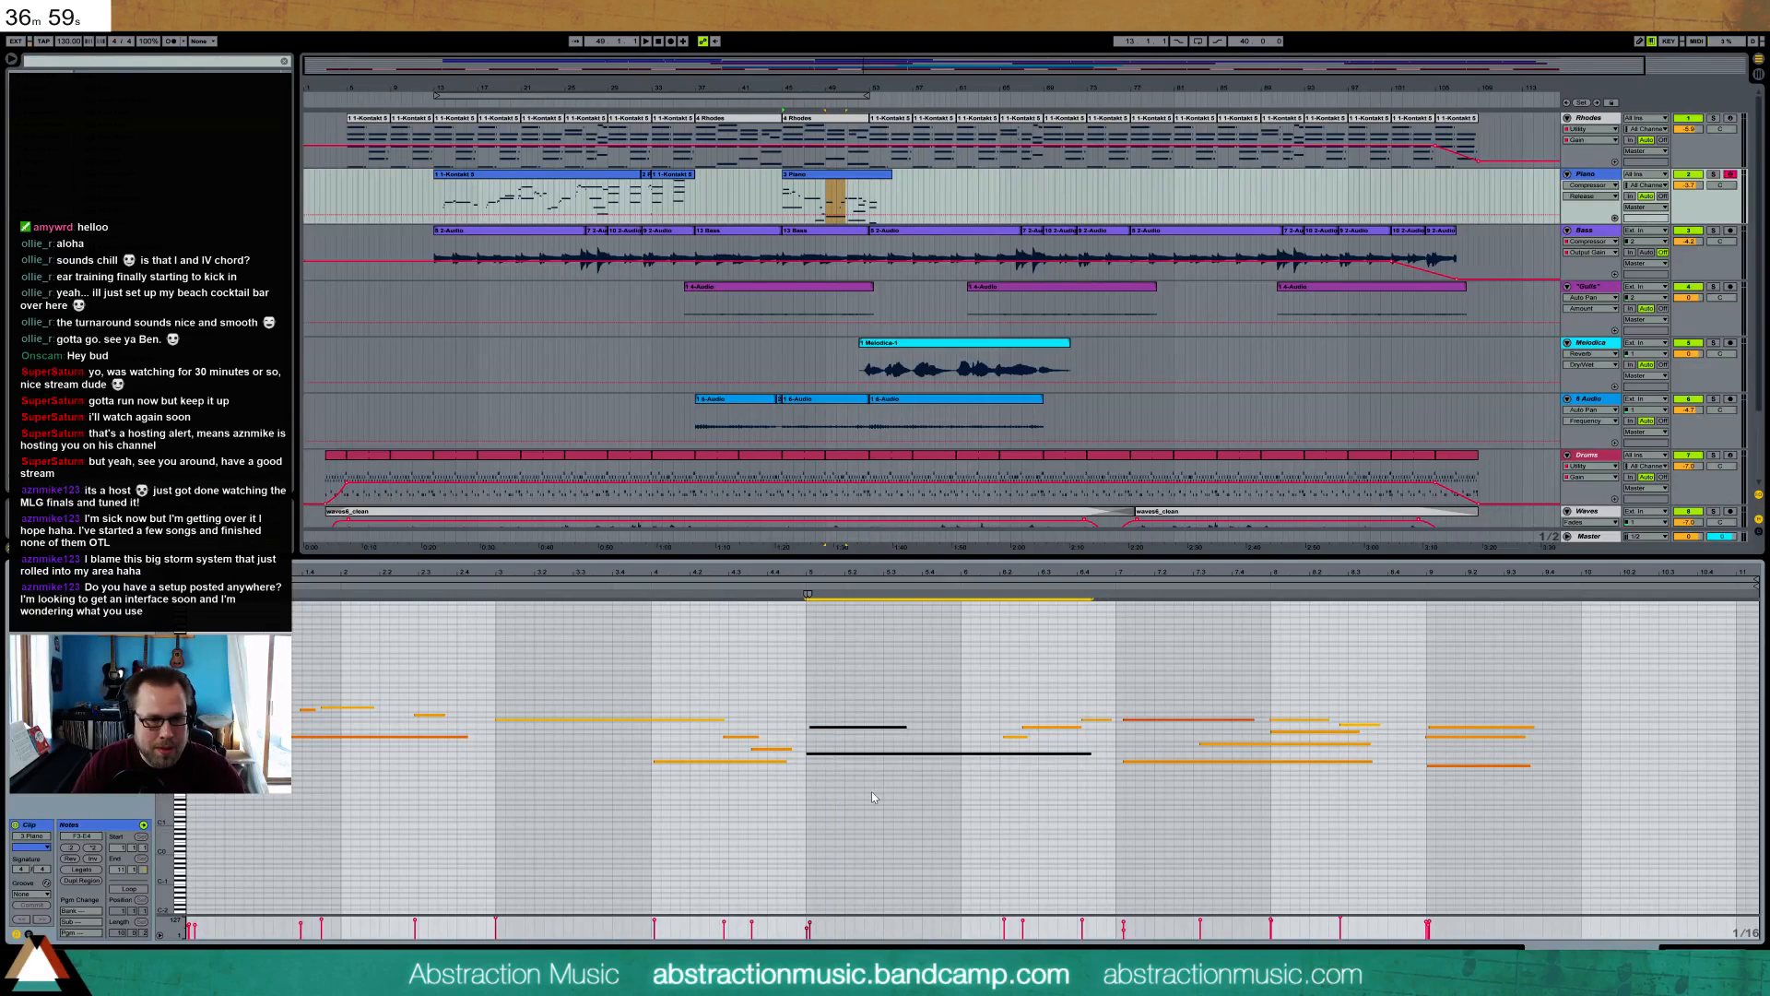
# - Even out the note velocities in the new piano clip, softening the loudest notes at bars 5, 7 and 9
pyautogui.click(461, 737)
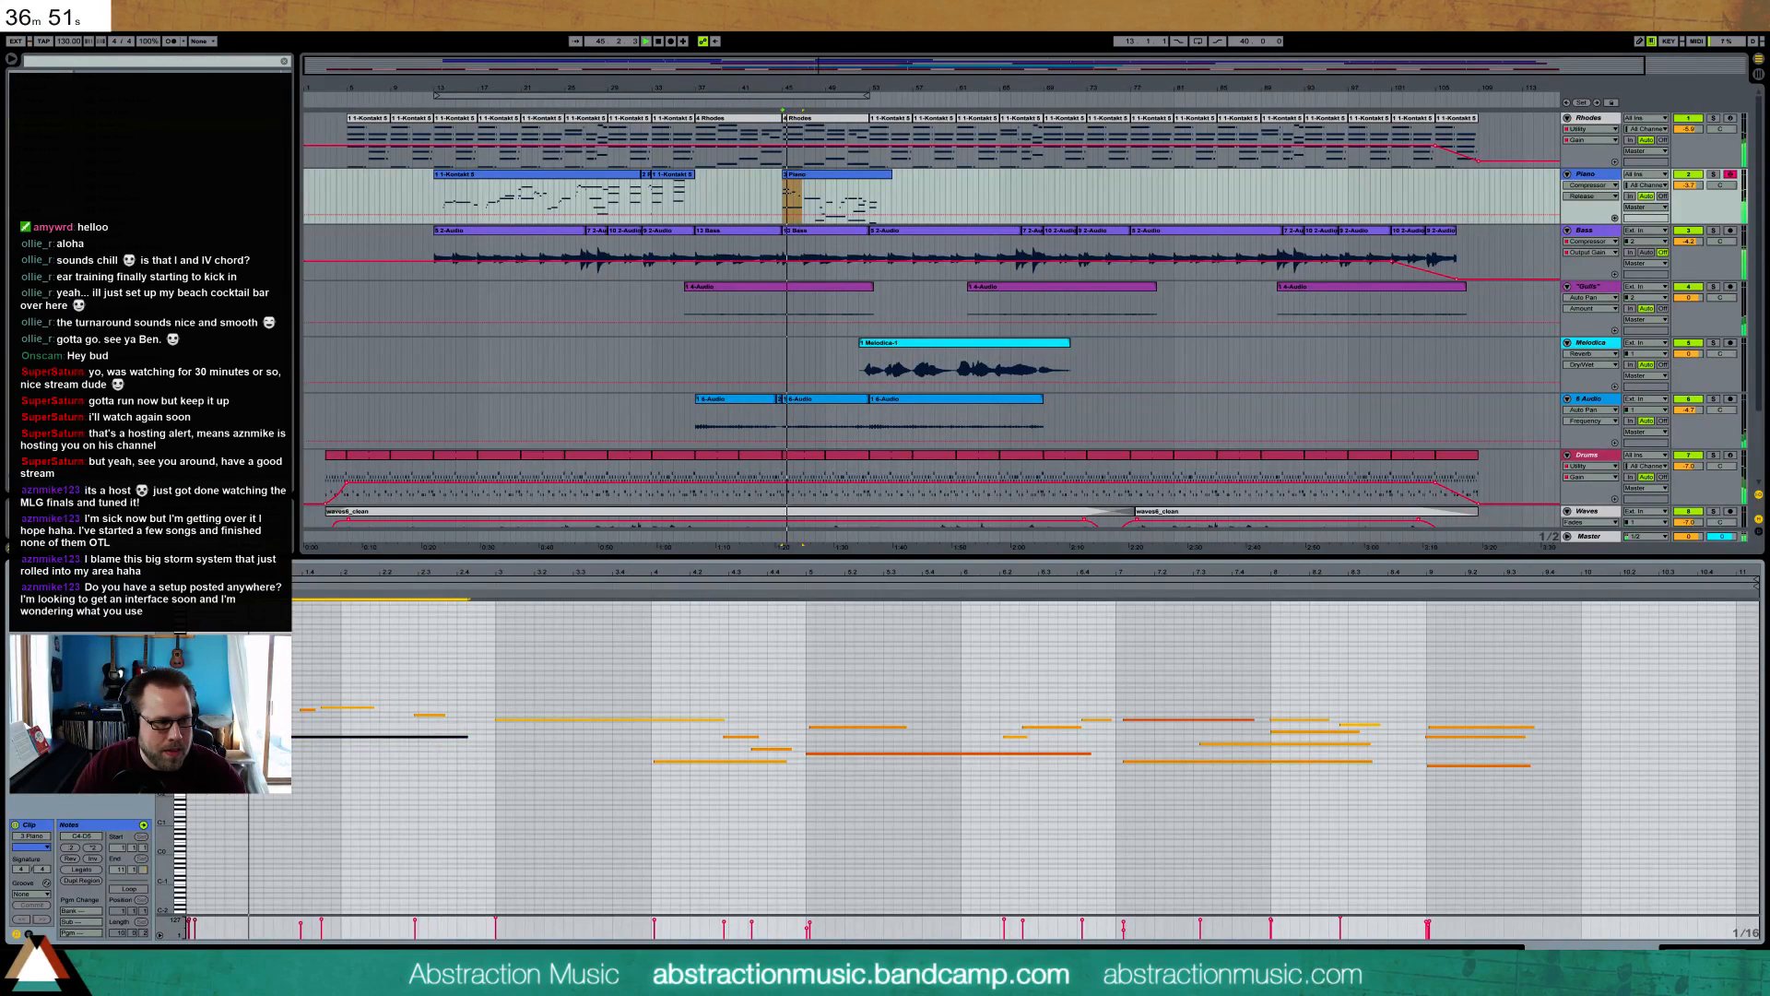
pyautogui.moveTo(300, 923); pyautogui.dragTo(300, 919)
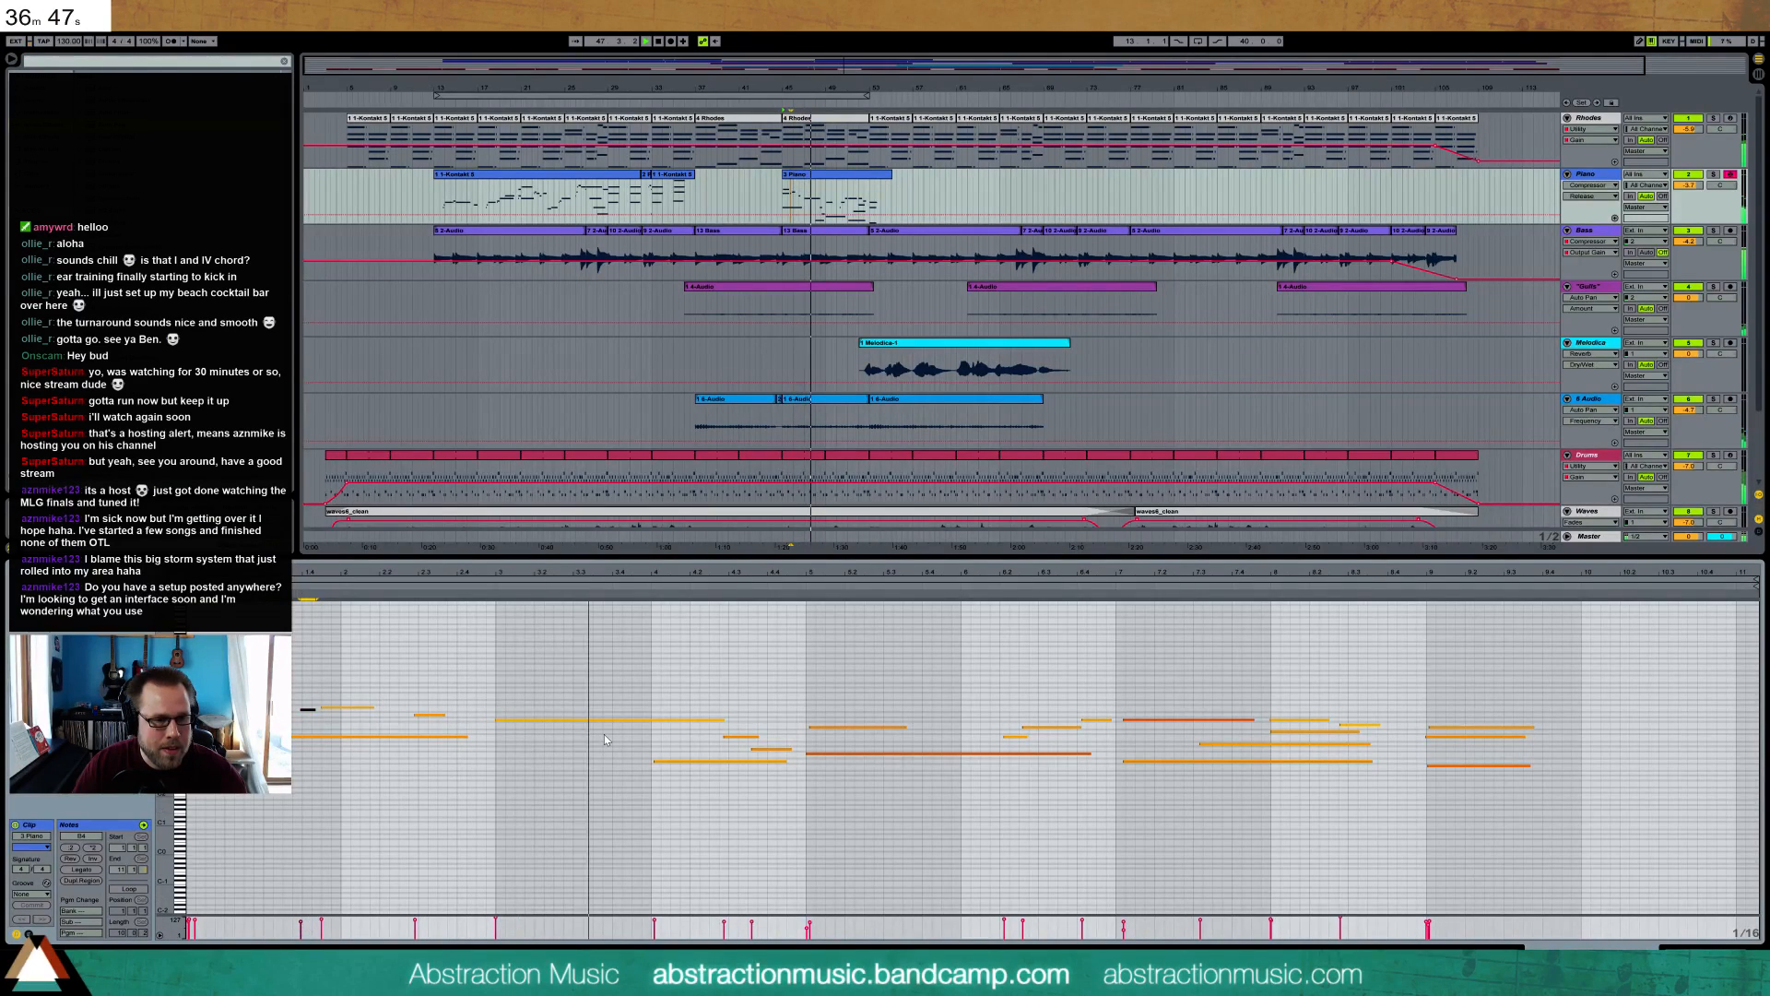
pyautogui.moveTo(164, 750)
pyautogui.mouseDown()
pyautogui.moveTo(440, 898)
pyautogui.moveTo(433, 805)
pyautogui.moveTo(655, 772)
pyautogui.mouseUp()
pyautogui.press('space')
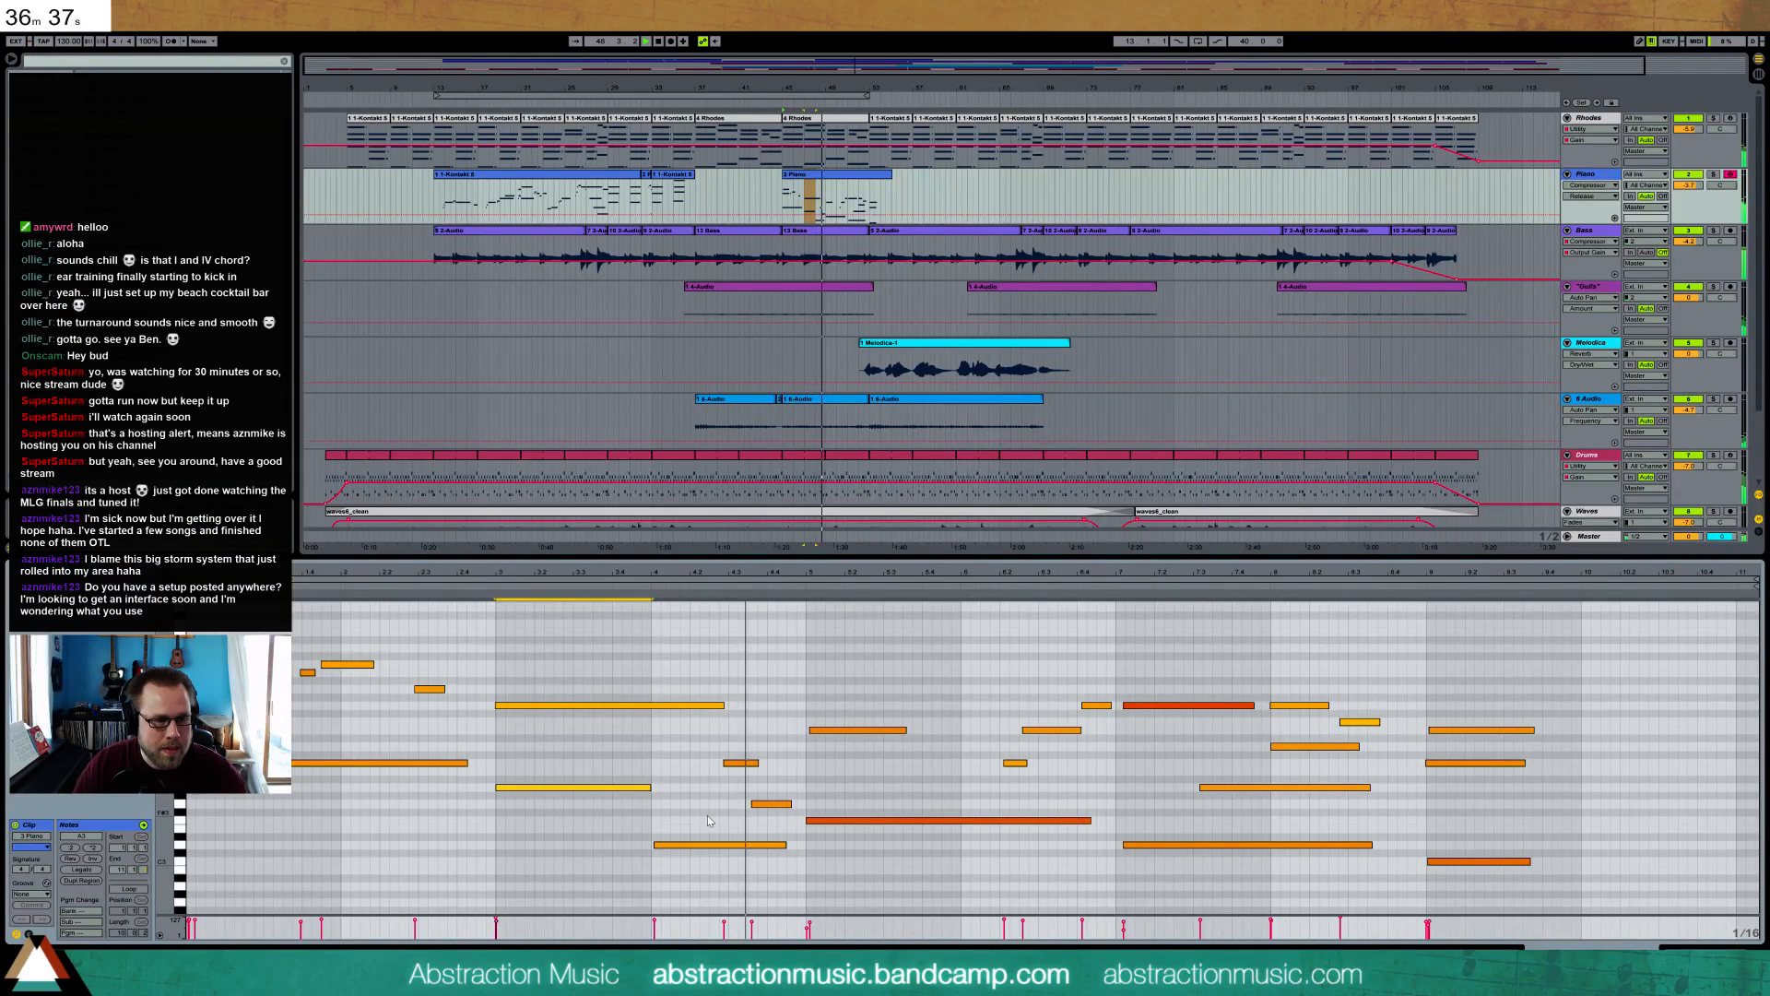
pyautogui.click(846, 819)
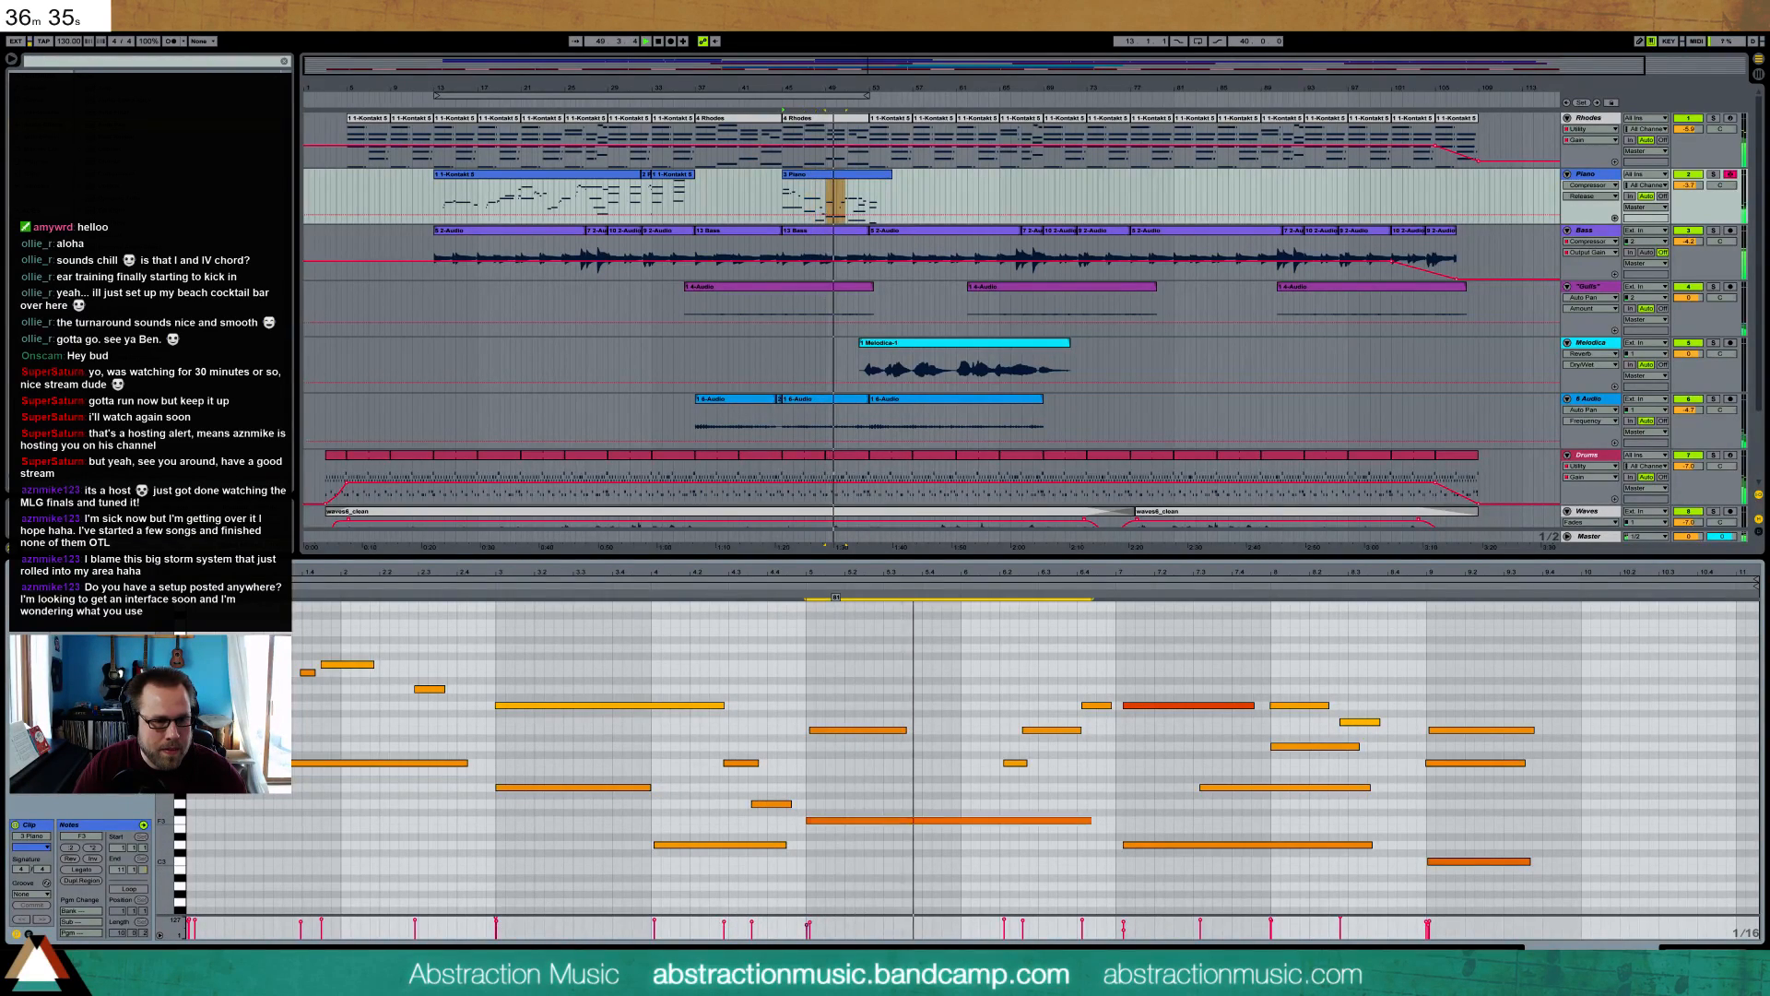
pyautogui.click(813, 575)
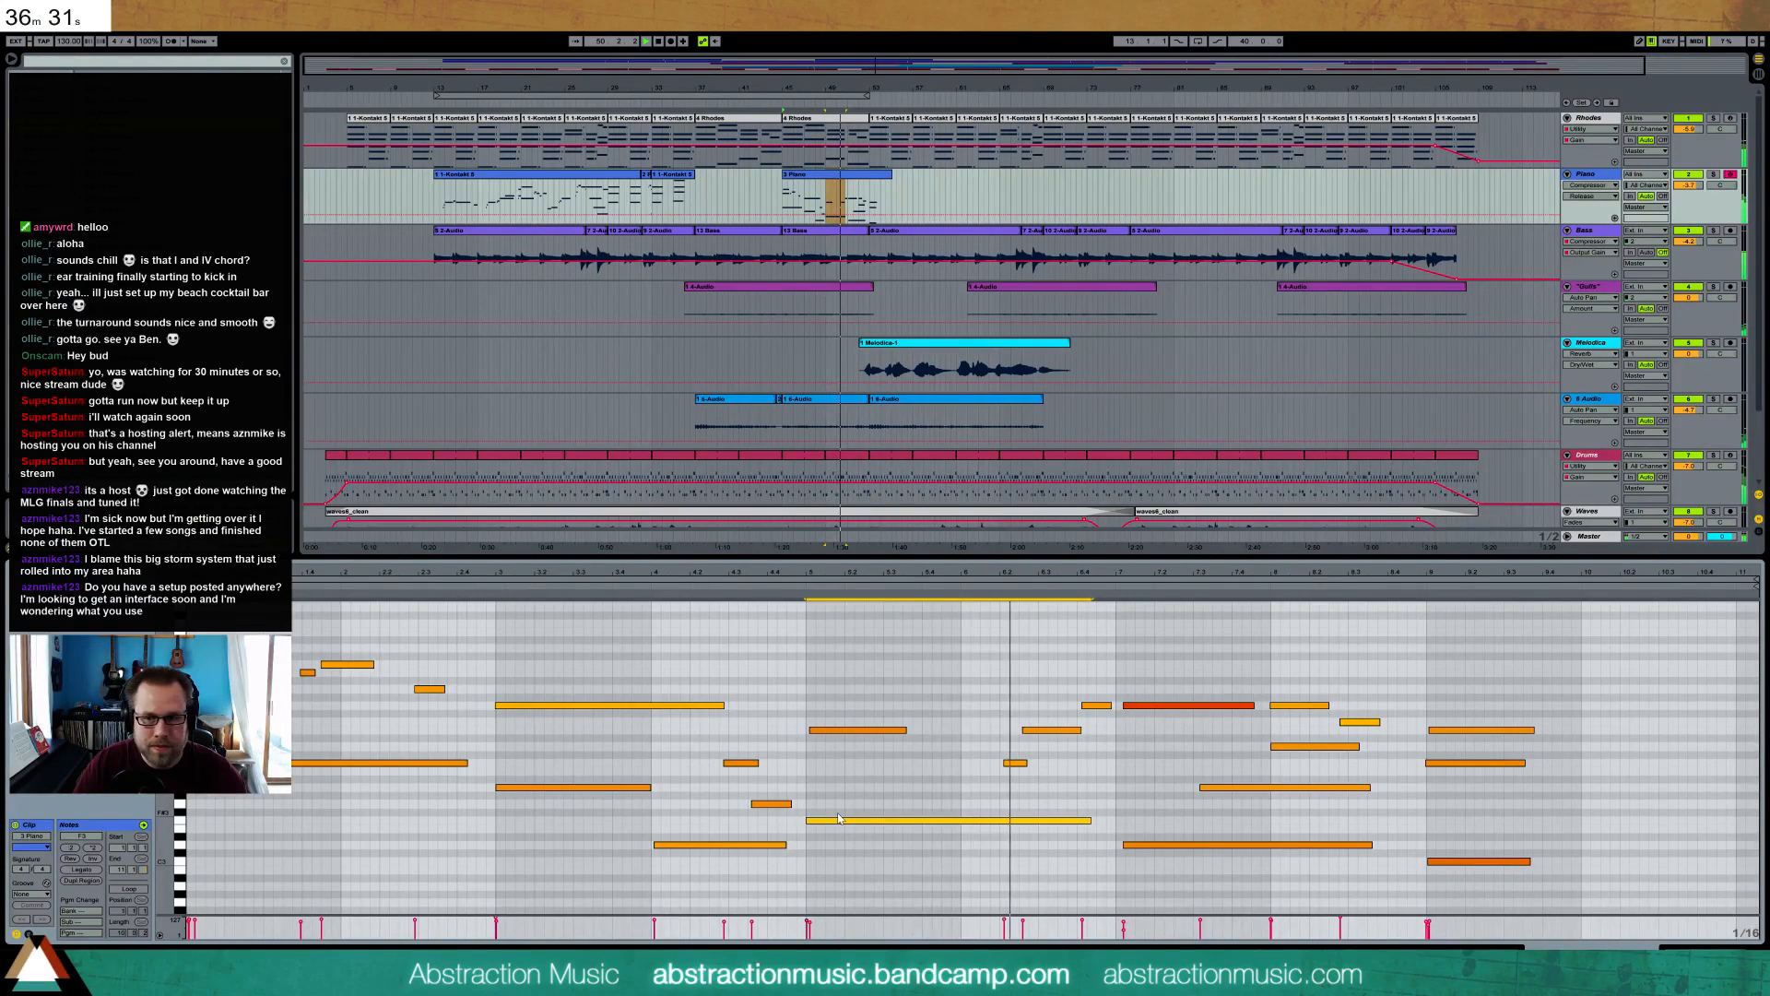
pyautogui.moveTo(1157, 705); pyautogui.dragTo(1157, 666)
pyautogui.click(1472, 861)
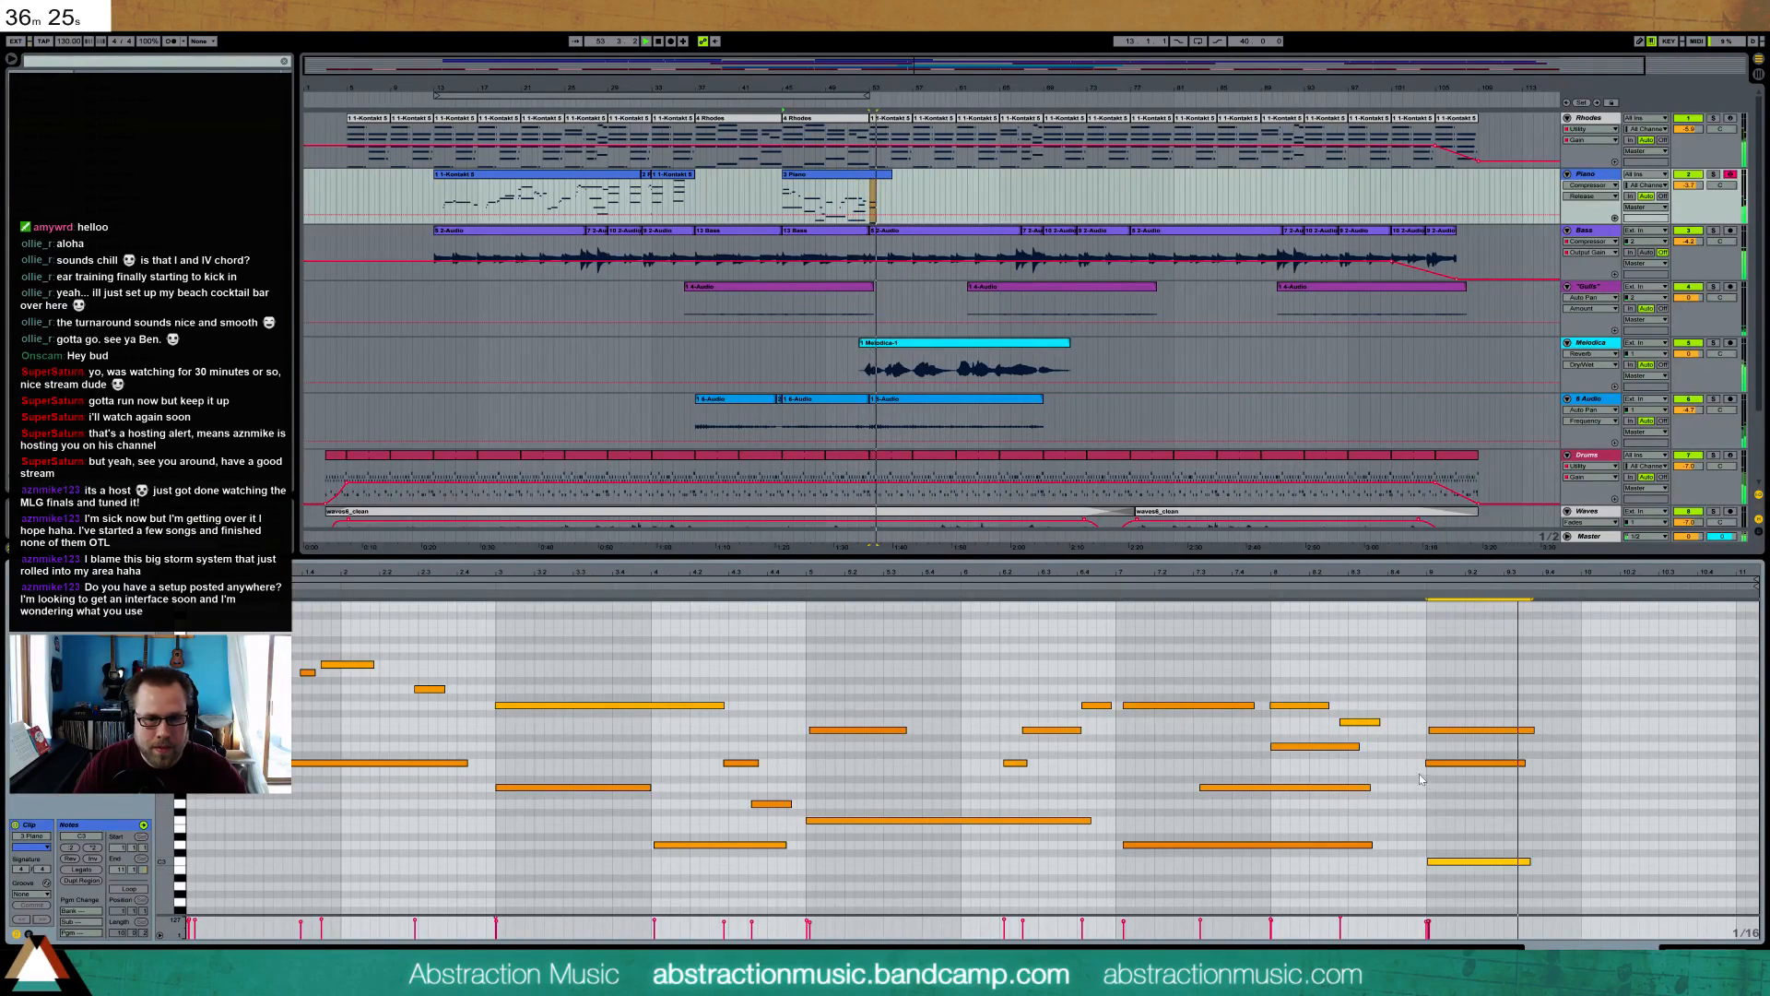
# - Retime the two short upper notes in bar 8 of the piano clip, moving the second earlier and lengthening it
pyautogui.moveTo(1371, 712); pyautogui.dragTo(1380, 738)
pyautogui.press('Left')
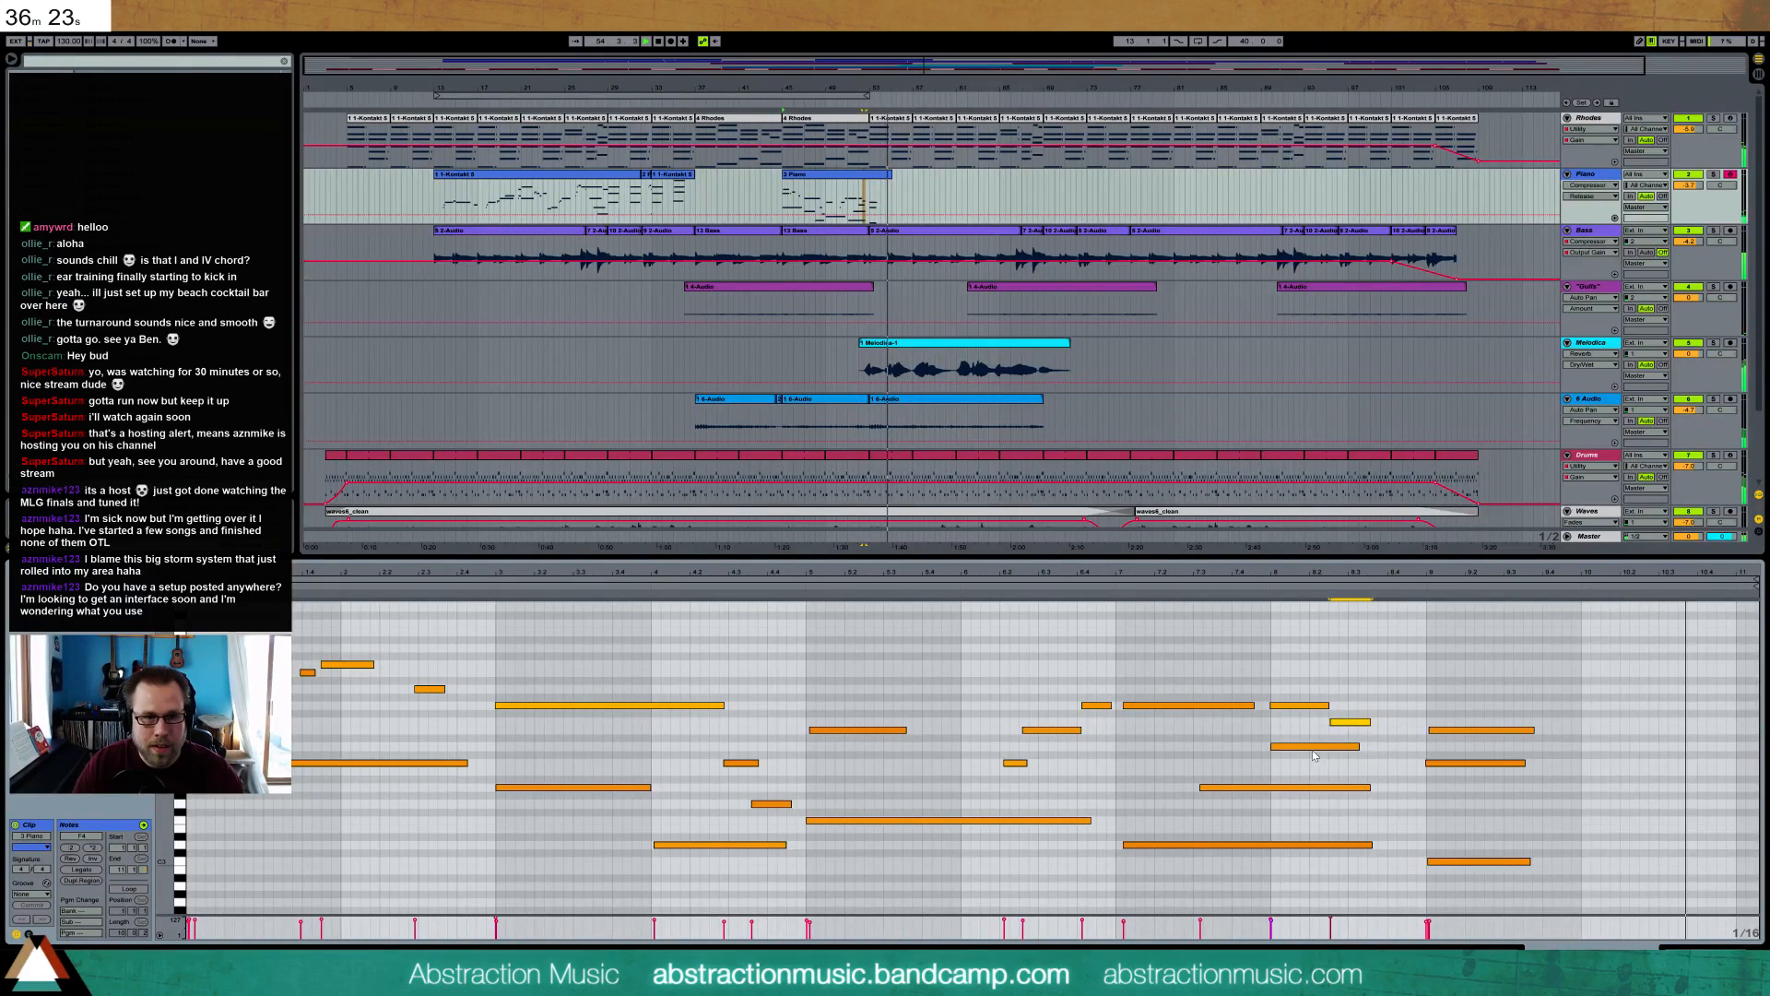
pyautogui.click(1266, 587)
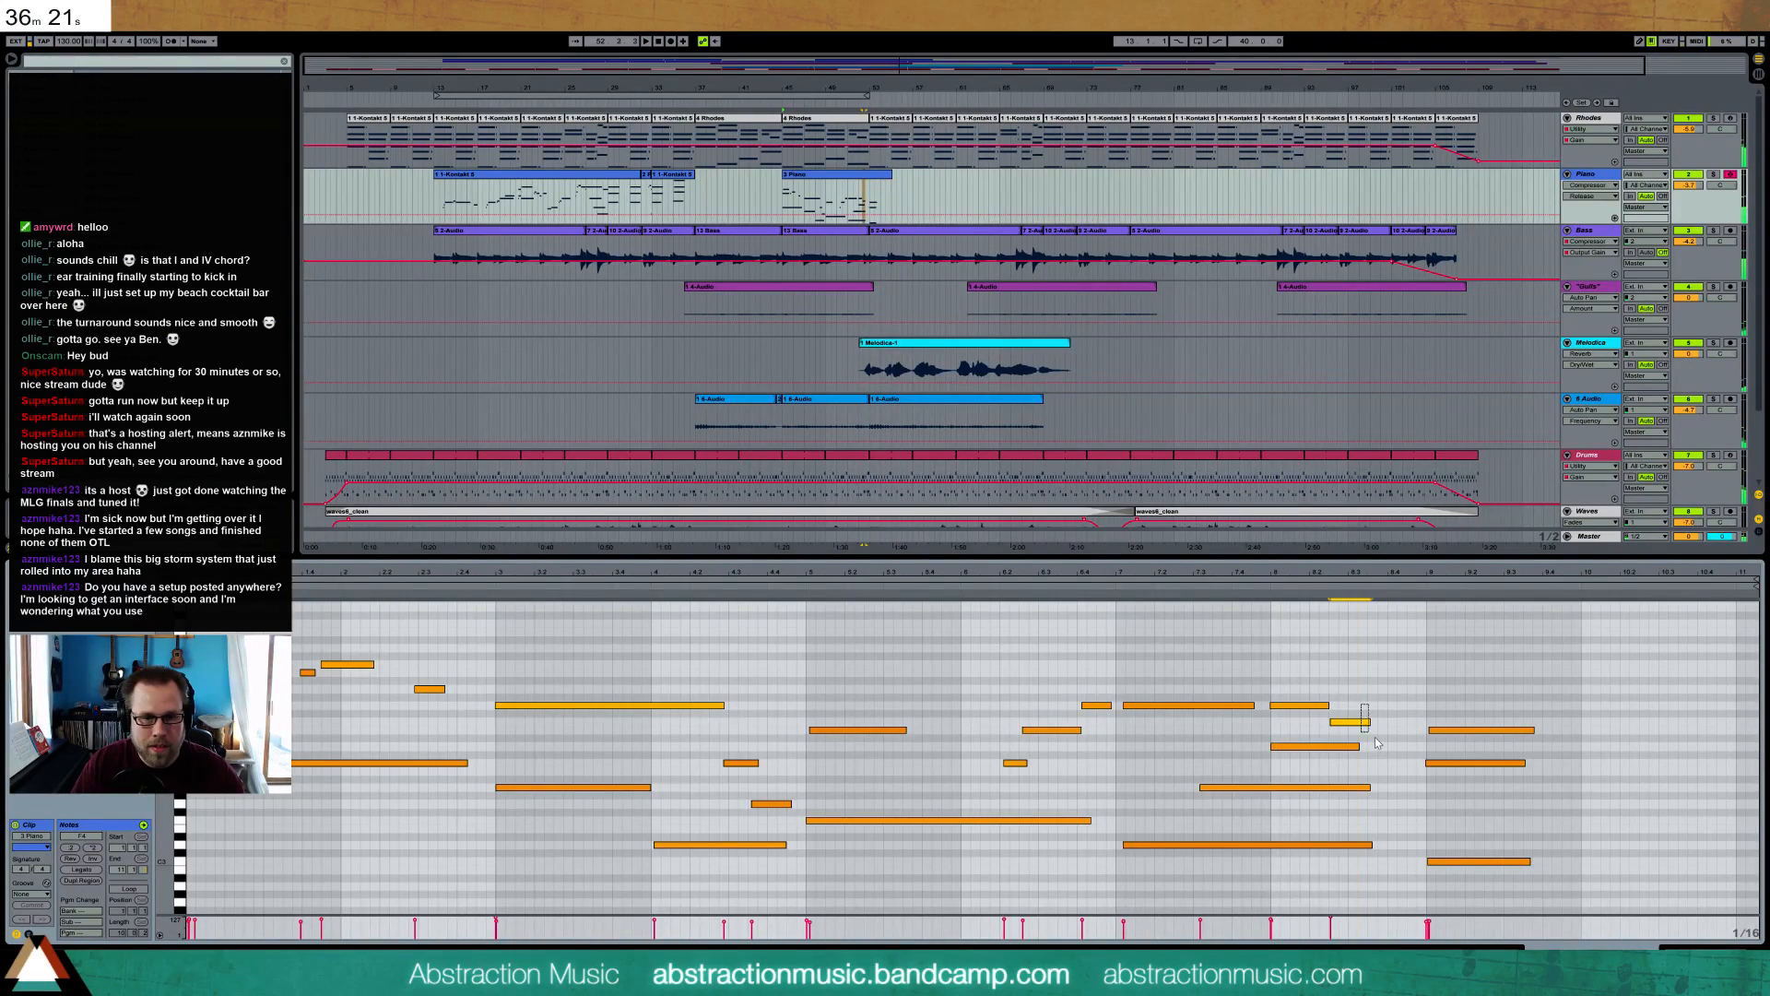
pyautogui.click(1265, 587)
pyautogui.click(1299, 705)
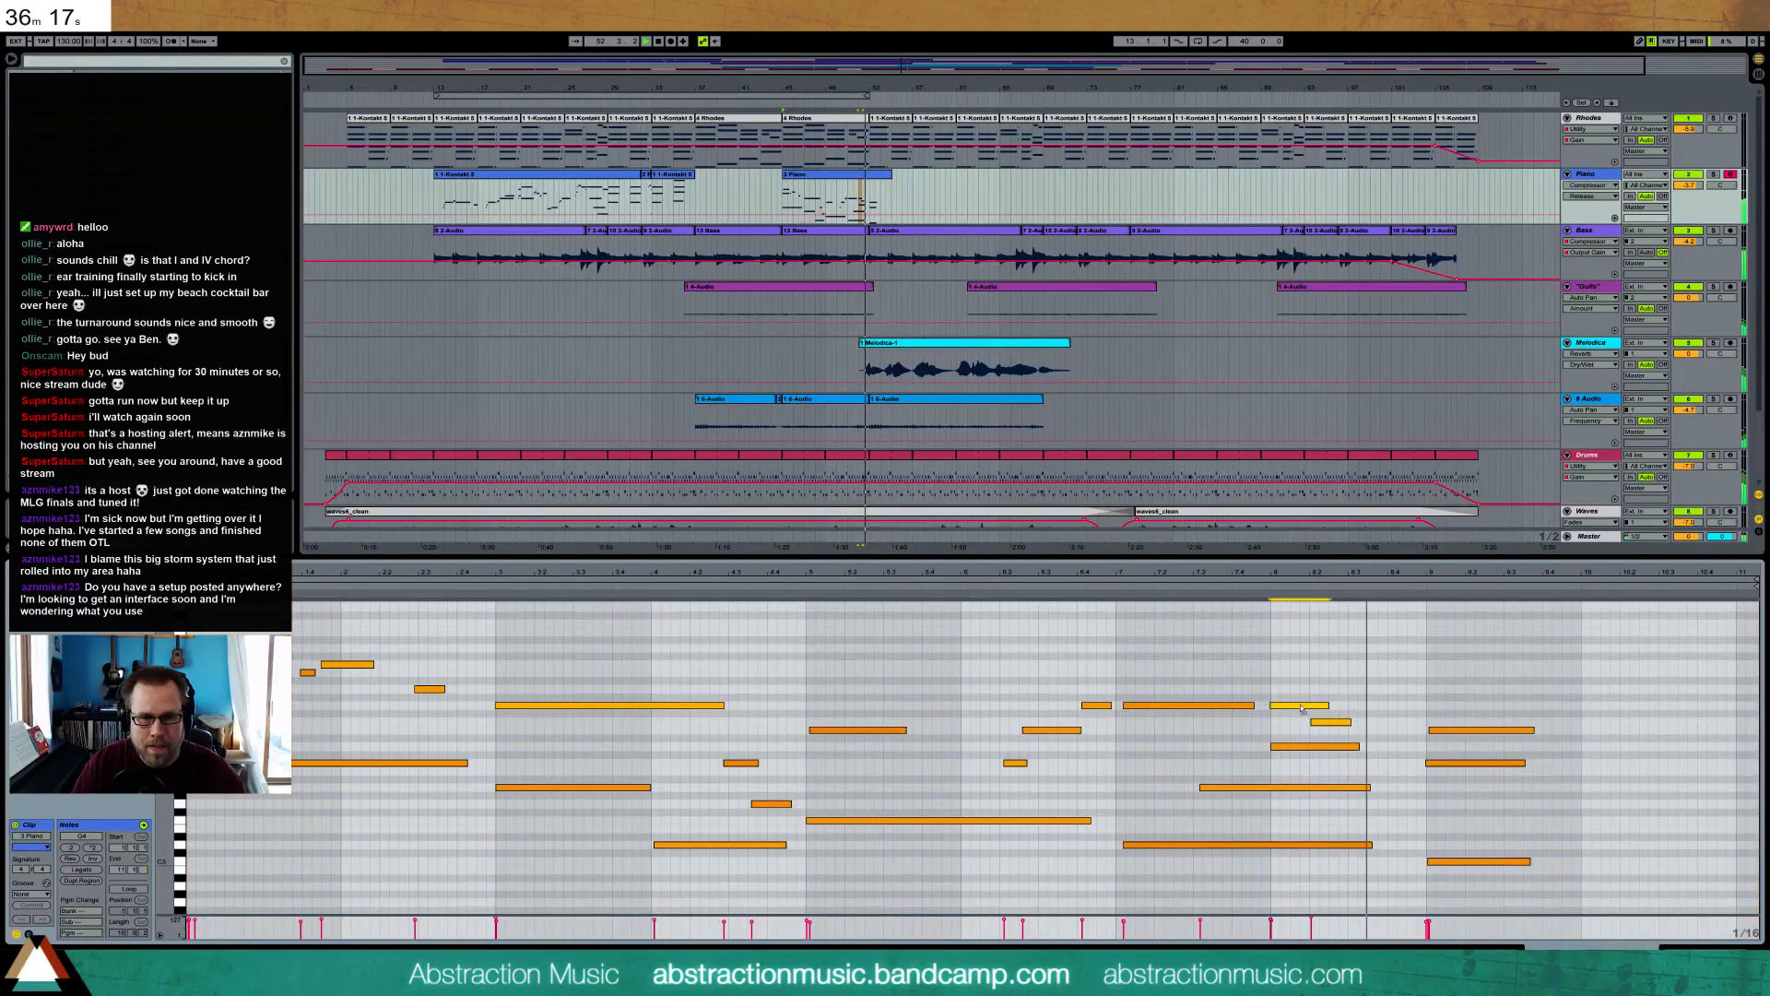
pyautogui.click(1311, 722)
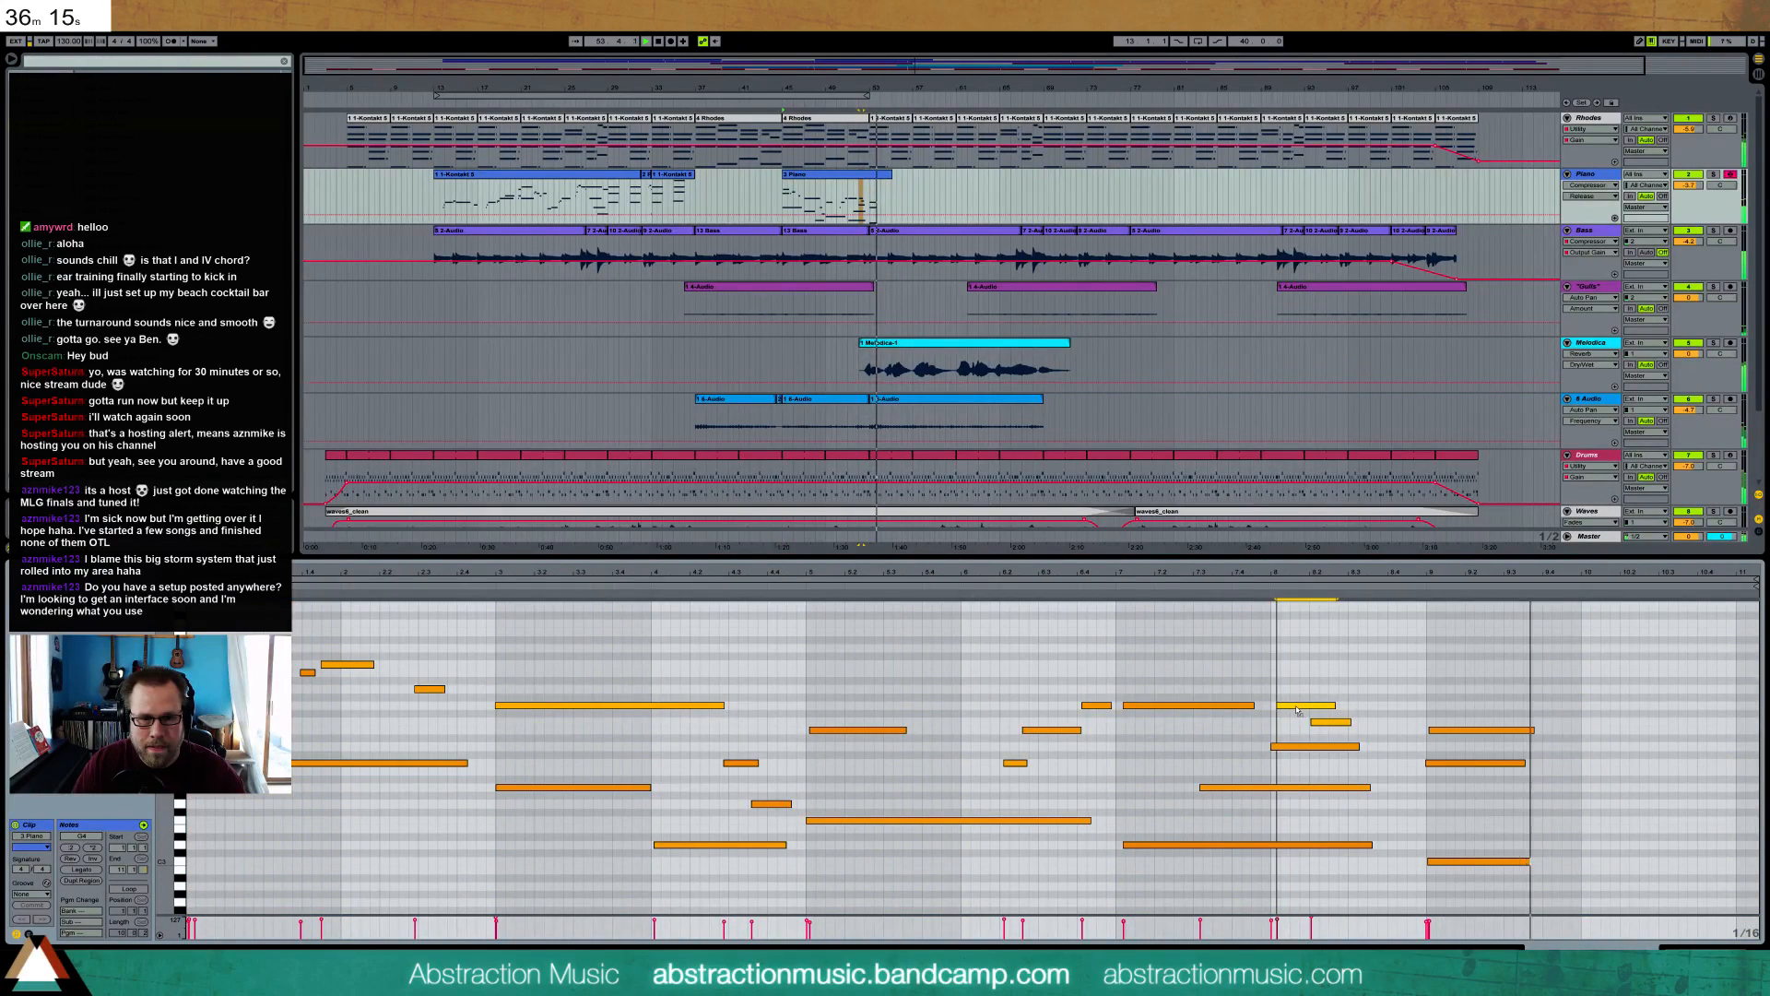
pyautogui.moveTo(1310, 723); pyautogui.dragTo(1393, 720)
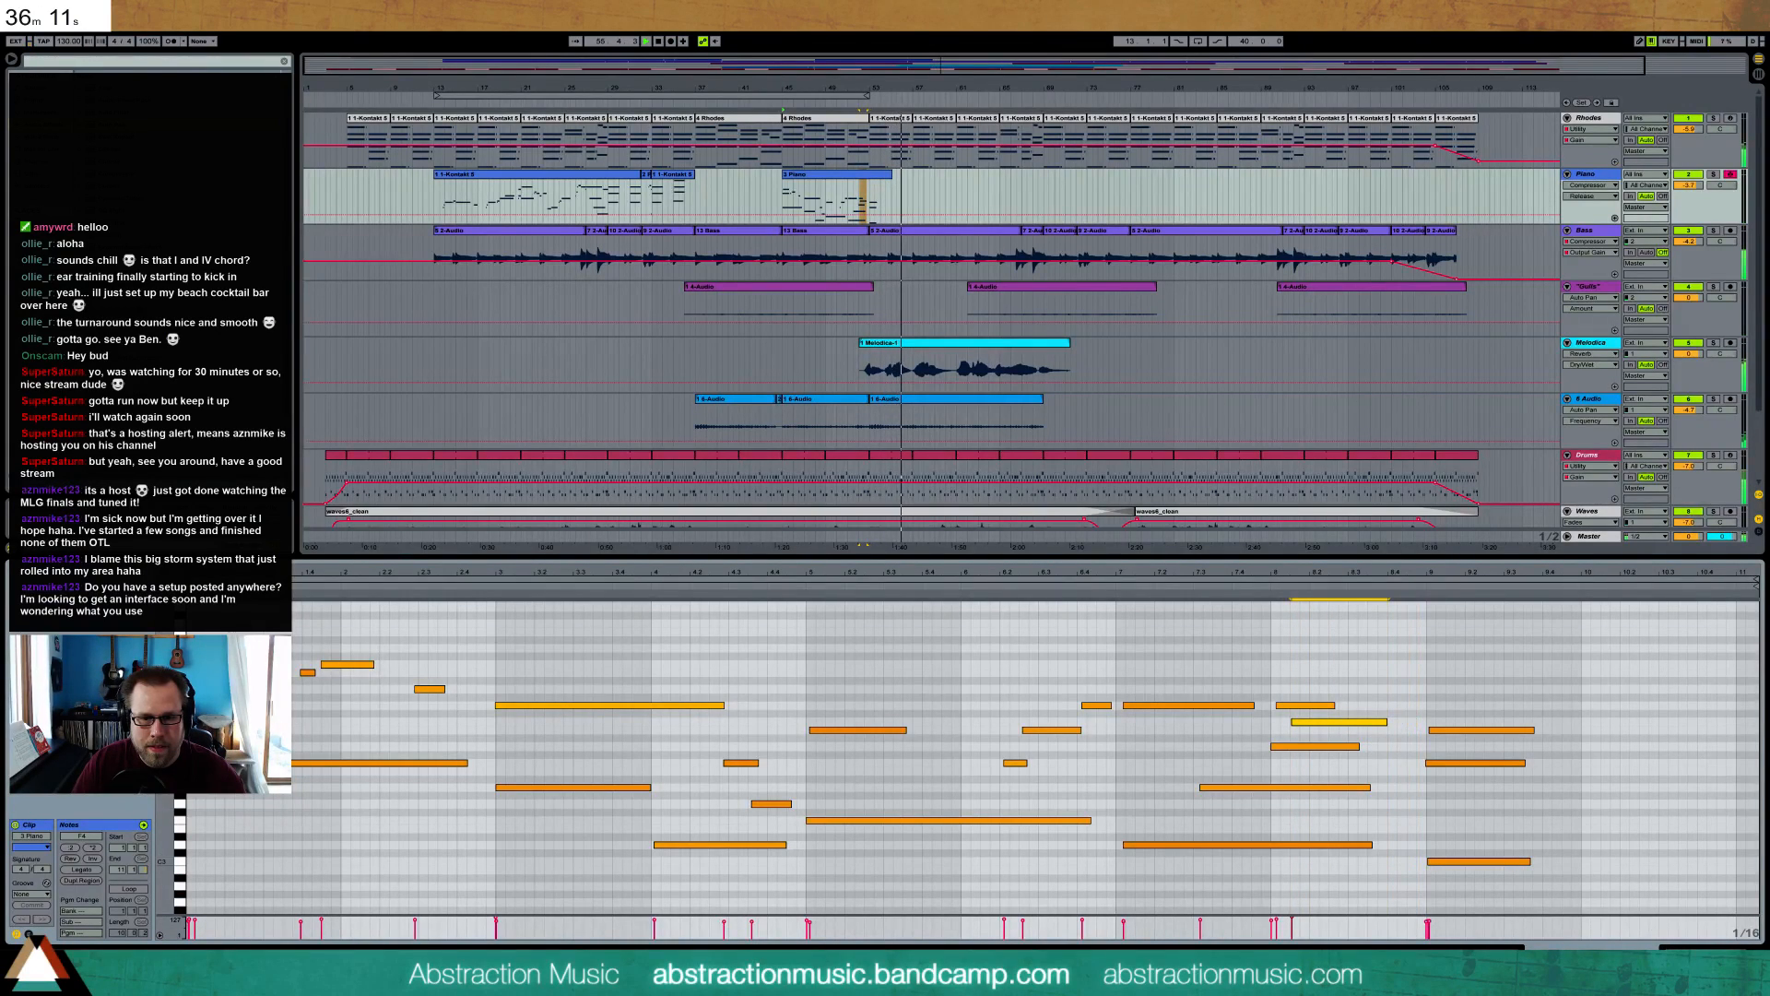
# - Return to the full arrangement with the effects shown and adjust the Melodica track's volume
pyautogui.hotkey('shift', 'Tab')
pyautogui.moveTo(1689, 354)
pyautogui.mouseDown()
pyautogui.moveTo(1689, 371)
pyautogui.moveTo(1672, 353)
pyautogui.mouseUp()
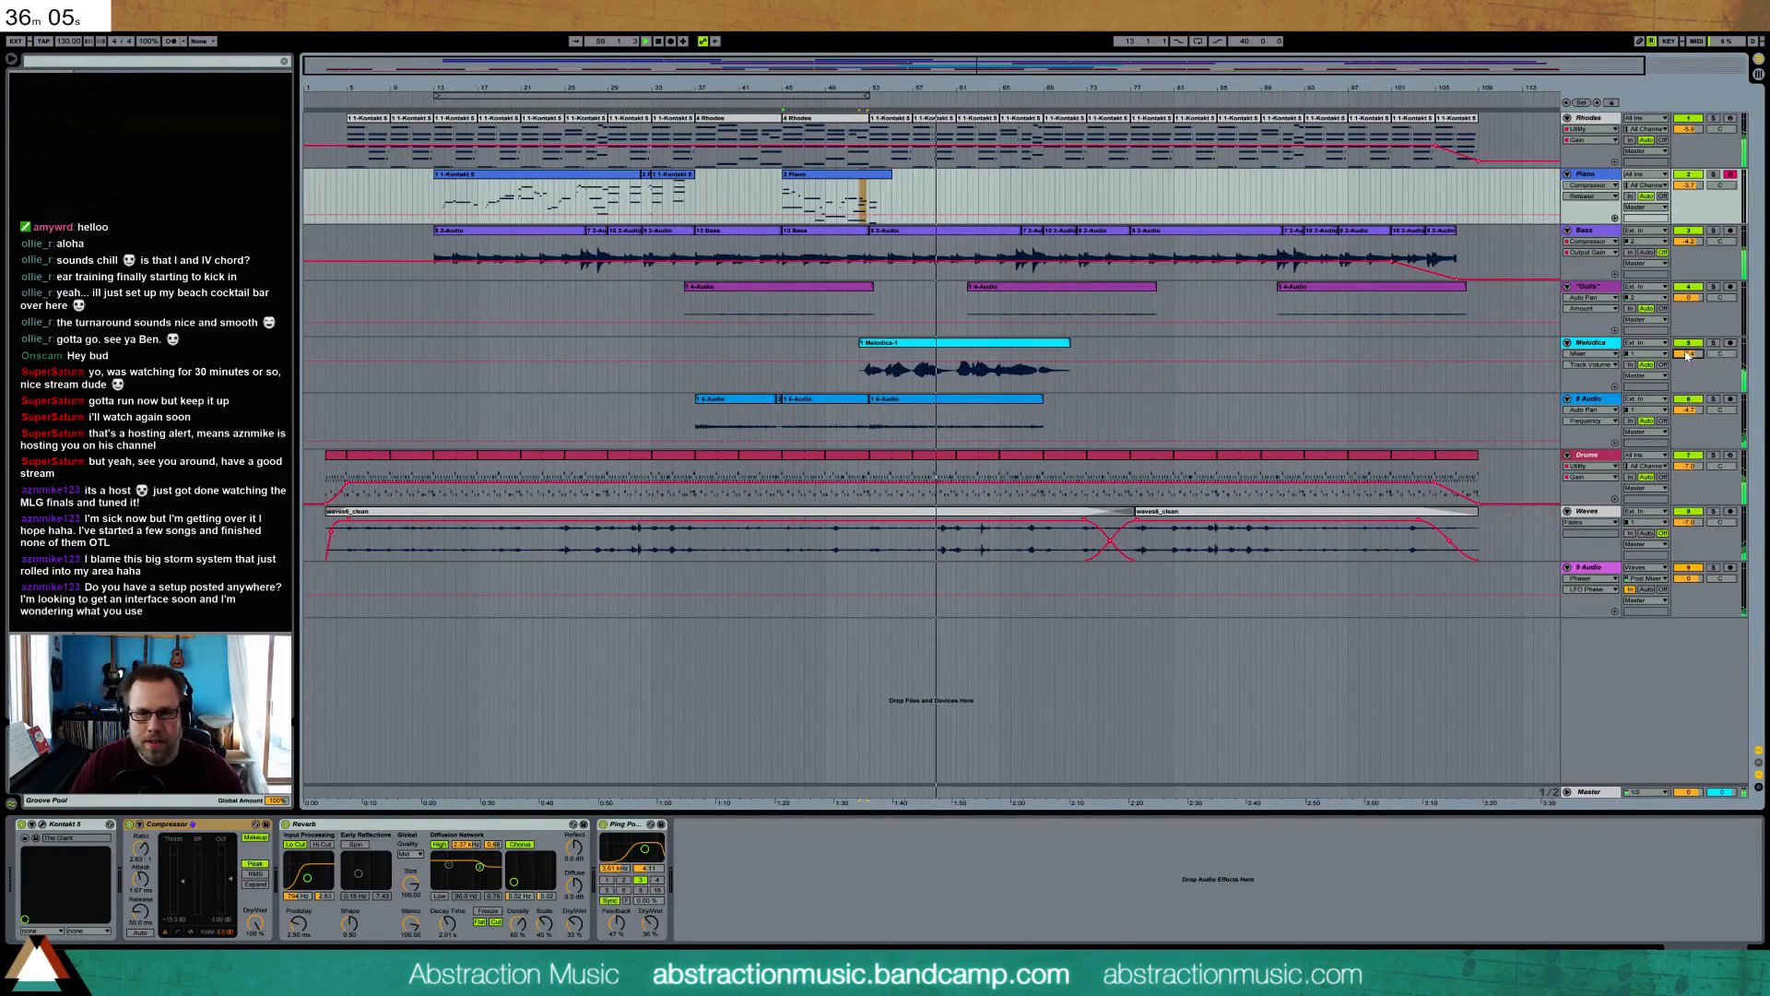
# - Move the purple track between Bass and Melodica to the end of the track list, below 9 Audio
pyautogui.moveTo(1598, 298); pyautogui.dragTo(1603, 570)
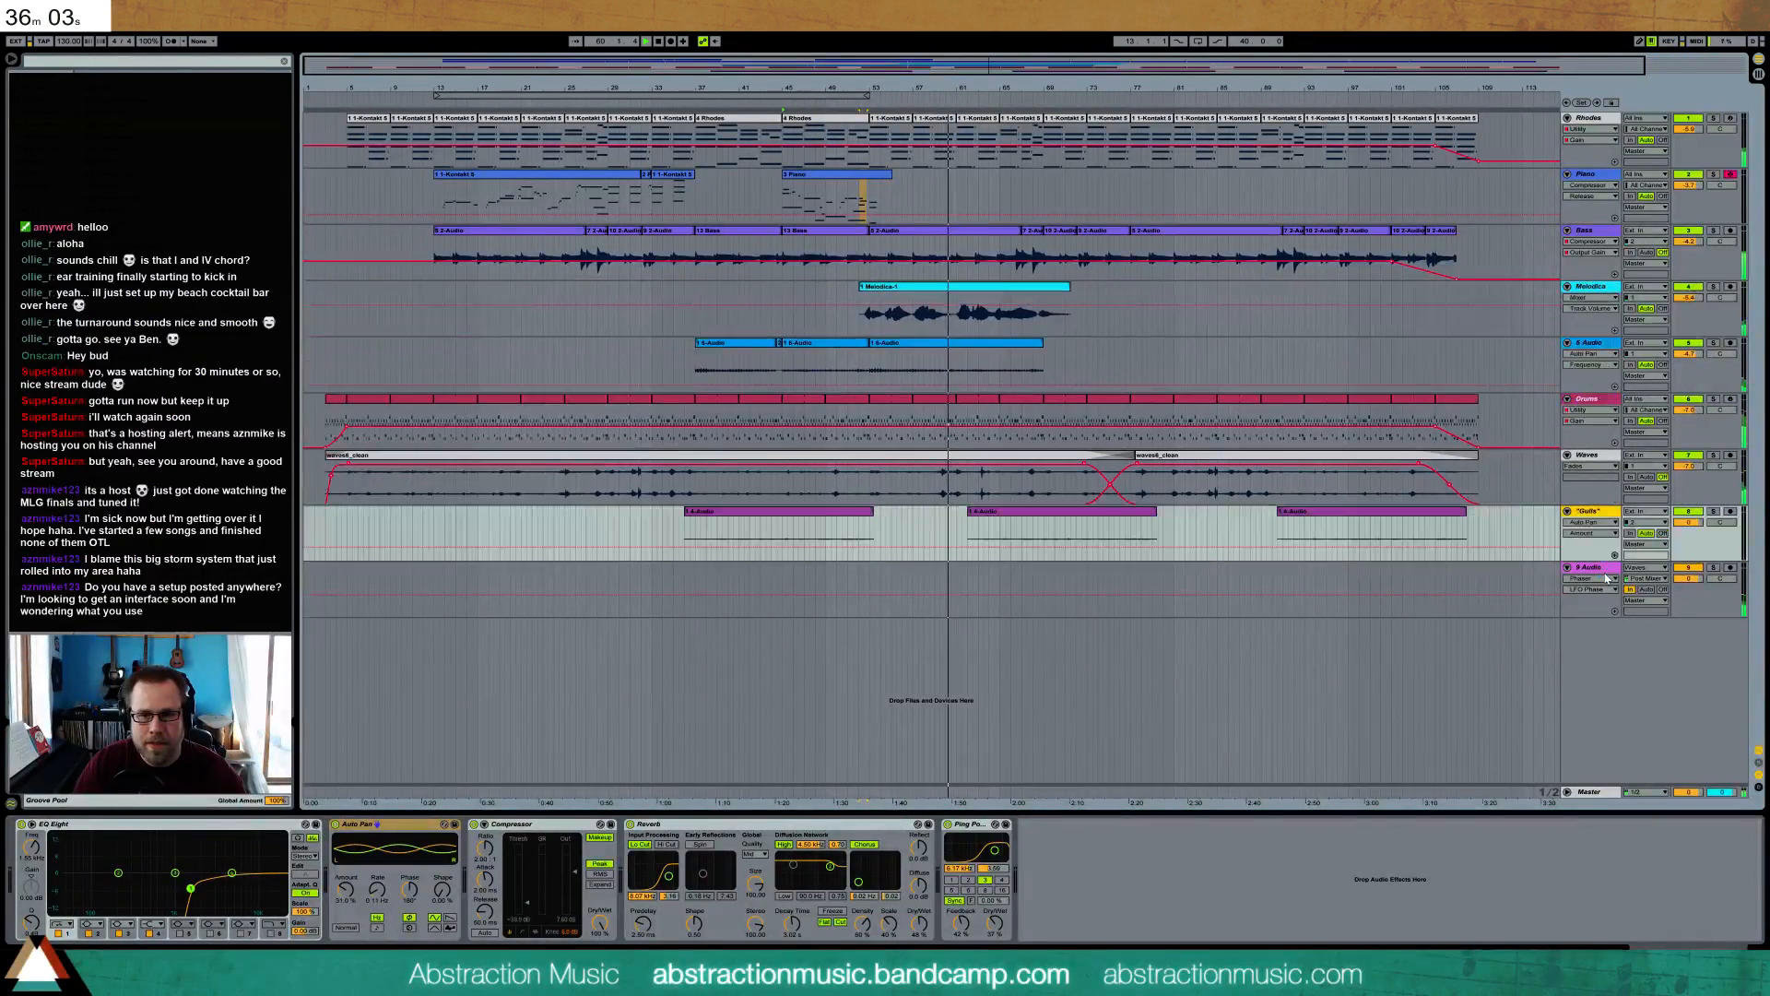
pyautogui.click(1603, 570)
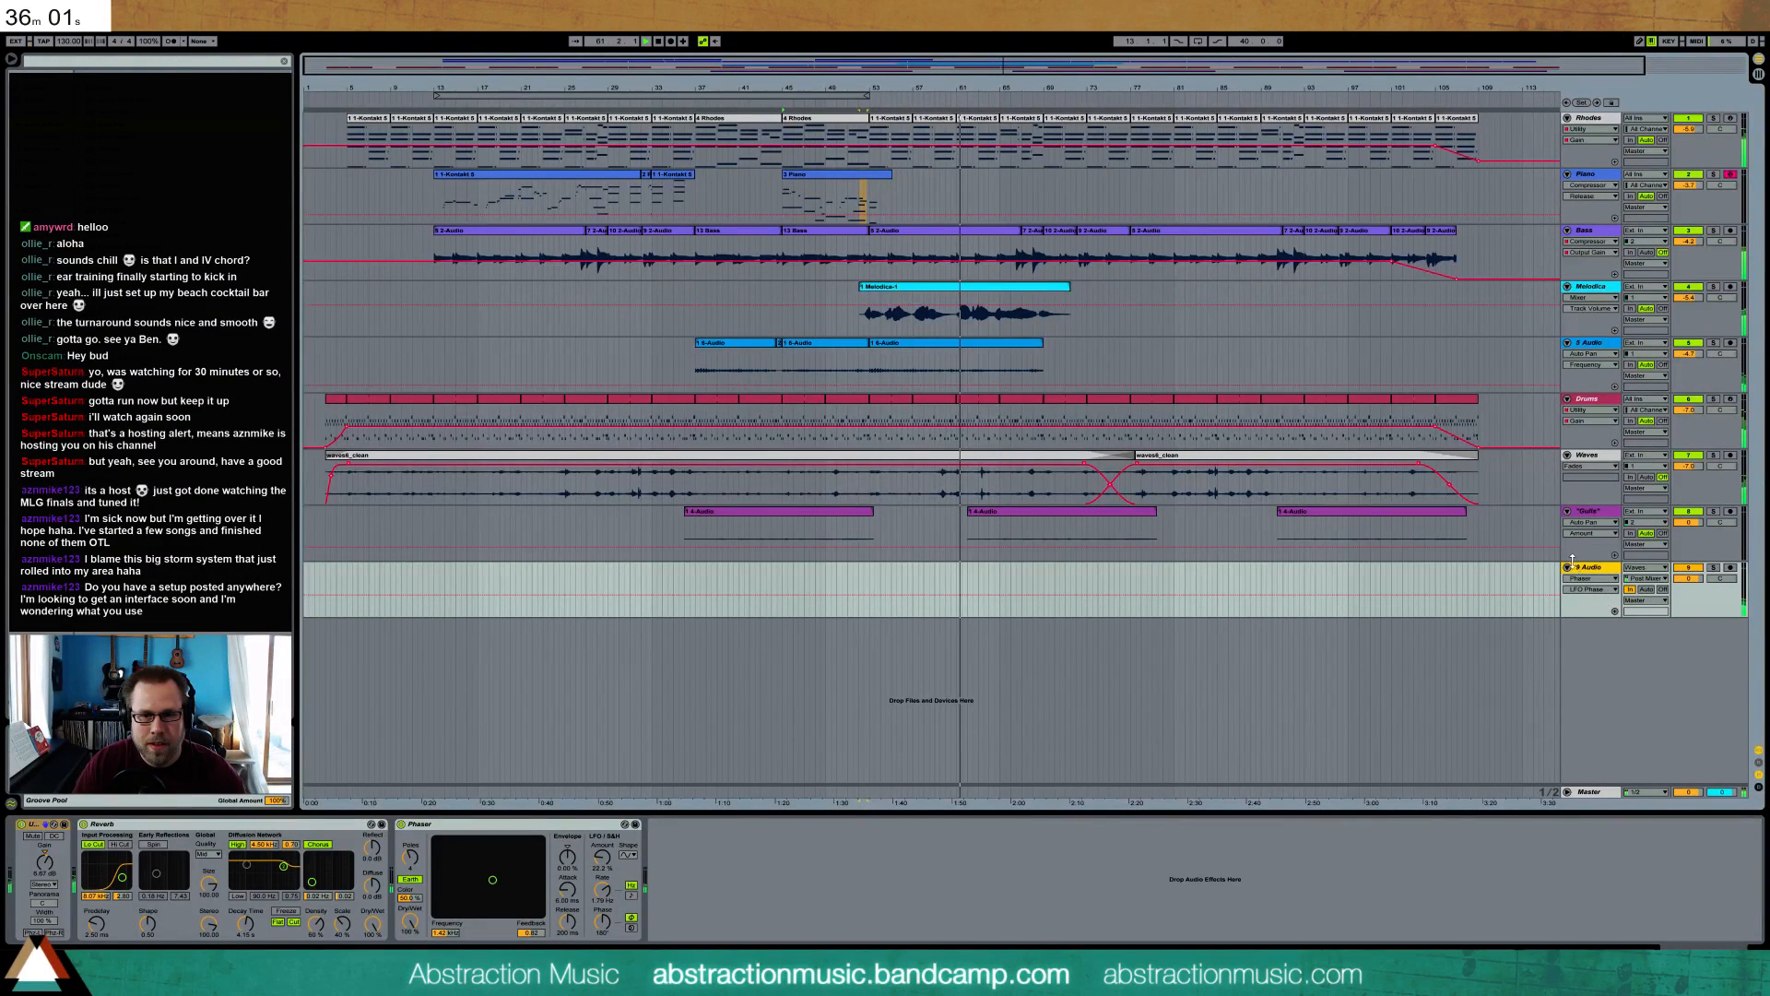
pyautogui.click(1590, 516)
pyautogui.moveTo(1597, 536); pyautogui.dragTo(1597, 604)
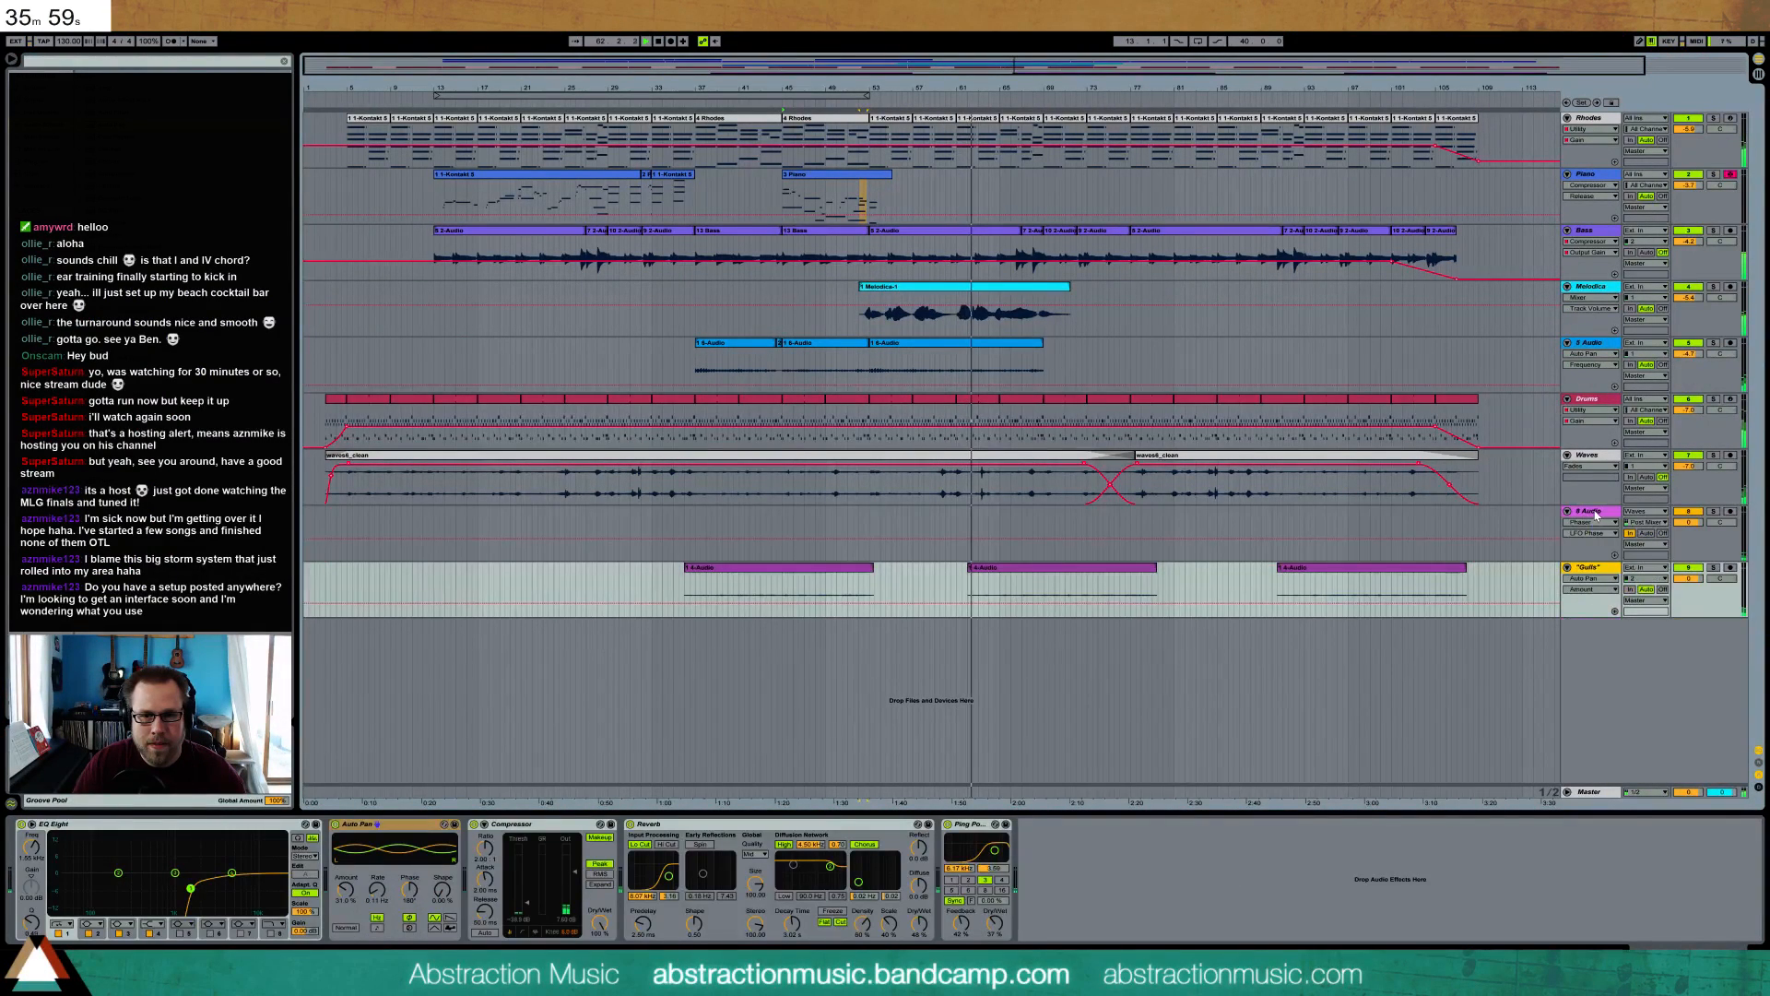
# - Rename the 8 Audio track below Waves as "Wave"
pyautogui.click(1593, 512)
pyautogui.hotkey('ctrl', 'r')
pyautogui.write('Wa')
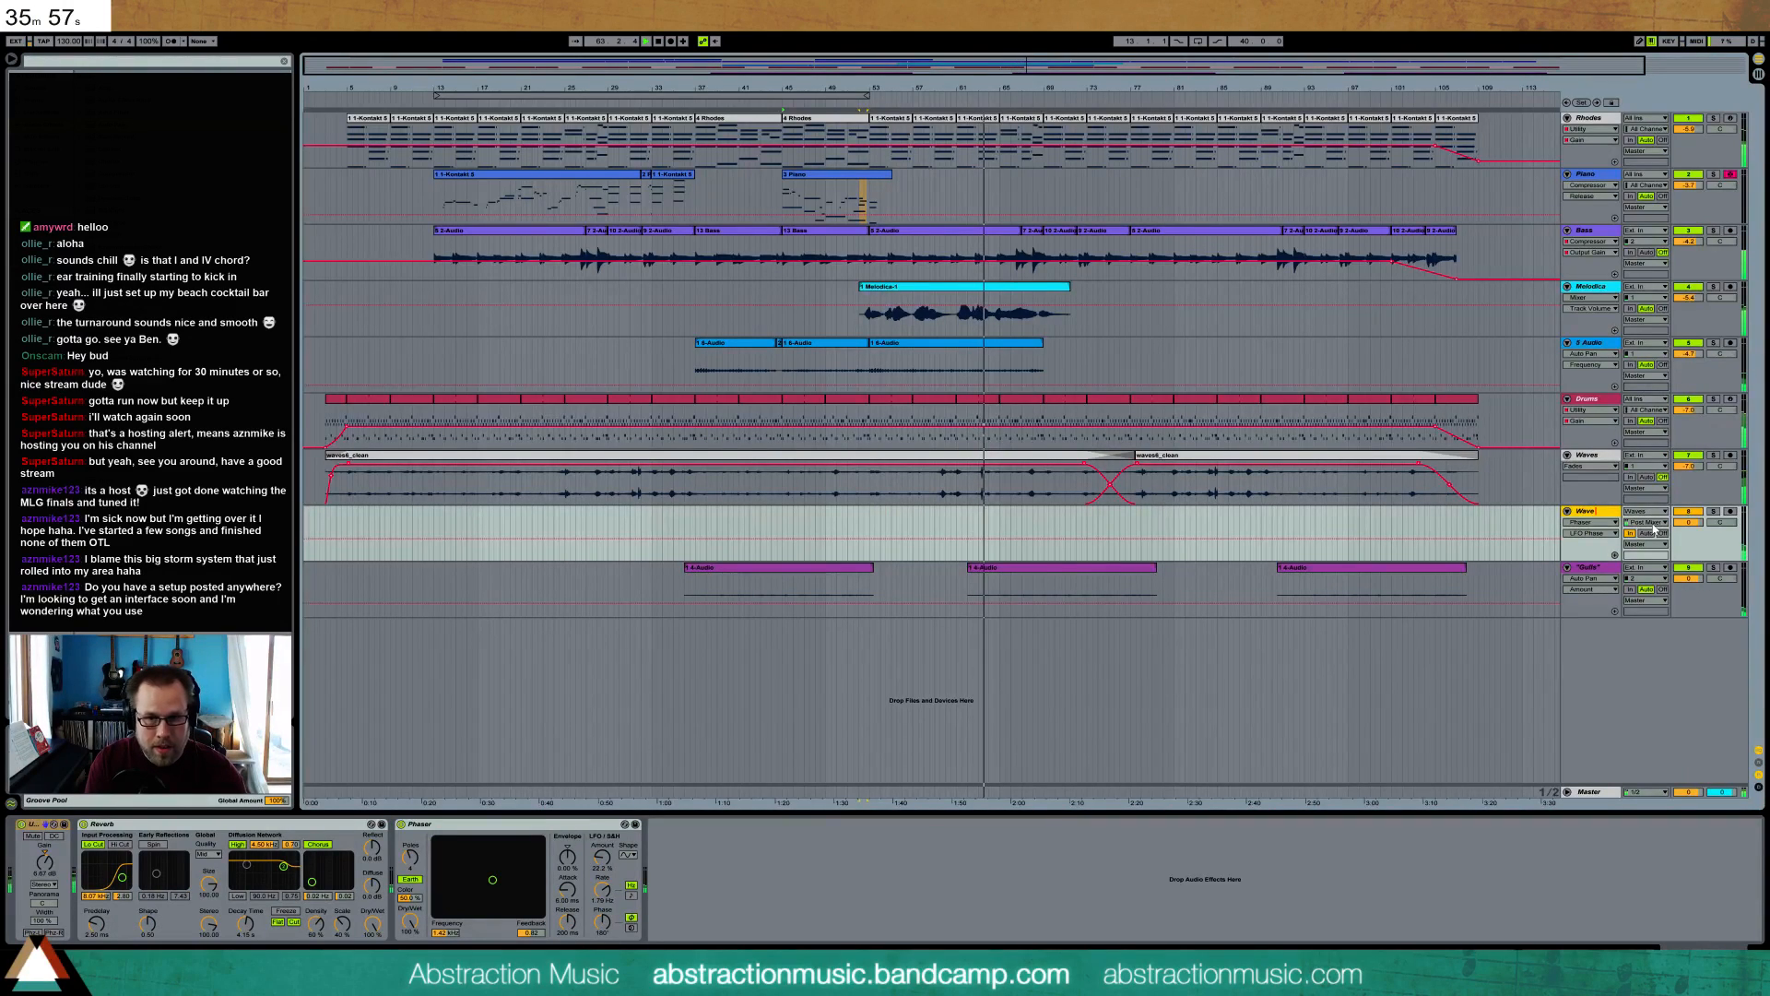
# - Rename the Wave track below Waves as "Wave Phase"
pyautogui.press('Escape')
pyautogui.press('Delete')
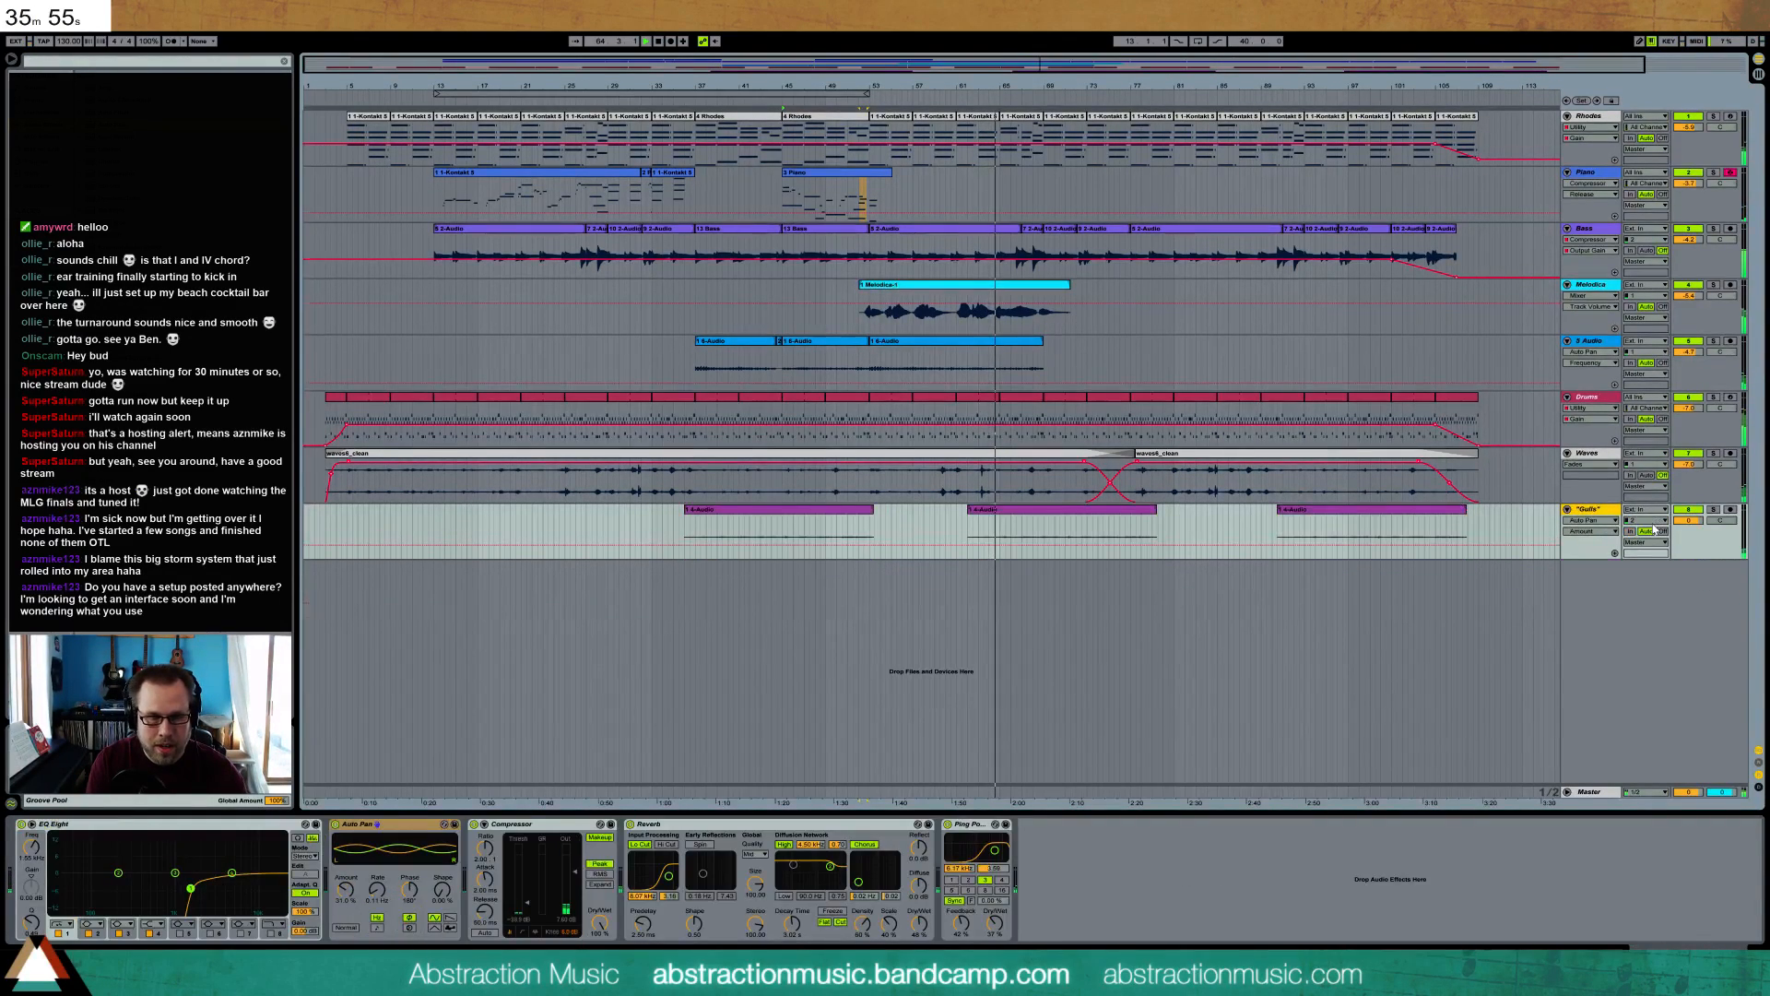
pyautogui.hotkey('ctrl', 'z')
pyautogui.write('hase')
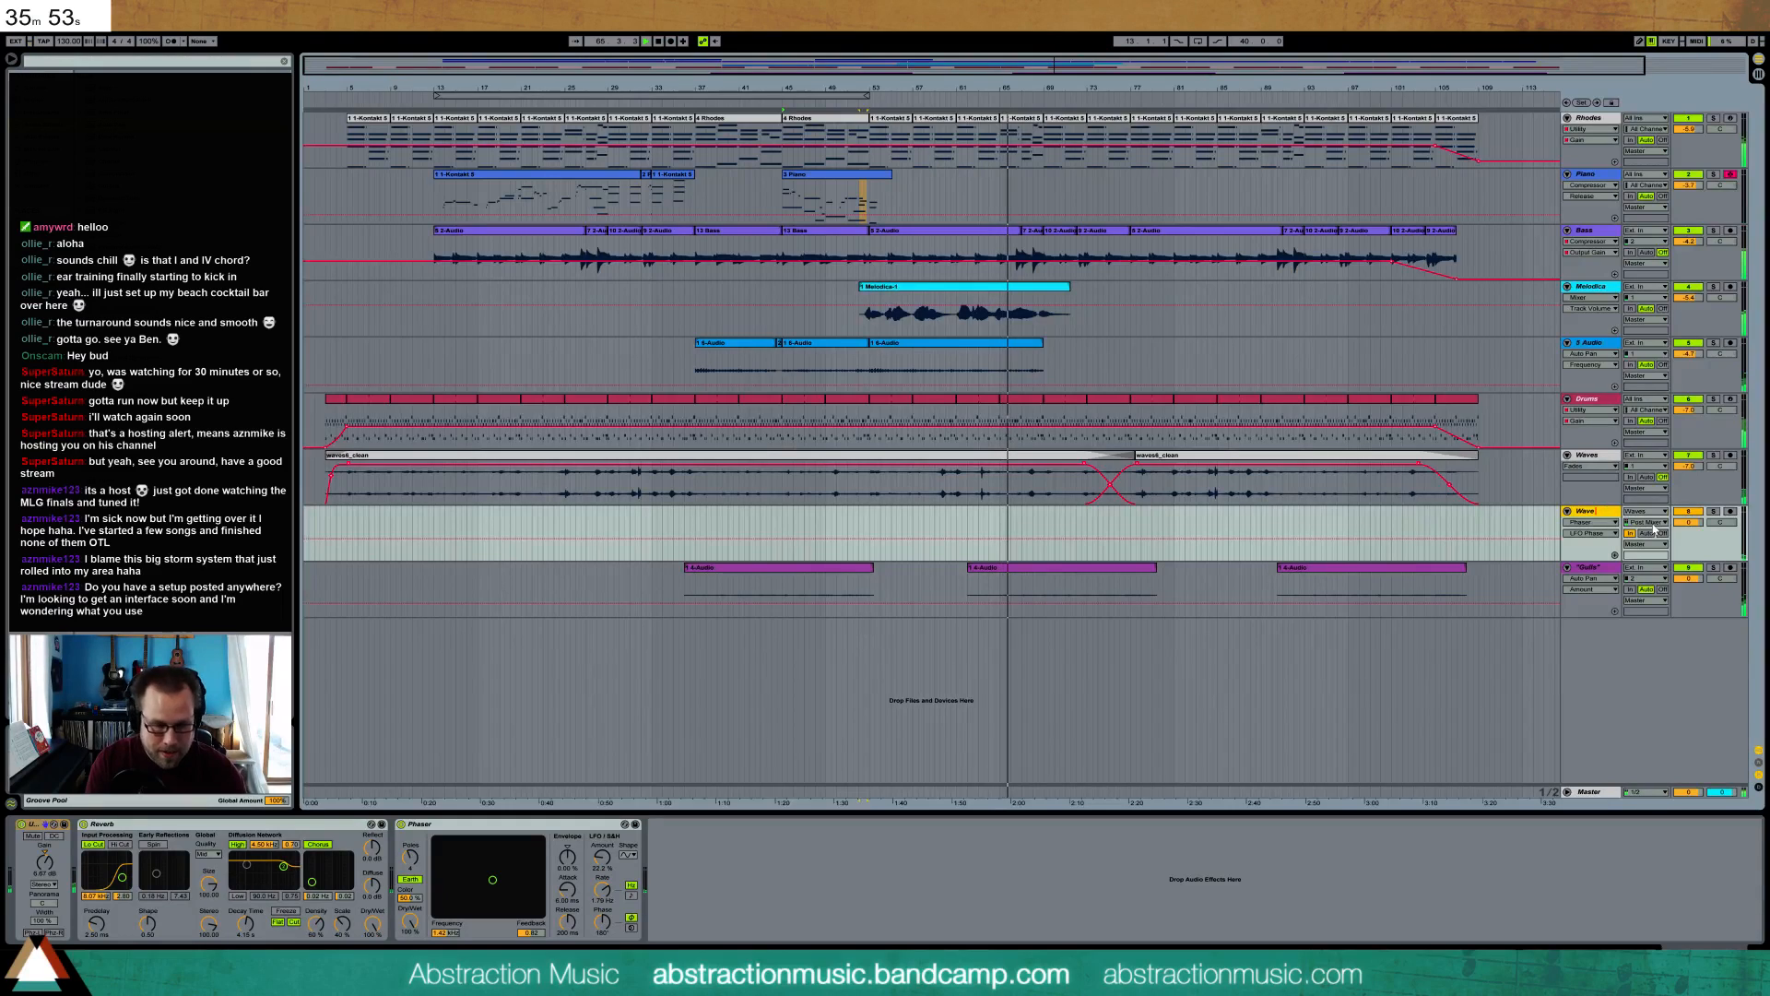
pyautogui.press('Return')
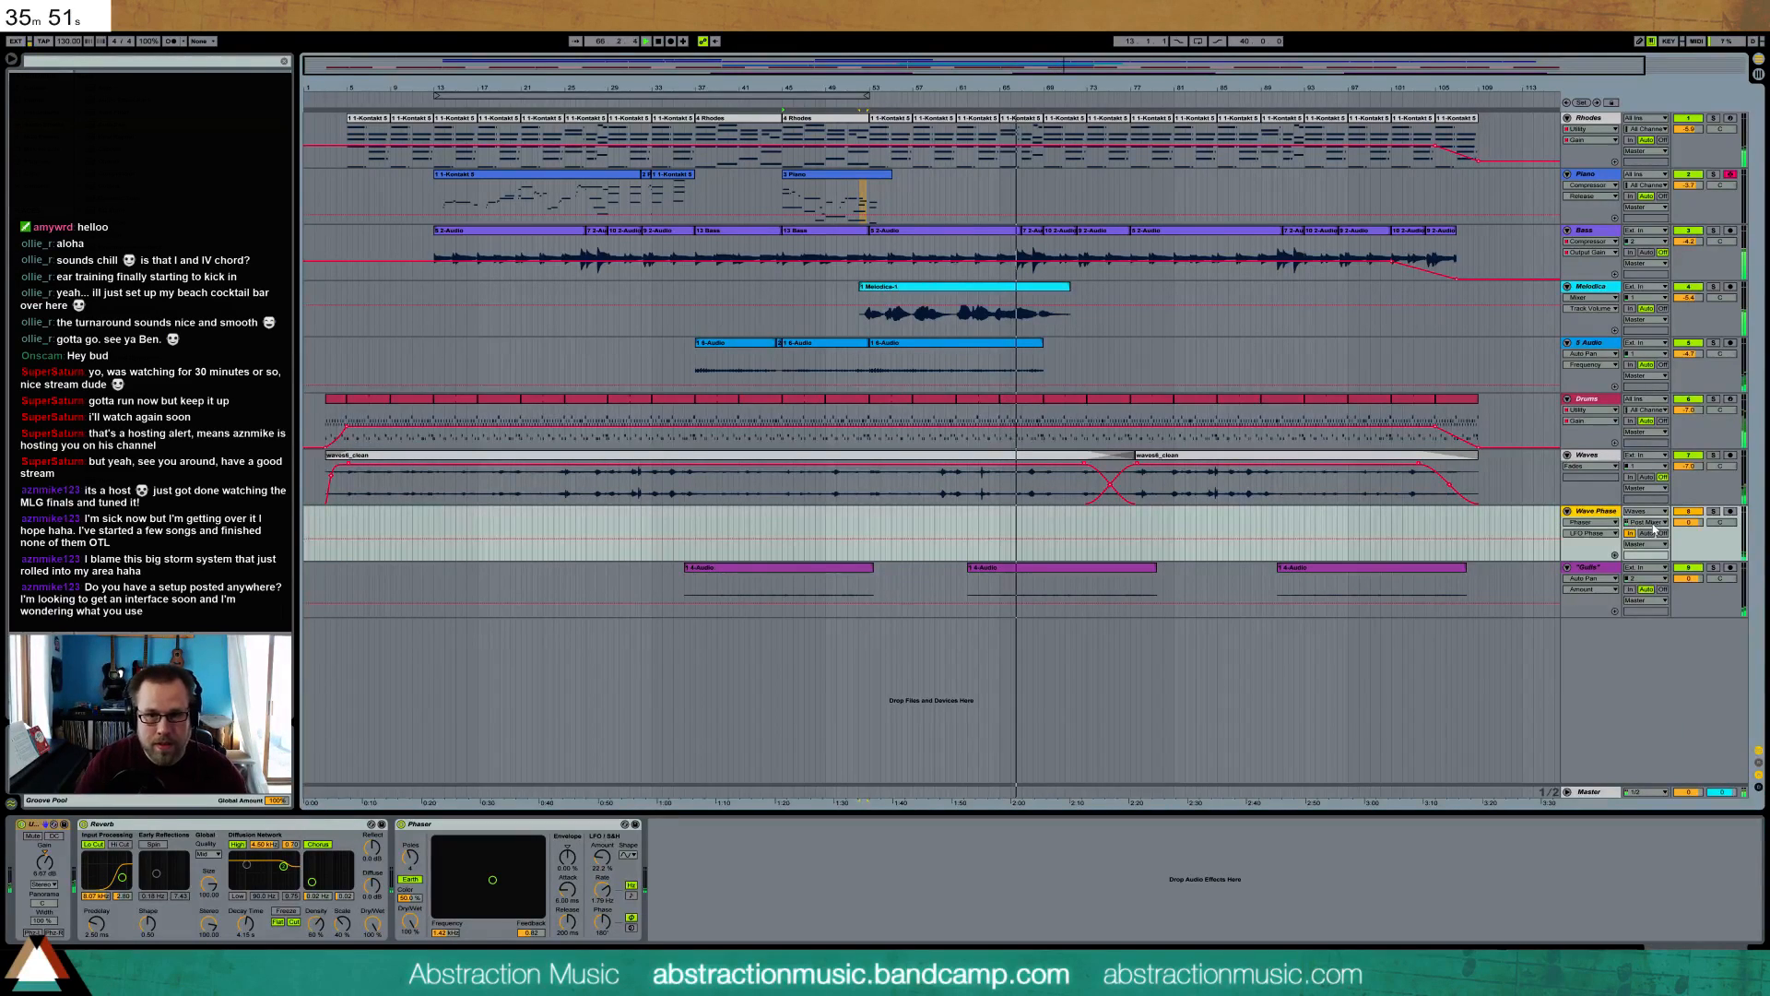
# - Change the Wave Phase track's color to yellow
pyautogui.rightClick(1600, 504)
pyautogui.rightClick(1584, 512)
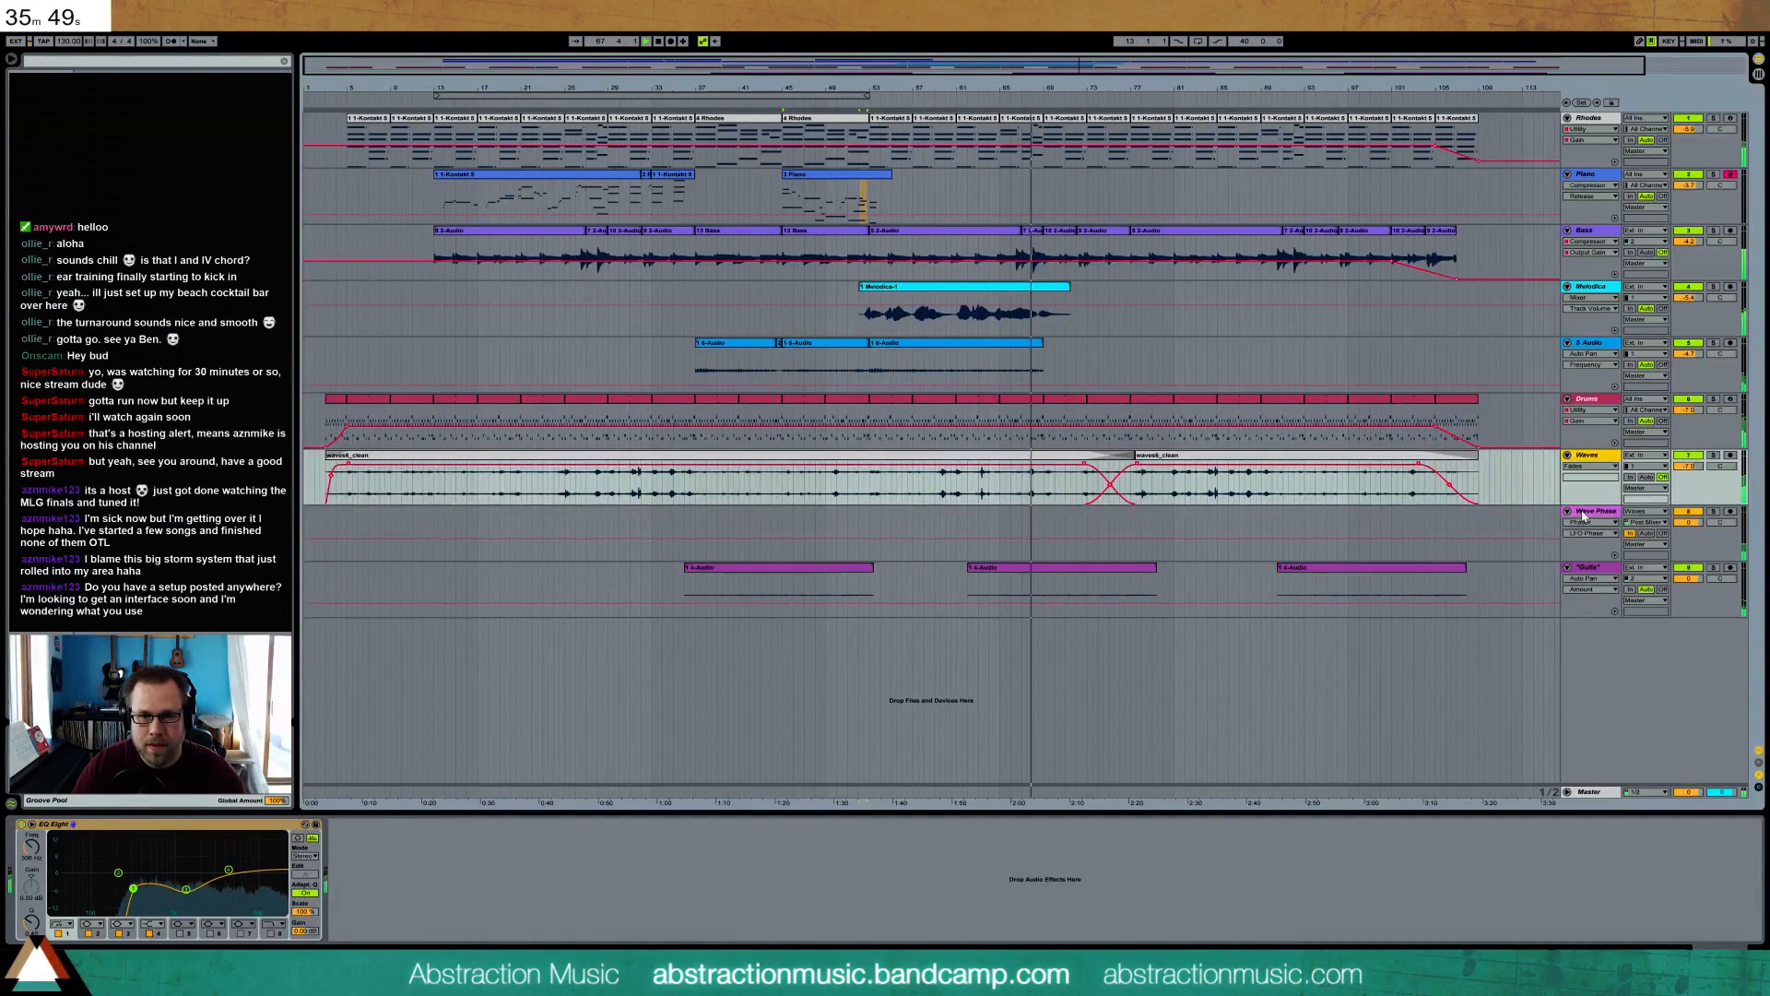
pyautogui.click(1602, 702)
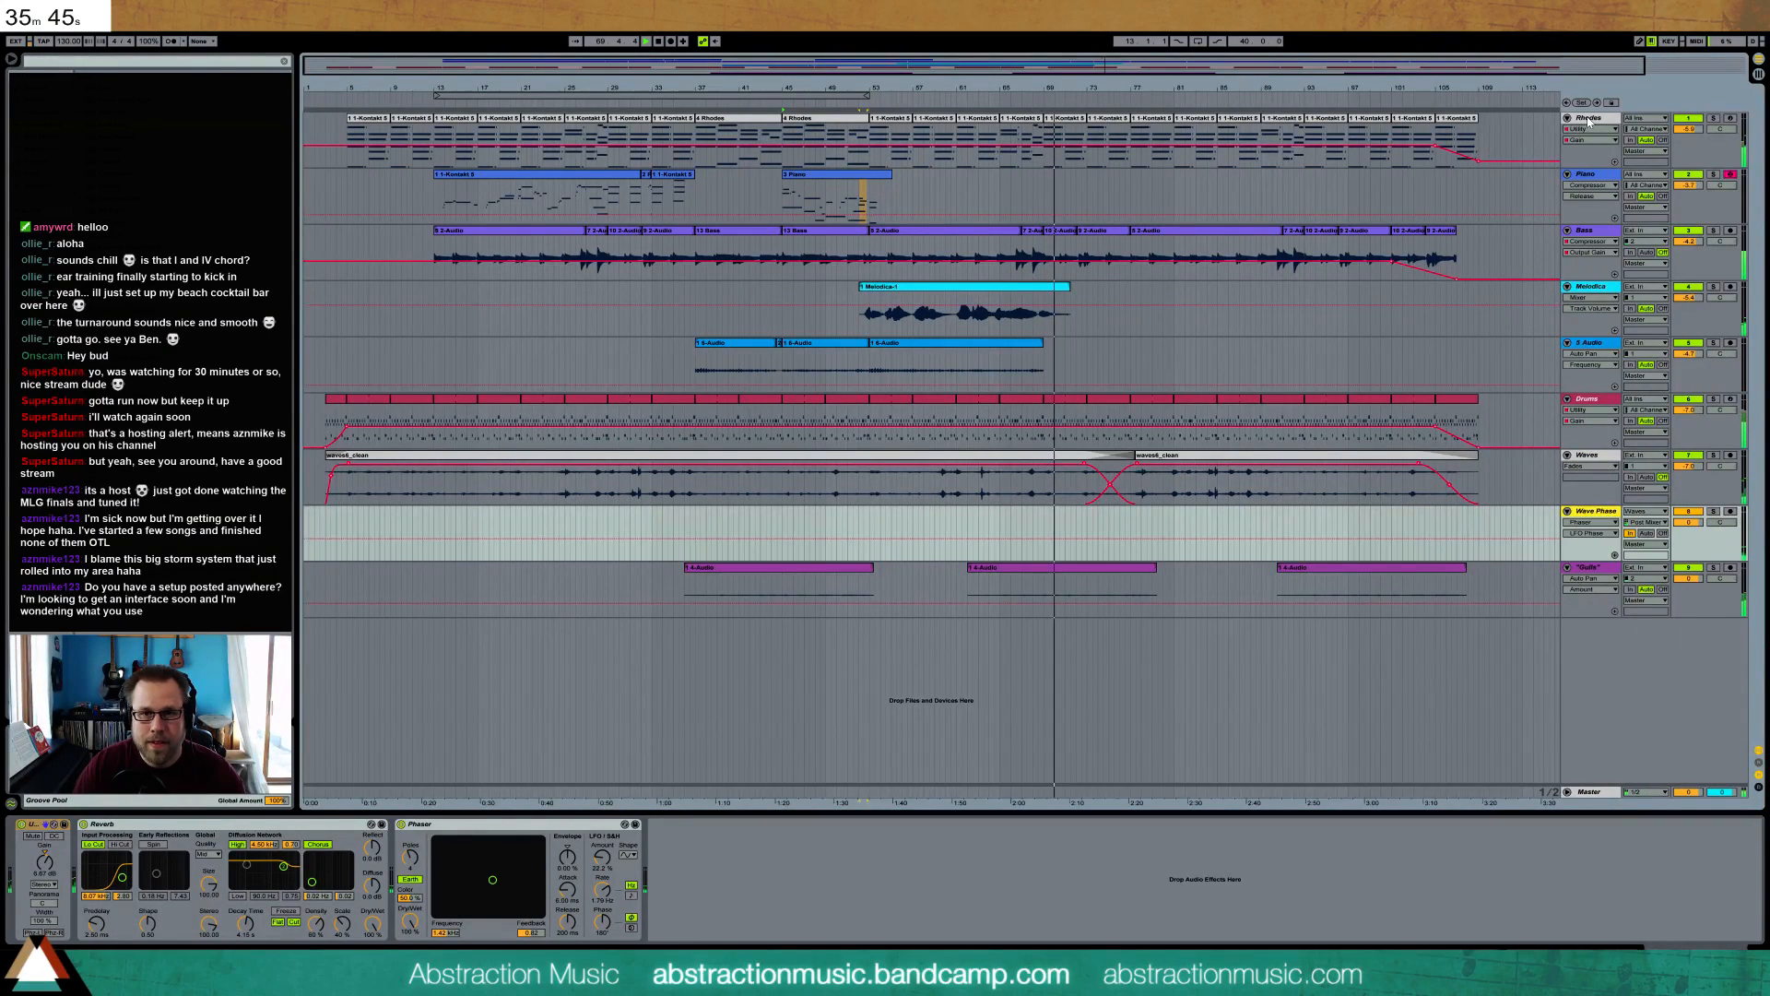
# - Record a piano take on the Piano track starting at bar 69
pyautogui.click(938, 104)
pyautogui.moveTo(938, 89); pyautogui.dragTo(837, 88)
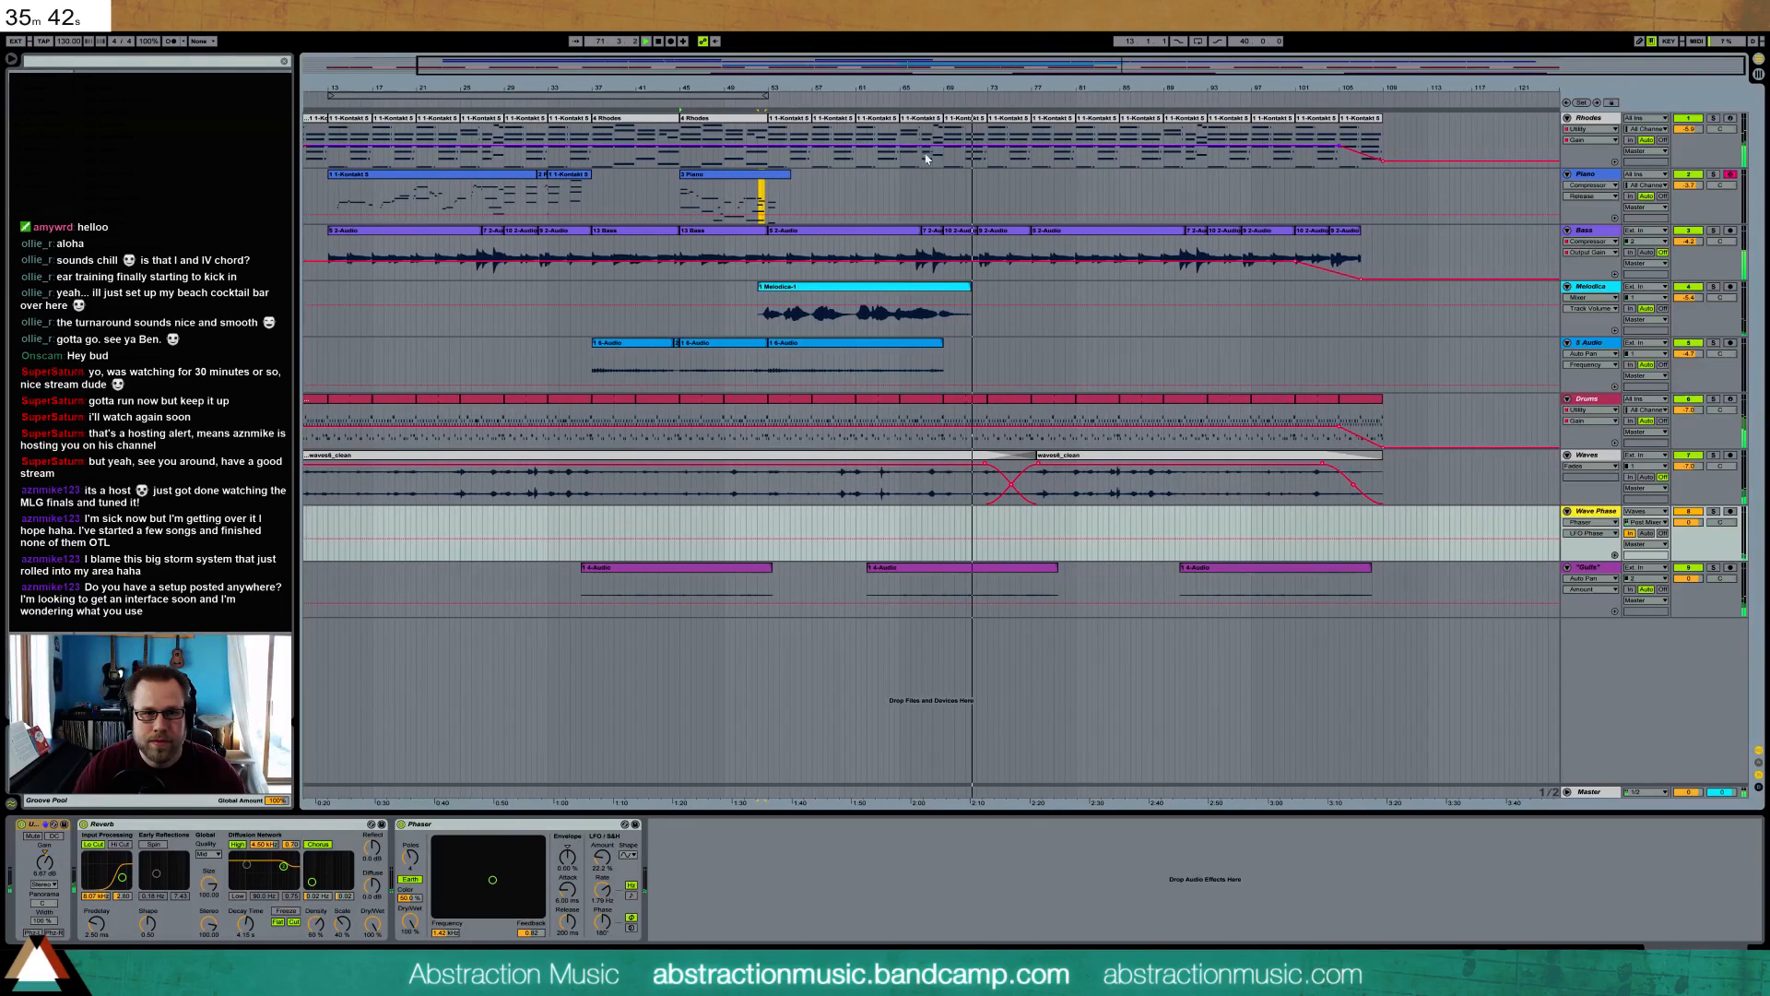
pyautogui.click(943, 198)
pyautogui.click(1609, 175)
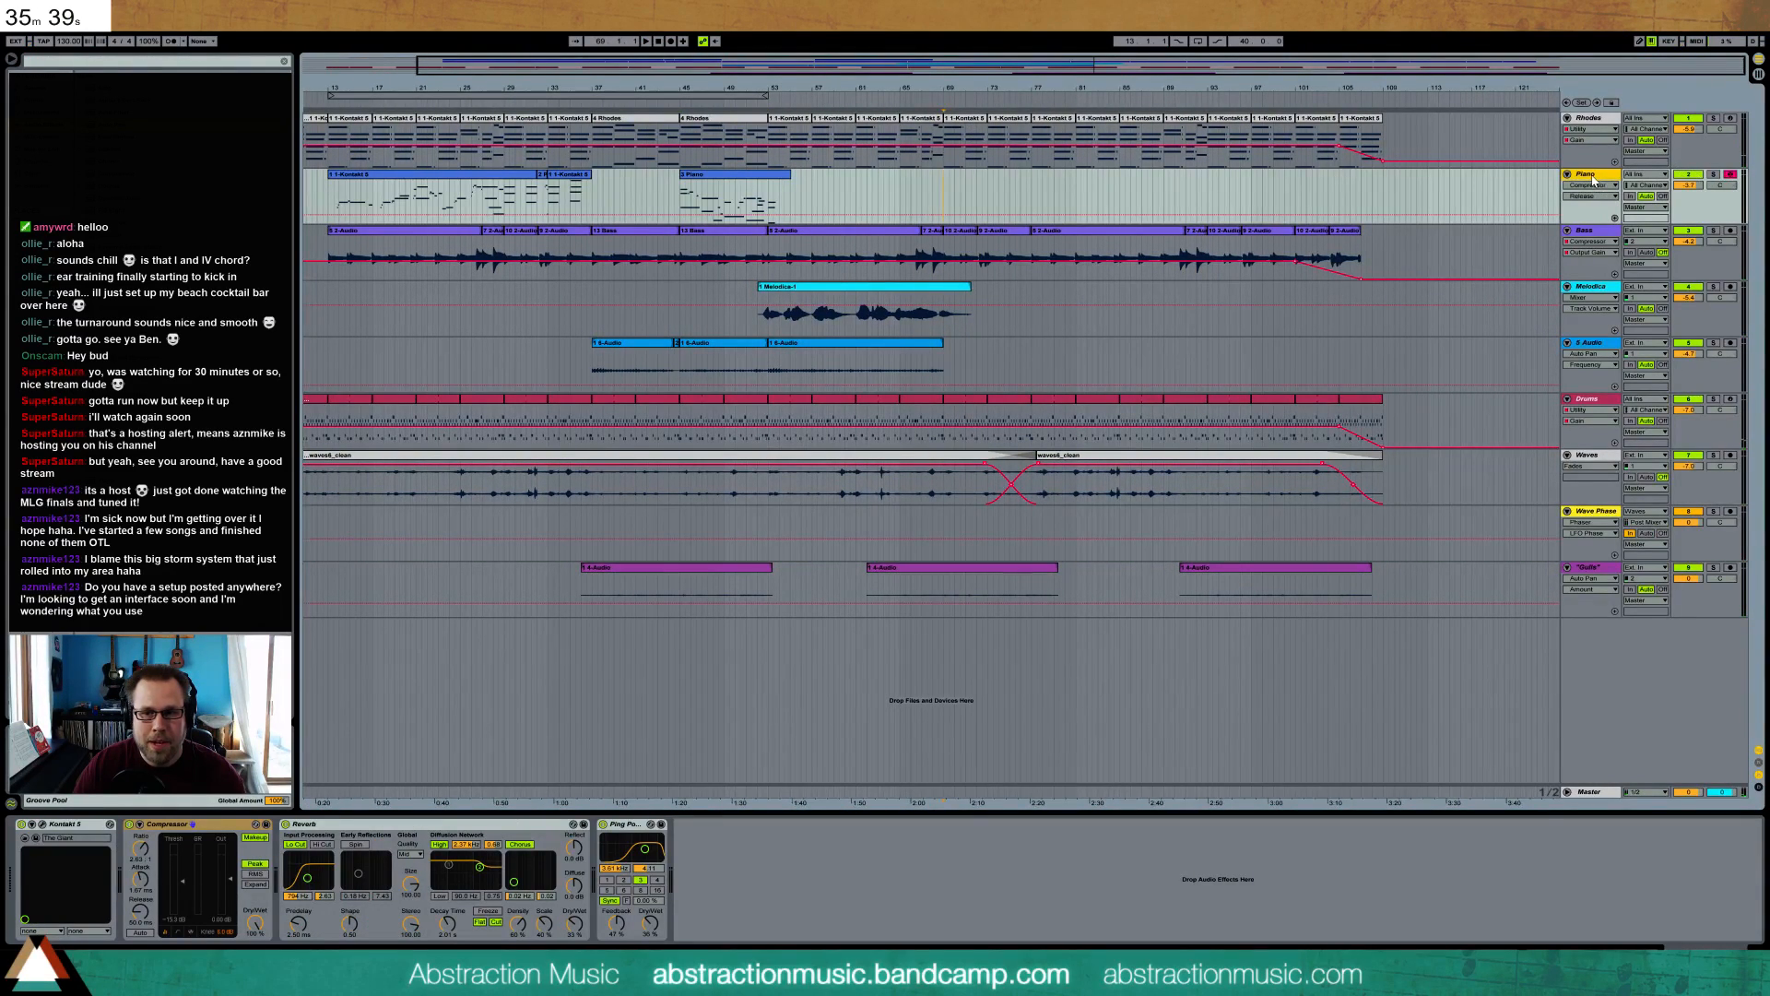
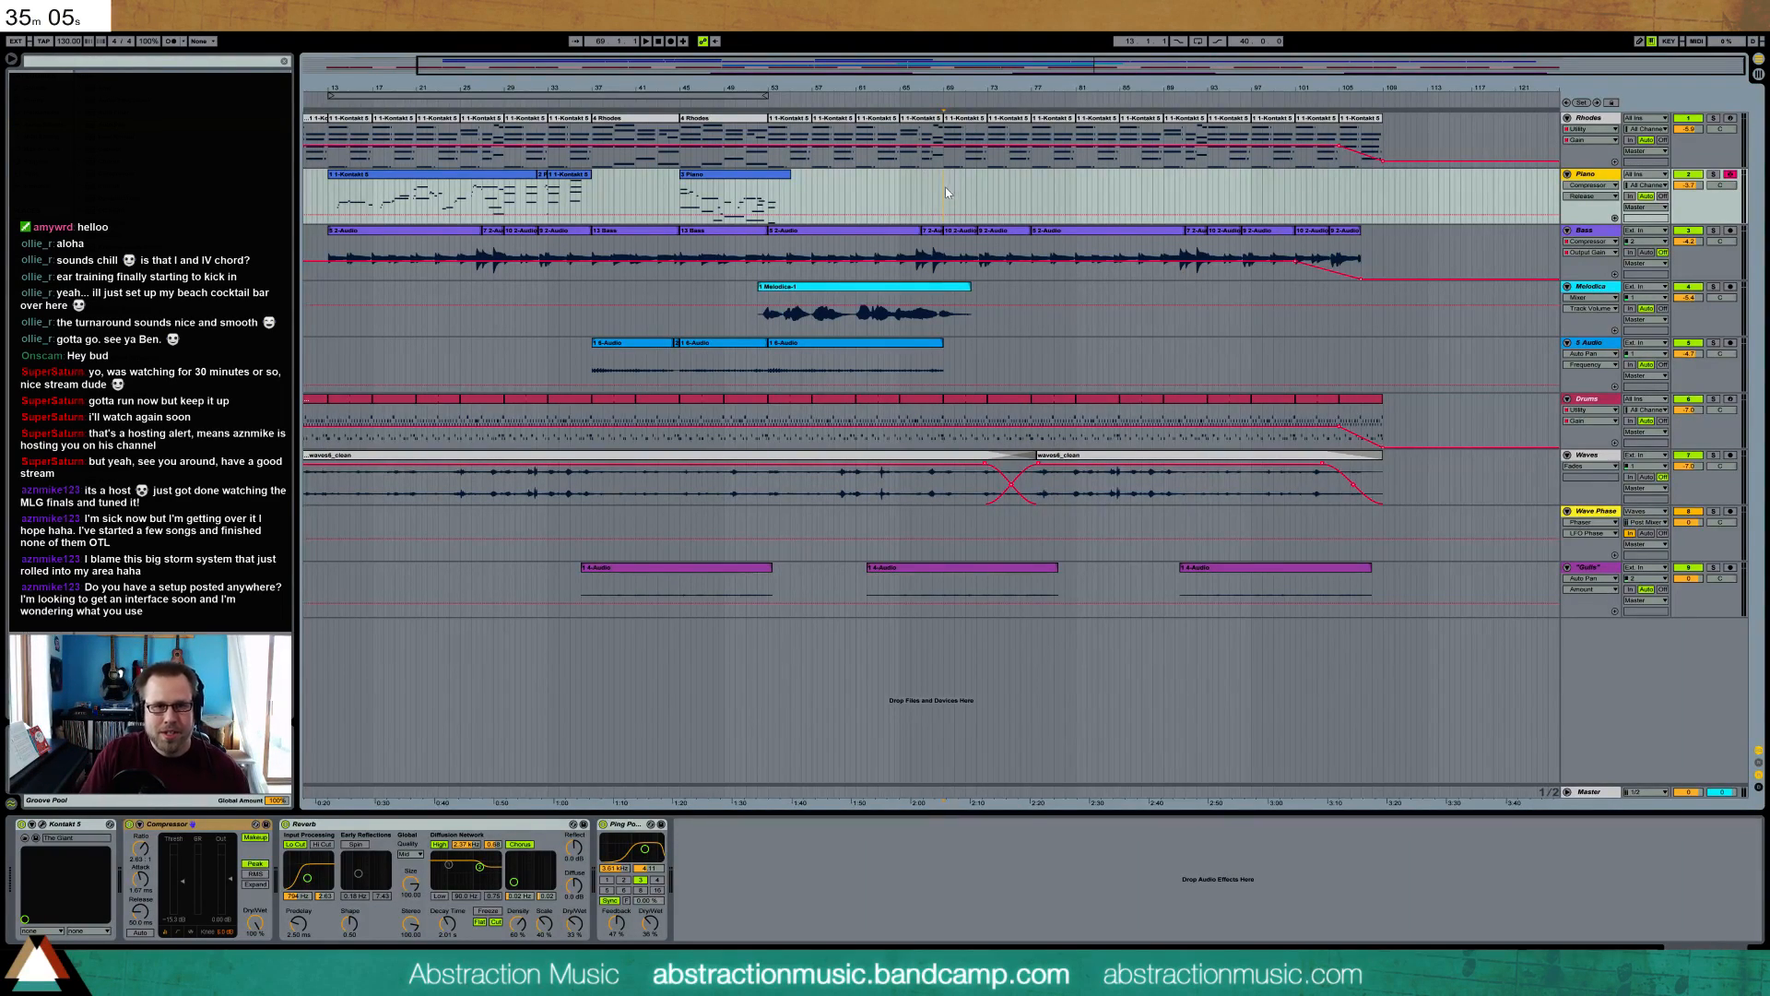
pyautogui.press('F9')
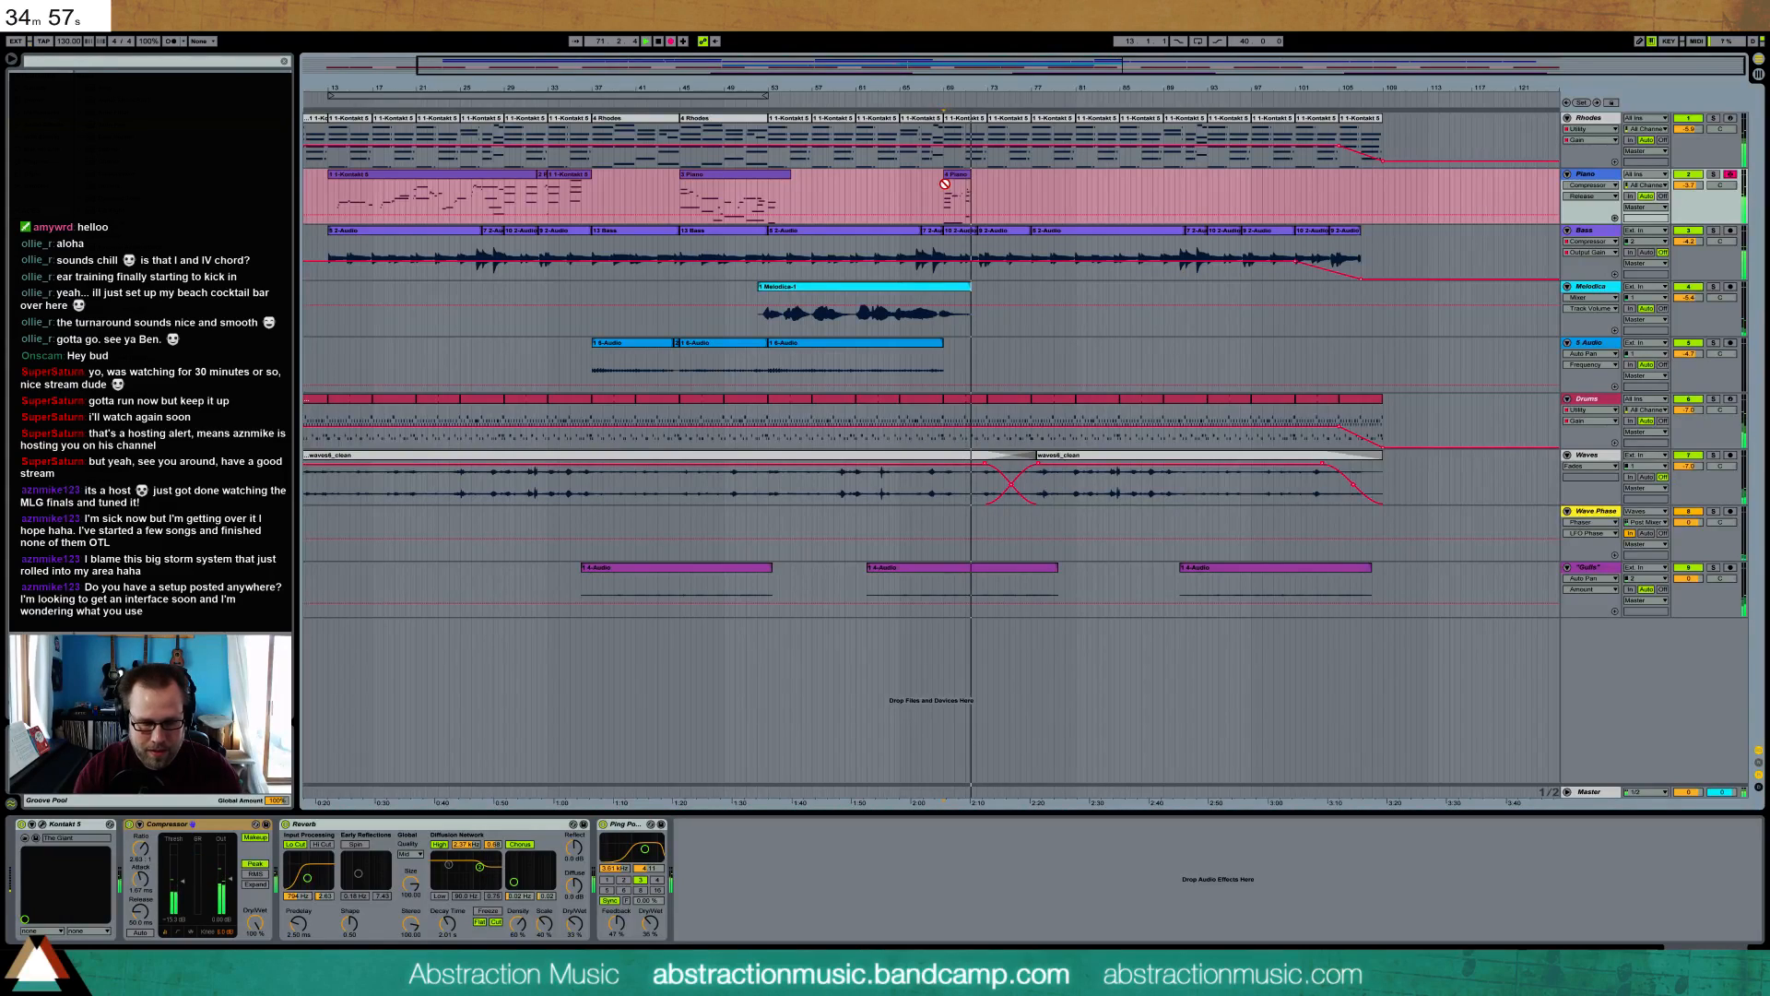
pyautogui.press('space')
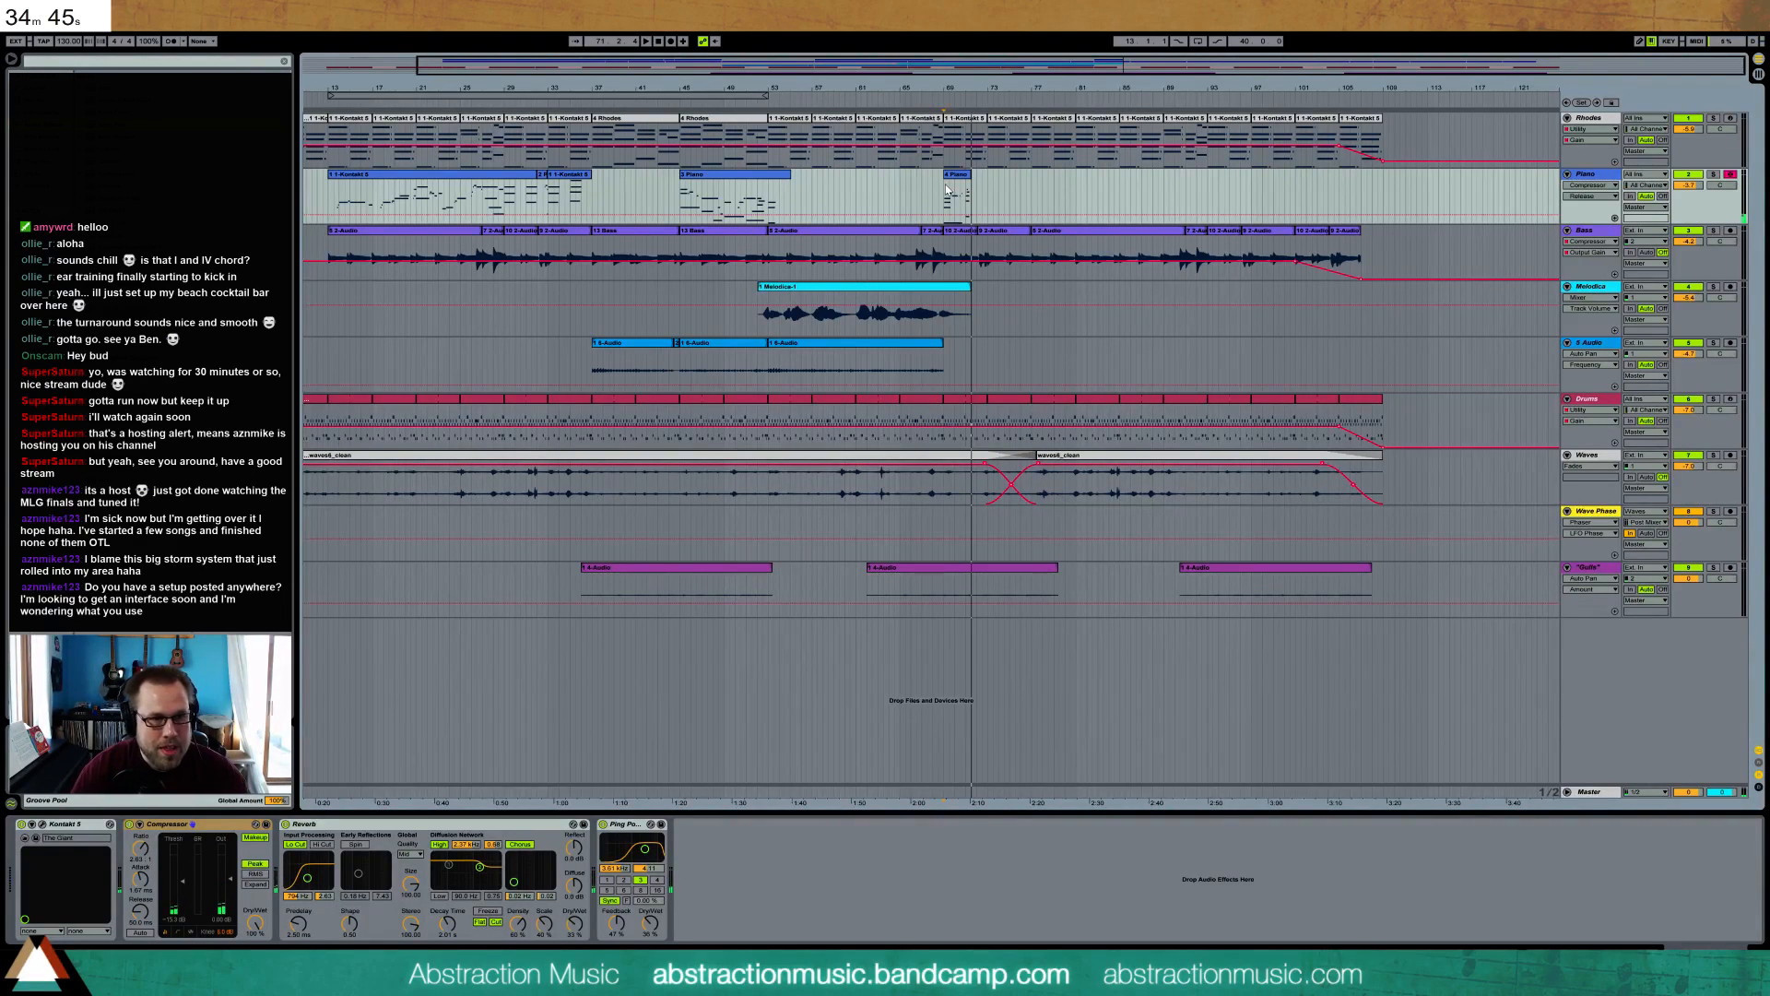
pyautogui.click(944, 189)
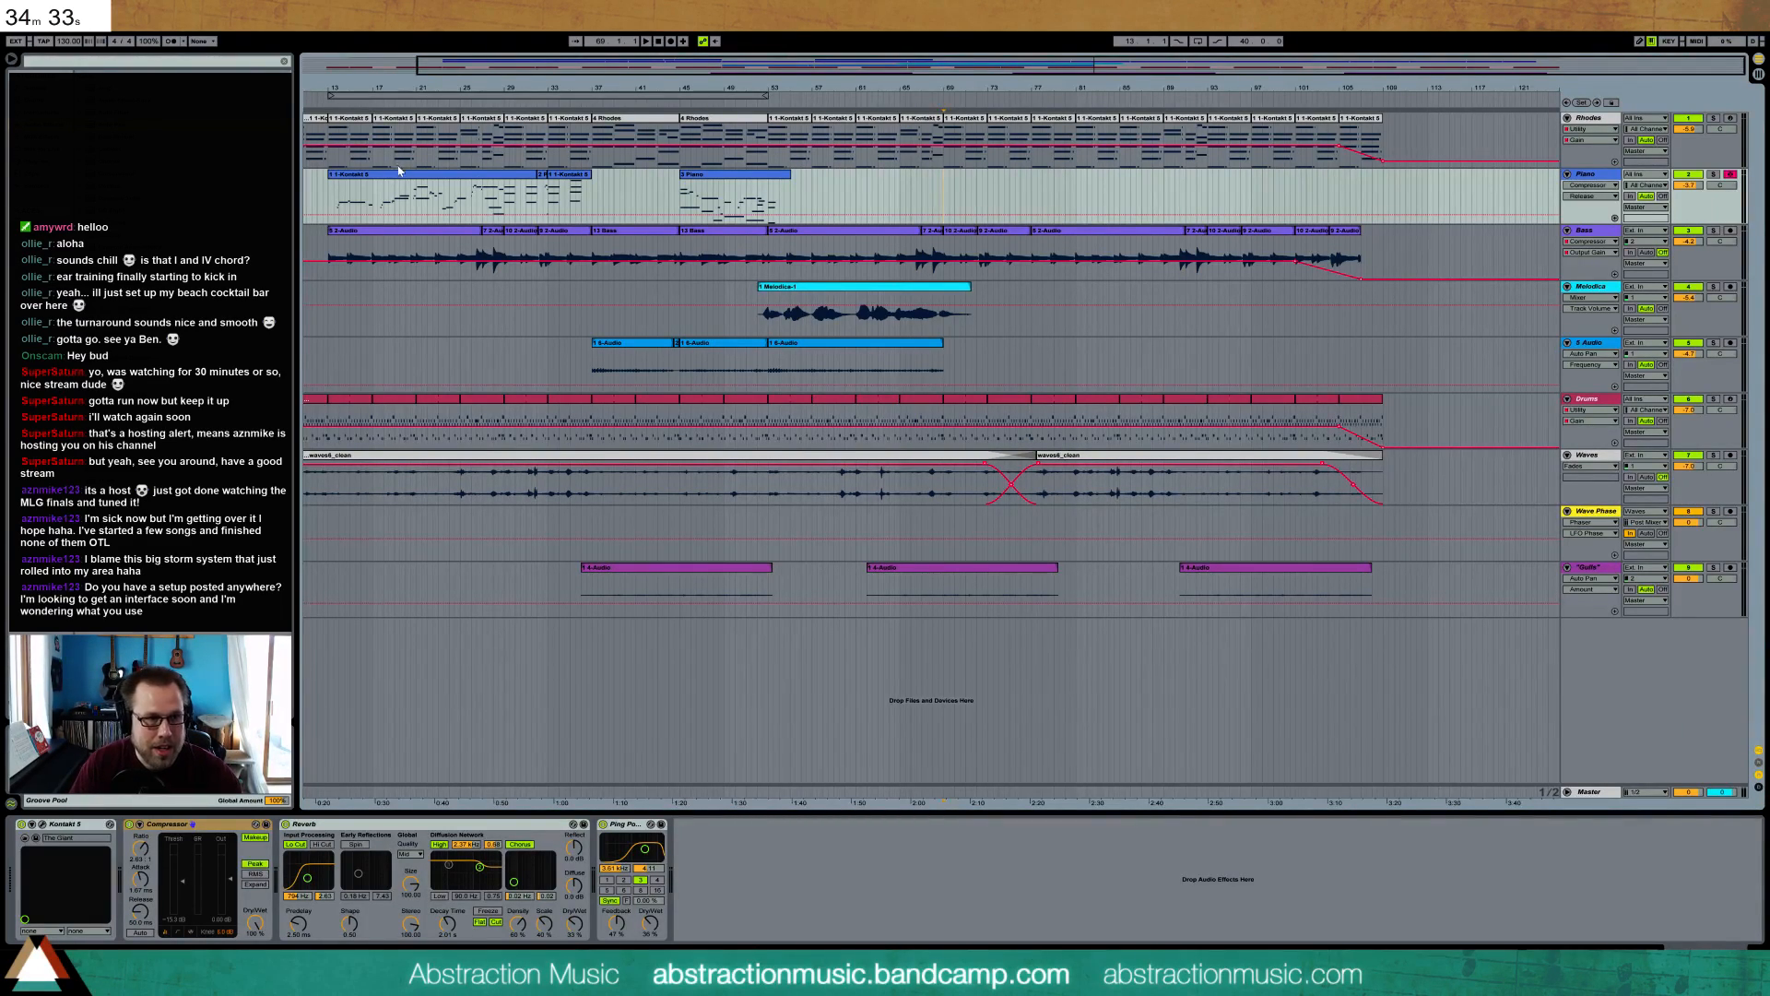
# - Record further takes on the Piano track from bar 69, running the last one to about bar 92
pyautogui.click(424, 175)
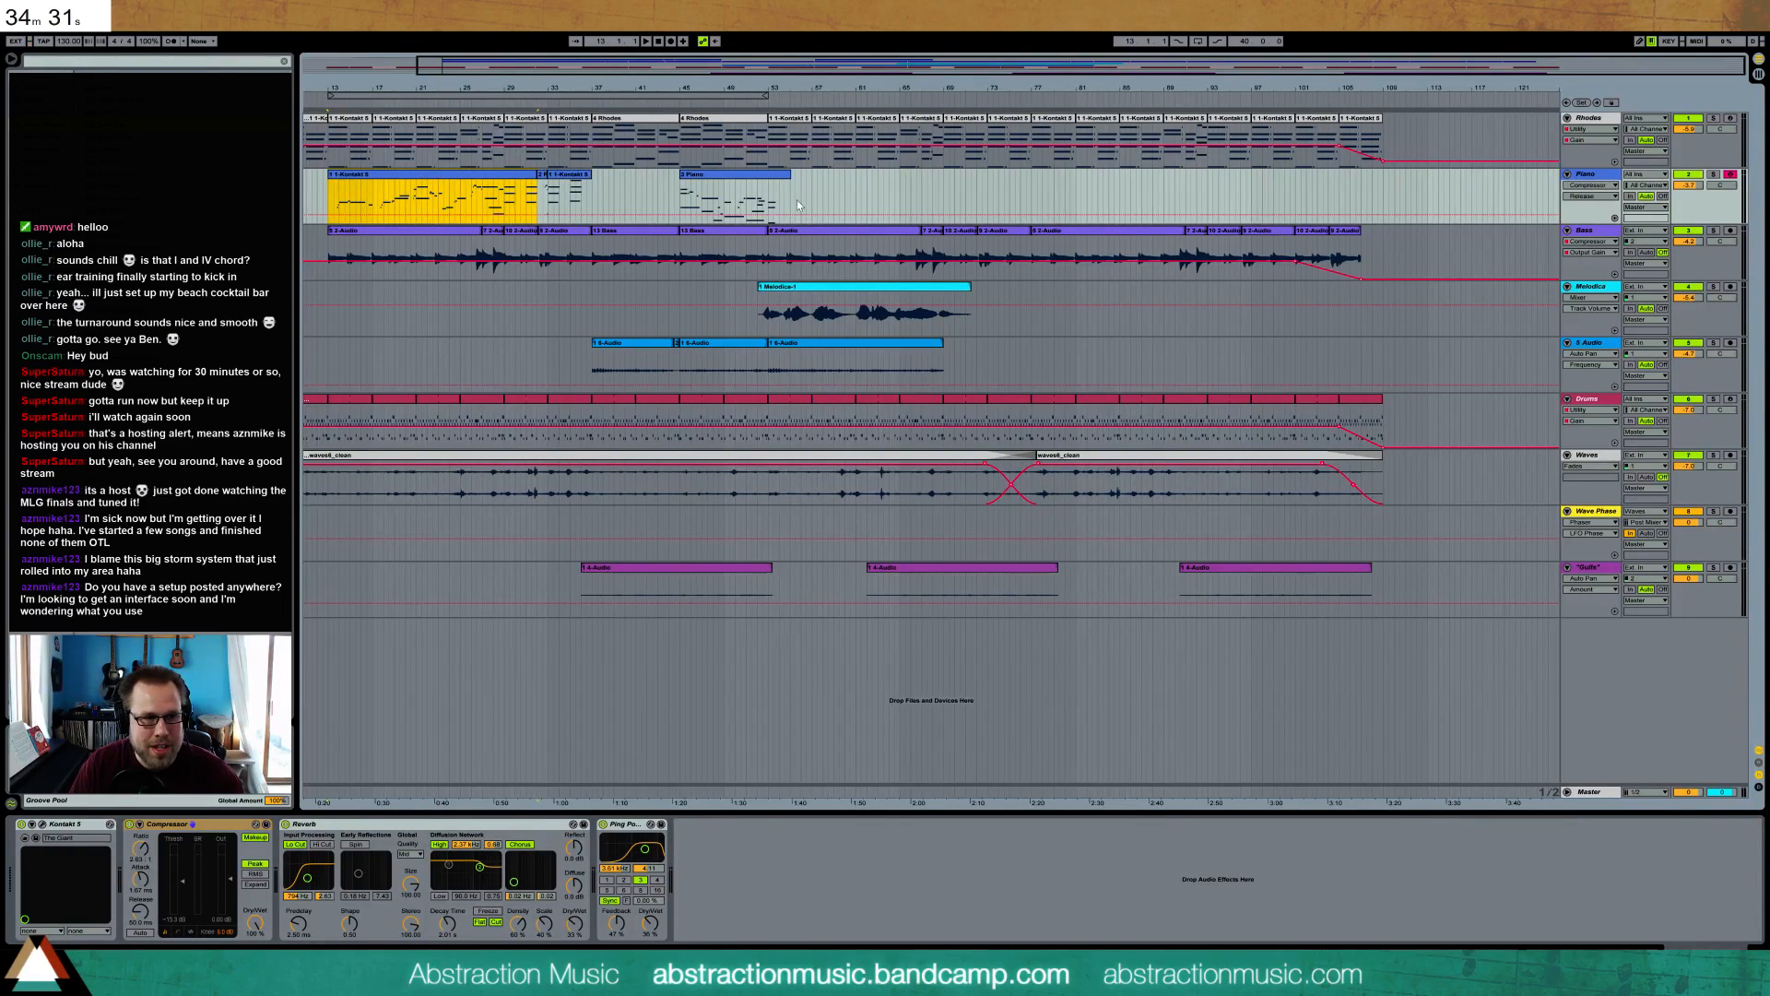
pyautogui.click(944, 191)
pyautogui.press('F9')
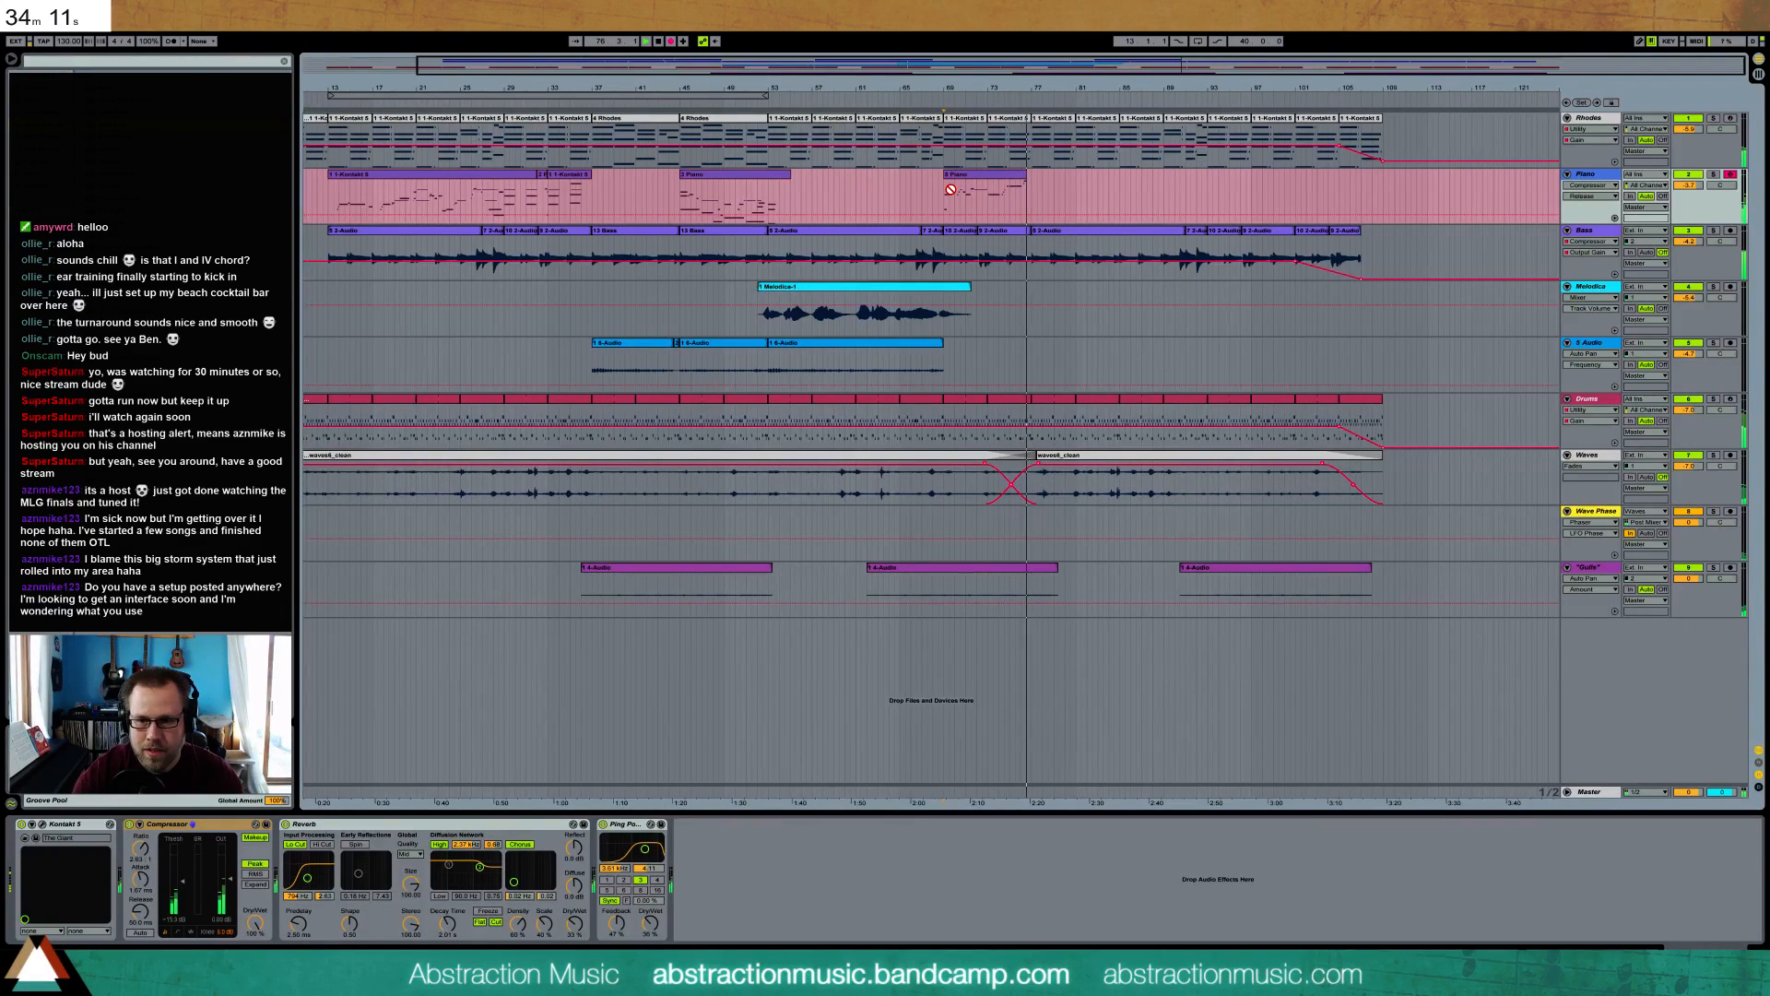
pyautogui.press('F9')
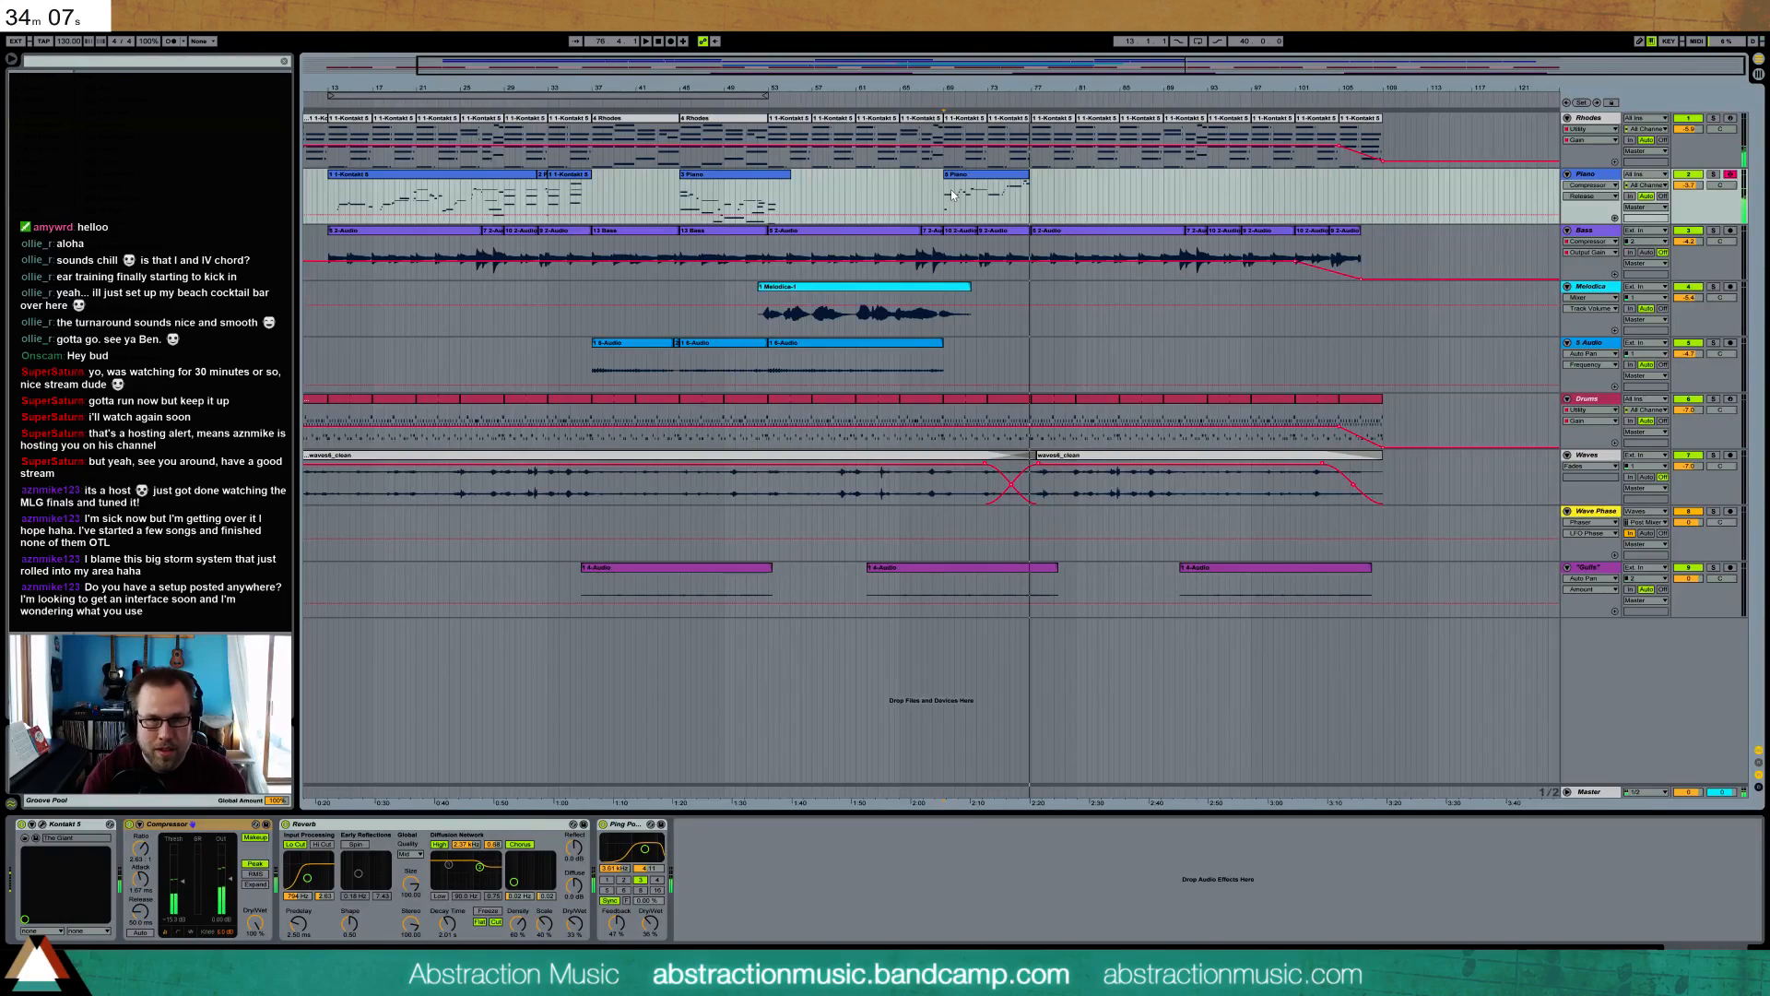
pyautogui.press('F9')
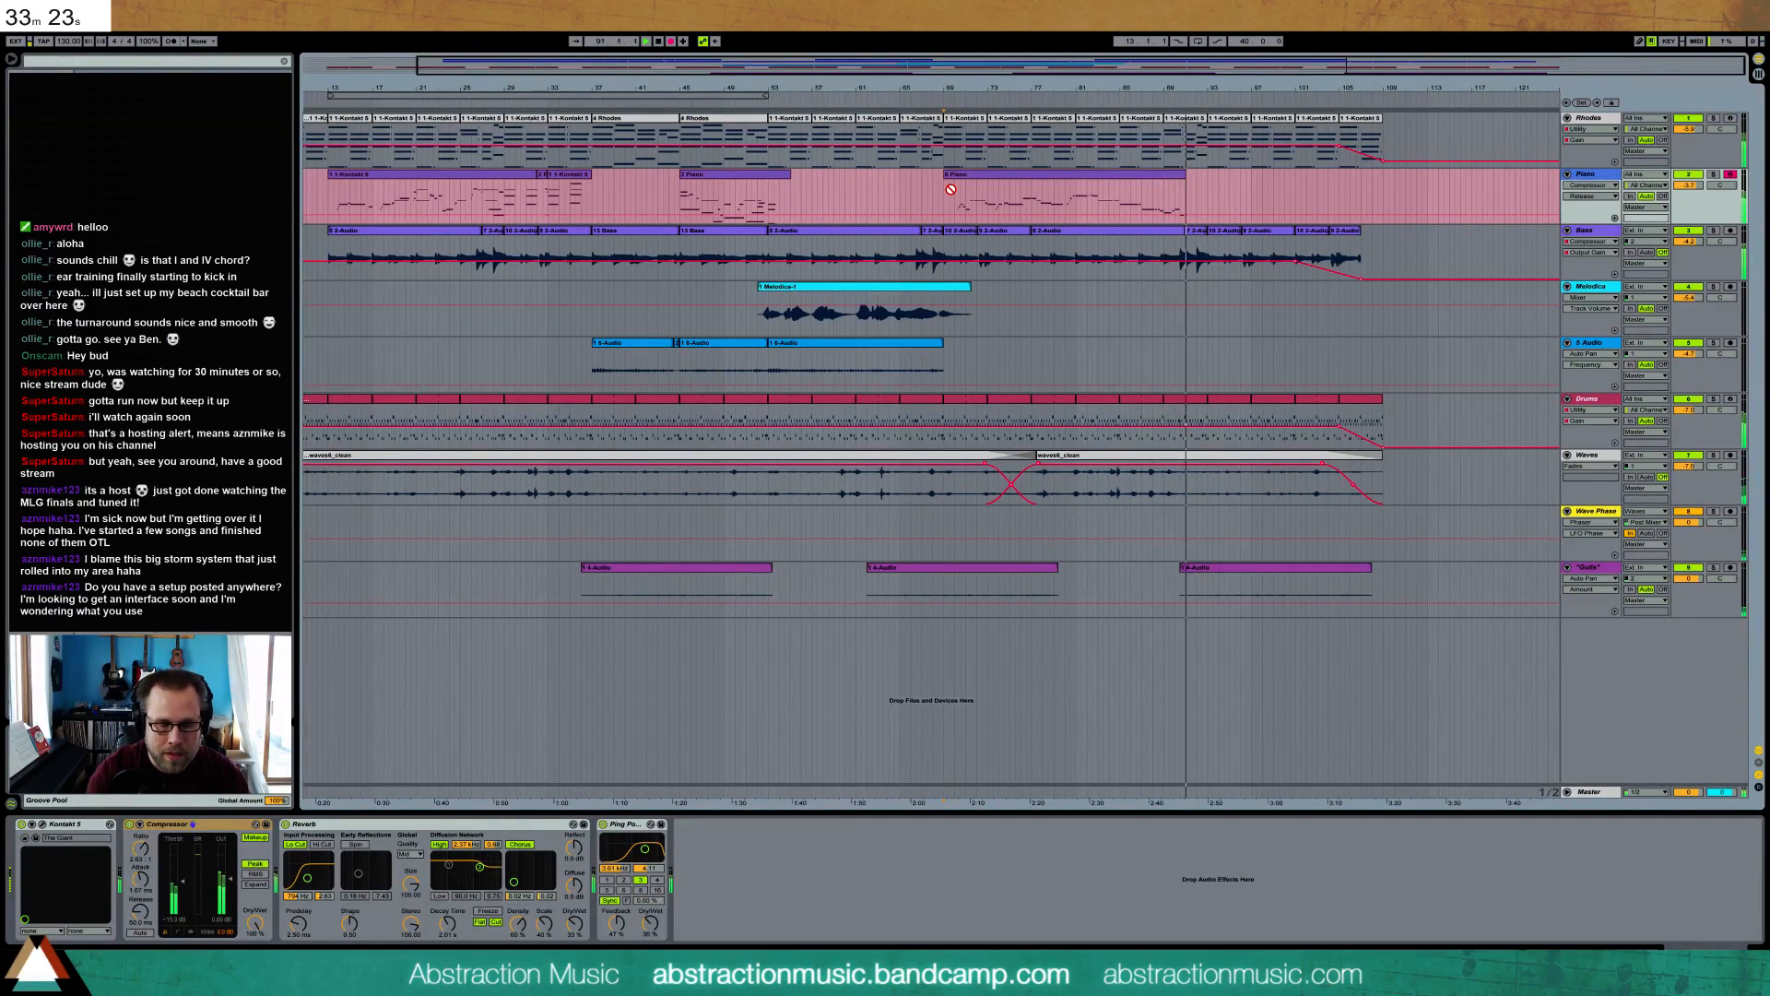
pyautogui.press('F9')
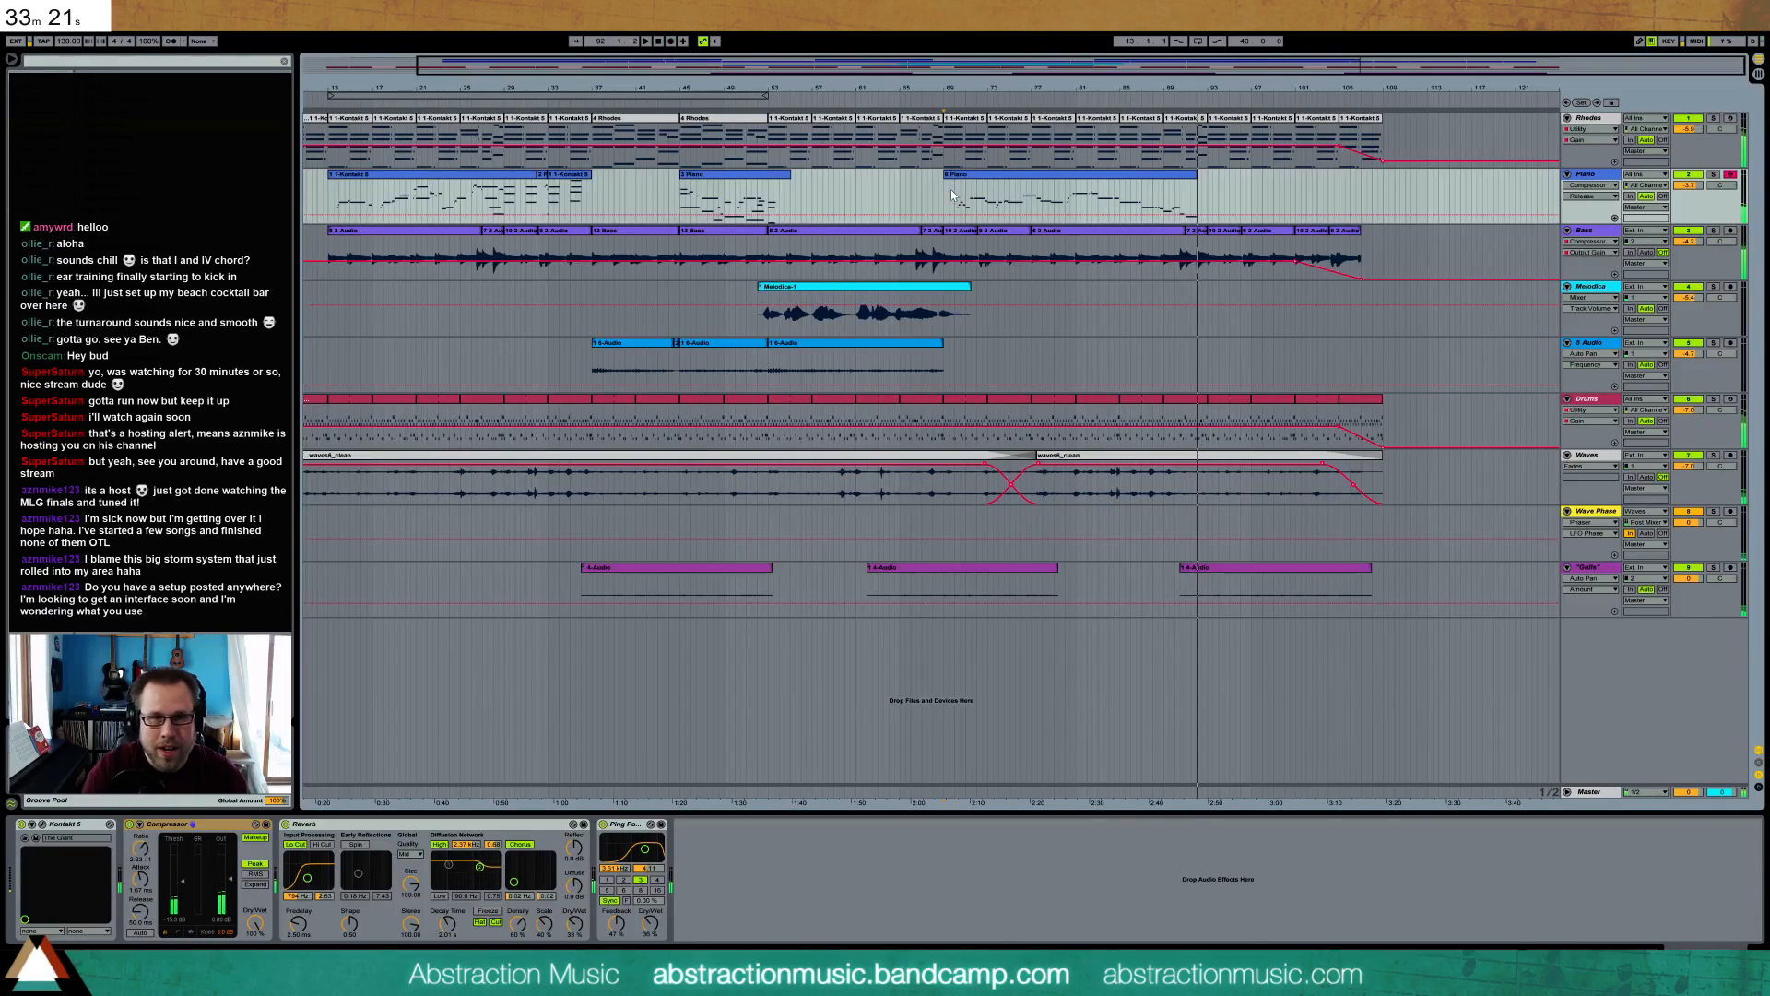
# - Delete the two Rhodes clips from bar 69 to 77 and move all following Rhodes clips back to bar 69
pyautogui.click(966, 129)
pyautogui.click(966, 129)
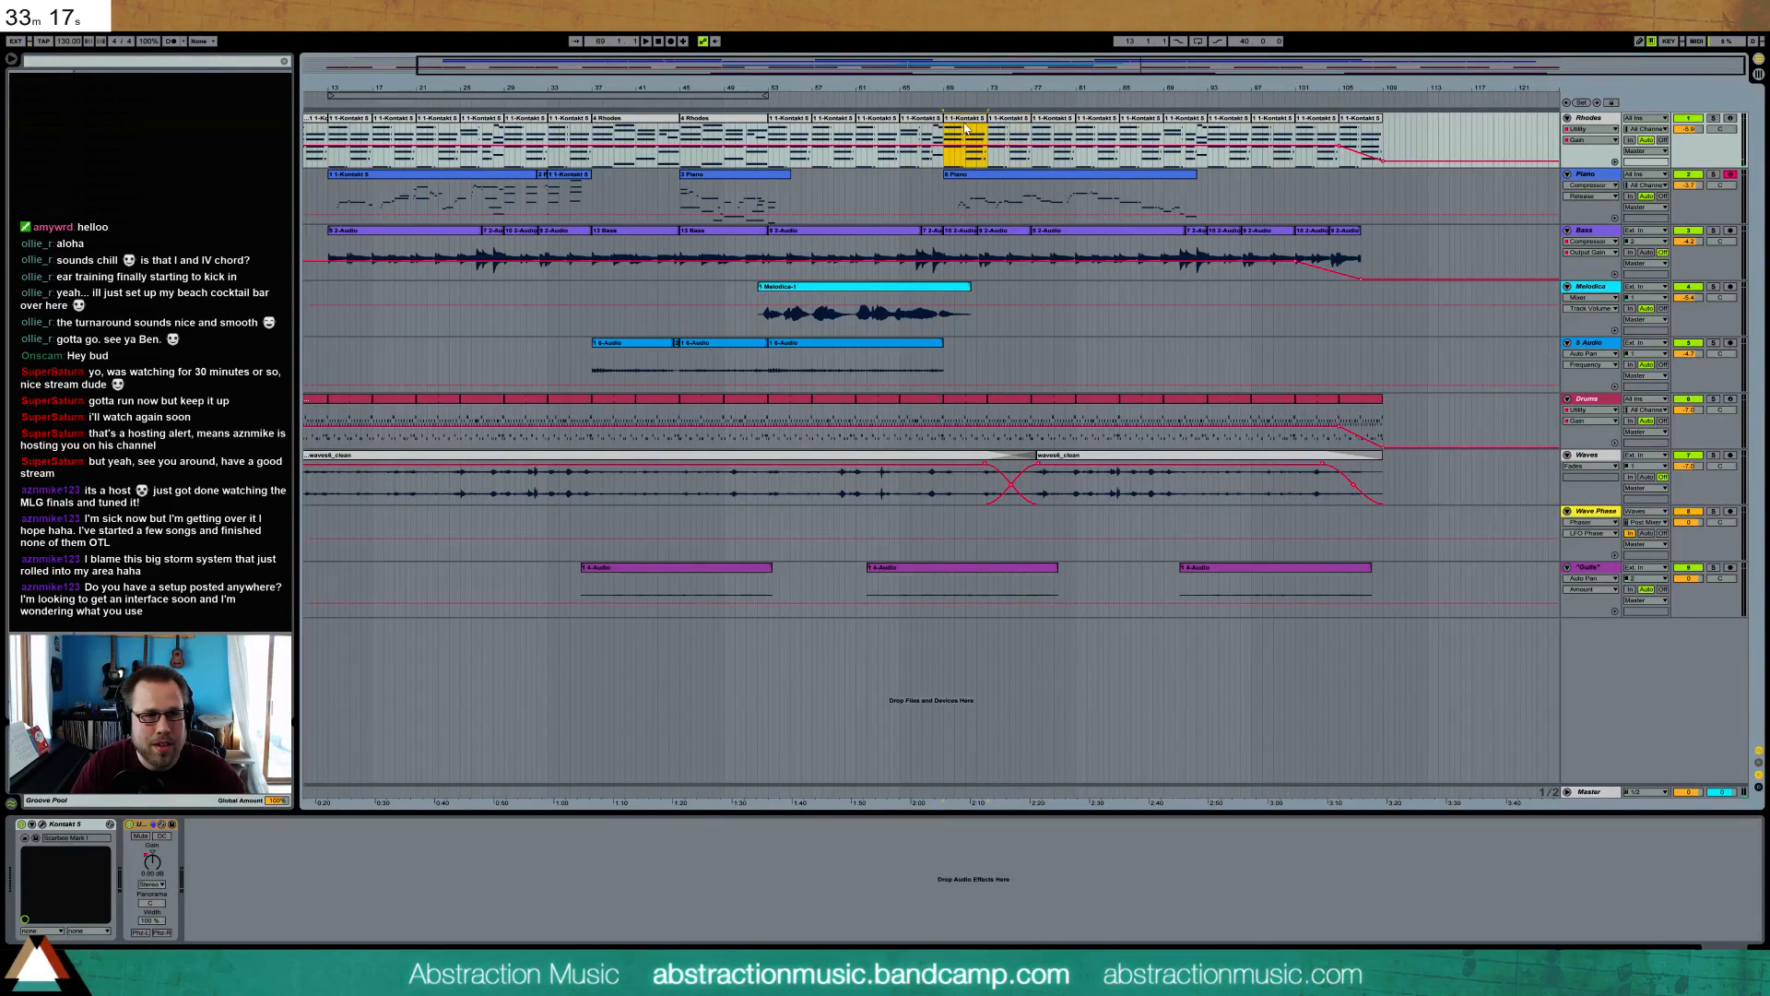
pyautogui.keyDown('shift'); pyautogui.click(1011, 127); pyautogui.keyUp('shift')
pyautogui.press('Delete')
pyautogui.click(1051, 127)
pyautogui.keyDown('shift'); pyautogui.click(1369, 124); pyautogui.keyUp('shift')
pyautogui.moveTo(1058, 120); pyautogui.dragTo(1000, 178)
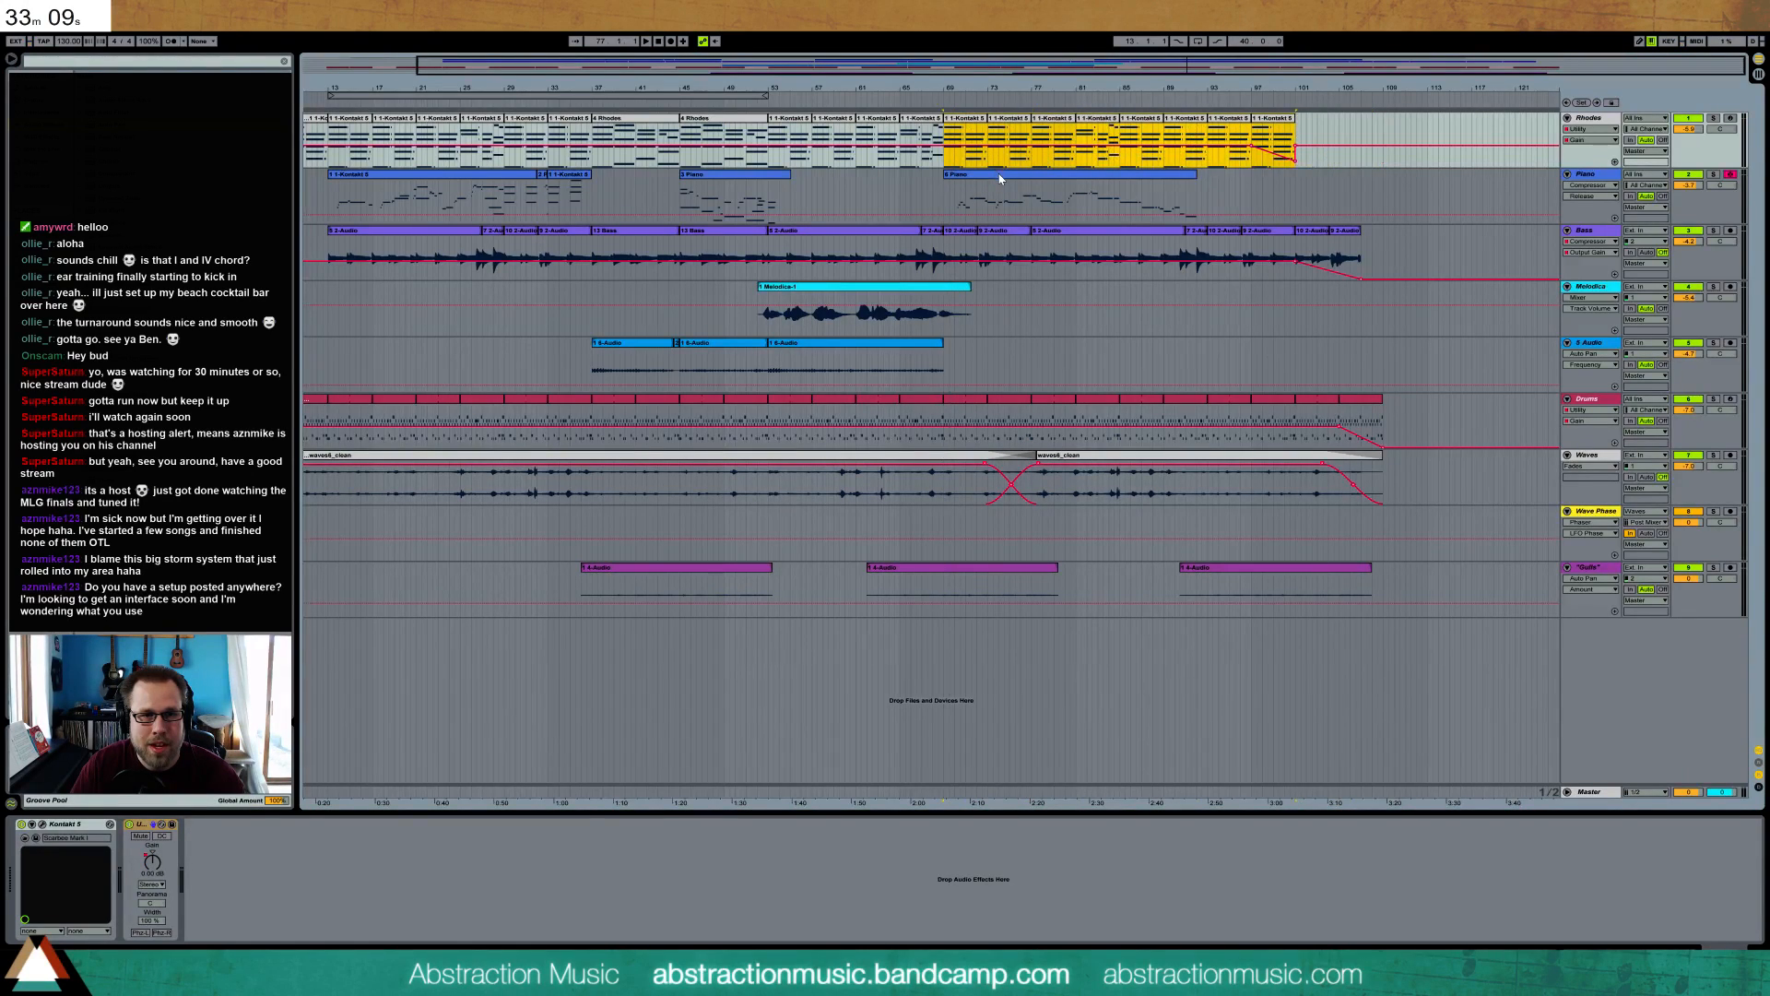
# - Delete the recorded piano clip at bar 69 and try moving the Bass clips from bar 77 onward to bar 67
pyautogui.click(1000, 176)
pyautogui.press('Delete')
pyautogui.click(964, 232)
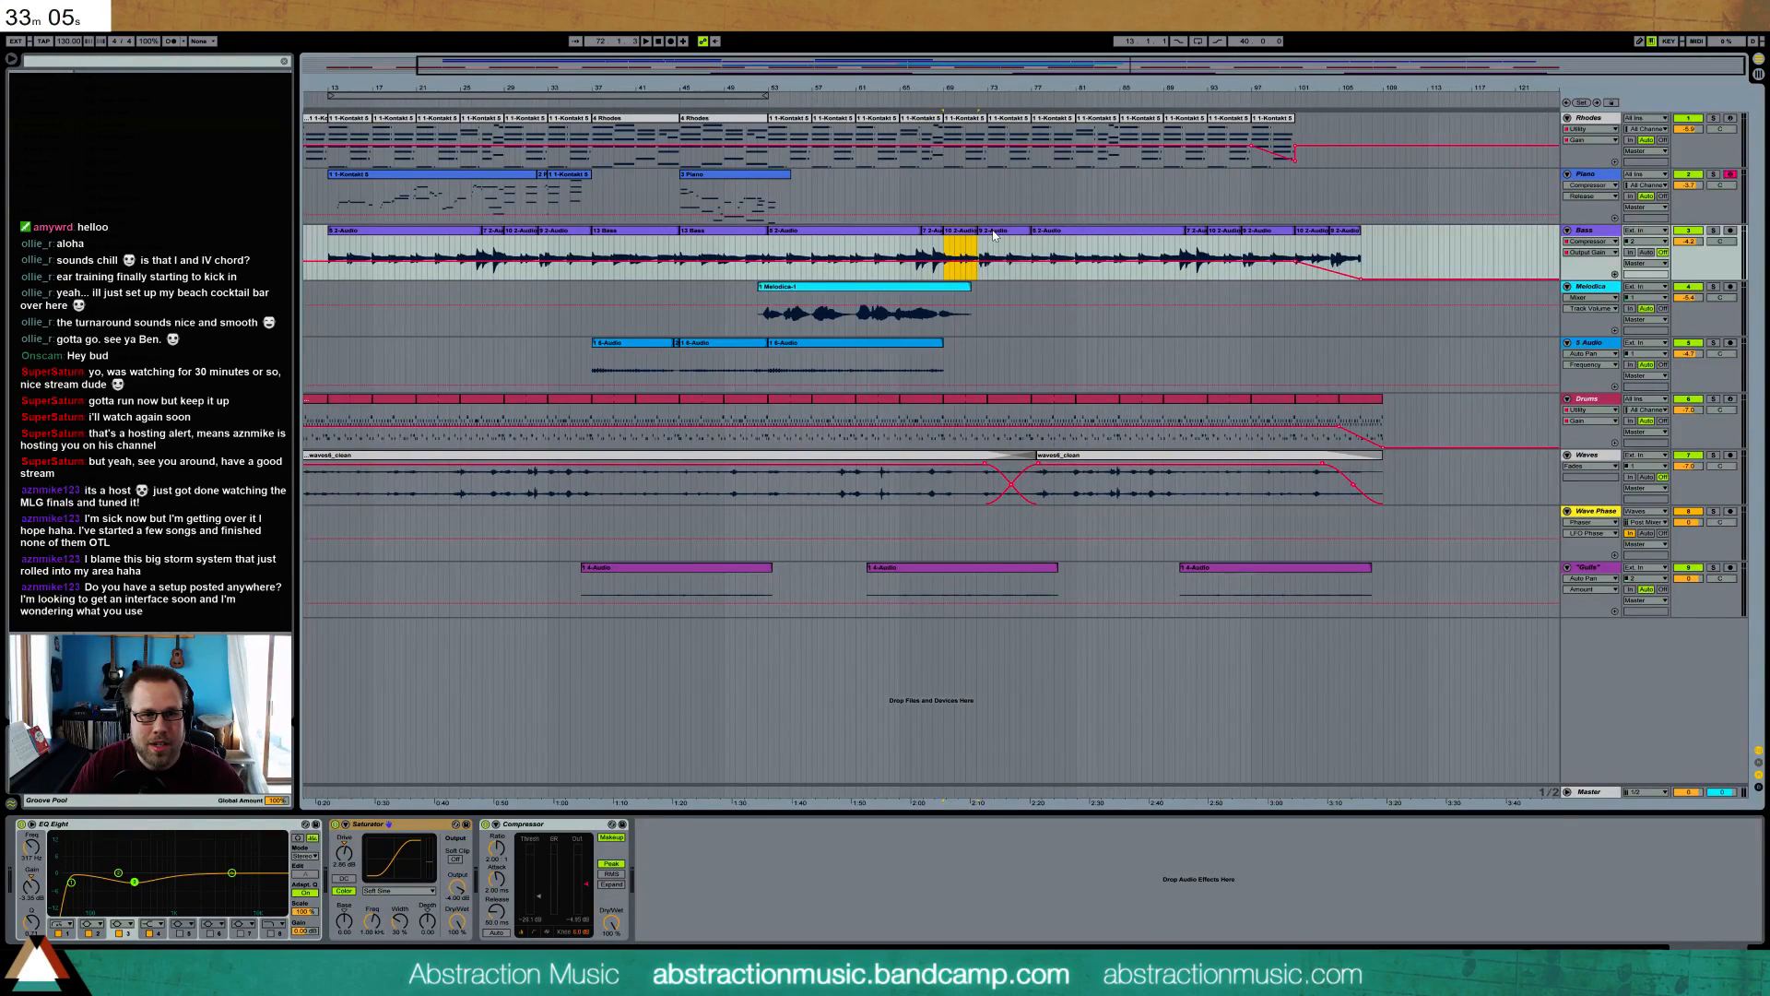
pyautogui.click(1046, 238)
pyautogui.press('space')
pyautogui.press('space')
pyautogui.keyDown('shift'); pyautogui.click(1342, 232); pyautogui.keyUp('shift')
pyautogui.moveTo(1061, 232); pyautogui.dragTo(964, 239)
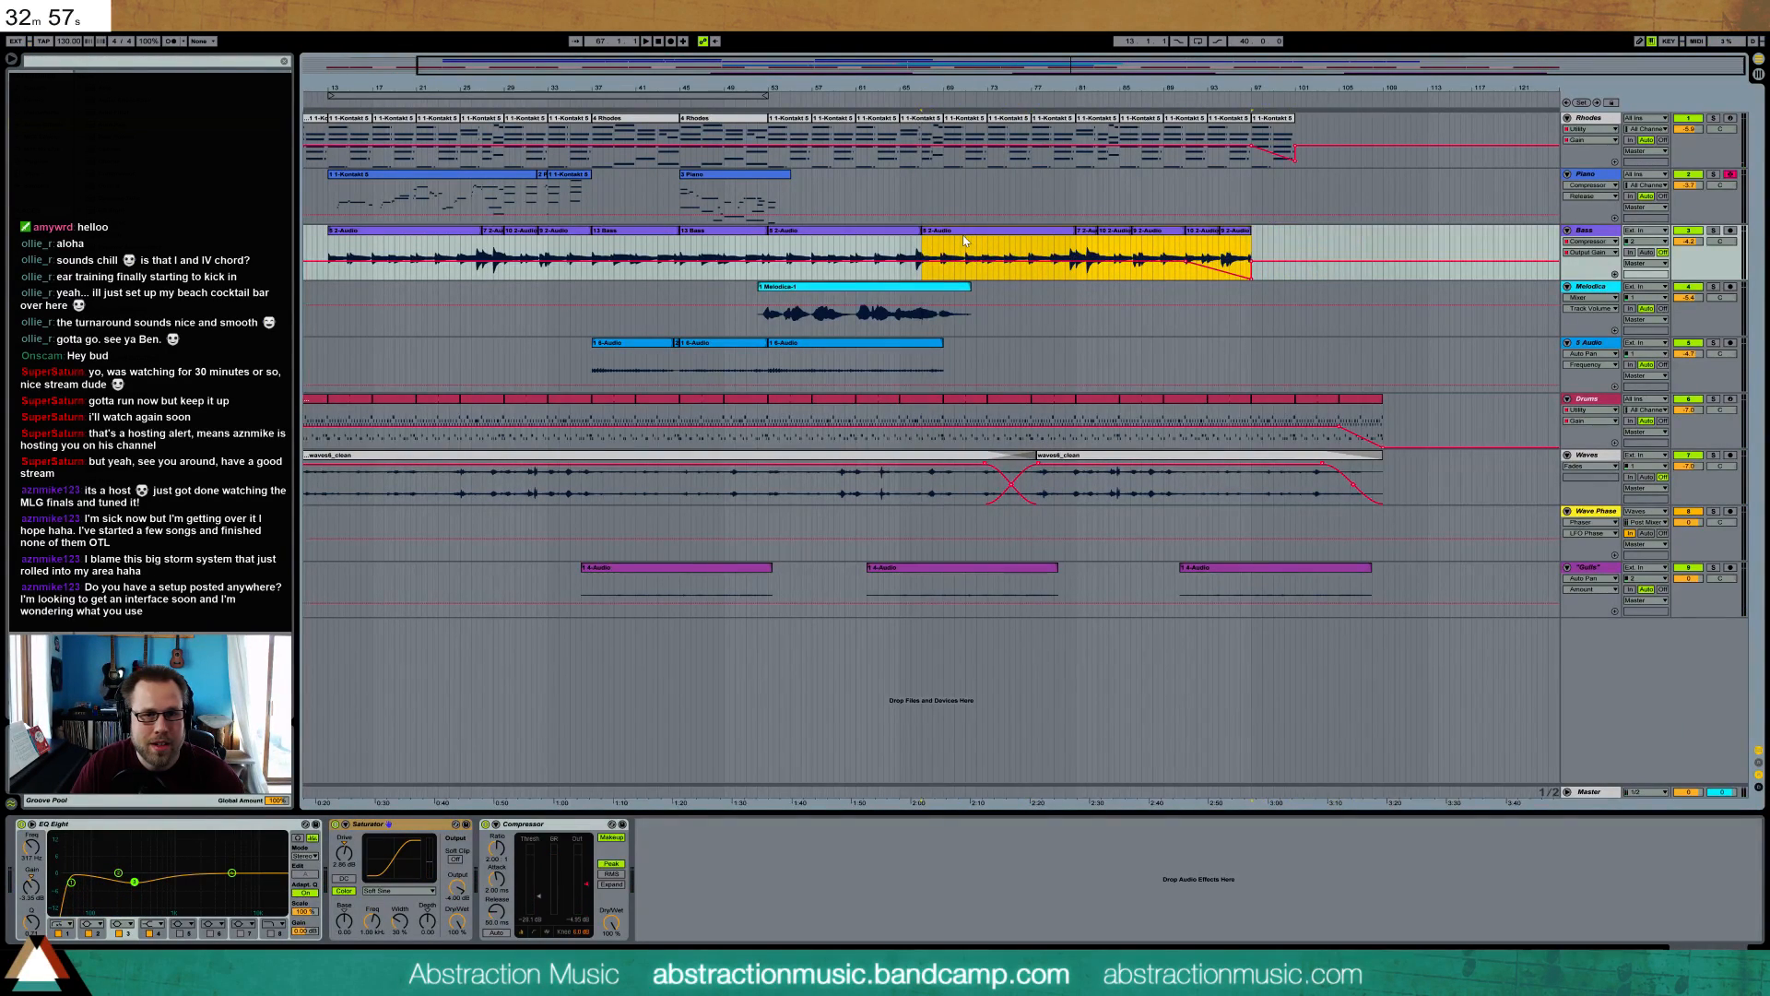
# - Undo the Bass move, the piano clip deletion and the Rhodes clip edits
pyautogui.hotkey('ctrl', 'z')
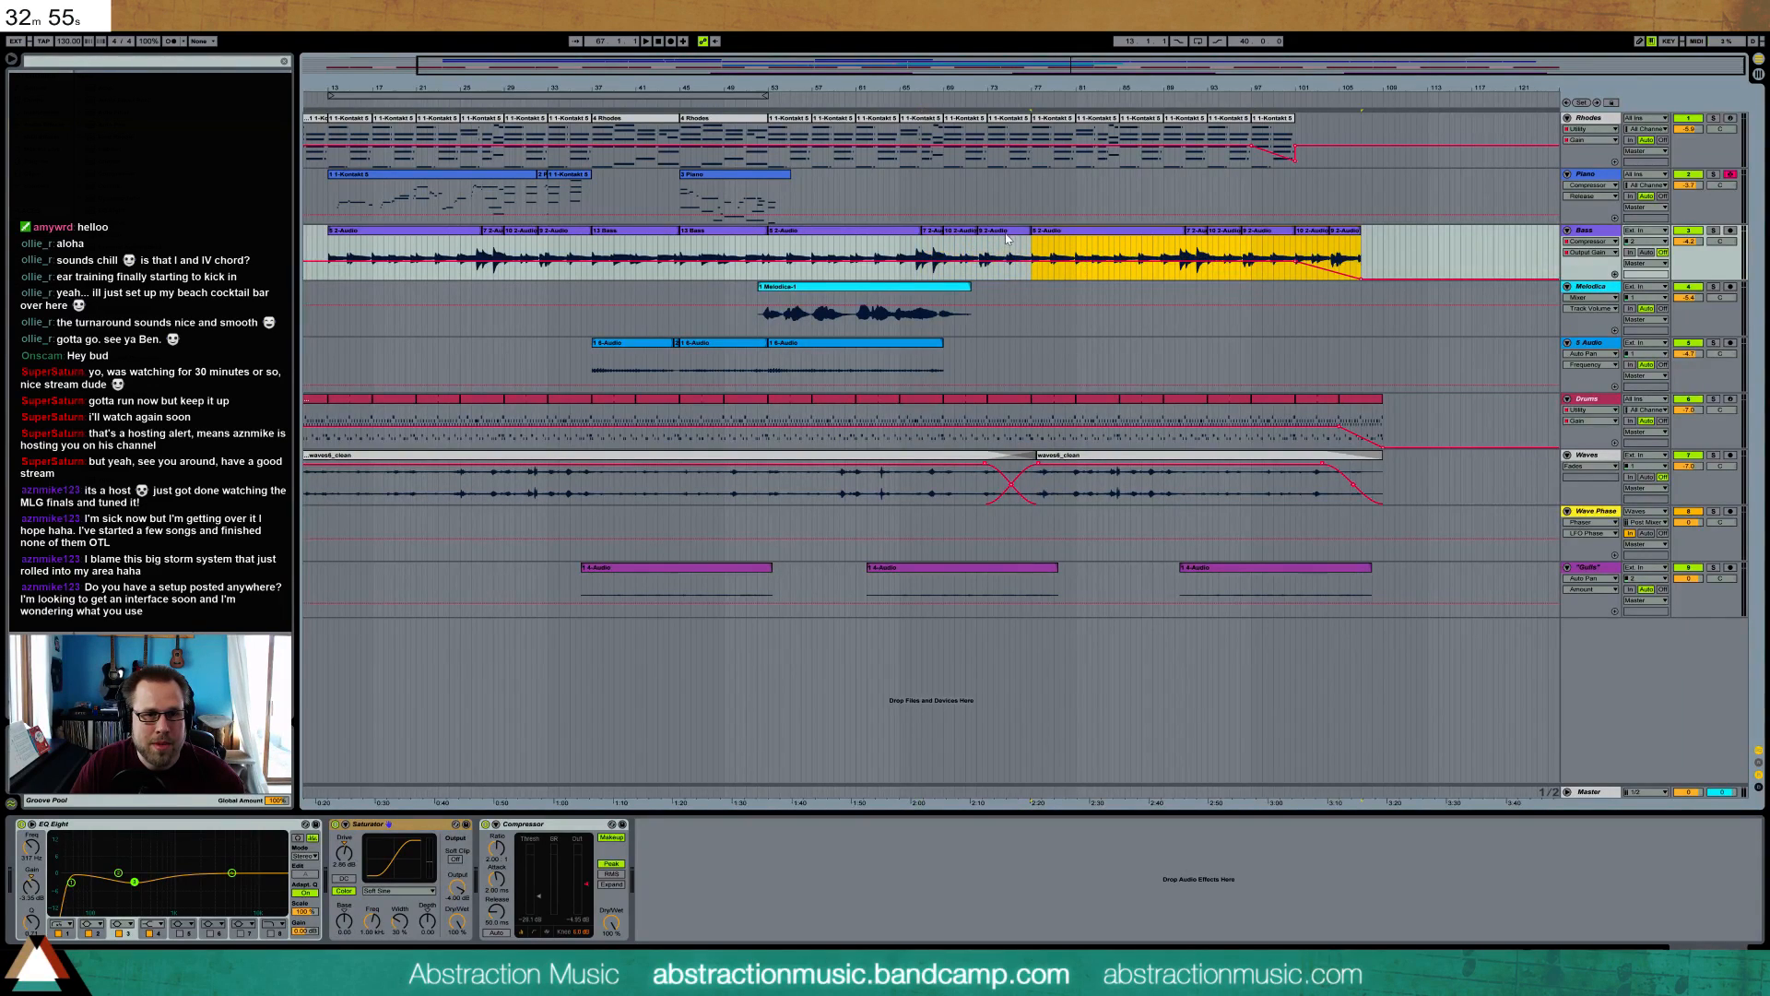
pyautogui.hotkey('ctrl', 'z')
pyautogui.hotkey('ctrl', 'z')
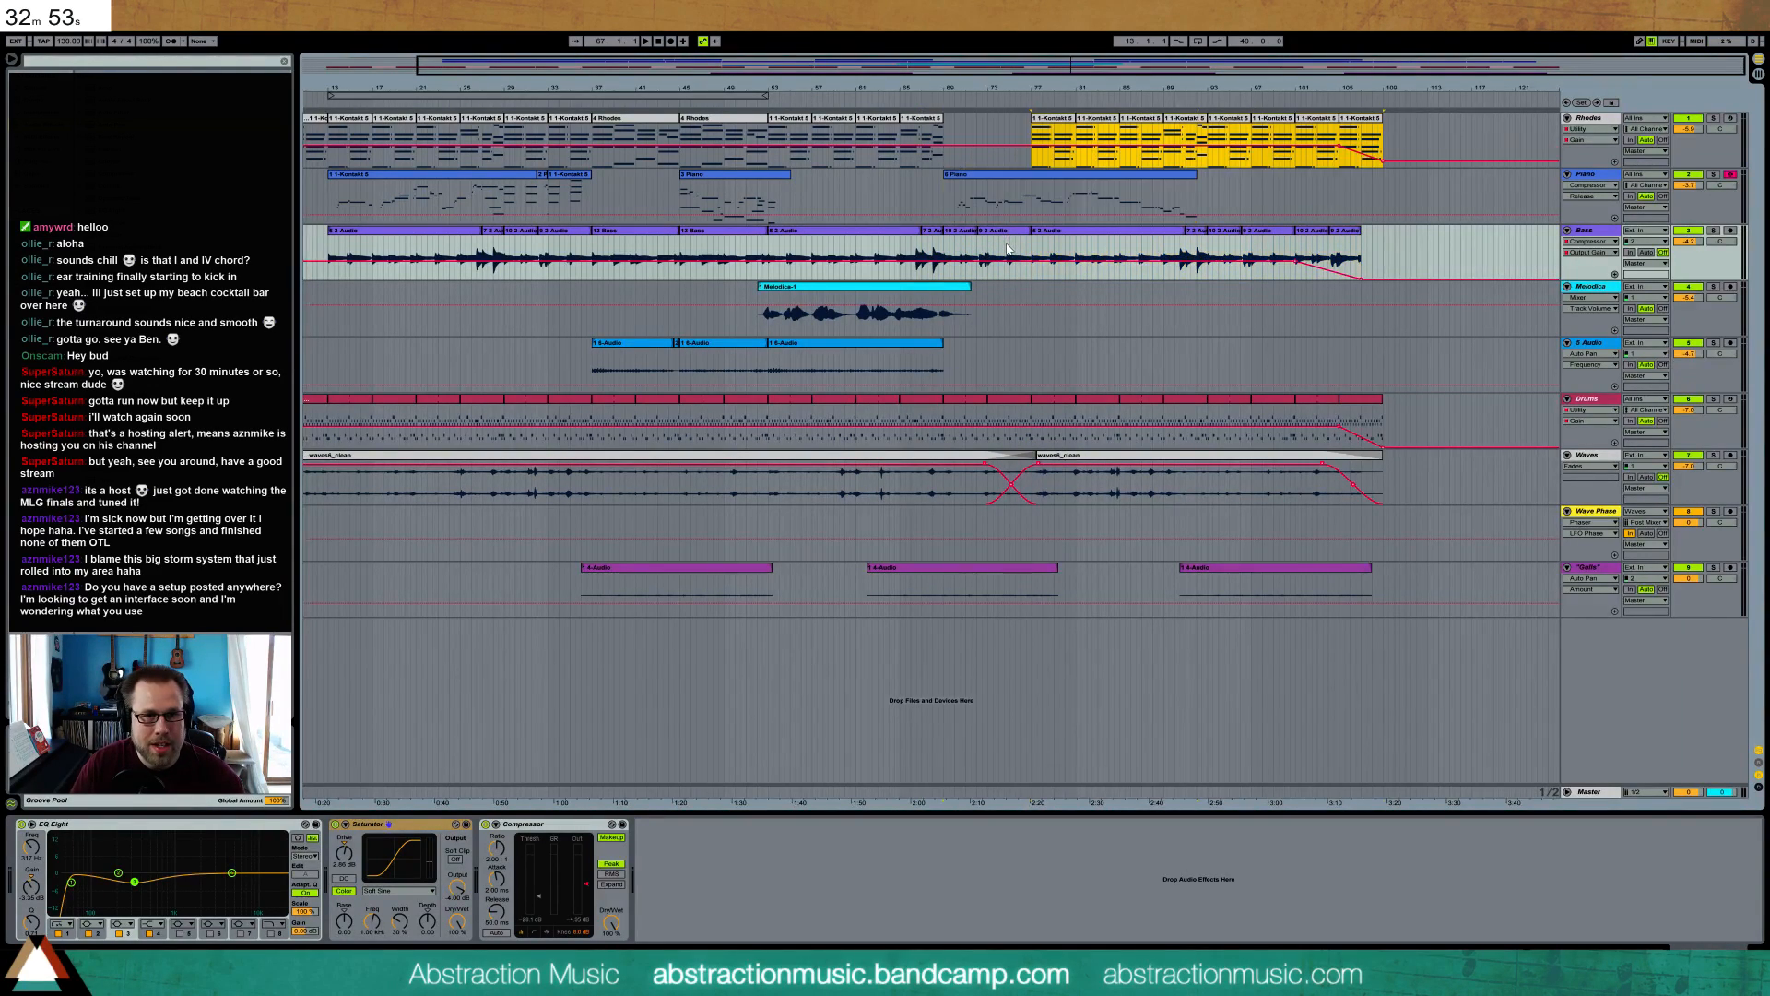
pyautogui.hotkey('ctrl', 'z')
pyautogui.hotkey('ctrl', 'z')
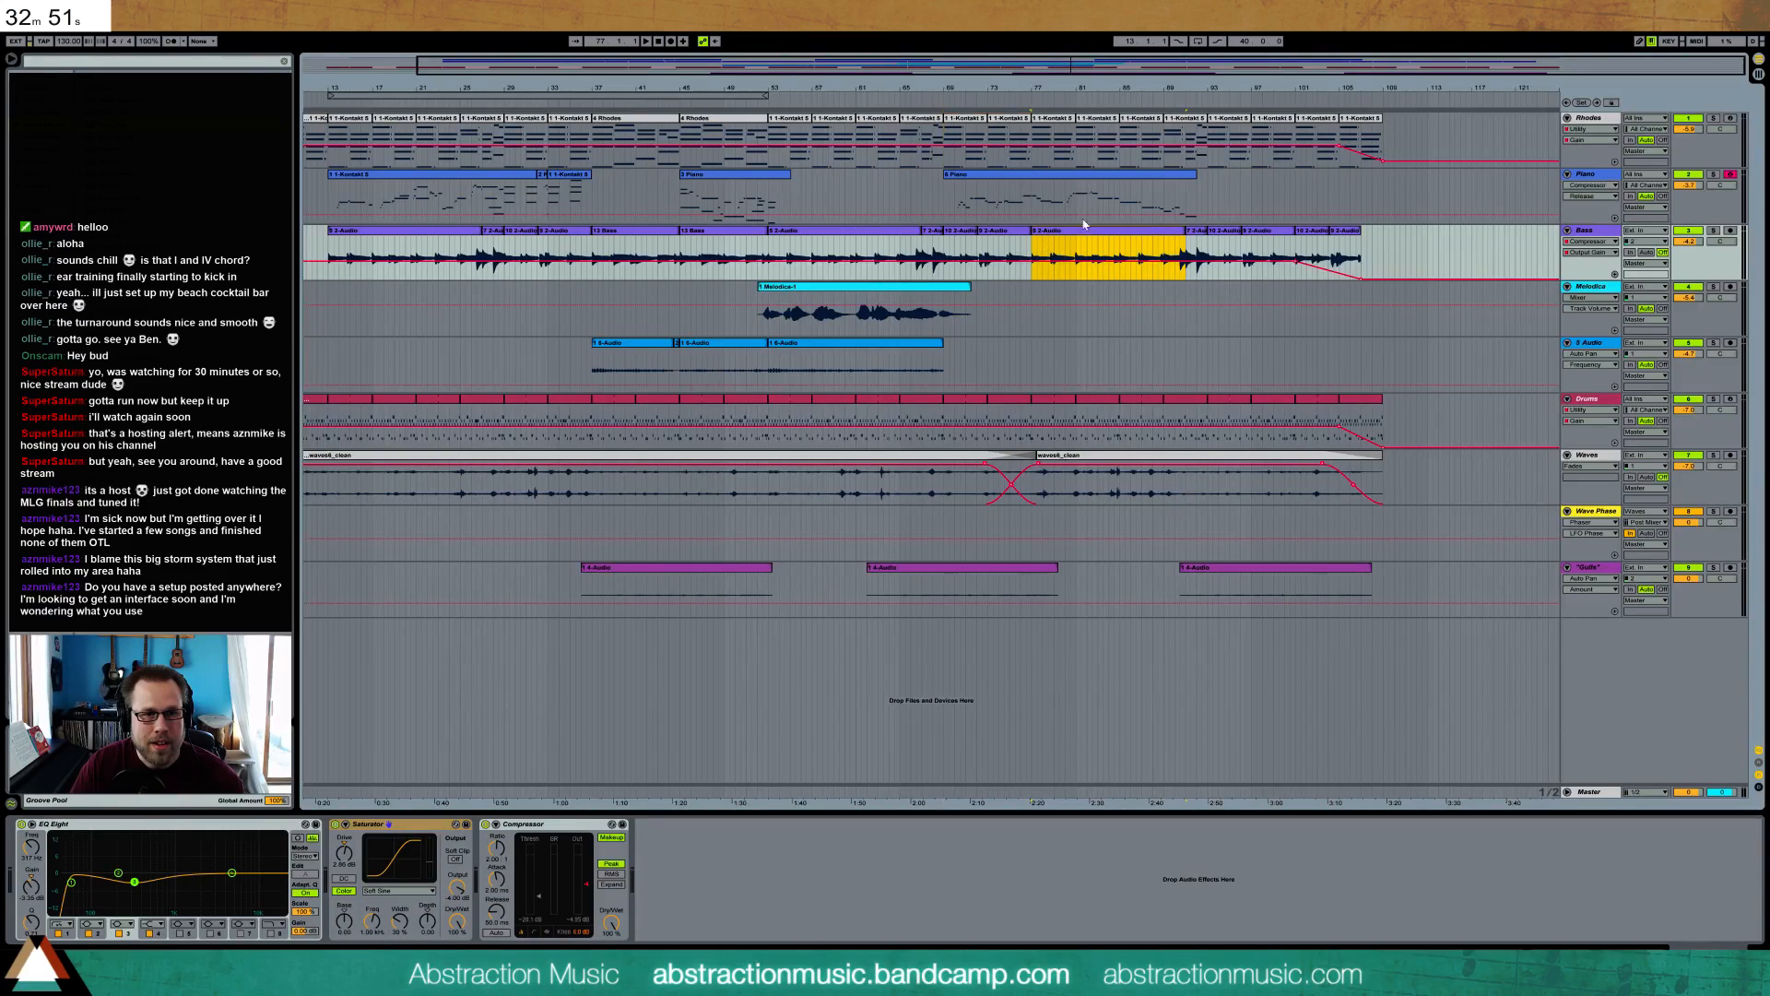
# - Move the Rhodes, Piano and Bass section from bar 77 onward together to bar 69, and delete the remaining recorded piano clip
pyautogui.keyDown('shift'); pyautogui.click(1364, 121); pyautogui.keyUp('shift')
pyautogui.moveTo(1045, 121); pyautogui.dragTo(955, 121)
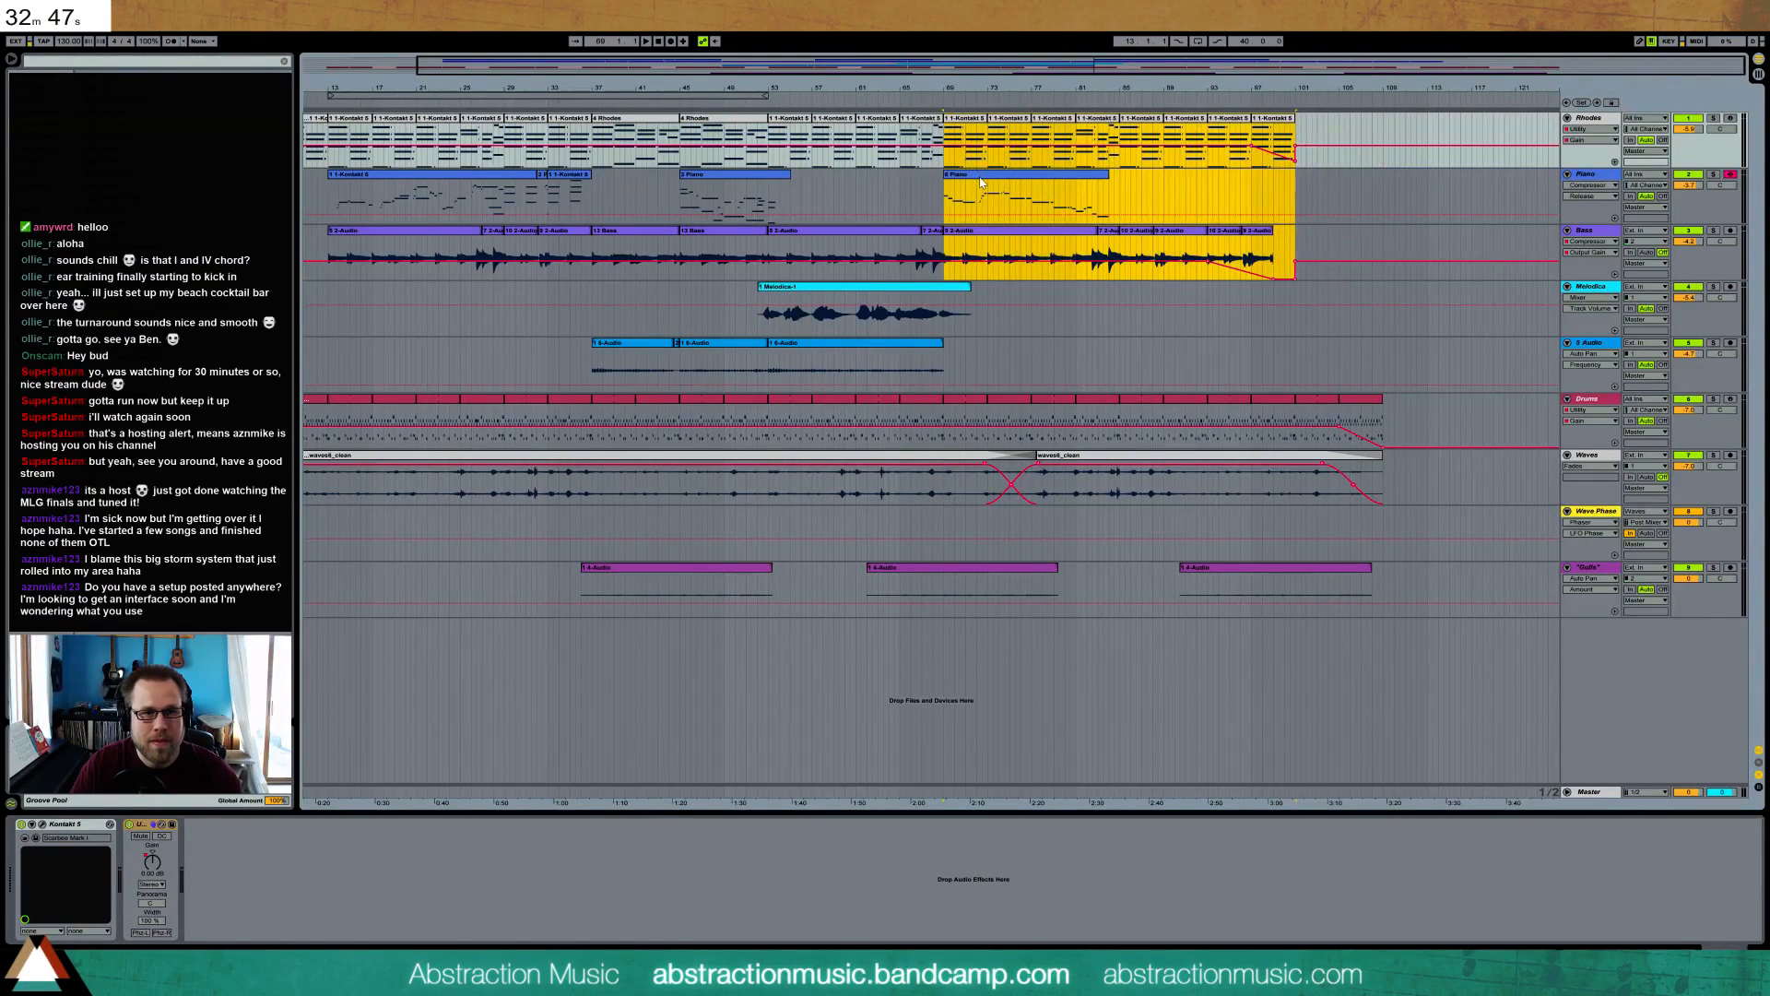
pyautogui.click(1028, 175)
pyautogui.press('Delete')
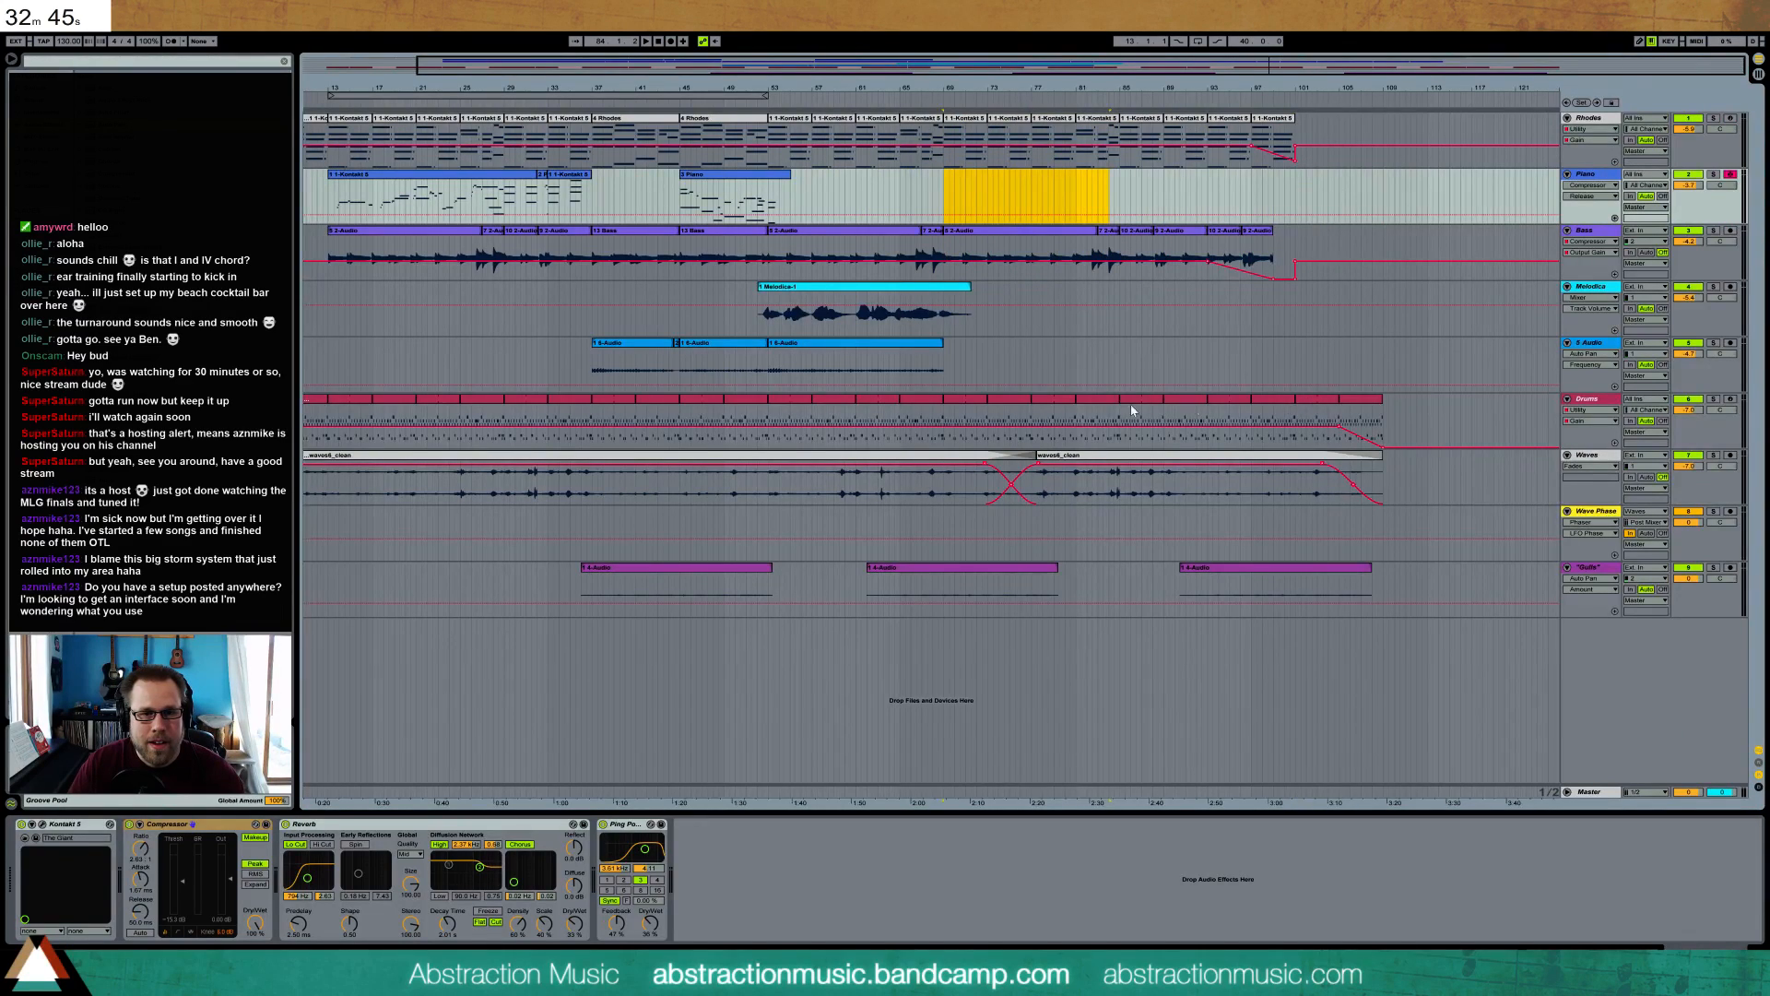
# - Delete the Drums clips from bar 69 to 77 and move all following Drums clips back to bar 69
pyautogui.click(965, 401)
pyautogui.moveTo(966, 401)
pyautogui.mouseDown()
pyautogui.moveTo(1011, 406)
pyautogui.moveTo(964, 406)
pyautogui.mouseUp()
pyautogui.press('Delete')
pyautogui.click(1095, 401)
pyautogui.click(1054, 401)
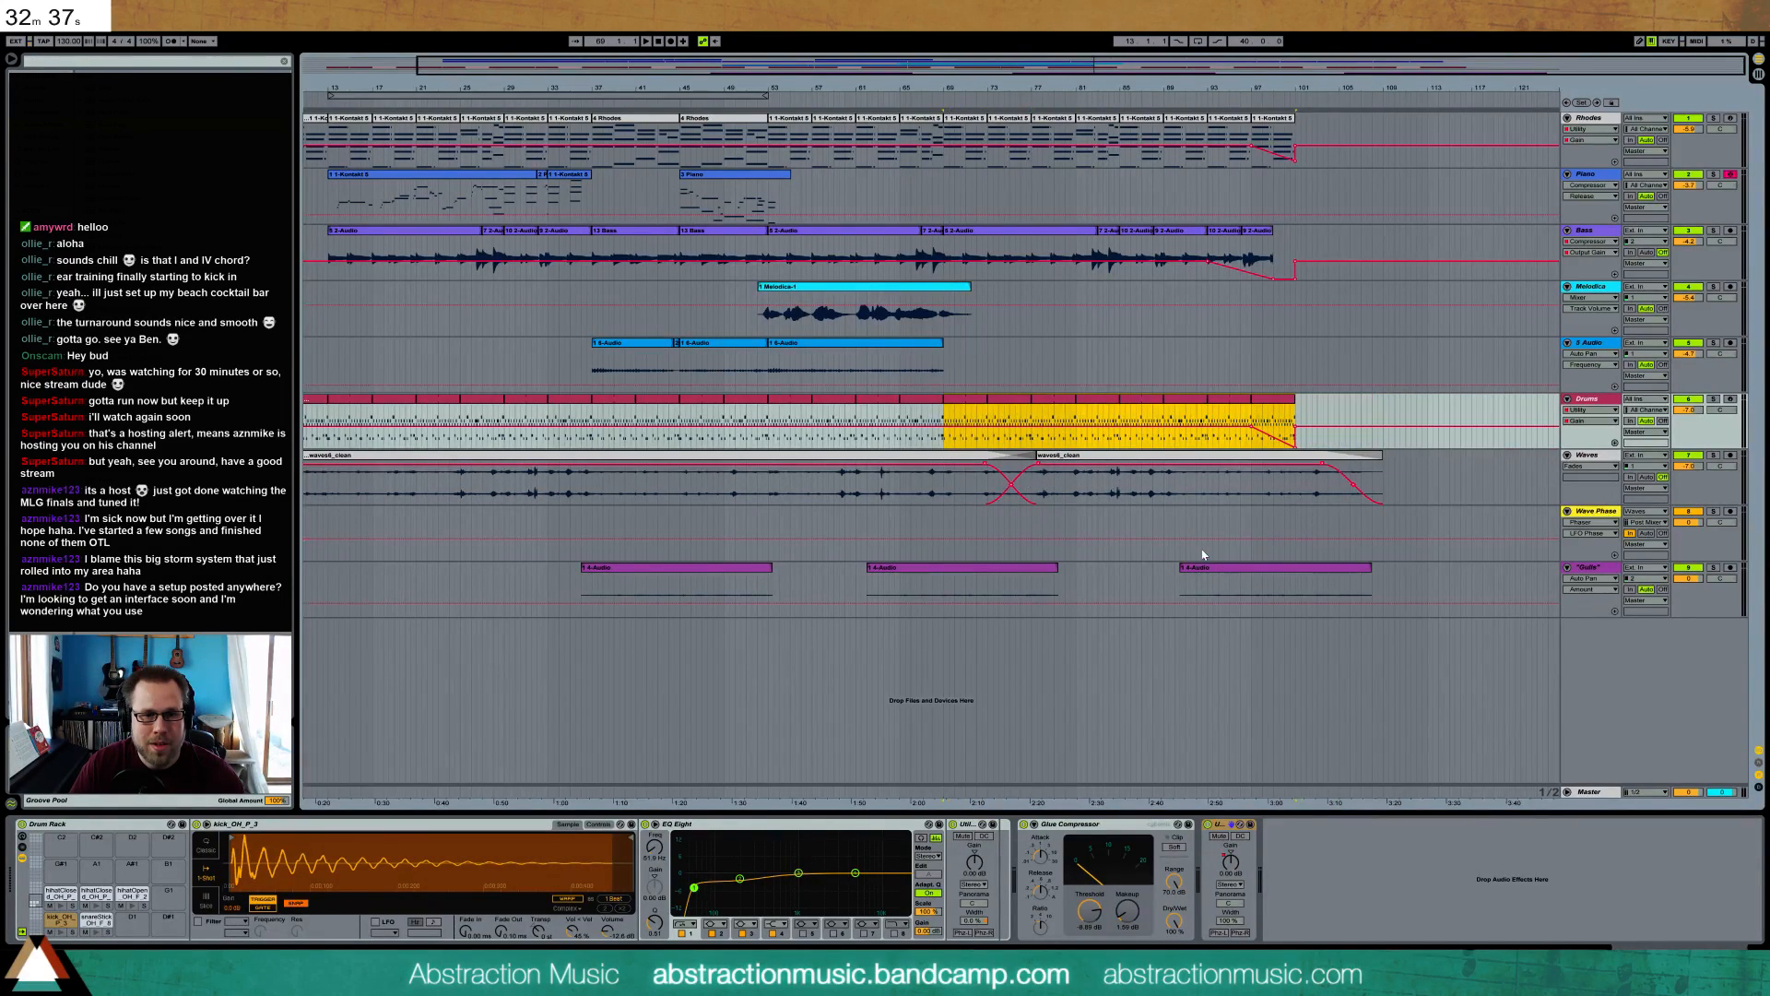
# - Shorten the second Waves clip to end at bar 101 and move the last two purple clips on the bottom track earlier
pyautogui.moveTo(1219, 566); pyautogui.dragTo(1148, 579)
pyautogui.click(1322, 433)
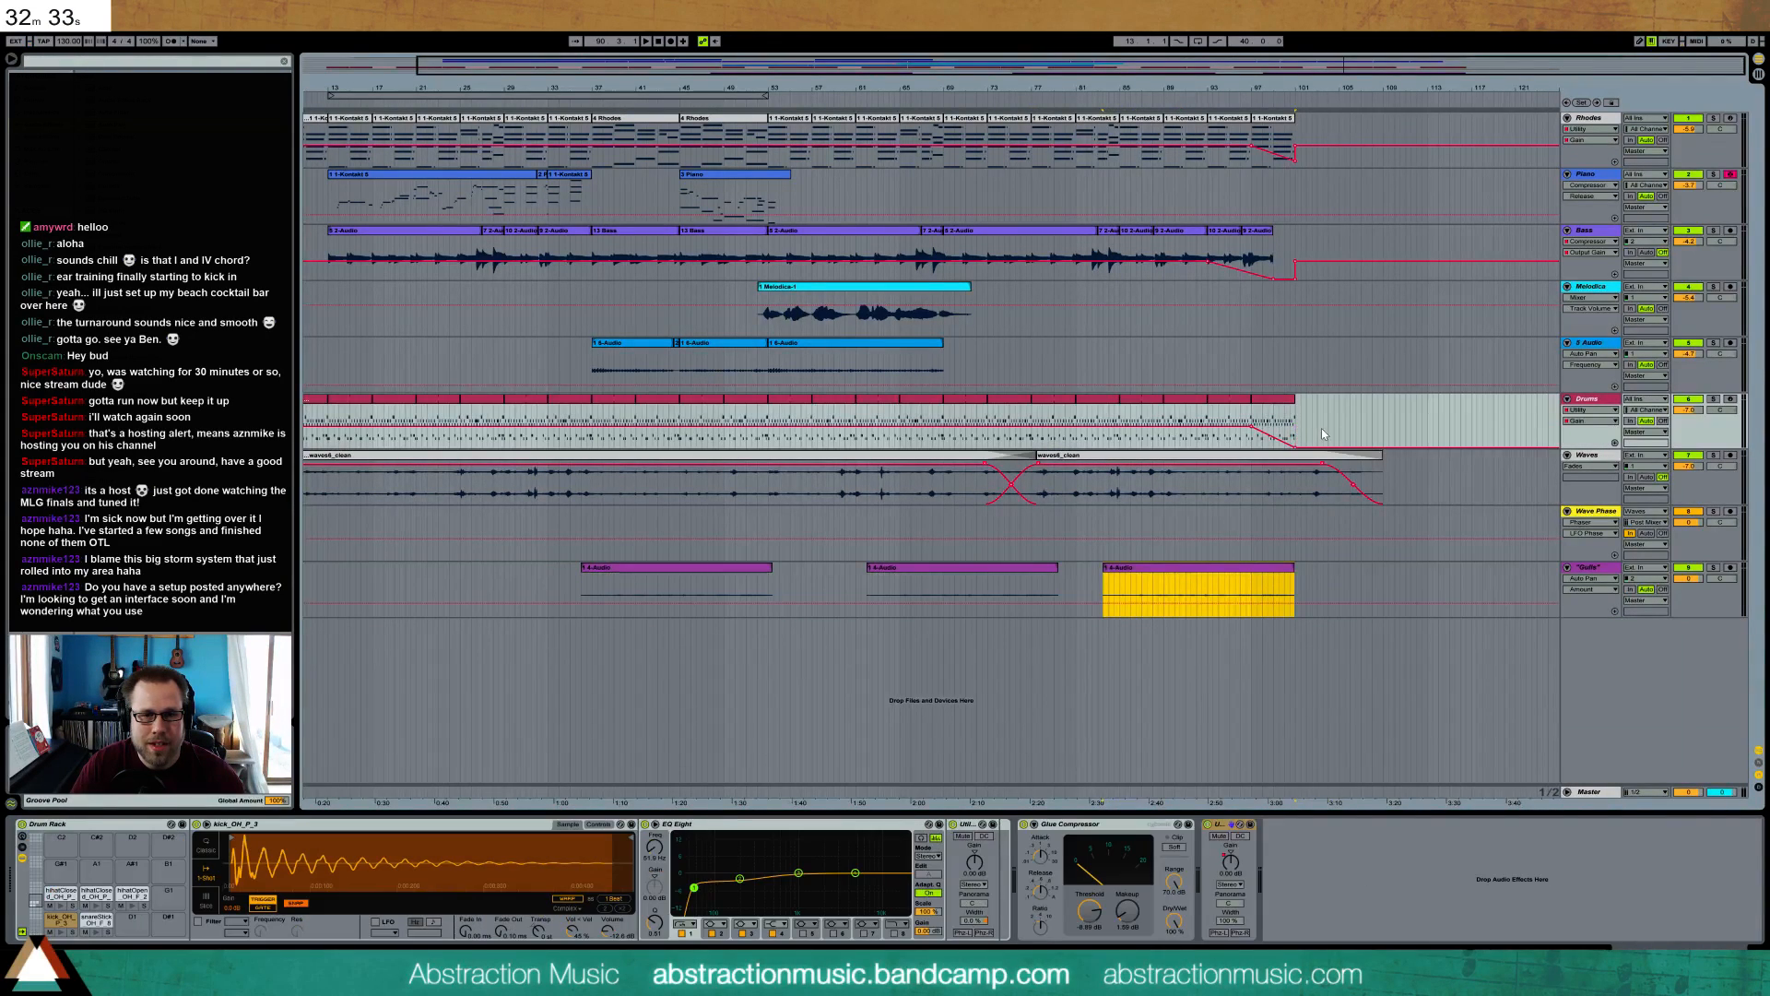
pyautogui.moveTo(1379, 455); pyautogui.dragTo(1293, 454)
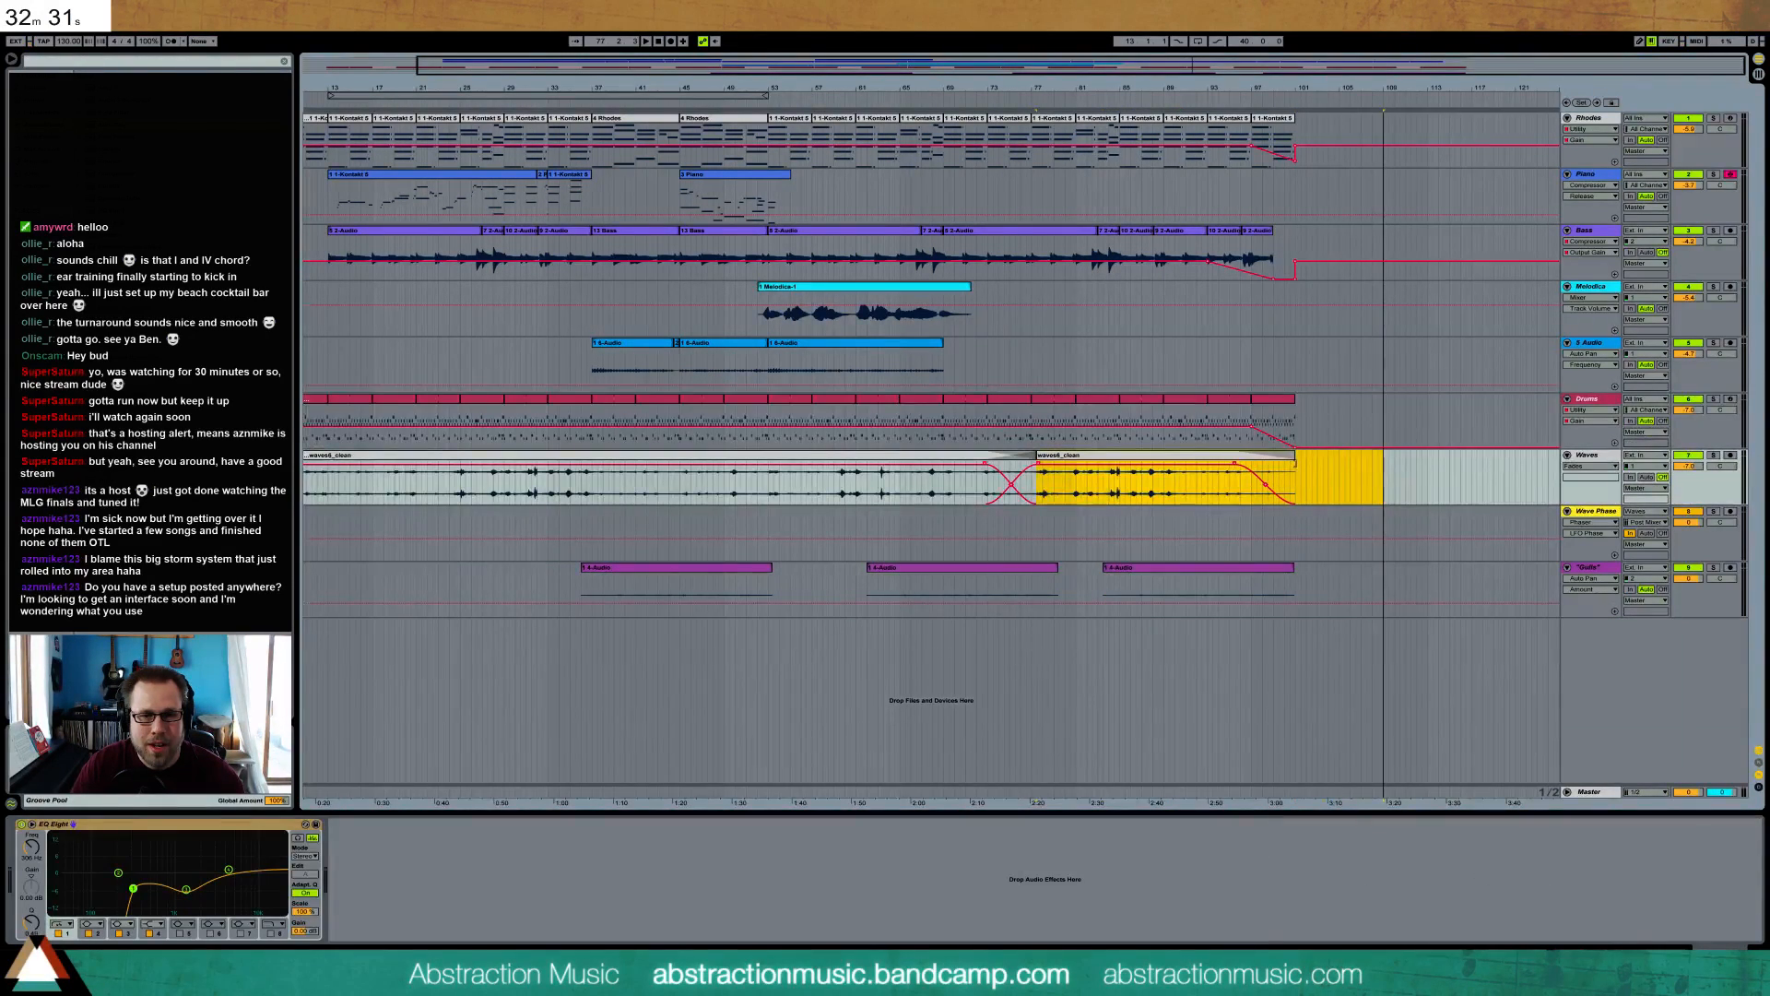
pyautogui.moveTo(1139, 569); pyautogui.dragTo(1130, 567)
pyautogui.moveTo(1016, 568); pyautogui.dragTo(940, 569)
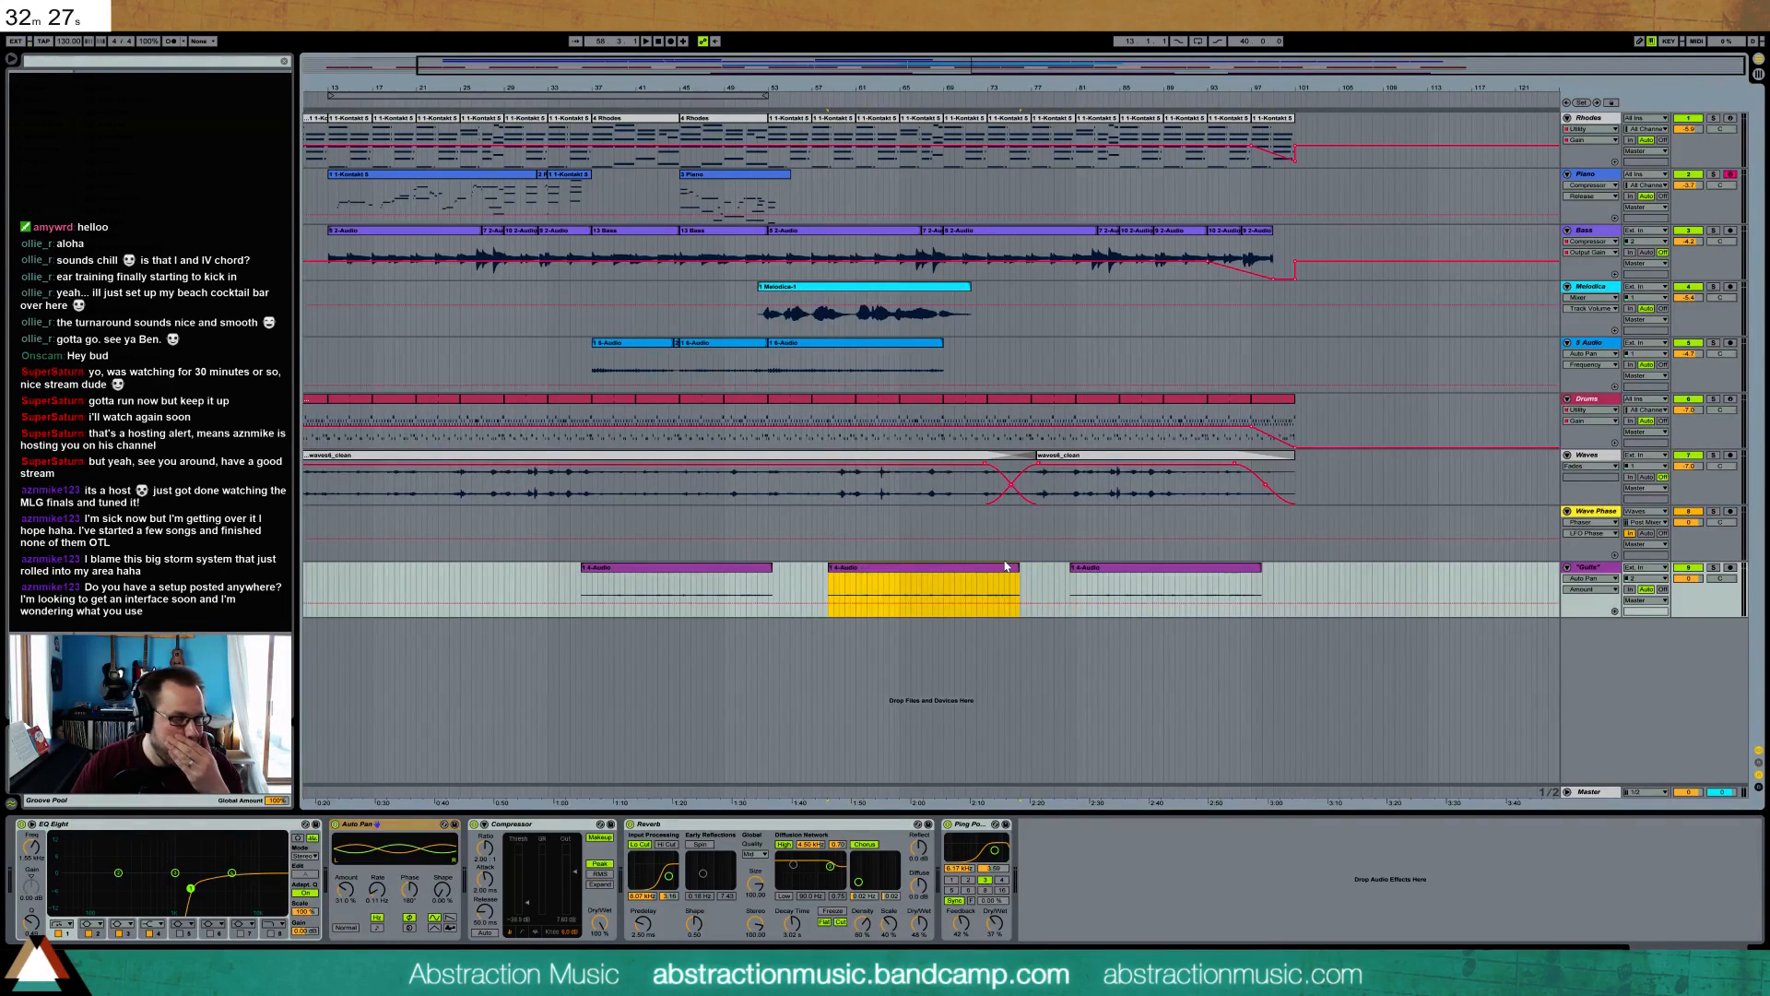
# - Duplicate the last blue clip below Melodica twice to reach bar 101, and fade out the final copy from about bar 89
pyautogui.click(837, 343)
pyautogui.hotkey('ctrl', 'd')
pyautogui.hotkey('ctrl', 'd')
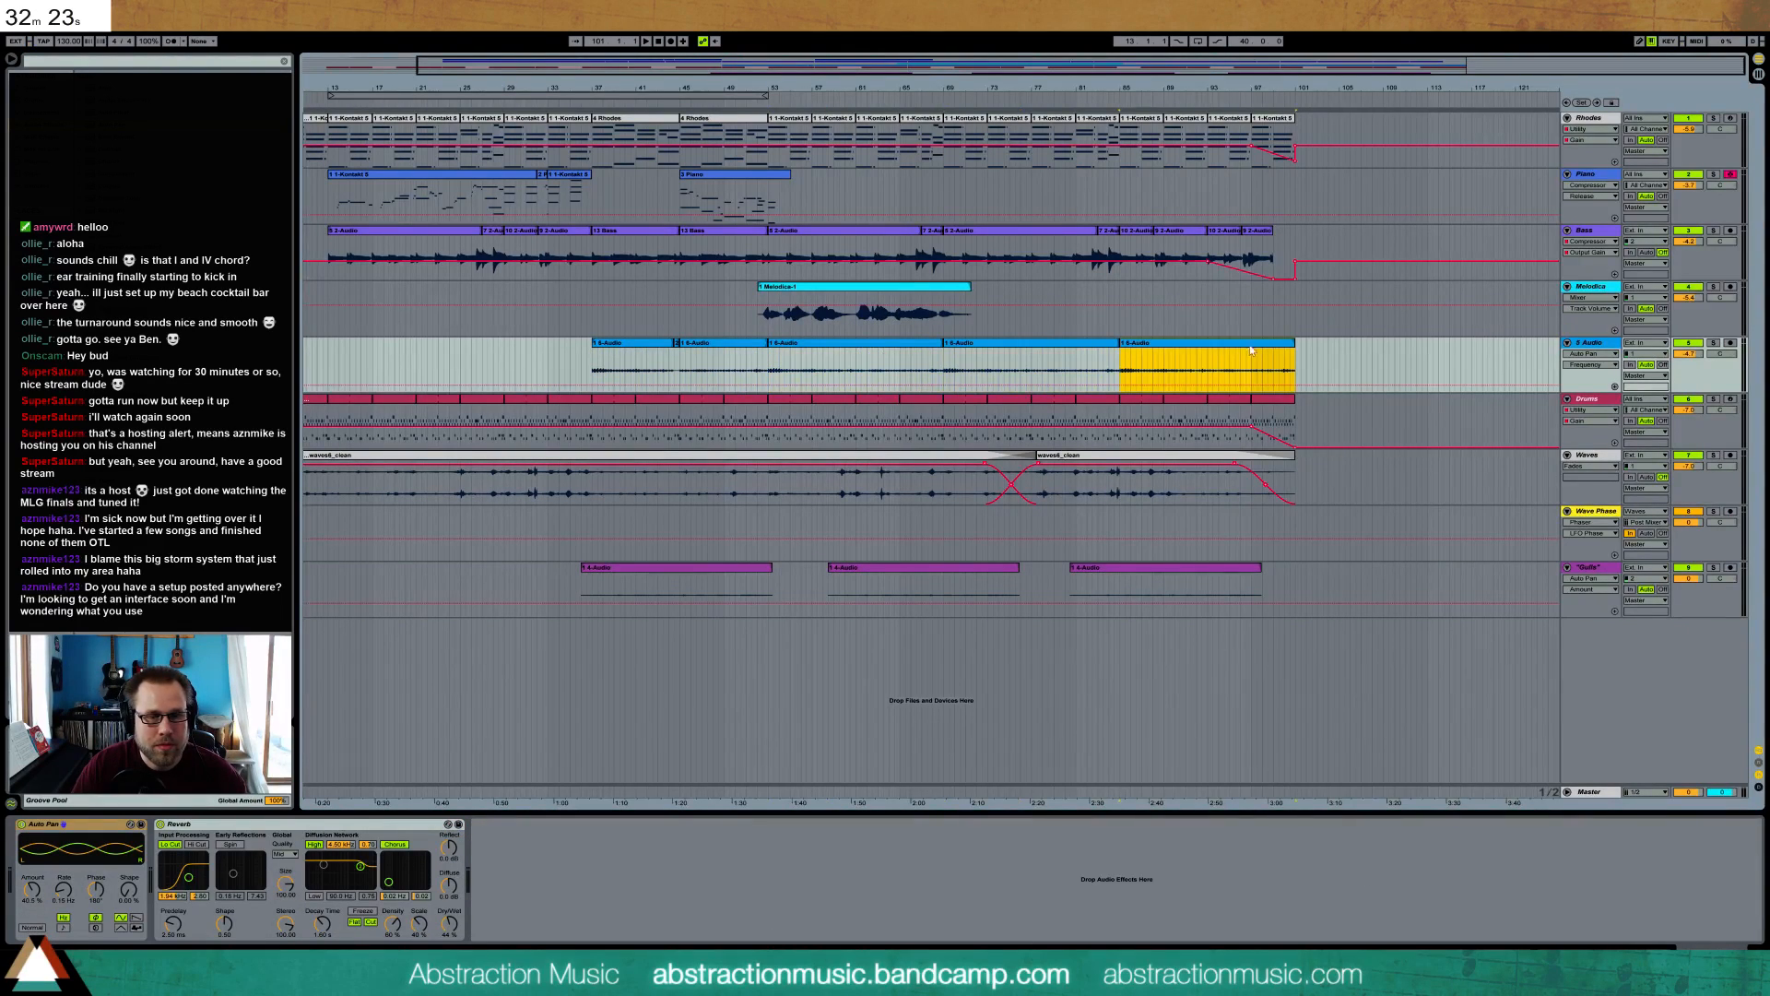
pyautogui.hotkey('ctrl', 'alt', 'f')
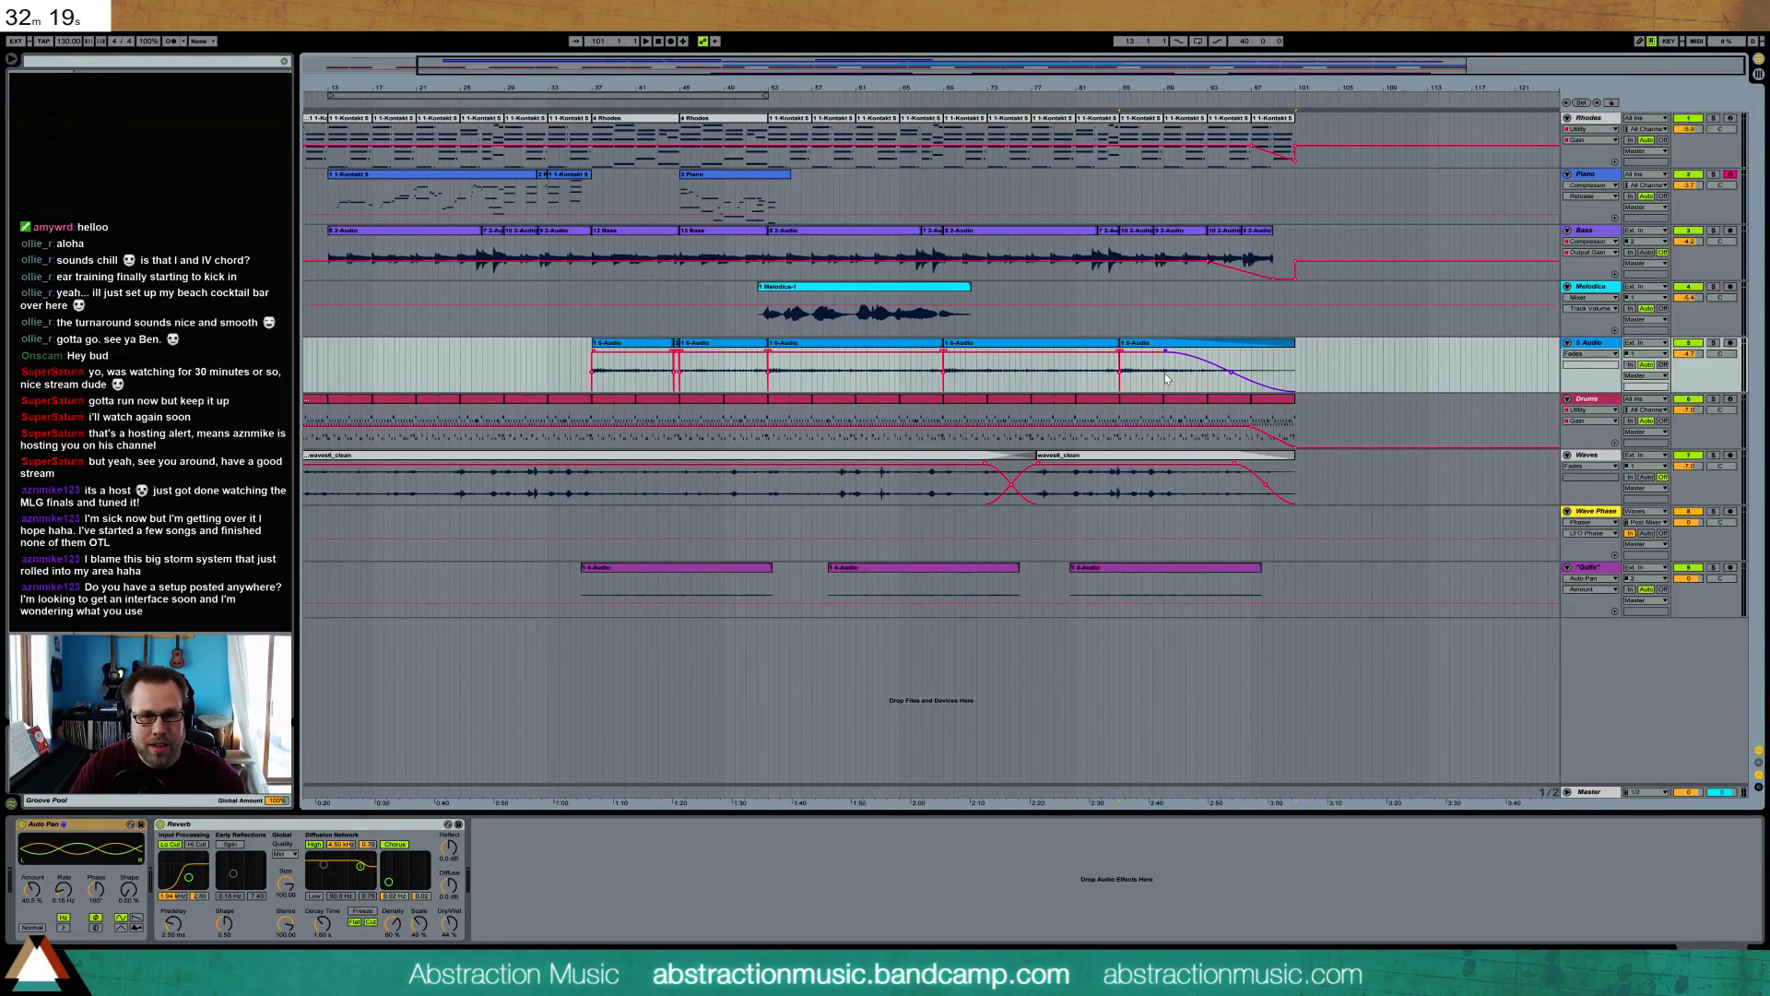
# - Paste copies of the earlier piano clips from bar 85 onward and open the notes of the short final clip
pyautogui.click(940, 195)
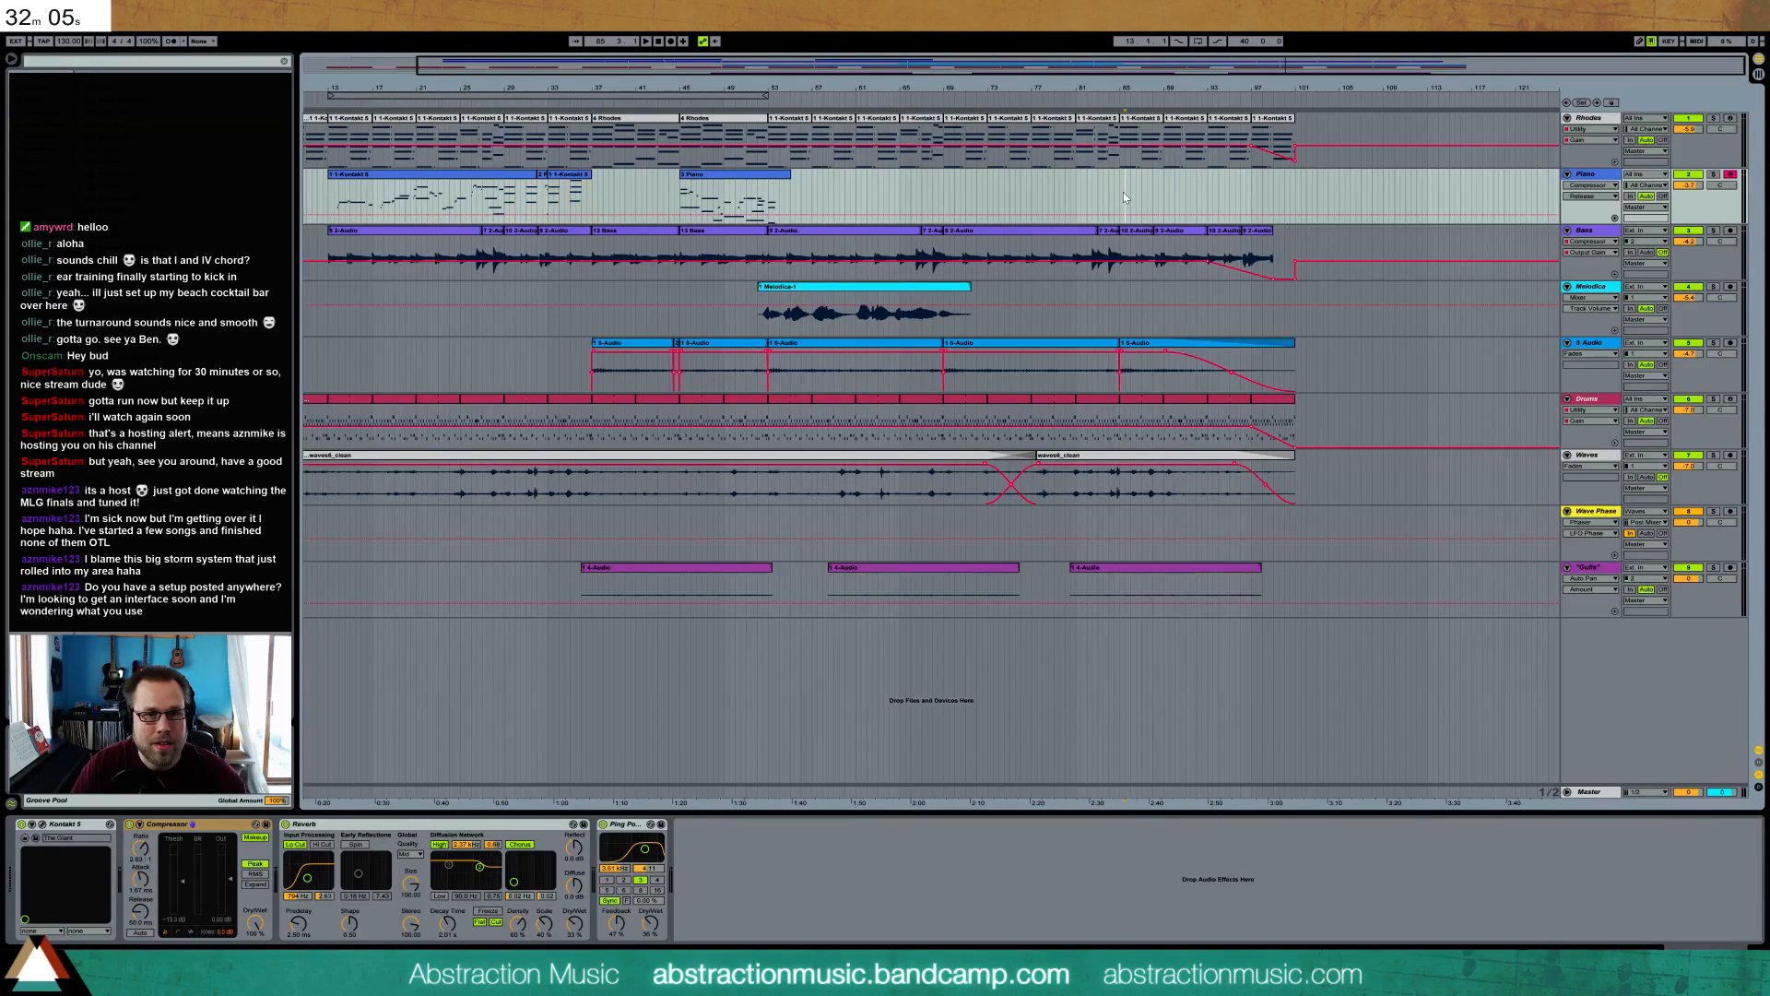
pyautogui.hotkey('ctrl', 'v')
pyautogui.doubleClick(1217, 176)
pyautogui.moveTo(882, 646); pyautogui.dragTo(708, 830)
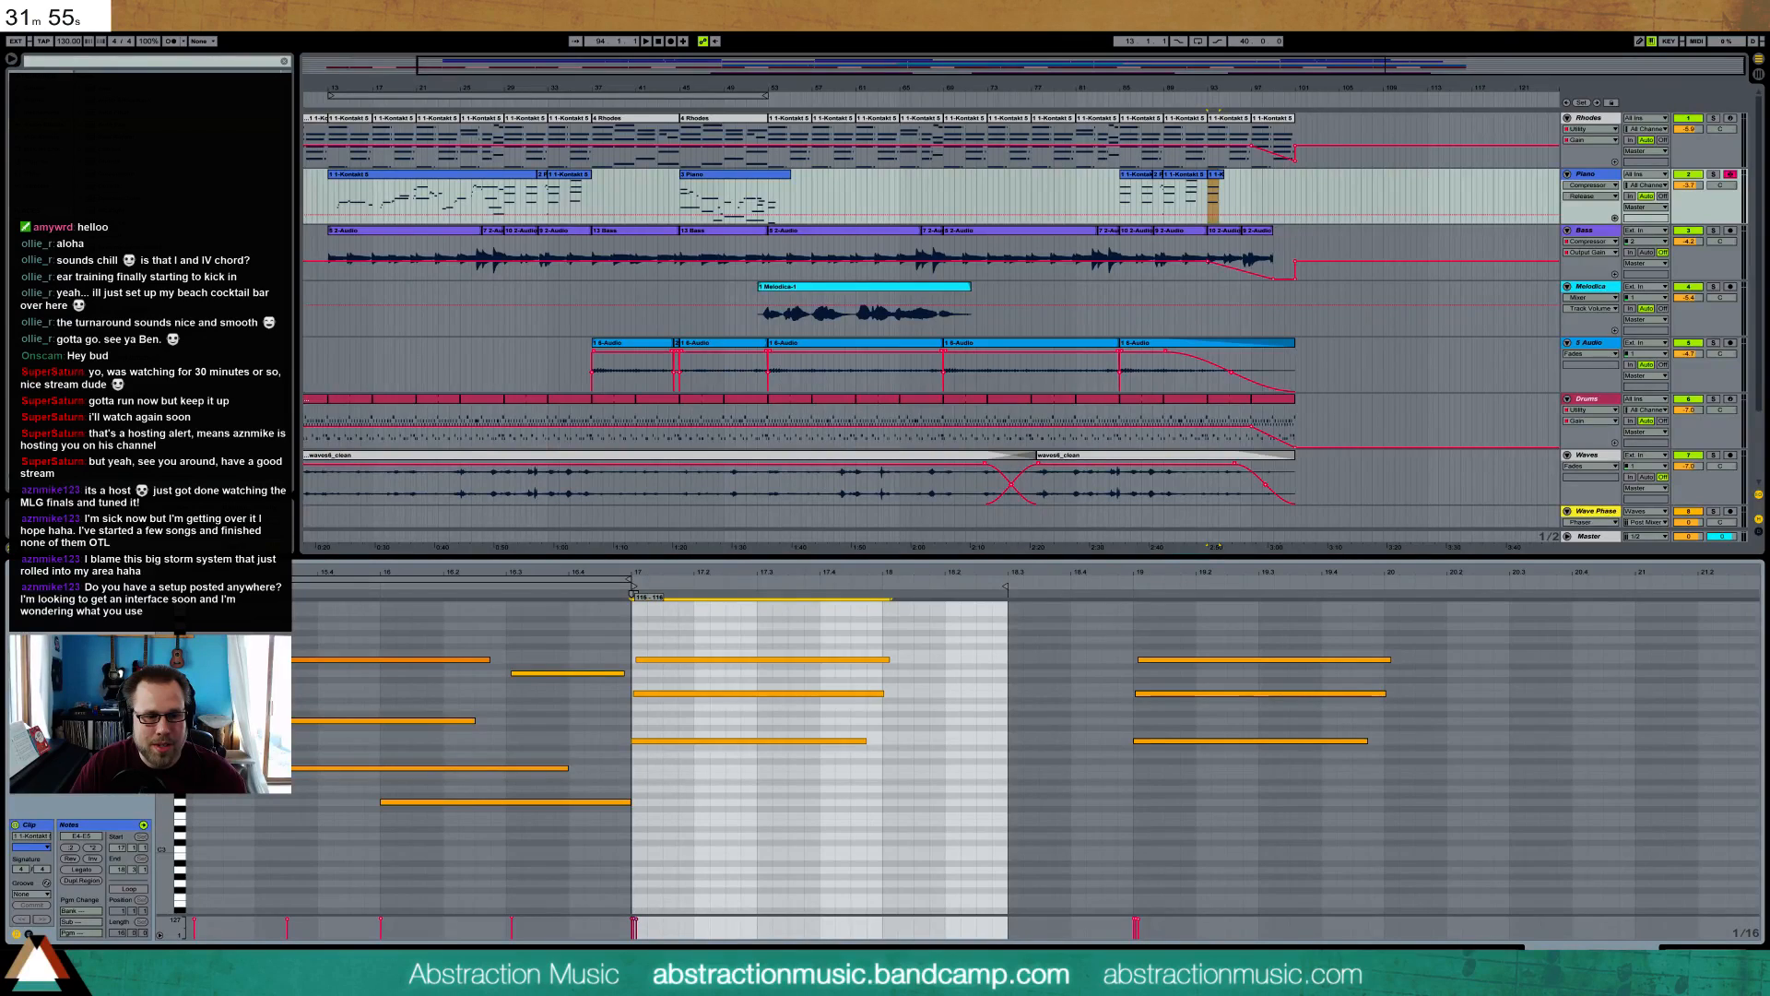
# - Record a new part on the Piano track from bar 69 up to the existing clip at bar 85
pyautogui.hotkey('shift', 'Tab')
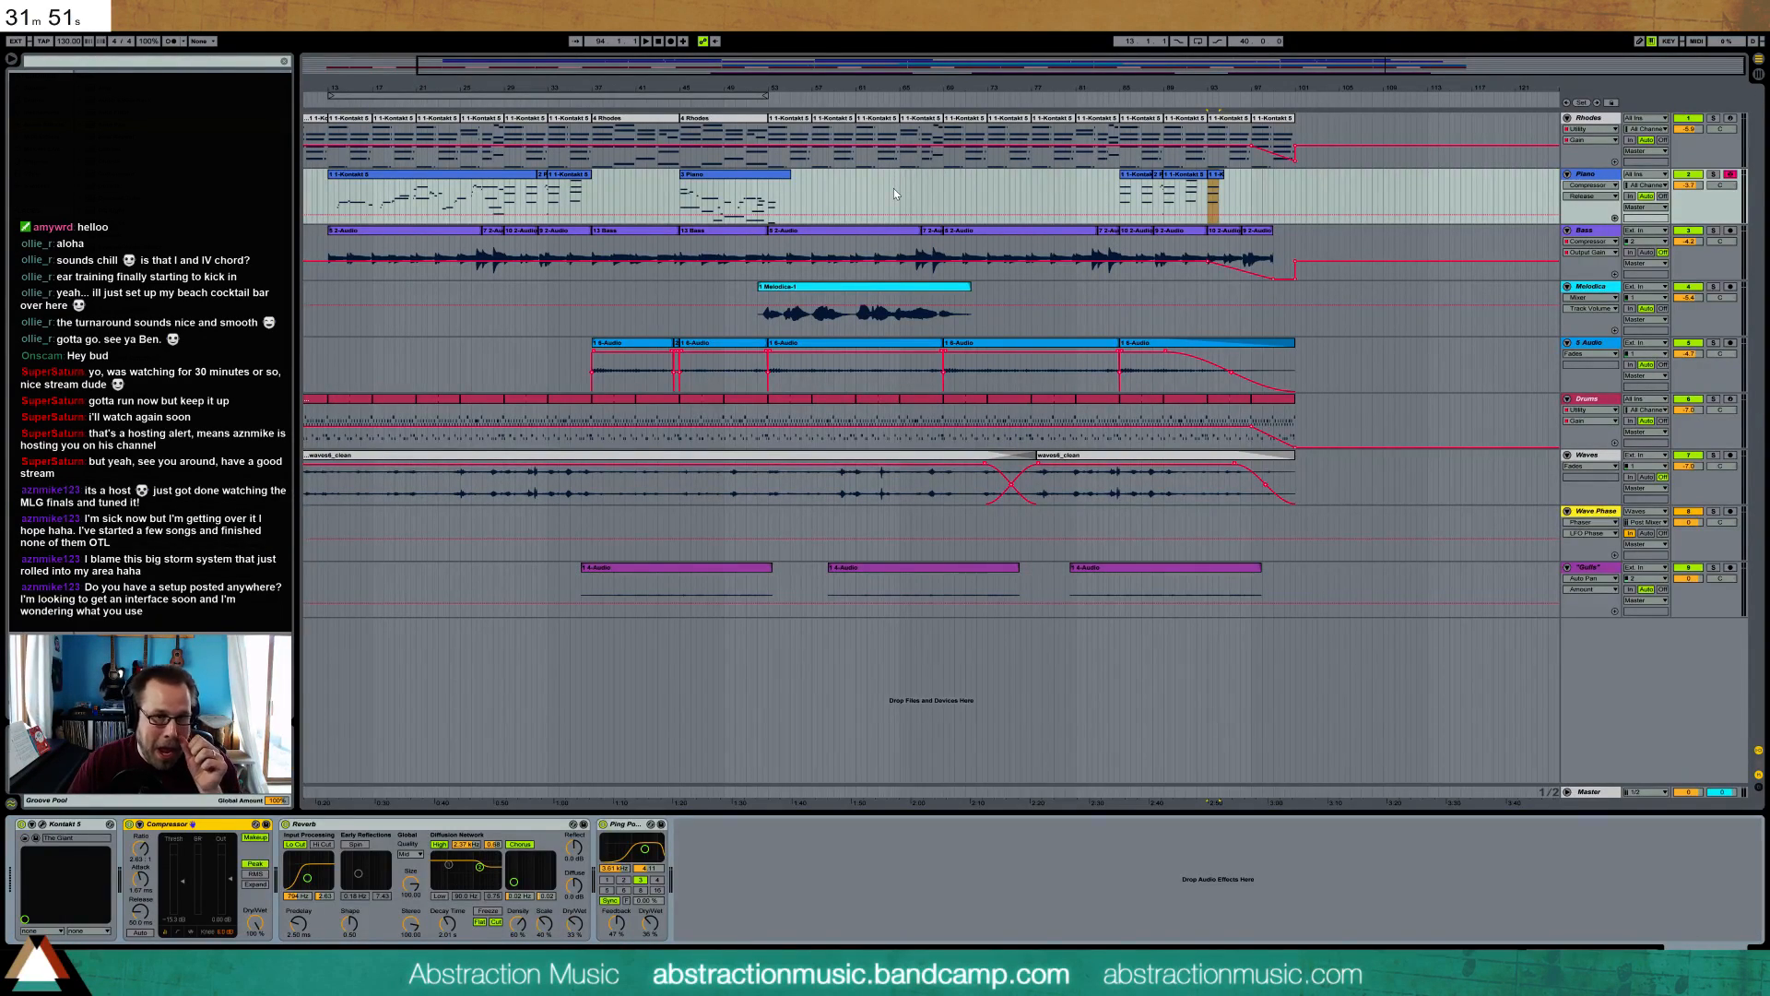
pyautogui.click(942, 177)
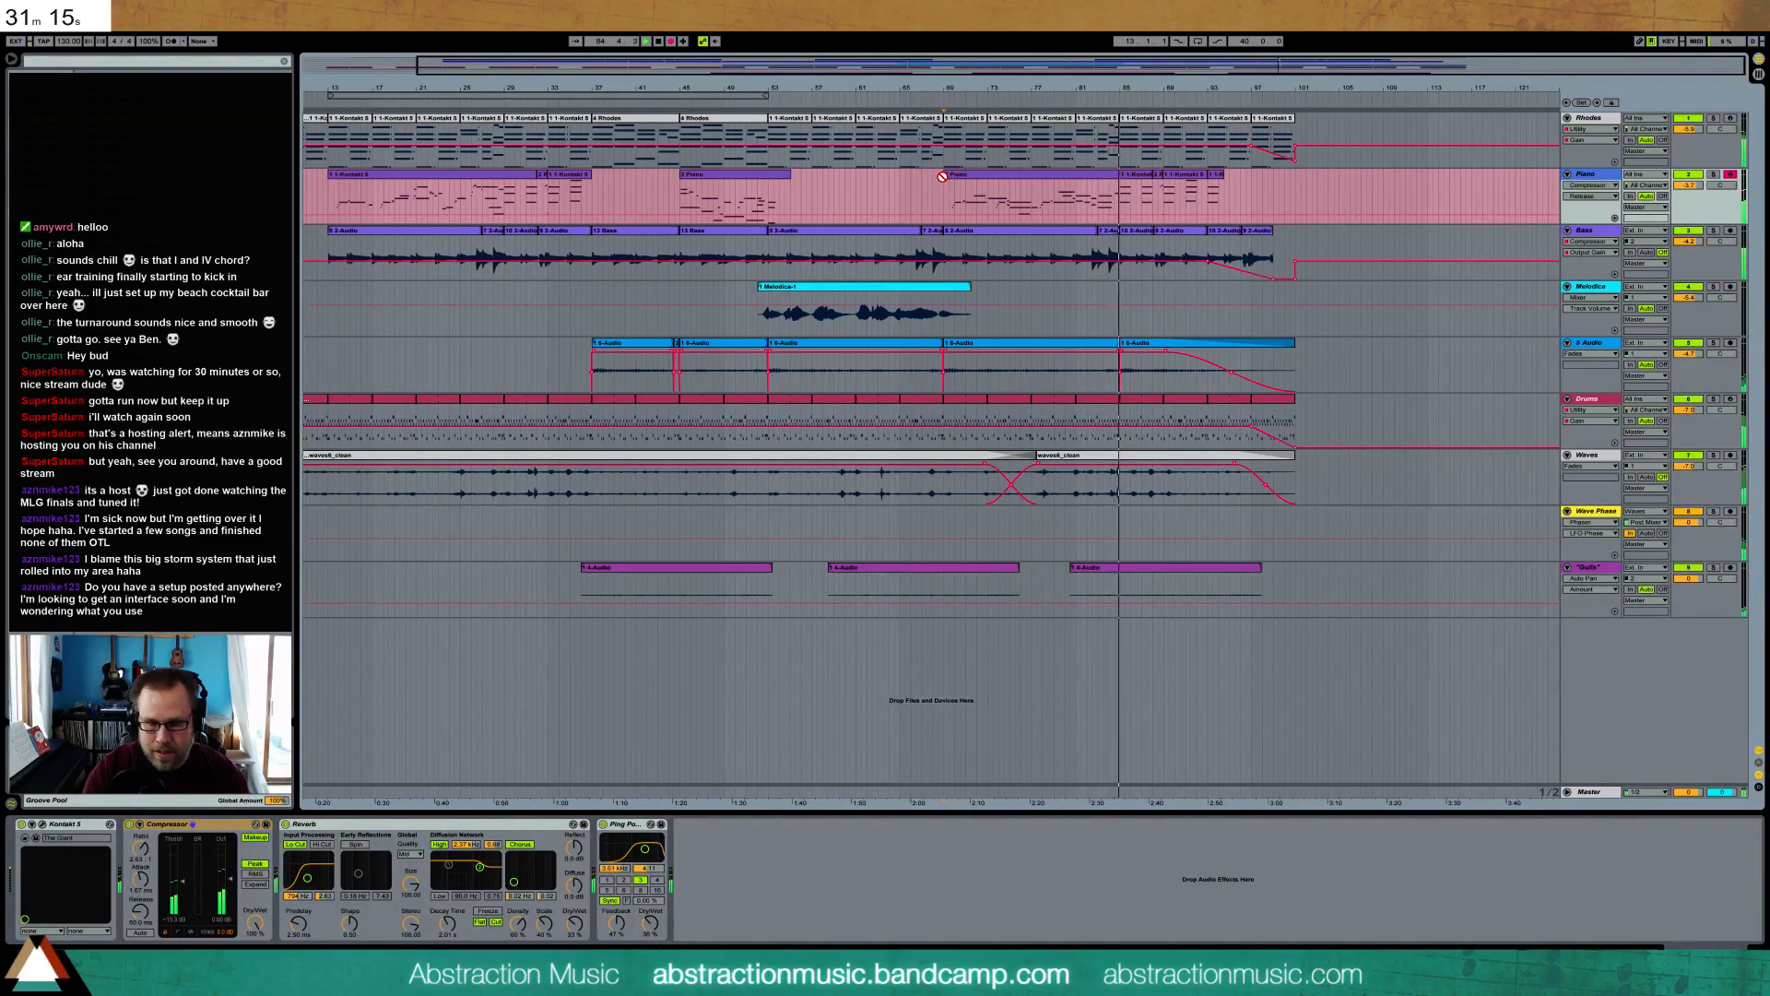
pyautogui.press('space')
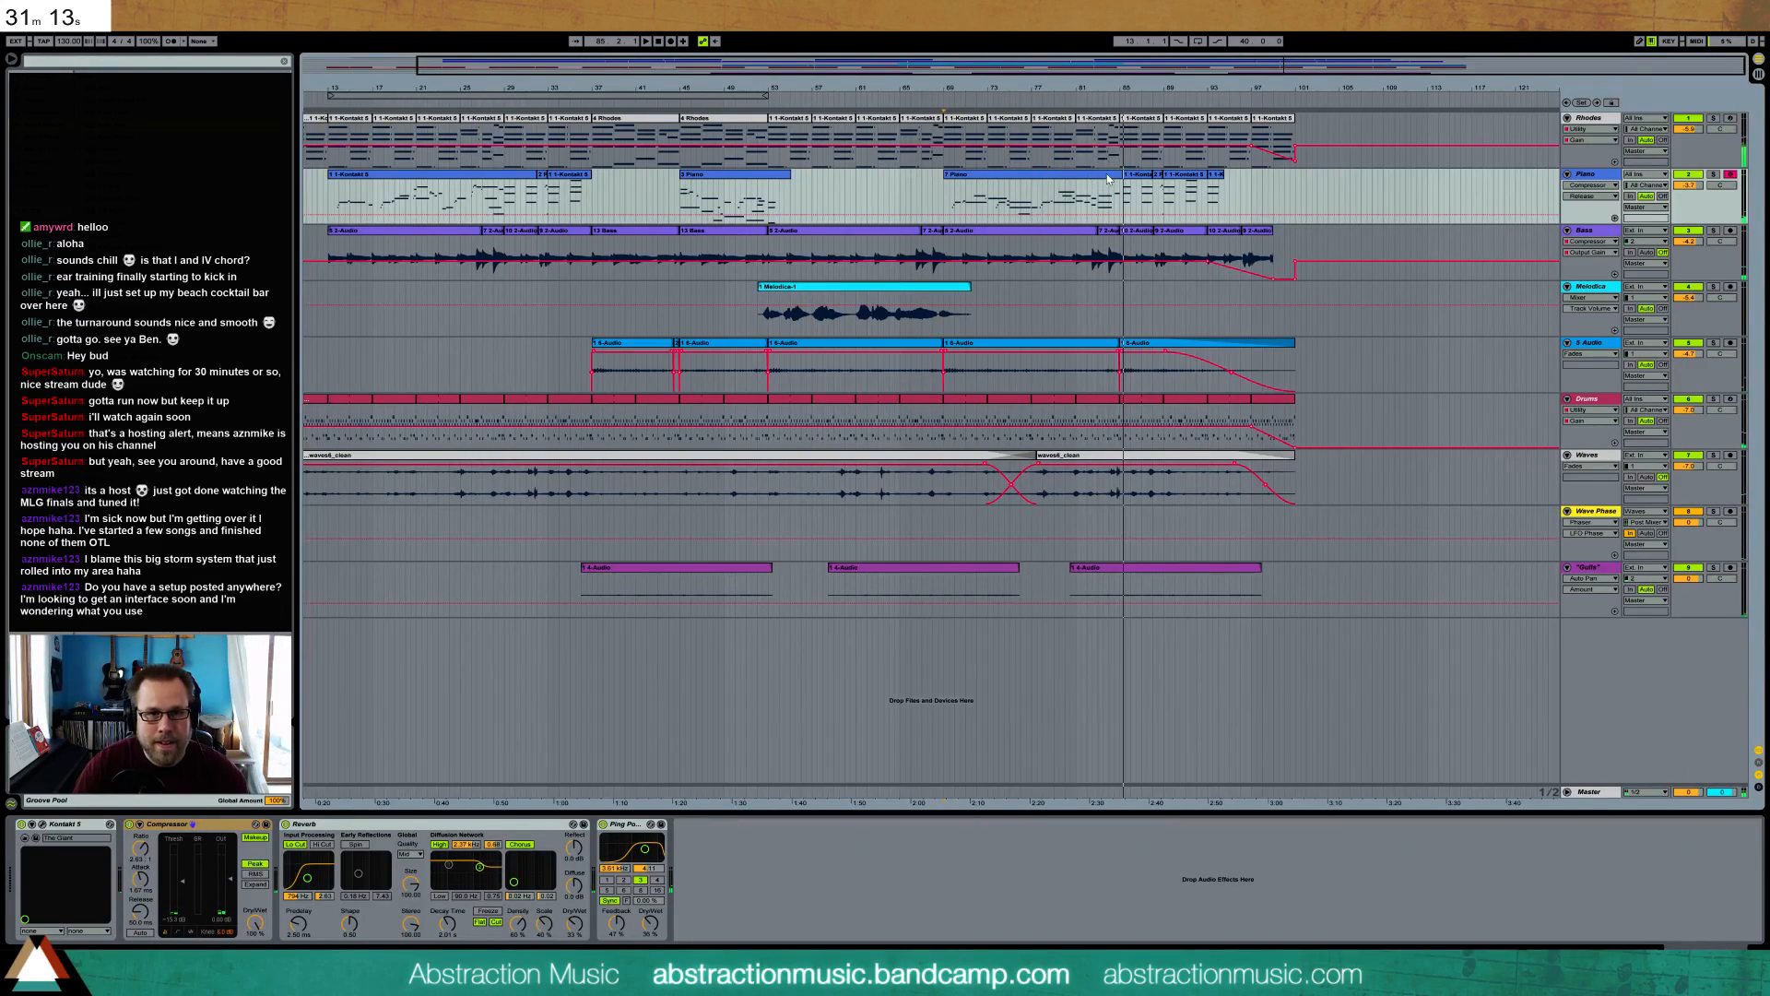
pyautogui.click(1134, 174)
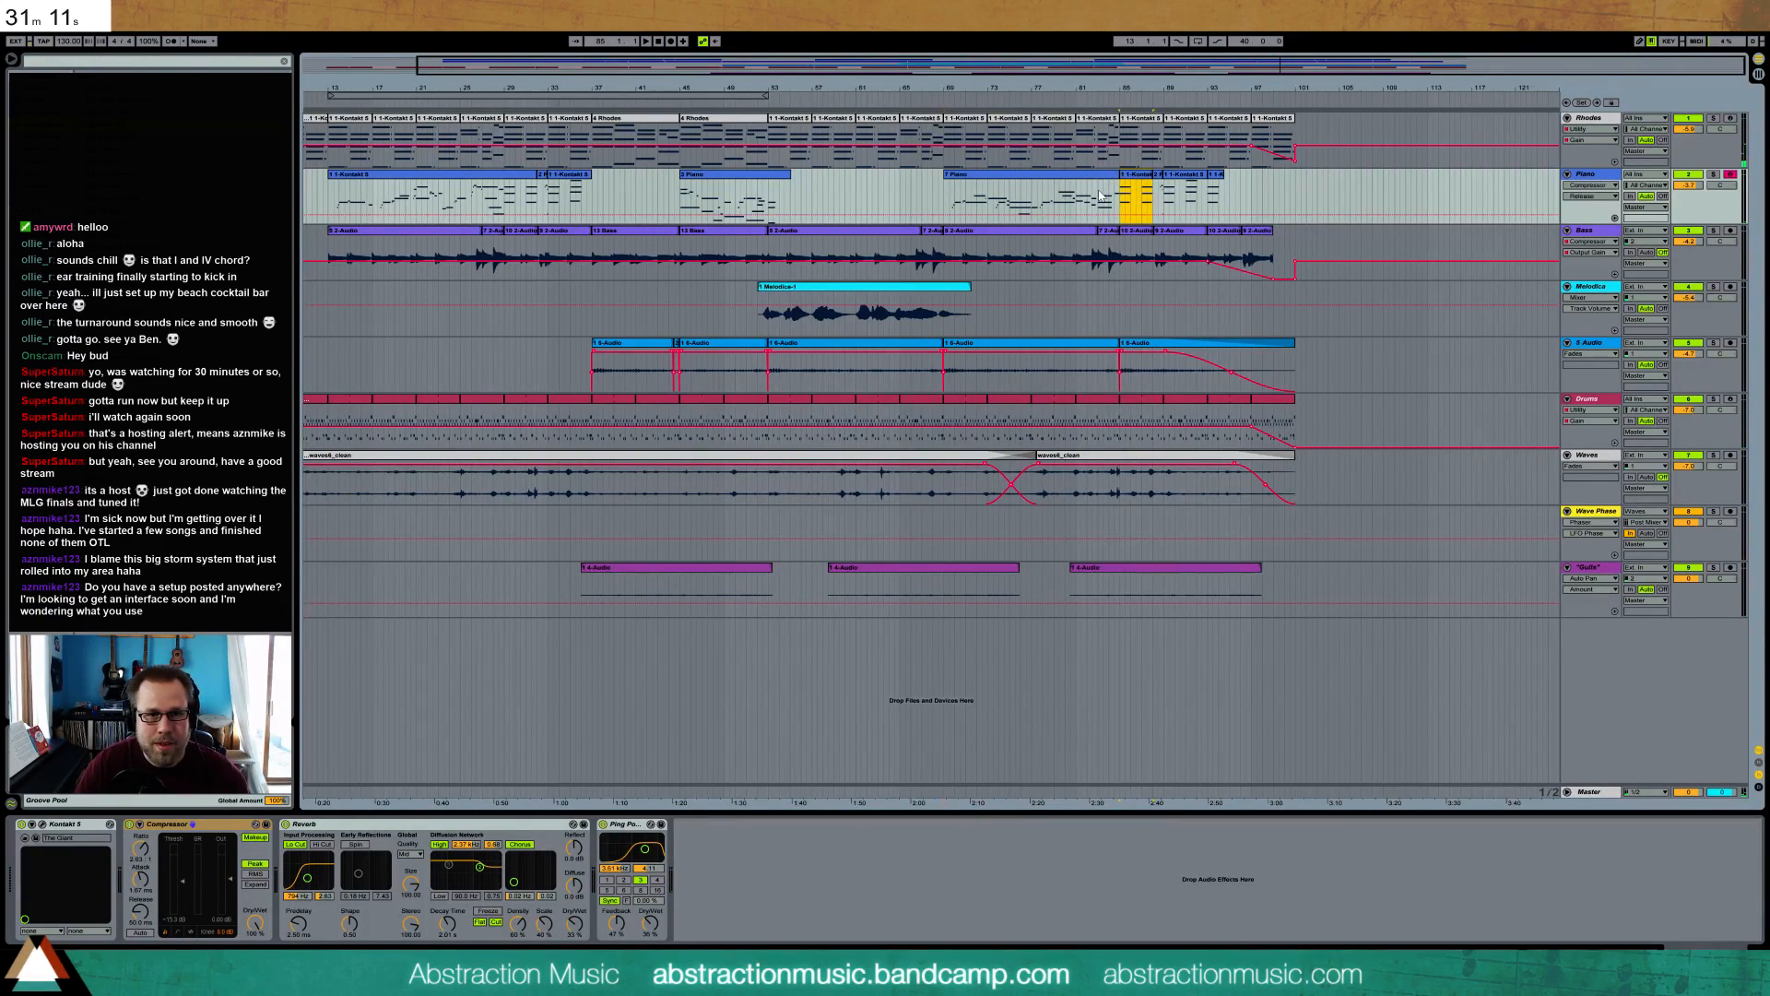
# - In the new piano clip, delete the tiny G4 note just before bar 5 and shift the low G3 note slightly earlier
pyautogui.press('space')
pyautogui.doubleClick(1001, 184)
pyautogui.click(430, 673)
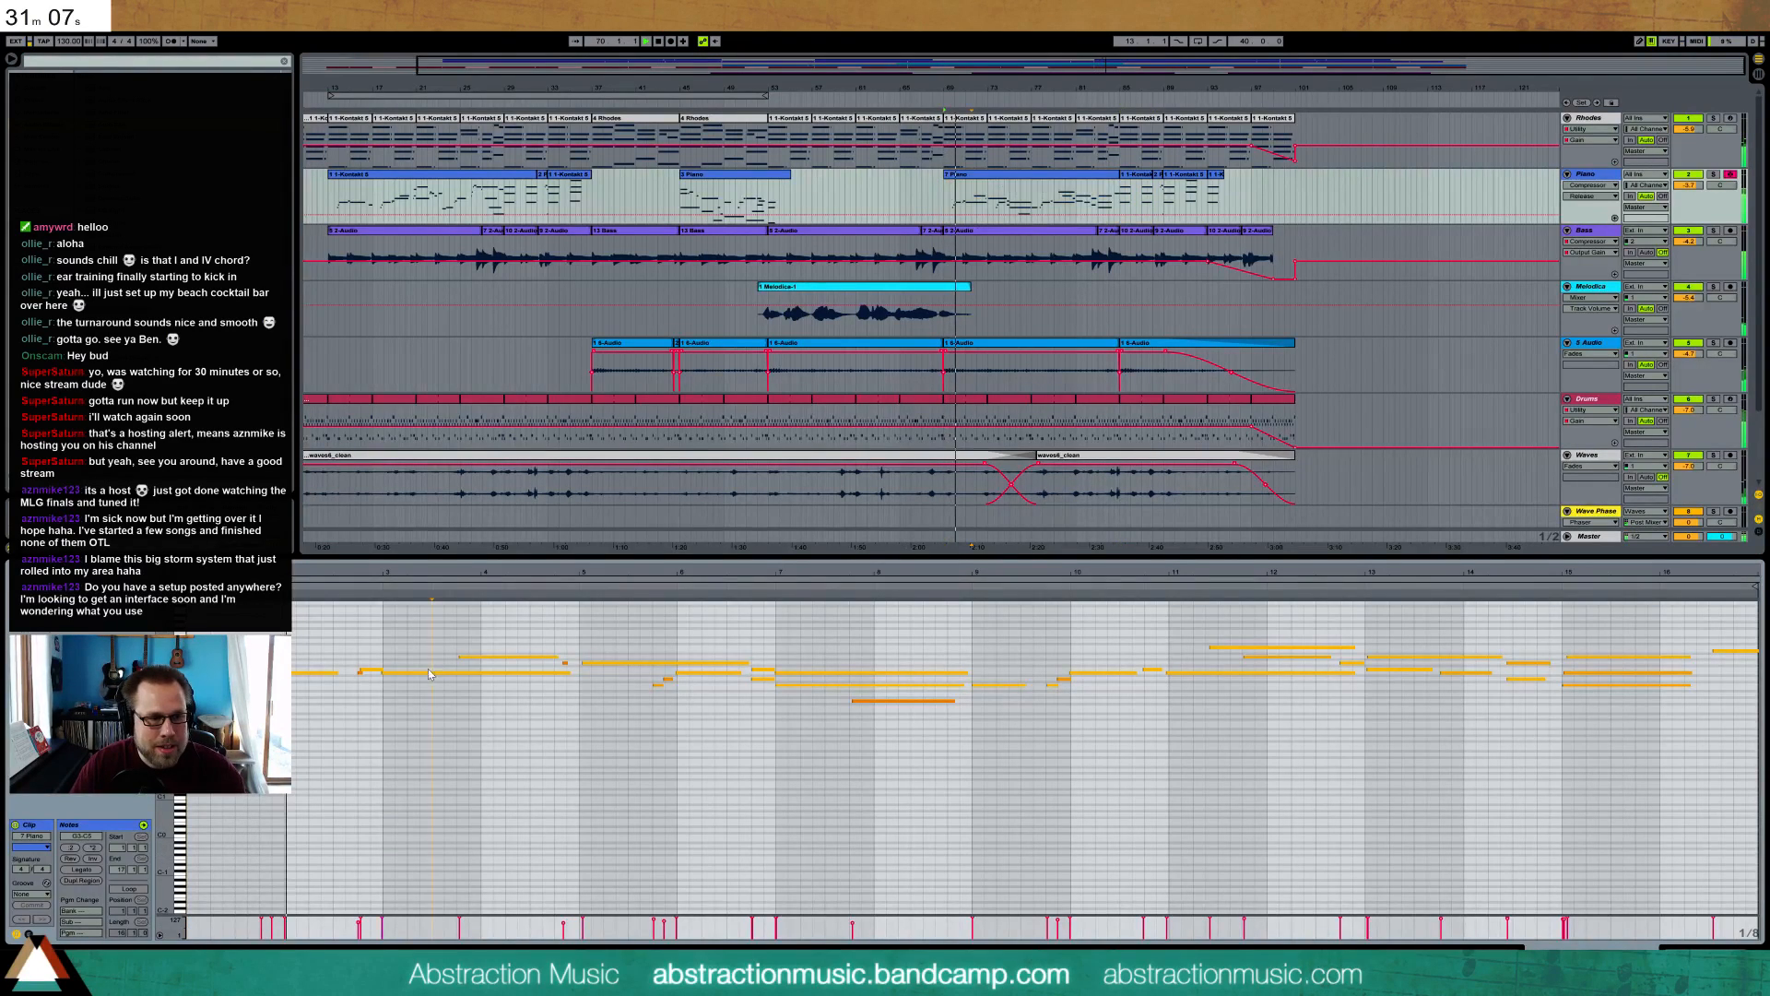
pyautogui.moveTo(165, 666); pyautogui.dragTo(230, 723)
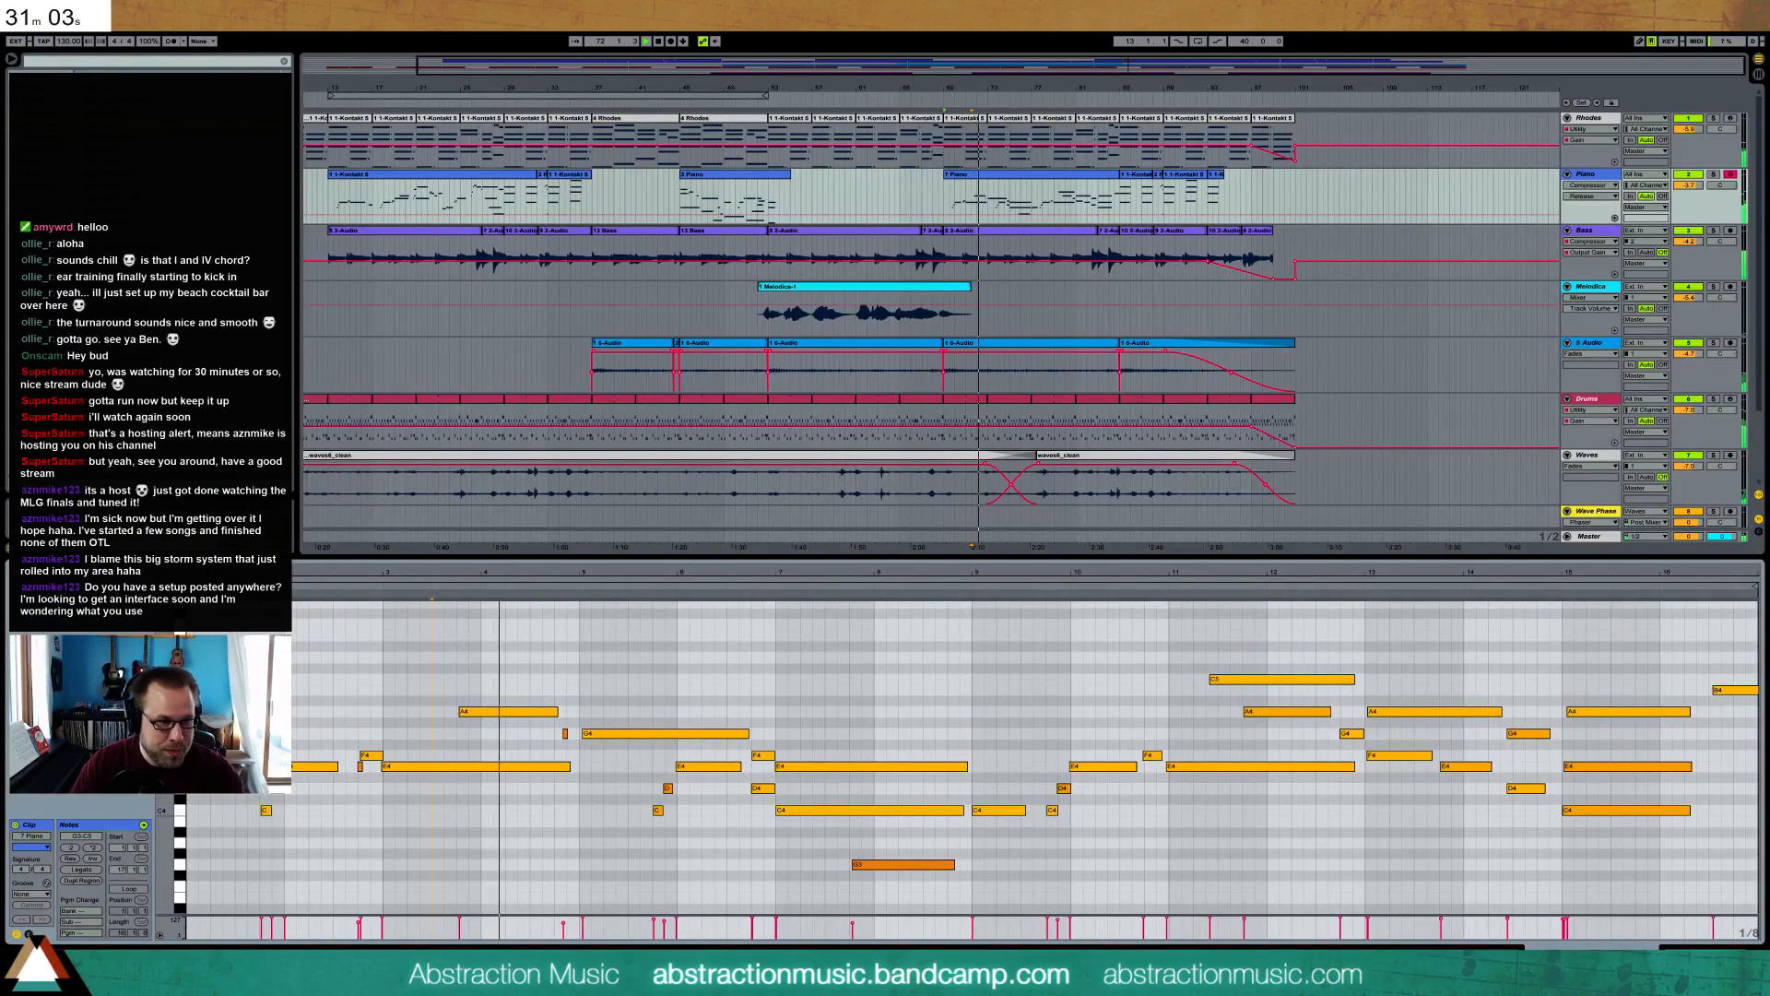
pyautogui.doubleClick(564, 734)
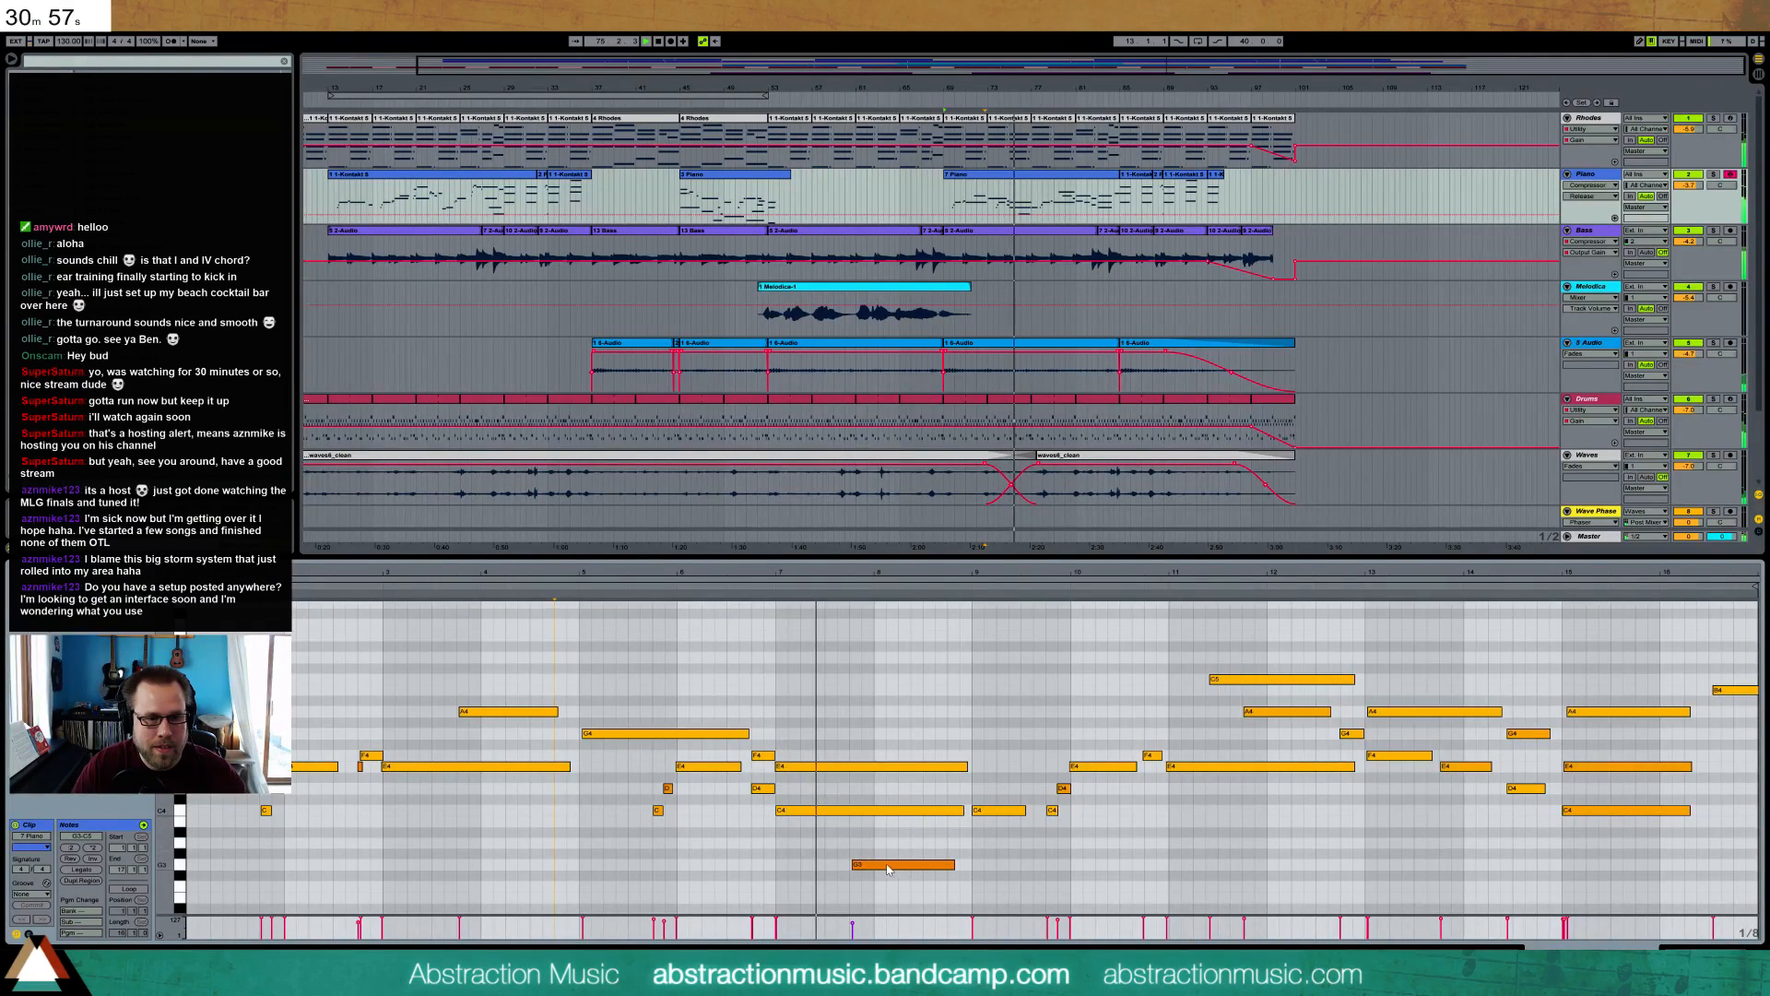
pyautogui.moveTo(888, 868); pyautogui.dragTo(868, 872)
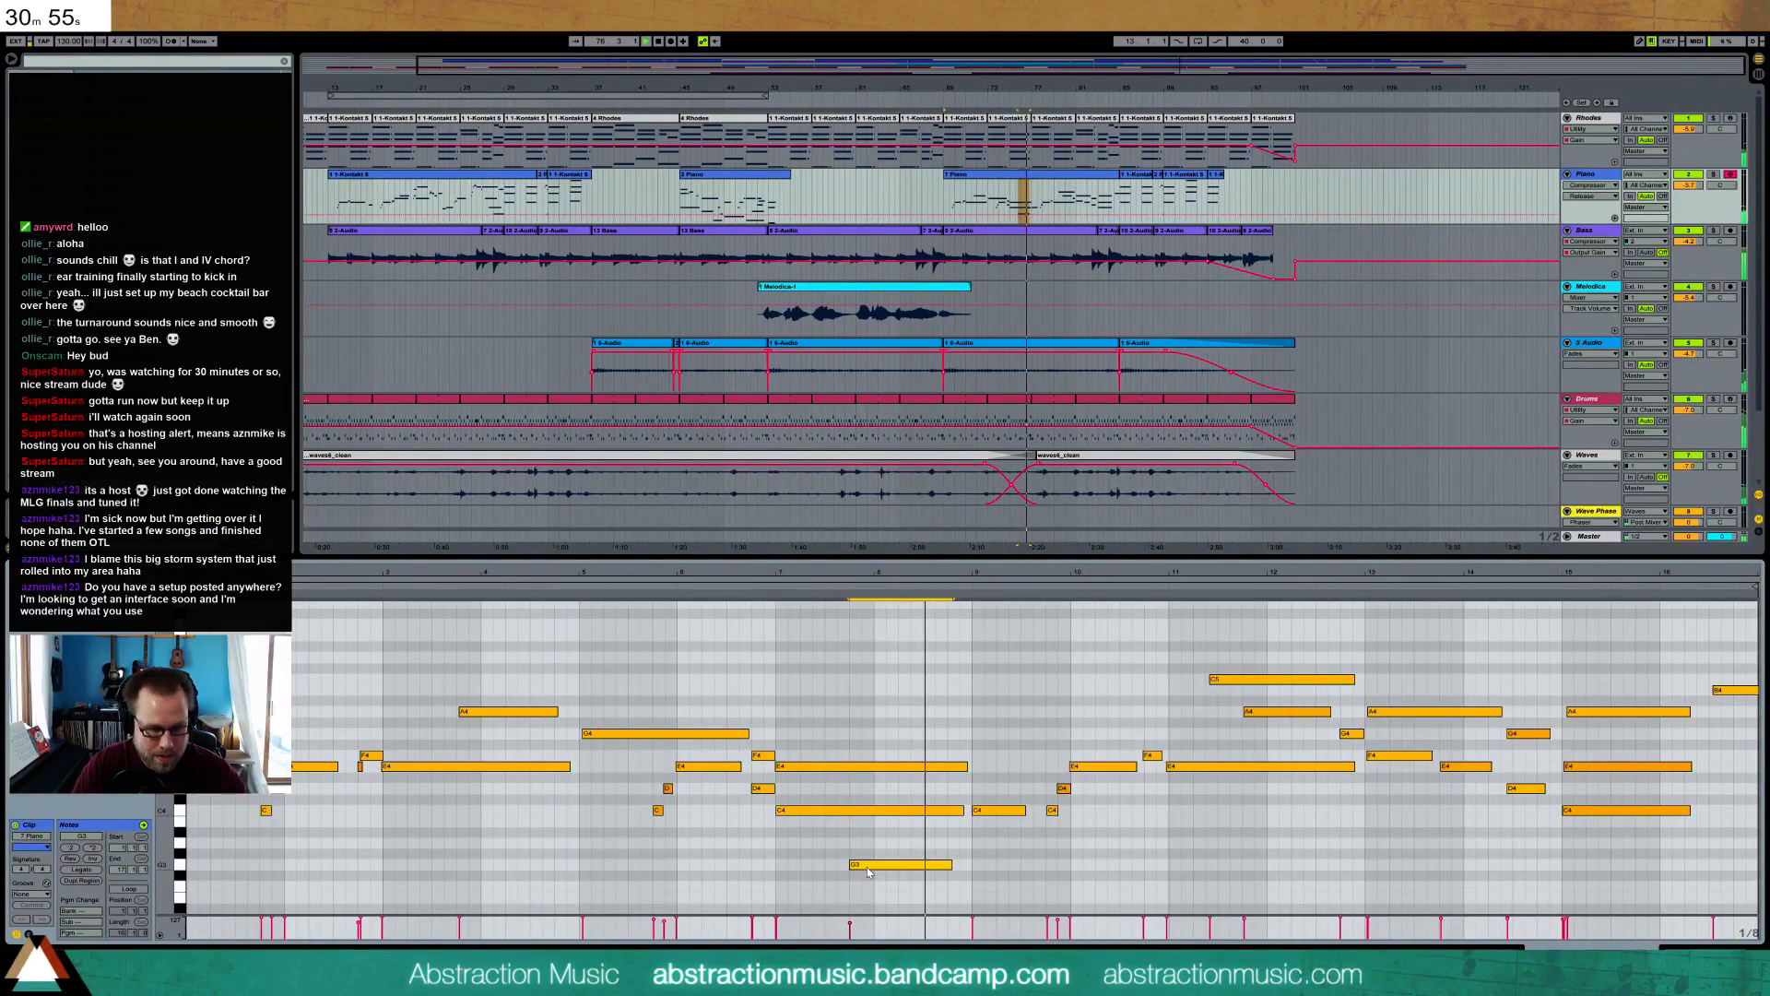
# - Raise the C4 note at the clip's bar 9 to G4 and lower its velocity
pyautogui.press('space')
pyautogui.moveTo(1005, 764); pyautogui.dragTo(1011, 856)
pyautogui.press('Up')
pyautogui.press('Up')
pyautogui.press('Up')
pyautogui.press('Up')
pyautogui.press('Up')
pyautogui.press('Up')
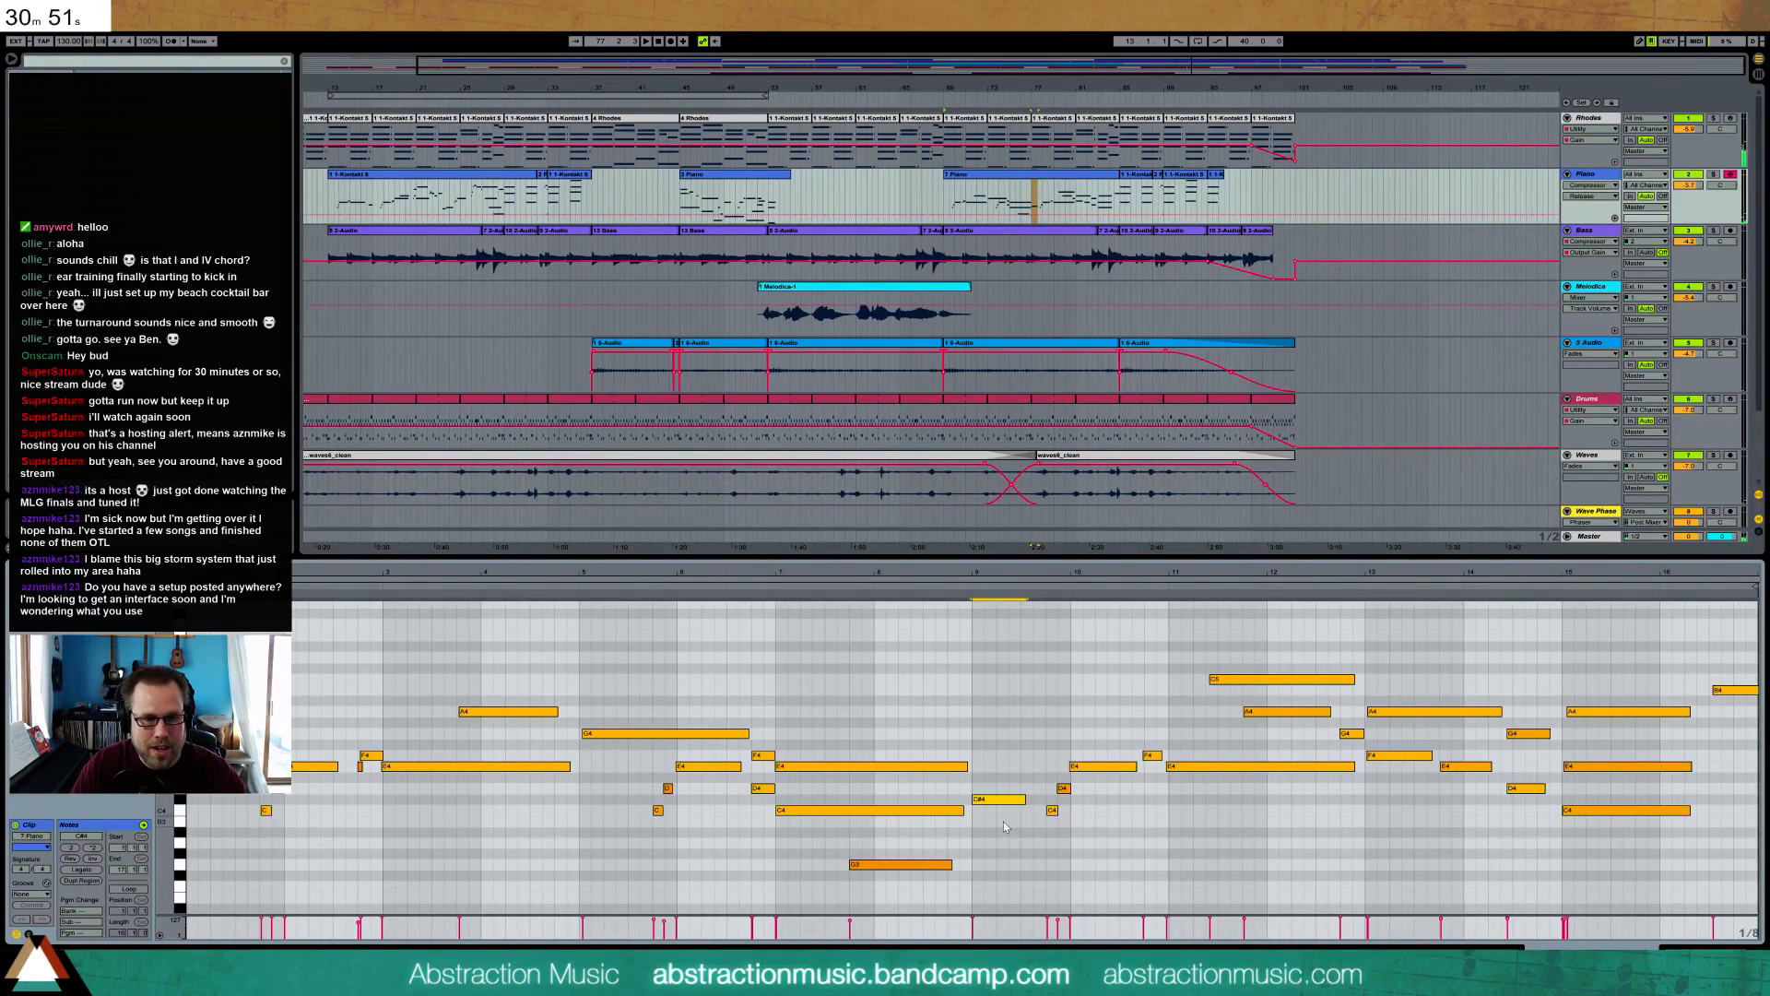
pyautogui.press('Up')
pyautogui.press('space')
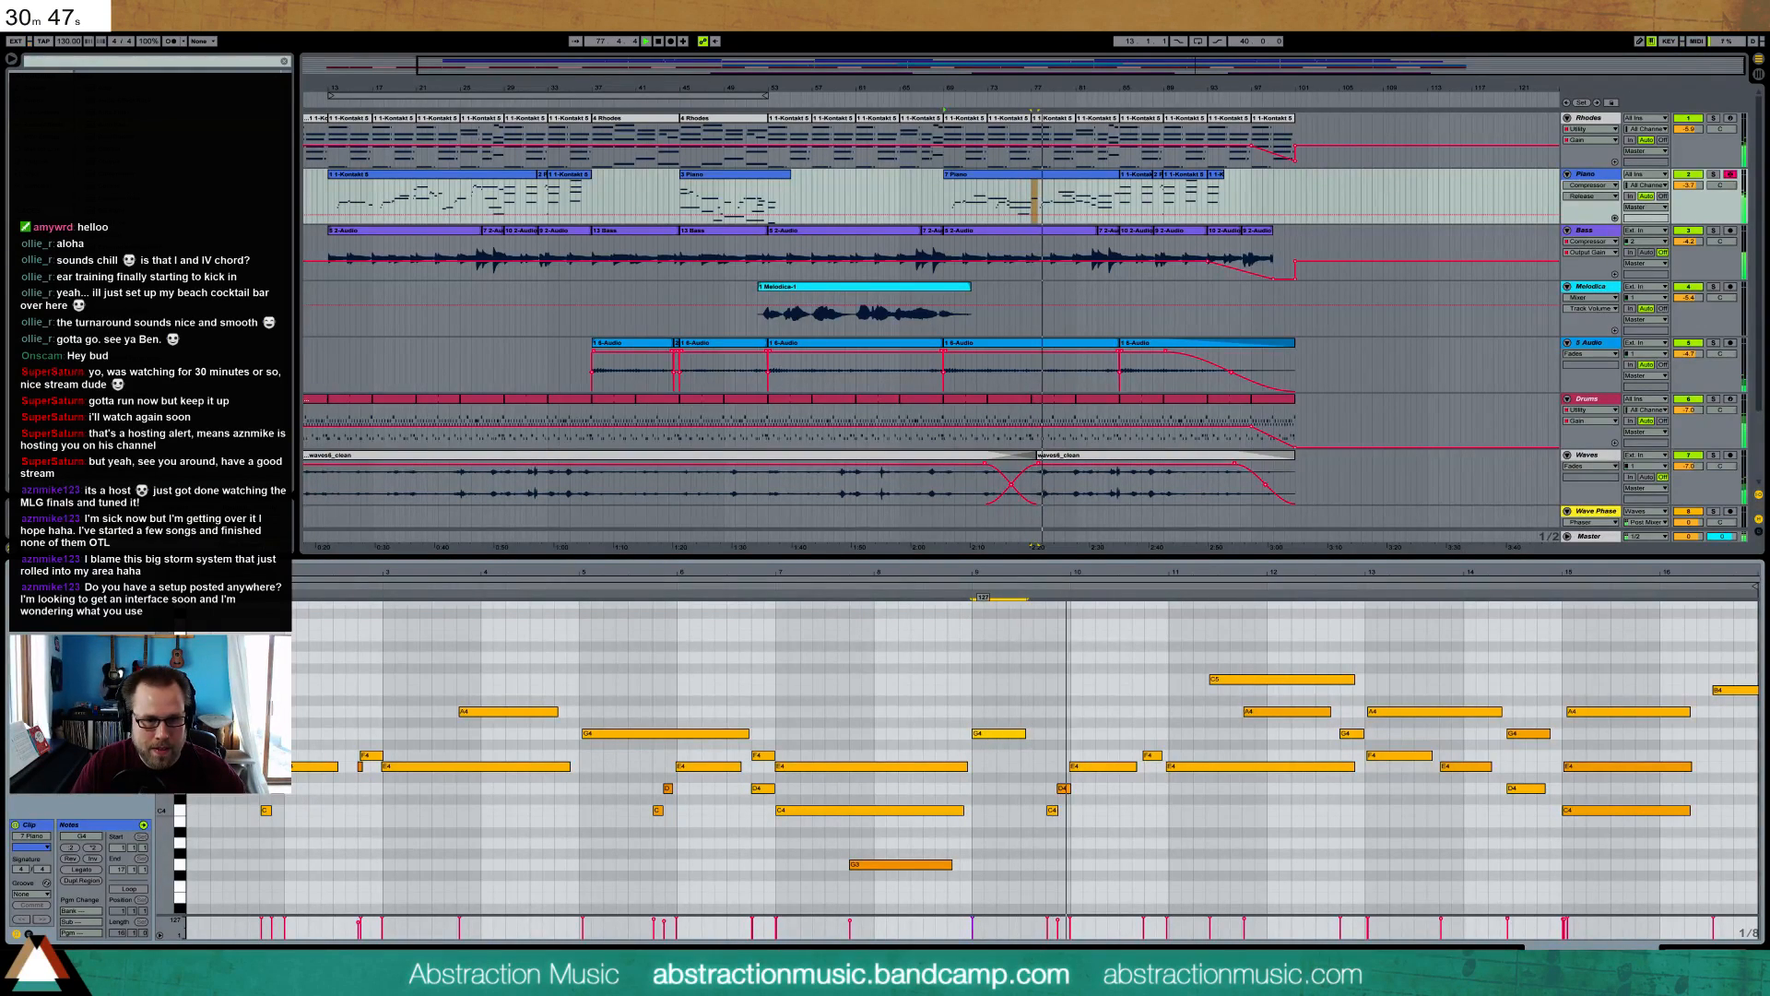
pyautogui.moveTo(1003, 735); pyautogui.dragTo(1003, 767)
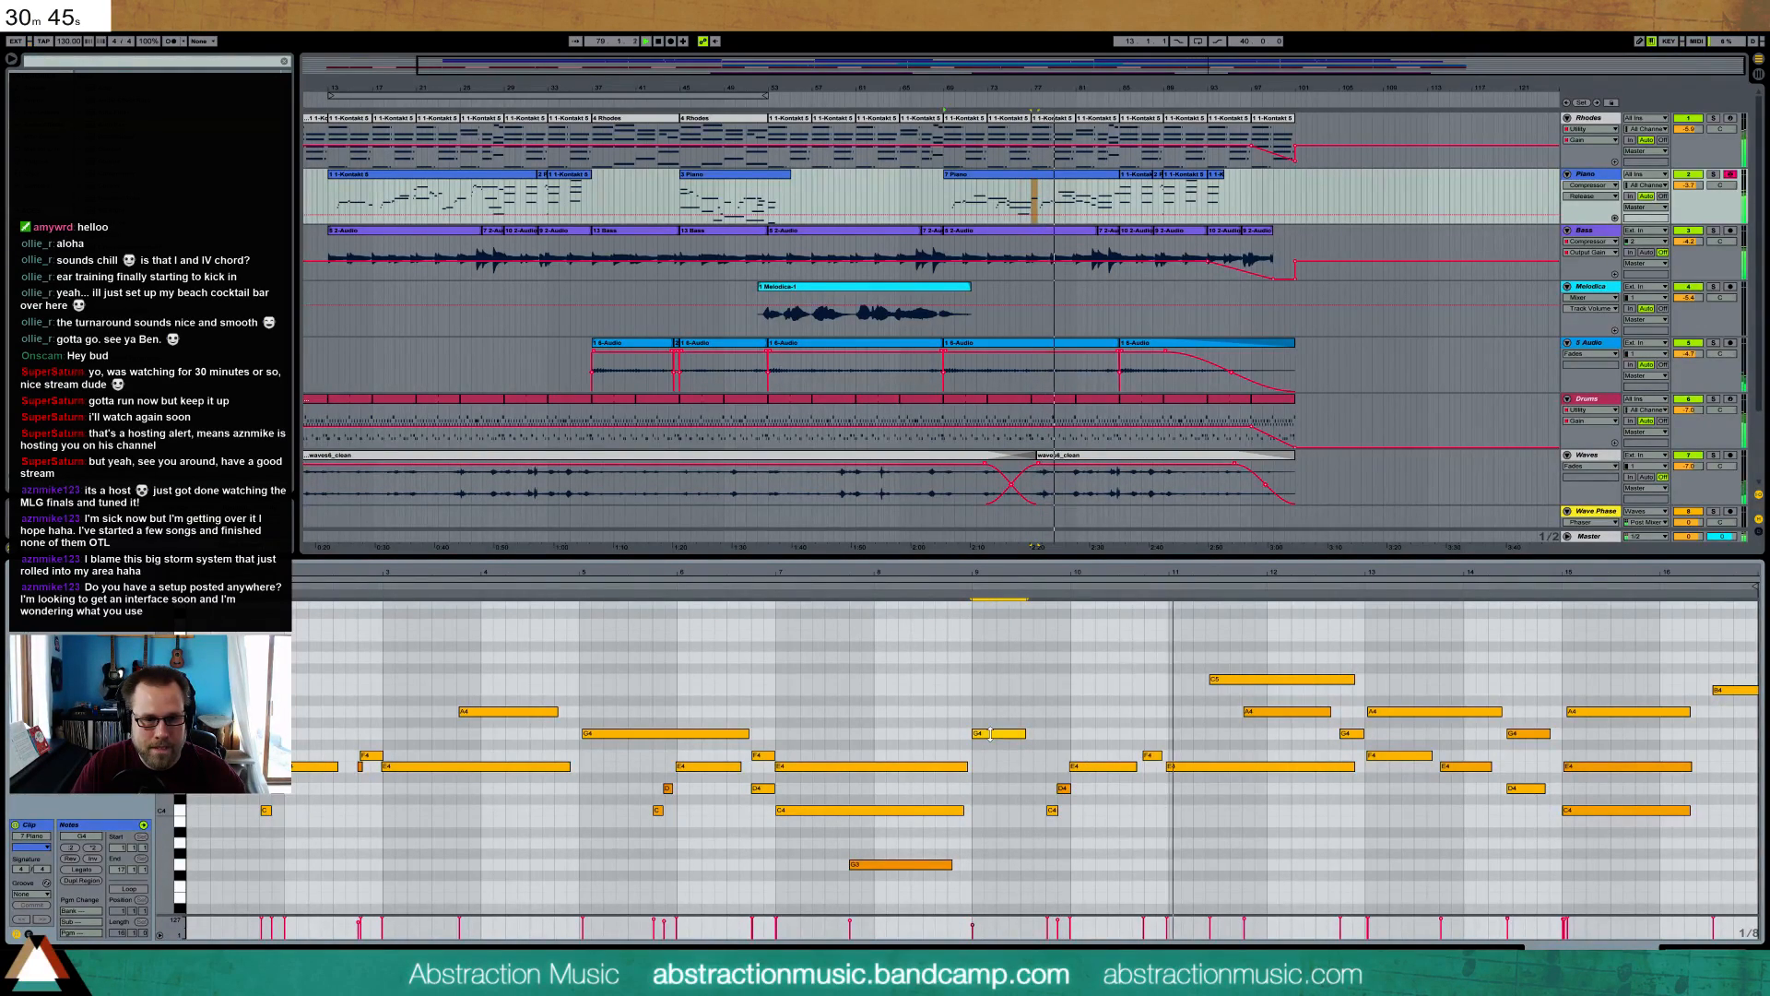
# - Lower the A4 note just before the clip's bar 12 to G4 and nudge the short two-note chord after bar 14 later
pyautogui.click(1286, 711)
pyautogui.press('Down')
pyautogui.press('Down')
pyautogui.click(1159, 588)
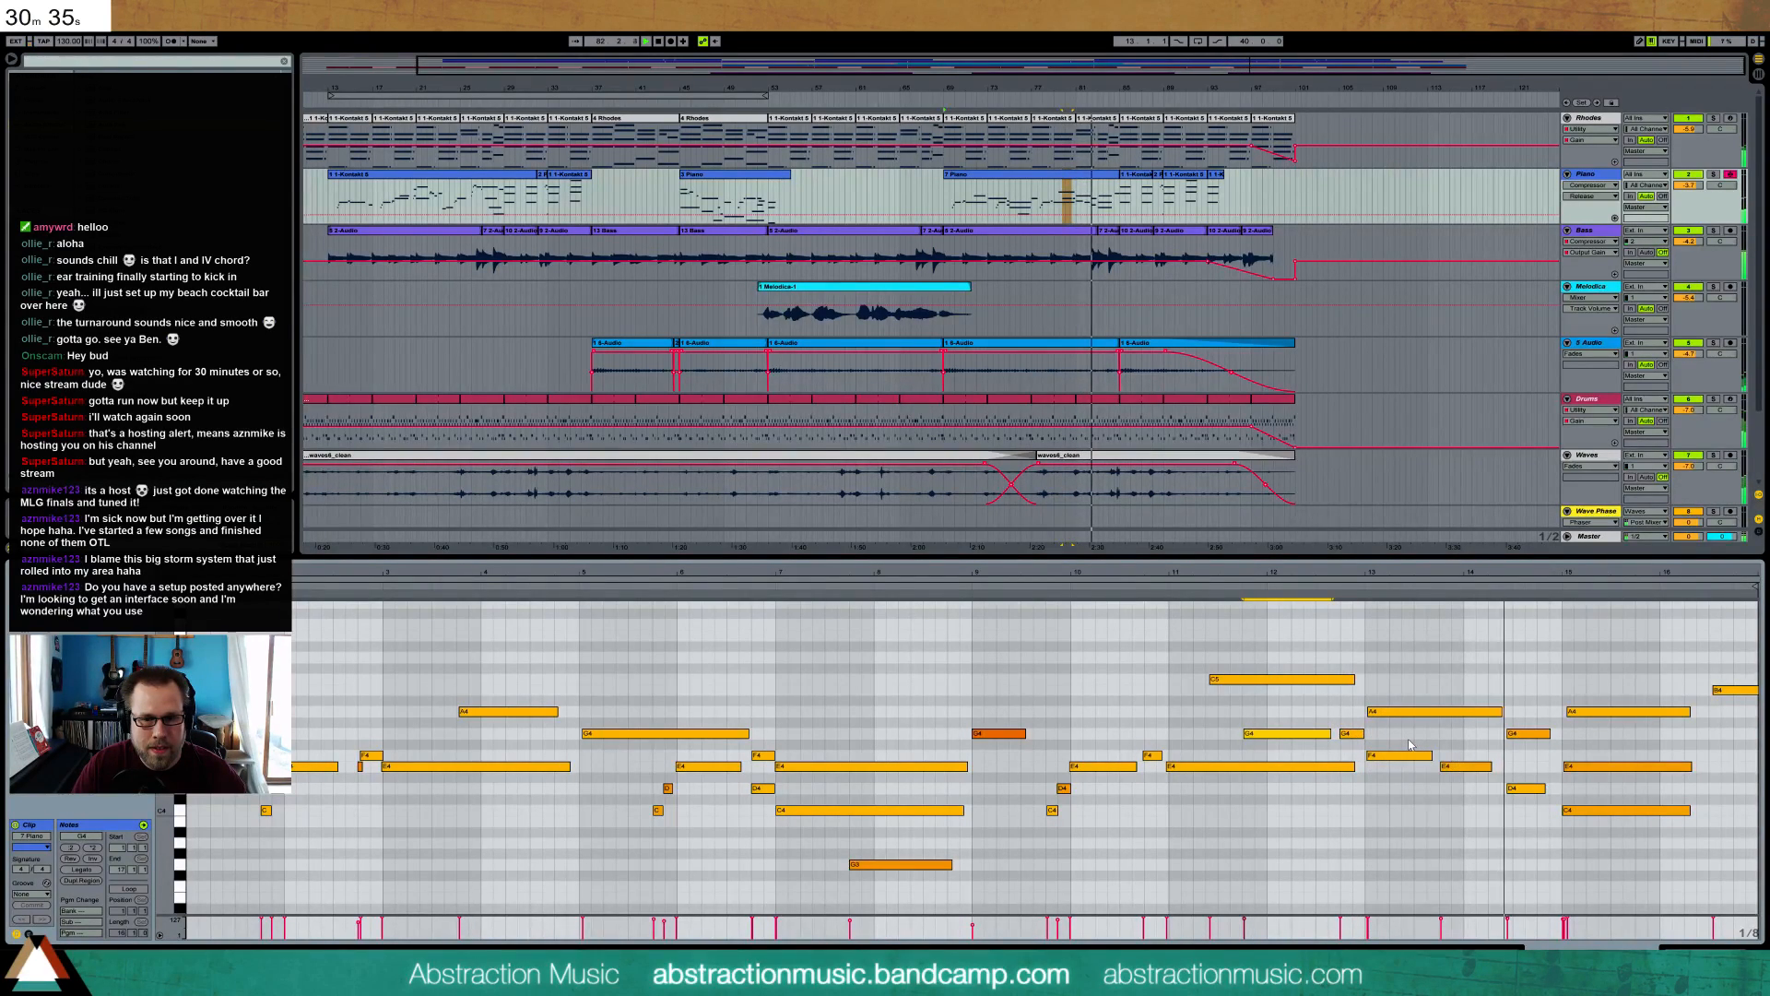
pyautogui.moveTo(1517, 712); pyautogui.dragTo(1551, 811)
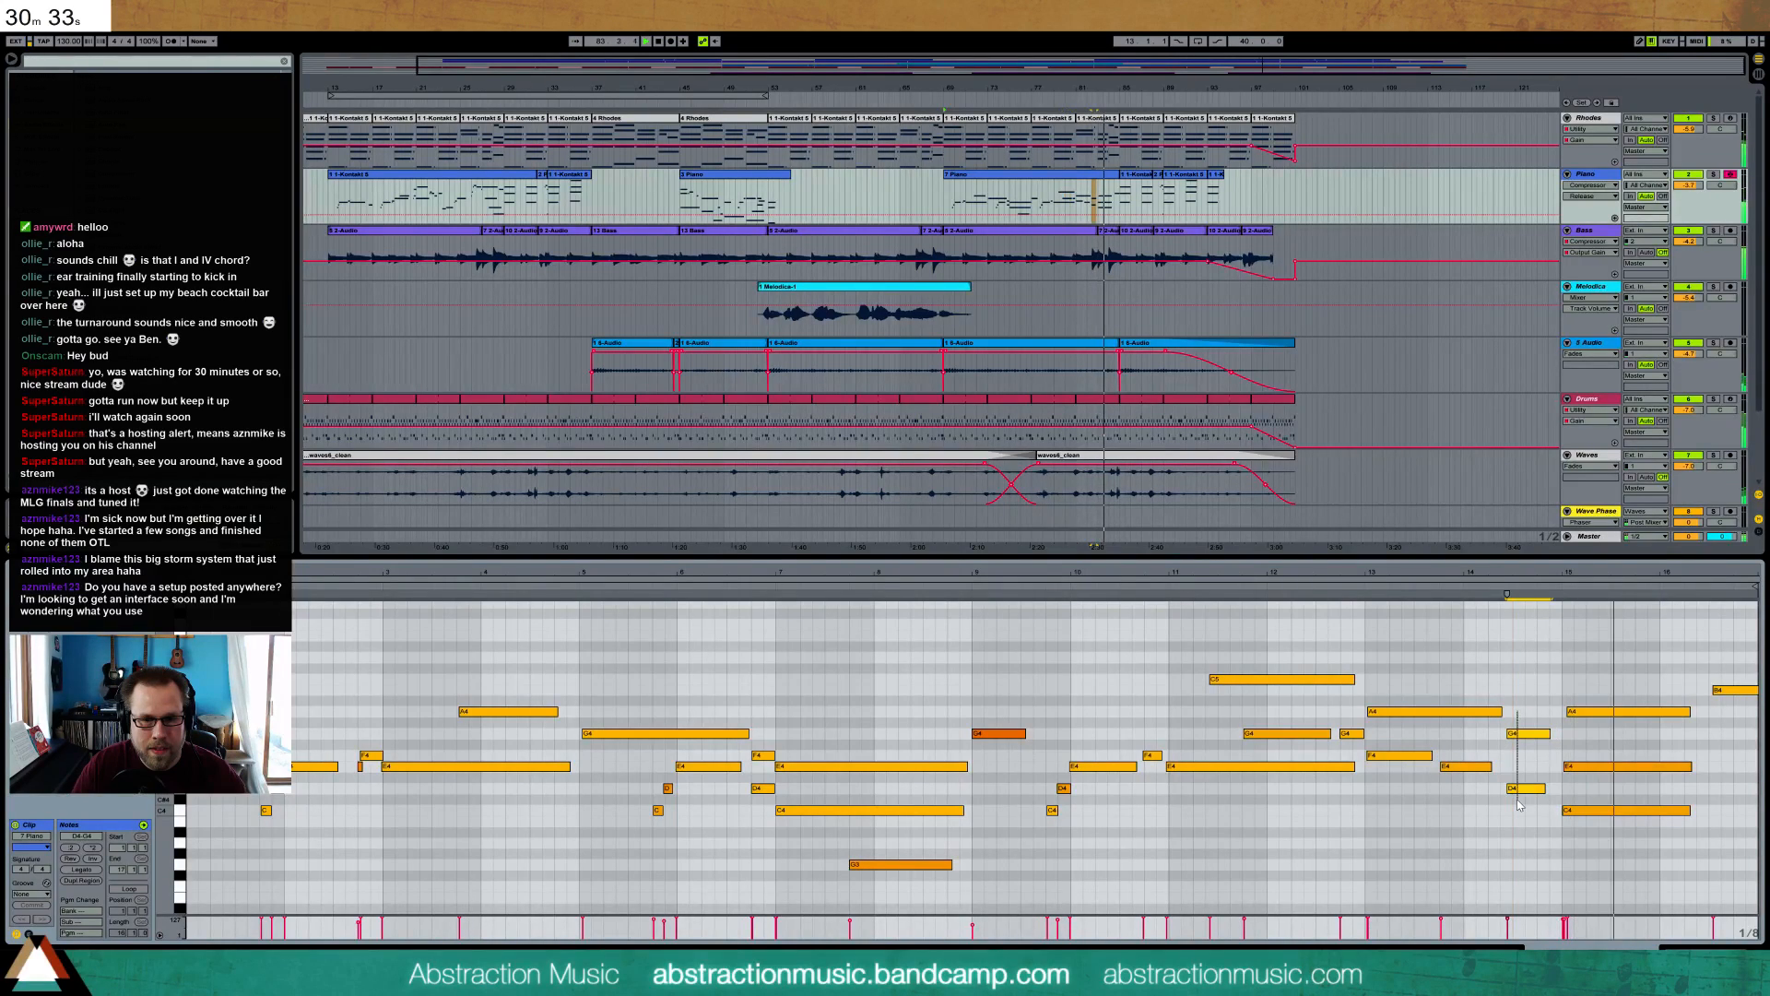
pyautogui.press('Right')
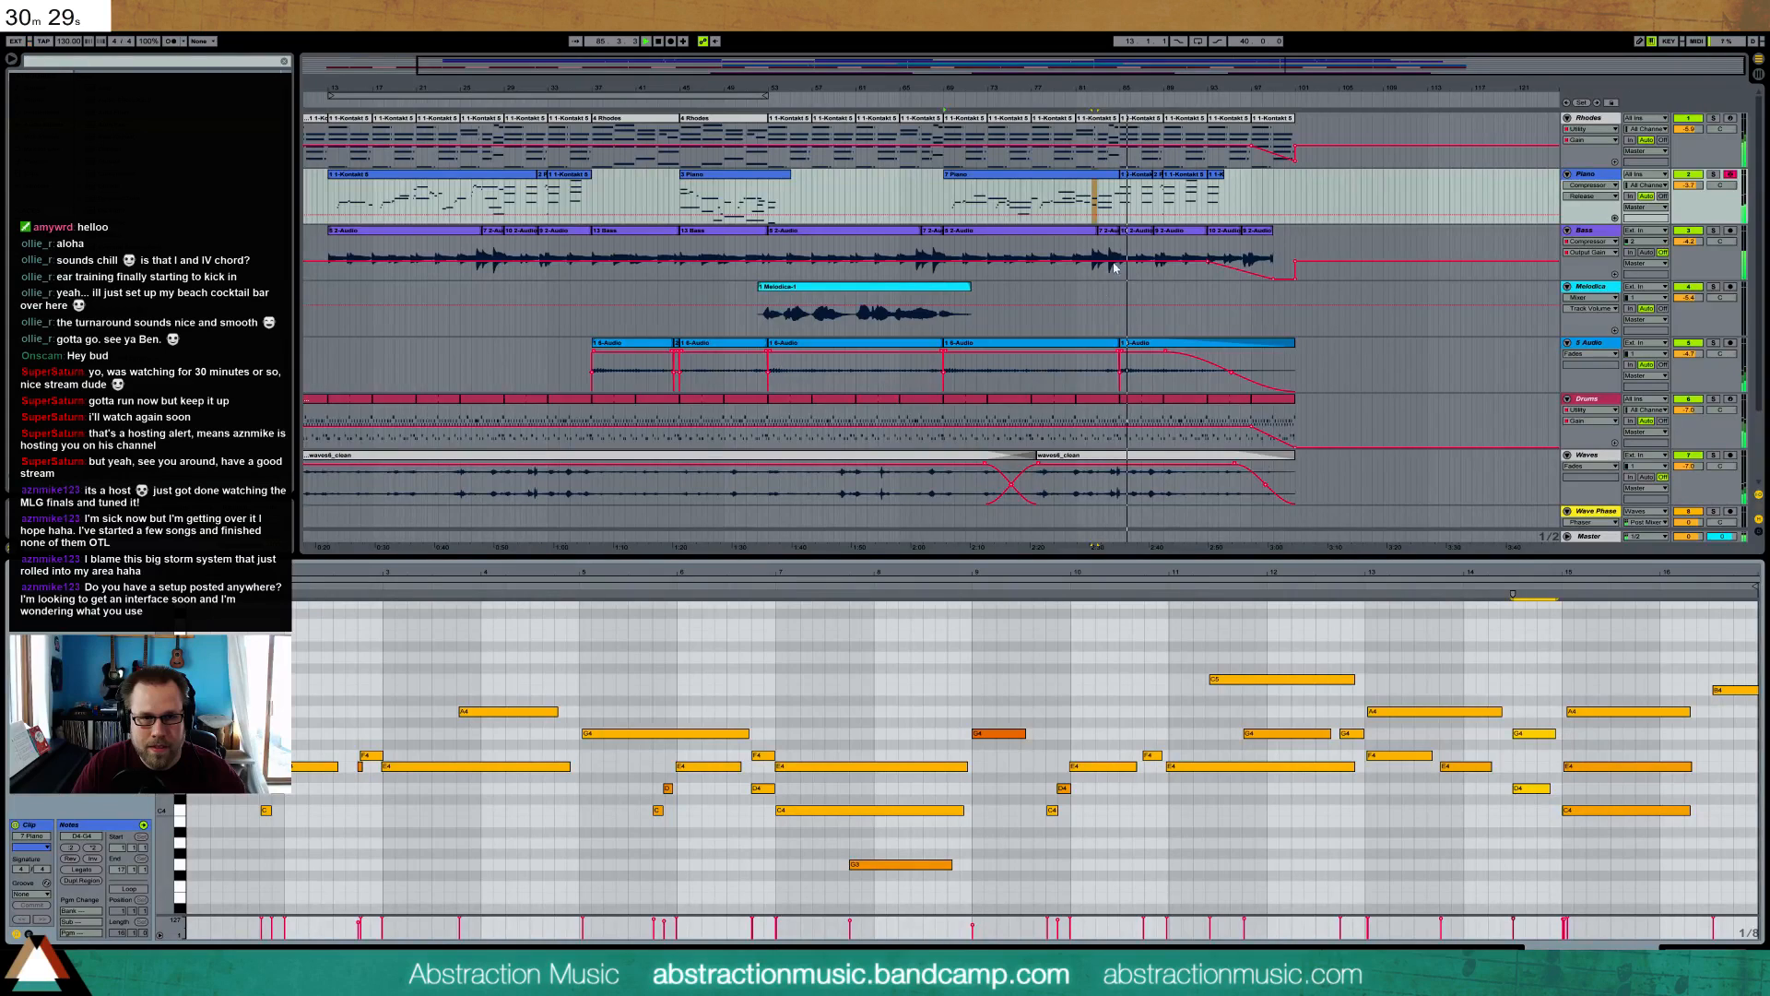
# - Consolidate the four Piano clips from bar 85 onward into one clip and return to the track's devices
pyautogui.click(1135, 174)
pyautogui.keyDown('shift'); pyautogui.click(1215, 188); pyautogui.keyUp('shift')
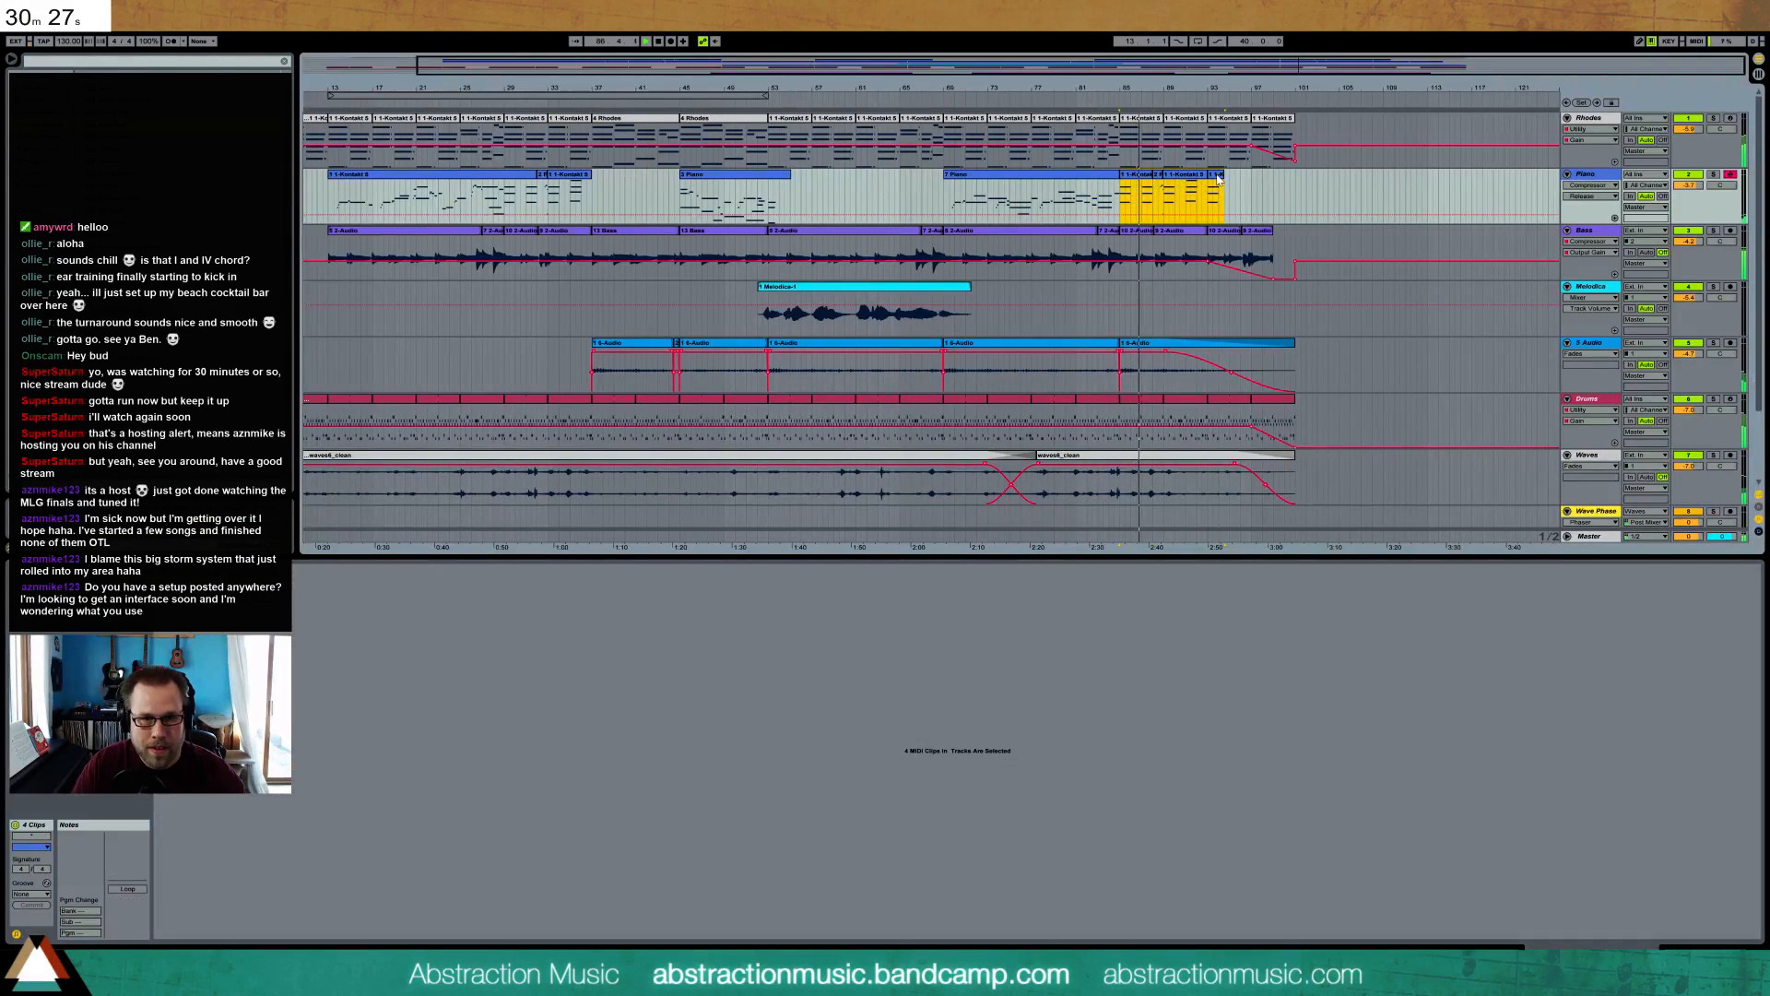
pyautogui.hotkey('ctrl', 'j')
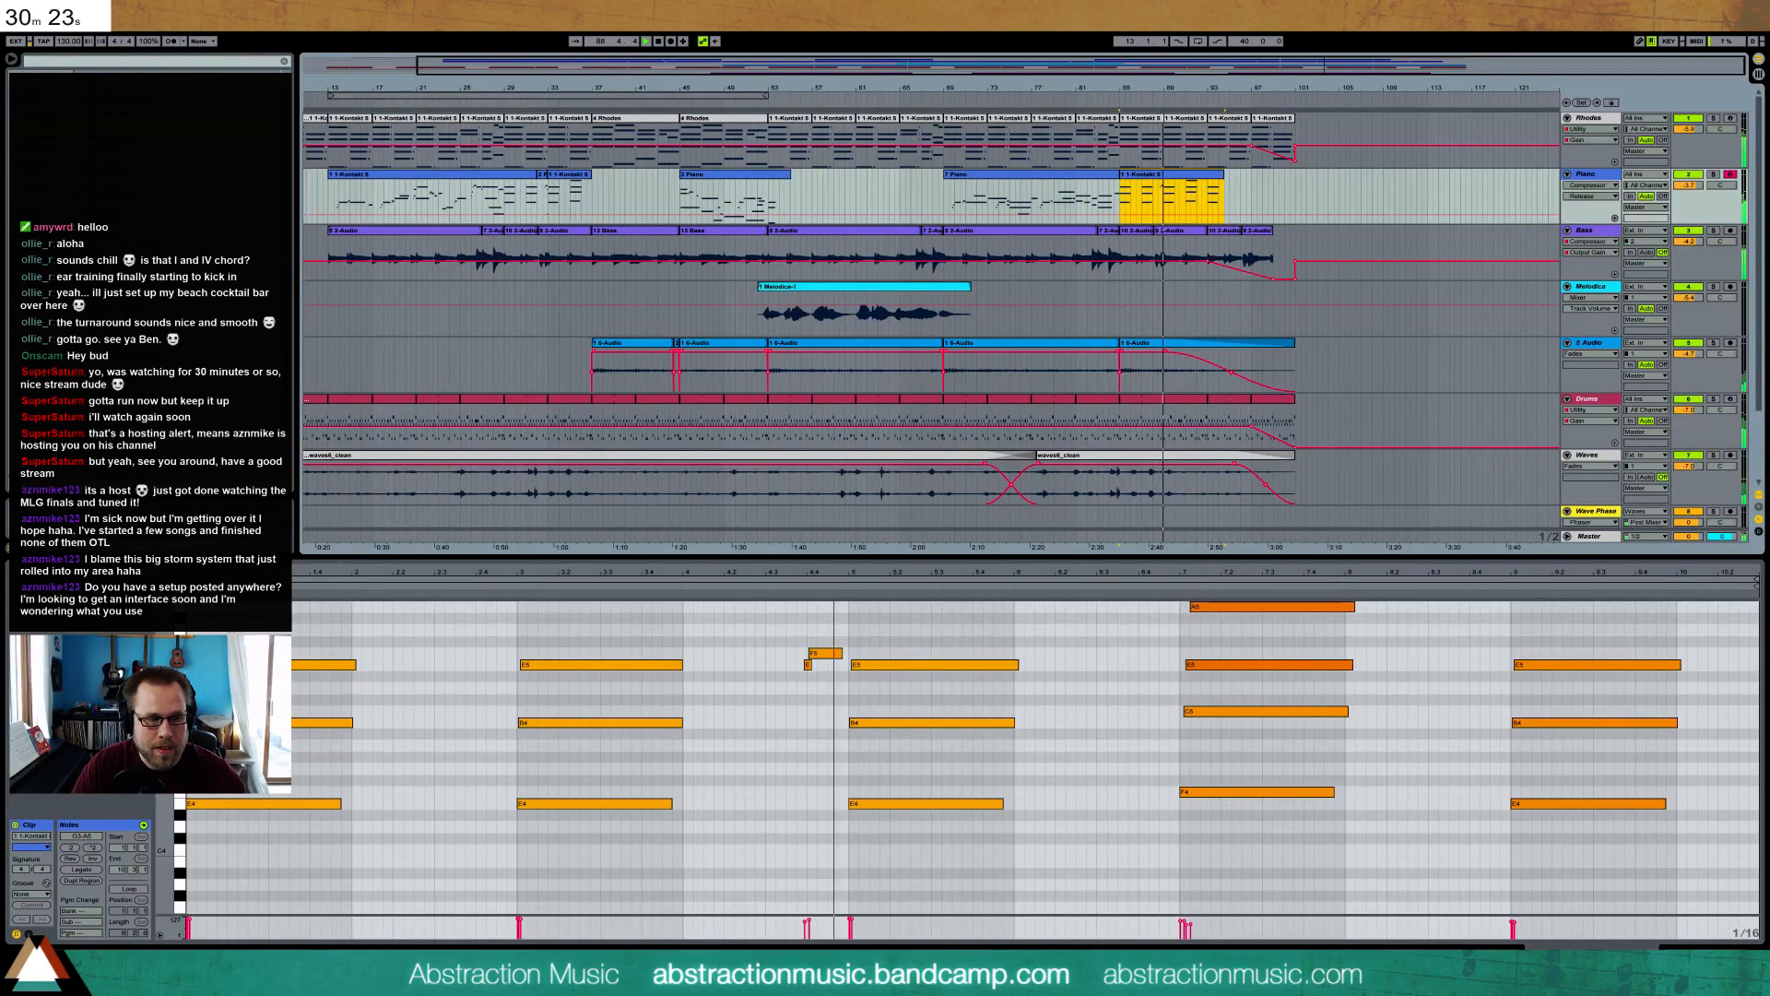
pyautogui.click(1711, 953)
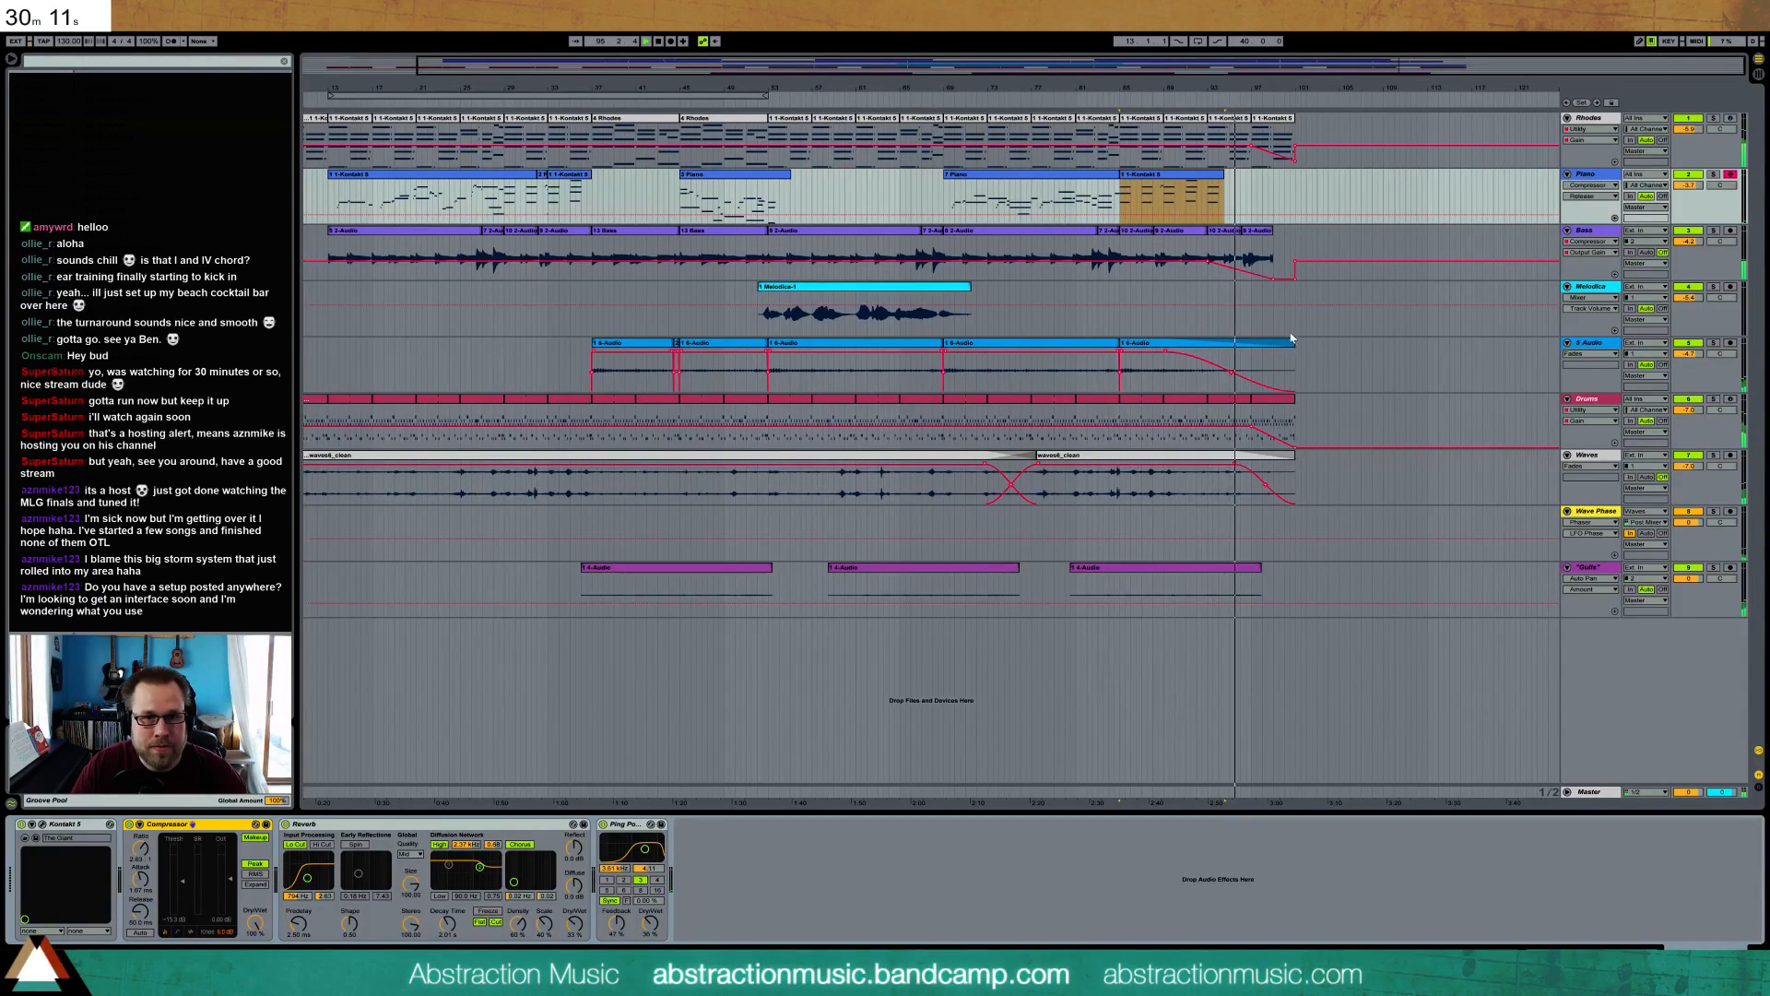
# - Duplicate the two-bar piano chord at bar 93 twice to reach bar 99, and consolidate everything from bar 85 into one clip
pyautogui.click(1215, 194)
pyautogui.moveTo(1207, 195); pyautogui.dragTo(1229, 195)
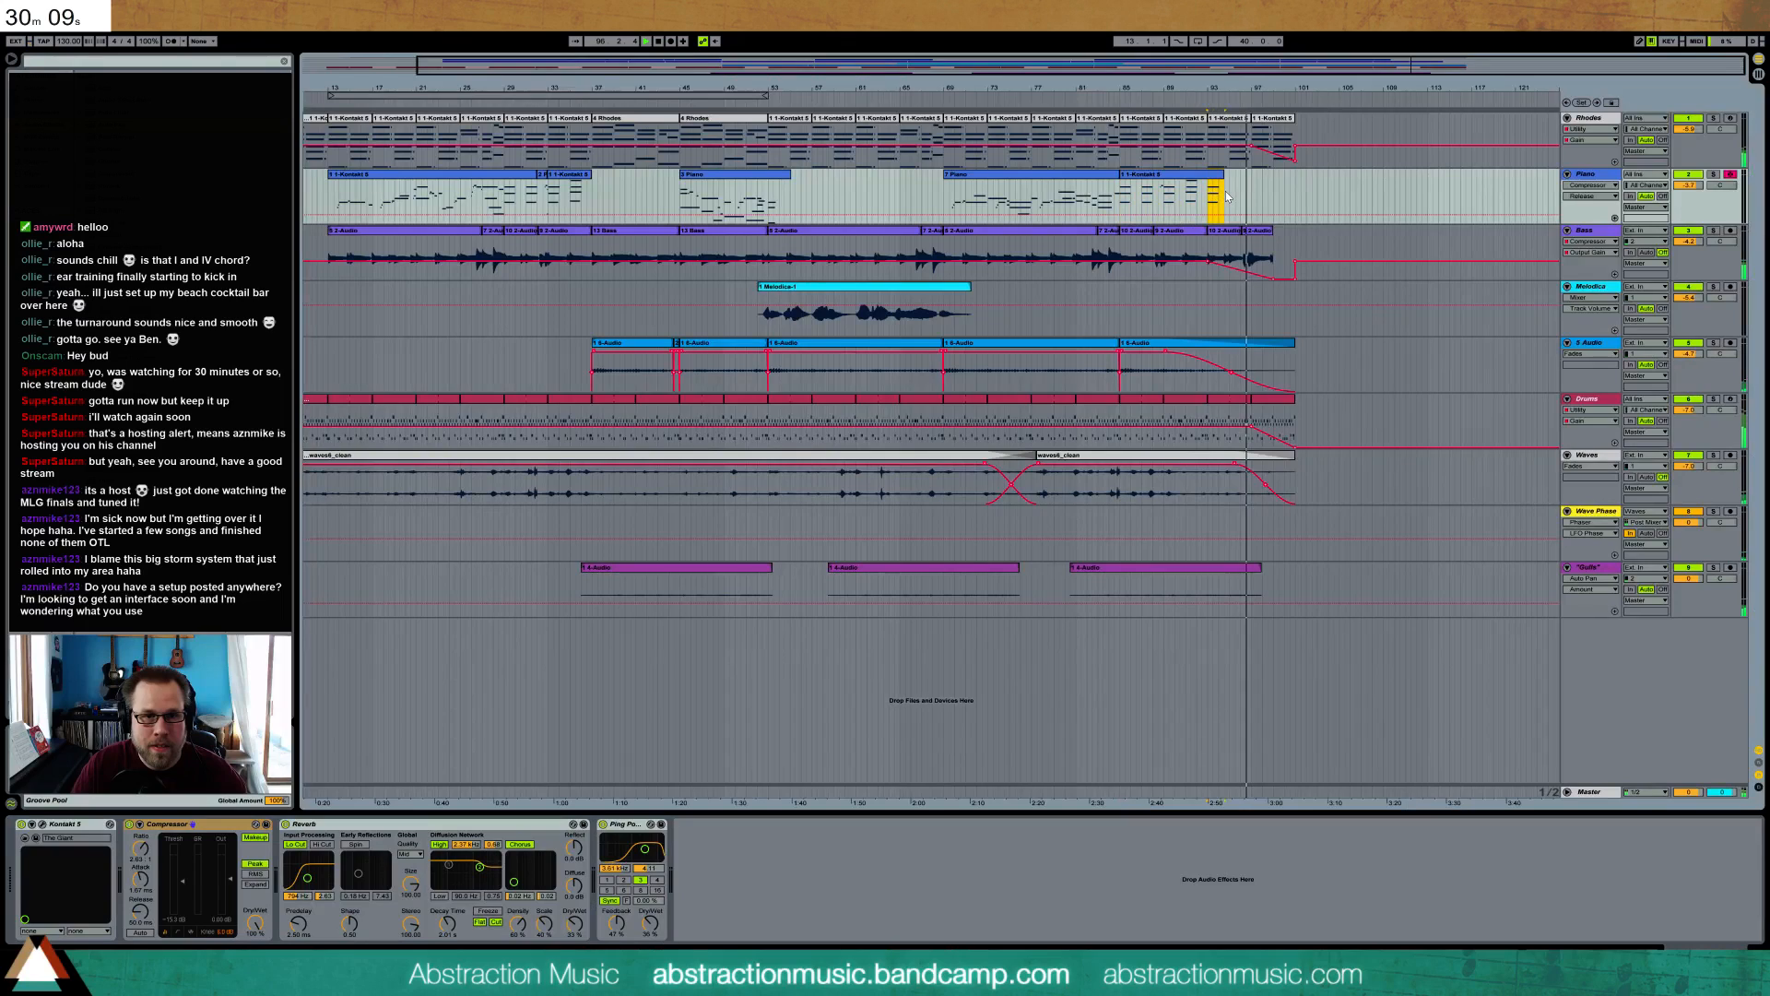
pyautogui.hotkey('ctrl', 'd')
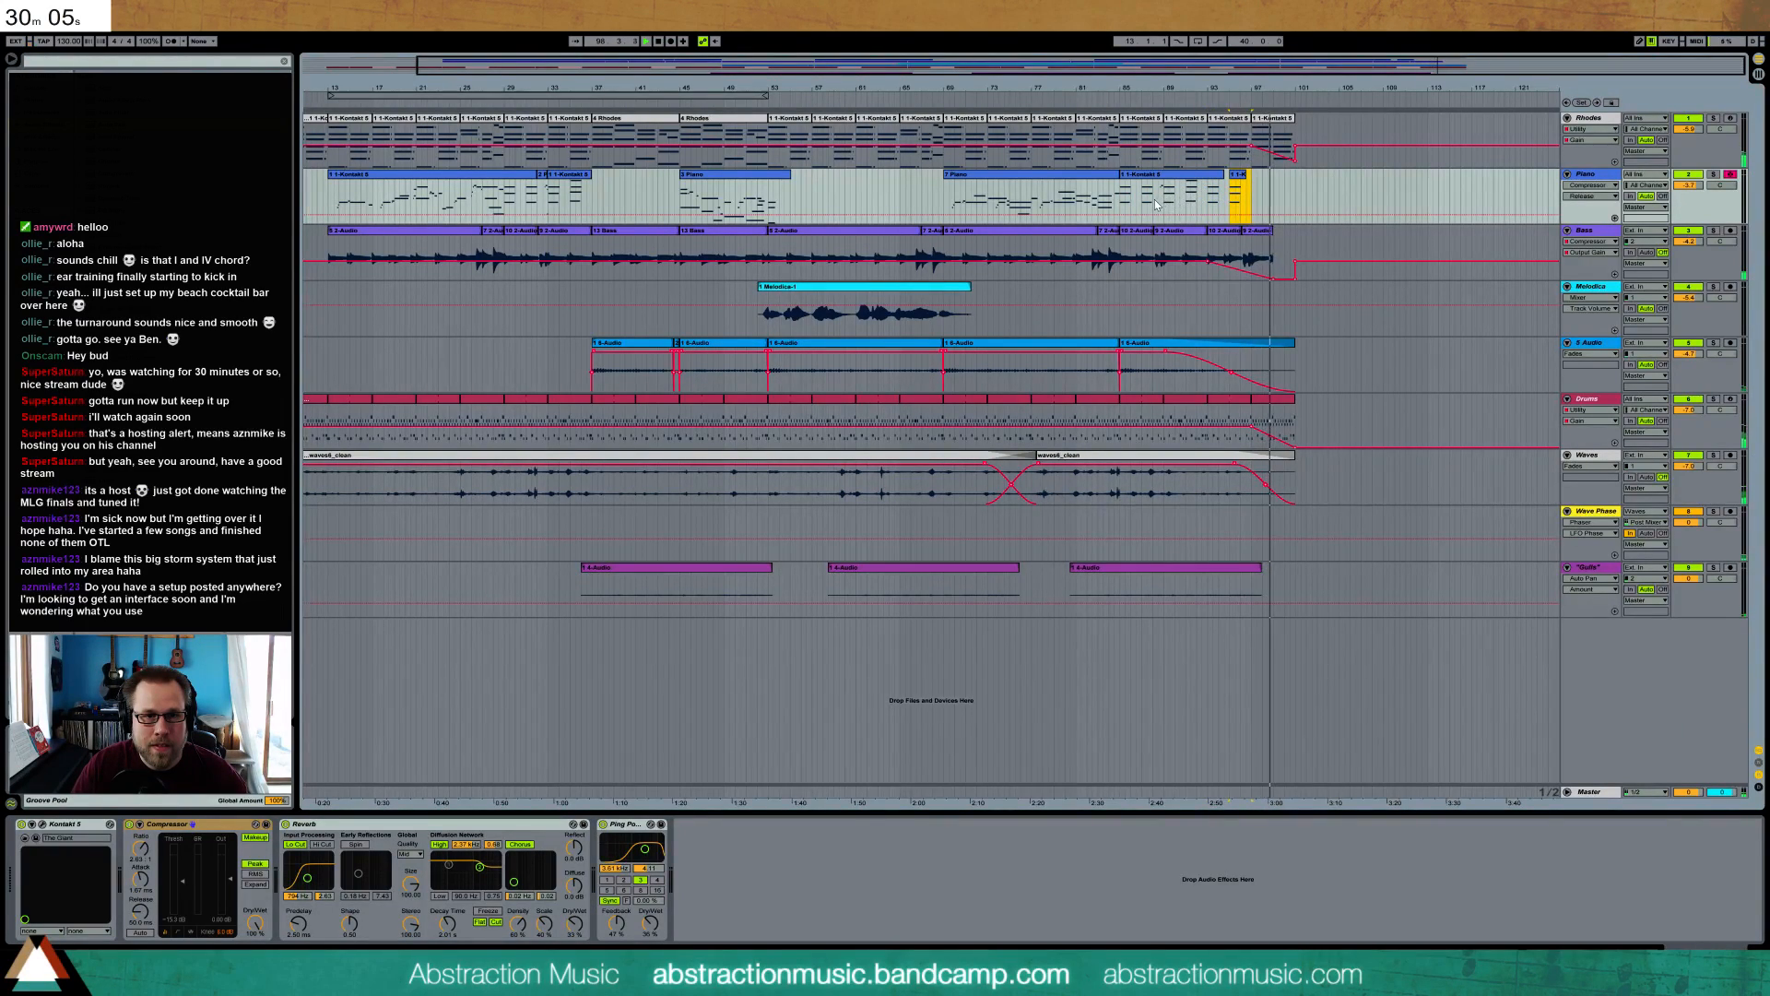
pyautogui.hotkey('ctrl', 'd')
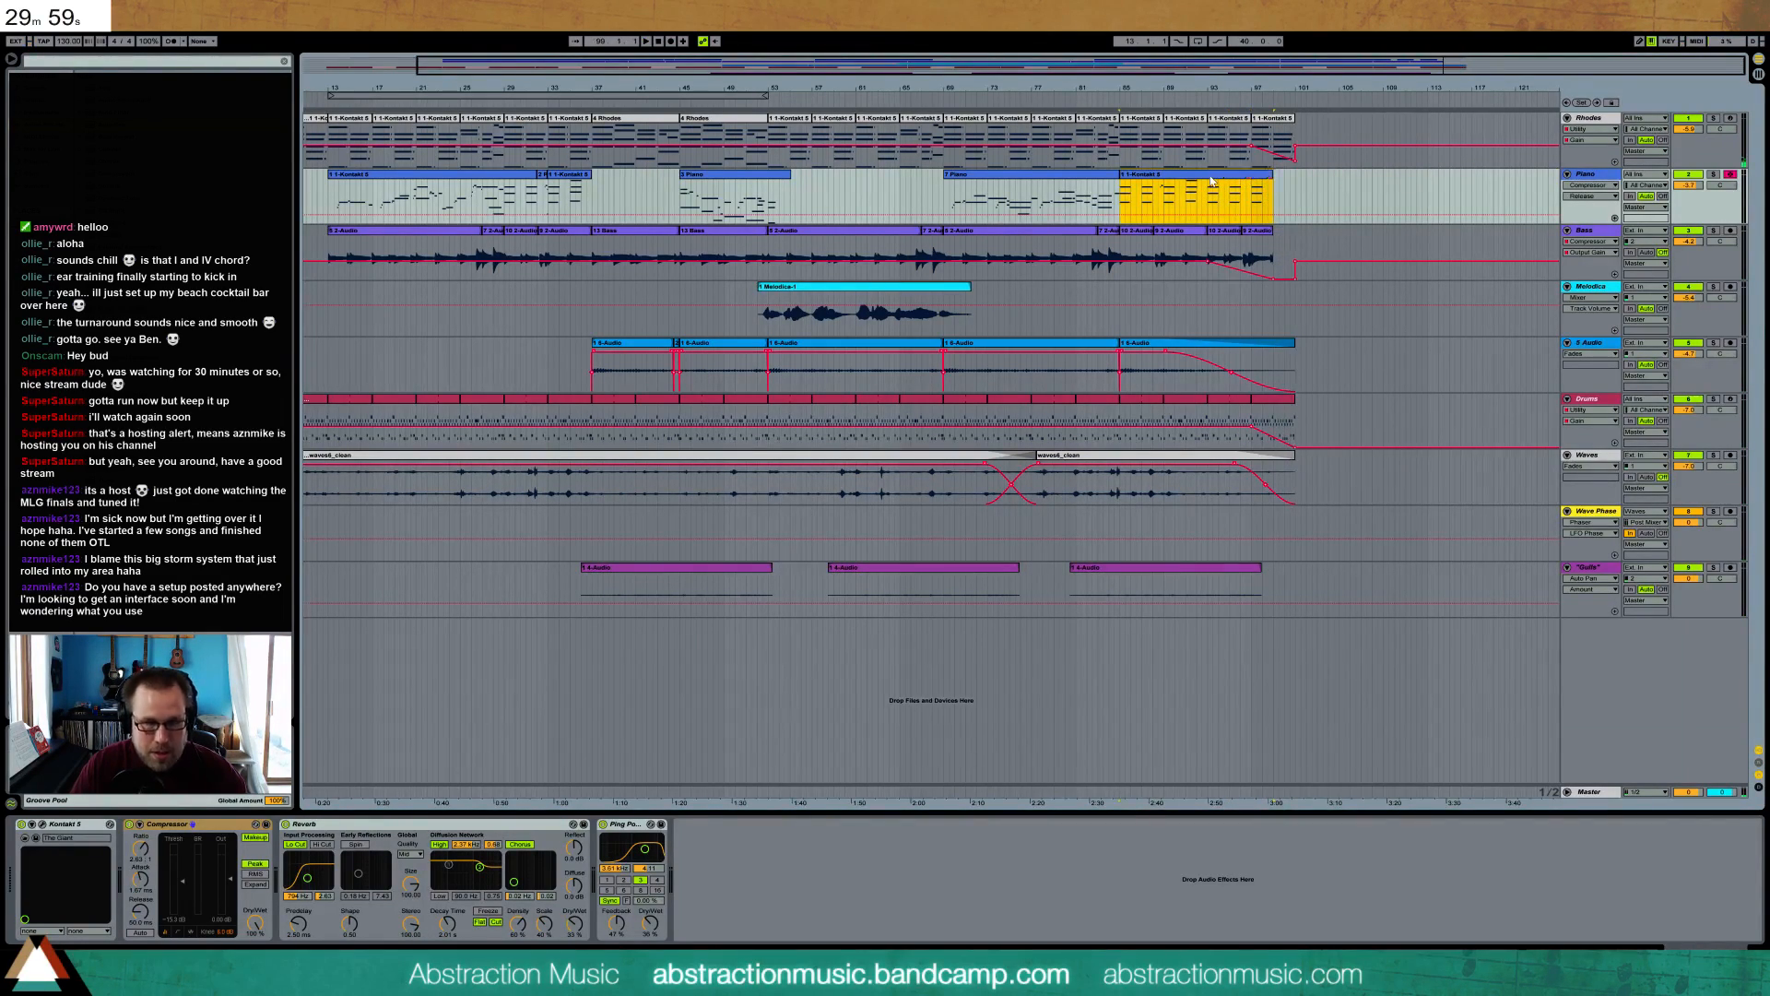
# - Lower the velocities of the last two chords in the closing piano clip, making the final chord the quietest
pyautogui.doubleClick(1251, 184)
pyautogui.click(1383, 698)
pyautogui.moveTo(1320, 664); pyautogui.dragTo(1555, 896)
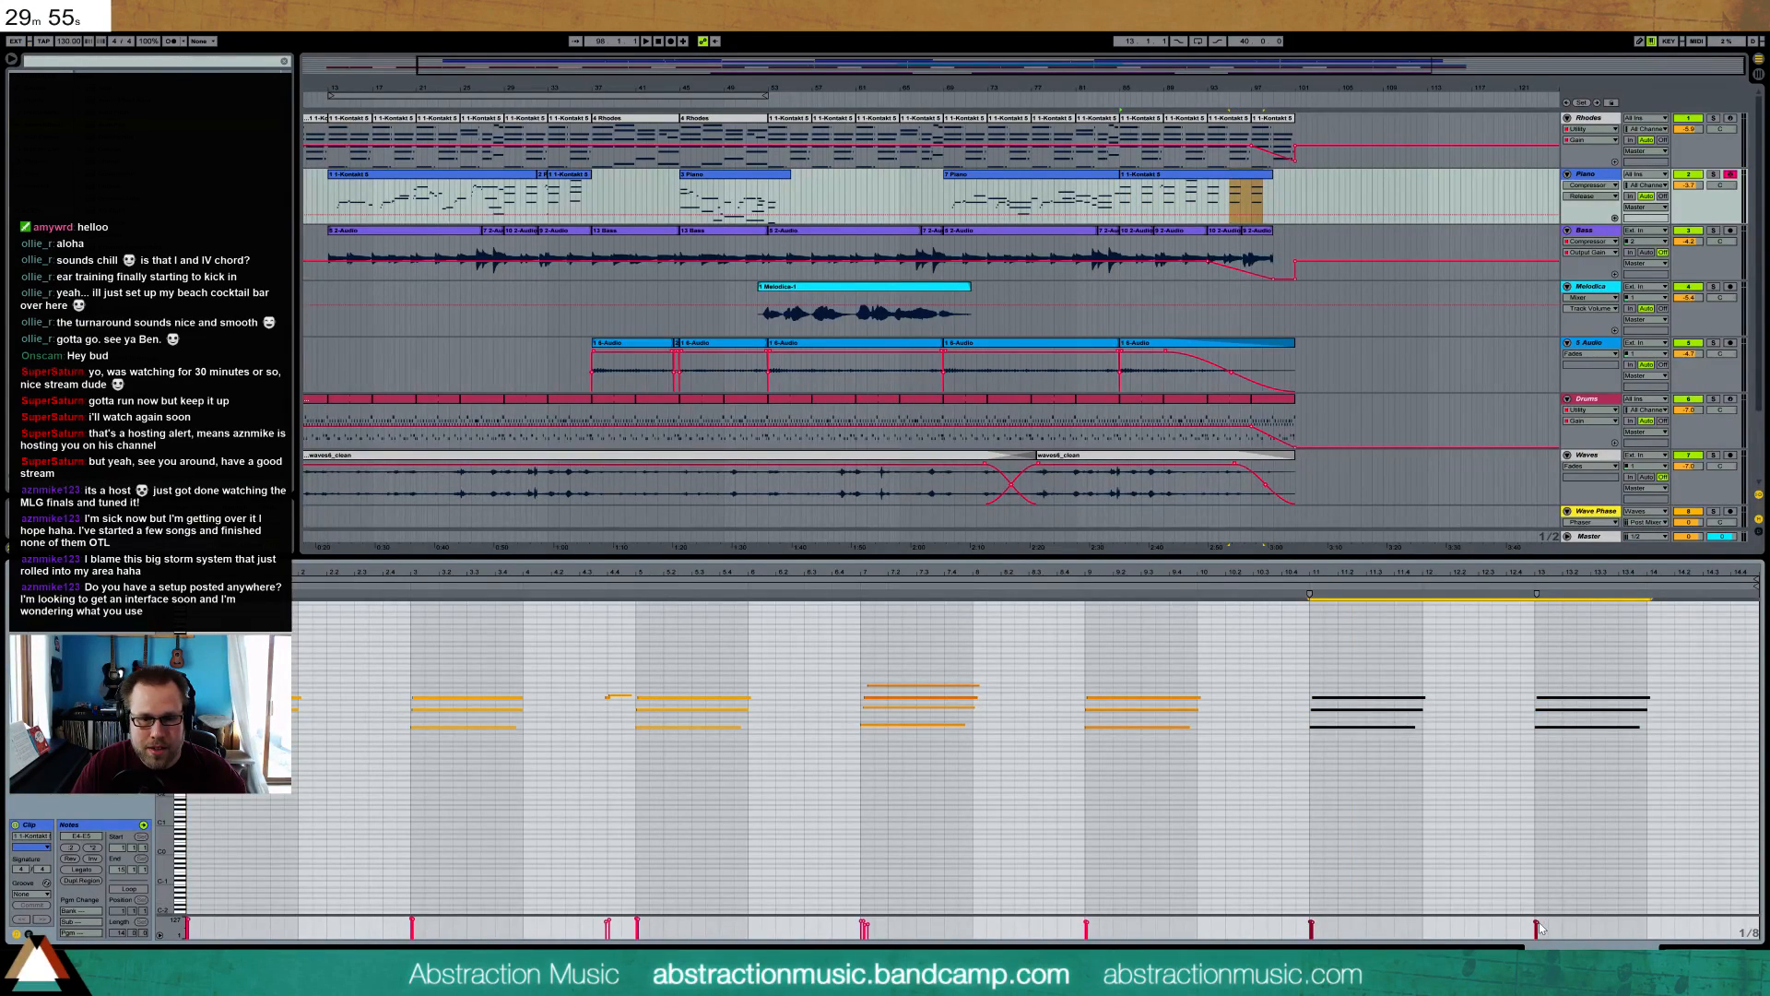
pyautogui.click(1583, 792)
pyautogui.click(1536, 934)
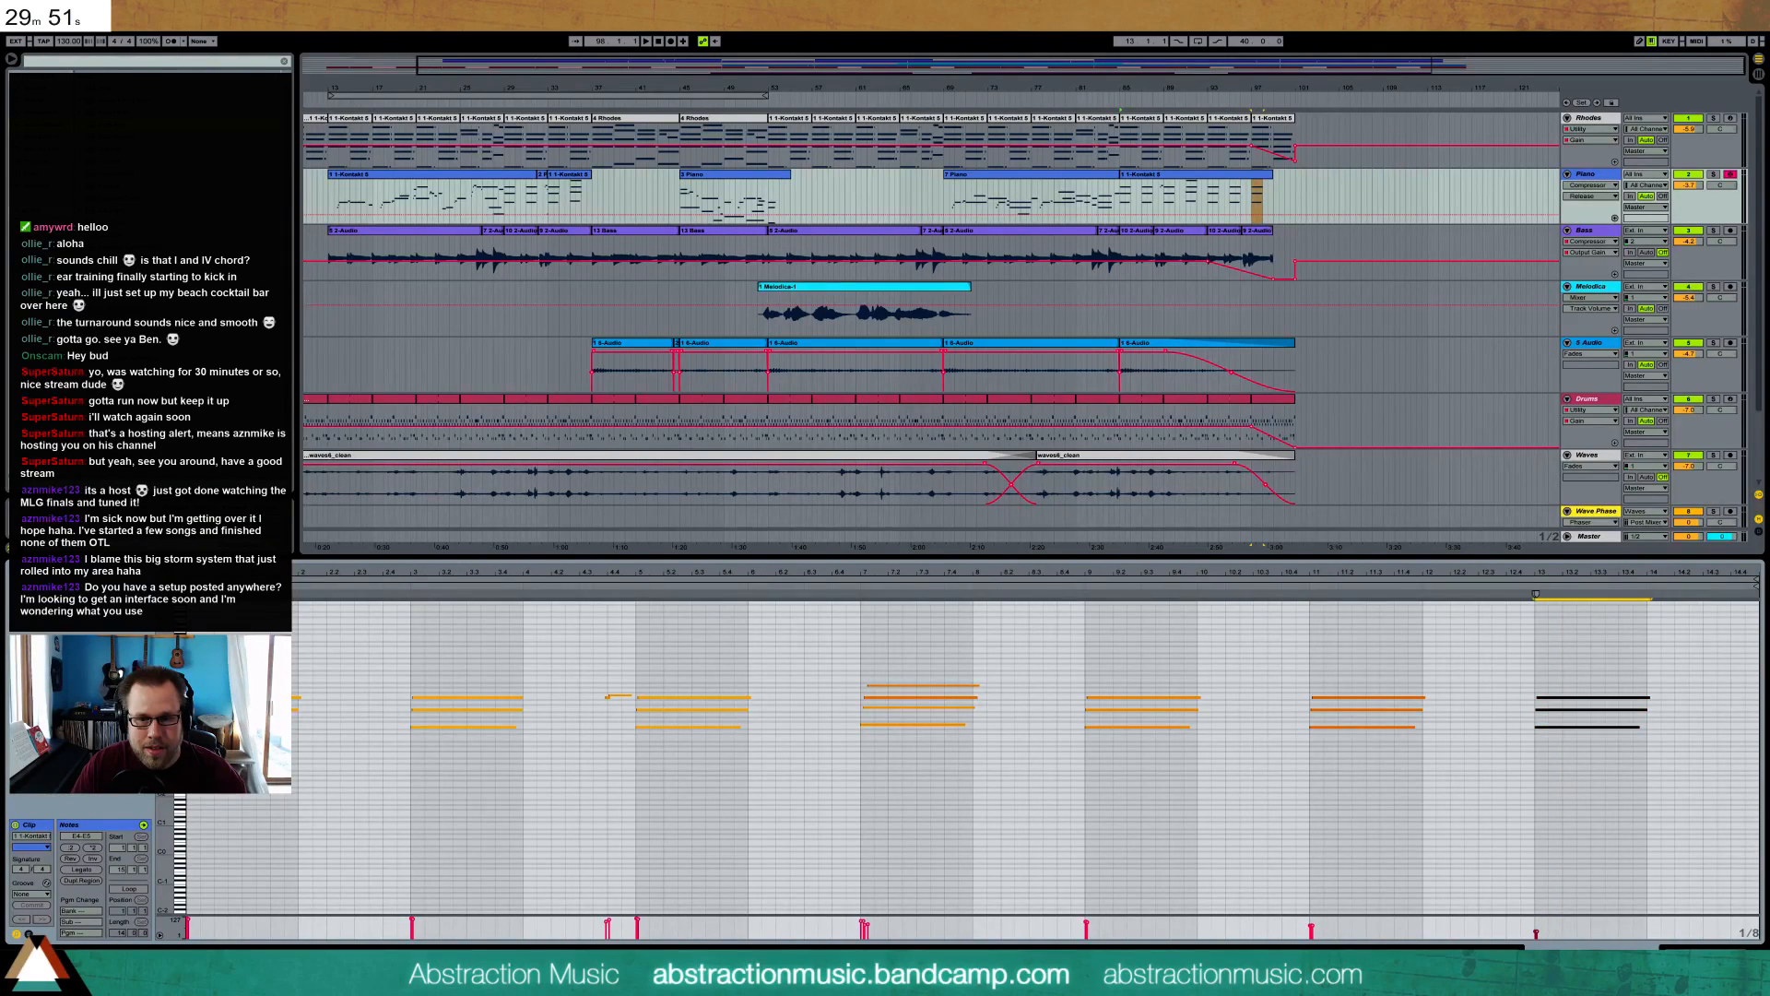
pyautogui.hotkey('shift', 'Tab')
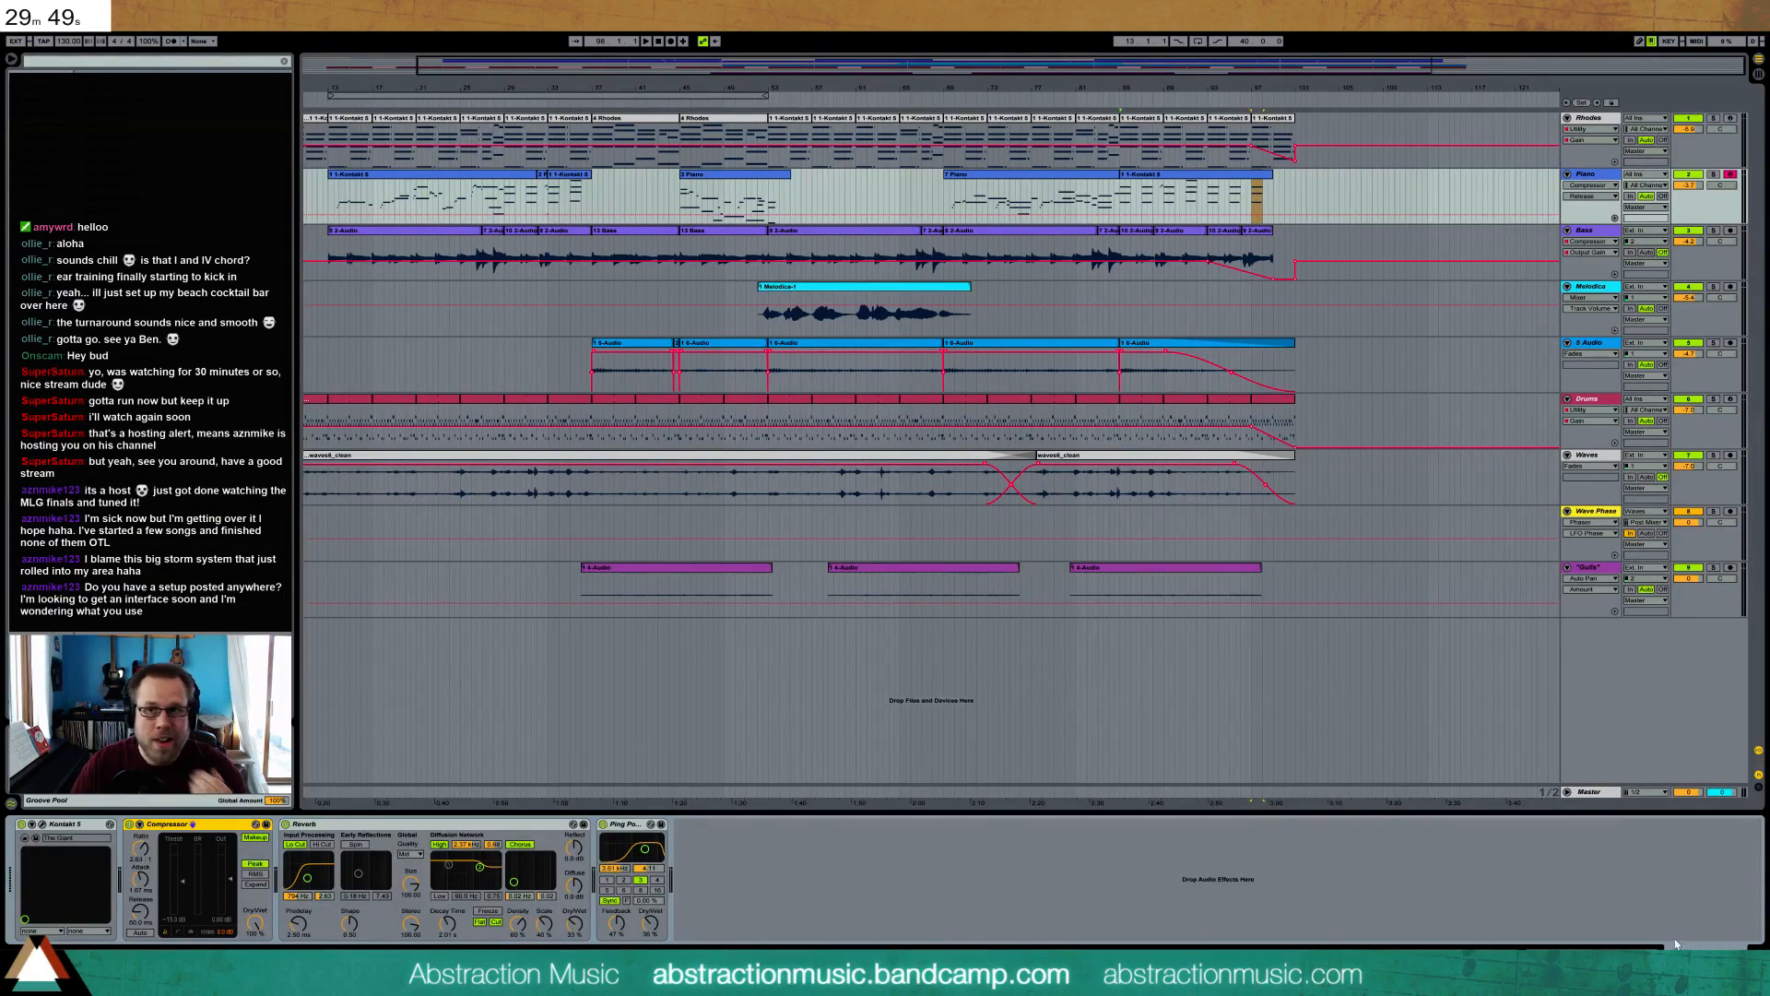
# - Try recording a second Melodica part from bar 77
pyautogui.click(987, 284)
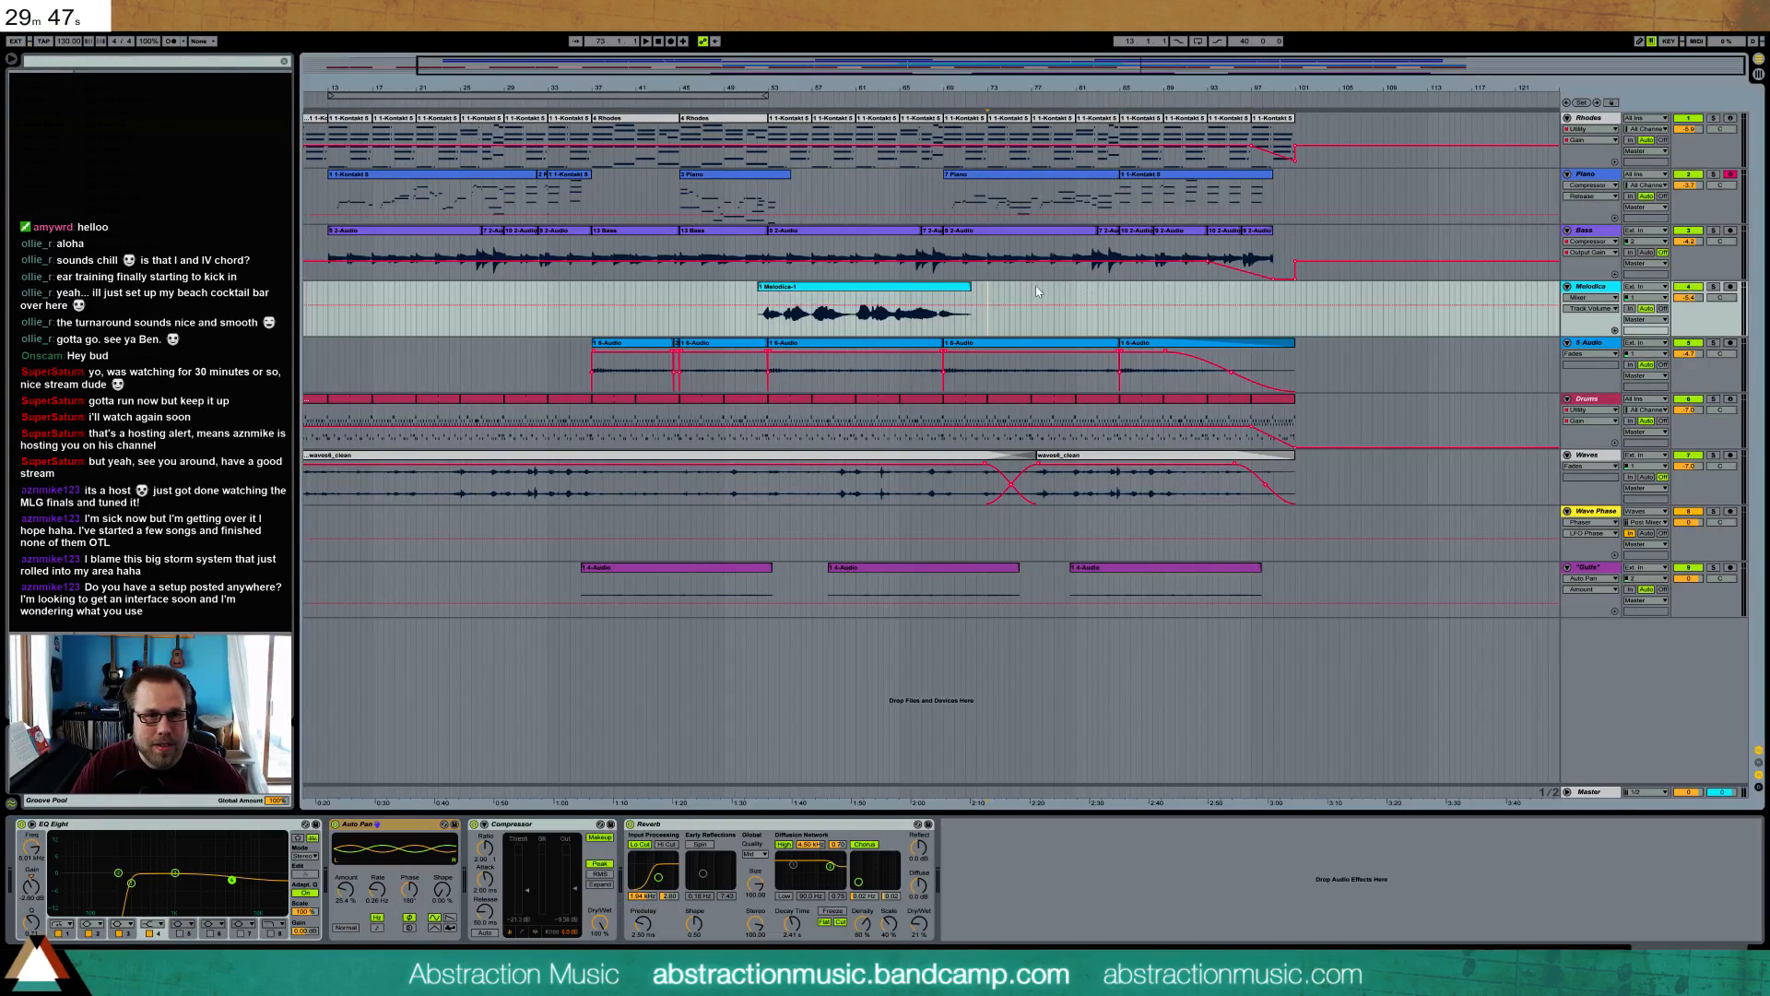
pyautogui.click(1120, 293)
pyautogui.moveTo(855, 82); pyautogui.dragTo(777, 74)
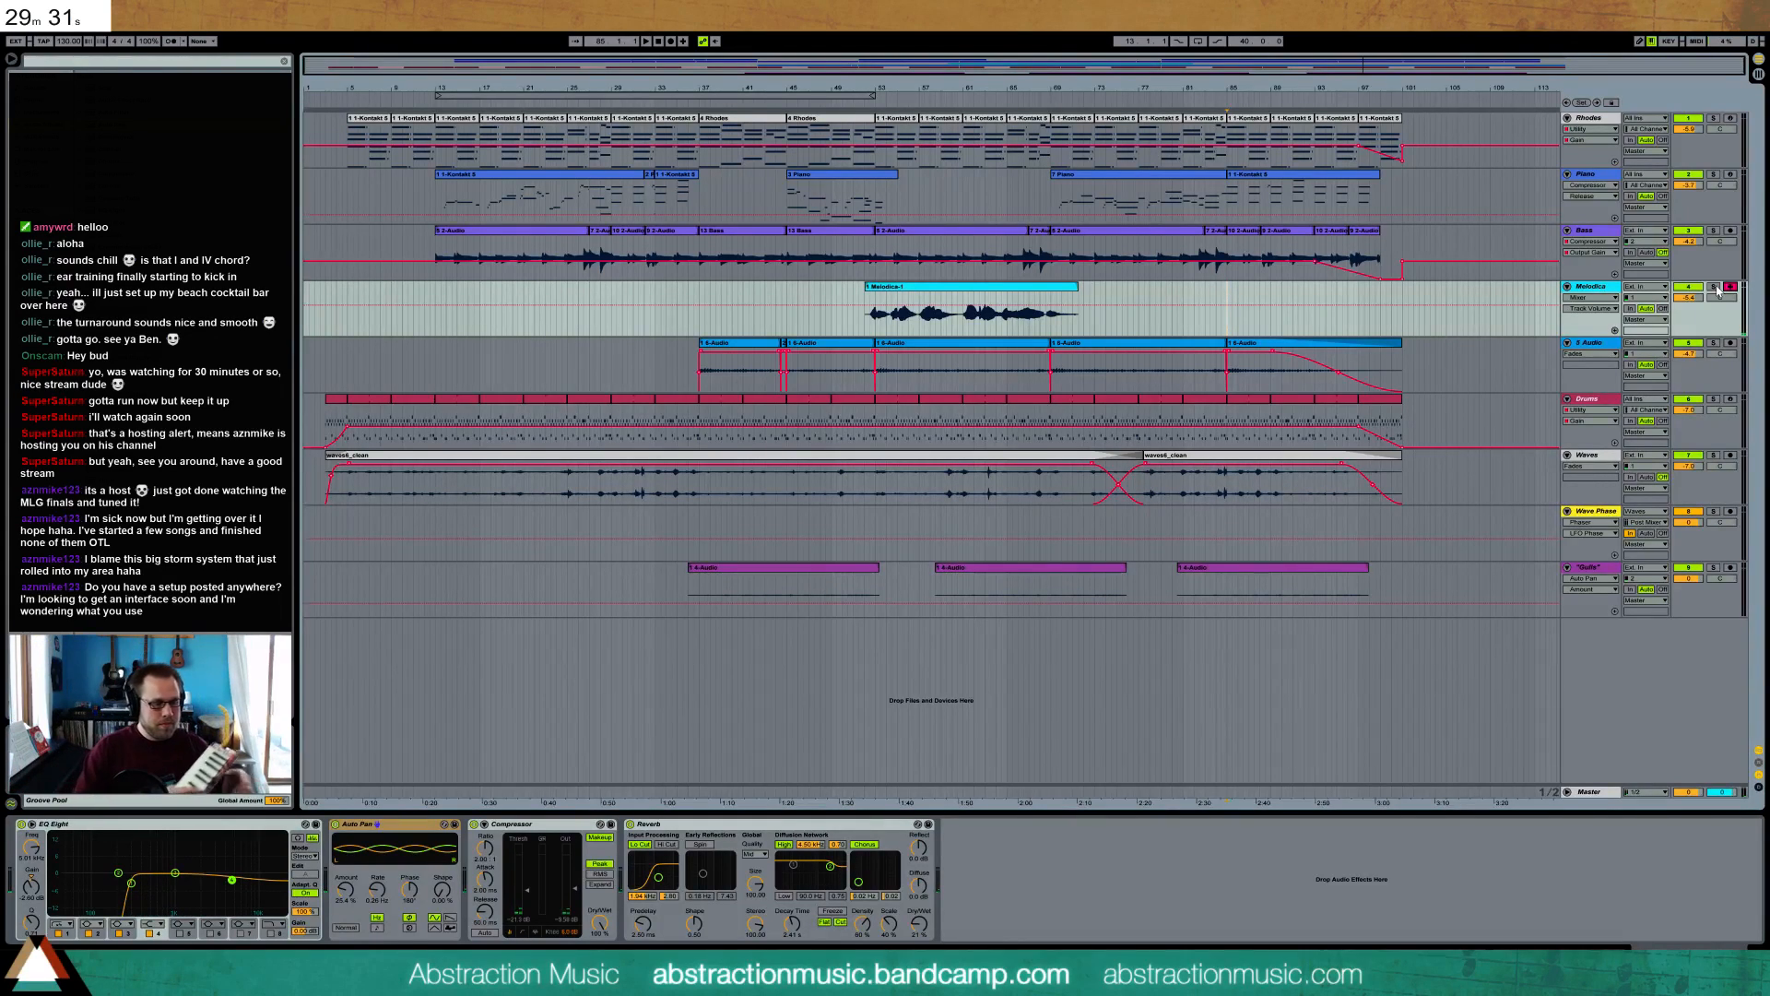
pyautogui.click(1140, 325)
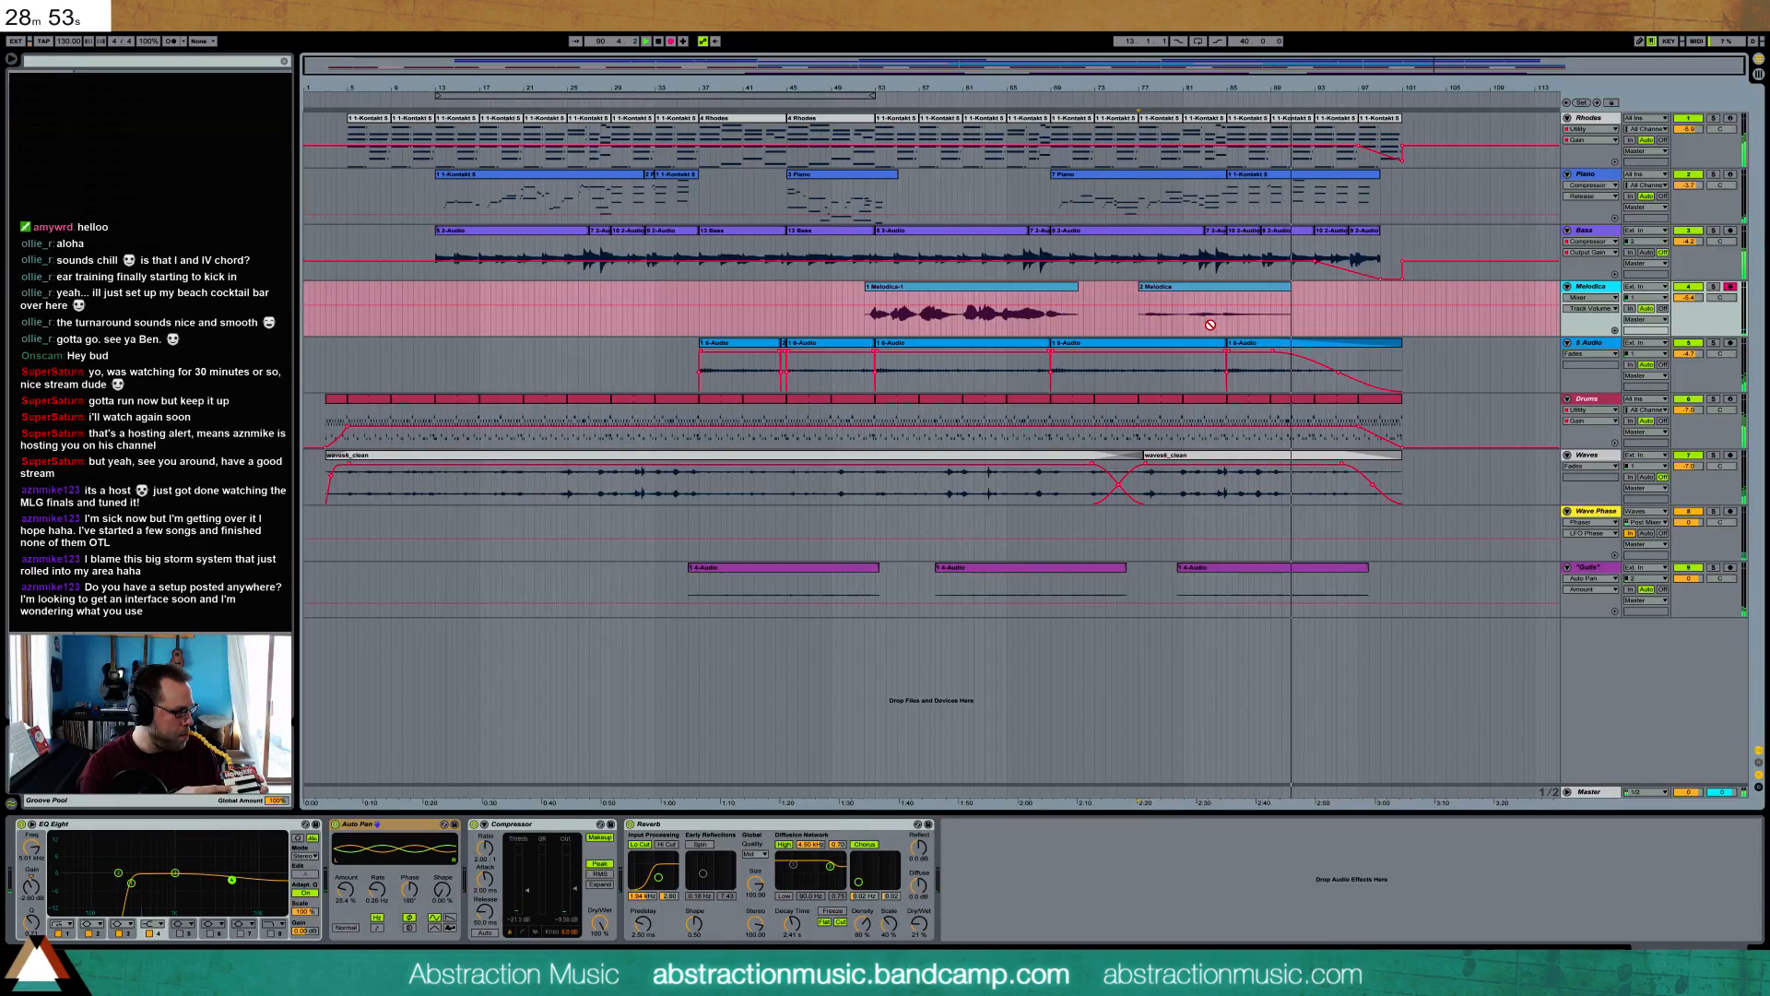
pyautogui.press('space')
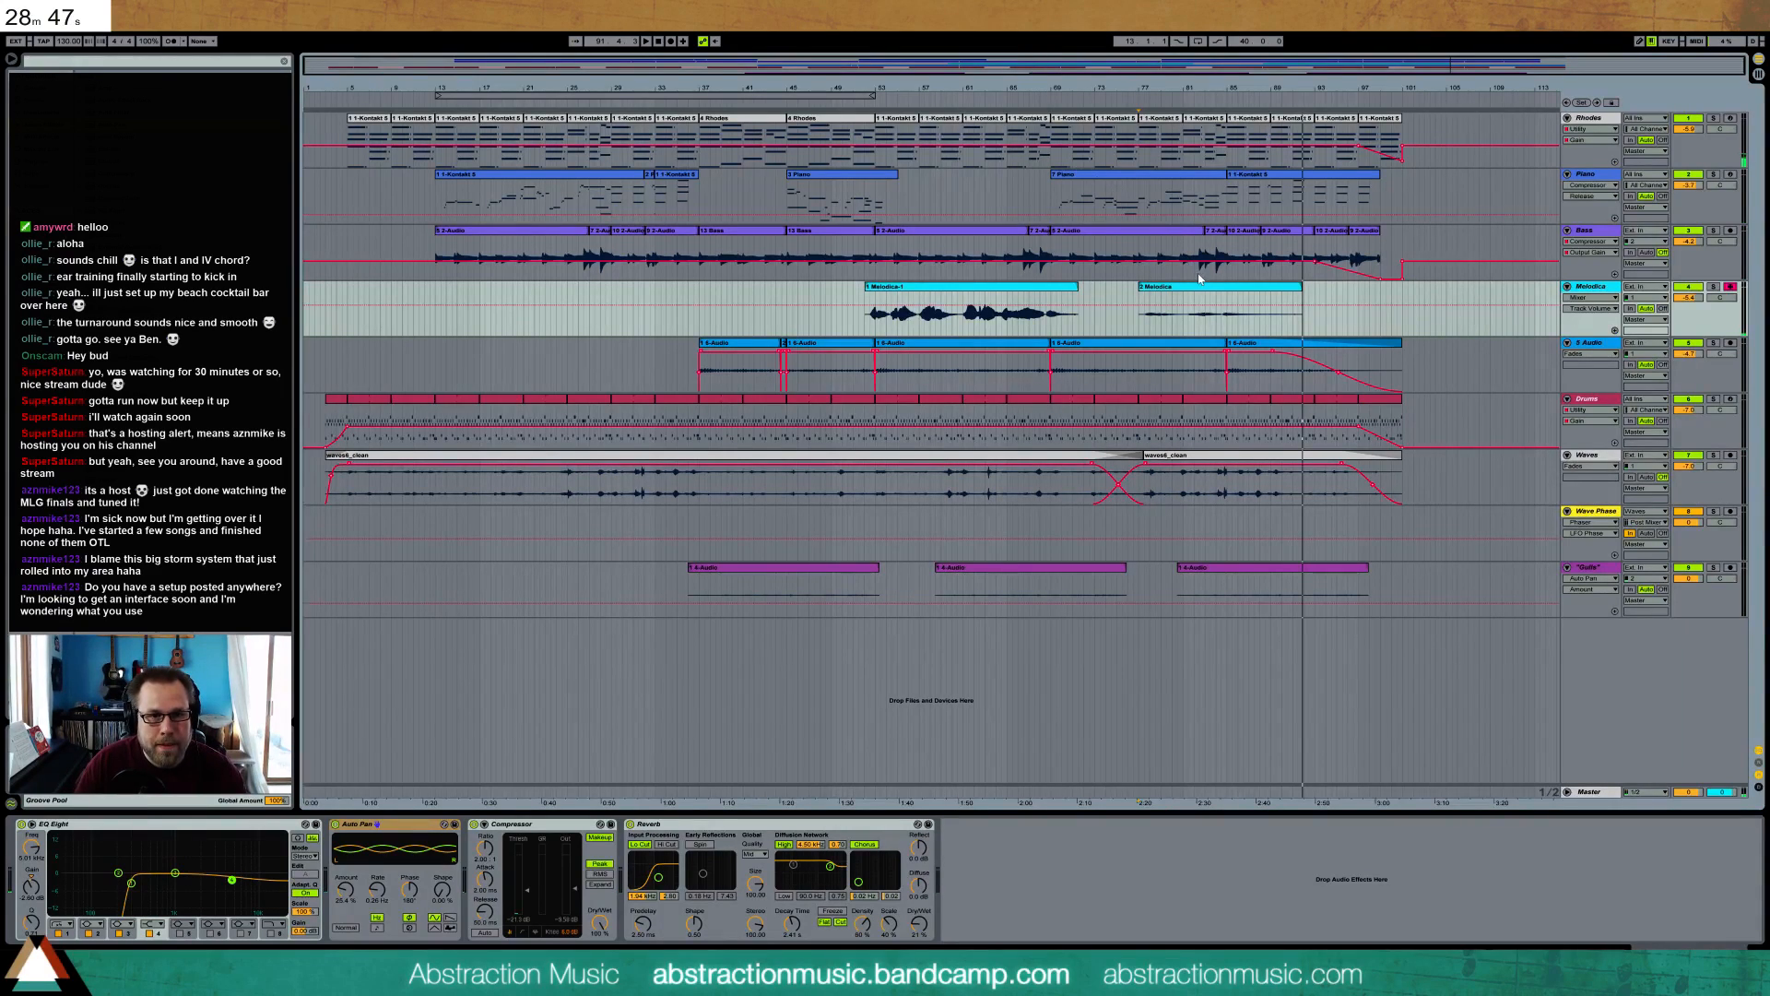
# - Raise the gain of the newly recorded Melodica clip while playing it back
pyautogui.doubleClick(1175, 301)
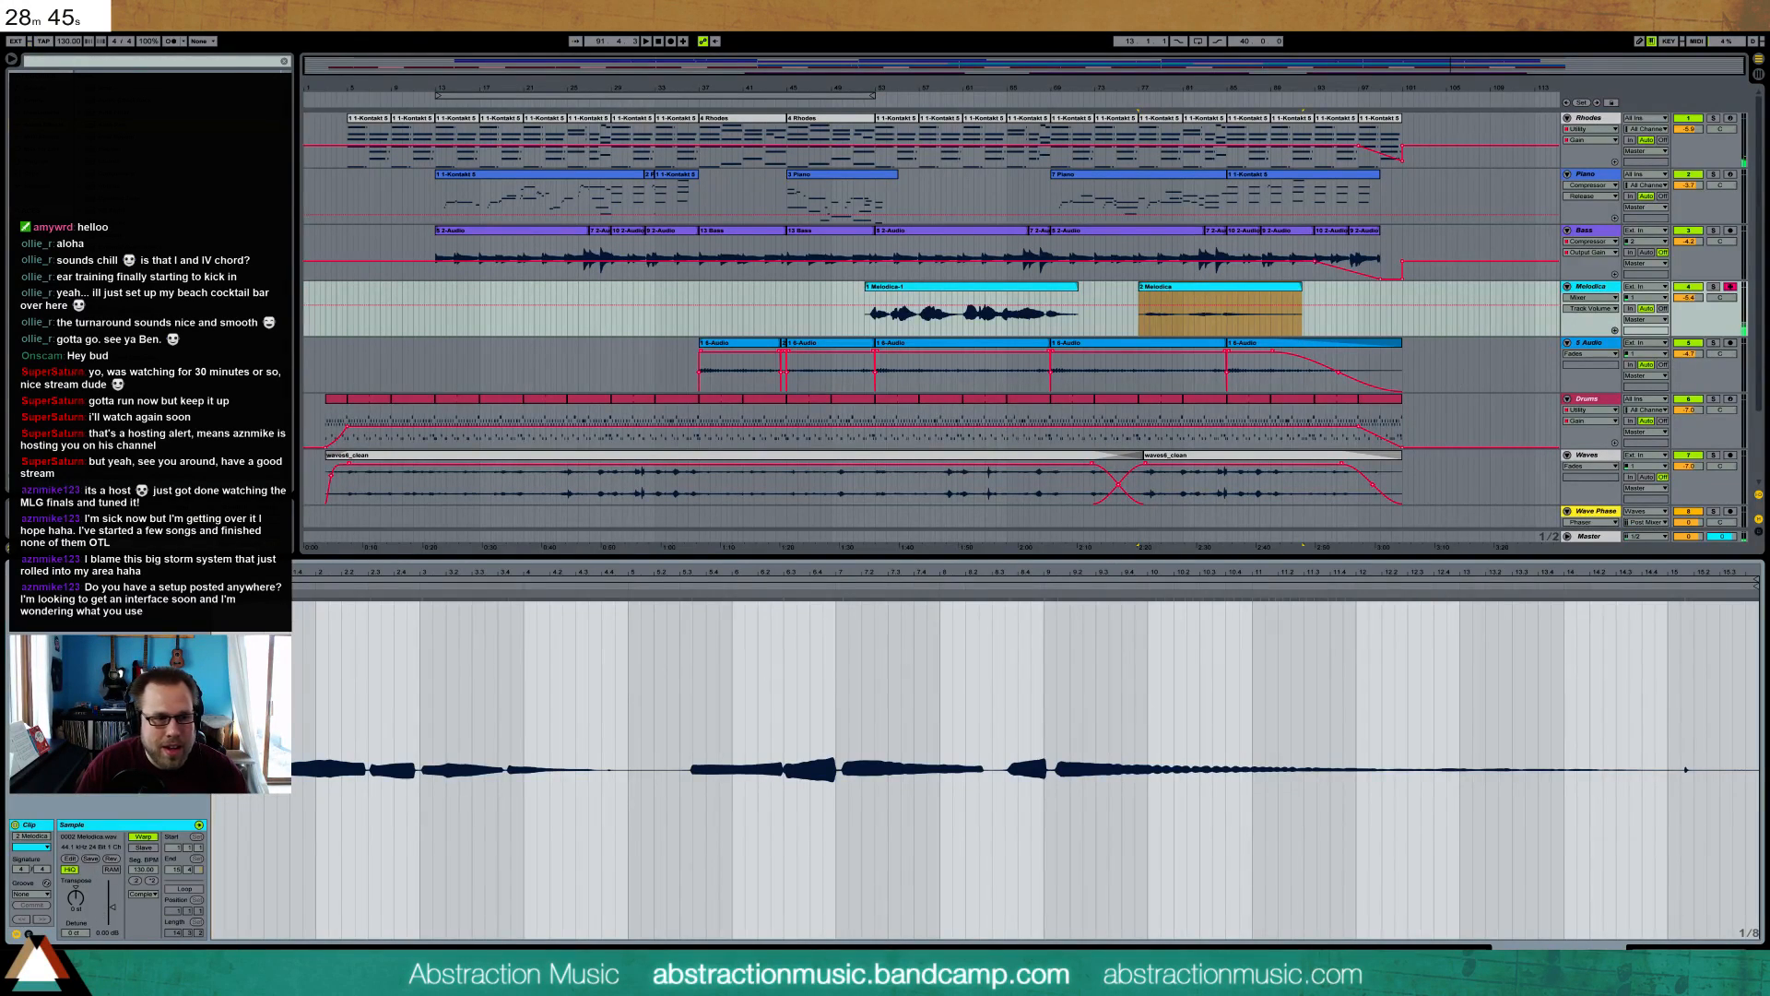
pyautogui.moveTo(112, 905); pyautogui.dragTo(113, 896)
pyautogui.press('space')
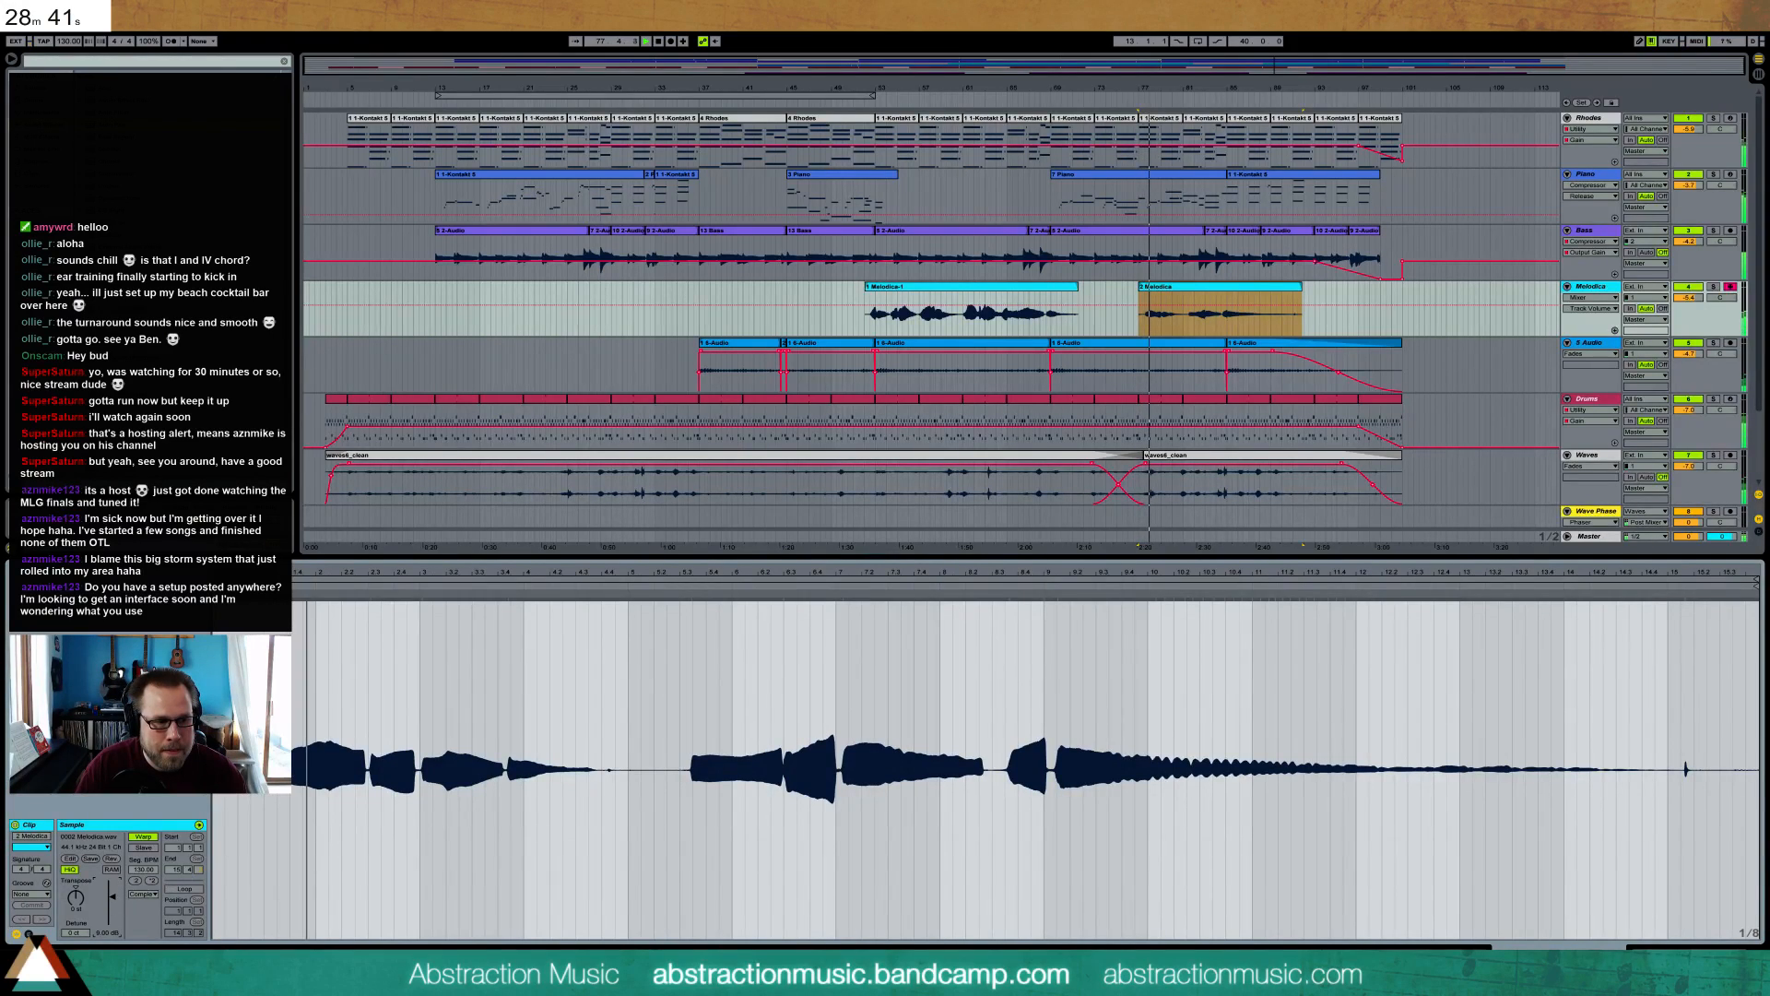
pyautogui.moveTo(112, 896); pyautogui.dragTo(112, 889)
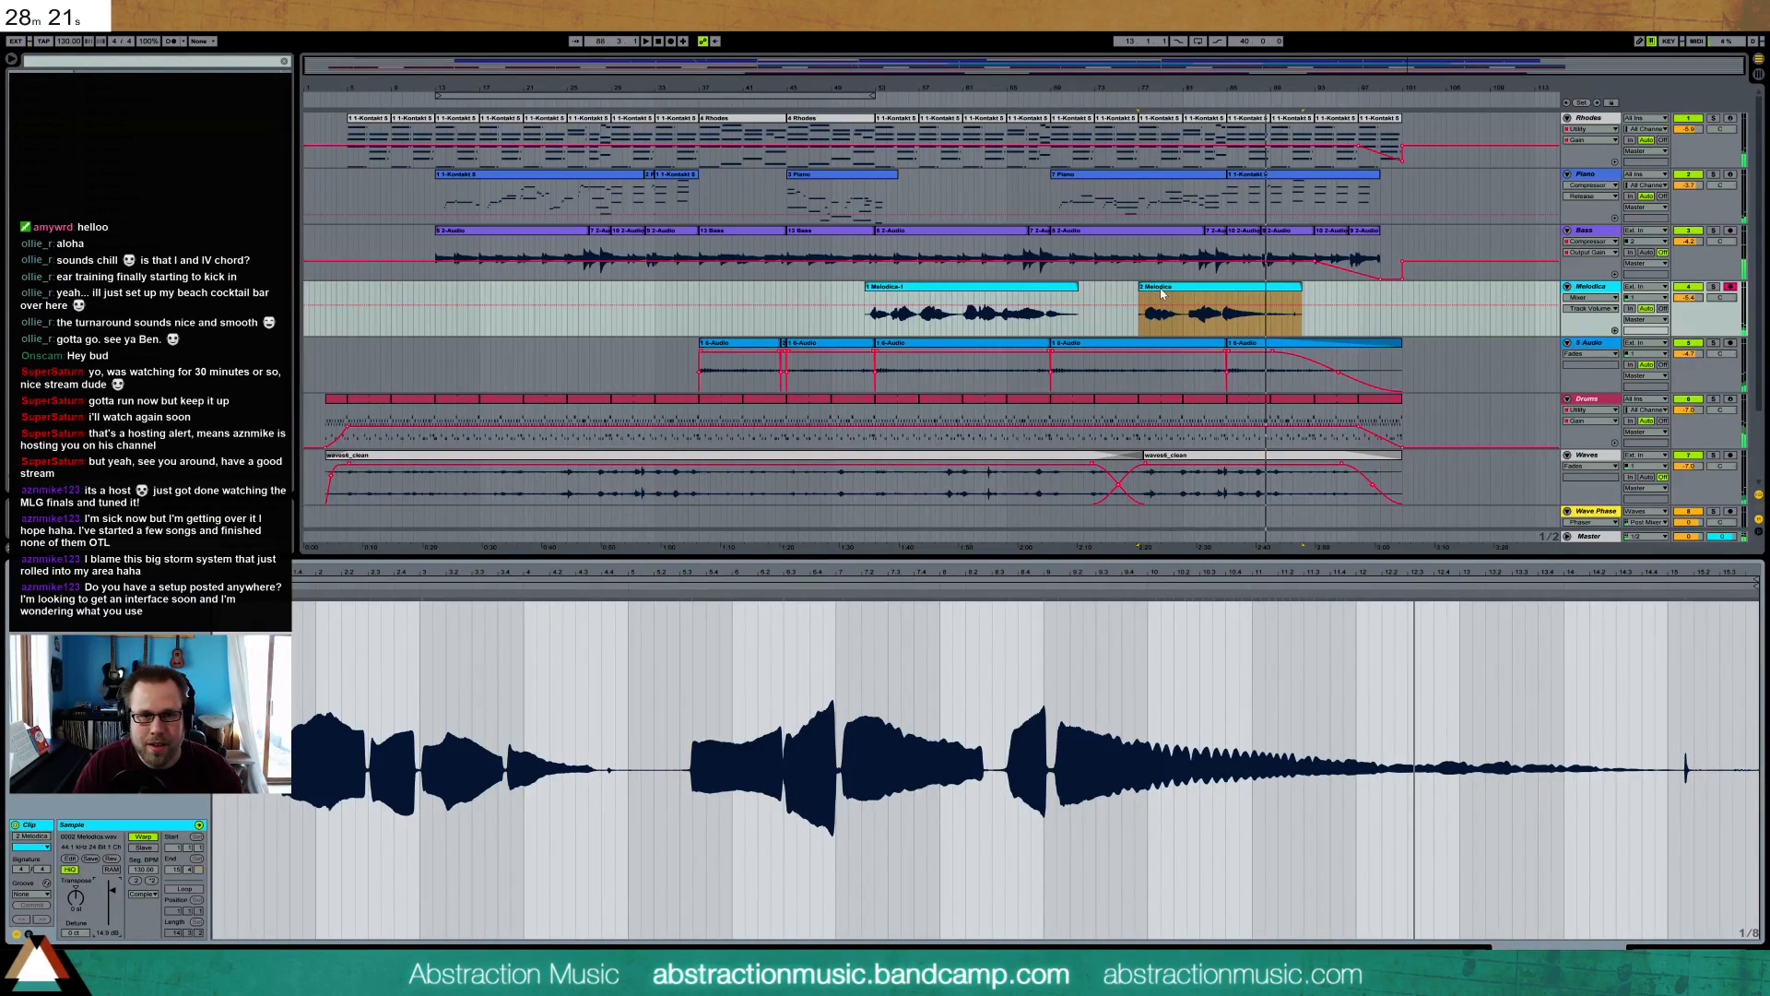
# - Delete the Melodica take at bar 77 and record a new one from bar 77 to about bar 94
pyautogui.click(1135, 326)
pyautogui.press('Delete')
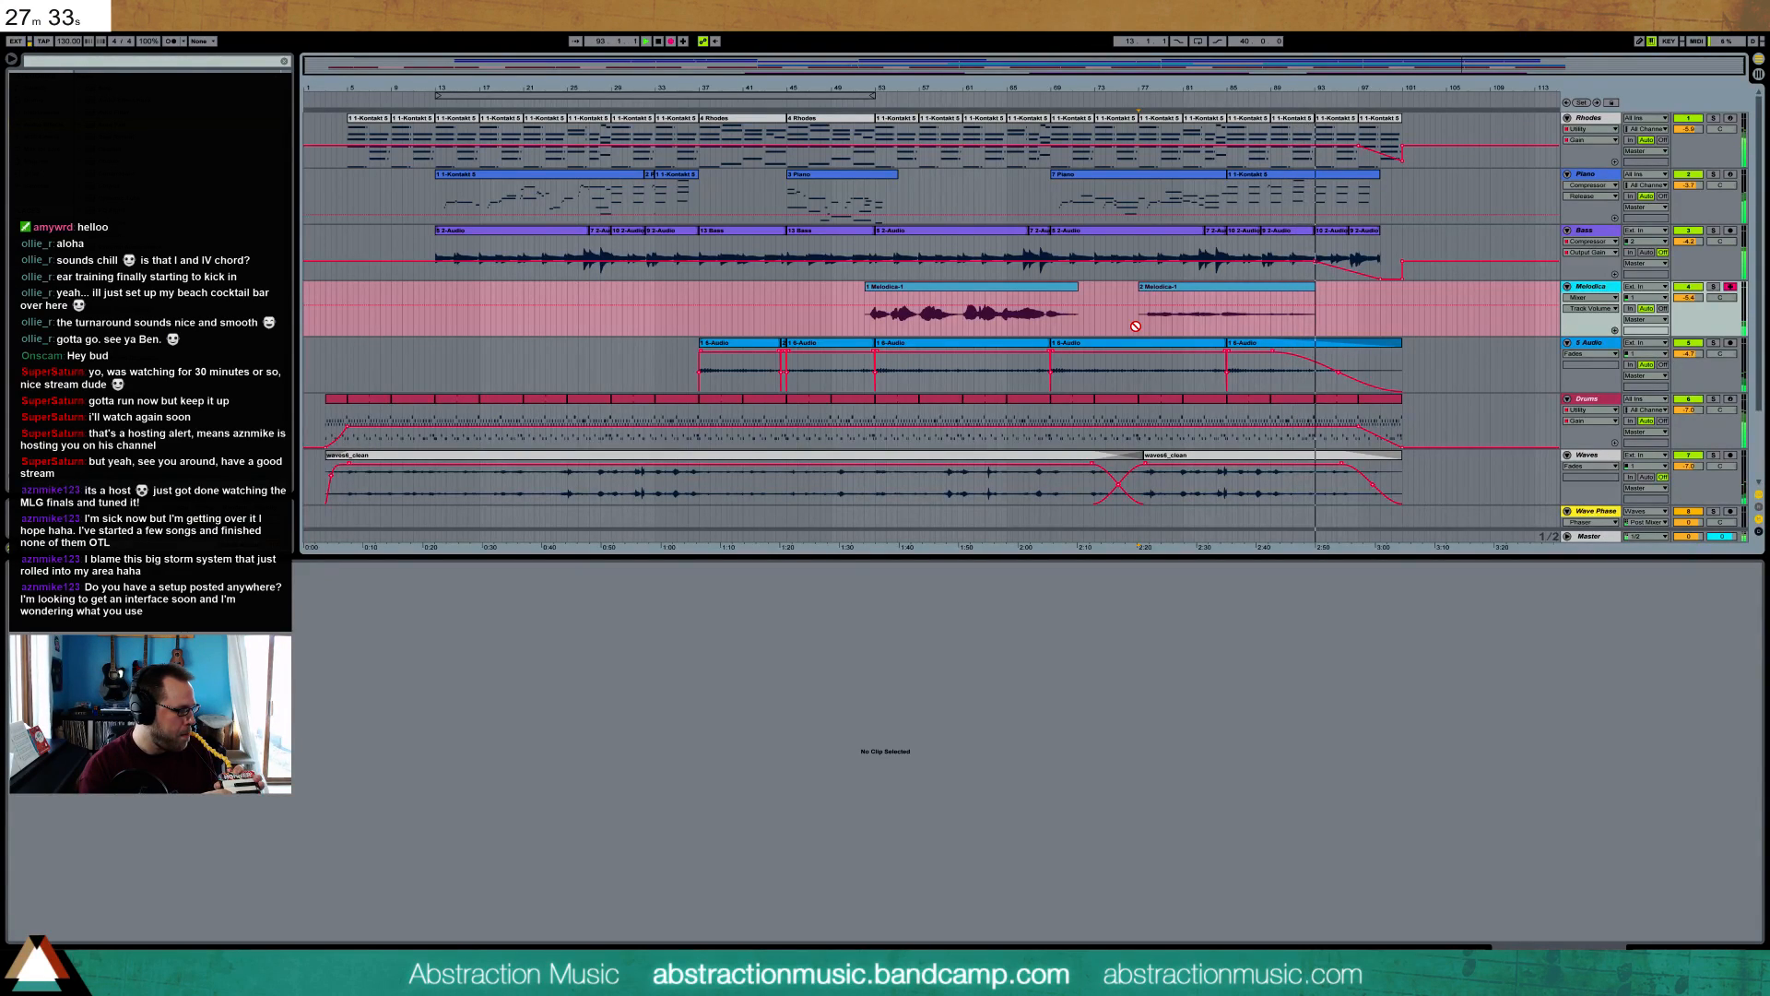
pyautogui.press('space')
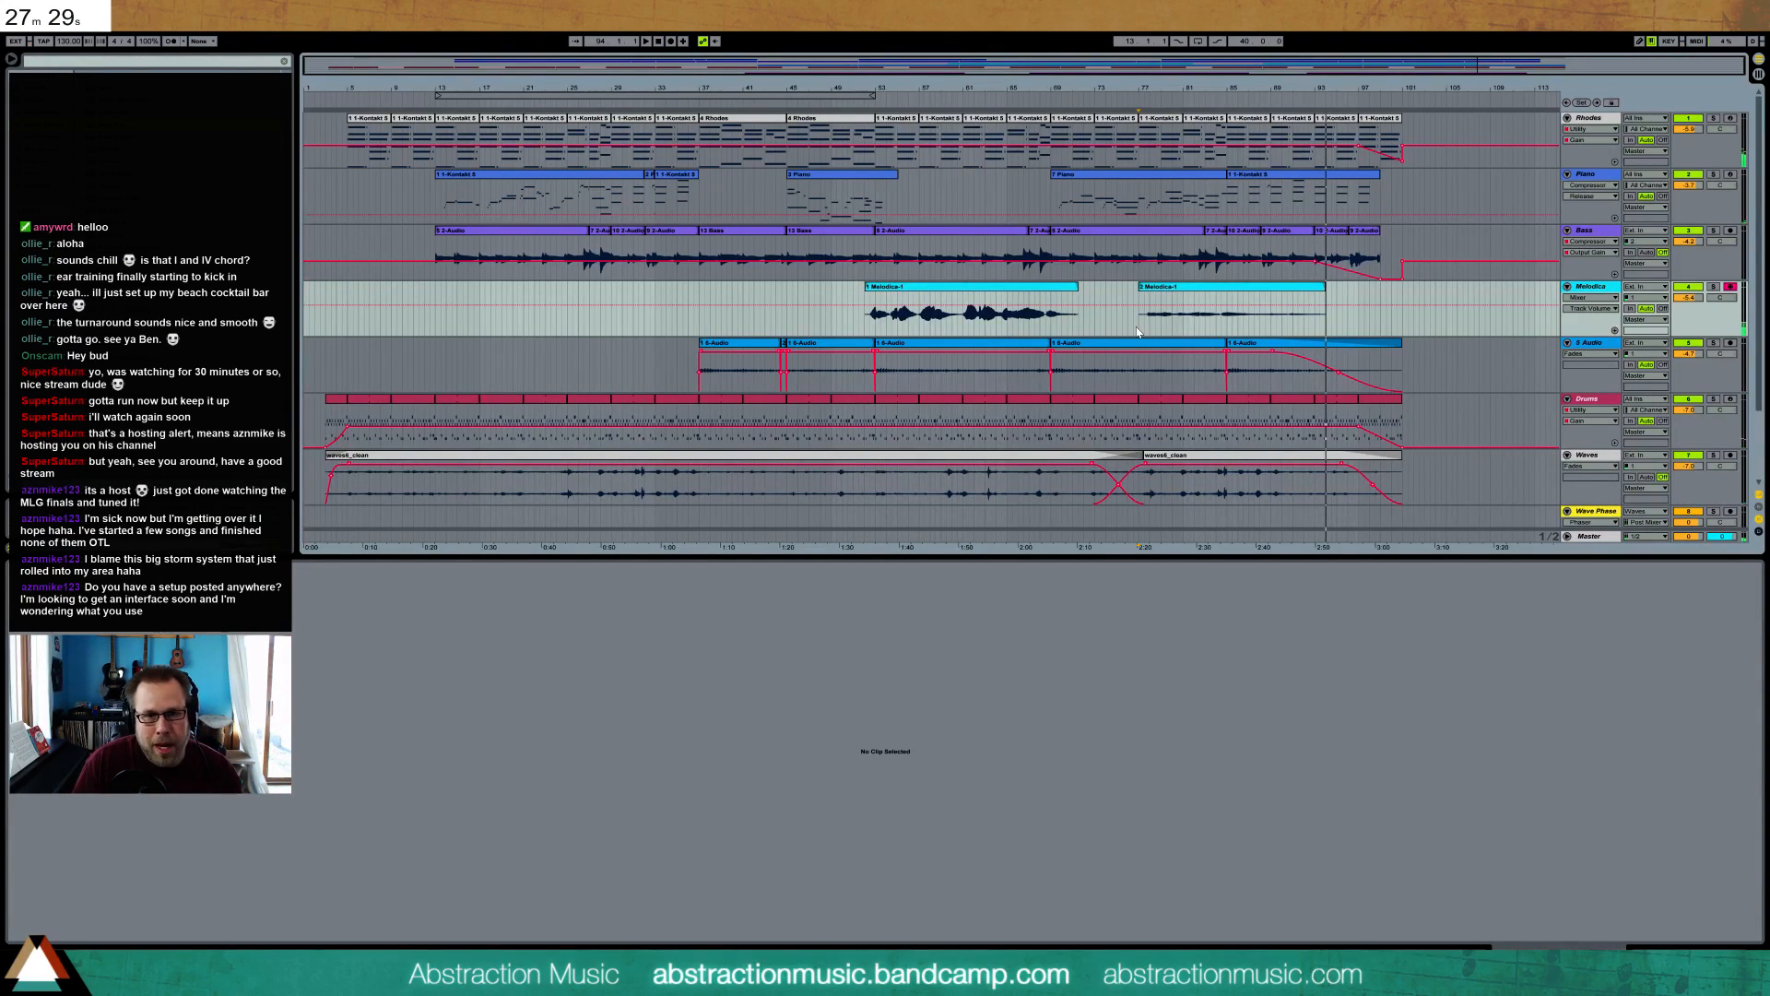
# - Boost the clip gain of the new Melodica take in two stages while listening to it with the song
pyautogui.click(1189, 287)
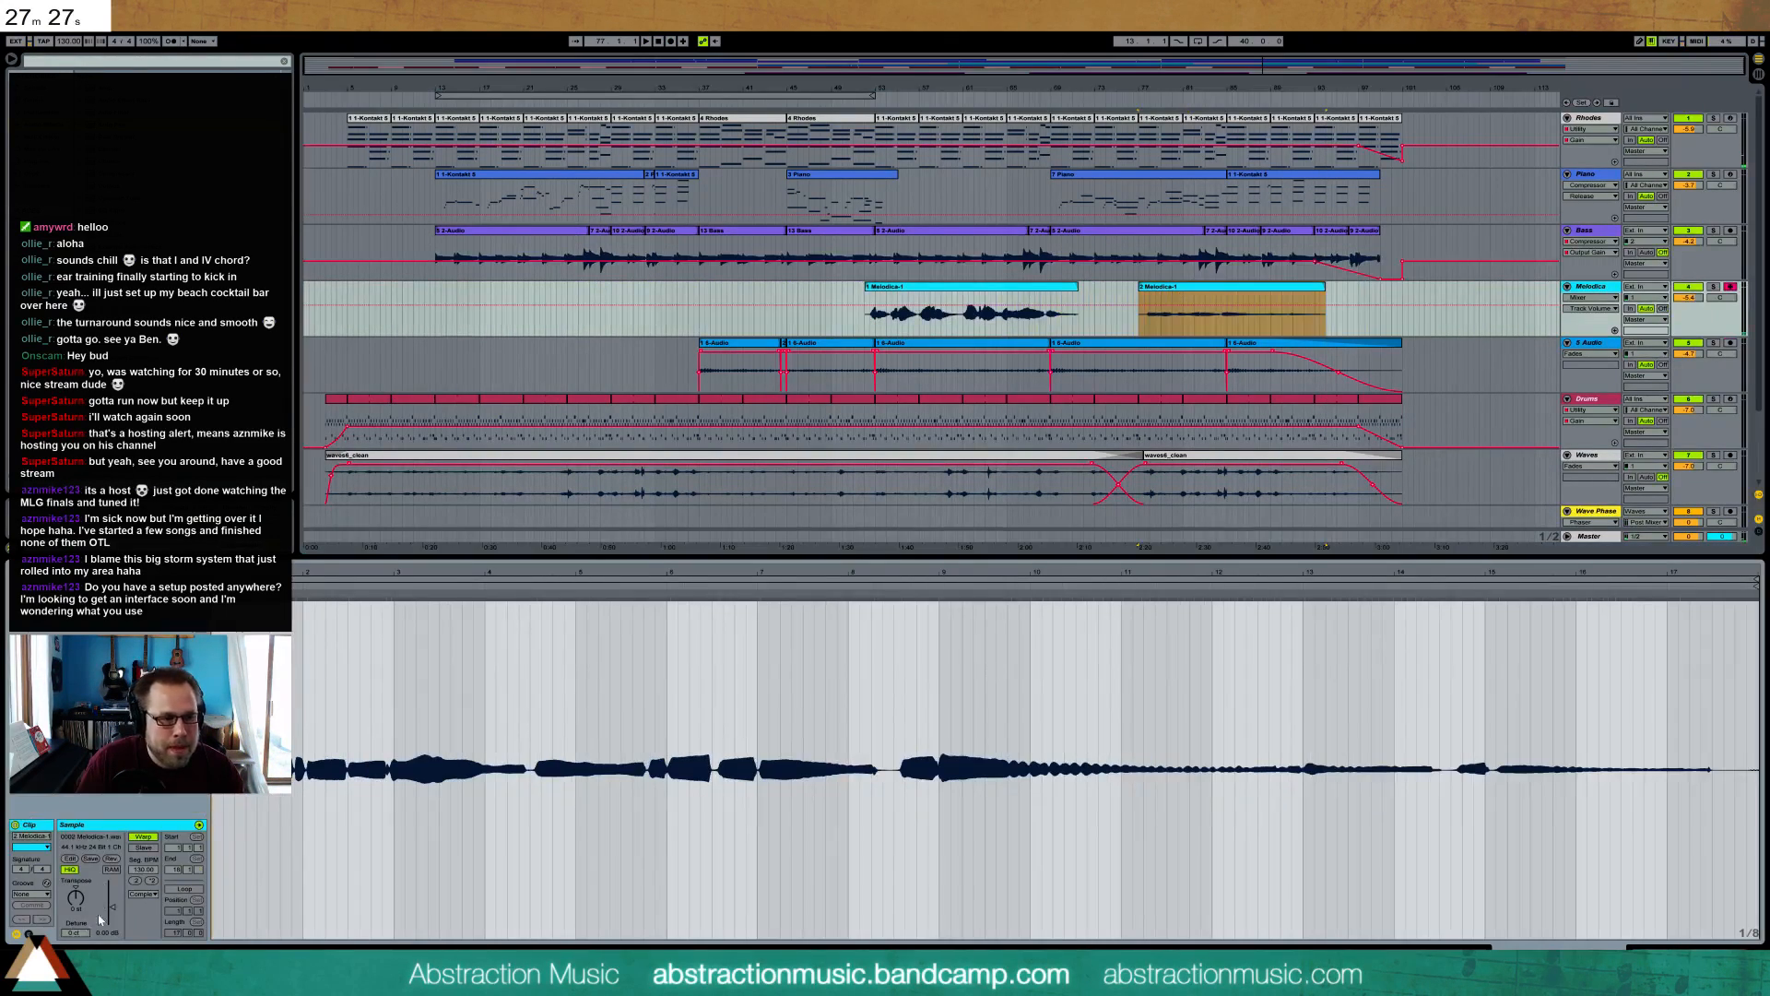
pyautogui.moveTo(112, 905); pyautogui.dragTo(112, 898)
pyautogui.press('space')
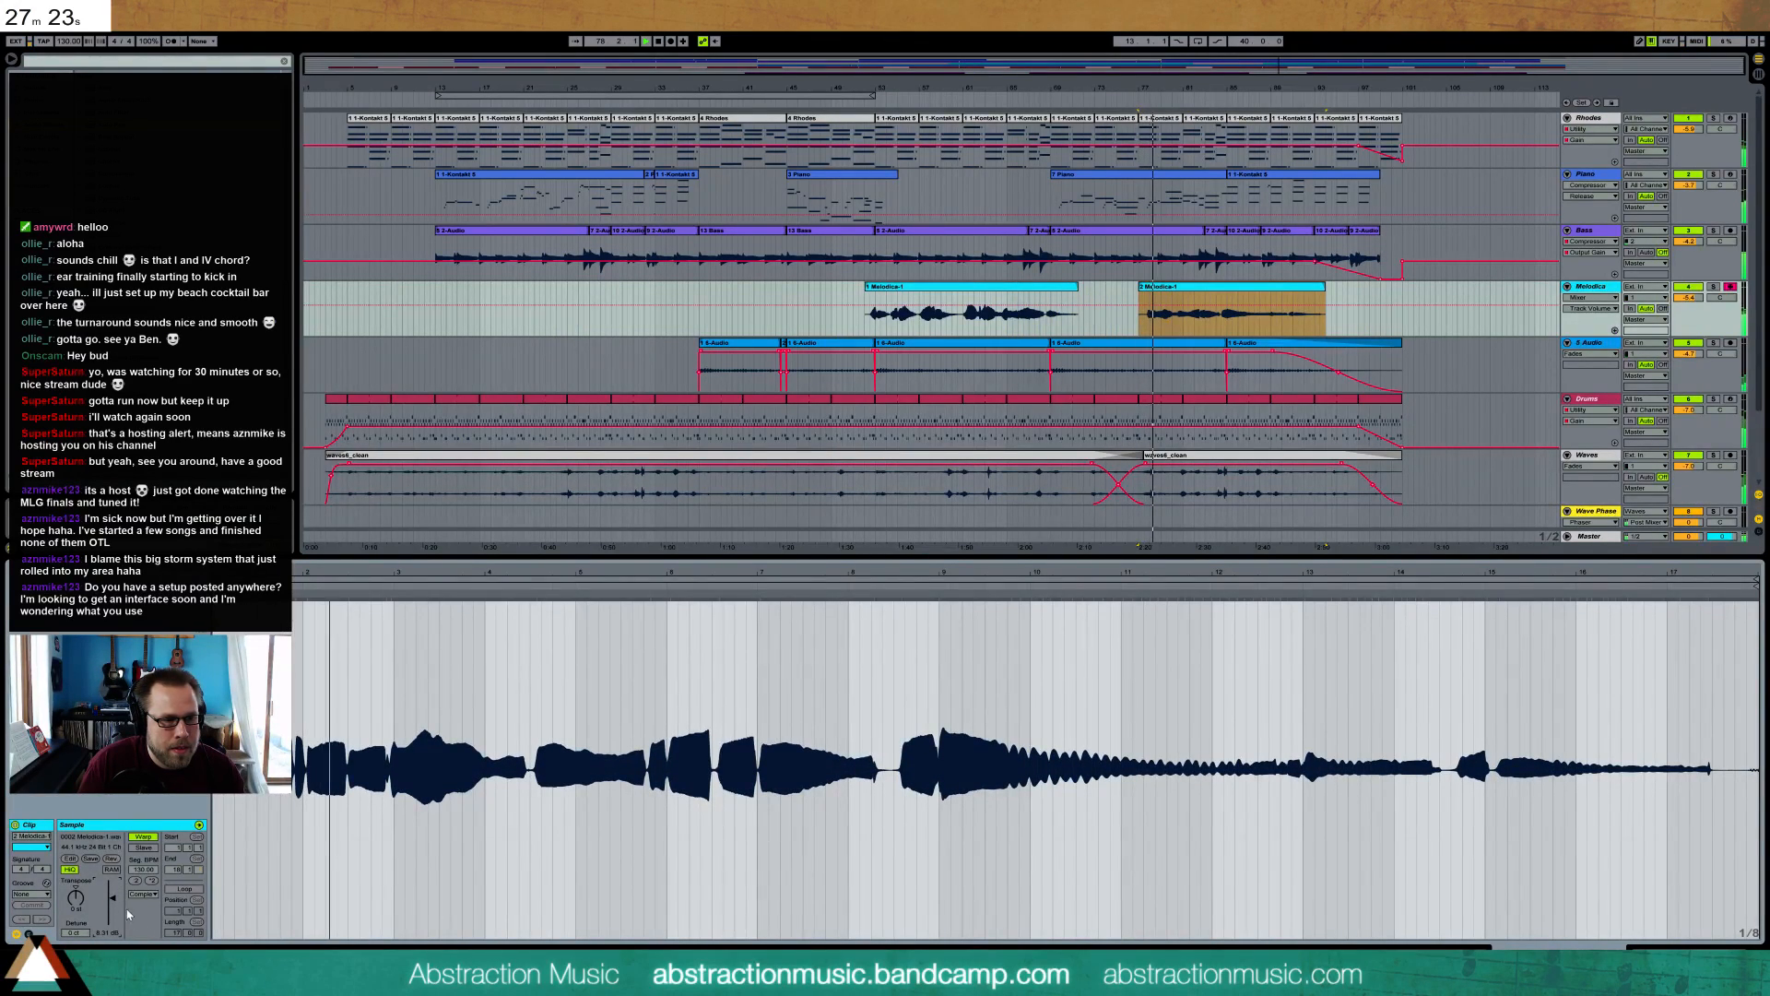
pyautogui.moveTo(111, 901); pyautogui.dragTo(111, 894)
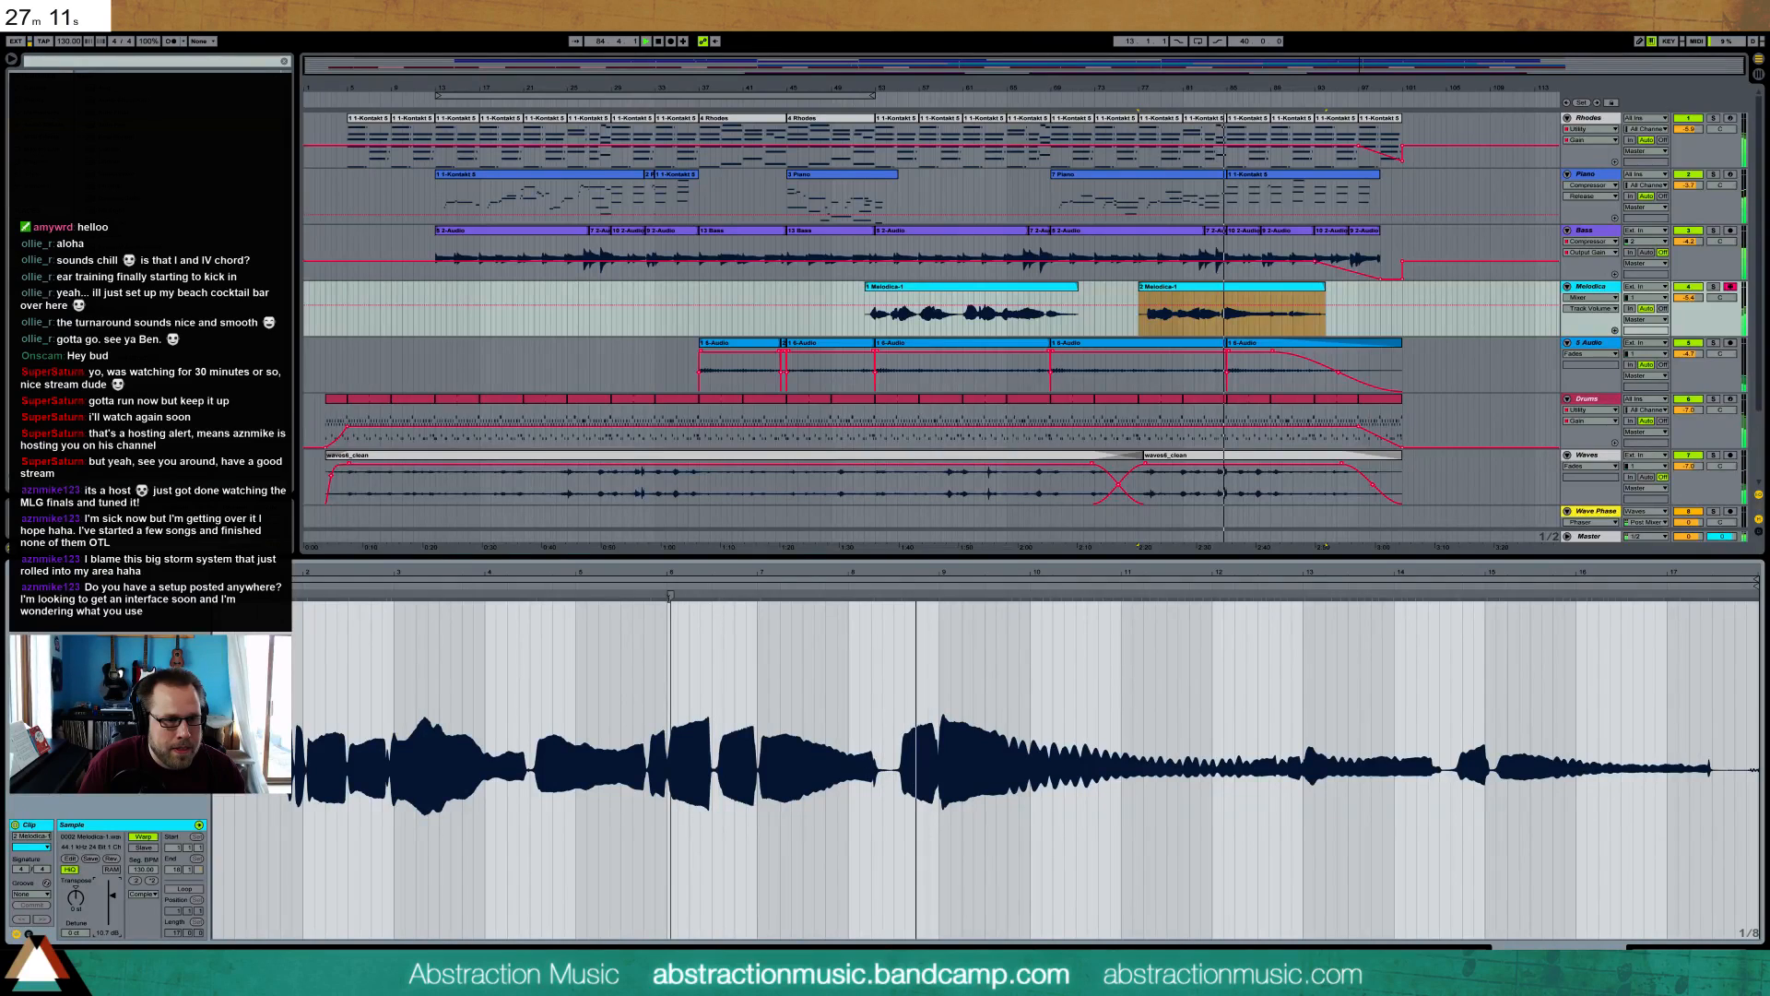
# - Add warp markers to the second Melodica clip at note onsets from its second to ninth bar, nudging late notes into time
pyautogui.click(670, 627)
pyautogui.moveTo(671, 595); pyautogui.dragTo(757, 594)
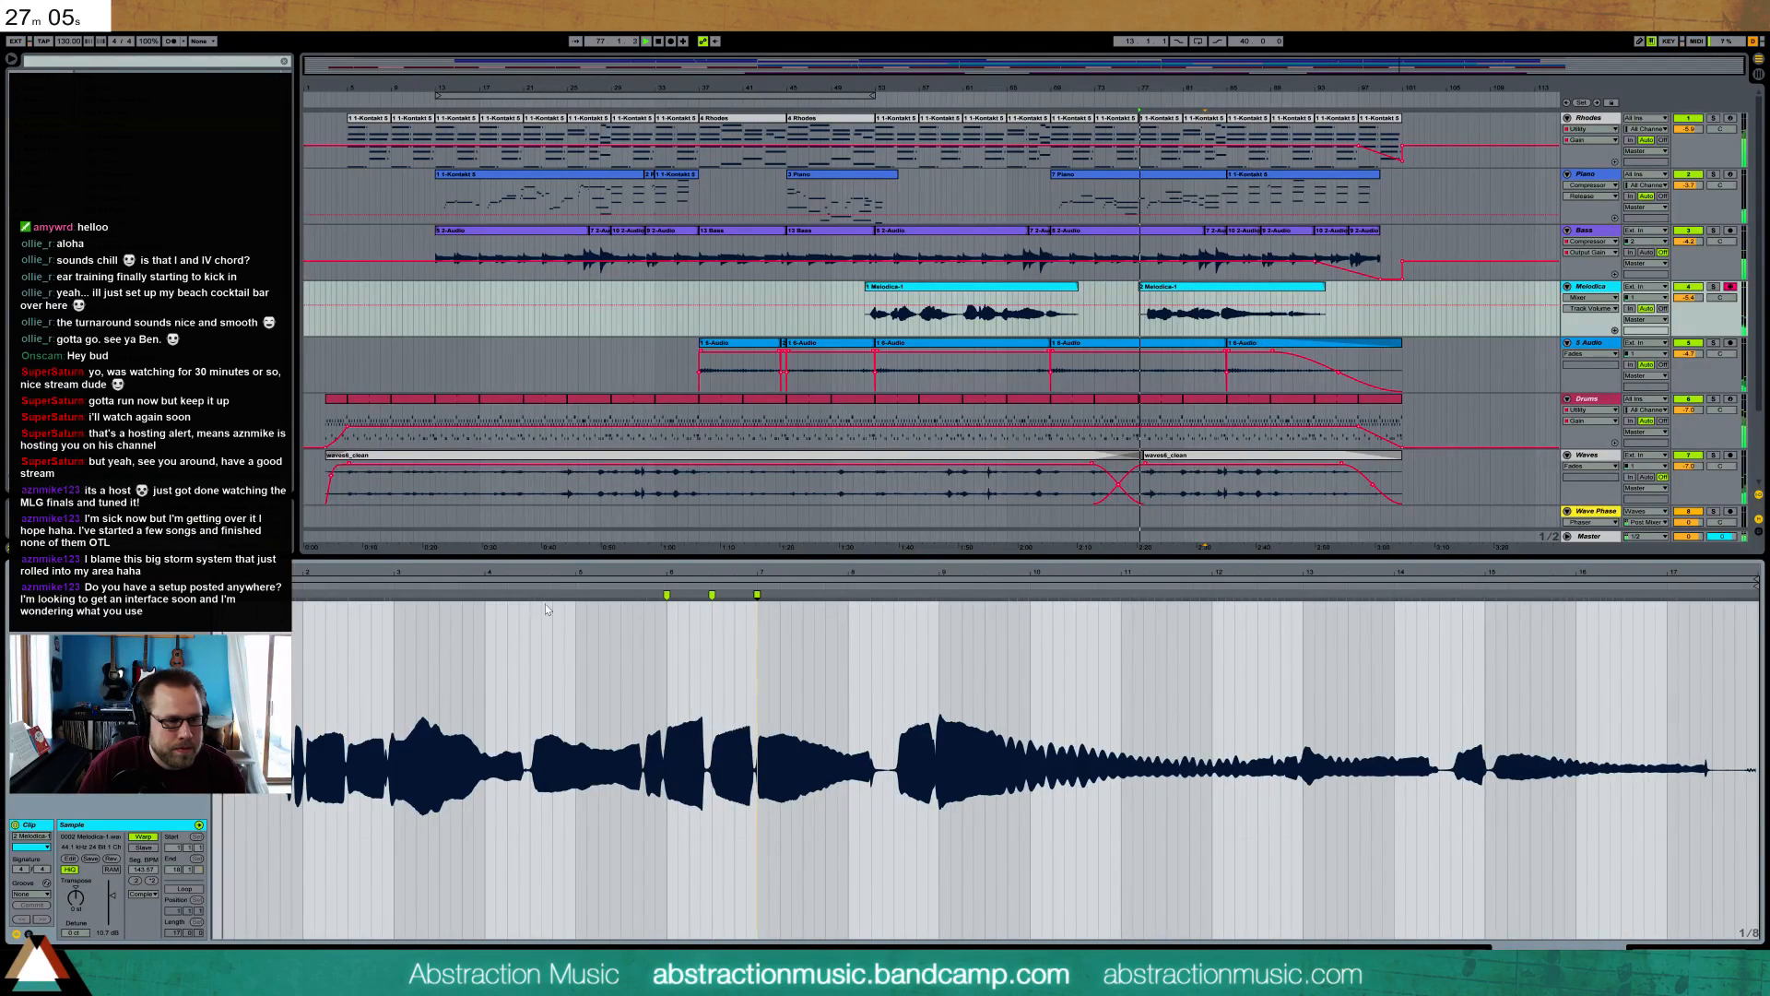
pyautogui.click(302, 595)
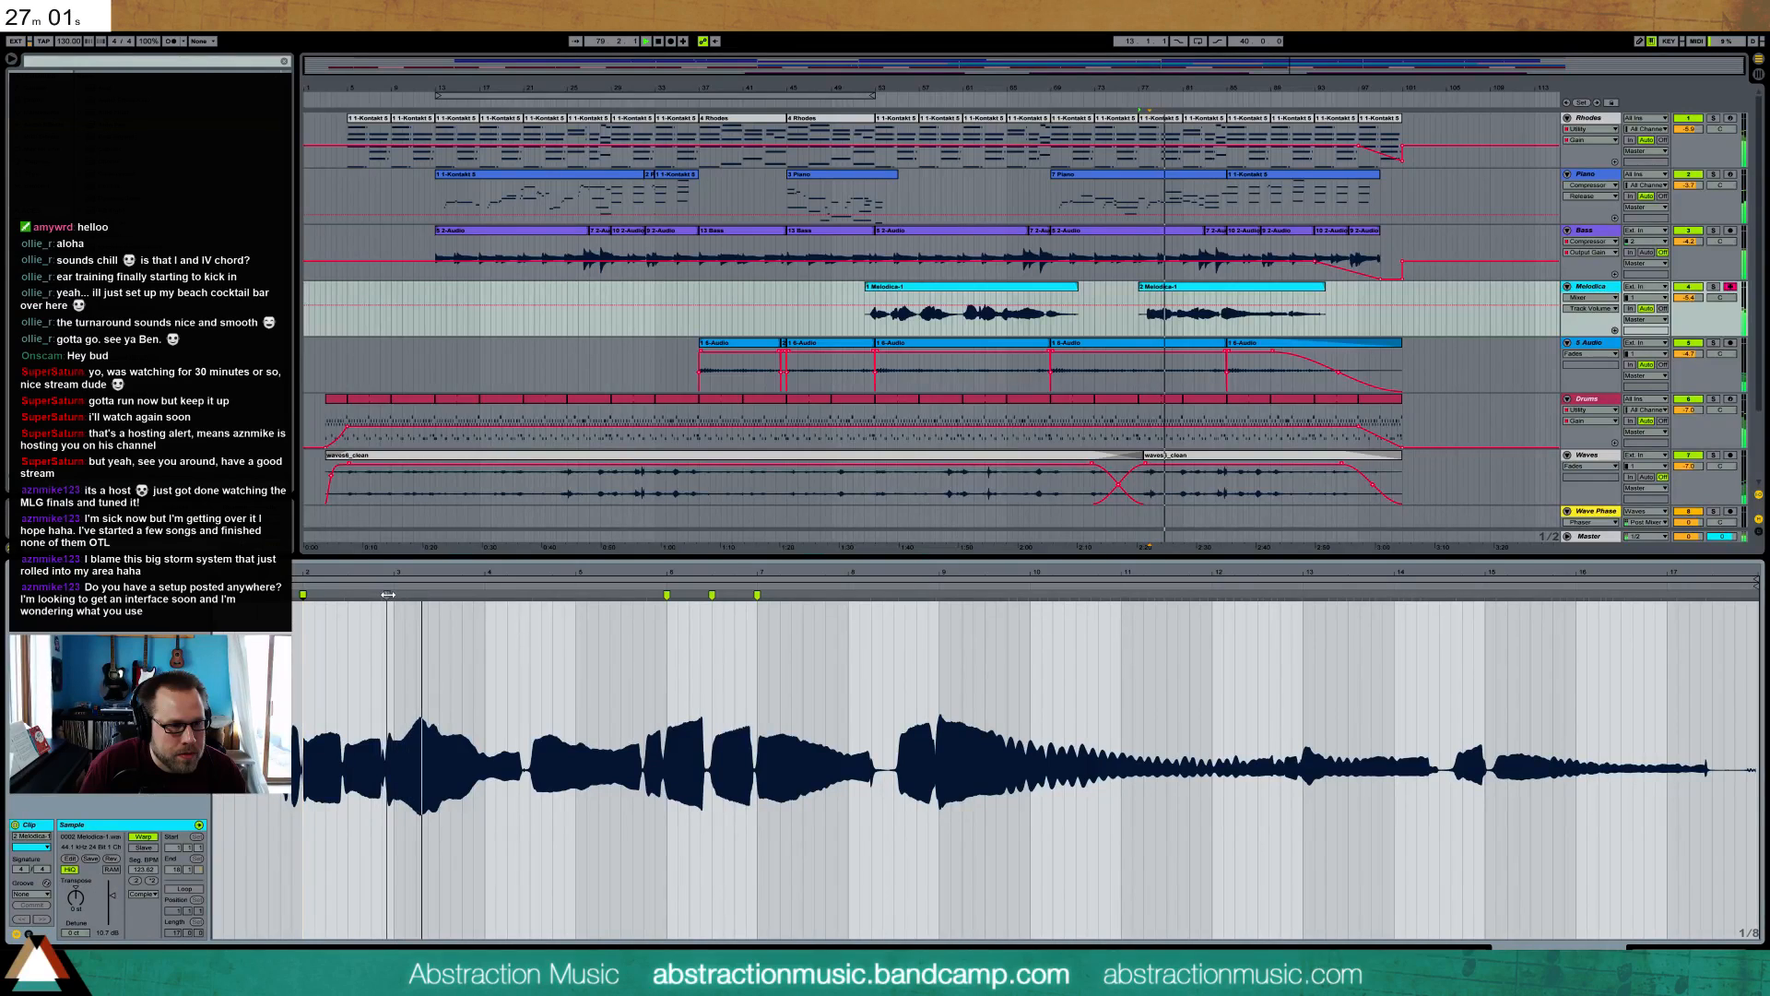
pyautogui.moveTo(533, 595); pyautogui.dragTo(529, 596)
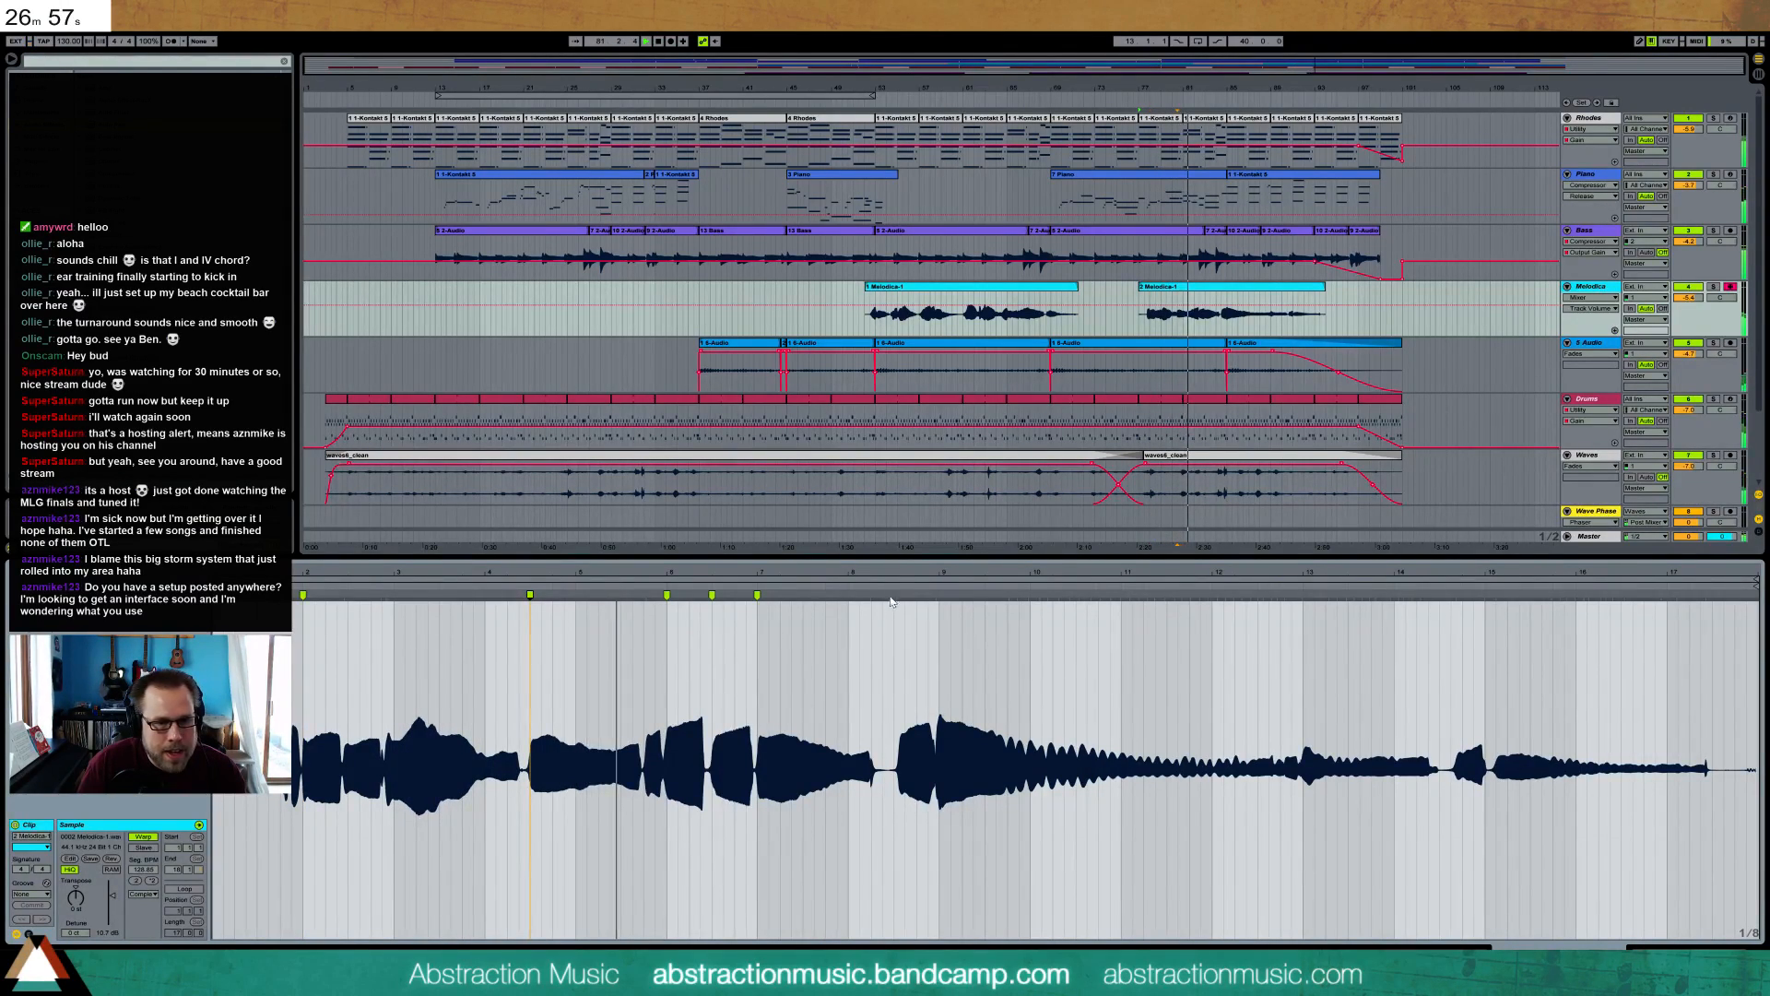
pyautogui.moveTo(897, 595); pyautogui.dragTo(939, 595)
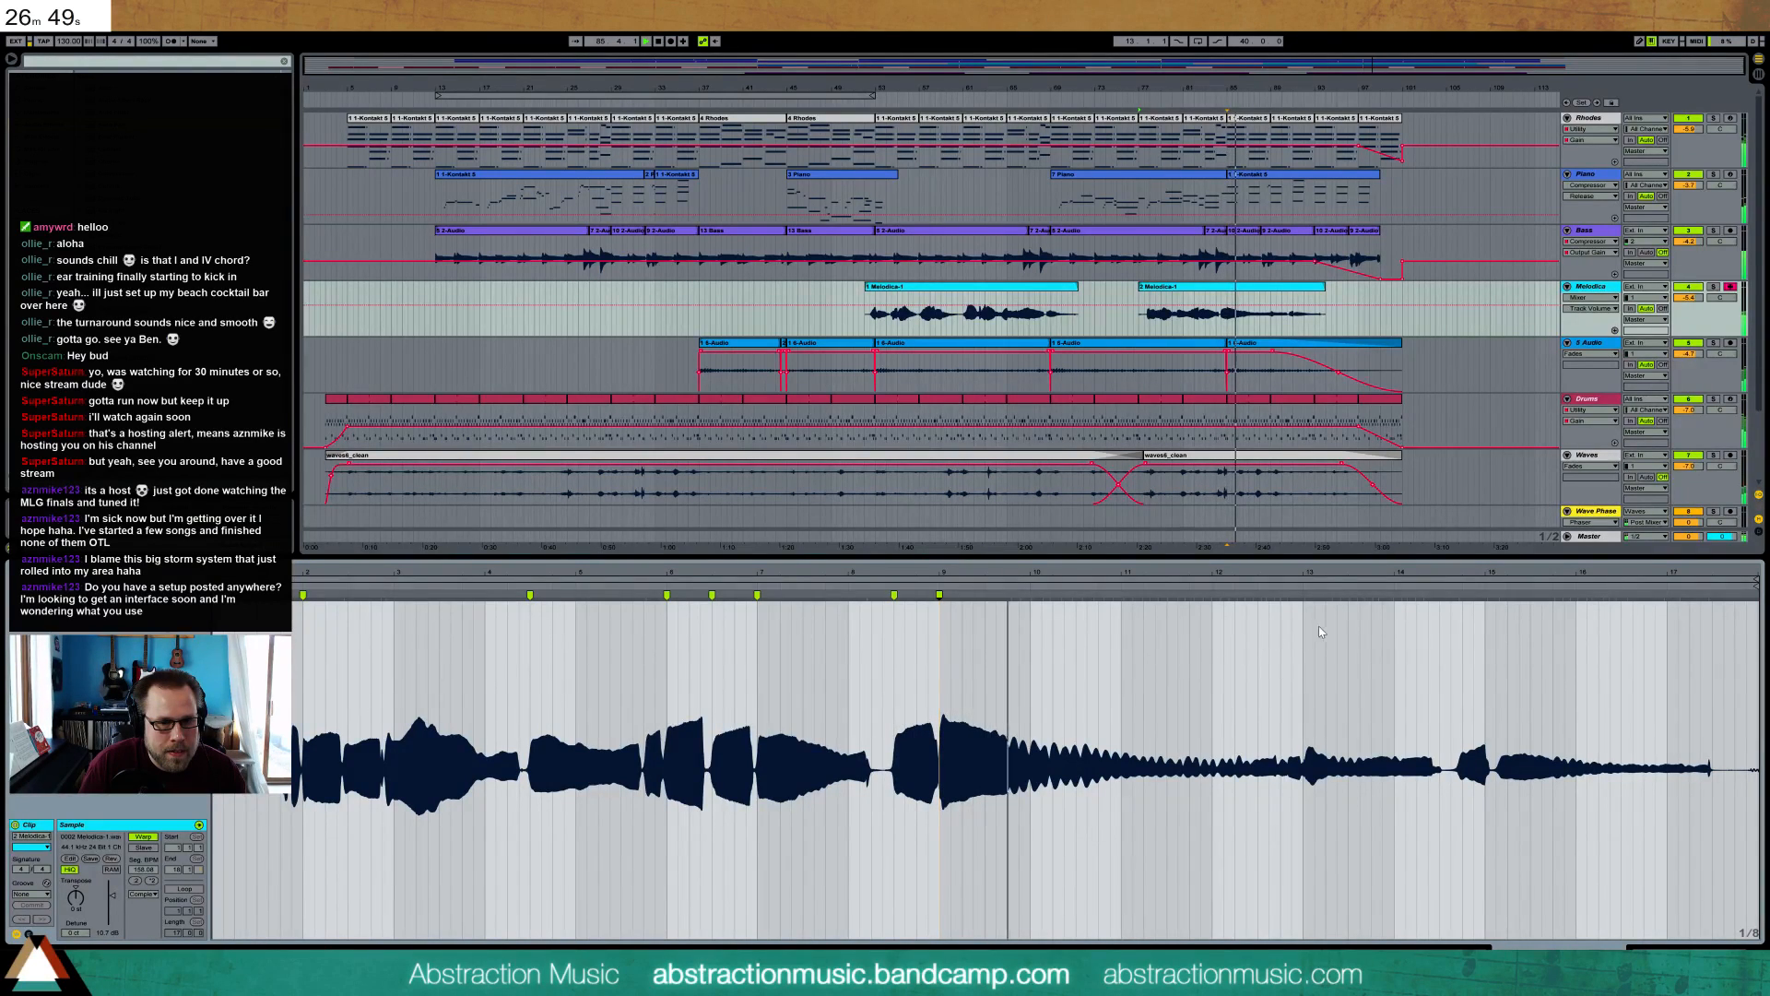
# - Warp the closing notes of the second Melodica clip, adding markers on the last onsets and pulling the final note earlier
pyautogui.doubleClick(1303, 595)
pyautogui.doubleClick(1463, 595)
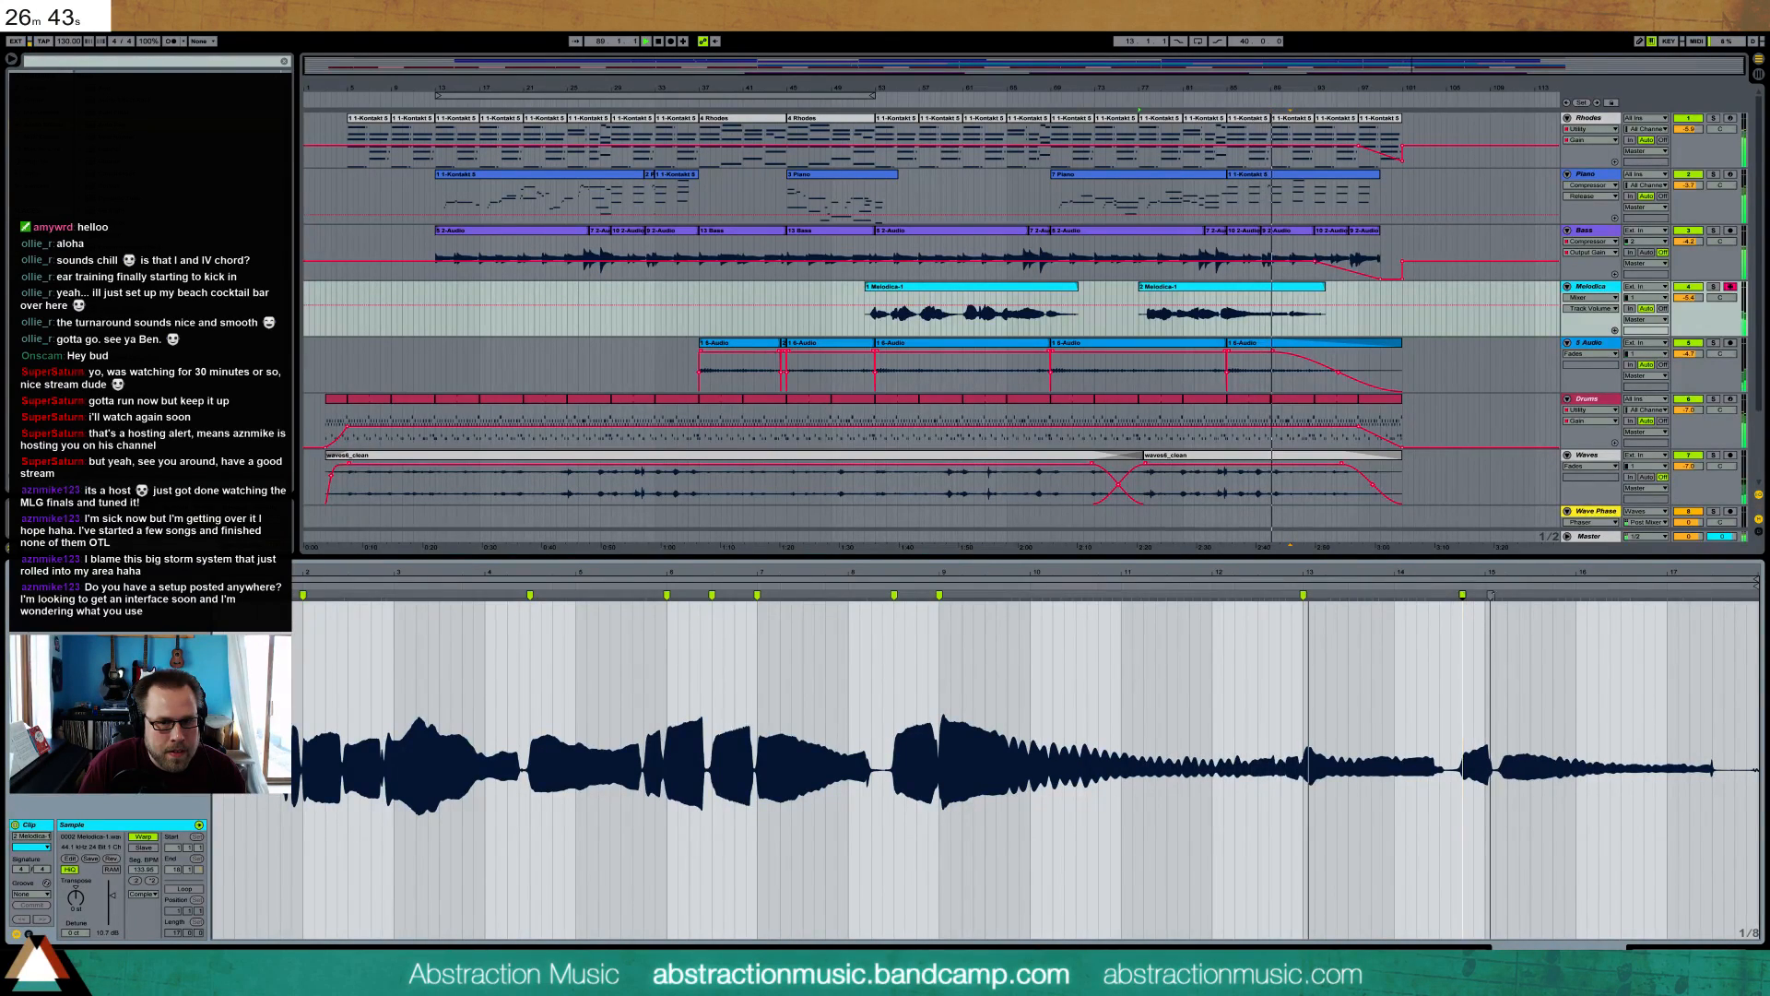
pyautogui.moveTo(1502, 595); pyautogui.dragTo(1496, 594)
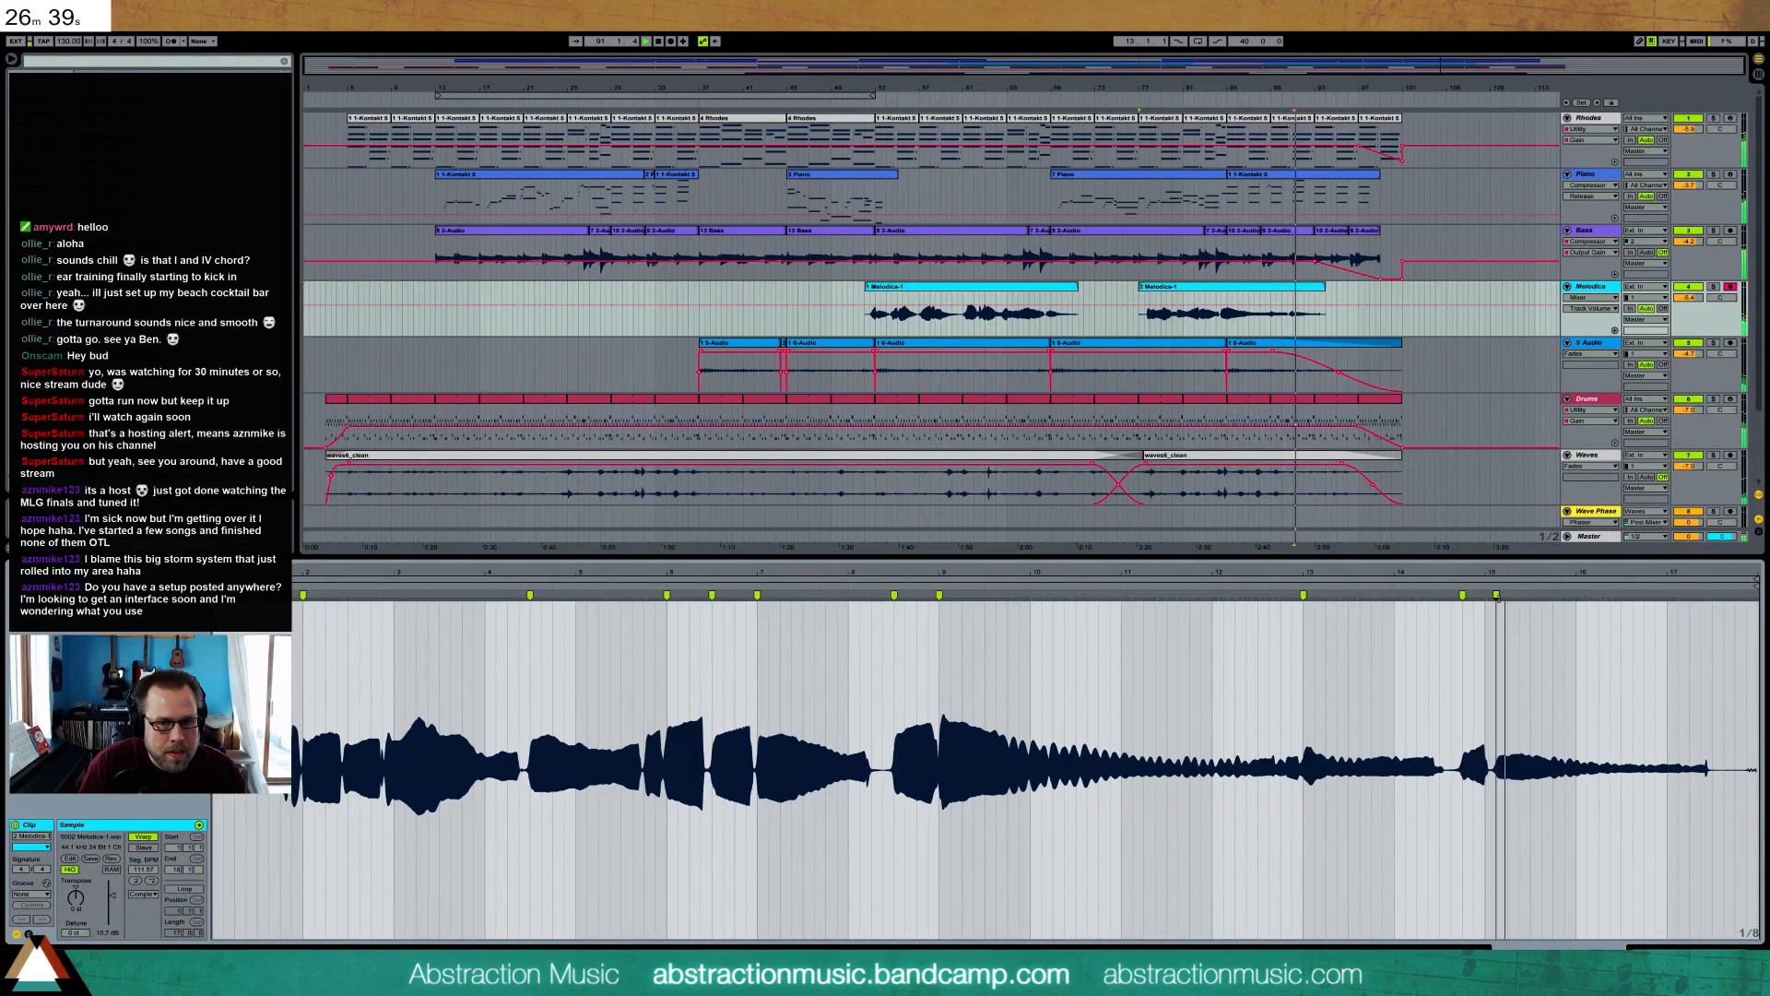
pyautogui.moveTo(1497, 596); pyautogui.dragTo(1490, 601)
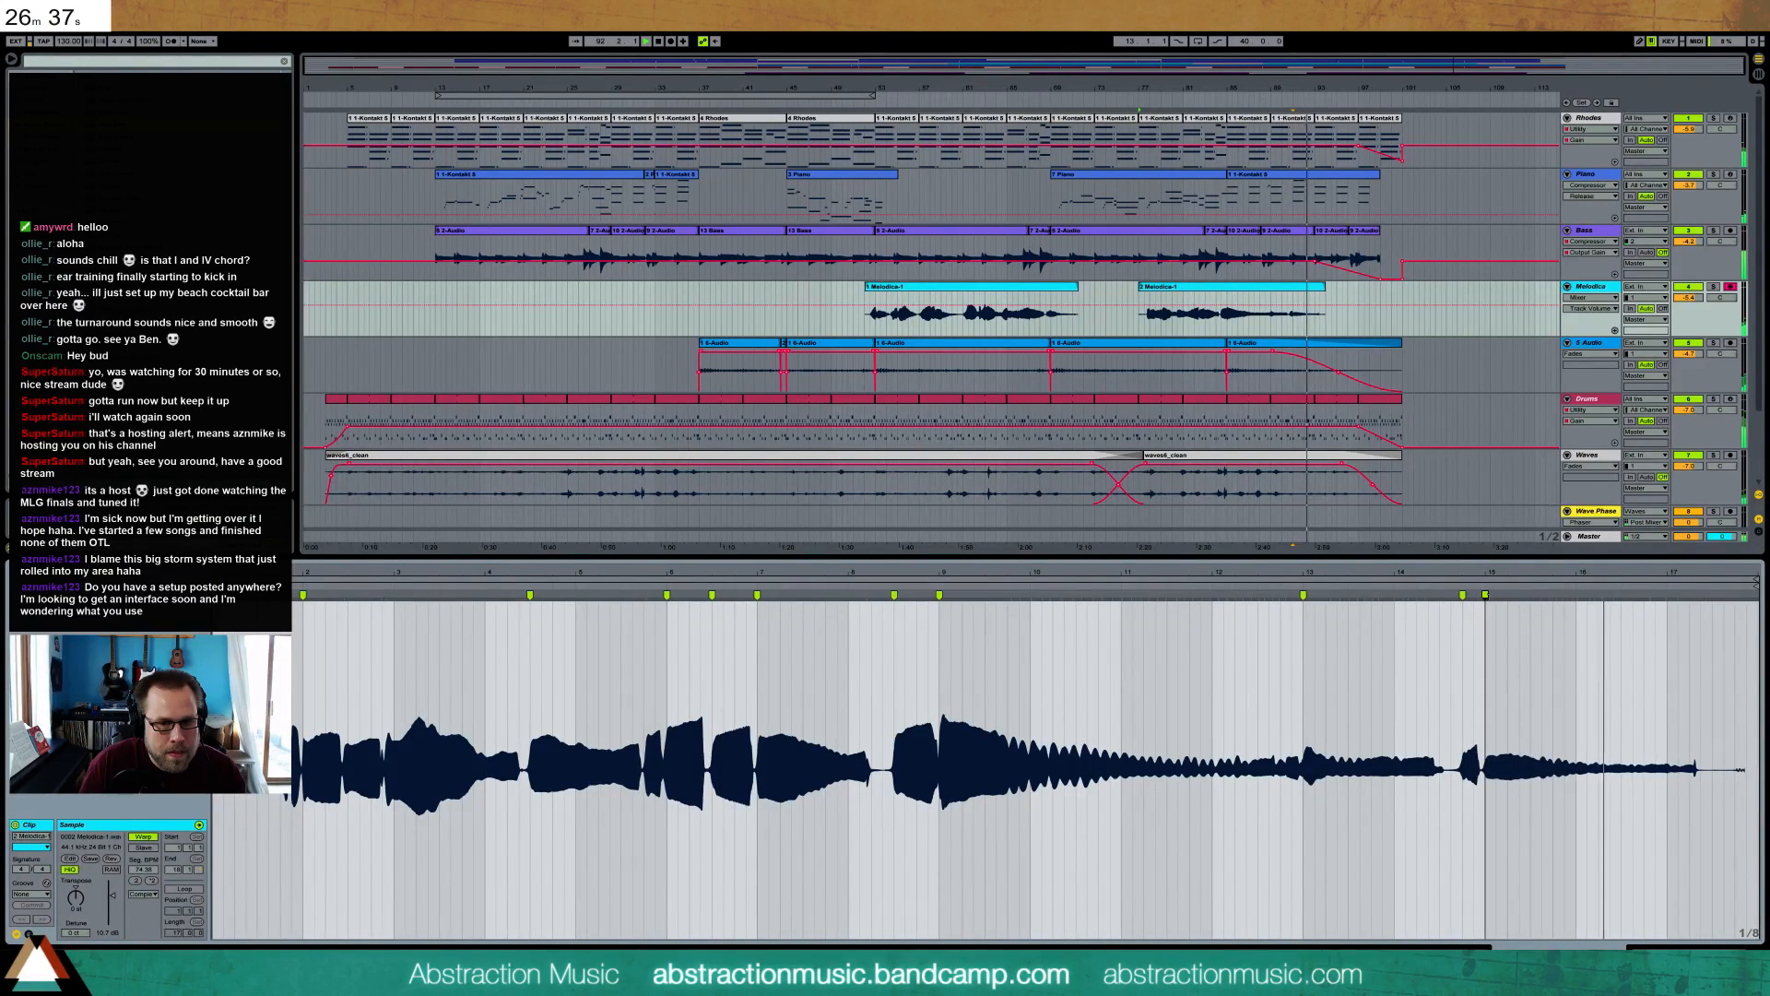
# - Trim the end of the second Melodica clip slightly and give it a short fade-out
pyautogui.moveTo(1324, 287); pyautogui.dragTo(1320, 287)
pyautogui.click(1319, 296)
pyautogui.click(1319, 299)
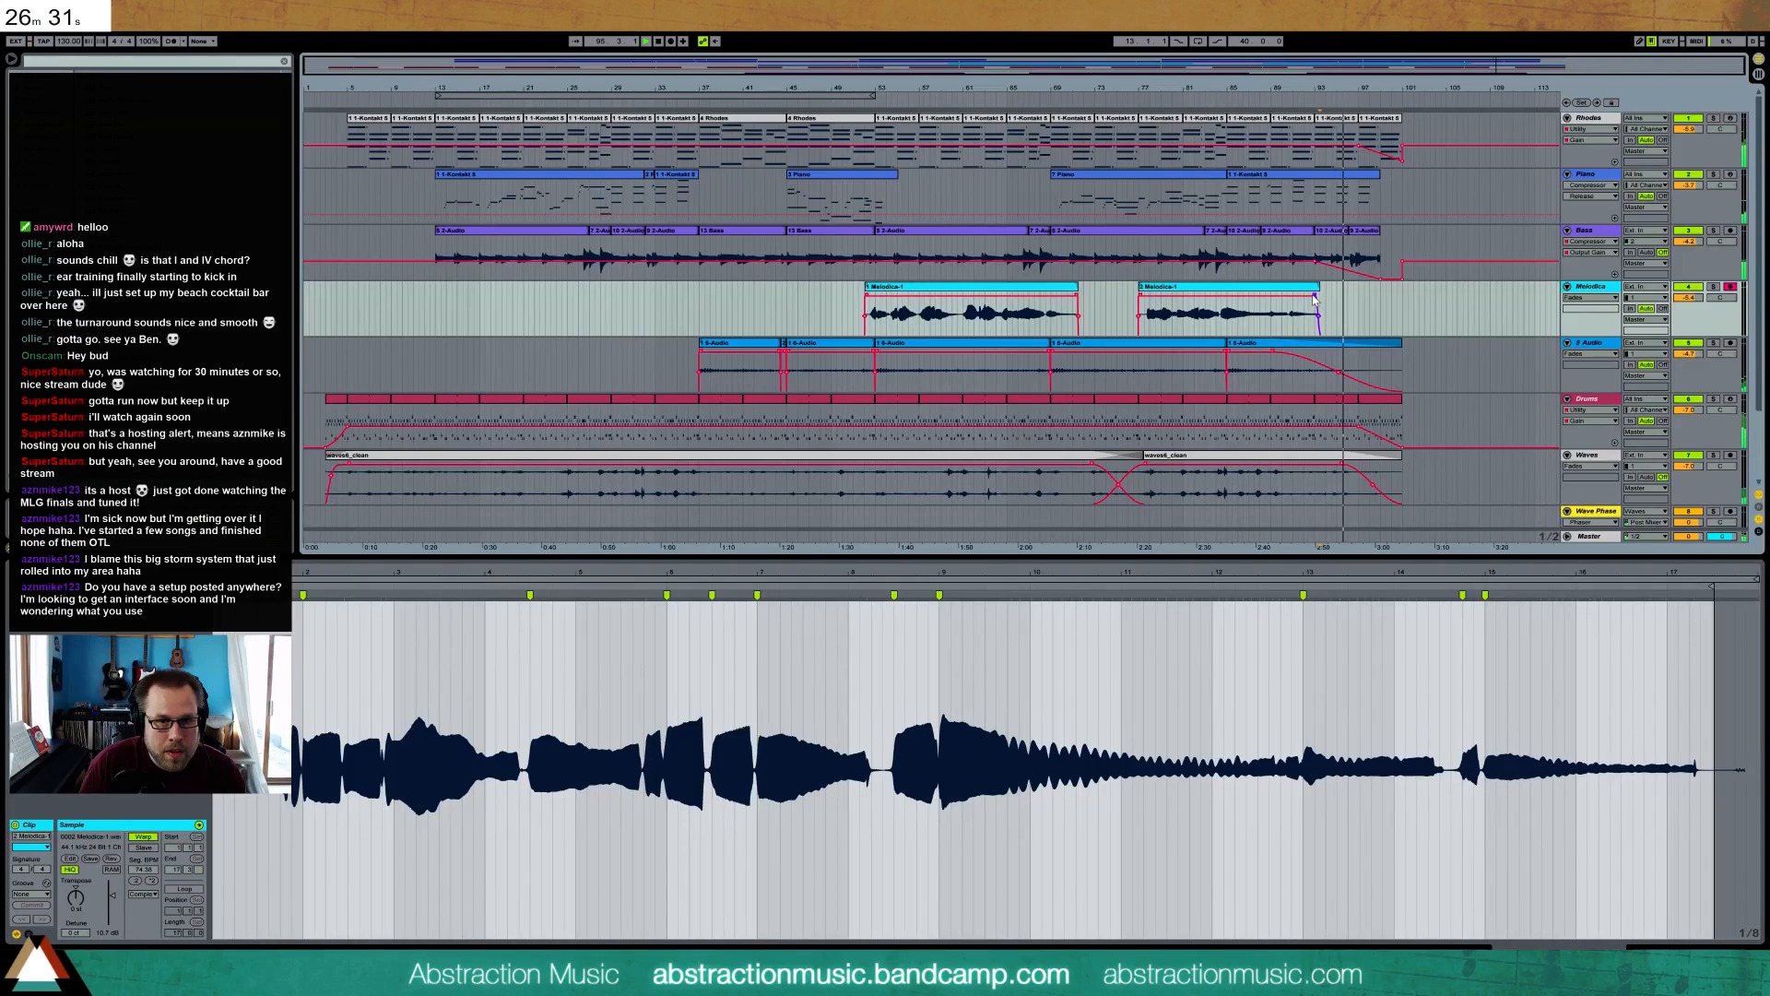
pyautogui.click(1682, 947)
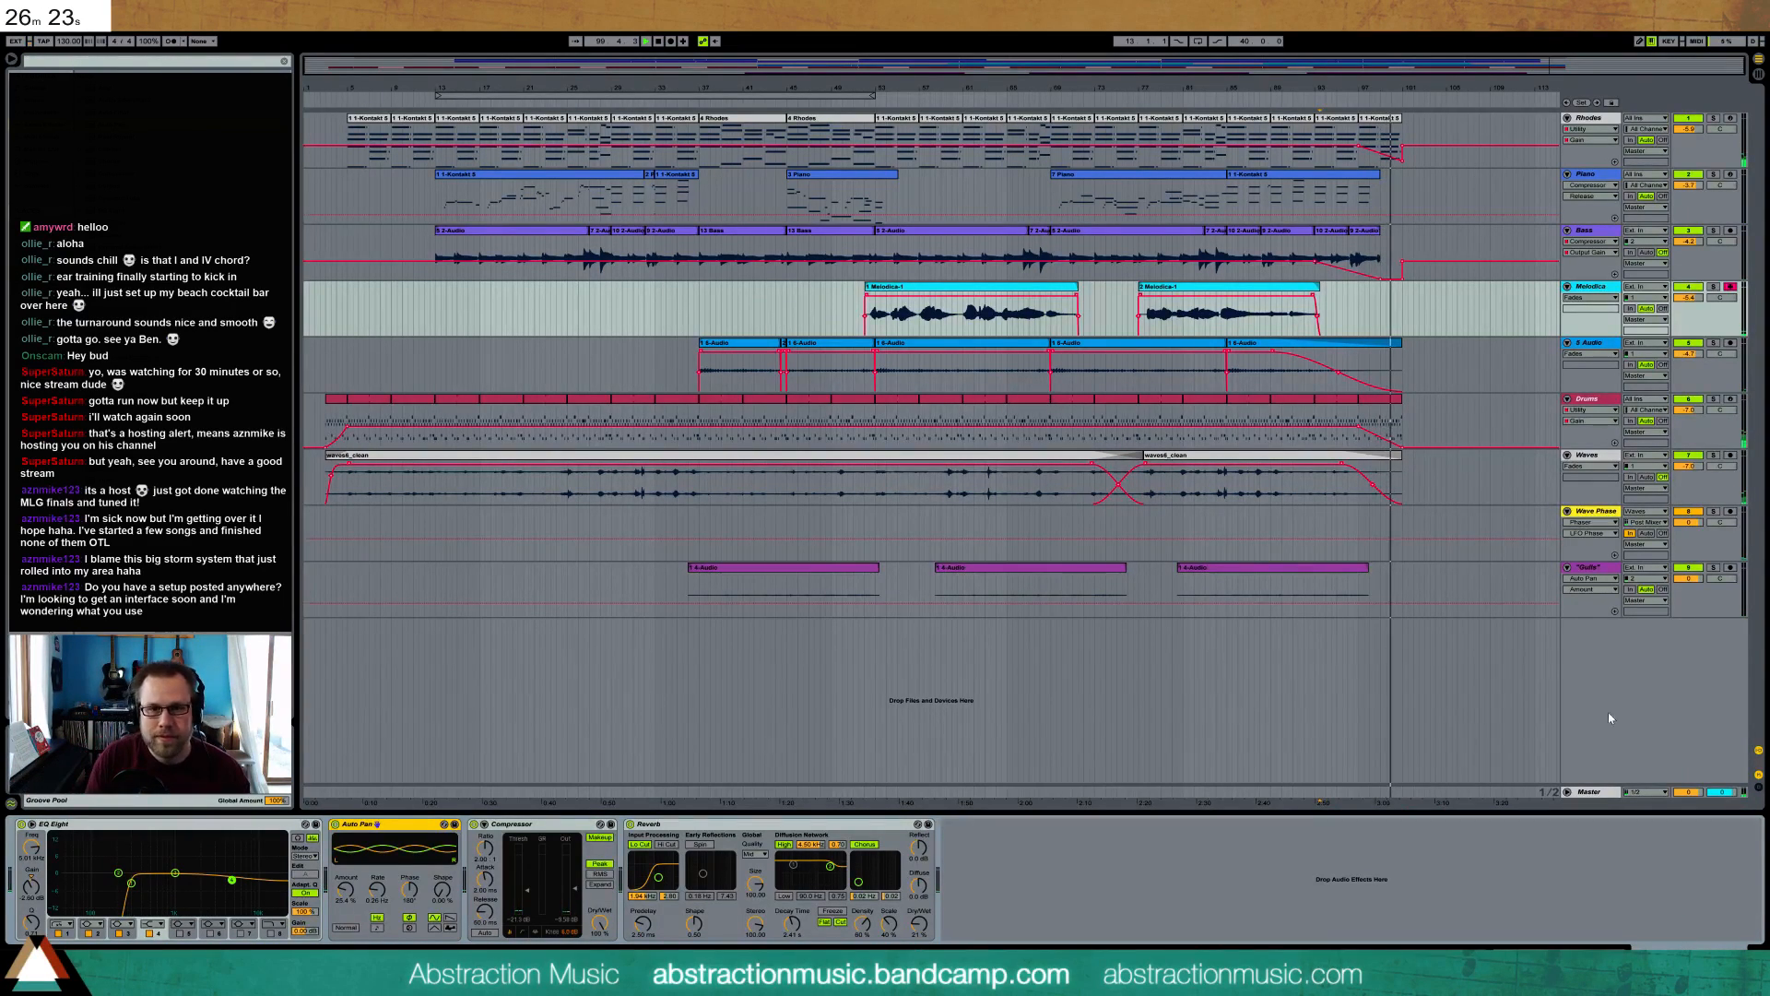
# - Shorten the end of the last Drums clip slightly and lower the end of the Rhodes gain fade-out to its minimum
pyautogui.click(1393, 164)
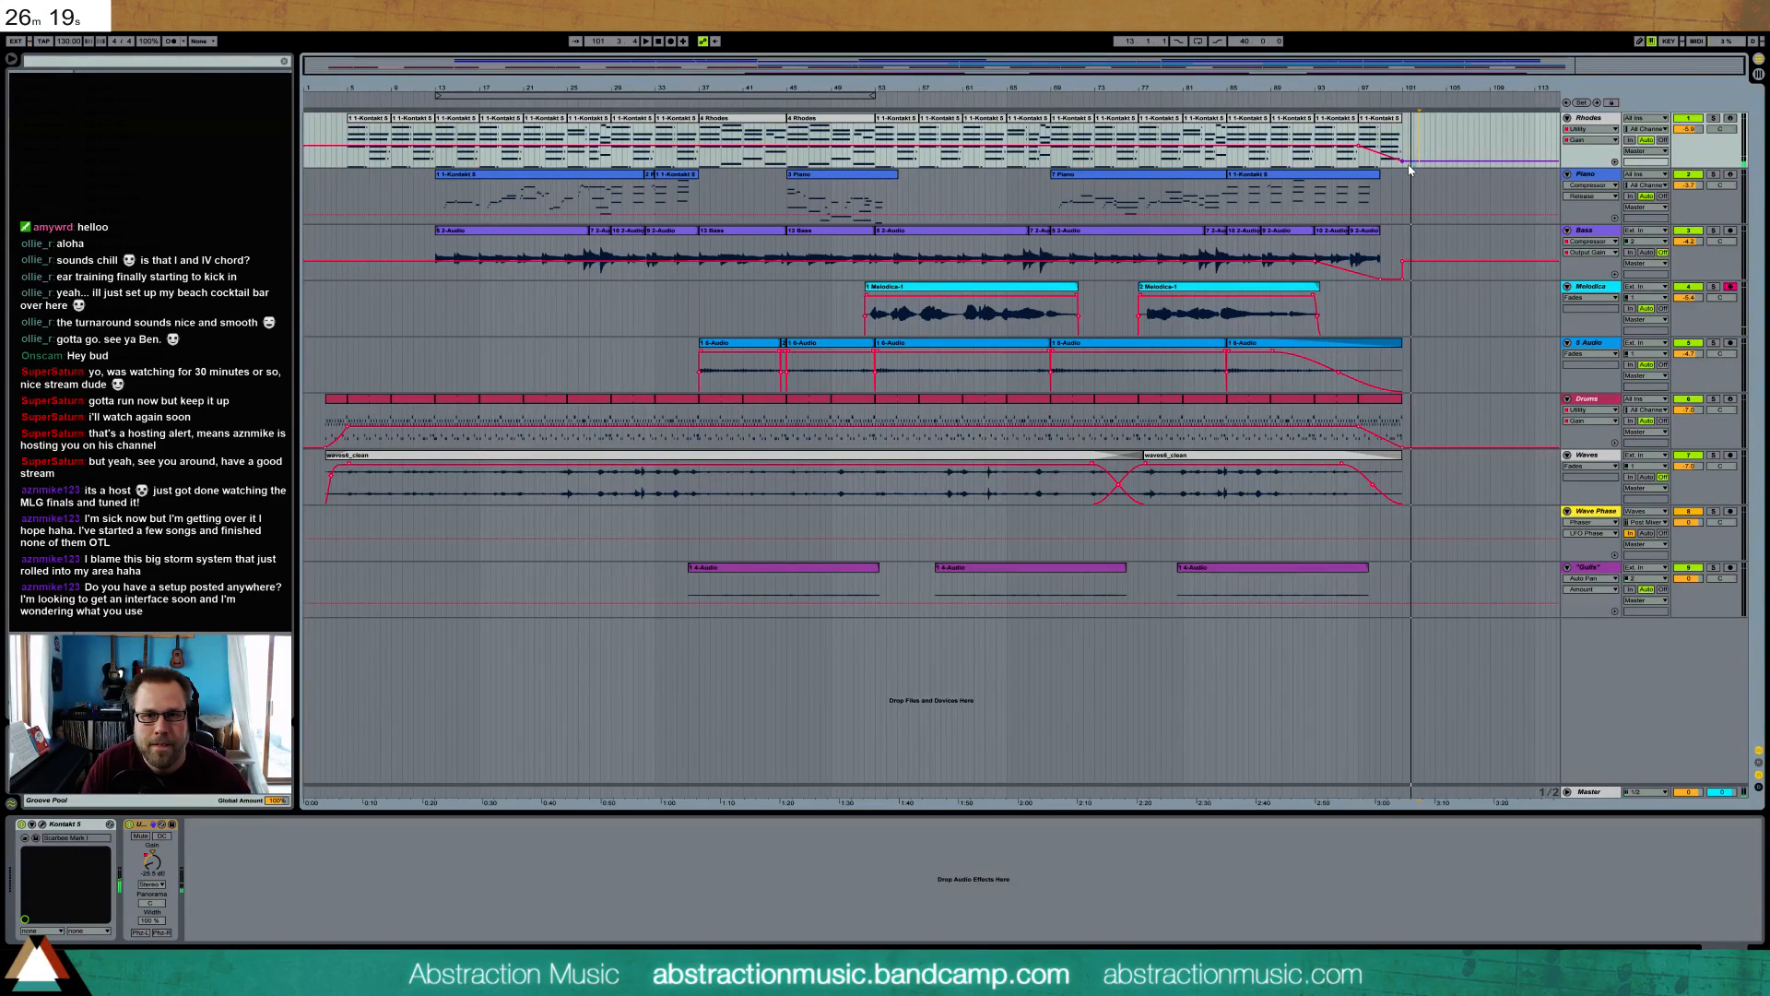
pyautogui.click(1360, 105)
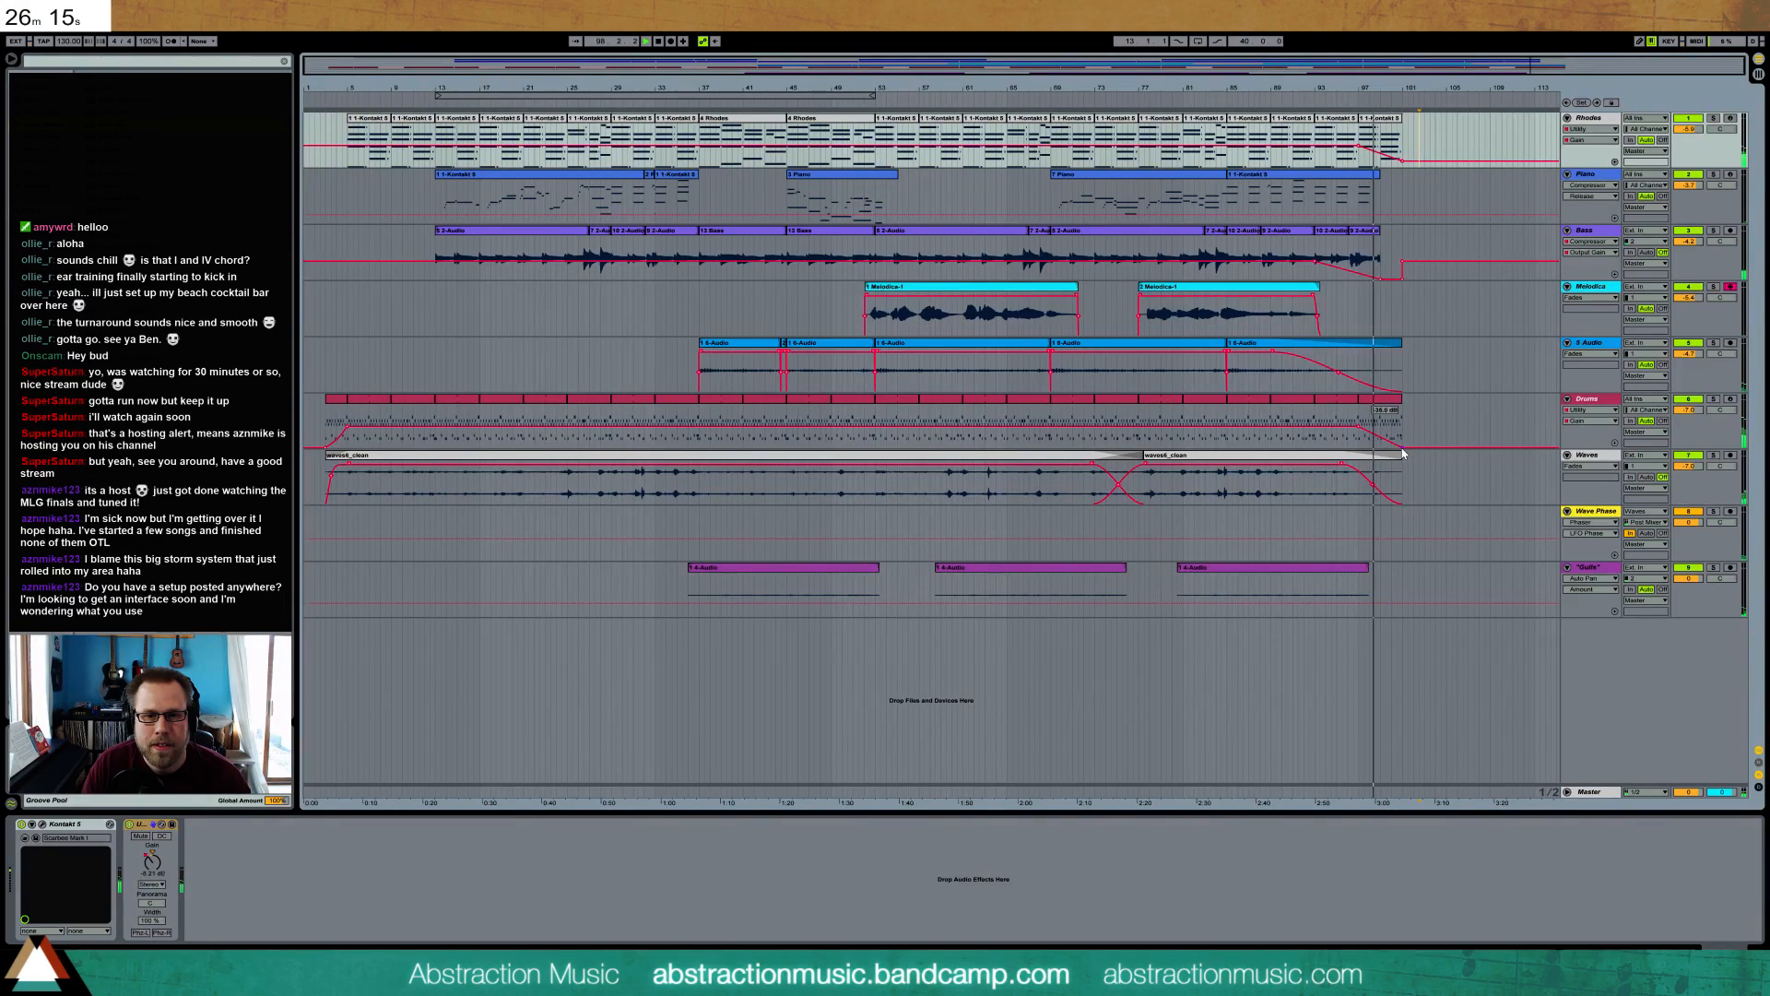
pyautogui.click(1410, 419)
pyautogui.moveTo(1401, 399); pyautogui.dragTo(1396, 400)
pyautogui.click(1414, 421)
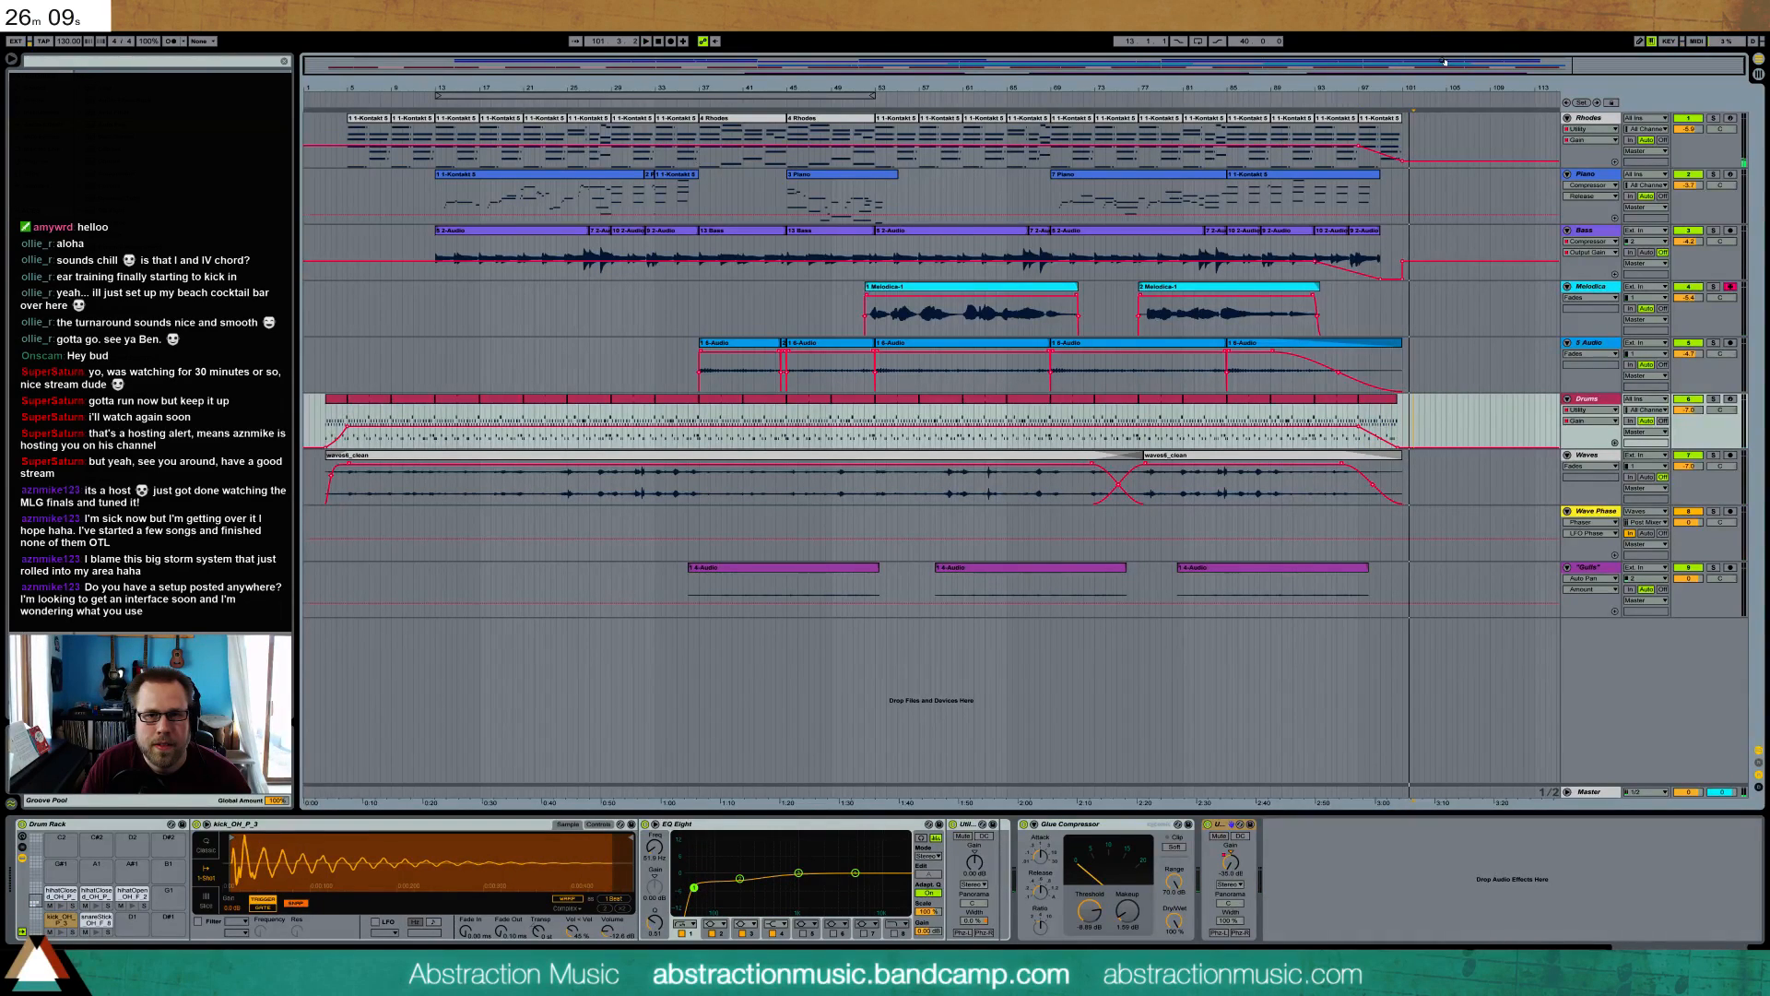
pyautogui.click(1417, 163)
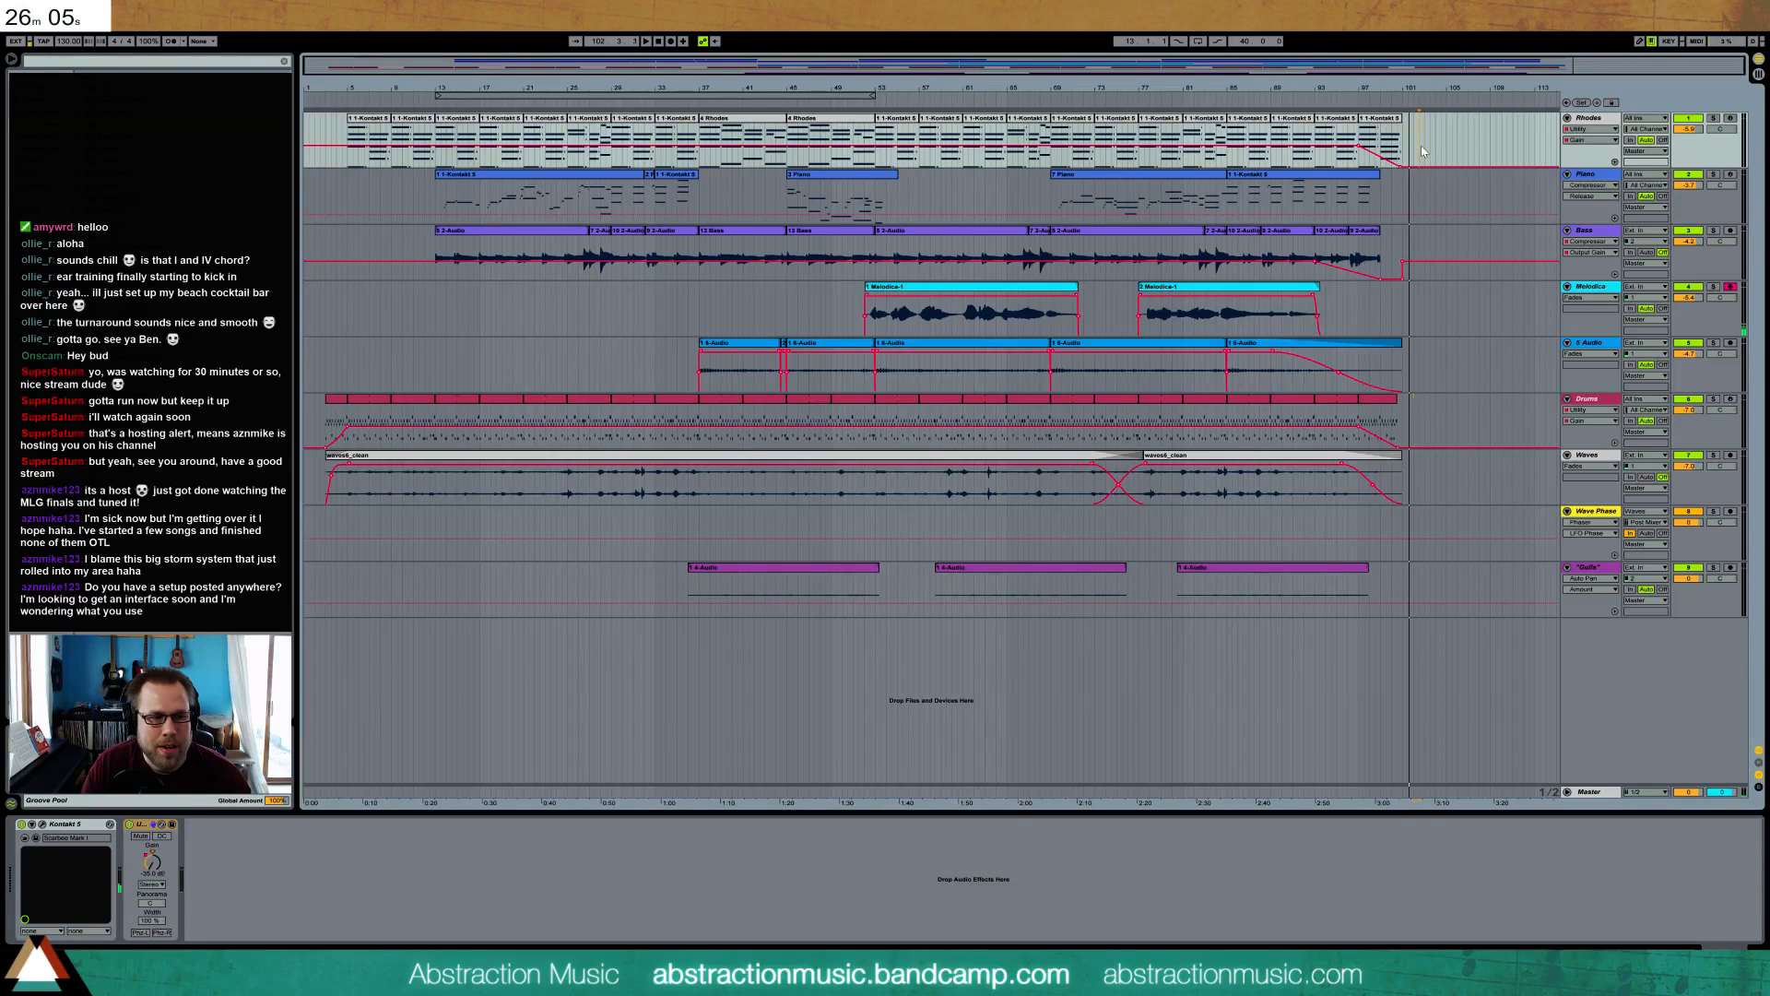
pyautogui.click(1392, 103)
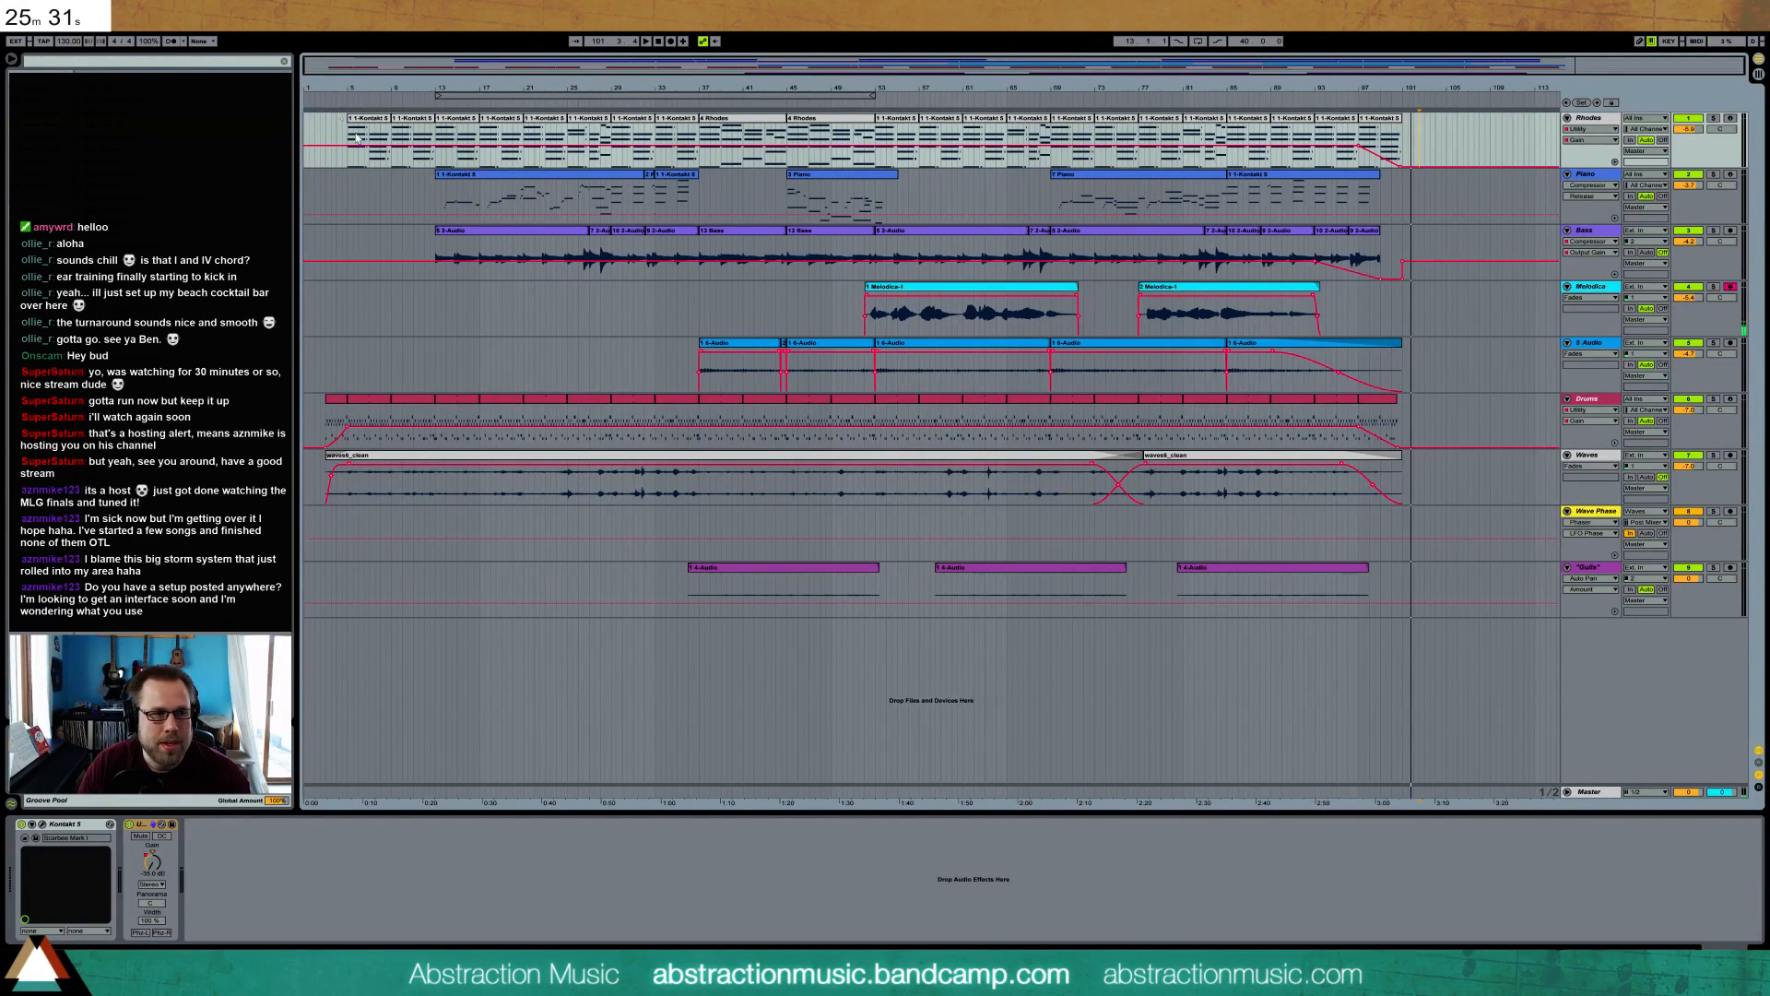
# - Play the song from the beginning and move the "Gulls" track directly above the Waves track
pyautogui.click(327, 99)
pyautogui.click(321, 101)
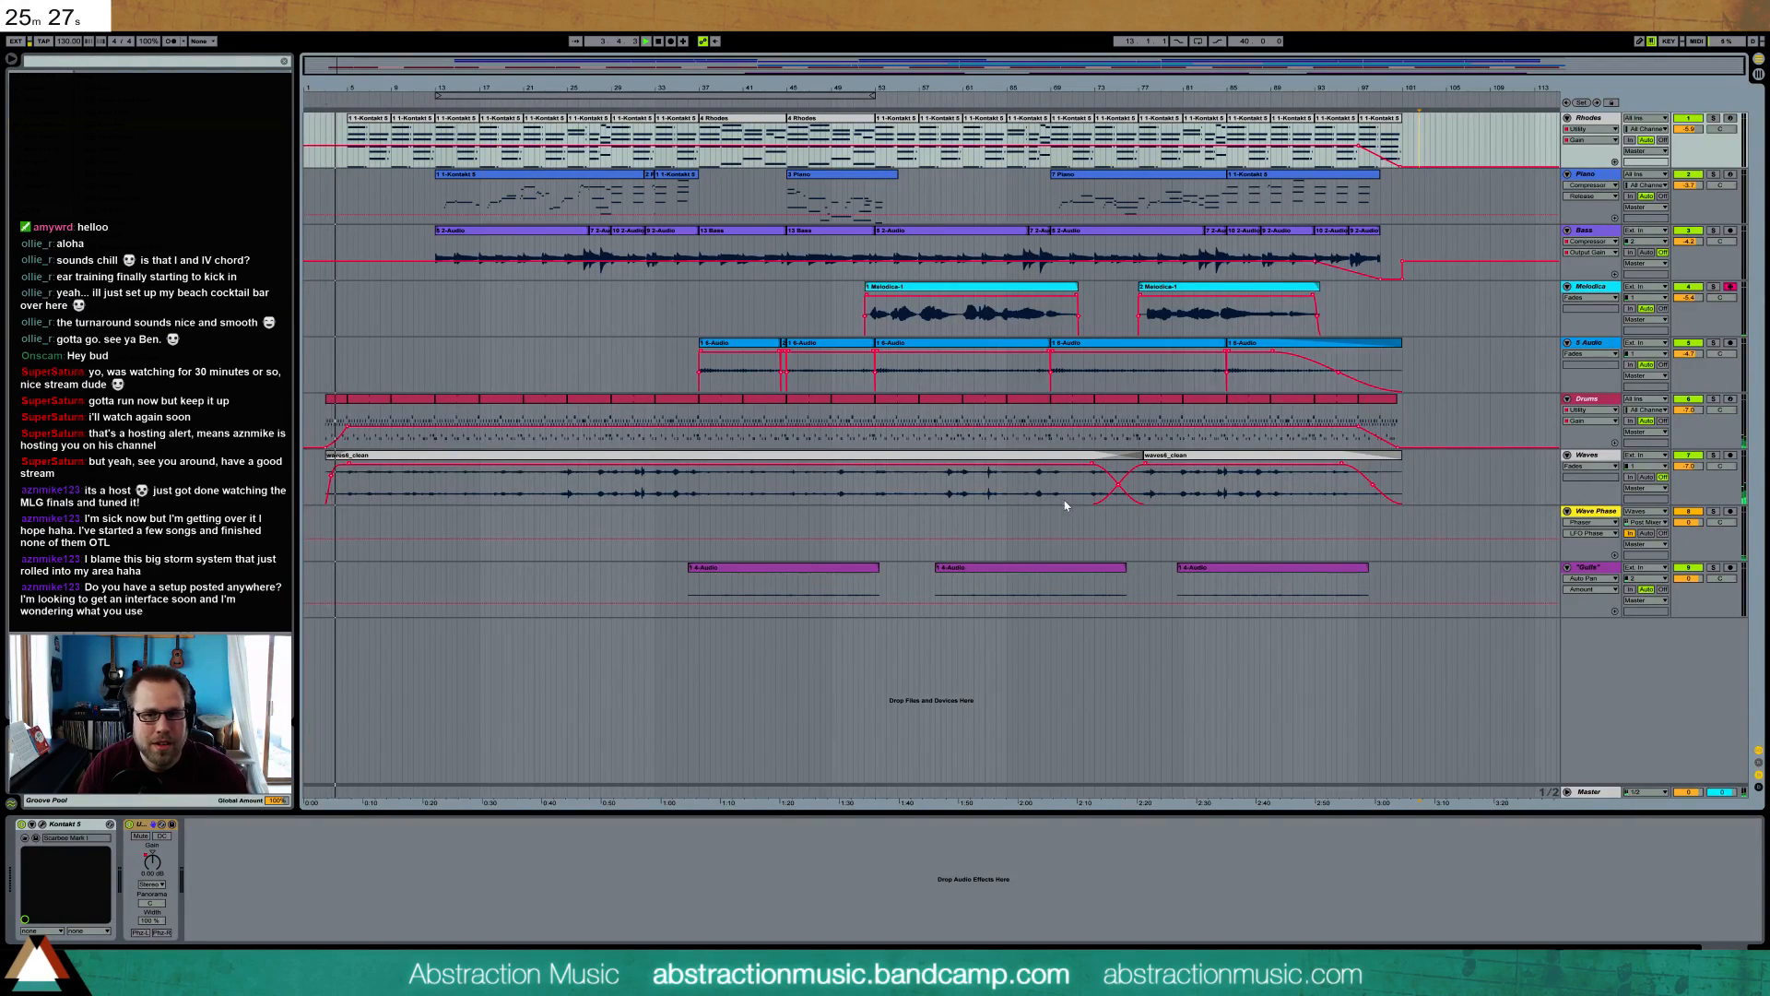
pyautogui.moveTo(1589, 568); pyautogui.dragTo(1599, 453)
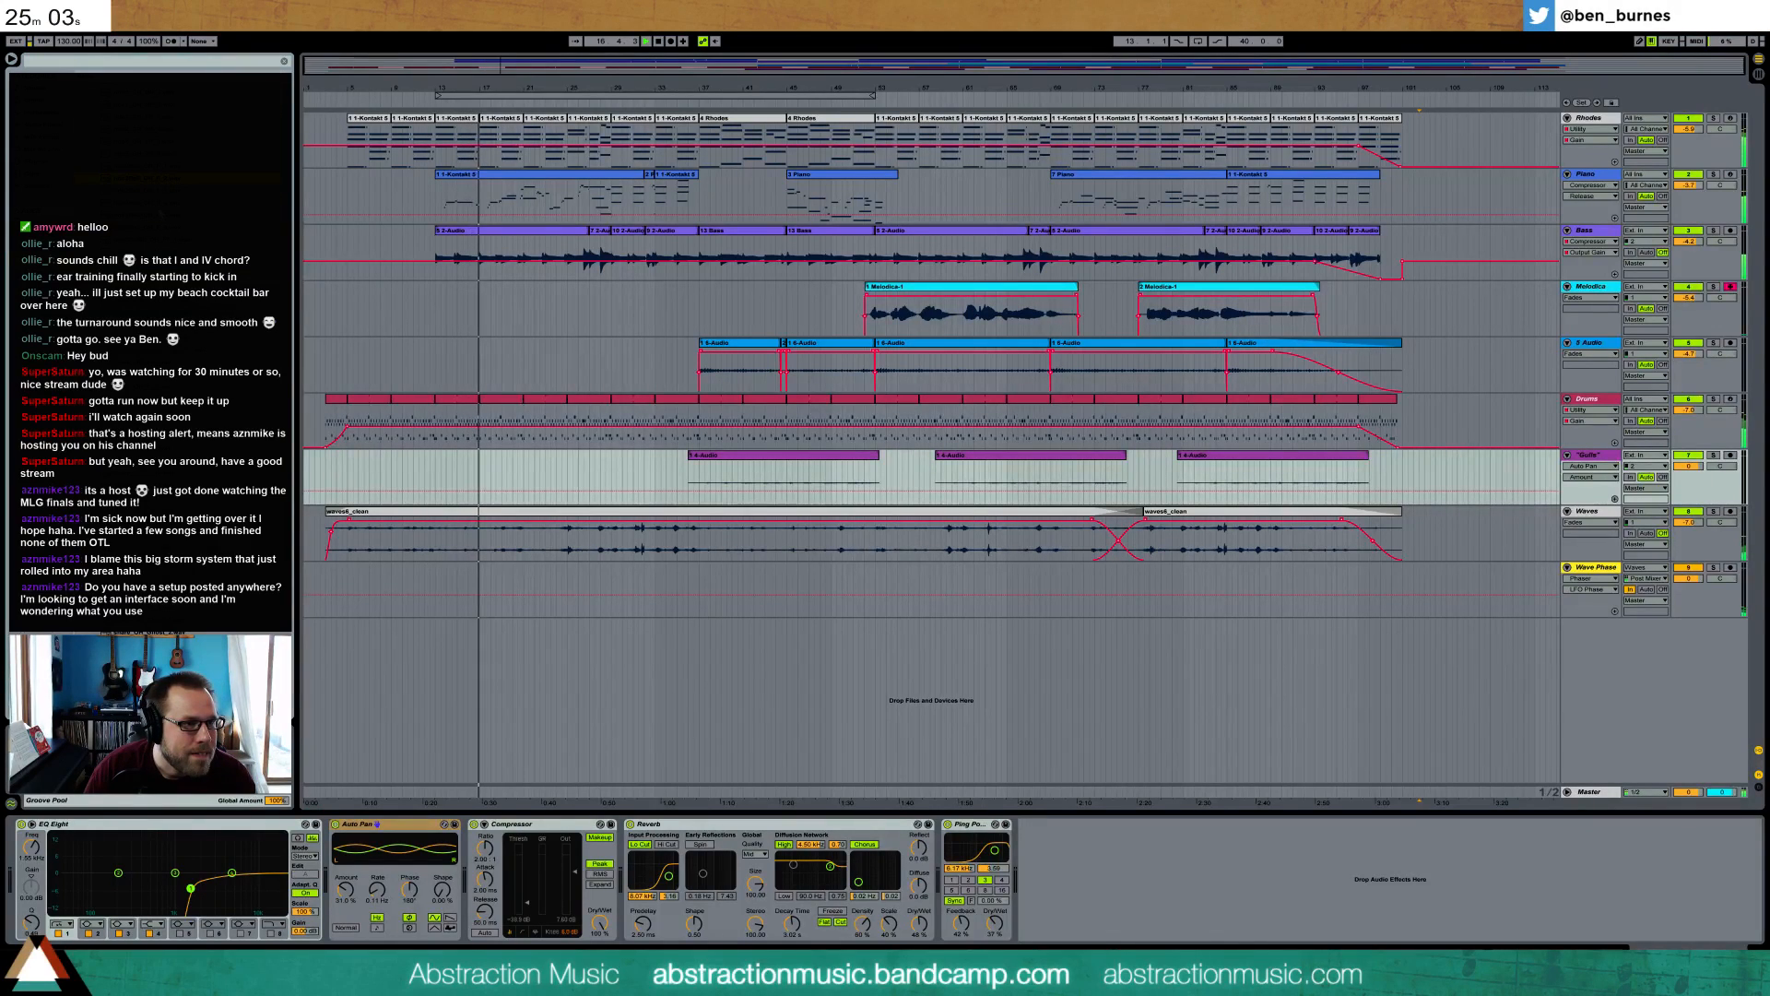
# - Load ride bell, ride and two tom samples onto empty pads of the Drums track's Drum Rack
pyautogui.click(498, 399)
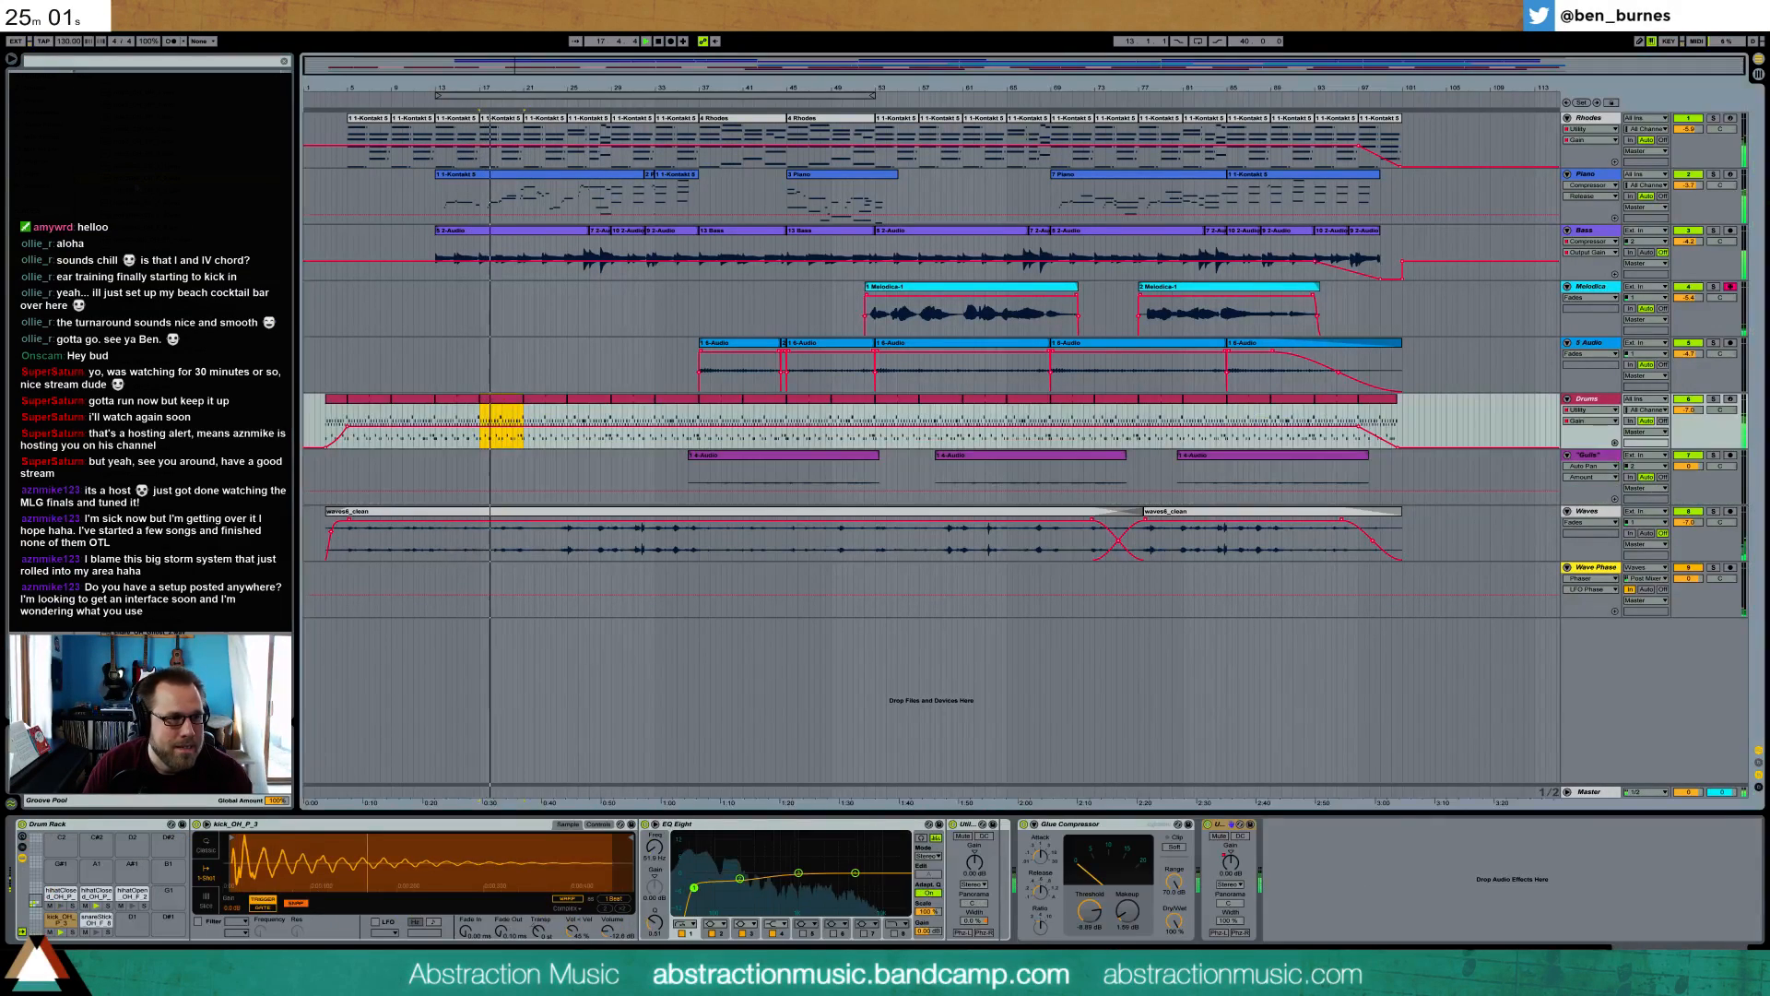
pyautogui.click(108, 871)
pyautogui.moveTo(107, 871); pyautogui.dragTo(64, 869)
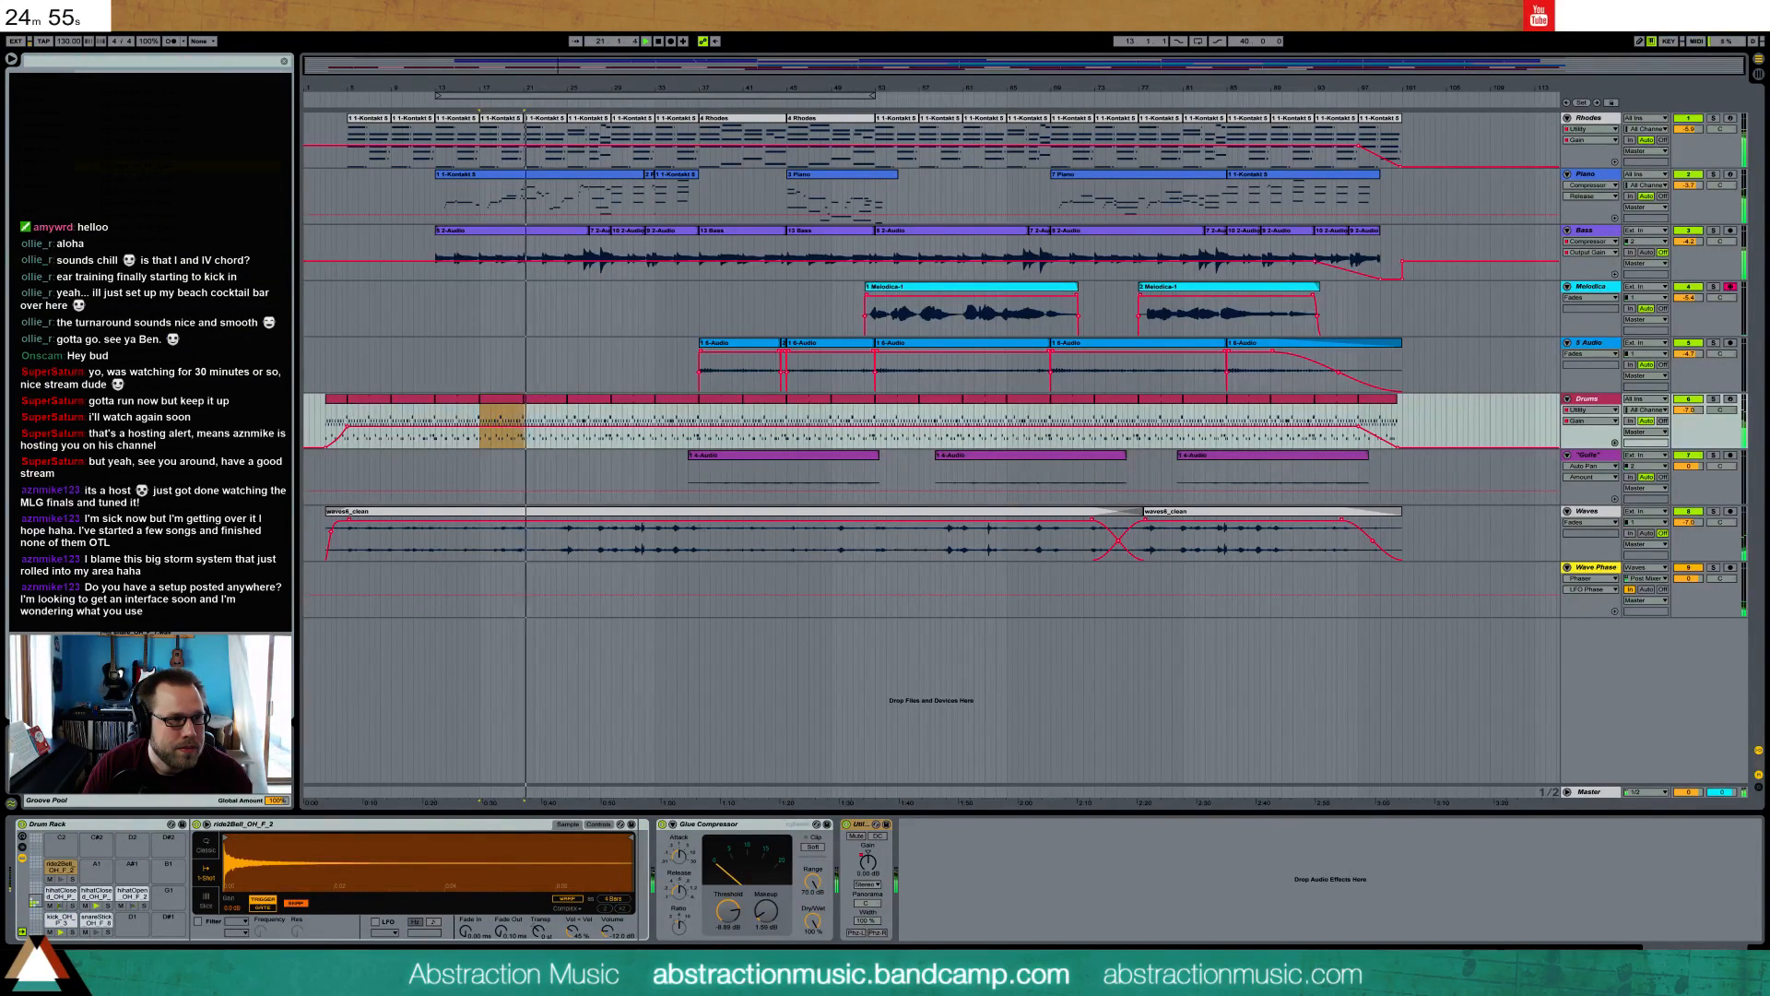
pyautogui.moveTo(138, 167); pyautogui.dragTo(97, 868)
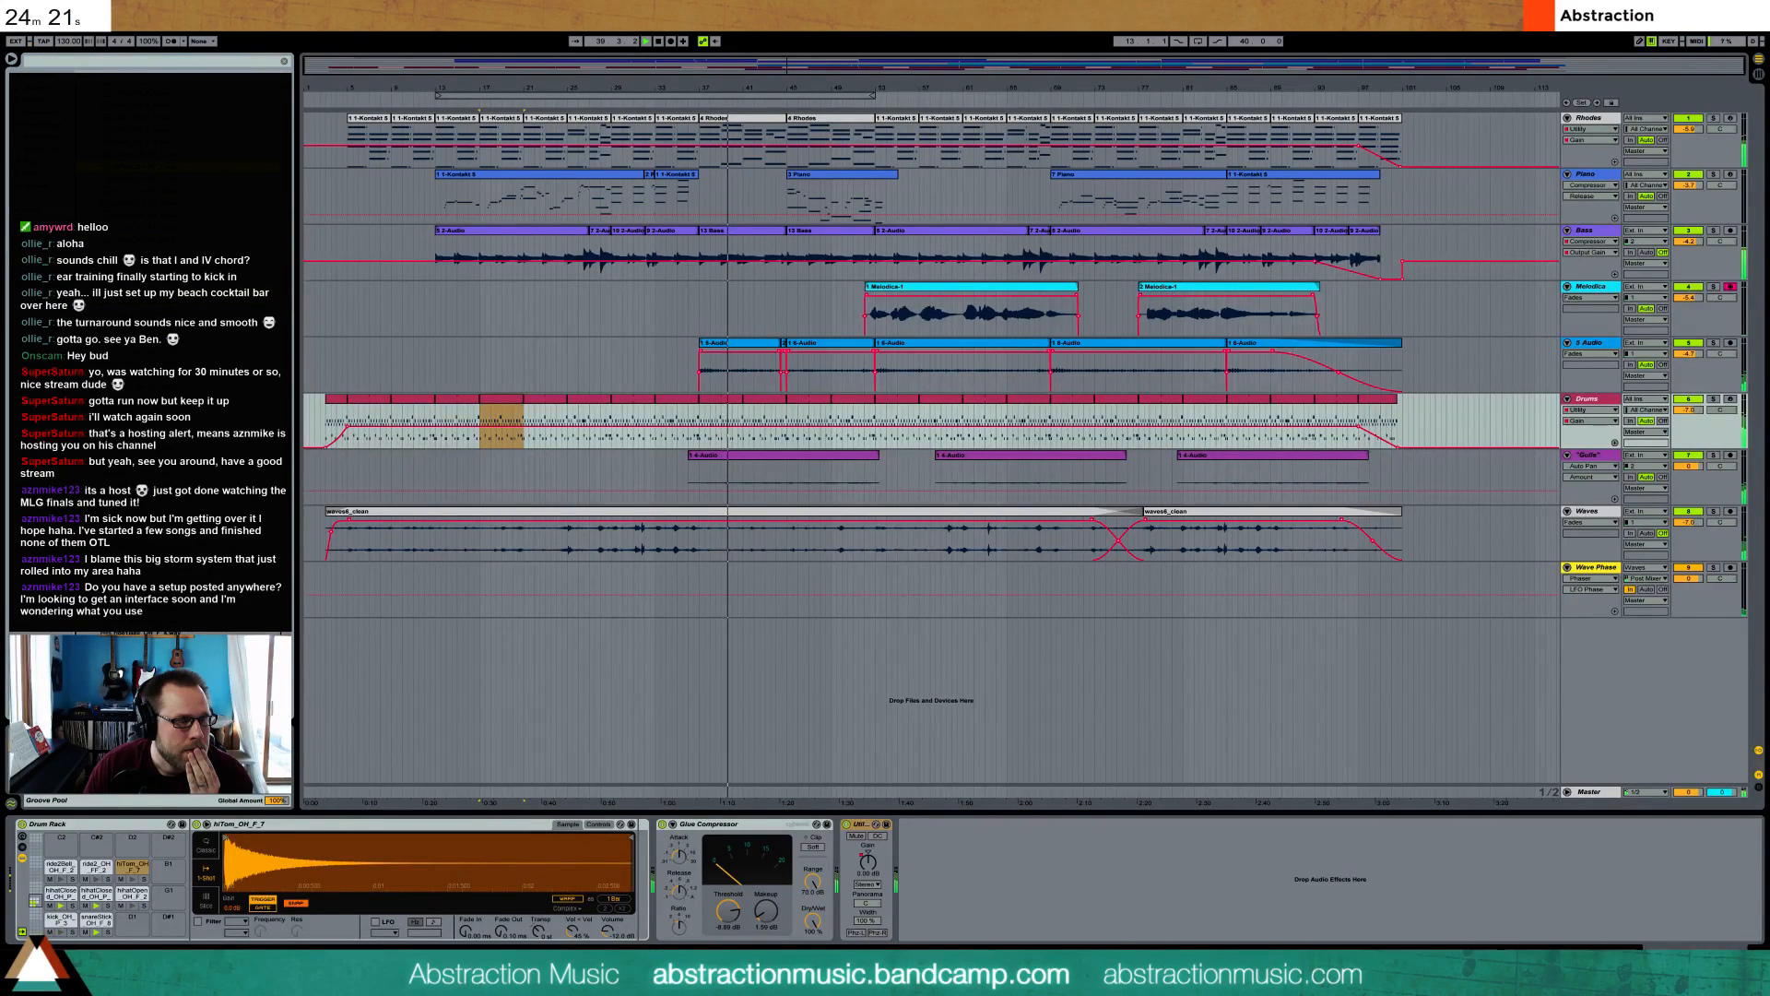
pyautogui.moveTo(159, 852); pyautogui.dragTo(165, 862)
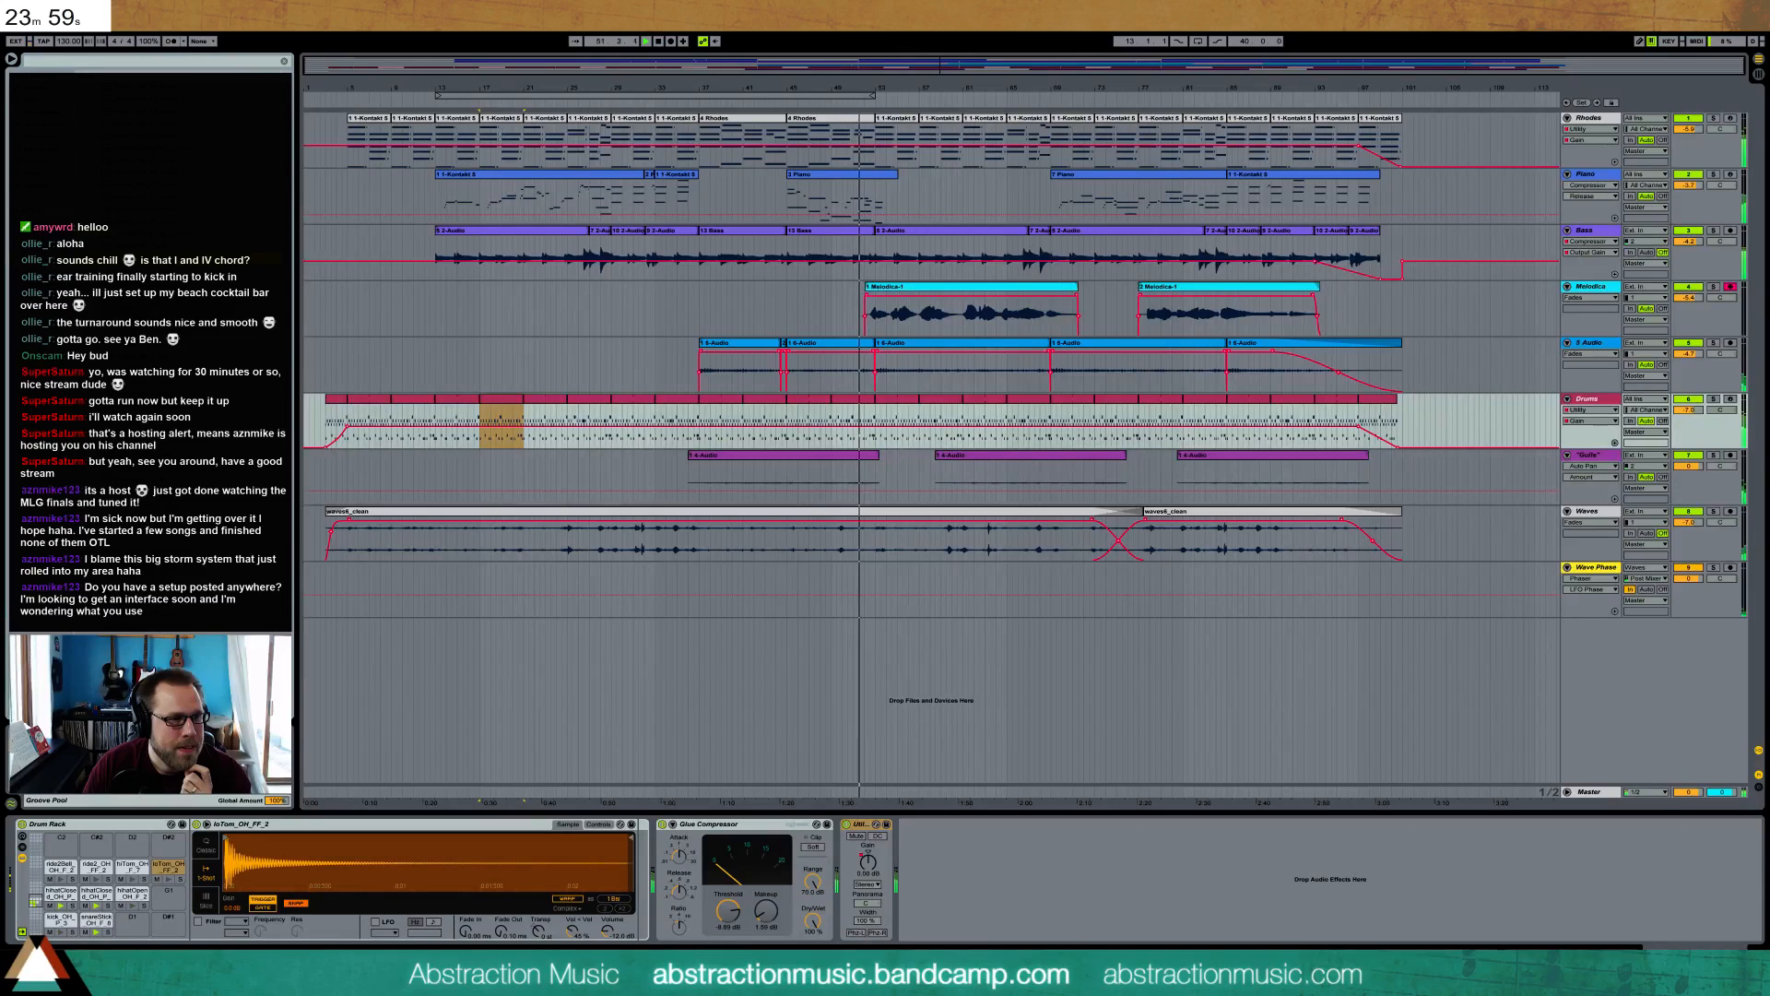
# - Disarm the Melodica track and add a Reverb after the Drum Rack, adjusting its decay time, low cut and dry/wet mix
pyautogui.click(1729, 288)
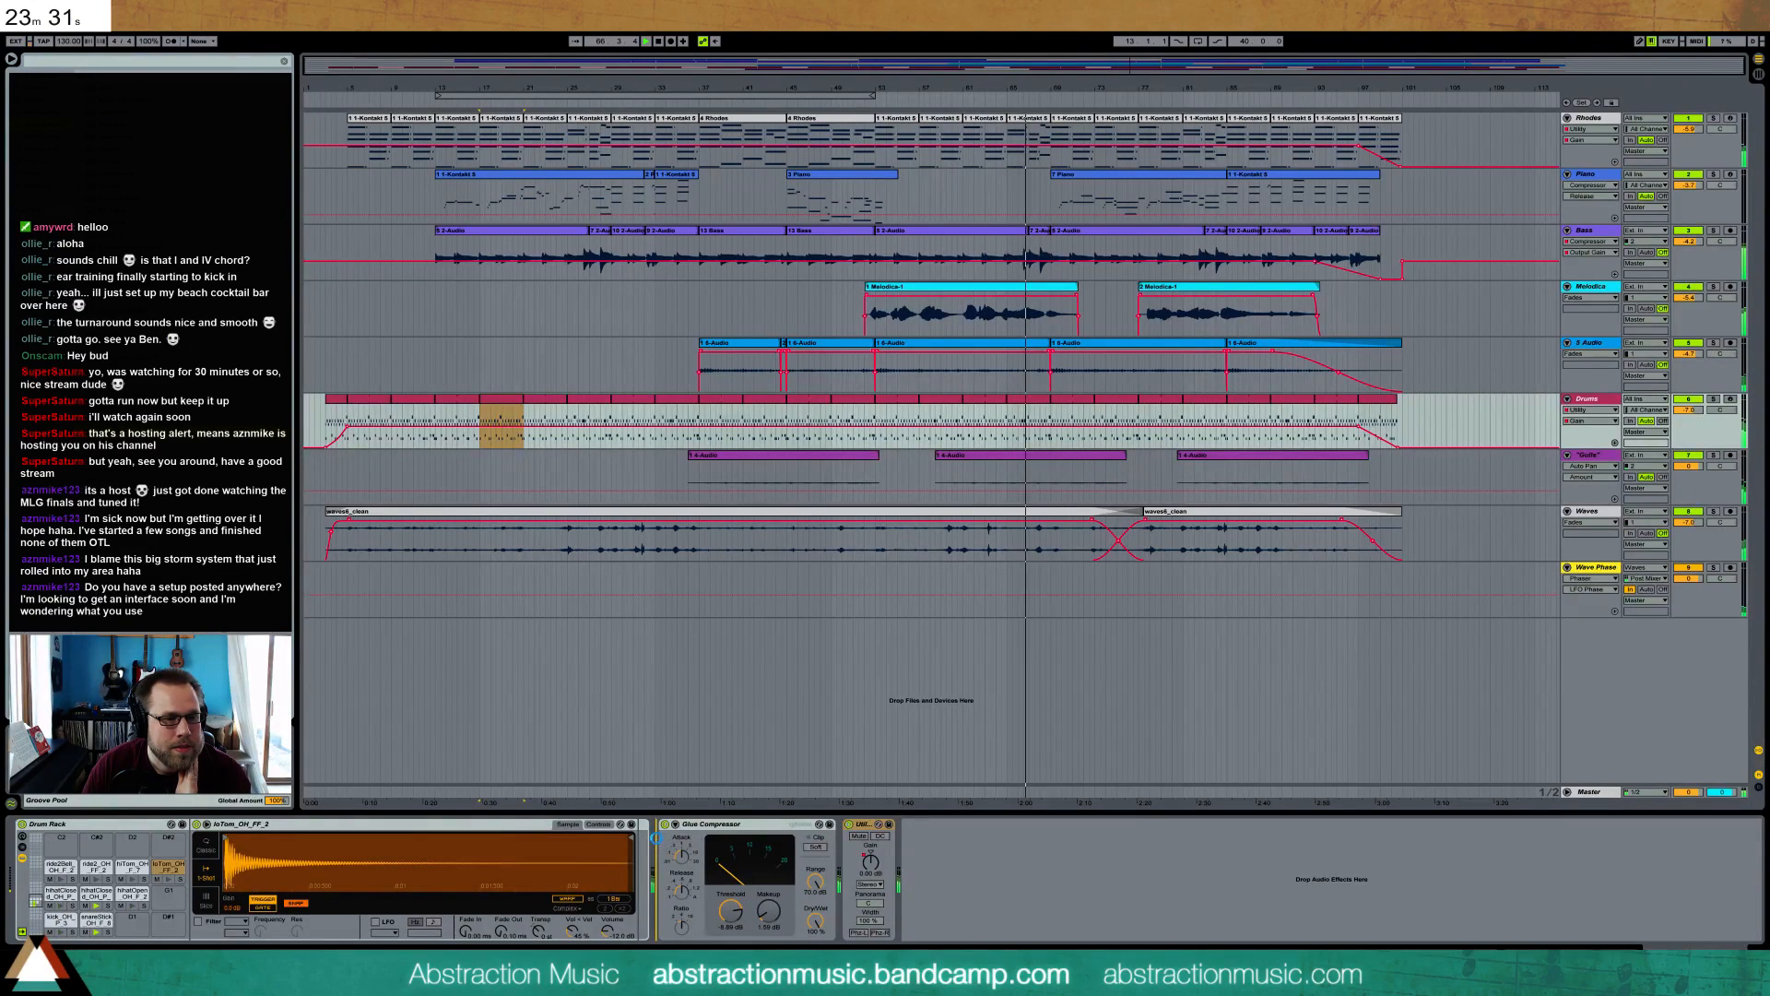
pyautogui.moveTo(825, 925); pyautogui.dragTo(825, 903)
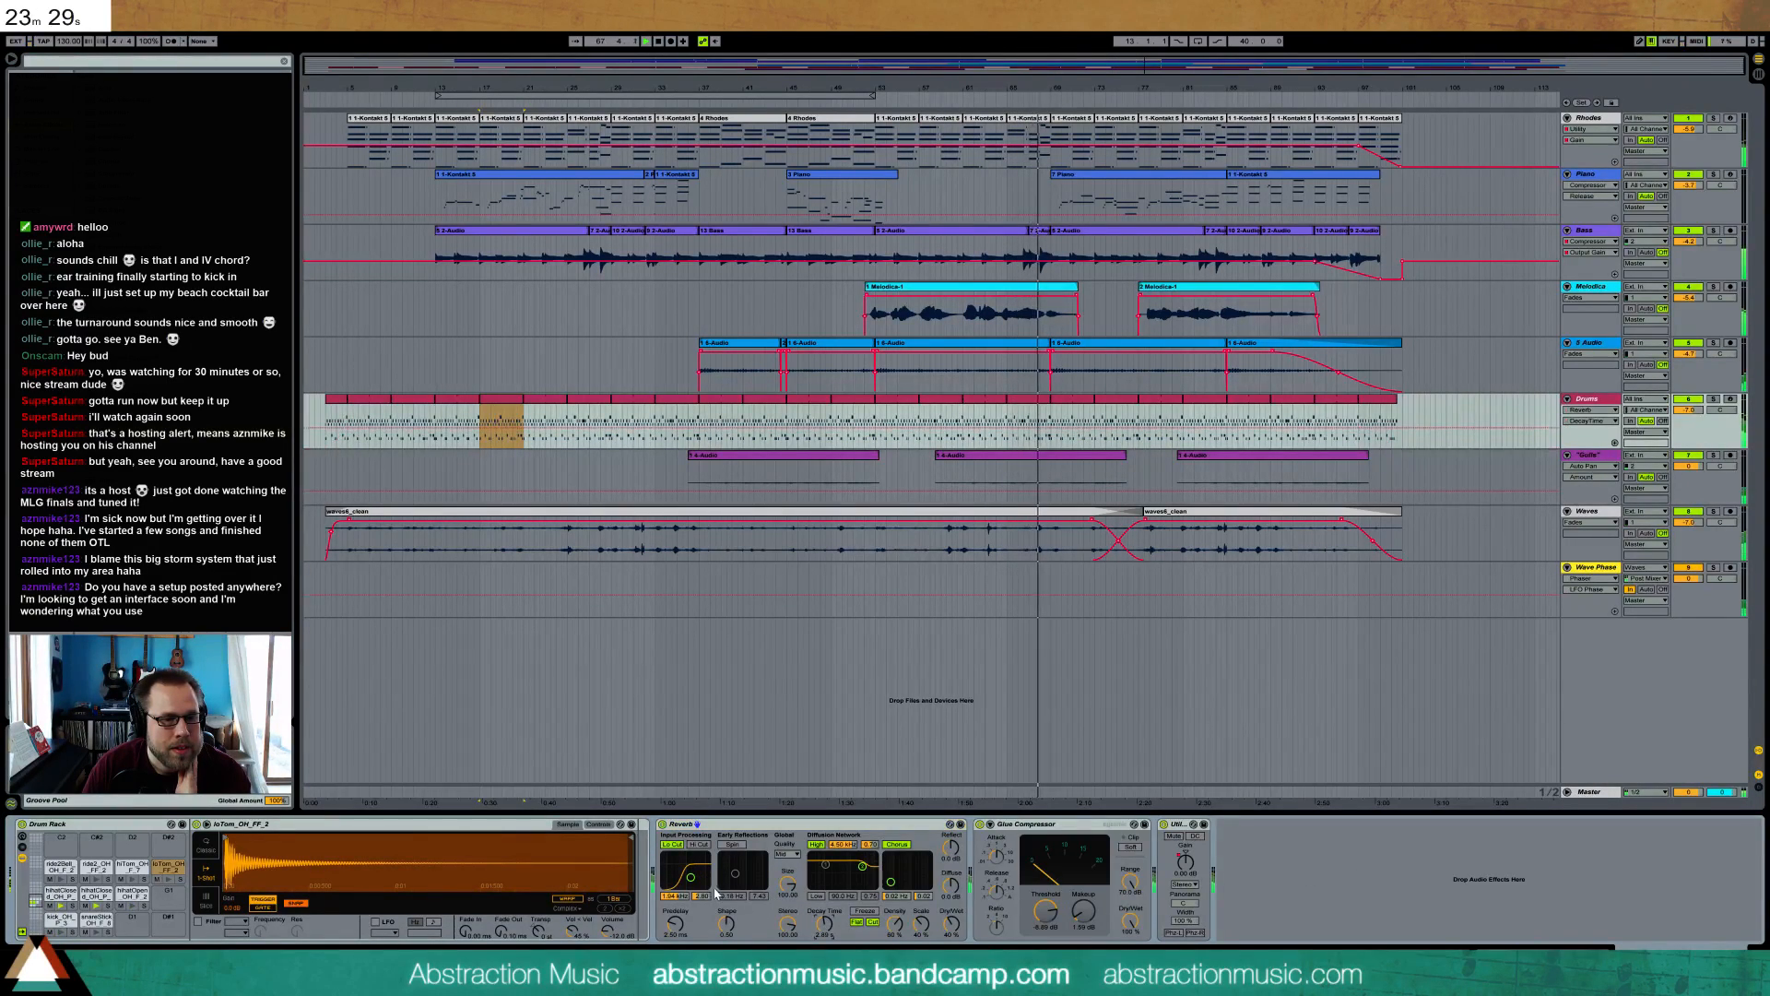
pyautogui.moveTo(691, 877); pyautogui.dragTo(696, 876)
pyautogui.moveTo(951, 924); pyautogui.dragTo(951, 945)
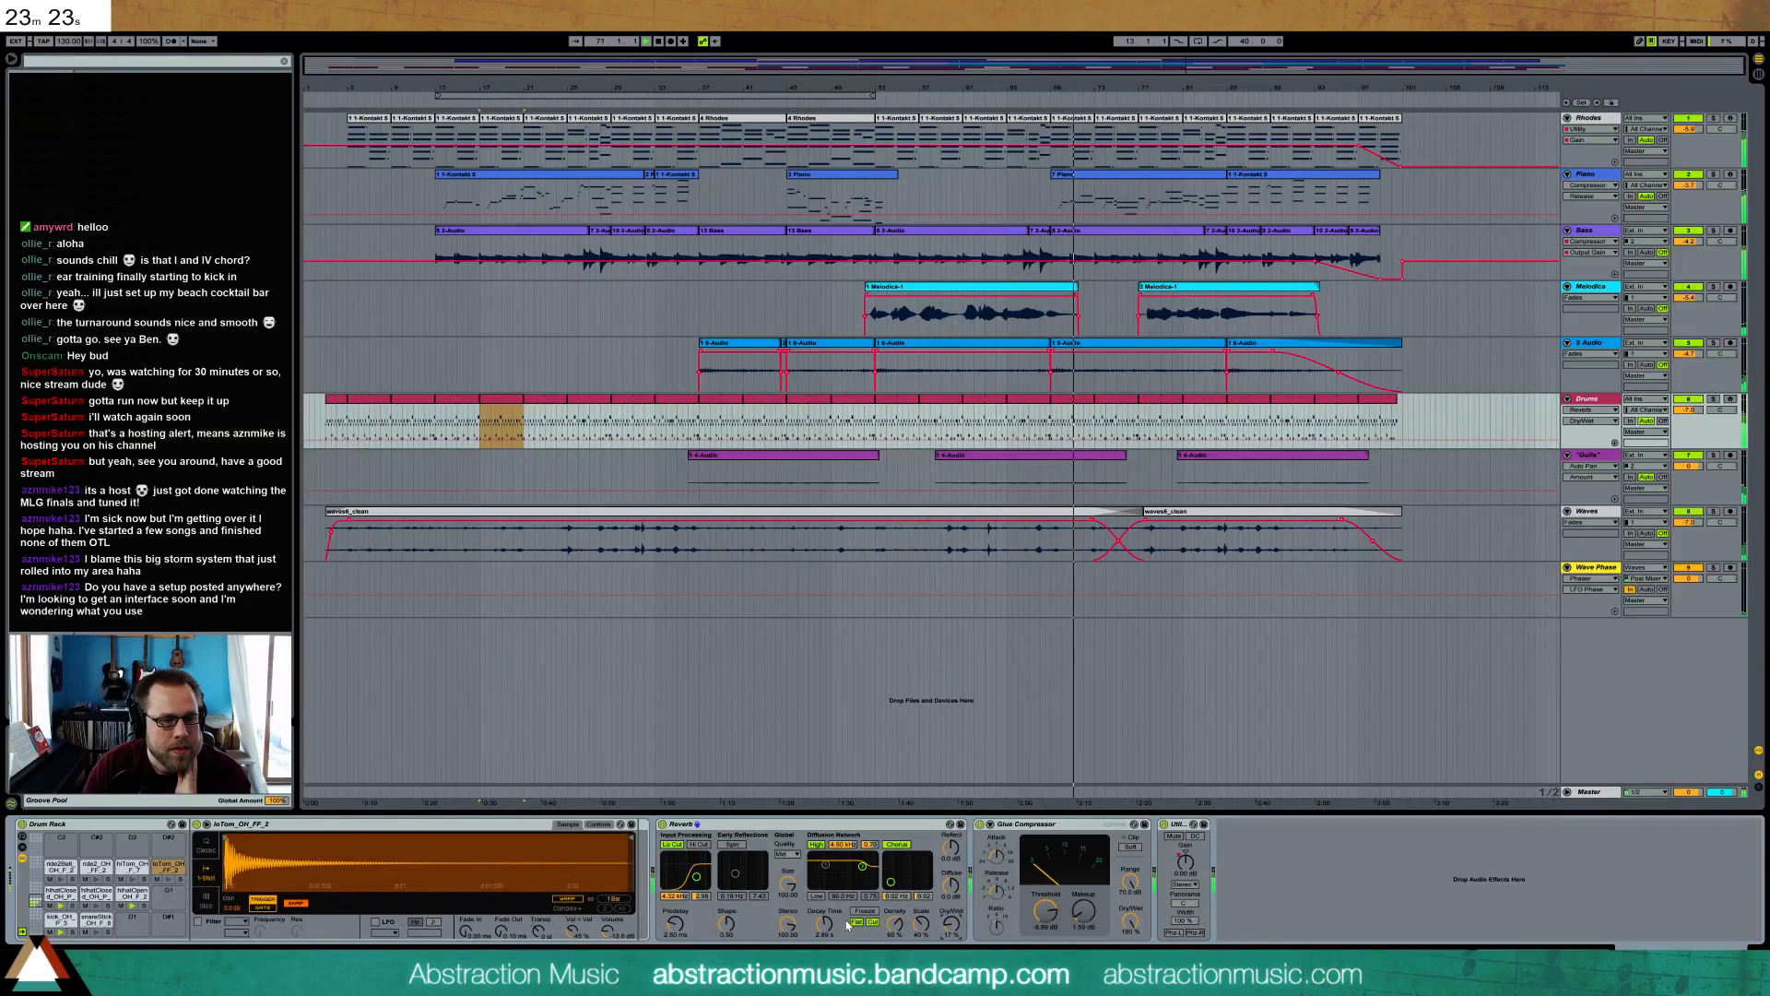
# - Adjust the decay time and dry/wet mix of the Reverb on the snare stick pad
pyautogui.click(96, 919)
pyautogui.moveTo(807, 925); pyautogui.dragTo(807, 916)
pyautogui.moveTo(934, 924); pyautogui.dragTo(934, 915)
pyautogui.moveTo(810, 925); pyautogui.dragTo(810, 936)
pyautogui.moveTo(934, 925); pyautogui.dragTo(934, 937)
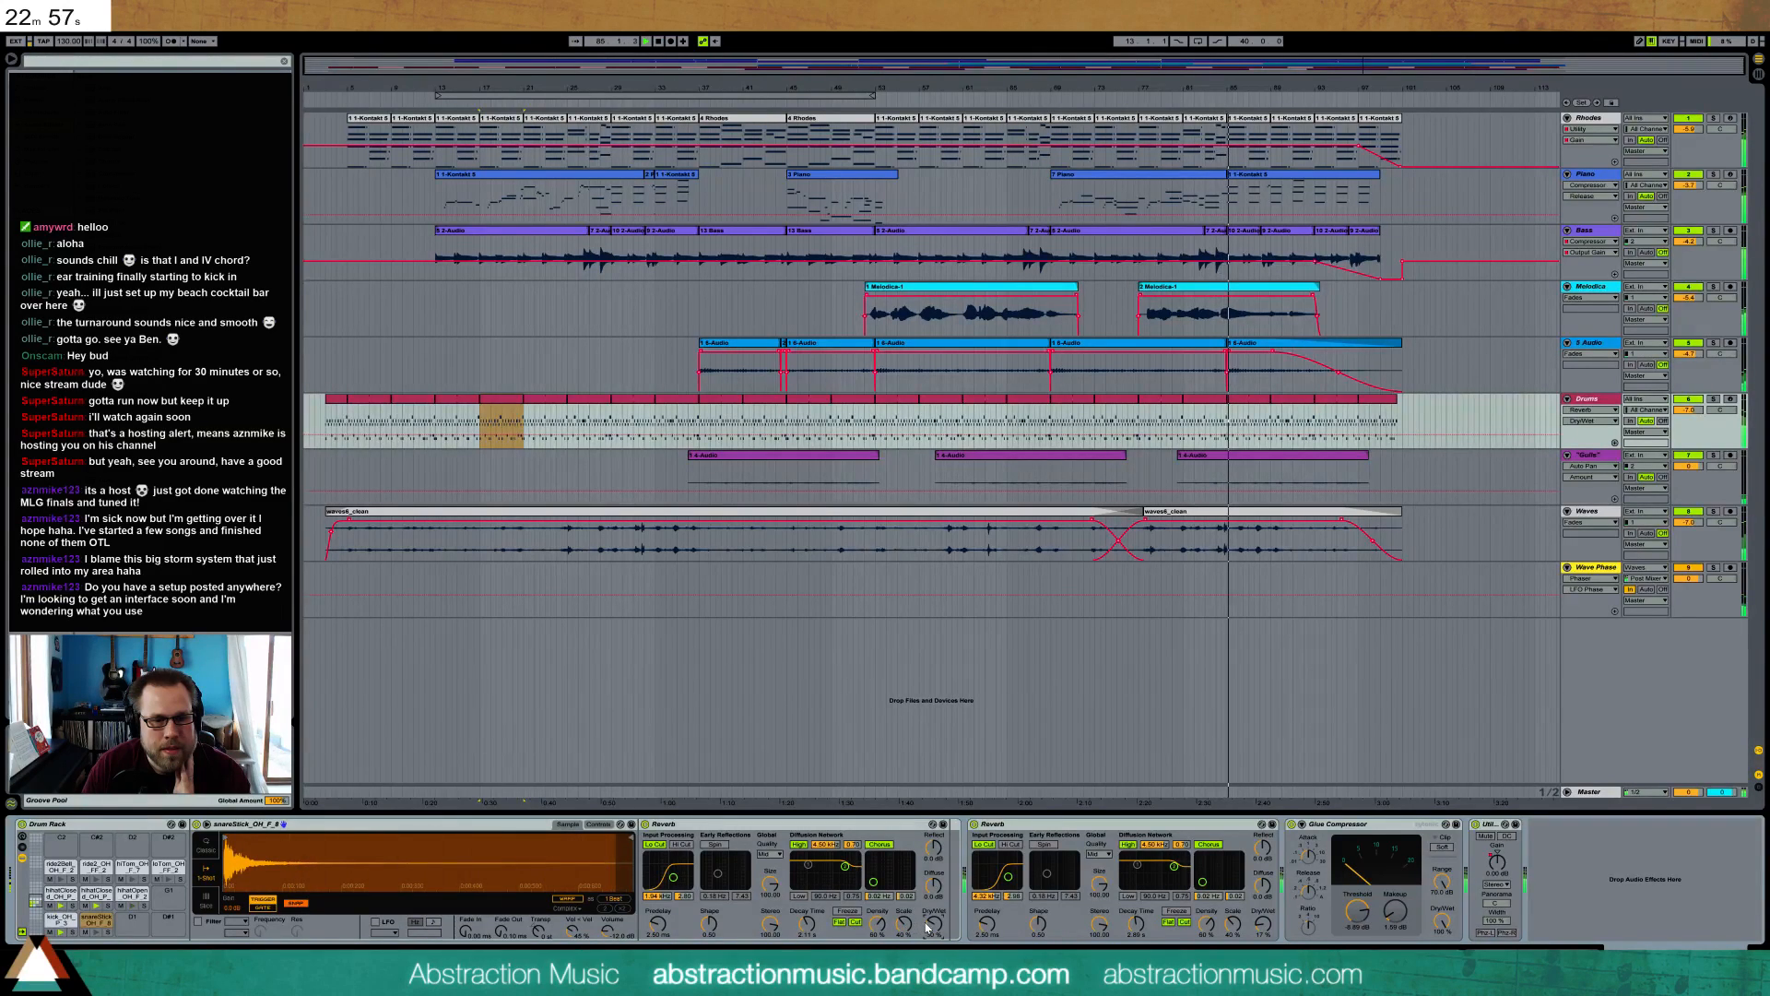
pyautogui.moveTo(806, 922); pyautogui.dragTo(823, 944)
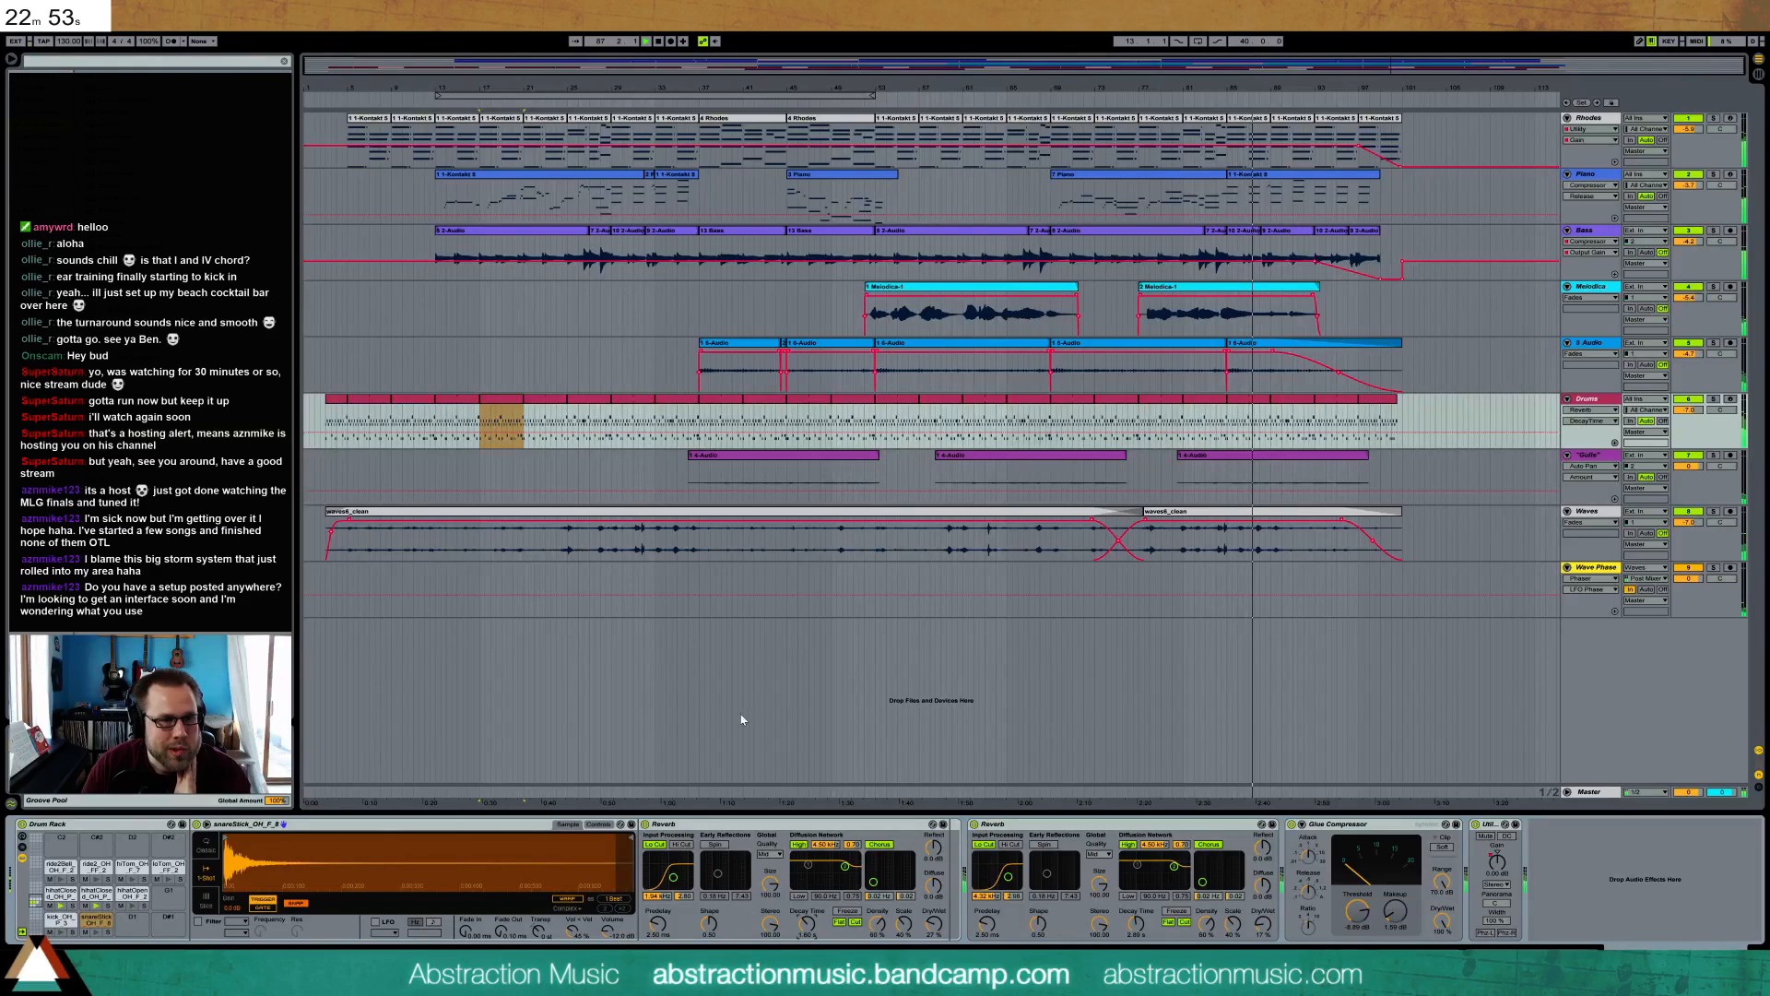
# - Open the Drums clip starting at bar 81, add tom notes near its end and shift them earlier
pyautogui.doubleClick(1203, 424)
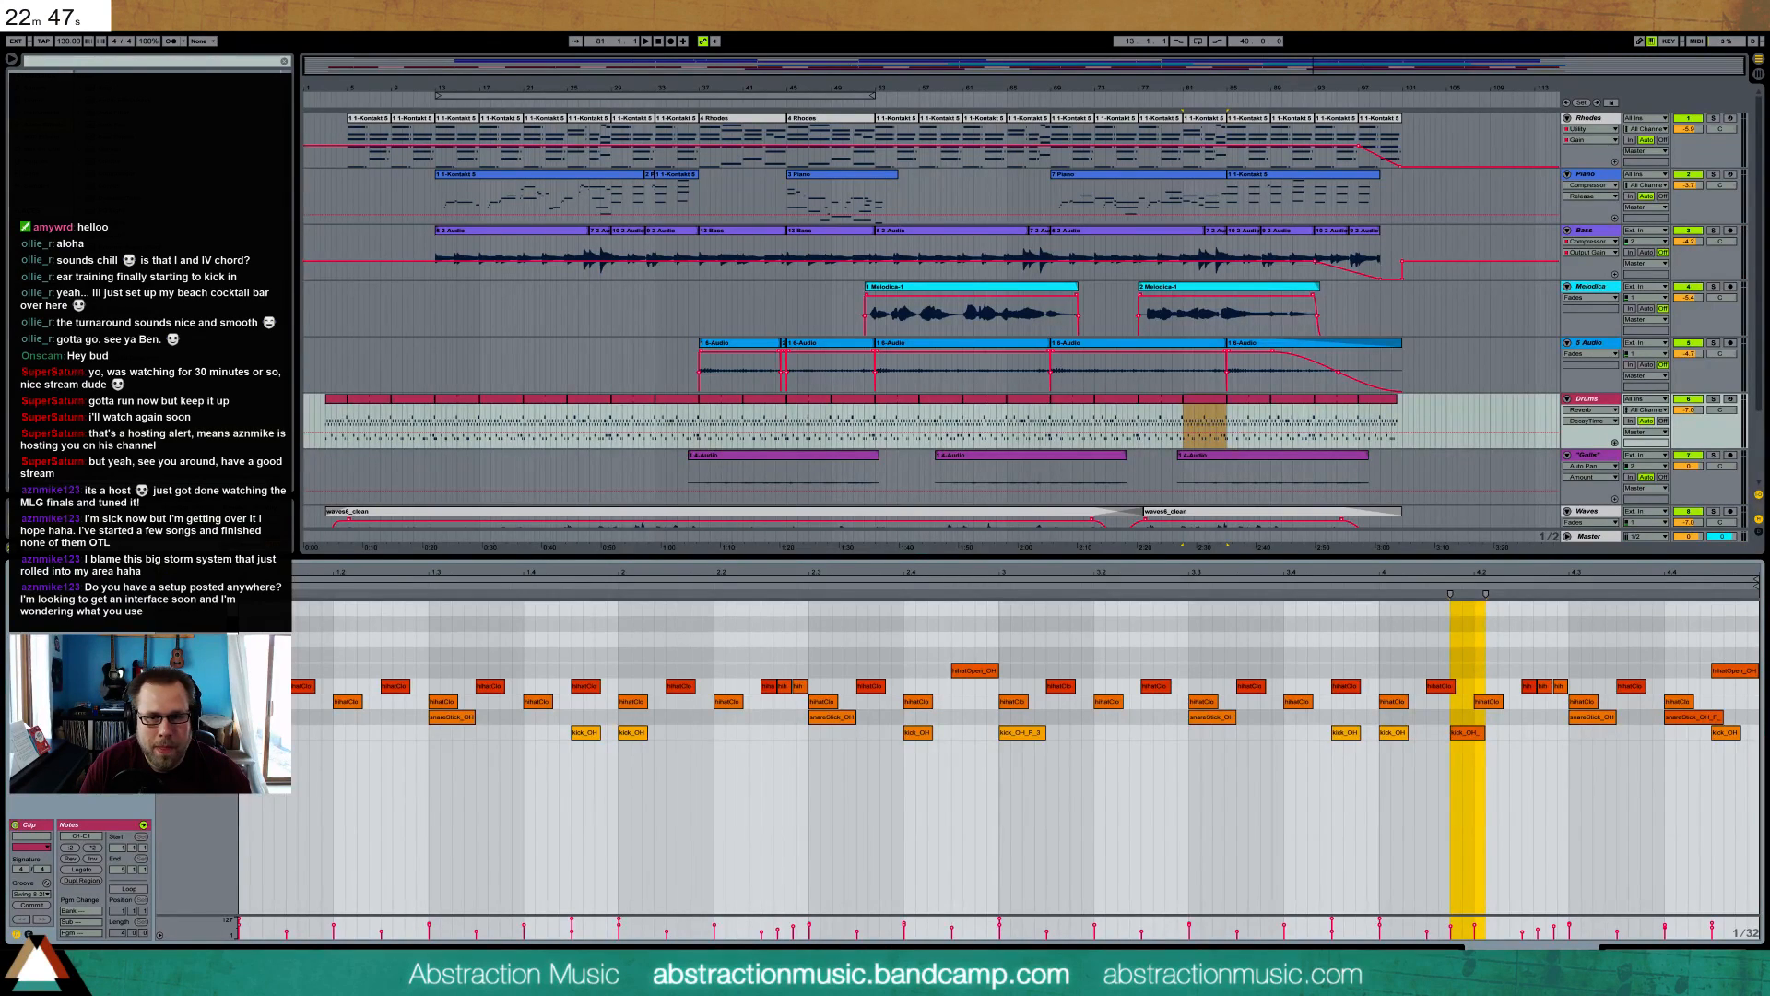
pyautogui.moveTo(1706, 574); pyautogui.dragTo(1704, 610)
pyautogui.doubleClick(1628, 610)
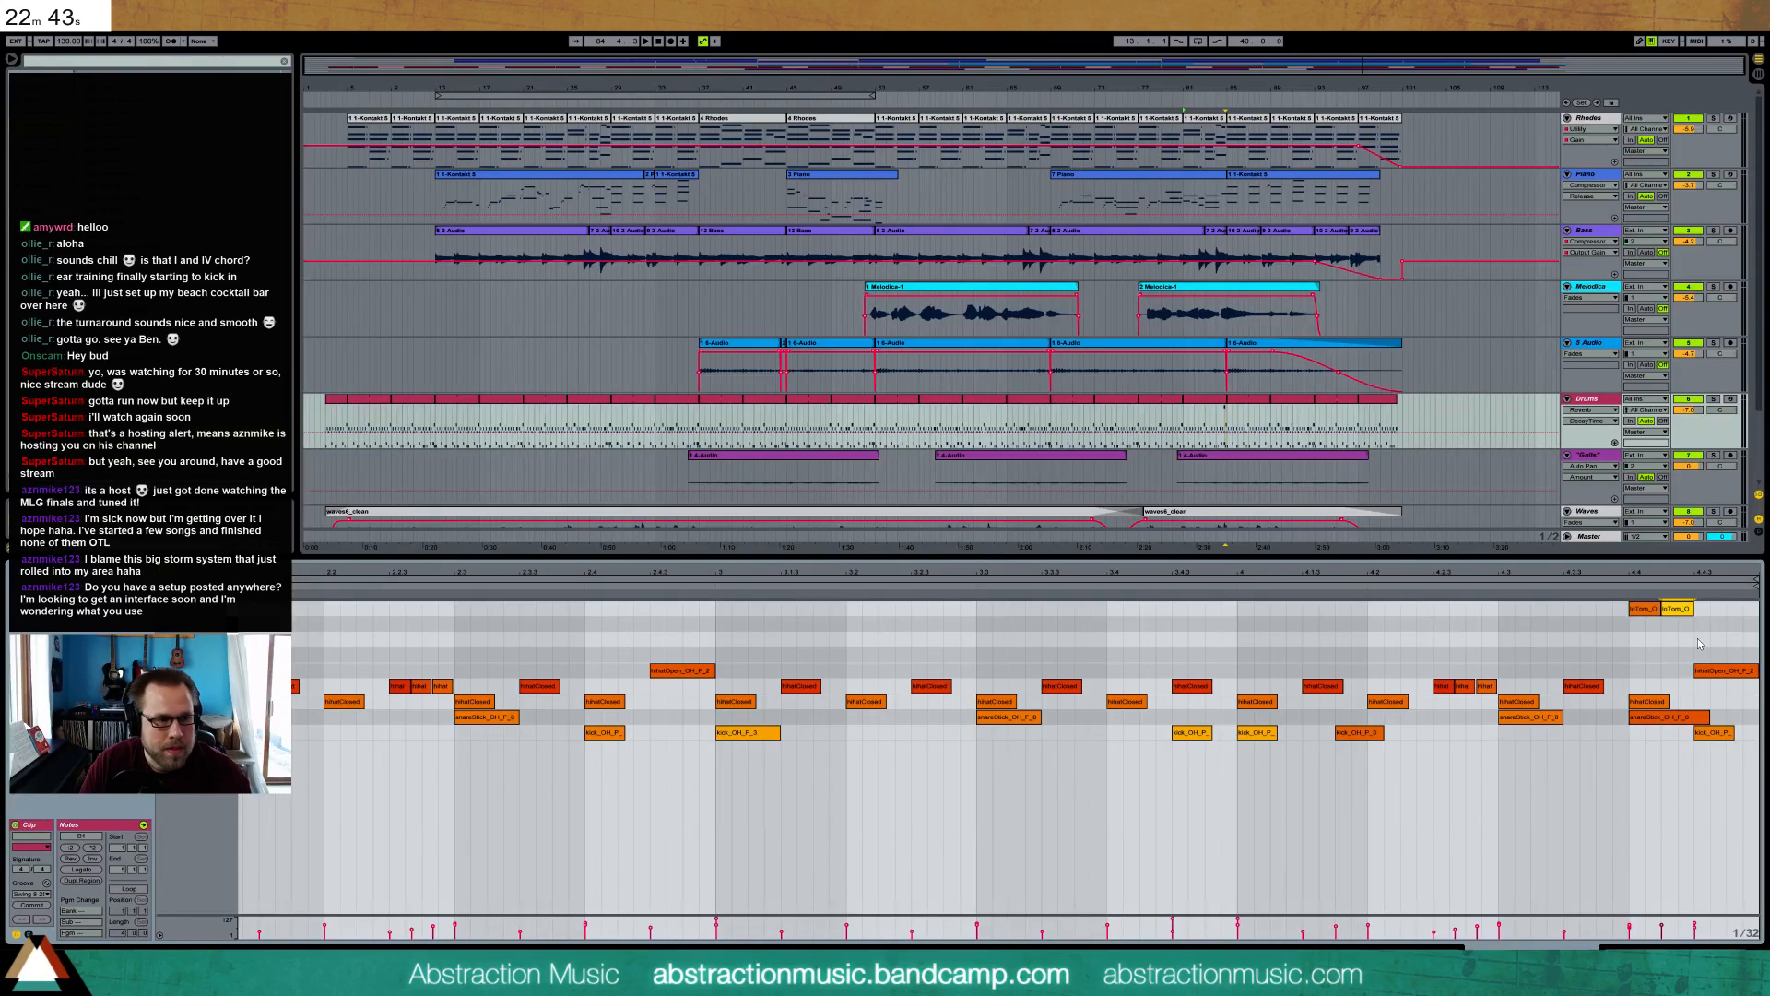
pyautogui.press('Left')
pyautogui.press('Left')
pyautogui.press('Left')
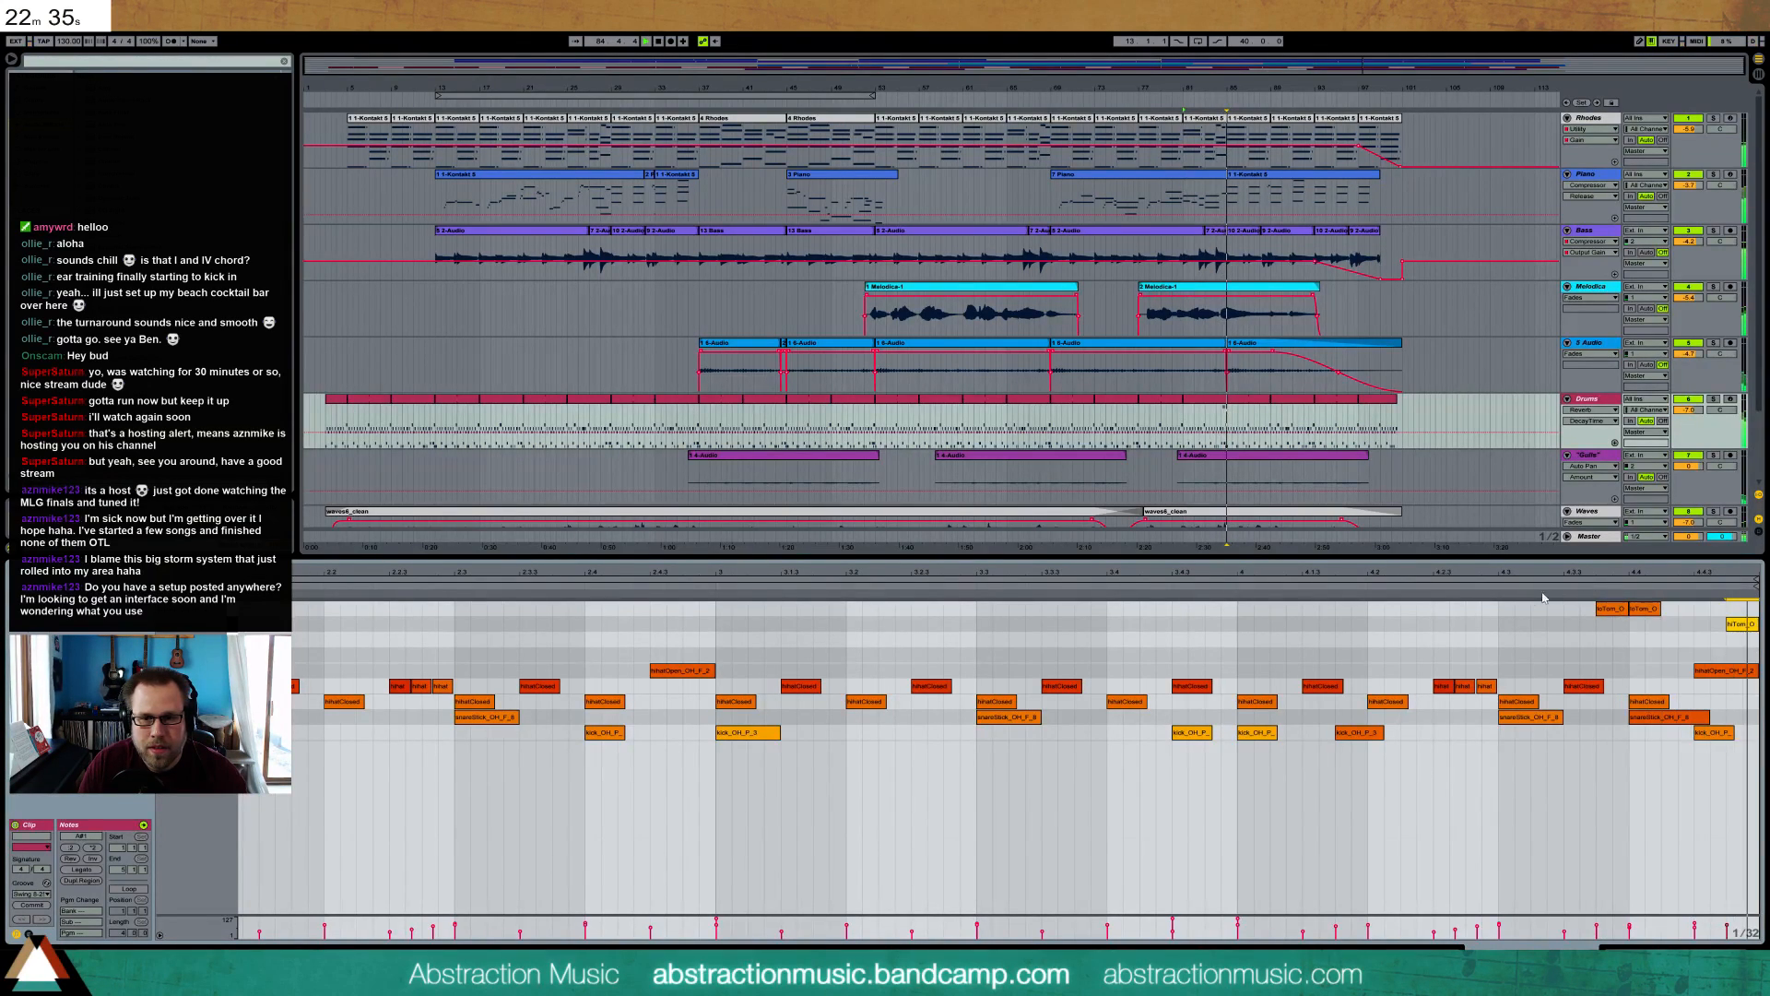
# - Rework the tom fill by moving the two first tom notes earlier and lengthening them, and listen to it
pyautogui.moveTo(1611, 631); pyautogui.dragTo(1653, 610)
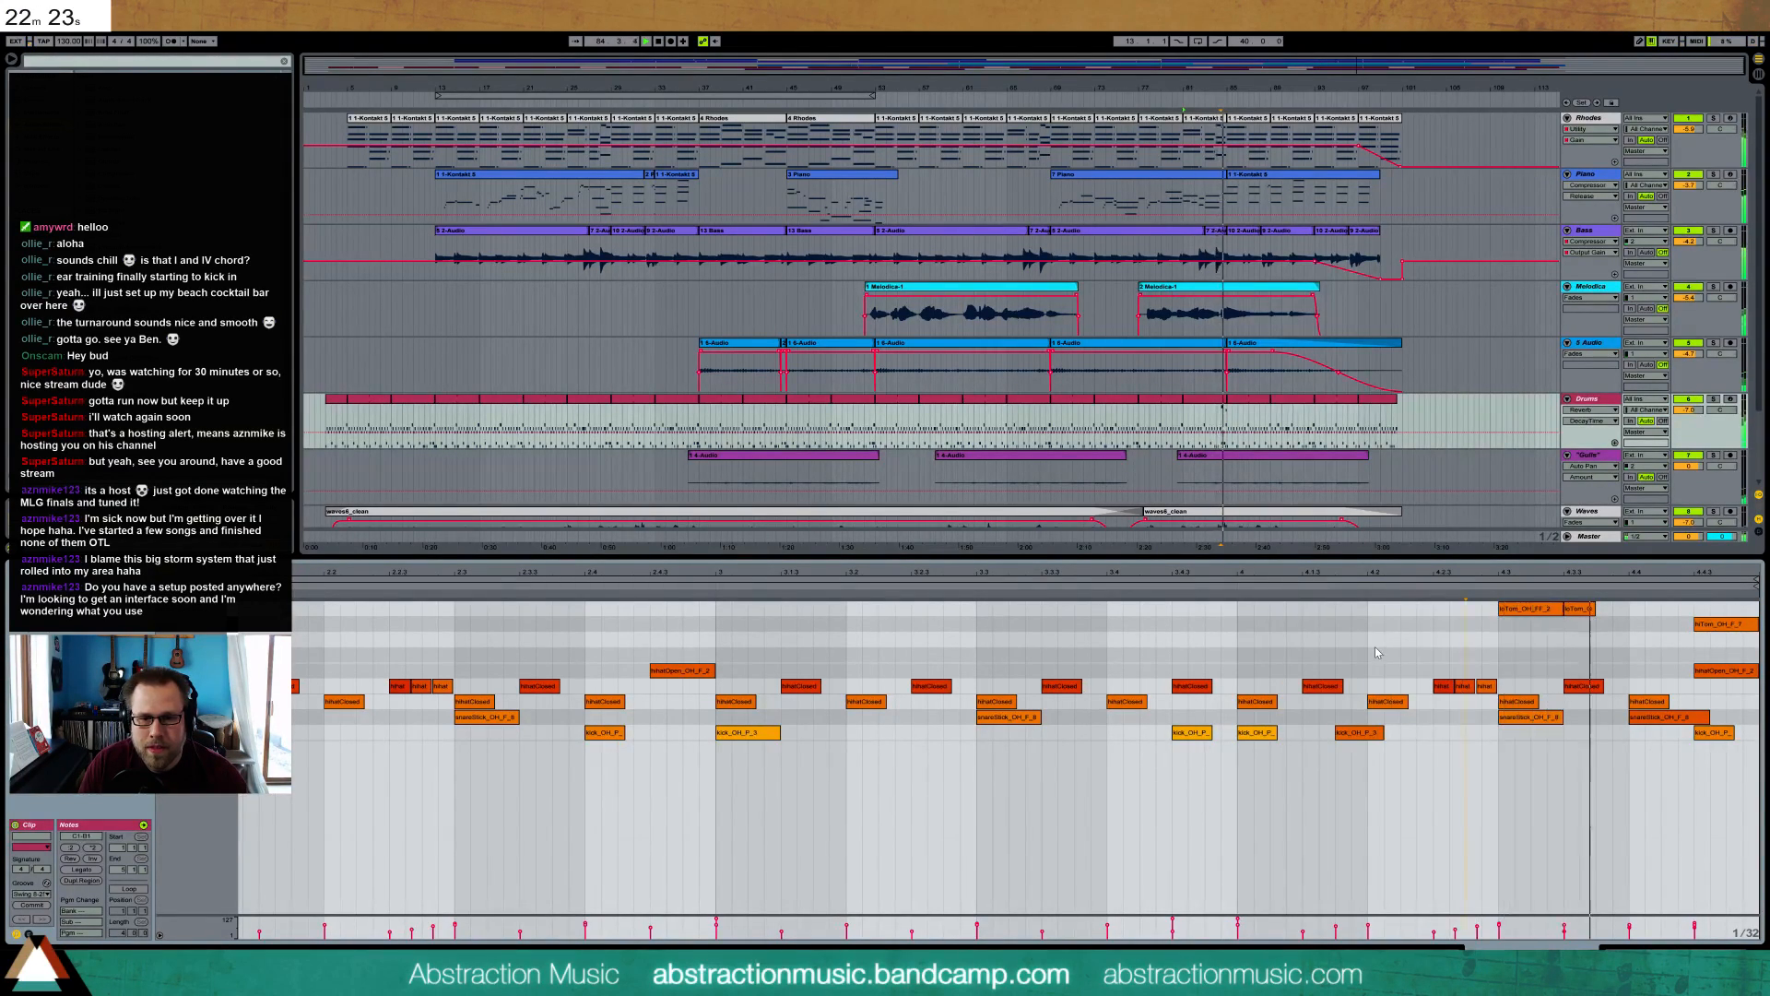
pyautogui.moveTo(1548, 630); pyautogui.dragTo(1604, 603)
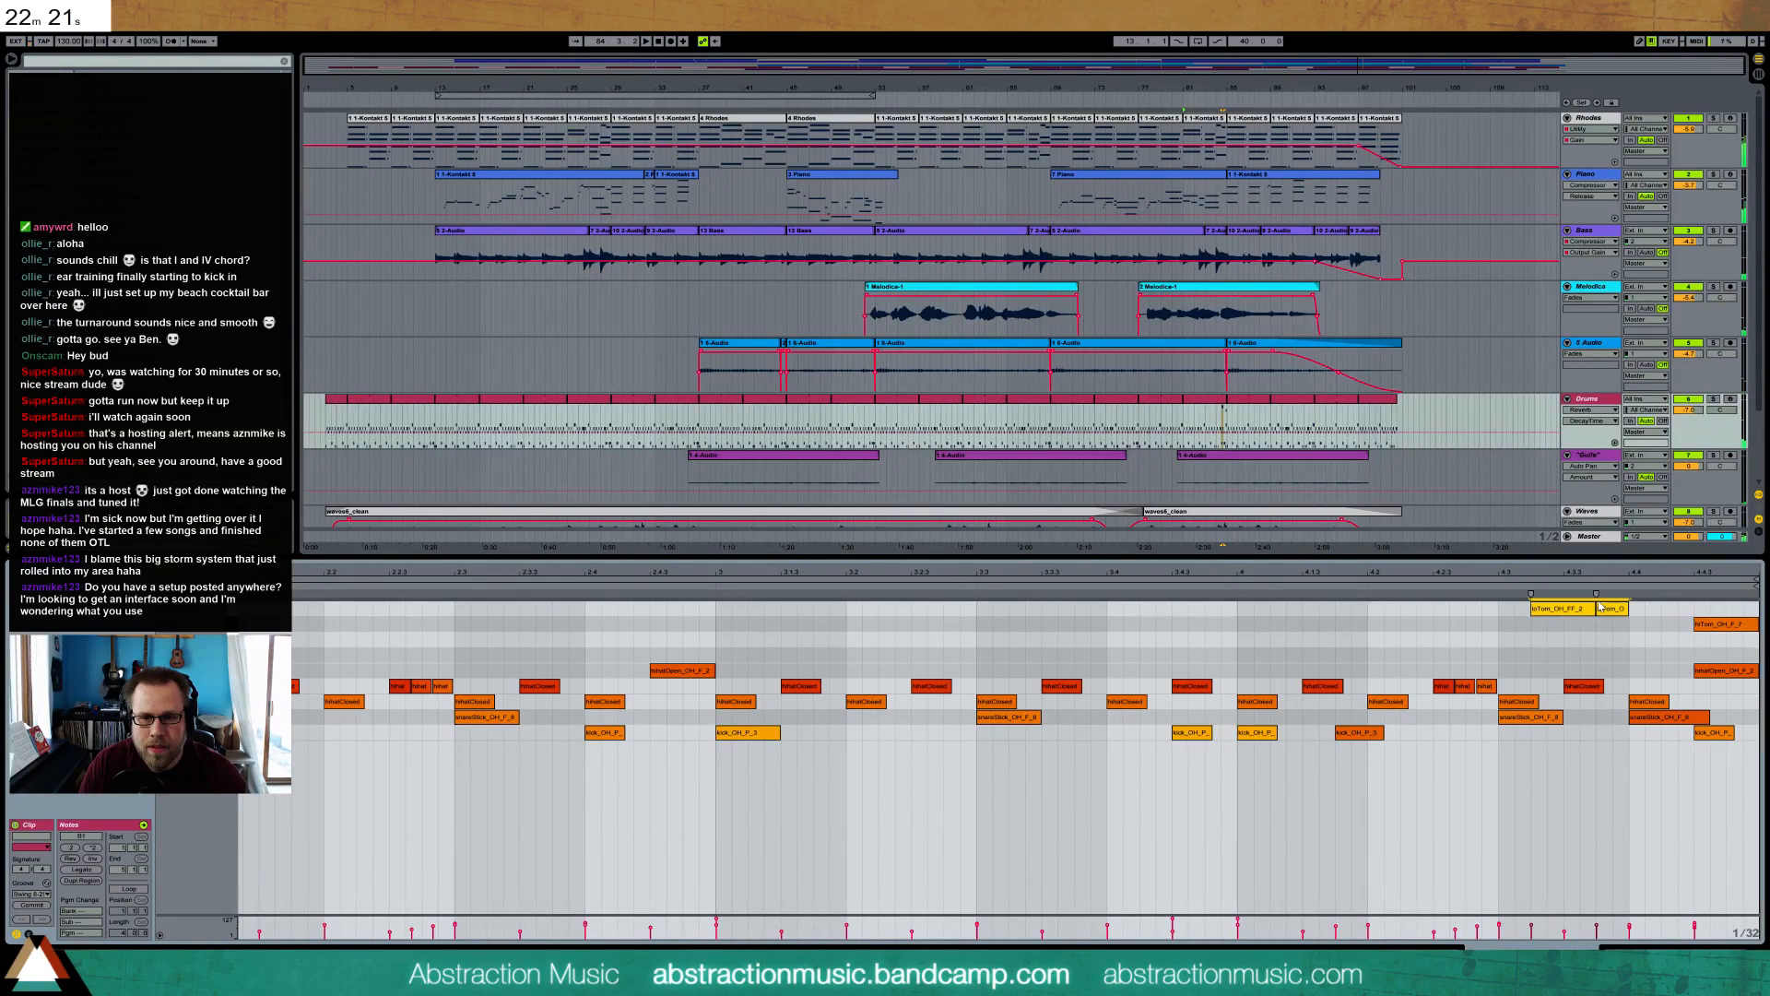
pyautogui.click(1532, 644)
pyautogui.click(1503, 609)
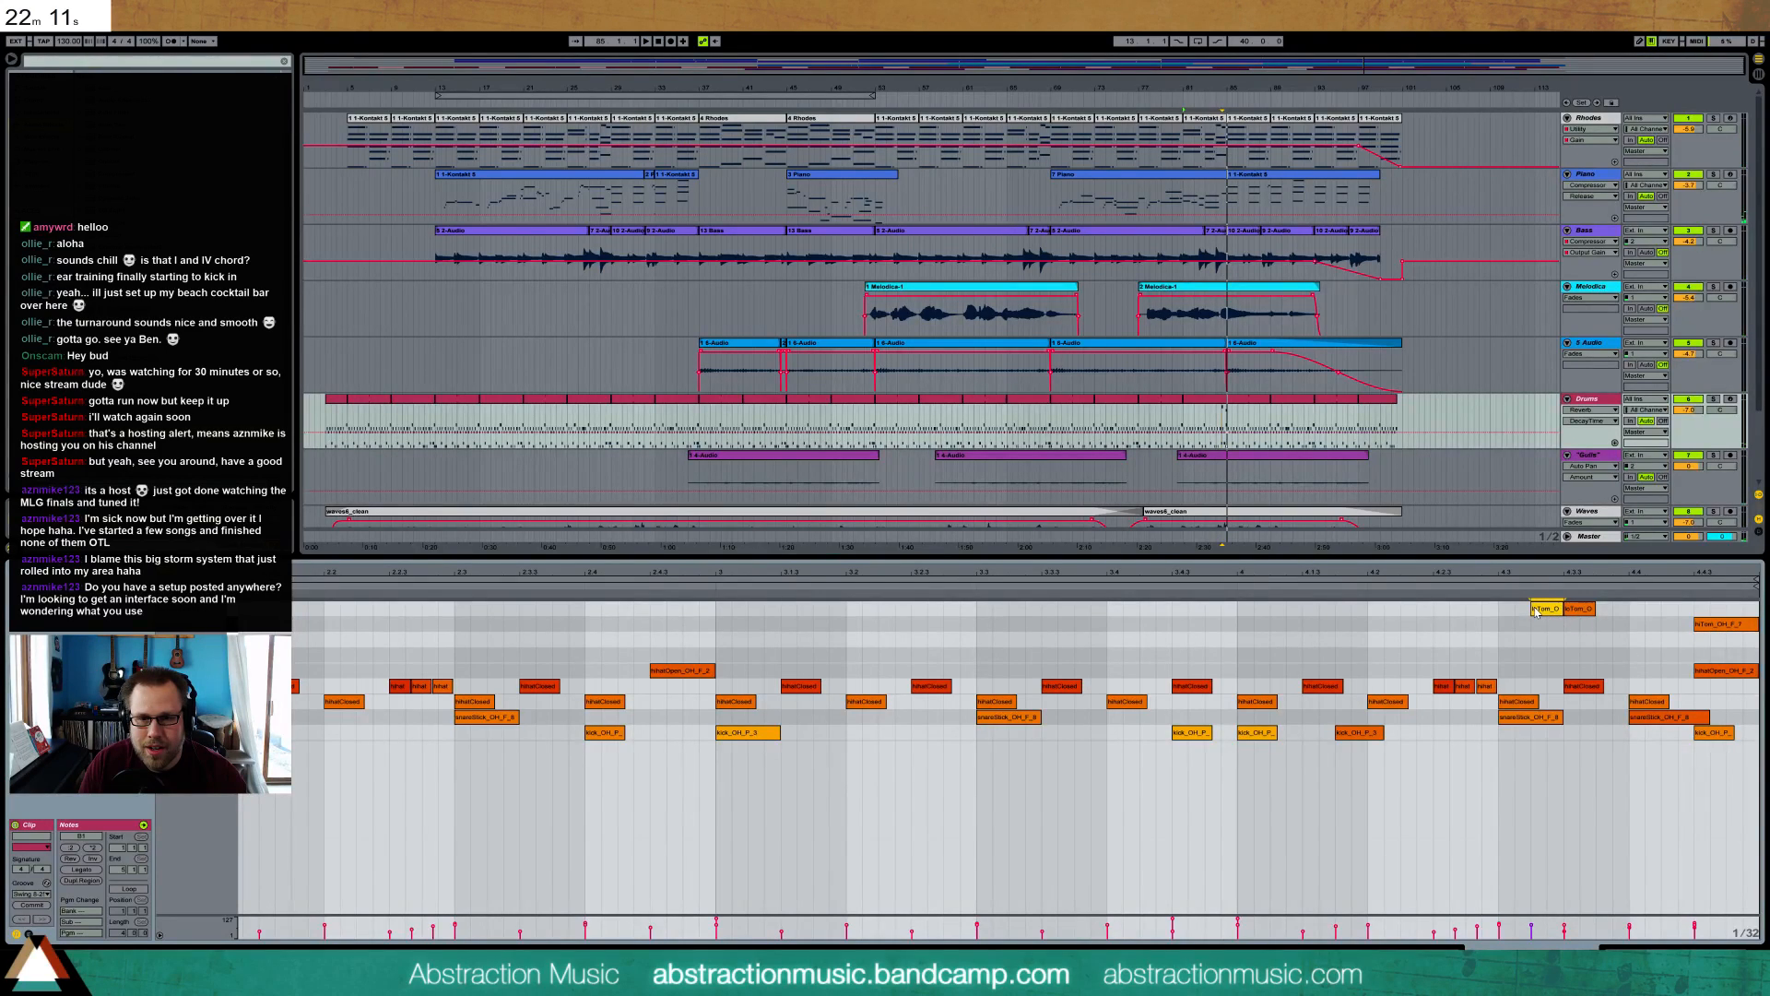
pyautogui.moveTo(1503, 608); pyautogui.dragTo(1624, 609)
pyautogui.click(1589, 609)
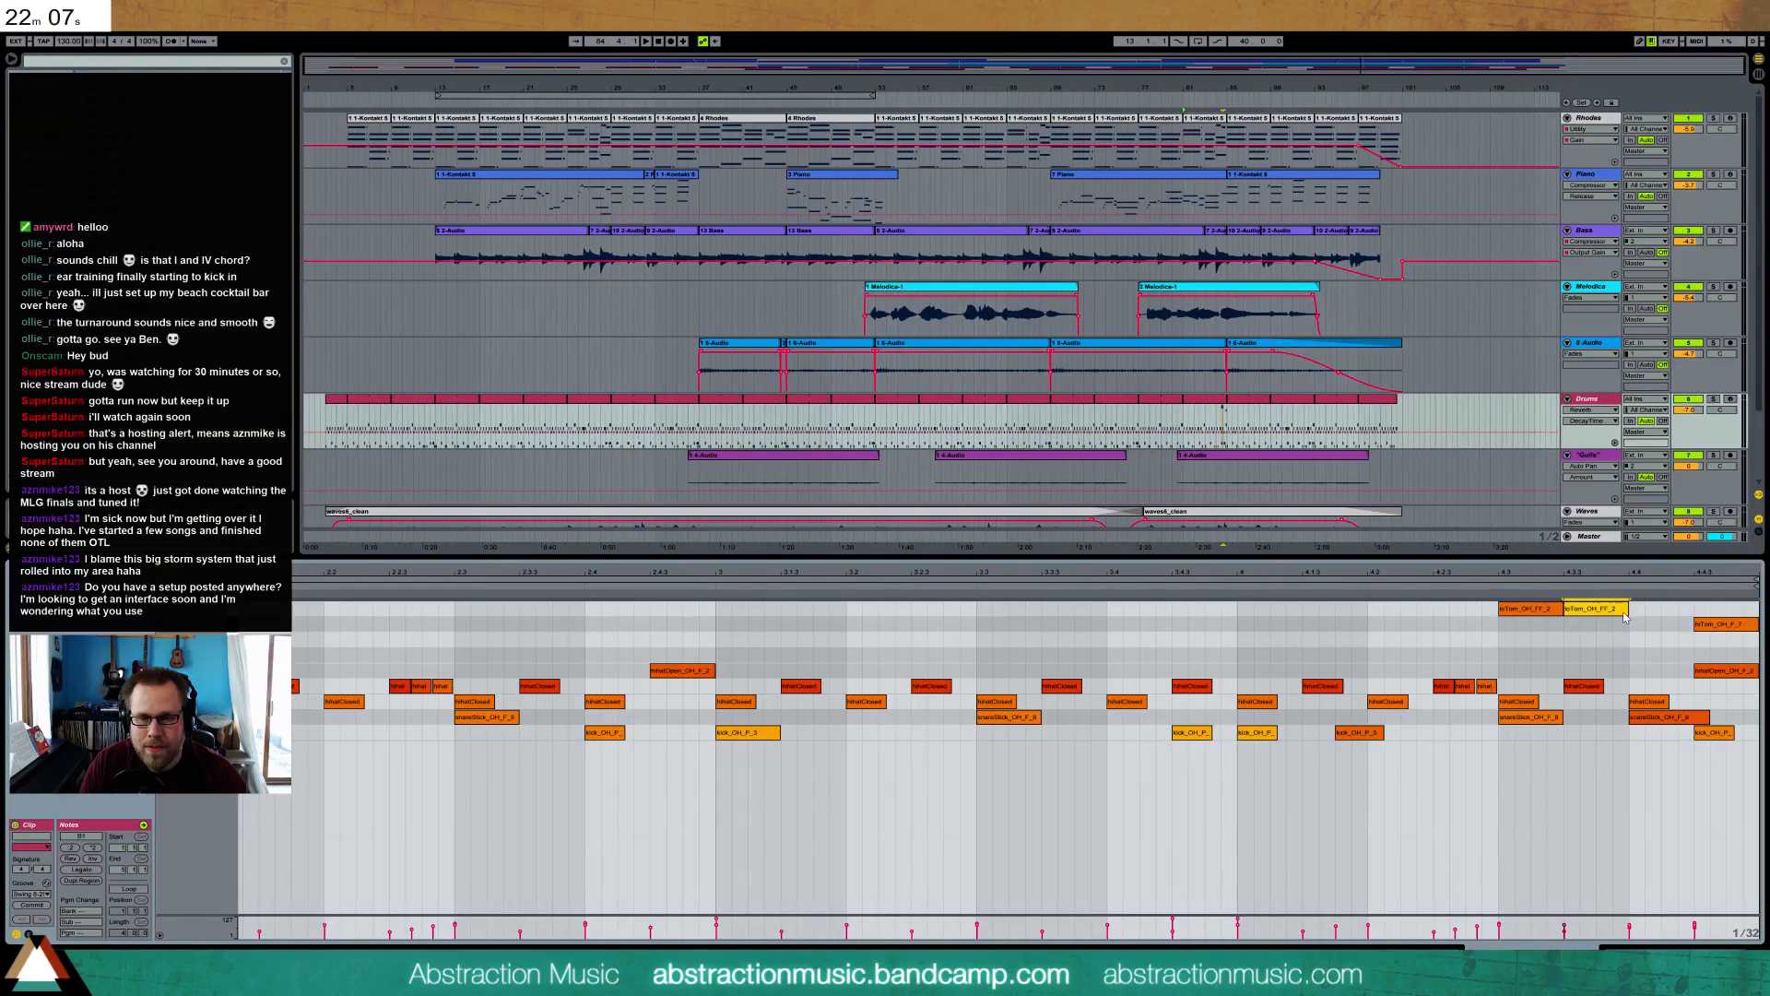
pyautogui.press('space')
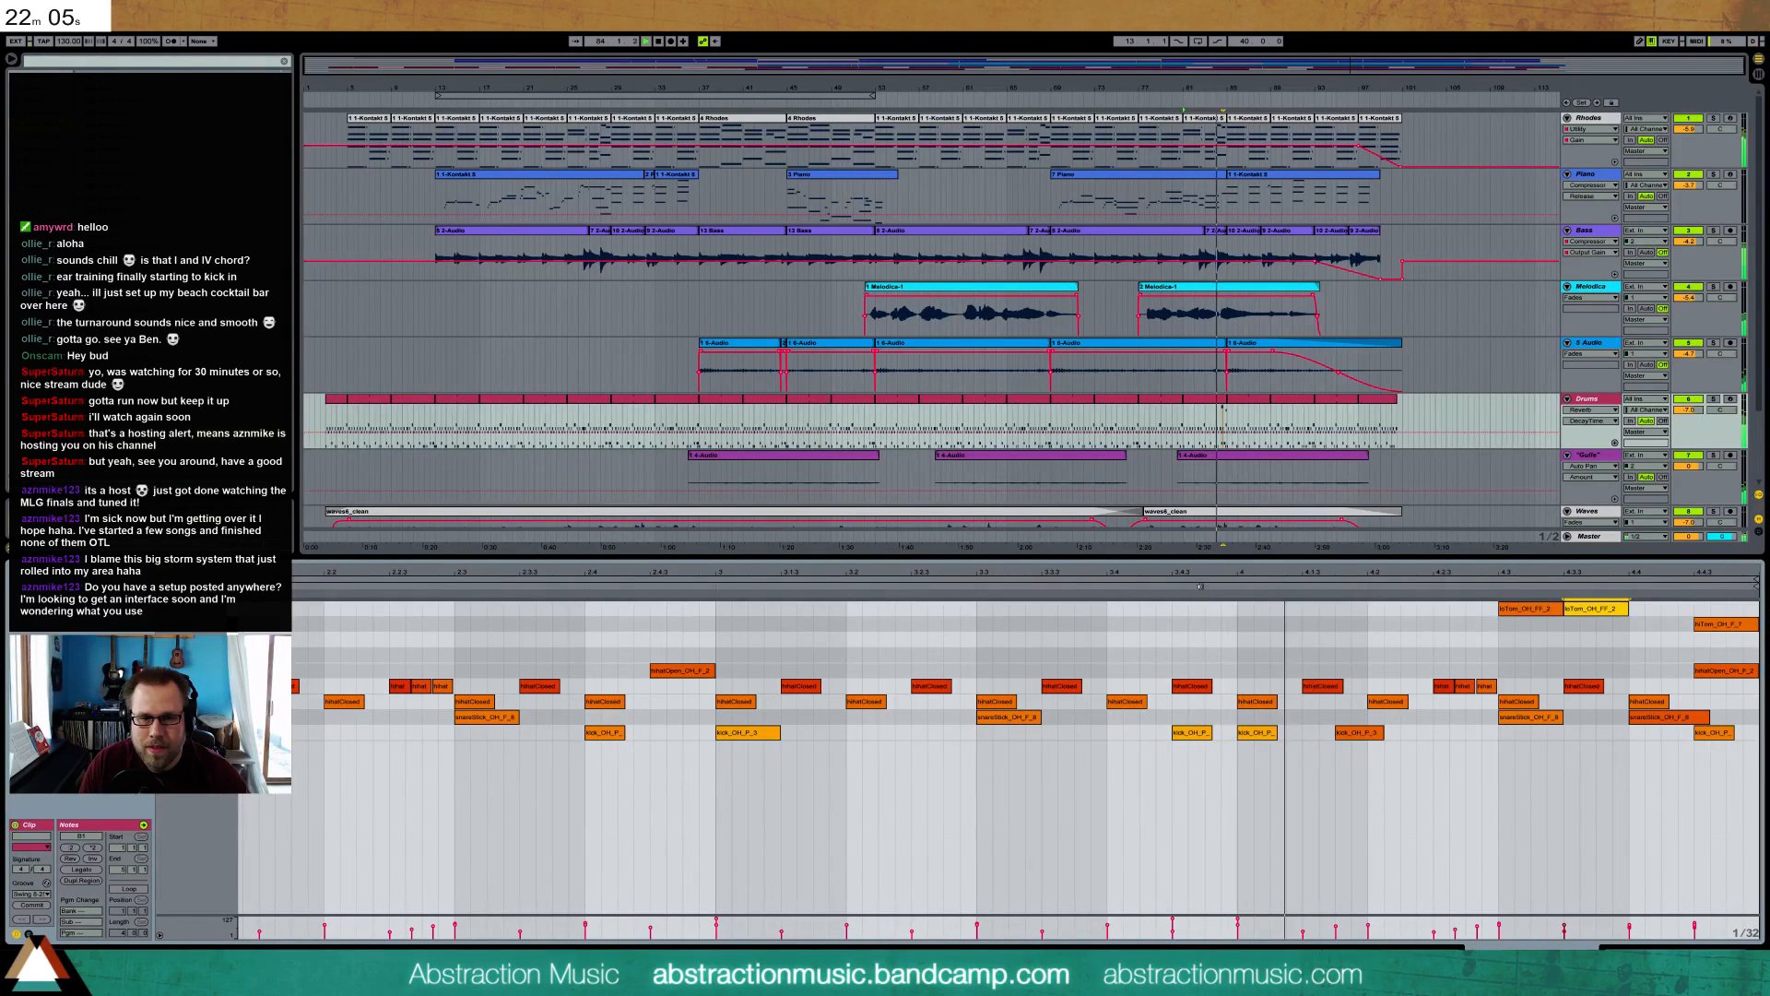
# - Shorten the two first tom notes, move them closer to the clip's final tom hit, and play back the fill
pyautogui.press('space')
pyautogui.moveTo(1530, 648); pyautogui.dragTo(1598, 609)
pyautogui.click(1659, 609)
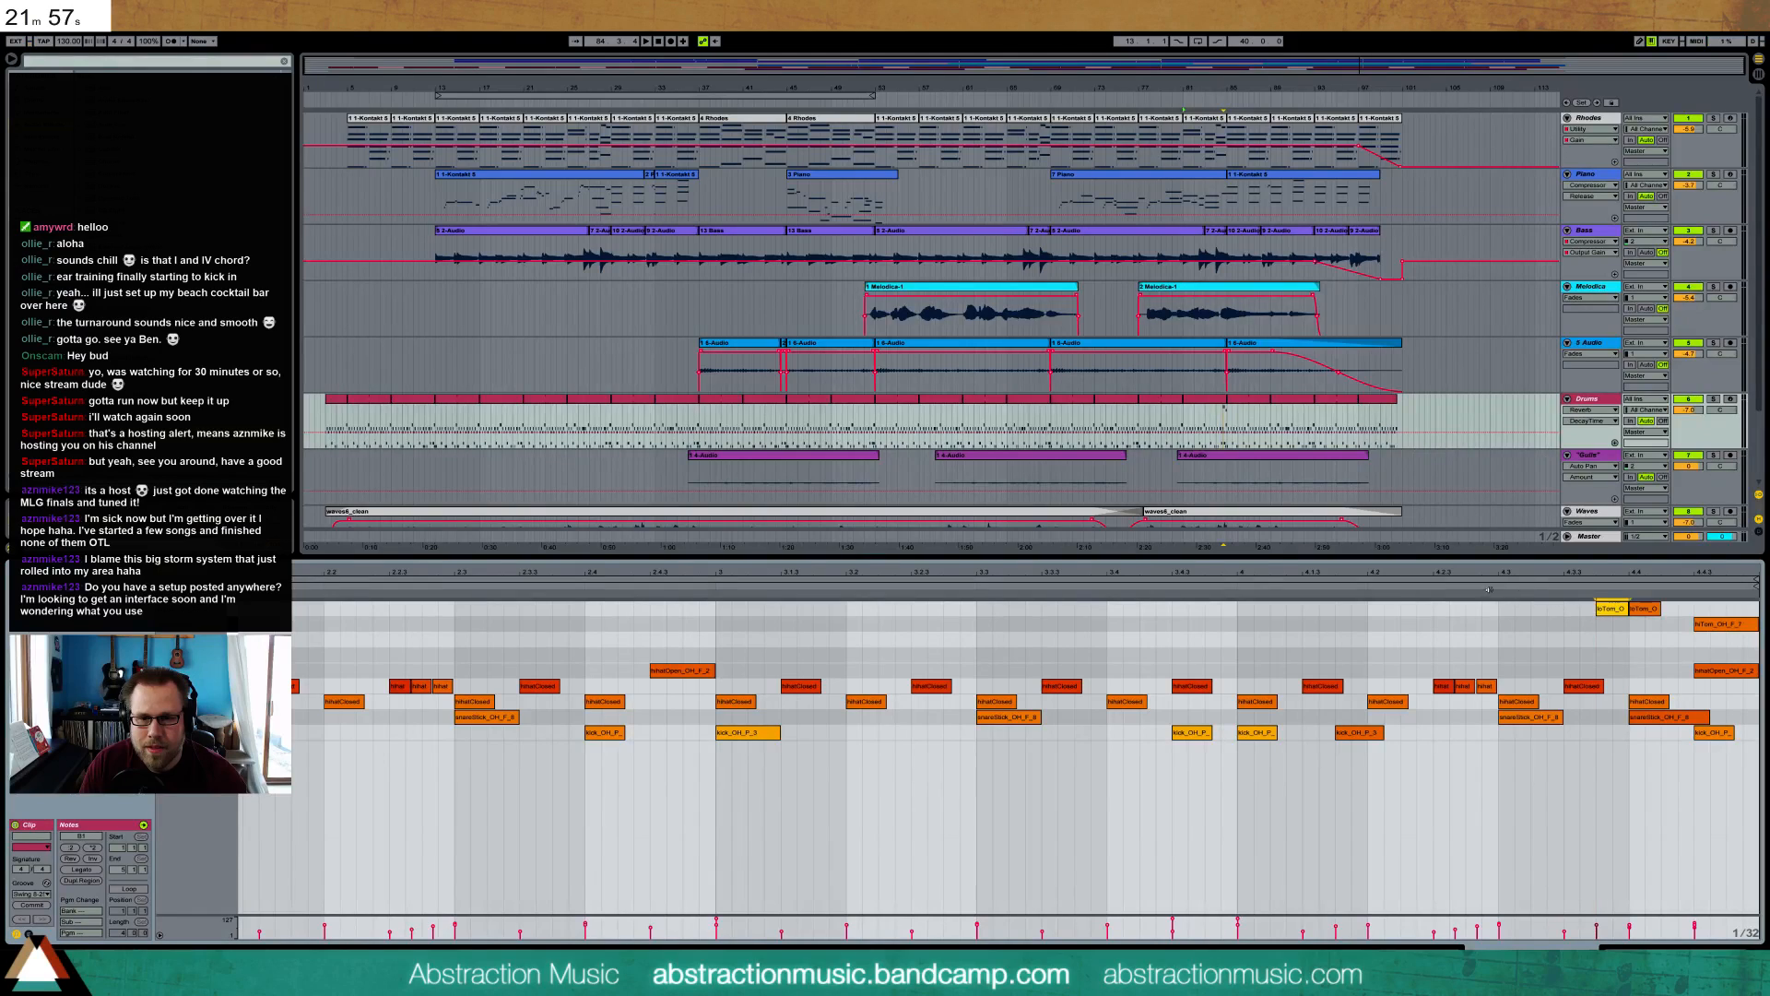
pyautogui.press('space')
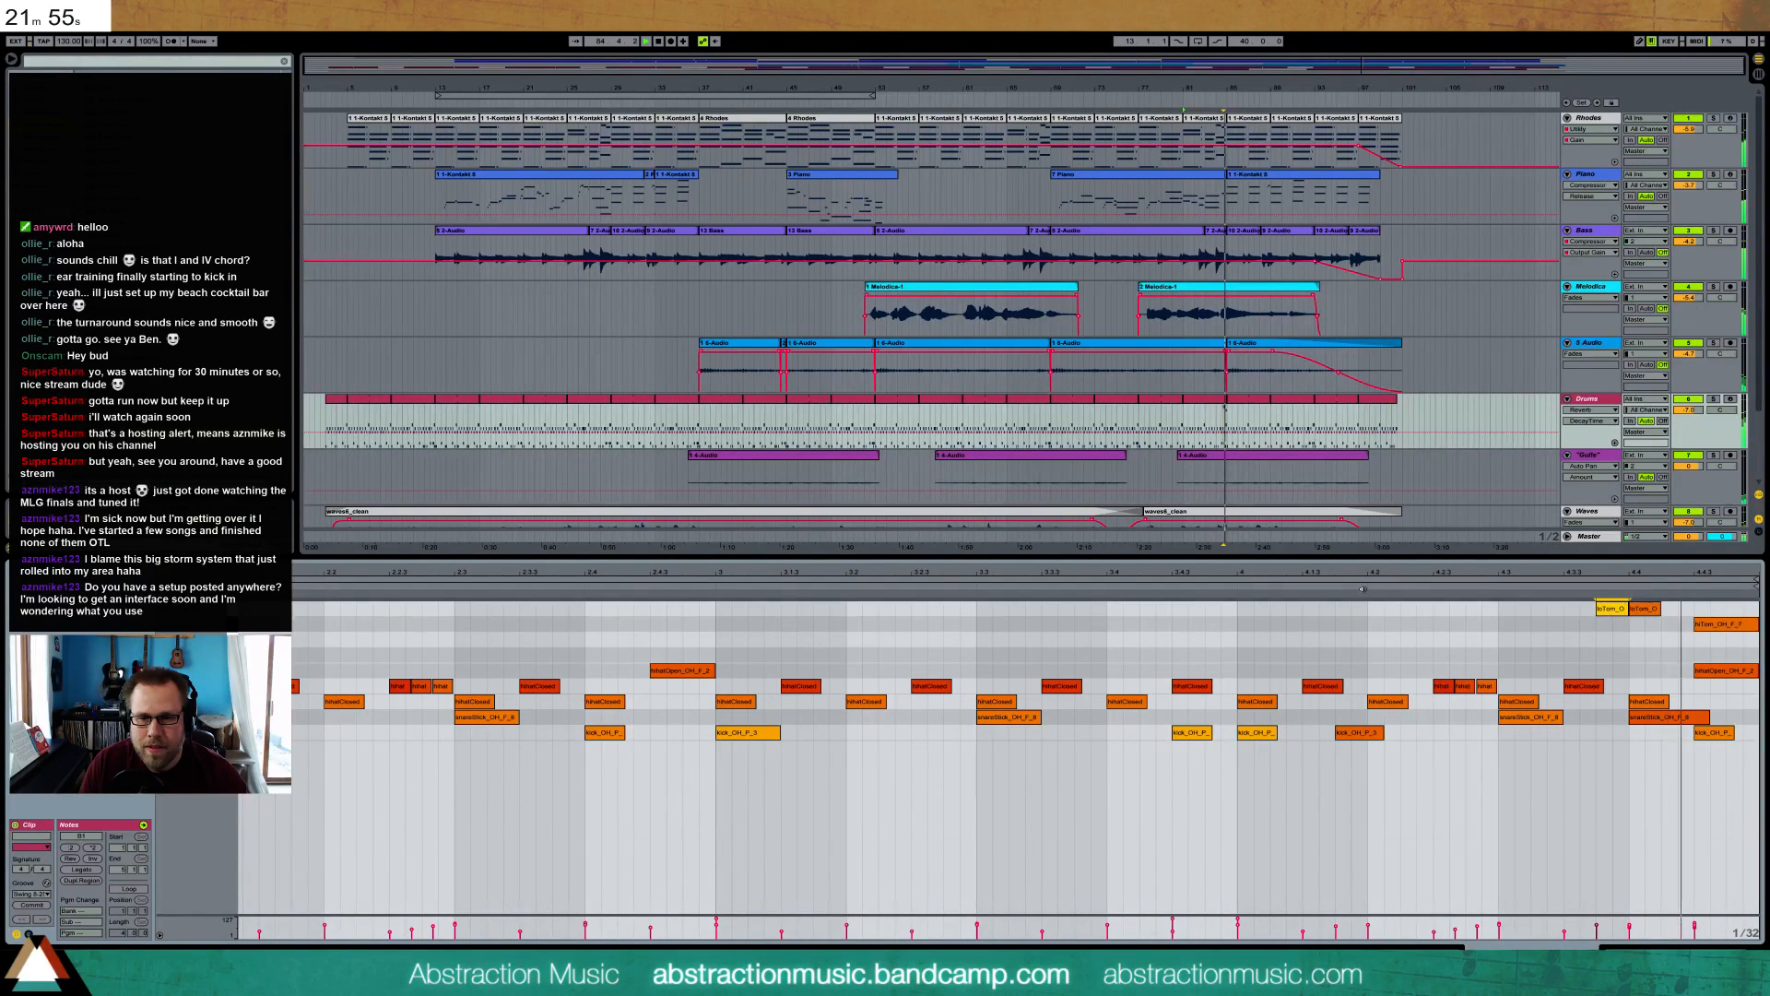
# - Extend the start of the first tom note earlier in the fill at the end of the bar 81 Drums clip, and listen to it
pyautogui.moveTo(1598, 608); pyautogui.dragTo(1566, 608)
pyautogui.click(1222, 584)
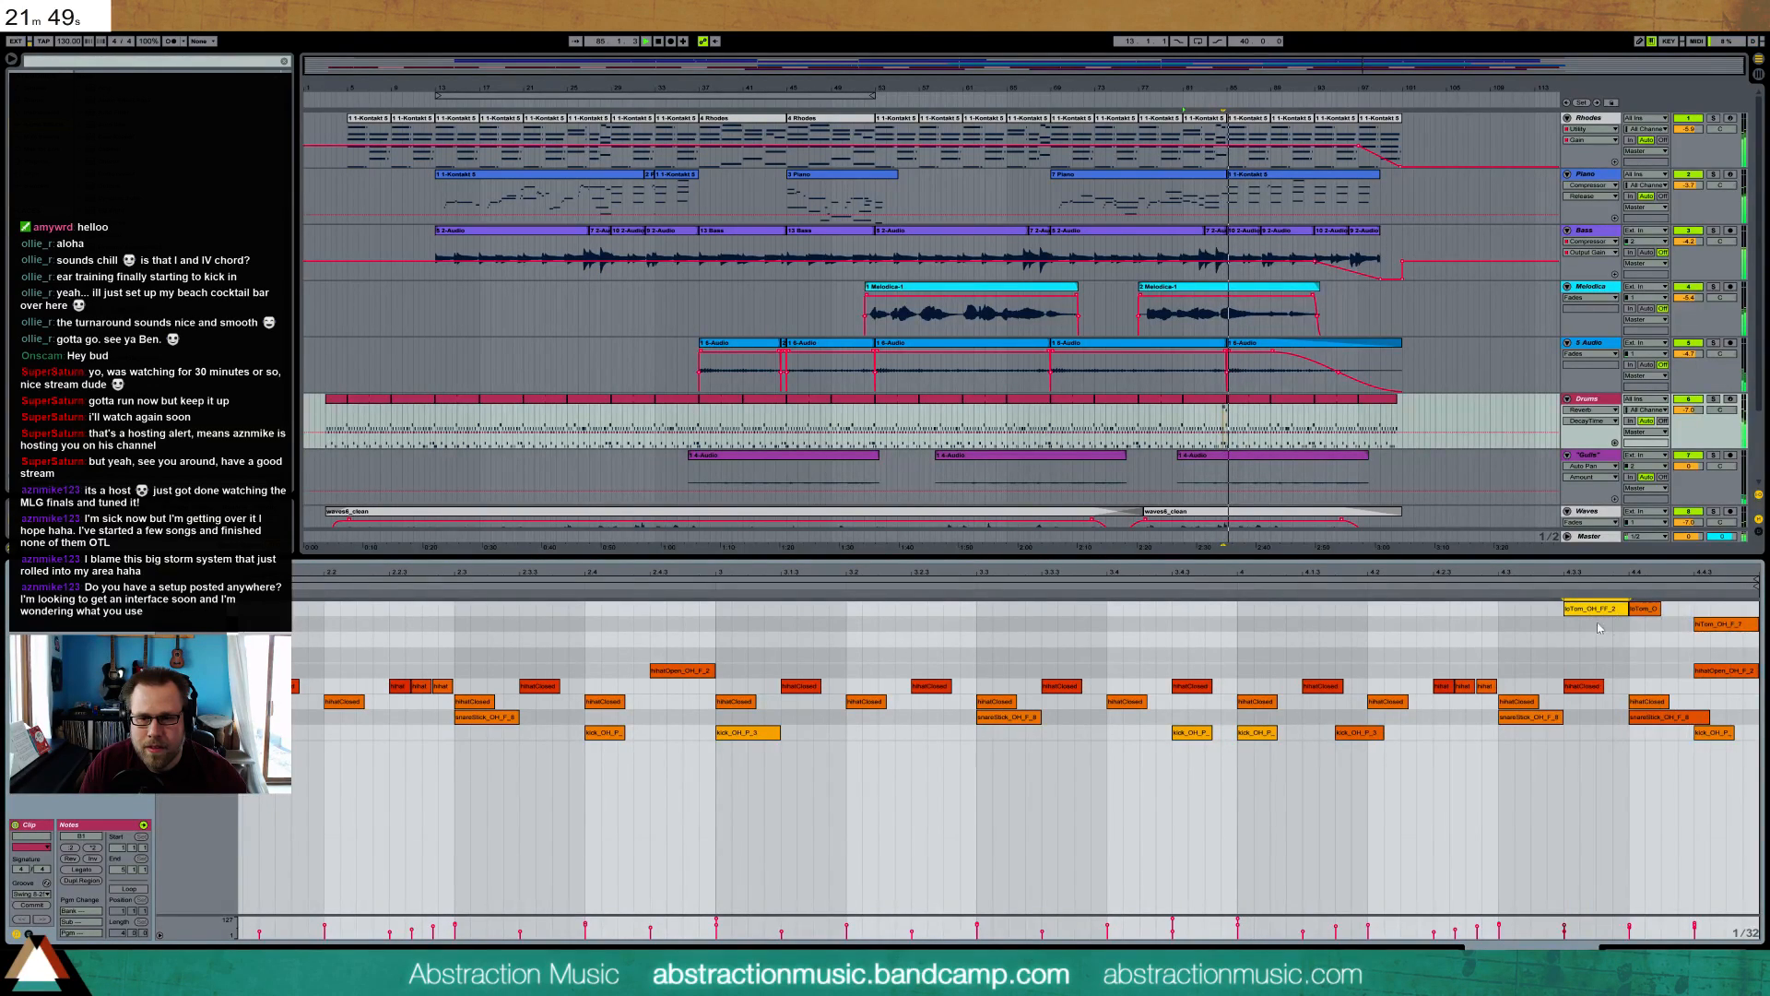
pyautogui.press('space')
# - Lower the two first tom notes by one row, raise the final tom hit by one row, and play back the fill
pyautogui.moveTo(1648, 629); pyautogui.dragTo(1603, 608)
pyautogui.press('Down')
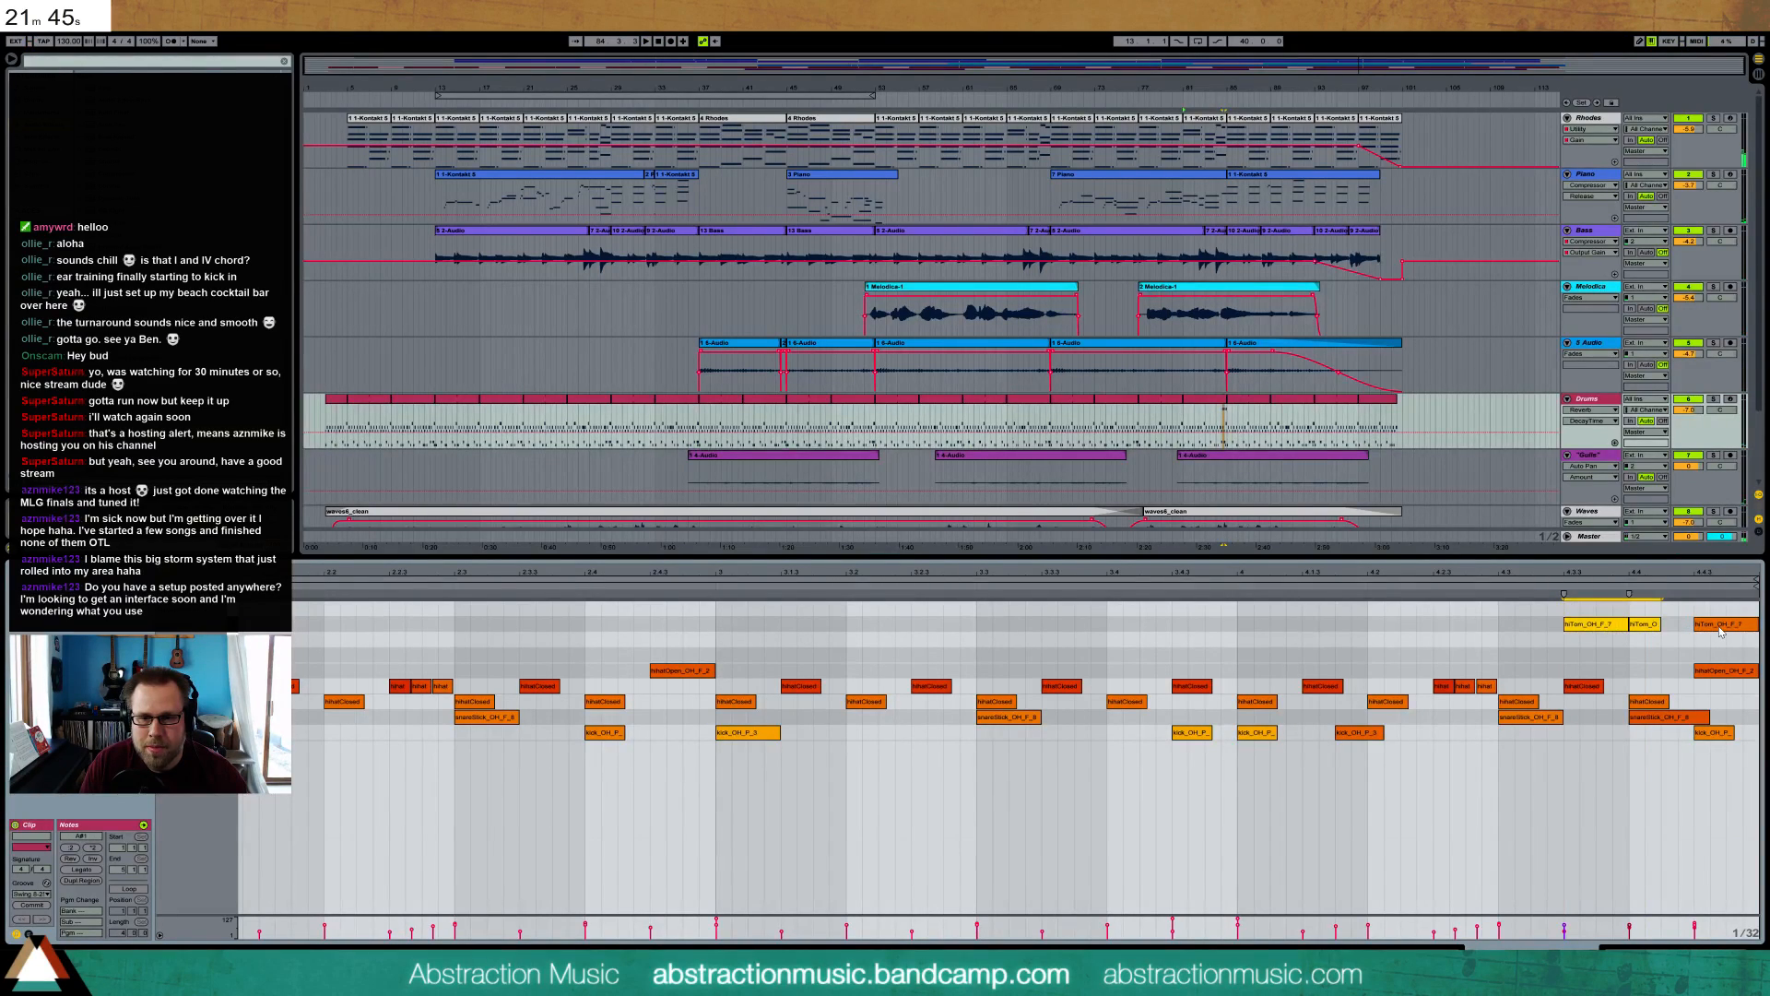
pyautogui.moveTo(1721, 631); pyautogui.dragTo(1720, 619)
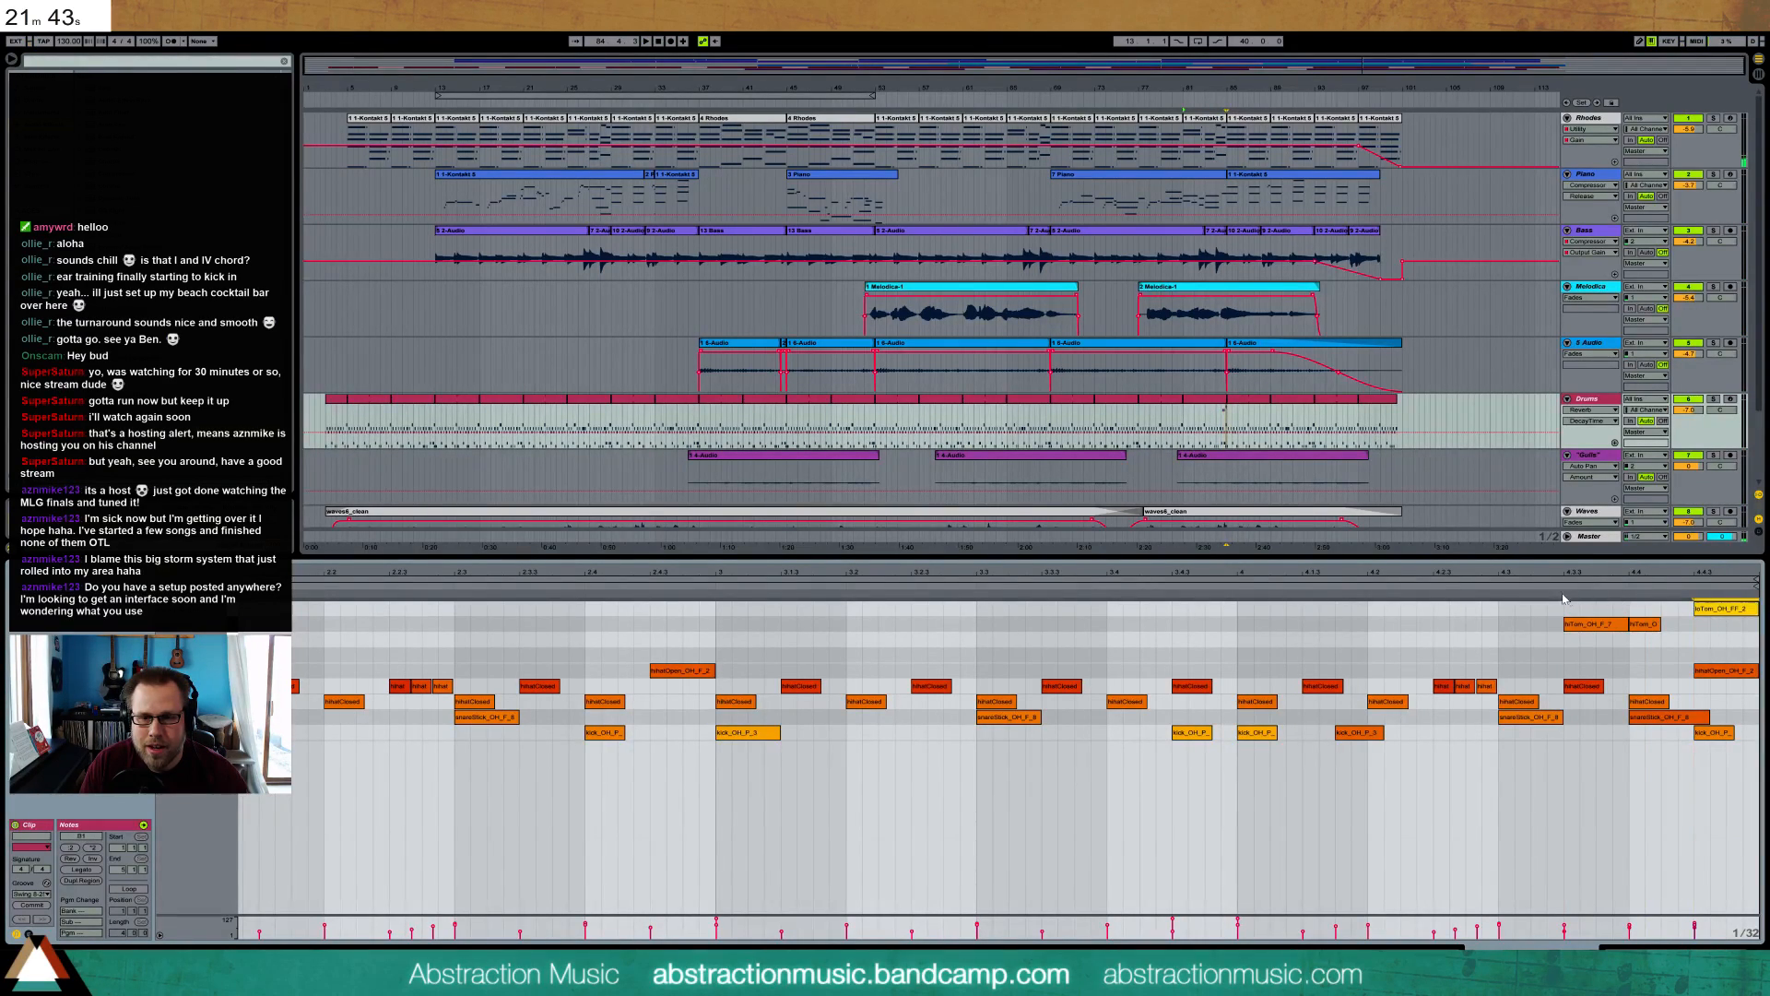
pyautogui.press('space')
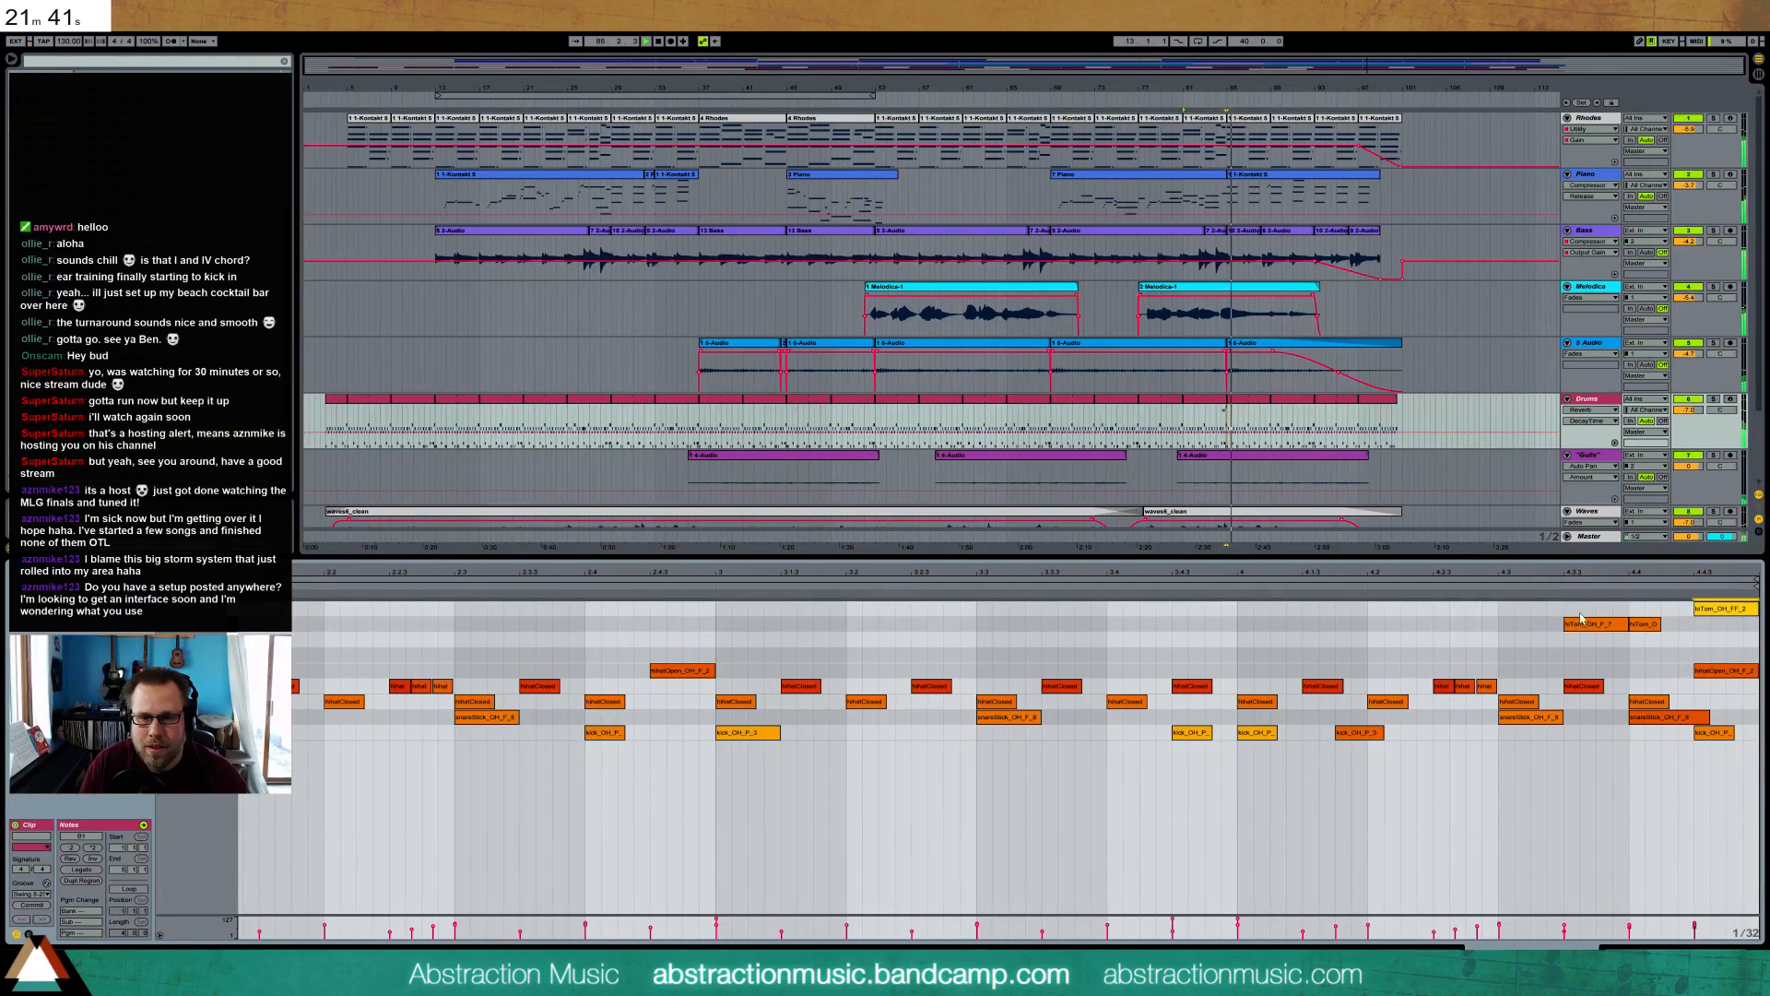
# - Trim the start of the fill's first tom note and play the passage again
pyautogui.press('space')
pyautogui.click(1599, 638)
pyautogui.click(1575, 624)
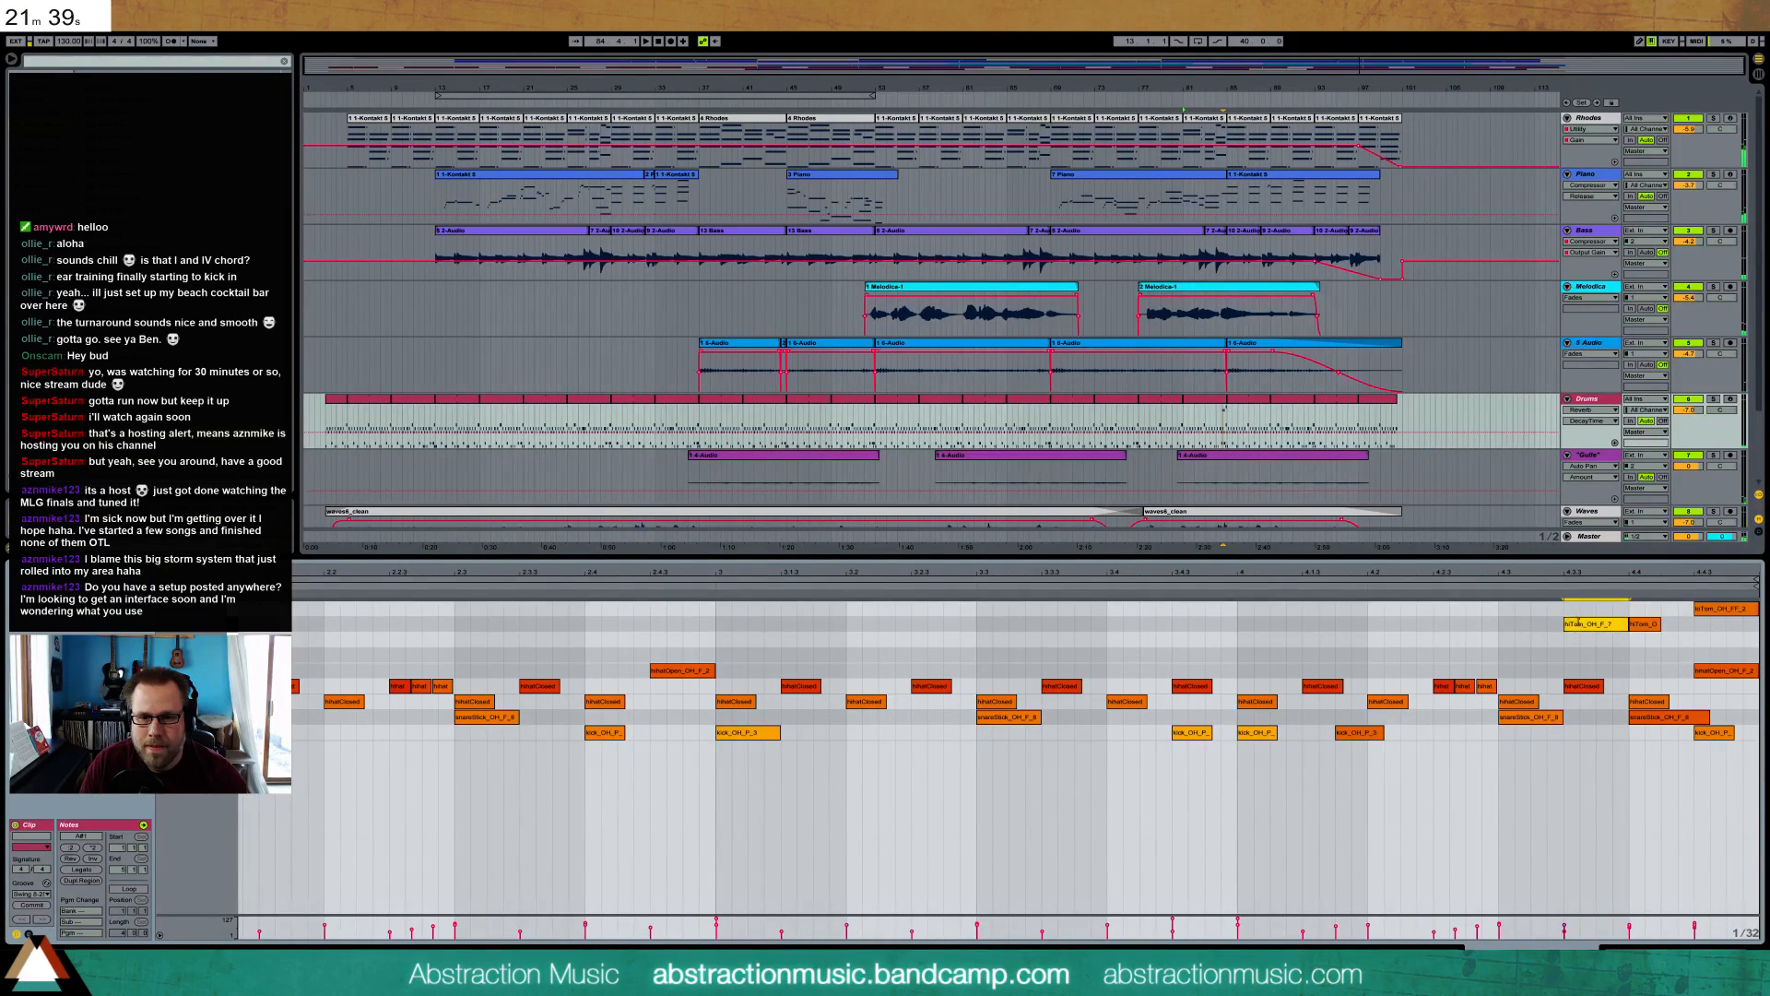
pyautogui.press('space')
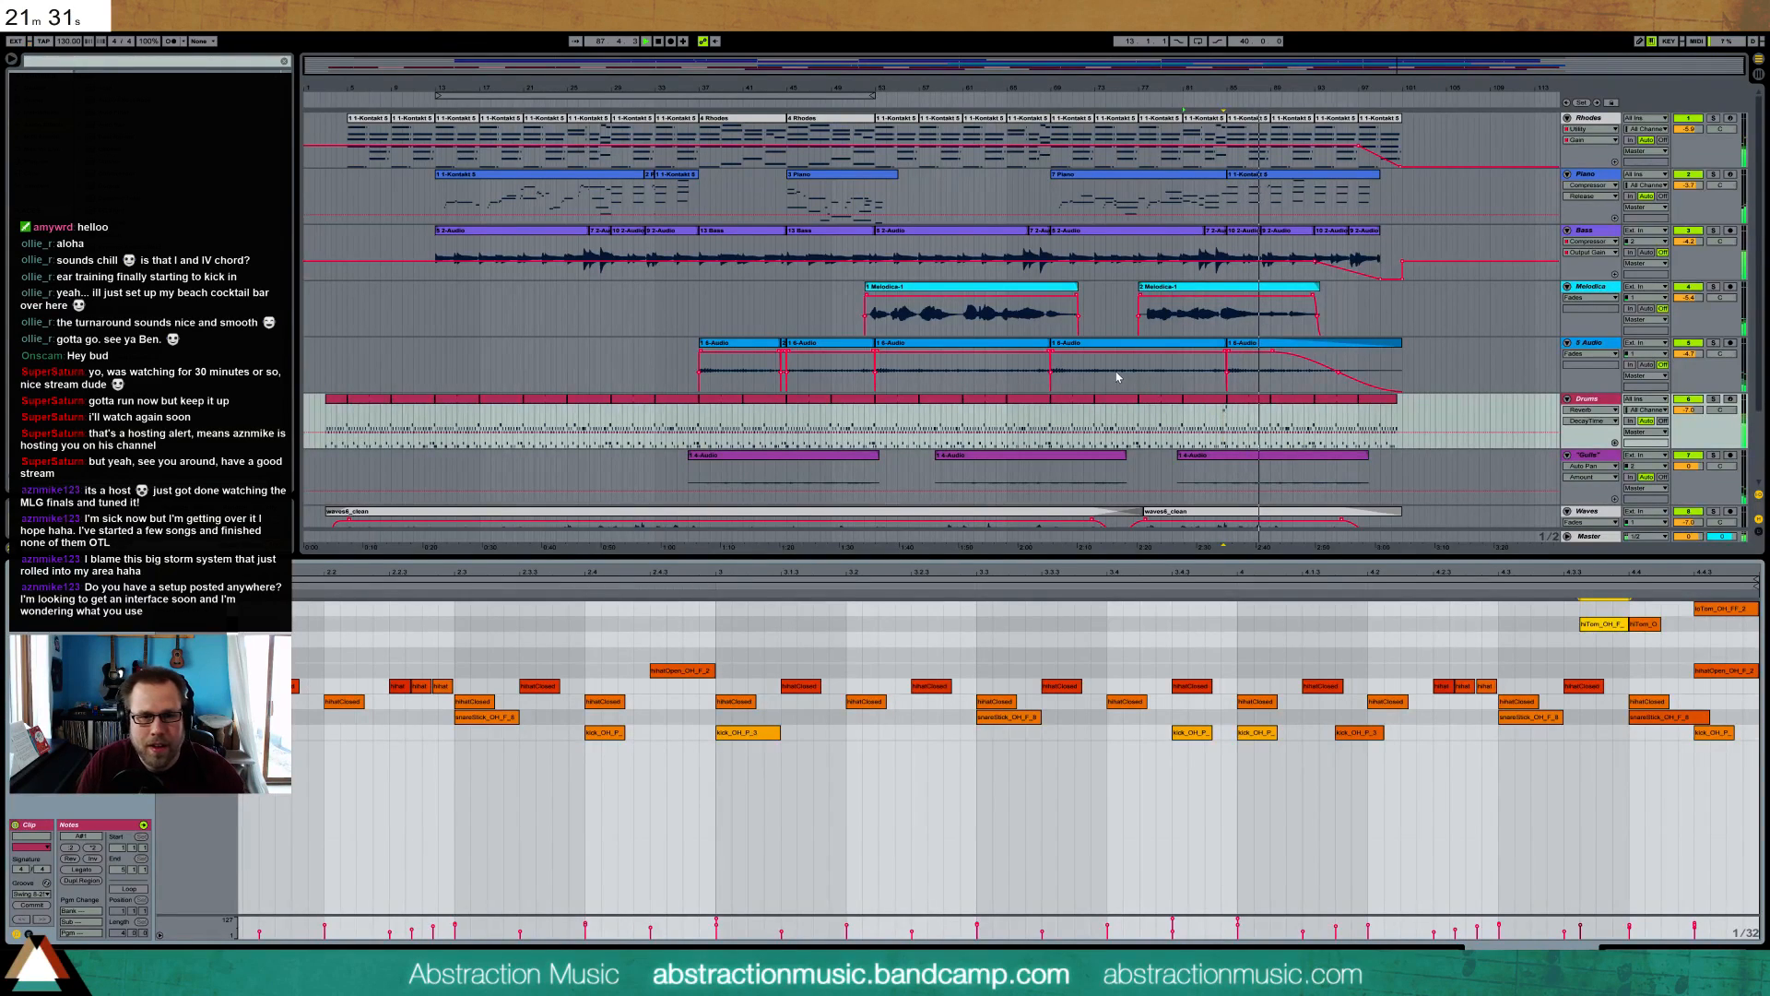
# - Look through the Drums clips from bar 85 and the end of the song back to the beginning, examining their note patterns
pyautogui.moveTo(1226, 410); pyautogui.dragTo(1271, 424)
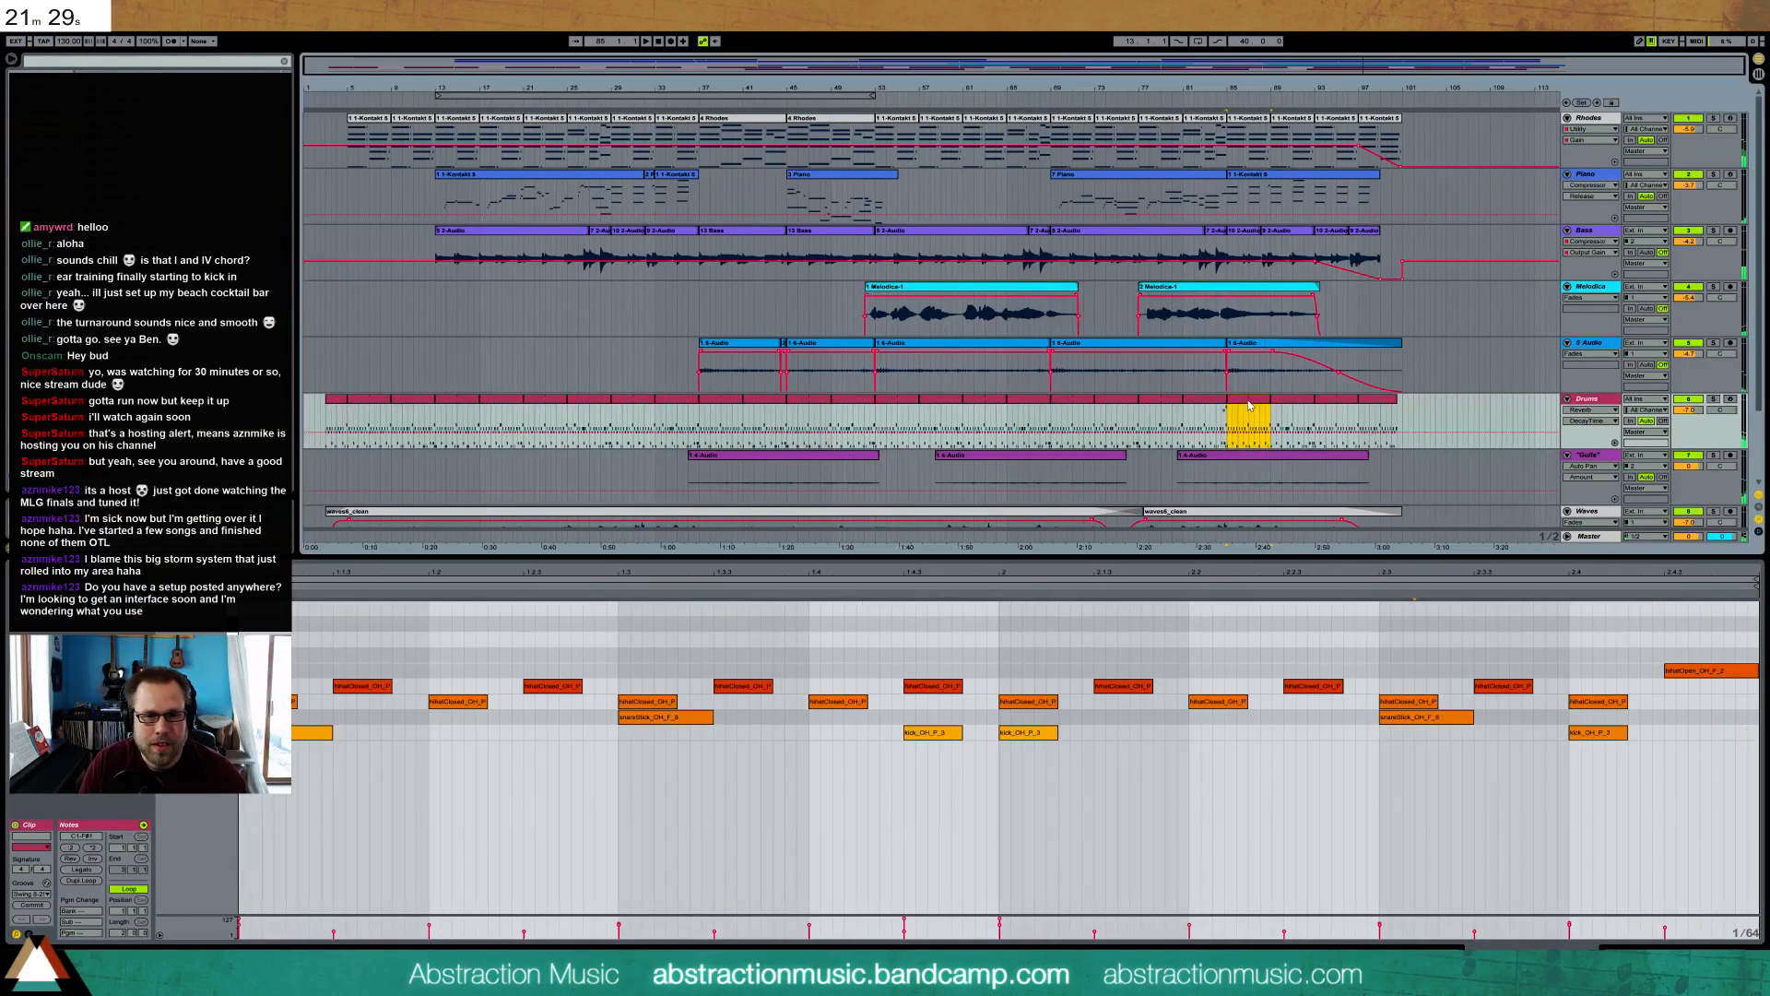
pyautogui.click(1339, 402)
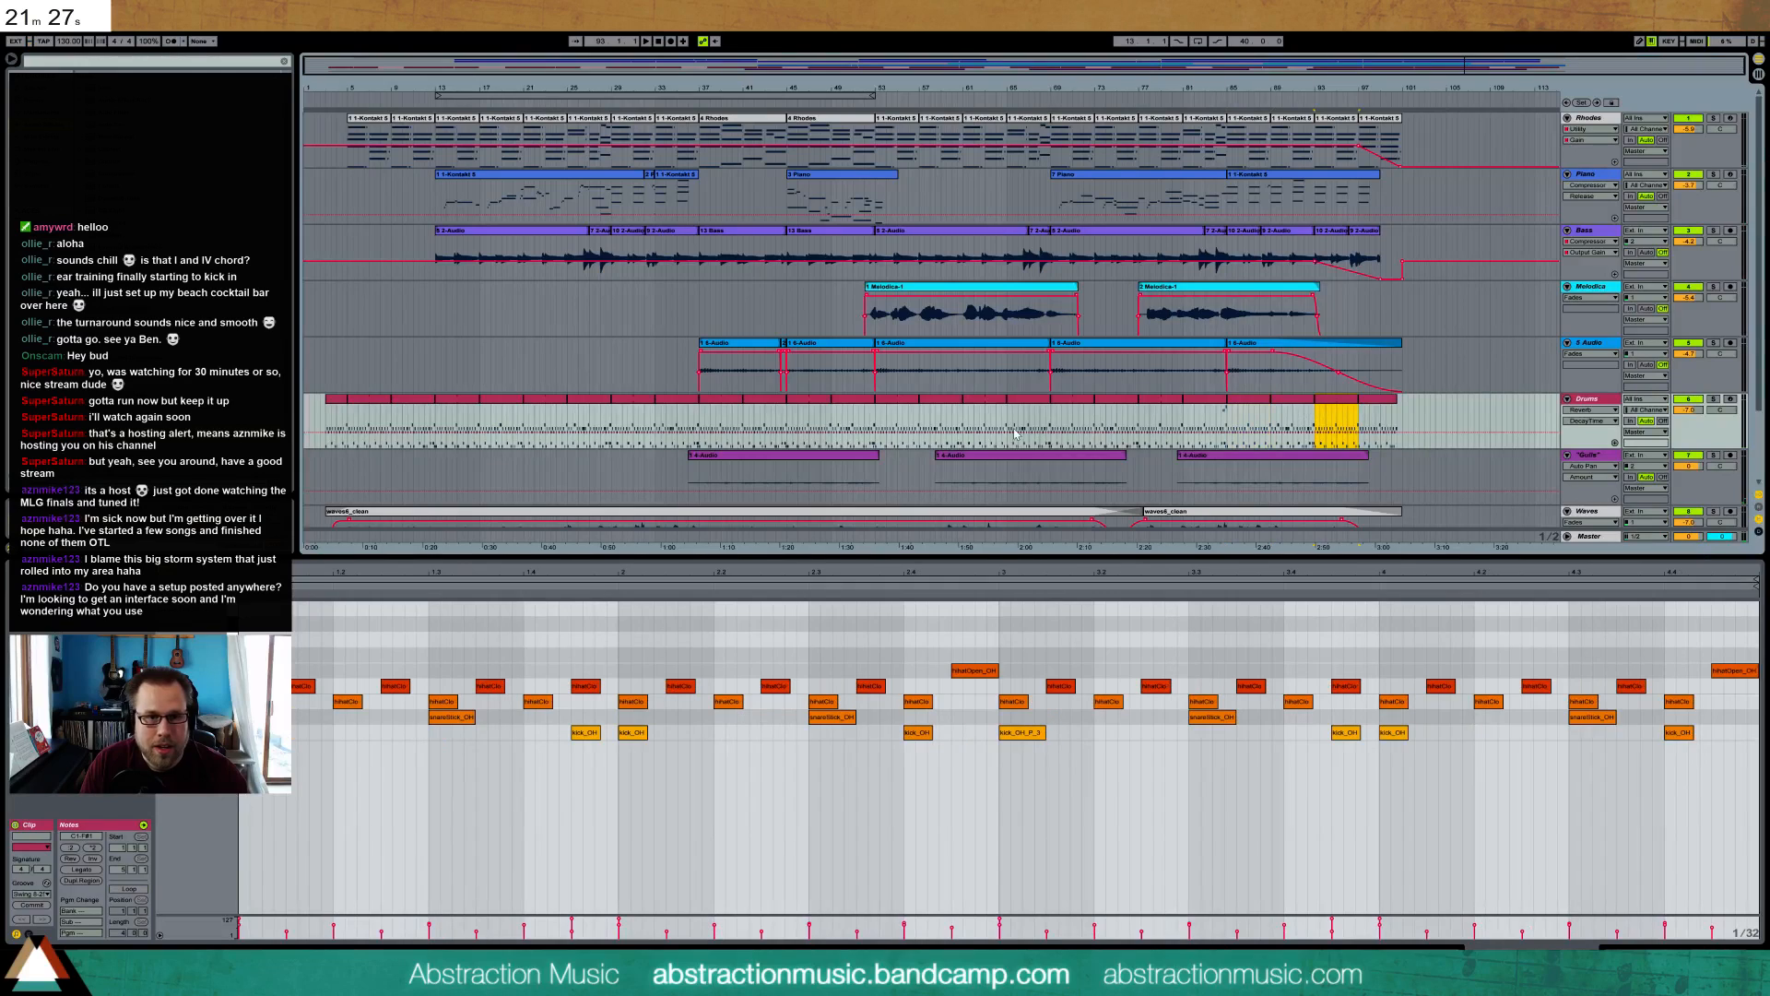
pyautogui.click(1167, 409)
pyautogui.click(977, 404)
pyautogui.click(897, 403)
pyautogui.click(820, 402)
pyautogui.click(725, 405)
pyautogui.click(528, 399)
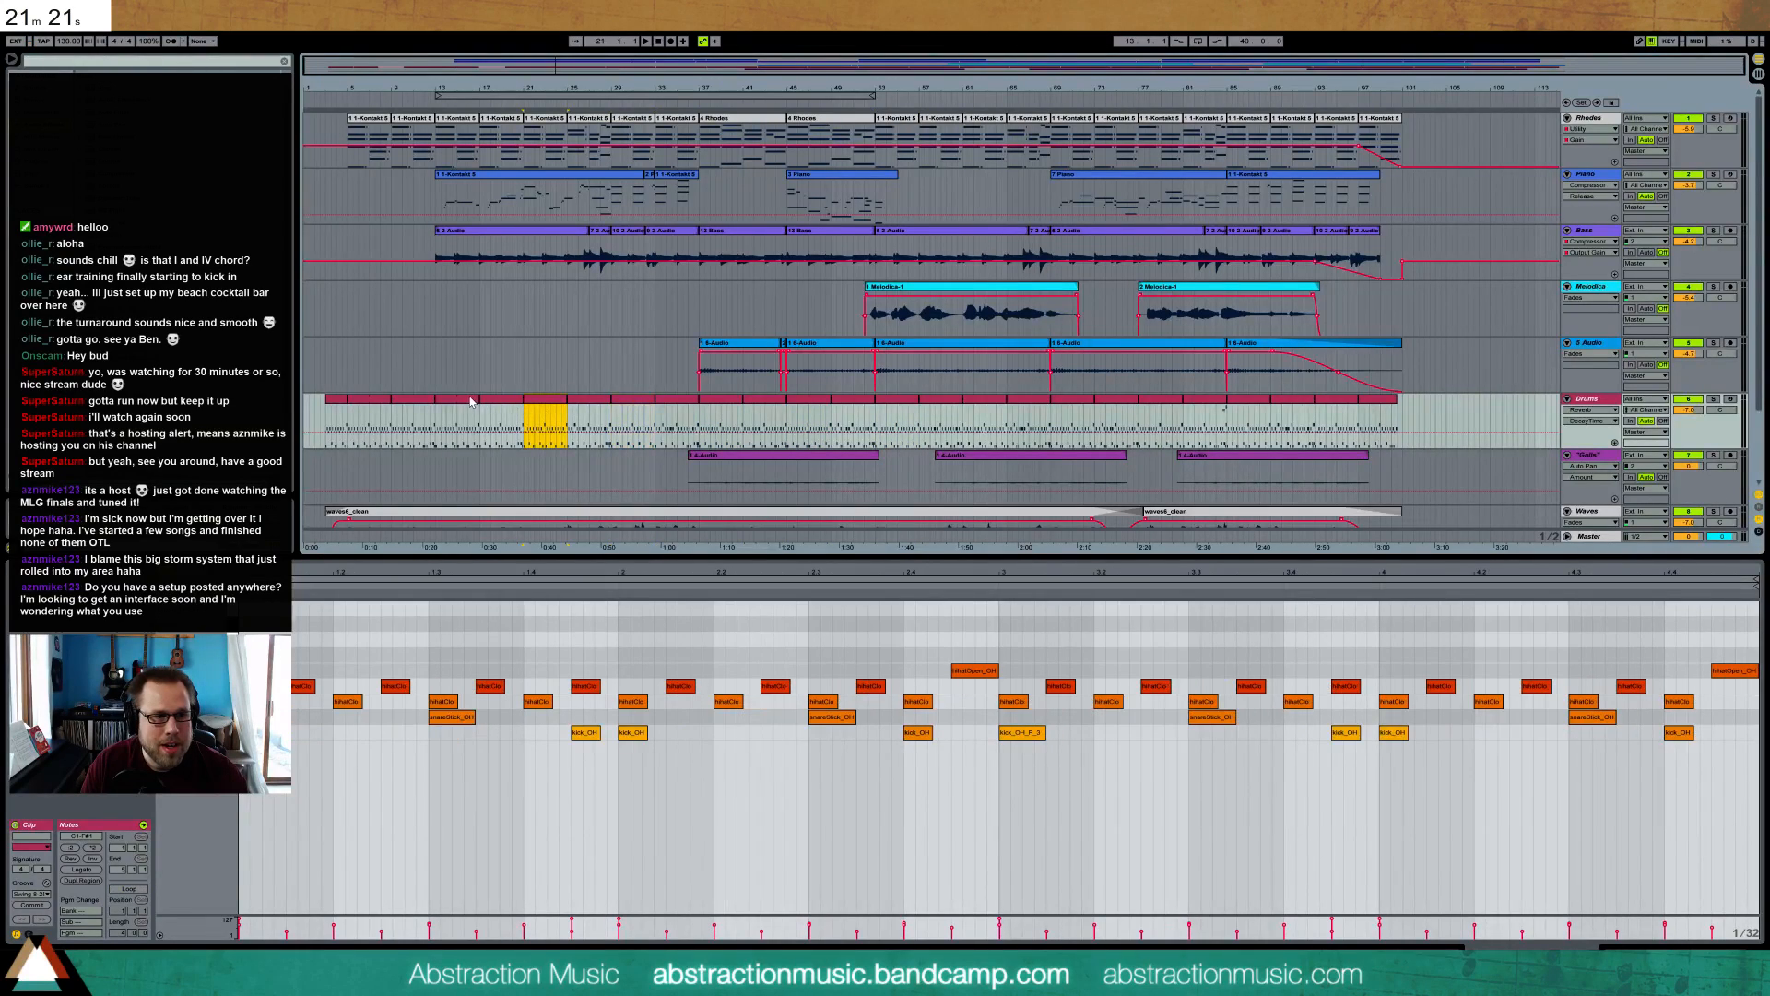
pyautogui.click(472, 403)
pyautogui.click(368, 403)
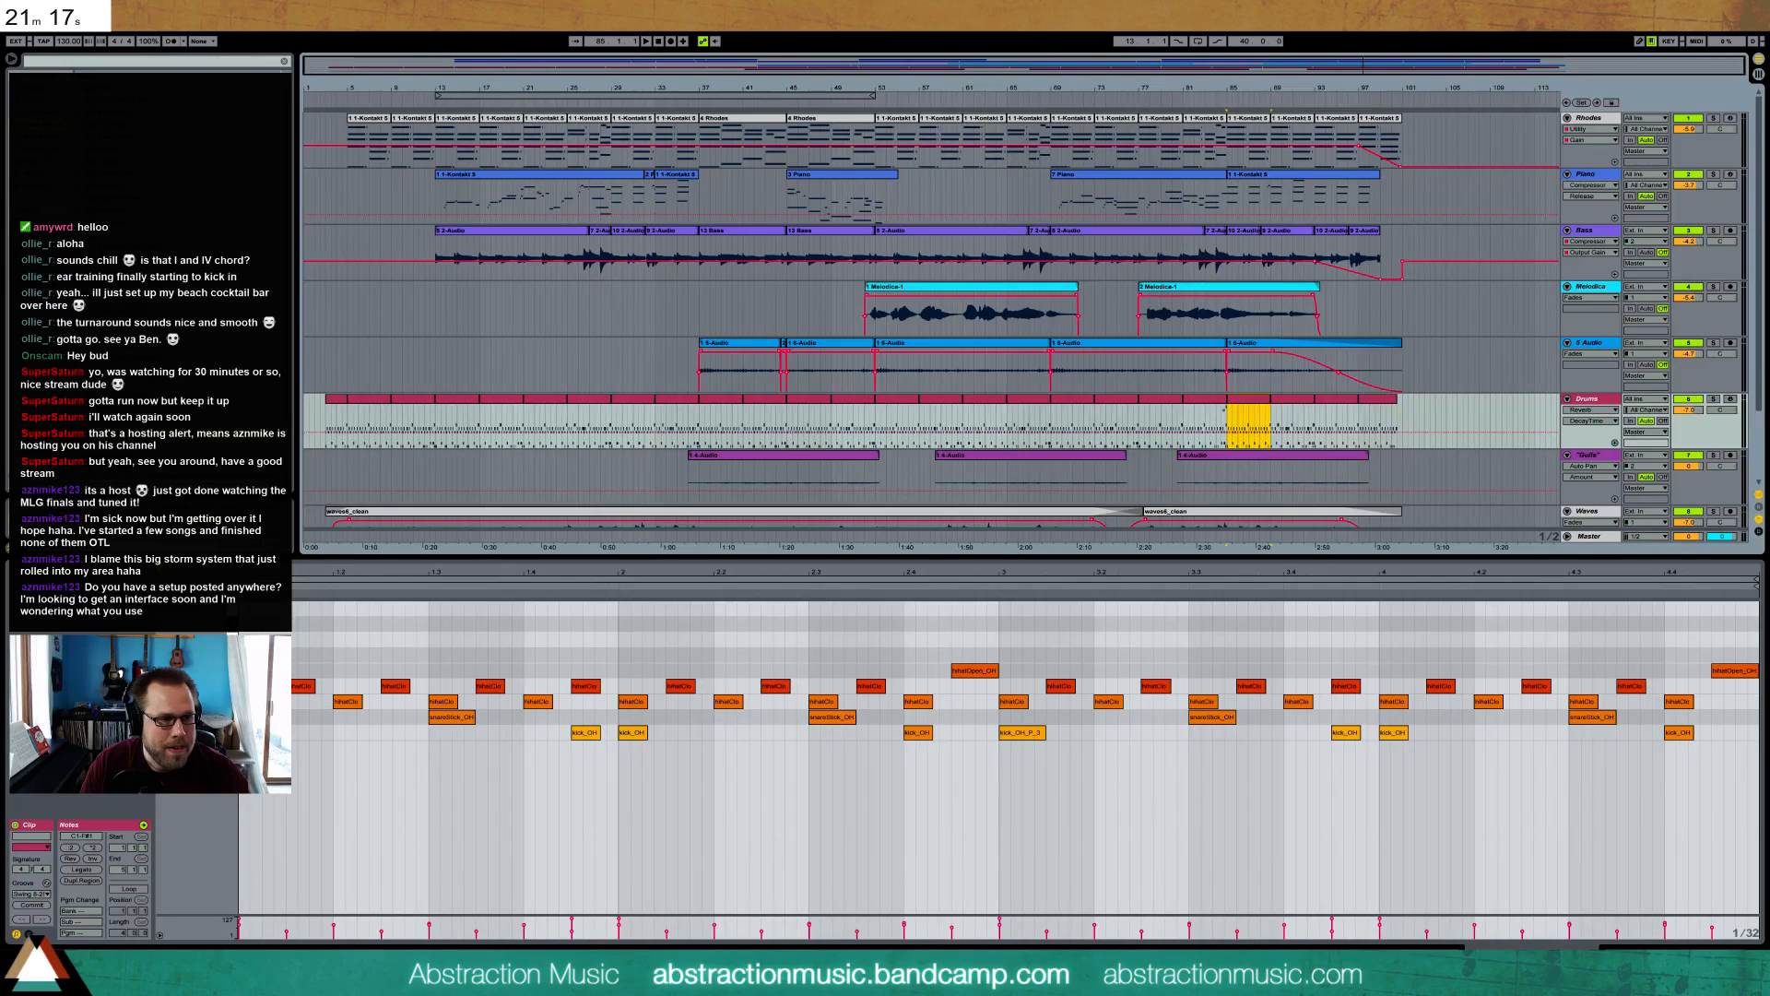
# - Add a long cymbal note at the start of the Drums clip at bar 85, compare it with the row below, and audition it in playback
pyautogui.moveTo(243, 643); pyautogui.dragTo(332, 642)
pyautogui.hotkey('ctrl', 'v')
pyautogui.press('space')
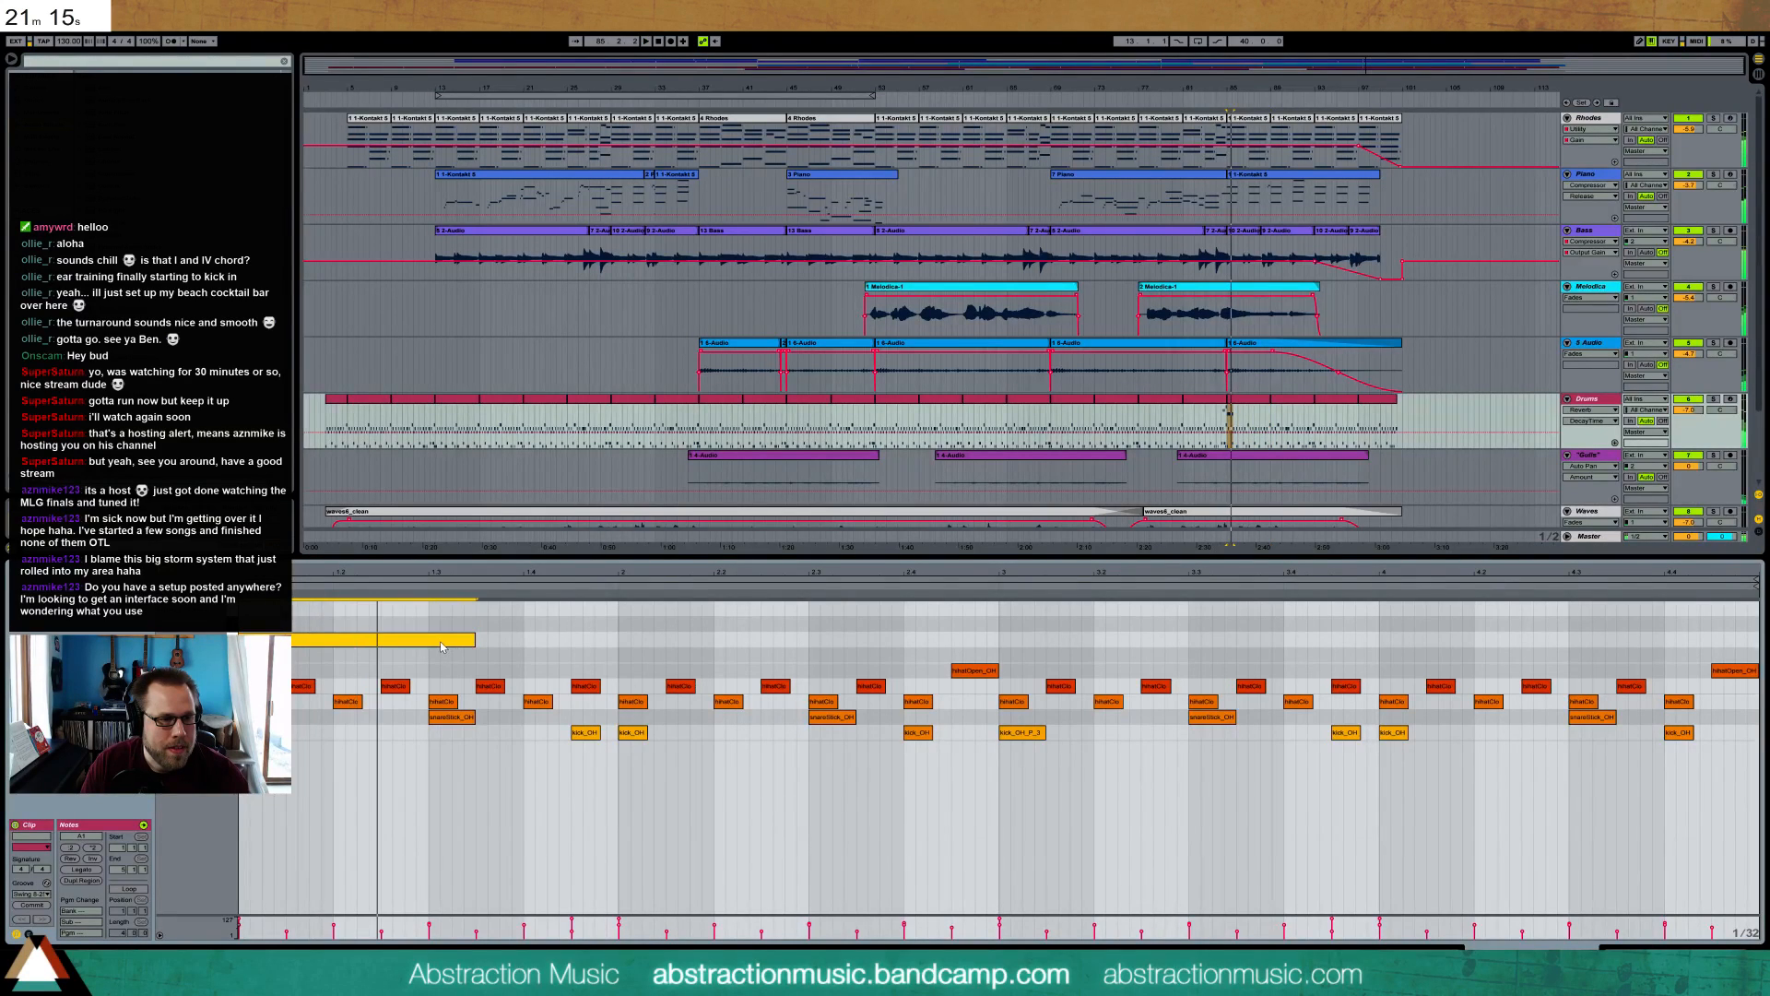
pyautogui.press('Down')
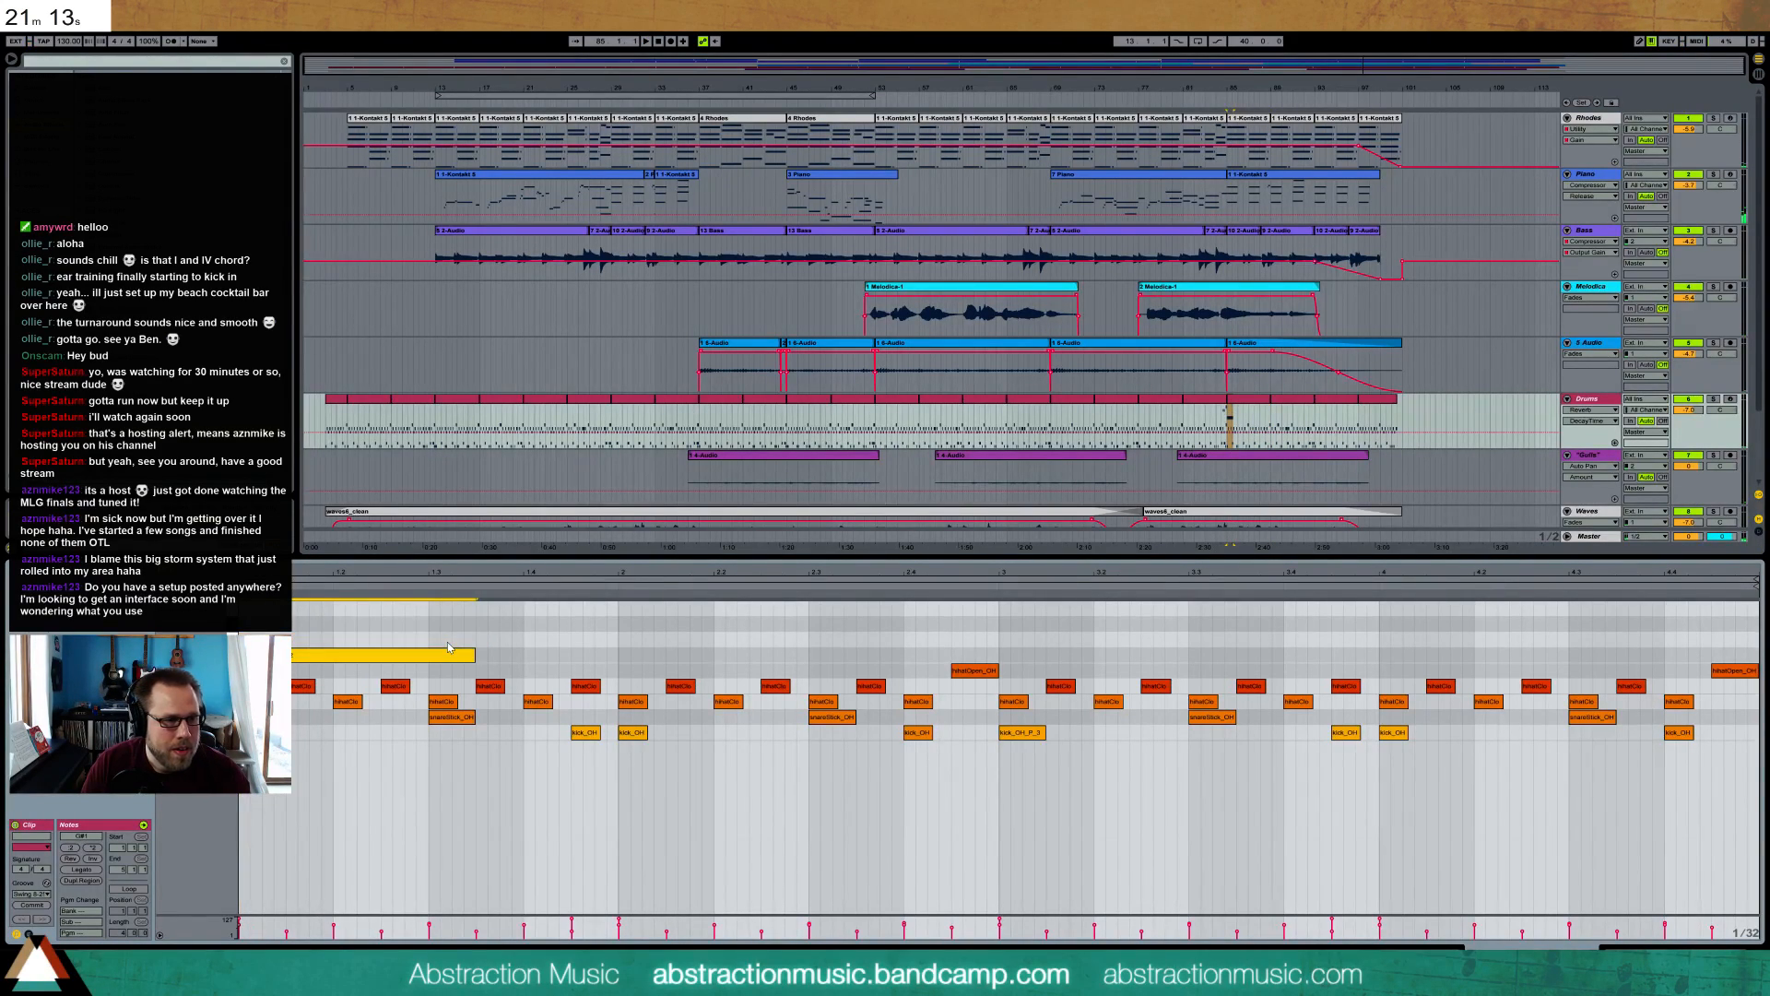
pyautogui.moveTo(535, 654); pyautogui.dragTo(538, 654)
pyautogui.press('space')
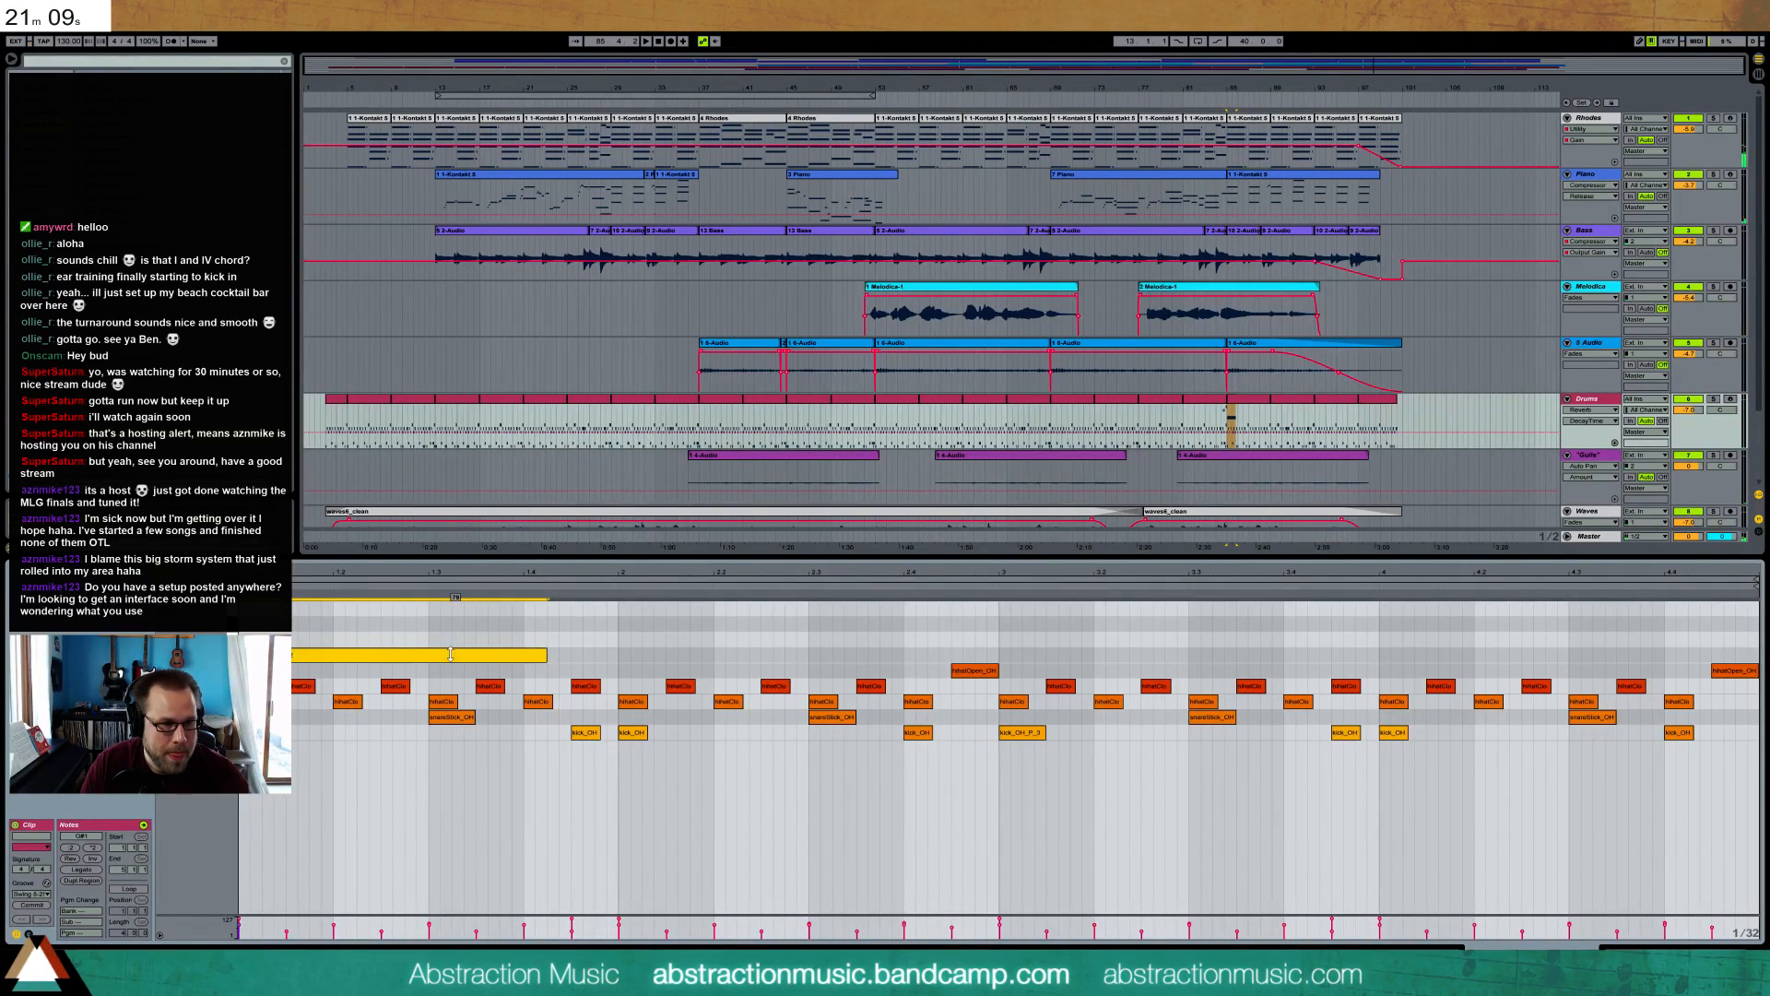
pyautogui.press('space')
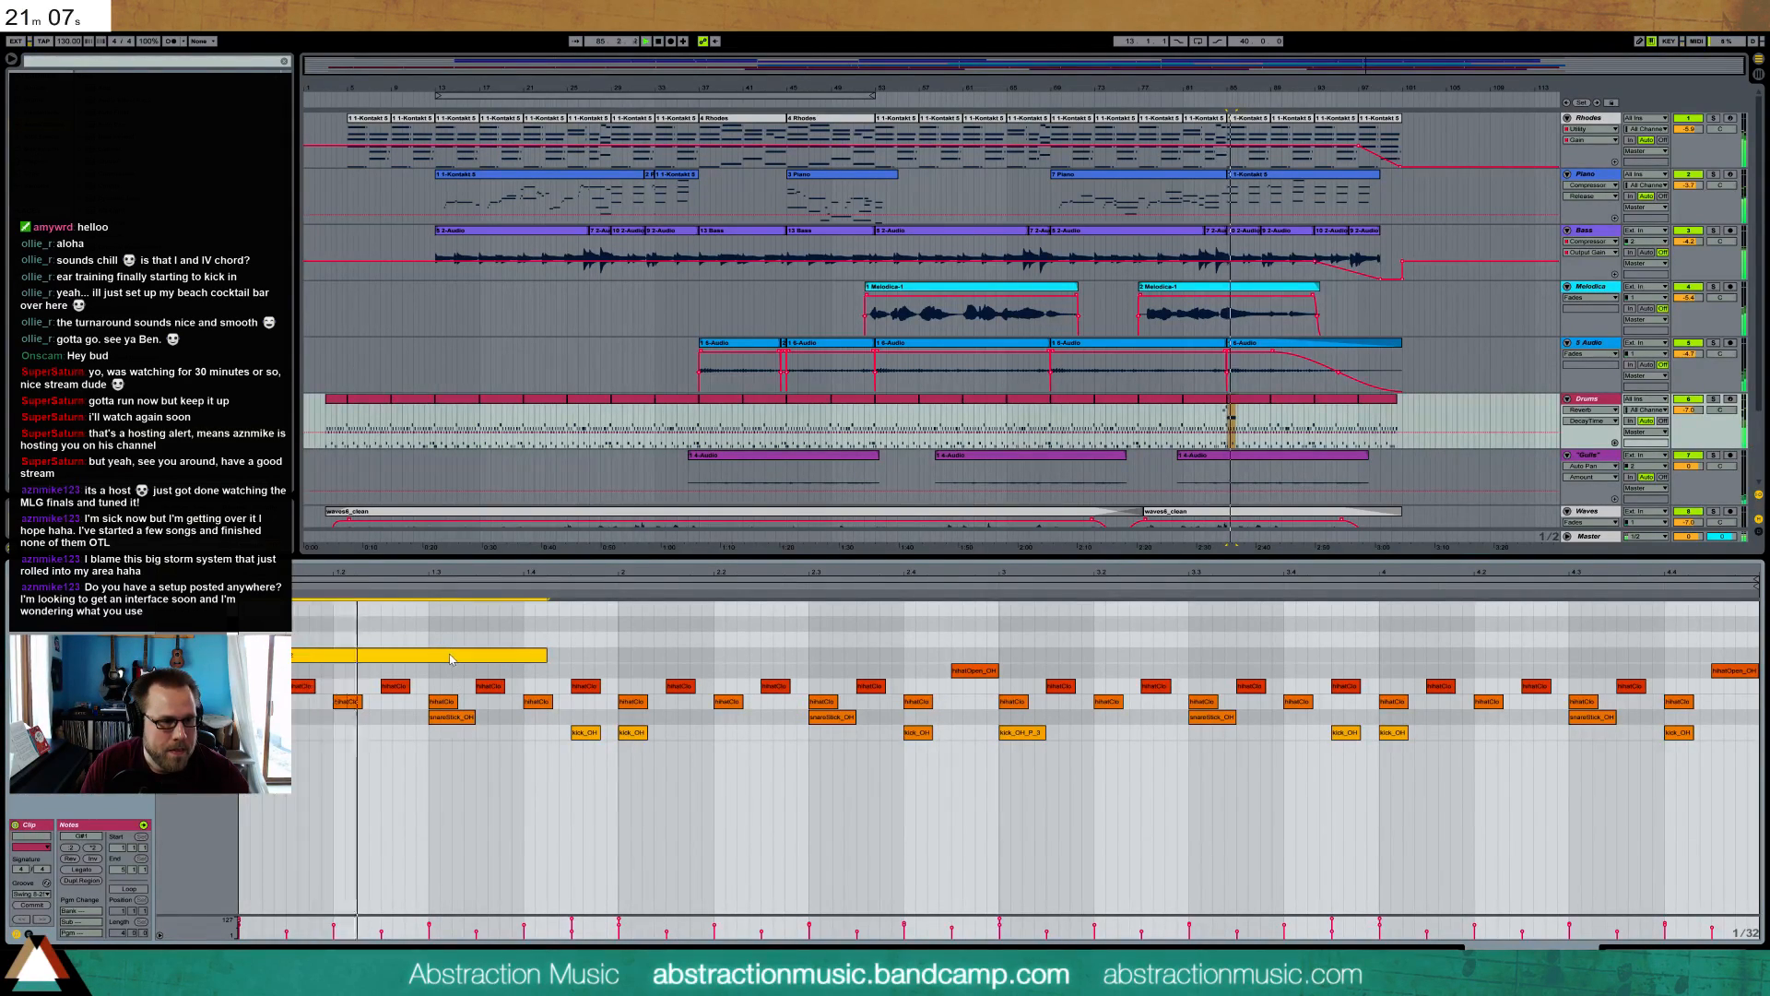
pyautogui.press('Up')
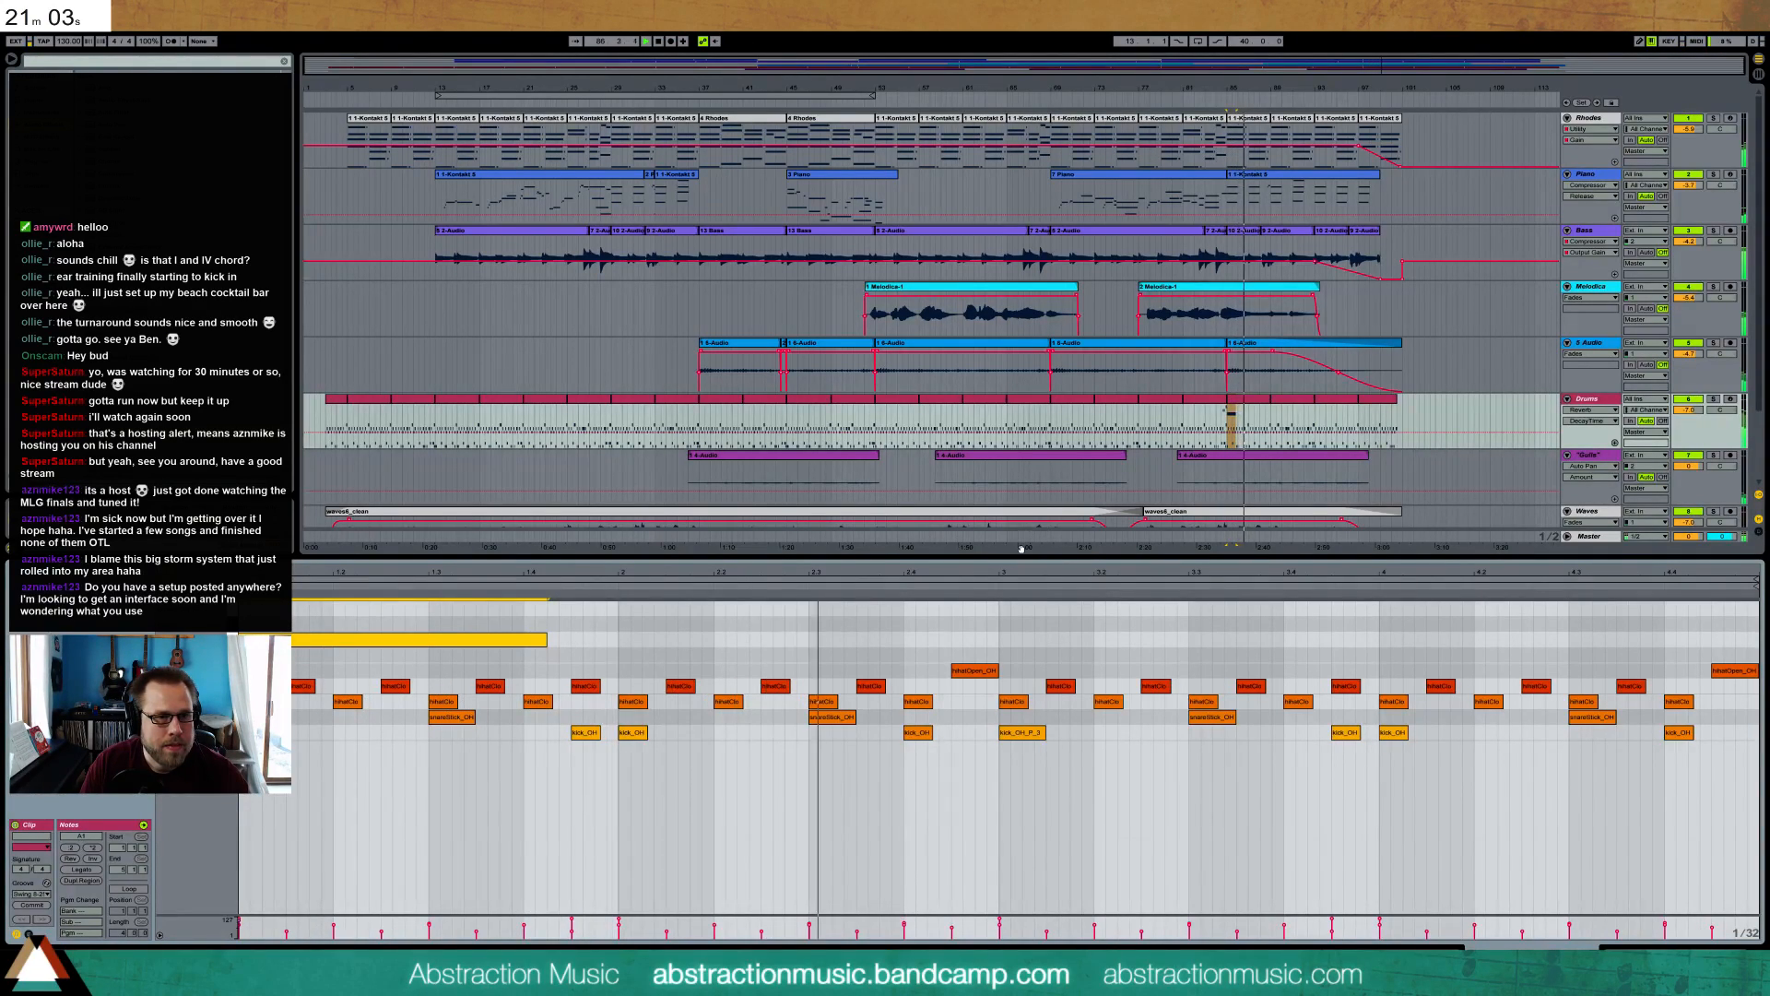
# - Add a half-bar ride bell note at the start of the Drums clip at bar 37 and duplicate it through the clip's end
pyautogui.click(708, 400)
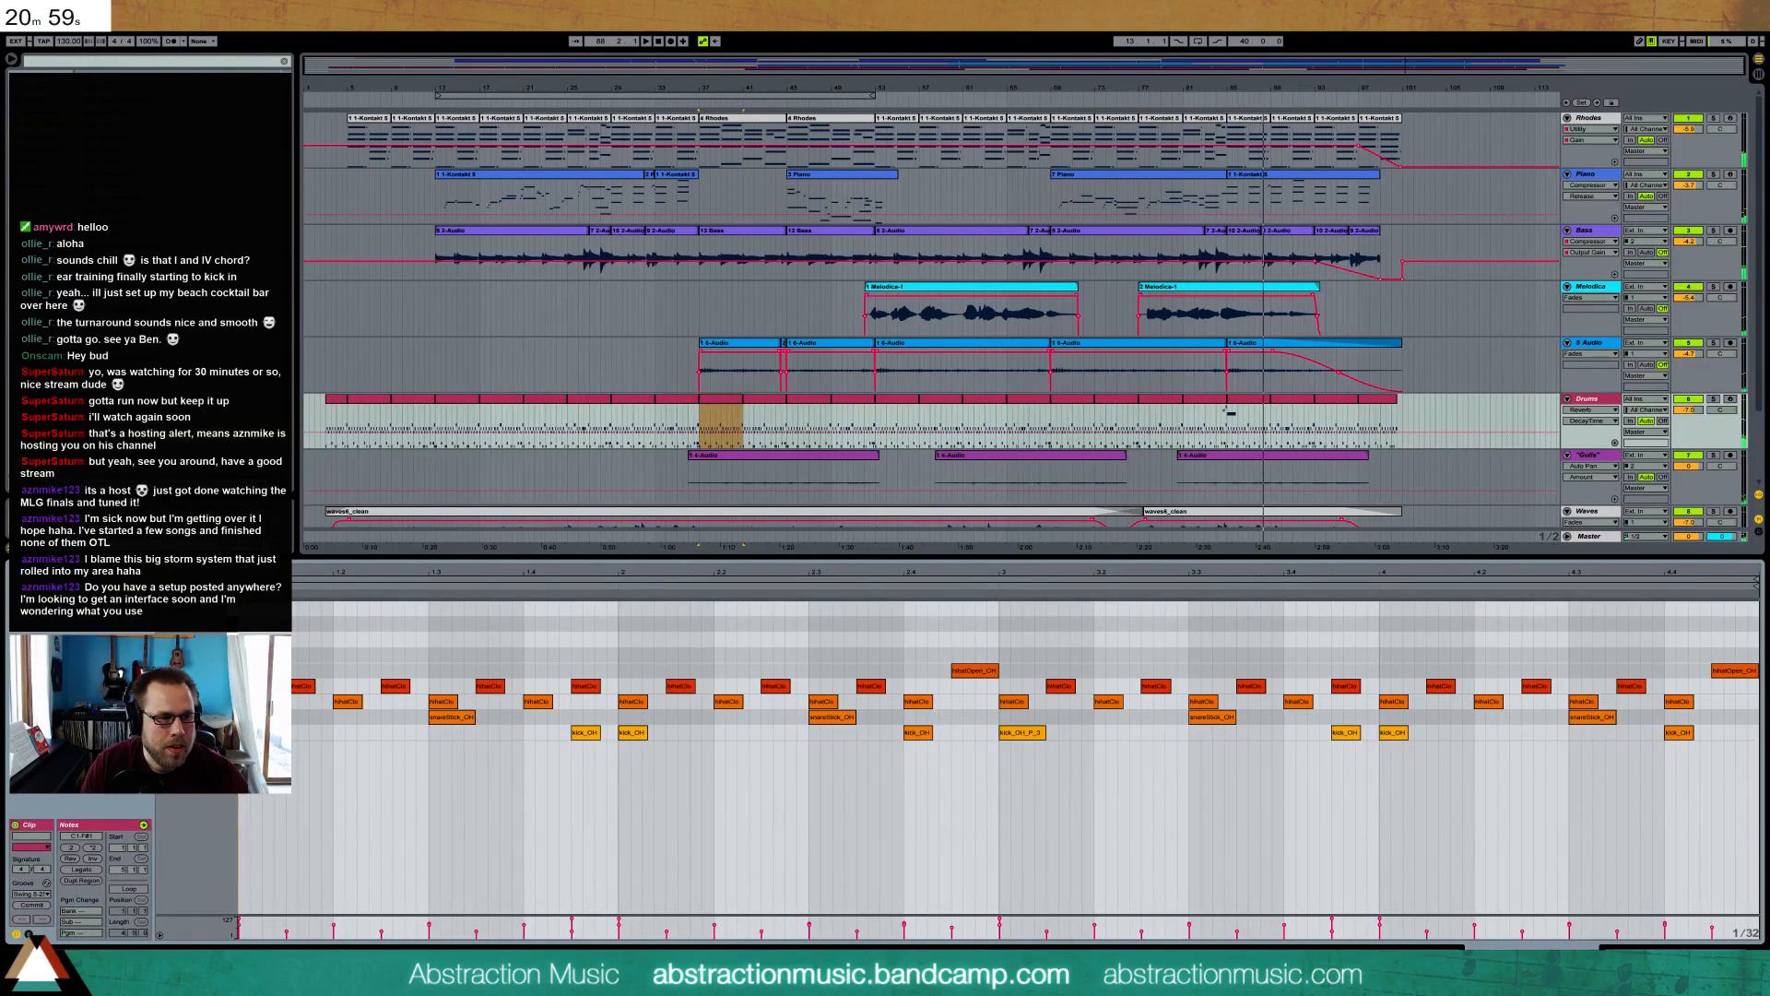
pyautogui.doubleClick(243, 655)
pyautogui.moveTo(247, 655); pyautogui.dragTo(417, 650)
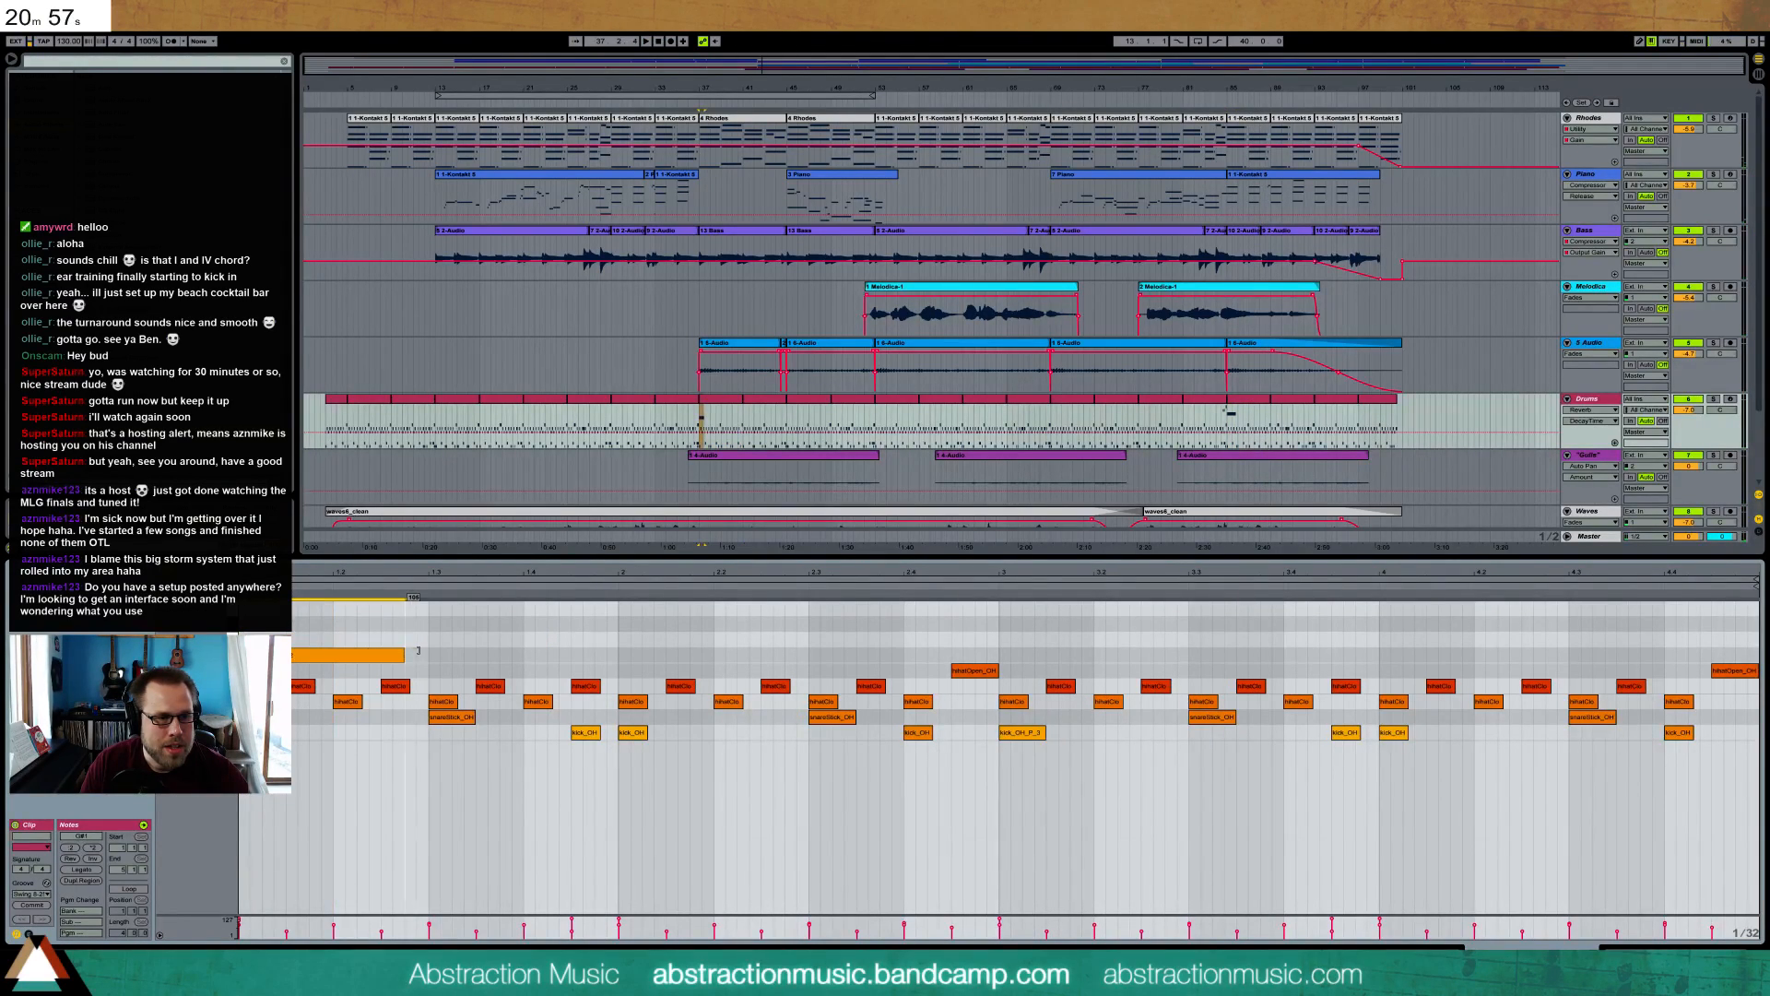
pyautogui.click(415, 655)
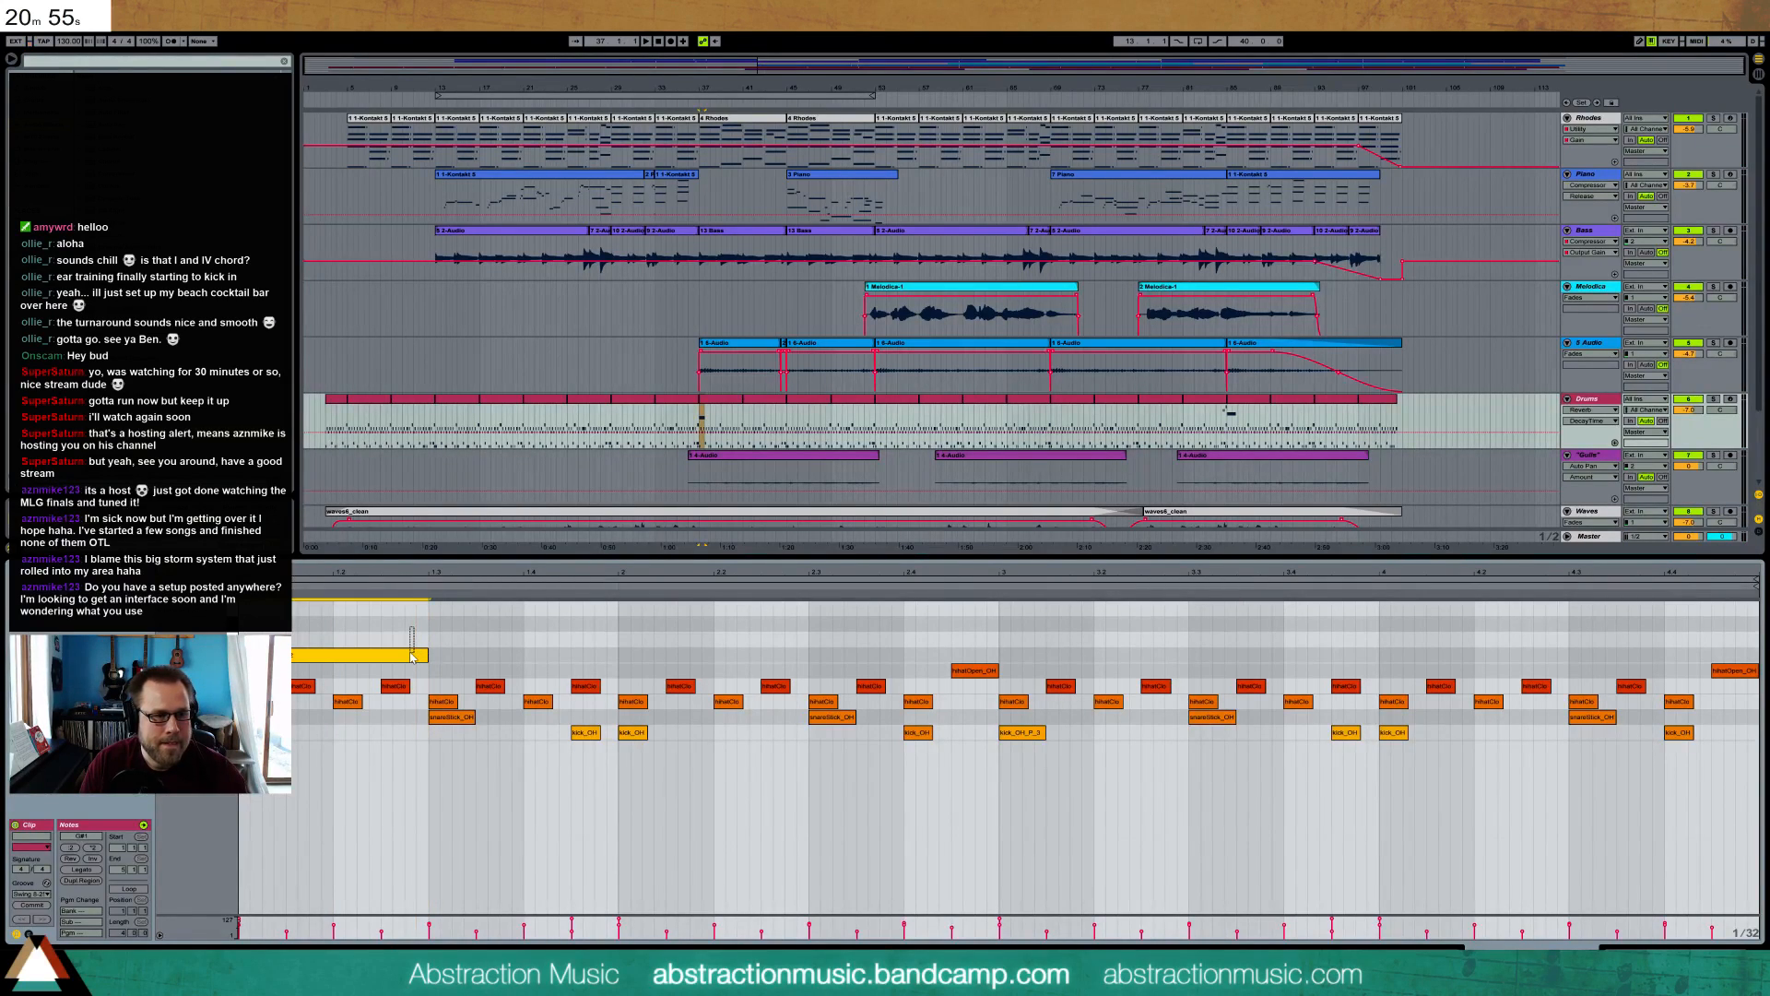
pyautogui.hotkey('ctrl', 'd')
pyautogui.hotkey('ctrl', 'd')
pyautogui.hotkey('ctrl', 'd')
pyautogui.hotkey('ctrl', 'd')
pyautogui.hotkey('ctrl', 'd')
pyautogui.hotkey('ctrl', 'd')
pyautogui.hotkey('ctrl', 'd')
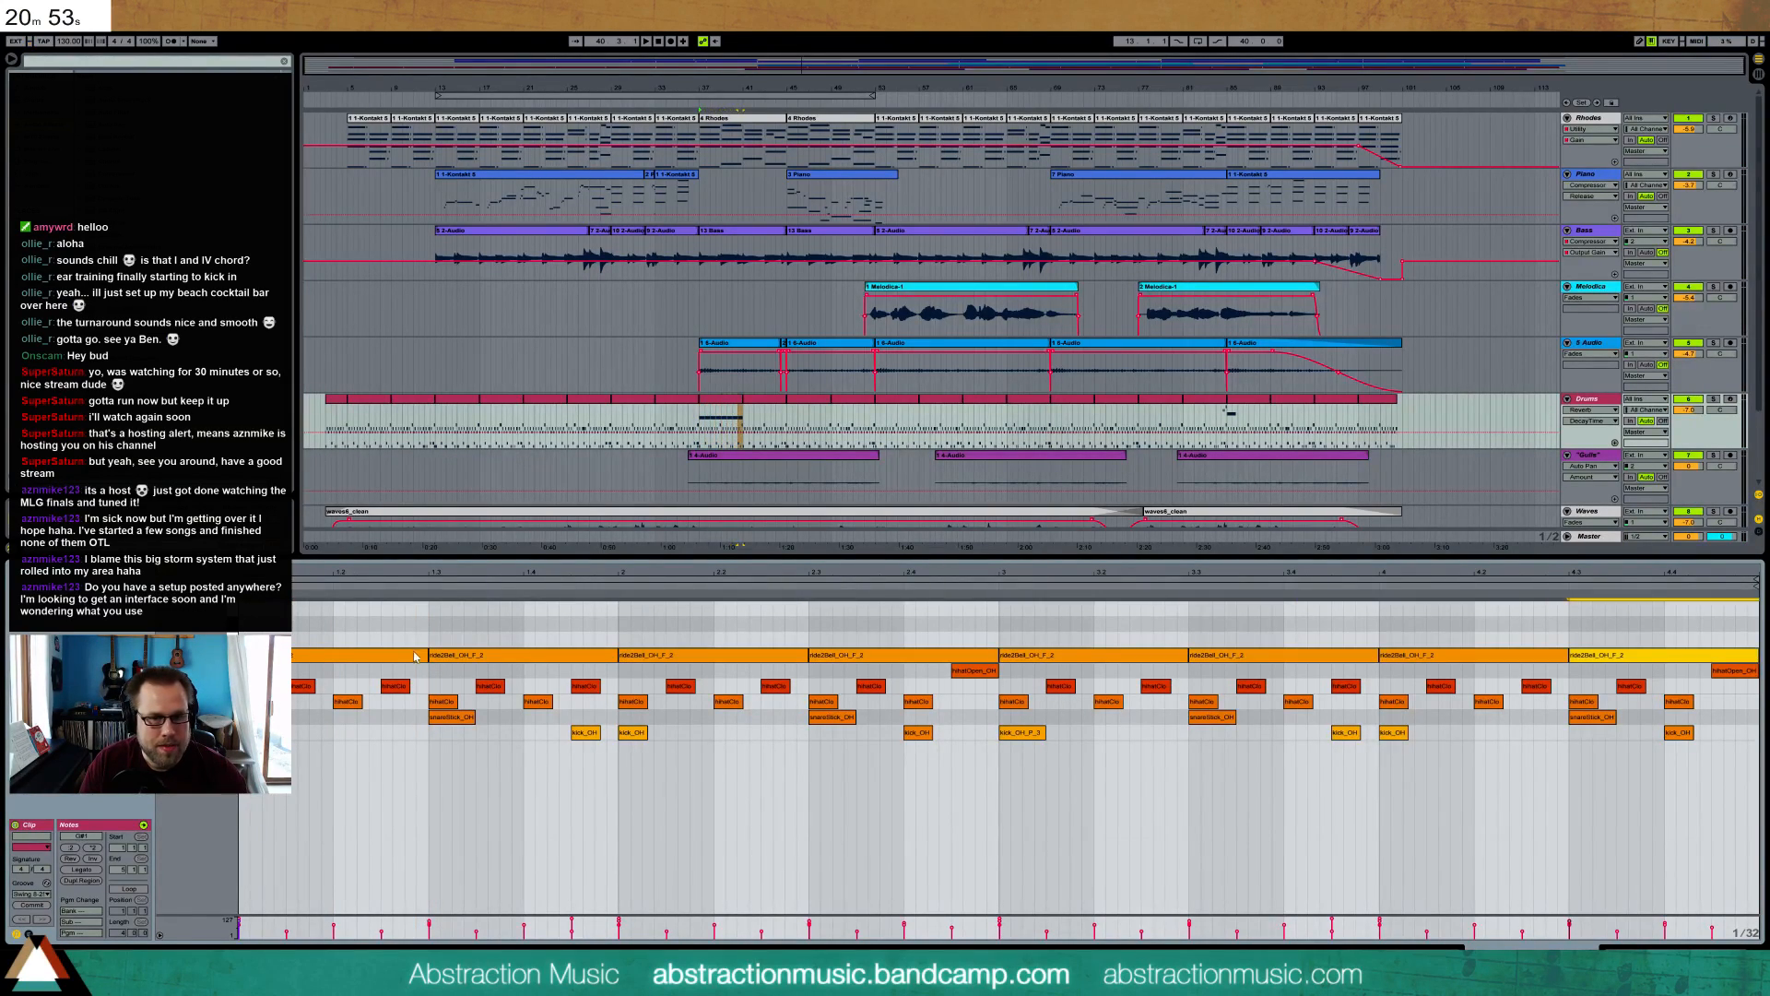
# - Adjust the velocity of all the ride bell notes during playback and copy them into the Drums clip at bar 41
pyautogui.moveTo(391, 638); pyautogui.dragTo(1582, 657)
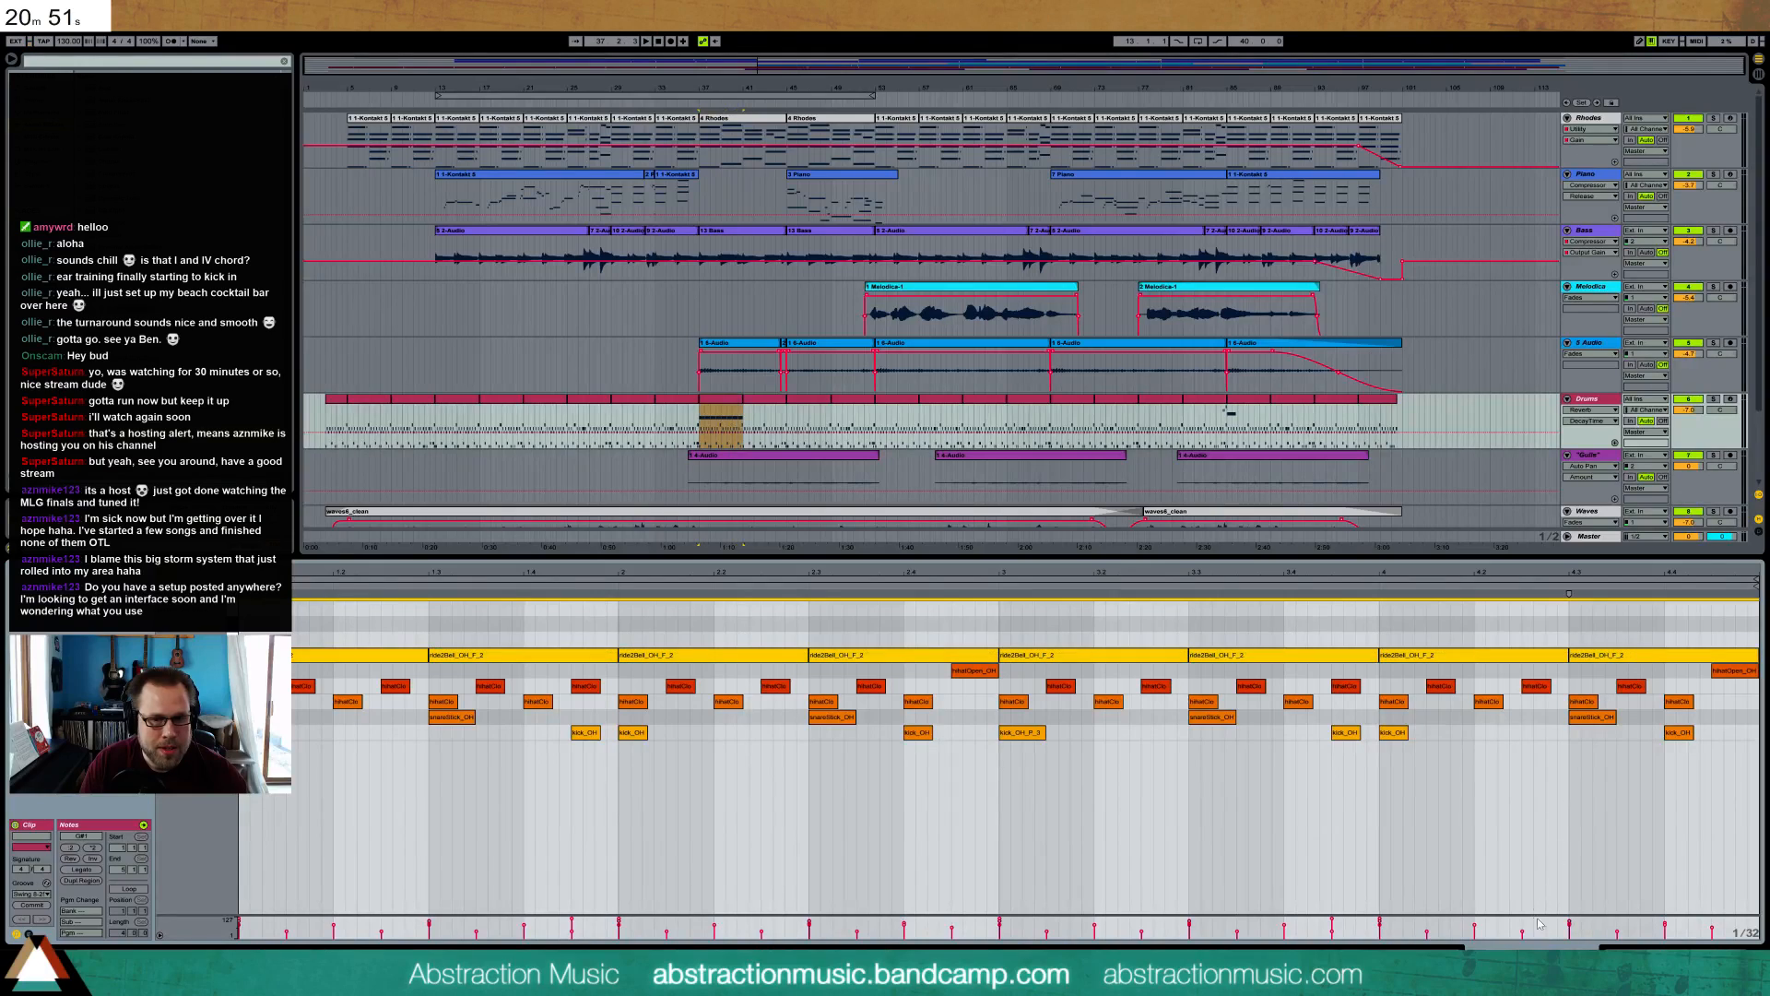
pyautogui.press('space')
pyautogui.moveTo(1569, 923); pyautogui.dragTo(1569, 936)
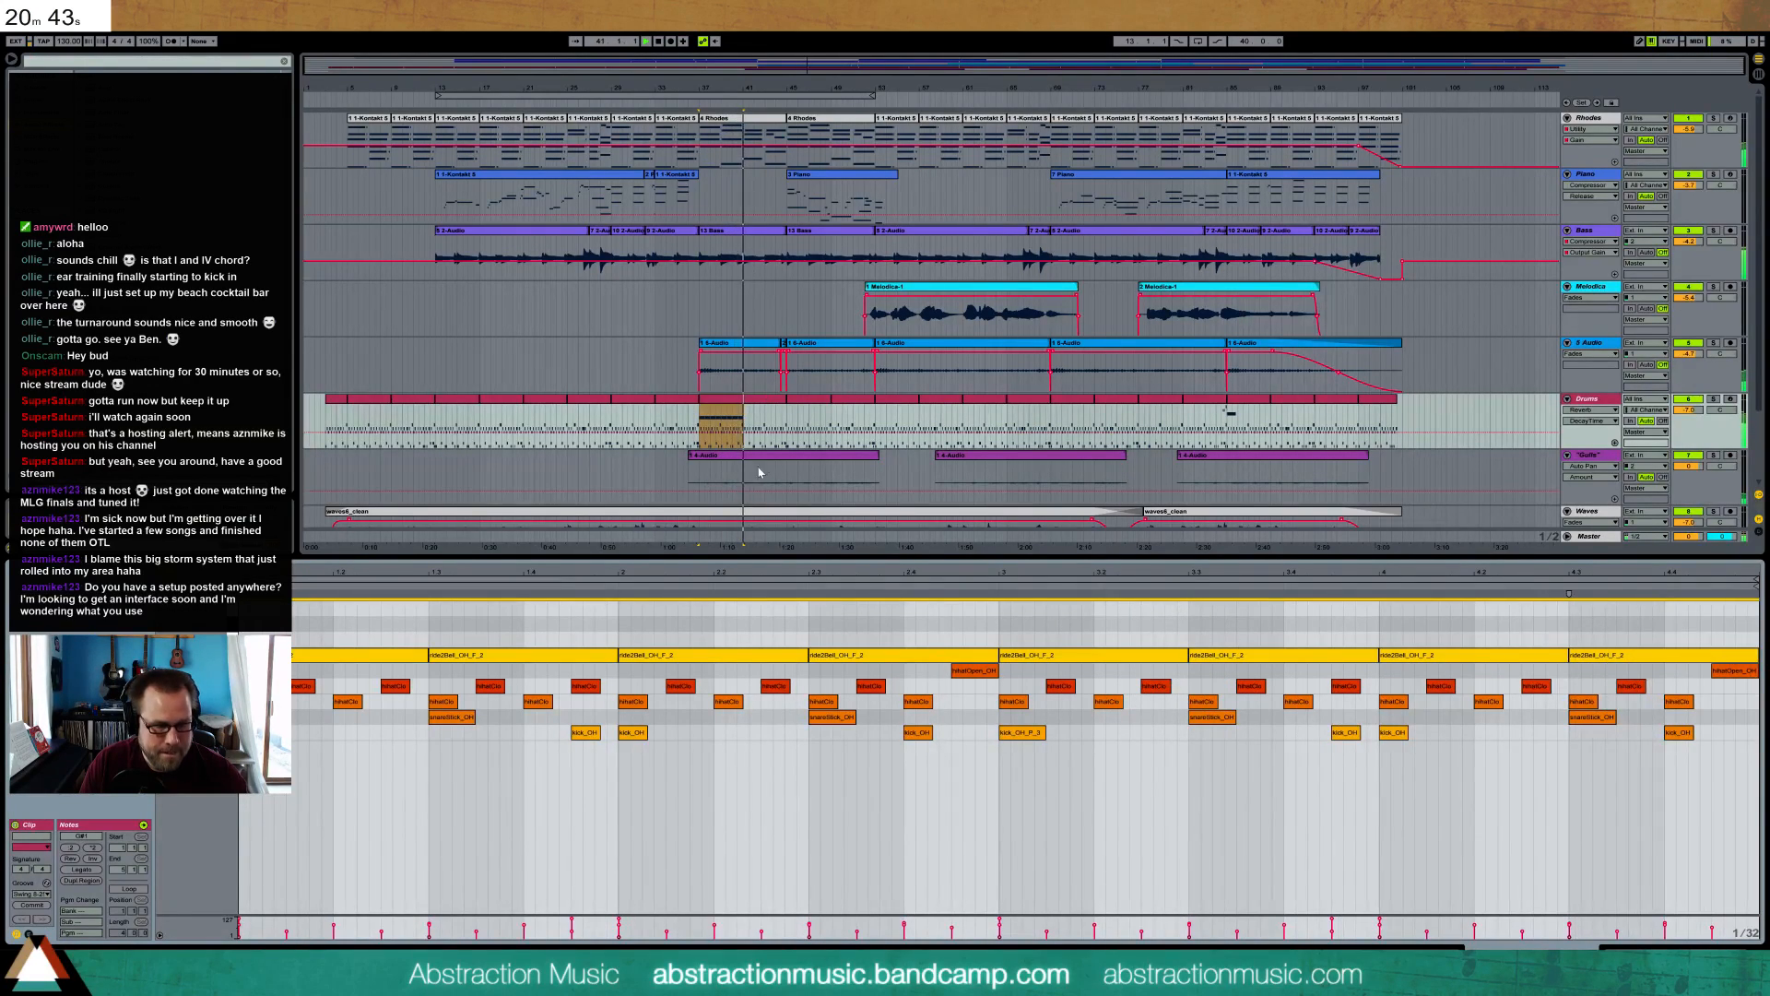
pyautogui.click(770, 409)
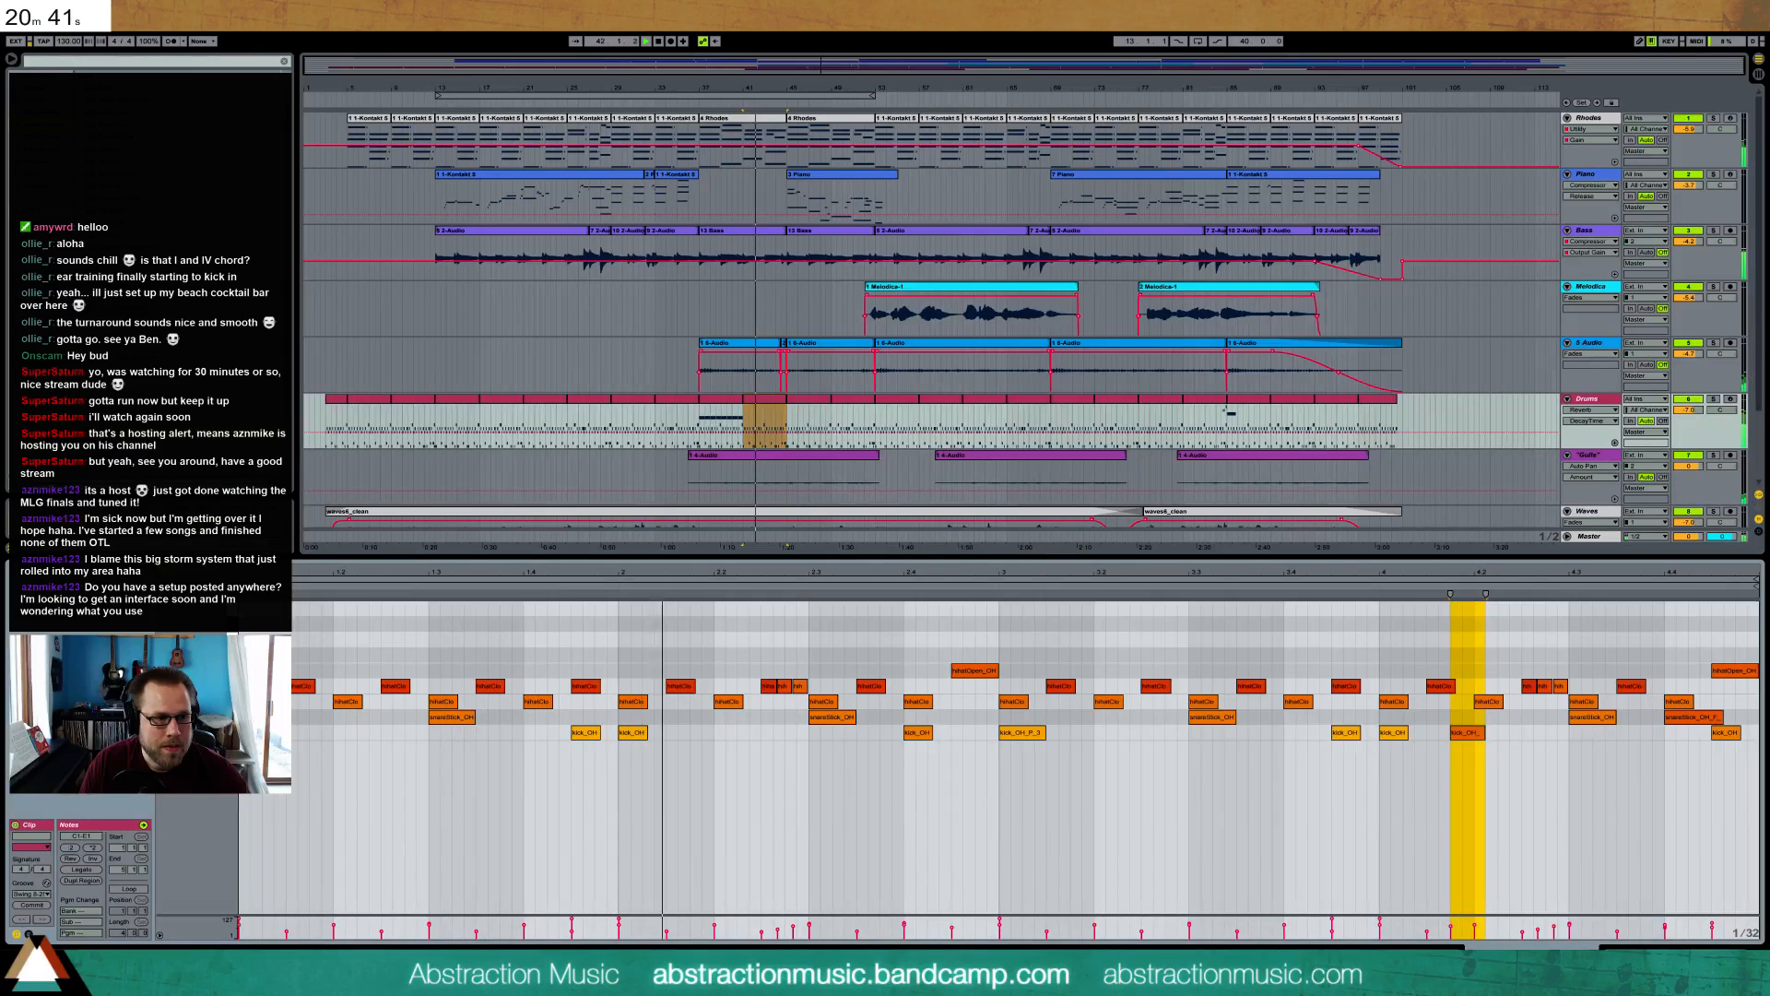
pyautogui.click(765, 424)
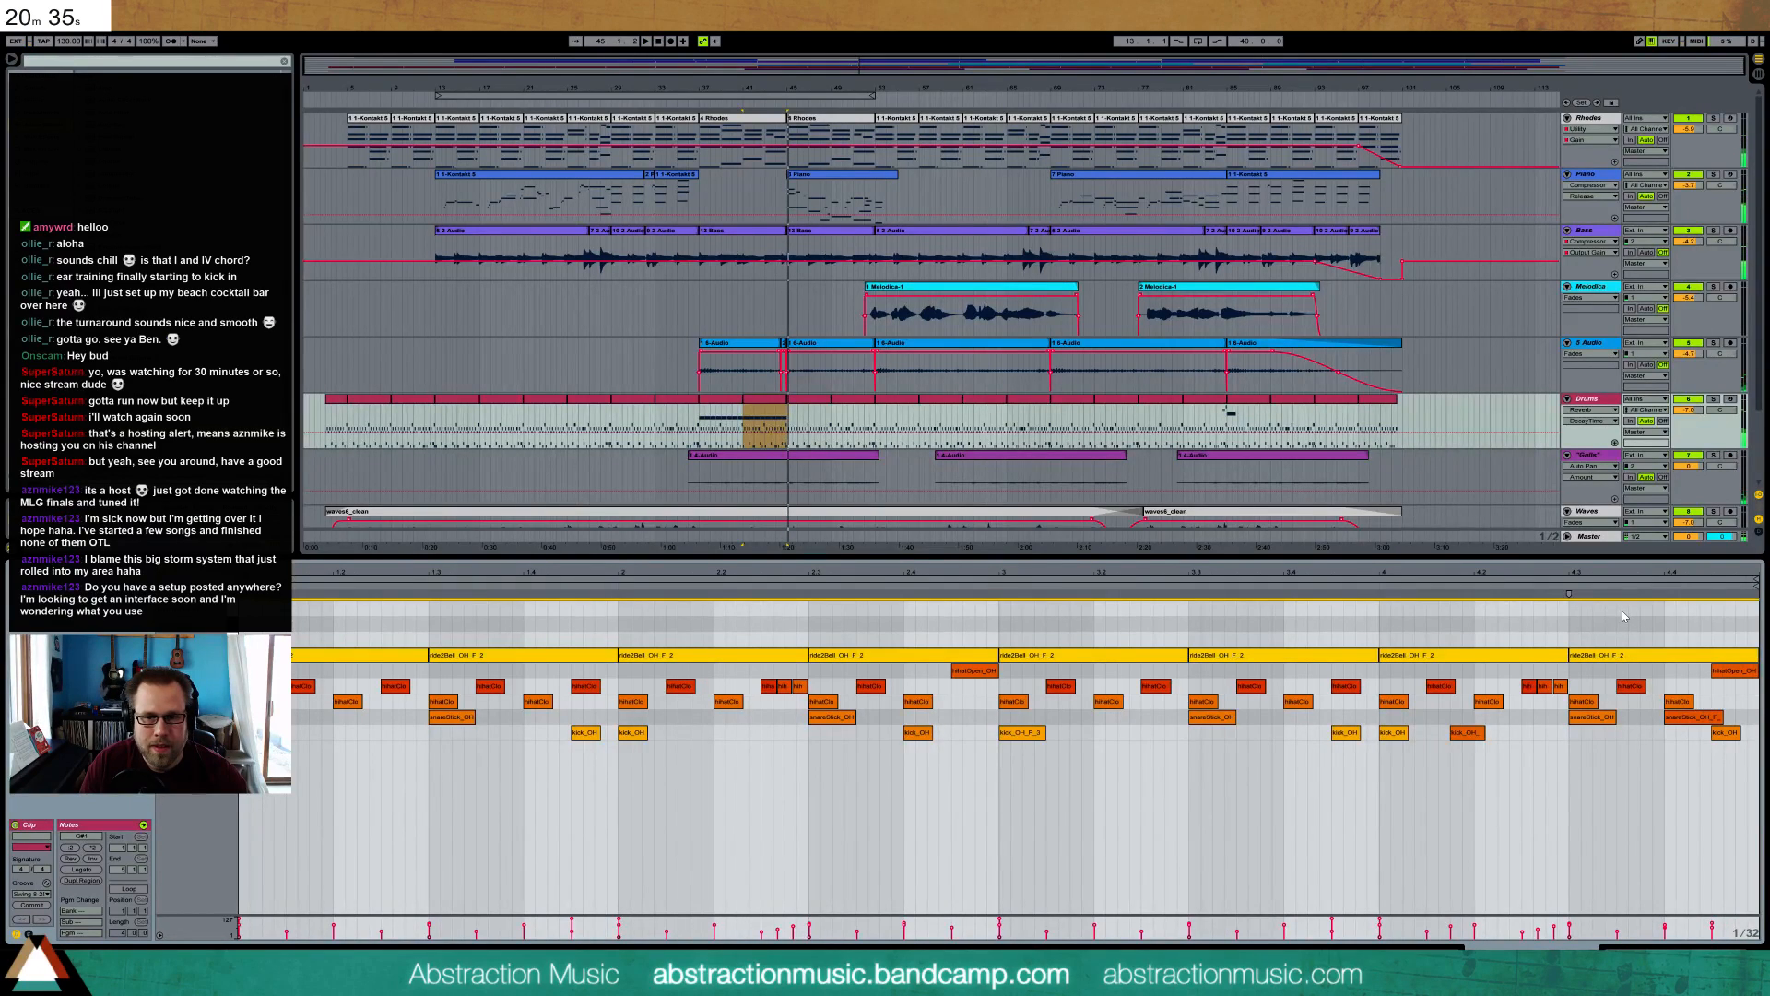
# - Build a tom fill at the end of the bar 41 Drums clip with two lower tom notes and a higher final hit, and play it
pyautogui.doubleClick(1624, 610)
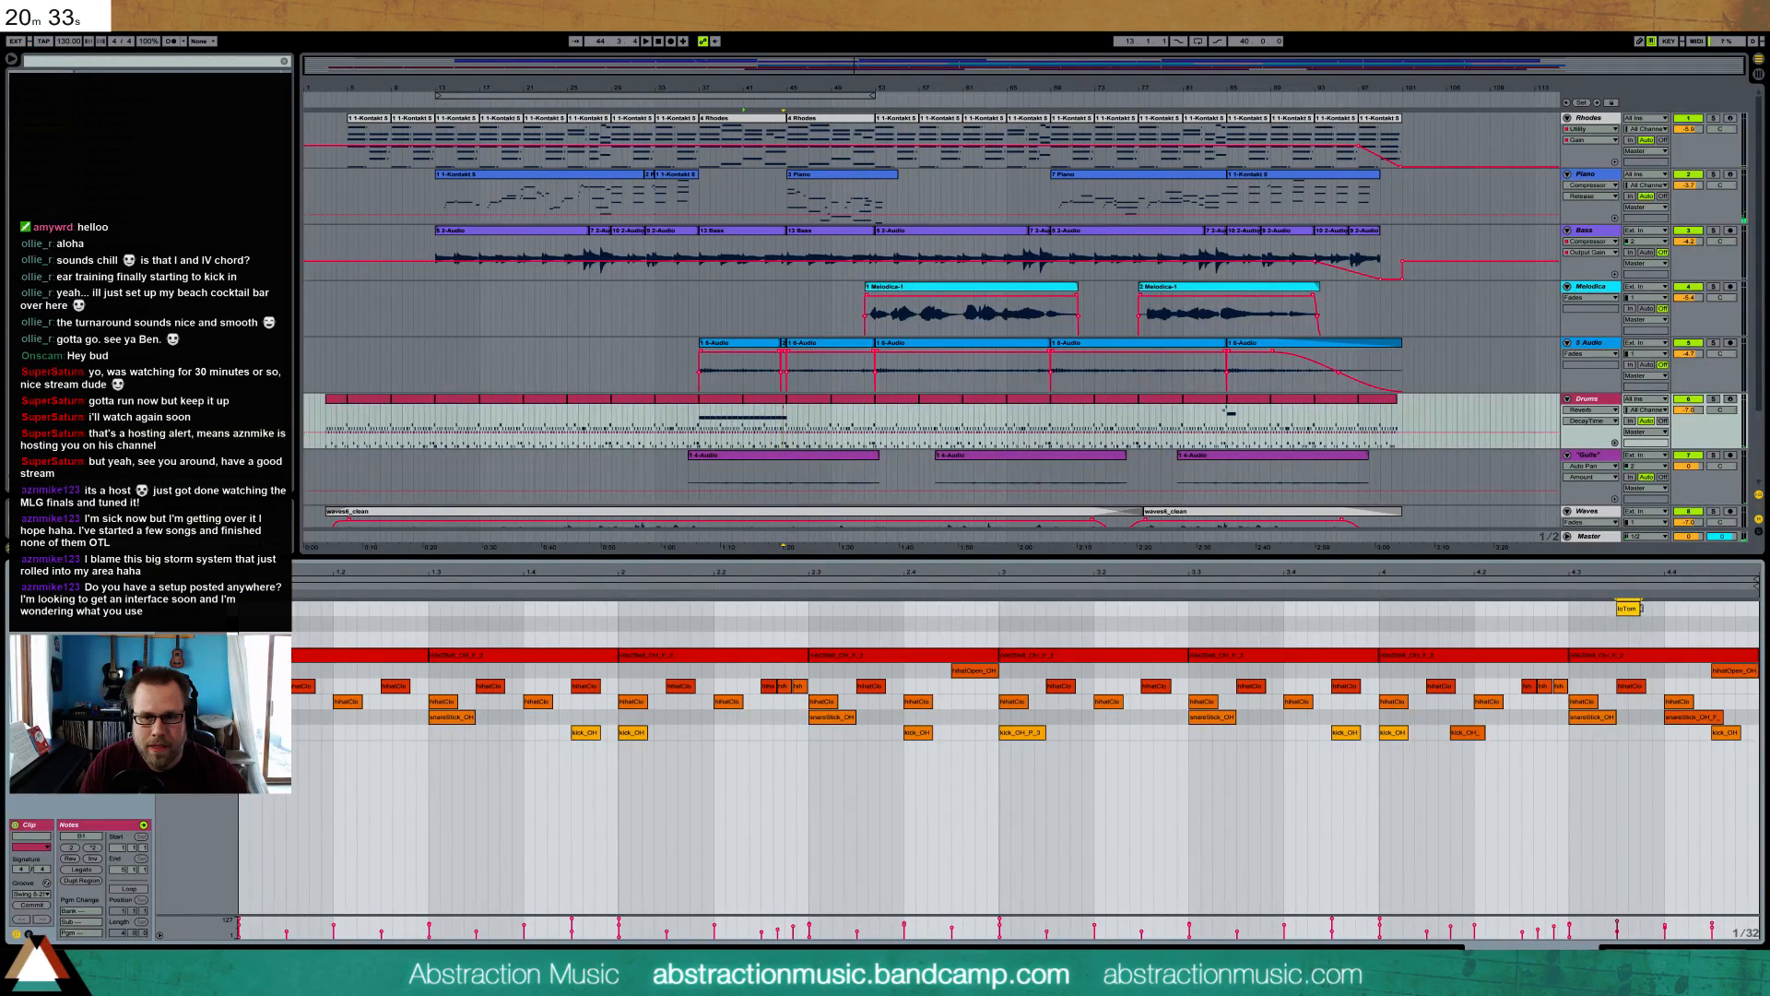
pyautogui.moveTo(1673, 611); pyautogui.dragTo(1645, 613)
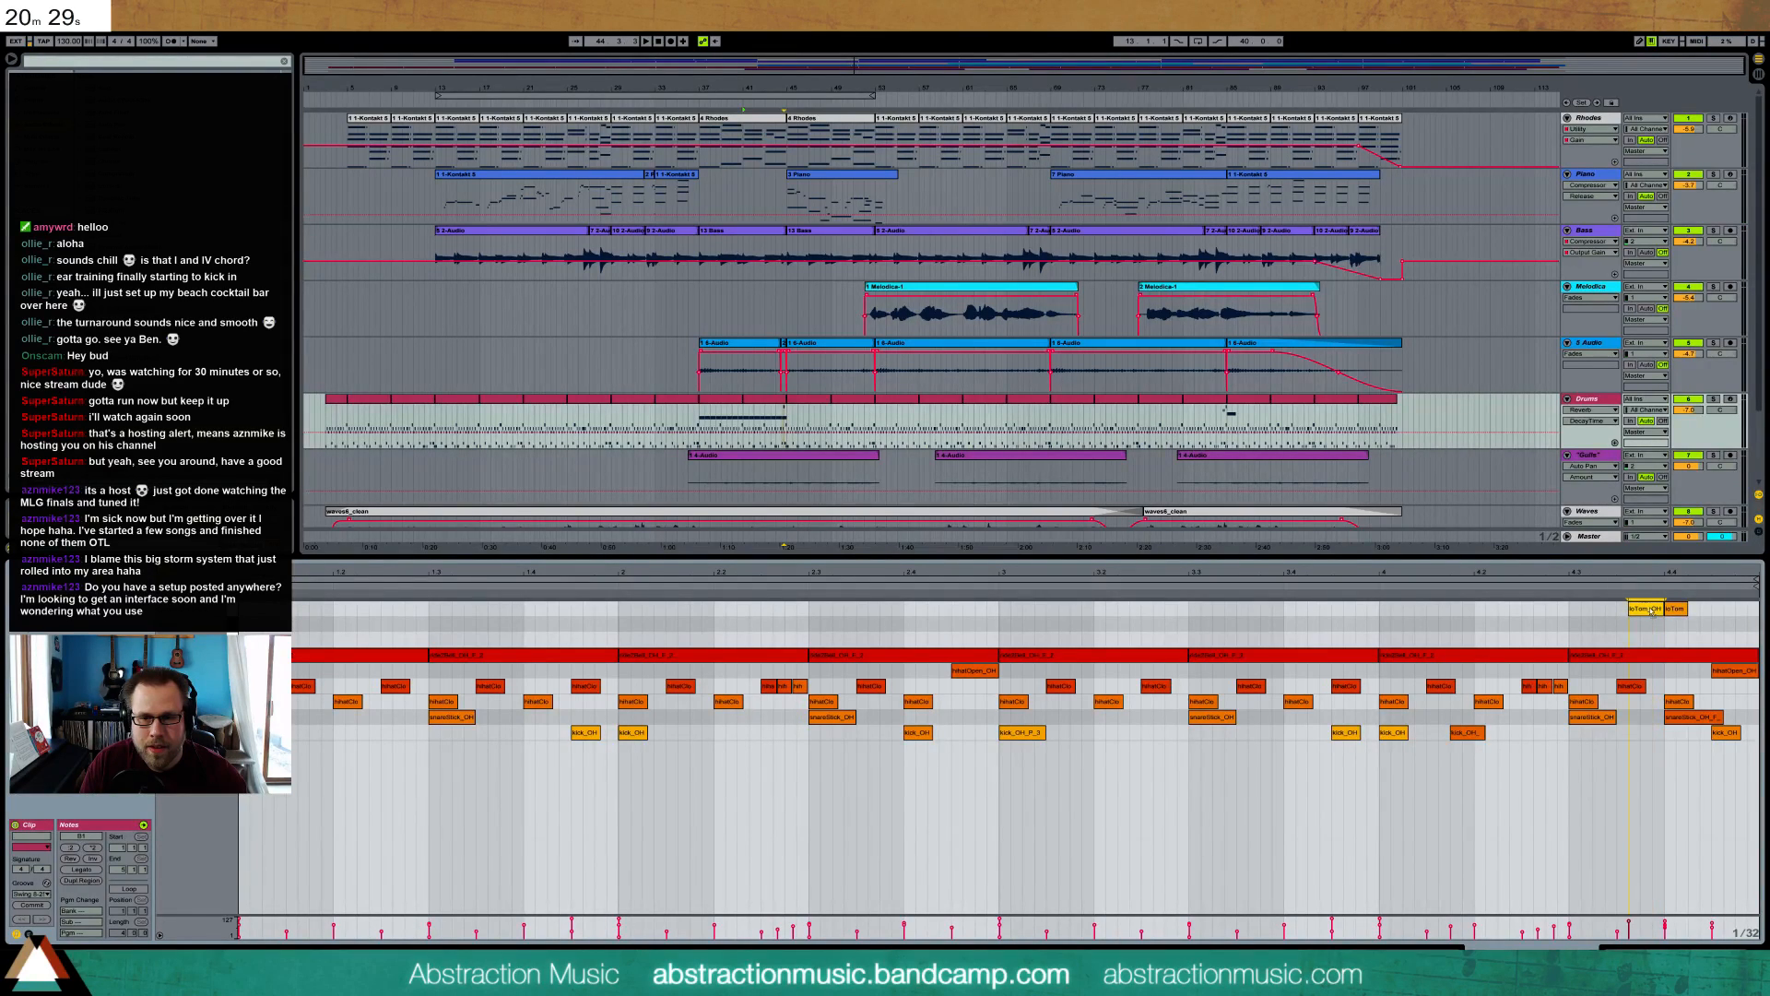
pyautogui.press('Down')
pyautogui.doubleClick(1714, 611)
pyautogui.moveTo(1724, 609); pyautogui.dragTo(1751, 608)
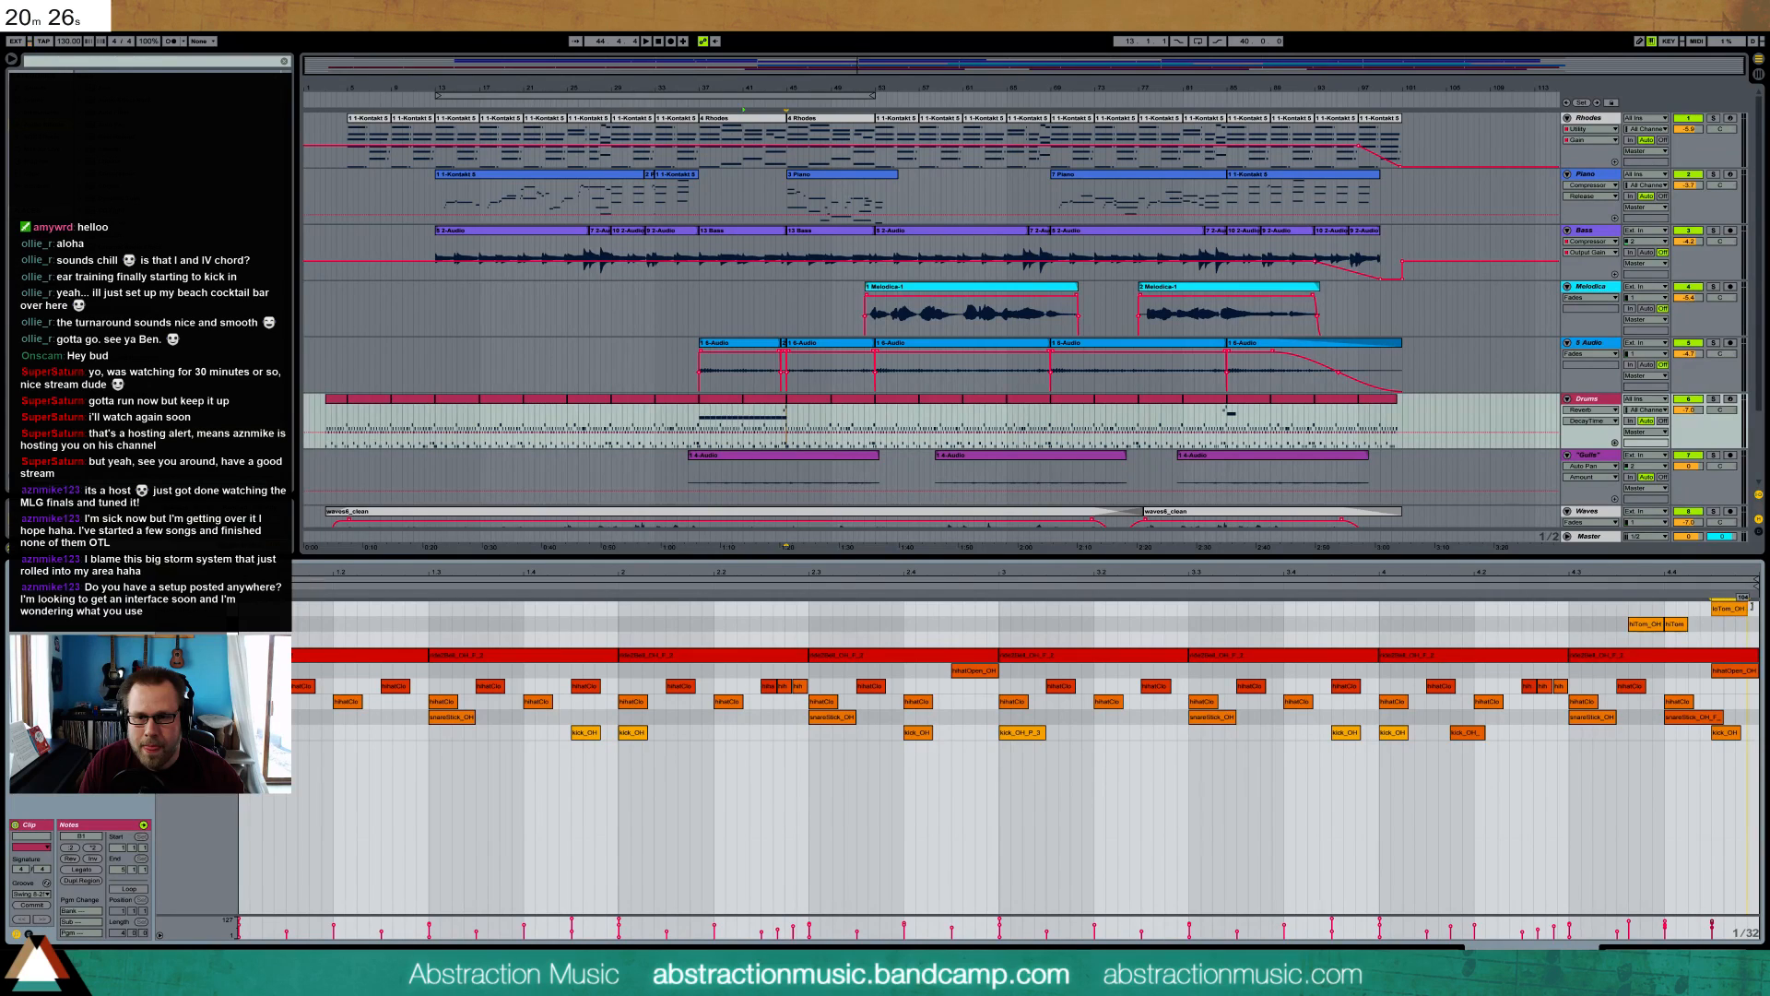
pyautogui.click(1654, 626)
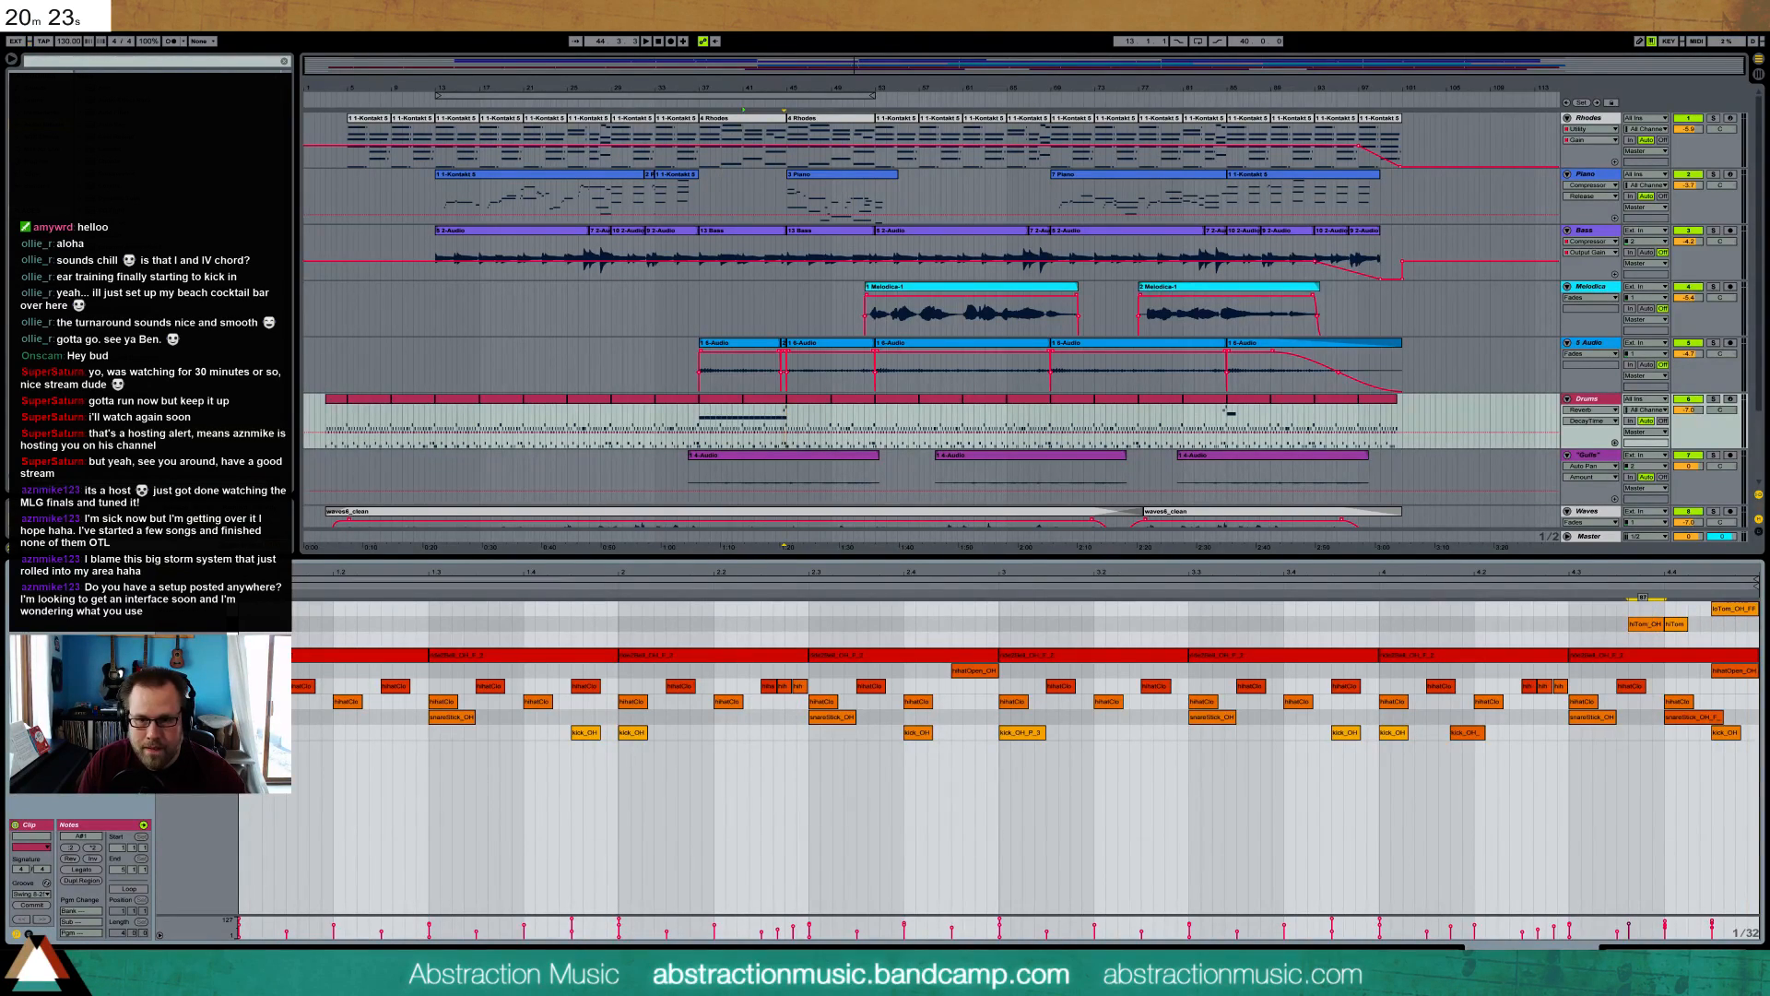
pyautogui.press('space')
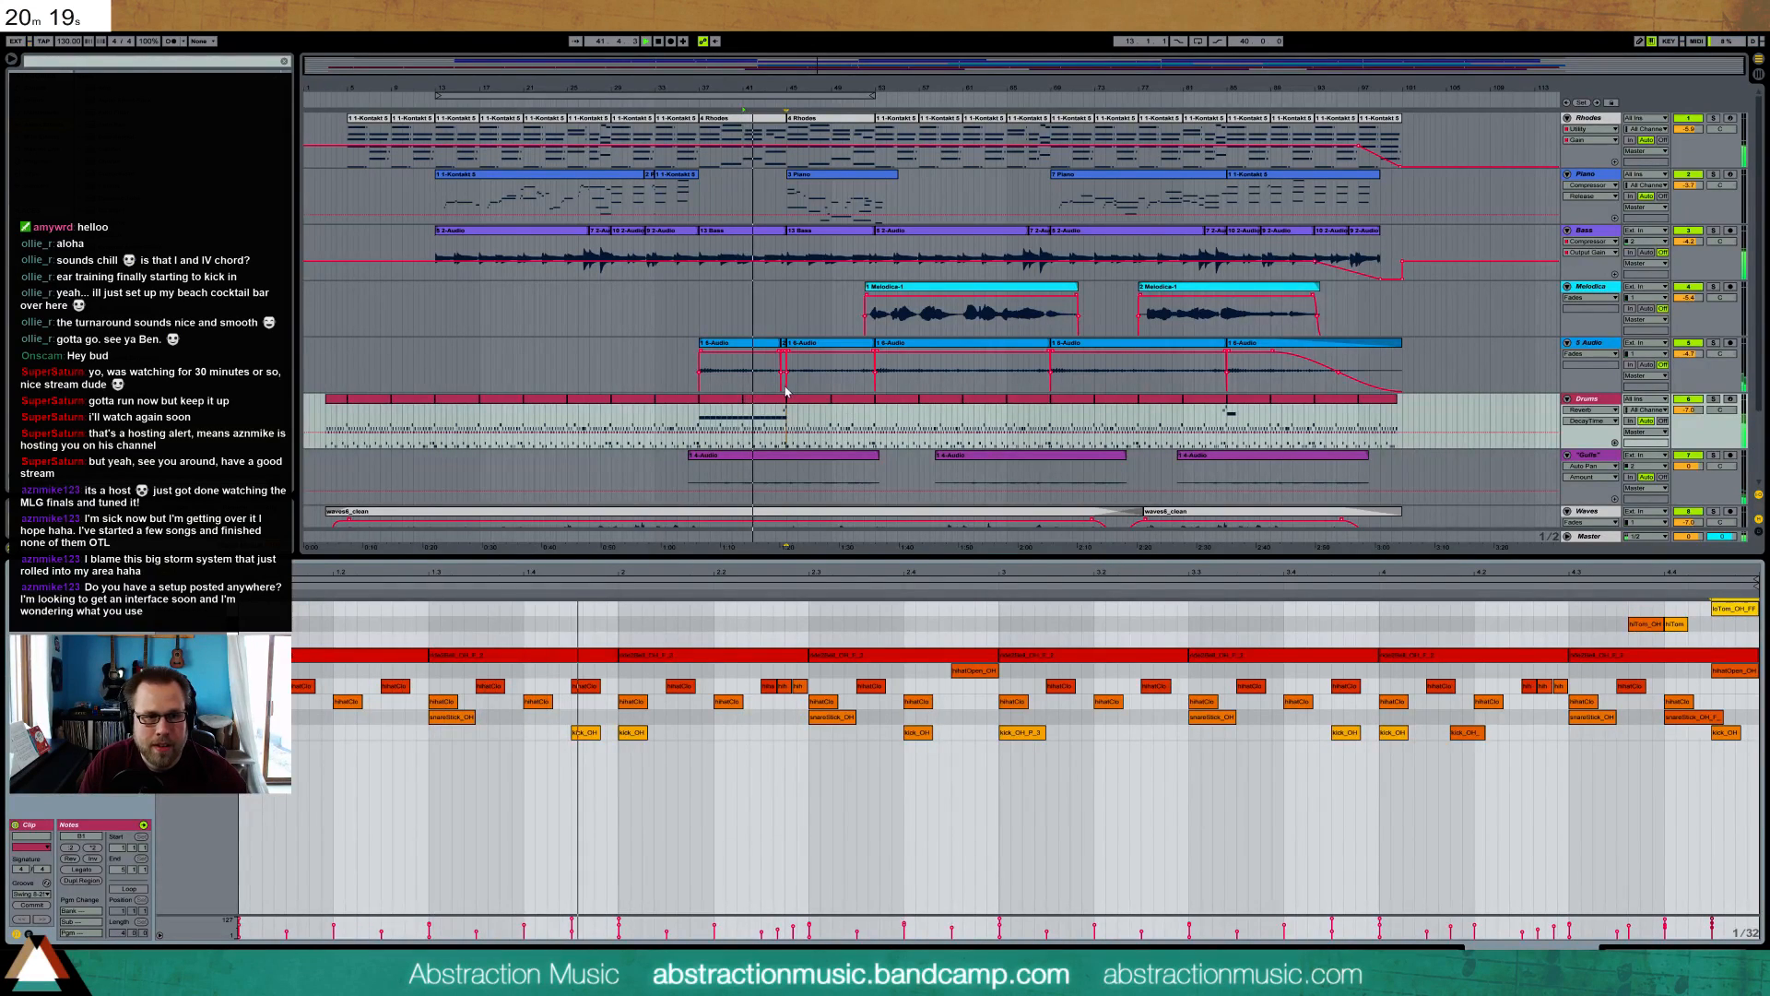
# - Add a one-bar cymbal note at the start of the Drums clip at bar 45
pyautogui.moveTo(786, 406); pyautogui.dragTo(831, 446)
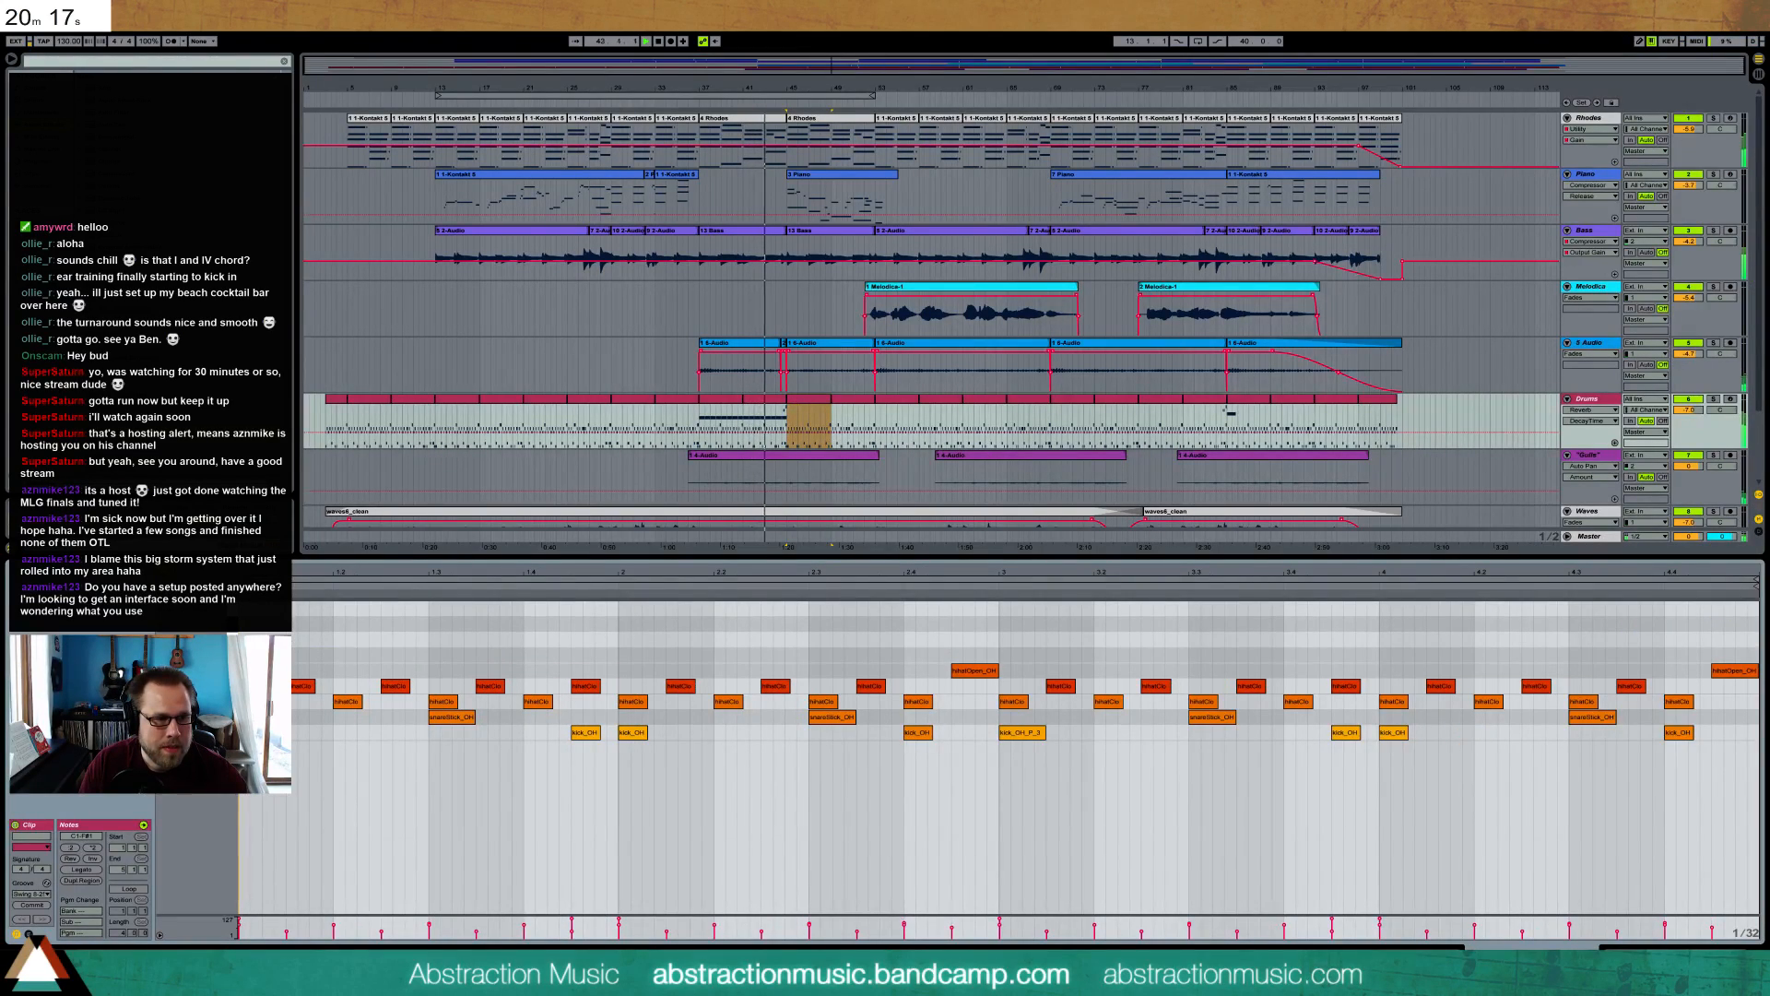
pyautogui.click(474, 633)
pyautogui.moveTo(474, 634)
pyautogui.mouseDown()
pyautogui.moveTo(645, 634)
pyautogui.moveTo(619, 628)
pyautogui.mouseUp()
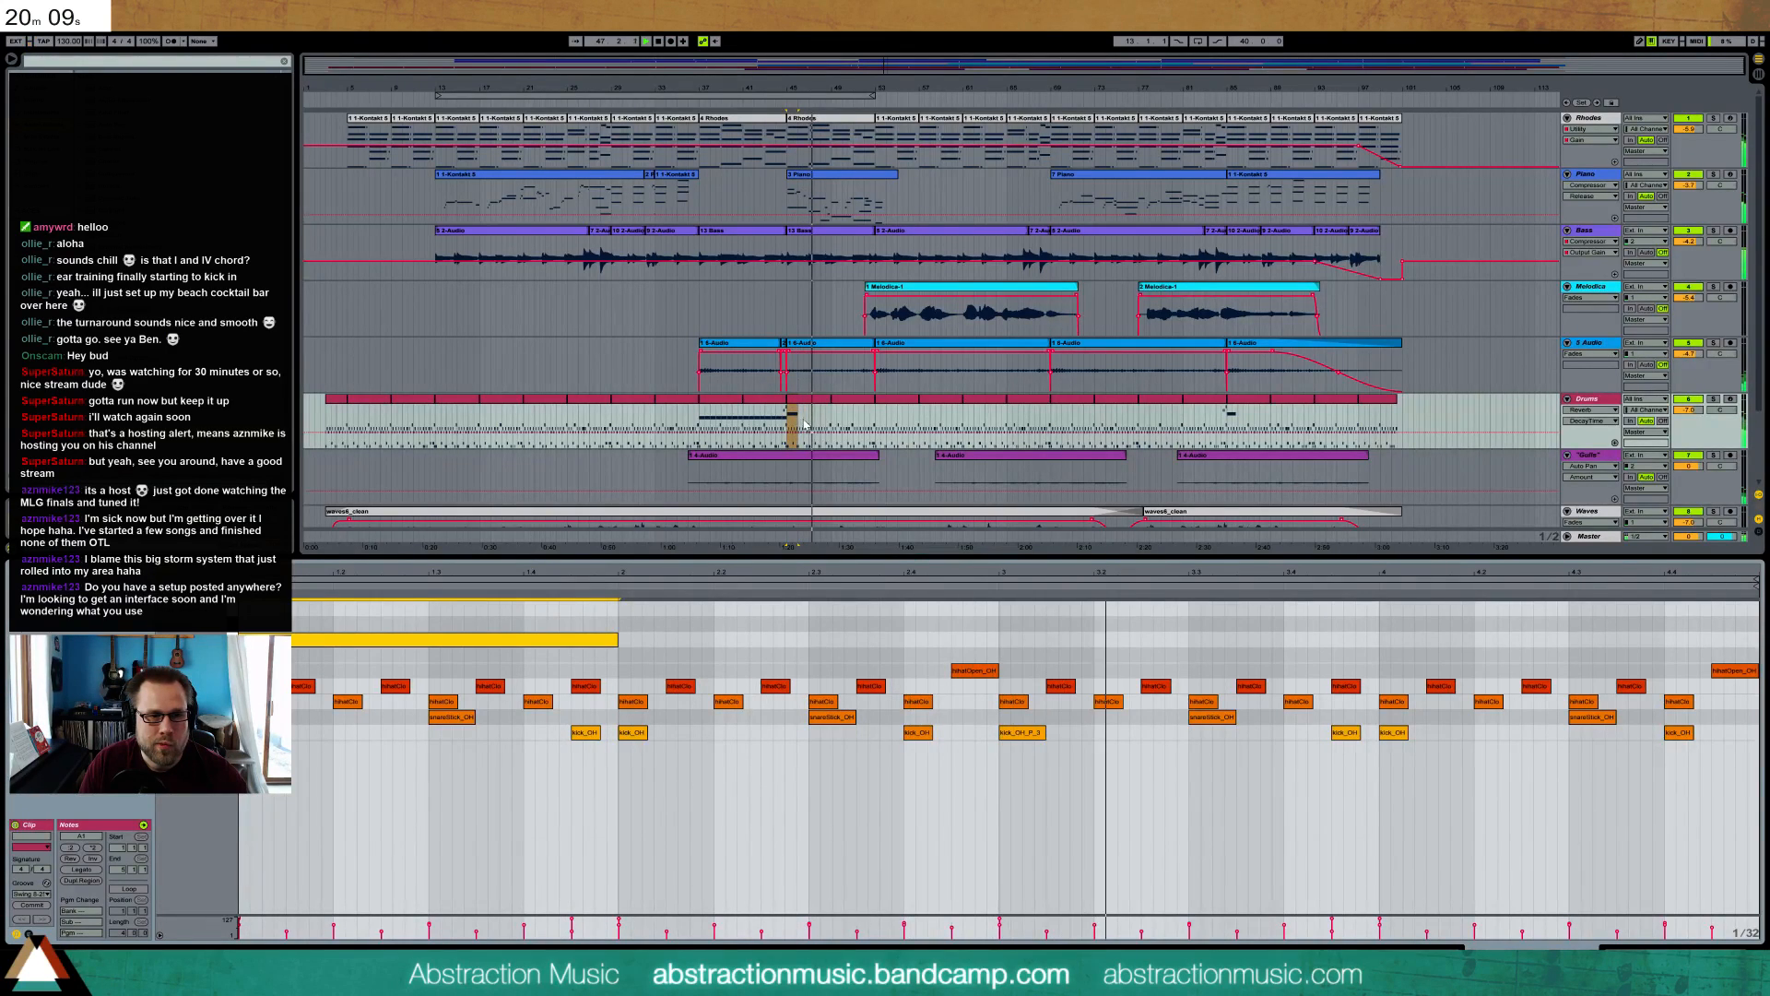
# - Compare the tom fills at the ends of the Drums clips at bars 81 and 41, checking the individual tom notes
pyautogui.click(1204, 400)
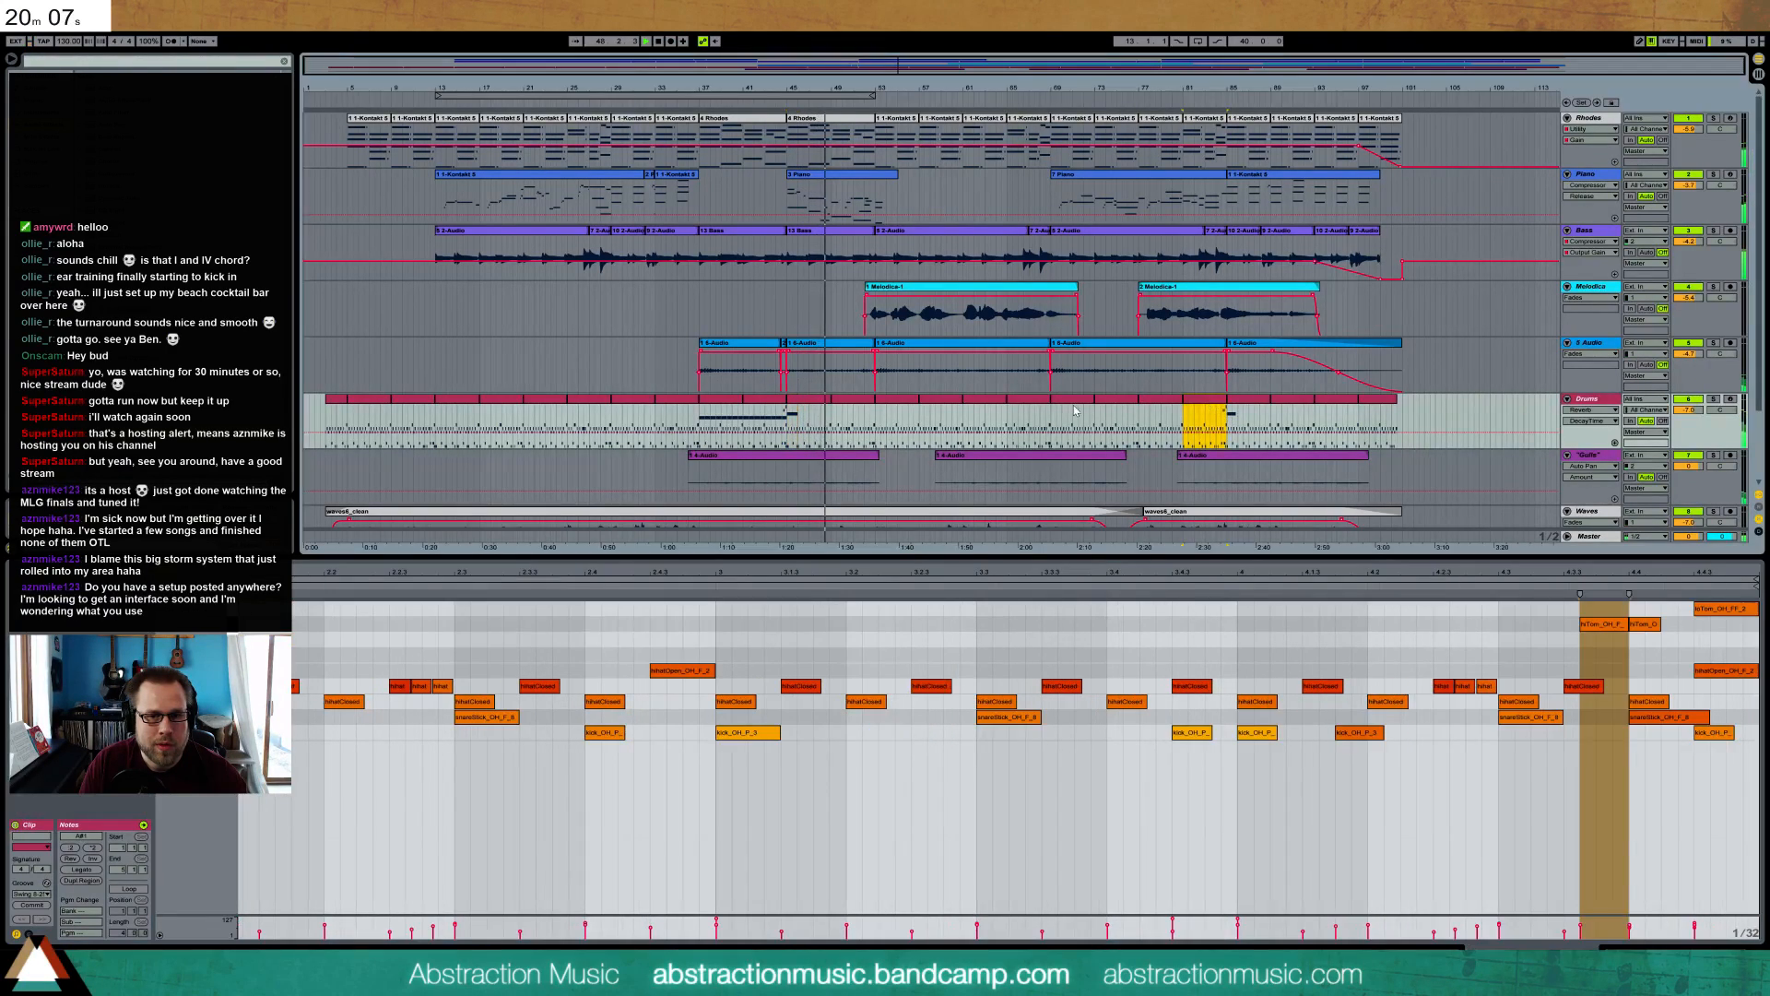
pyautogui.click(765, 410)
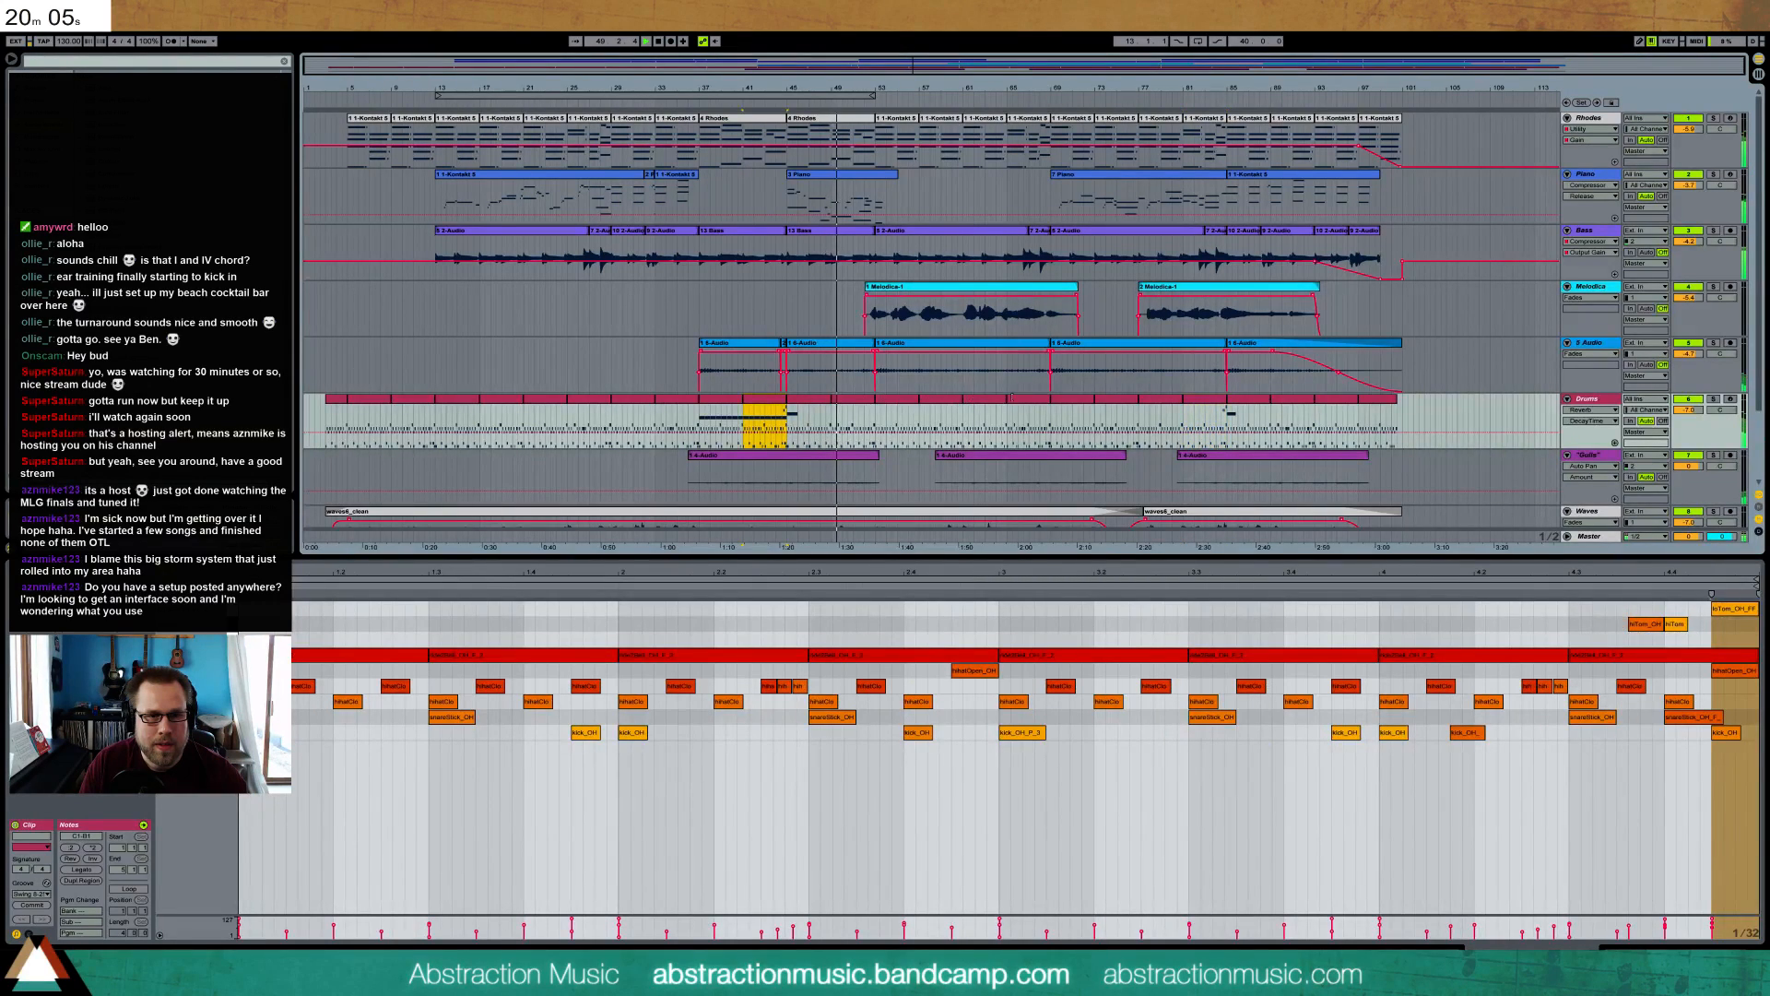
pyautogui.click(1204, 400)
pyautogui.click(1558, 636)
pyautogui.press('+')
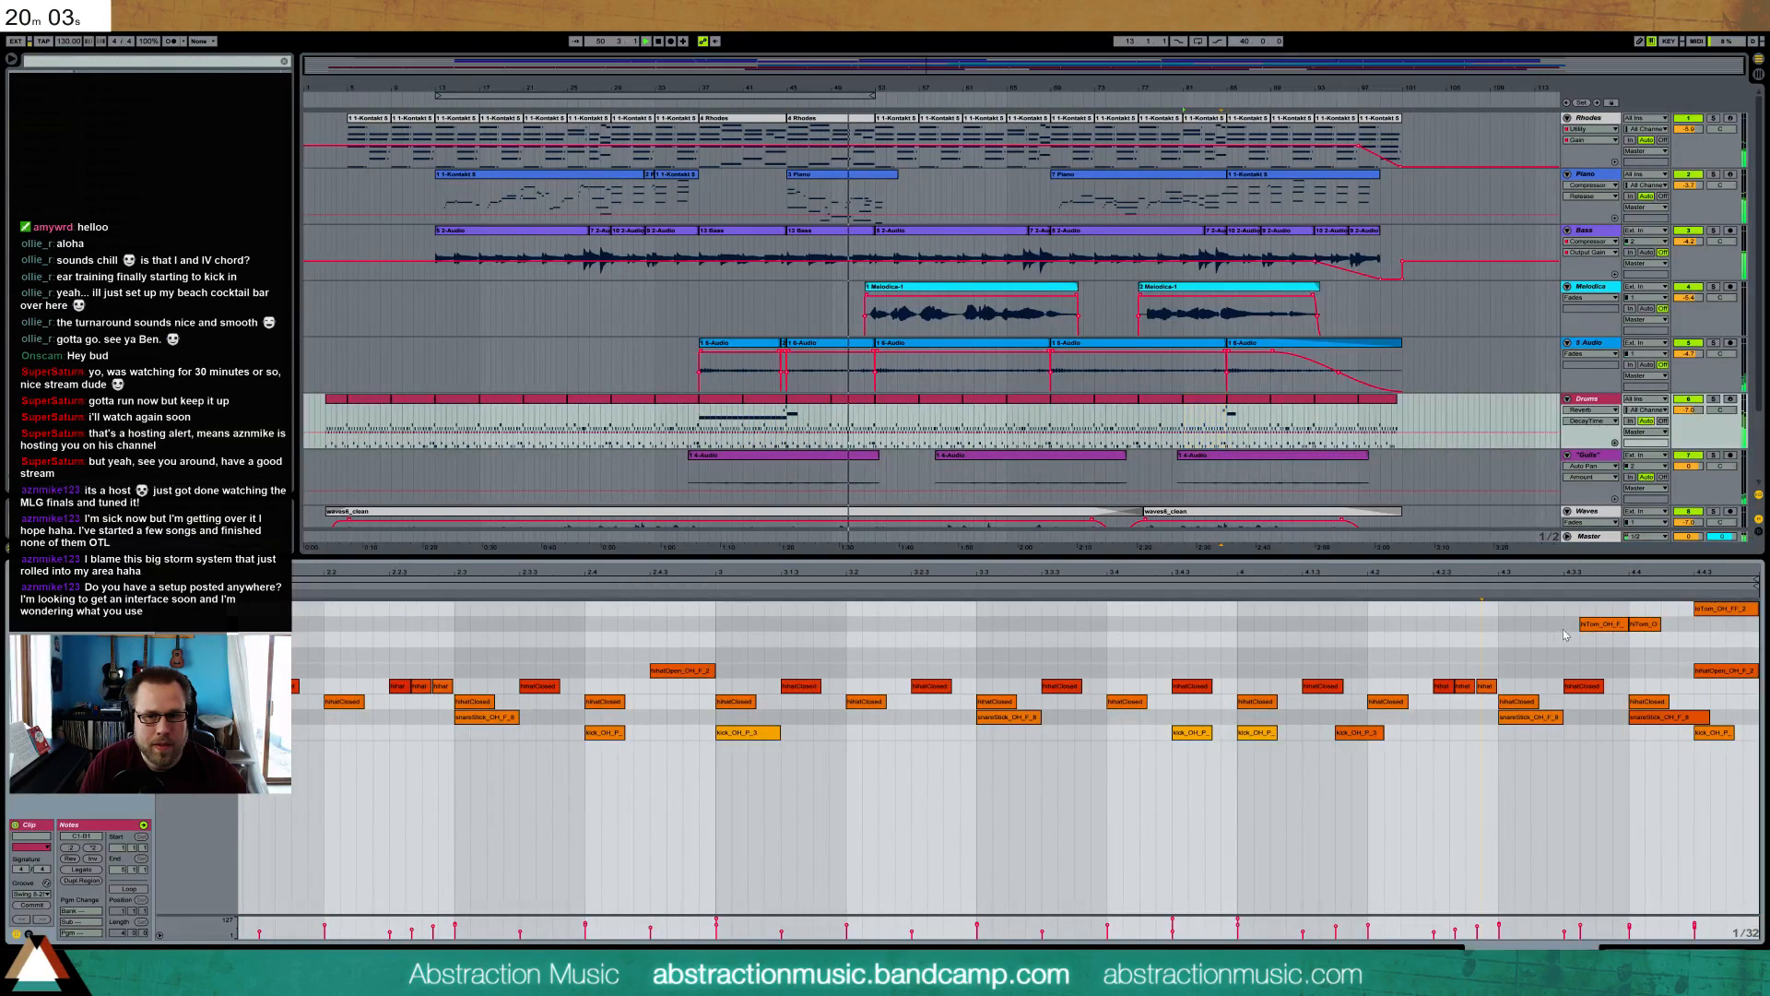
pyautogui.click(1601, 624)
pyautogui.click(1636, 624)
pyautogui.click(1704, 609)
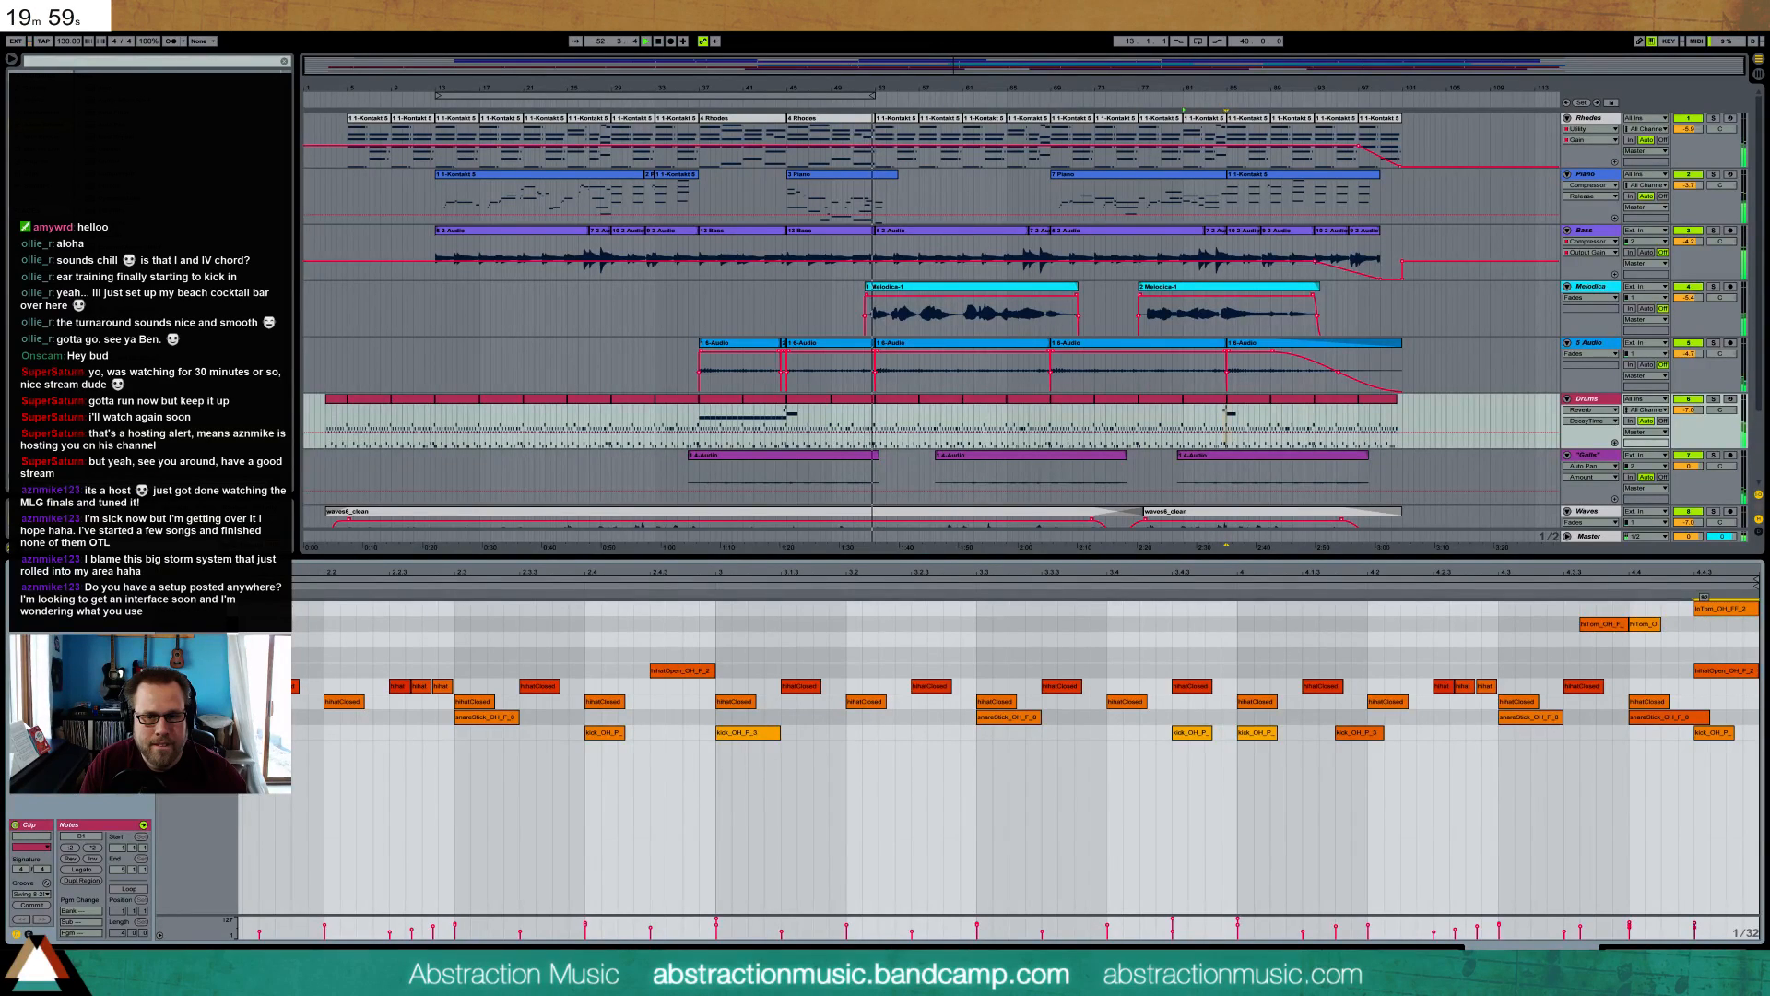
# - In the Drums clip at bar 53, add a closed hi-hat before the mid-clip open hi-hat, start the open hit later, and play it
pyautogui.click(885, 403)
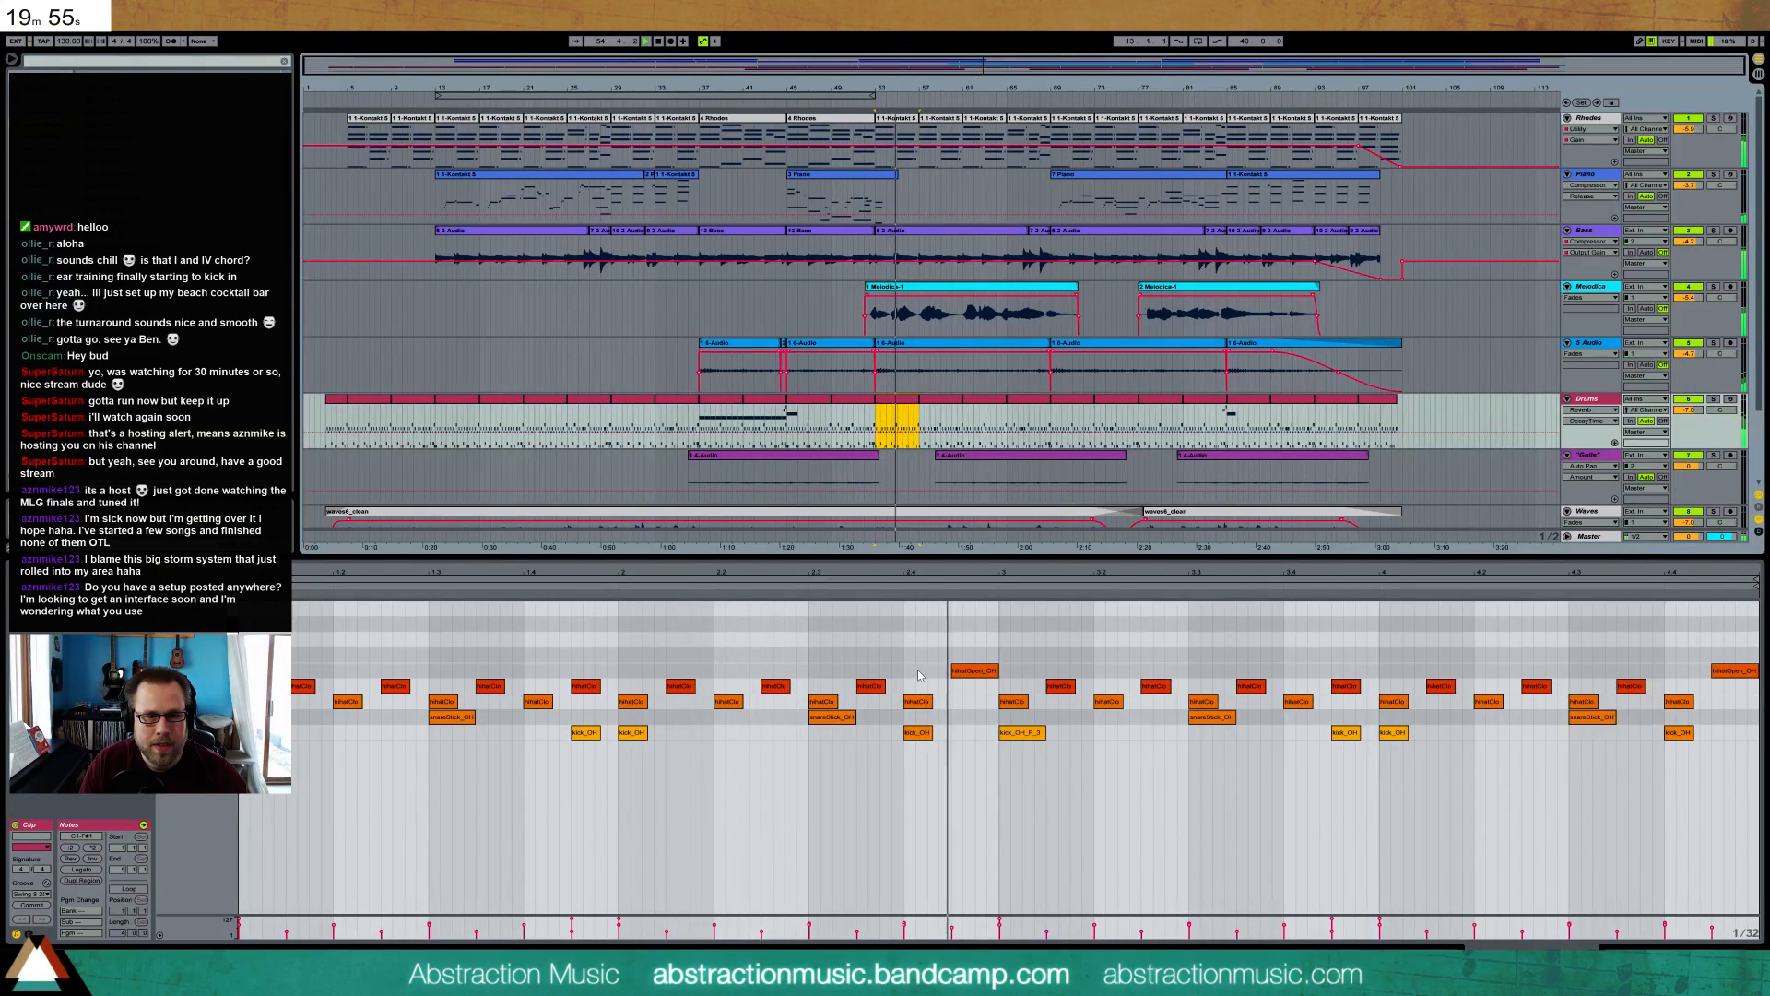
pyautogui.click(963, 772)
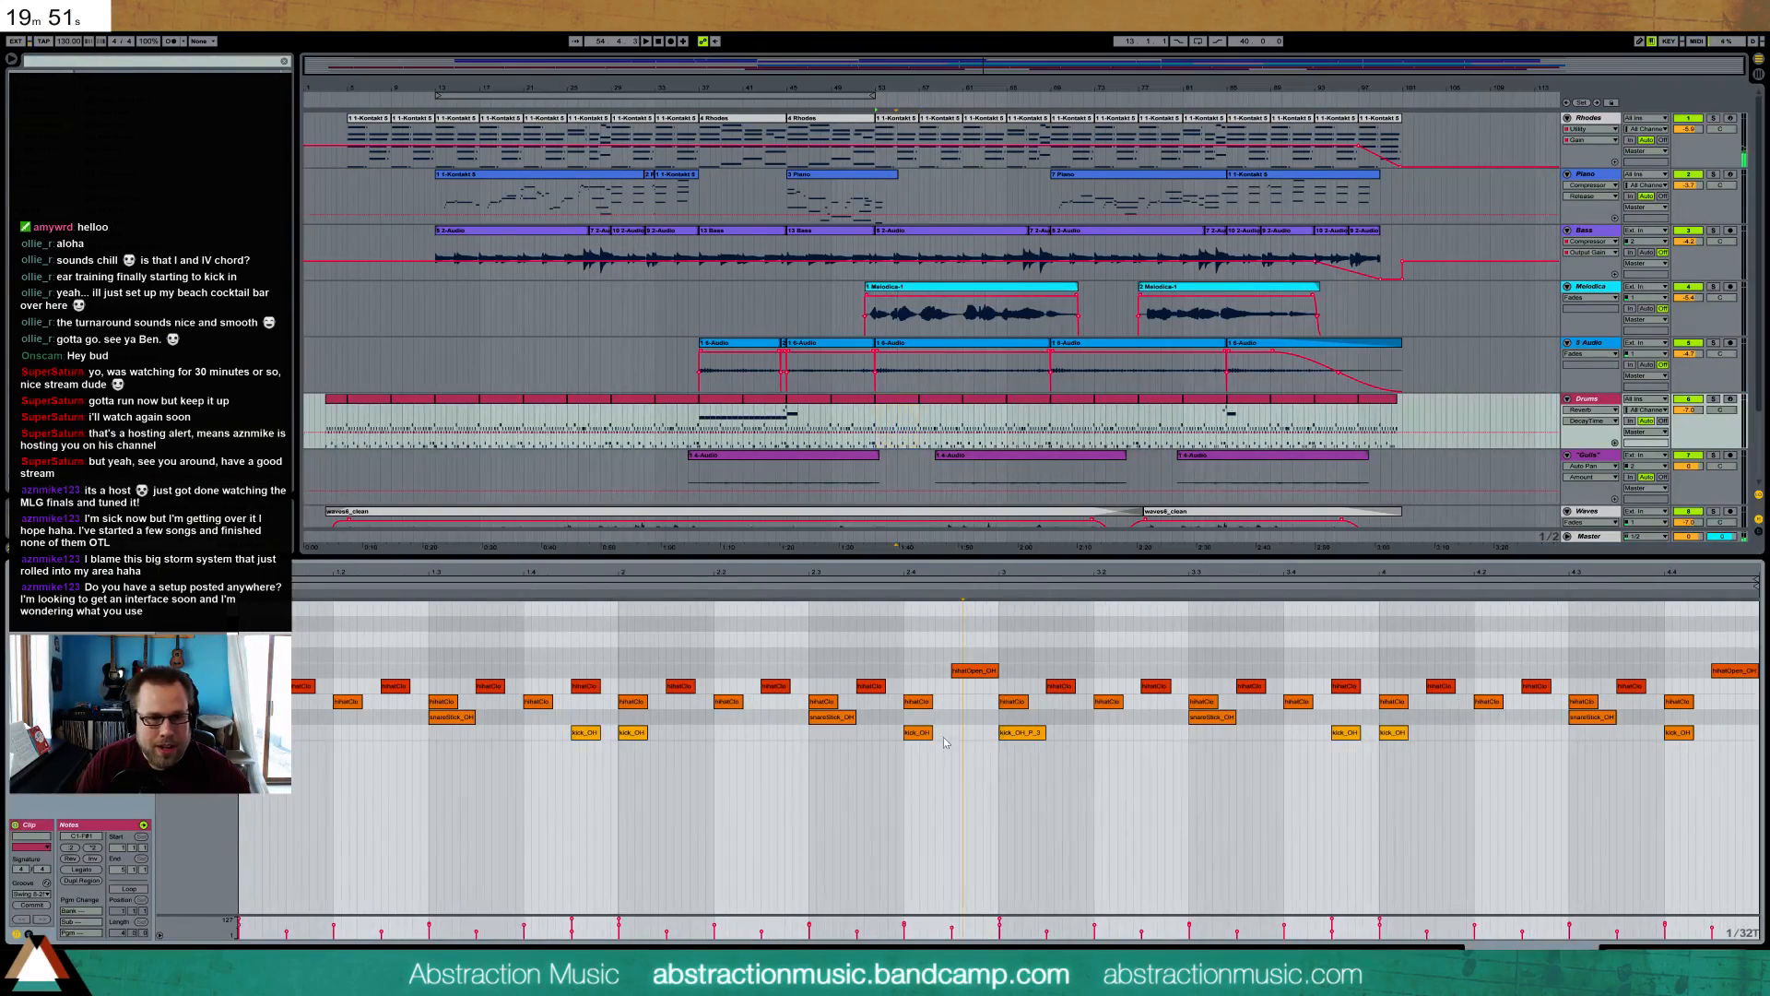
pyautogui.doubleClick(949, 703)
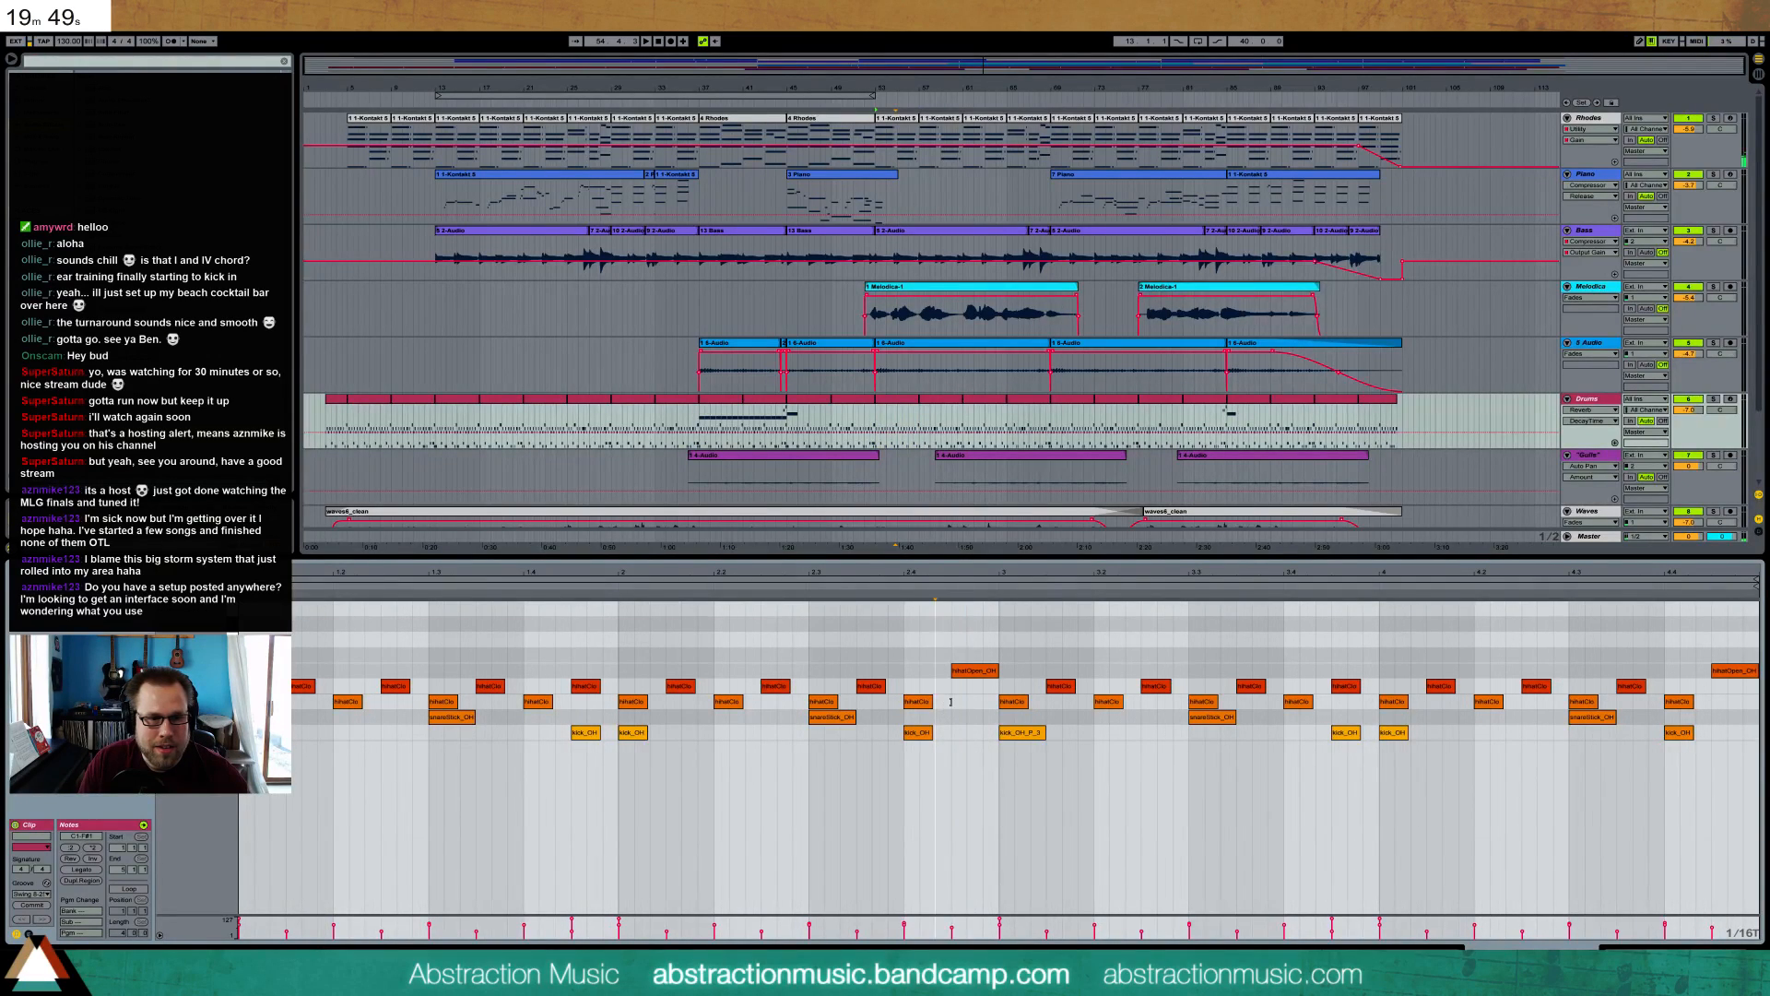
pyautogui.click(955, 674)
pyautogui.press('space')
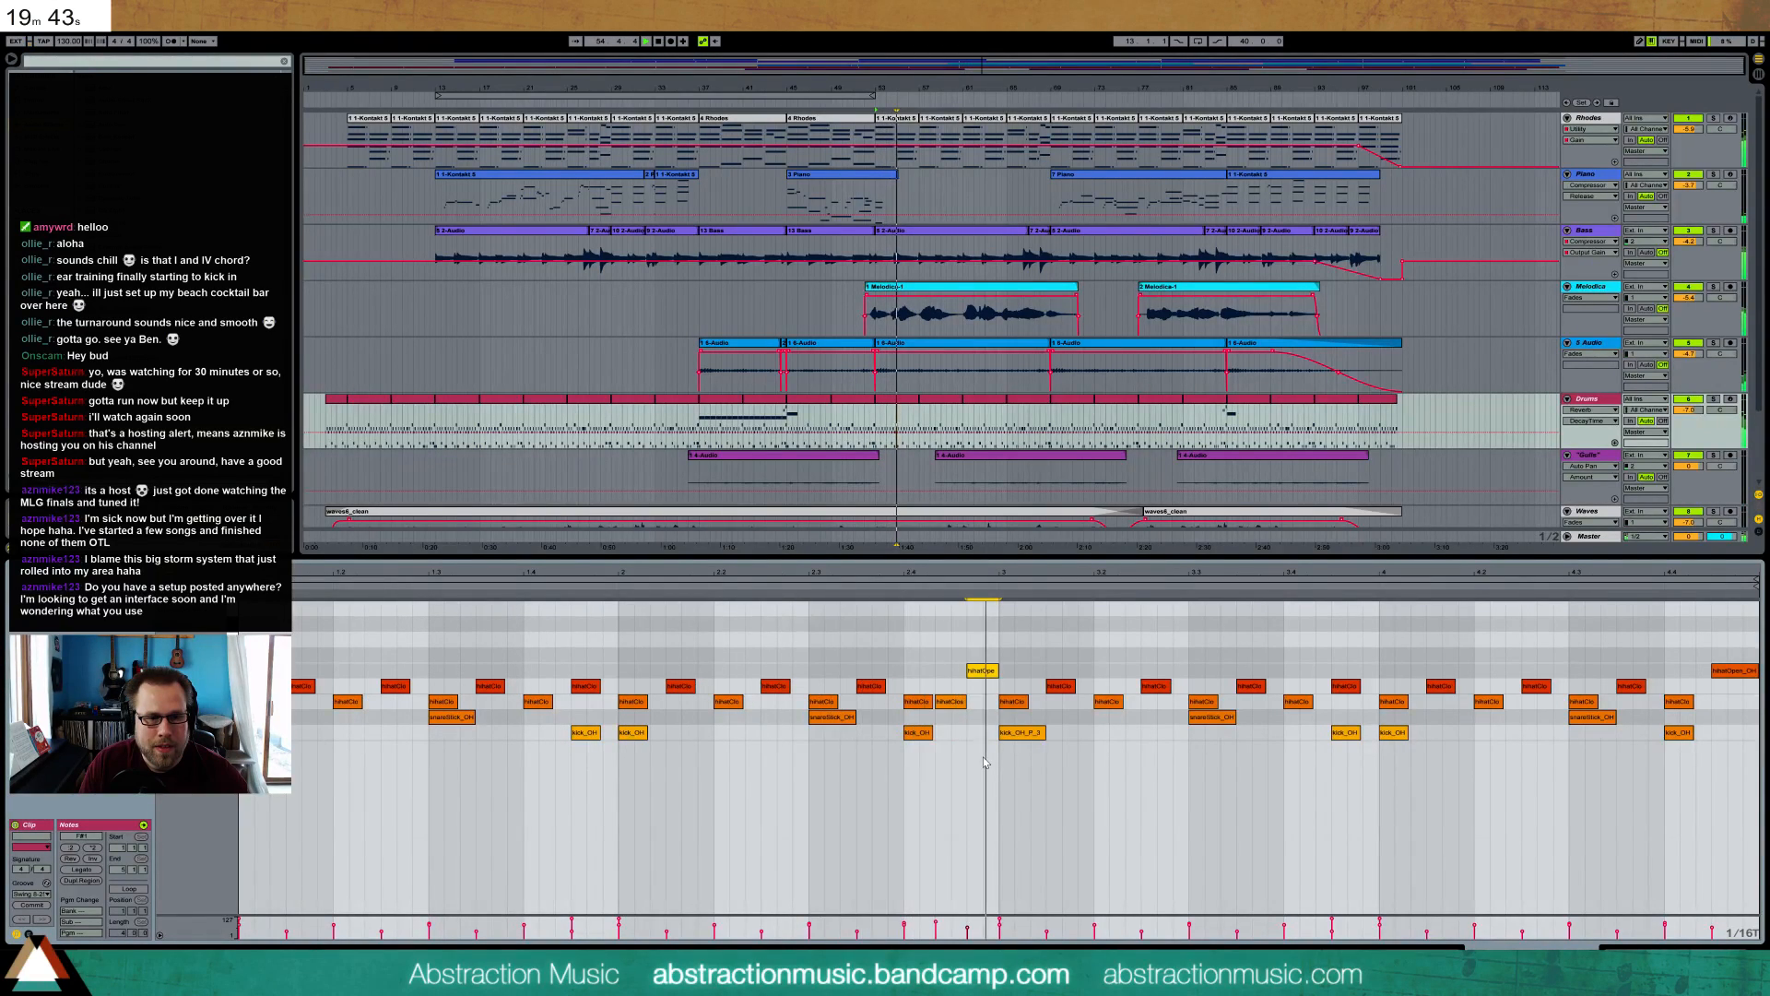
pyautogui.press('space')
# - Copy all the ride bell notes from the Drums clip at bar 41 into the Drums clip at bar 45
pyautogui.click(739, 400)
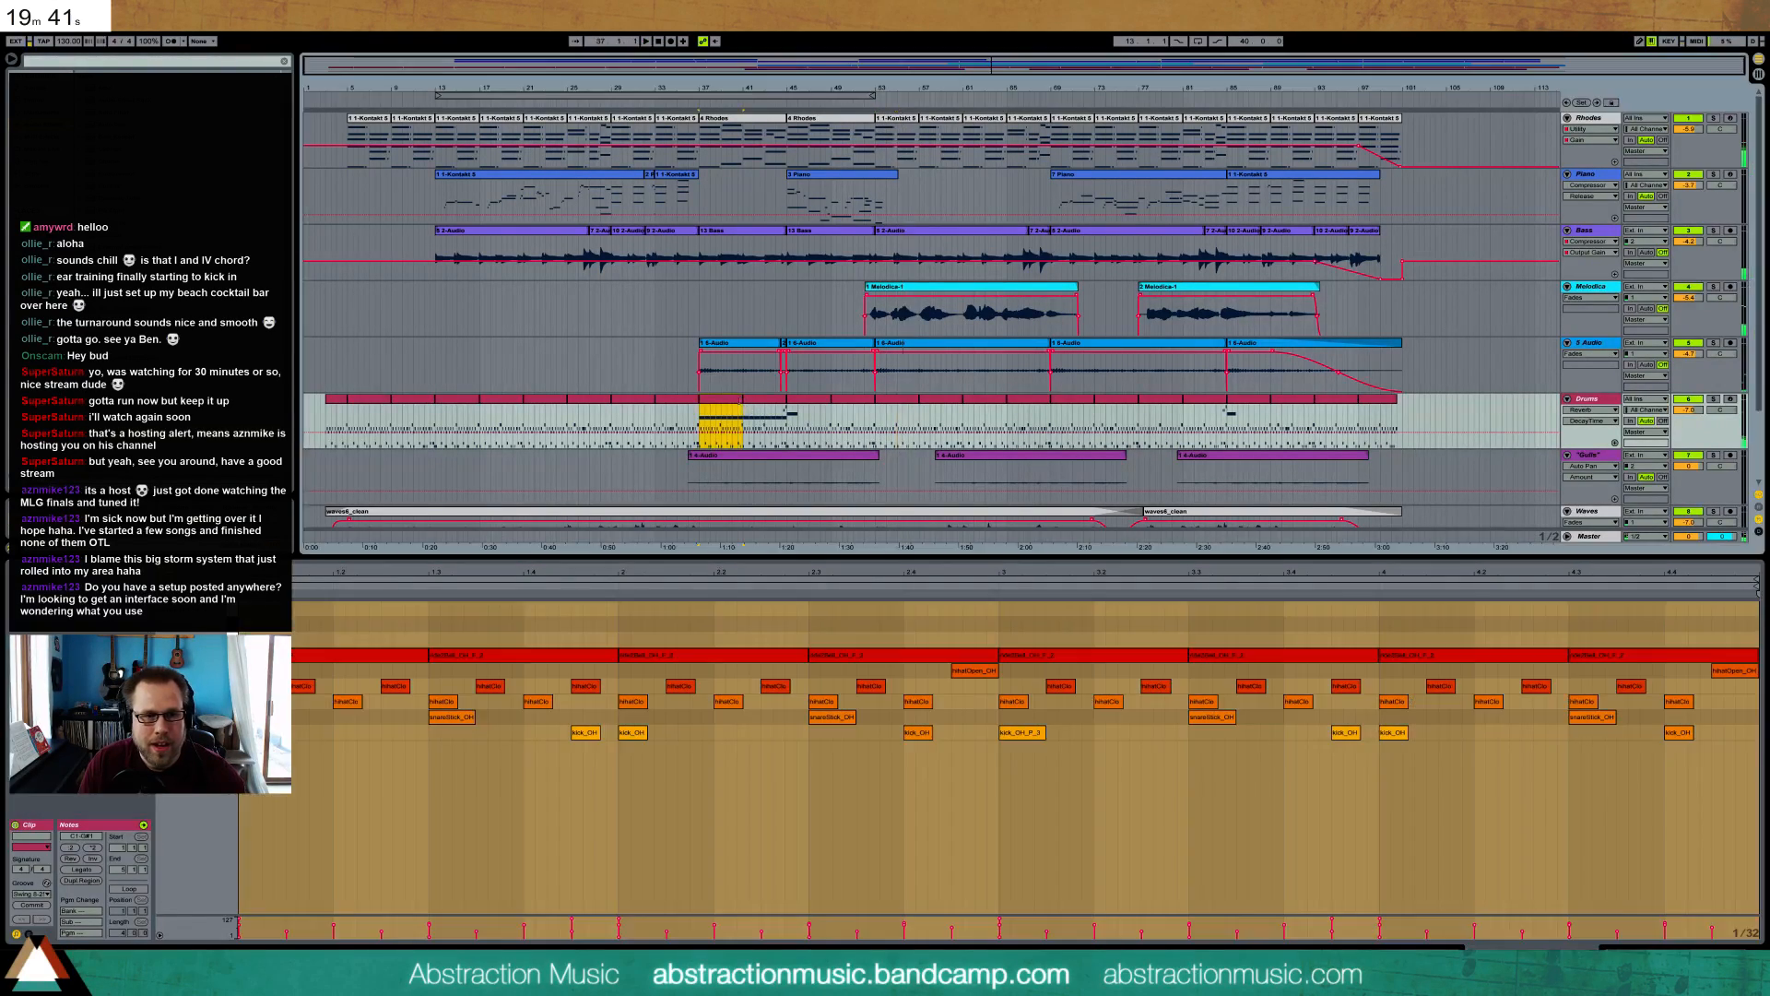
pyautogui.keyDown('shift'); pyautogui.click(782, 418); pyautogui.keyUp('shift')
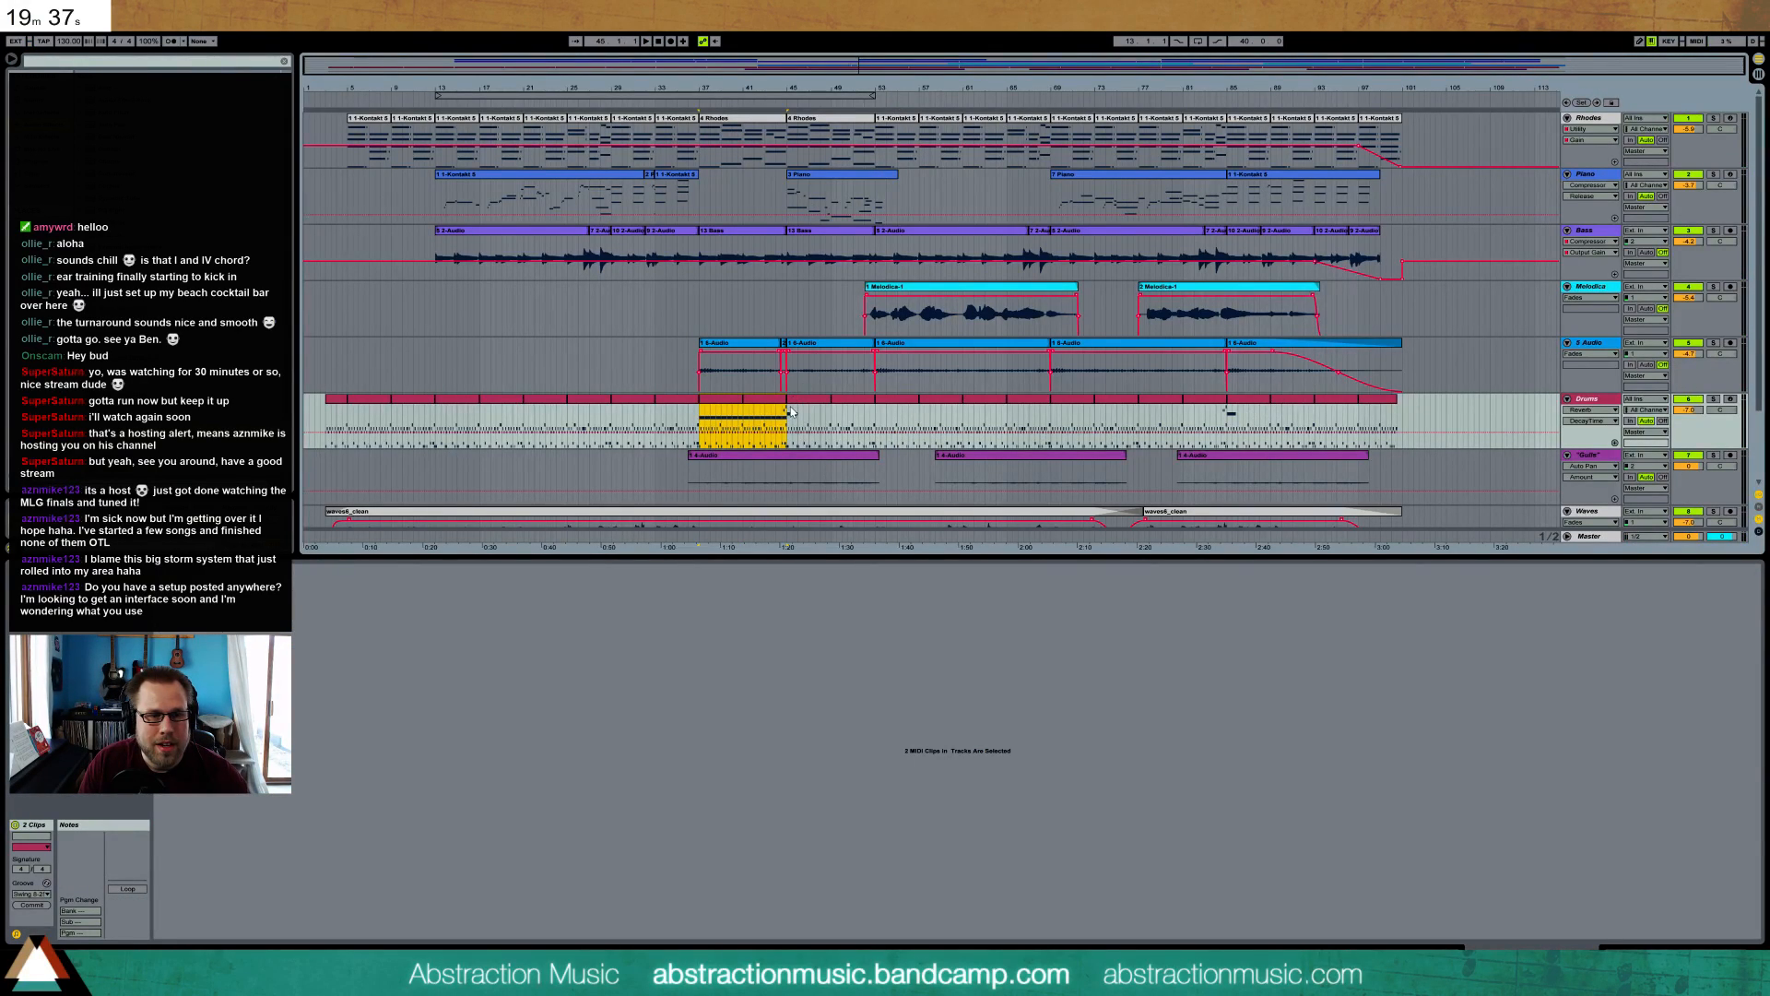
pyautogui.click(758, 408)
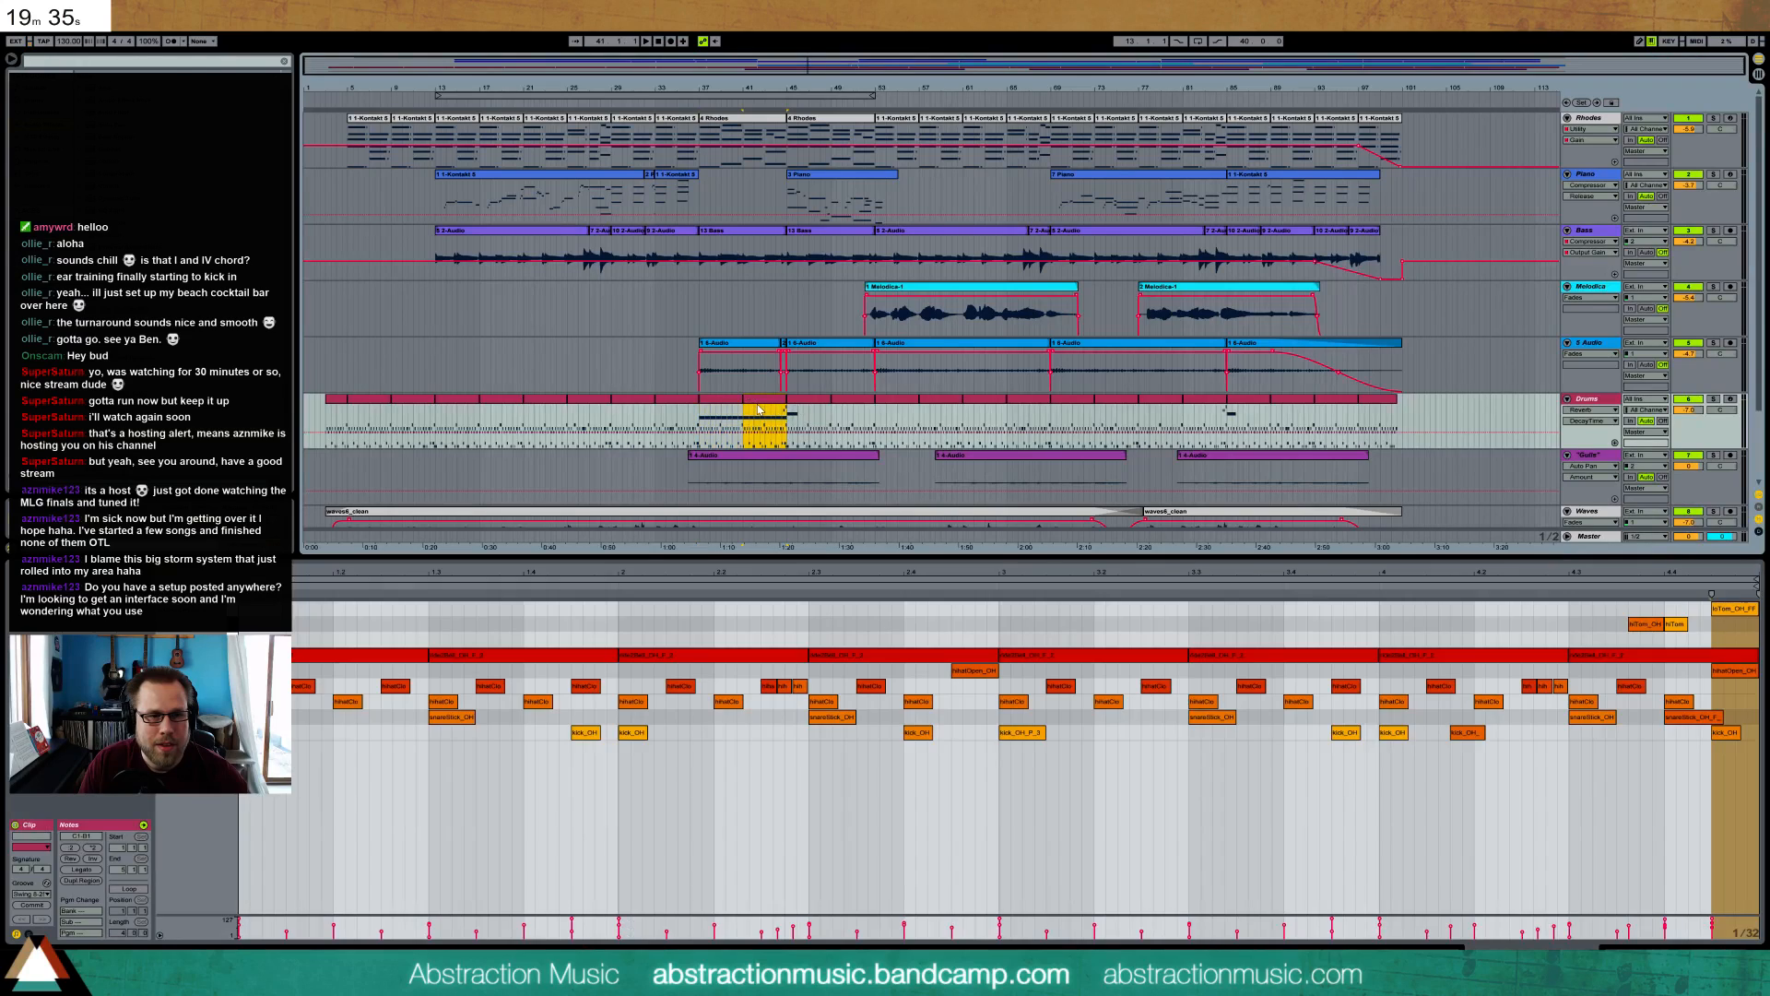
pyautogui.click(204, 654)
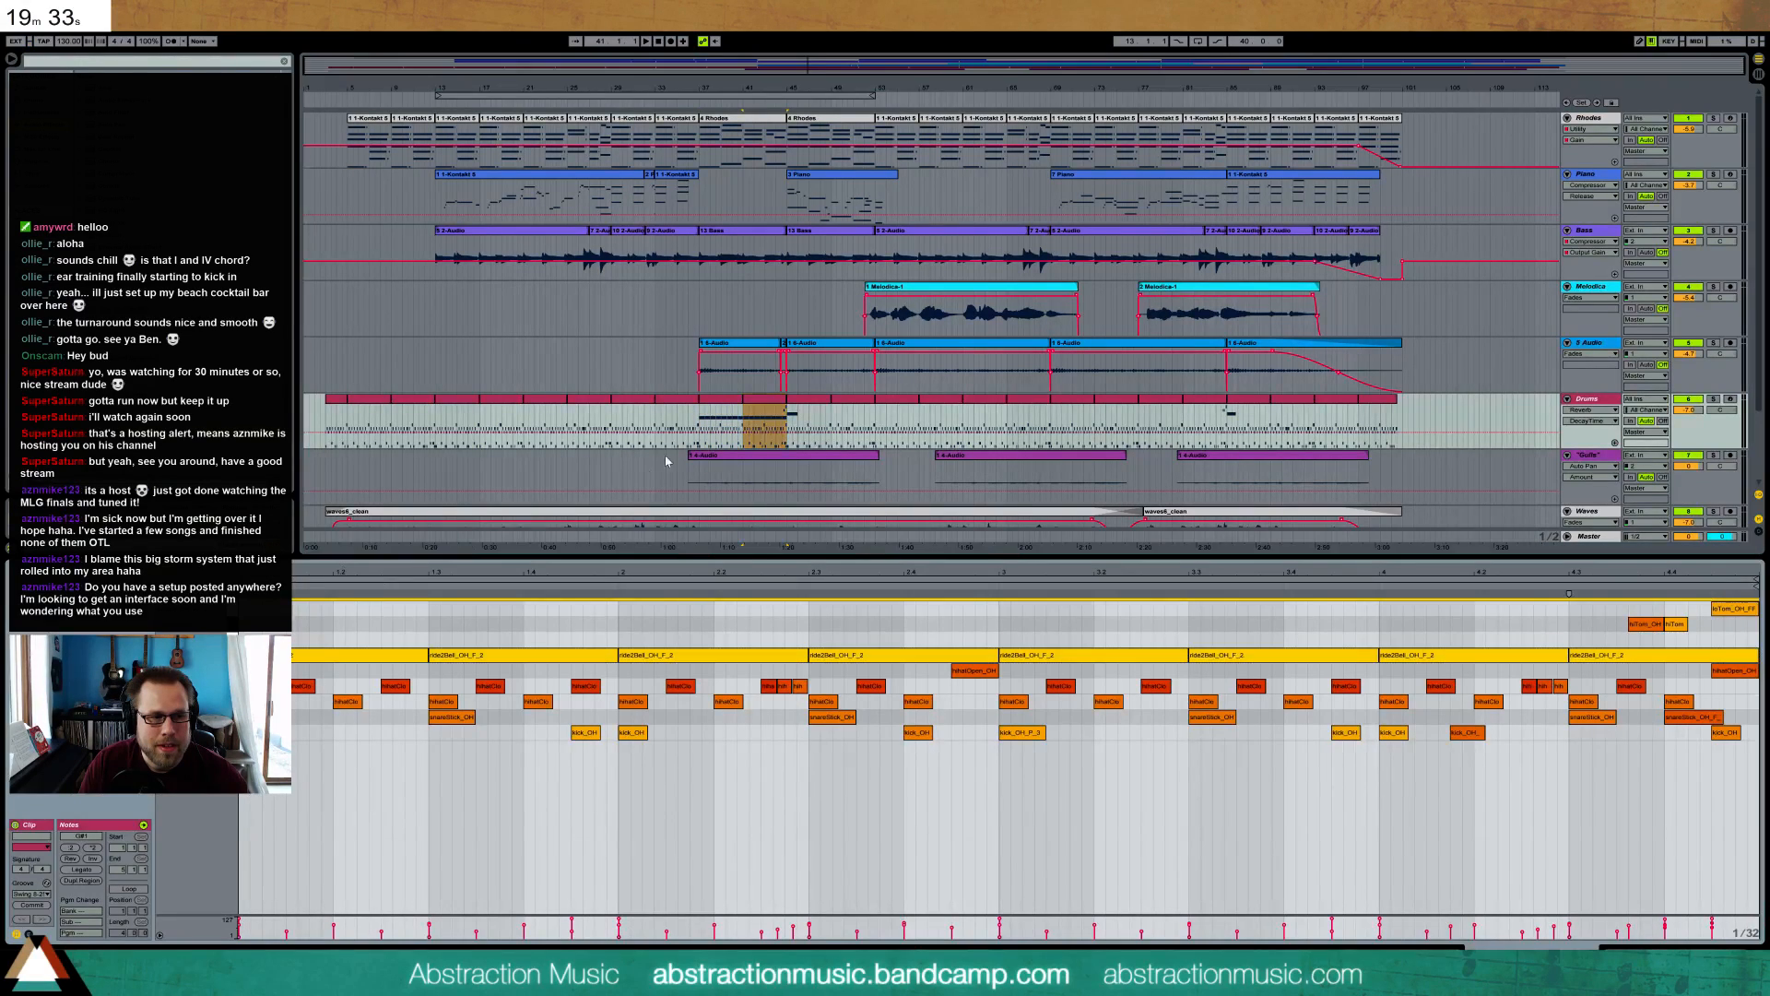
pyautogui.click(817, 406)
pyautogui.click(205, 670)
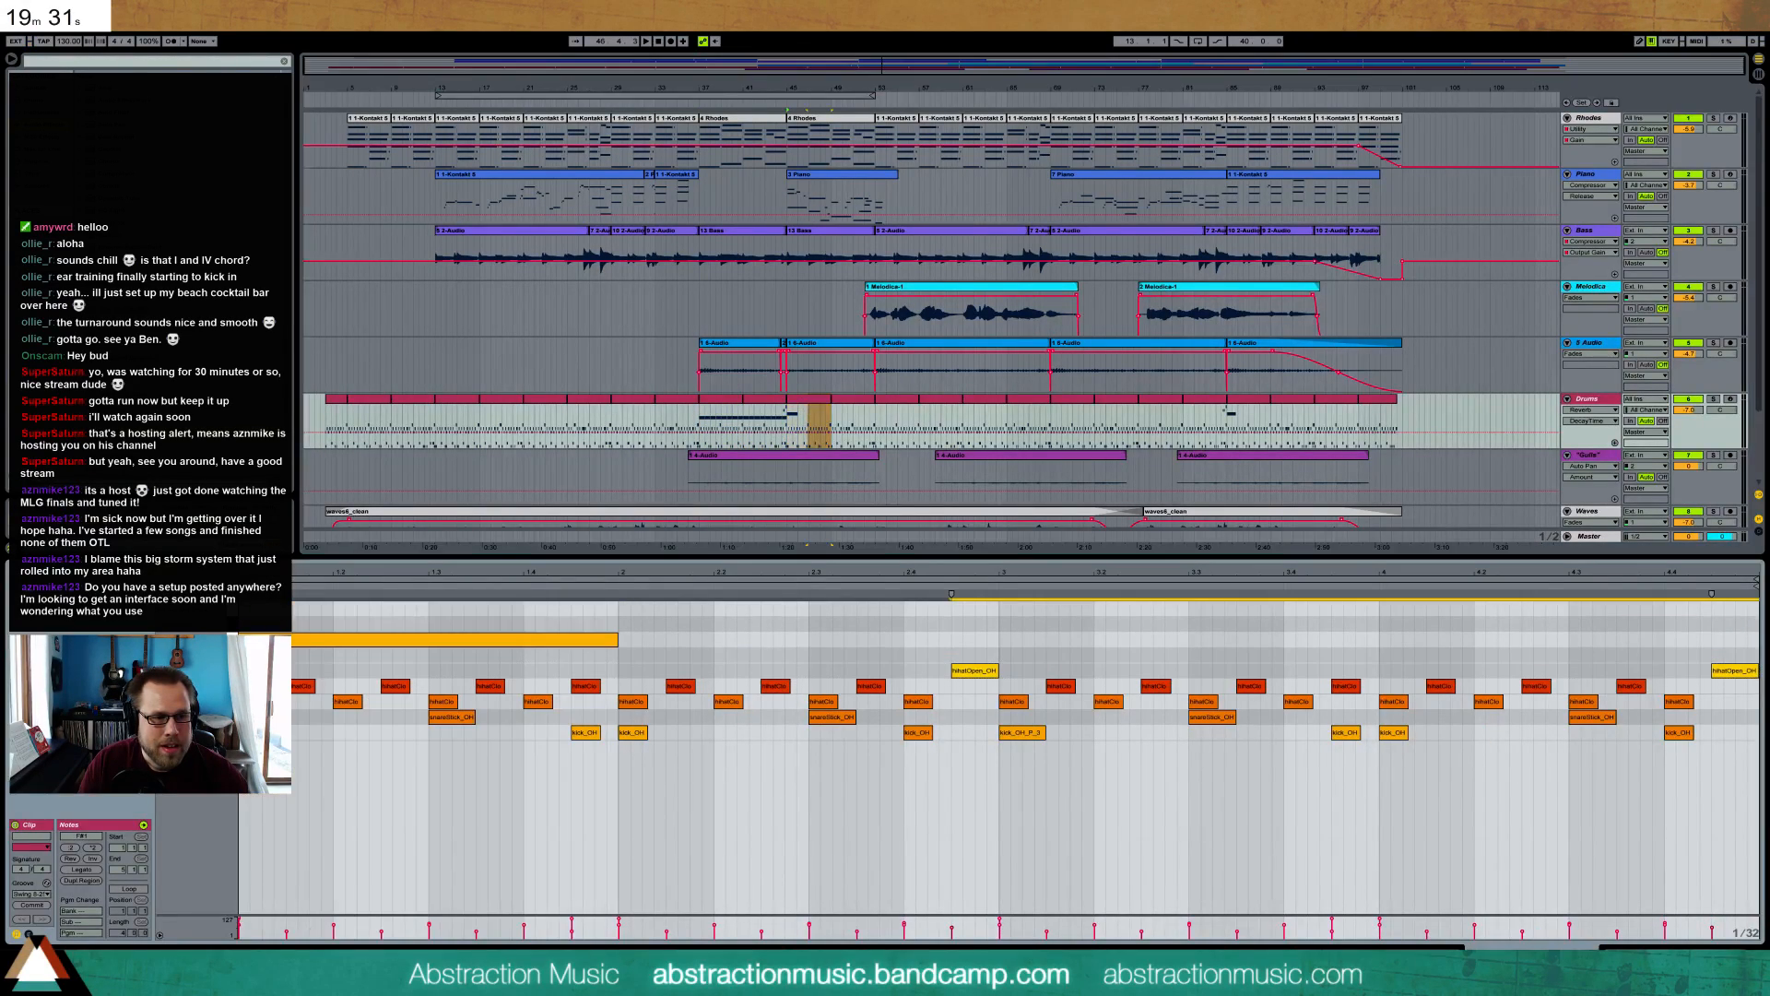
pyautogui.hotkey('ctrl', 'v')
pyautogui.hotkey('ctrl', 'z')
pyautogui.click(244, 666)
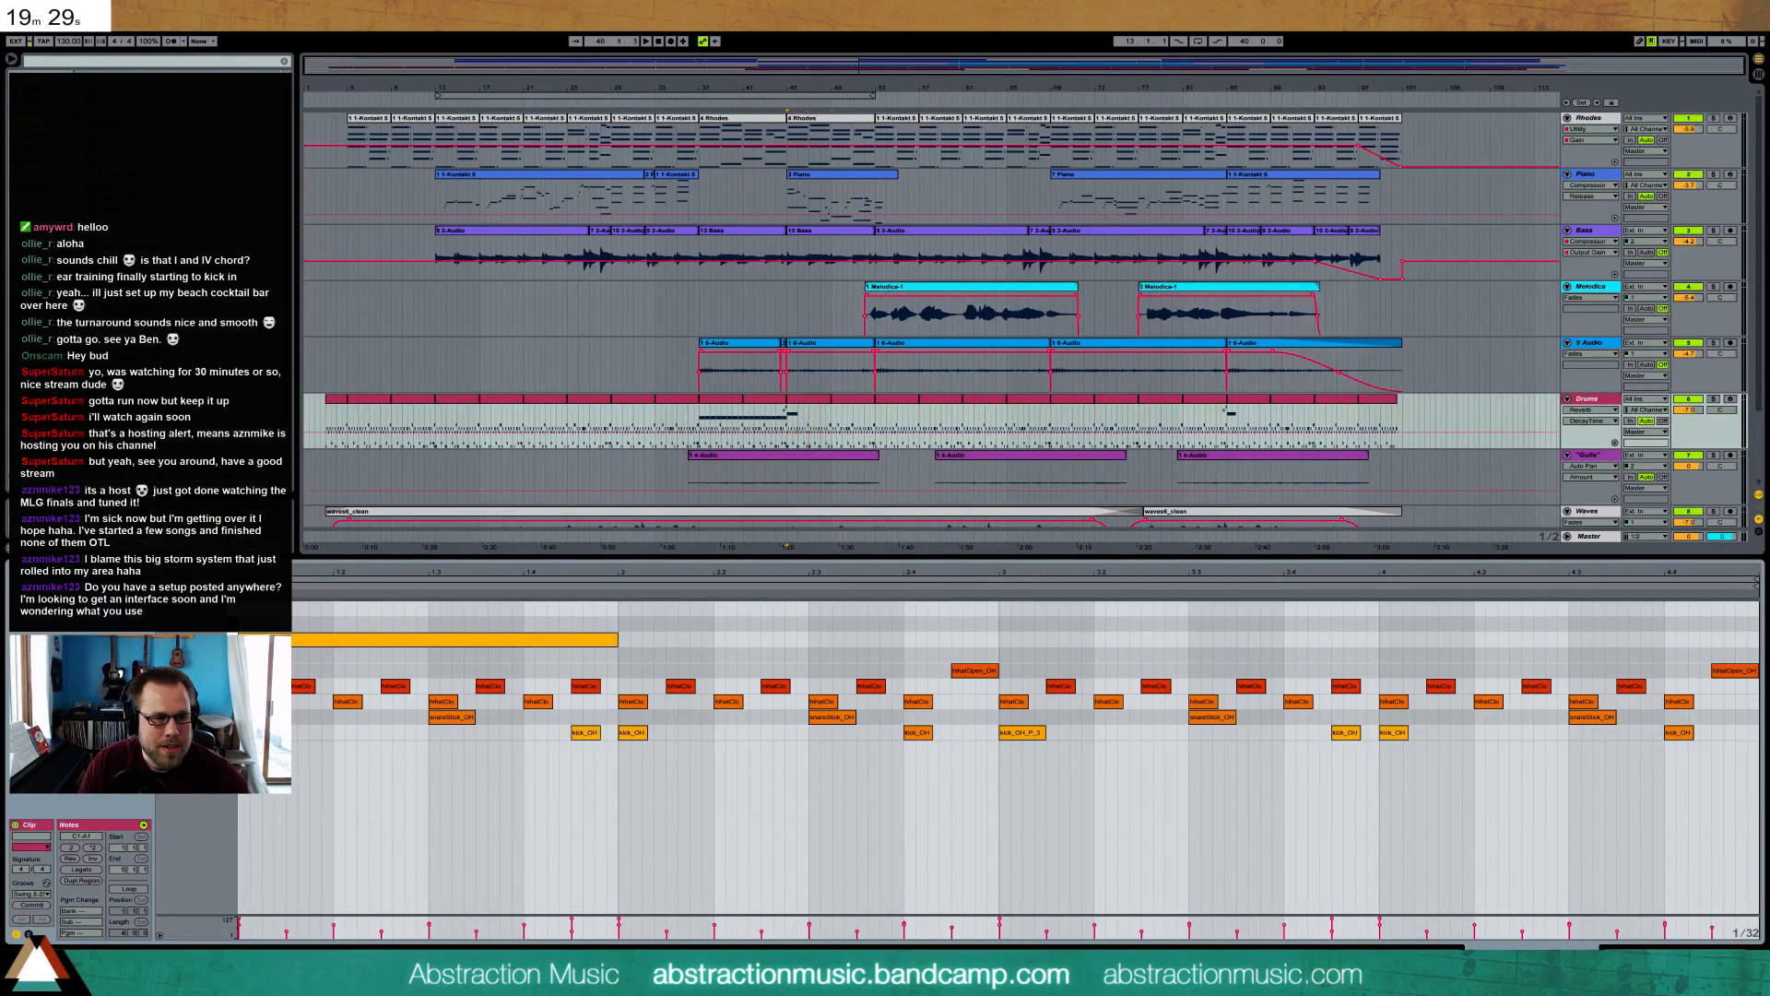
pyautogui.hotkey('ctrl', 'v')
# - Paste the ride bell notes into the Drums clip at bar 49 and recheck the bar 45 clip
pyautogui.click(847, 400)
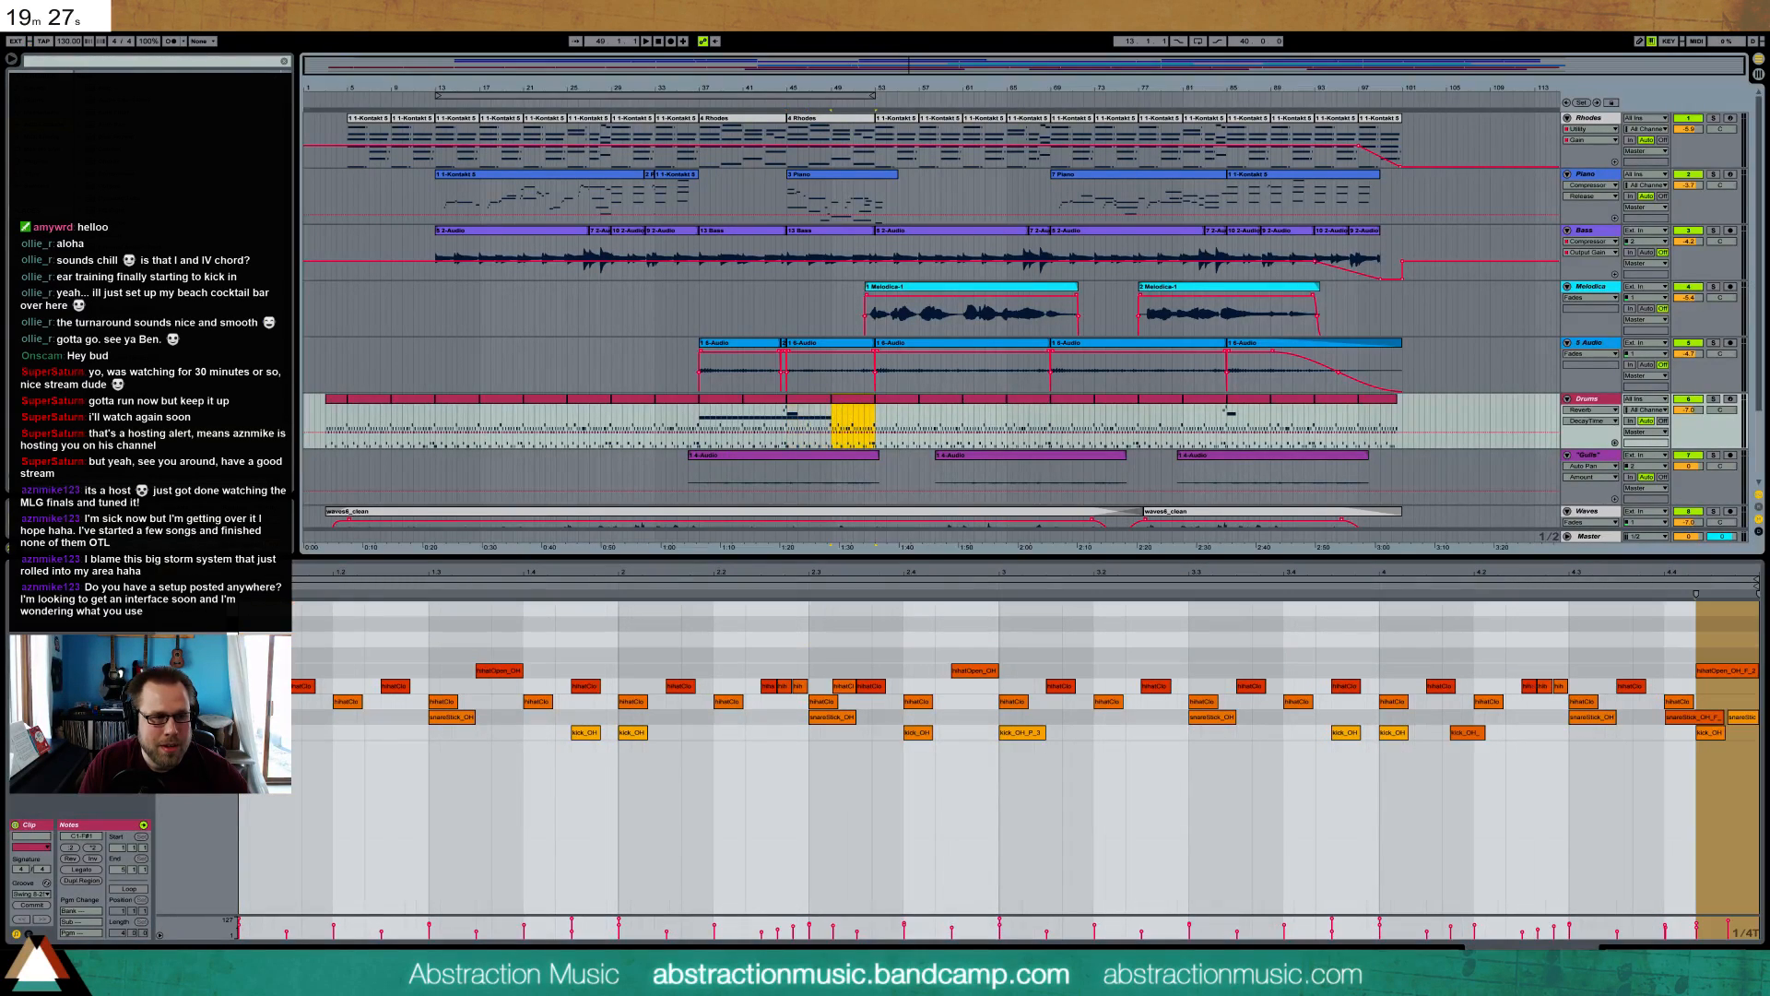
pyautogui.hotkey('ctrl', 'v')
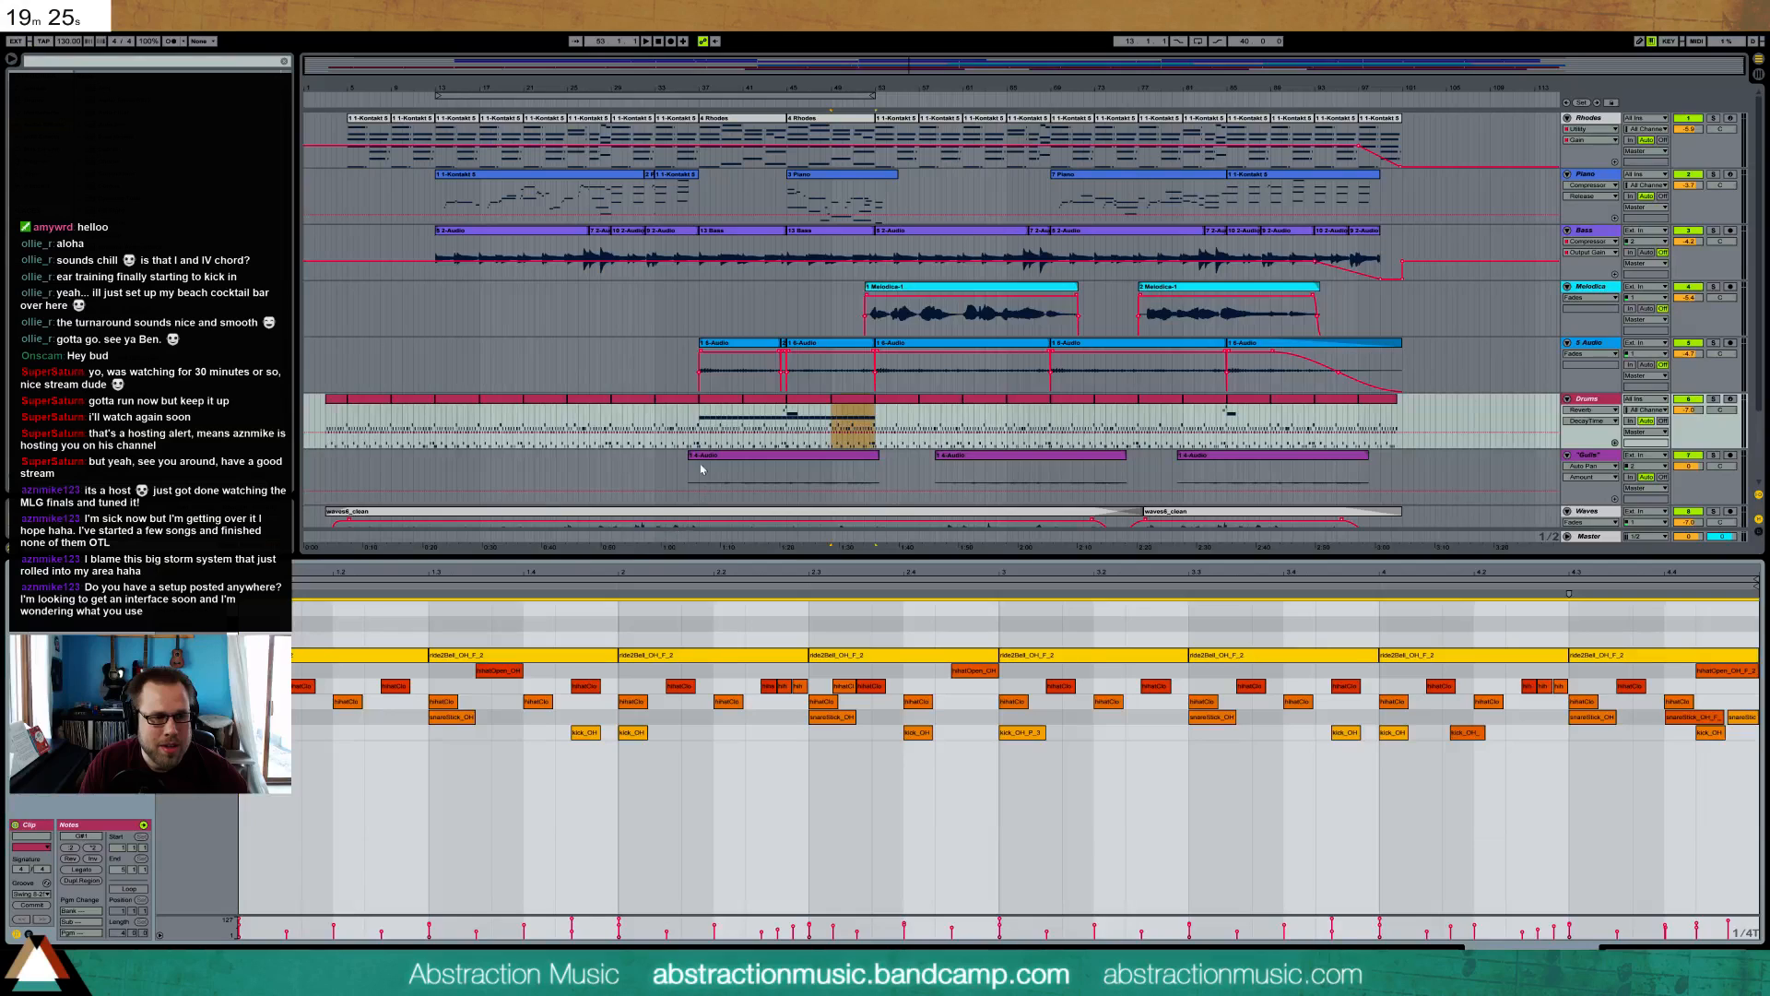
pyautogui.click(798, 406)
pyautogui.click(568, 565)
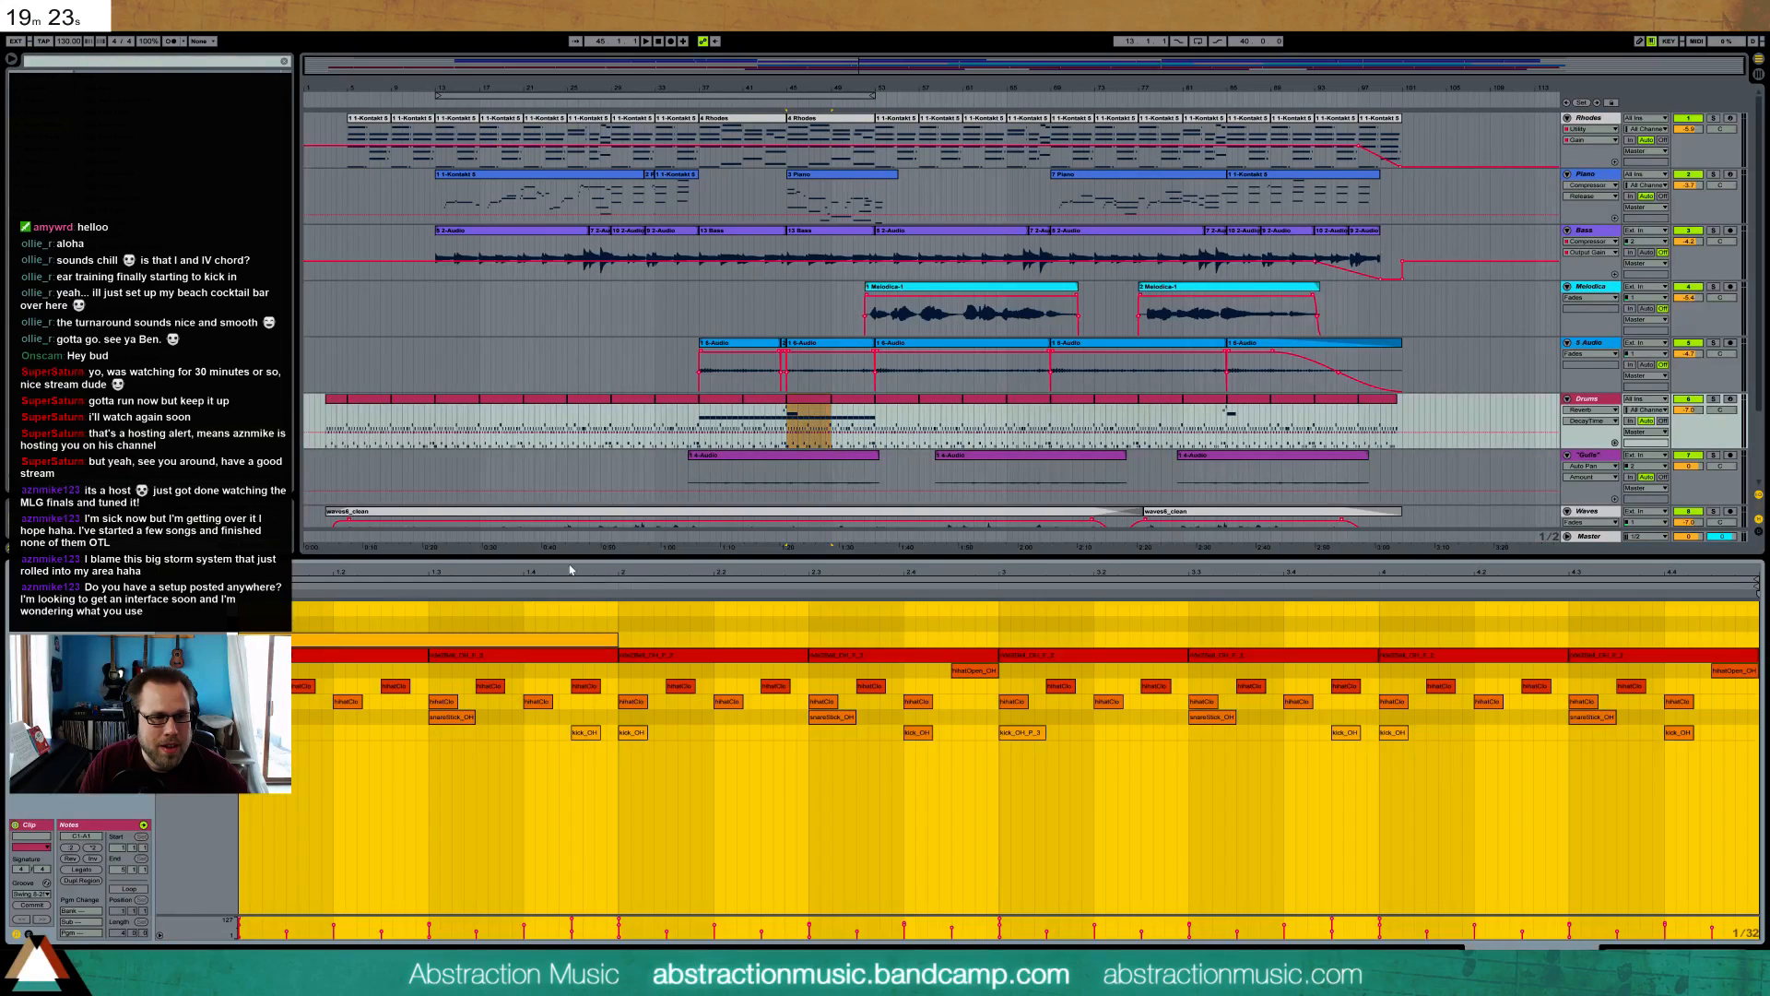
# - Copy the three-note tom fill from the end of the bar 41 Drums clip to the end of the bar 49 clip
pyautogui.click(765, 400)
pyautogui.moveTo(1616, 604); pyautogui.dragTo(1737, 626)
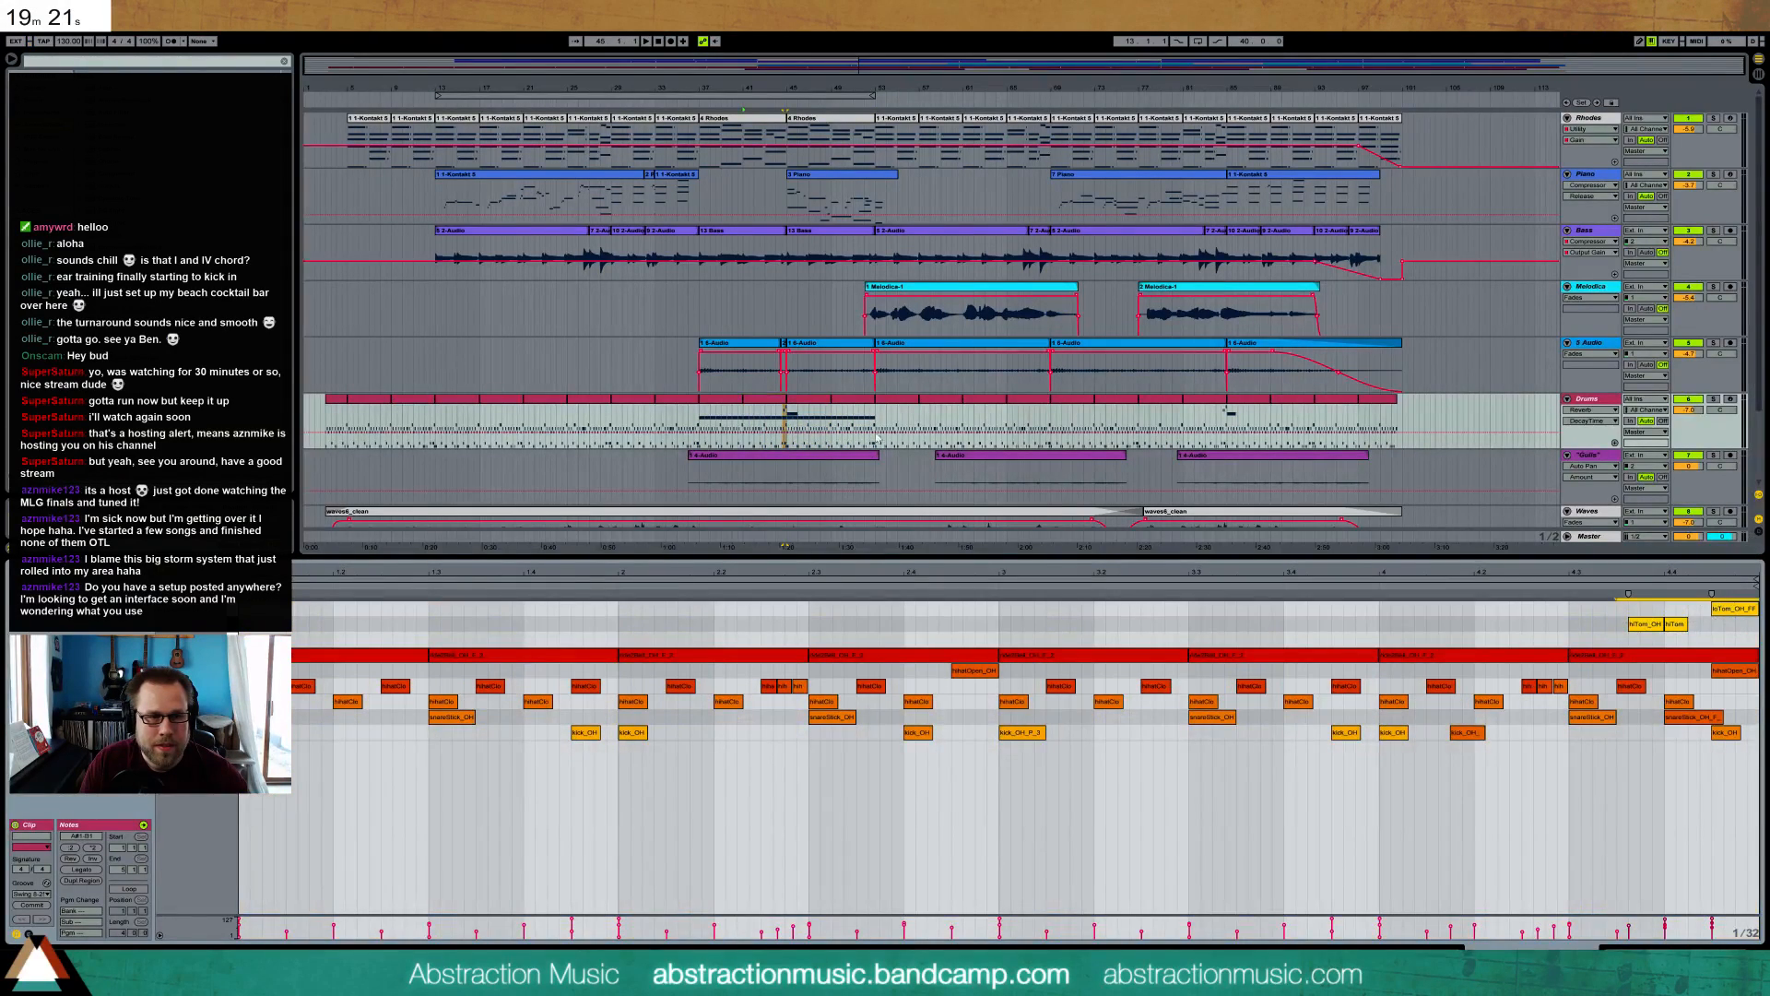
pyautogui.click(857, 404)
pyautogui.click(1629, 627)
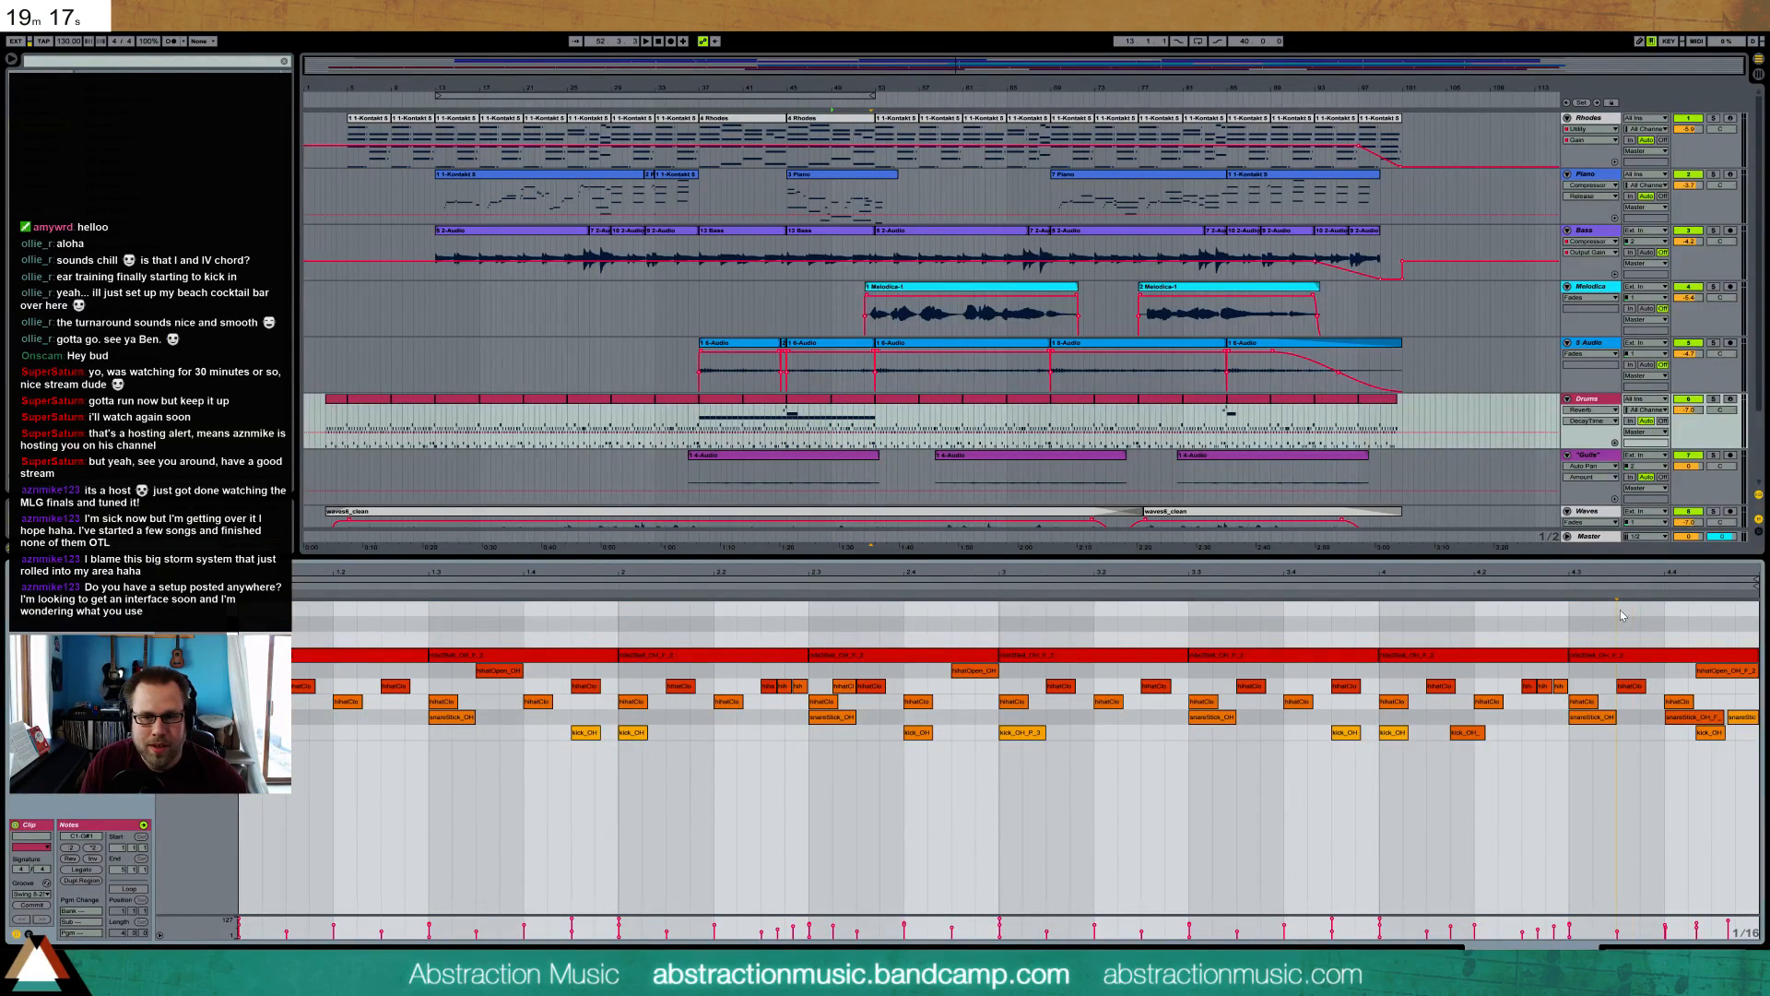
pyautogui.hotkey('ctrl', 'v')
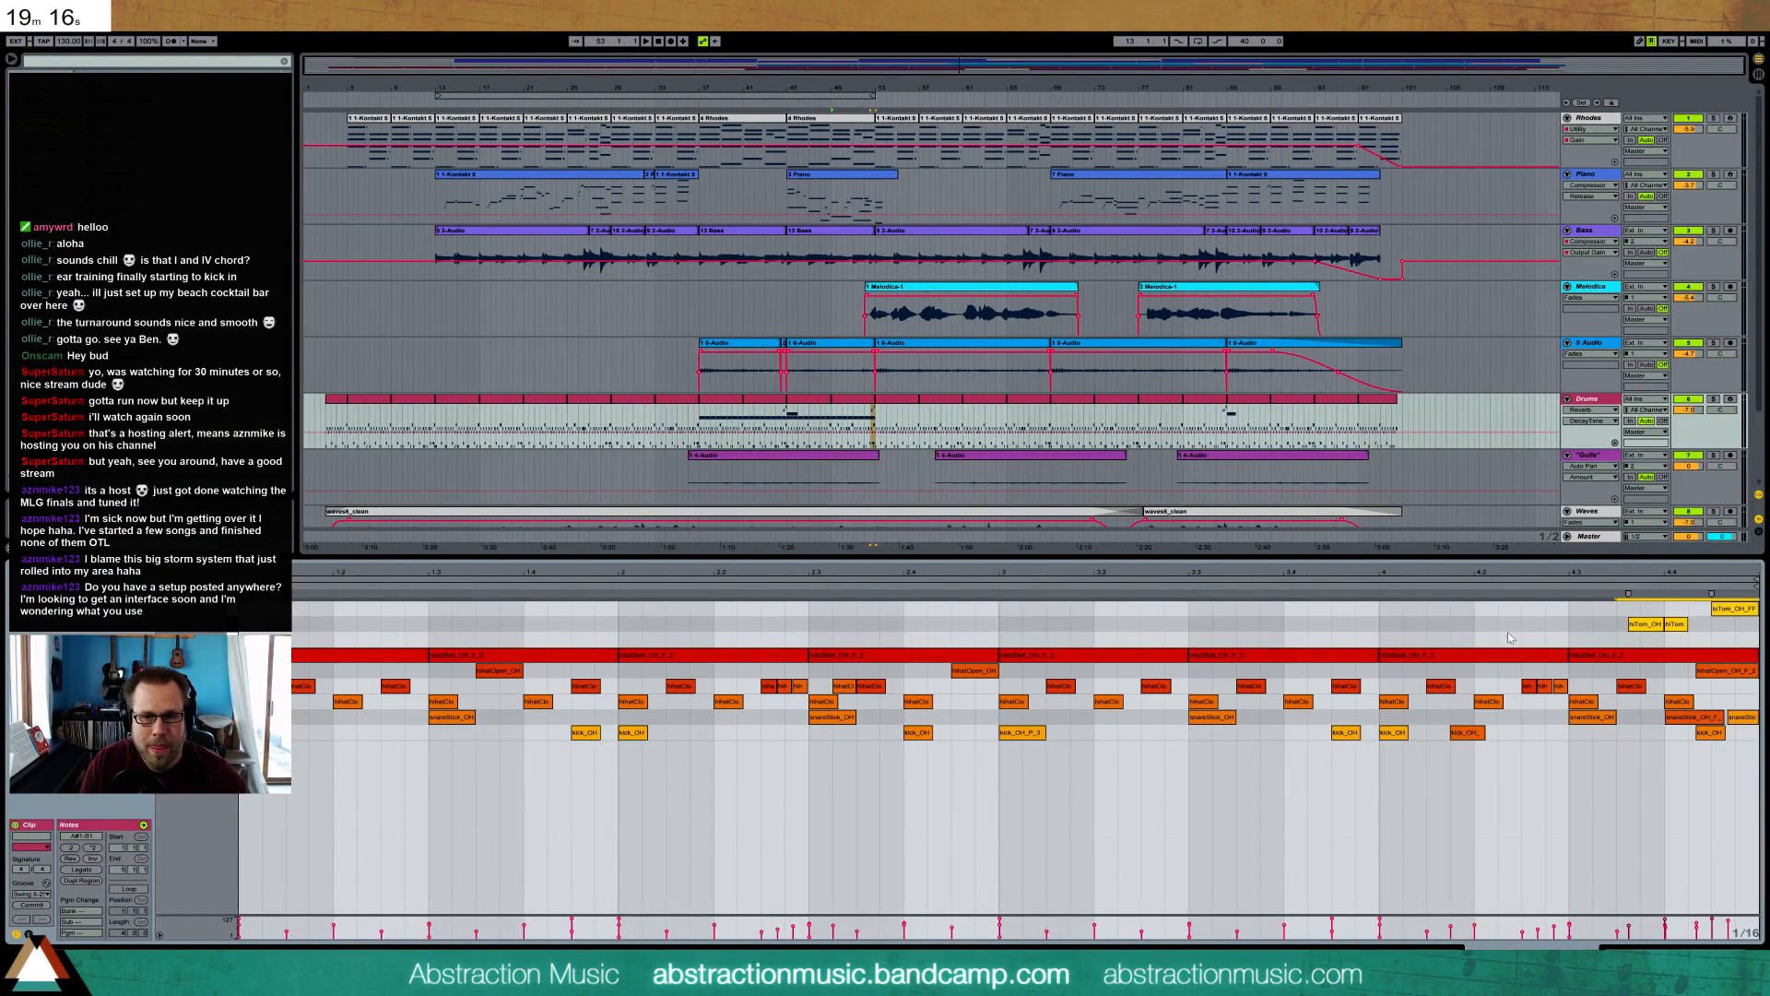
# - Copy the one-bar cymbal note from the bar 45 Drums clip to the start of the clips at bars 53 and 13
pyautogui.click(793, 409)
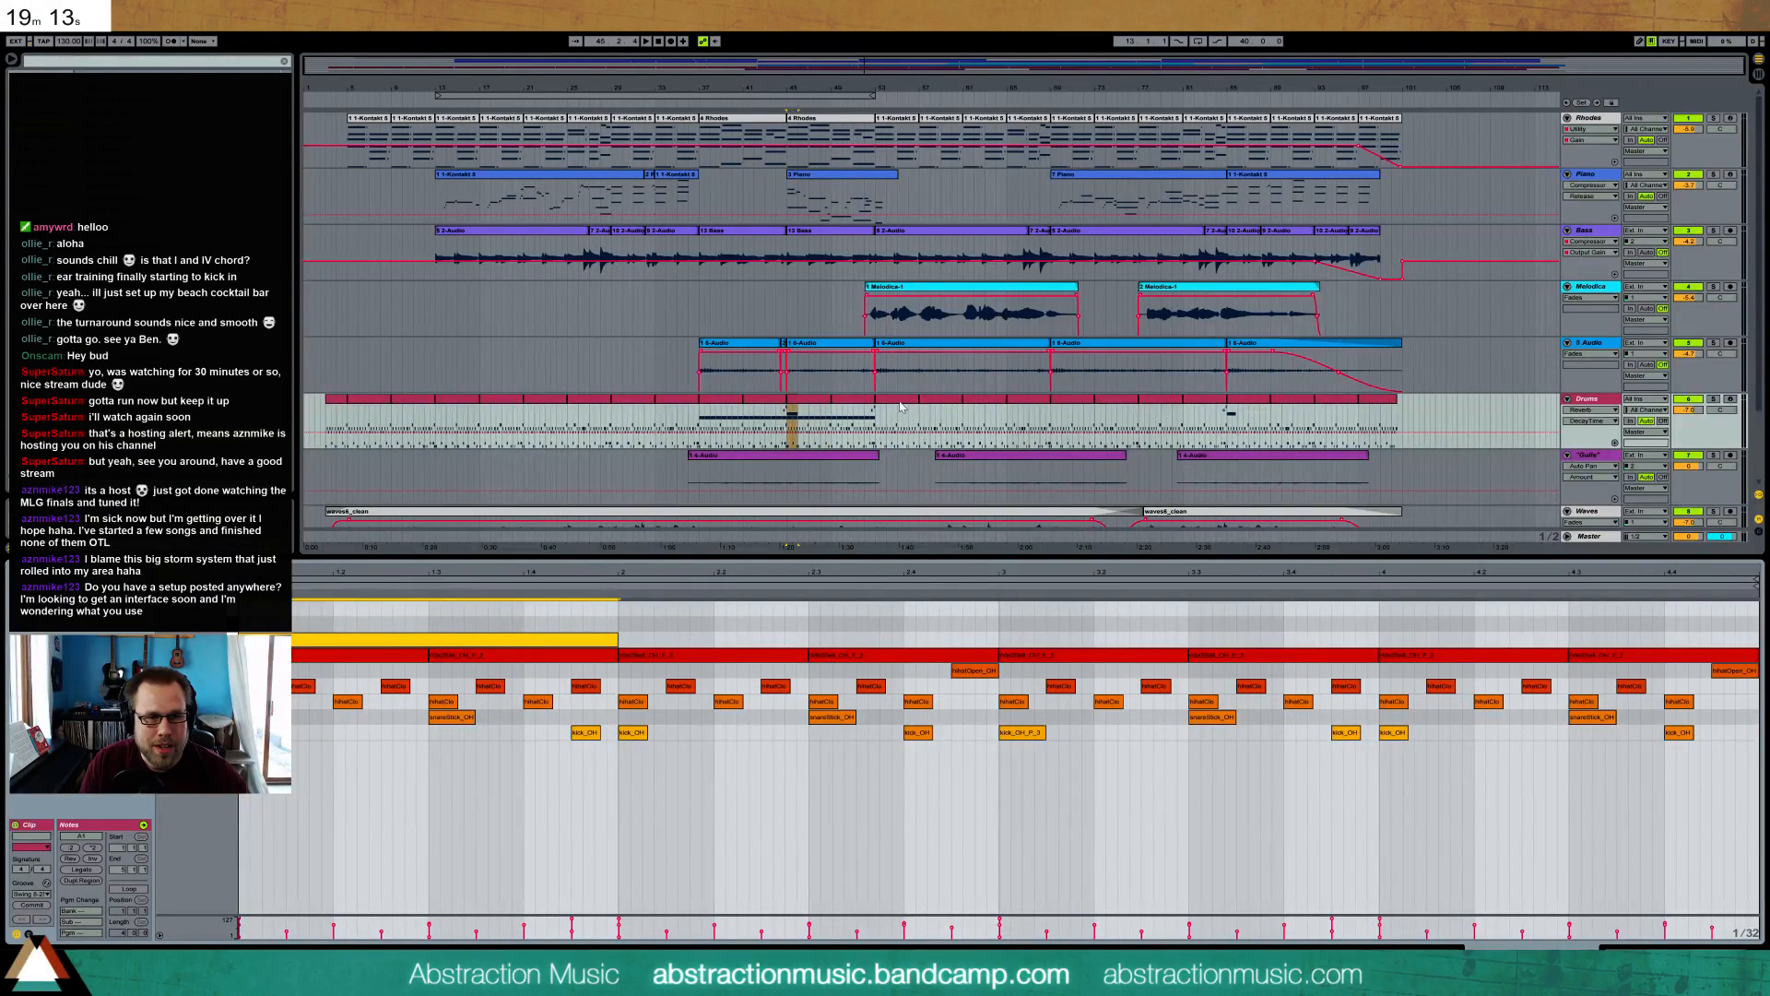
pyautogui.click(901, 407)
pyautogui.click(240, 634)
pyautogui.hotkey('ctrl', 'v')
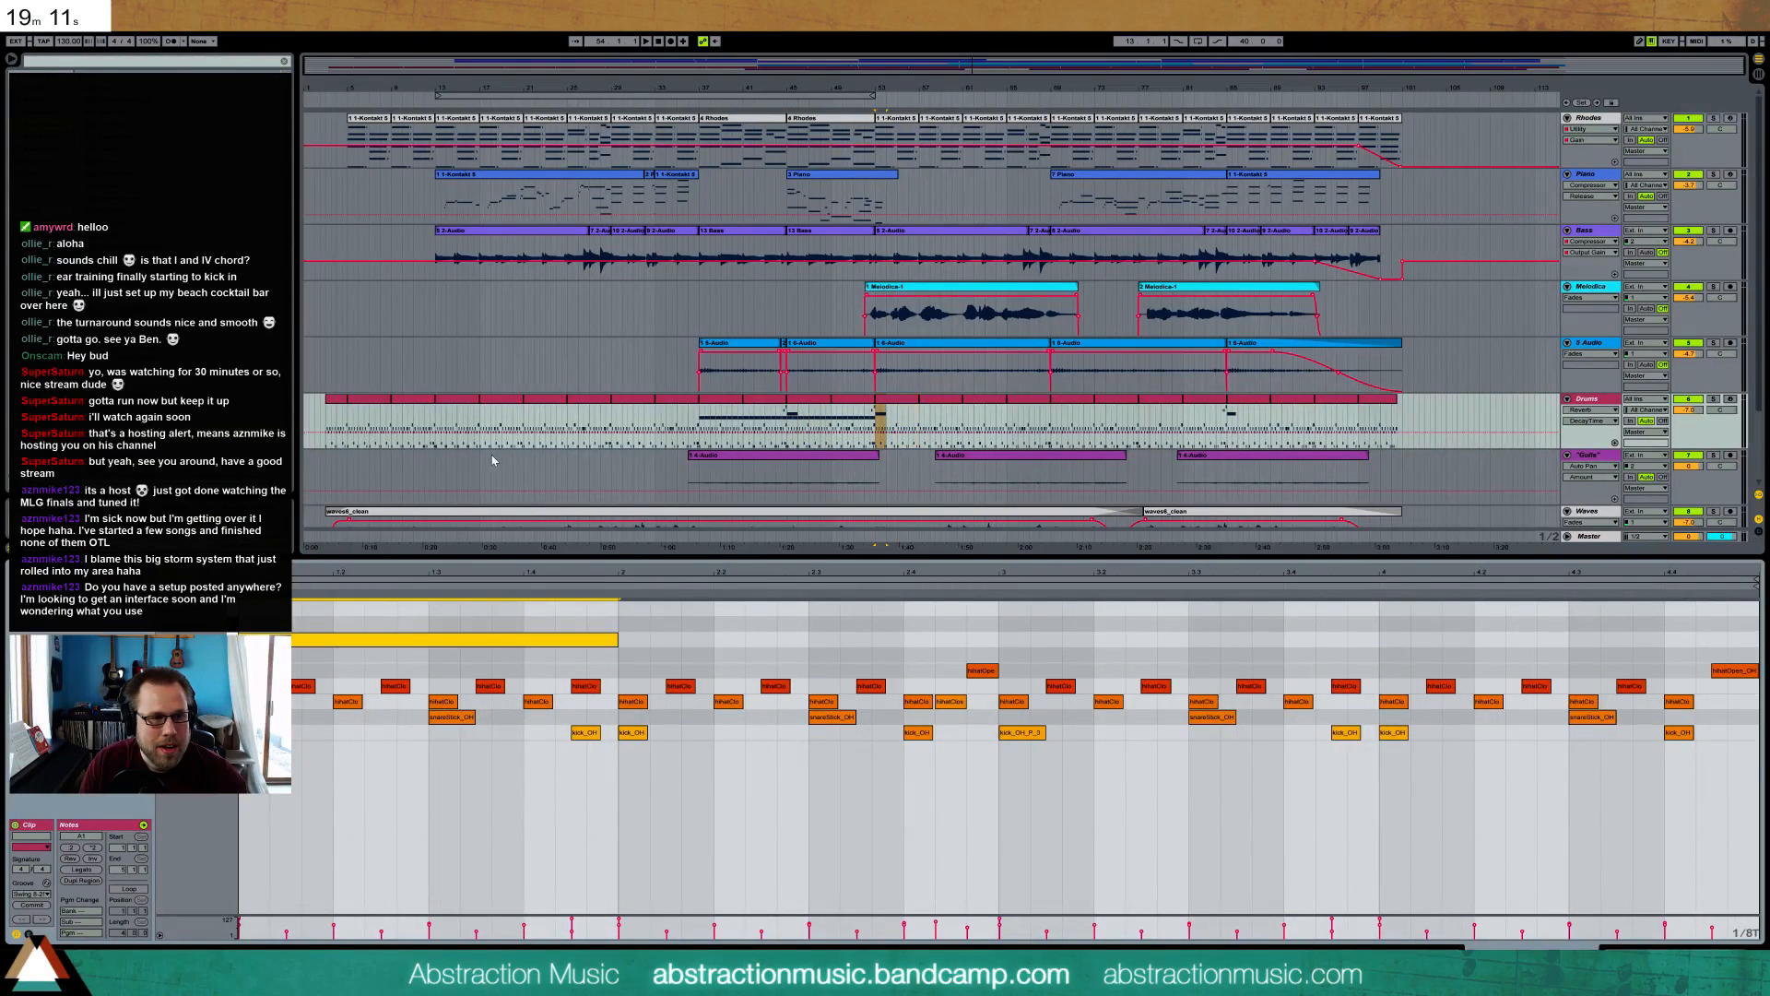
pyautogui.click(457, 424)
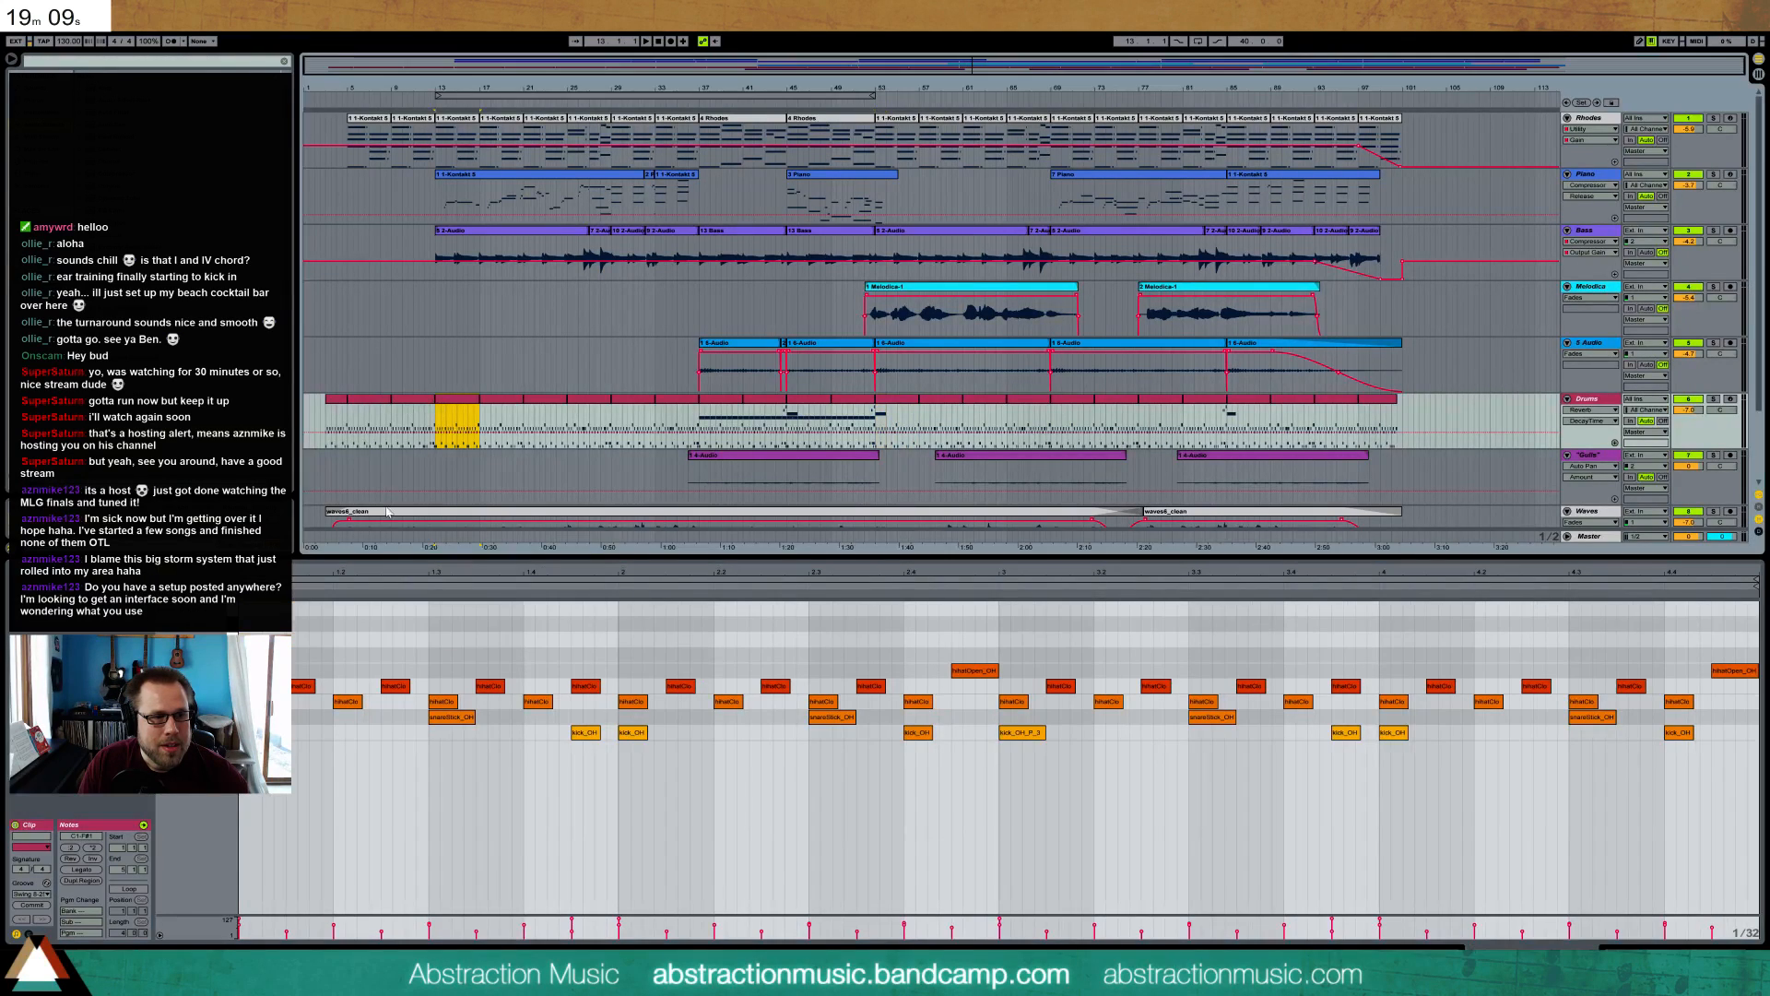
pyautogui.click(244, 632)
pyautogui.hotkey('ctrl', 'v')
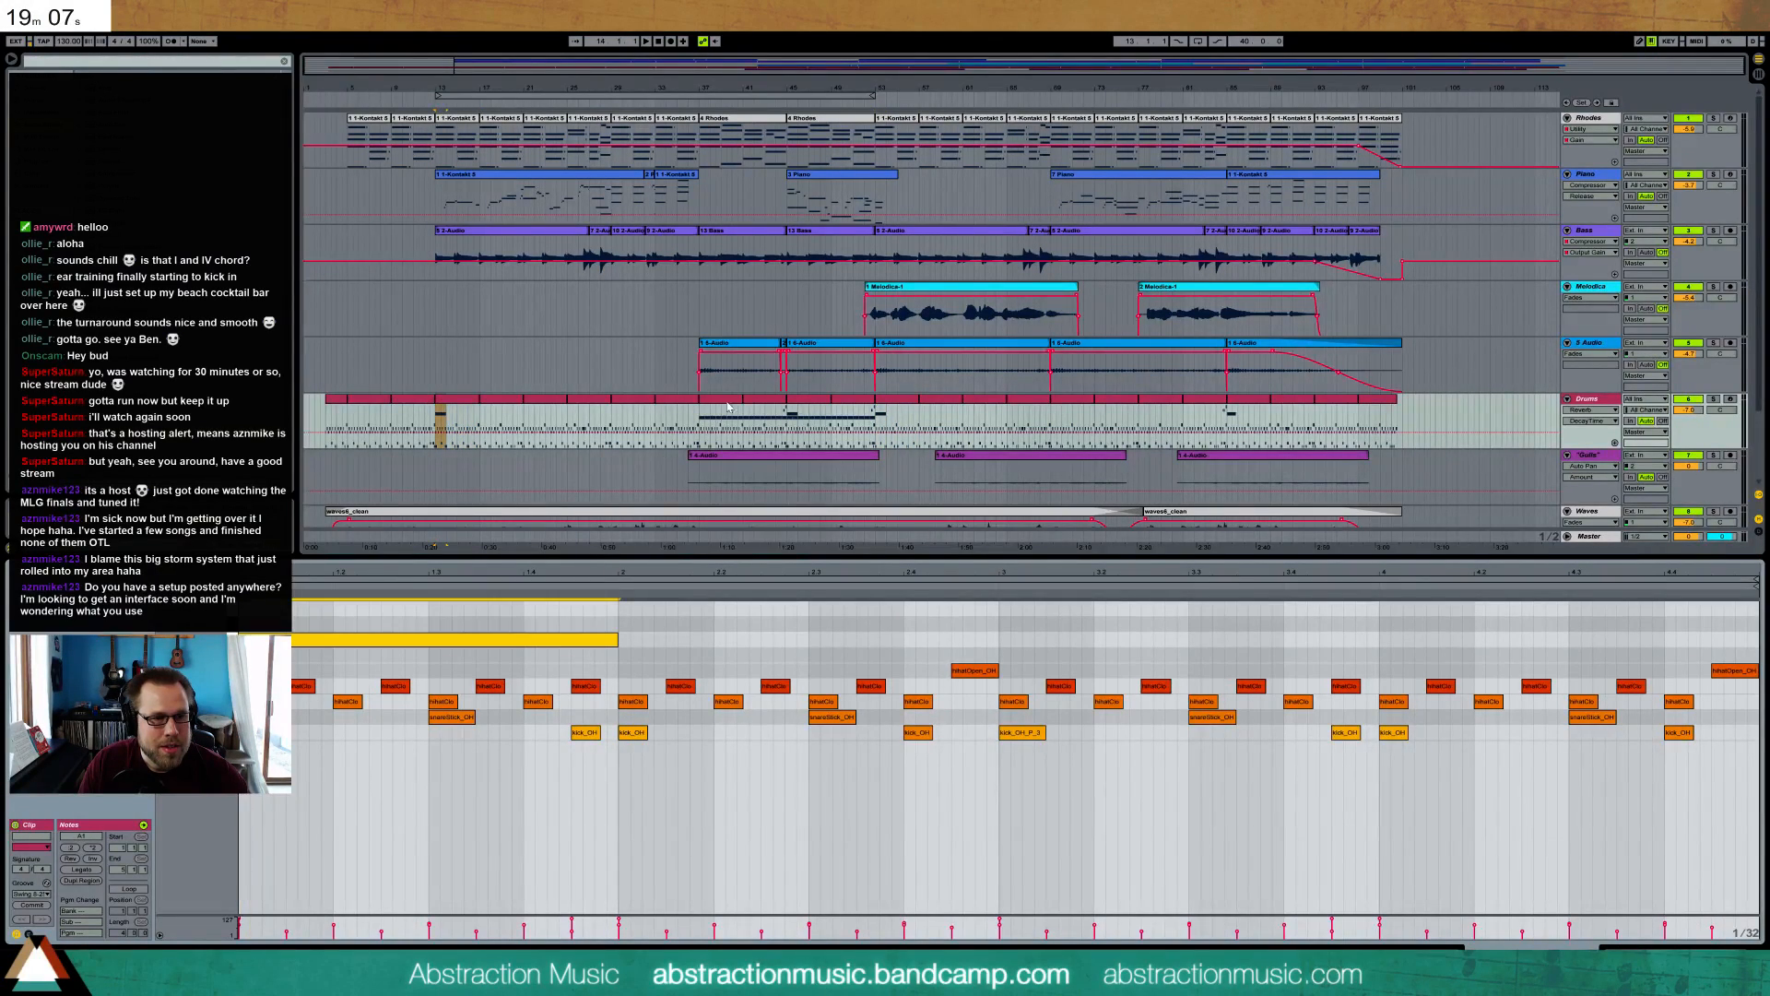
# - Copy the bar 41 clip's tom fill to the end of the Drums clip at bar 9 and play the transition
pyautogui.click(771, 409)
pyautogui.moveTo(1614, 631); pyautogui.dragTo(1729, 610)
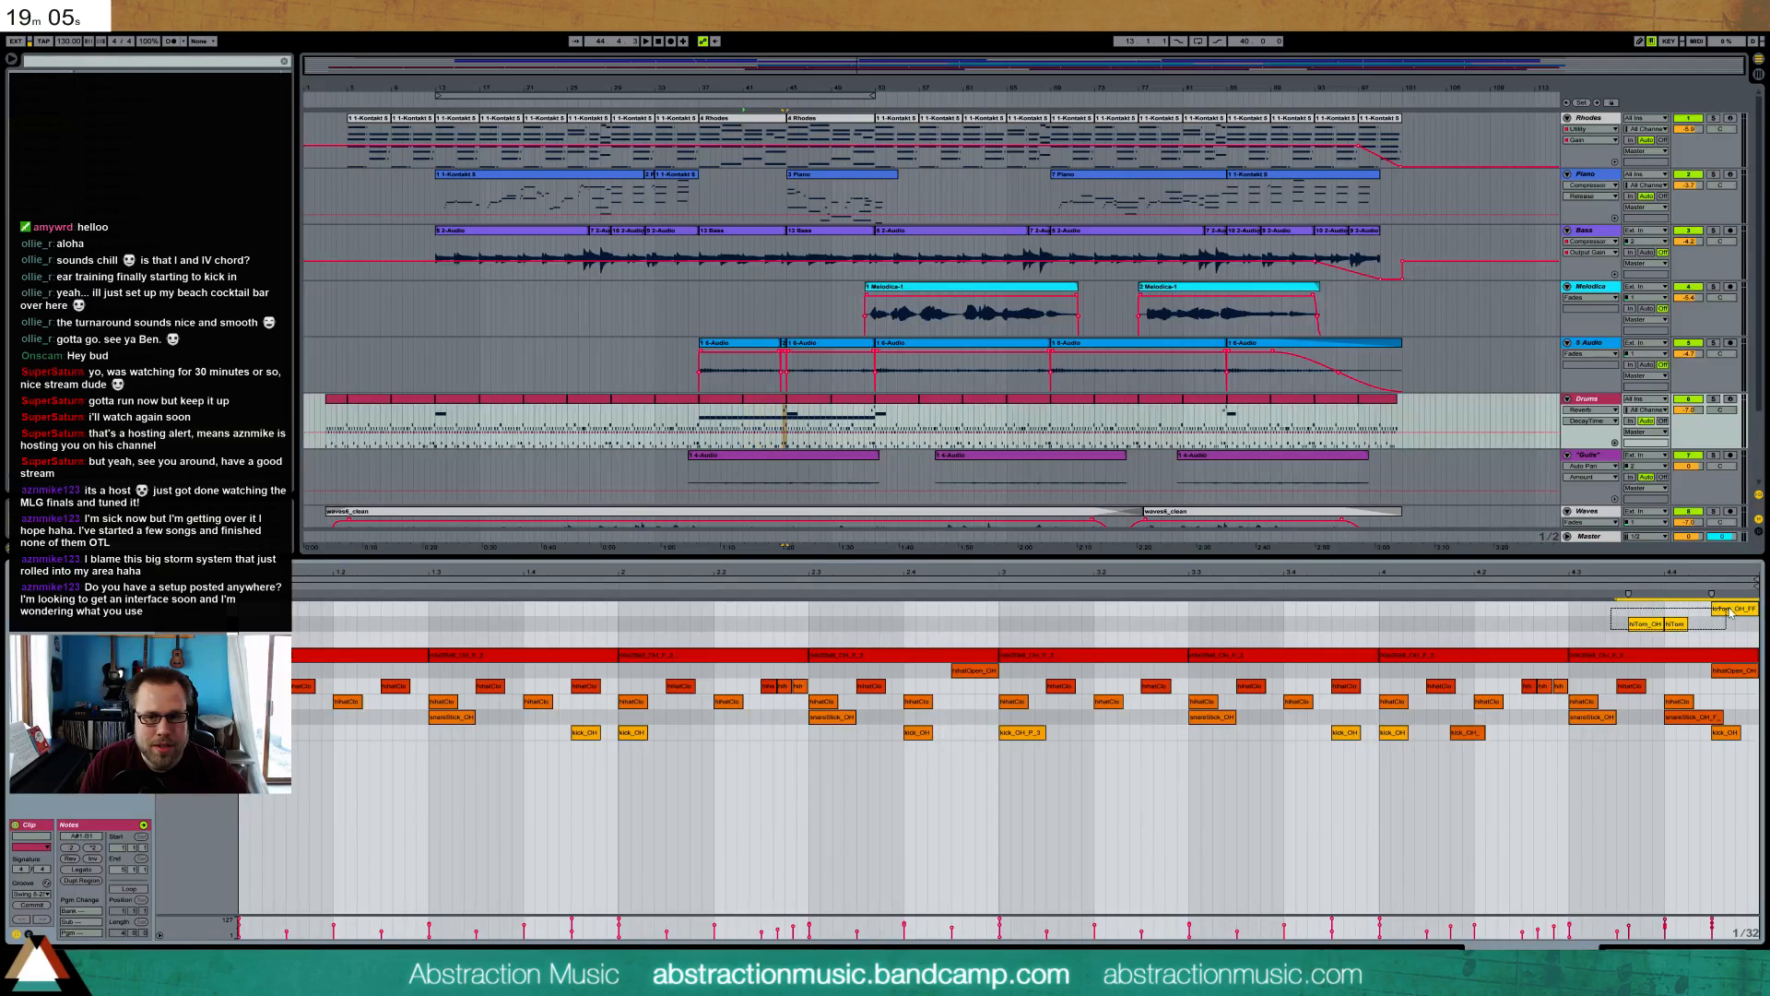
pyautogui.click(418, 407)
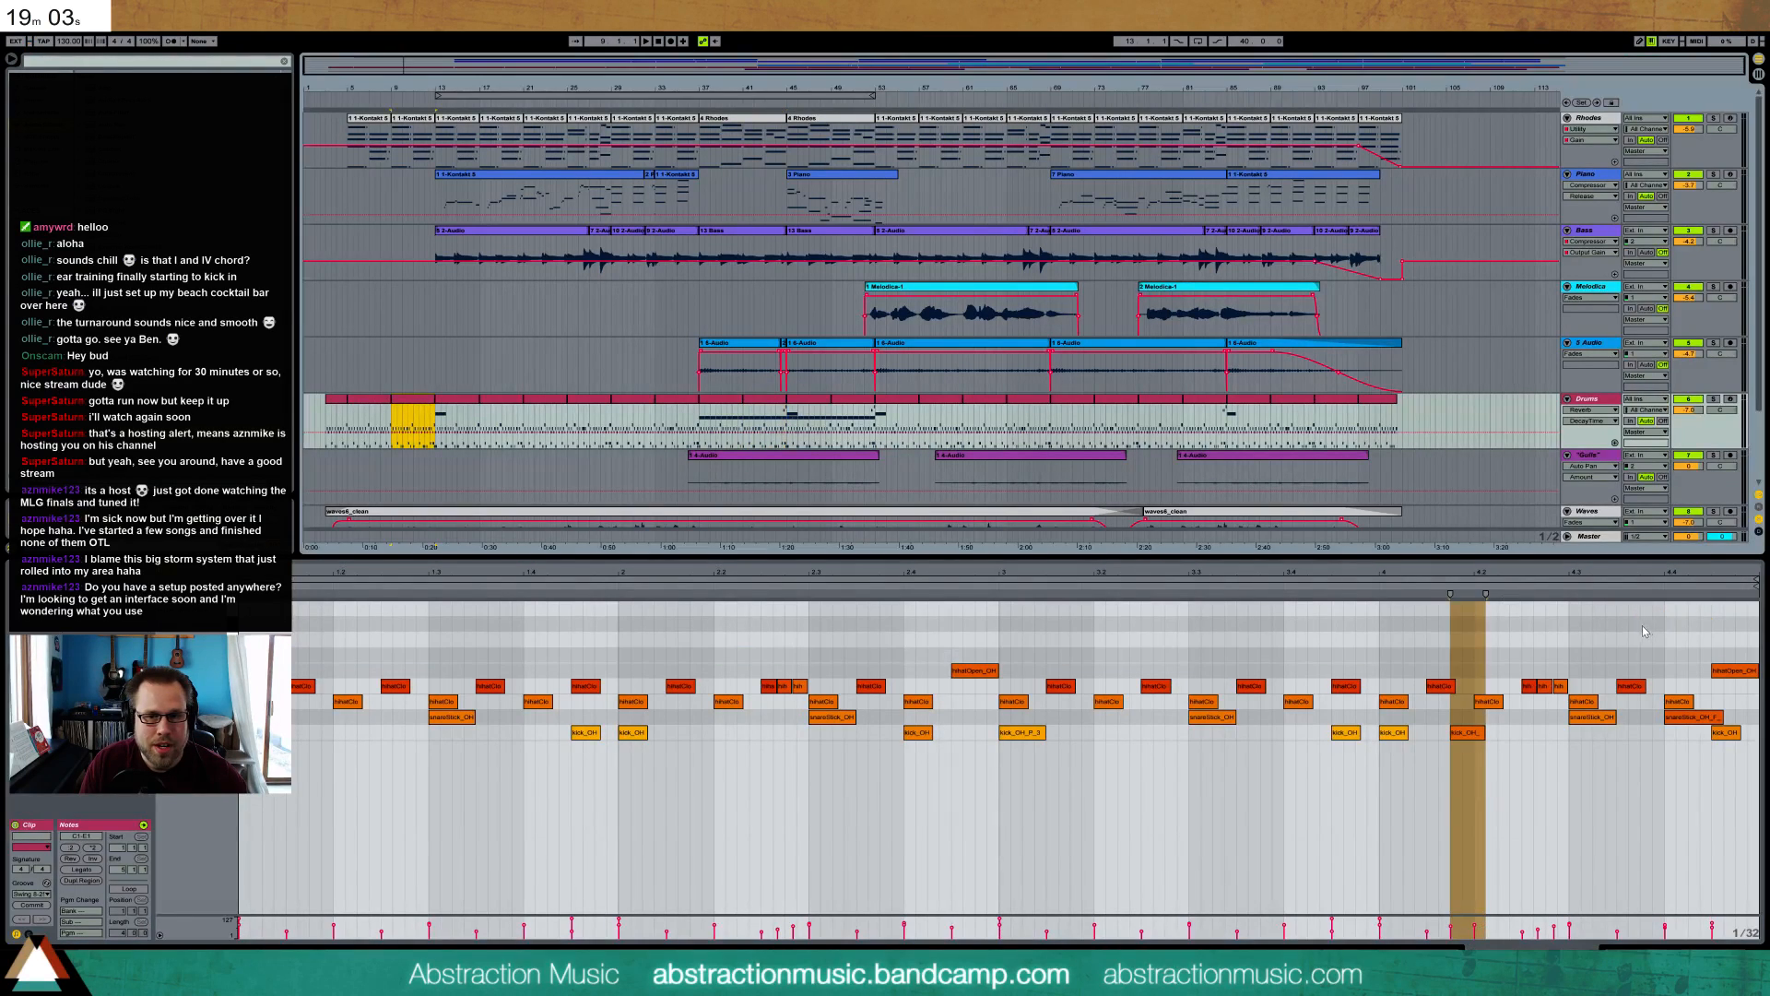
pyautogui.click(1619, 626)
pyautogui.hotkey('ctrl', 'v')
pyautogui.press('space')
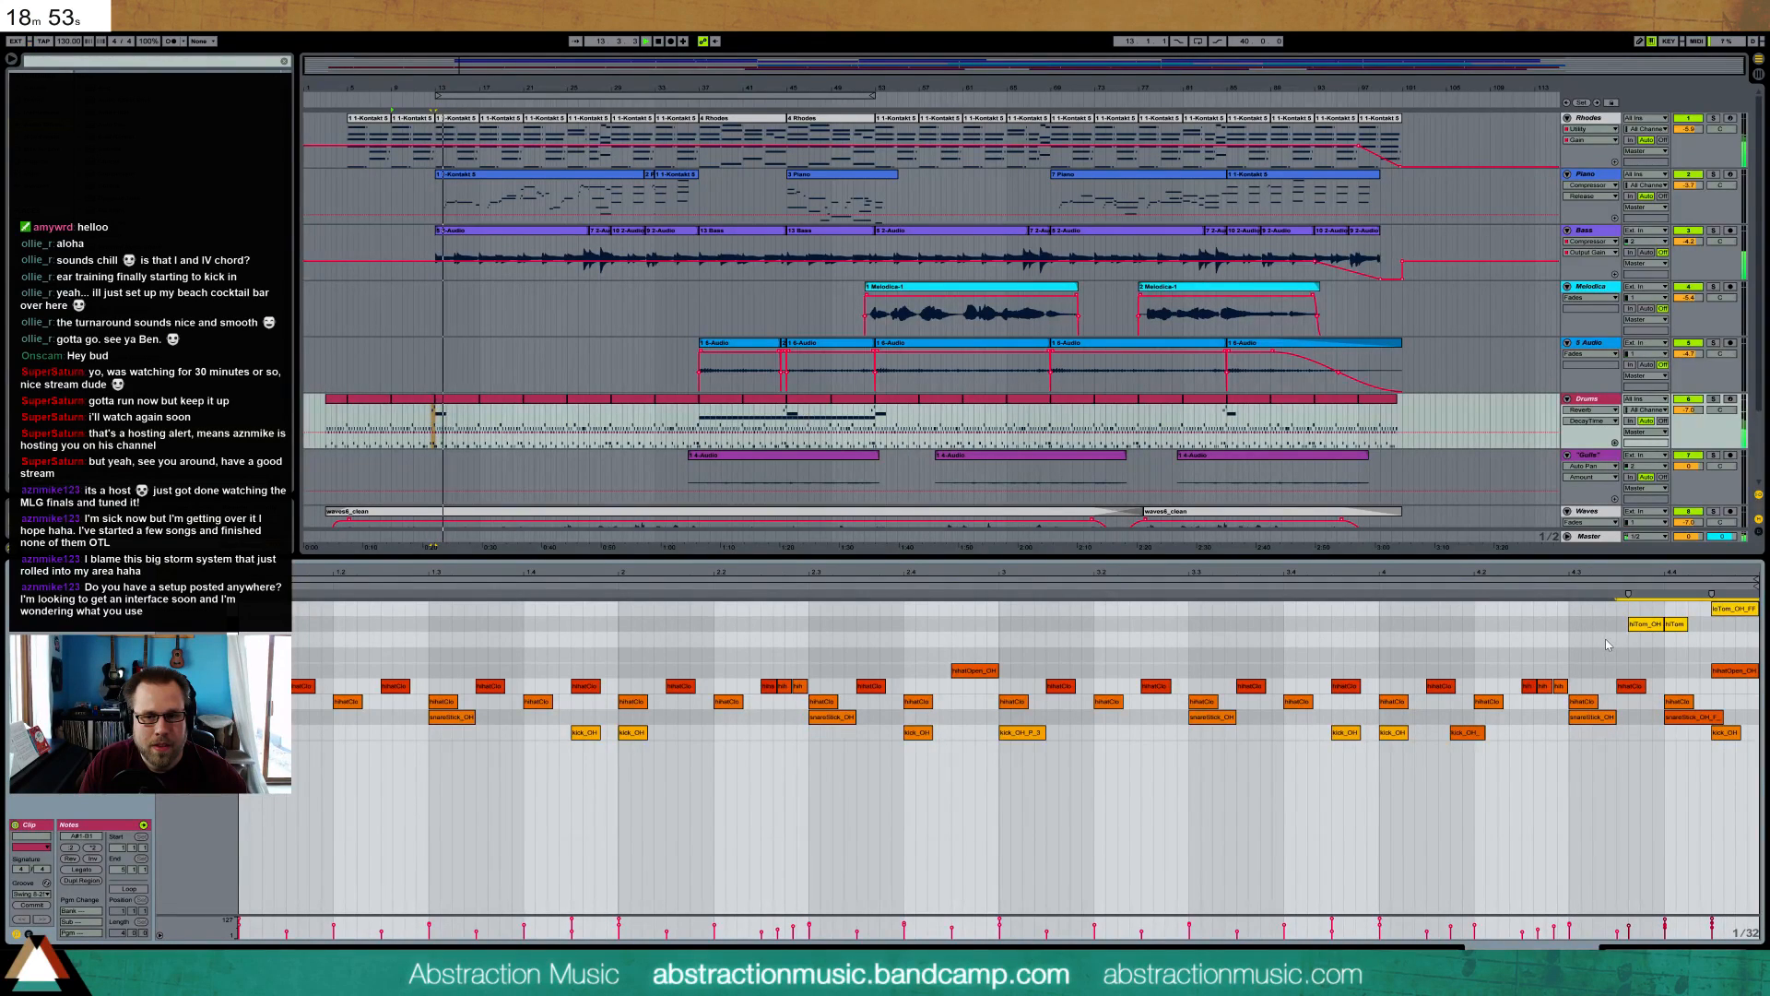
# - Extend the first tom note of the bar 9 clip's fill to start slightly earlier, and replay the fill
pyautogui.click(1606, 645)
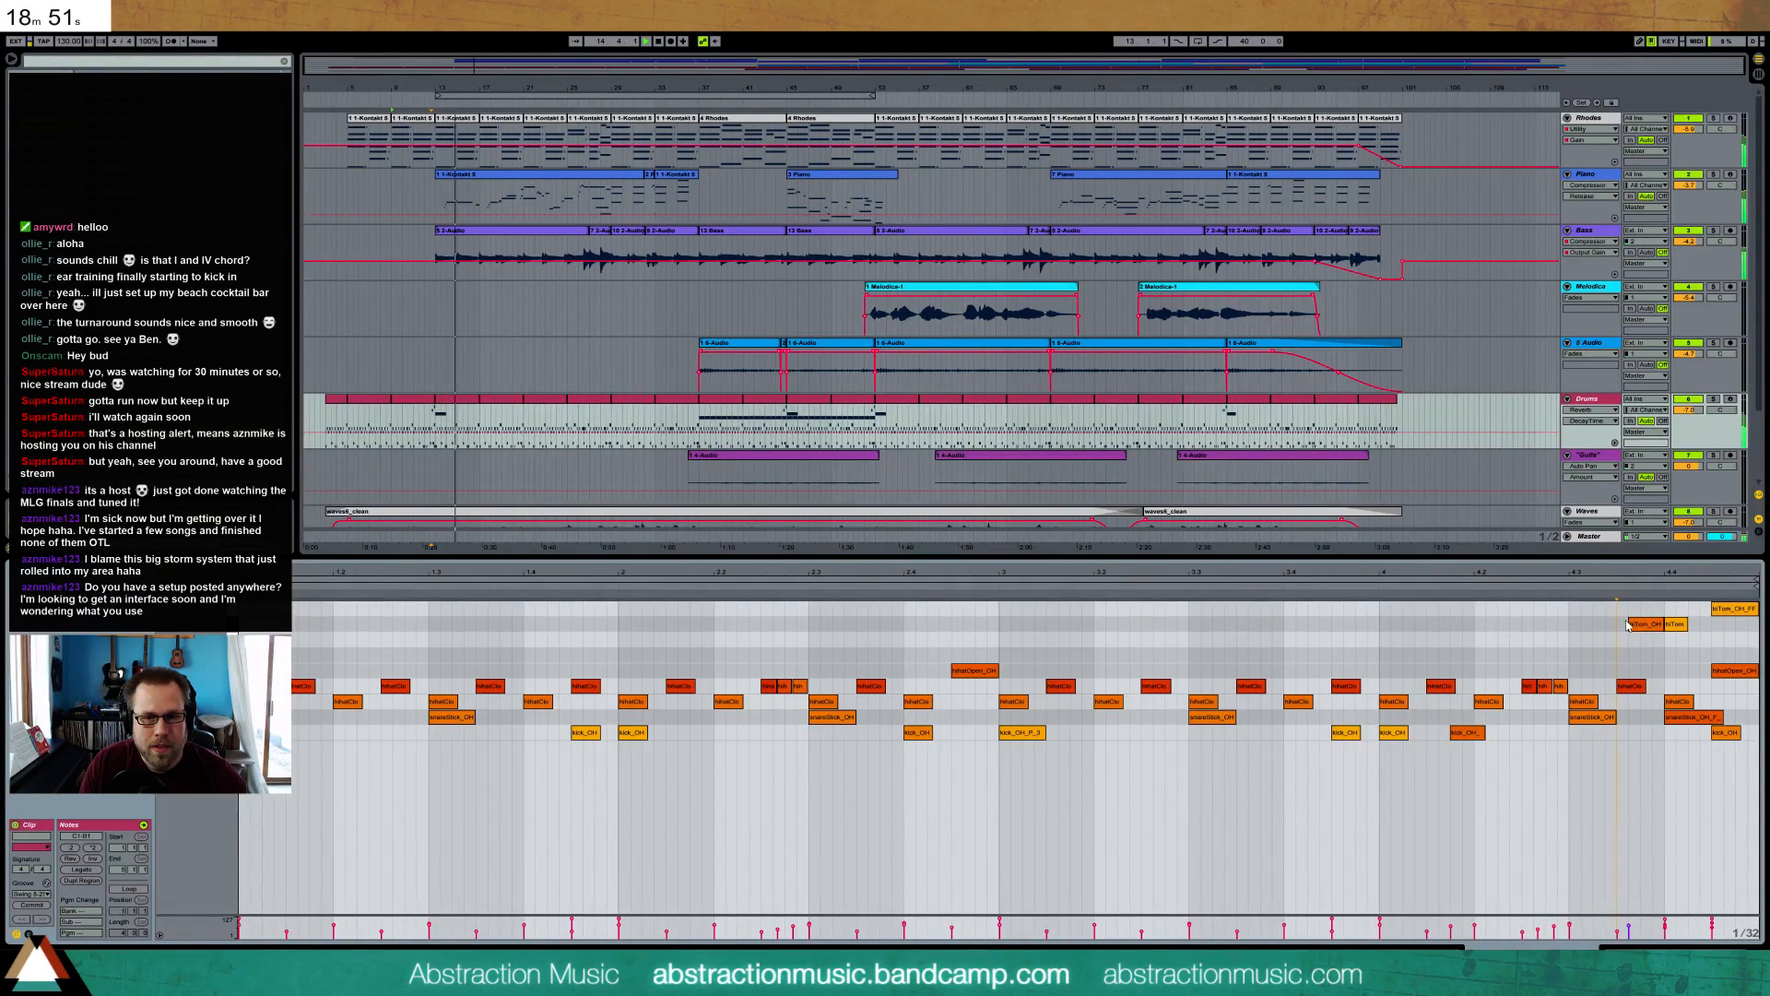
pyautogui.moveTo(1630, 624); pyautogui.dragTo(1619, 624)
pyautogui.press('space')
pyautogui.press('space')
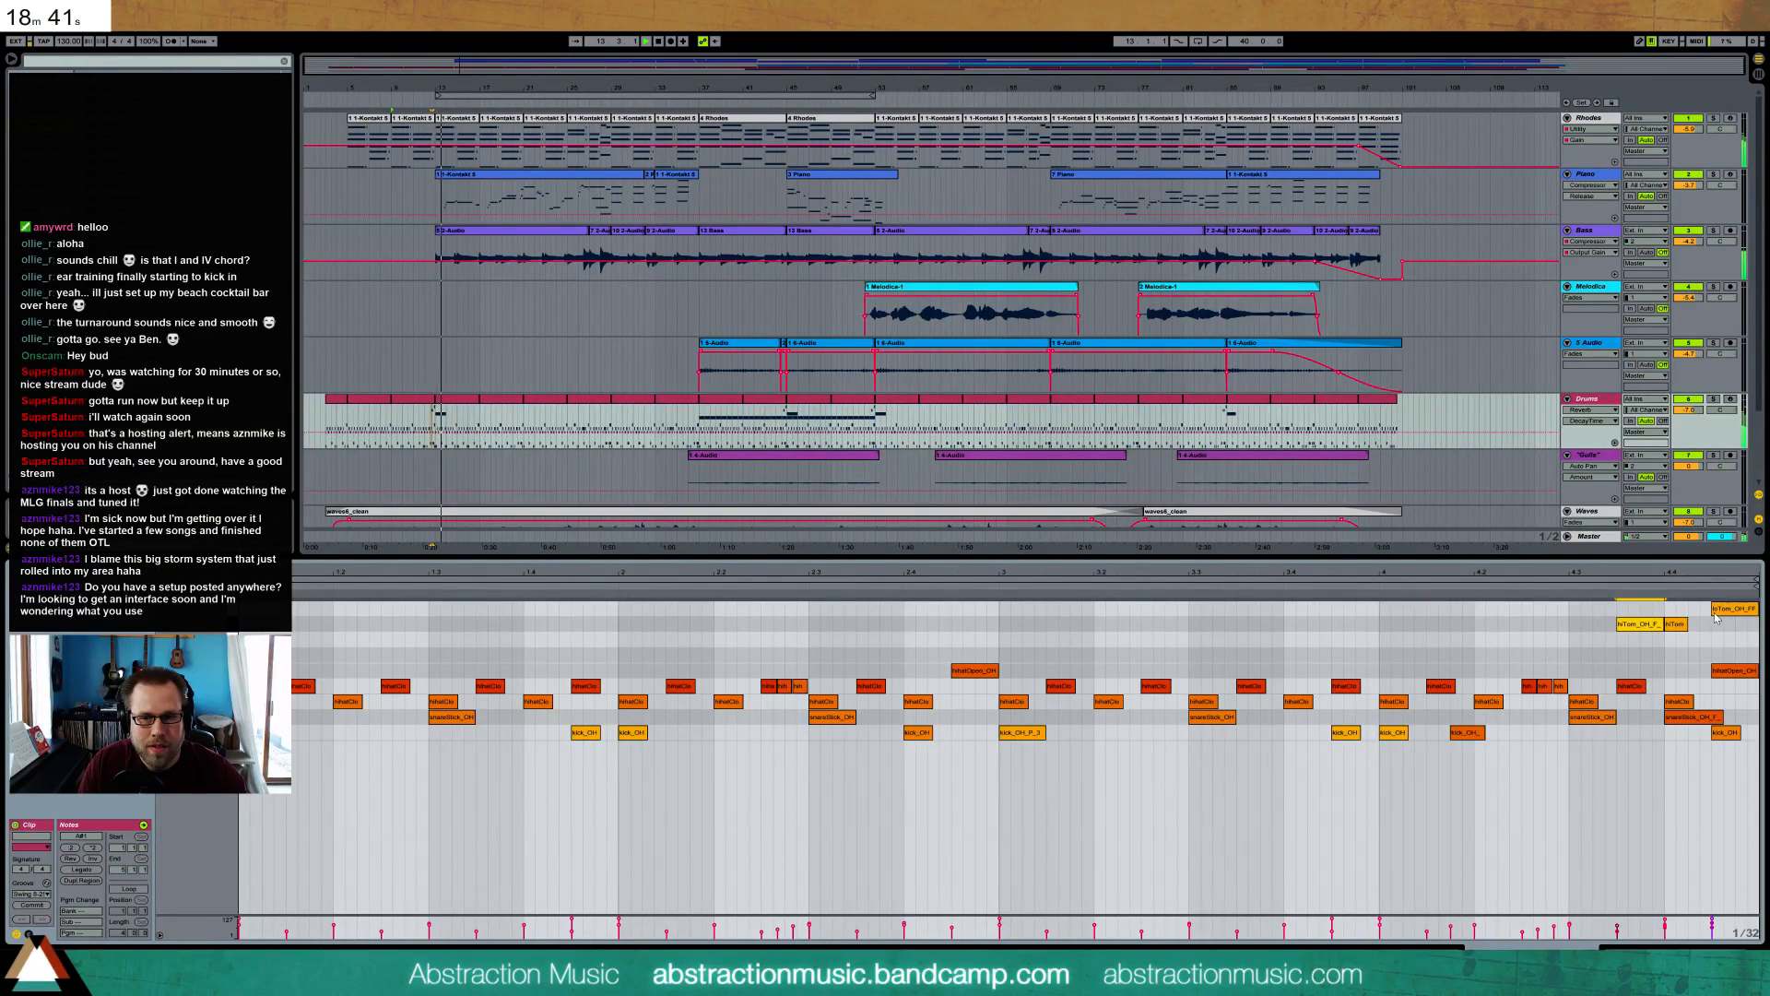
# - Extend the first tom note to start slightly earlier in the fills of the Drums clips at bars 41 and 49
pyautogui.click(763, 399)
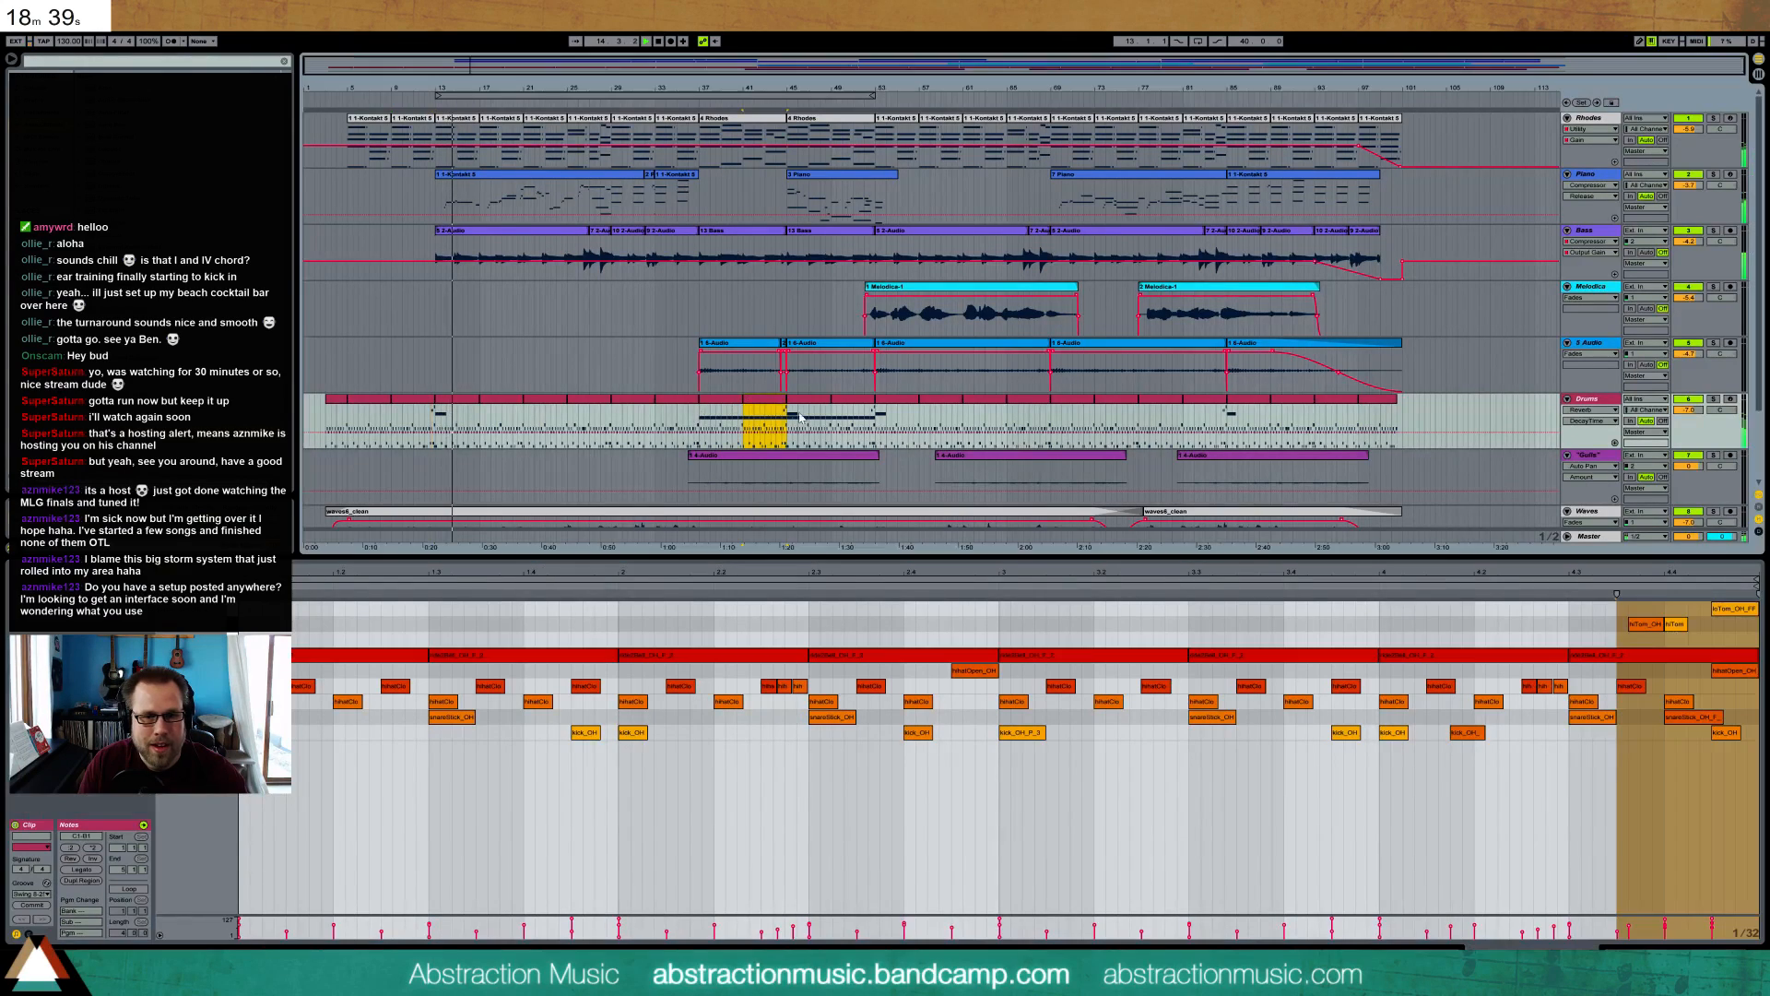
pyautogui.click(1580, 635)
pyautogui.moveTo(1632, 627); pyautogui.dragTo(1620, 627)
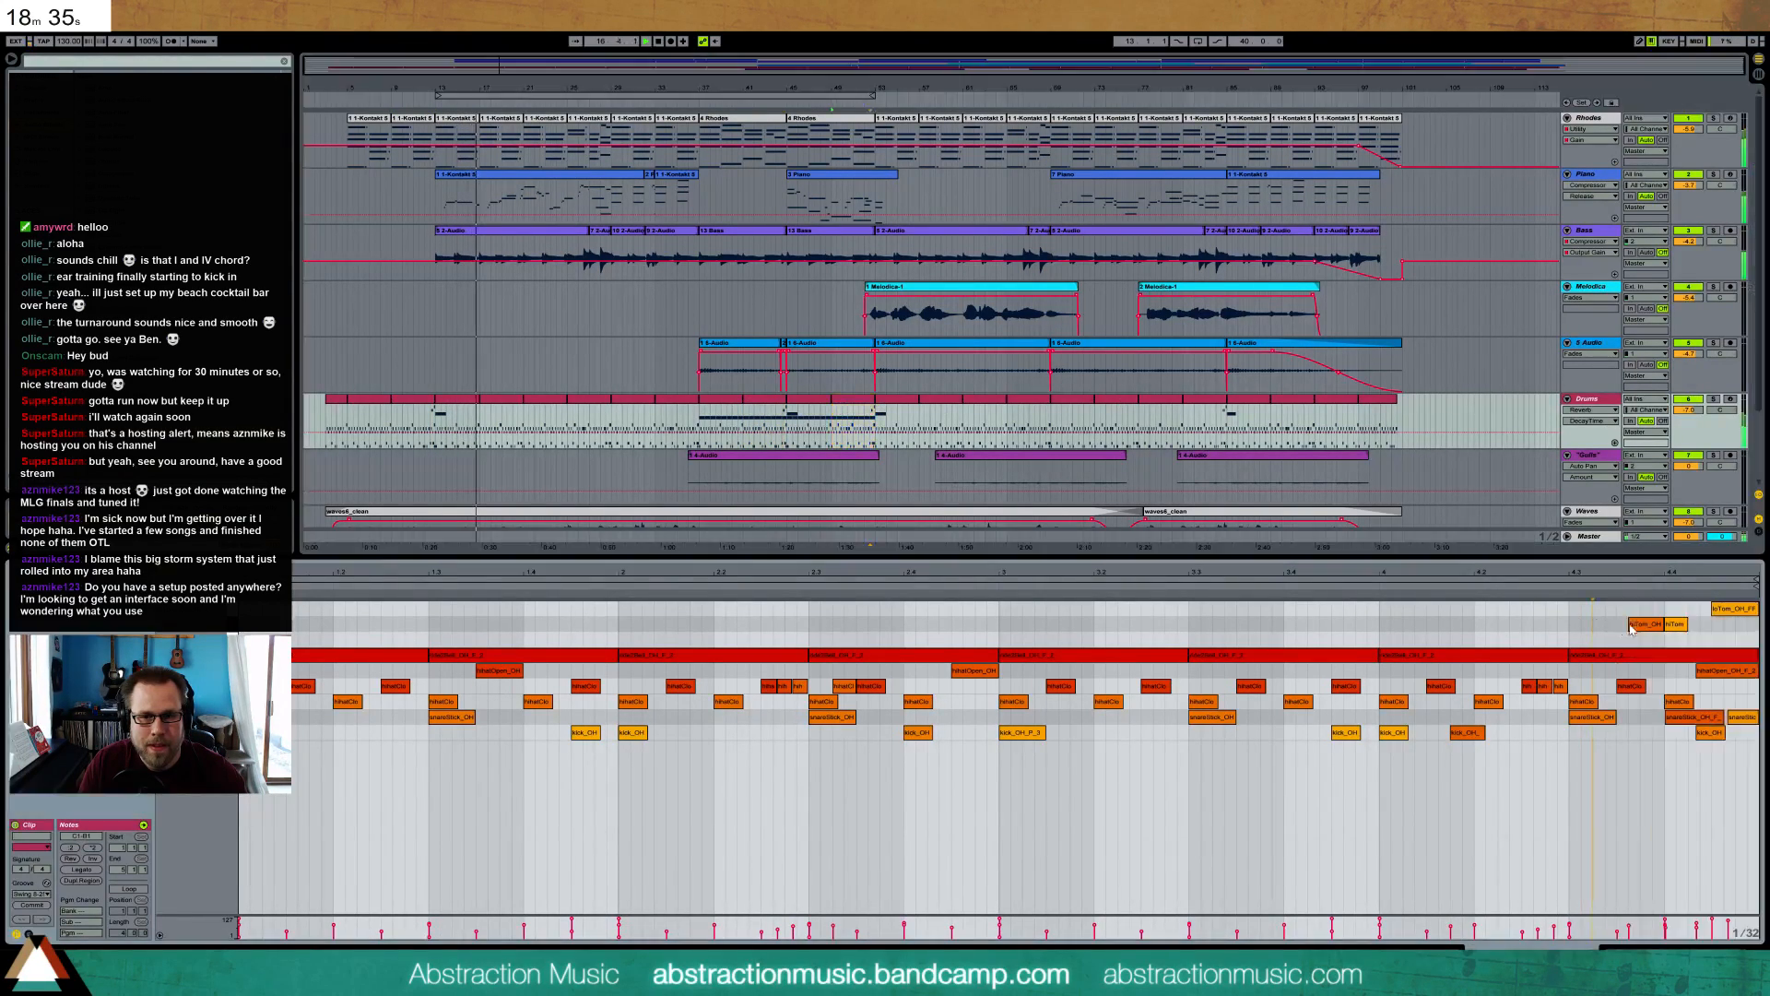
pyautogui.moveTo(1630, 625); pyautogui.dragTo(1620, 625)
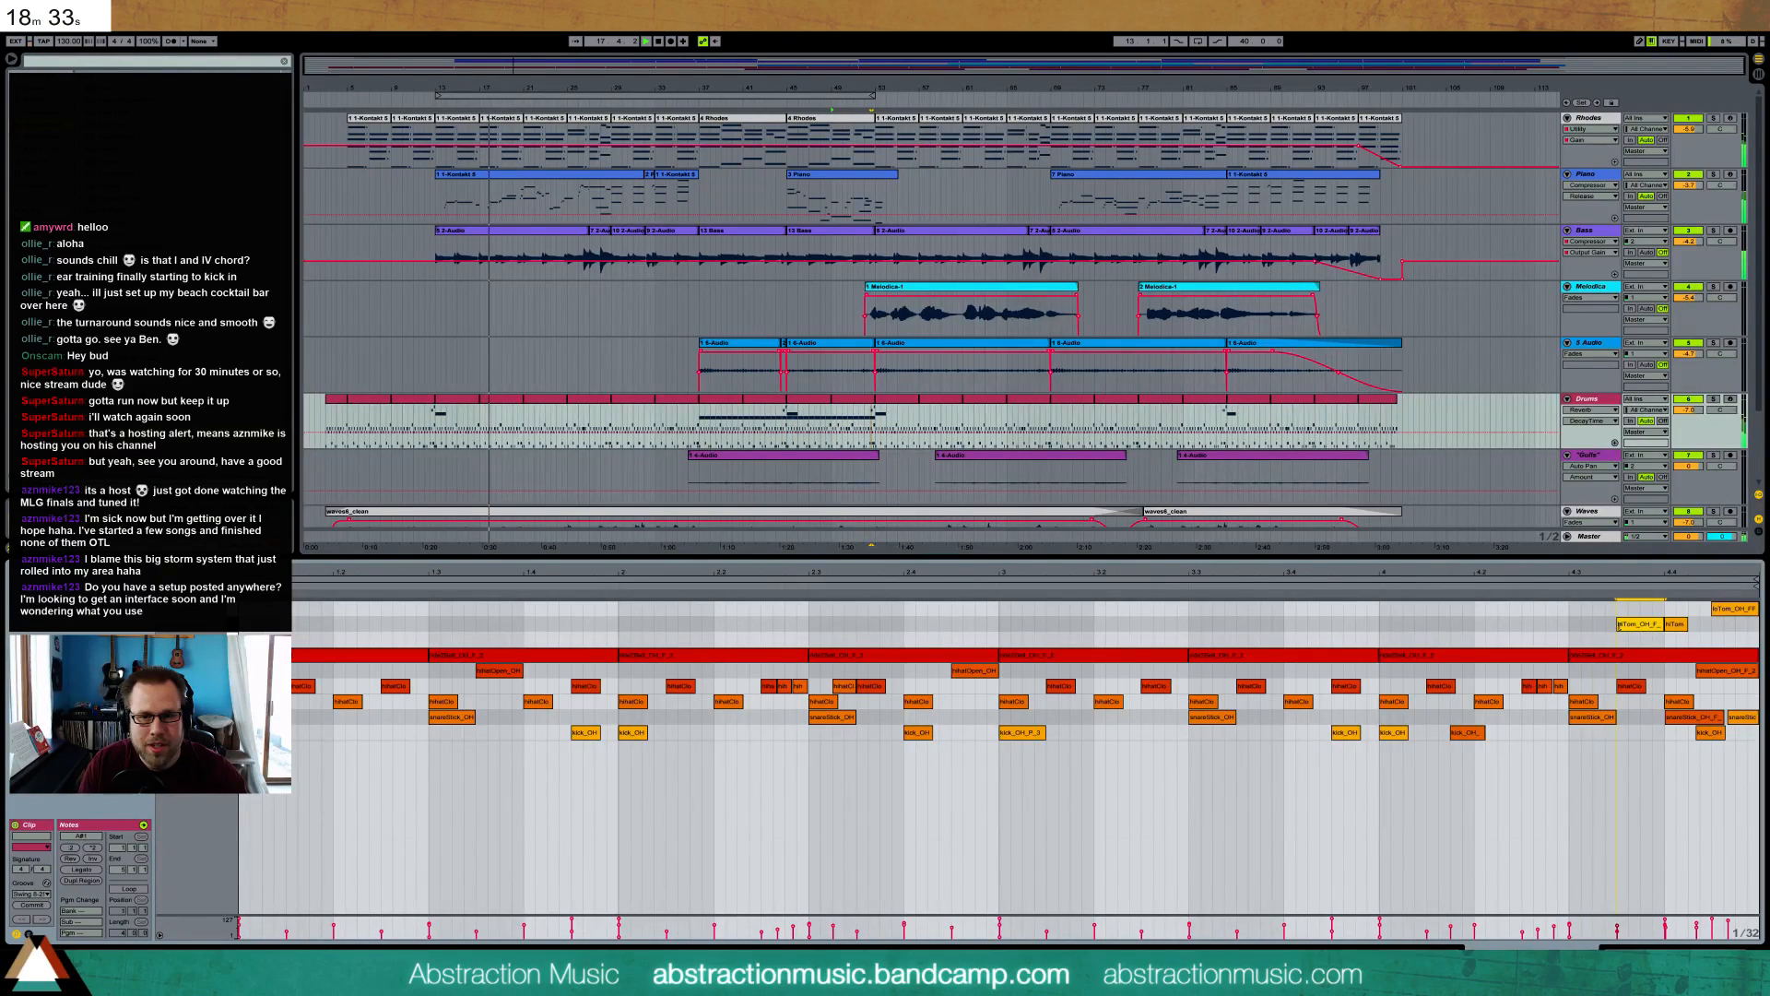
# - Start the first tom note of the bar 81 Drums clip's fill slightly earlier and check the two lower tom notes
pyautogui.click(1205, 399)
pyautogui.click(1558, 645)
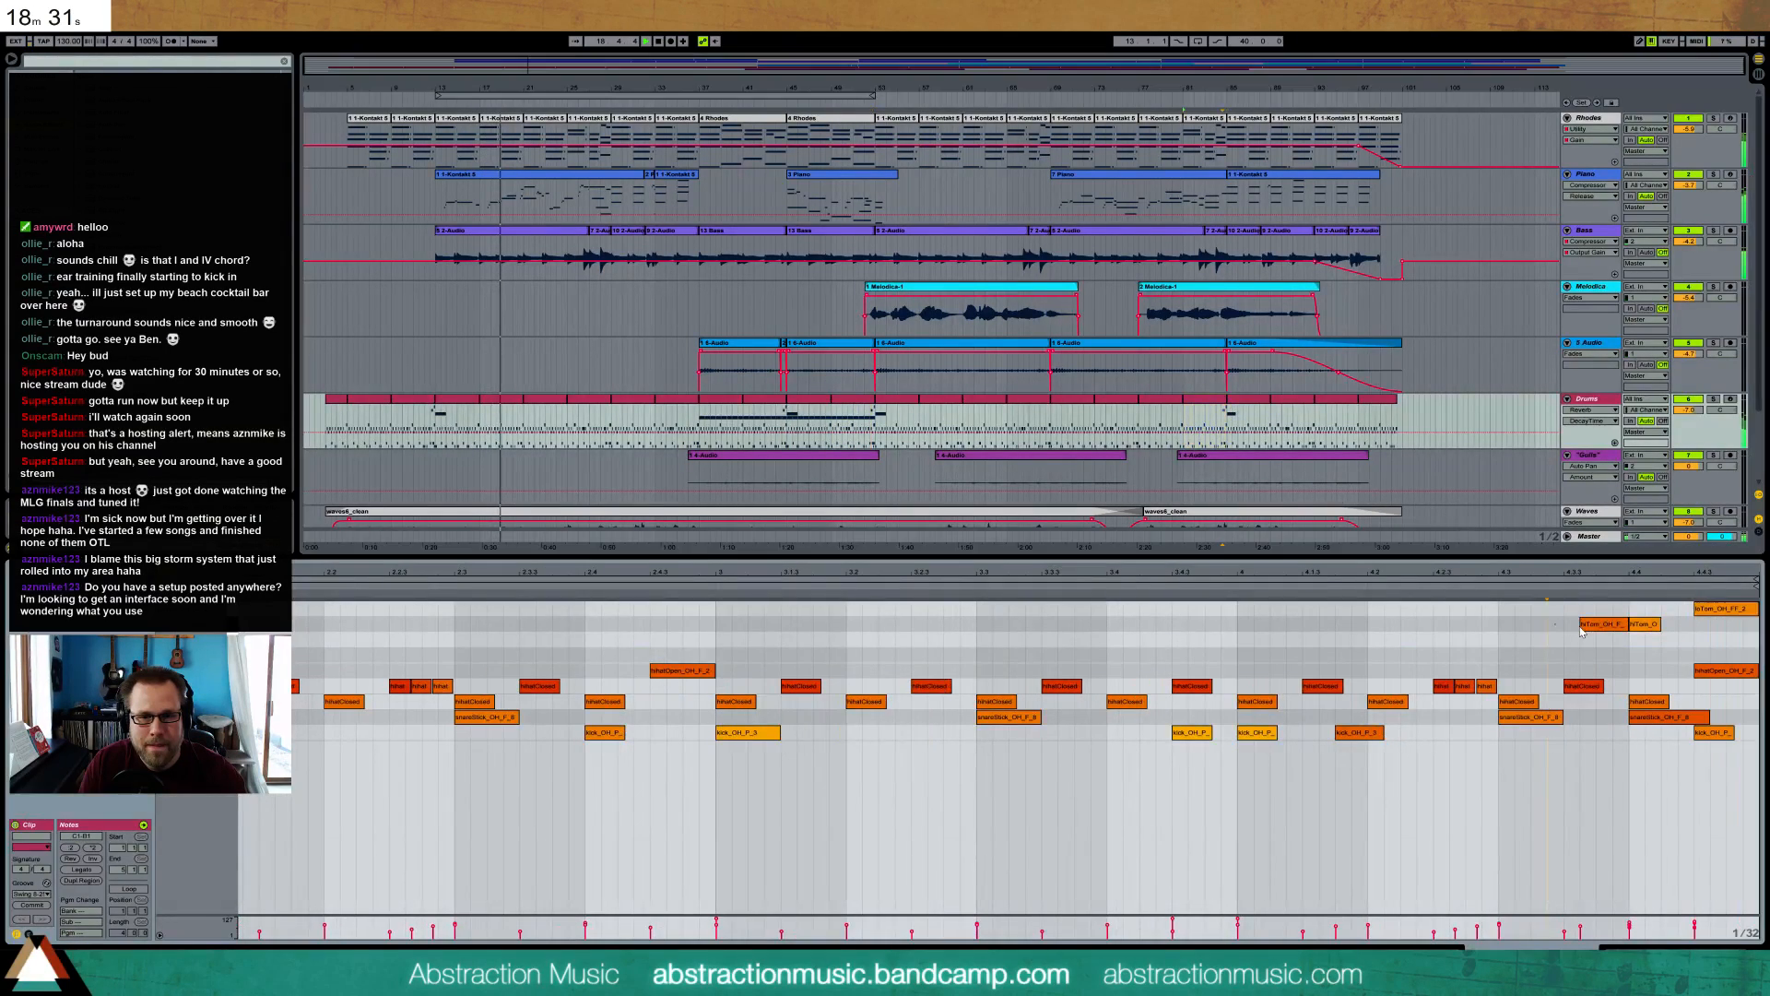
pyautogui.moveTo(1578, 625); pyautogui.dragTo(1561, 625)
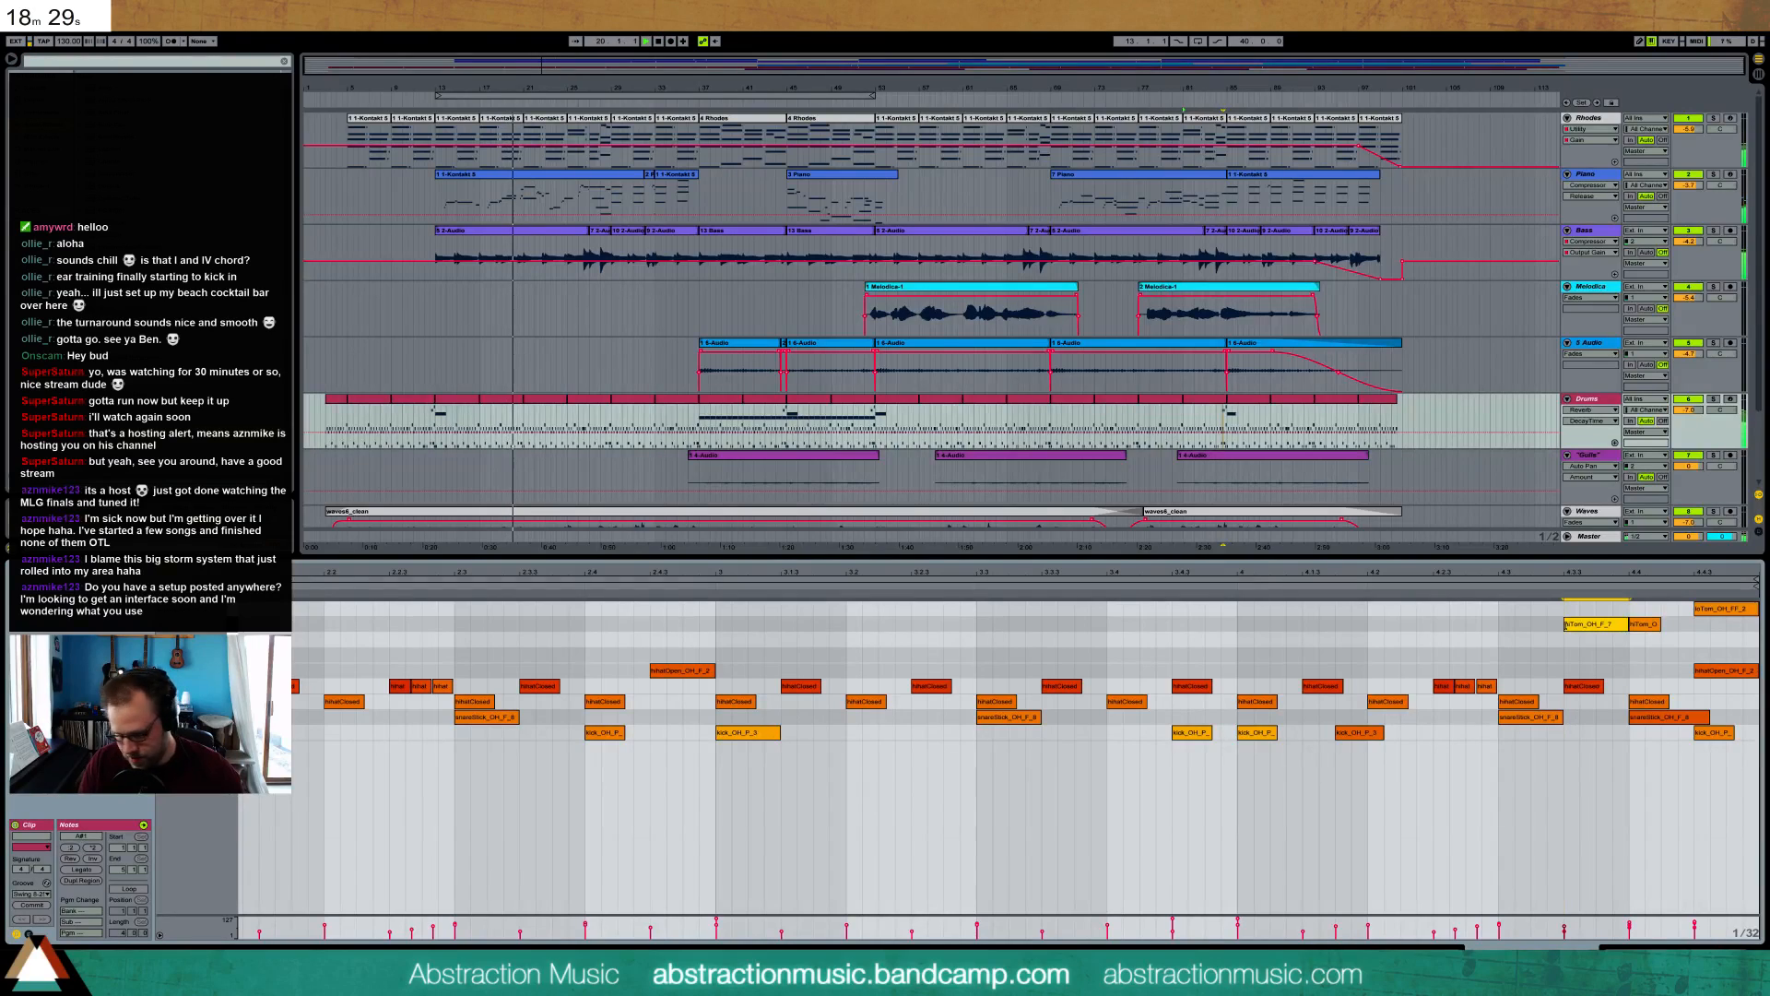
pyautogui.click(1644, 625)
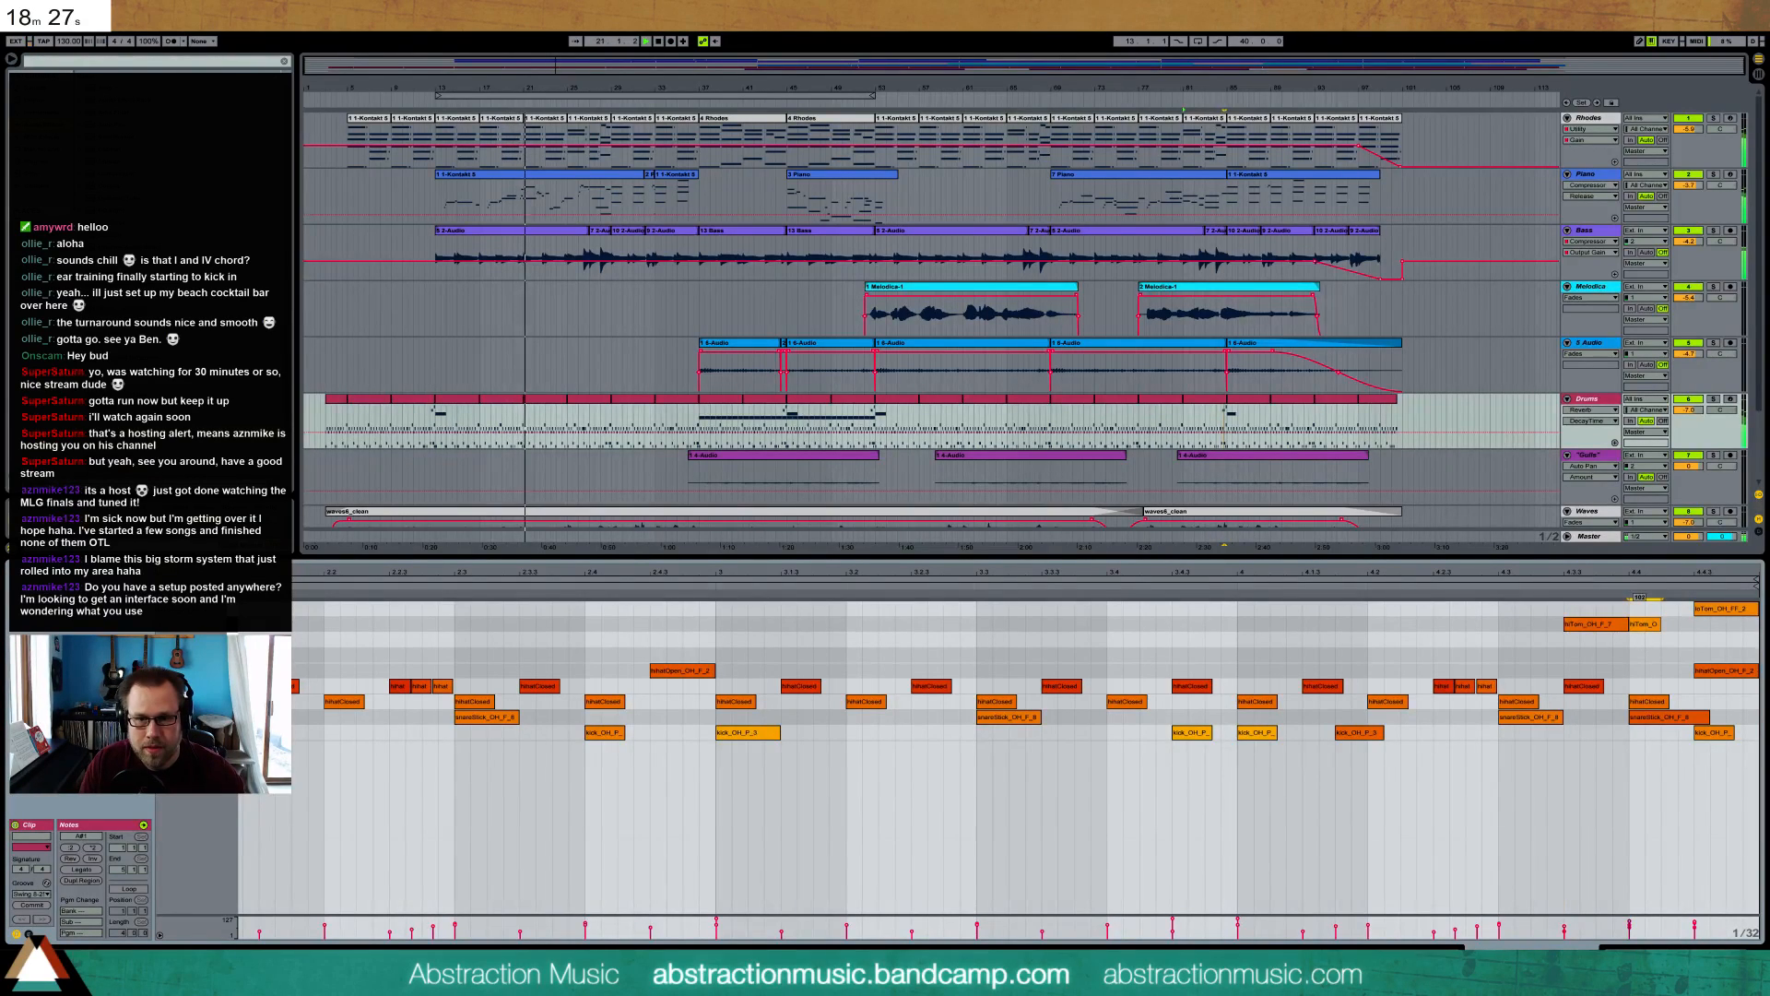
pyautogui.click(1597, 625)
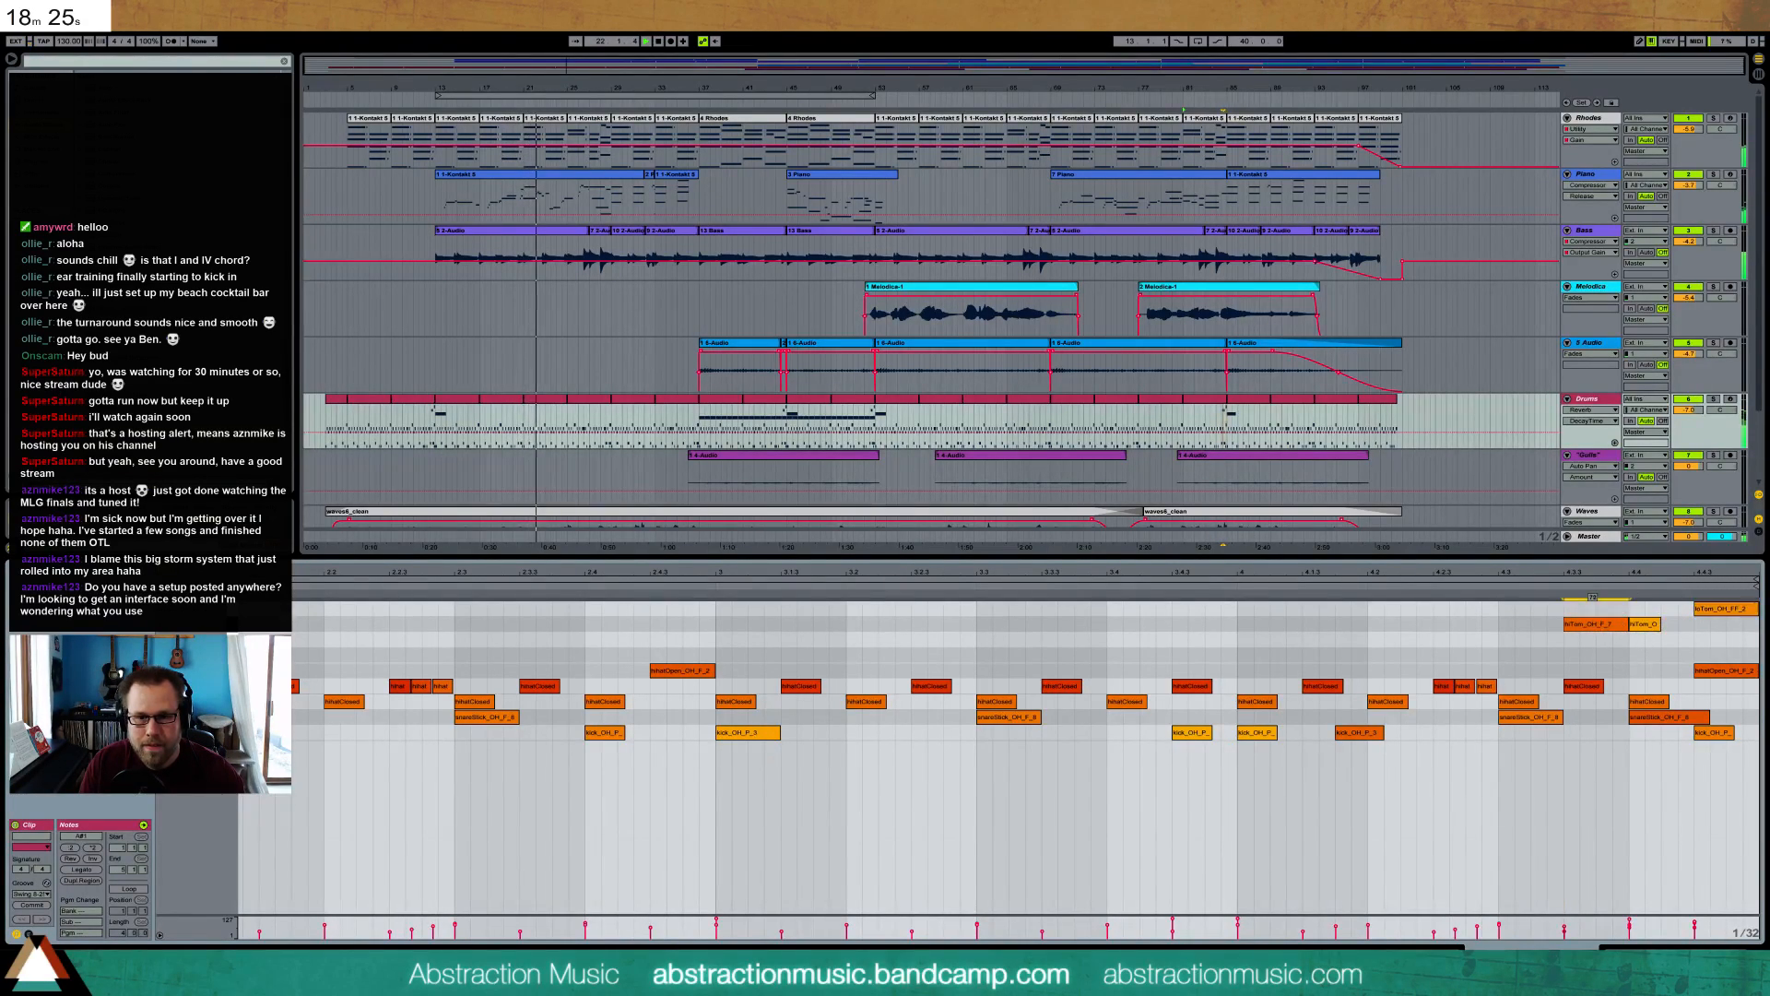
# - In the bar 21 Drums clip, move the last open hi-hat to 4.4 and the final snare, kick and closed hat to the offbeat after it
pyautogui.click(553, 402)
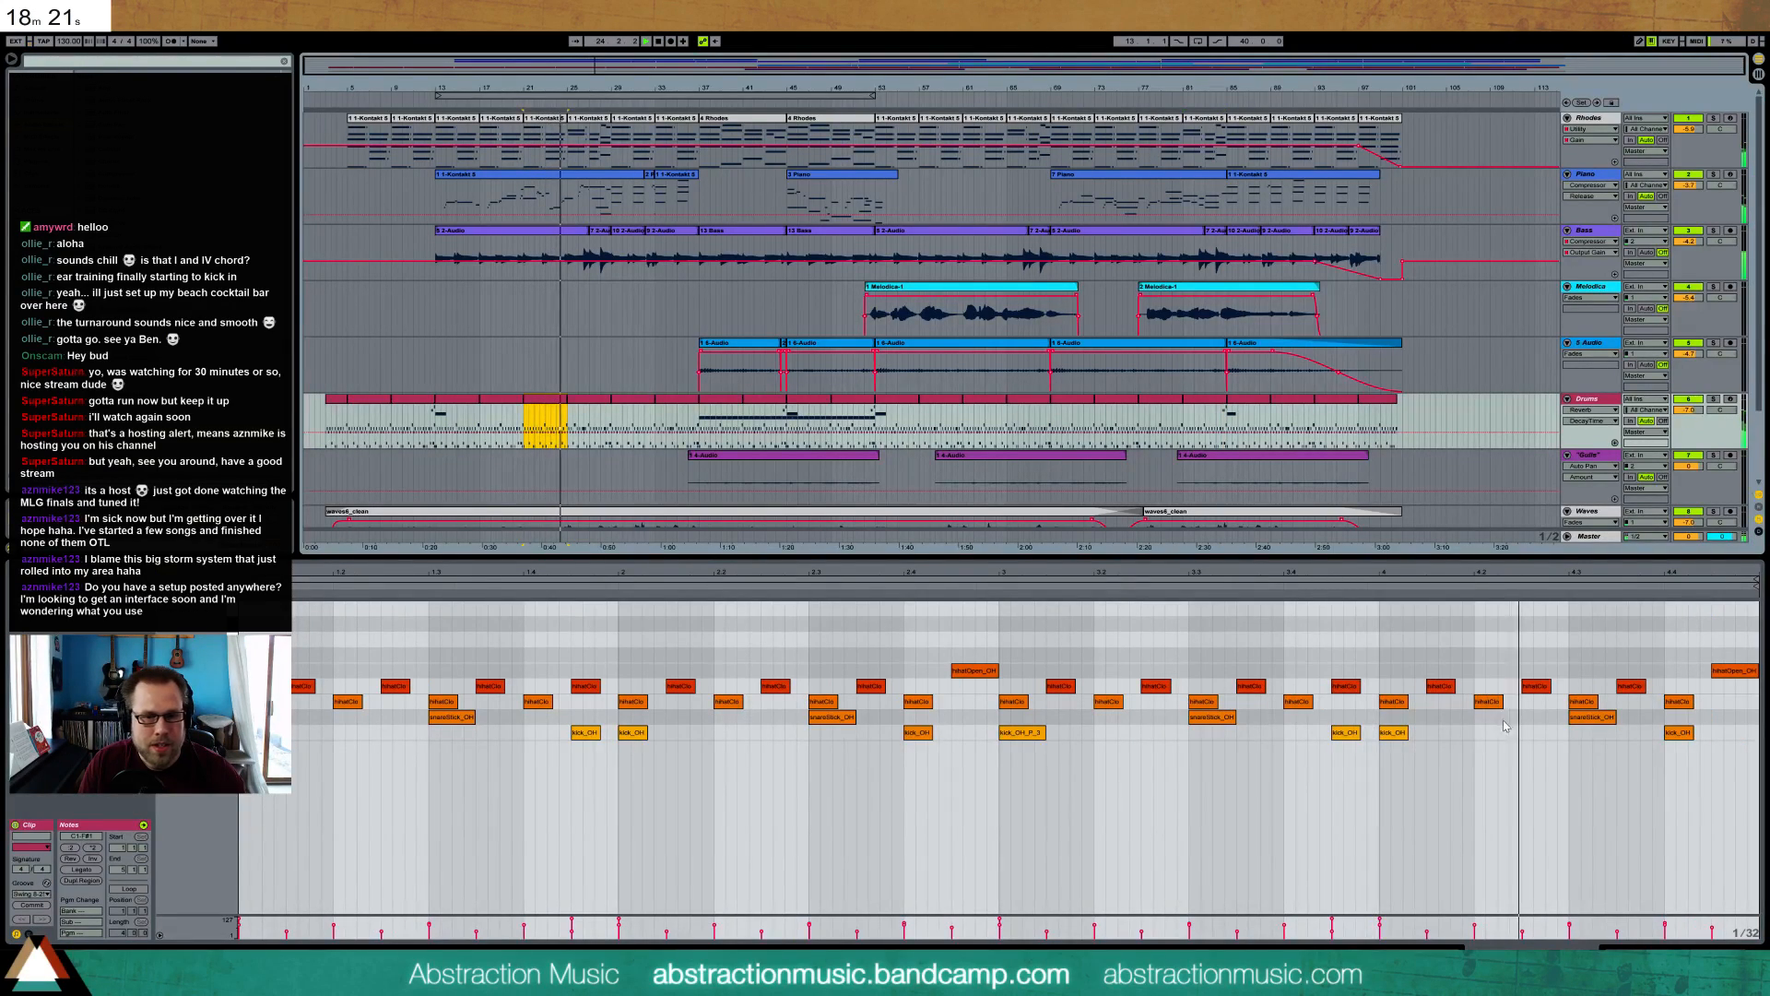
pyautogui.moveTo(1751, 670); pyautogui.dragTo(1693, 671)
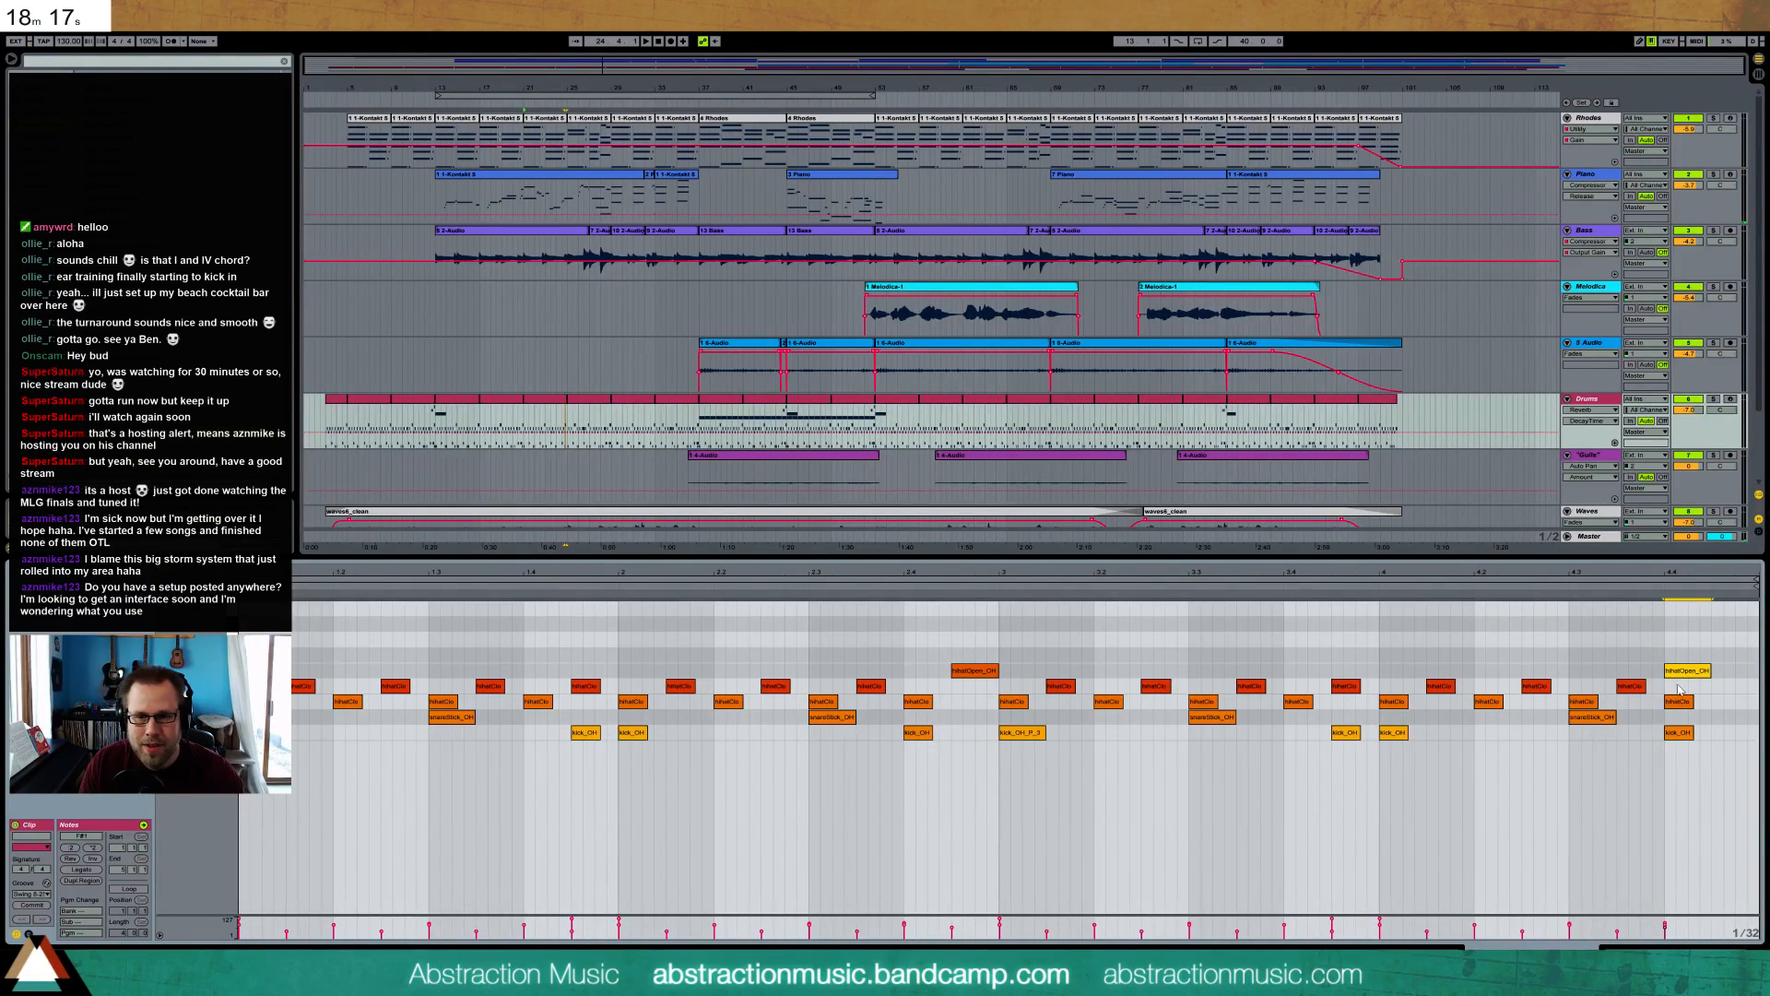
pyautogui.press('Right')
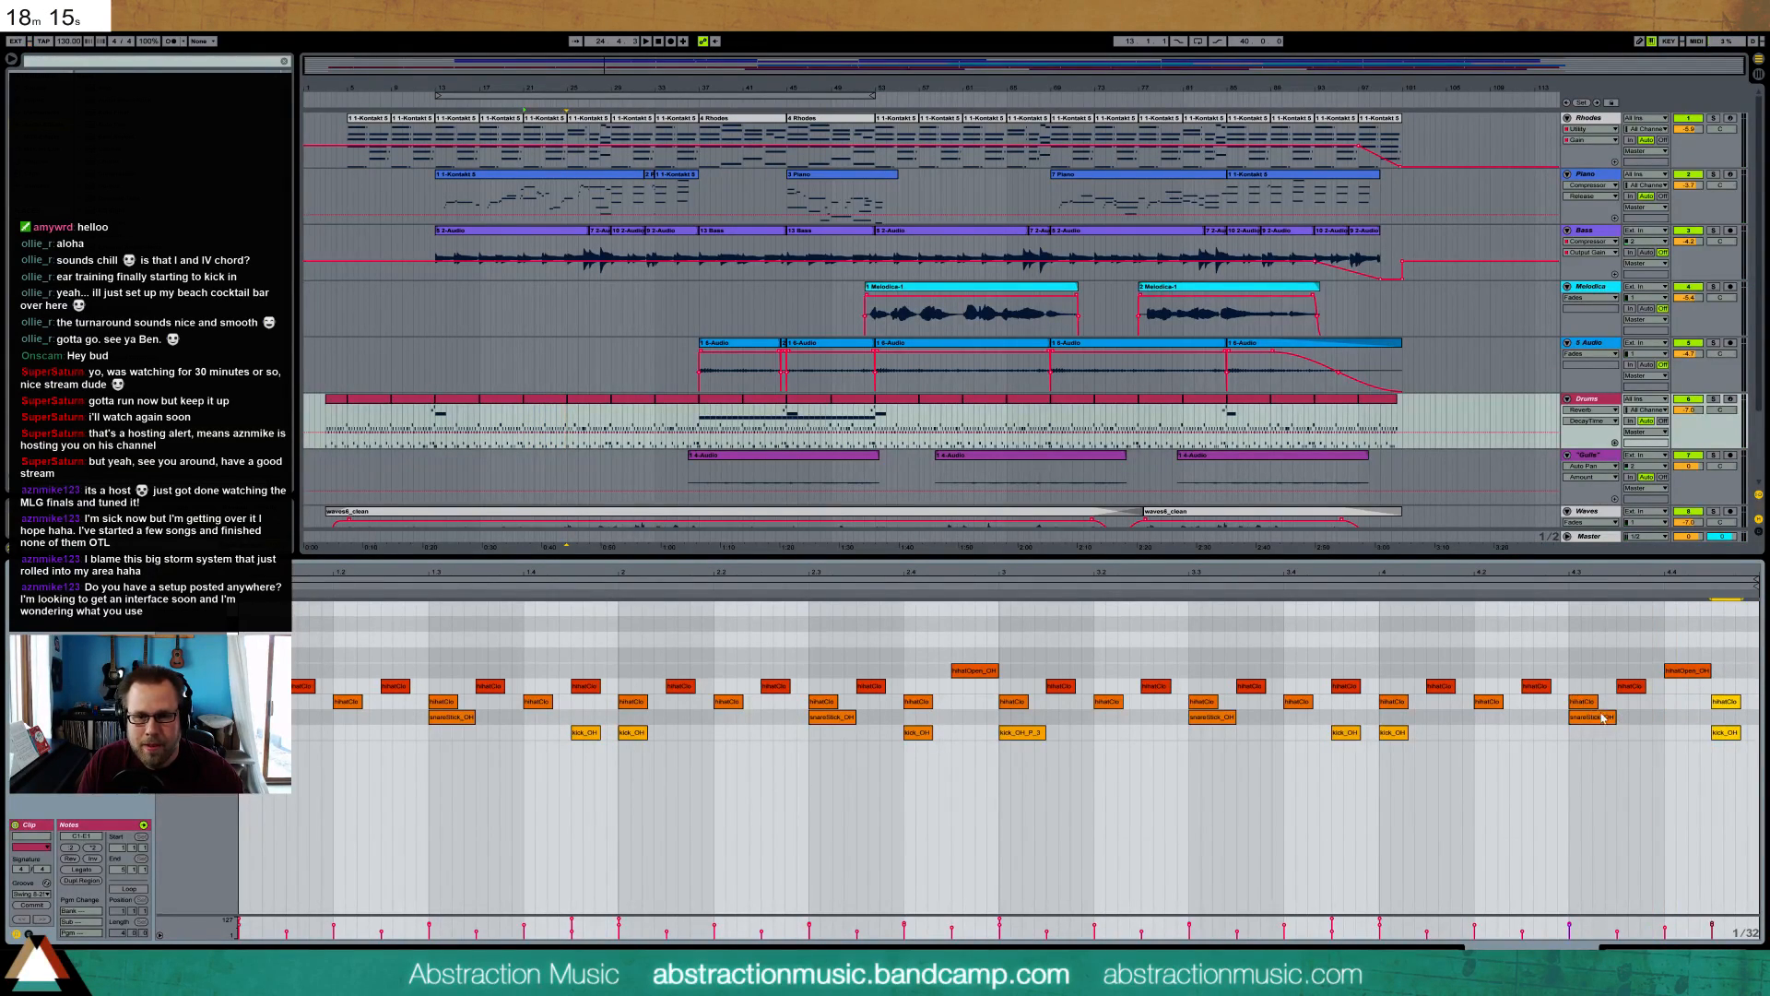
pyautogui.moveTo(1597, 720); pyautogui.dragTo(1733, 716)
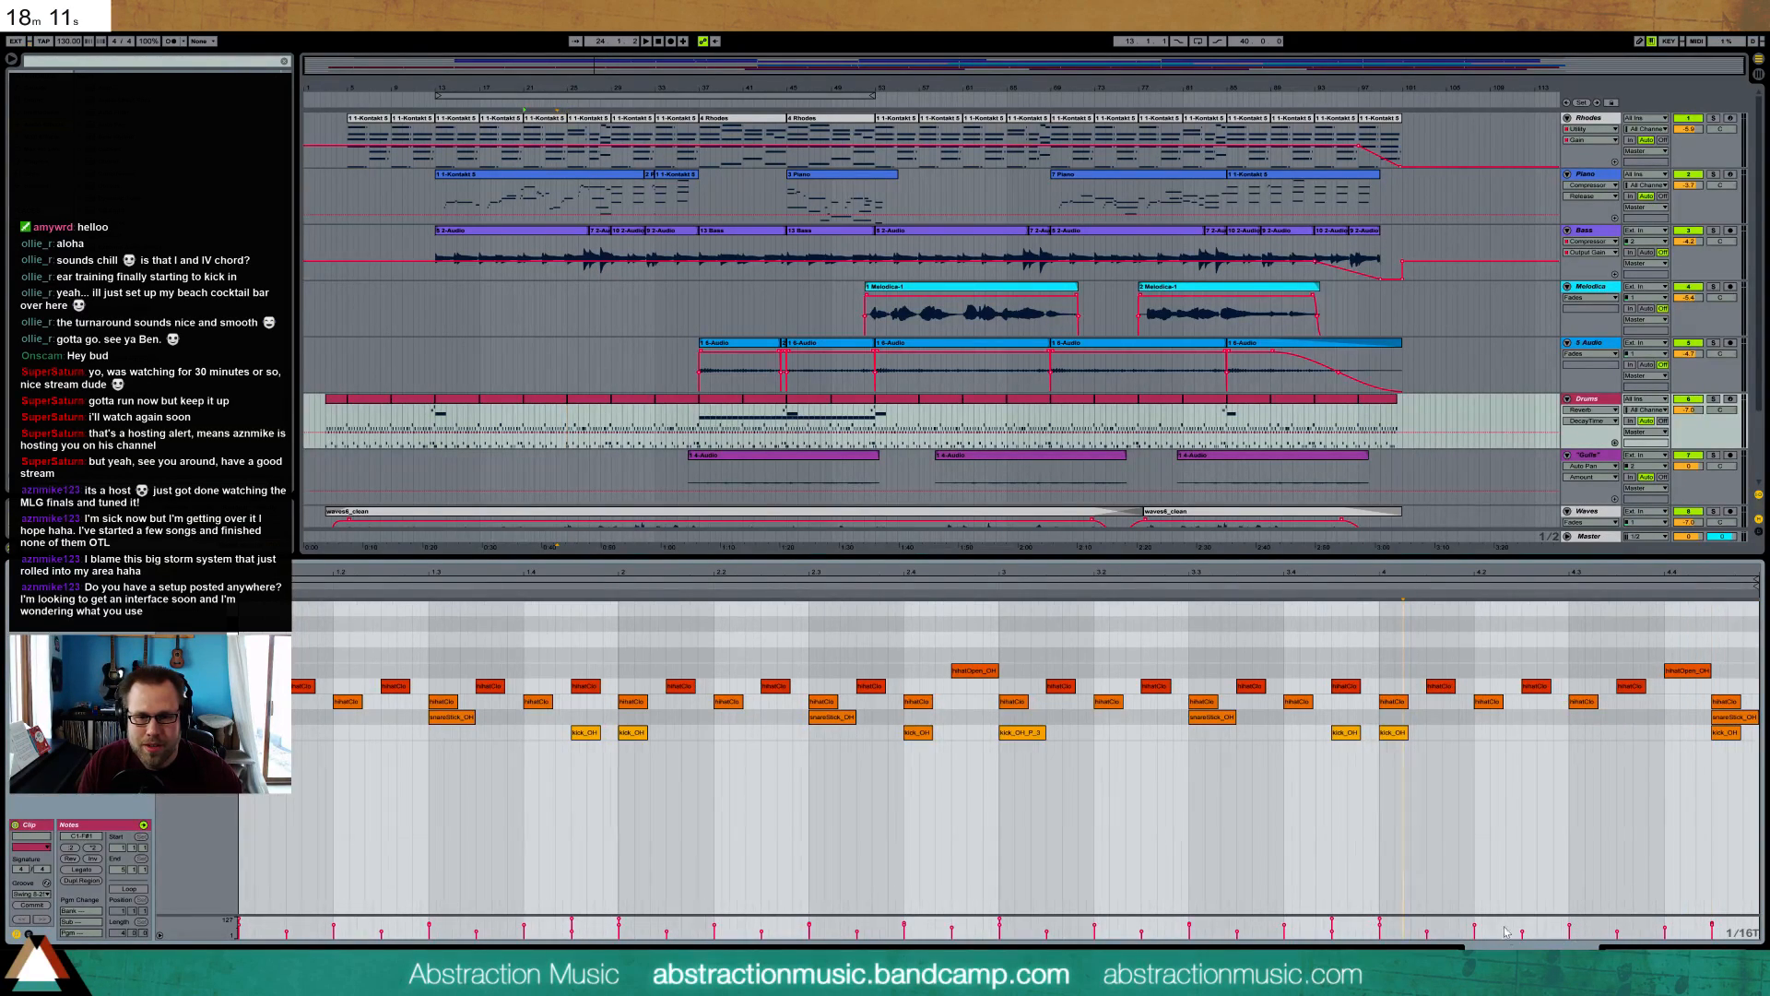
# - Tighten the closed hi-hats on the clip's fourth-bar downbeat to triplets, duplicate the pattern onto beats 4.2 and 4.3, and play it
pyautogui.moveTo(1479, 704); pyautogui.dragTo(1459, 706)
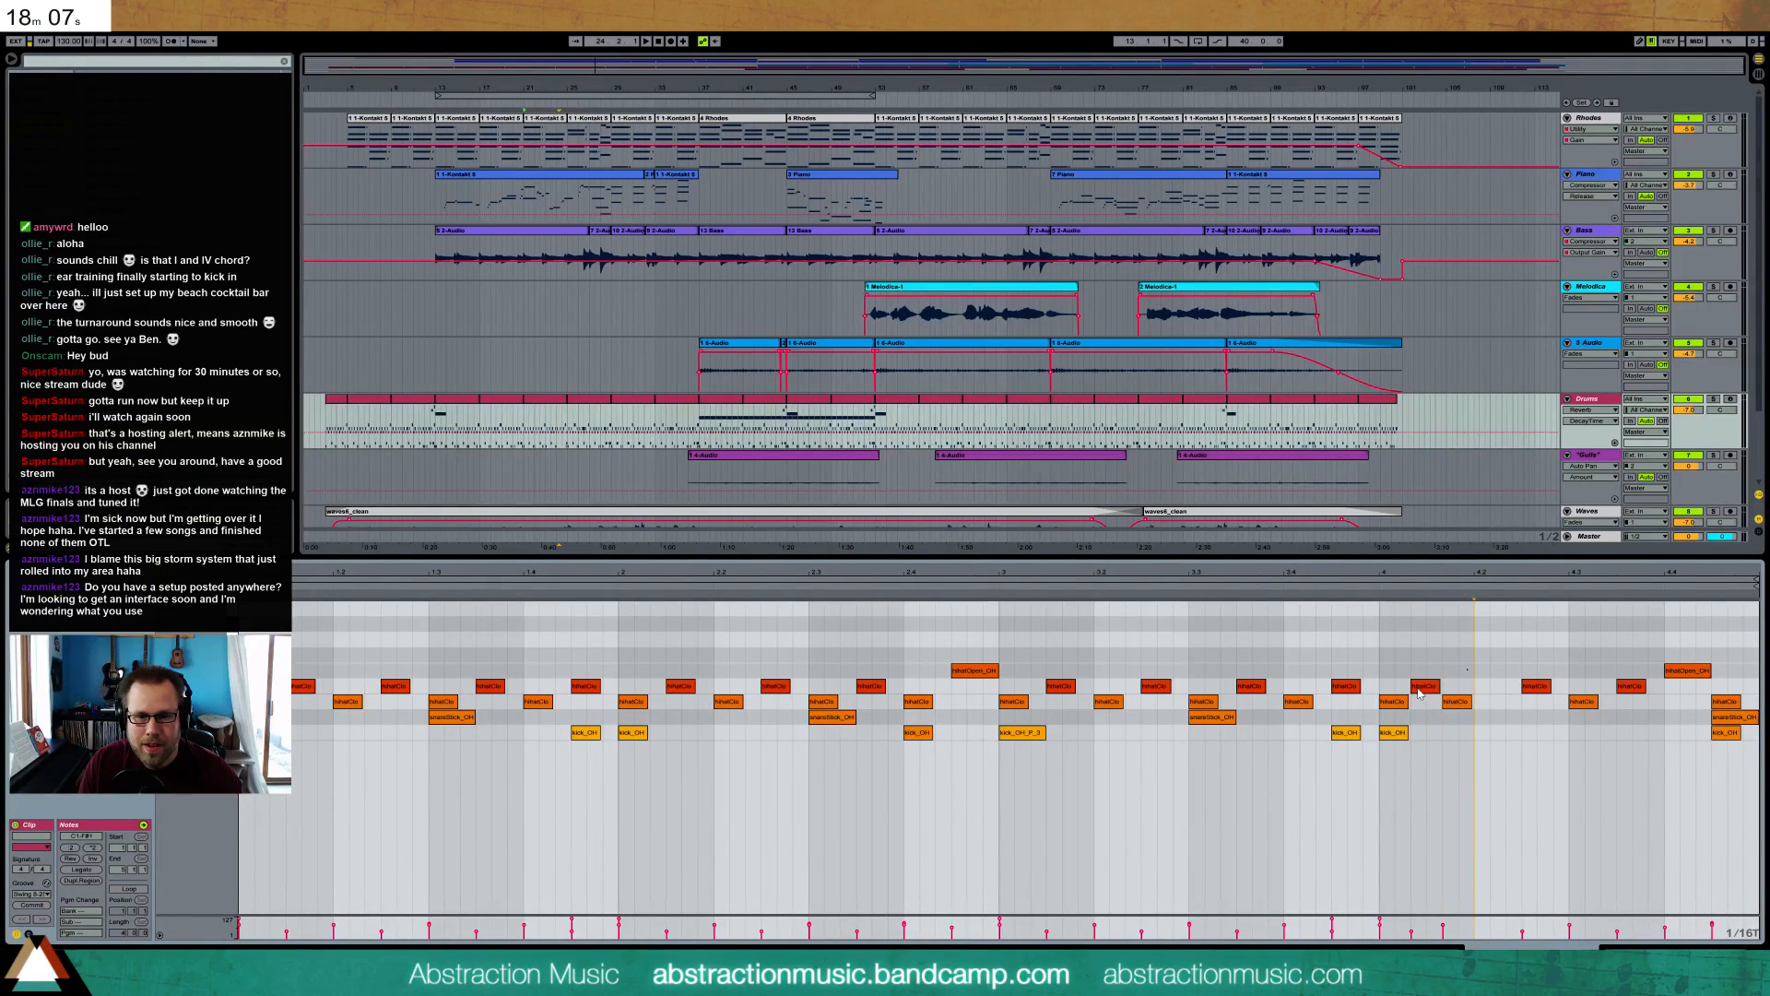
pyautogui.hotkey('ctrl', 'd')
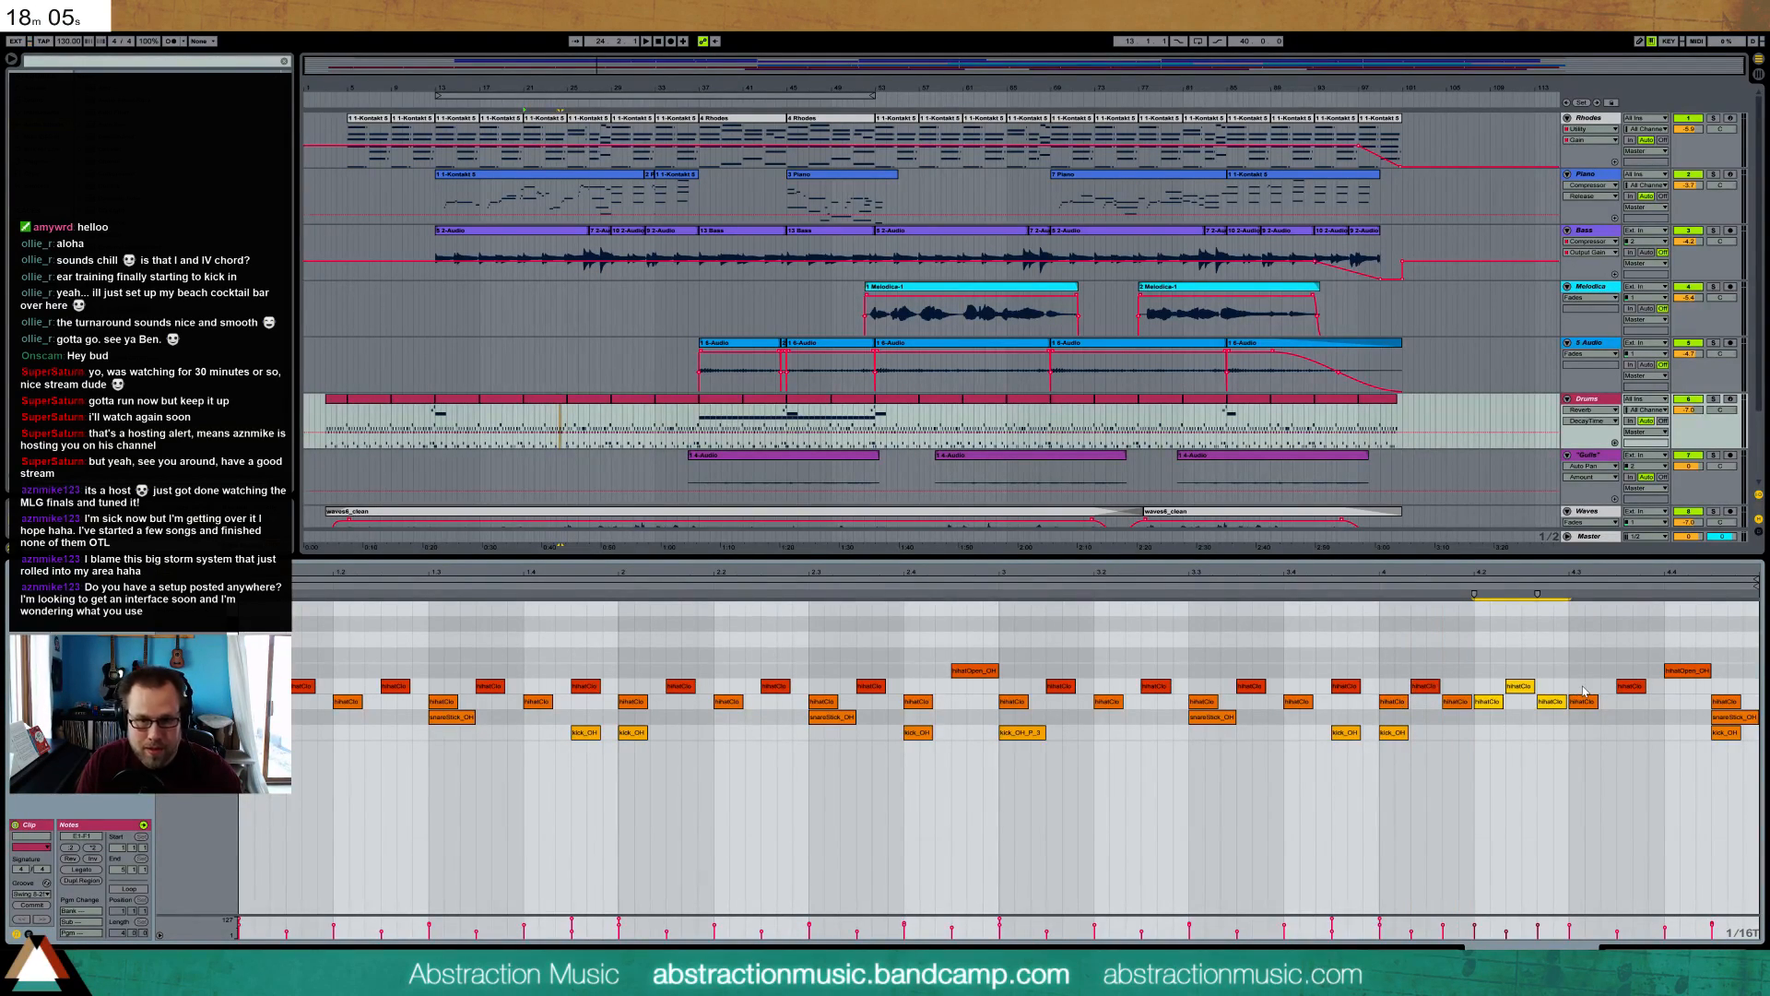
pyautogui.hotkey('ctrl', 'd')
pyautogui.press('space')
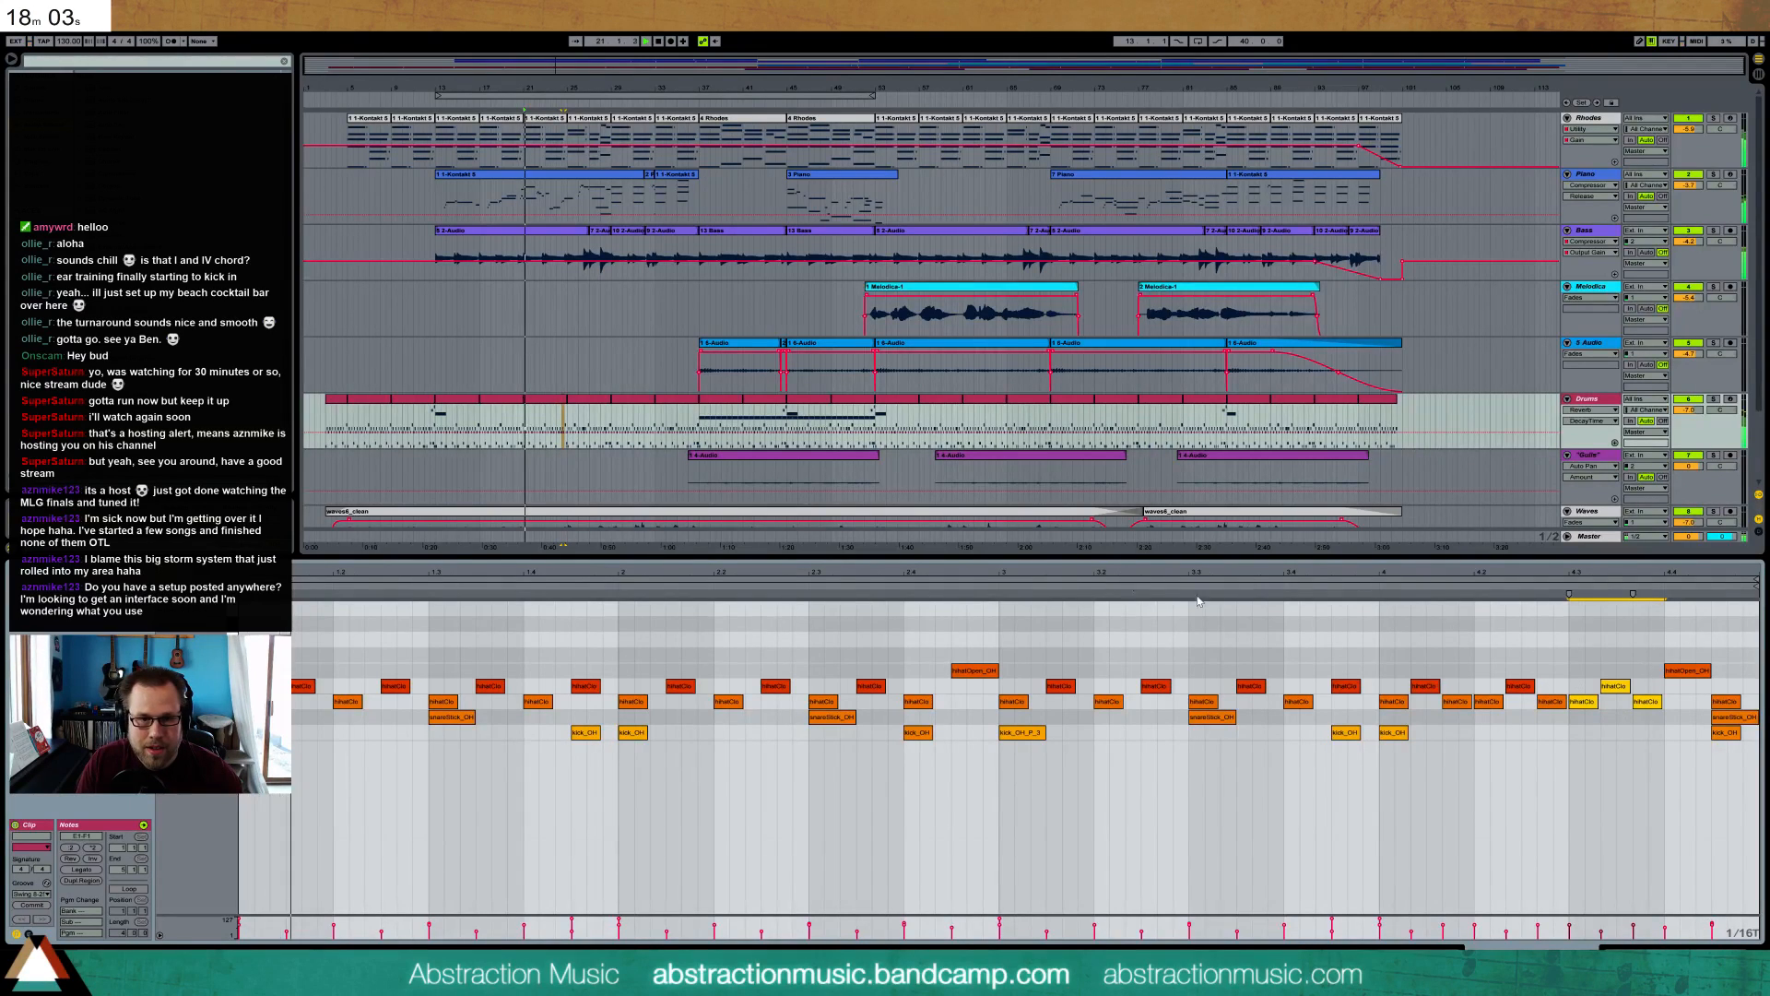
# - Add a kick note on beat 4.3 of the bar 21 Drums clip while the section plays
pyautogui.click(1338, 639)
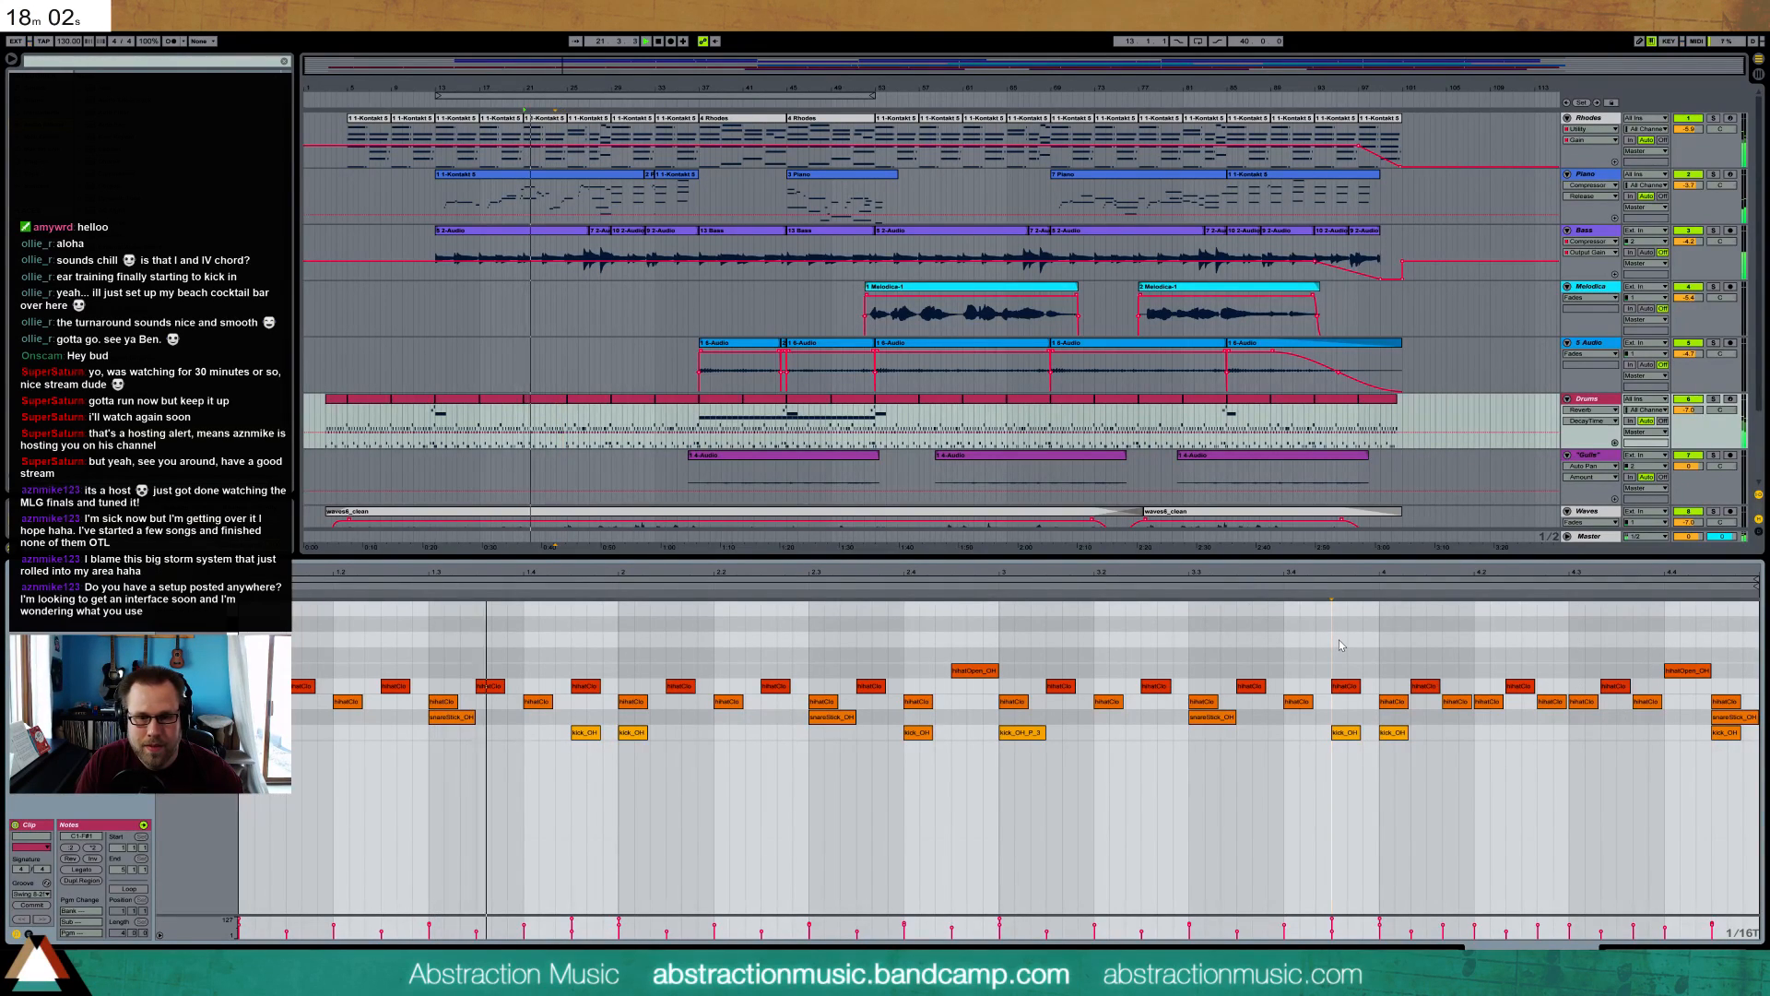
pyautogui.doubleClick(1576, 732)
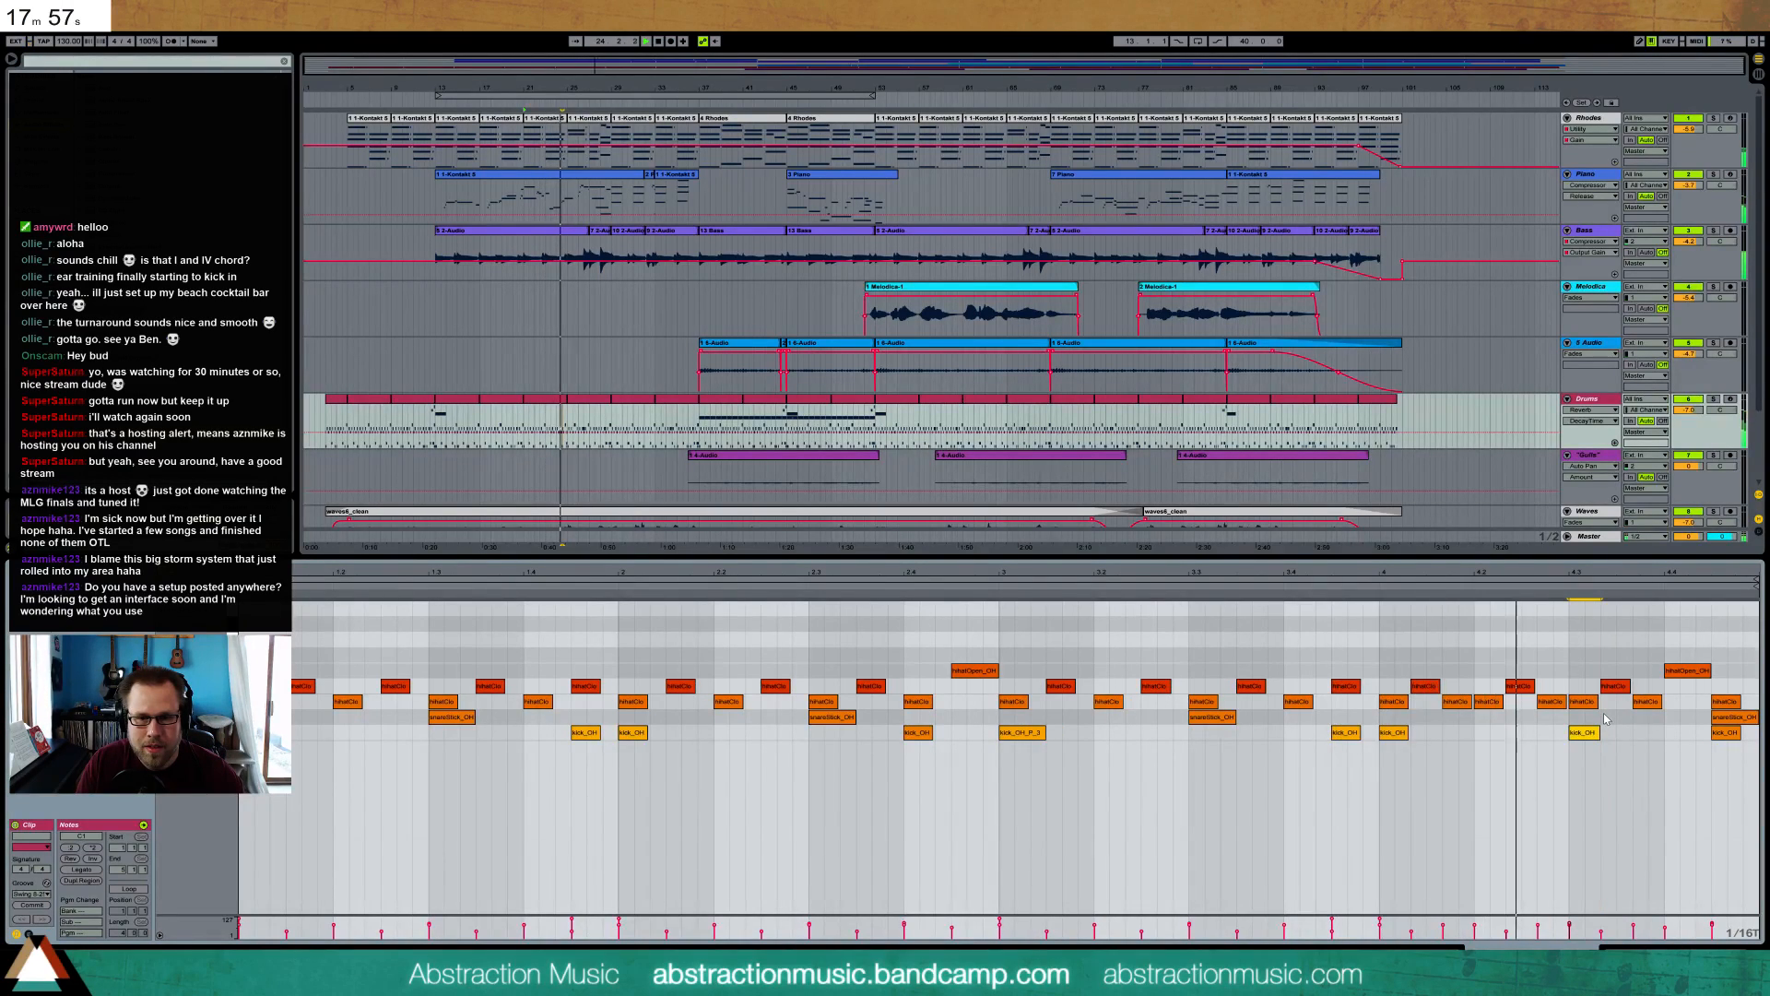
pyautogui.click(1482, 657)
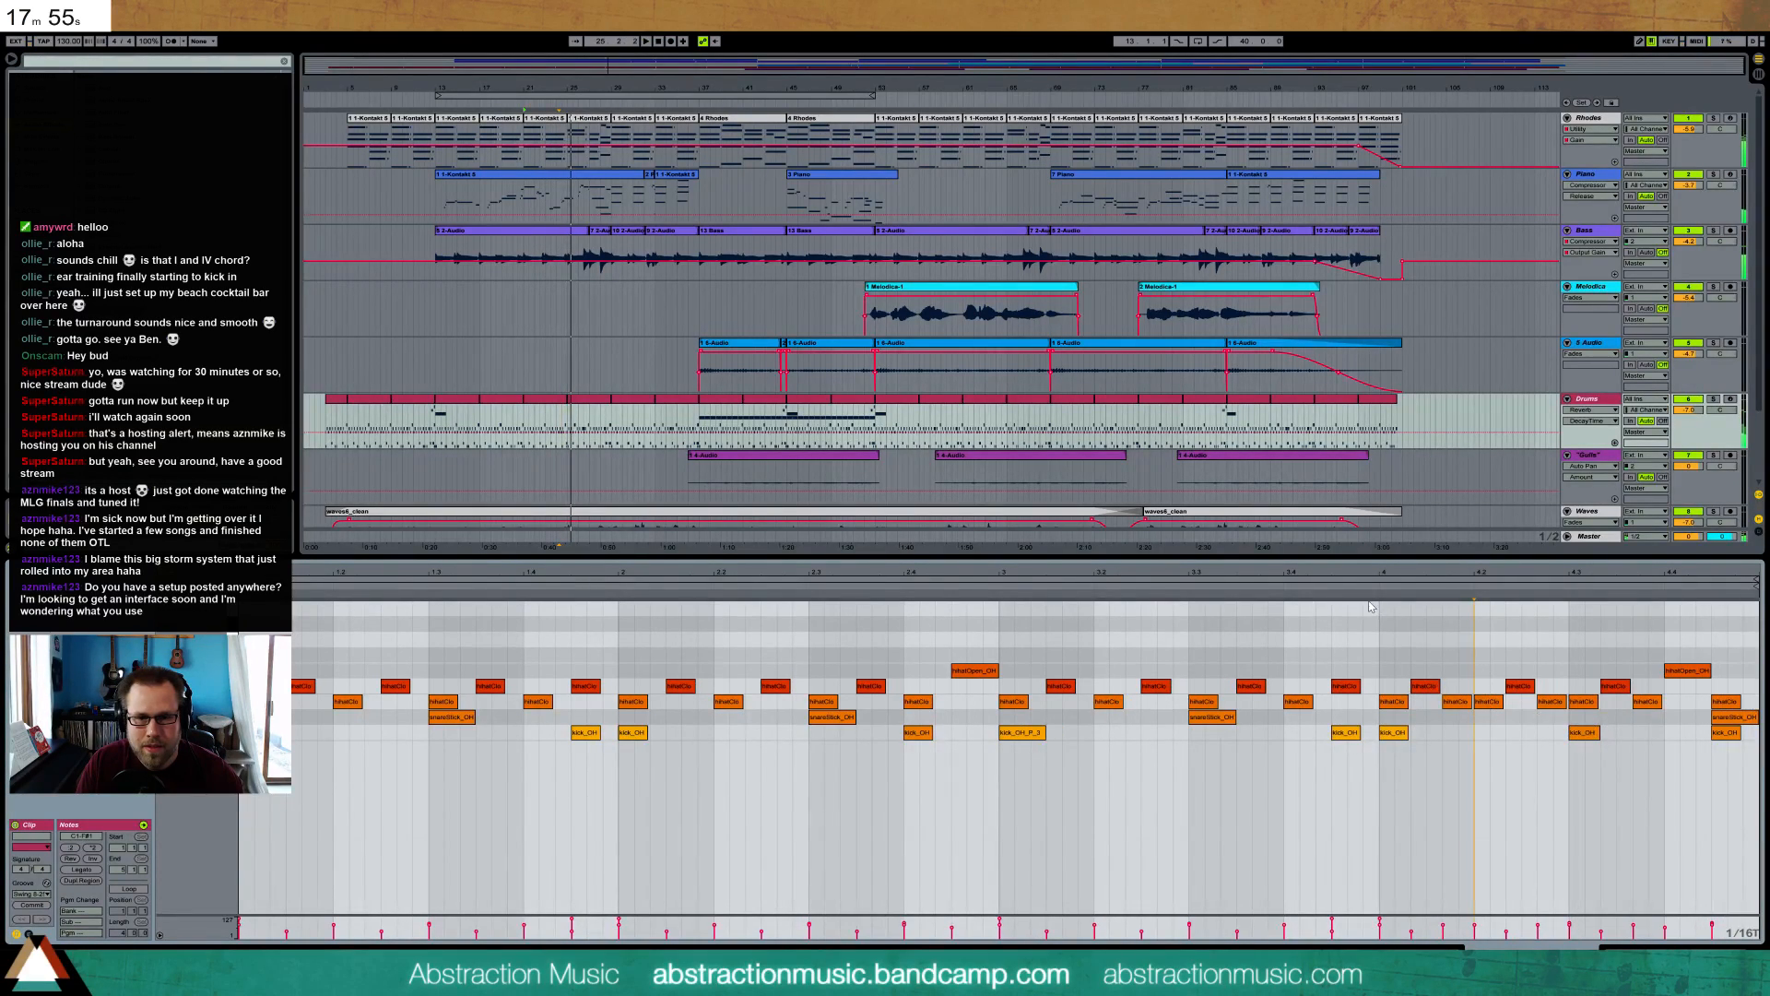
# - Move the third closed hi-hat of each triplet in the clip's fourth bar to the upper closed hi-hat row and replay
pyautogui.click(1453, 702)
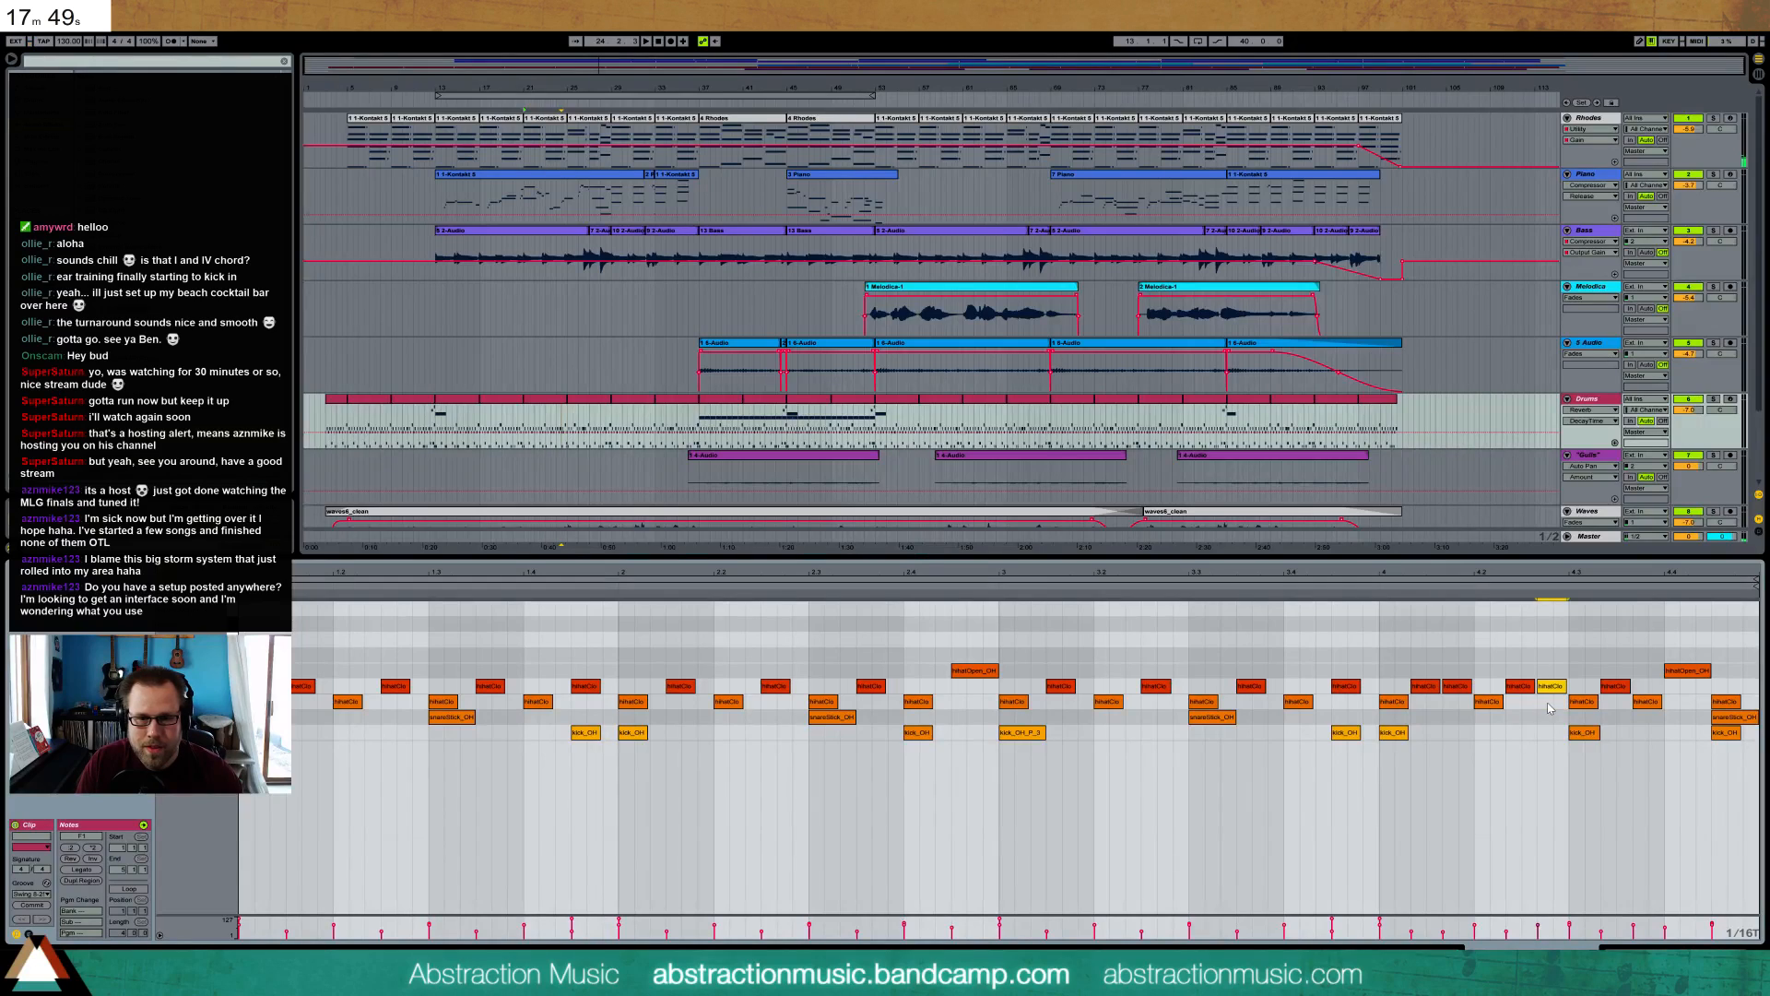
pyautogui.moveTo(1538, 924); pyautogui.dragTo(1537, 923)
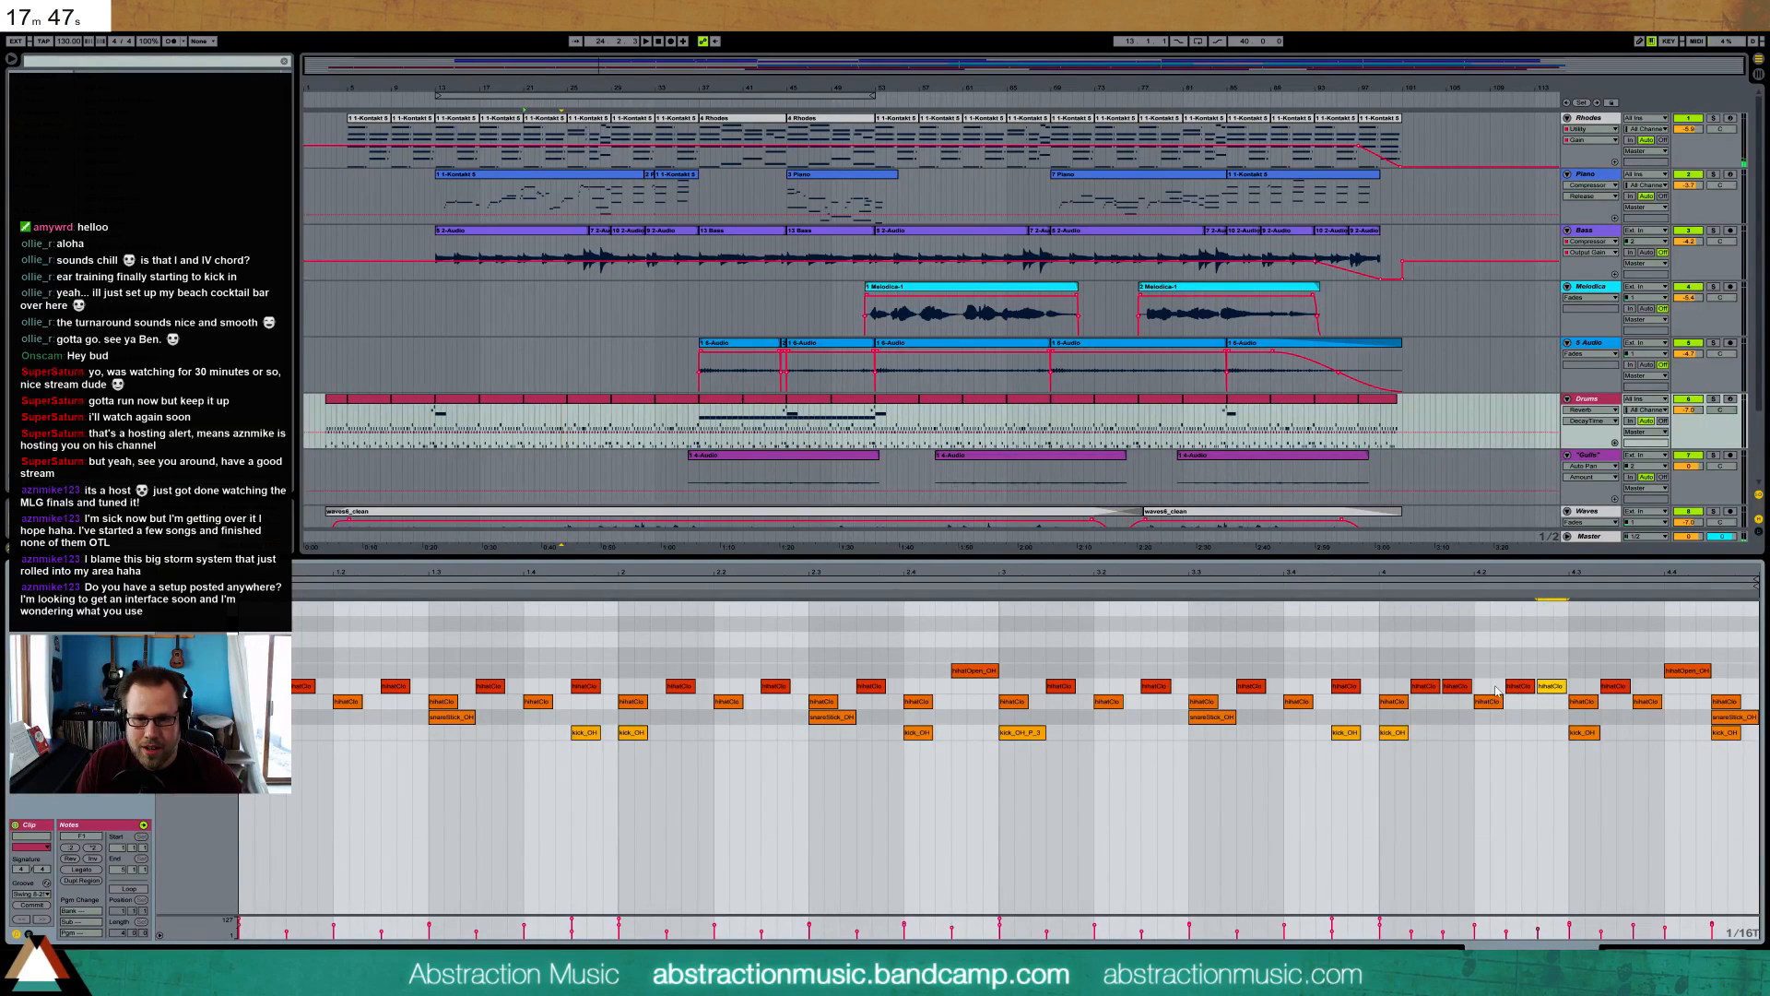
pyautogui.click(1366, 588)
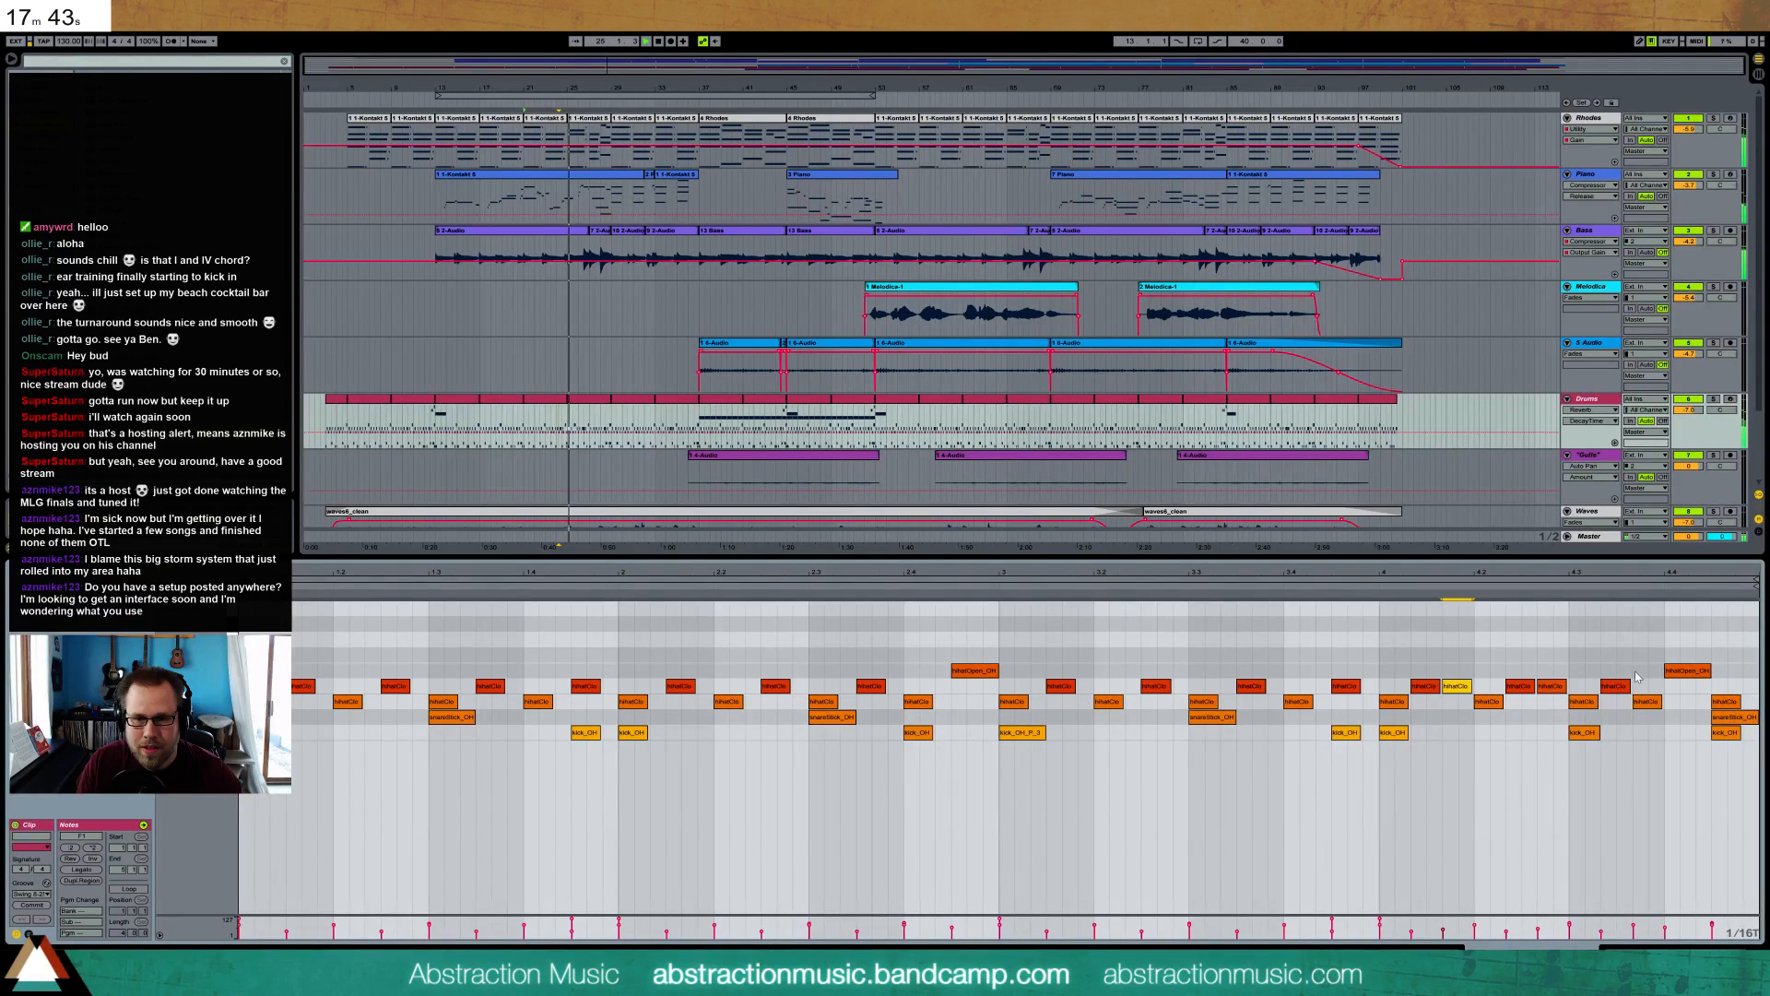
pyautogui.click(1649, 703)
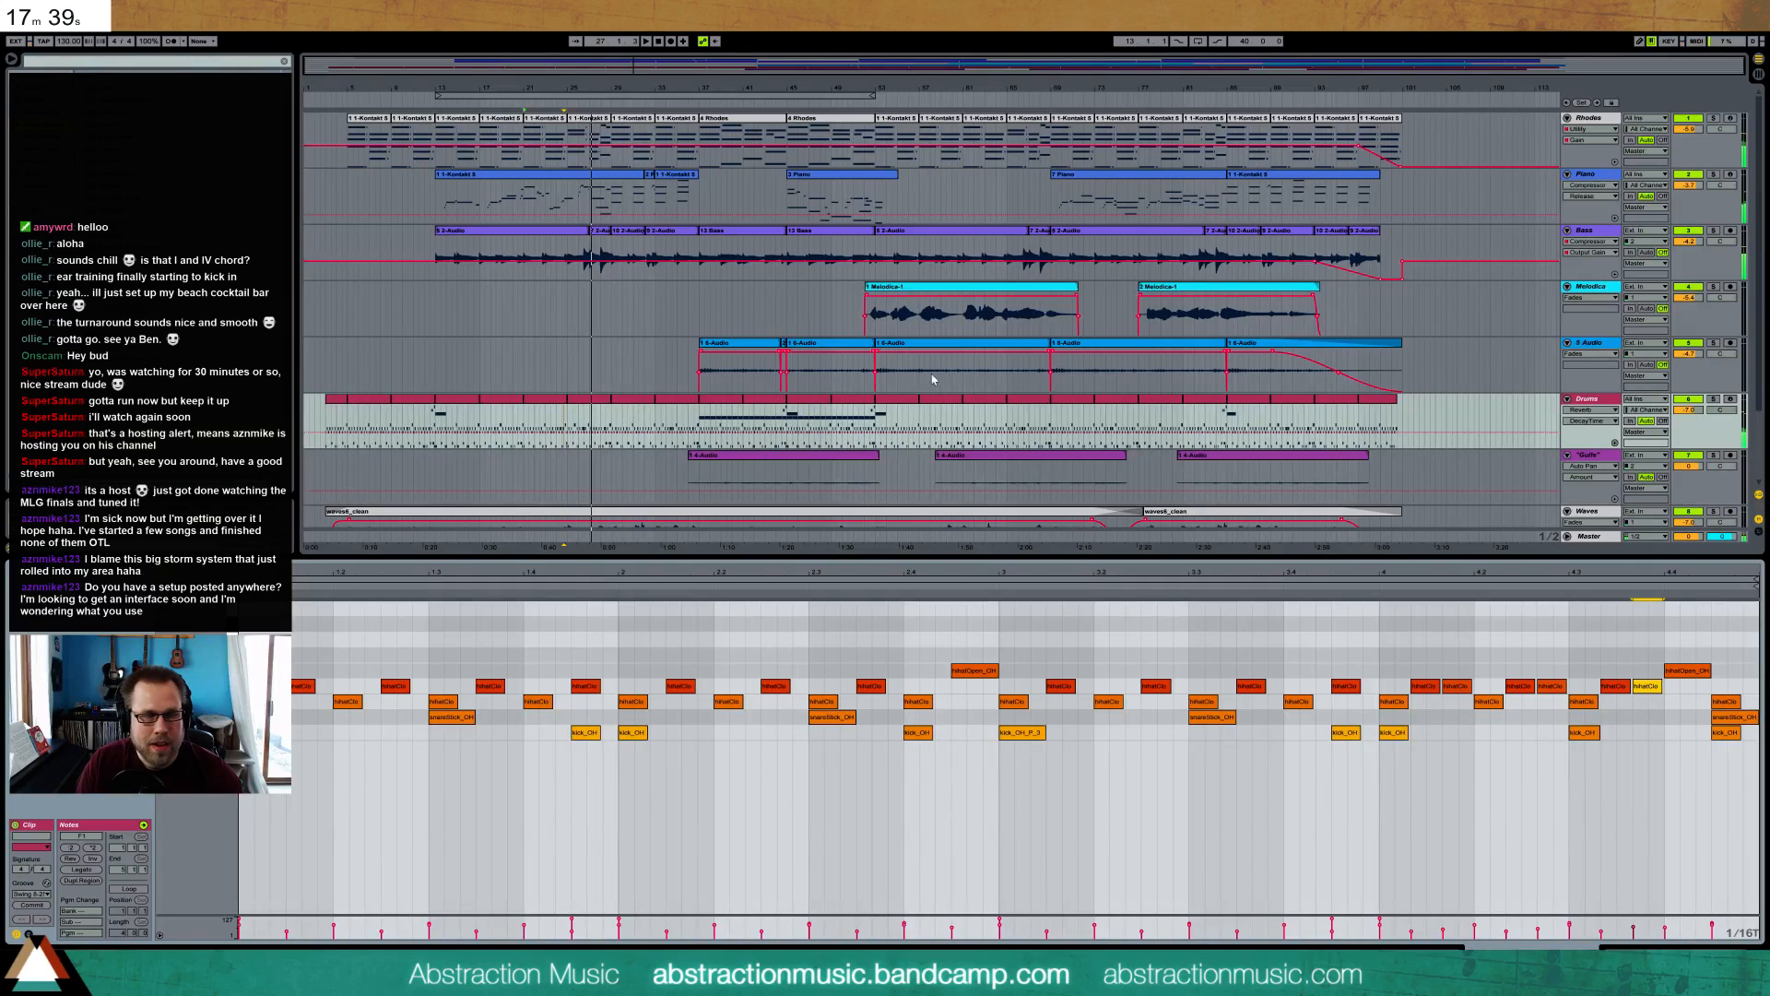
# - Split the Drums clip at bar 24, set the groove of the separated one-bar clip to None, and play from bar 21
pyautogui.moveTo(638, 67); pyautogui.dragTo(593, 191)
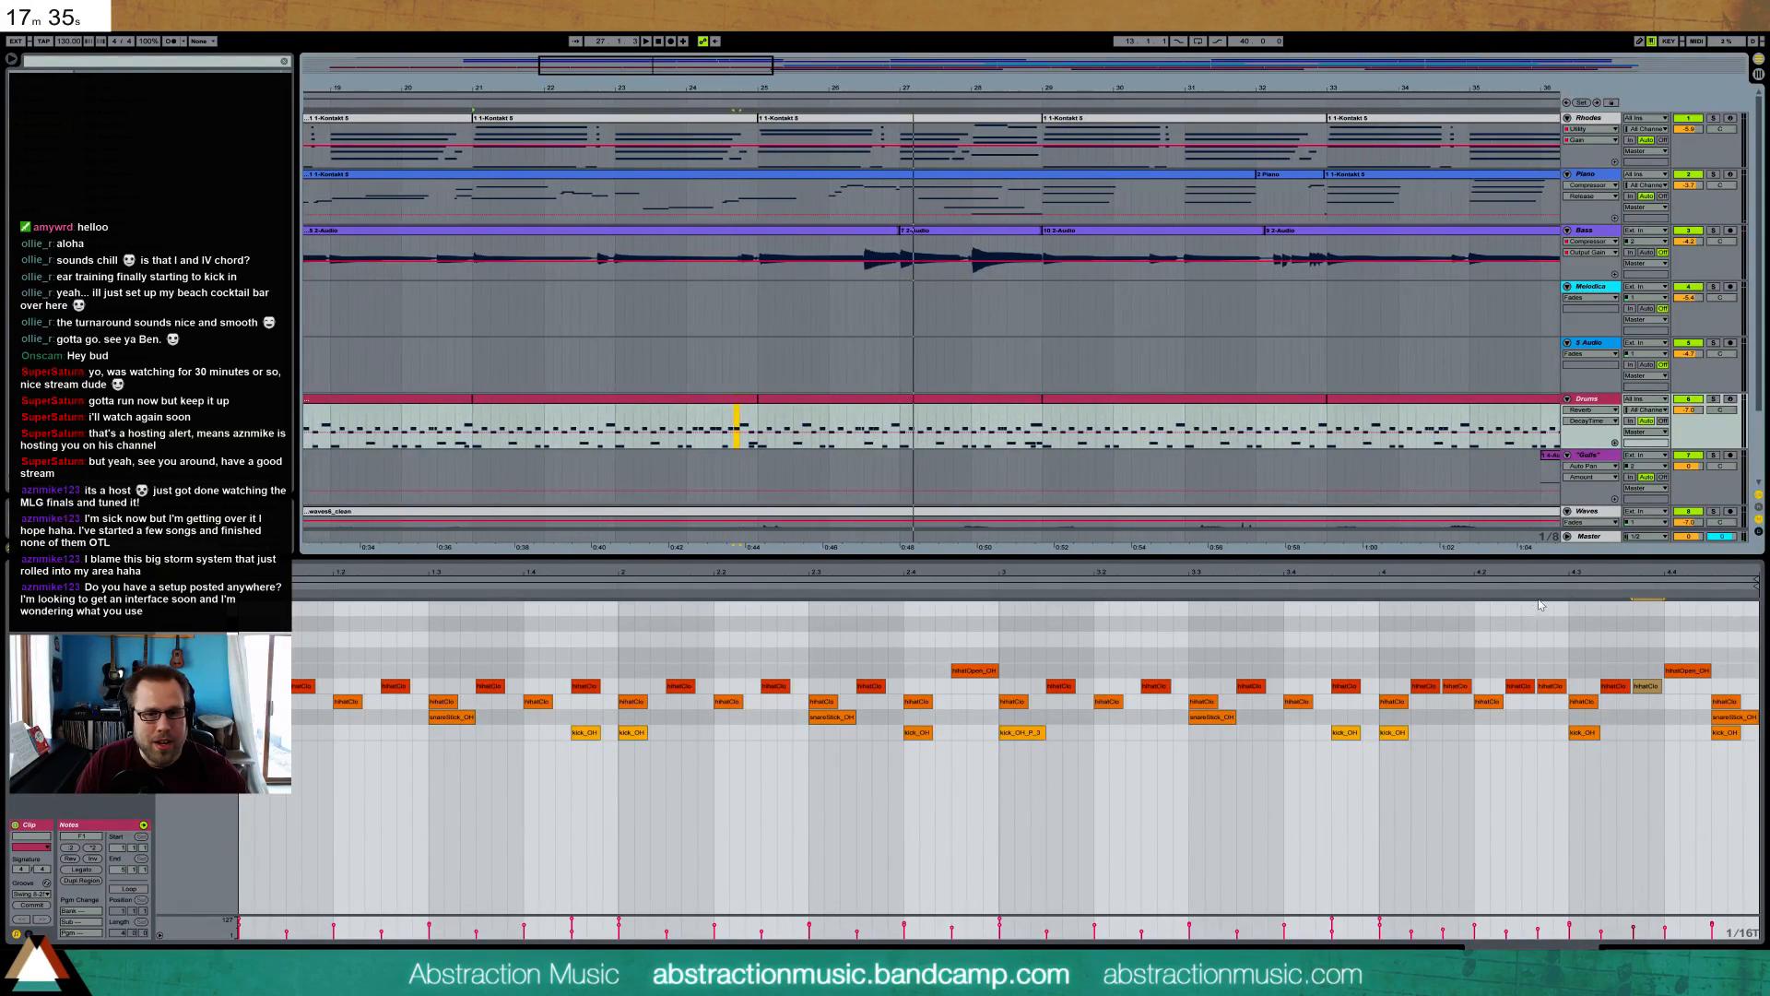
pyautogui.click(1368, 583)
pyautogui.click(1367, 592)
pyautogui.press('space')
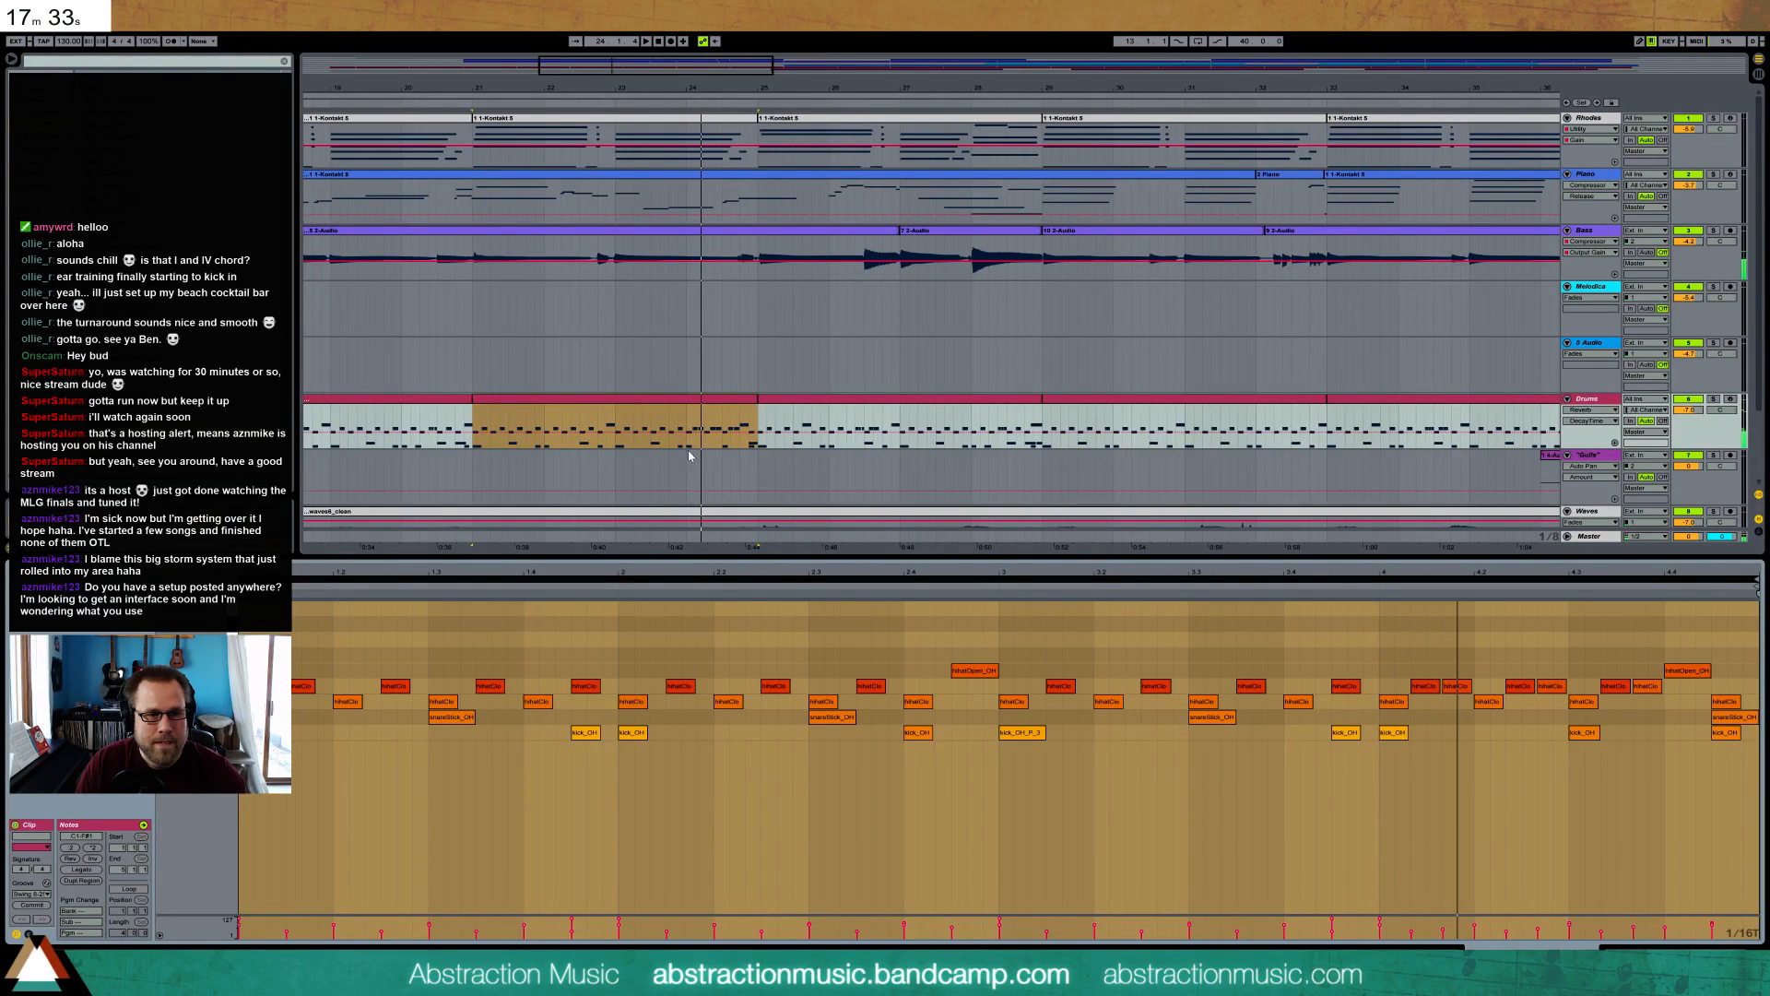
pyautogui.click(689, 431)
pyautogui.keyDown('shift'); pyautogui.click(750, 420); pyautogui.keyUp('shift')
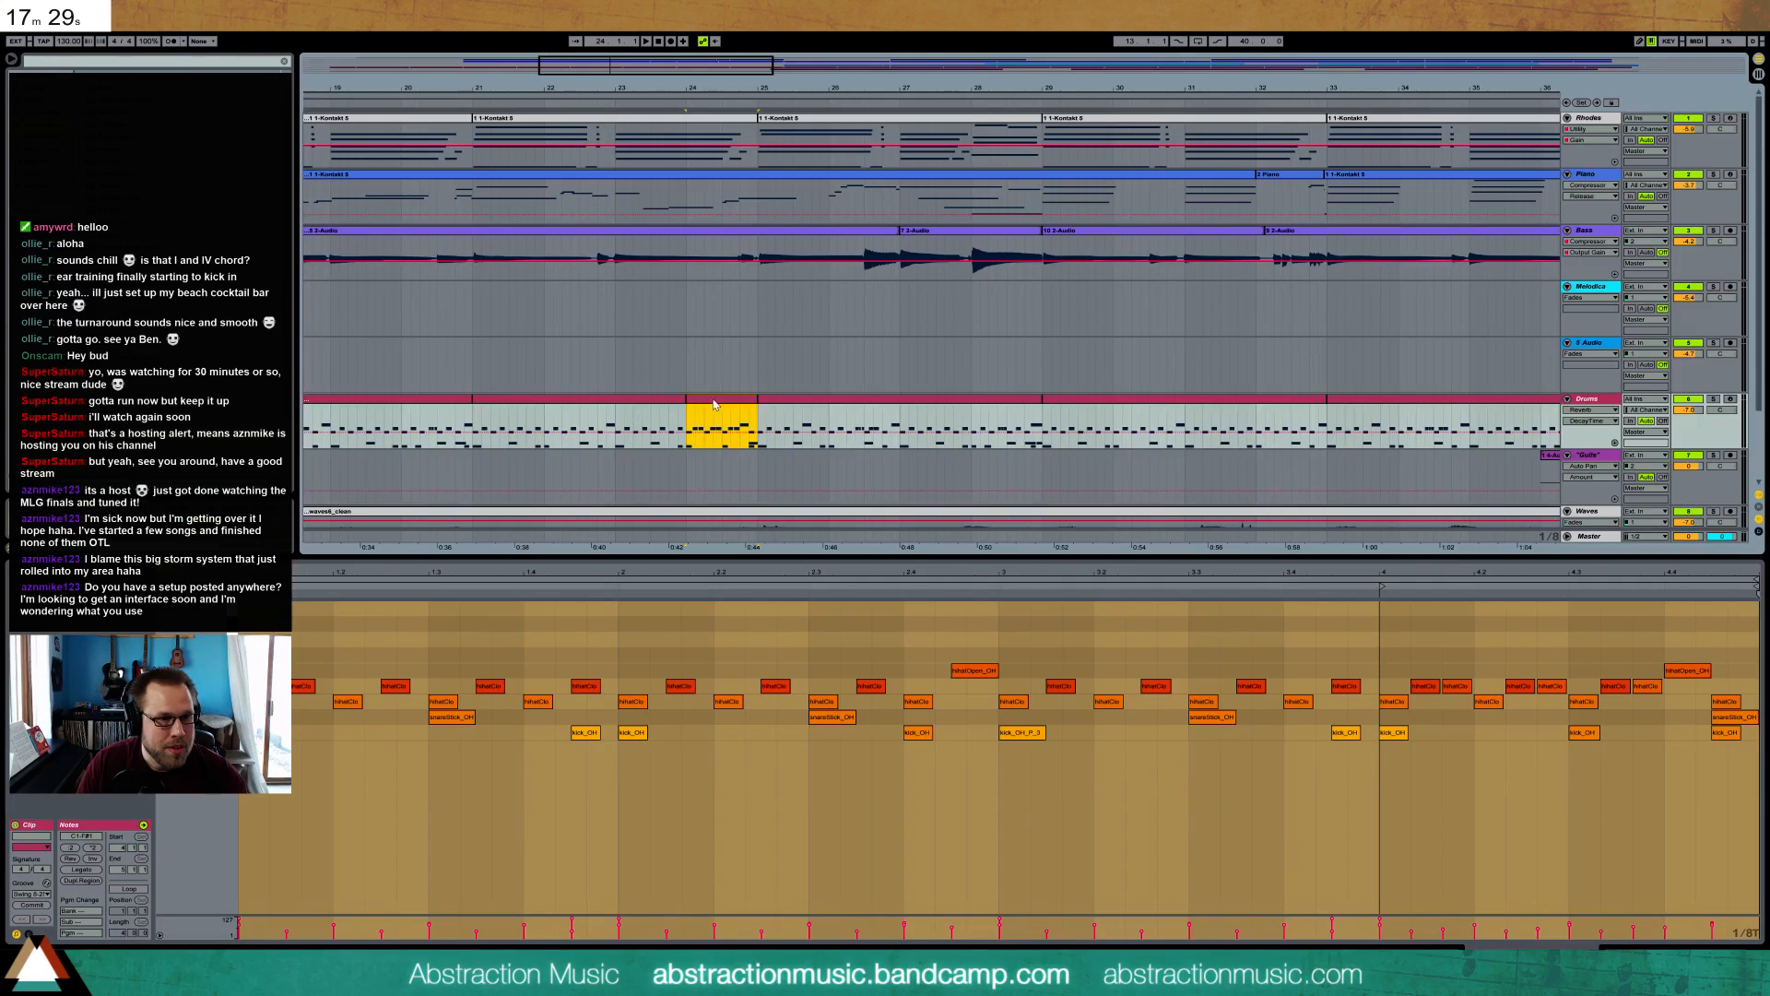
pyautogui.click(18, 894)
pyautogui.click(23, 904)
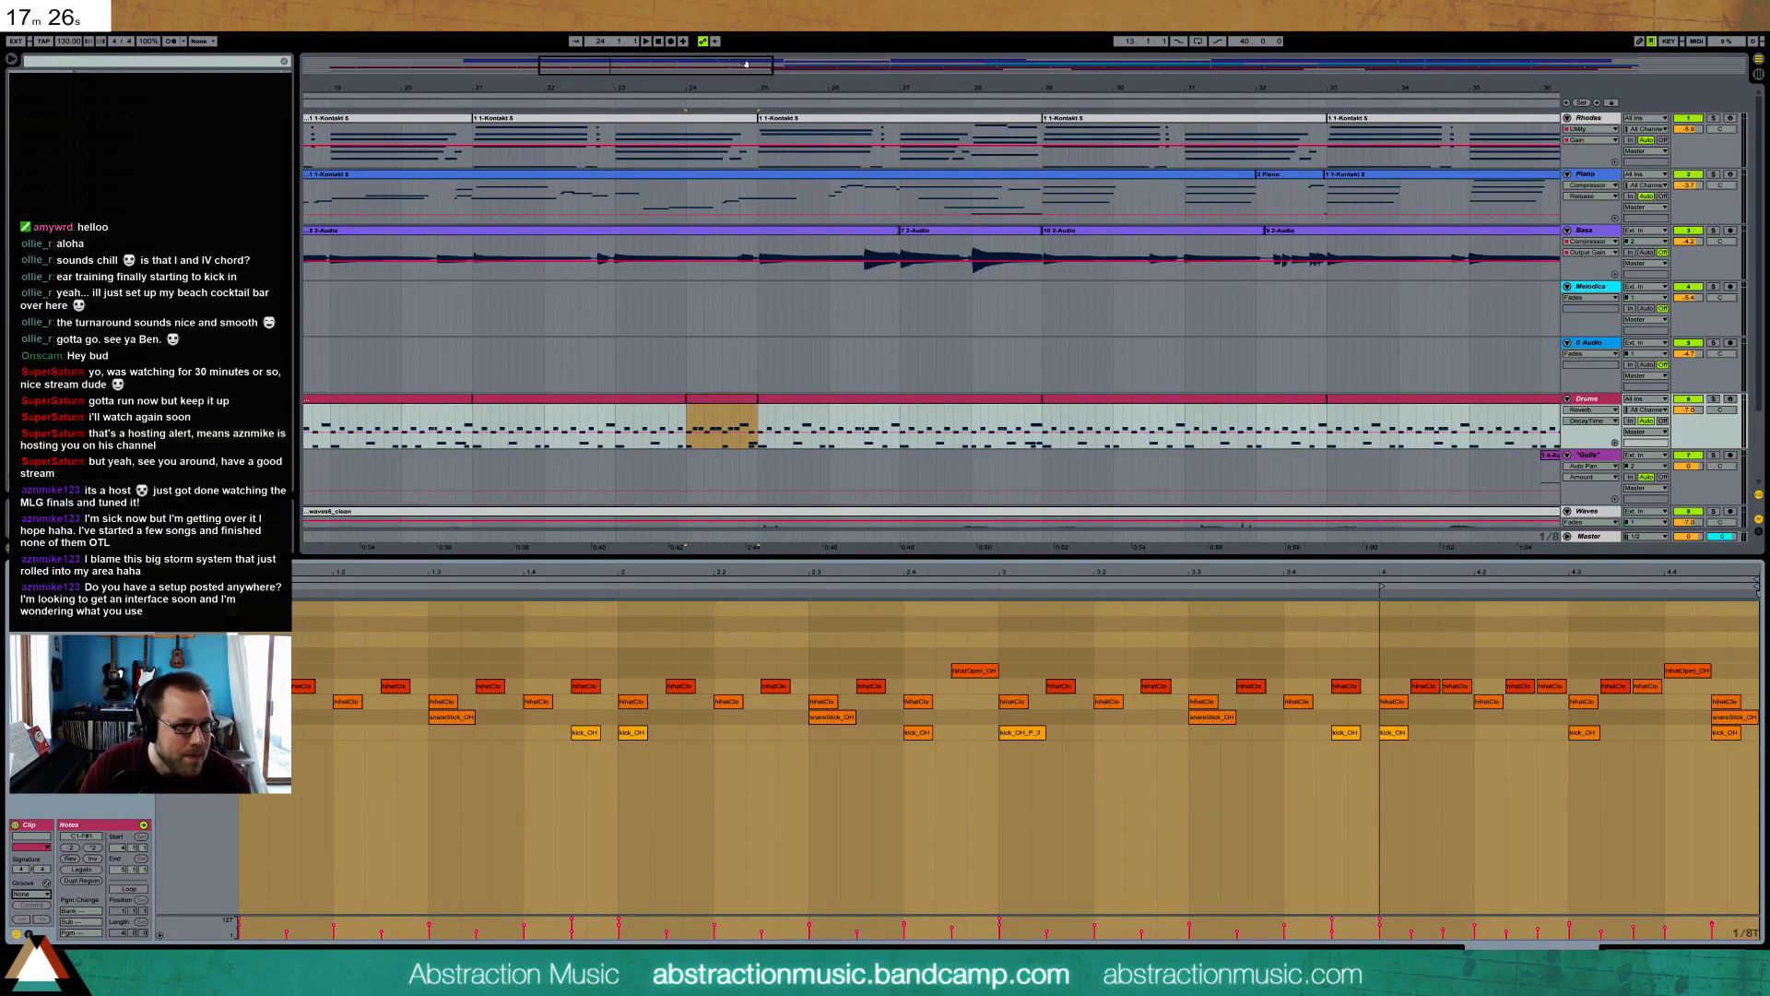
pyautogui.click(466, 102)
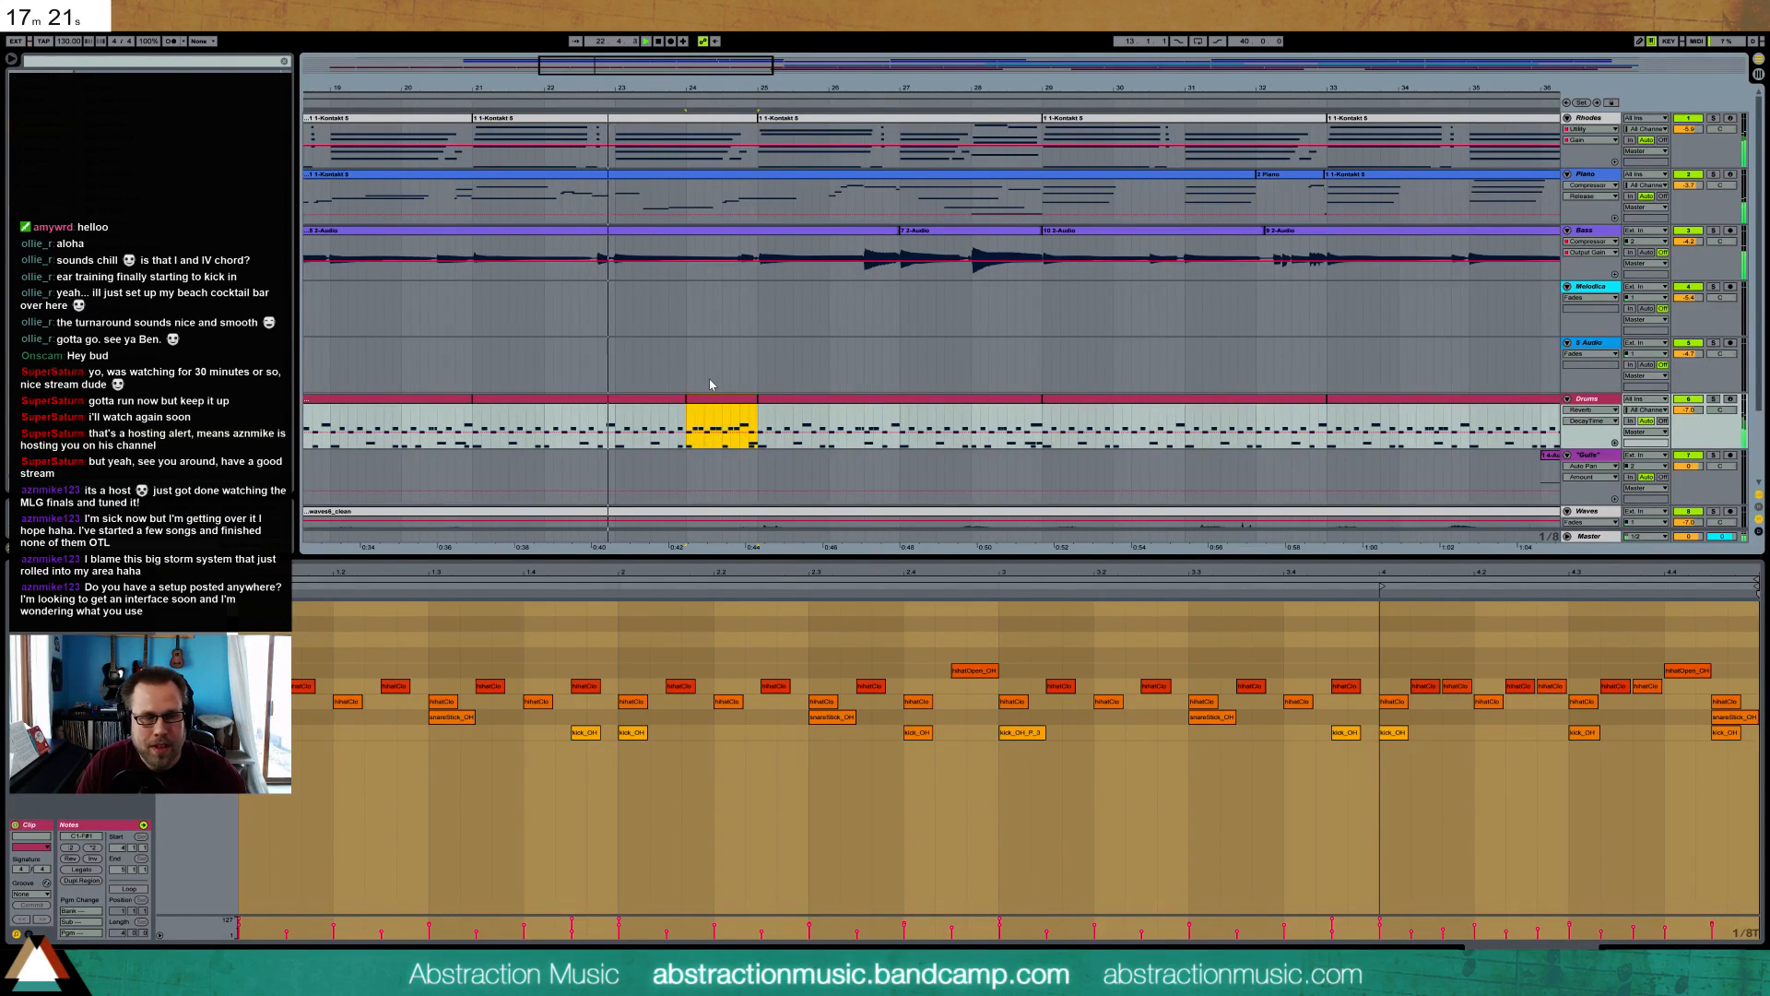
# - Shift the bar 24 clip's final closed hat, snare and kick to the last triplet and lengthen the open hi-hat to reach them
pyautogui.click(1218, 624)
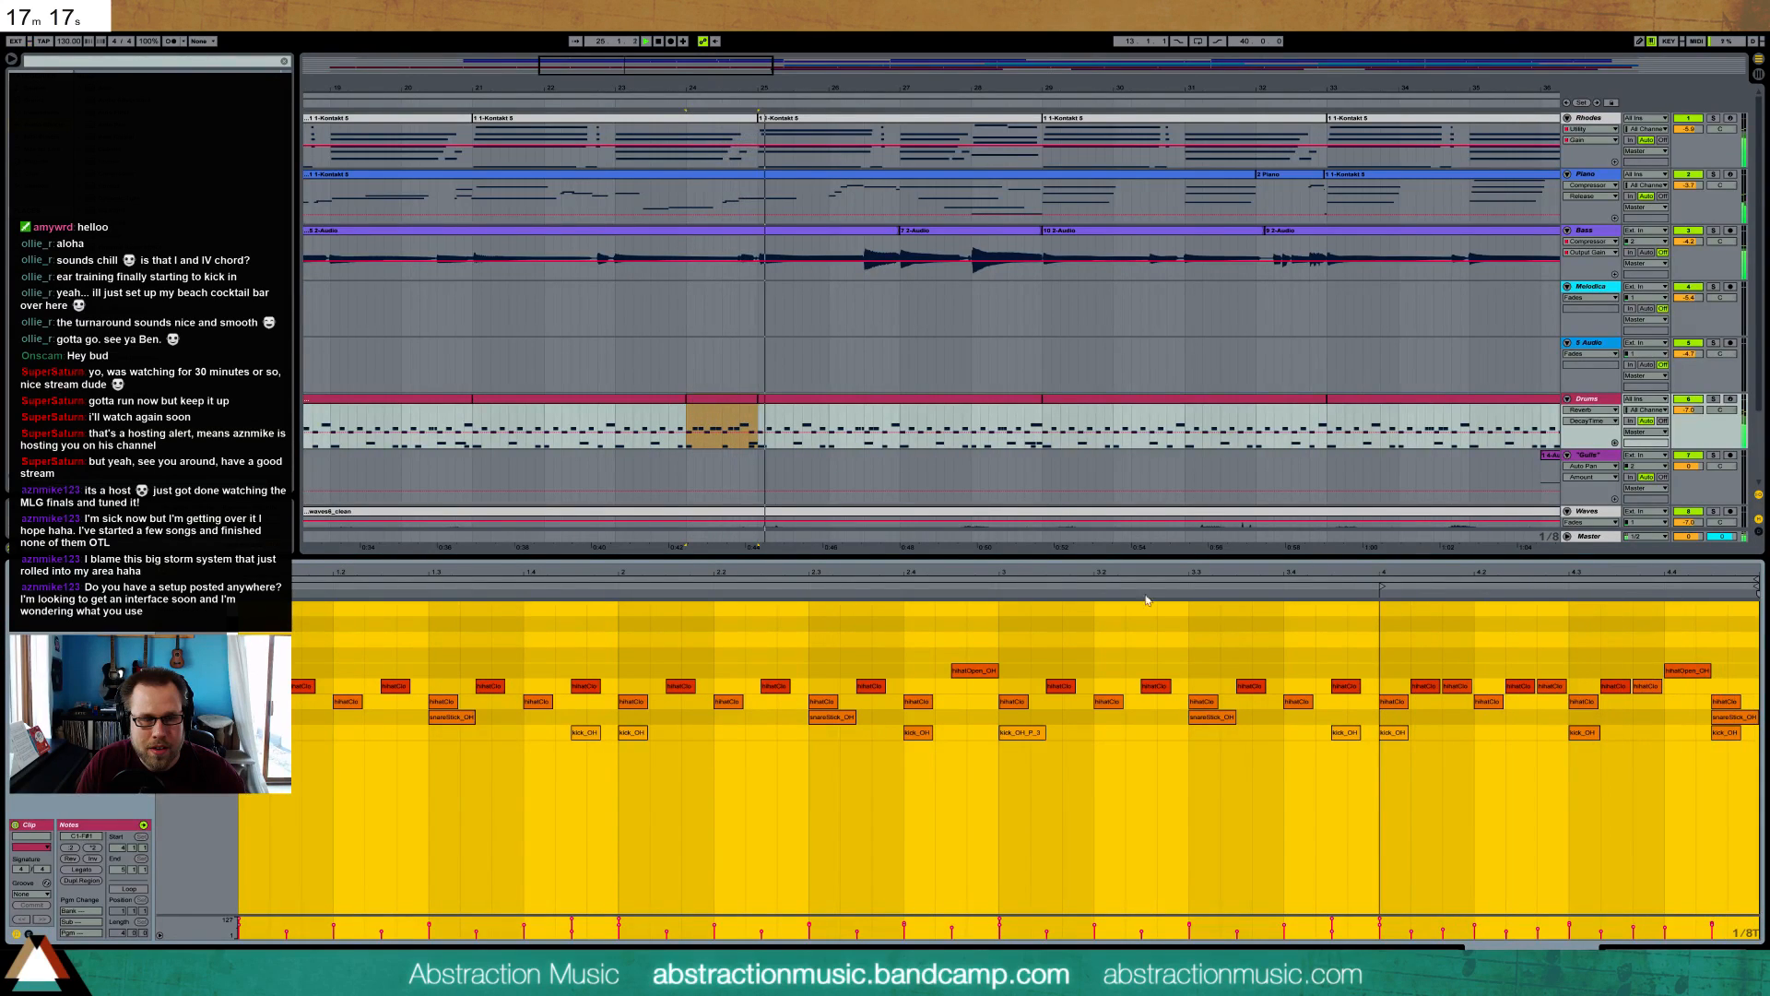
pyautogui.moveTo(1725, 651); pyautogui.dragTo(1743, 717)
pyautogui.press('Right')
pyautogui.click(1754, 701)
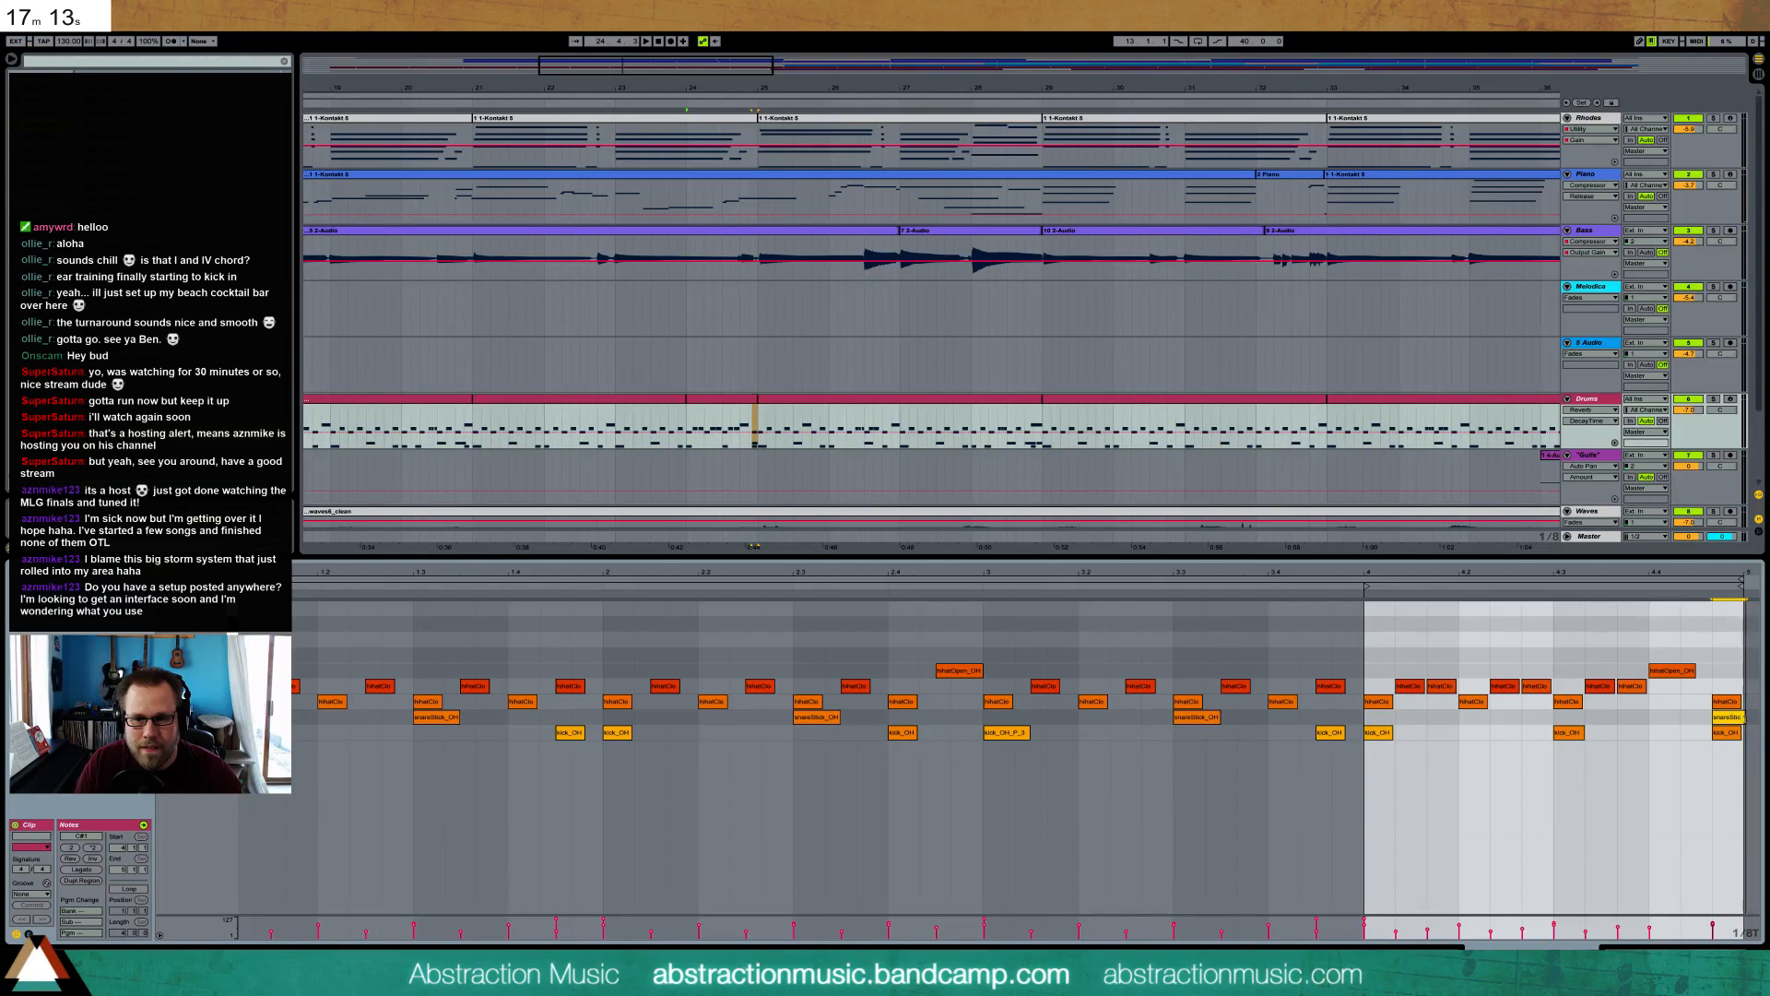
pyautogui.click(1692, 670)
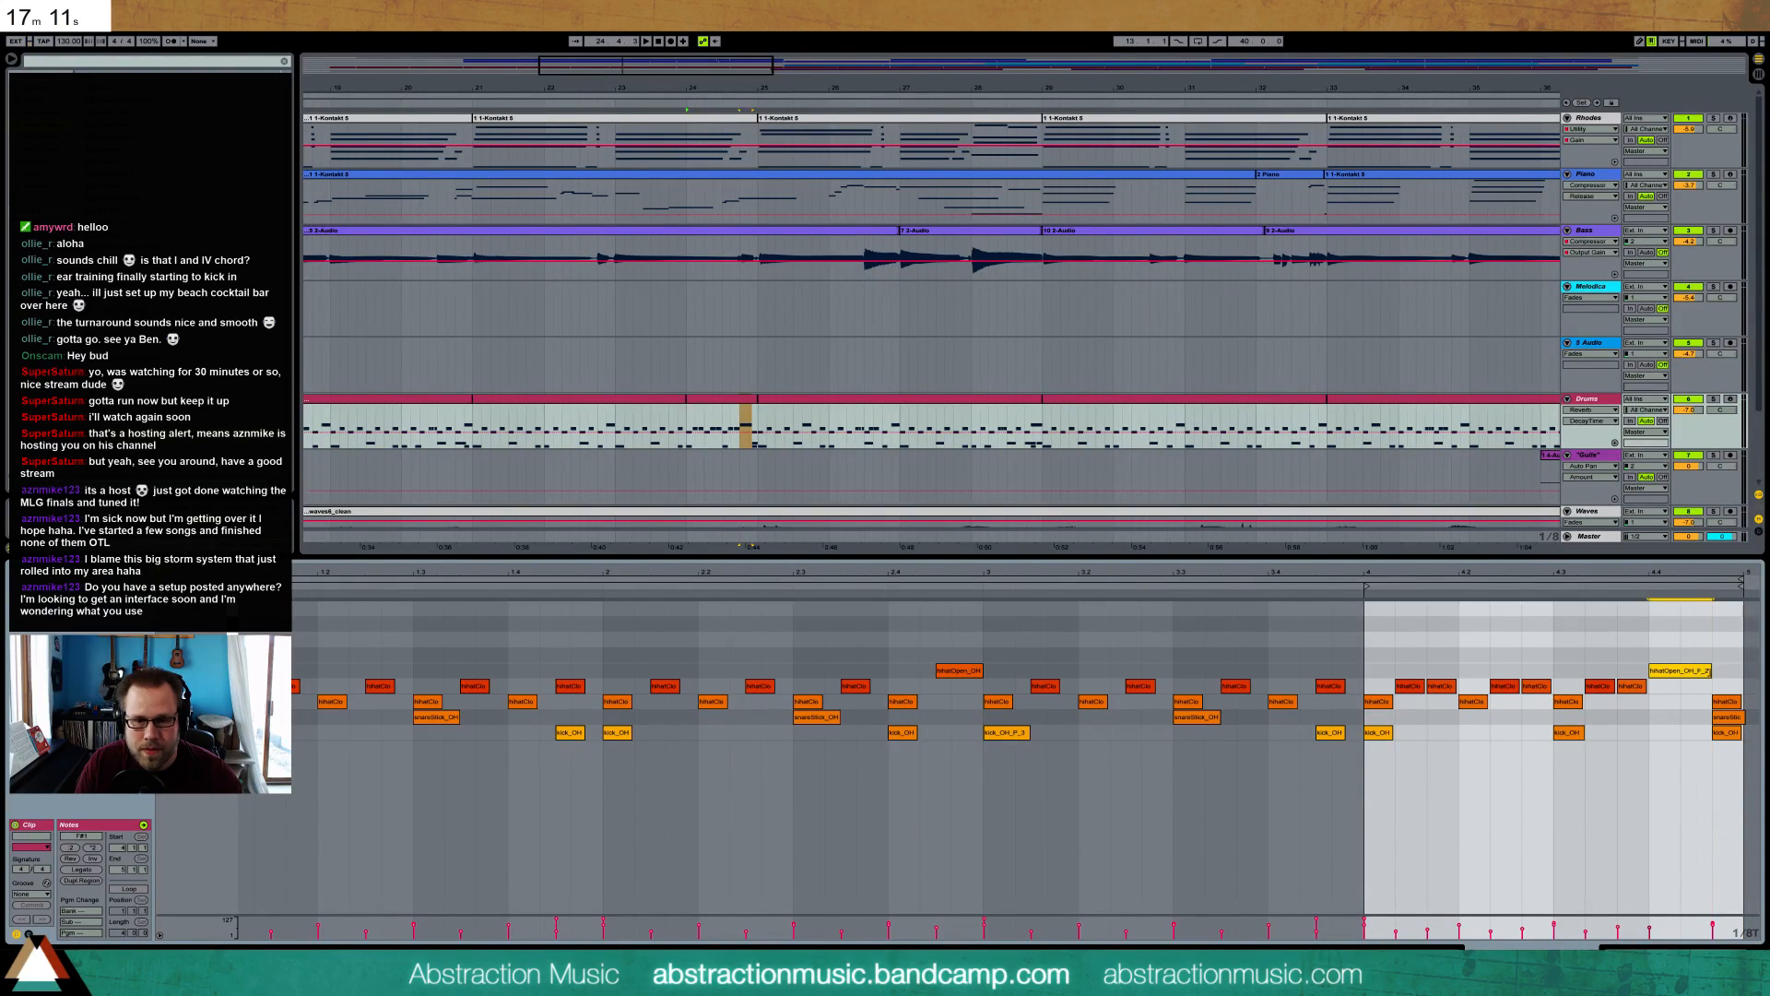
# - Add a tom note on the last triplet of the bar 24 clip, play the fill, and delete the kick at that position
pyautogui.doubleClick(1719, 611)
pyautogui.press('space')
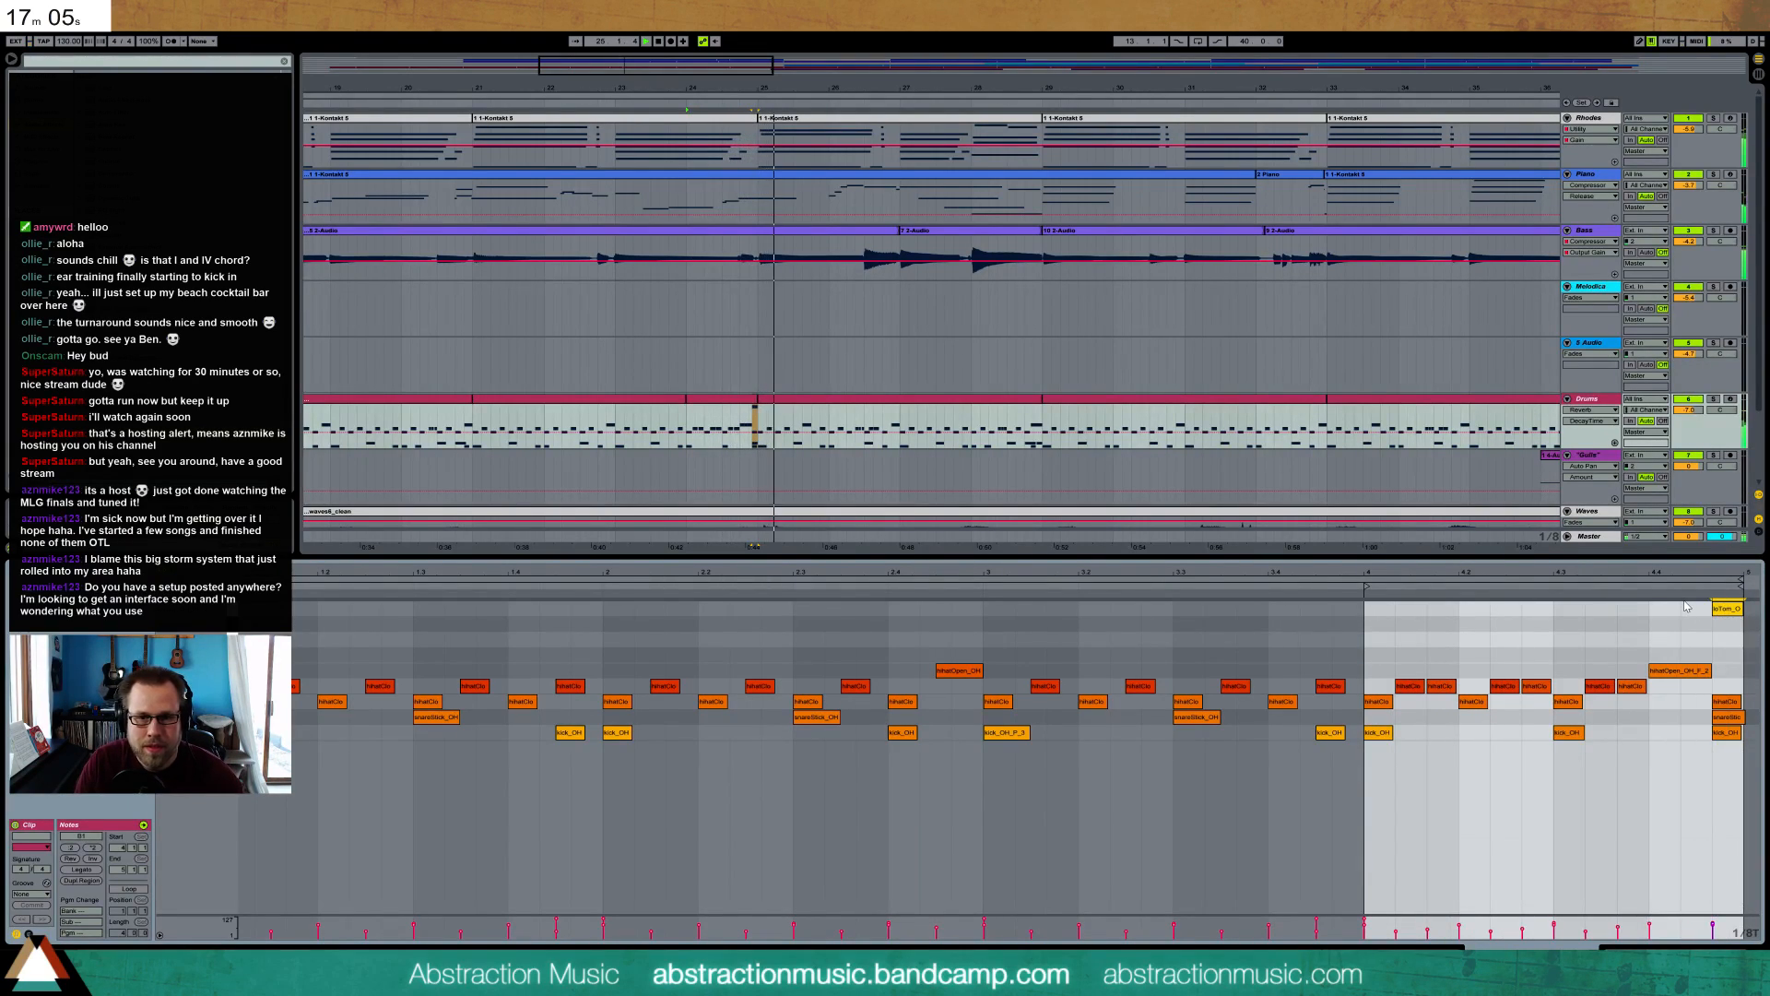
pyautogui.doubleClick(1727, 734)
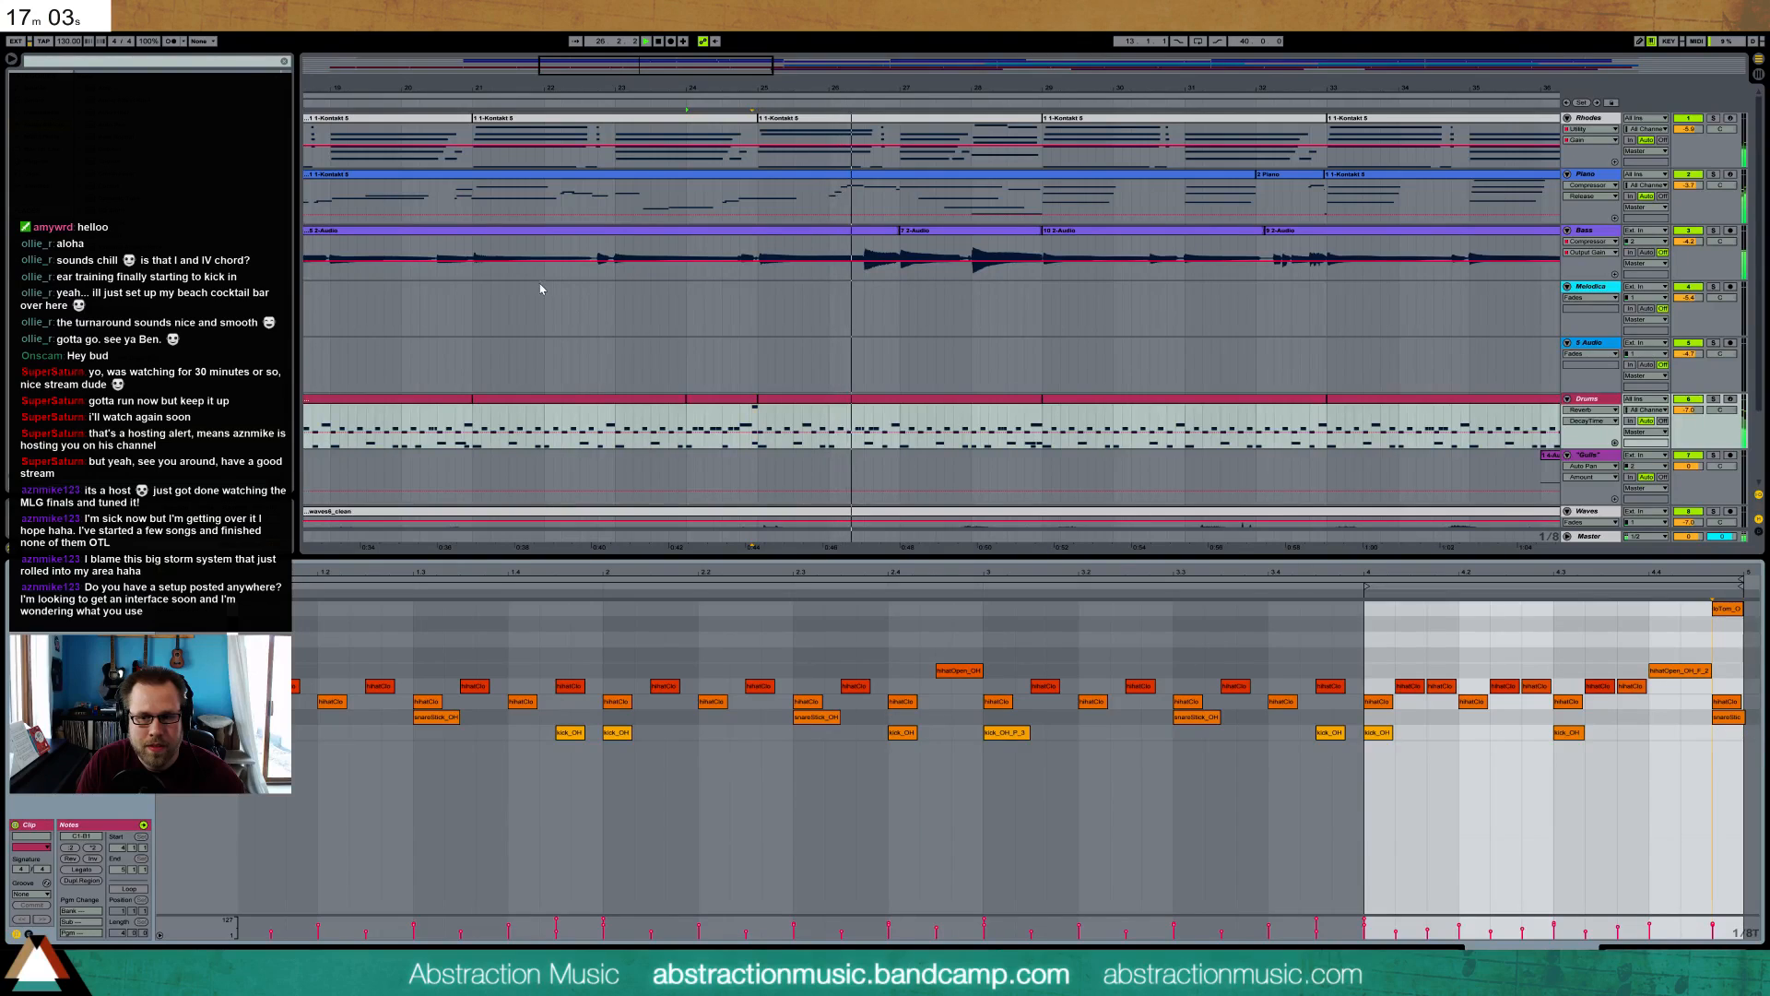
# - Rework the closed hi-hats from beat 4.3 of the bar 29 Drums clip into a triplet figure with a short first hit, and play it
pyautogui.click(892, 403)
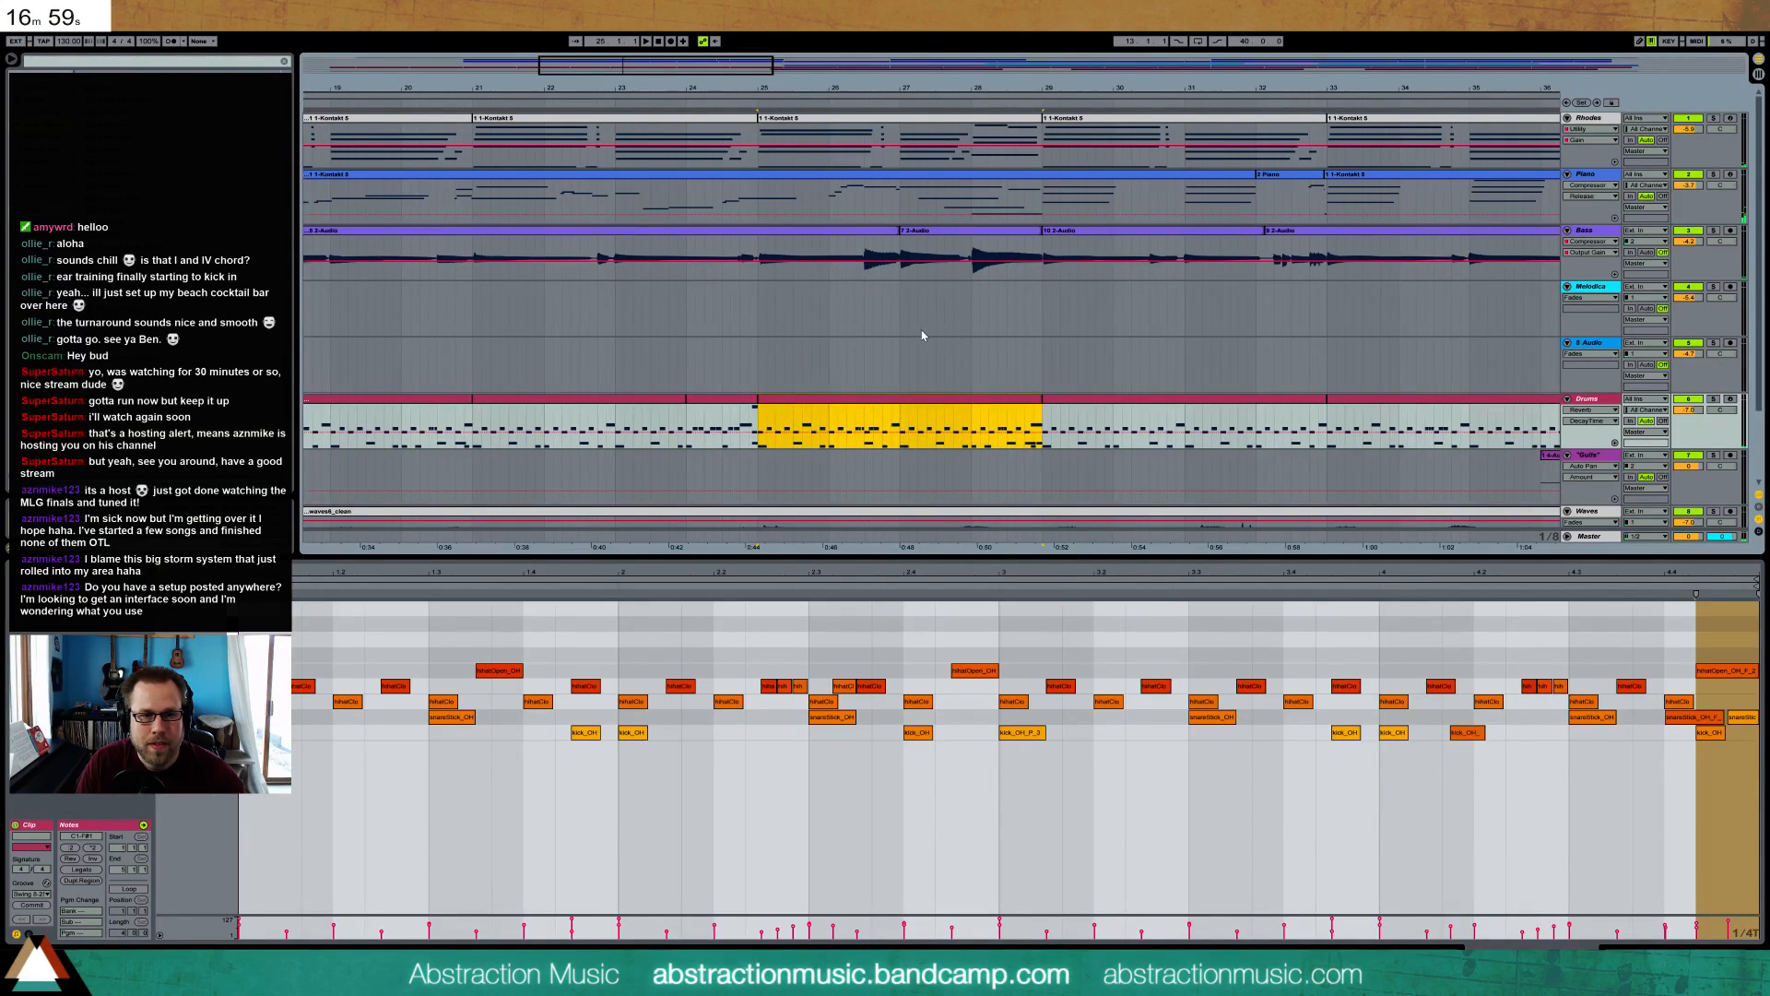
pyautogui.moveTo(788, 63); pyautogui.dragTo(830, 94)
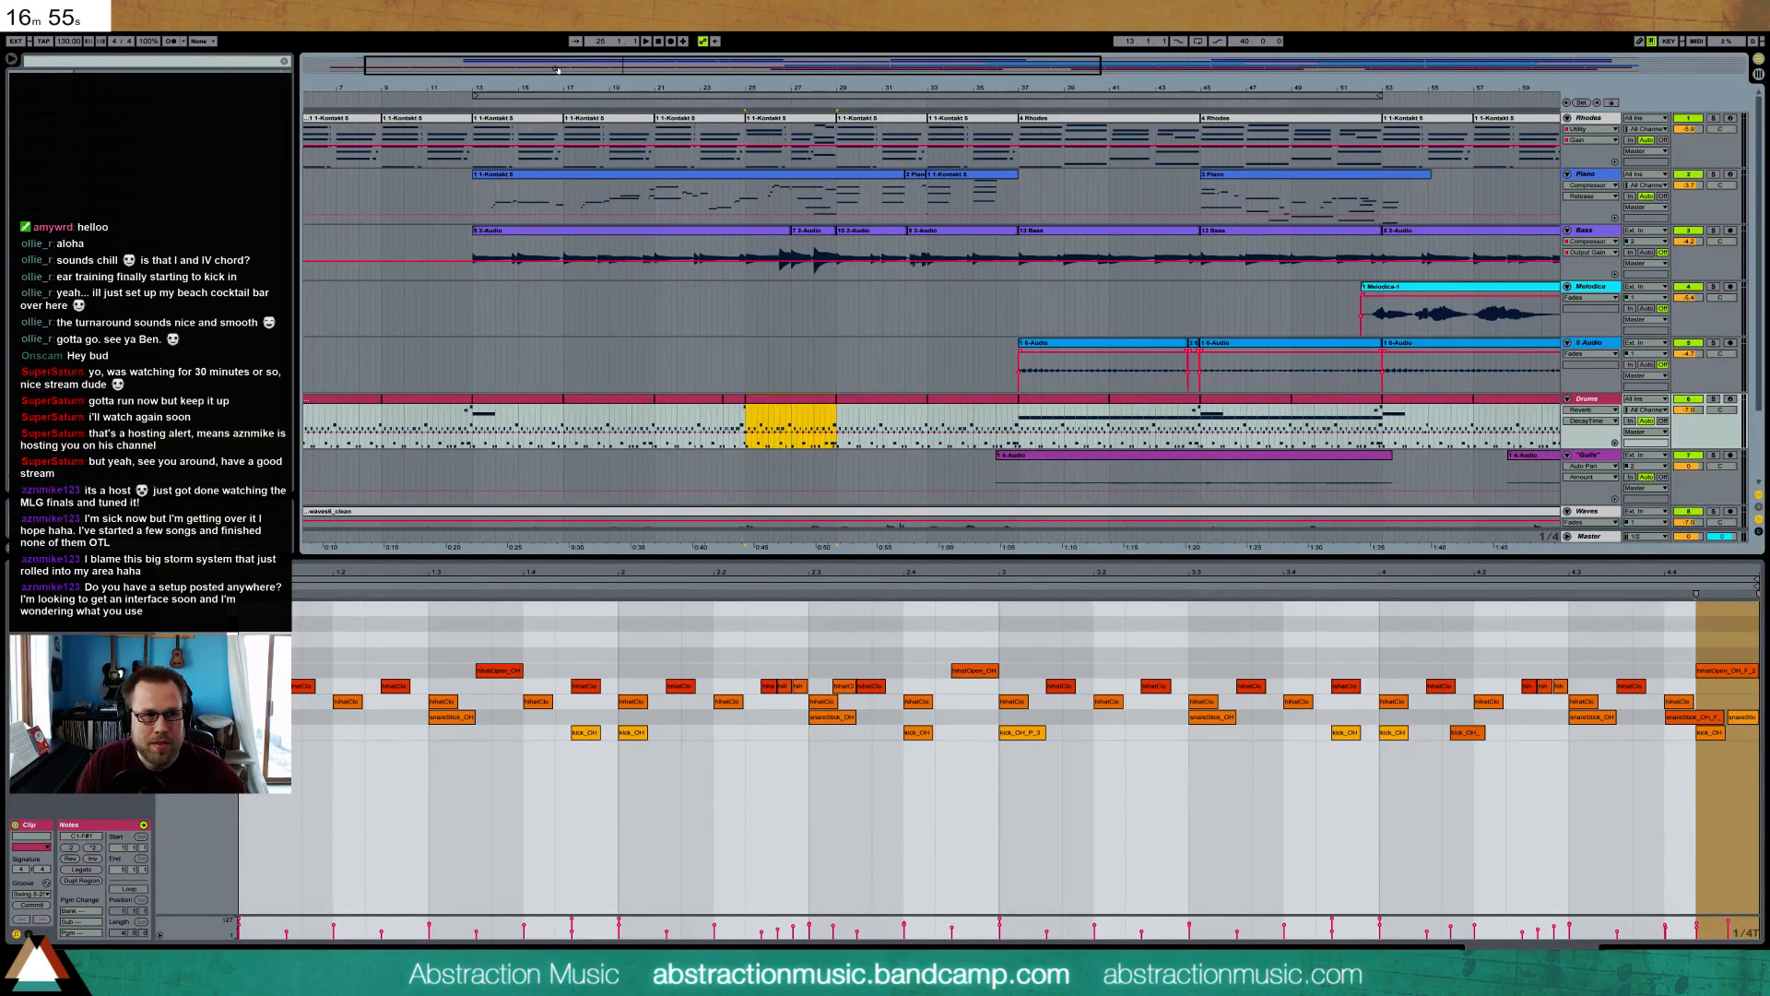
pyautogui.moveTo(550, 72); pyautogui.dragTo(590, 67)
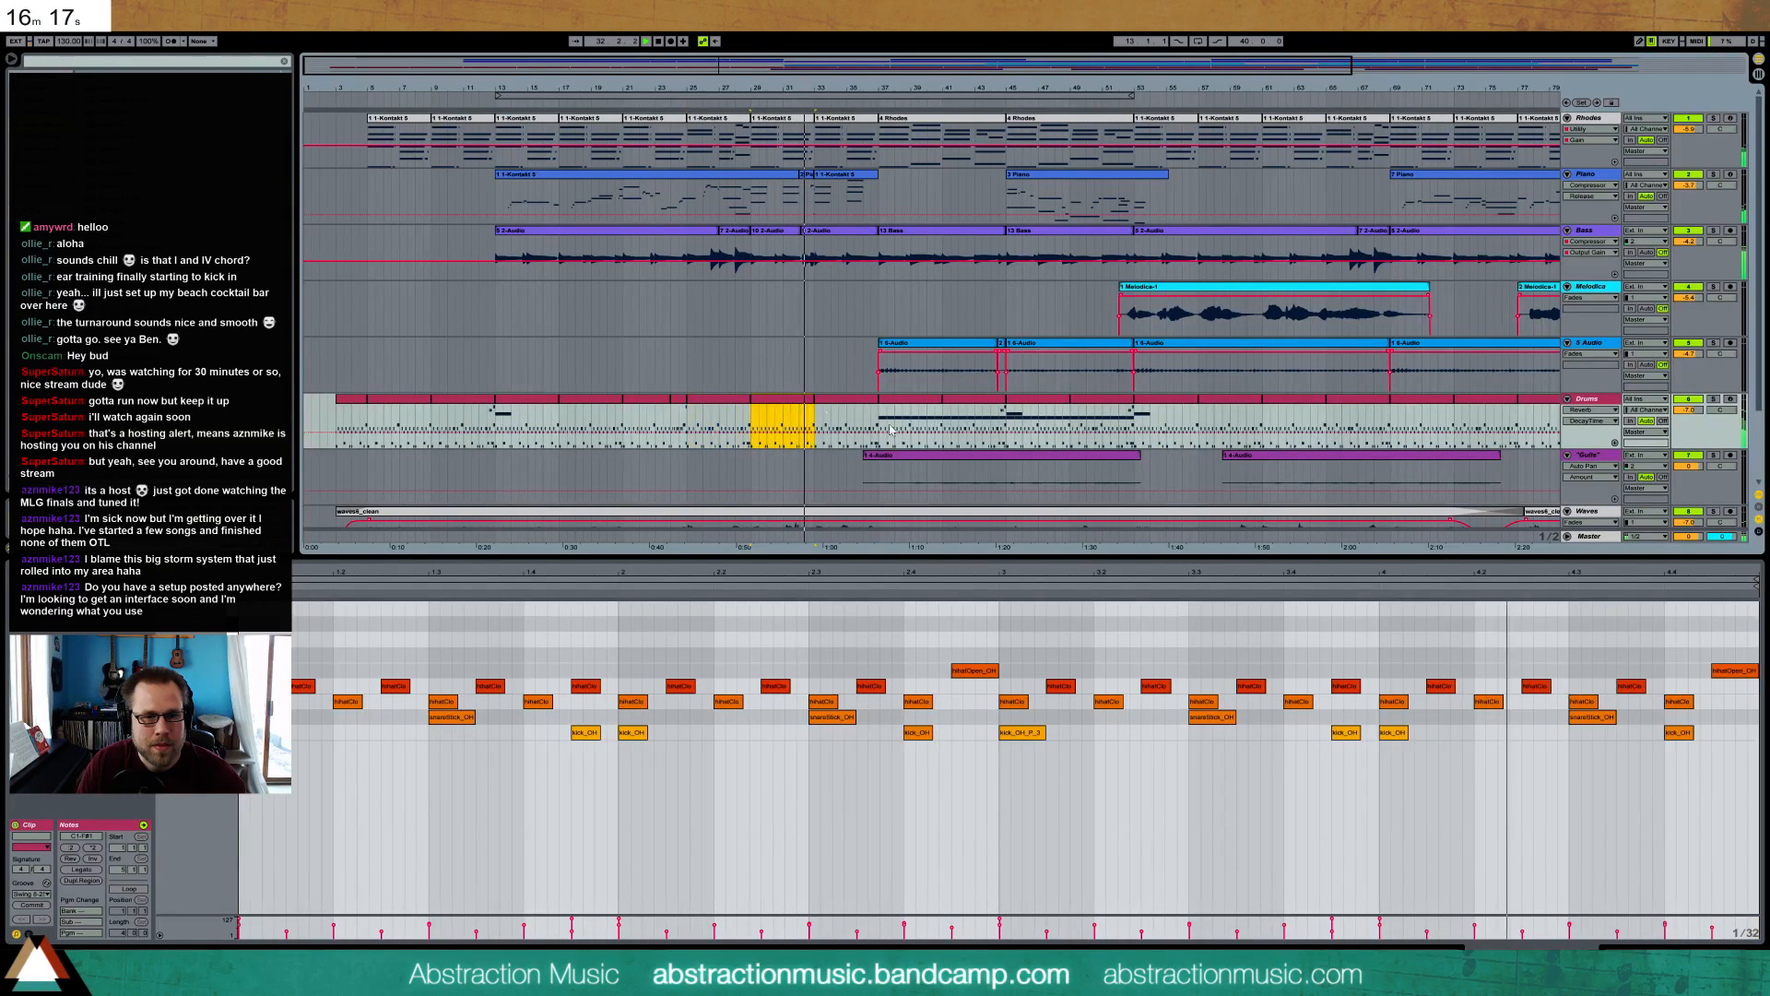
pyautogui.click(1629, 687)
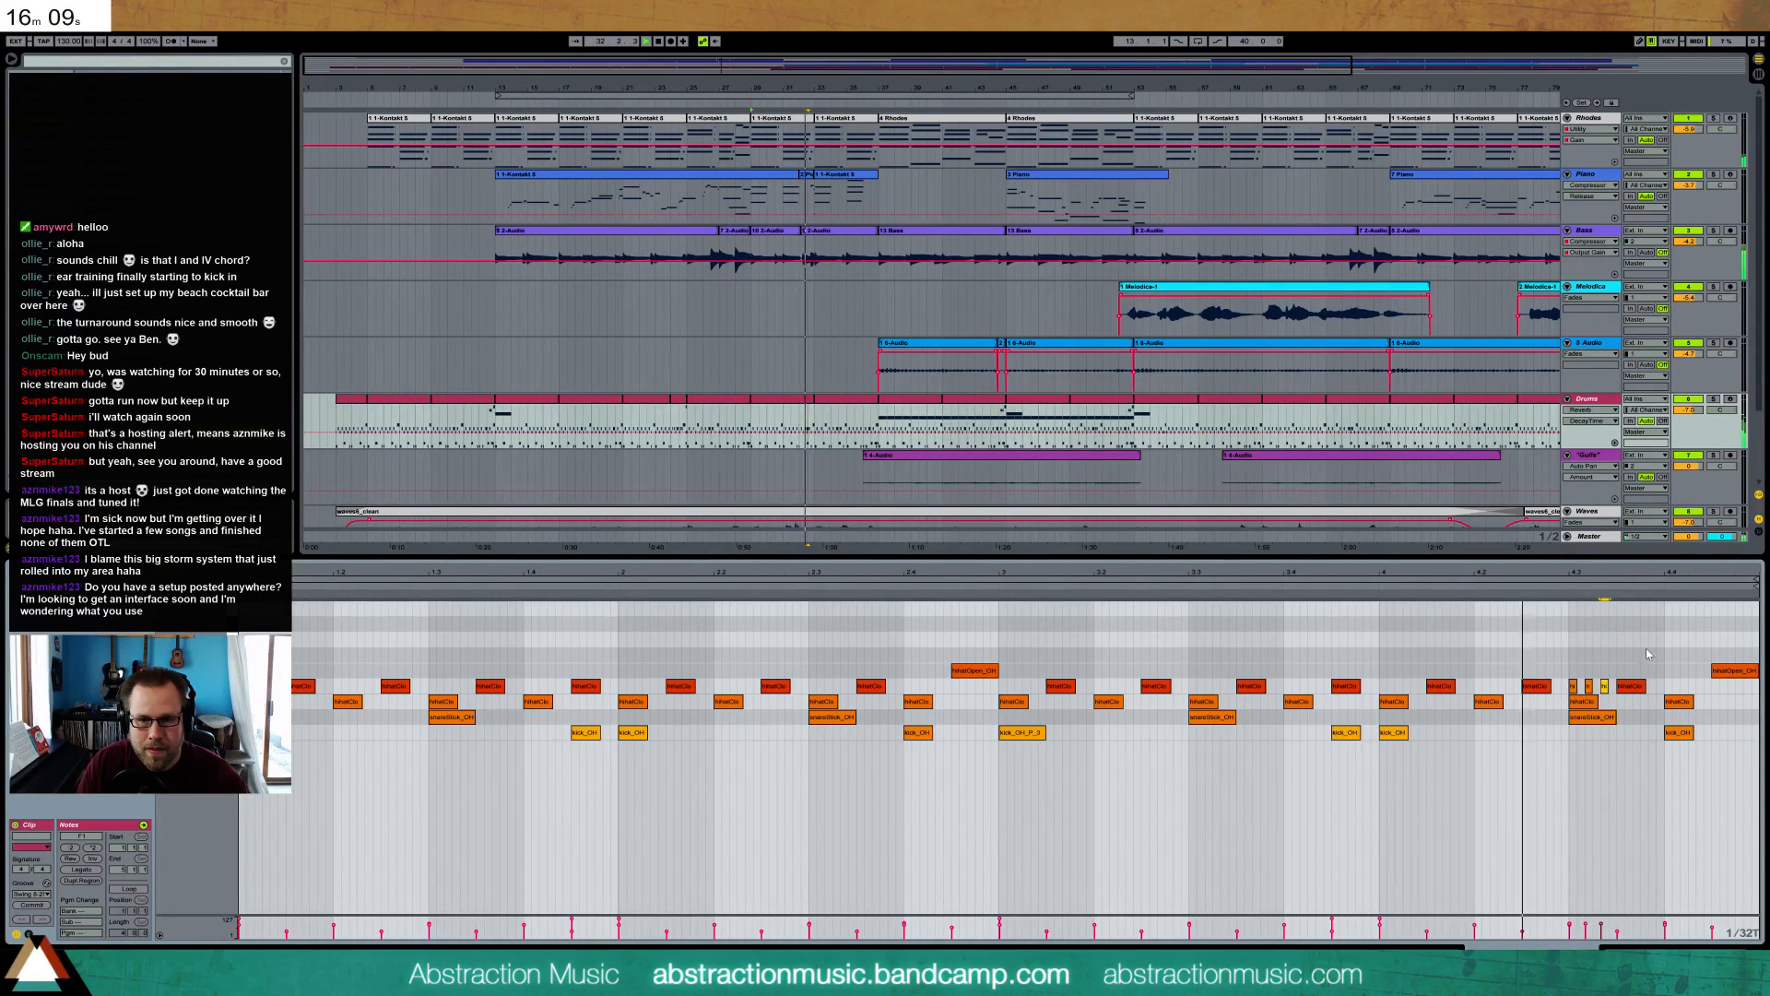
pyautogui.click(1581, 703)
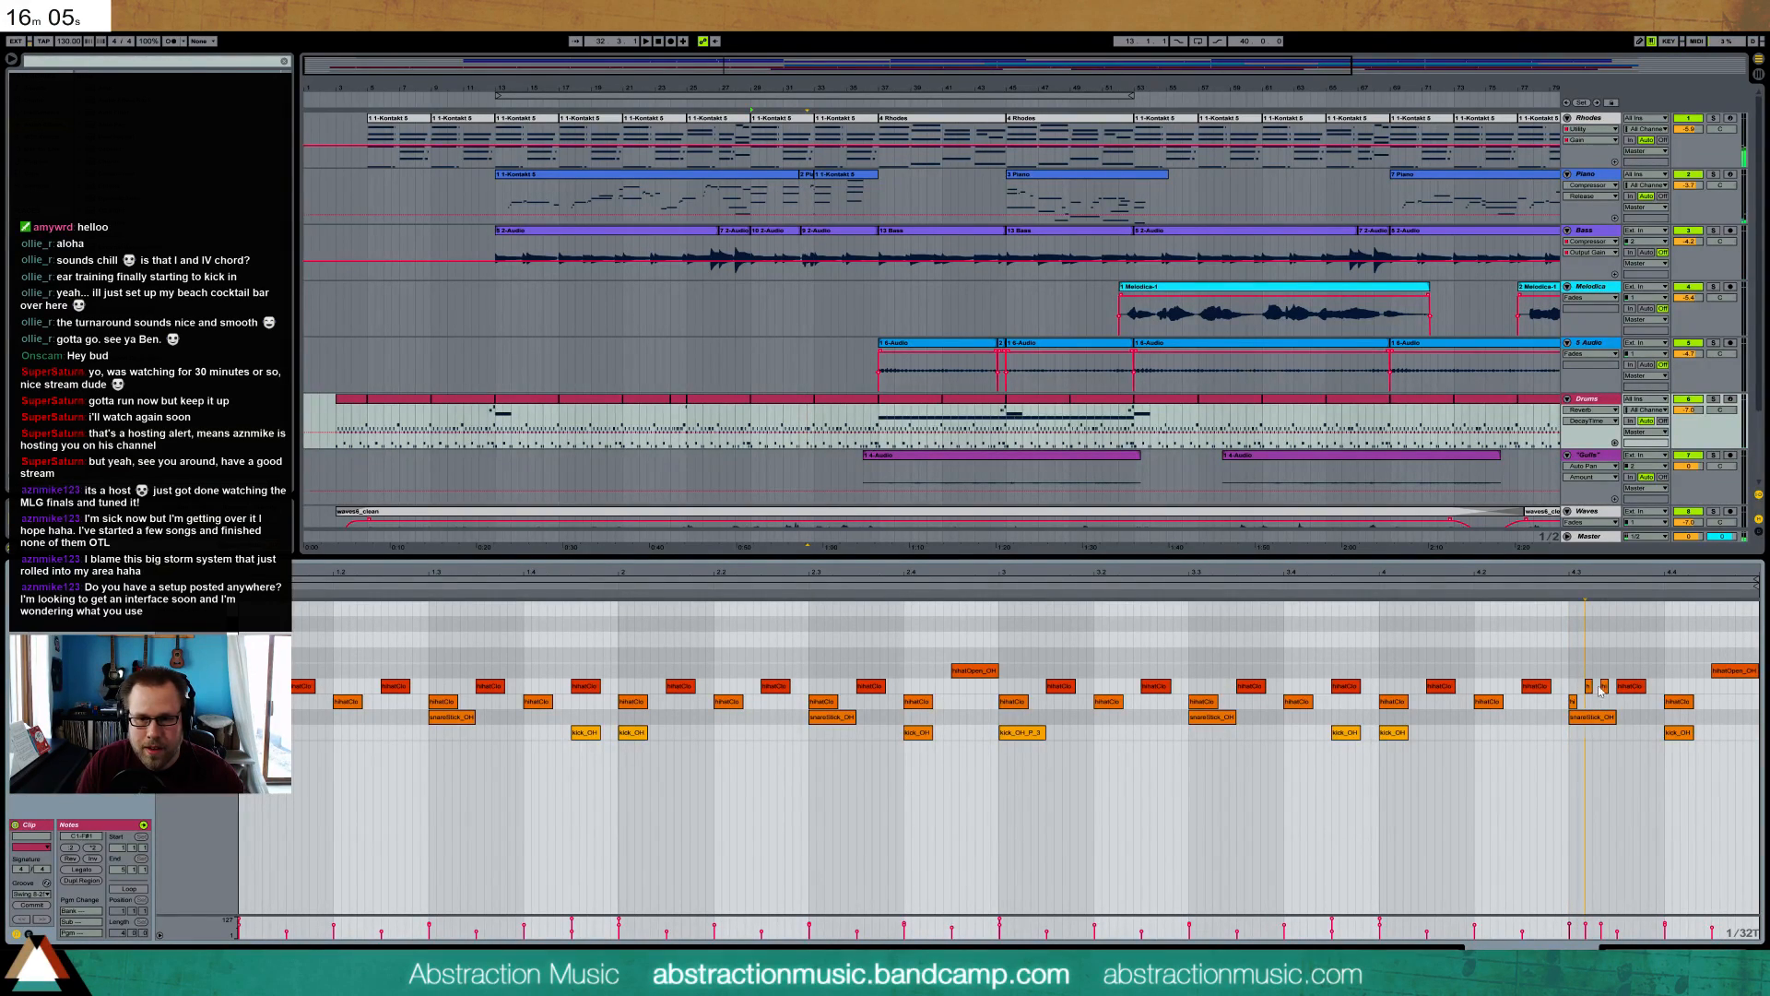
pyautogui.hotkey('ctrl', '2')
pyautogui.hotkey('ctrl', '2')
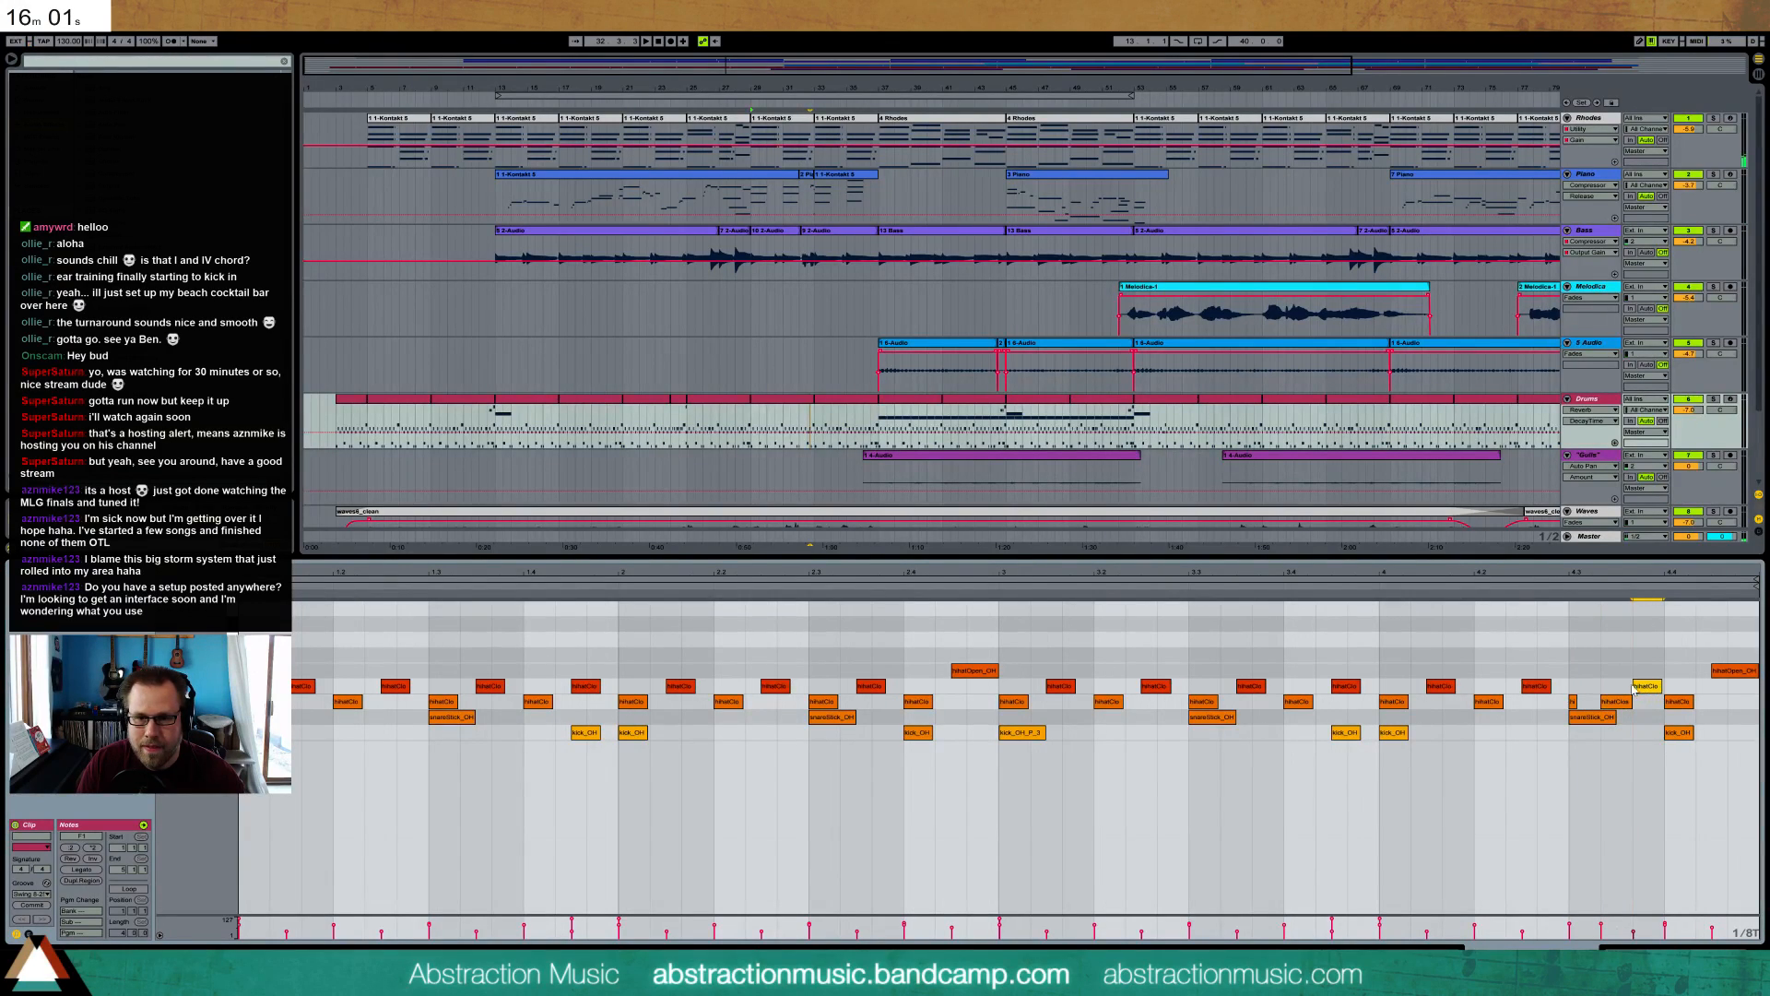
pyautogui.click(1321, 585)
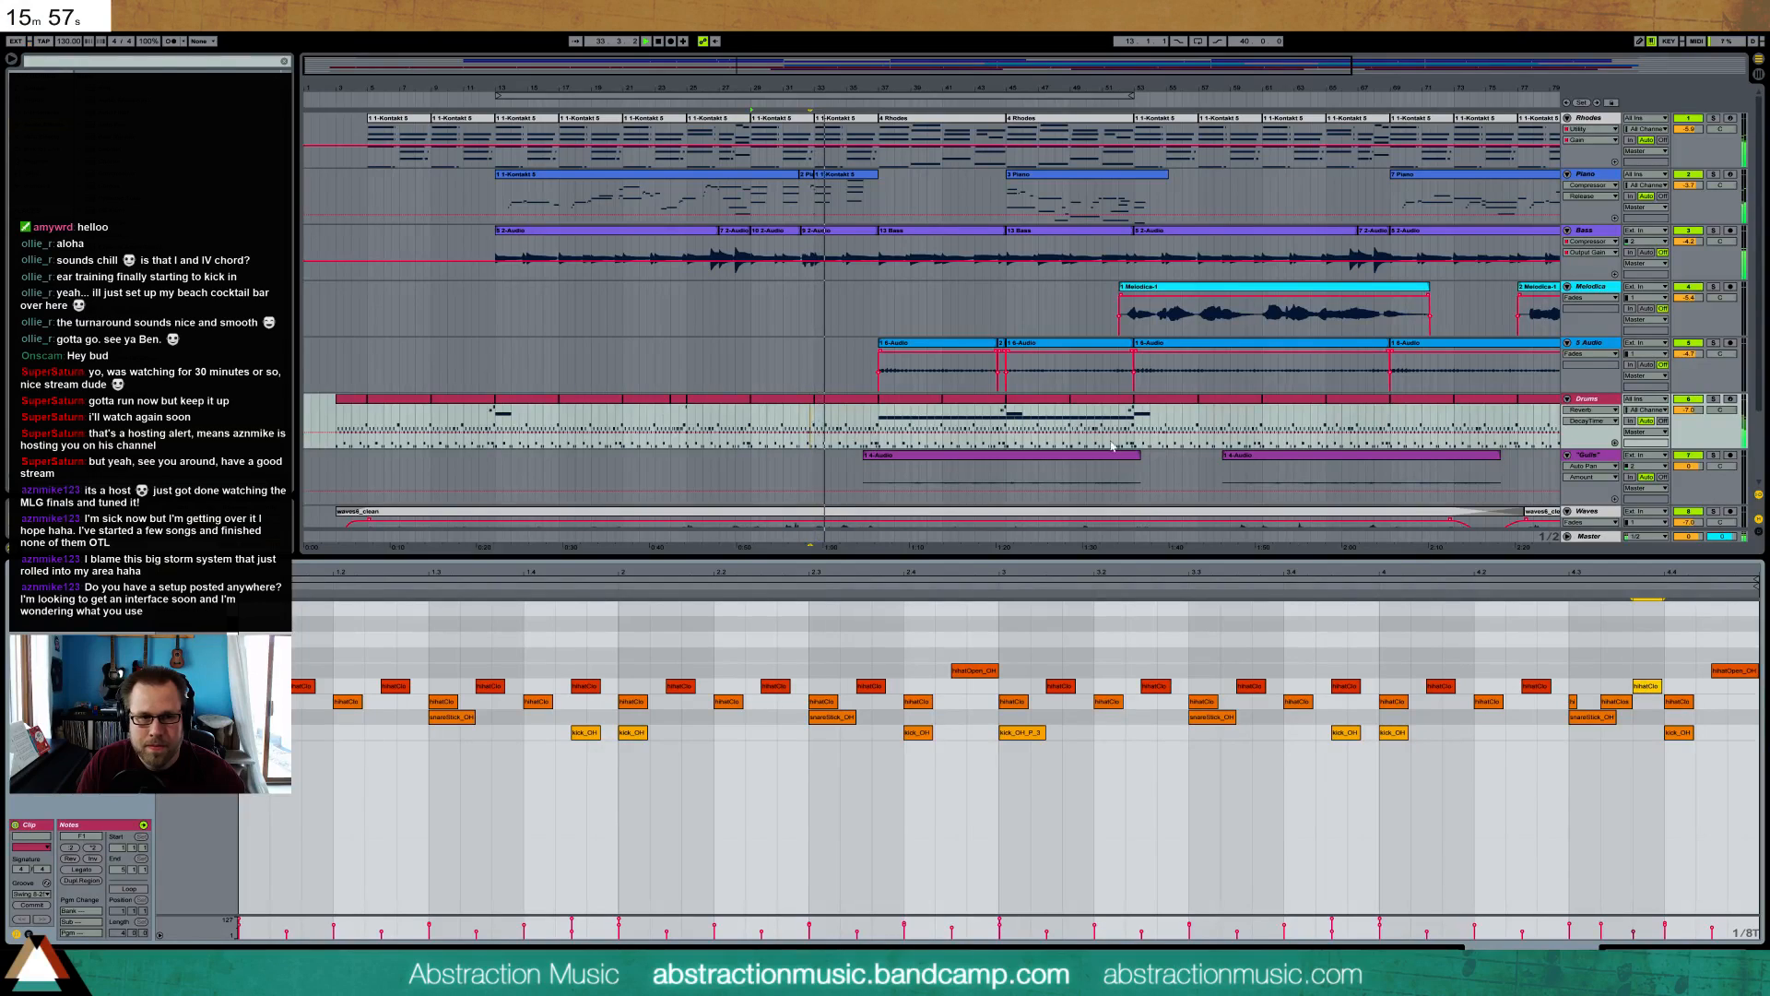
# - Add a kick note on the offbeat after 4.2 in the bar 33 Drums clip, keeping the preceding kick in place
pyautogui.click(849, 403)
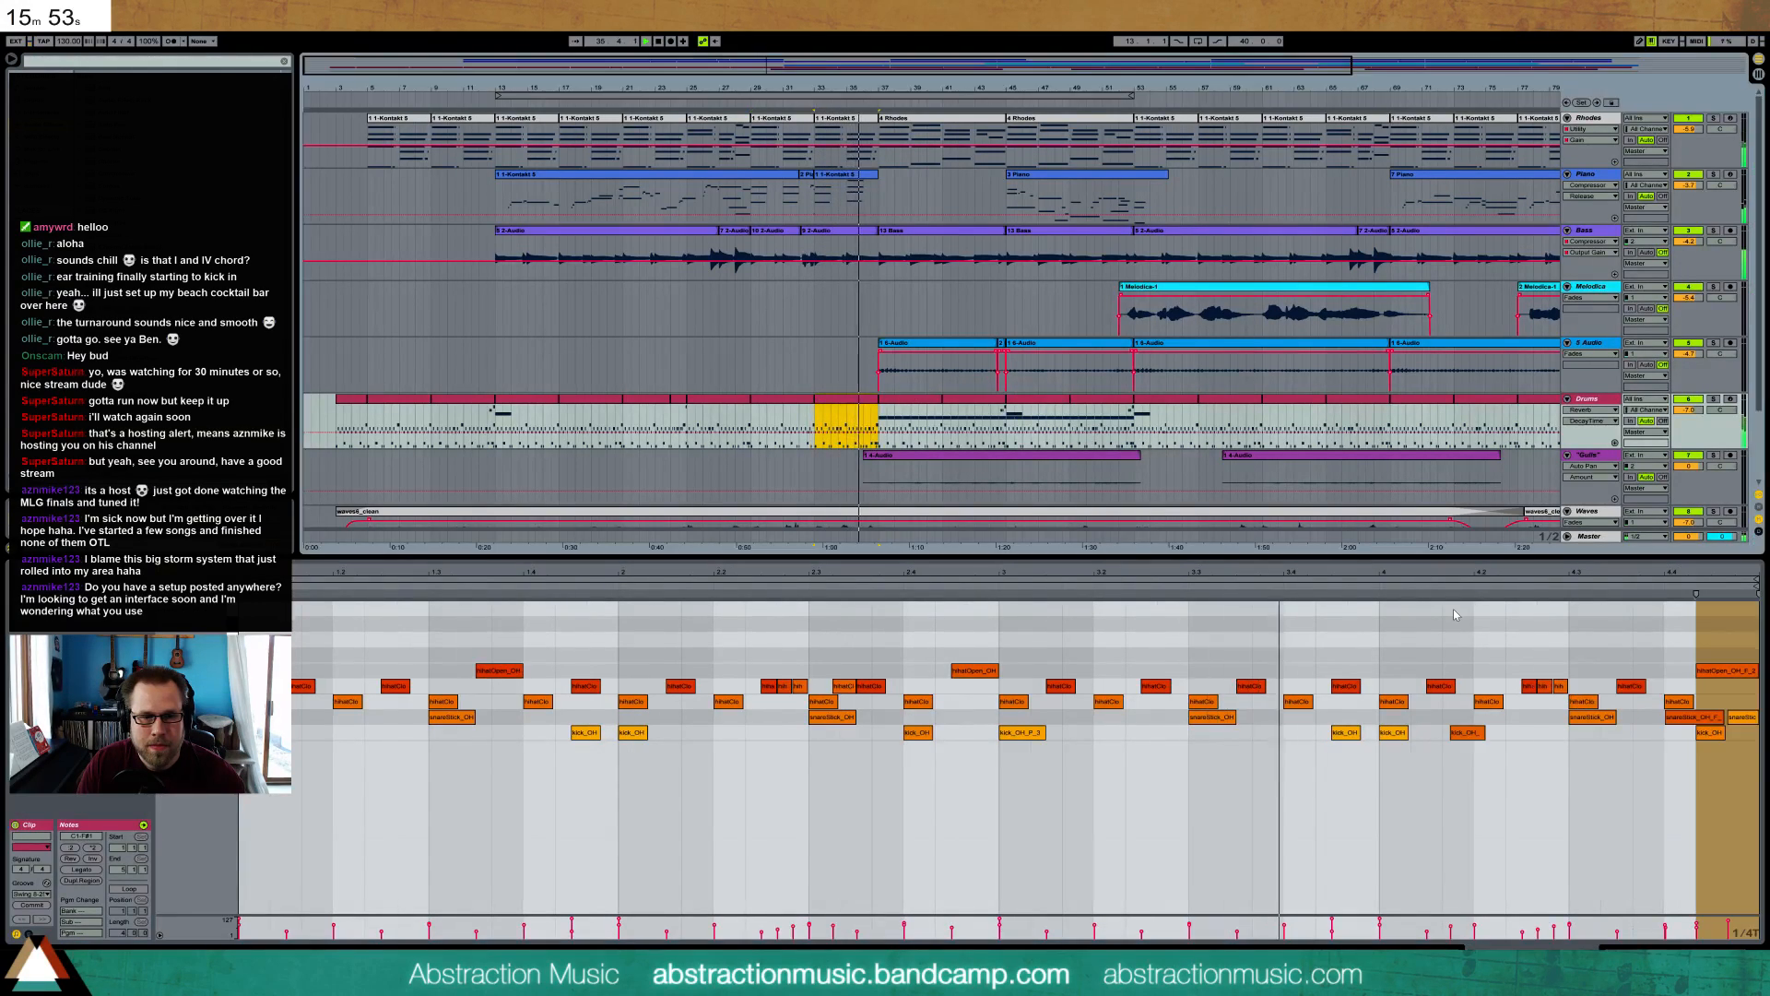
pyautogui.click(1517, 787)
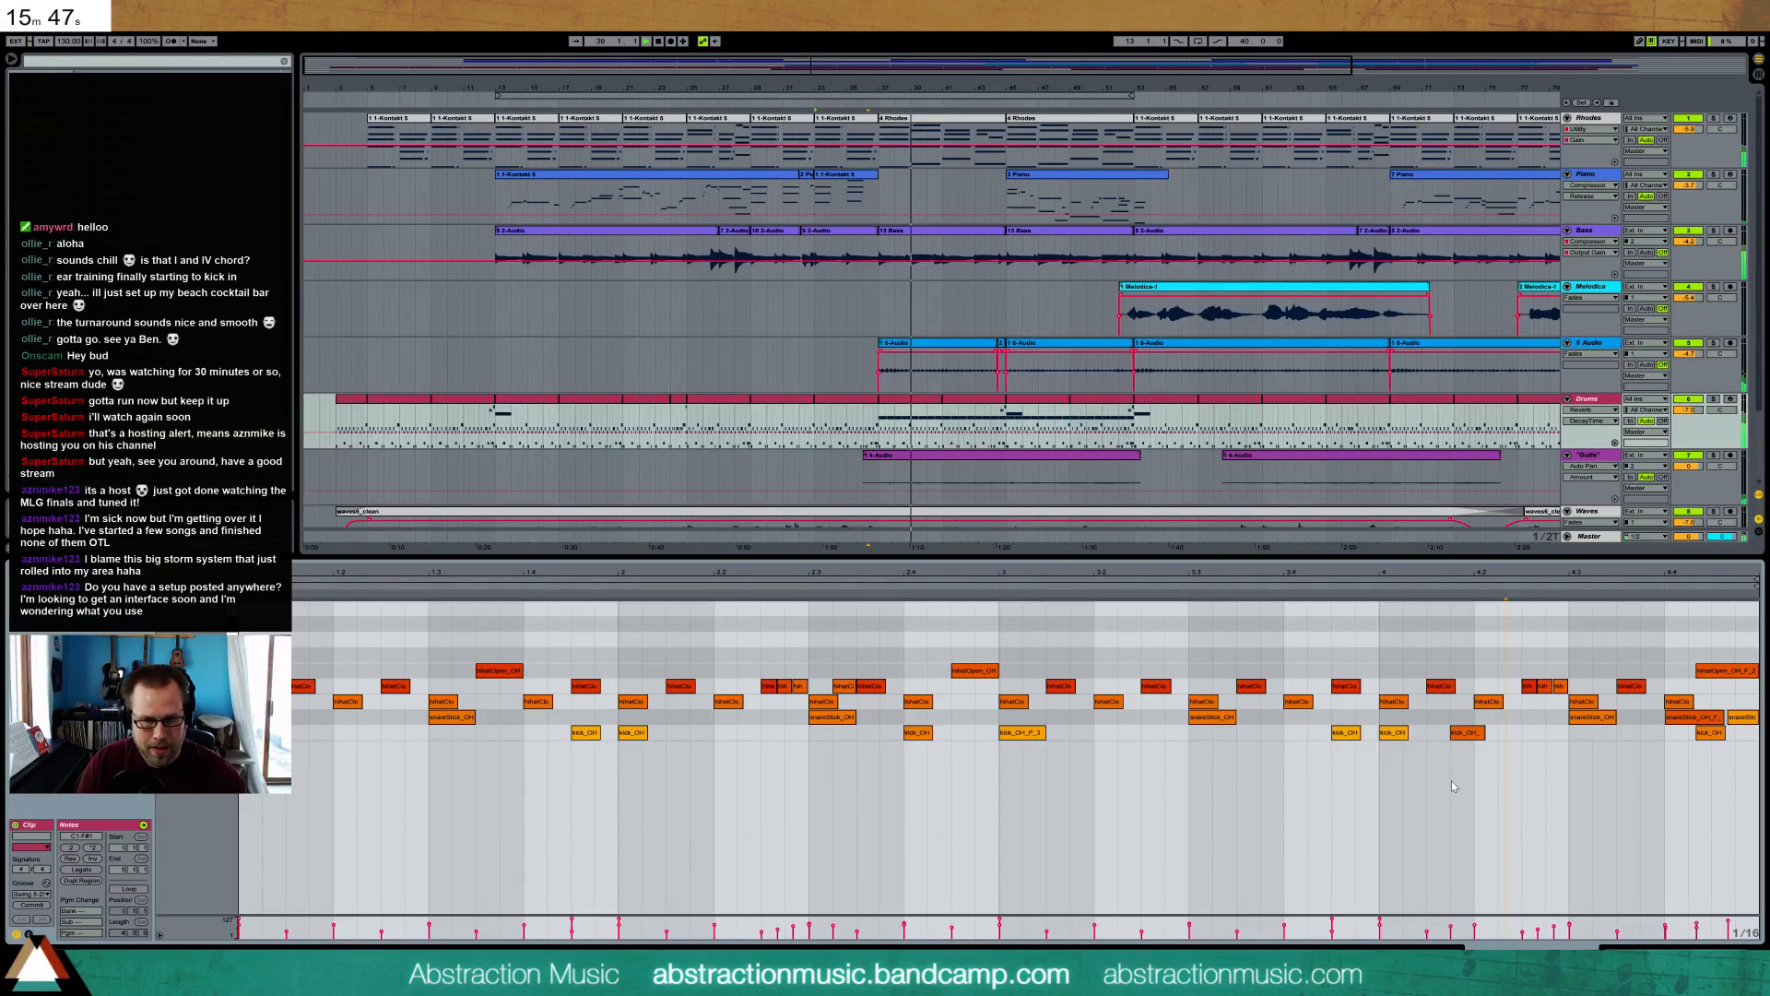
pyautogui.press('space')
pyautogui.moveTo(1461, 735); pyautogui.dragTo(1443, 734)
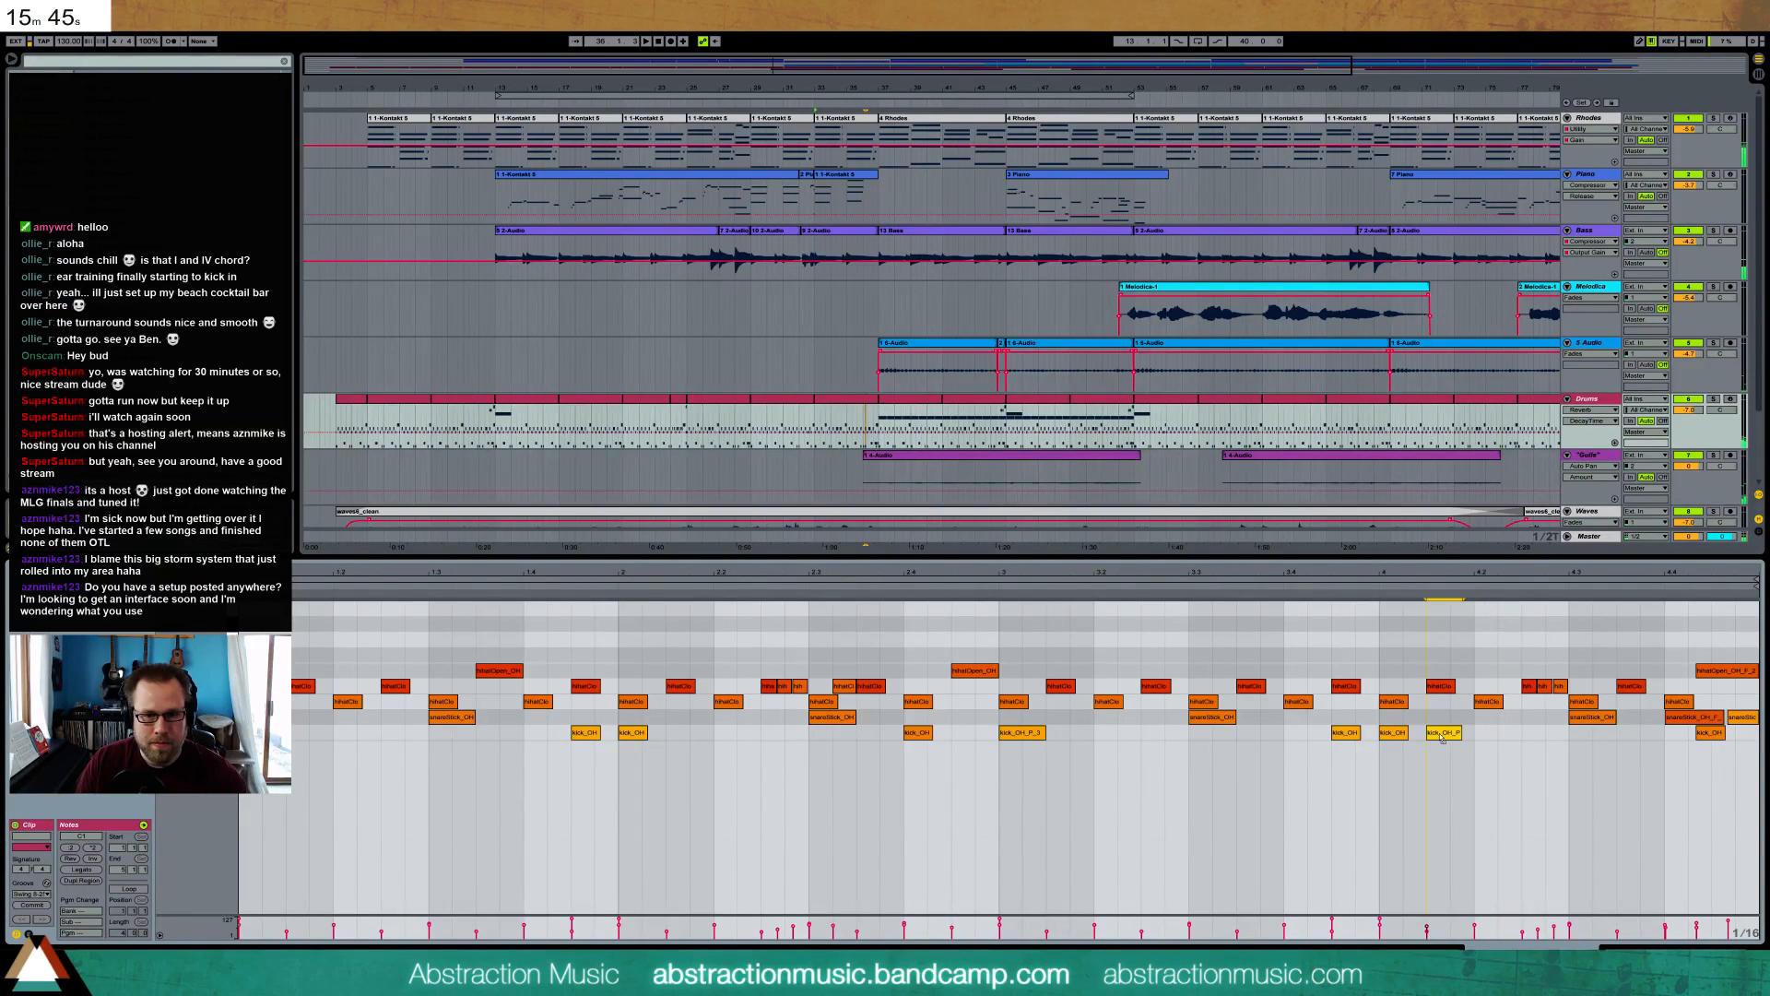
pyautogui.doubleClick(1533, 734)
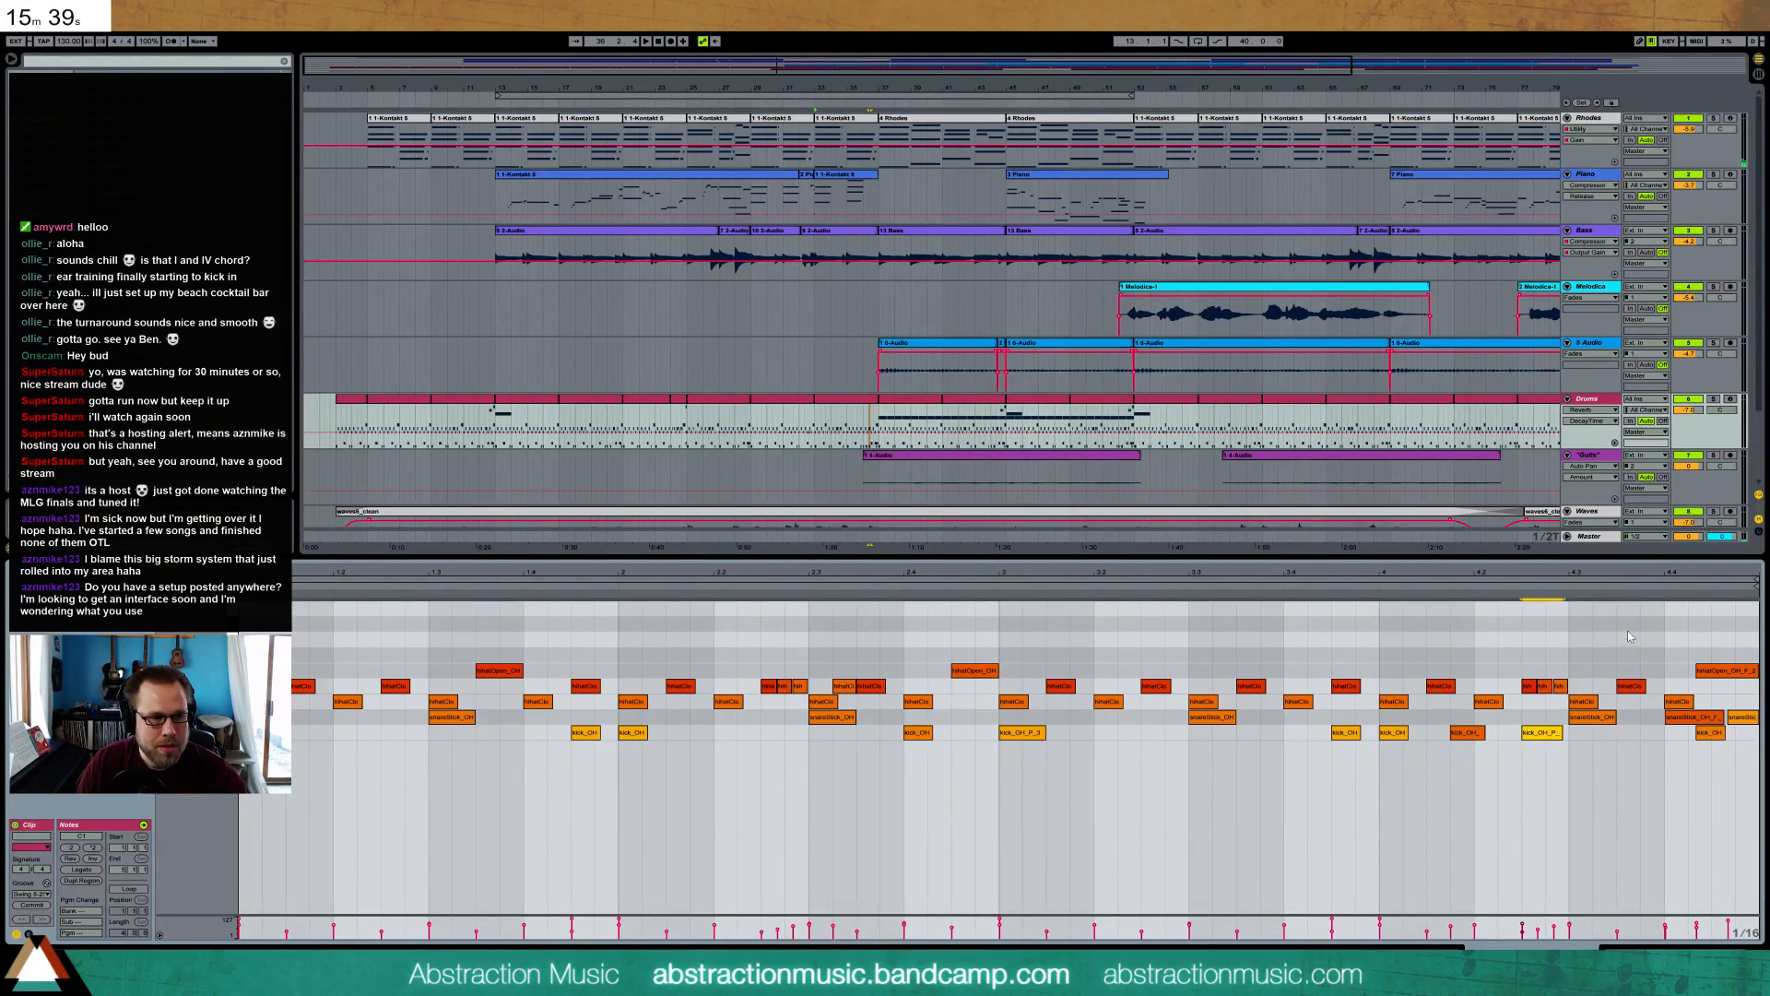
# - Add tom notes between 4.3 and 4.4 leading into the end of the bar 33 Drums clip and play the fill
pyautogui.doubleClick(1629, 626)
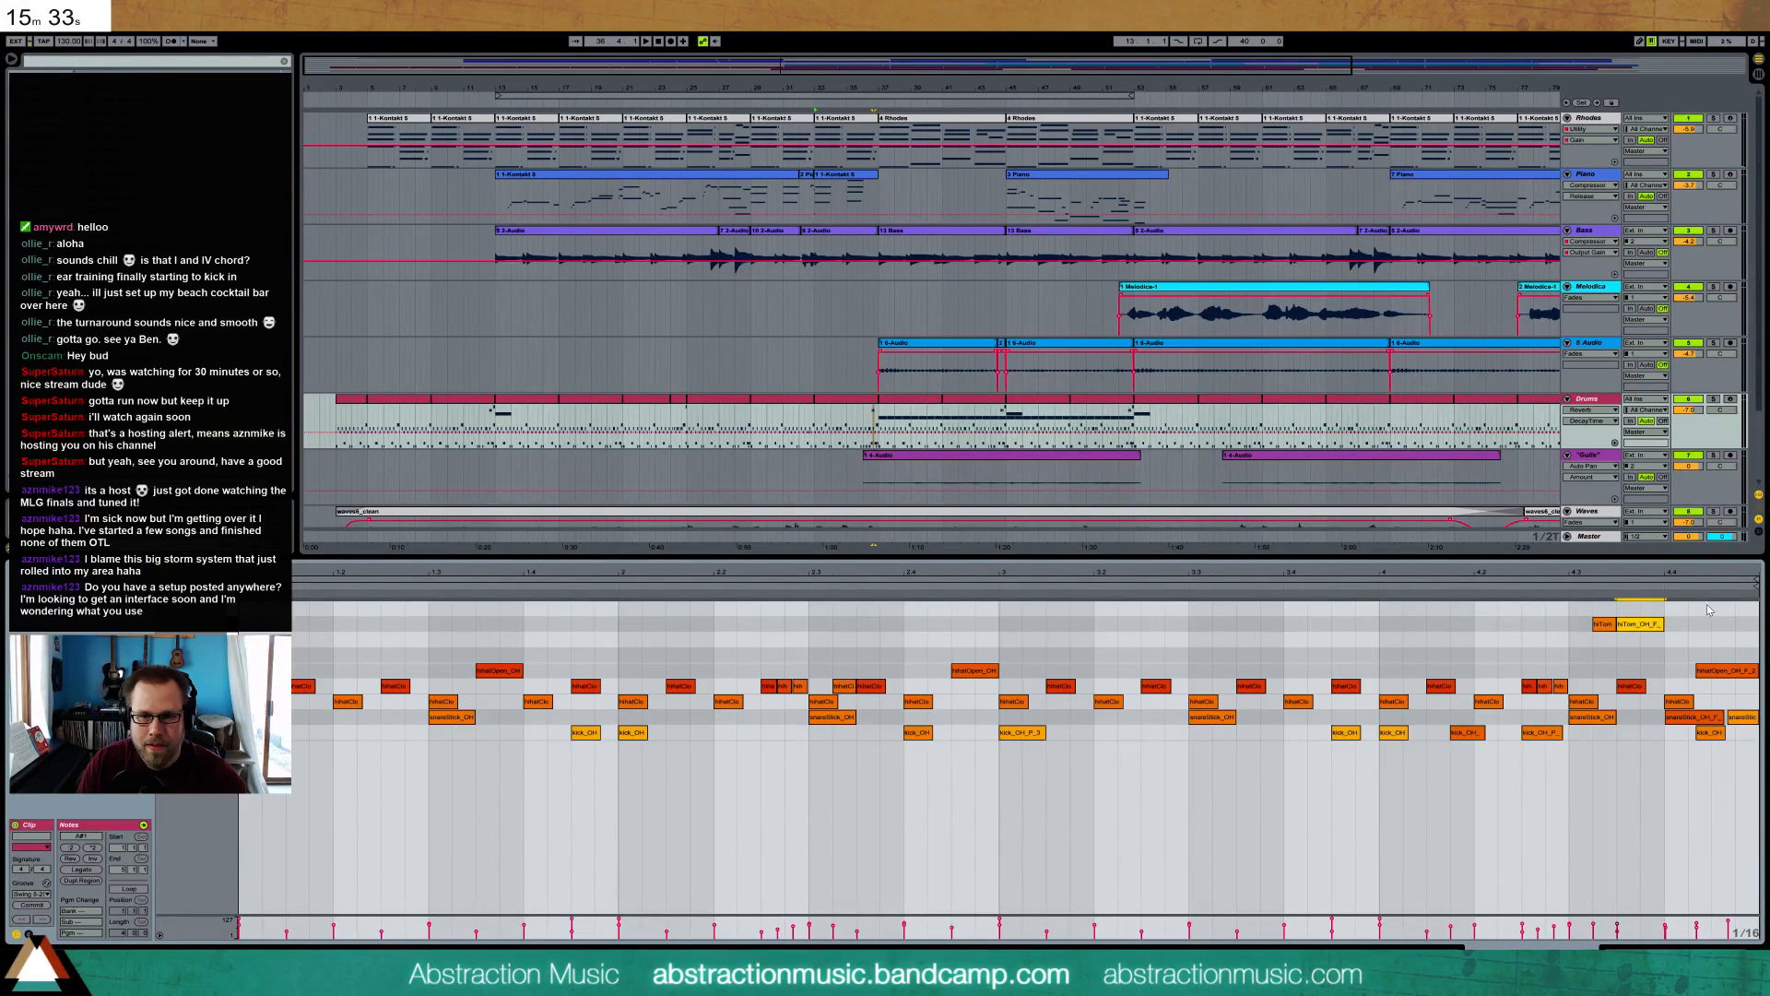
pyautogui.doubleClick(1556, 624)
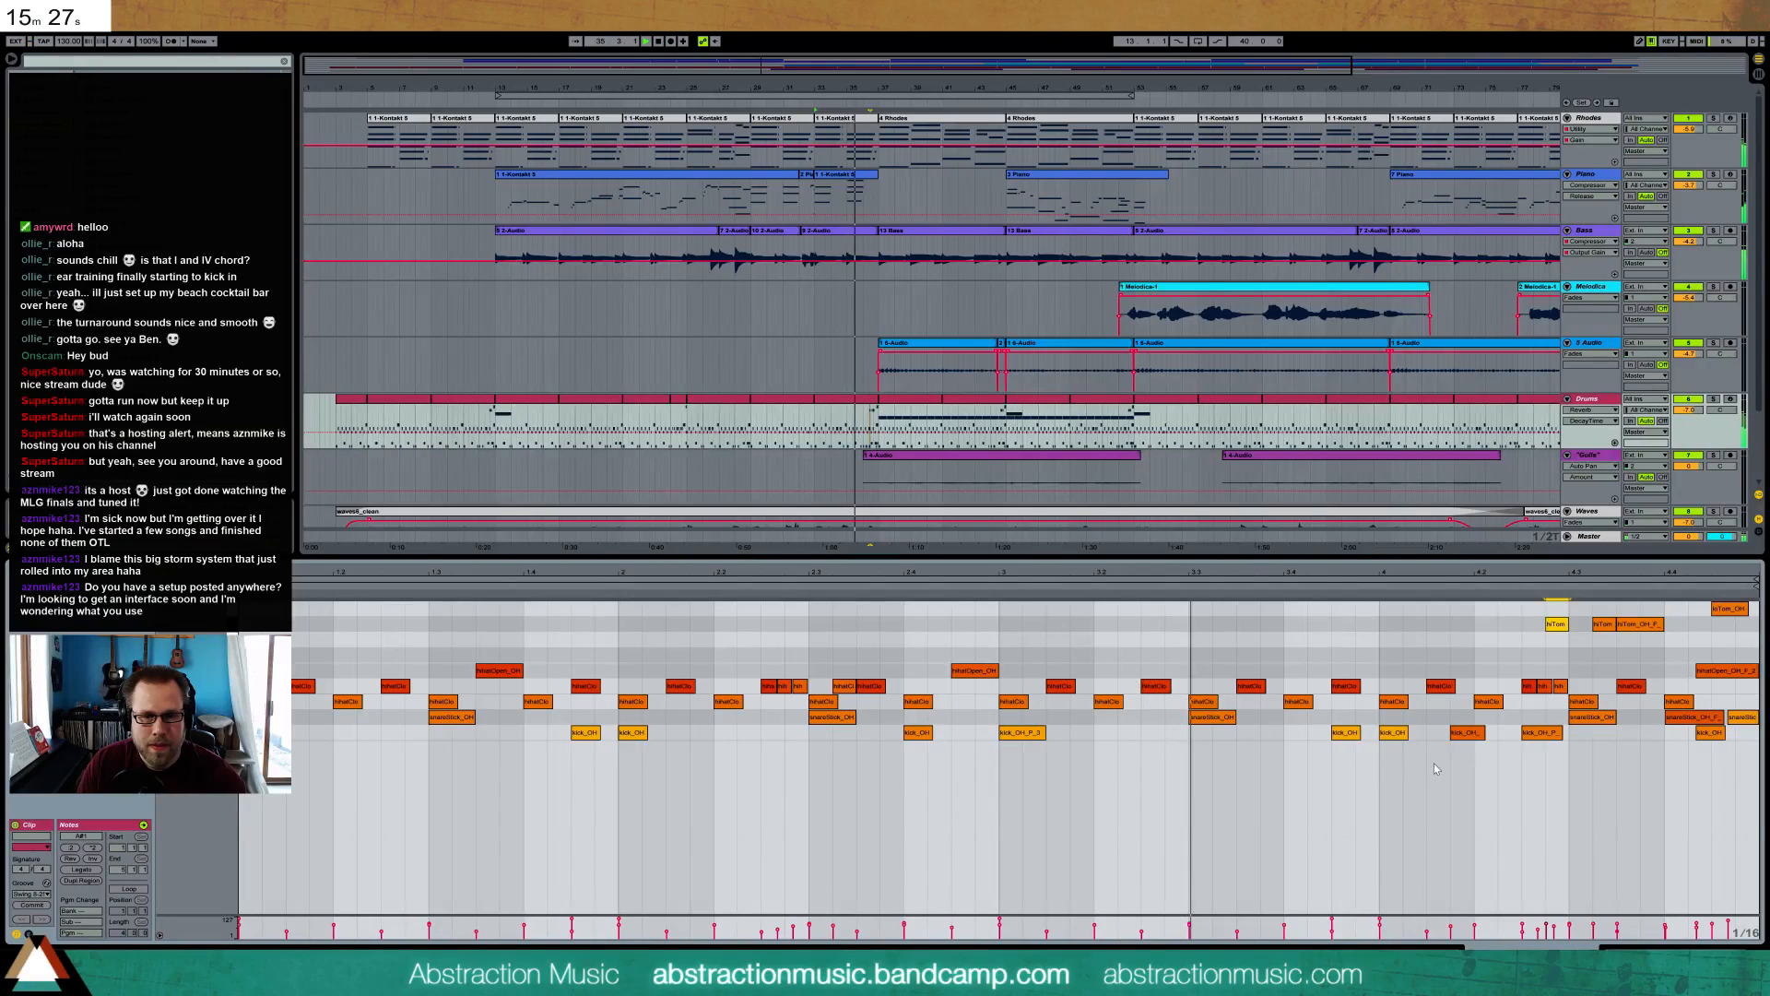
pyautogui.moveTo(1556, 624); pyautogui.dragTo(1632, 636)
pyautogui.press('space')
pyautogui.press('Right')
pyautogui.press('Right')
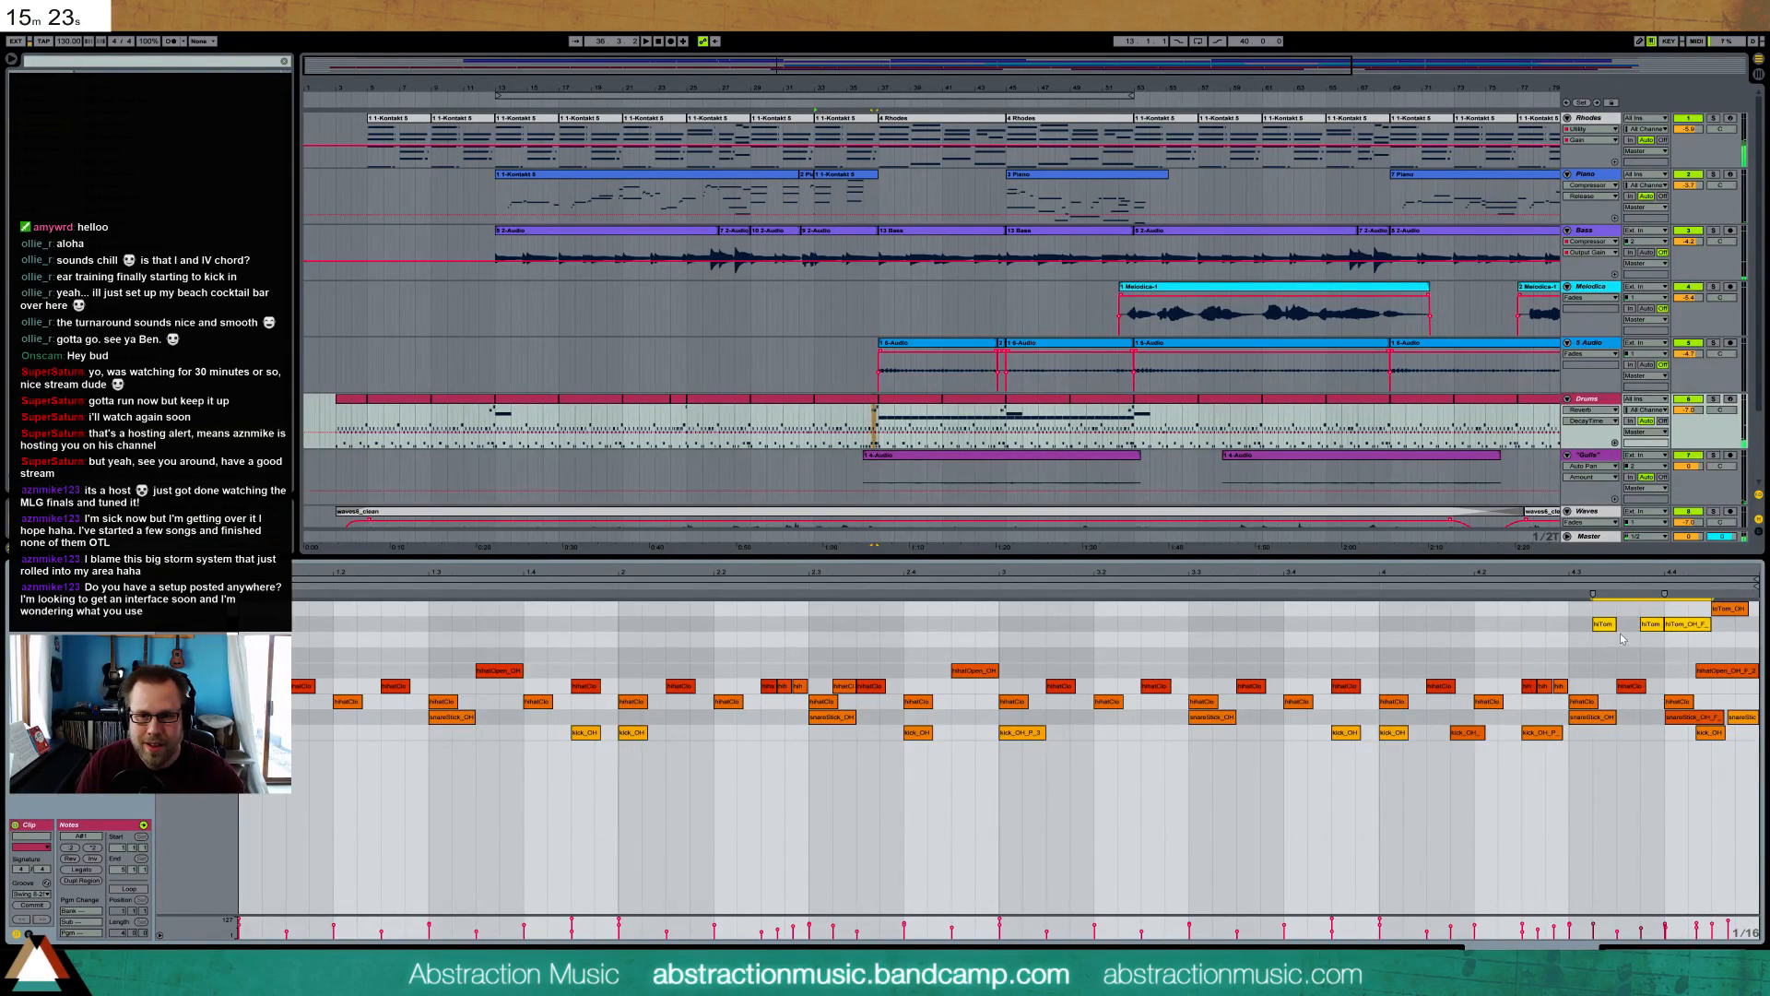
# - Move the first tom of the bar 33 fill to 4.3 and compare the fill with the one in the bar 41 Drums clip
pyautogui.click(1613, 644)
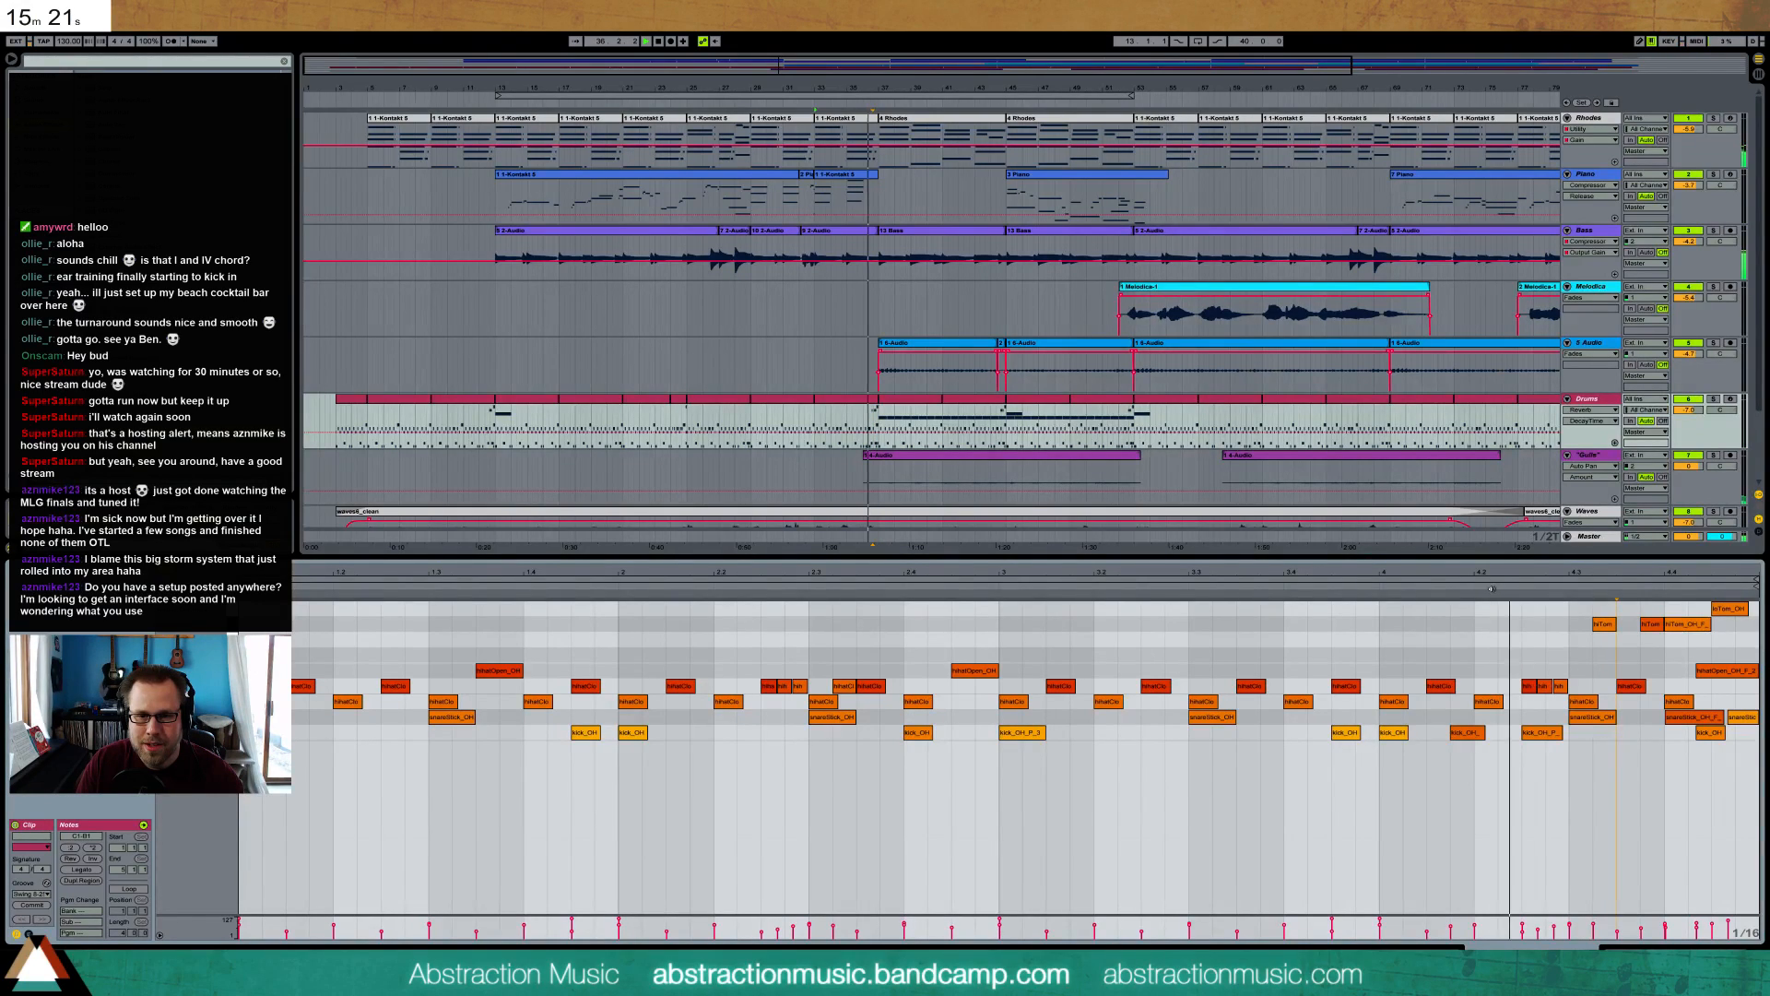
pyautogui.click(1546, 634)
pyautogui.moveTo(1604, 627); pyautogui.dragTo(1579, 627)
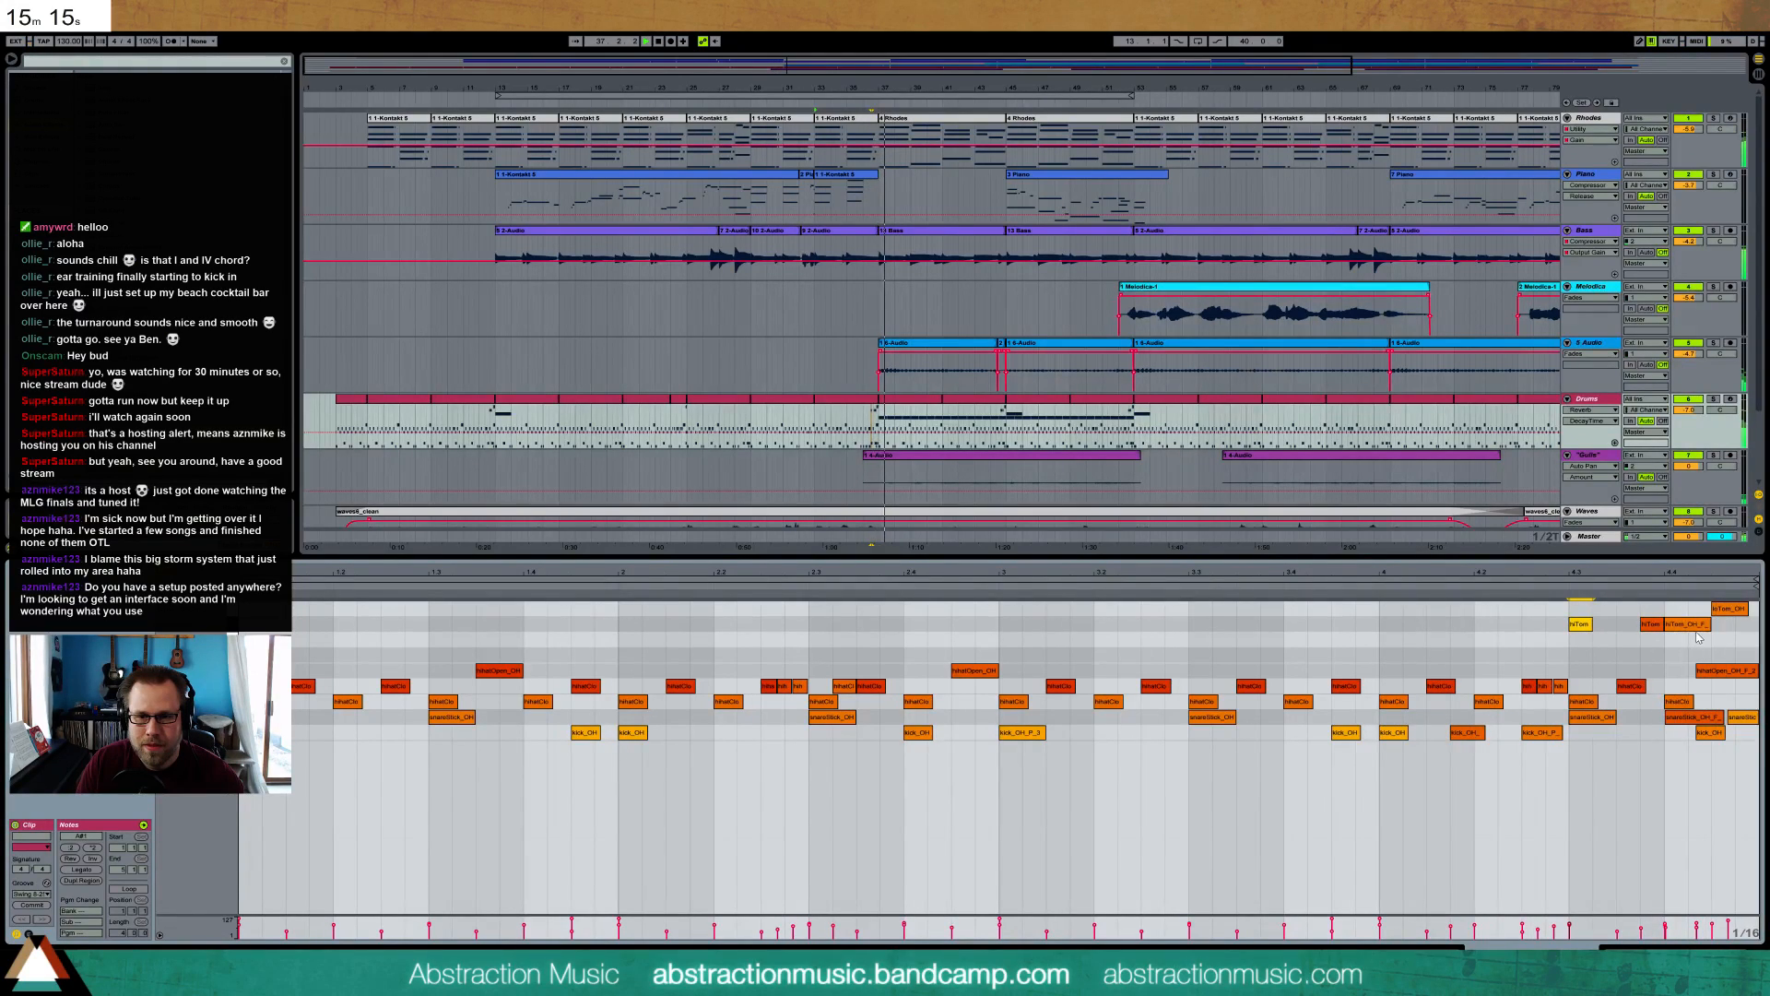
pyautogui.moveTo(944, 415); pyautogui.dragTo(995, 403)
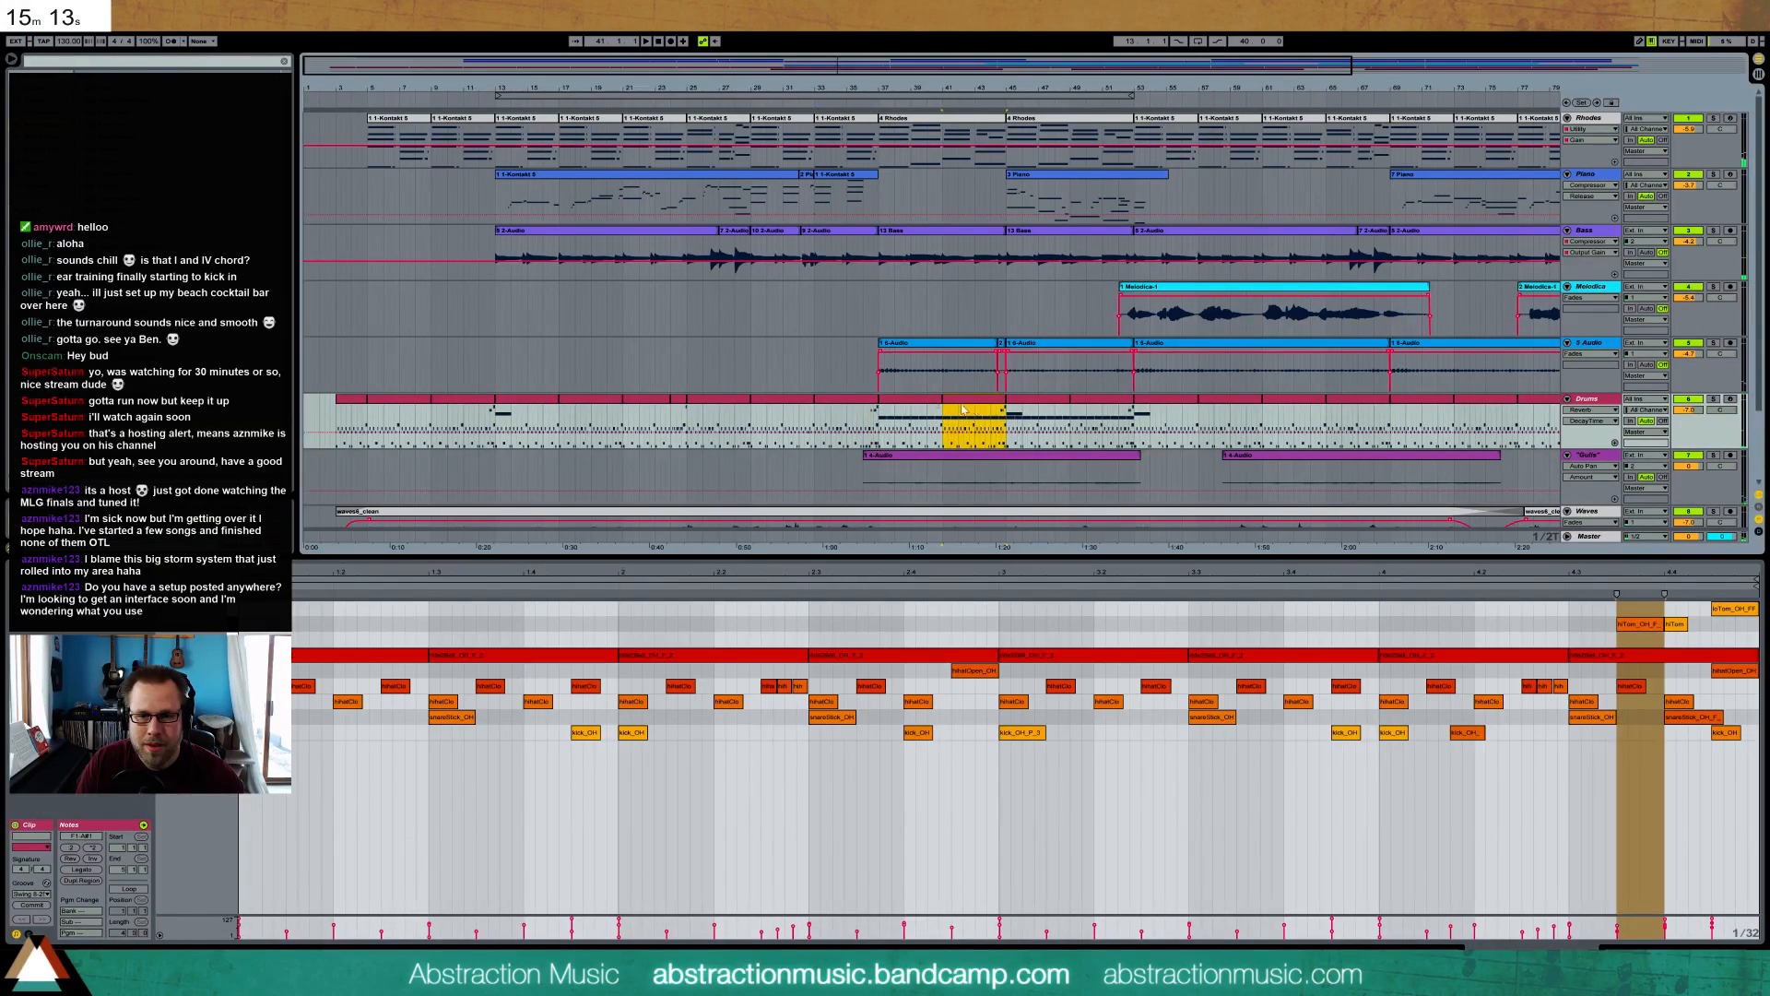
pyautogui.click(858, 400)
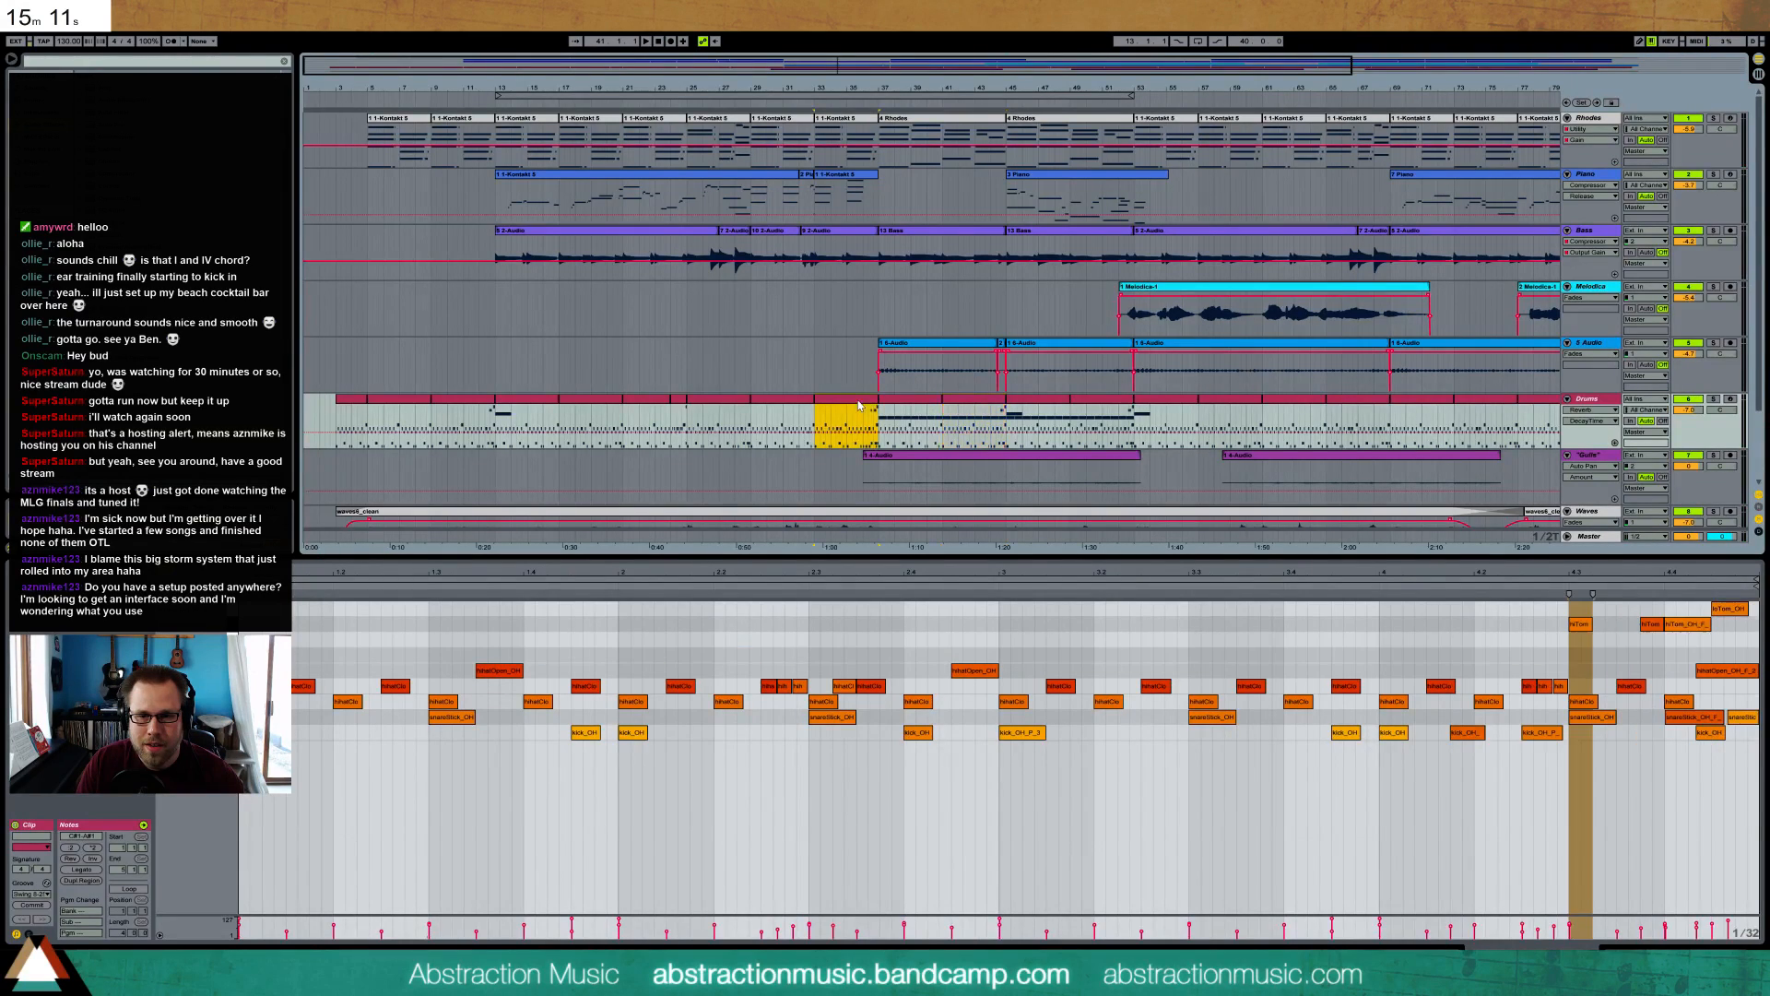
# - Space out the bar 33 tom fill with hits on the offbeats after 4.2 and 4.3, shifting the final tom to the last triplet
pyautogui.click(1629, 624)
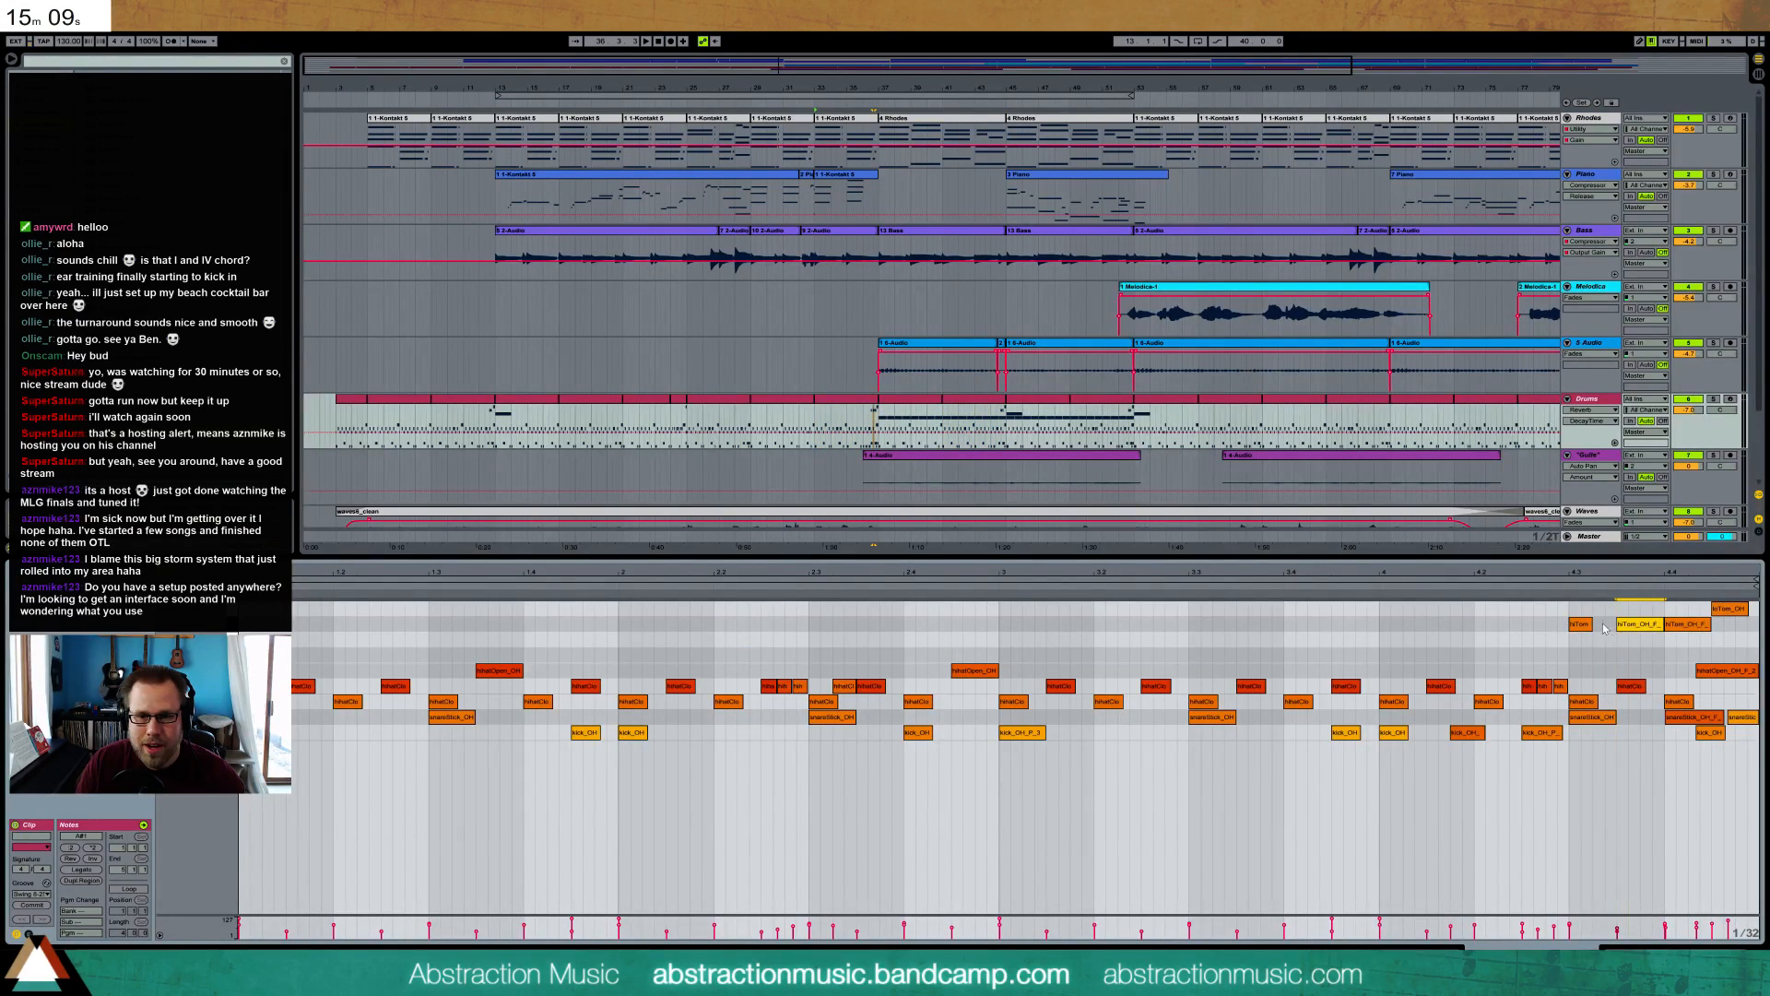
pyautogui.moveTo(1577, 626); pyautogui.dragTo(1557, 625)
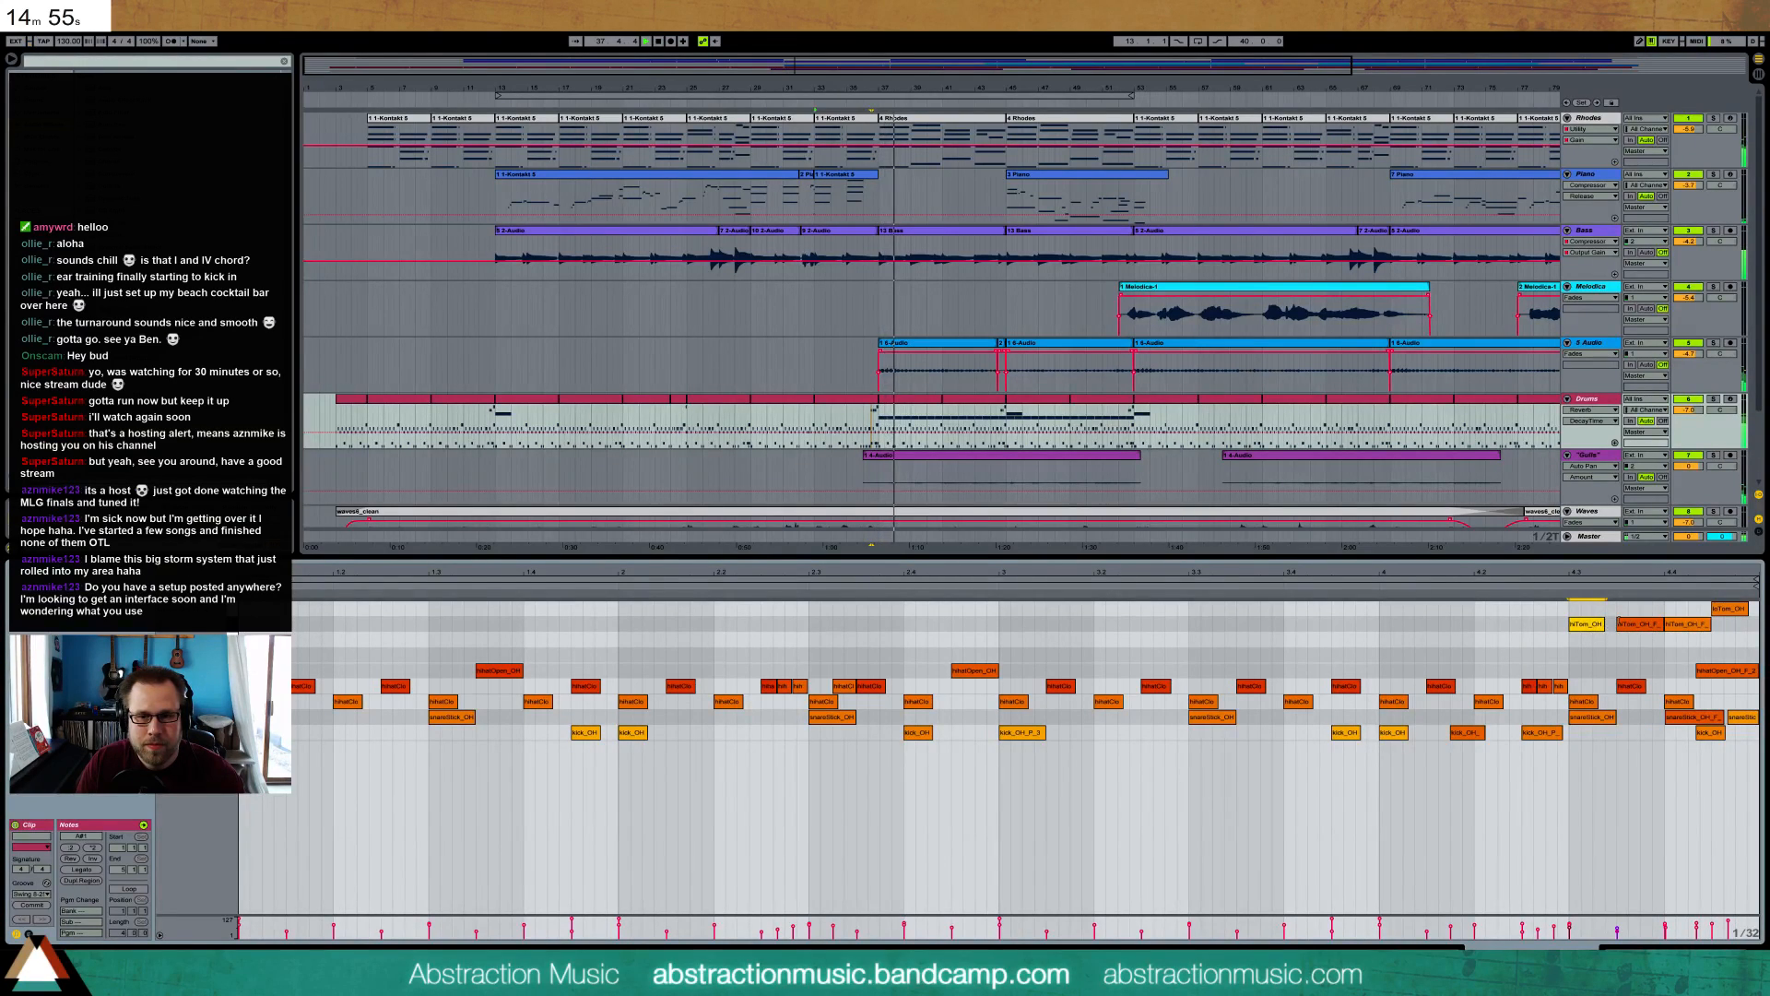
pyautogui.moveTo(1663, 624); pyautogui.dragTo(1561, 629)
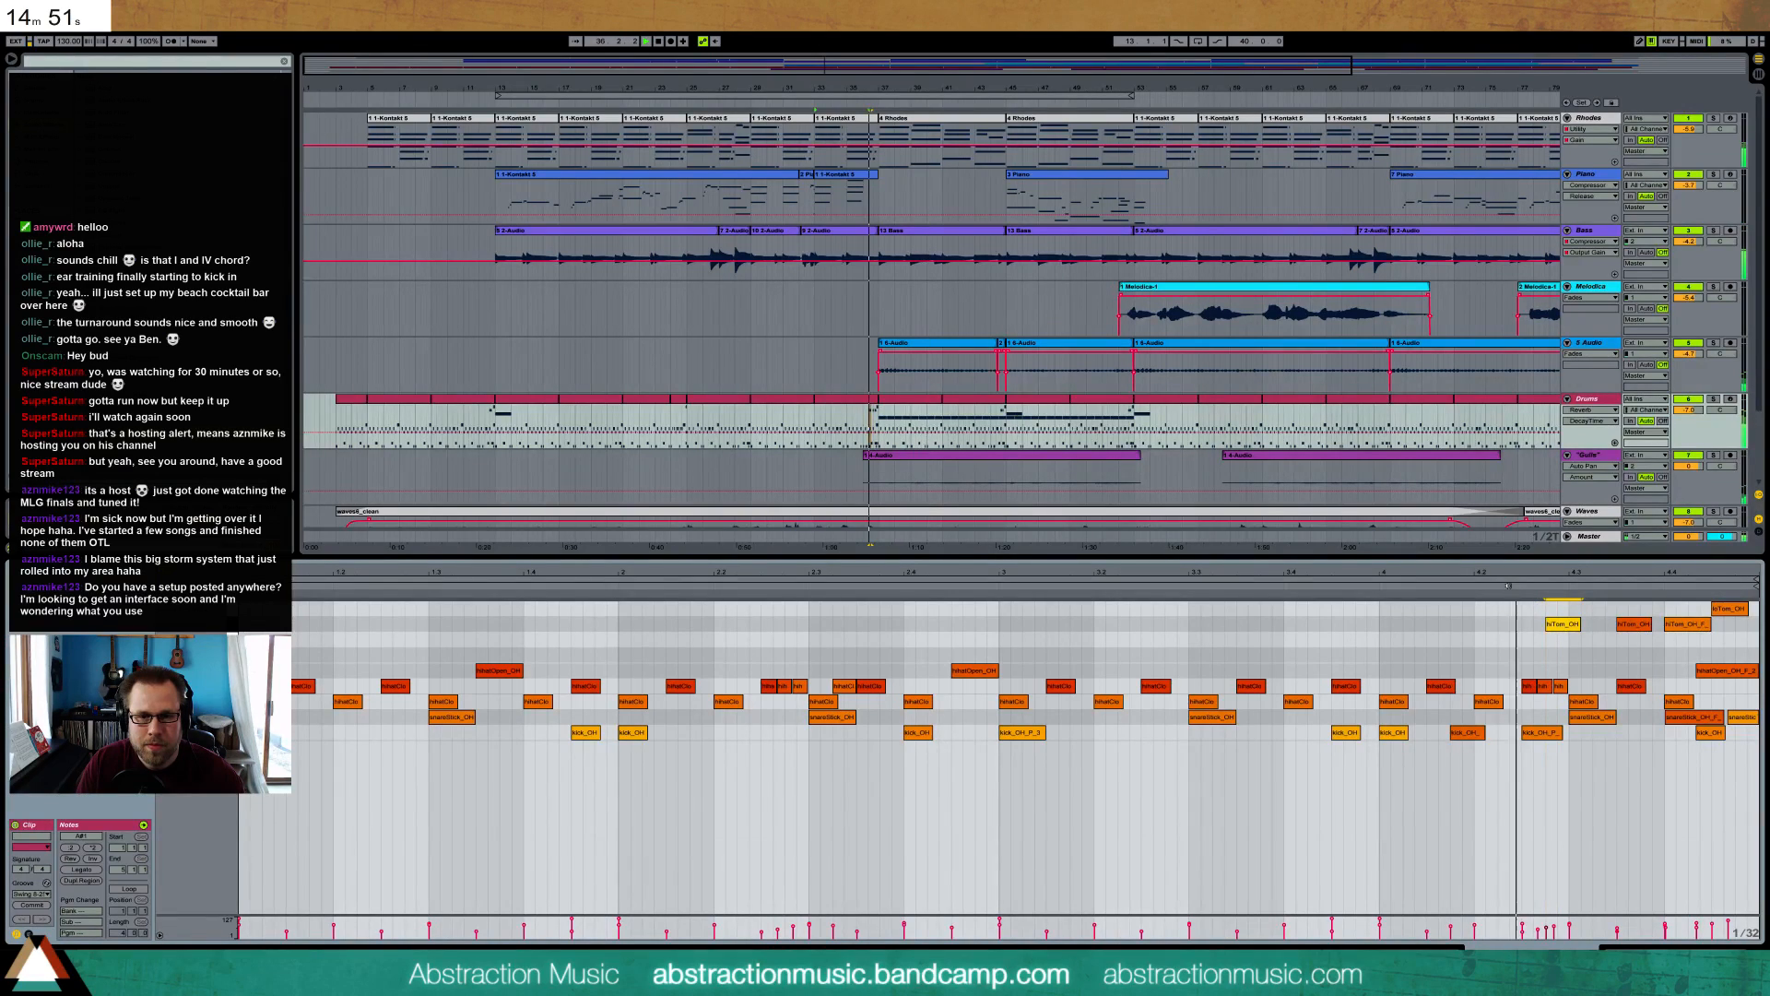
pyautogui.moveTo(1563, 628); pyautogui.dragTo(1539, 627)
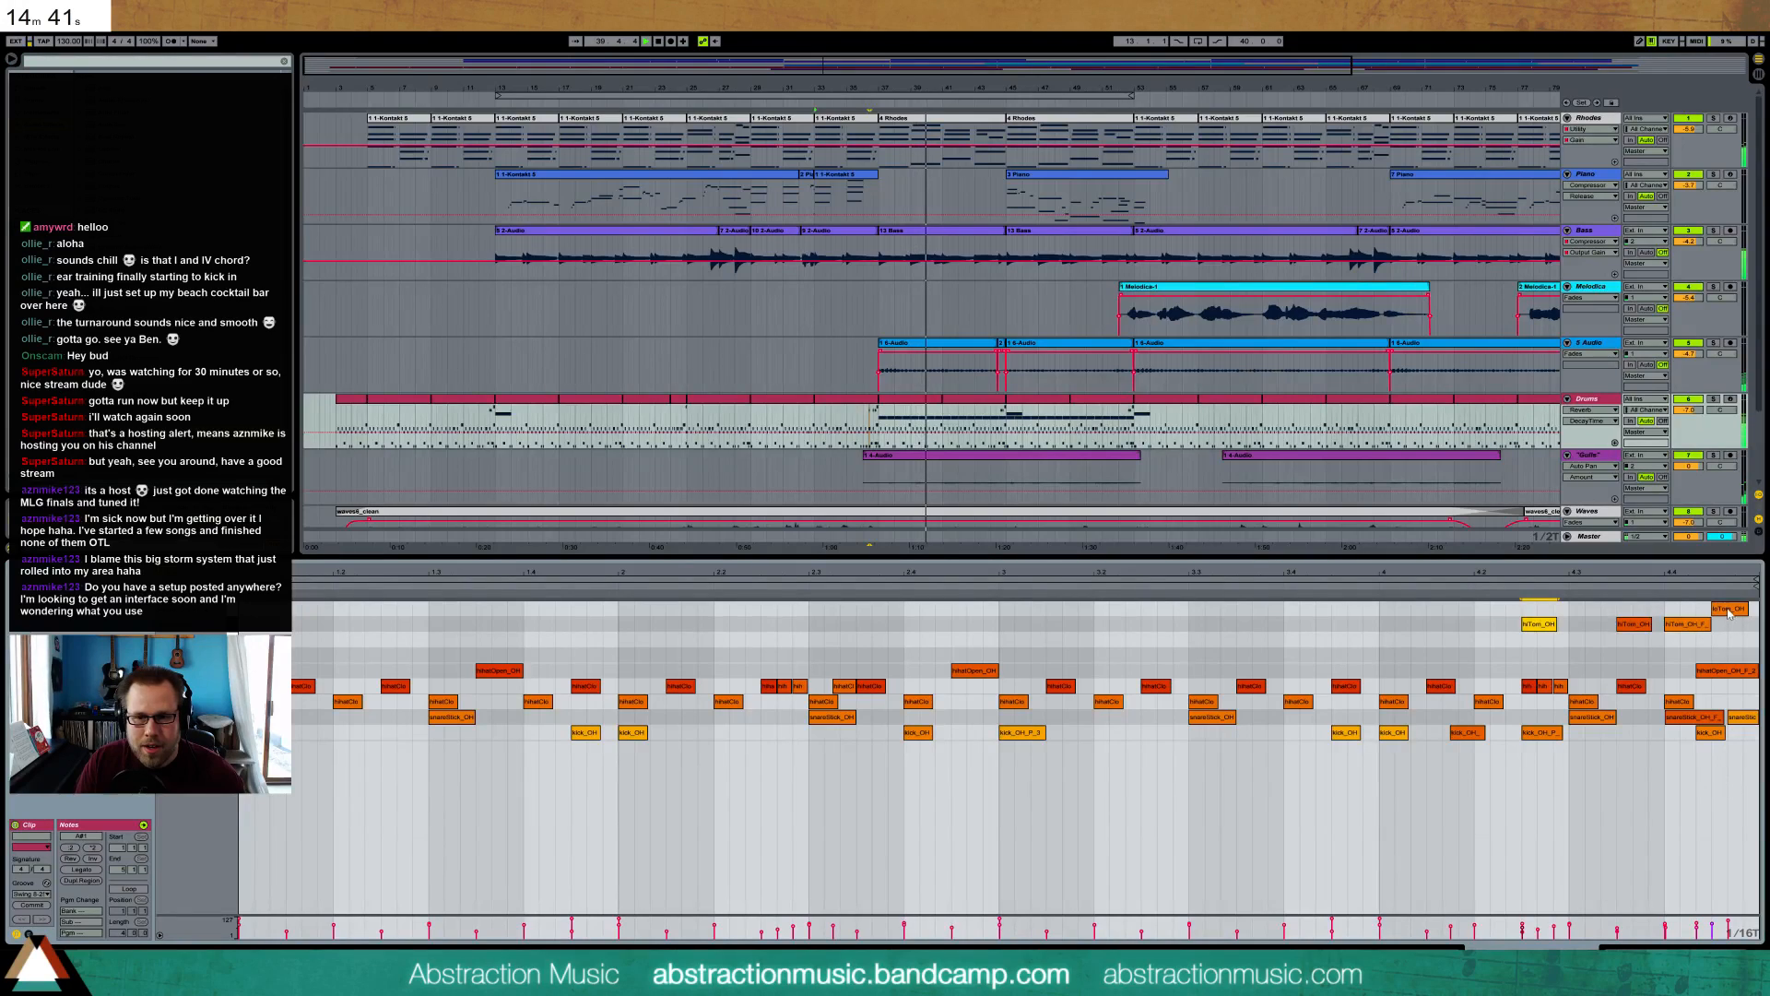
pyautogui.moveTo(1728, 611); pyautogui.dragTo(1745, 614)
pyautogui.hotkey('ctrl', '2')
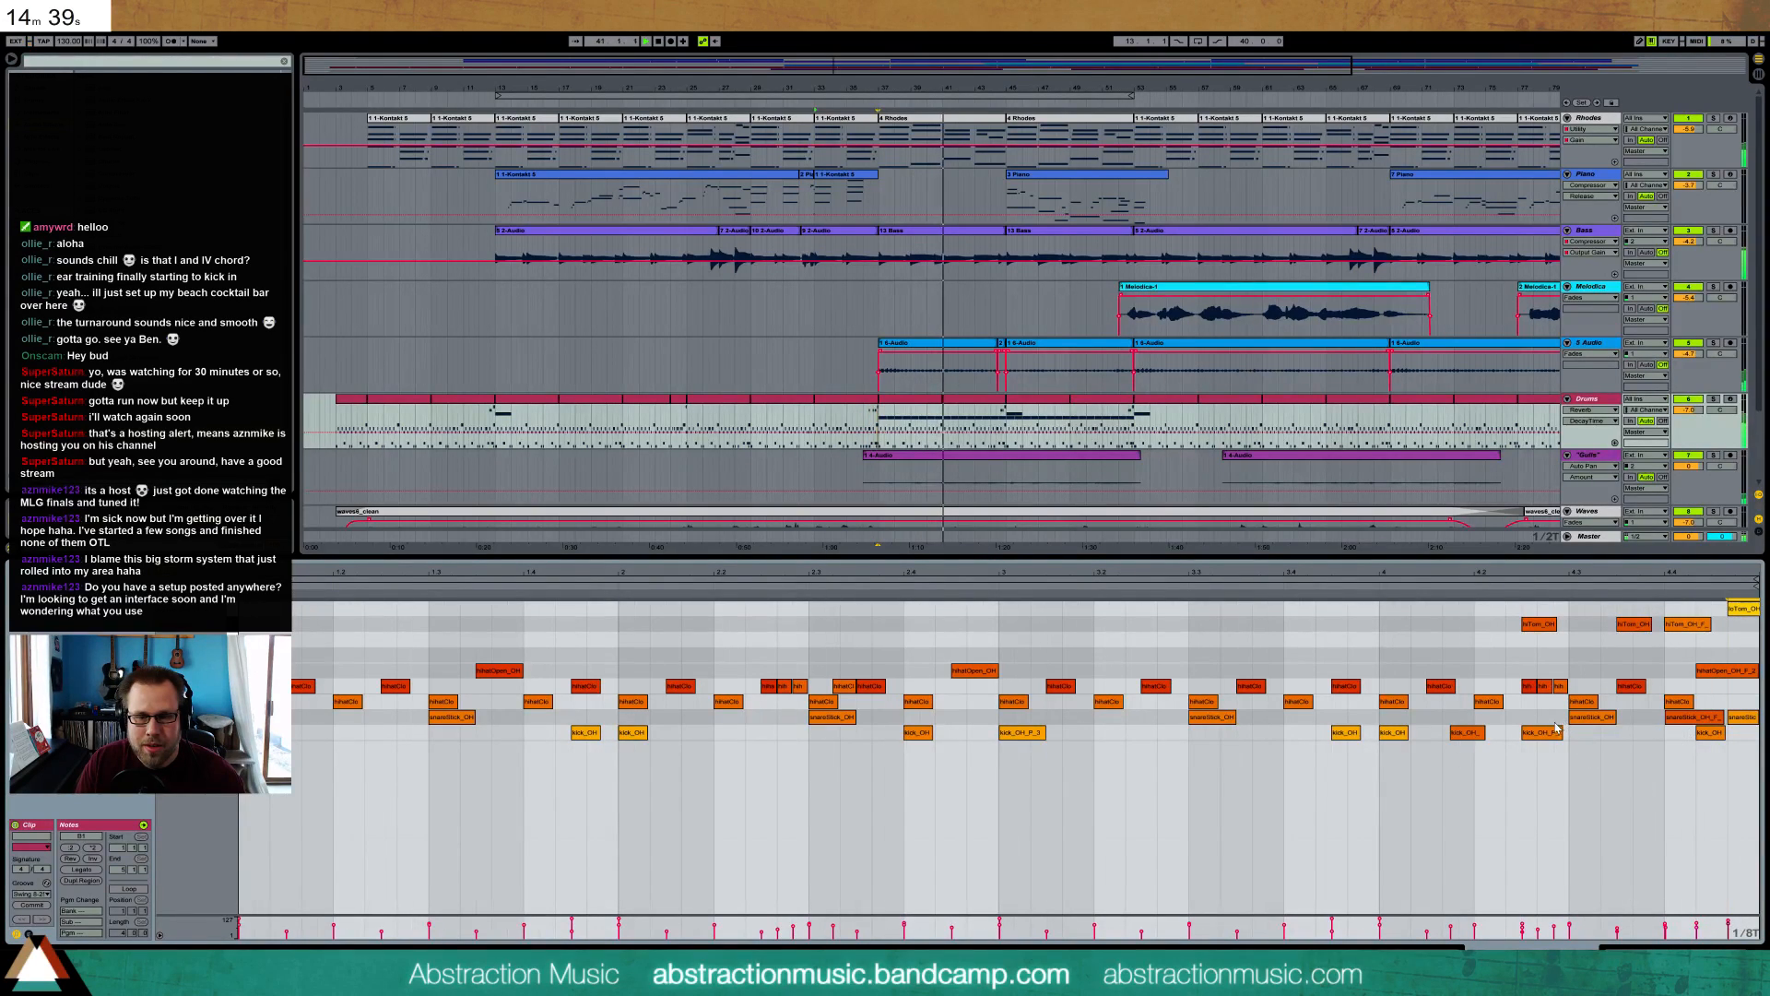
# - Try lowering the velocity of the opening cymbal note in the bar 45 Drums clip
pyautogui.click(993, 399)
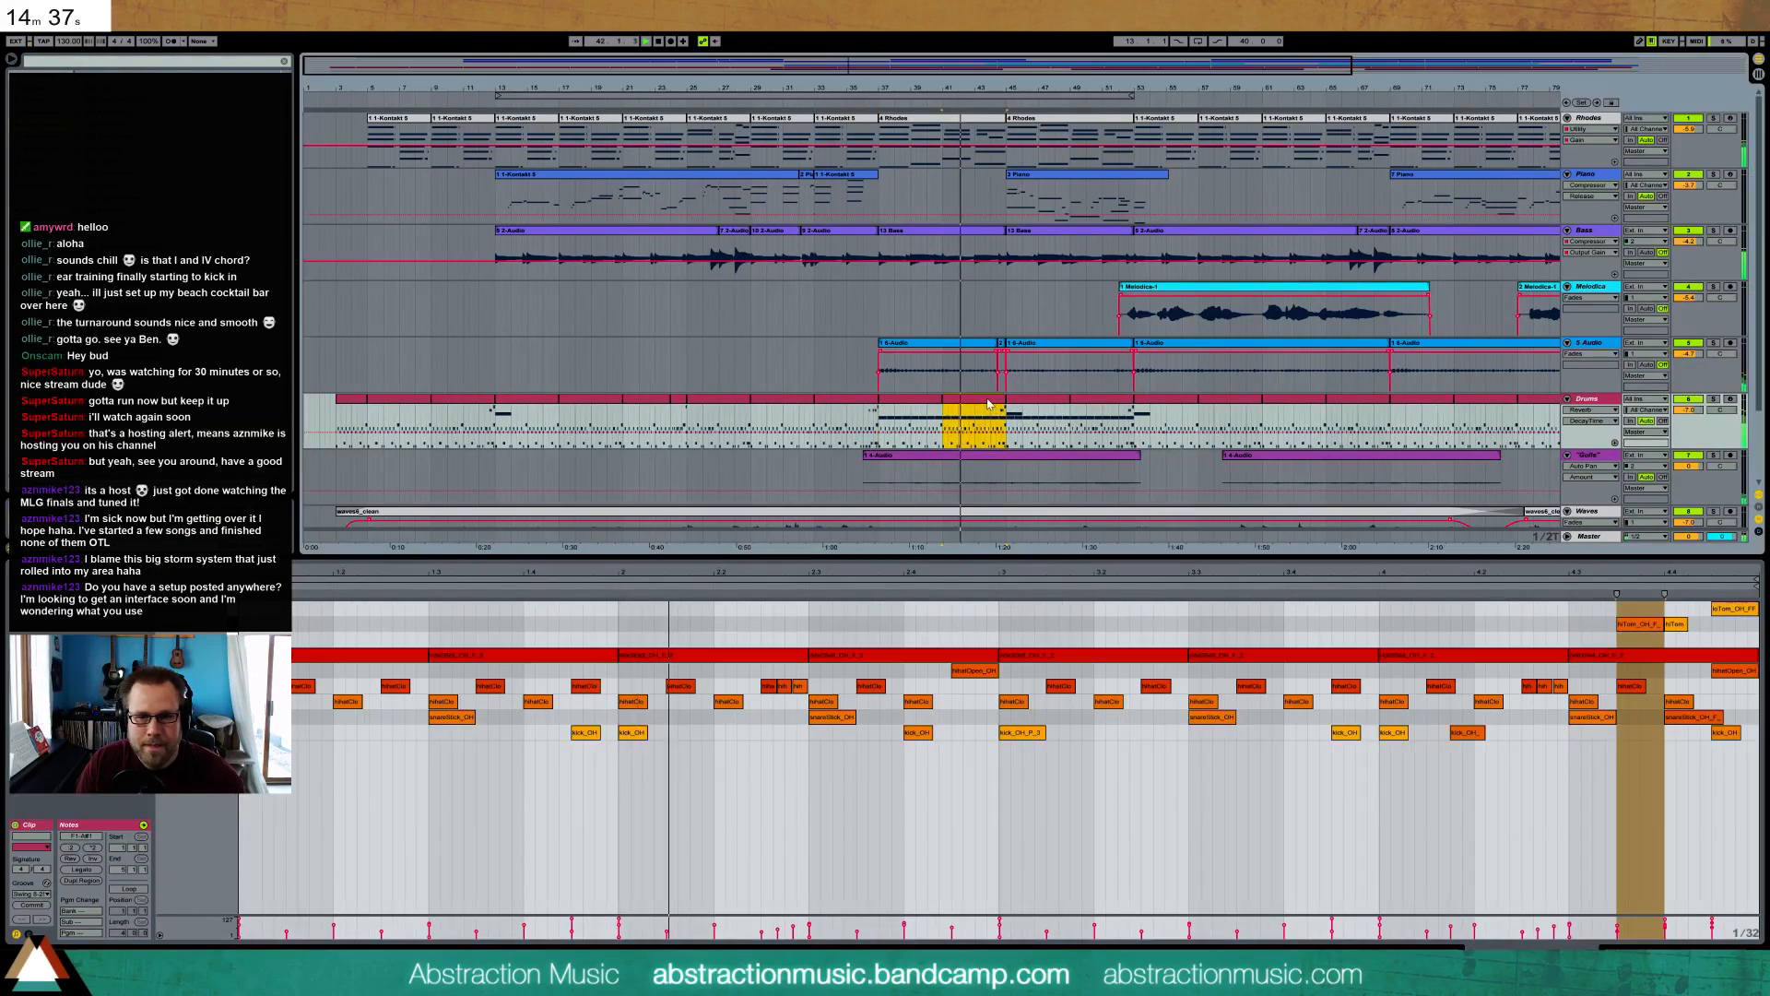
pyautogui.click(1414, 620)
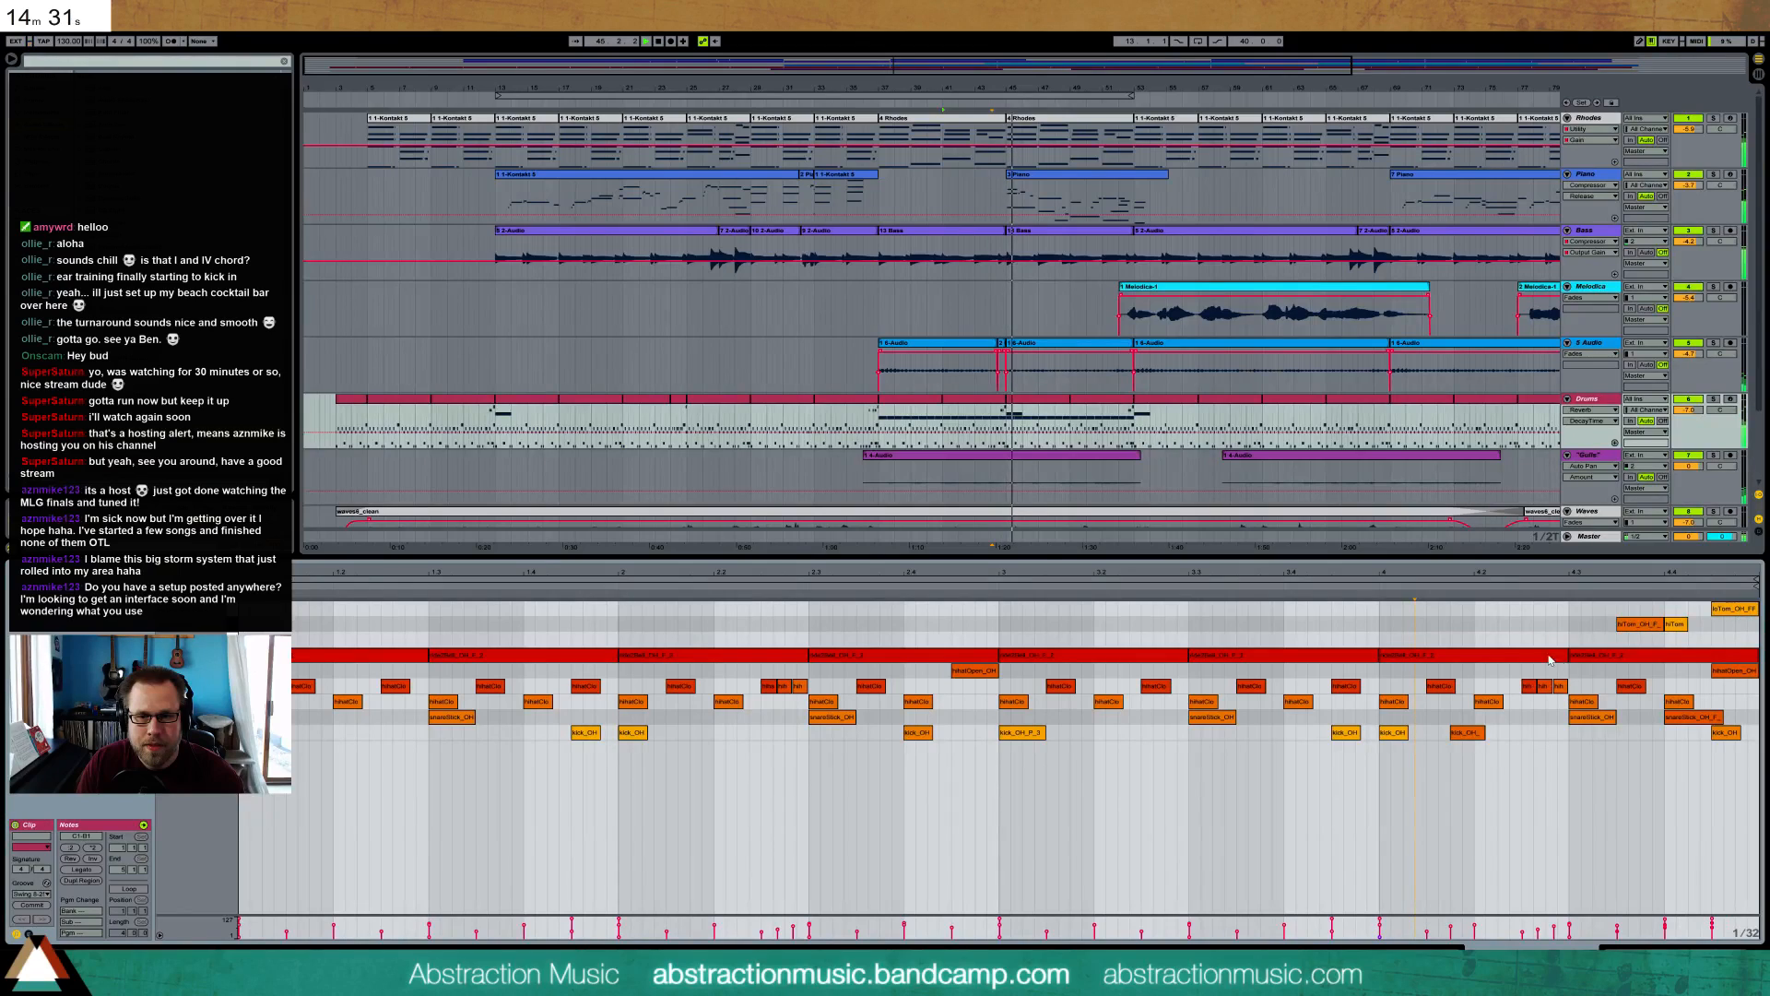
pyautogui.doubleClick(1023, 399)
pyautogui.click(569, 644)
pyautogui.moveTo(569, 642); pyautogui.dragTo(569, 678)
pyautogui.hotkey('ctrl', 'z')
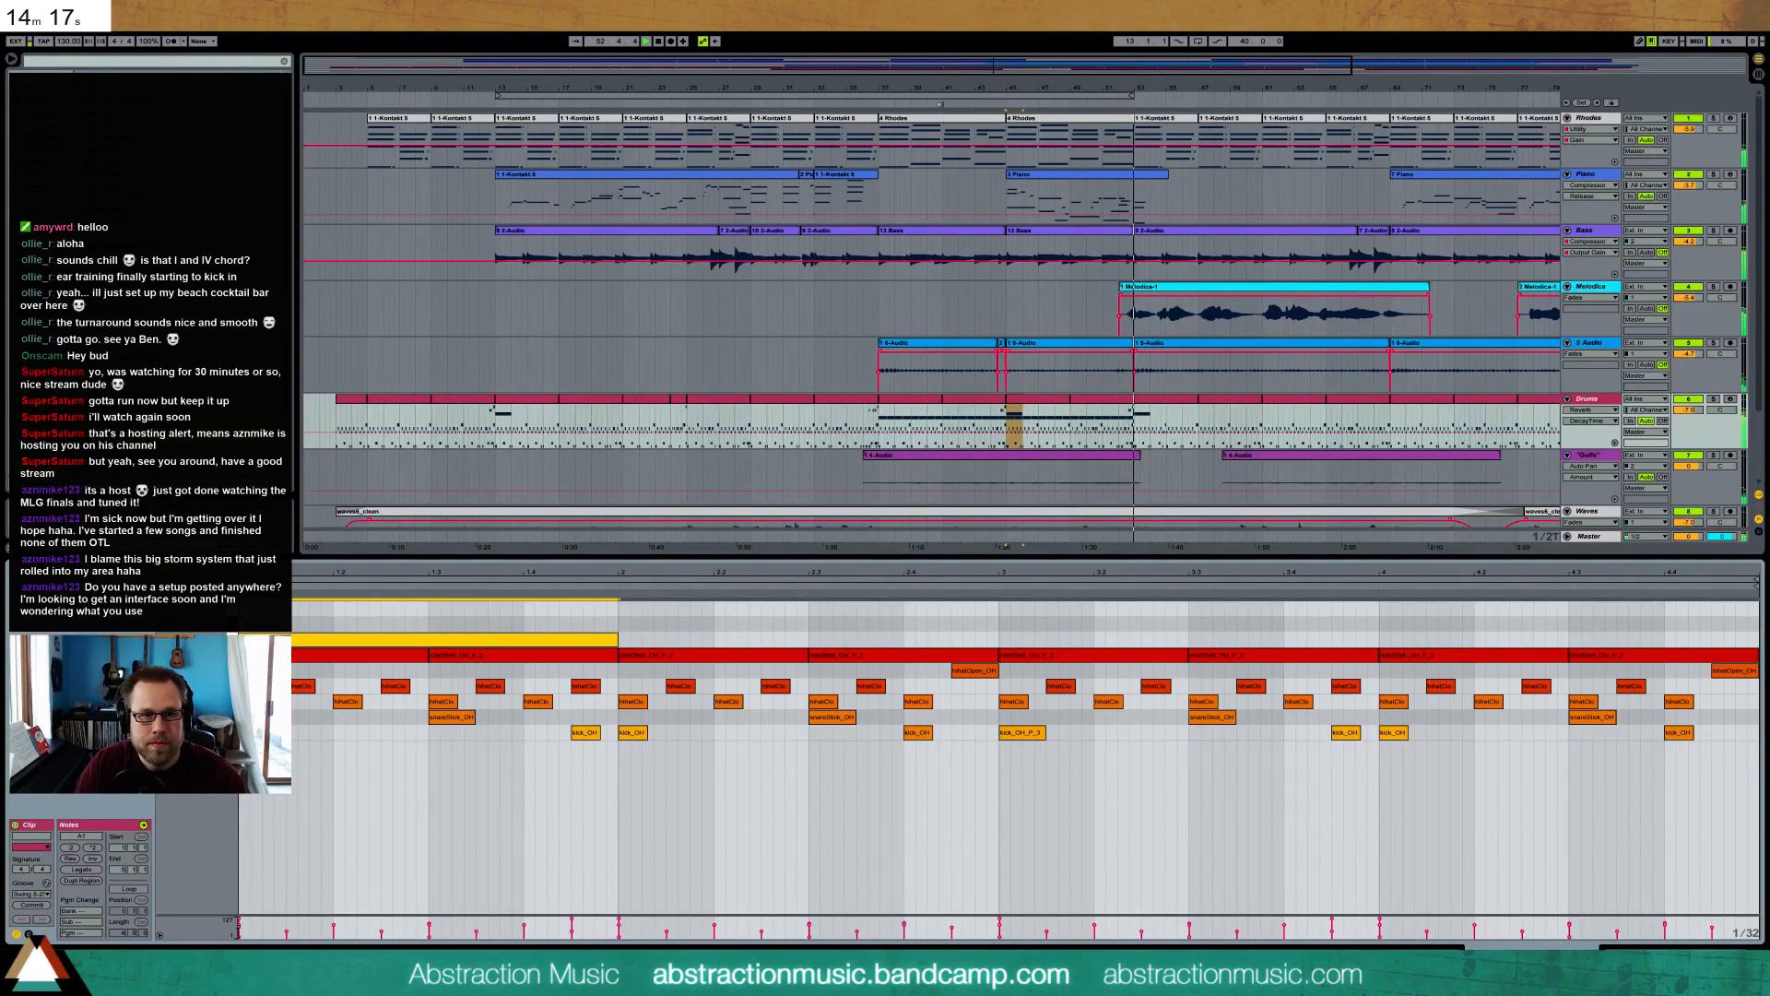
# - Shift the start of the final tom in the bar 49 Drums clip to the last triplet, then return the grid to 1/16
pyautogui.moveTo(1553, 261); pyautogui.dragTo(1120, 266)
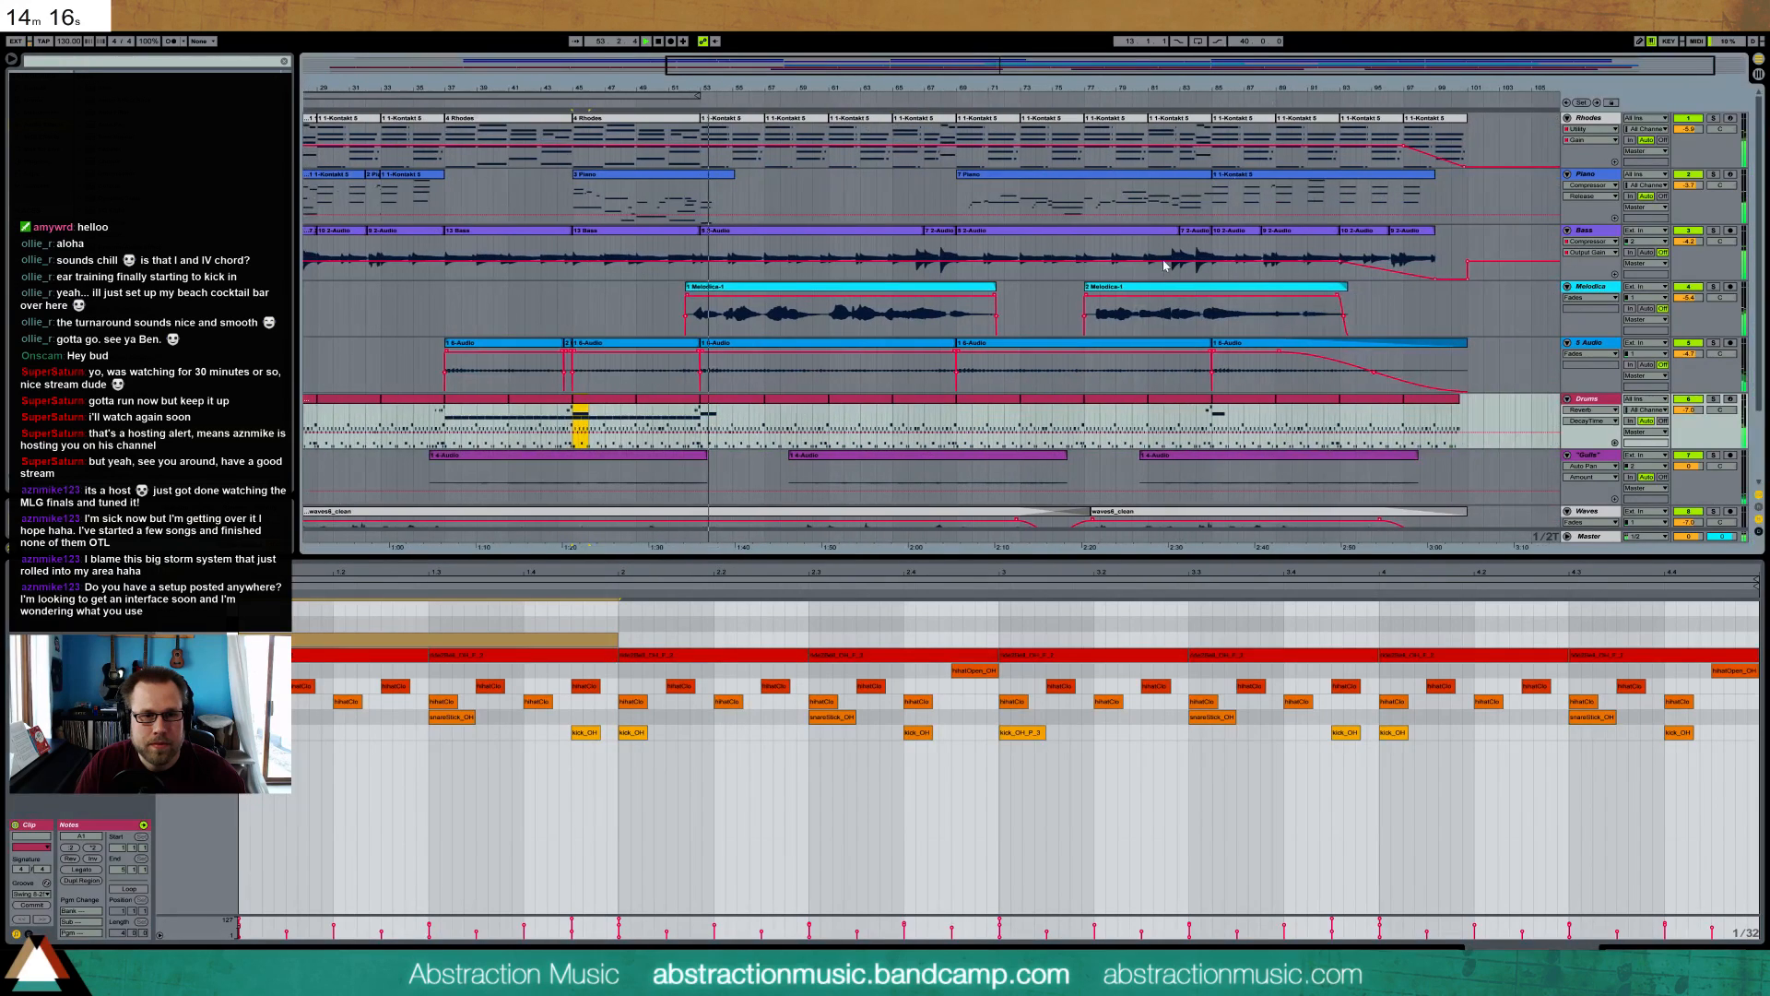
pyautogui.click(676, 400)
pyautogui.click(1733, 610)
pyautogui.moveTo(1733, 609); pyautogui.dragTo(1733, 604)
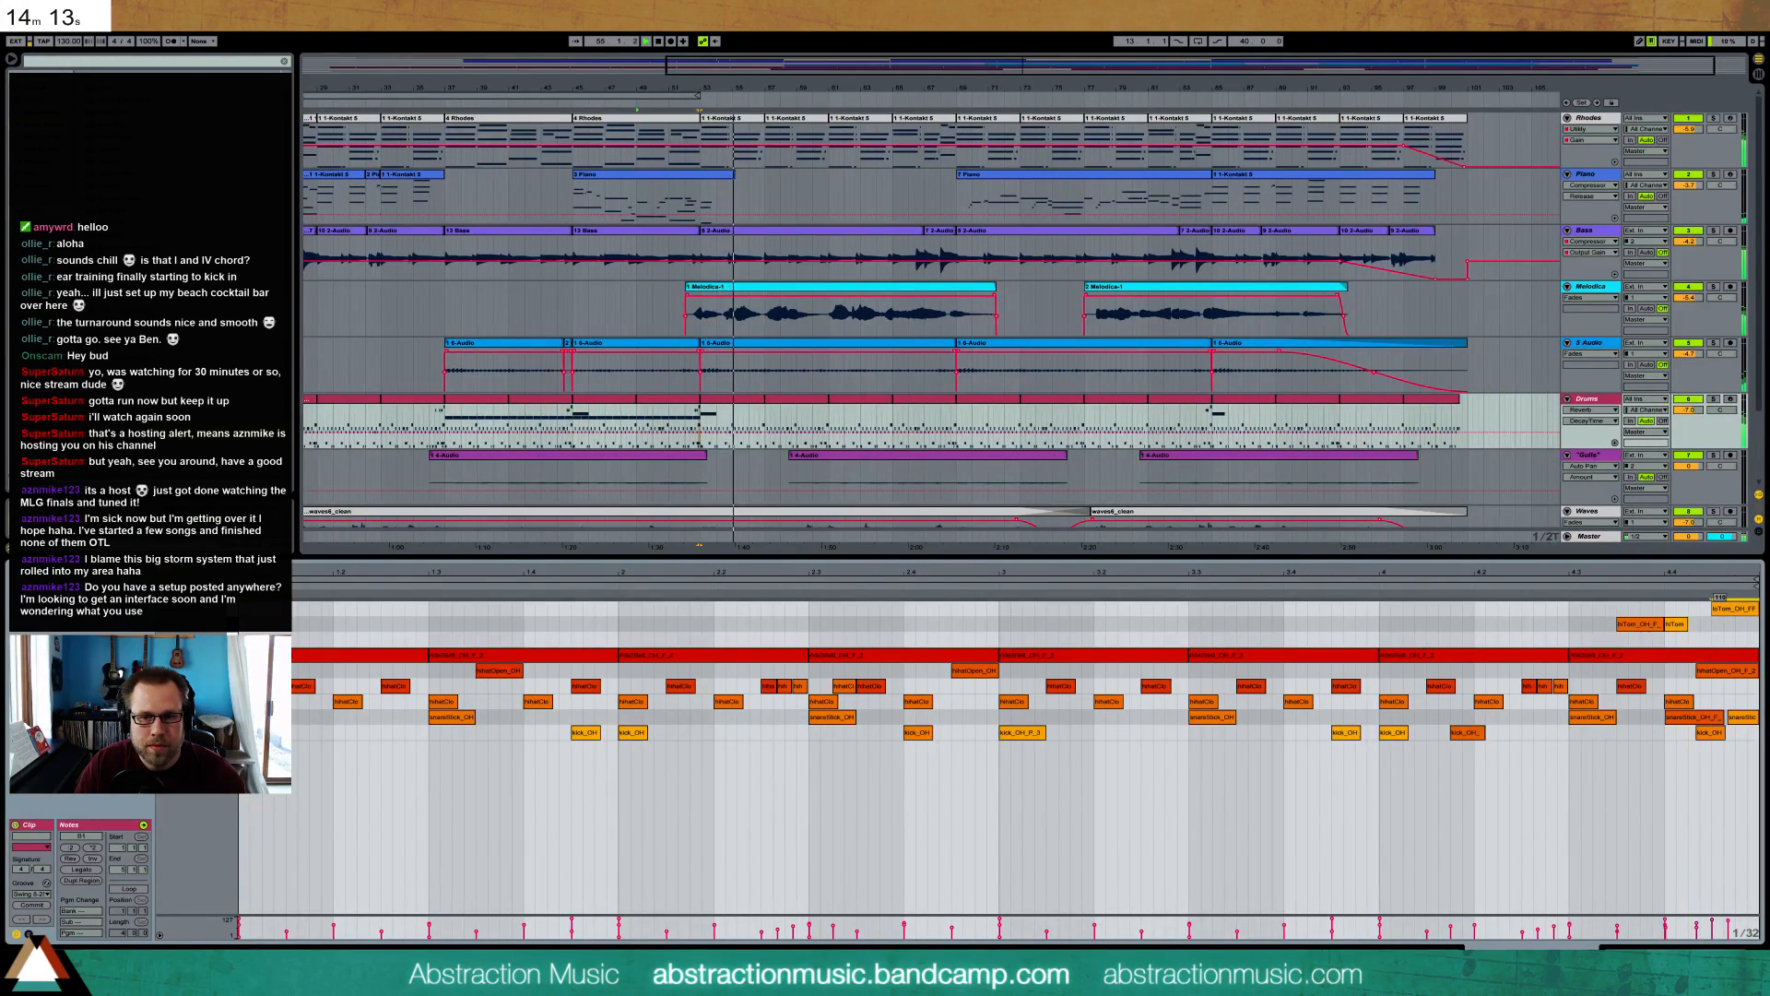
pyautogui.click(1717, 636)
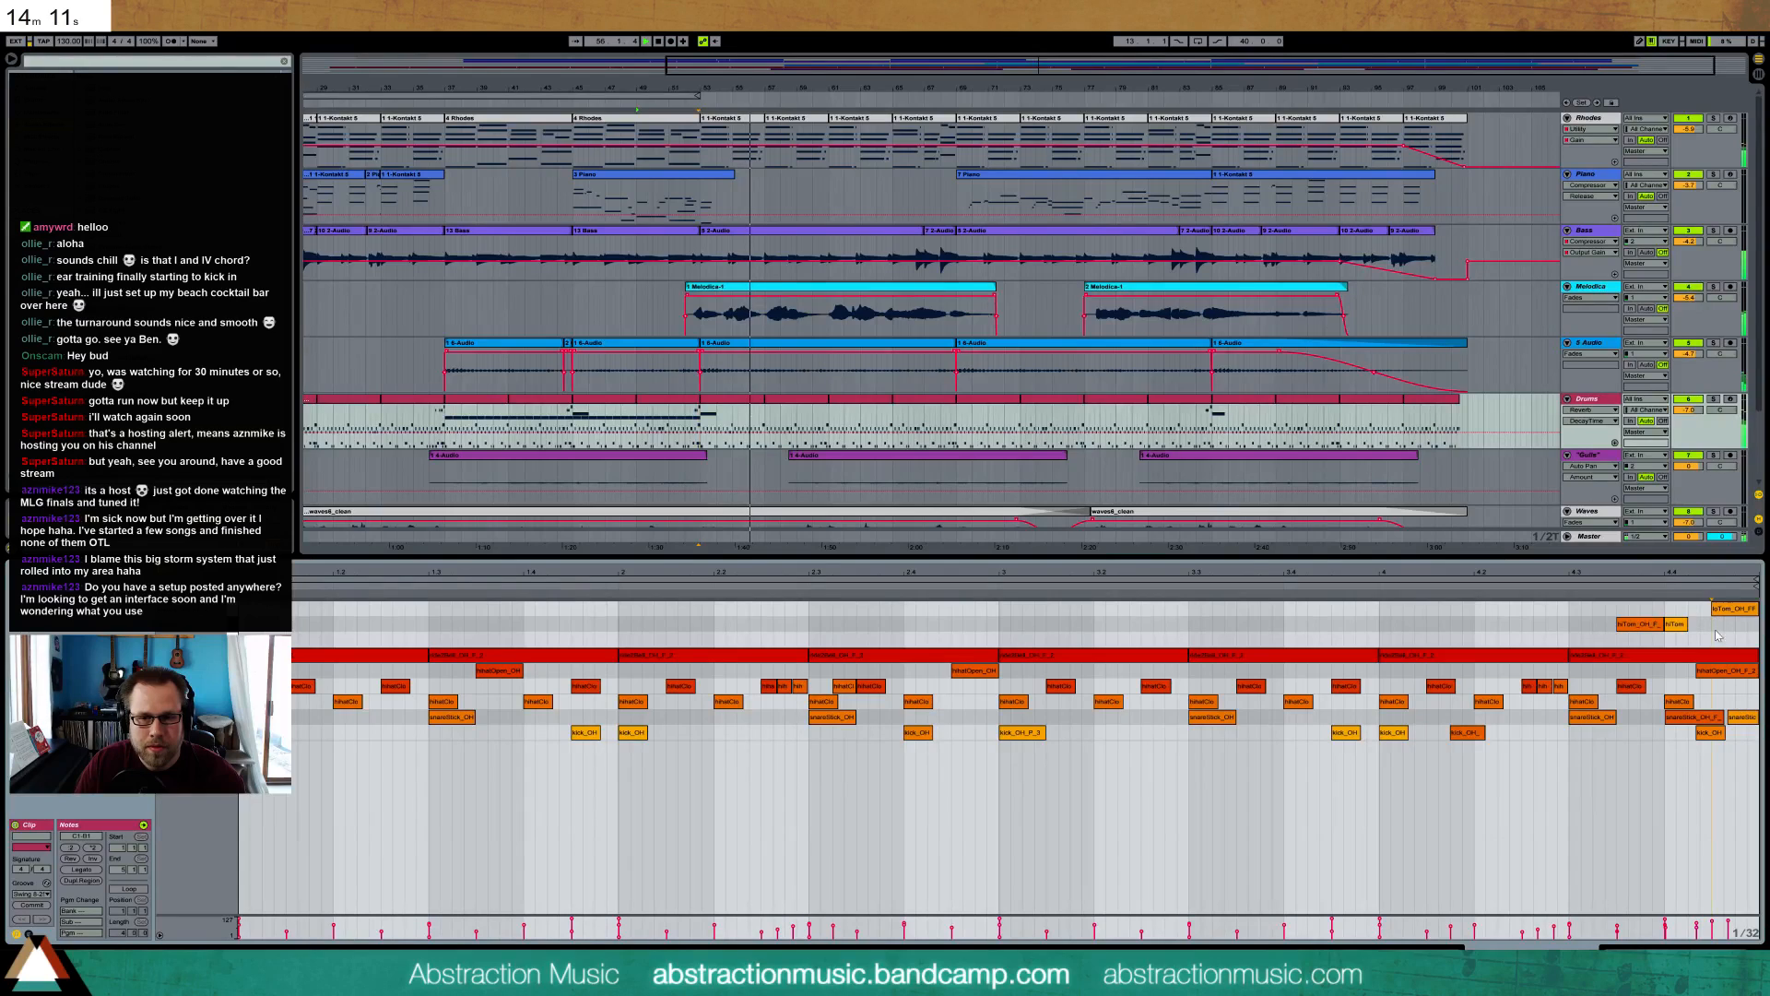
pyautogui.moveTo(1712, 609); pyautogui.dragTo(1727, 610)
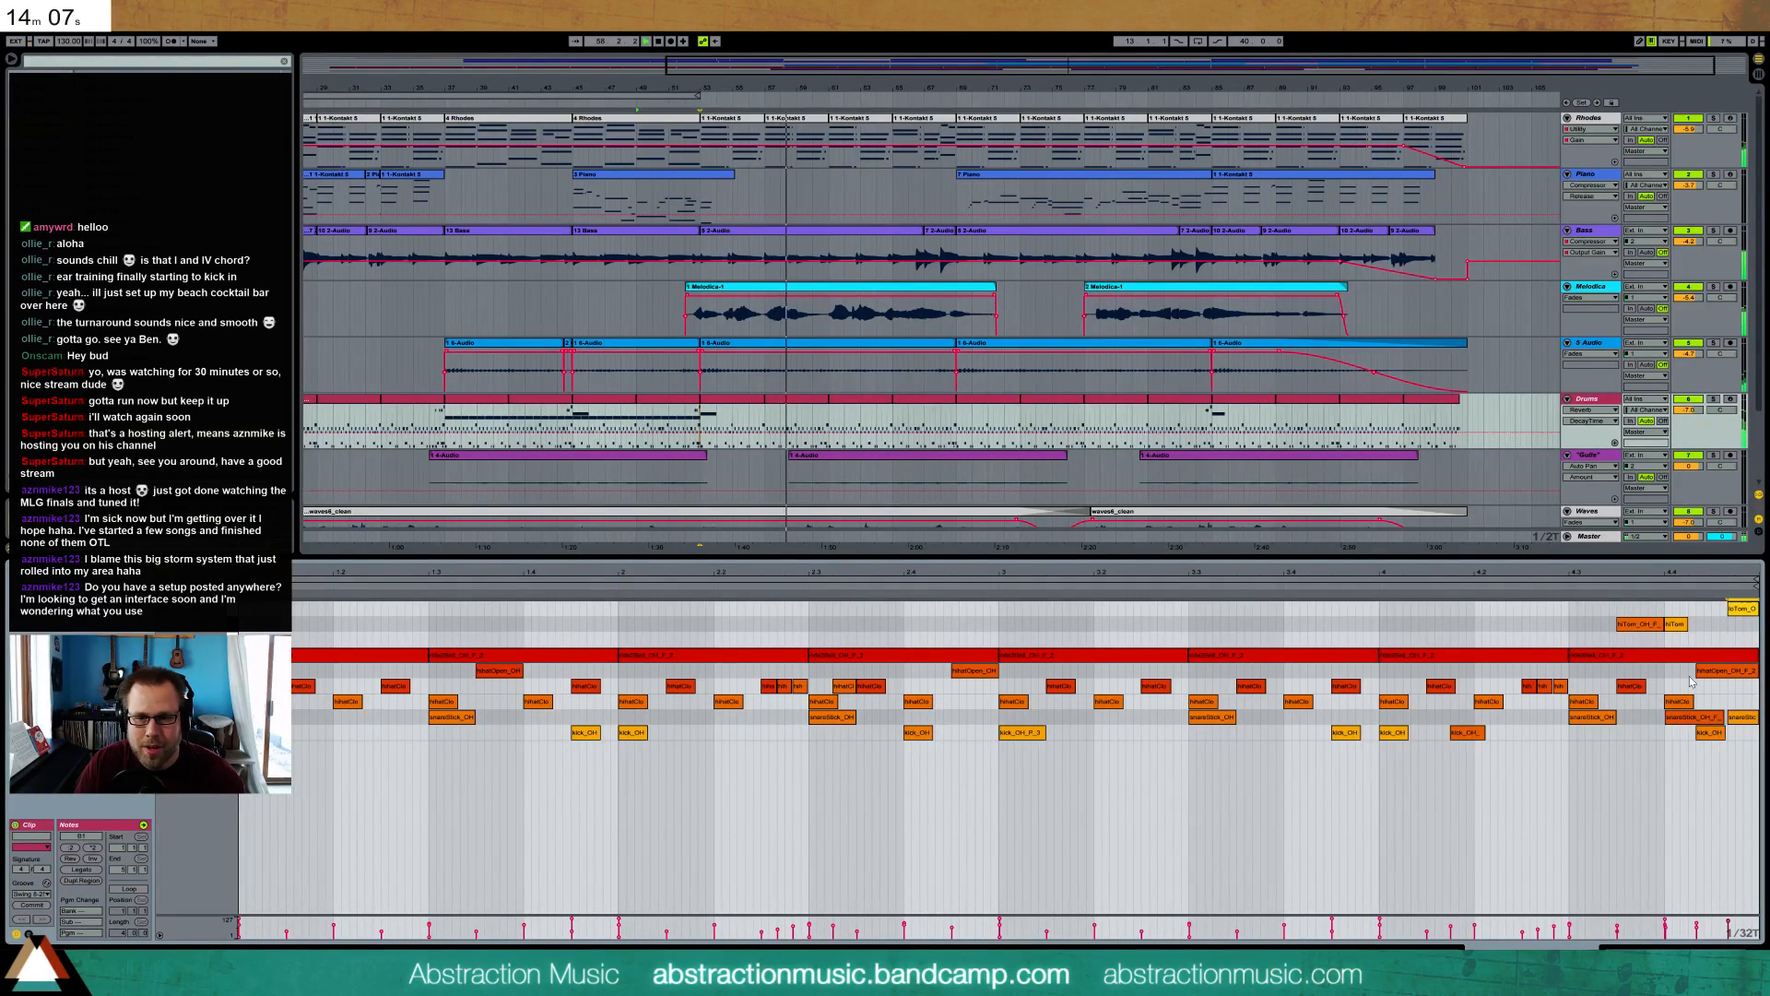
pyautogui.hotkey('ctrl', '1')
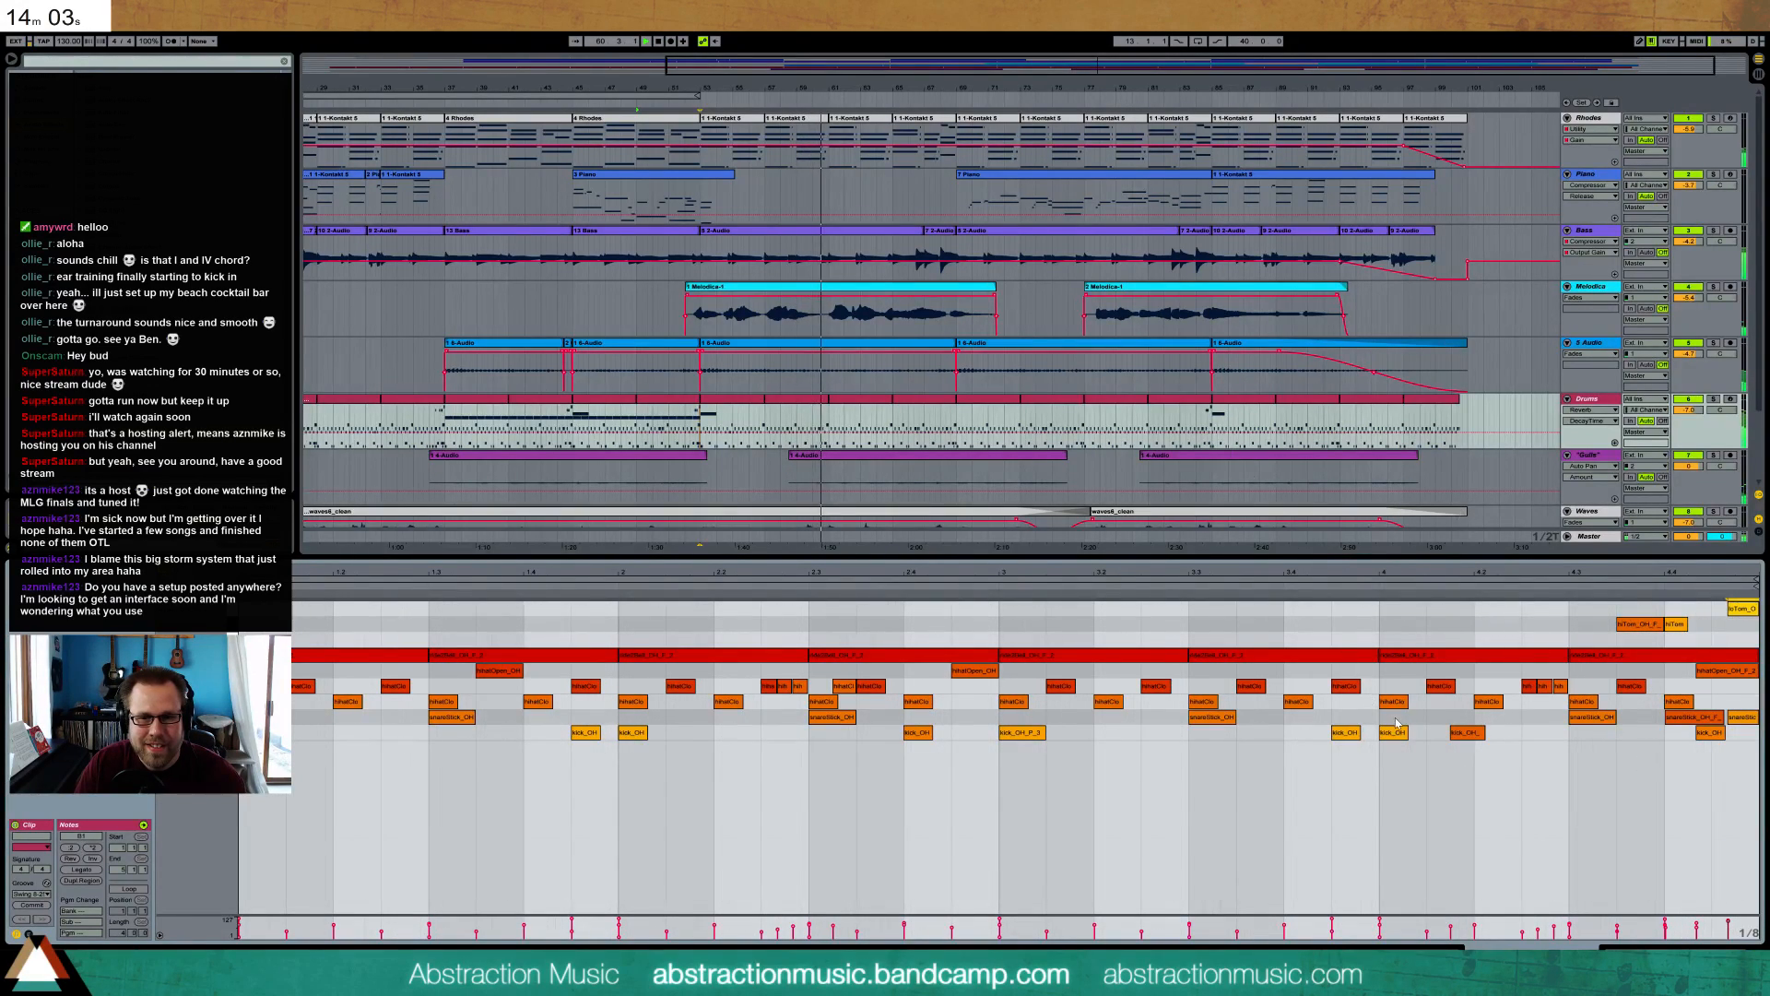
pyautogui.hotkey('ctrl', '1')
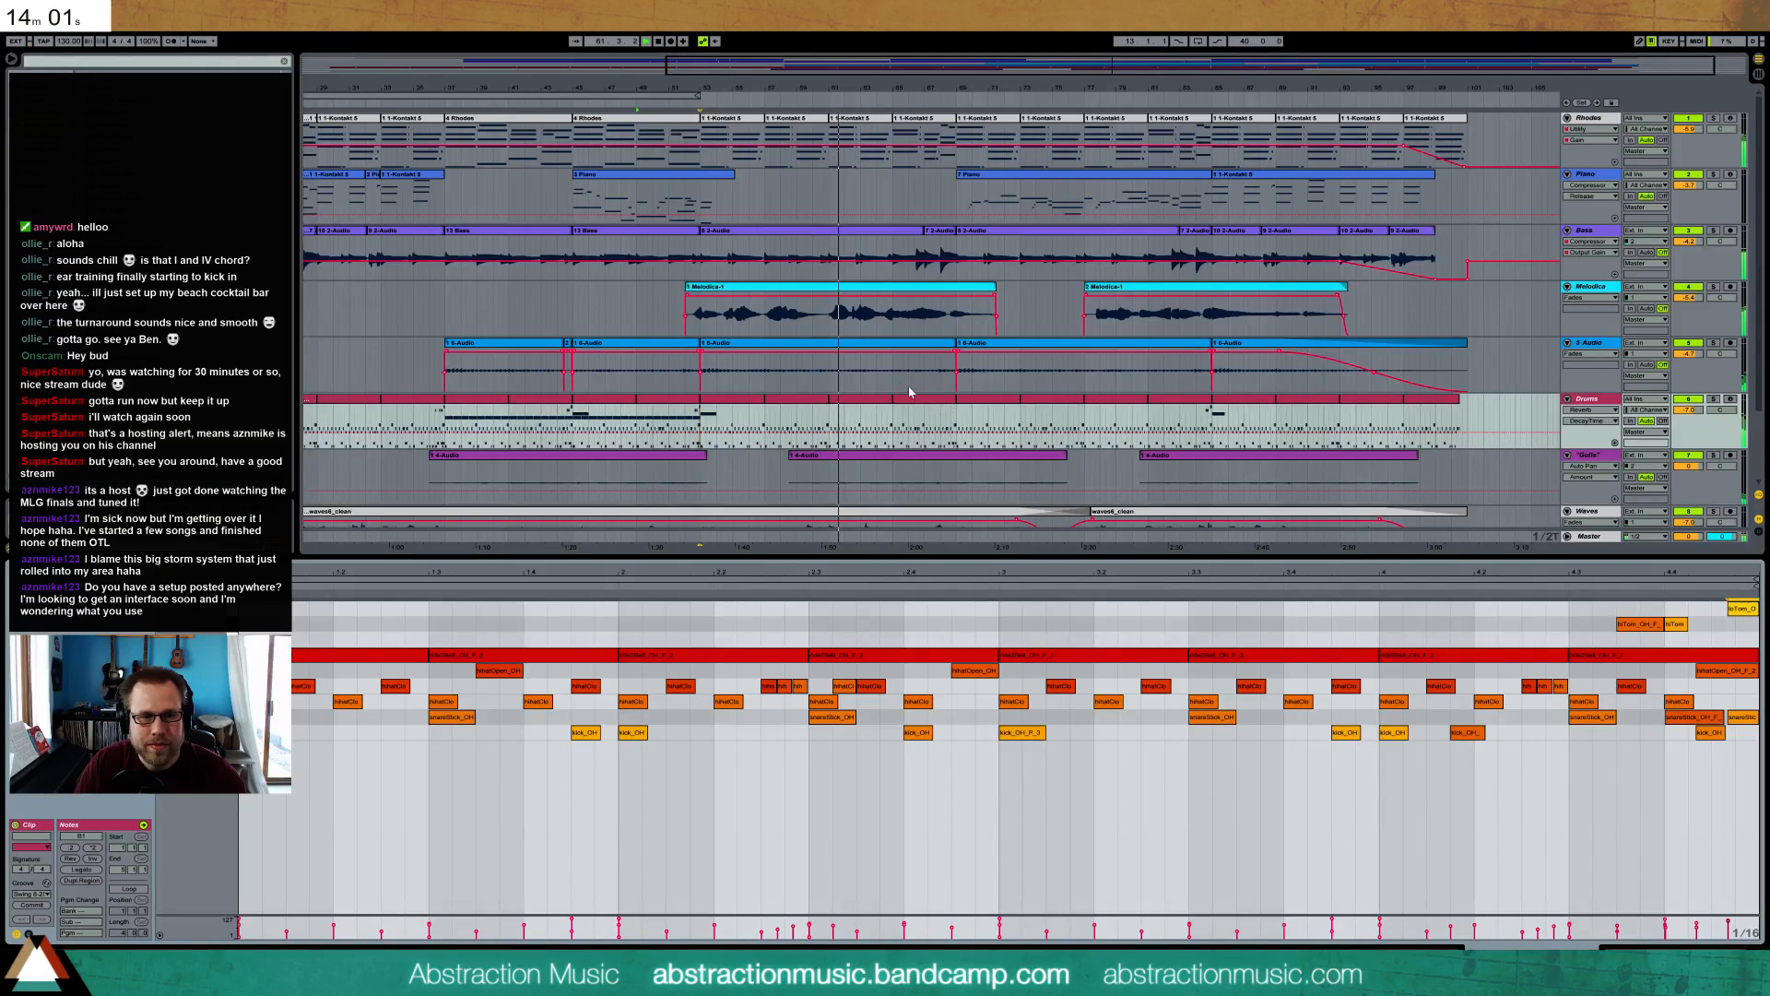
# - Copy the bar 24 Drums clip to bar 64 and the bar 33 Drums clip to bar 65
pyautogui.moveTo(837, 73); pyautogui.dragTo(747, 73)
pyautogui.click(352, 399)
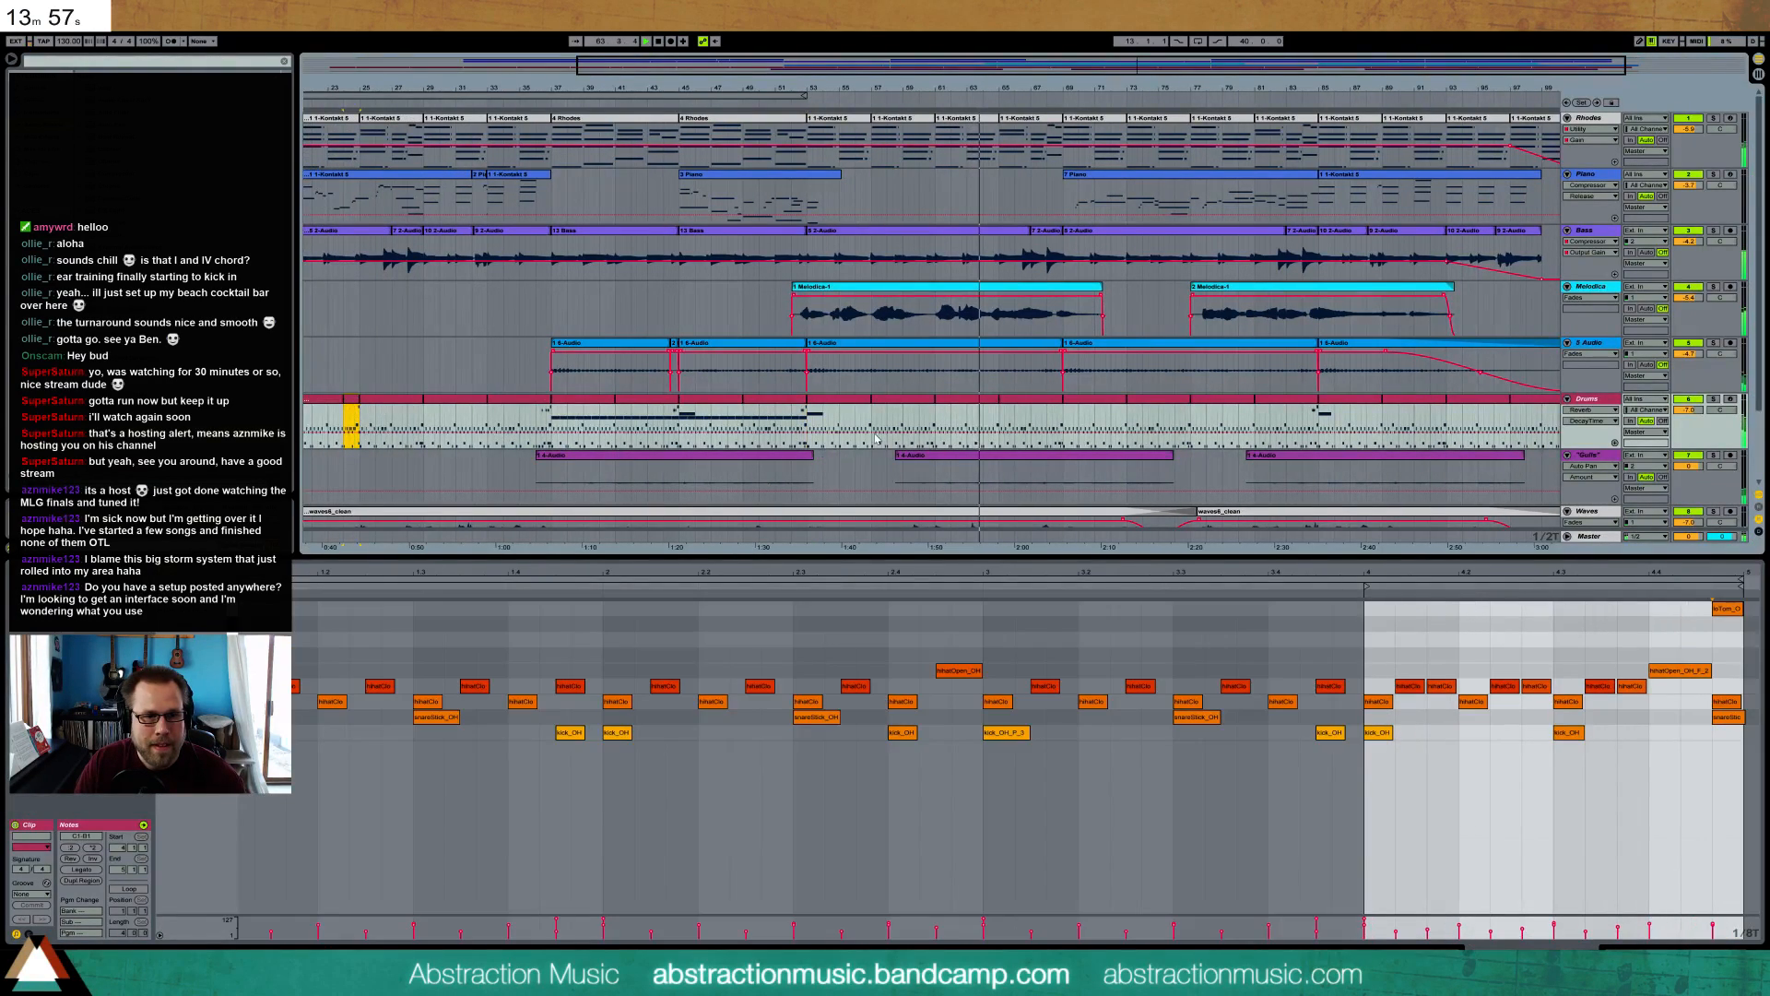
pyautogui.click(983, 417)
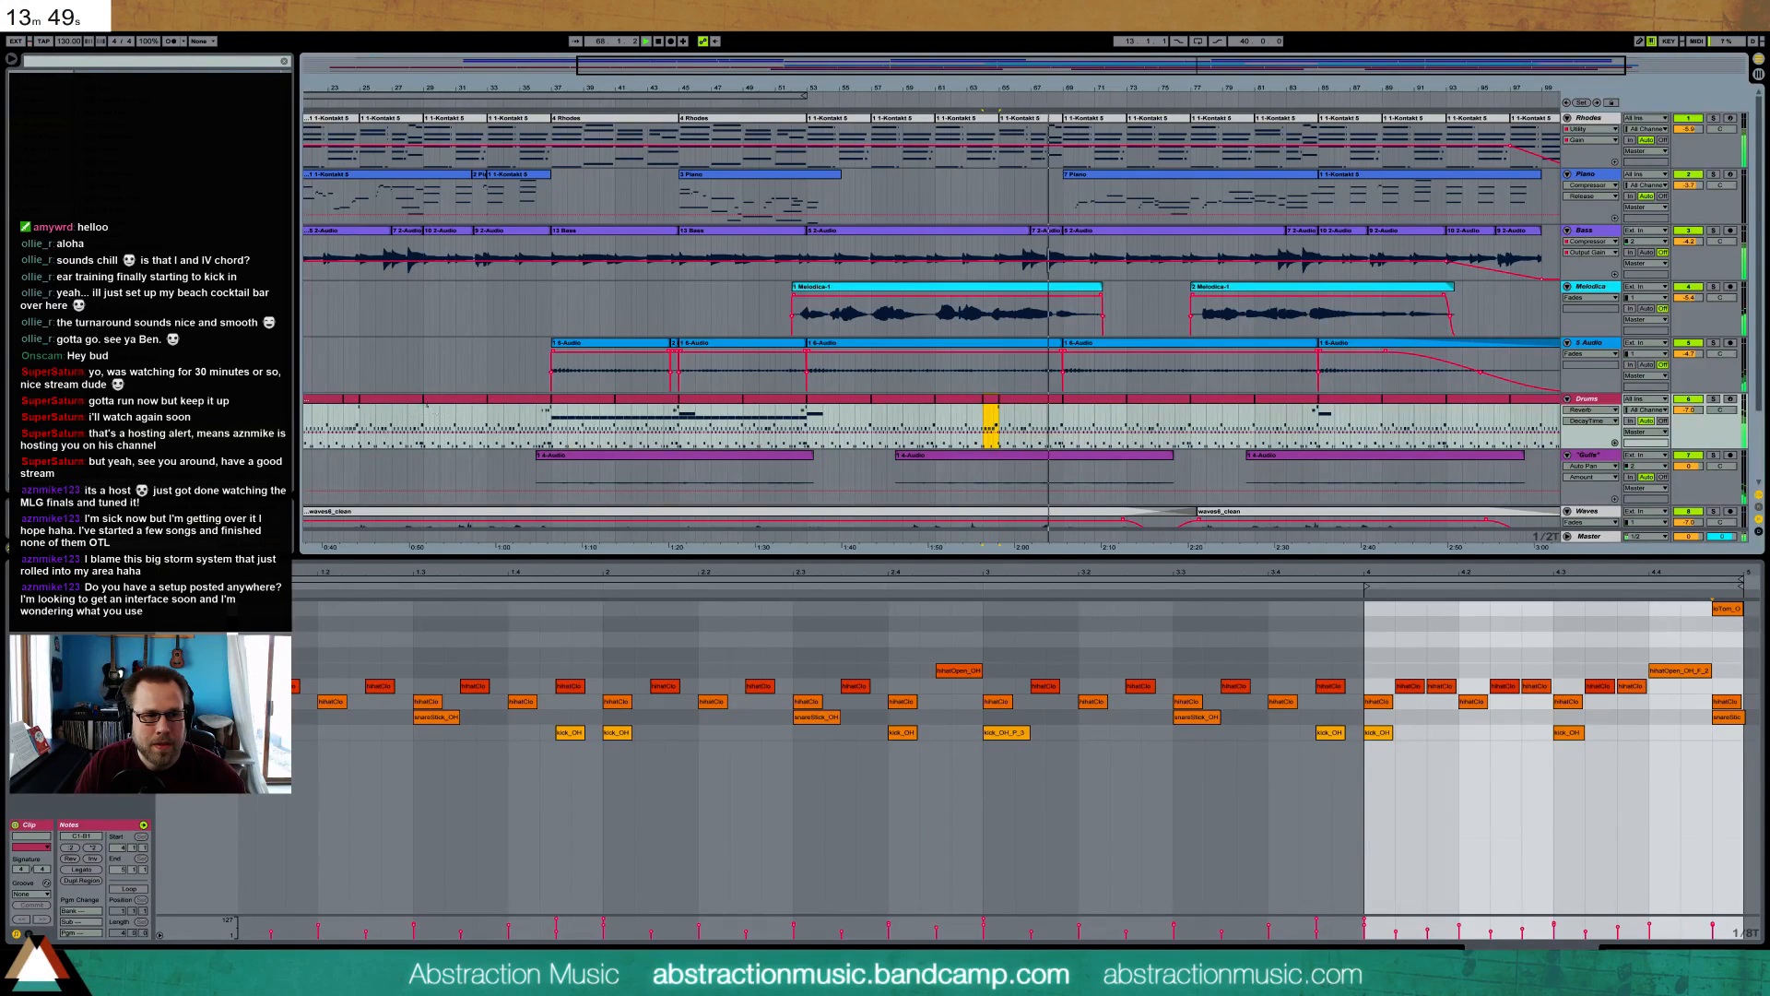
pyautogui.click(525, 409)
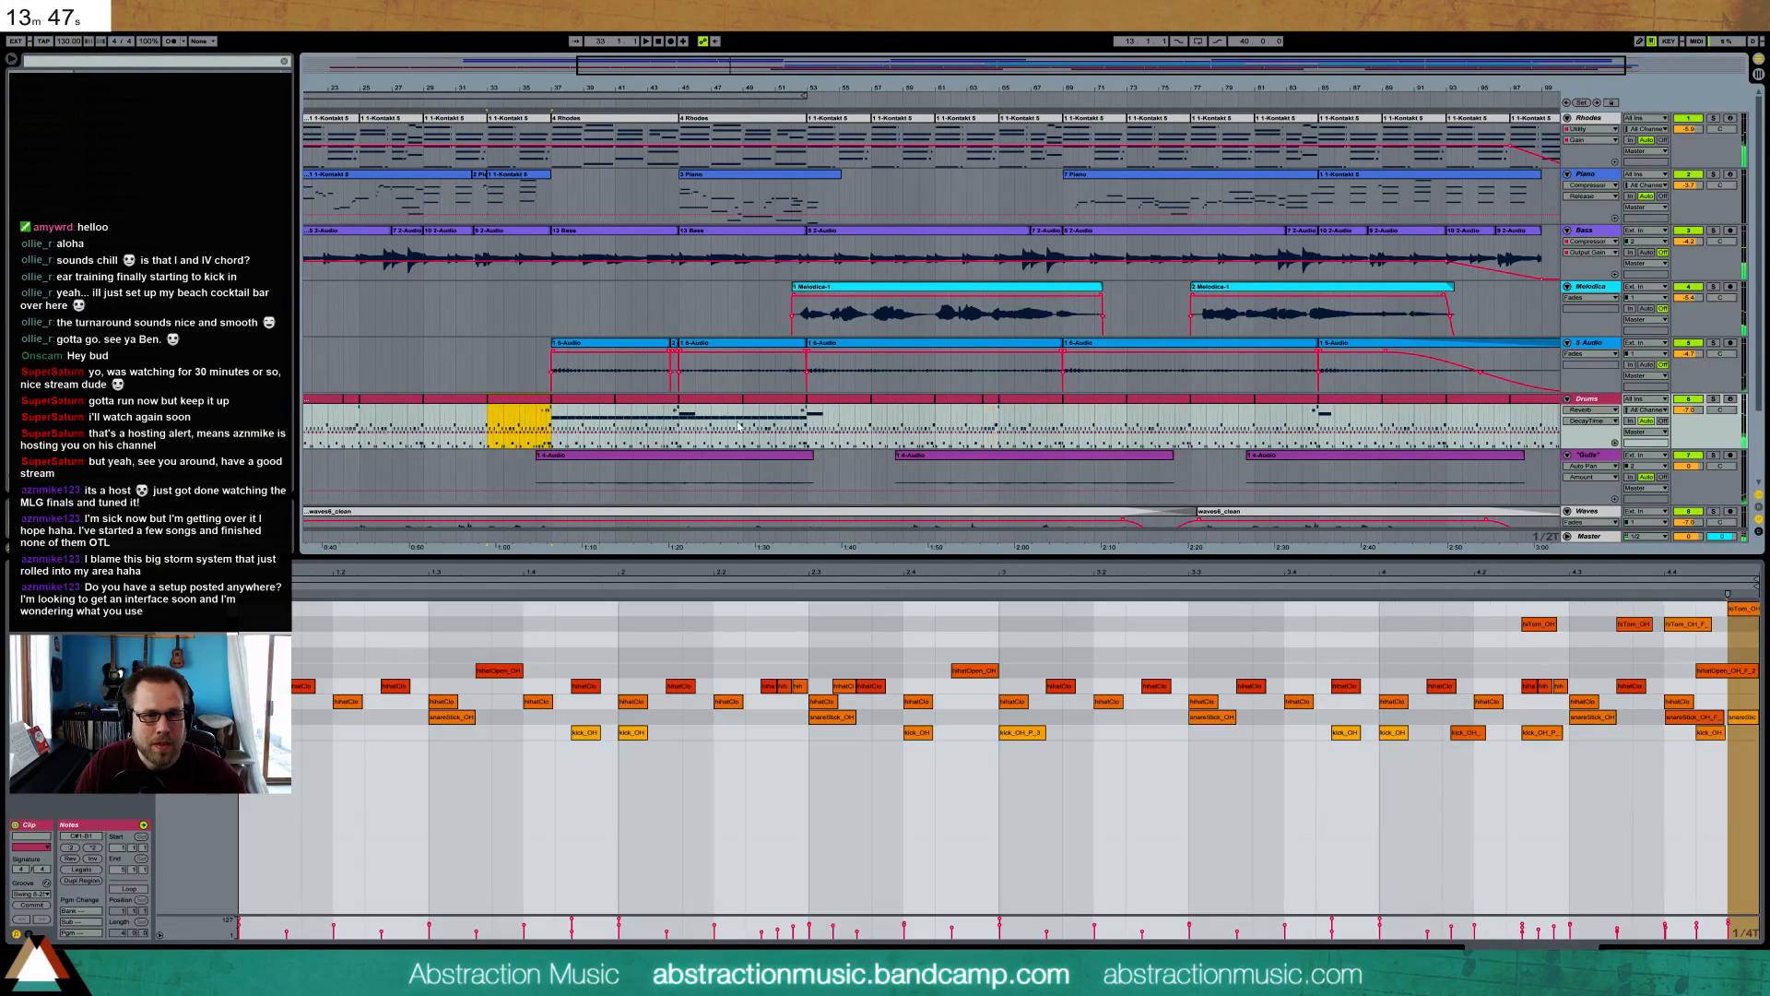
pyautogui.click(1015, 421)
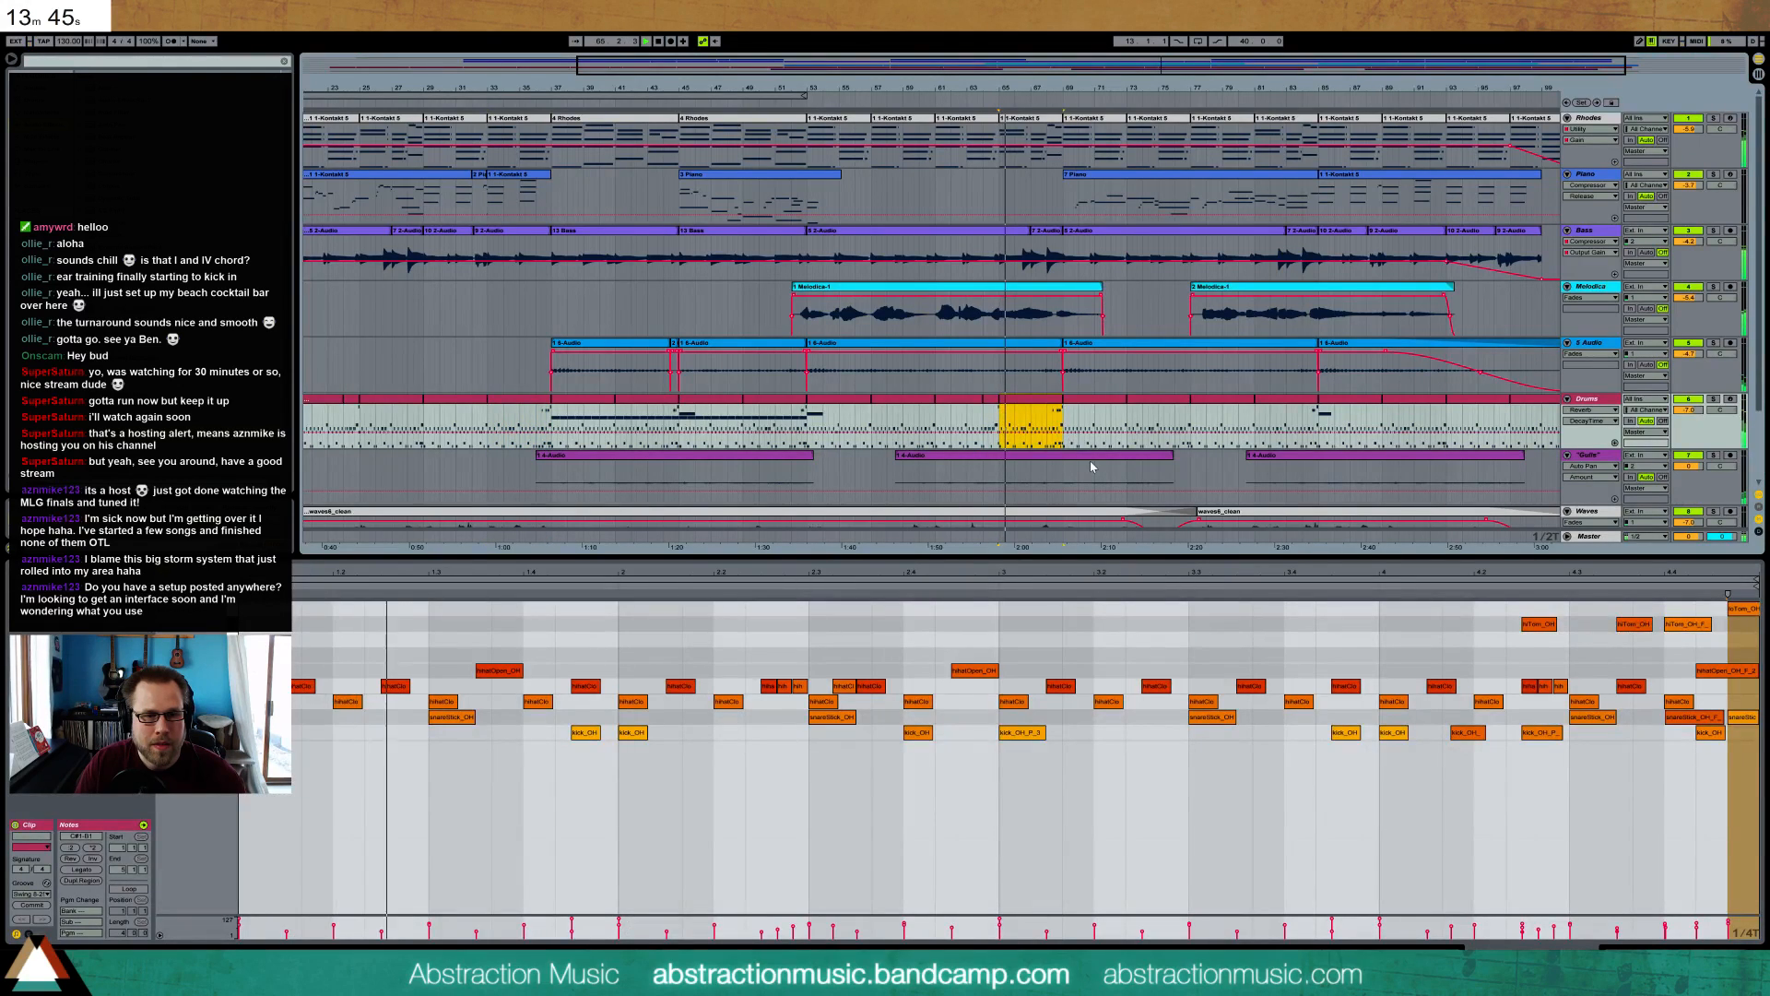
# - Add long cymbal hits at the start, at 3 and at 3.3 of the bar 65 Drums clip and play it
pyautogui.click(1042, 572)
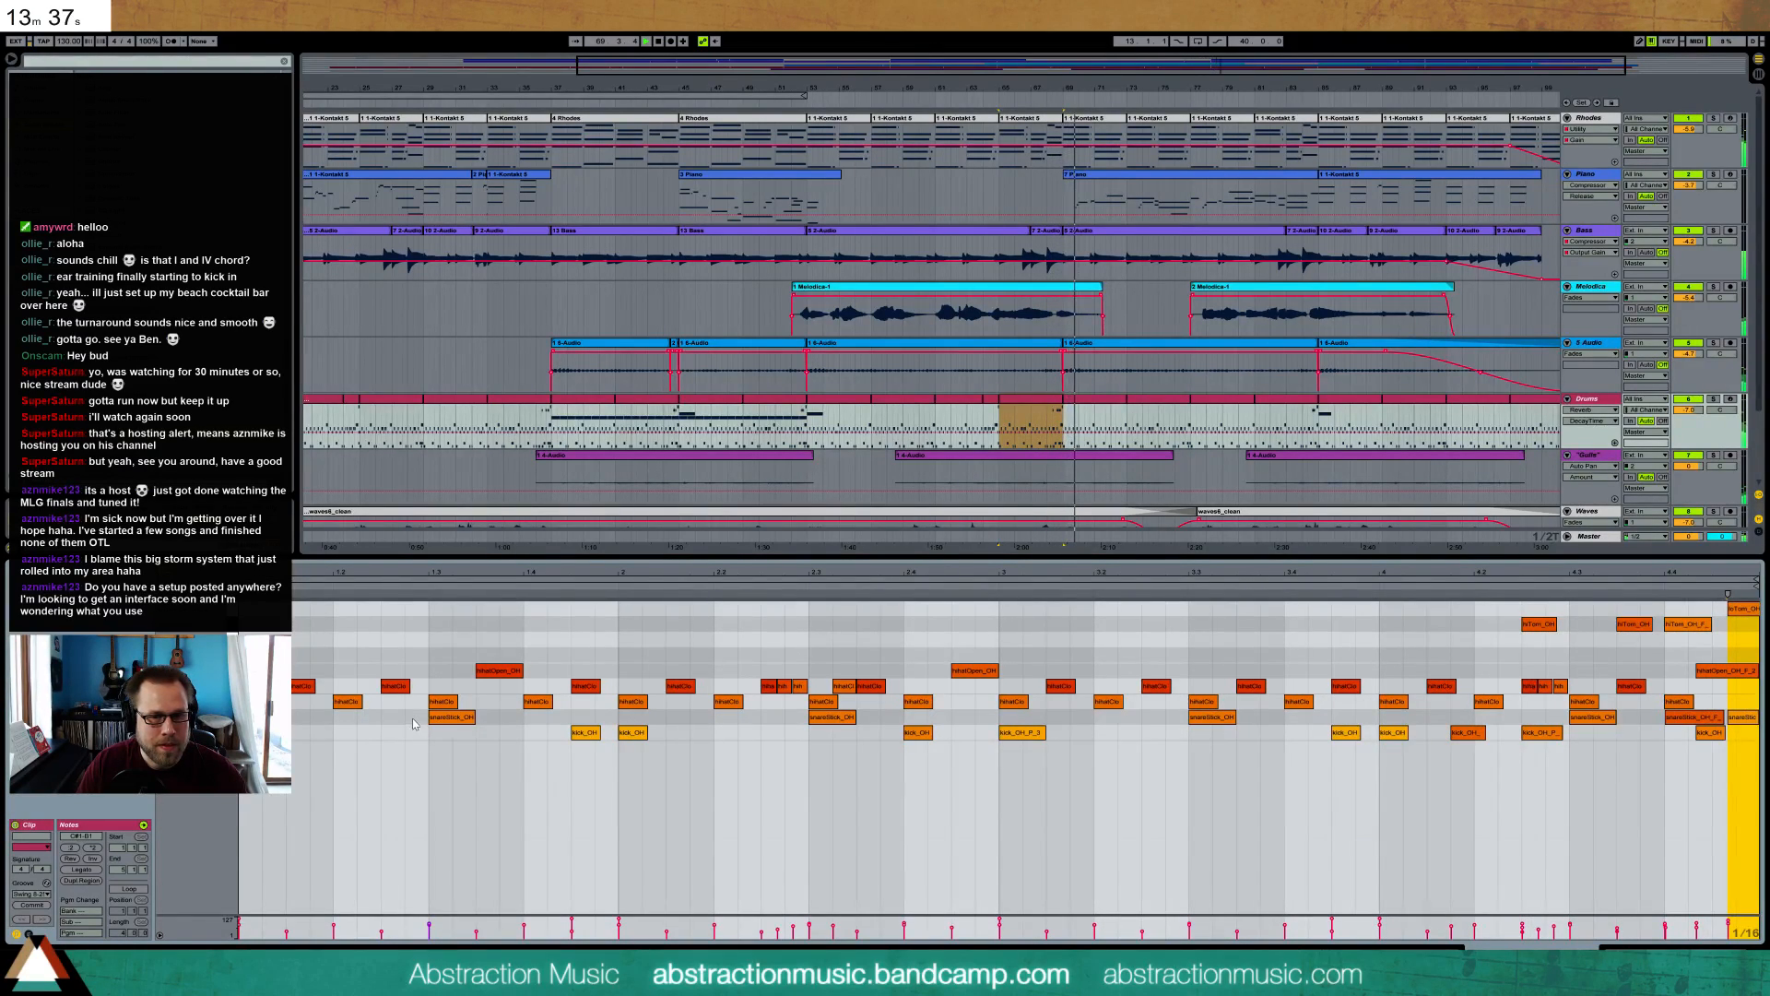
pyautogui.hotkey('ctrl', '1')
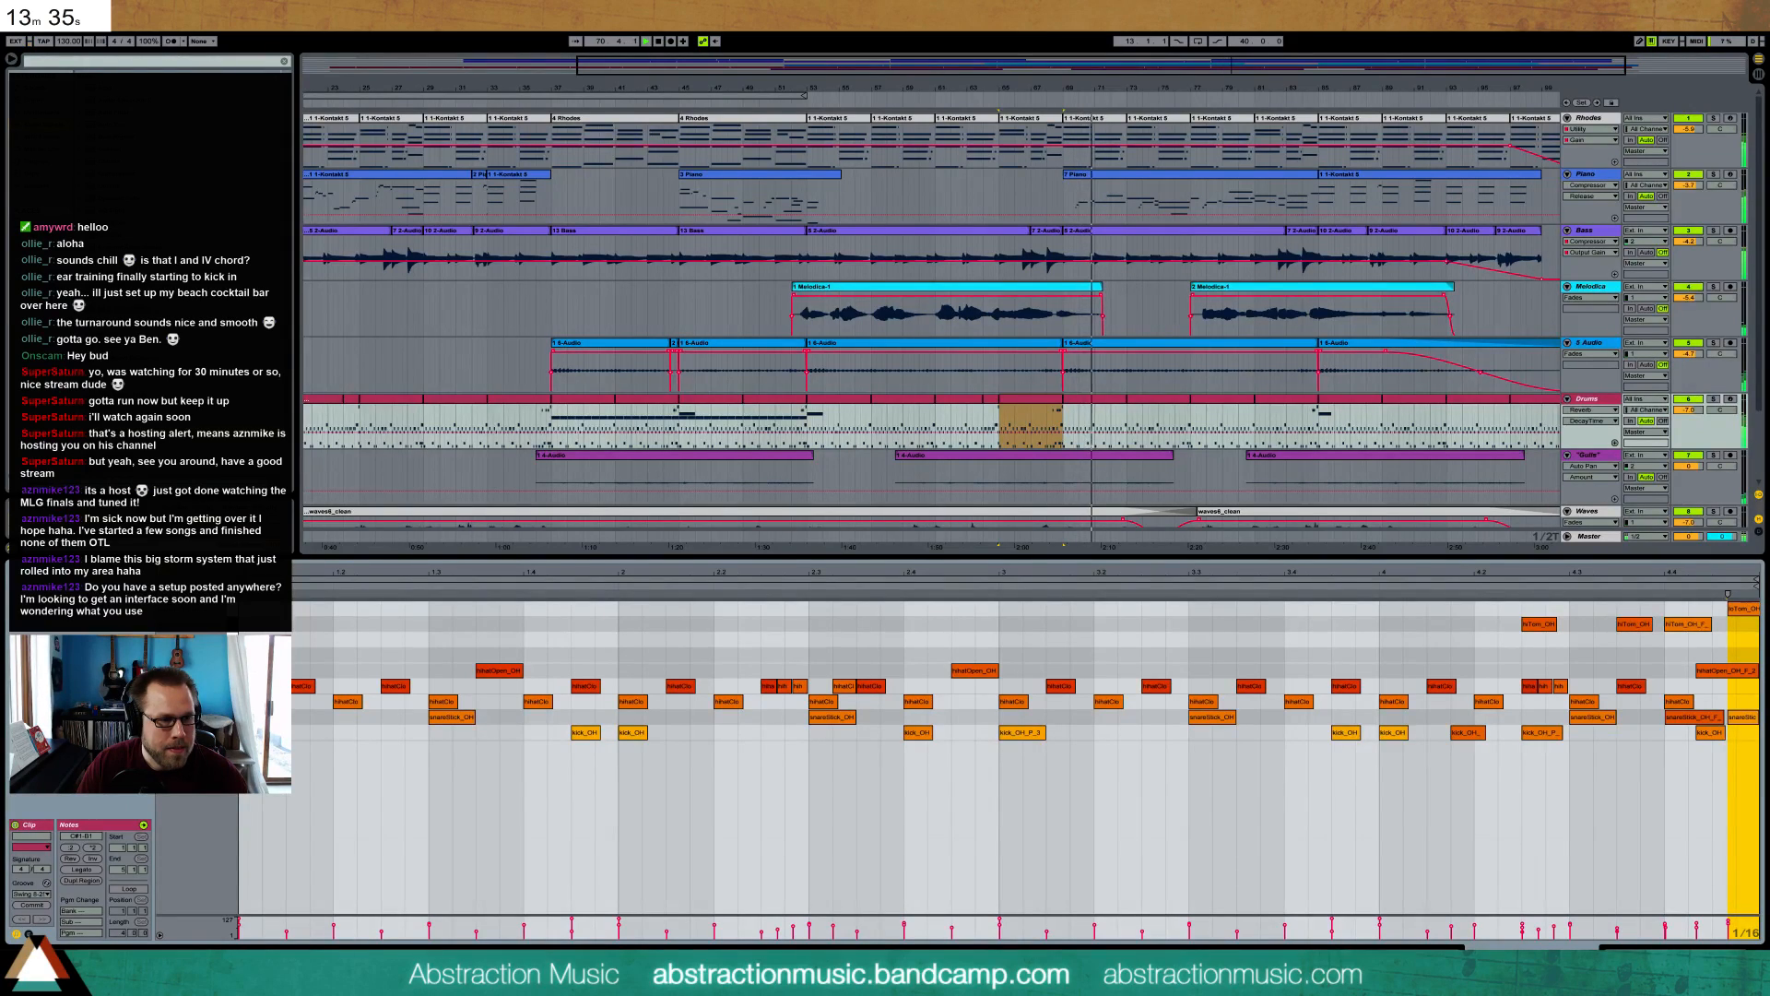
pyautogui.doubleClick(251, 638)
pyautogui.moveTo(262, 639); pyautogui.dragTo(1284, 639)
pyautogui.moveTo(1396, 654)
pyautogui.keyDown('ctrl'); pyautogui.mouseDown()
pyautogui.moveTo(1466, 656)
pyautogui.moveTo(1392, 644)
pyautogui.mouseUp(); pyautogui.keyUp('ctrl')
pyautogui.press('space')
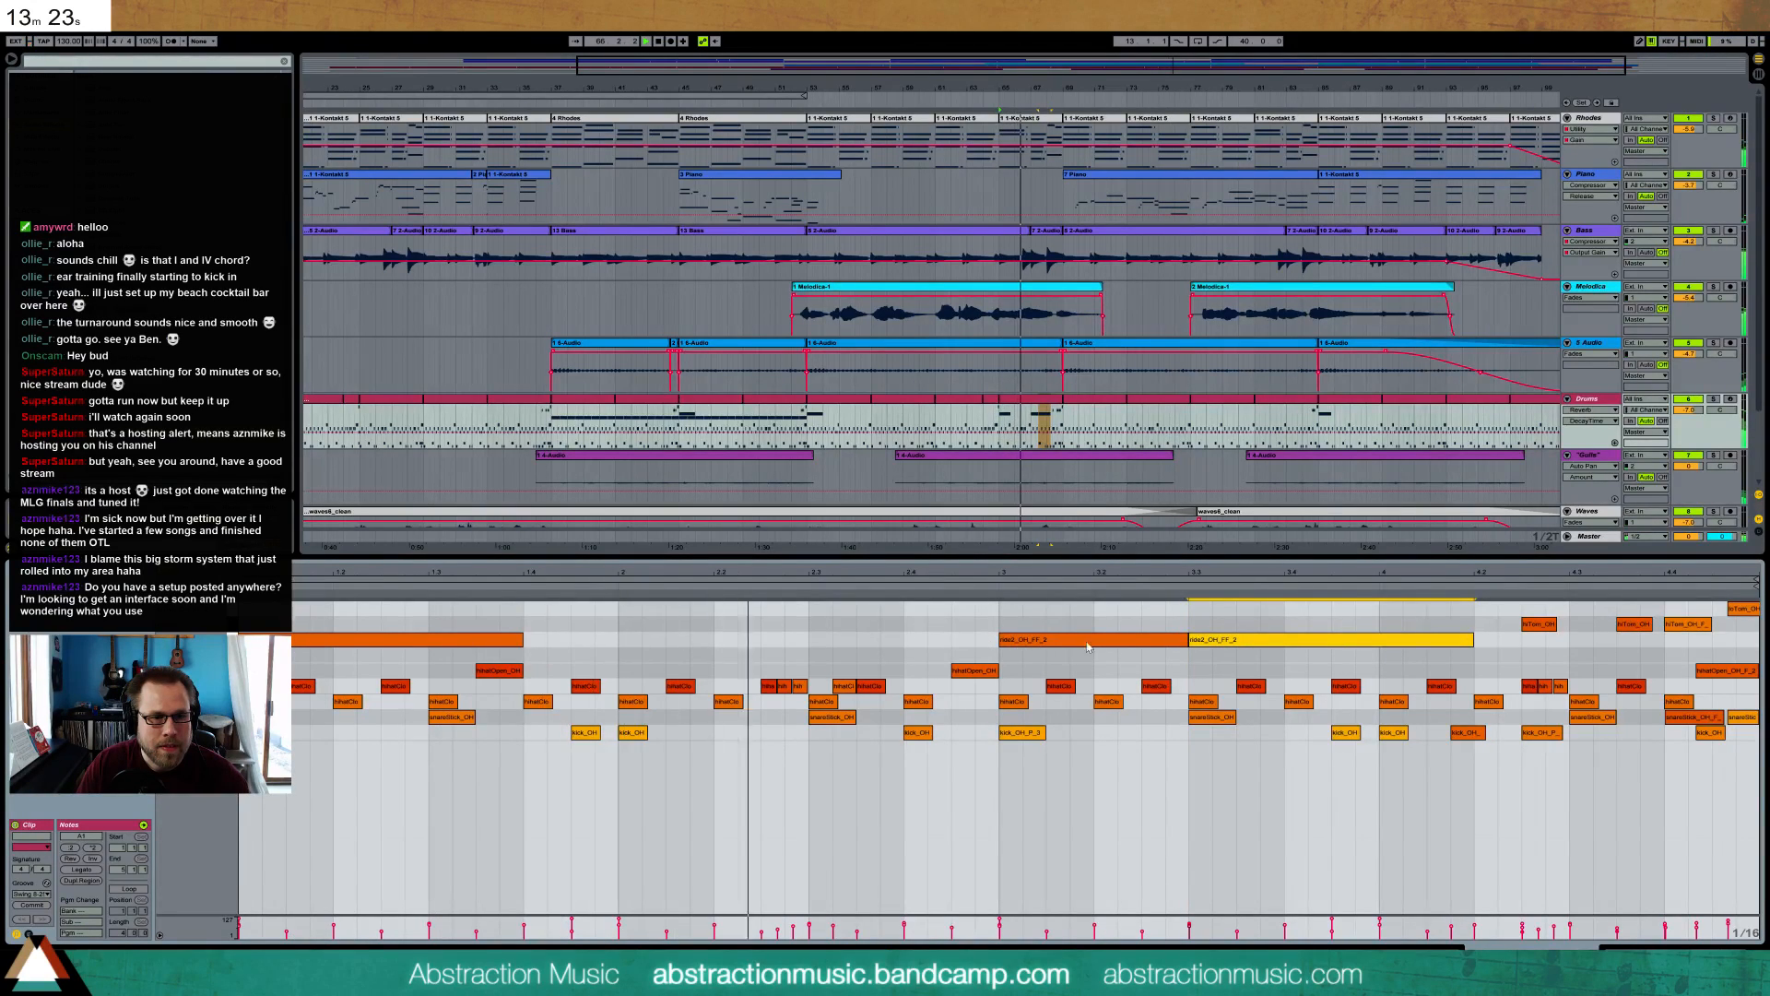
# - Move the bar 65 clip's cymbal hit from 3.3 to 2.3, play it, and lower the velocities of the hits at 2.3 and 3
pyautogui.press('space')
pyautogui.moveTo(1239, 648); pyautogui.dragTo(754, 648)
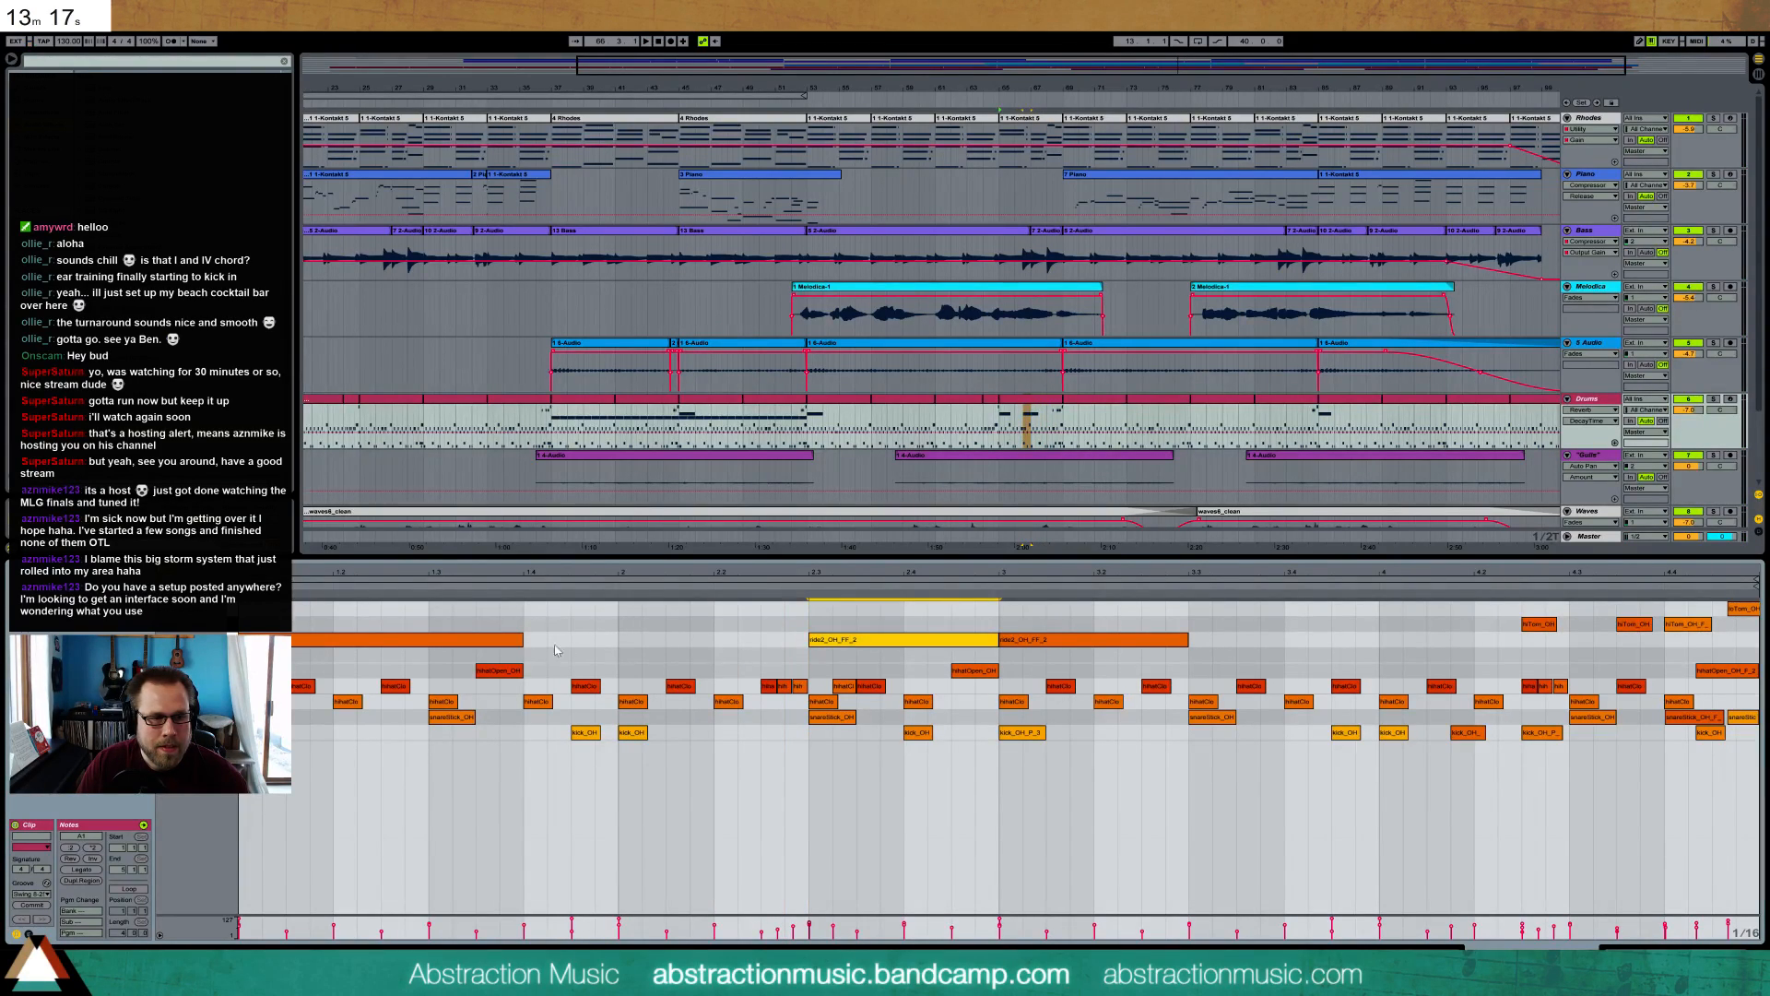
pyautogui.click(493, 638)
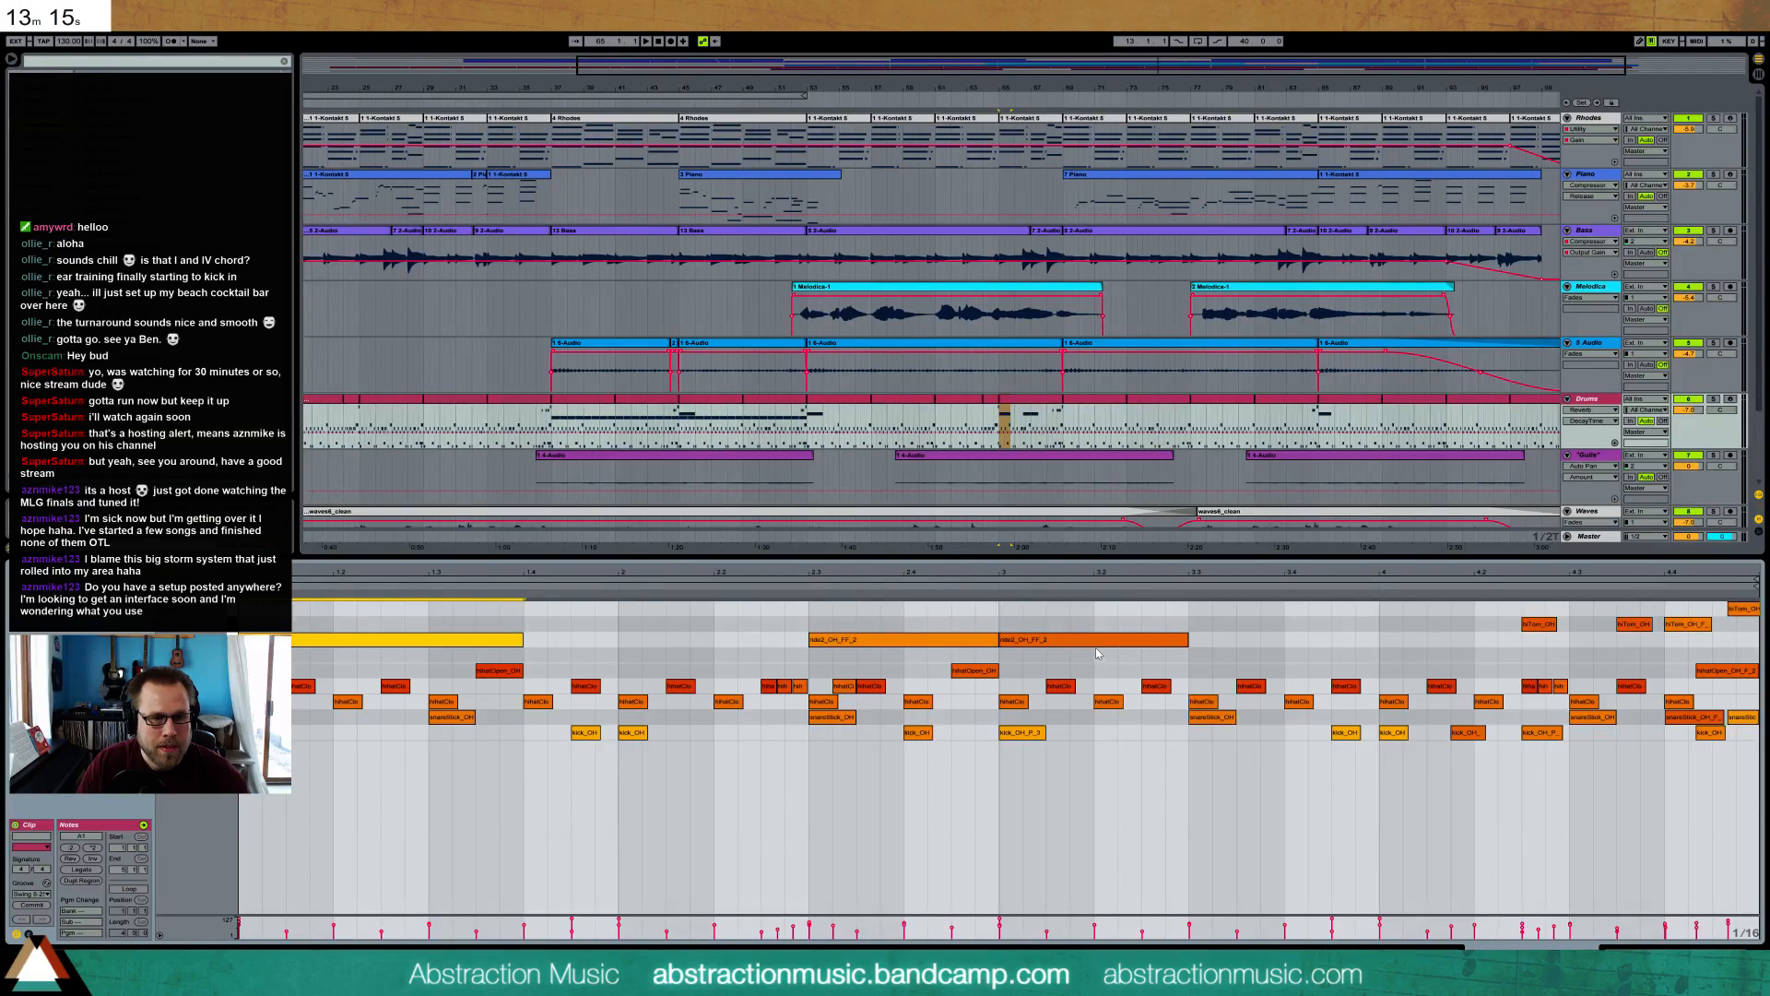
pyautogui.click(1092, 641)
pyautogui.press('space')
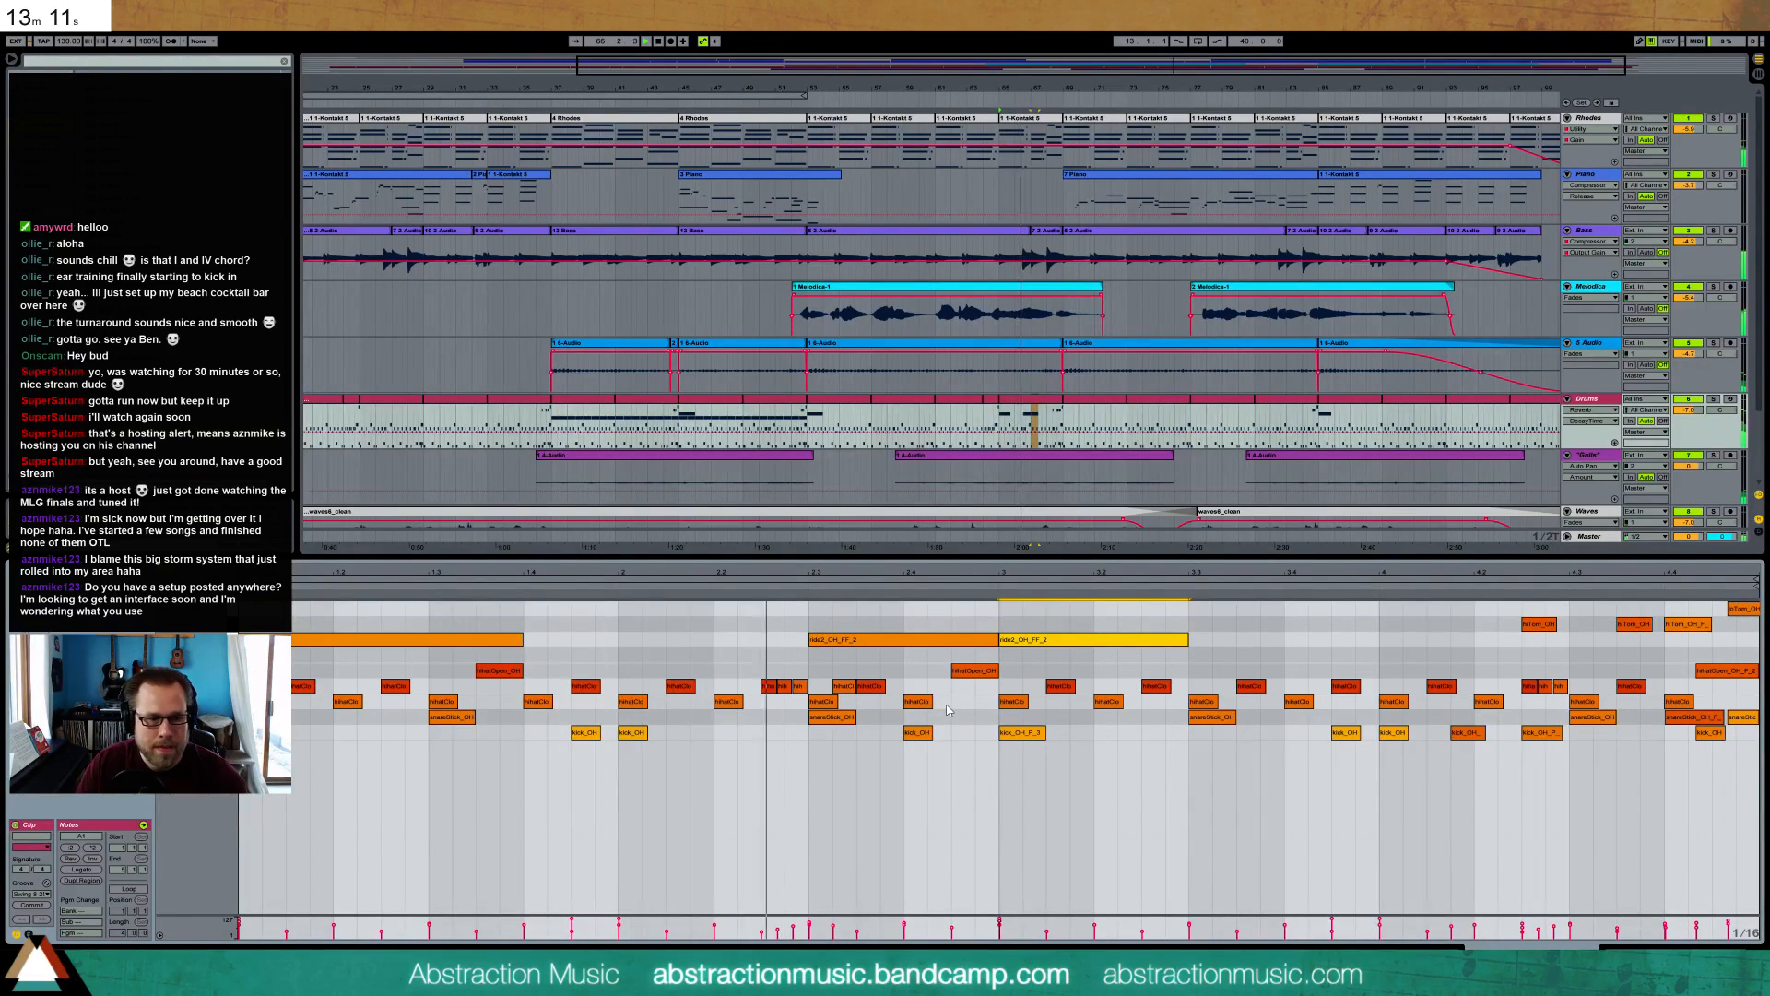
pyautogui.moveTo(899, 639); pyautogui.dragTo(899, 668)
pyautogui.moveTo(1012, 640); pyautogui.dragTo(1012, 644)
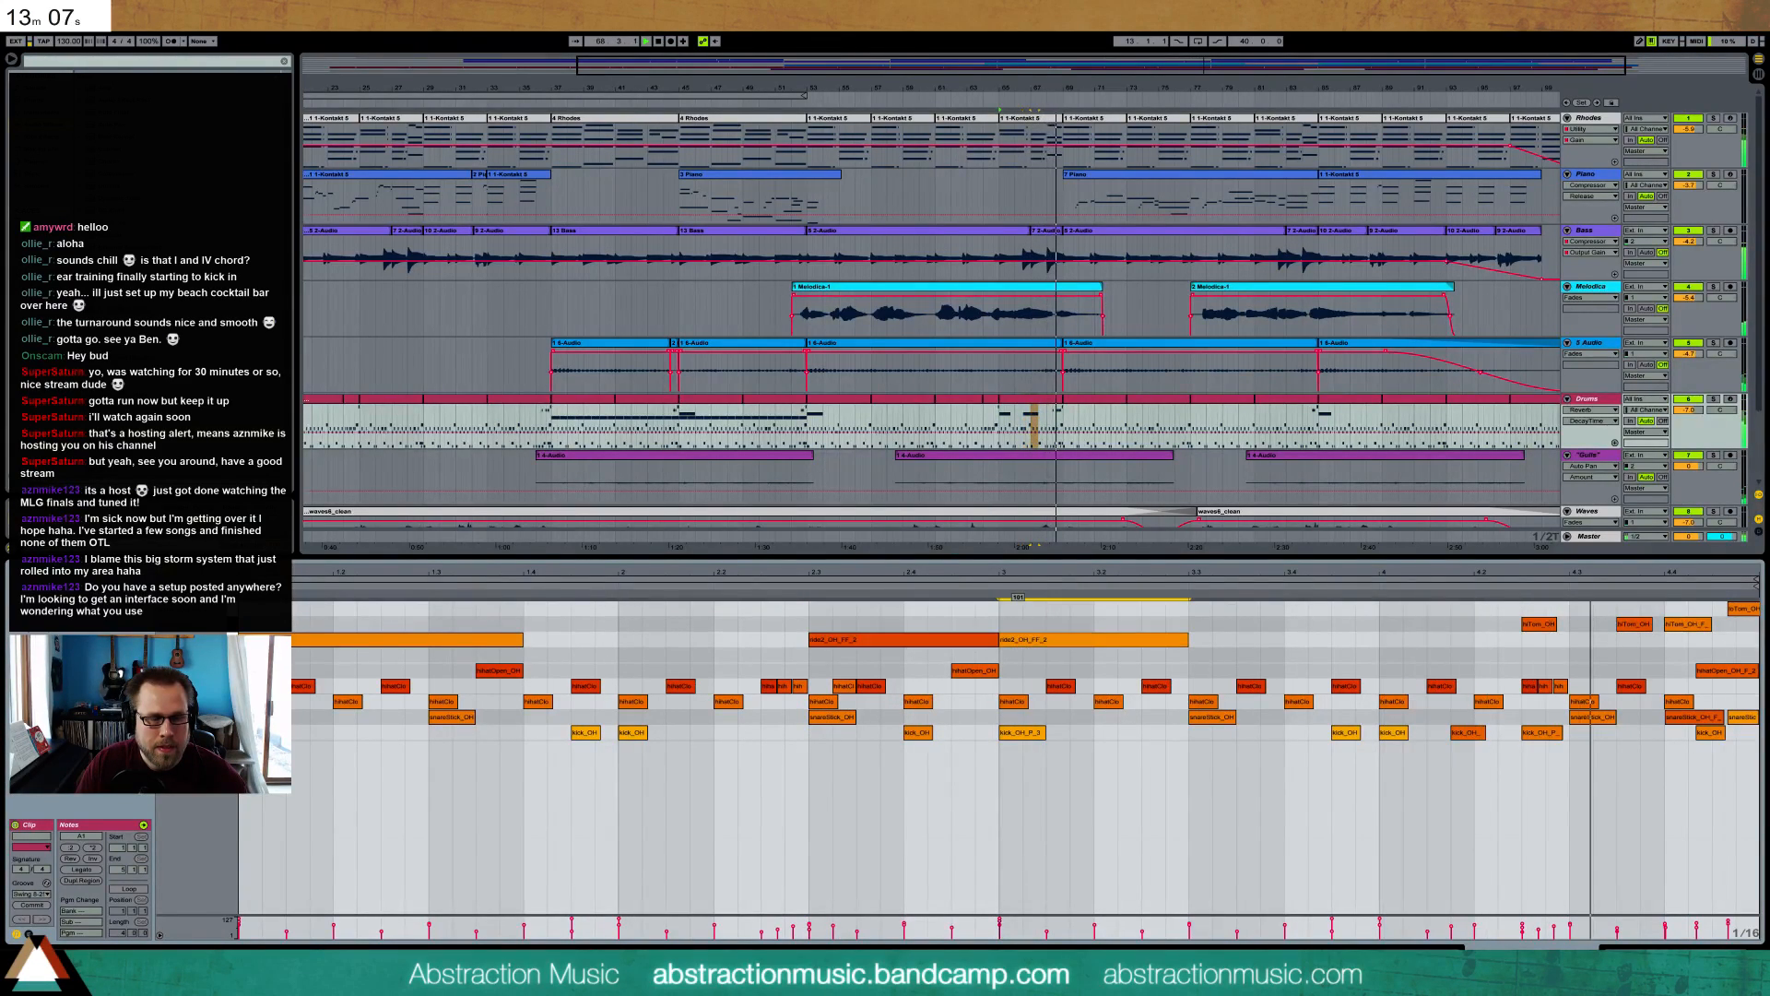
# - In the bar 65 Drums clip, replace the kick at 2.4 with one at 2.3 and turn the closed hi-hat at 2.4 into three triplet hits
pyautogui.doubleClick(849, 732)
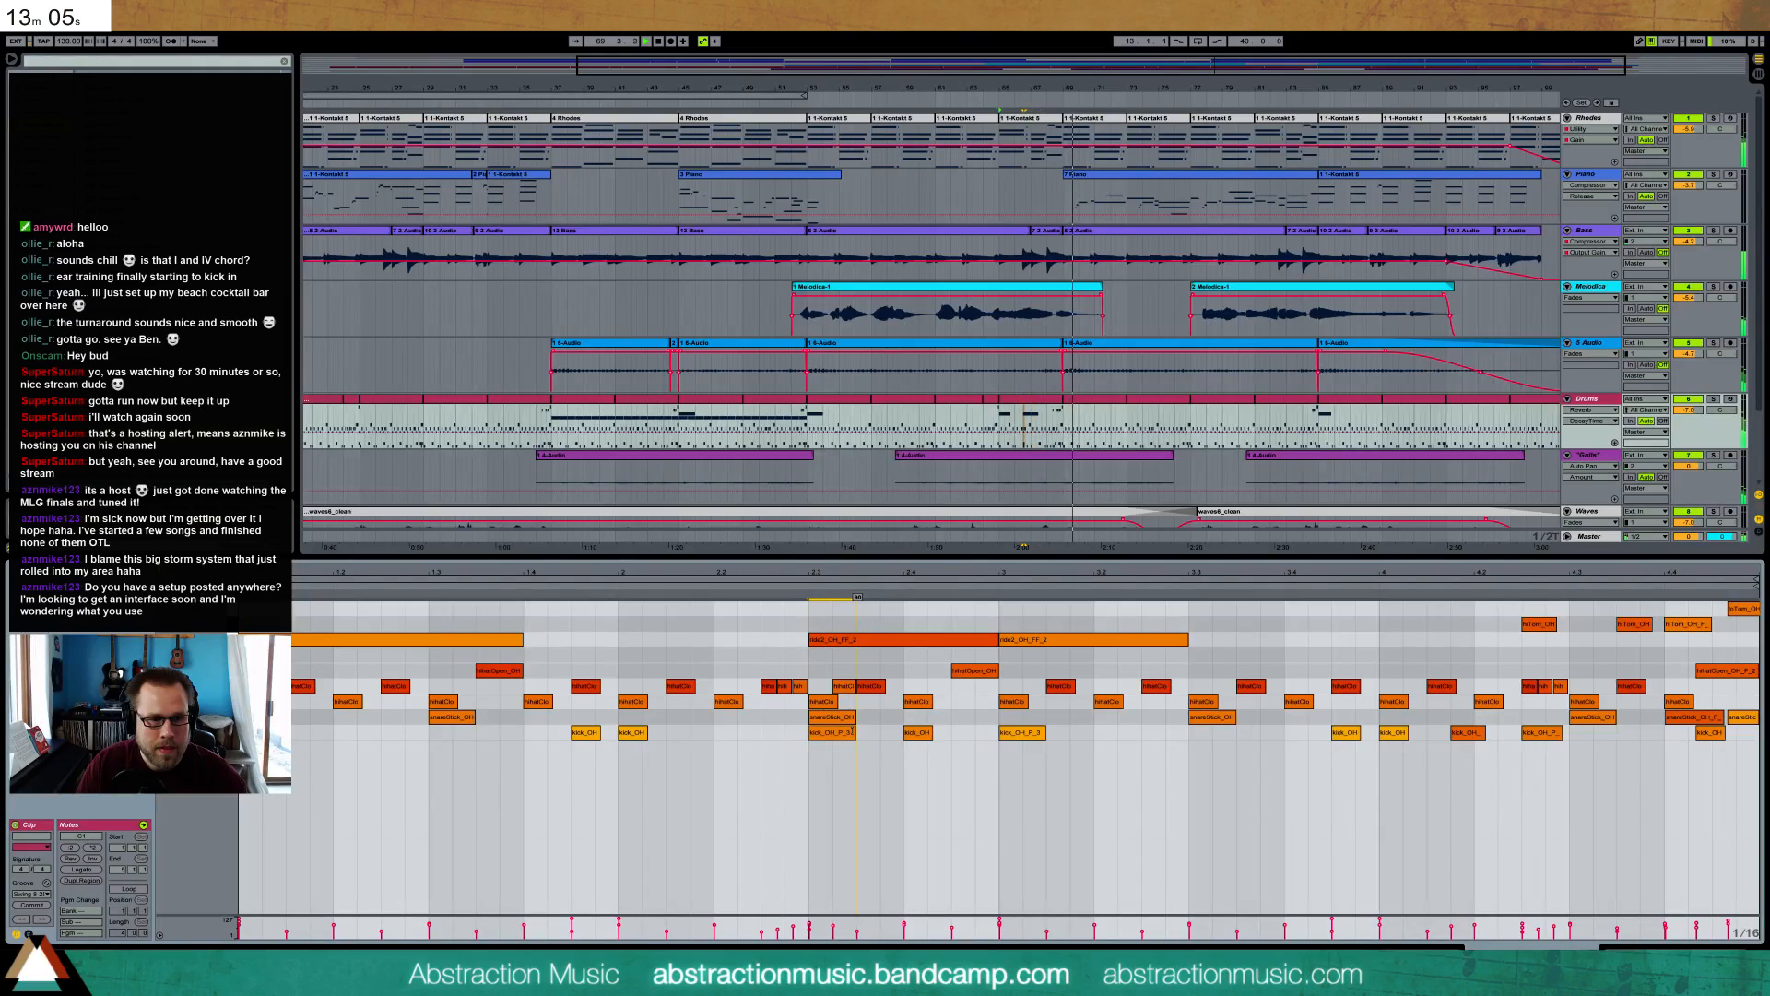
pyautogui.doubleClick(917, 732)
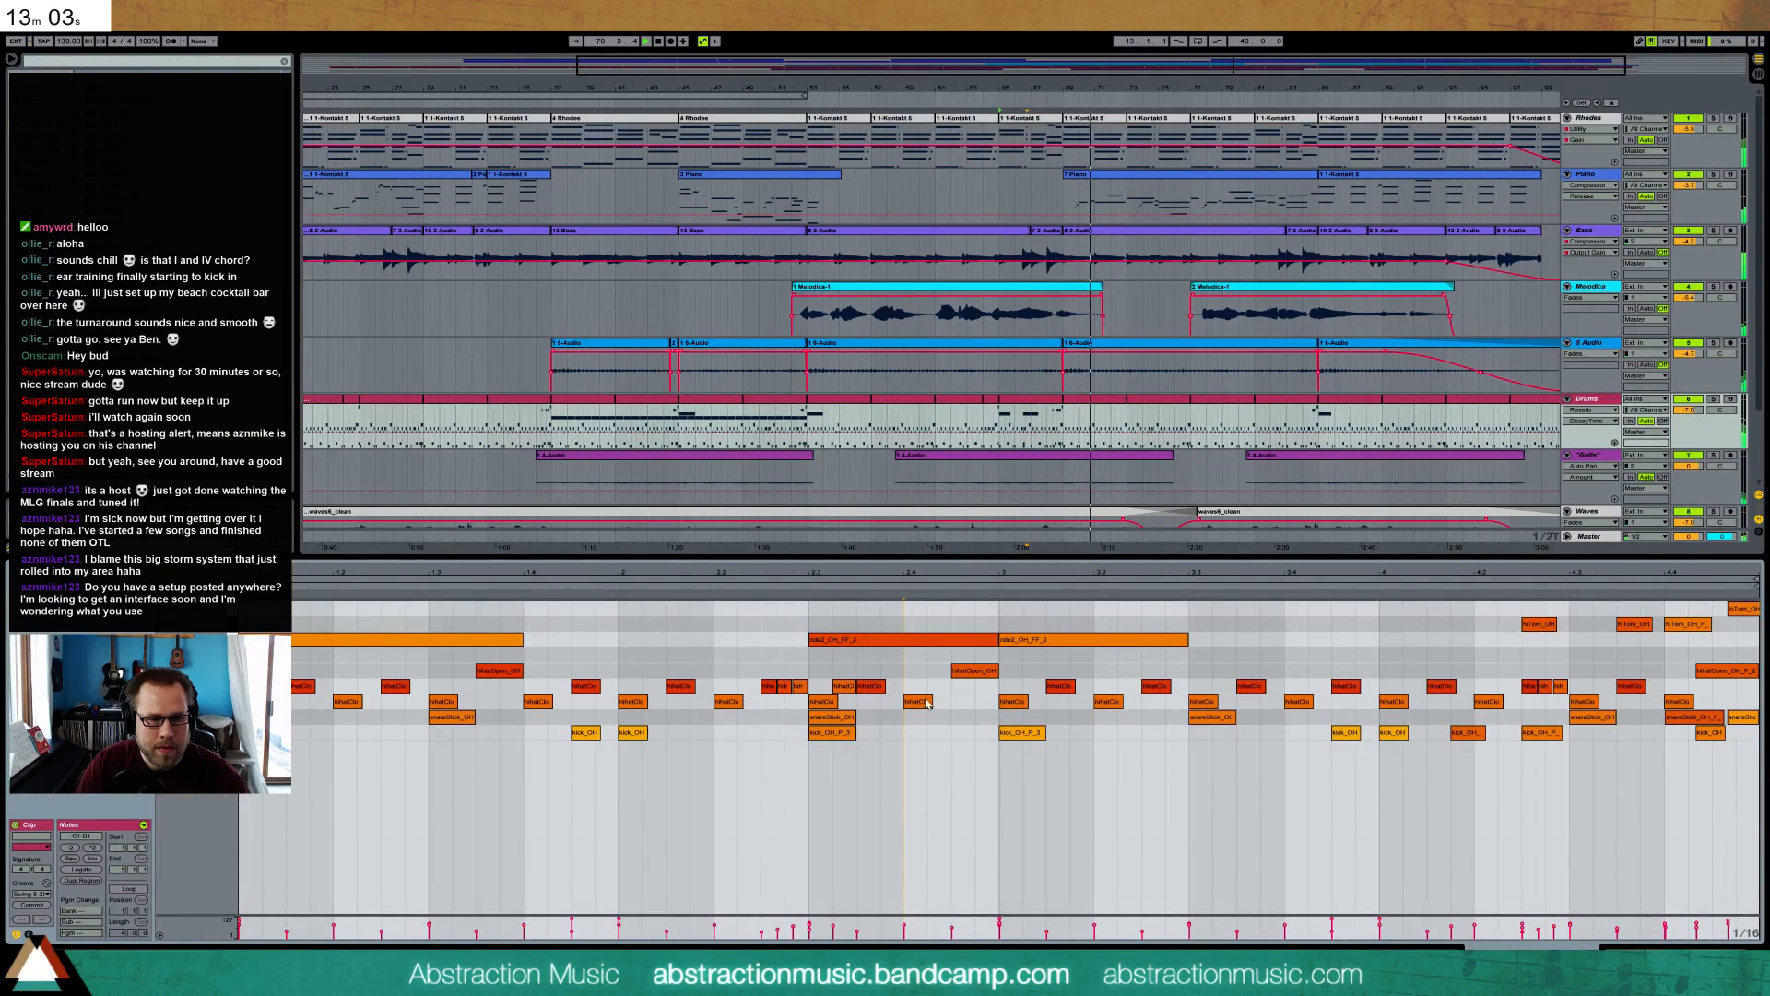
pyautogui.moveTo(918, 702)
pyautogui.mouseDown()
pyautogui.moveTo(944, 688)
pyautogui.moveTo(914, 685)
pyautogui.mouseUp()
pyautogui.hotkey('ctrl', 'd')
pyautogui.hotkey('ctrl', 'd')
pyautogui.click(941, 702)
pyautogui.moveTo(941, 596); pyautogui.dragTo(935, 595)
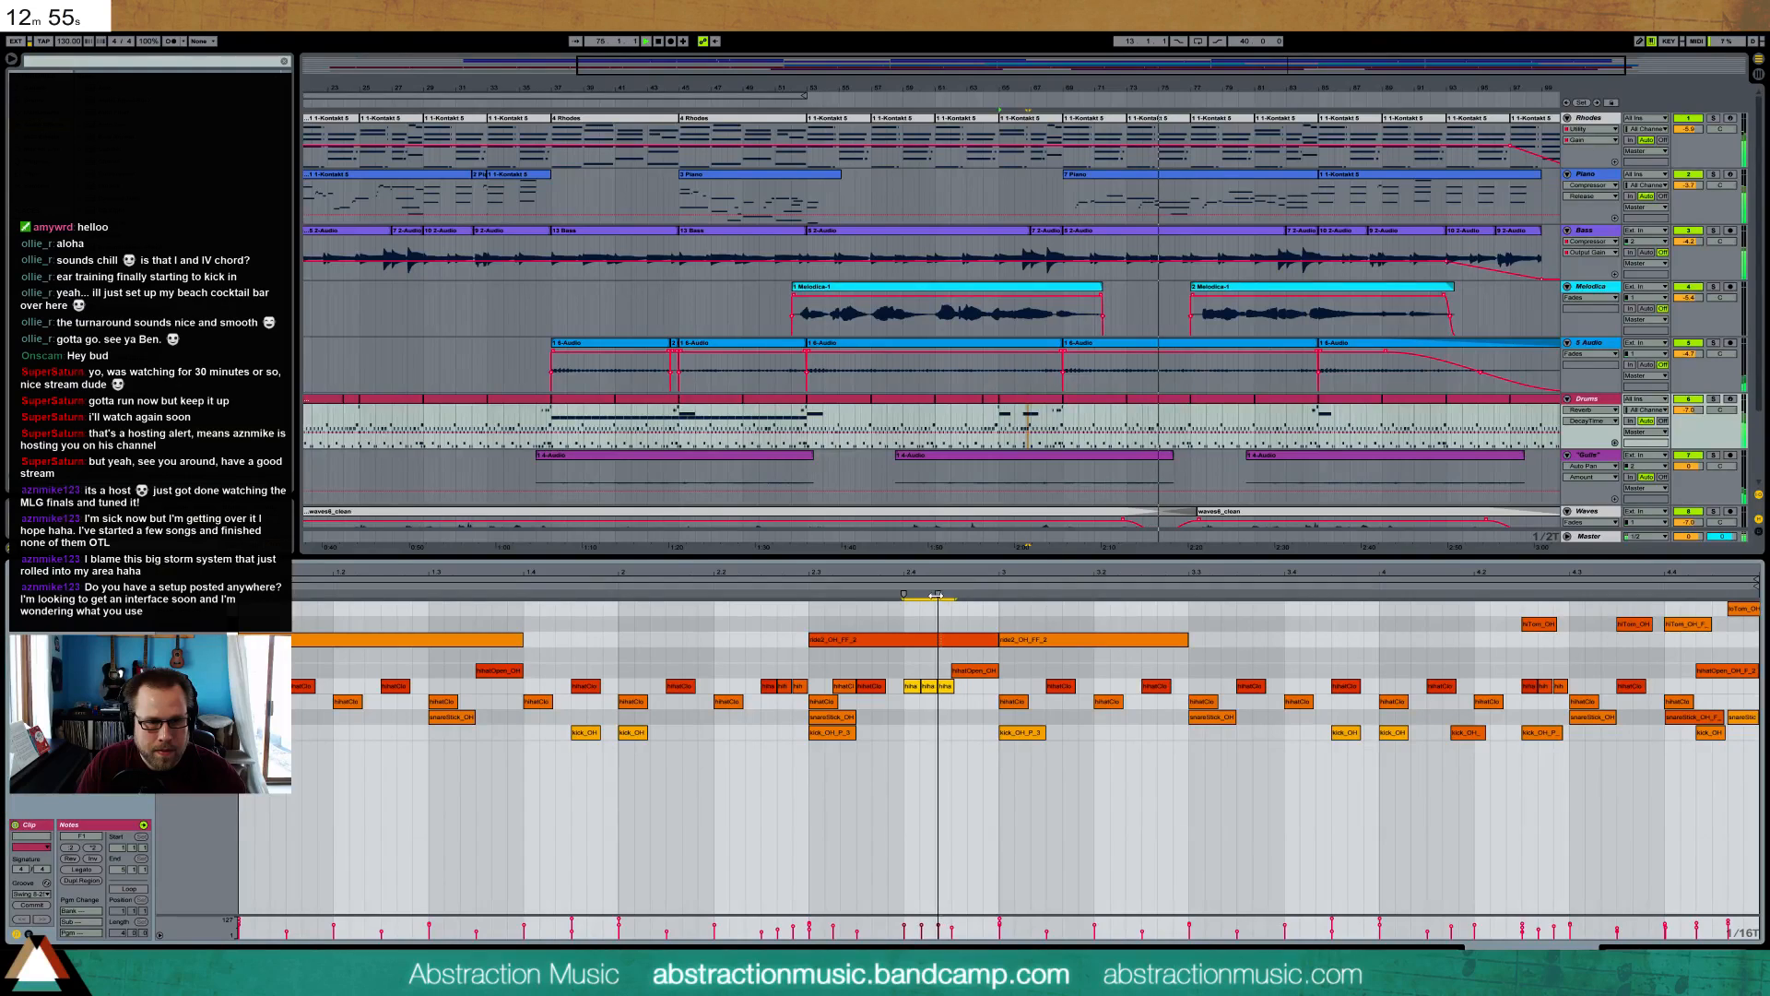
# - In the bar 65 Drums clip, add a snare stick hit at 2.4 and spread three longer triplet hi-hats across the pedal, closed and open lanes
pyautogui.press('Down')
pyautogui.moveTo(945, 686)
pyautogui.mouseDown()
pyautogui.moveTo(927, 703)
pyautogui.moveTo(841, 688)
pyautogui.moveTo(941, 718)
pyautogui.mouseUp()
pyautogui.press('Up')
pyautogui.press('Delete')
pyautogui.press('space')
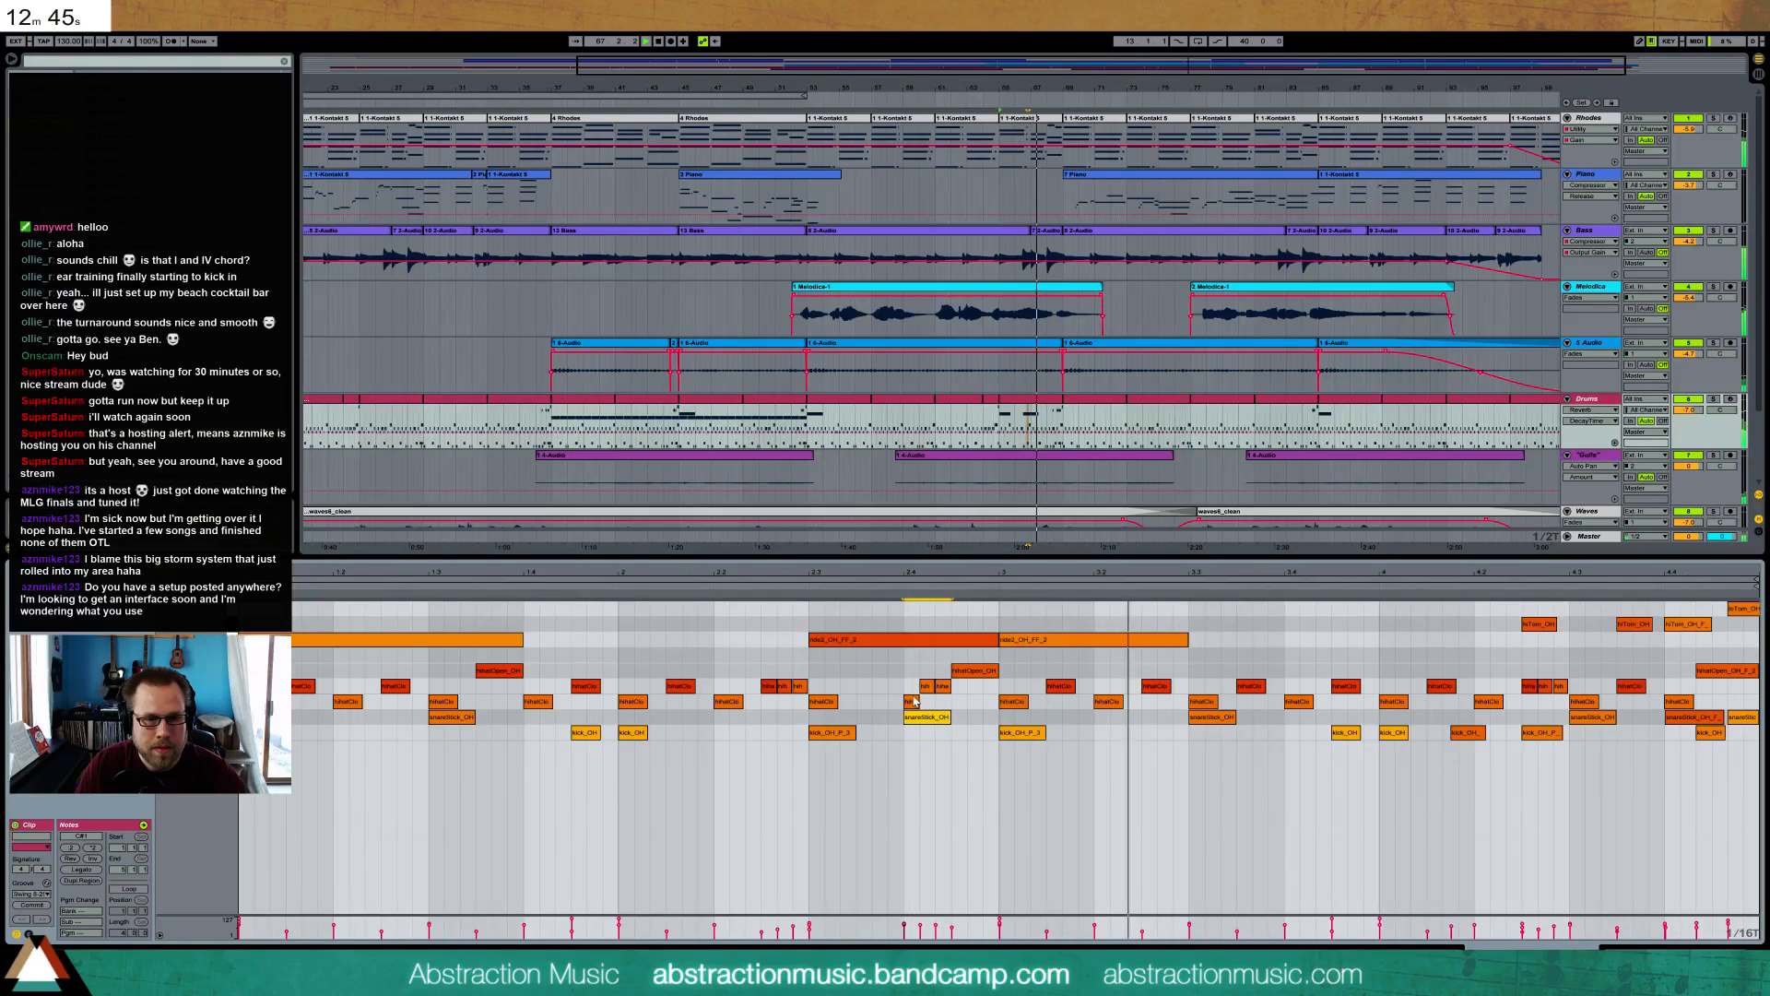
pyautogui.moveTo(927, 690); pyautogui.dragTo(981, 677)
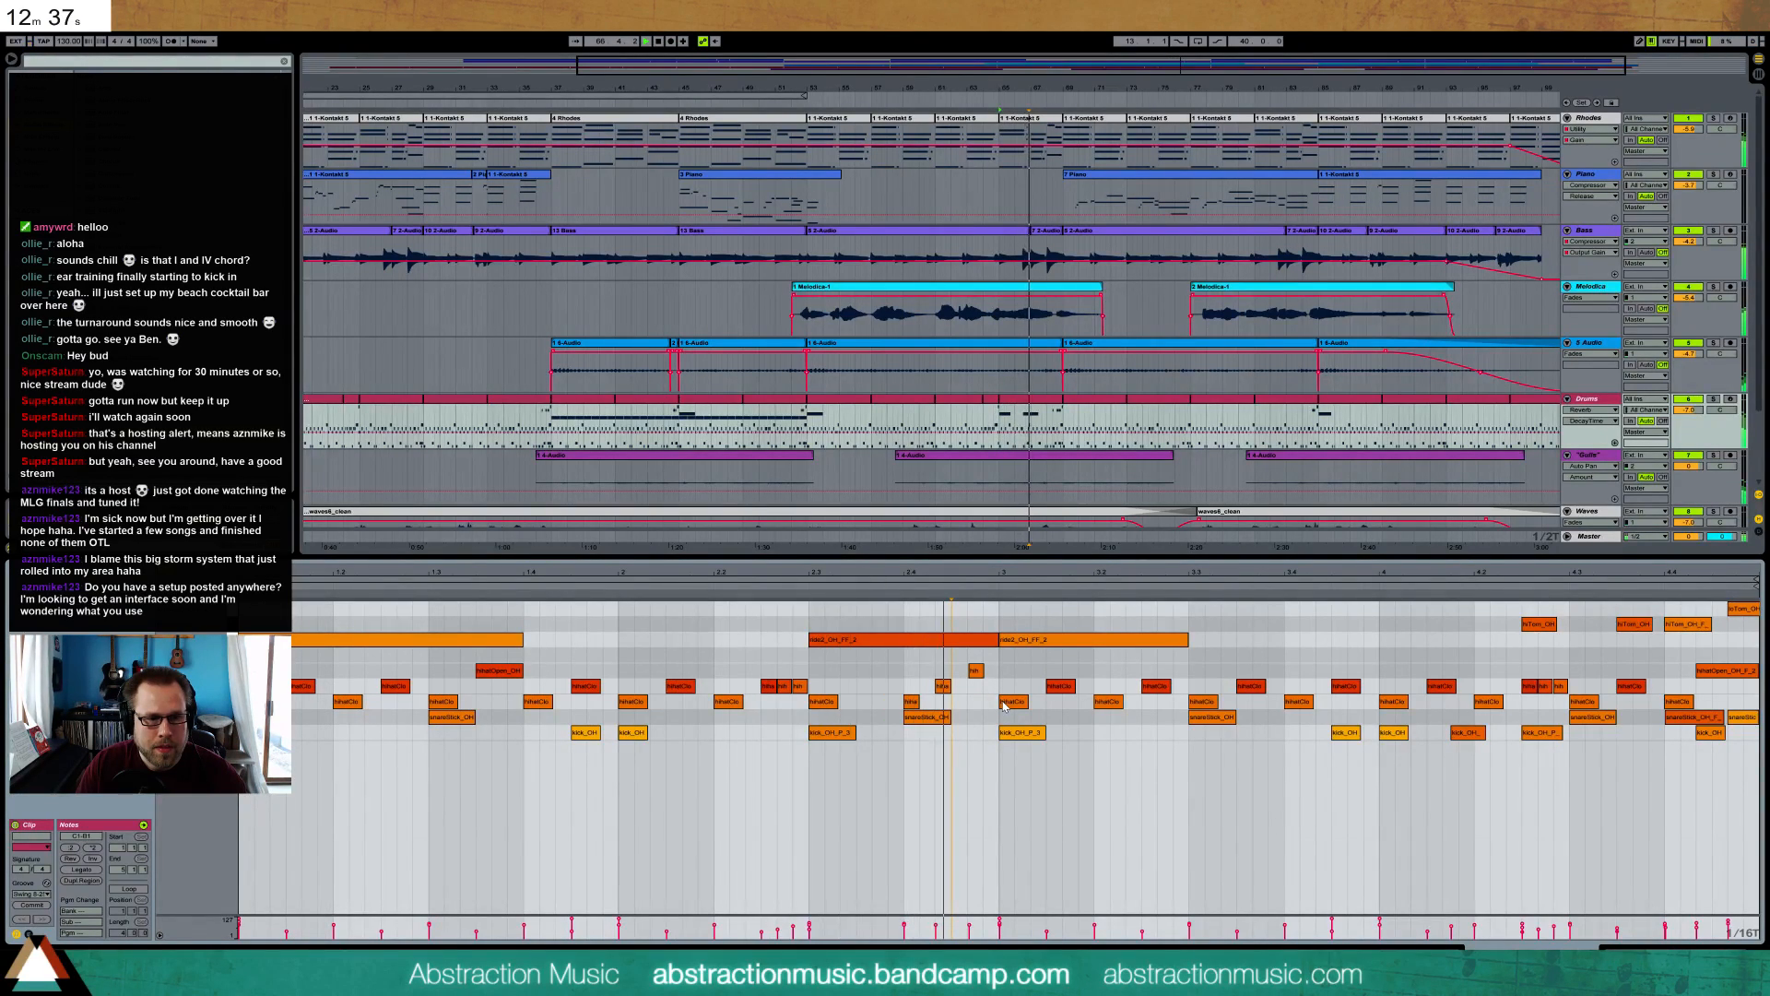
pyautogui.moveTo(901, 701)
pyautogui.mouseDown()
pyautogui.moveTo(980, 659)
pyautogui.moveTo(999, 671)
pyautogui.mouseUp()
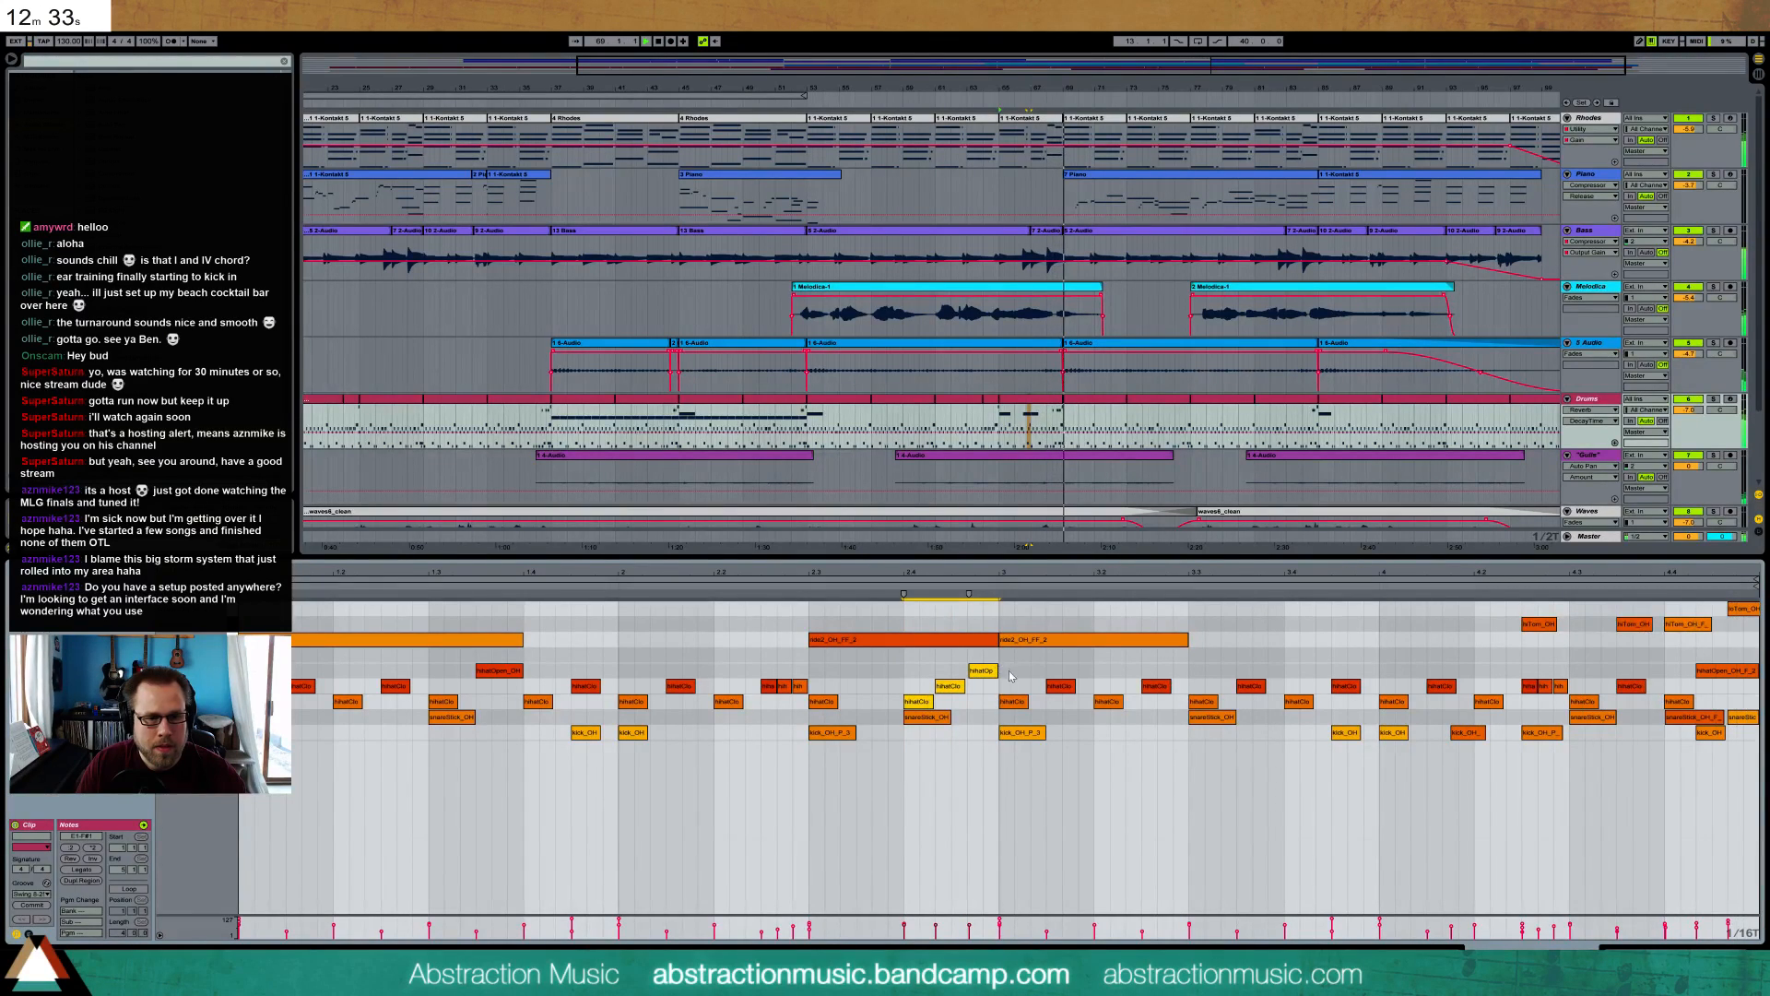
pyautogui.click(1046, 665)
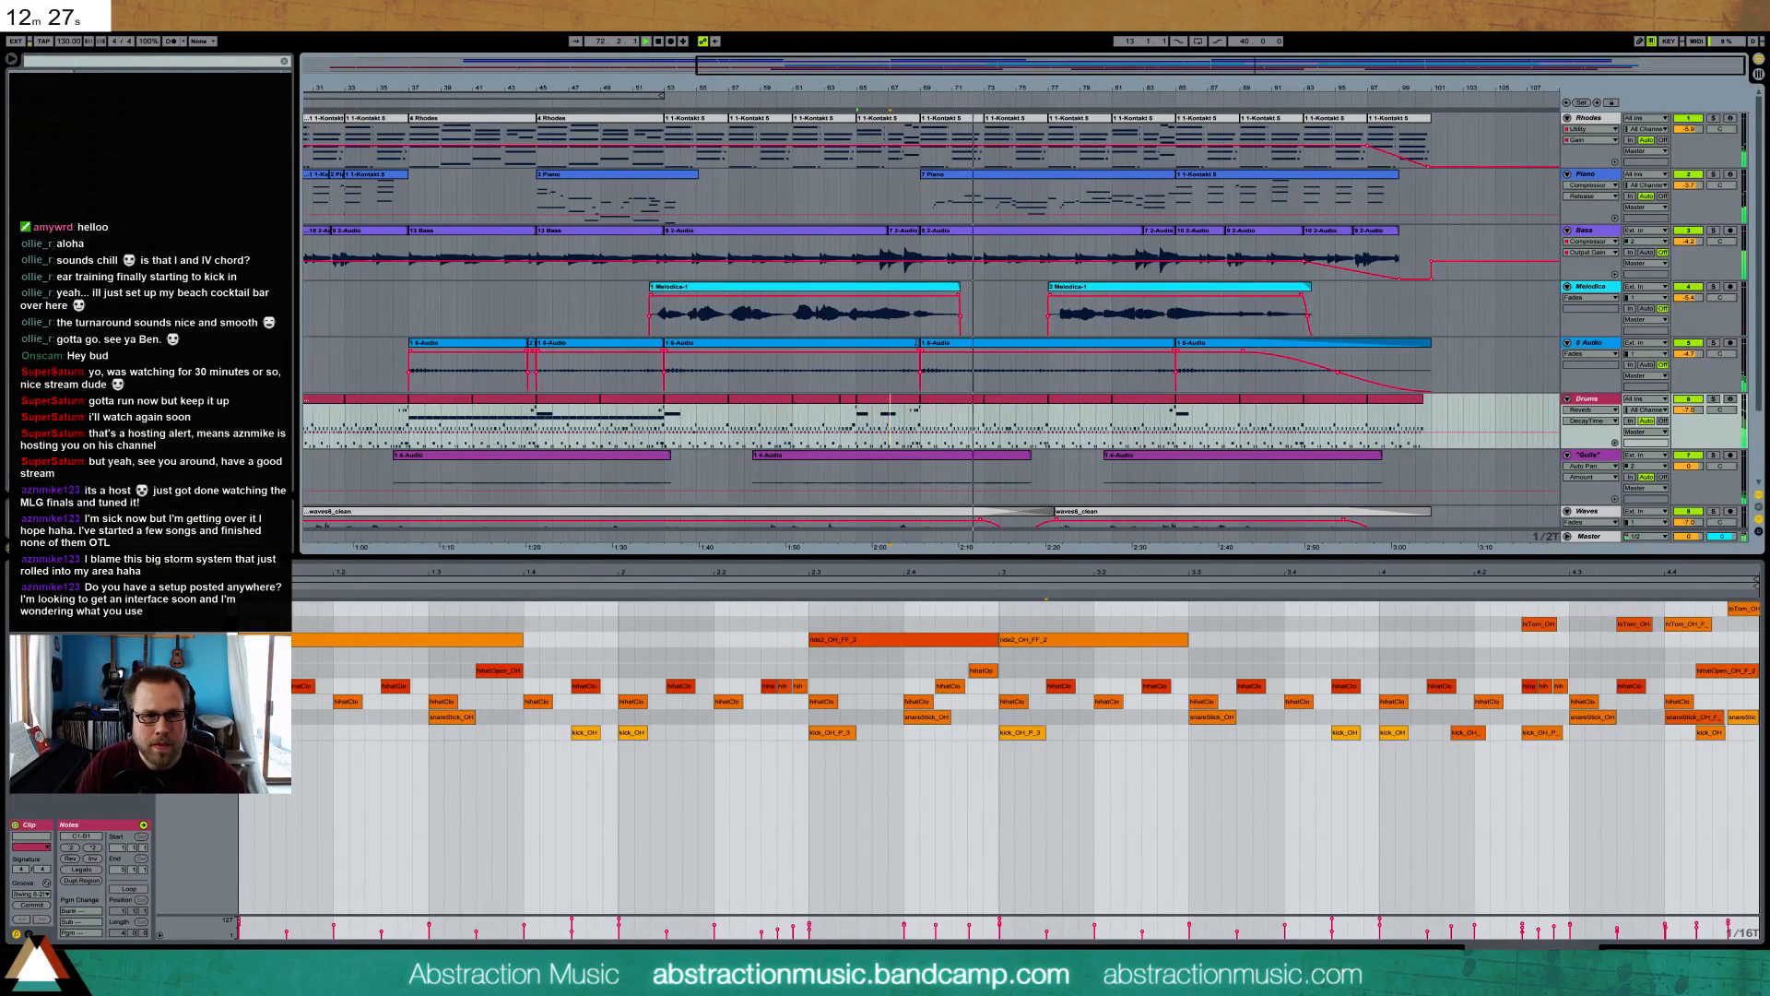
# - Delete the clip spanning bars 53 to 69 on the blue audio track above Drums, and play from about bar 51
pyautogui.click(793, 343)
pyautogui.moveTo(919, 369); pyautogui.dragTo(850, 369)
pyautogui.press('Delete')
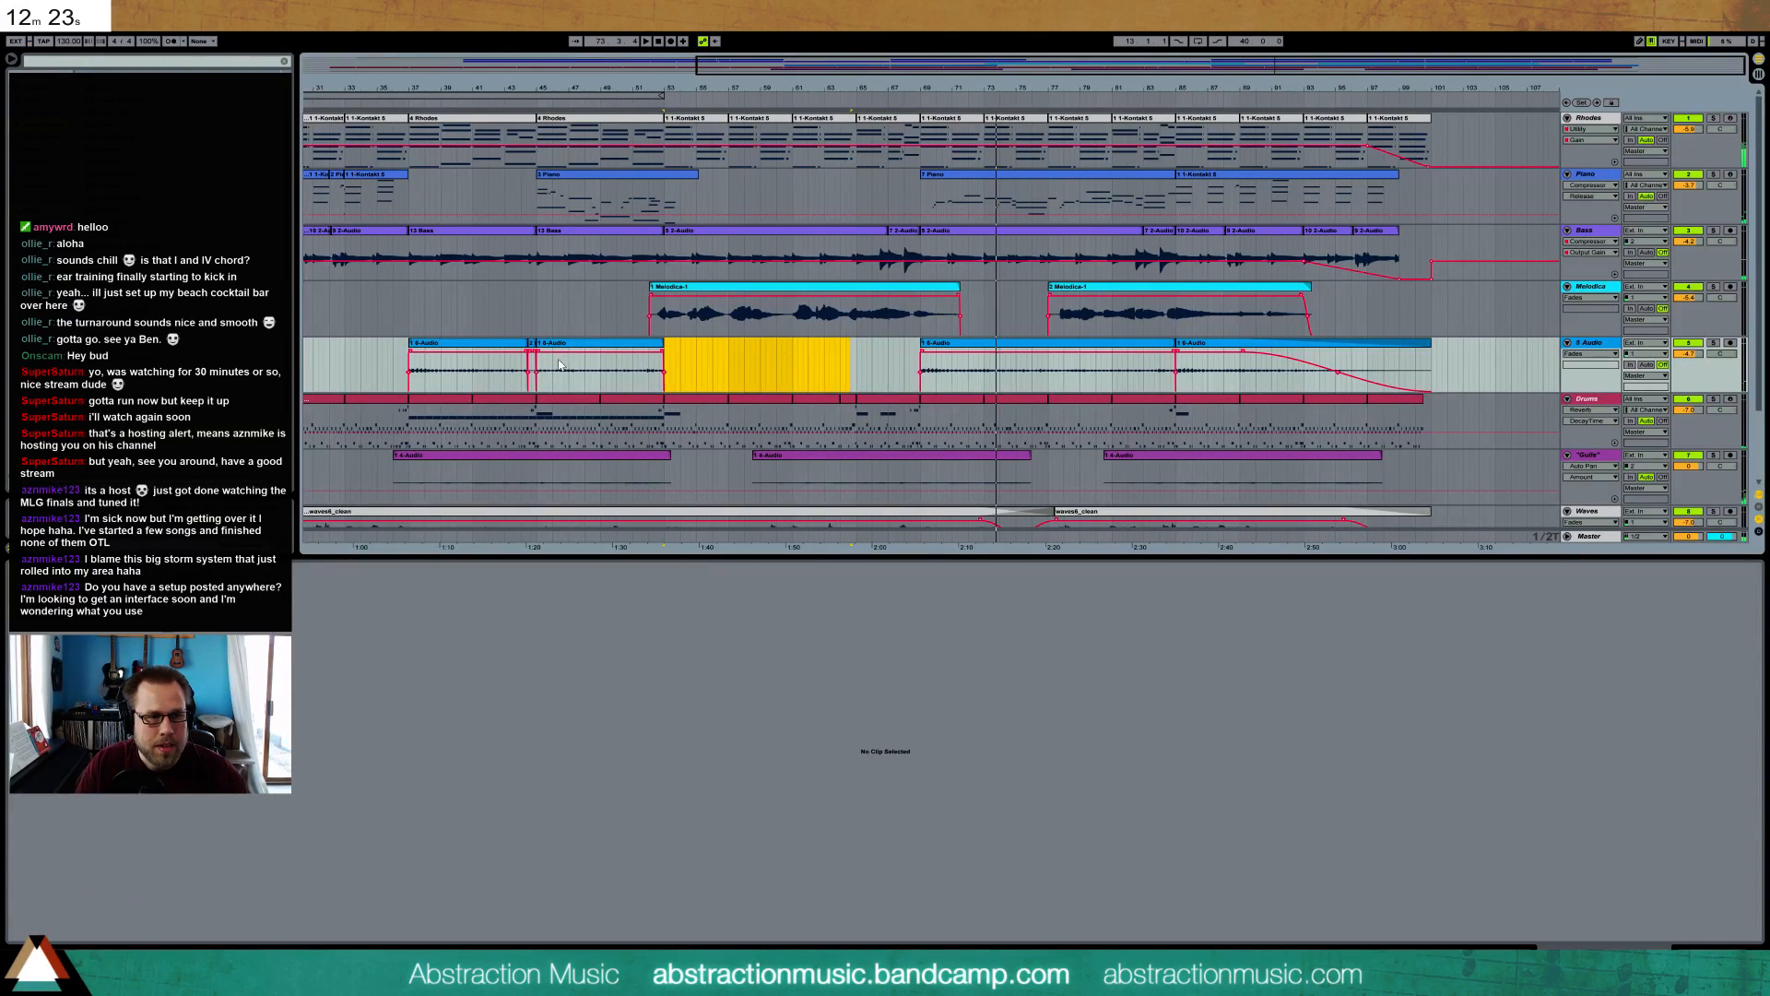
pyautogui.click(634, 372)
pyautogui.press('space')
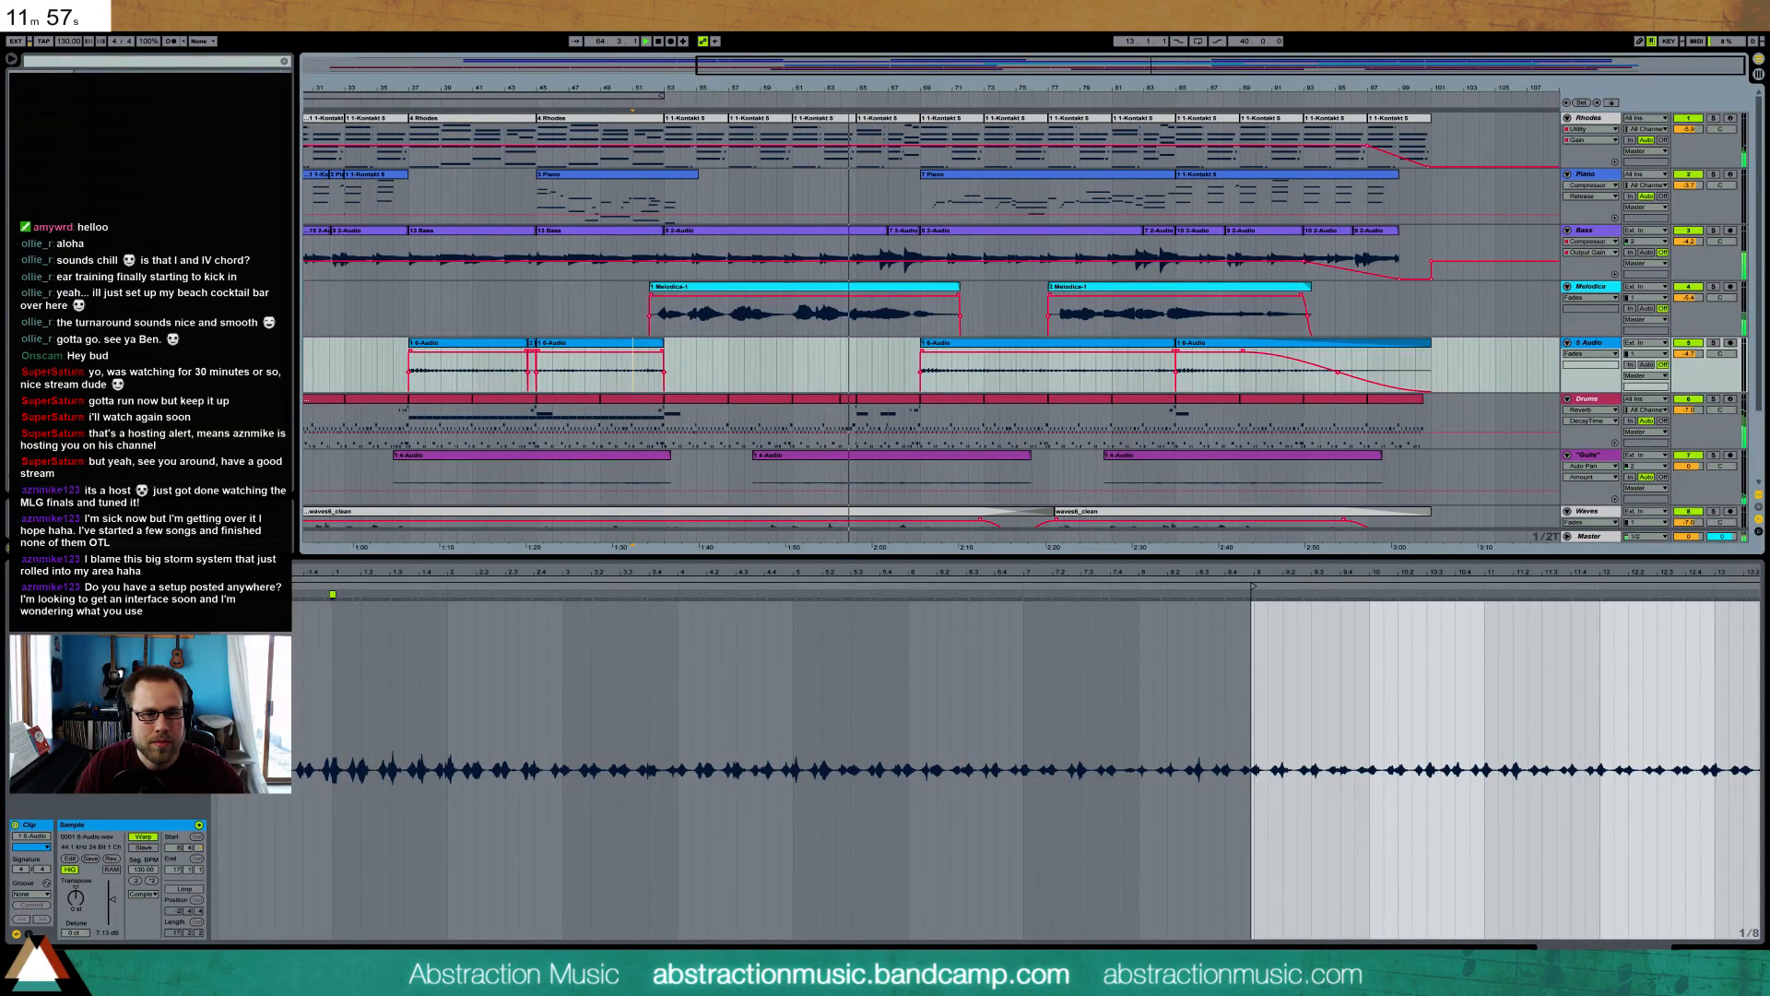
# - Copy the two Drums clips spanning bars 64 to 69 and paste them at bar 80
pyautogui.click(851, 404)
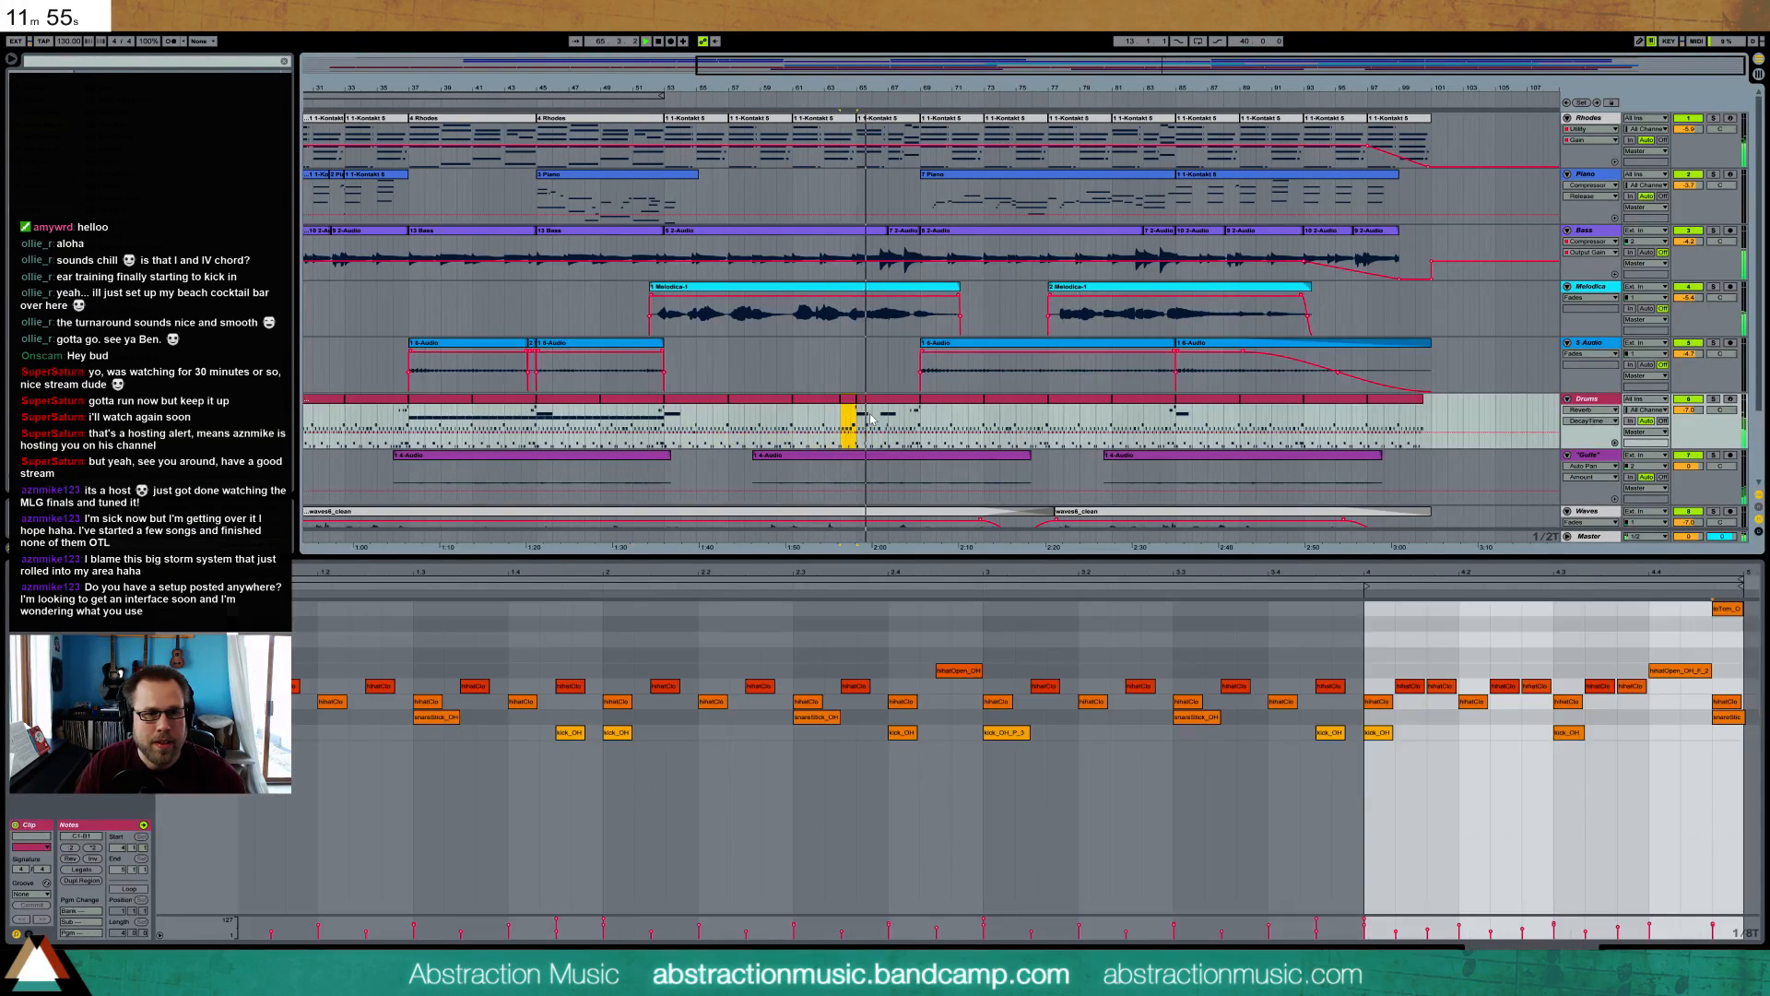
pyautogui.keyDown('shift'); pyautogui.click(883, 410); pyautogui.keyUp('shift')
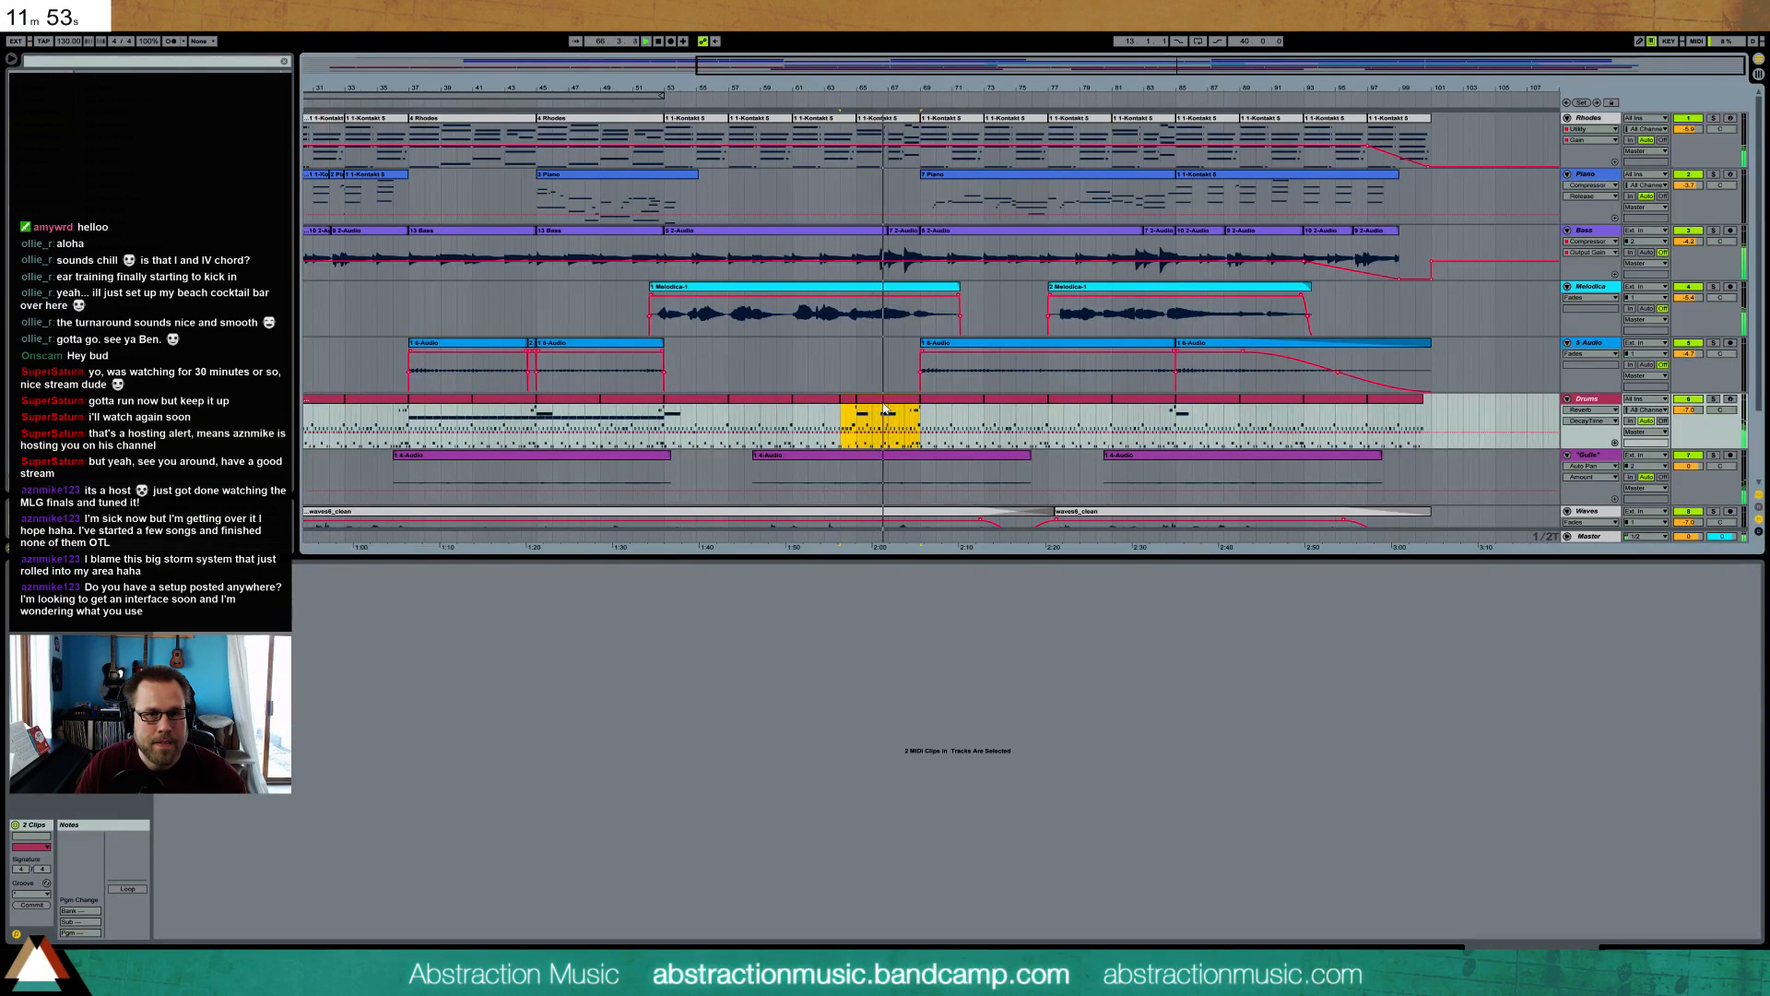
pyautogui.click(1097, 419)
pyautogui.hotkey('ctrl', 'v')
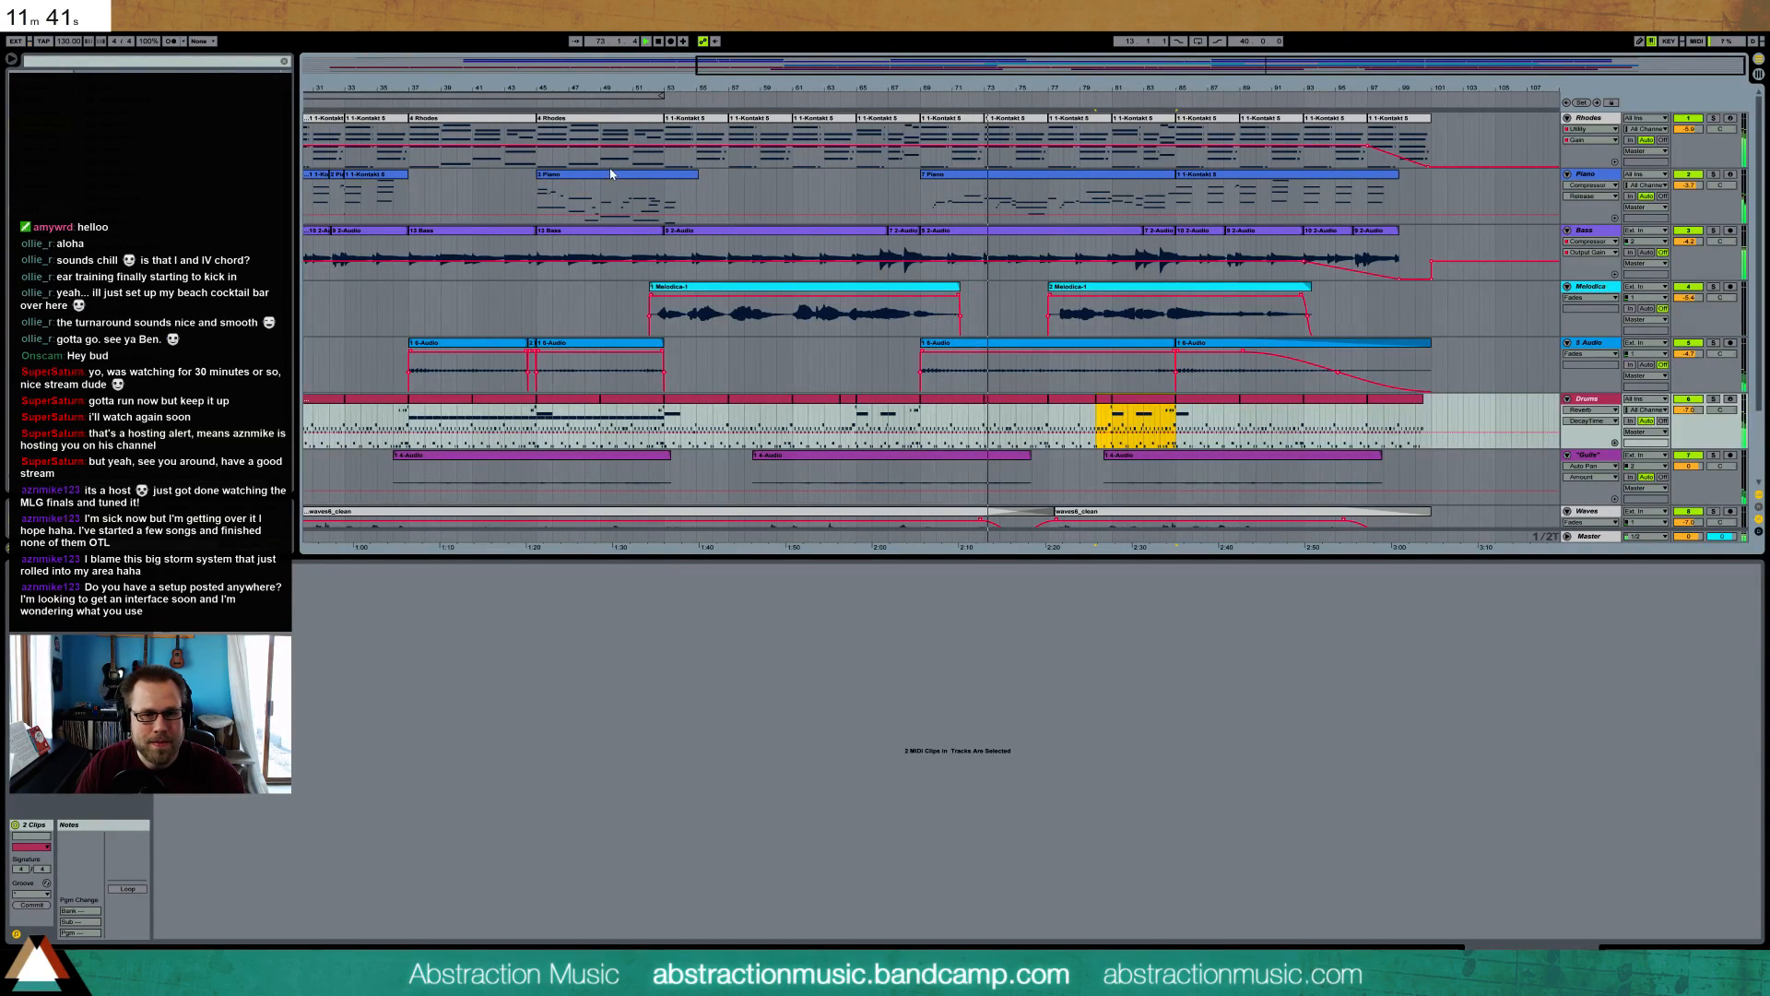
# - Copy the Drums clip at bar 53 and paste it at bar 93
pyautogui.click(696, 407)
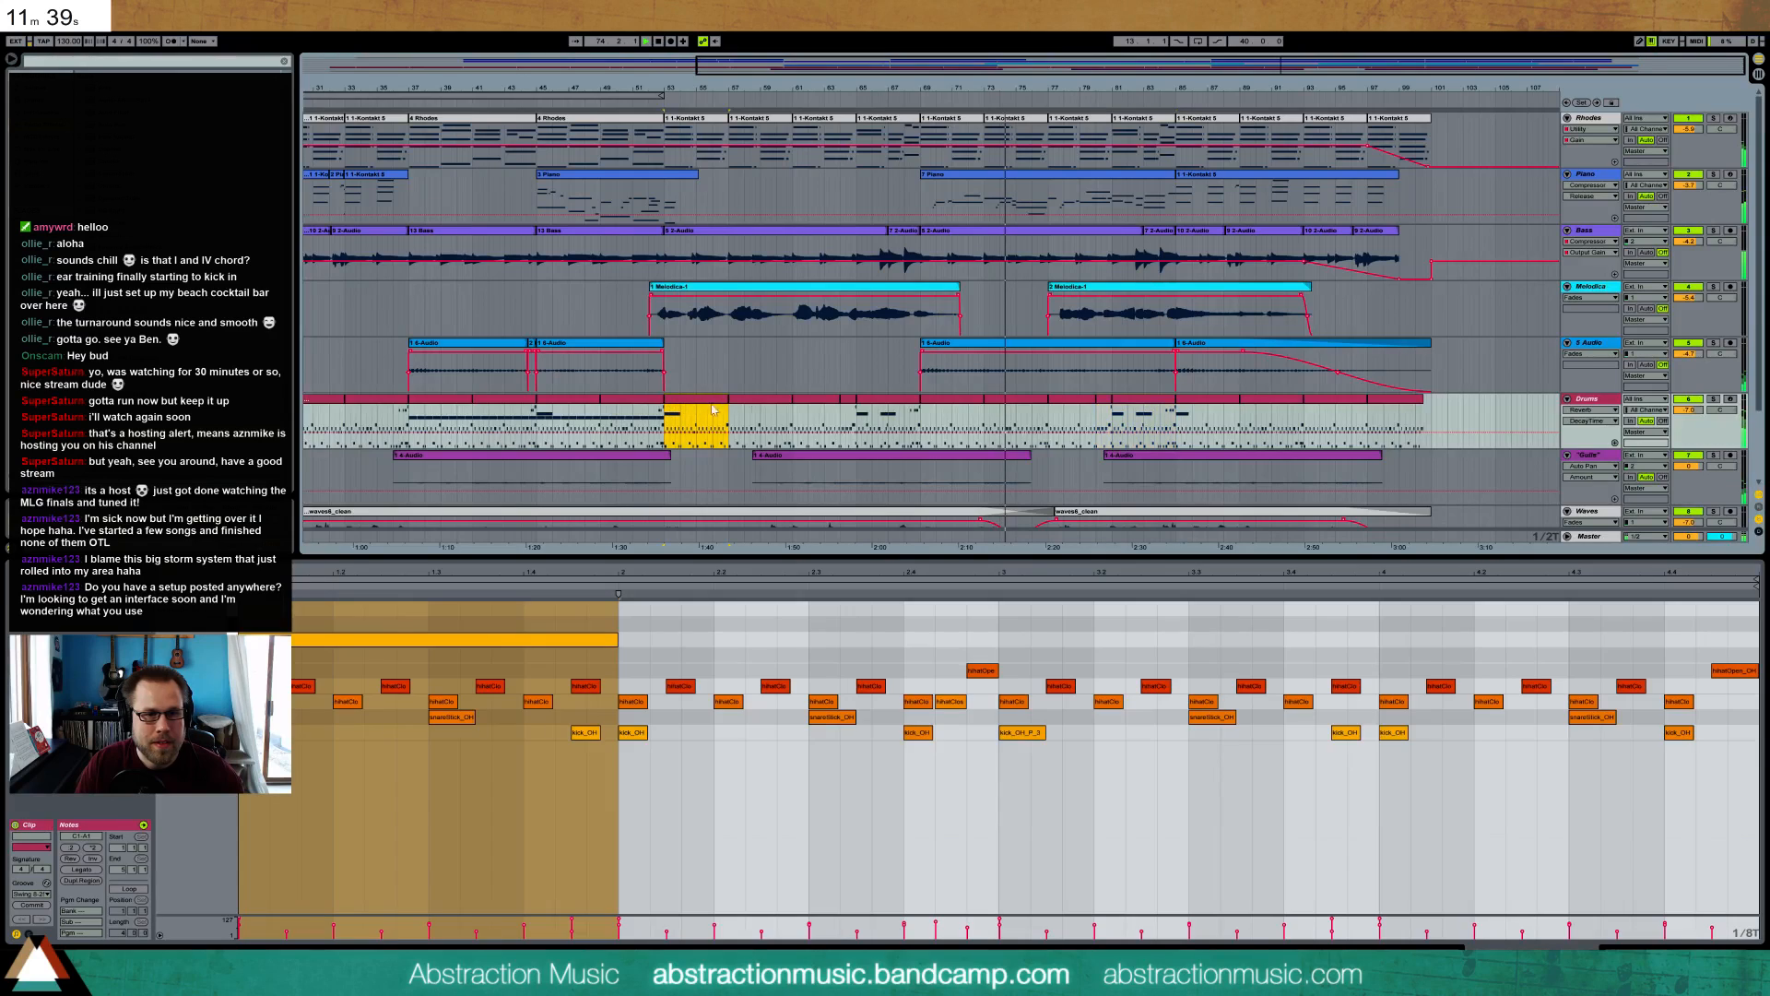
pyautogui.click(1309, 424)
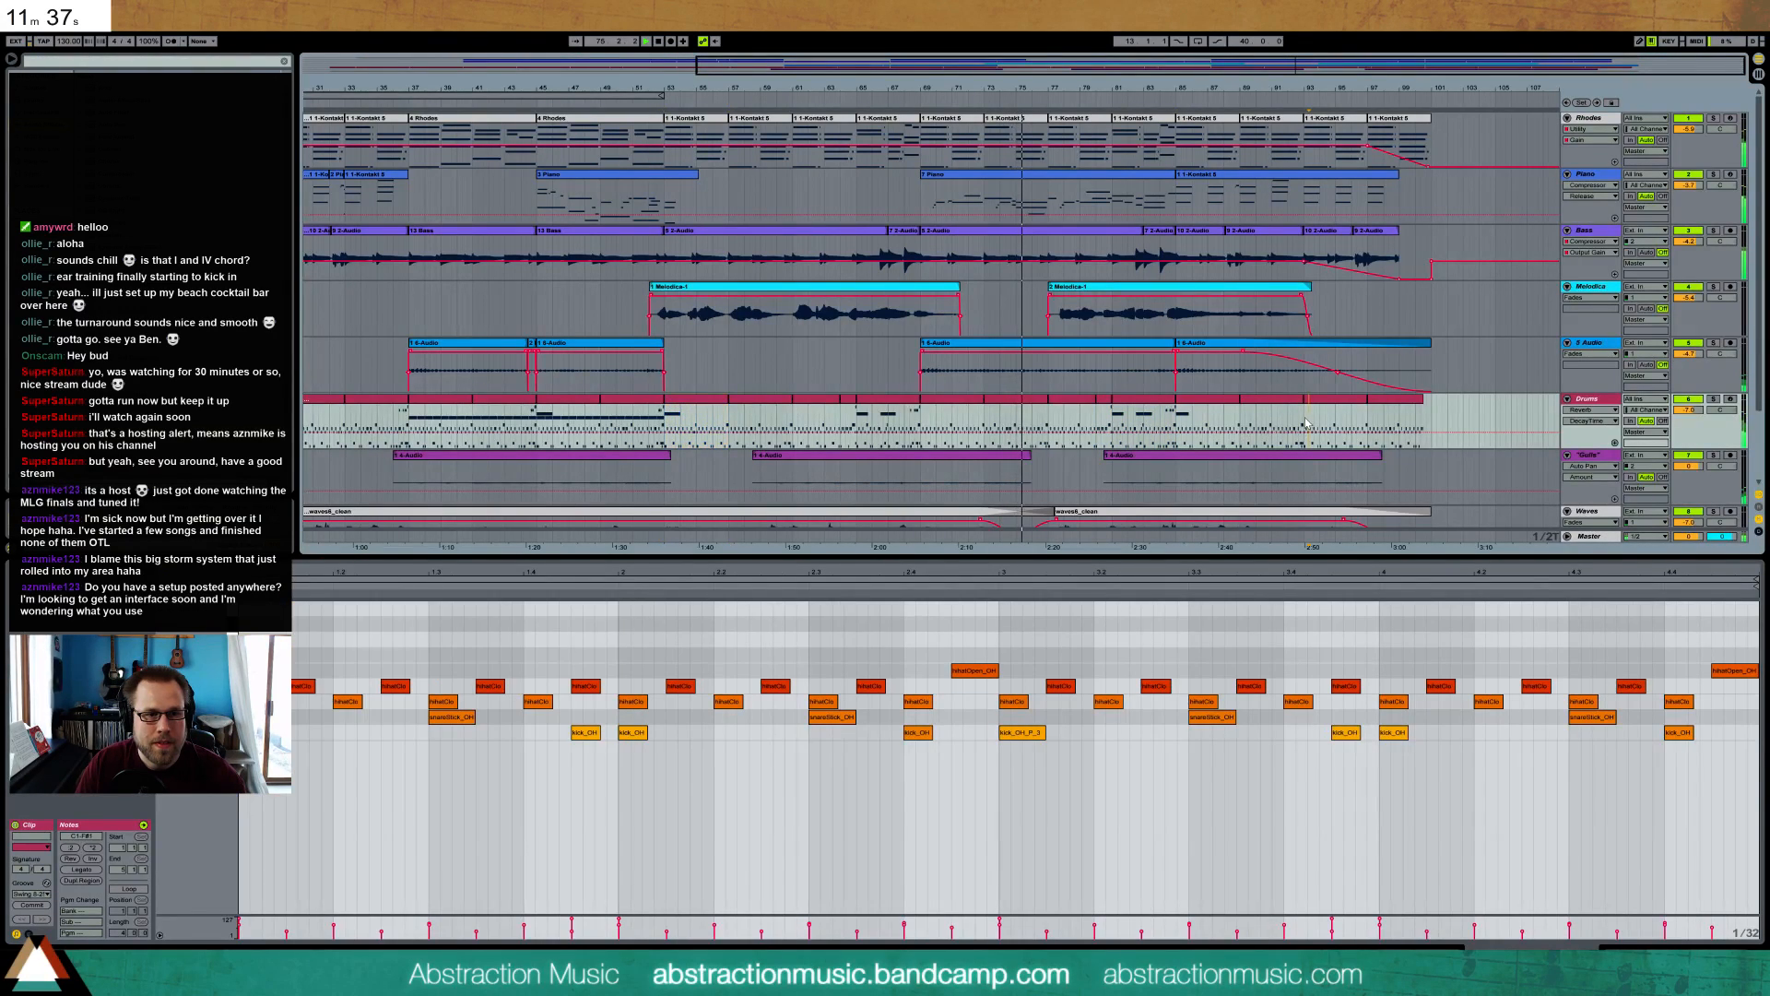
pyautogui.click(1301, 421)
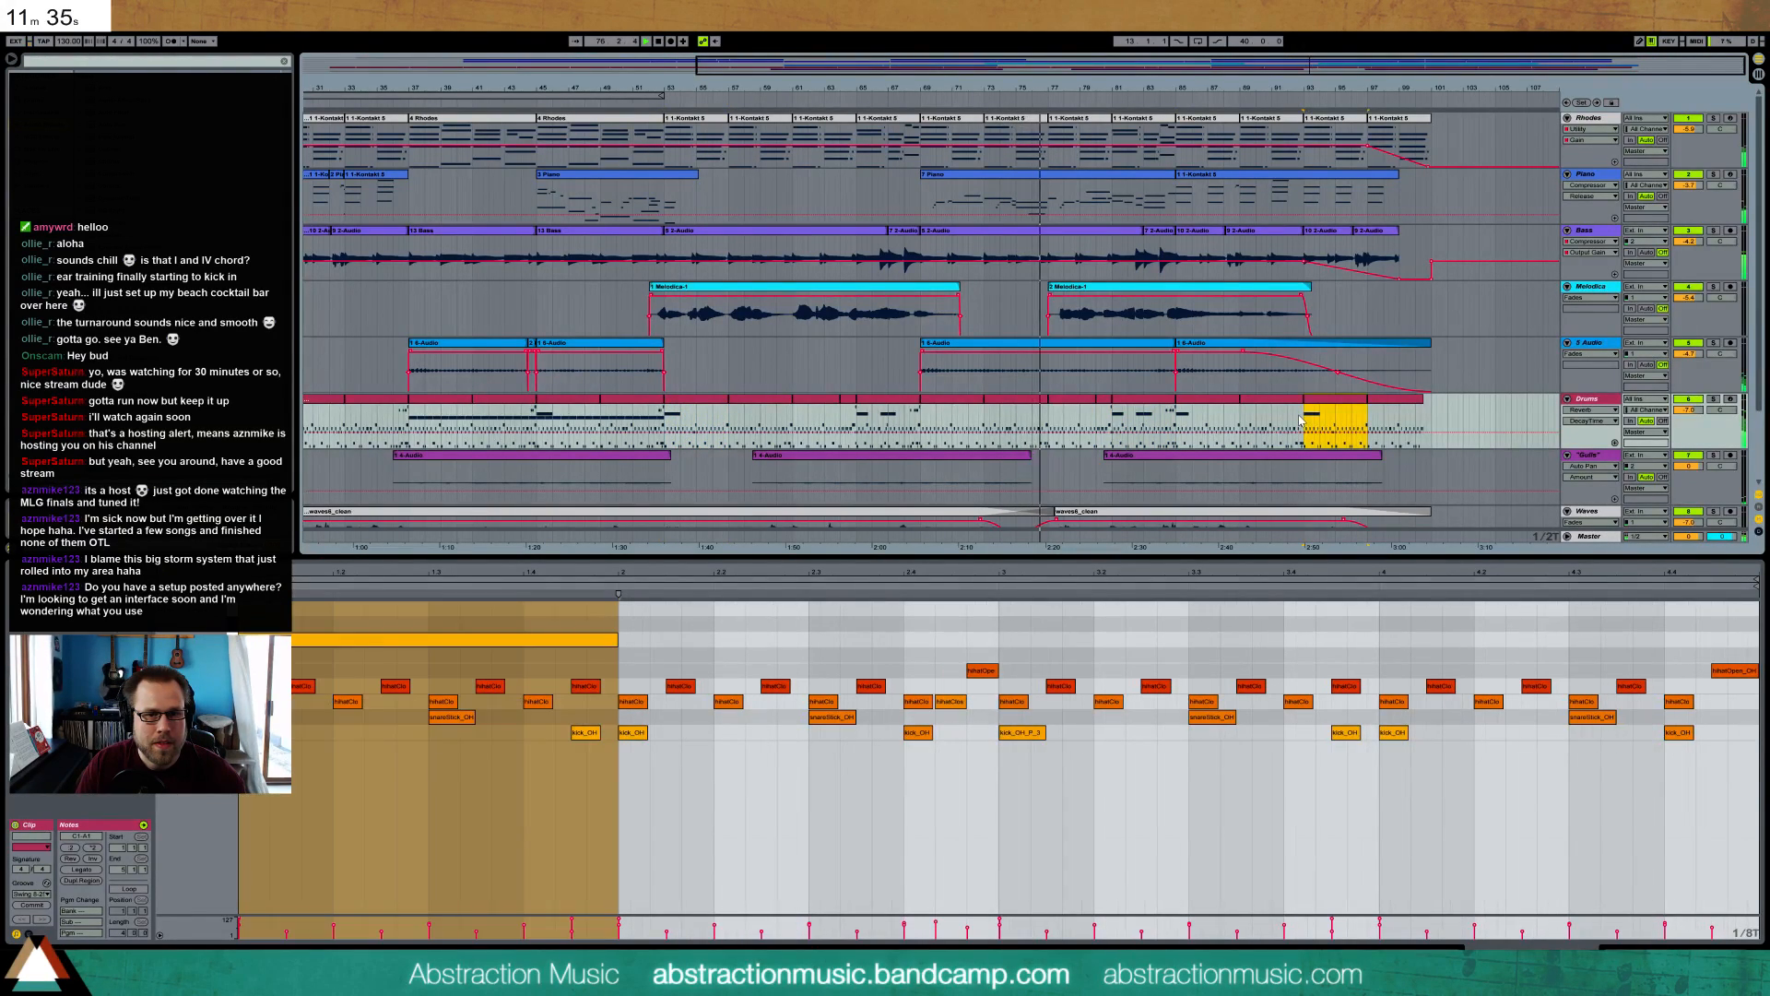
pyautogui.click(1300, 421)
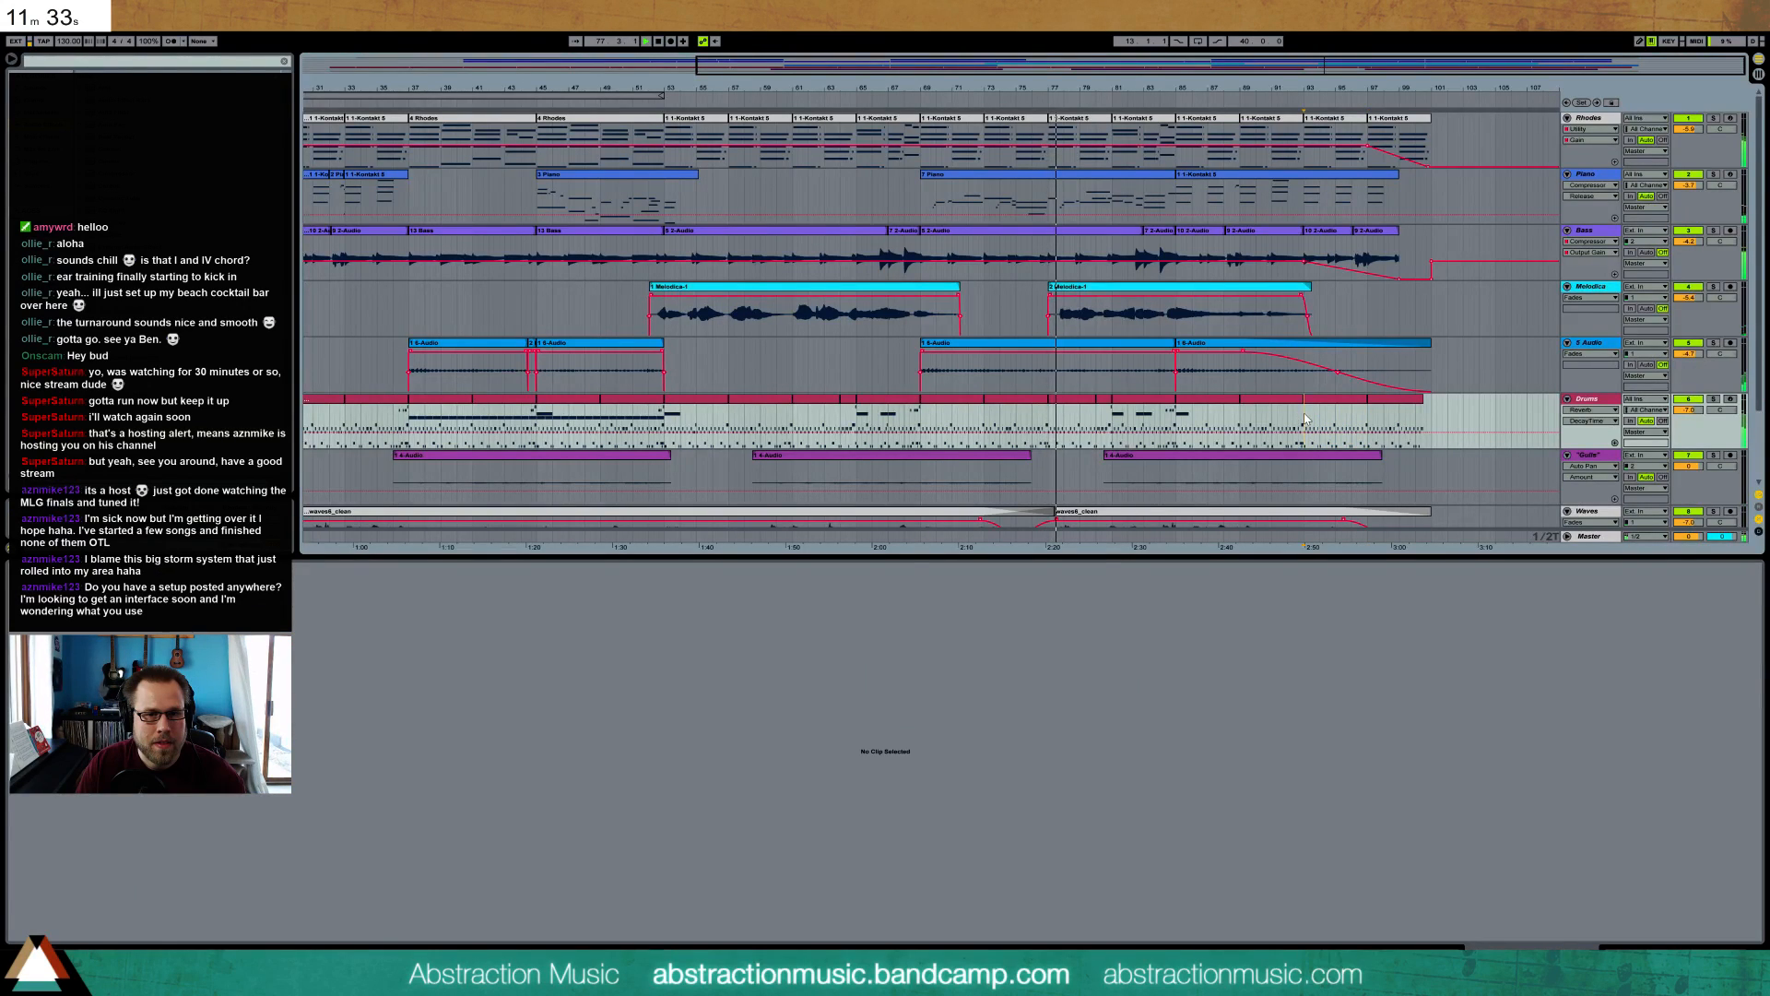
pyautogui.click(1306, 419)
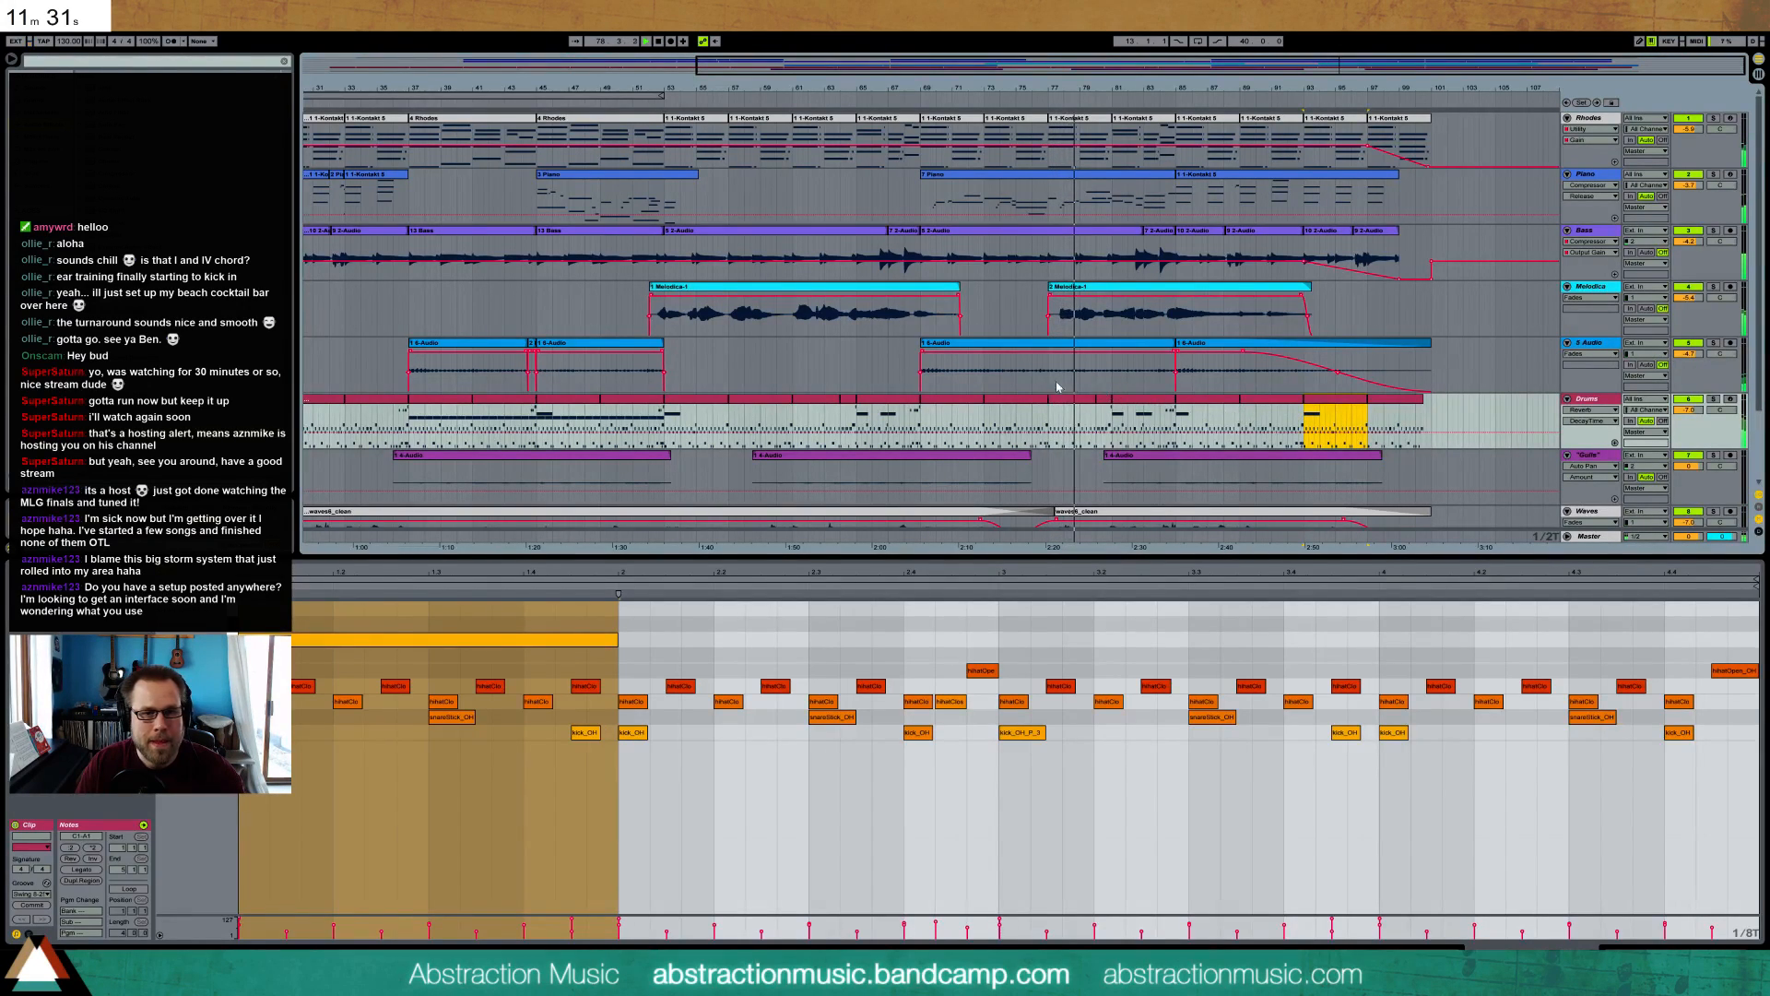
# - Show the whole arrangement with the device chain and adjust the track volumes of Melodica, Bass, Piano and Rhodes
pyautogui.doubleClick(870, 64)
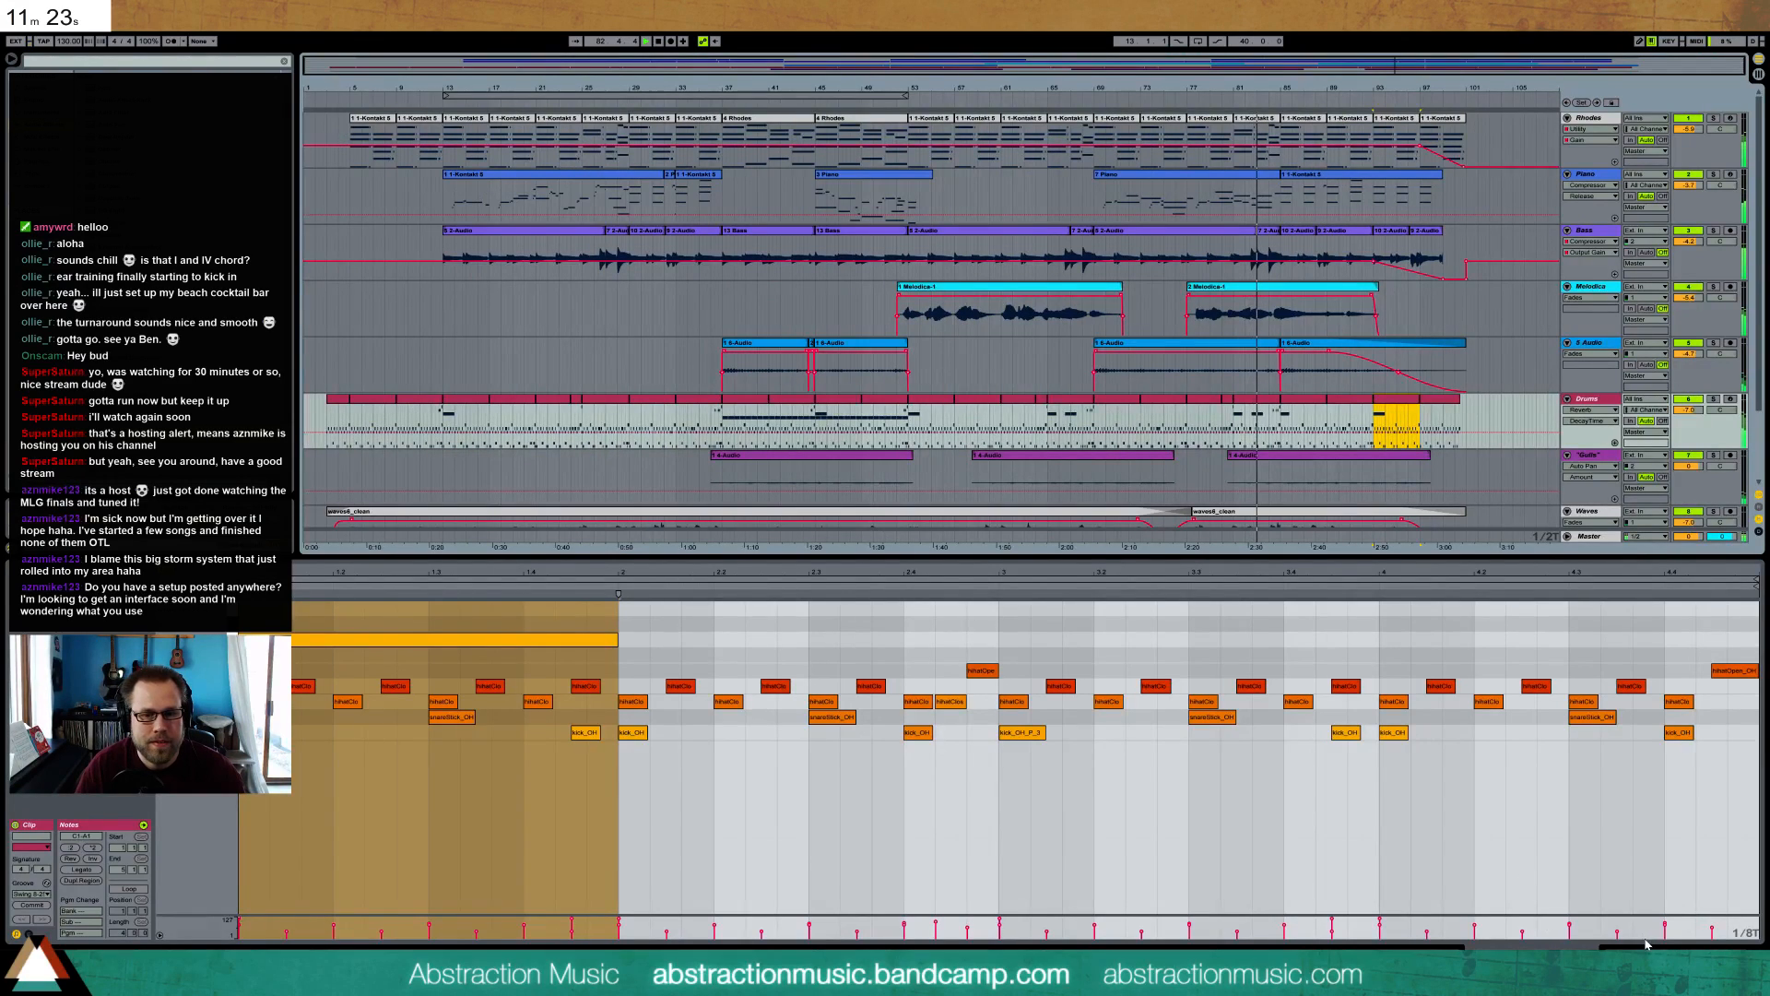
pyautogui.hotkey('shift', 'Tab')
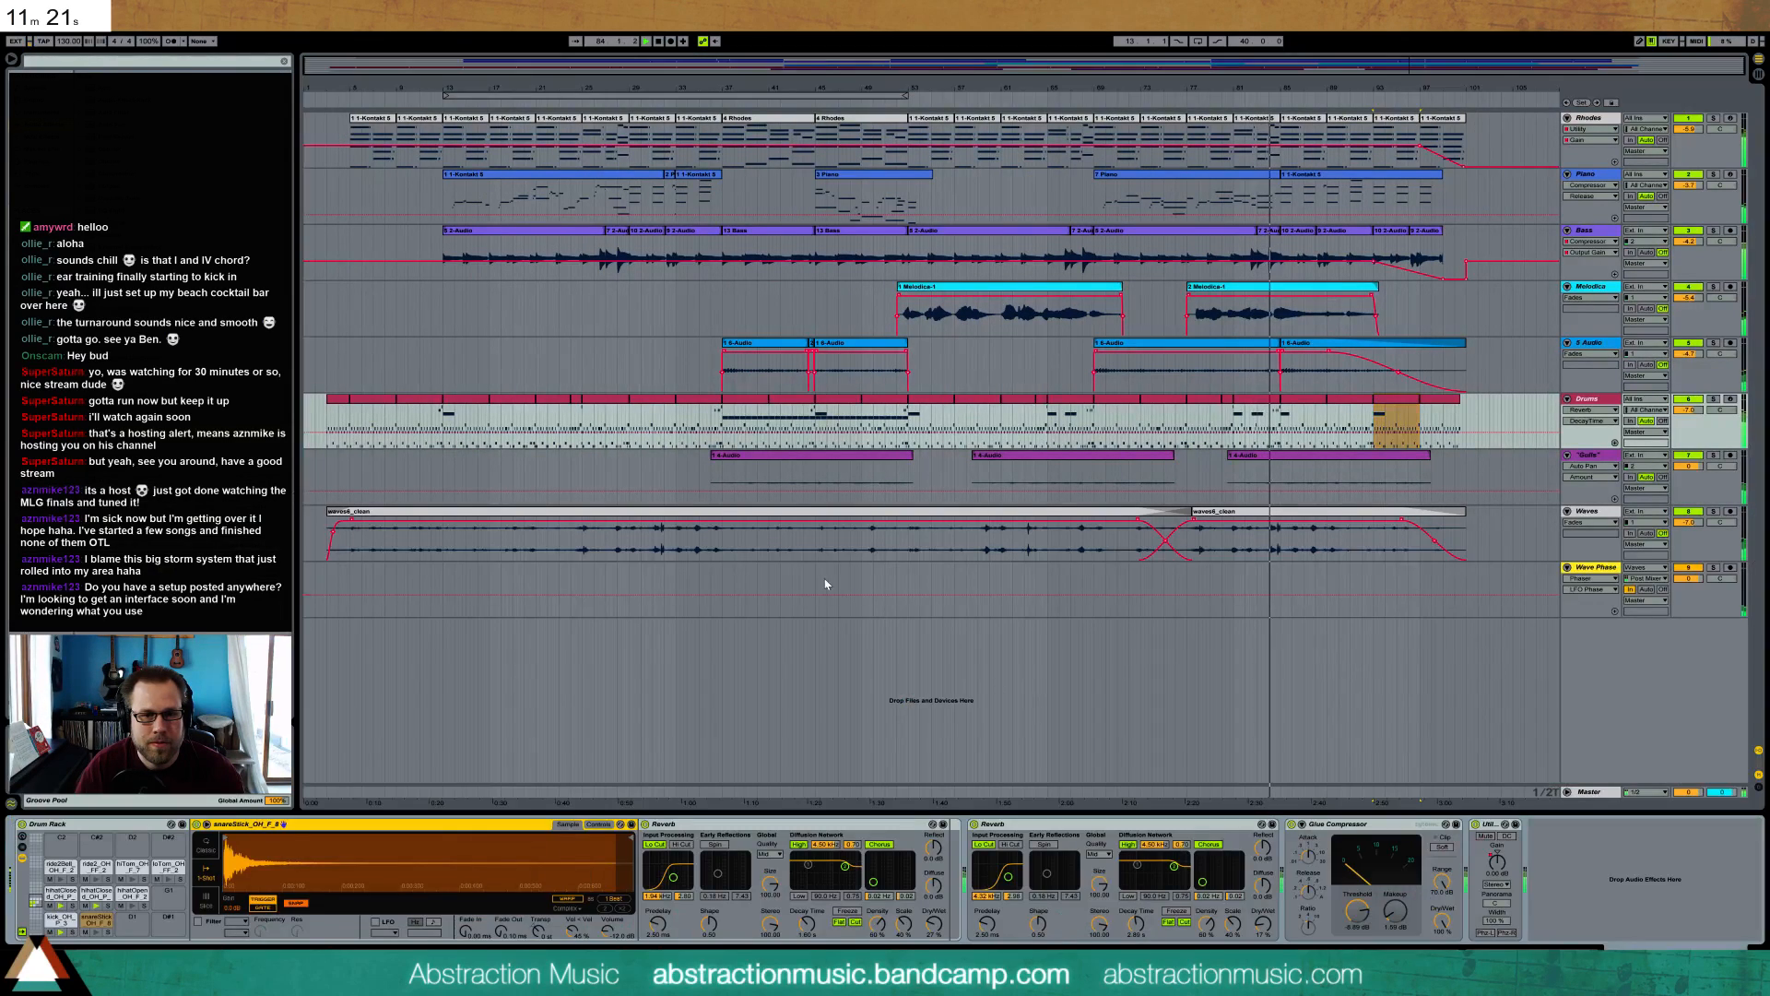
pyautogui.click(1586, 286)
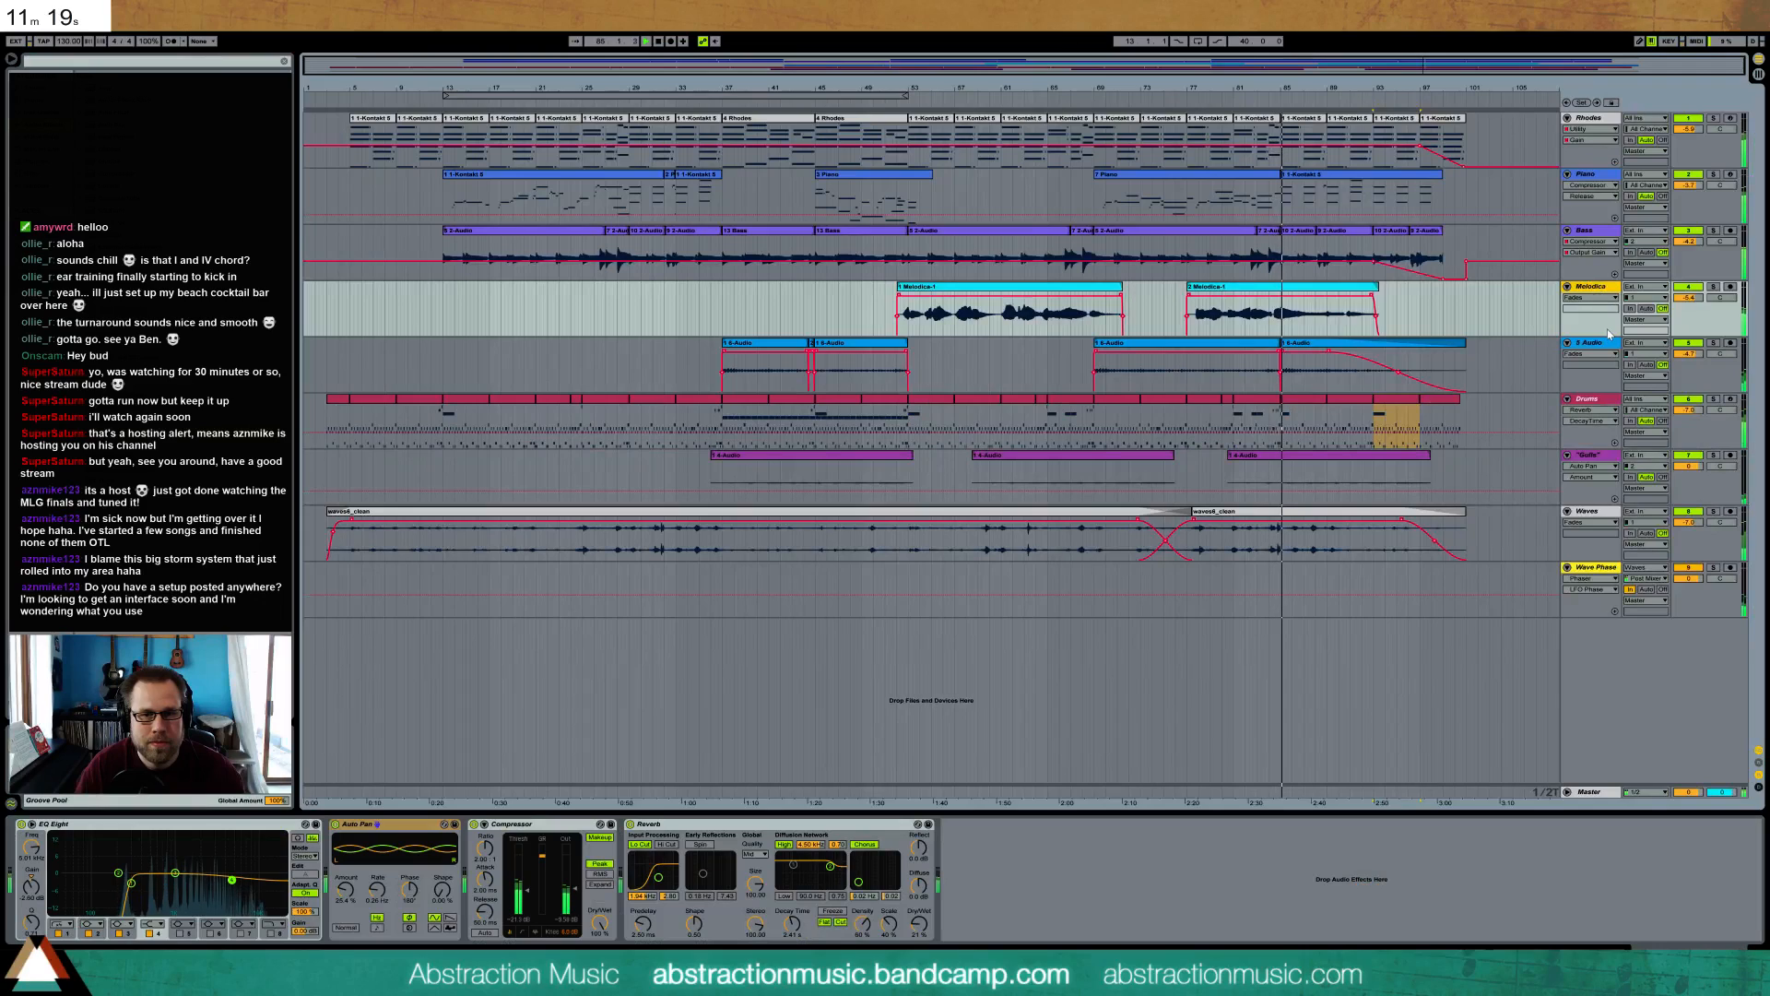
pyautogui.moveTo(1688, 298); pyautogui.dragTo(1688, 189)
pyautogui.moveTo(1688, 129); pyautogui.dragTo(1704, 181)
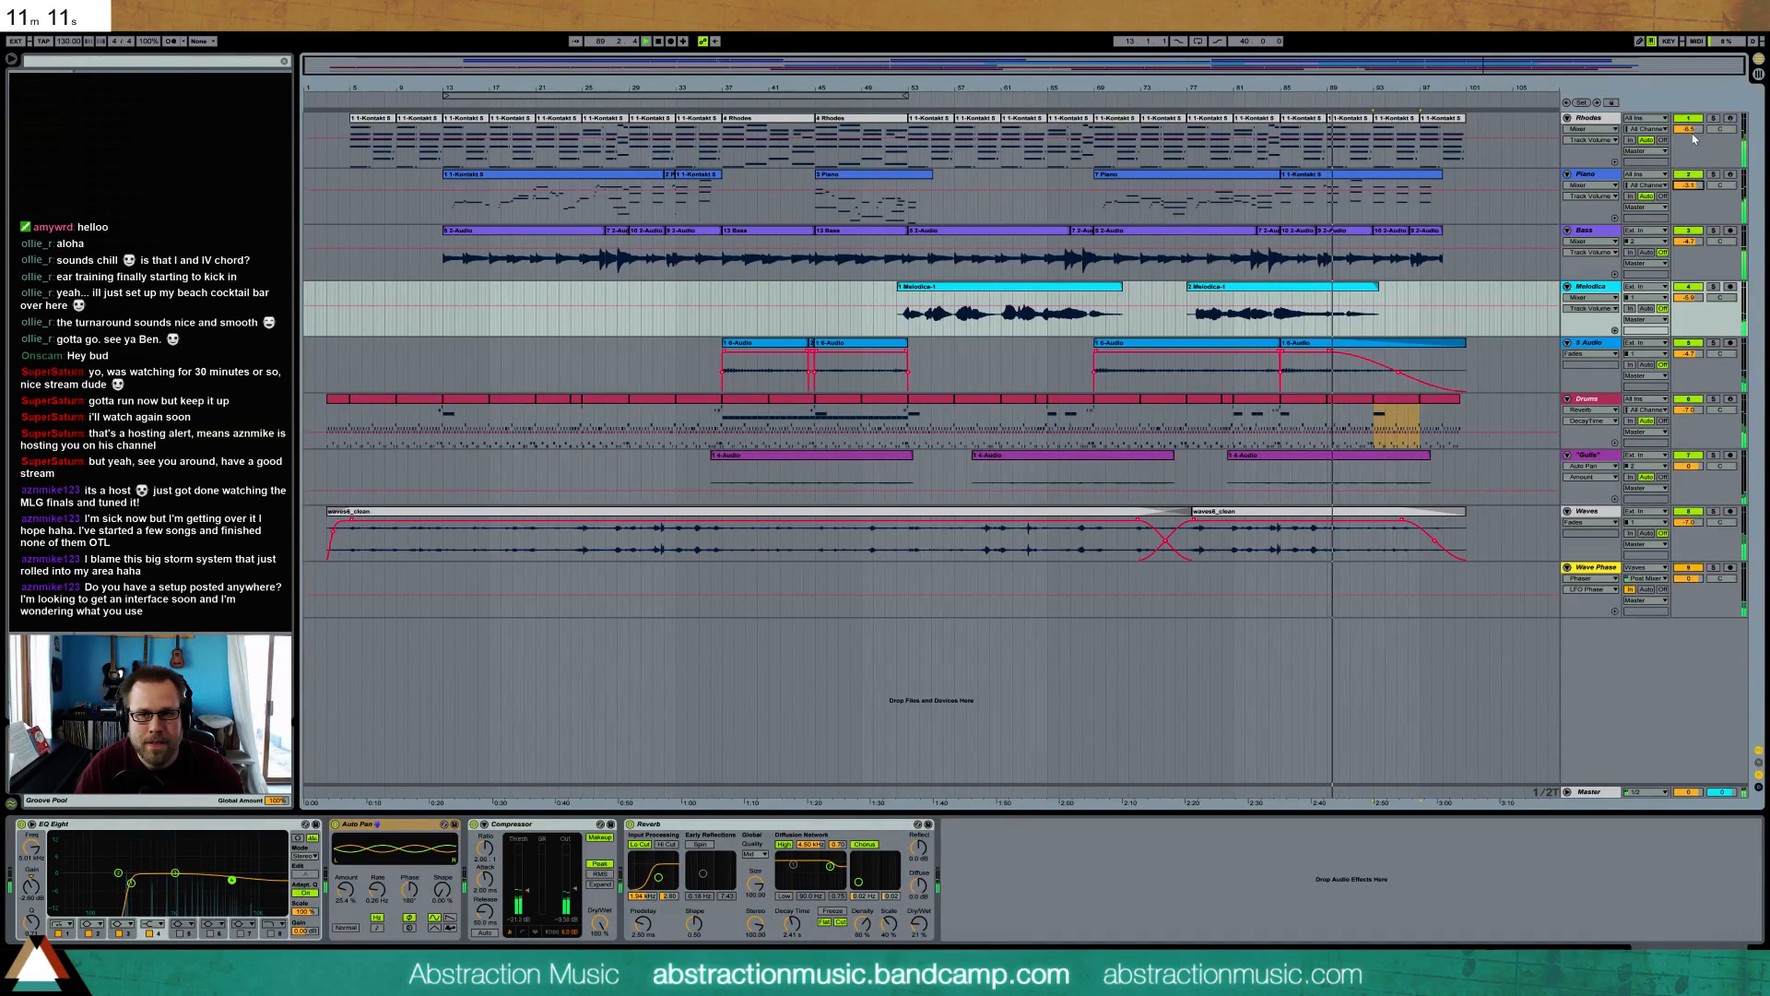
# - Add EQ Eight between Kontakt 5 and Utility on the Rhodes track, with a low cut and a slight dip at about 1 kHz
pyautogui.click(1542, 140)
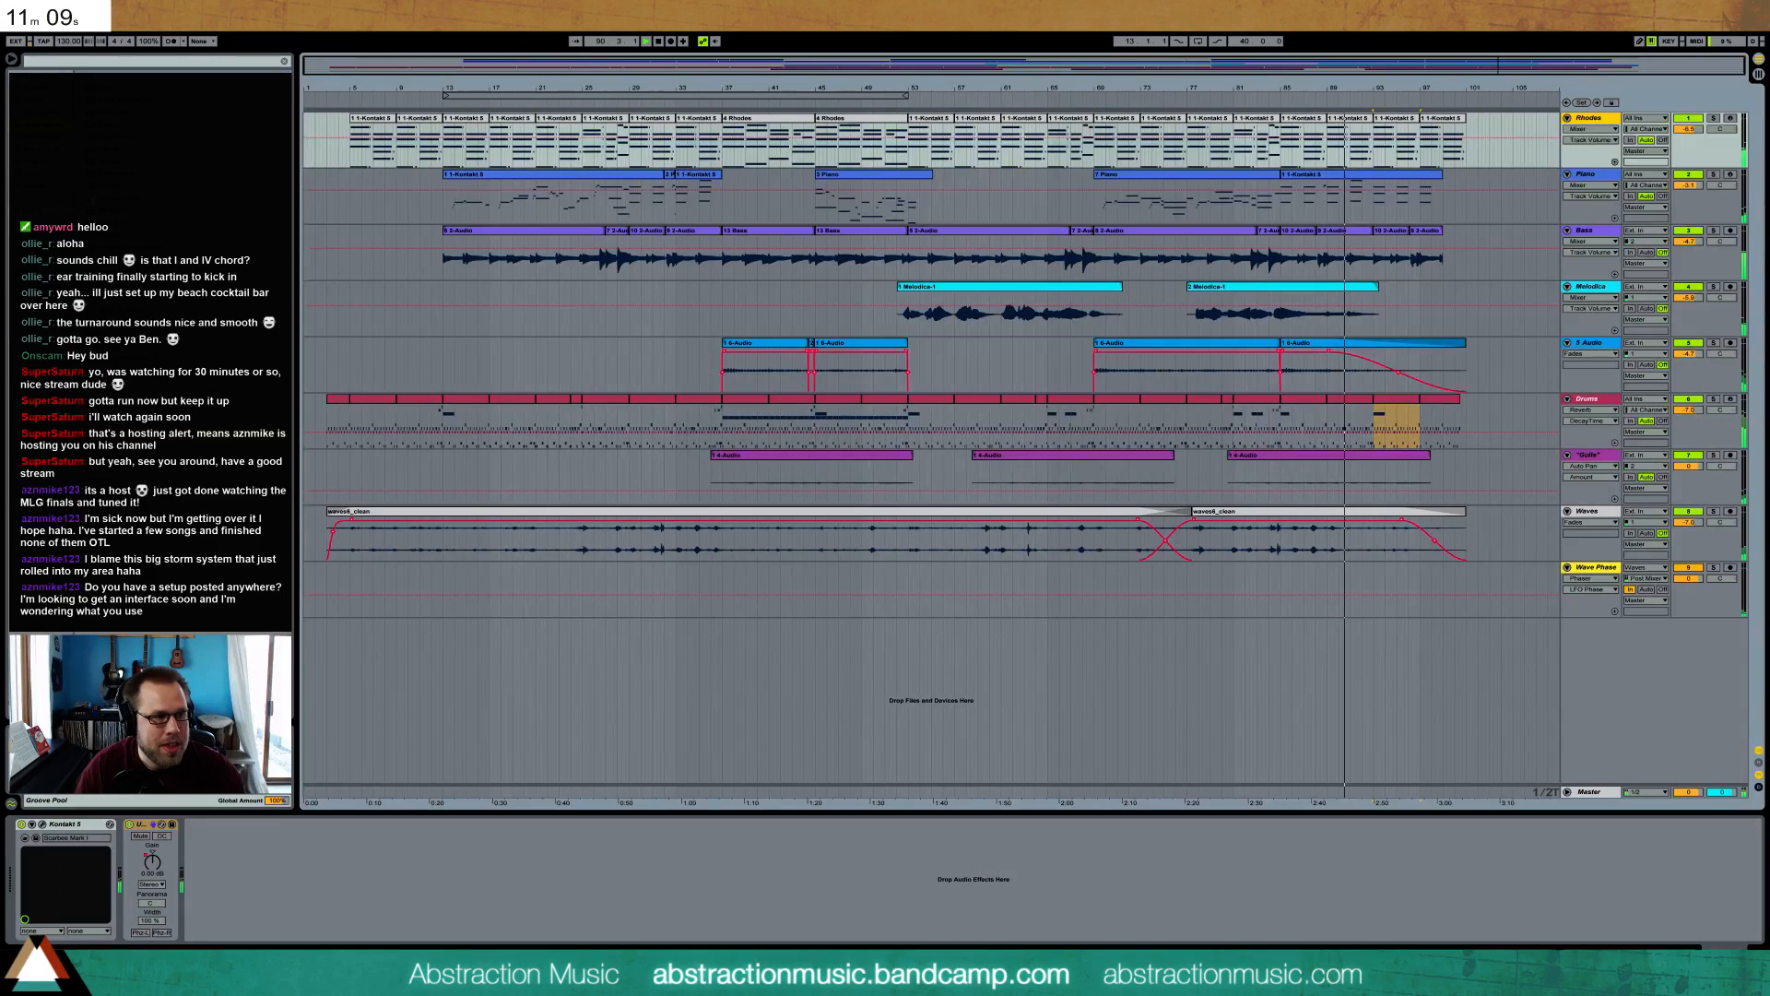
pyautogui.click(147, 924)
pyautogui.moveTo(148, 925); pyautogui.dragTo(155, 901)
pyautogui.moveTo(340, 874); pyautogui.dragTo(277, 882)
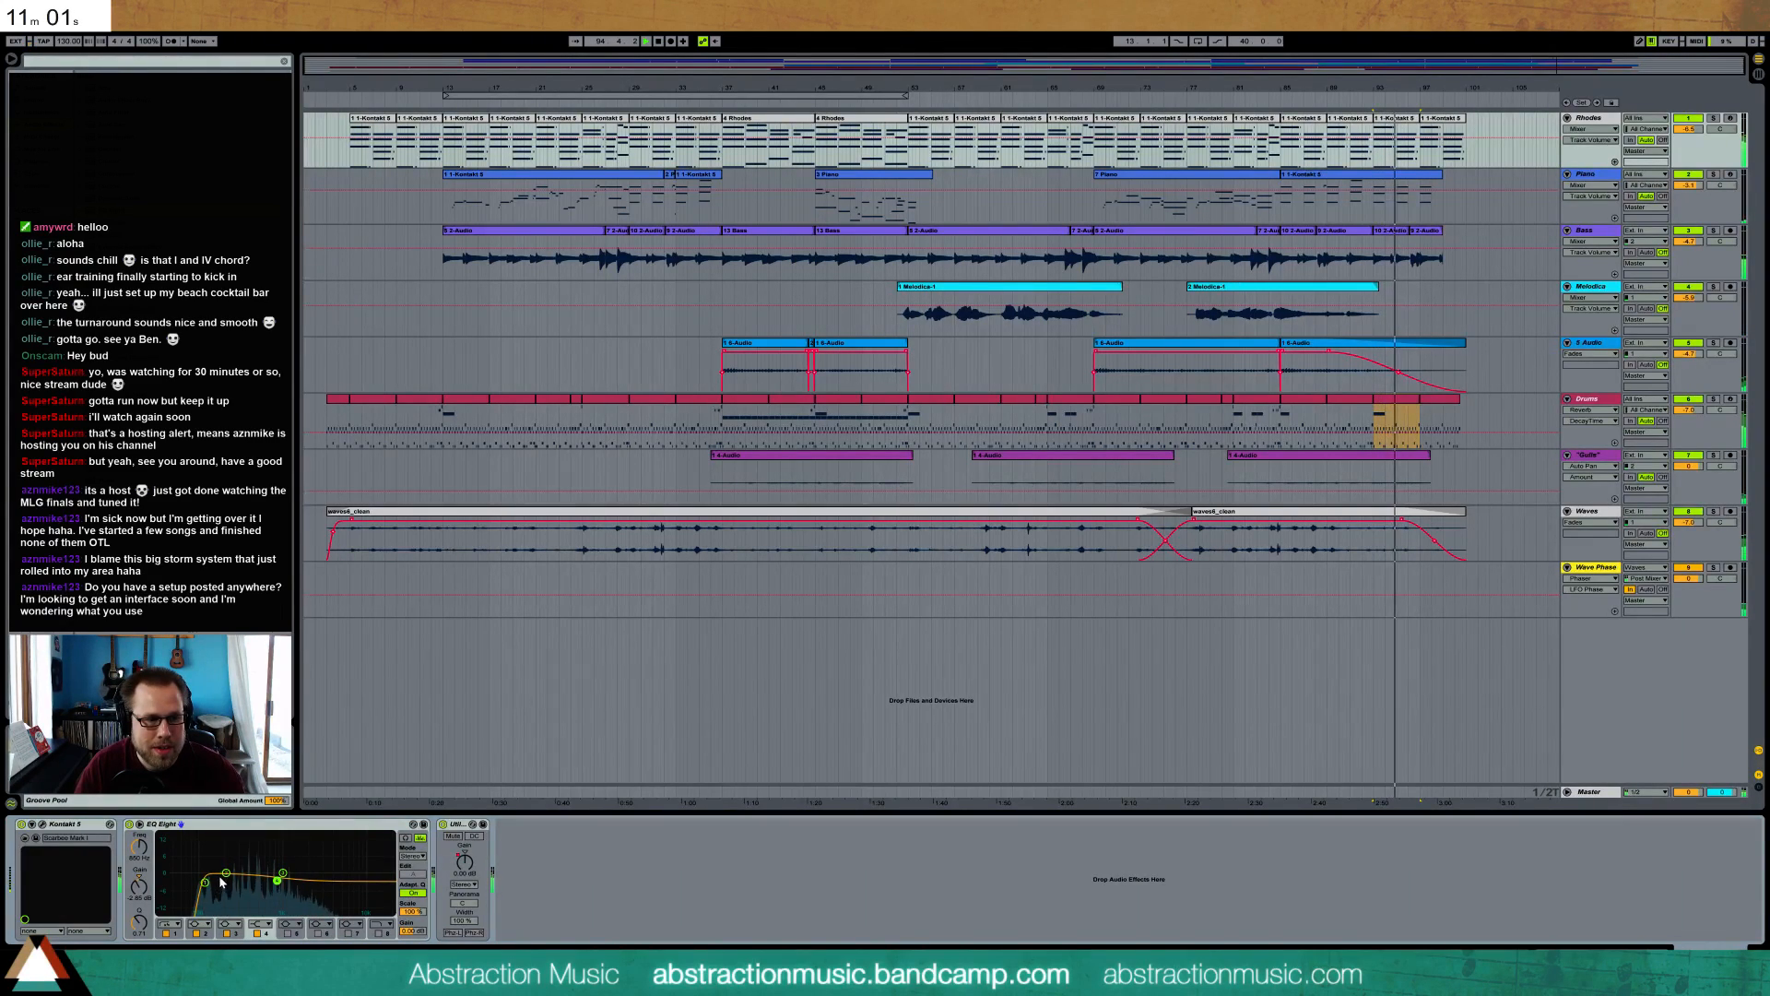
pyautogui.moveTo(226, 873); pyautogui.dragTo(283, 882)
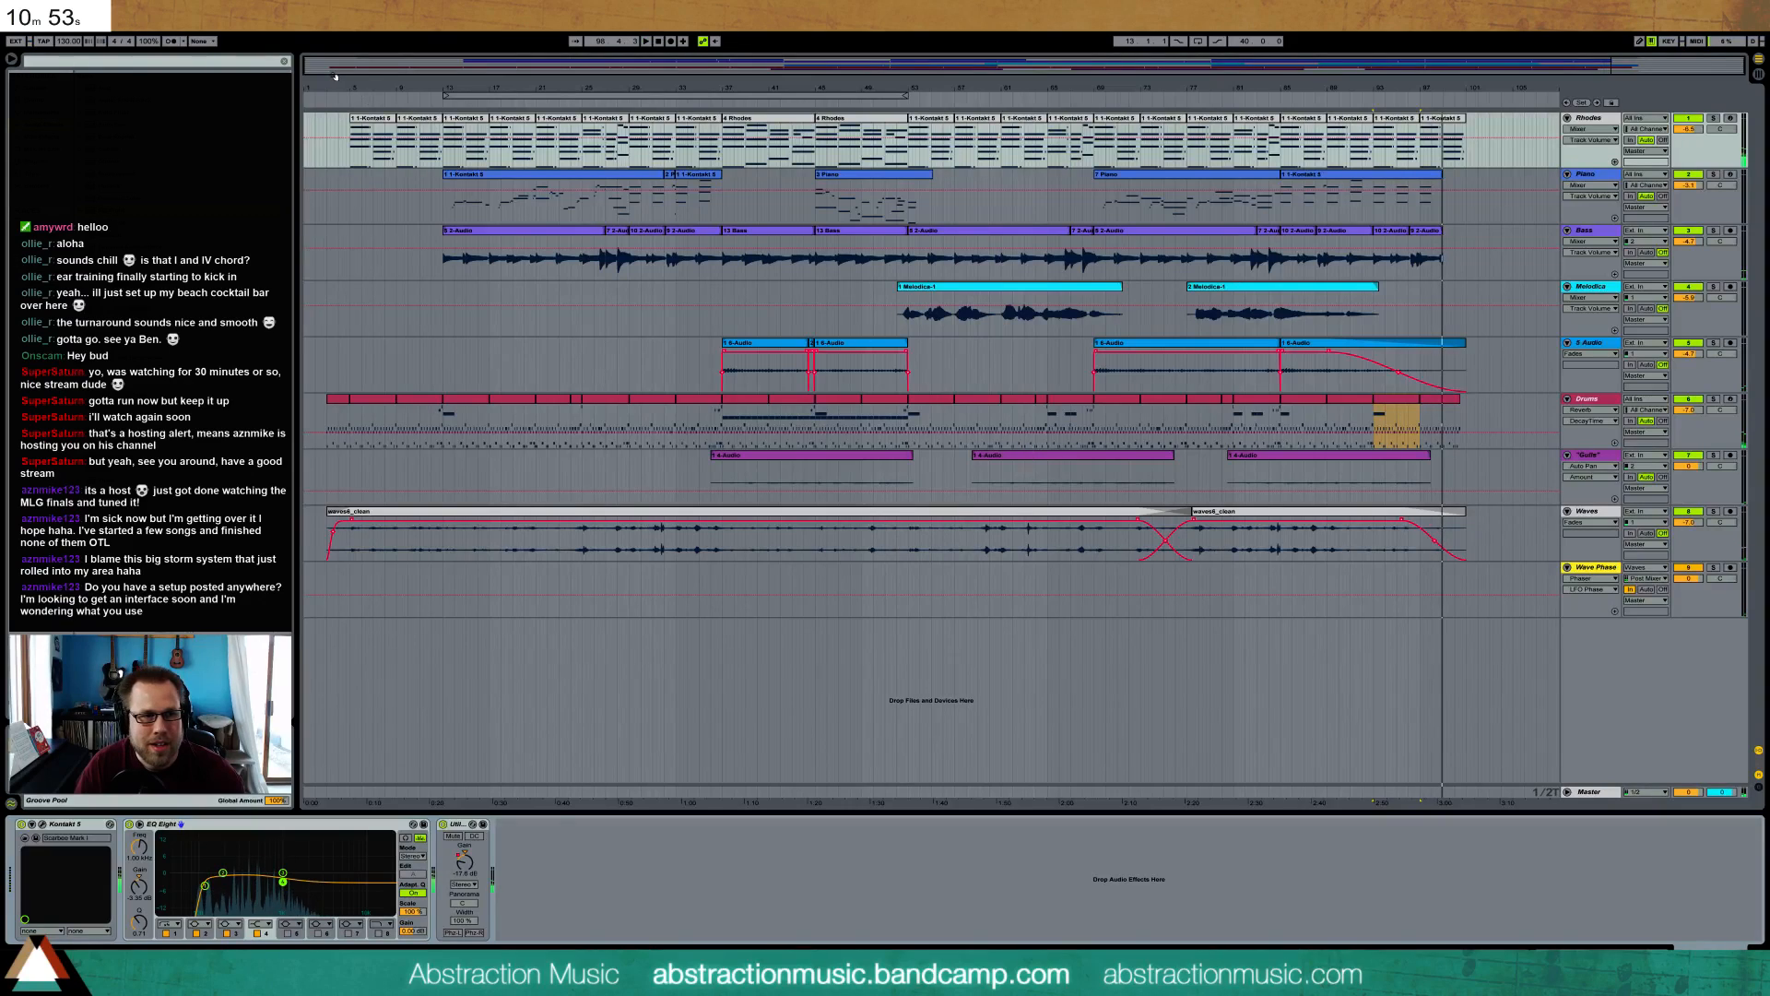
# - Play the song from an early section and extend the loop range to cover the whole arrangement, with looping enabled
pyautogui.click(464, 120)
pyautogui.press('space')
pyautogui.moveTo(446, 96); pyautogui.dragTo(325, 109)
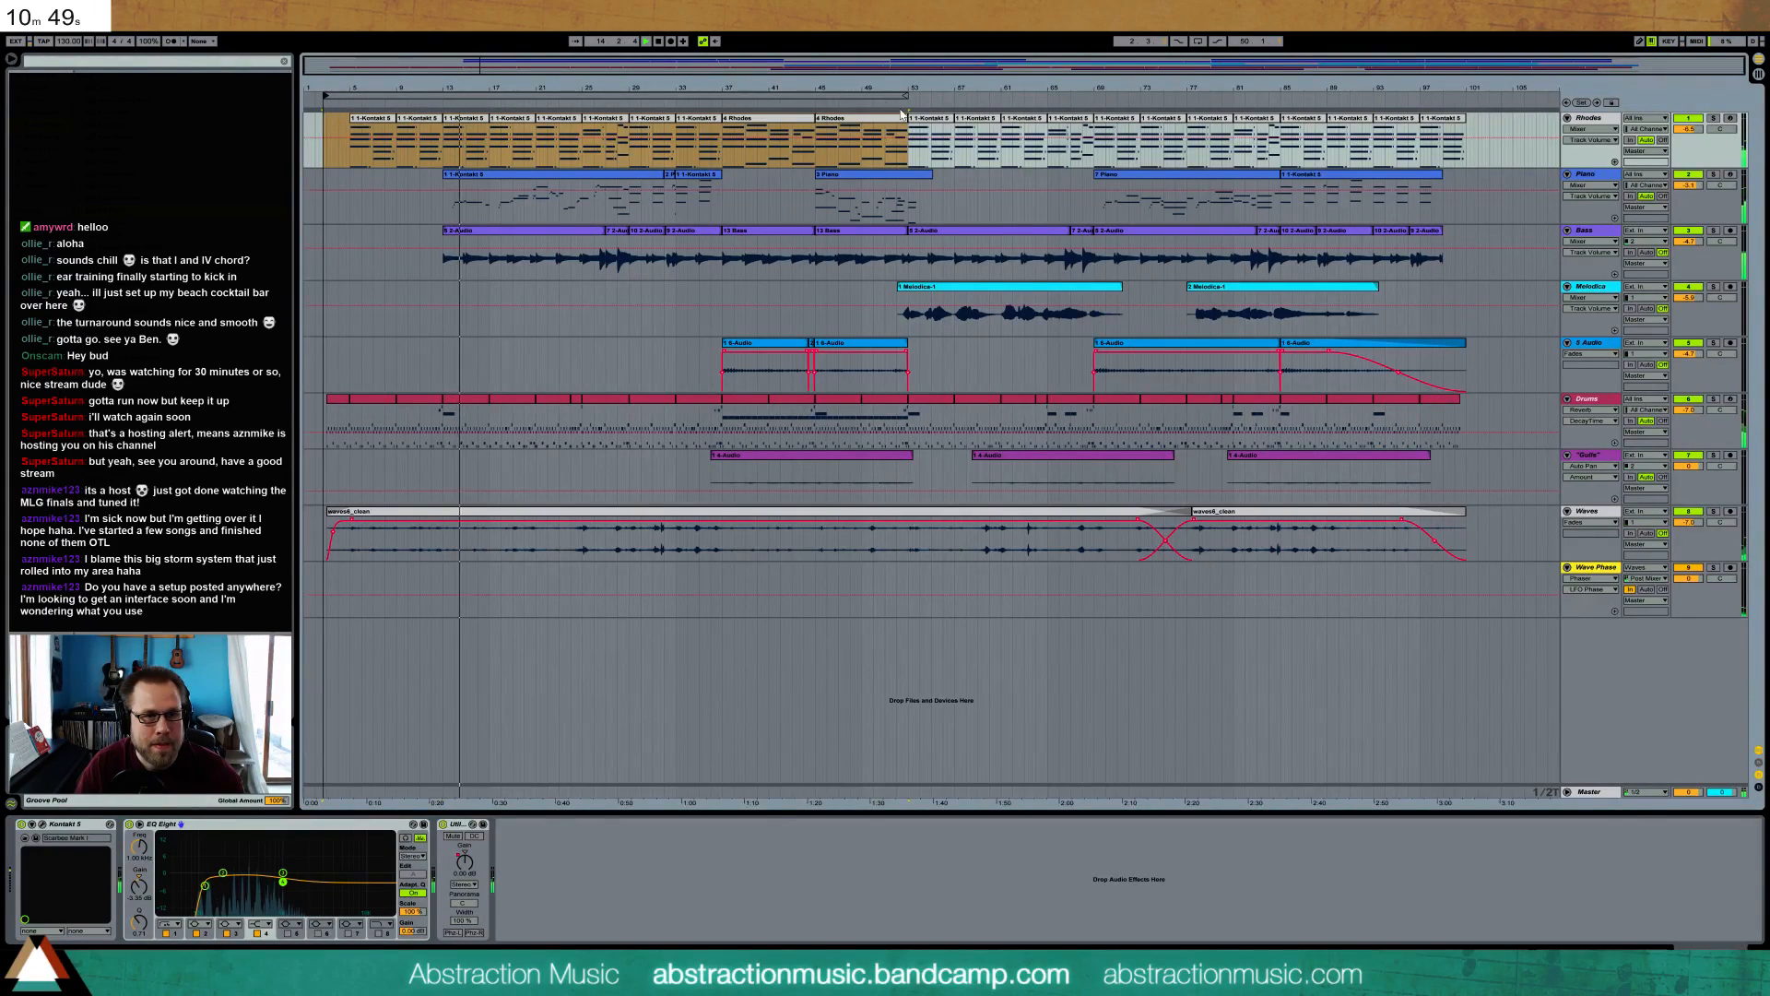
pyautogui.moveTo(907, 97); pyautogui.dragTo(1475, 114)
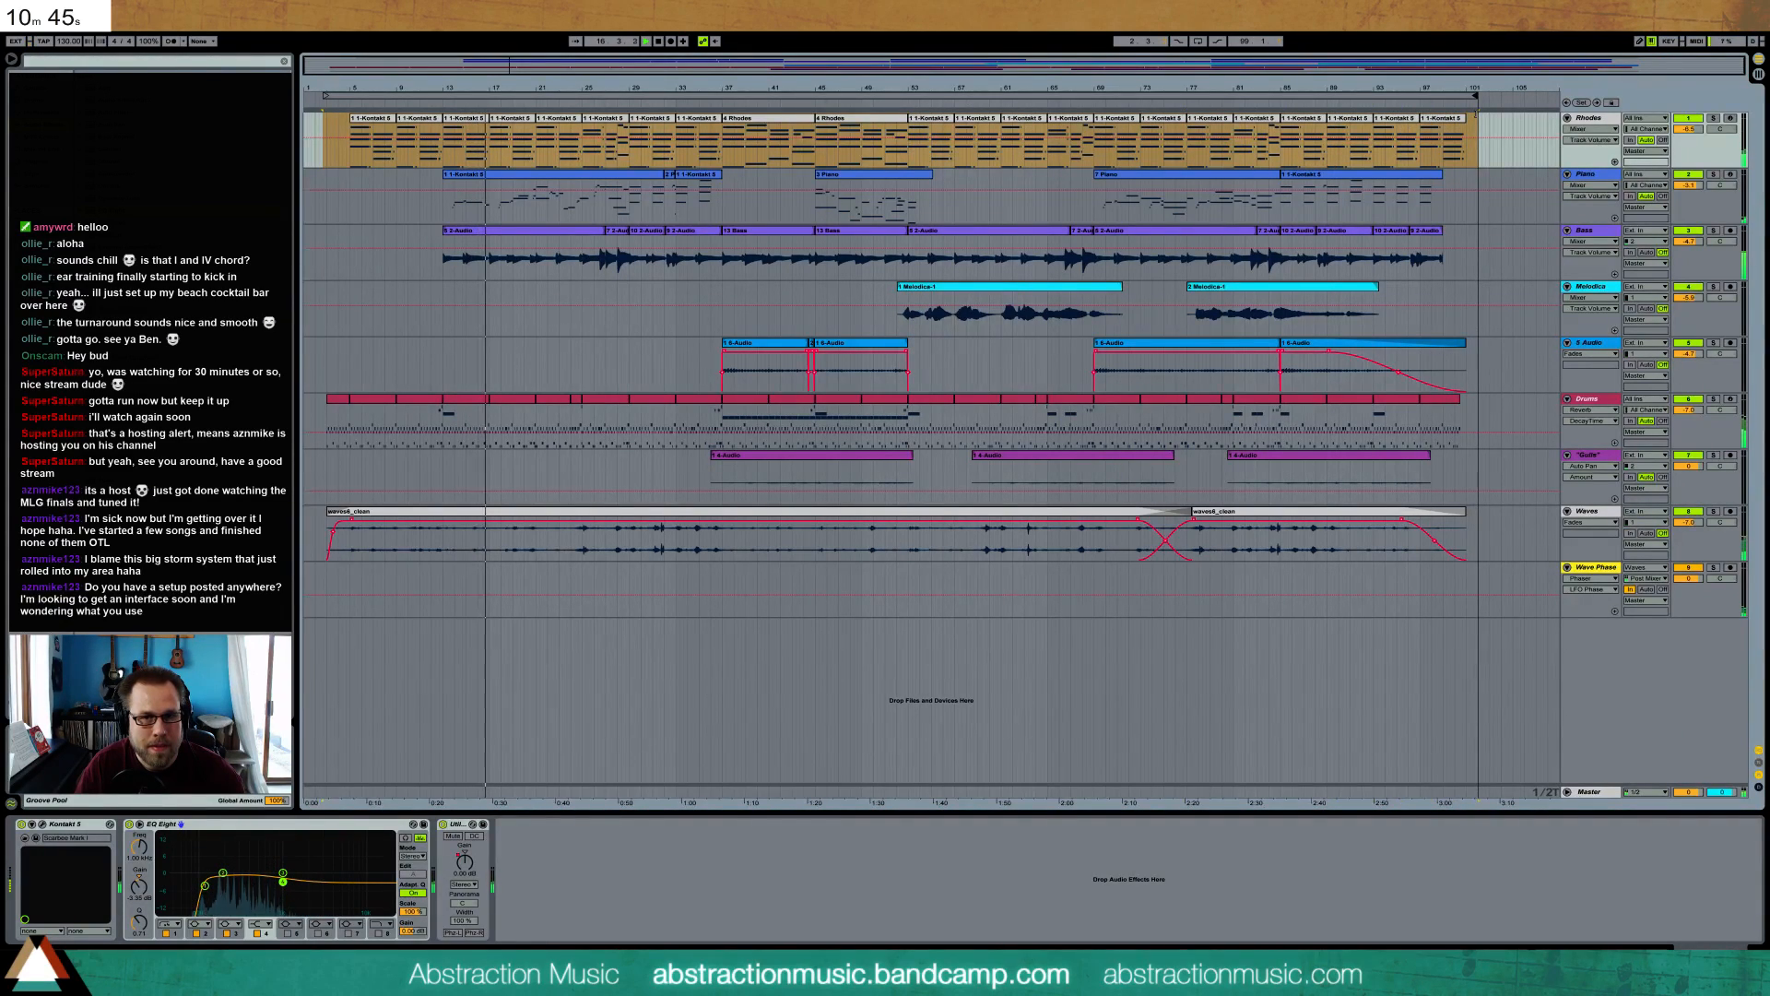
pyautogui.hotkey('ctrl', 'l')
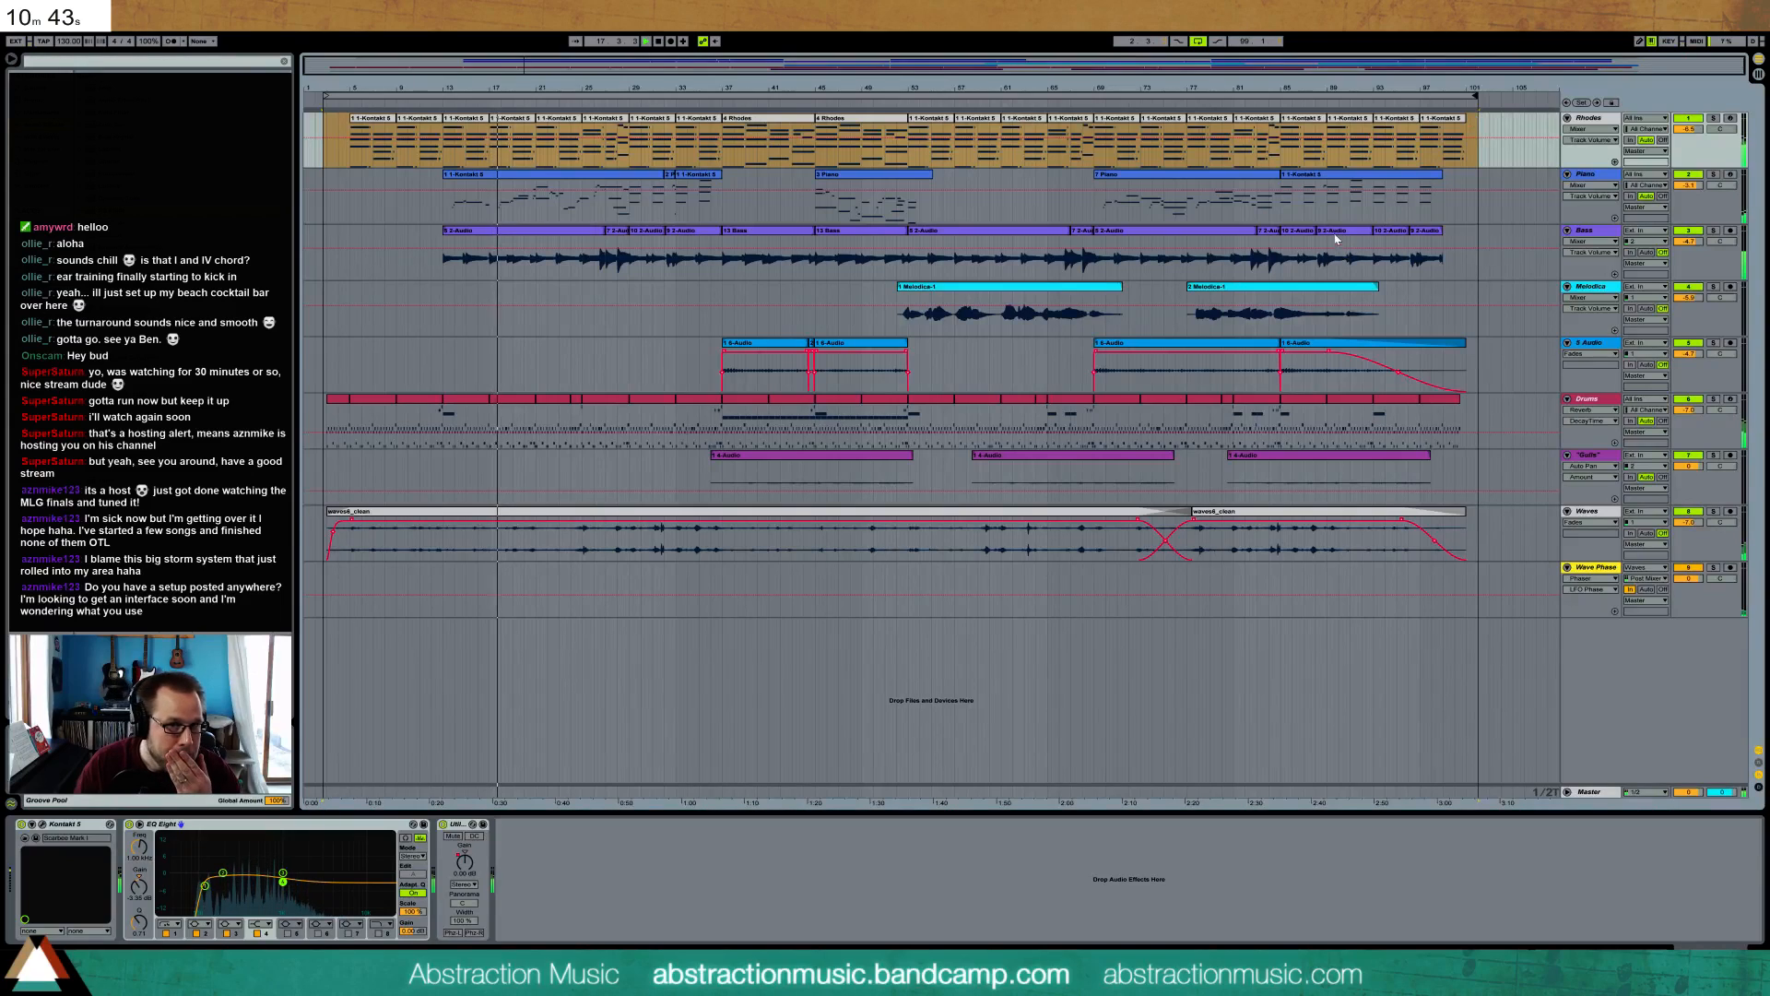
# - Add EQ Eight after Kontakt 5 on the Piano track, change band 2's filter type and make a gentle upper-mid dip with band 4
pyautogui.click(1581, 173)
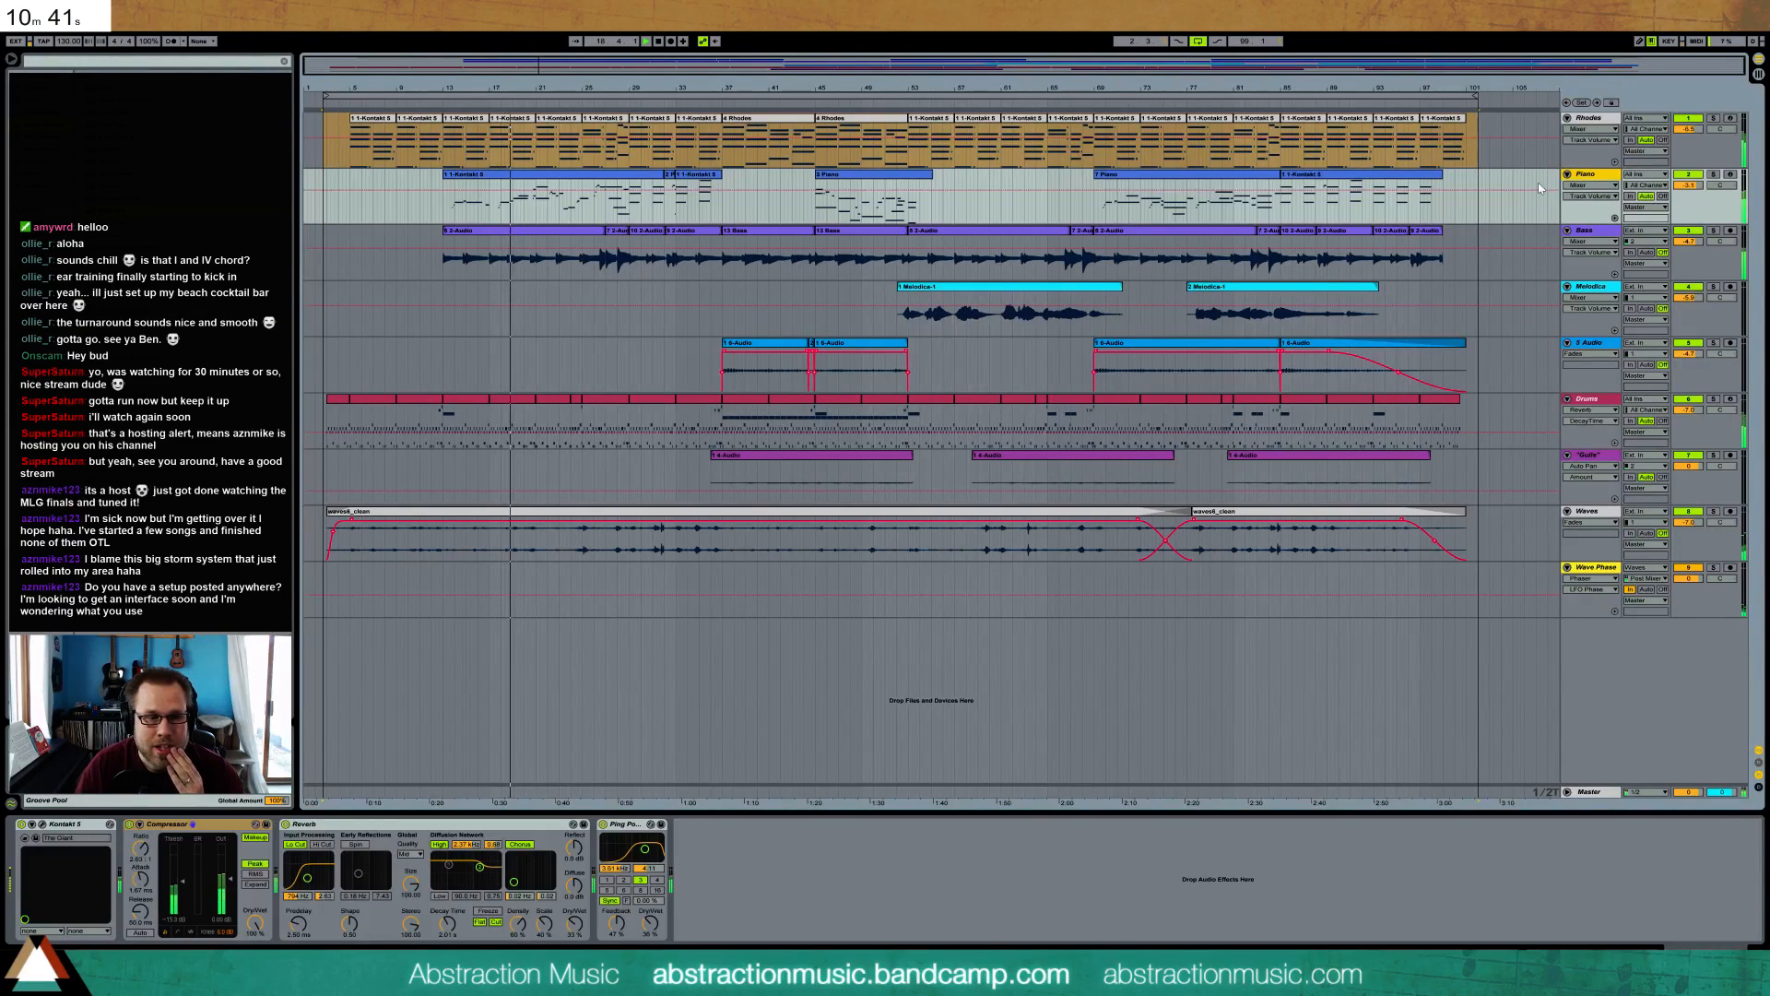
pyautogui.moveTo(120, 198); pyautogui.dragTo(253, 882)
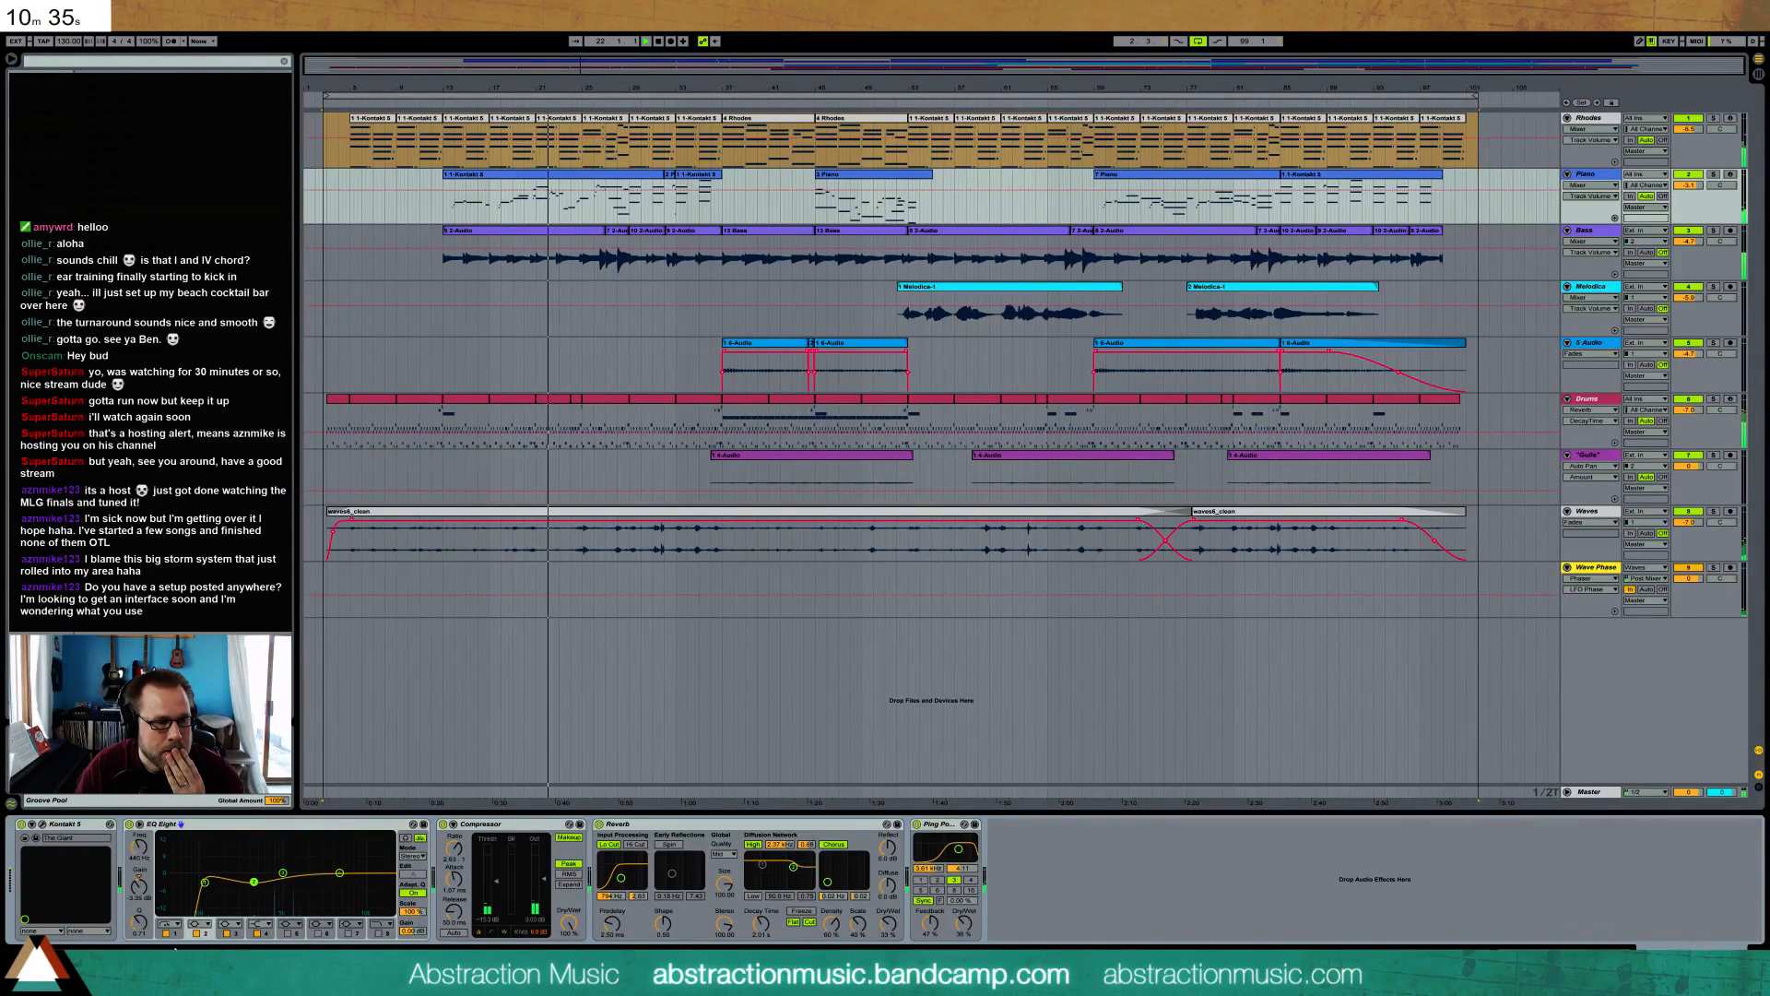
pyautogui.click(195, 923)
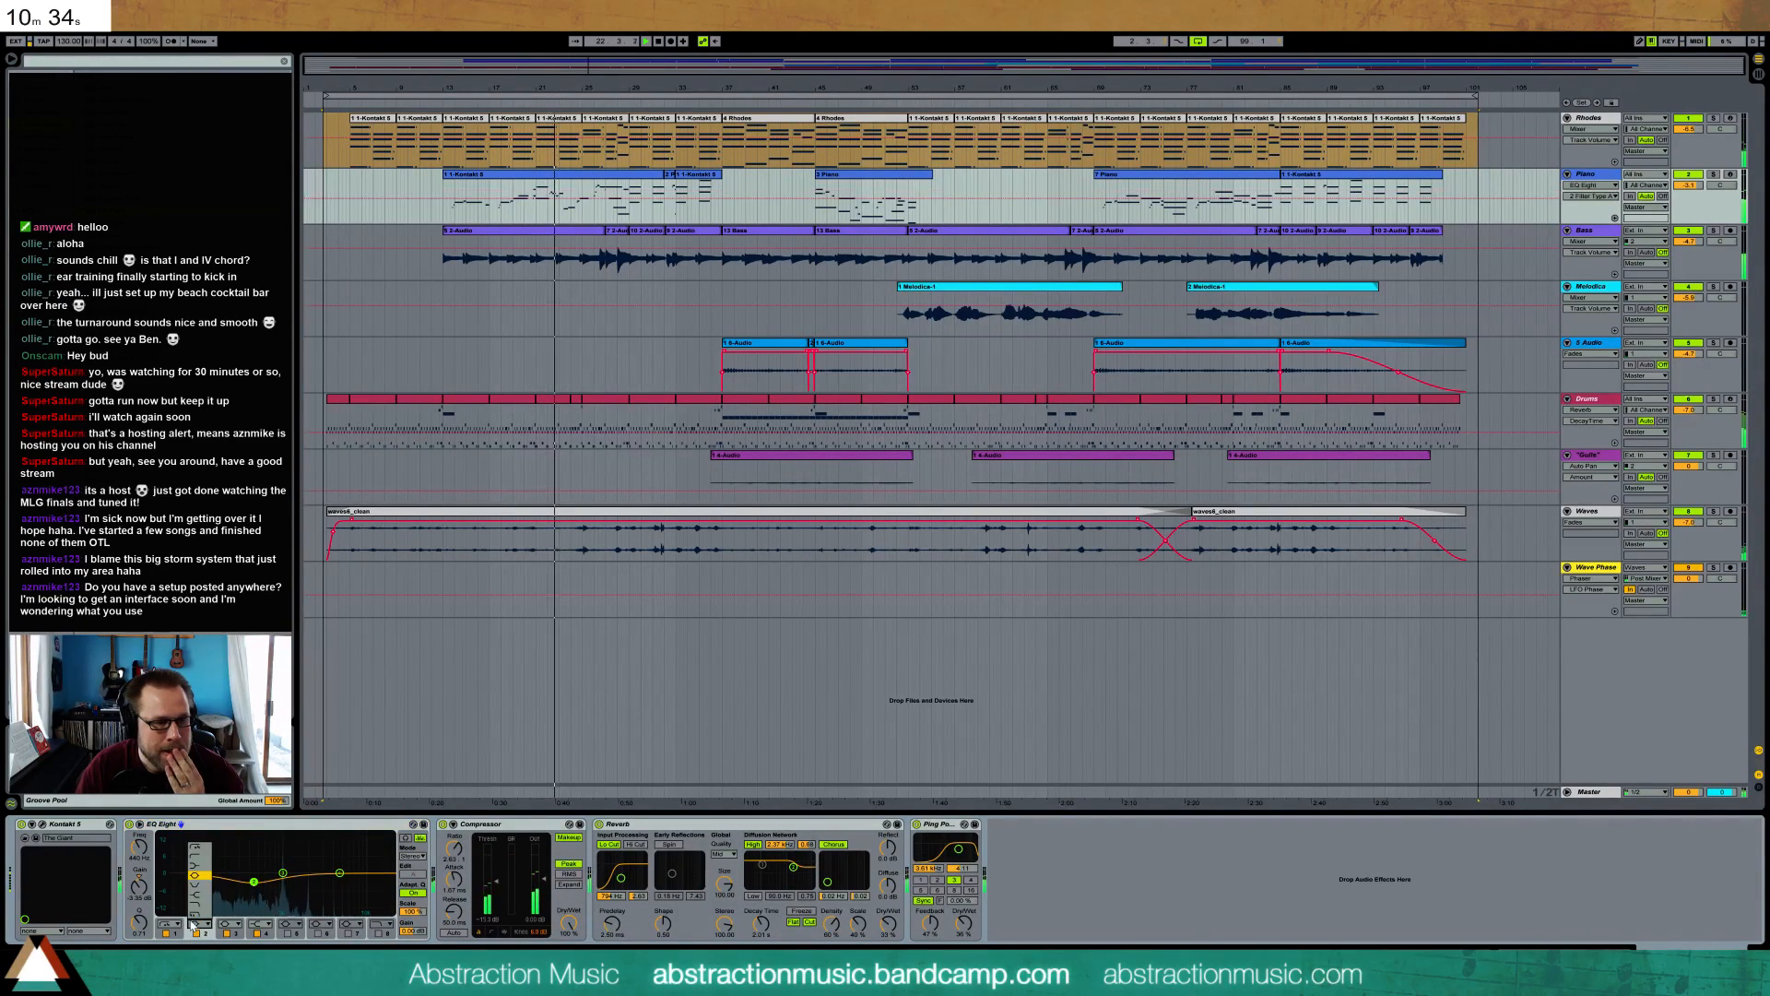
pyautogui.click(195, 866)
pyautogui.moveTo(254, 882); pyautogui.dragTo(317, 876)
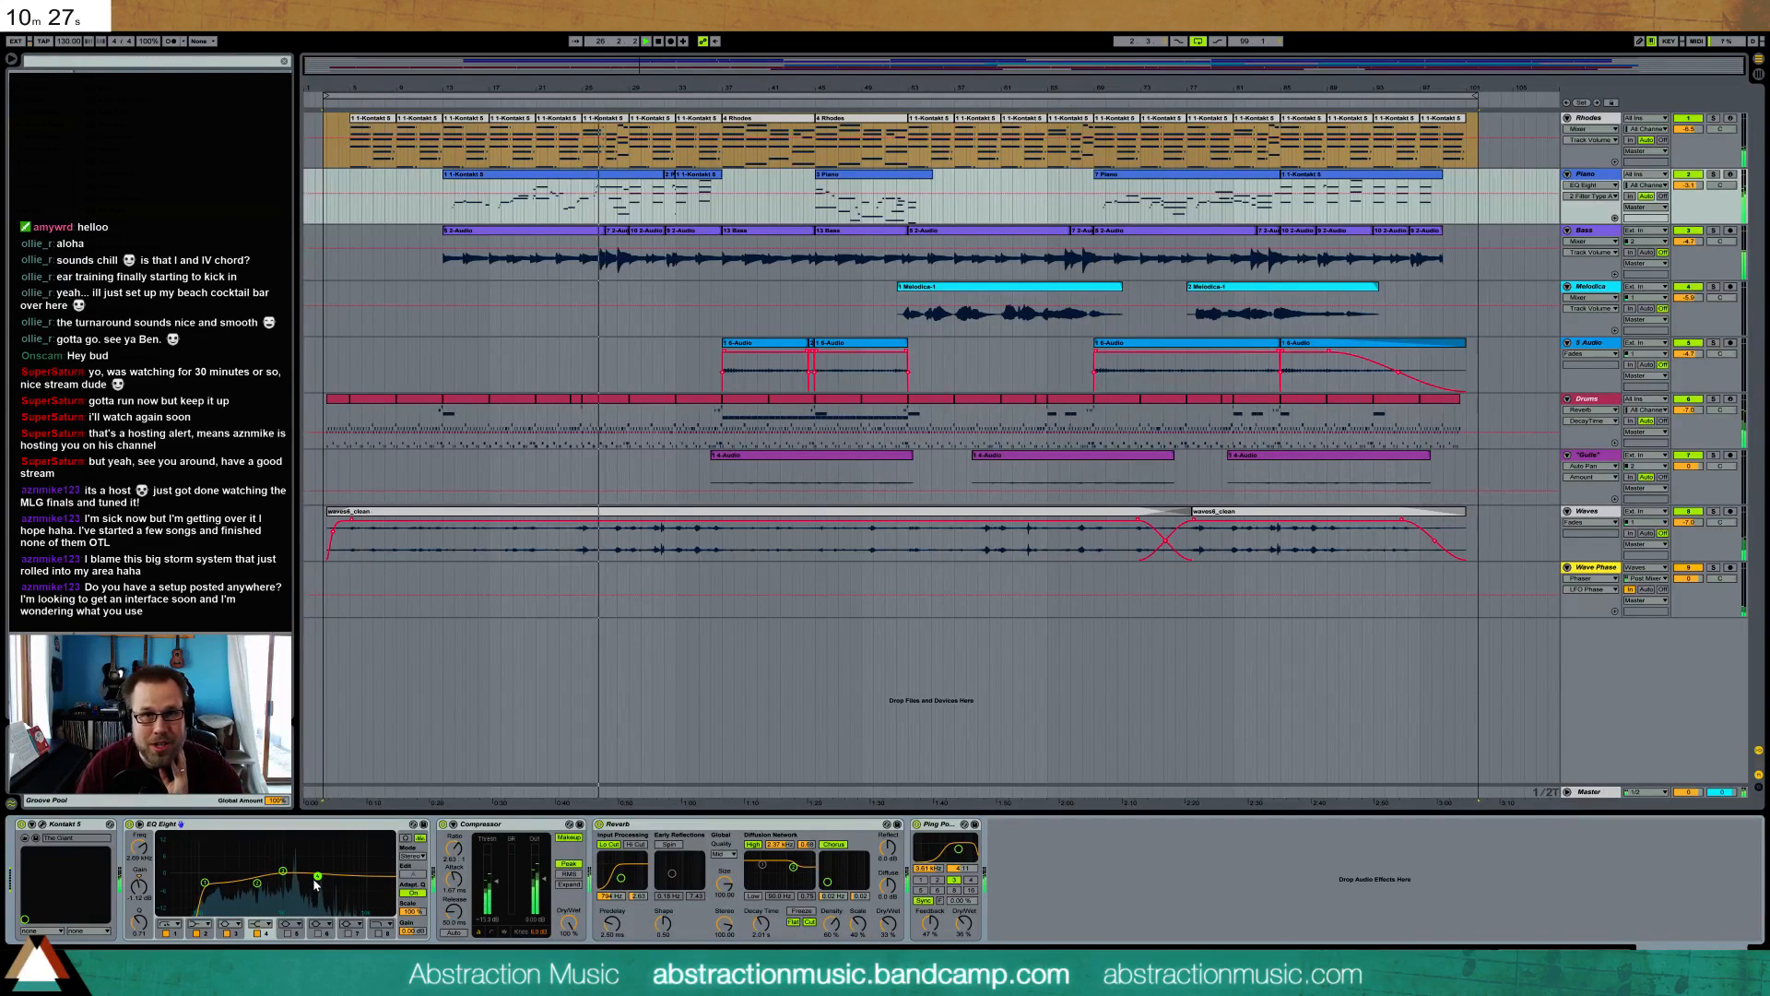
# - Move band 4 of the Bass track's EQ Eight to a lower frequency
pyautogui.click(1586, 231)
pyautogui.moveTo(231, 872); pyautogui.dragTo(168, 871)
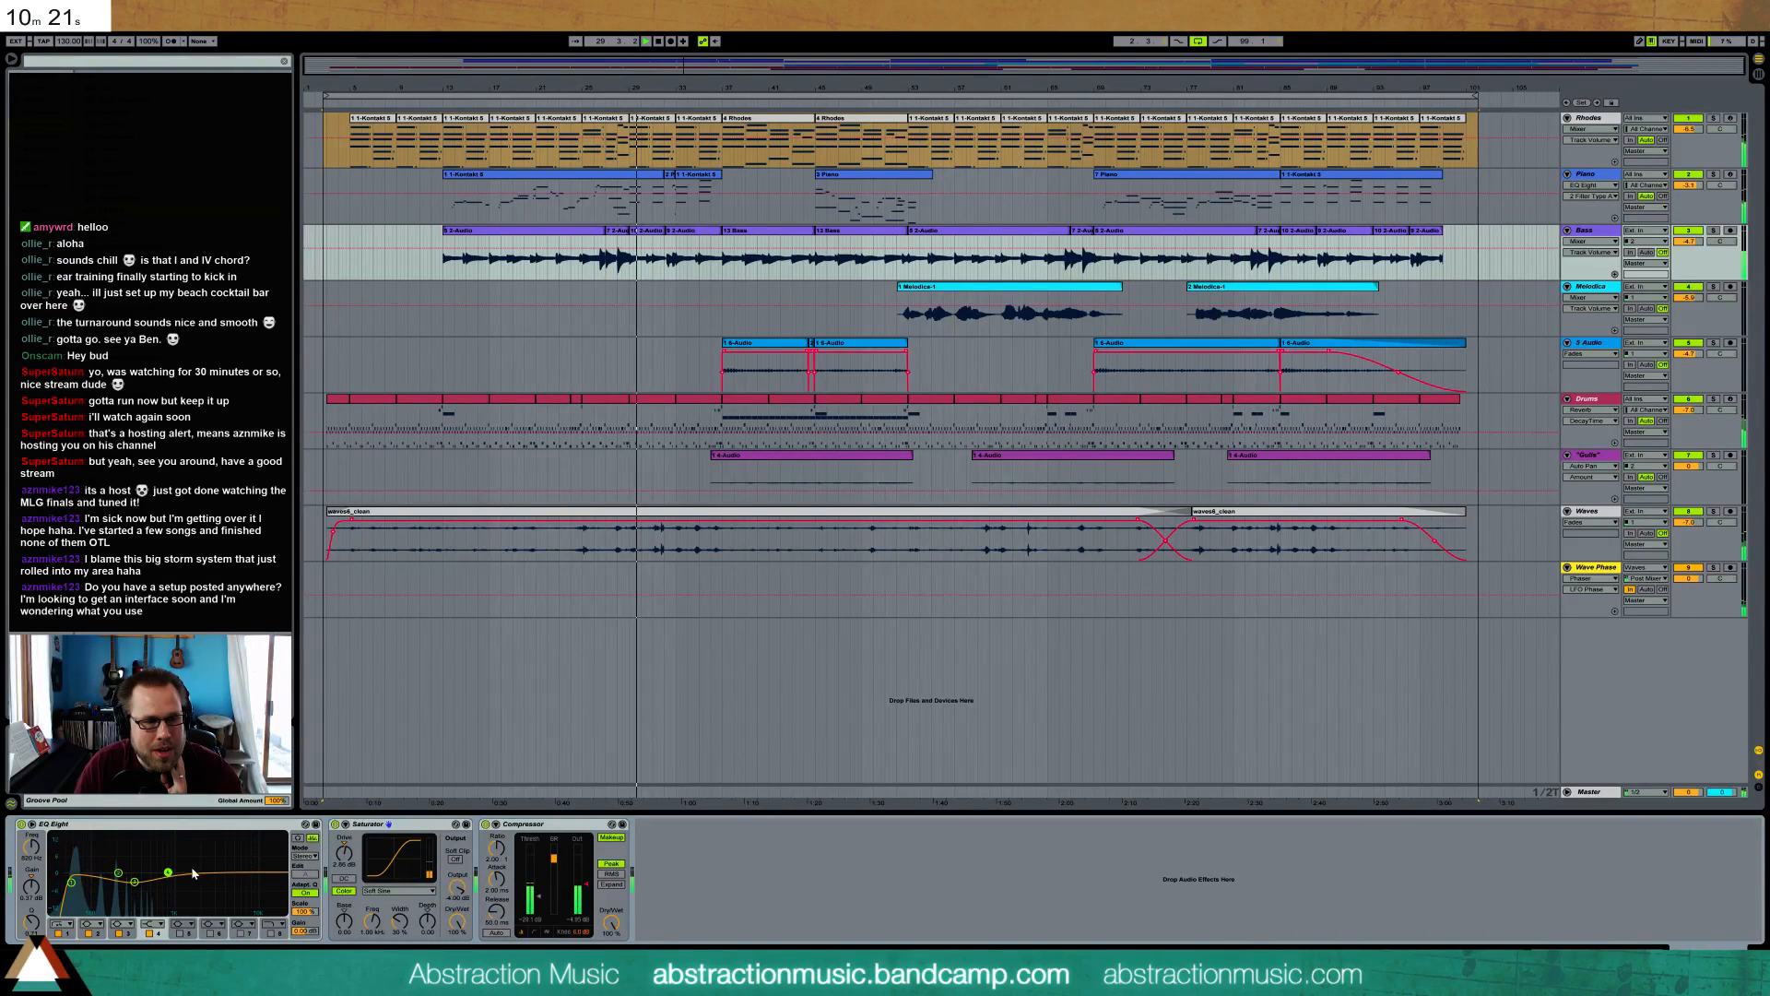
# - Add EQ Eight before Auto Pan on the blue audio track above Drums and roll off its low end with band 1
pyautogui.click(933, 324)
pyautogui.click(770, 342)
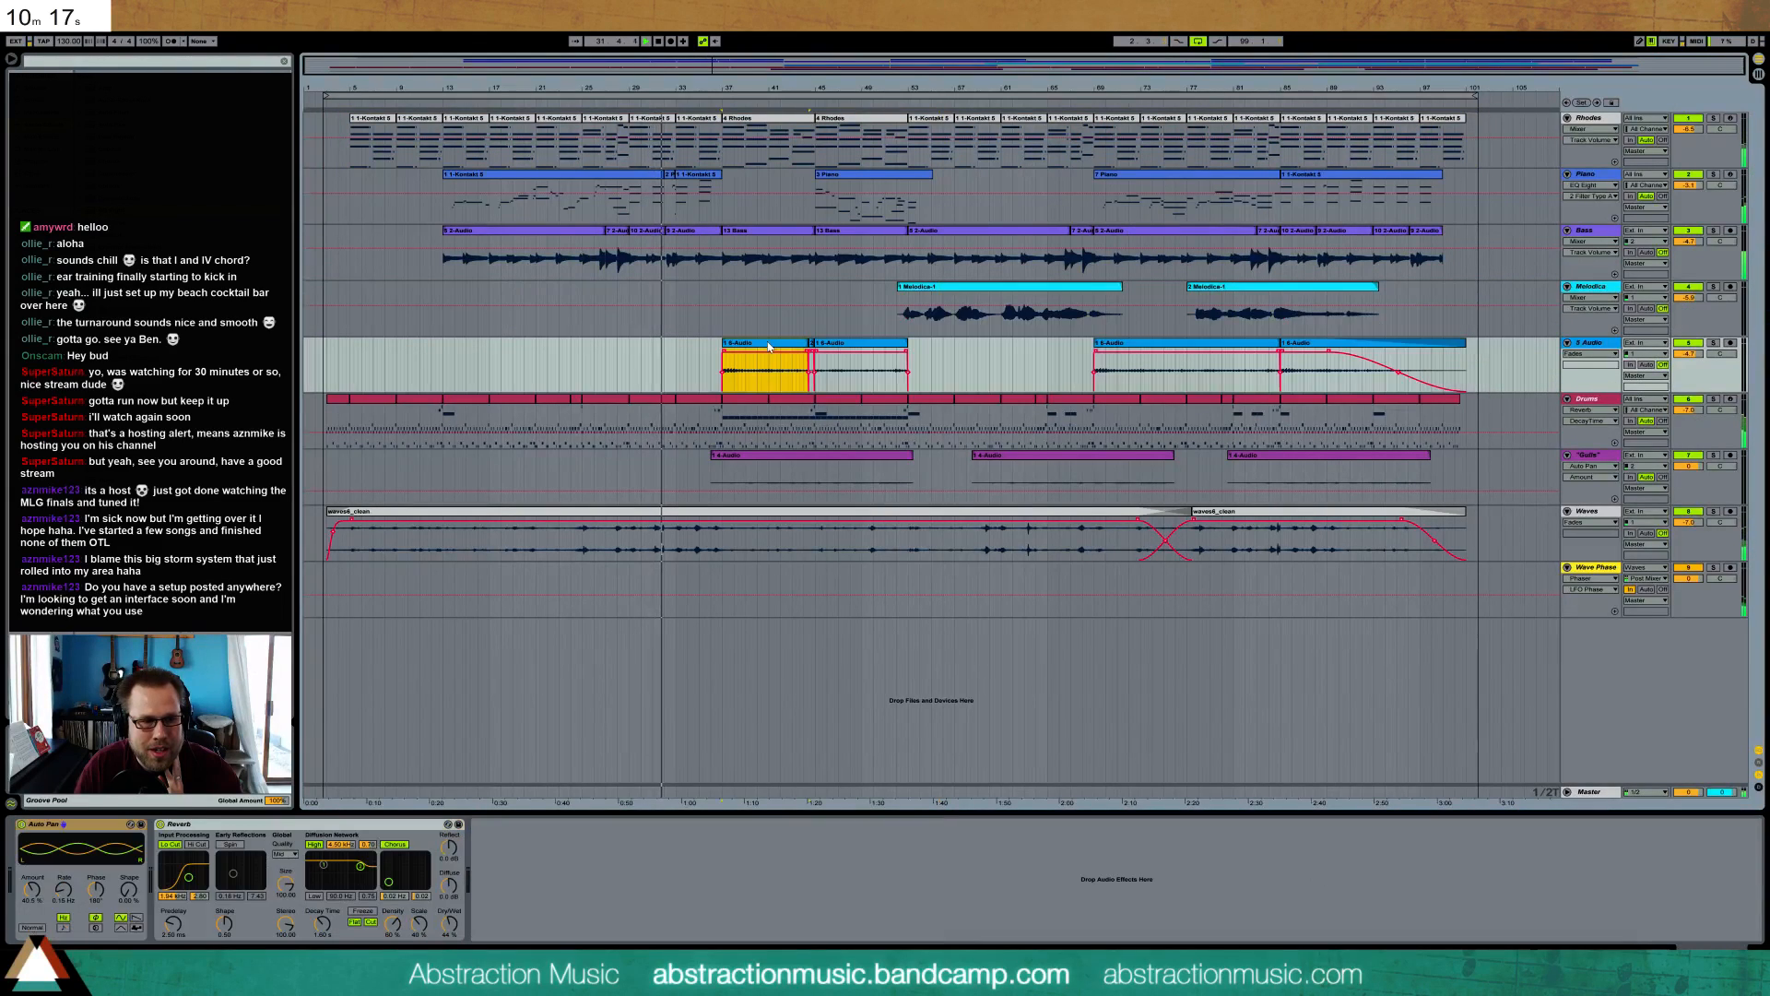
pyautogui.moveTo(110, 184); pyautogui.dragTo(133, 882)
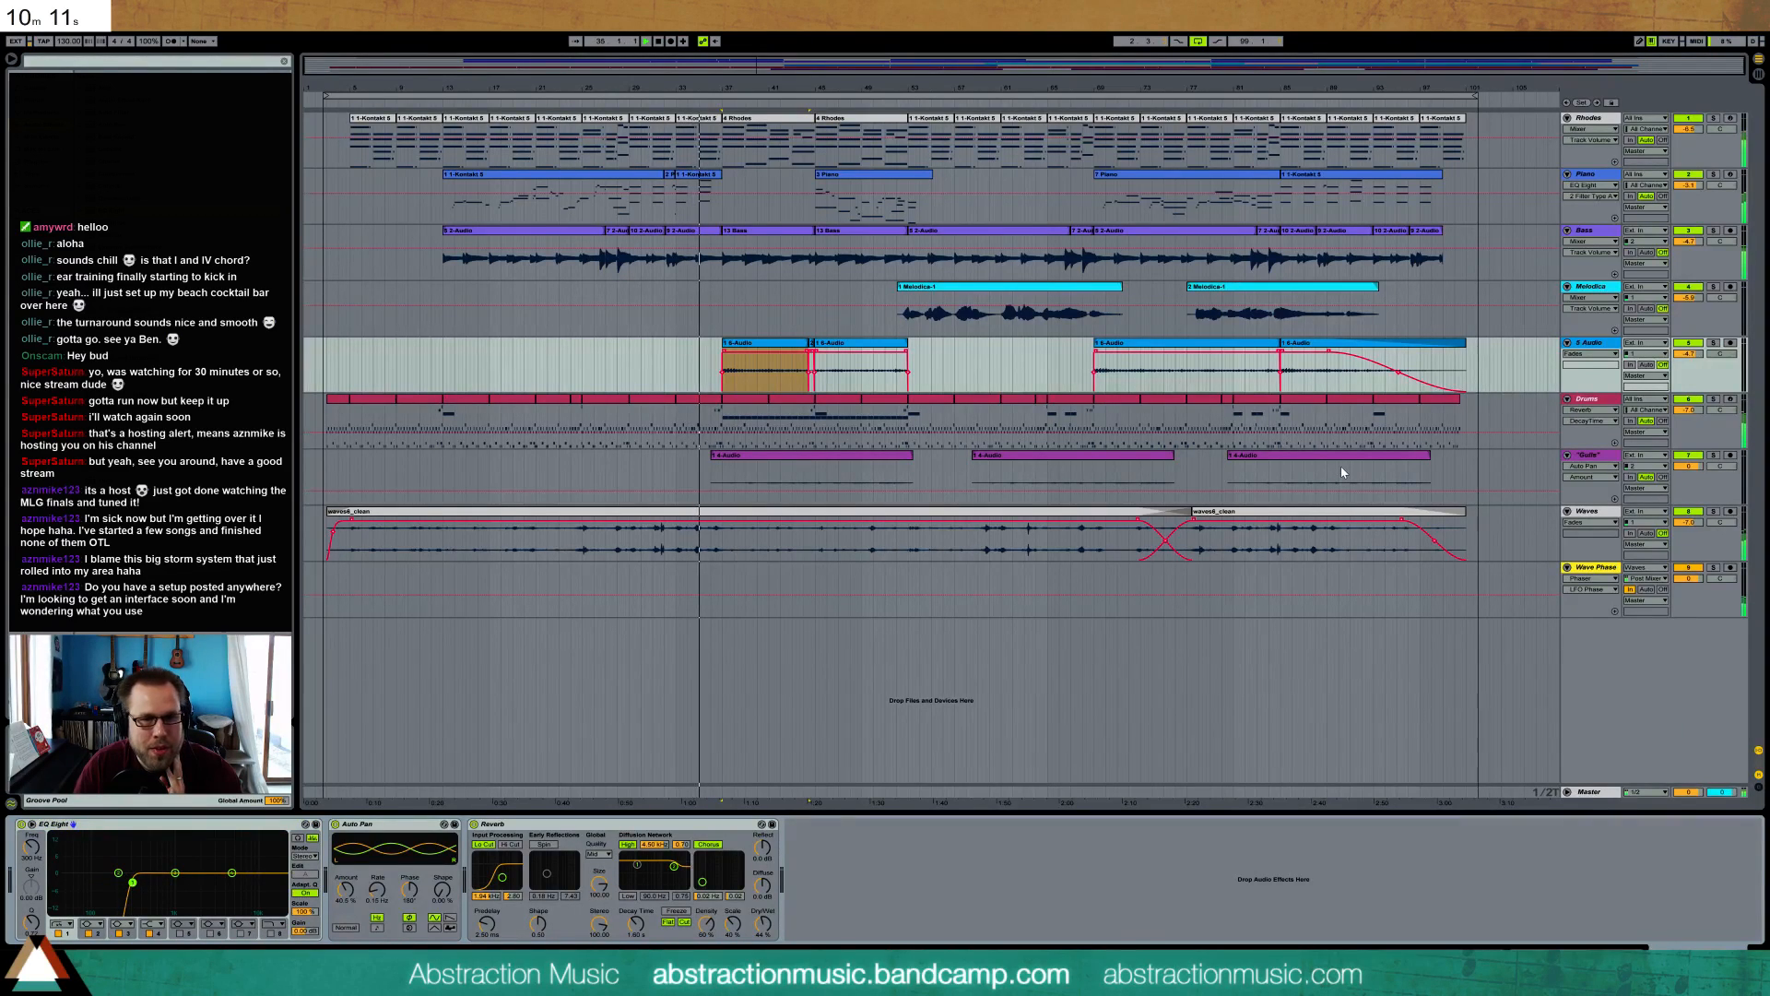
# - Add EQ Eight before the Glue Compressor on the Drums track and adjust its low cut and mid bands
pyautogui.click(1578, 402)
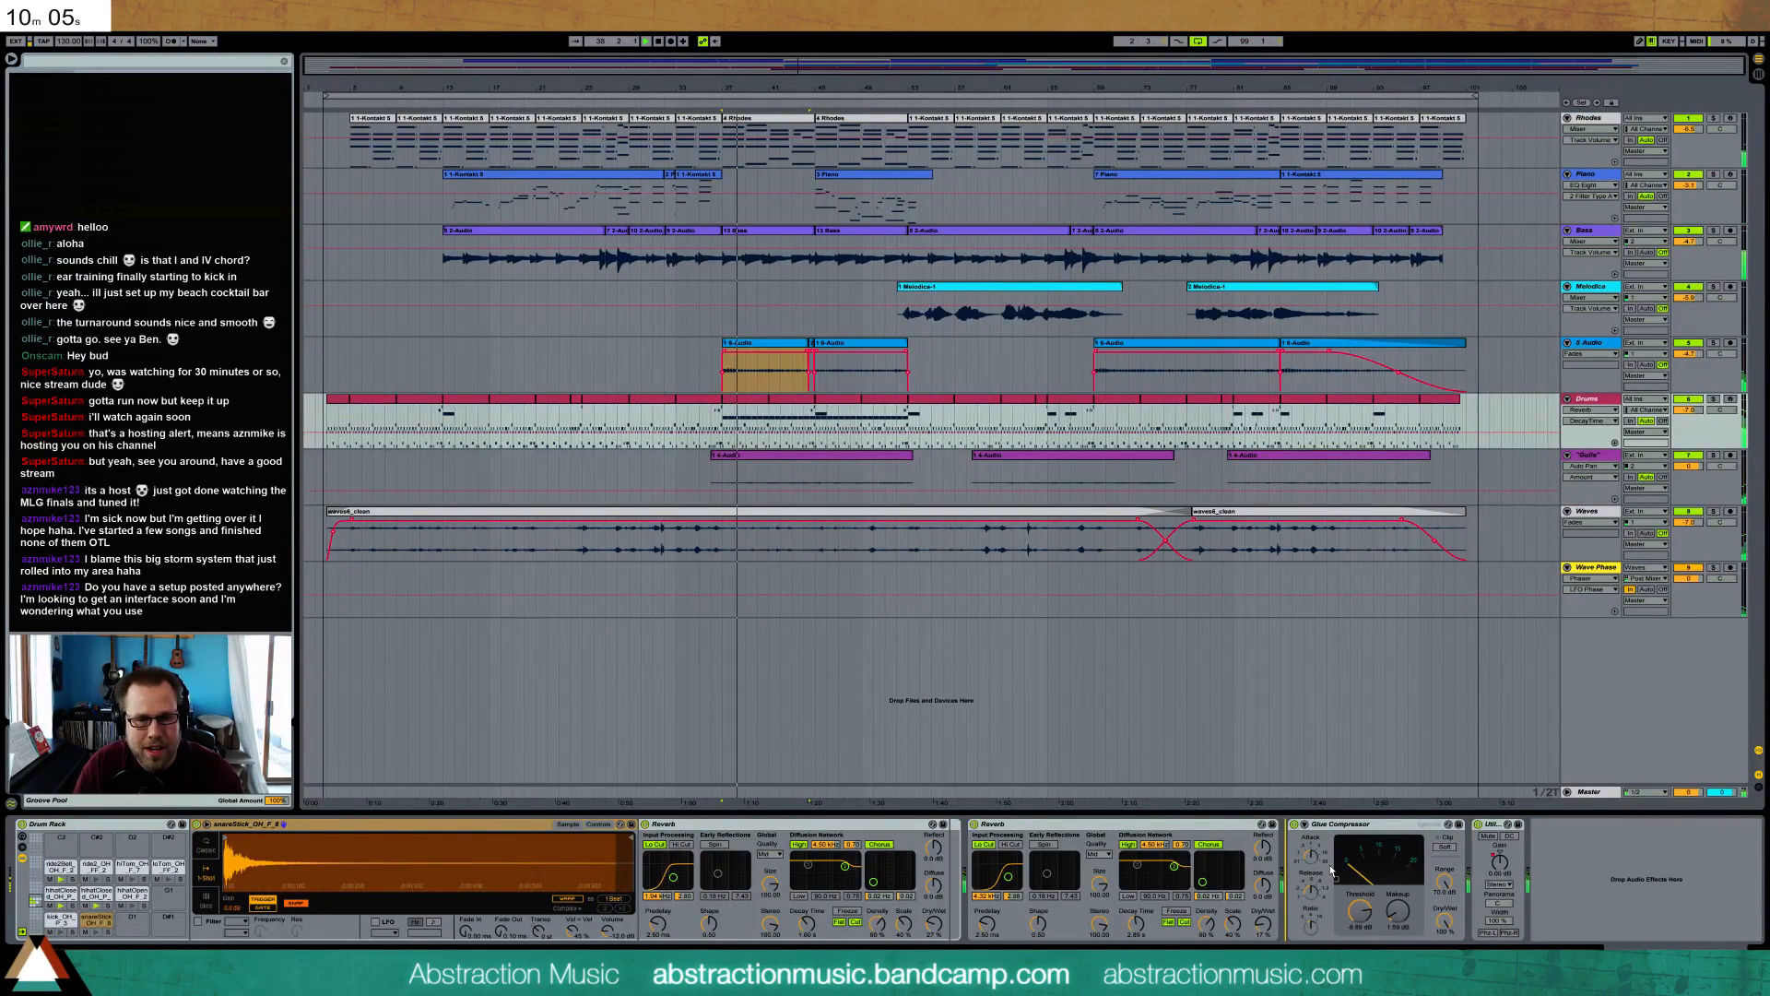
pyautogui.moveTo(1315, 874); pyautogui.dragTo(1255, 880)
pyautogui.moveTo(1369, 882); pyautogui.dragTo(1340, 882)
pyautogui.moveTo(1501, 873); pyautogui.dragTo(1440, 873)
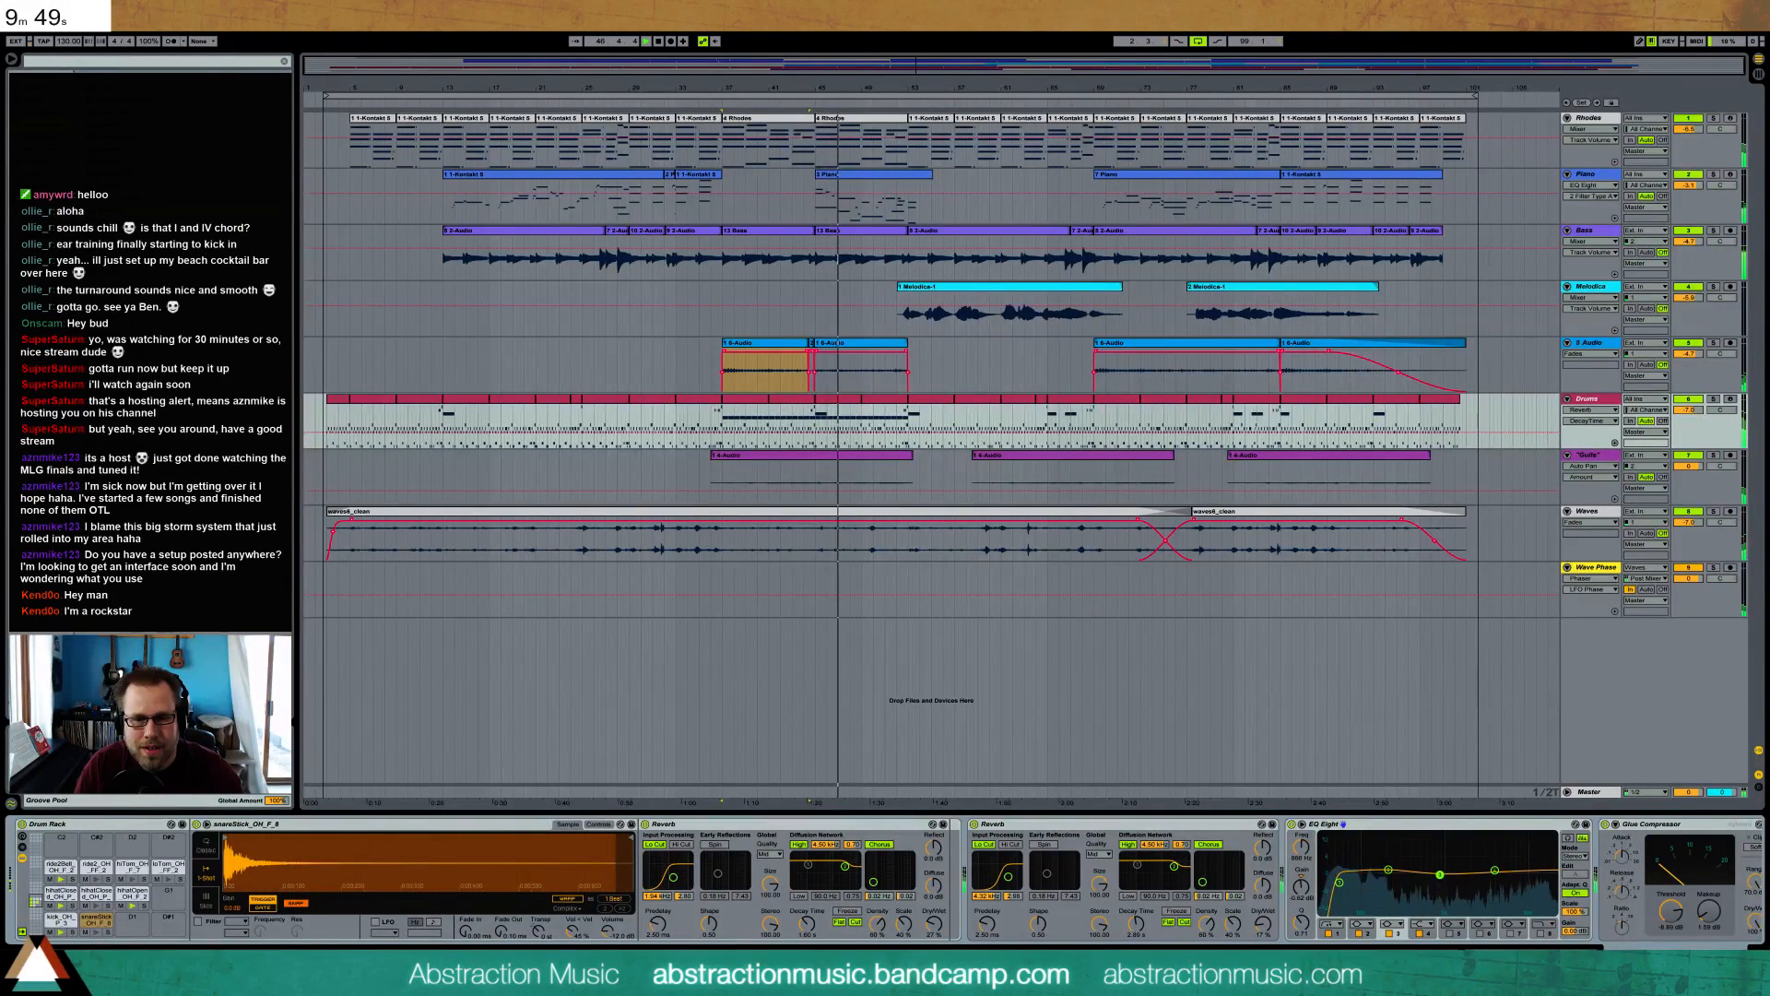
pyautogui.click(1388, 870)
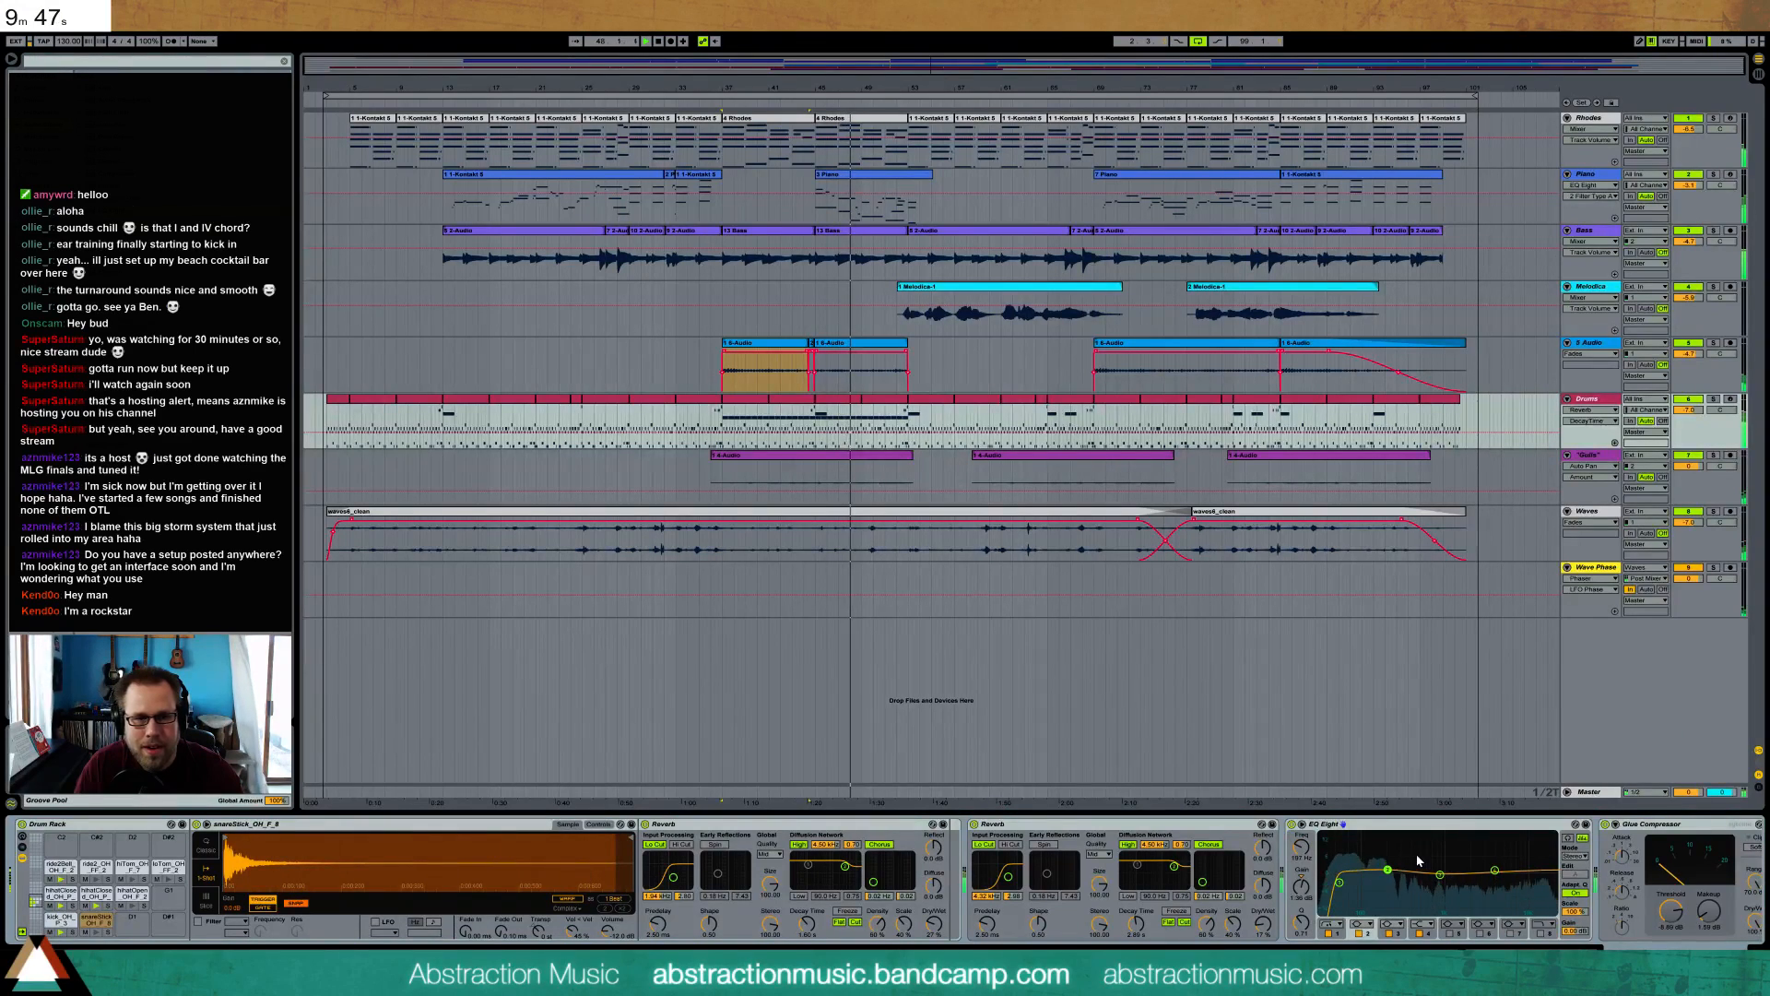
pyautogui.click(945, 459)
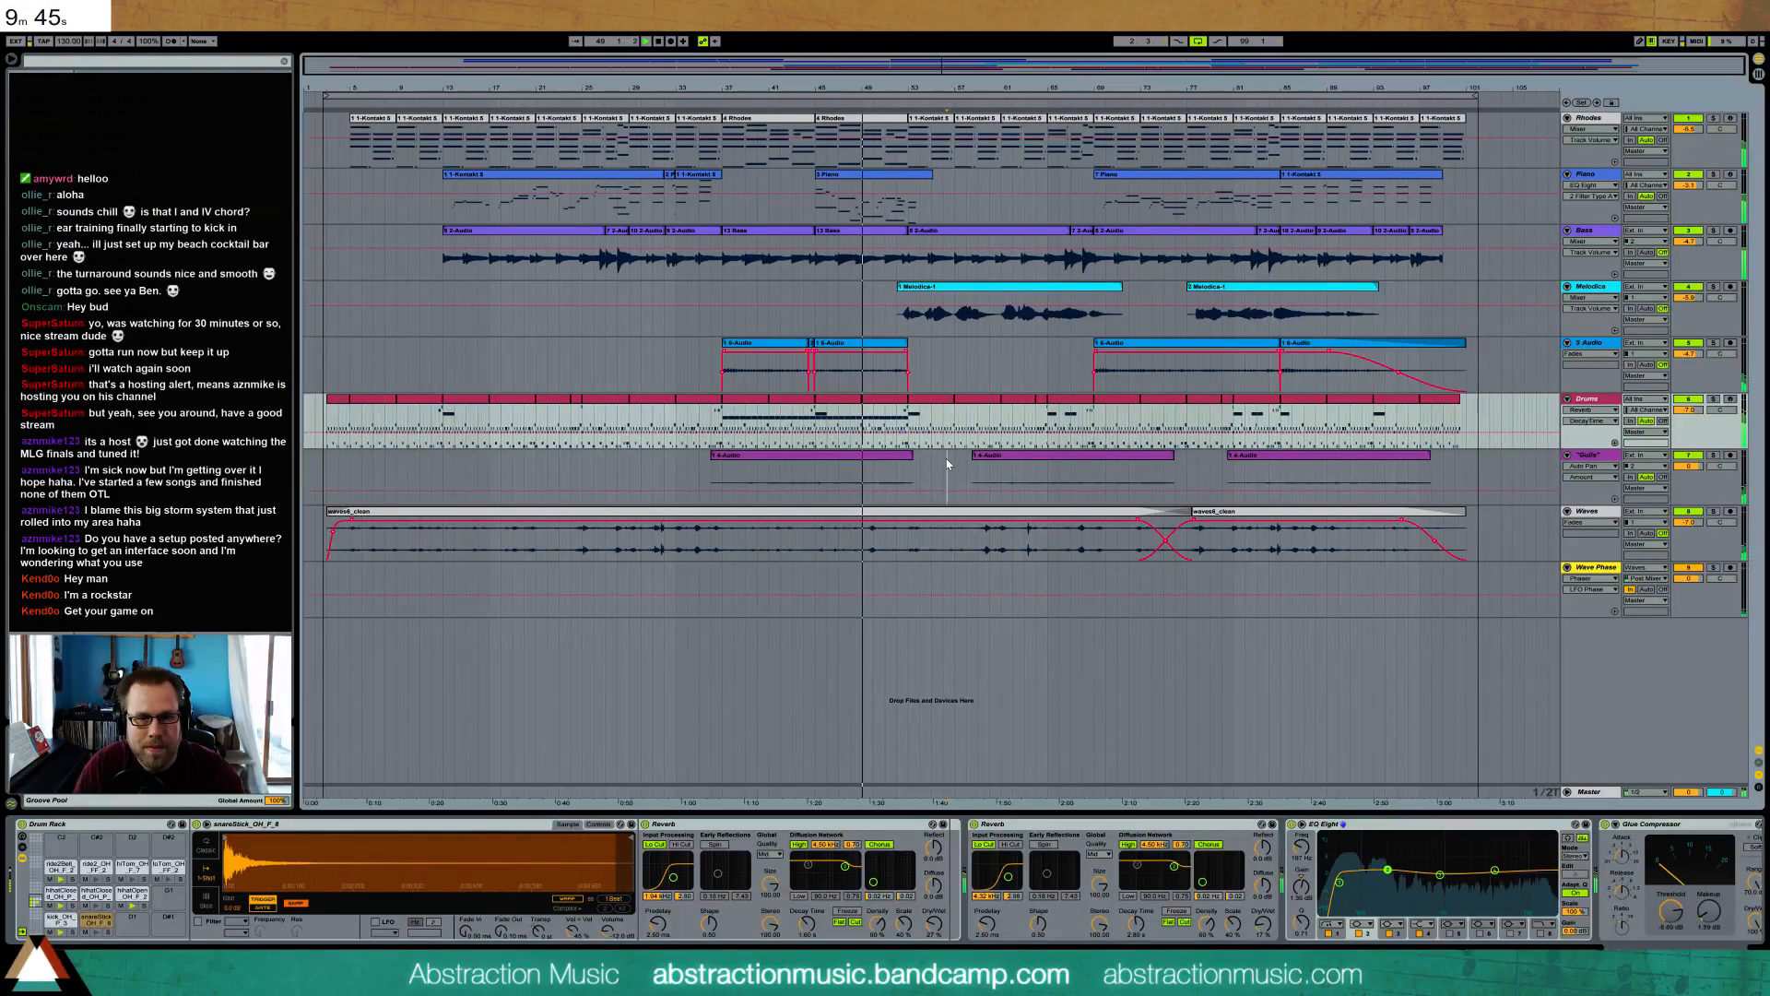
# - Move the low-cut band of the Waves track's EQ Eight to a slightly lower frequency and bring up the Wave Phase track's devices
pyautogui.click(952, 520)
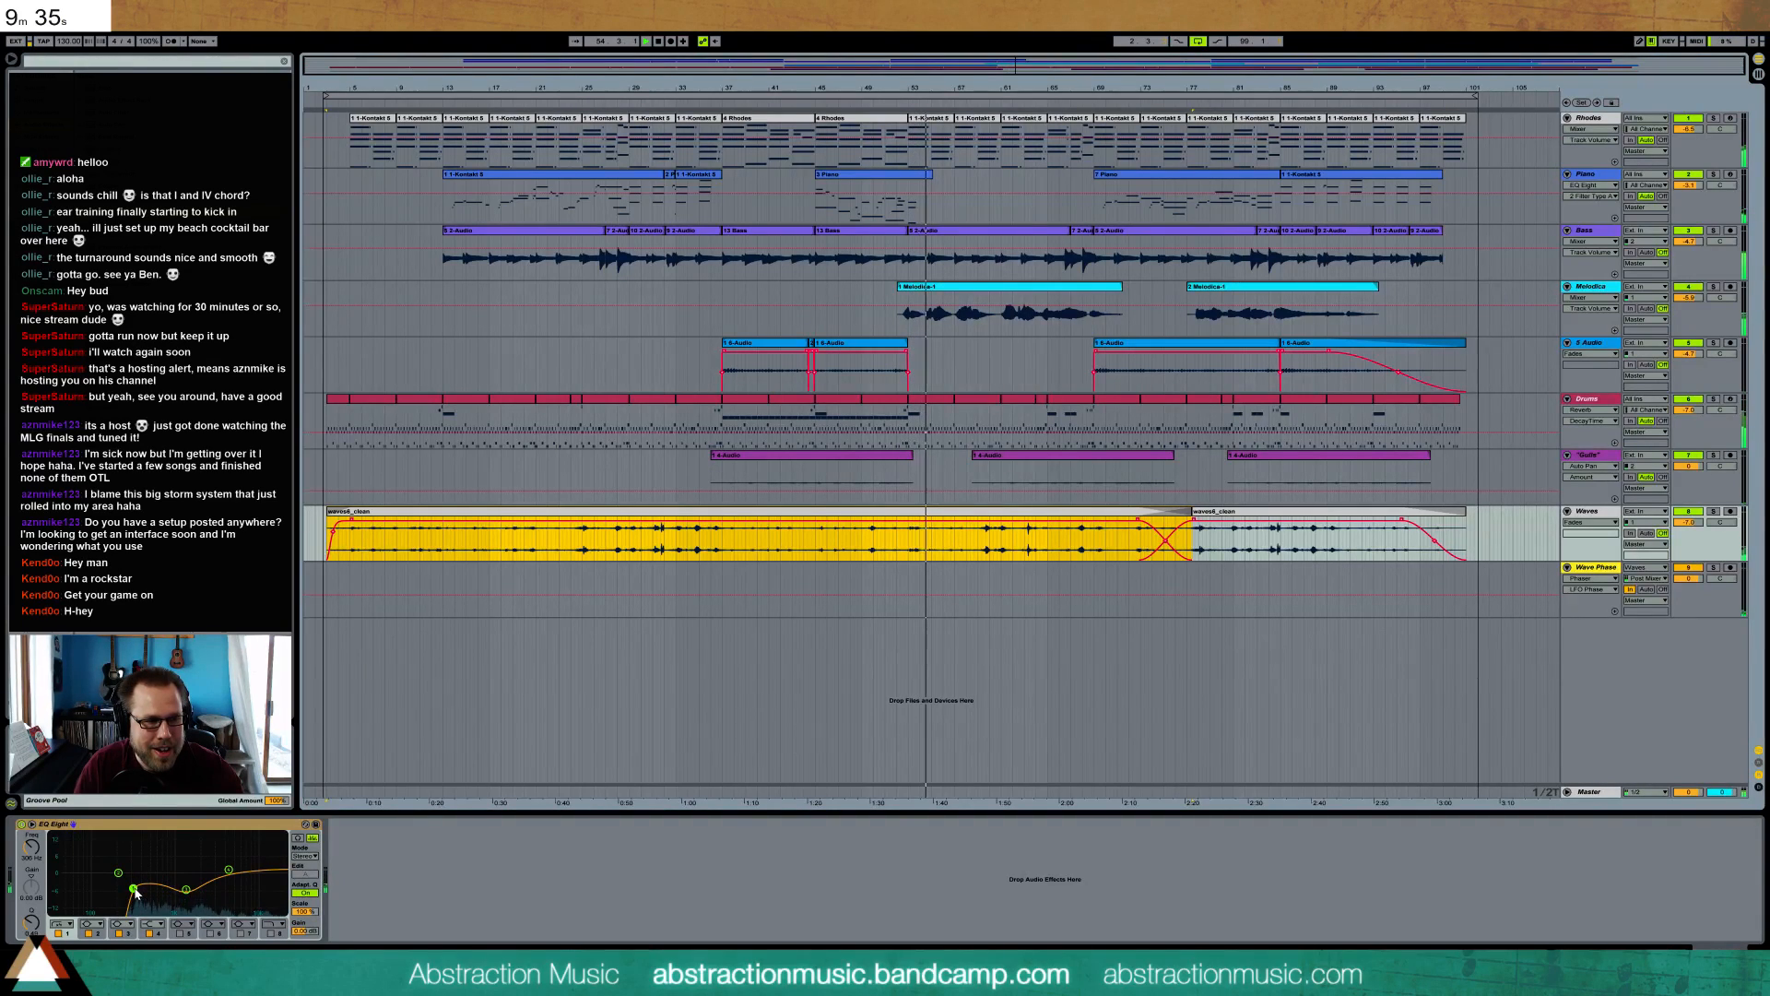
pyautogui.moveTo(132, 888); pyautogui.dragTo(127, 889)
pyautogui.click(187, 890)
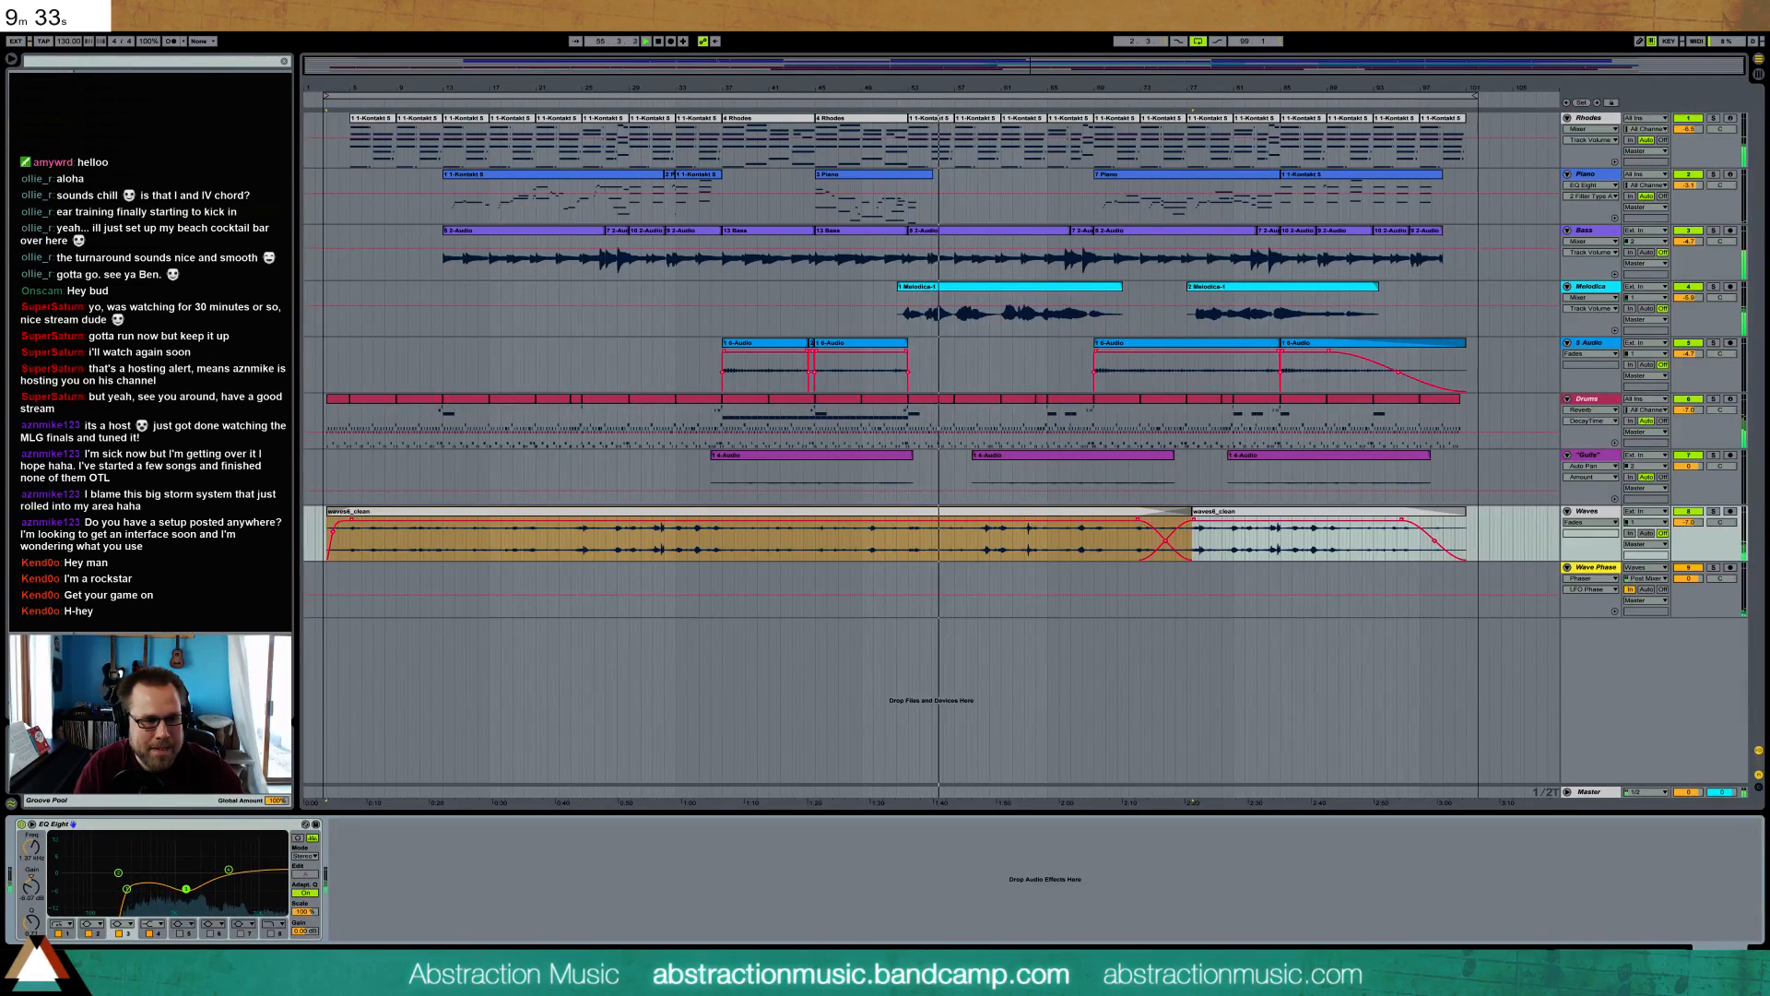
pyautogui.click(1047, 573)
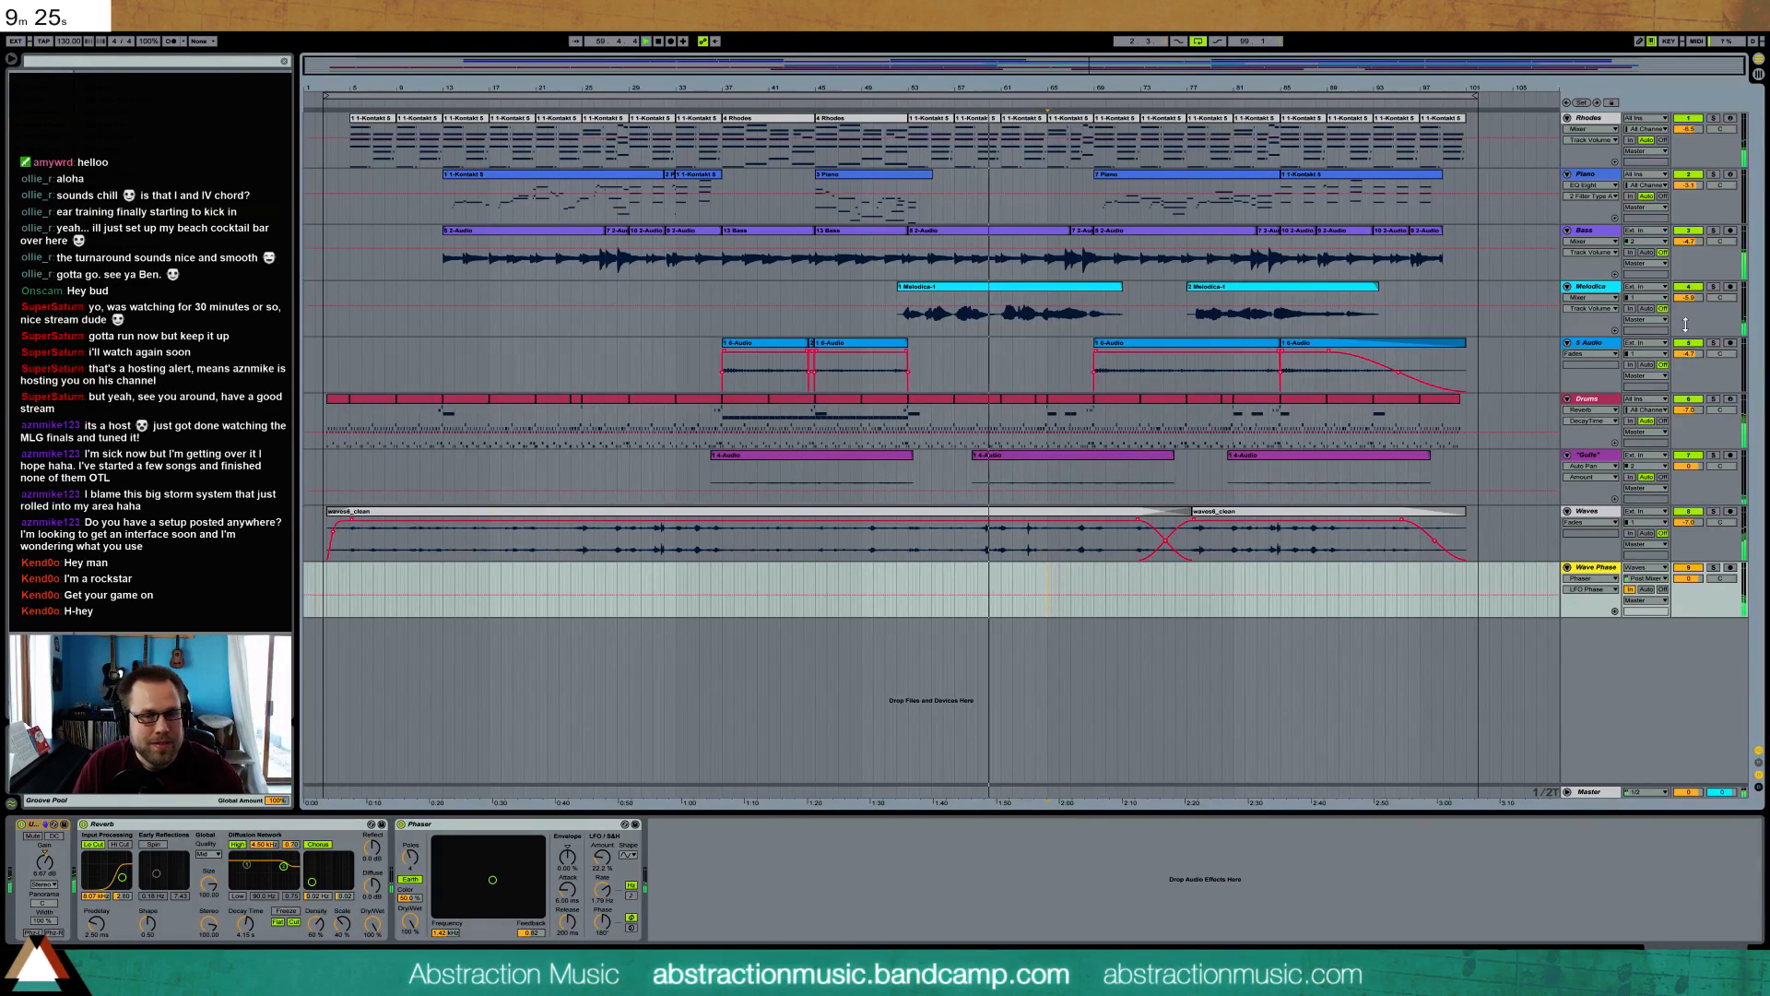
# - Expand the Master track and add the BB-Simple Mastering rack before its Limiter
pyautogui.moveTo(1597, 786); pyautogui.dragTo(1598, 743)
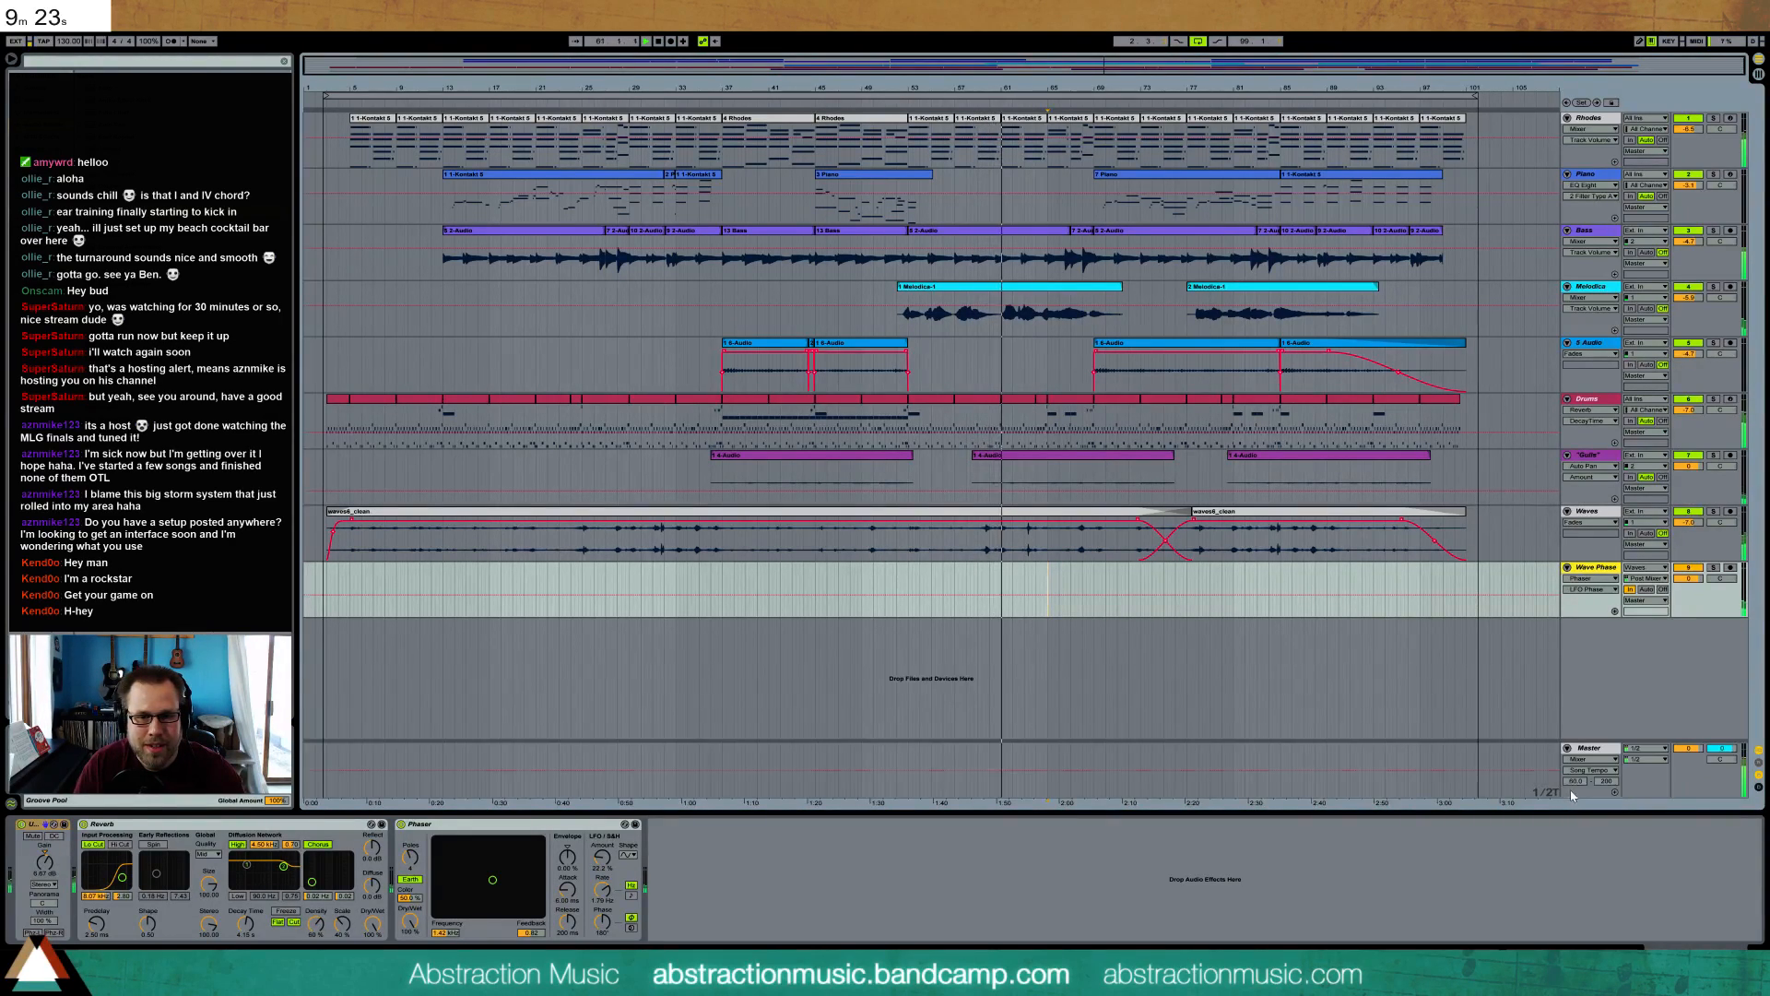
pyautogui.click(1630, 765)
pyautogui.click(184, 99)
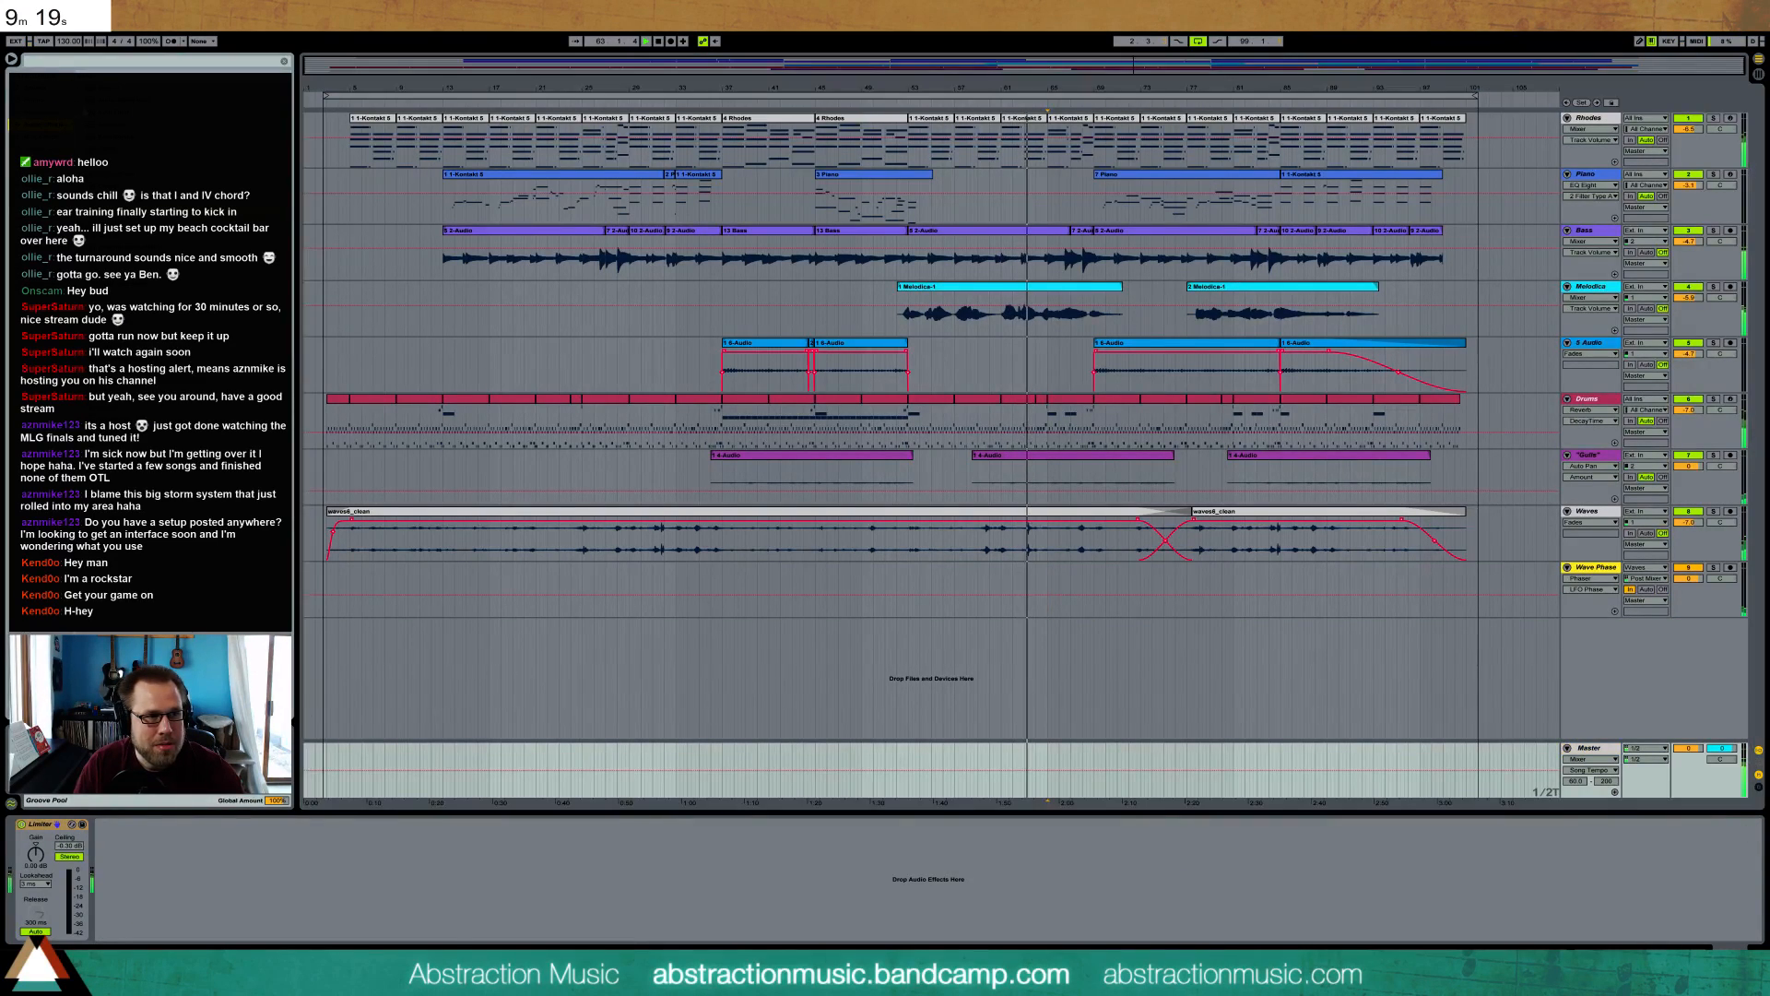
pyautogui.moveTo(138, 99)
pyautogui.mouseDown()
pyautogui.moveTo(94, 890)
pyautogui.moveTo(13, 896)
pyautogui.mouseUp()
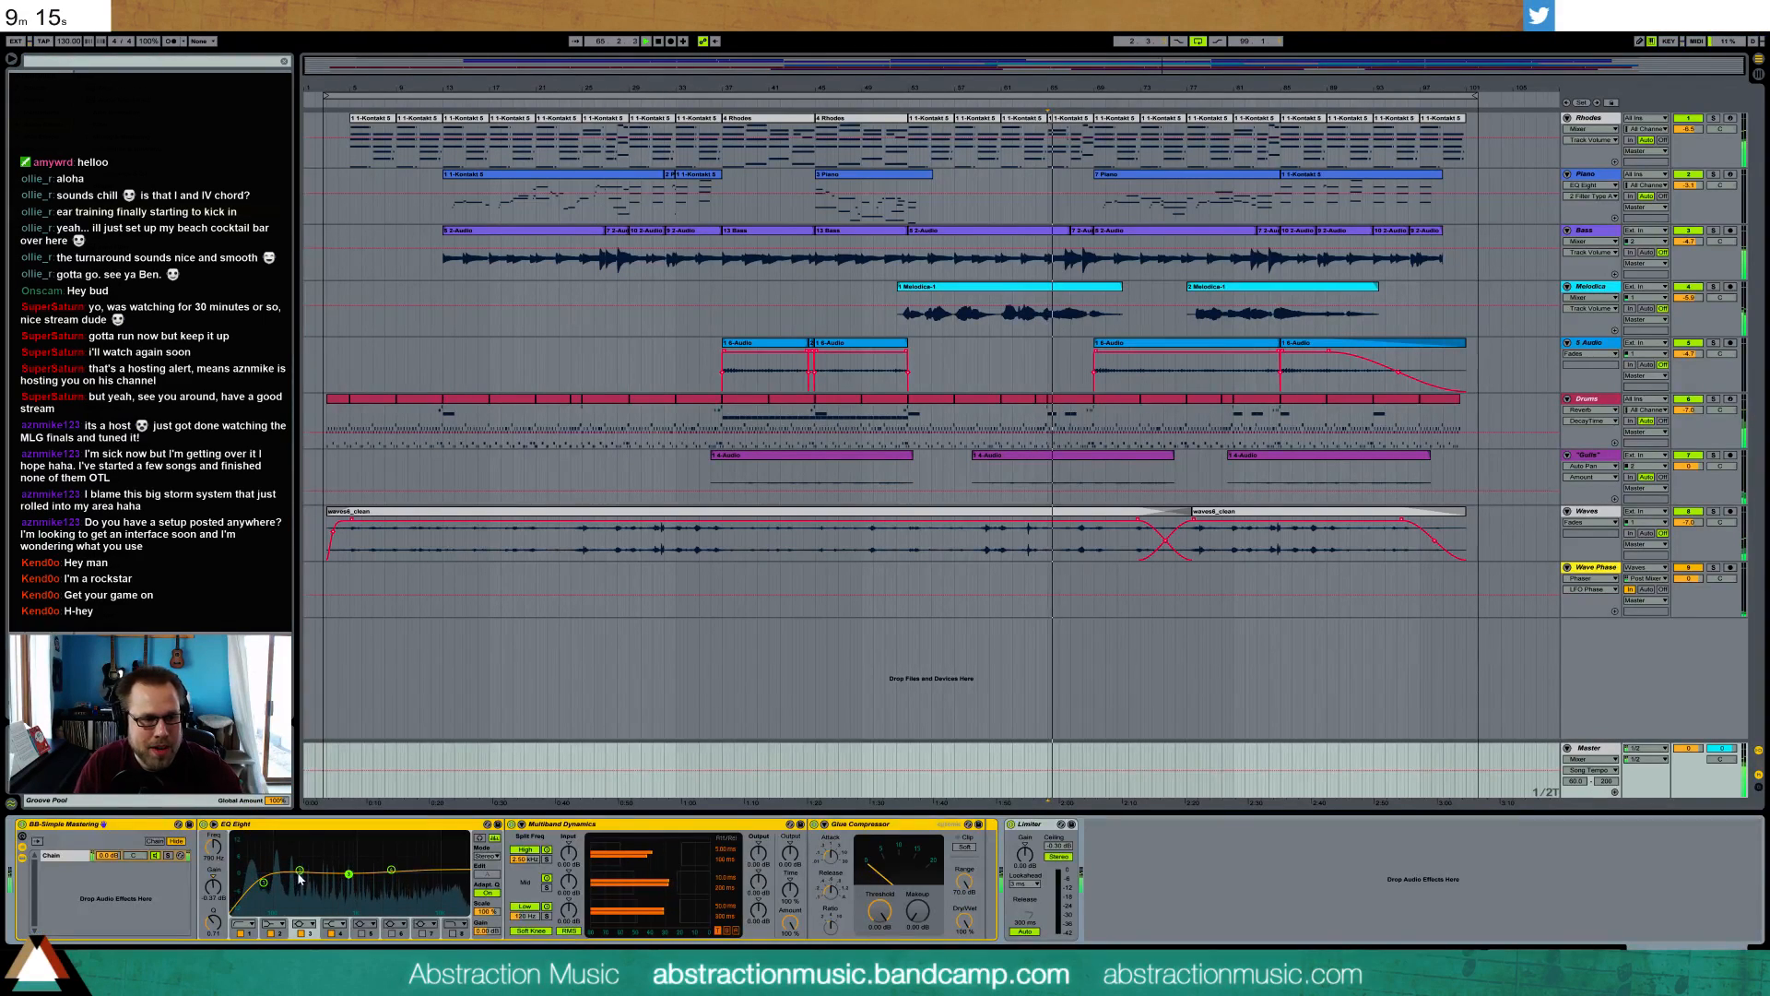
# - Change band 1 of the mastering rack's EQ Eight to a low-cut filter and move it to a lower frequency
pyautogui.click(349, 873)
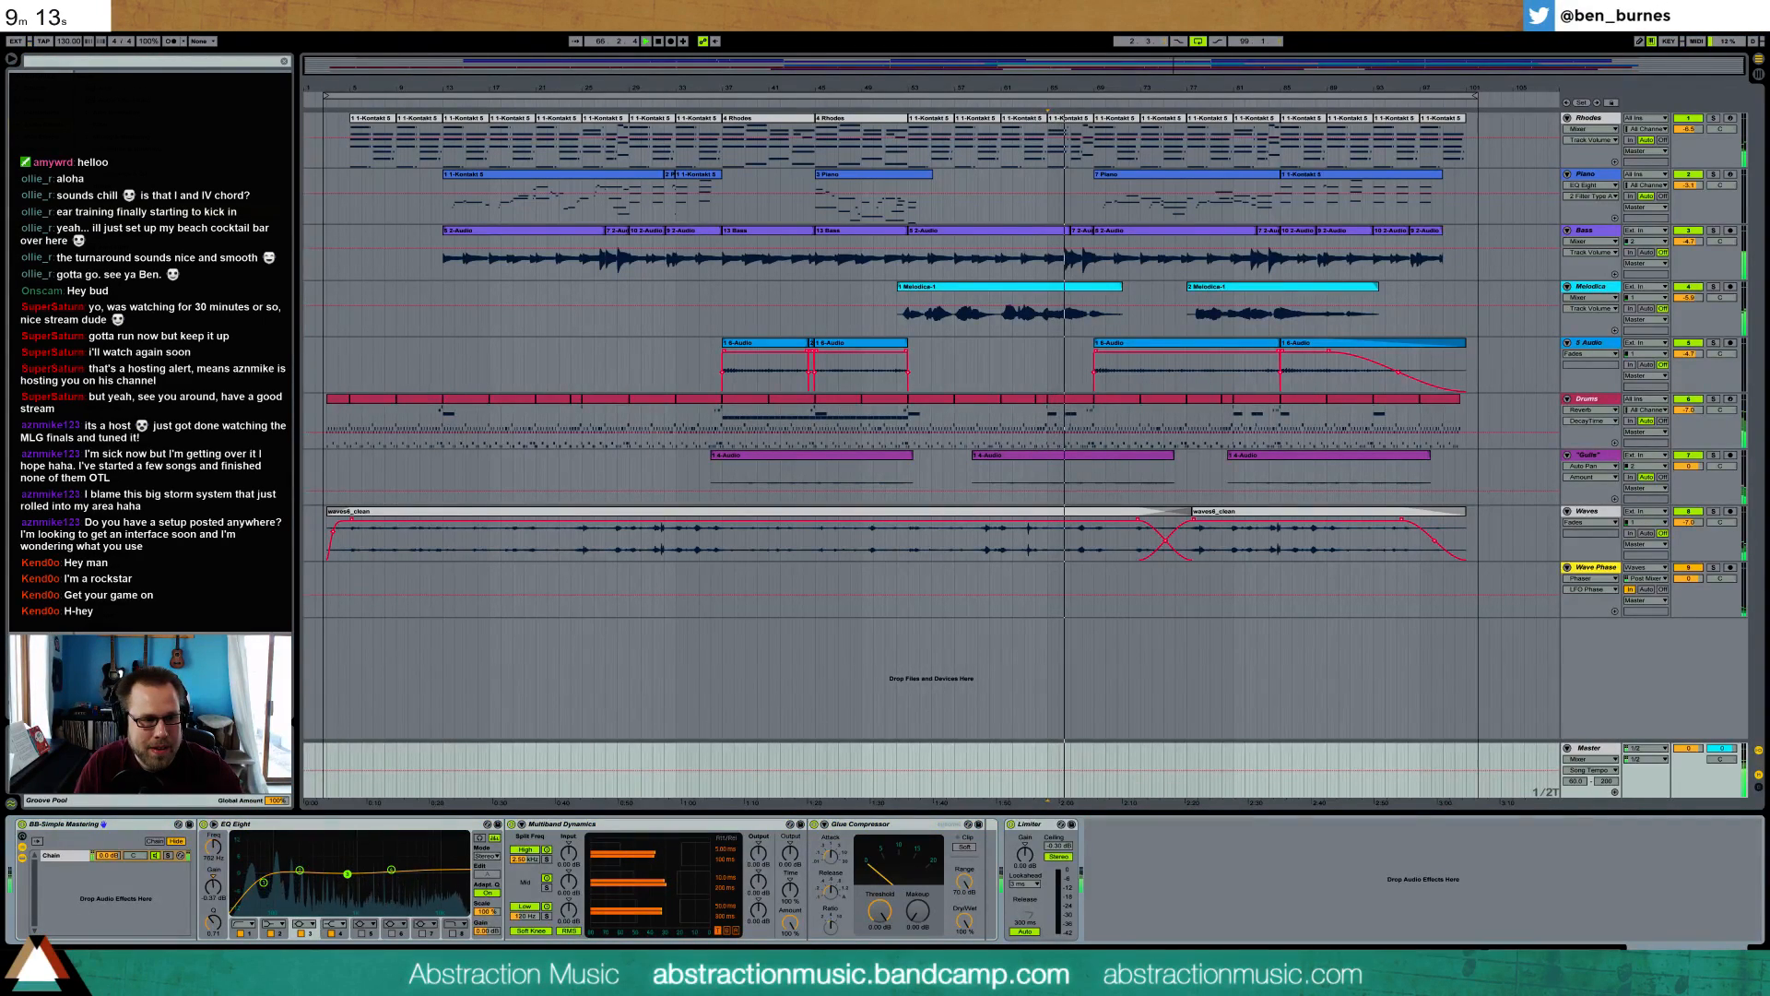
pyautogui.click(265, 882)
pyautogui.click(242, 923)
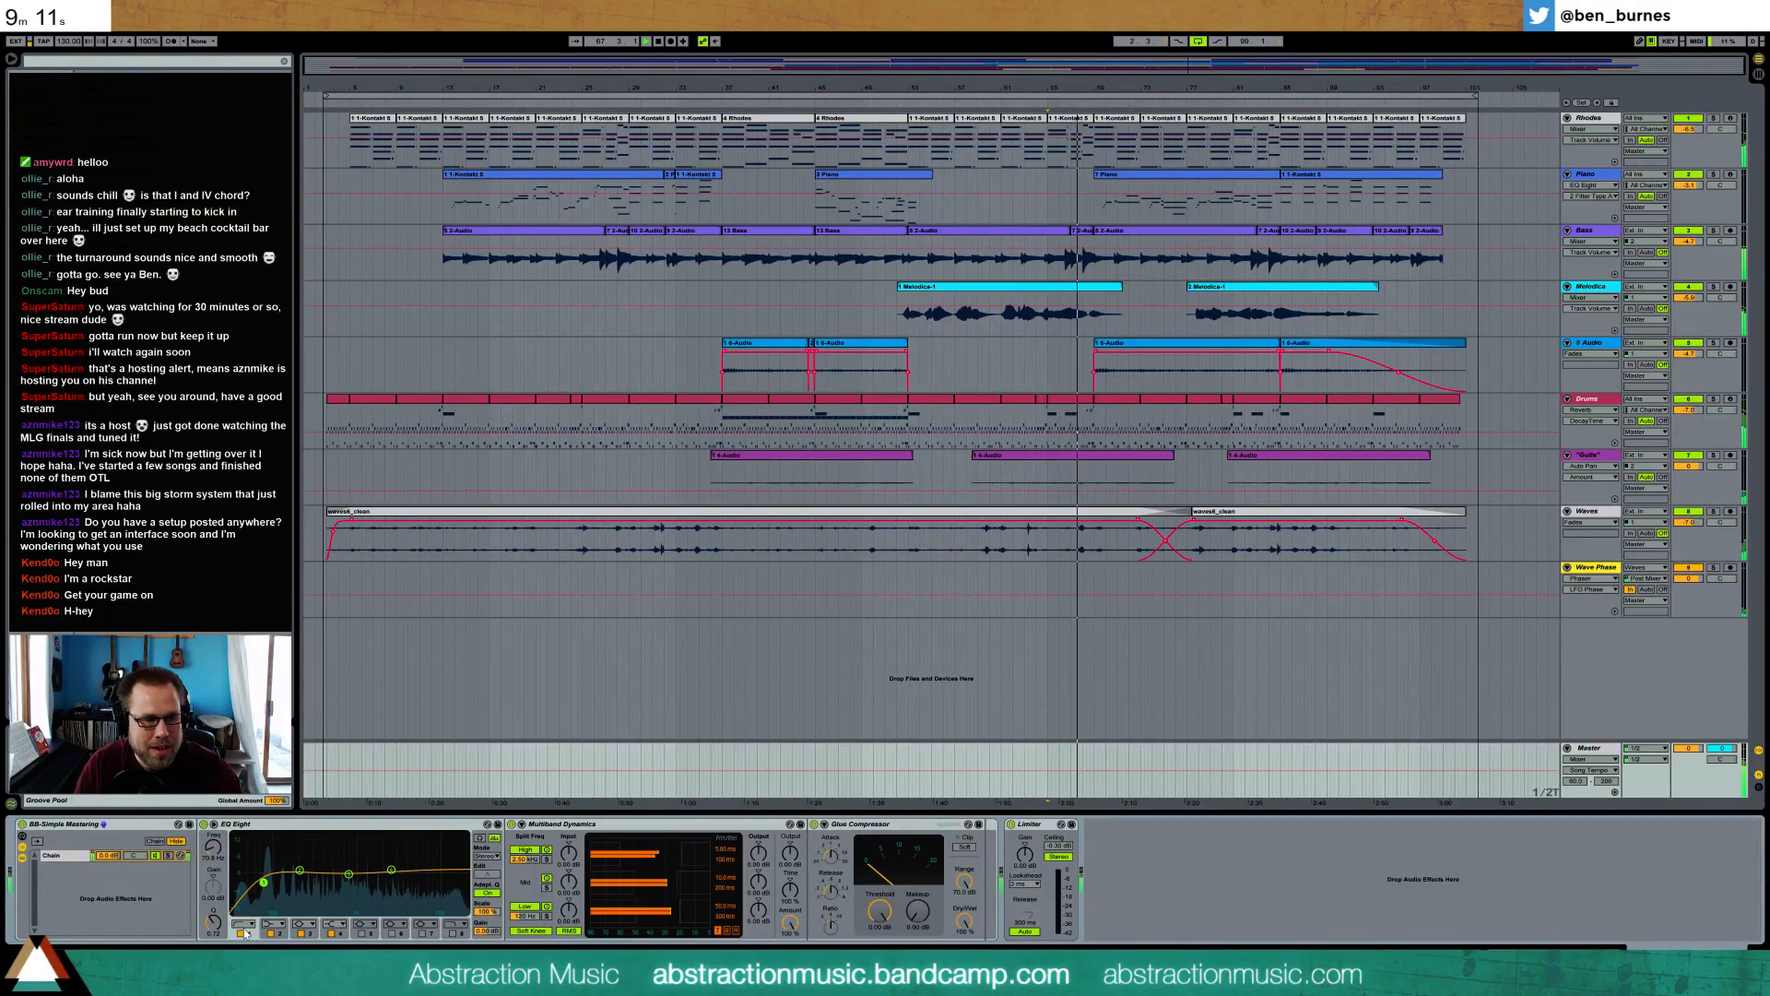
pyautogui.click(249, 848)
pyautogui.moveTo(264, 882); pyautogui.dragTo(248, 882)
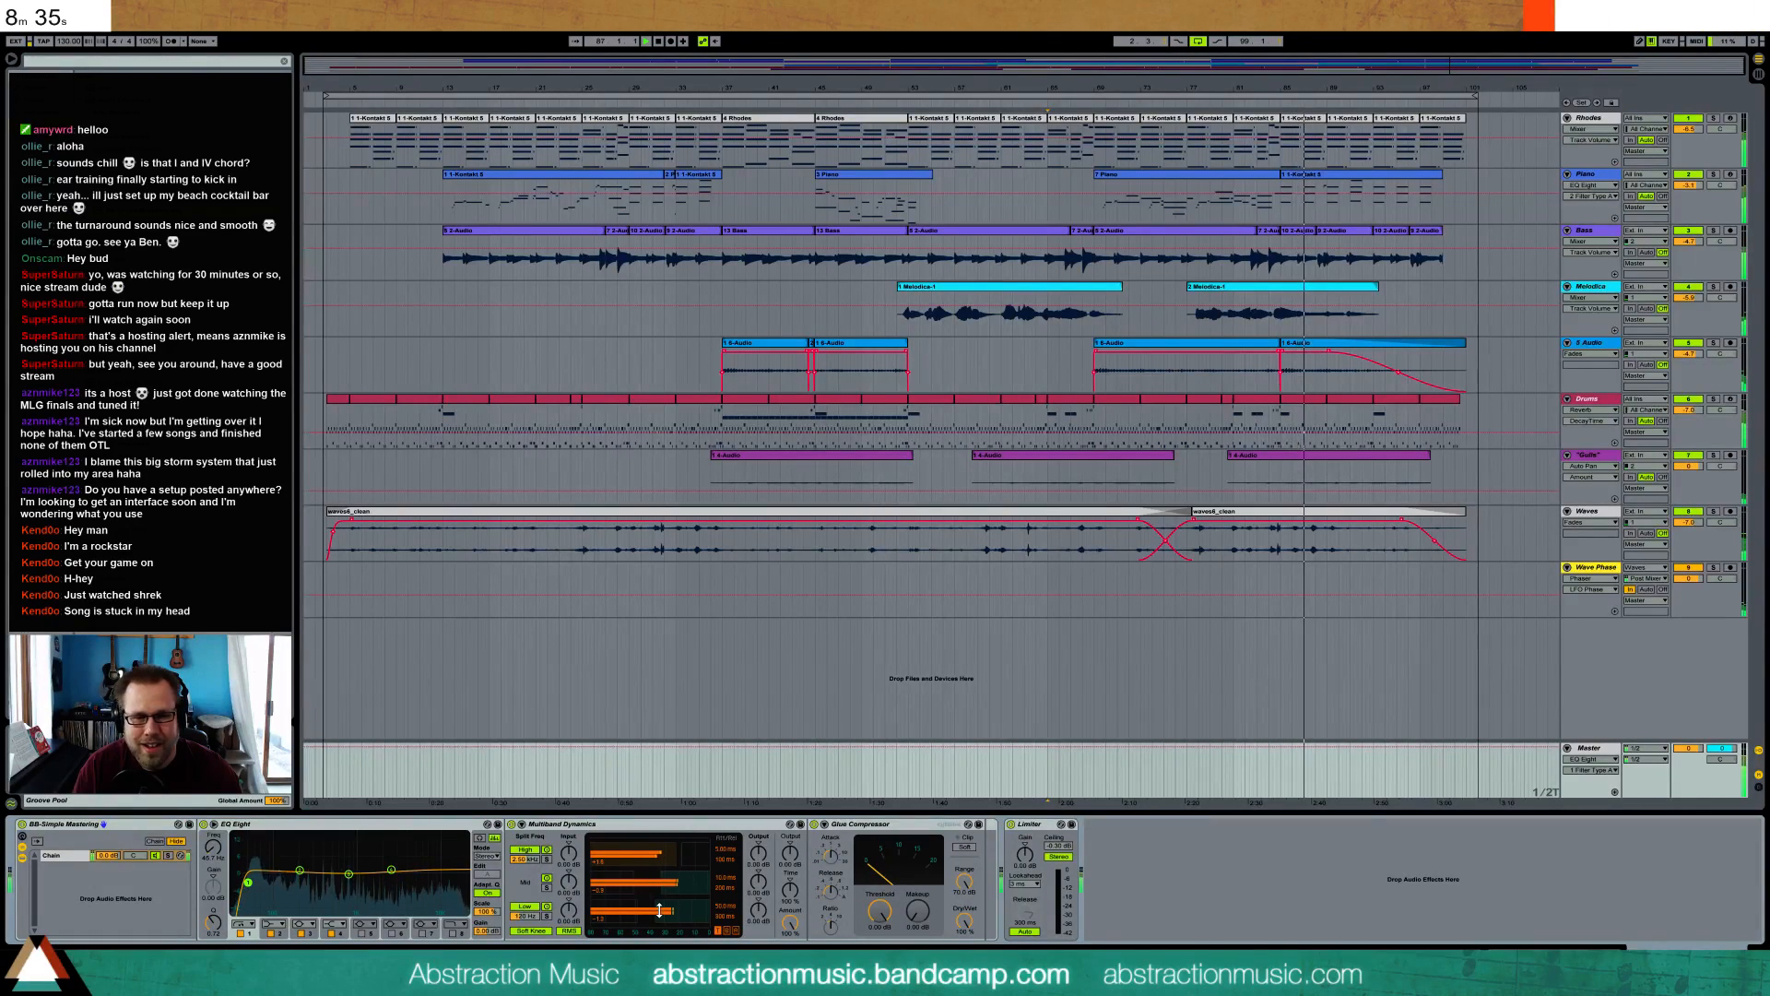
# - Lower the threshold and raise the makeup gain of the mastering rack's Glue Compressor, replaying the song from around bar 52
pyautogui.moveTo(880, 911); pyautogui.dragTo(918, 901)
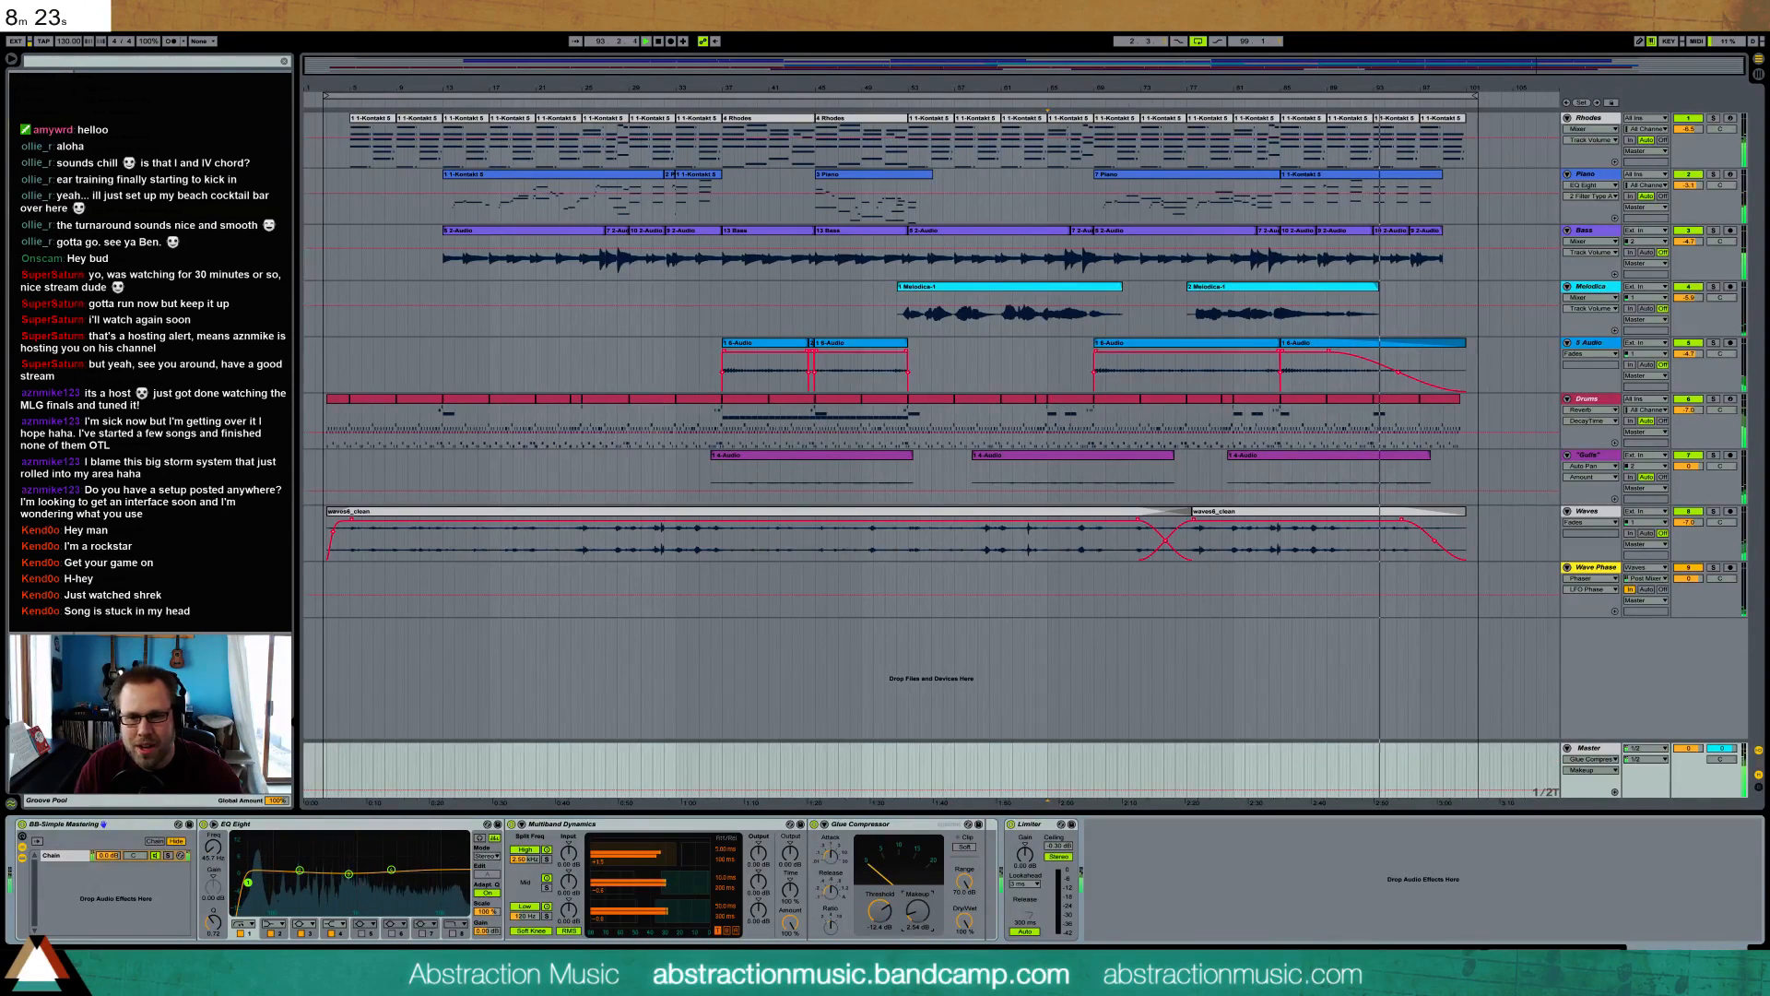
pyautogui.moveTo(918, 902); pyautogui.dragTo(917, 888)
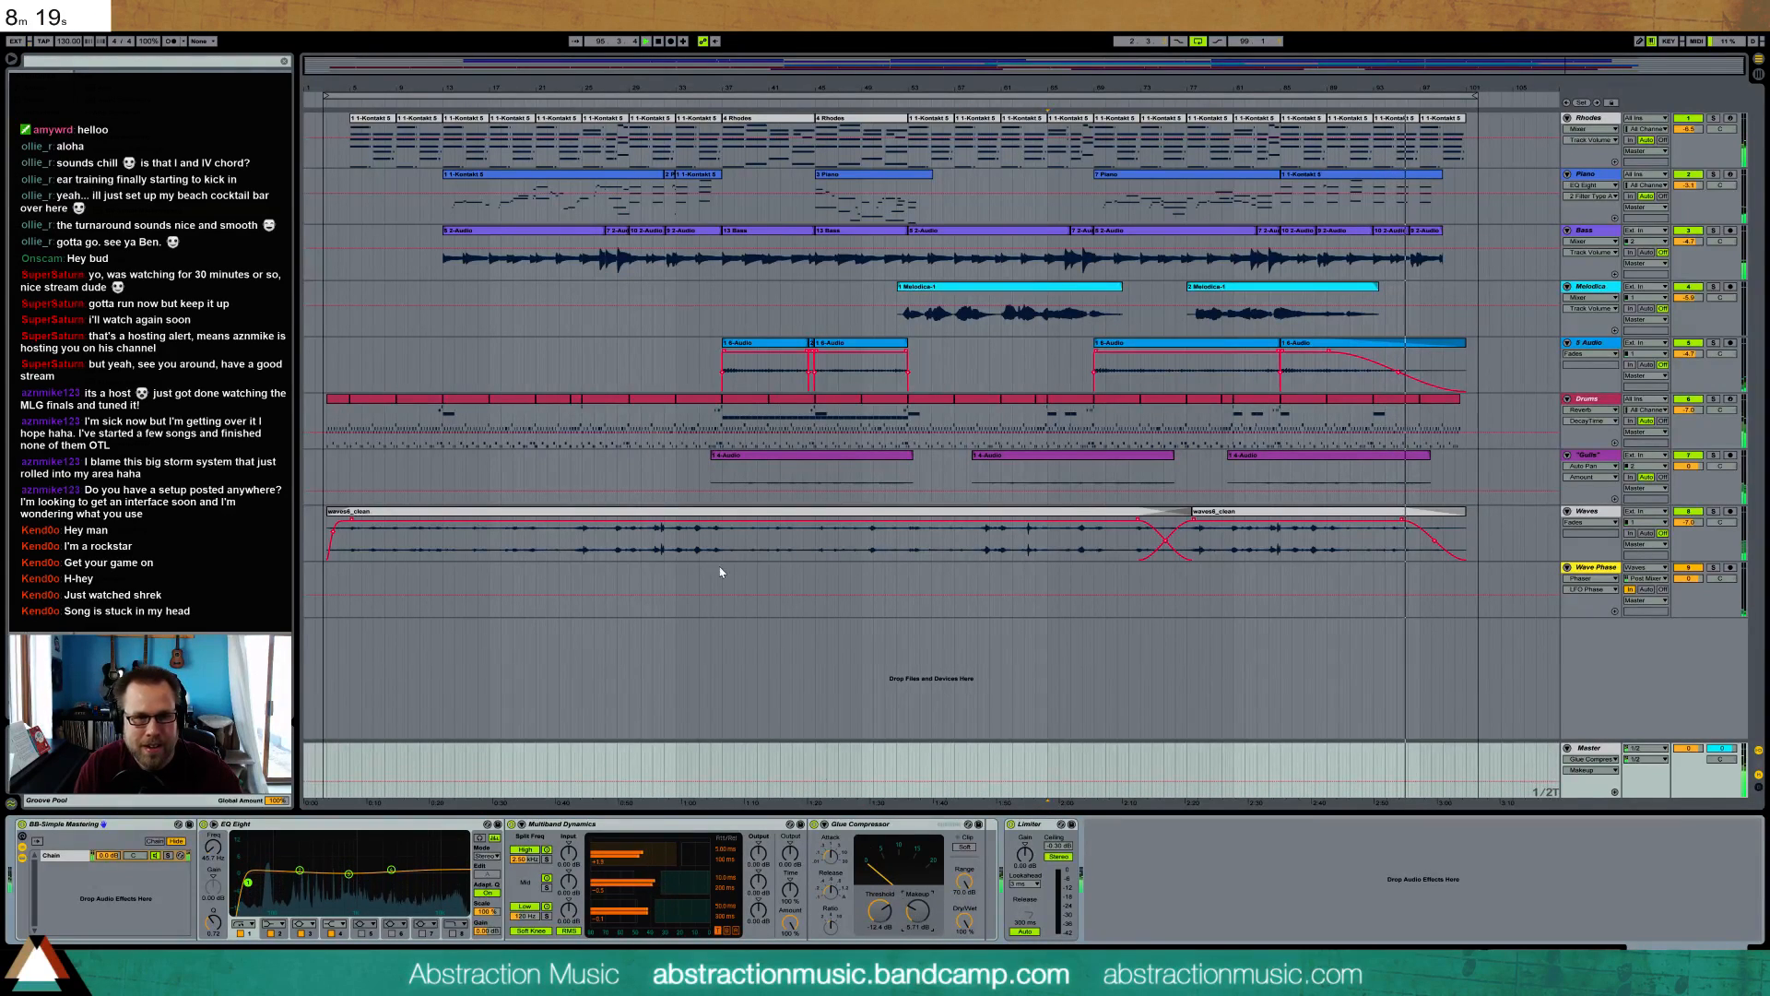
pyautogui.click(898, 109)
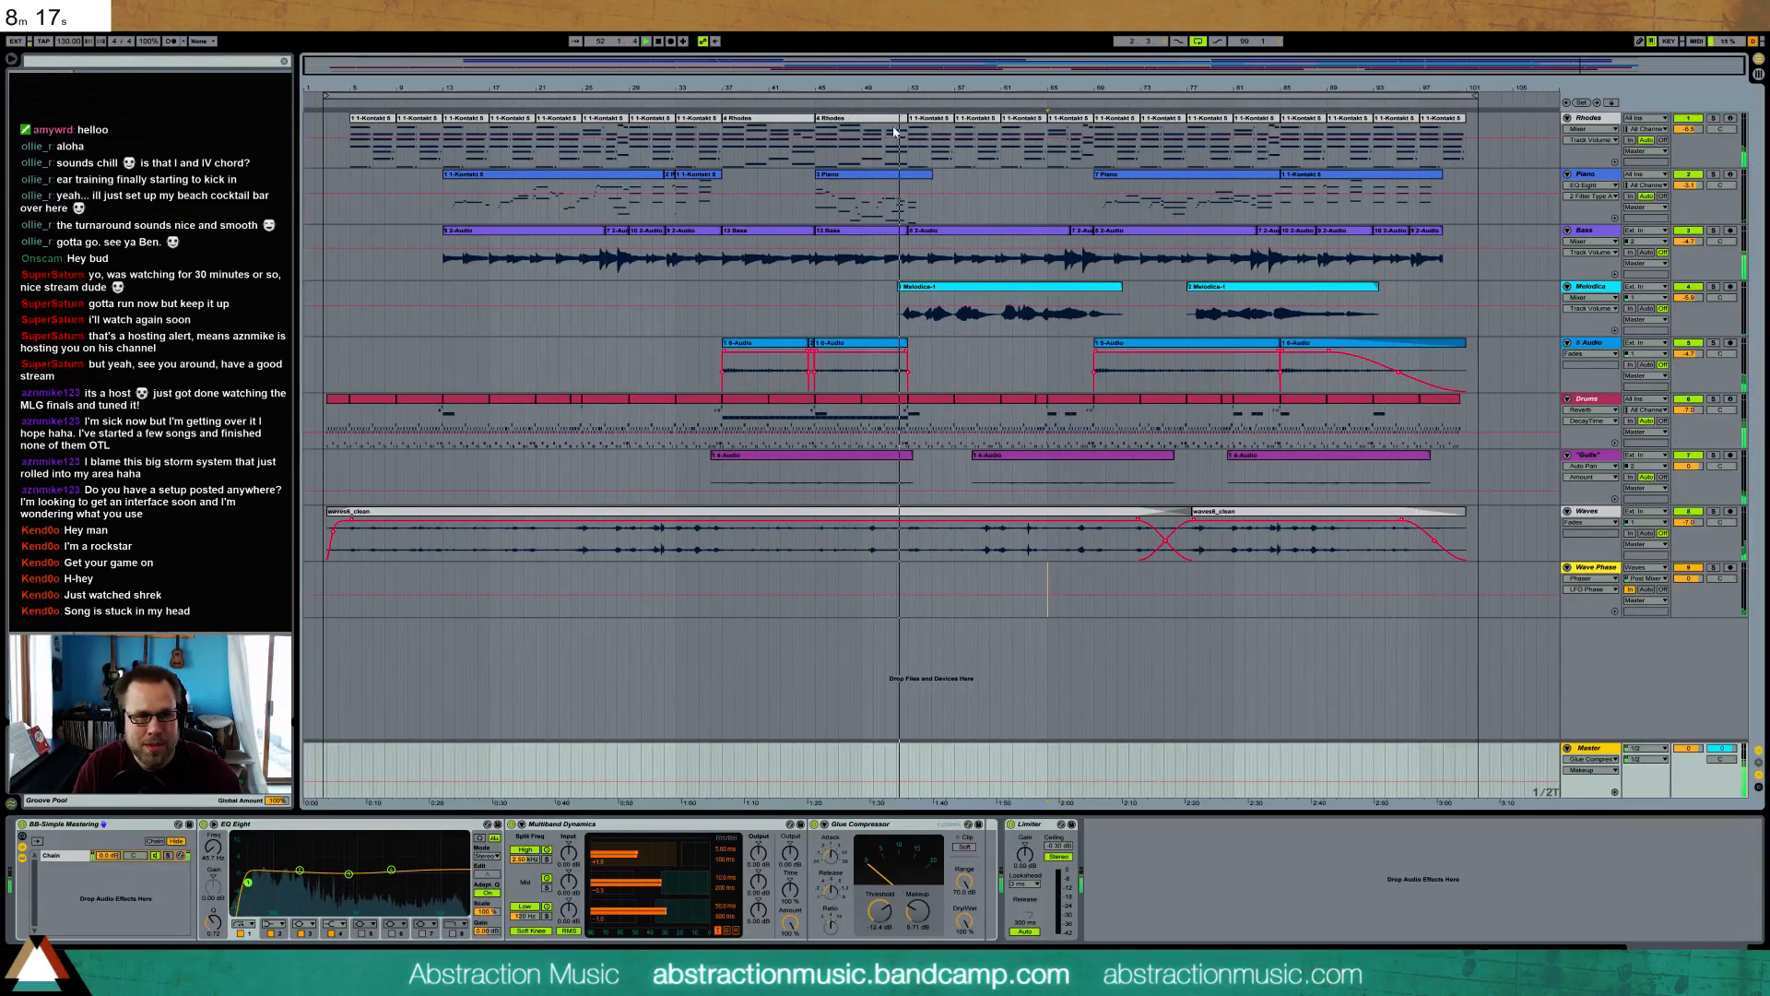
pyautogui.moveTo(918, 913); pyautogui.dragTo(880, 917)
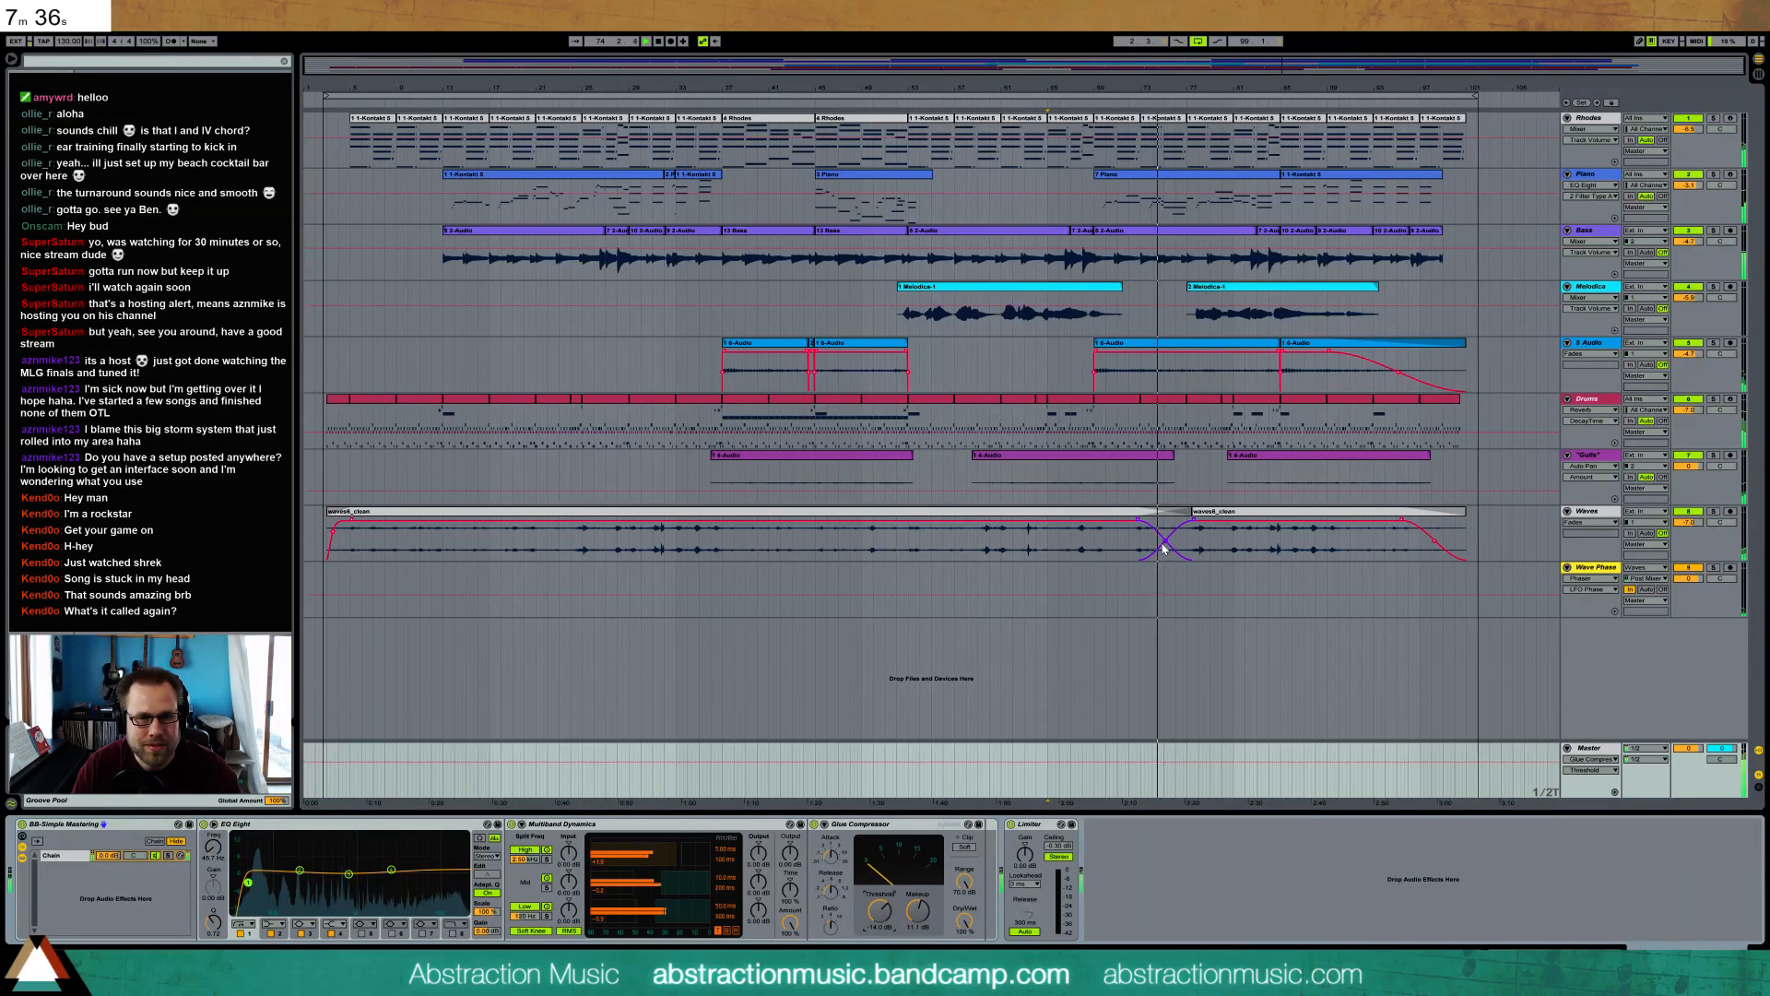
# - Lower the Master track's volume and turn off arrangement looping
pyautogui.click(1176, 557)
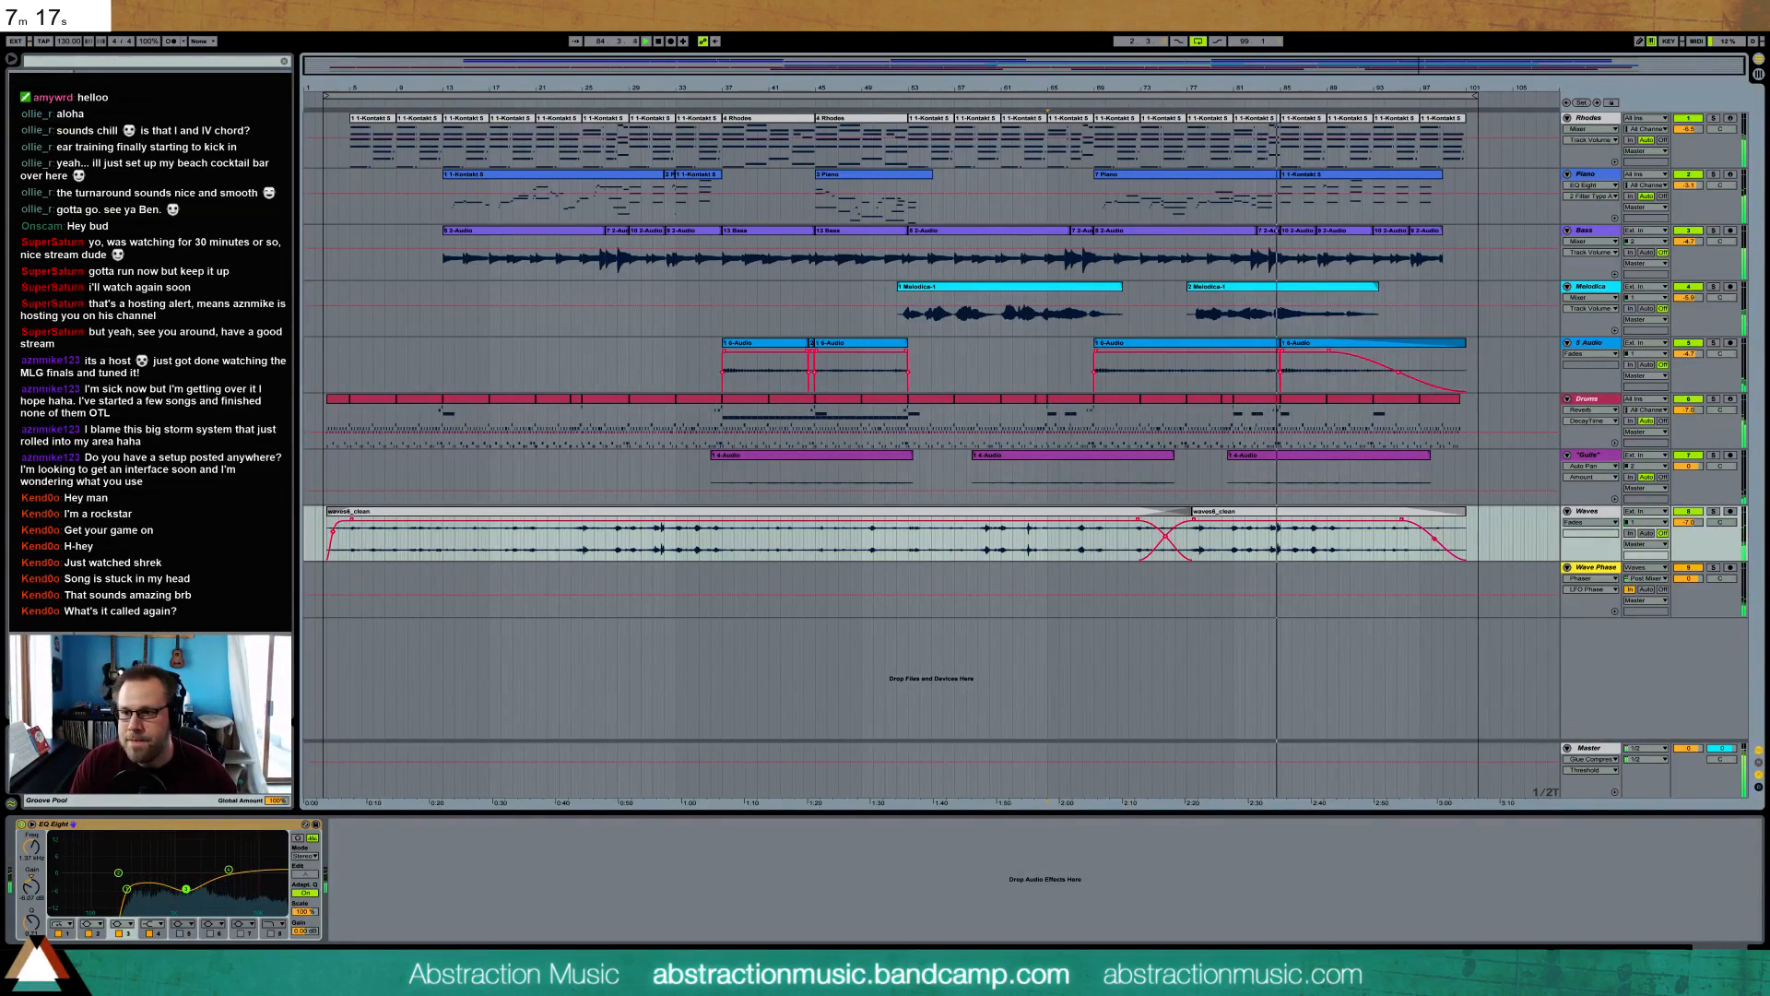
pyautogui.moveTo(1697, 749); pyautogui.dragTo(1697, 772)
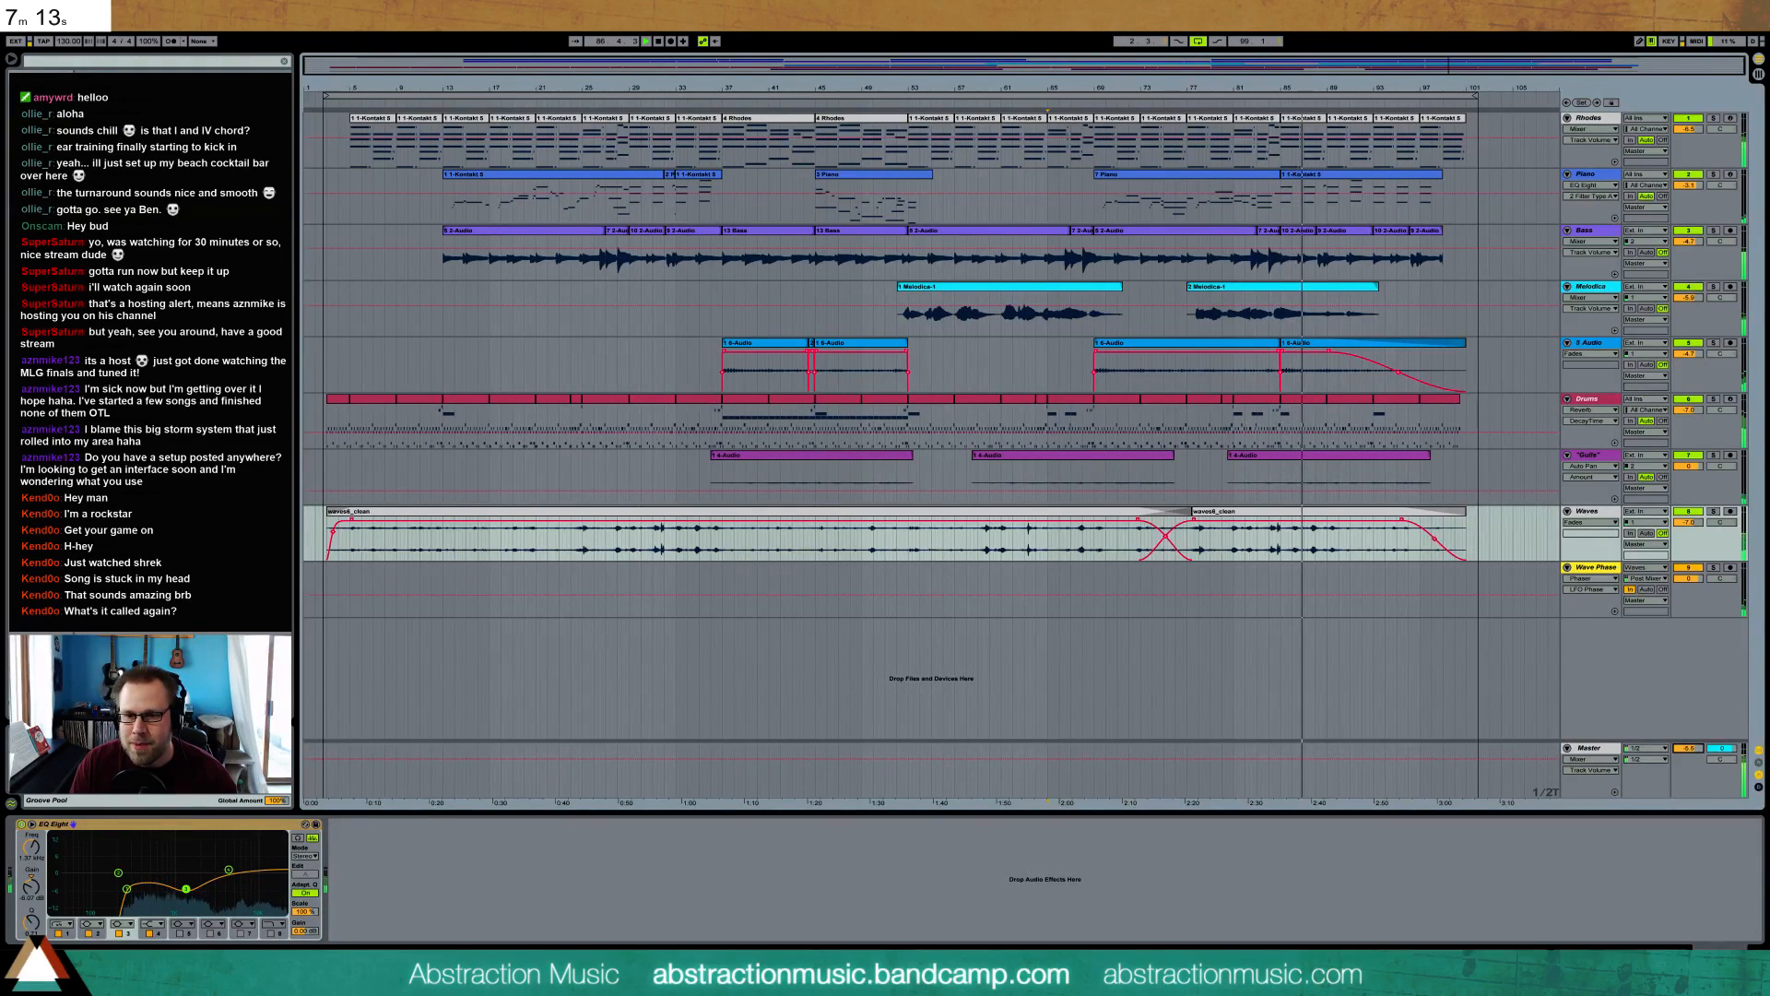
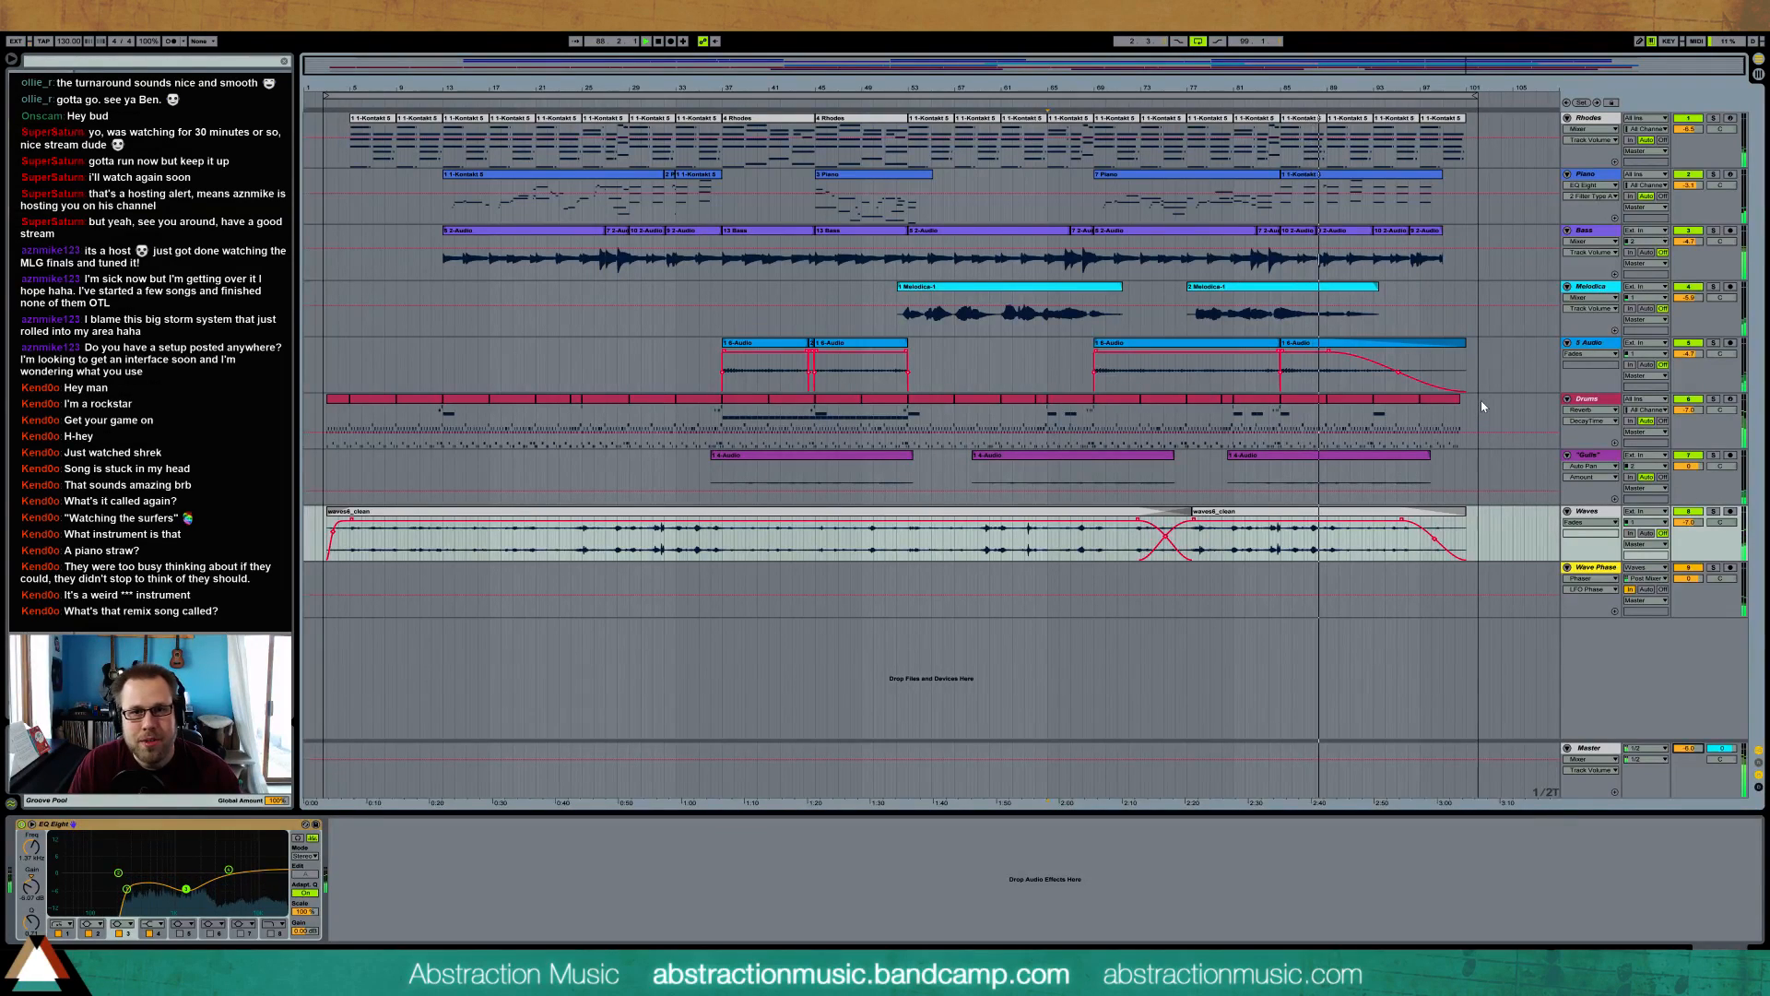
pyautogui.click(1197, 43)
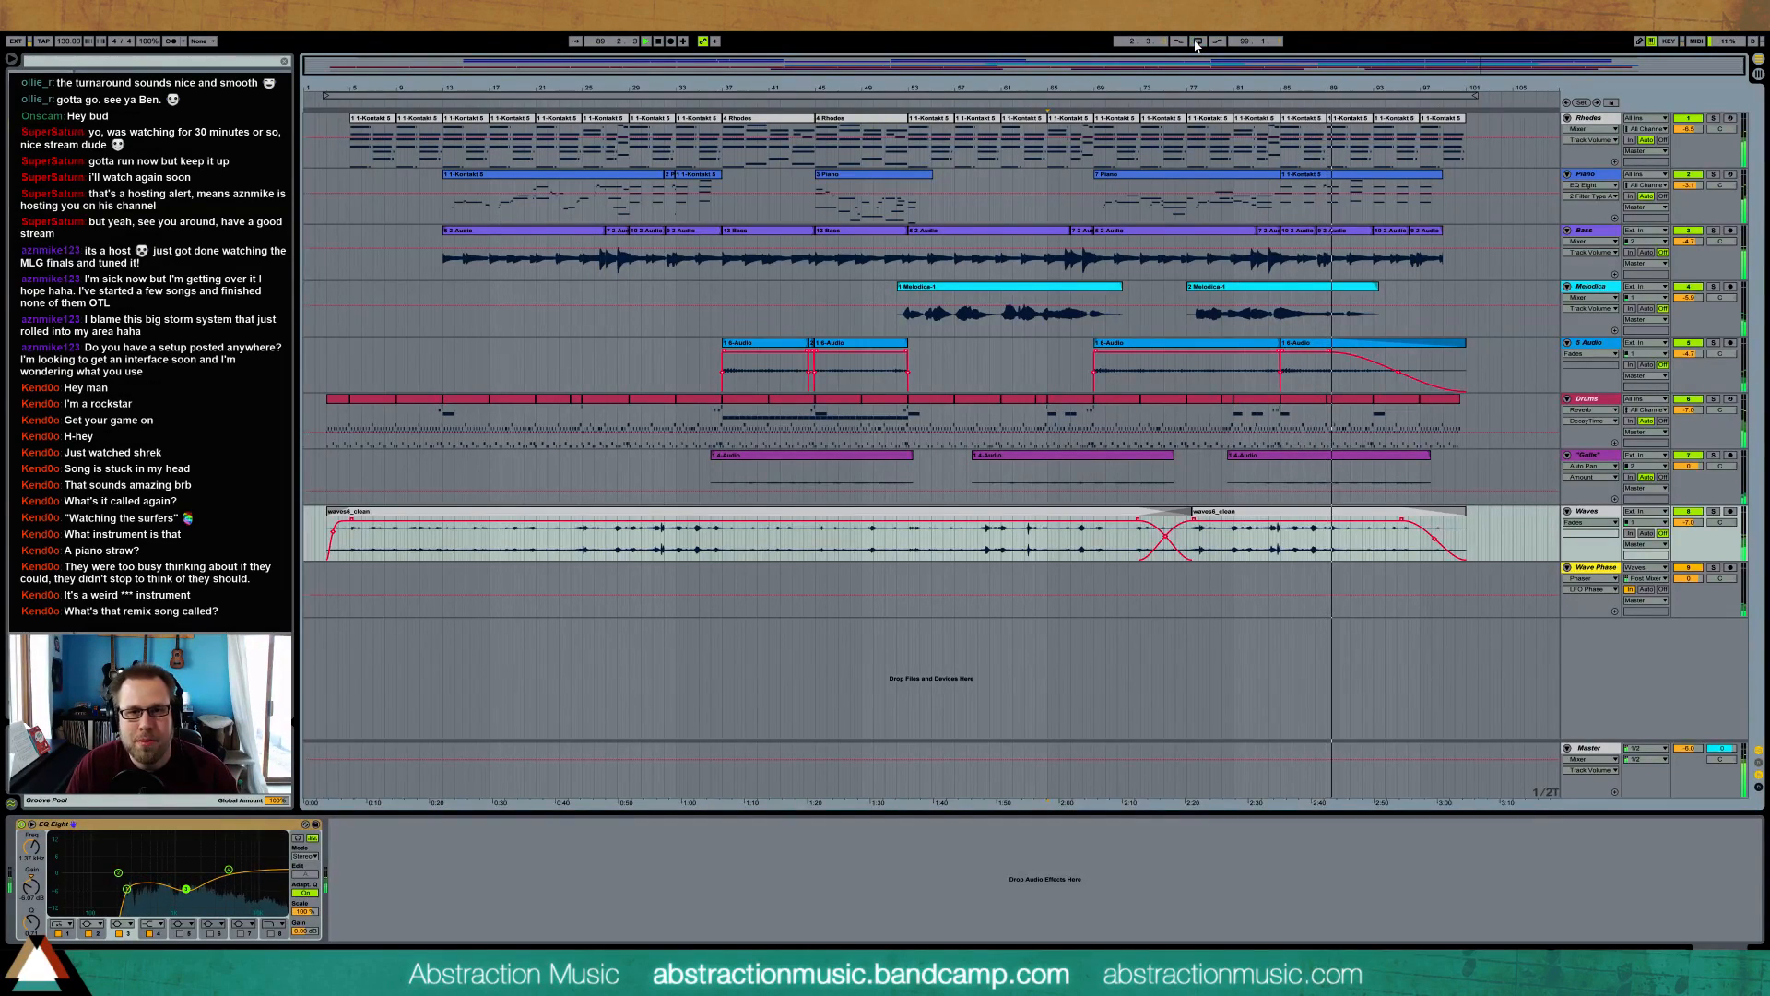